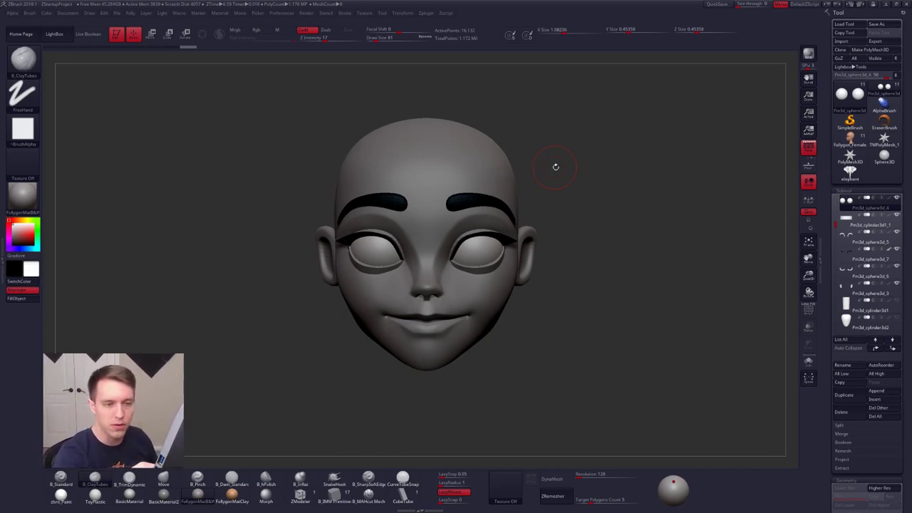
- Show all the hidden subtools with the head and make the neck cylinder the active subtool
shift+click(897, 197)
mouse_move(556, 166)
alt+mouse_down()
mouse_move(627, 300)
mouse_move(605, 279)
alt+mouse_up()
alt+click(460, 266)
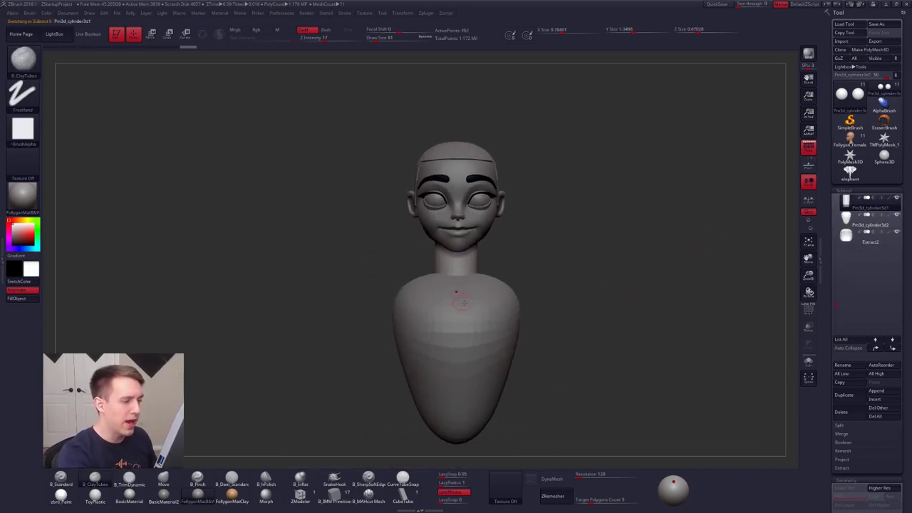
right_drag(459, 292, 465, 325)
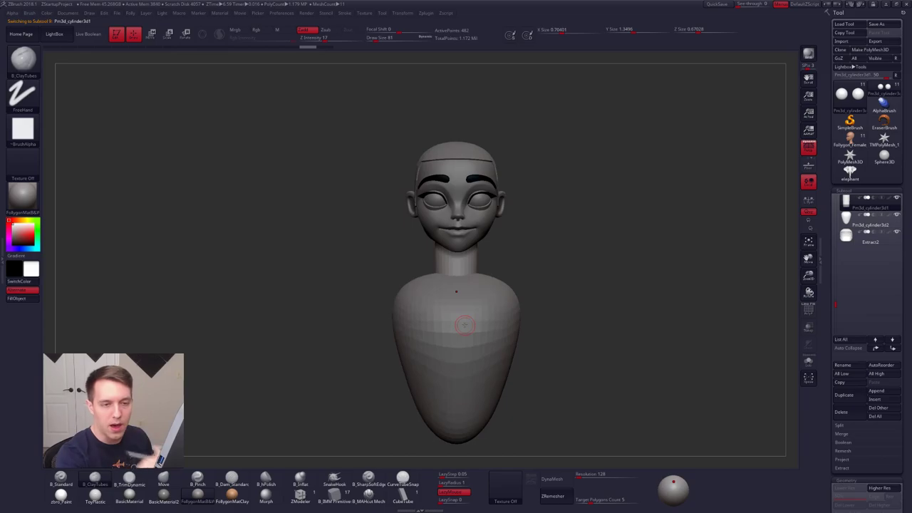
- Hide the neck, torso and Extract2 cap subtools so only the head and its facial parts are shown
click(849, 229)
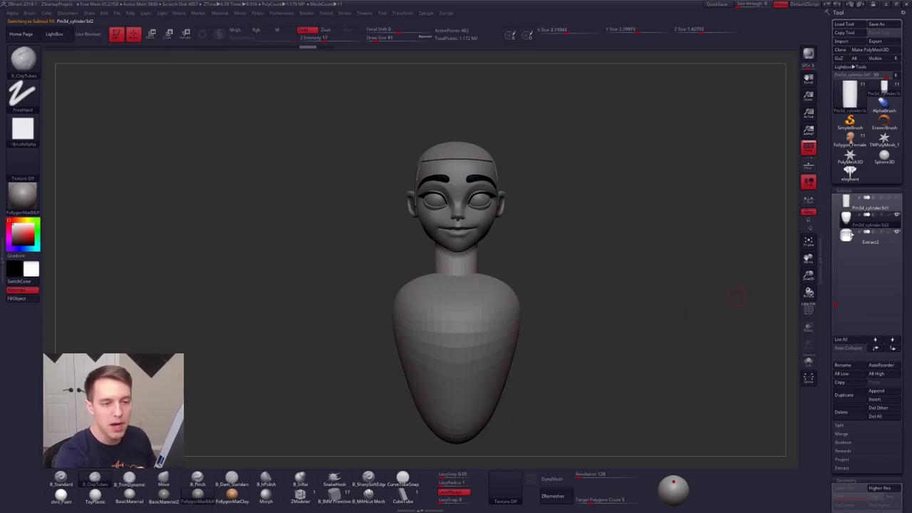
click(897, 214)
click(853, 238)
drag(838, 303, 840, 276)
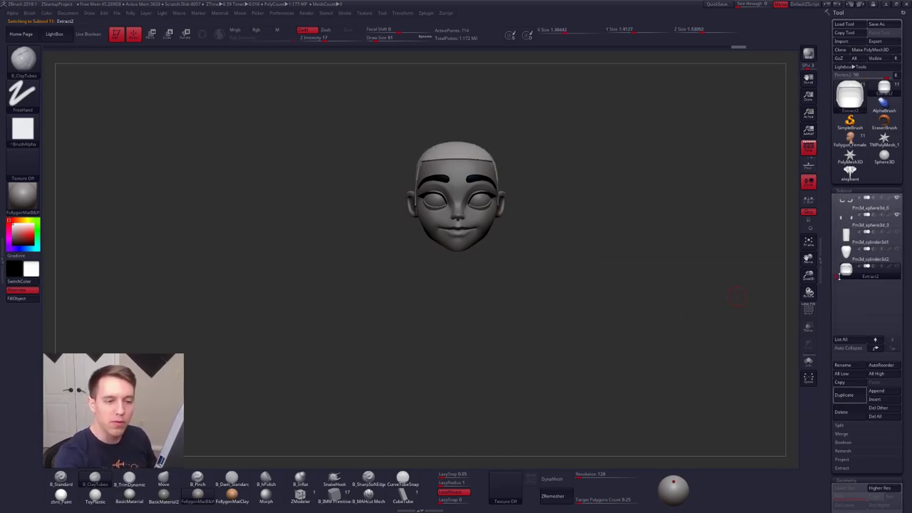
click(866, 226)
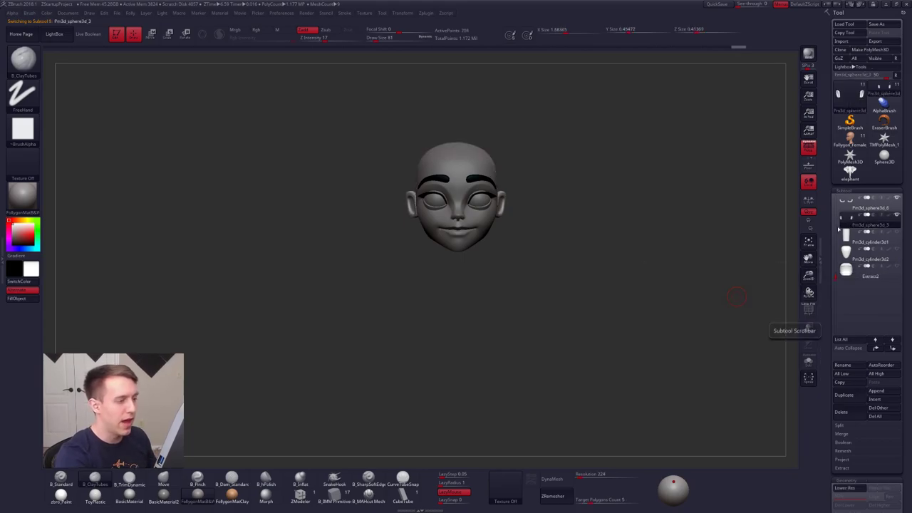
- Make the eyeballs the active subtool and switch to the Move brush
alt+click(482, 200)
mouse_move(556, 221)
alt+mouse_down()
mouse_move(588, 307)
mouse_move(606, 305)
alt+mouse_up()
key(b)
key(m)
key(v)
alt+drag(631, 334, 612, 338)
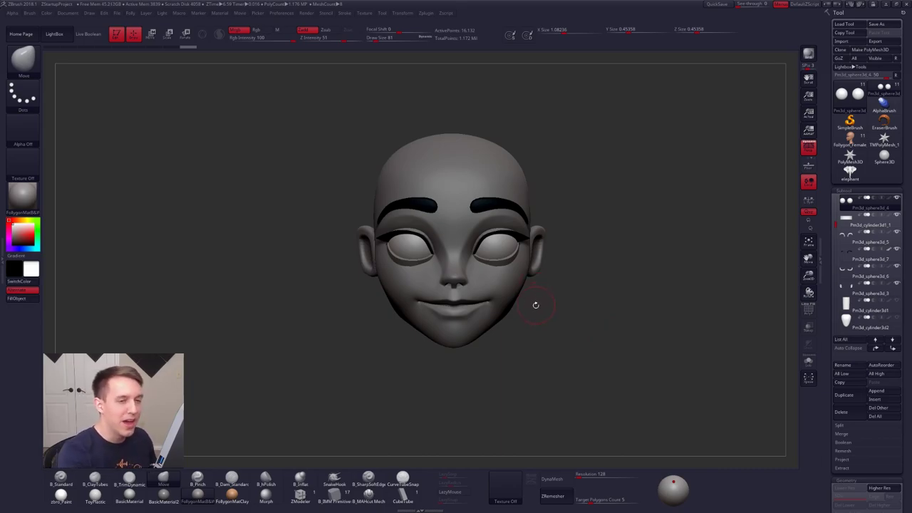
- Examine the sculpted head from the side and the front
drag(535, 304, 519, 392)
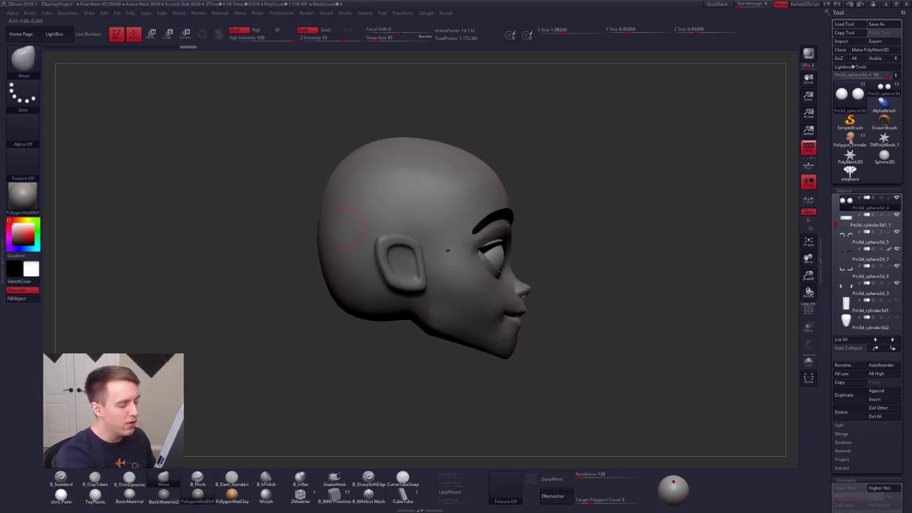
alt+drag(557, 362, 576, 390)
key(ctrl+shift+f)
click(601, 315)
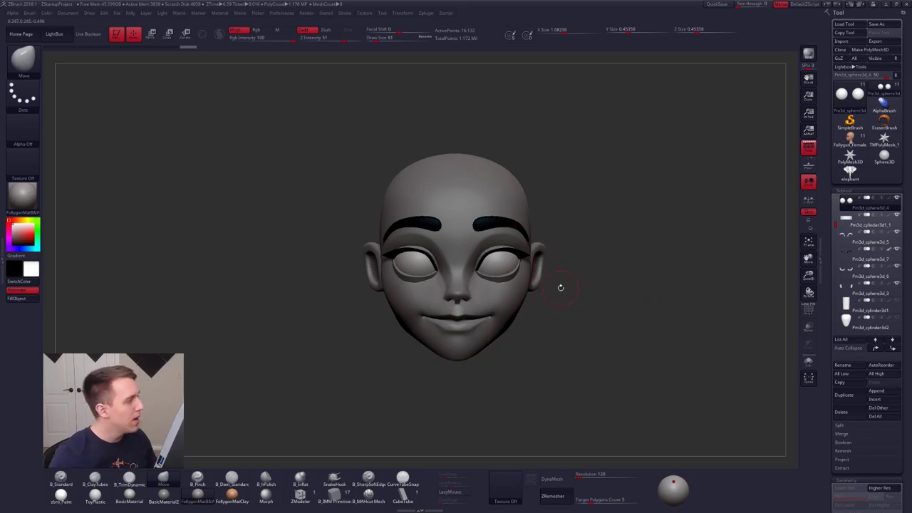
- Switch to Chrome to view the Follygon YouTube channel page, and return to ZBrush
key(alt+Tab)
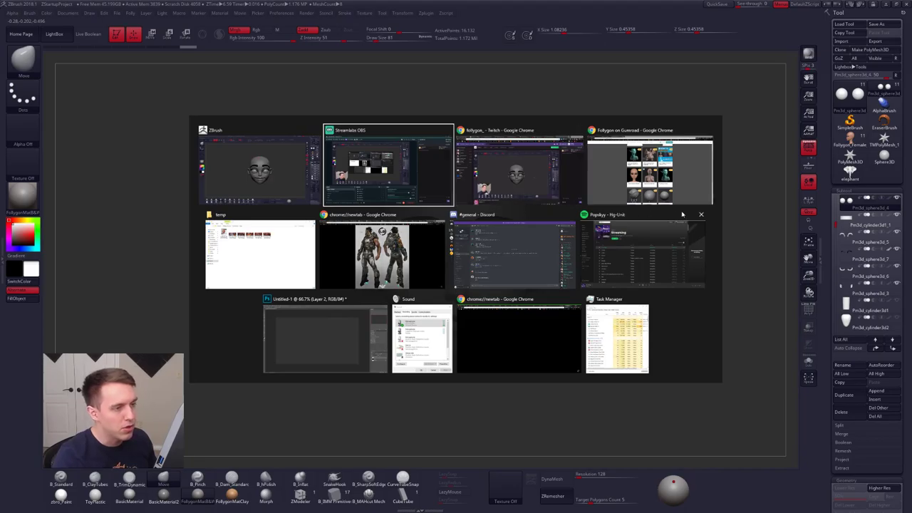
key(alt+Tab)
key(alt+Tab)
key(ctrl+1)
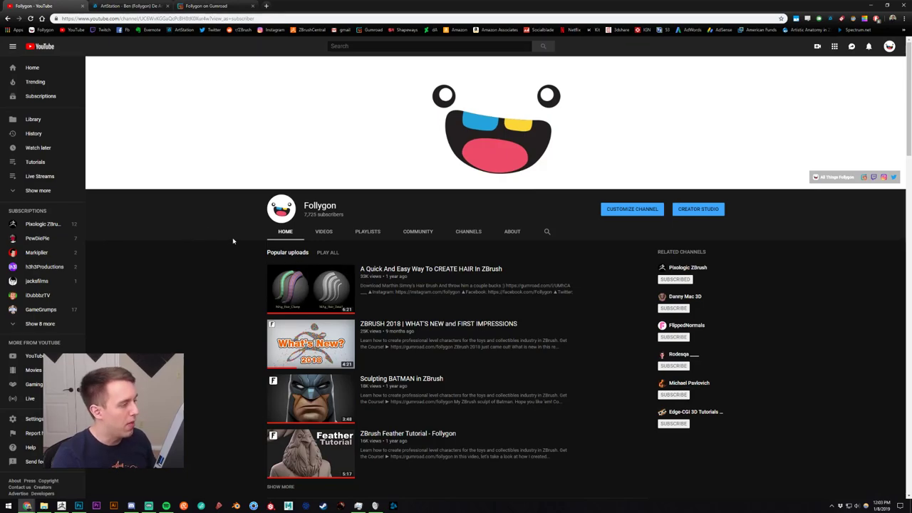
key(alt+Tab)
click(359, 184)
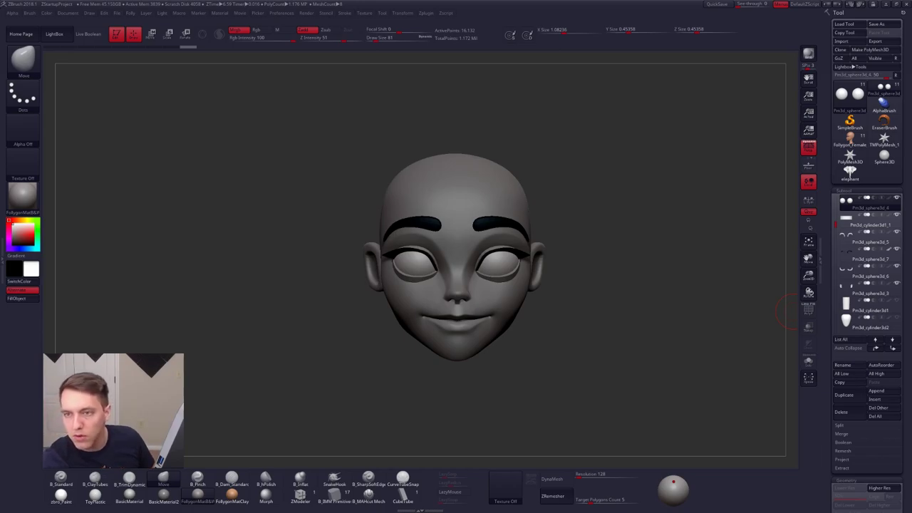
key(XF86AudioLowerVolume)
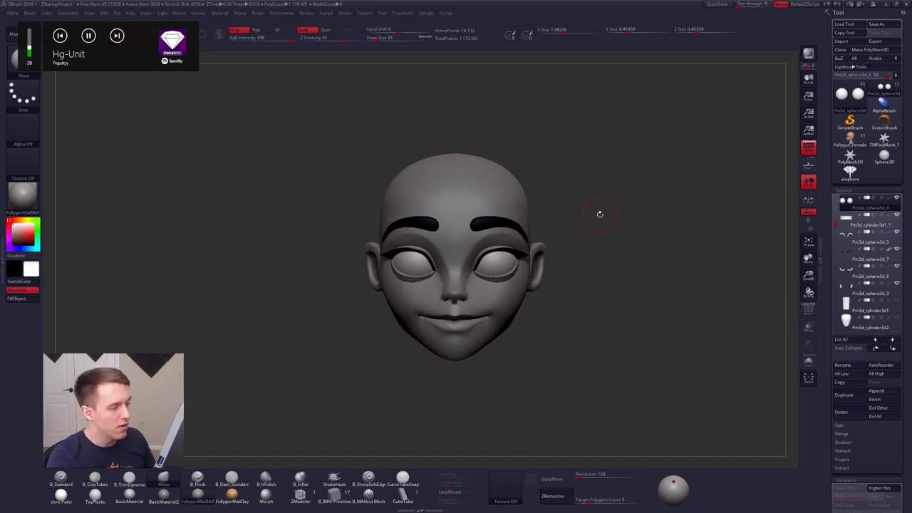
key(ctrl+f)
alt+drag(666, 207, 642, 212)
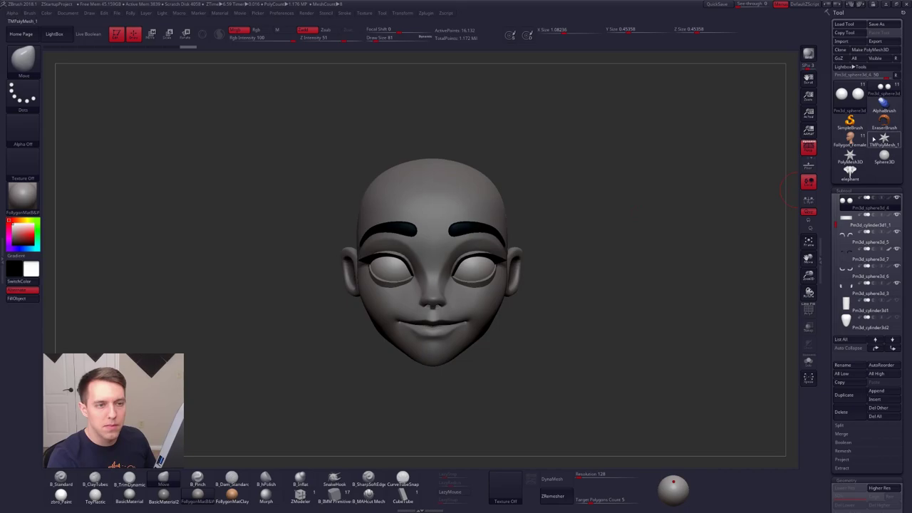
- Switch to the Follygon_Female tool and examine the finished character's face and upper body from several angles
click(851, 141)
alt+drag(641, 207, 697, 241)
alt+drag(541, 172, 546, 249)
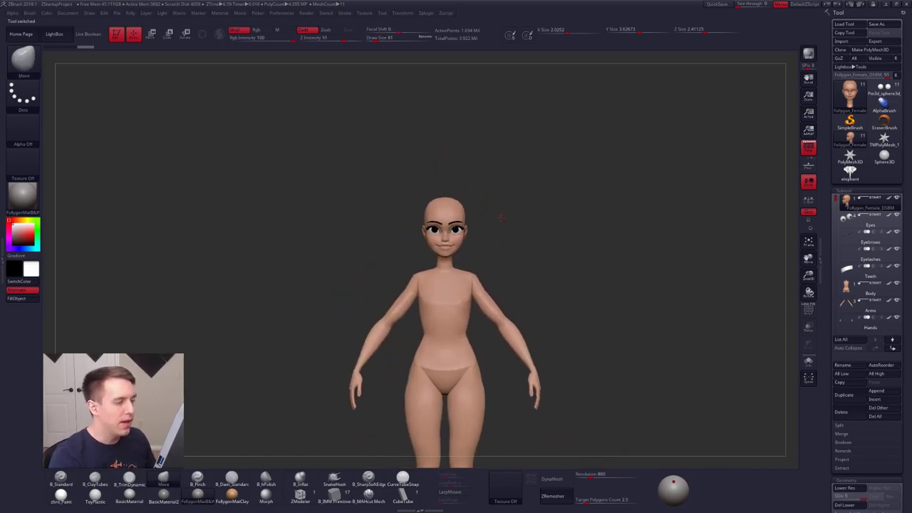
drag(501, 216, 534, 230)
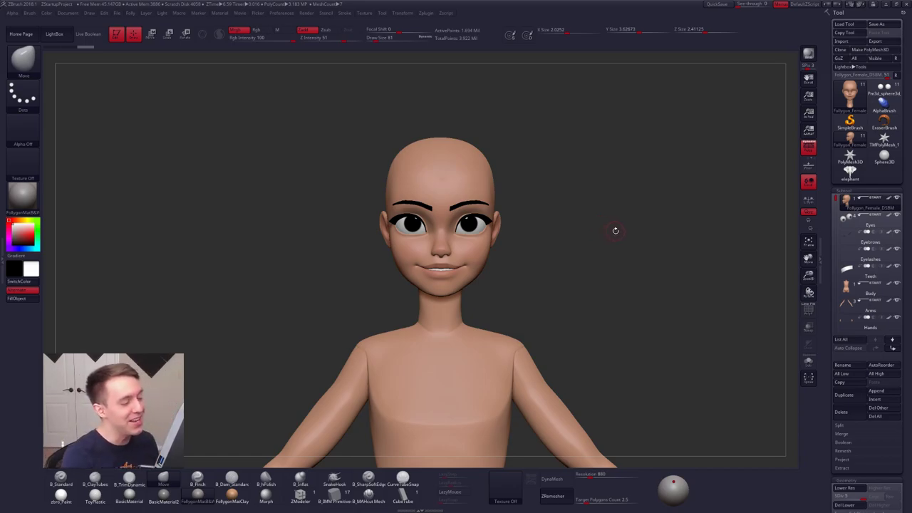
mouse_move(523, 296)
alt+mouse_down()
mouse_move(556, 309)
mouse_move(553, 285)
mouse_move(591, 287)
mouse_move(551, 285)
mouse_move(573, 285)
alt+mouse_up()
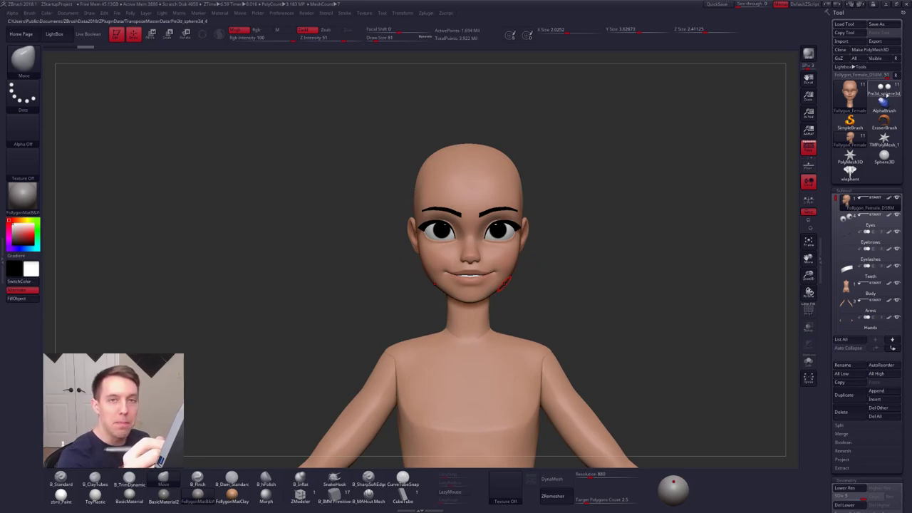
mouse_move(887, 94)
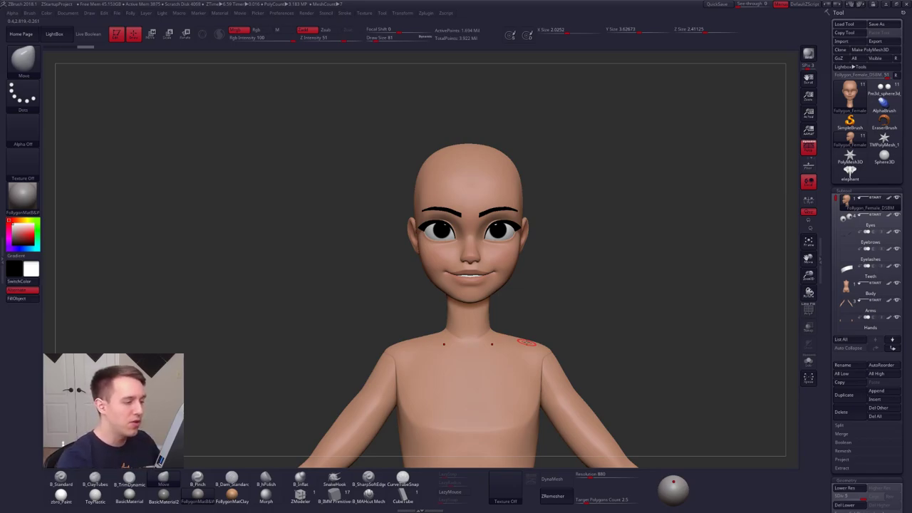
mouse_move(502, 252)
right_down()
mouse_move(472, 255)
mouse_move(506, 267)
right_up()
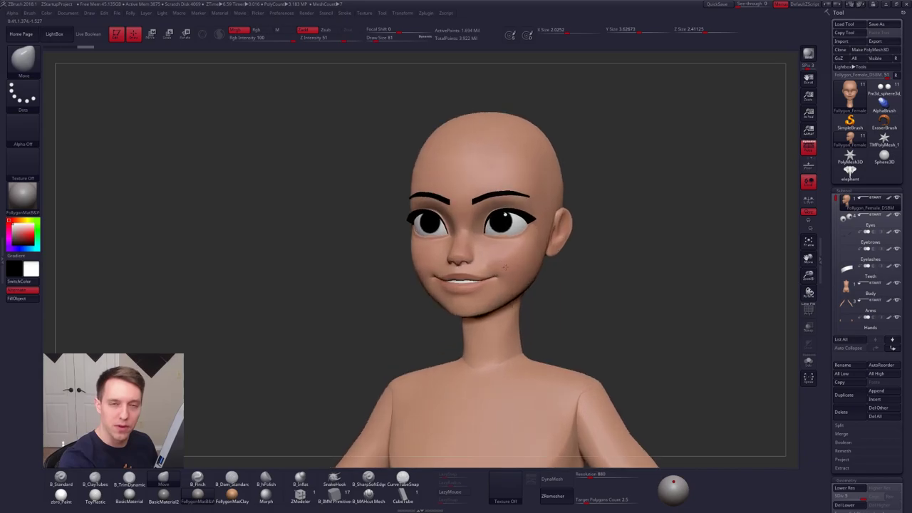
- Take a canvas snapshot of the full female figure beside the work area as a reference, and move the live model clear of it
ctrl+right_drag(563, 311, 350, 287)
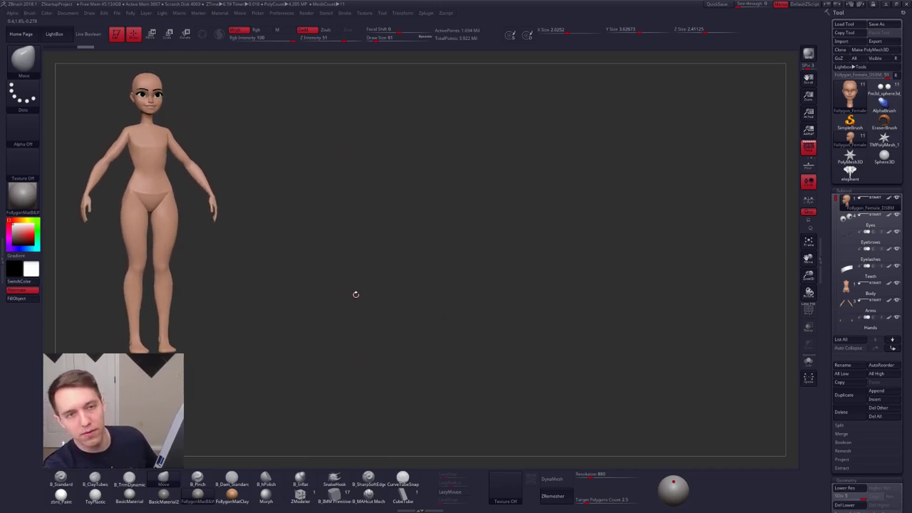
ctrl+right_drag(617, 300, 592, 316)
key(shift+s)
alt+right_drag(512, 325, 694, 350)
alt+right_drag(485, 318, 634, 350)
ctrl+right_drag(570, 311, 558, 322)
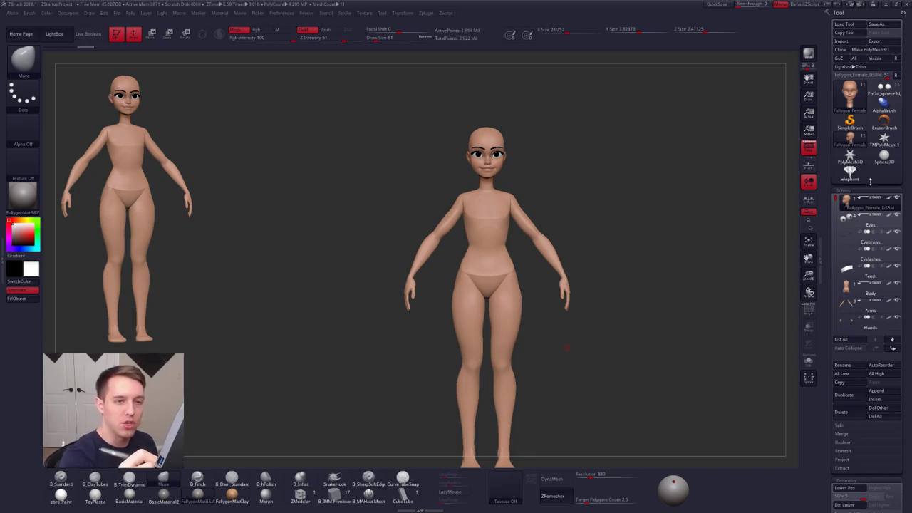
- Switch back to the grey sculpted head's tool and frame the head beside the reference snapshot
click(884, 89)
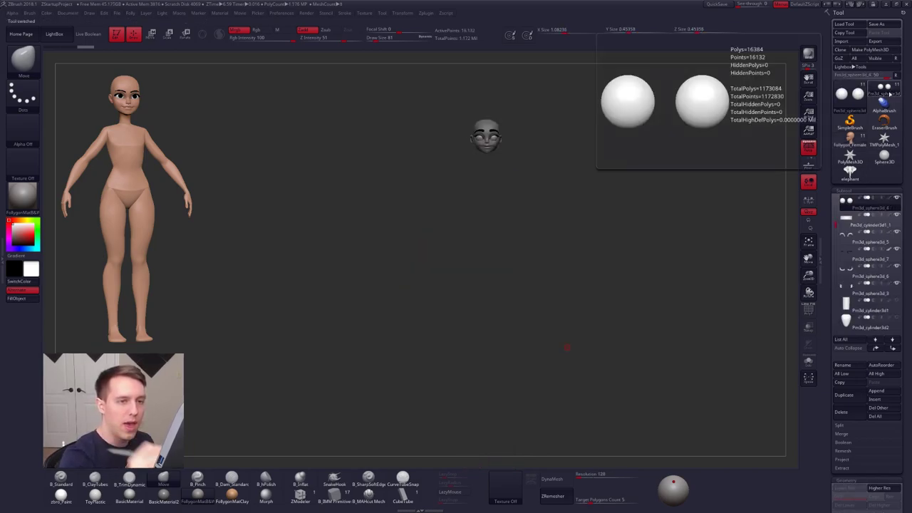
key(f)
key(f)
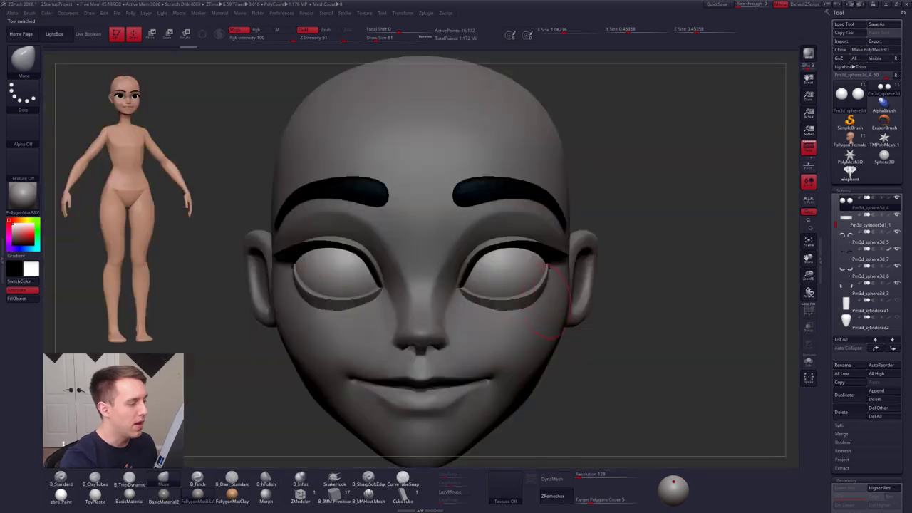
ctrl+right_drag(558, 335, 558, 325)
alt+right_drag(568, 428, 558, 383)
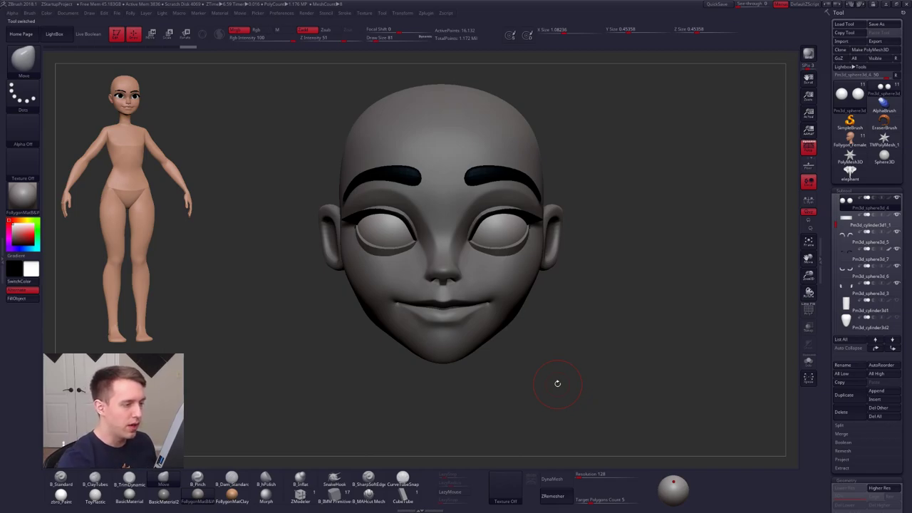
- Activate the eyeballs, lower eyelids and head in turn and examine the forms around the eyes
alt+click(508, 227)
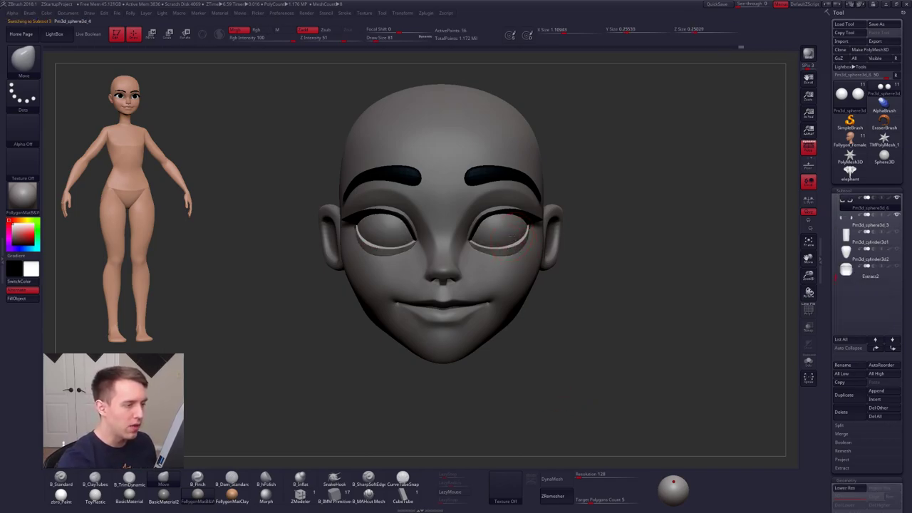
key(ctrl+d)
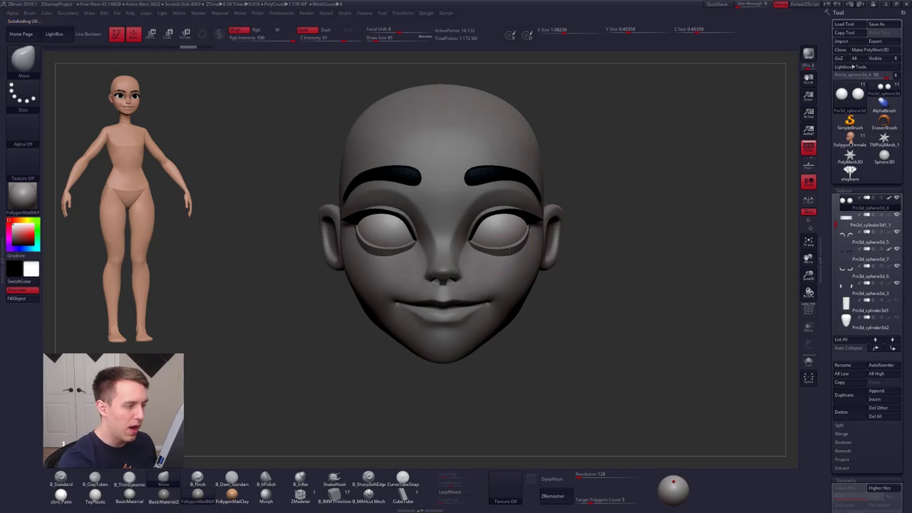
alt+click(509, 251)
ctrl+right_drag(503, 253, 504, 268)
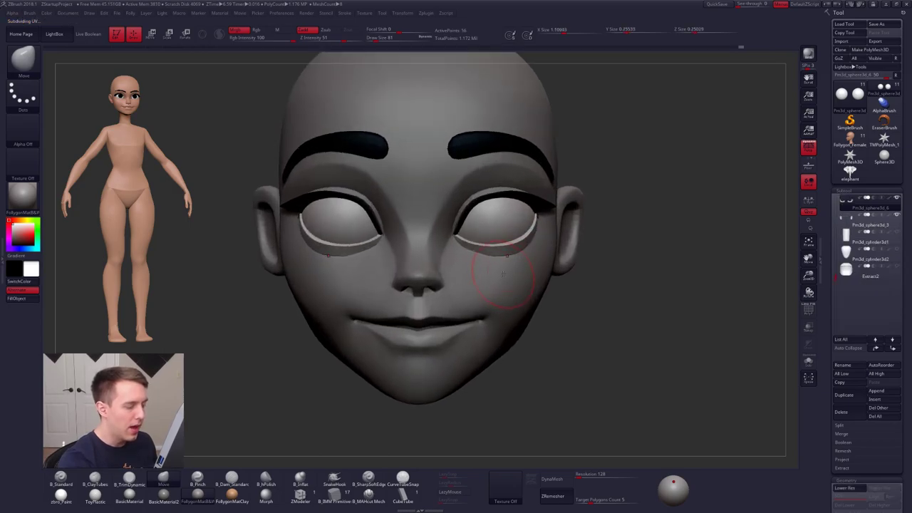
ctrl+right_drag(518, 302, 517, 284)
right_drag(534, 321, 495, 340)
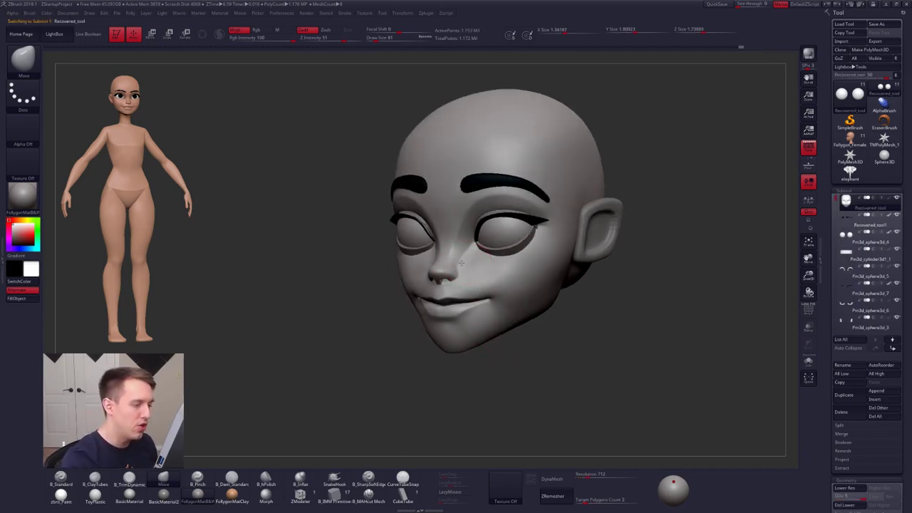
ctrl+right_drag(480, 293, 482, 313)
mouse_move(499, 285)
right_down()
mouse_move(466, 275)
mouse_move(506, 262)
right_up()
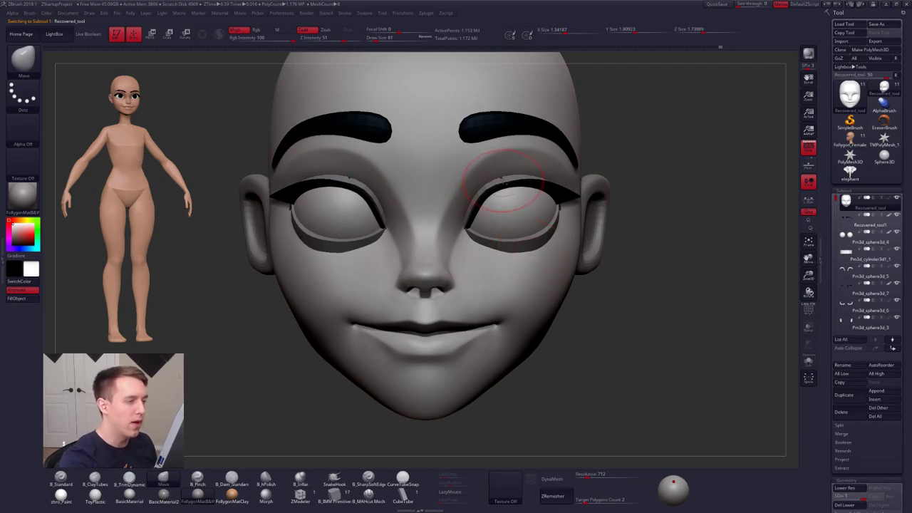
- Isolate the upper eyelids at their lowest subdivision level and turn on the polygroup wireframe display
alt+click(508, 214)
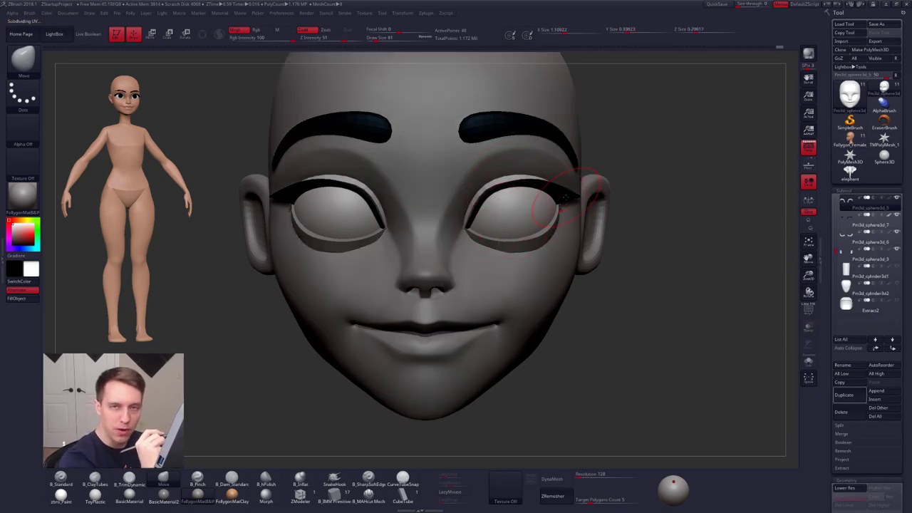
alt+right_drag(547, 288, 559, 261)
key(alt+s)
key(shift+d)
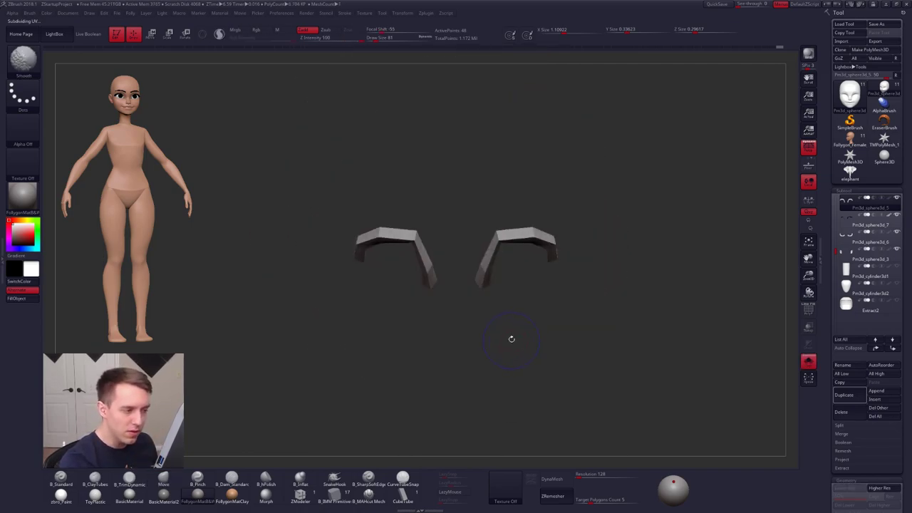
key(shift+f)
ctrl+right_drag(511, 320, 525, 330)
- Subdivide the upper eyelids up to level 7 and bring the rest of the head back into view
key(d)
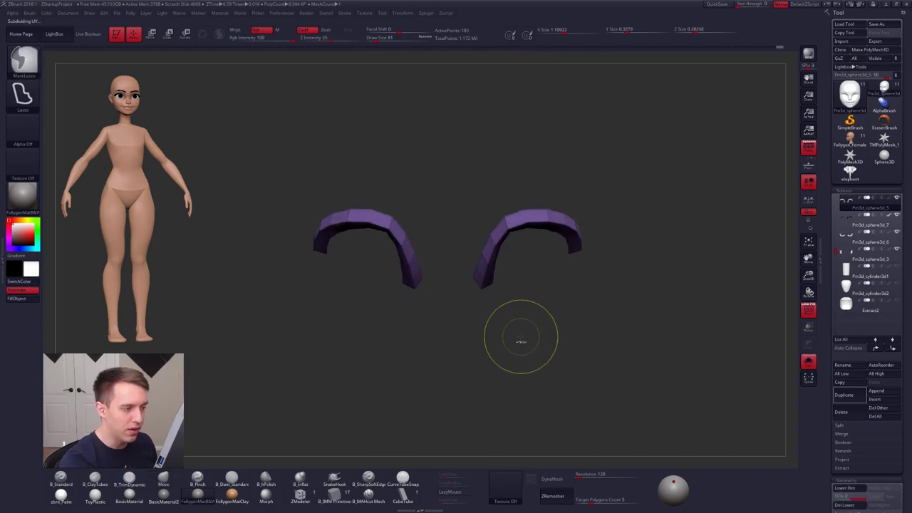
key(ctrl+d)
key(ctrl+d)
key(ctrl+d)
key(ctrl+d)
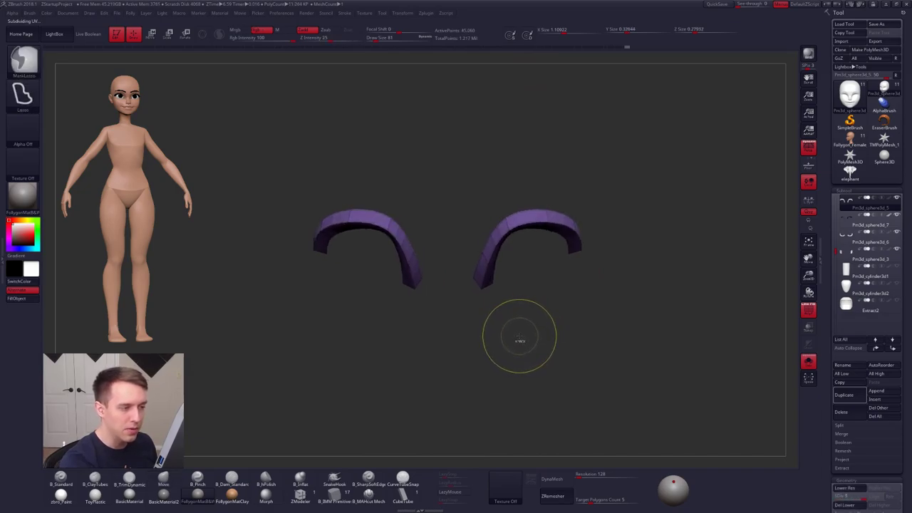
key(ctrl+d)
key(alt+s)
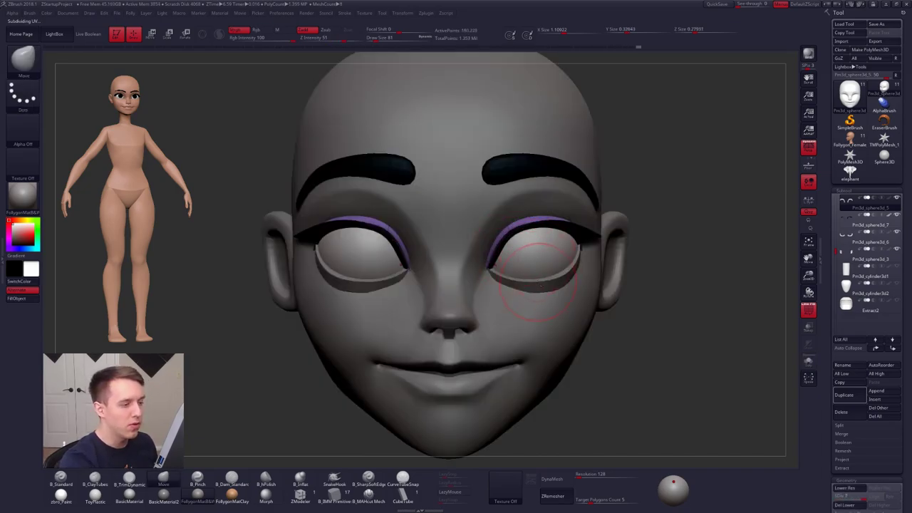
- Select the lower eyelids and compare their lowest subdivision level with their smoother, higher one
alt+click(540, 286)
key(shift+d)
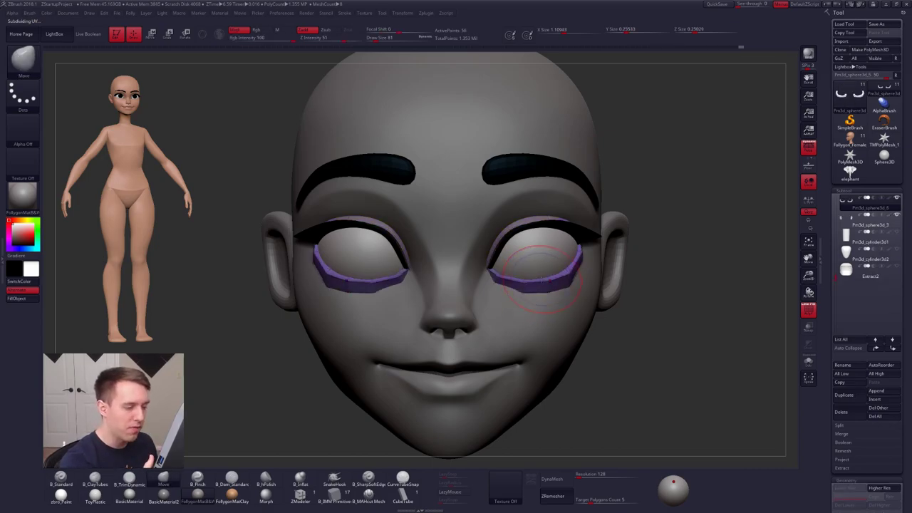
key(d)
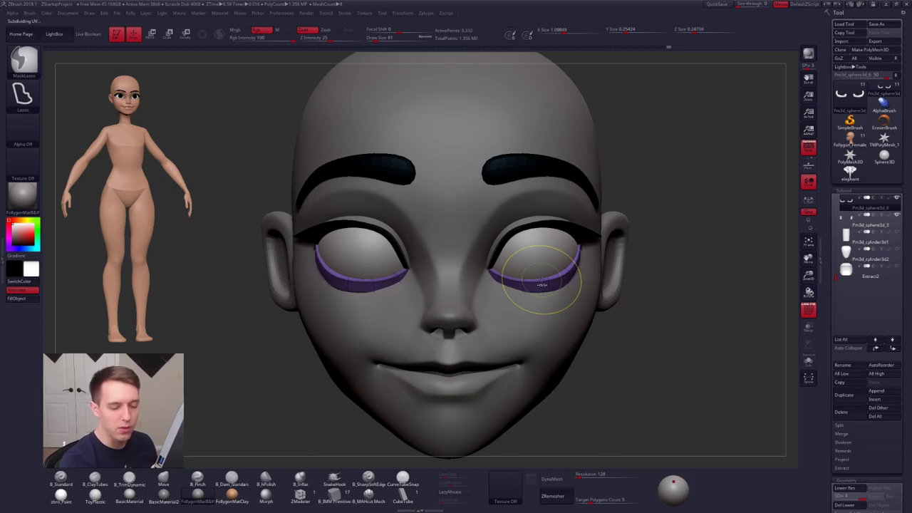
- Subdivide the lower eyelids up to level 7 and move their subtool one place up in the subtool list
key(ctrl)
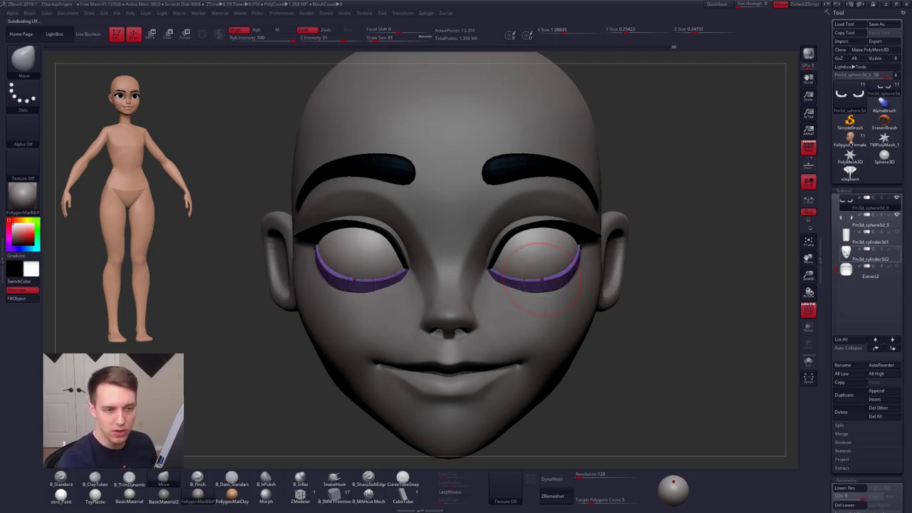
drag(837, 275, 838, 236)
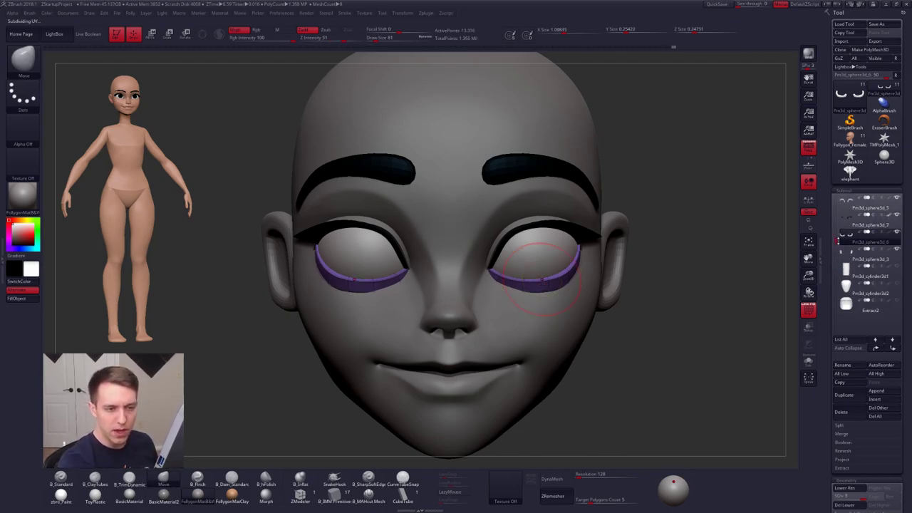
click(847, 204)
click(848, 235)
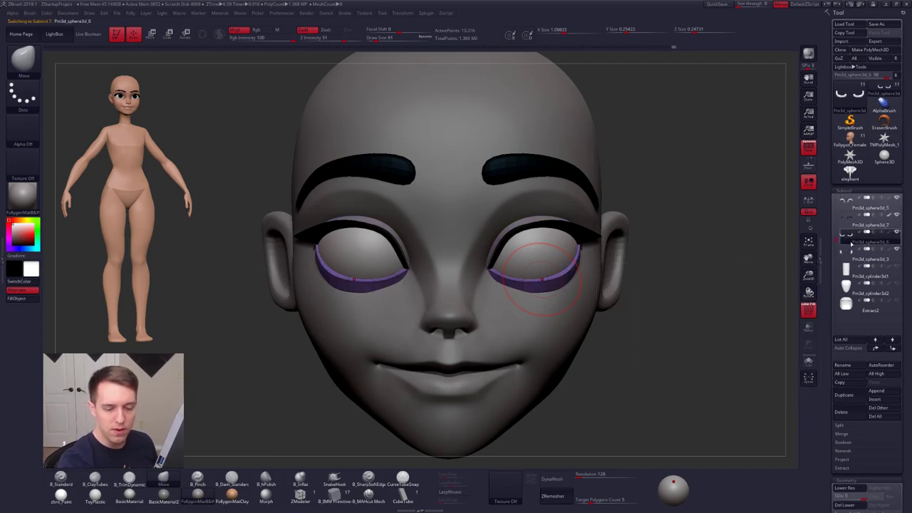
click(877, 348)
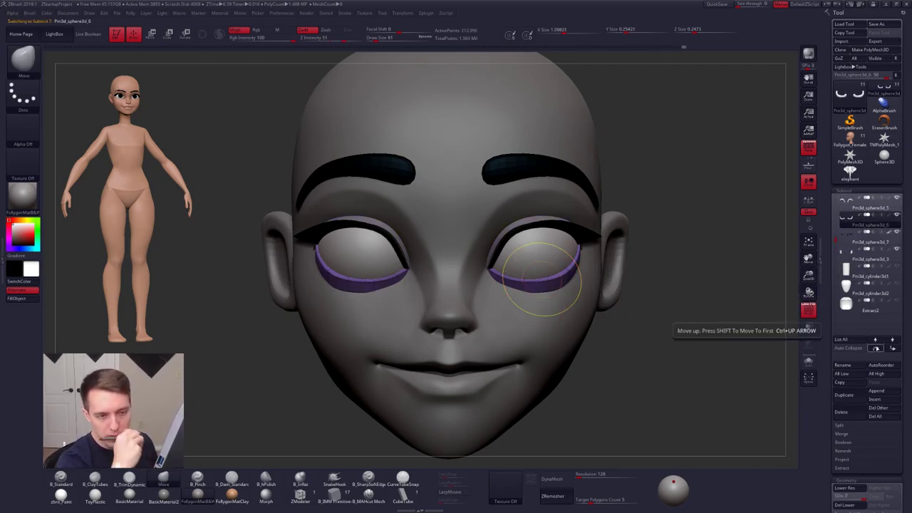
- Drop the lower eyelids to their lowest subdivision level and isolate them with the polygroup wireframe shown
key(shift+f)
mouse_move(629, 360)
alt+mouse_down()
mouse_move(601, 373)
mouse_move(522, 317)
alt+mouse_up()
key(shift+d)
key(shift+d)
key(shift+d)
key(shift+d)
key(shift+d)
key(shift+d)
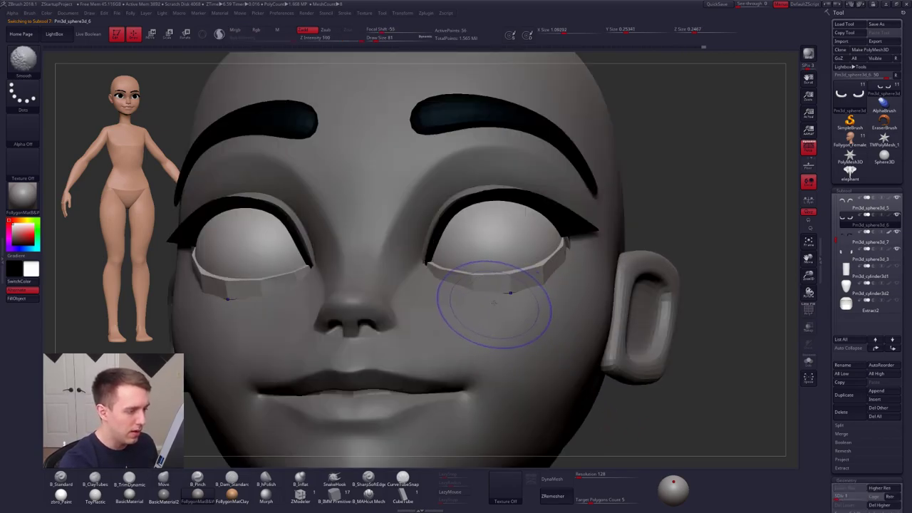
key(space)
ctrl+shift+click(509, 292)
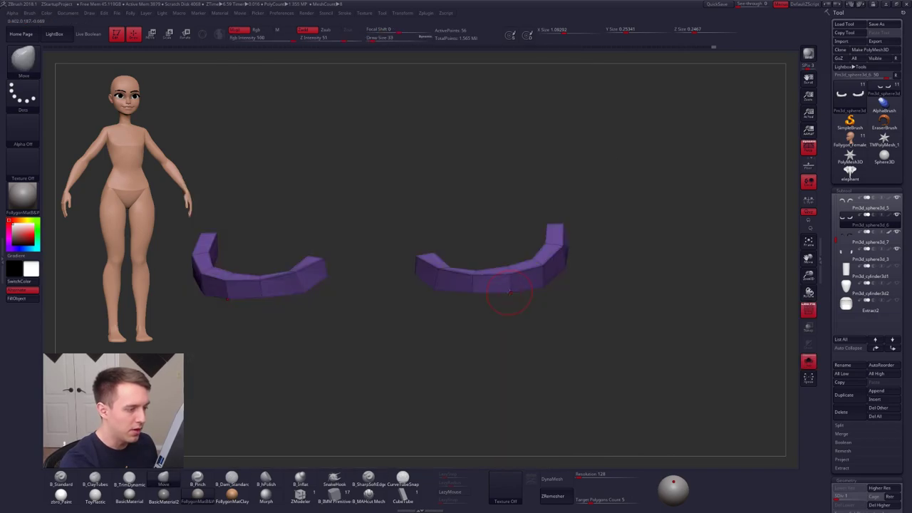
- Pull the lower eyelids' bottom edge down and adjust single vertices of the rim using a smaller Move brush of size 18
drag(467, 295, 468, 332)
key(space)
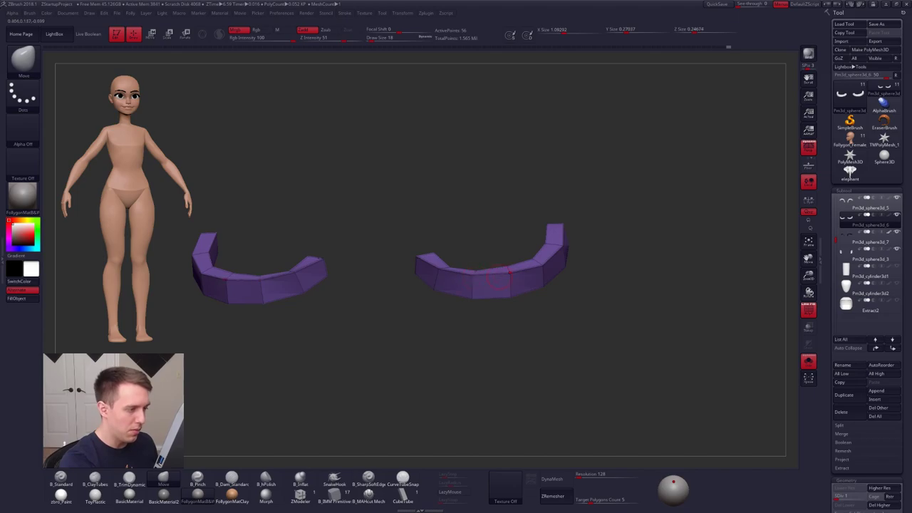
drag(507, 273, 512, 278)
right_drag(542, 279, 492, 278)
drag(536, 263, 542, 267)
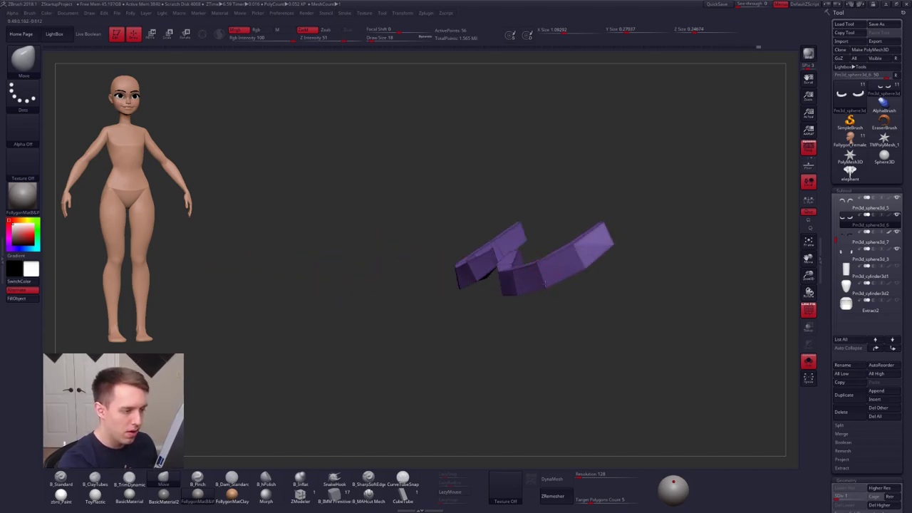
shift+right_drag(545, 285, 568, 379)
- Turn off the wireframe, bring the rest of the head back and return the lower eyelids to subdivision level 7
key(shift+f)
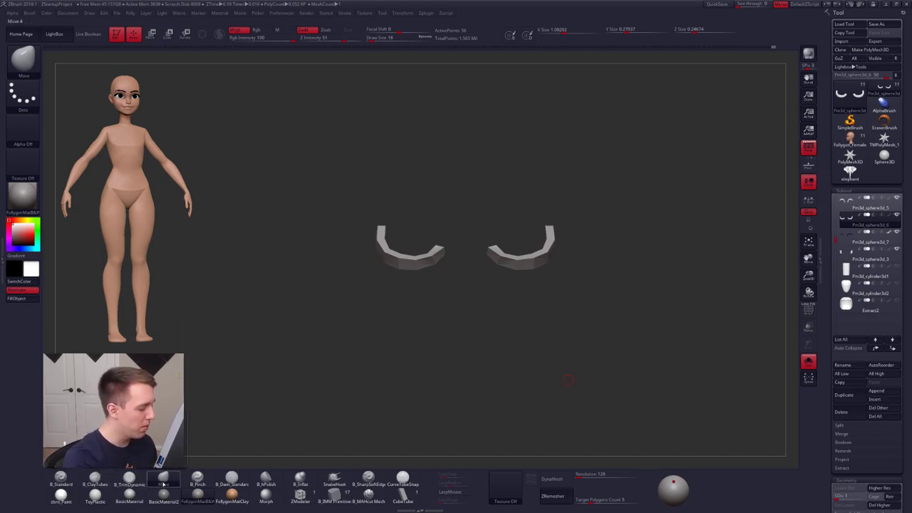
key(alt+s)
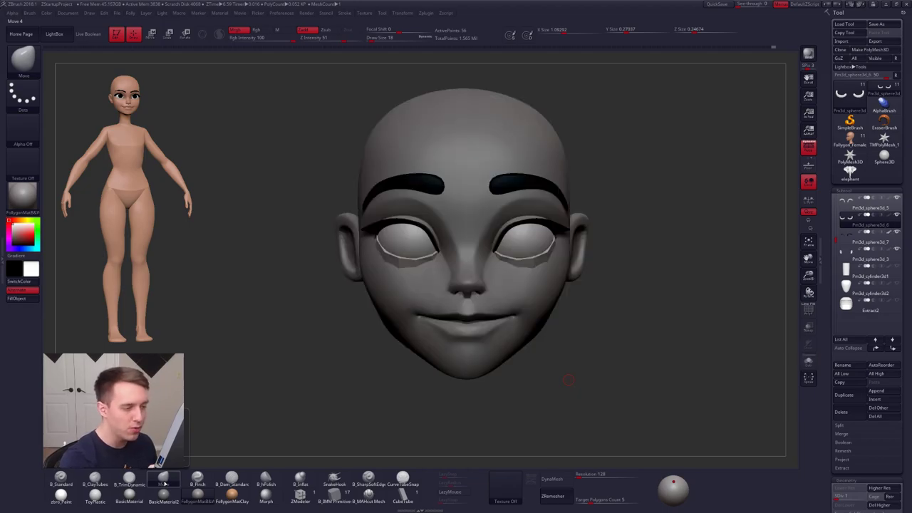
key(d)
key(d)
key(d)
key(d)
key(d)
key(d)
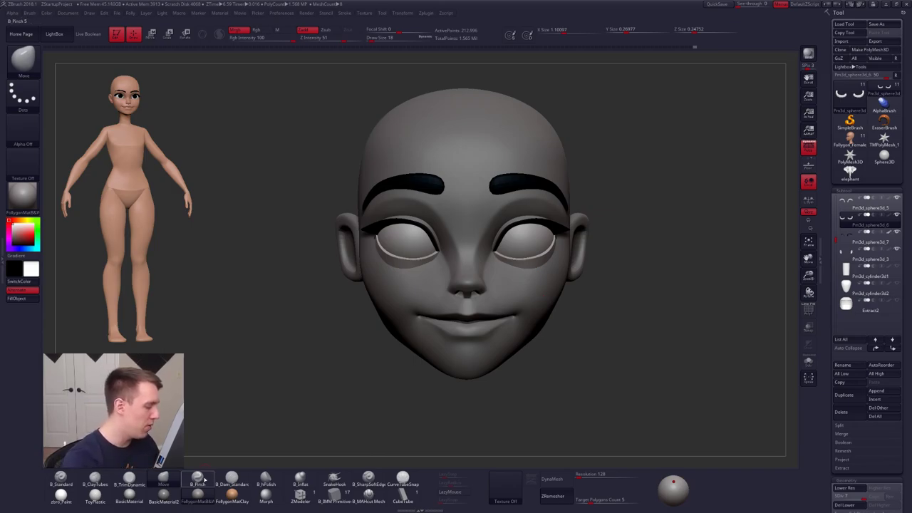
- Enlarge the Move brush to 96 and nudge the lower eyelids into a smoother curve under the eyes
click(112, 480)
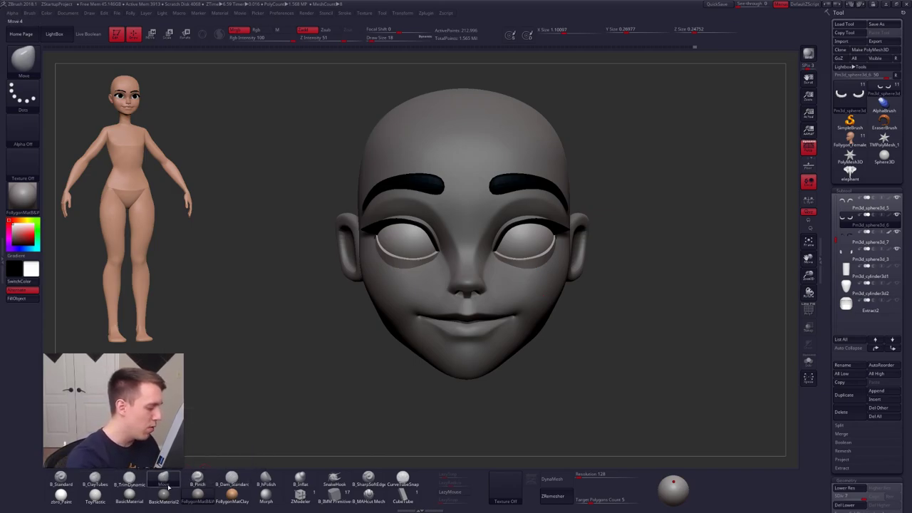
click(233, 480)
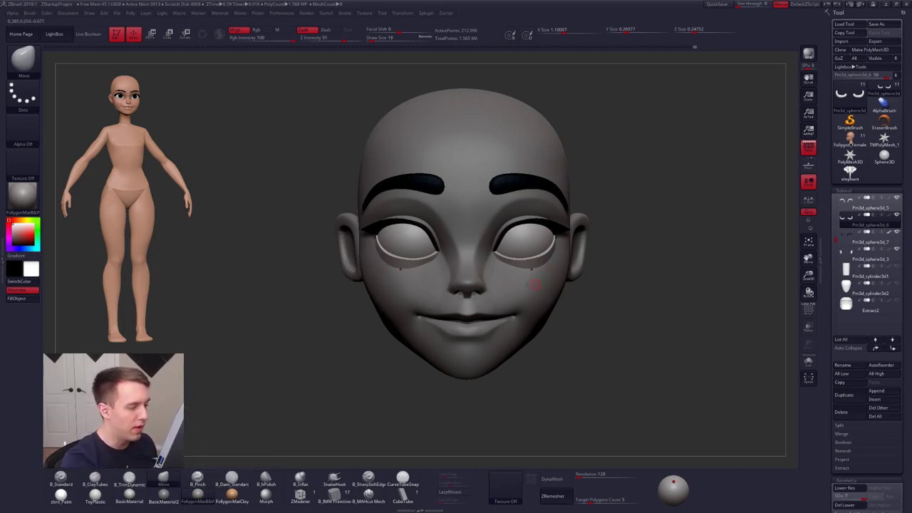
mouse_move(534, 285)
right_down()
mouse_move(537, 299)
mouse_move(530, 269)
right_up()
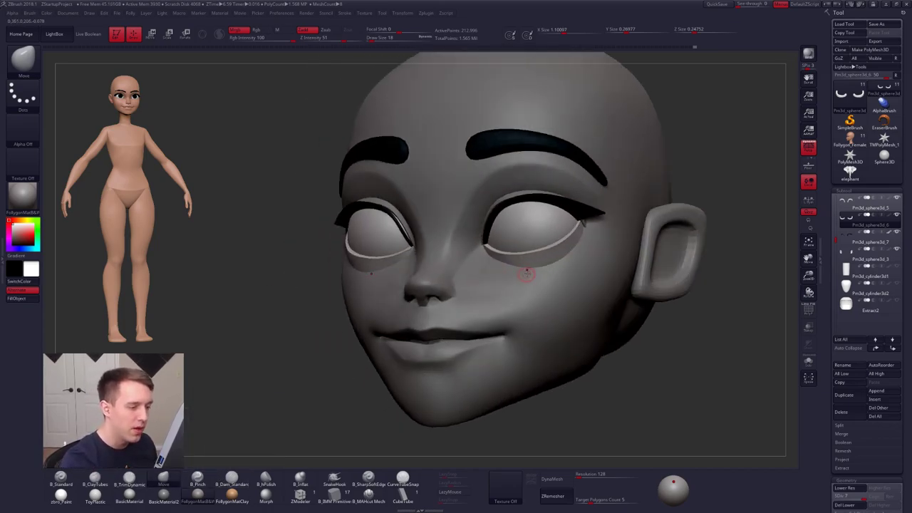
key(space)
drag(531, 271, 550, 269)
mouse_move(567, 252)
alt+right_down()
mouse_move(544, 308)
mouse_move(520, 300)
alt+right_up()
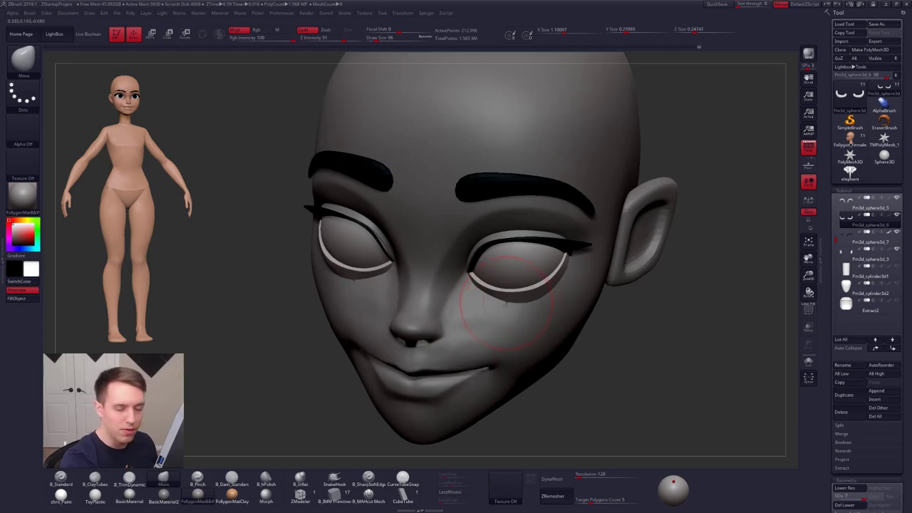
drag(509, 306, 509, 300)
right_drag(509, 301, 569, 224)
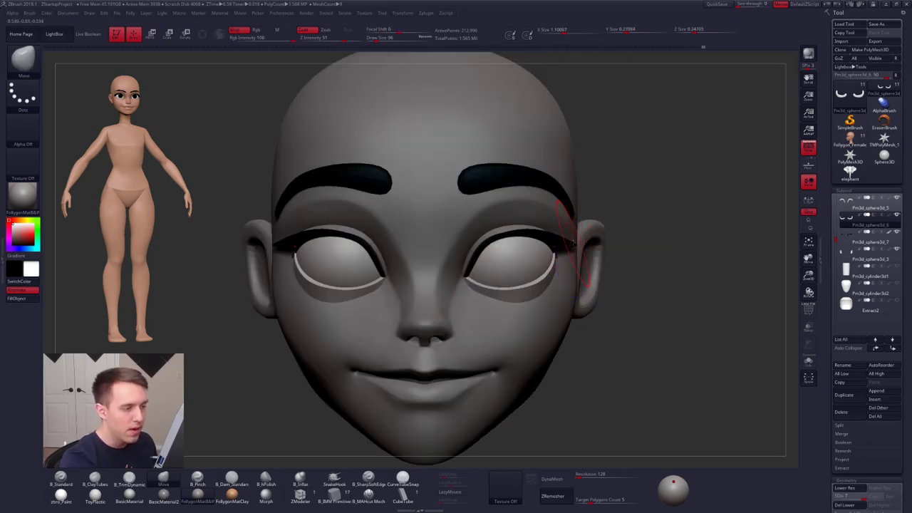
- Turn off the painted colour on all subtools, then select the dark upper lashes and hide them
shift+click(891, 216)
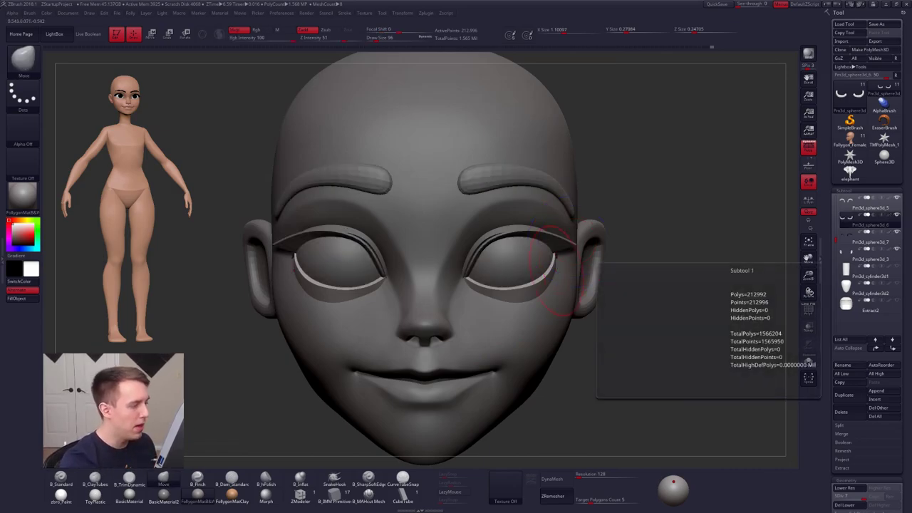
alt+click(568, 246)
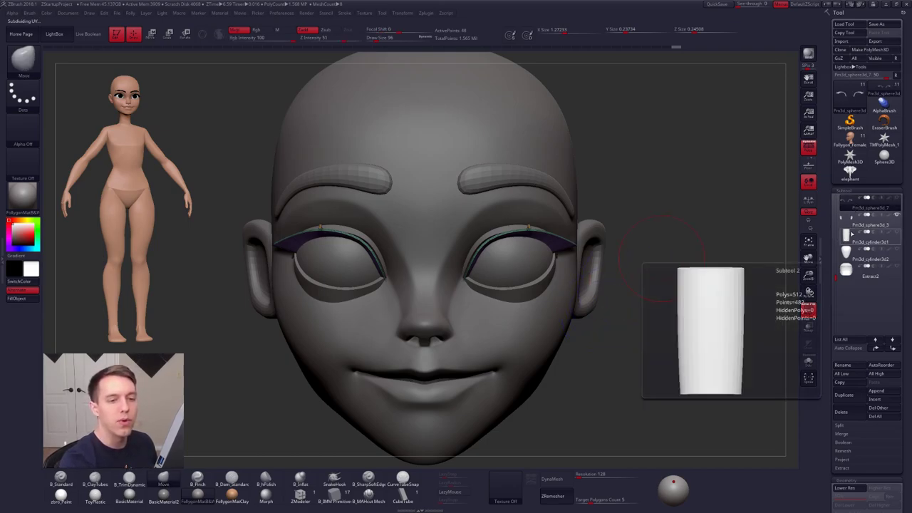
drag(836, 277, 837, 261)
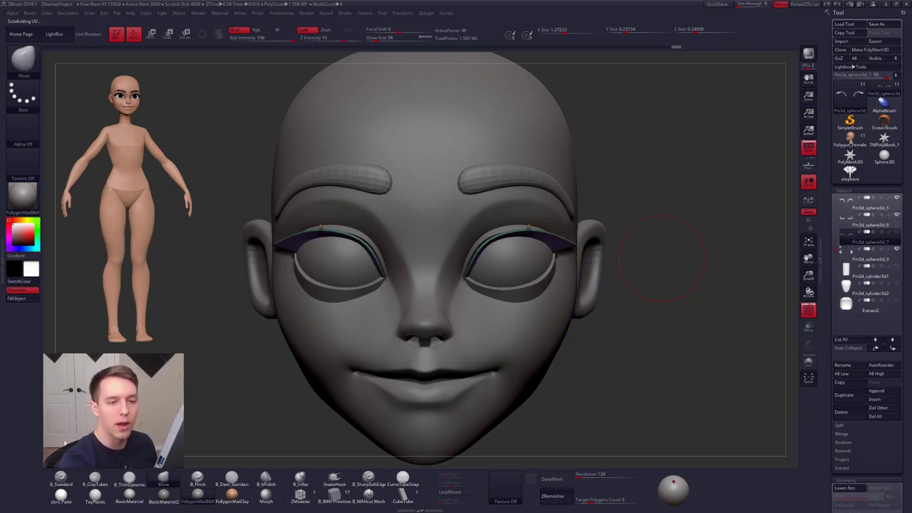
- Select the eyebrows and move their subtool down four places in the list, directly above the upper lashes
alt+click(545, 189)
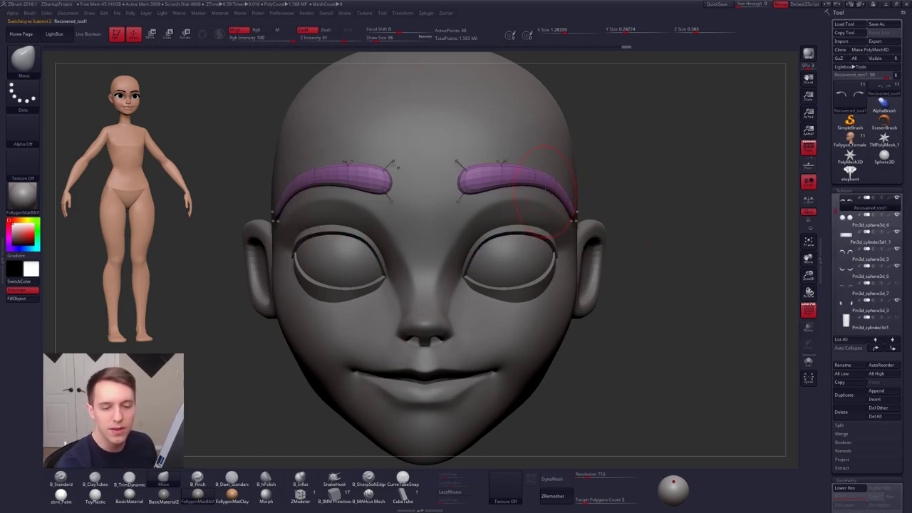
click(893, 349)
click(893, 348)
click(893, 349)
click(893, 349)
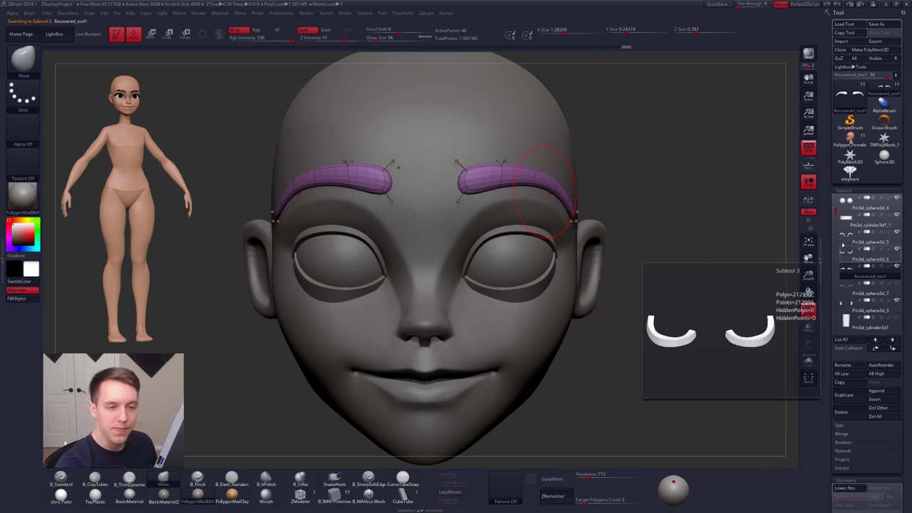
drag(837, 211, 839, 196)
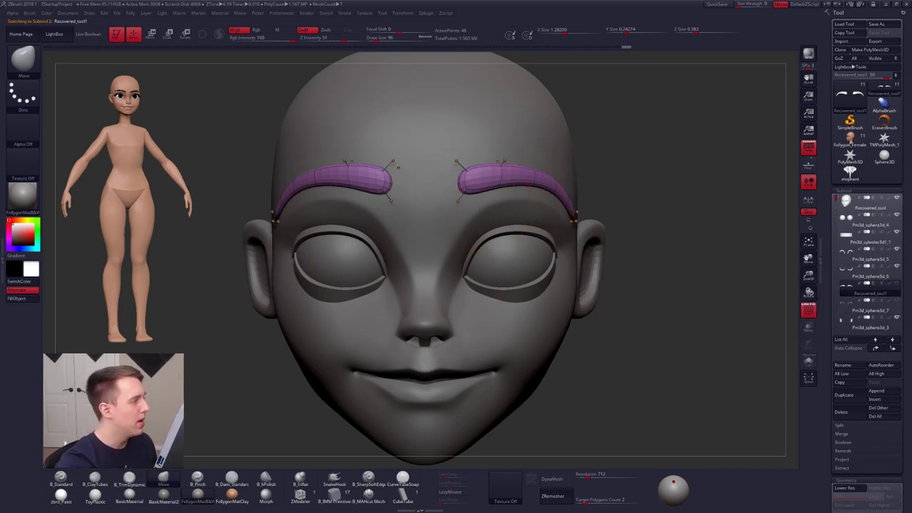
- Enlarge the brush to 130 and turn off the wireframe to show the whole head in plain grey
mouse_move(537, 244)
ctrl+right_down()
mouse_move(452, 204)
mouse_move(544, 239)
mouse_move(543, 248)
ctrl+right_up()
key(space)
drag(542, 247, 546, 247)
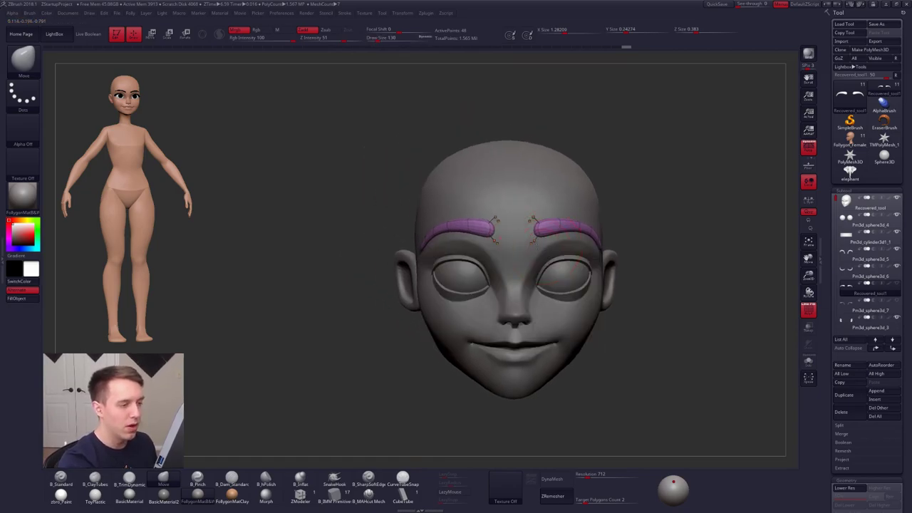
alt+right_drag(545, 246, 514, 231)
key(shift+f)
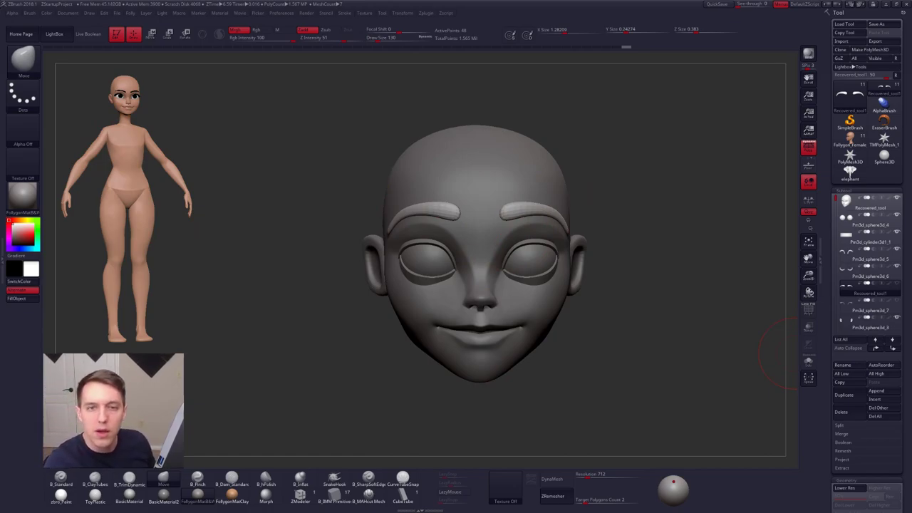
- Switch to Photos and study the animated princess stills and the red-haired character sculpt as facial references
drag(911, 86, 561, 98)
key(Right)
key(Right)
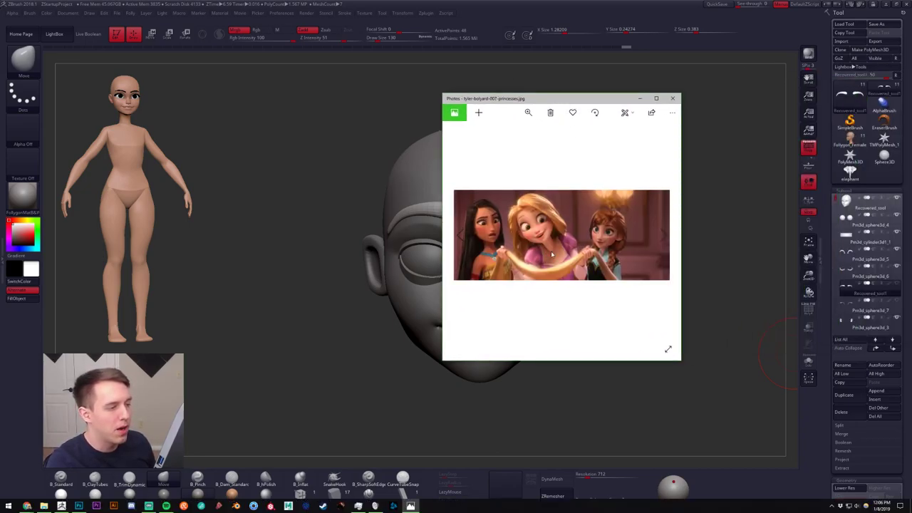
scroll(599, 243, down, 2)
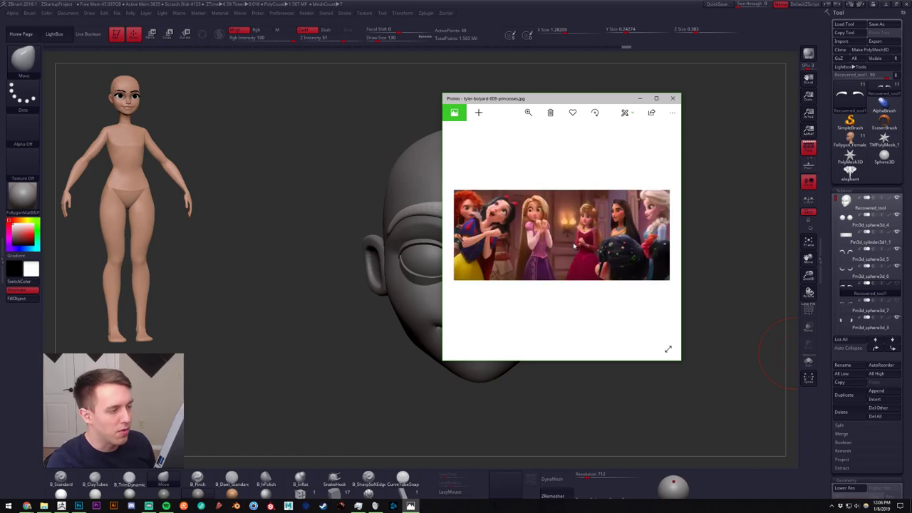
click(673, 99)
key(alt+Tab)
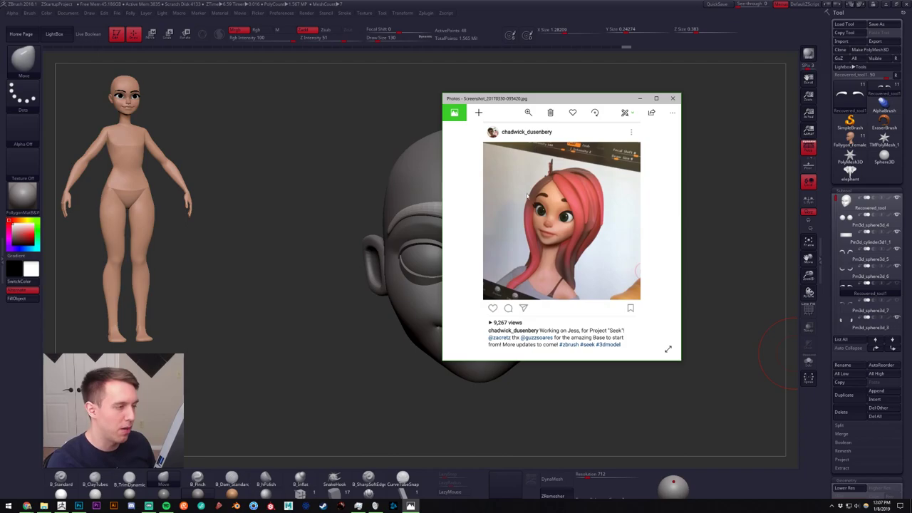
drag(552, 99, 911, 106)
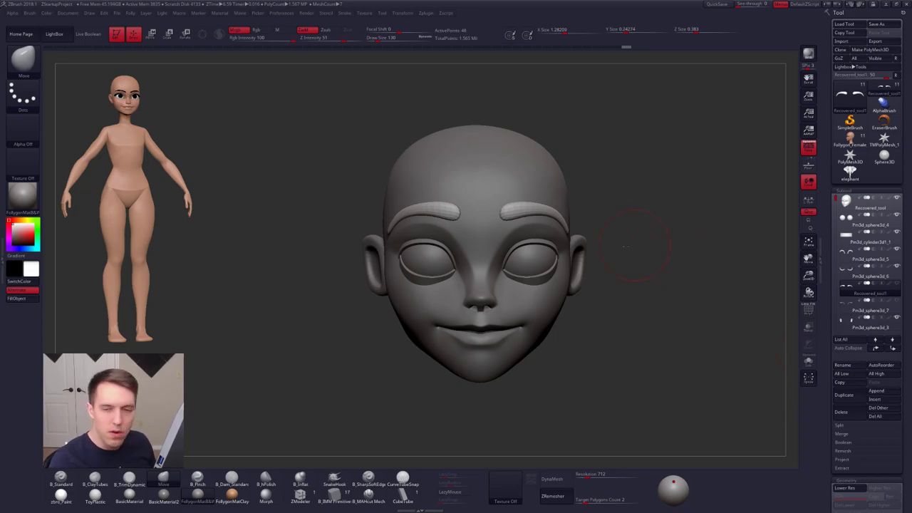
- Activate the head subtool and reduce the Move brush size to about 67
alt+drag(626, 247, 623, 247)
alt+click(511, 299)
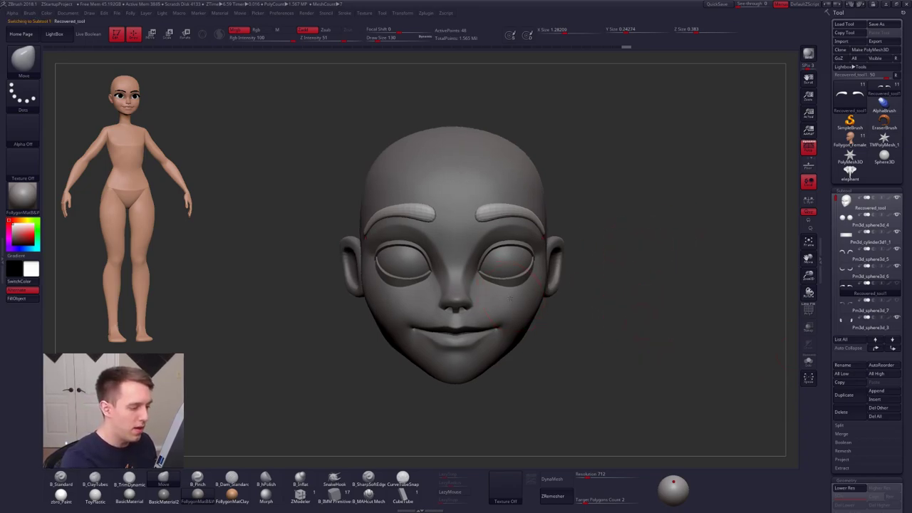
alt+drag(618, 327, 627, 371)
key(s)
drag(495, 330, 489, 330)
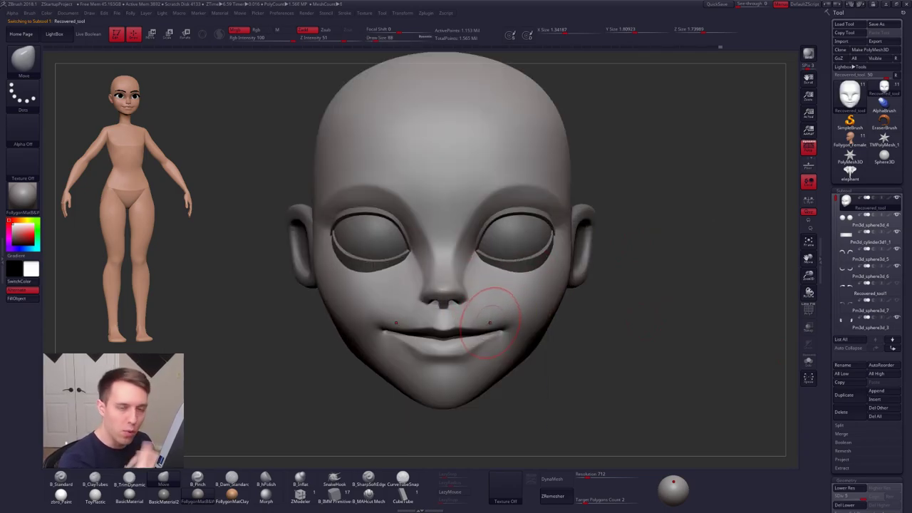
- Lower the head by three subdivision levels and isolate it in a three-quarter view
key(shift+d)
key(shift+d)
key(shift+d)
key(space)
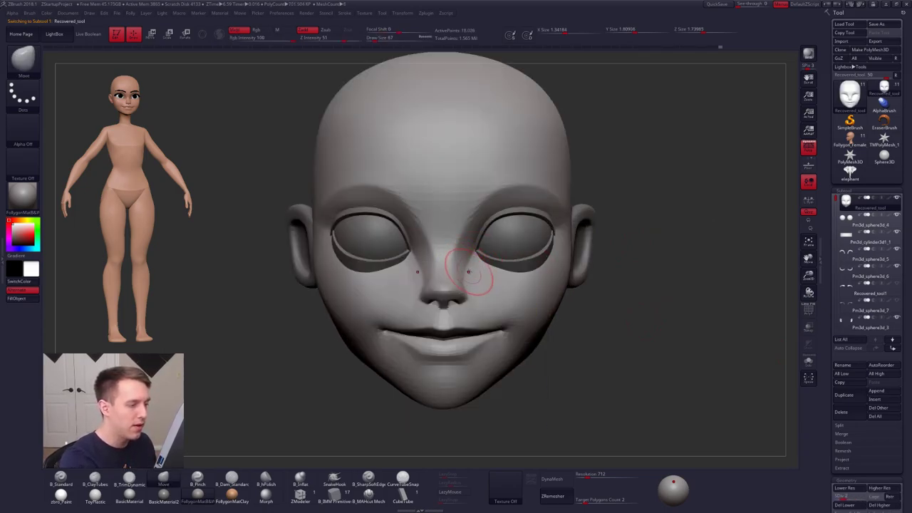
key(alt+s)
drag(621, 285, 470, 282)
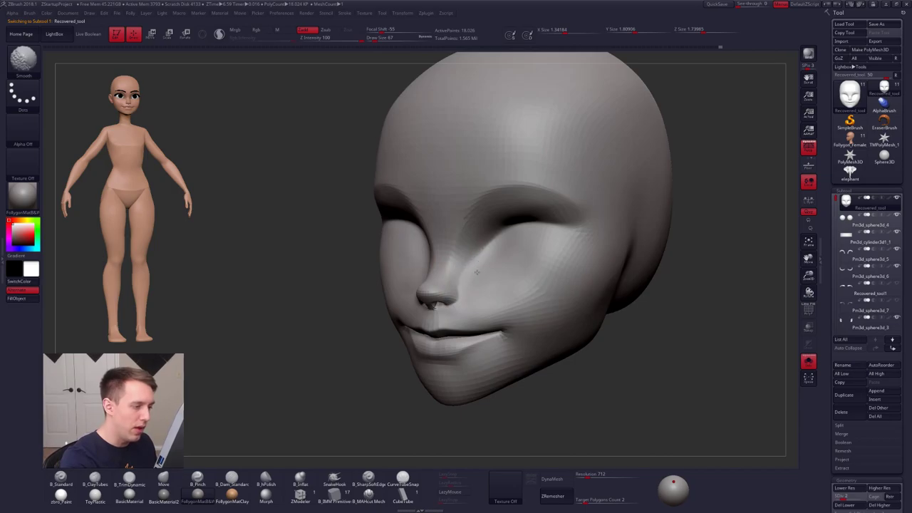
- Choose the TrimDynamic brush, examine the isolated head around the nose and eye sockets, and subdivide it one level
key(b)
key(t)
key(d)
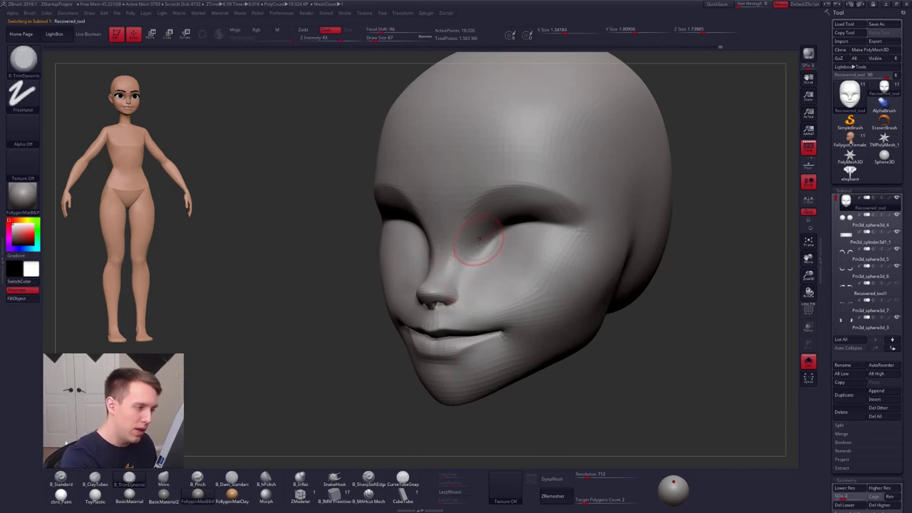
key(shift)
ctrl+right_drag(481, 275, 449, 258)
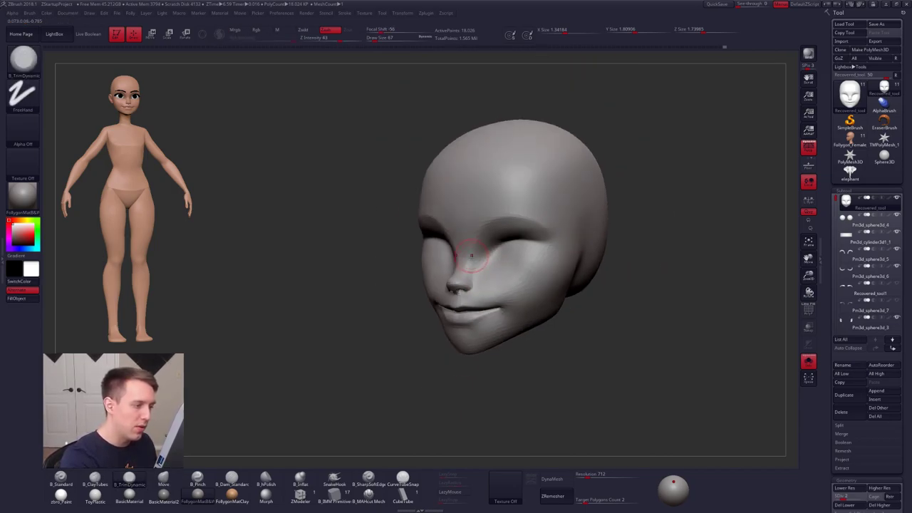
key(alt+s)
key(alt+s)
mouse_move(489, 281)
ctrl+right_down()
mouse_move(470, 269)
mouse_move(495, 295)
mouse_move(482, 268)
ctrl+right_up()
key(ctrl+d)
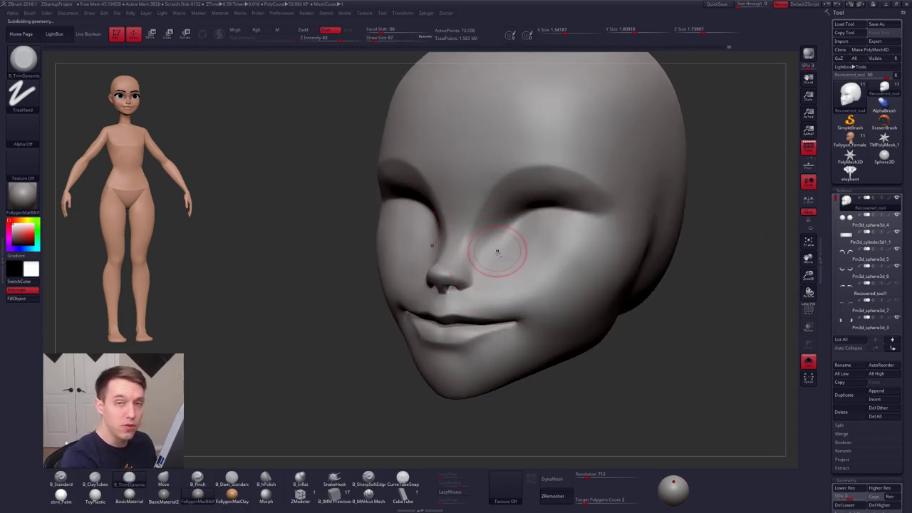
- Smooth the area between the nose and cheek, turn off solo display, and set the Smooth brush size to about 154
key(shift)
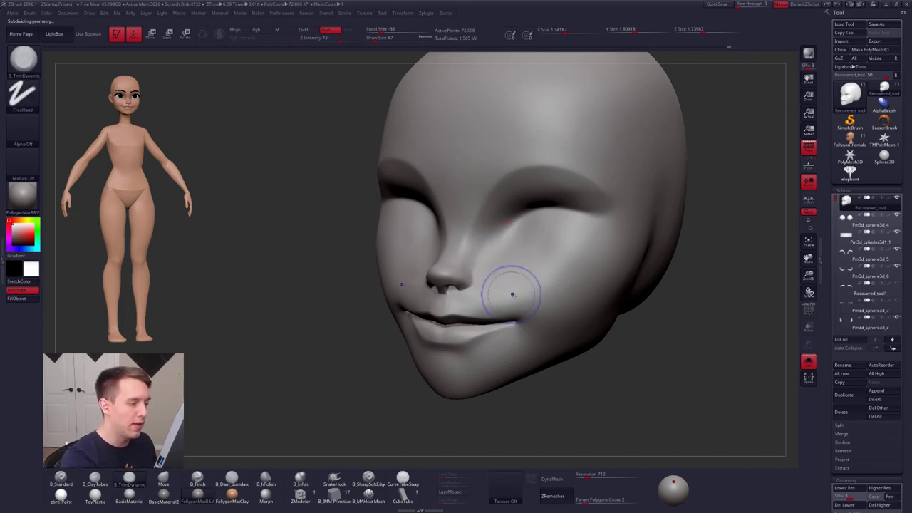
mouse_move(513, 293)
shift+right_down()
mouse_move(526, 304)
mouse_move(603, 268)
mouse_move(498, 295)
mouse_move(451, 228)
mouse_move(385, 242)
mouse_move(463, 252)
shift+right_up()
key(shift+s)
key(space)
drag(461, 249, 466, 248)
right_drag(465, 249, 592, 247)
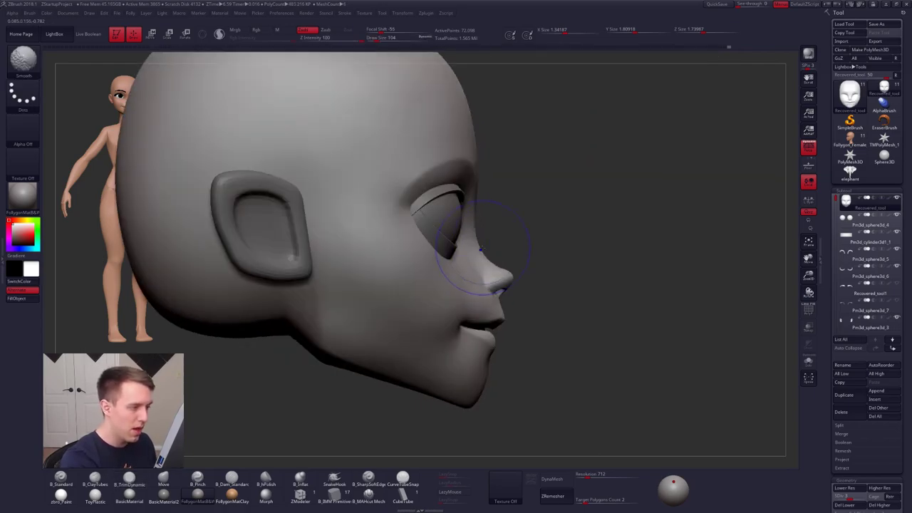
- Adjust the nose bridge in profile using the Move brush at size about 96
key(b)
key(m)
key(v)
key(space)
drag(485, 251, 483, 250)
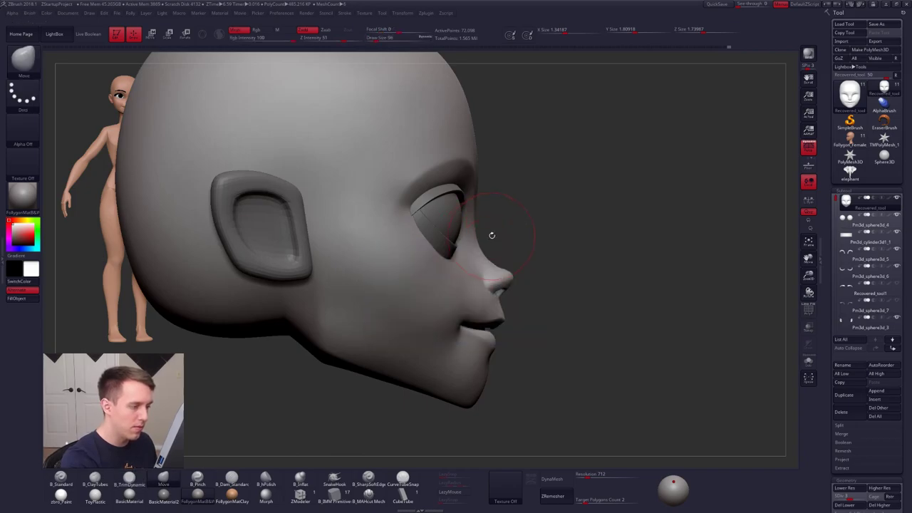
key(ctrl+f)
click(531, 285)
alt+right_drag(534, 241, 586, 266)
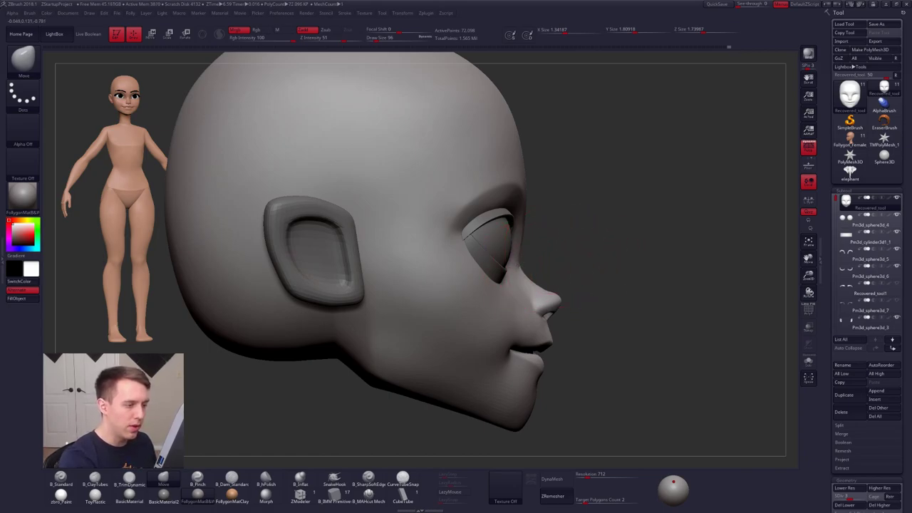
- Smooth the transition between the nose bridge and inner eye, and choose the ClayTubes brush to refine it
ctrl+right_click(586, 261)
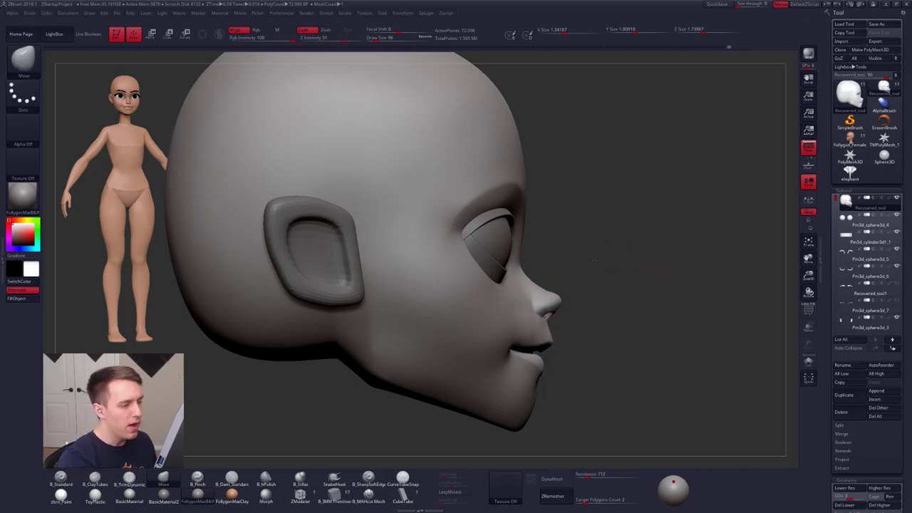
ctrl+right_drag(630, 269, 591, 276)
drag(624, 333, 568, 333)
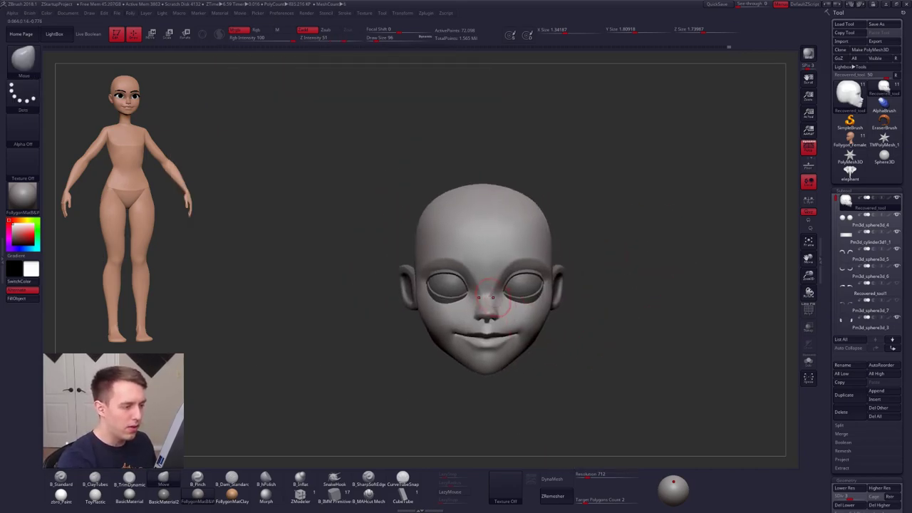
key(f)
right_drag(491, 292, 410, 293)
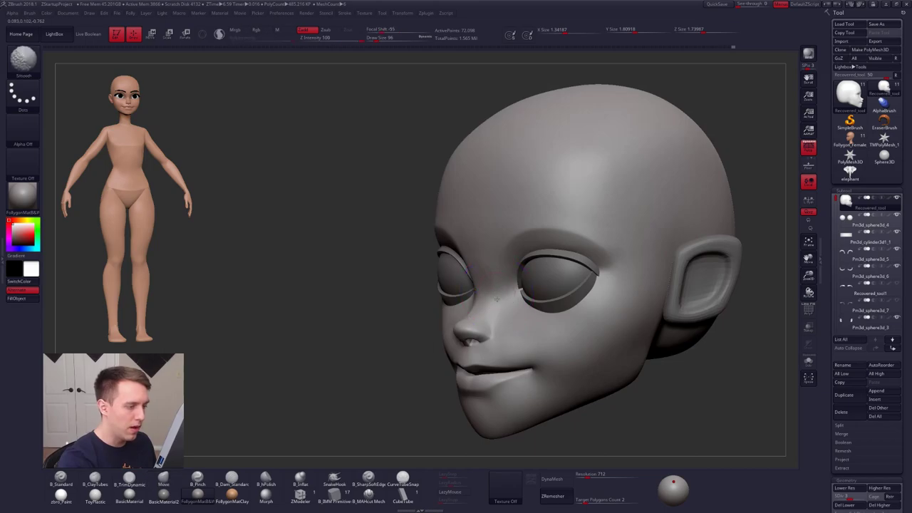
key(space)
key(1)
drag(500, 298, 498, 295)
key(2)
key(space)
right_drag(503, 305, 477, 317)
- Lower the head to subdivision level 1 and reshape the facial profile with the Move brush at size about 535
key(space)
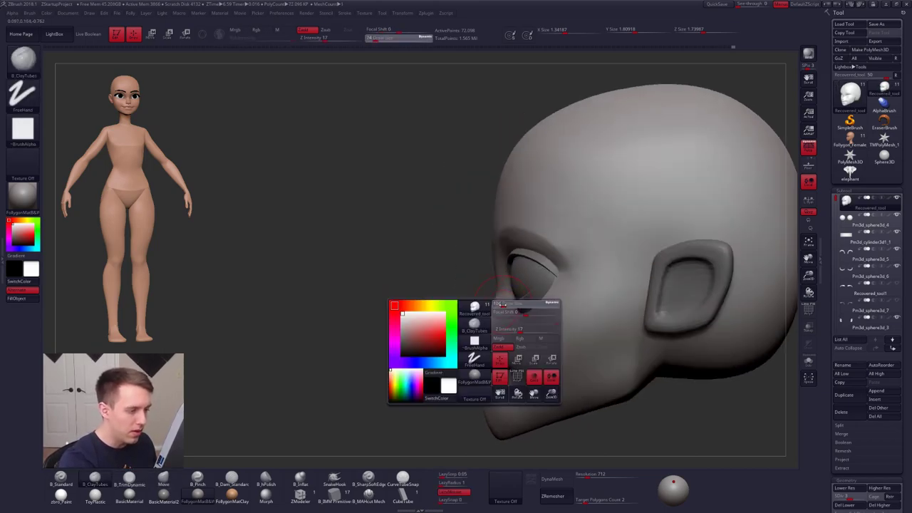
drag(499, 303, 504, 302)
key(b)
key(m)
key(v)
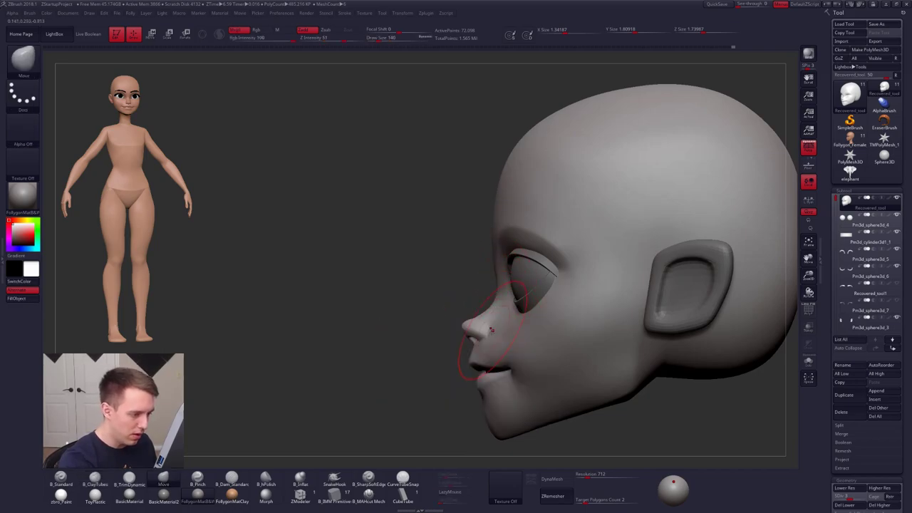
ctrl+right_drag(513, 358, 519, 379)
key(space)
drag(518, 361, 500, 360)
key(shift+d)
key(shift+d)
key(space)
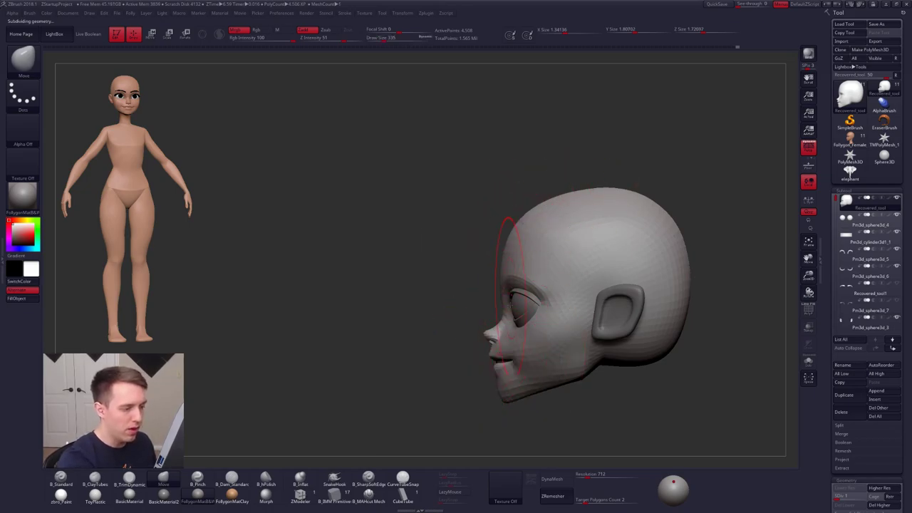
- Refine the lower face from the side and from below with the Move brush, reducing its size to about 121
mouse_move(497, 345)
alt+right_down()
mouse_move(467, 330)
mouse_move(570, 342)
alt+right_up()
key(space)
drag(502, 338, 490, 338)
right_drag(490, 363, 503, 306)
mouse_move(503, 306)
alt+right_down()
mouse_move(517, 261)
mouse_move(519, 303)
alt+right_up()
mouse_move(519, 348)
right_down()
mouse_move(509, 320)
mouse_move(476, 306)
mouse_move(514, 273)
right_up()
key(space)
drag(500, 305, 488, 306)
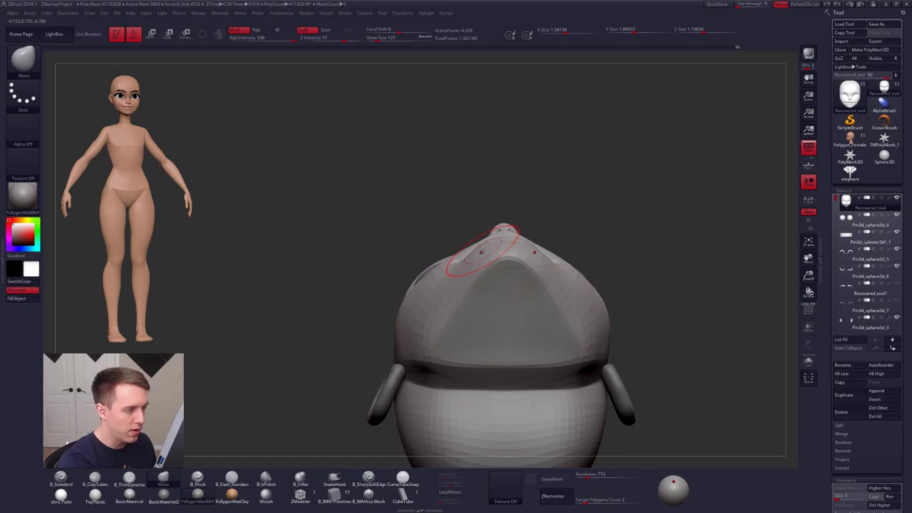
- Reduce the Move brush size to about 81 and adjust the forms beside the nose and inner eye corner
right_drag(503, 272, 515, 303)
mouse_move(541, 260)
alt+right_down()
mouse_move(530, 297)
mouse_move(483, 301)
mouse_move(549, 292)
mouse_move(503, 282)
mouse_move(508, 299)
alt+right_up()
key(space)
drag(514, 299, 504, 299)
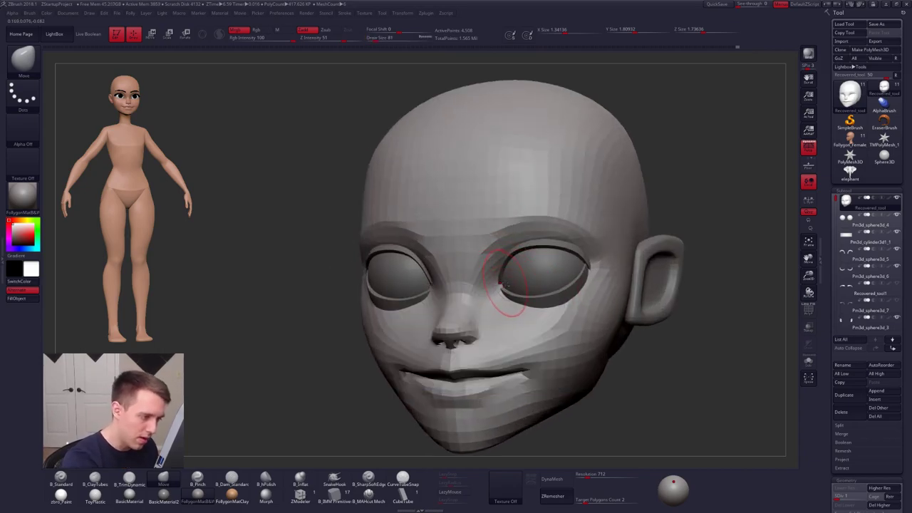
right_drag(497, 287, 514, 314)
mouse_move(514, 314)
ctrl+right_down()
mouse_move(496, 295)
mouse_move(524, 295)
ctrl+right_up()
- Try flattening the head front to back with the transpose line, inspect it in isolation, and undo the change
key(w)
mouse_move(495, 294)
mouse_down()
mouse_move(529, 308)
mouse_move(563, 295)
mouse_move(524, 295)
mouse_up()
right_drag(562, 296, 509, 301)
key(q)
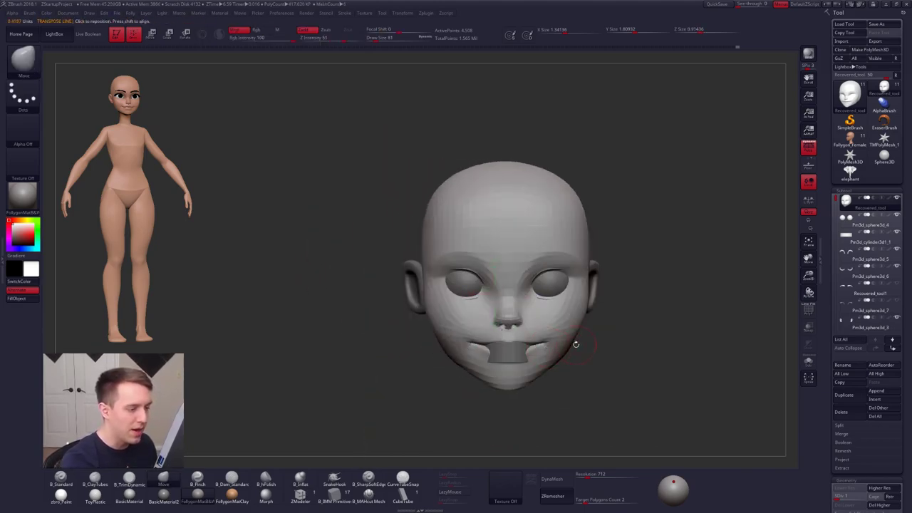
key(shift+s)
alt+right_drag(576, 345, 531, 333)
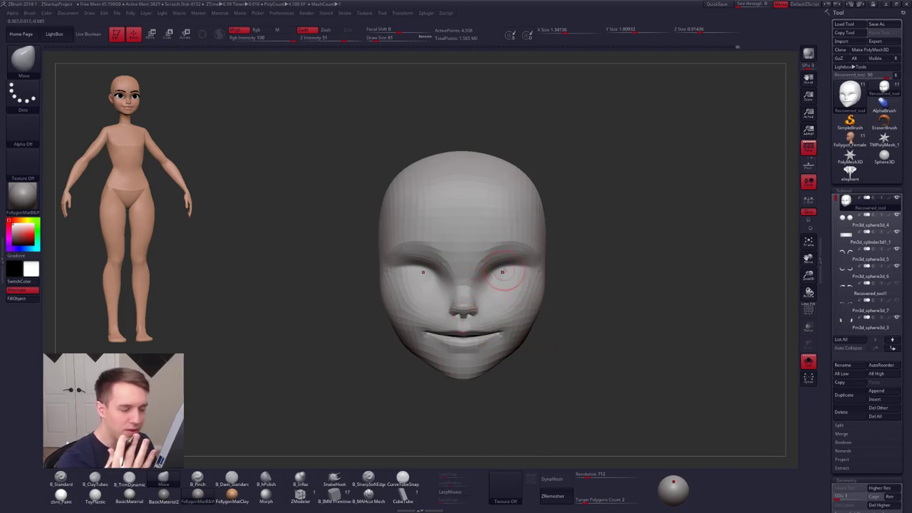
right_drag(570, 393, 613, 390)
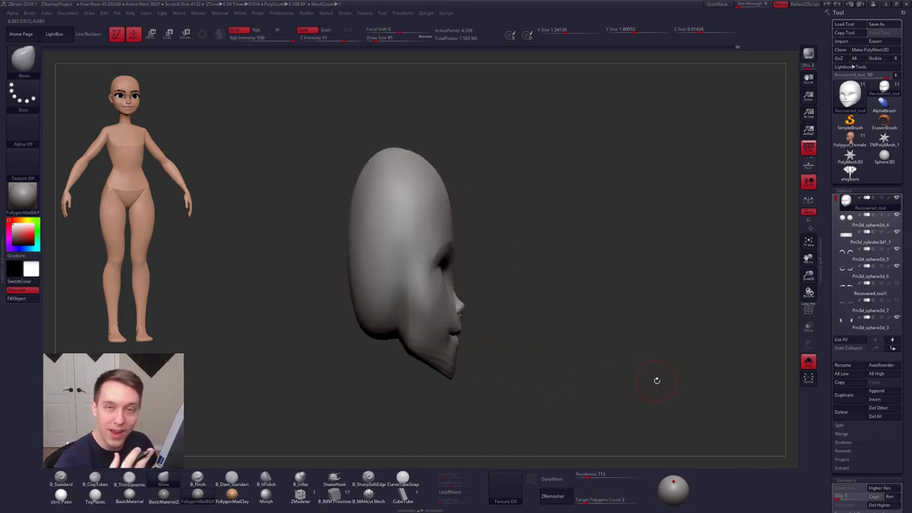
key(shift+f)
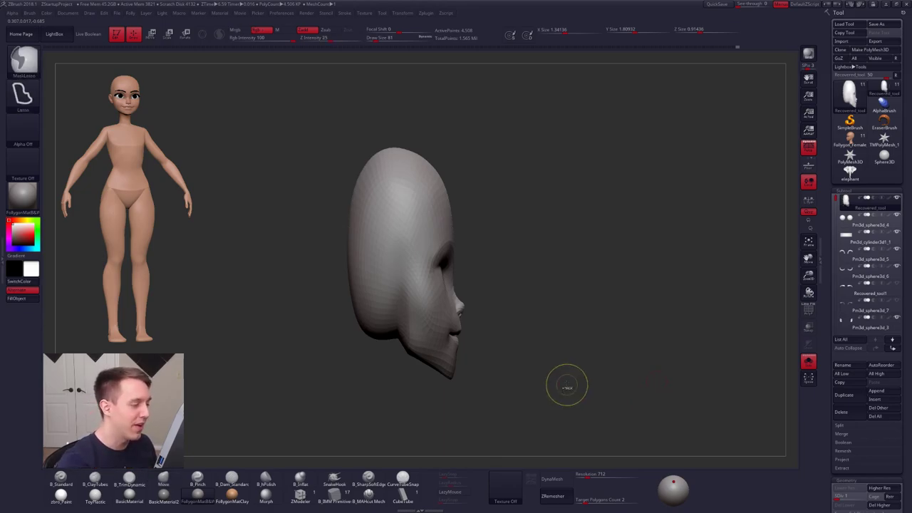
right_drag(565, 383, 509, 349)
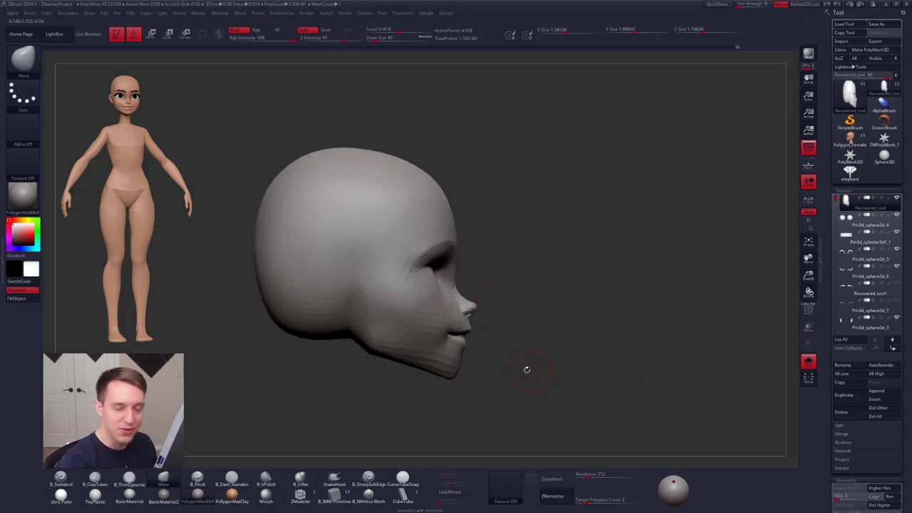
- Adjust the outer face contour beside the eyes and cheeks with the Move brush at size about 215
mouse_move(505, 390)
right_down()
mouse_move(485, 397)
mouse_move(491, 387)
right_up()
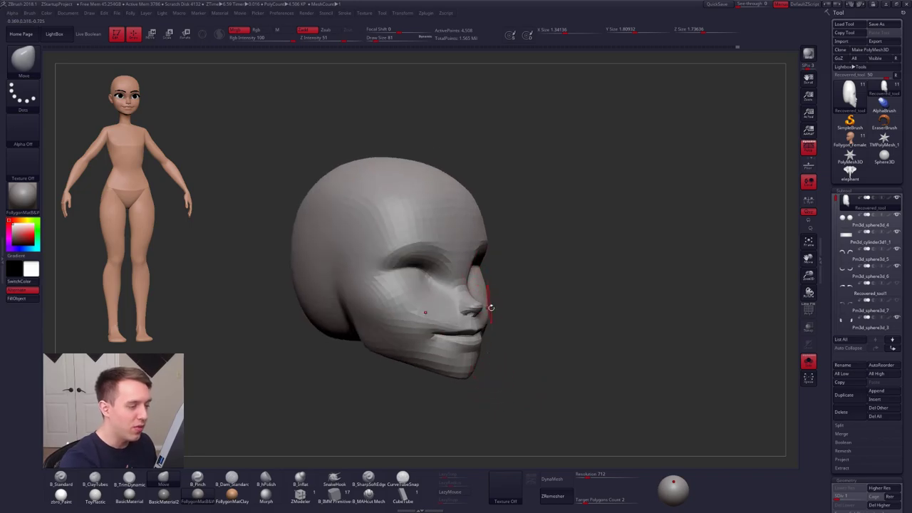
mouse_move(496, 340)
right_down()
mouse_move(534, 299)
mouse_move(520, 362)
mouse_move(540, 348)
mouse_move(535, 286)
right_up()
key(space)
drag(535, 289, 550, 289)
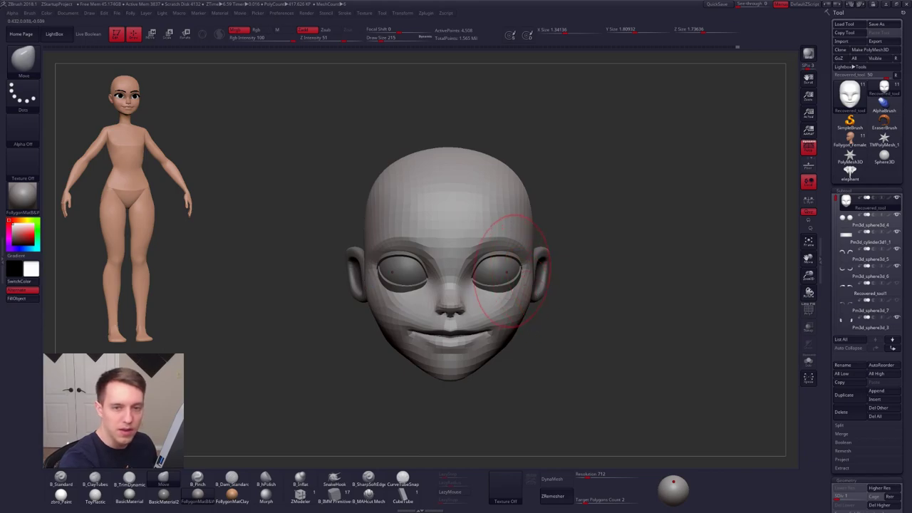
mouse_move(525, 280)
right_down()
mouse_move(492, 284)
mouse_move(520, 278)
mouse_move(473, 246)
mouse_move(505, 238)
right_up()
- Mask the head and narrow its sides slightly with the transpose move line
mouse_move(536, 158)
ctrl+mouse_down()
mouse_move(547, 353)
mouse_move(699, 197)
ctrl+mouse_up()
ctrl+click(545, 281)
ctrl+click(573, 277)
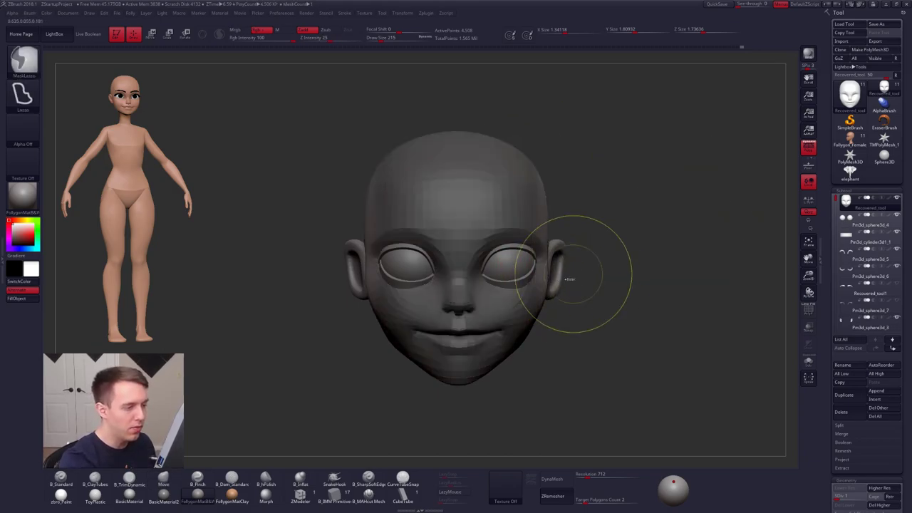
key(w)
mouse_move(541, 263)
shift+mouse_down()
mouse_move(638, 263)
mouse_move(570, 263)
mouse_move(585, 294)
shift+mouse_up()
key(q)
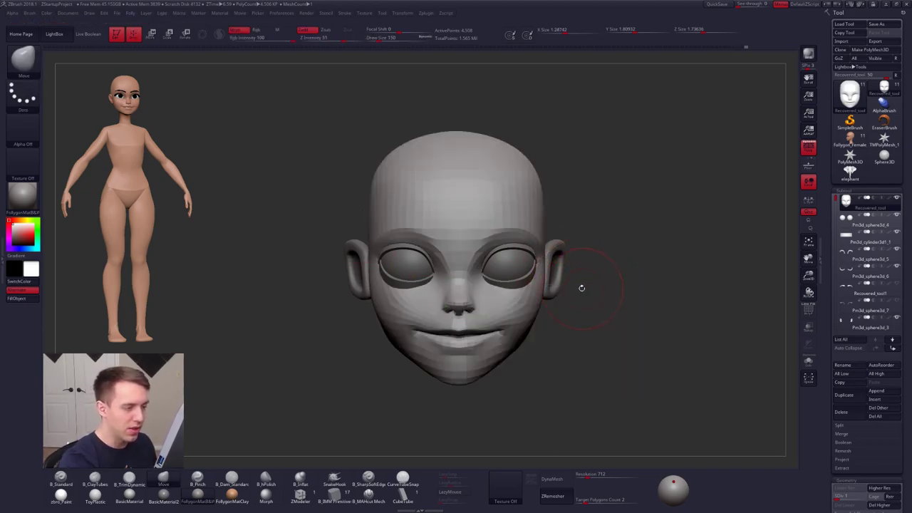
- Isolate the head and reshape the side of the skull with the Move brush at size about 181
mouse_move(574, 264)
mouse_down()
mouse_move(528, 268)
mouse_move(509, 285)
mouse_up()
key(space)
drag(525, 251, 533, 251)
key(shift+s)
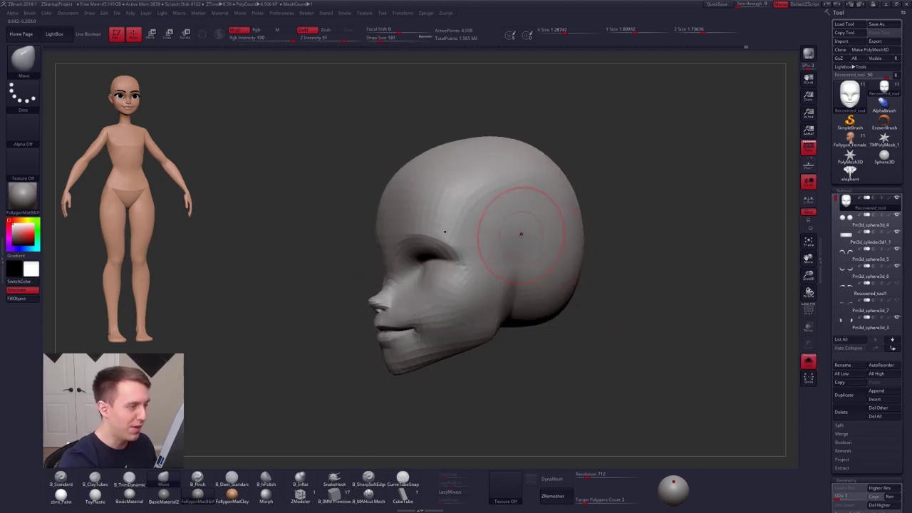
- Choose ClayTubes, raise the head to subdivision level 2, and smooth the side of the skull
key(b)
key(c)
key(t)
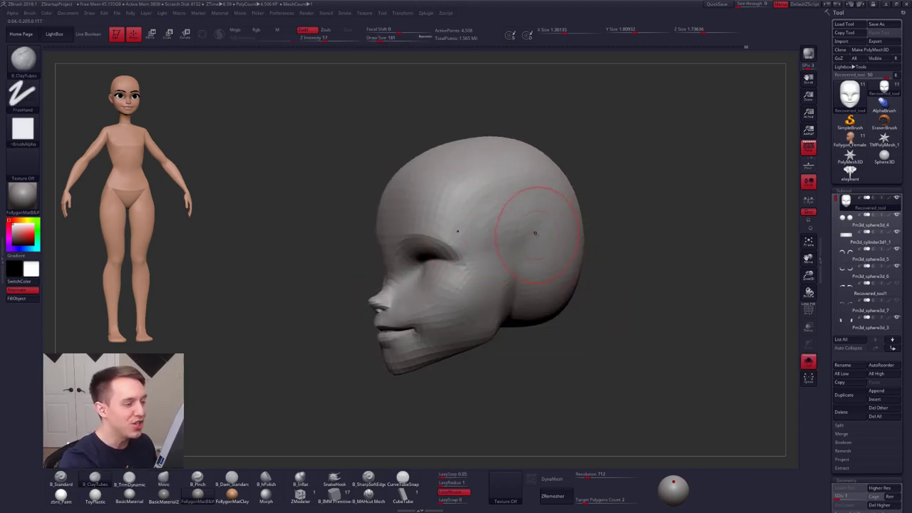
key(d)
key(shift)
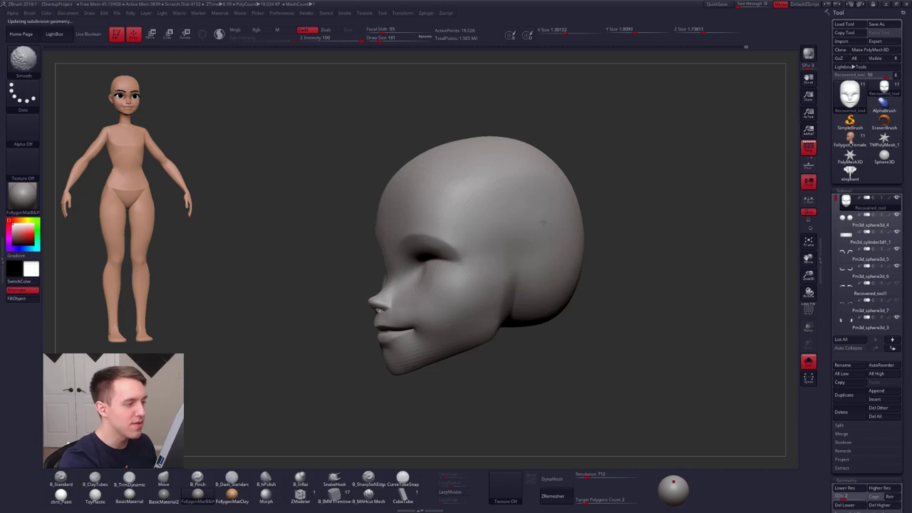
shift+drag(543, 222, 556, 255)
- Switch to TrimDynamic for the side of the skull and jaw, and raise the head to subdivision level 5
right_drag(556, 255, 534, 249)
key(b)
key(t)
key(d)
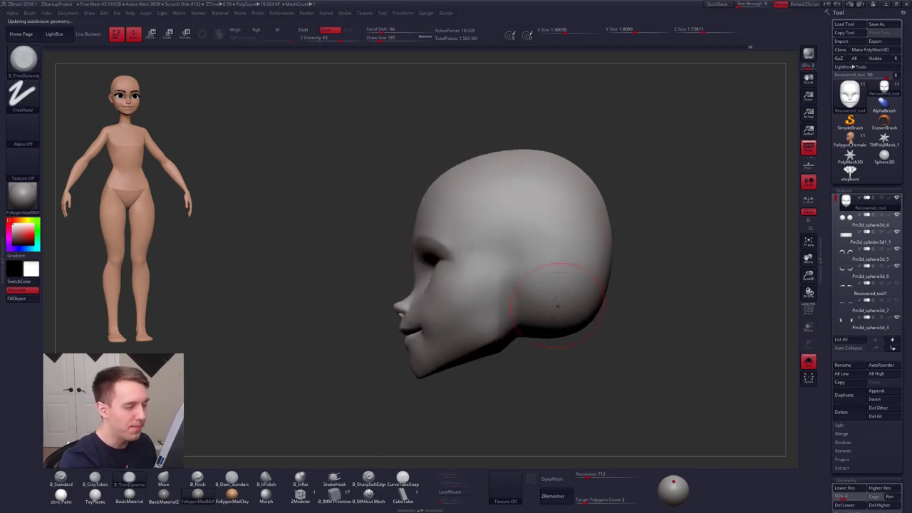
key(d)
key(space)
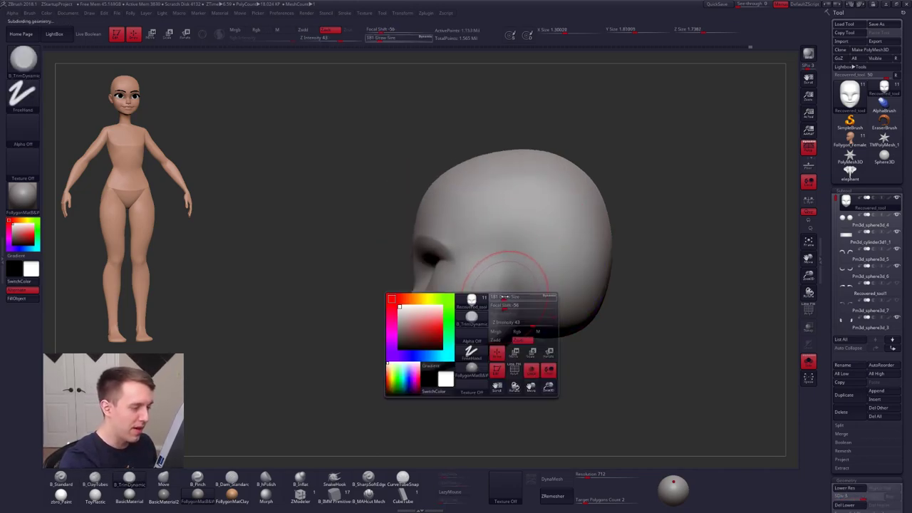
- Sharpen the rear jaw corner below the ear area with the Pinch brush at size about 88
key(b)
key(d)
key(s)
key(b)
key(p)
key(i)
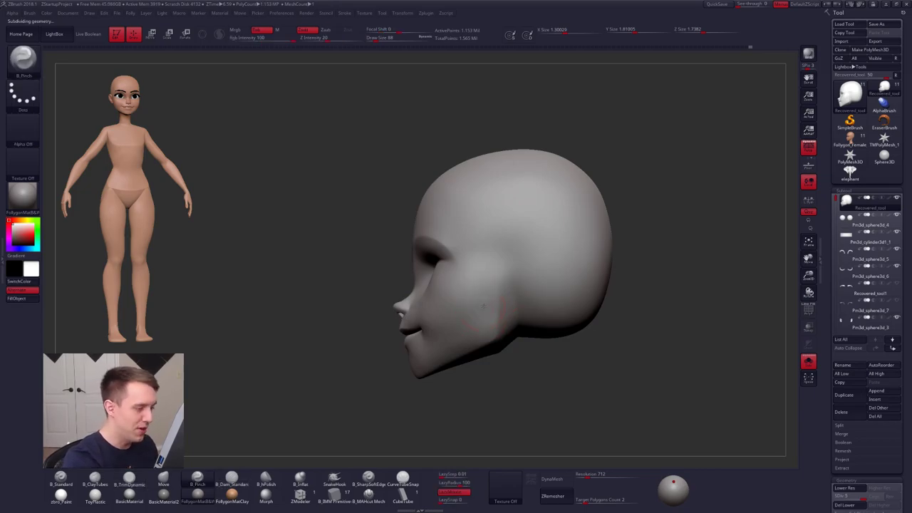
mouse_move(480, 306)
right_down()
mouse_move(492, 299)
mouse_move(493, 320)
right_up()
alt+right_drag(493, 320, 522, 264)
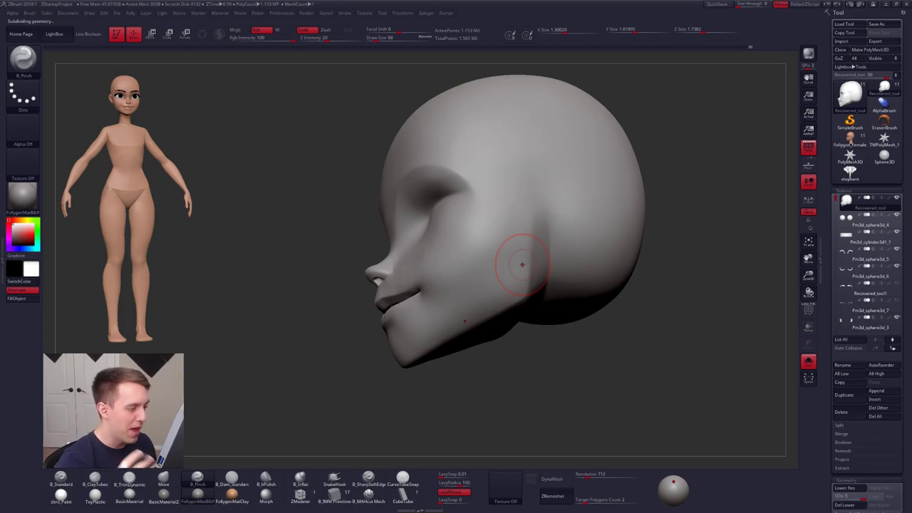
- Lower the head to subdivision level 3 and flatten the jawline and chin plane with TrimDynamic at size about 104
mouse_move(503, 340)
alt+right_down()
mouse_move(548, 338)
mouse_move(533, 346)
mouse_move(536, 331)
alt+right_up()
key(b)
key(t)
key(d)
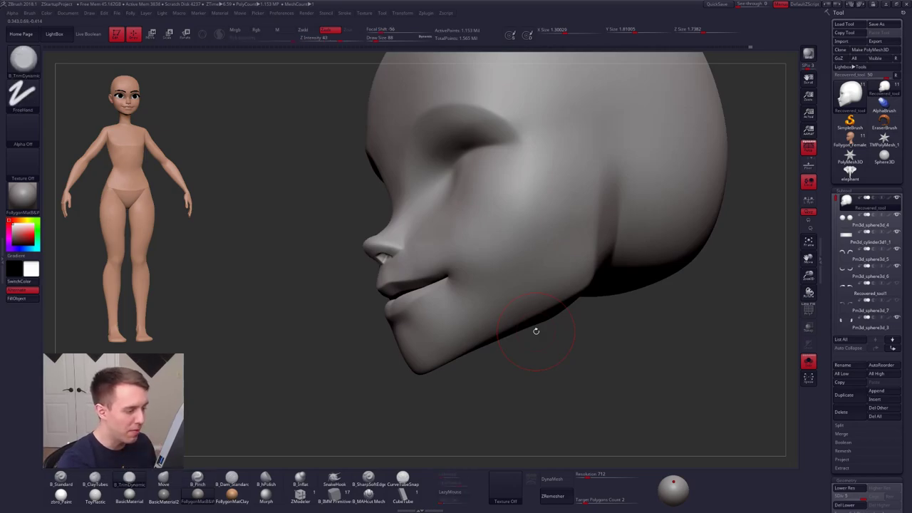
key(shift+d)
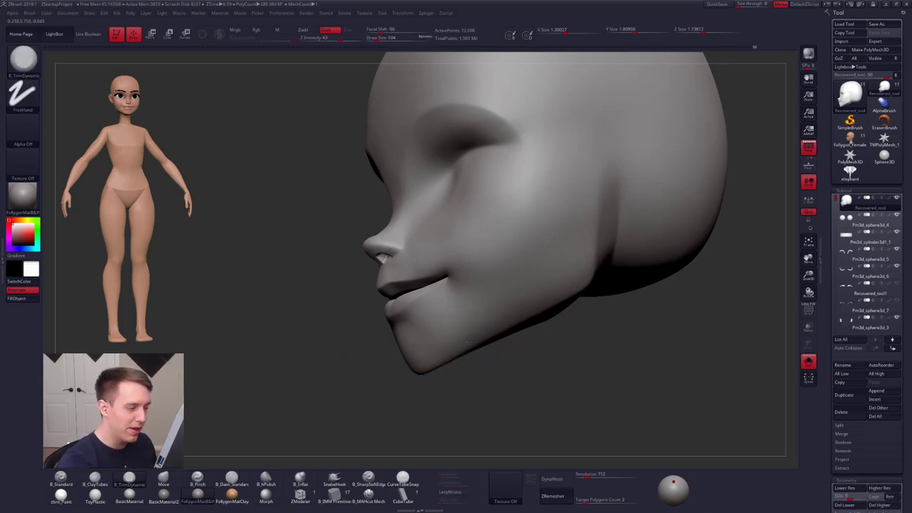
right_drag(454, 350, 475, 336)
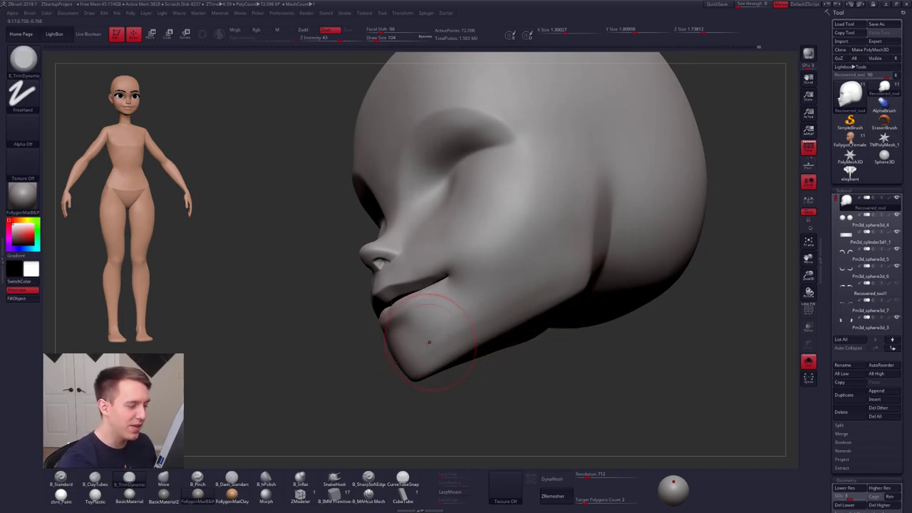
key(space)
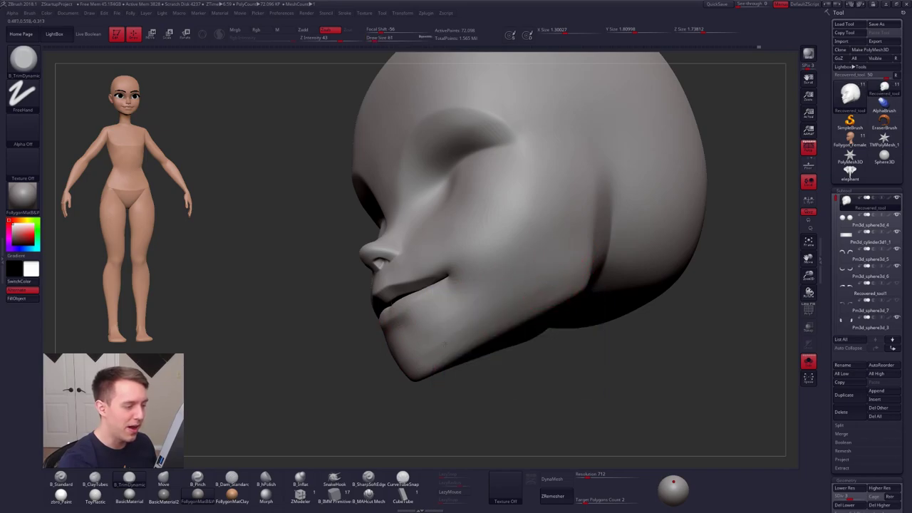
- Smooth the lower cheek and jaw at brush size about 54, and raise the head to subdivision level 5
key(space)
key(space)
drag(467, 325, 460, 324)
key(shift)
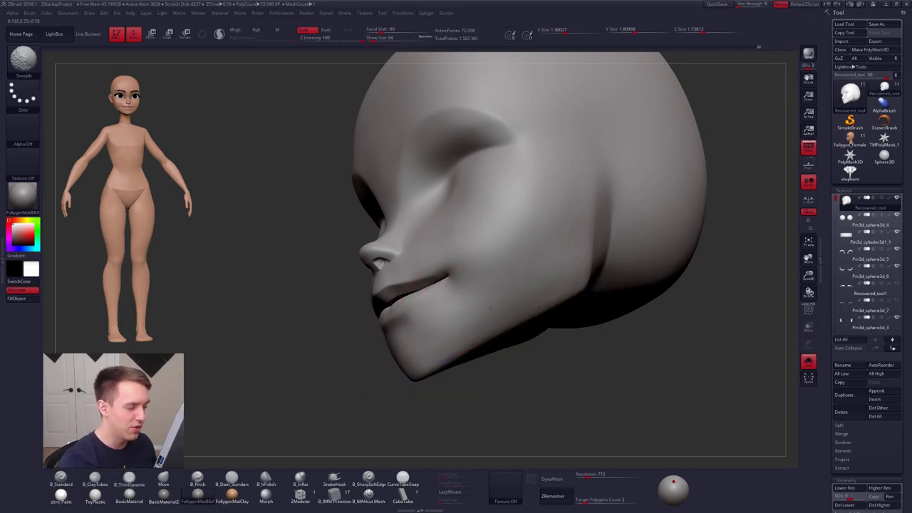
key(ctrl+d)
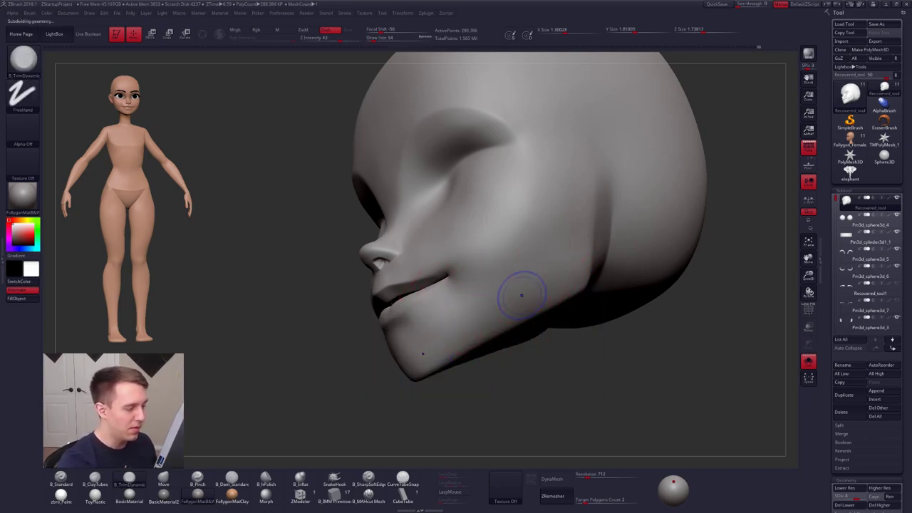
drag(526, 320, 535, 285)
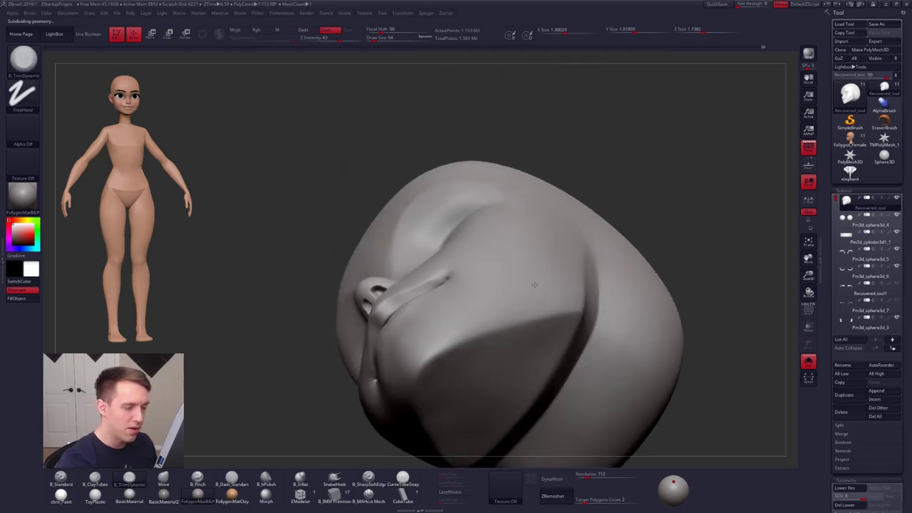
- Lower the head to subdivision level 3 and smooth the underside of the jaw at brush size about 61
alt+right_drag(534, 285, 531, 319)
key(space)
drag(519, 320, 525, 320)
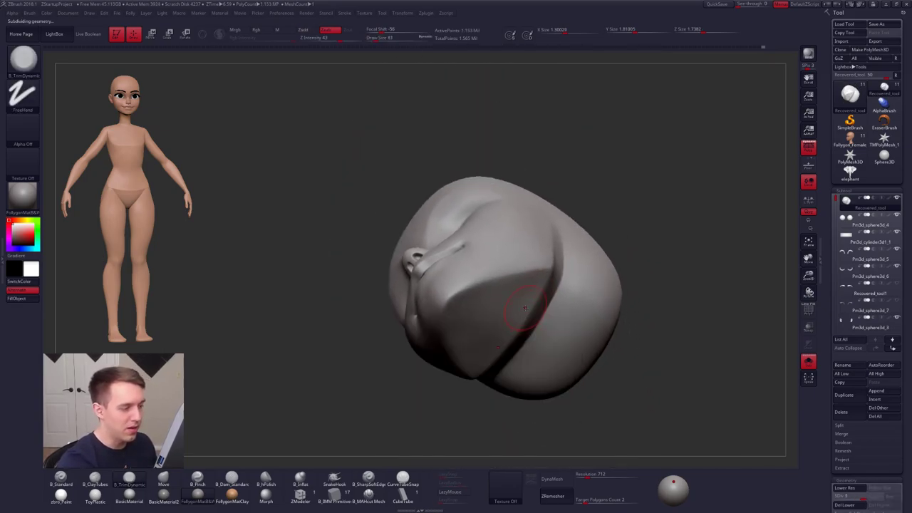
mouse_move(501, 294)
shift+right_down()
mouse_move(497, 334)
mouse_move(477, 305)
mouse_move(472, 318)
shift+right_up()
key(shift+d)
key(shift+d)
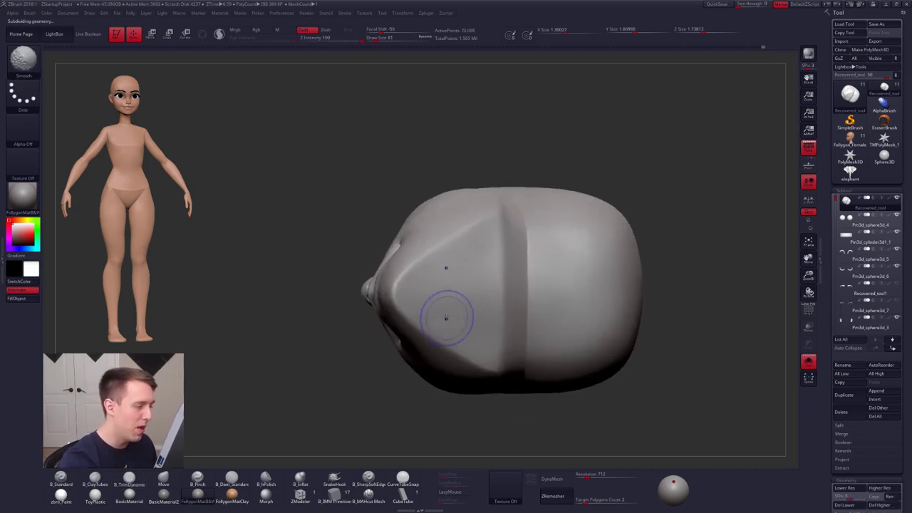
- Lower the head to subdivision level 2, then build up and smooth the jaw's underside with ClayTubes at size about 96
ctrl+right_drag(410, 288, 409, 295)
key(space)
drag(409, 295, 415, 294)
key(shift+d)
key(space)
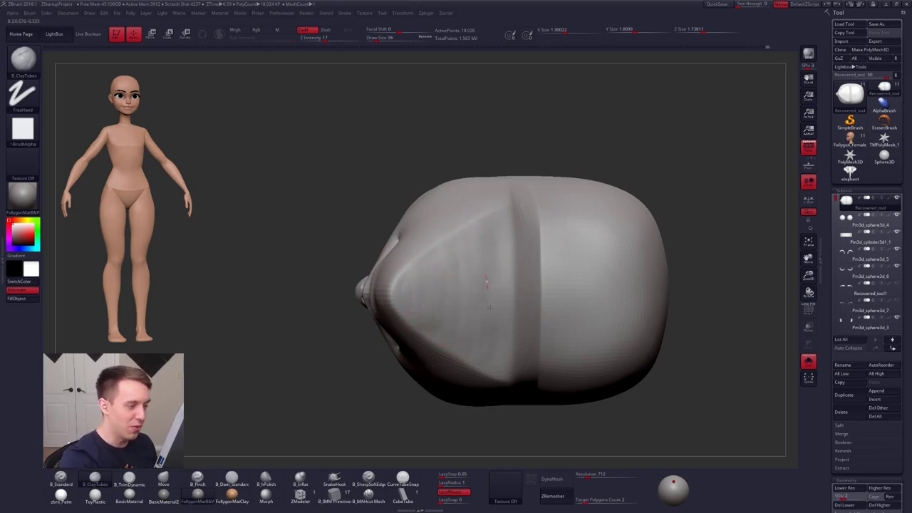
key(shift)
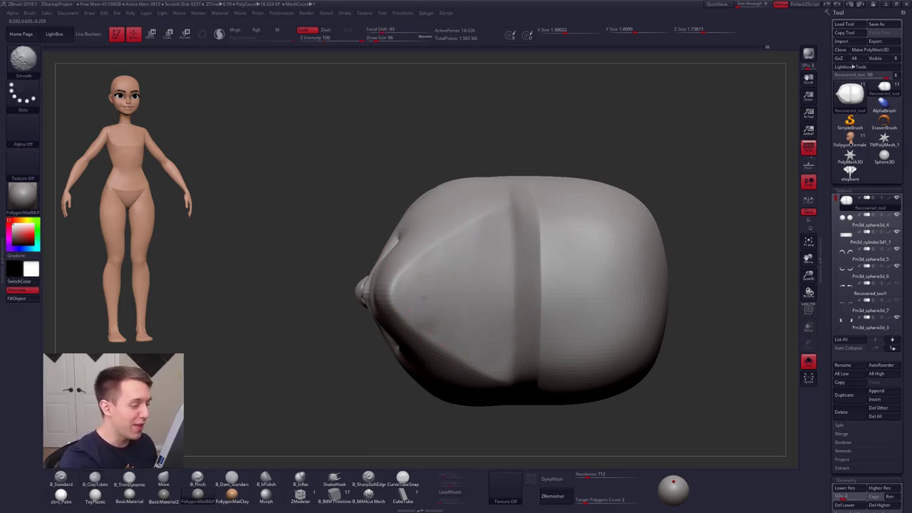
- Raise the head to subdivision level 3 and smooth the ClayTubes marks across the plane under the jaw
key(ctrl+d)
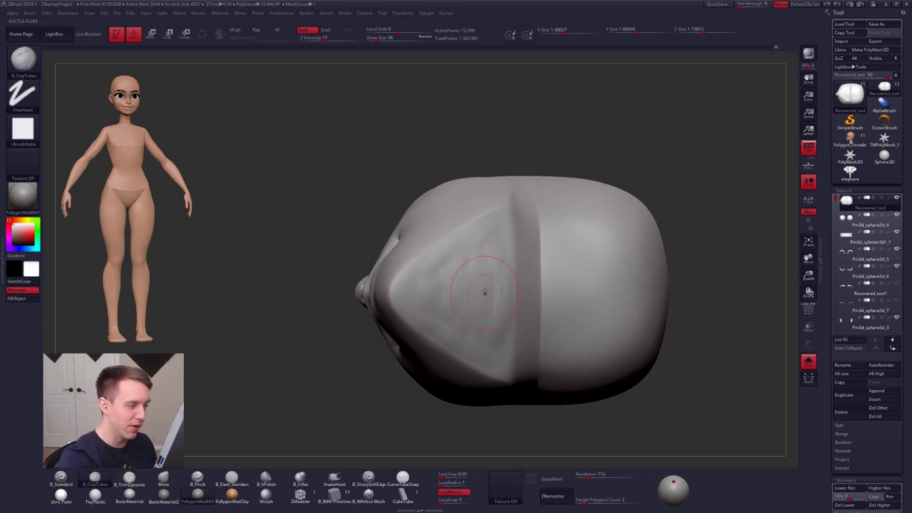
shift+drag(484, 293, 493, 312)
mouse_move(429, 301)
shift+mouse_down()
mouse_move(480, 295)
mouse_move(469, 286)
mouse_move(443, 289)
mouse_move(499, 332)
shift+mouse_up()
key(space)
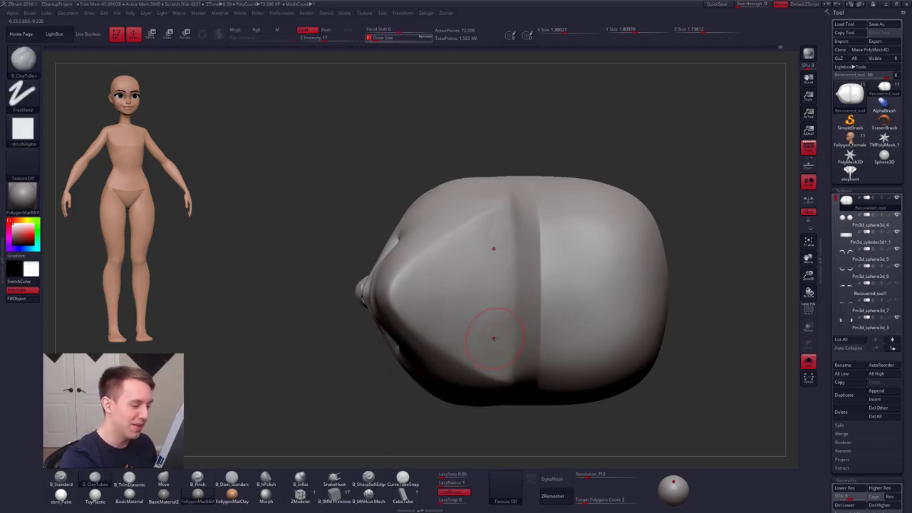
key(shift)
- Reposition the scene light to adjust the shading on the head's side profile and jaw
right_drag(481, 294, 486, 362)
key(space)
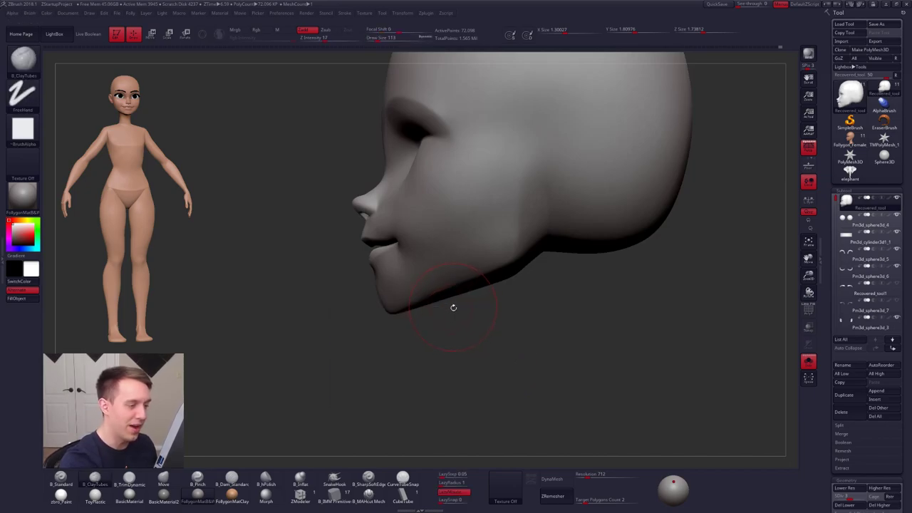
right_drag(452, 306, 468, 356)
mouse_move(676, 484)
mouse_down()
mouse_move(674, 497)
mouse_move(675, 489)
mouse_up()
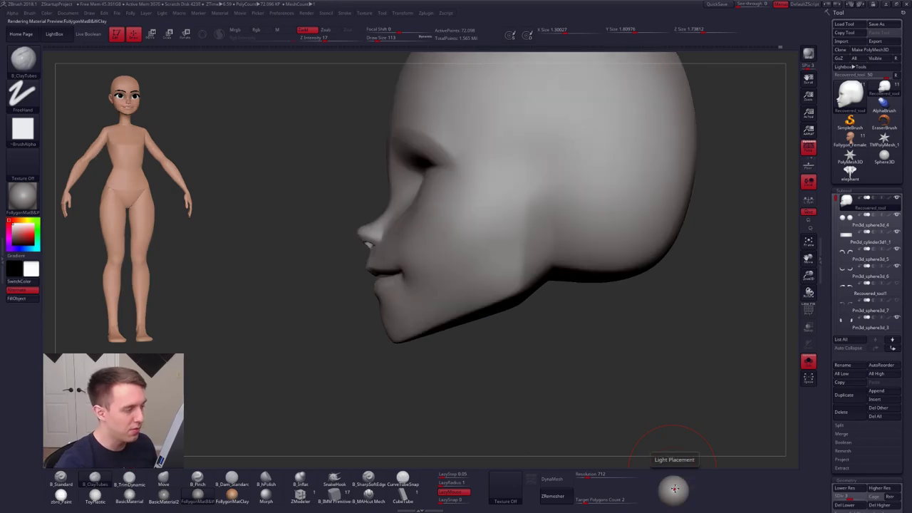
alt+right_drag(566, 361, 567, 422)
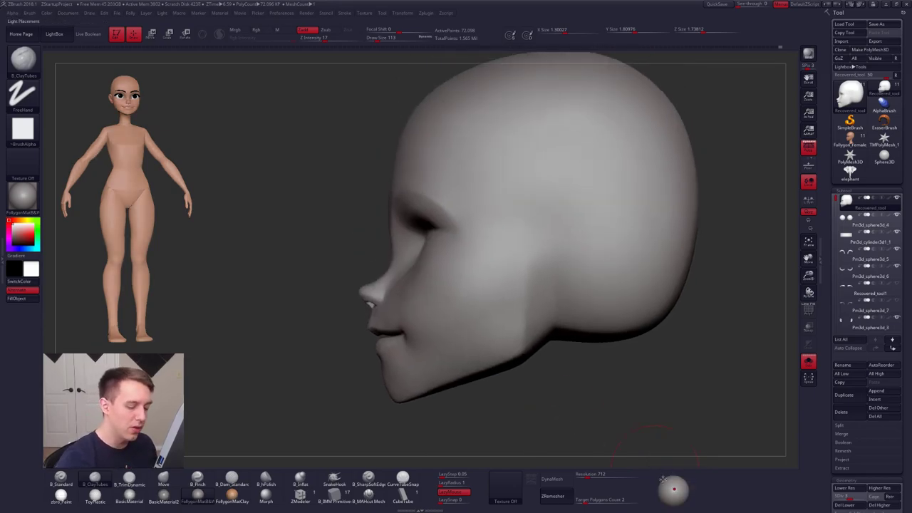
click(161, 13)
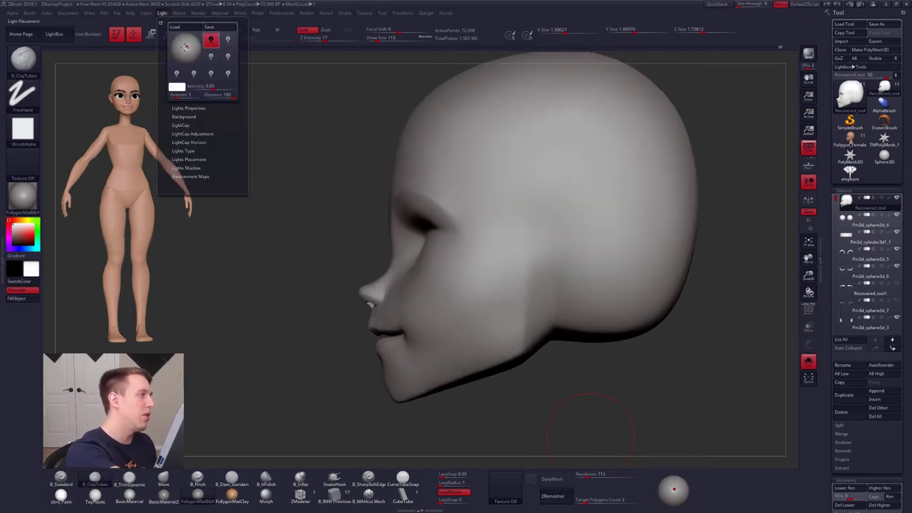
mouse_move(182, 43)
mouse_down()
mouse_move(174, 46)
mouse_move(185, 47)
mouse_up()
click(199, 49)
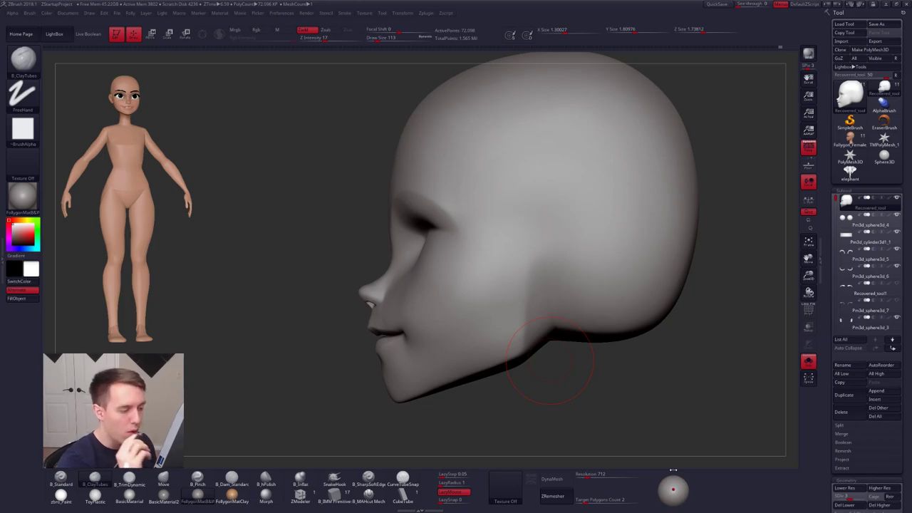
- Sharpen the rear jaw corner and the edge rising toward the ear with the Pinch brush at size 113
key(5)
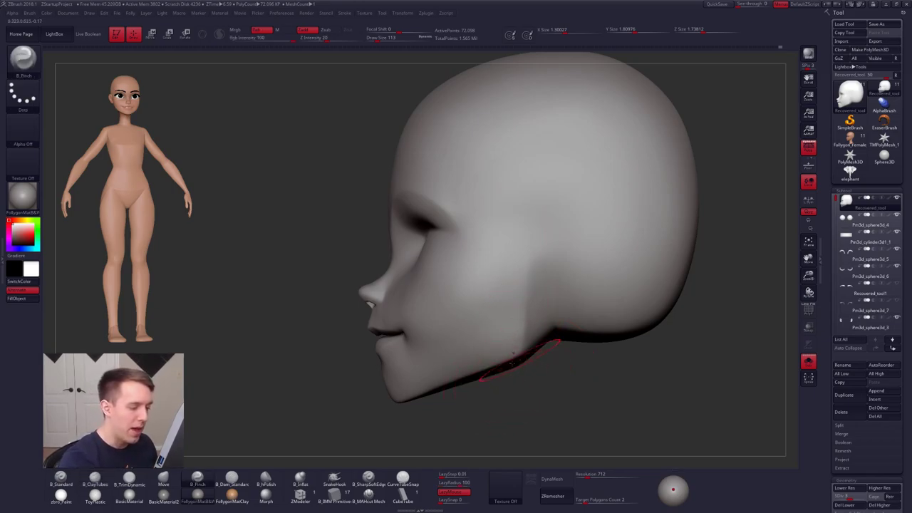
drag(526, 361, 548, 355)
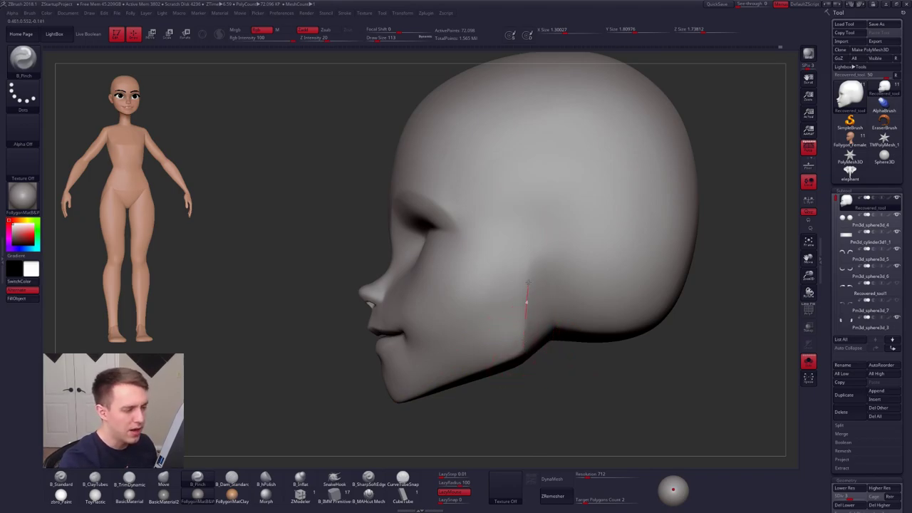
drag(528, 282, 528, 242)
right_drag(435, 292, 556, 295)
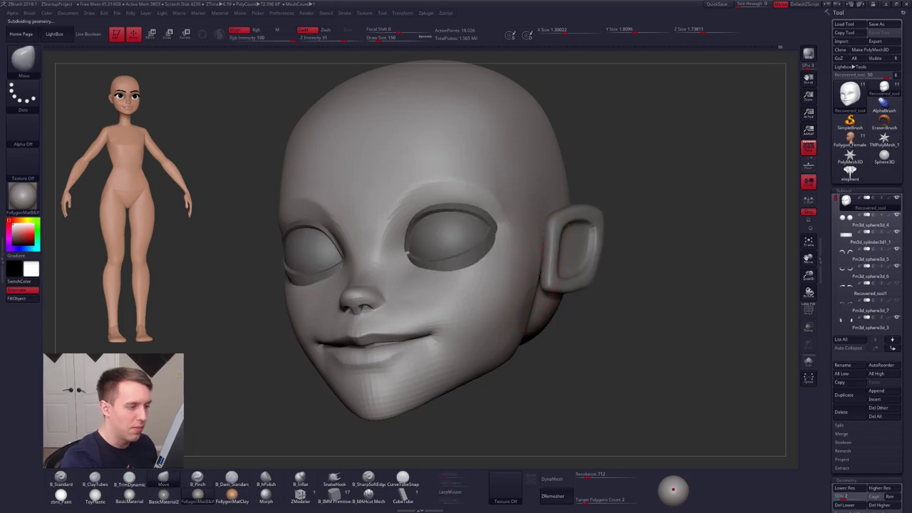
- Compare the front view of the isolated head with the full head including its eyes and ears
shift+right_drag(499, 285, 540, 270)
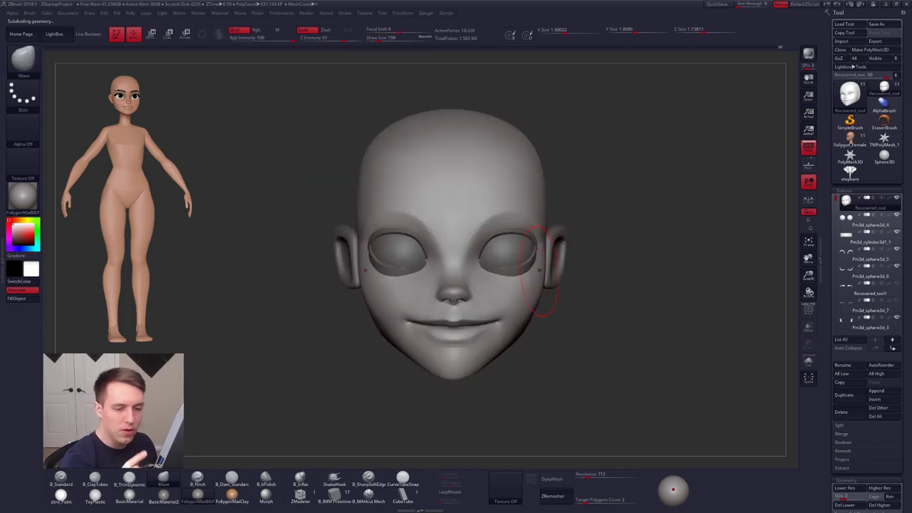
key(shift+alt+s)
key(shift+alt+s)
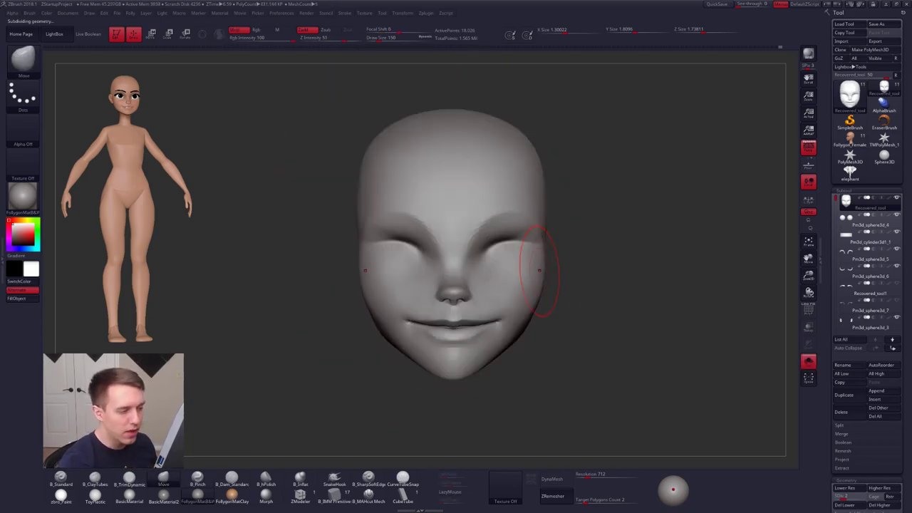
click(814, 365)
click(813, 366)
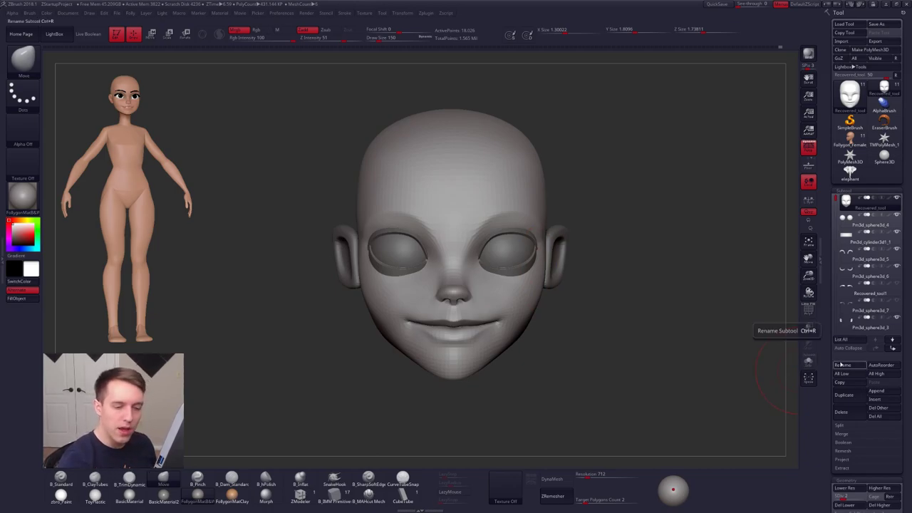
click(809, 362)
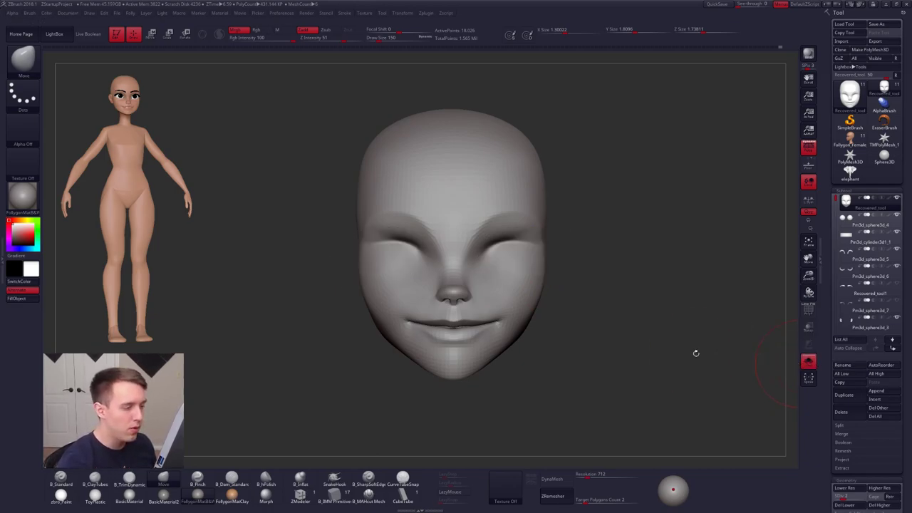
drag(695, 353, 670, 386)
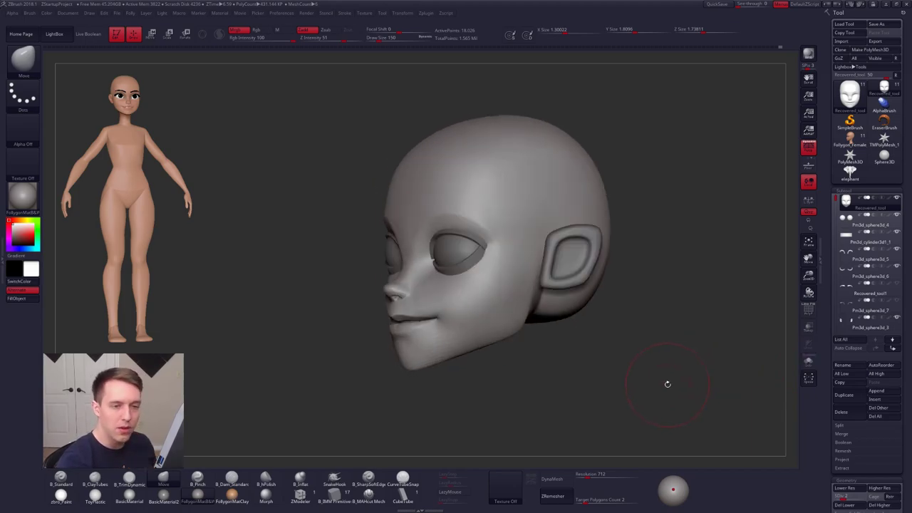
- Show the neck cylinder subtool and make the head the active subtool
drag(835, 197, 836, 265)
click(851, 248)
click(851, 234)
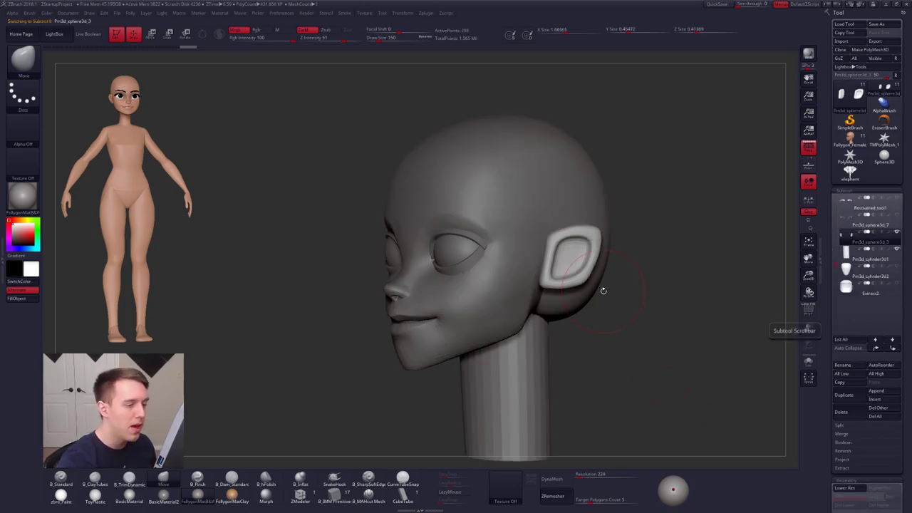
alt+click(525, 287)
ctrl+right_drag(534, 285, 479, 274)
right_drag(479, 274, 504, 285)
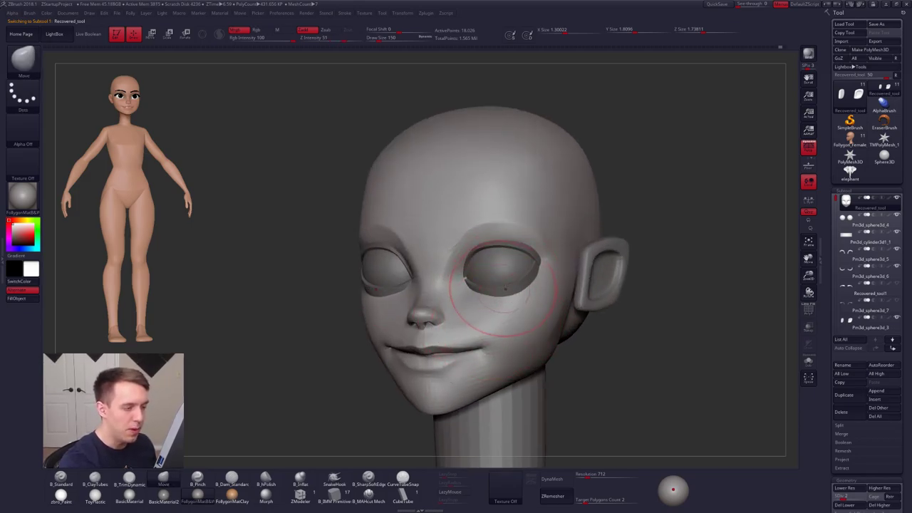
- Select the lower eyelid subtool, lower its subdivision and reshape the lids with the Move brush at size about 81
alt+click(509, 290)
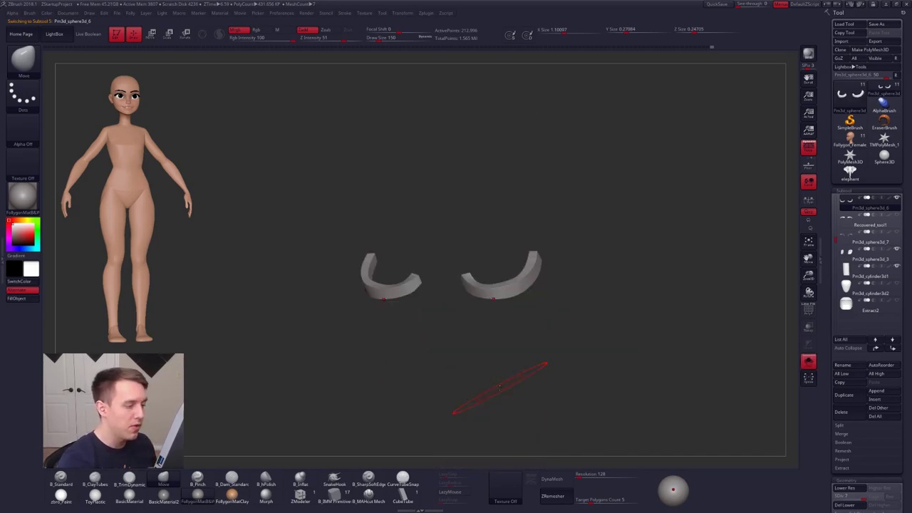
right_drag(500, 387, 467, 279)
key(space)
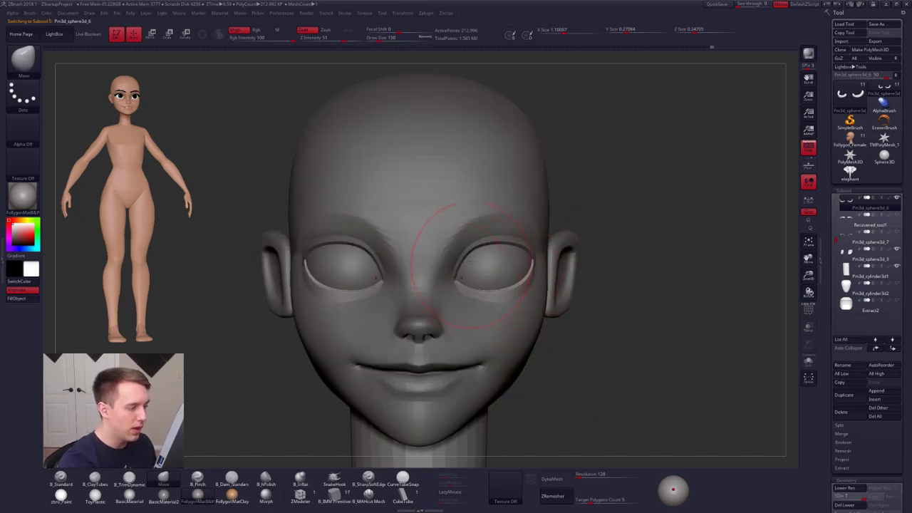
key(ctrl+shift+d)
right_drag(489, 291, 471, 299)
key(s)
drag(472, 288, 465, 288)
key(shift+d)
key(shift+d)
key(shift+d)
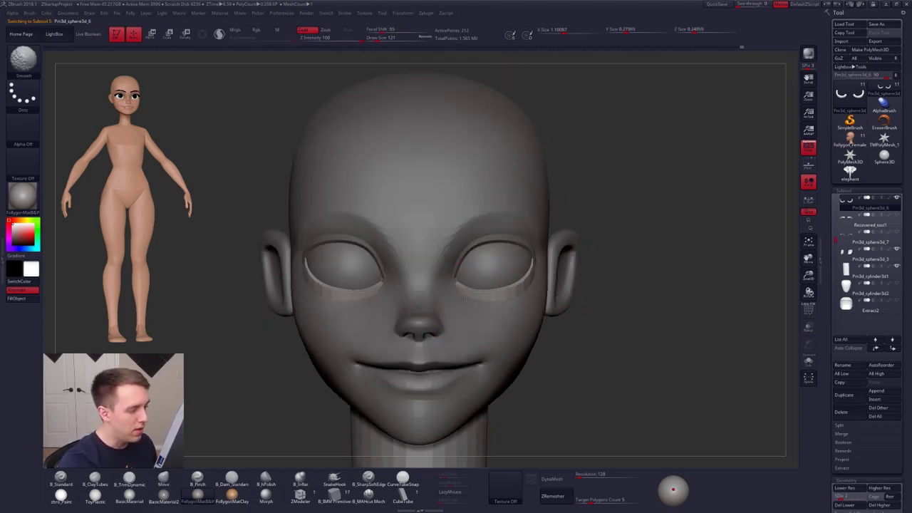
key(space)
drag(463, 296, 461, 296)
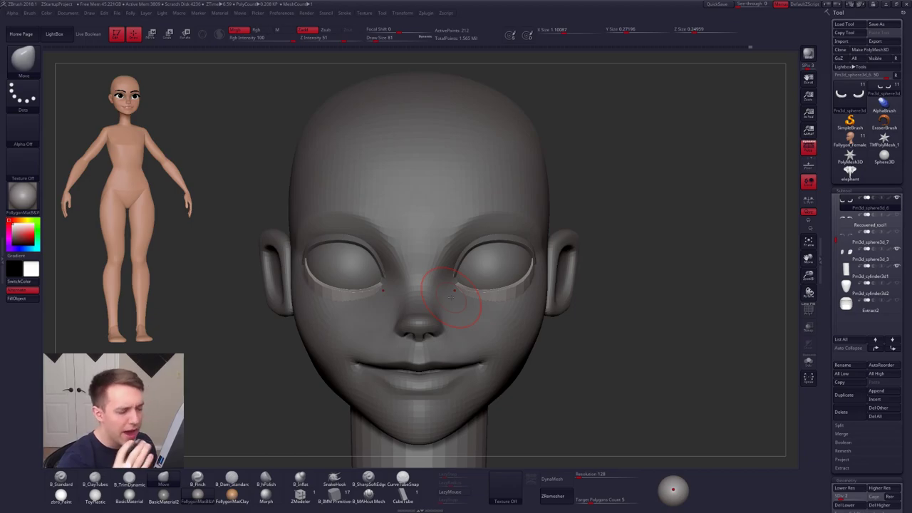
- Select the upper eyelid subtool, lower its subdivision and adjust the lids at brush size about 113
alt+click(494, 237)
key(s)
drag(476, 249, 485, 251)
key(shift+d)
key(shift+d)
key(shift+d)
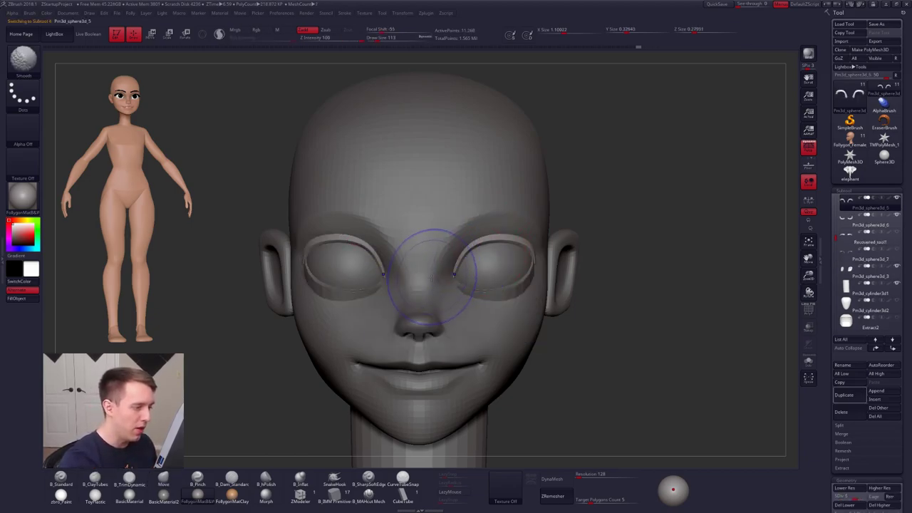
mouse_move(446, 286)
right_down()
mouse_move(438, 298)
mouse_move(450, 286)
mouse_move(493, 287)
right_up()
key(r)
drag(454, 281, 692, 184)
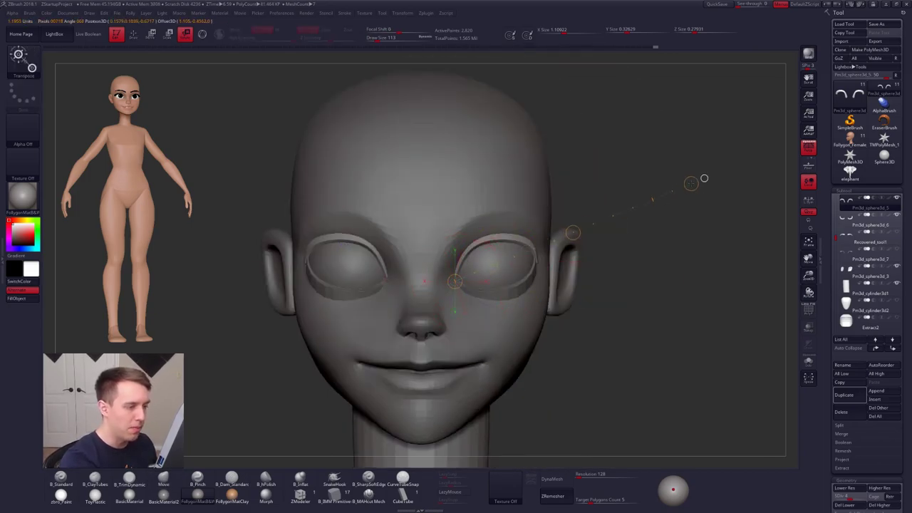
key(q)
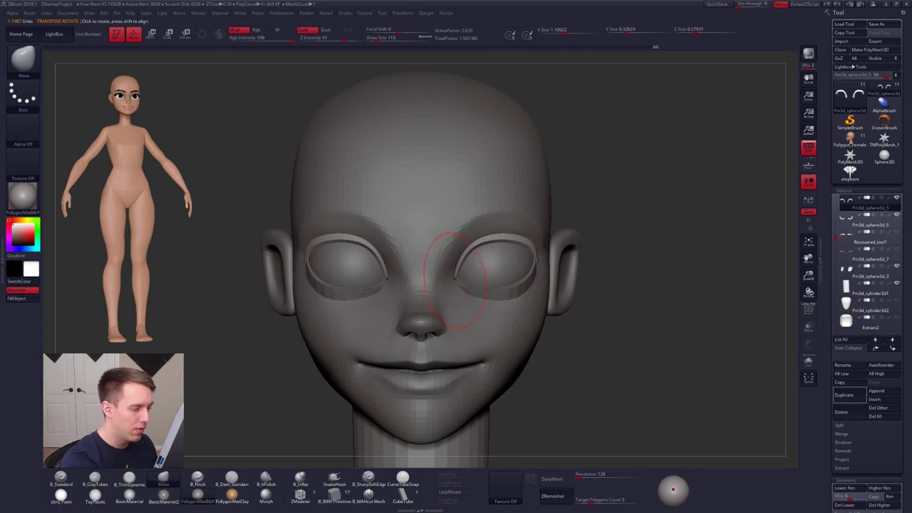
- Reshape the upper eyelids around the eyeballs from three-quarter and side views with the Move brush at size about 140
right_drag(454, 278, 472, 258)
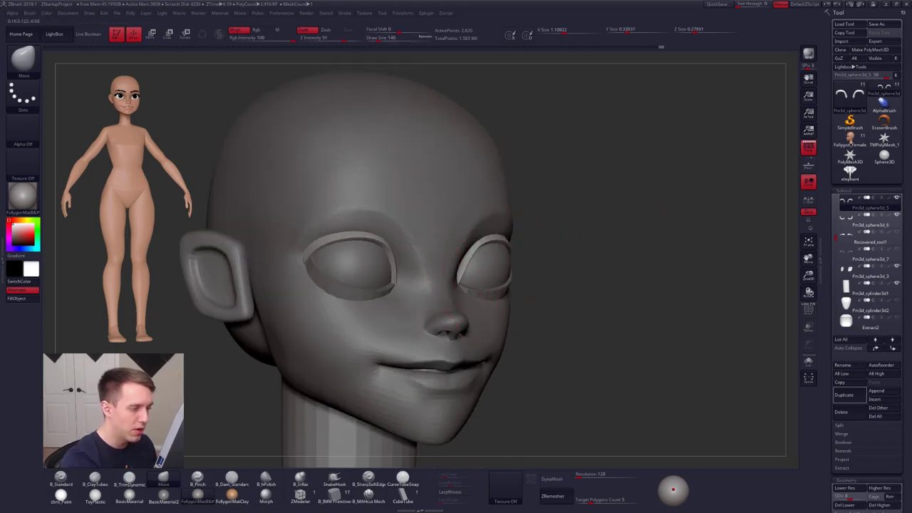
right_drag(449, 314, 453, 292)
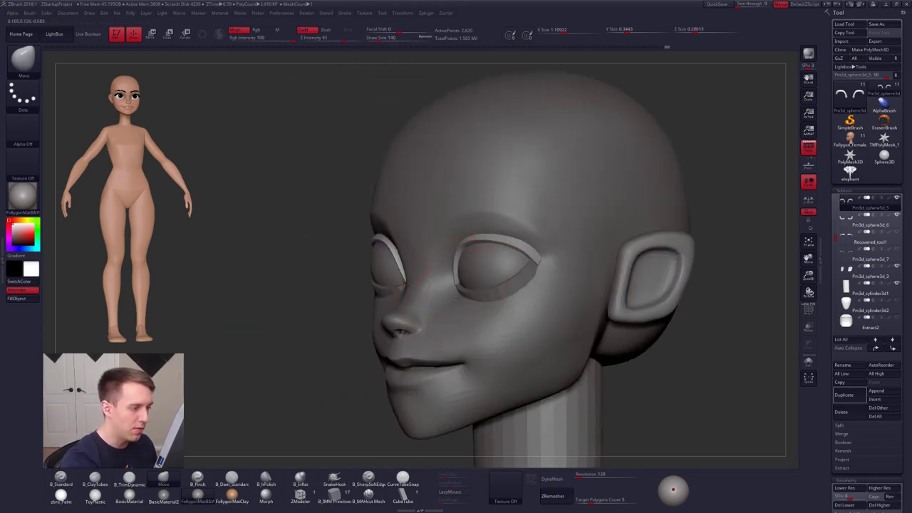
right_drag(488, 334, 451, 321)
key(alt+s)
key(alt+s)
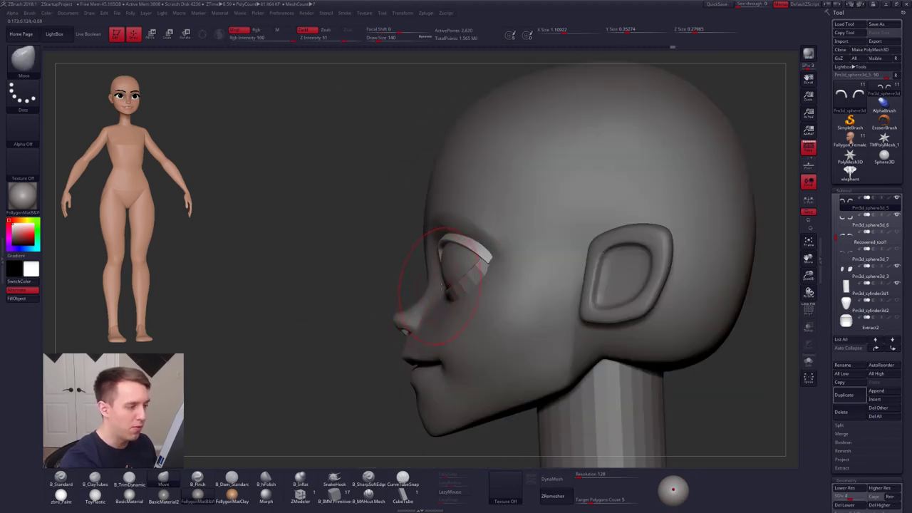
- Refine the inner corners of the upper eyelids from the front with the Move brush at size about 113
right_drag(442, 286, 466, 251)
key(space)
drag(468, 285, 462, 285)
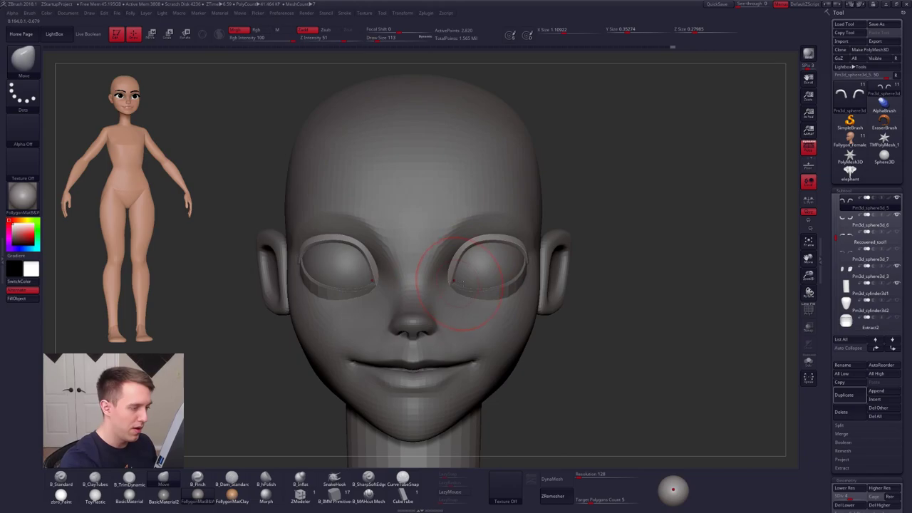
mouse_move(455, 281)
right_down()
mouse_move(450, 297)
mouse_move(444, 255)
right_up()
- Select and isolate the head, and lasso-mask the eye socket and cheek areas on both sides
alt+click(449, 298)
key(alt+s)
key(ctrl)
ctrl+drag(442, 331, 563, 263)
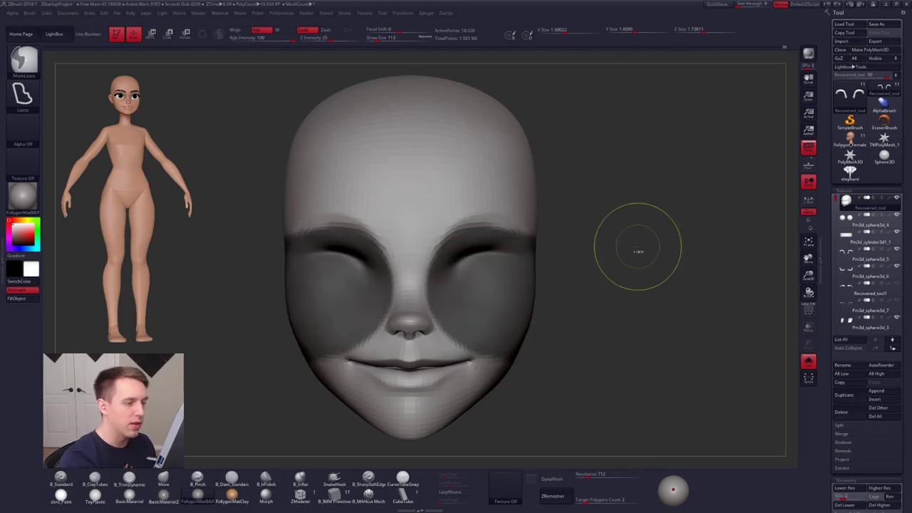
- Lower the head to subdivision level 1, then blur the eye and cheek mask and invert it
key(shift+d)
ctrl+click(505, 296)
ctrl+click(507, 295)
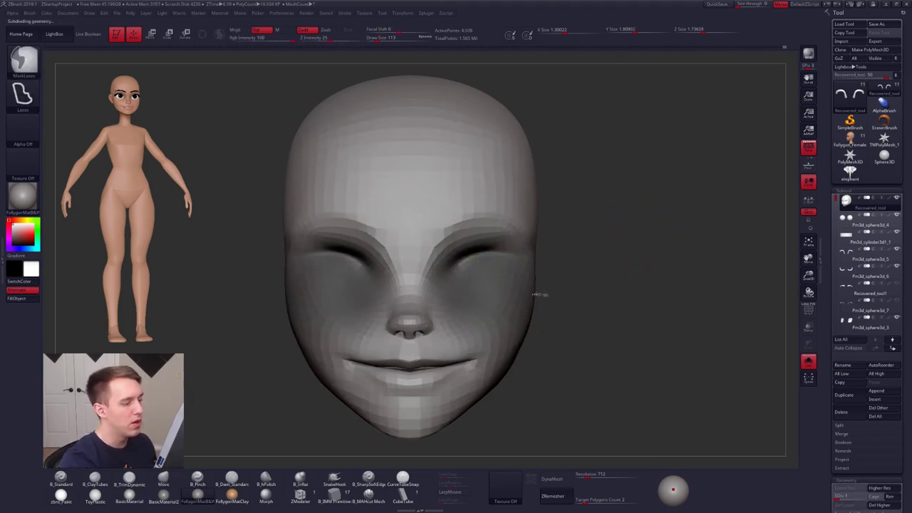
ctrl+click(547, 297)
- Reshape the eye socket and cheek area of the isolated head from the side with the Move brush at size about 140
right_drag(535, 298, 468, 302)
key(s)
drag(460, 300, 478, 290)
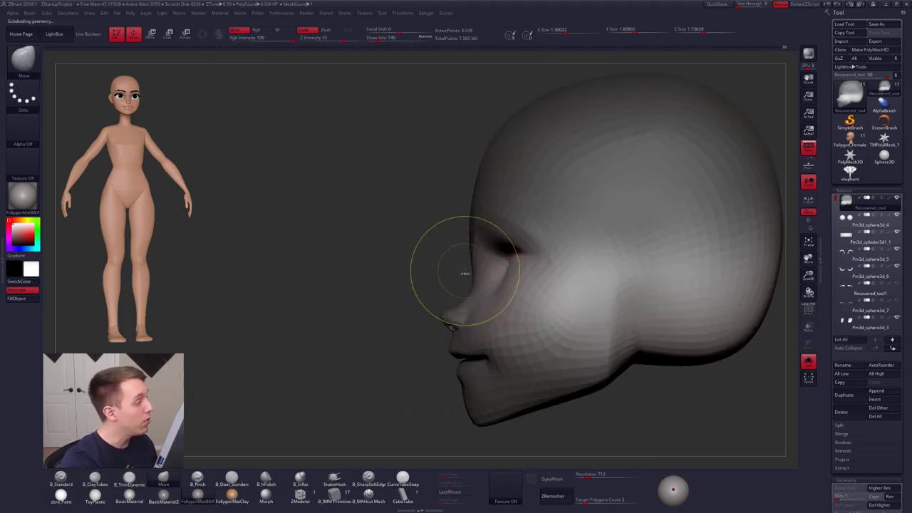
key(ctrl)
click(25, 59)
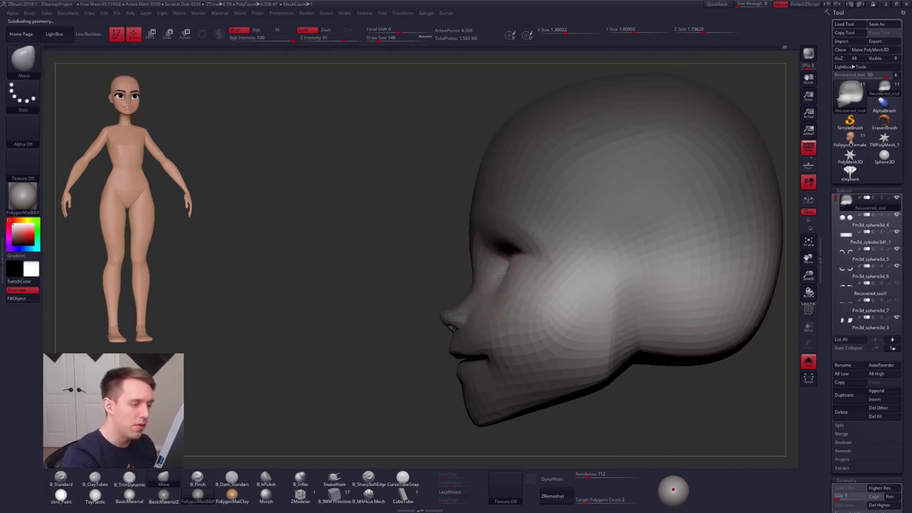
right_drag(500, 285, 541, 284)
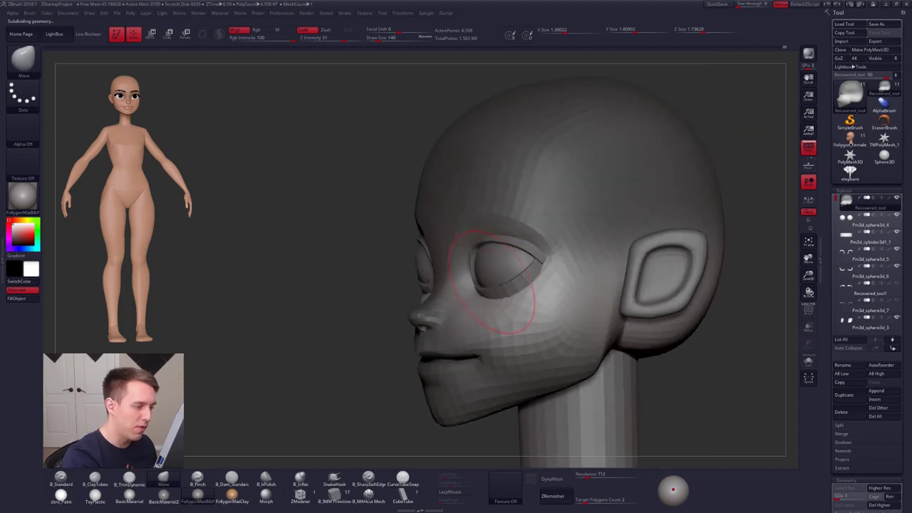
- Adjust the under-eye area against the eyeballs and eyelids from side and three-quarter views with the Move brush at size about 150
key(shift+s)
key(space)
drag(492, 278, 490, 274)
right_drag(456, 278, 494, 279)
key(space)
drag(495, 279, 489, 279)
right_drag(515, 285, 463, 285)
key(space)
drag(472, 288, 481, 288)
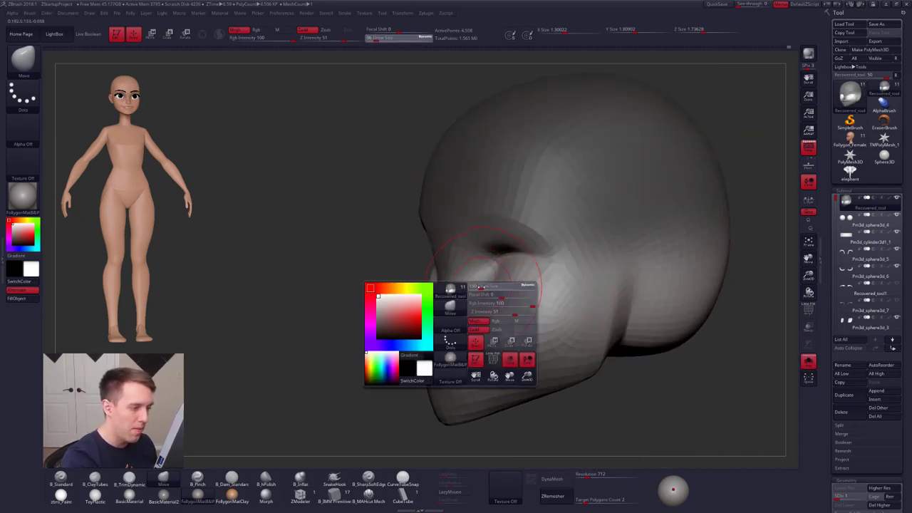
- Refine the area below the eyes from the front with the Move brush at size about 98, and raise the head to subdivision level 3
key(shift+s)
right_drag(463, 285, 499, 283)
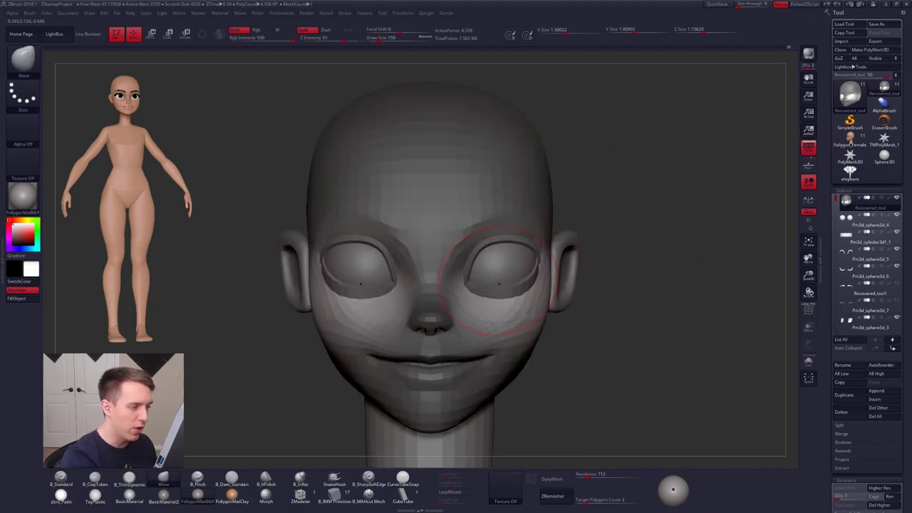
key(s)
drag(485, 277, 479, 277)
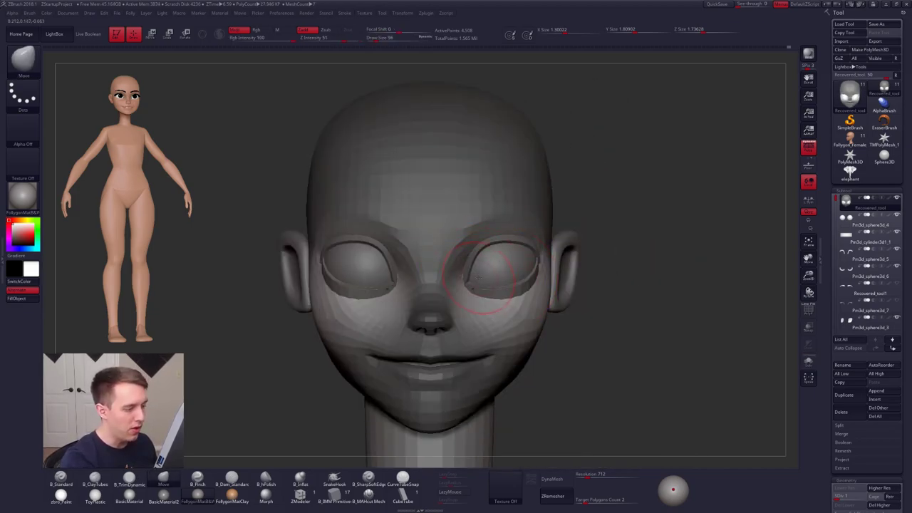
key(ctrl+d)
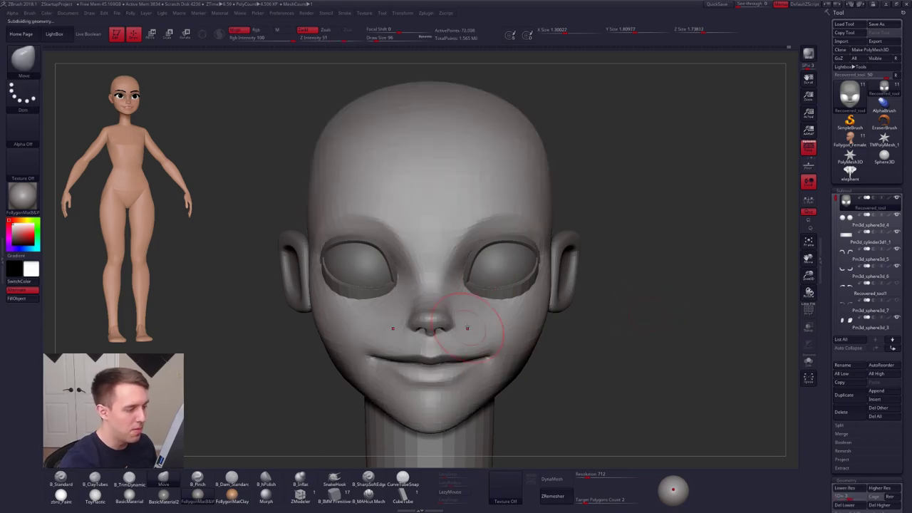
- Select the lower eyelids, adjust their shape with the Move brush at size about 104, and isolate them in profile
alt+click(509, 293)
drag(646, 320, 513, 298)
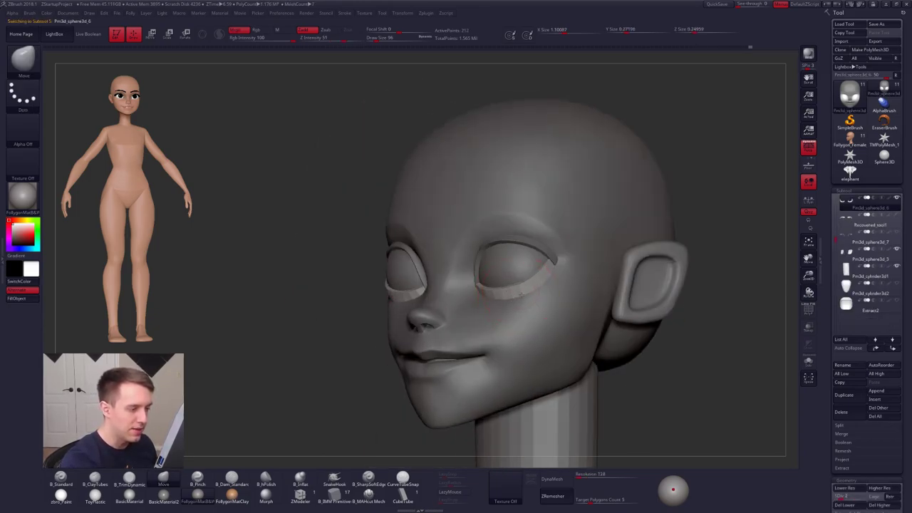
mouse_move(522, 291)
right_down()
mouse_move(552, 267)
mouse_move(507, 298)
mouse_move(566, 300)
mouse_move(482, 300)
right_up()
key(alt+s)
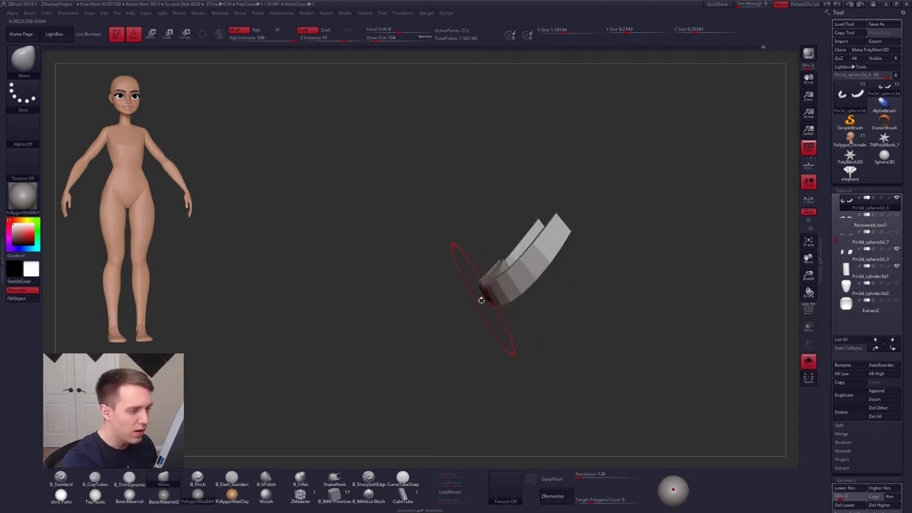
click(804, 151)
ctrl+right_drag(516, 293, 525, 305)
- Draw a Transpose line straight down from the lower eyelid's front edge and examine the eyelid's angle against the face in profile
key(w)
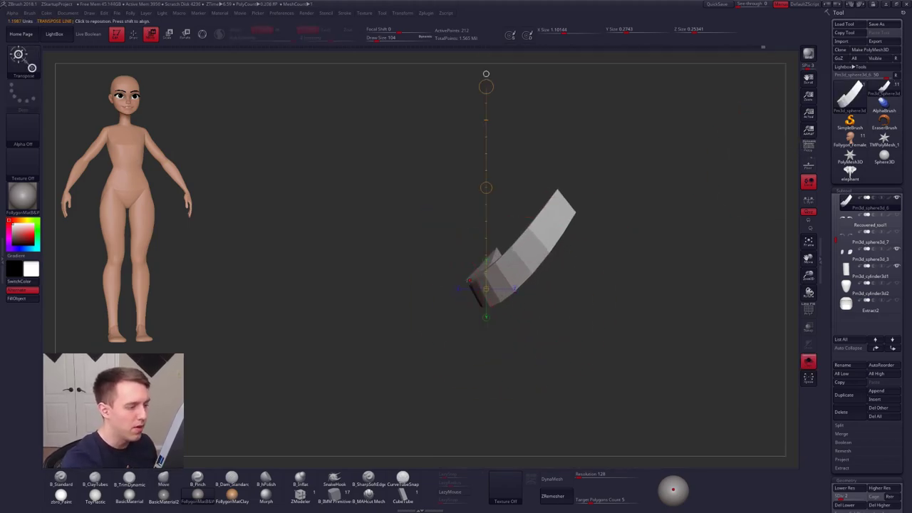
drag(466, 280, 470, 425)
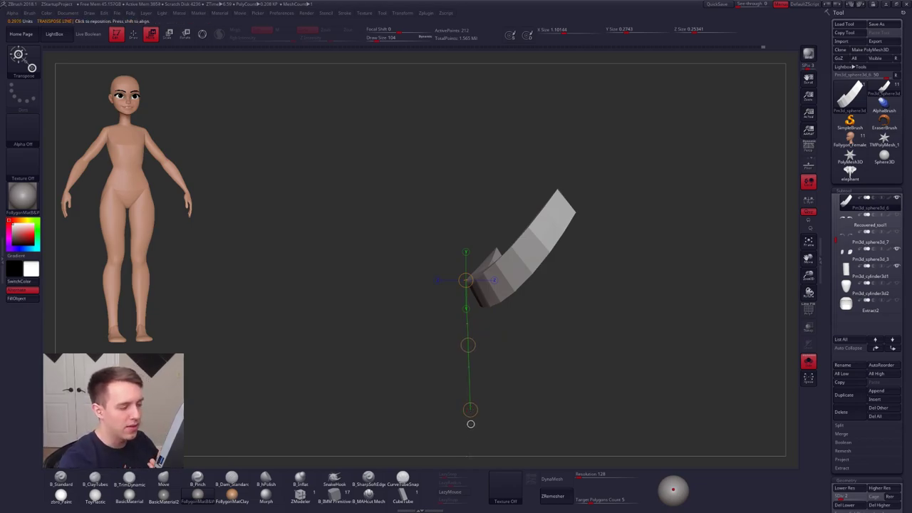
key(alt+s)
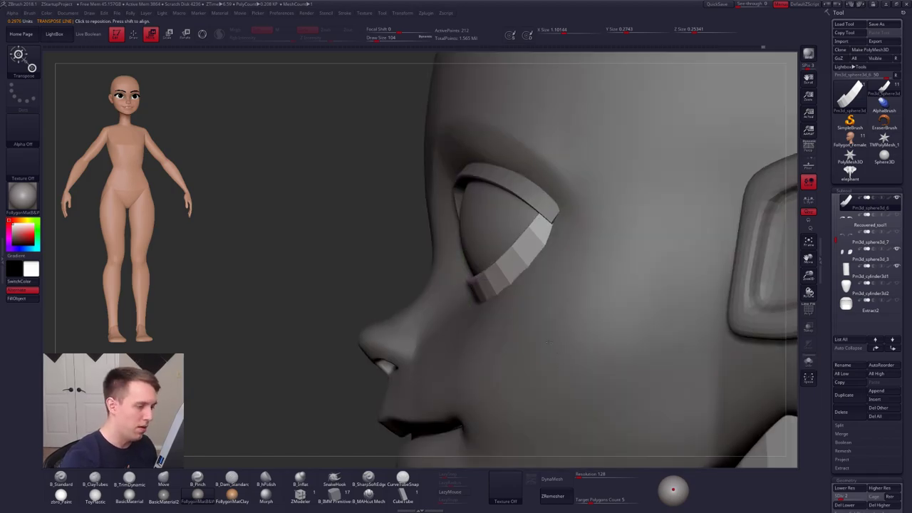
key(q)
mouse_move(566, 367)
ctrl+right_down()
mouse_move(521, 326)
mouse_move(510, 236)
ctrl+right_up()
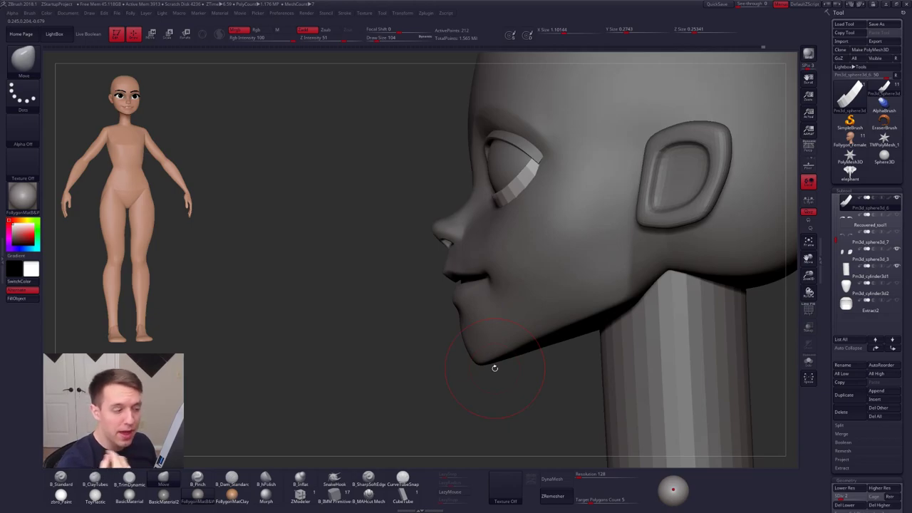
key(ctrl)
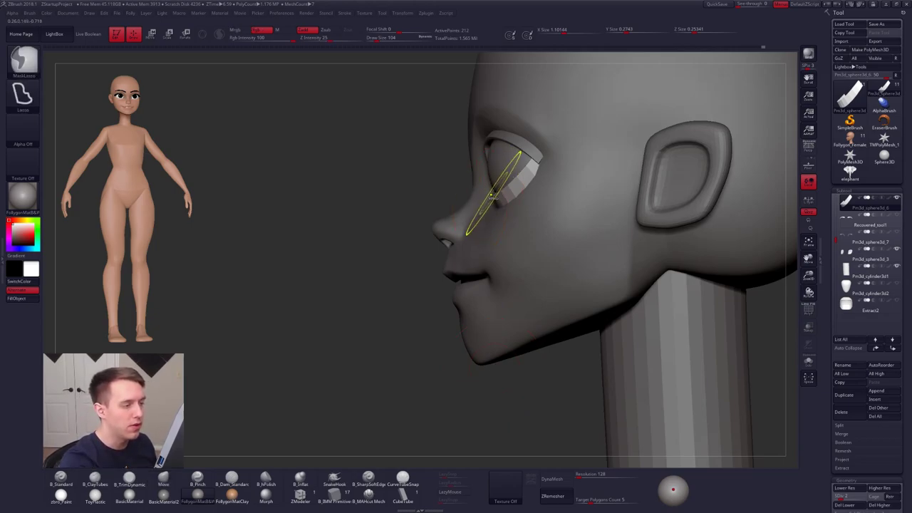
mouse_move(494, 201)
ctrl+mouse_down()
mouse_move(481, 352)
mouse_move(385, 439)
ctrl+mouse_up()
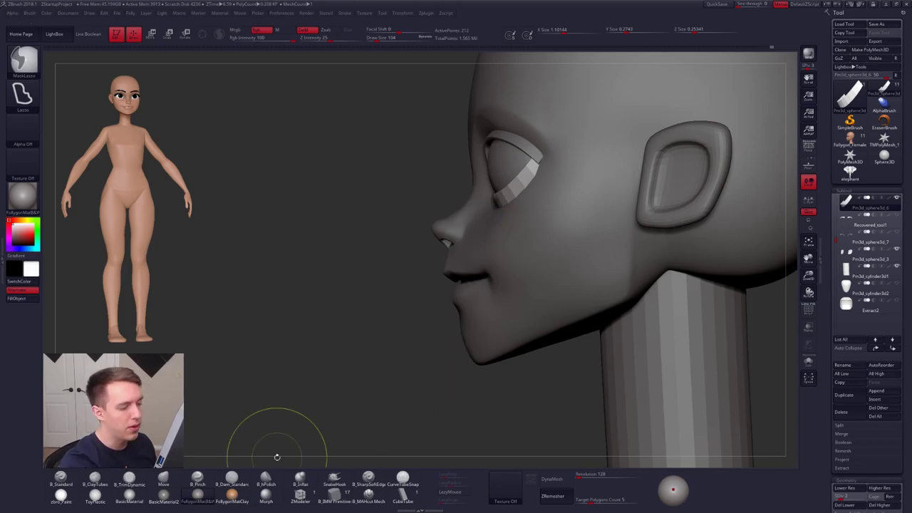
- Smooth the lower edge of the lower eyelids from the front with a brush size of about 49
key(shift+s)
key(shift+s)
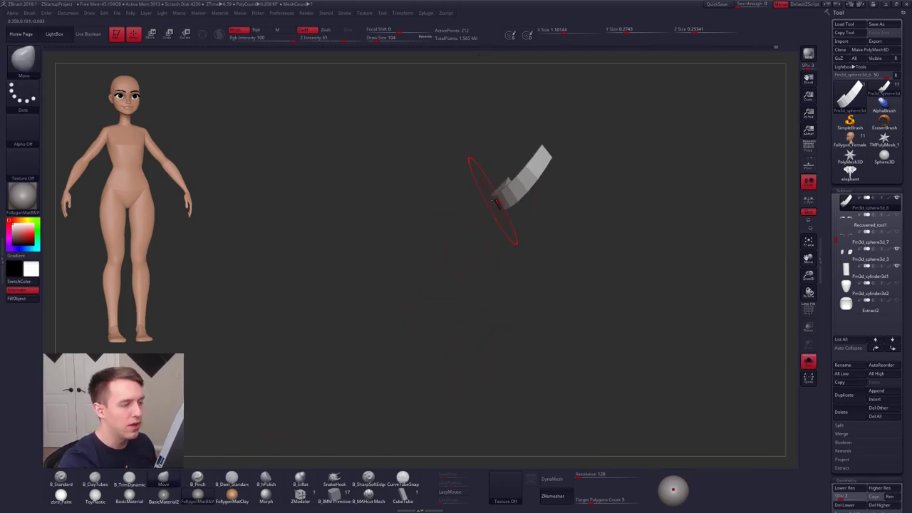
drag(370, 206, 515, 185)
shift+right_drag(515, 185, 501, 191)
key(space)
drag(509, 202, 500, 202)
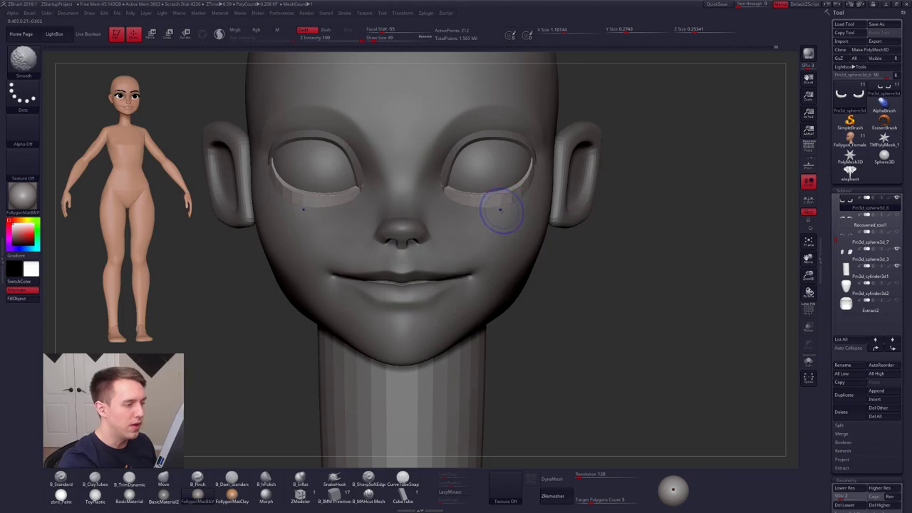
- Isolate the lower eyelids at subdivision level 1, lasso-mask part of them and invert the mask
key(shift+s)
alt+right_drag(494, 196, 514, 317)
mouse_move(412, 307)
right_down()
mouse_move(371, 291)
mouse_move(368, 277)
right_up()
mouse_move(370, 282)
ctrl+mouse_down()
mouse_move(458, 311)
mouse_move(511, 366)
mouse_move(338, 344)
mouse_move(339, 335)
ctrl+mouse_up()
right_drag(585, 335, 502, 329)
mouse_move(569, 317)
alt+right_down()
mouse_move(544, 310)
mouse_move(599, 275)
alt+right_up()
mouse_move(632, 253)
ctrl+mouse_down()
mouse_move(530, 284)
mouse_move(469, 386)
mouse_move(688, 271)
ctrl+mouse_up()
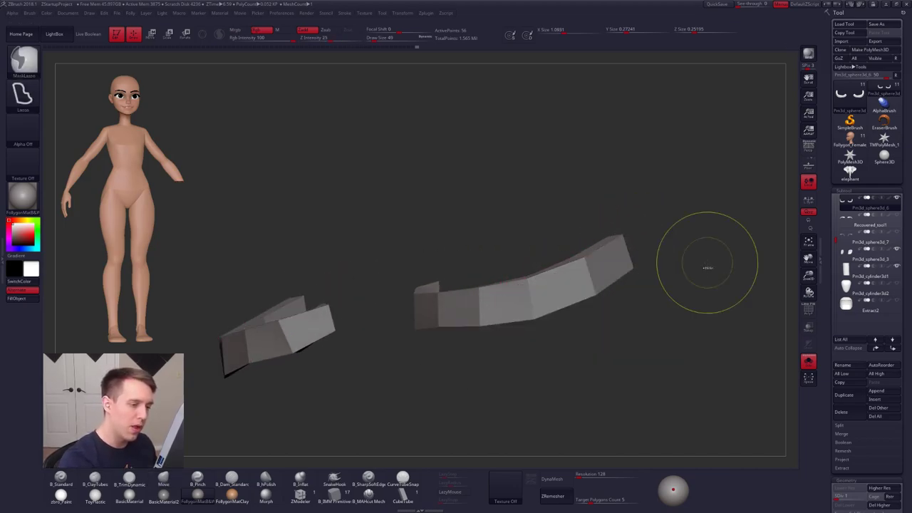
shift+right_drag(706, 265, 532, 322)
ctrl+click(595, 311)
- Pull the bottom edge of the lower eyelids down toward the cheeks with the Move brush at size about 104, and raise them to subdivision level 2
key(space)
drag(531, 323, 542, 323)
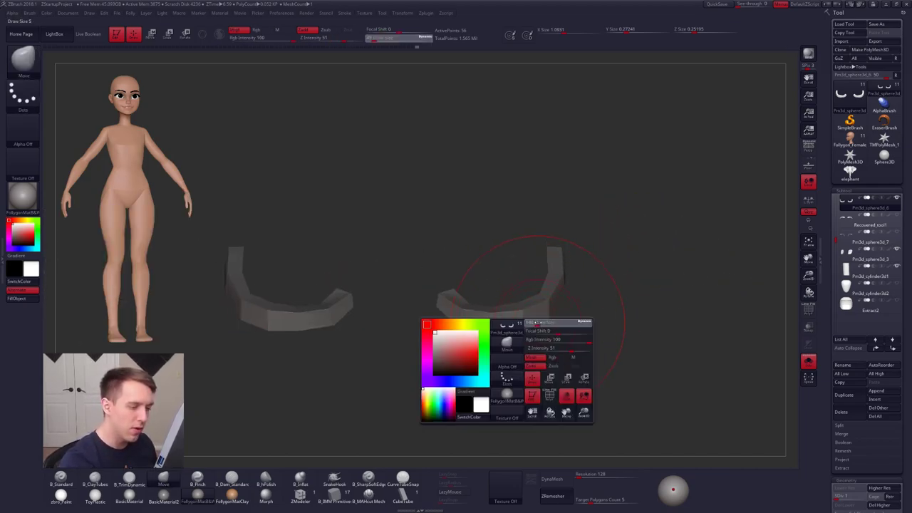
mouse_move(606, 278)
right_down()
mouse_move(499, 299)
mouse_move(531, 293)
right_up()
key(shift+s)
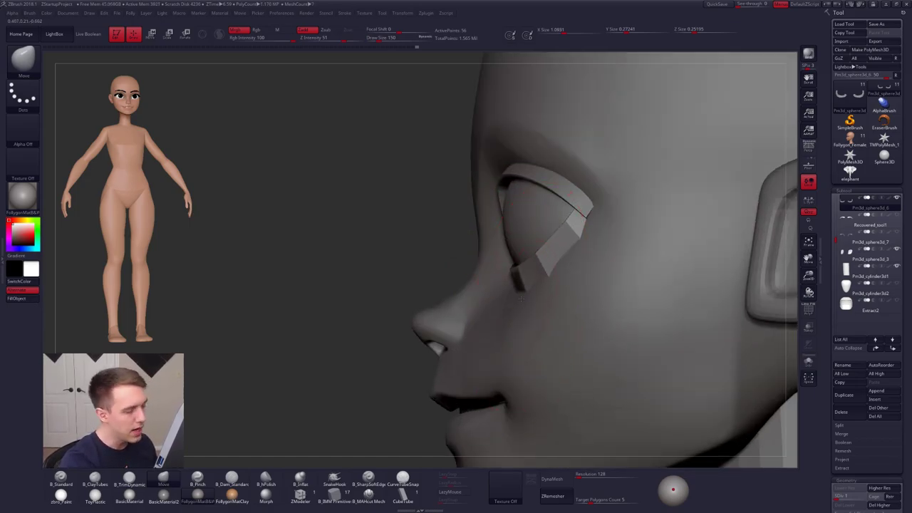
drag(528, 292, 525, 294)
key(space)
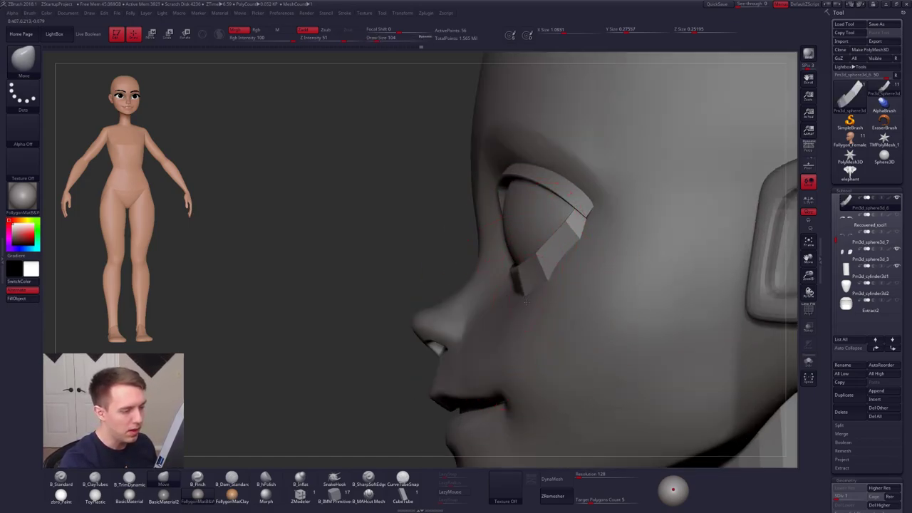
right_drag(525, 298, 497, 303)
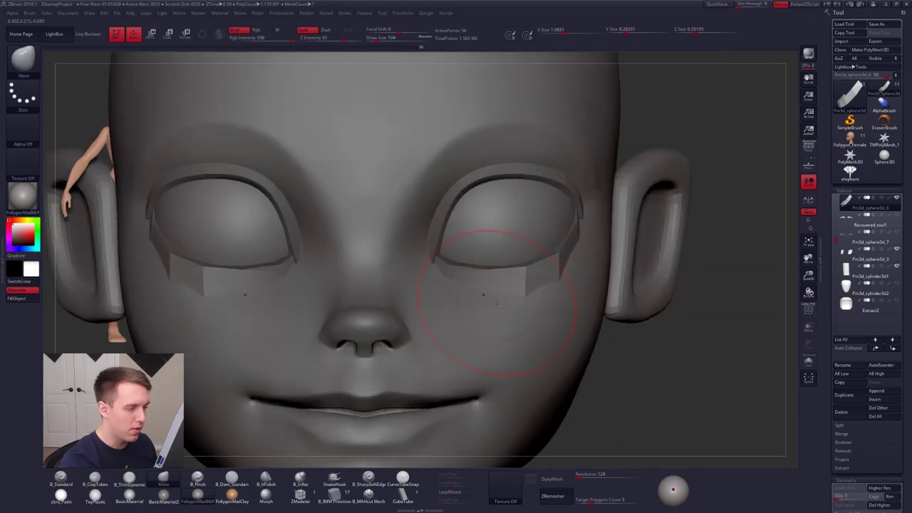
alt+click(522, 292)
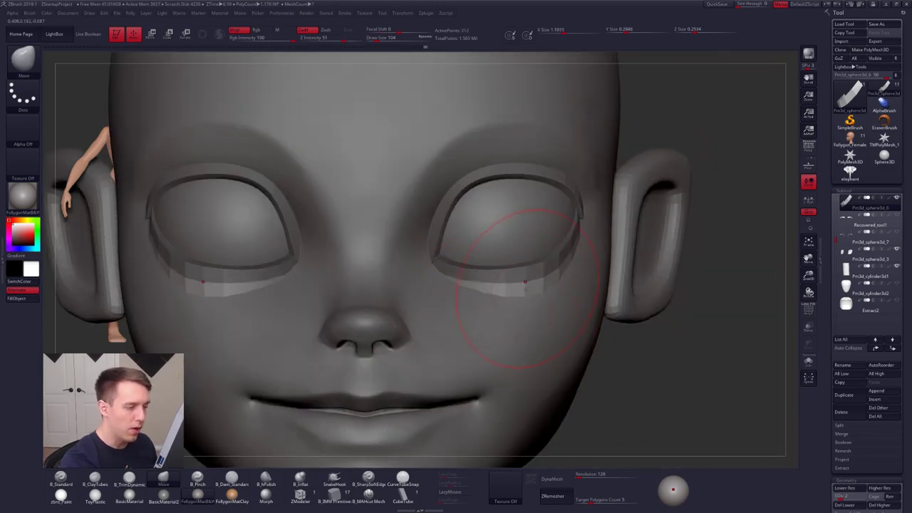
- Refine the outer curve of the lower eyelids from front and three-quarter views with the Move brush at sizes of about 74 and 61
key(space)
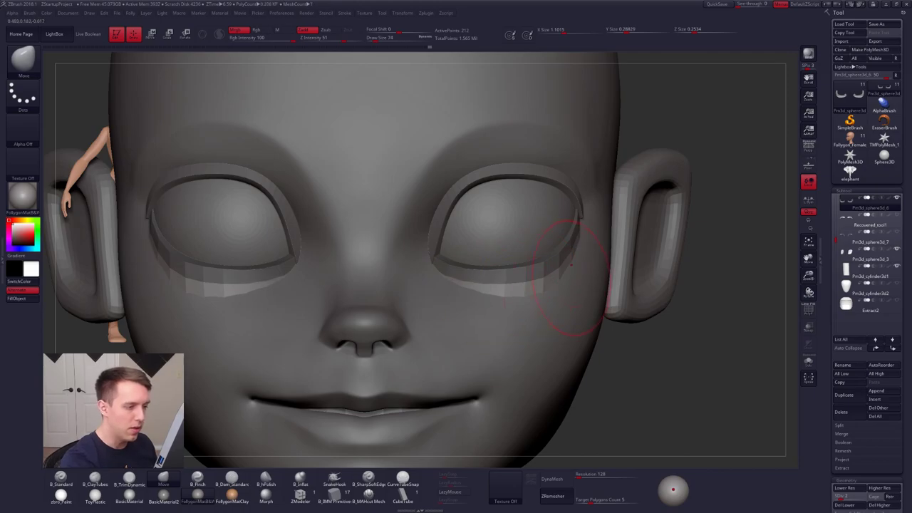
right_drag(576, 274, 590, 244)
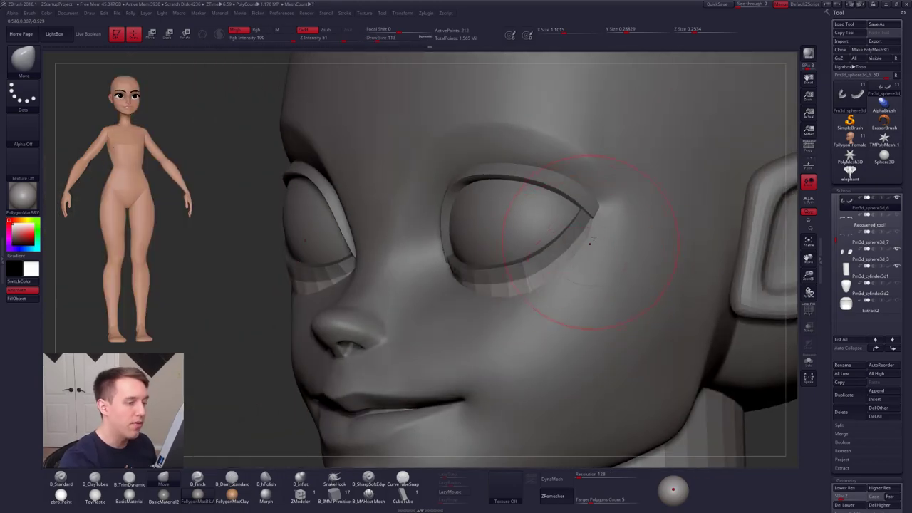
key(space)
drag(583, 257, 578, 257)
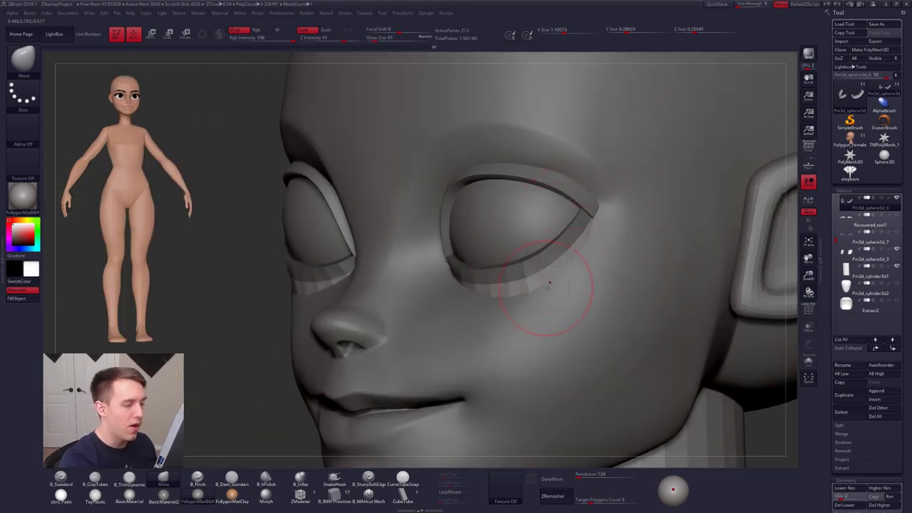
mouse_move(564, 288)
right_down()
mouse_move(572, 316)
mouse_move(533, 297)
right_up()
key(space)
drag(553, 316, 558, 316)
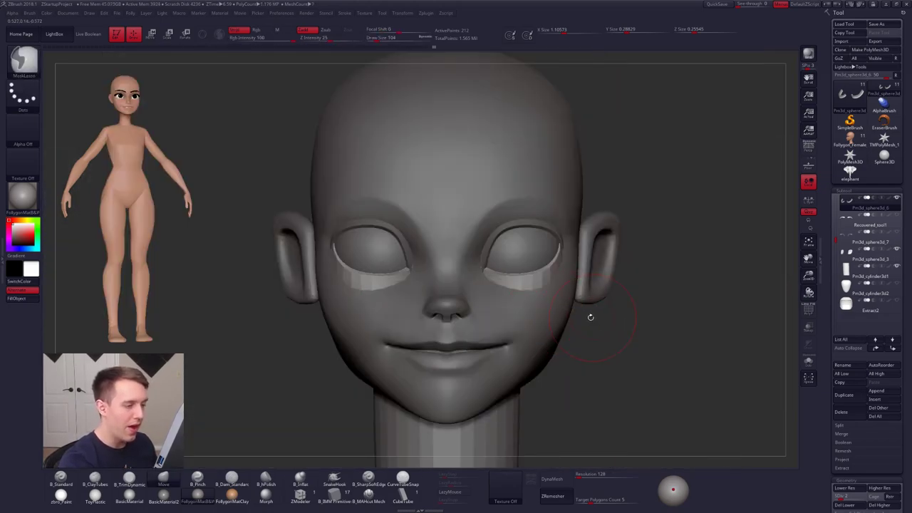
- Raise the lower eyelids to subdivision level 3 and smooth their surface from the front at brush size about 68
key(ctrl+d)
key(space)
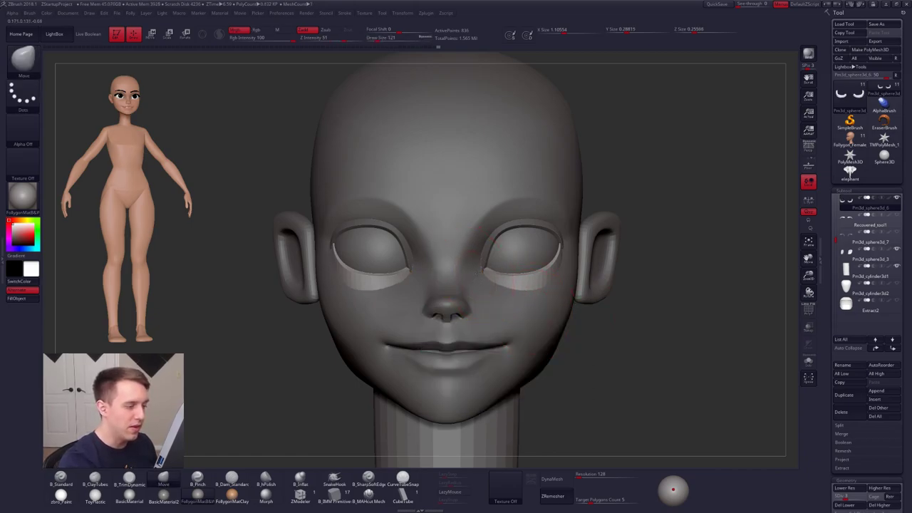
key(space)
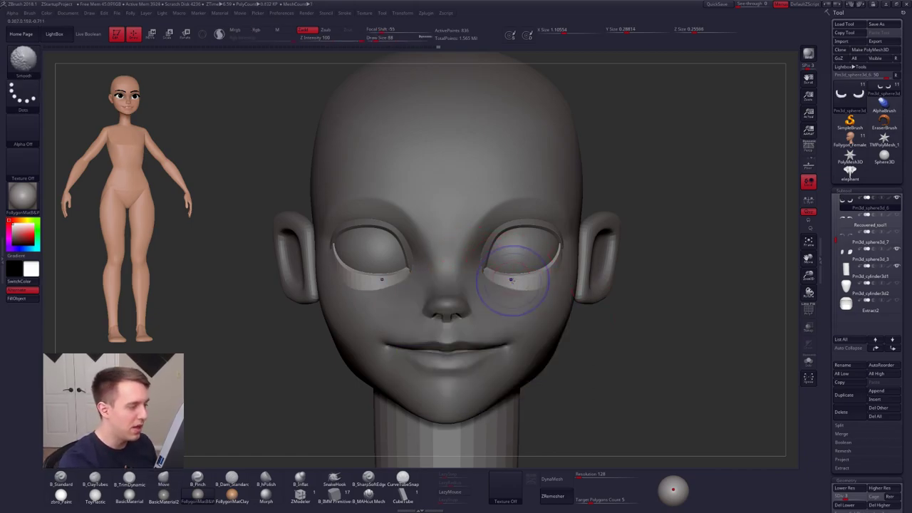
drag(525, 275, 529, 285)
- Reposition the outer bottom corners of the lower eyelids at subdivision level 1 with the Move brush at size about 43
ctrl+right_drag(529, 284, 543, 310)
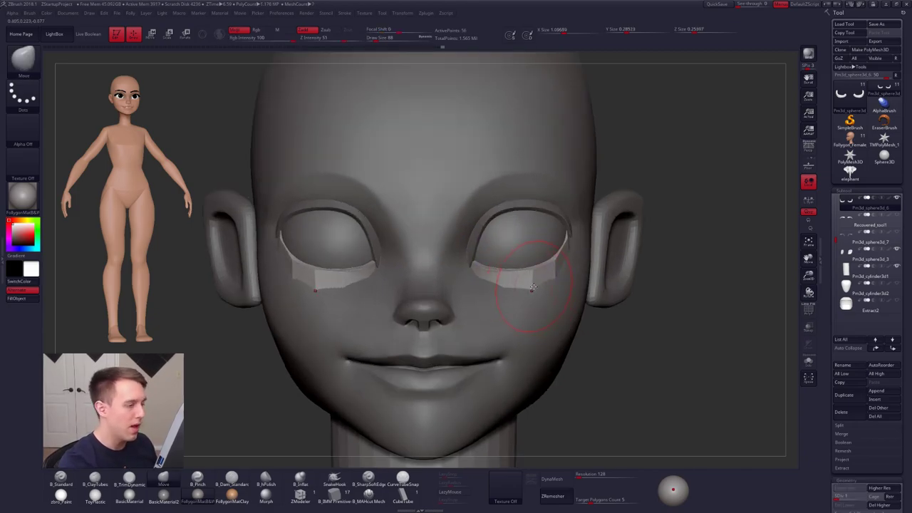
key(s)
drag(543, 311, 525, 311)
key(space)
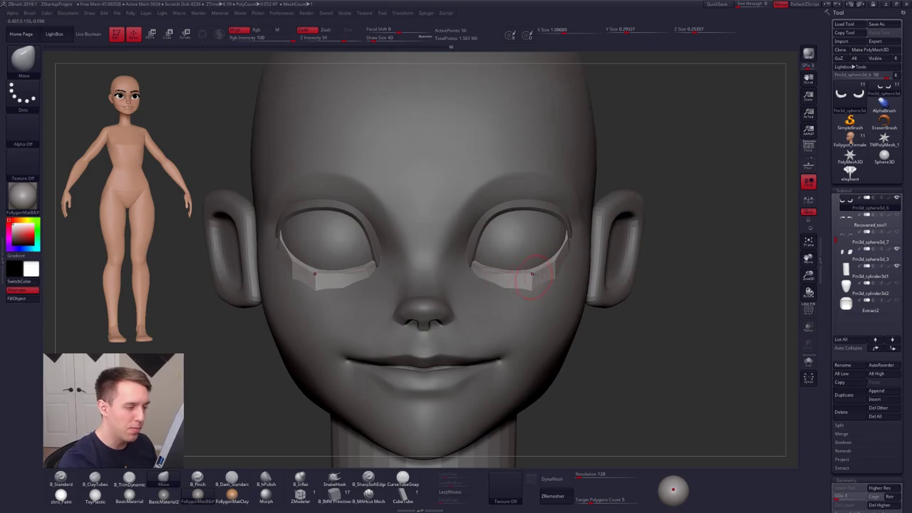
drag(533, 274, 533, 282)
- Raise the lower eyelids to subdivision level 7 and adjust them in profile with the Move brush at size about 68
key(ctrl+d)
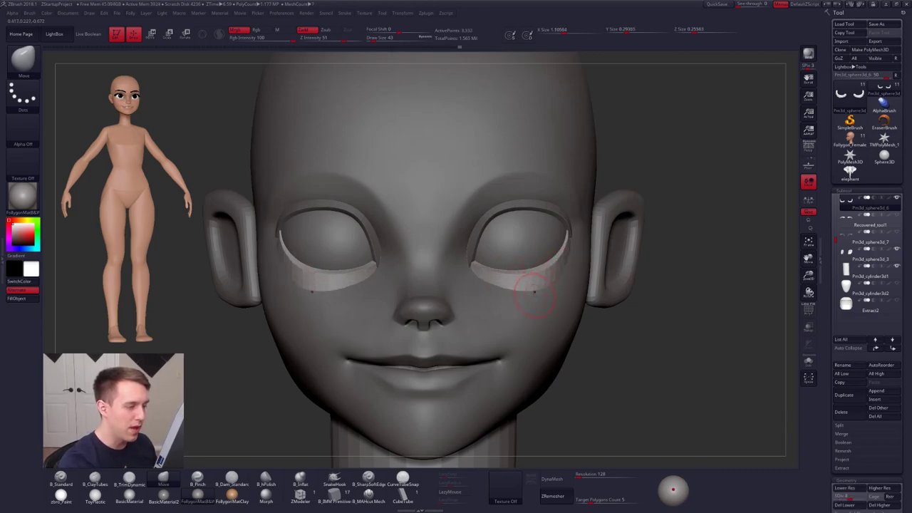
key(d)
key(d)
key(d)
mouse_move(535, 292)
ctrl+right_down()
mouse_move(558, 334)
mouse_move(504, 337)
mouse_move(573, 255)
ctrl+right_up()
key(space)
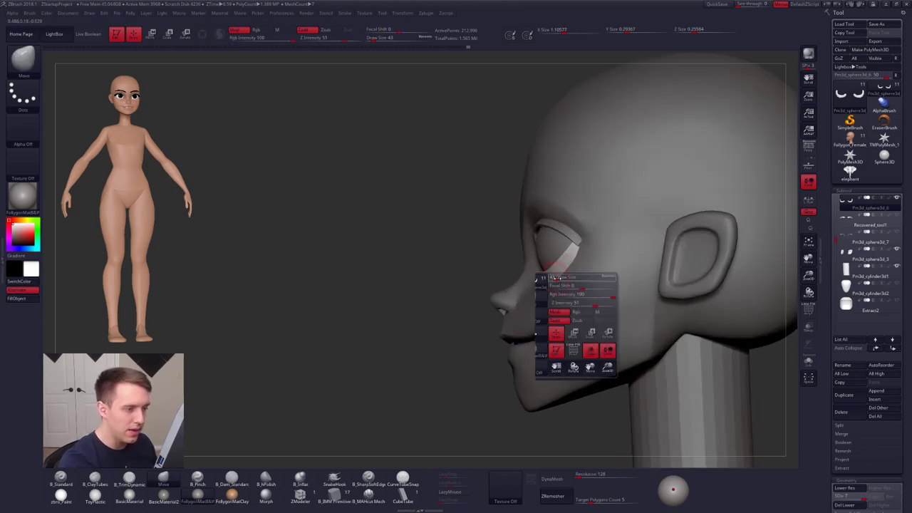
drag(557, 277, 565, 277)
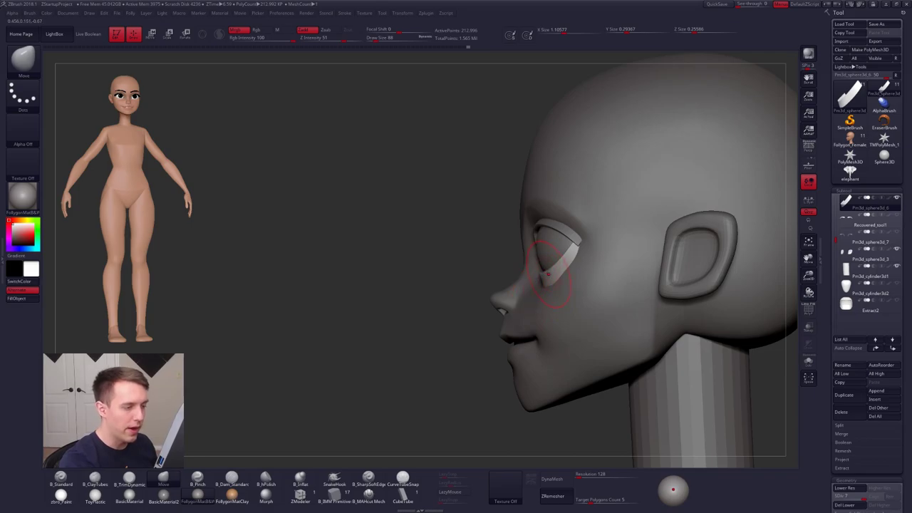
key(space)
drag(560, 276, 576, 276)
- Lower the eyelid rims beneath the eyes to subdivision level 2 and reshape them with the Move brush at size about 74
mouse_move(492, 285)
right_down()
mouse_move(546, 283)
mouse_move(548, 351)
right_up()
key(shift+d)
key(shift+d)
key(shift+d)
key(space)
drag(550, 288, 509, 288)
key(shift+d)
key(shift+d)
key(space)
key(space)
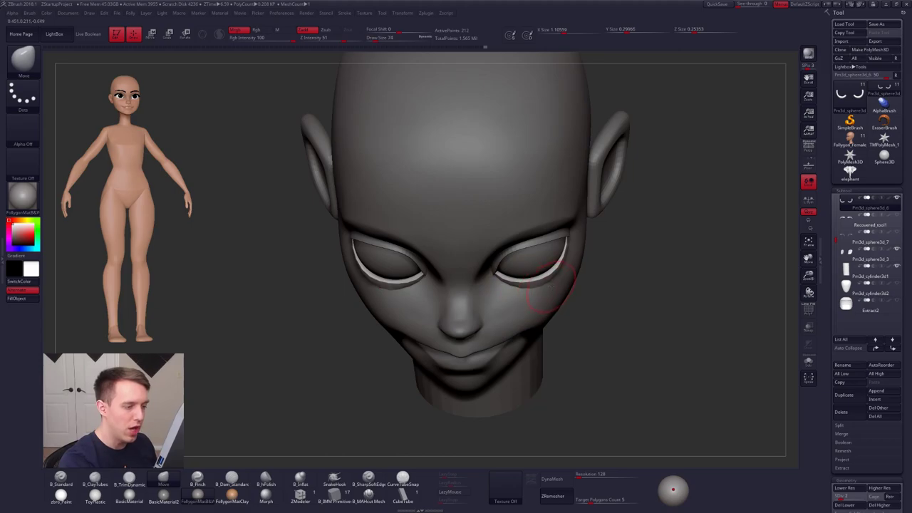
- Adjust the outer lower eyelids from above with the Move brush at size about 96
key(space)
drag(549, 285, 558, 281)
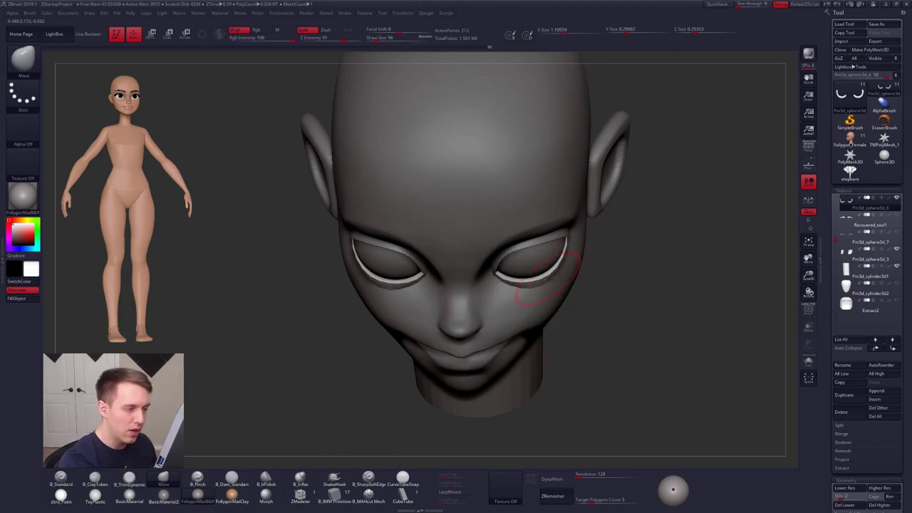
mouse_move(531, 306)
right_down()
mouse_move(563, 274)
mouse_move(540, 320)
right_up()
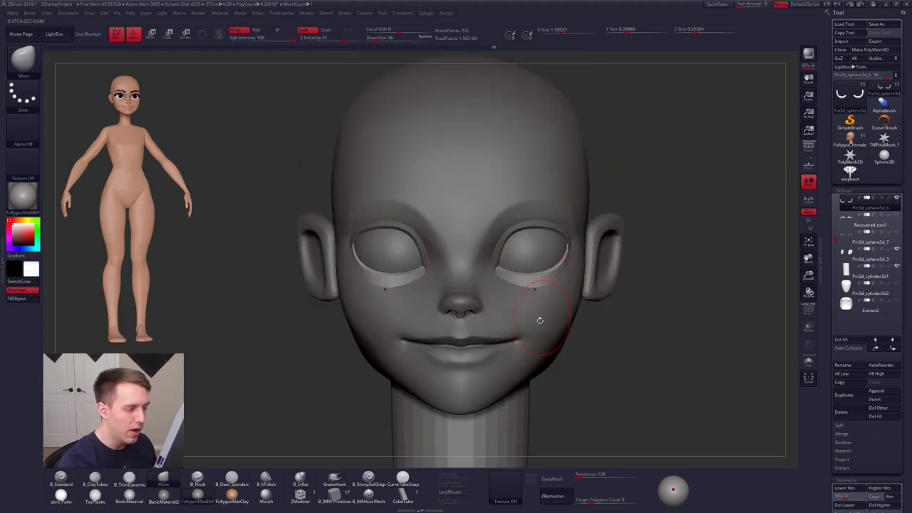
- Select the head mesh and move the light source higher over the model
alt+click(548, 306)
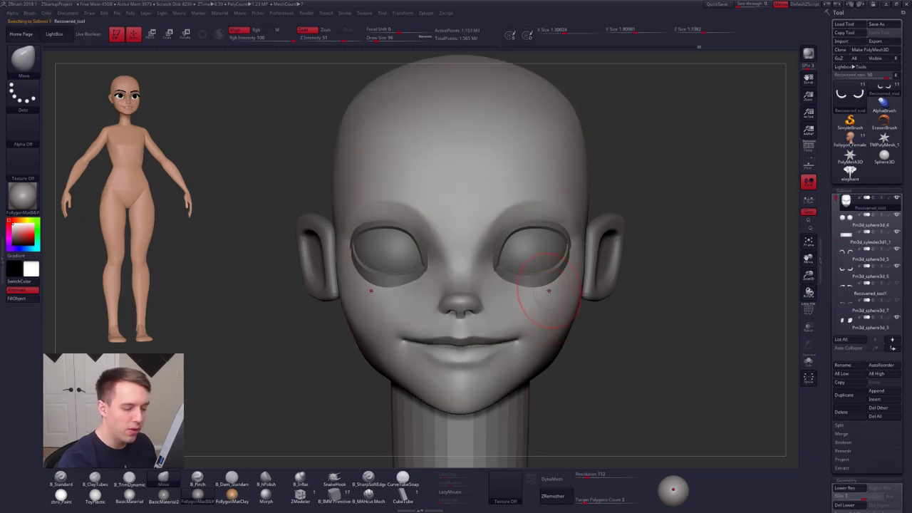
click(673, 485)
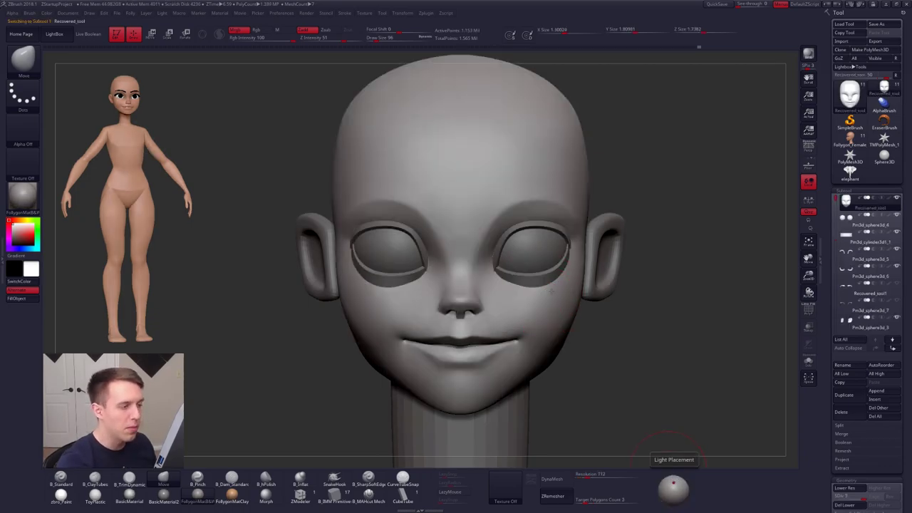
- Mask the face around both cheeks from the front and clear the mask
mouse_move(570, 214)
ctrl+mouse_down()
mouse_move(575, 239)
mouse_move(483, 237)
mouse_move(545, 378)
mouse_move(614, 373)
ctrl+mouse_up()
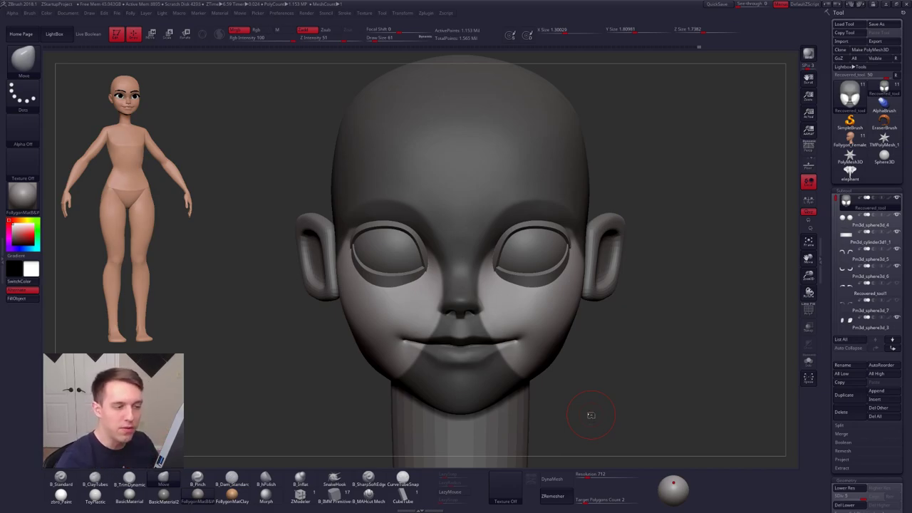
ctrl+drag(617, 350, 511, 367)
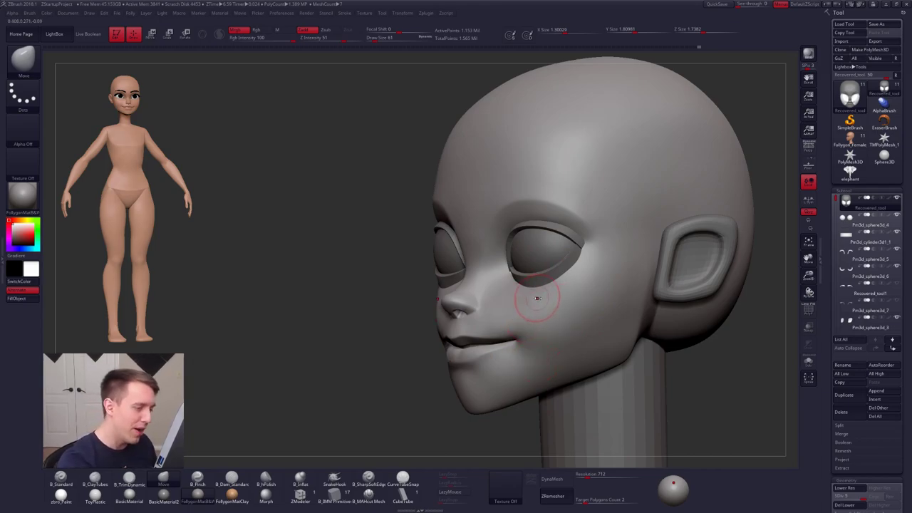
- Smooth the upper cheeks at subdivision level 2 and pull them up to the lower eyelids with the Move brush at size about 121
key(bracketright)
right_drag(544, 302, 628, 305)
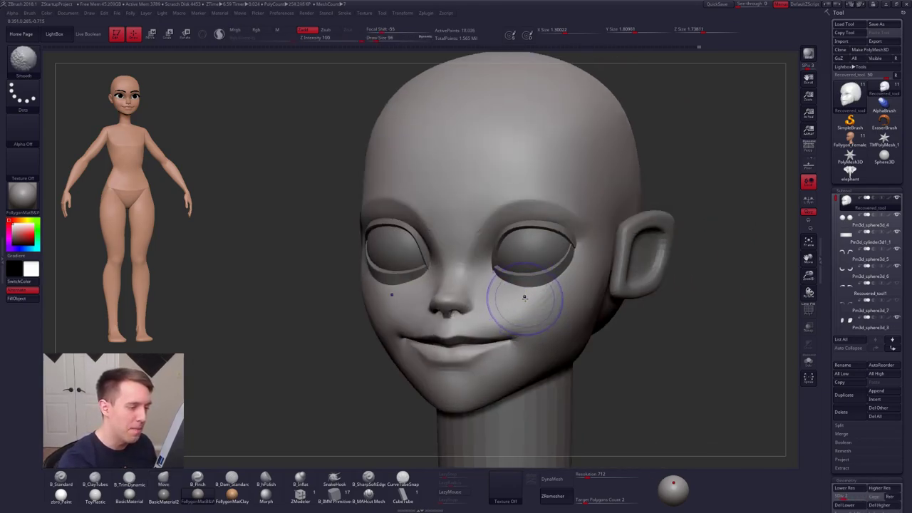
key(b)
key(m)
key(v)
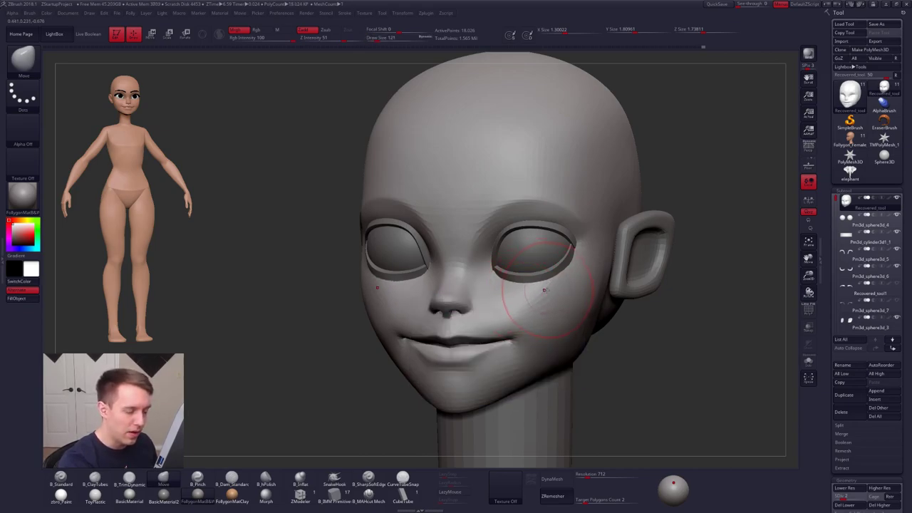
- Shape the cheeks below the outer eye corners from three-quarter and front views with the Move brush at size about 96
key(space)
drag(563, 307, 555, 307)
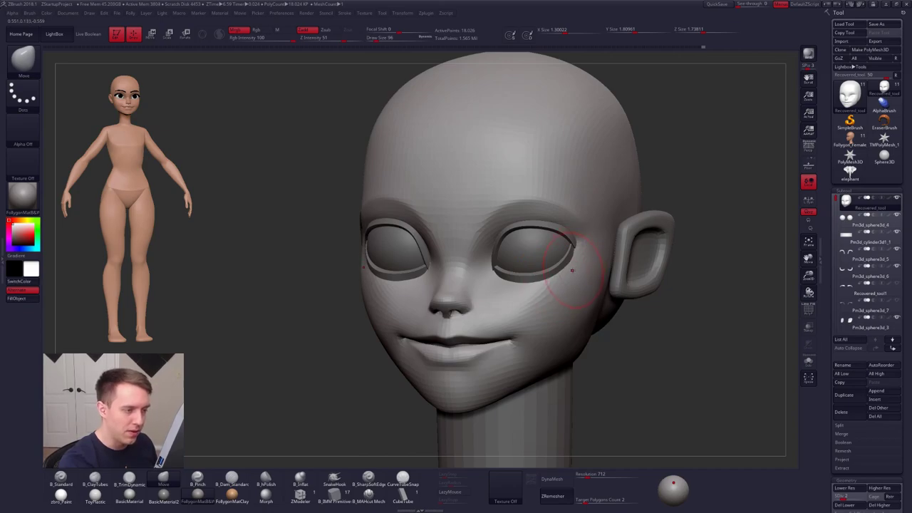
key(space)
key(space)
drag(570, 285, 580, 285)
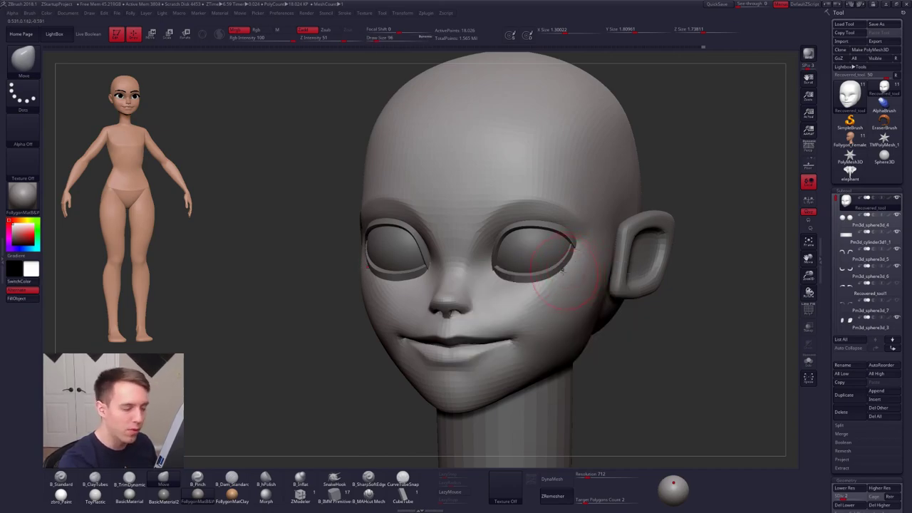
right_drag(581, 285, 520, 288)
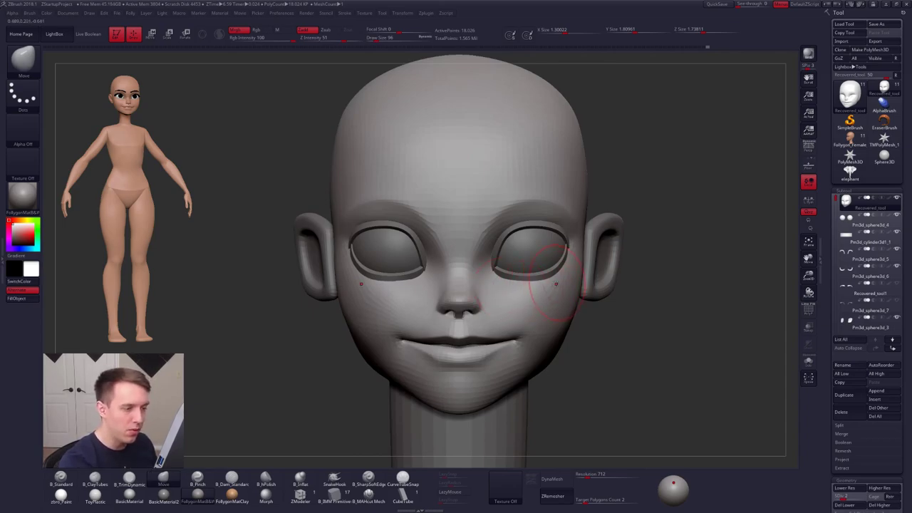
mouse_move(556, 284)
right_down()
mouse_move(533, 283)
mouse_move(555, 285)
mouse_move(548, 310)
mouse_move(556, 307)
right_up()
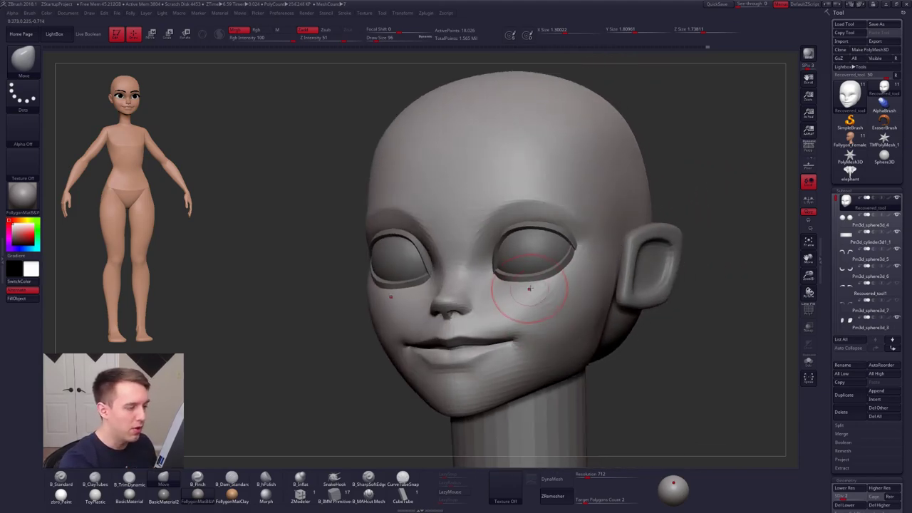
- Refine the cheek surface under the lower eyelids in three-quarter view with the Move brush at sizes of about 74 and 121
key(space)
drag(530, 282, 523, 282)
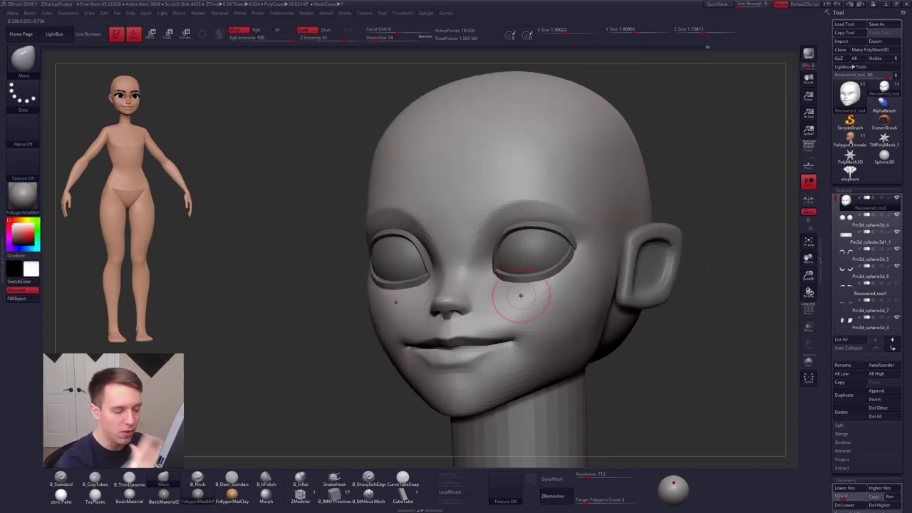
key(space)
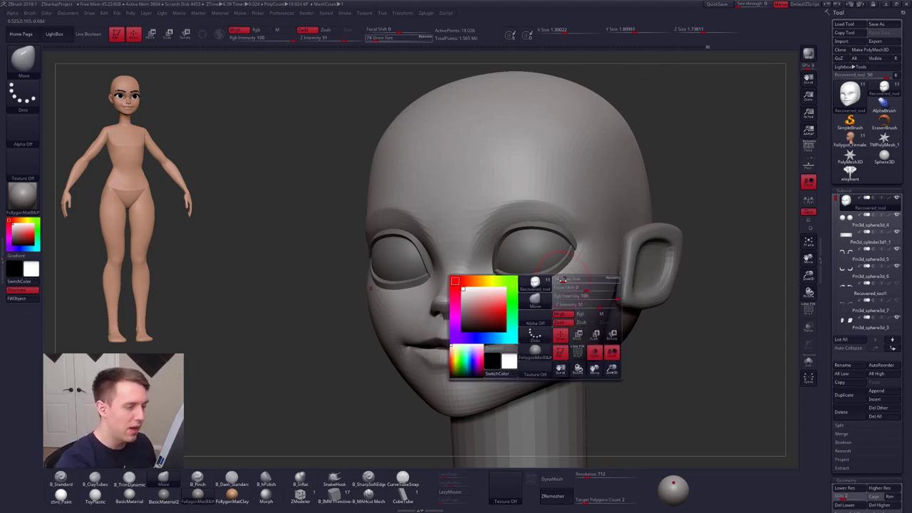
drag(556, 281, 563, 280)
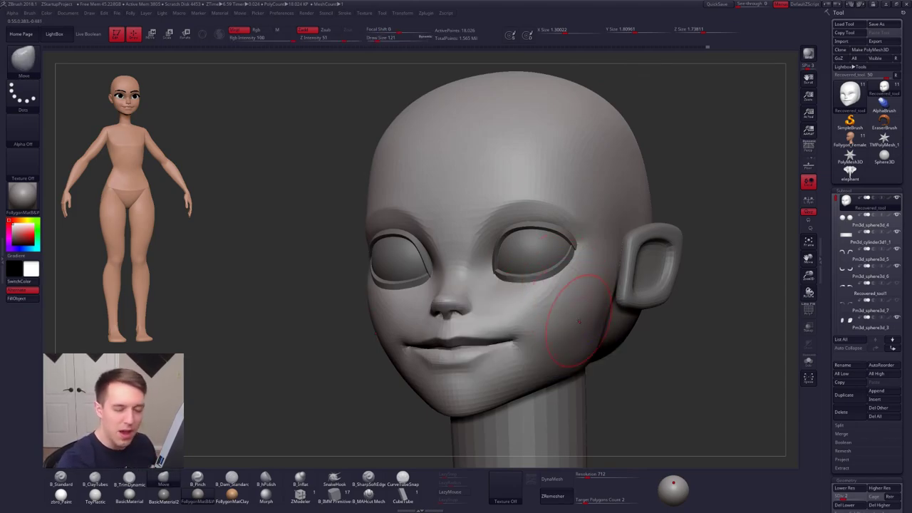
shift+right_drag(542, 288, 534, 293)
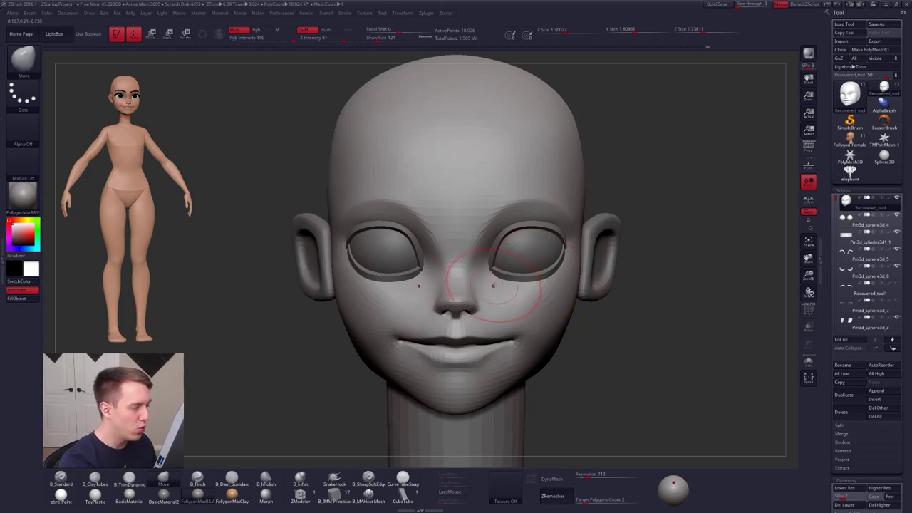
- Adjust the inner cheeks beside the nose and the outer cheeks from the front, reducing the Move brush to size about 81
key(space)
mouse_move(509, 284)
mouse_down()
mouse_move(497, 280)
mouse_move(512, 281)
mouse_up()
key(space)
key(space)
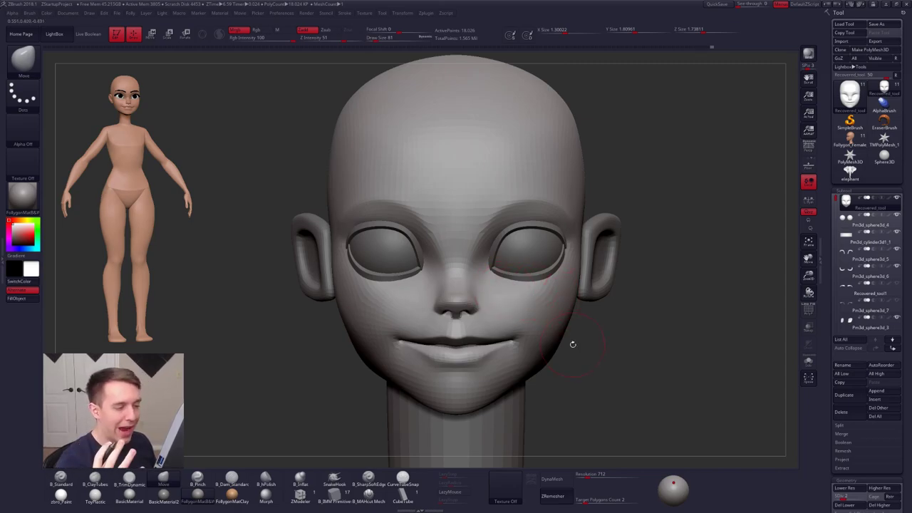
- Turn on perspective and adjust the cheeks from the front with the Move brush at size about 121
click(807, 148)
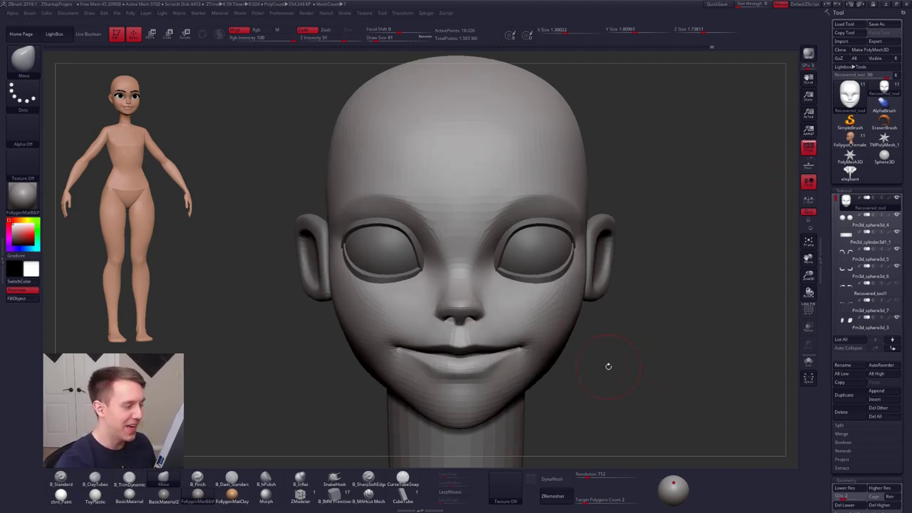
key(space)
drag(547, 303, 554, 302)
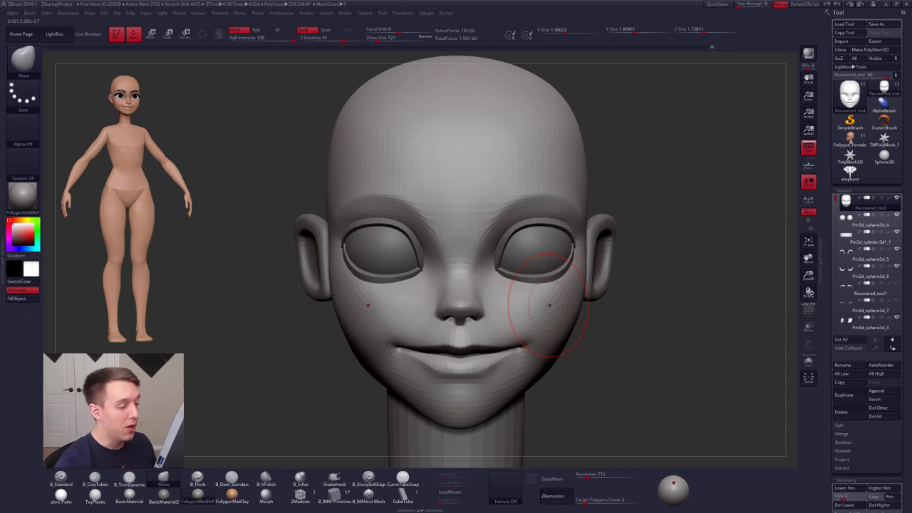
- Refine the inner cheeks below the eyes from front and side angles with the Move brush at size about 113
right_click(521, 283)
drag(521, 283, 516, 287)
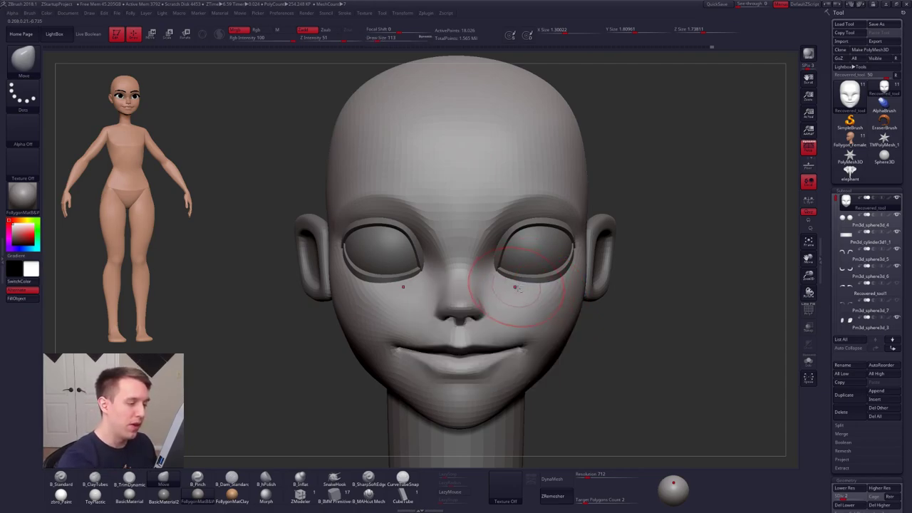
right_drag(515, 287, 536, 294)
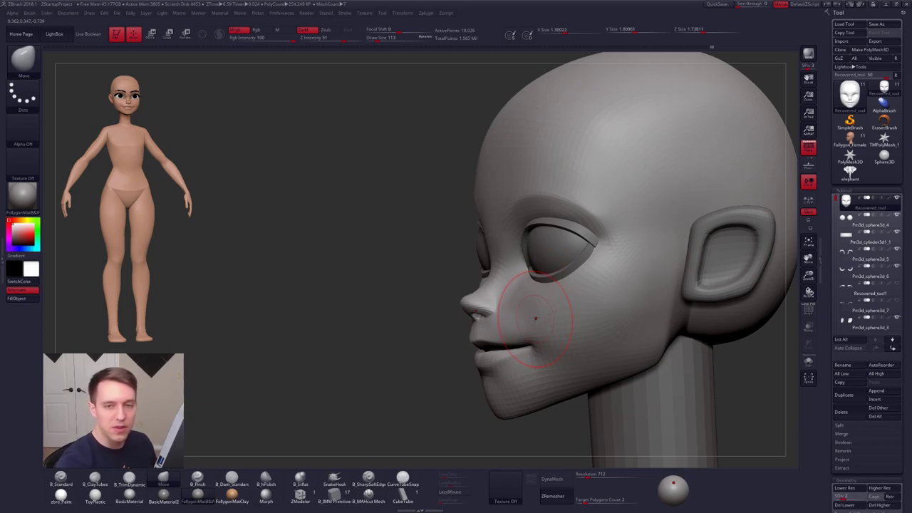
right_drag(550, 293, 520, 285)
right_click(513, 307)
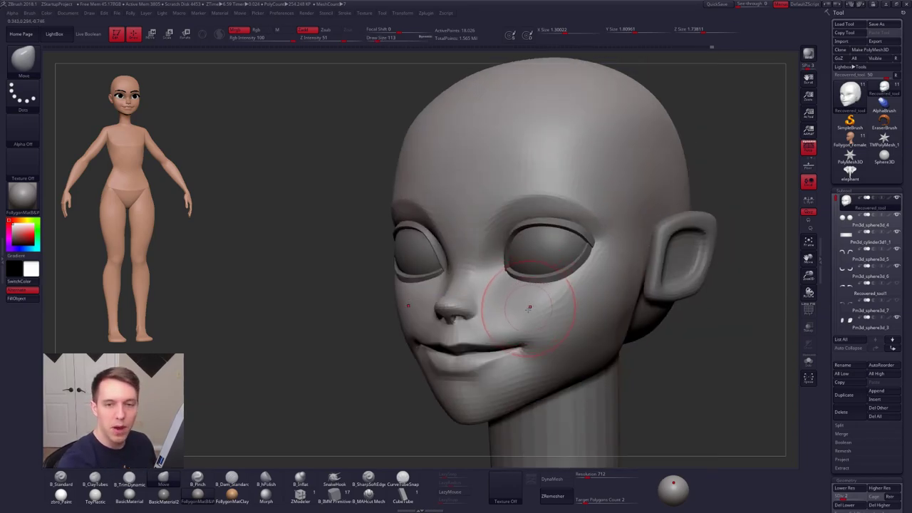
- Lasso-mask the mouth and chin area in profile and invert the mask to isolate the lower jaw
mouse_move(520, 323)
ctrl+right_down()
mouse_move(515, 275)
mouse_move(467, 219)
mouse_move(479, 285)
ctrl+right_up()
right_click(489, 362)
drag(515, 316, 520, 317)
key(ctrl)
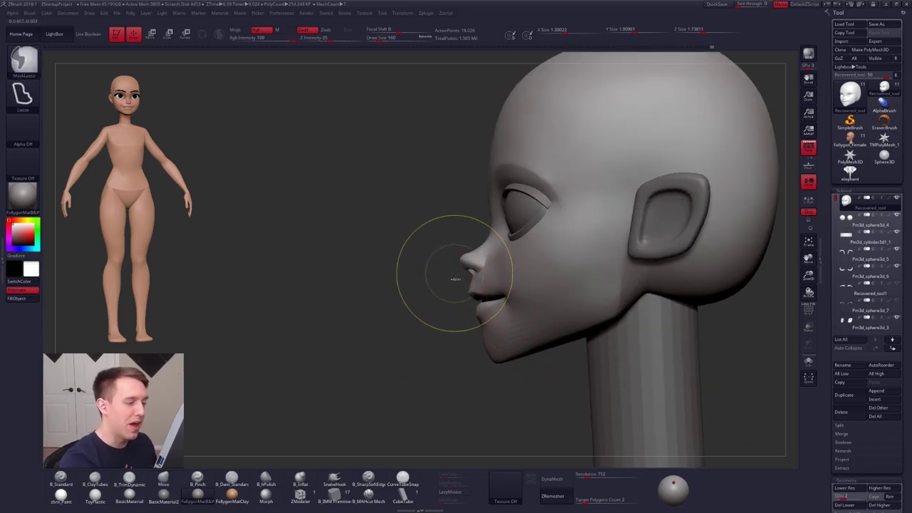
mouse_move(467, 271)
ctrl+mouse_down()
mouse_move(538, 281)
mouse_move(542, 388)
mouse_move(463, 285)
ctrl+mouse_up()
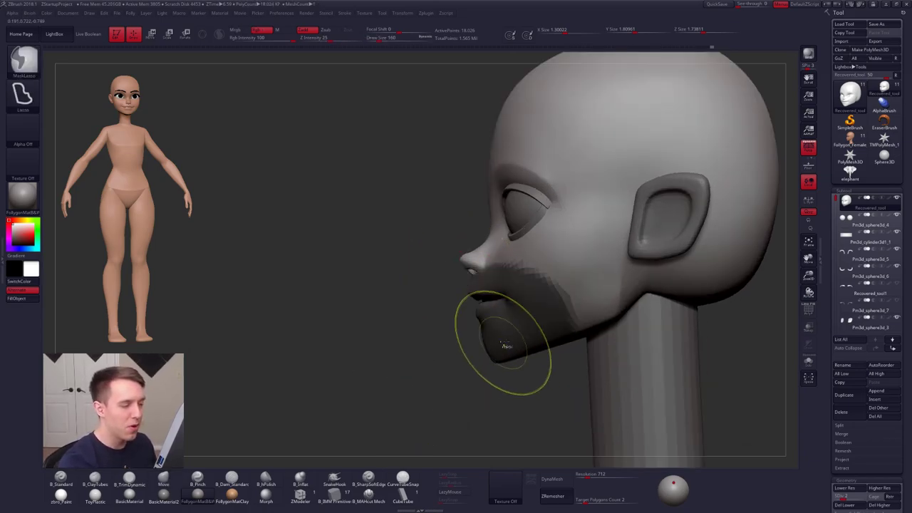
key(ctrl+i)
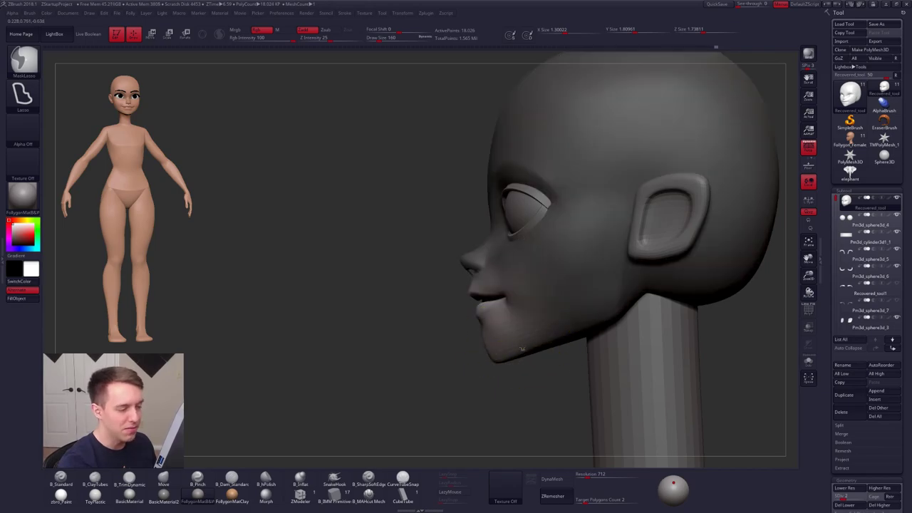
- Lower the head to subdivision level 1 and work on the unmasked jaw in profile at brush size about 265
right_click(523, 344)
key(shift+d)
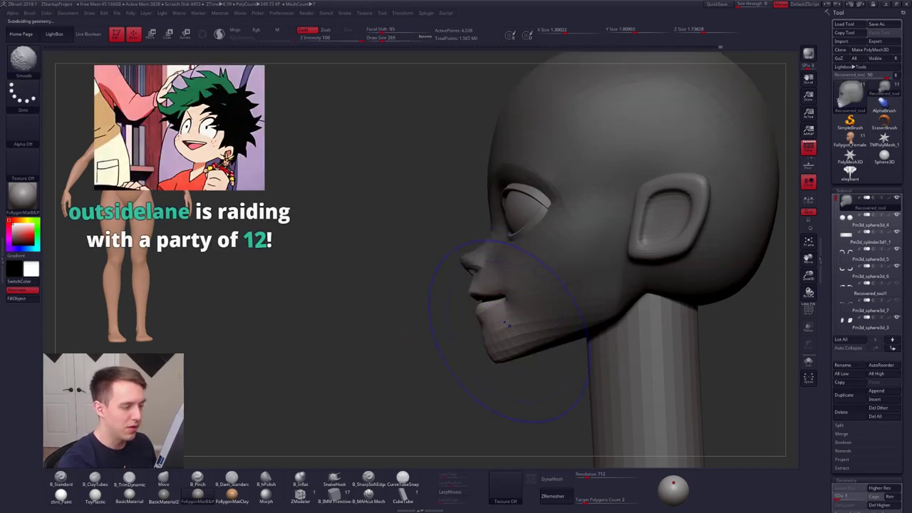
key(shift)
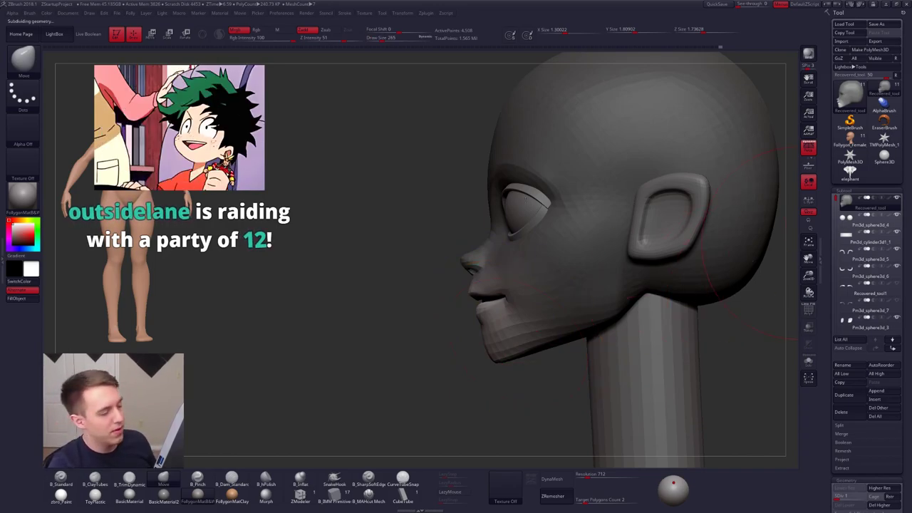
ctrl+right_drag(510, 281, 529, 285)
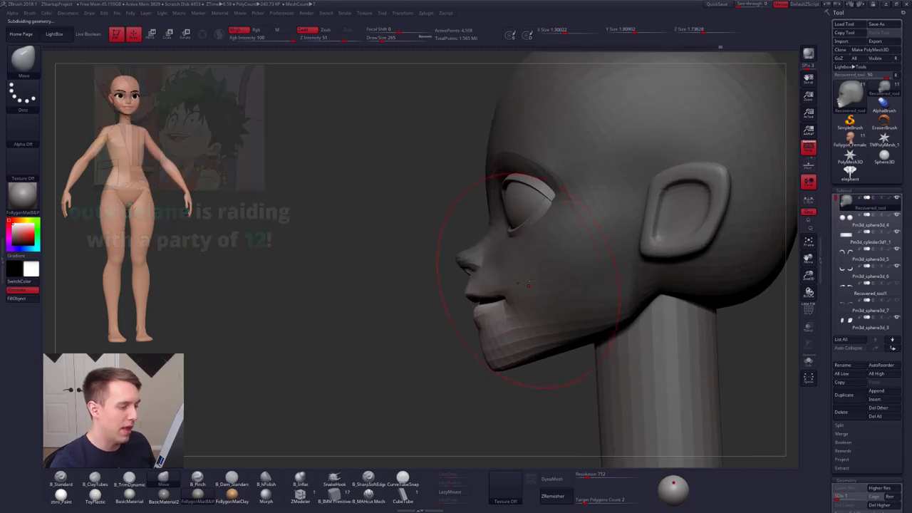
drag(529, 284, 503, 285)
- Try to shift the unmasked jaw with a transpose line running from the jaw past the chin, and undo the move
key(w)
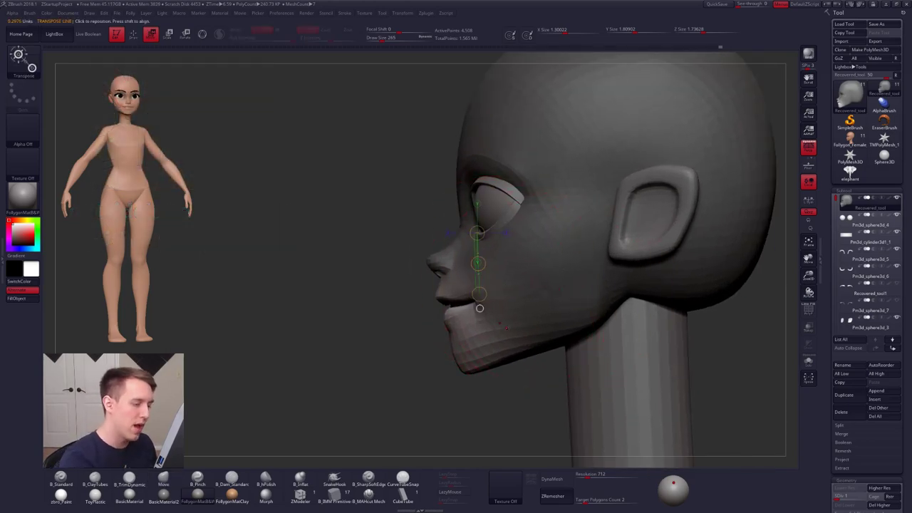
drag(517, 330, 337, 377)
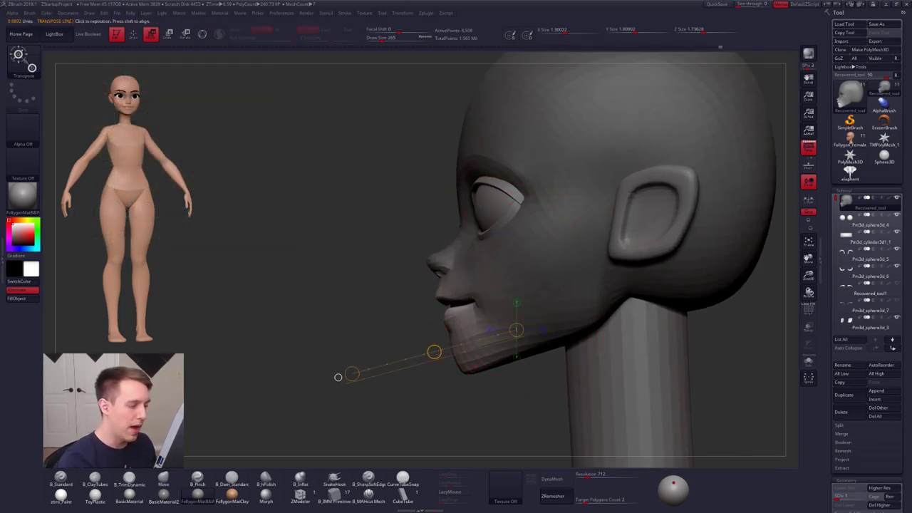
drag(434, 351, 435, 360)
key(ctrl+z)
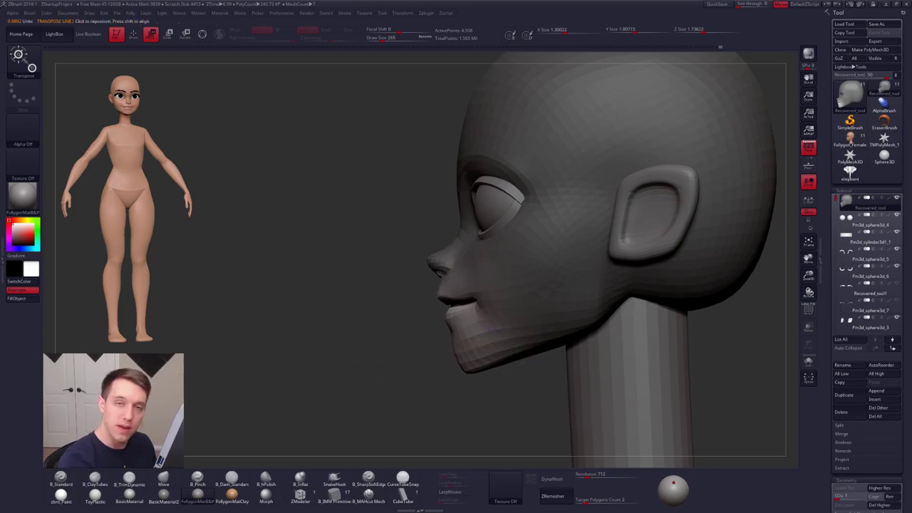
- Return to draw mode and clear the mask from the head
key(q)
mouse_move(501, 191)
ctrl+right_down()
mouse_move(491, 355)
mouse_move(558, 334)
mouse_move(535, 311)
ctrl+right_up()
ctrl+drag(542, 302, 556, 302)
alt+right_drag(556, 302, 568, 317)
- Select the ears and move them slightly inward toward the head along a horizontal transpose line
alt+click(544, 264)
ctrl+right_drag(543, 265, 553, 276)
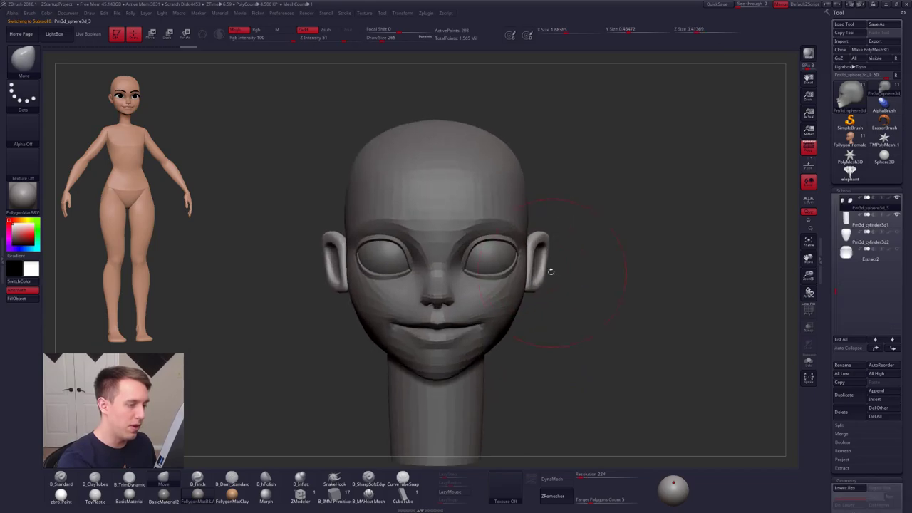
key(w)
mouse_move(544, 277)
shift+mouse_down()
mouse_move(562, 260)
mouse_move(611, 277)
shift+mouse_up()
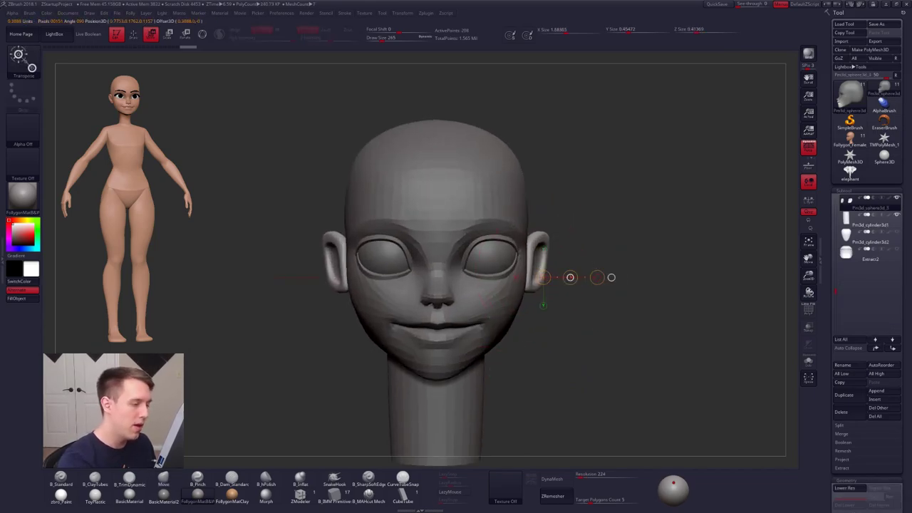
ctrl+right_drag(575, 307, 556, 264)
key(q)
alt+right_drag(612, 388, 574, 376)
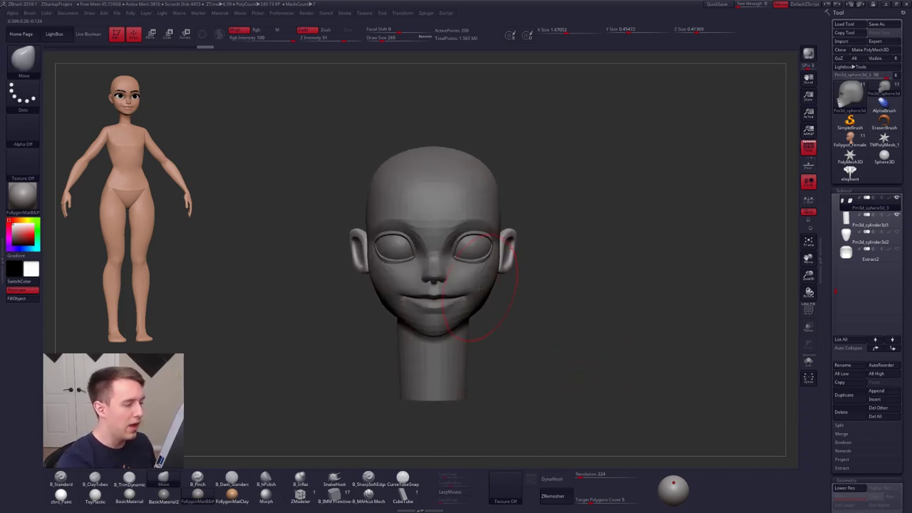
- Make the head mesh active at subdivision level 1 and reduce the Move brush size to 140
key(shift+d)
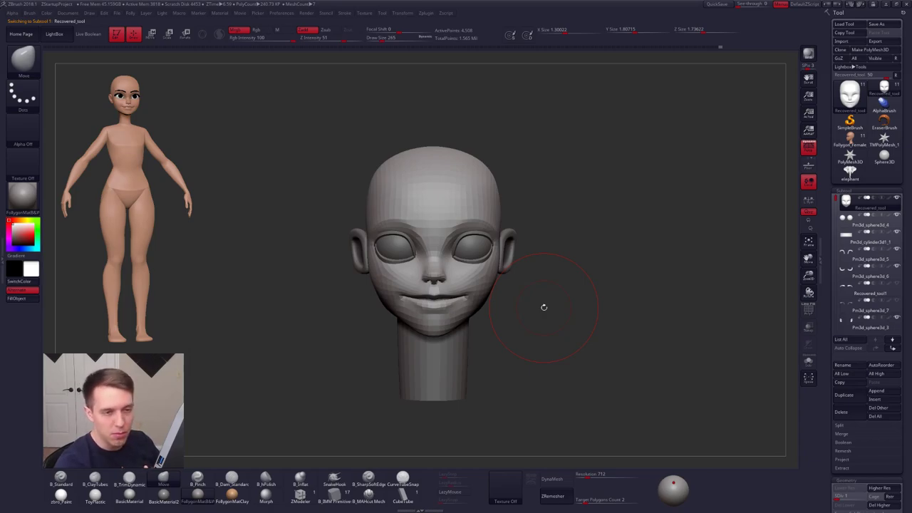
alt+right_drag(463, 218, 505, 245)
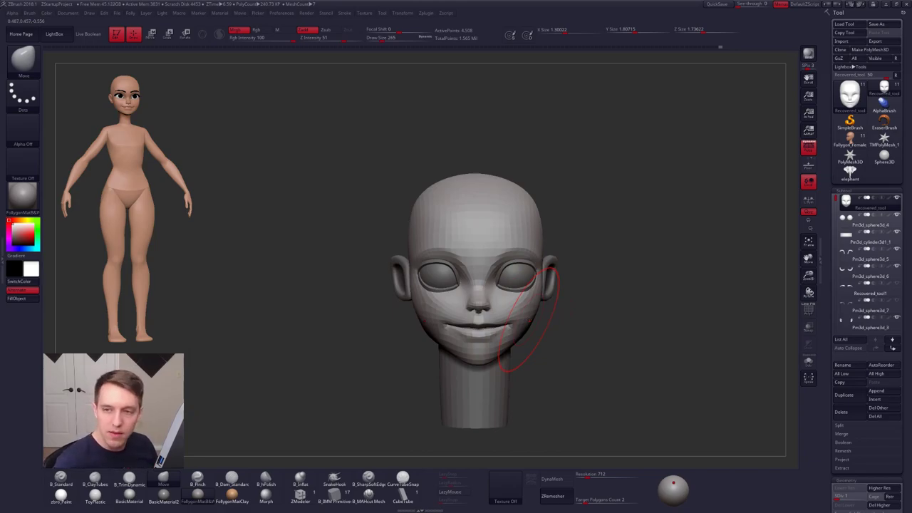
mouse_move(527, 278)
alt+right_down()
mouse_move(533, 285)
mouse_move(531, 266)
alt+right_up()
key(space)
drag(525, 287, 485, 275)
key(space)
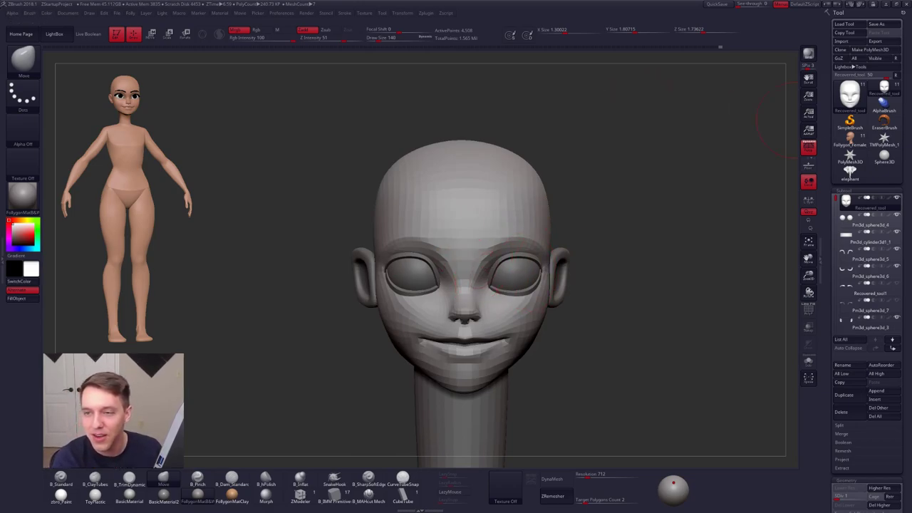
- Raise the head to subdivision level 5 and frame the face in a three-quarter view
drag(528, 118, 515, 121)
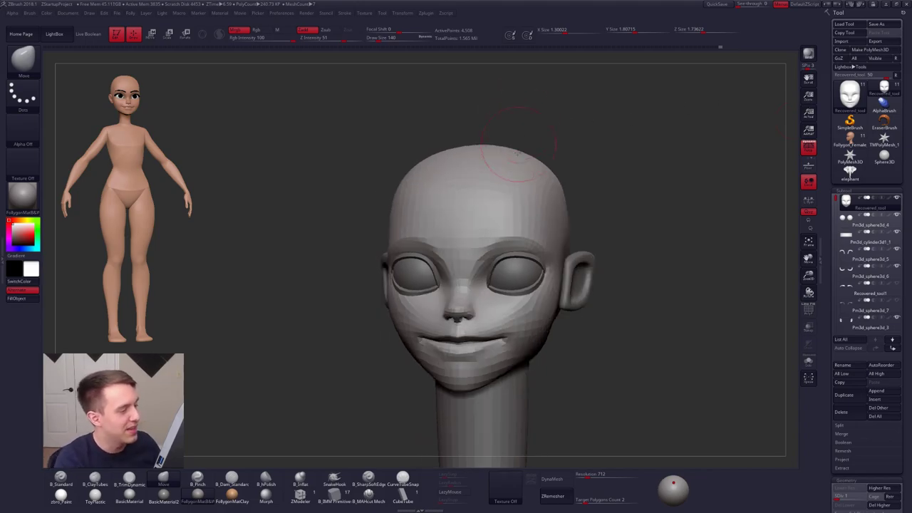
ctrl+right_drag(456, 224, 475, 236)
key(d)
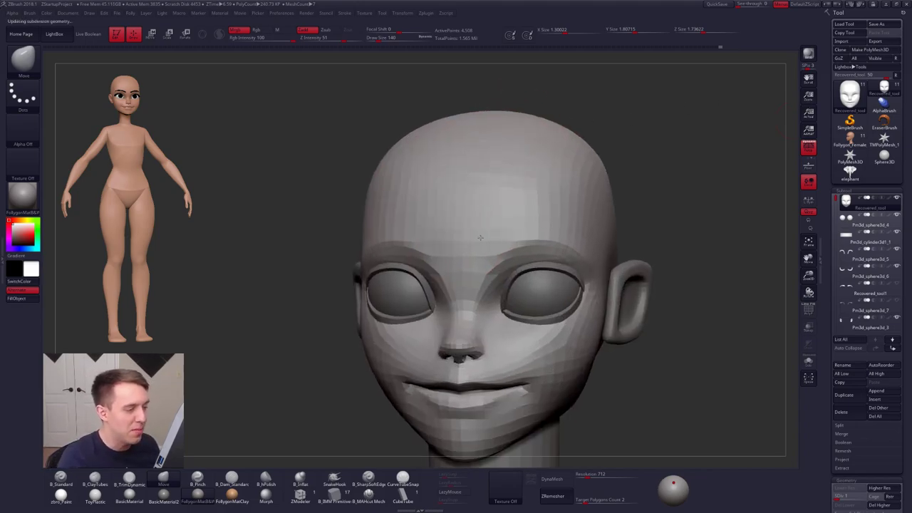
key(d)
key(d)
key(d)
key(d)
alt+right_drag(517, 259, 481, 232)
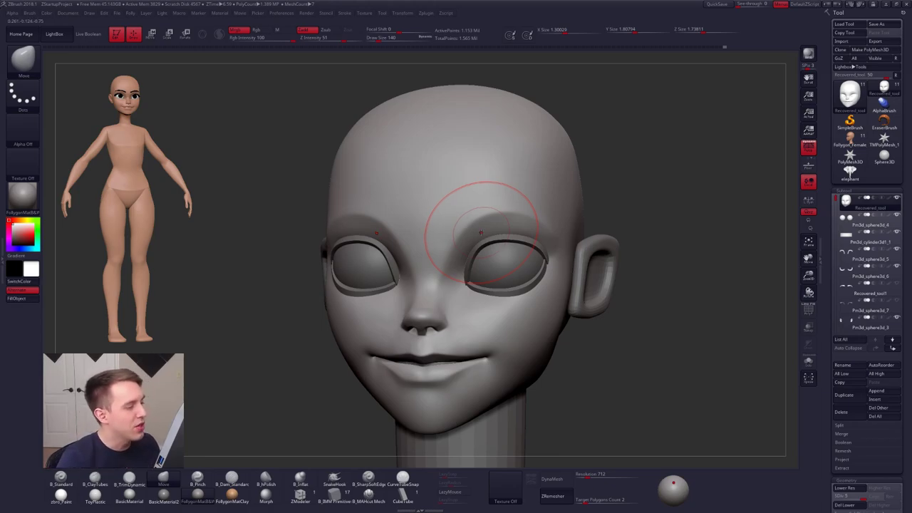
- Switch to Chrome, open the Gumroad product "Bonus Content for ZBrush Male Anatomy Sculpting Tutorial" and follow its YouTube link
key(alt+Tab)
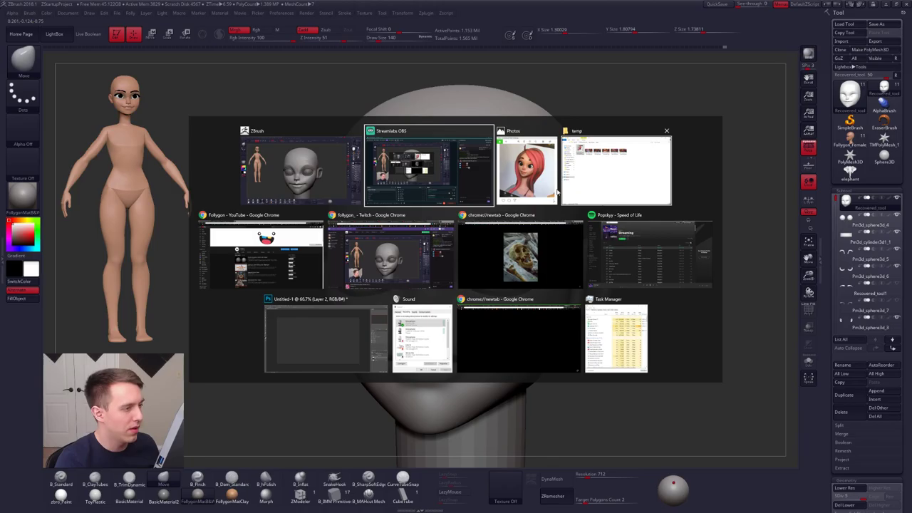
click(272, 244)
click(203, 6)
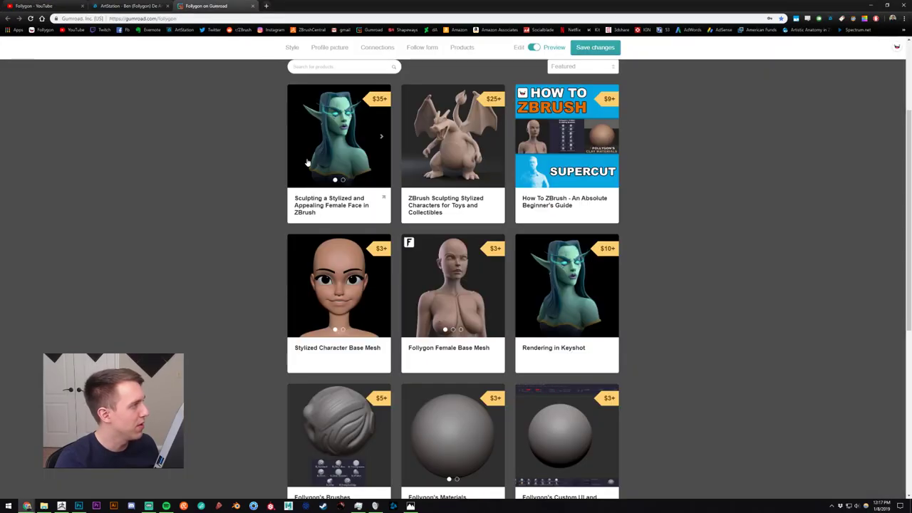
scroll(451, 297, down, 5)
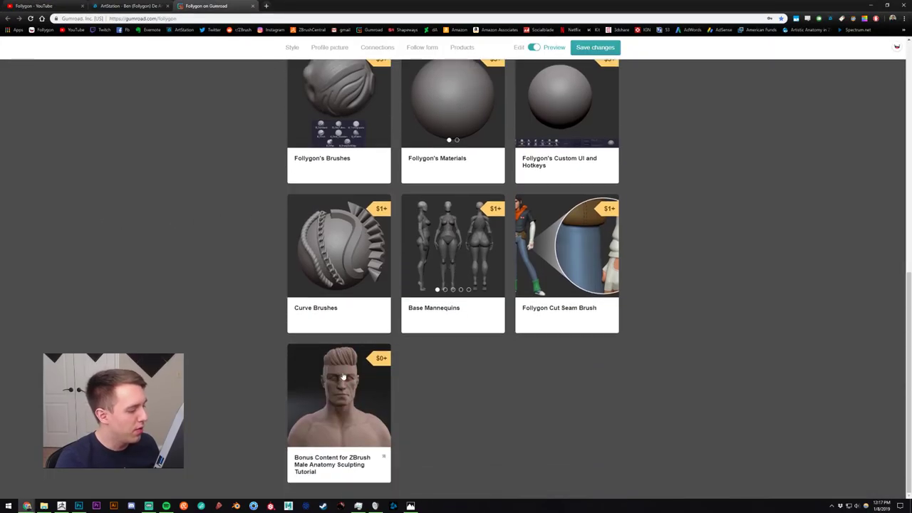
click(343, 377)
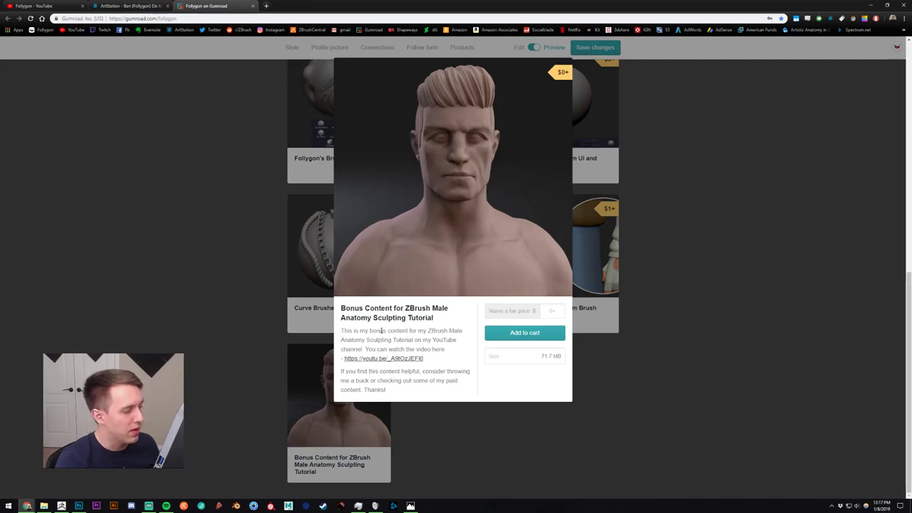
click(396, 359)
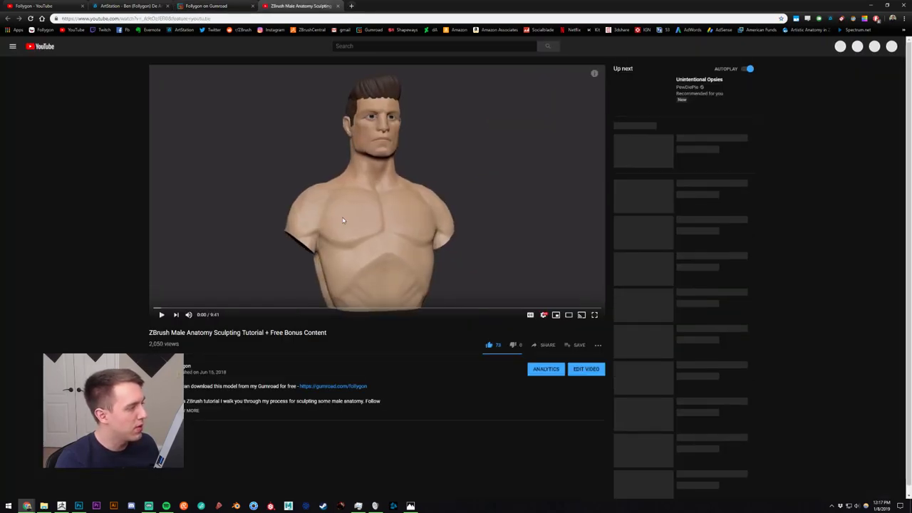
- Mute the male anatomy sculpting tutorial video and play it in full screen
click(189, 314)
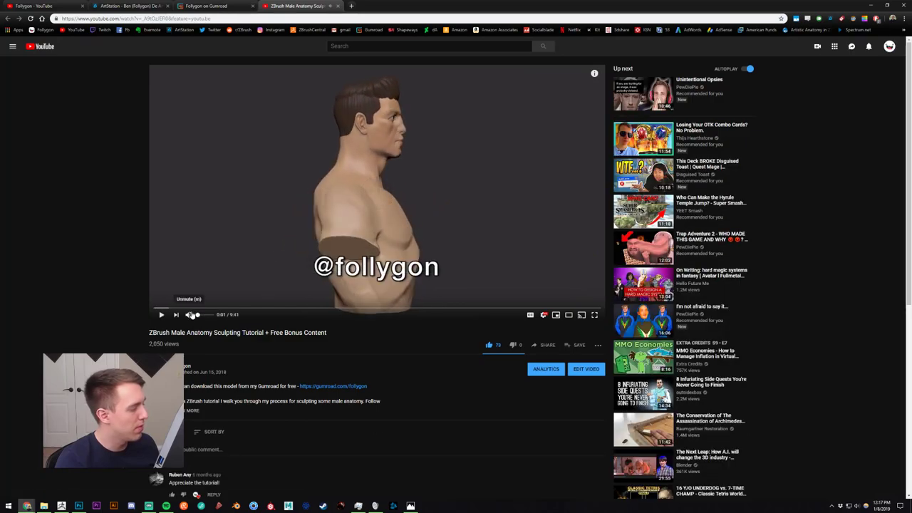
click(194, 305)
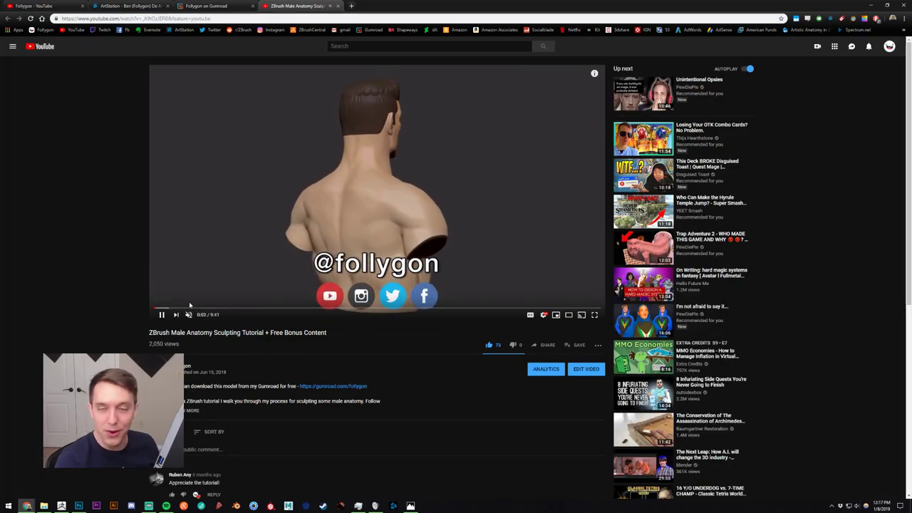
double_click(275, 255)
key(f)
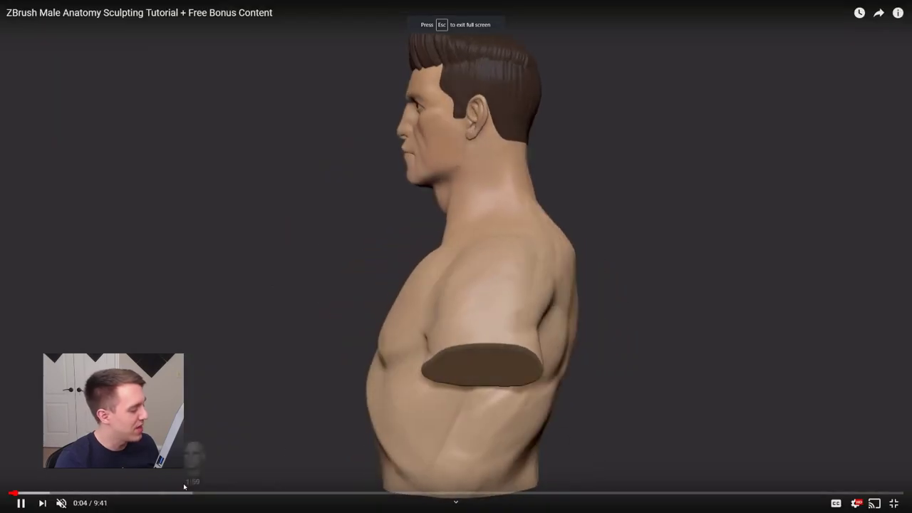
- Skim the tutorial video from the early head forms through the torso to the hair stage, and exit full screen
click(81, 493)
drag(81, 493, 125, 493)
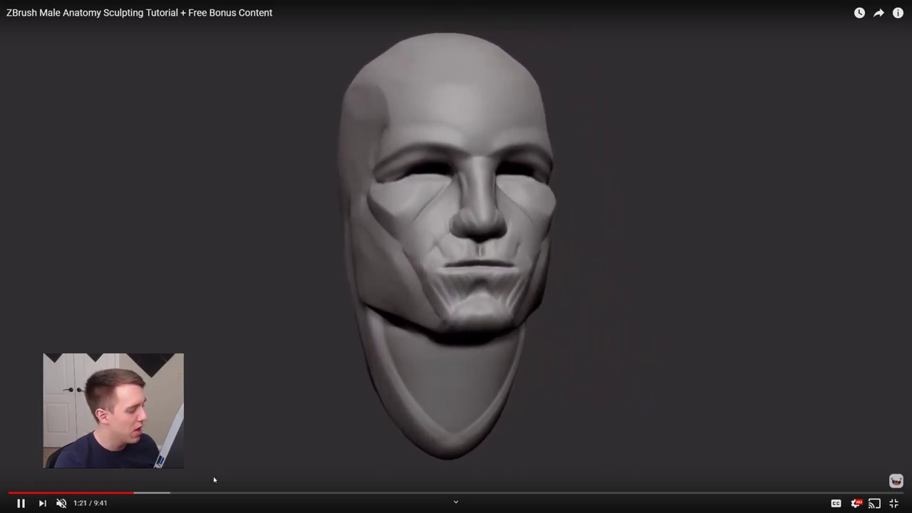
click(223, 493)
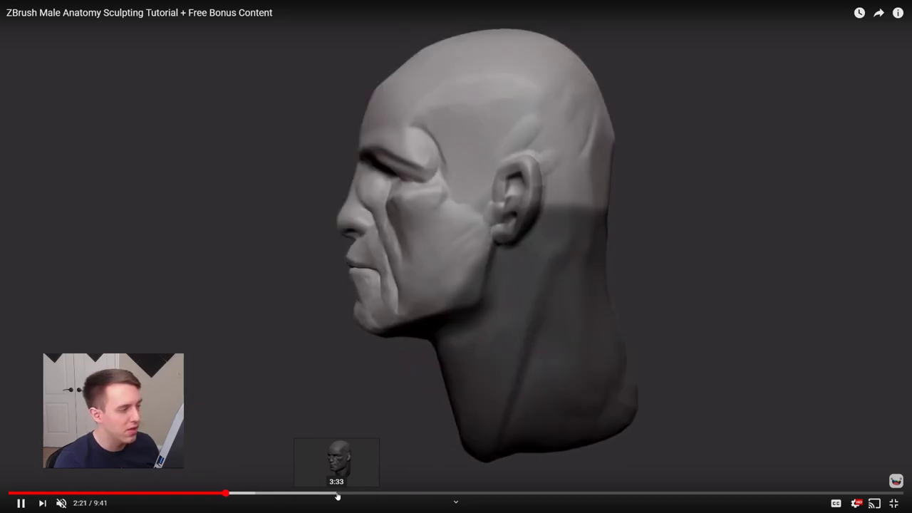
click(337, 493)
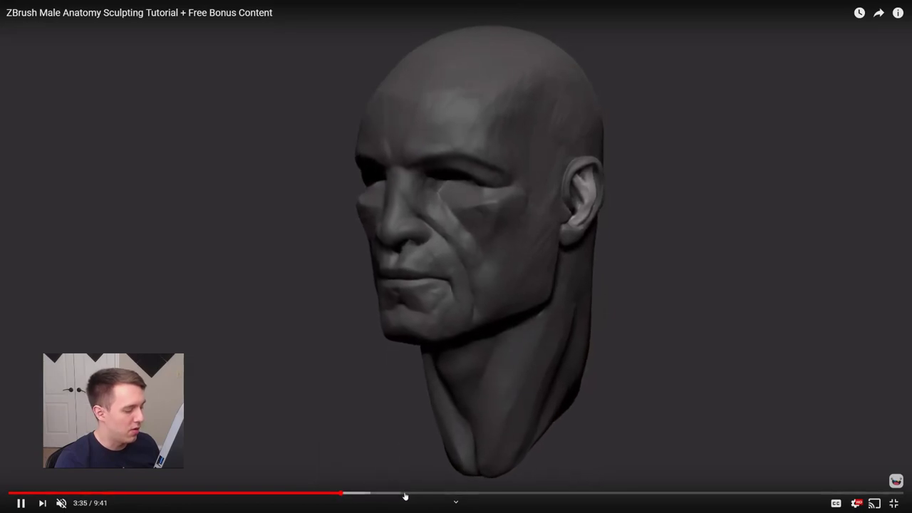
click(406, 493)
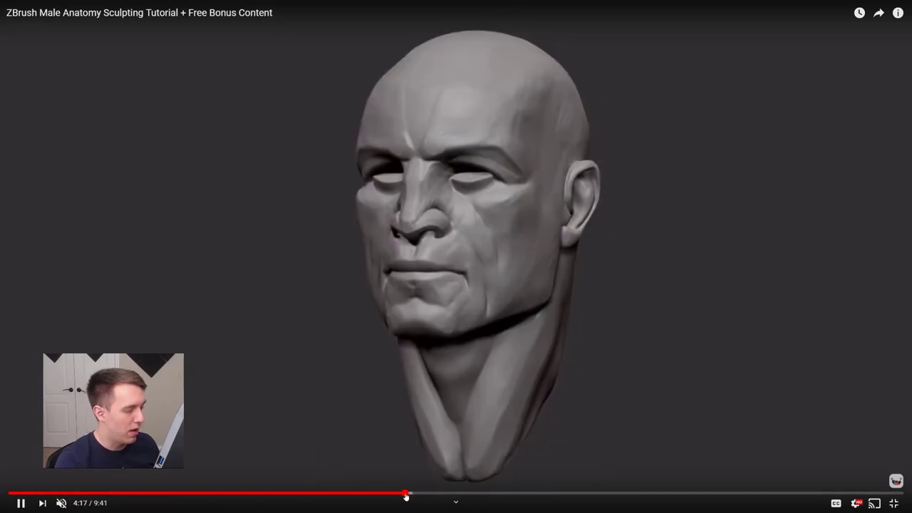
click(459, 493)
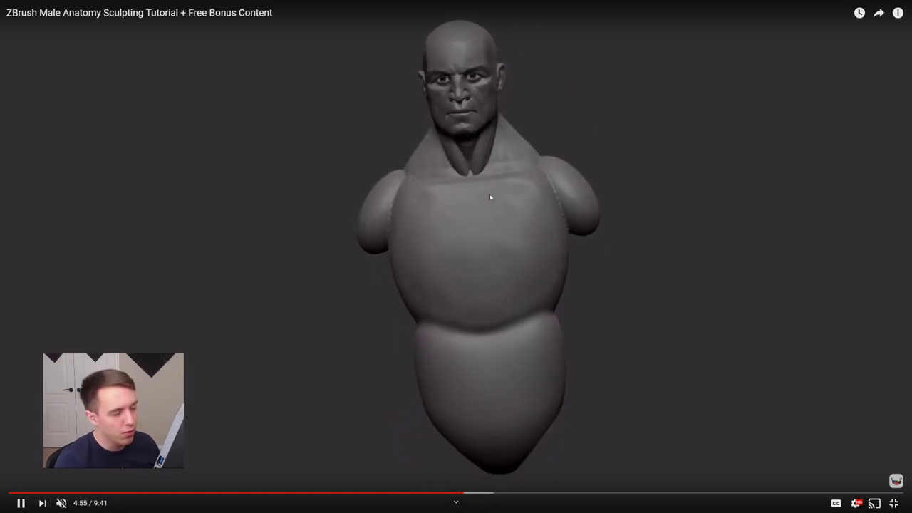
click(566, 493)
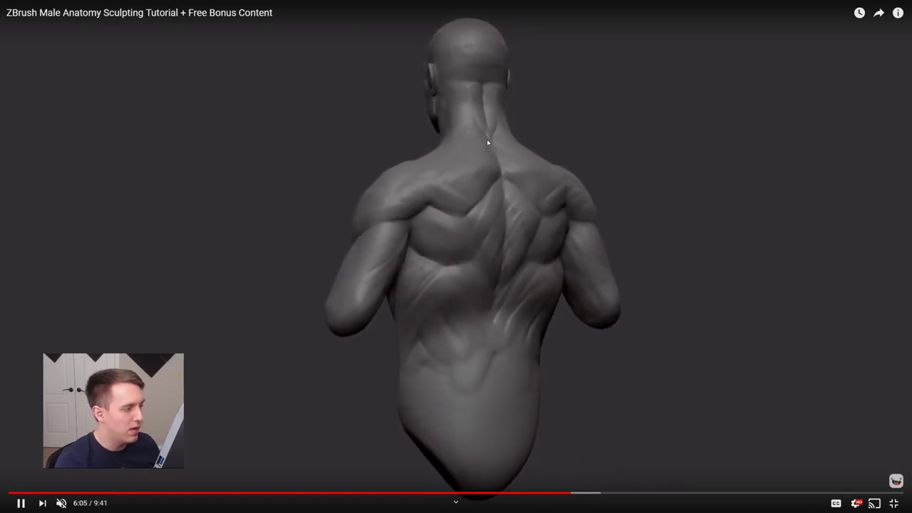
click(647, 493)
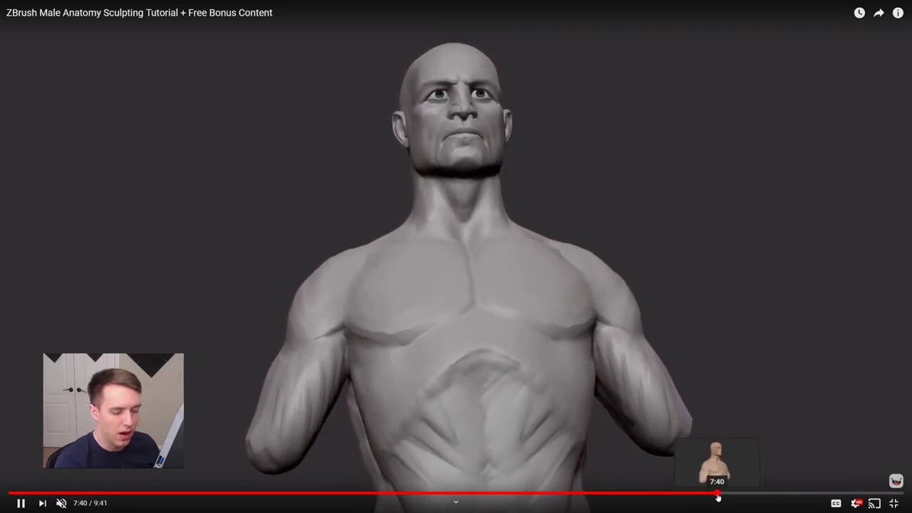
click(718, 494)
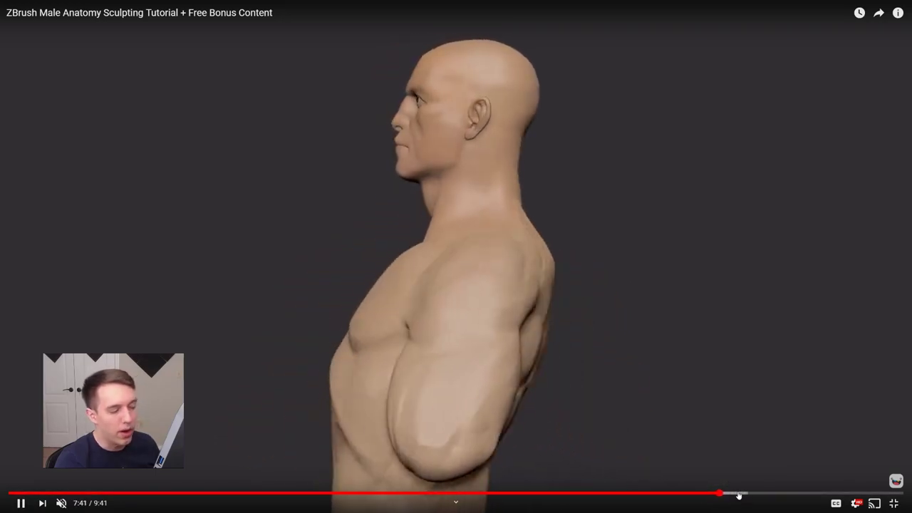
click(776, 494)
click(812, 493)
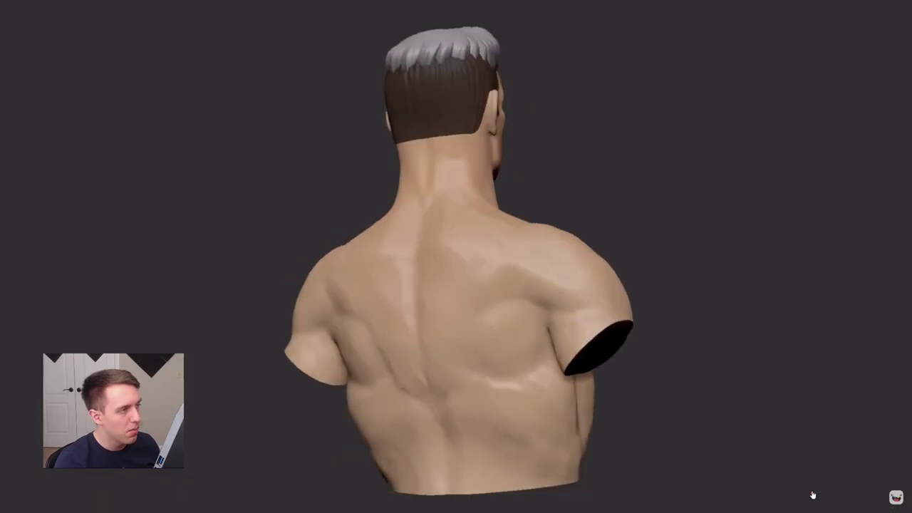
click(628, 358)
key(Escape)
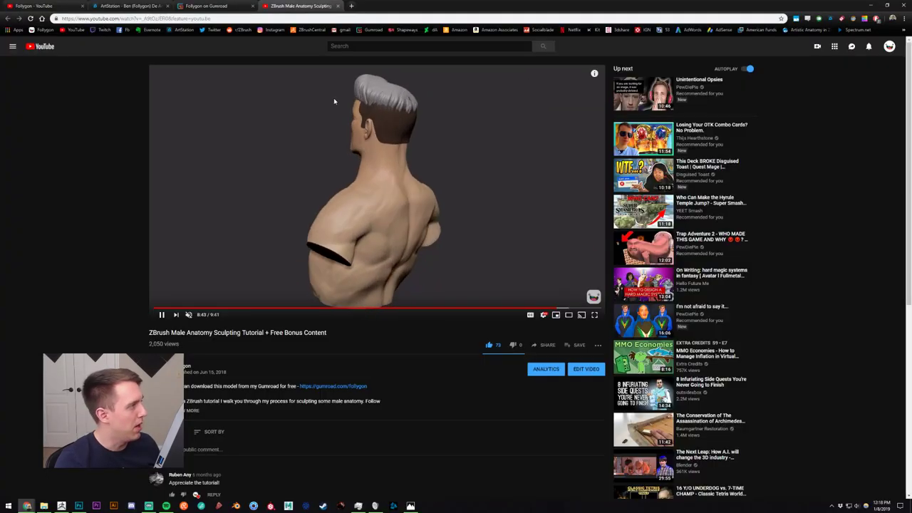
- Close the video page and the Gumroad product preview, and switch back to ZBrush
middle_click(300, 6)
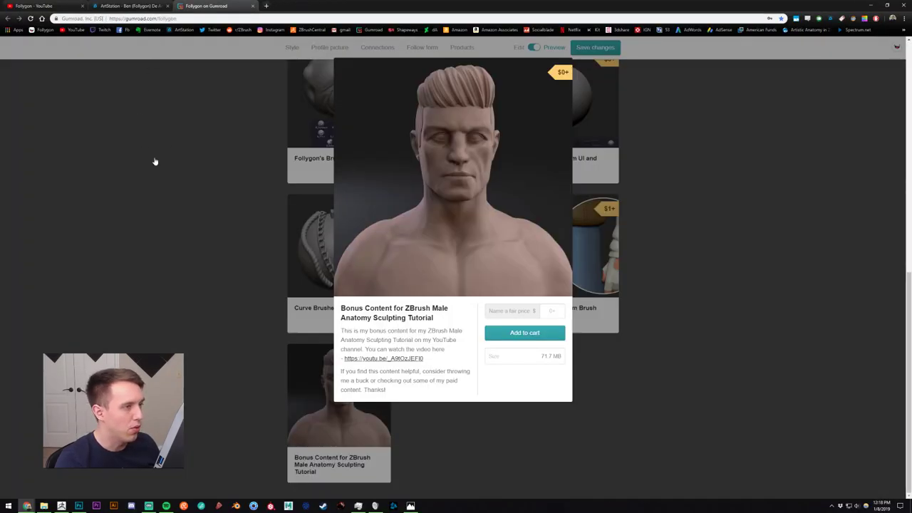
click(169, 260)
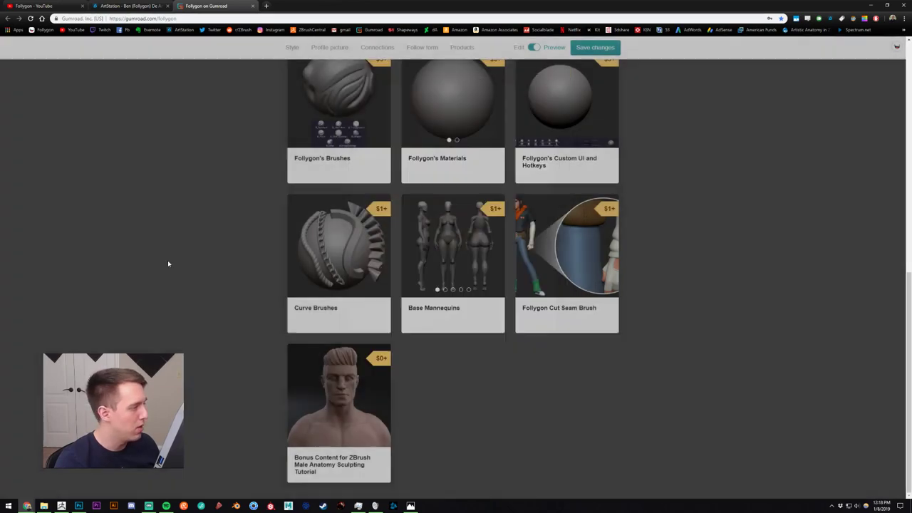
scroll(199, 276, up, 5)
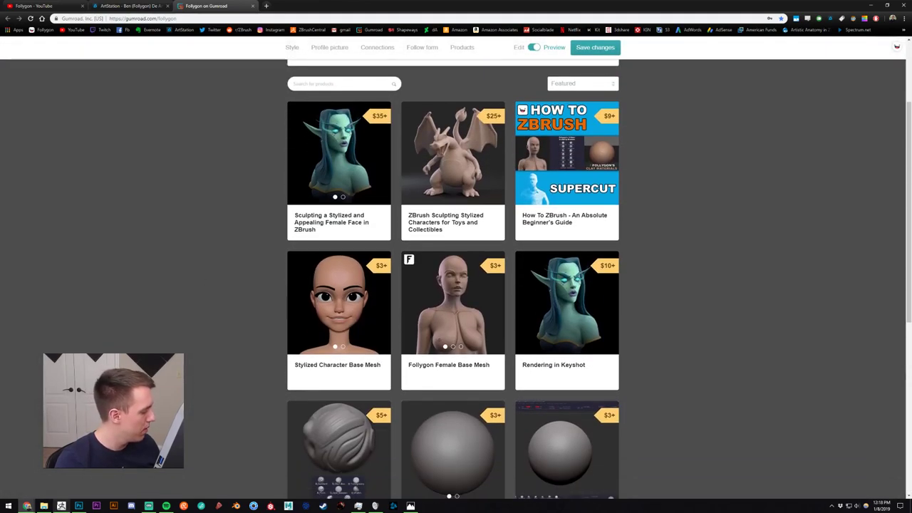
click(62, 506)
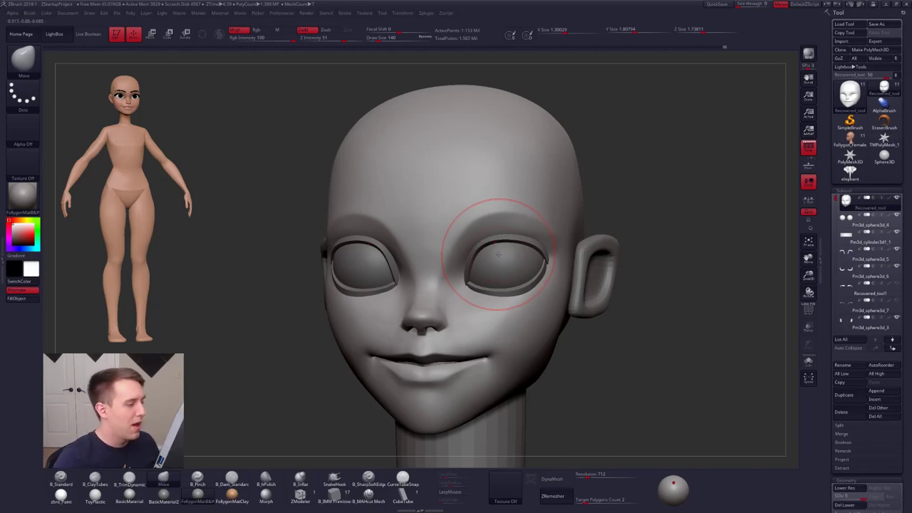
- Lower the head to subdivision level 2, set the Move brush size to 181 and check the face in profile
mouse_move(523, 348)
shift+right_down()
mouse_move(558, 348)
mouse_move(503, 338)
shift+right_up()
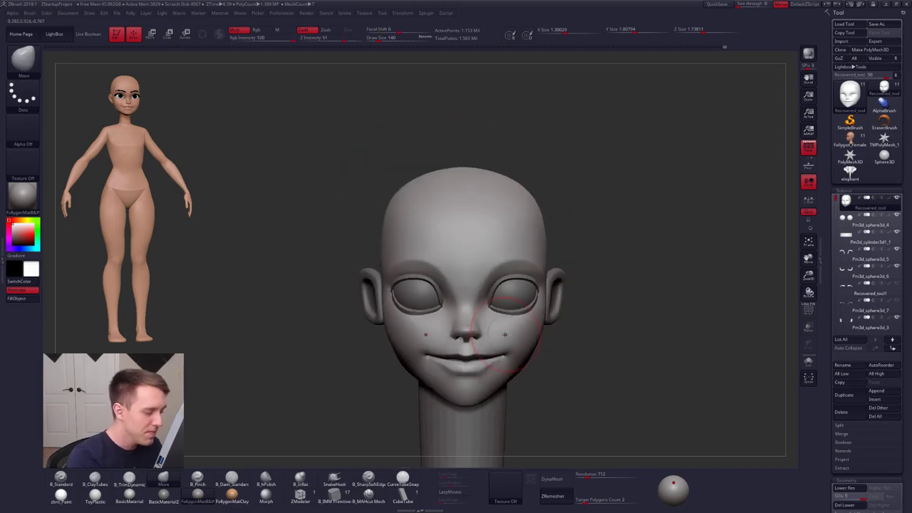
key(space)
drag(511, 340, 503, 340)
mouse_move(503, 340)
alt+right_down()
mouse_move(510, 292)
mouse_move(442, 273)
mouse_move(510, 304)
mouse_move(488, 354)
alt+right_up()
key(shift+d)
key(shift+d)
key(shift+d)
key(space)
click(519, 307)
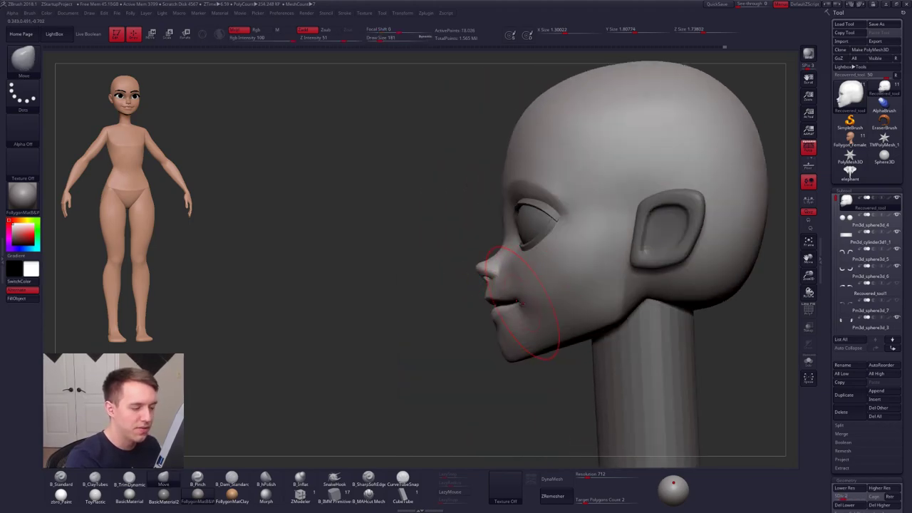
mouse_move(543, 304)
ctrl+right_down()
mouse_move(515, 315)
mouse_move(583, 318)
mouse_move(547, 323)
ctrl+right_up()
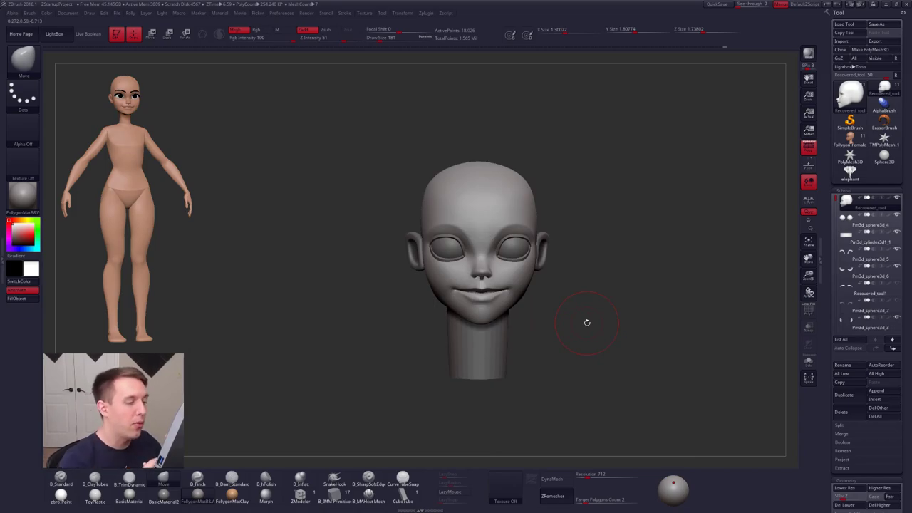
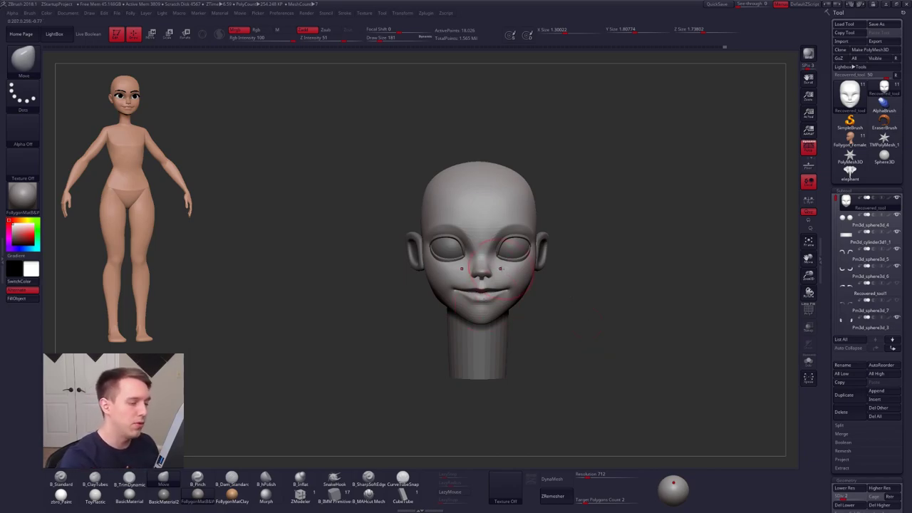
- Adjust the mouth corners and lower cheeks from the front at subdivision level 2, and reduce the Move brush size to 113
alt+right_drag(504, 273, 526, 319)
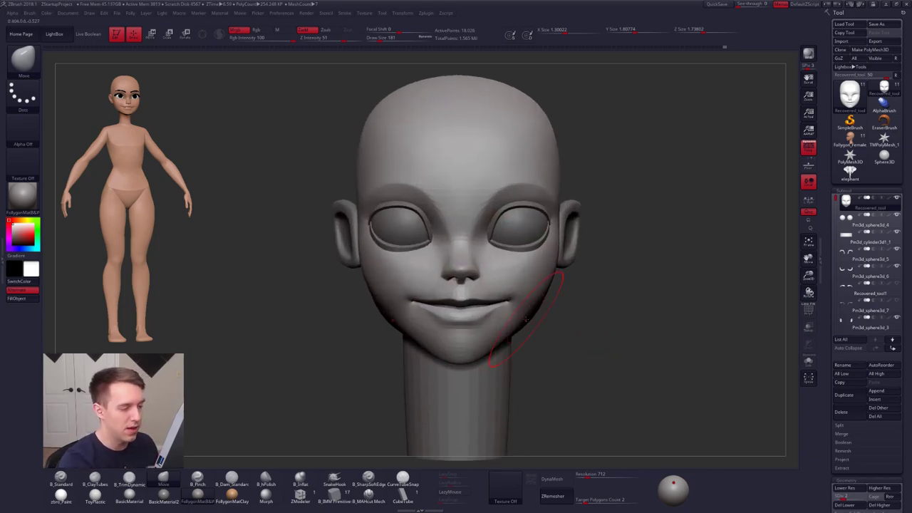
key(space)
key(d)
mouse_move(508, 289)
mouse_down()
mouse_move(476, 302)
mouse_move(507, 303)
mouse_up()
key(space)
key(shift+d)
key(space)
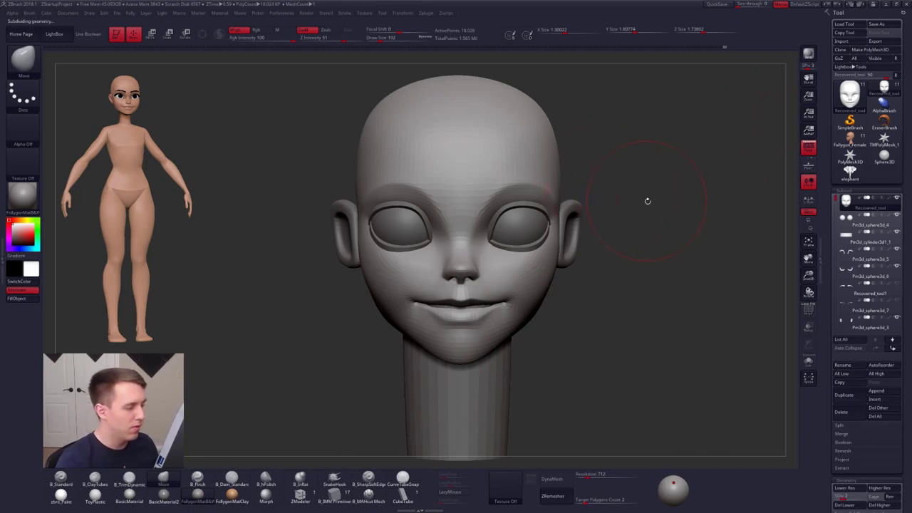
key(space)
drag(474, 311, 454, 311)
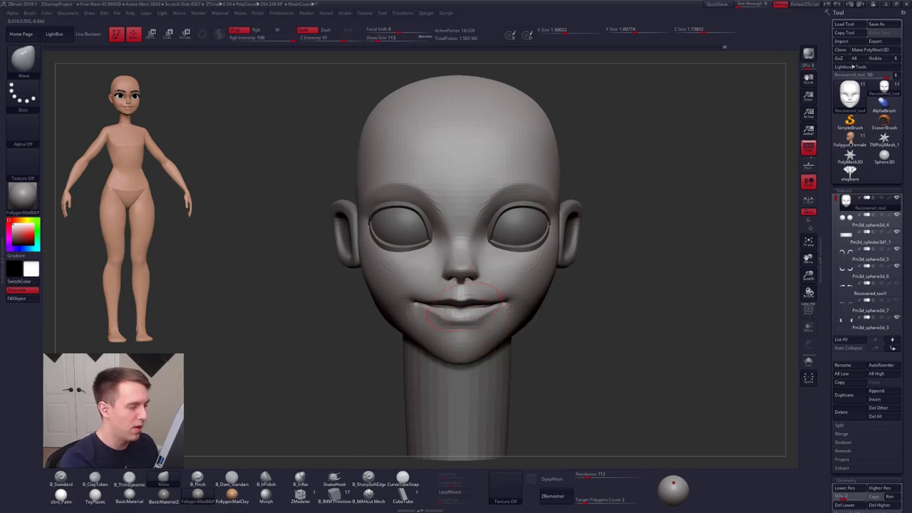
- Mask the upper face so only the lower lip and jaw stay editable, and reduce the Move brush size to 67
right_drag(464, 306, 478, 334)
key(w)
ctrl+click(472, 332)
key(q)
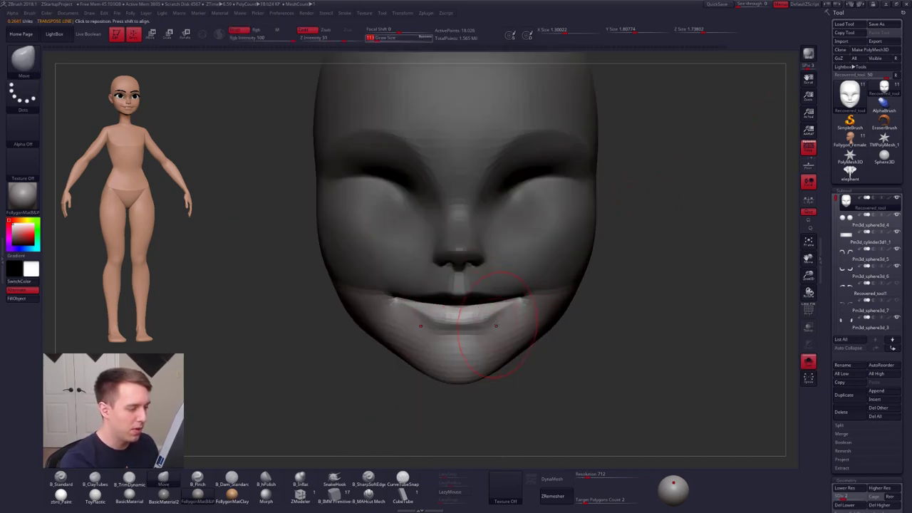
key(space)
mouse_move(484, 321)
mouse_down()
mouse_move(453, 322)
mouse_move(482, 325)
mouse_up()
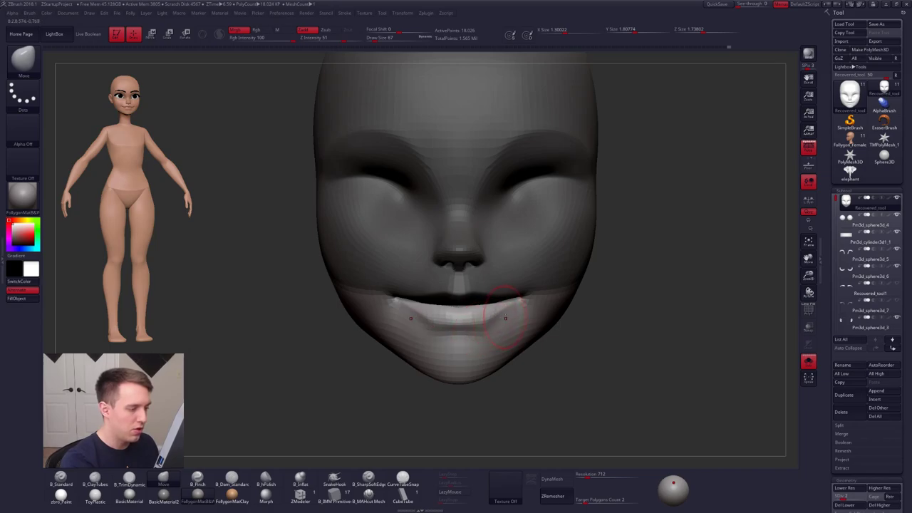
- Adjust the lower lip and mouth corners from the front, using the Move brush at size 61
ctrl+right_drag(536, 321, 533, 314)
key(shift+s)
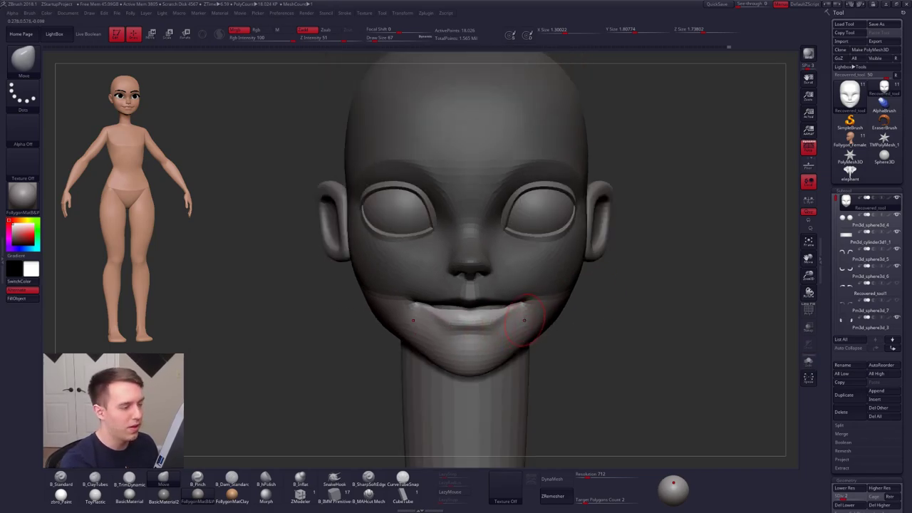
key(space)
key(space)
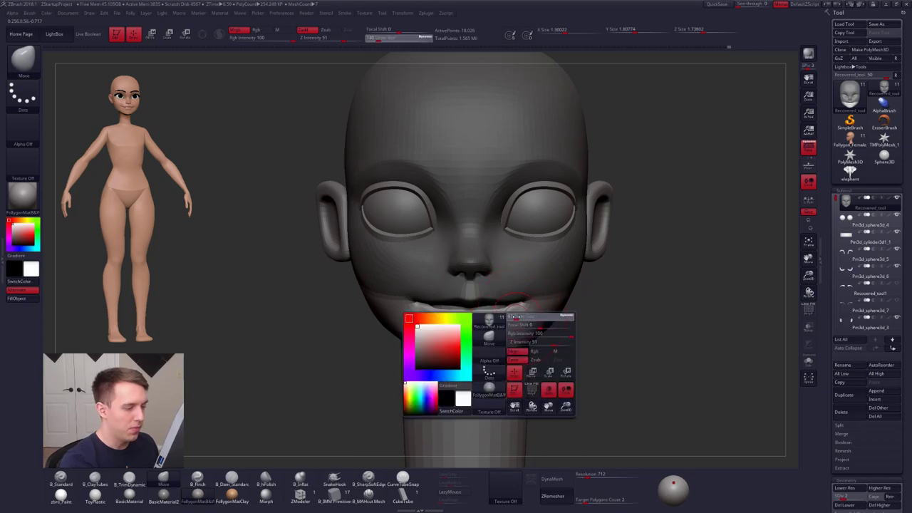
right_drag(510, 317, 492, 323)
key(shift+s)
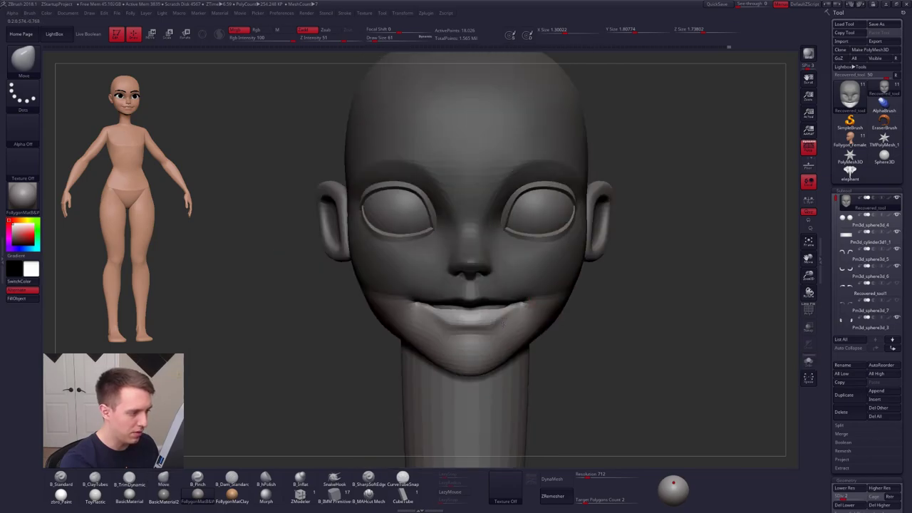
- Select the cylinder inside the mouth, turn on transparency for the other subtools and tilt the cylinder in profile
alt+click(491, 323)
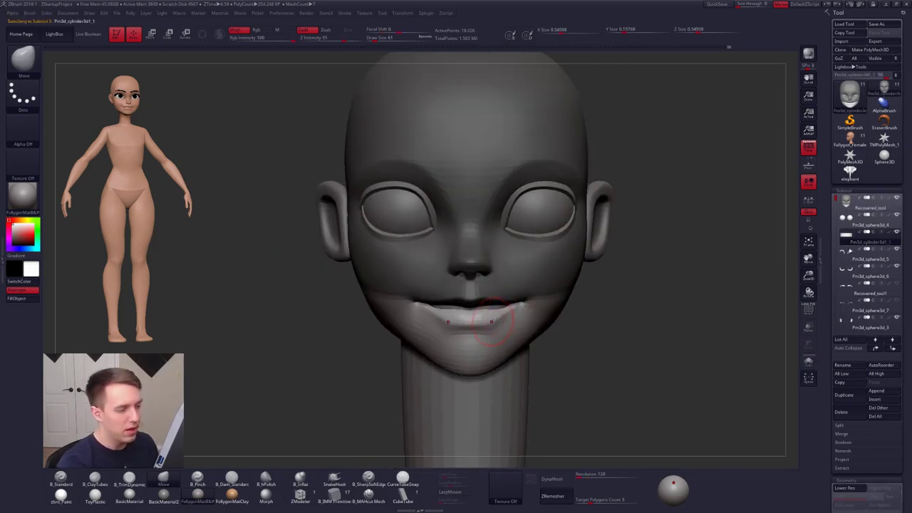
click(808, 327)
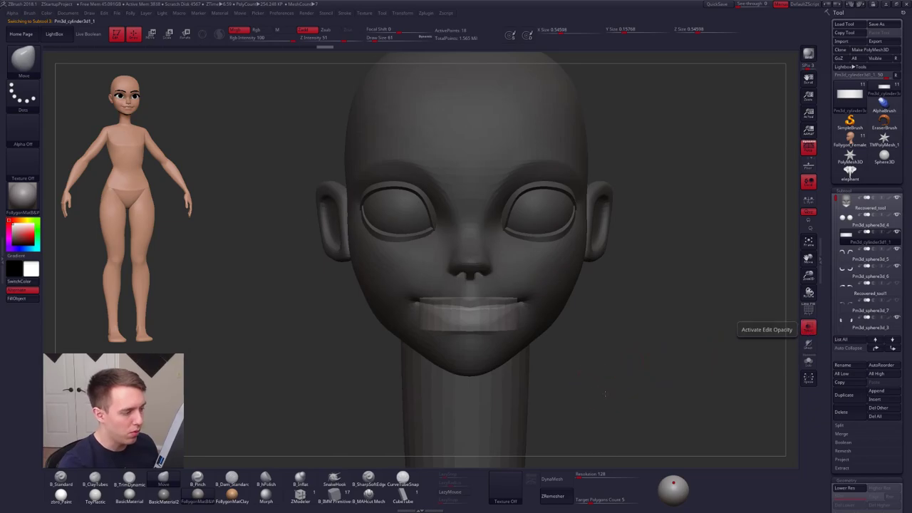
drag(571, 396, 656, 392)
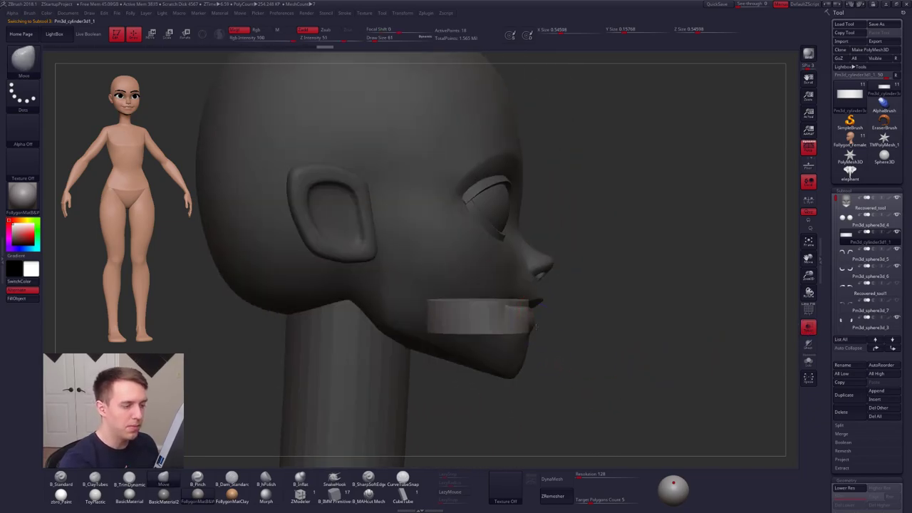
ctrl+right_drag(523, 308, 536, 341)
key(r)
drag(513, 333, 586, 349)
mouse_move(523, 289)
shift+mouse_down()
mouse_move(522, 385)
mouse_move(506, 384)
shift+mouse_up()
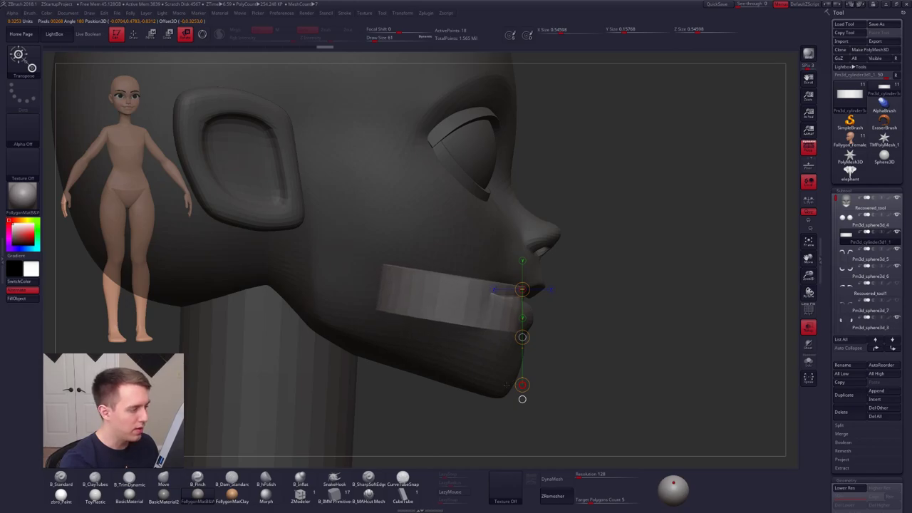
- Move the tilted mouth cylinder slightly back behind the lips, and turn transparency off with the Move brush active
key(w)
drag(511, 314, 539, 309)
key(q)
key(b)
key(m)
key(v)
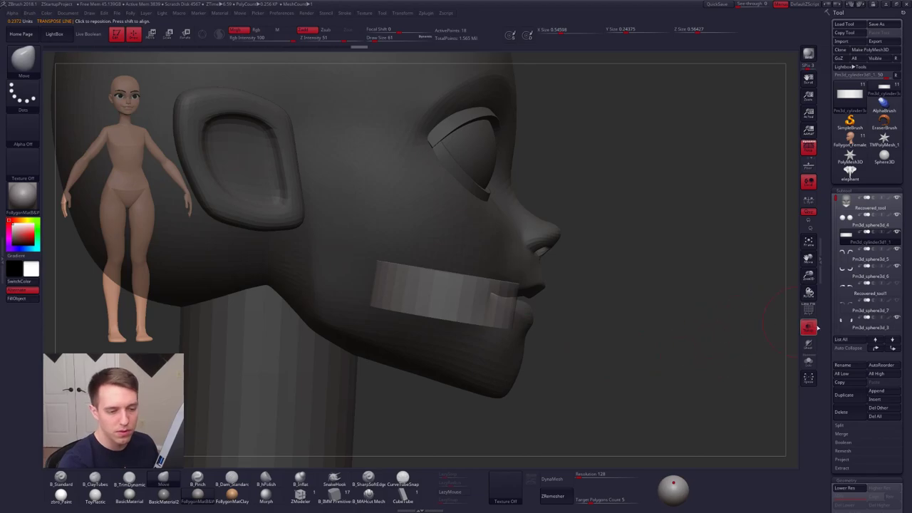
click(808, 327)
mouse_move(755, 342)
mouse_down()
mouse_move(682, 363)
mouse_move(570, 325)
mouse_up()
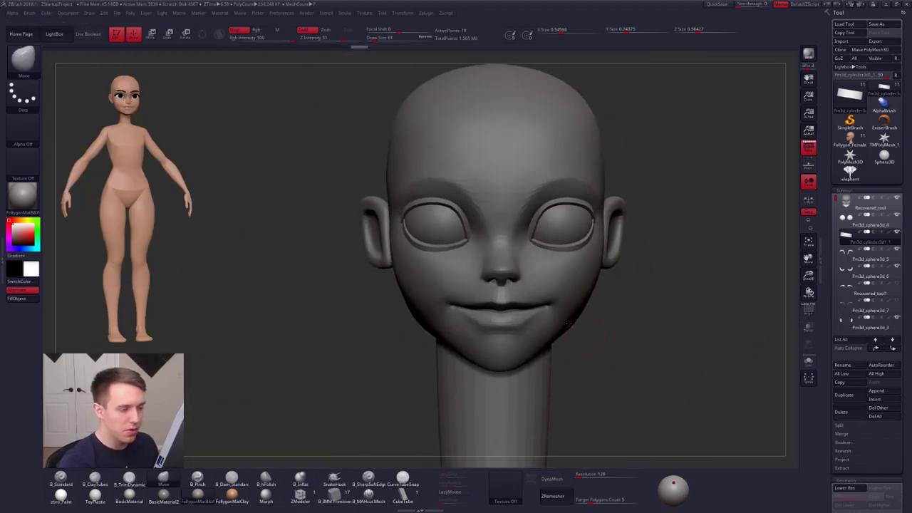
- Reselect the head, show its polyframe and isolate the lower jaw polygroup
alt+click(528, 330)
key(space)
drag(520, 332, 538, 331)
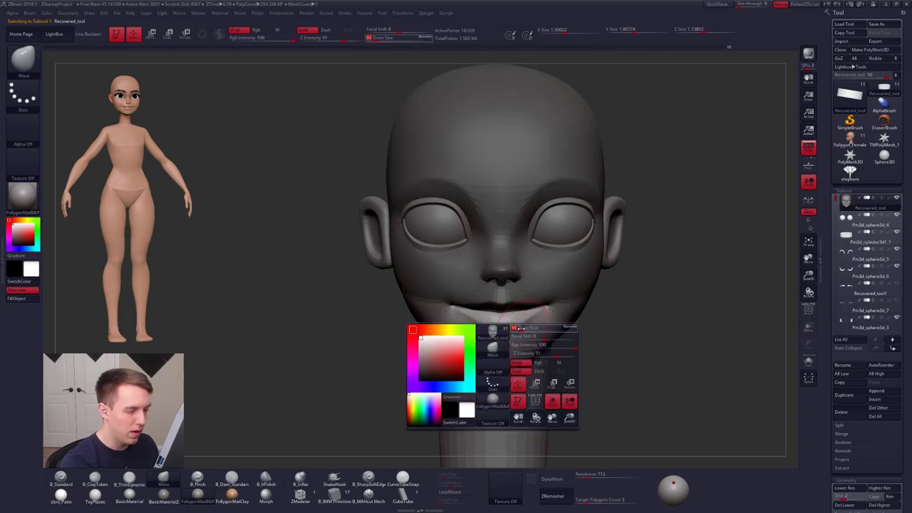
alt+right_drag(519, 327, 491, 320)
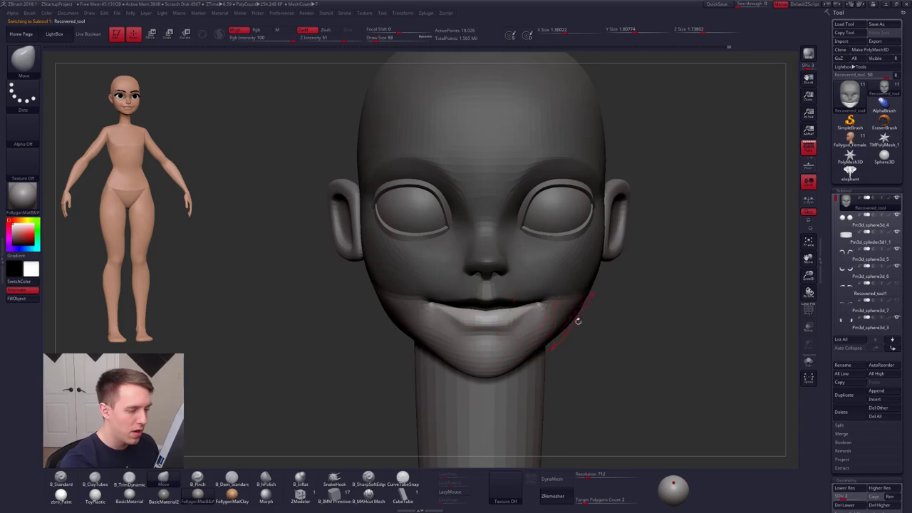
ctrl+shift+click(536, 330)
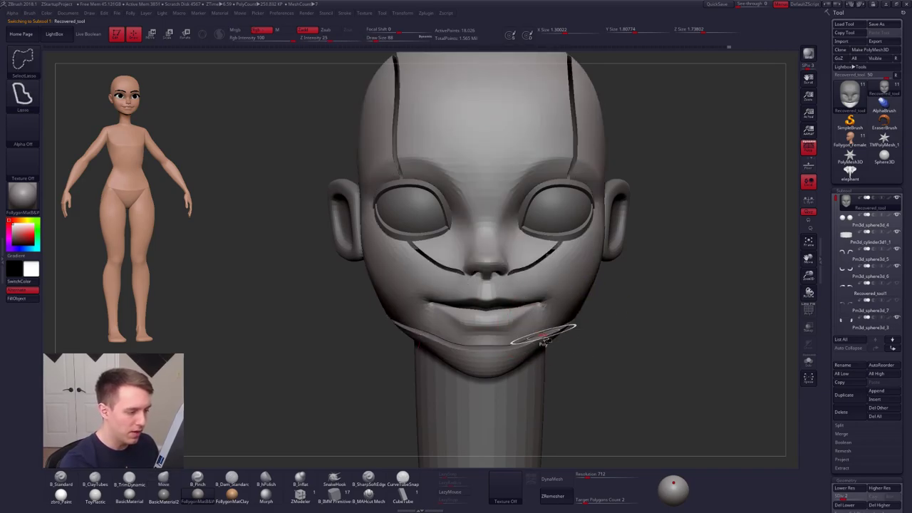
key(shift+f)
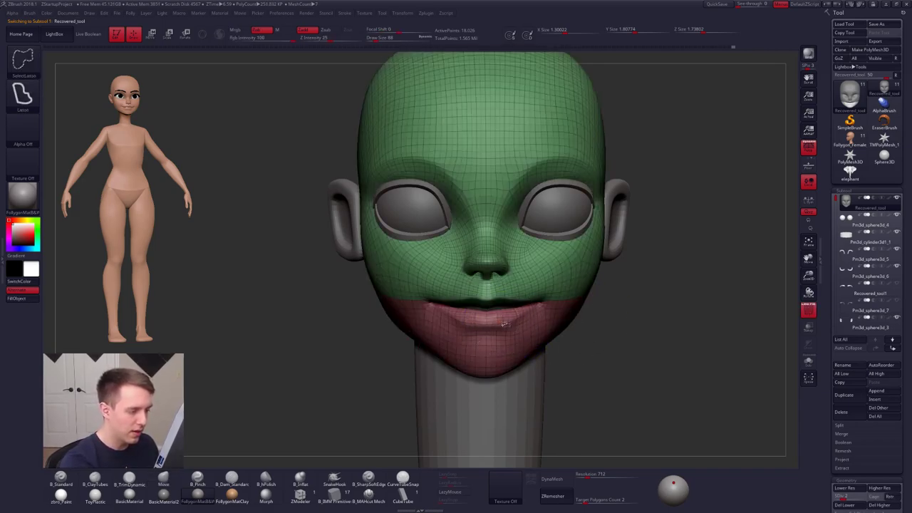
ctrl+shift+click(499, 318)
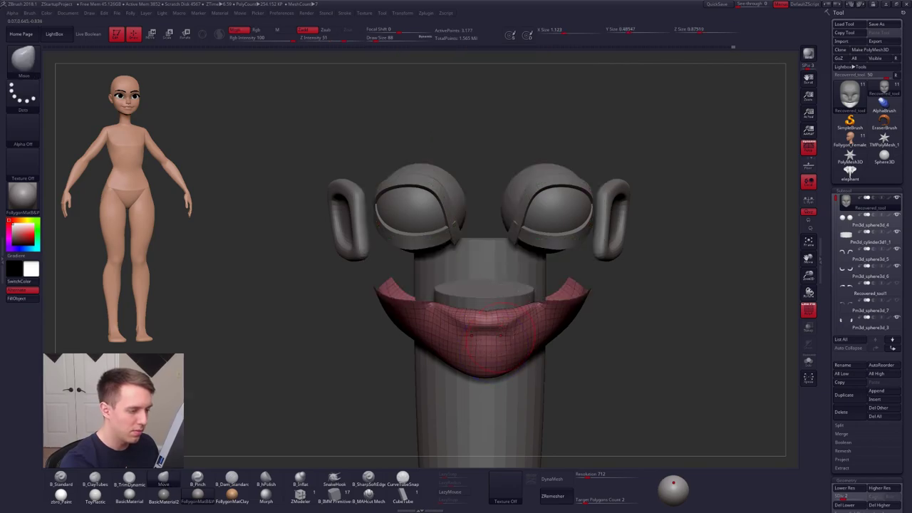
- View the isolated jaw from above, reduce the brush size to 25 and hide the polyframe
key(shift+s)
mouse_move(511, 307)
right_down()
mouse_move(507, 369)
mouse_move(510, 341)
mouse_move(490, 373)
right_up()
key(space)
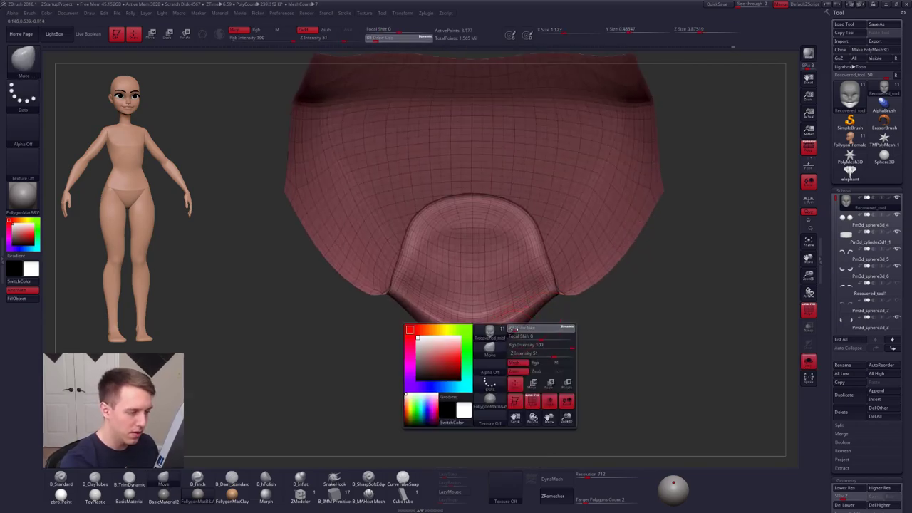
drag(536, 327, 509, 328)
key(shift+f)
mouse_move(509, 322)
right_down()
mouse_move(509, 292)
mouse_move(511, 321)
mouse_move(523, 302)
right_up()
- Flatten and smooth the lower lip's corner with the TrimDynamic brush at subdivision level 2
key(d)
key(d)
key(3)
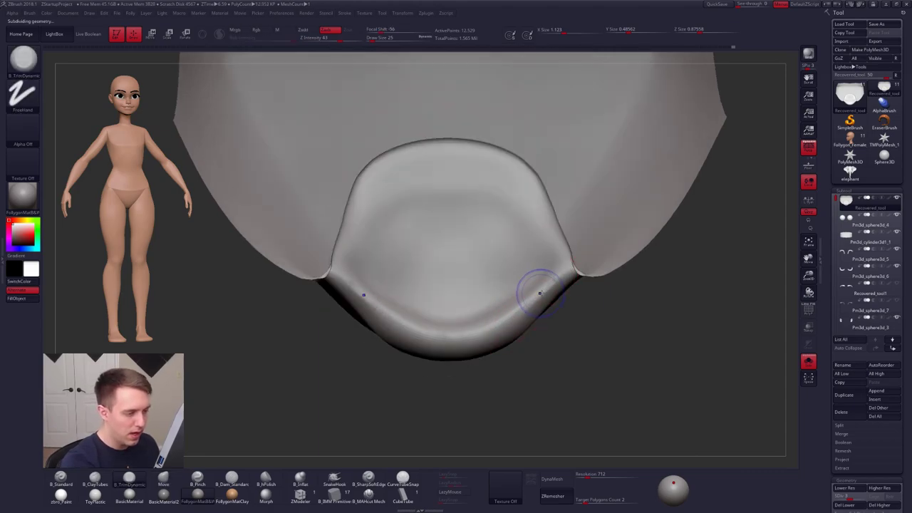
key(shift)
right_drag(523, 306, 434, 325)
key(shift+d)
right_drag(385, 305, 401, 309)
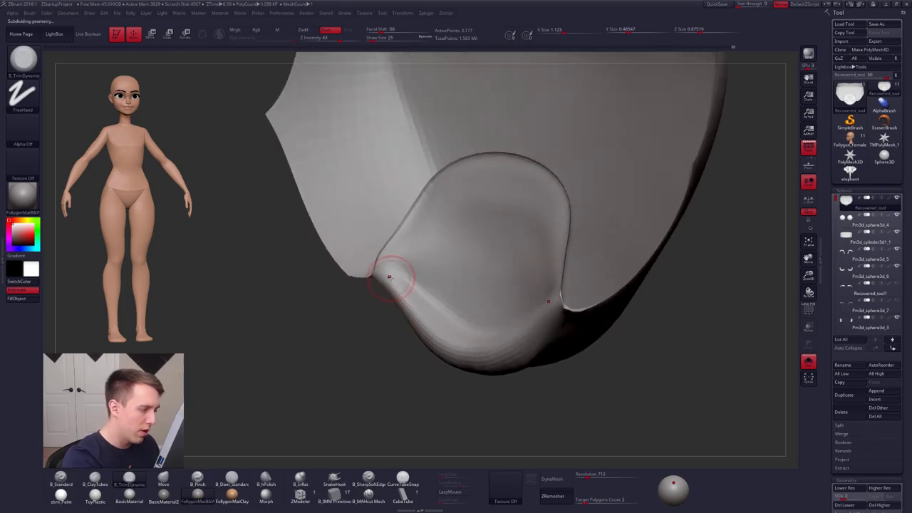
mouse_move(392, 277)
mouse_down()
mouse_move(404, 303)
mouse_move(376, 268)
mouse_up()
shift+drag(417, 317, 405, 304)
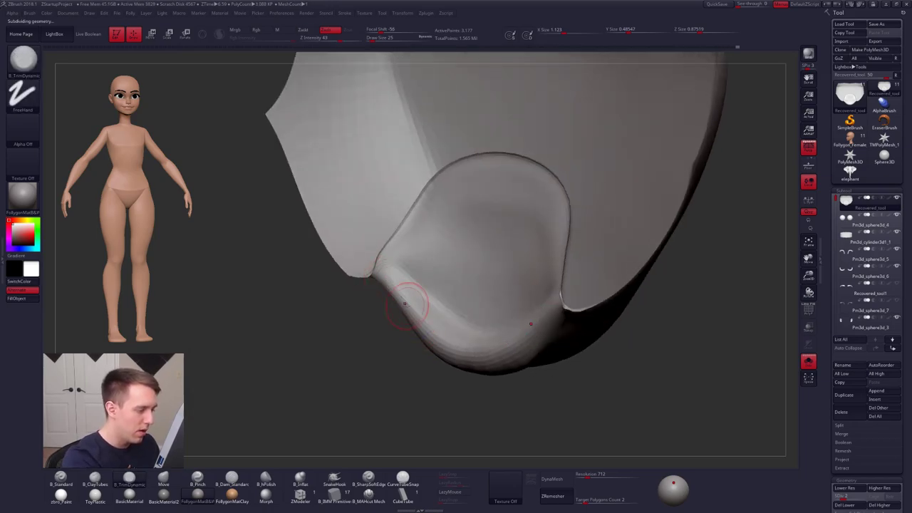
- Refine the lower lip's upper edge with TrimDynamic at size 29, and smooth toward the mouth corner with a larger brush
right_drag(416, 327, 525, 332)
key(s)
drag(526, 332, 531, 332)
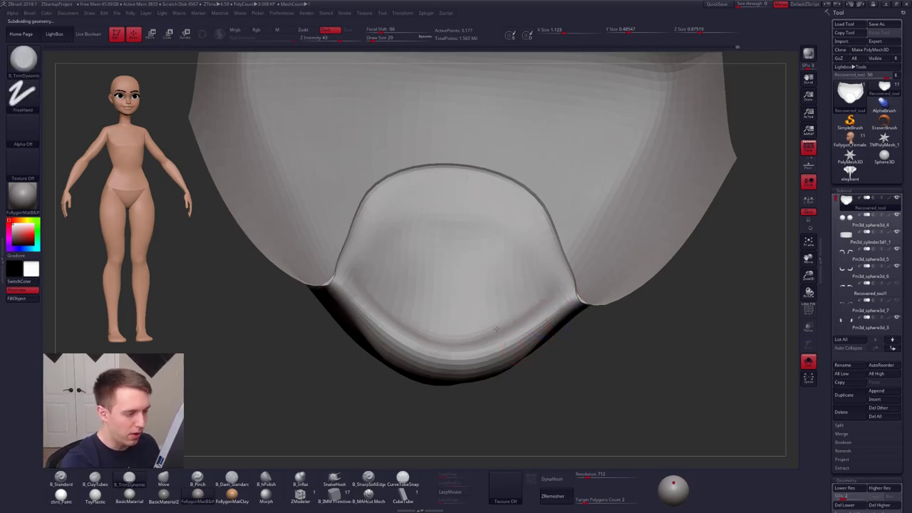
mouse_move(539, 319)
right_down()
mouse_move(621, 324)
mouse_move(584, 377)
right_up()
mouse_move(553, 346)
right_down()
mouse_move(575, 285)
mouse_move(521, 350)
mouse_move(533, 342)
right_up()
key(s)
drag(529, 324, 540, 328)
right_drag(540, 328, 530, 329)
shift+drag(530, 329, 576, 309)
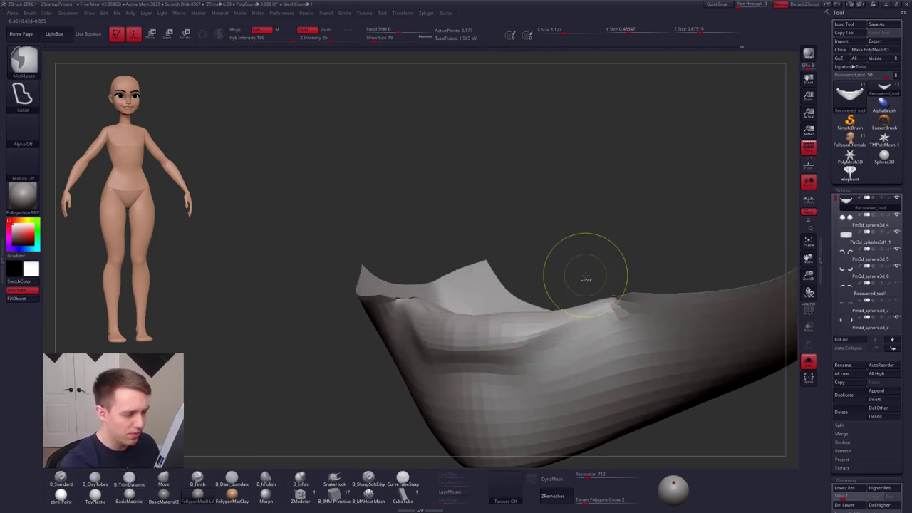
- Set the Move brush size to 33 for the lower lip, and raise the jaw to subdivision level 4
mouse_move(553, 324)
shift+right_down()
mouse_move(563, 306)
mouse_move(553, 319)
shift+right_up()
ctrl+shift+click(572, 295)
key(ctrl+z)
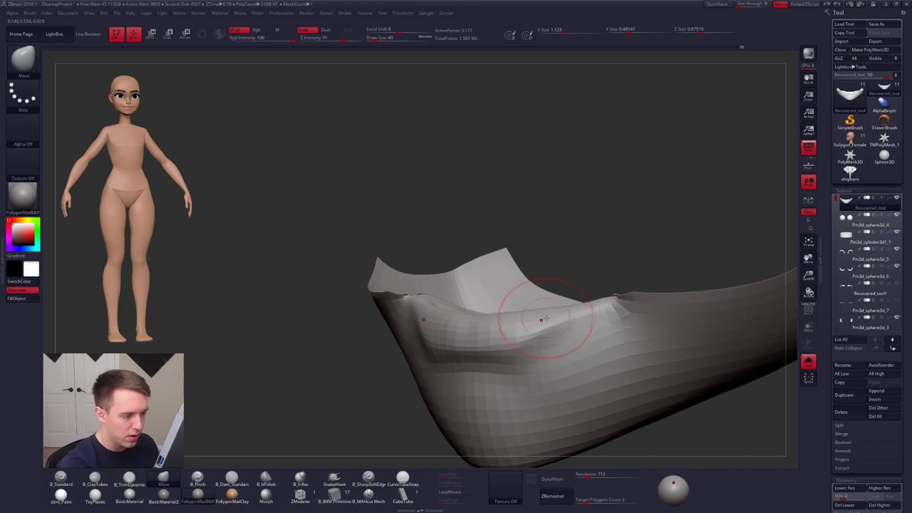
key(s)
drag(546, 318, 531, 319)
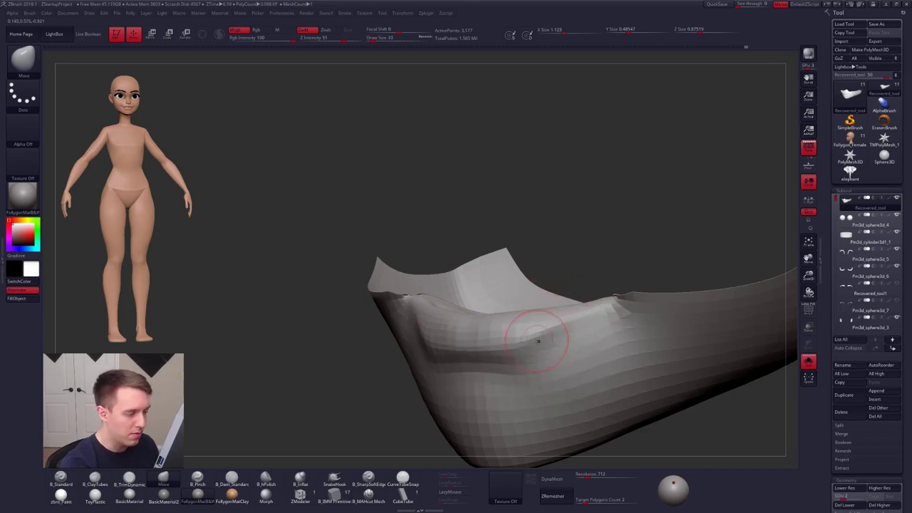
key(d)
right_drag(496, 348, 537, 346)
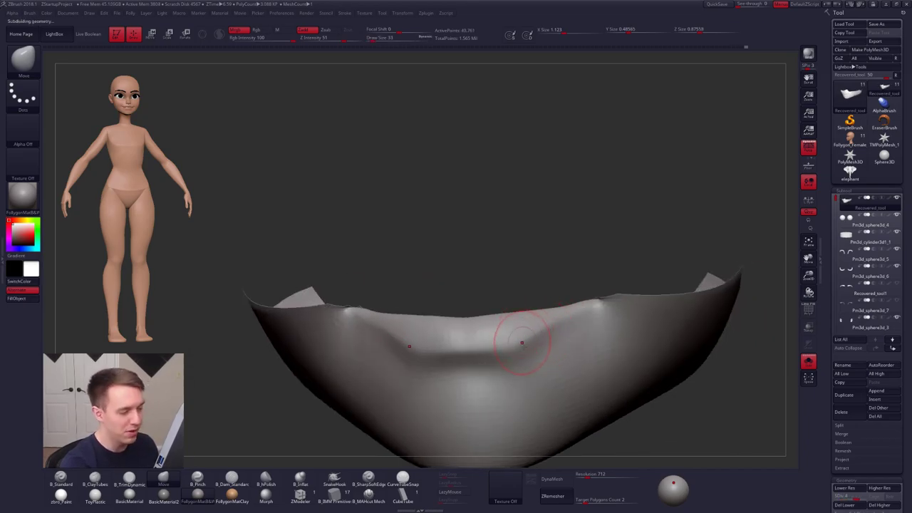
- Raise the jaw to subdivision level 5, enable LazyMouse and choose the Pinch brush
key(d)
key(6)
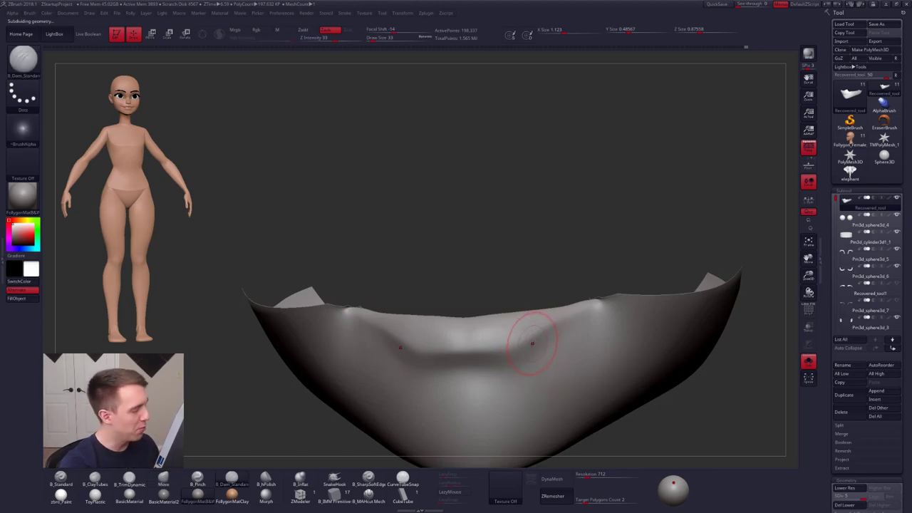
click(451, 492)
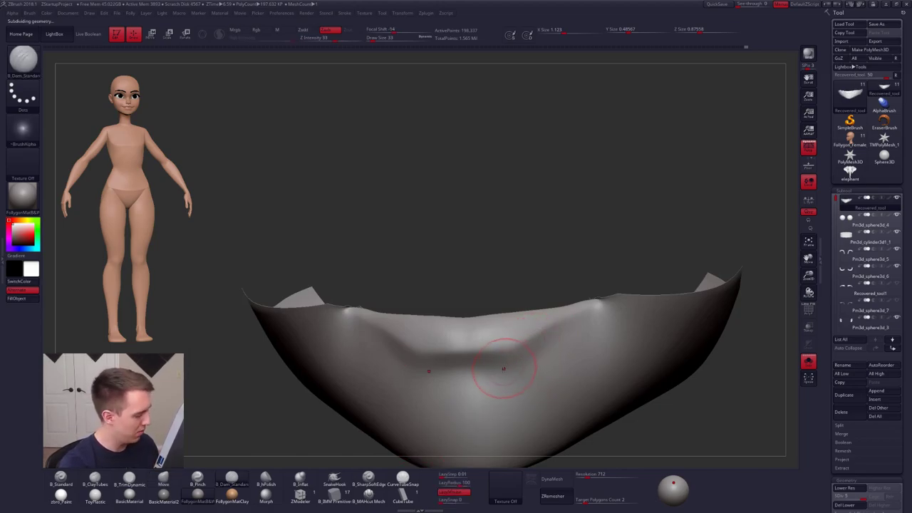
key(b)
key(p)
key(i)
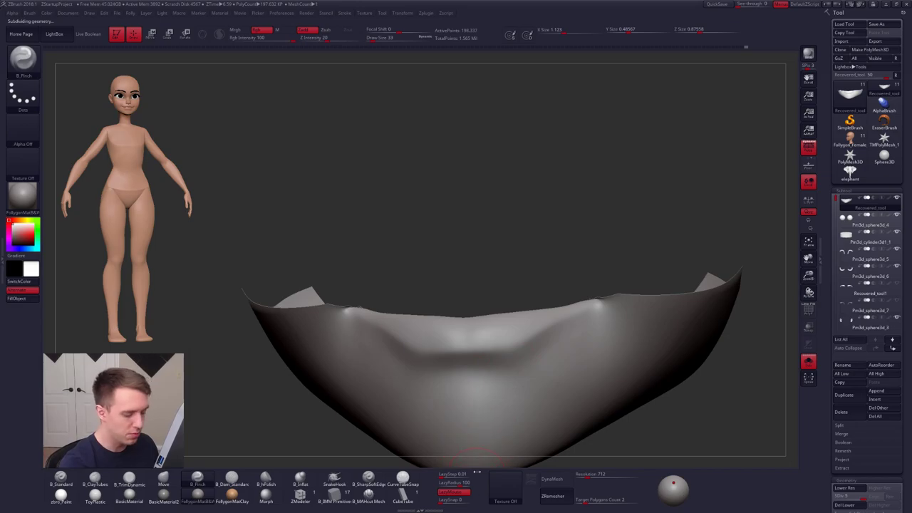
- Pinch the lower lip's edge and the crease beneath it with a brush size of 25
mouse_move(720, 400)
mouse_down()
mouse_move(562, 330)
mouse_move(539, 356)
mouse_up()
key(s)
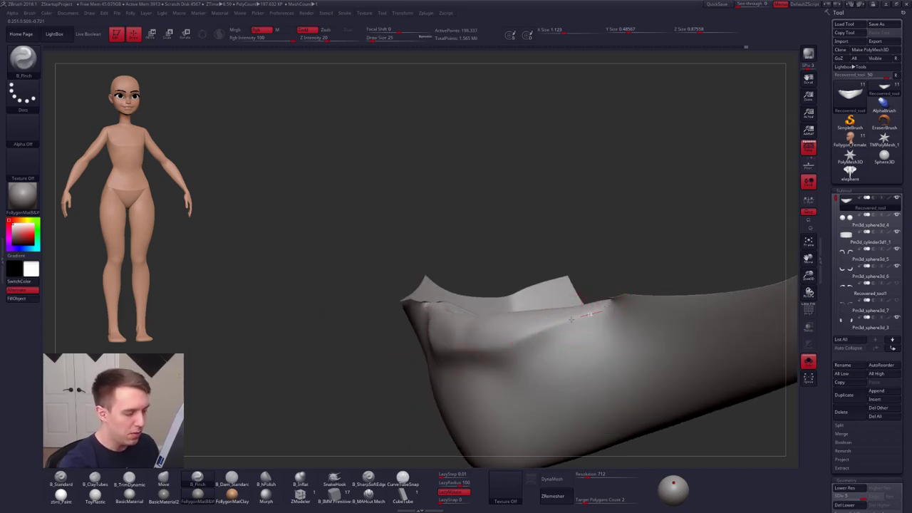
drag(357, 356, 495, 347)
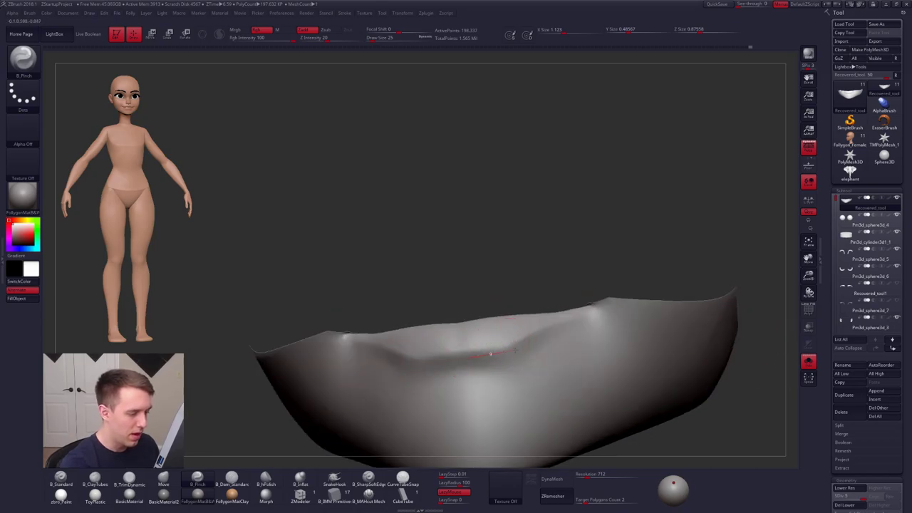
drag(505, 347, 491, 354)
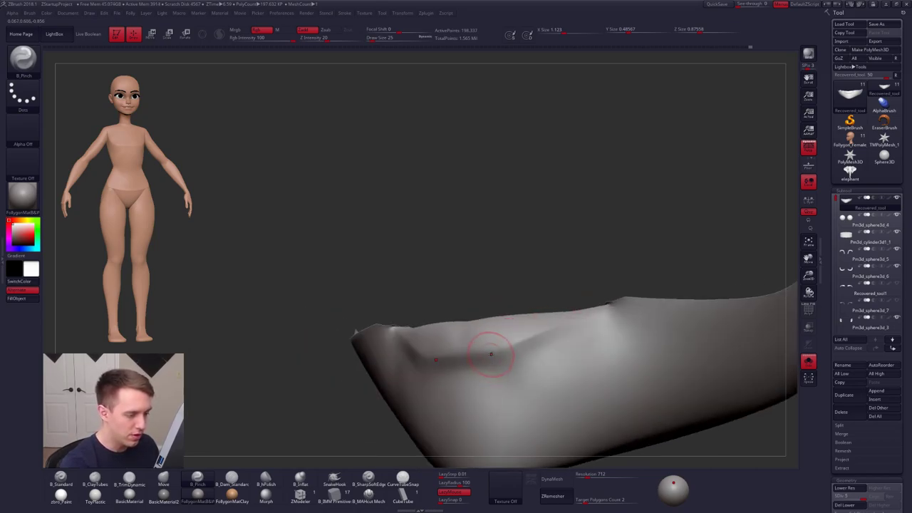
- Reshape the area under the lower lip with the Move brush at size 43 and subdivision level 3
key(b)
key(m)
key(v)
key(space)
drag(546, 336, 551, 332)
key(shift+d)
key(shift+d)
key(space)
key(bracketright)
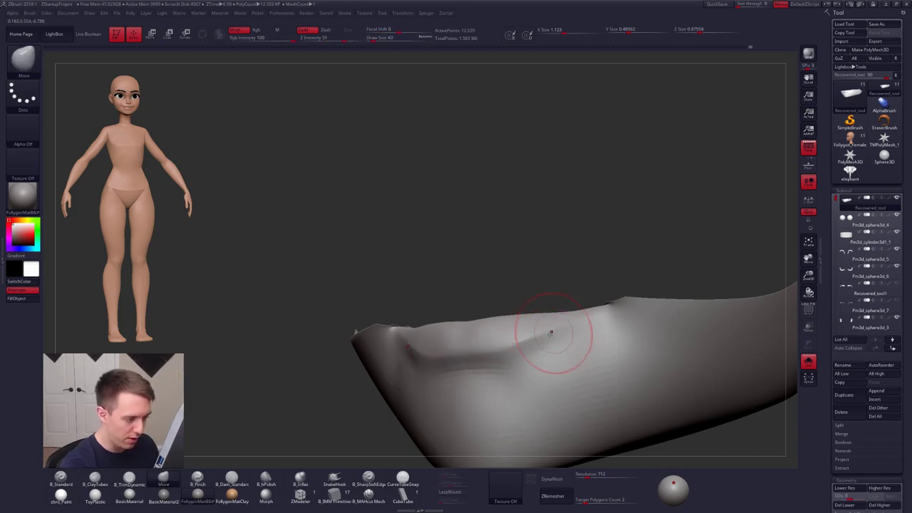
mouse_move(520, 347)
right_down()
mouse_move(530, 343)
mouse_move(525, 366)
mouse_move(544, 366)
mouse_move(514, 377)
mouse_move(511, 352)
right_up()
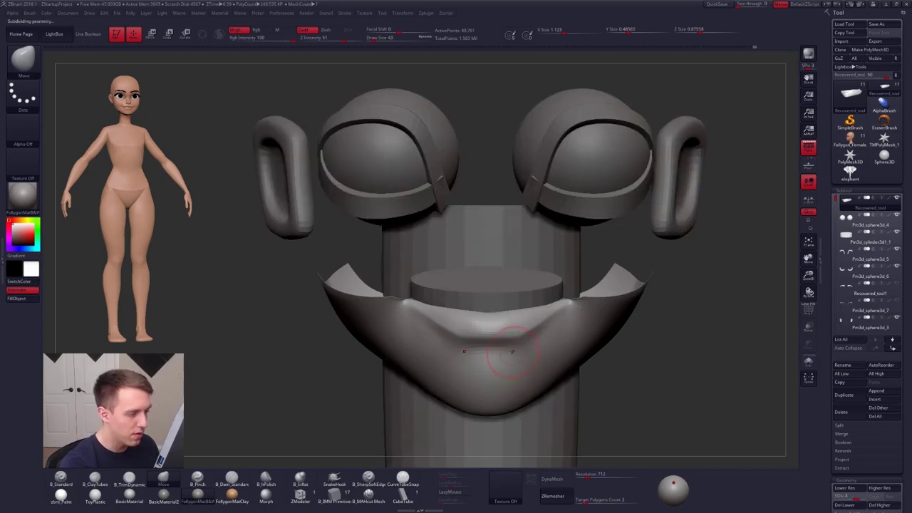
- Unhide the full head, reduce the Move brush size to 33 and check the mouth in three-quarter view
ctrl+shift+click(626, 358)
key(ctrl+z)
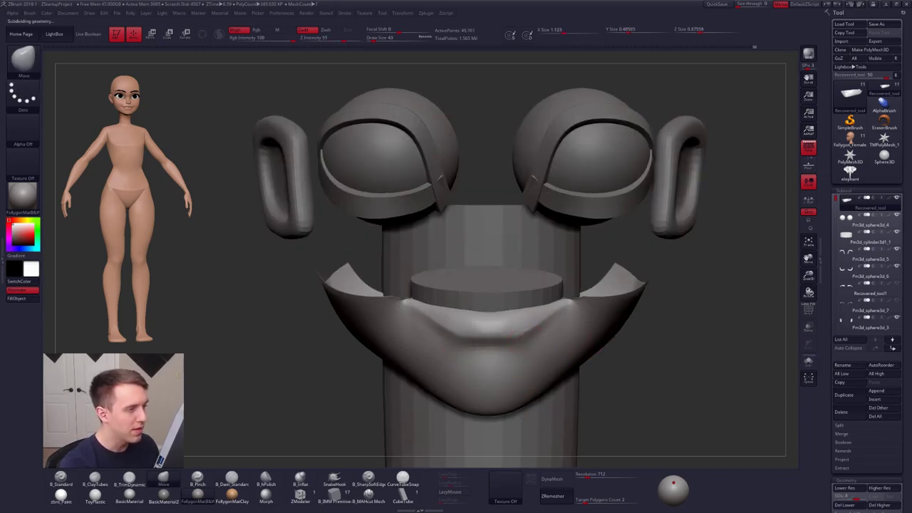
ctrl+right_drag(598, 338, 507, 352)
ctrl+shift+click(515, 377)
key(space)
drag(523, 343, 519, 343)
right_drag(563, 352, 506, 338)
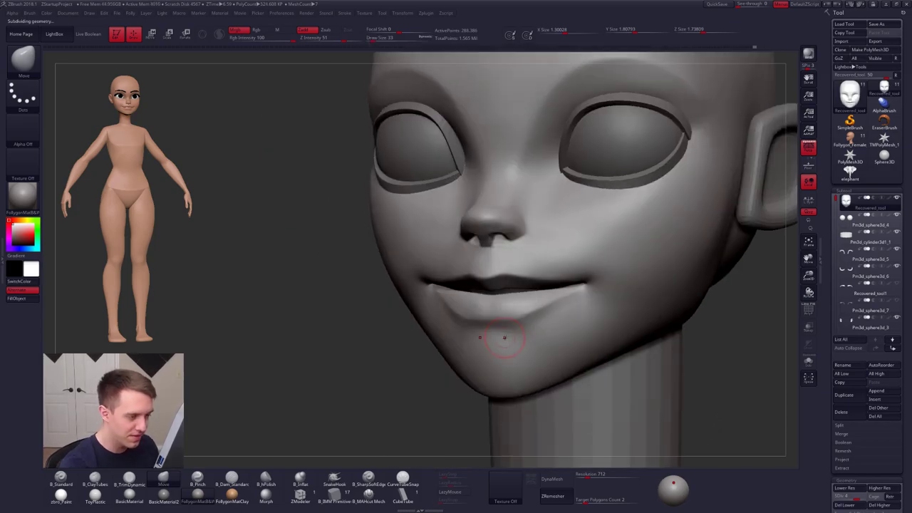
- Flatten the area beneath the lower lip with the TrimDynamic brush at size 38
key(space)
click(519, 339)
key(3)
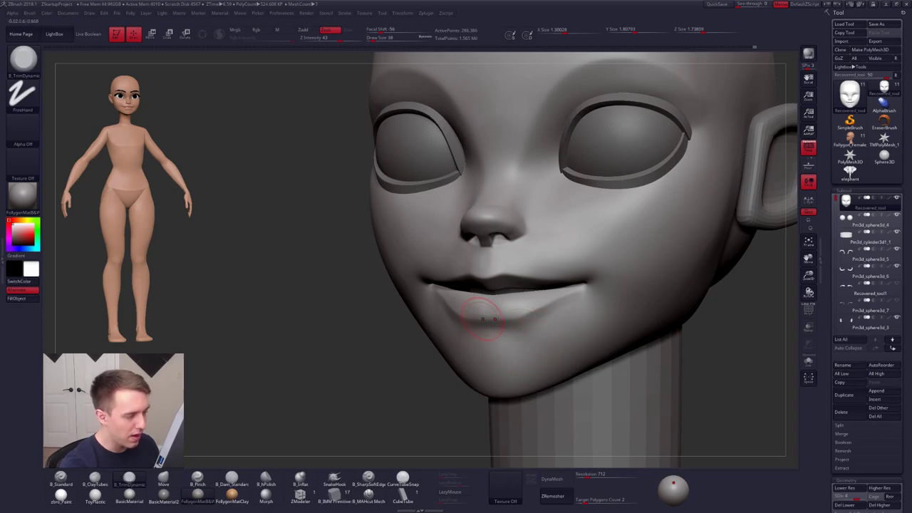
ctrl+right_drag(494, 324, 509, 333)
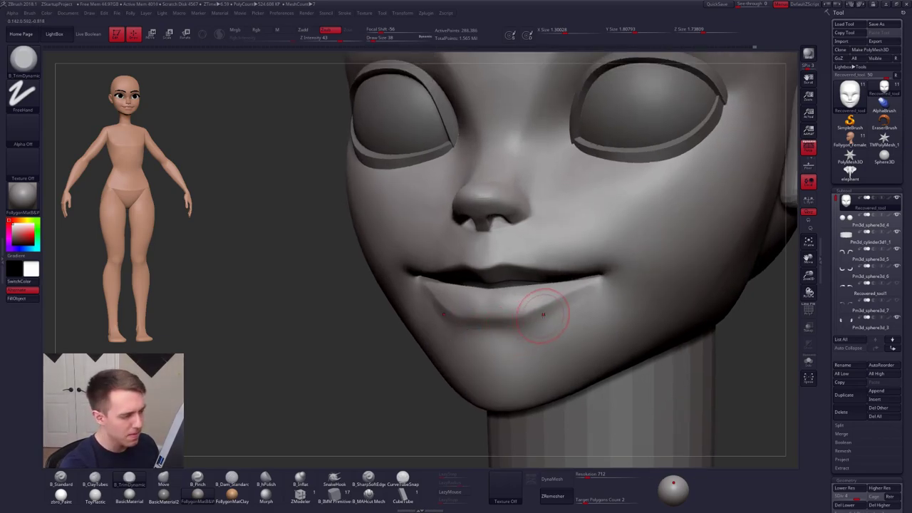
- Adjust the lower lip near the mouth corners with the Move brush at subdivision level 3, and return to level 5
key(b)
key(m)
key(v)
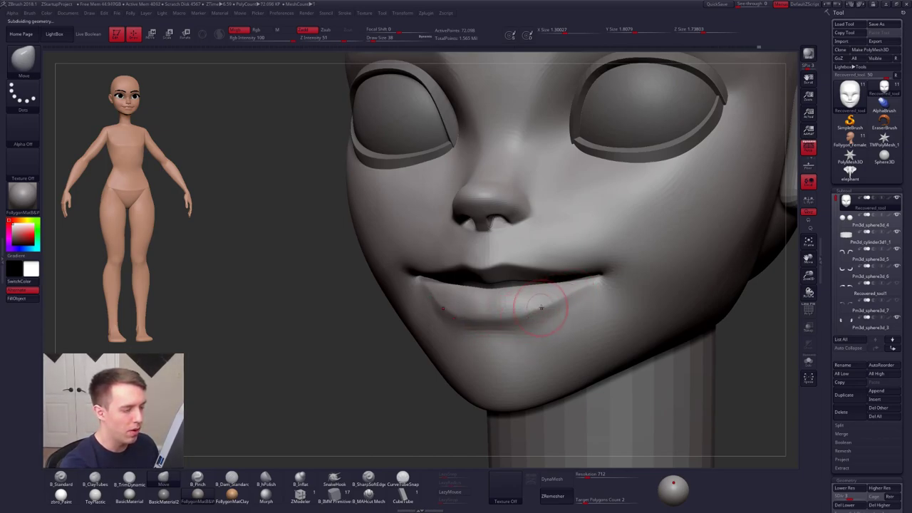
right_drag(570, 318, 606, 307)
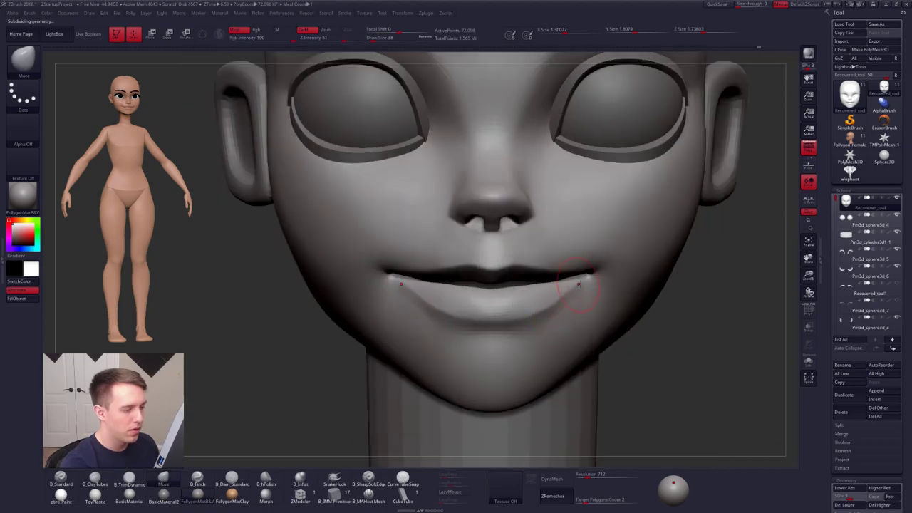
mouse_move(588, 278)
ctrl+mouse_down()
mouse_move(421, 300)
mouse_move(389, 279)
ctrl+mouse_up()
key(ctrl+z)
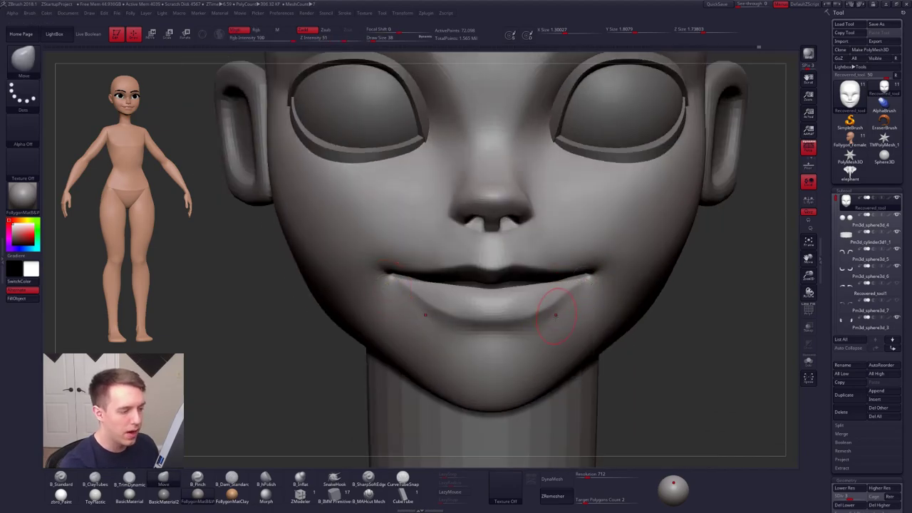
right_drag(556, 308, 541, 325)
key(d)
key(d)
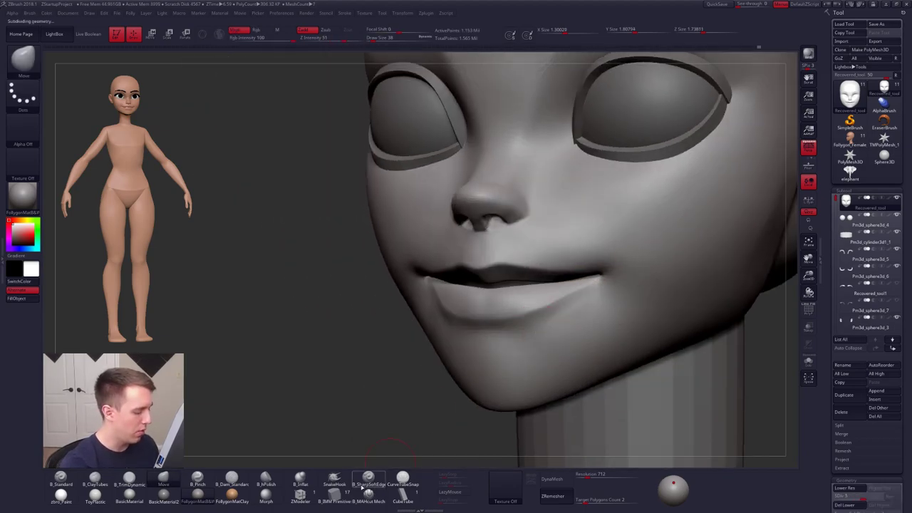
- Sharpen the lower lip's outer edge with the MAHcut Mech brush at size 25 and smooth the skin beside it
click(369, 494)
key(space)
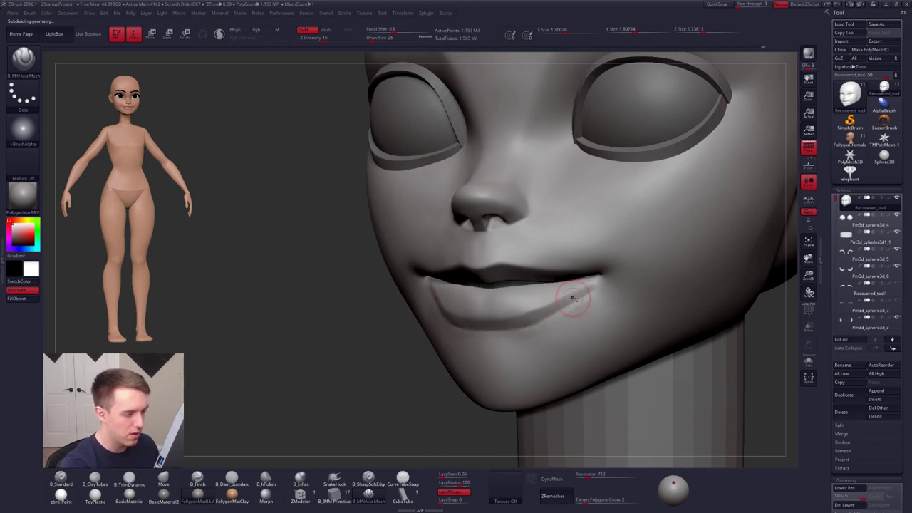
key(space)
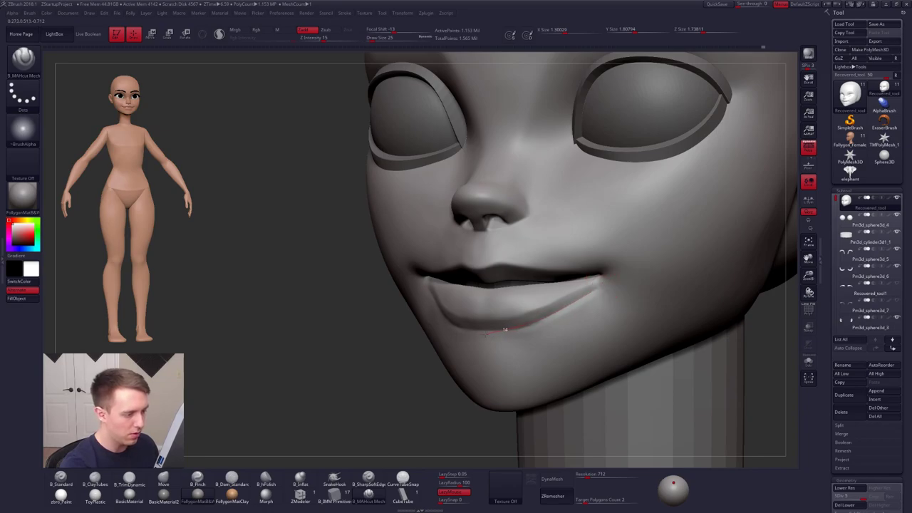
key(shift)
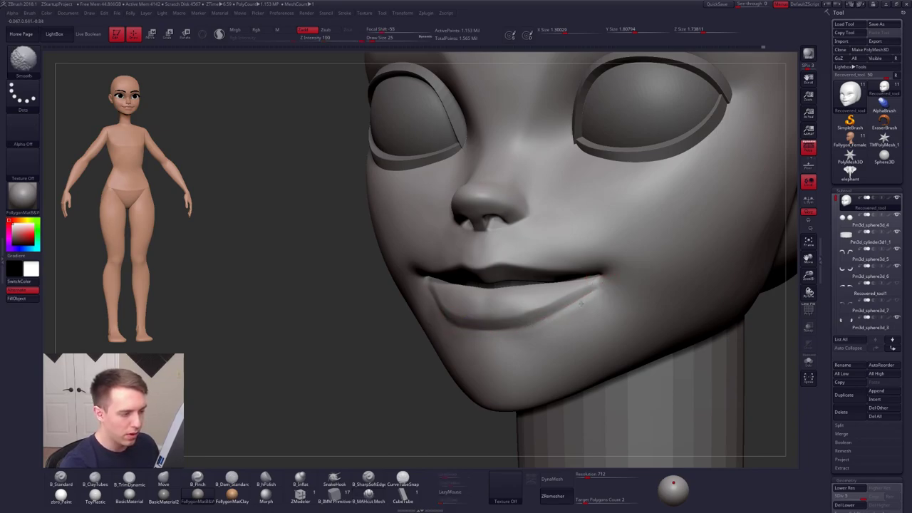
shift+drag(574, 311, 586, 320)
key(space)
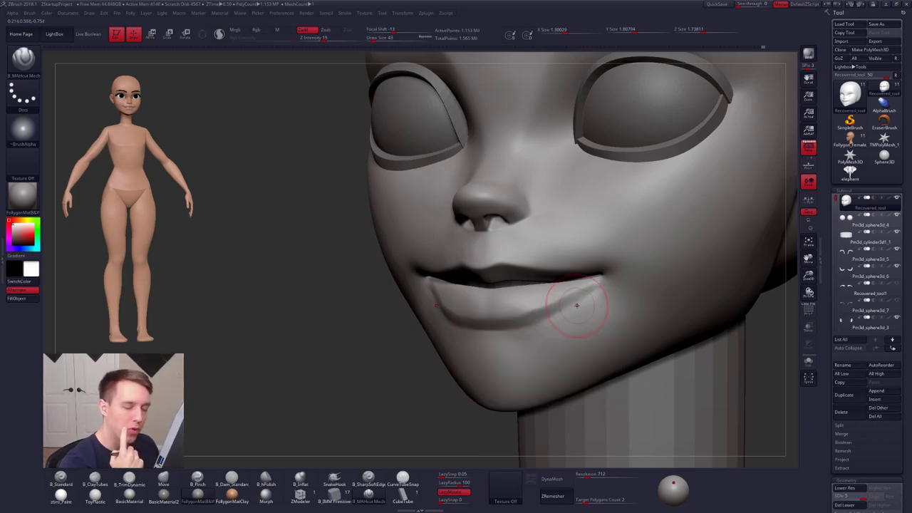
- Soften the transition below the lower lip and mouth corners with the TrimDynamic brush, varying its size between 43 and 61
key(3)
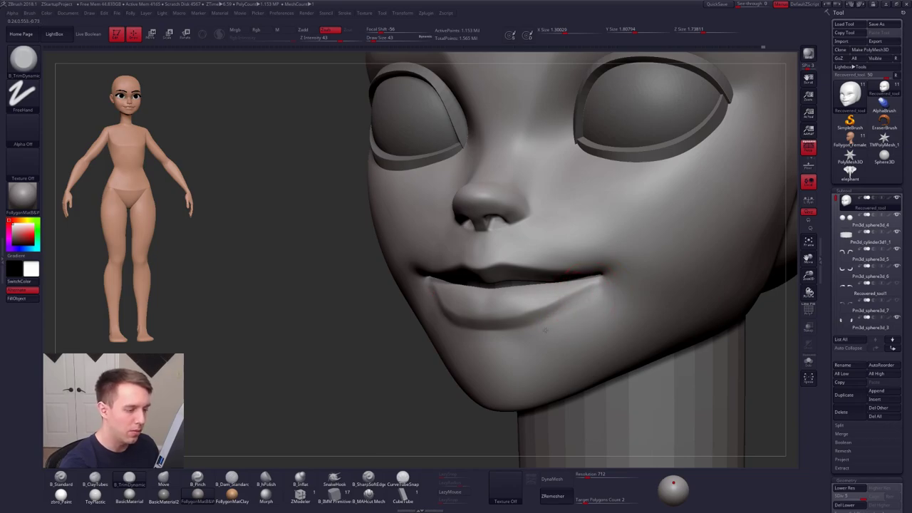
mouse_move(566, 324)
right_down()
mouse_move(581, 316)
mouse_move(574, 332)
mouse_move(562, 330)
right_up()
key(space)
drag(562, 330, 571, 330)
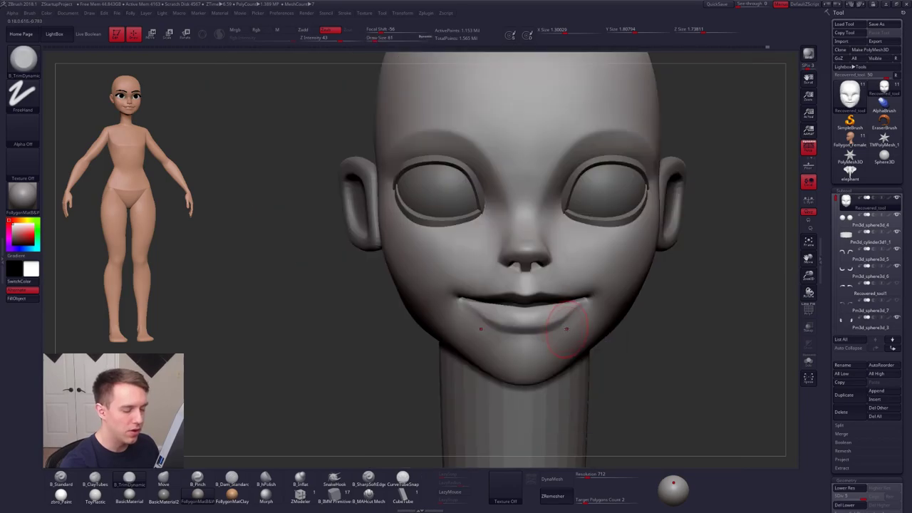
alt+right_drag(571, 330, 554, 341)
key(space)
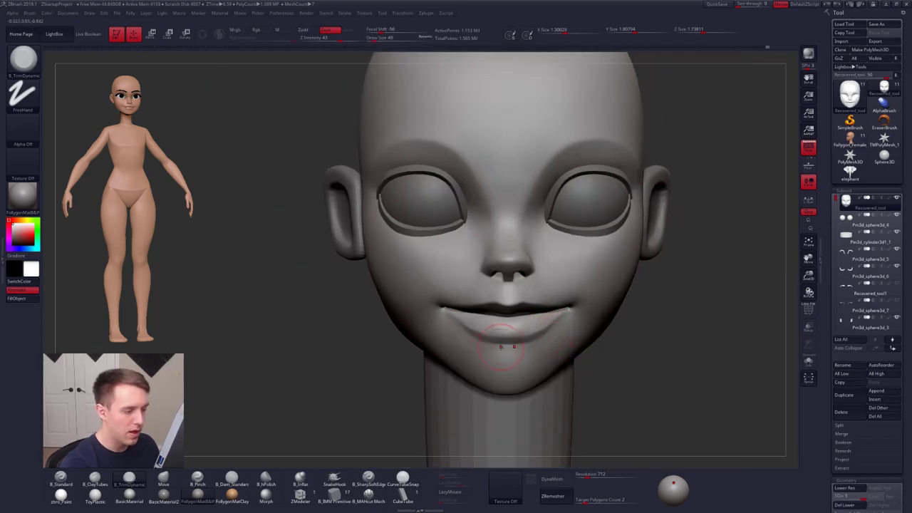
- Adjust the lower edge of the lower lip from the front with the Move brush
key(b)
key(m)
key(v)
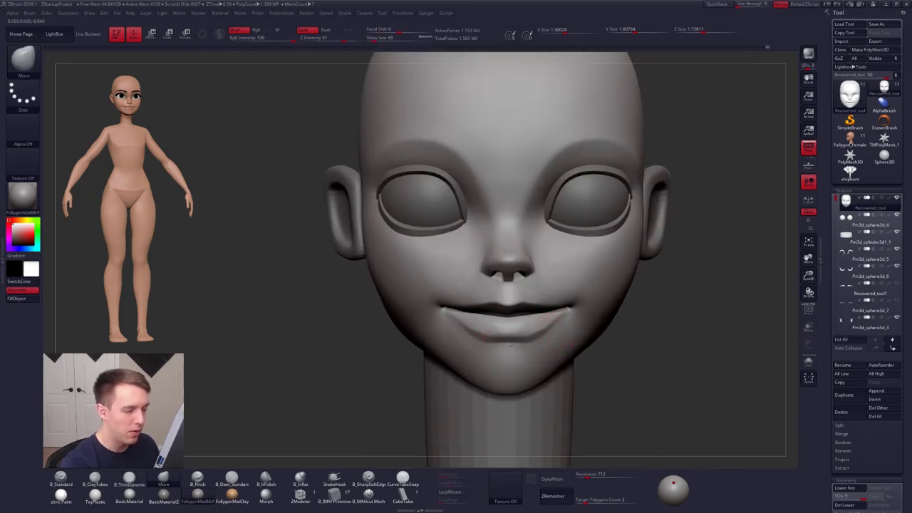
key(space)
mouse_move(511, 344)
right_down()
mouse_move(479, 342)
mouse_move(529, 333)
mouse_move(510, 379)
right_up()
- Tighten the lower lip's edge with the Pinch brush, reducing its size to 29 and to 14 for closer work
key(b)
key(p)
key(i)
key(space)
drag(559, 367, 535, 366)
ctrl+right_drag(533, 311, 589, 305)
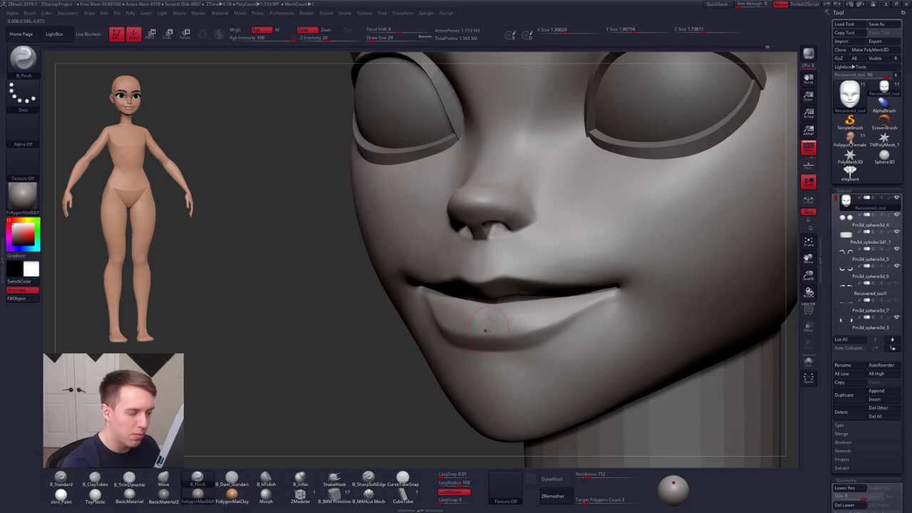
ctrl+right_drag(528, 326, 549, 328)
key(space)
drag(548, 328, 522, 327)
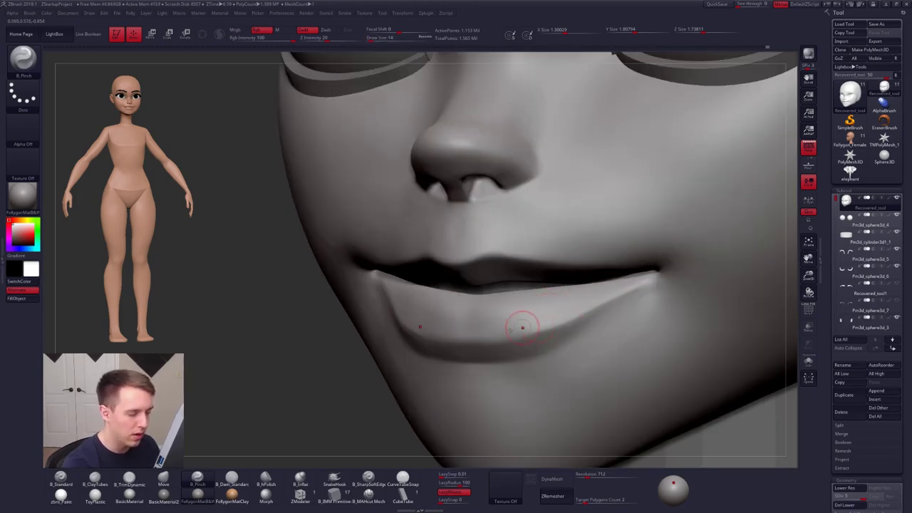
- Flatten the planes of the lower lip with the TrimDynamic brush at sizes 21 and 18, working from several angles
key(b)
key(t)
key(d)
key(space)
mouse_move(456, 338)
right_down()
mouse_move(482, 387)
mouse_move(505, 392)
mouse_move(496, 361)
mouse_move(474, 338)
right_up()
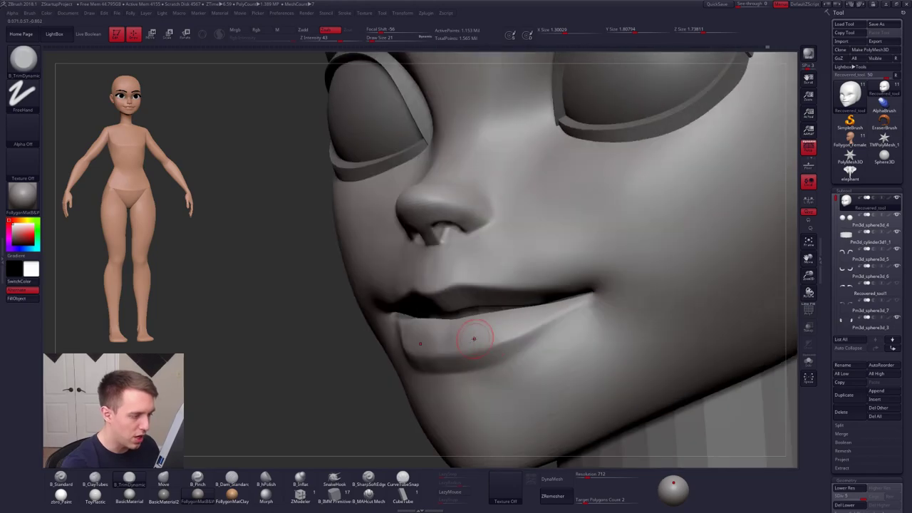
key(space)
drag(467, 340, 475, 340)
mouse_move(470, 336)
right_down()
mouse_move(477, 355)
mouse_move(444, 338)
mouse_move(489, 345)
mouse_move(552, 326)
right_up()
key(space)
drag(553, 339, 545, 340)
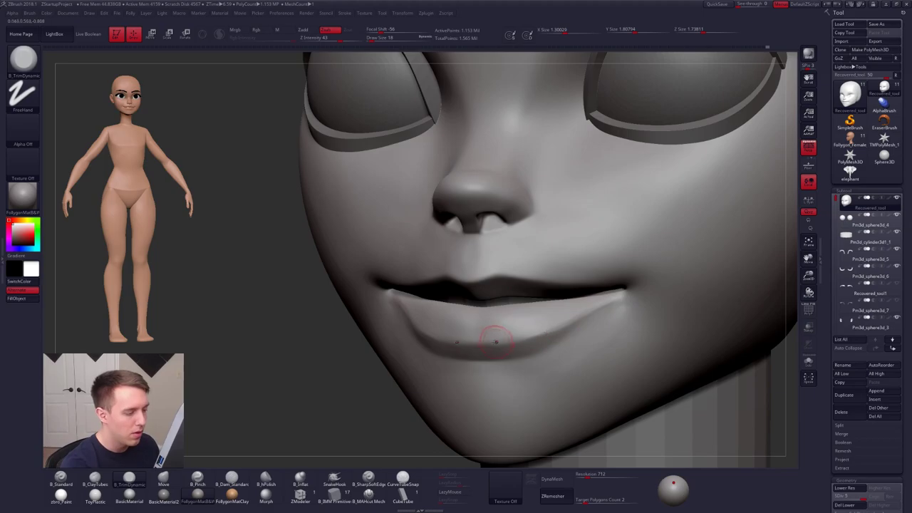
- Smooth the lower lip and its outer ends at subdivision level 4, and go back up to level 5
key(shift+d)
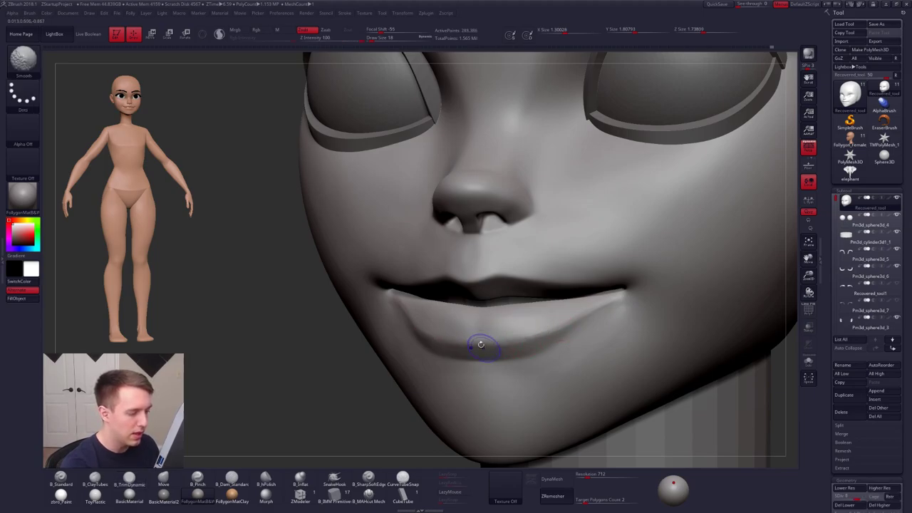
key(shift)
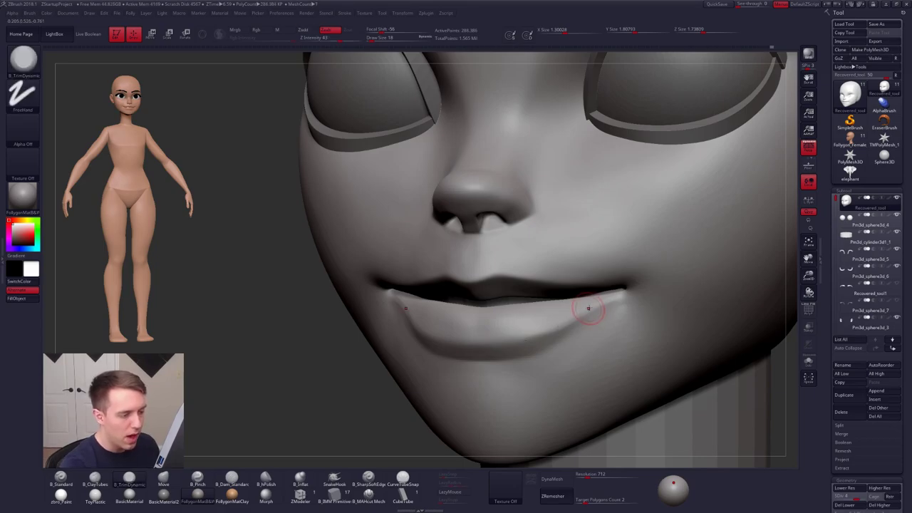
shift+drag(588, 309, 582, 315)
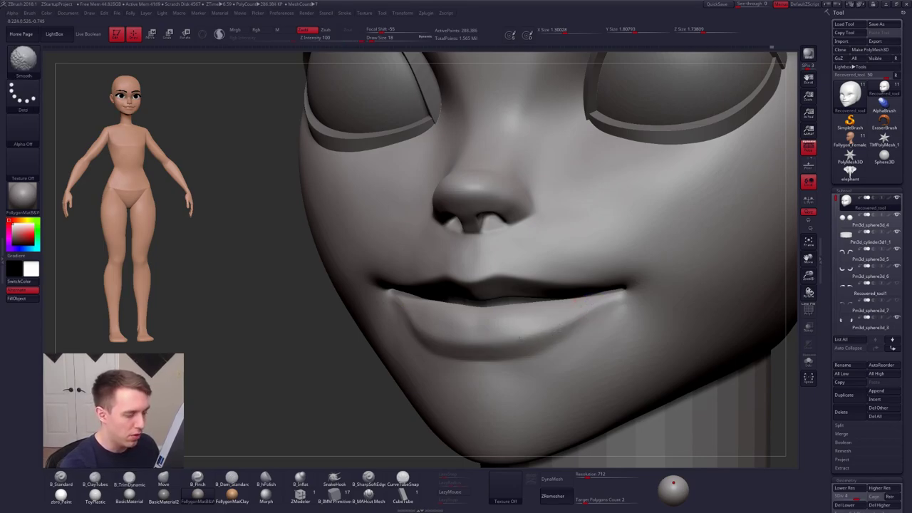
key(d)
key(shift)
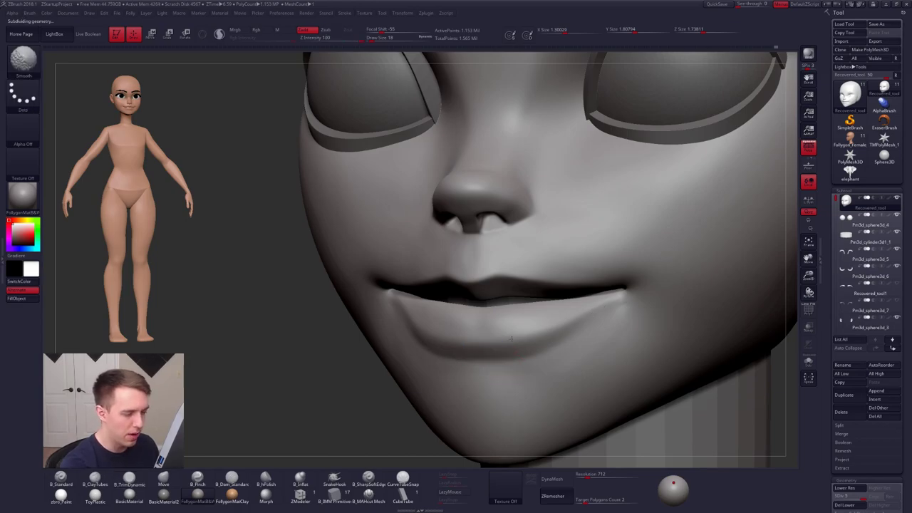
- Refine the mouth corners with the Move brush at sizes 67 and 74, and isolate the head from the other subtools
mouse_move(574, 329)
shift+right_down()
mouse_move(599, 329)
mouse_move(572, 338)
shift+right_up()
key(b)
key(m)
key(v)
key(space)
drag(575, 400, 603, 400)
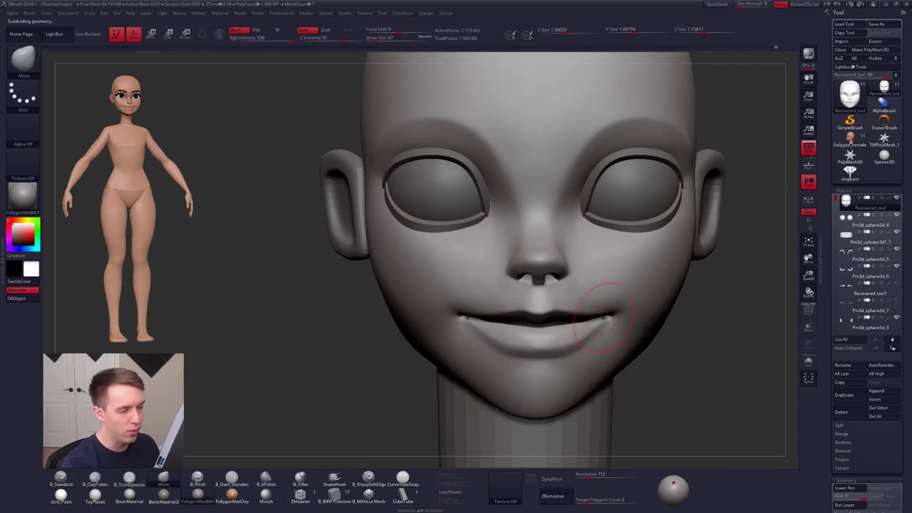
mouse_move(605, 312)
right_down()
mouse_move(629, 312)
mouse_move(608, 303)
right_up()
key(space)
drag(539, 291, 544, 291)
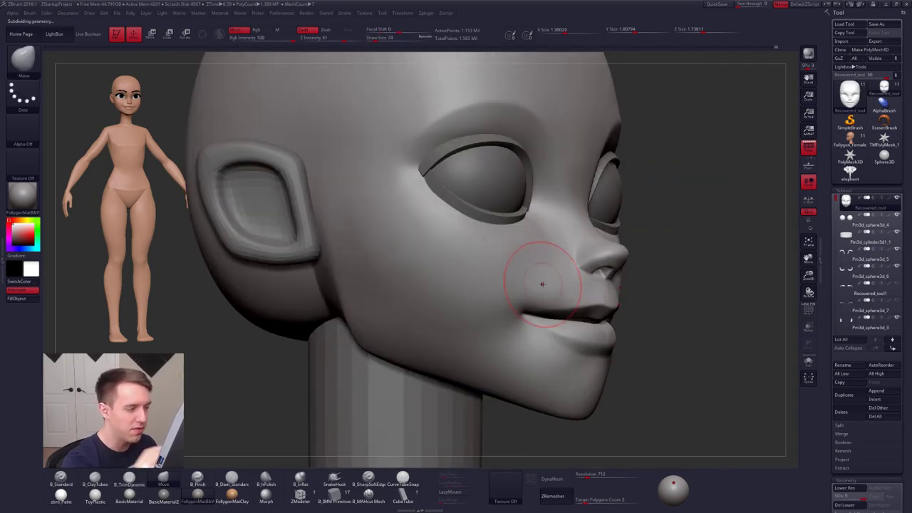
key(alt+s)
right_drag(518, 350, 525, 347)
- Roughen the cheek with the ClayTubes brush at size 74 and smooth the rough patch out again
key(b)
key(c)
key(t)
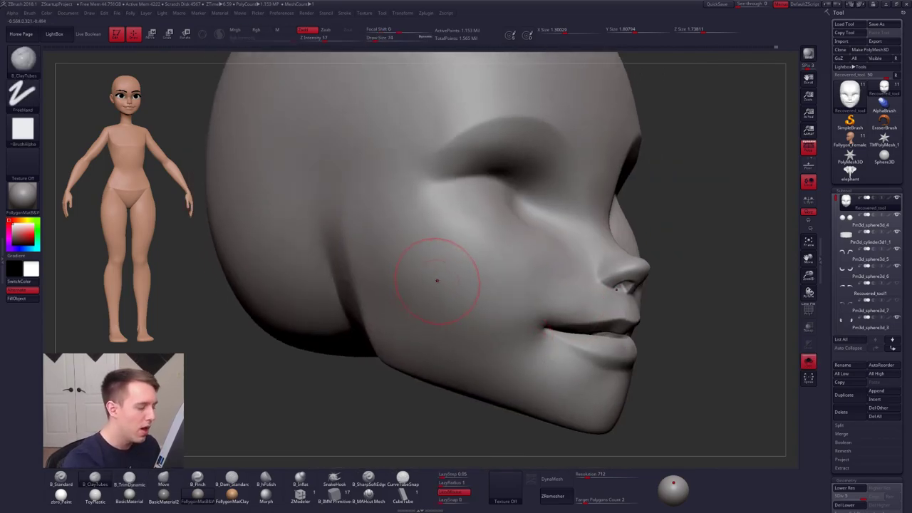
mouse_move(448, 286)
shift+mouse_down()
mouse_move(463, 295)
mouse_move(470, 274)
mouse_move(442, 275)
mouse_move(468, 295)
mouse_move(452, 326)
shift+mouse_up()
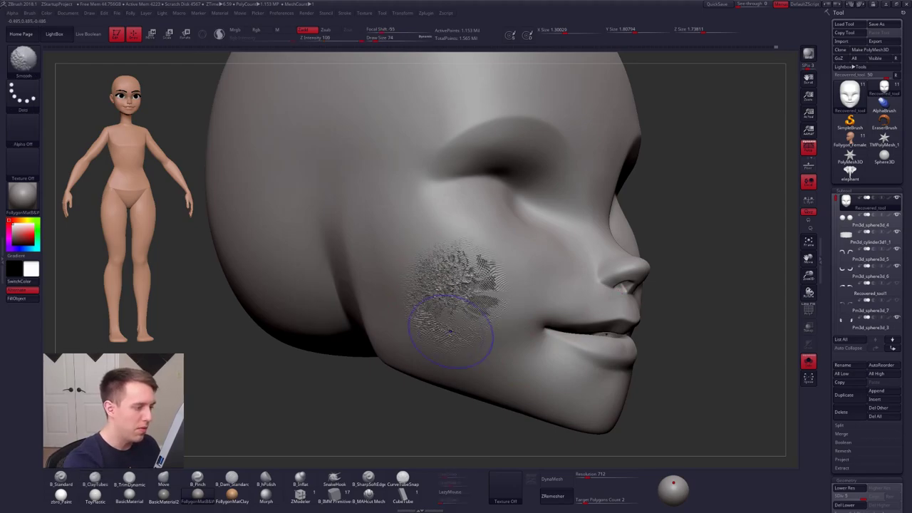
mouse_move(452, 326)
right_down()
mouse_move(477, 334)
mouse_move(472, 354)
right_up()
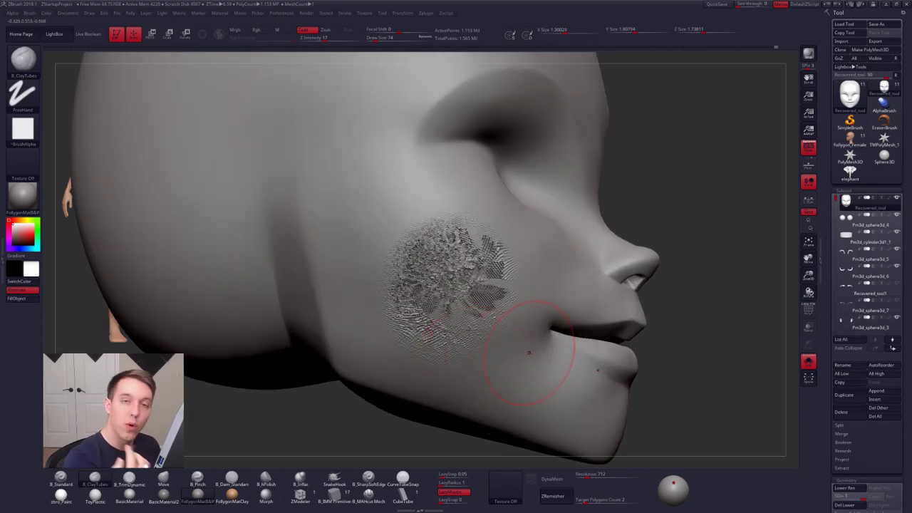
mouse_move(529, 352)
shift+mouse_down()
mouse_move(470, 302)
mouse_move(451, 263)
mouse_move(403, 250)
mouse_move(403, 295)
mouse_move(482, 350)
shift+mouse_up()
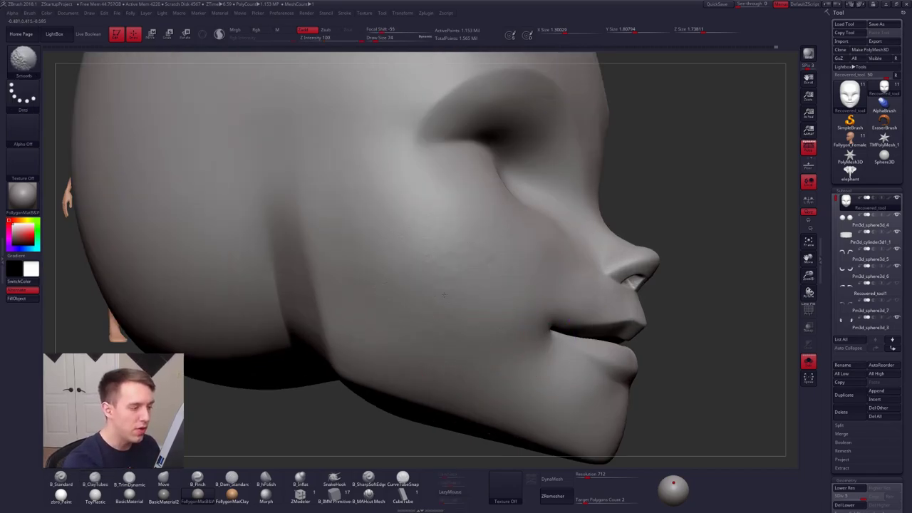
drag(436, 318, 436, 318)
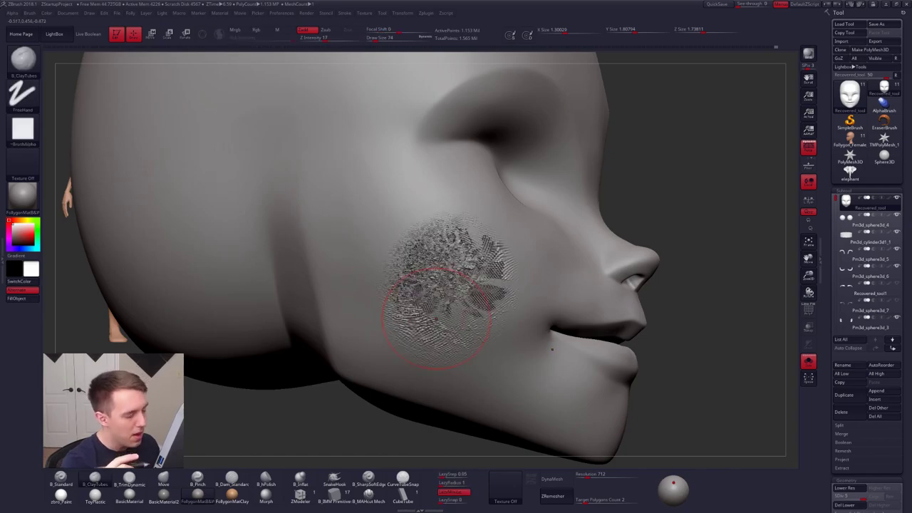
key(shift)
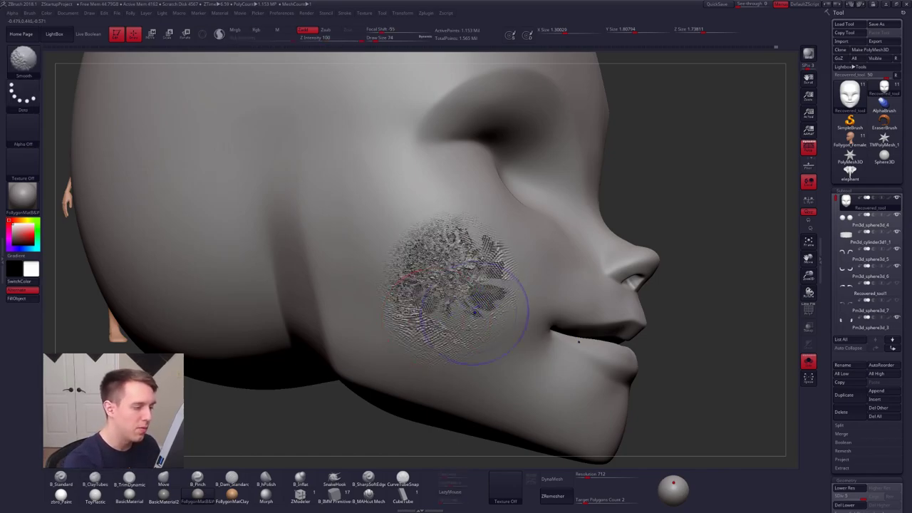
mouse_move(484, 345)
shift+mouse_down()
mouse_move(499, 331)
mouse_move(474, 357)
shift+mouse_up()
mouse_move(488, 322)
shift+mouse_down()
mouse_move(443, 335)
mouse_move(449, 306)
mouse_move(476, 333)
mouse_move(499, 265)
mouse_move(471, 269)
mouse_move(492, 251)
mouse_move(483, 306)
mouse_move(488, 292)
mouse_move(459, 242)
mouse_move(431, 235)
mouse_move(412, 253)
mouse_move(448, 267)
shift+mouse_up()
shift+drag(404, 308, 414, 335)
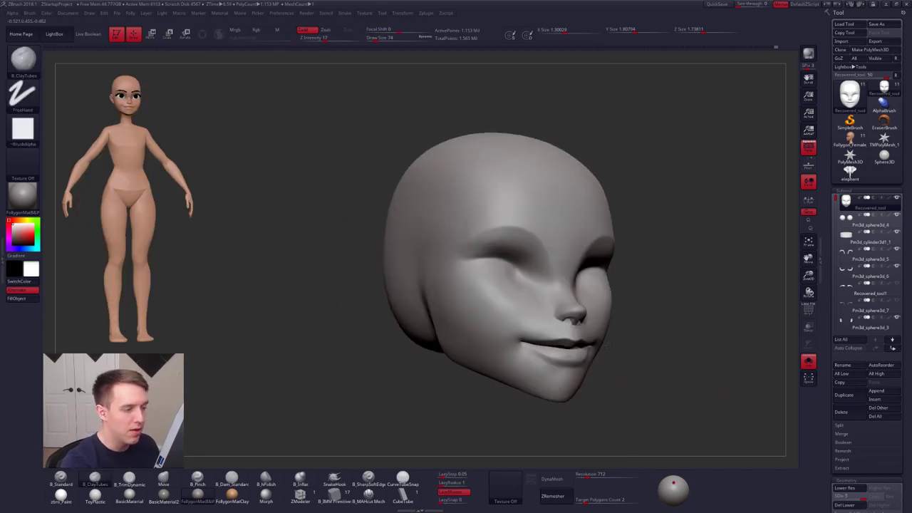
- Pull a pointed horn out of each upper side of the skull with the Move brush at size 130
mouse_move(608, 345)
shift+right_down()
mouse_move(579, 285)
mouse_move(548, 309)
shift+right_up()
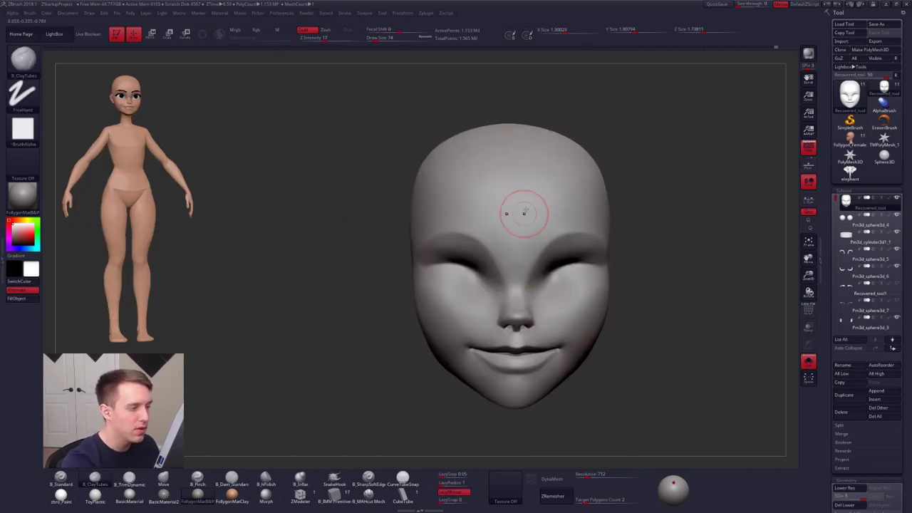
alt+right_drag(523, 211, 506, 287)
key(b)
key(m)
key(v)
key(space)
drag(553, 262, 560, 262)
key(ctrl+f)
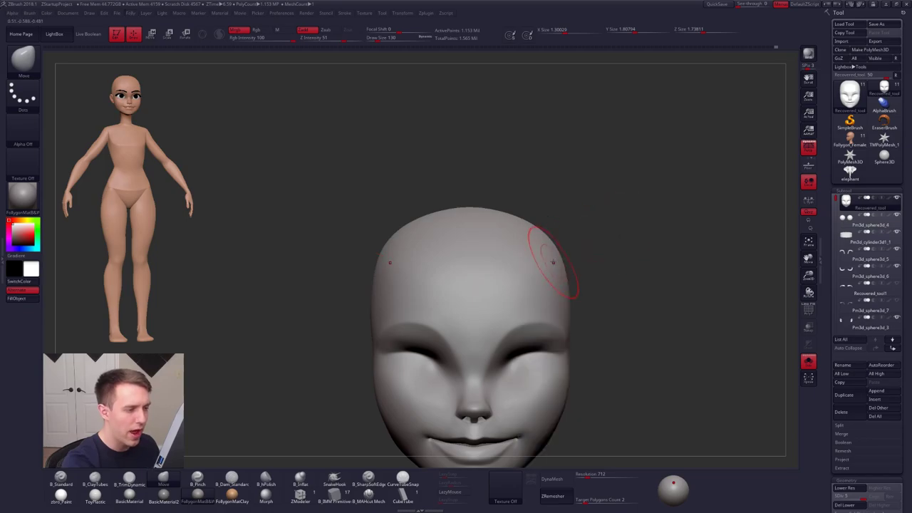
drag(550, 262, 620, 236)
key(ctrl+f)
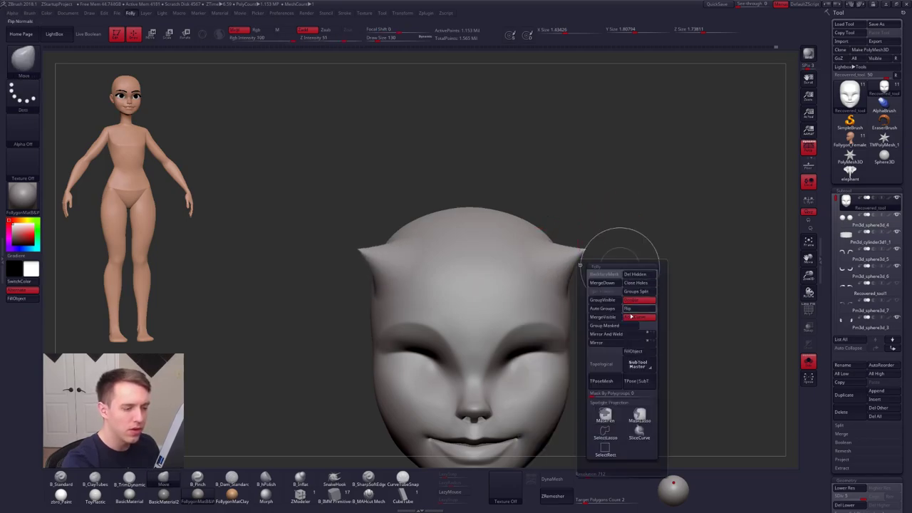
- Smooth the horns down at subdivision level 2 with the brush size reduced to 68
mouse_move(585, 245)
alt+right_down()
mouse_move(525, 283)
mouse_move(538, 302)
alt+right_up()
key(space)
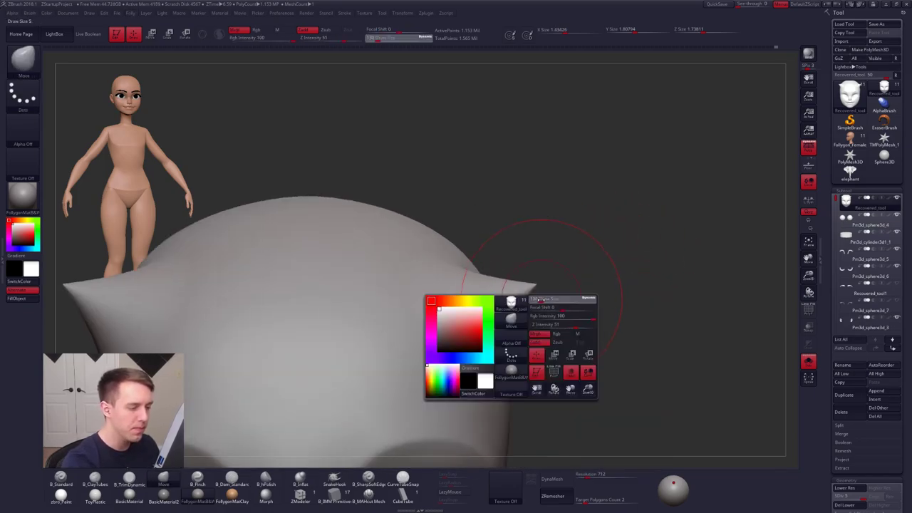
mouse_move(540, 316)
mouse_down()
mouse_move(529, 315)
mouse_move(527, 293)
mouse_move(526, 333)
mouse_up()
key(ctrl+z)
key(shift+d)
key(shift+d)
key(shift+d)
key(space)
key(d)
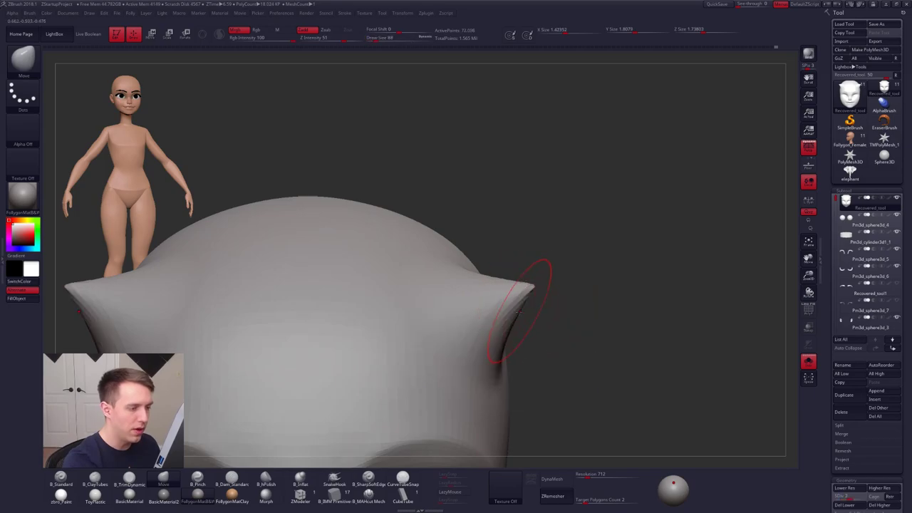
mouse_move(536, 301)
right_down()
mouse_move(484, 302)
mouse_move(491, 322)
right_up()
key(shift+d)
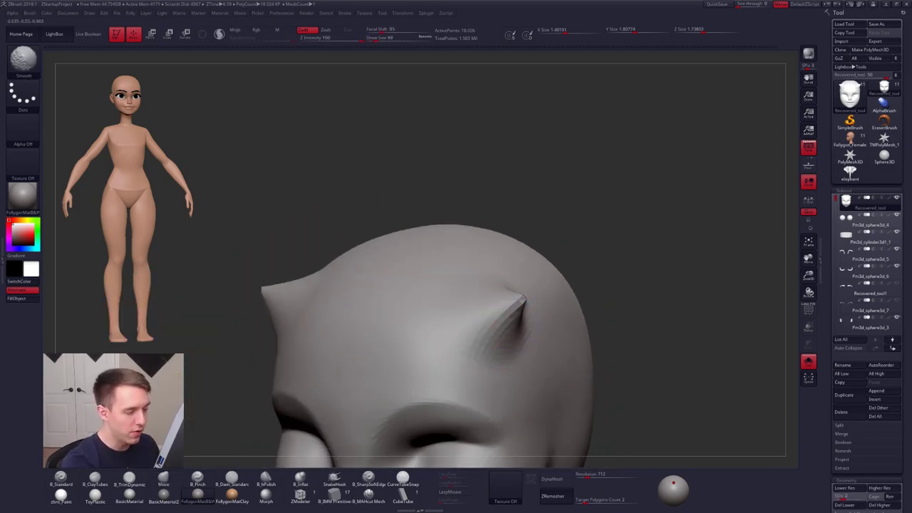
mouse_move(509, 324)
shift+mouse_down()
mouse_move(513, 313)
mouse_move(496, 328)
mouse_move(514, 325)
mouse_move(484, 315)
shift+mouse_up()
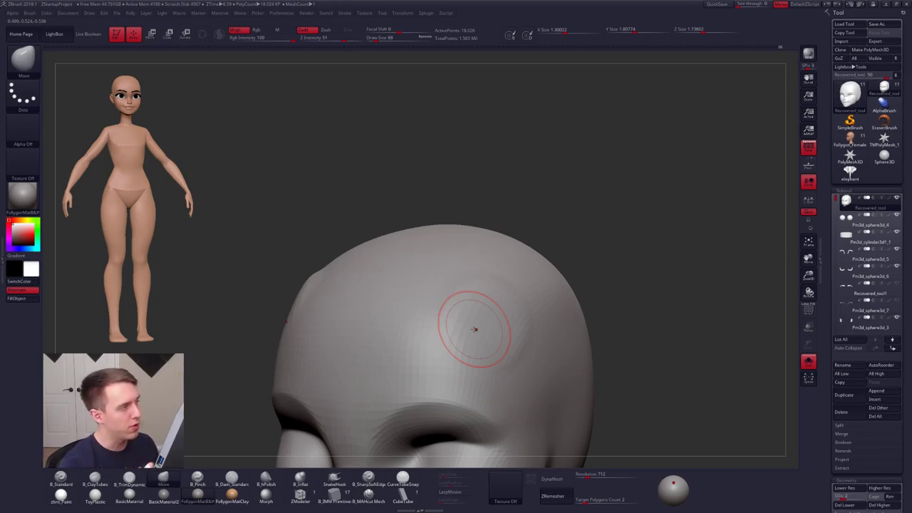
- Repeat the horn pull and smoothing at subdivision level 2, and undo the horn experiment
drag(474, 328, 523, 302)
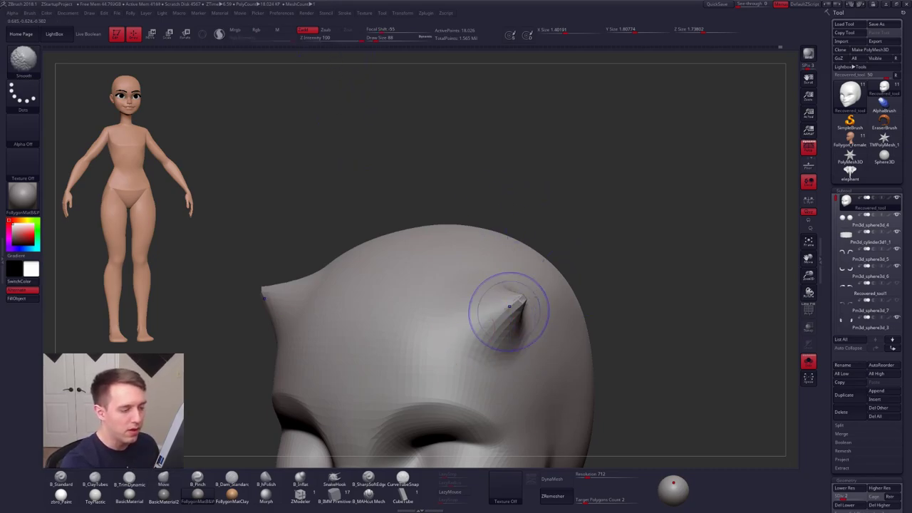
shift+drag(493, 323, 512, 309)
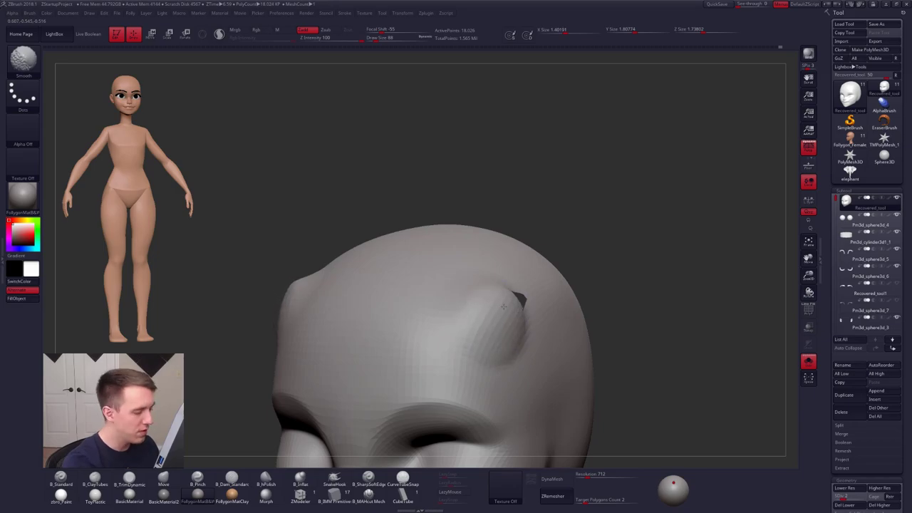
shift+drag(503, 307, 499, 343)
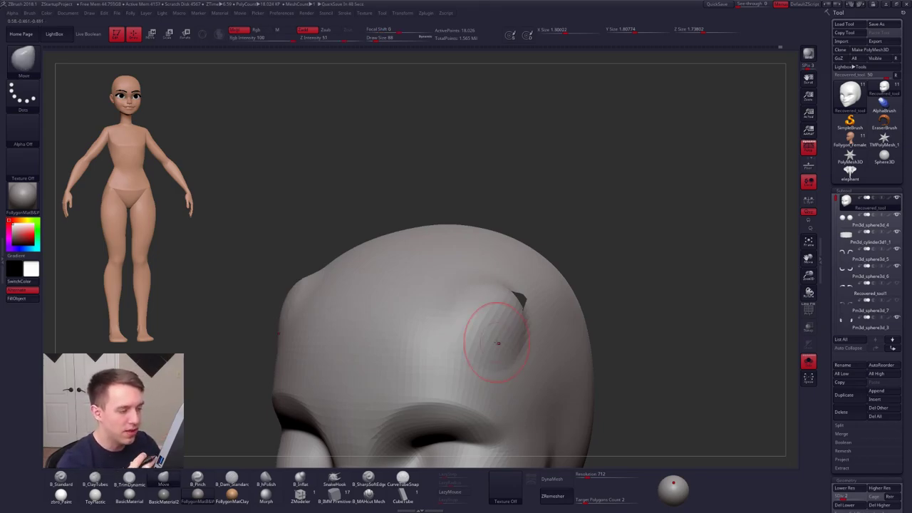
drag(499, 342, 526, 333)
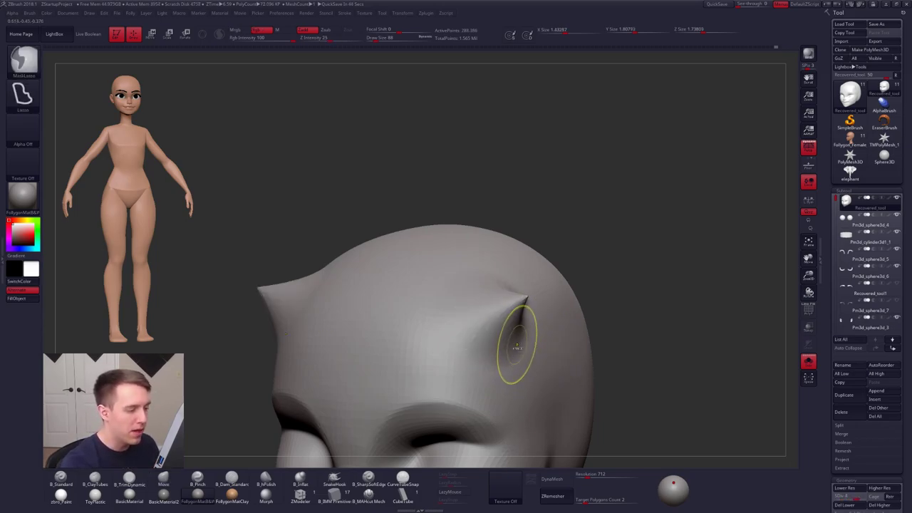
key(ctrl+z)
ctrl+right_drag(517, 345, 509, 299)
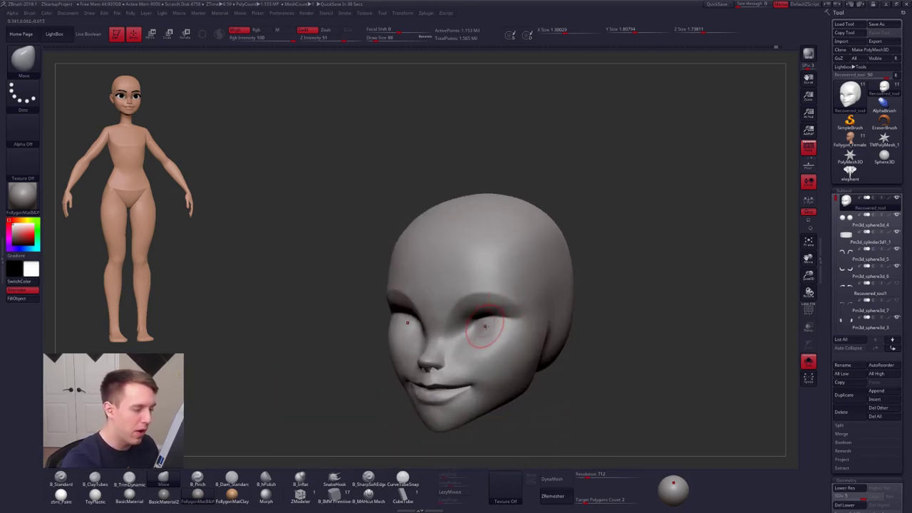
- Sharpen the edge of the jawline from the chin to the jaw angle with the Pinch brush at size 68
mouse_move(510, 300)
right_down()
mouse_move(513, 341)
mouse_move(541, 293)
mouse_move(536, 256)
mouse_move(526, 362)
mouse_move(522, 318)
right_up()
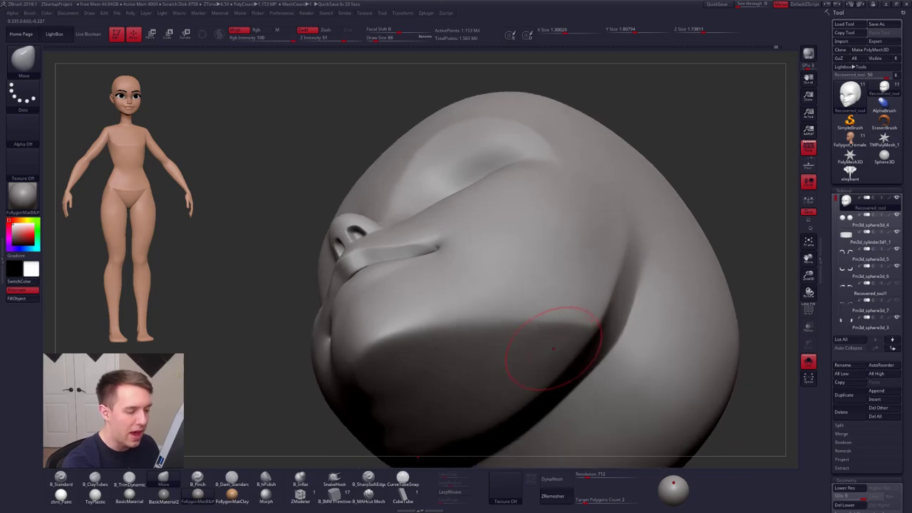
key(5)
drag(376, 338, 413, 326)
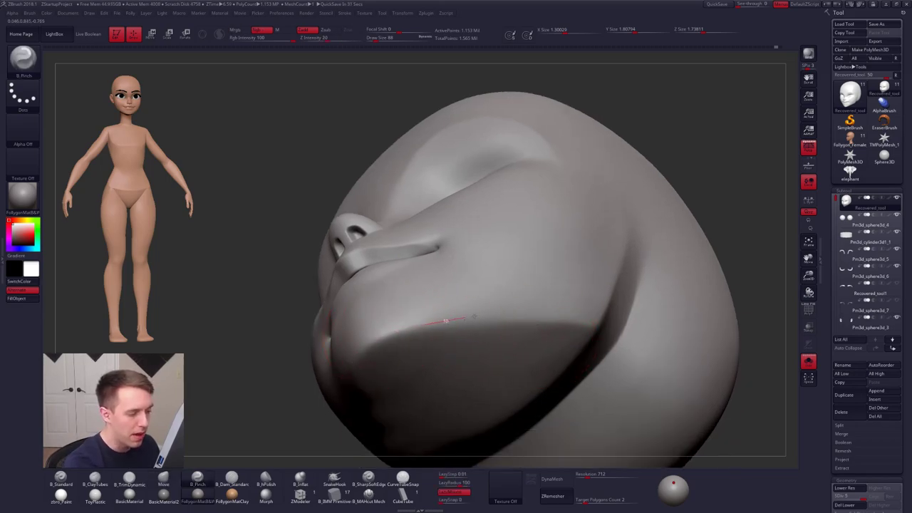
mouse_move(473, 315)
mouse_down()
mouse_move(569, 319)
mouse_move(593, 354)
mouse_up()
- Go down to subdivision level 3 and smooth along the jawline and the underside of the jaw
key(shift+d)
key(shift+d)
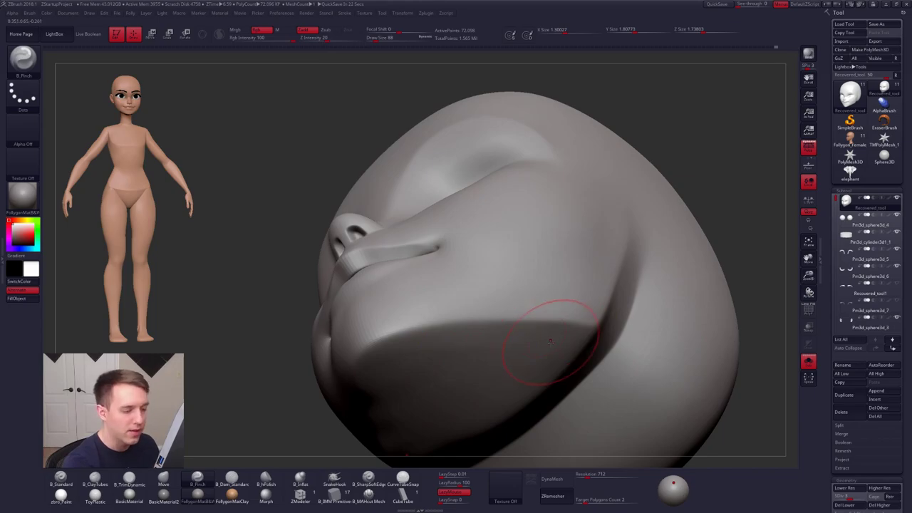
shift+drag(576, 329, 487, 327)
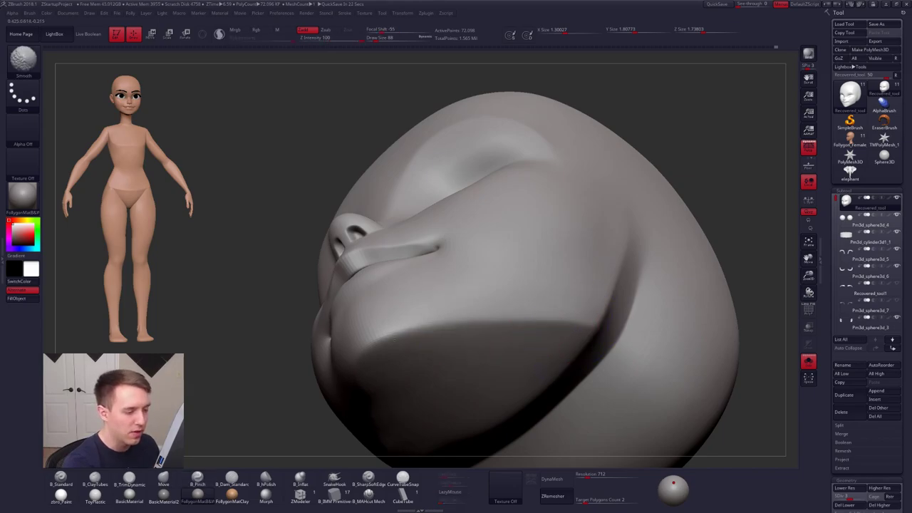
shift+drag(404, 343, 510, 320)
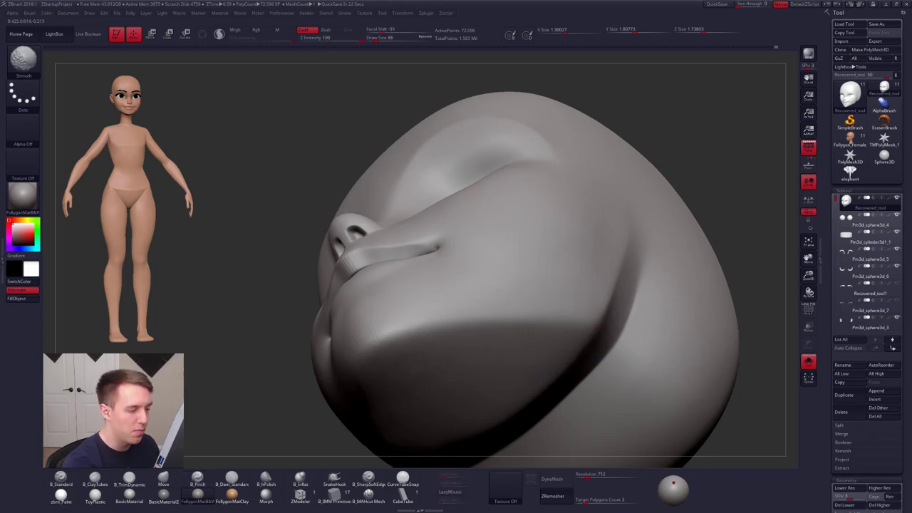
- Return to subdivision level 5 and smooth the surface just above the jawline from the side
mouse_move(528, 331)
right_down()
mouse_move(563, 341)
mouse_move(526, 347)
mouse_move(490, 372)
mouse_move(495, 352)
right_up()
key(d)
key(ctrl+d)
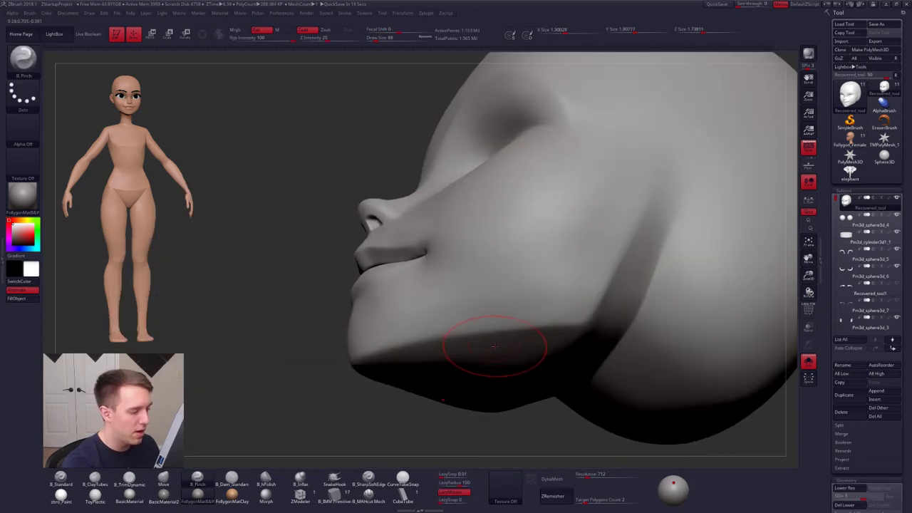
shift+drag(508, 301, 504, 302)
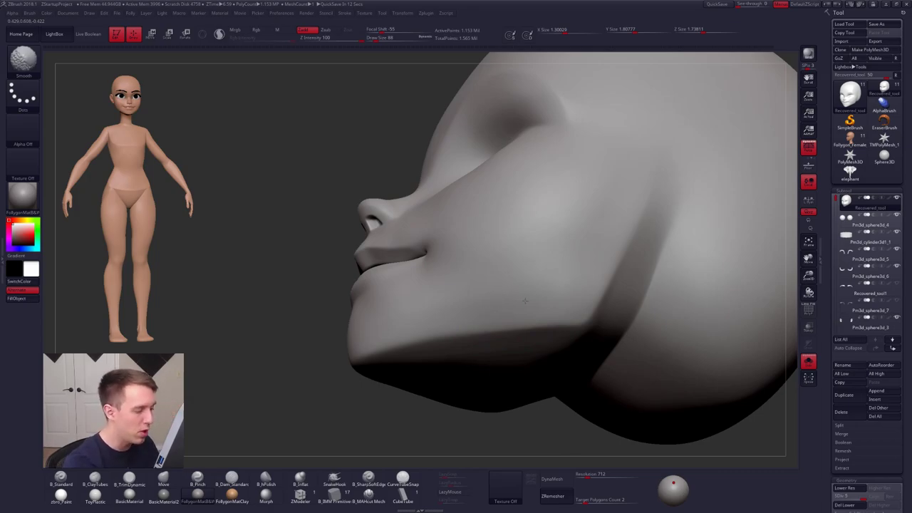
- Clean up the area around the lower lip with the TrimDynamic brush at size 38 and smoothing at subdivision level 3
mouse_move(520, 340)
right_down()
mouse_move(533, 328)
mouse_move(508, 316)
right_up()
mouse_move(589, 316)
right_down()
mouse_move(617, 316)
mouse_move(508, 282)
mouse_move(527, 235)
mouse_move(515, 239)
mouse_move(540, 316)
mouse_move(553, 307)
right_up()
key(space)
key(3)
key(space)
drag(553, 299, 549, 298)
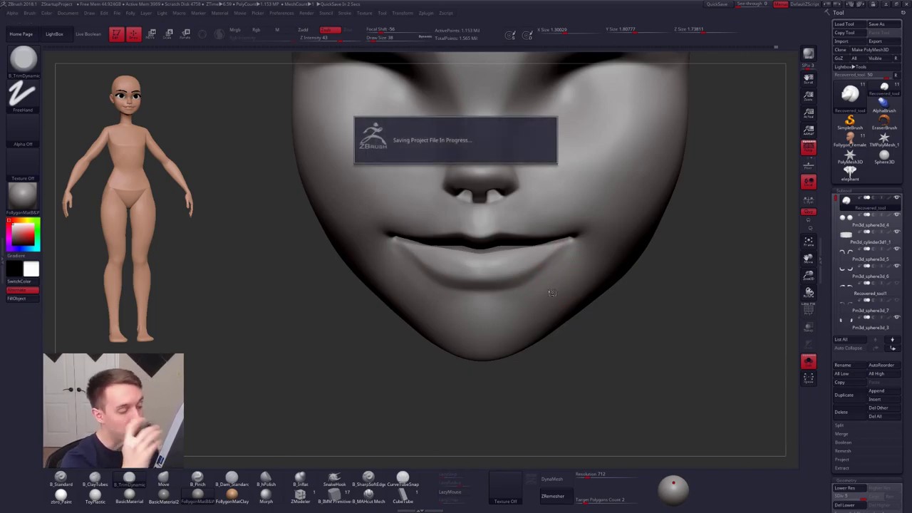
key(shift)
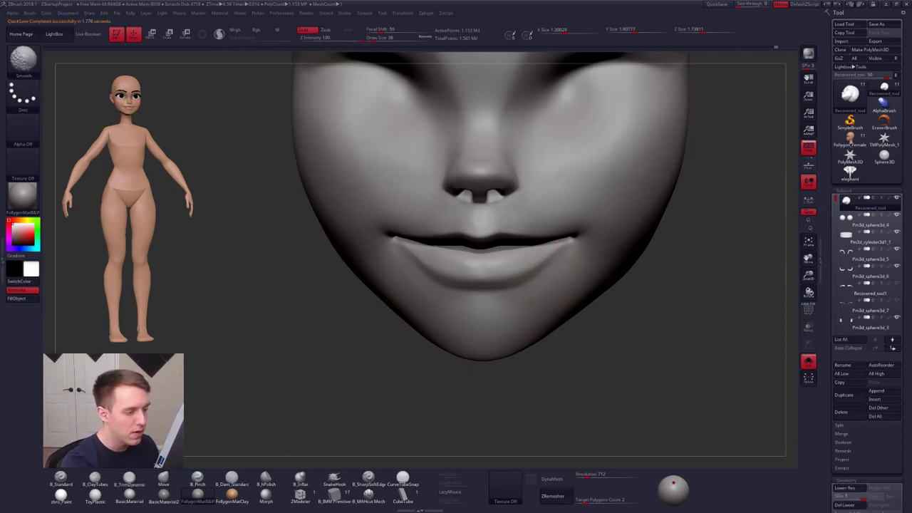
mouse_move(529, 314)
alt+right_down()
mouse_move(522, 367)
mouse_move(463, 361)
alt+right_up()
key(shift+d)
key(shift+d)
key(shift)
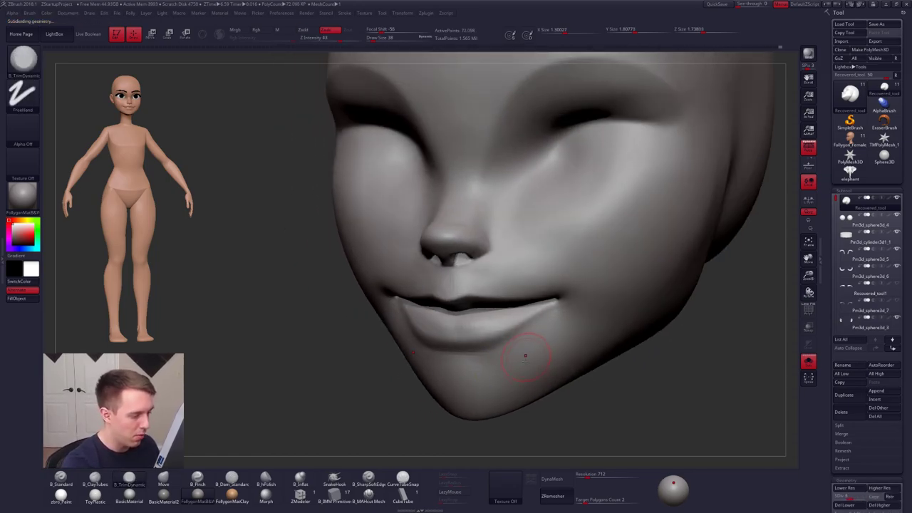
- Smooth the chin below the lower lip from a three-quarter view at subdivision level 5 and size 43
mouse_move(524, 363)
right_down()
mouse_move(481, 367)
mouse_move(500, 354)
right_up()
key(5)
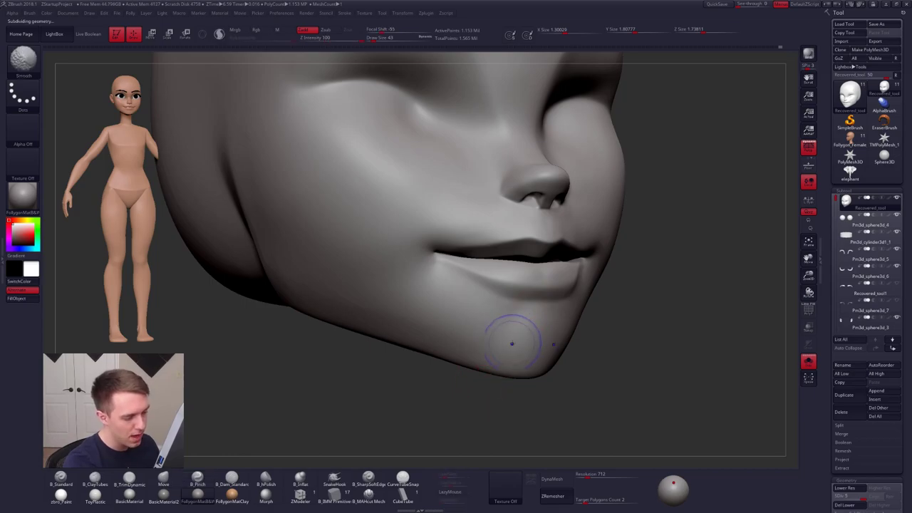
shift+drag(513, 342, 550, 355)
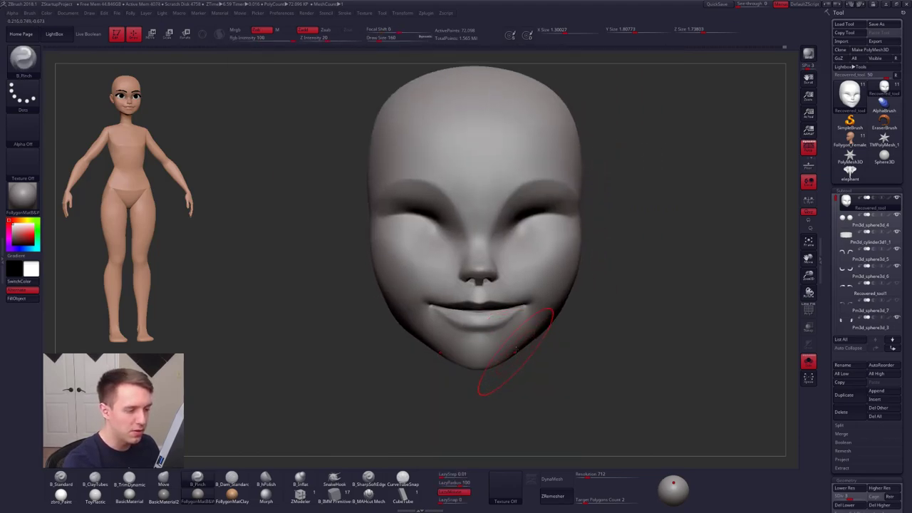
- Drop the head to subdivision level 1, show all subtools again and mask the head
mouse_move(585, 232)
ctrl+mouse_down()
mouse_move(489, 333)
mouse_move(530, 445)
mouse_move(678, 275)
ctrl+mouse_up()
key(shift+d)
key(shift+d)
key(shift+s)
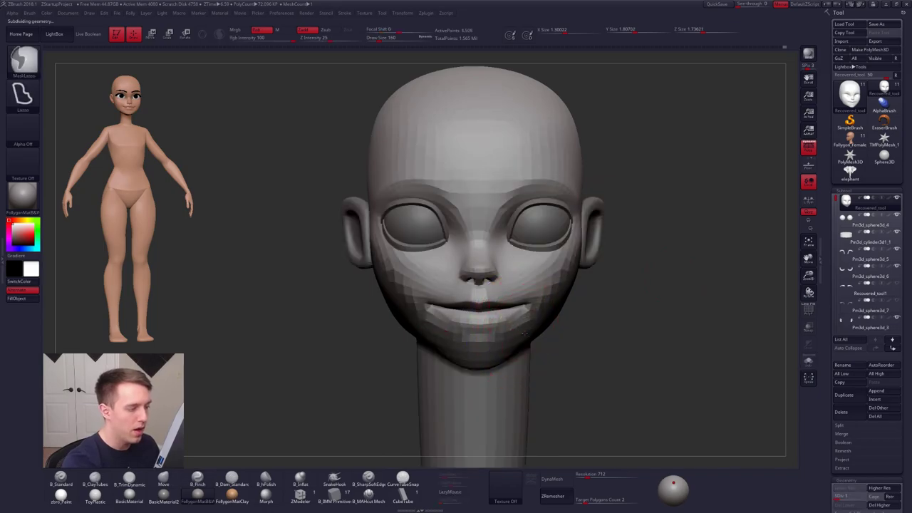
ctrl+click(528, 336)
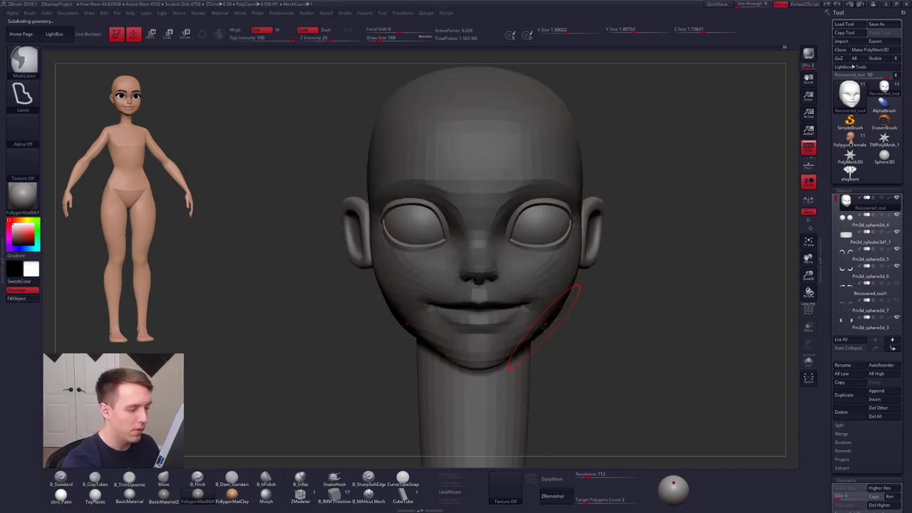
- Raise the chin slightly in front view with the Move brush at size 208
mouse_move(544, 327)
ctrl+shift+mouse_down()
mouse_move(499, 413)
mouse_move(487, 359)
mouse_move(497, 353)
ctrl+shift+mouse_up()
key(space)
key(space)
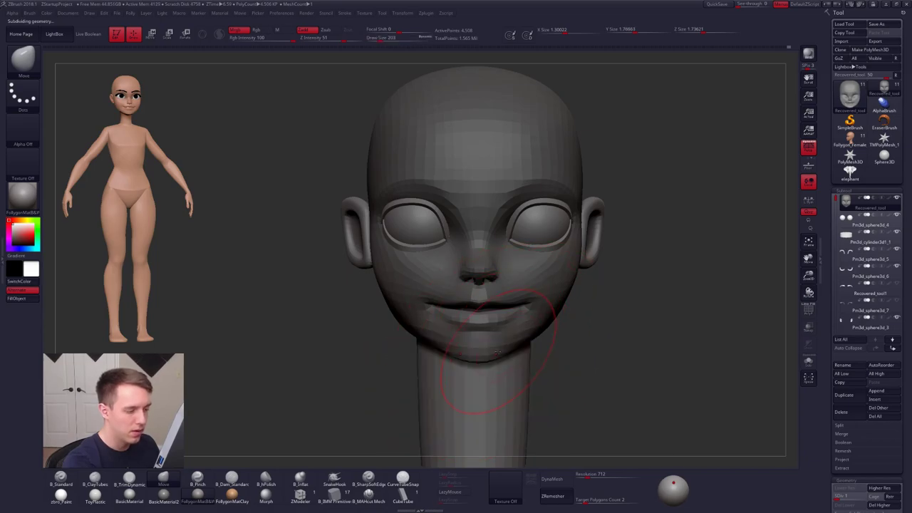
mouse_move(613, 333)
mouse_down()
mouse_move(532, 340)
mouse_move(598, 335)
mouse_up()
key(space)
key(space)
- Adjust the masking around the jaw and reshape the chin and jaw in side view, using the Move brush at size 321
mouse_move(517, 375)
ctrl+mouse_down()
mouse_move(483, 357)
mouse_move(635, 293)
mouse_move(438, 401)
mouse_move(432, 389)
ctrl+mouse_up()
ctrl+click(561, 336)
ctrl+click(563, 374)
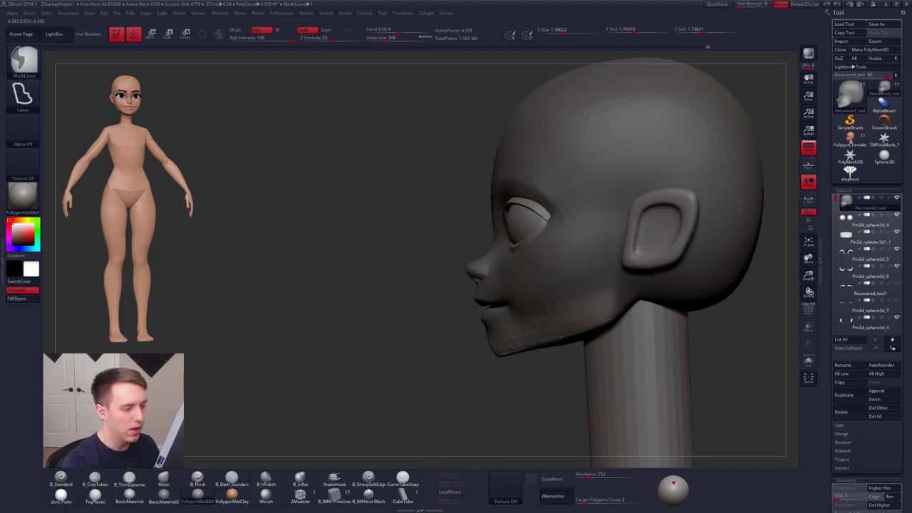
alt+right_drag(516, 351, 472, 357)
key(space)
drag(543, 331, 545, 342)
key(space)
drag(557, 320, 556, 320)
key(w)
mouse_move(454, 362)
mouse_down()
mouse_move(470, 368)
mouse_move(603, 320)
mouse_move(636, 359)
mouse_up()
key(q)
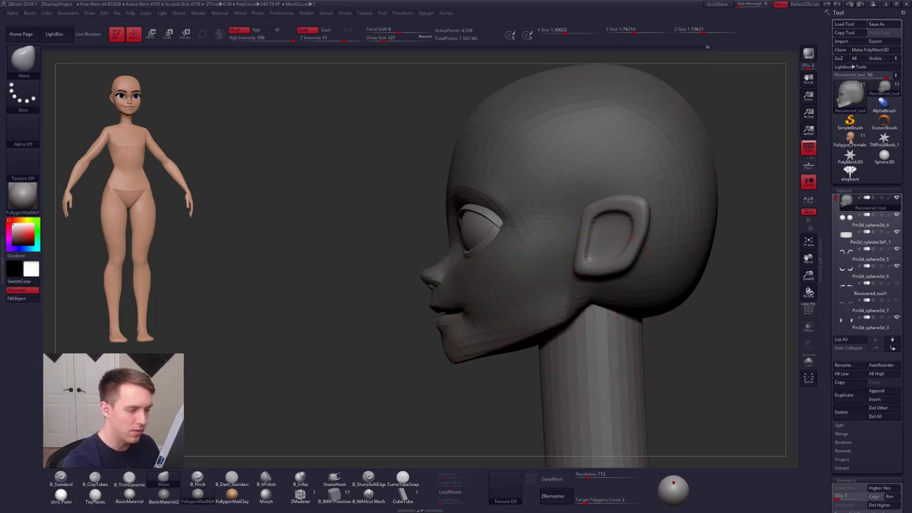
- Isolate the head, step back and forth through its face and back-of-head masks, and leave it unmasked
ctrl+click(511, 374)
key(space)
mouse_move(560, 326)
mouse_down()
mouse_move(591, 285)
mouse_move(774, 213)
mouse_move(590, 372)
mouse_up()
key(shift+s)
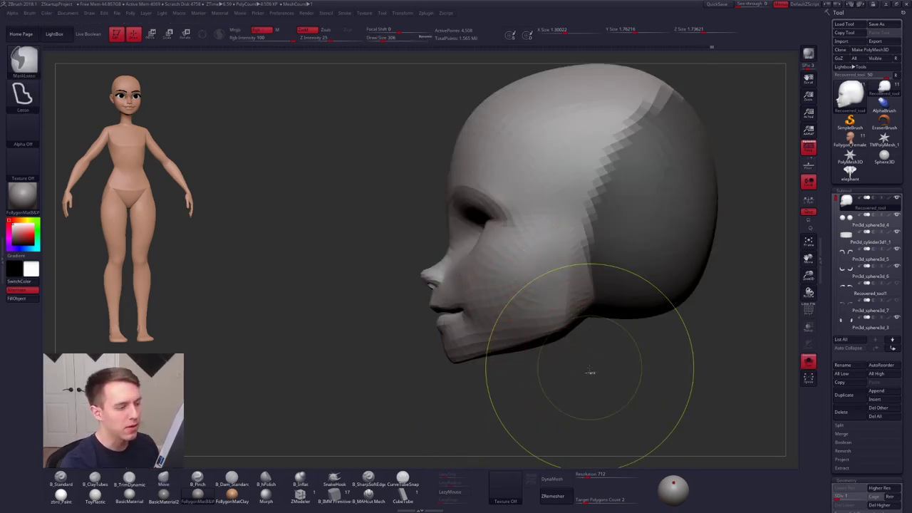
key(ctrl+z)
key(ctrl+z)
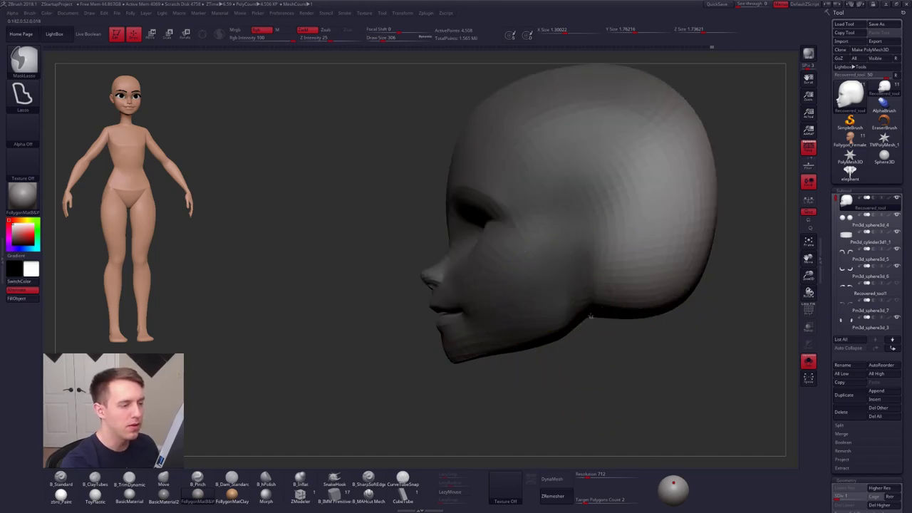
key(ctrl+shift+z)
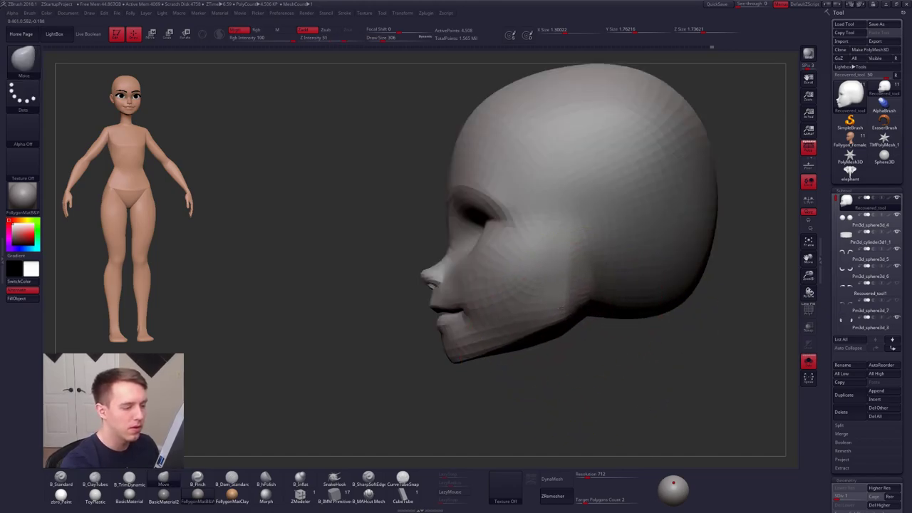
- Show all subtools again and nudge the underside of the chin in side view with the Move brush at sizes 306 and 227
key(shift+s)
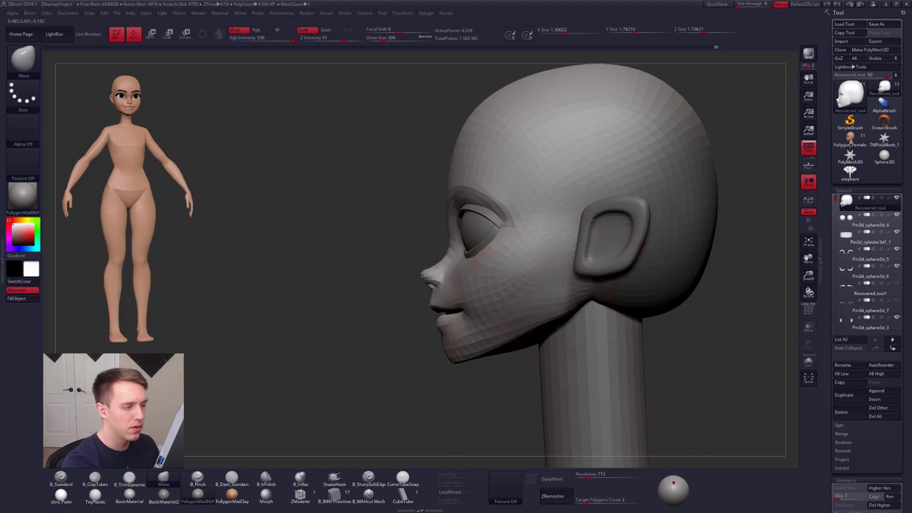
drag(460, 360, 466, 358)
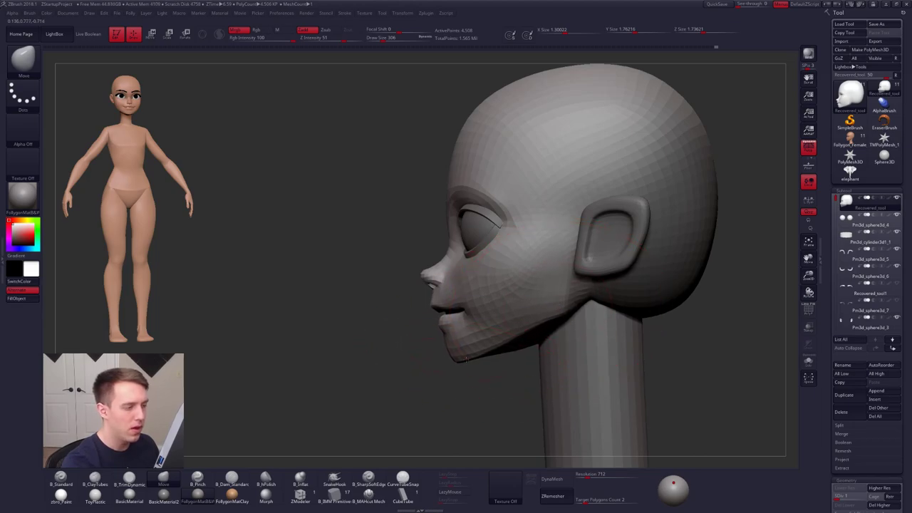
key(s)
drag(555, 305, 546, 308)
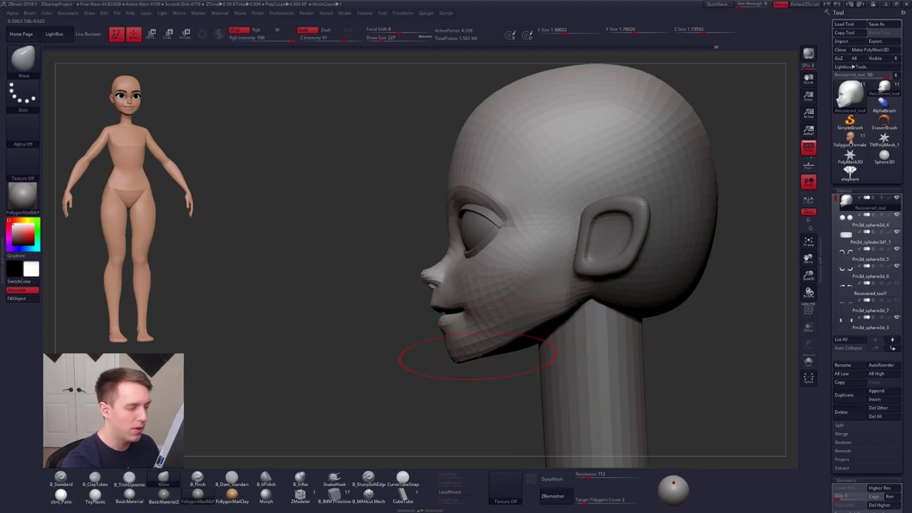
- Raise the head one subdivision level and check the chin and jaw from the front
right_drag(562, 306, 705, 314)
mouse_move(589, 318)
alt+right_down()
mouse_move(542, 322)
mouse_move(578, 346)
mouse_move(555, 345)
mouse_move(560, 361)
mouse_move(542, 328)
alt+right_up()
key(d)
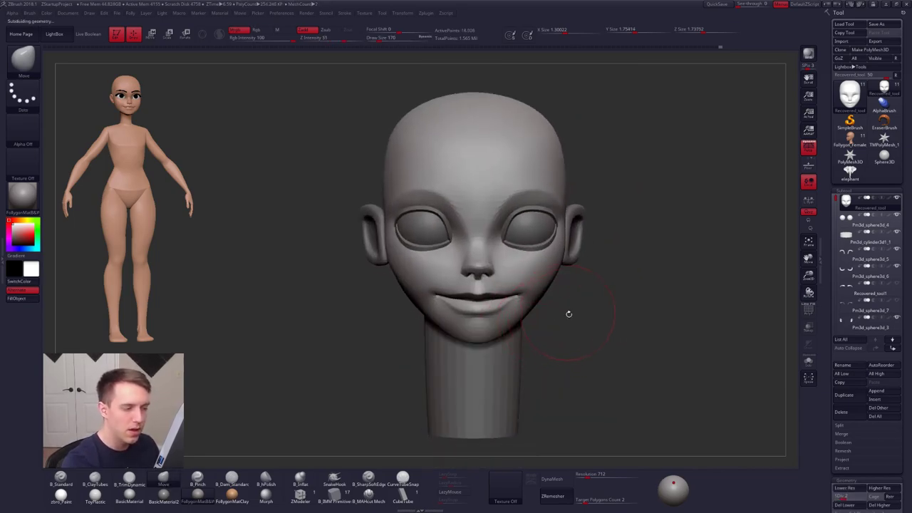
drag(566, 311, 547, 389)
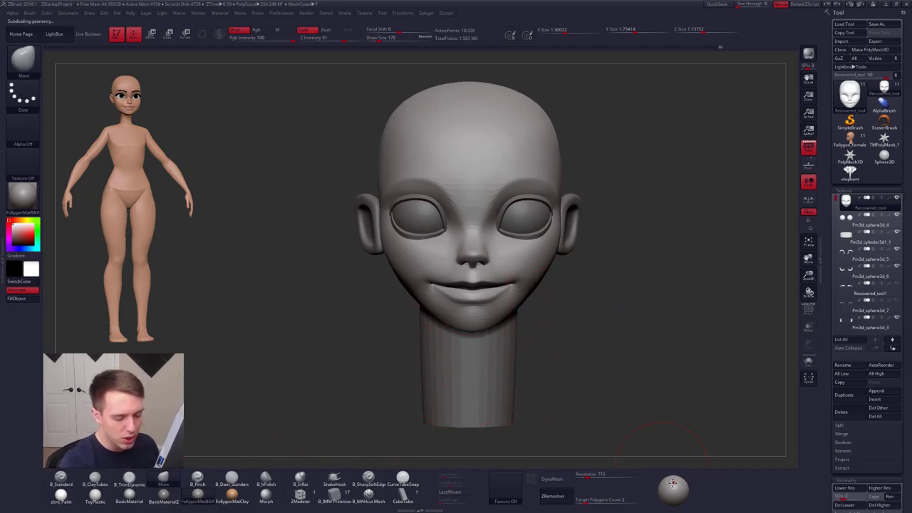
drag(673, 484, 673, 489)
right_click(498, 319)
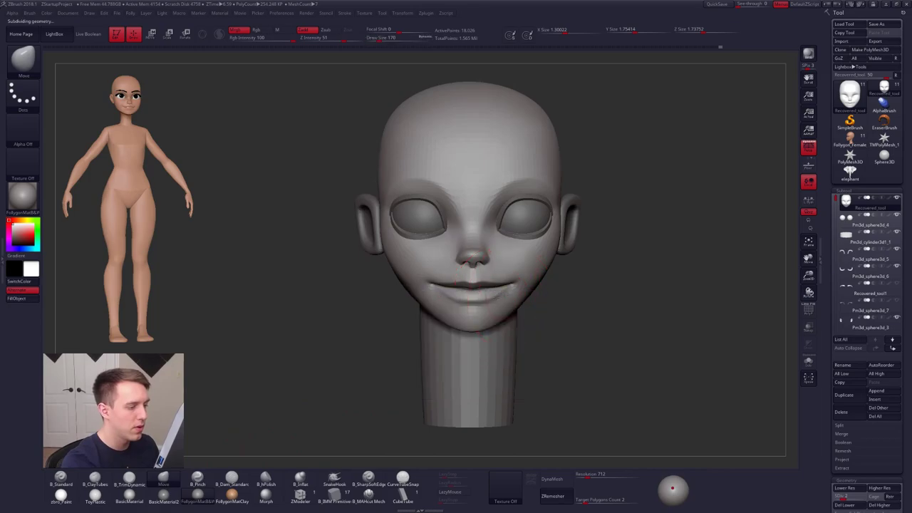
- Smooth the underside of the jaw from below at brush size 96, stepping up to subdivision level 3
right_drag(570, 307, 496, 301)
key(s)
drag(497, 301, 484, 301)
mouse_move(497, 301)
right_down()
mouse_move(449, 321)
mouse_move(535, 280)
right_up()
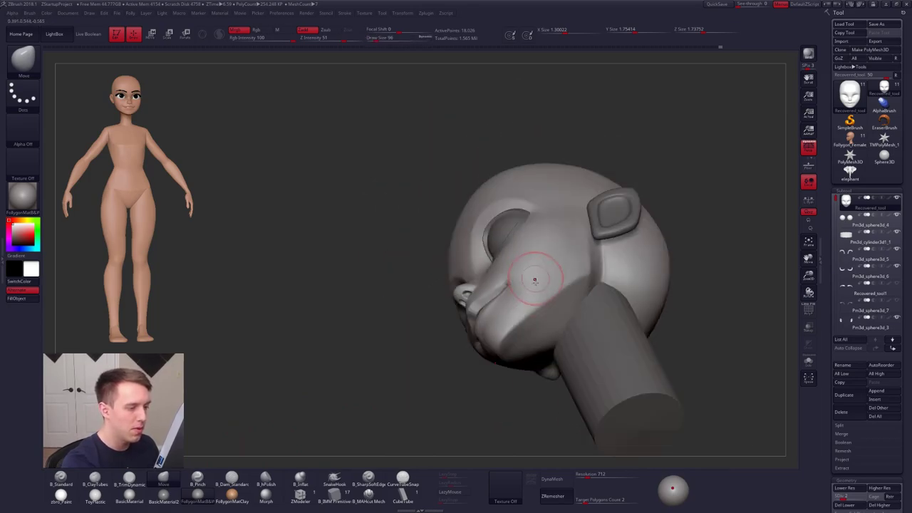
key(shift)
key(shift+d)
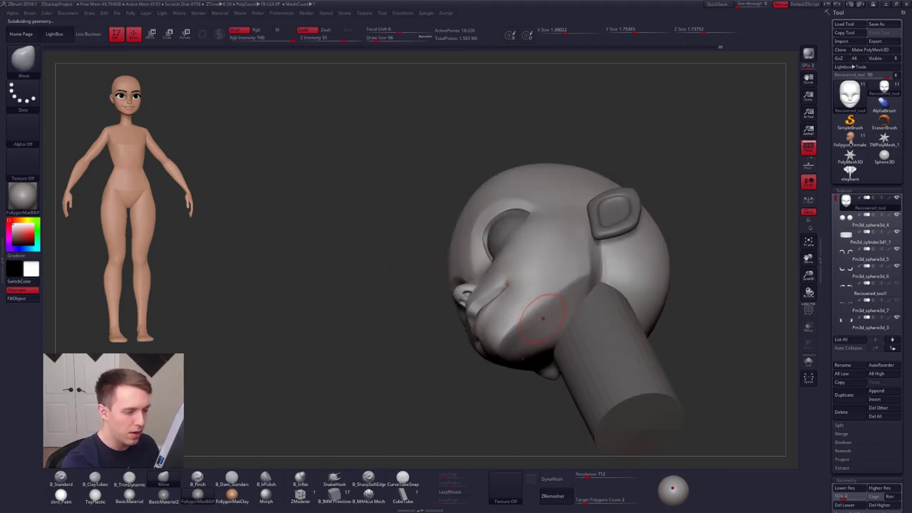
key(shift)
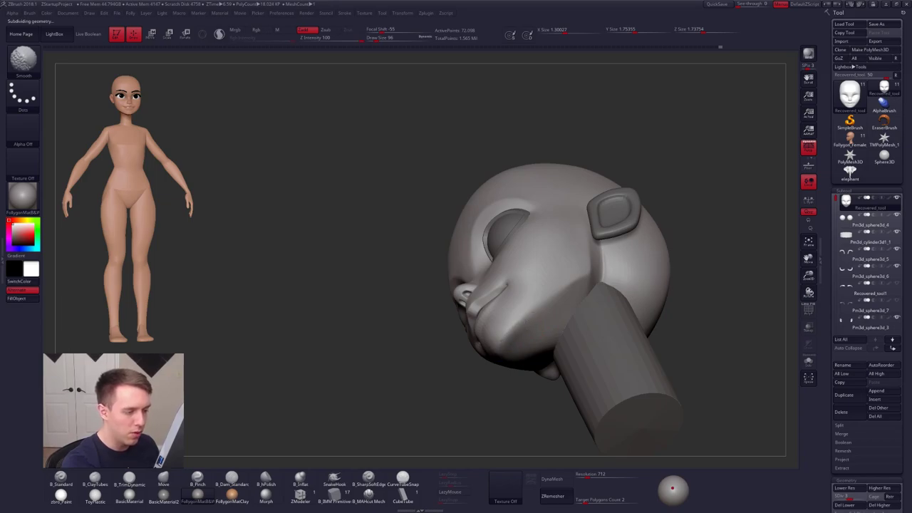
- Isolate the head, smooth the crease between the jaw and the back of the skull, and show all subtools again
right_drag(582, 275, 619, 261)
key(shift+s)
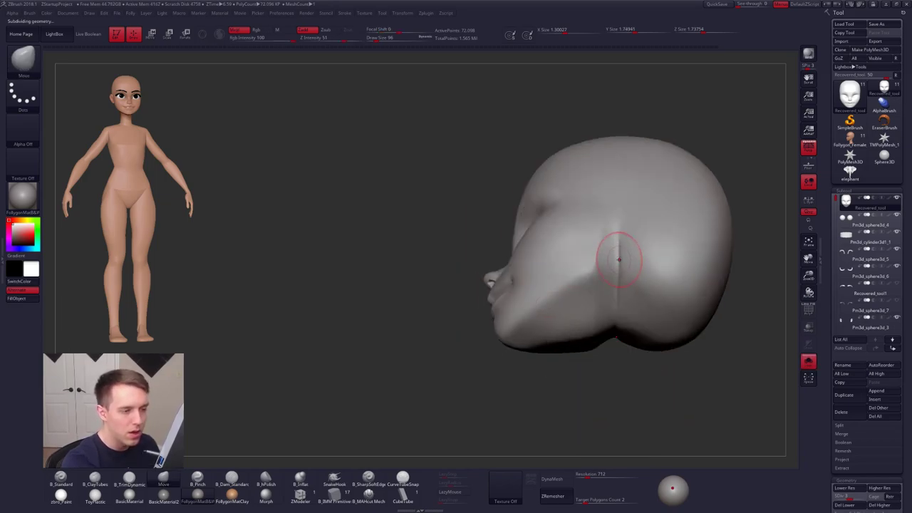
key(shift)
alt+right_drag(626, 300, 603, 353)
right_drag(566, 394, 576, 402)
mouse_move(505, 413)
alt+right_down()
mouse_move(530, 366)
mouse_move(501, 352)
mouse_move(545, 321)
alt+right_up()
key(shift)
key(shift+s)
- Select the neck cylinder and subdivide it until its surface is smooth
key(s)
ctrl+right_drag(634, 340, 588, 345)
alt+click(569, 340)
key(shift)
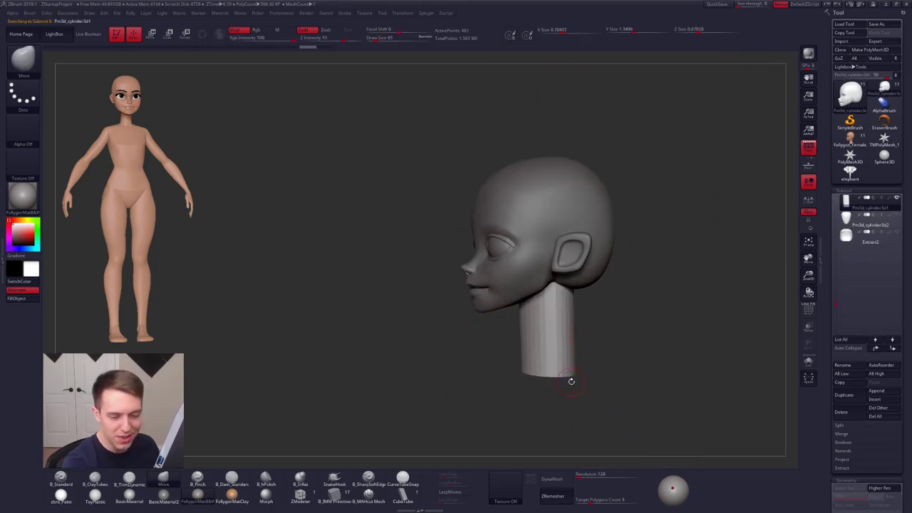
key(space)
mouse_move(536, 312)
right_down()
mouse_move(544, 301)
mouse_move(542, 344)
mouse_move(529, 339)
right_up()
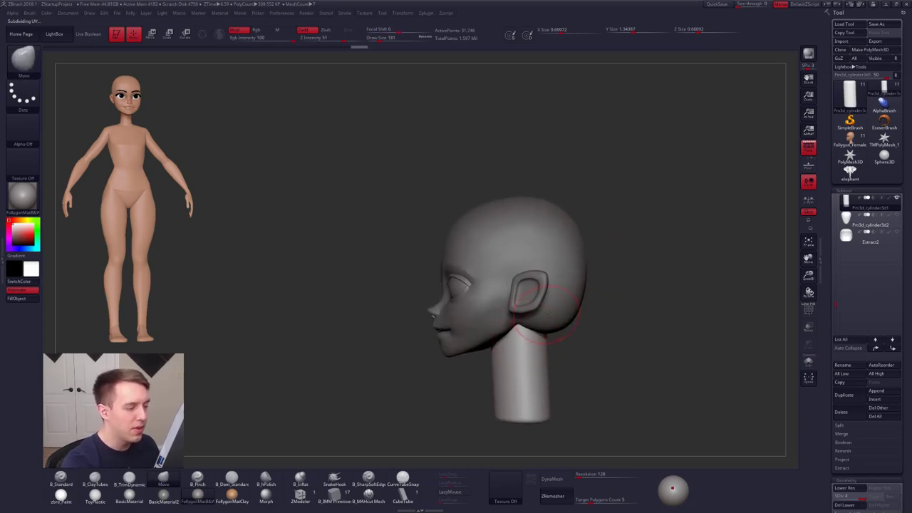
- Select the head subtool again, drop it to its lowest subdivision level, and return to front view
alt+click(554, 308)
key(shift+d)
key(shift+f)
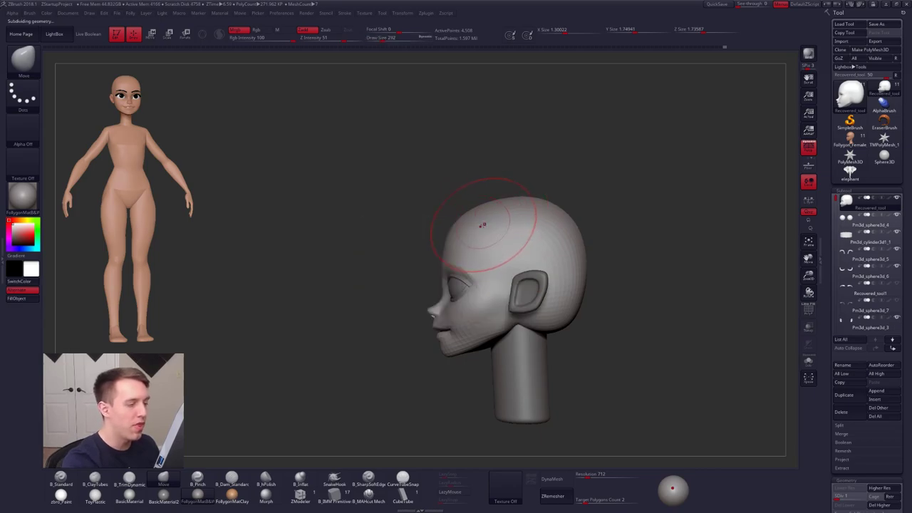
shift+right_drag(447, 303, 523, 279)
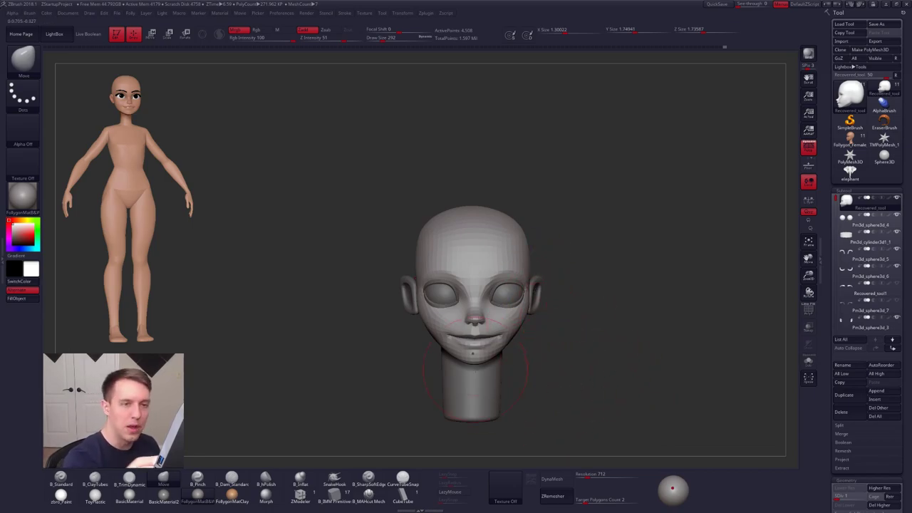
- Switch to the finished female reference tool and examine its jaw from behind and from the front
click(850, 139)
ctrl+right_drag(542, 356, 516, 327)
right_drag(471, 301, 512, 303)
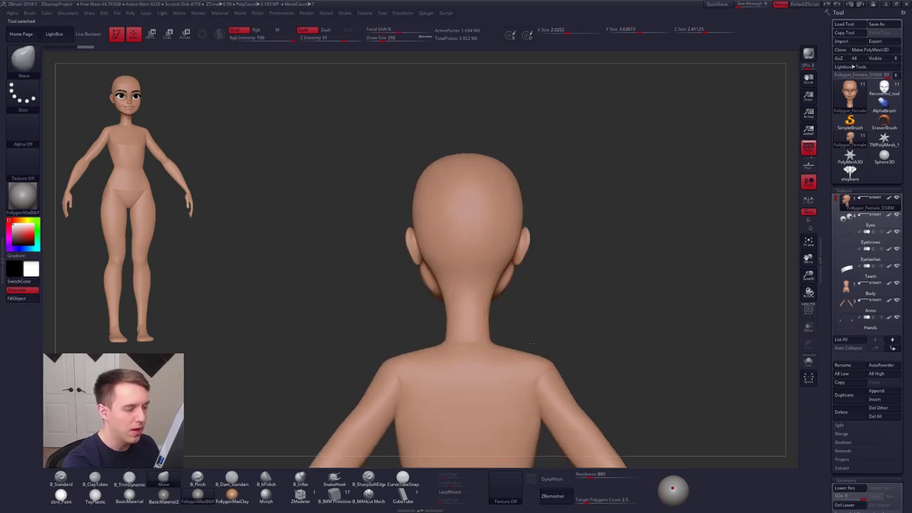
mouse_move(530, 344)
right_down()
mouse_move(563, 344)
mouse_move(520, 348)
right_up()
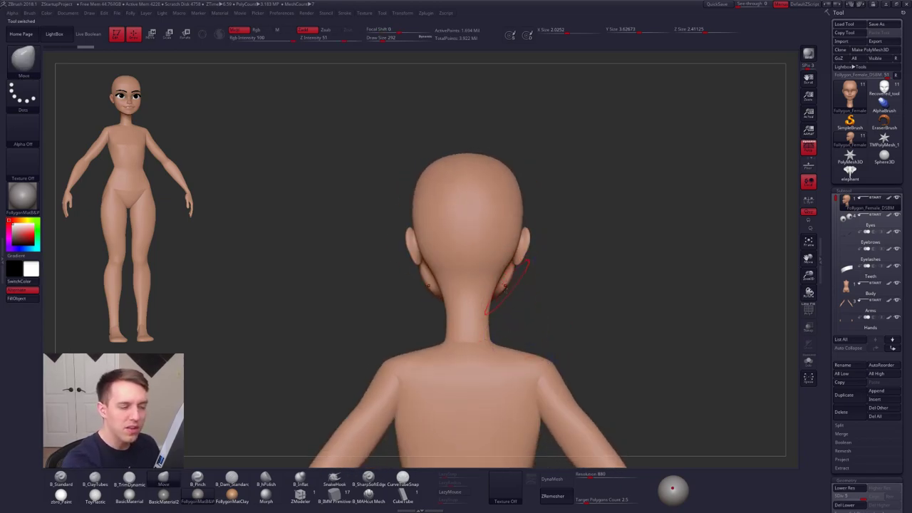
right_drag(598, 375, 620, 366)
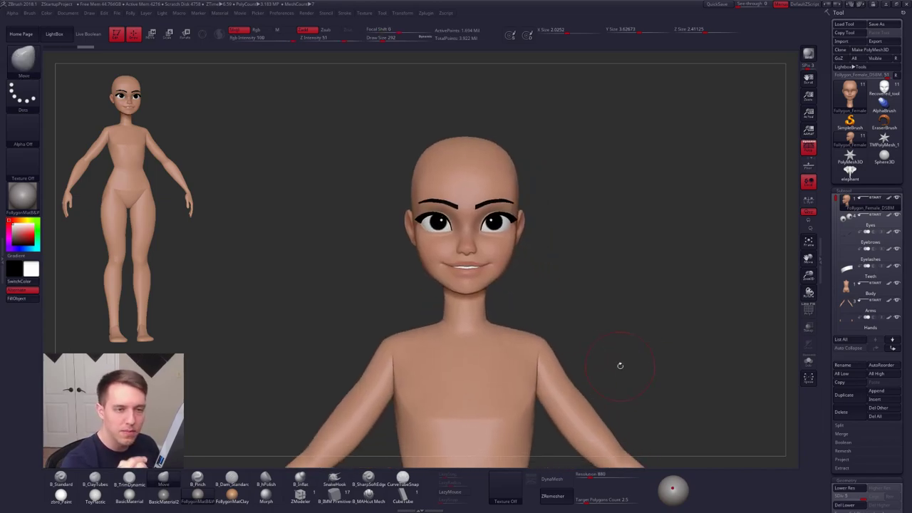
- Return to the grey head sculpt and check its jawline in front and side view with the Move brush at sizes 227 and 292
click(885, 87)
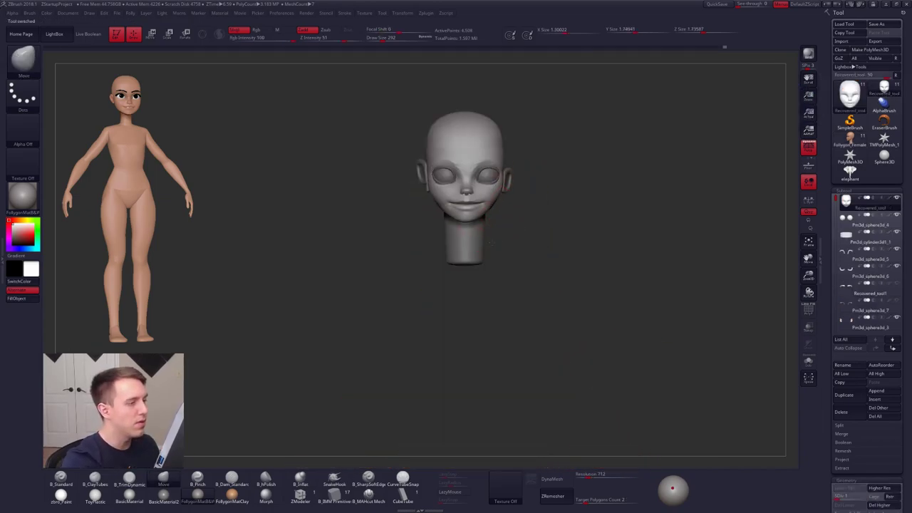
key(f)
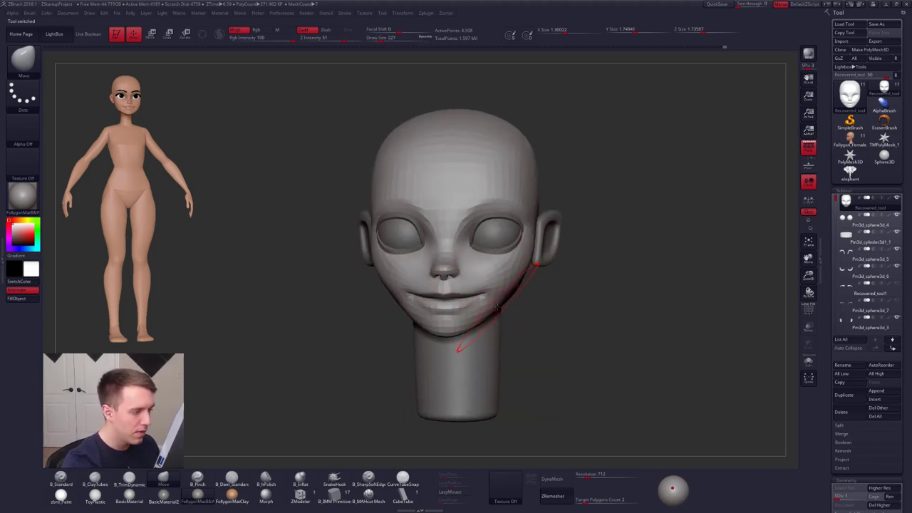
right_drag(627, 299, 520, 305)
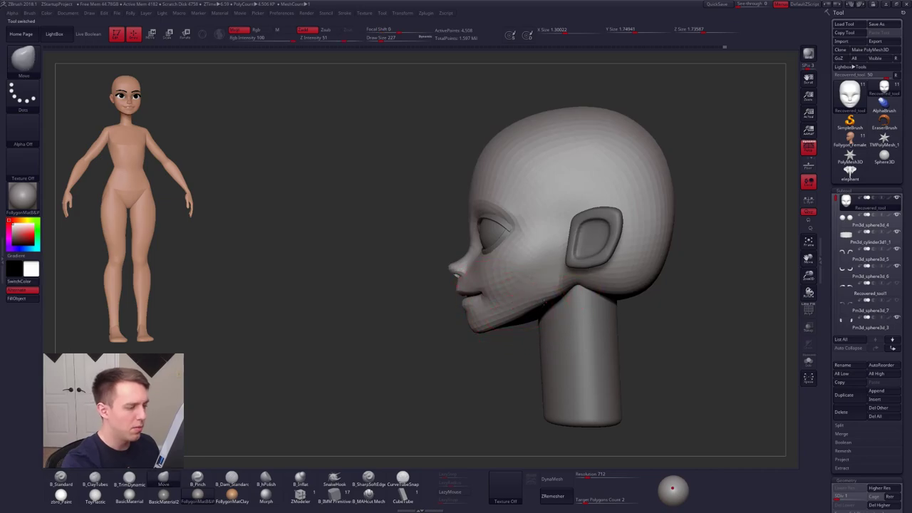
key(s)
drag(519, 304, 529, 304)
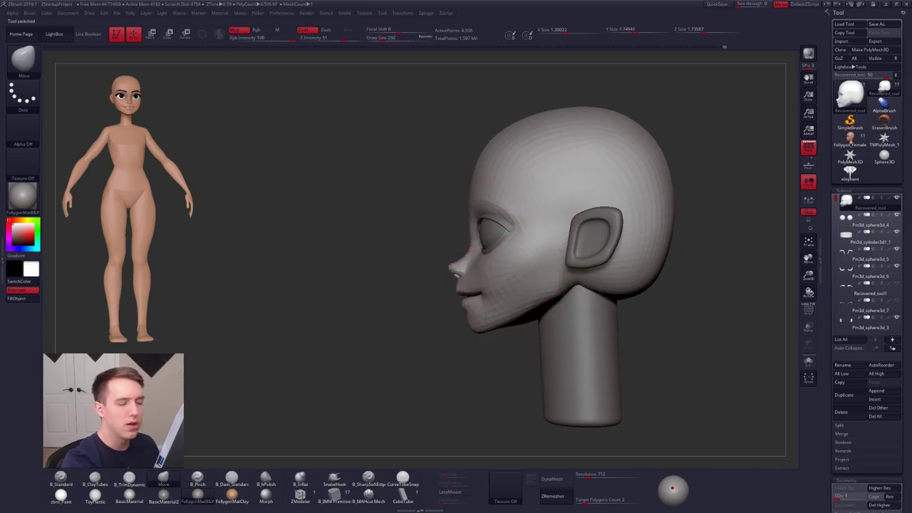
ctrl+right_drag(499, 292, 474, 321)
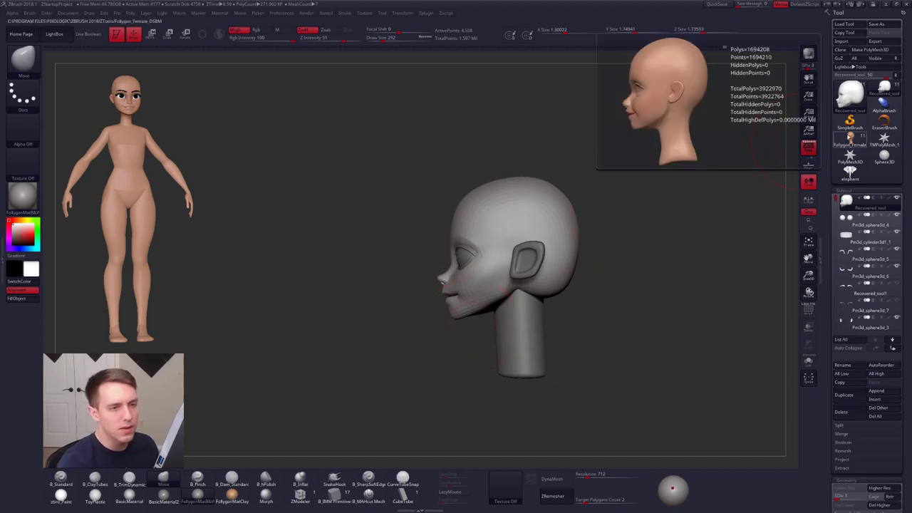
- Switch to the reference character and examine its chin and jaw profile in side view, trying a transpose line on it
click(851, 137)
ctrl+right_drag(567, 253, 512, 300)
key(r)
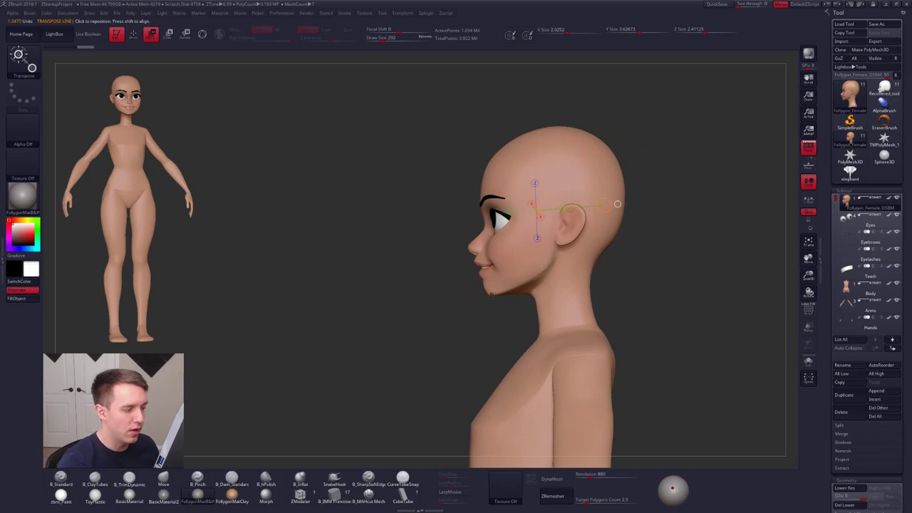
click(491, 295)
key(q)
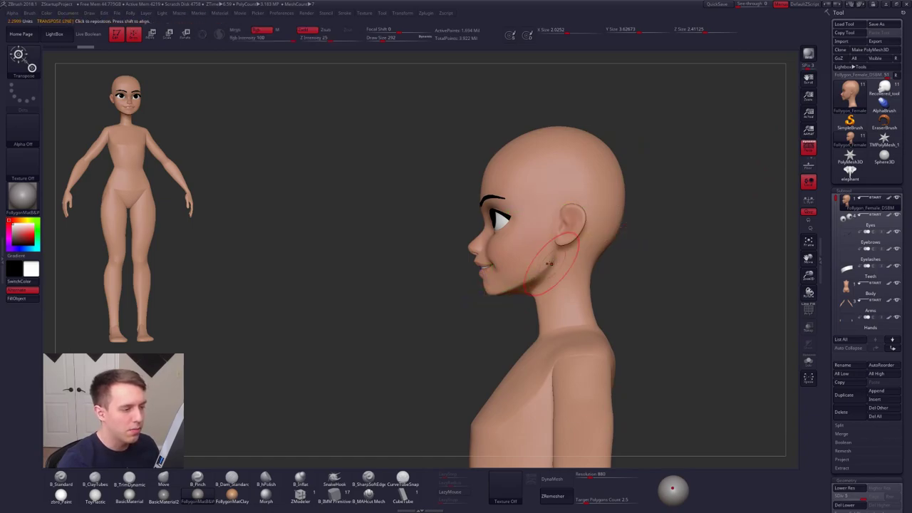
mouse_move(552, 298)
ctrl+right_down()
mouse_move(539, 274)
mouse_move(487, 304)
ctrl+right_up()
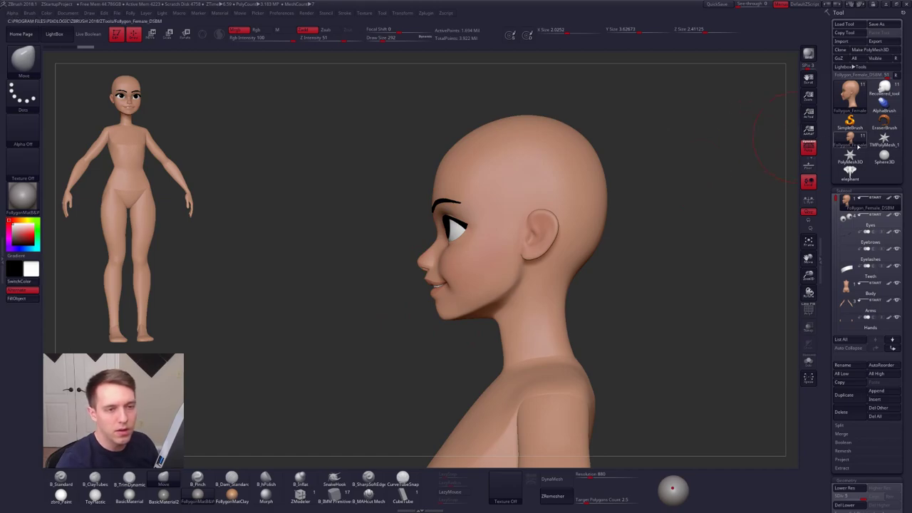
- Return to the grey head and reshape the top and back of the skull in side view, using the Move brush at sizes 381 and 414
click(884, 89)
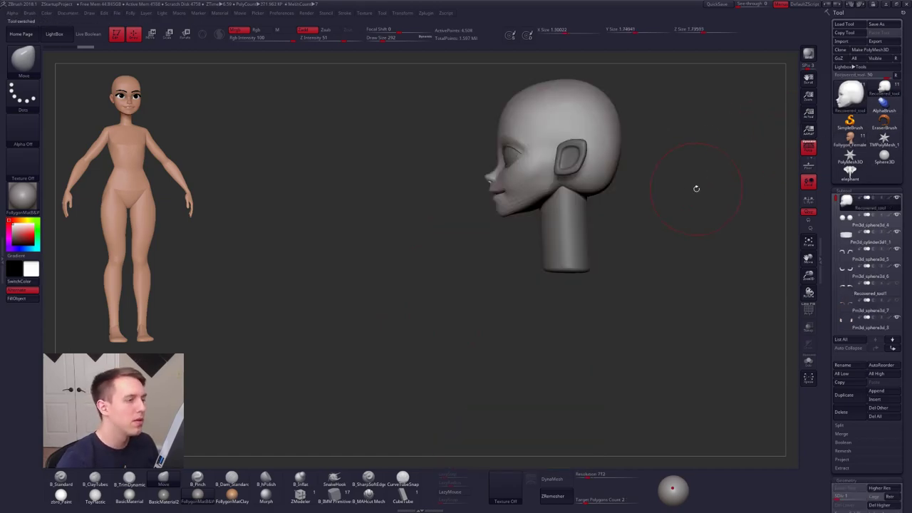
mouse_move(511, 134)
alt+right_down()
mouse_move(512, 276)
mouse_move(525, 273)
alt+right_up()
key(s)
drag(525, 273, 536, 273)
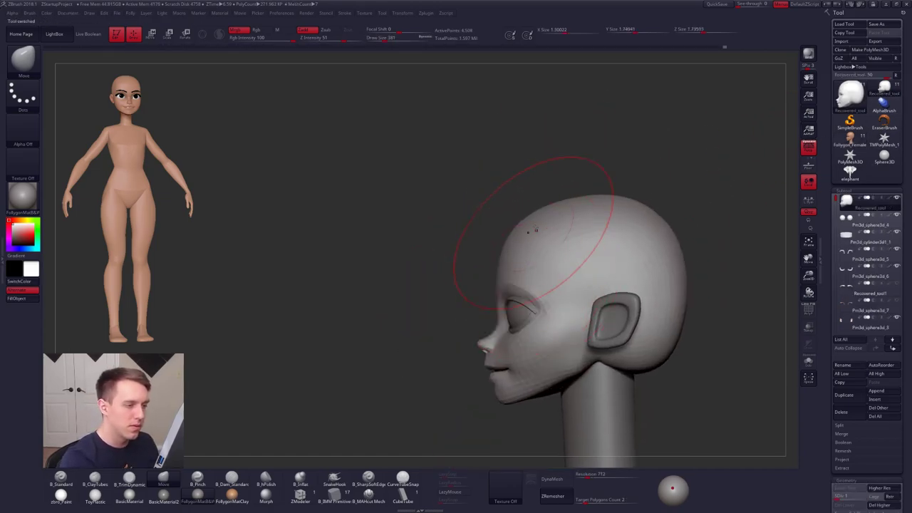
key(space)
mouse_move(586, 211)
mouse_down()
mouse_move(604, 208)
mouse_move(600, 217)
mouse_up()
key(space)
mouse_move(659, 265)
mouse_down()
mouse_move(675, 276)
mouse_move(666, 297)
mouse_up()
key(space)
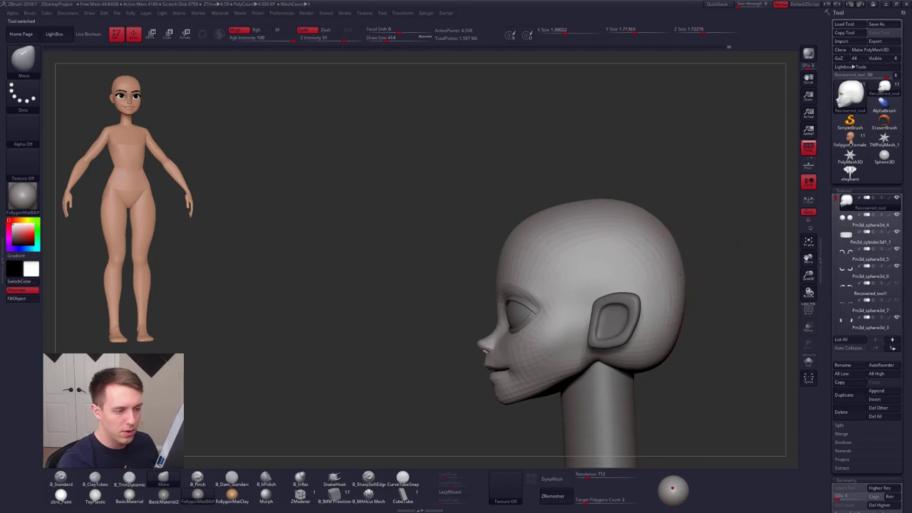
- Shrink the Move brush for finer work around the eyes and raise the head mesh to subdivision level 5
alt+right_drag(532, 339, 543, 307)
key(space)
drag(543, 308, 519, 307)
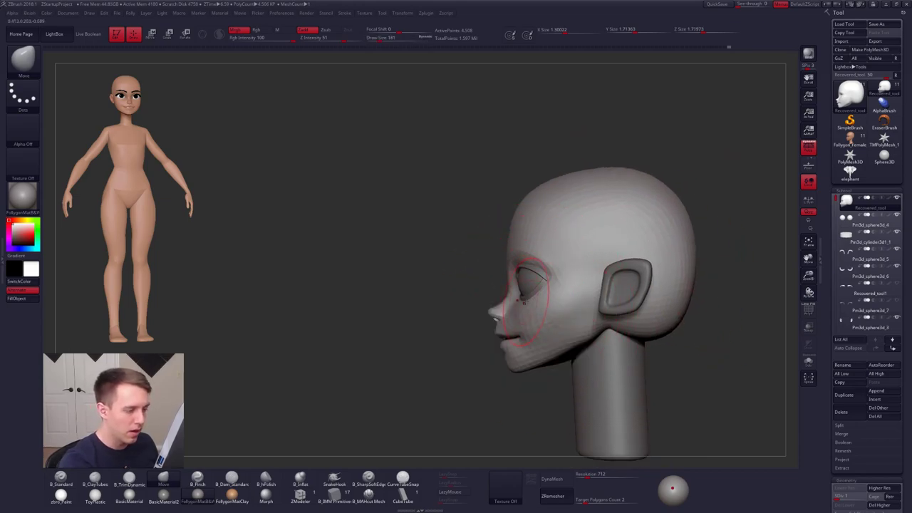
mouse_move(511, 299)
right_down()
mouse_move(544, 307)
mouse_move(552, 295)
mouse_move(528, 295)
mouse_move(541, 286)
right_up()
key(ctrl+d)
key(space)
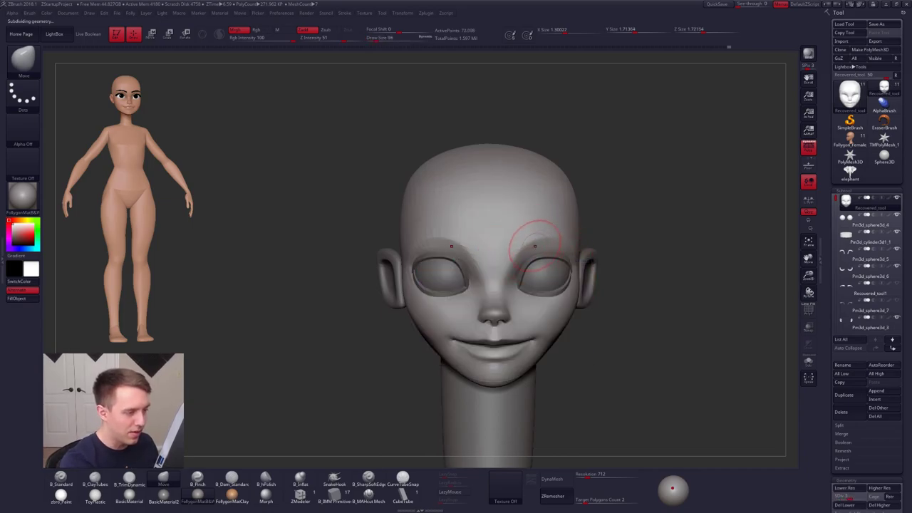
key(d)
right_drag(536, 276, 500, 284)
- Switch to the B_Pinch brush and set its draw size to 61 for work around the eye sockets
key(b)
key(p)
key(i)
key(space)
drag(507, 275, 501, 275)
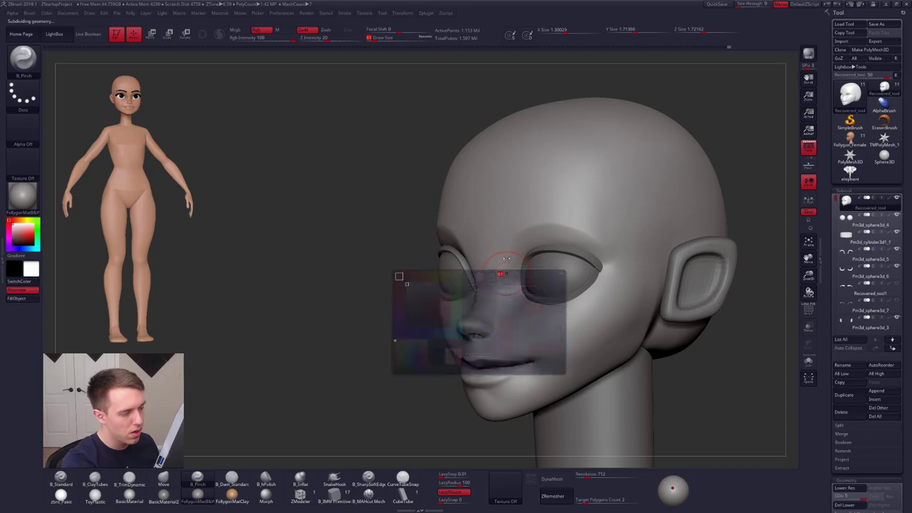
- Isolate the head mesh to examine the face without the eyes and ears, and bring back the other subtools
key(shift+s)
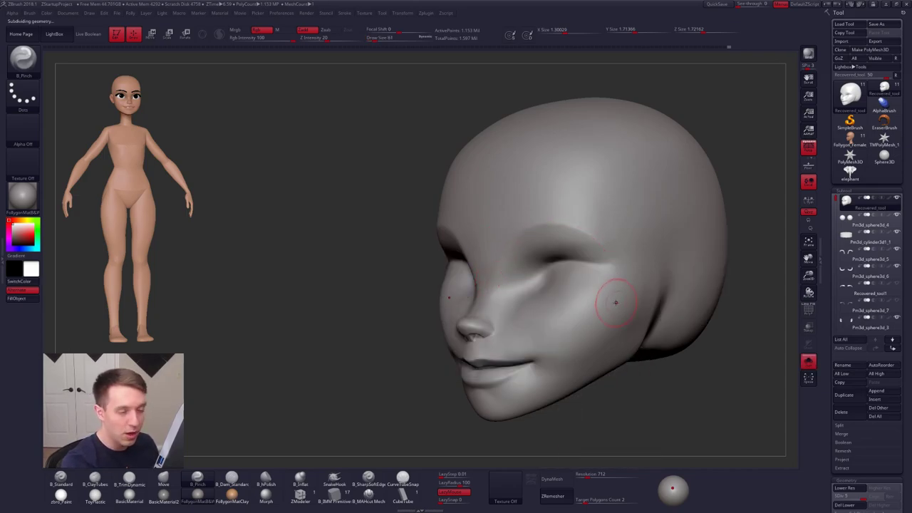
right_drag(616, 302, 663, 304)
ctrl+right_drag(598, 306, 548, 316)
key(shift+s)
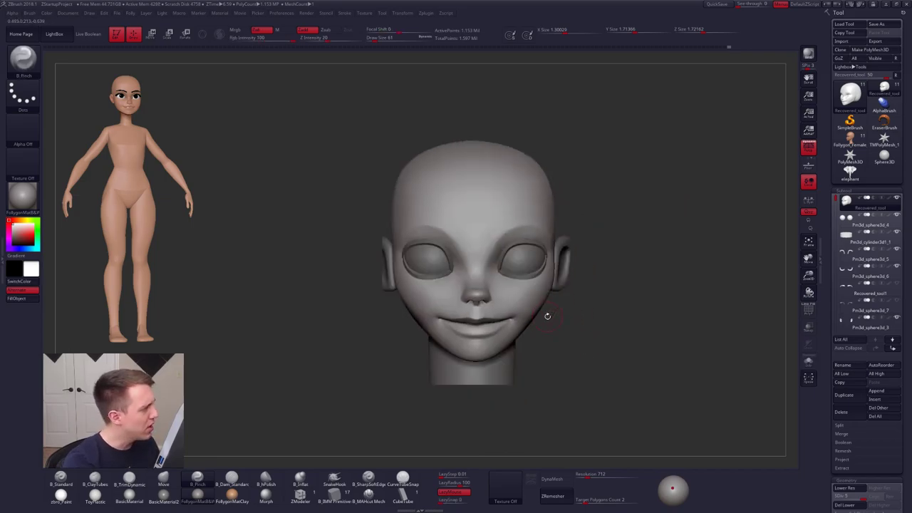
- Browse the project files in LightBox and close it
click(54, 33)
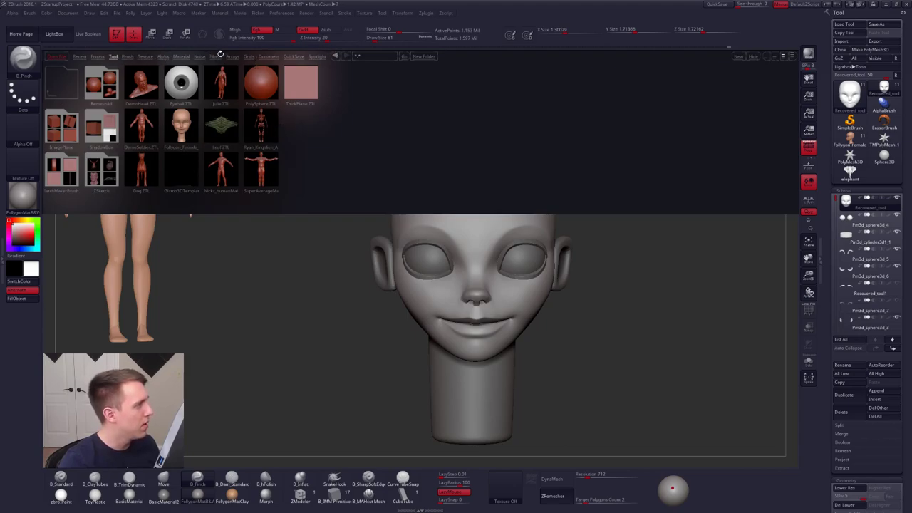
click(98, 57)
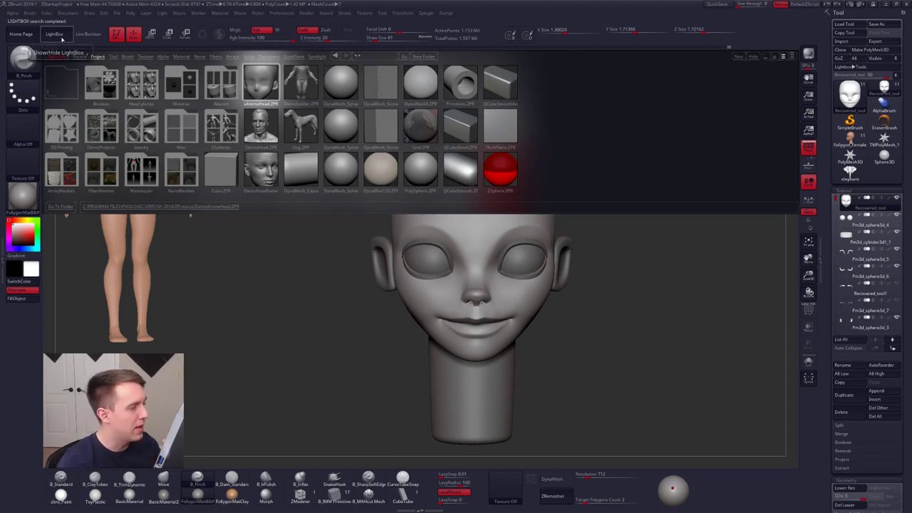
click(62, 39)
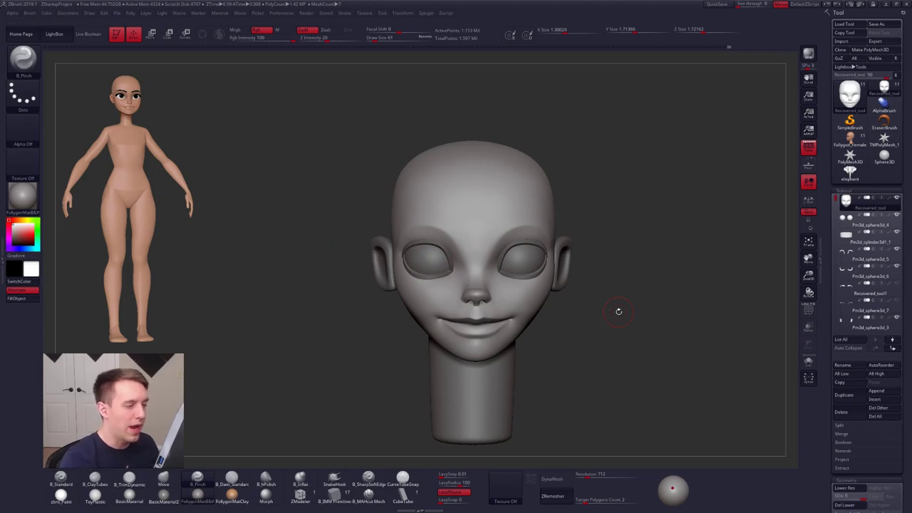
- Isolate the head mesh and lower it by three levels to subdivision level 2
ctrl+right_drag(499, 261, 494, 271)
key(space)
mouse_move(495, 274)
mouse_down()
mouse_move(502, 274)
mouse_move(499, 265)
mouse_up()
key(alt+s)
key(shift+d)
key(shift+d)
key(shift+d)
key(space)
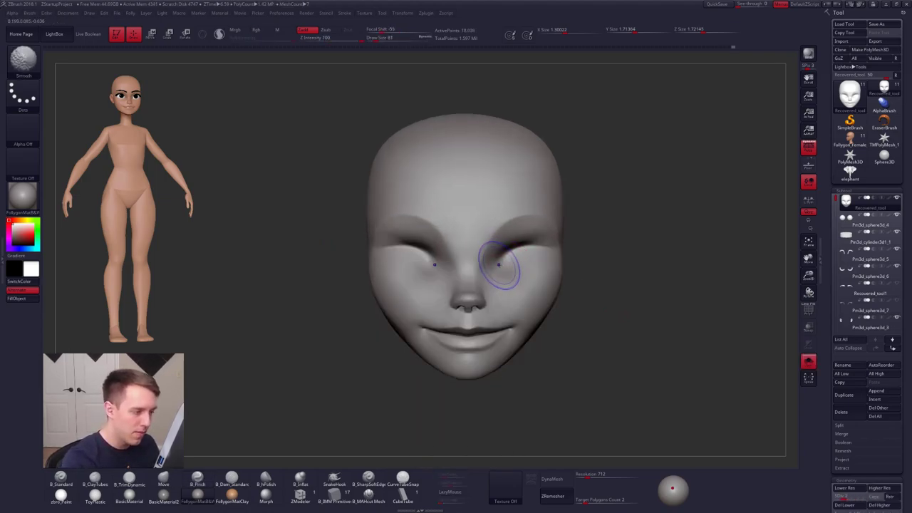
- Show all subtools again and refine the inner eye corners using the Move brush at draw size 54
key(b)
key(m)
key(v)
key(alt+s)
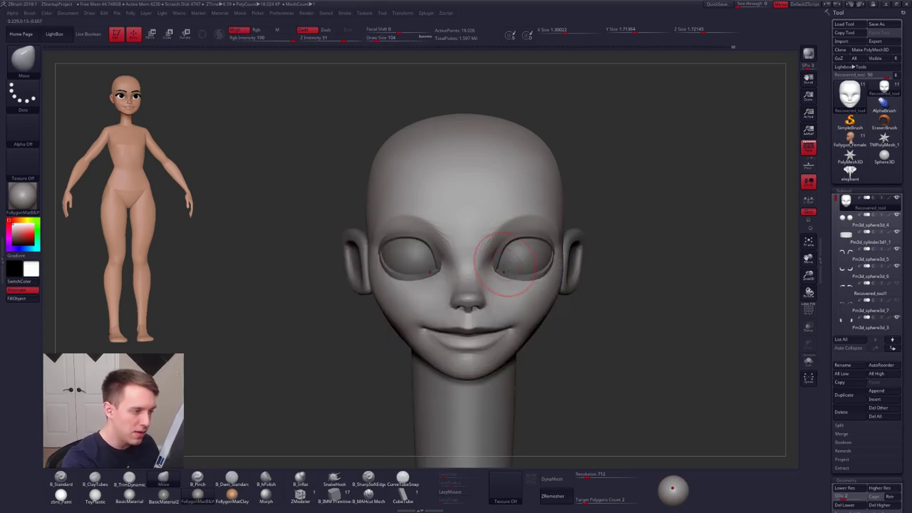
key(space)
drag(504, 272, 494, 263)
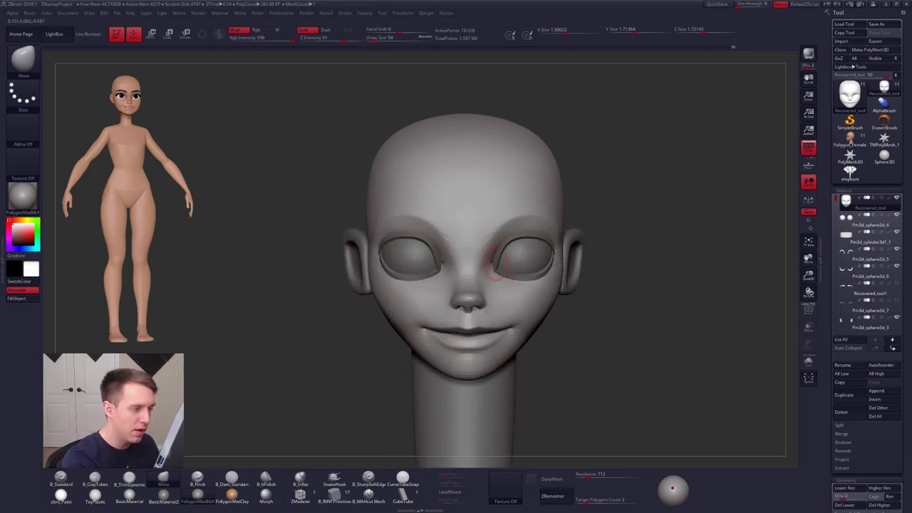
key(alt+s)
mouse_move(501, 262)
right_down()
mouse_move(449, 266)
mouse_move(526, 262)
mouse_move(501, 273)
right_up()
- Adjust the area around the lower eyelids using the Move brush at draw size 130
key(b)
key(m)
key(v)
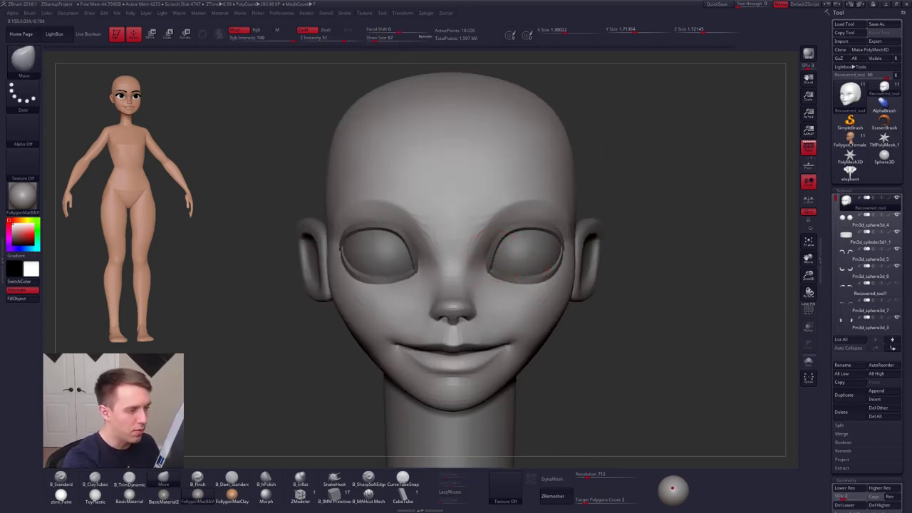
key(s)
drag(539, 272, 530, 268)
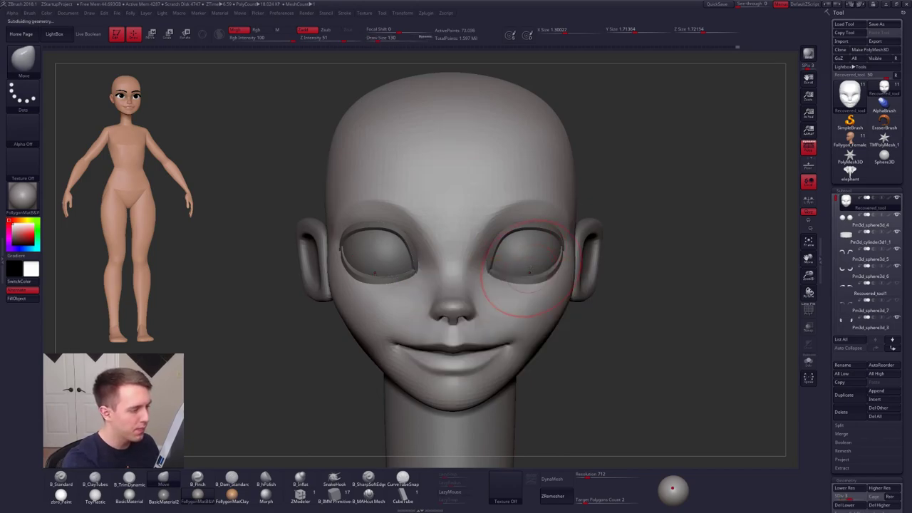
mouse_move(659, 383)
ctrl+right_down()
mouse_move(652, 389)
mouse_move(646, 381)
ctrl+right_up()
drag(649, 392, 642, 385)
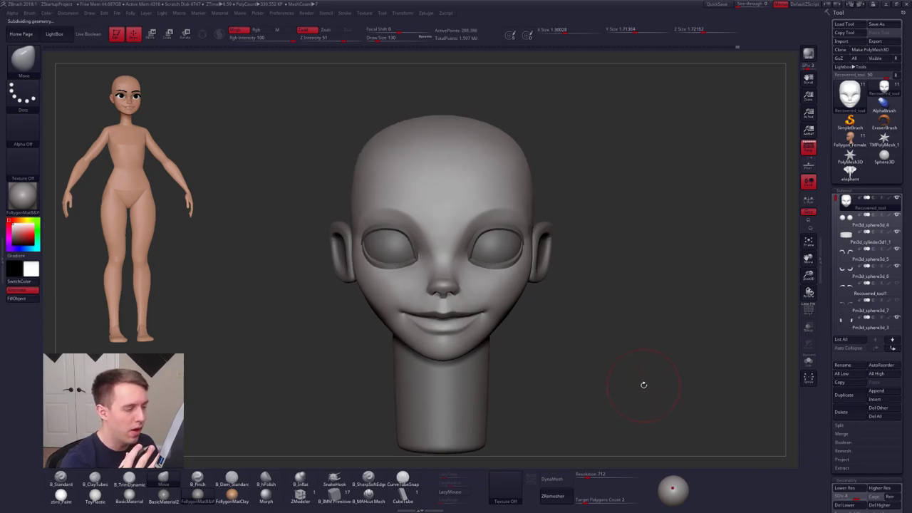
- Enlarge the Move brush to draw size 192 and shift the light placement slightly upward
key(space)
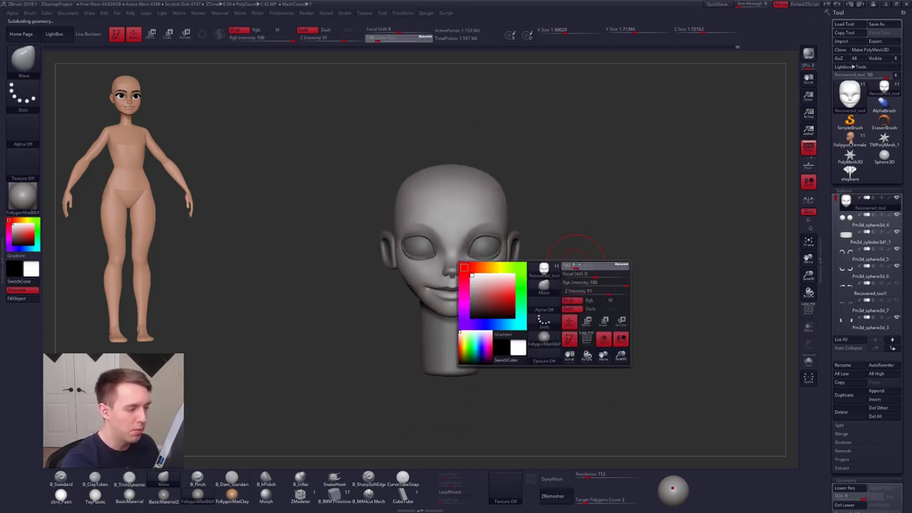
drag(673, 485, 674, 483)
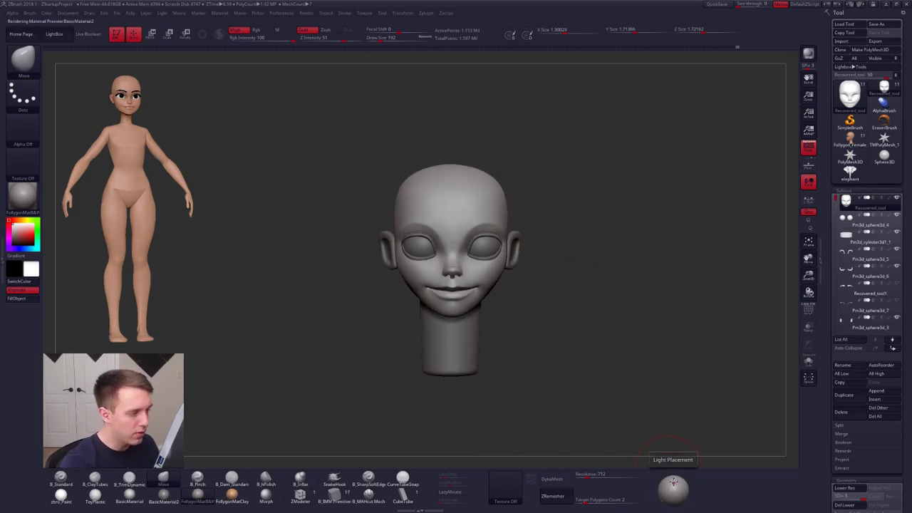
alt+drag(575, 247, 593, 270)
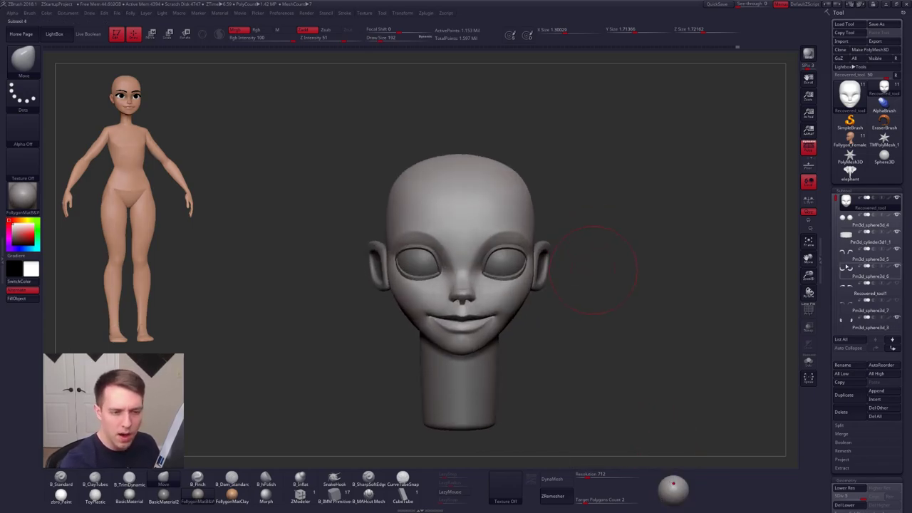
- Raise the upper eyelid subtool Pm3d_sphere3d_5 to its highest subdivision level and check the lower eyelid subtool
click(846, 269)
click(847, 255)
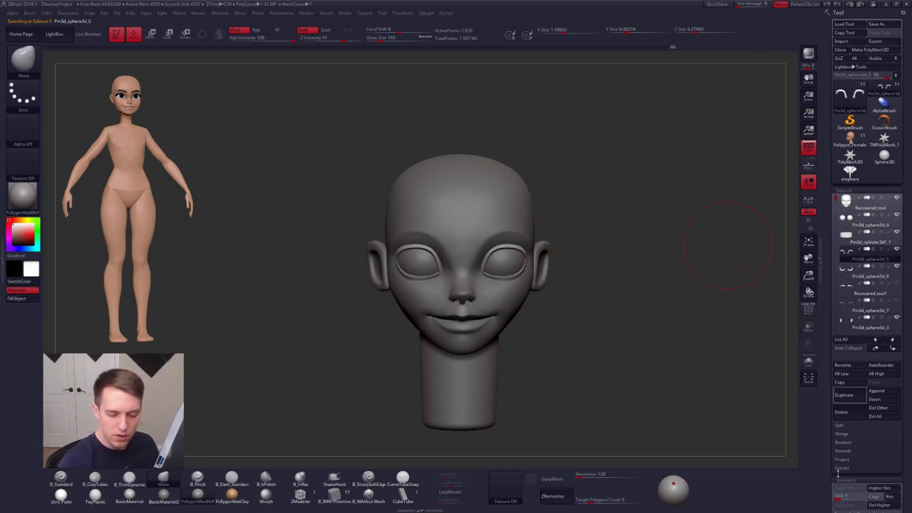
click(866, 497)
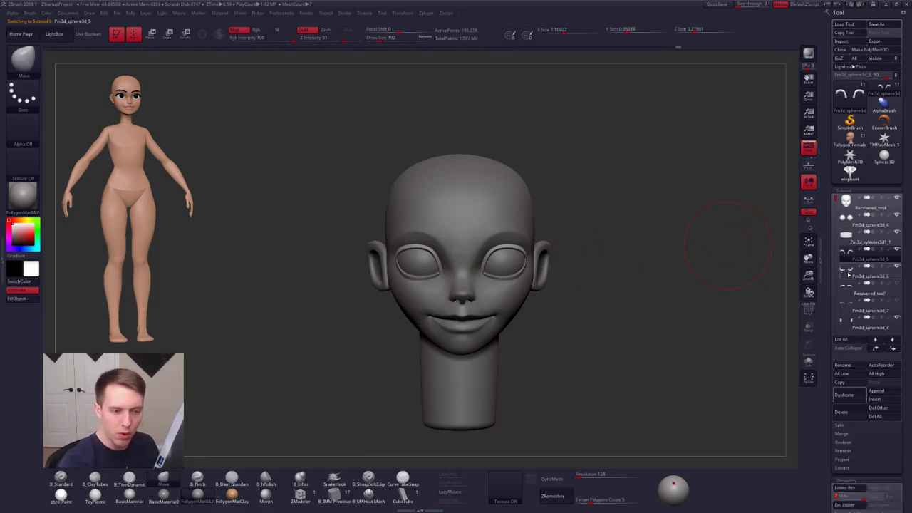
click(848, 273)
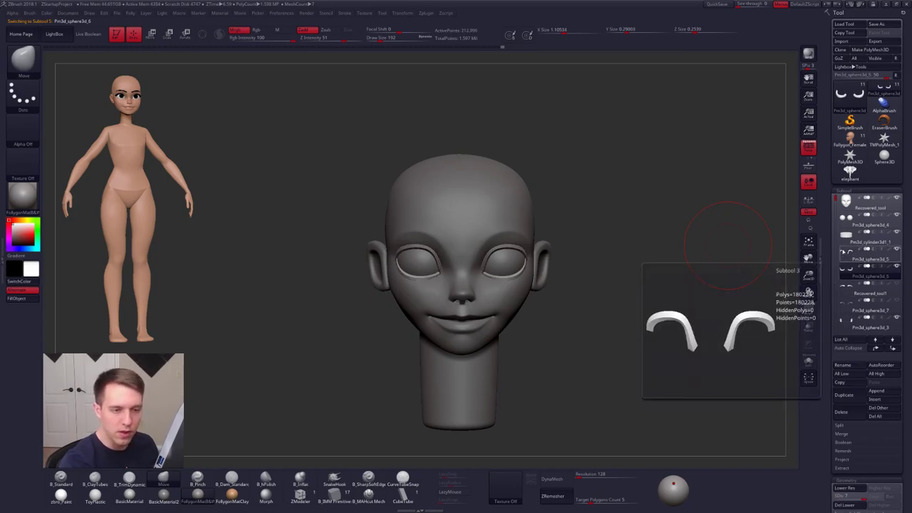
- Merge the upper eyelid subtool down with the lower eyelid subtool Pm3d_sphere3d_6
click(843, 252)
key(ctrl+2)
click(676, 257)
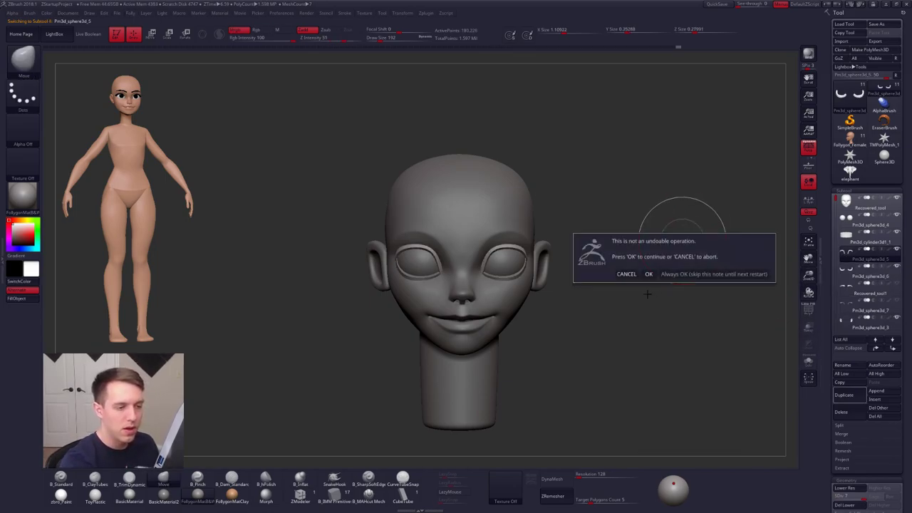
click(648, 274)
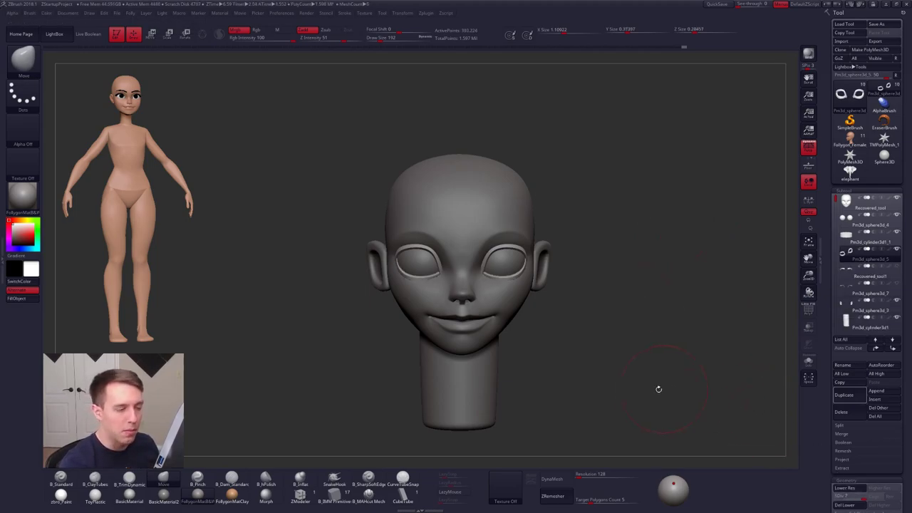
- Delete the merged eyelids' lowest subdivision level, return them to their highest level and show all subtools
key(f)
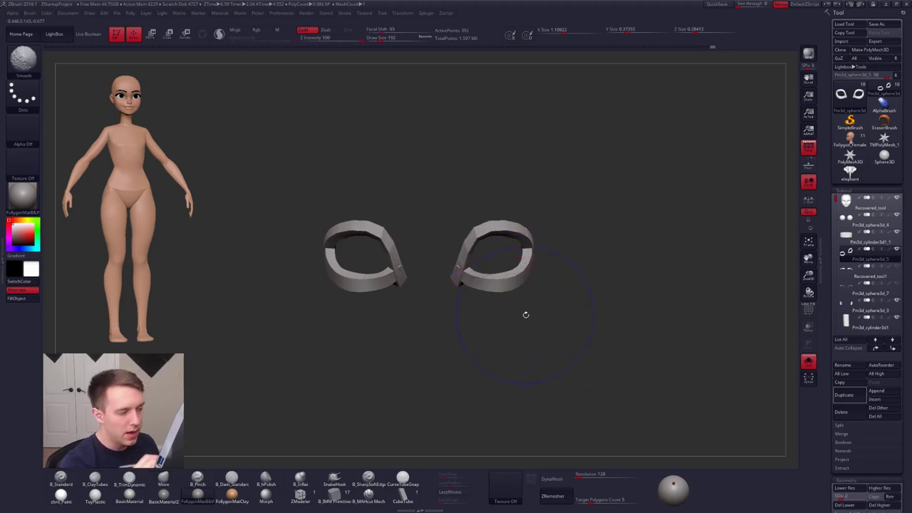
key(shift+d)
key(d)
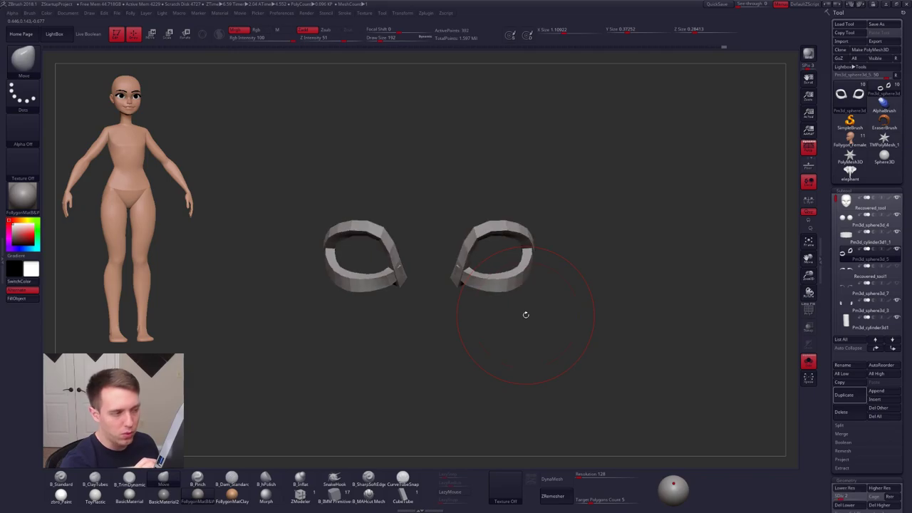
key(d)
key(shift+d)
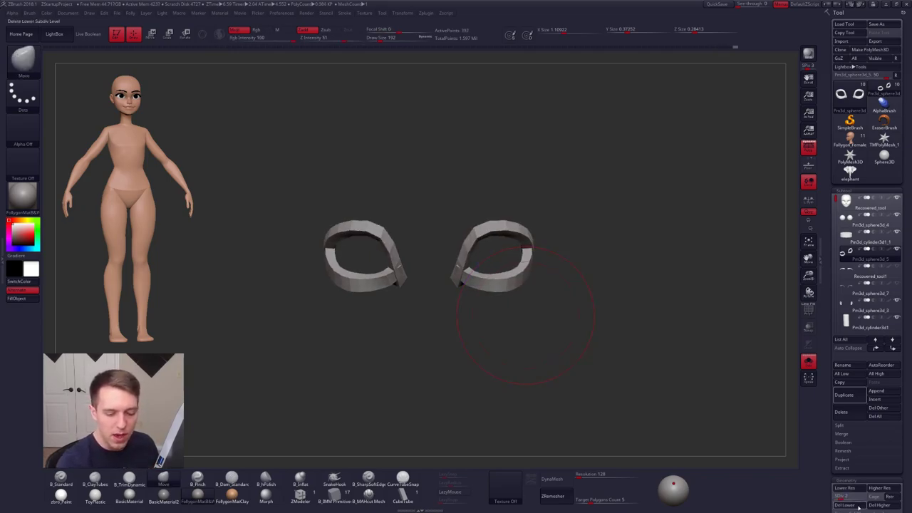
drag(859, 506, 849, 341)
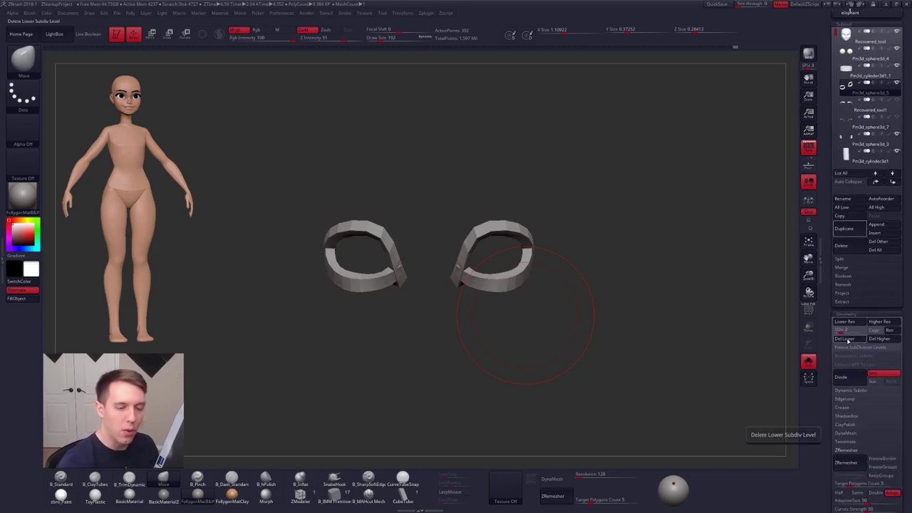
click(850, 339)
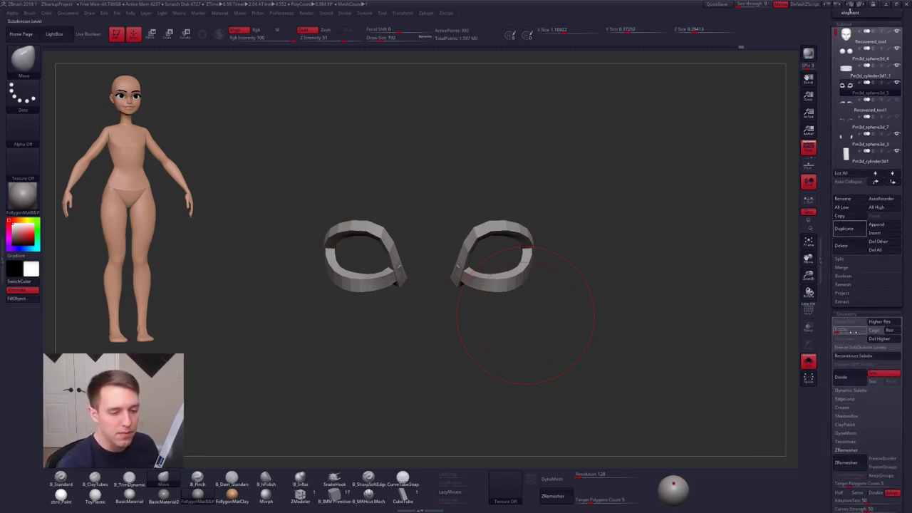
drag(859, 334, 823, 491)
key(shift+s)
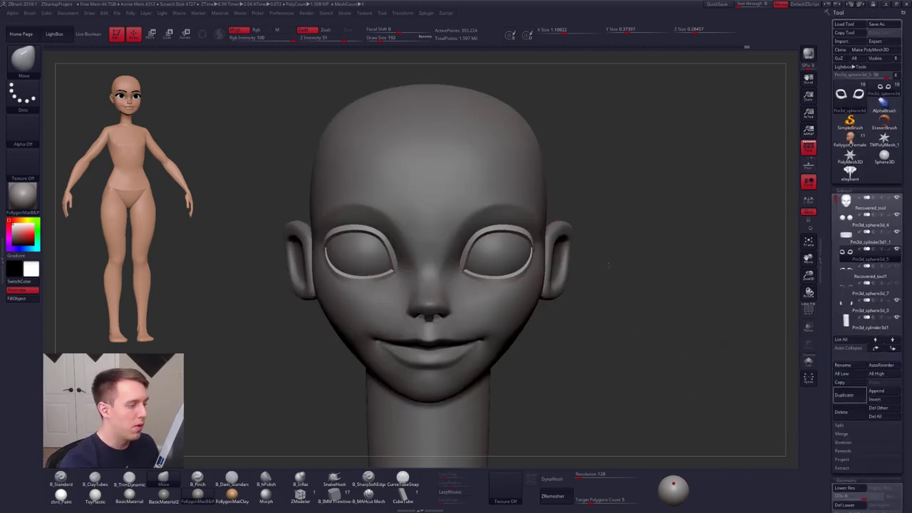
- Create a combined low-resolution posing mesh of the head using TPoseMesh
alt+drag(627, 300, 607, 249)
key(ctrl+shift+f)
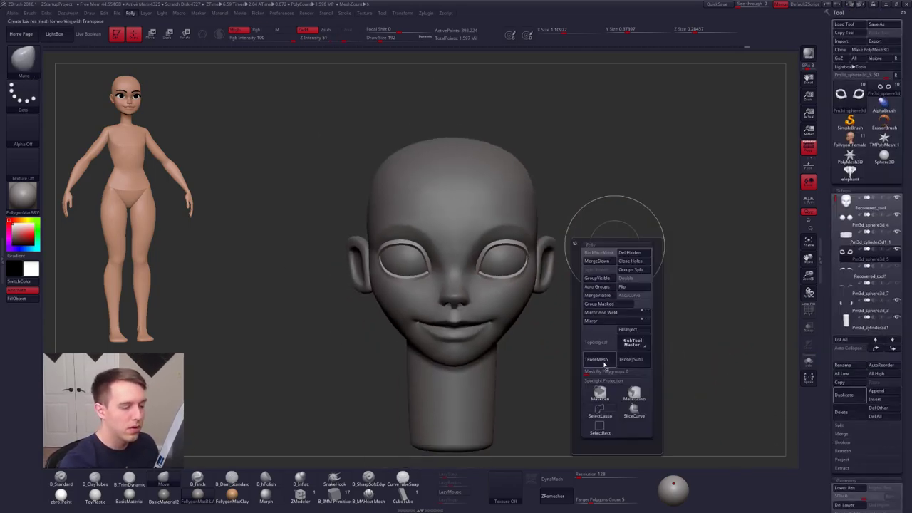
click(603, 363)
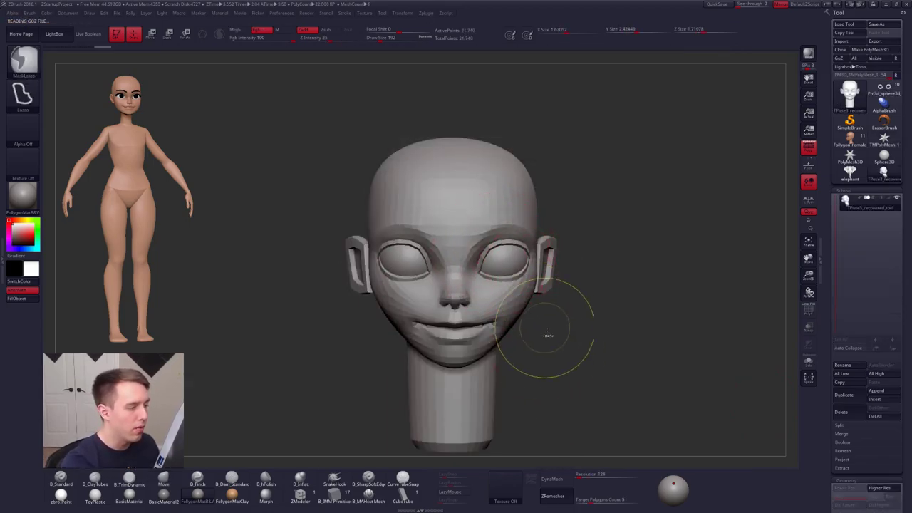
- Examine the posing mesh with perspective off and on, and compare it with the full-resolution sculpt
alt+right_drag(487, 294, 512, 310)
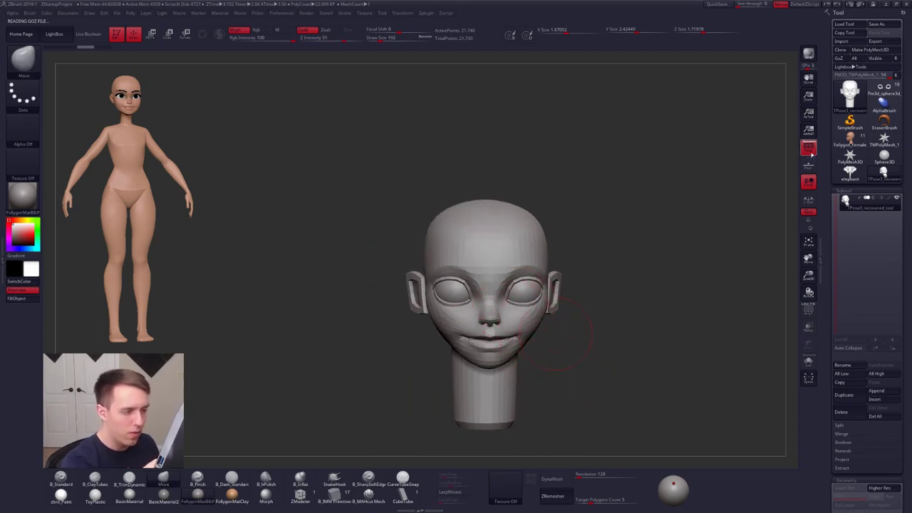
drag(559, 335, 545, 299)
ctrl+right_drag(552, 295, 593, 282)
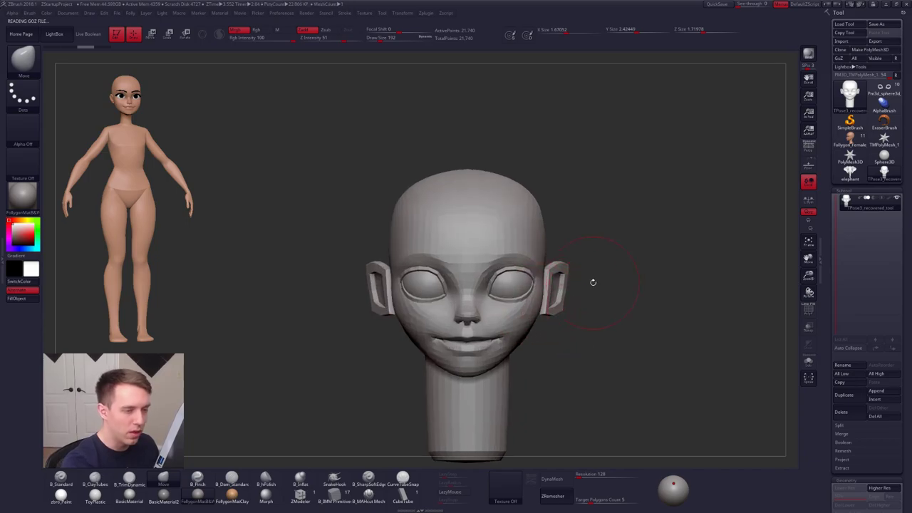
click(809, 149)
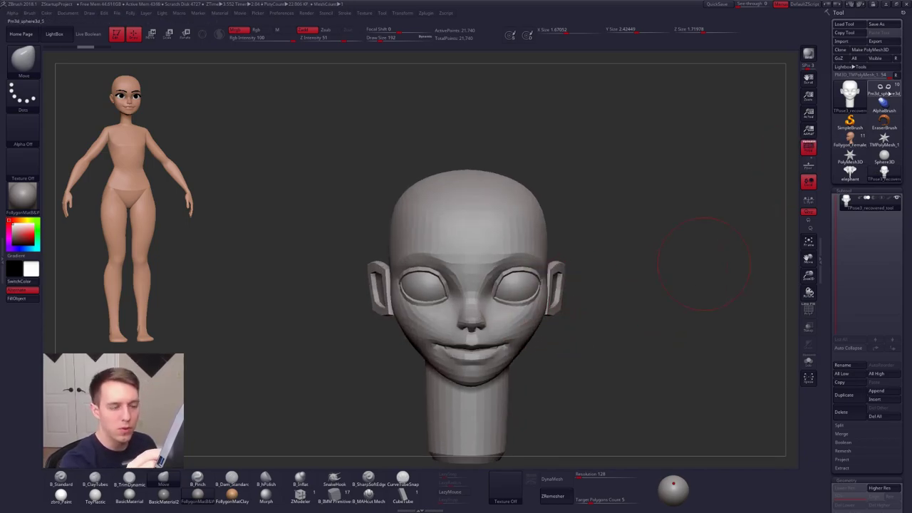
click(884, 90)
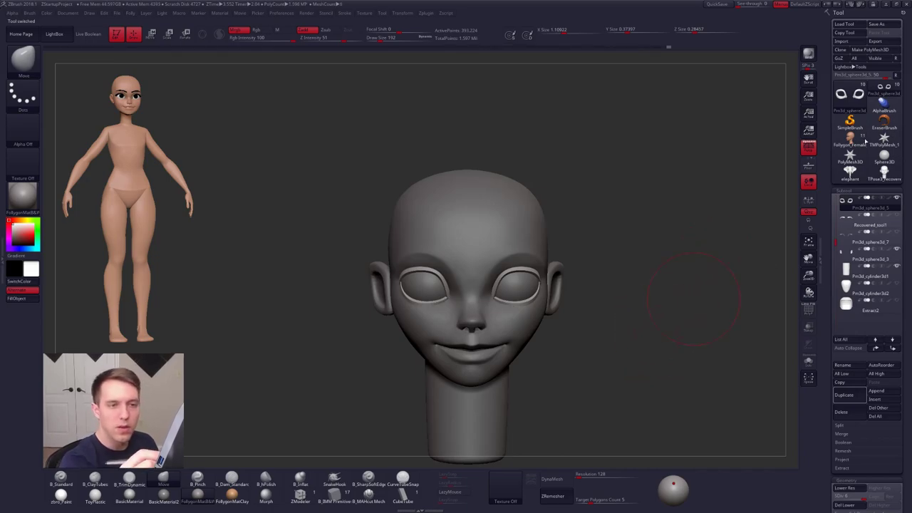
click(885, 174)
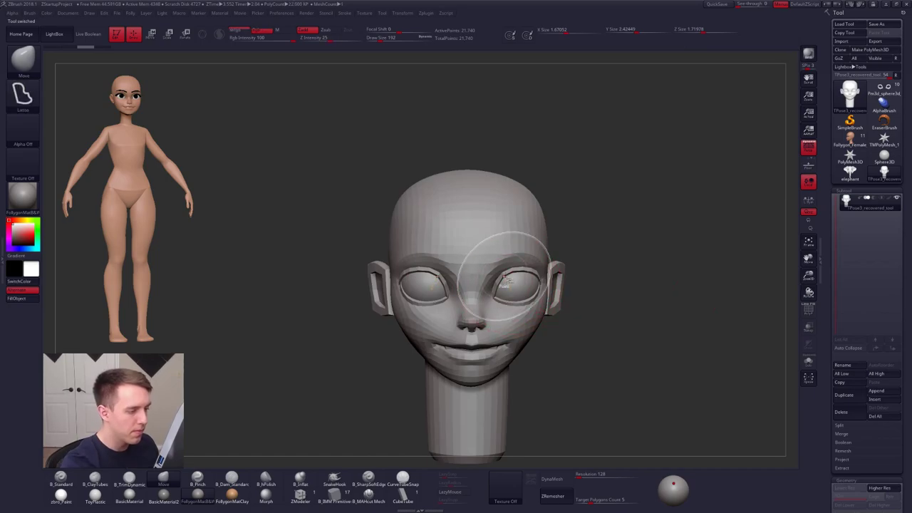
- Mask everything on the posing mesh except the eyeballs and eyelids
key(ctrl+shift+space)
ctrl+shift+click(496, 461)
ctrl+shift+click(518, 285)
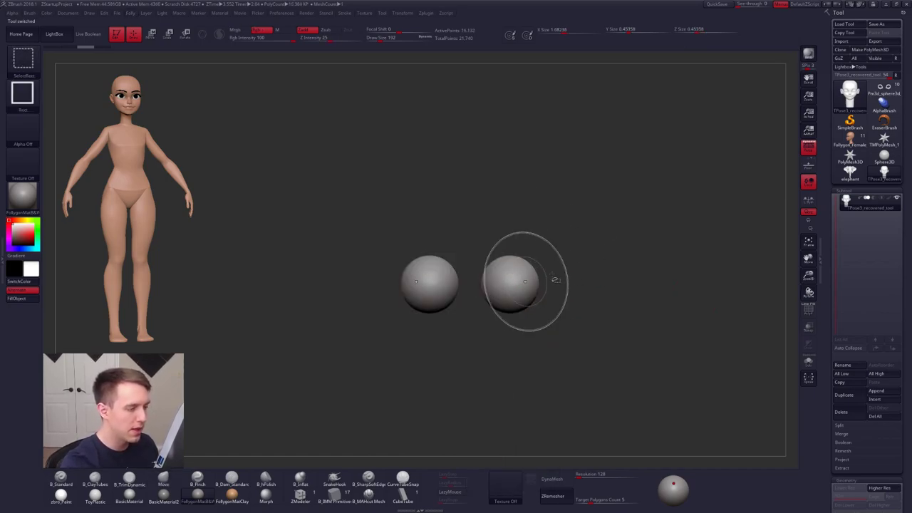
ctrl+shift+click(512, 284)
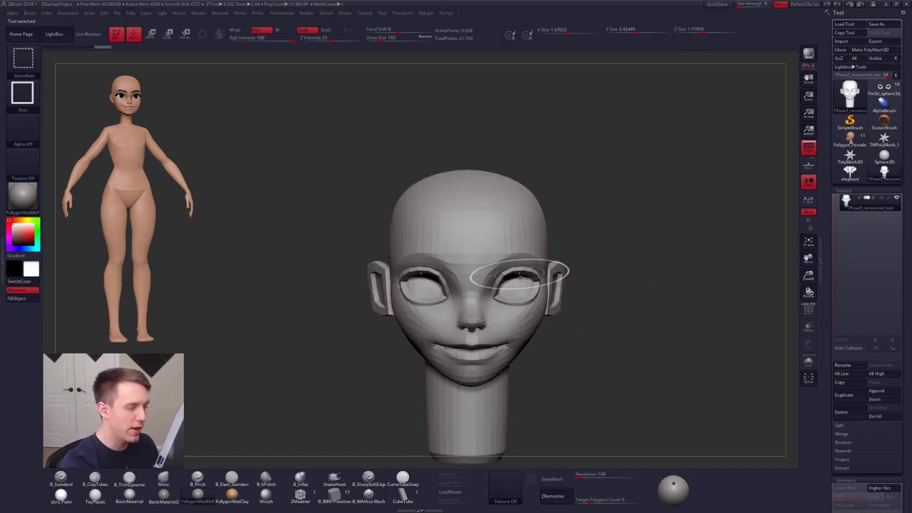
ctrl+shift+click(603, 275)
mouse_move(508, 285)
ctrl+right_down()
mouse_move(508, 321)
mouse_move(516, 285)
ctrl+right_up()
key(w)
mouse_move(545, 256)
shift+mouse_down()
mouse_move(616, 257)
mouse_move(581, 257)
shift+mouse_up()
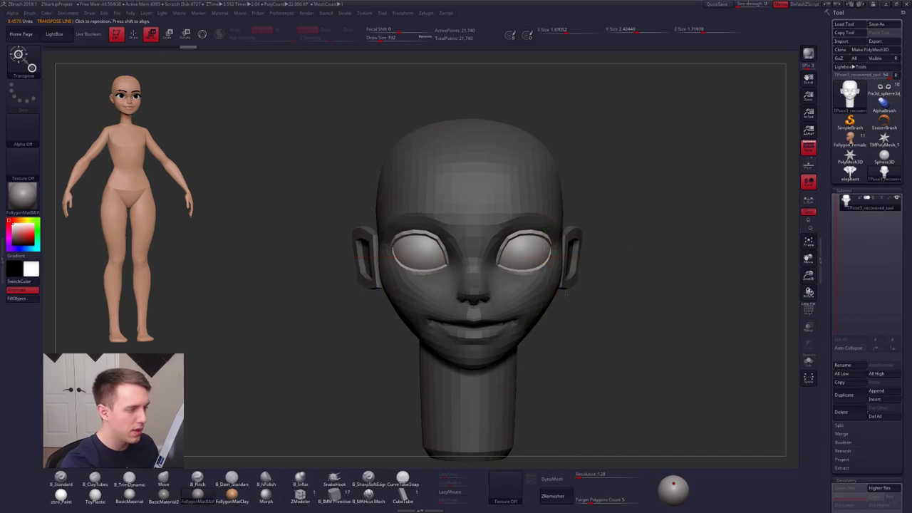
- Lay a horizontal transpose line outward from the centre of one eye in the straight front view
ctrl+right_drag(566, 293, 565, 262)
key(r)
shift+drag(531, 253, 625, 253)
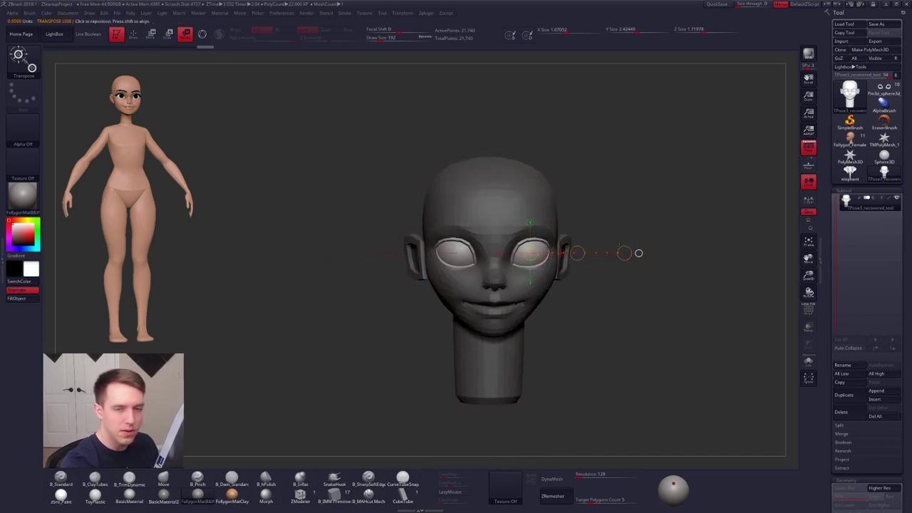
mouse_move(649, 370)
right_down()
mouse_move(601, 372)
mouse_move(635, 371)
right_up()
mouse_move(634, 372)
shift+mouse_down()
mouse_move(656, 372)
mouse_move(635, 376)
shift+mouse_up()
ctrl+right_drag(635, 376, 574, 271)
key(e)
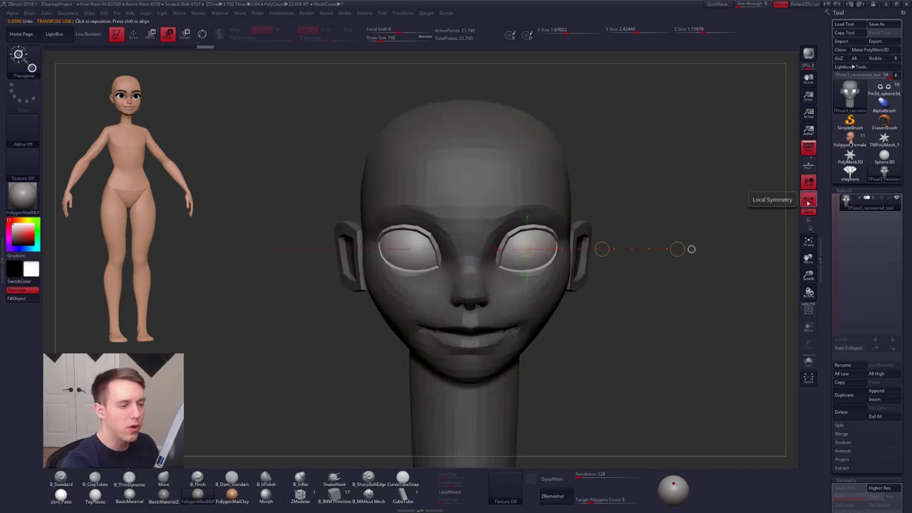
- Try scaling the unmasked eyes and eyelids along the transpose line after toggling Local Symmetry
click(808, 200)
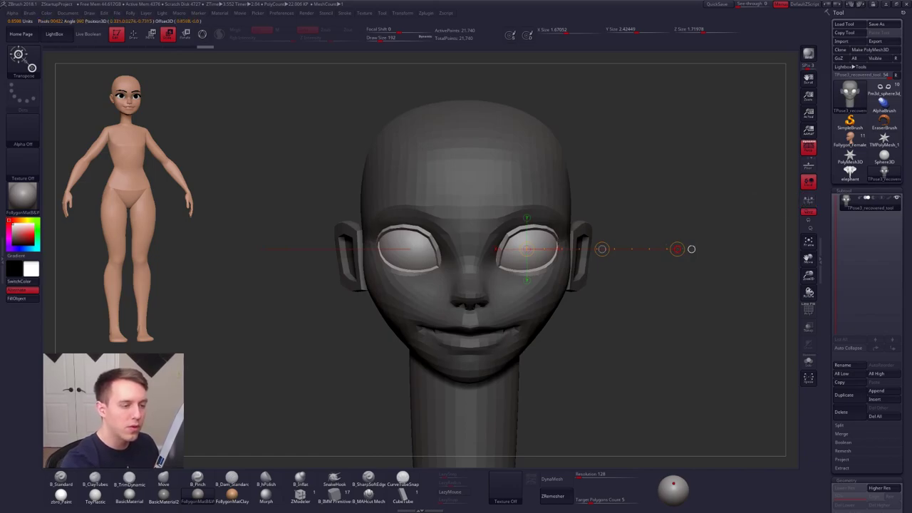
drag(677, 249, 647, 250)
key(ctrl+z)
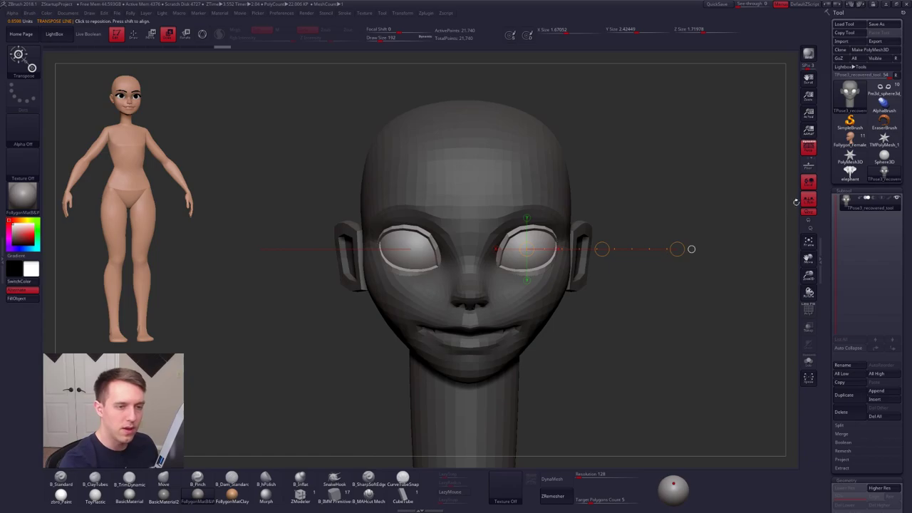
- Adjust the horizontal position of the unmasked eyes and eyelids with the Move transpose line
ctrl+right_drag(563, 282, 586, 255)
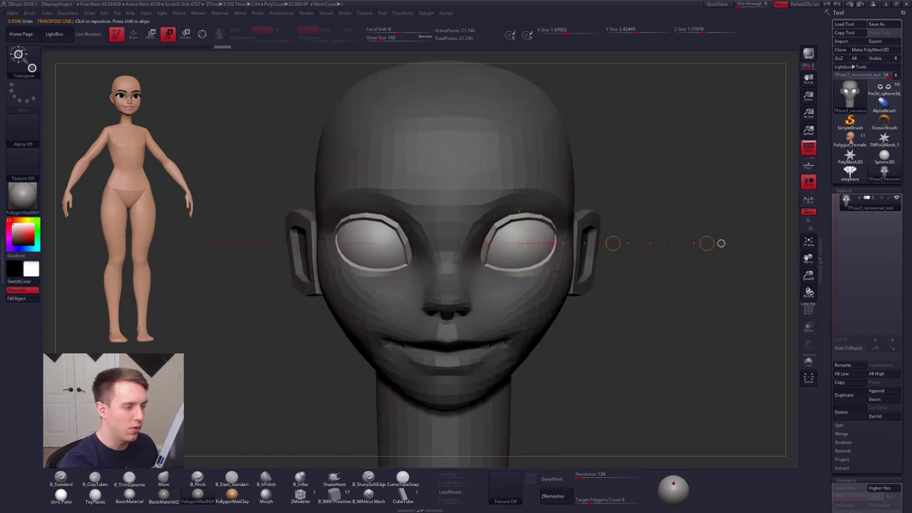
key(w)
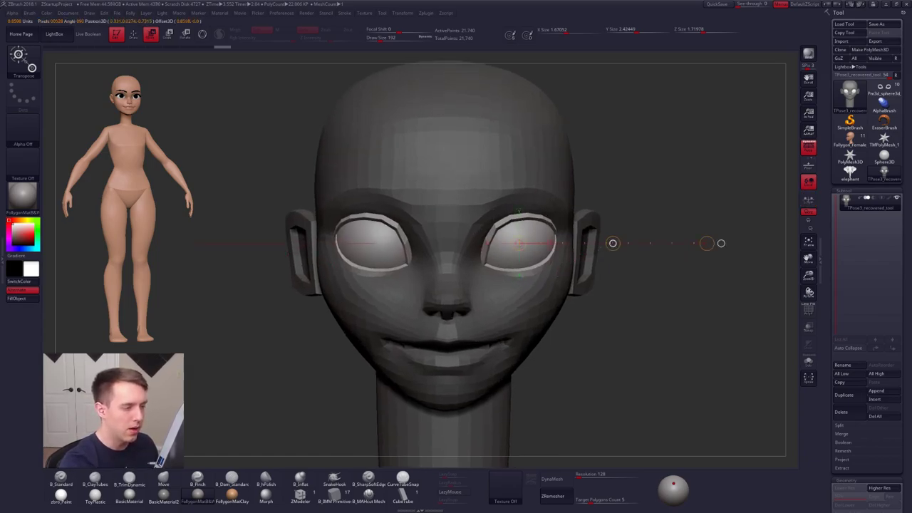
drag(613, 243, 613, 243)
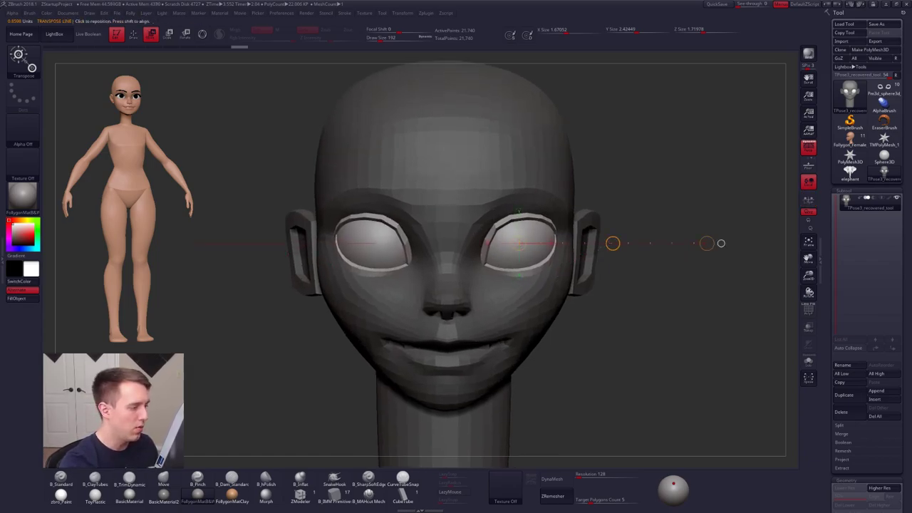
- Mask everything except the head's skin for the Move brush at draw size 215, and clear the mask
mouse_move(642, 321)
right_down()
mouse_move(513, 330)
mouse_move(503, 329)
mouse_move(521, 323)
mouse_move(465, 314)
mouse_move(504, 293)
right_up()
key(q)
key(w)
ctrl+click(455, 310)
key(q)
key(space)
key(space)
drag(593, 379, 588, 379)
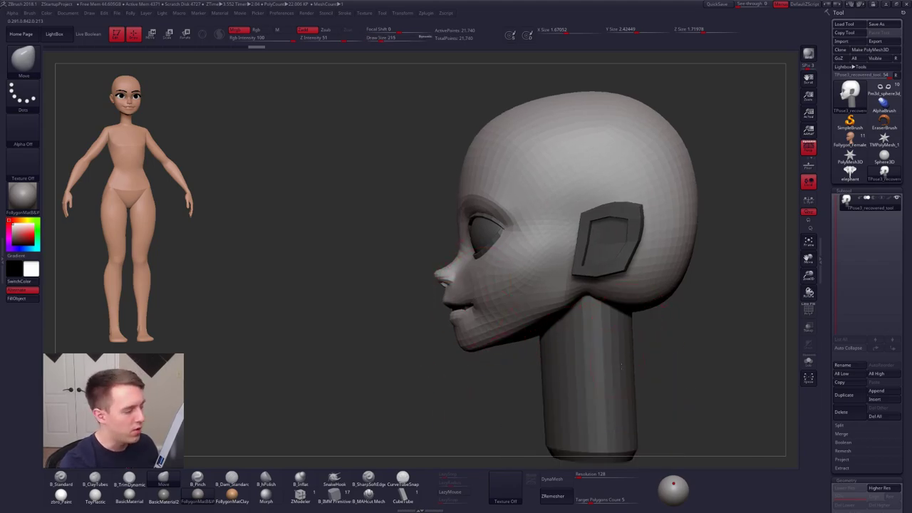
mouse_move(611, 373)
right_down()
mouse_move(646, 368)
mouse_move(598, 346)
right_up()
ctrl+drag(656, 349, 708, 309)
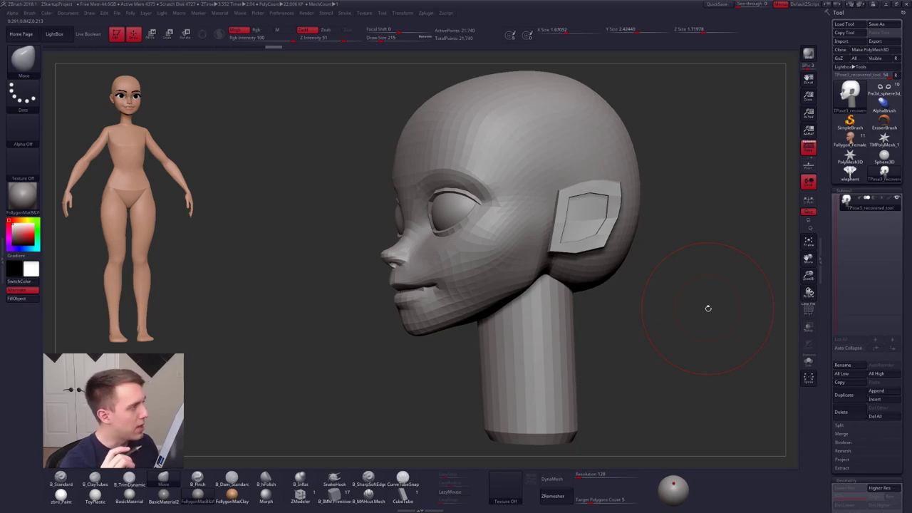
key(w)
key(e)
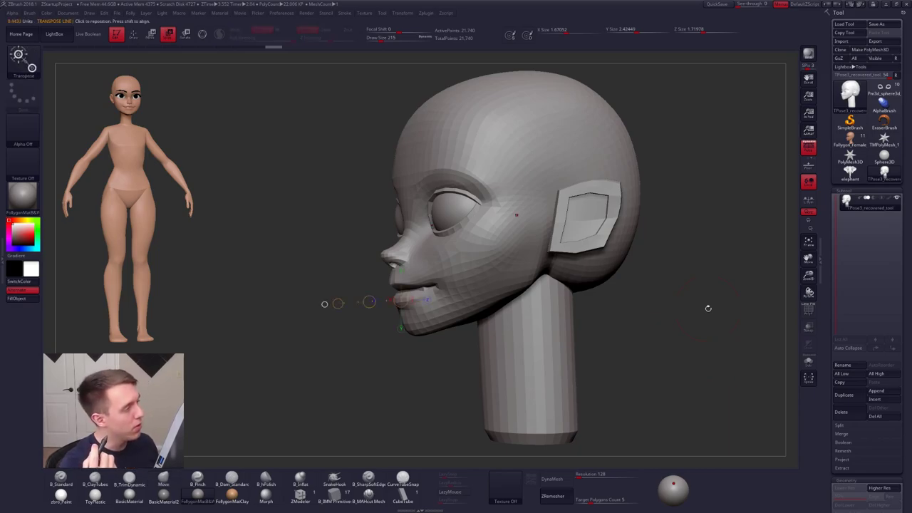
key(r)
key(w)
key(e)
key(r)
key(w)
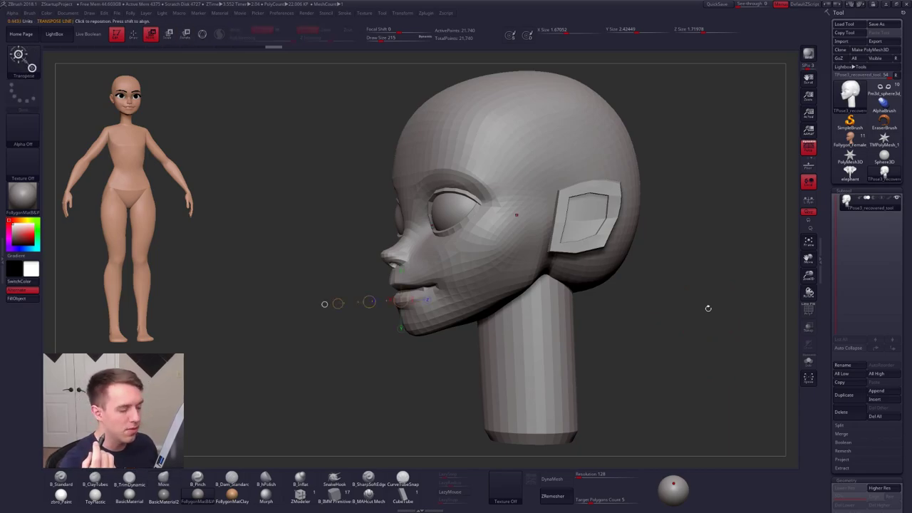
- Mask everything except the ears, move them slightly inward toward the head, and clear the mask
ctrl+shift+click(585, 219)
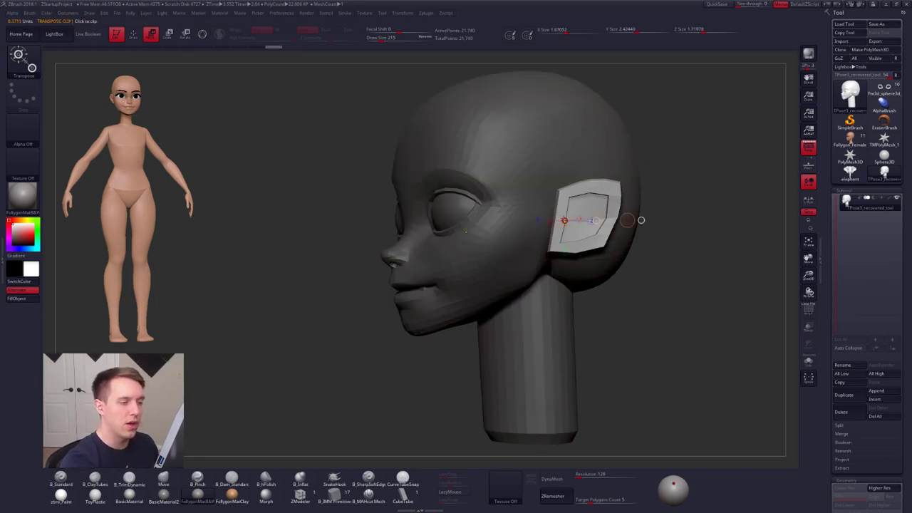
drag(599, 407, 580, 421)
key(q)
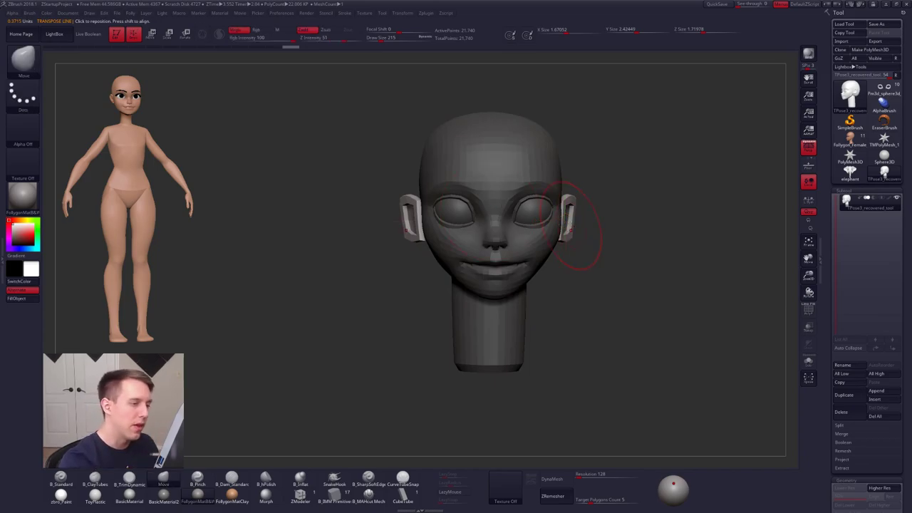
alt+drag(627, 299, 688, 339)
alt+drag(577, 224, 583, 237)
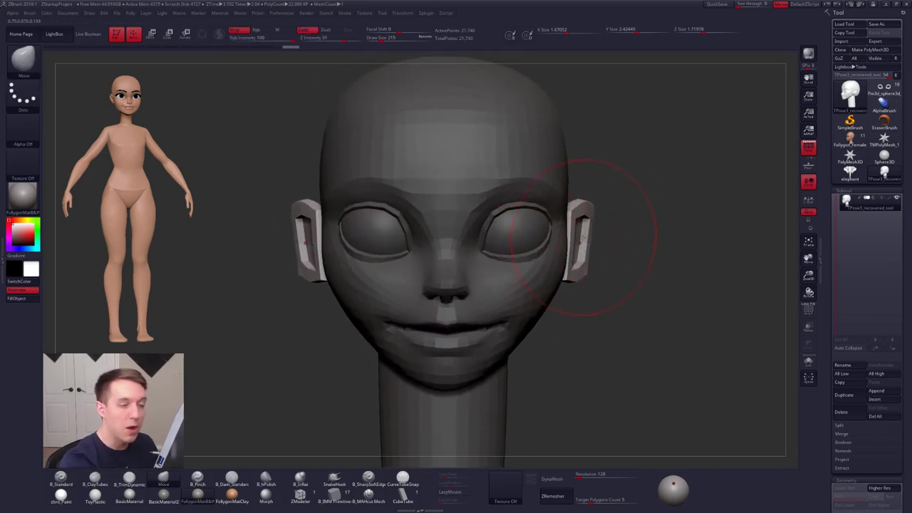
key(w)
drag(584, 261, 647, 261)
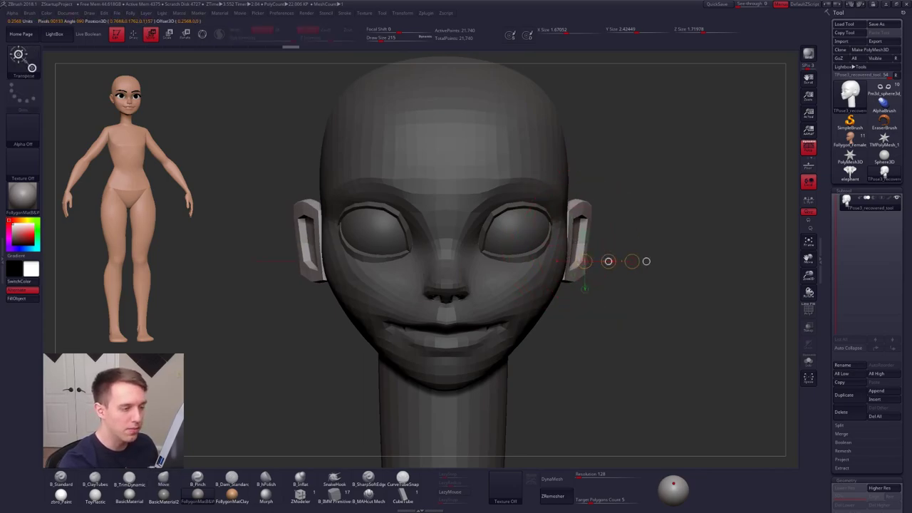
mouse_move(642, 300)
ctrl+mouse_down()
mouse_move(659, 321)
mouse_move(631, 281)
ctrl+mouse_up()
key(q)
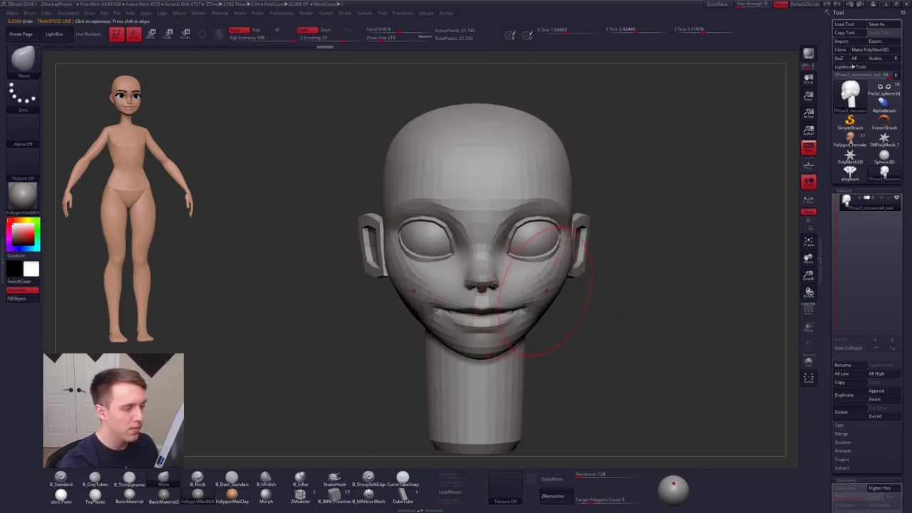
- Mask the eyes, ears and neck, and set the Move brush to draw size 381 for shaping the face
key(w)
ctrl+drag(546, 291, 610, 316)
key(q)
key(space)
drag(555, 274, 570, 274)
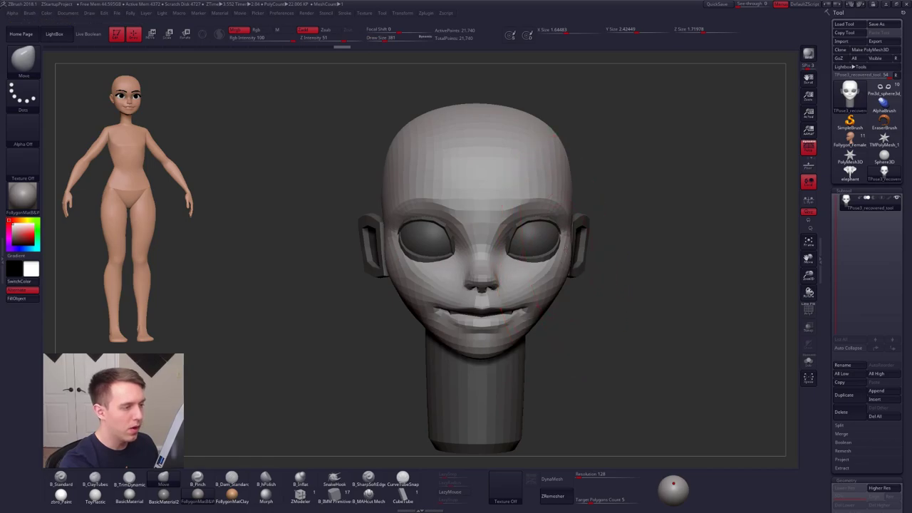
alt+drag(584, 214, 541, 270)
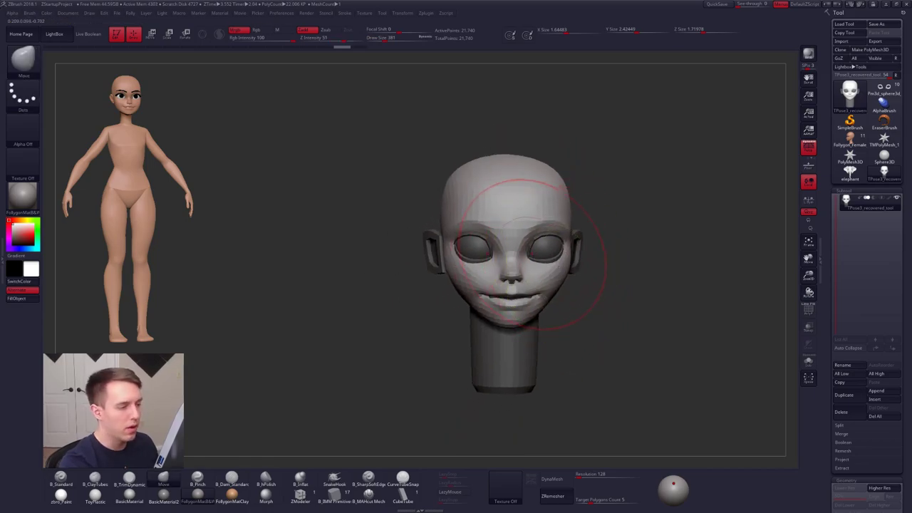
alt+drag(601, 217, 581, 219)
- Try adjusting the face without perspective using a horizontal transpose line from the nose, and undo the last change
click(807, 148)
key(w)
shift+drag(480, 258, 600, 258)
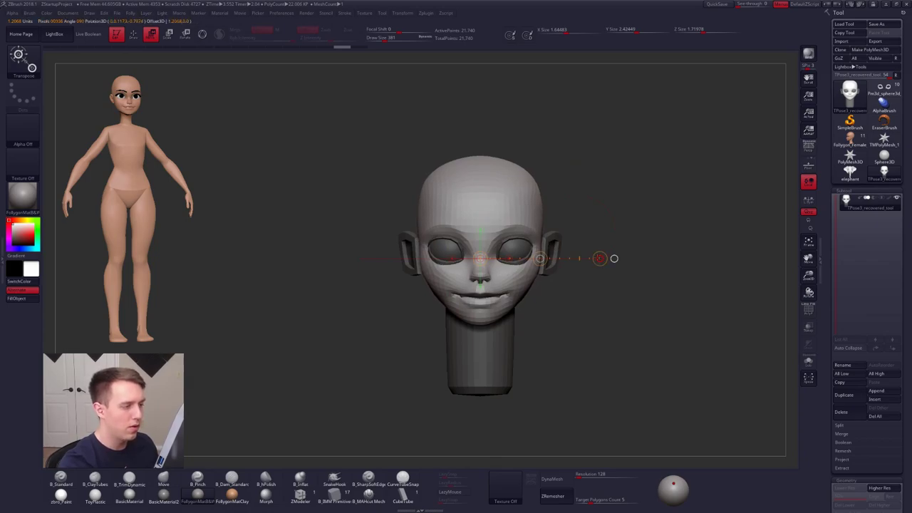
mouse_move(602, 206)
alt+mouse_down()
mouse_move(541, 303)
mouse_move(555, 319)
alt+mouse_up()
key(ctrl+z)
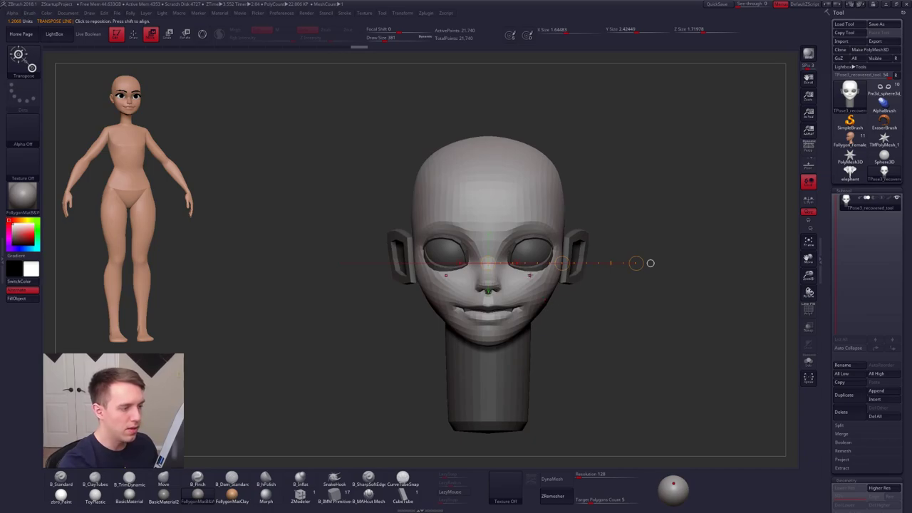
- Set the Move brush to draw size 265 and turn perspective back on
mouse_move(530, 275)
alt+right_down()
mouse_move(542, 243)
mouse_move(526, 299)
alt+right_up()
key(q)
key(space)
drag(563, 311, 551, 312)
click(808, 147)
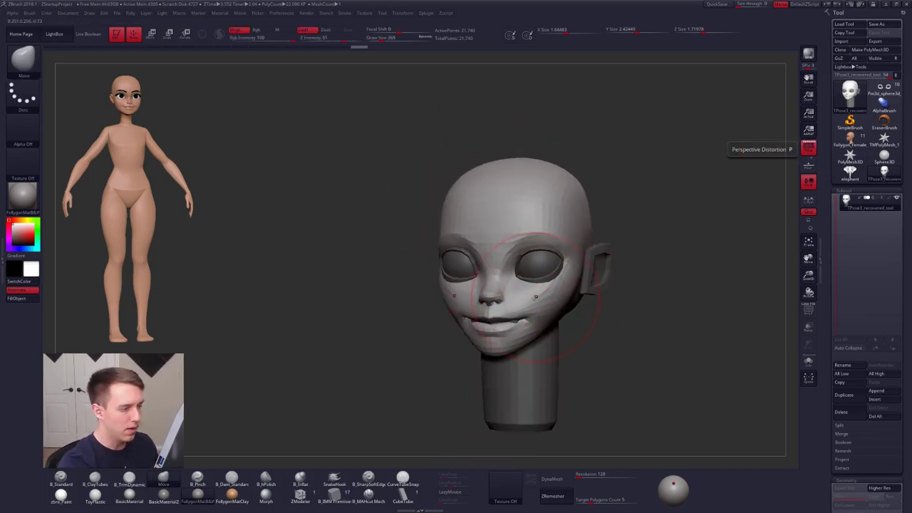
- Check the cheeks and mouth in three-quarter and profile views, and reduce the Move brush to draw size 227
key(space)
click(550, 300)
alt+right_drag(550, 300, 542, 289)
key(space)
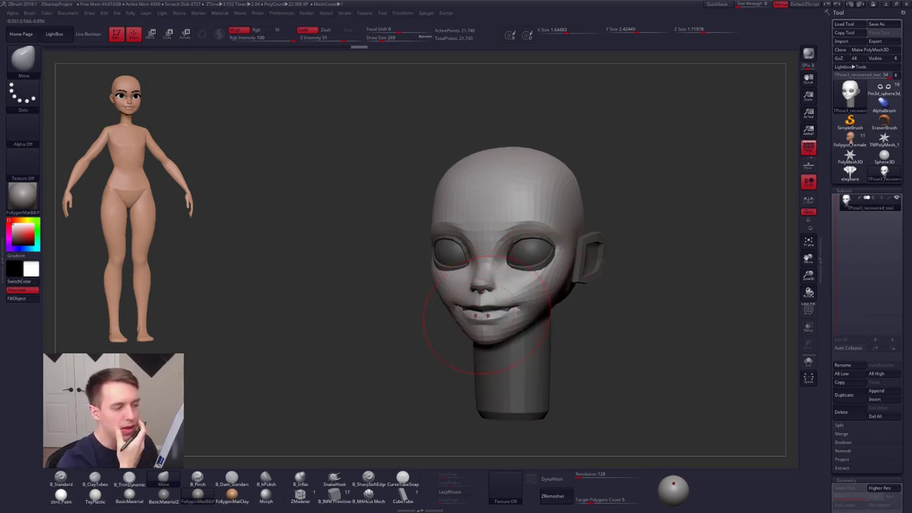
right_drag(487, 315, 526, 304)
key(space)
drag(499, 306, 487, 306)
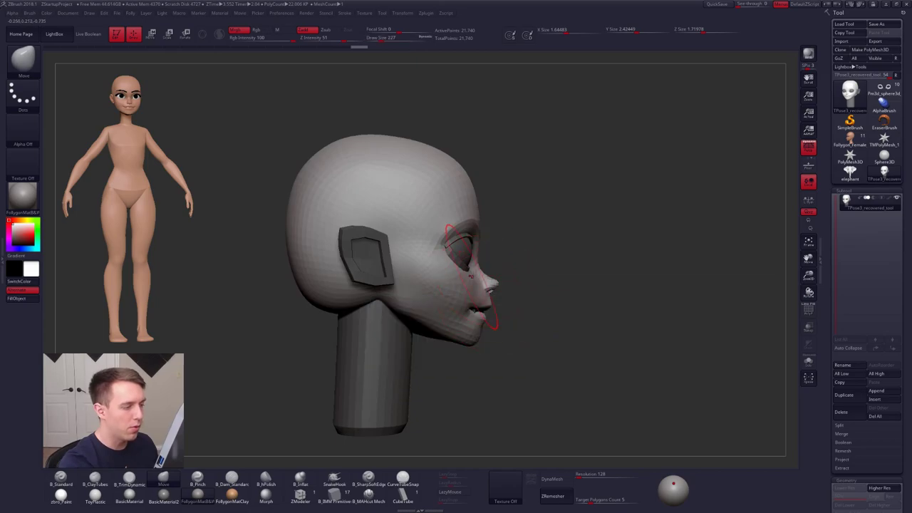
- Mask the lower face from the nose to the chin with MaskLasso, soften the mask edge and invert it
key(ctrl)
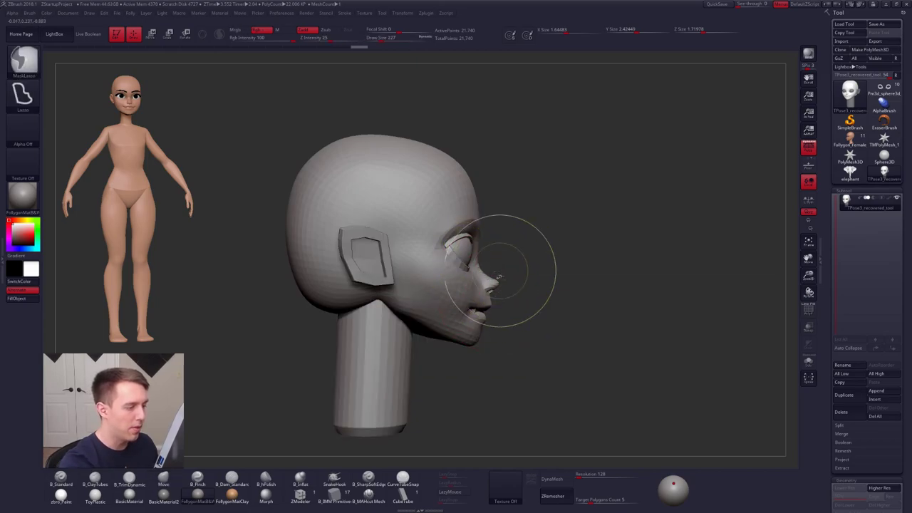
ctrl+shift+click(483, 282)
mouse_move(486, 266)
ctrl+mouse_down()
mouse_move(418, 299)
mouse_move(543, 369)
ctrl+mouse_up()
ctrl+shift+click(464, 325)
ctrl+shift+click(488, 340)
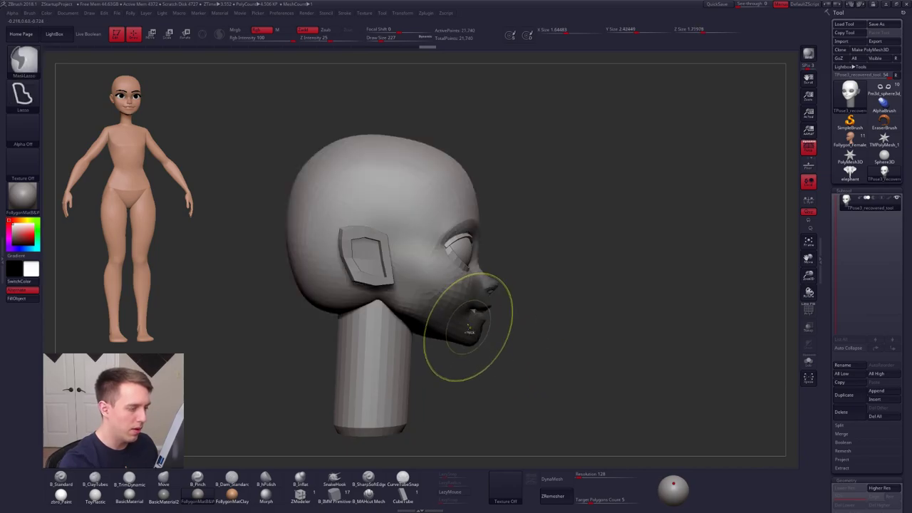
ctrl+click(479, 346)
- Rotate the unmasked lower face slightly forward from the nose bridge, and shift the mouth and chin slightly back
key(r)
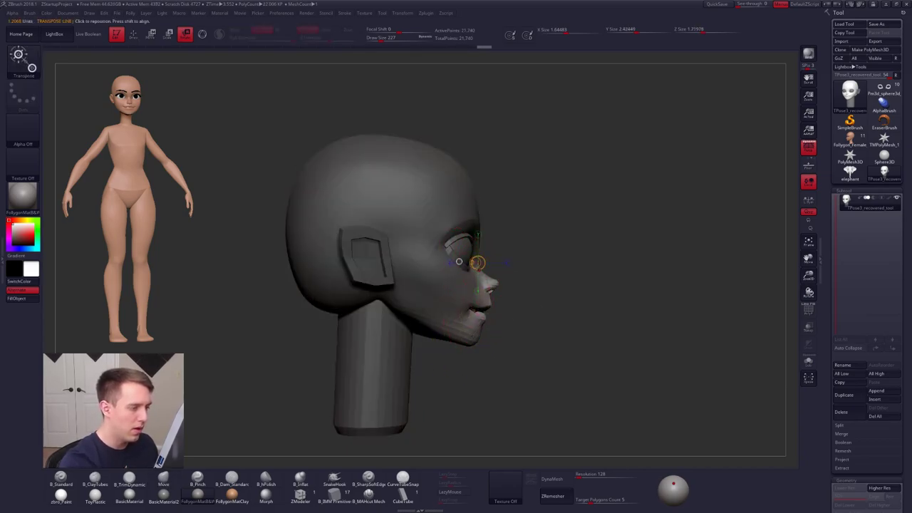
drag(473, 262, 468, 401)
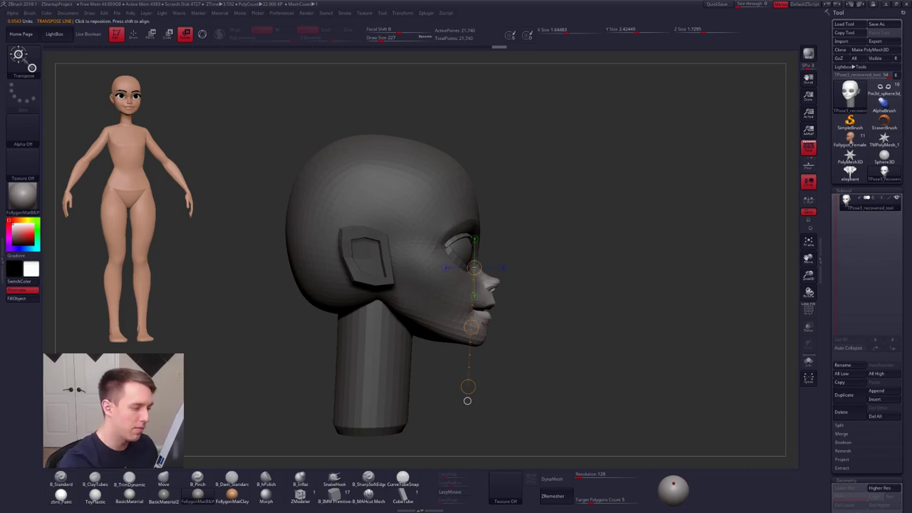
key(w)
drag(485, 325, 526, 325)
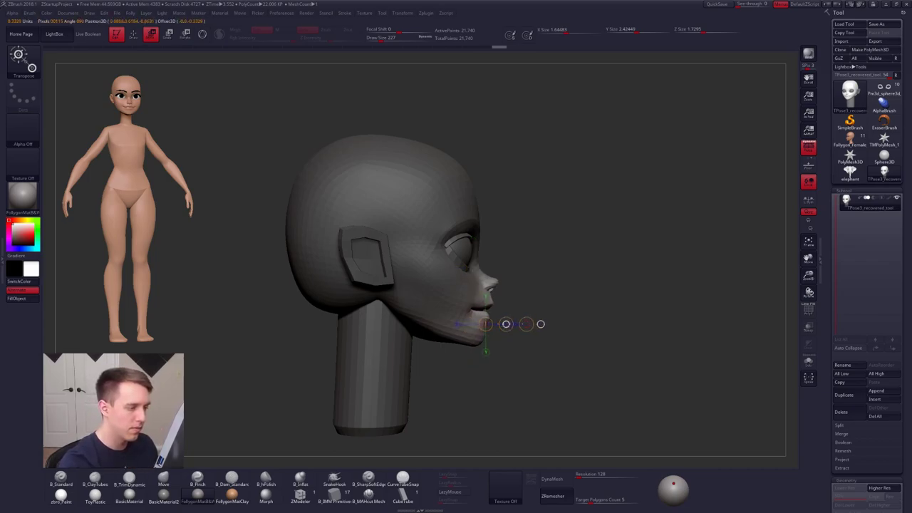
- Clear the lower-face mask, set the draw size to 121, and mask the eyes and ears to isolate the head's skin
key(q)
drag(611, 305, 506, 306)
key(space)
mouse_move(570, 293)
ctrl+mouse_down()
mouse_move(555, 306)
mouse_move(499, 307)
mouse_move(525, 306)
mouse_move(497, 321)
ctrl+mouse_up()
key(space)
key(w)
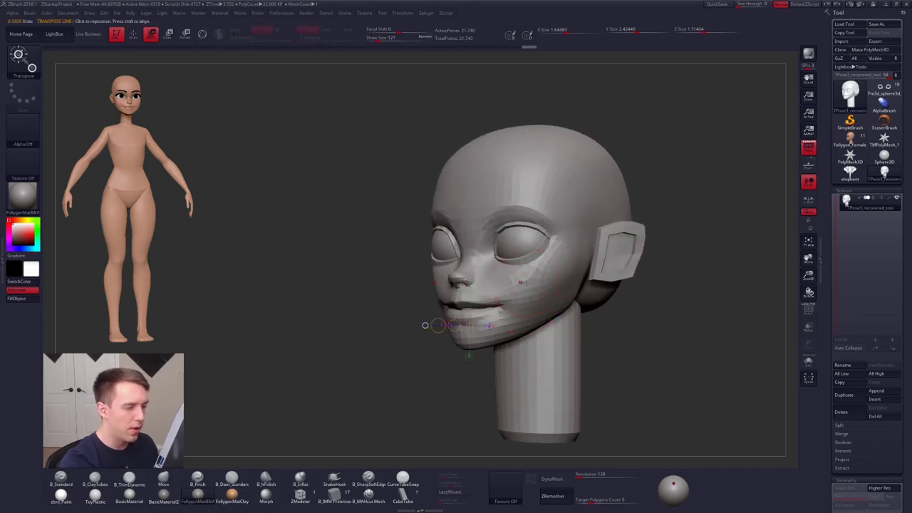
key(q)
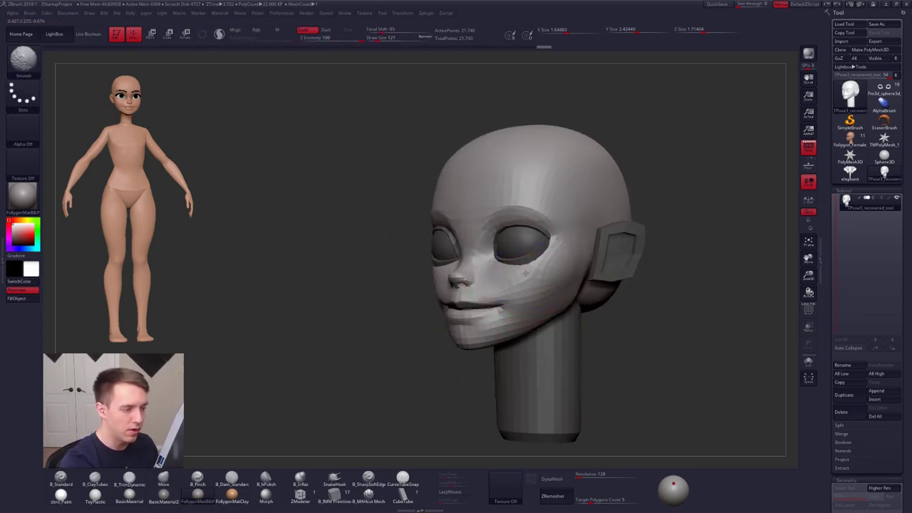
- Smooth the cheek between the mouth corner, eye and jaw, setting the draw size to 130 and working from several angles
mouse_move(539, 286)
right_down()
mouse_move(499, 286)
mouse_move(541, 300)
right_up()
key(s)
click(535, 307)
key(2)
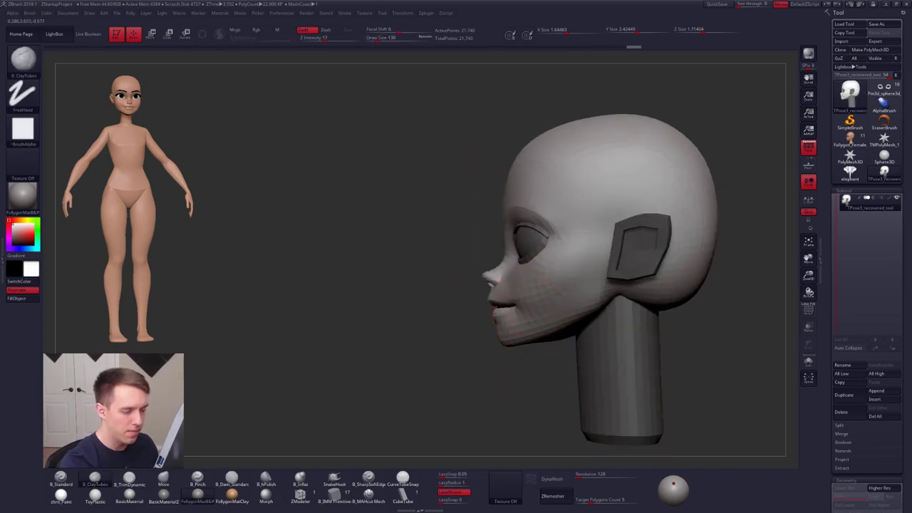
shift+drag(566, 311, 554, 294)
right_drag(554, 294, 566, 292)
shift+drag(556, 291, 544, 289)
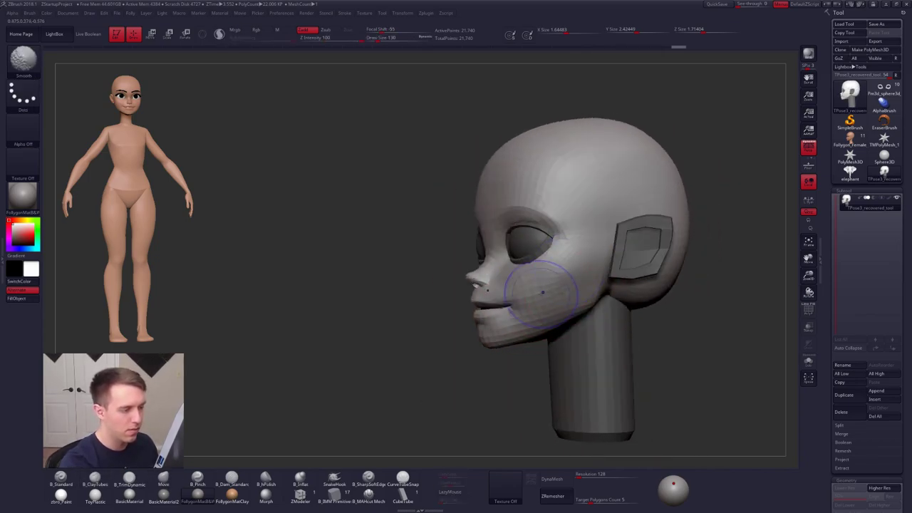
mouse_move(544, 289)
right_down()
mouse_move(589, 277)
mouse_move(588, 290)
right_up()
shift+drag(567, 288, 562, 295)
right_drag(570, 298, 568, 285)
shift+drag(555, 292, 550, 304)
- Switch to the Move brush and examine the face and skull proportions in front and profile views, adjusting the draw size
key(s)
click(553, 301)
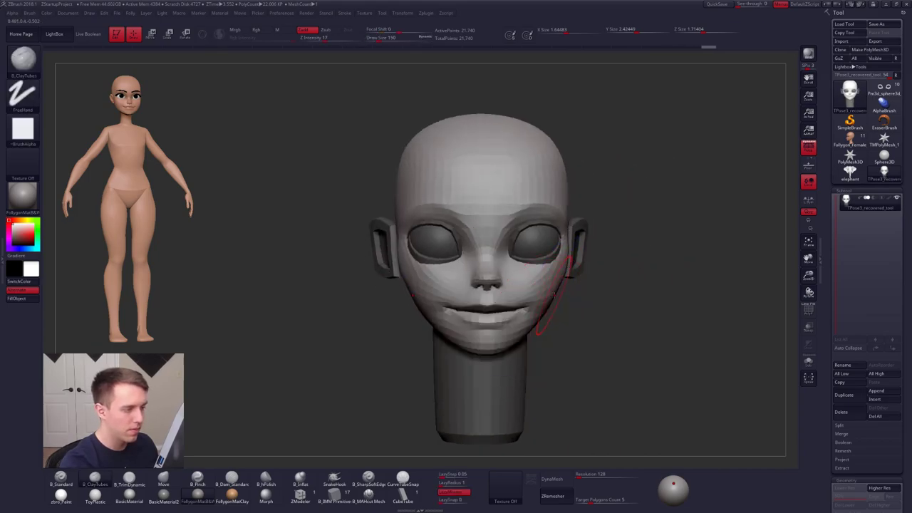
alt+right_drag(543, 298, 536, 312)
key(1)
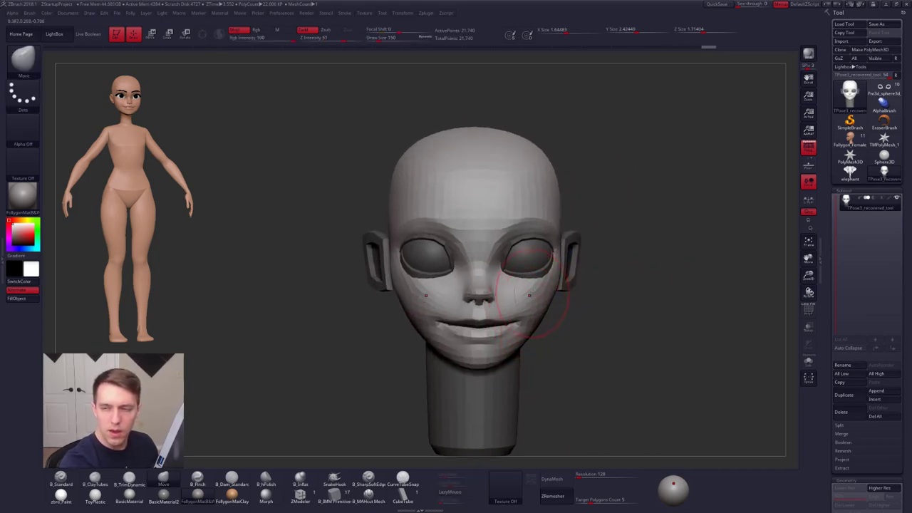
key(space)
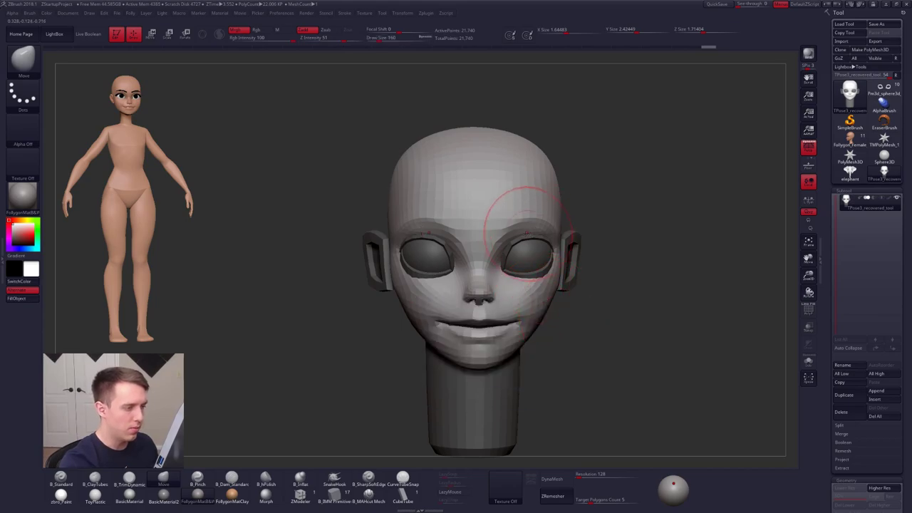
ctrl+right_drag(554, 292, 570, 345)
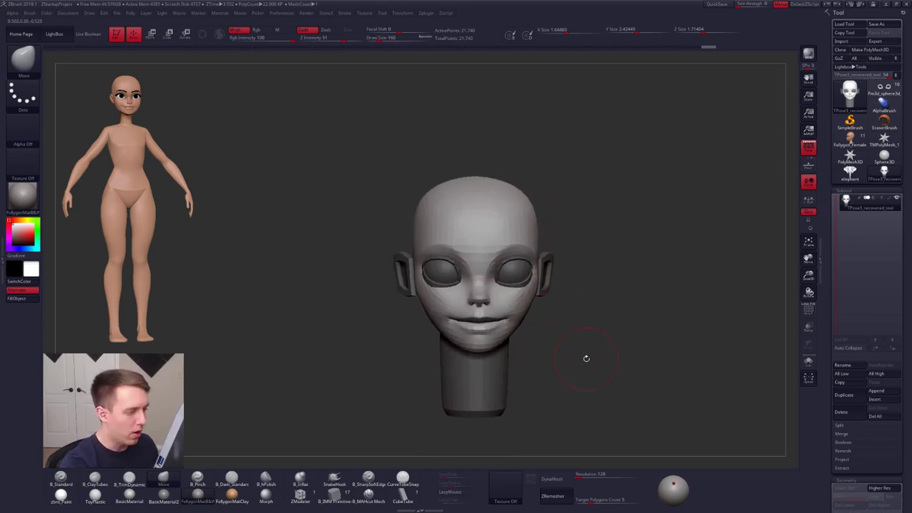
drag(611, 361, 617, 338)
drag(580, 301, 589, 301)
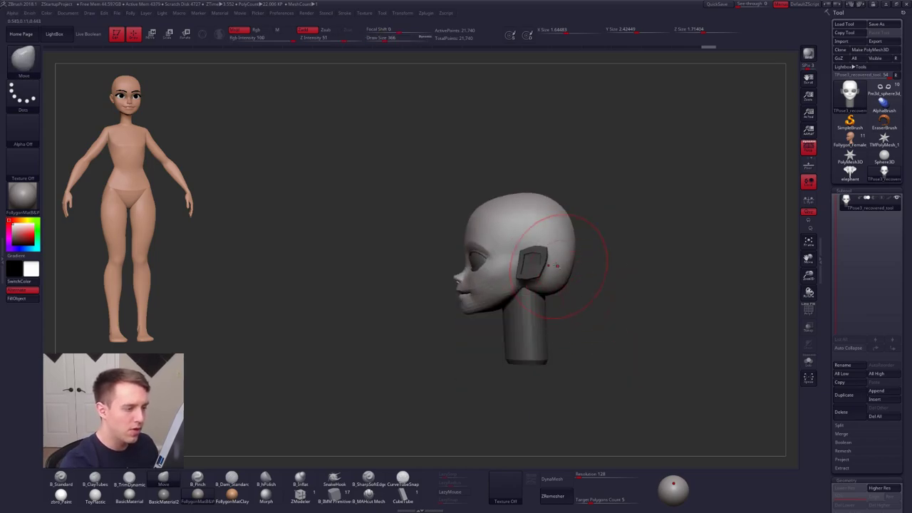
ctrl+right_drag(554, 261, 546, 289)
key(s)
drag(506, 292, 492, 292)
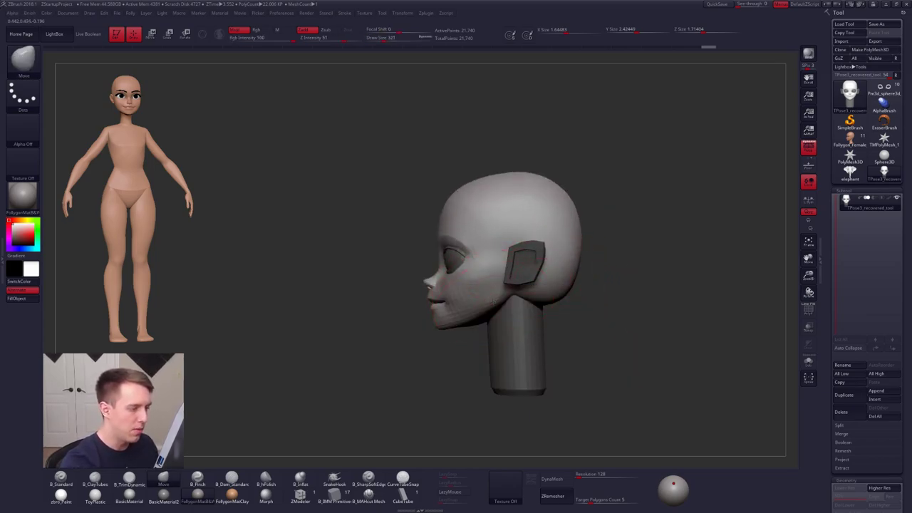
key([)
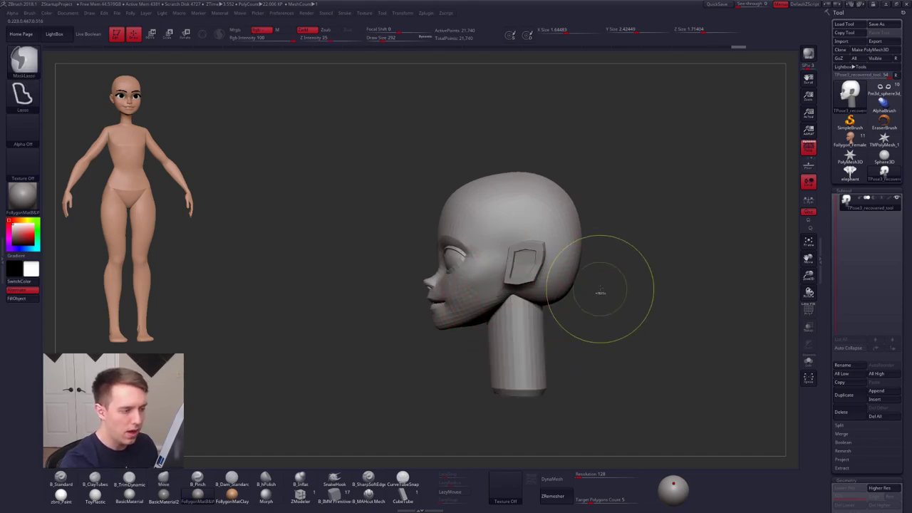
- Isolate the head's skin, mask the back of the skull with MaskLasso, and soften and invert the mask
ctrl+shift+click(557, 278)
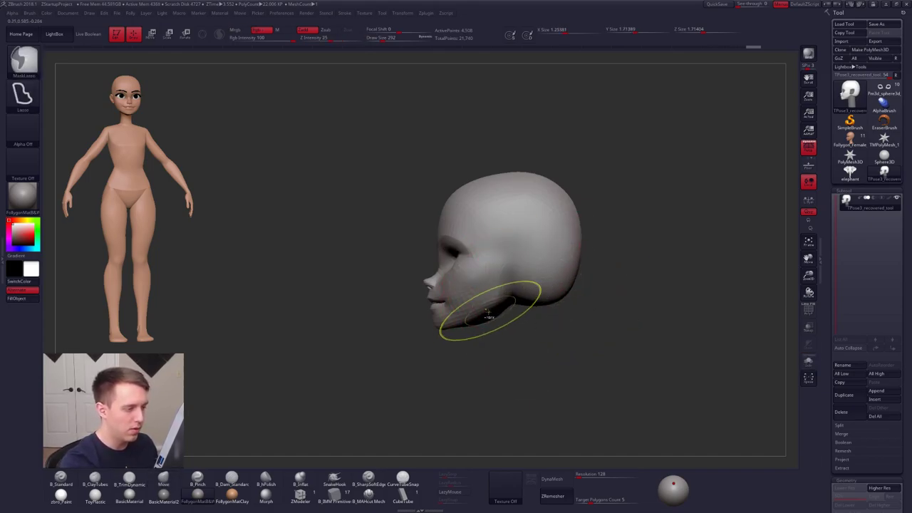
mouse_move(469, 332)
ctrl+mouse_down()
mouse_move(465, 146)
mouse_move(520, 412)
mouse_move(498, 402)
ctrl+mouse_up()
ctrl+click(546, 277)
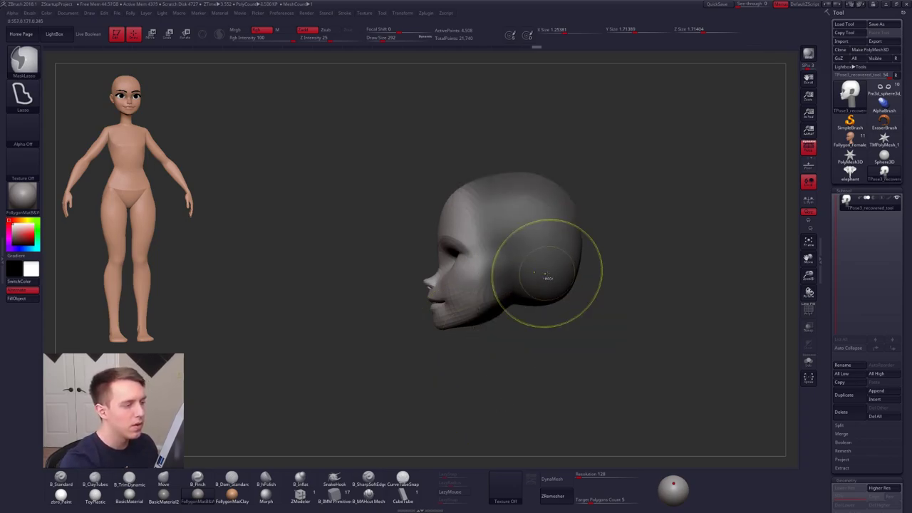
ctrl+click(549, 283)
ctrl+click(586, 298)
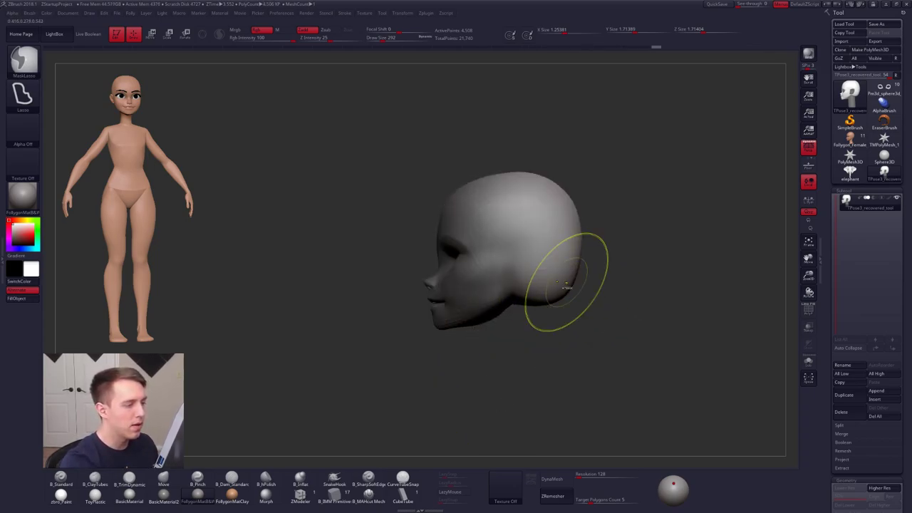
- Show all parts and move the unmasked back of the skull slightly forward along a horizontal transpose line starting near the eye
key(w)
drag(469, 254, 620, 254)
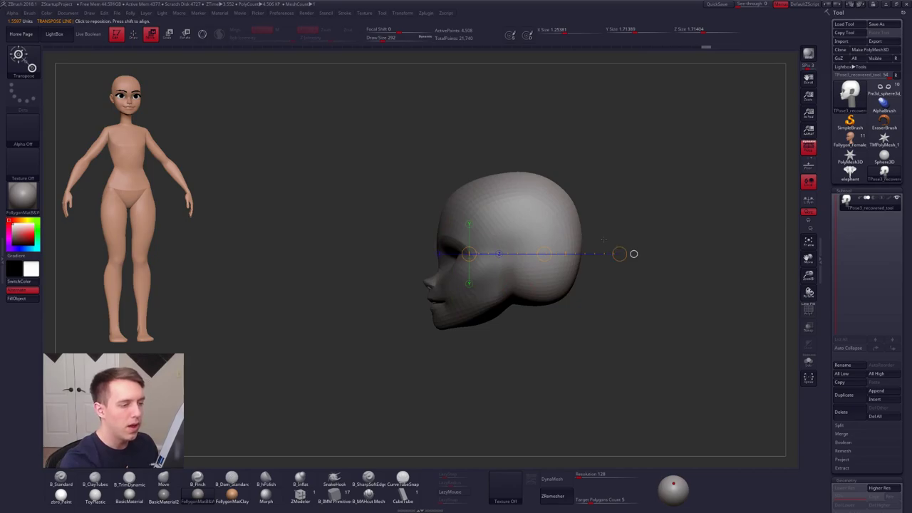
ctrl+shift+click(604, 240)
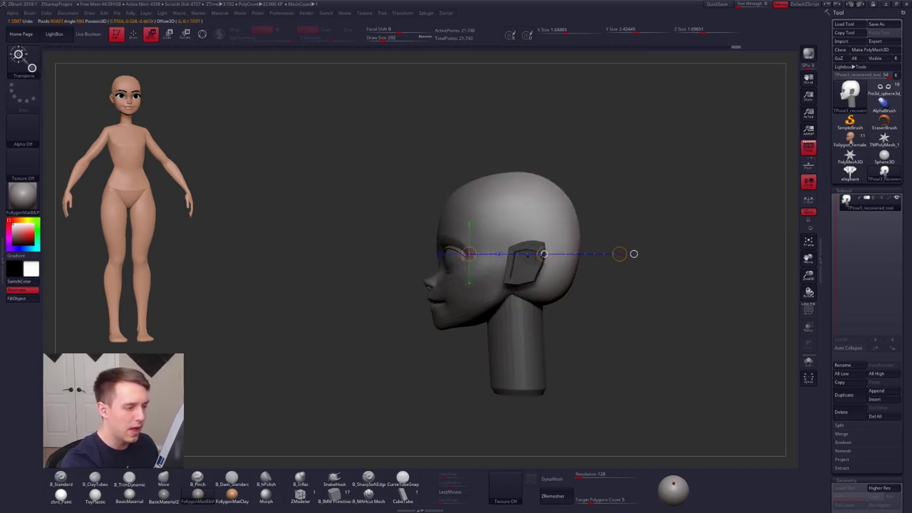
drag(528, 256, 525, 254)
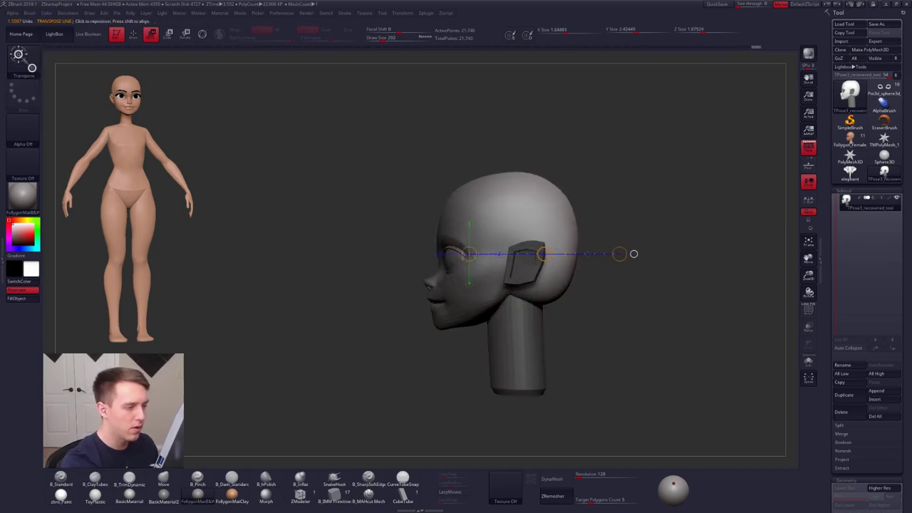
key(ctrl+z)
key(ctrl+shift+z)
drag(545, 254, 533, 254)
key(q)
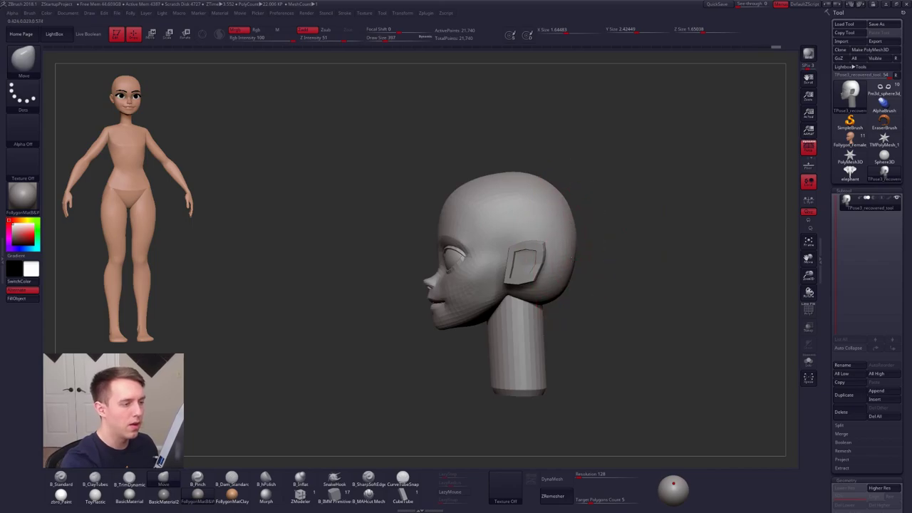
- Lower the top of the skull slightly with the Move brush at draw size 430, and check the shape from front and side
key(w)
key(q)
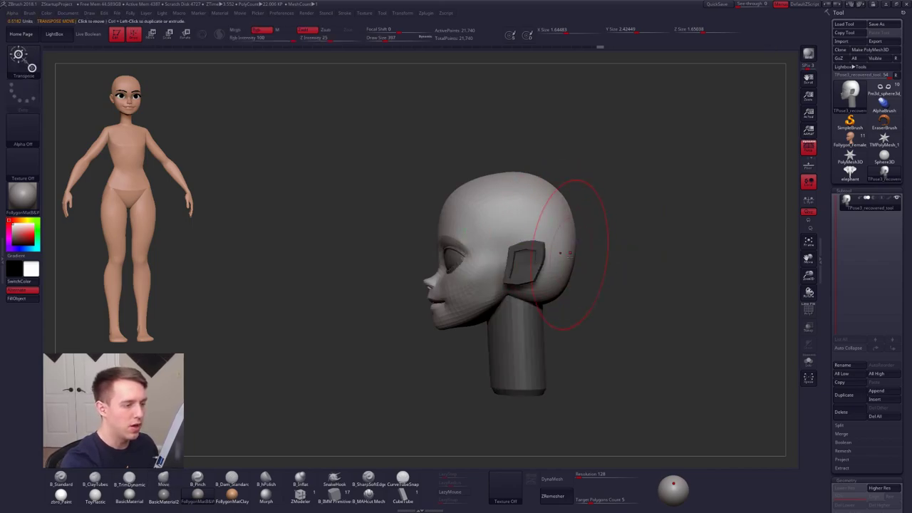
key(s)
drag(469, 185, 470, 192)
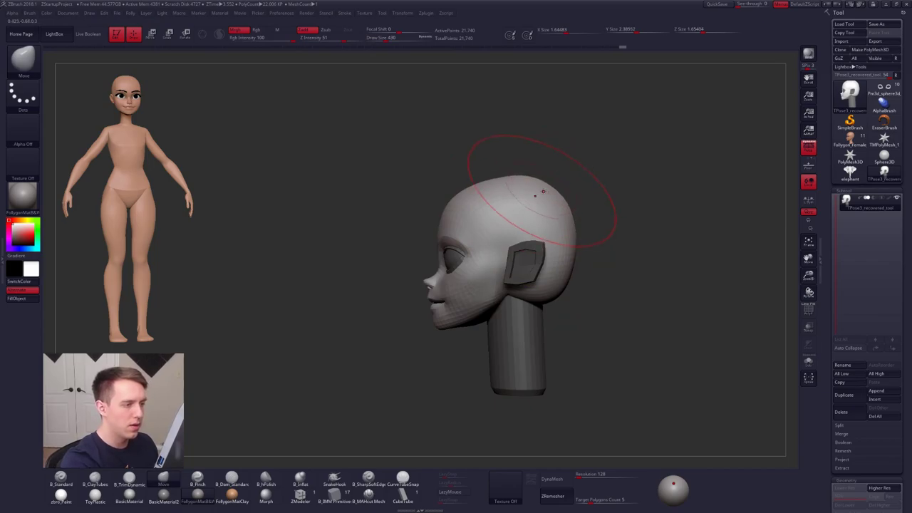
shift+drag(595, 217, 670, 228)
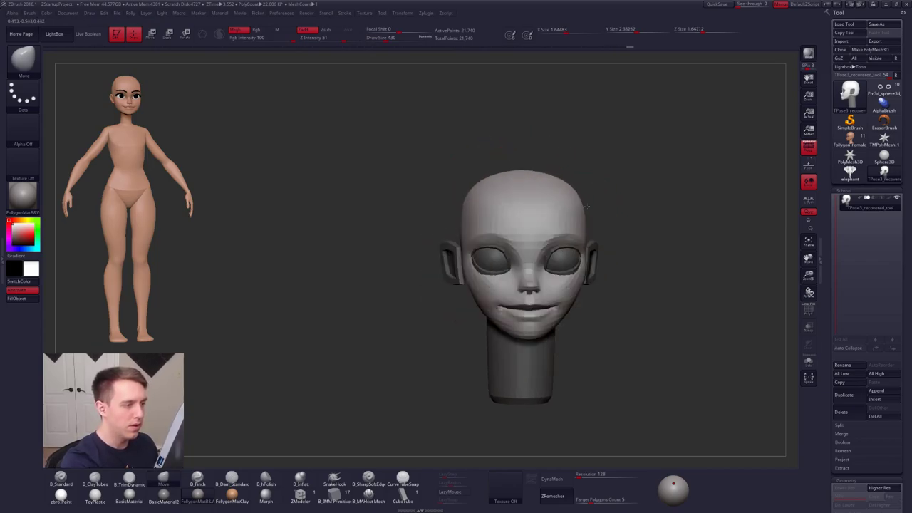
mouse_move(559, 207)
mouse_down()
mouse_move(592, 239)
mouse_move(561, 248)
mouse_up()
mouse_move(618, 258)
mouse_down()
mouse_move(567, 262)
mouse_move(576, 256)
mouse_up()
key(space)
mouse_move(591, 260)
mouse_down()
mouse_move(518, 261)
mouse_move(571, 263)
mouse_up()
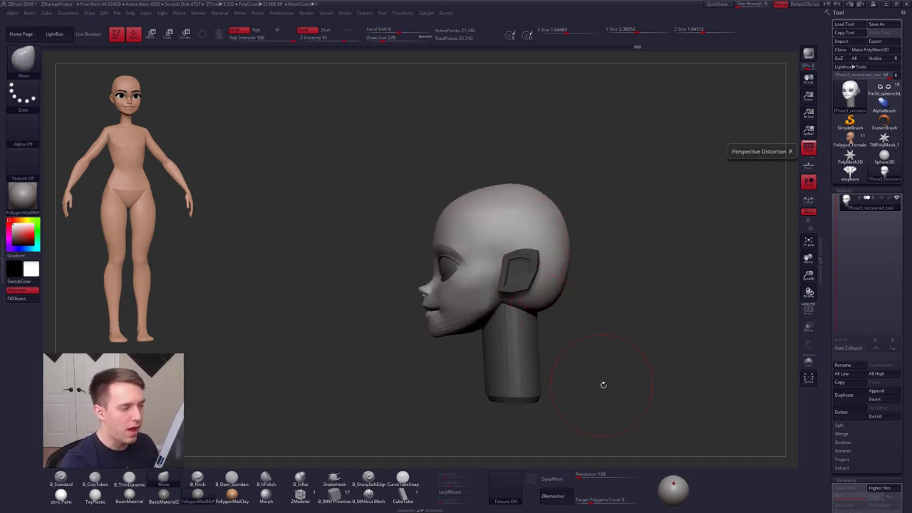
- Refine the crown and back of the skull in profile with perspective temporarily off and draw size 350, and clear the mask
drag(603, 385, 614, 369)
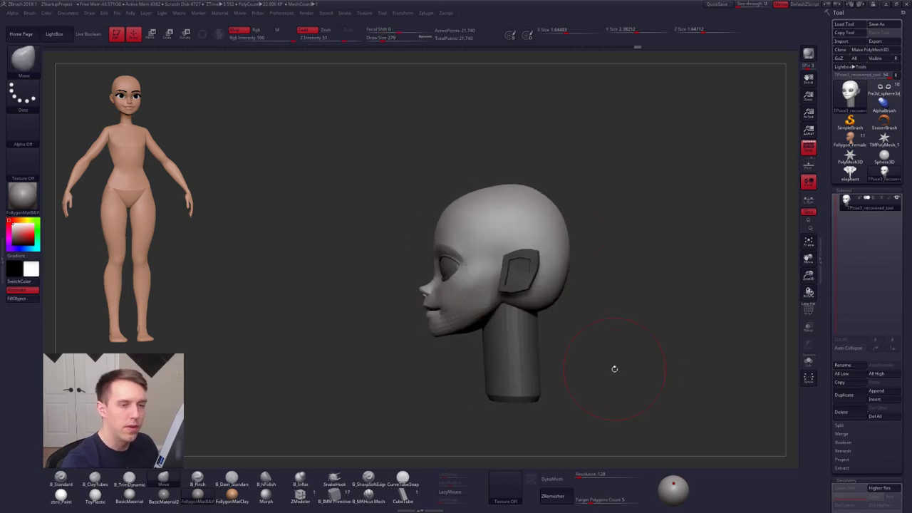
click(808, 148)
ctrl+right_drag(560, 278, 556, 314)
key(space)
drag(574, 285, 584, 285)
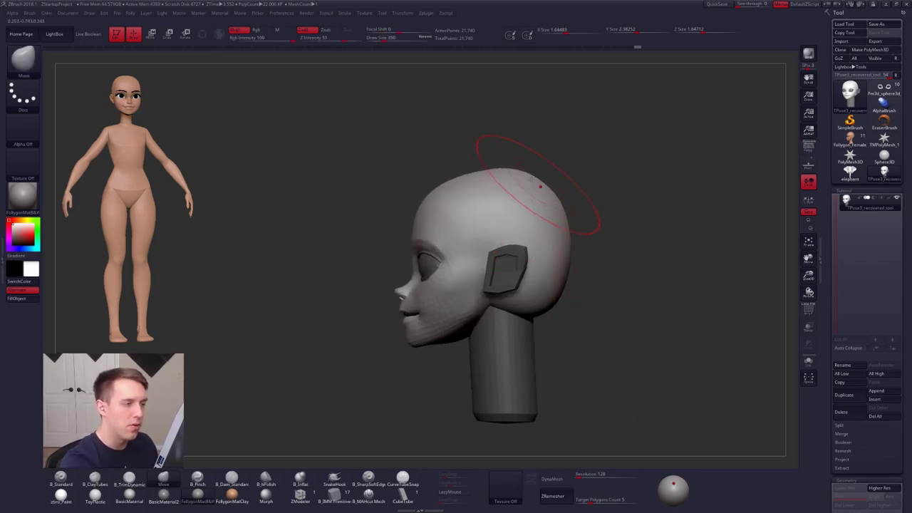
right_click(515, 184)
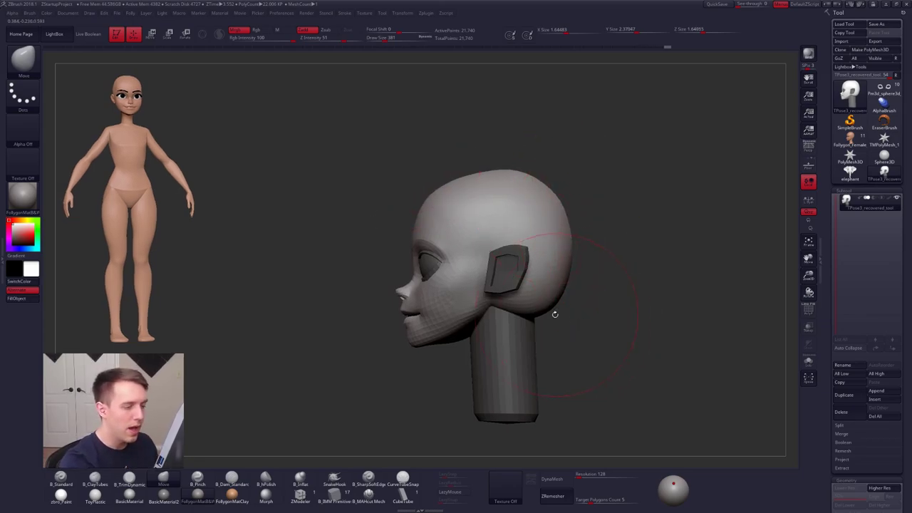
click(809, 147)
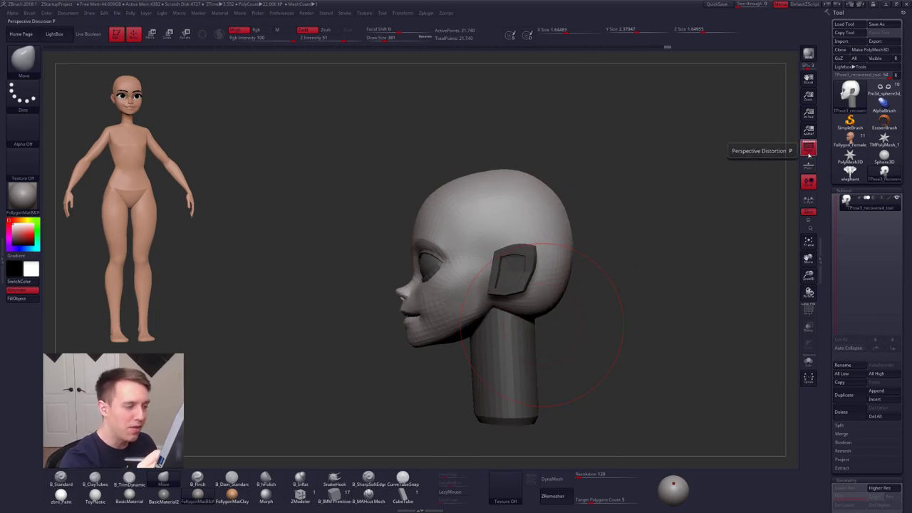
ctrl+drag(627, 262, 651, 259)
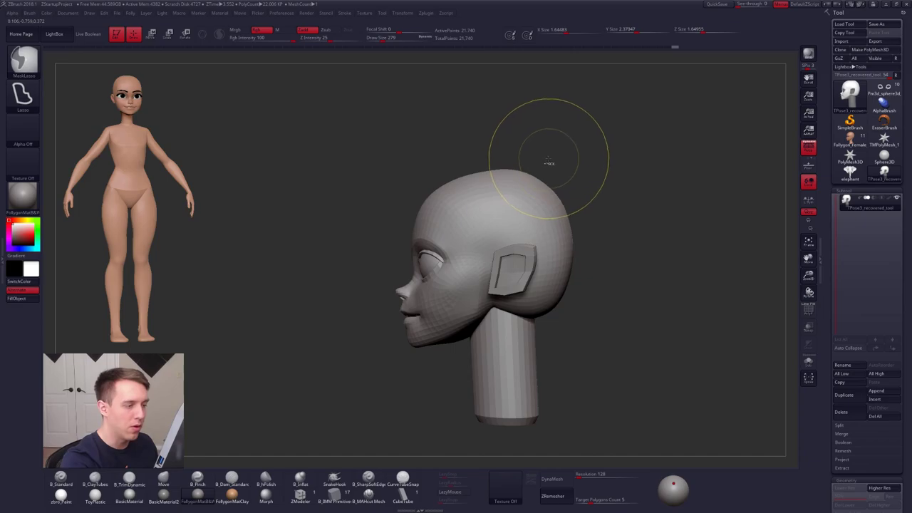
ctrl+drag(483, 164, 479, 245)
mouse_move(479, 284)
ctrl+mouse_down()
mouse_move(575, 428)
mouse_move(718, 213)
mouse_move(693, 170)
ctrl+mouse_up()
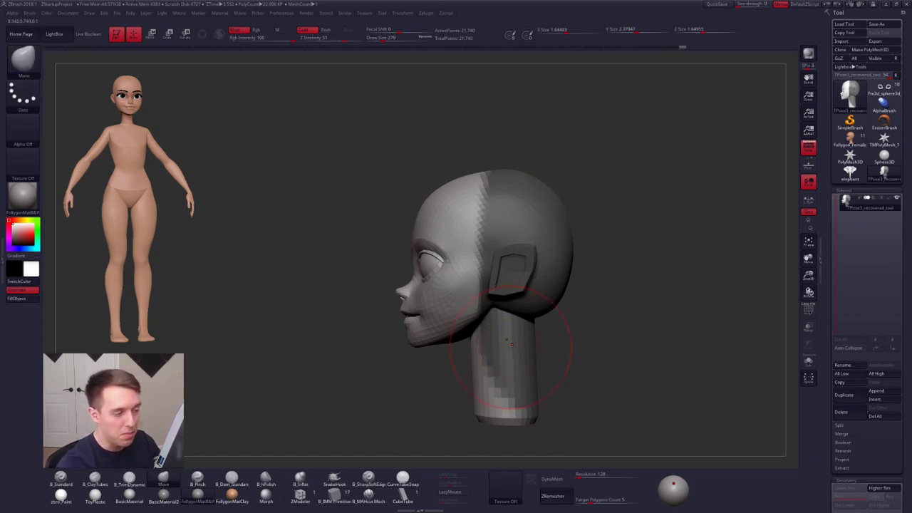
key(ctrl+z)
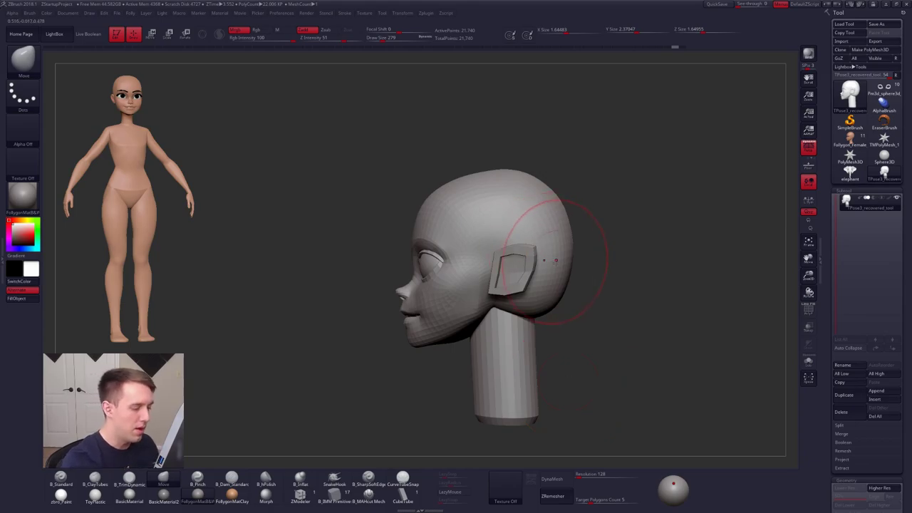
- With perspective off, mask everything except the ears and lay a horizontal transpose line backward from the earlobe
key(space)
drag(566, 262, 556, 263)
click(810, 149)
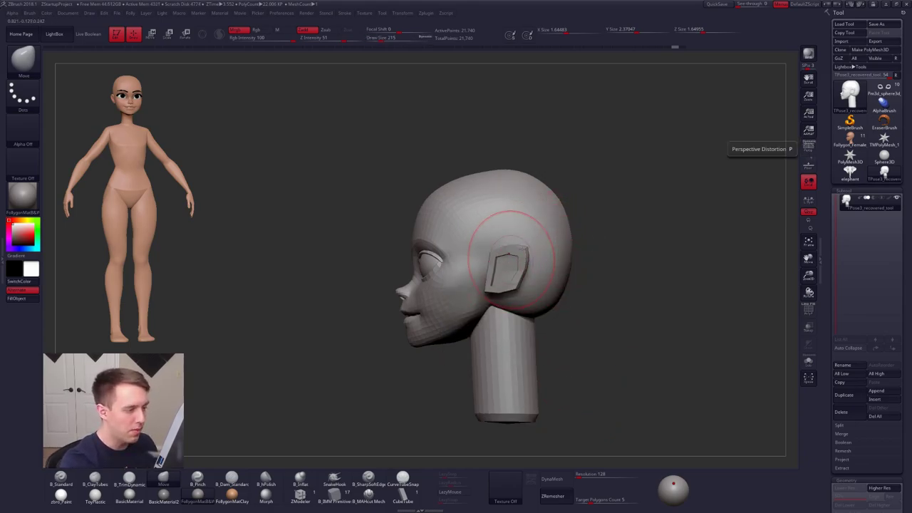
ctrl+right_drag(464, 260, 470, 292)
key(w)
ctrl+click(506, 285)
shift+drag(499, 301, 541, 303)
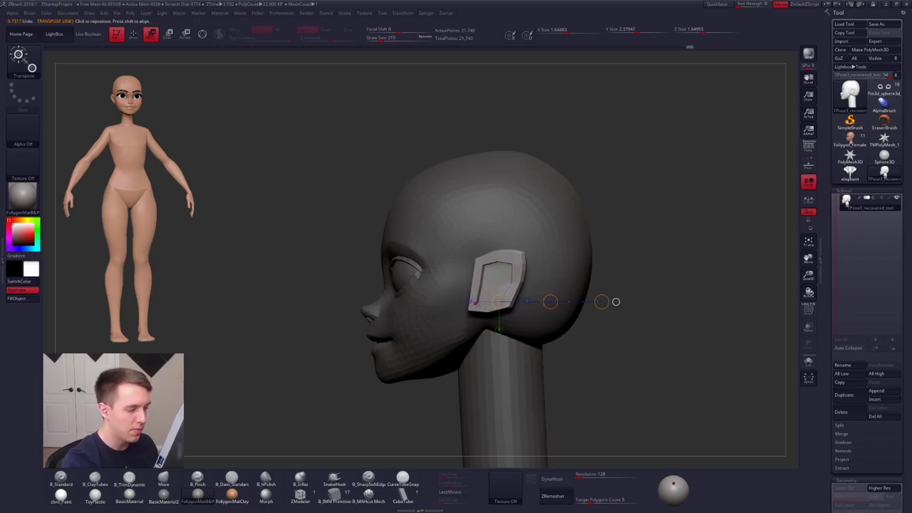
- Raise the subdivision level and examine the smoothed head from the front, turning perspective back on
key(d)
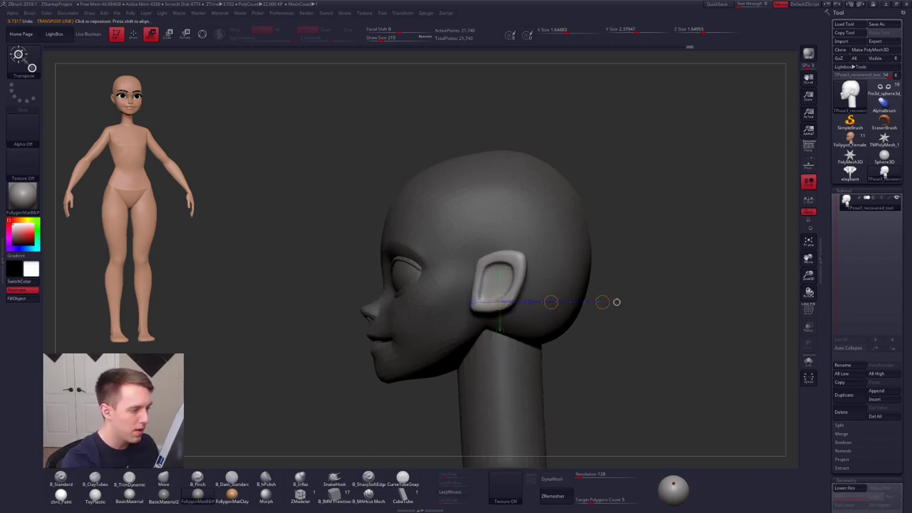
right_drag(469, 329, 522, 349)
shift+drag(521, 349, 521, 350)
ctrl+right_drag(520, 350, 548, 313)
key(q)
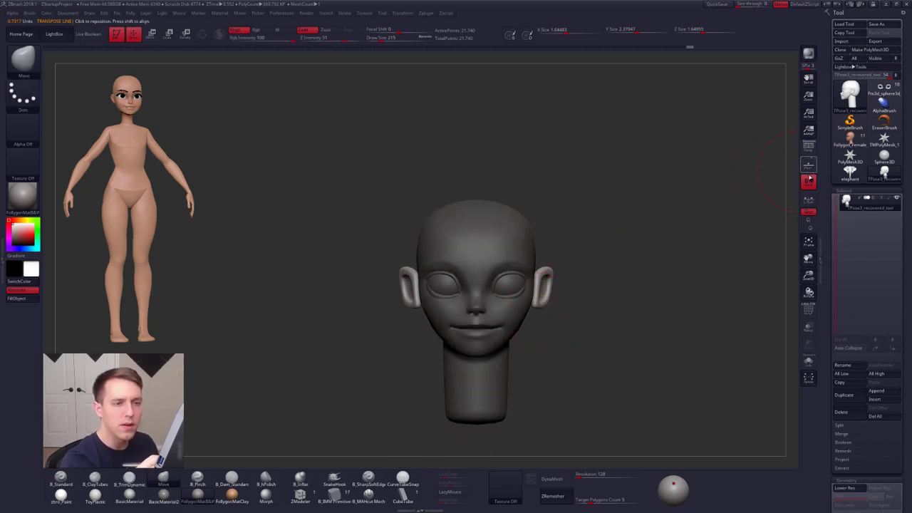
click(808, 148)
- Mask the eyes, ears and neck to isolate the head's skin, and return to the Move brush
alt+right_drag(549, 349, 513, 308)
key(w)
mouse_move(576, 281)
mouse_down()
mouse_move(576, 302)
mouse_move(532, 309)
mouse_move(464, 297)
mouse_up()
key(q)
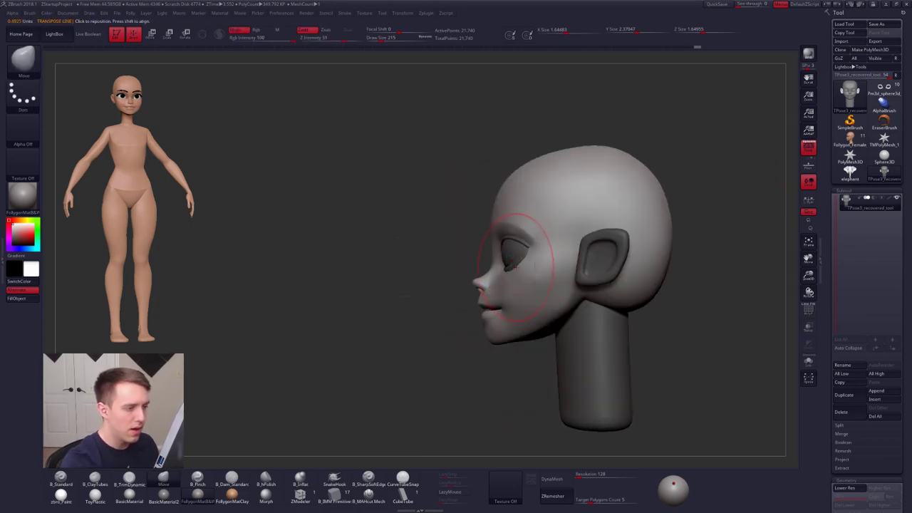
- Return the mesh to its lowest subdivision level and set the draw size to 150
mouse_move(518, 282)
alt+right_down()
mouse_move(502, 294)
mouse_move(513, 289)
alt+right_up()
key(shift+d)
key(shift+d)
right_click(509, 289)
drag(440, 280, 499, 265)
- Hide the ears, neck and inner mouth piece, leaving only the head's skin and the eyes visible
ctrl+shift+click(493, 265)
ctrl+shift+click(536, 261)
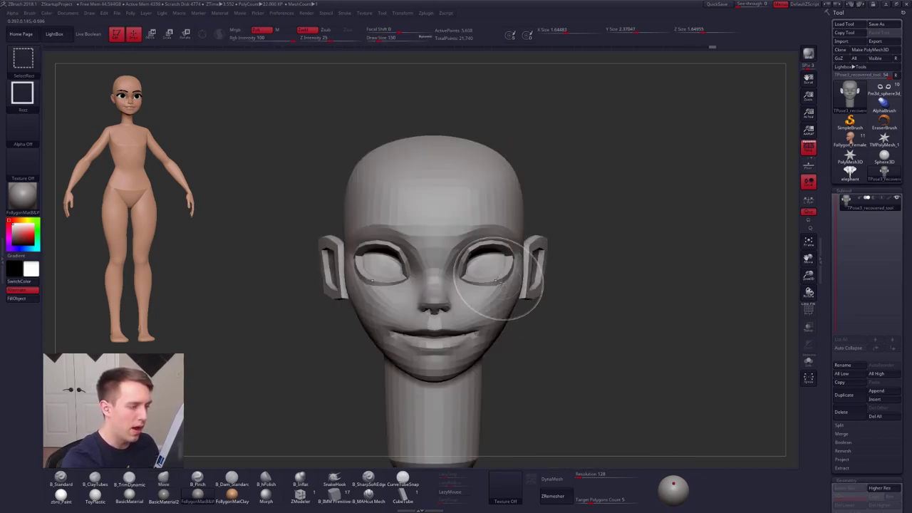
ctrl+shift+click(515, 257)
ctrl+alt+shift+click(495, 276)
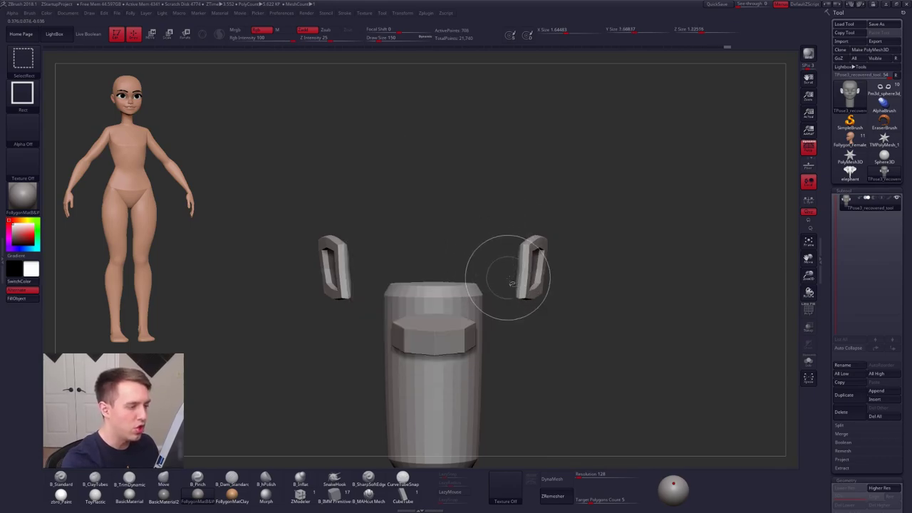
ctrl+shift+drag(511, 283, 509, 307)
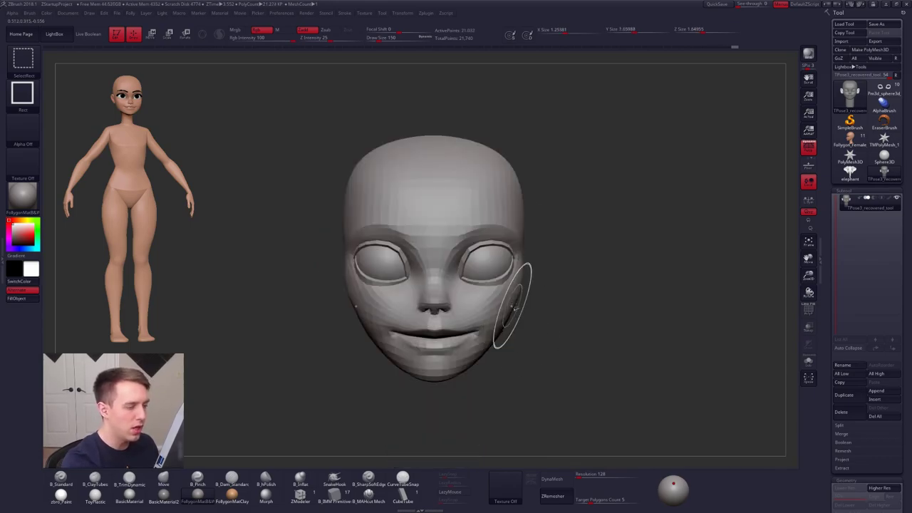
- Isolate the head's skin and unmask the areas around and beneath both eyes with a lasso
ctrl+shift+click(627, 380)
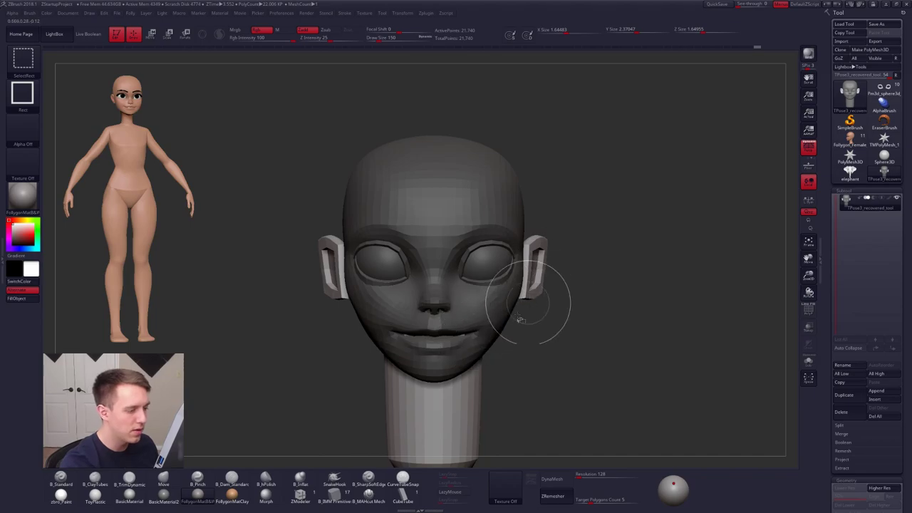
ctrl+shift+click(490, 300)
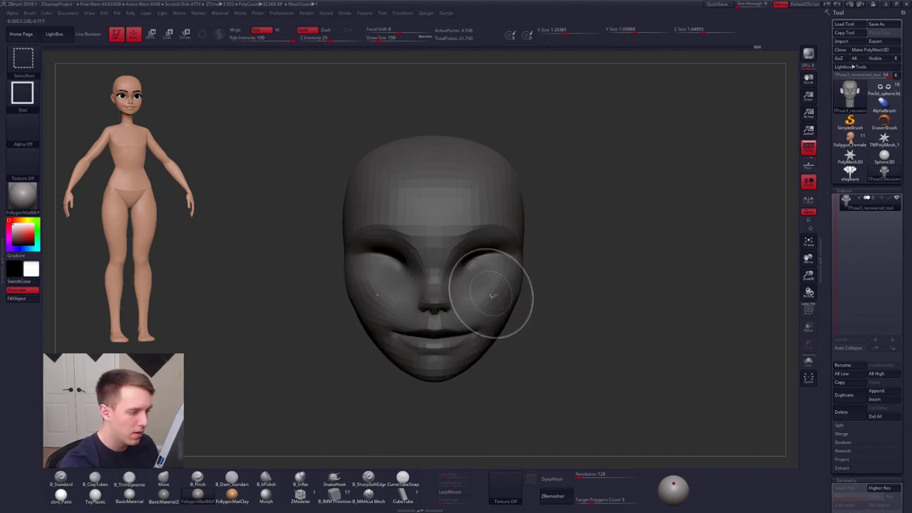
key(f)
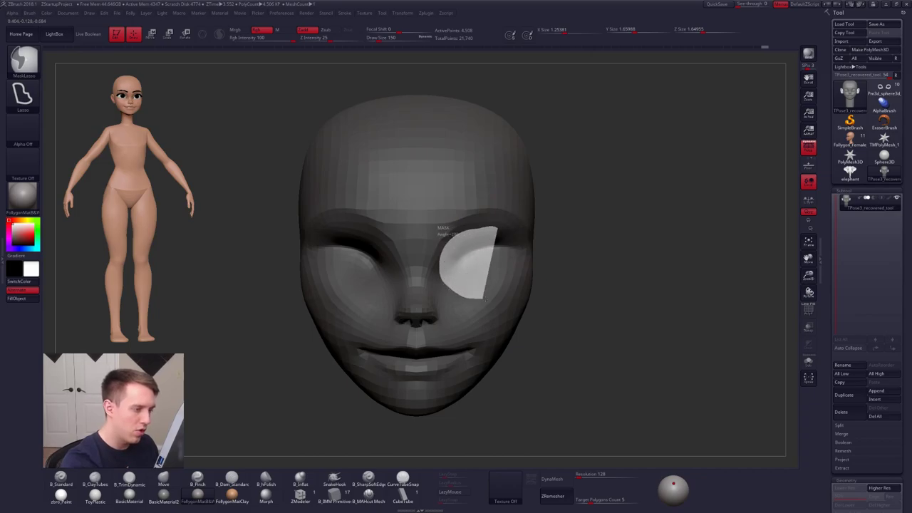
ctrl+alt+drag(517, 233, 508, 230)
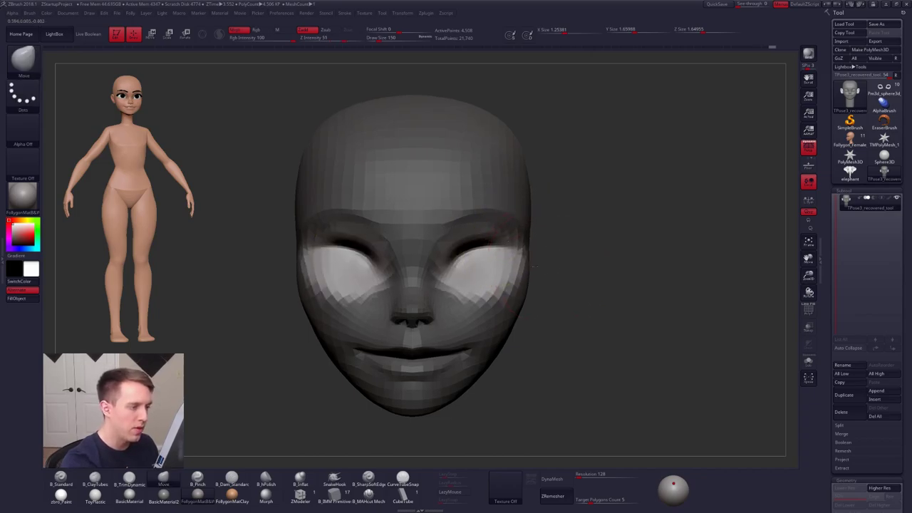
- Isolate the eyes, ears, neck and mouth piece, invert their mask to leave only the eyes free, and show the whole head again
mouse_move(663, 235)
mouse_down()
mouse_move(556, 221)
mouse_move(707, 229)
mouse_move(648, 126)
mouse_up()
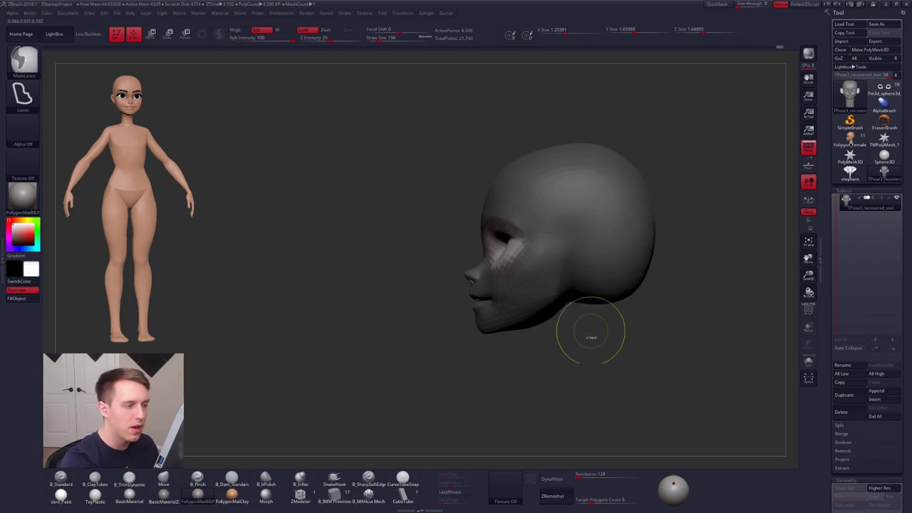
ctrl+shift+click(591, 332)
alt+right_drag(525, 285, 514, 273)
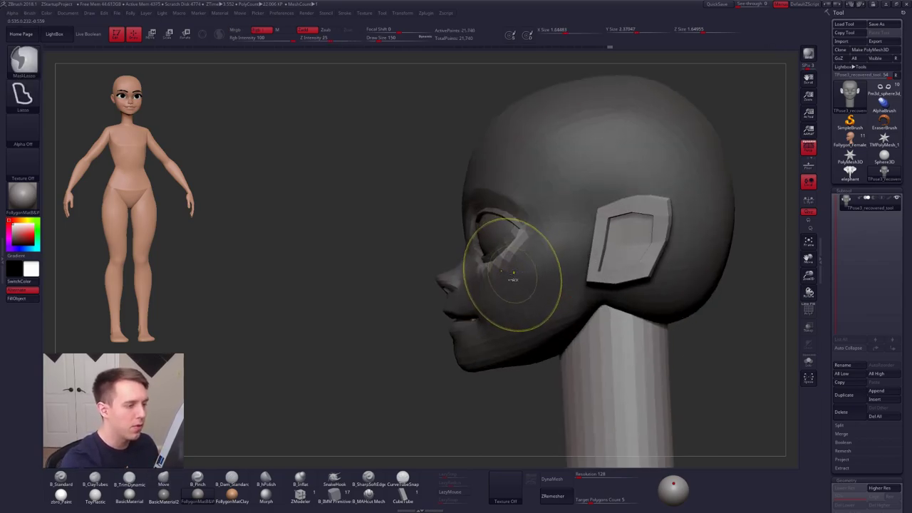
ctrl+shift+click(509, 279)
ctrl+shift+click(513, 275)
scroll(520, 303, down, 3)
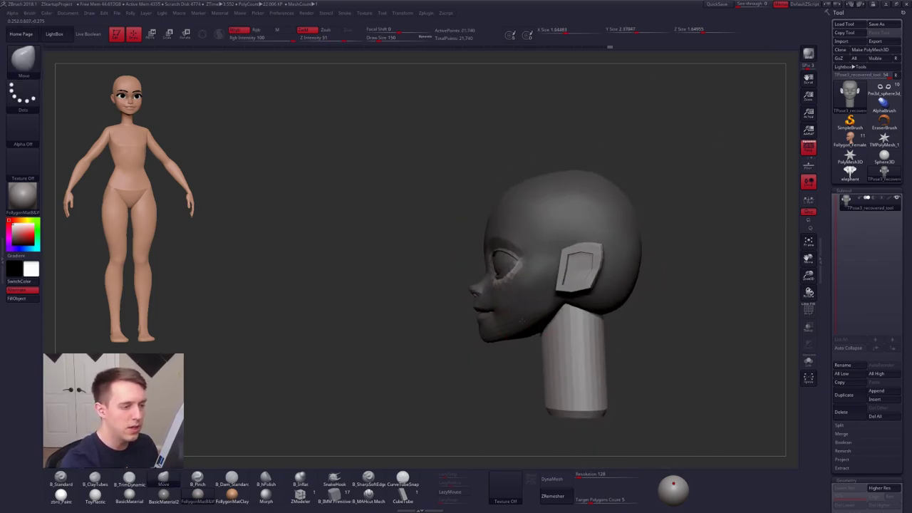
ctrl+shift+click(503, 287)
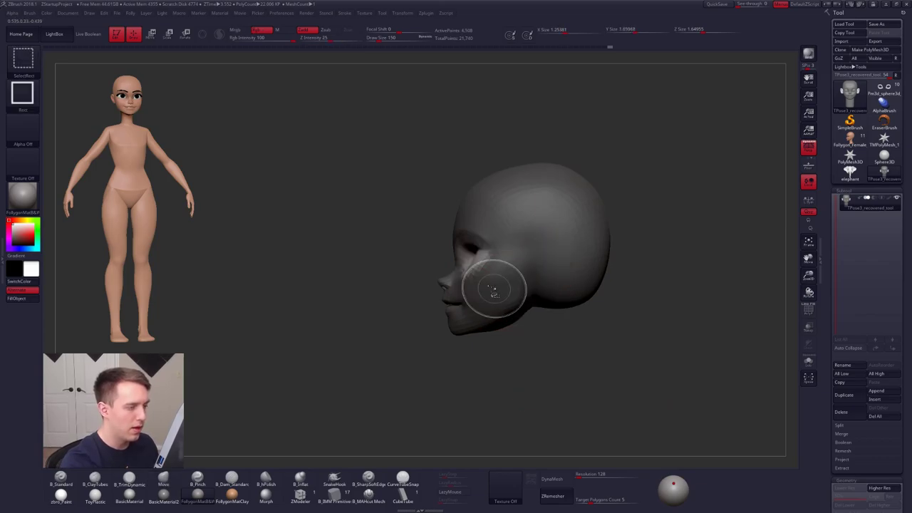
ctrl+shift+click(445, 367)
alt+drag(637, 369, 616, 361)
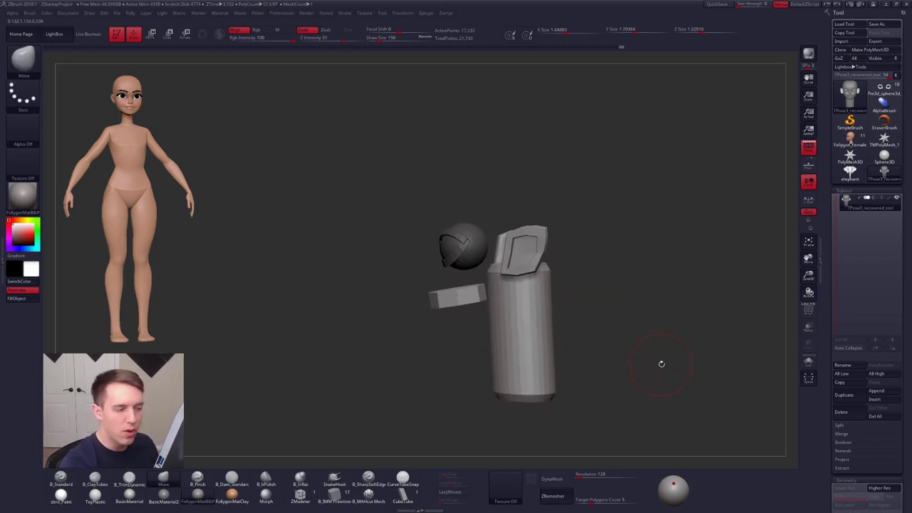
ctrl+click(668, 367)
ctrl+shift+click(671, 370)
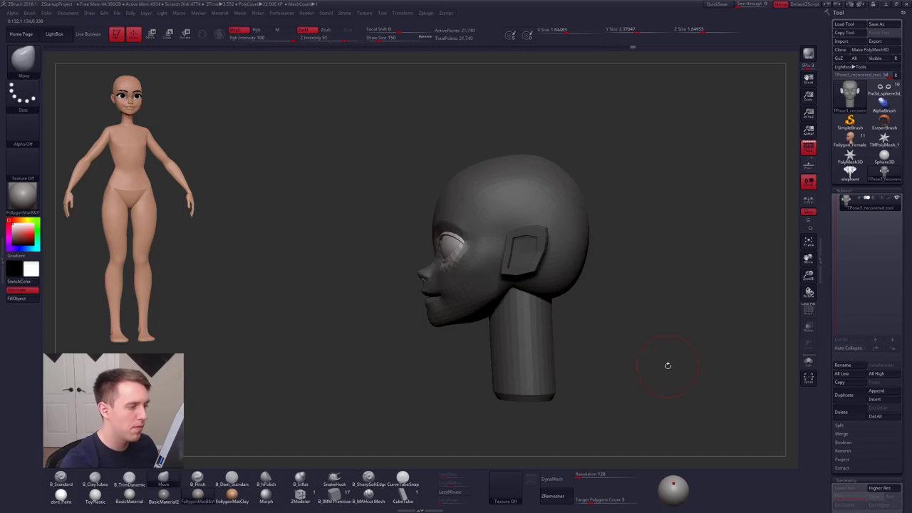
- Sharpen the mask edge around the eyes and shift the eyes and eyelids slightly back into the head with Transpose Move
scroll(429, 329, up, 5)
ctrl+click(429, 329)
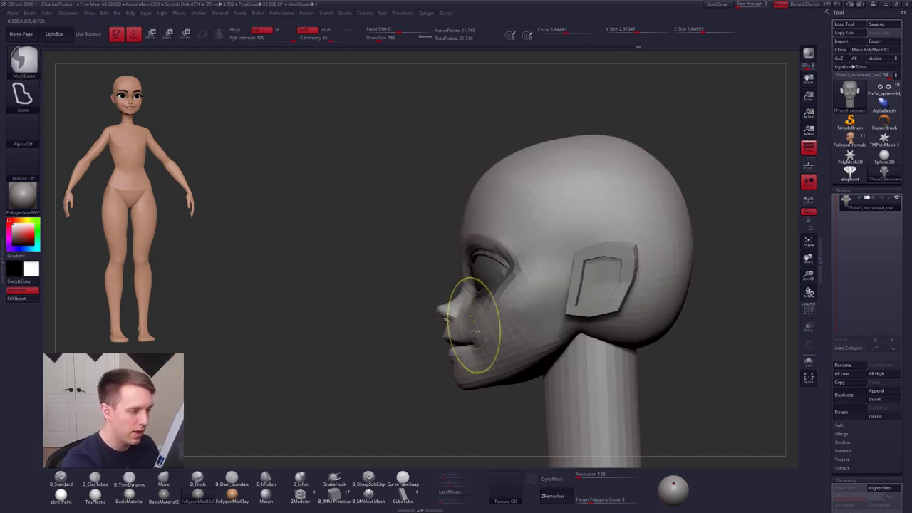
ctrl+alt+click(468, 326)
ctrl+click(429, 340)
ctrl+right_drag(490, 303, 485, 325)
key(w)
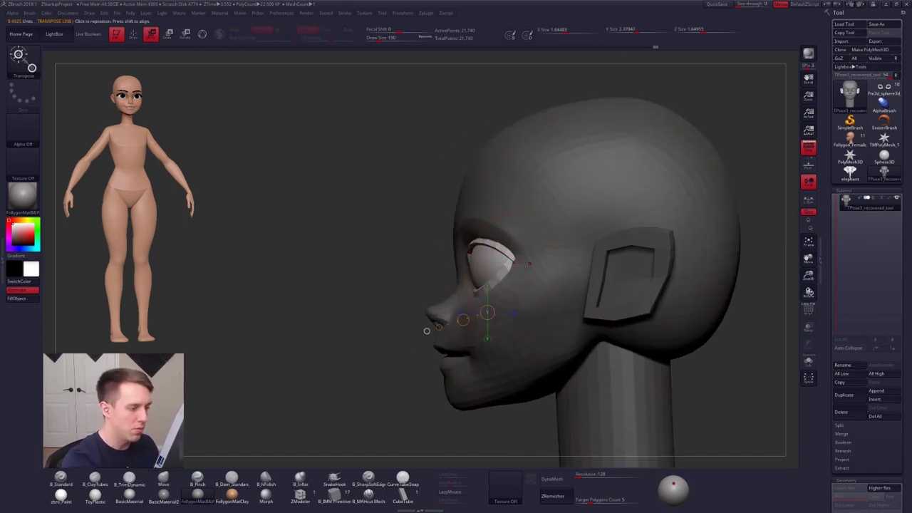
mouse_move(494, 266)
mouse_down()
mouse_move(542, 265)
mouse_move(521, 265)
mouse_up()
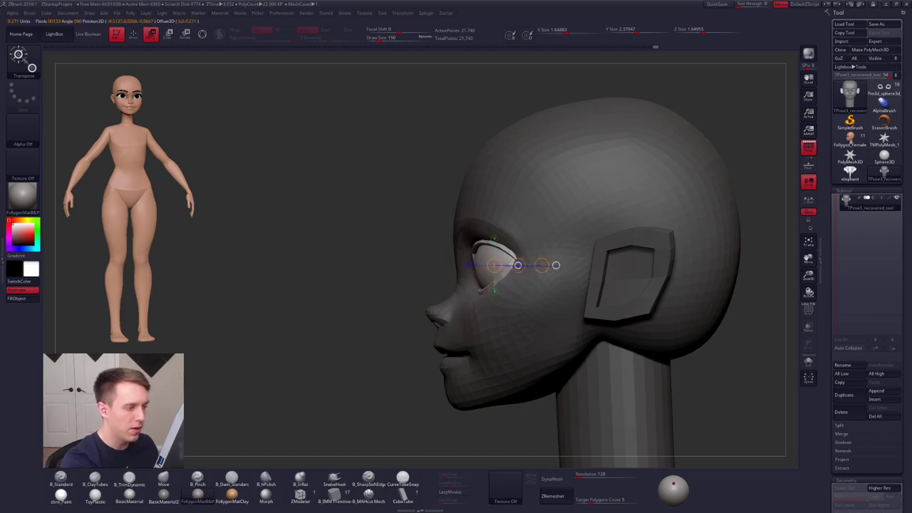
drag(518, 265, 522, 265)
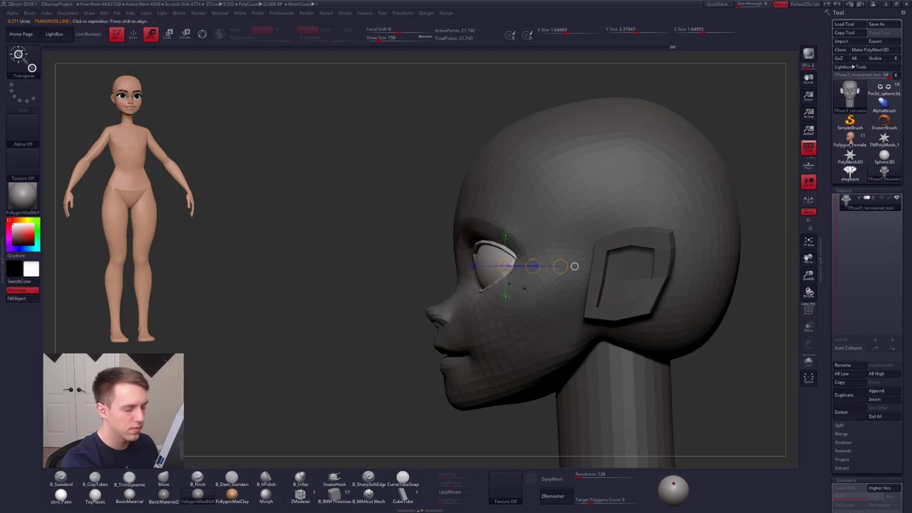
key(q)
key(w)
key(q)
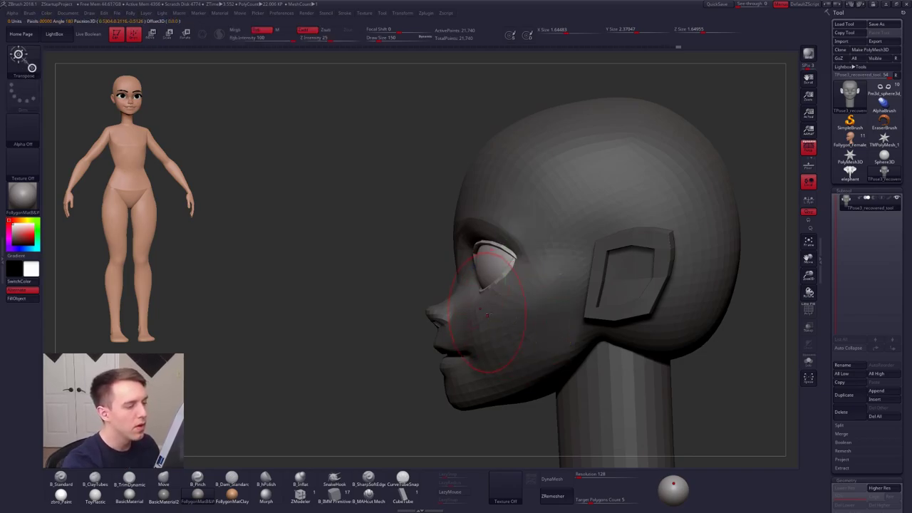
- Invert the mask to free the head's skin and smooth the cheeks beneath the eyes at draw size 130
ctrl+click(407, 352)
key(w)
drag(488, 337, 450, 359)
key(q)
right_drag(489, 309, 658, 285)
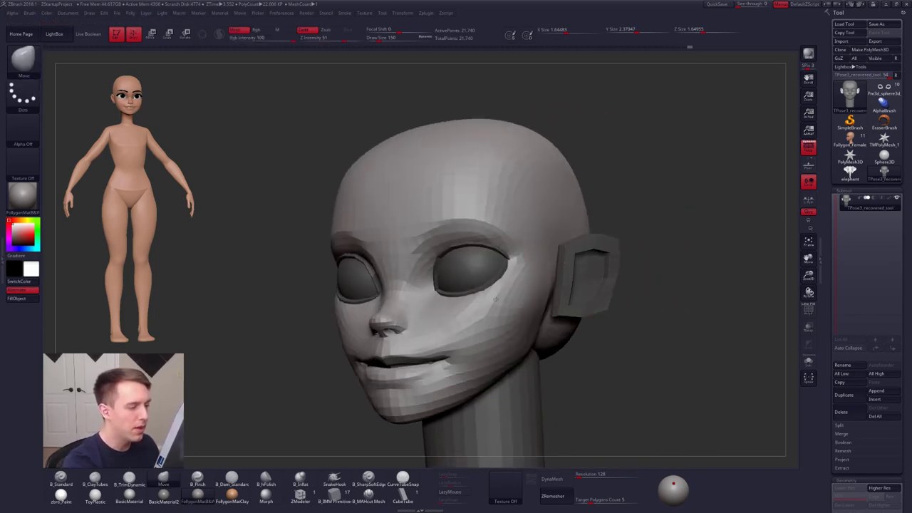
right_click(492, 326)
shift+right_drag(479, 321, 497, 306)
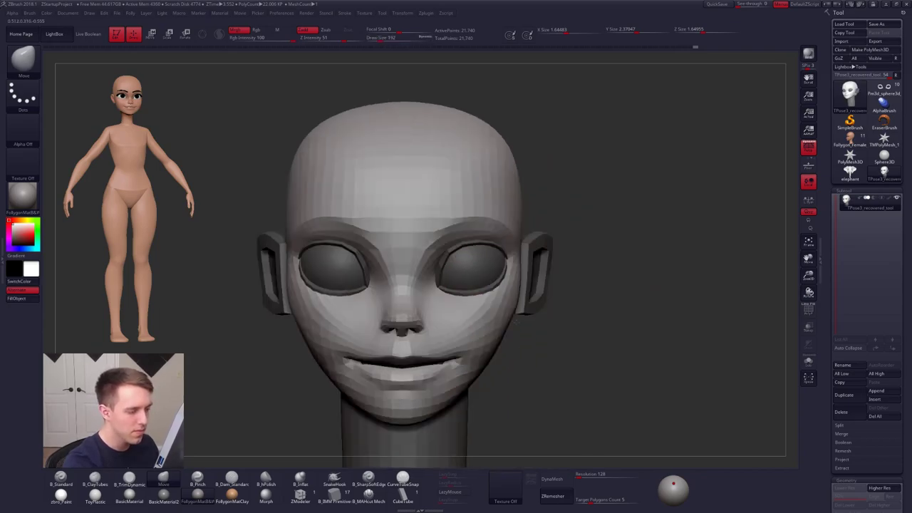
key(bracketleft)
key(bracketleft)
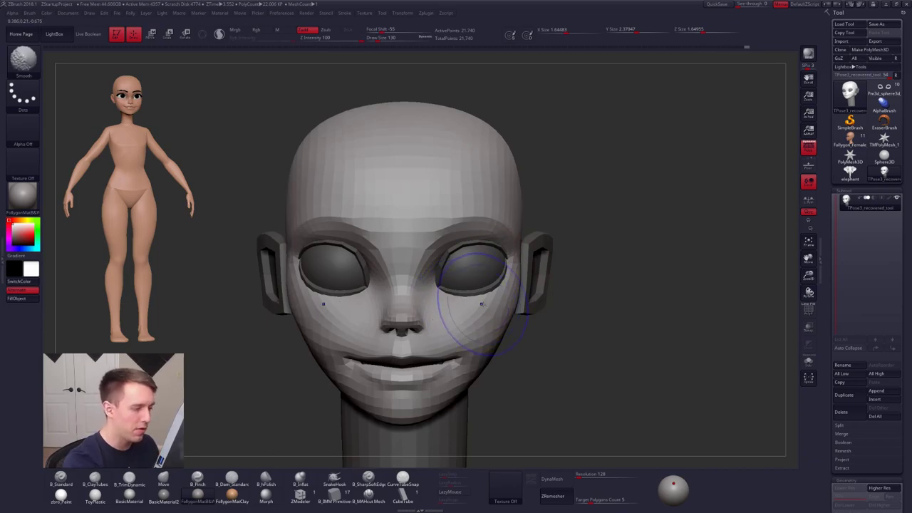
- Reshape the cheeks beneath the eyes from the front with the Move brush at draw size 181
mouse_move(492, 299)
right_down()
mouse_move(506, 289)
mouse_move(492, 305)
mouse_move(503, 316)
mouse_move(542, 318)
right_up()
right_click(489, 365)
mouse_move(502, 355)
alt+right_down()
mouse_move(534, 349)
mouse_move(543, 325)
alt+right_up()
key(s)
drag(524, 324, 544, 323)
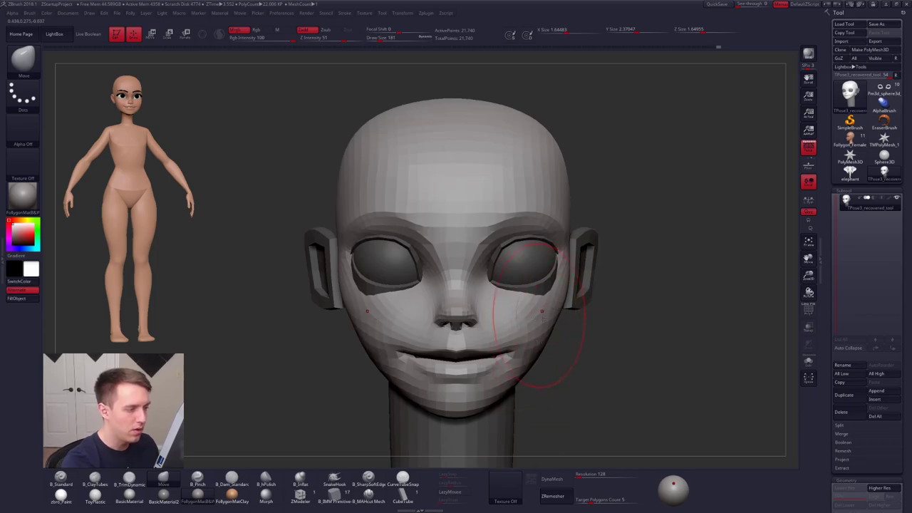
- Refine the cheek contour from below and in three-quarter view, reducing the draw size to 104
right_drag(542, 311, 544, 354)
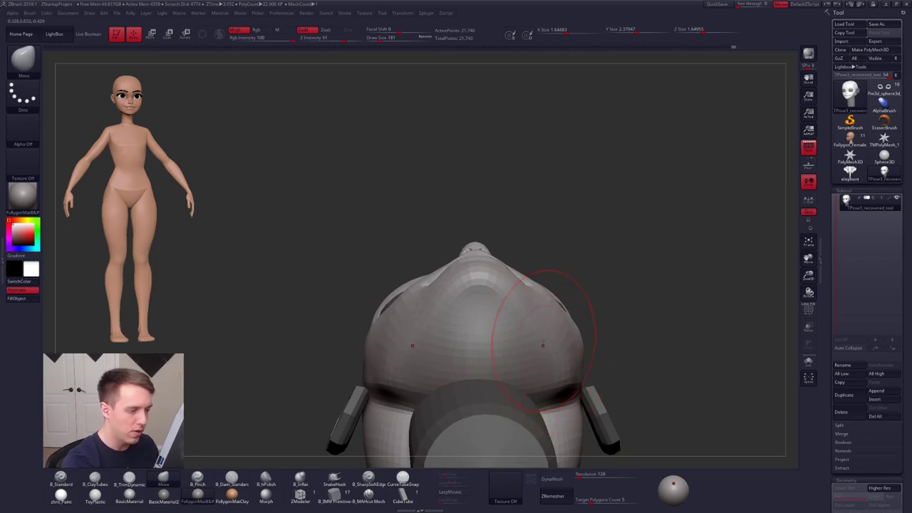
right_drag(543, 346, 540, 326)
key(s)
drag(540, 326, 528, 325)
mouse_move(570, 330)
alt+right_down()
mouse_move(551, 353)
mouse_move(537, 346)
alt+right_up()
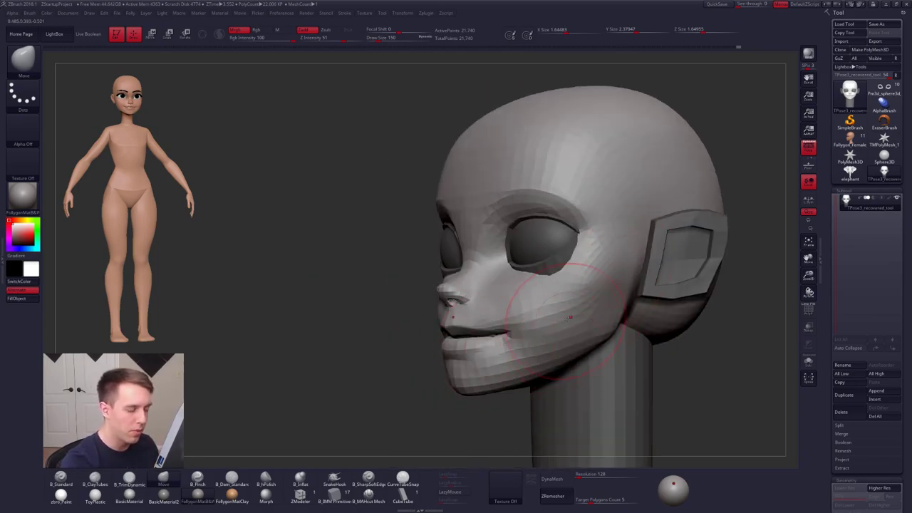
key(space)
click(511, 333)
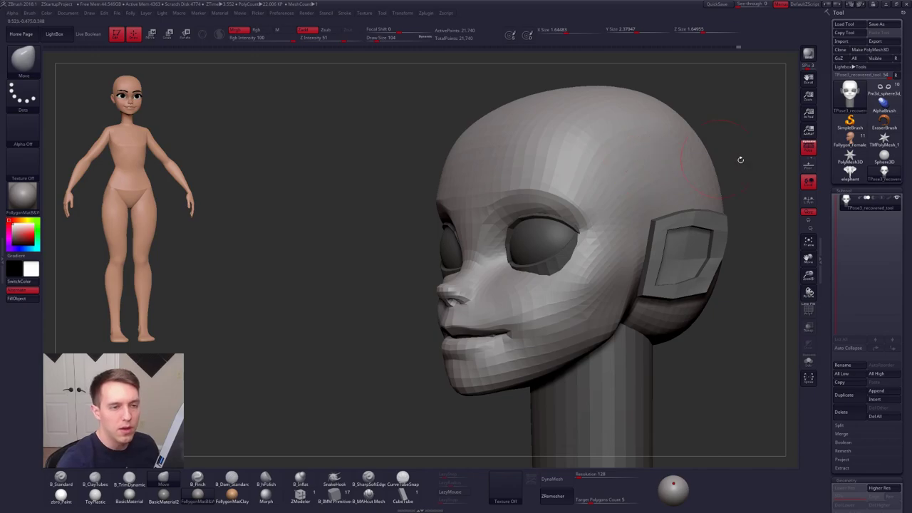
- Switch to the finished Follygon female model, examine its cheek and mouth corner, and undo the test stroke
click(851, 136)
key(f)
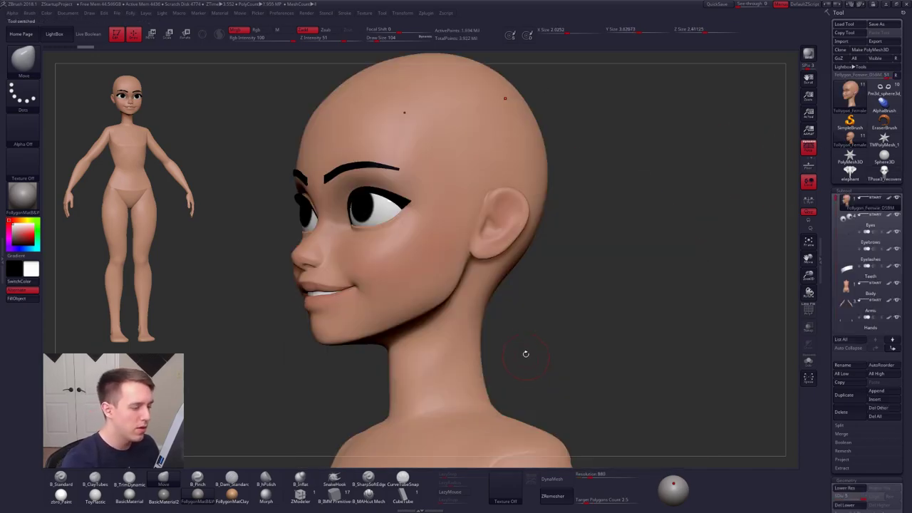
right_drag(491, 339, 506, 312)
key(space)
drag(466, 308, 471, 308)
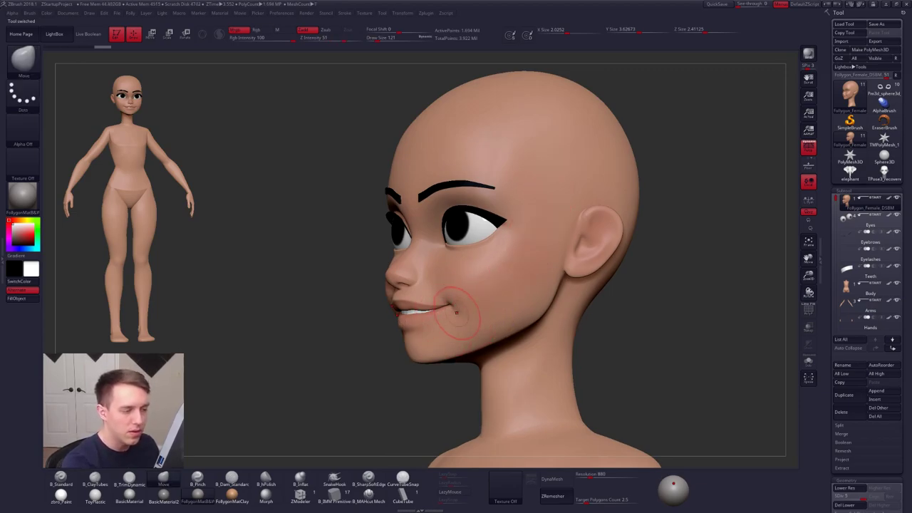
key(ctrl+z)
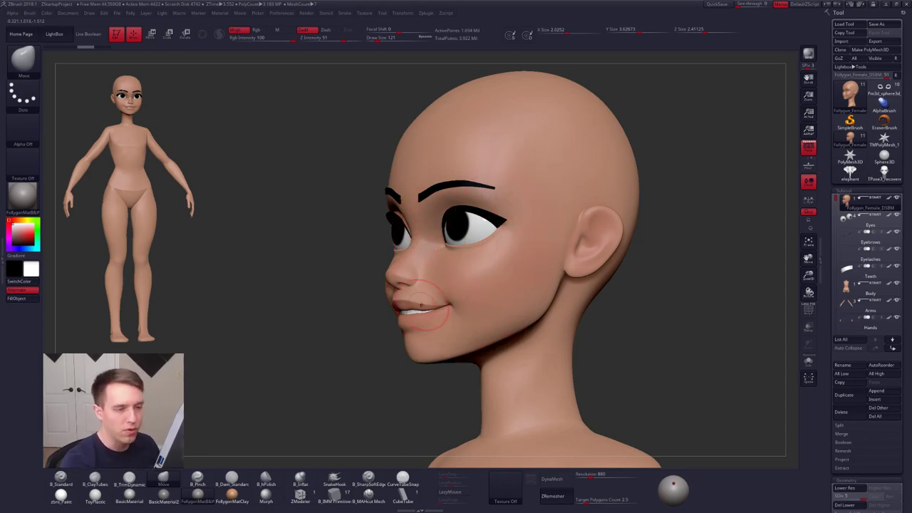
- Return to the combined posing head, adjust the cheek with the Move brush at draw size 130, and clear the mask
click(884, 173)
alt+right_drag(560, 113, 536, 255)
key(space)
drag(536, 254, 538, 254)
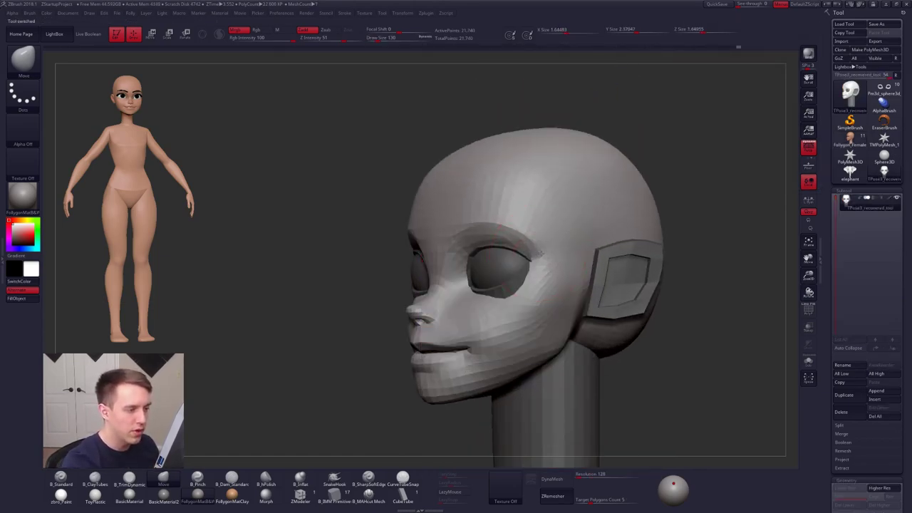
right_drag(546, 259, 538, 238)
mouse_move(538, 238)
alt+right_down()
mouse_move(560, 251)
mouse_move(560, 287)
alt+right_up()
drag(659, 306, 617, 322)
alt+drag(617, 363, 563, 288)
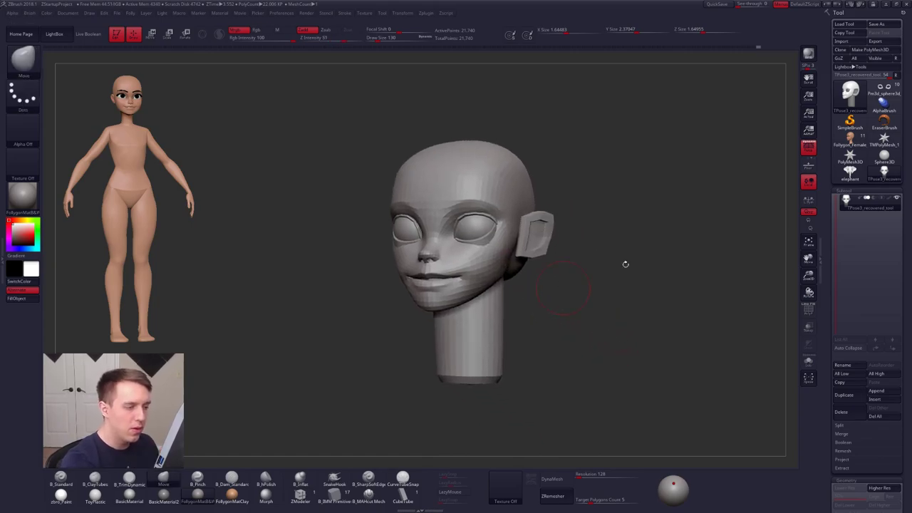
- Face the head from the front and transfer the posing mesh's changes back to the original subtools
shift+drag(626, 264, 597, 264)
key(2)
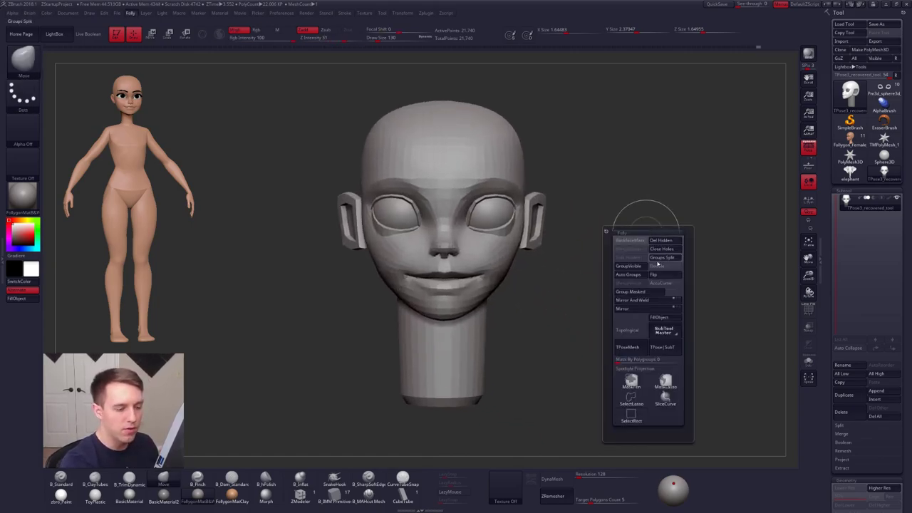
click(663, 347)
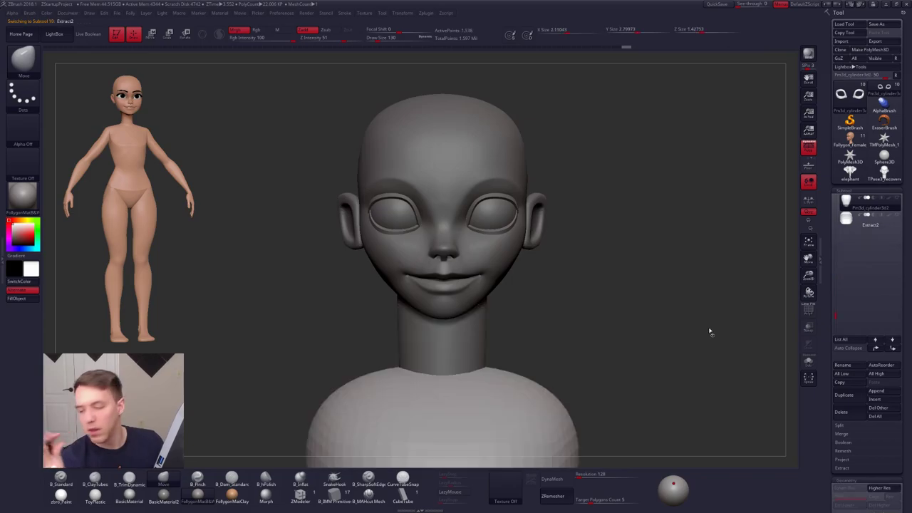
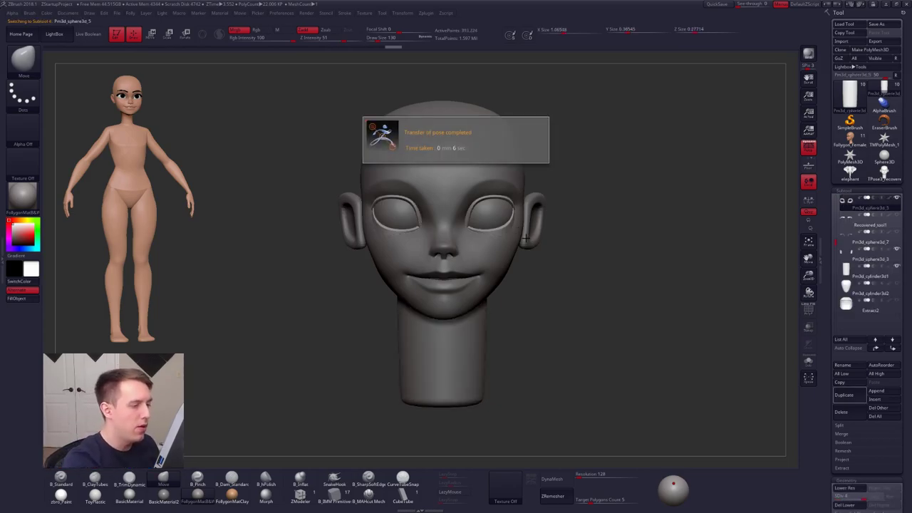
- Adjust the eyelids around the eyes with the Move brush at draw size 61
ctrl+right_drag(492, 202, 497, 237)
key(s)
drag(497, 237, 478, 237)
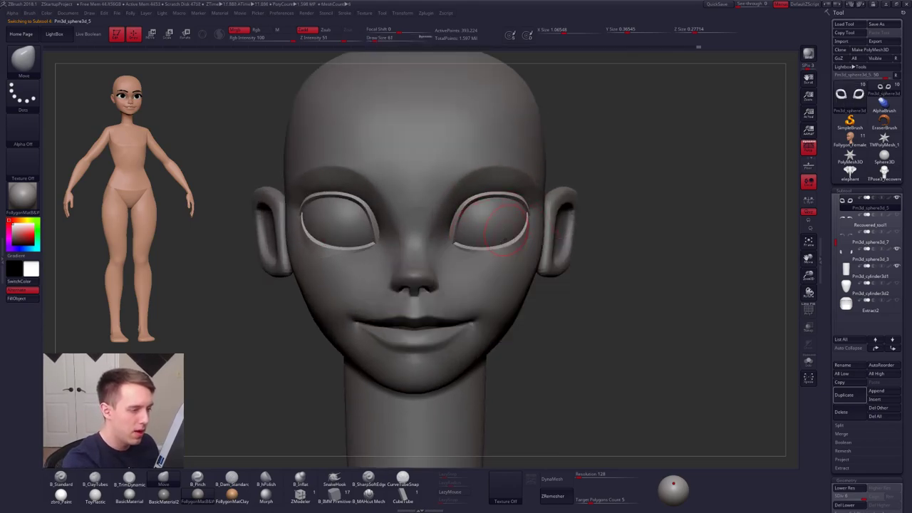
mouse_move(598, 241)
right_down()
mouse_move(493, 279)
mouse_move(526, 248)
mouse_move(542, 262)
mouse_move(503, 278)
mouse_move(507, 344)
right_up()
right_drag(531, 307, 501, 305)
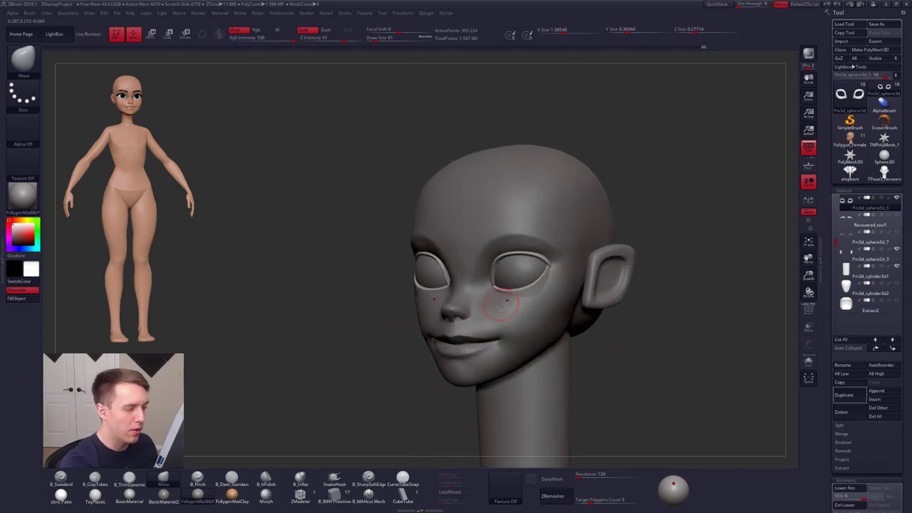
- Build up the upper cheeks below the eyes on the head subtool with B_ClayTubes at draw size 74, at a lower subdivision level
alt+click(492, 306)
key(b)
key(c)
key(t)
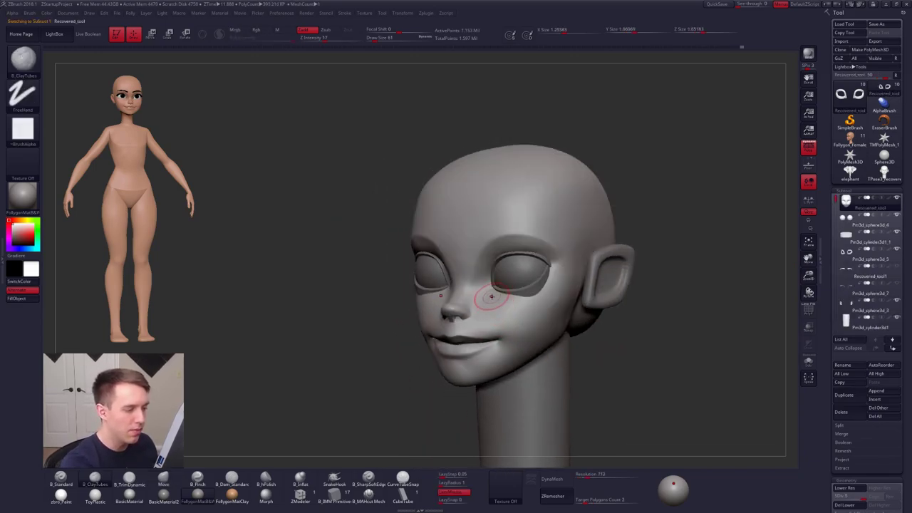
ctrl+right_drag(521, 309, 512, 349)
key(space)
drag(541, 318, 537, 318)
key(shift+d)
key(shift+d)
key(space)
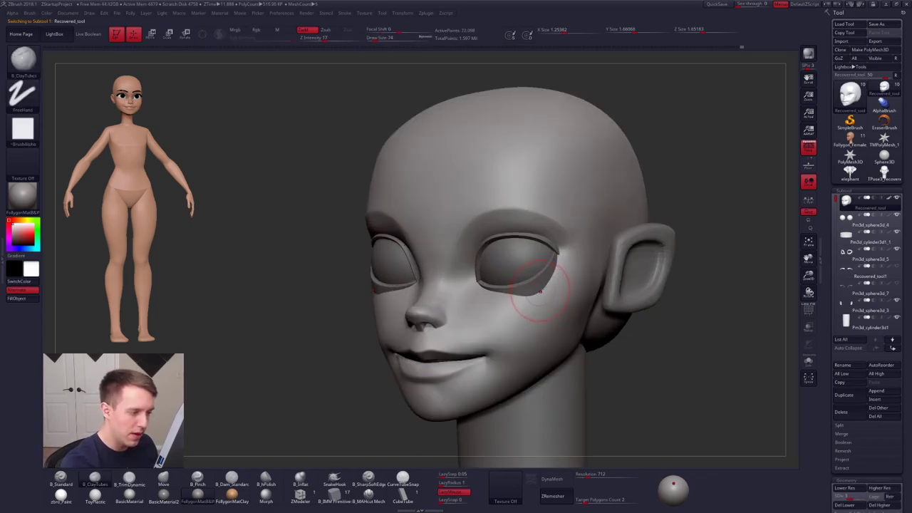
key(shift+s)
key(alt+shift+s)
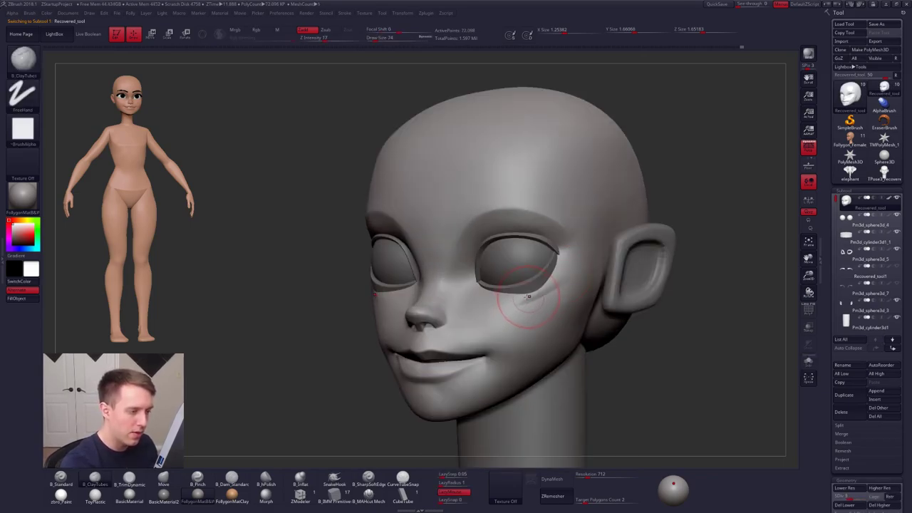
key(alt+shift+s)
key(alt+shift+s)
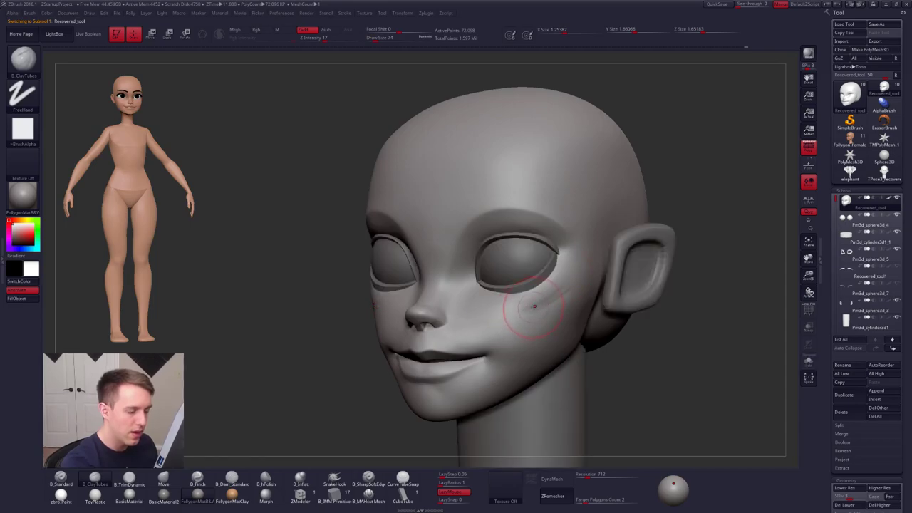
key(alt+shift+s)
key(alt+shift+s)
right_drag(546, 310, 618, 309)
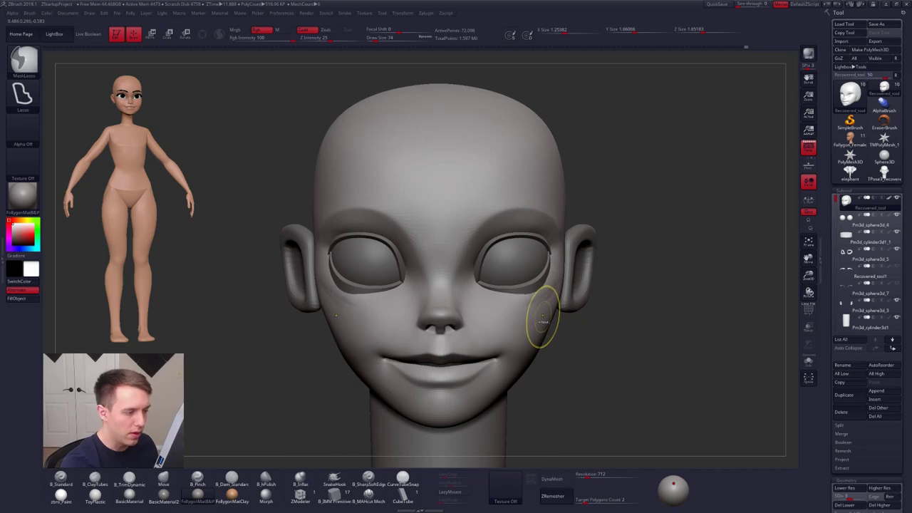
- Switch to the eyelid subtool at a low subdivision level and mask everything except the lower eyelid polygroup
right_drag(544, 320, 525, 305)
alt+click(528, 287)
right_click(527, 288)
key(shift+d)
key(shift+d)
key(shift+d)
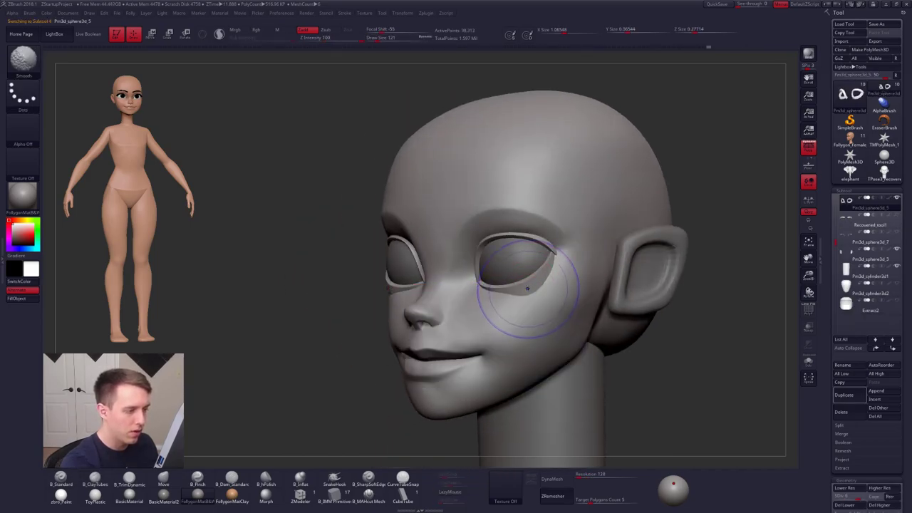
key(shift+d)
key(alt+s)
key(shift+f)
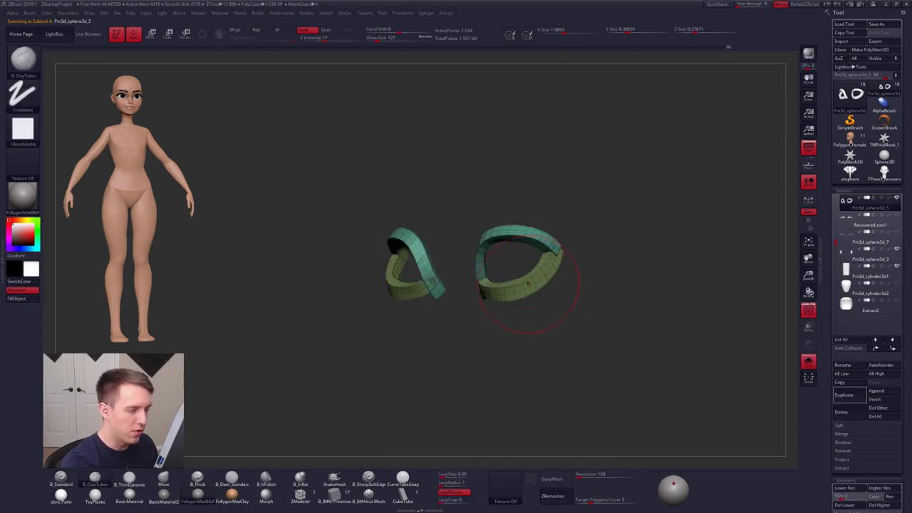
key(w)
ctrl+drag(529, 287, 534, 314)
key(q)
key(shift+f)
key(w)
key(alt+s)
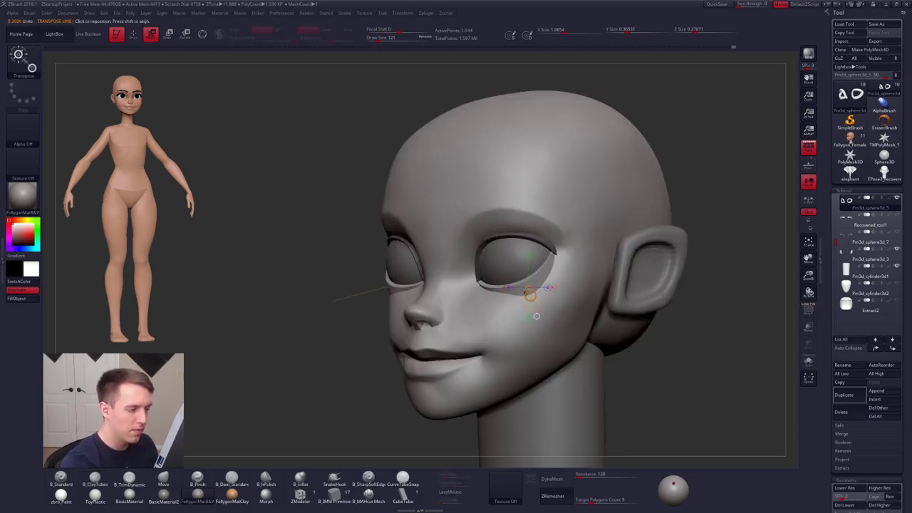
- Reshape the unmasked lower eyelids with the Move brush, using draw size 130 from the side and 96 from the front
key(q)
right_click(530, 288)
drag(530, 288, 532, 288)
right_drag(576, 288, 533, 286)
drag(532, 288, 539, 280)
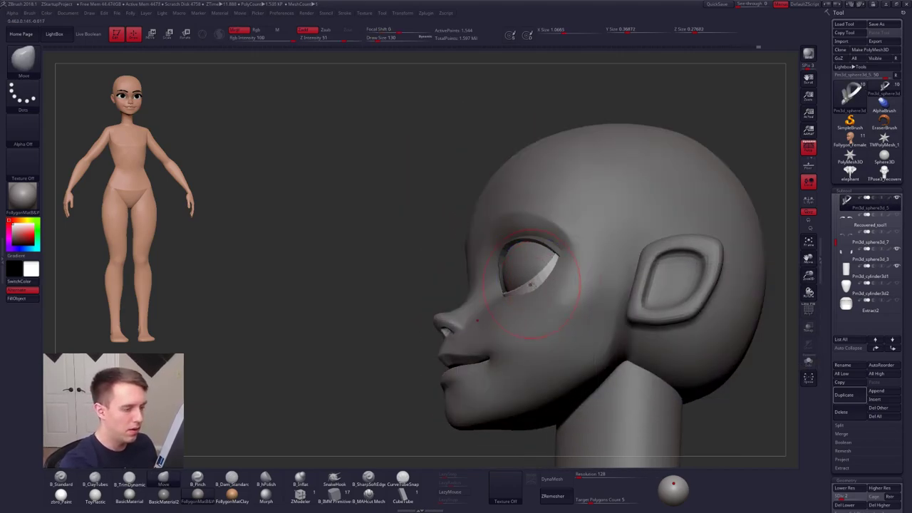
right_drag(531, 285, 498, 285)
key(space)
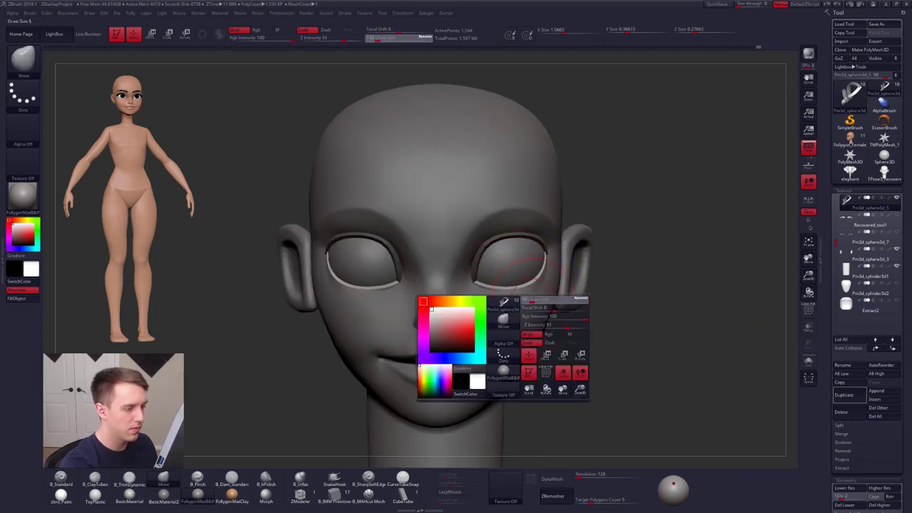
alt+right_drag(540, 358, 560, 376)
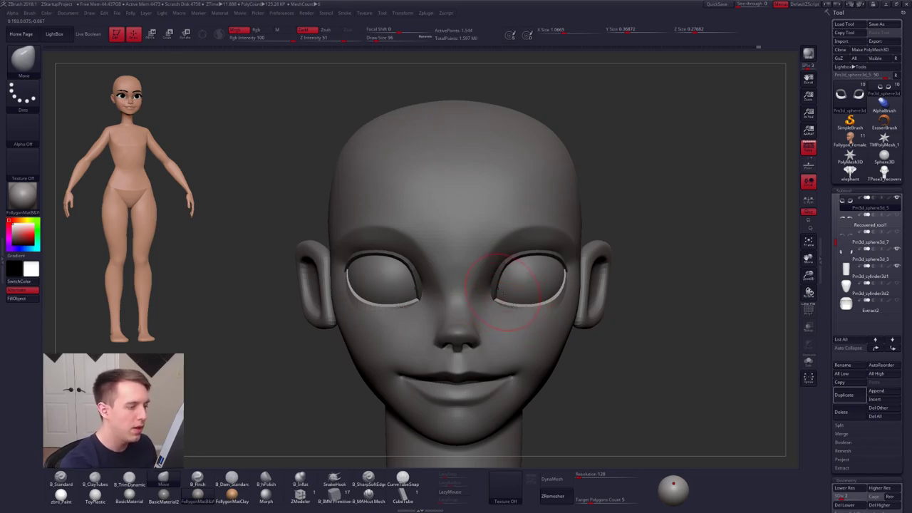
alt+right_drag(503, 294, 537, 322)
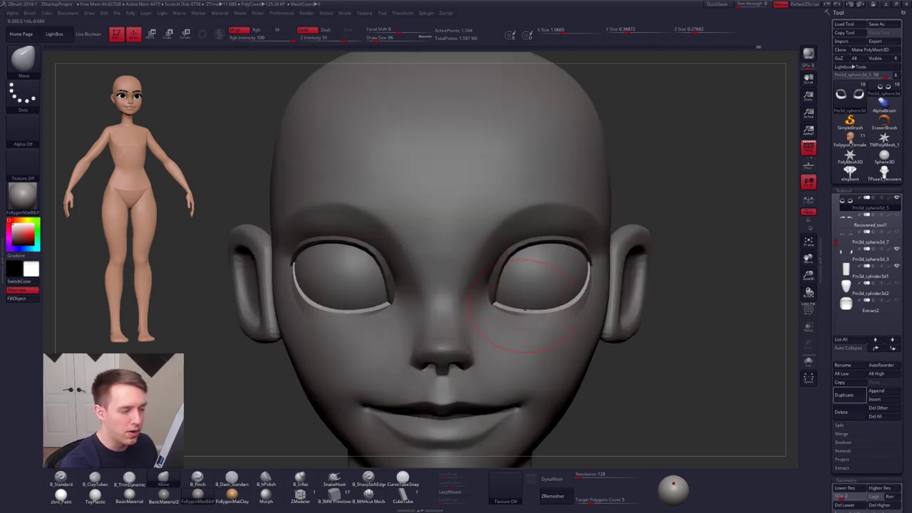
key(w)
drag(491, 224, 624, 383)
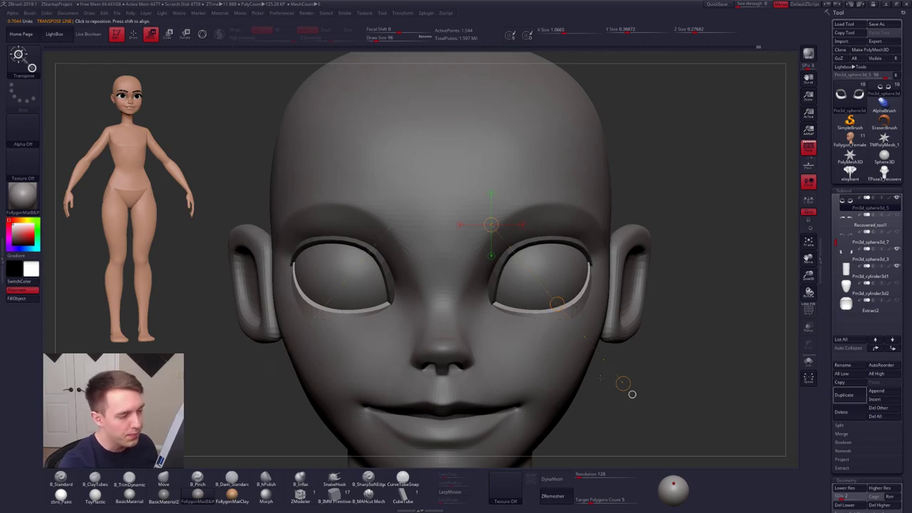
key(q)
key(space)
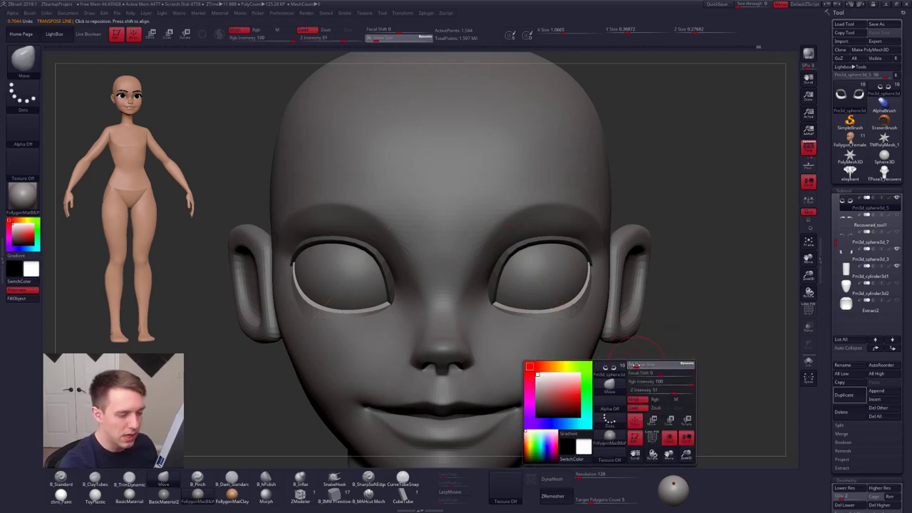
key(ctrl)
ctrl+drag(649, 364, 629, 369)
key(ctrl+z)
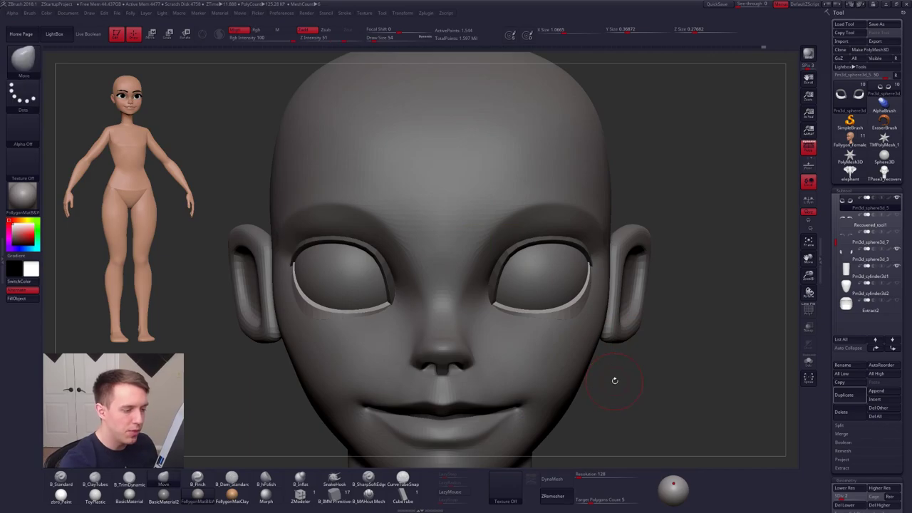
- Fit the lower eyelids to the eyeballs from front and side with the Move brush at draw size 130
key(space)
drag(526, 316, 550, 317)
right_drag(619, 324, 502, 320)
key(space)
drag(579, 320, 570, 320)
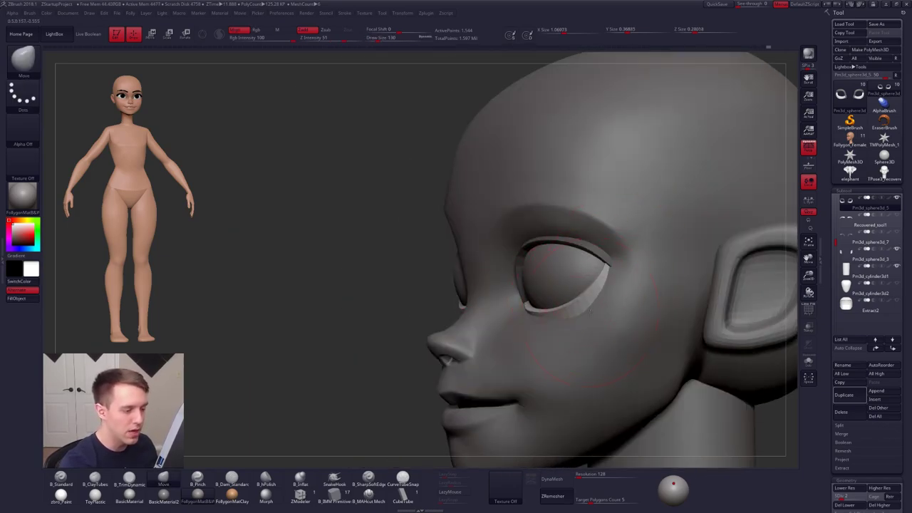
- Refine the curve of the lower eyelids toward their outer corners with the Move brush at draw size 61
mouse_move(586, 318)
right_down()
mouse_move(645, 317)
mouse_move(618, 315)
right_up()
key(bracketleft)
mouse_move(543, 304)
right_down()
mouse_move(504, 323)
mouse_move(581, 292)
mouse_move(606, 257)
mouse_move(562, 340)
right_up()
key(space)
key(space)
drag(590, 296, 595, 296)
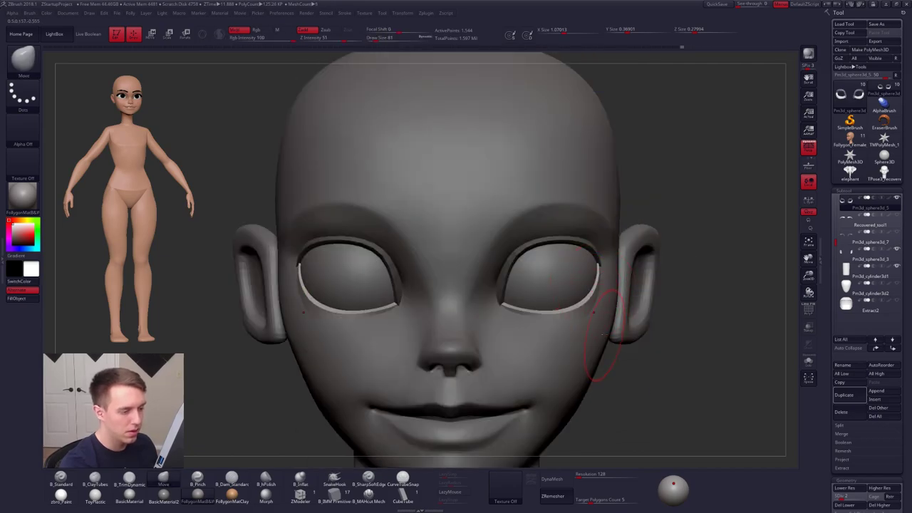
- Clear the eyelid mask and return the eyelids to their highest subdivision level
mouse_move(593, 378)
ctrl+right_down()
mouse_move(605, 349)
mouse_move(620, 348)
mouse_move(580, 331)
ctrl+right_up()
key(d)
key(d)
key(d)
key(d)
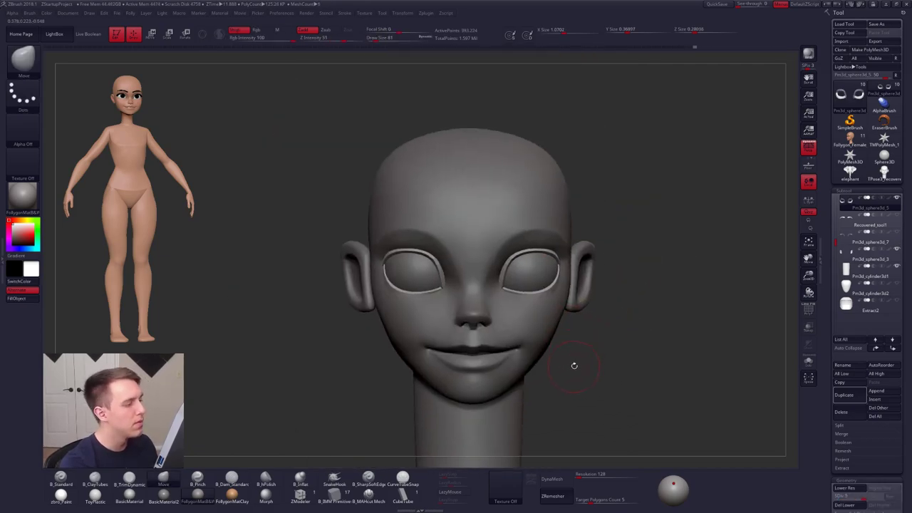
- Isolate the head subtool and sculpt the outer brow and eye socket with B_ClayTubes at draw size 74
right_drag(598, 362, 564, 328)
alt+click(560, 316)
right_click(566, 289)
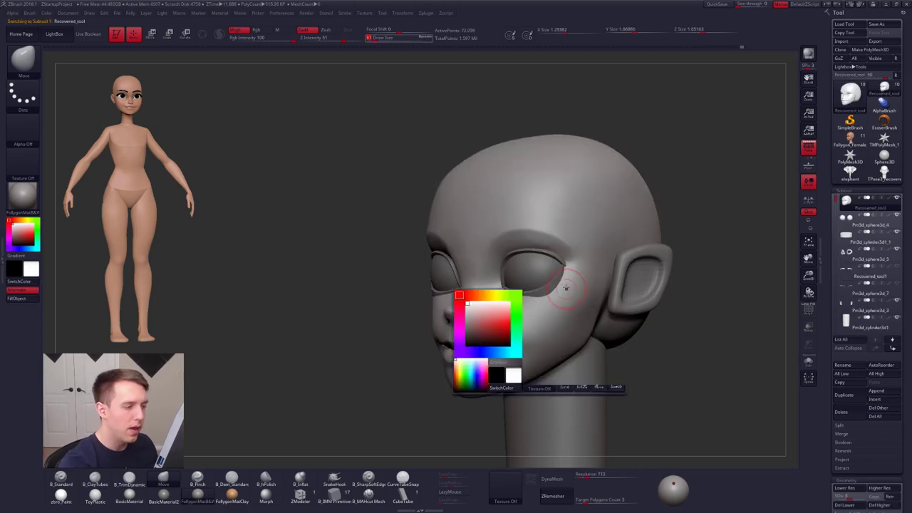
right_drag(542, 234, 570, 244)
key(shift+s)
ctrl+right_drag(444, 238, 449, 256)
key(b)
key(c)
key(t)
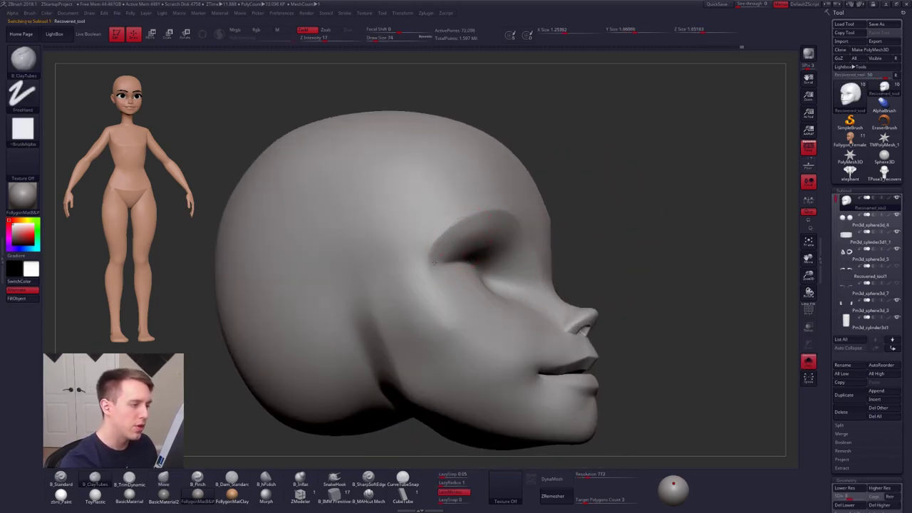
right_drag(469, 247, 489, 239)
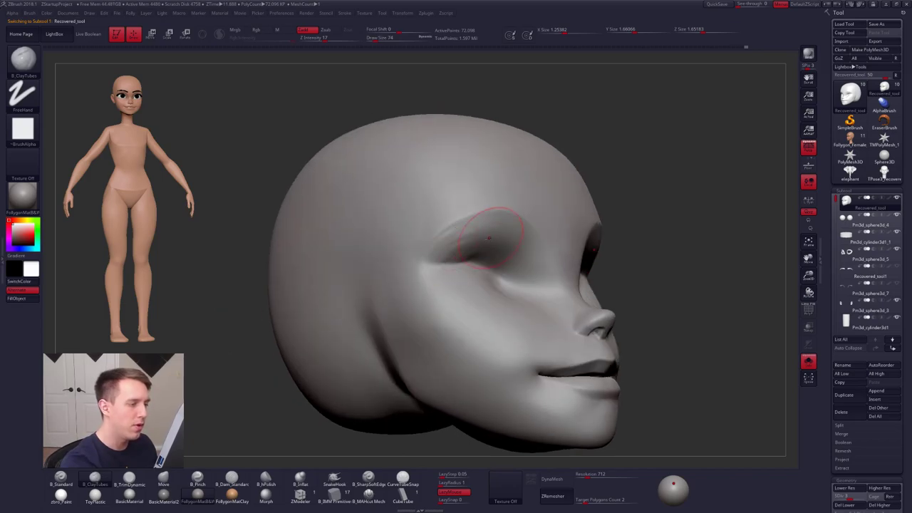
- Sharpen and flatten the outer edge of the eye socket with the B_Pinch and B_TrimDynamic brushes, smoothing the transitions
key(b)
key(p)
key(i)
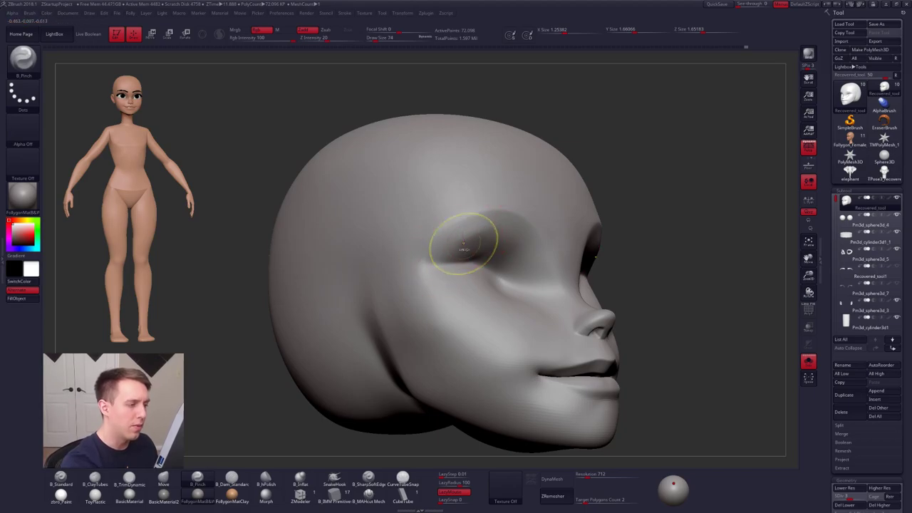
key(b)
key(t)
key(d)
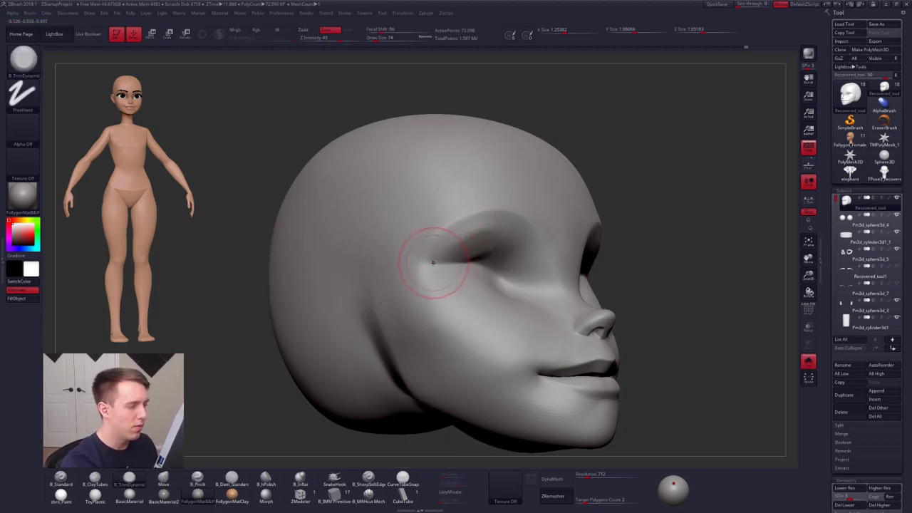
key(shift)
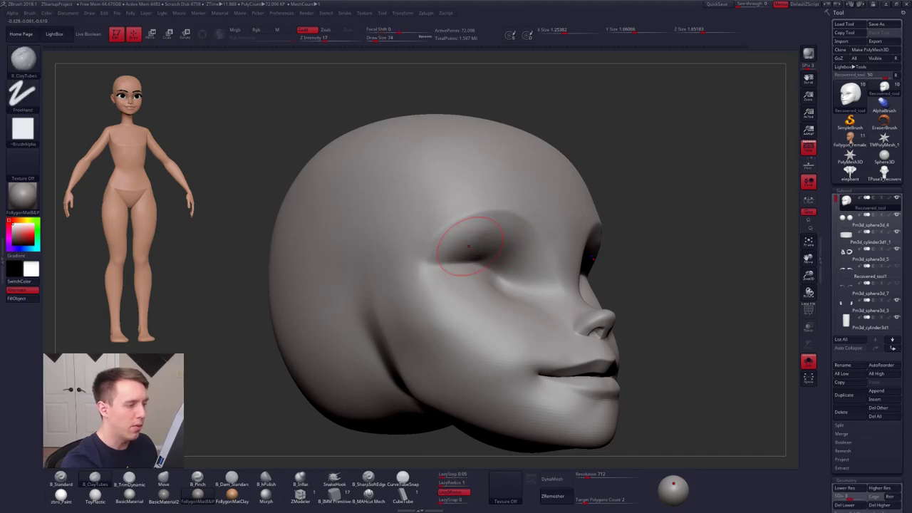
key(shift)
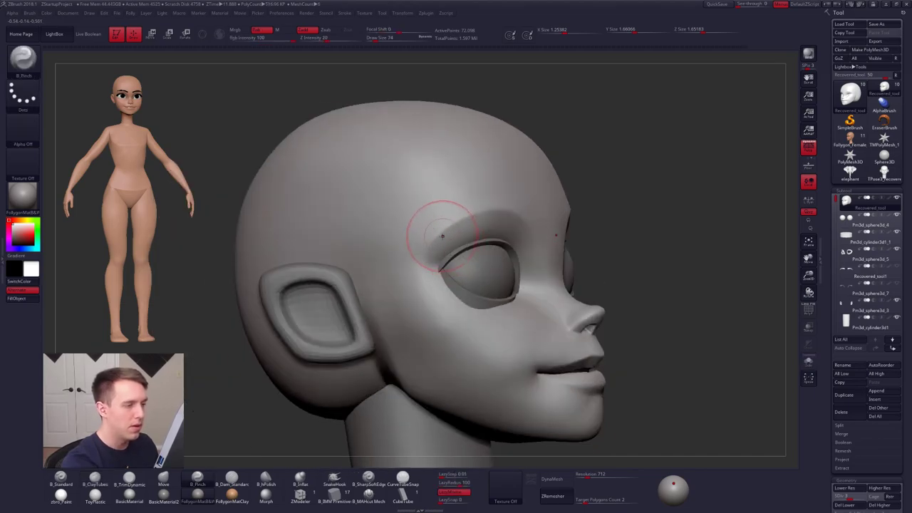
- Raise the head one subdivision level and pinch the edge running from the brow around the outer eye toward the cheek
key(d)
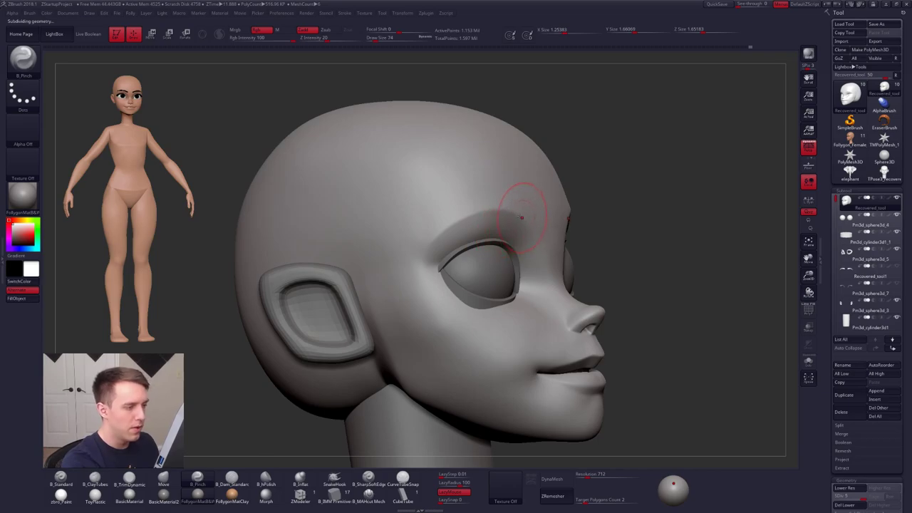
drag(499, 213, 454, 218)
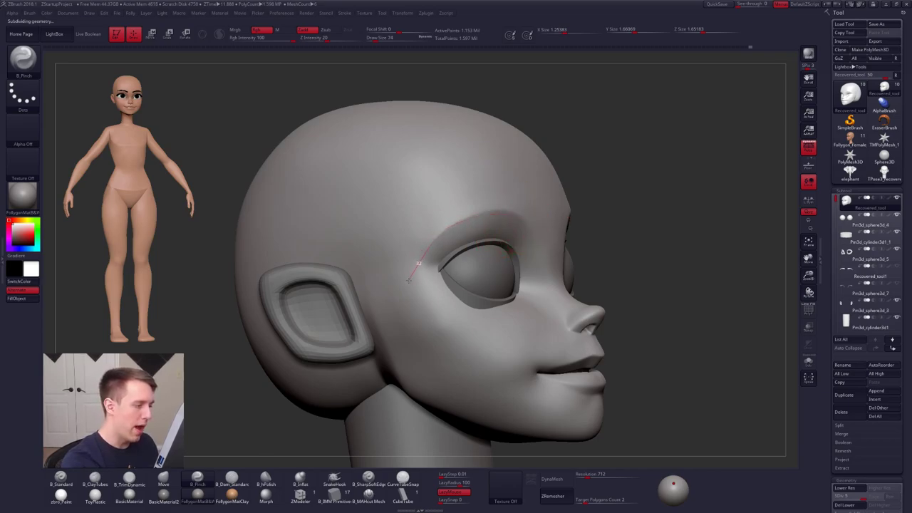
drag(409, 280, 399, 309)
drag(427, 246, 417, 287)
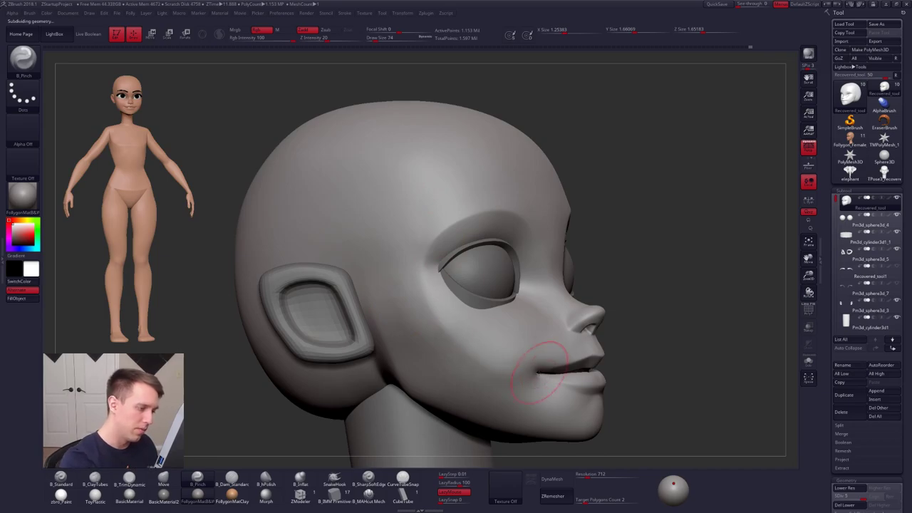
right_drag(539, 373, 420, 389)
alt+right_drag(598, 416, 525, 366)
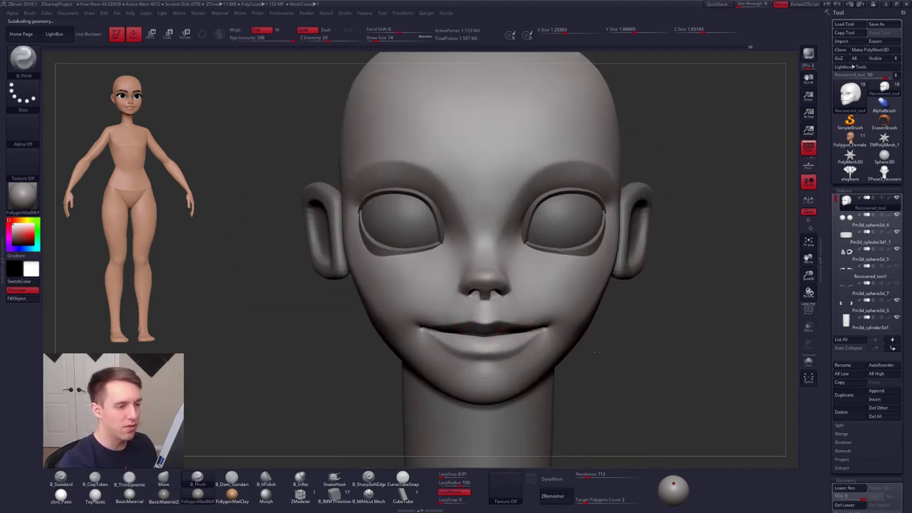
mouse_move(596, 350)
mouse_down()
mouse_move(617, 370)
mouse_move(604, 365)
mouse_up()
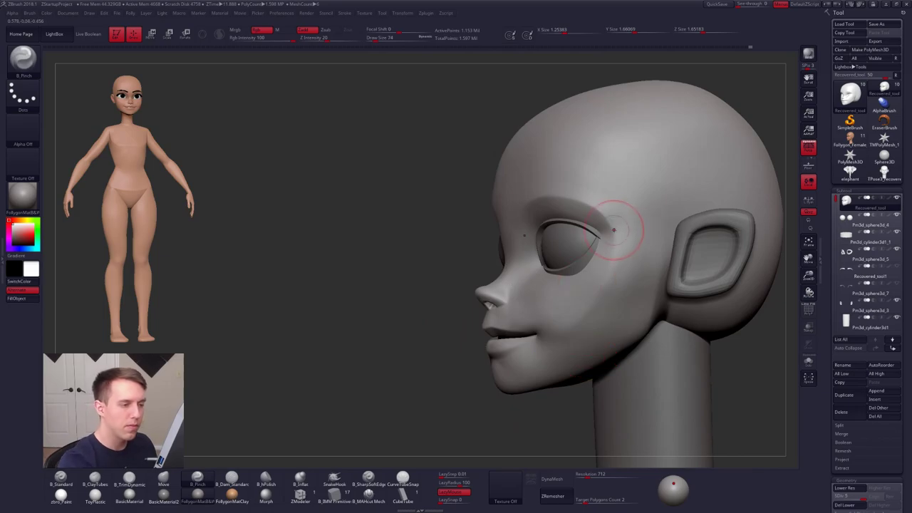
- Adjust the outer brow and side of the face on the head subtool with the Move brush at draw size 88
key(shift+s)
key(b)
key(m)
key(v)
key(space)
drag(613, 229, 611, 229)
key(space)
mouse_move(646, 224)
alt+right_down()
mouse_move(553, 231)
mouse_move(492, 253)
alt+right_up()
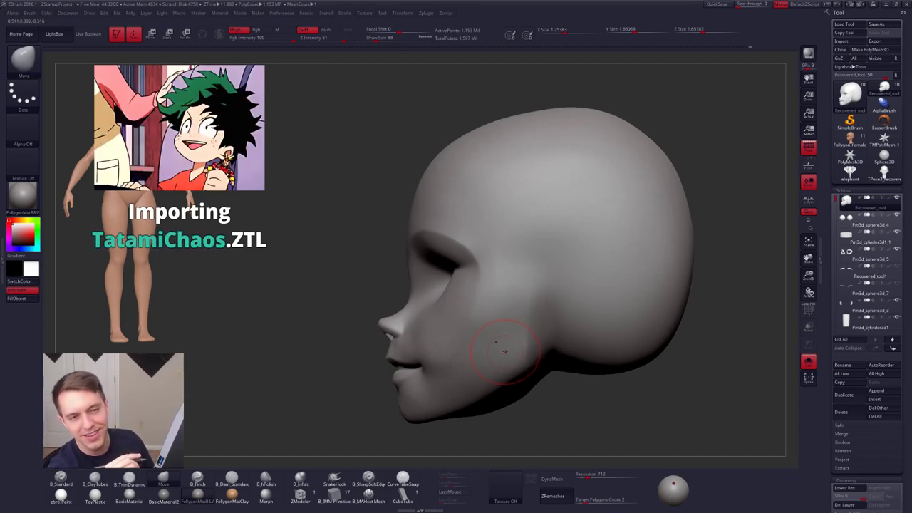
right_drag(428, 352, 527, 325)
drag(549, 321, 594, 372)
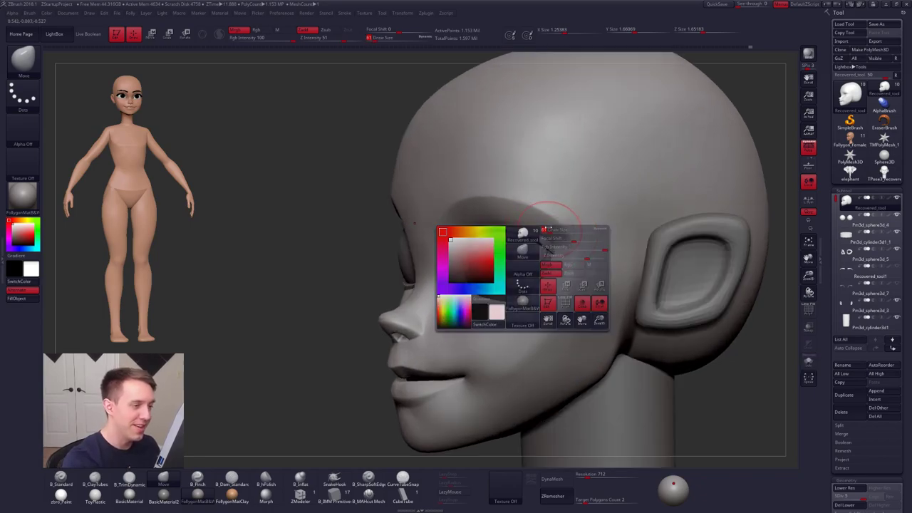
- Define the upper brow edge and the cheek crease with B_Pinch at draw size 61, and smooth the cheek
key(5)
mouse_move(526, 254)
right_down()
mouse_move(557, 288)
mouse_move(417, 257)
right_up()
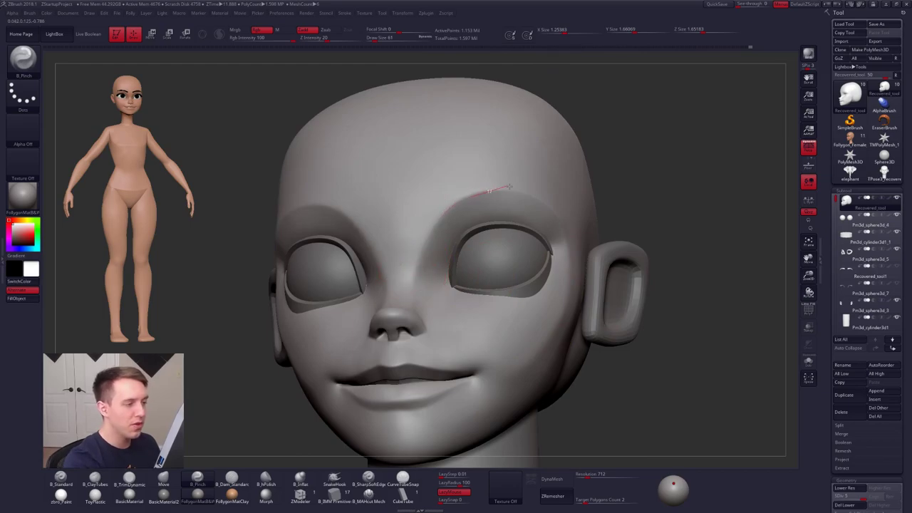
right_drag(557, 216, 529, 188)
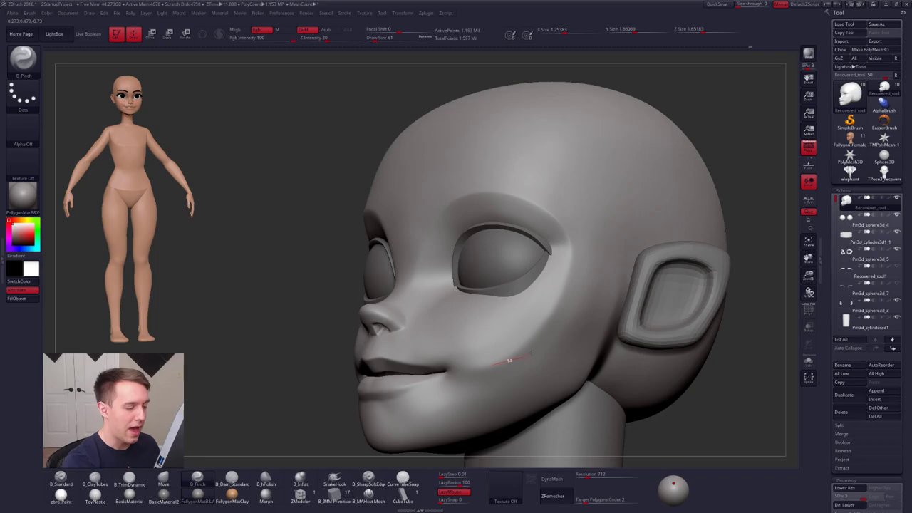
mouse_move(527, 332)
right_down()
mouse_move(571, 342)
mouse_move(555, 354)
mouse_move(519, 336)
right_up()
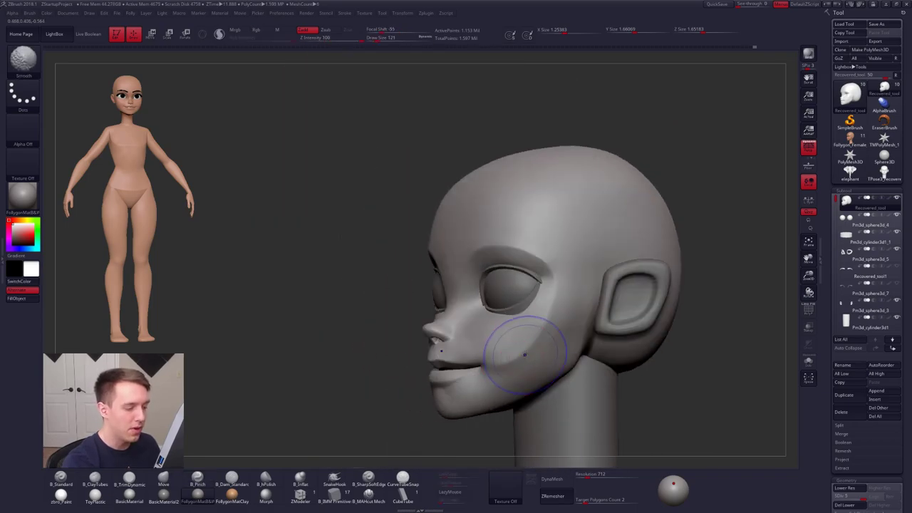
- Reshape the cheek and jaw with the Move brush, dropping the head to subdivision level 2 and using draw size 170
key(shift)
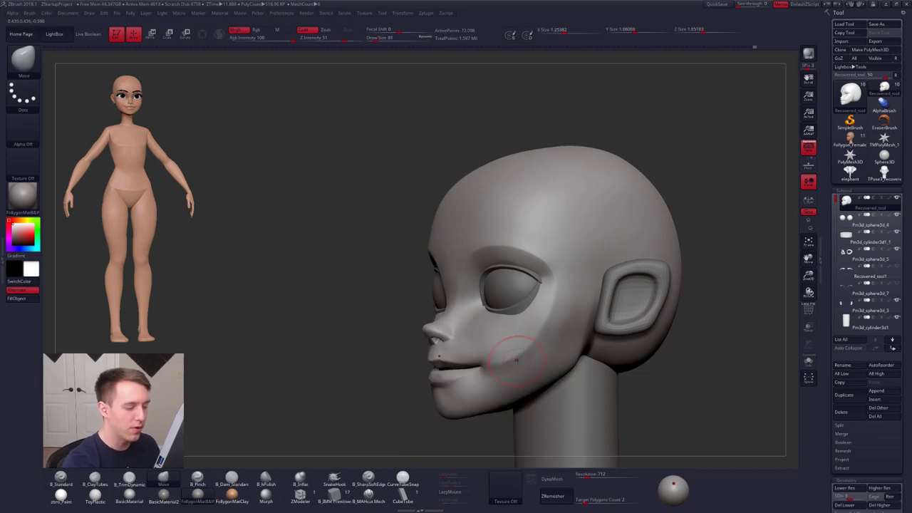
right_drag(529, 357, 491, 348)
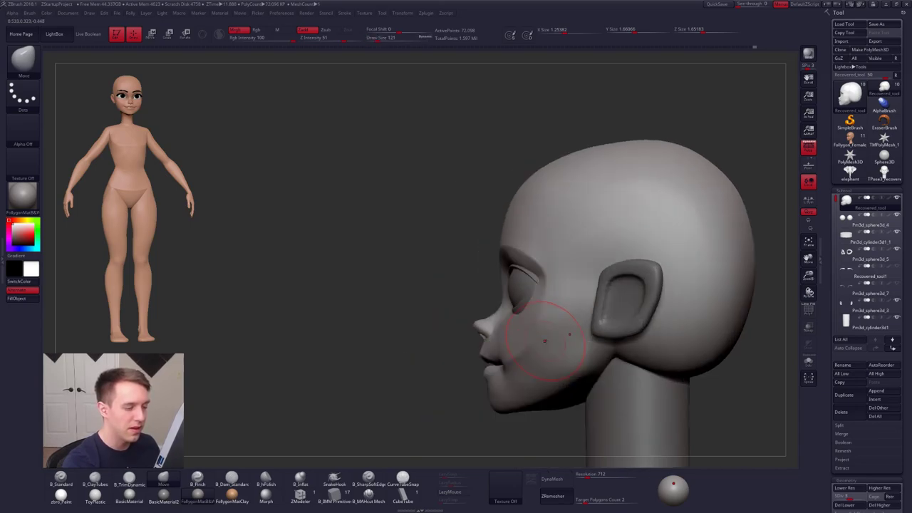
mouse_move(546, 341)
right_down()
mouse_move(577, 345)
mouse_move(544, 335)
mouse_move(551, 319)
mouse_move(577, 336)
mouse_move(577, 324)
right_up()
key(shift+d)
key(s)
drag(560, 328, 548, 327)
right_drag(571, 325, 542, 324)
key(shift)
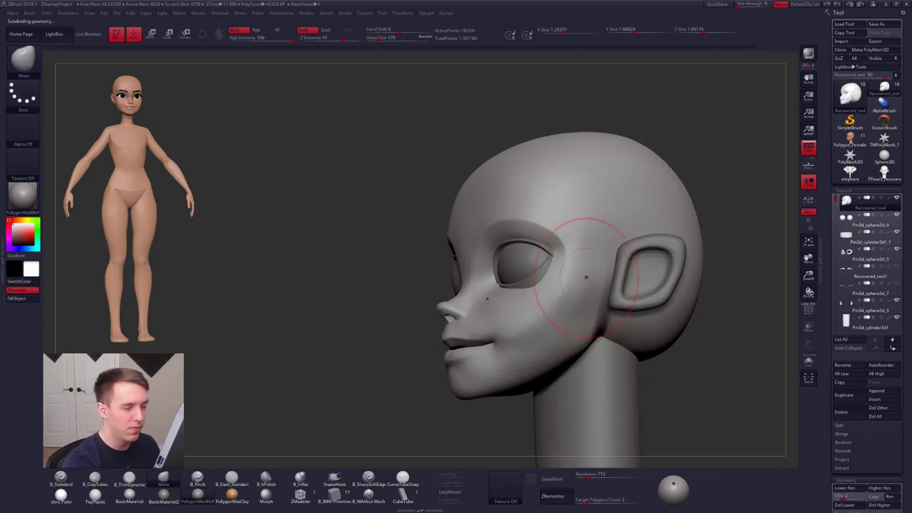
- Build up the cheek in front of the ear with B_ClayTubes at draw size 113 and smooth it one subdivision level higher
key(b)
key(c)
key(t)
key(s)
drag(573, 323, 550, 321)
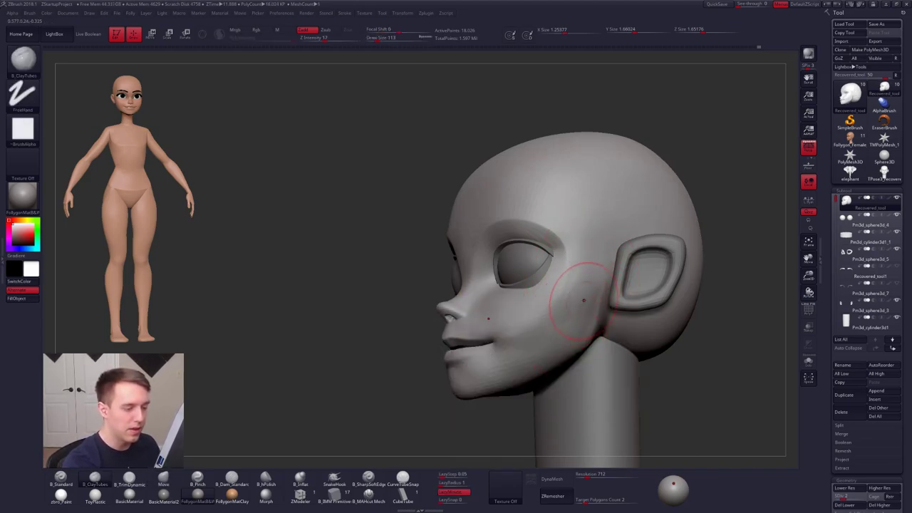
key(shift)
key(ctrl+d)
shift+drag(538, 332, 515, 338)
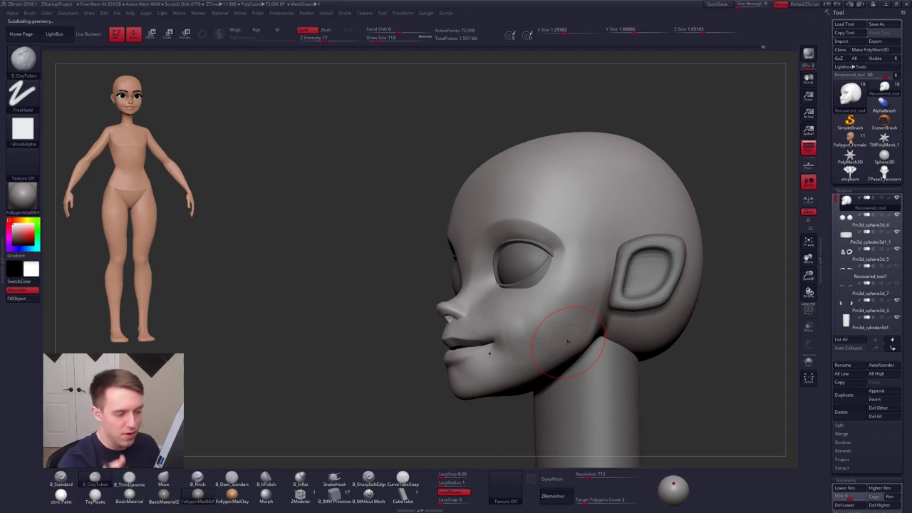
key(shift)
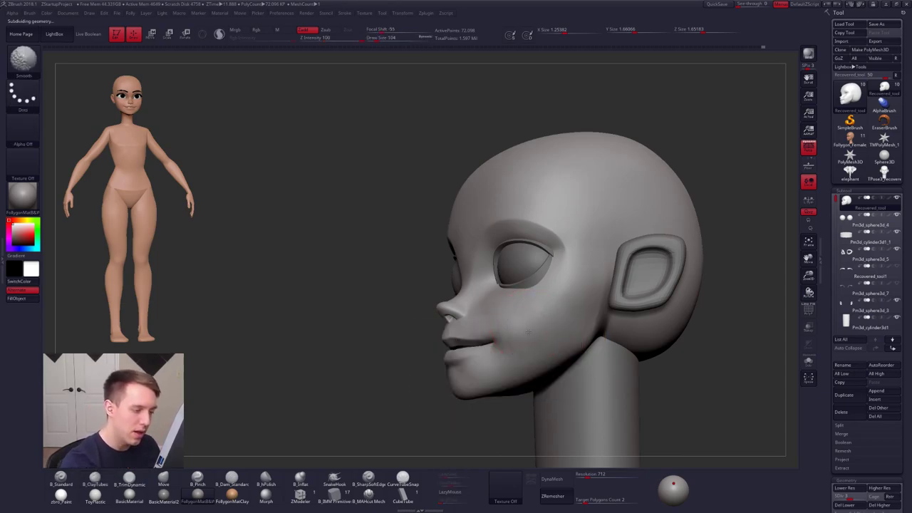
drag(403, 335, 531, 336)
alt+right_drag(516, 325, 540, 318)
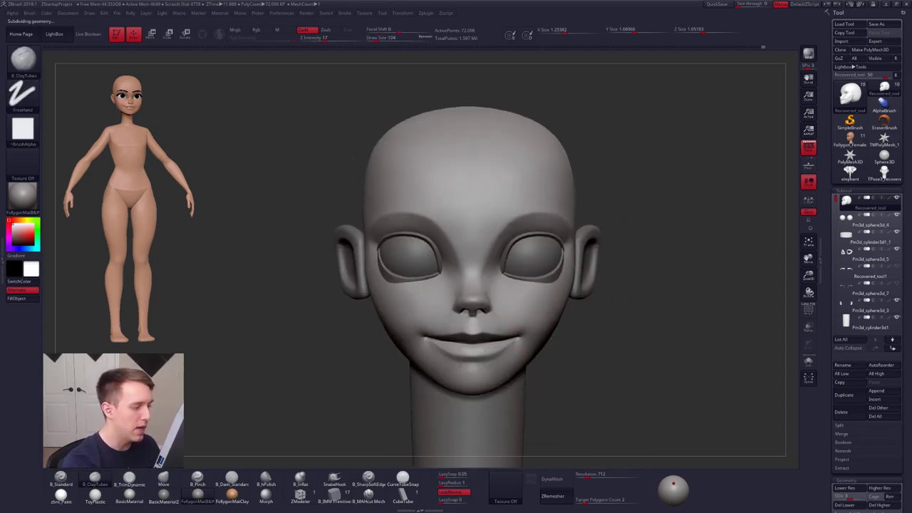
- Adjust the sides of the nose from below with the Move brush at draw size 67 on subdivision level 2
key(space)
drag(538, 338, 554, 338)
mouse_move(612, 387)
mouse_down()
mouse_move(558, 323)
mouse_move(541, 324)
mouse_up()
key(s)
key(b)
key(m)
key(v)
mouse_move(533, 284)
right_down()
mouse_move(544, 295)
mouse_move(520, 318)
mouse_move(482, 266)
mouse_move(483, 309)
right_up()
key(shift+d)
key(space)
drag(486, 312, 483, 311)
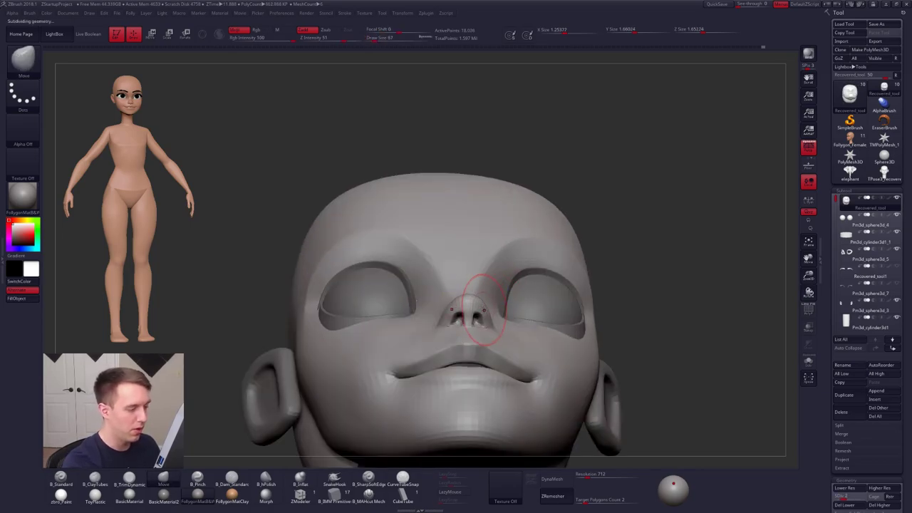
- Refine the nose tip and nostril wing in side view with the Move brush at draw size 38
right_drag(483, 310, 462, 360)
key(space)
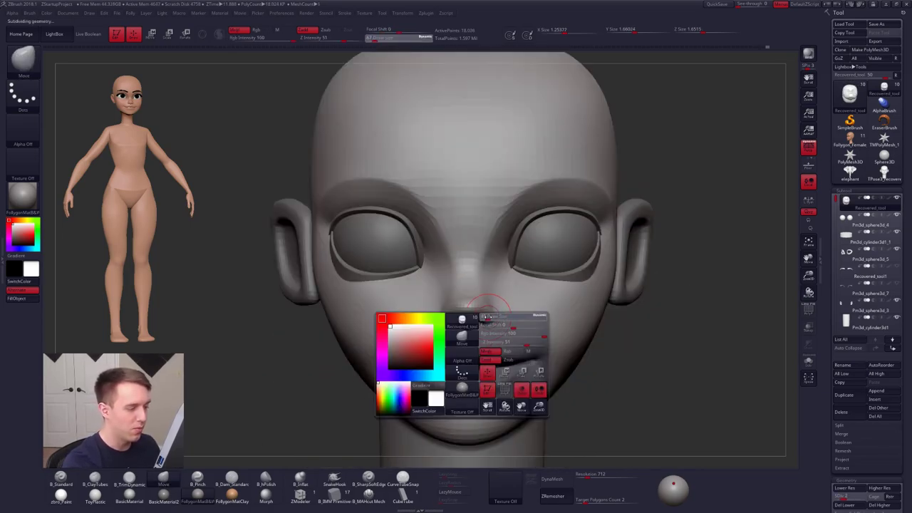
drag(489, 318, 476, 319)
right_drag(492, 313, 466, 316)
right_drag(470, 315, 459, 312)
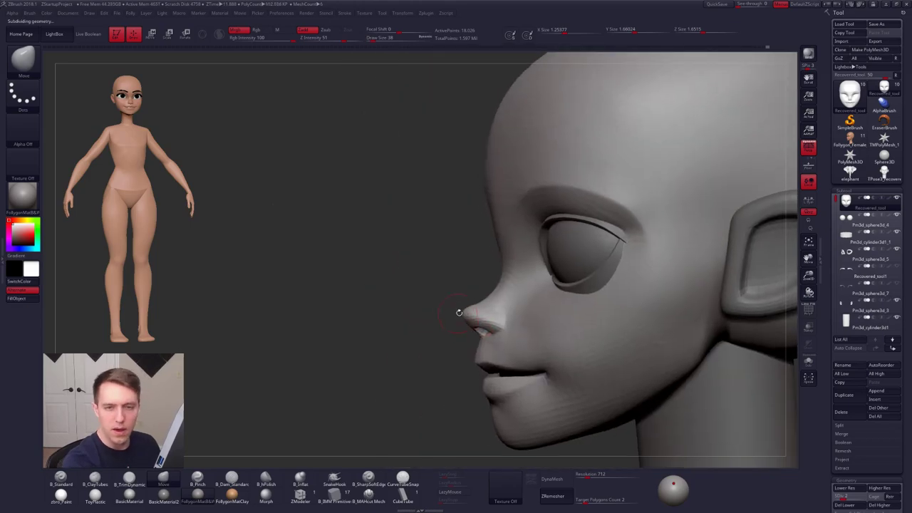
key(shift)
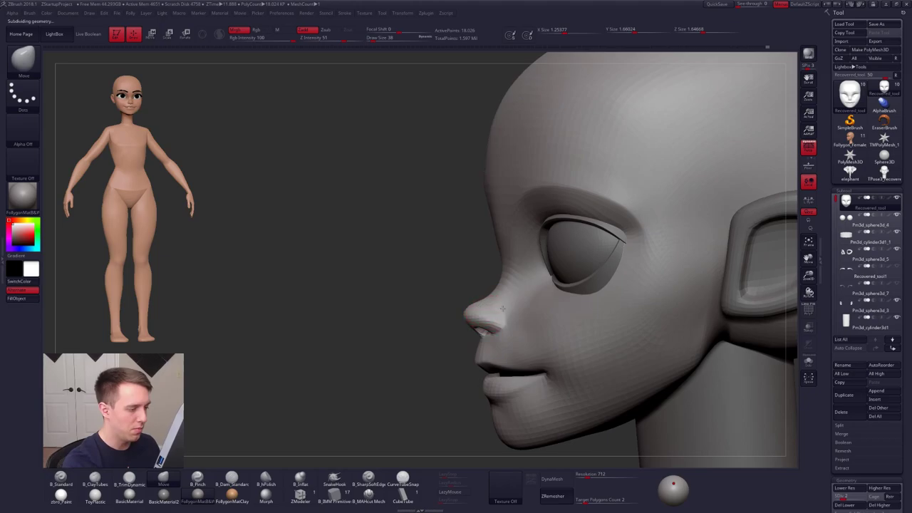
right_drag(478, 309, 478, 303)
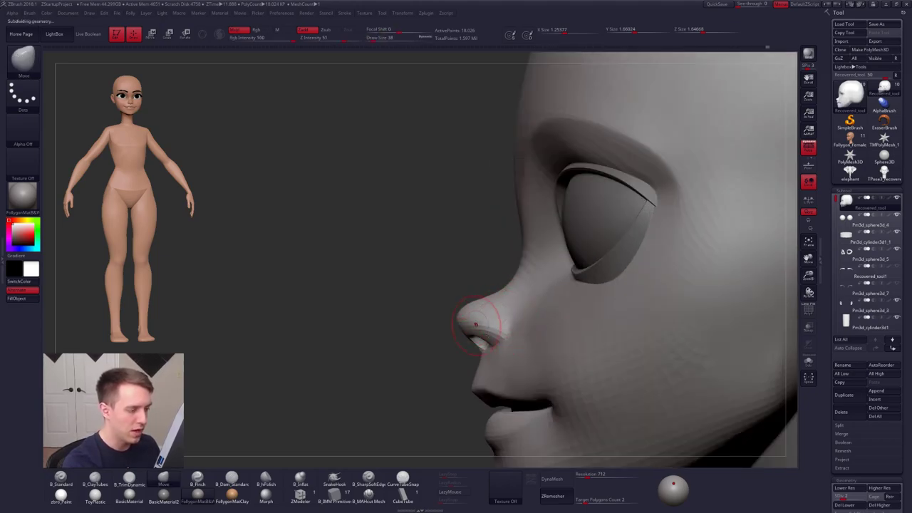
- Raise the head's subdivision level and sharpen the lower edge of the nose above the nostril with B_Pinch at draw size 18
key(d)
right_click(469, 373)
mouse_move(499, 329)
right_down()
mouse_move(532, 318)
mouse_move(599, 321)
right_up()
key(b)
key(p)
key(i)
right_drag(447, 340, 465, 332)
key(space)
drag(464, 332, 472, 333)
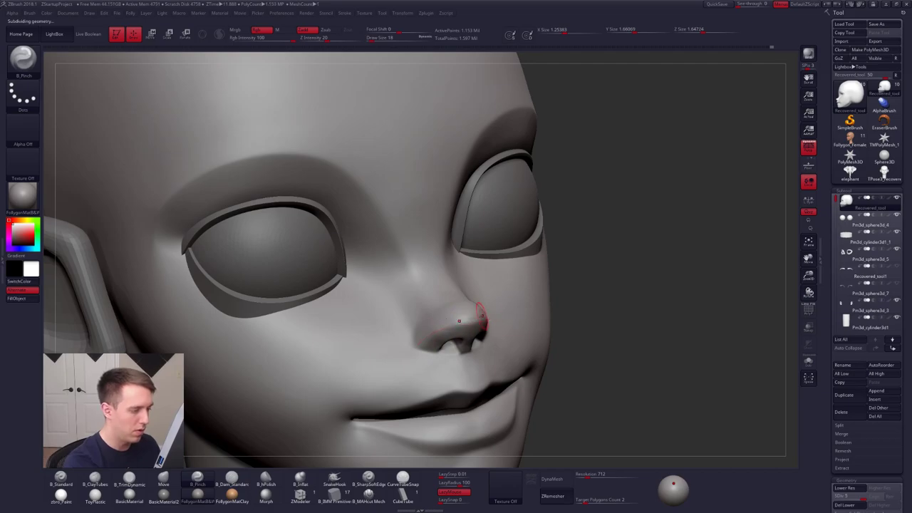
mouse_move(482, 314)
right_down()
mouse_move(495, 312)
mouse_move(426, 341)
right_up()
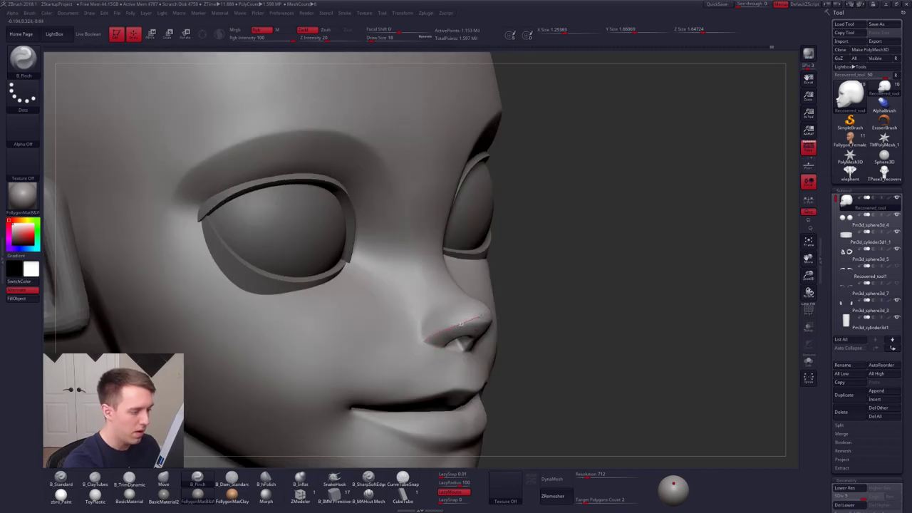
key(space)
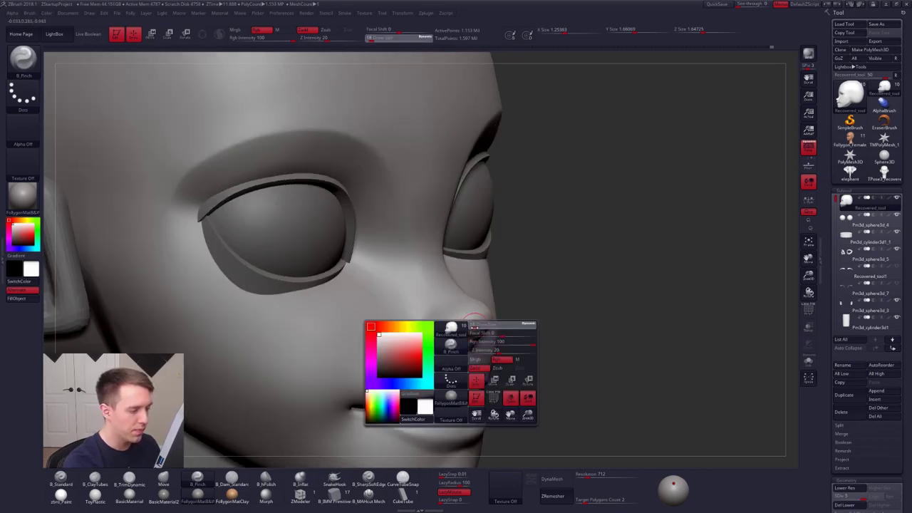
key(3)
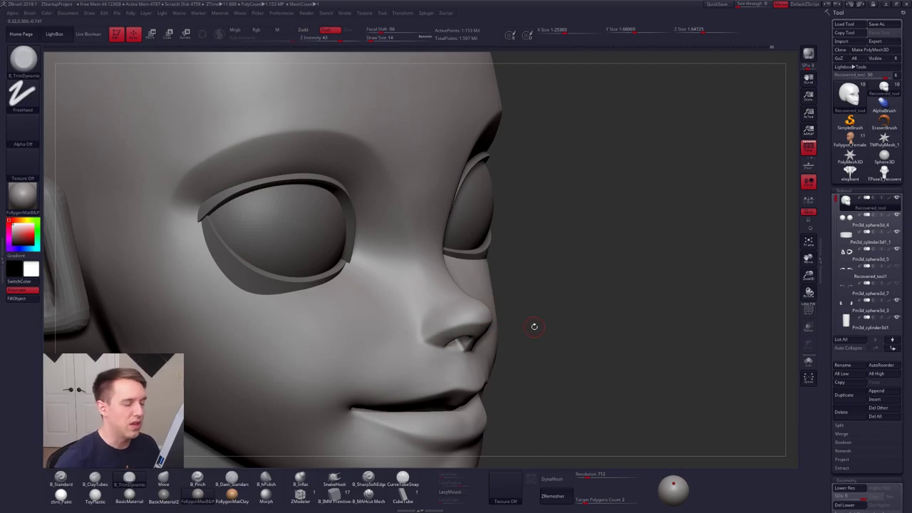
- Switch to the web browser and search for images of "ninja turtle mask nose" in a new tab
key(alt+Tab)
click(439, 153)
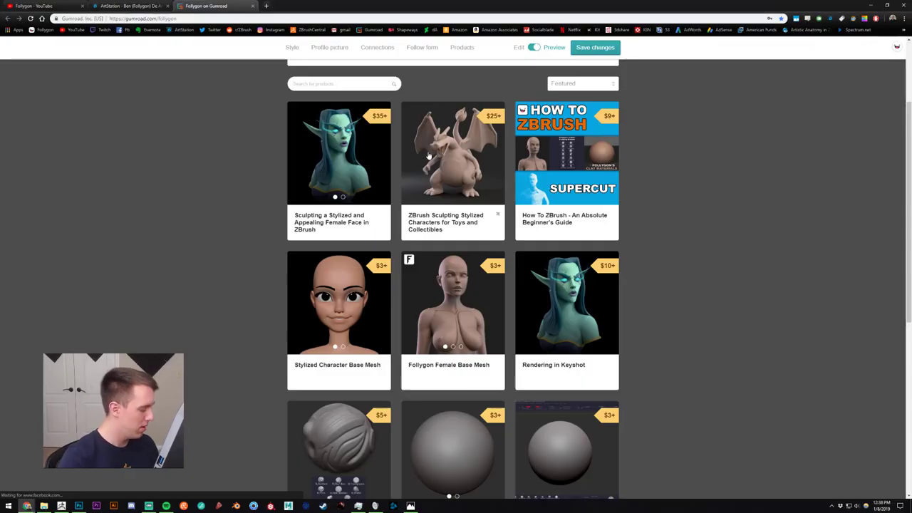
key(ctrl+t)
text(ninja tur)
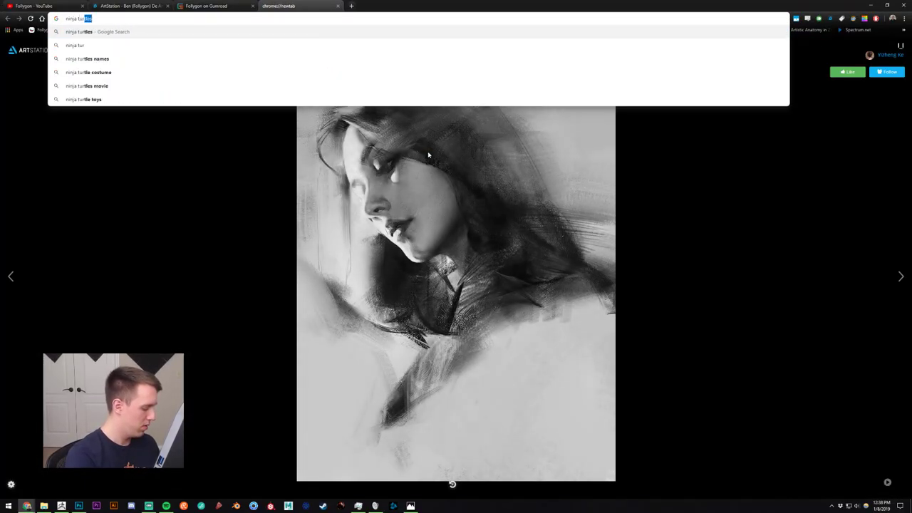
text(tle mask nose)
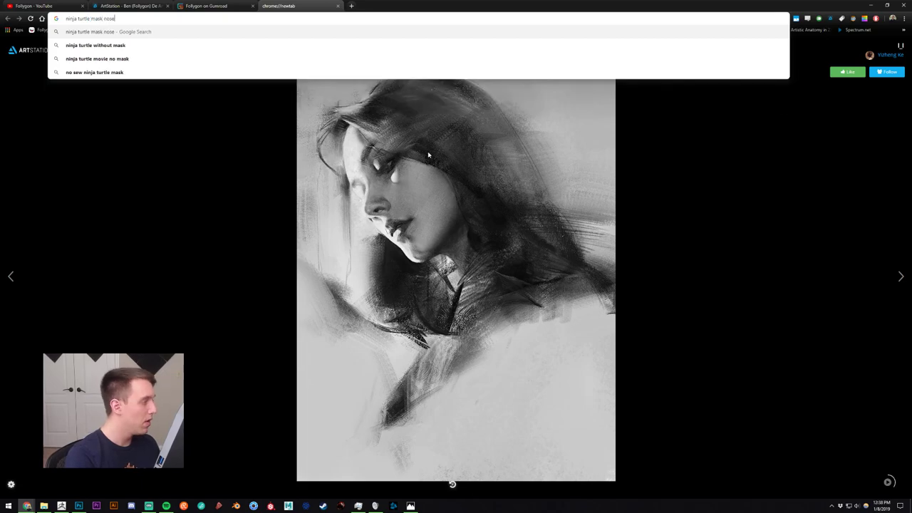
key(Return)
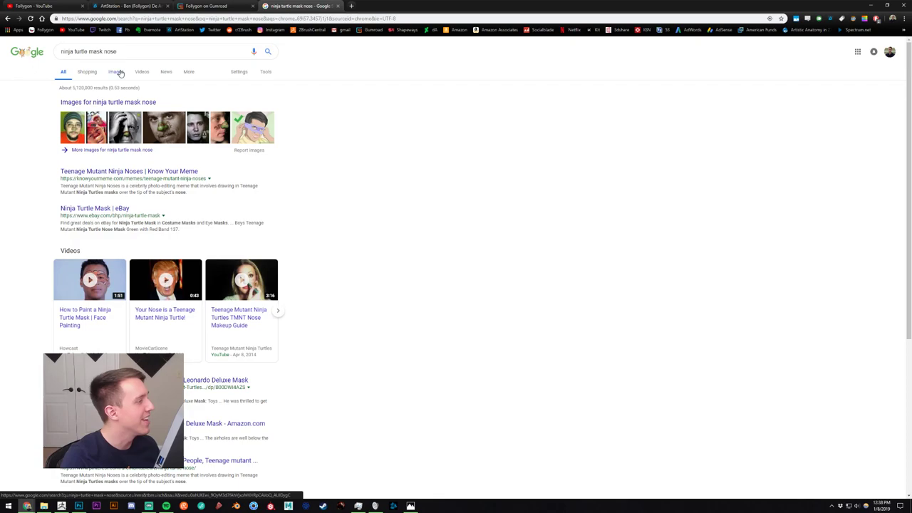
click(118, 73)
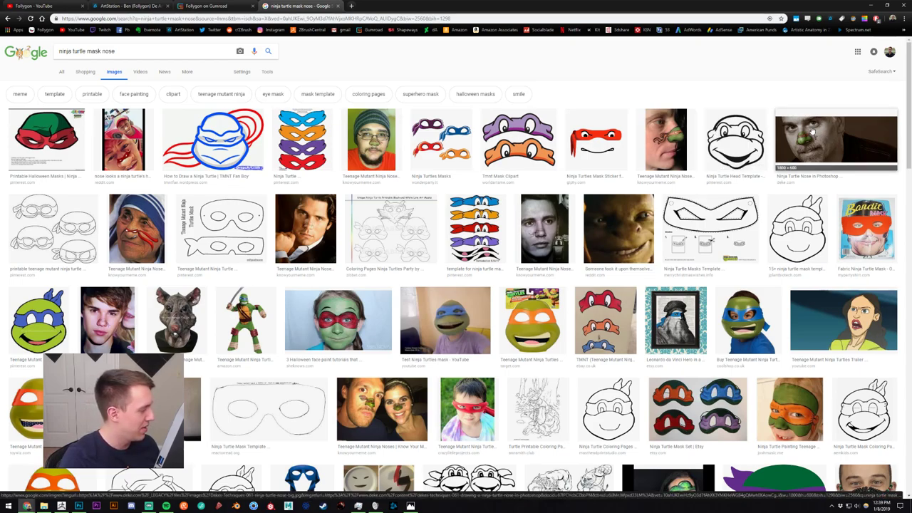
- Preview the painted turtle nose photo, examine the other image results, and return to ZBrush
click(813, 131)
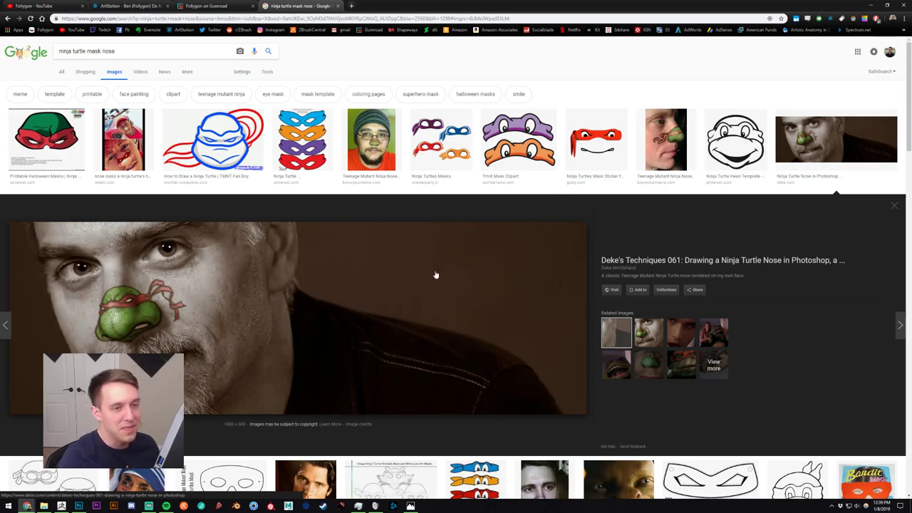
click(792, 160)
scroll(670, 187, down, 2)
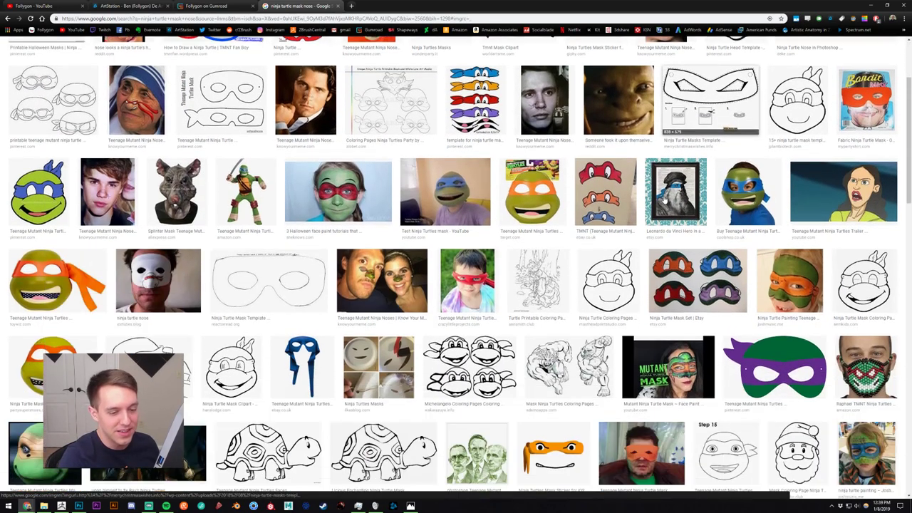
scroll(665, 201, down, 1)
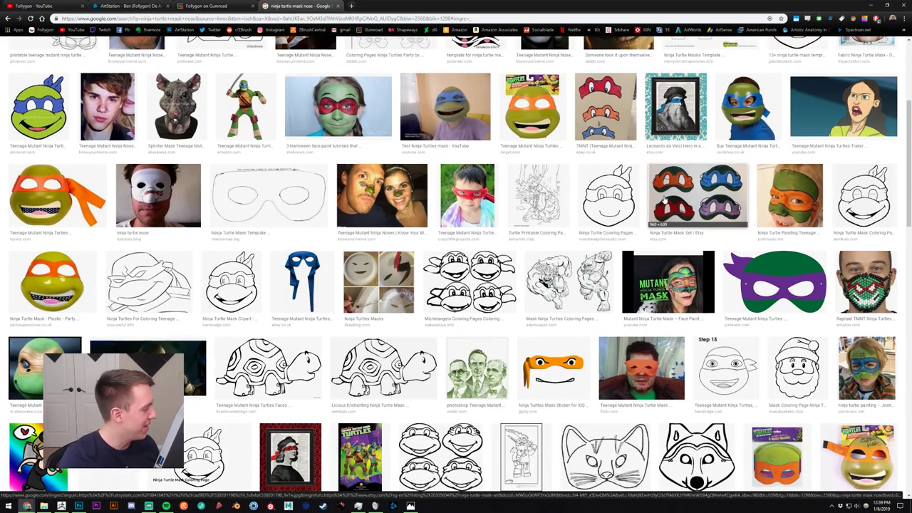
scroll(665, 201, up, 3)
key(ctrl+shift+Tab)
key(alt+Tab)
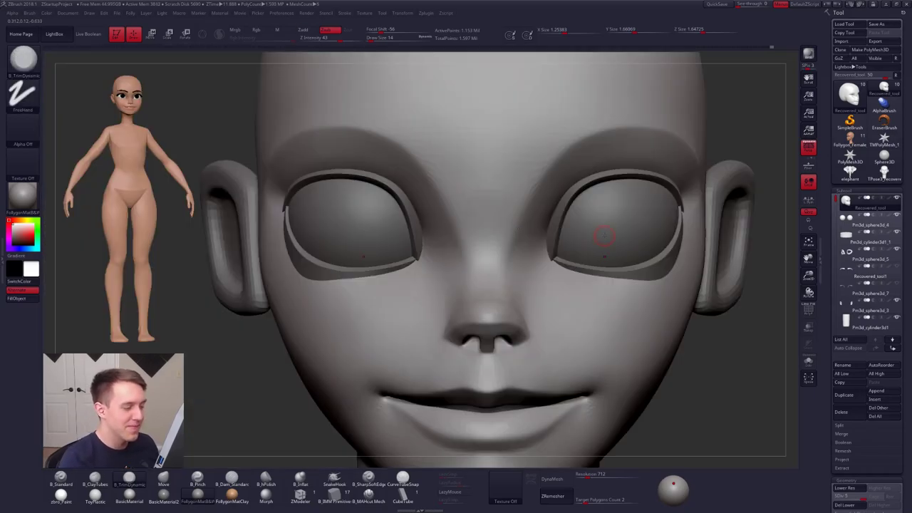
- Lower the head to subdivision level 3 and adjust the area beneath the nose with the Move brush at draw size 33
key(shift+d)
key(shift+d)
key(space)
drag(489, 360, 497, 362)
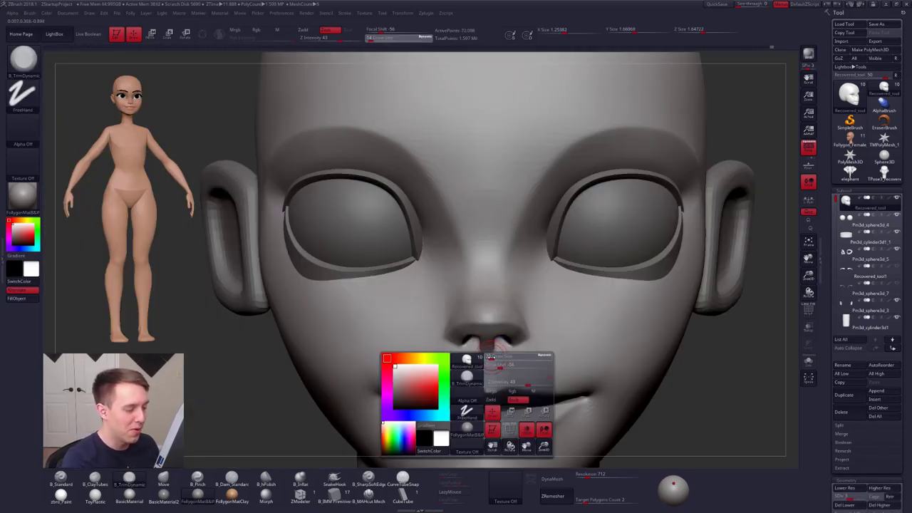
key(b)
key(m)
key(v)
key(space)
right_drag(488, 359, 435, 359)
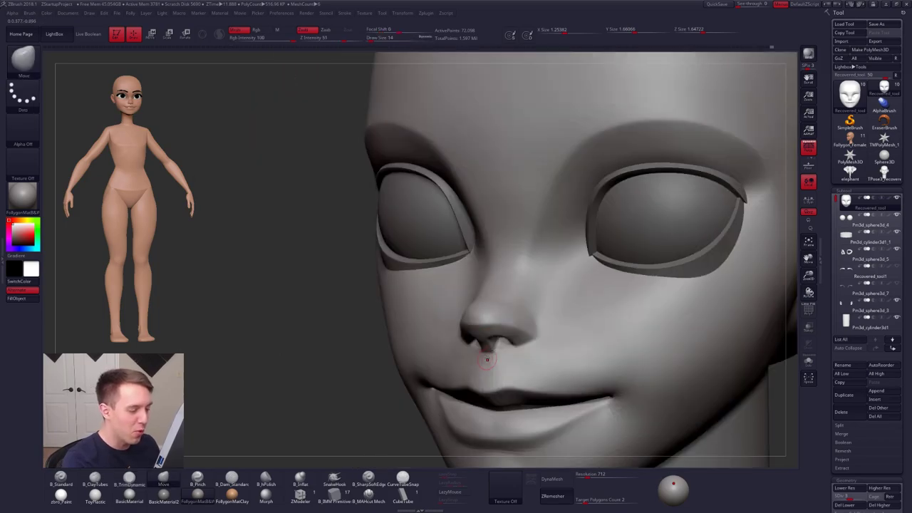
key(space)
key(space)
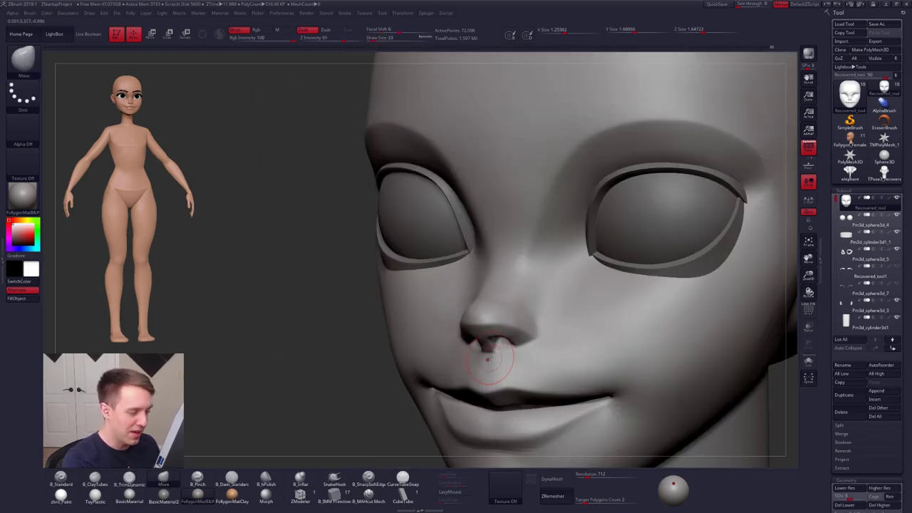
mouse_move(489, 355)
right_down()
mouse_move(470, 349)
mouse_move(491, 344)
right_up()
- Reshape the strip between the nostrils and the nostril wings on subdivision level 2 with the Move brush at draw size 21
key(space)
drag(492, 345, 486, 342)
key(shift+d)
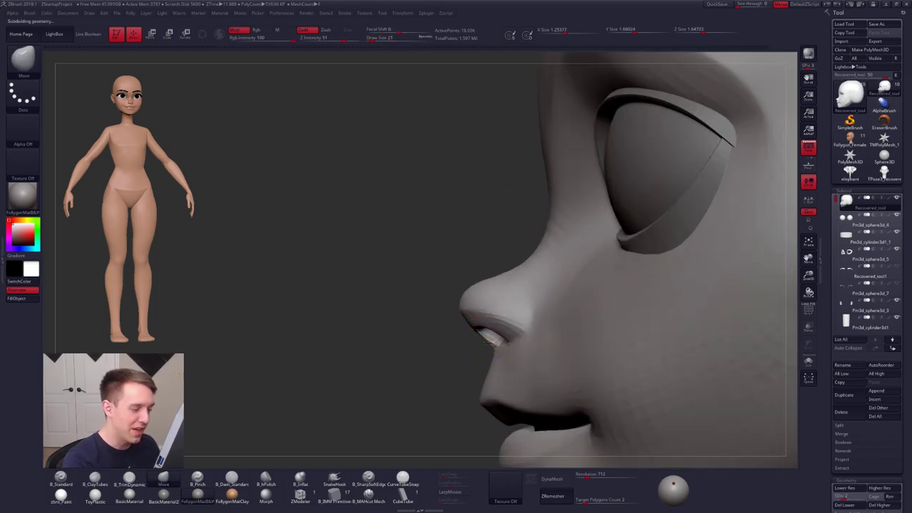
key(space)
right_drag(489, 350, 519, 309)
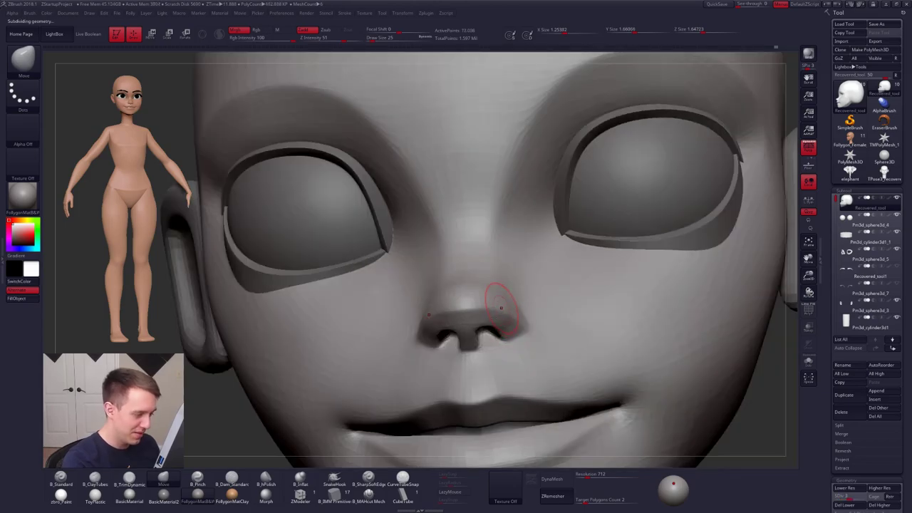
- Raise the subdivision level and crisp the edges between and around the nostrils with B_Pinch at draw size 18
key(d)
mouse_move(468, 345)
right_down()
mouse_move(436, 313)
mouse_move(425, 344)
right_up()
key(5)
key(space)
mouse_move(454, 334)
mouse_down()
mouse_move(437, 335)
mouse_move(449, 322)
mouse_move(474, 327)
mouse_up()
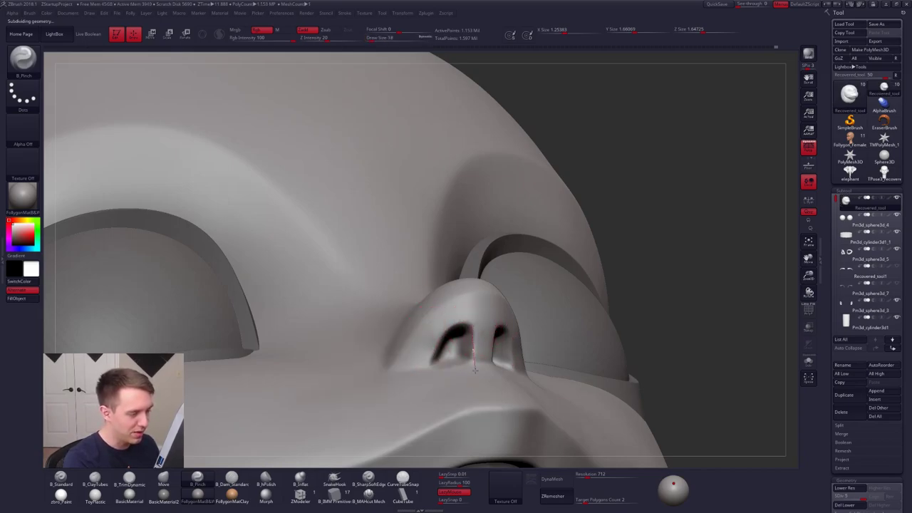
drag(474, 369, 468, 383)
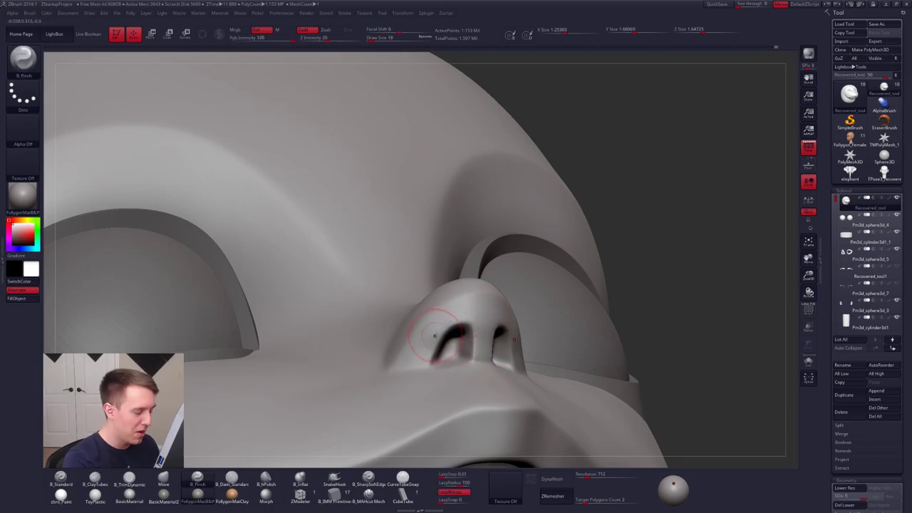
- Flatten the outer surface of the nostril wing with the B_TrimDynamic brush at draw size 33
mouse_move(430, 339)
right_down()
mouse_move(482, 323)
mouse_move(493, 305)
mouse_move(445, 339)
mouse_move(442, 399)
right_up()
key(3)
key(bracketright)
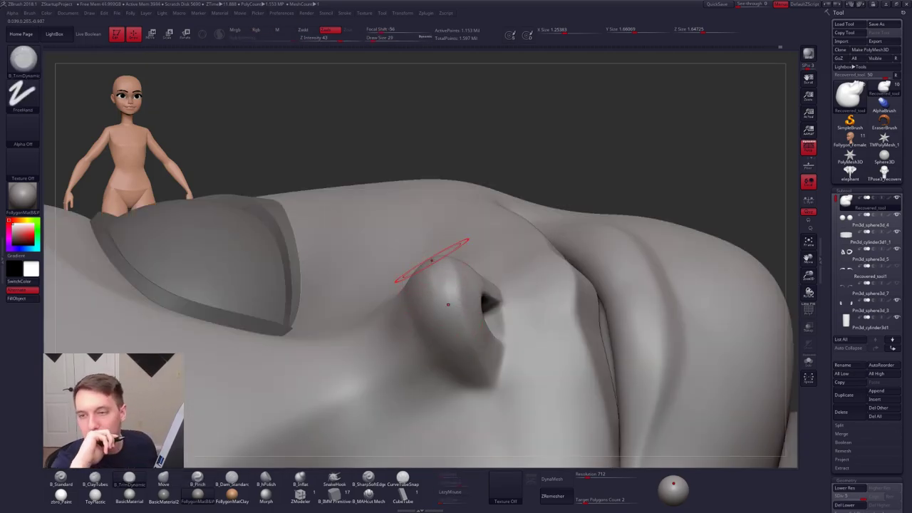
right_drag(438, 265, 467, 255)
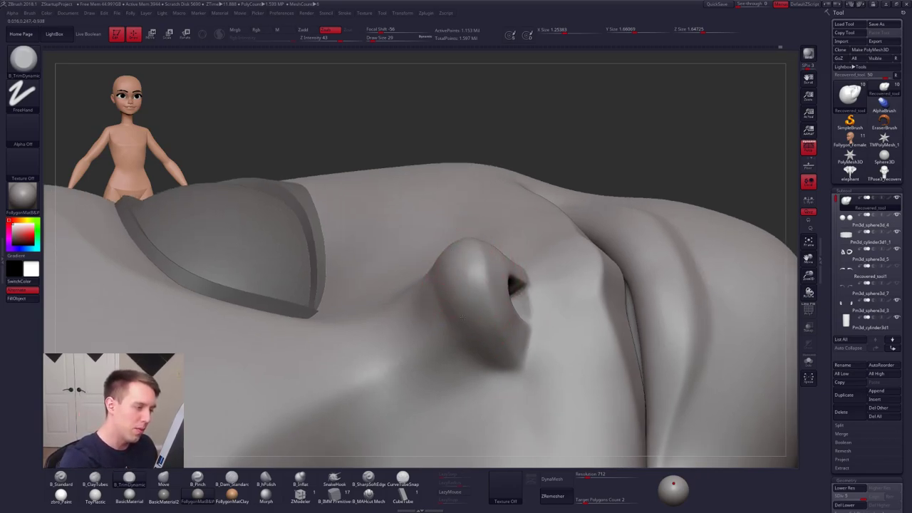
key(space)
mouse_move(468, 269)
mouse_down()
mouse_move(458, 269)
mouse_move(474, 289)
mouse_up()
key(space)
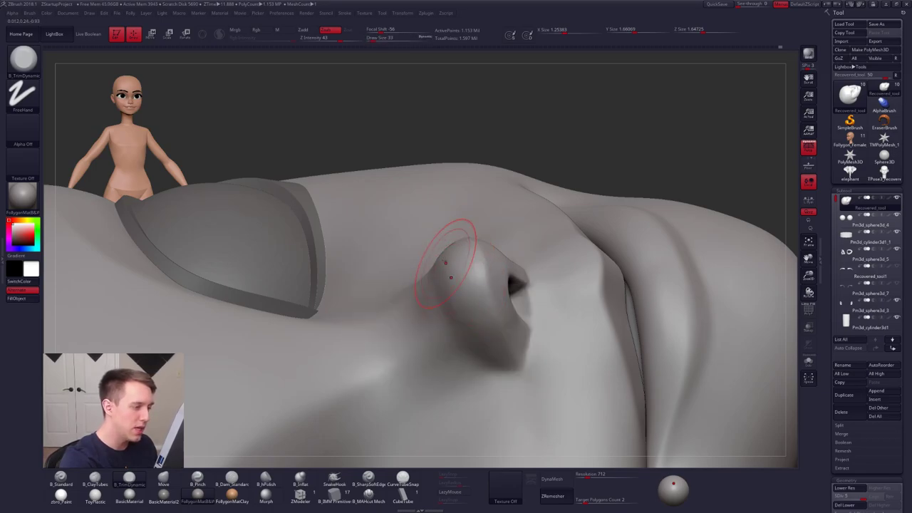
key(space)
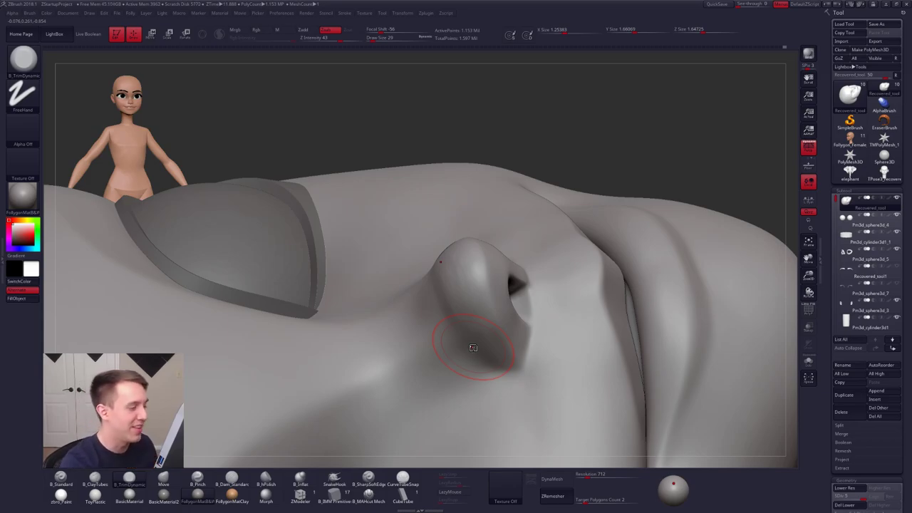
- Refine and smooth the side of the nose around the nostril wing at draw size 21
key(s)
mouse_move(459, 274)
mouse_down()
mouse_move(449, 273)
mouse_move(462, 277)
mouse_up()
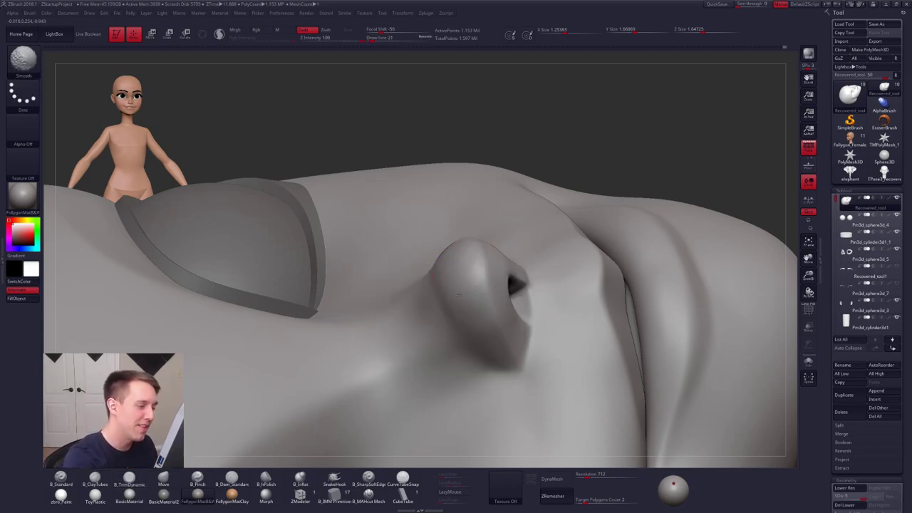
mouse_move(470, 311)
right_down()
mouse_move(482, 291)
mouse_move(494, 305)
right_up()
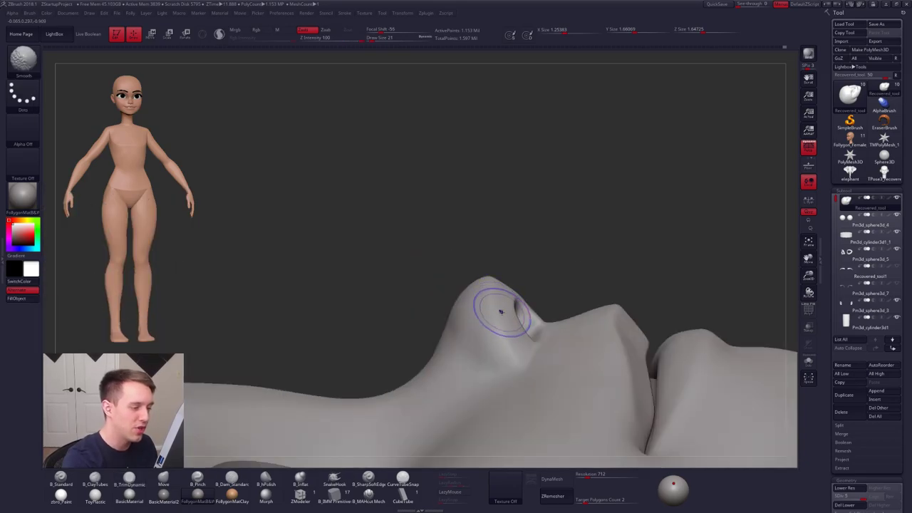
mouse_move(467, 320)
shift+mouse_down()
mouse_move(463, 333)
mouse_move(462, 324)
shift+mouse_up()
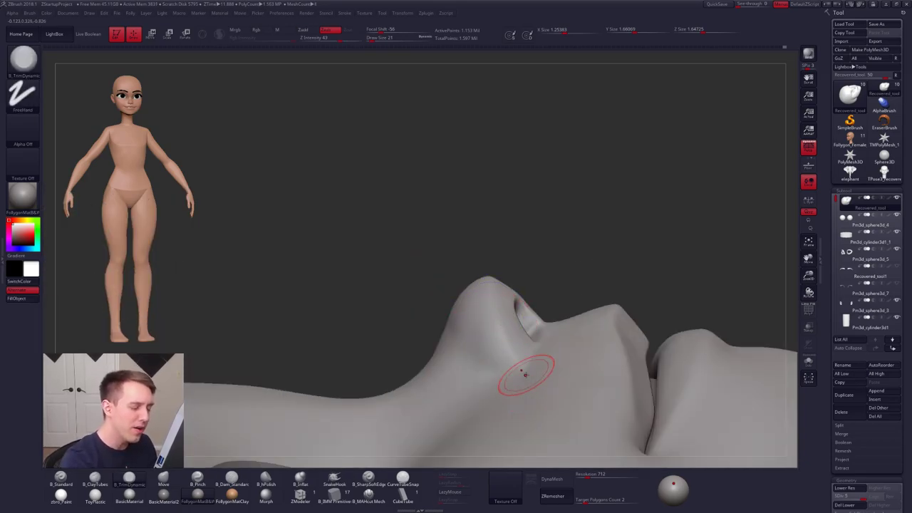
- Lower the head to subdivision level 3 and adjust the nose tip in profile with the Move brush at draw size 25
key(shift+d)
key(b)
key(m)
key(v)
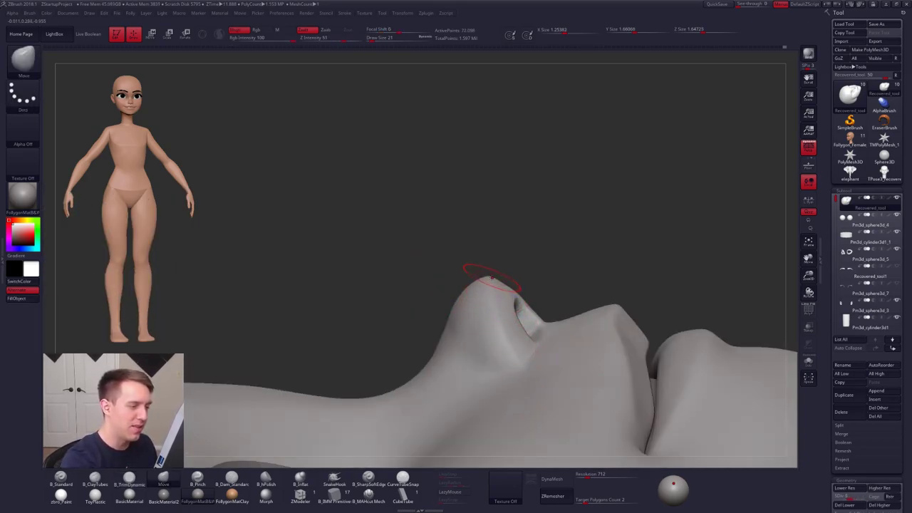
key(s)
drag(472, 288, 476, 291)
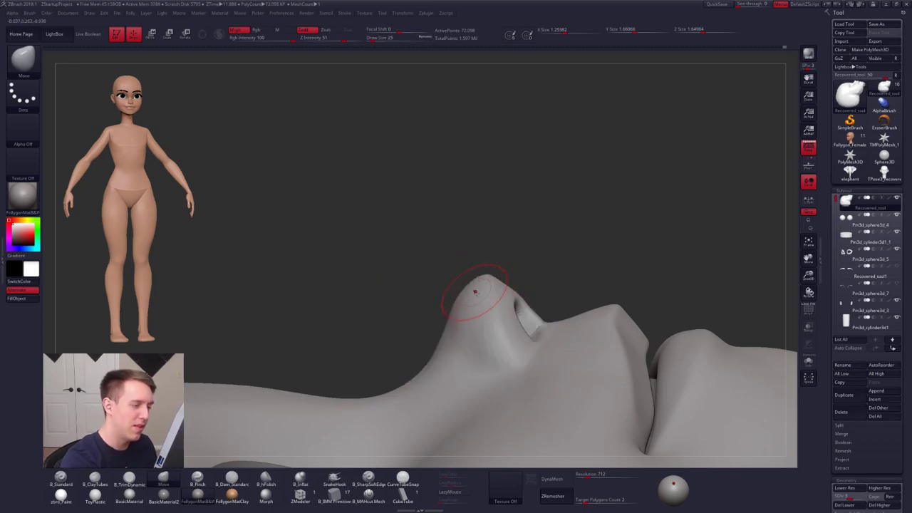
mouse_move(477, 290)
right_down()
mouse_move(463, 319)
mouse_move(539, 285)
mouse_move(577, 300)
mouse_move(532, 345)
mouse_move(551, 360)
right_up()
- Return the head to its highest subdivision level and sharpen the crease around the nostril wing with B_Pinch at draw size 18
key(ctrl+d)
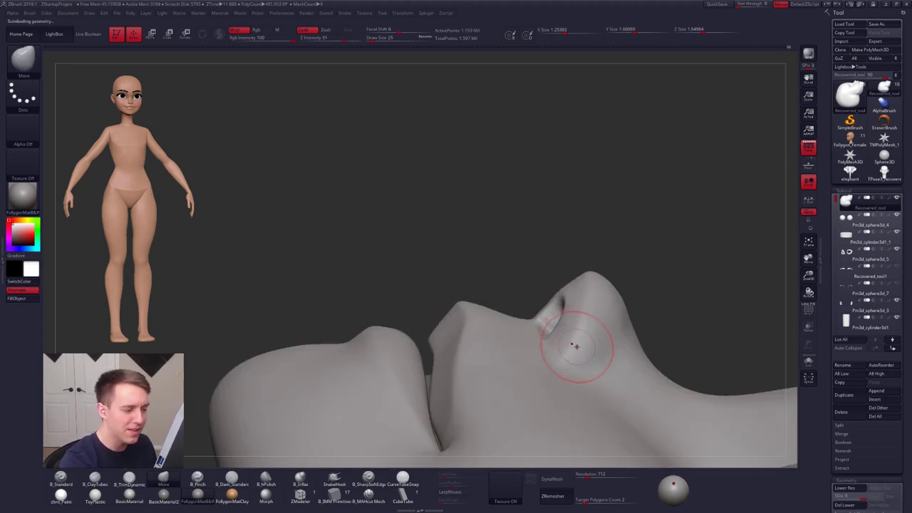
key(space)
key(b)
key(p)
key(i)
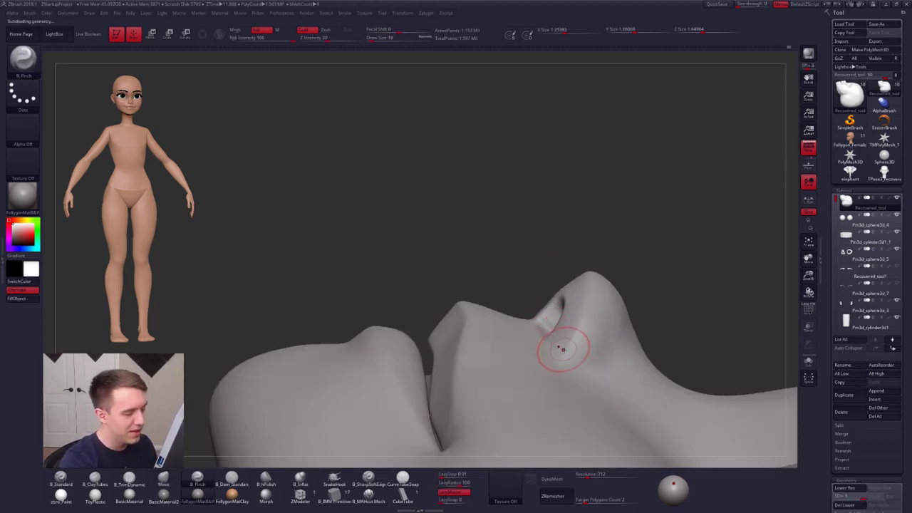
drag(563, 364, 588, 316)
drag(594, 250, 595, 246)
mouse_move(595, 246)
right_down()
mouse_move(566, 287)
mouse_move(558, 403)
mouse_move(511, 322)
mouse_move(548, 364)
right_up()
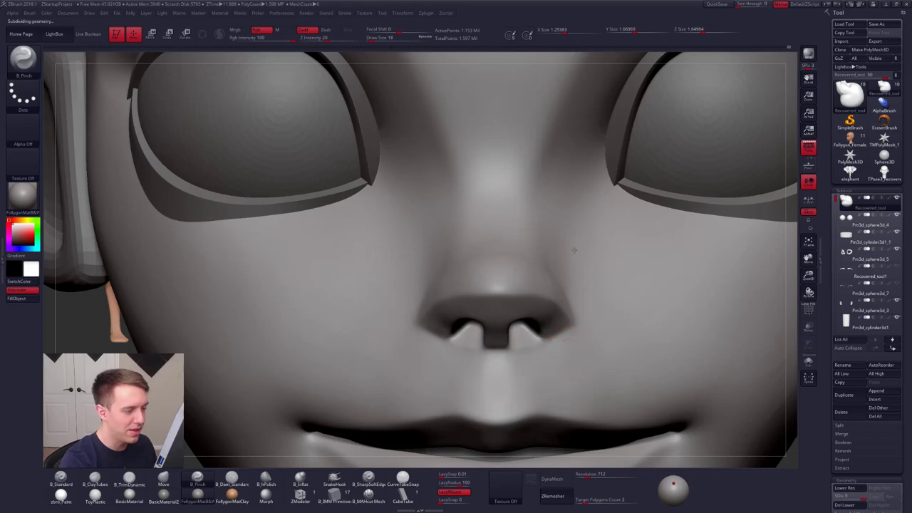
- Lower the head to subdivision level 2 and reshape the area beside the nose and upper lip with the Move brush at draw size 67
ctrl+right_drag(575, 250, 617, 312)
alt+right_drag(633, 465, 552, 447)
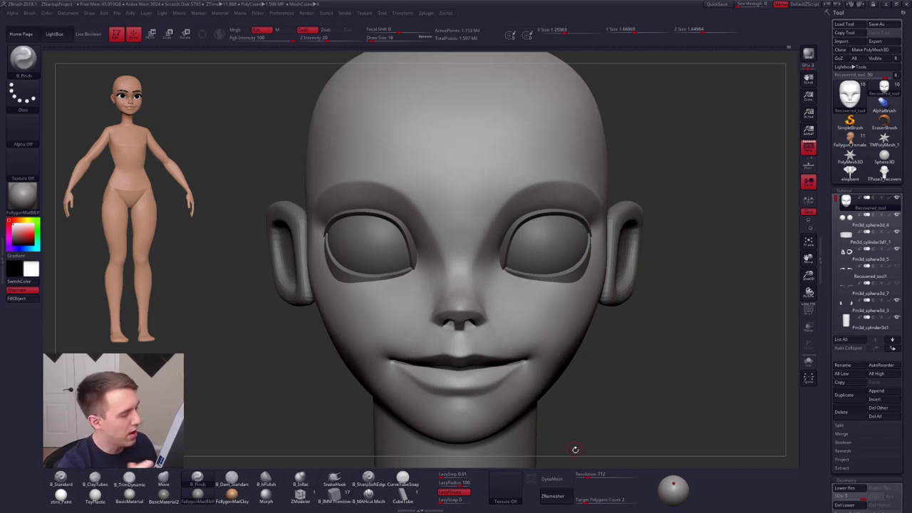
mouse_move(482, 318)
ctrl+right_down()
mouse_move(503, 325)
mouse_move(478, 308)
mouse_move(476, 382)
ctrl+right_up()
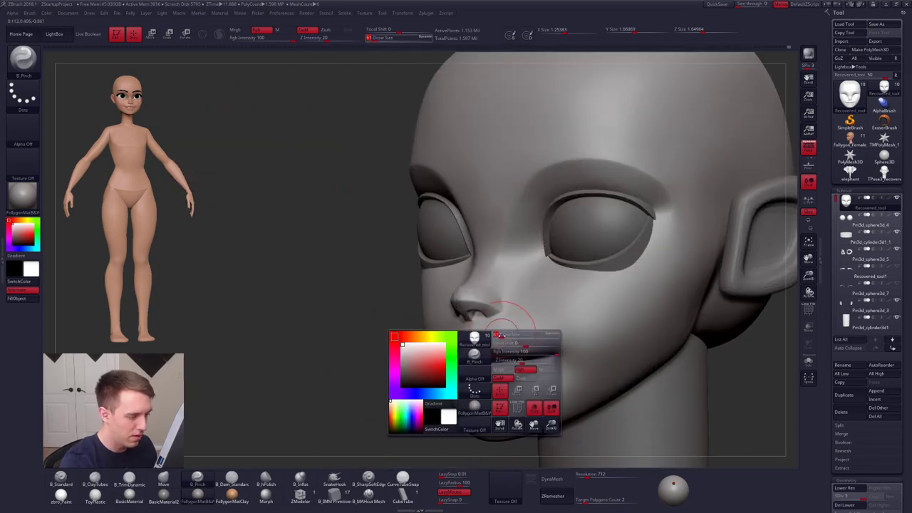
key(shift+d)
key(shift+d)
key(shift+d)
right_drag(507, 335, 449, 328)
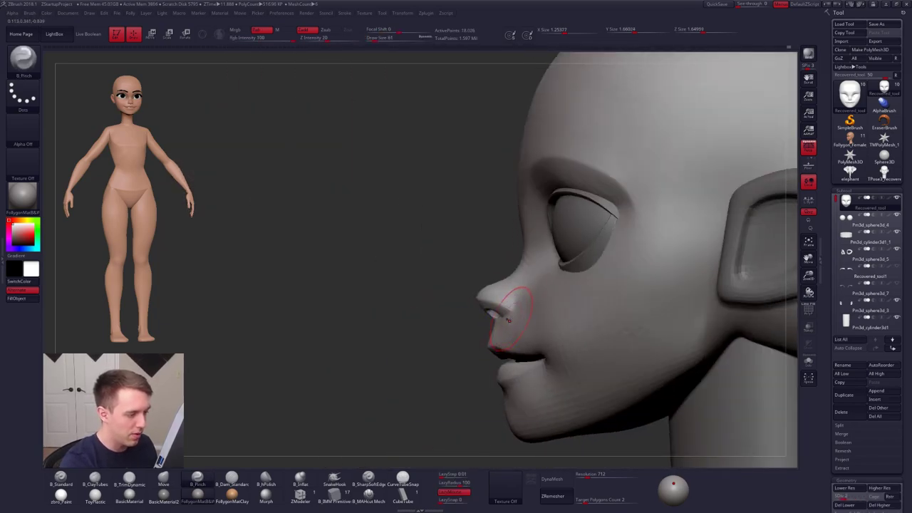
right_click(486, 365)
key(b)
key(m)
key(v)
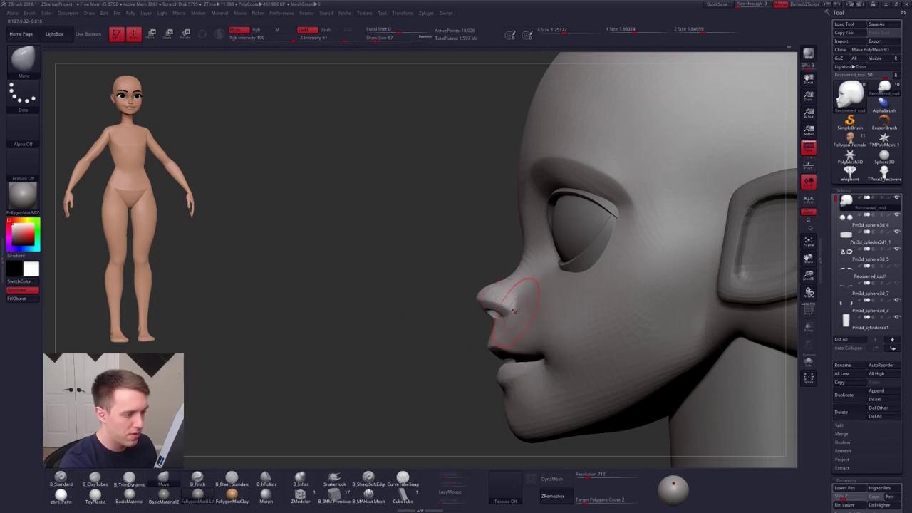
right_drag(484, 289, 534, 290)
- Flatten the cheek beside the nose with B_TrimDynamic at draw size 67 and smooth it
key(b)
key(t)
key(d)
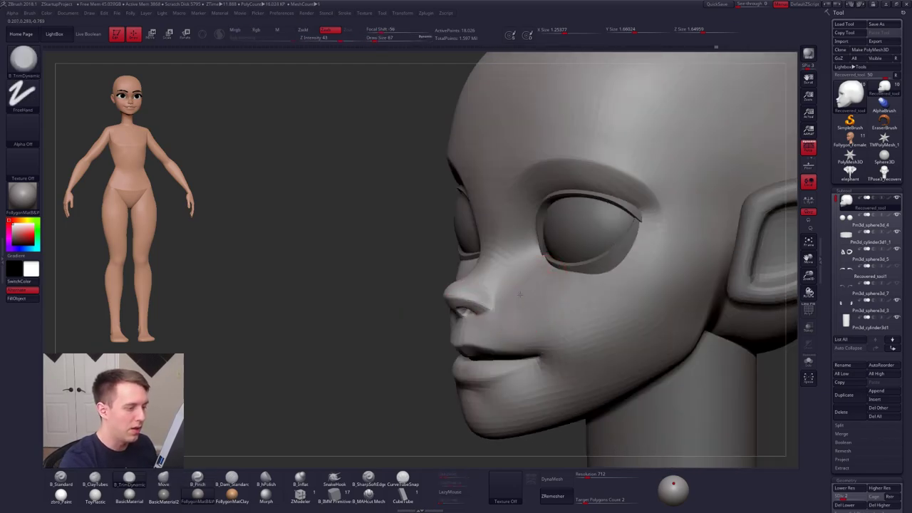
key(shift)
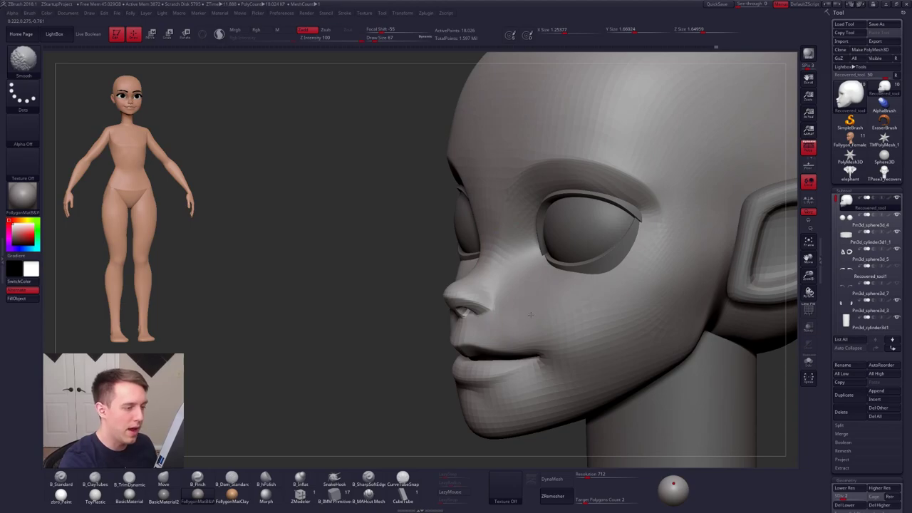
mouse_move(531, 315)
right_down()
mouse_move(559, 344)
mouse_move(566, 335)
mouse_move(561, 366)
mouse_move(548, 310)
right_up()
- Flatten and smooth the sides of the forehead with B_TrimDynamic at draw size 306
key(space)
drag(536, 301, 544, 301)
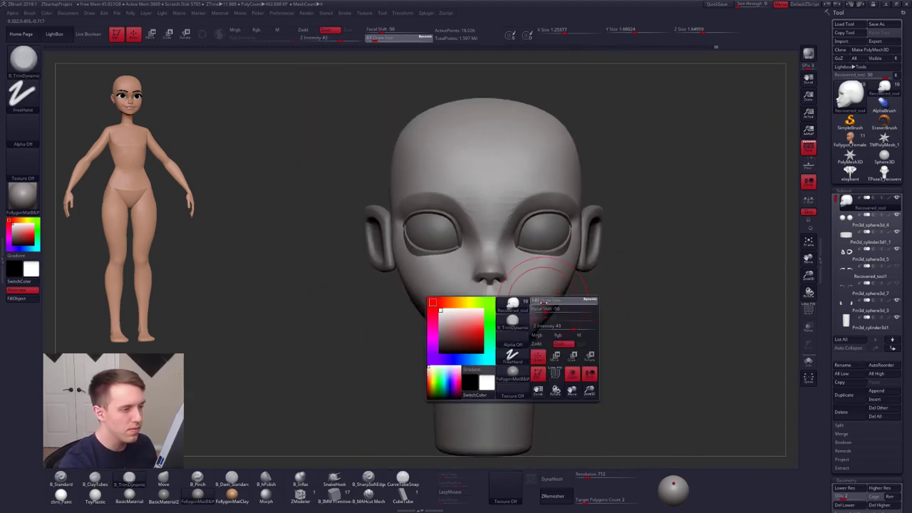
alt+right_drag(558, 272, 542, 317)
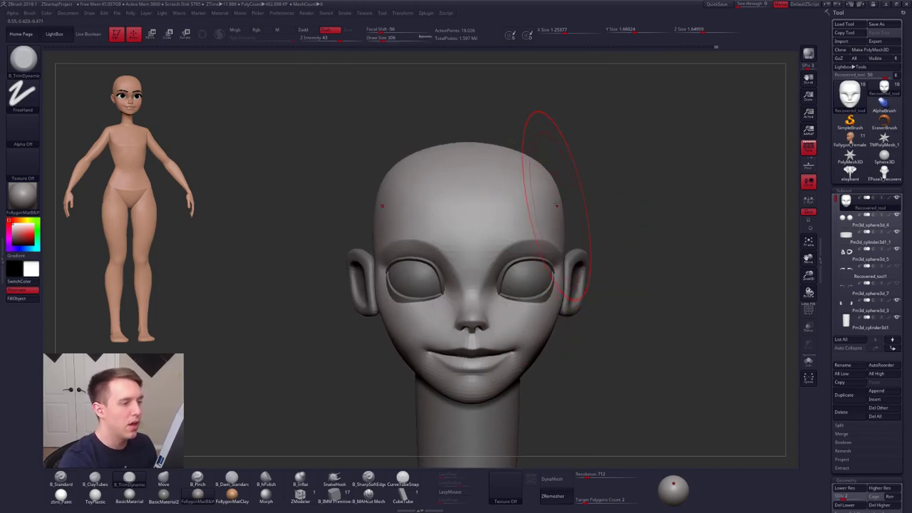
key(shift)
- Reshape the skull's outline from above with the Move brush at draw size 192 and center the light on the head
ctrl+right_drag(546, 195, 546, 171)
mouse_move(546, 171)
right_down()
mouse_move(535, 249)
mouse_move(513, 287)
right_up()
key(space)
drag(521, 273, 512, 273)
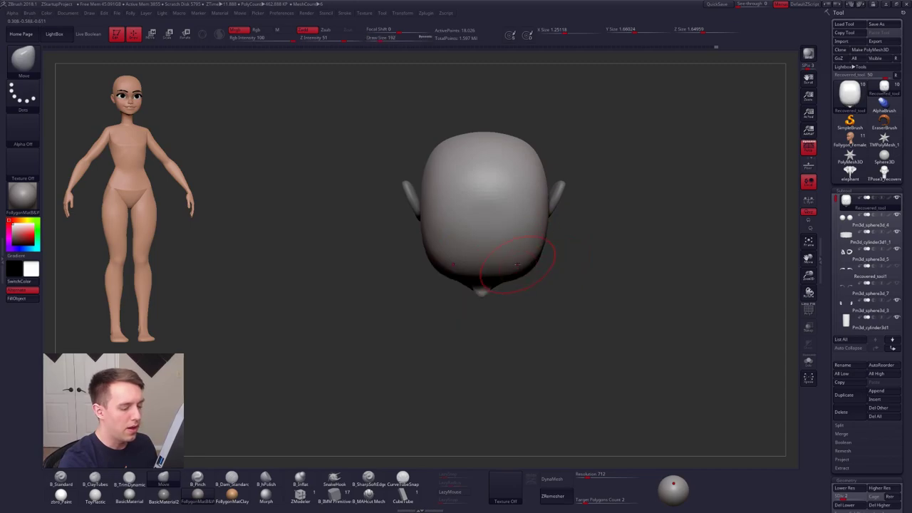
drag(674, 483, 673, 490)
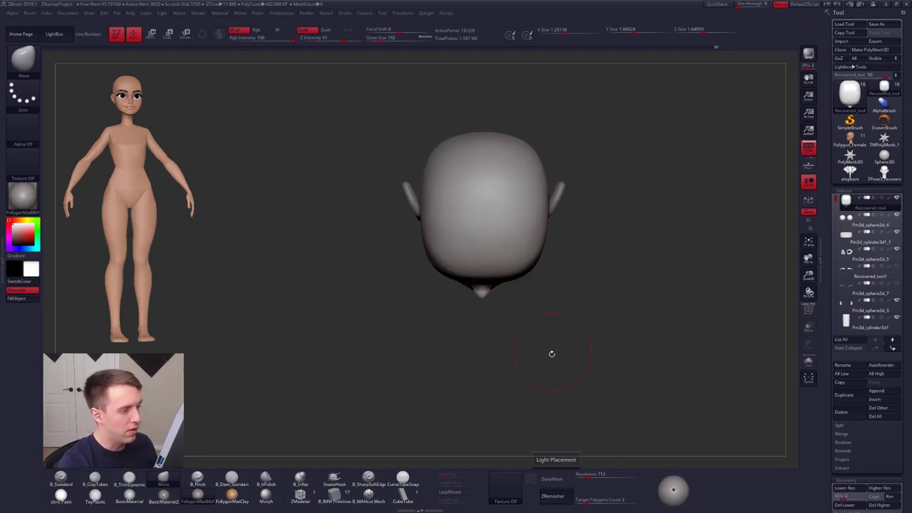
- Lasso-mask the middle of the skull from above, clear that mask, and mask the cranium above the ears in profile
alt+right_drag(532, 315, 525, 371)
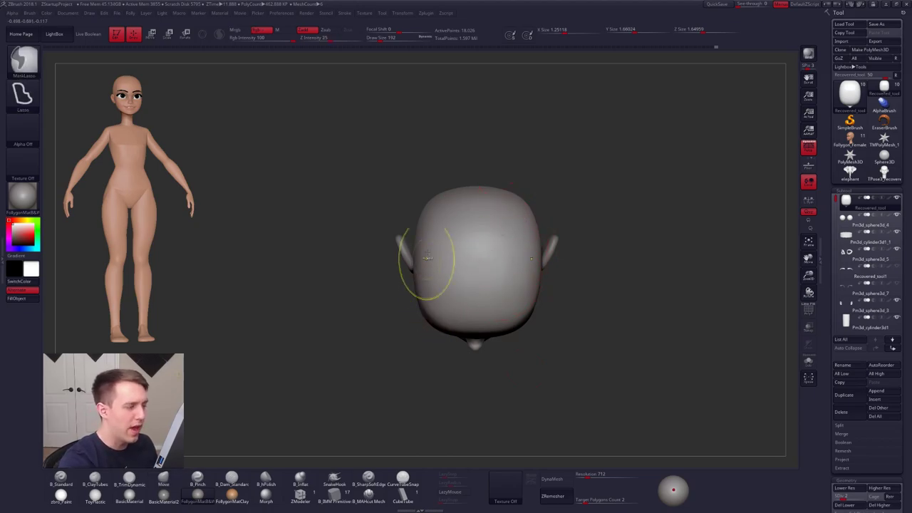
ctrl+drag(428, 264, 434, 189)
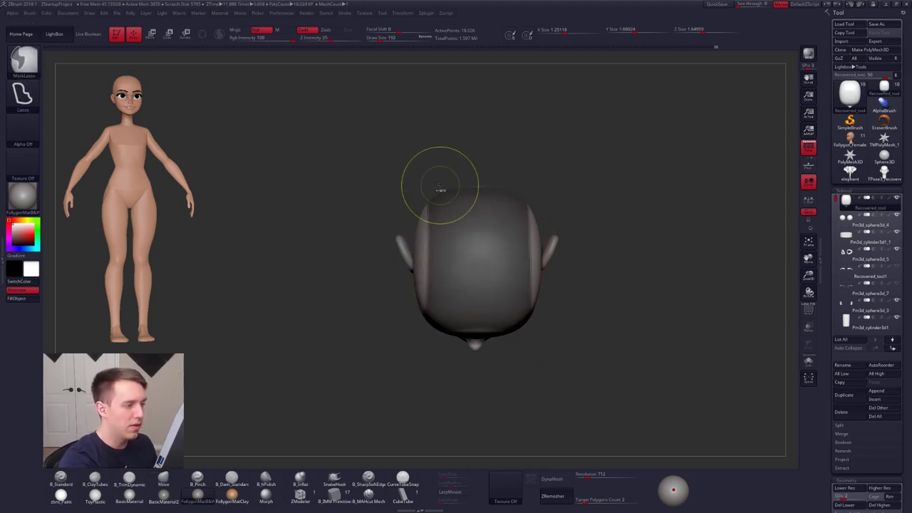
ctrl+drag(544, 307, 557, 297)
key(space)
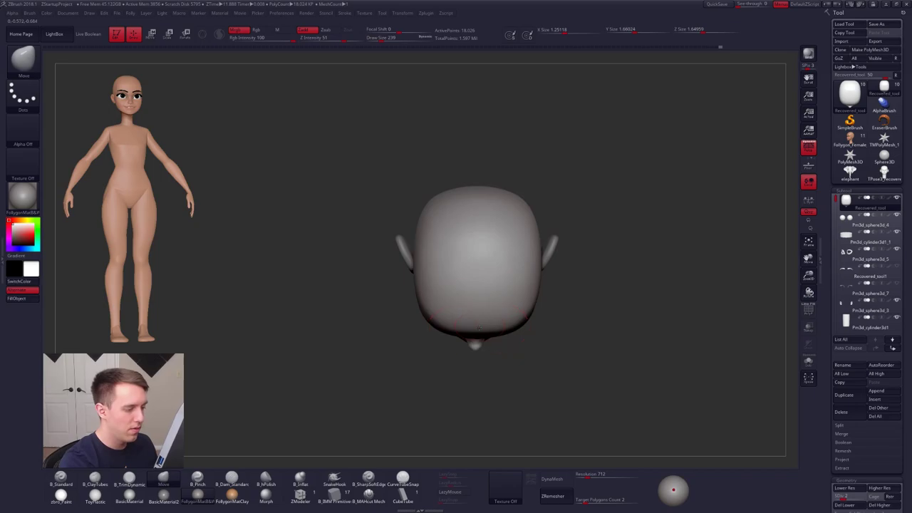
mouse_move(489, 317)
mouse_down()
mouse_move(485, 244)
mouse_move(545, 256)
mouse_move(503, 302)
mouse_move(520, 218)
mouse_up()
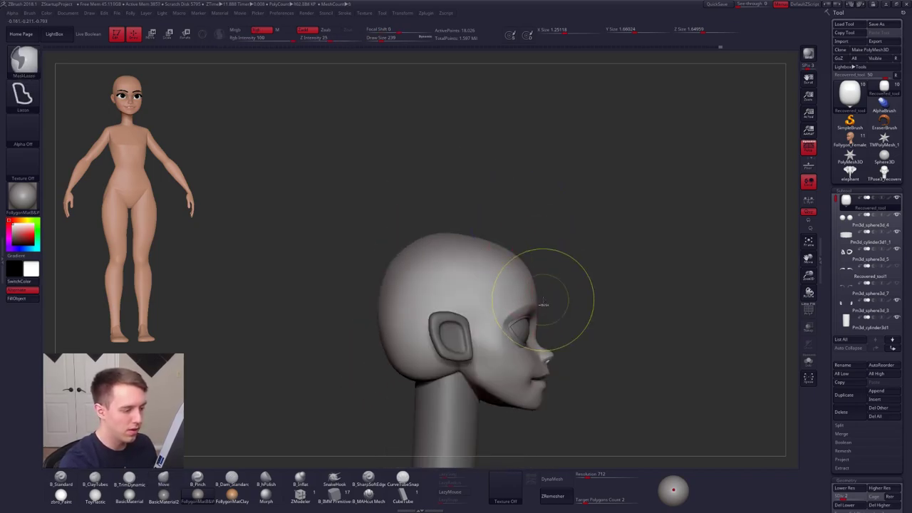
mouse_move(544, 300)
ctrl+mouse_down()
mouse_move(373, 295)
mouse_move(546, 206)
ctrl+mouse_up()
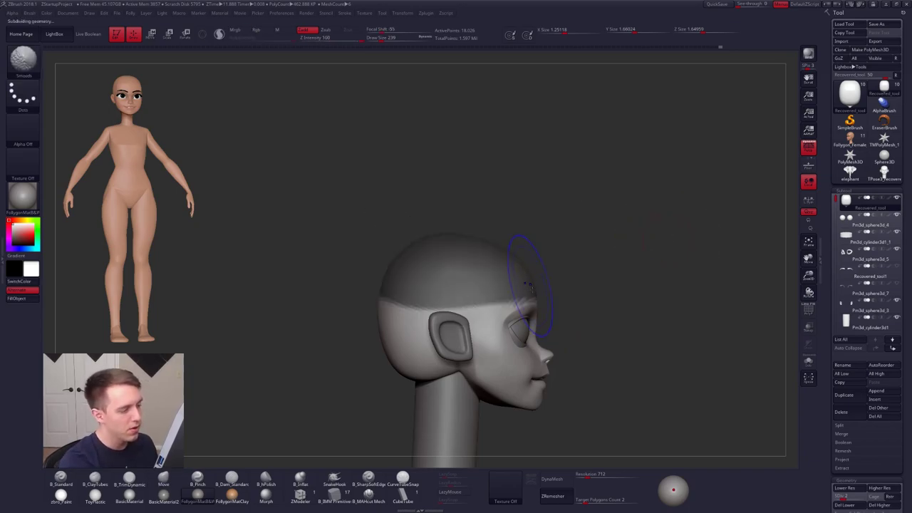
- Undo the cranium mask and round the skull from above on subdivision level 1 with the Move brush at draw size 265
key(shift+d)
key(ctrl+z)
key(ctrl+z)
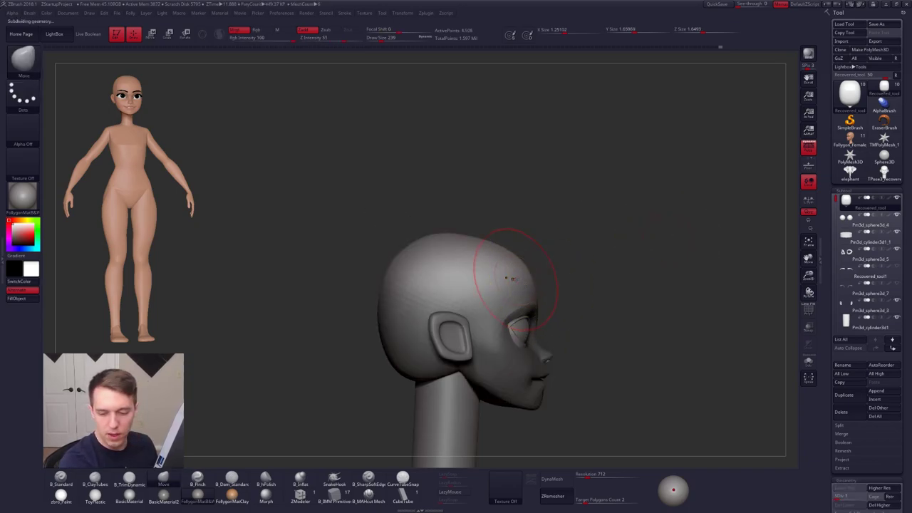
right_drag(514, 279, 538, 370)
drag(538, 370, 522, 326)
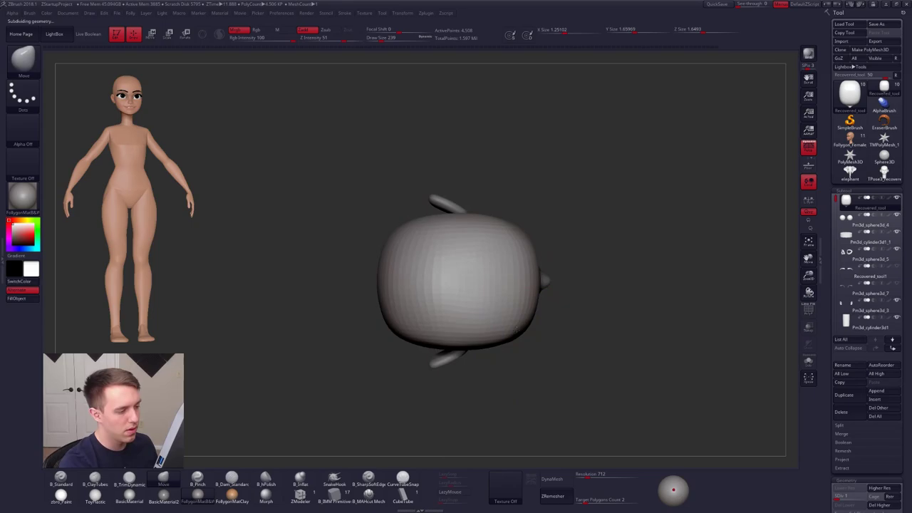
key(space)
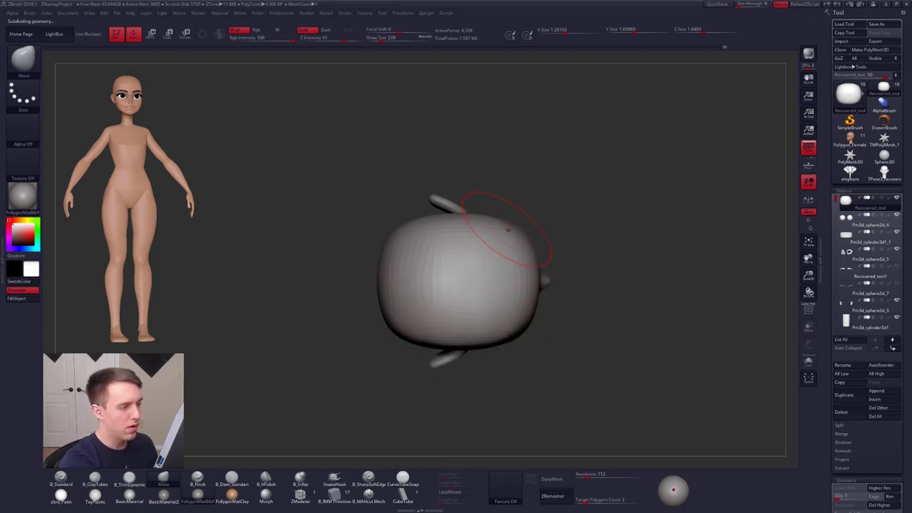
key(space)
drag(507, 230, 463, 213)
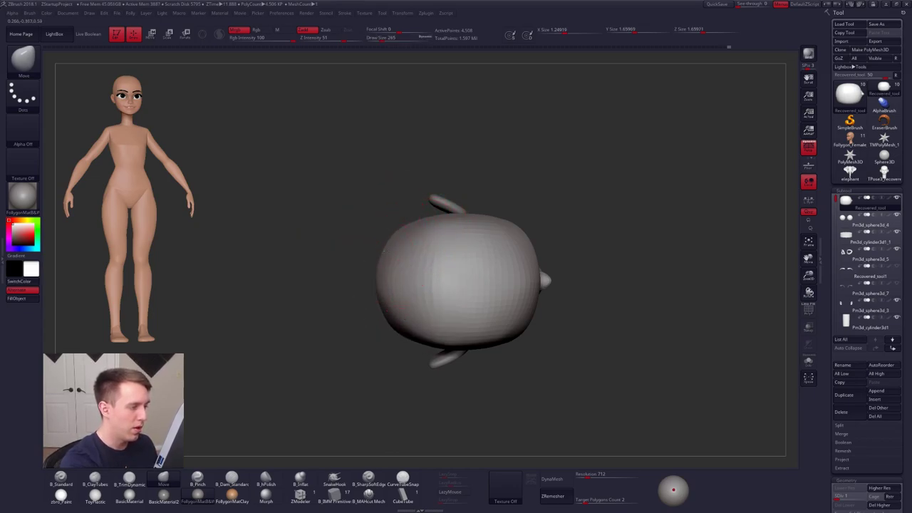
- Reshape the back of the skull from behind with the Move brush at draw size 170
mouse_move(471, 270)
right_down()
mouse_move(485, 192)
mouse_move(570, 214)
right_up()
key(space)
drag(494, 274, 489, 274)
mouse_move(489, 274)
alt+right_down()
mouse_move(524, 275)
mouse_move(541, 258)
alt+right_up()
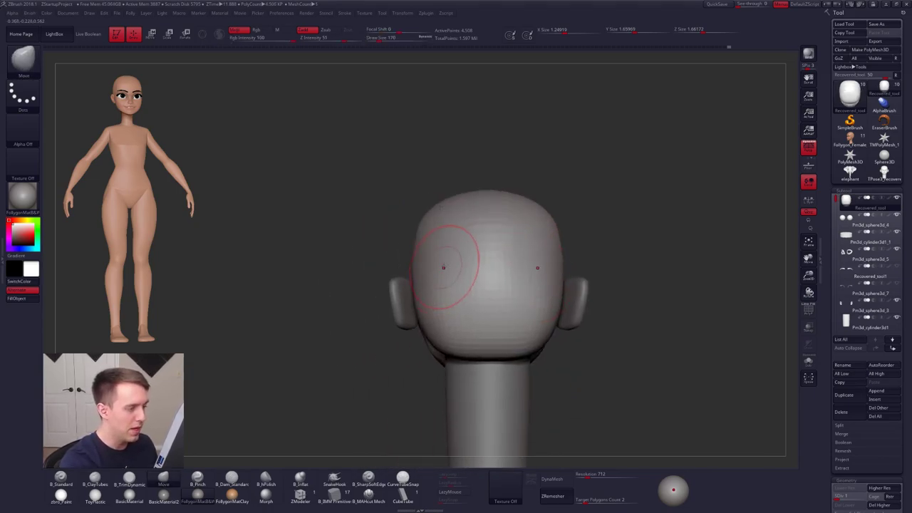
key(space)
- Raise the head to subdivision level 2 and adjust the base of the skull around the neck in profile with a smaller Move brush
key(ctrl+d)
right_drag(499, 335, 535, 333)
alt+right_drag(535, 333, 557, 312)
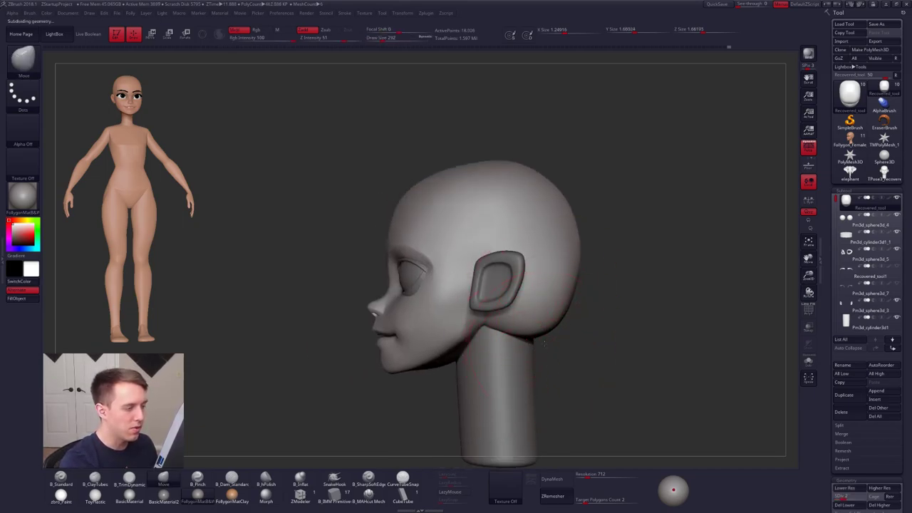
ctrl+right_drag(544, 343, 536, 290)
key(bracketleft)
key(bracketleft)
key(bracketleft)
key(bracketleft)
key(bracketleft)
key(bracketleft)
key(bracketleft)
key(bracketleft)
key(bracketleft)
key(bracketleft)
drag(537, 335, 512, 319)
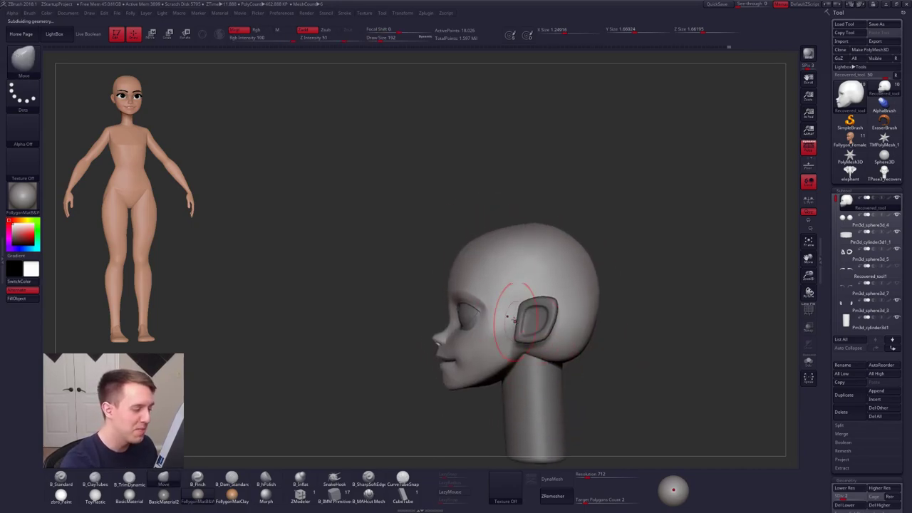
- Reshape the base and side of the head with the Move brush at draw size 140, in profile and from the front
alt+right_drag(488, 377, 529, 328)
key(space)
drag(525, 326, 518, 325)
alt+right_drag(521, 313, 505, 365)
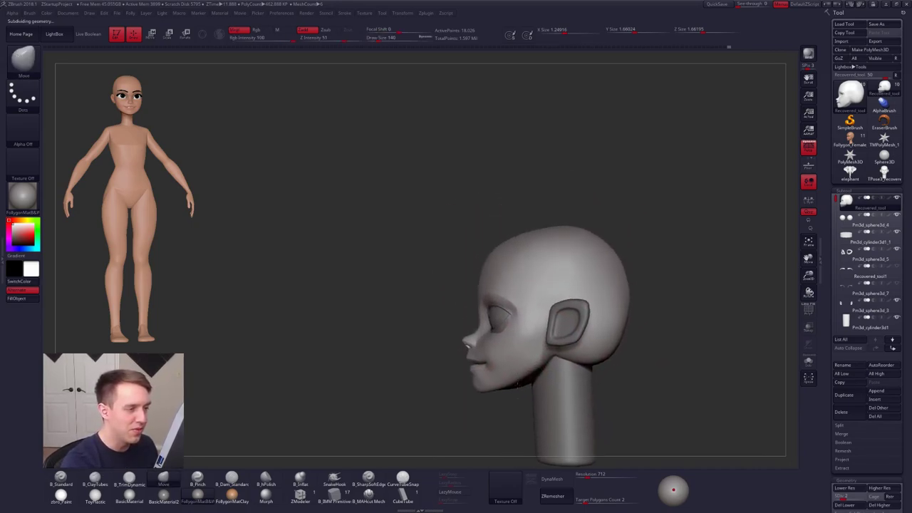
right_drag(488, 314, 529, 304)
drag(528, 305, 538, 292)
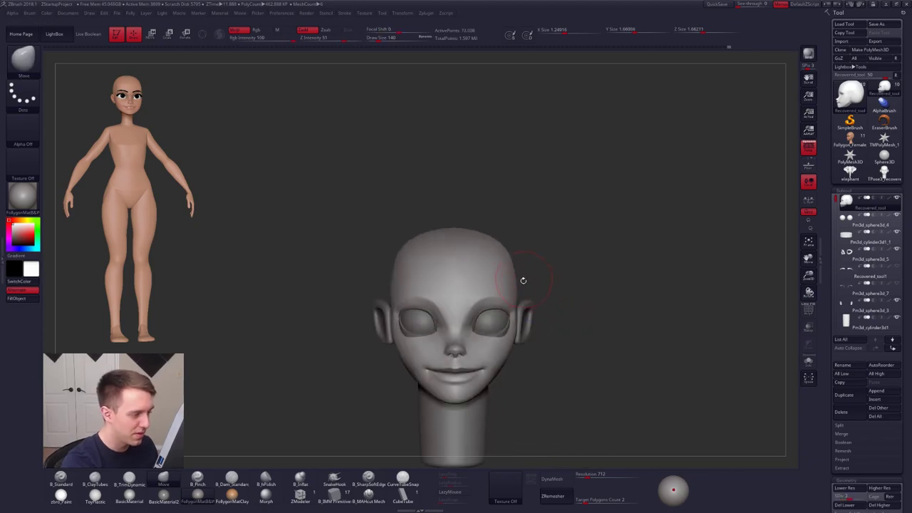
- Raise the head to subdivision level 5 and check the face from the front
key(d)
key(d)
key(d)
alt+right_drag(519, 335, 534, 296)
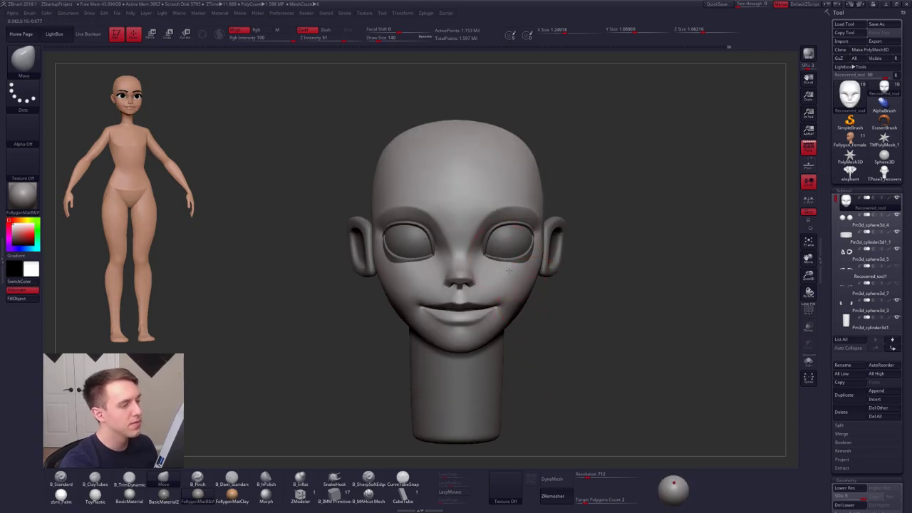
- Pinch the edge running down from the outer eye socket with B_Pinch at draw size 61, and enlarge the brush to 96
alt+right_drag(510, 262, 523, 299)
key(space)
drag(490, 295, 486, 295)
mouse_move(531, 295)
right_down()
mouse_move(477, 296)
mouse_move(570, 297)
mouse_move(543, 273)
mouse_move(524, 271)
right_up()
key(5)
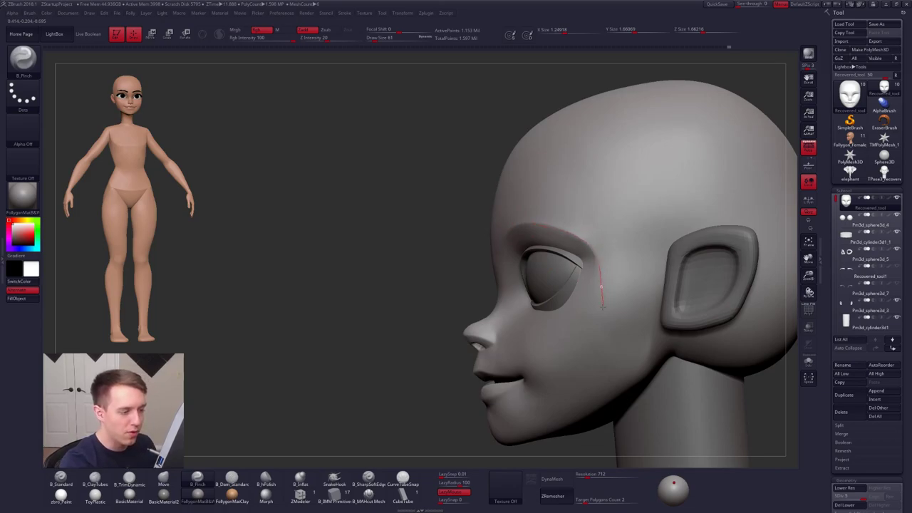
key(])
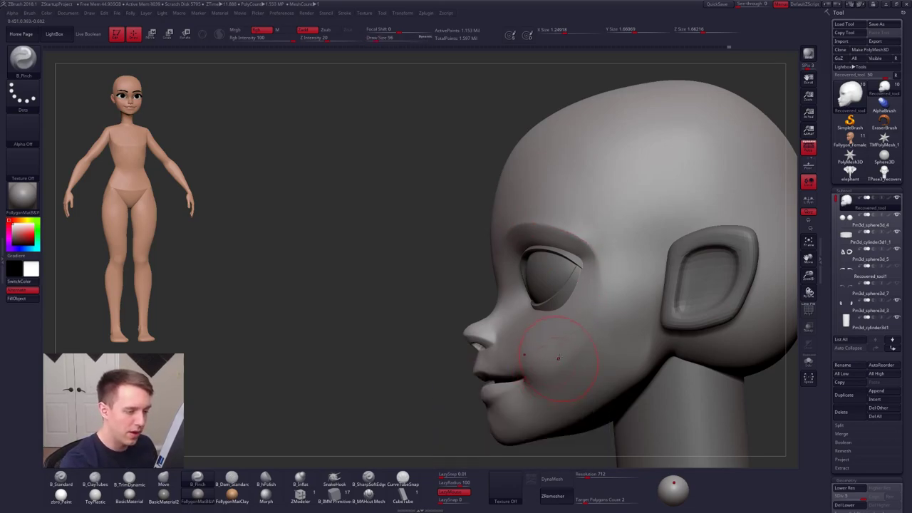
- Lower the head to subdivision level 3 and pinch the cheek and jaw edge in front of the ear at draw size 67
key(shift+d)
right_drag(580, 372, 603, 408)
key(space)
drag(628, 360, 631, 360)
right_drag(634, 362, 619, 335)
key(shift+d)
key(space)
drag(633, 346, 628, 345)
right_drag(639, 341, 631, 306)
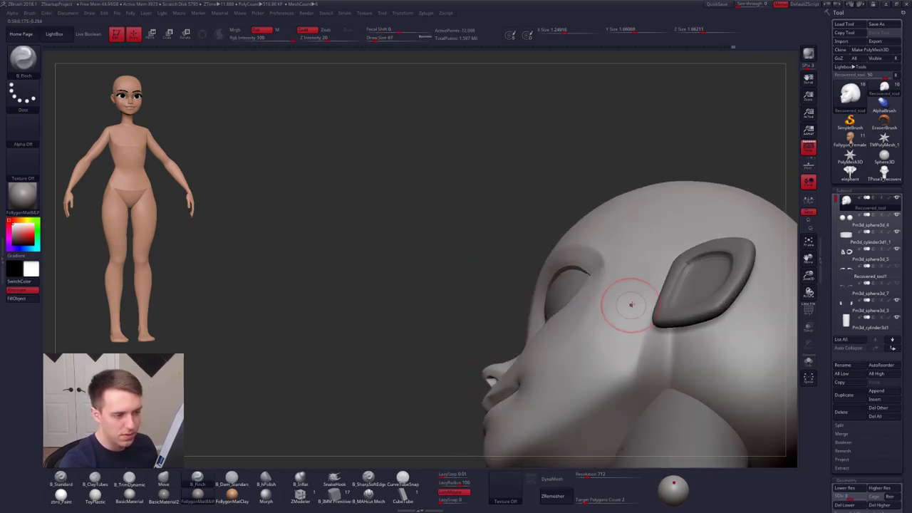
- Isolate the head subtool and pinch the rear jaw edge from the ear position down toward the neck
key(shift+s)
drag(659, 283, 635, 372)
right_drag(618, 413, 617, 296)
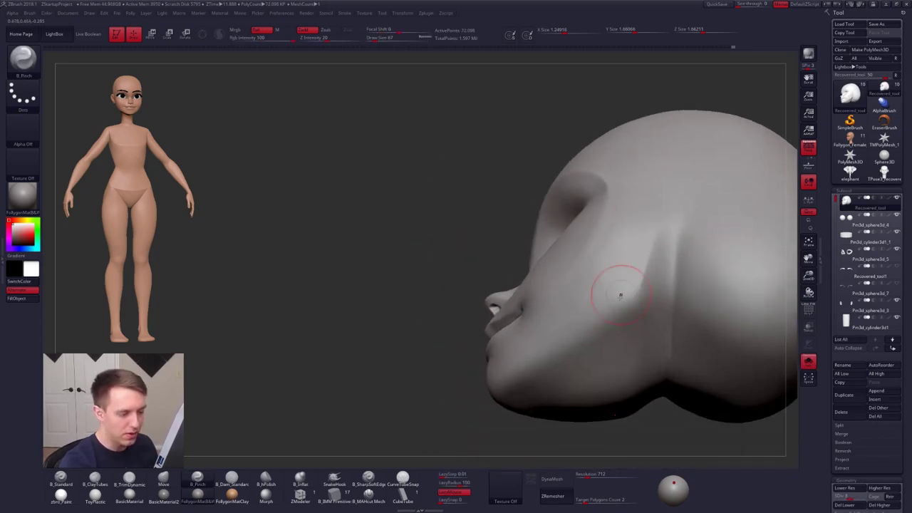
- Build up the underside of the jaw with B_ClayTubes at draw size 121 and smooth the strokes
key(space)
key(b)
key(c)
key(t)
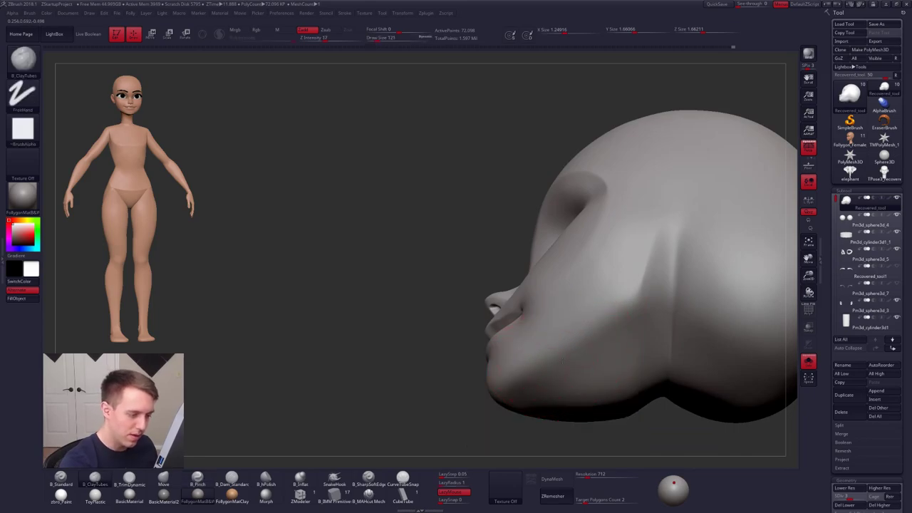
mouse_move(615, 421)
right_down()
mouse_move(622, 357)
mouse_move(560, 376)
mouse_move(540, 336)
right_up()
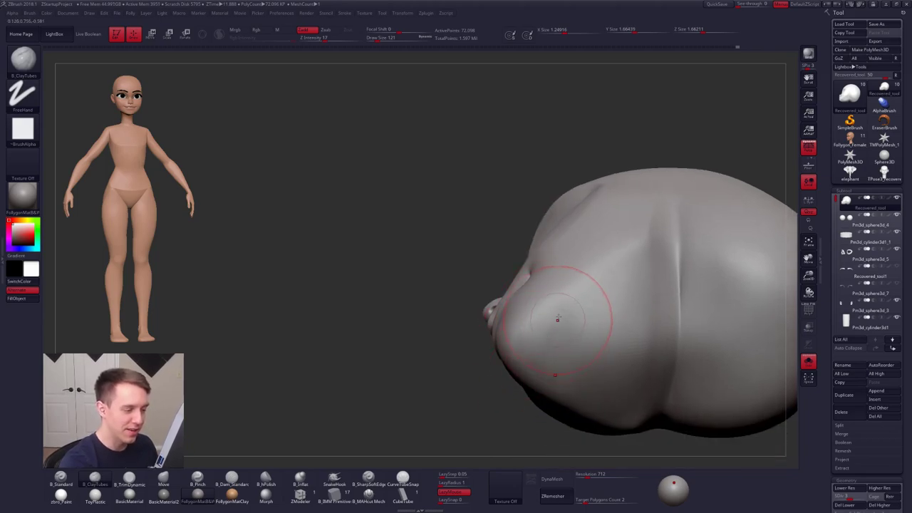
key(shift)
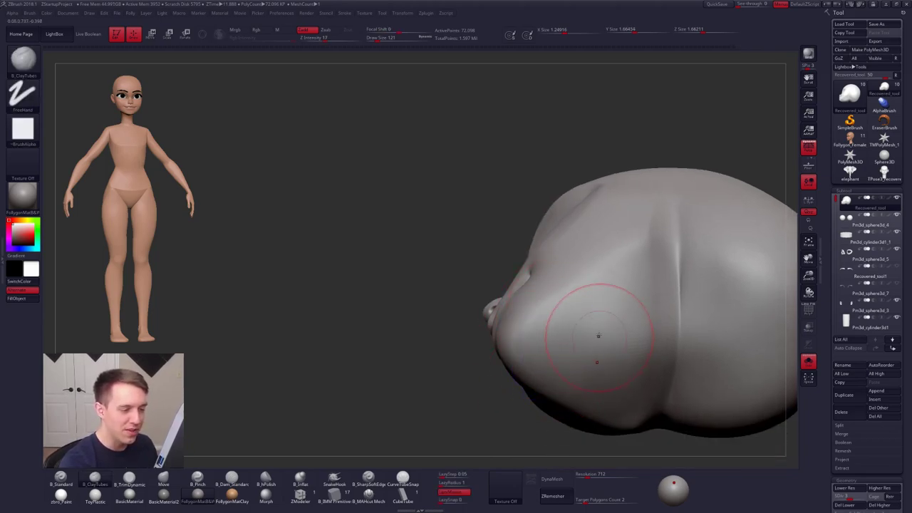
- Define the plane beneath the jaw in front of the neck with B_ClayTubes at draw size 88
right_drag(597, 336, 586, 309)
key(s)
drag(586, 310, 572, 310)
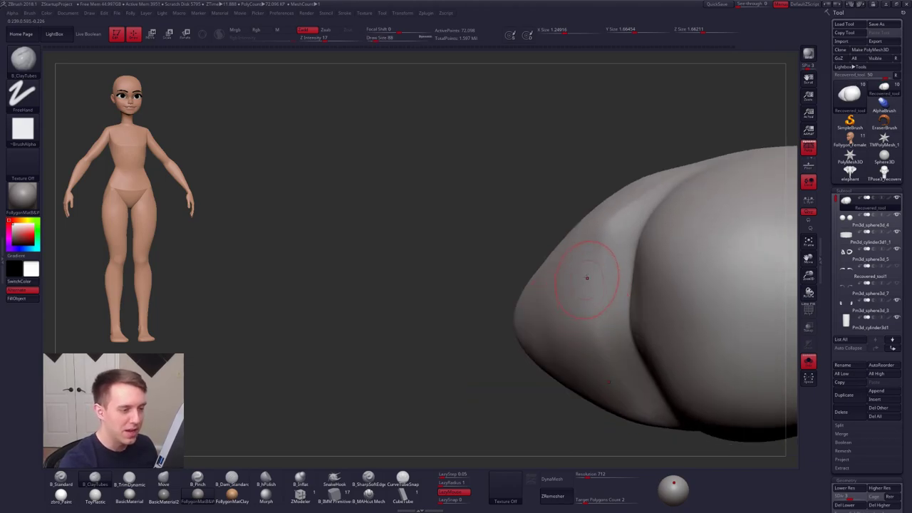
- Sharpen the lower jaw edge from below with B_Pinch, smooth it, and set the draw size to 96 in profile
key(5)
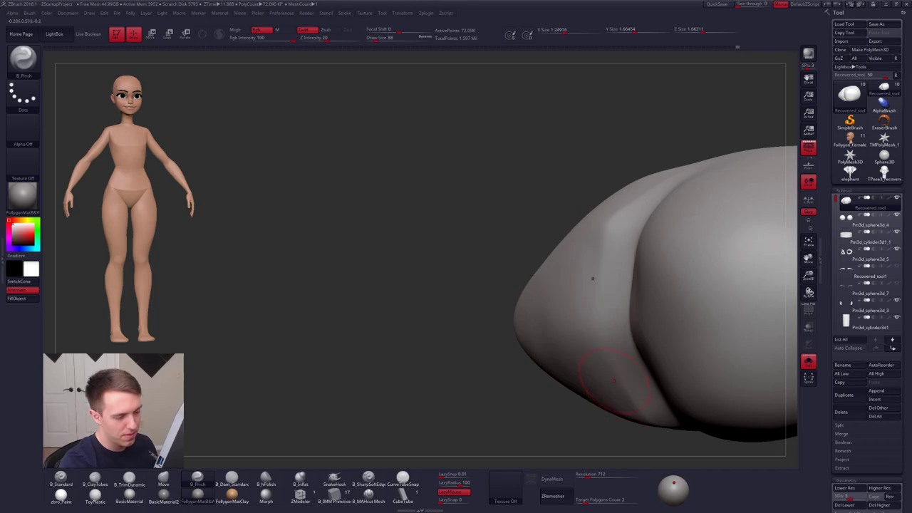
key(shift)
mouse_move(542, 346)
right_down()
mouse_move(551, 313)
mouse_move(561, 370)
right_up()
drag(560, 369, 549, 307)
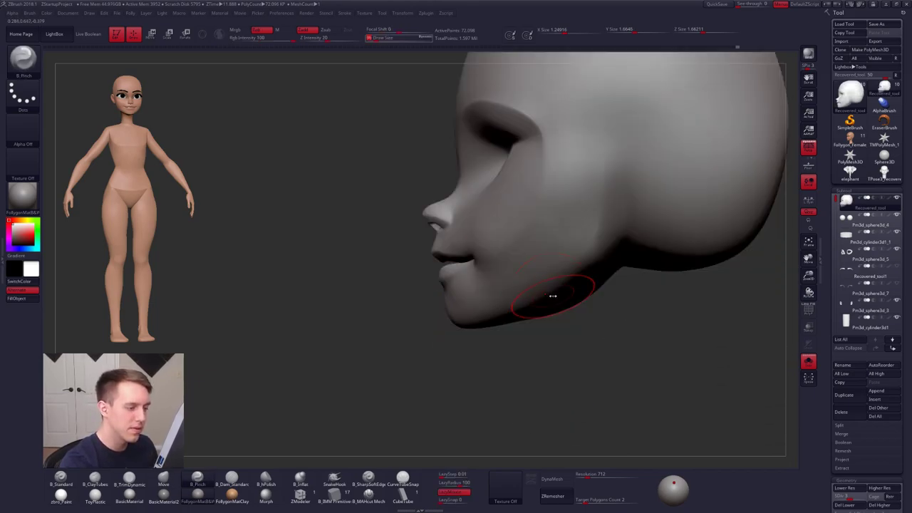
- Toggle the polyframe on and off and redirect the light to shine on the head from below
key(shift+f)
key(shift+f)
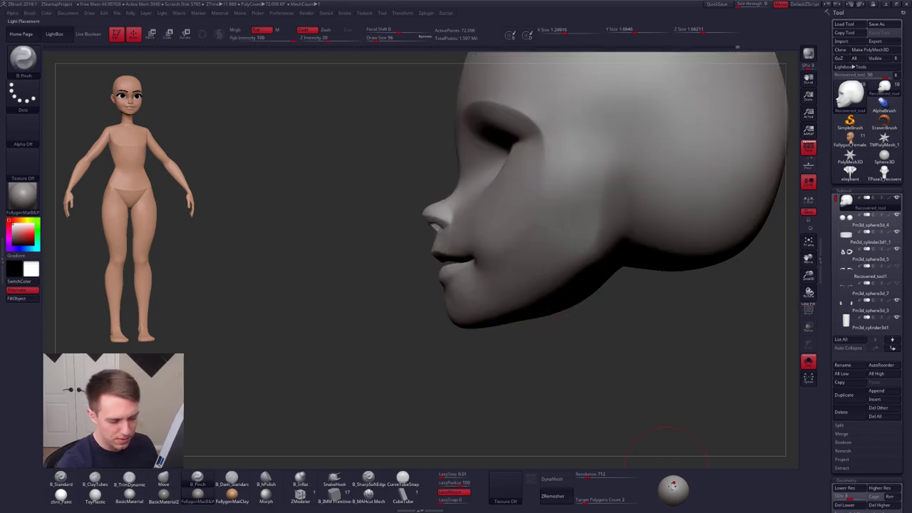
click(664, 487)
alt+right_drag(530, 303, 520, 340)
- Lower the head to subdivision level 2 and reshape the jawline in profile with the Move brush at draw size 130
key(4)
key(space)
drag(519, 342, 521, 342)
key(shift+d)
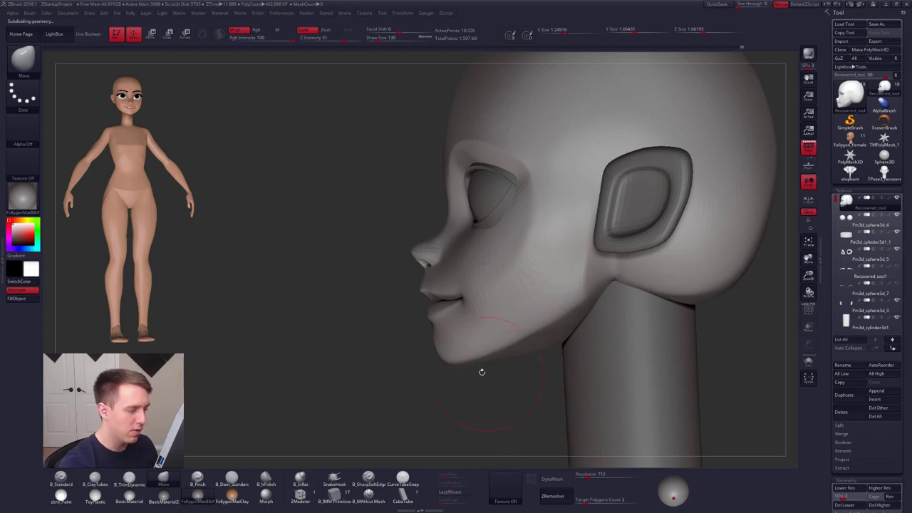
alt+right_drag(511, 327, 507, 351)
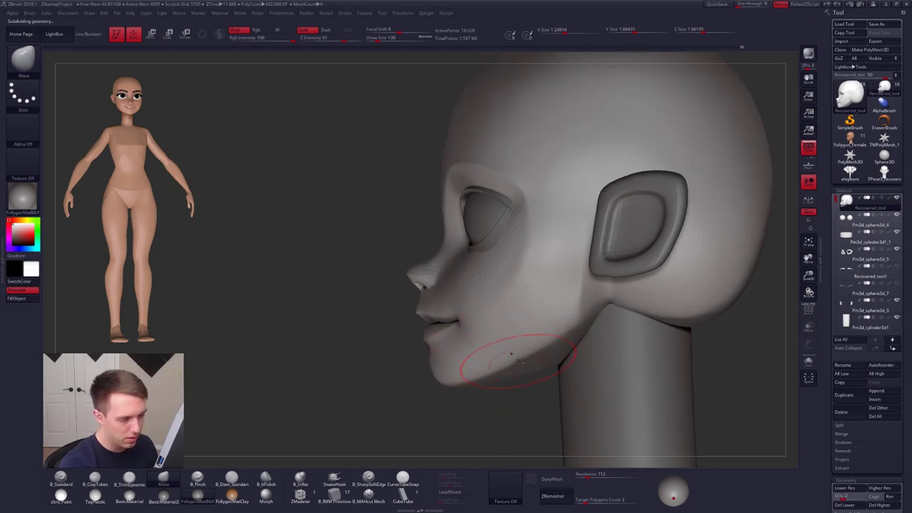
- Refine the cheek and the jaw corner below the ear with the Move brush at draw size 74
key(s)
mouse_move(577, 300)
mouse_down()
mouse_move(560, 300)
mouse_move(582, 298)
mouse_up()
key(s)
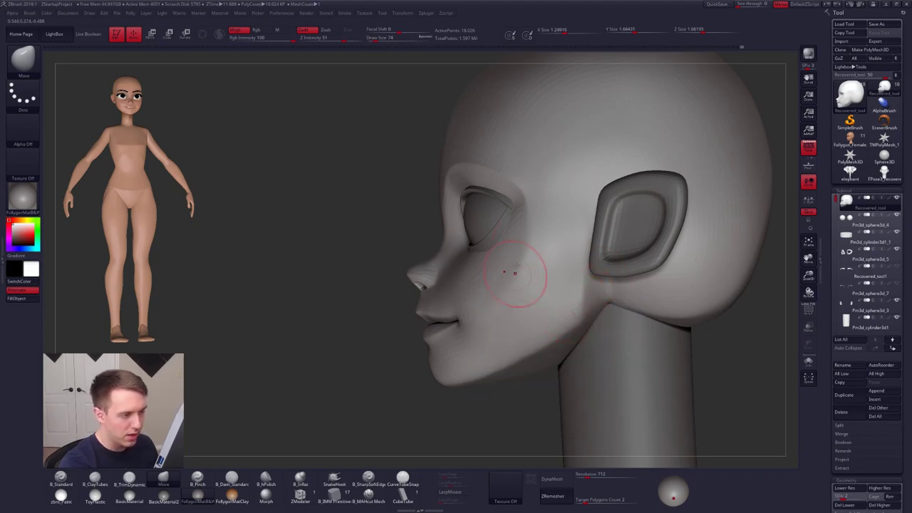
right_drag(451, 293, 378, 385)
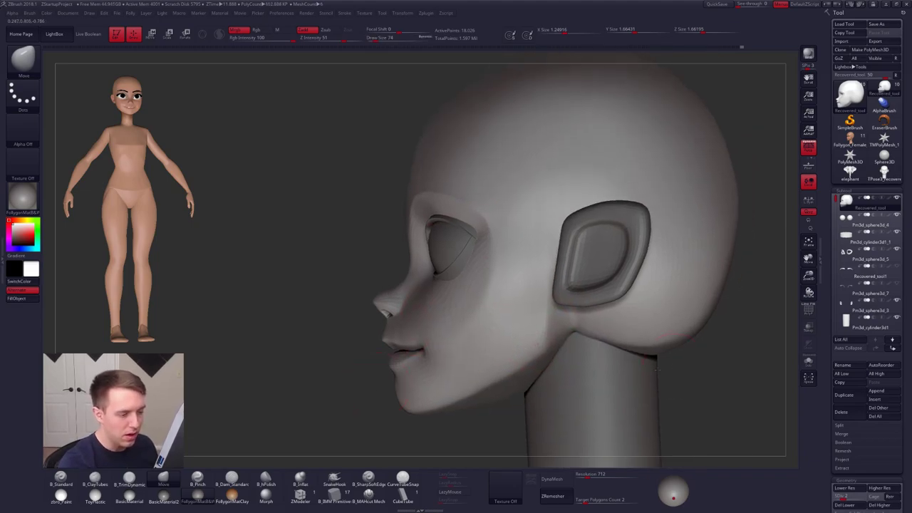
- Raise the head to subdivision level 3 and adjust the underside of the jaw with the Move brush at draw size 96
ctrl+right_drag(658, 369, 626, 384)
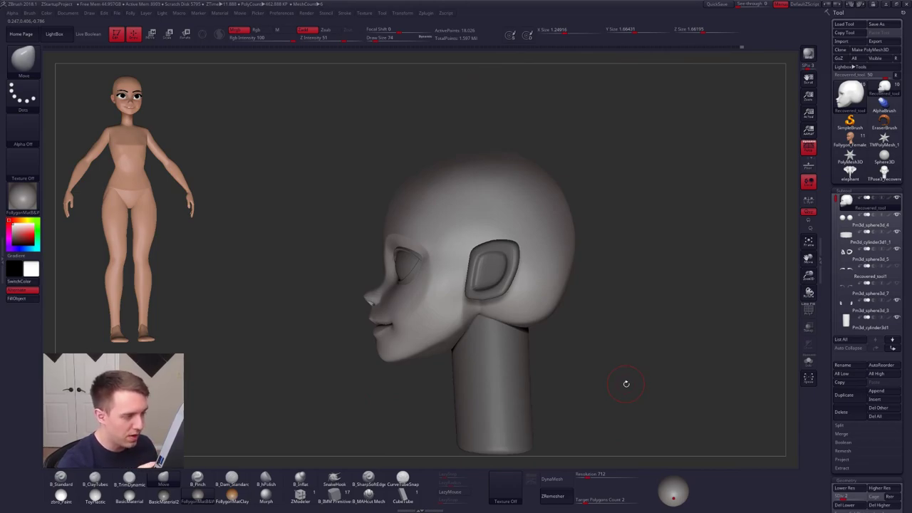
ctrl+right_drag(627, 384, 627, 341)
key(space)
drag(403, 352, 409, 352)
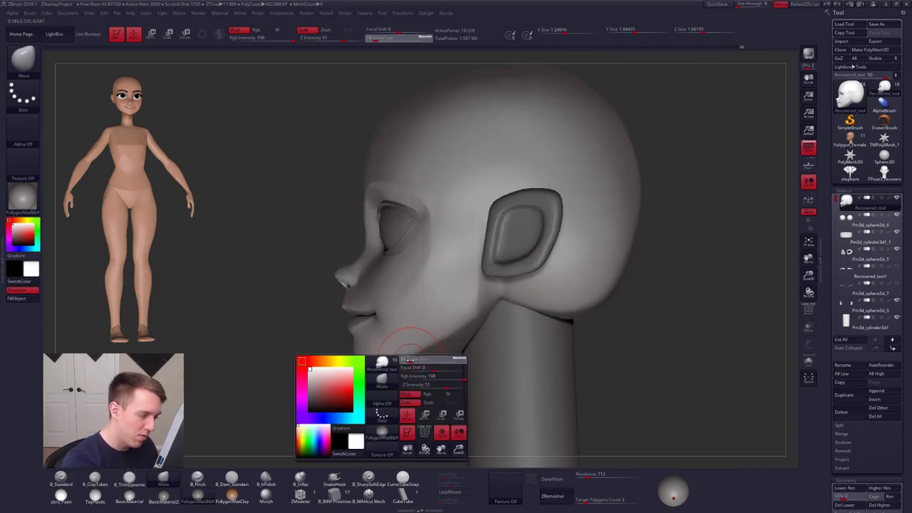
key(ctrl+d)
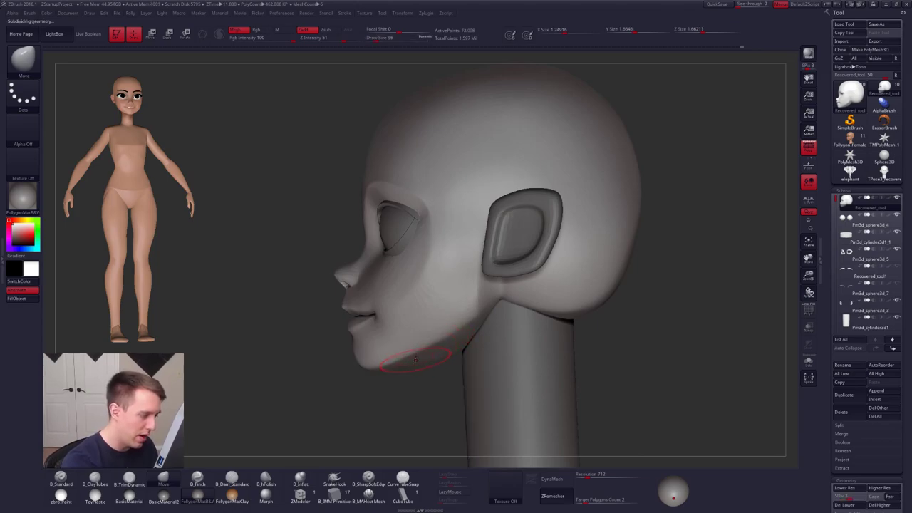
- Sharpen the jawline on subdivision level 4 with B_Pinch at draw size 96, and return the light to shine from above
right_drag(418, 349, 393, 353)
key(b)
key(p)
key(i)
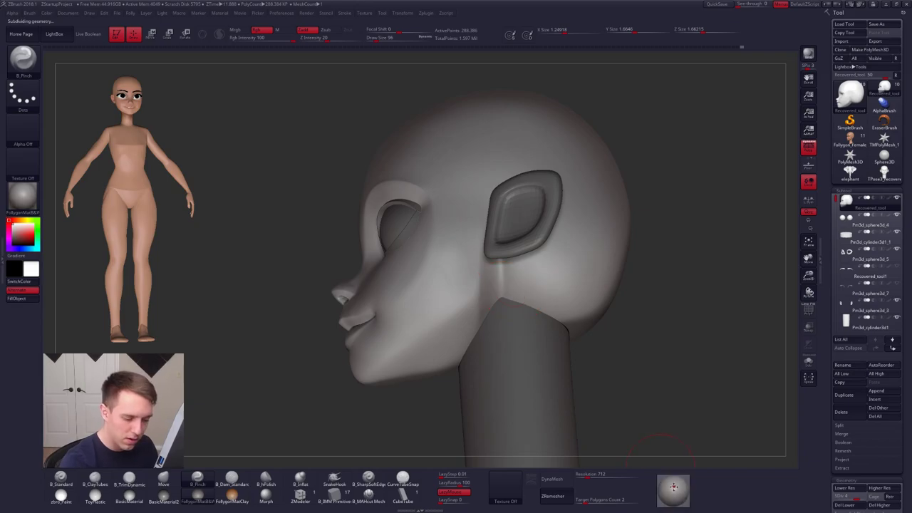
click(672, 481)
alt+right_drag(393, 355, 460, 368)
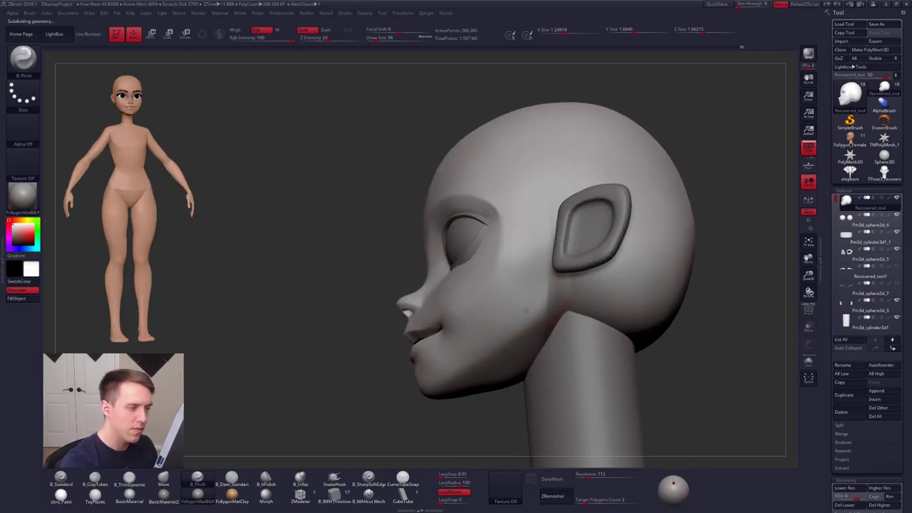
- Smooth the cheek and jaw on subdivision level 3 from a three-quarter view
mouse_move(422, 314)
right_down()
mouse_move(495, 299)
mouse_move(513, 282)
right_up()
key(space)
key(shift)
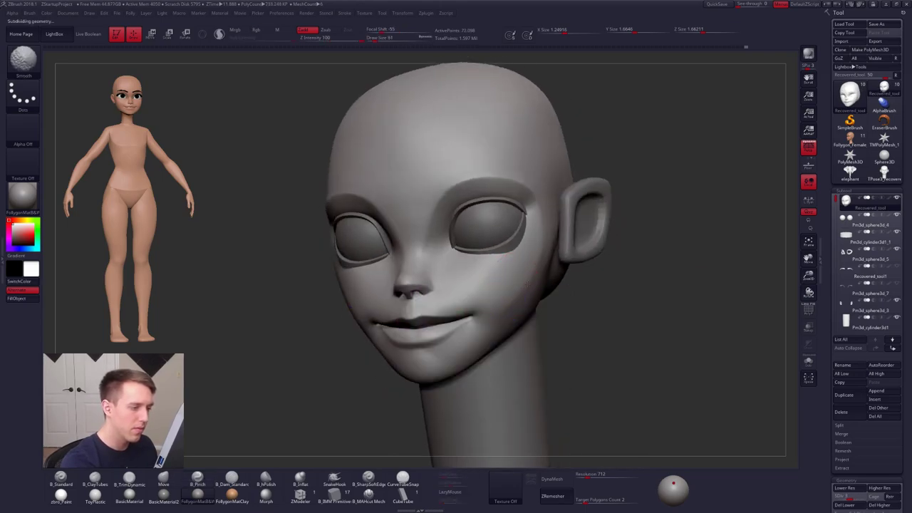
right_drag(508, 290, 540, 273)
- Isolate the head, build up the cheek side in front of the ear with B_ClayTubes at draw size 104, and flatten it with B_TrimDynamic
key(2)
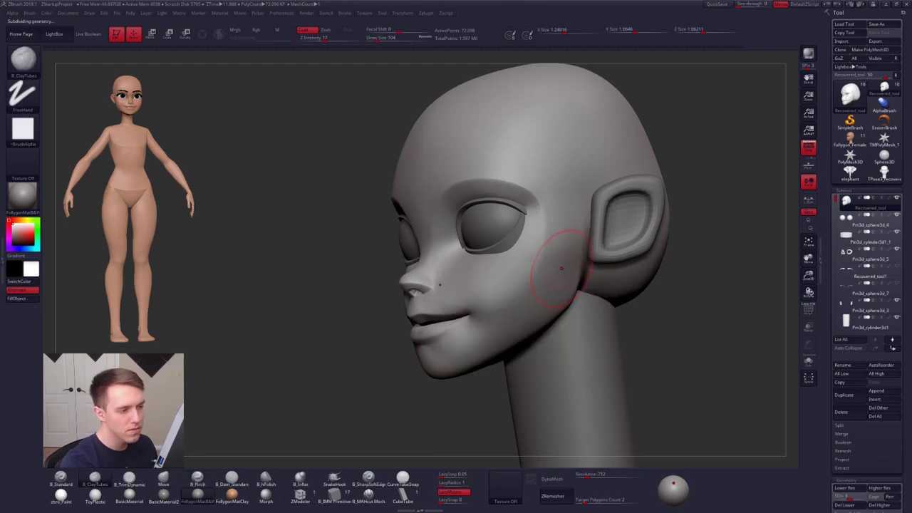
key(shift+s)
right_drag(621, 292, 566, 306)
key(ctrl)
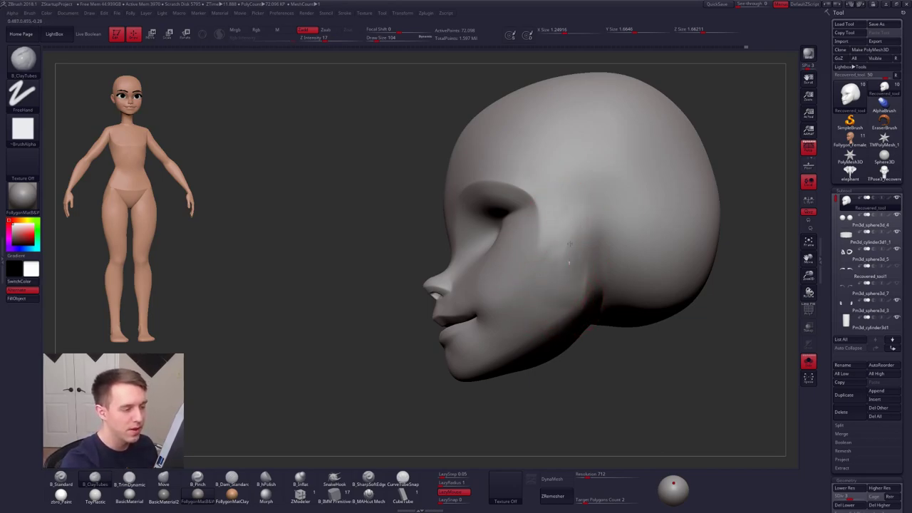
key(shift)
key(alt)
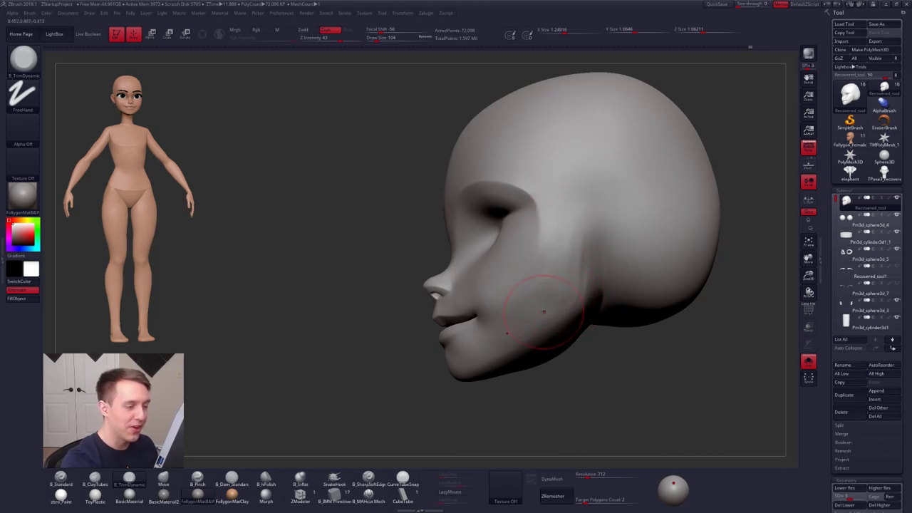
- Try a broad B_ClayTubes stroke from beside the nose across the cheek to the jaw corner, and undo it
right_drag(485, 280, 548, 281)
key(2)
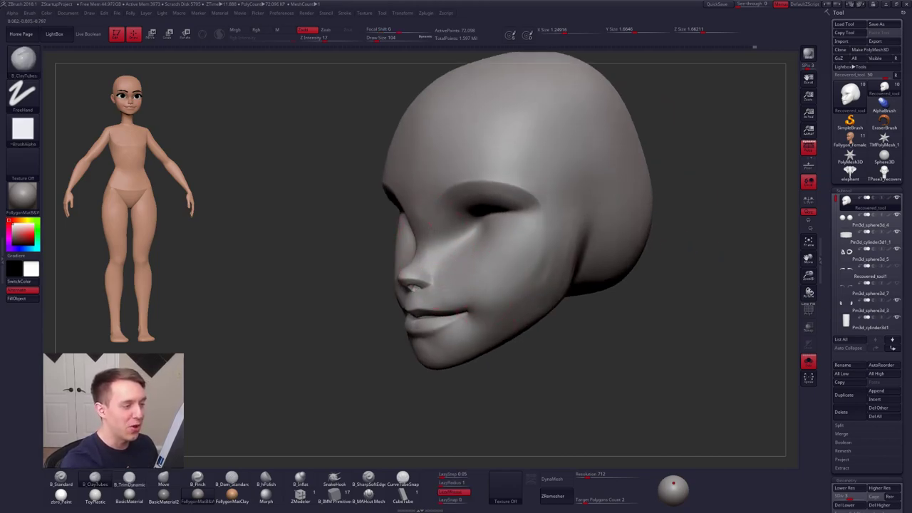
drag(450, 268, 582, 314)
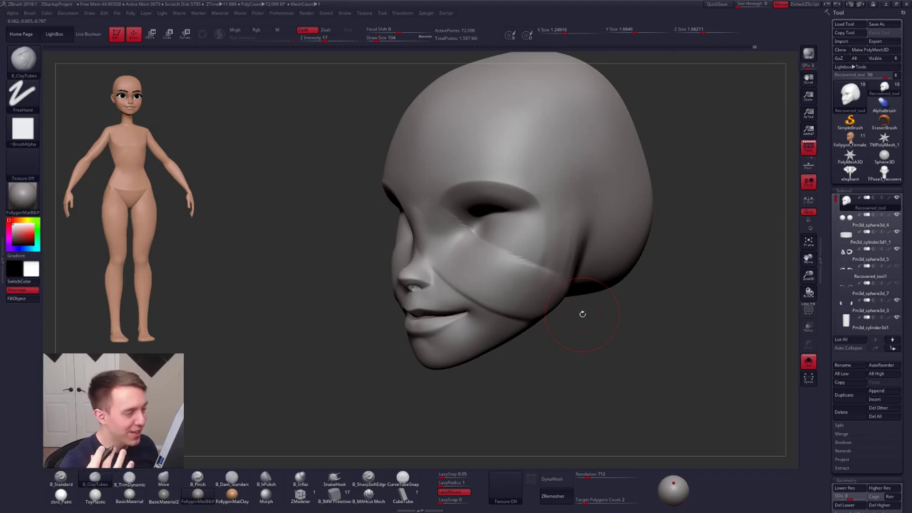
key(ctrl+z)
- Build up the side of the cheek in front of the ear with B_ClayTubes at draw size 61
key(space)
drag(552, 265, 541, 264)
right_drag(606, 264, 549, 255)
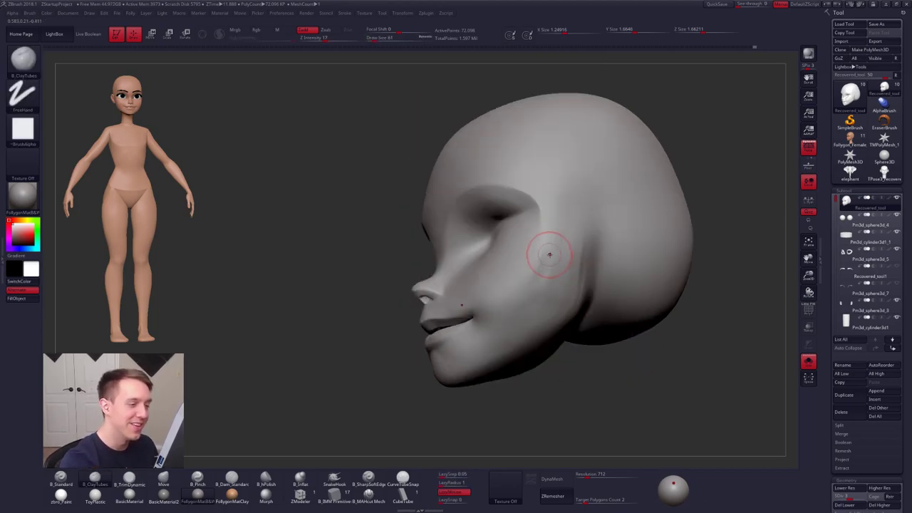
- Flatten the side of the cheek with B_TrimDynamic at draw size 113, and reduce the brush to 96
key(space)
drag(545, 255, 554, 238)
key(b)
key(t)
key(d)
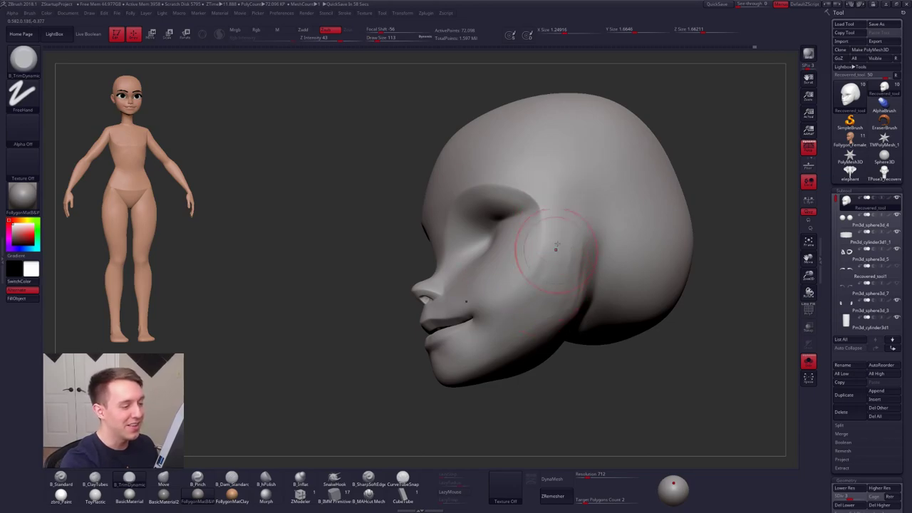
key(space)
drag(561, 273, 551, 274)
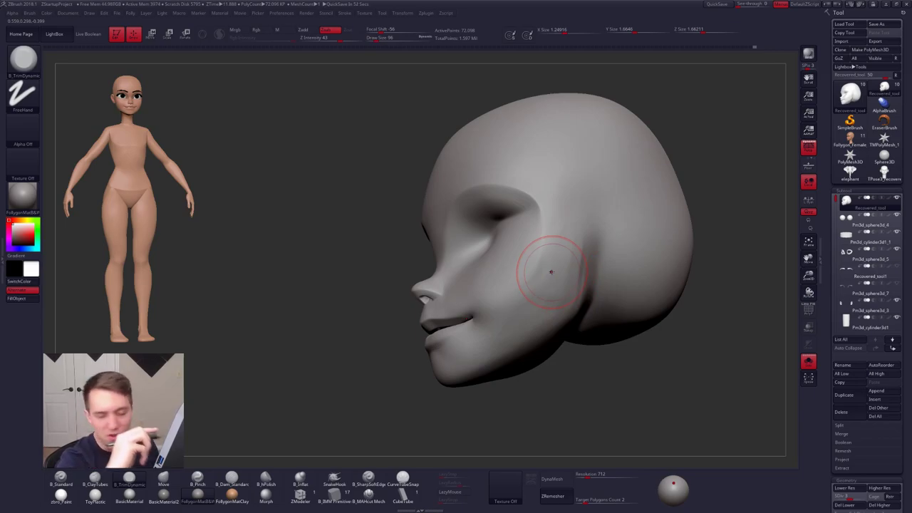
- Flatten the plane between the cheekbone and the jaw corner with B_TrimDynamic at draw size 113
right_drag(564, 302, 561, 297)
key(space)
mouse_move(560, 301)
mouse_down()
mouse_move(548, 301)
mouse_move(581, 292)
mouse_up()
key(space)
key(space)
alt+right_drag(574, 239, 580, 273)
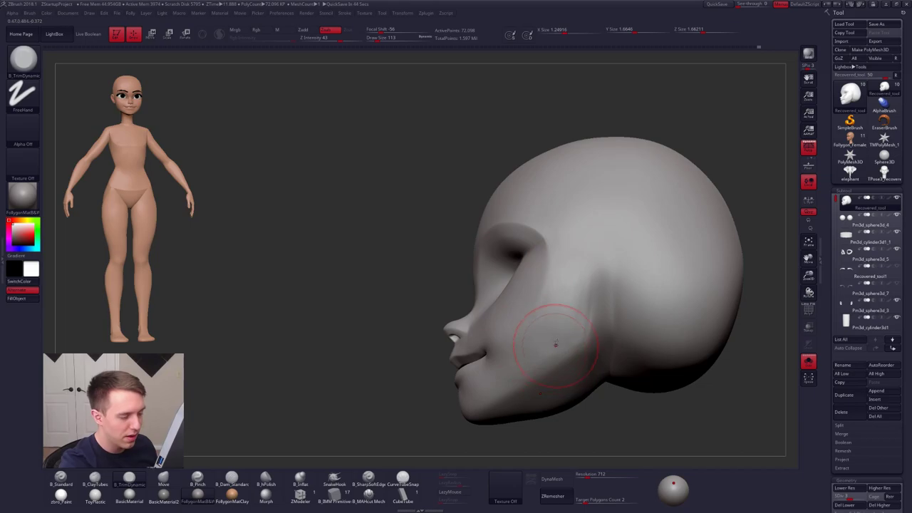
- Smooth the trimmed jaw corner below the ear with a smaller brush, and restore B_TrimDynamic to draw size 113
key(space)
drag(556, 344, 548, 345)
key(shift)
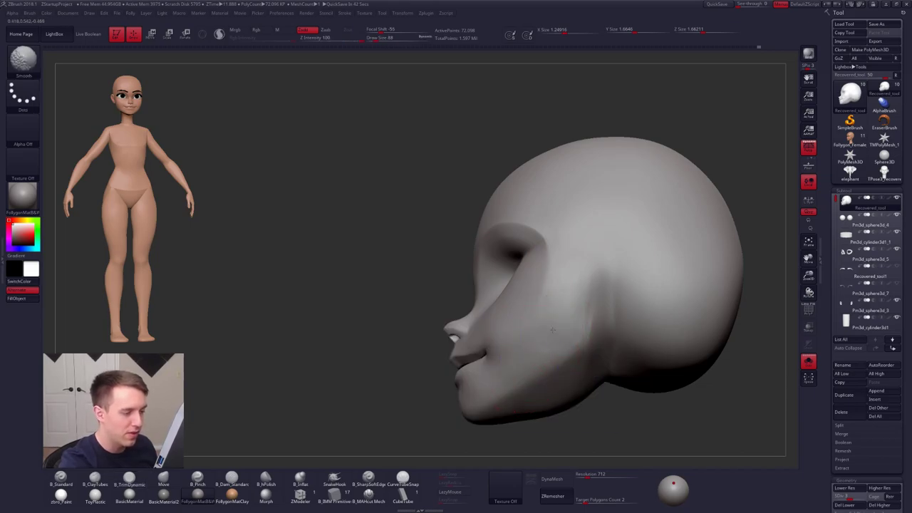
mouse_move(573, 308)
shift+mouse_down()
mouse_move(574, 315)
mouse_move(580, 274)
mouse_move(575, 334)
shift+mouse_up()
key(space)
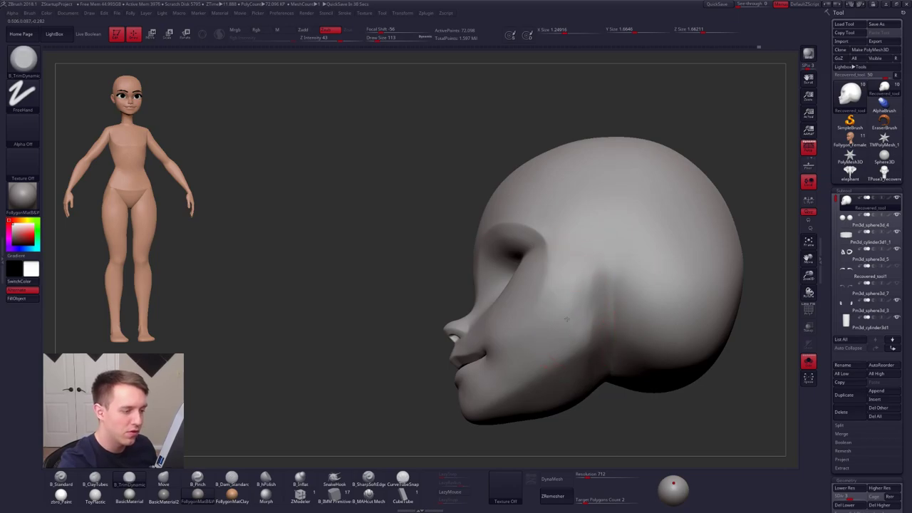
- Refine the flattened plane between the cheekbone and the jaw corner with B_TrimDynamic at draw size 96, and smooth it
right_drag(579, 322, 577, 289)
key(shift)
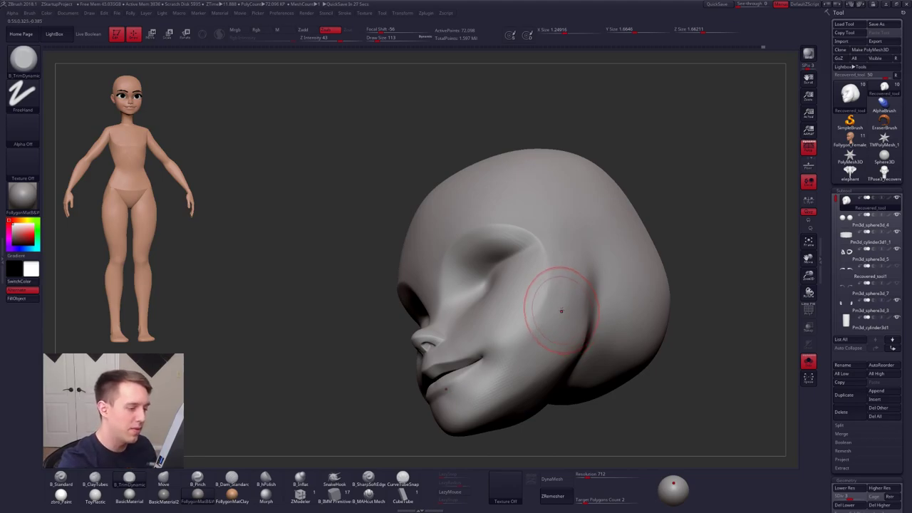
key(space)
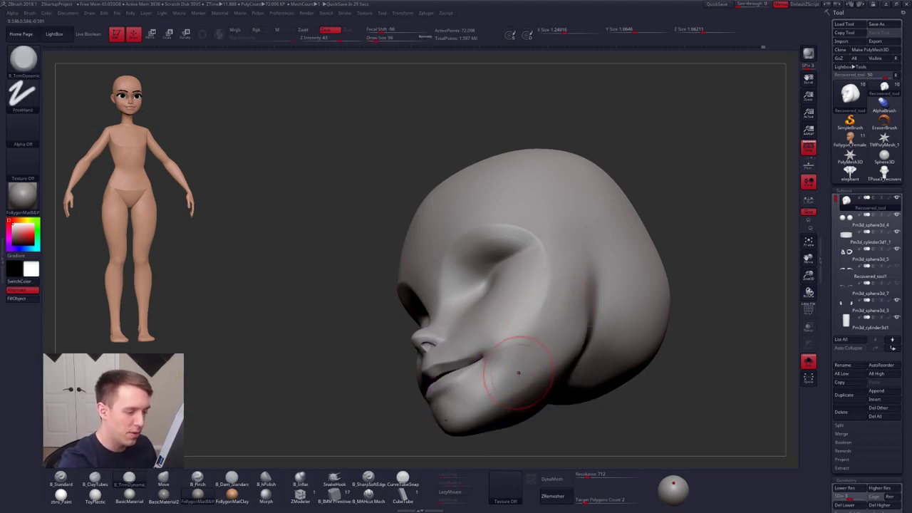
right_drag(576, 318, 568, 328)
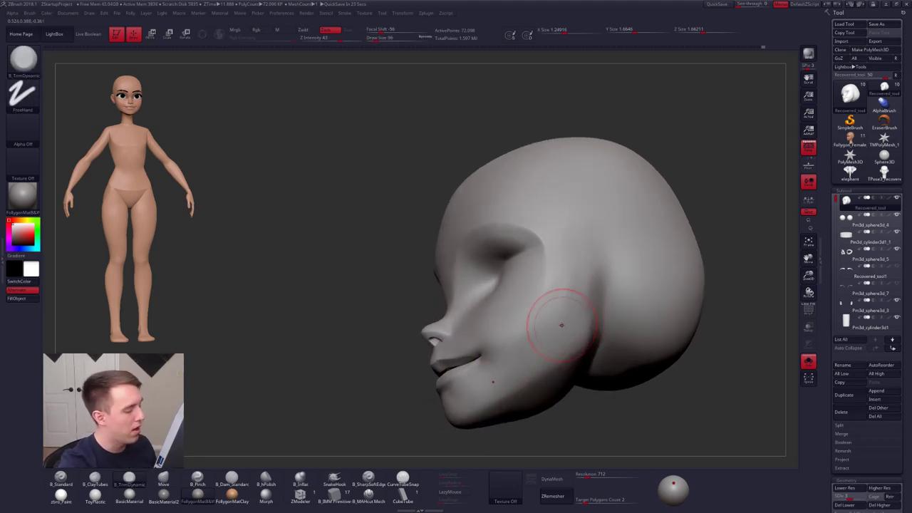
key(space)
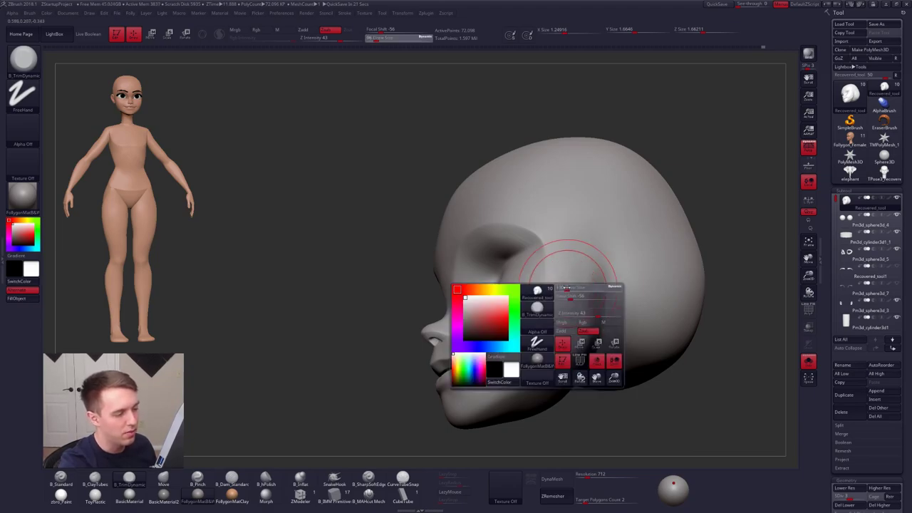
key(shift)
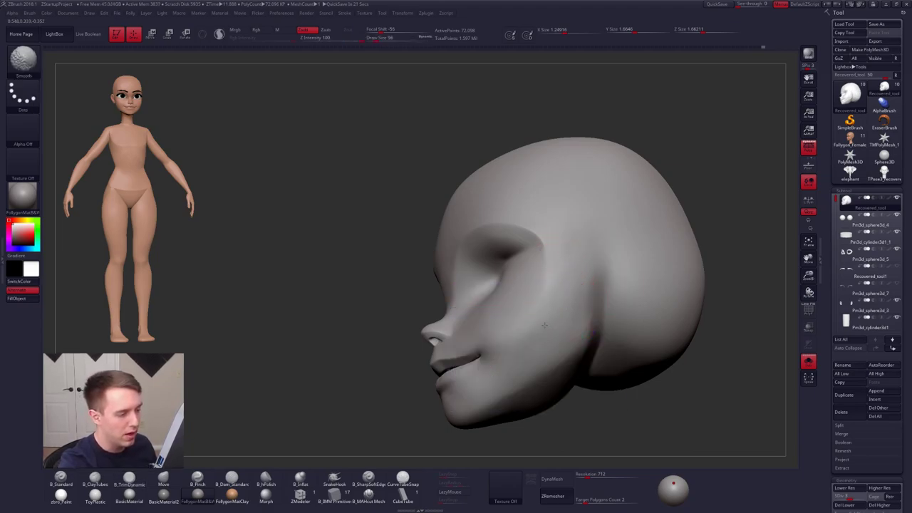
- Show all subtools around the head again and switch to the B_Pinch brush for the area below the eye
right_drag(544, 325, 627, 329)
key(shift+s)
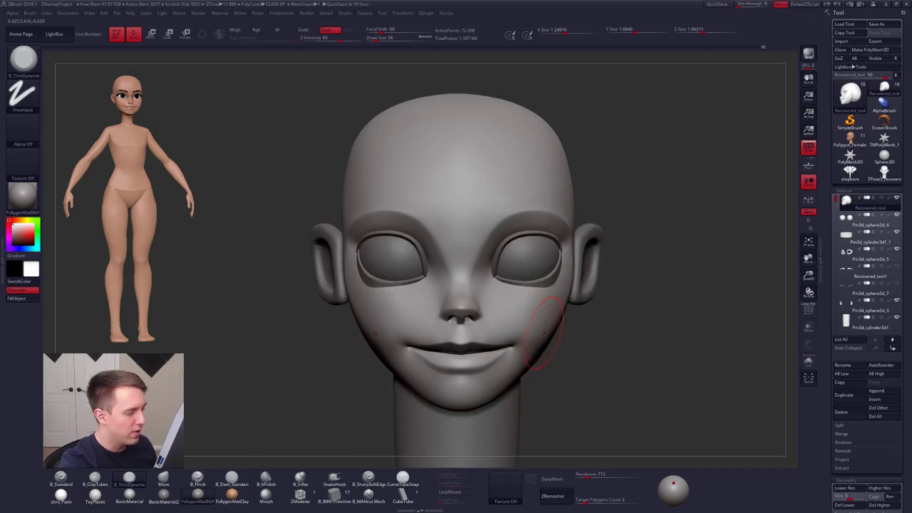
key(space)
key(space)
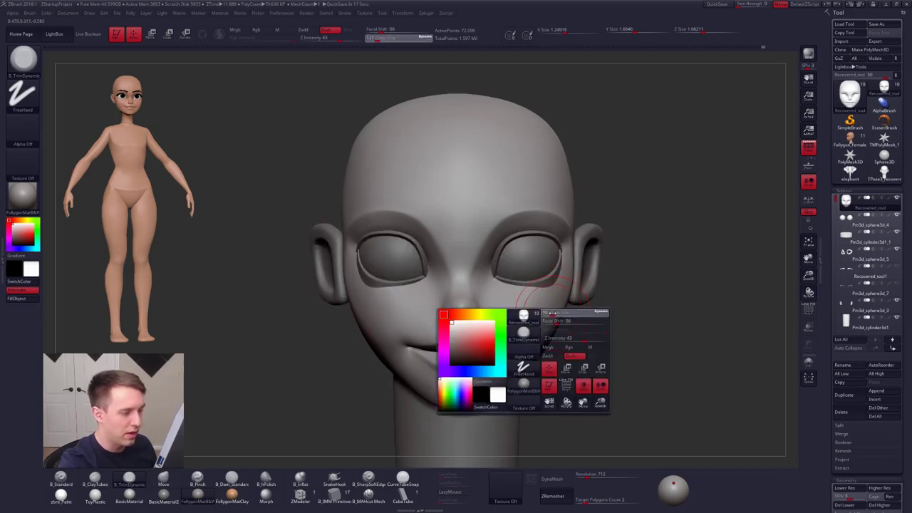
right_drag(592, 316, 535, 317)
key(b)
key(p)
key(i)
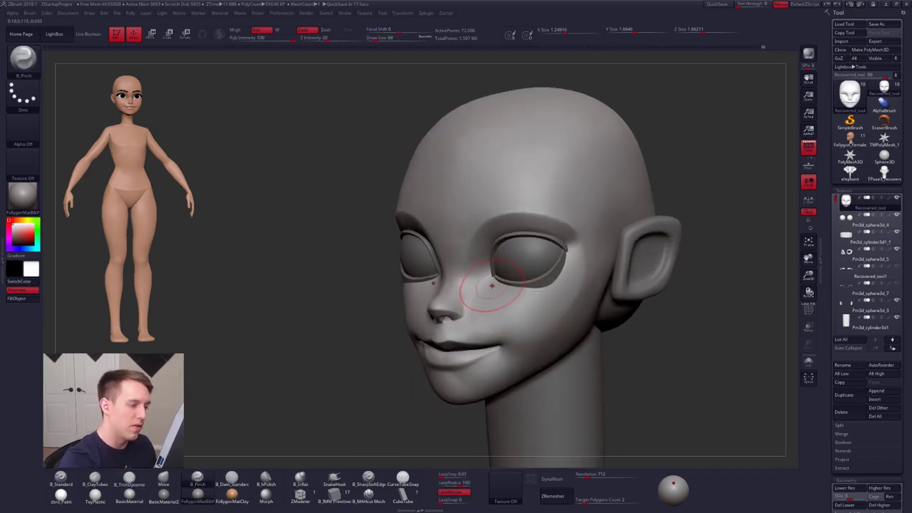
- Raise the head to its highest subdivision level and examine the cheek and eye socket with the other subtools hidden
key(shift+s)
key(d)
key(d)
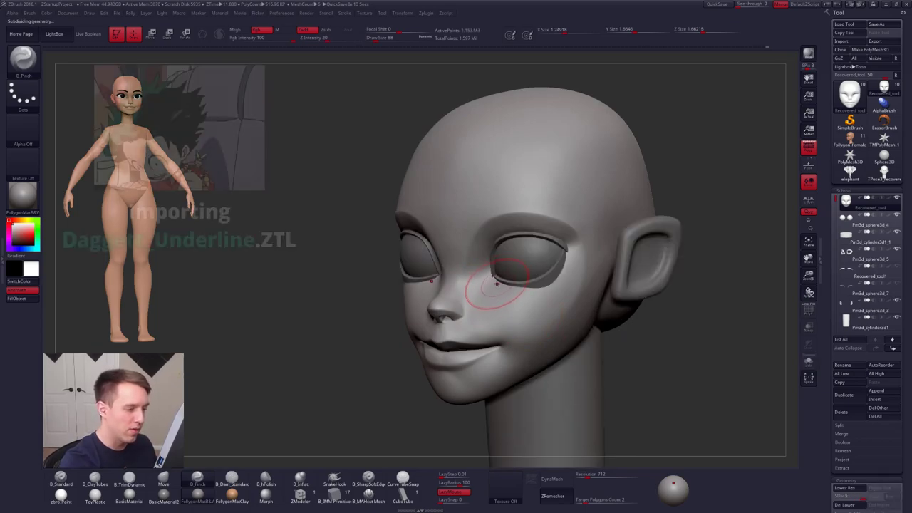
mouse_move(493, 288)
mouse_down()
mouse_move(494, 281)
mouse_move(561, 297)
mouse_move(591, 284)
mouse_up()
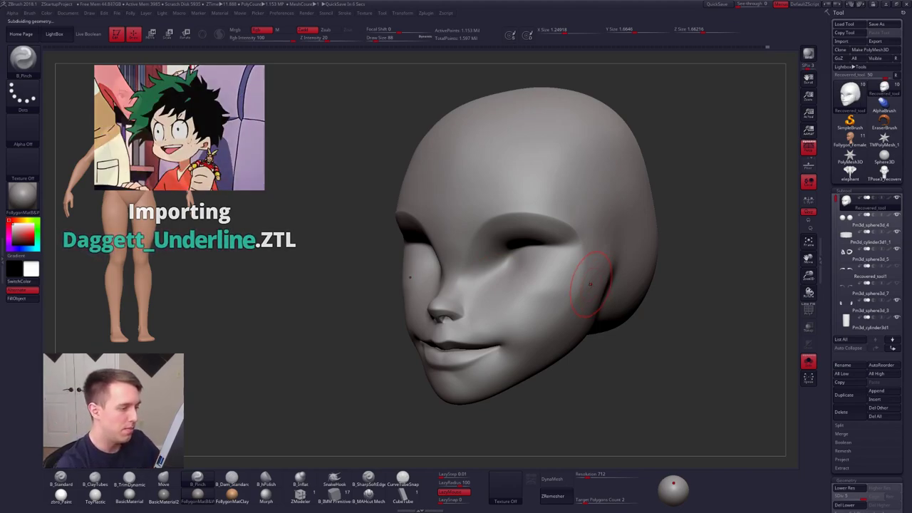
alt+right_drag(517, 310, 504, 314)
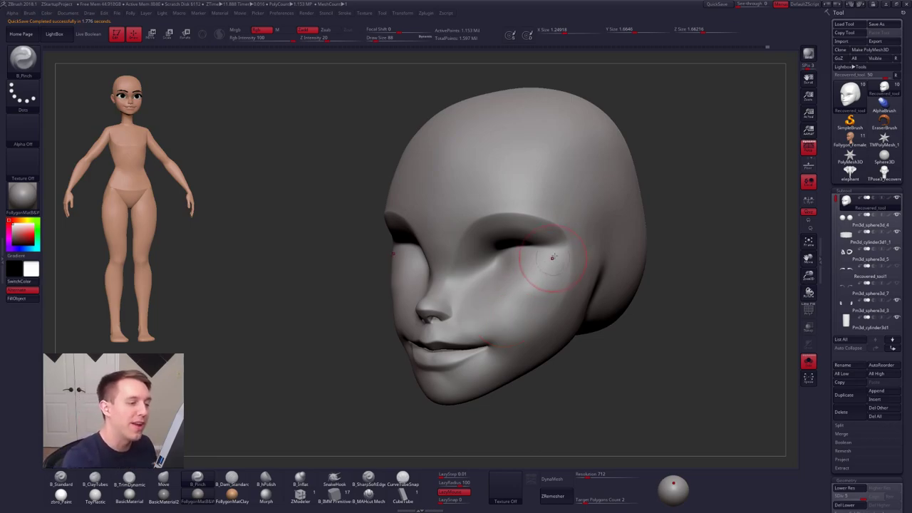
- Show all subtools again and lower the head mesh by two subdivision levels
key(shift+s)
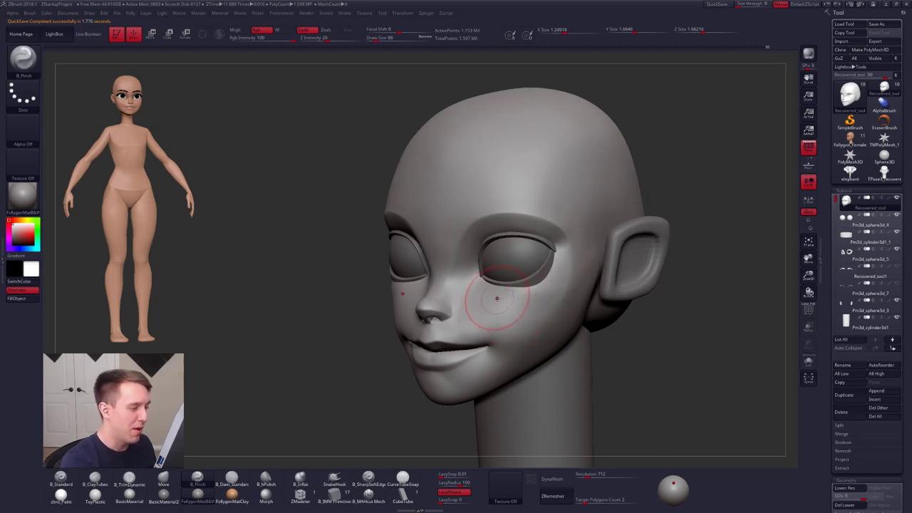
key(space)
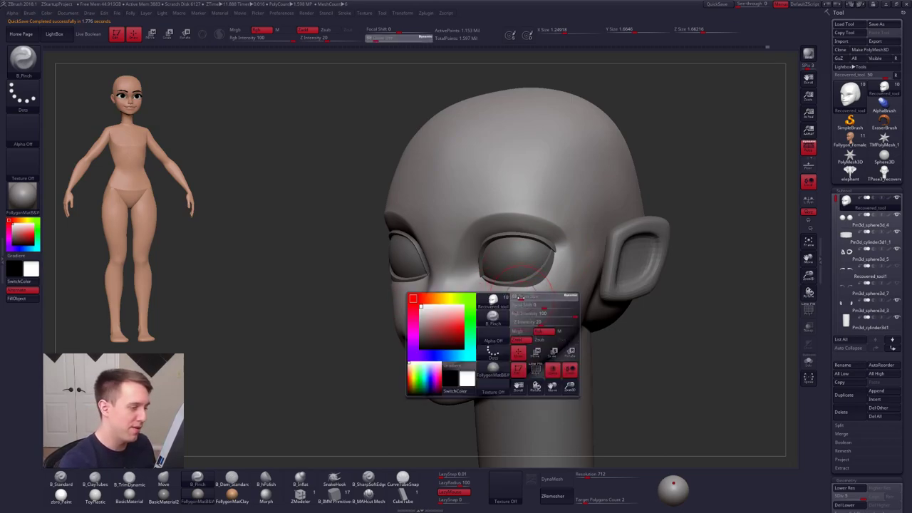
key(shift+d)
key(space)
key(shift+d)
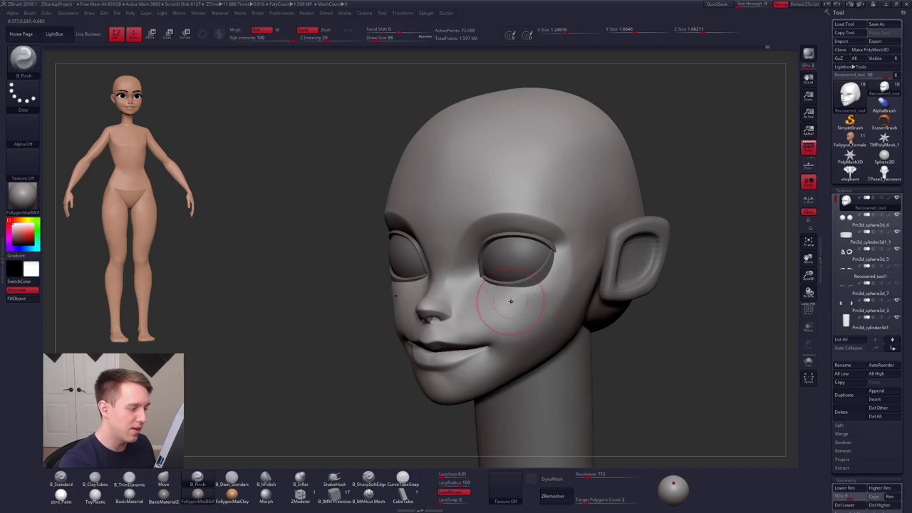
- Adjust the skin just below the lower eyelid with the Move brush from the front
right_drag(512, 298, 570, 296)
key(b)
key(m)
key(v)
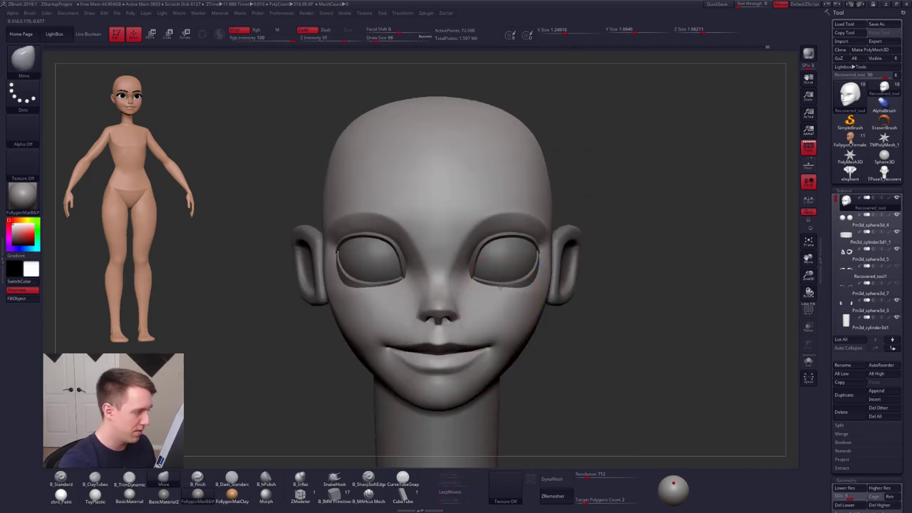
key(space)
drag(512, 295, 508, 288)
mouse_move(513, 294)
right_down()
mouse_move(485, 292)
mouse_move(518, 289)
right_up()
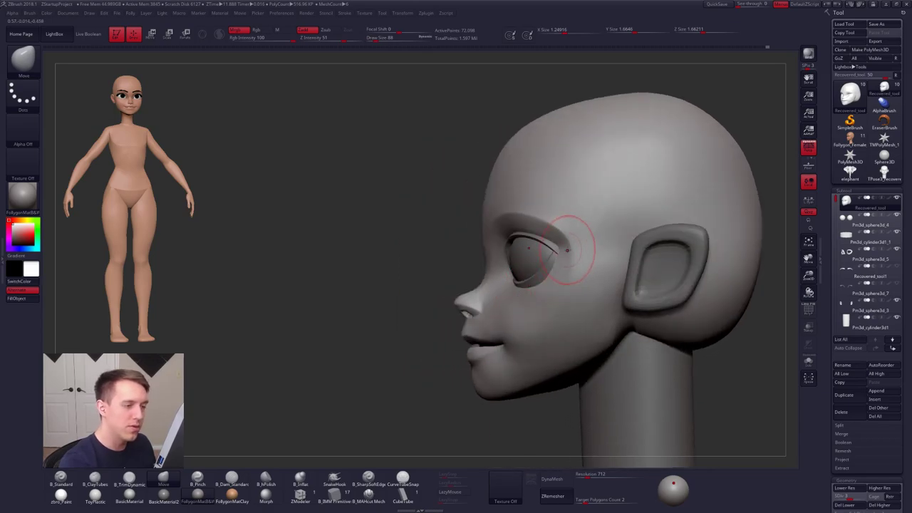
- Nudge the skin around the outer eye corner with the Move brush from the side
key(space)
key(space)
drag(571, 252, 568, 252)
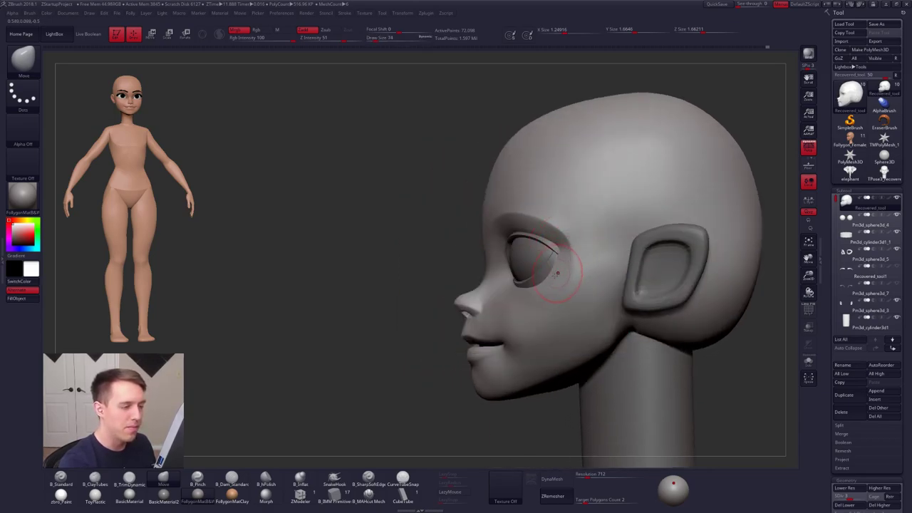
key(space)
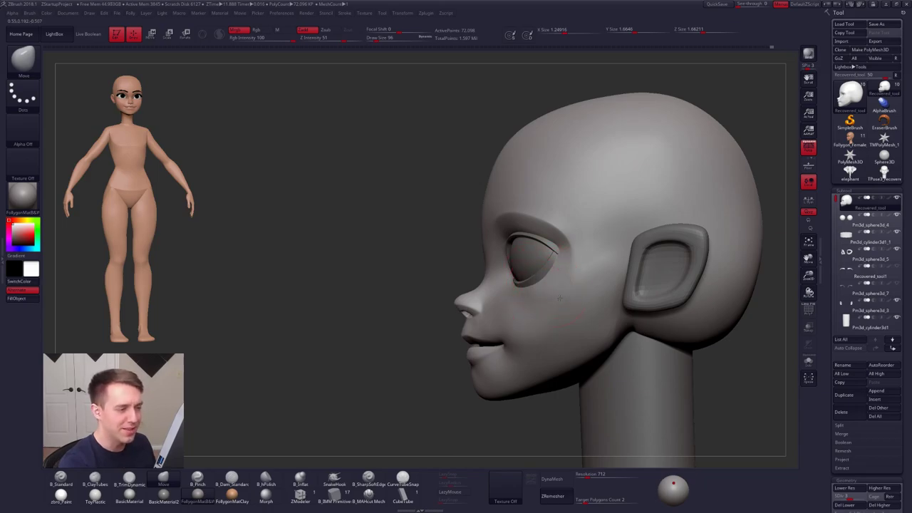
- Switch to the eyelid subtool Pm3d_sphere3d_5 and lower it to a coarse subdivision level
alt+right_drag(561, 298, 562, 320)
alt+click(554, 267)
ctrl+right_drag(552, 265, 540, 266)
key(space)
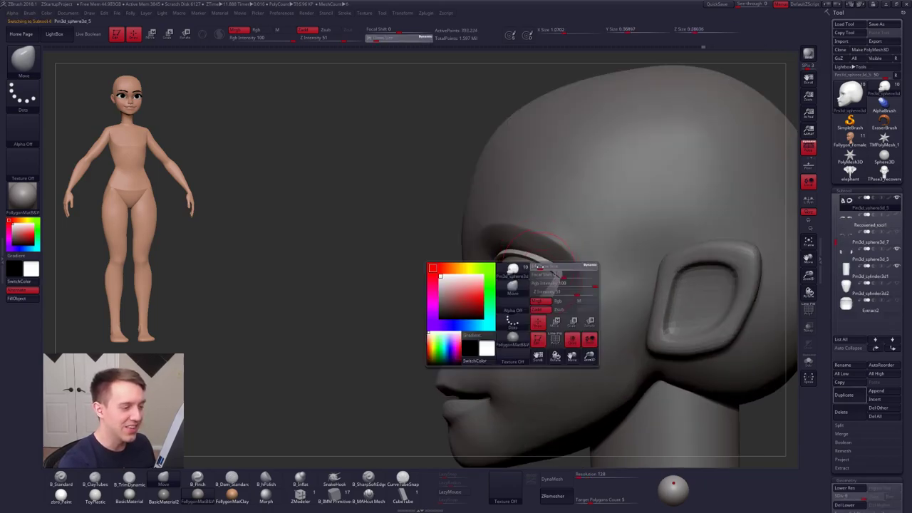
drag(539, 266, 535, 266)
key(shift+d)
key(shift+d)
key(space)
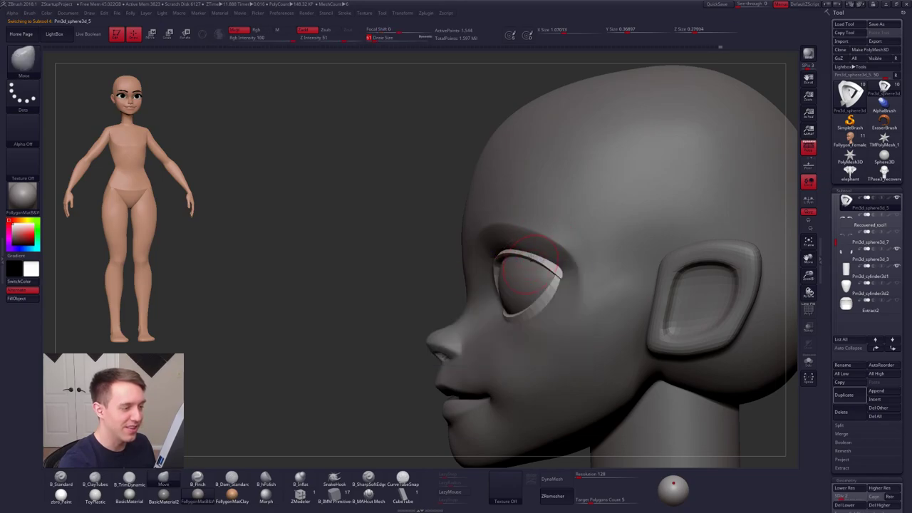
- Mask the lower eyelid and reshape the upper lid's outer corner with the Move brush at draw sizes 113 and 81
key(w)
ctrl+click(548, 265)
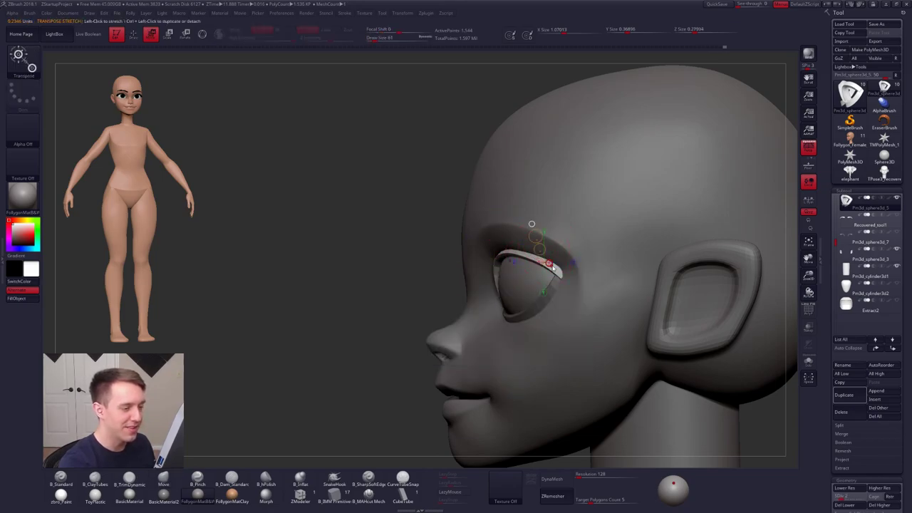
key(space)
drag(553, 281, 558, 281)
key(q)
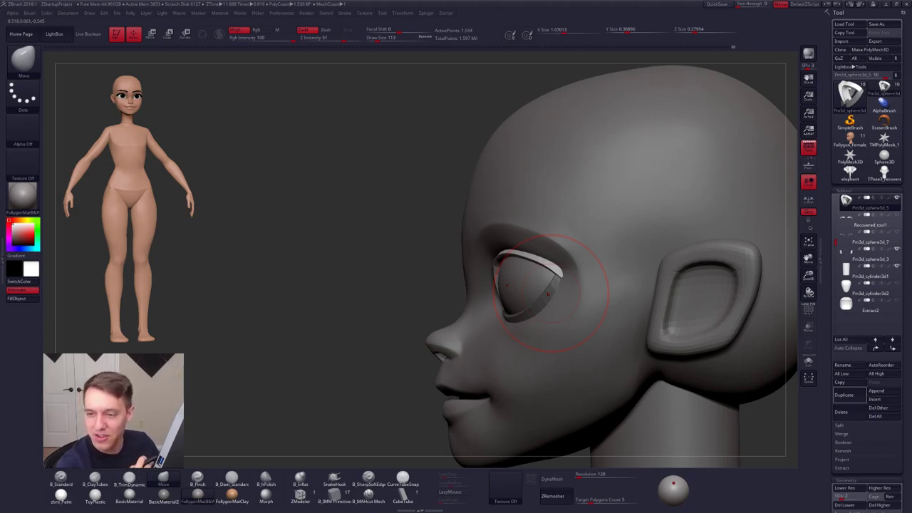
key(space)
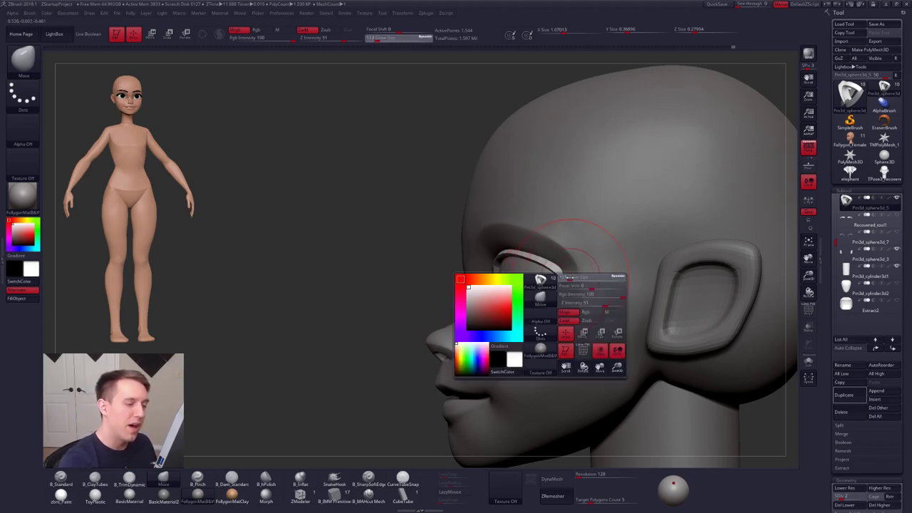
mouse_move(574, 279)
mouse_down()
mouse_move(566, 279)
mouse_move(570, 290)
mouse_up()
key(space)
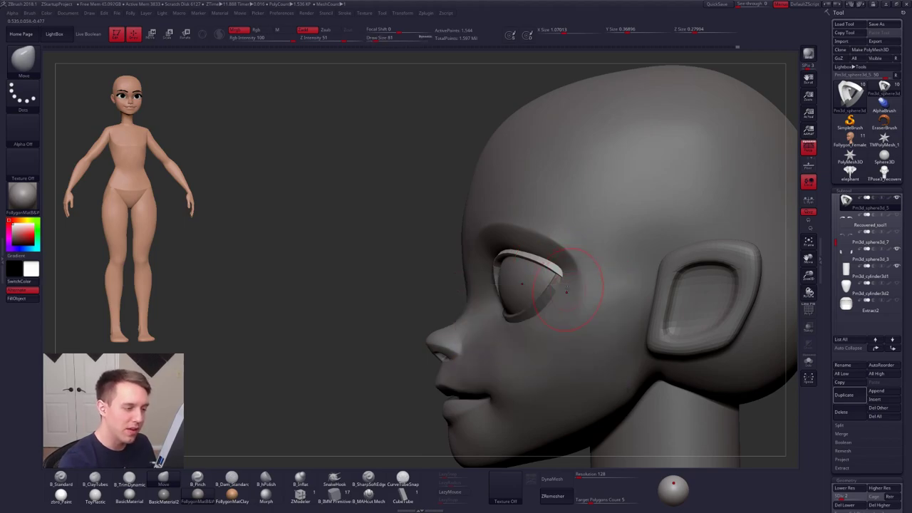
- Isolate the eyelids at their lowest subdivision level, and smooth and reshape the unmasked lid band at draw size 14
right_drag(527, 279, 542, 265)
key(space)
mouse_move(529, 275)
mouse_down()
mouse_move(496, 240)
mouse_move(492, 268)
mouse_up()
key(alt+s)
key(space)
alt+right_drag(491, 269, 510, 310)
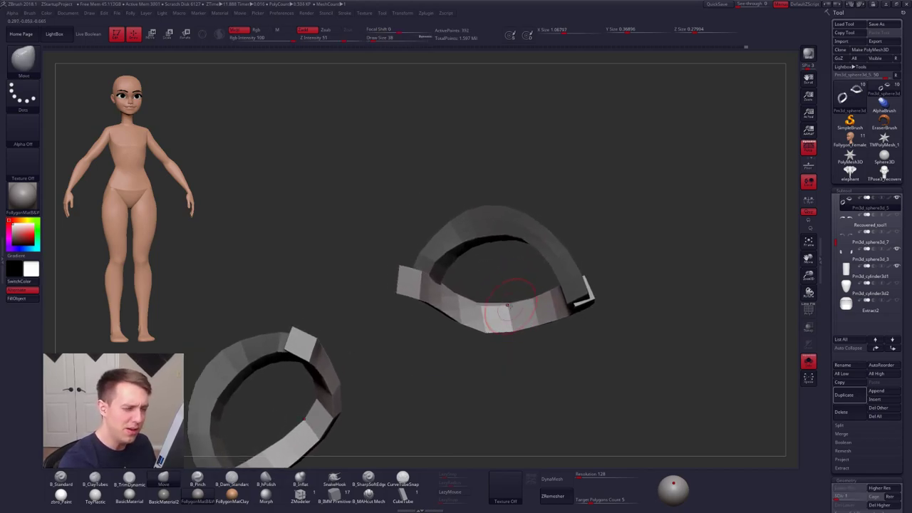
key(space)
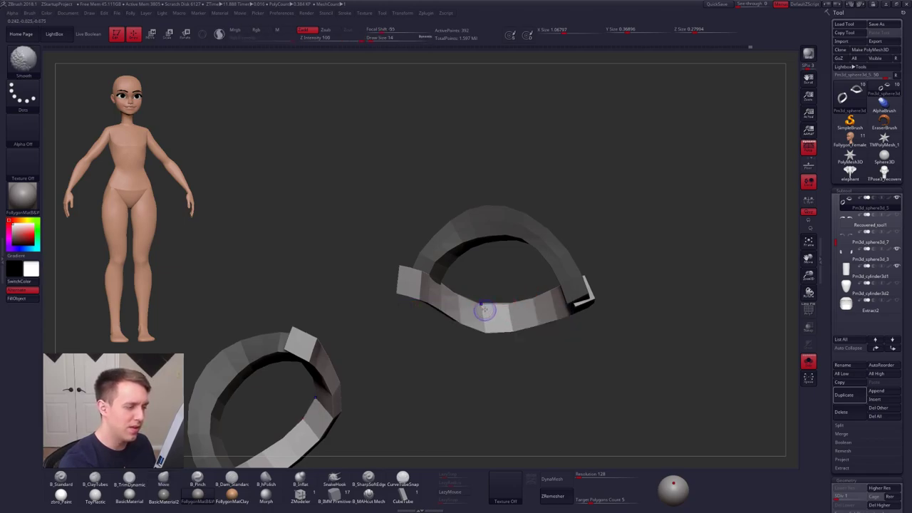
drag(487, 312, 552, 288)
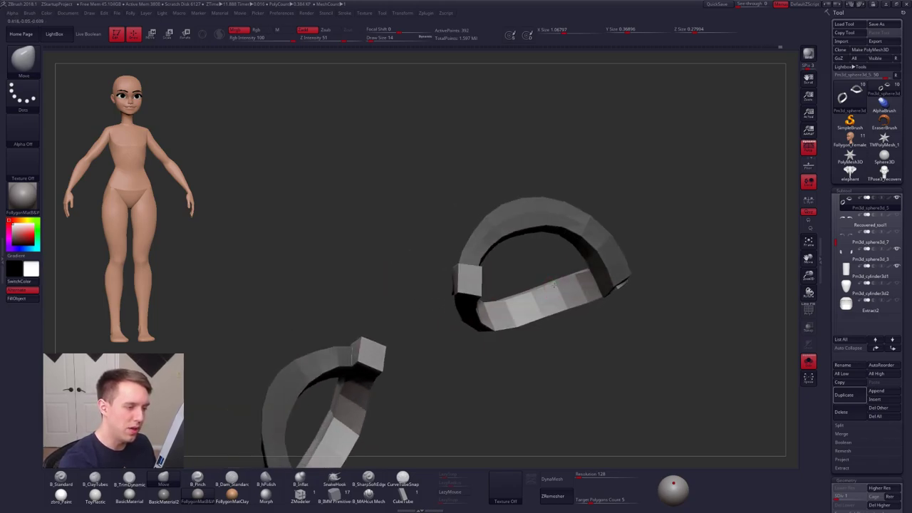
mouse_move(580, 284)
right_down()
mouse_move(563, 307)
mouse_move(547, 269)
mouse_move(503, 257)
right_up()
mouse_move(489, 261)
shift+mouse_down()
mouse_move(467, 280)
mouse_move(508, 262)
mouse_move(540, 279)
mouse_move(467, 311)
shift+mouse_up()
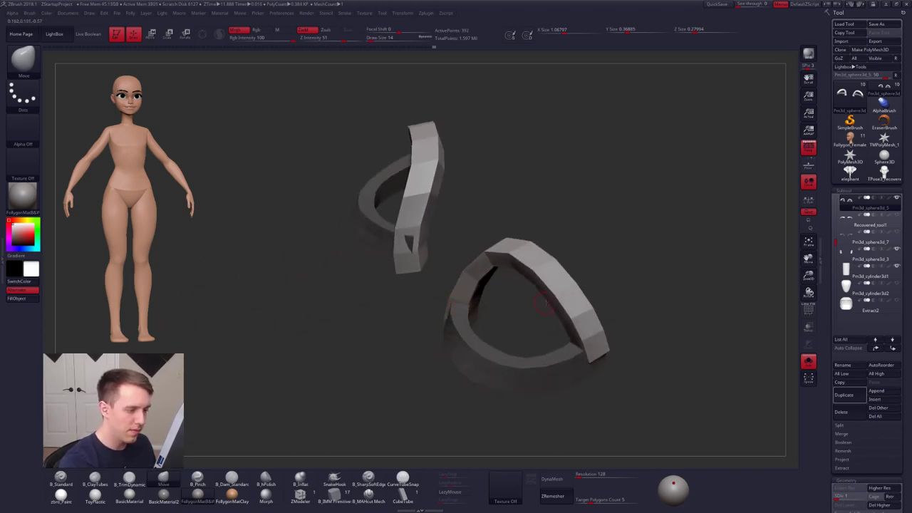
- Raise the eyelids back to their highest subdivision level and show the complete head around them
right_drag(459, 302, 582, 332)
key(d)
key(d)
key(d)
key(d)
key(d)
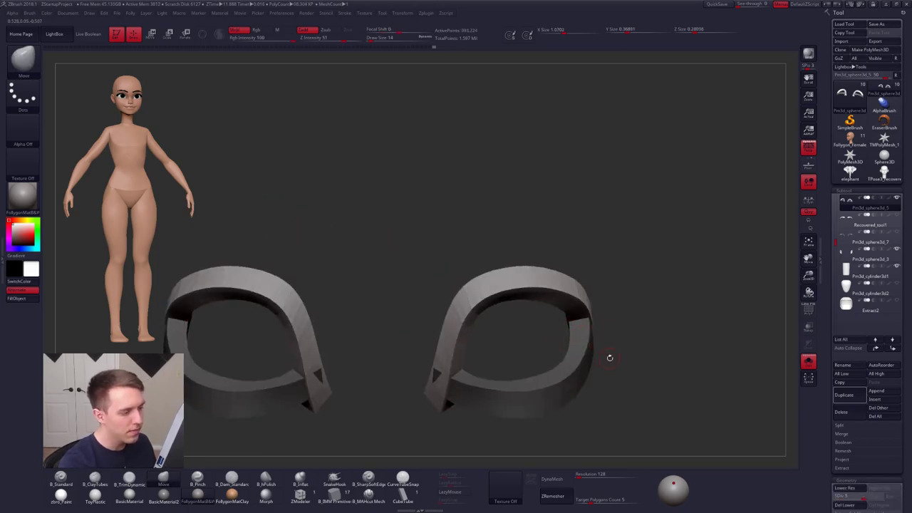
ctrl+right_drag(613, 359, 574, 307)
key(alt+s)
ctrl+right_drag(607, 402, 598, 377)
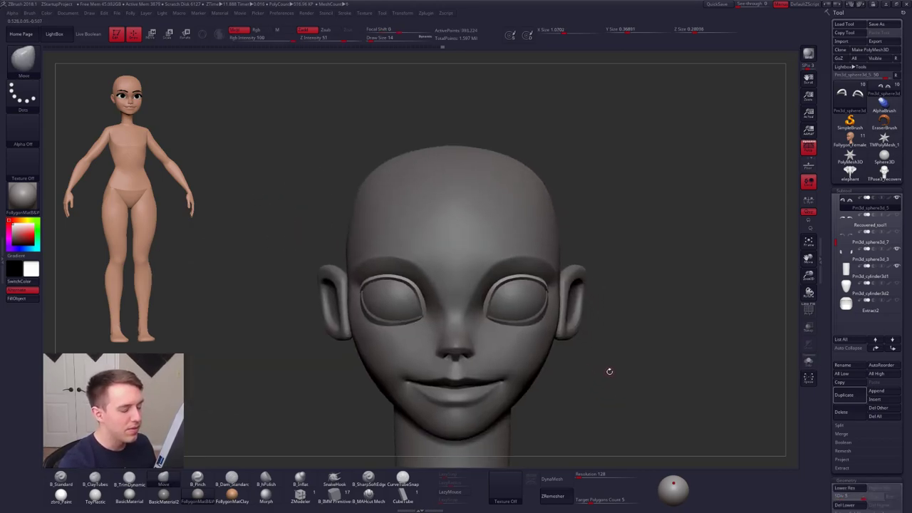
drag(611, 352, 549, 281)
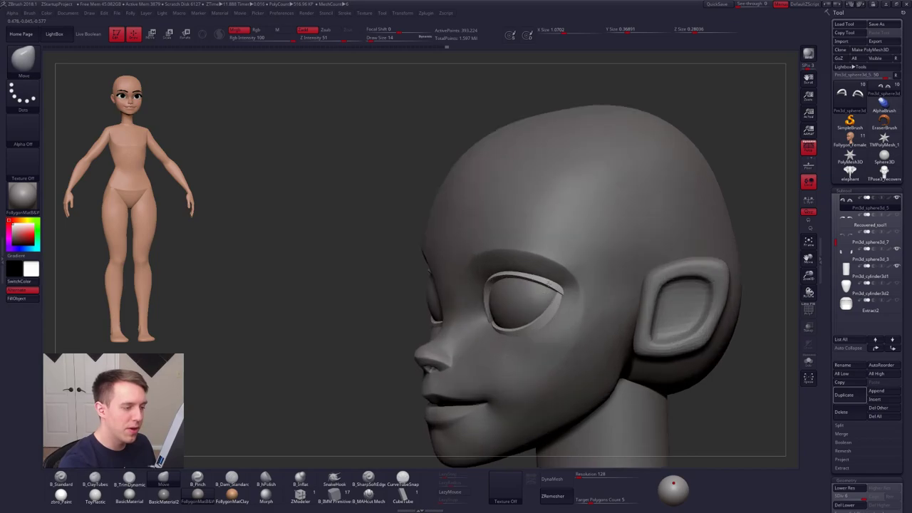
- Lower the eyelids' subdivision level and refine the upper lid's outer corner with the Move brush at draw size 67
ctrl+right_drag(550, 283, 544, 287)
key(space)
drag(544, 286, 555, 286)
key(shift+d)
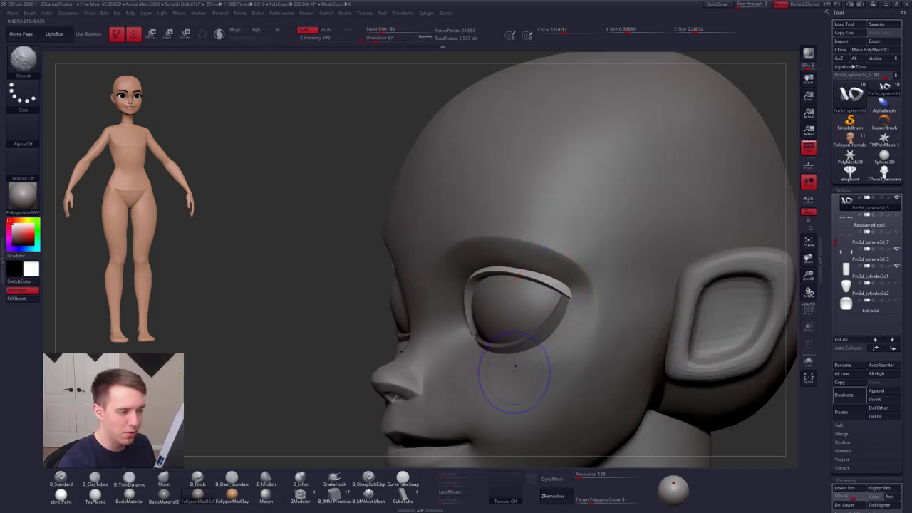
key(shift+d)
key(shift+d)
key(shift+d)
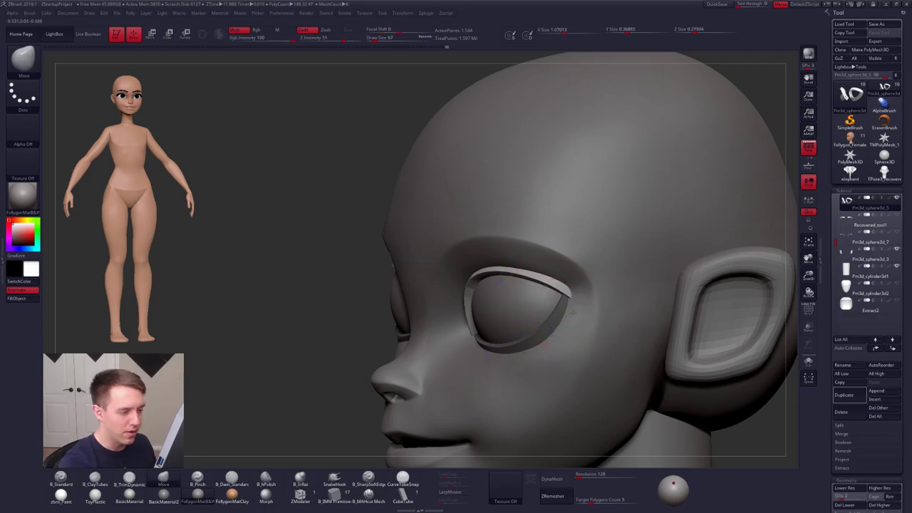
mouse_move(569, 308)
right_down()
mouse_move(514, 305)
mouse_move(567, 294)
right_up()
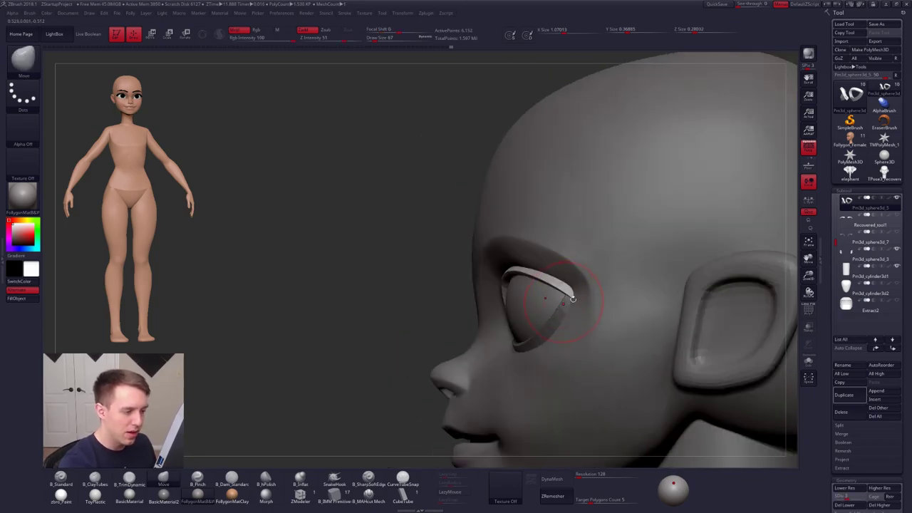
- Select the head subtool, isolate it at its lowest subdivision level, and mask part of the face around the eye socket
alt+click(574, 289)
key(space)
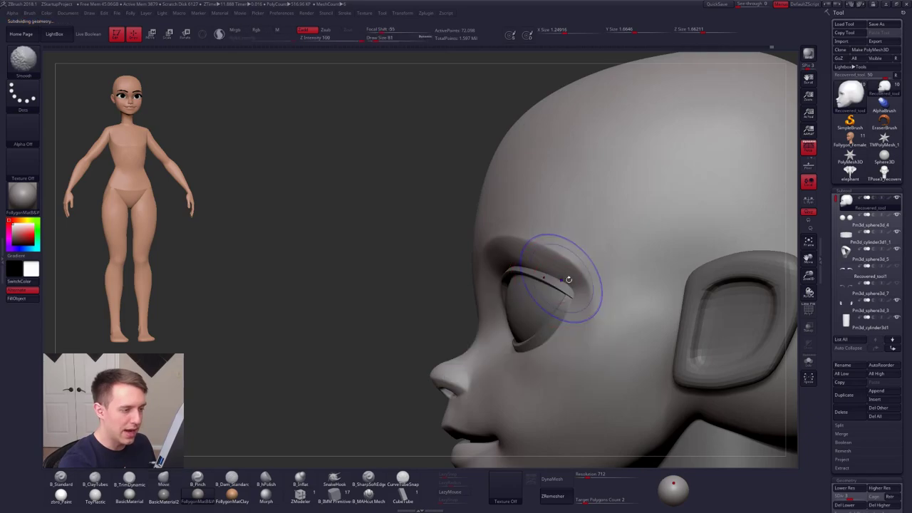
key(shift+d)
key(shift+d)
key(shift+s)
mouse_move(545, 299)
ctrl+mouse_down()
mouse_move(692, 234)
mouse_move(285, 252)
mouse_move(464, 299)
ctrl+mouse_up()
ctrl+click(578, 305)
ctrl+click(448, 285)
ctrl+click(491, 301)
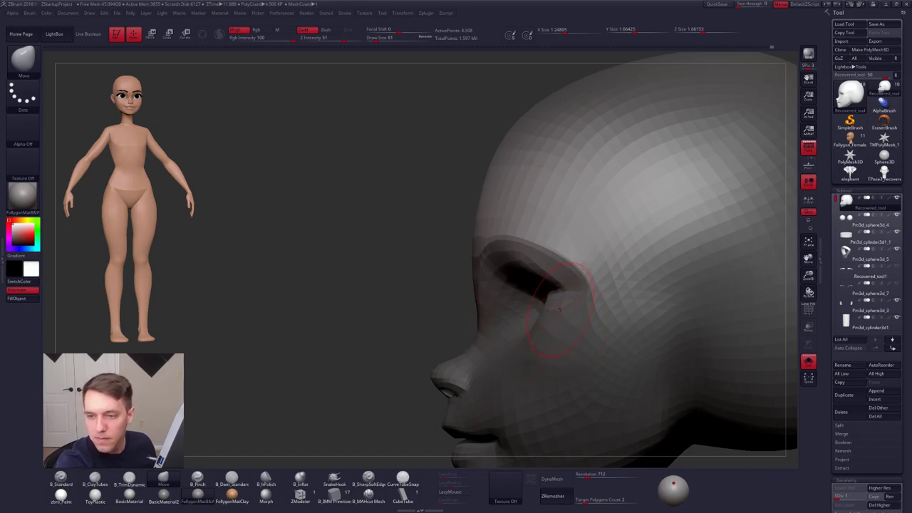
alt+right_drag(566, 318, 558, 310)
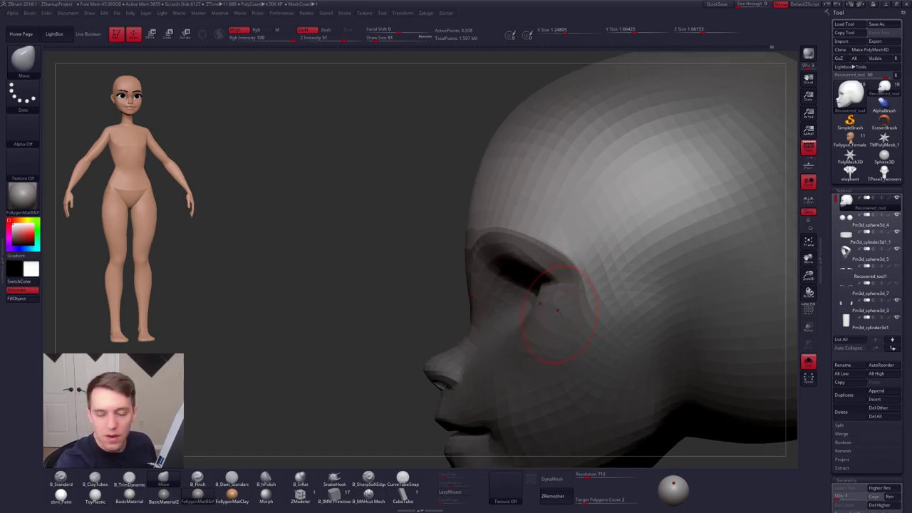
- Show all subtools and reshape the head around the outer eye corner with the Move brush at draw sizes 104 and 88
key(shift+s)
key(space)
drag(556, 291, 567, 288)
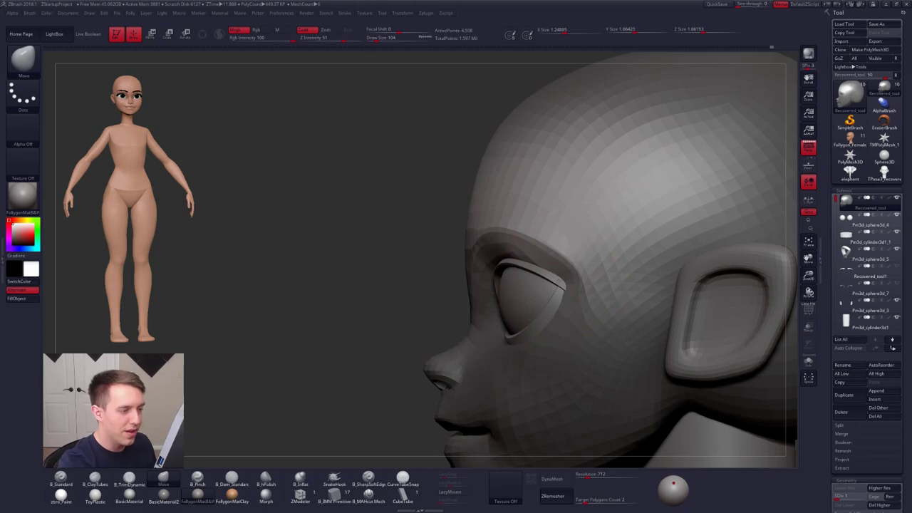
ctrl+right_drag(569, 278, 563, 285)
key(space)
drag(570, 288, 562, 287)
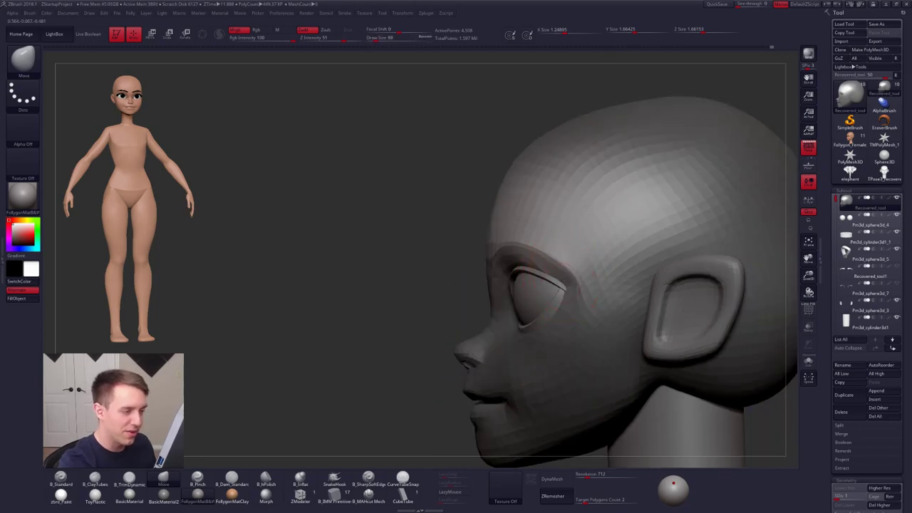
key(d)
- Refine the socket edge around the outer eye corner at subdivision level 2 with the Move brush at draw sizes 96 and 104
key(space)
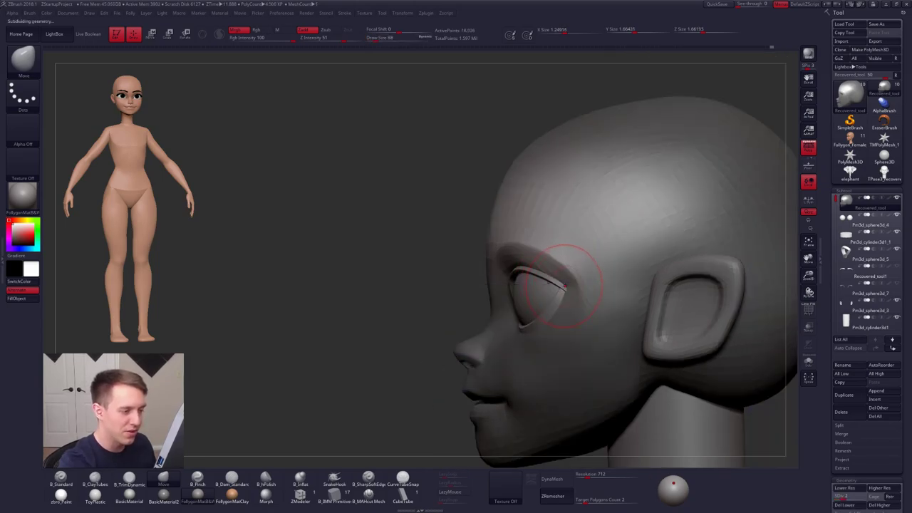
key(space)
drag(568, 286, 565, 286)
key(space)
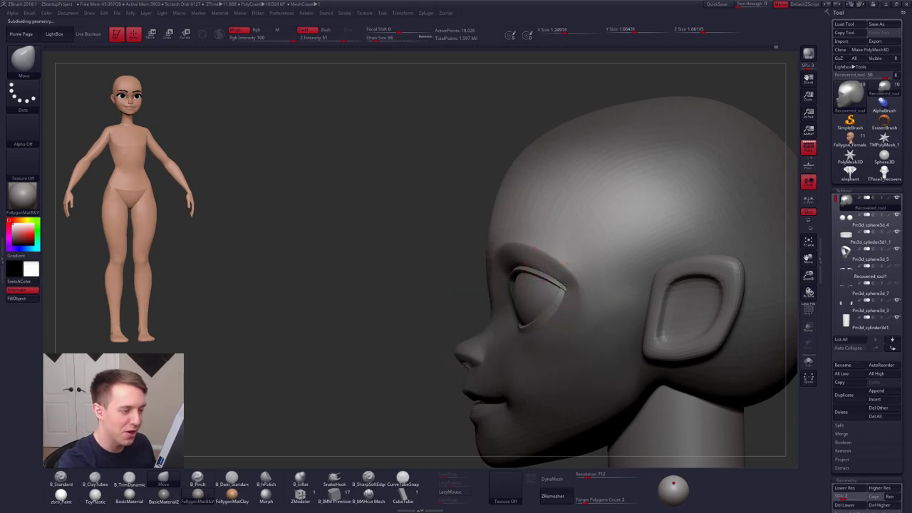
mouse_move(470, 293)
right_down()
mouse_move(576, 297)
mouse_move(560, 275)
right_up()
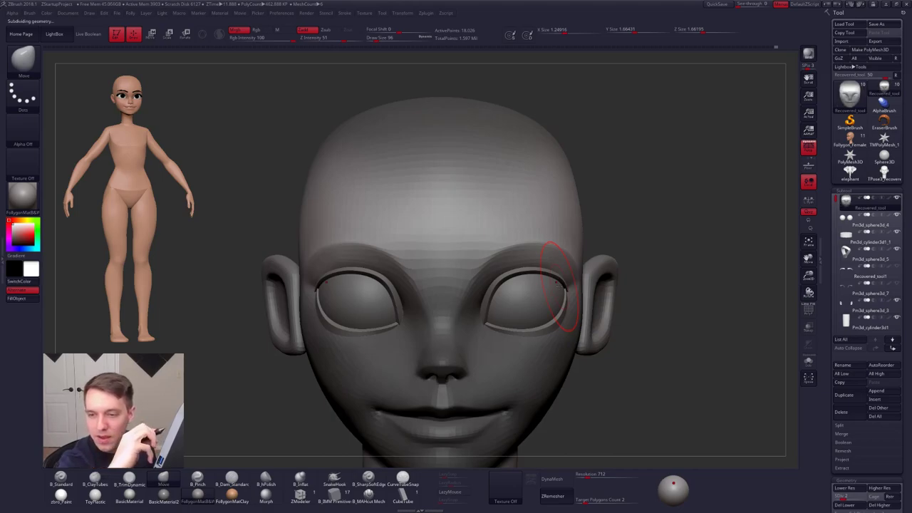
key(s)
drag(524, 320, 531, 320)
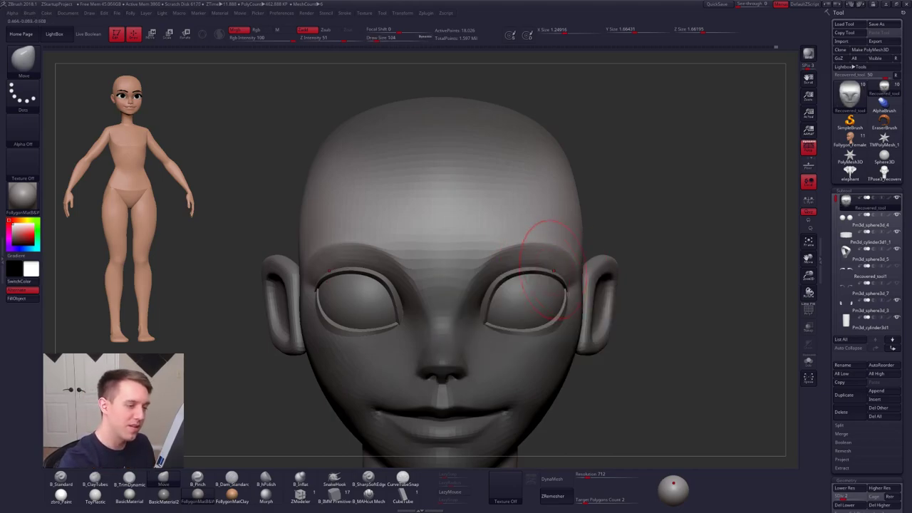
mouse_move(550, 256)
ctrl+right_down()
mouse_move(549, 282)
mouse_move(519, 269)
ctrl+right_up()
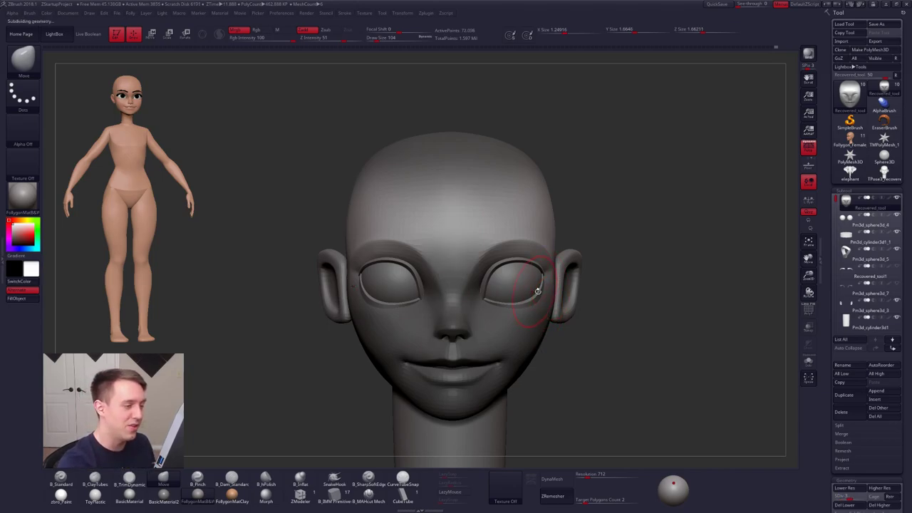
- Reduce the Move brush to draw size 67 and rework the inner eye corners at subdivision level 2
key(ctrl)
key(space)
drag(507, 291, 485, 291)
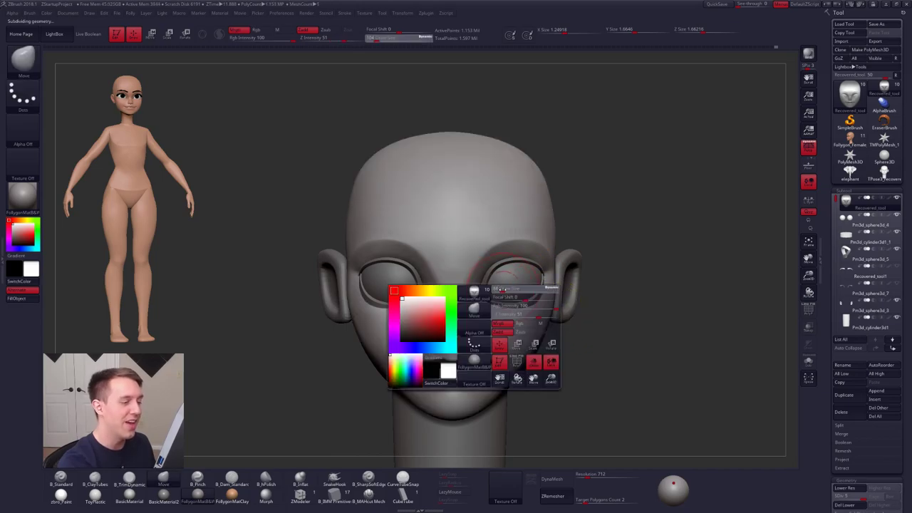
alt+right_drag(471, 297, 483, 314)
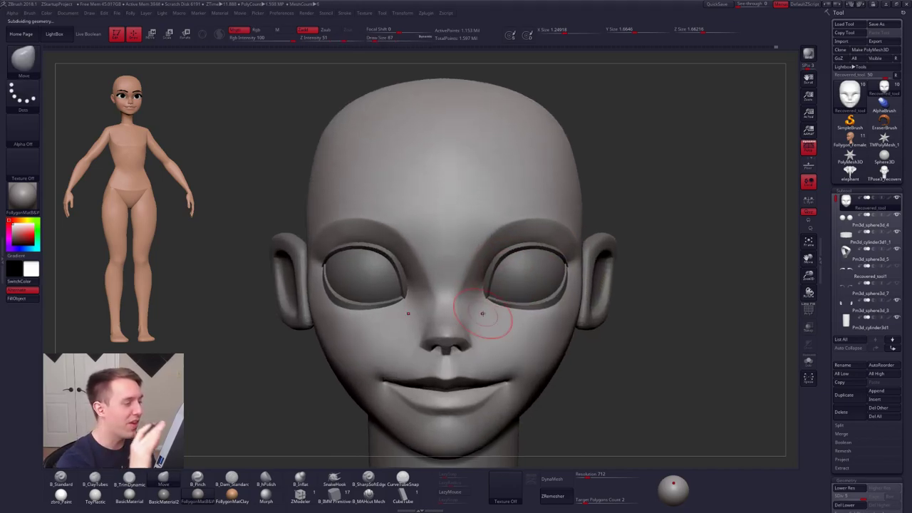
key(shift+d)
key(space)
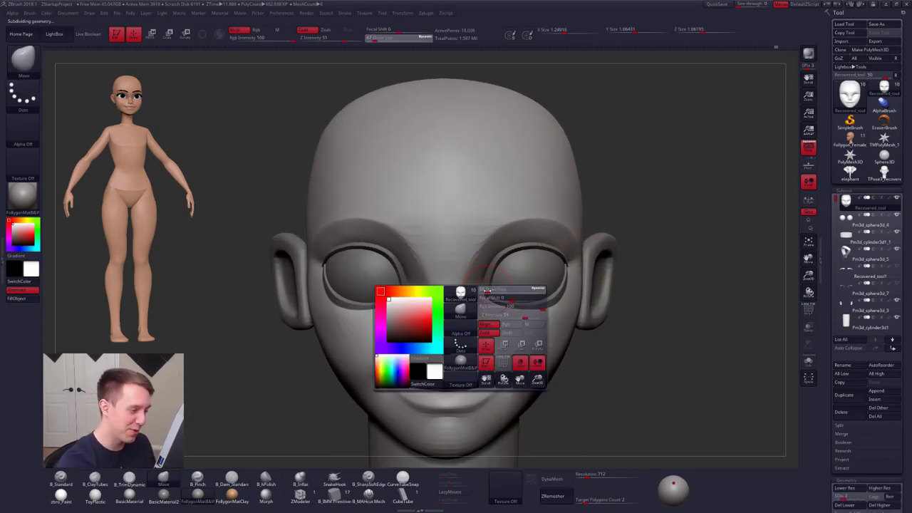
- Isolate the head and flatten the inner eye socket beside the nose with the TrimDynamic brush at draw sizes 48 and 61
key(3)
right_drag(487, 296, 472, 290)
key(shift+alt+s)
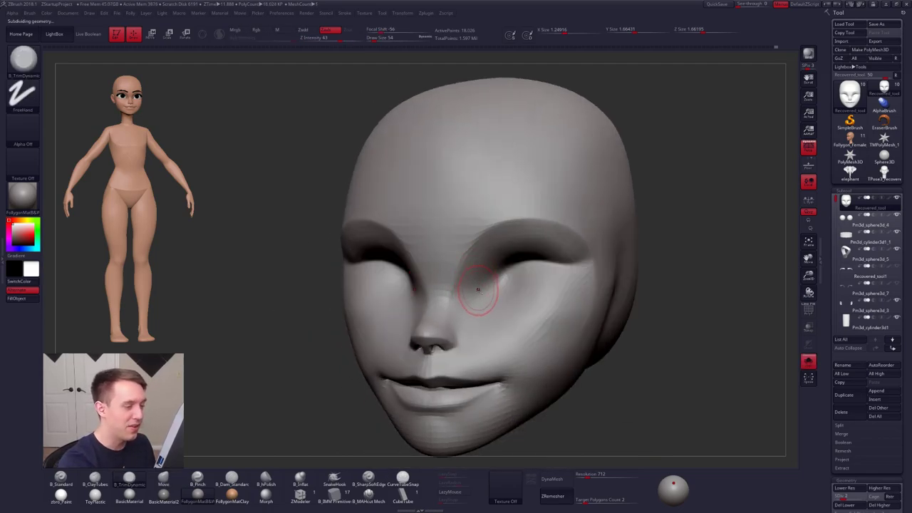
key([)
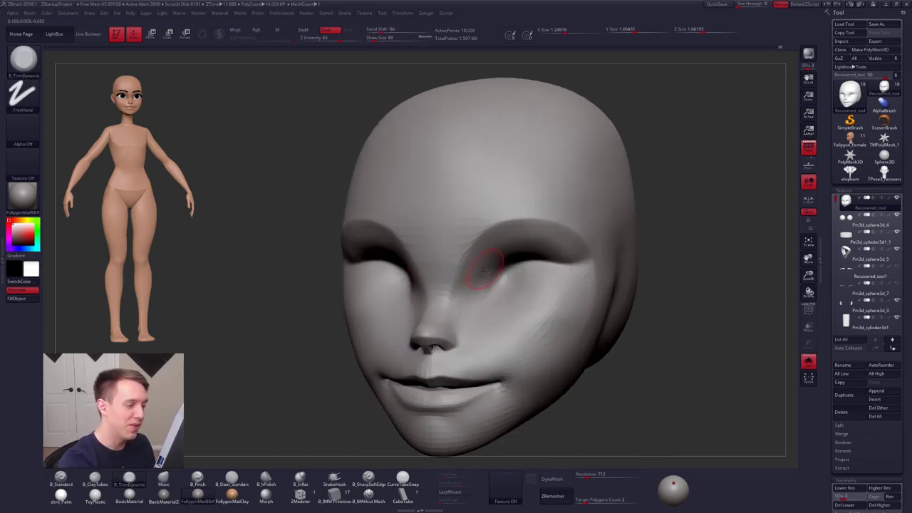
key(])
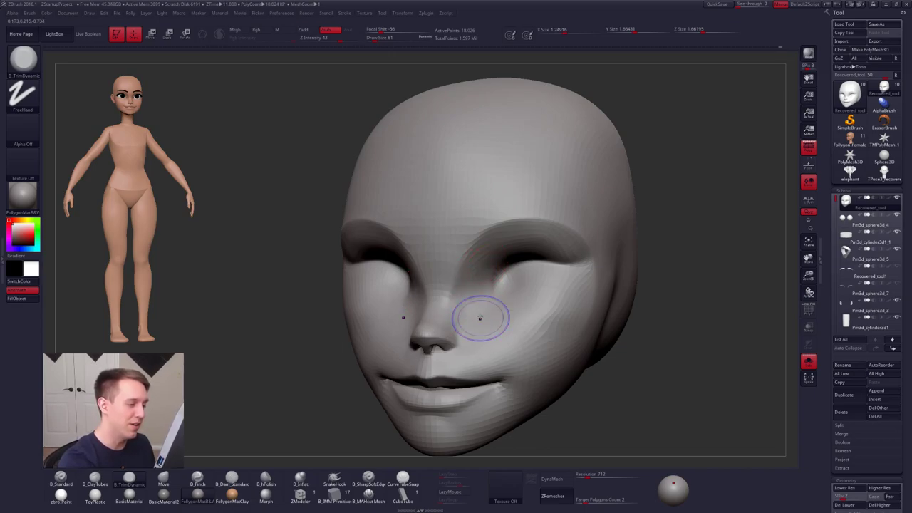
key(shift+s)
mouse_move(484, 332)
right_down()
mouse_move(504, 325)
mouse_move(478, 291)
right_up()
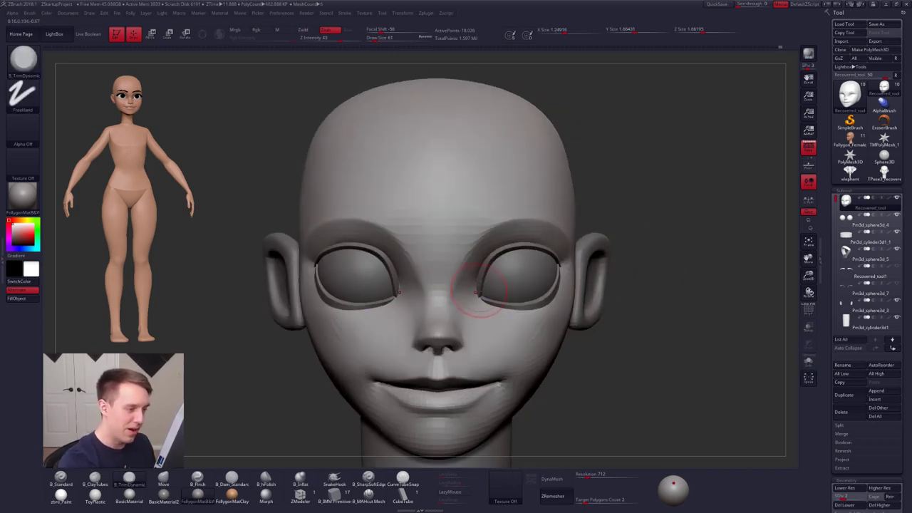
- Adjust the face surface at the inner eye corners with the Move brush at draw size 67
key(b)
key(m)
key(v)
key(space)
click(476, 293)
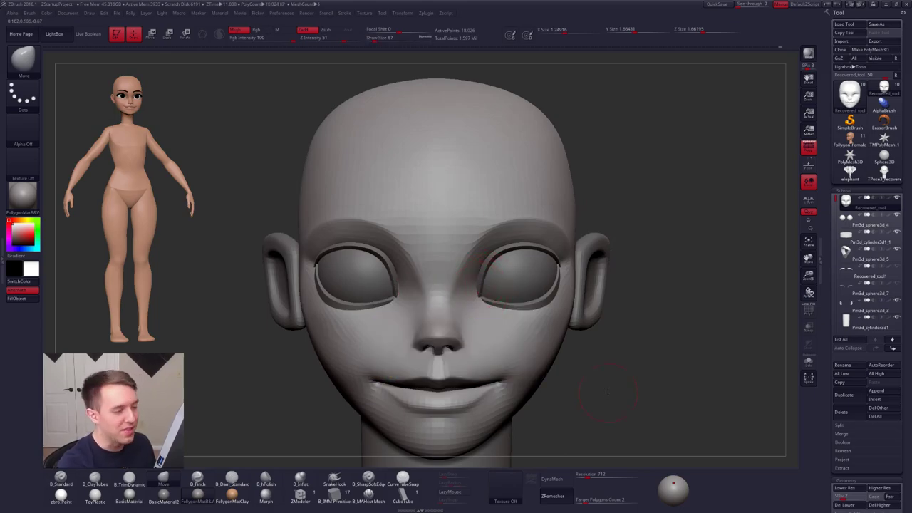
alt+right_drag(607, 392, 576, 368)
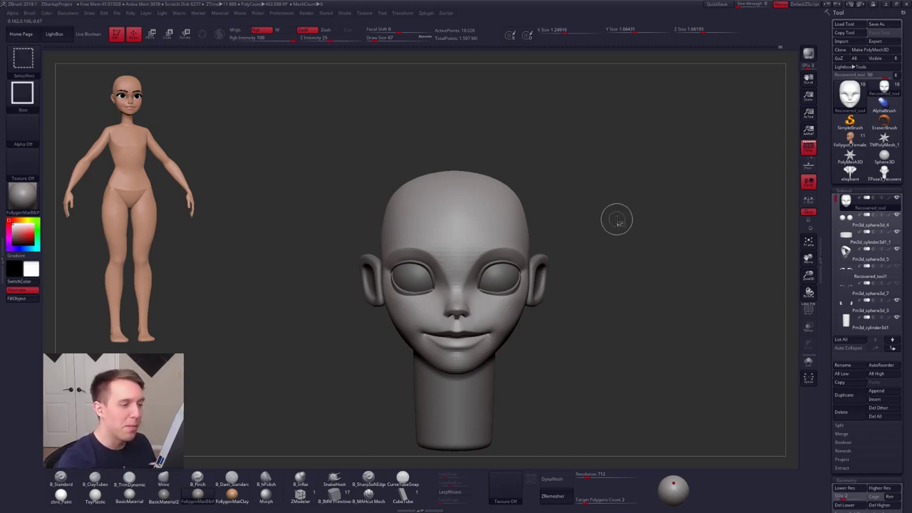
key(ctrl+shift+f)
key(ctrl+shift+f)
key(ctrl+shift+f)
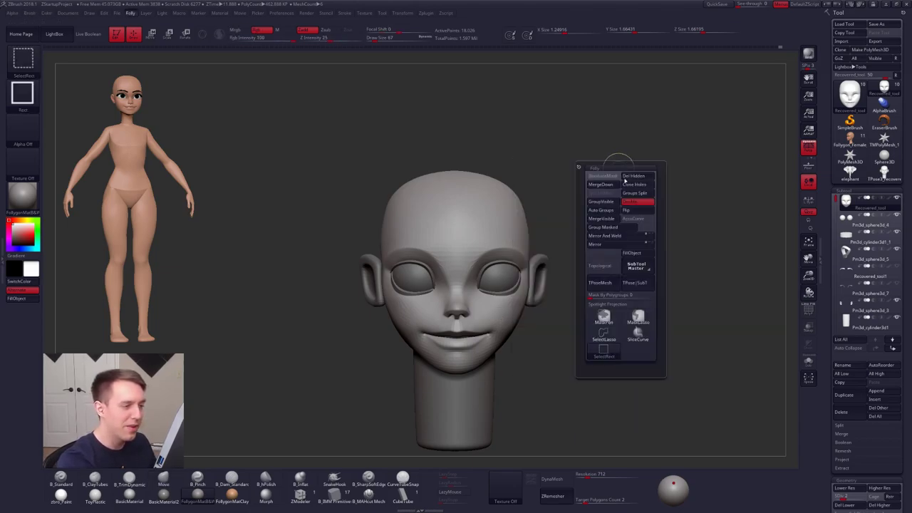
key(ctrl+shift+f)
key(space)
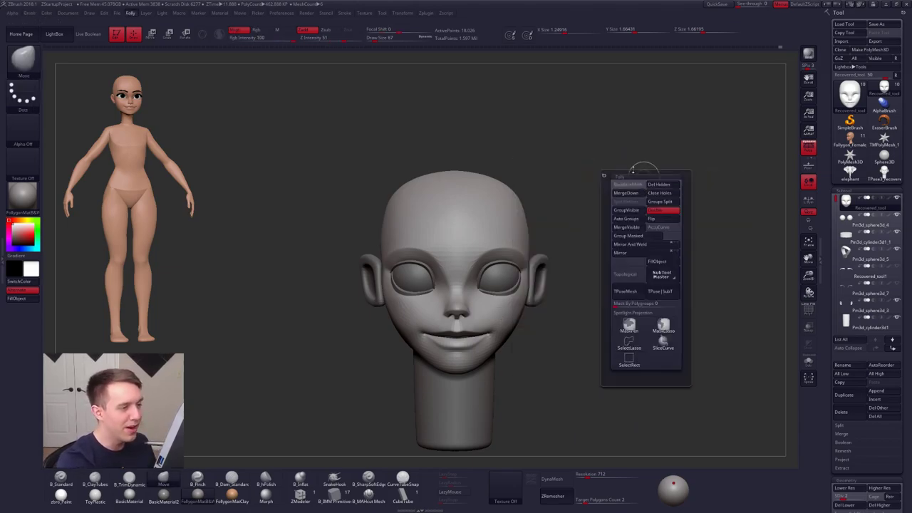
- Select the ears subtool and reposition the ears against the head with Move Transpose
alt+click(534, 289)
ctrl+right_drag(538, 291, 541, 308)
key(w)
mouse_move(544, 293)
mouse_down()
mouse_move(585, 310)
mouse_move(596, 294)
mouse_move(558, 294)
mouse_up()
key(q)
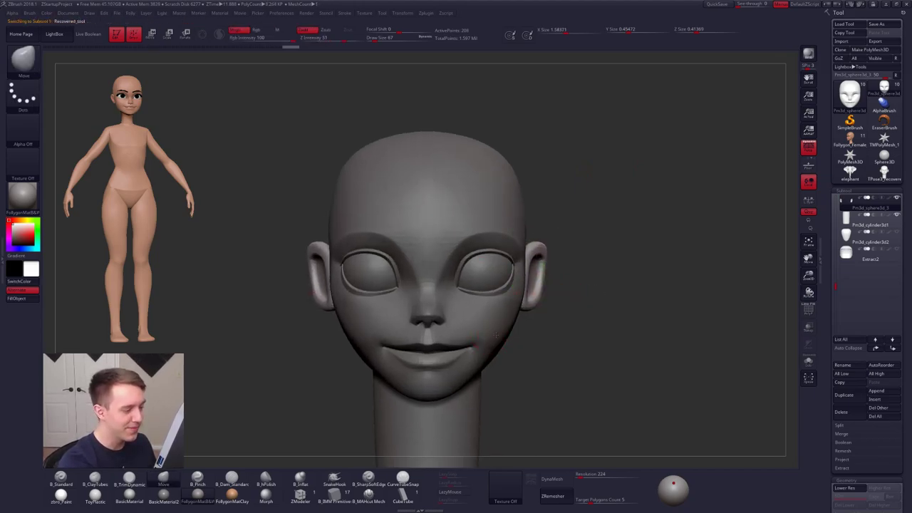
- Select the head subtool and reshape the cheek below the eye with the Move brush at draw size 104
alt+click(489, 335)
mouse_move(542, 349)
right_down()
mouse_move(467, 377)
mouse_move(500, 358)
right_up()
key(space)
key(space)
click(526, 310)
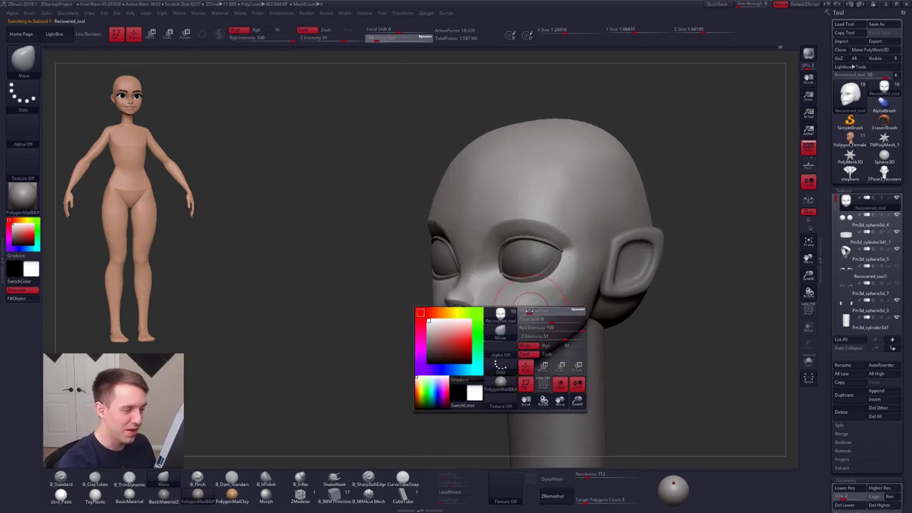
key(shift+s)
mouse_move(526, 301)
ctrl+right_down()
mouse_move(523, 332)
mouse_move(526, 300)
ctrl+right_up()
key(shift+s)
- Raise the head one subdivision level and refine the cheek with the Move brush at draw size 130
key(d)
key(space)
click(533, 328)
mouse_move(528, 346)
right_down()
mouse_move(595, 339)
mouse_move(588, 369)
right_up()
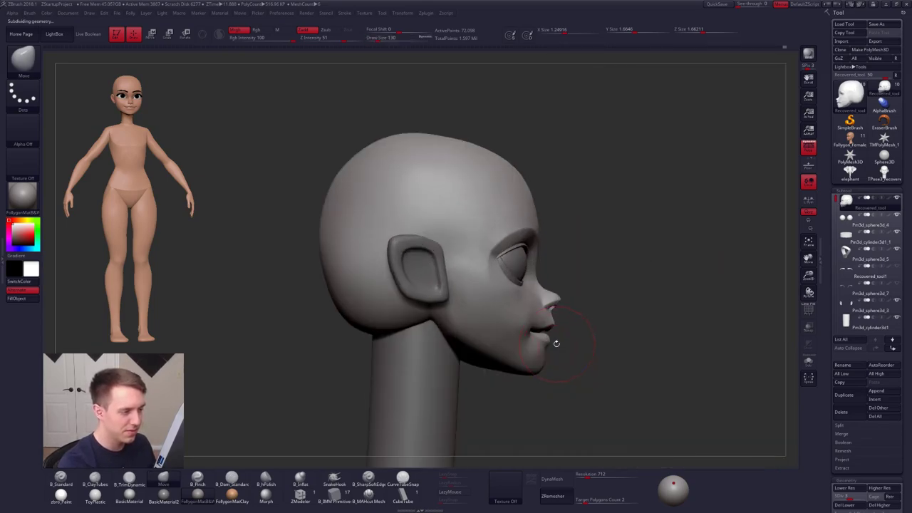
- Lower the head to its lowest subdivision level and adjust the cheek and jaw in profile with the Move brush at draw size 160
key(shift+d)
key(shift+d)
key(space)
click(490, 284)
drag(490, 283, 488, 284)
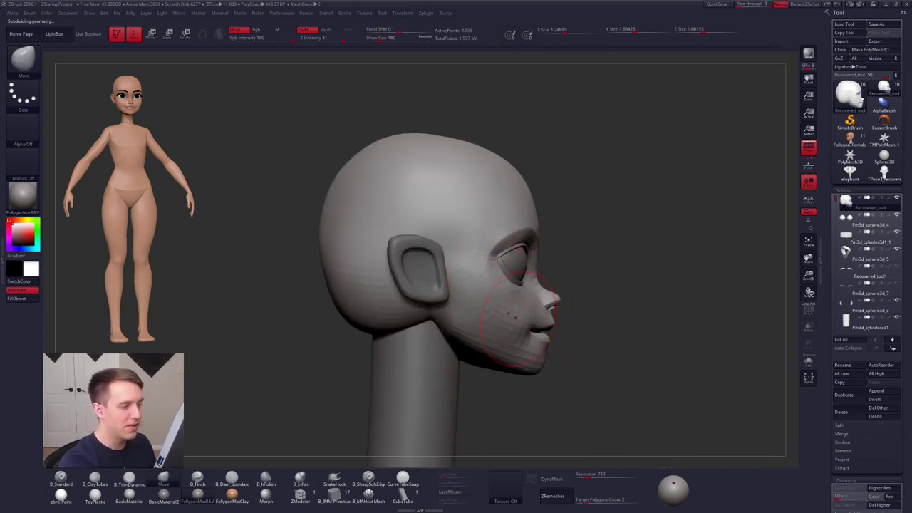
key(space)
click(551, 350)
- Raise the head to its highest subdivision level, refine the jawline, and check the polygroups on the wireframe
mouse_move(553, 388)
alt+right_down()
mouse_move(543, 349)
mouse_move(499, 348)
mouse_move(445, 369)
mouse_move(449, 403)
alt+right_up()
key(d)
key(d)
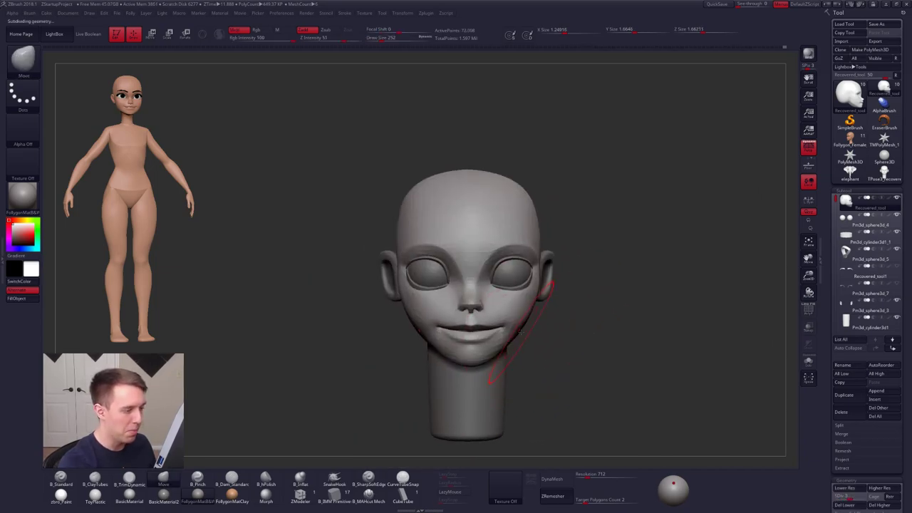
key(d)
key(d)
key(space)
click(521, 327)
mouse_move(522, 326)
right_down()
mouse_move(490, 331)
mouse_move(499, 307)
right_up()
key(shift+f)
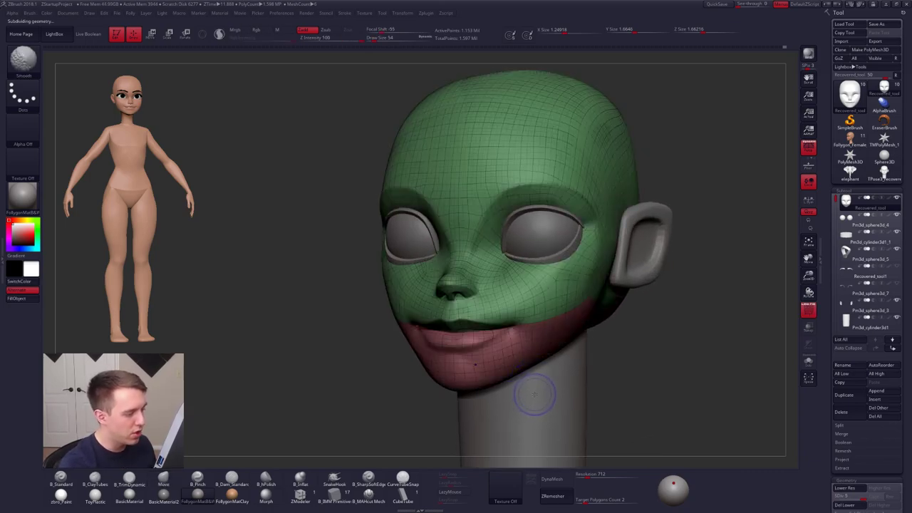
key(shift+f)
mouse_move(538, 396)
right_down()
mouse_move(645, 357)
mouse_move(639, 369)
right_up()
- Mask the upper-face polygroup at the lowest subdivision level and reshape the lower lip with the Move brush at draw sizes 104 and 150
key(space)
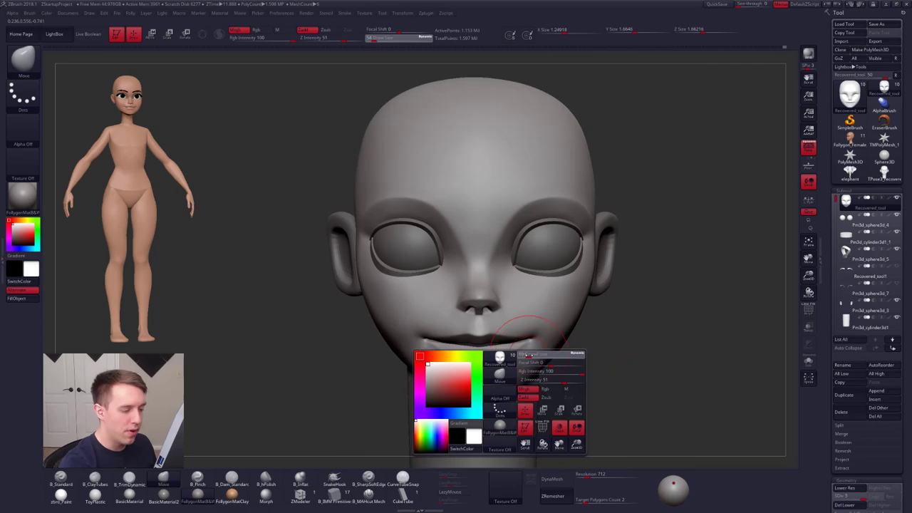
key(shift+d)
key(shift+f)
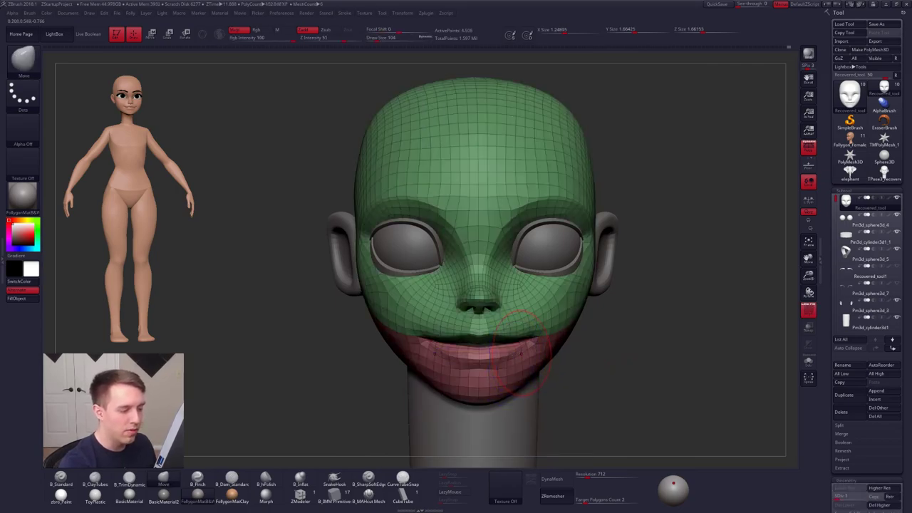
key(b)
key(m)
key(v)
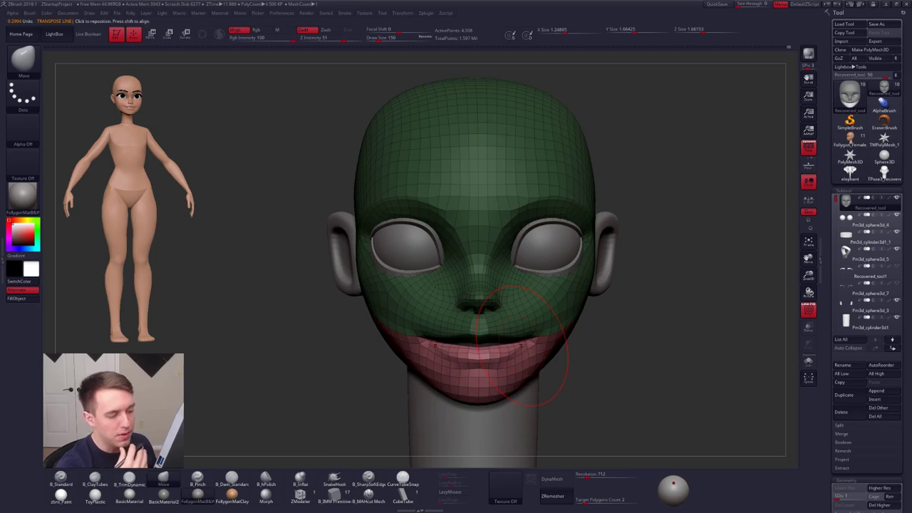
- Hide the wireframe, raise the head to its highest subdivision level, and refine the mouth corners with the Move brush at draw size 96
key(shift+f)
key(d)
key(d)
key(d)
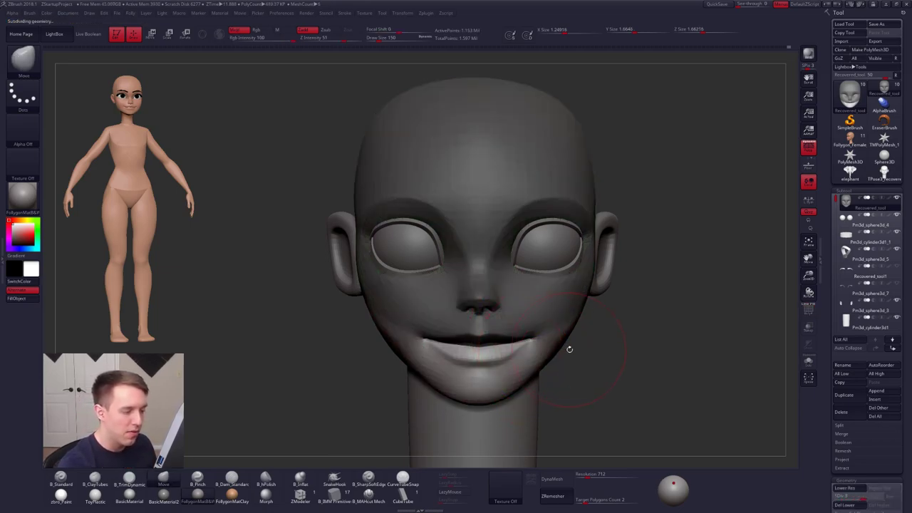
mouse_move(556, 348)
right_down()
mouse_move(553, 300)
mouse_move(401, 320)
mouse_move(519, 343)
mouse_move(520, 328)
right_up()
key(shift+s)
key(s)
drag(520, 329, 499, 329)
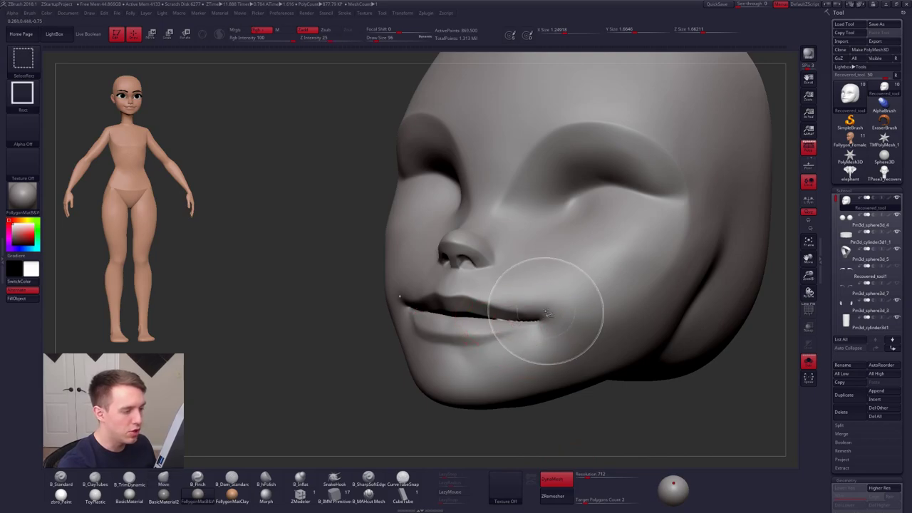
- Isolate the mesh around the mouth corner, reshape the lip corner with the Move brush at draw size 96, and restore the full head
ctrl+shift+drag(545, 309, 479, 348)
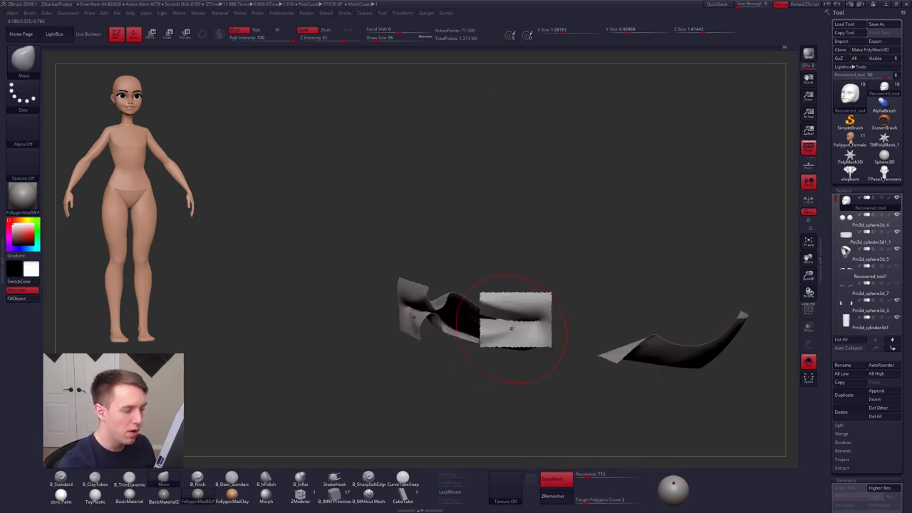
right_drag(523, 324, 554, 371)
mouse_move(482, 343)
right_down()
mouse_move(571, 341)
mouse_move(511, 320)
right_up()
drag(513, 319, 468, 315)
ctrl+shift+click(534, 363)
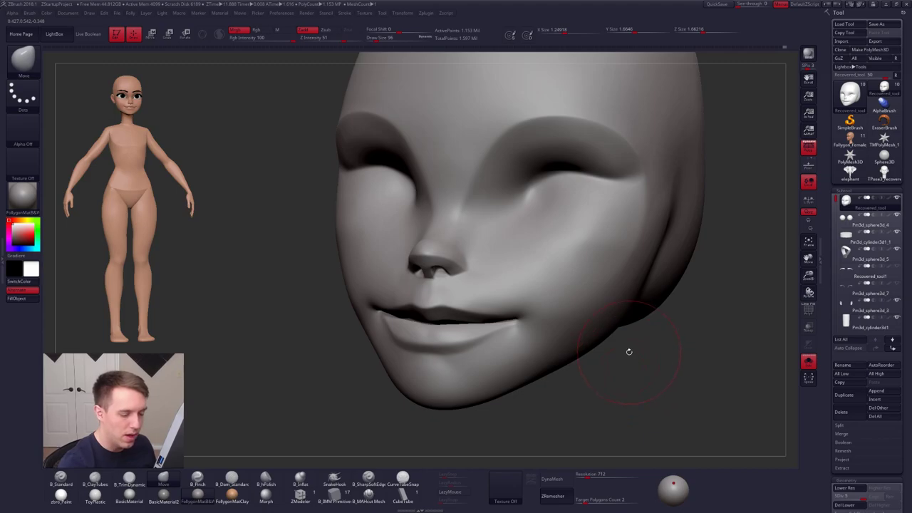
ctrl+shift+click(595, 366)
key(w)
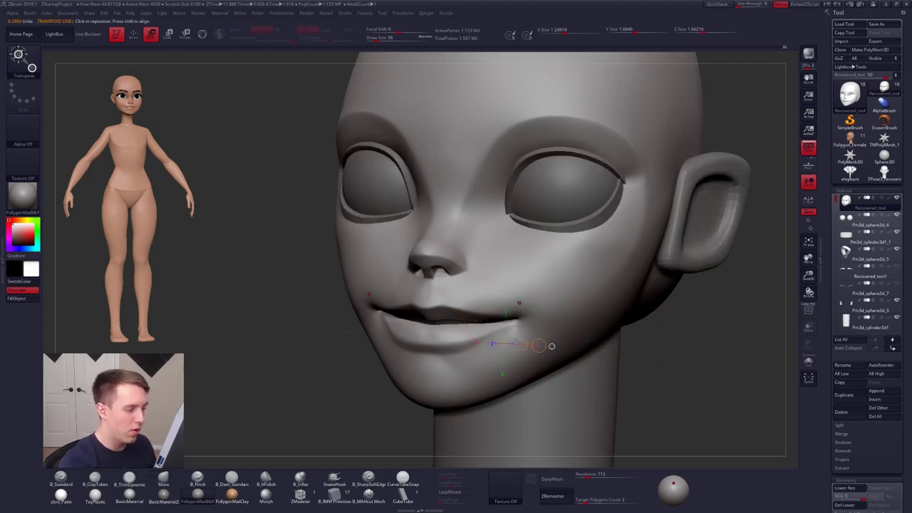
- Isolate the upper-face part of the head and lower it to subdivision level 3 to work on the upper lip's underside
ctrl+click(521, 302)
key(q)
ctrl+drag(656, 339, 669, 352)
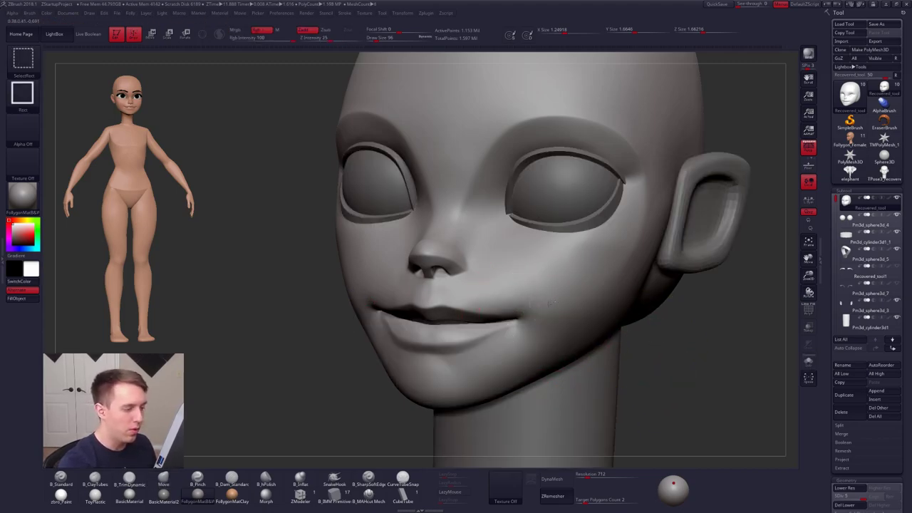
ctrl+shift+click(547, 305)
right_drag(513, 274, 499, 142)
key(shift+s)
key(space)
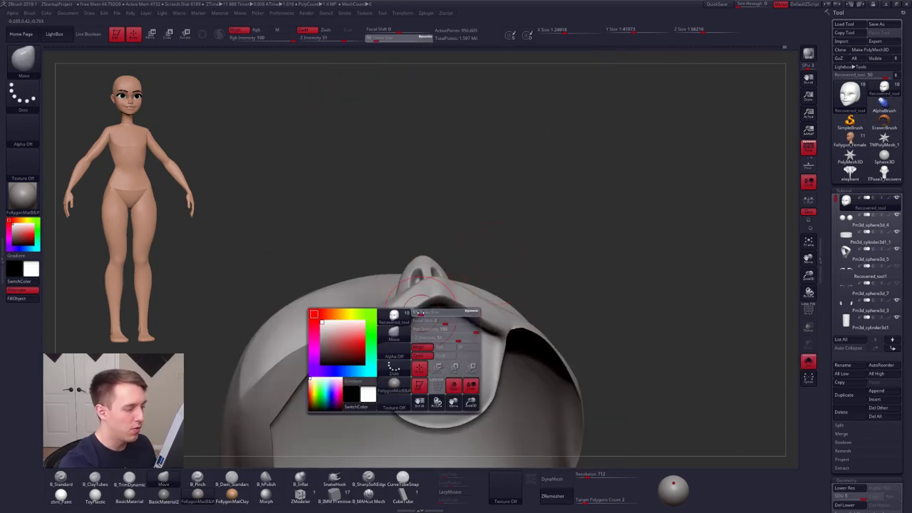
right_drag(414, 377, 402, 318)
key(space)
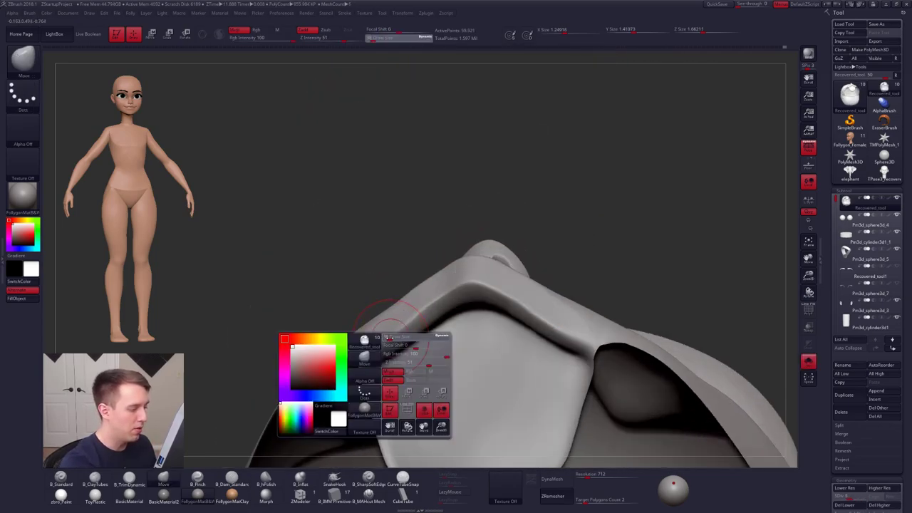
key(shift+d)
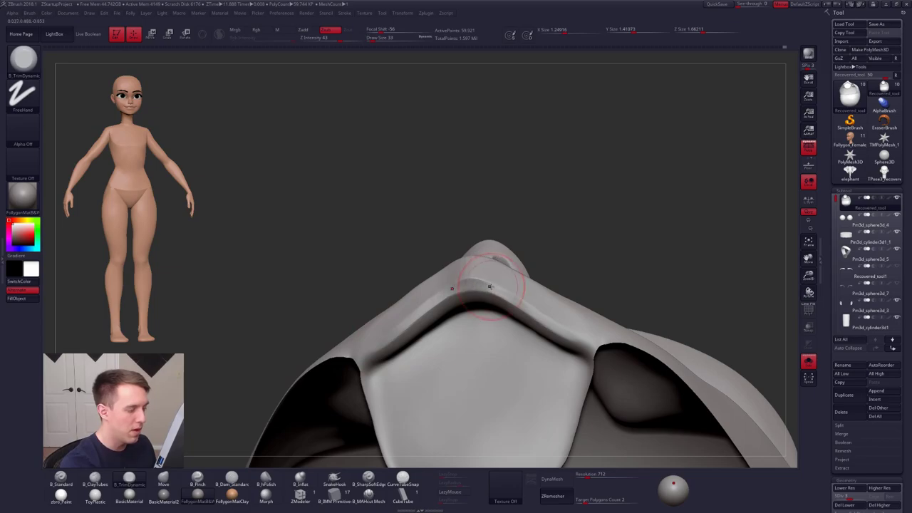
- Flatten the underside of the upper lip with the TrimDynamic brush at draw sizes 33 and 29, smoothing its surface
drag(381, 345, 471, 286)
right_drag(488, 292, 434, 307)
key(shift+d)
mouse_move(400, 328)
shift+mouse_down()
mouse_move(466, 286)
mouse_move(444, 303)
shift+mouse_up()
key(d)
key(space)
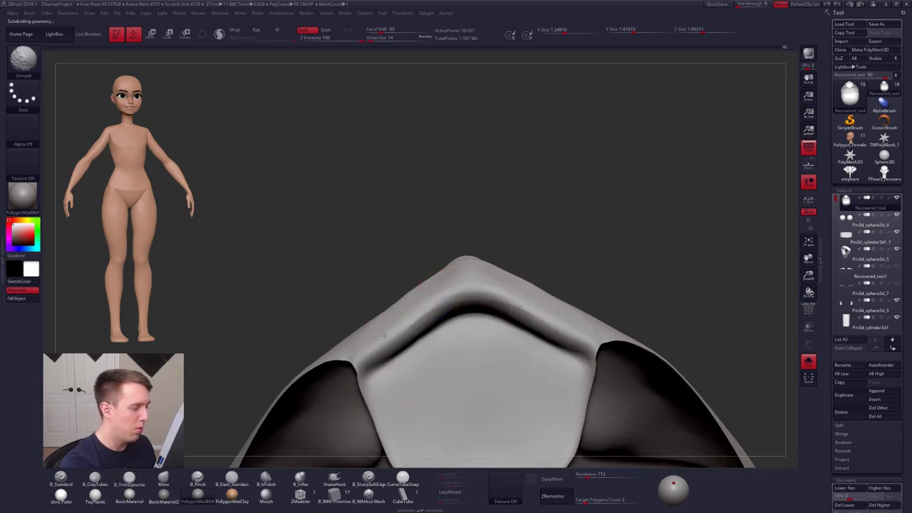
key(space)
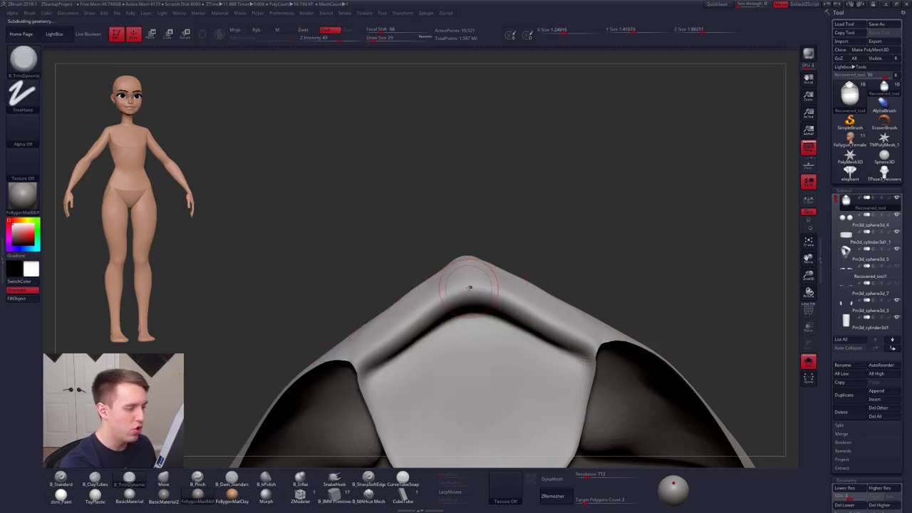
- Smooth the upper lip's center and edge at draw size 29, then raise the mesh to subdivision level 4
key(shift)
right_drag(416, 315, 356, 306)
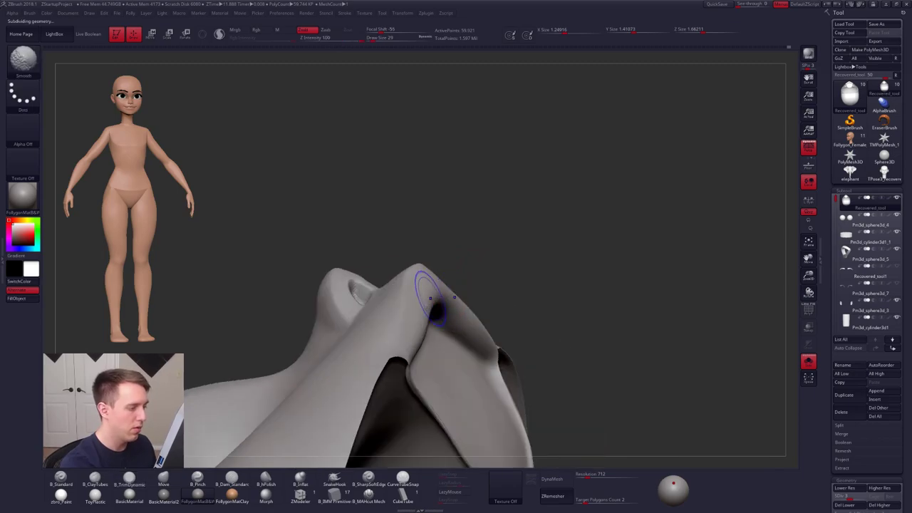
right_drag(432, 294, 410, 338)
key(shift+d)
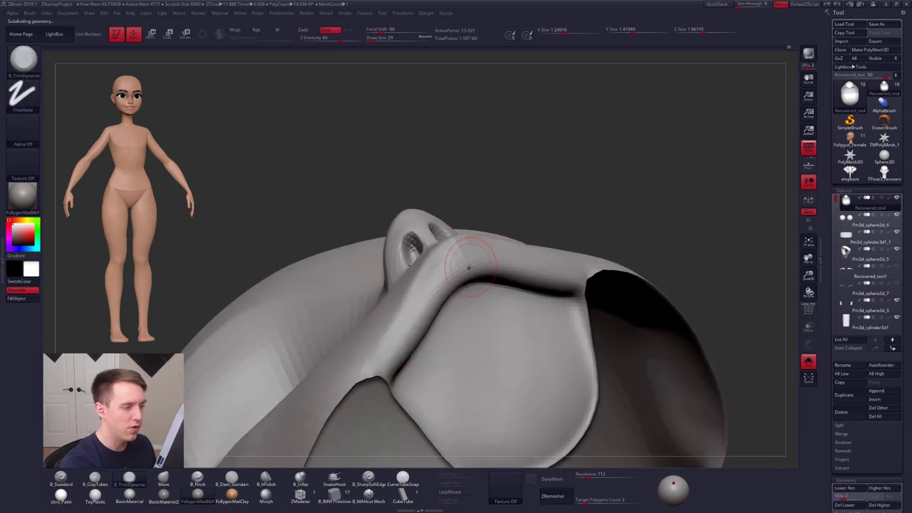
shift+drag(460, 272, 437, 284)
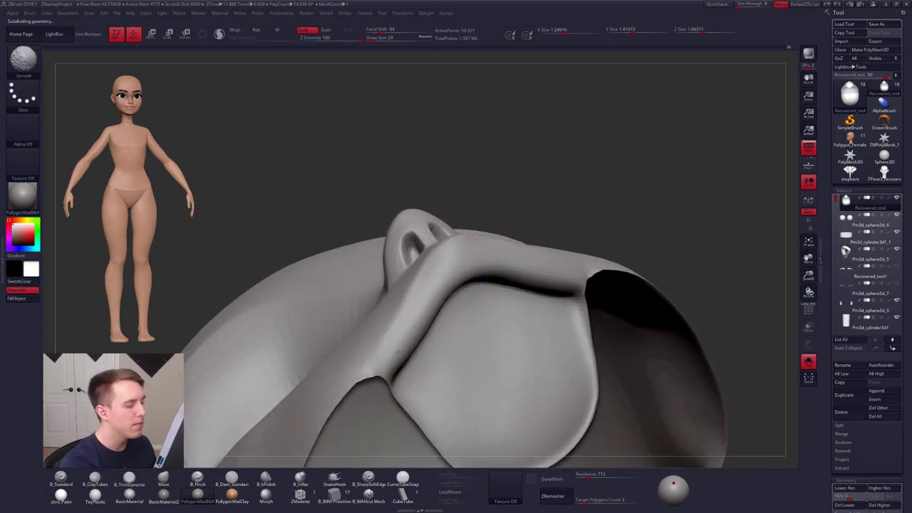
right_drag(455, 270, 500, 336)
key(d)
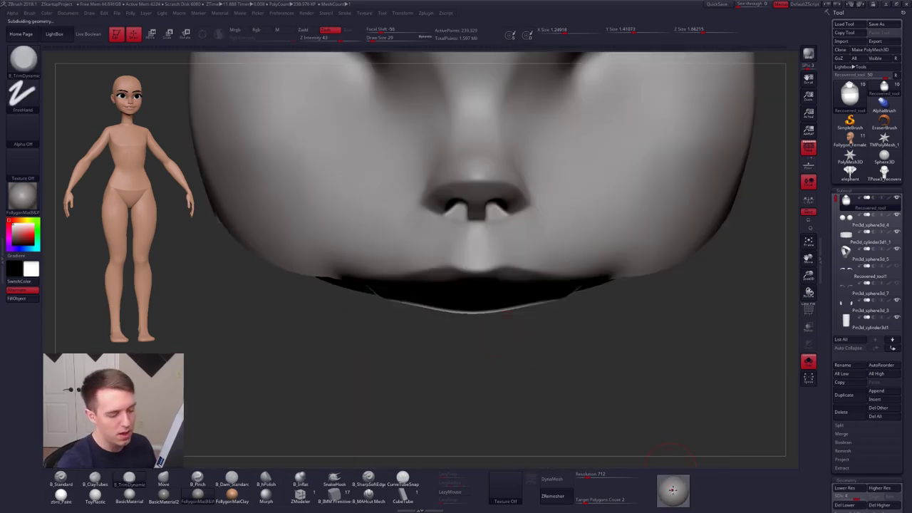
- Lower the upper-face mesh to subdivision level 2 and adjust the upper lip with the Move brush at draw sizes 43 and 58
mouse_move(673, 408)
mouse_down()
mouse_move(661, 306)
mouse_move(471, 288)
mouse_up()
key(shift+d)
key(shift+d)
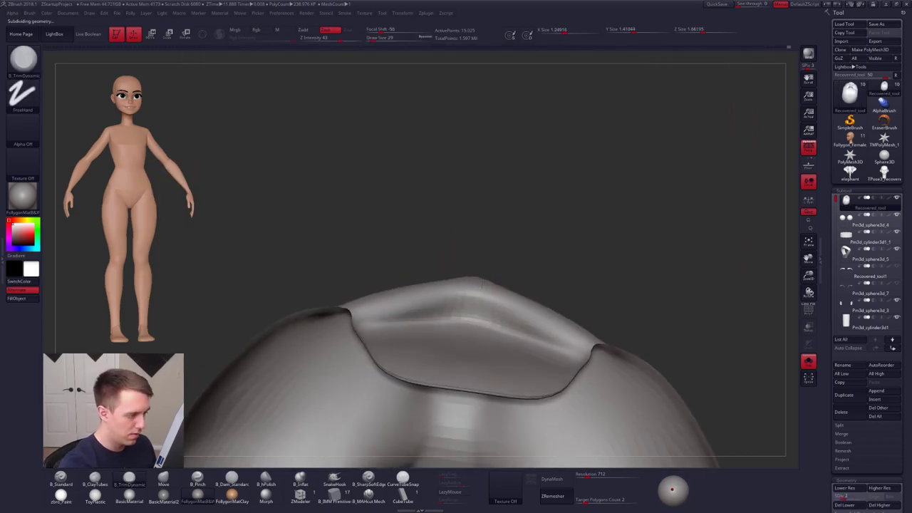
key(b)
key(m)
key(v)
key(space)
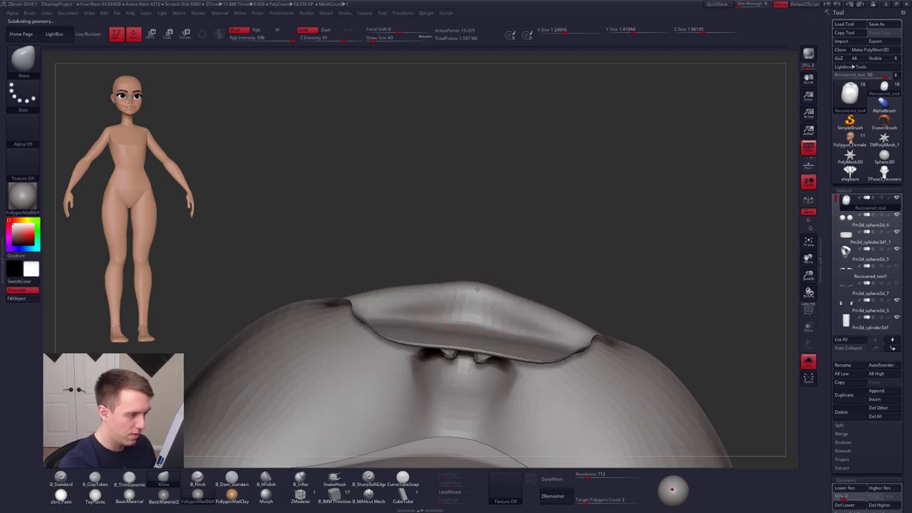
key(space)
key(space)
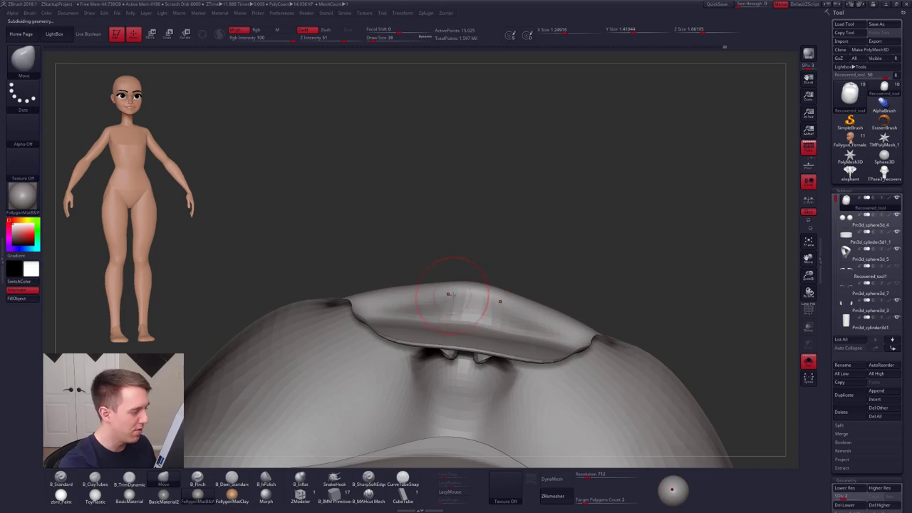
mouse_move(489, 317)
right_down()
mouse_move(437, 342)
mouse_move(473, 346)
mouse_move(472, 289)
mouse_move(450, 294)
right_up()
key([)
- Build up the center of the upper lip with the ClayTubes brush at draw size 43 and smooth it
key(b)
key(c)
key(t)
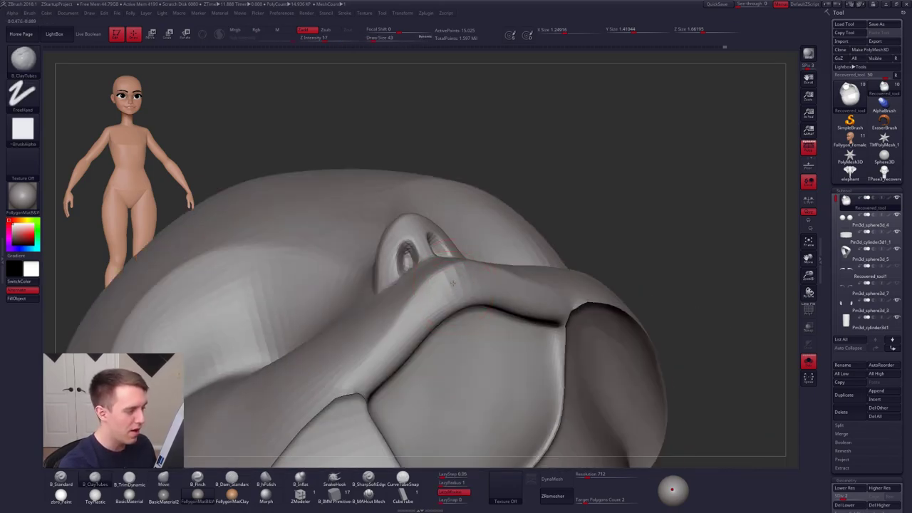
shift+drag(450, 309, 443, 303)
alt+right_drag(443, 303, 549, 343)
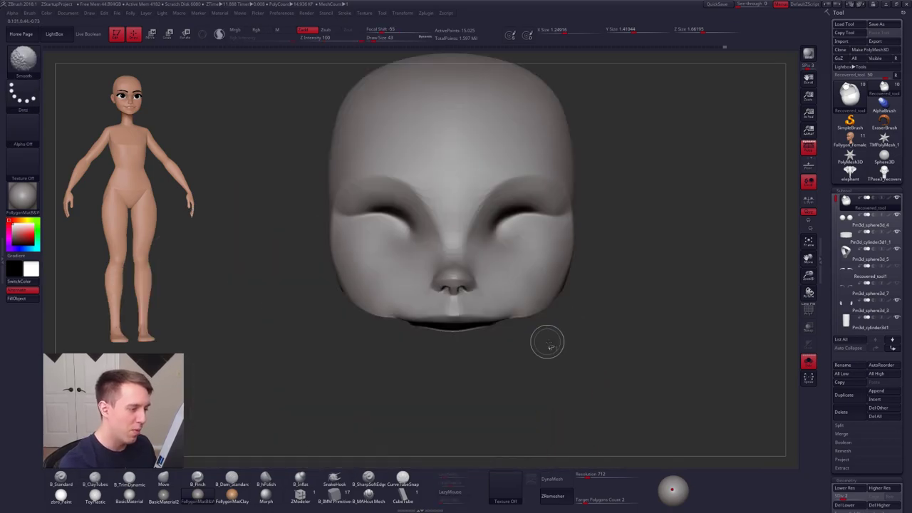
- Show the complete head mesh and mask its upper-face polygroup at the lowest subdivision level
ctrl+shift+click(549, 341)
key(ctrl+h)
right_click(468, 391)
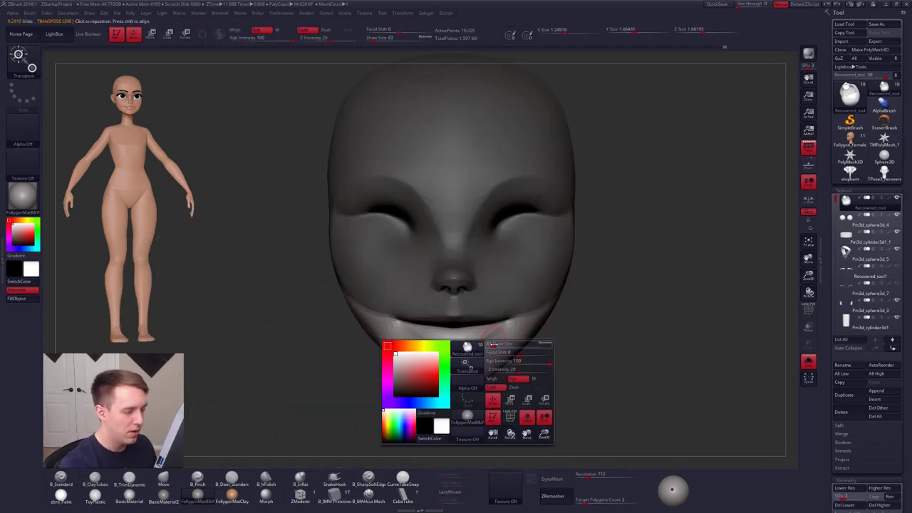
key(shift+d)
key(shift+d)
key(w)
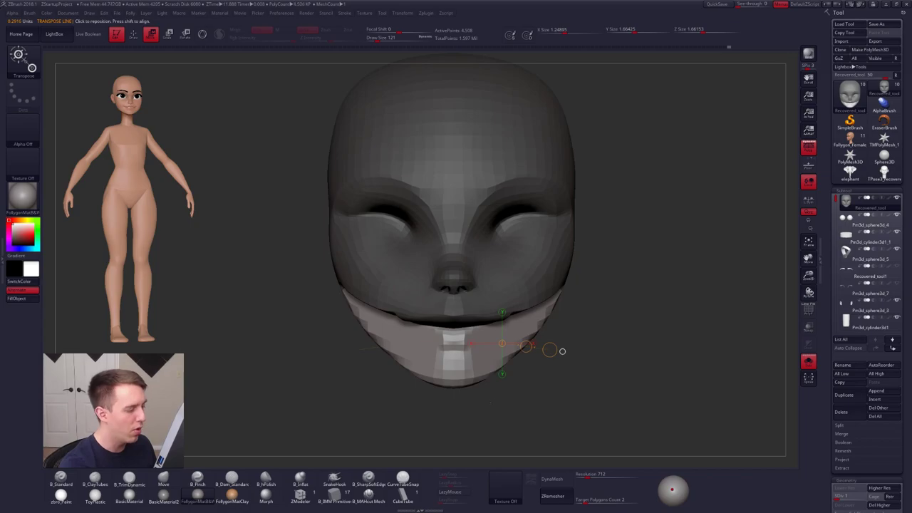
- Blur the upper-face mask so its edge fades softly along the mouth and jaw
drag(526, 347, 510, 346)
key(q)
mouse_move(556, 363)
right_down()
mouse_move(495, 366)
mouse_move(490, 348)
right_up()
ctrl+click(497, 396)
ctrl+click(504, 383)
ctrl+click(499, 399)
- Reshape the lower lip and chin area with the Move brush at draw sizes 140 and 192, showing the other head parts
right_click(461, 391)
drag(489, 342, 491, 341)
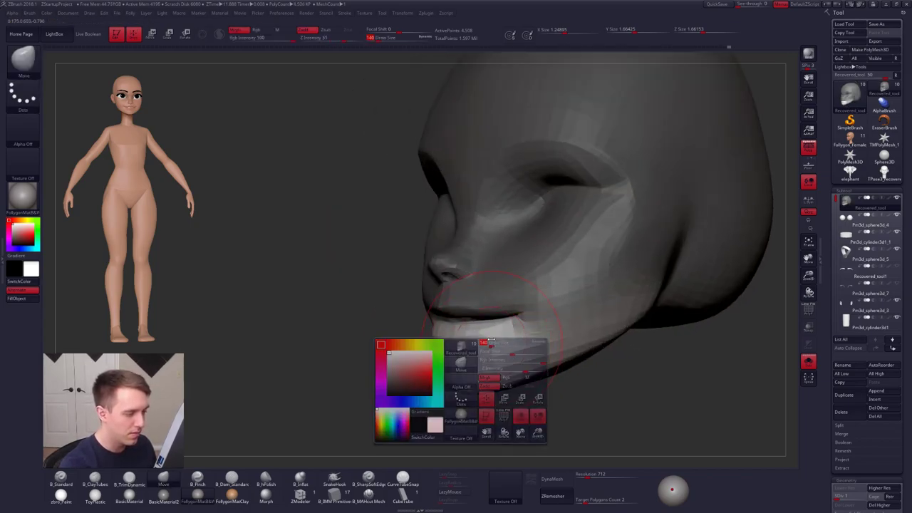
key(ctrl+z)
key(space)
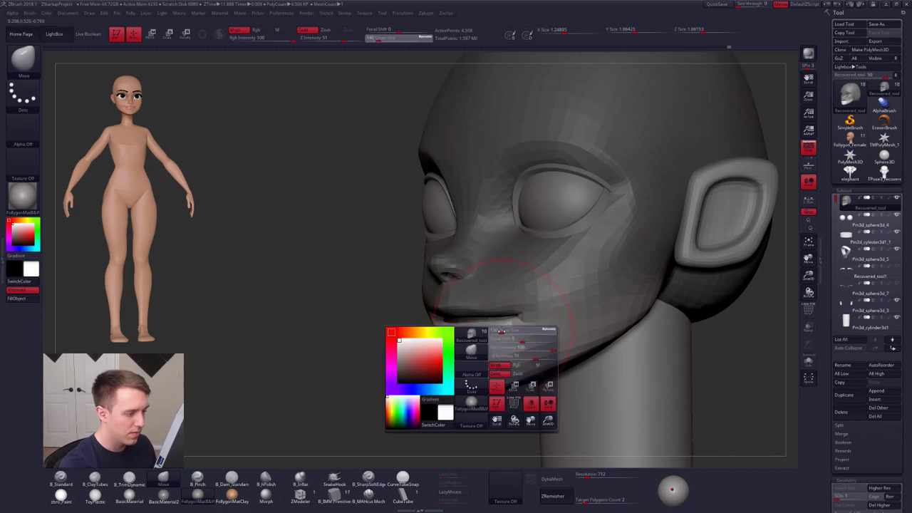
key(space)
drag(467, 334, 491, 333)
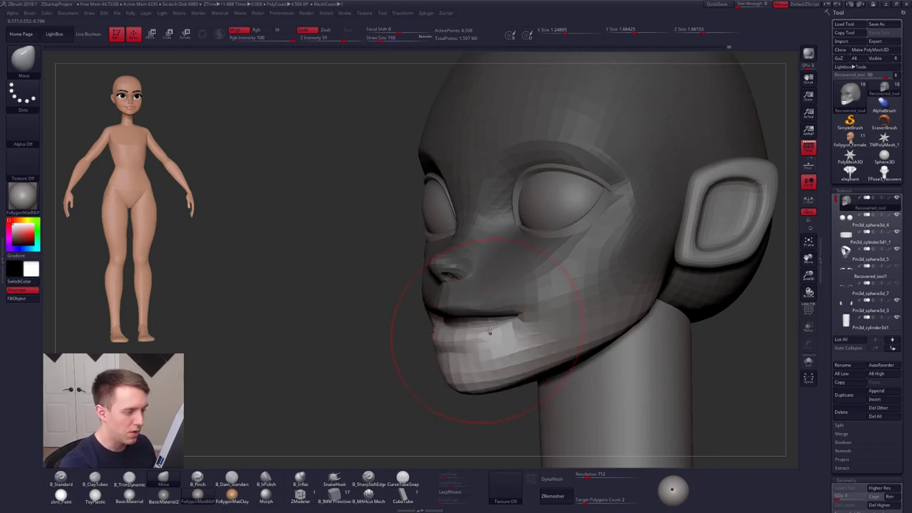
drag(469, 364, 492, 332)
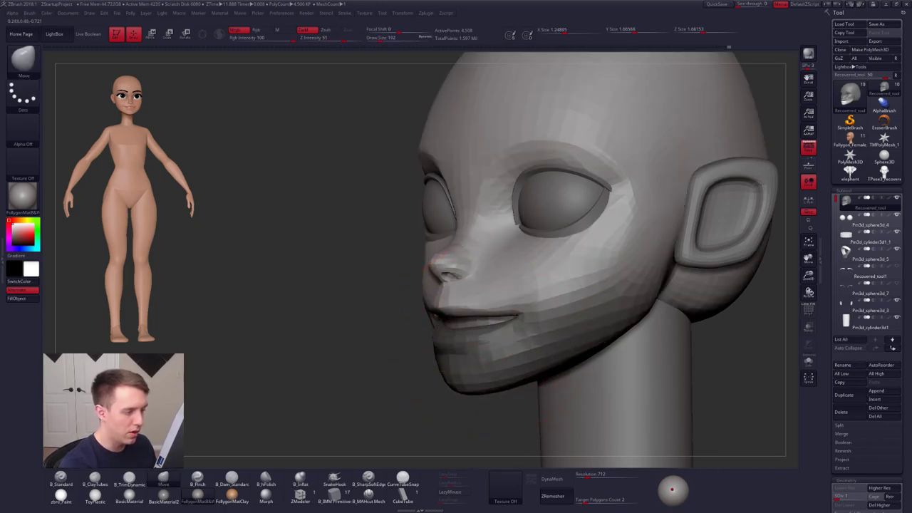
- With the lower jaw masked, isolate the head and refine the mouth corners with the Move brush at draw size 121
mouse_move(519, 318)
right_down()
mouse_move(570, 313)
mouse_move(599, 285)
right_up()
key(alt+s)
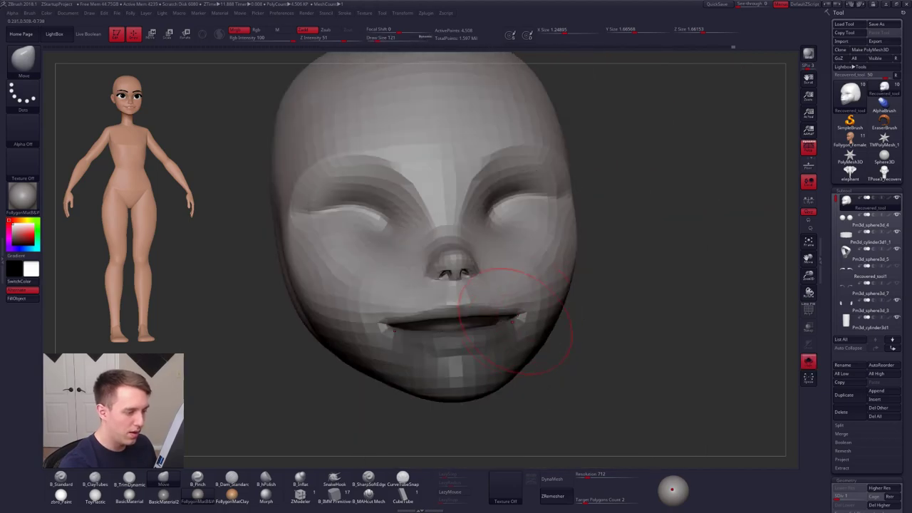
right_drag(485, 314, 544, 317)
- Raise the head to its highest subdivision level, clear the mask, and bring the other parts back into view
key(d)
key(d)
key(d)
key(d)
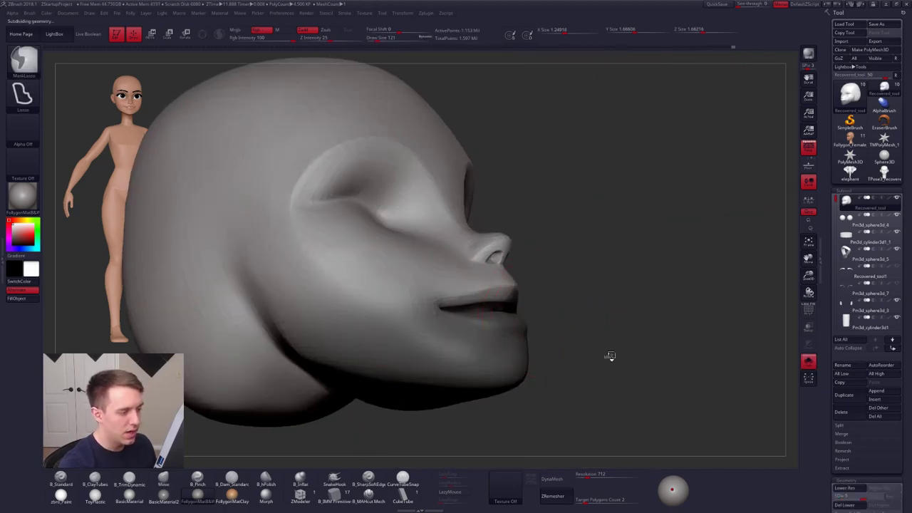
right_drag(611, 356, 656, 265)
key(alt+s)
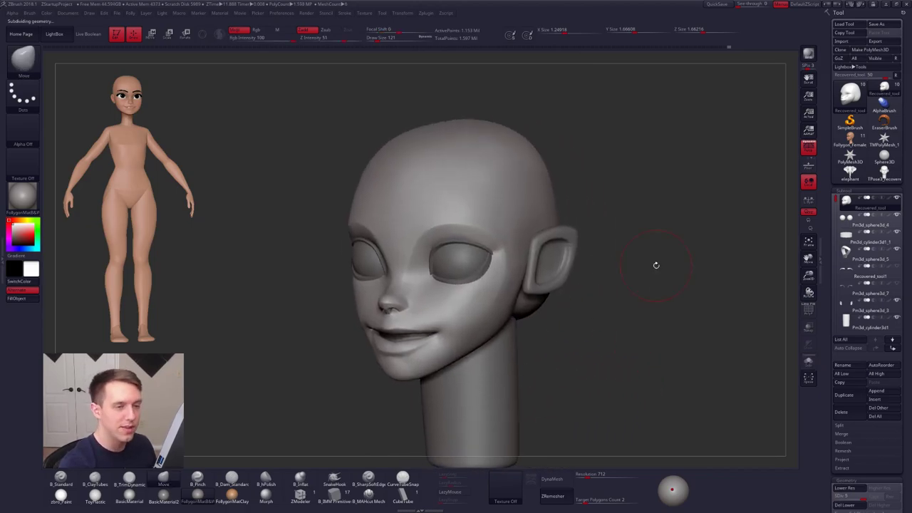
- Select the ears, lower them to their lowest subdivision level, and adjust their shape with the Move brush at draw size 150
alt+click(562, 265)
right_drag(566, 276, 512, 310)
key(s)
drag(511, 311, 516, 311)
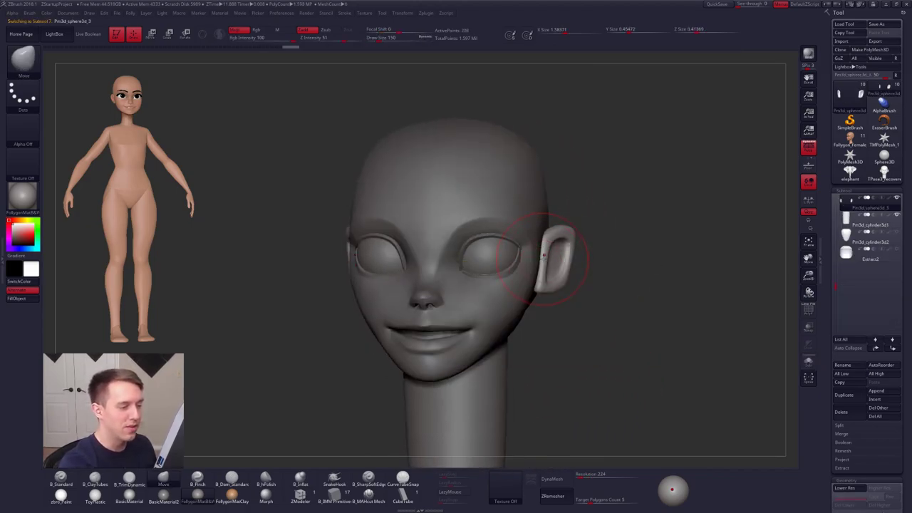
key(shift+d)
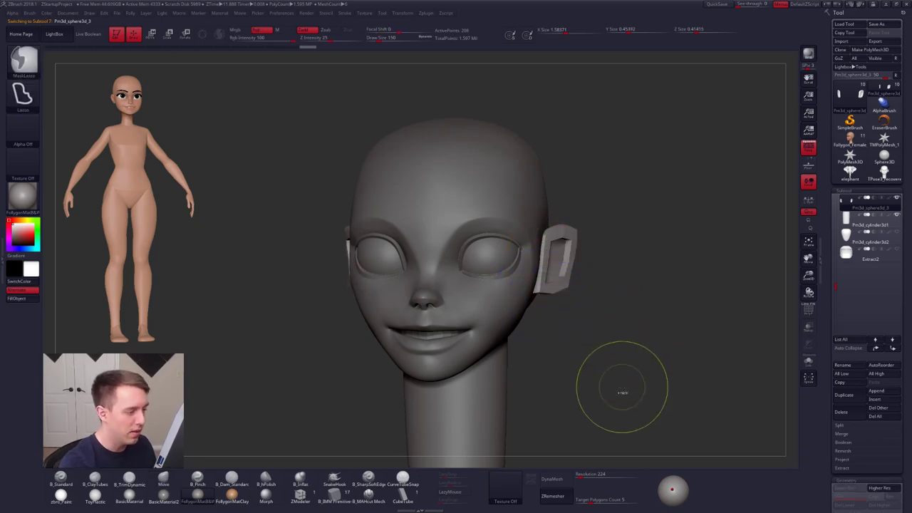
key(ctrl+d)
- Refine the ear's outline in profile with the Move brush, adjusting the draw size from 150
mouse_move(611, 397)
right_down()
mouse_move(606, 385)
mouse_move(581, 387)
mouse_move(584, 342)
right_up()
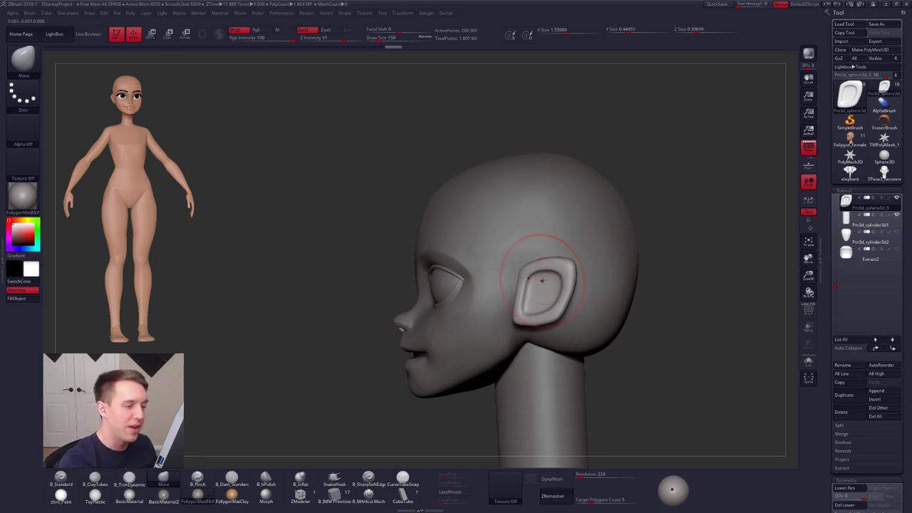
ctrl+right_drag(542, 280, 552, 300)
key(space)
mouse_move(553, 301)
mouse_down()
mouse_move(540, 316)
mouse_move(519, 307)
mouse_up()
key(space)
key(space)
key(space)
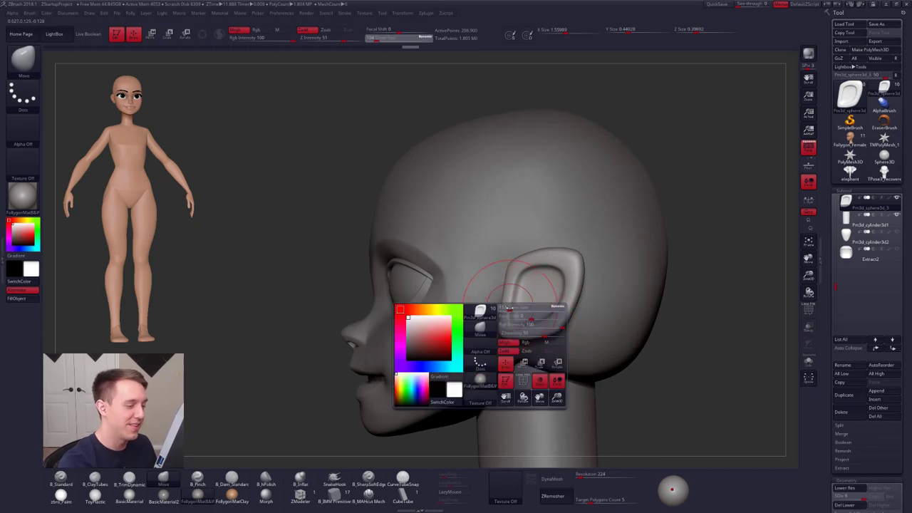
- Make the head mesh the active subtool and lower it by three subdivision levels, to level 2
right_drag(520, 307, 544, 307)
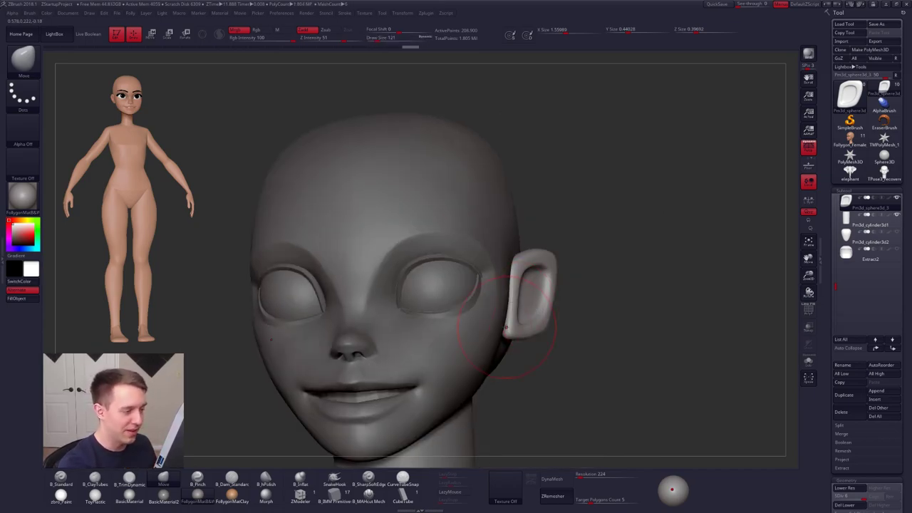
right_drag(505, 328, 520, 309)
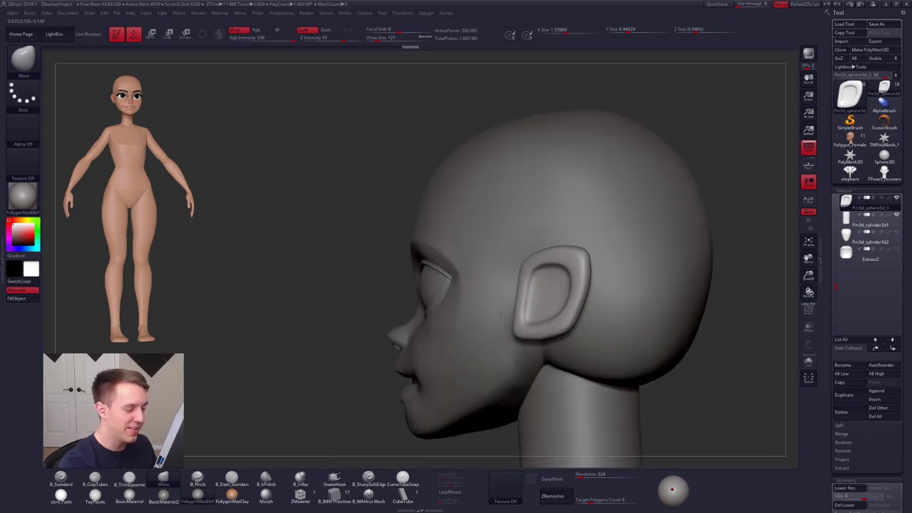
alt+click(513, 335)
right_drag(513, 335, 514, 368)
key(space)
drag(531, 367, 521, 364)
key(space)
right_drag(520, 363, 492, 389)
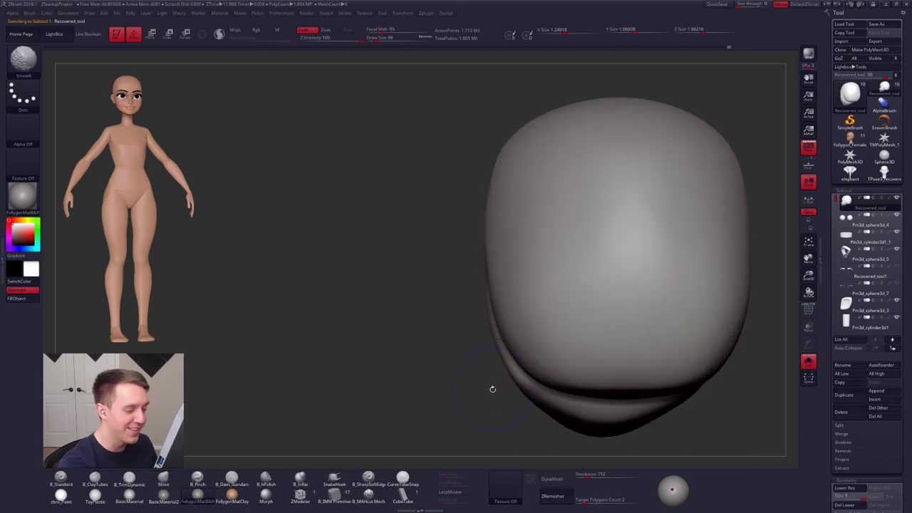
key(shift+d)
key(shift+d)
key(shift+d)
- Turn off perspective and mask the back of the head with the lasso mask, leaving the face and jaw editable
key(space)
drag(517, 377, 520, 377)
right_drag(517, 380, 779, 163)
click(804, 153)
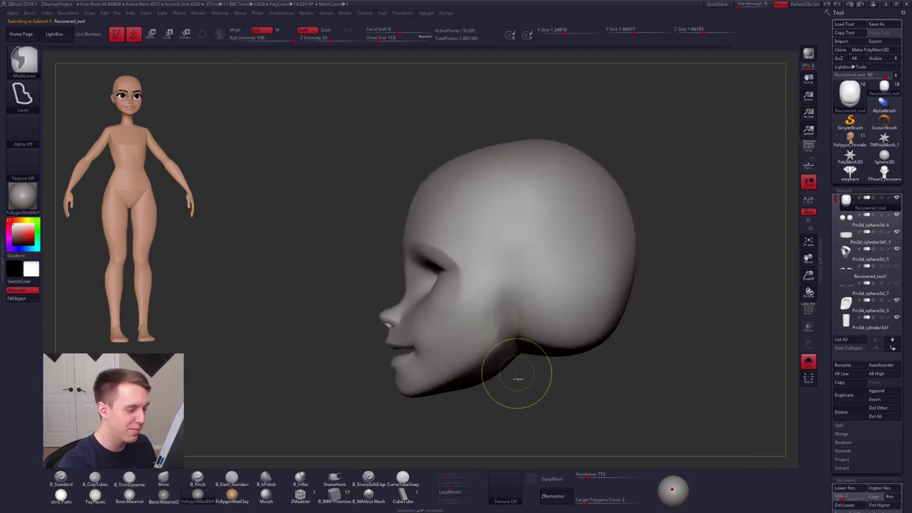
mouse_move(524, 327)
ctrl+mouse_down()
mouse_move(529, 176)
mouse_move(642, 399)
mouse_move(558, 341)
ctrl+mouse_up()
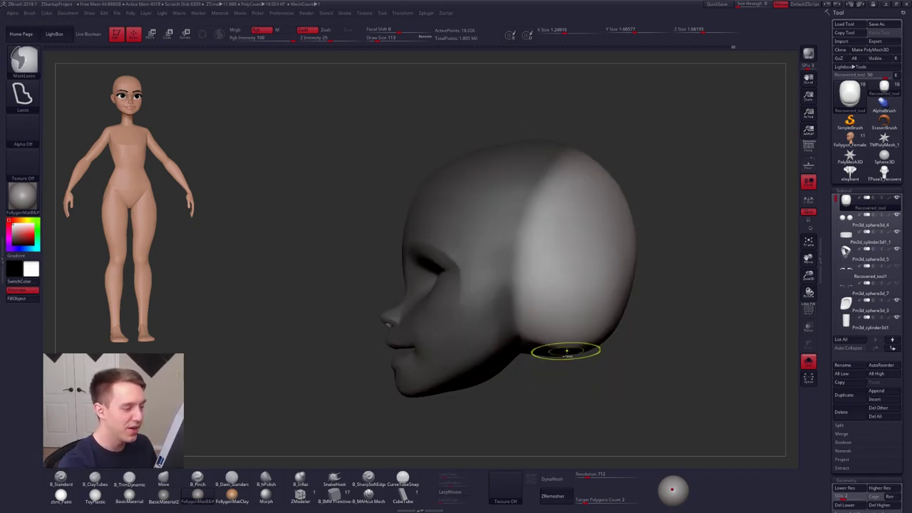
mouse_move(563, 377)
right_down()
mouse_move(475, 346)
mouse_move(491, 351)
right_up()
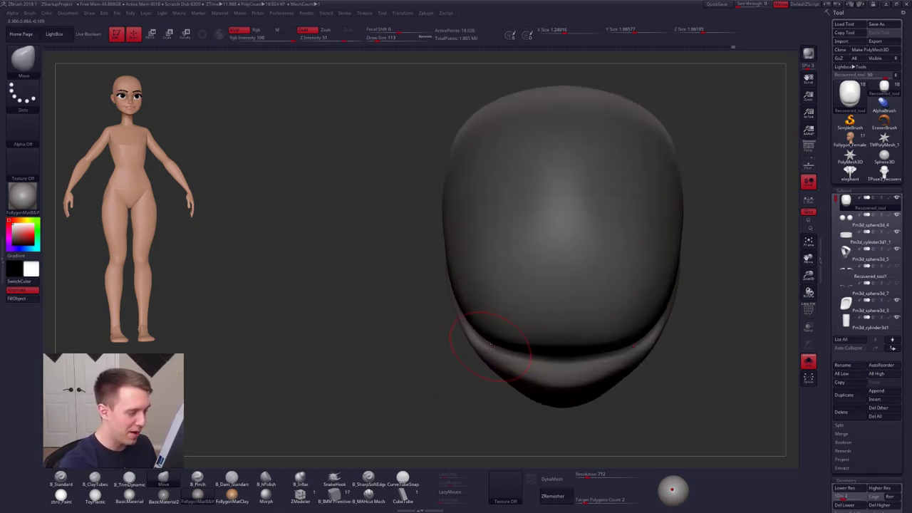
- Drop the head to its lowest subdivision level and reshape the unmasked jaw area below the ears with the Move brush
key(space)
key(space)
drag(476, 327, 492, 328)
key(shift+d)
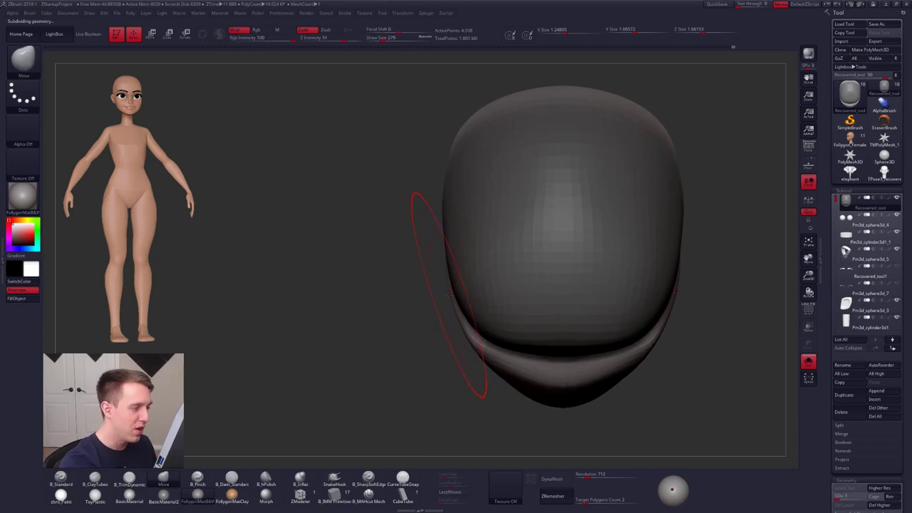
key(bracketleft)
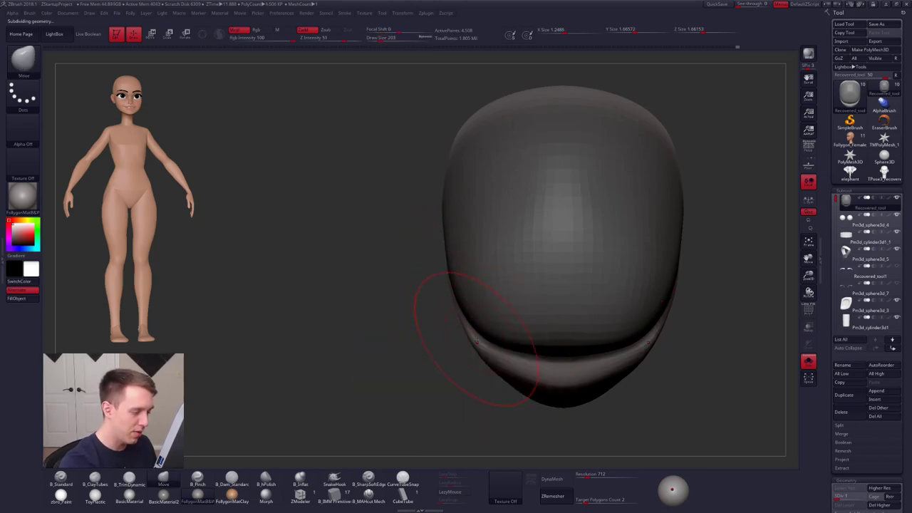
mouse_move(475, 339)
right_down()
mouse_move(535, 305)
mouse_move(476, 321)
right_up()
key(space)
drag(485, 320, 477, 322)
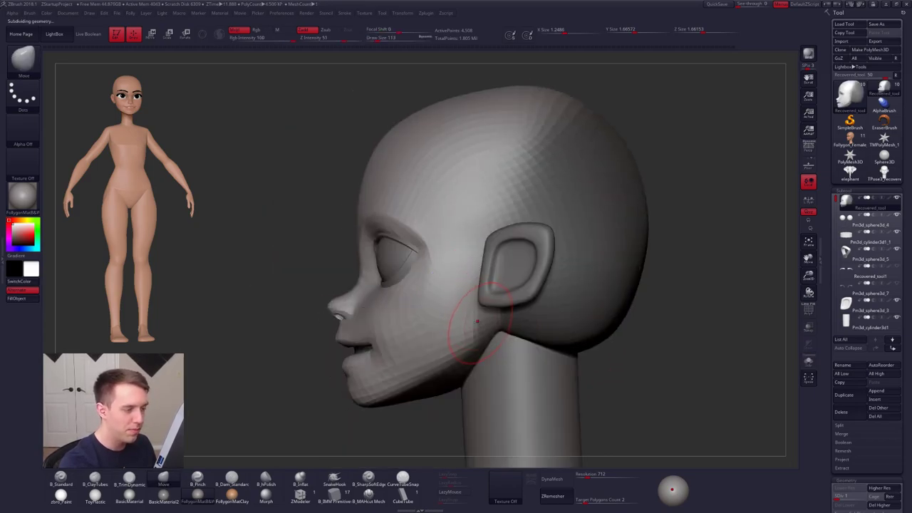
right_drag(485, 320, 471, 325)
key(space)
drag(478, 330, 482, 329)
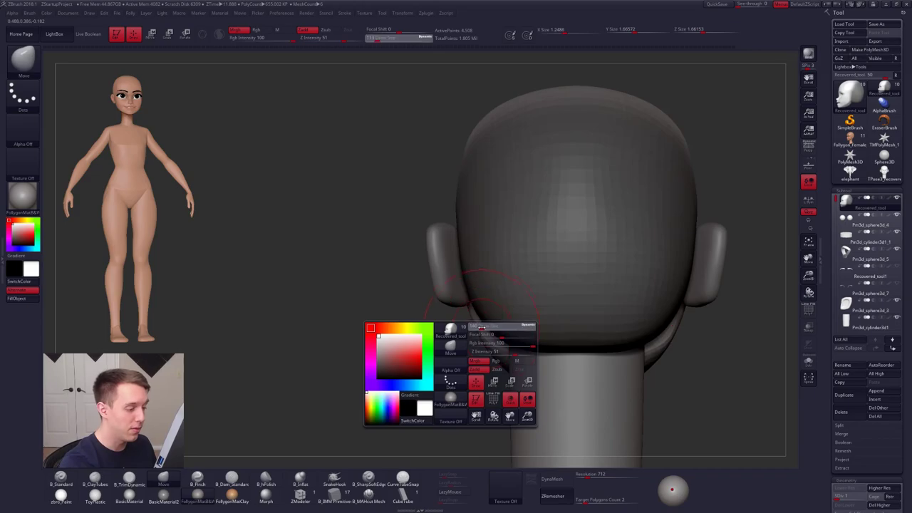
- Raise the head's subdivision again, select the ears subtool, and shift the ears slightly inward with the Transpose line
right_drag(482, 336, 551, 347)
key(d)
alt+click(535, 312)
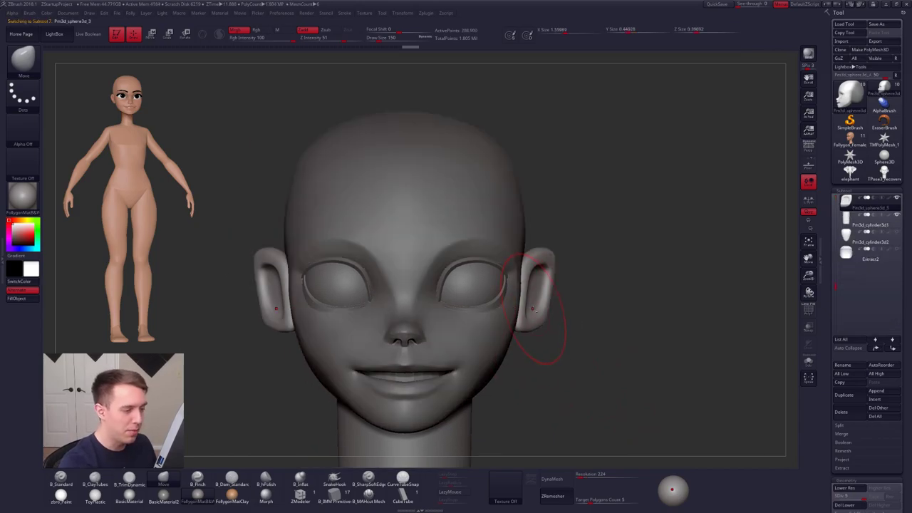
key(w)
drag(541, 305, 561, 305)
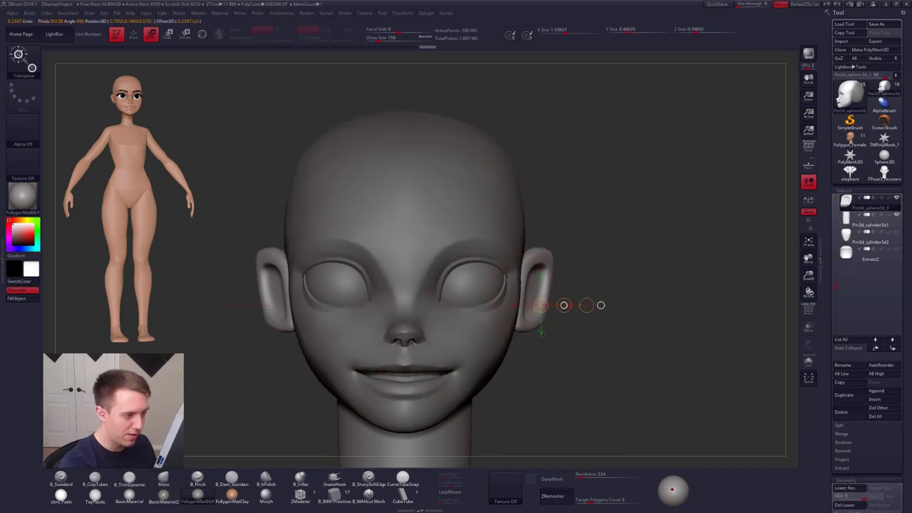
right_drag(564, 305, 479, 314)
key(q)
- Lower the ears by three subdivision levels and reshape their upper back edge with the Move brush
key(space)
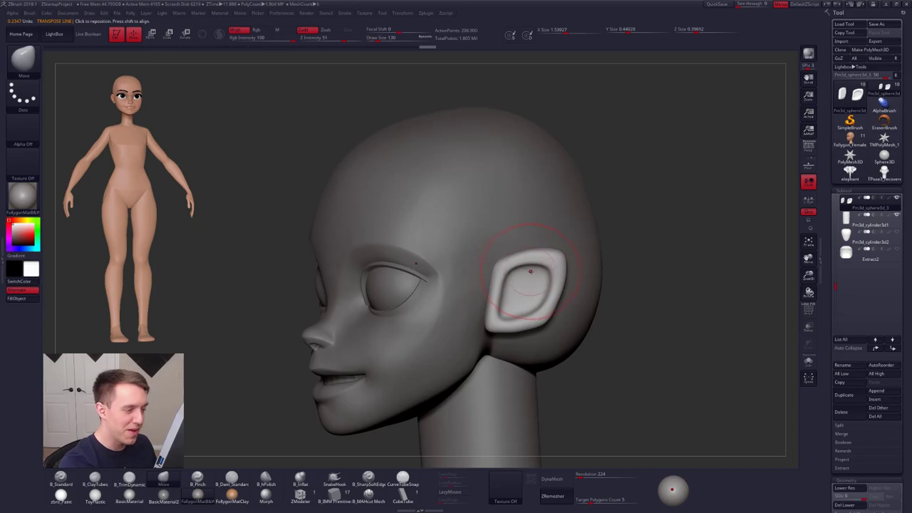
key(space)
drag(531, 272, 554, 263)
key(shift+d)
key(shift+d)
key(shift+d)
key(space)
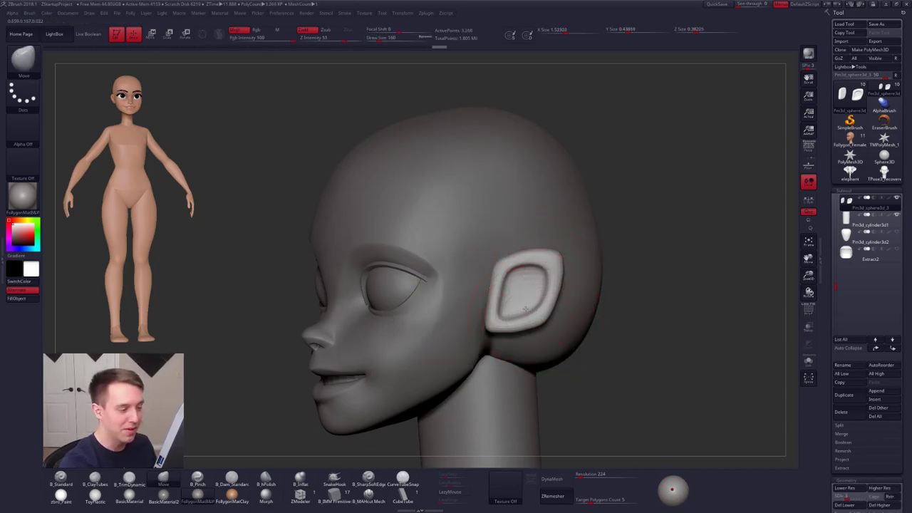
- Narrow the ears from front to back with the Transpose line and pull in their upper rim with the Move brush
right_drag(526, 310, 501, 295)
key(w)
drag(492, 298, 649, 295)
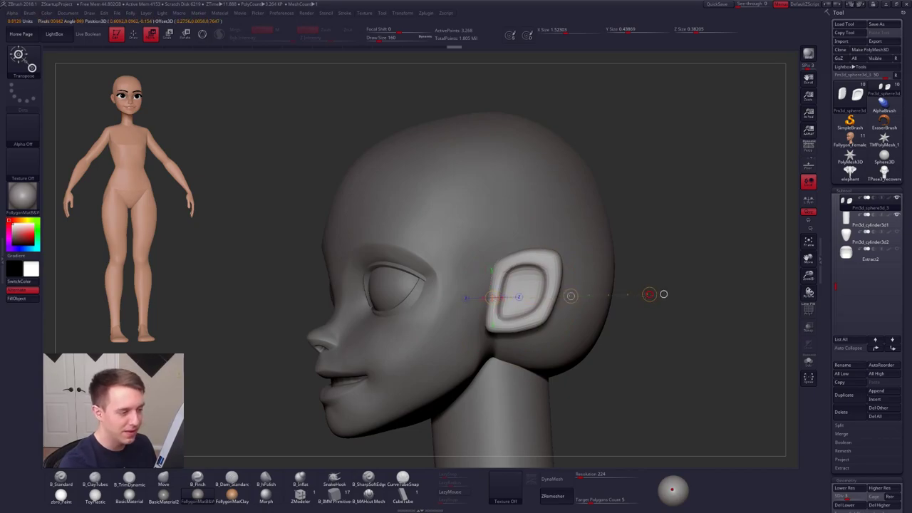
key(q)
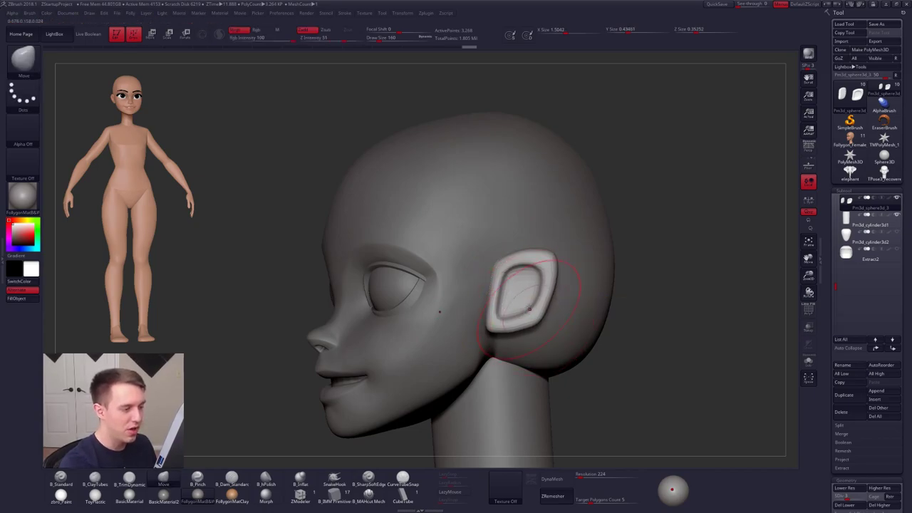
drag(531, 268, 542, 271)
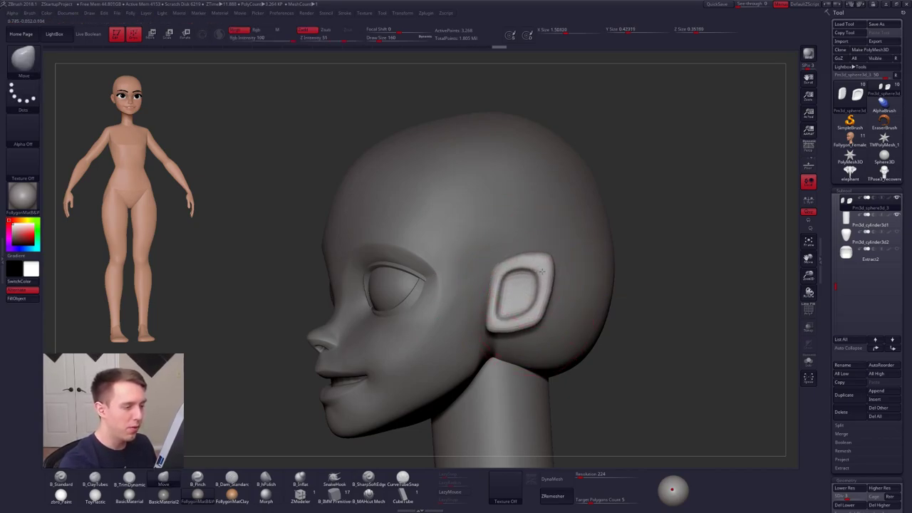
- Isolate the ears, adjust their shape from above, and slim their thickness with the Transpose line
right_drag(540, 301, 645, 274)
mouse_move(540, 264)
right_down()
mouse_move(534, 328)
mouse_move(520, 317)
right_up()
right_drag(535, 265, 524, 337)
drag(522, 337, 524, 333)
key(shift+s)
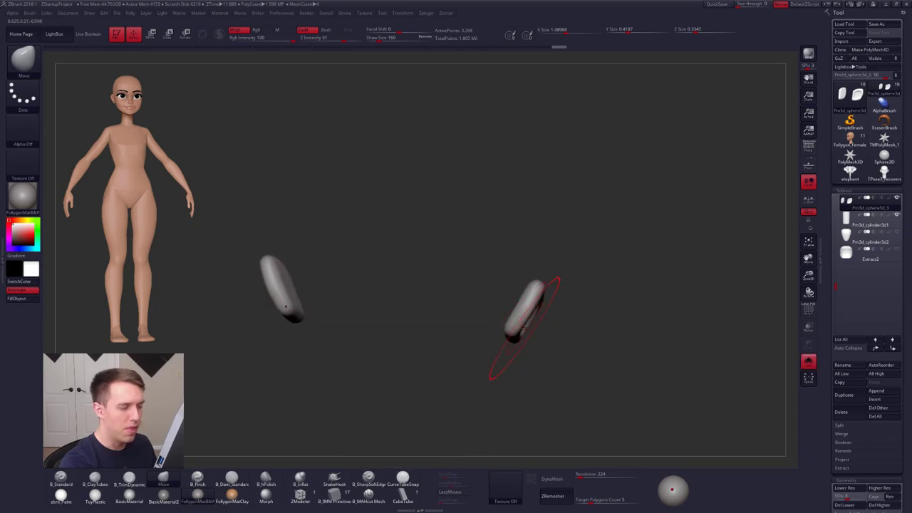
key(w)
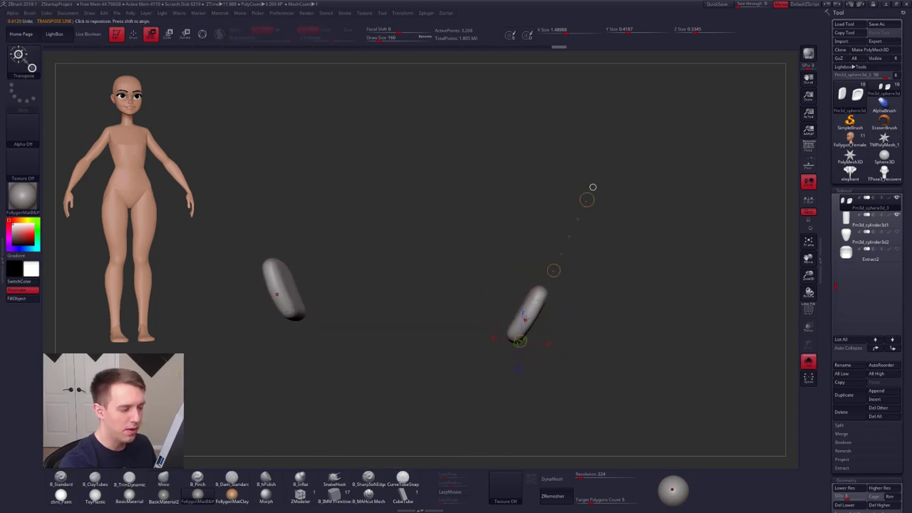
drag(560, 339, 595, 362)
key(q)
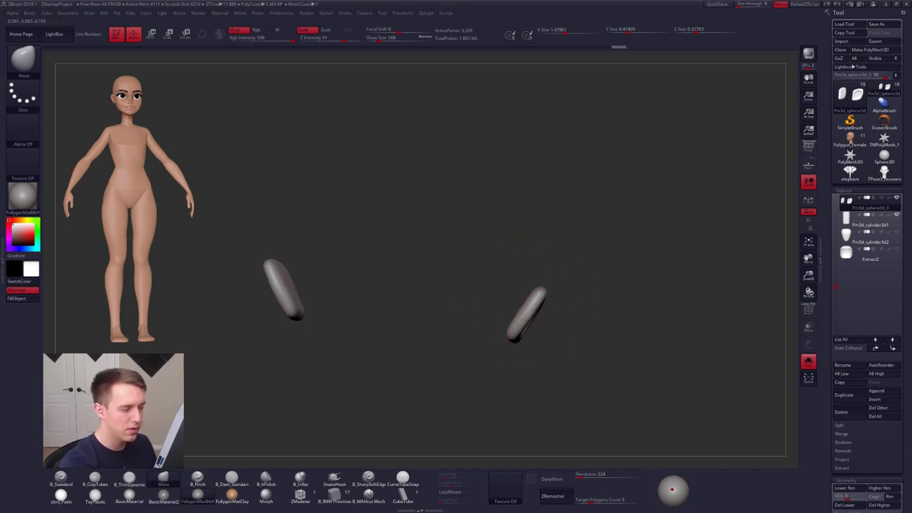
- Refine the ears' angle with the Move brush, show the whole head again, and lower the ears by one subdivision level
drag(525, 304, 526, 334)
key(shift+s)
key(space)
drag(537, 306, 529, 310)
right_drag(546, 328, 526, 312)
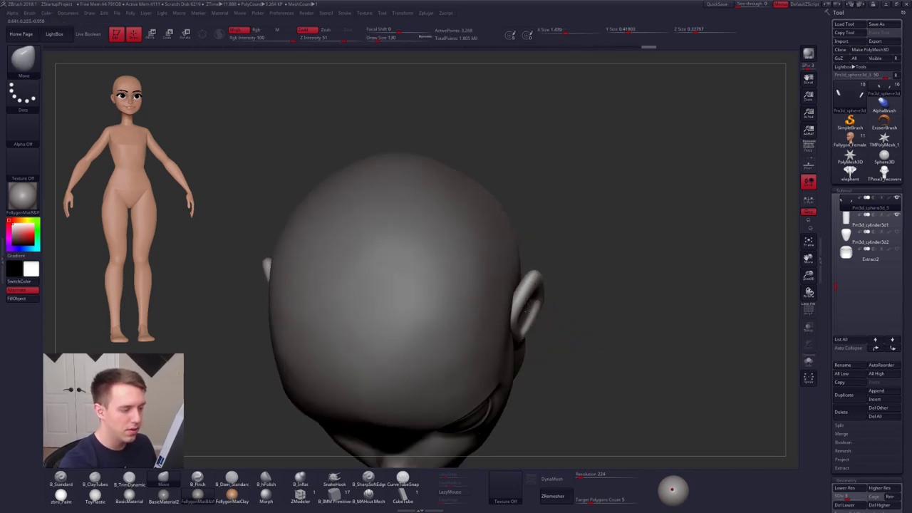
mouse_move(524, 311)
mouse_down()
mouse_move(490, 326)
mouse_move(535, 321)
mouse_move(545, 335)
mouse_move(531, 336)
mouse_move(528, 310)
mouse_move(568, 303)
mouse_up()
key(space)
key(shift+d)
- Shift the light direction slightly upward and set the Move brush's draw size to 121 for work on the ear
alt+drag(564, 399, 472, 339)
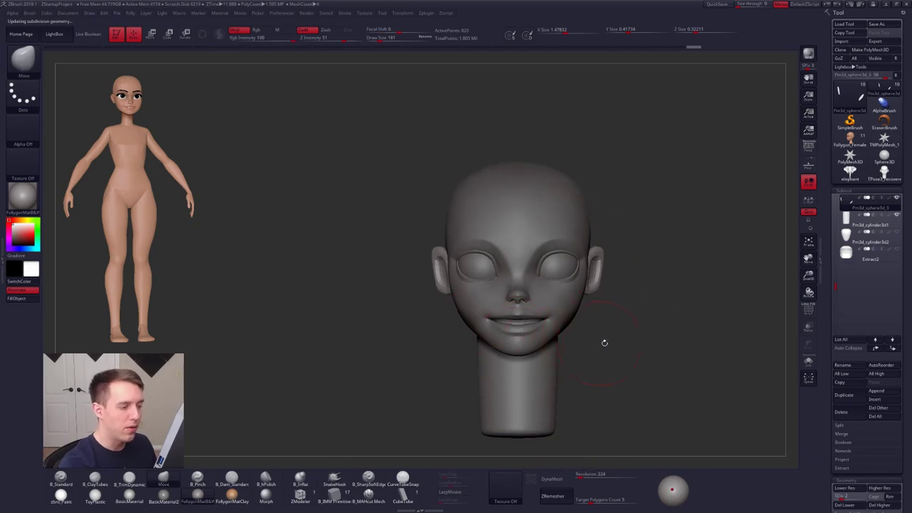
right_click(605, 342)
alt+drag(667, 369, 628, 360)
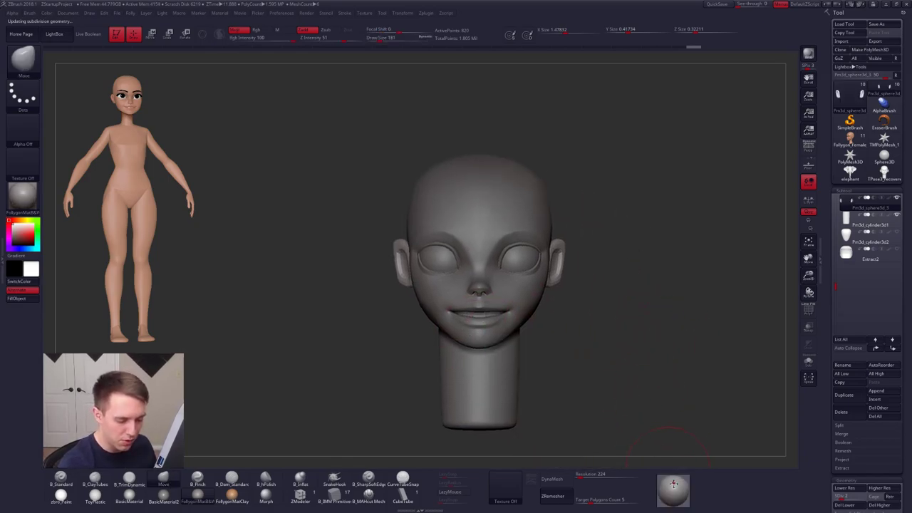
click(672, 484)
right_drag(560, 261, 509, 264)
ctrl+right_drag(549, 235, 560, 265)
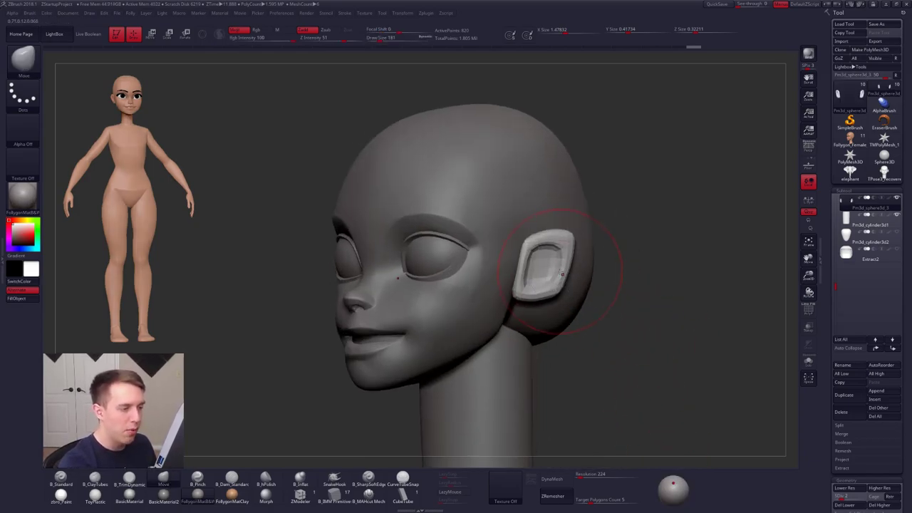
key(s)
drag(560, 266, 518, 274)
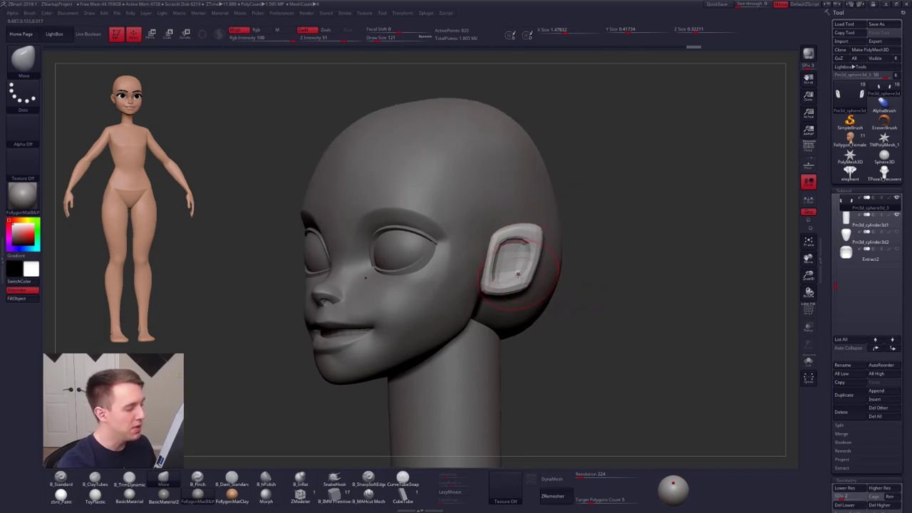
- Switch to Chrome, examine the contents of Follygon's Brushes on the Gumroad page, and return to ZBrush
key(alt+Tab)
scroll(201, 308, down, 3)
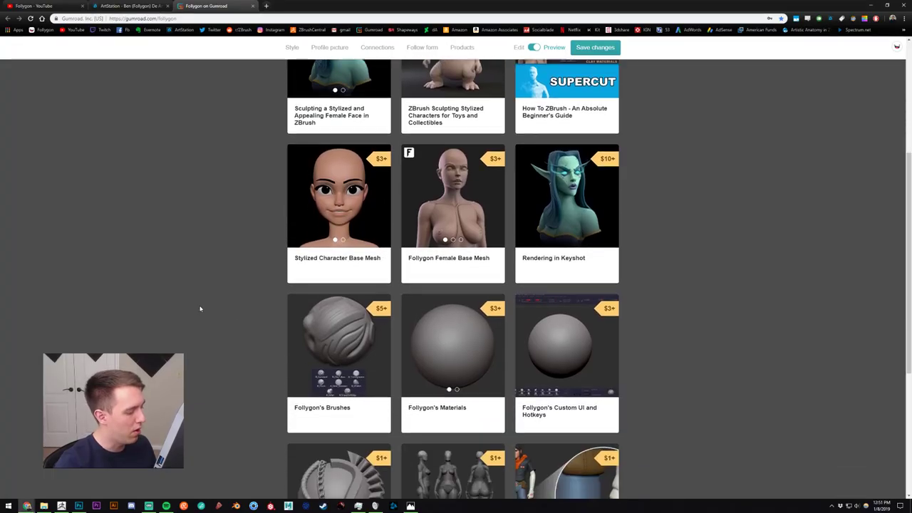
scroll(345, 344, down, 1)
click(325, 302)
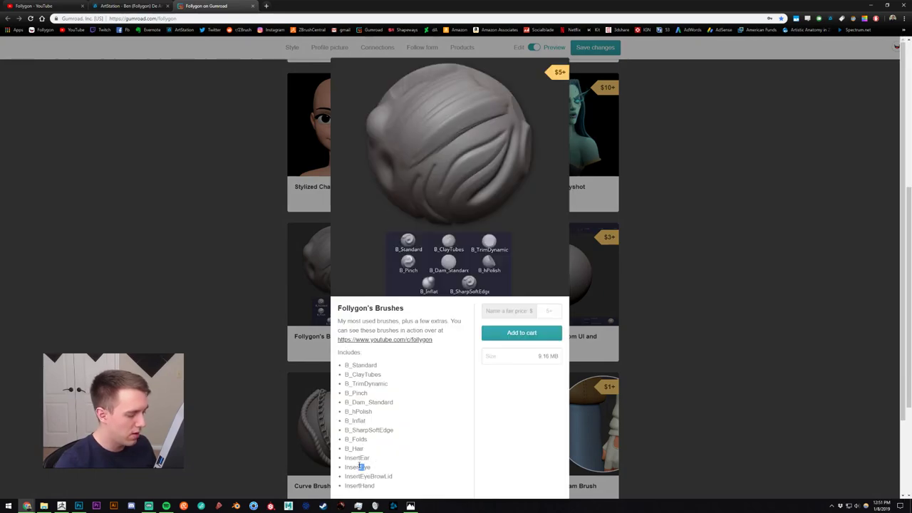
click(240, 319)
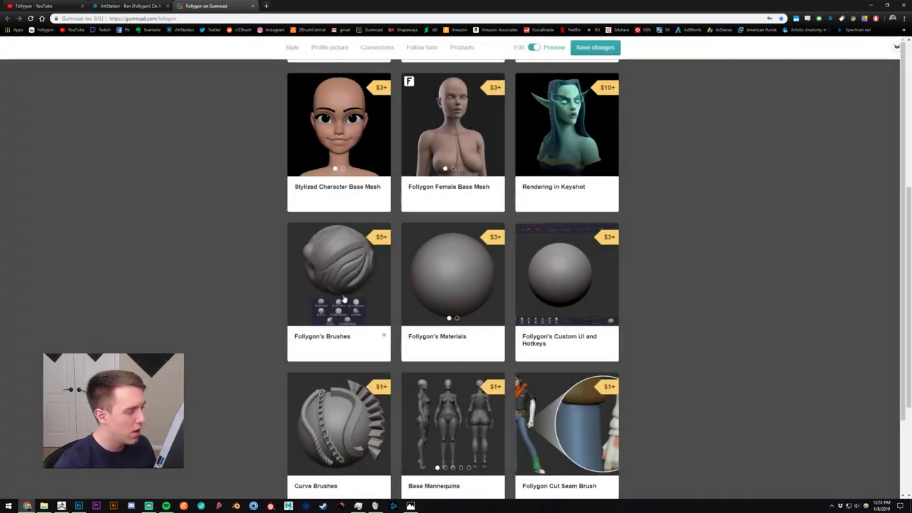
key(alt+Tab)
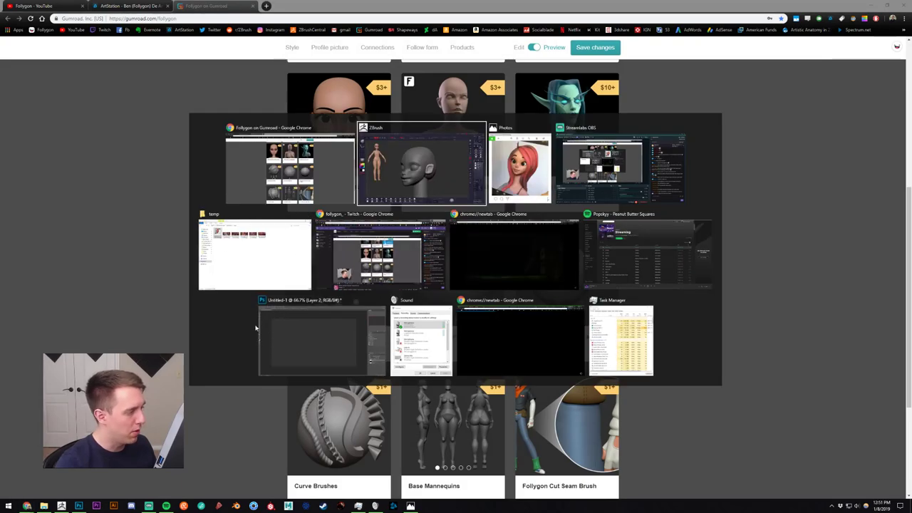
click(290, 169)
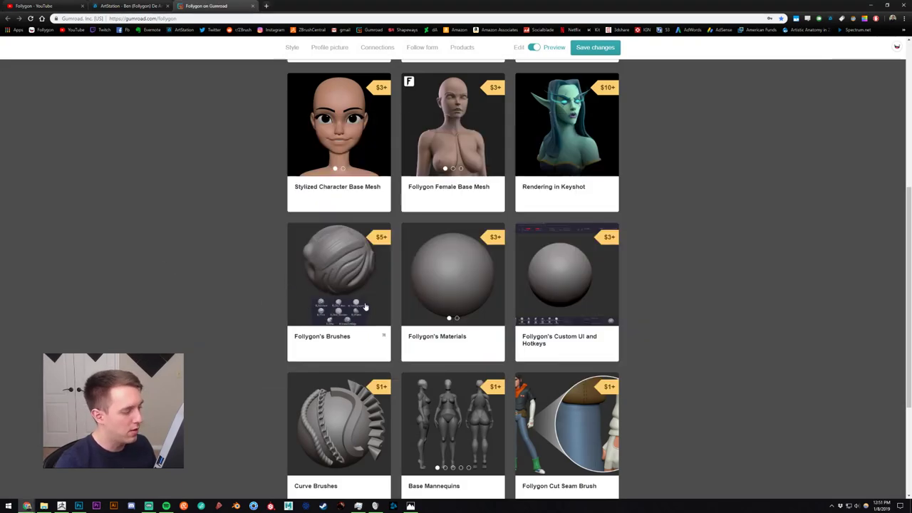
key(alt+Tab)
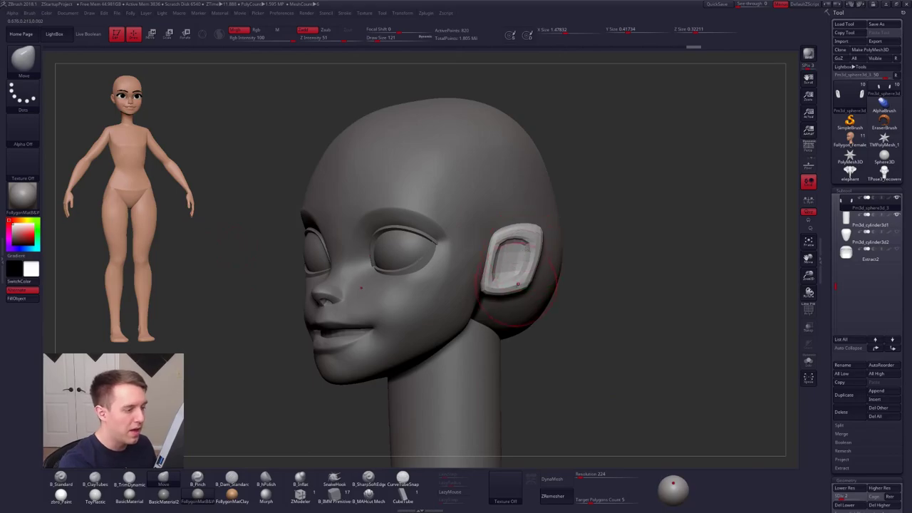
- Raise the ears back to their highest subdivision level and refine their shape with the Move brush at draw size 88
key(d)
key(d)
key(space)
drag(519, 272, 506, 272)
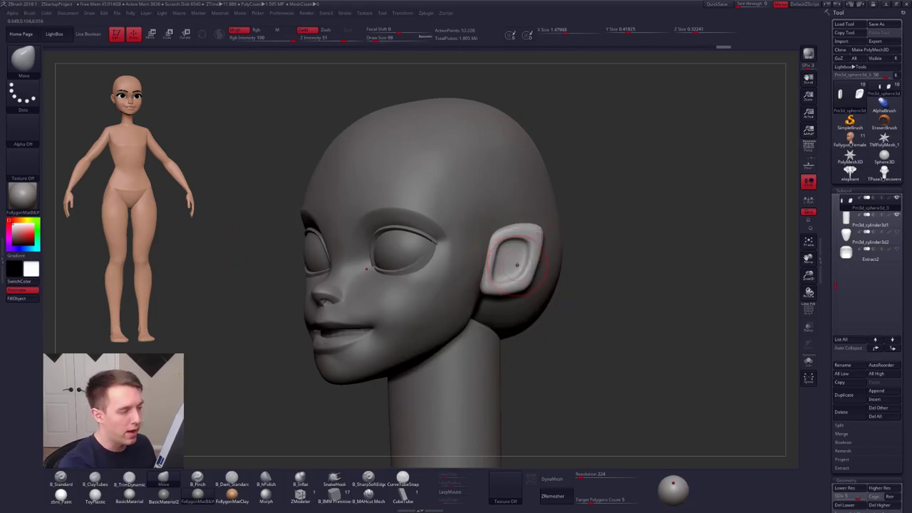
mouse_move(528, 272)
right_down()
mouse_move(479, 264)
mouse_move(512, 260)
mouse_move(505, 254)
right_up()
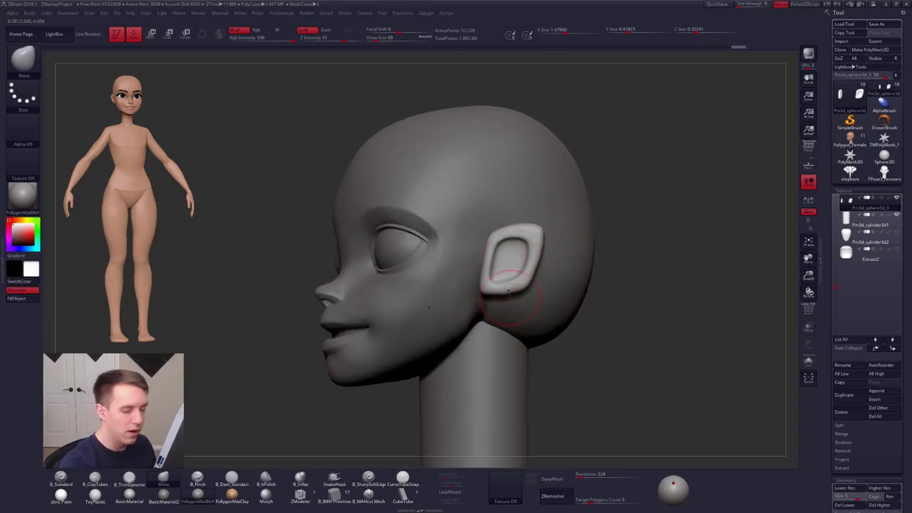
key(ctrl+d)
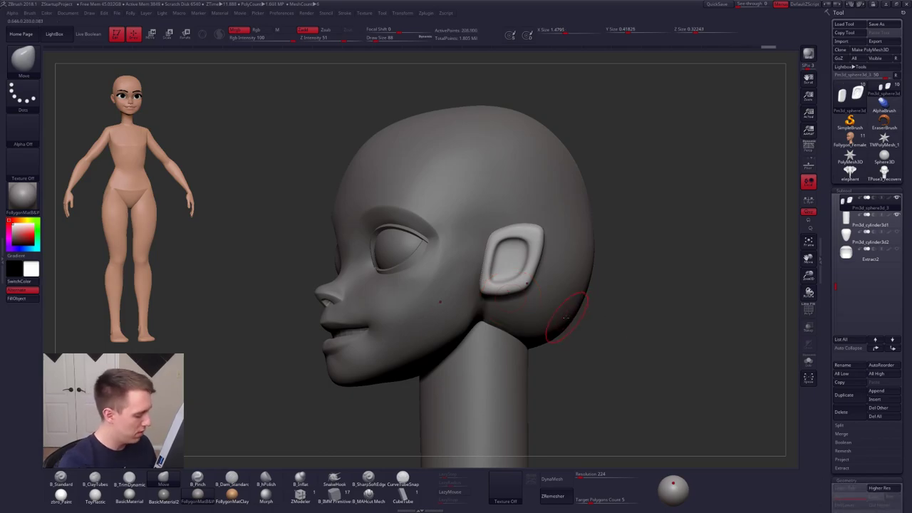
- Try inserting a ready-made ear behind the existing one with the InsertEar brush, then undo the insertion
key(b)
click(392, 458)
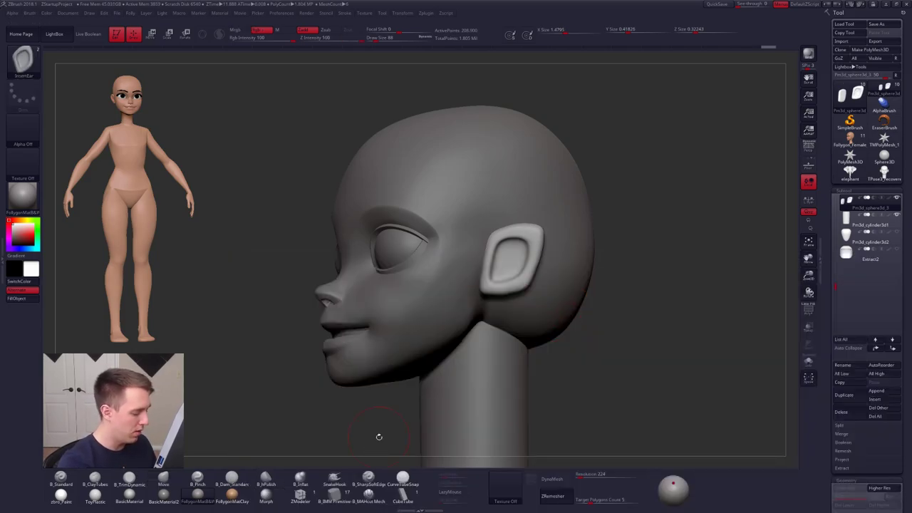
key(m)
click(443, 295)
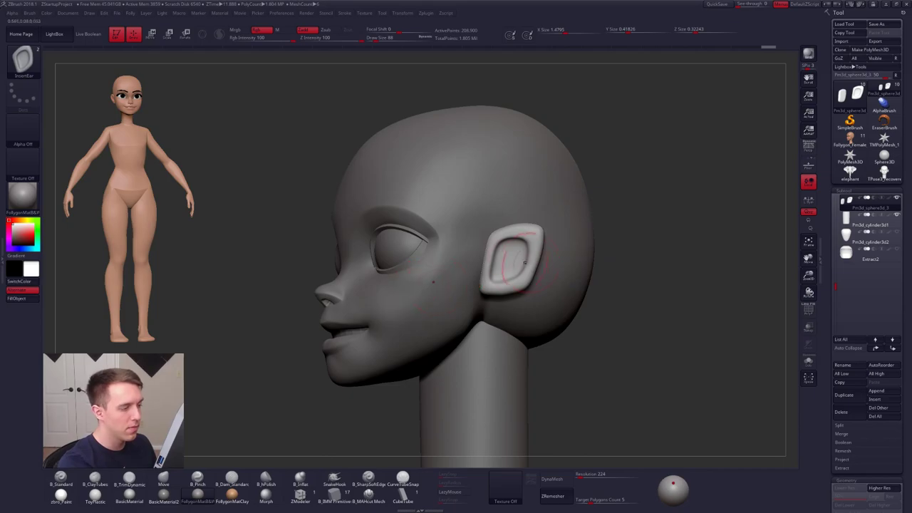
drag(566, 219, 567, 257)
drag(671, 261, 551, 263)
right_drag(551, 265, 499, 268)
right_drag(561, 288, 555, 314)
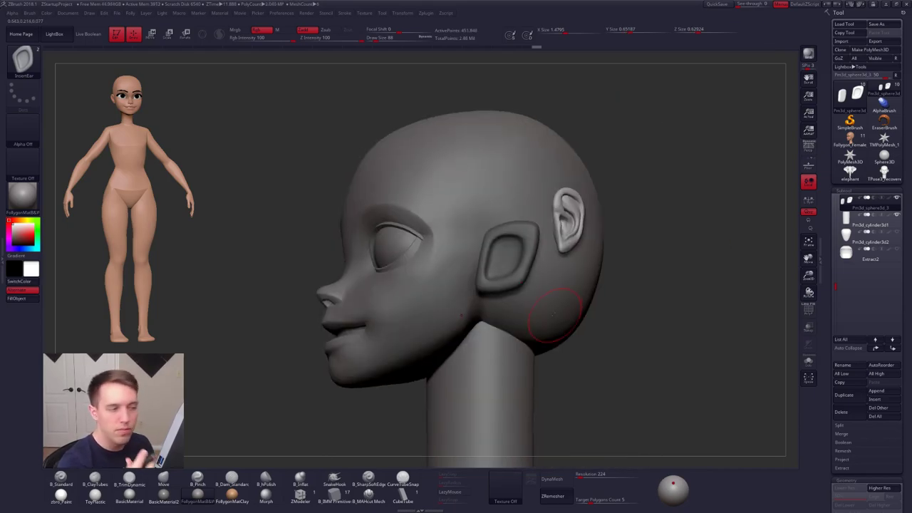
key(ctrl+z)
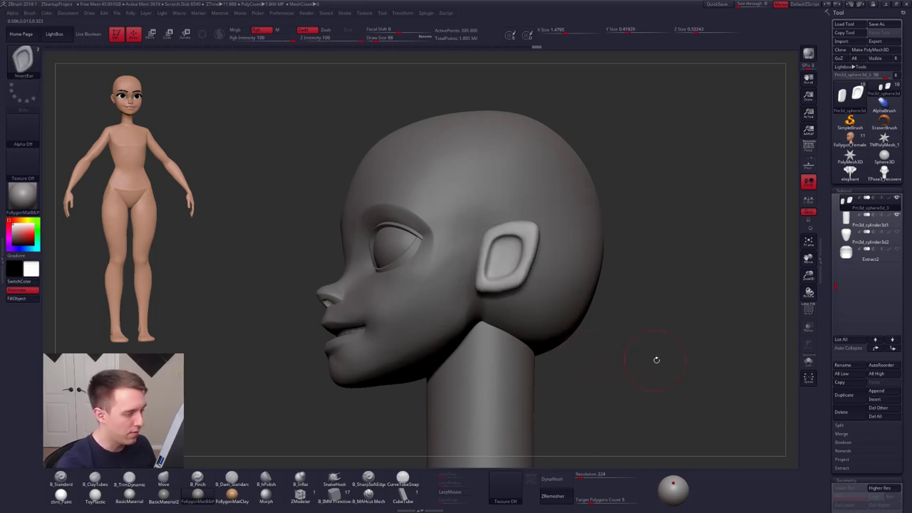
- Switch back to the Move brush and restore the head to its highest subdivision level
key(b)
key(m)
key(v)
mouse_move(538, 276)
ctrl+right_down()
mouse_move(514, 299)
mouse_move(463, 286)
mouse_move(443, 311)
mouse_move(467, 329)
ctrl+right_up()
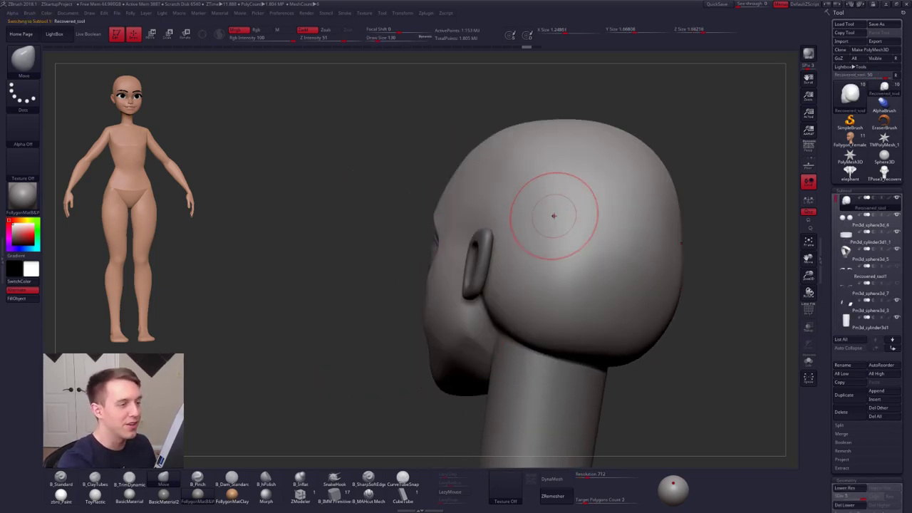
key(d)
key(d)
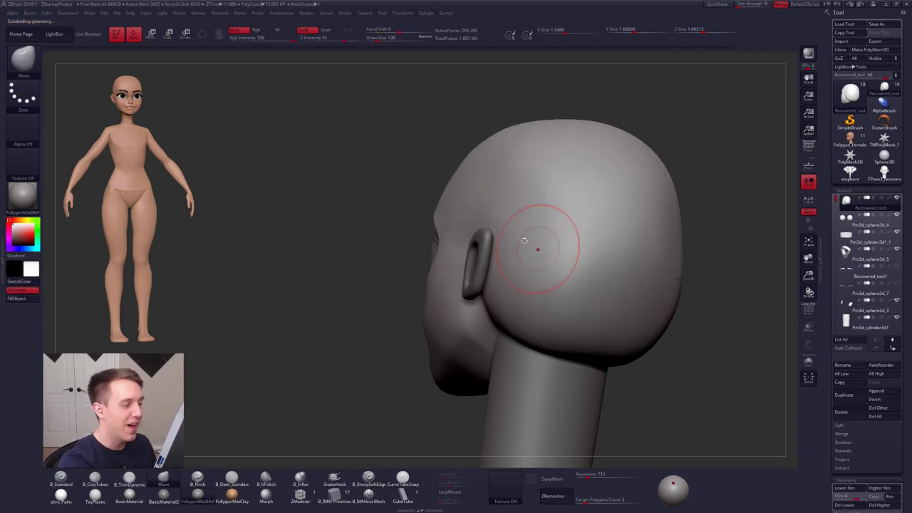
right_drag(506, 261, 621, 265)
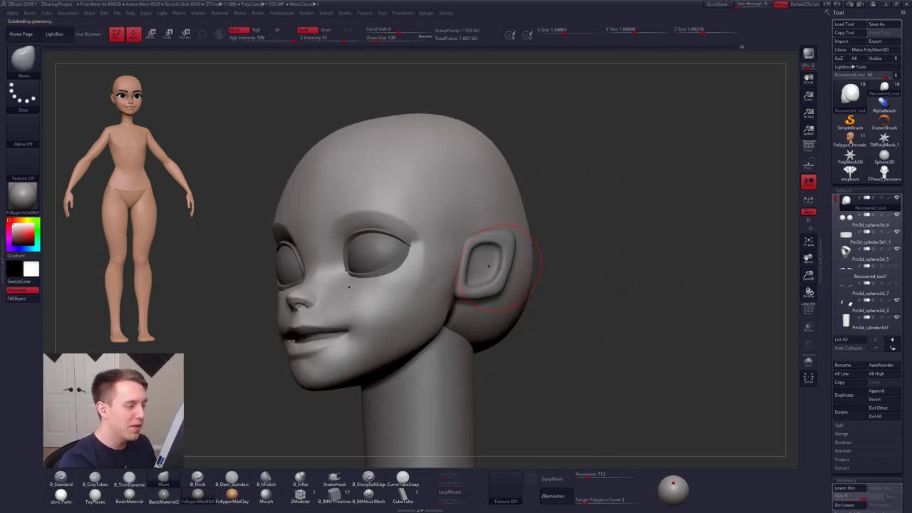
- Lower the ears to subdivision level 4 and adjust their shape with the Move brush at draw size 150
alt+click(499, 269)
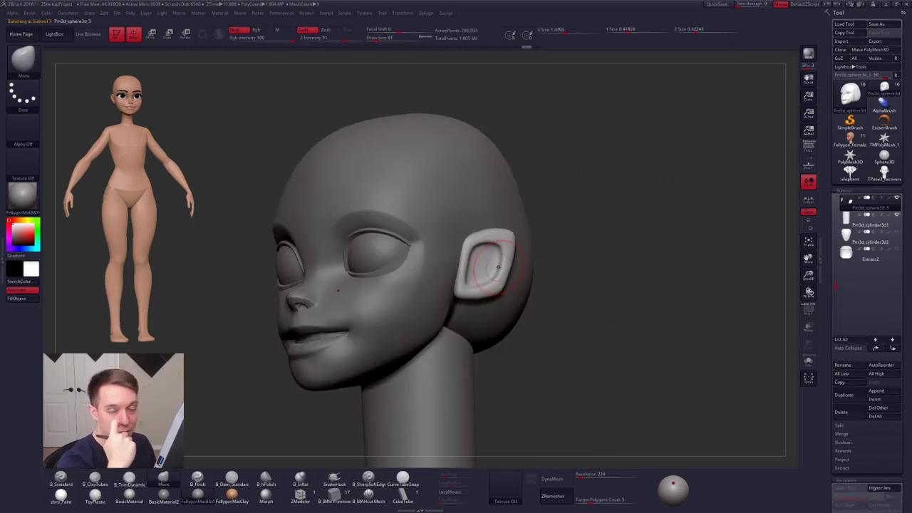
right_drag(492, 266, 536, 265)
key(space)
mouse_move(482, 276)
mouse_down()
mouse_move(494, 277)
mouse_move(480, 265)
mouse_up()
key(space)
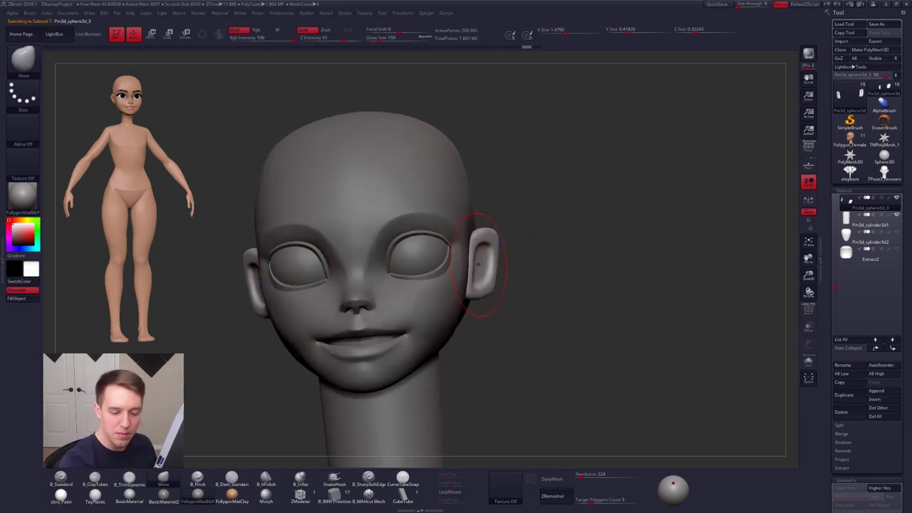
key(shift+d)
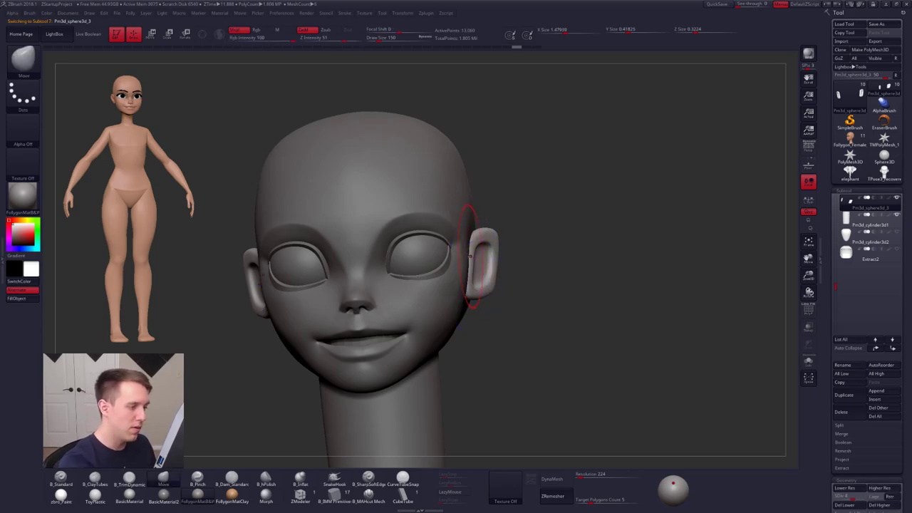
right_drag(468, 244, 478, 214)
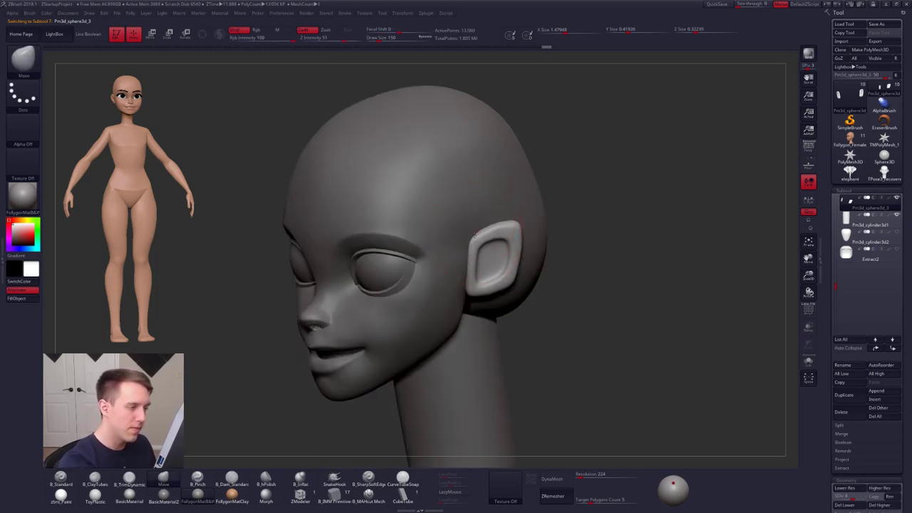
drag(469, 291, 467, 283)
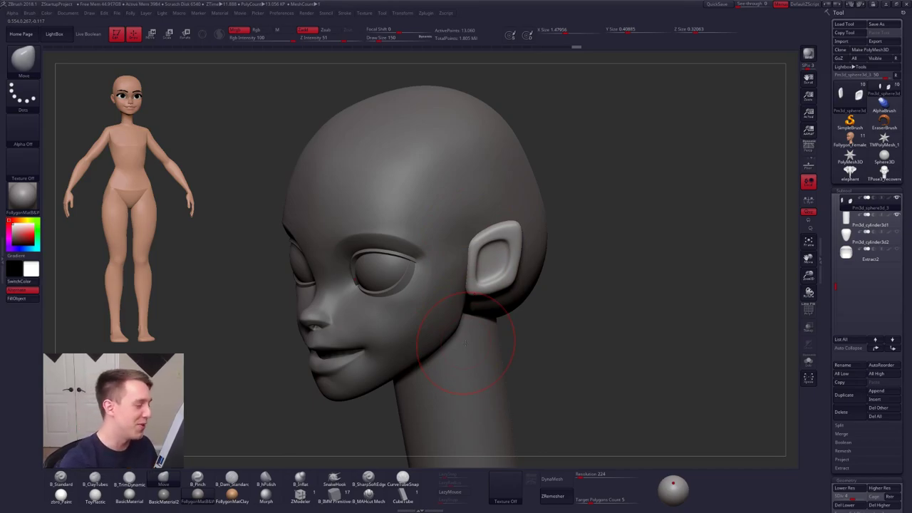
- Select the head and mask everything except the lower jaw with a topological mask
right_drag(466, 345, 585, 332)
alt+click(460, 328)
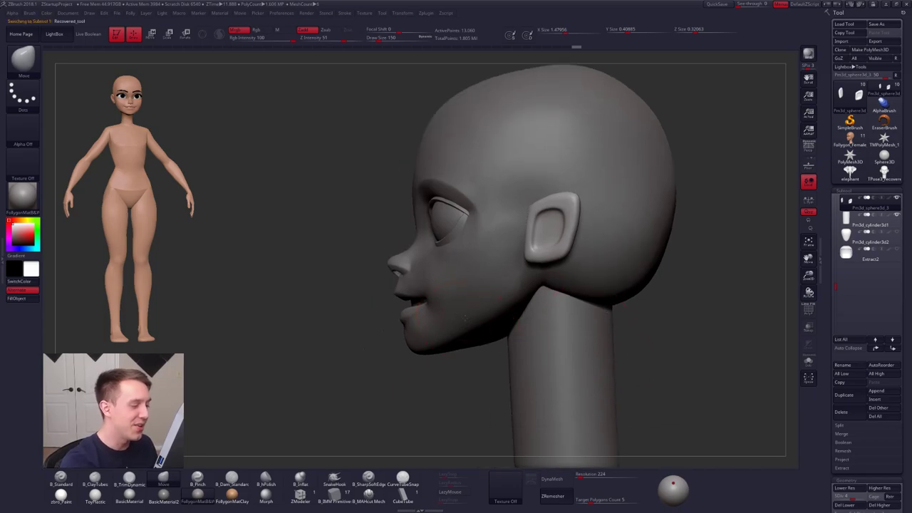
key(w)
ctrl+click(471, 326)
key(q)
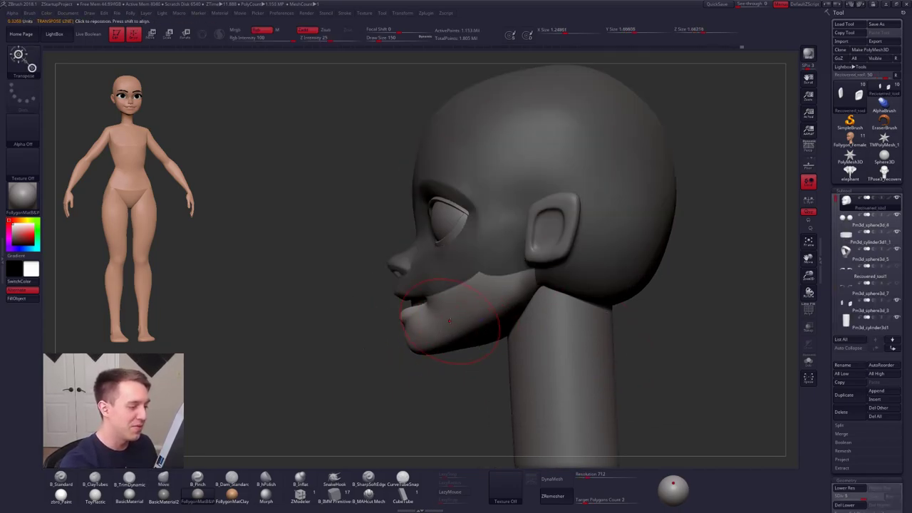
- Lower the head to subdivision level 1 and soften the edge of the mask around the jaw
key(shift+d)
key(shift+d)
key(shift+d)
key(shift+d)
ctrl+click(443, 325)
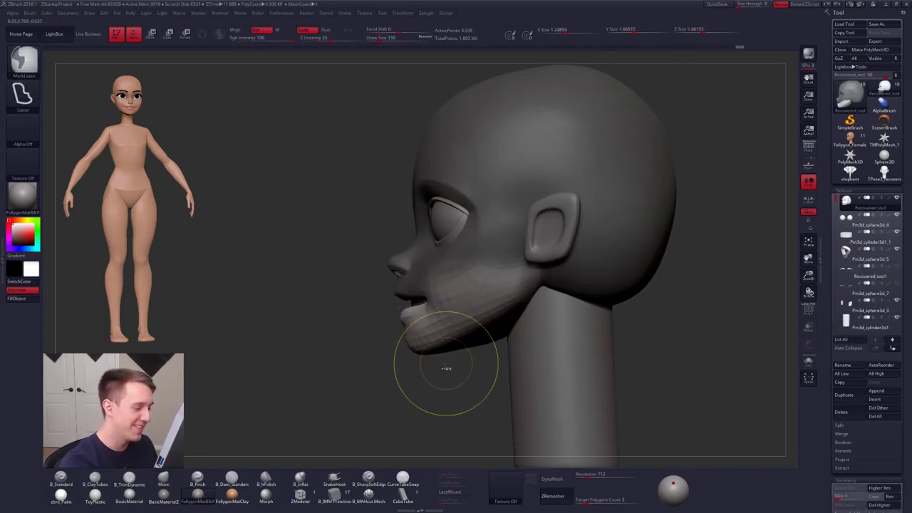
ctrl+click(446, 368)
ctrl+click(450, 344)
ctrl+click(450, 369)
- Refine the unmasked jaw with the Move brush at draw size 113, and return the unmasked head to its highest subdivision level
key(space)
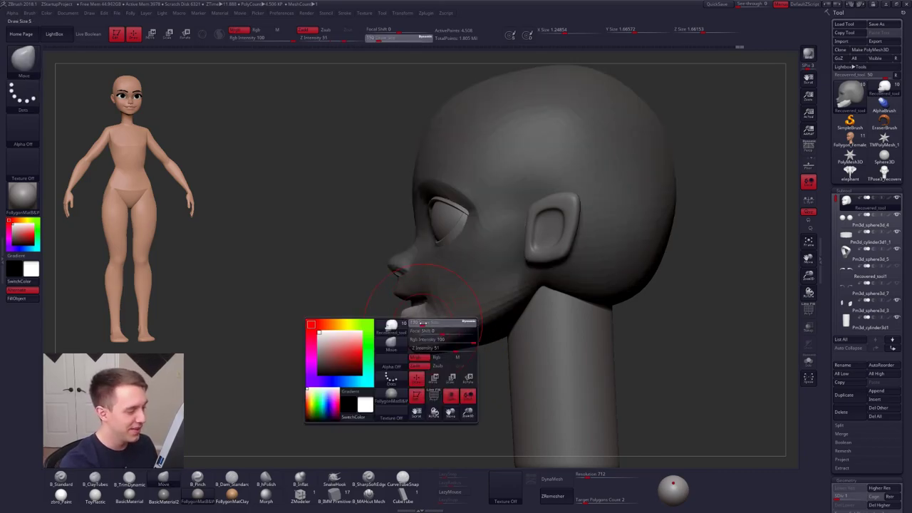
mouse_move(422, 323)
mouse_down()
mouse_move(410, 320)
mouse_move(414, 339)
mouse_up()
key(alt+s)
key(space)
key(space)
key(space)
key(alt+s)
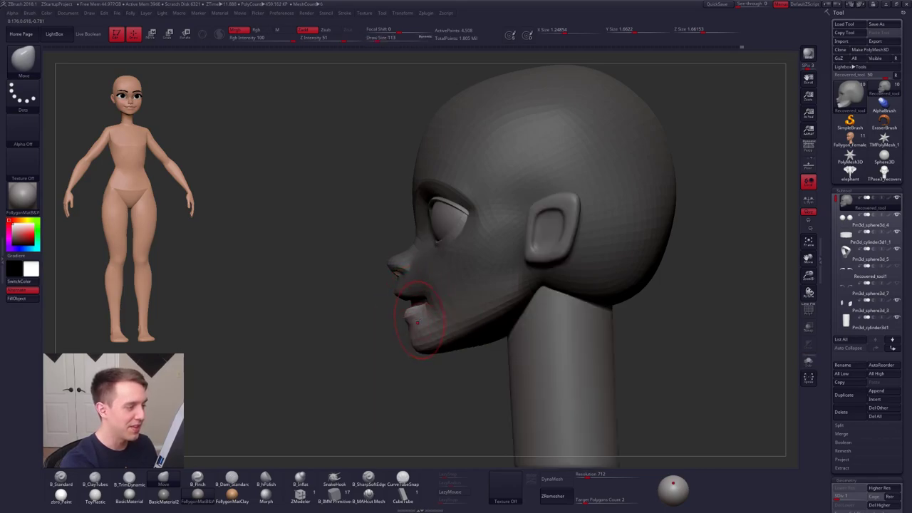
key(ctrl+d)
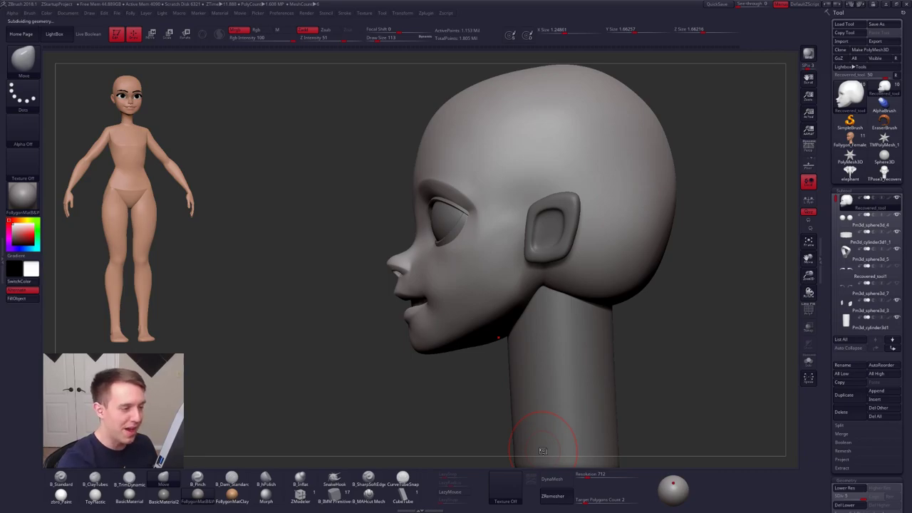
- Raise the ears to subdivision level 5 and refine their shape with the Move brush at draw size 43
alt+right_drag(559, 230, 524, 298)
alt+click(544, 271)
key(space)
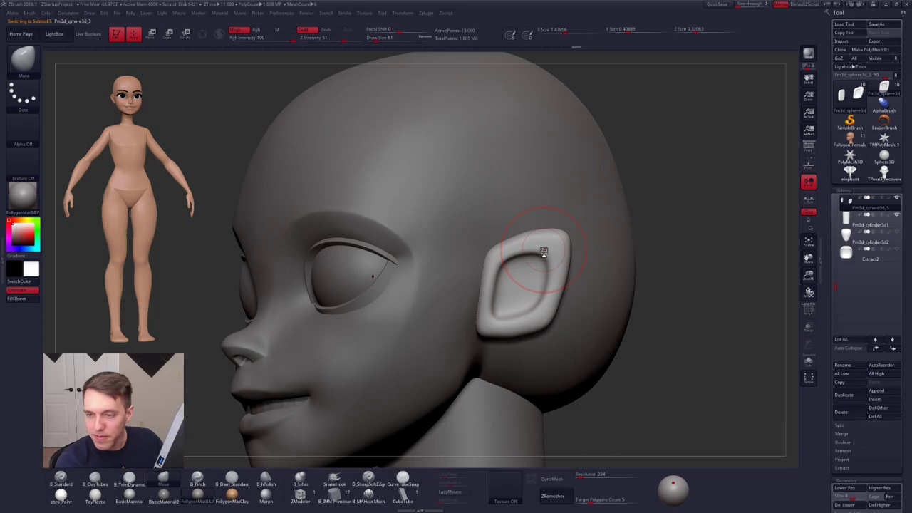
key(ctrl+d)
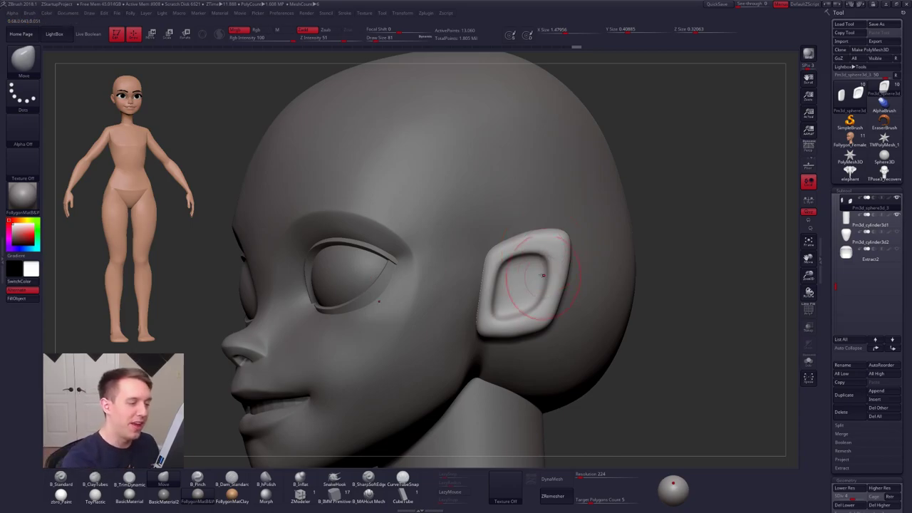
key(space)
drag(559, 266, 543, 266)
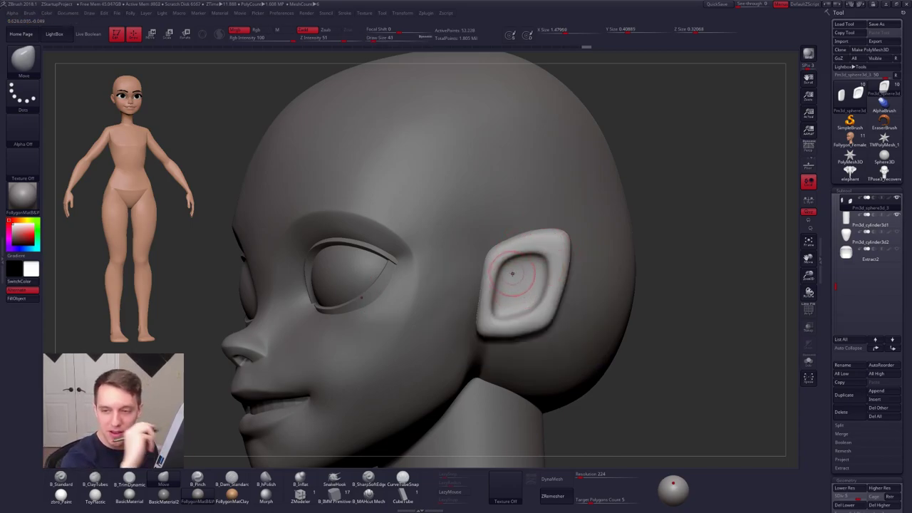
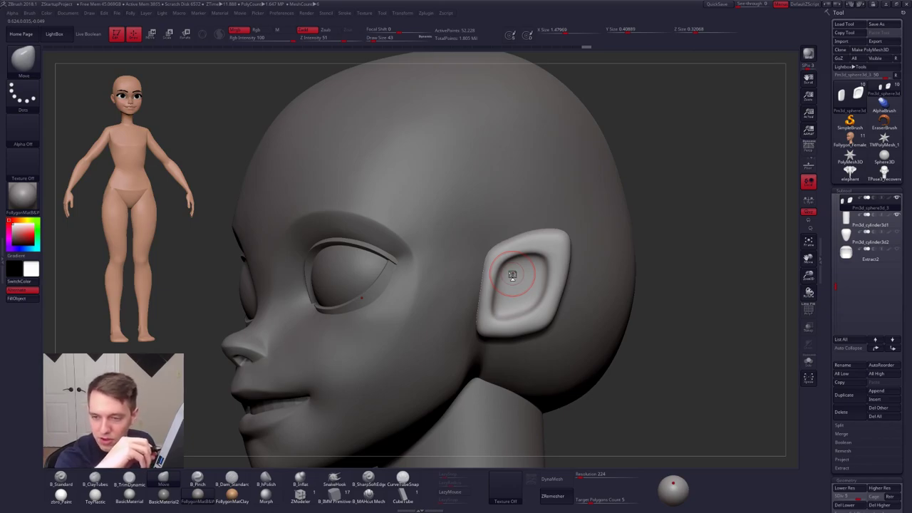
drag(511, 275, 562, 273)
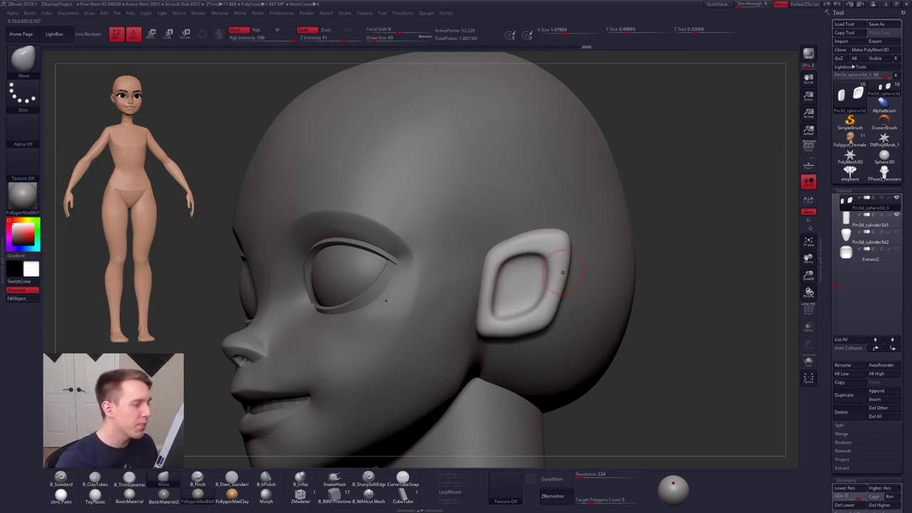
- Show the whole head and neck and enable customization of the interface
ctrl+right_drag(569, 298, 488, 263)
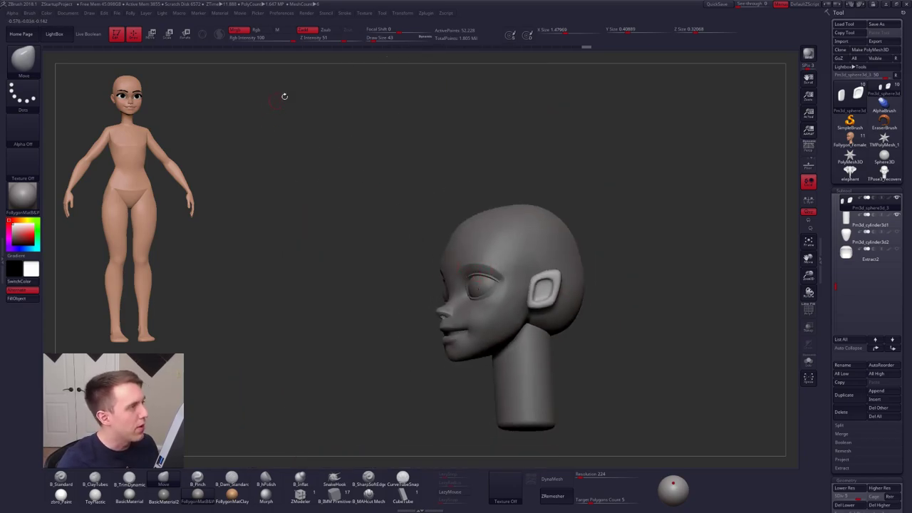
click(284, 14)
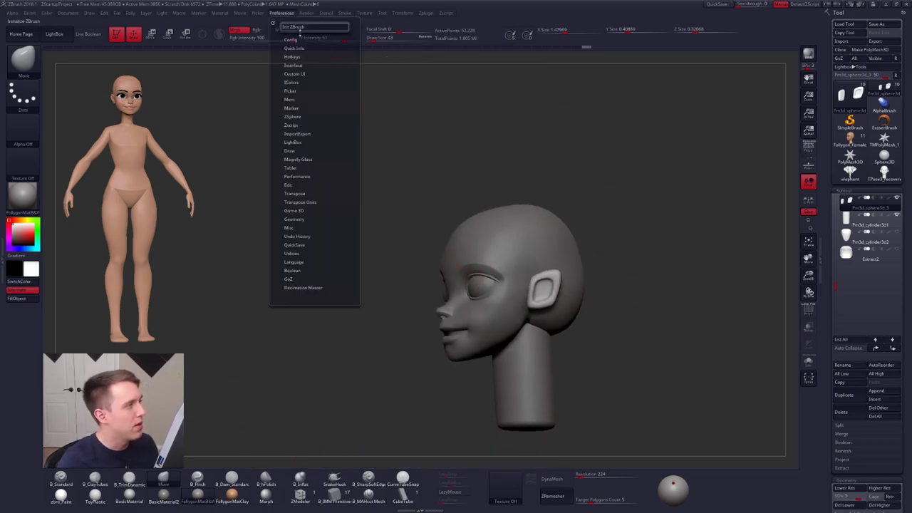
click(292, 39)
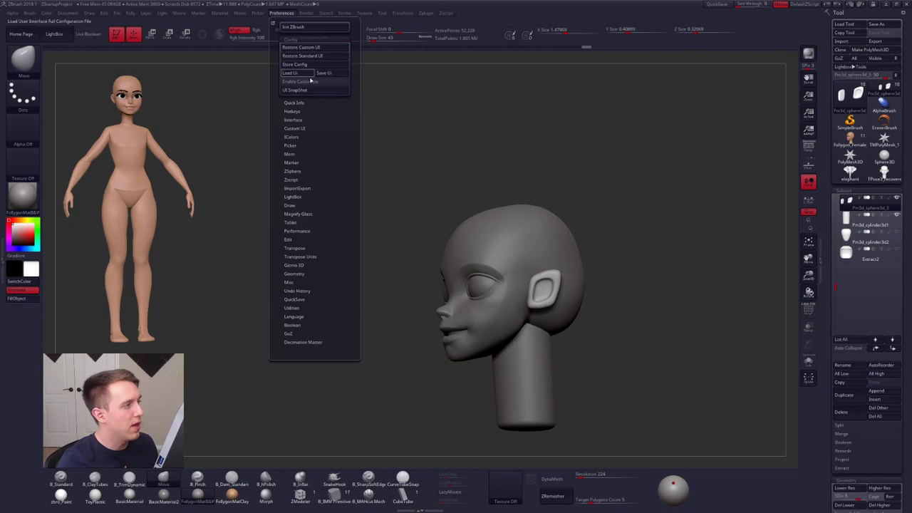
click(309, 81)
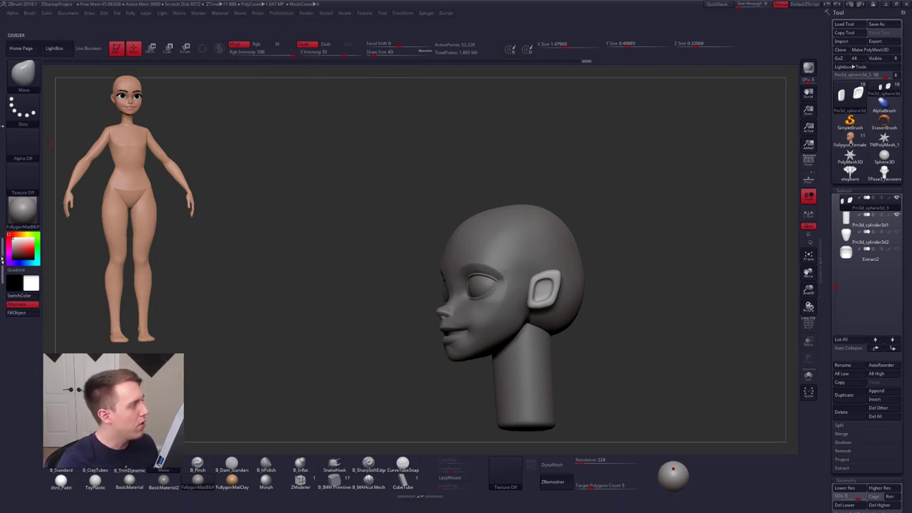
- Open the side tray and dock the Brush palette in it
click(3, 261)
click(119, 14)
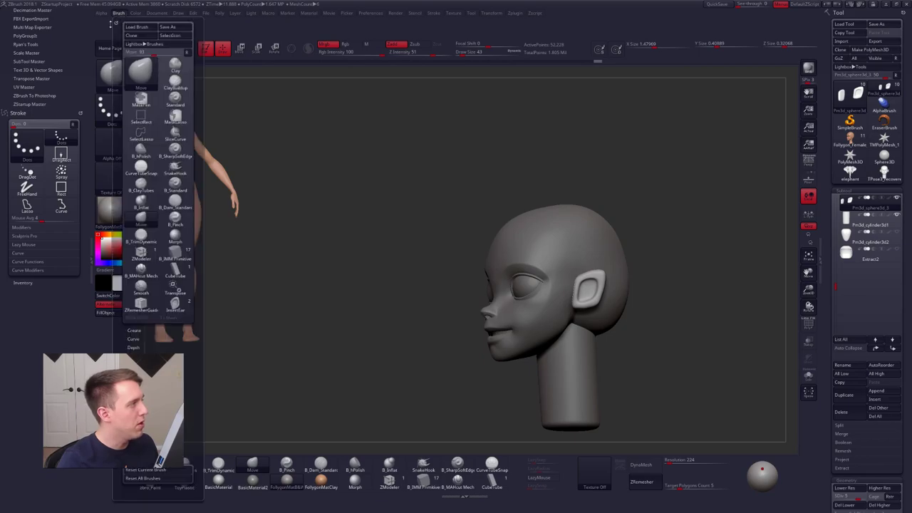
drag(116, 21, 47, 16)
drag(57, 290, 57, 303)
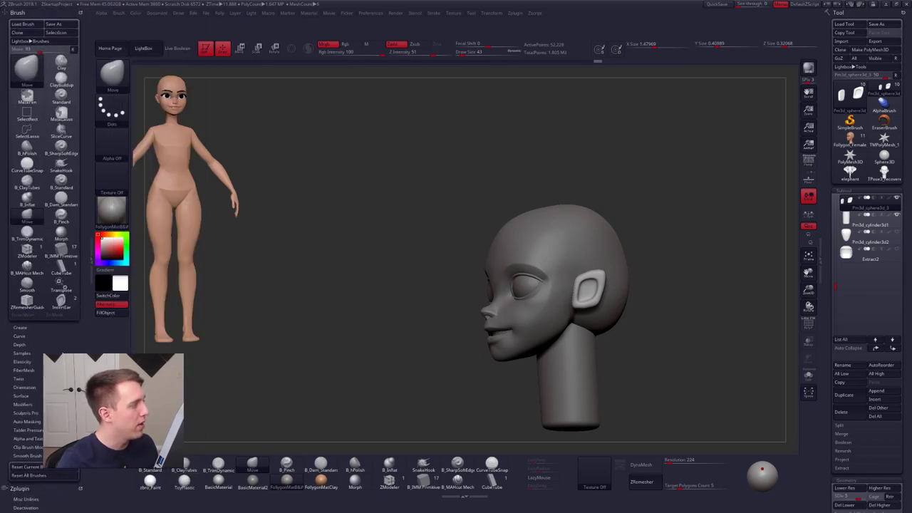
- Load the Planar brush so that it is listed in the docked Brush palette
click(27, 71)
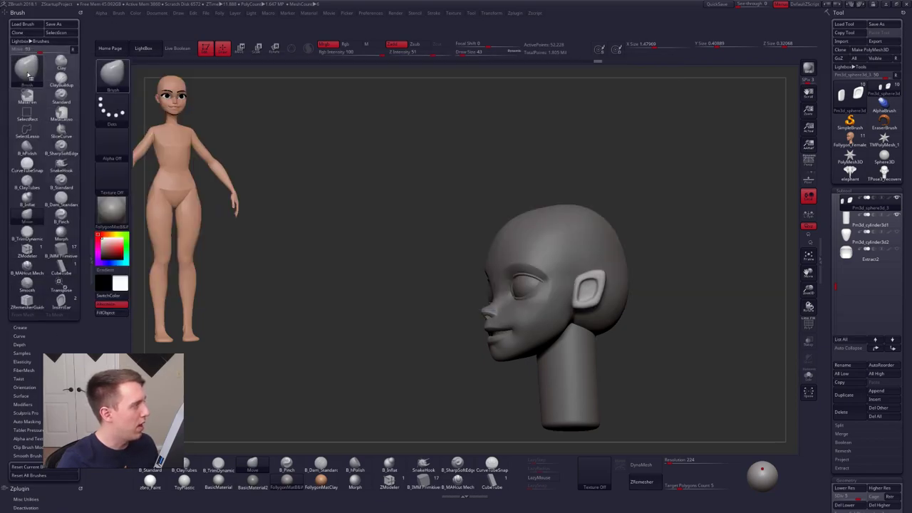
click(28, 66)
click(170, 194)
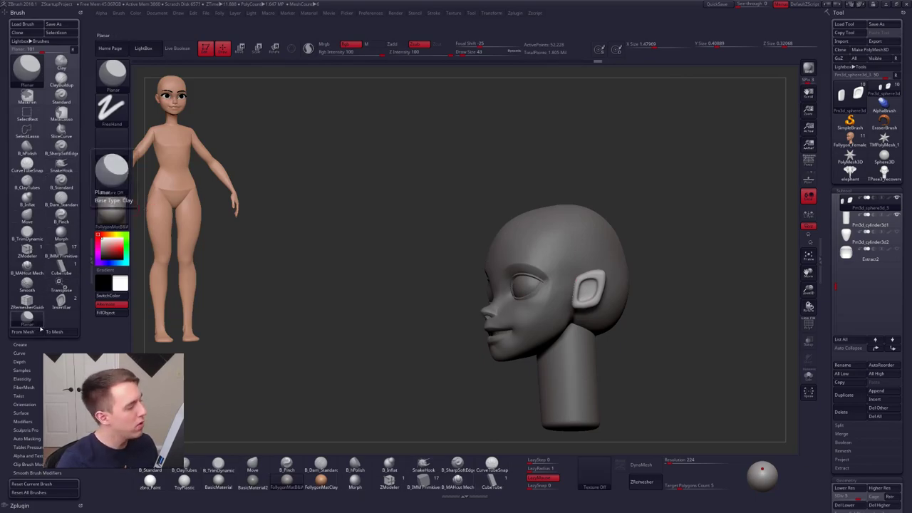
- Place the Planar brush shortcut beside the total points count instead of below FillObject
key(ctrl)
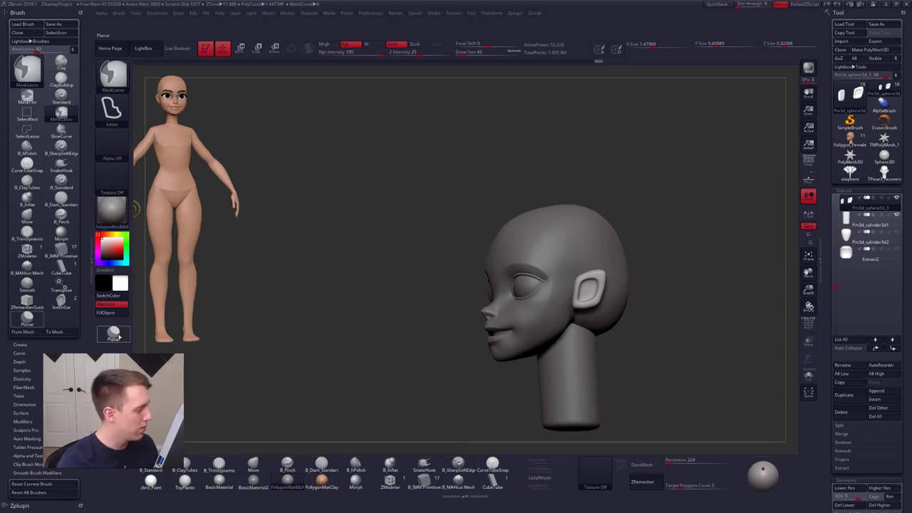
mouse_move(118, 337)
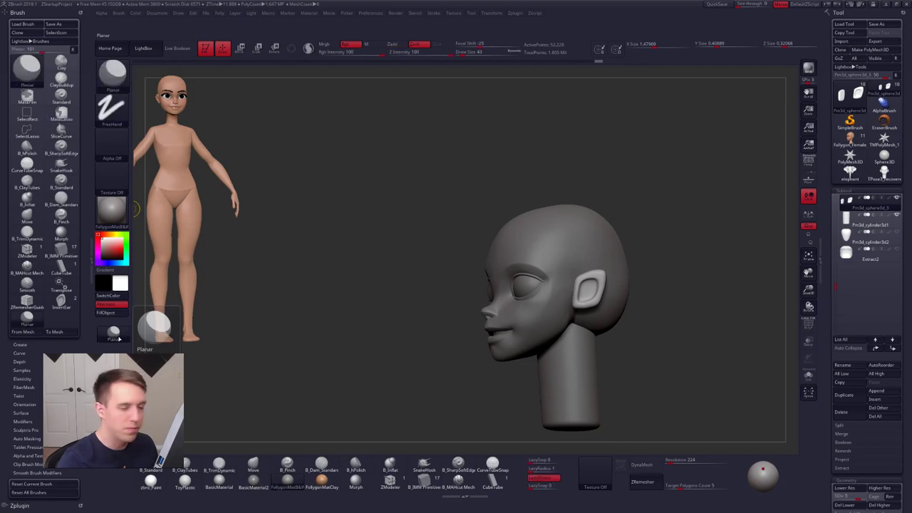
mouse_move(118, 338)
ctrl+alt+mouse_down()
mouse_move(399, 287)
mouse_move(625, 38)
mouse_move(635, 95)
ctrl+alt+mouse_up()
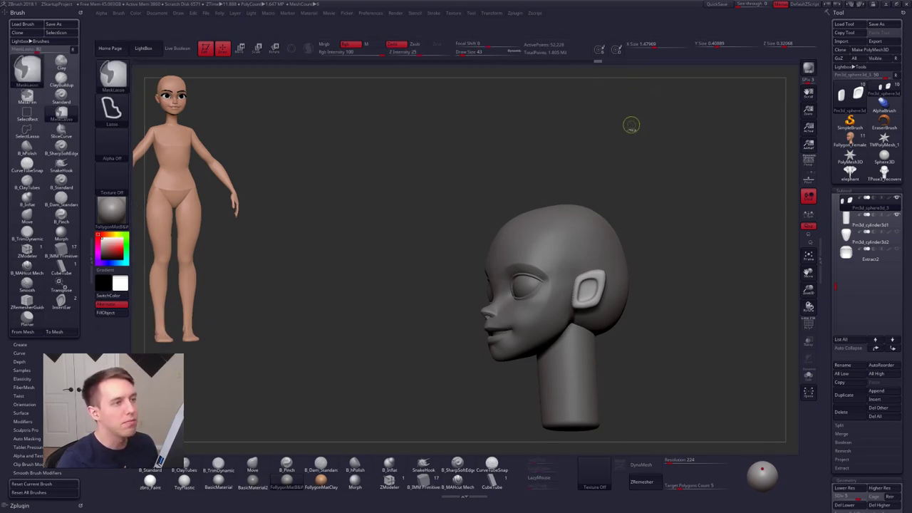
mouse_move(28, 314)
ctrl+alt+mouse_down()
mouse_move(717, 74)
mouse_move(713, 54)
mouse_move(663, 41)
mouse_move(574, 46)
ctrl+alt+mouse_up()
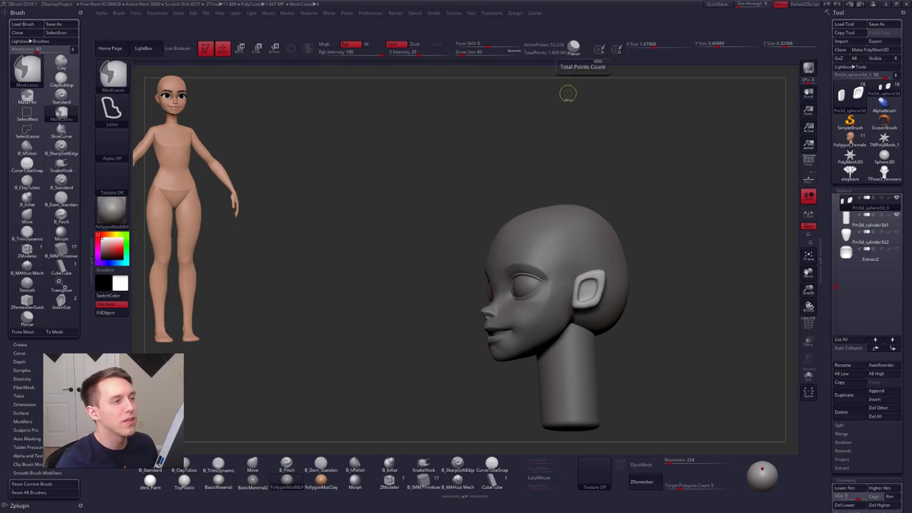
- Activate the Planar brush from its new shortcut and close the side tray holding the Brush palette
click(574, 46)
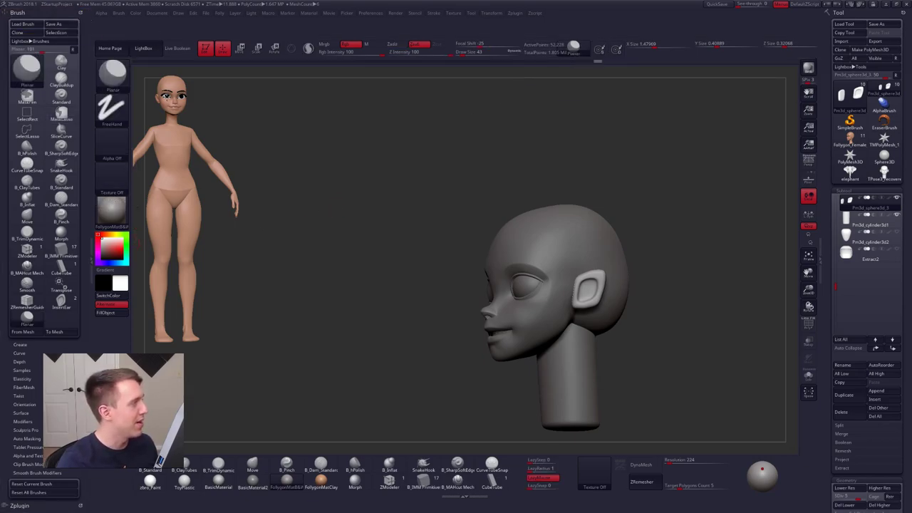
click(81, 12)
click(93, 200)
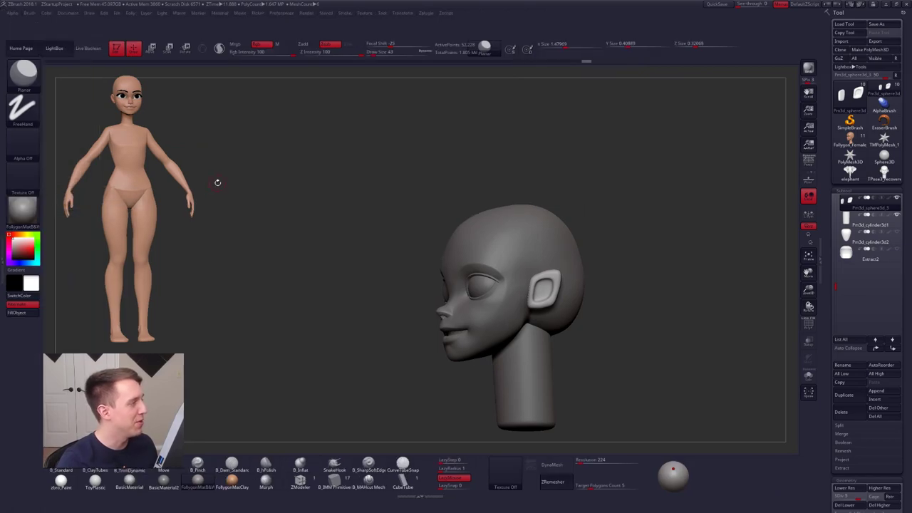
- Remove the Planar brush shortcut from beside the total points count
key(ctrl)
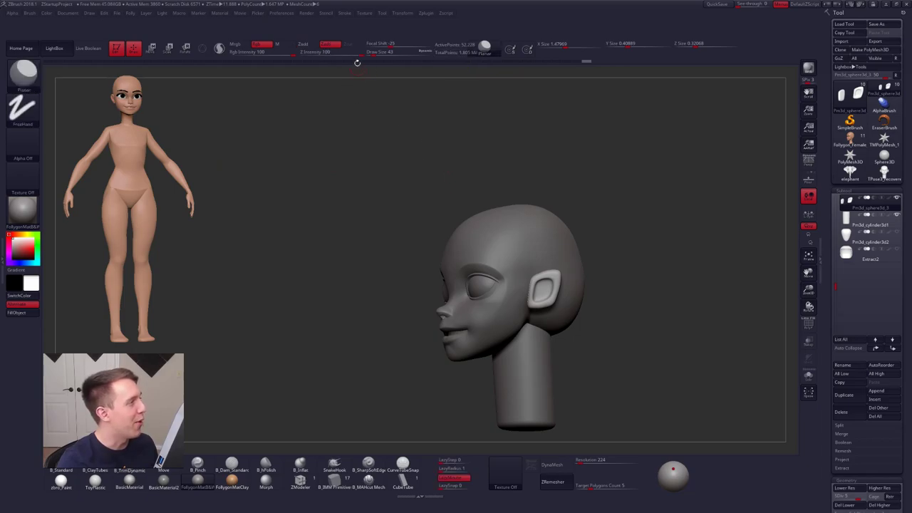
click(285, 14)
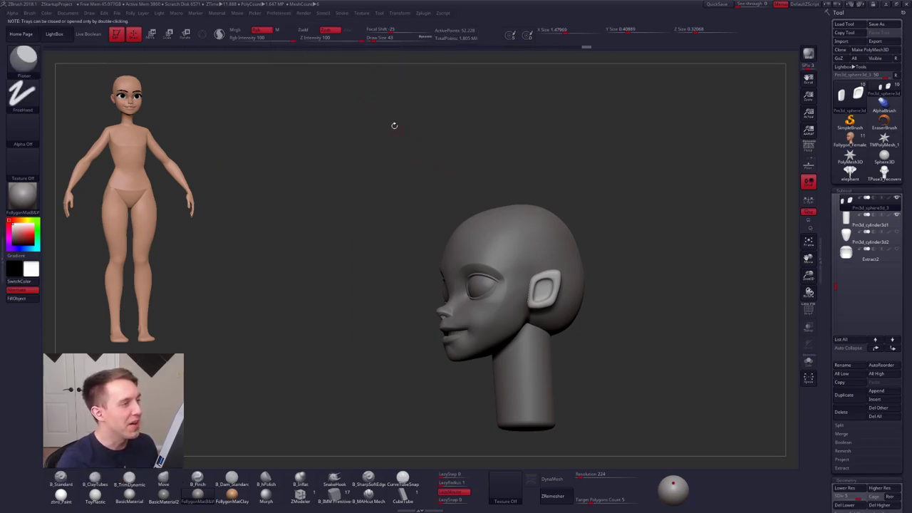
- Make the head the active subtool and smooth the cheek in front of the ear
alt+right_drag(531, 310, 490, 306)
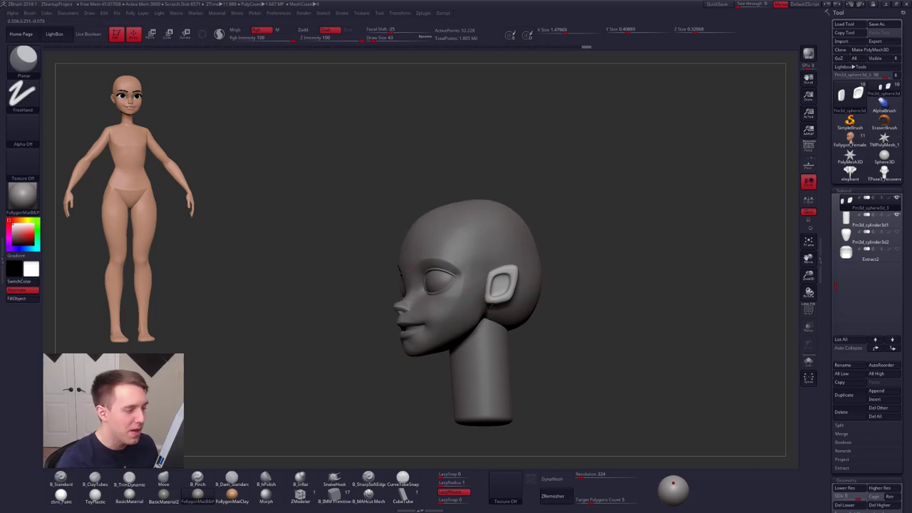
right_drag(391, 332, 476, 314)
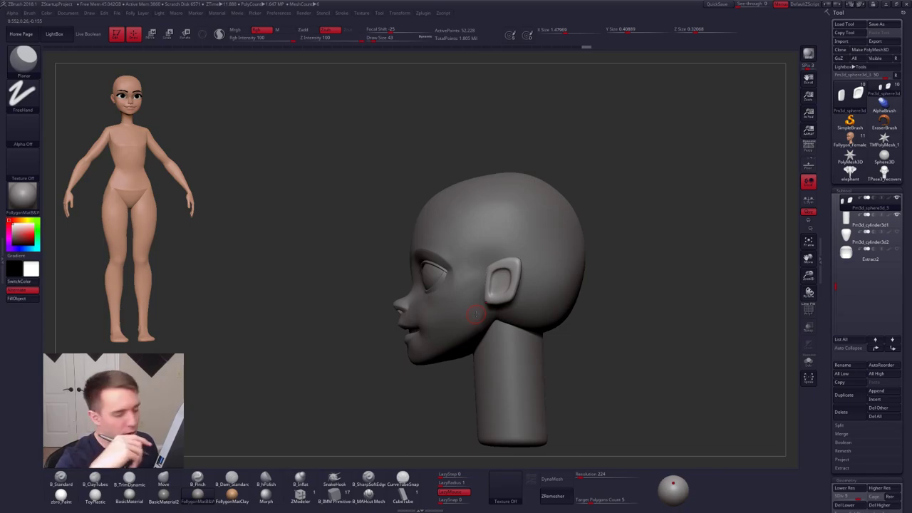
alt+click(476, 313)
key(space)
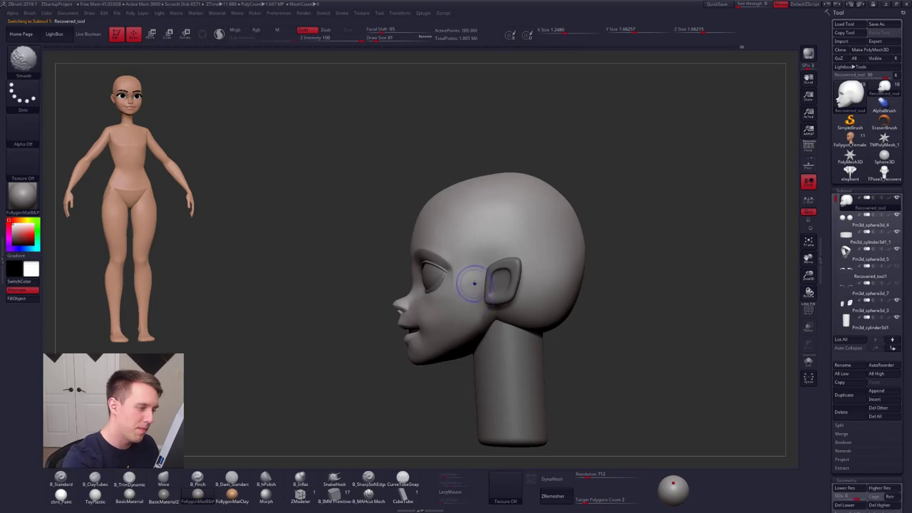
key(space)
drag(474, 282, 476, 282)
mouse_move(427, 280)
right_down()
mouse_move(468, 273)
mouse_move(468, 293)
right_up()
- Flatten the cheek in front of the ear with the TrimDynamic brush at draw size 96 on subdivision level 2
key(shift+d)
key(shift+s)
key(space)
key(3)
key(space)
drag(473, 292, 466, 292)
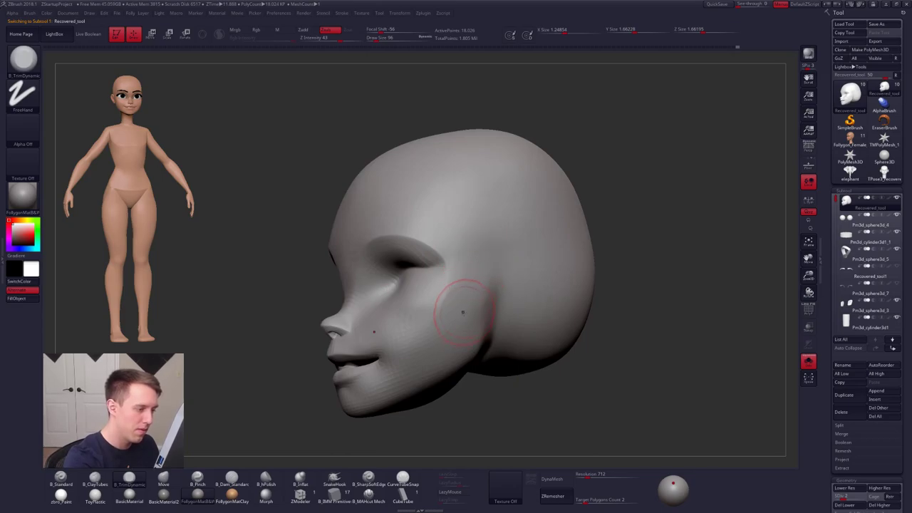
key(d)
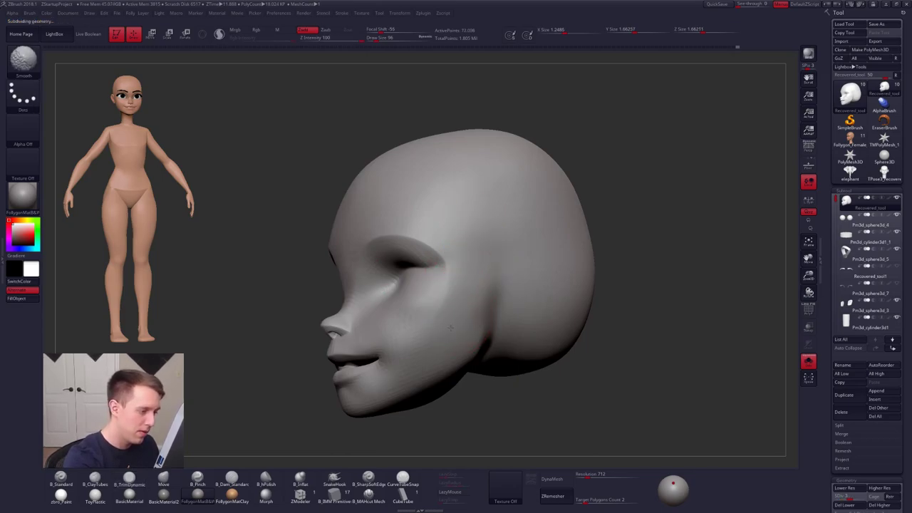
- Build up the lower cheek beside the mouth with the ClayTubes brush and smooth it on subdivision level 3
mouse_move(417, 341)
right_down()
mouse_move(492, 342)
mouse_move(460, 322)
mouse_move(484, 337)
mouse_move(441, 338)
right_up()
key(2)
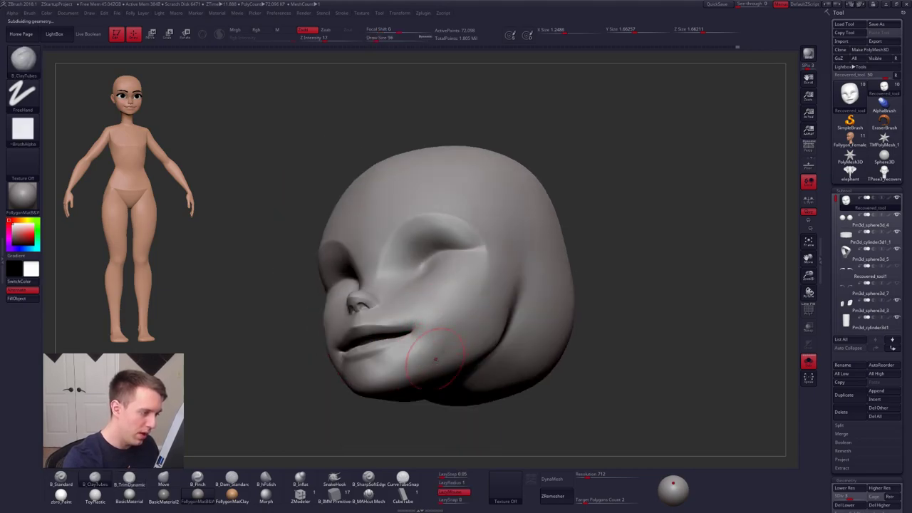
key(shift)
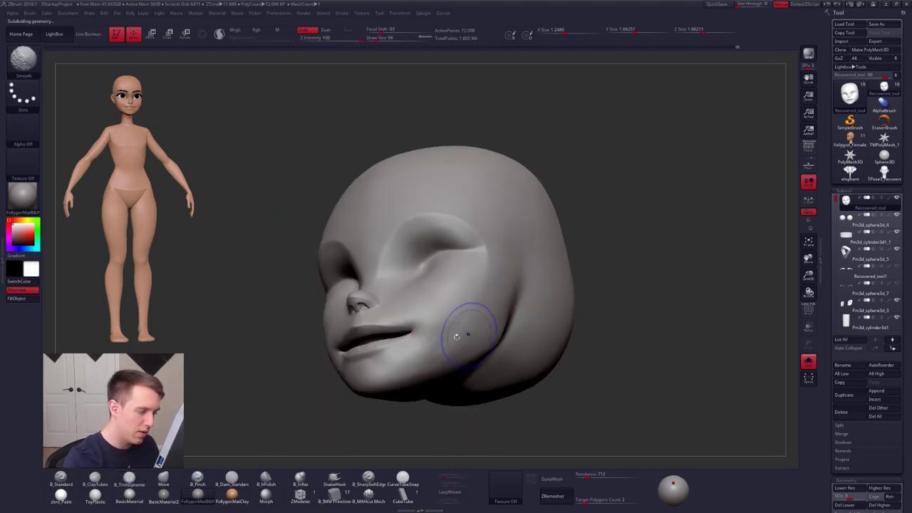
mouse_move(462, 347)
right_down()
mouse_move(516, 268)
mouse_move(485, 340)
mouse_move(419, 354)
mouse_move(468, 330)
mouse_move(441, 357)
mouse_move(413, 357)
mouse_move(548, 356)
mouse_move(404, 356)
mouse_move(392, 348)
right_up()
key(shift)
- Reshape the lower cheek and jaw beside the mouth with the Move brush on the lowest subdivision level
key(3)
key(shift+d)
key(shift+d)
right_drag(421, 376, 406, 314)
key(4)
key(space)
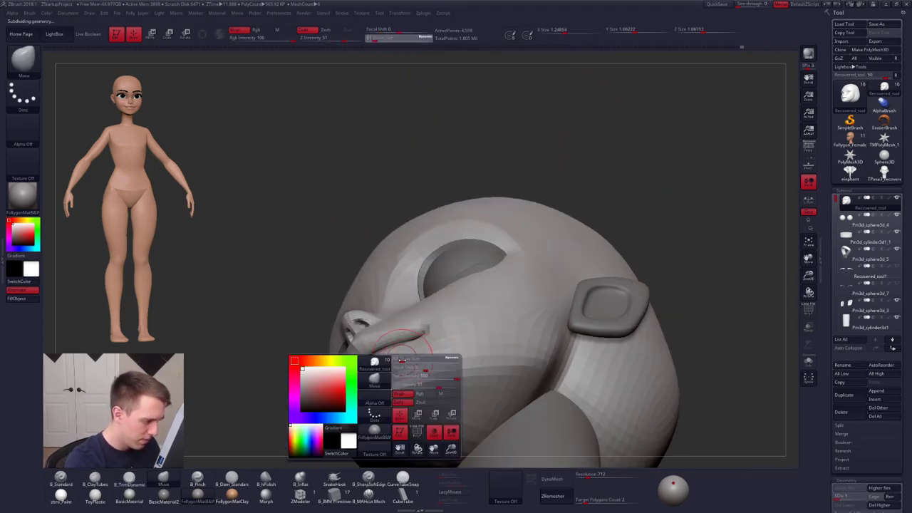
drag(402, 360, 405, 360)
right_drag(403, 358, 418, 411)
- Flatten the lower cheek beside the mouth corner with the TrimDynamic brush at draw size 68 and smooth it
key(d)
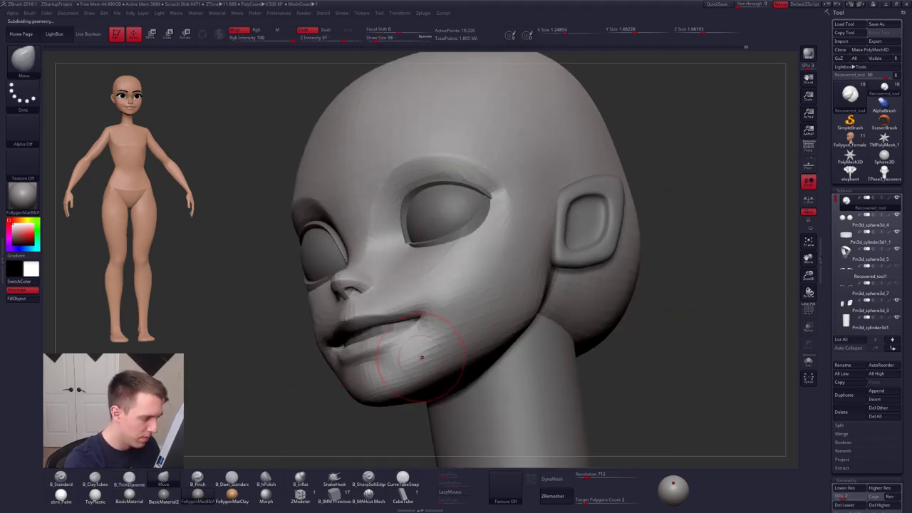
key(space)
drag(422, 357, 400, 368)
key(3)
key(shift)
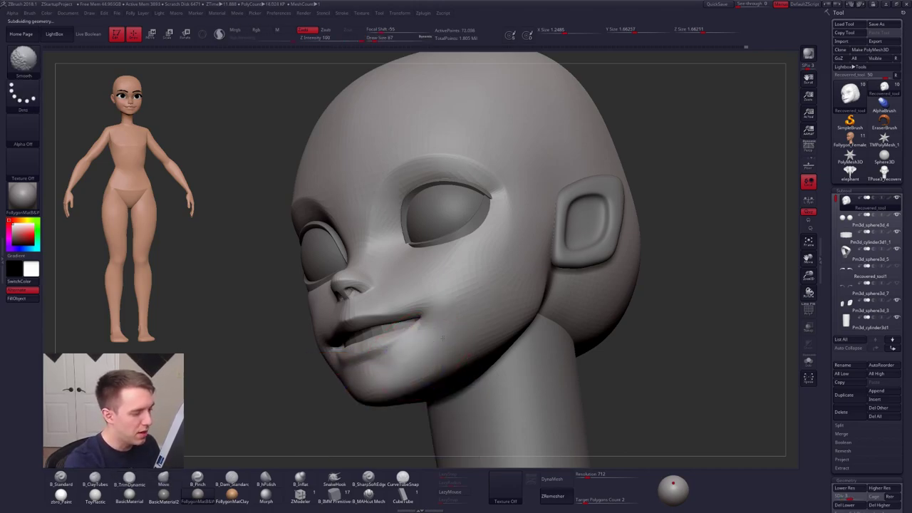
right_click(475, 289)
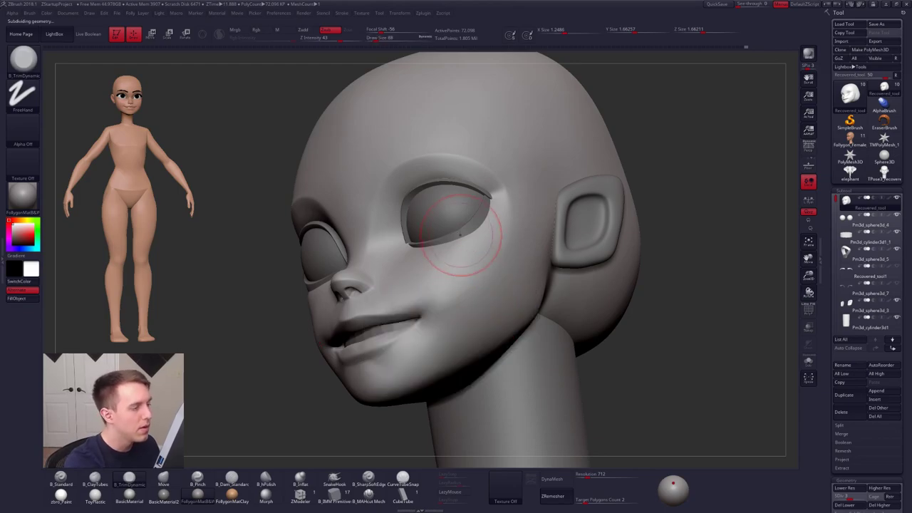
- Add volume below the eyes with the ClayTubes brush and smooth the lower eye sockets across subdivision levels 2 and 3
right_drag(456, 184, 451, 167)
key(b)
key(c)
key(t)
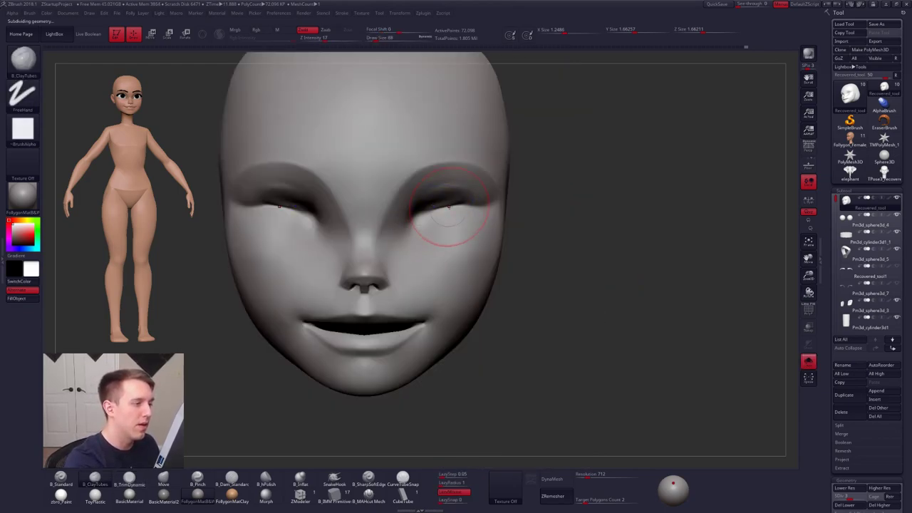
key(shift+d)
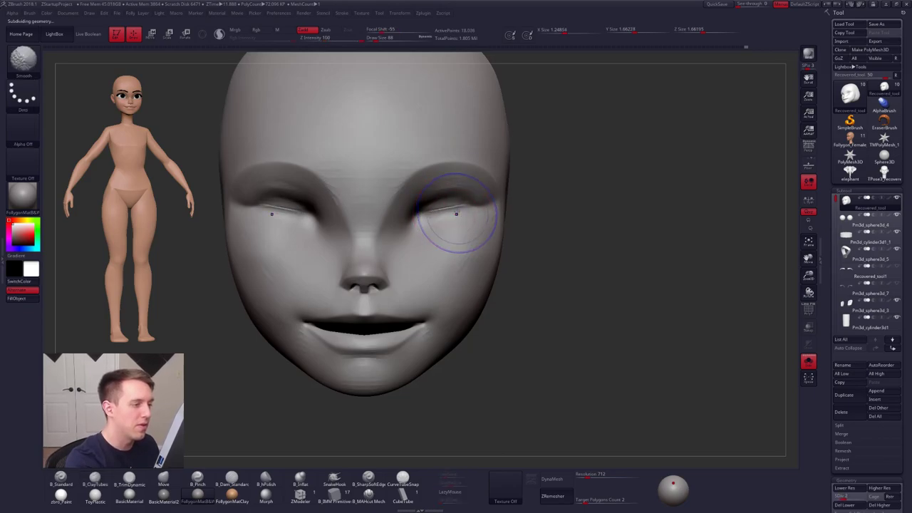
mouse_move(459, 214)
shift+mouse_down()
mouse_move(451, 206)
mouse_move(454, 216)
shift+mouse_up()
right_drag(455, 216, 389, 218)
key(d)
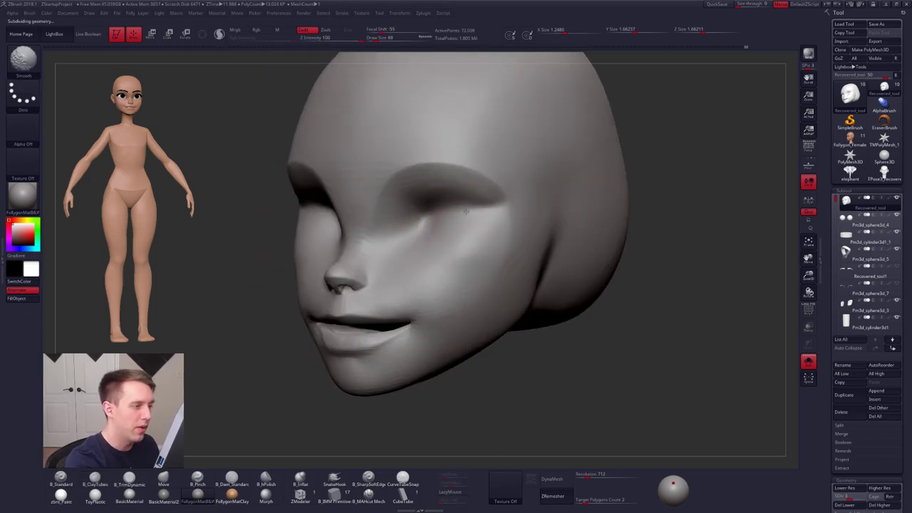
key(shift)
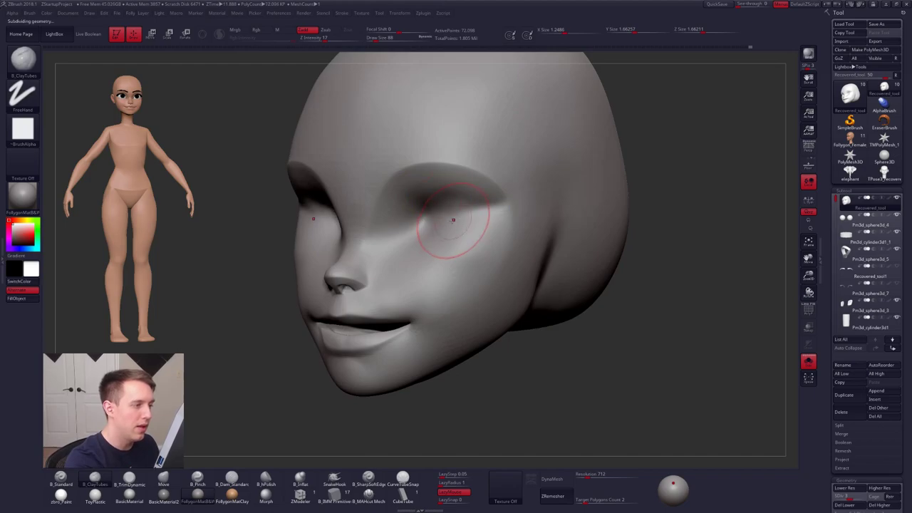
- Reshape the outer edge of the eye sockets with the Move brush, starting at draw size 130 and refining with a smaller one
key(shift+s)
key(shift+s)
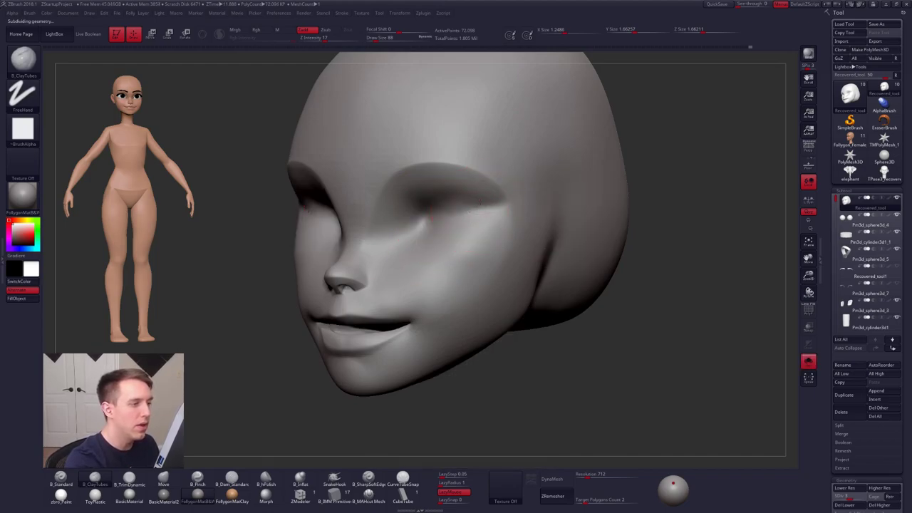
key(b)
key(m)
key(v)
key(s)
drag(476, 204, 485, 203)
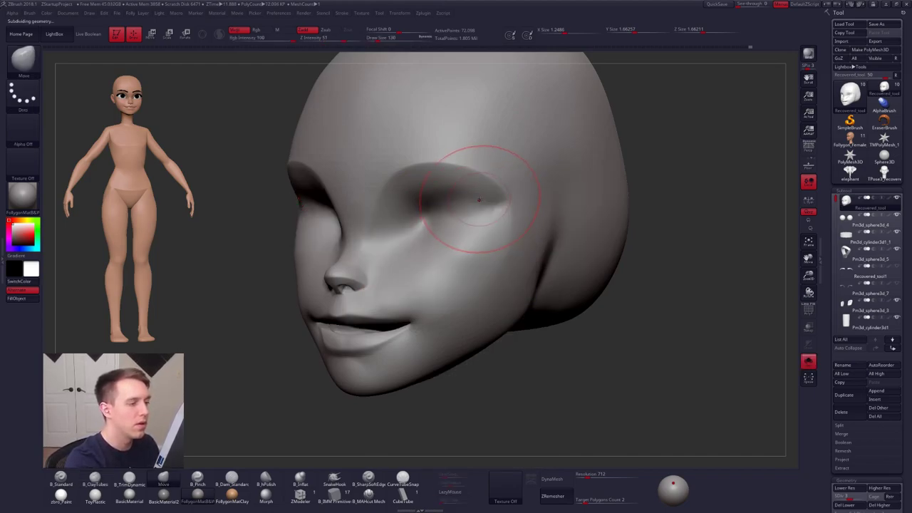
right_click(476, 205)
right_drag(482, 178, 492, 181)
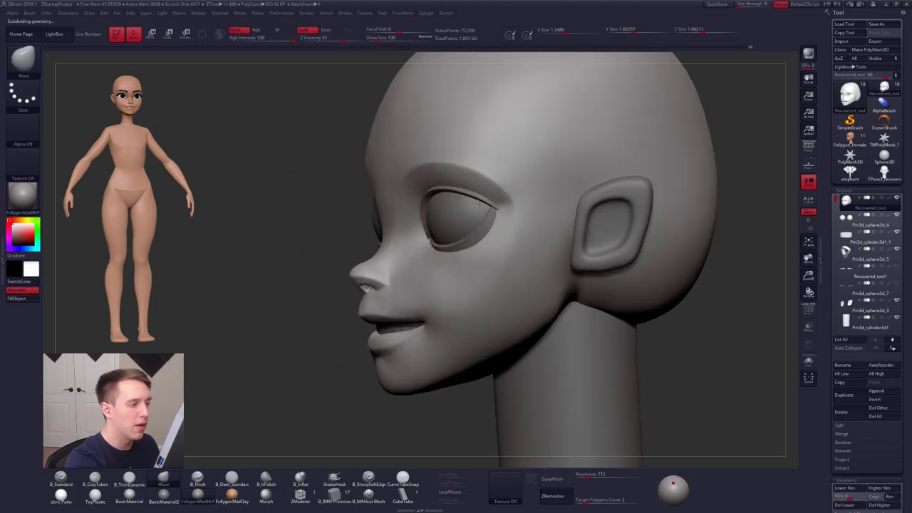
key(space)
drag(494, 210, 484, 209)
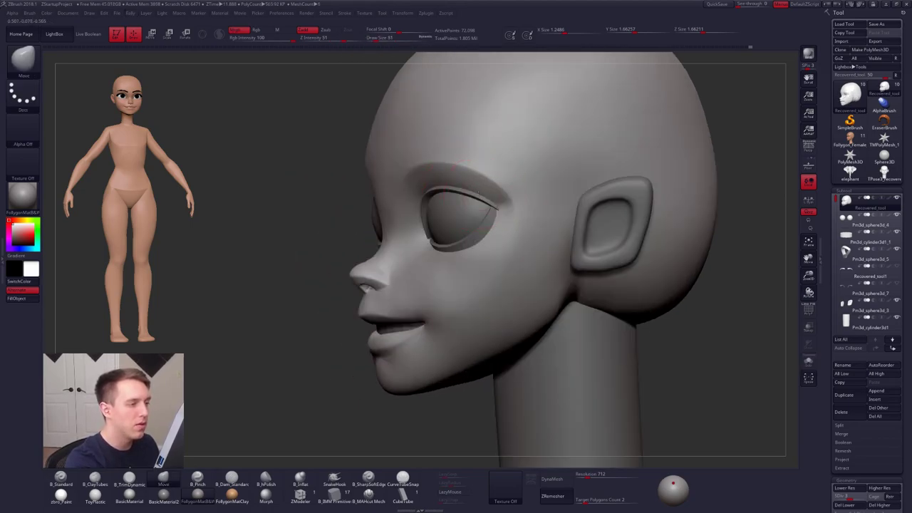
- Smooth the lower eye sockets and flatten the area beneath the eyes with the TrimDynamic brush
key(ctrl+shift+f)
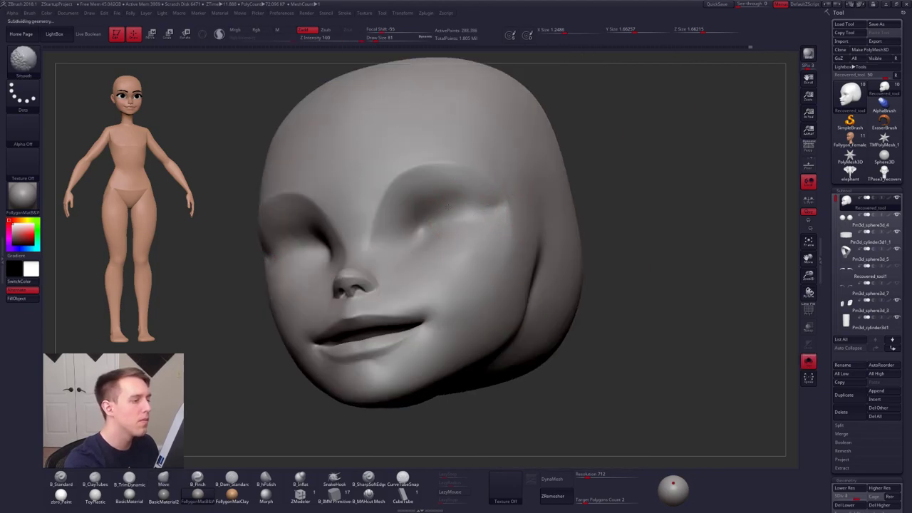
key(shift+d)
mouse_move(444, 208)
shift+mouse_down()
mouse_move(435, 224)
mouse_move(458, 202)
shift+mouse_up()
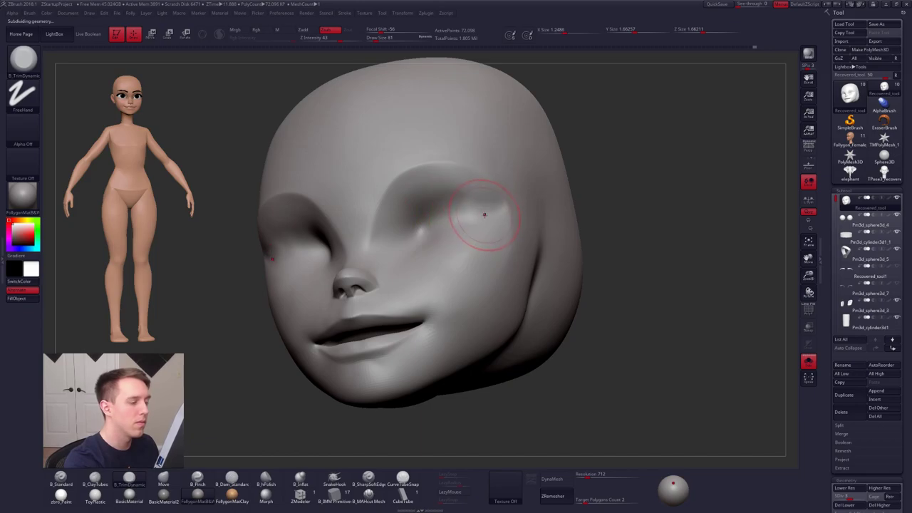
key(shift)
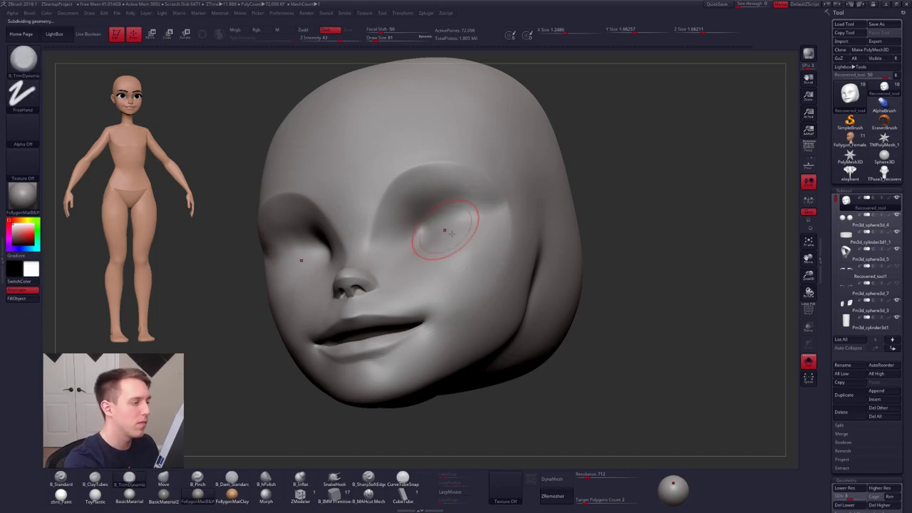
mouse_move(444, 230)
shift+right_down()
mouse_move(452, 254)
mouse_move(458, 238)
mouse_move(446, 230)
shift+right_up()
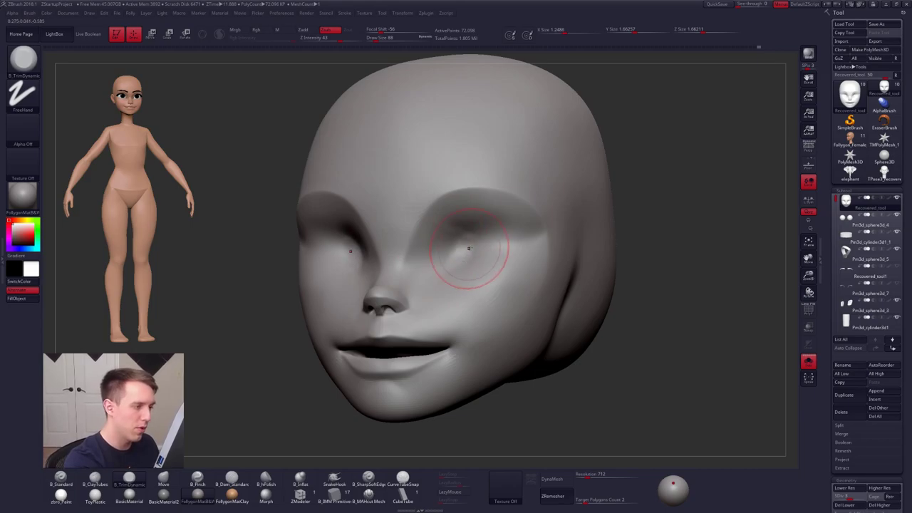
- Make the eyelids the active subtool and fit them around the eyes with an enlarged Move brush
key(shift)
mouse_move(458, 269)
right_down()
mouse_move(509, 275)
mouse_move(485, 303)
mouse_move(485, 320)
right_up()
mouse_move(560, 274)
right_down()
mouse_move(526, 315)
mouse_move(615, 324)
right_up()
alt+click(435, 291)
key(b)
key(m)
key(v)
key(space)
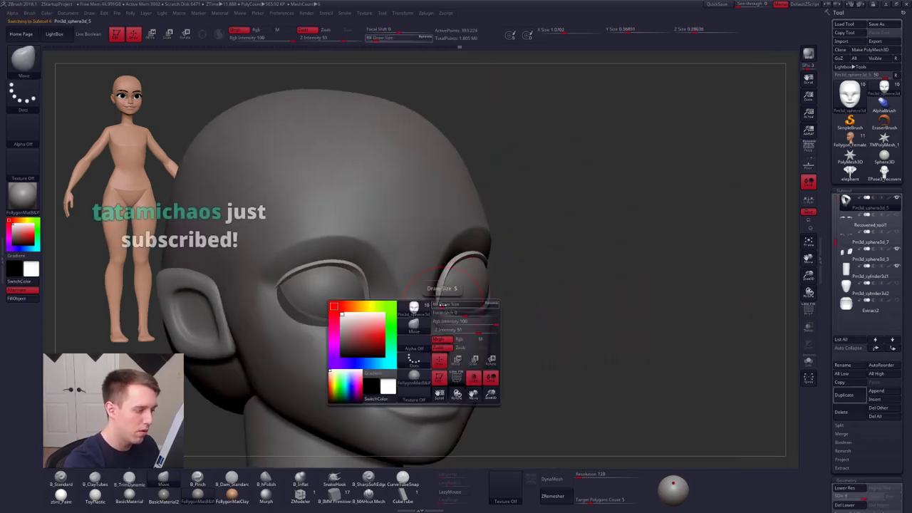
drag(433, 306, 442, 306)
right_drag(615, 324, 472, 312)
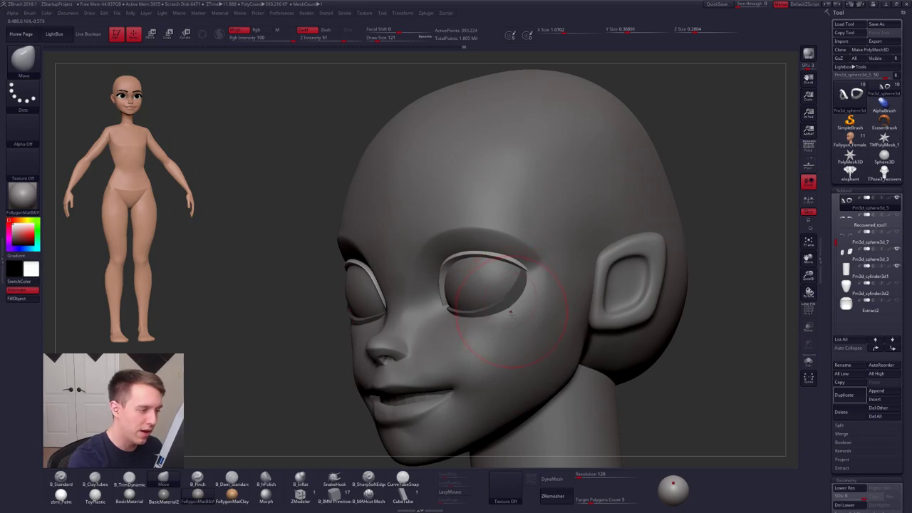
- Try adjusting the eyelids from the front with the Move brush at draw size 140, and undo the last change
shift+drag(715, 334, 662, 371)
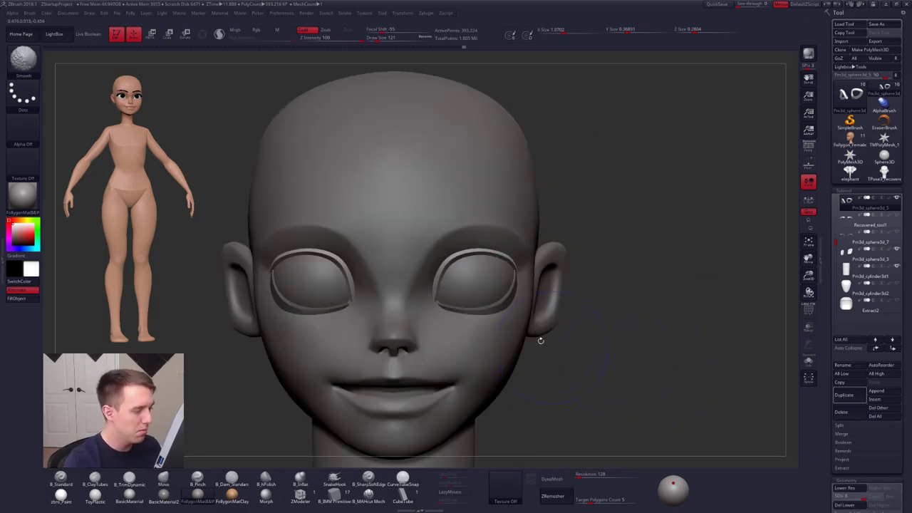
key(space)
drag(444, 290, 449, 291)
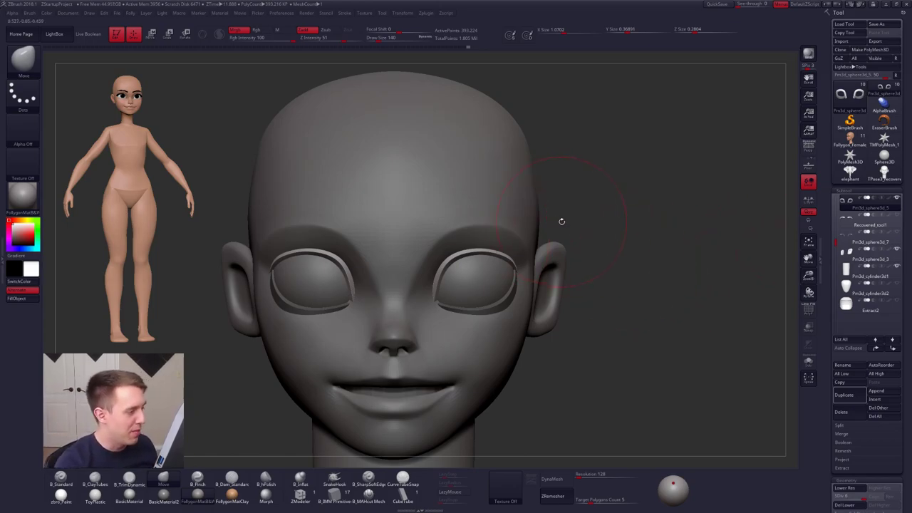
drag(562, 221, 583, 221)
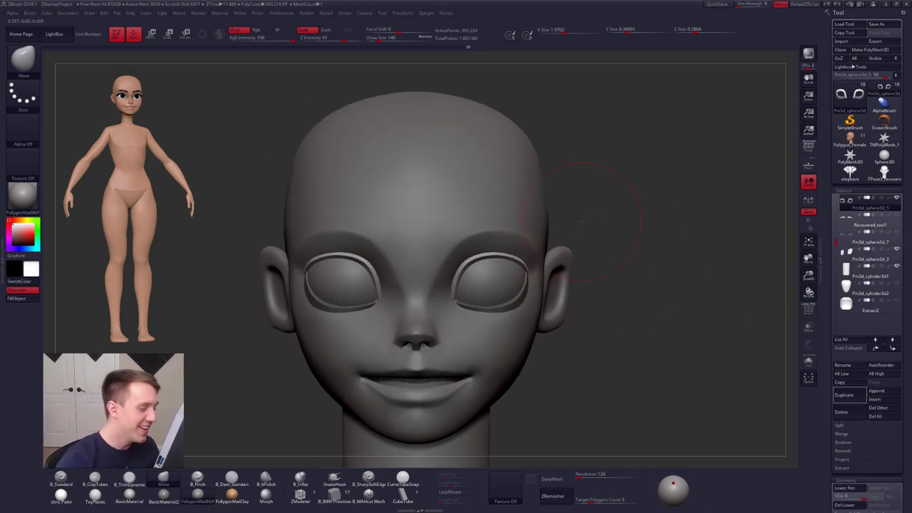
key(bracketleft)
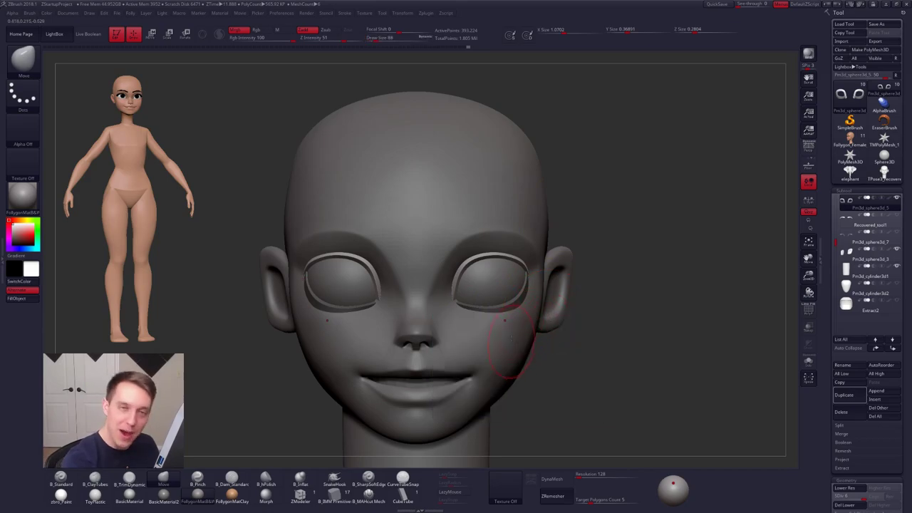
alt+right_drag(512, 339, 544, 355)
key(ctrl+z)
- Adjust the inner corners of the lower eyelids from the front with the Move brush at draw size 140
key(space)
drag(497, 321, 494, 322)
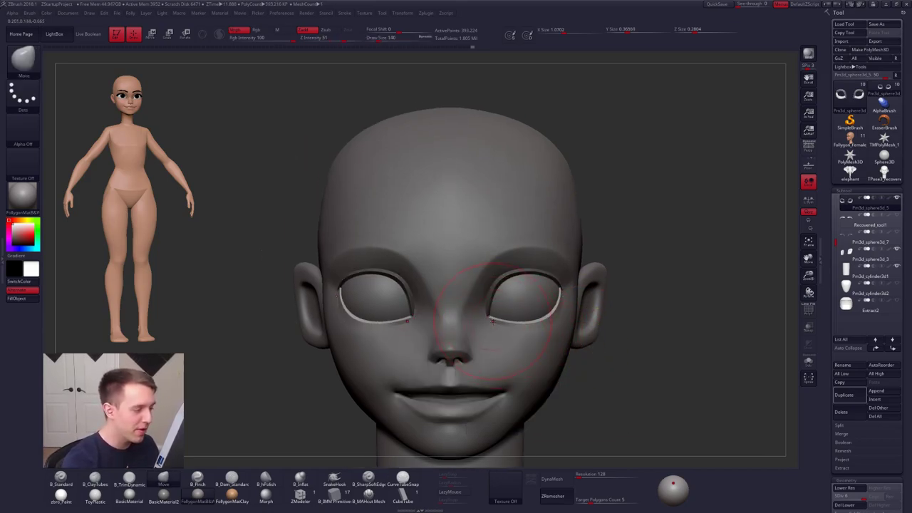
key(bracketleft)
right_drag(532, 326, 505, 345)
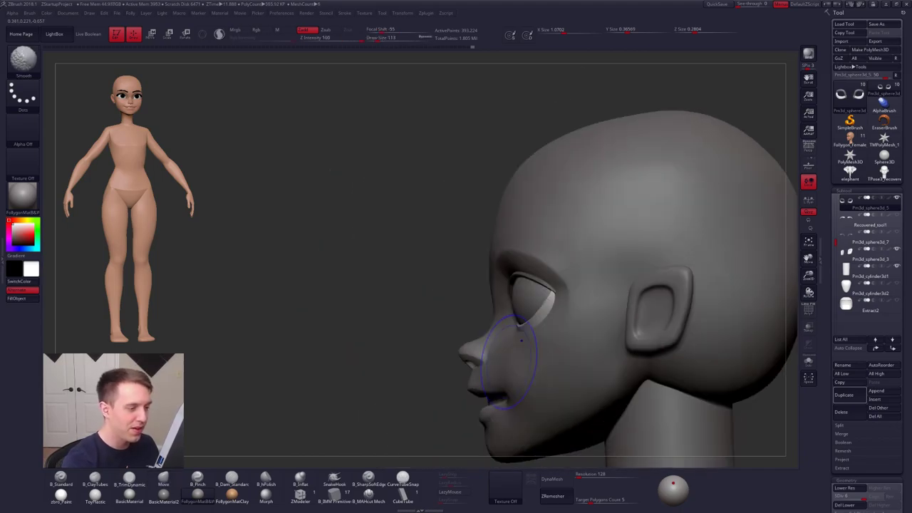
- Isolate the lower eyelids by hiding the head and upper lids, and lower them to subdivision level 2
key(shift+s)
ctrl+right_drag(553, 269, 534, 330)
right_click(505, 357)
key(w)
mouse_move(491, 269)
shift+mouse_down()
mouse_move(480, 404)
mouse_move(457, 402)
mouse_move(454, 442)
mouse_move(487, 426)
mouse_move(511, 429)
mouse_move(516, 409)
mouse_move(499, 335)
mouse_move(521, 413)
mouse_move(514, 308)
mouse_move(504, 370)
shift+mouse_up()
key(q)
ctrl+shift+click(511, 348)
key(shift+d)
key(space)
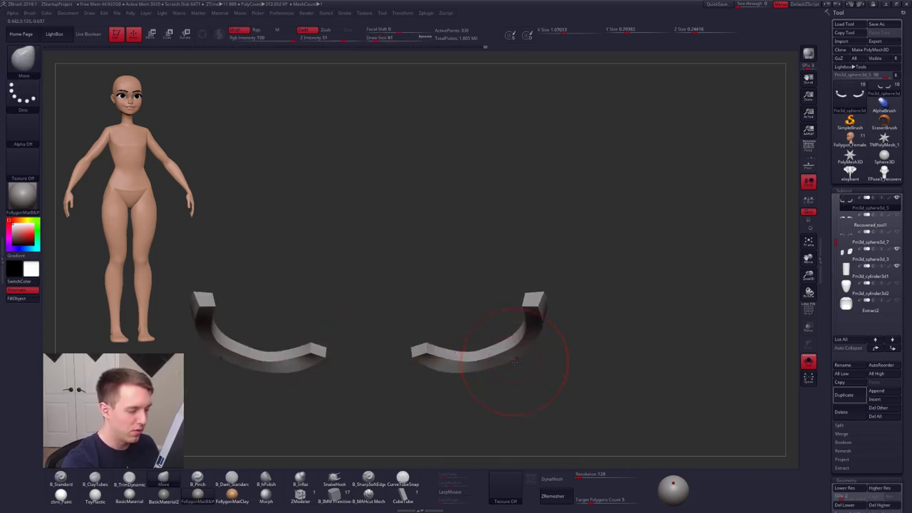
- Reshape the isolated lower eyelids with the Move brush at draw size 121, and bring back the head and upper lids
key(space)
mouse_move(471, 389)
mouse_down()
mouse_move(472, 361)
mouse_move(515, 351)
mouse_move(510, 363)
mouse_up()
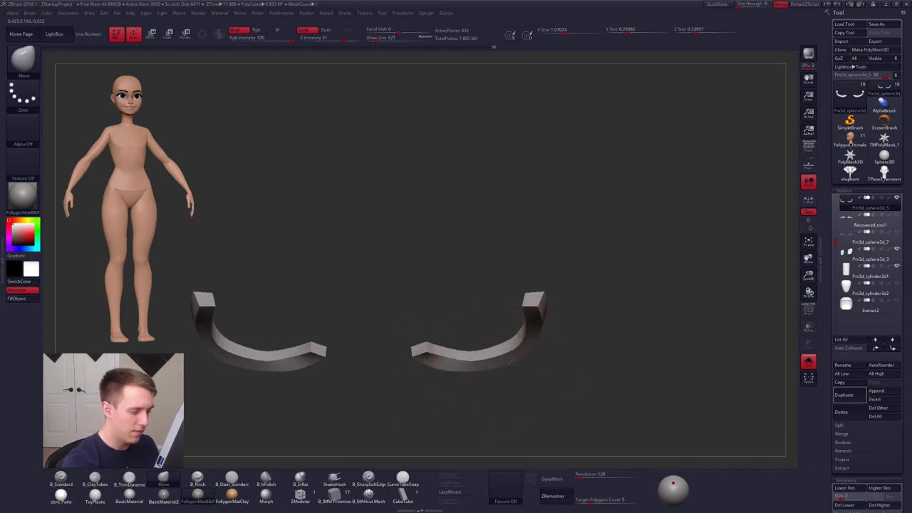
right_drag(486, 369, 499, 313)
key(shift+s)
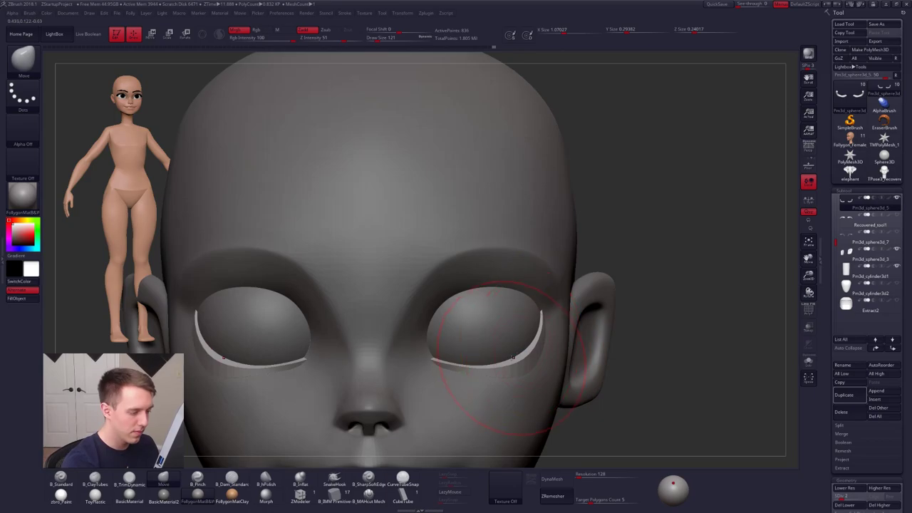
right_drag(506, 367, 489, 347)
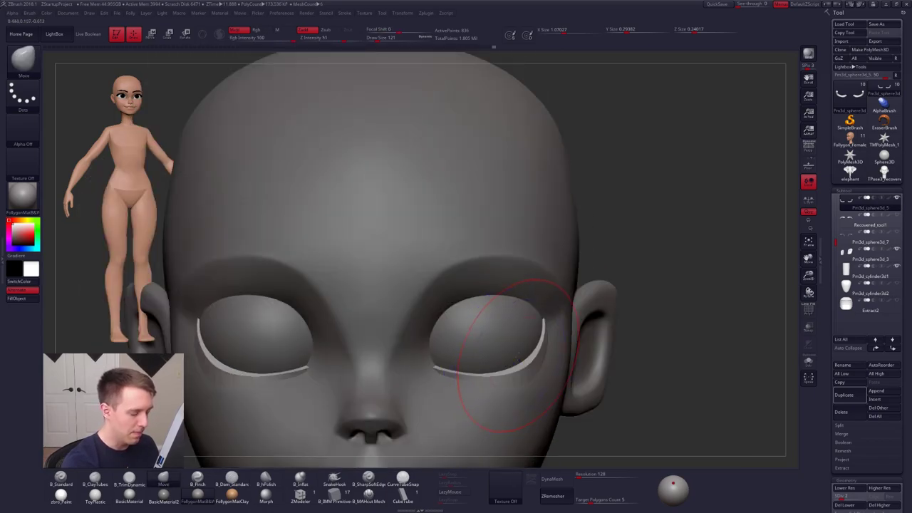
ctrl+shift+click(630, 318)
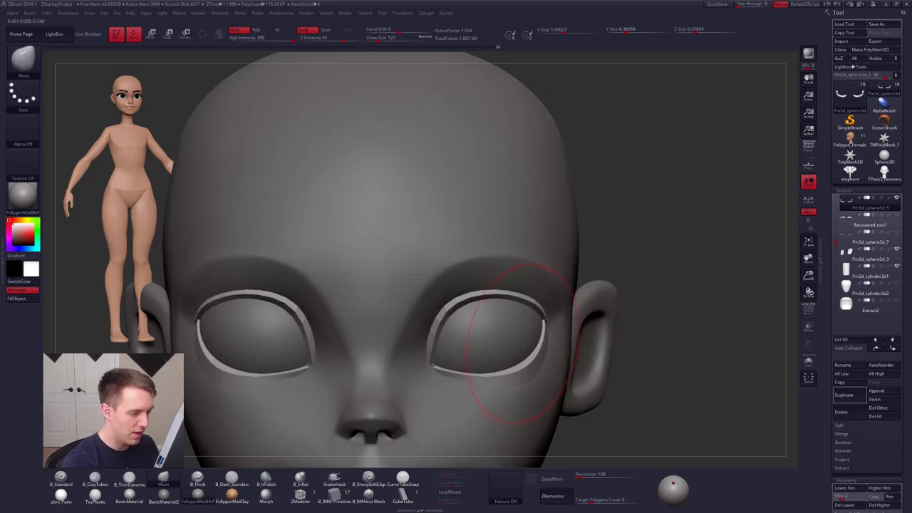
- Refine the eyelids with the Move brush at draw size 104 and return them to subdivision level 6
mouse_move(520, 376)
right_down()
mouse_move(521, 397)
mouse_move(509, 368)
mouse_move(586, 355)
mouse_move(563, 317)
mouse_move(571, 298)
mouse_move(446, 346)
mouse_move(576, 311)
right_up()
key(s)
drag(563, 302, 559, 301)
key(d)
key(d)
key(d)
key(d)
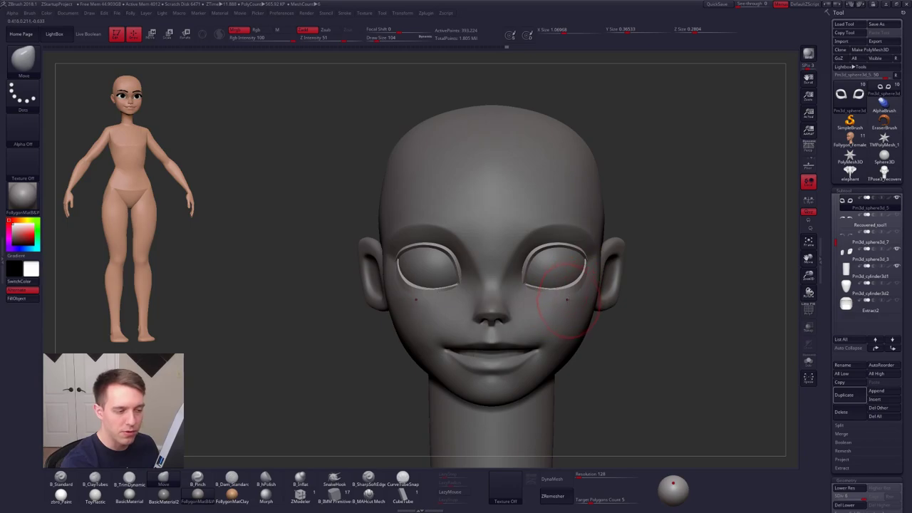
- Switch to the head subtool and back to the eyelids, and lower the eyelids to subdivision level 2
alt+click(567, 301)
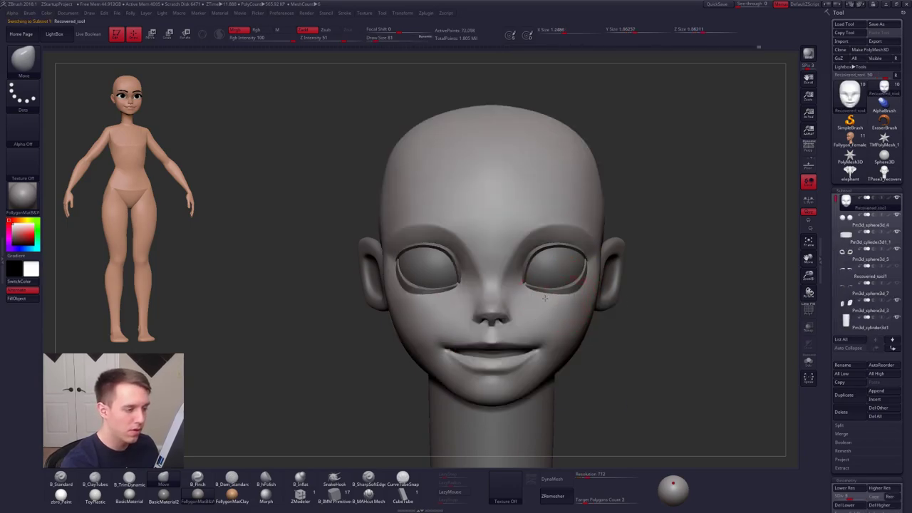
mouse_move(558, 302)
right_down()
mouse_move(540, 306)
mouse_move(521, 332)
mouse_move(570, 324)
mouse_move(559, 285)
mouse_move(549, 322)
right_up()
alt+click(544, 305)
key(shift+d)
key(shift+d)
key(shift+d)
key(shift+d)
- Fit the outer part of the lower eyelids from the side with the Move brush enlarged to draw size 150
key(])
key(])
key(])
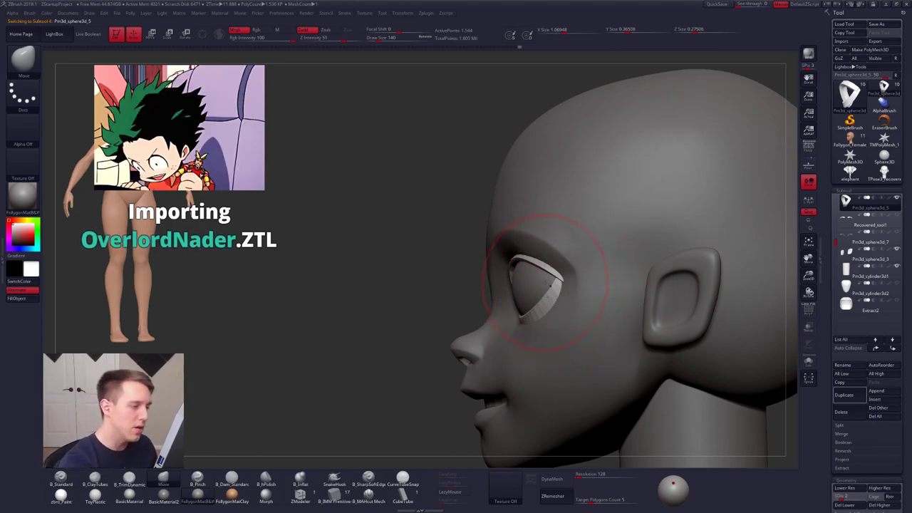
key(space)
key(space)
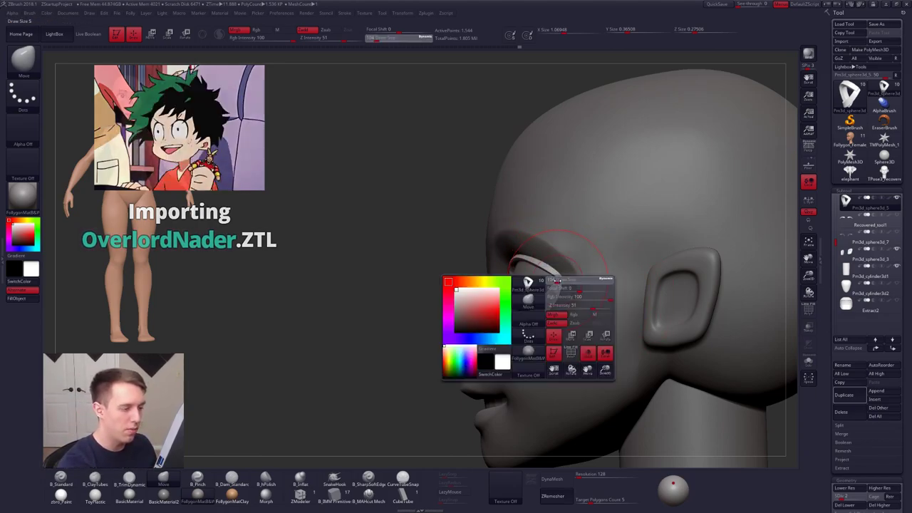
key(space)
click(563, 281)
drag(563, 281, 560, 284)
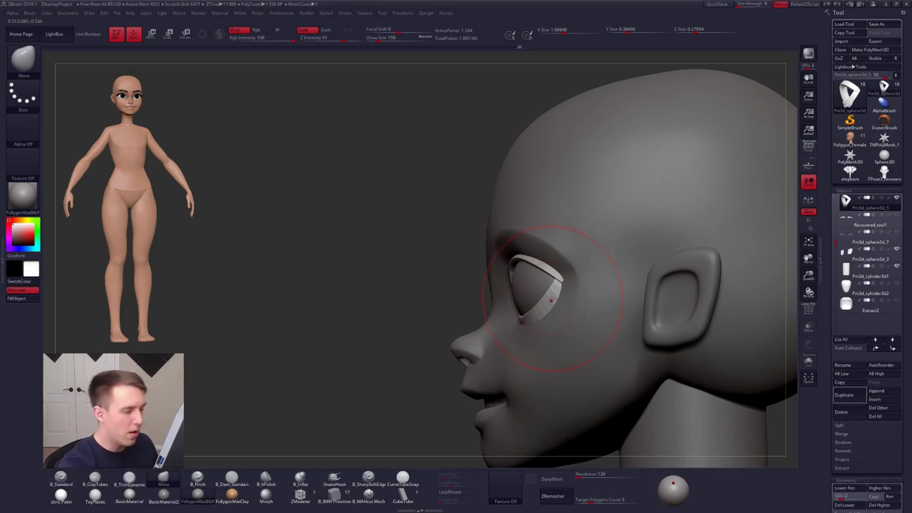
- Reshape the upper eyelids from three-quarter and front views at higher subdivision levels, using the Move brush reduced to draw size 96
key(space)
right_drag(551, 300, 513, 262)
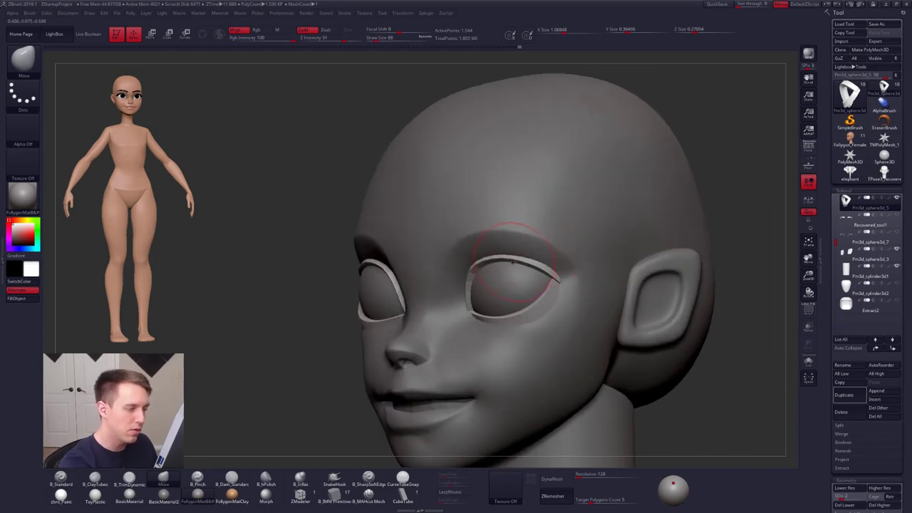
key(shift+d)
key(d)
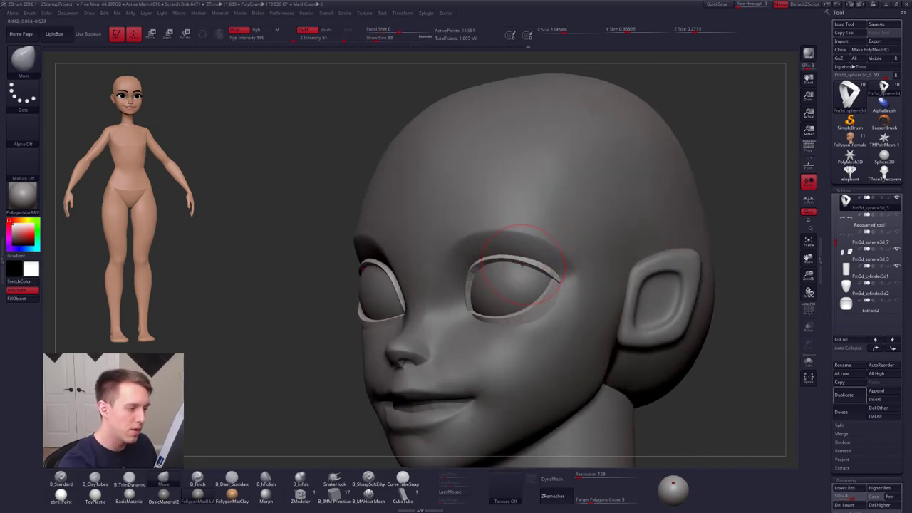
key(space)
right_drag(523, 263, 504, 266)
key(space)
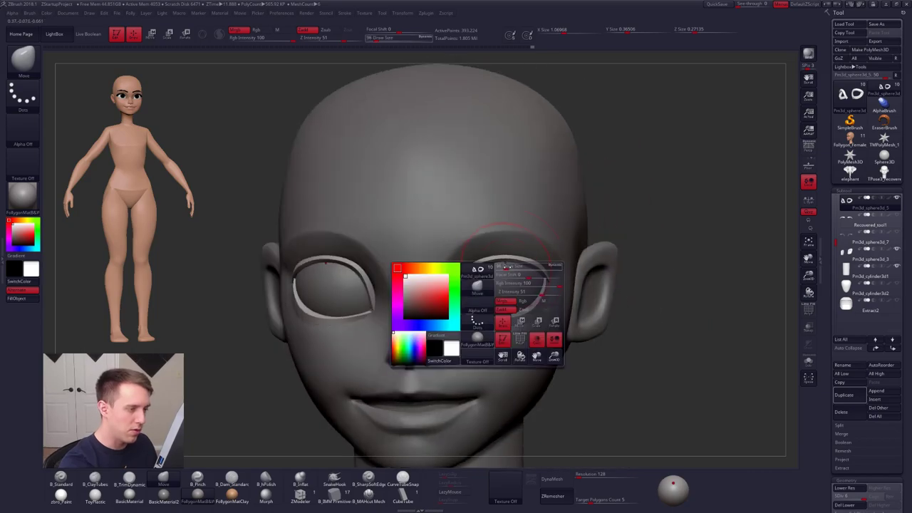
drag(507, 266, 508, 259)
mouse_move(508, 259)
right_down()
mouse_move(517, 314)
mouse_move(520, 303)
right_up()
drag(511, 271, 511, 276)
key(space)
- Smooth the upper eyelids at lower subdivision levels and return them to level 6
key(shift+d)
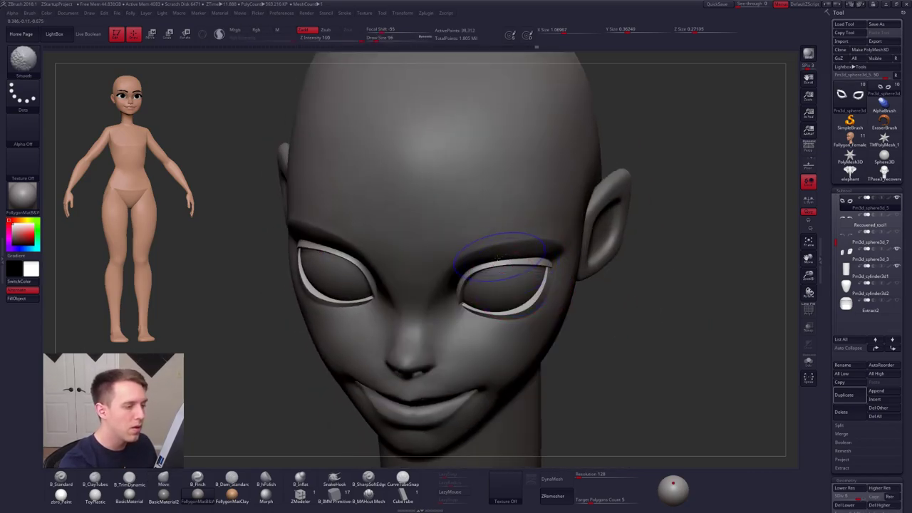
key(shift+d)
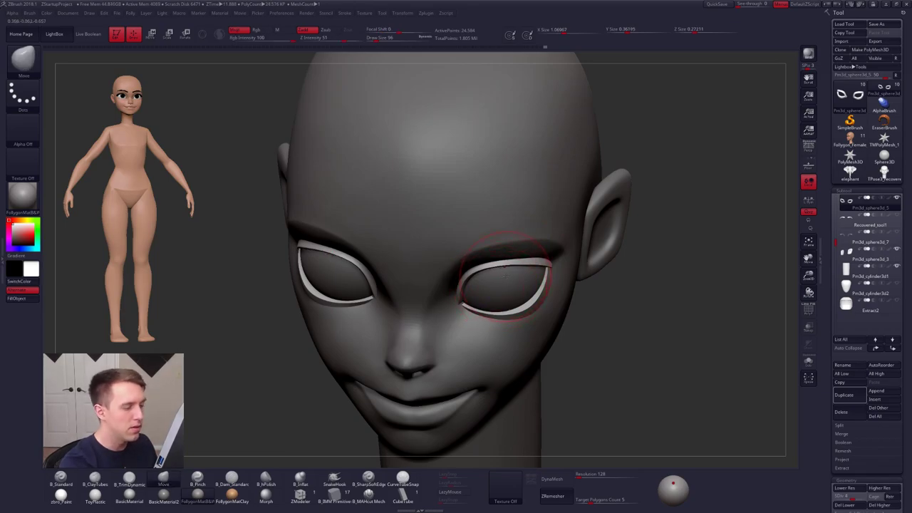
key(shift+d)
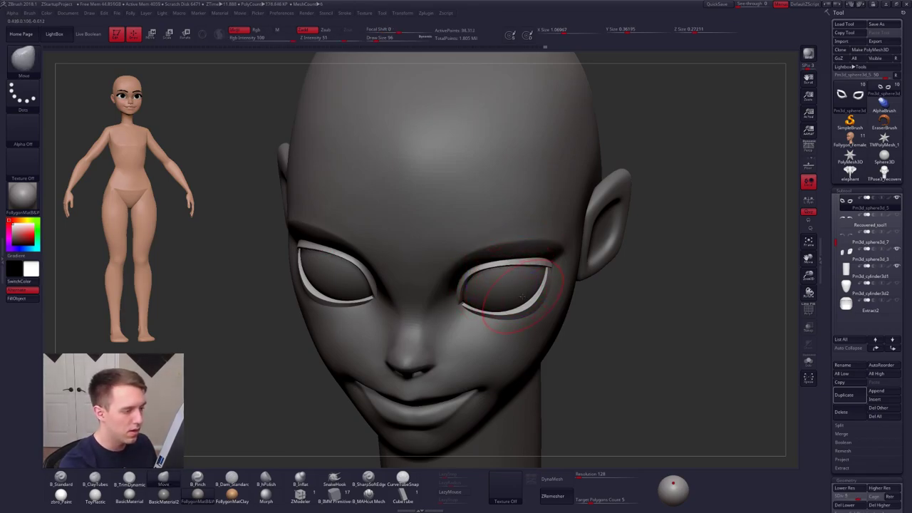
key(d)
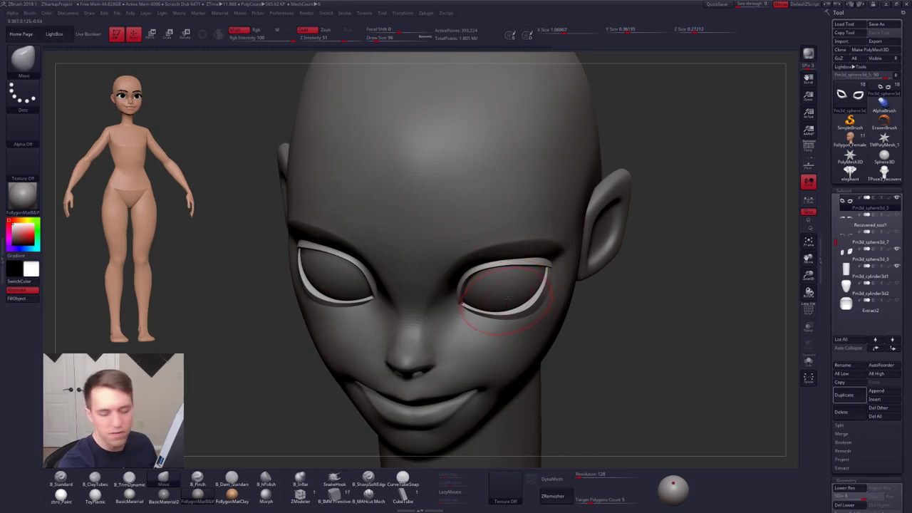
- Check the eyelids from several angles and hide the eyeballs subtool
right_drag(516, 283, 527, 244)
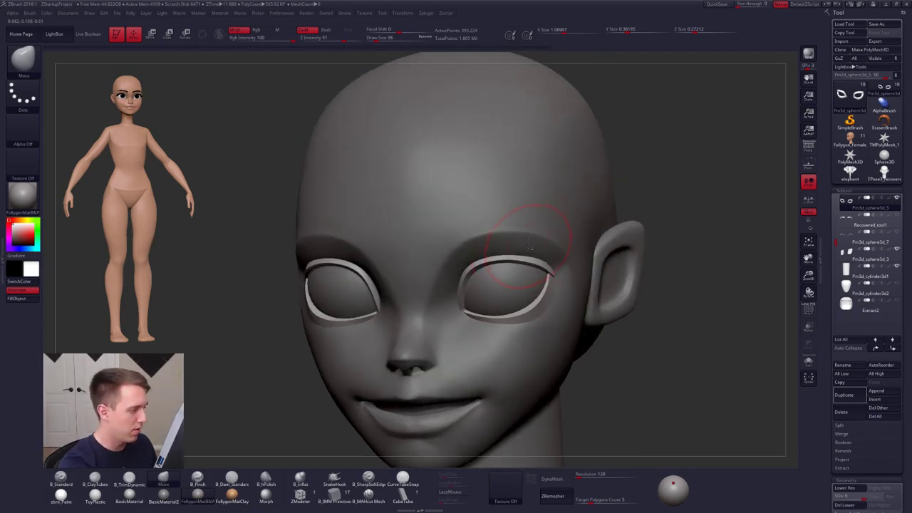
shift+right_drag(549, 320, 565, 333)
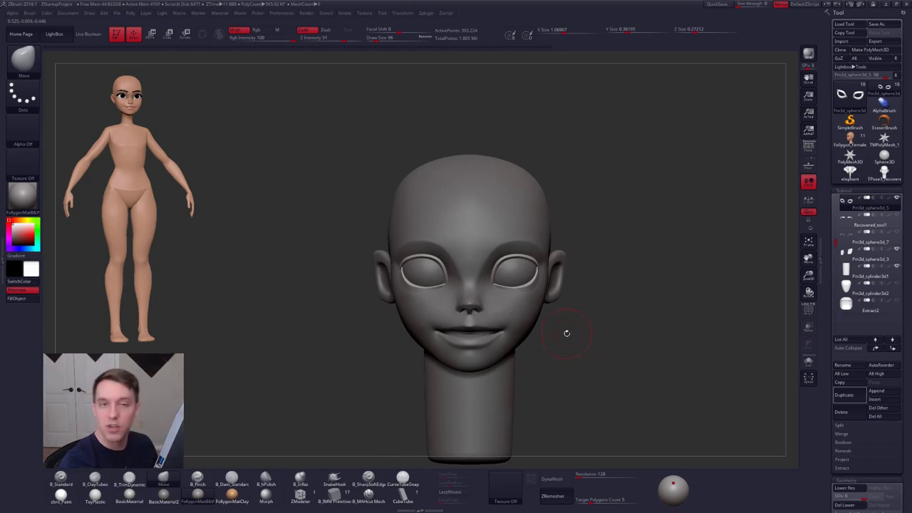
mouse_move(514, 287)
ctrl+right_down()
mouse_move(531, 295)
mouse_move(541, 280)
mouse_move(531, 292)
mouse_move(540, 298)
mouse_move(530, 289)
ctrl+right_up()
drag(836, 242, 837, 191)
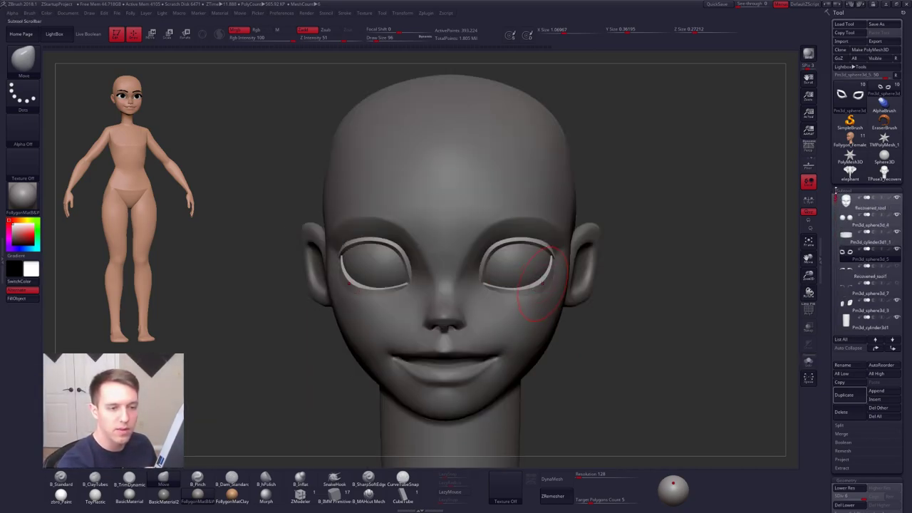
click(897, 215)
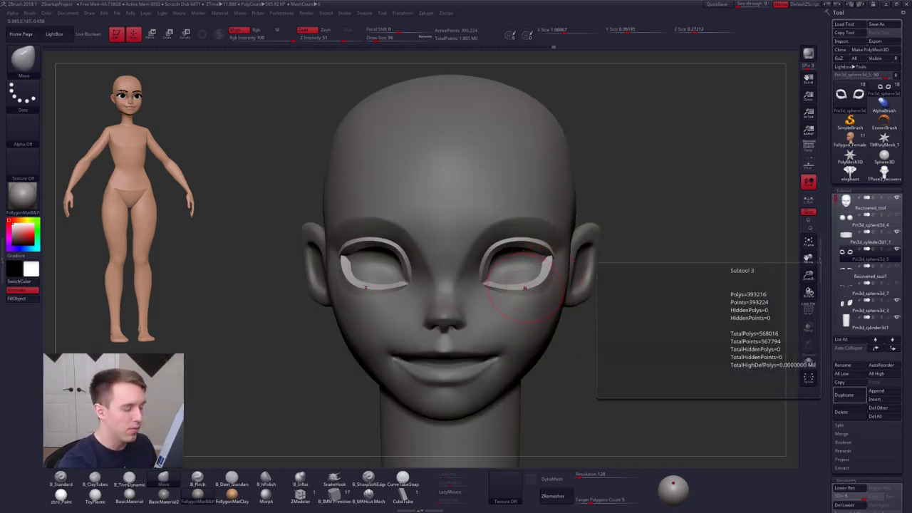
- Mask the lower eyelids and reshape the upper eyelids with the Move brush at draw size 160
right_drag(525, 288, 510, 264)
key(w)
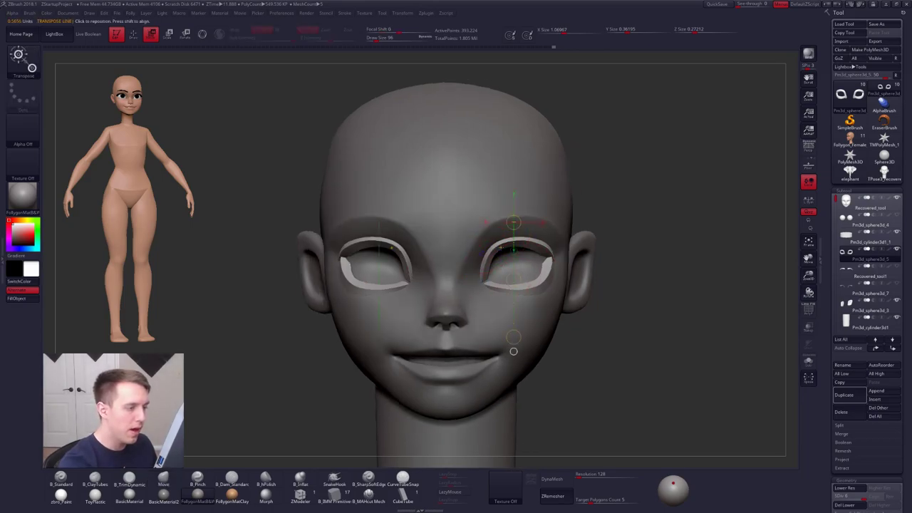
ctrl+drag(501, 246, 532, 299)
mouse_move(463, 300)
right_down()
mouse_move(542, 304)
mouse_move(476, 275)
mouse_move(482, 286)
right_up()
key(q)
key(space)
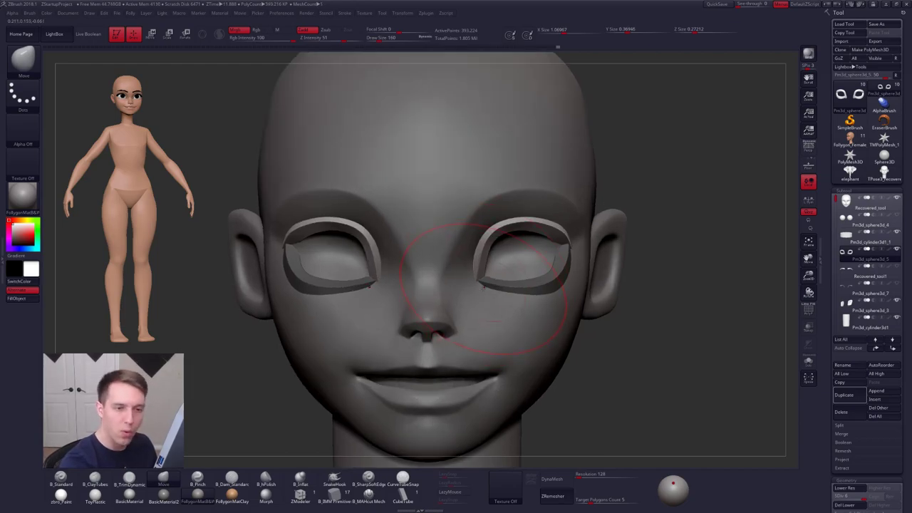
- Check the lids against the eyeballs, set the draw size to 96 and clear the mask from the lower eyelids
click(897, 216)
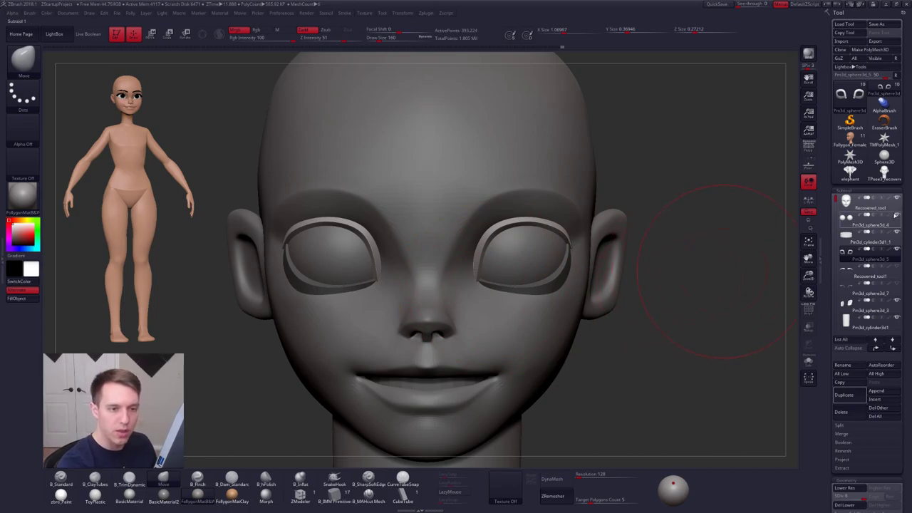
key(ctrl+z)
key(space)
drag(562, 281, 558, 281)
ctrl+drag(651, 289, 666, 304)
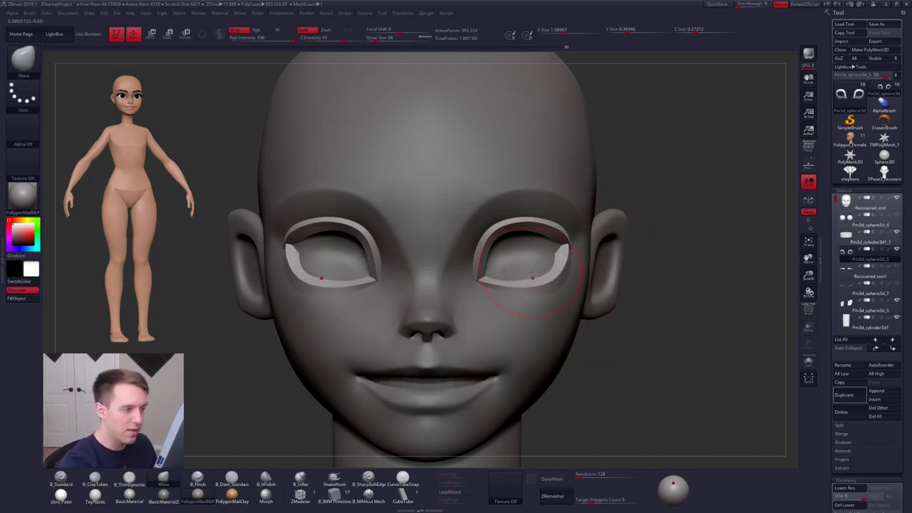
- Drop the eyelids to their lowest subdivision level and reconstruct one further, coarser level
mouse_move(545, 278)
right_down()
mouse_move(561, 281)
mouse_move(385, 285)
mouse_move(537, 274)
mouse_move(477, 280)
right_up()
key(shift+d)
key(shift+d)
key(shift+d)
key(shift+d)
key(shift+d)
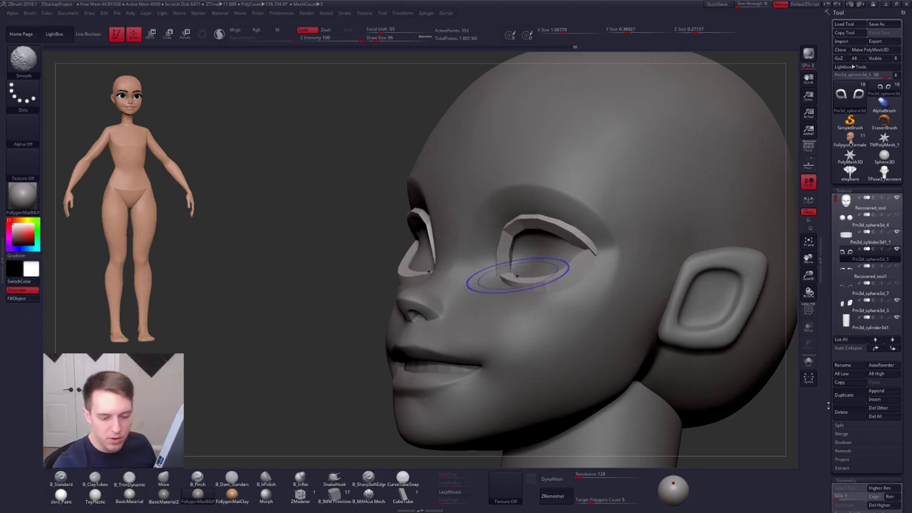
scroll(830, 407, down, 3)
click(881, 421)
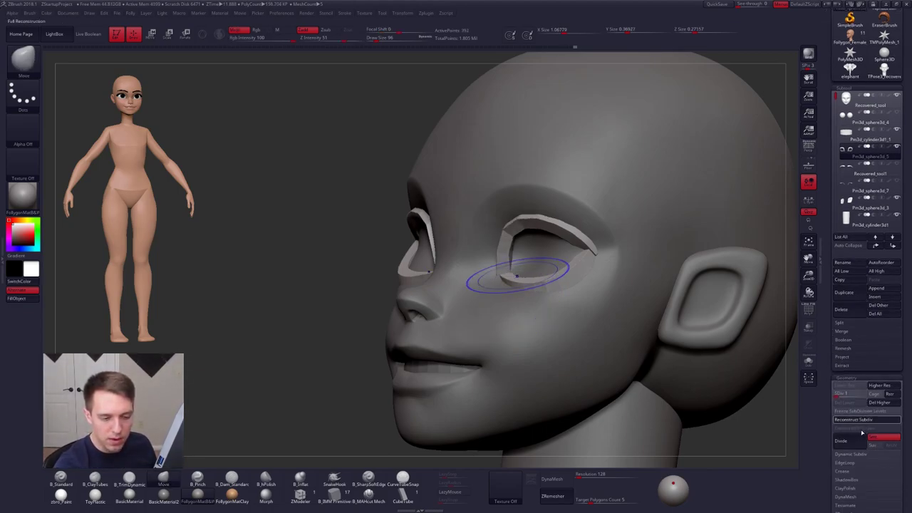
- Adjust the upper eyelids on the coarse mesh with the Move brush at draw size 25 and return to subdivision level 2
click(809, 362)
mouse_move(543, 231)
mouse_down()
mouse_move(534, 198)
mouse_move(560, 240)
mouse_move(545, 253)
mouse_move(535, 221)
mouse_up()
key(d)
key(shift+d)
ctrl+right_drag(534, 222, 523, 238)
key(space)
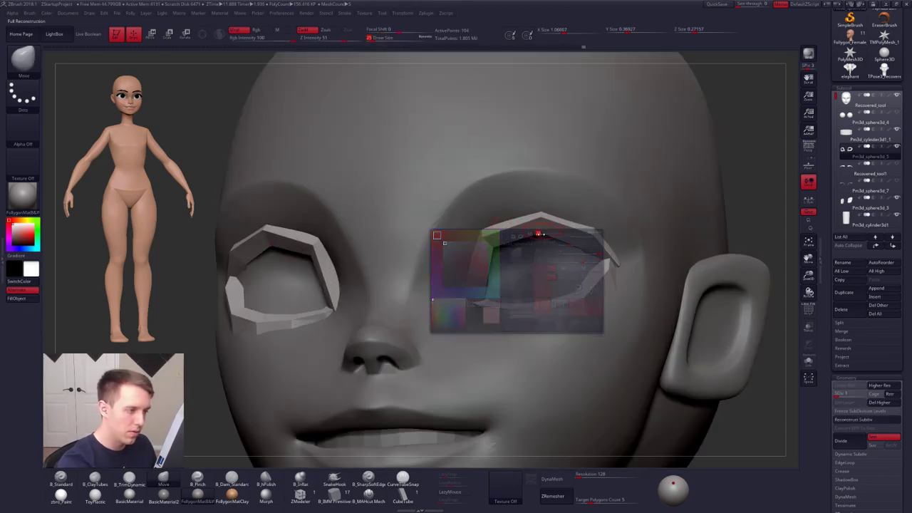
key(d)
right_drag(540, 238, 547, 265)
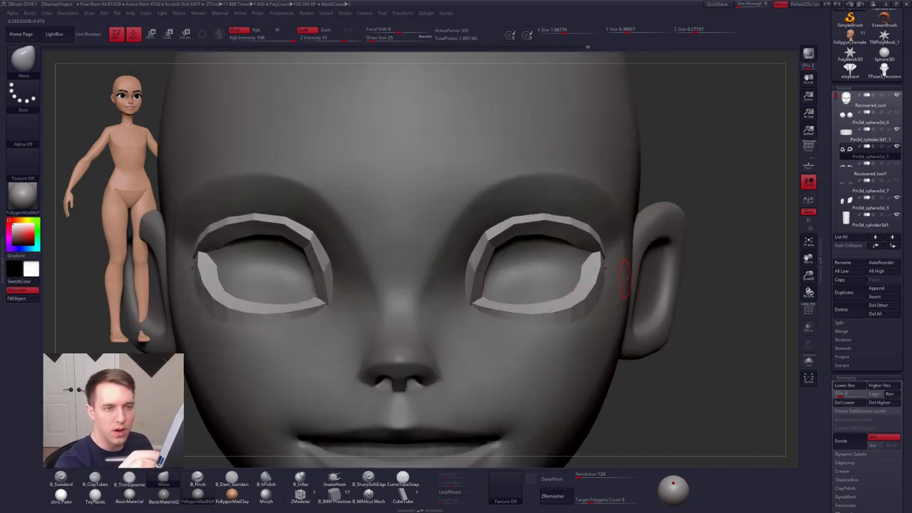
- Show the eyeballs and drop the eyelids to subdivision level 1
click(896, 112)
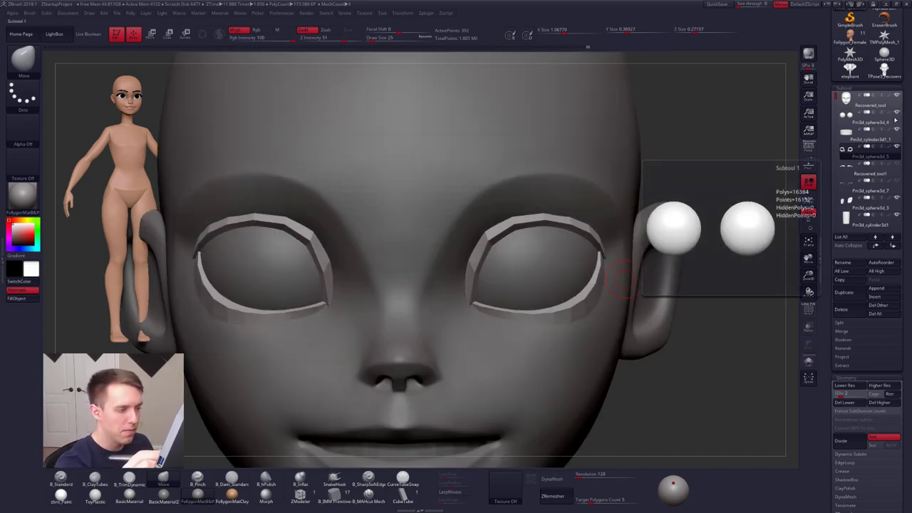
key(shift+d)
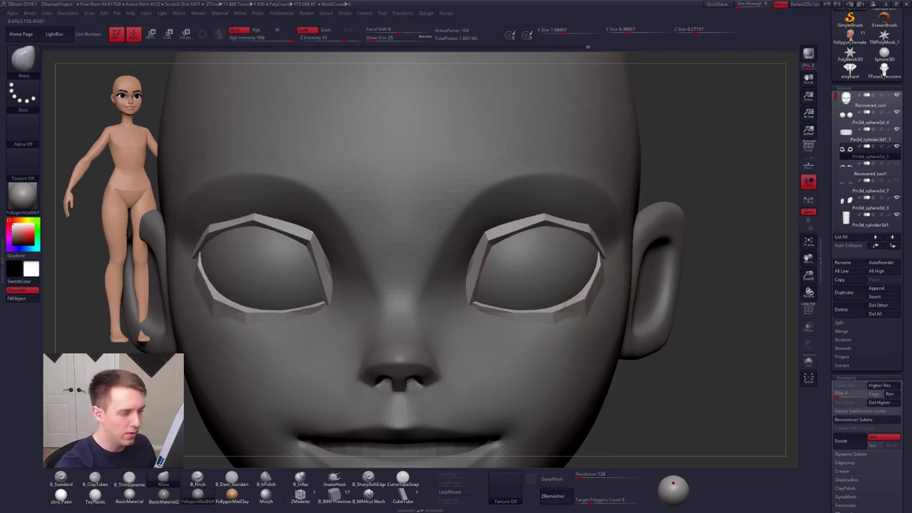
right_drag(581, 304, 516, 305)
right_click(586, 318)
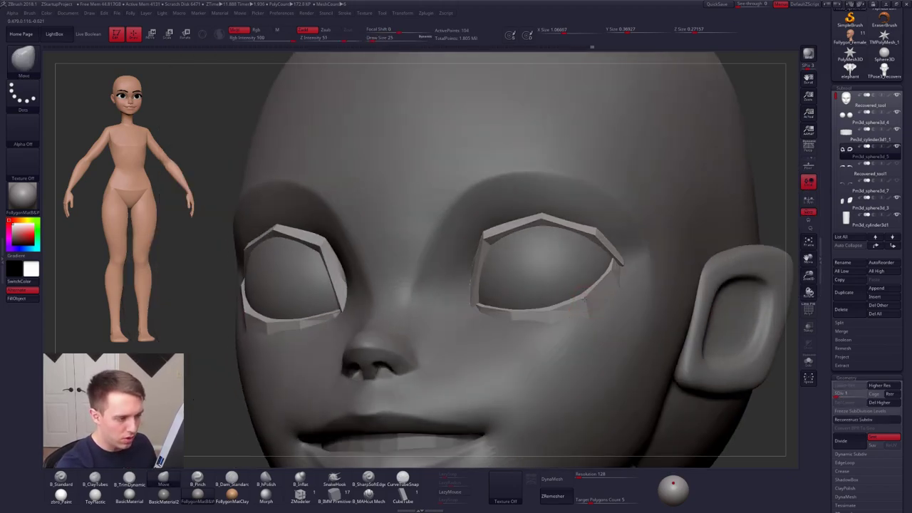
- Isolate the eyelids with their polygroup wireframe displayed and inspect how the upper and lower lids overlap at the corners
key(shift+s)
right_click(555, 320)
drag(593, 330, 581, 331)
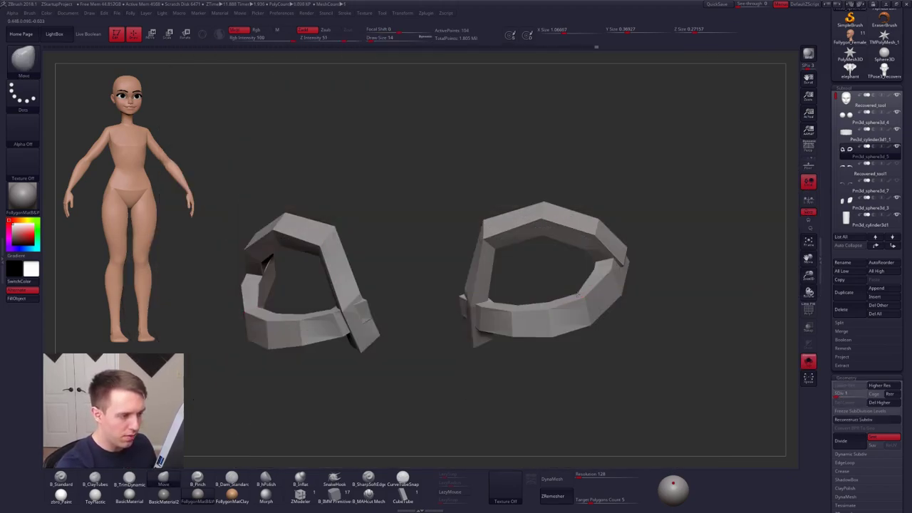
right_drag(536, 305, 574, 293)
key(shift+f)
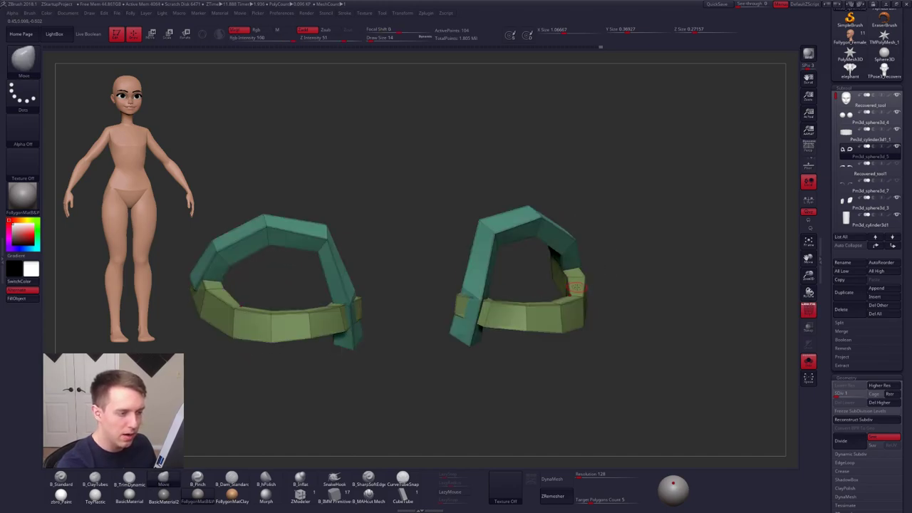
key(w)
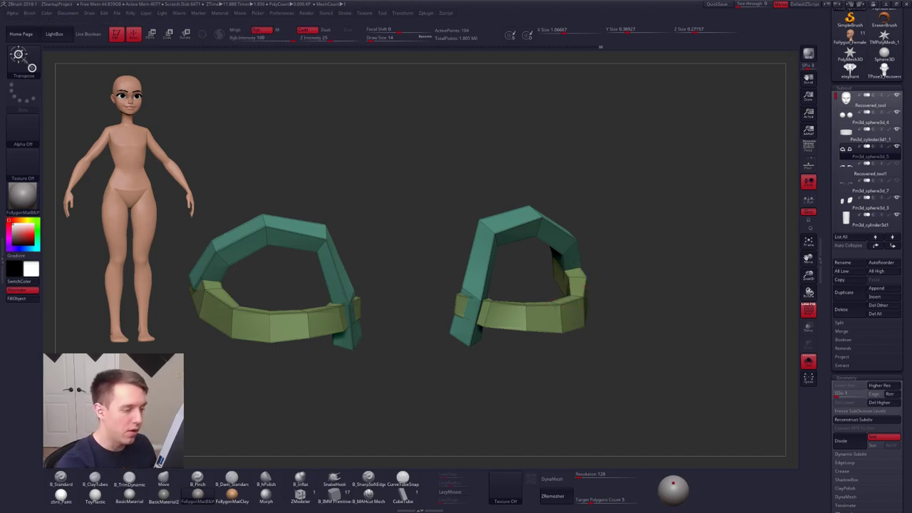
mouse_move(583, 308)
right_down()
mouse_move(540, 305)
mouse_move(561, 298)
mouse_move(566, 312)
mouse_move(562, 296)
mouse_move(638, 253)
right_up()
key(q)
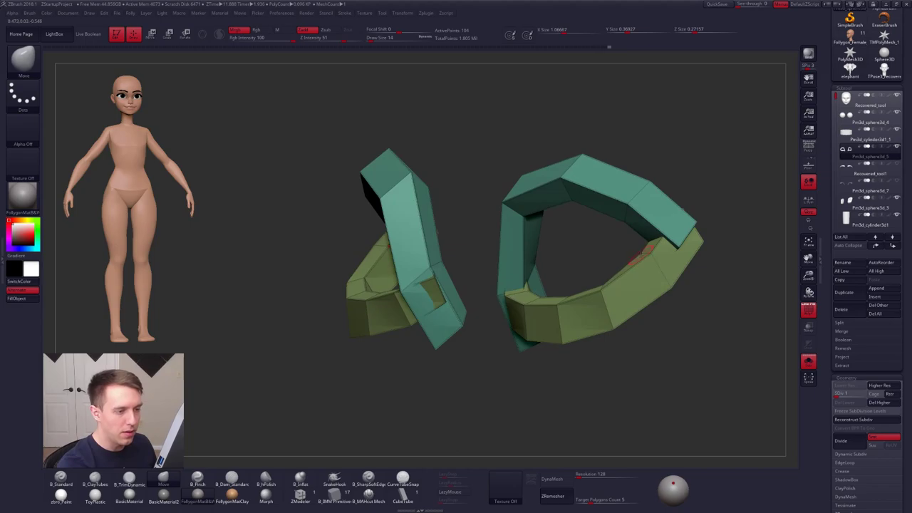
shift+right_drag(638, 253, 611, 275)
key(shift+s)
- Preview the eyelids on the full head at subdivision level 7 and return them to level 3
key(ctrl+d)
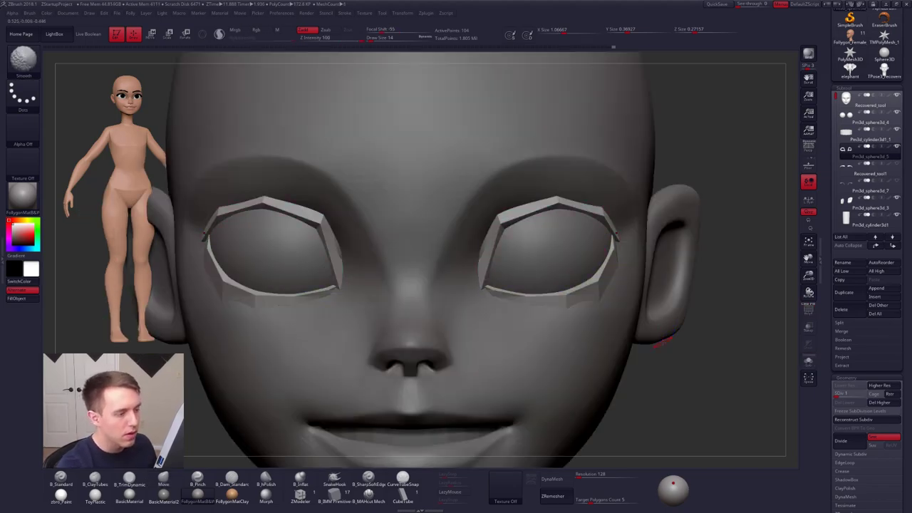
key(ctrl+d)
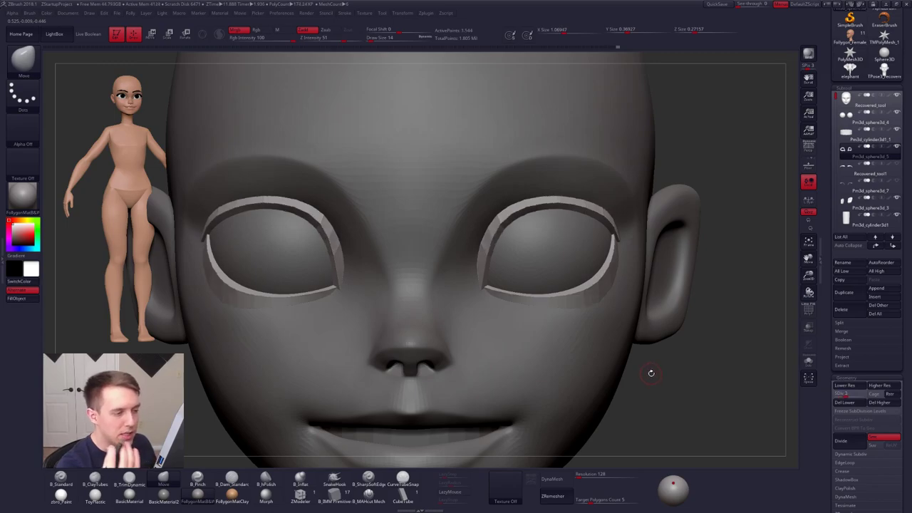
key(ctrl+d)
key(ctrl+d)
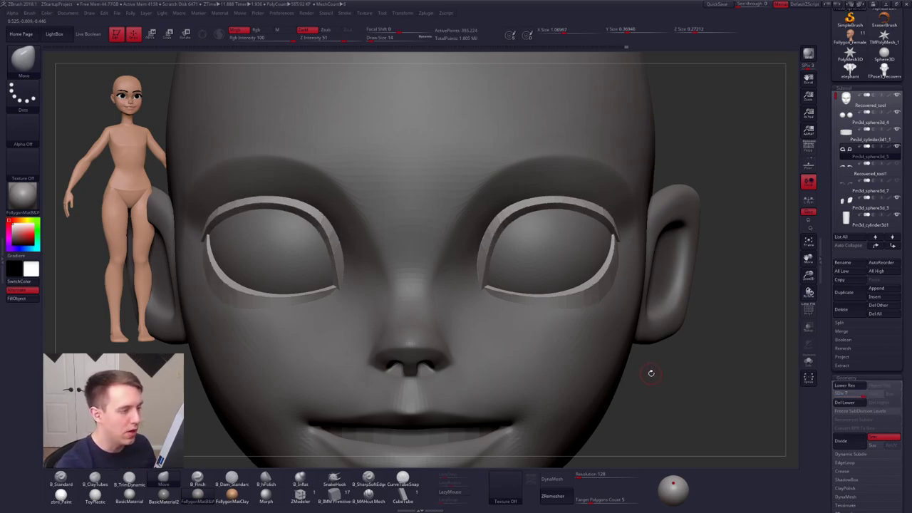
key(shift+d)
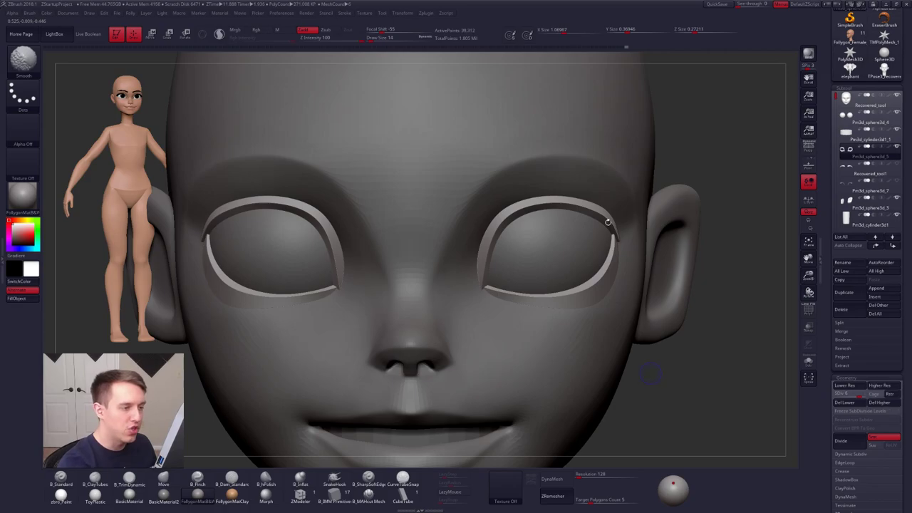
key(shift+d)
- Mask the lower eyelids and reshape the upper eyelids at subdivision level 2 with the Move brush at draw sizes 40 and 61
key(space)
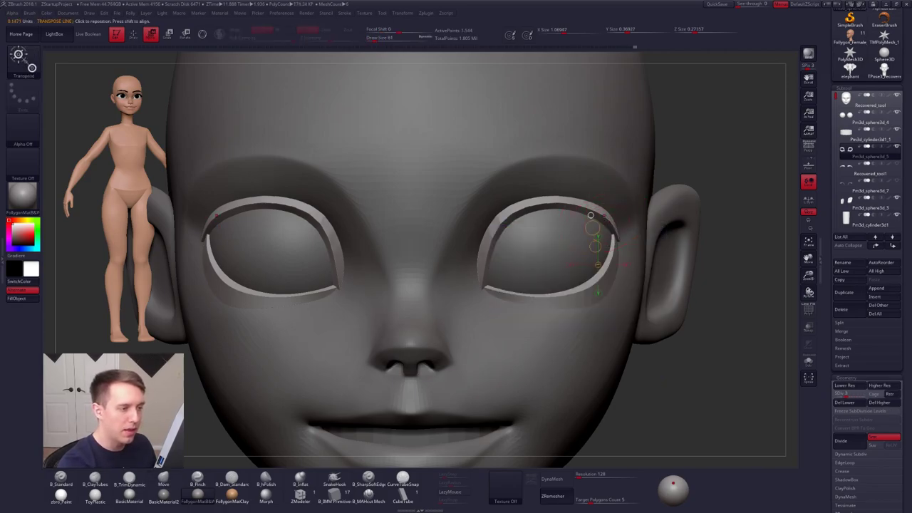
key(space)
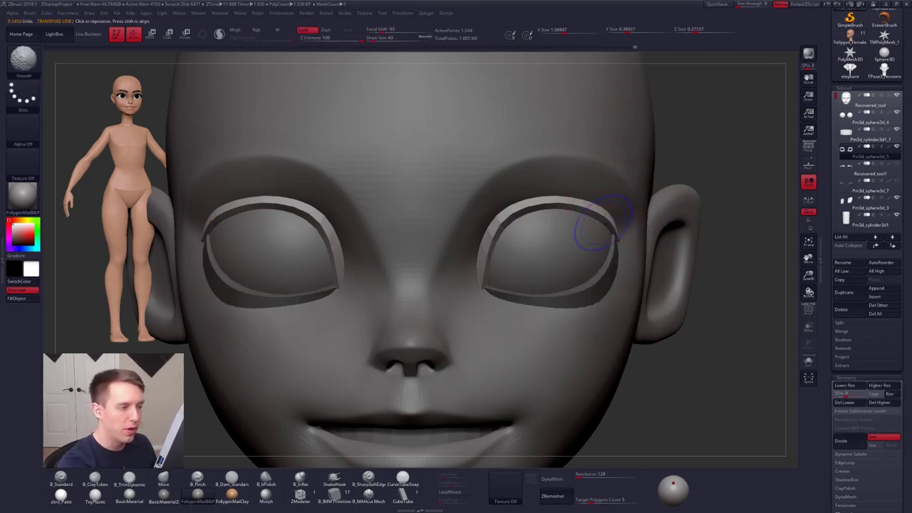
key(shift+d)
key(space)
drag(596, 250, 600, 249)
right_drag(599, 246, 597, 222)
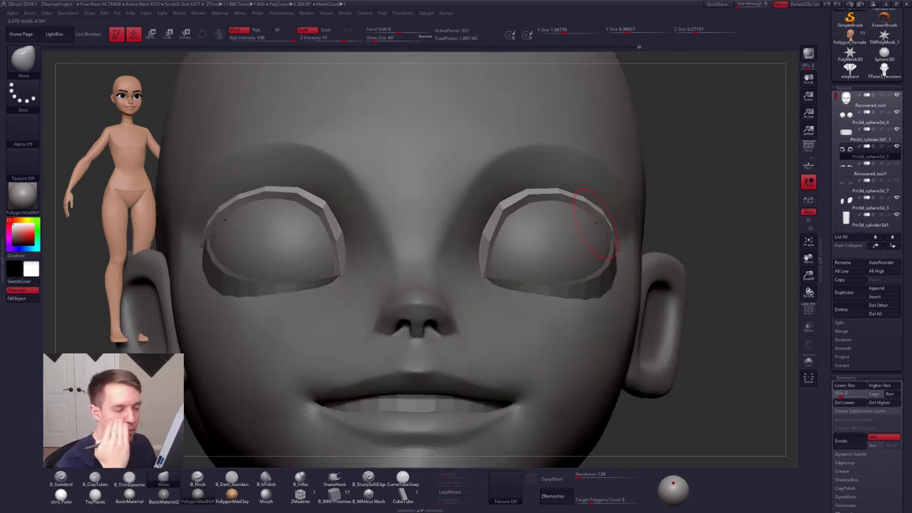
key(space)
drag(587, 234, 598, 236)
key(space)
right_drag(605, 277, 576, 209)
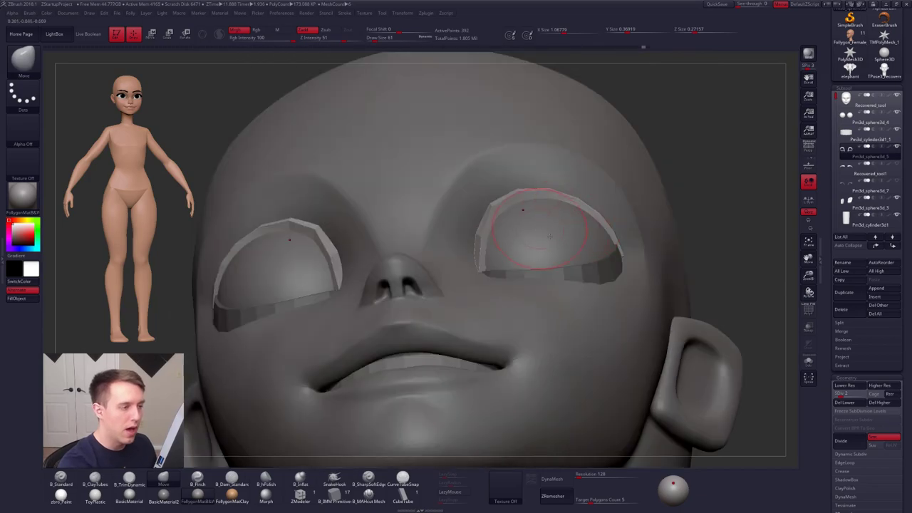
- Invert the mask, adjust the lower eyelids' outer corners with the Move brush at draw size 61, and raise the eyelids to subdivision level 7
key(d)
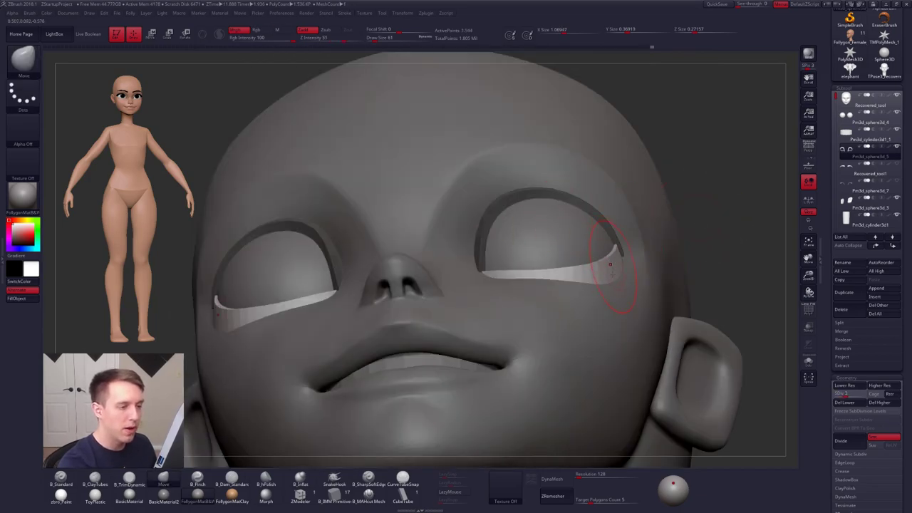
right_drag(610, 264, 611, 270)
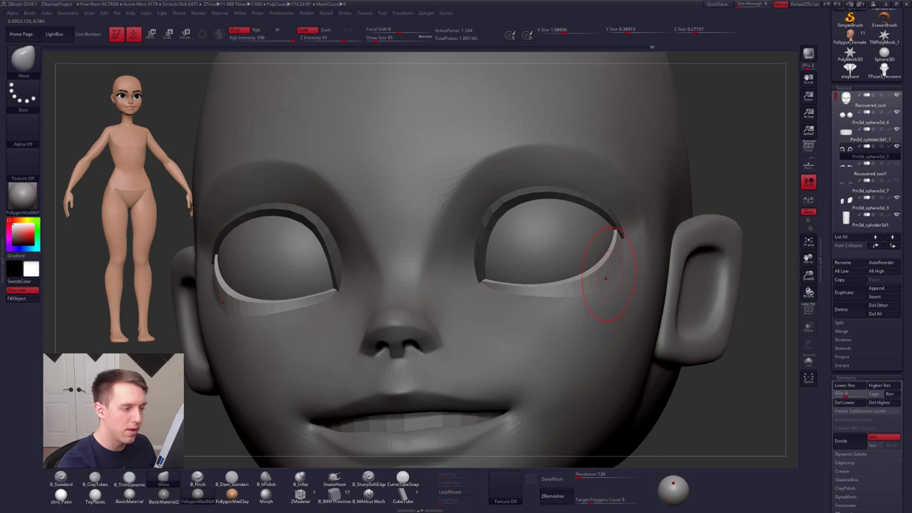
key(d)
key(d)
key(d)
key(d)
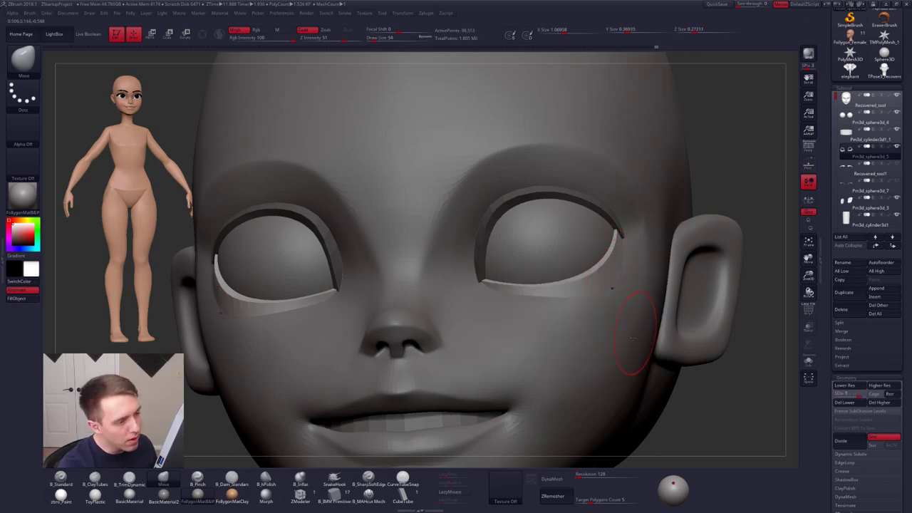
mouse_move(631, 342)
right_down()
mouse_move(656, 343)
mouse_move(626, 346)
right_up()
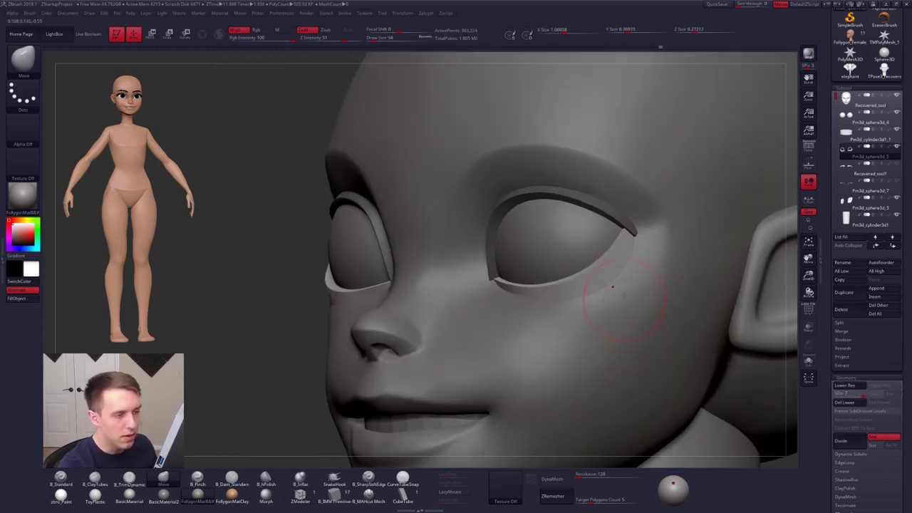
- Isolate the eyelids and invert the mask to protect the lower lids, working at subdivision level 2
key(shift+s)
mouse_move(632, 234)
right_down()
mouse_move(640, 245)
mouse_move(641, 225)
mouse_move(630, 231)
right_up()
ctrl+click(655, 222)
key(space)
key(shift+d)
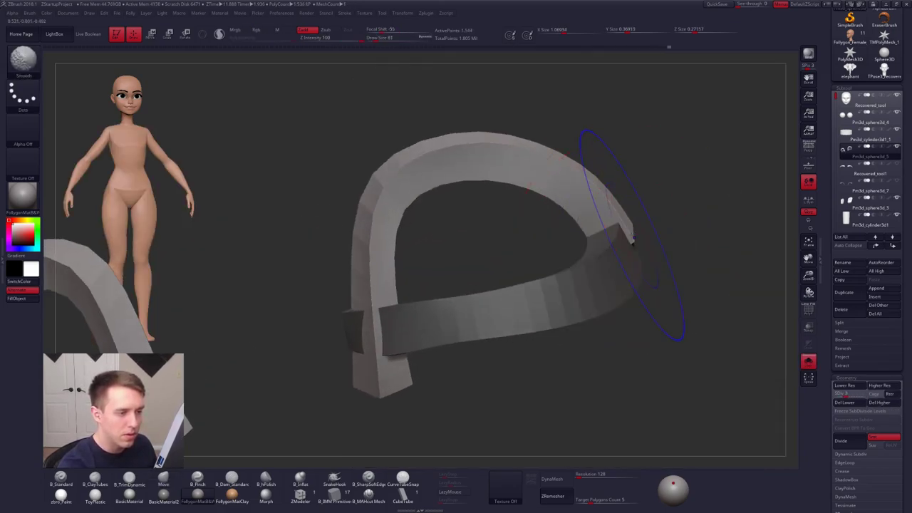
key(shift+d)
- Fit the outer ends of the upper eyelids against the lower lids with the Move brush at draw size 12
right_drag(640, 242, 641, 238)
key(s)
mouse_move(641, 238)
mouse_down()
mouse_move(627, 238)
mouse_move(634, 208)
mouse_up()
right_drag(634, 207, 645, 246)
key(space)
drag(649, 252, 646, 252)
right_drag(645, 251, 677, 247)
key(space)
drag(680, 248, 676, 246)
key(d)
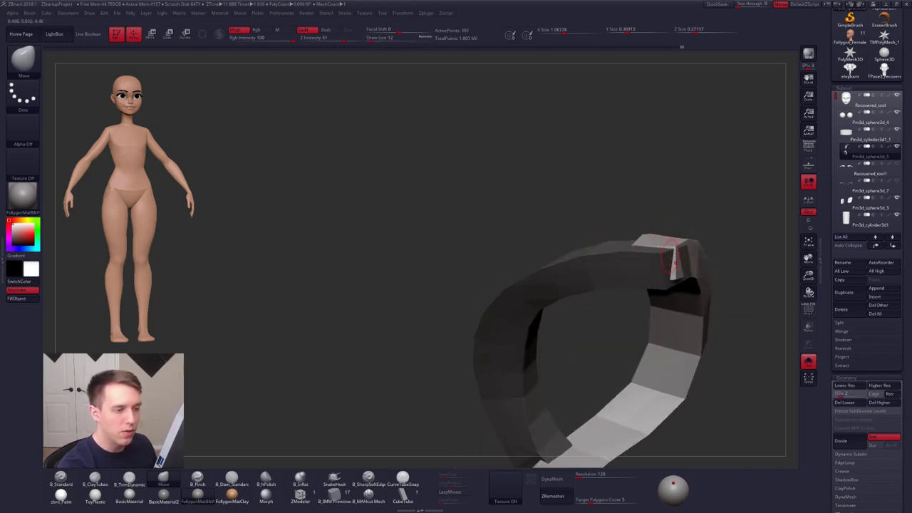
- Refine the upper eyelids' outer ends with the Move brush at draw size 21 and go up to subdivision level 3
right_drag(677, 248, 669, 255)
key(space)
drag(669, 256, 672, 256)
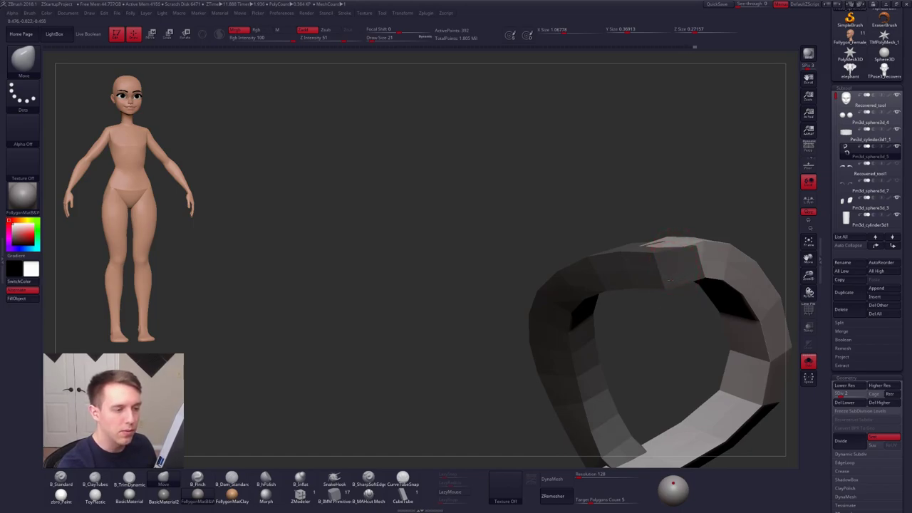
right_drag(668, 280, 620, 238)
key(d)
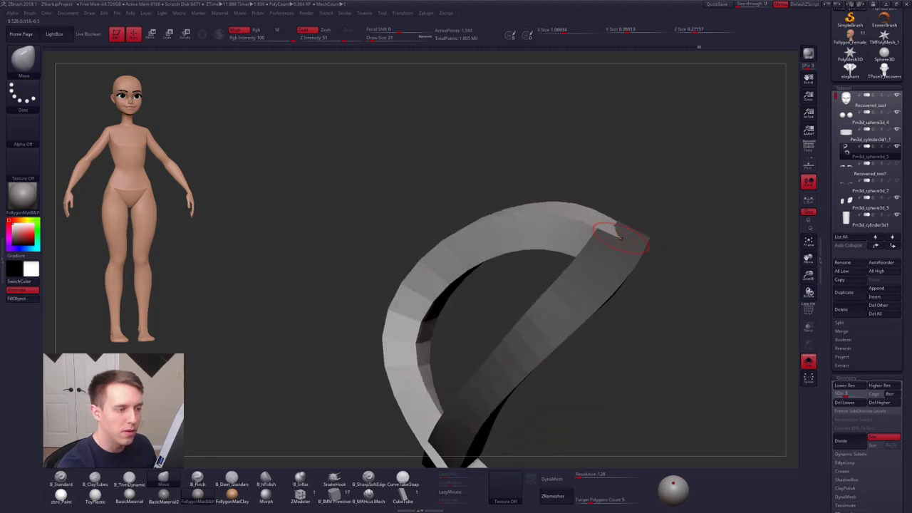
- Set the draw size to 29 and raise the eyelids to subdivision level 7 to check the outer corners
key(space)
drag(608, 230, 613, 229)
key(d)
key(d)
key(d)
key(d)
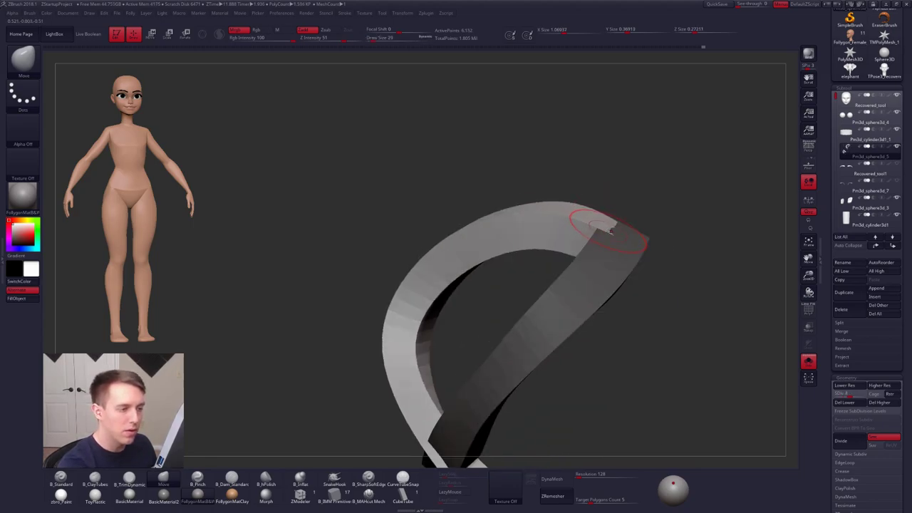
mouse_move(606, 233)
right_down()
mouse_move(580, 279)
mouse_move(611, 277)
mouse_move(601, 255)
mouse_move(636, 216)
mouse_move(607, 243)
mouse_move(620, 234)
mouse_move(646, 237)
right_up()
- Invert the mask to free the lower eyelids and drop the mesh to subdivision level 2
key(ctrl)
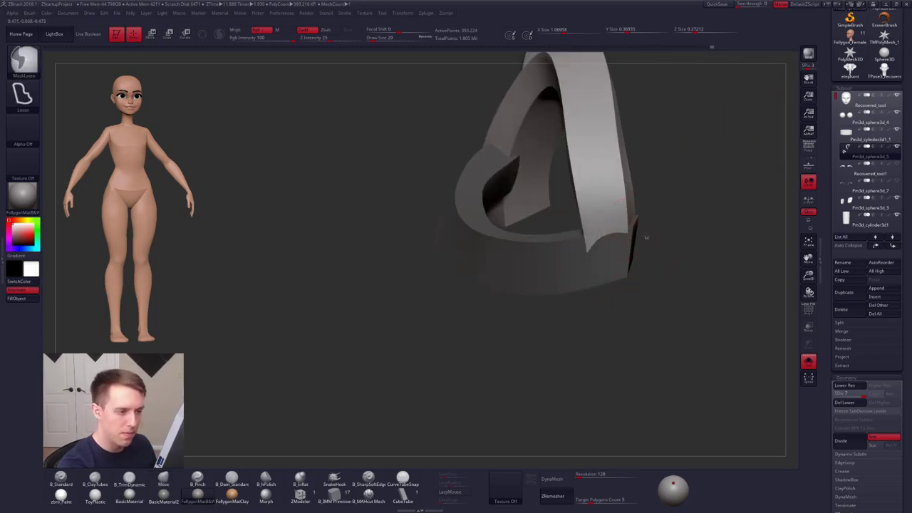
ctrl+click(646, 237)
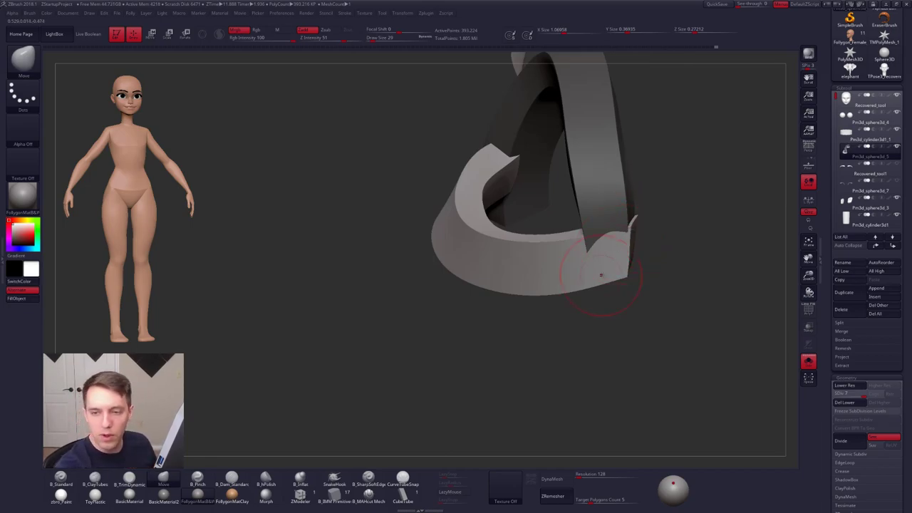
mouse_move(618, 244)
right_down()
mouse_move(604, 299)
mouse_move(597, 285)
mouse_move(611, 268)
right_up()
key(shift)
right_click(583, 326)
key(shift+d)
key(shift+d)
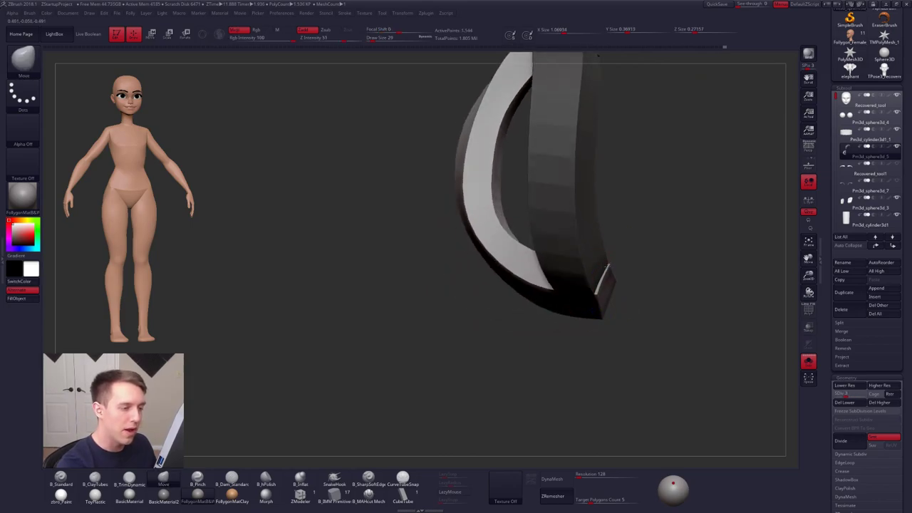
key(shift+d)
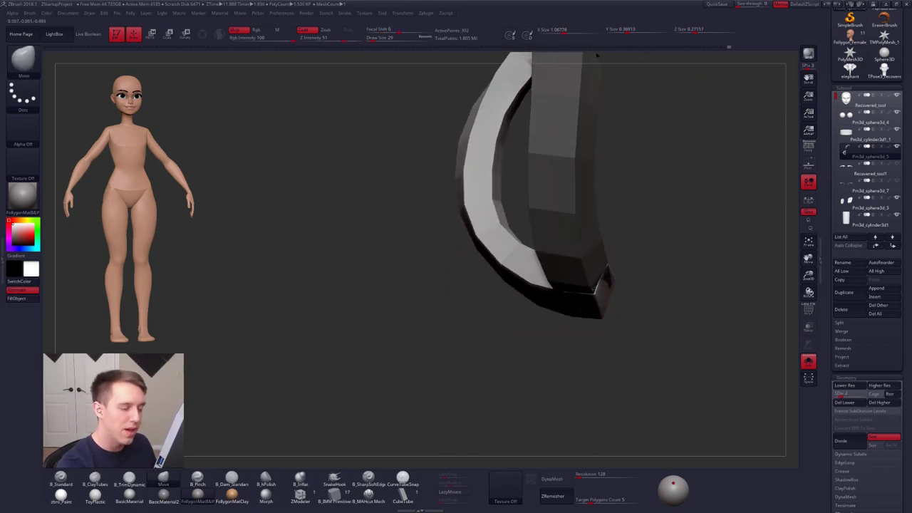
- Adjust the lower eyelids' outer ends on the coarse mesh with the Move brush at draw size 14
key(space)
drag(608, 291, 596, 293)
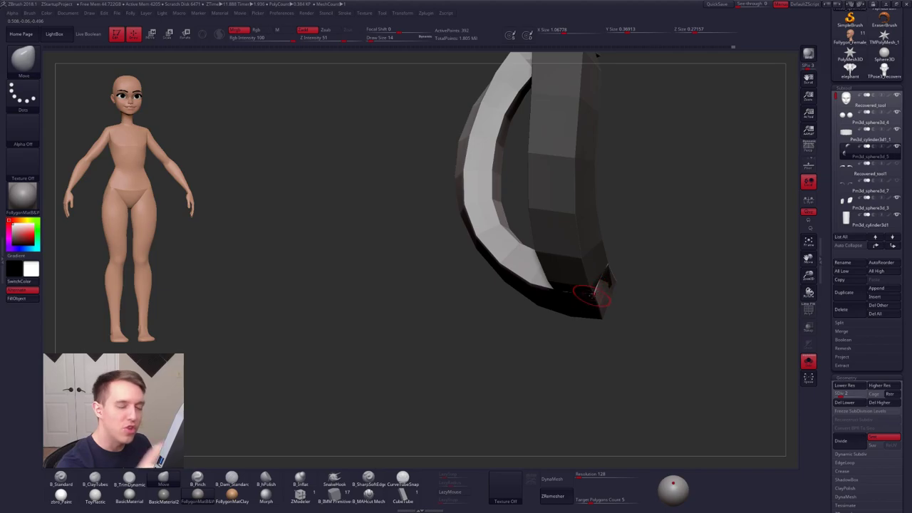
key(shift+d)
key(d)
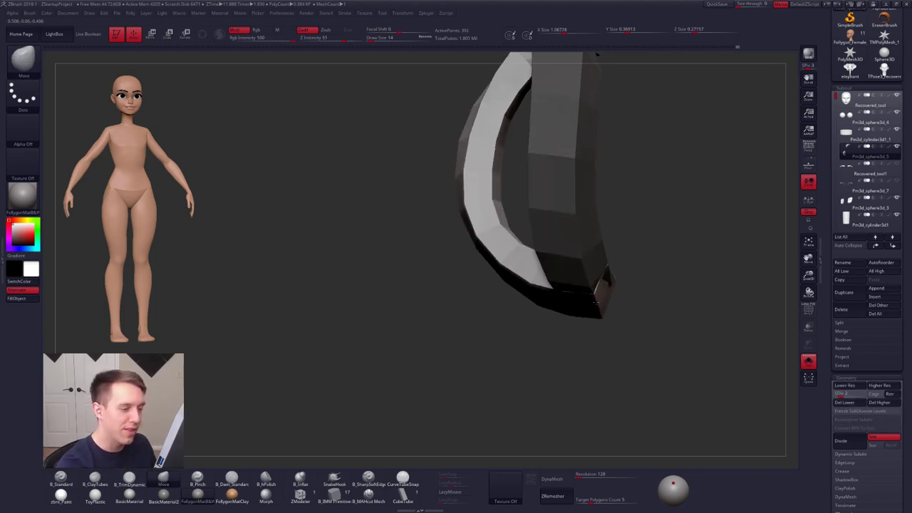
right_drag(603, 295, 611, 266)
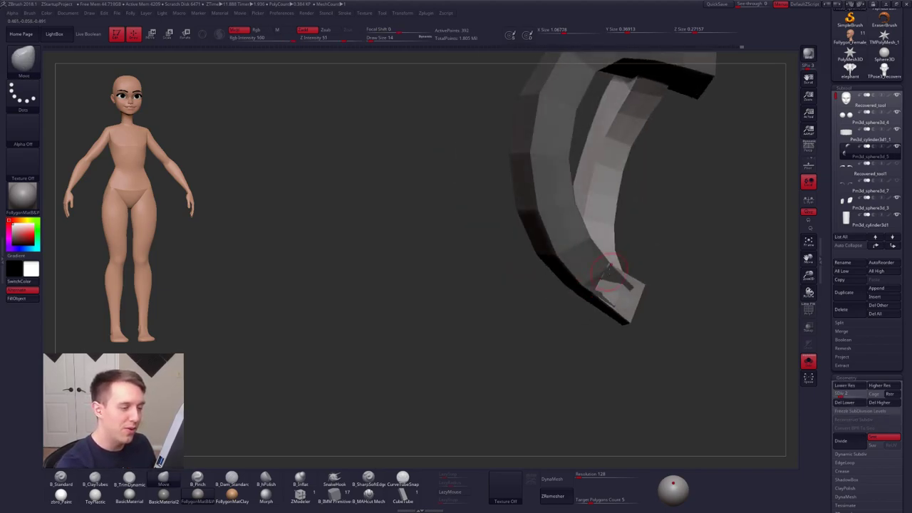
- Invert the mask and adjust the upper eyelids' outer corners at subdivision level 3 with the Move brush at draw size 21
key(ctrl+d)
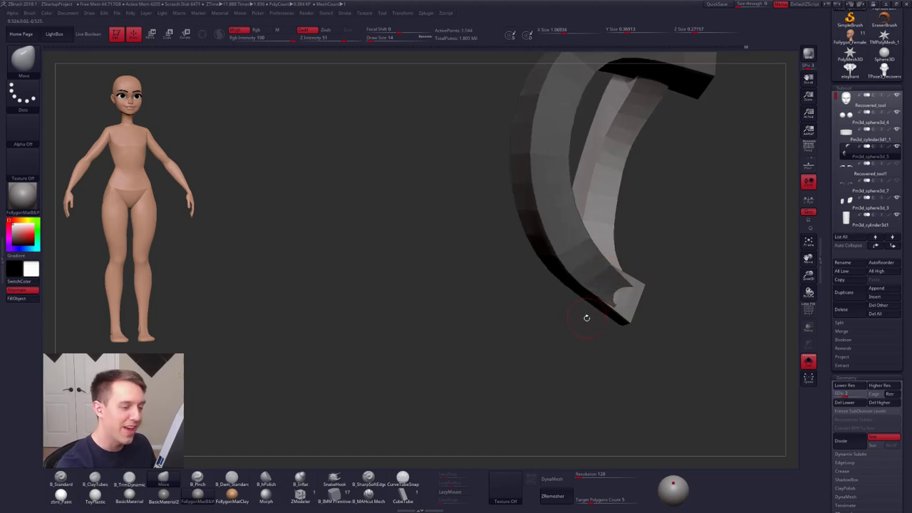
ctrl+click(622, 348)
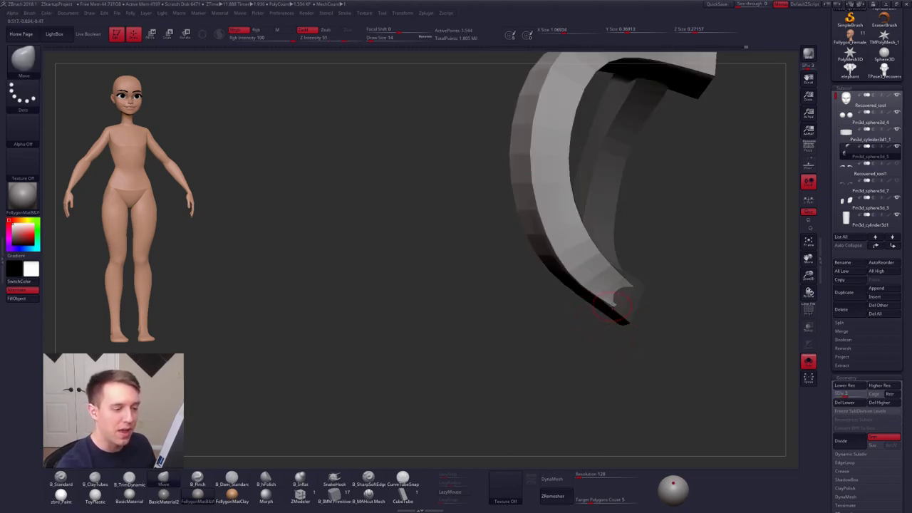
key(space)
drag(618, 306, 621, 265)
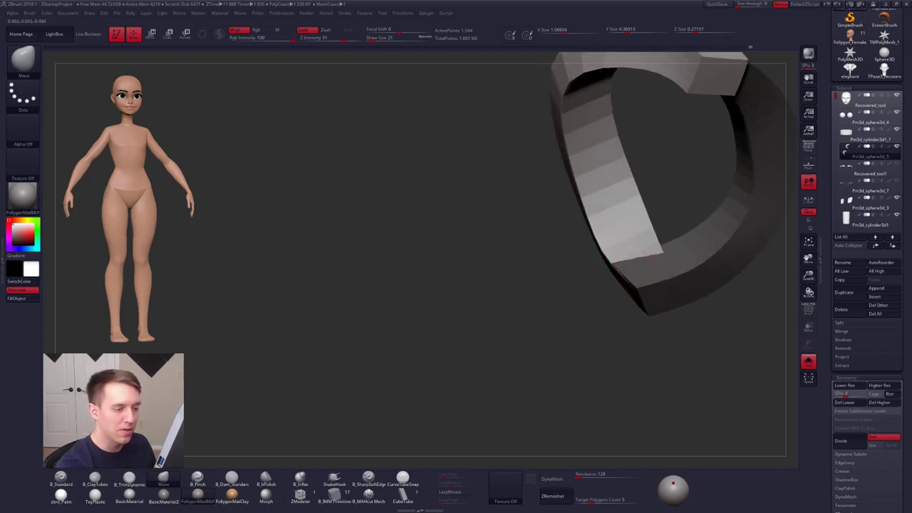
- Raise the eyelids' subdivision level to smooth the reshaped outer corners
key(d)
key(d)
key(d)
key(d)
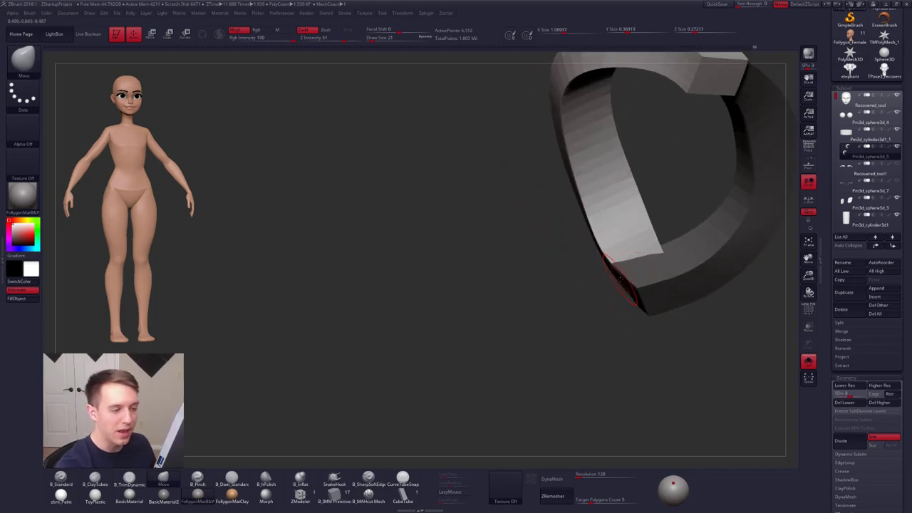
- Lower the eyelids to subdivision level 4 and adjust the upper eyelids' outer corners with the Move brush at draw size 18
mouse_move(594, 300)
mouse_down()
mouse_move(593, 316)
mouse_move(603, 278)
mouse_up()
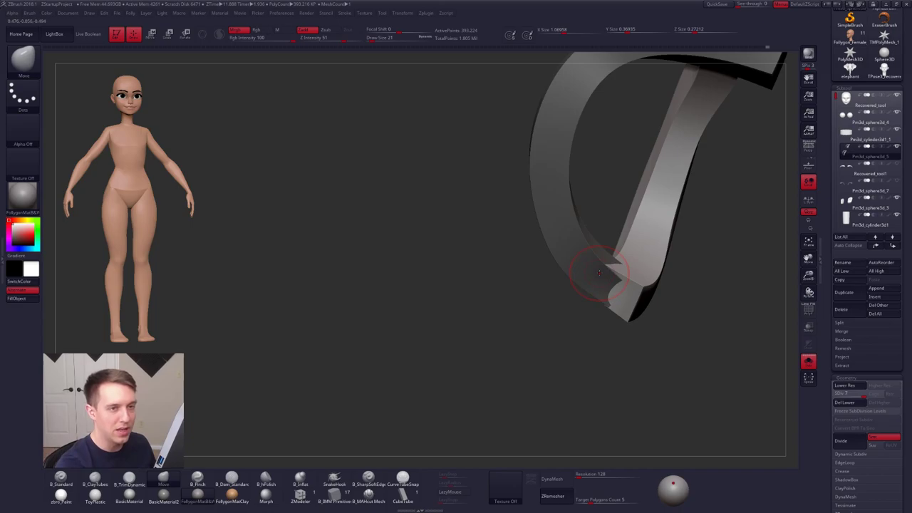
drag(829, 211, 829, 314)
drag(720, 304, 639, 278)
right_drag(599, 318, 619, 314)
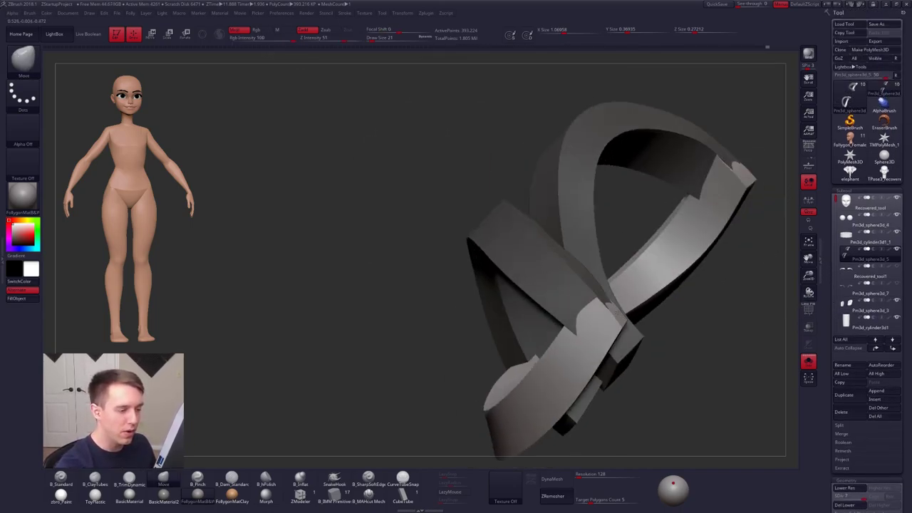
drag(620, 306, 588, 301)
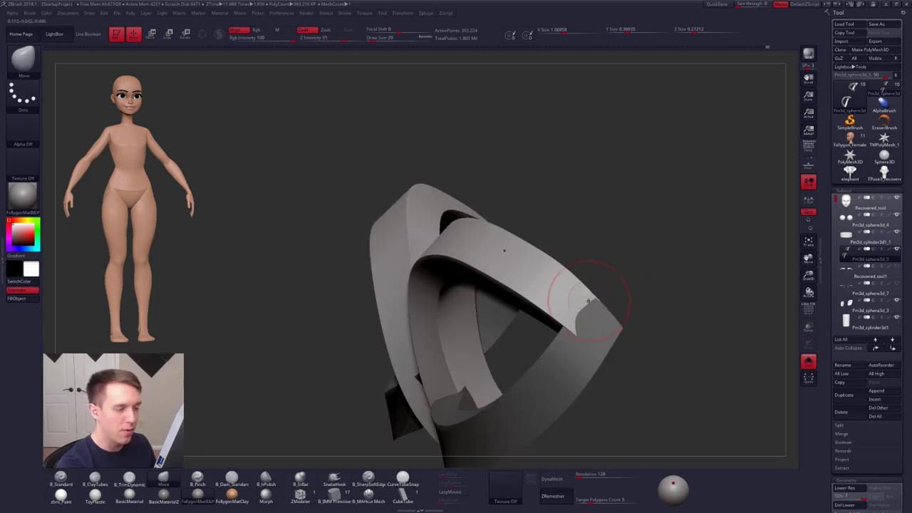
key(shift+d)
key(shift+d)
key(shift+d)
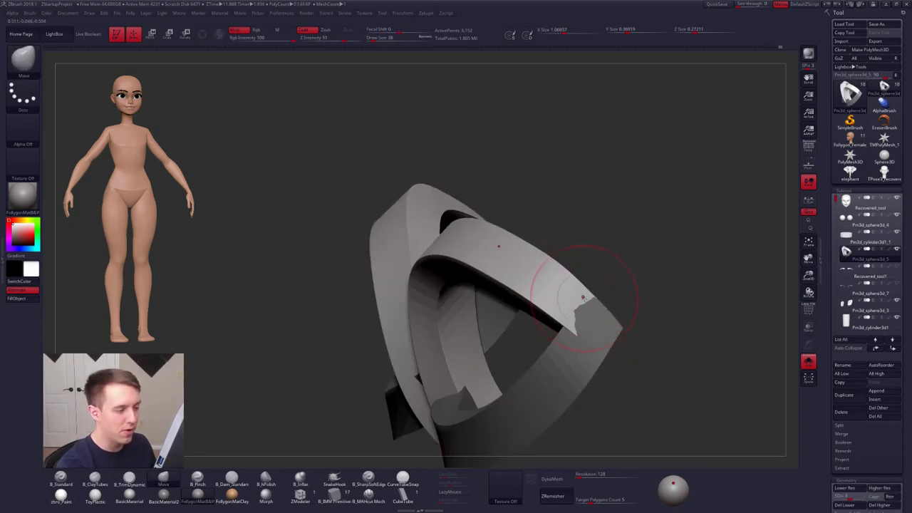
key(bracketleft)
key(bracketleft)
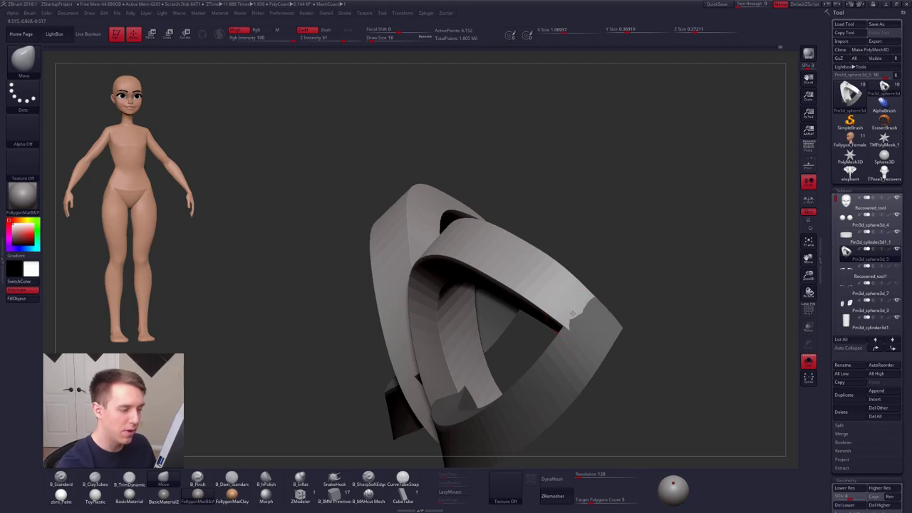
mouse_move(570, 306)
mouse_down()
mouse_move(545, 347)
mouse_move(534, 335)
mouse_up()
- Refine the seam where the upper eyelids meet the lower lids at the outer corners using smaller Move strokes
key(space)
drag(541, 250, 523, 220)
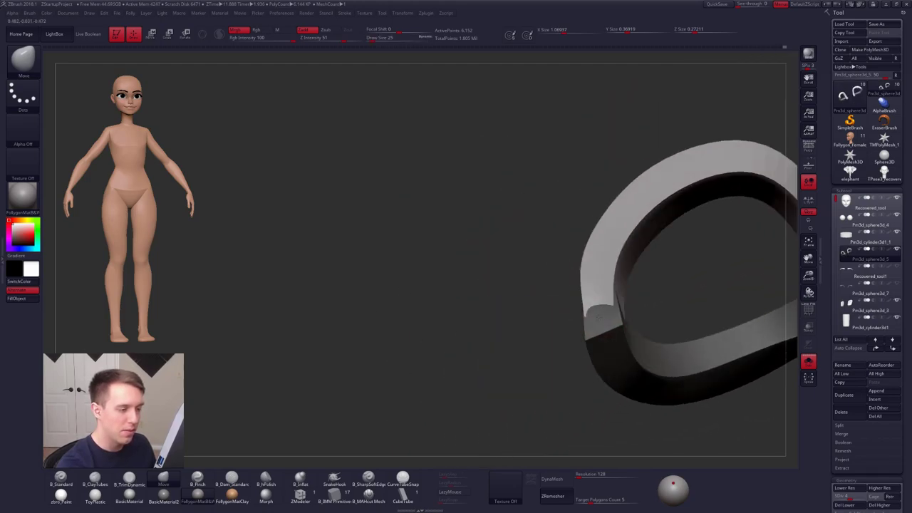
key(space)
drag(622, 312, 617, 310)
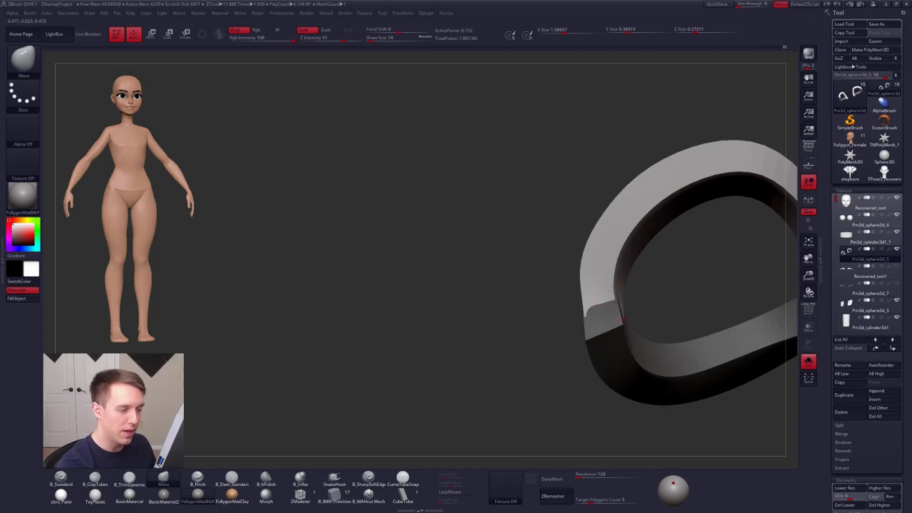
mouse_move(623, 320)
right_down()
mouse_move(611, 301)
mouse_move(568, 308)
right_up()
right_click(611, 301)
key(ctrl+z)
key(space)
drag(601, 294, 609, 294)
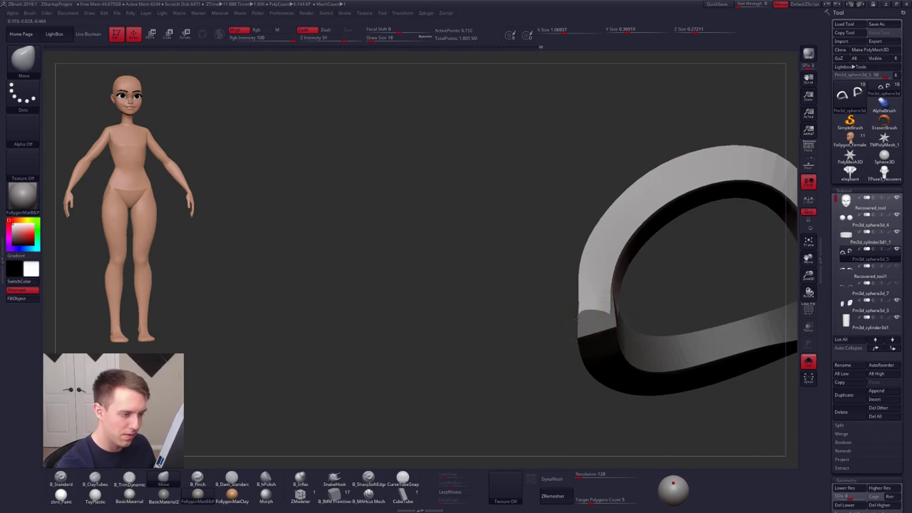
right_drag(590, 314, 616, 304)
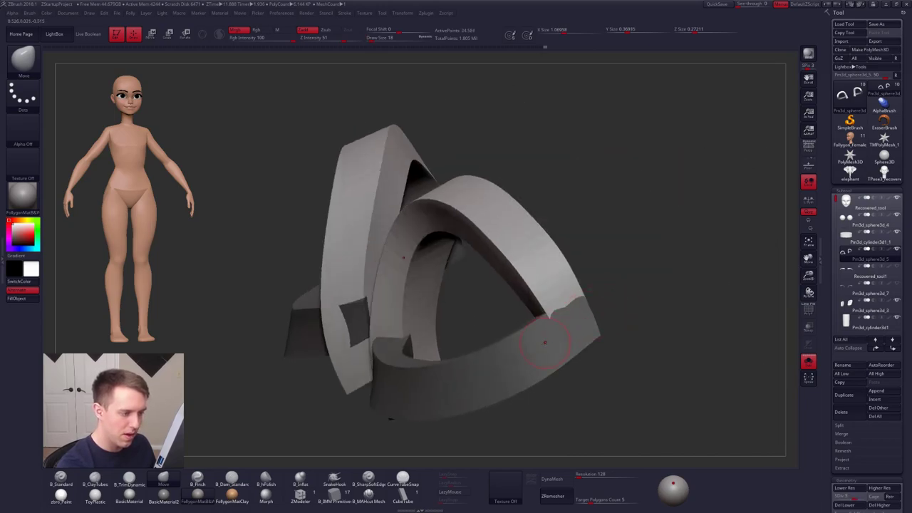
- Invert the mask and reposition the lower eyelids' inner ends at subdivision level 3 with the Move brush at draw size 21
mouse_move(559, 292)
right_down()
mouse_move(501, 331)
mouse_move(478, 316)
mouse_move(504, 303)
right_up()
drag(499, 291, 512, 283)
drag(493, 330, 499, 325)
key(ctrl+i)
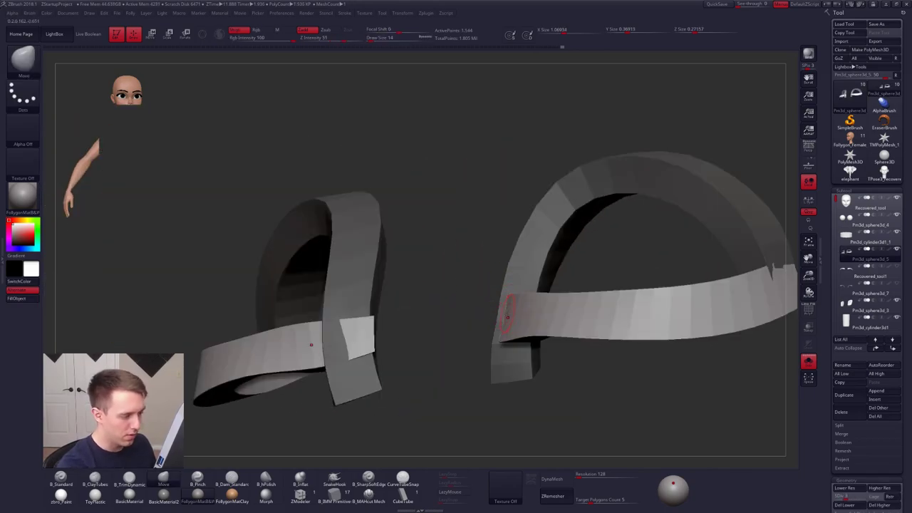
right_drag(509, 298, 497, 312)
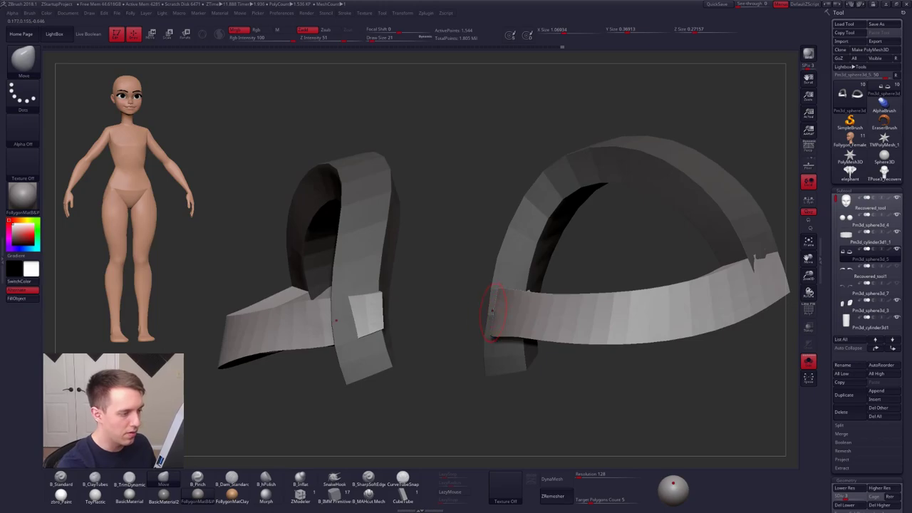
key(space)
drag(490, 311, 497, 311)
key(d)
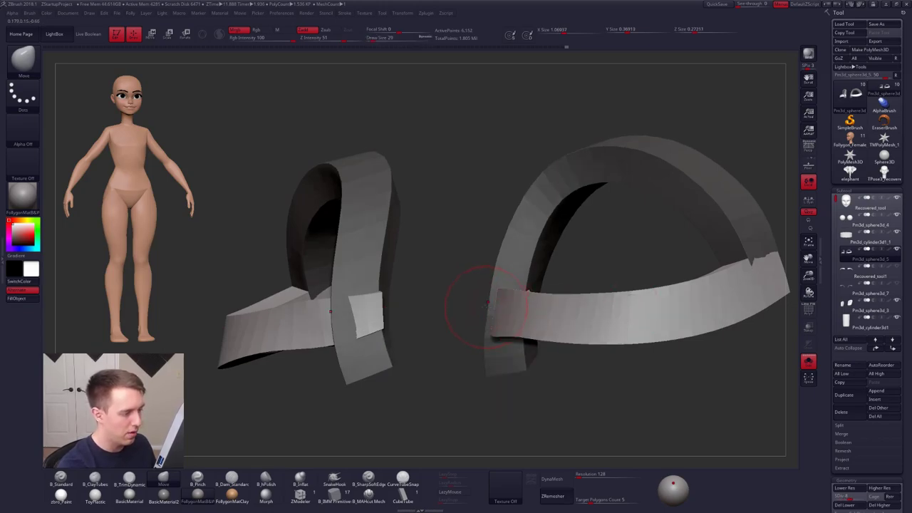
- Mask the lower eyelids instead and reshape the upper eyelids' inner corners with the Move brush at subdivision level 2
key(shift+d)
key(shift+d)
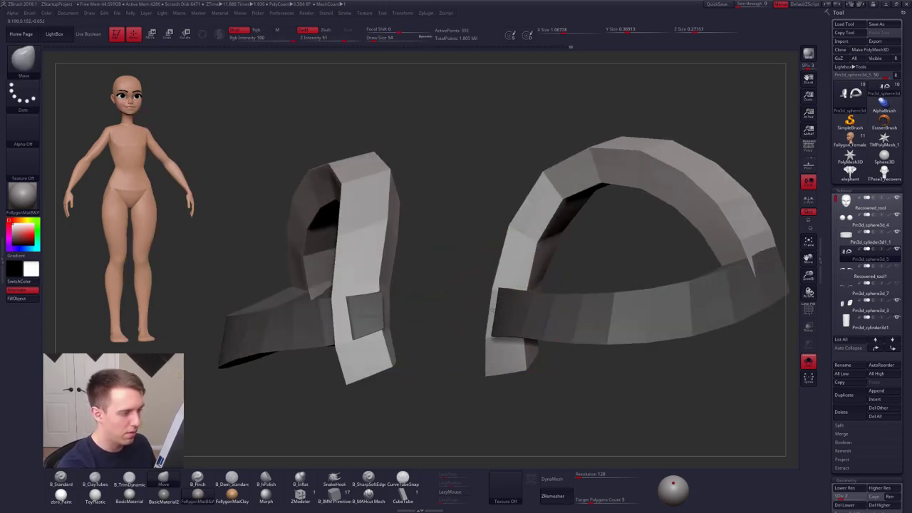
mouse_move(491, 310)
mouse_down()
mouse_move(452, 320)
mouse_move(494, 313)
mouse_move(501, 301)
mouse_up()
key(s)
mouse_move(434, 306)
mouse_down()
mouse_move(497, 312)
mouse_move(474, 308)
mouse_up()
mouse_move(474, 308)
right_down()
mouse_move(499, 326)
mouse_move(494, 337)
mouse_move(504, 329)
mouse_move(474, 303)
mouse_move(482, 302)
right_up()
- Raise the eyelids to subdivision level 7 and tuck the upper lids' inner ends behind the lower lids at draw size 25
key(alt+s)
key(alt+s)
key(d)
key(d)
key(d)
key(d)
key(d)
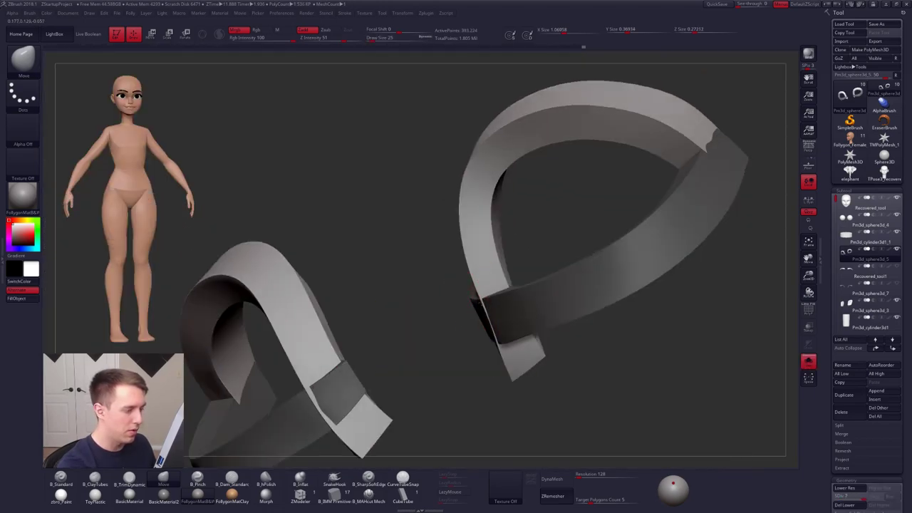
drag(483, 302, 499, 342)
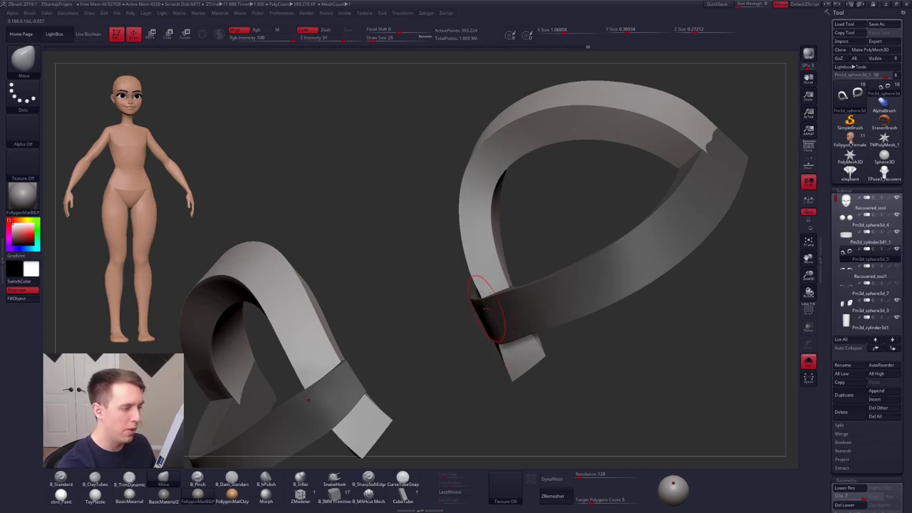
- Show the whole head again and hide the eyeballs to expose the eyelids' inner sides
right_drag(479, 302, 585, 372)
key(alt+s)
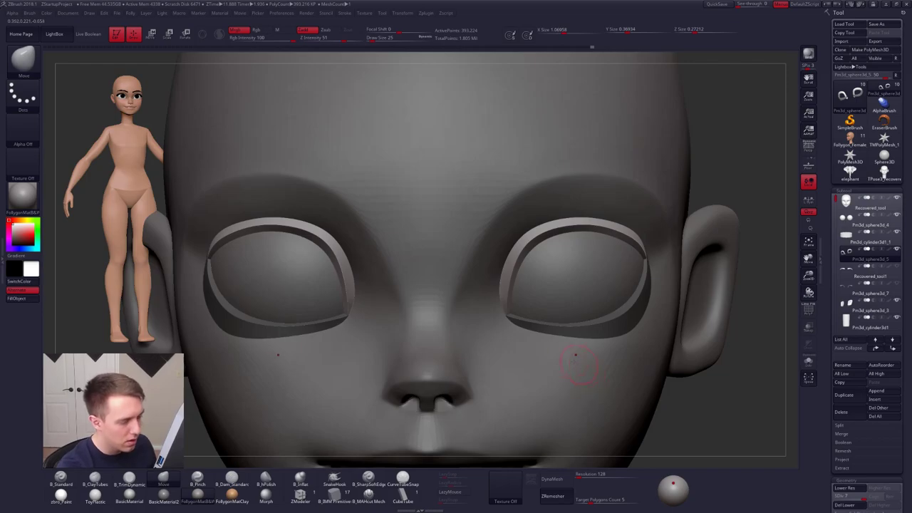
click(896, 216)
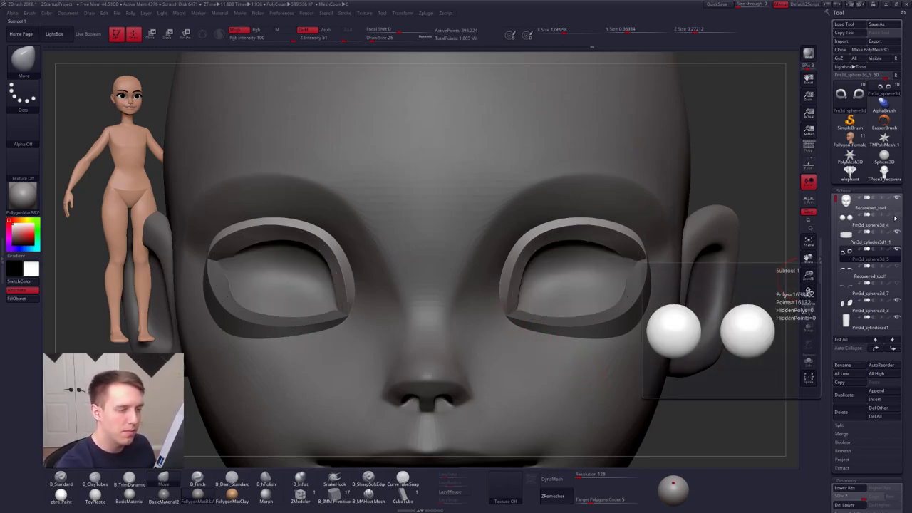
alt+drag(739, 356, 638, 377)
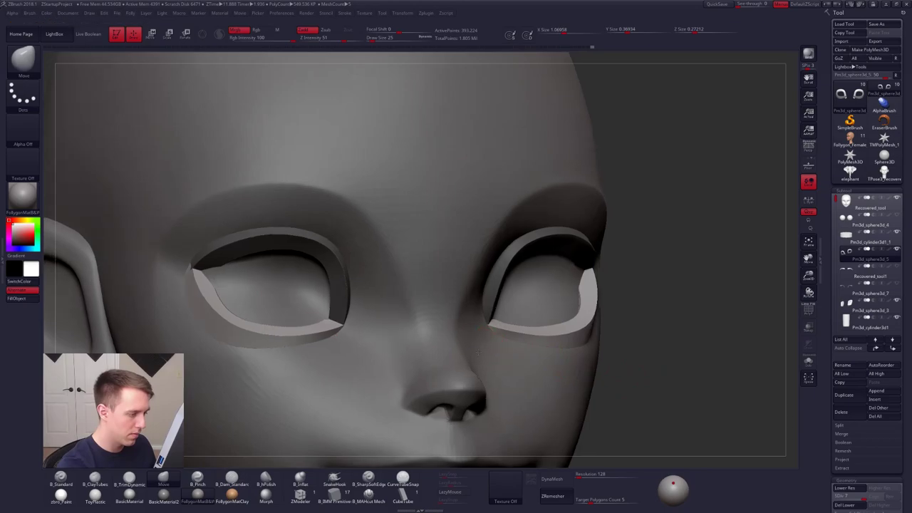
key(space)
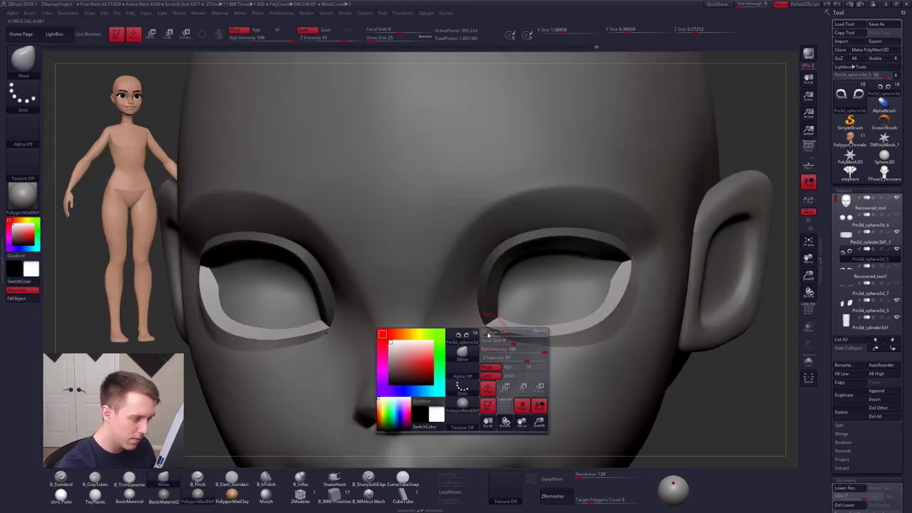
drag(489, 334, 491, 335)
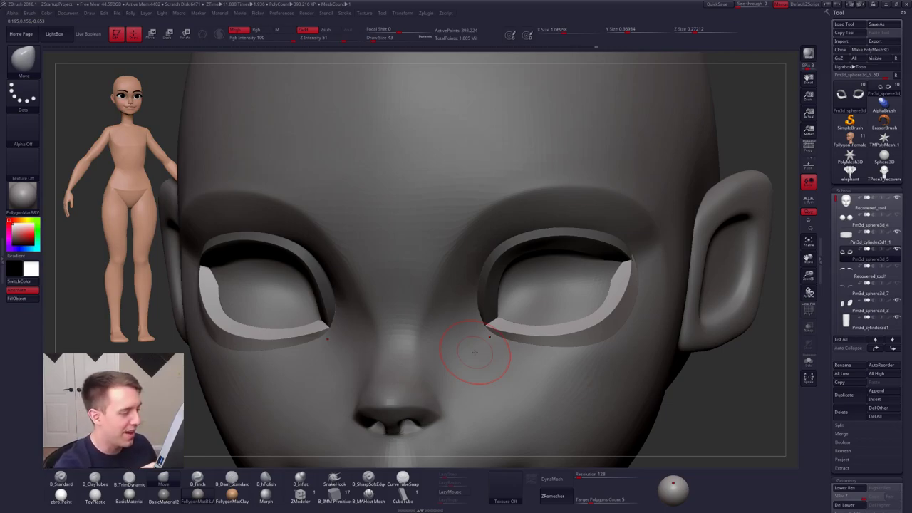
shift+right_drag(605, 332, 595, 376)
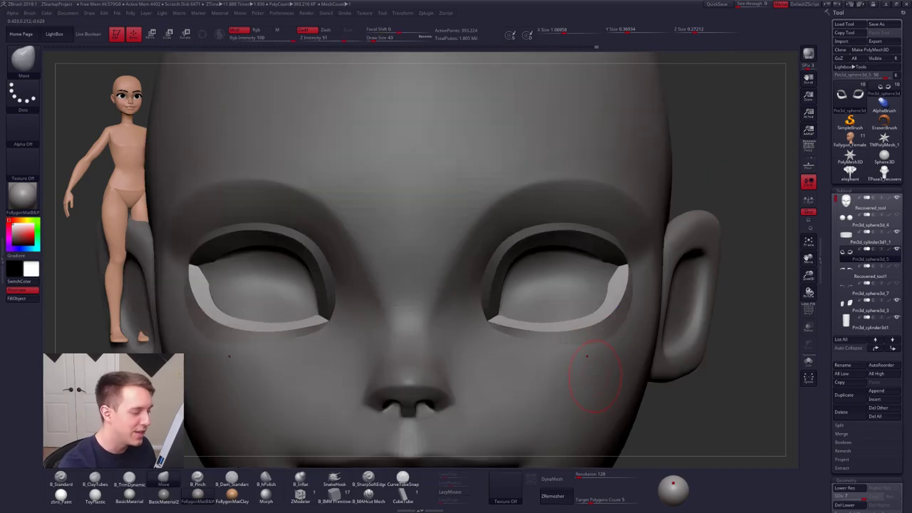
key(f)
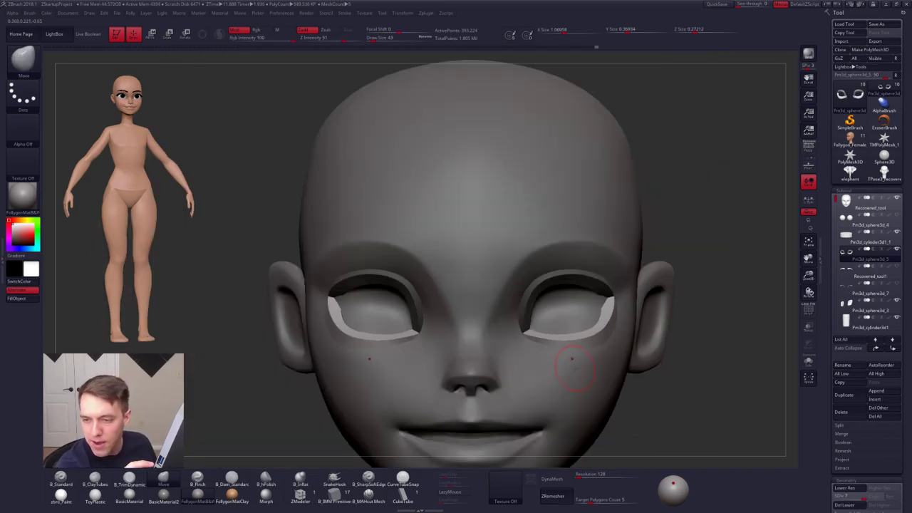
alt+right_drag(598, 349, 718, 322)
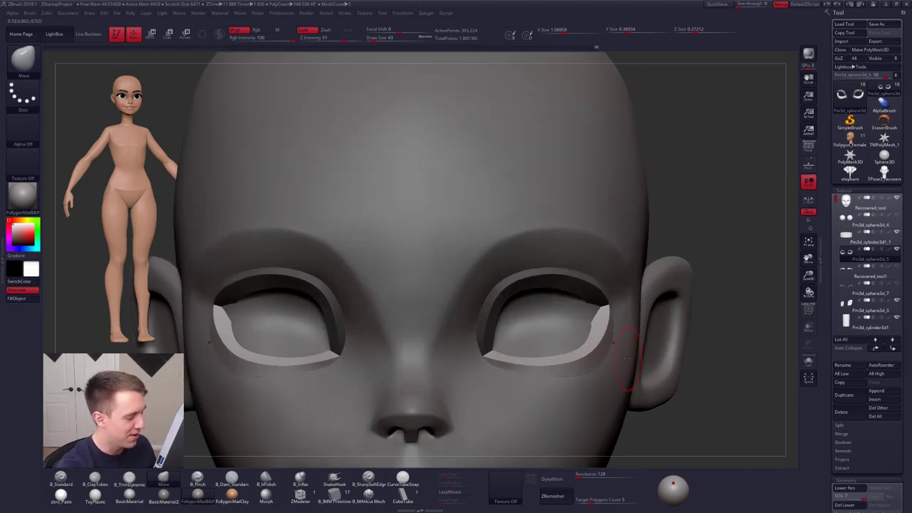
- Clear the mask from the eyelids
ctrl+shift+click(690, 216)
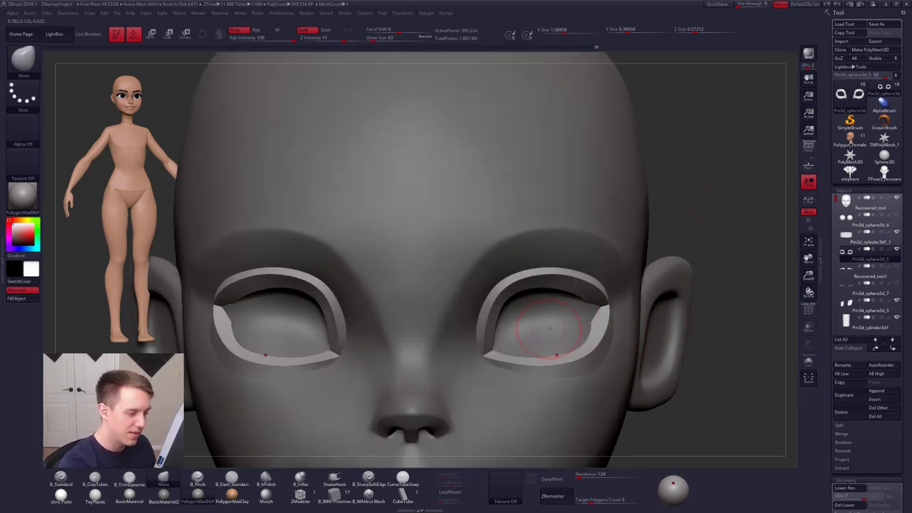
key(ctrl+z)
ctrl+right_drag(550, 341, 604, 355)
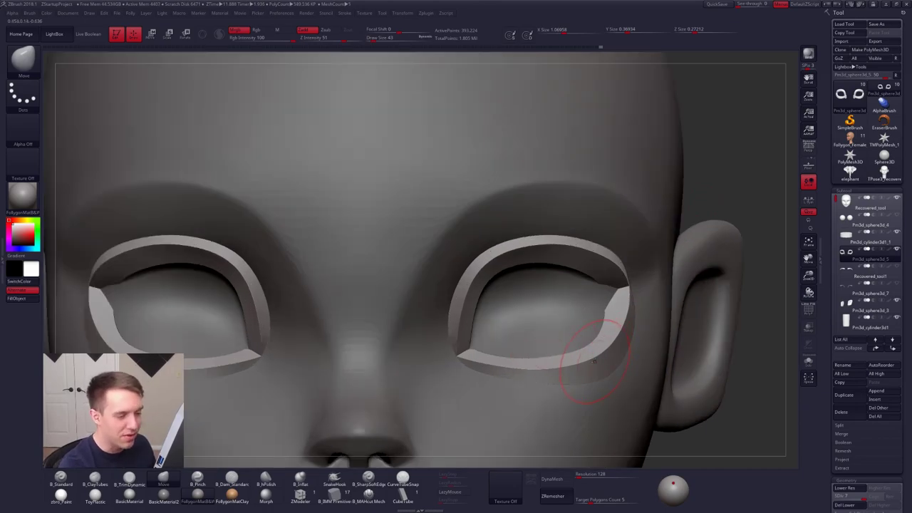
right_drag(583, 285, 569, 228)
- Select the head mesh and raise its subdivision level
alt+click(572, 303)
key(f)
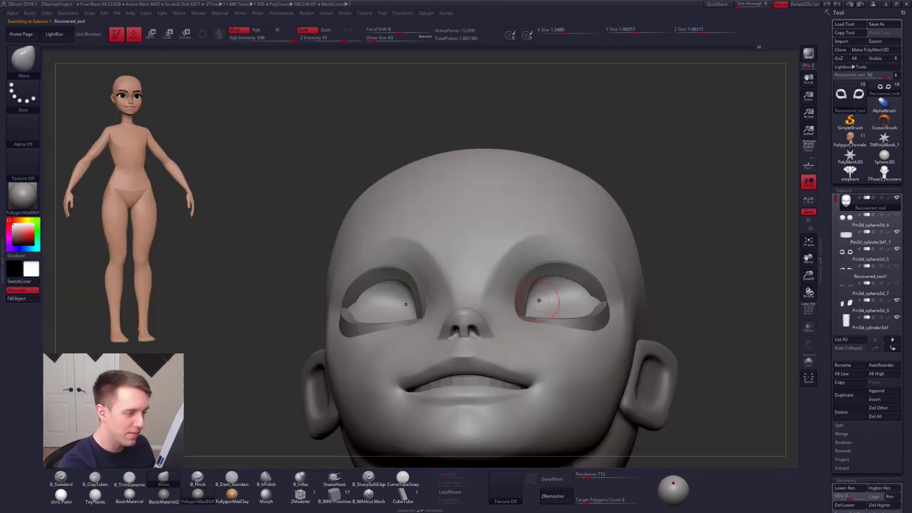
key(ctrl+d)
- Select the eyelids and pull the upper lids' inner surface deeper into the eye sockets with the Move brush at draw size 54
key(space)
drag(548, 299, 549, 299)
mouse_move(549, 299)
right_down()
mouse_move(520, 281)
mouse_move(552, 269)
mouse_move(603, 294)
mouse_move(578, 273)
mouse_move(517, 276)
right_up()
alt+click(554, 265)
ctrl+shift+click(576, 263)
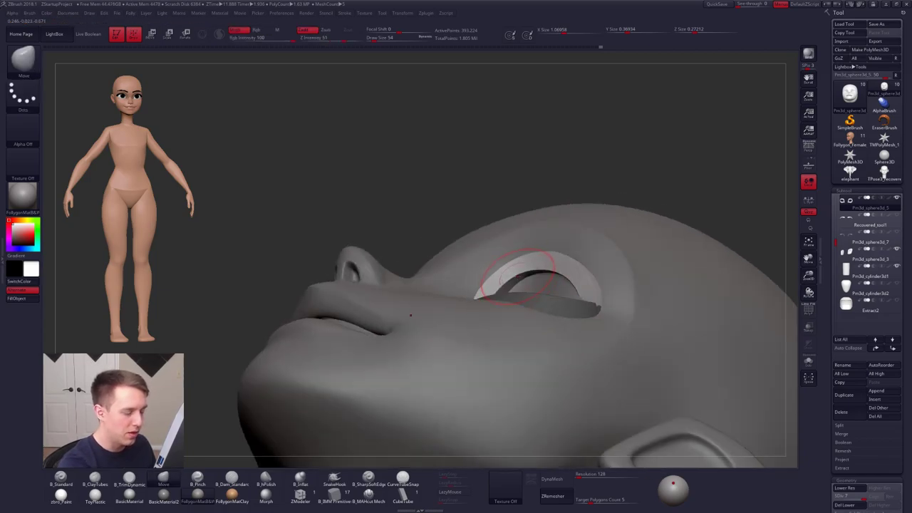
key(space)
click(509, 284)
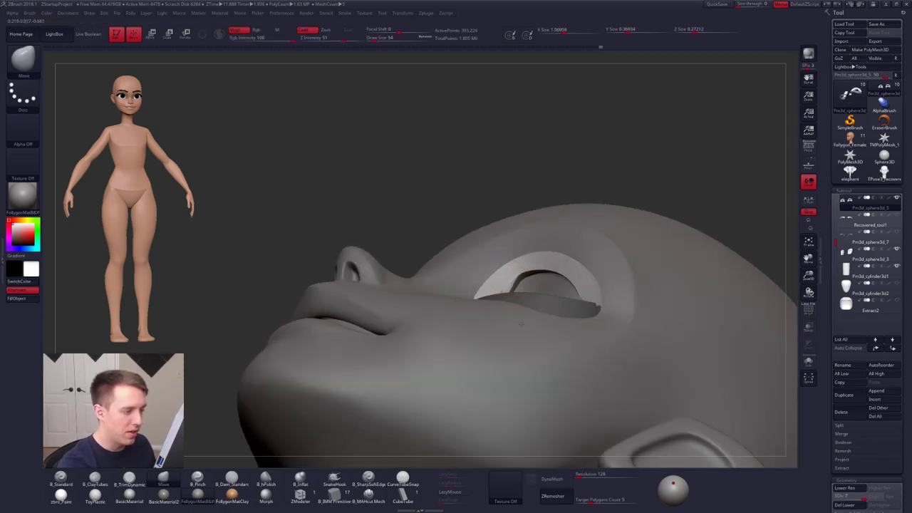
drag(551, 278, 543, 324)
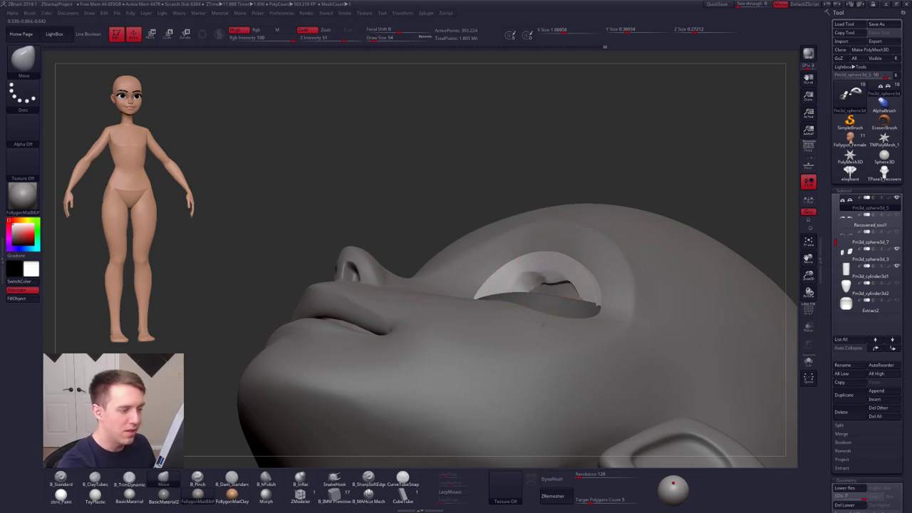
- Smooth the creased inner surface of the upper eyelids at draw size 25
mouse_move(557, 303)
right_down()
mouse_move(561, 292)
mouse_move(549, 293)
right_up()
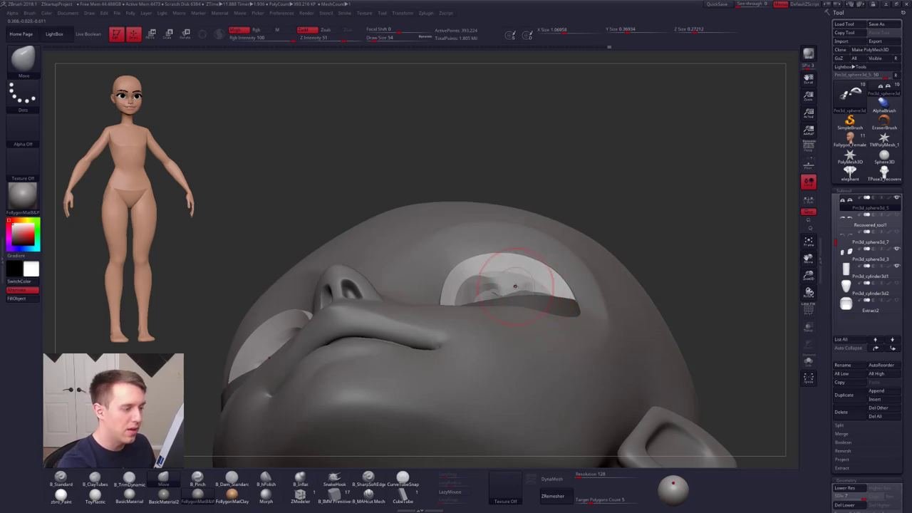
right_drag(515, 286, 485, 294)
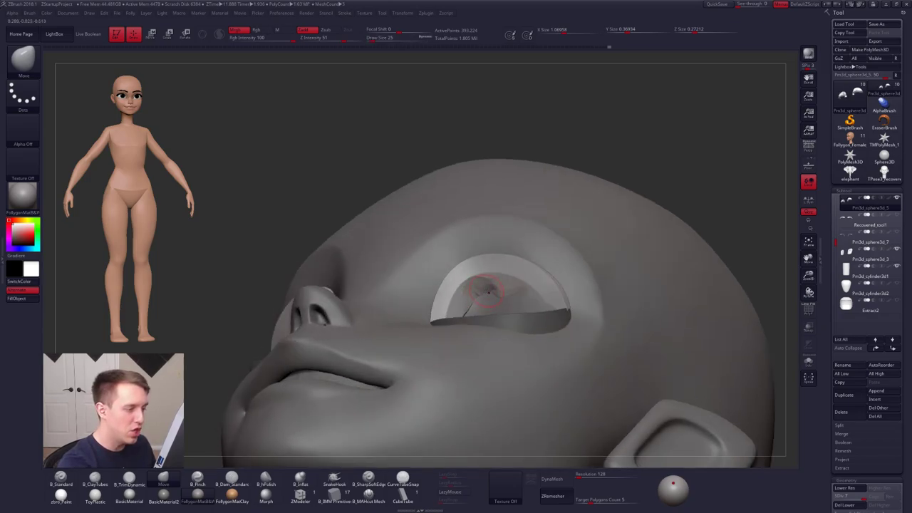
key(shift)
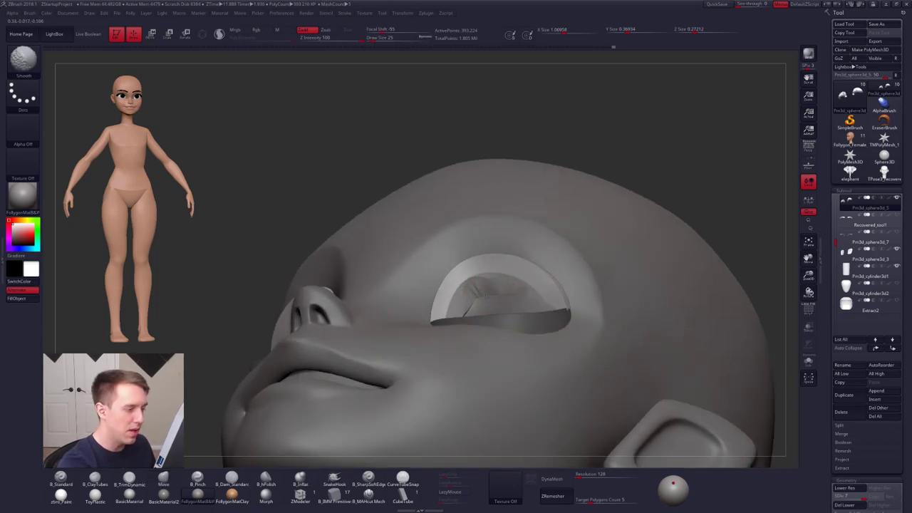
right_drag(485, 293, 464, 309)
key(shift)
- Even out the remaining unevenness behind the upper eyelids with a larger draw size of 33
key(space)
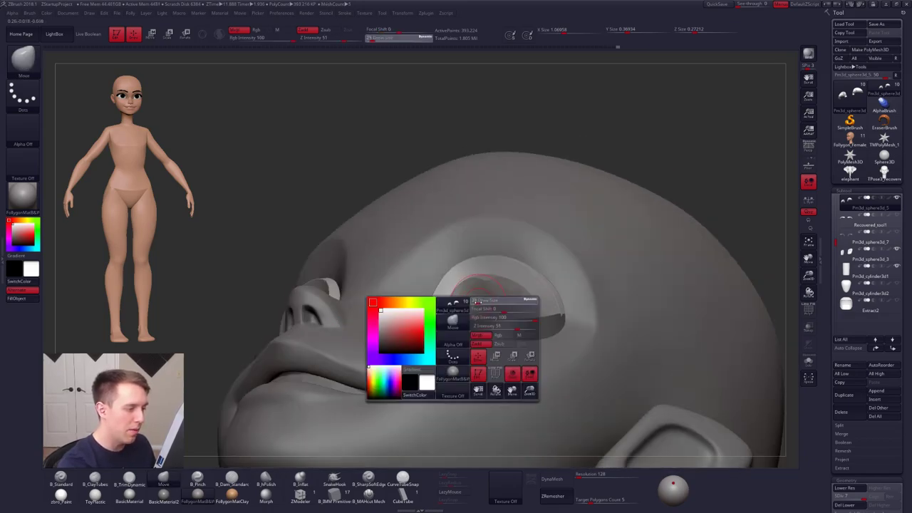
mouse_move(502, 300)
right_down()
mouse_move(547, 287)
mouse_move(519, 301)
right_up()
key(shift)
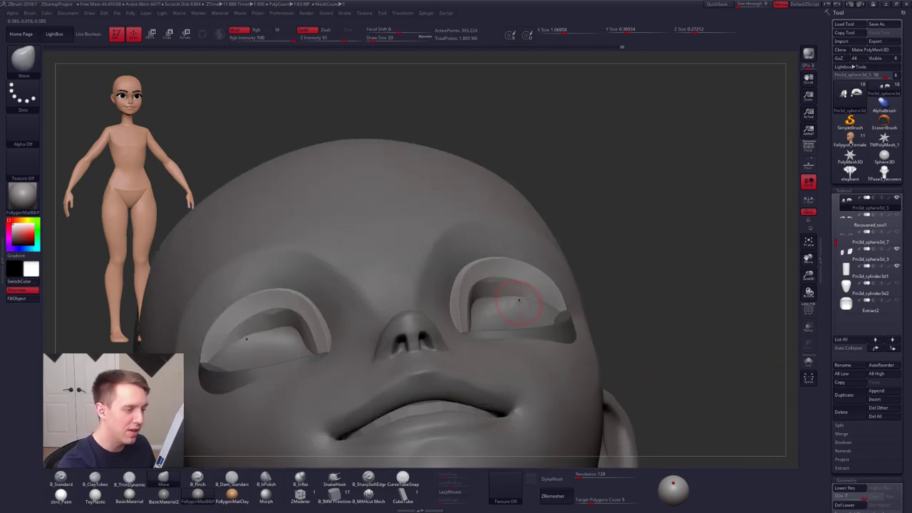
key(shift)
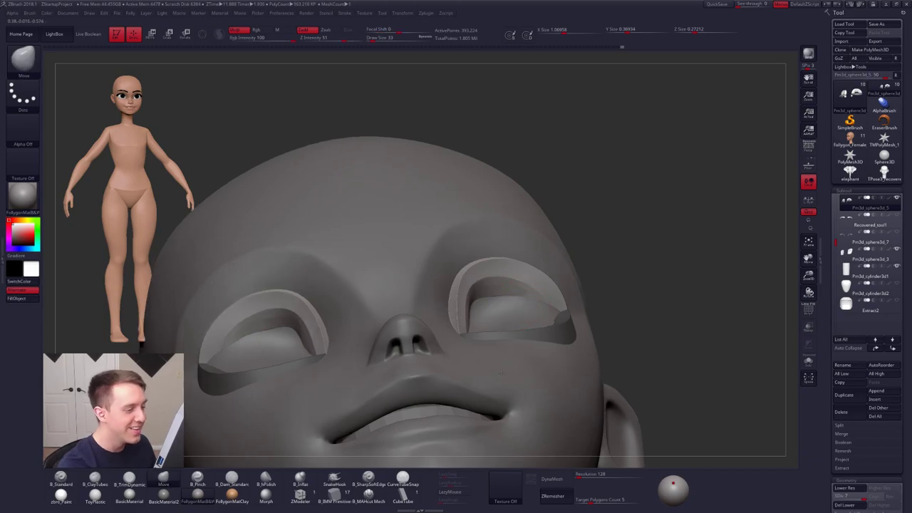
- Examine the eyelids' fit in the eye sockets from below, both sides, the front and in profile
right_drag(518, 305, 512, 342)
ctrl+drag(268, 399, 261, 407)
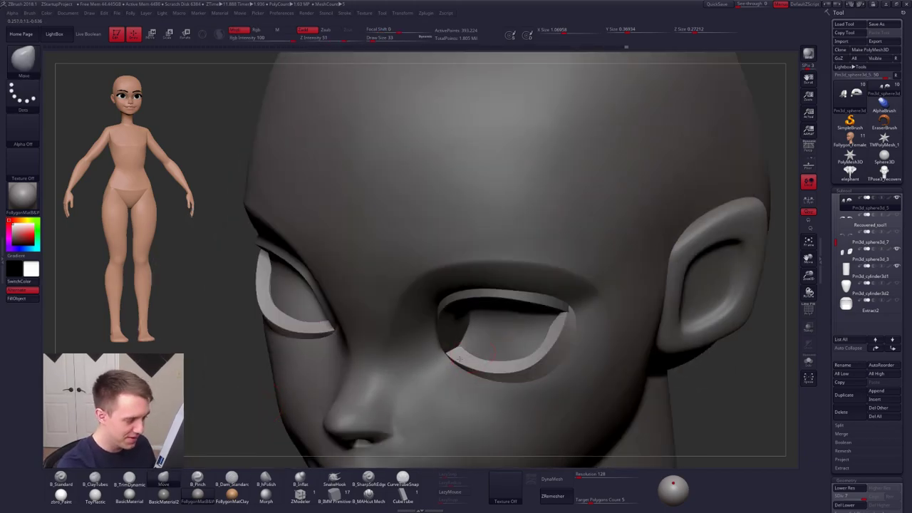
right_drag(524, 343, 611, 316)
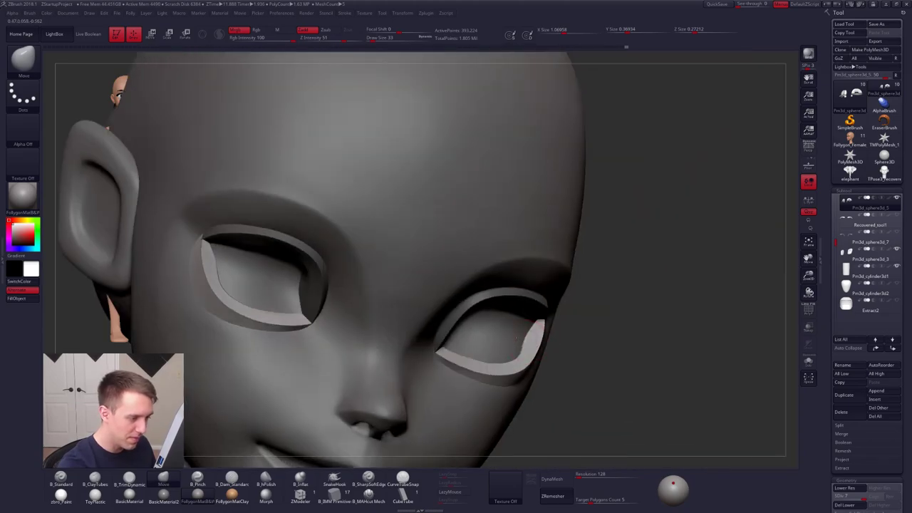
mouse_move(508, 364)
right_down()
mouse_move(506, 386)
mouse_move(524, 368)
mouse_move(560, 367)
mouse_move(510, 367)
mouse_move(531, 339)
mouse_move(517, 353)
mouse_move(509, 324)
mouse_move(539, 350)
mouse_move(540, 306)
right_up()
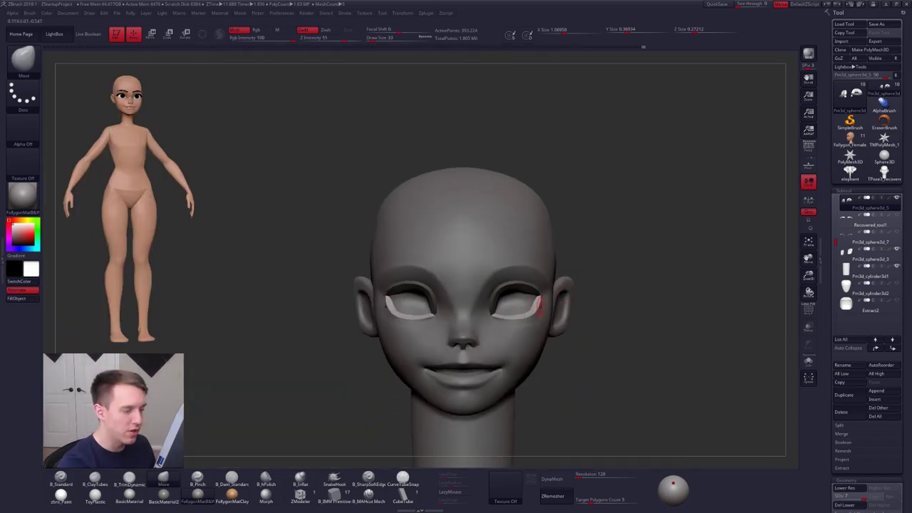
right_click(574, 319)
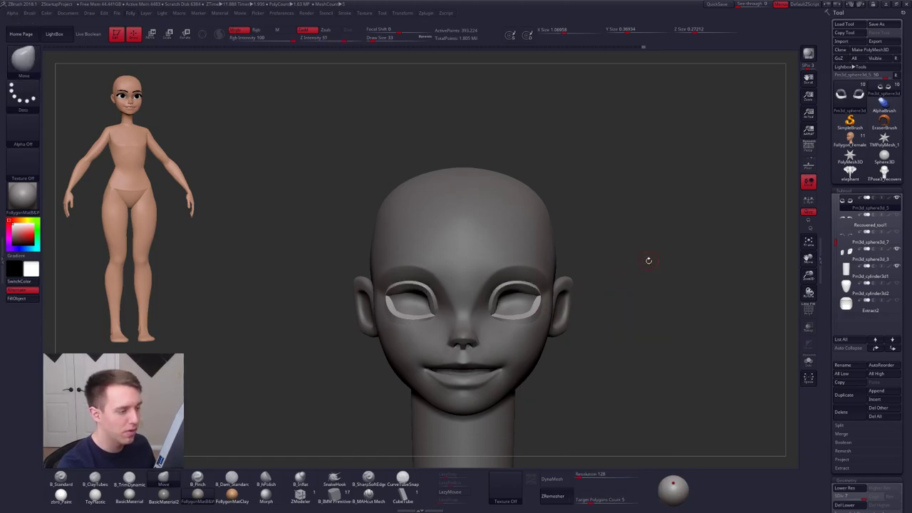
right_drag(648, 261, 546, 338)
- Select the neck cylinder and adjust its placement under the head with the Move brush at draw size 265
alt+click(598, 313)
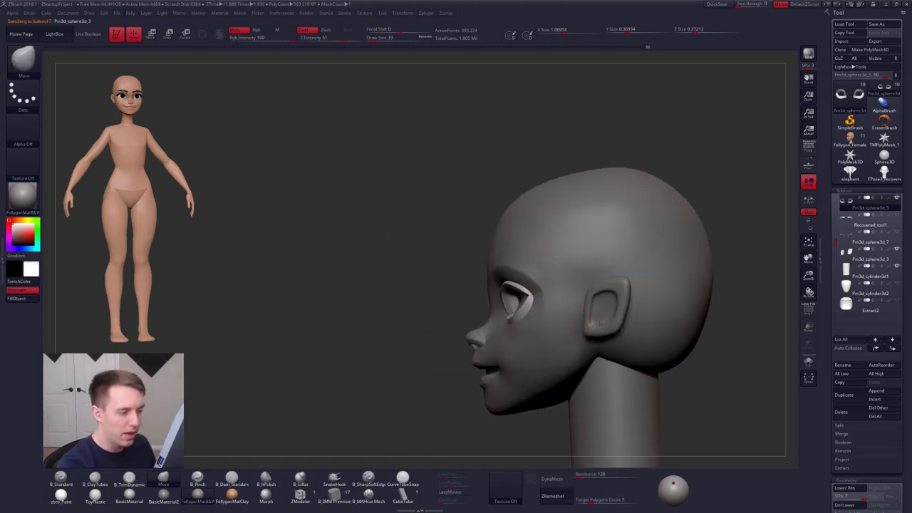
mouse_move(599, 321)
right_down()
mouse_move(636, 335)
mouse_move(640, 317)
mouse_move(611, 400)
mouse_move(599, 329)
mouse_move(568, 336)
mouse_move(558, 310)
mouse_move(575, 358)
mouse_move(635, 320)
mouse_move(556, 400)
right_up()
key([)
key(space)
drag(591, 355, 580, 355)
mouse_move(579, 355)
shift+right_down()
mouse_move(577, 388)
mouse_move(576, 347)
mouse_move(594, 347)
mouse_move(578, 322)
mouse_move(554, 385)
mouse_move(619, 362)
mouse_move(577, 357)
shift+right_up()
alt+click(580, 369)
key(space)
drag(576, 357, 589, 352)
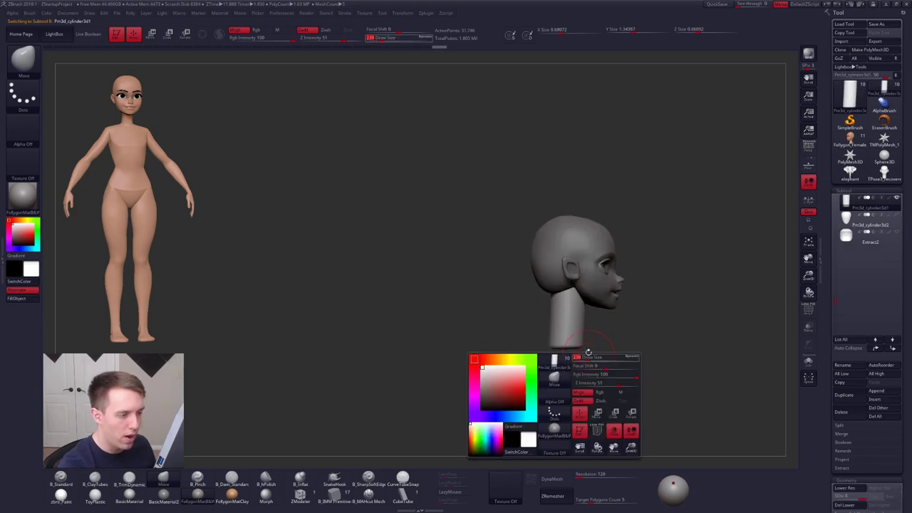
ctrl+right_drag(576, 297, 575, 323)
key(space)
mouse_move(557, 335)
mouse_down()
mouse_move(574, 335)
mouse_move(573, 311)
mouse_up()
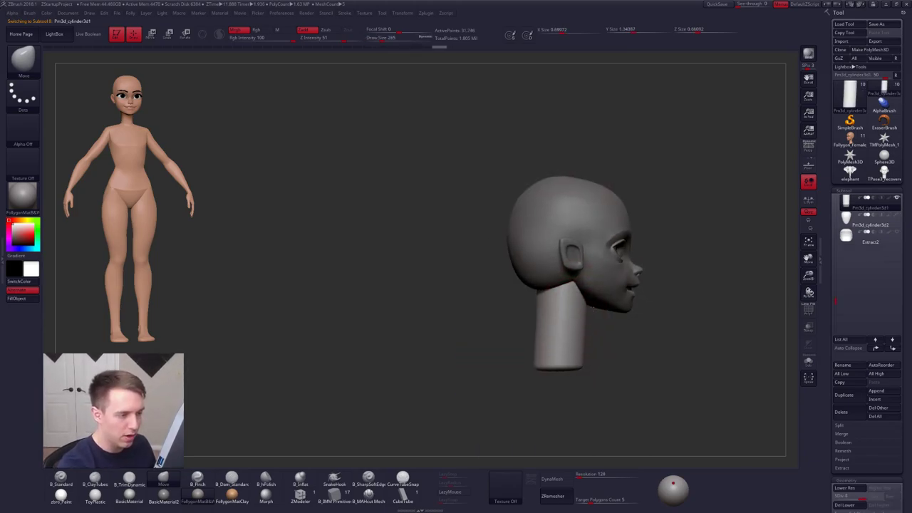
key(ctrl+z)
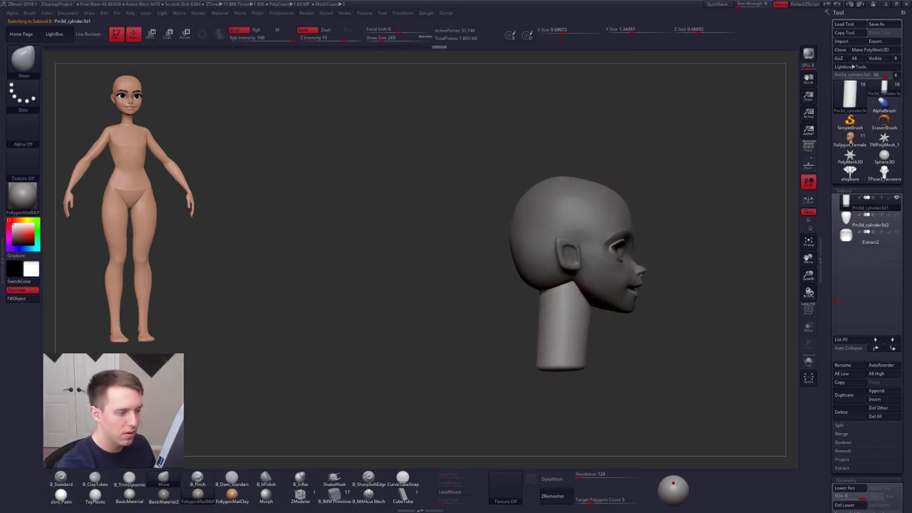
mouse_move(584, 350)
mouse_down()
mouse_move(617, 363)
mouse_move(607, 375)
mouse_move(600, 351)
mouse_up()
- Show all subtools except the hair cap and torso, and select the head with its polygroup wireframe displayed
shift+click(898, 198)
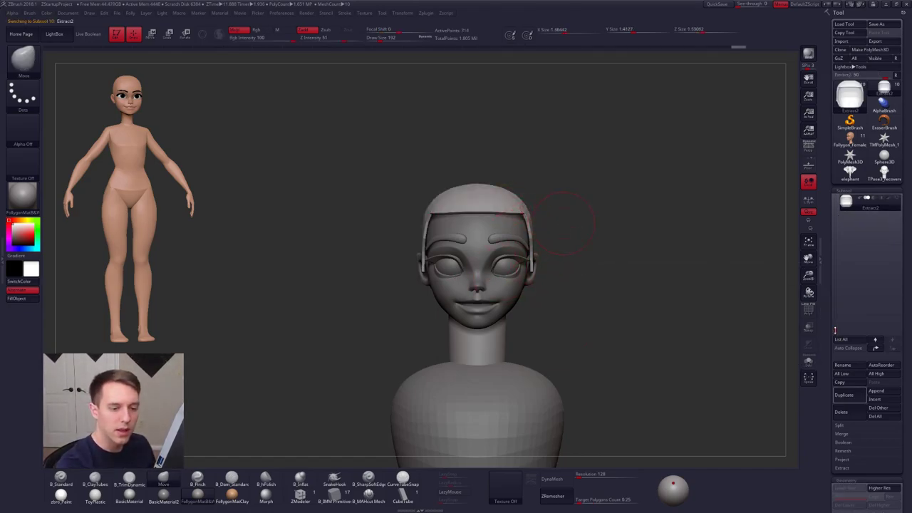
click(848, 258)
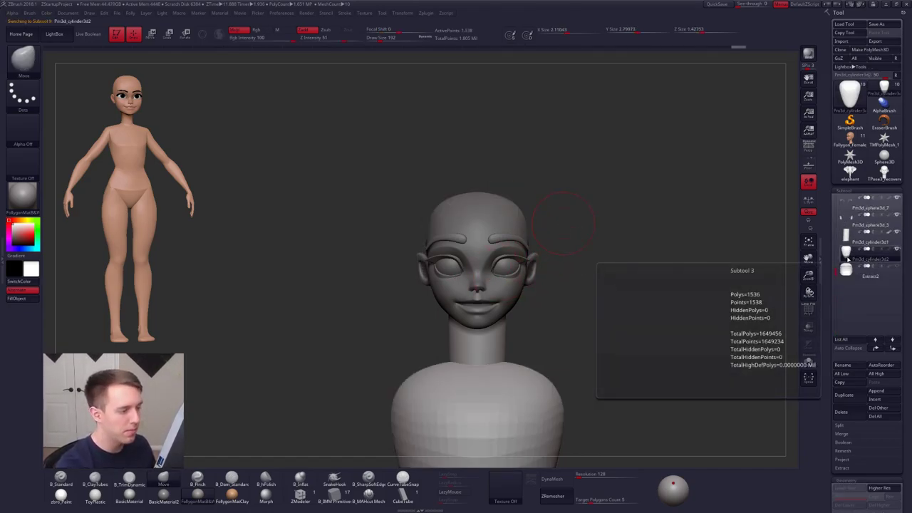
click(848, 239)
drag(838, 249, 838, 191)
click(849, 203)
key(shift+f)
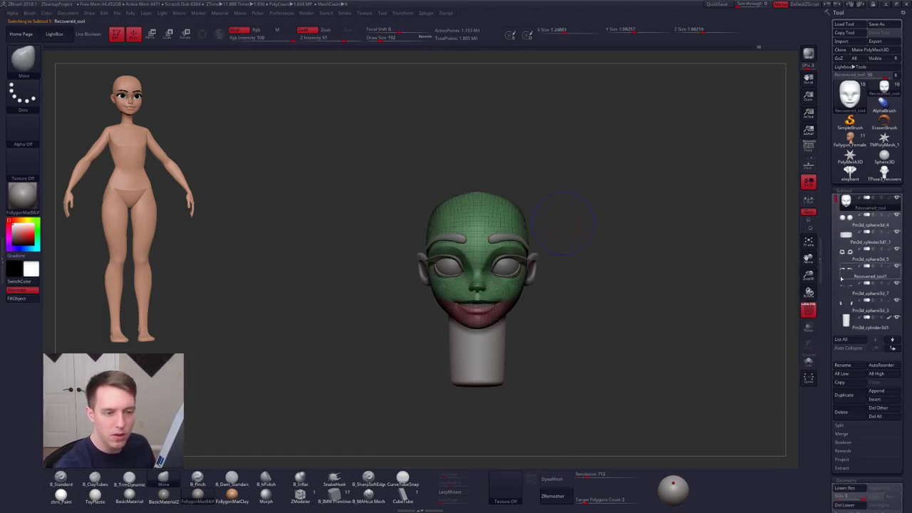
- Reorder the eyelids subtool so it sits directly below the head in the subtool stack
click(855, 261)
click(877, 348)
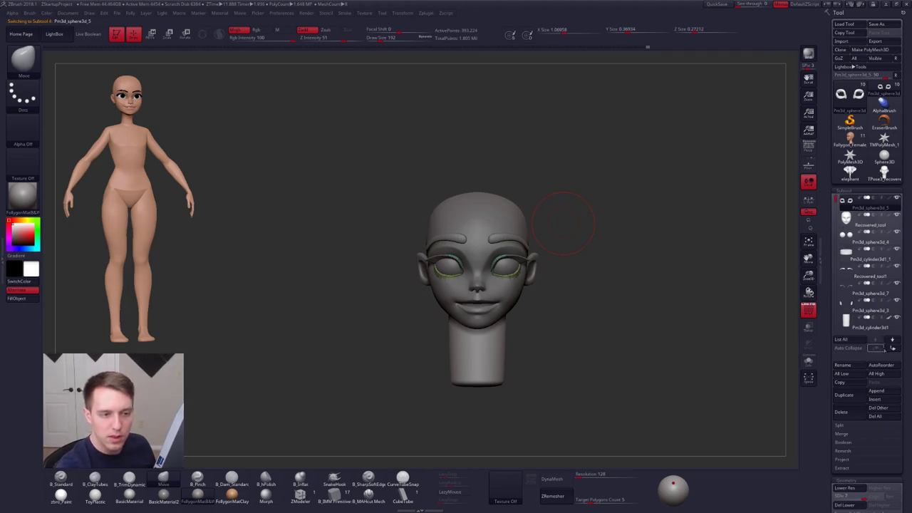
click(876, 348)
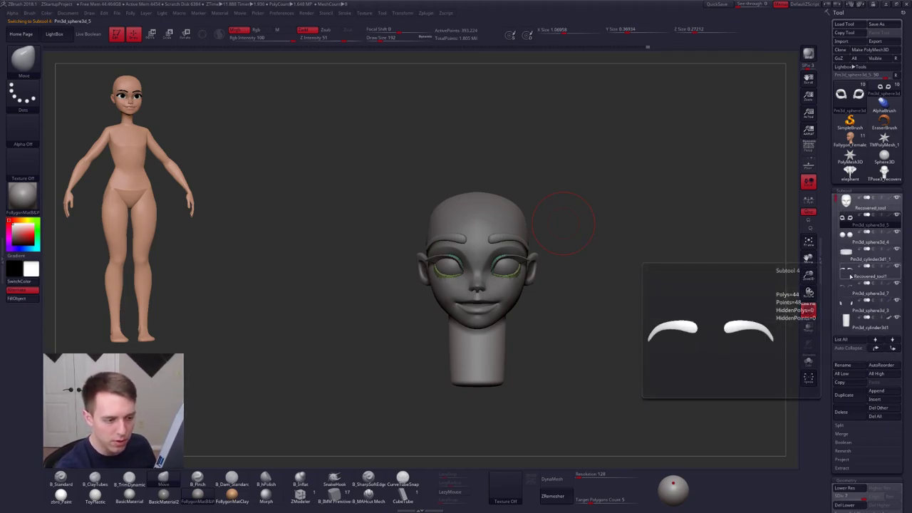
- Delete the ears' lower subdivision levels and merge the ears down with the neck
click(848, 312)
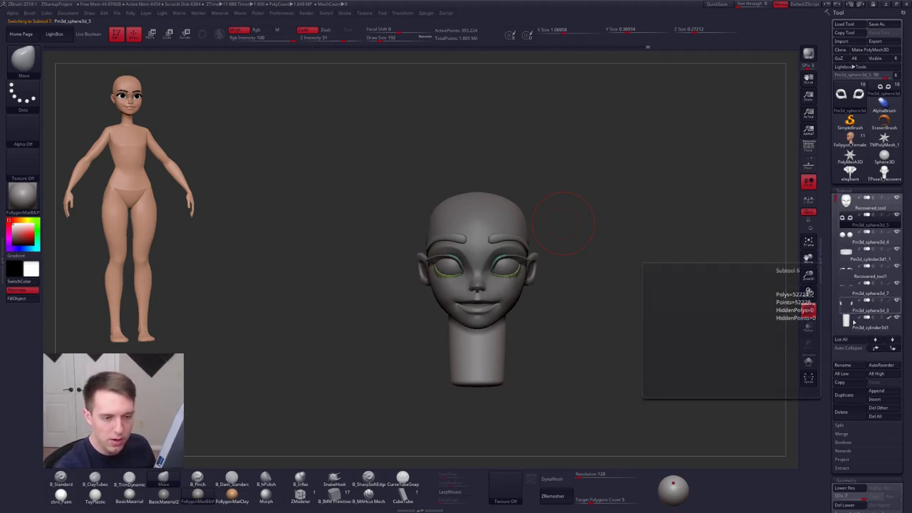
click(862, 497)
click(850, 505)
key(ctrl+shift+d)
click(637, 299)
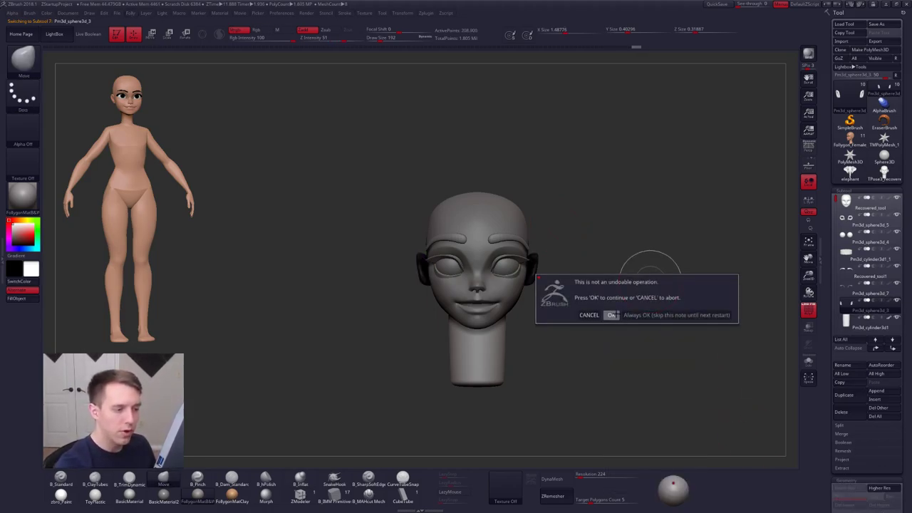
- Reorder the merged ears-and-neck subtool so it sits directly below the eyelids
click(876, 348)
click(876, 349)
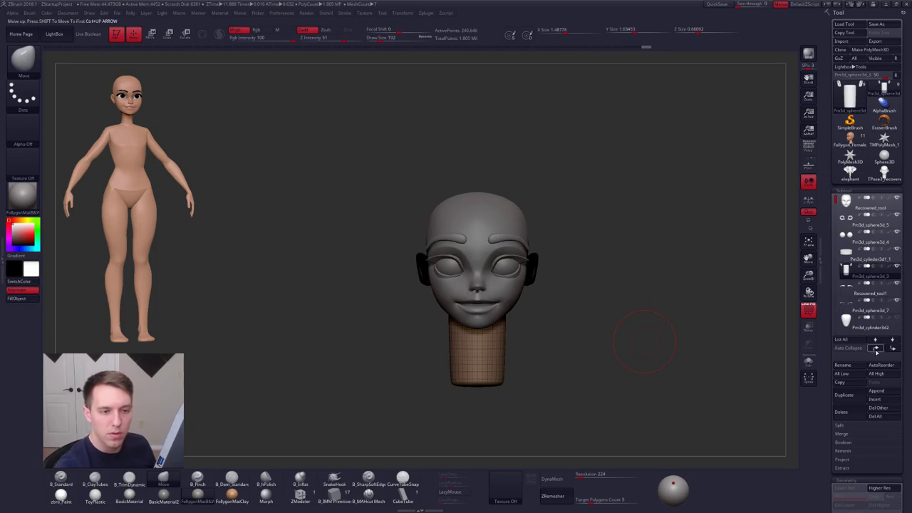
click(877, 349)
click(877, 350)
- Delete the head's lower subdivision levels and merge the head down with the eyelids
click(866, 204)
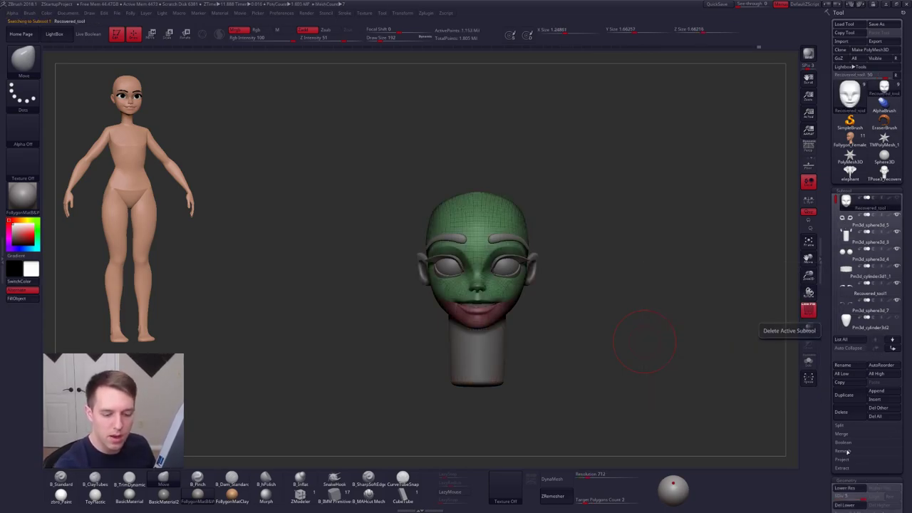
click(847, 505)
click(849, 225)
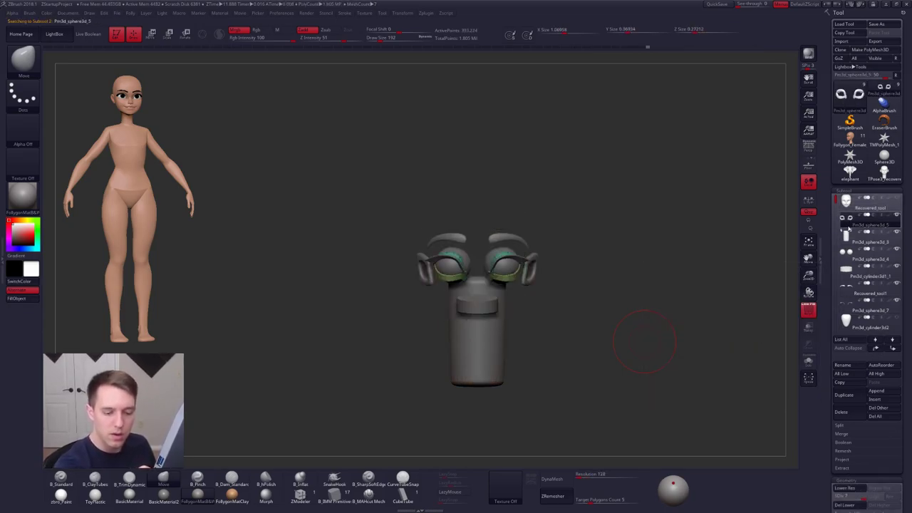
click(850, 204)
key(ctrl+space)
click(674, 247)
click(642, 269)
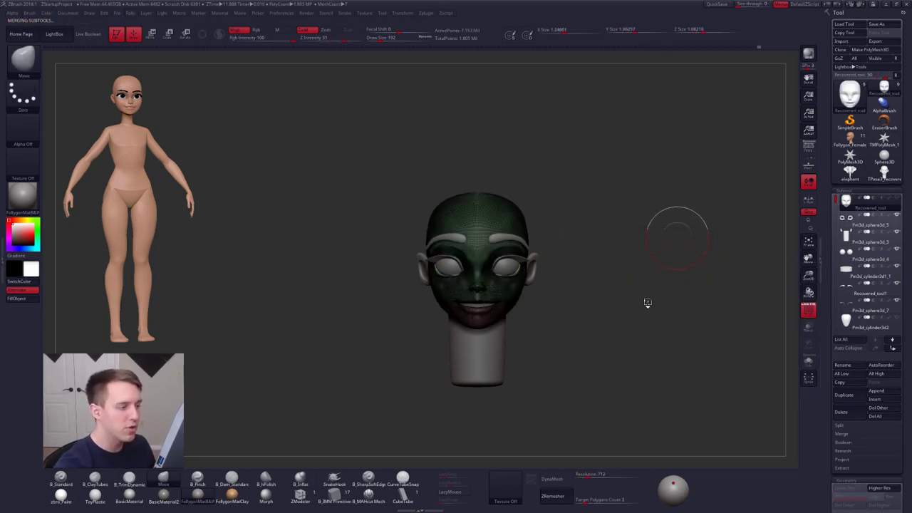
- Merge the head down with the ears and neck, and display it in solo mode without the wireframe
key(ctrl+space)
click(658, 273)
click(629, 295)
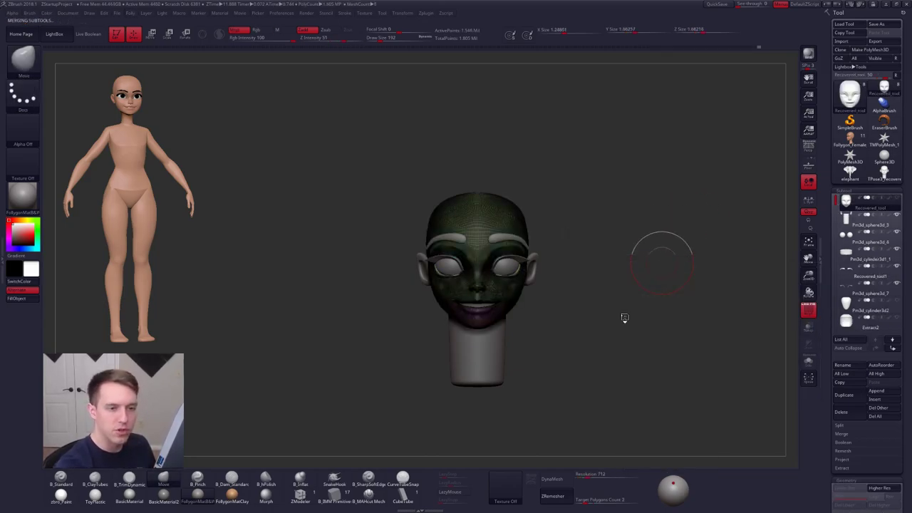
key(shift+s)
drag(662, 346, 620, 359)
key(shift+f)
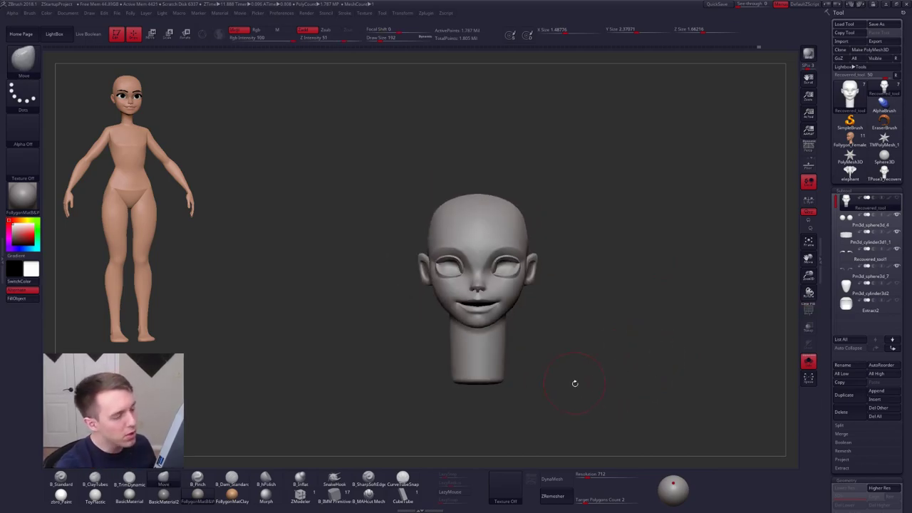
- Reconstruct the merged head's lower subdivision levels and turn on perspective distortion
drag(576, 384, 572, 346)
scroll(838, 344, down, 4)
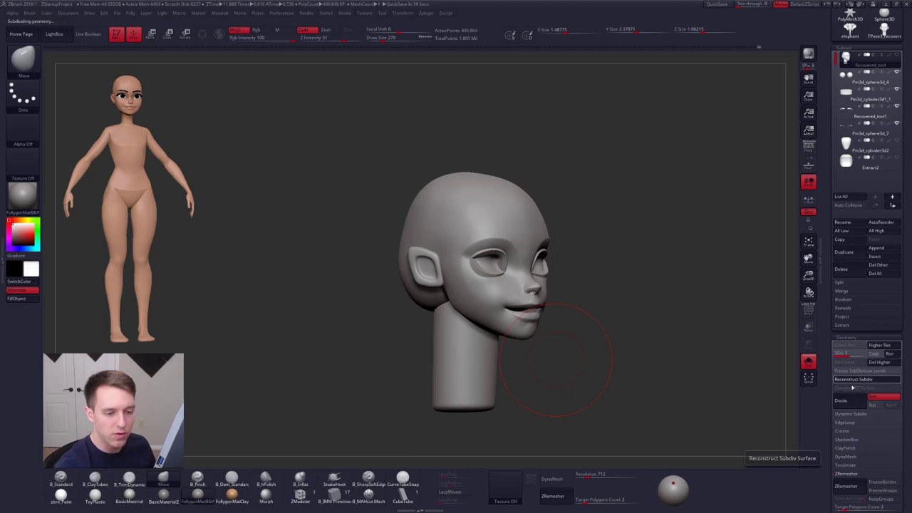
click(854, 385)
click(852, 384)
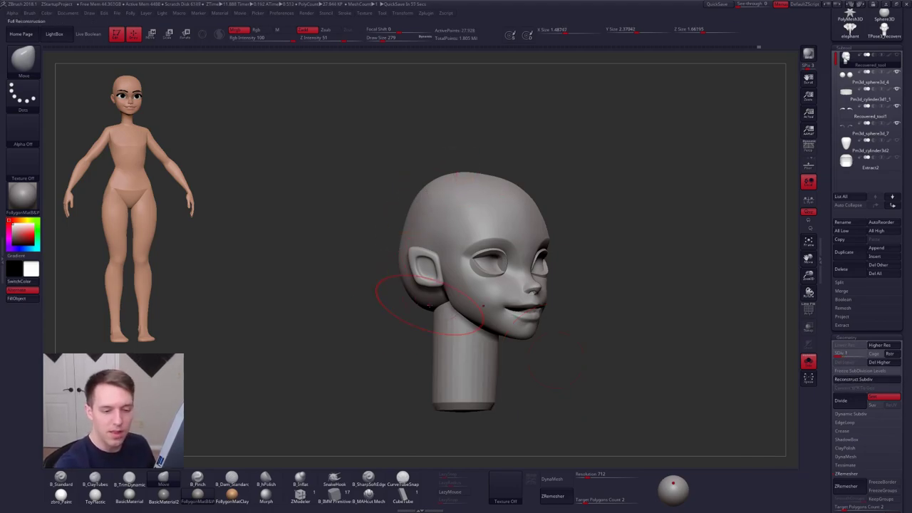
click(853, 379)
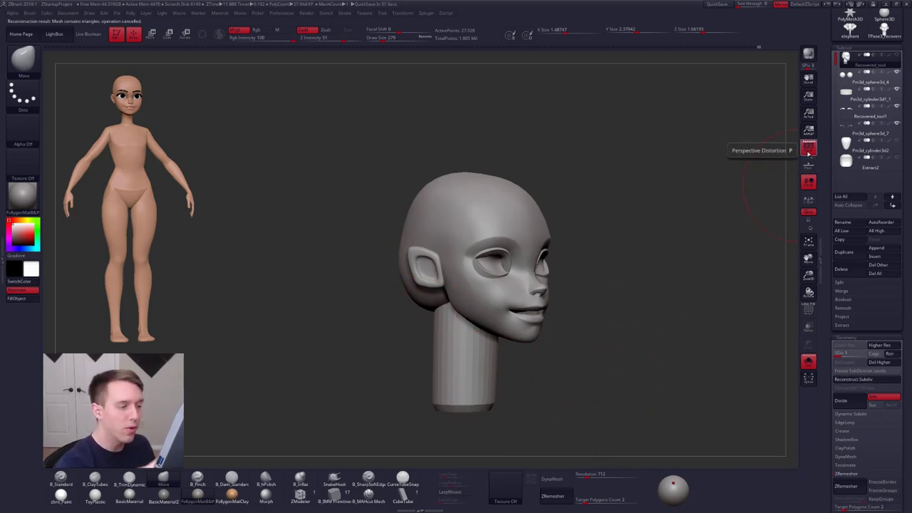
- Reshape the back of the skull with the Move brush at draw size 292, keeping the jaw, ears and neck masked
mouse_move(377, 258)
mouse_down()
mouse_move(399, 271)
mouse_move(382, 274)
mouse_move(400, 300)
mouse_up()
key(ctrl+h)
key(space)
right_drag(399, 300, 357, 301)
drag(420, 312, 385, 315)
alt+drag(385, 315, 422, 302)
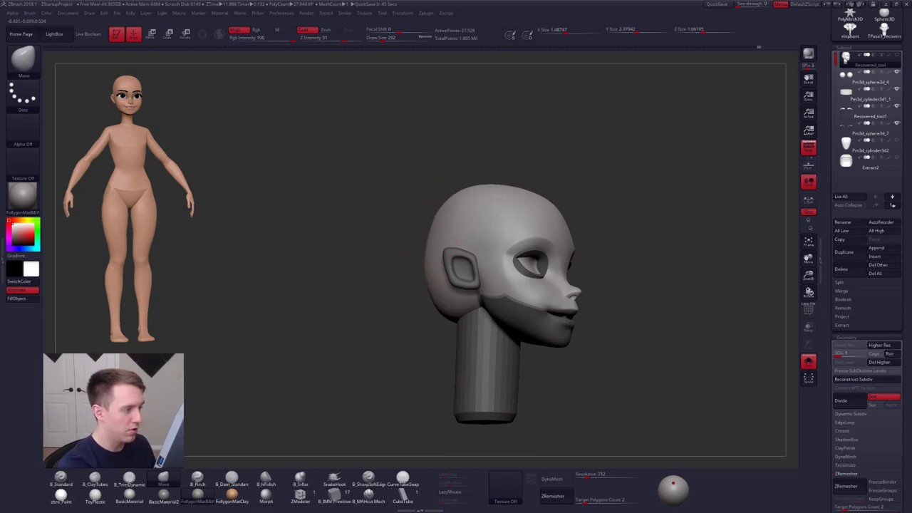
drag(427, 267, 534, 227)
- Refine the top and lower back of the cranium with a larger Move brush and smooth the area behind the ear
key(space)
shift+right_drag(533, 227, 543, 221)
key(space)
drag(536, 224, 540, 224)
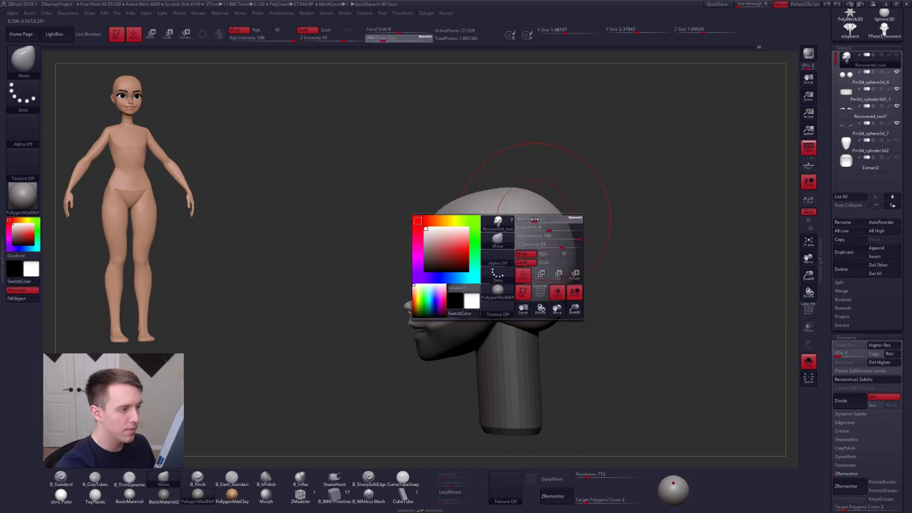
key(space)
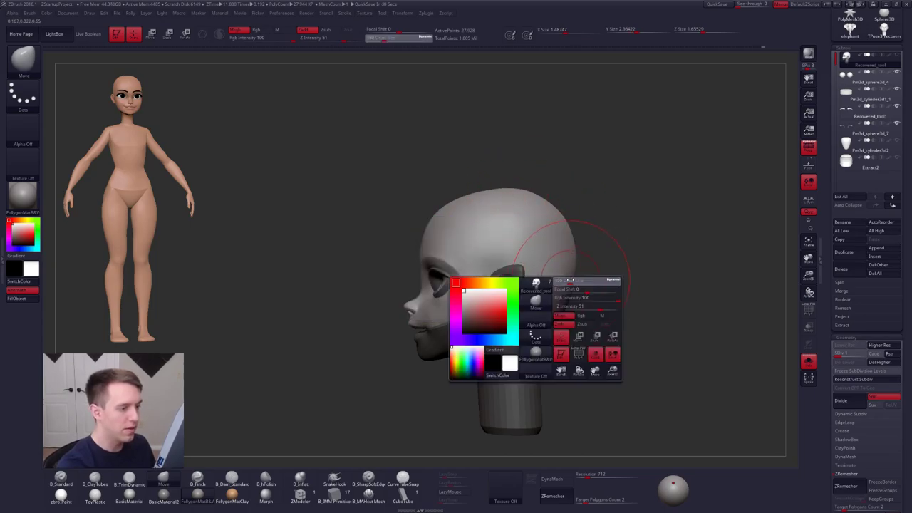
key(shift)
shift+drag(556, 307, 560, 305)
right_drag(570, 303, 526, 305)
mouse_move(549, 303)
shift+mouse_down()
mouse_move(601, 285)
mouse_move(563, 314)
mouse_move(591, 346)
mouse_move(574, 335)
mouse_move(599, 316)
mouse_move(572, 330)
mouse_move(621, 321)
shift+mouse_up()
- Adjust the skull's side contour above and behind the ear with the Move brush at draw size 252
key(space)
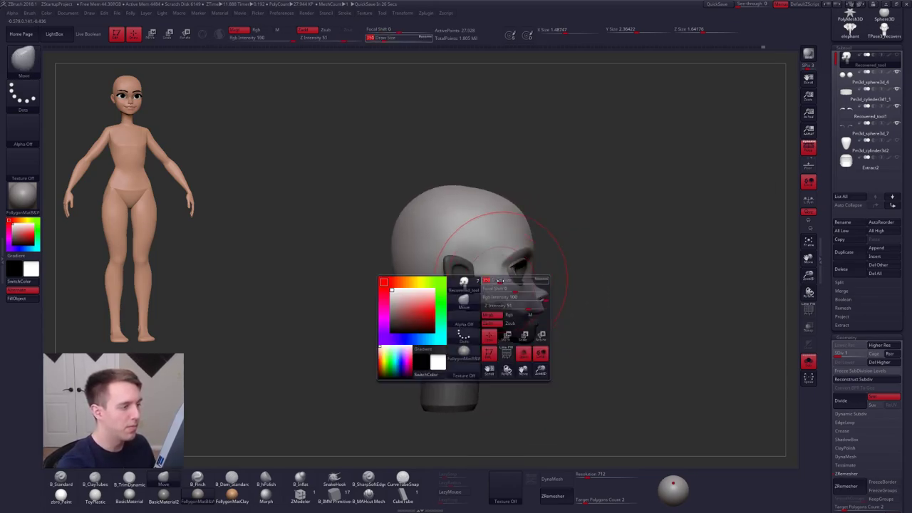
drag(500, 280, 497, 280)
mouse_move(563, 278)
mouse_down()
mouse_move(473, 261)
mouse_move(476, 244)
mouse_up()
key(space)
drag(420, 281, 447, 288)
key(space)
drag(482, 239, 472, 239)
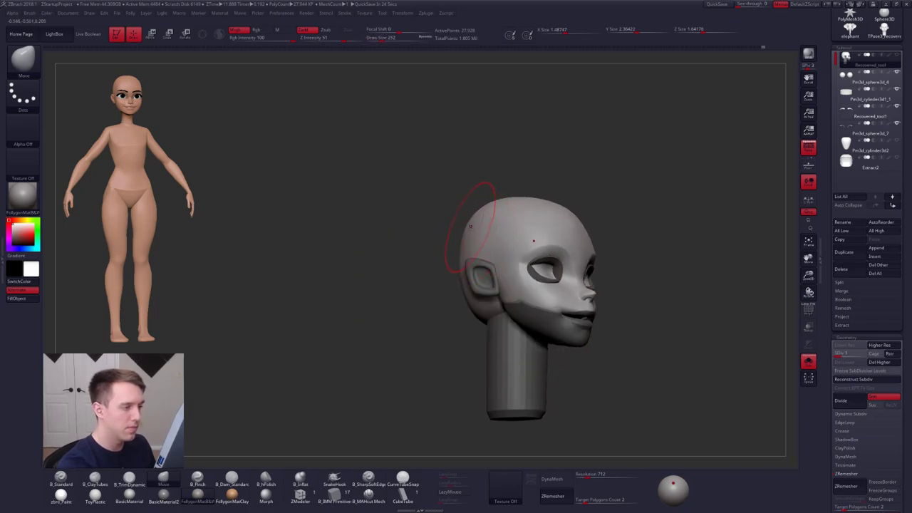
- Even out the crown and back of the skull with the Move brush at draw sizes 265 and 321
drag(421, 278, 448, 281)
key(space)
drag(468, 240, 472, 240)
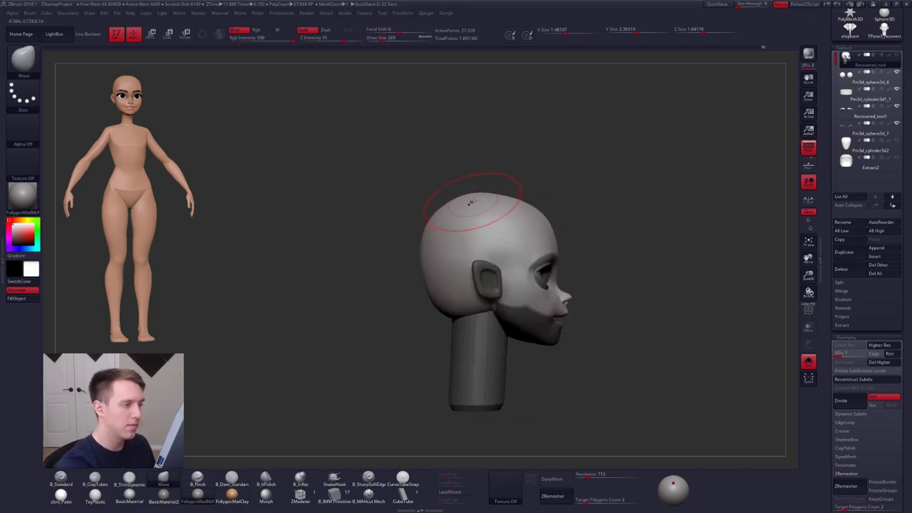
key(space)
drag(478, 203, 499, 206)
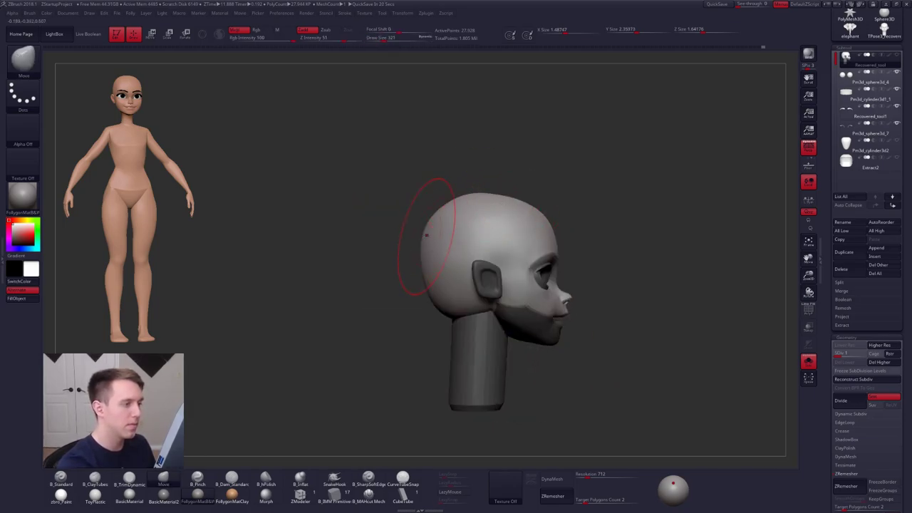
drag(431, 237, 429, 229)
- Raise the merged head to its highest subdivision level and delete the lower levels
mouse_move(684, 306)
shift+mouse_down()
mouse_move(634, 275)
mouse_move(603, 292)
mouse_move(599, 309)
shift+mouse_up()
key(d)
key(d)
key(d)
alt+drag(651, 339, 615, 320)
click(854, 362)
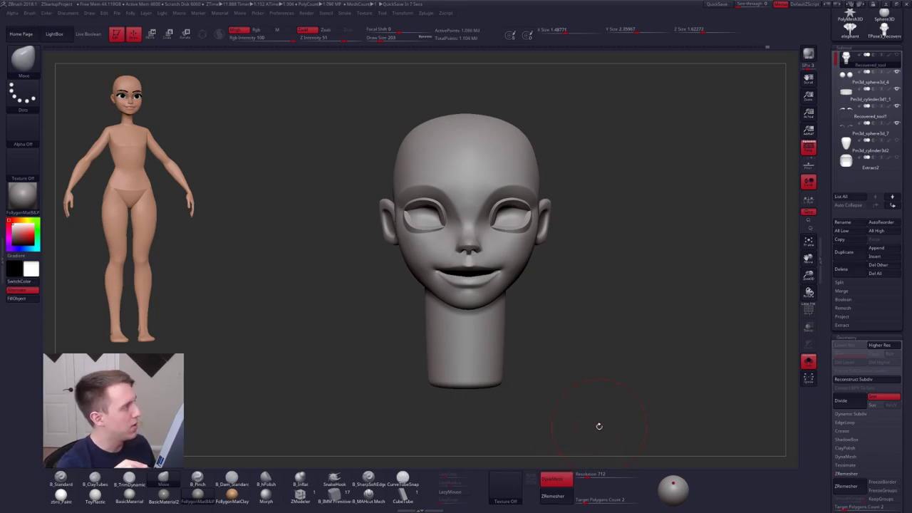
- Undo the DynaMesh made at resolution 712 and remesh the head with DynaMesh at resolution 1040
key(space)
click(648, 338)
key(ctrl+z)
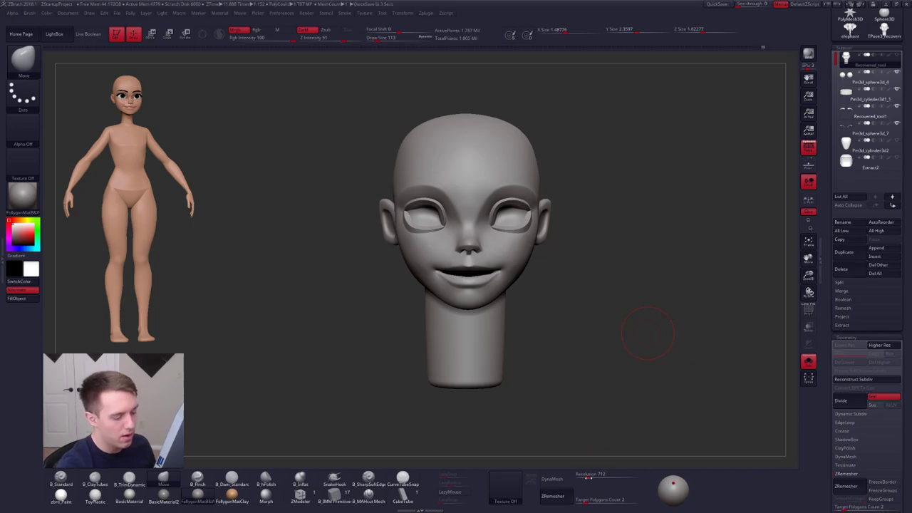
click(592, 475)
text(1040)
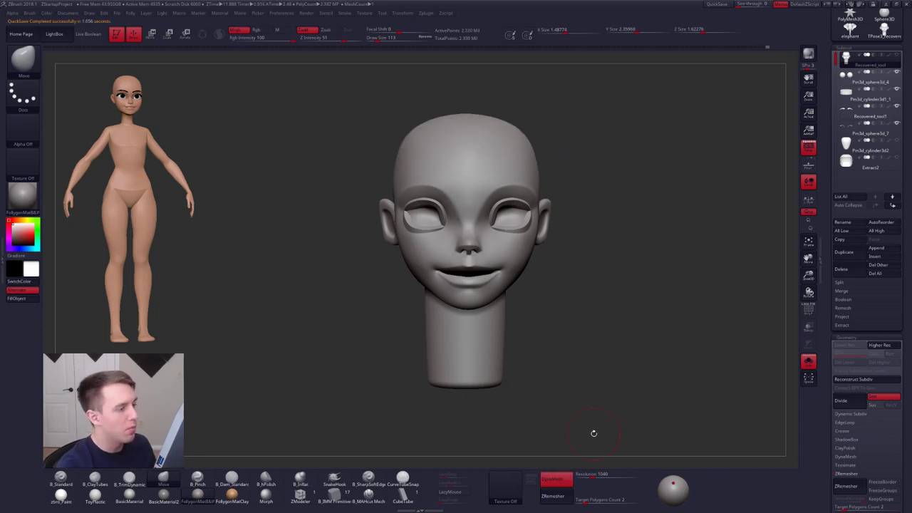
mouse_move(594, 433)
mouse_down()
mouse_move(517, 432)
mouse_move(519, 307)
mouse_up()
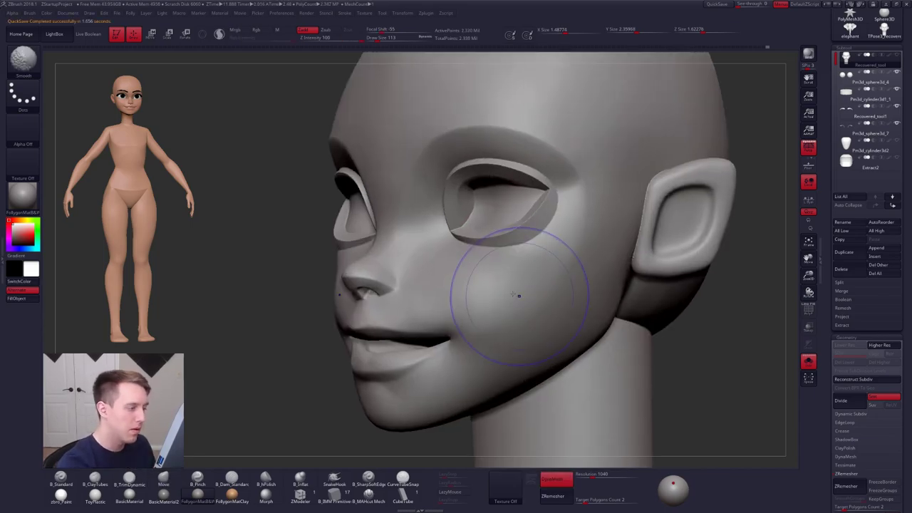
- Toggle off the polygroup frame display and set the Move brush to draw size 67 for the eye area
key(shift+f)
key(space)
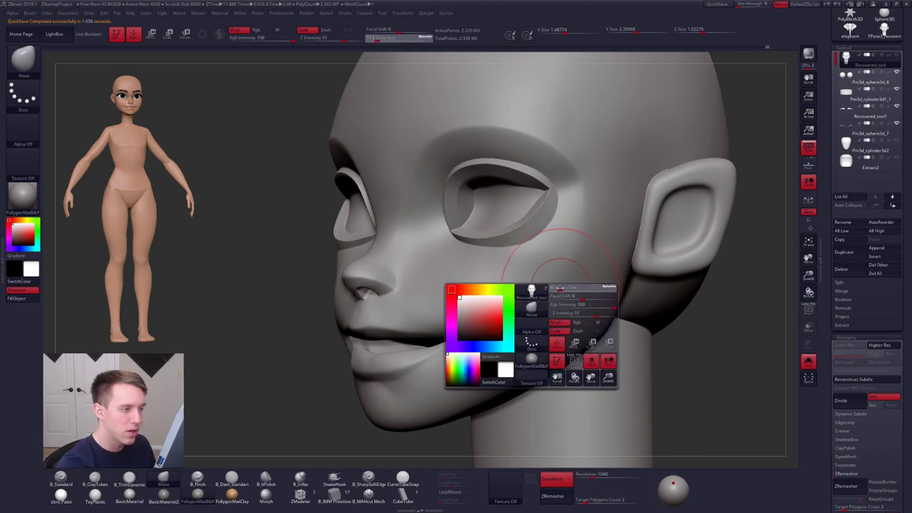
drag(568, 302, 561, 301)
alt+drag(677, 335, 645, 357)
right_drag(644, 357, 643, 332)
alt+drag(643, 332, 656, 413)
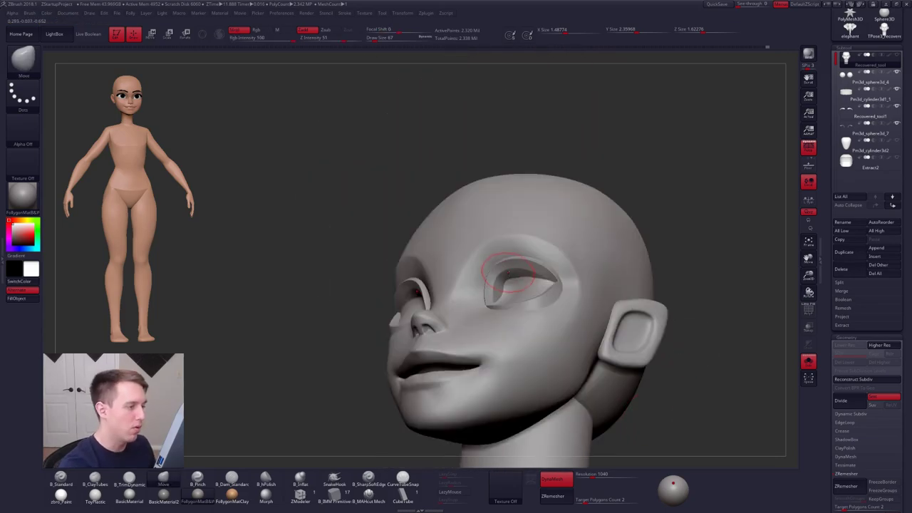
- Flatten the inner part of the eye socket with the B_TrimDynamic brush at draw size 38, undoing the trial stroke
mouse_move(509, 273)
ctrl+right_down()
mouse_move(508, 320)
mouse_move(487, 335)
ctrl+right_up()
key(3)
key(space)
mouse_move(514, 309)
mouse_down()
mouse_move(499, 310)
mouse_move(498, 300)
mouse_move(539, 284)
mouse_move(492, 325)
mouse_move(522, 306)
mouse_up()
key(ctrl+z)
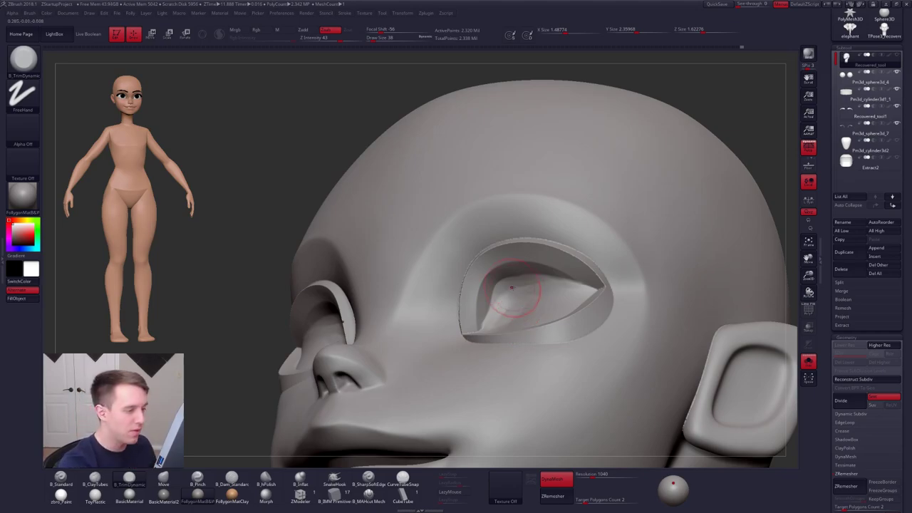
mouse_move(544, 295)
right_down()
mouse_move(538, 301)
mouse_move(570, 291)
right_up()
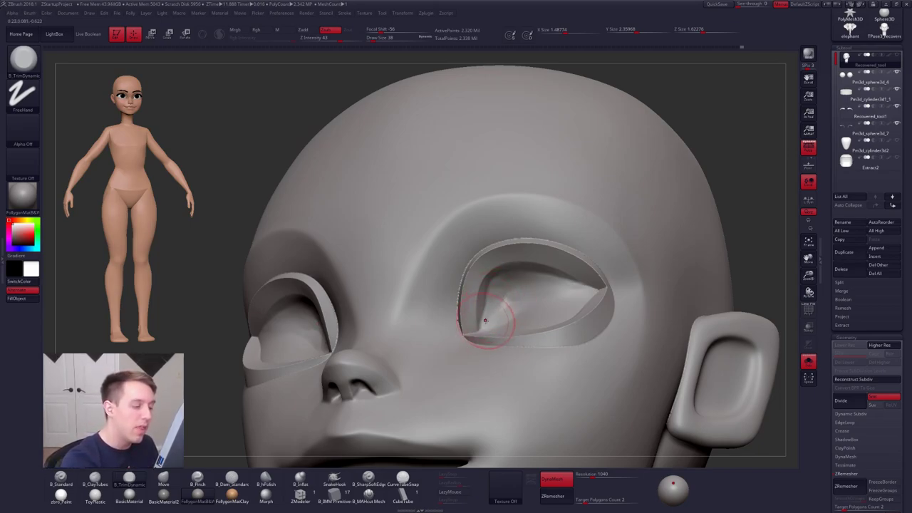
drag(486, 321, 491, 291)
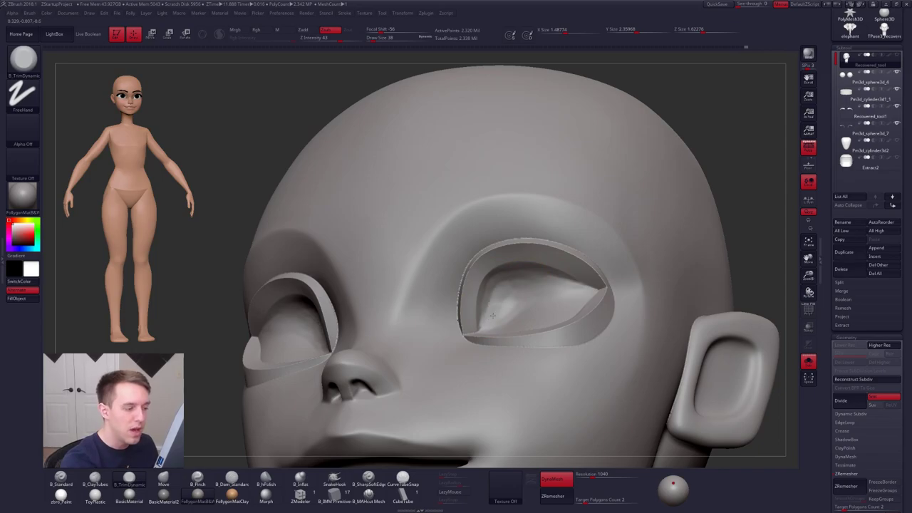
mouse_move(493, 322)
mouse_down()
mouse_move(536, 316)
mouse_move(542, 329)
mouse_up()
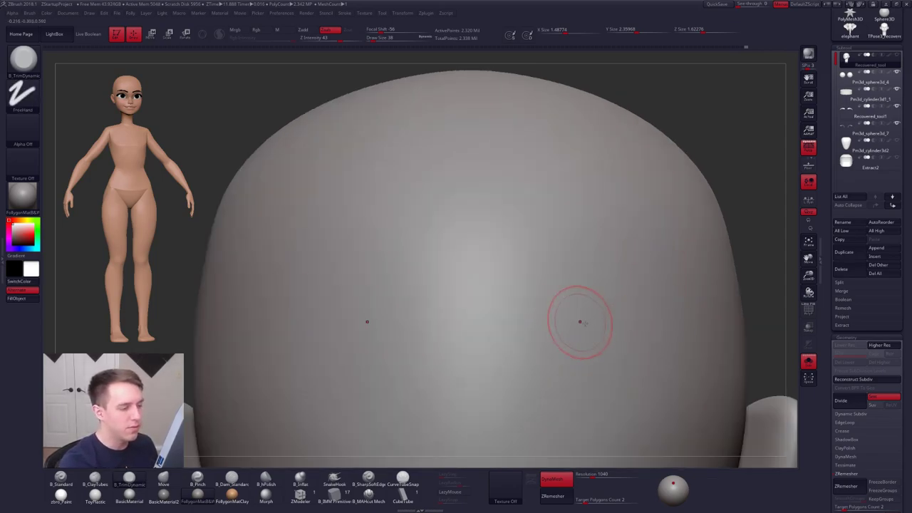
key(f)
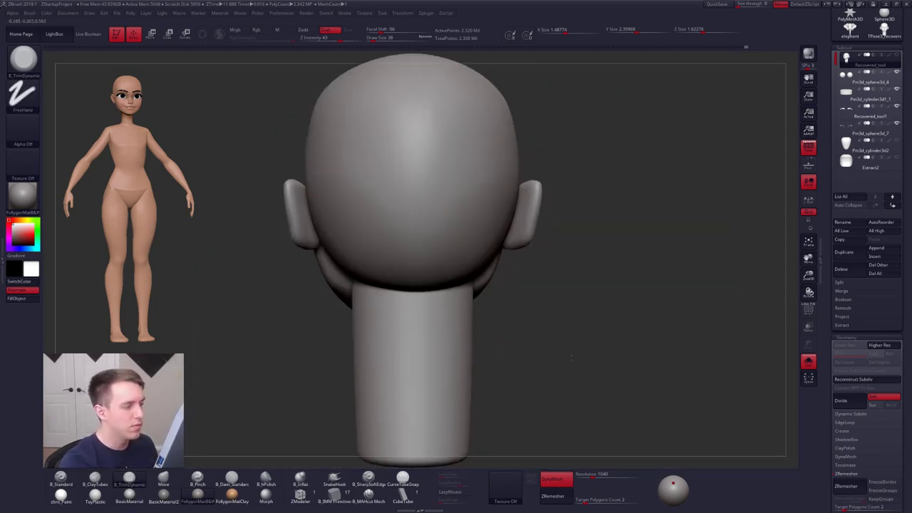
mouse_move(572, 358)
mouse_down()
mouse_move(702, 354)
mouse_move(570, 349)
mouse_move(584, 329)
mouse_move(580, 361)
mouse_up()
- Switch to the browser's ArtStation portfolio and examine the head views of Live Stream Male Sketch
key(alt+Tab)
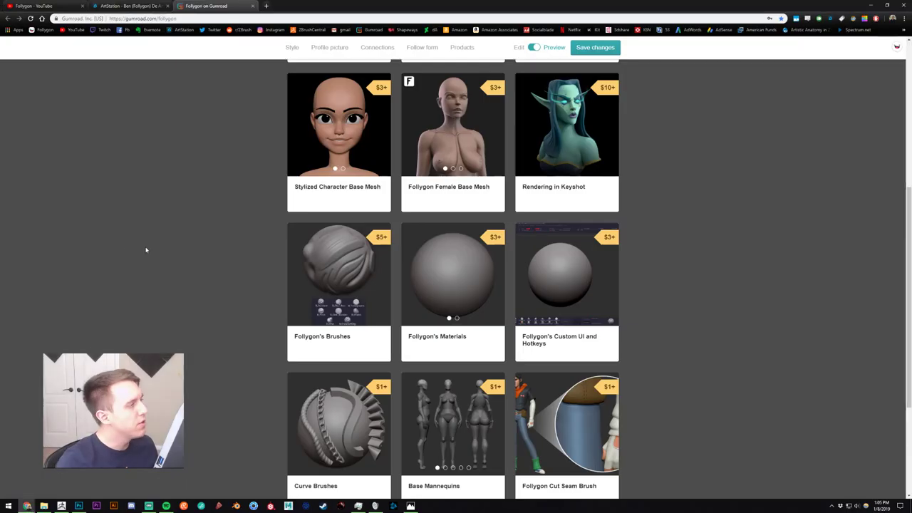
click(132, 6)
scroll(707, 190, down, 2)
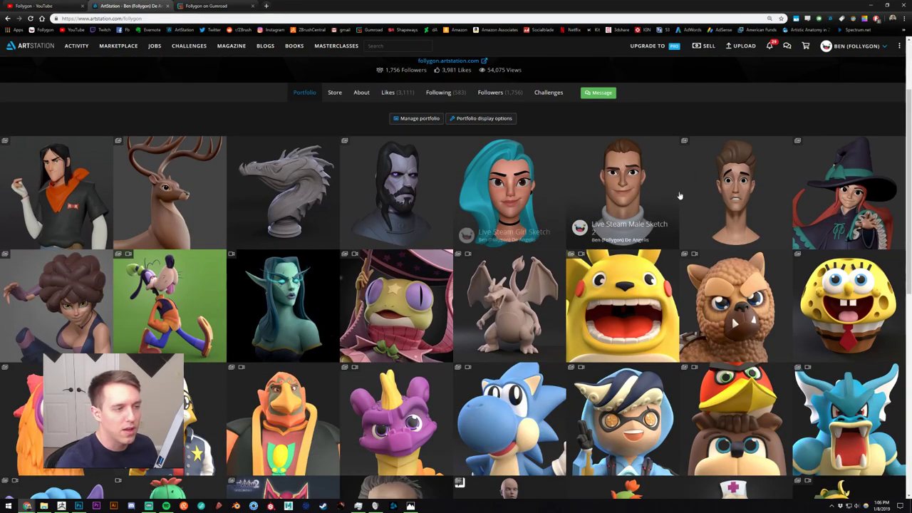
click(727, 181)
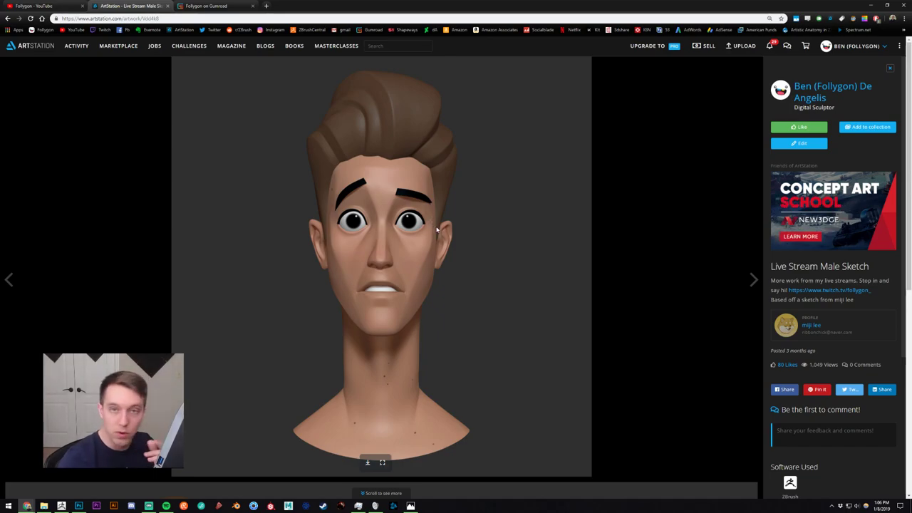
scroll(449, 241, down, 5)
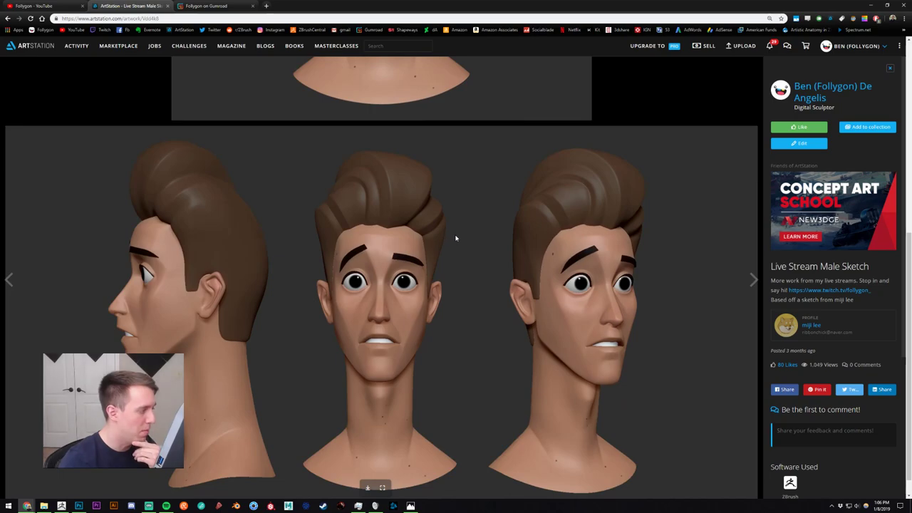
scroll(459, 236, up, 5)
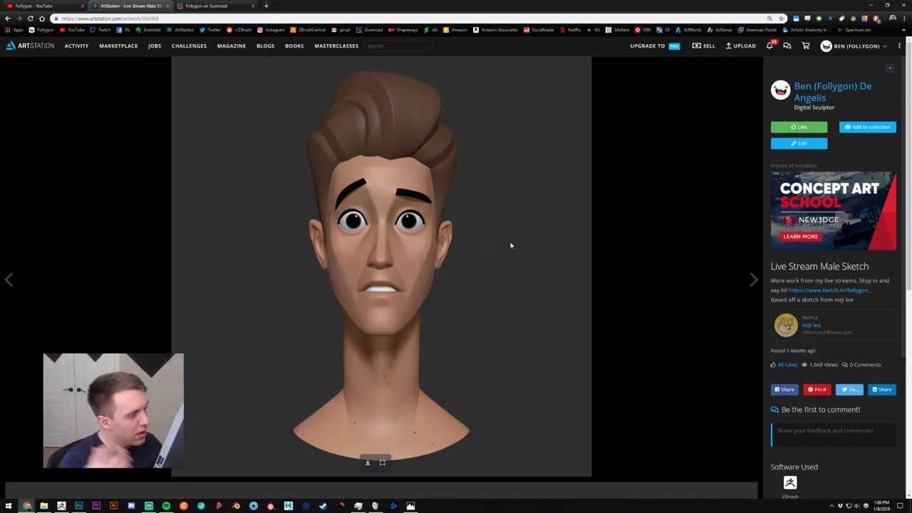
- Compare the portfolio's other stylized heads, including Live Steam Male Sketch 2, Live Steam Girl Sketch and Spoopy Halloween Witch
key(Right)
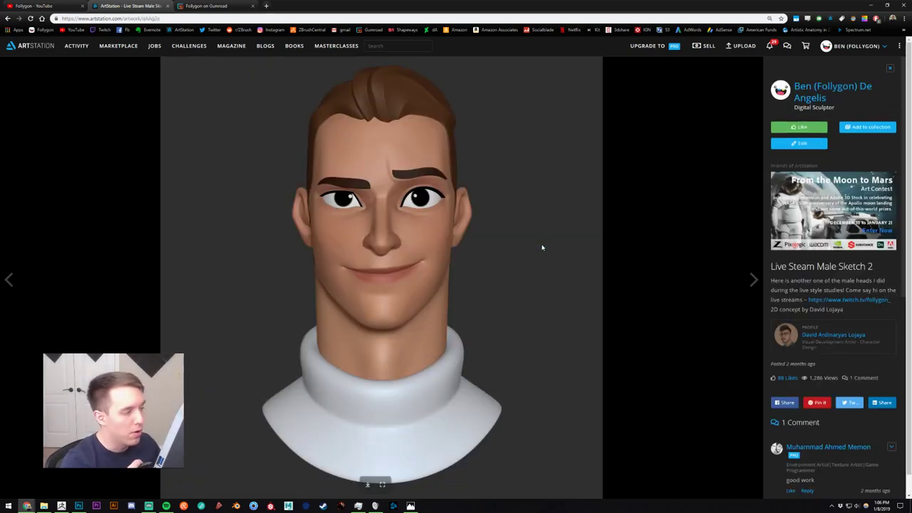
key(Right)
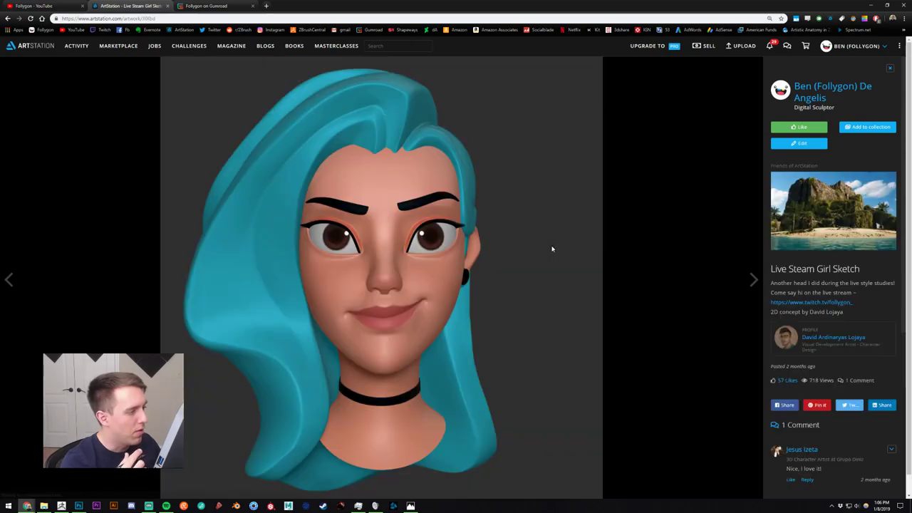
key(Right)
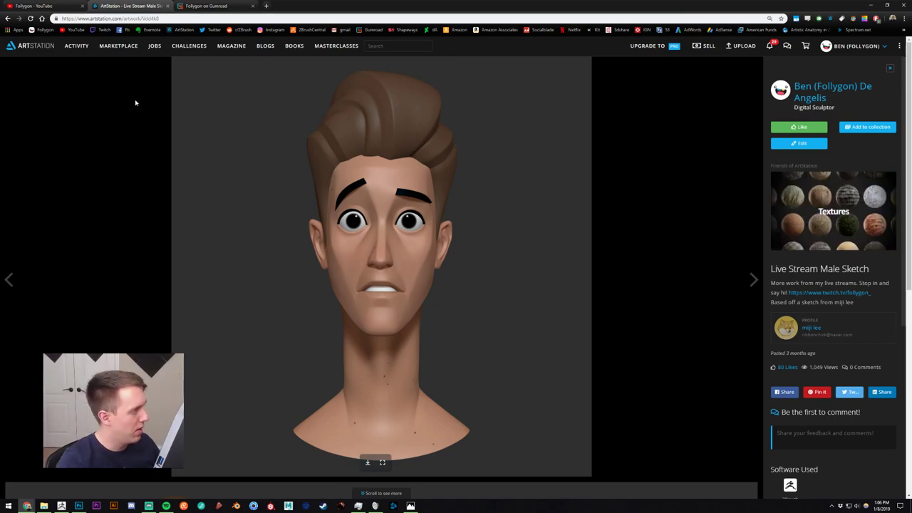
scroll(428, 183, down, 5)
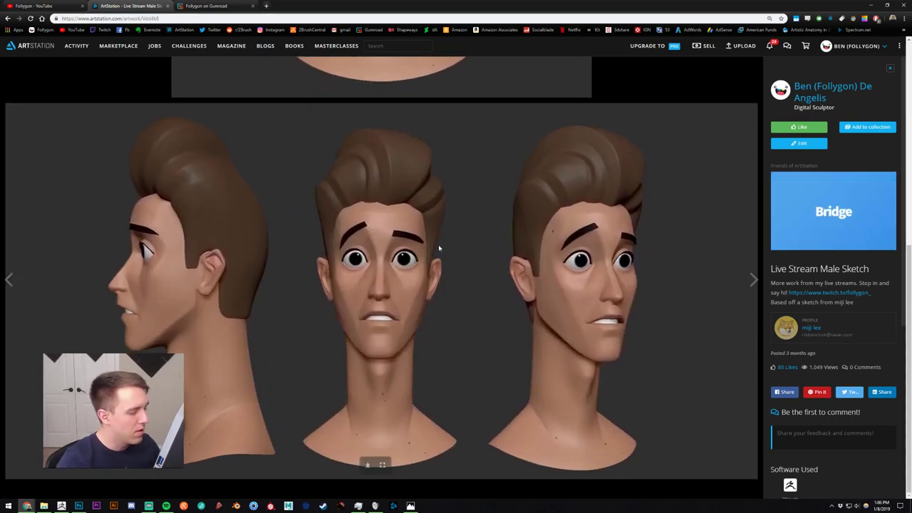
key(Right)
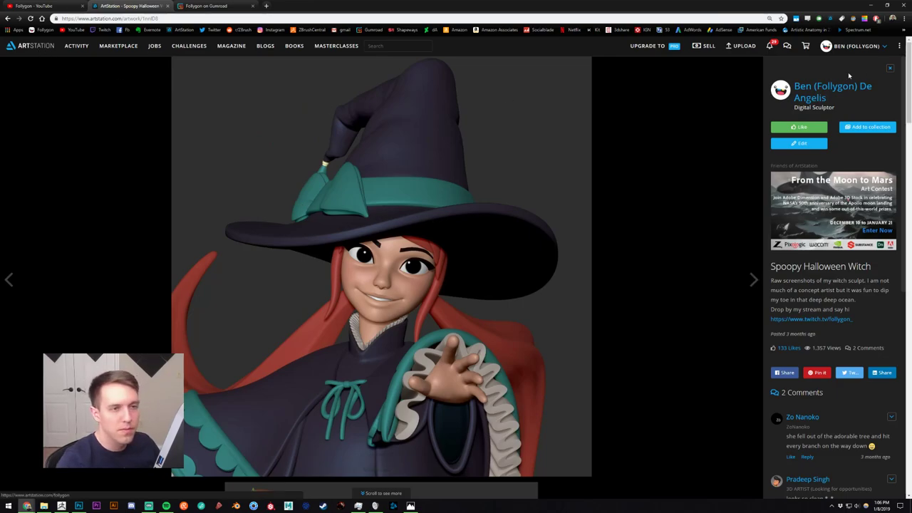
- Return to the artist's portfolio page, bring up the Gumroad page and switch back to ZBrush
click(822, 87)
click(208, 6)
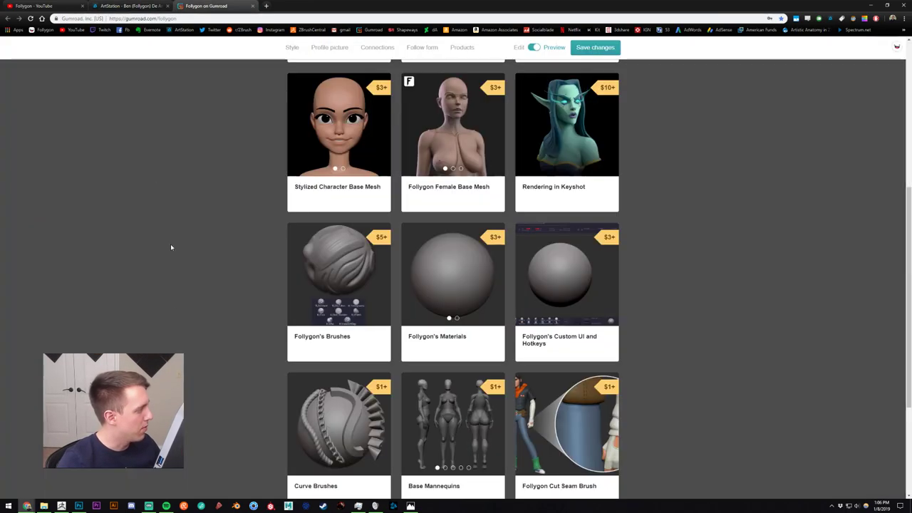
click(61, 506)
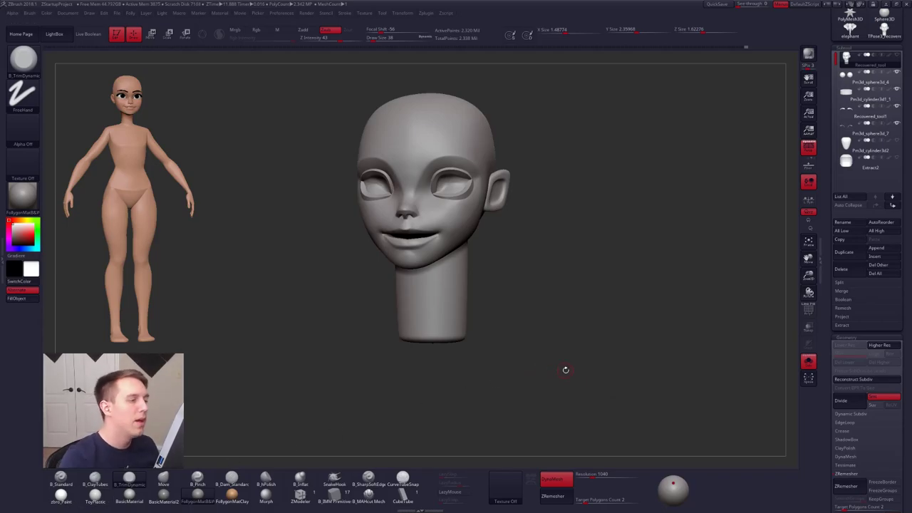
- Blend the lower eyelid's outer edge into the cheek with the B_TrimDynamic brush at draw sizes 21 and 40
mouse_move(451, 205)
alt+right_down()
mouse_move(489, 263)
mouse_move(507, 273)
mouse_move(494, 255)
mouse_move(474, 317)
alt+right_up()
key(bracketright)
key(space)
drag(505, 272, 497, 279)
key(space)
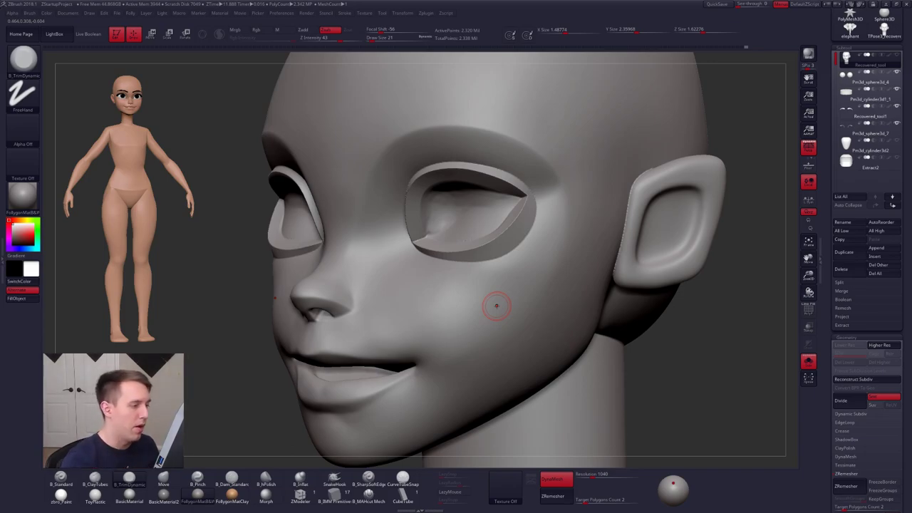
key(space)
key(space)
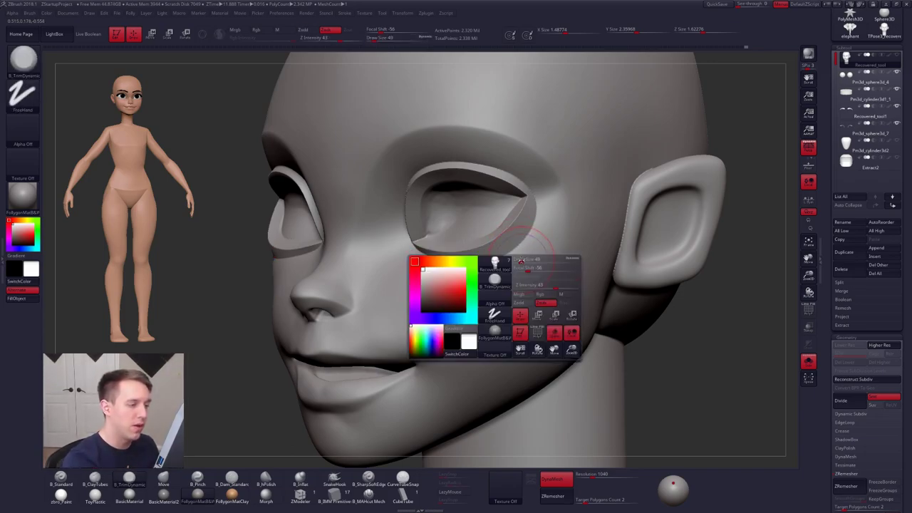
- Smooth the cheek below the inner eye corner at draw size 29 and show the whole head
key(shift)
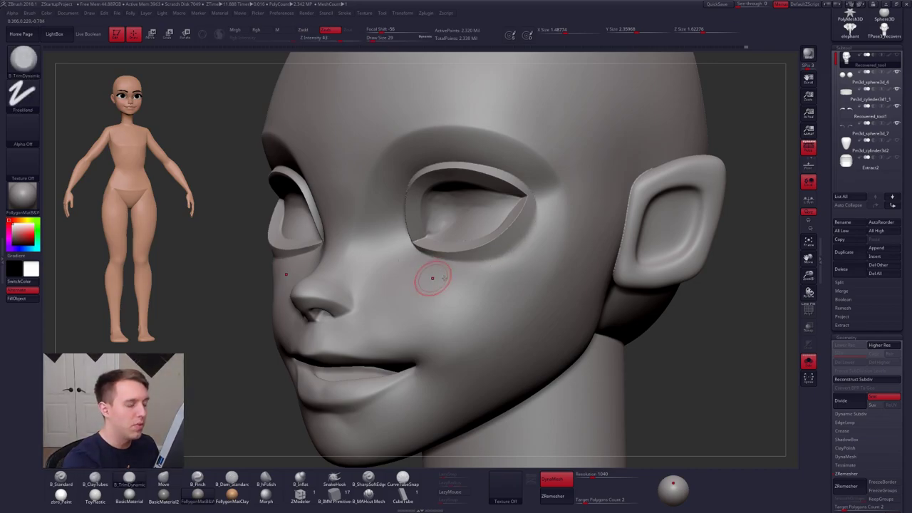
shift+drag(449, 279, 397, 268)
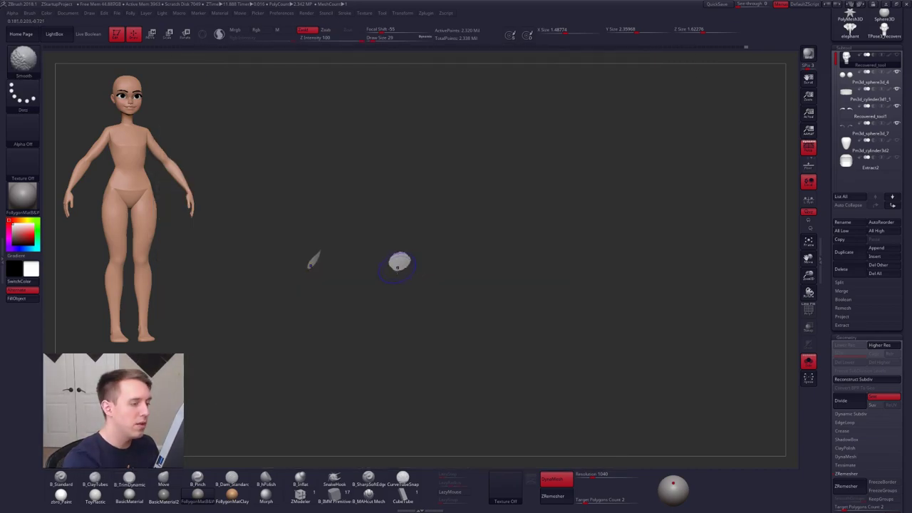
ctrl+shift+click(448, 315)
alt+right_drag(446, 288, 477, 310)
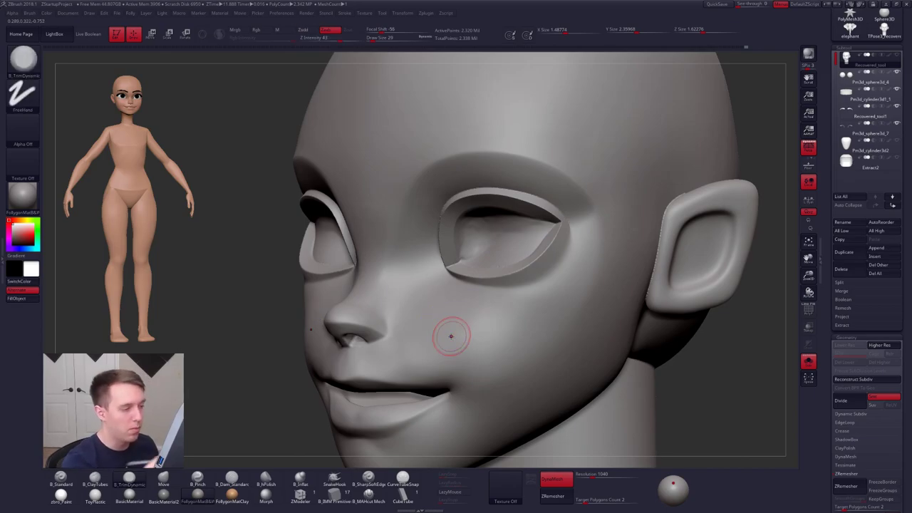
- Flatten the eye socket's interior toward both corners with the B_TrimDynamic brush at draw size 33 and smooth its surface
right_drag(513, 271, 477, 267)
key(space)
drag(495, 259, 487, 258)
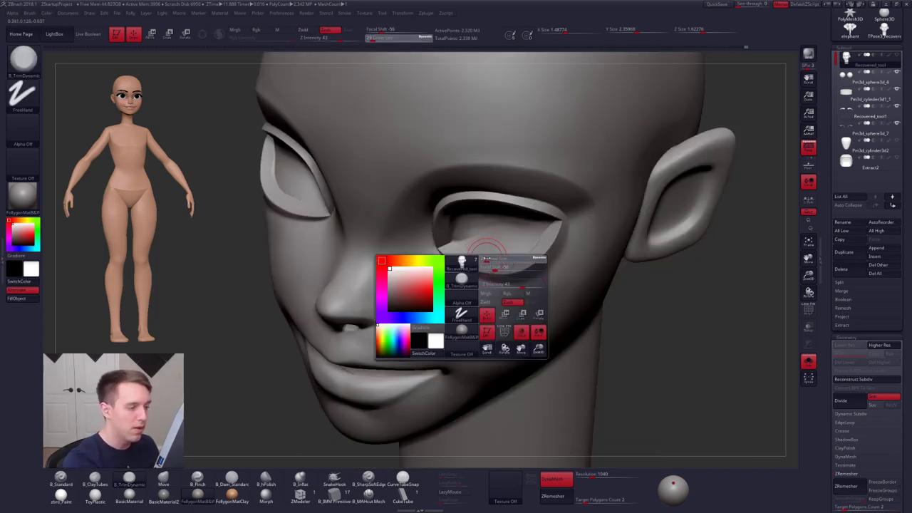
key(shift)
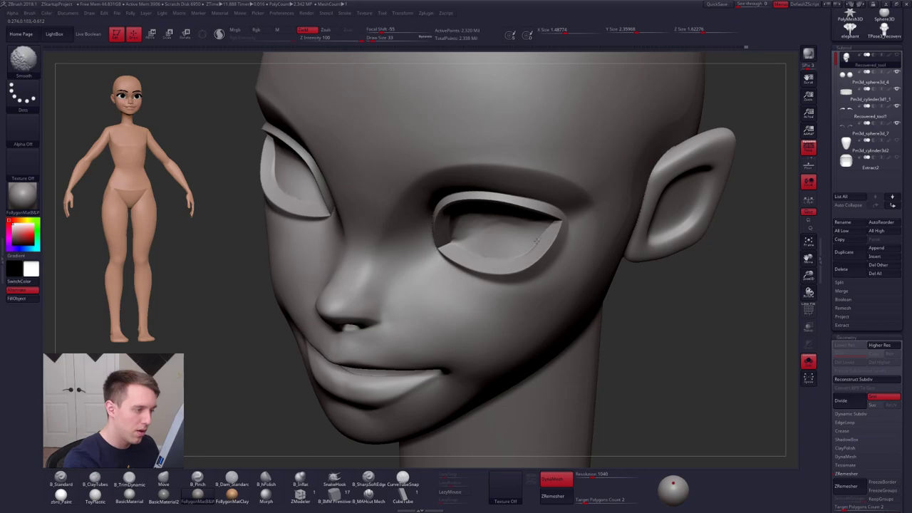
mouse_move(533, 241)
right_down()
mouse_move(521, 287)
mouse_move(516, 222)
right_up()
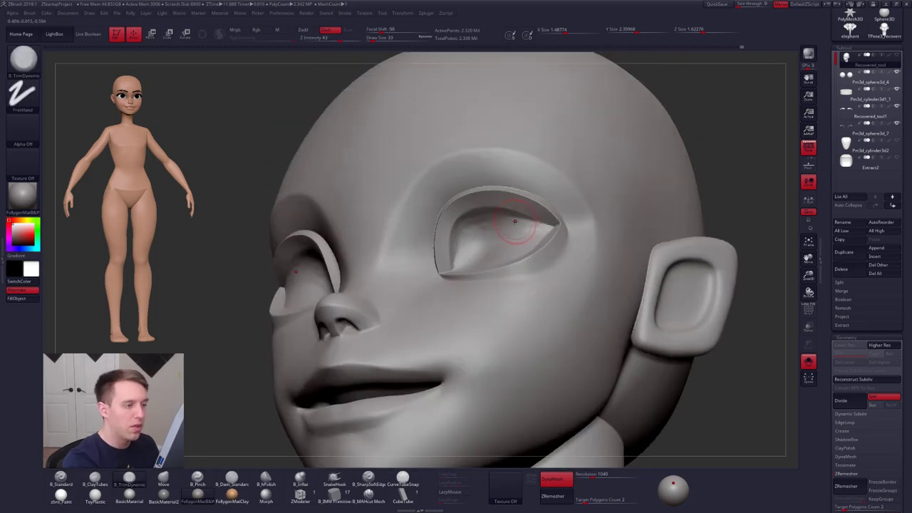
ctrl+right_drag(464, 252, 460, 256)
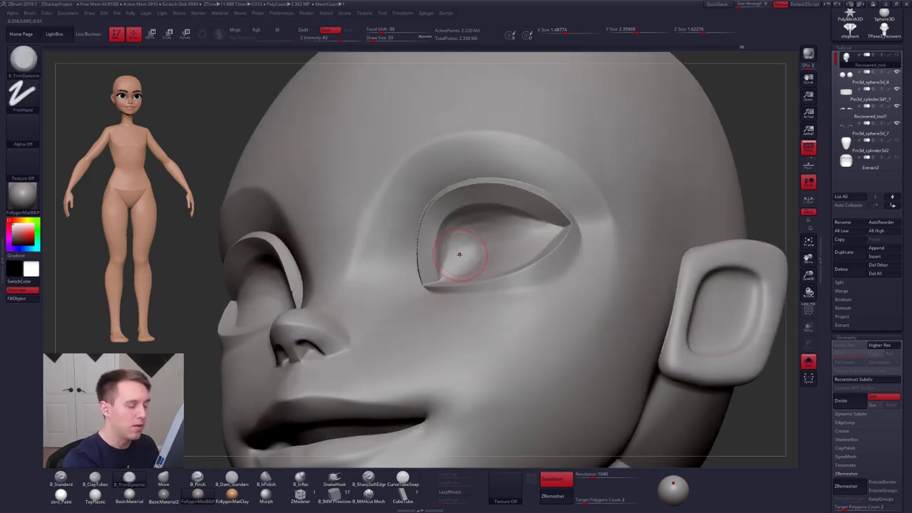
drag(460, 255, 450, 258)
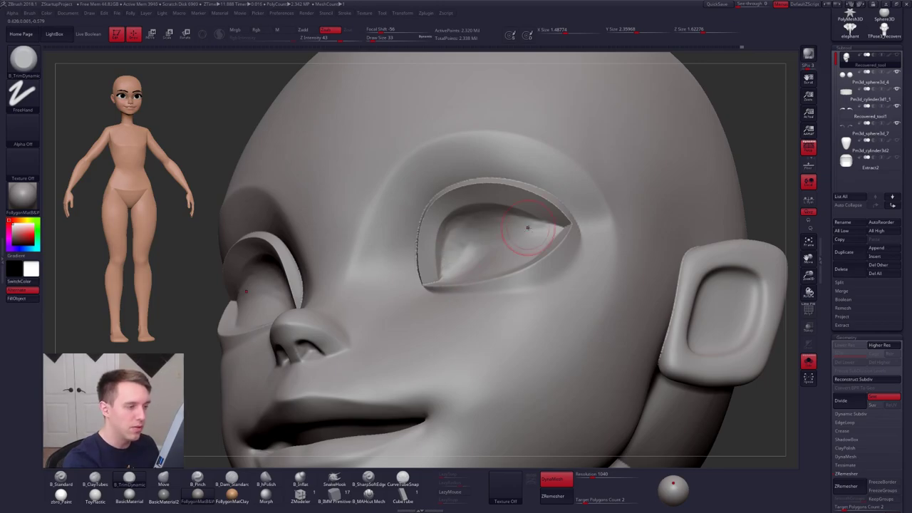
mouse_move(528, 228)
mouse_down()
mouse_move(449, 259)
mouse_move(445, 272)
mouse_up()
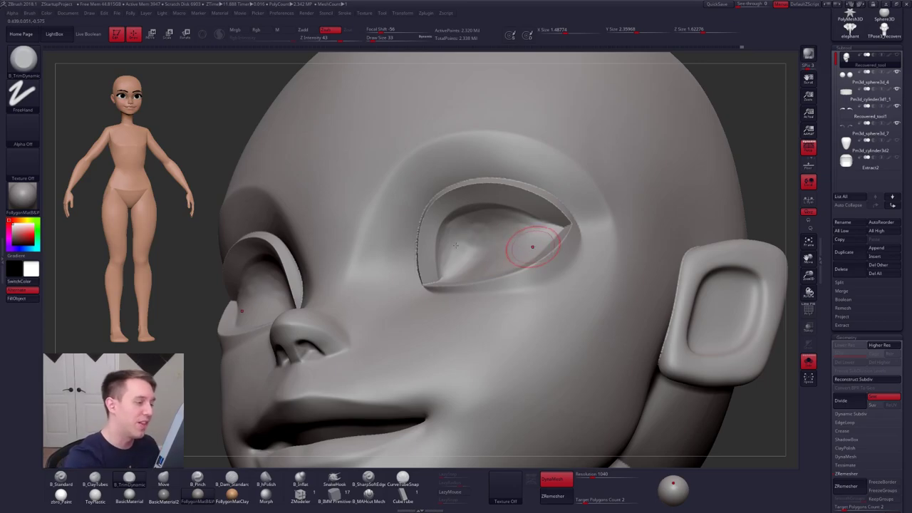
shift+drag(452, 244, 457, 243)
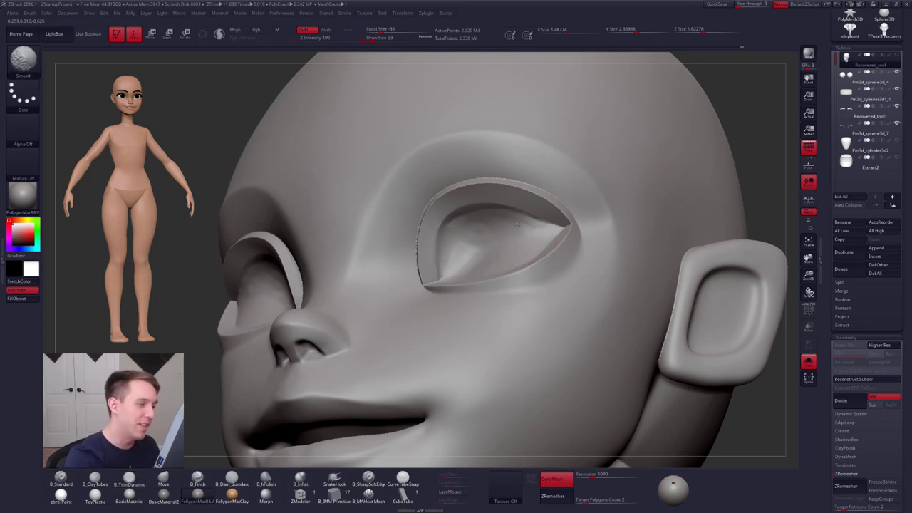
shift+drag(517, 225, 463, 234)
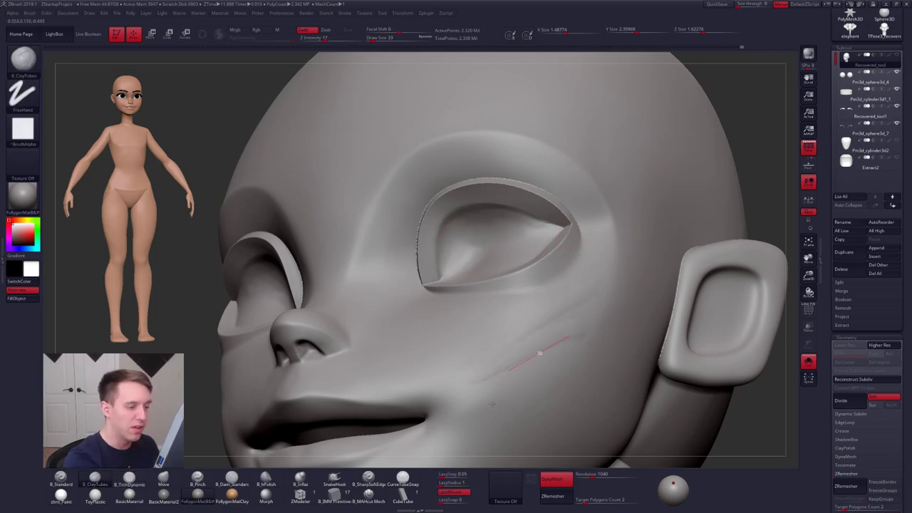
- Try winding B_ClayTubes strokes over the cheek below the outer eye corner and undo them
key(space)
drag(554, 336, 552, 311)
key(ctrl+z)
key(space)
alt+right_drag(549, 331, 509, 293)
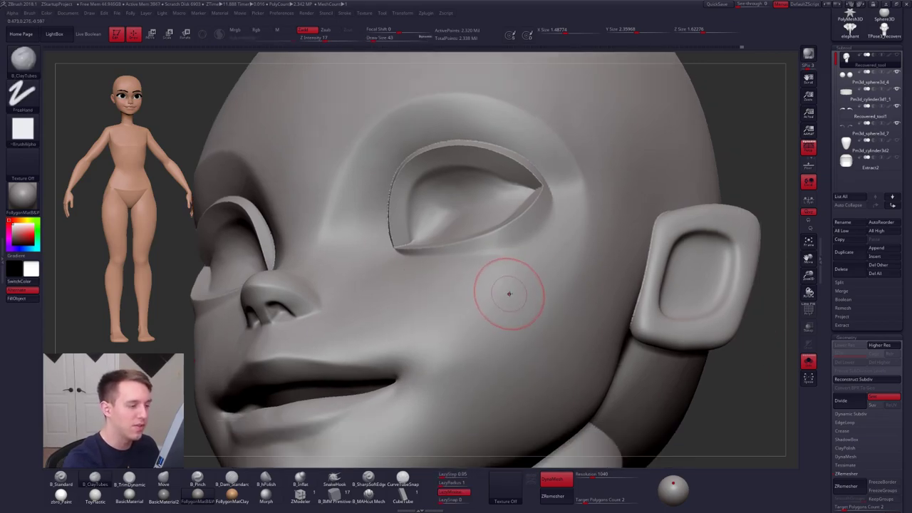
key(space)
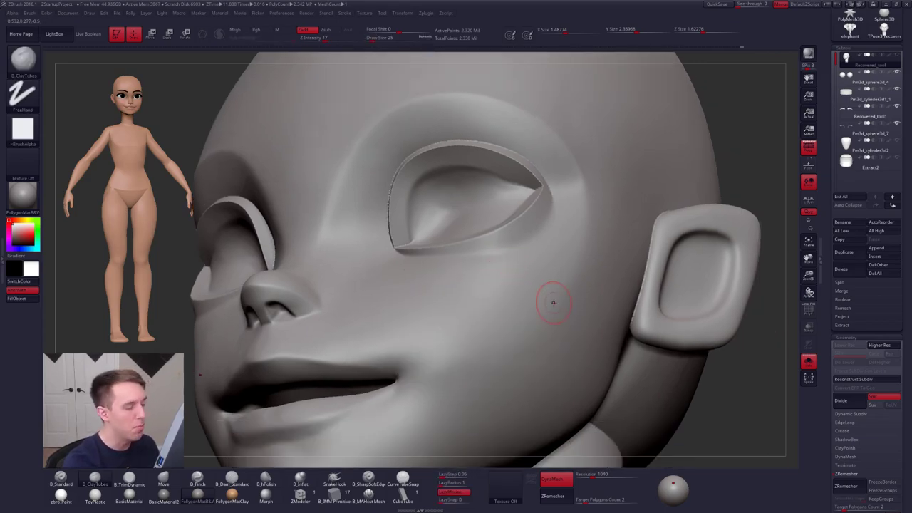
key(space)
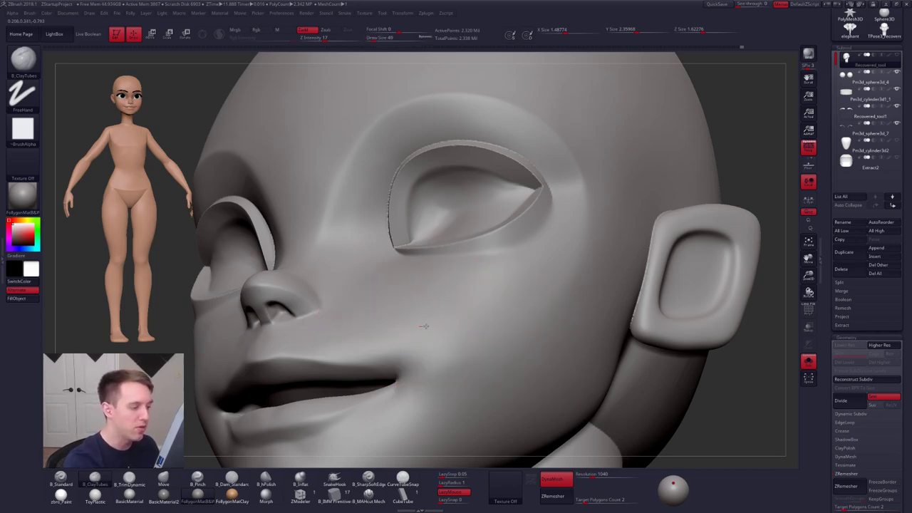
mouse_move(503, 329)
mouse_down()
mouse_move(519, 367)
mouse_move(536, 365)
mouse_up()
mouse_move(548, 372)
right_down()
mouse_move(585, 357)
mouse_move(605, 300)
right_up()
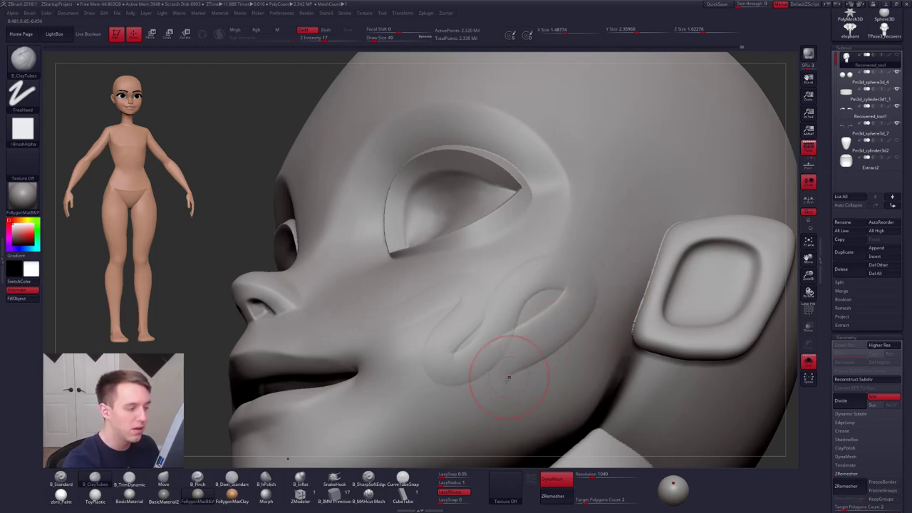
key(ctrl+z)
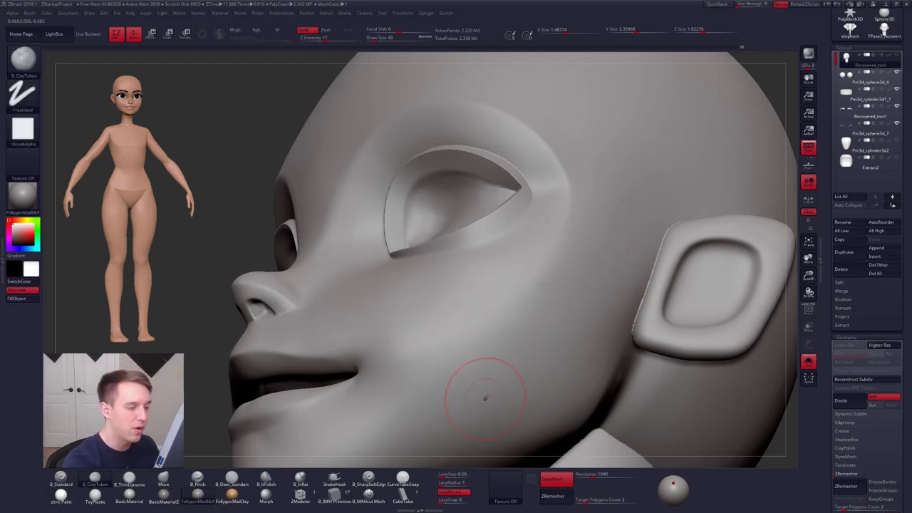
- Try long B_ClayTubes strokes along the cheekbone, including one curving from the temple toward the jaw, and undo them
drag(485, 391, 563, 302)
mouse_move(530, 332)
mouse_down()
mouse_move(526, 346)
mouse_move(560, 288)
mouse_move(531, 324)
mouse_move(555, 293)
mouse_up()
key(ctrl+z)
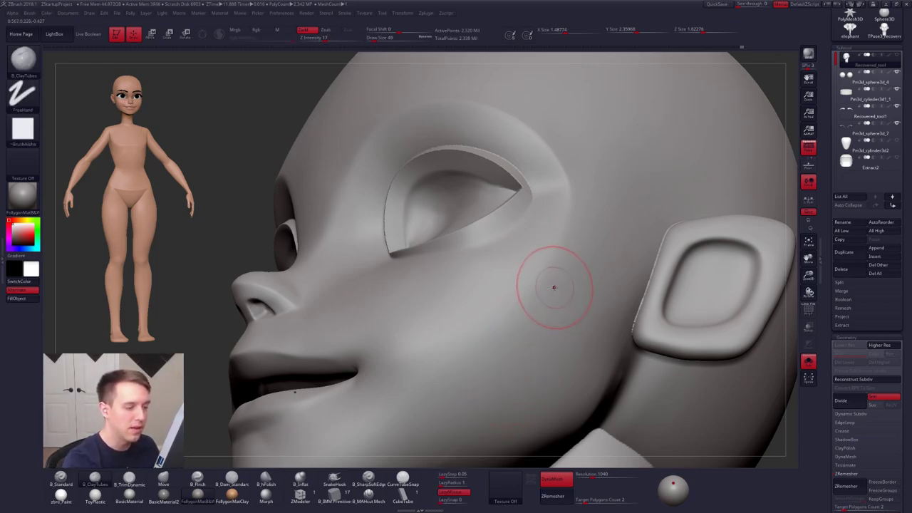
key(space)
mouse_move(602, 136)
mouse_down()
mouse_move(559, 314)
mouse_move(460, 405)
mouse_up()
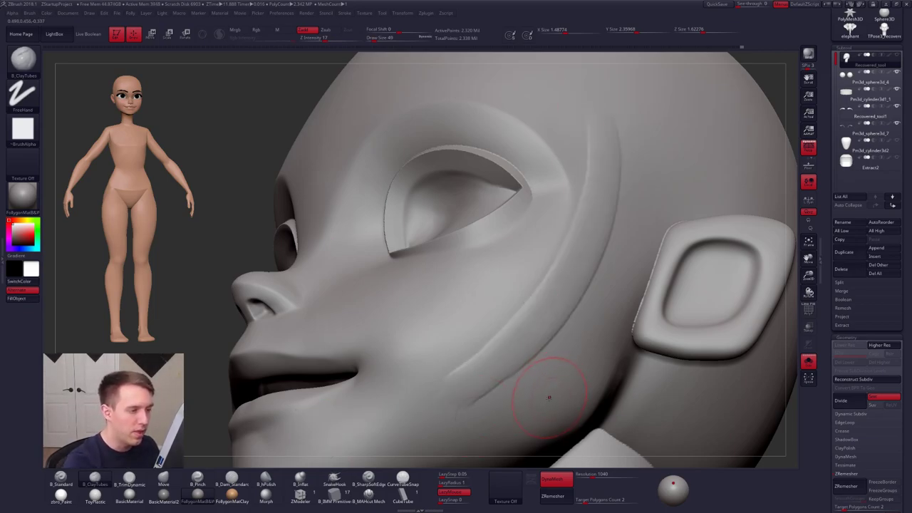
key(ctrl+z)
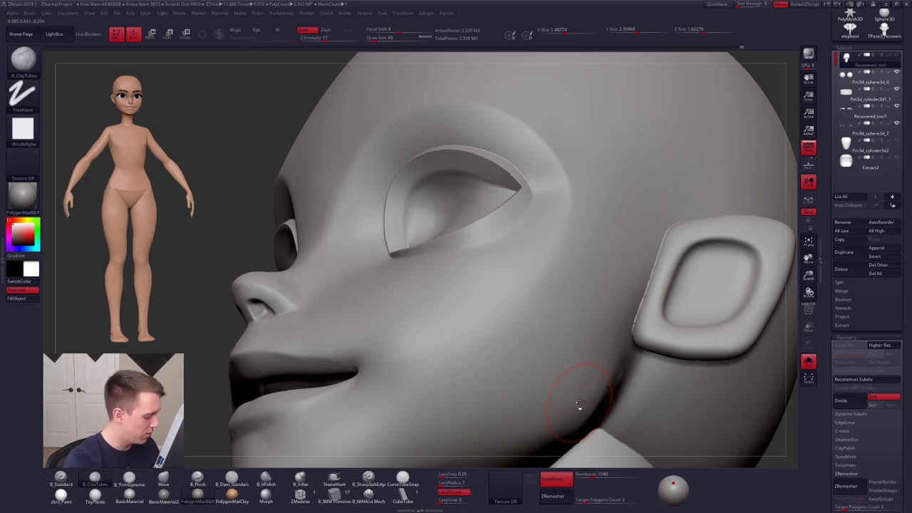
- Switch to the default ClayTubes brush, try several long strokes between temple and jaw, and undo them all
key(b)
key(c)
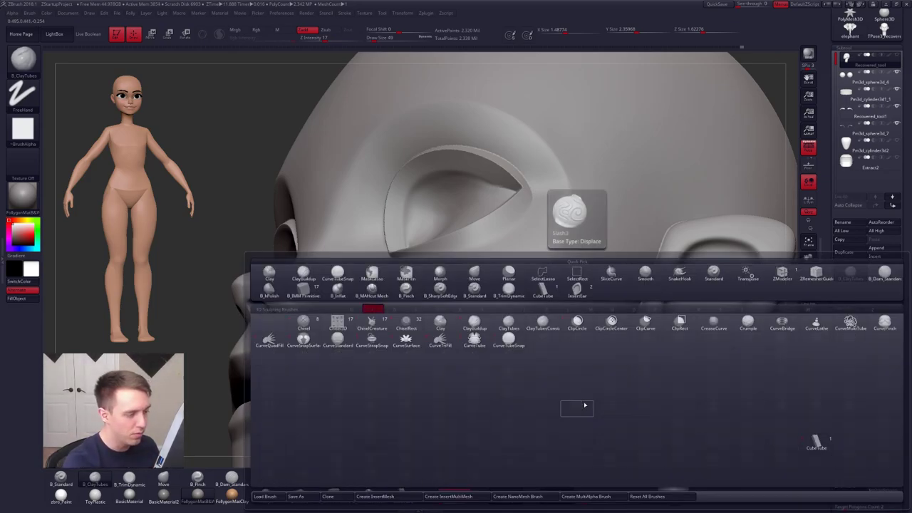
key(t)
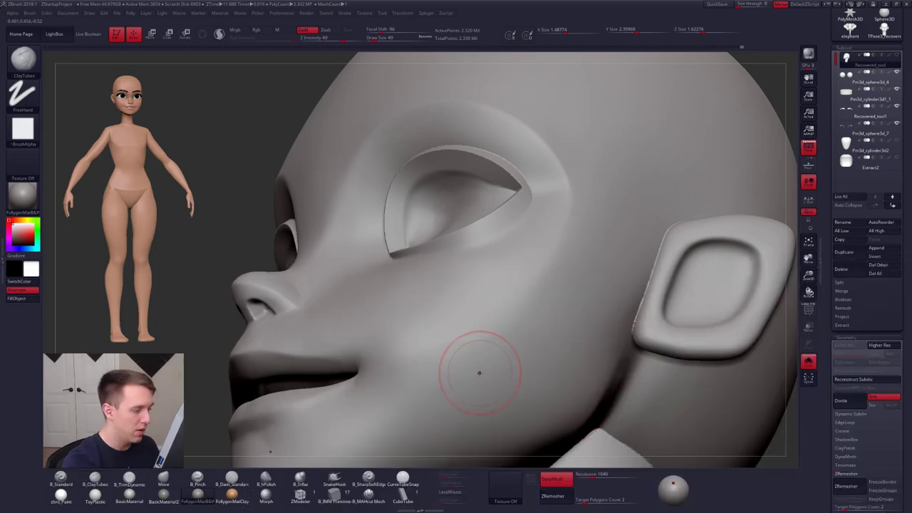
mouse_move(468, 363)
mouse_down()
mouse_move(499, 306)
mouse_move(627, 184)
mouse_move(513, 385)
mouse_up()
mouse_move(456, 378)
mouse_down()
mouse_move(489, 363)
mouse_move(616, 224)
mouse_move(528, 353)
mouse_up()
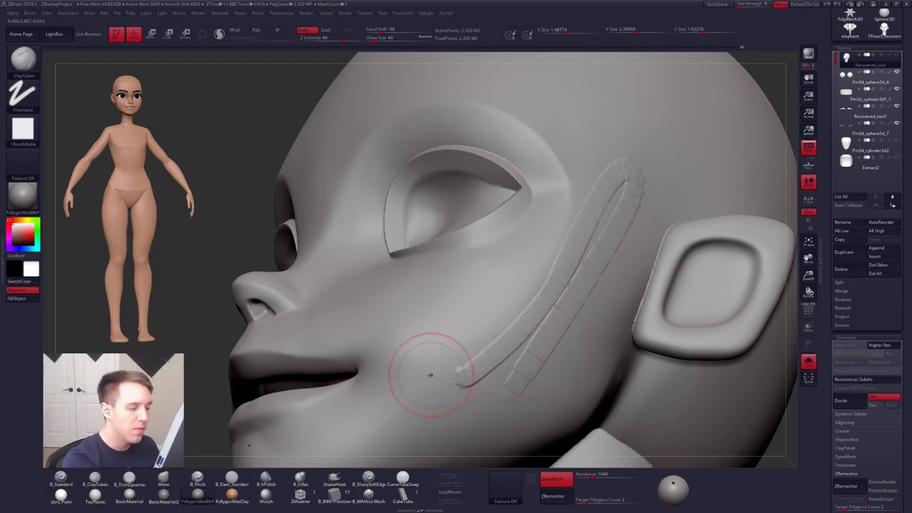
drag(431, 376, 541, 268)
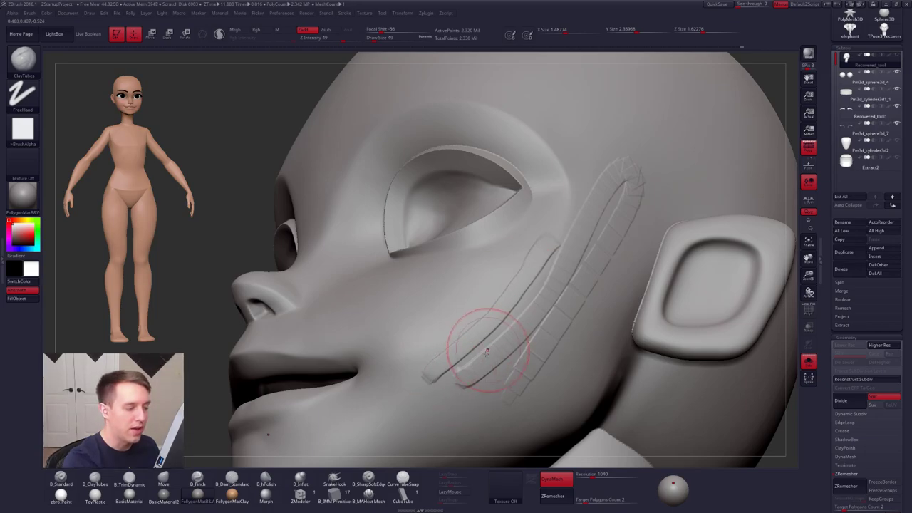
key(ctrl+z)
drag(422, 372, 536, 254)
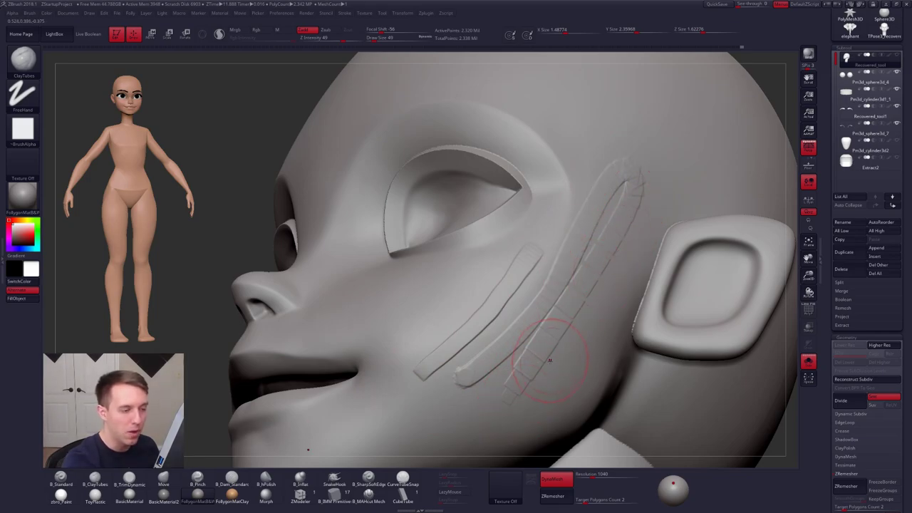
key(ctrl+z)
key(ctrl+z)
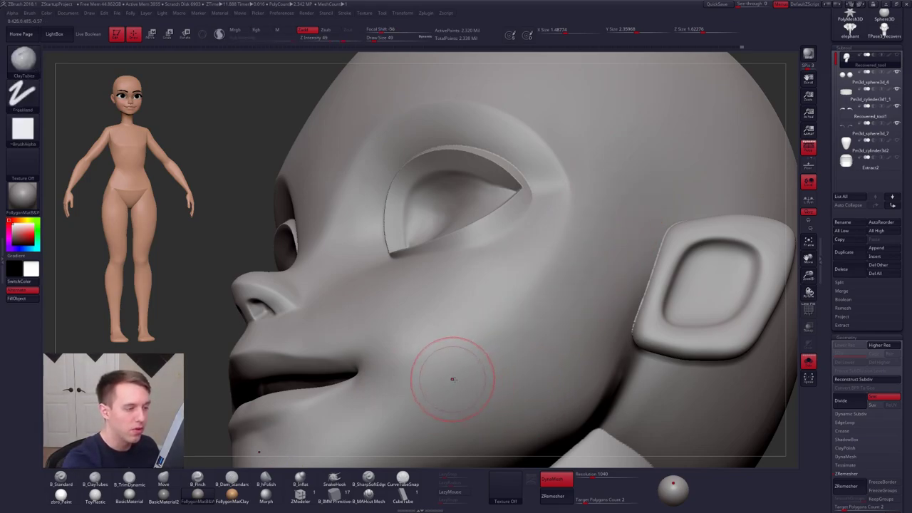
mouse_move(452, 378)
mouse_down()
mouse_move(645, 150)
mouse_move(613, 235)
mouse_move(513, 420)
mouse_up()
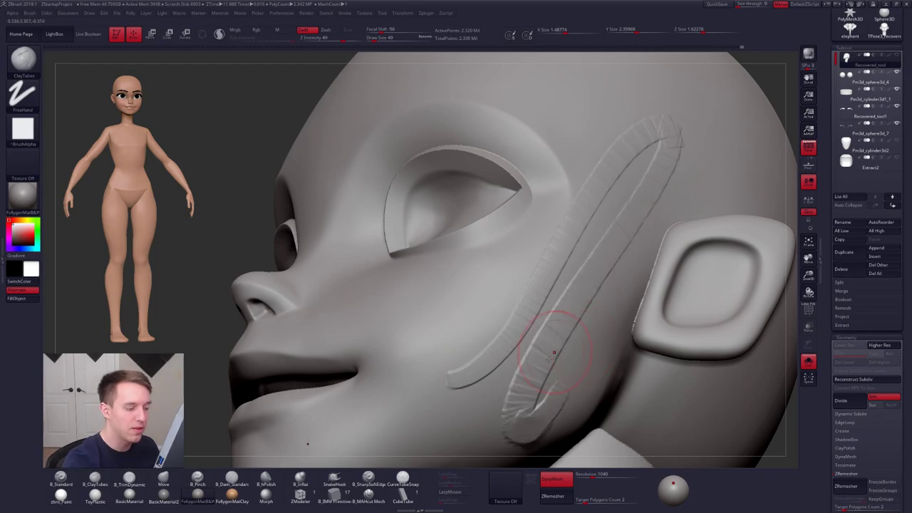
key(ctrl+z)
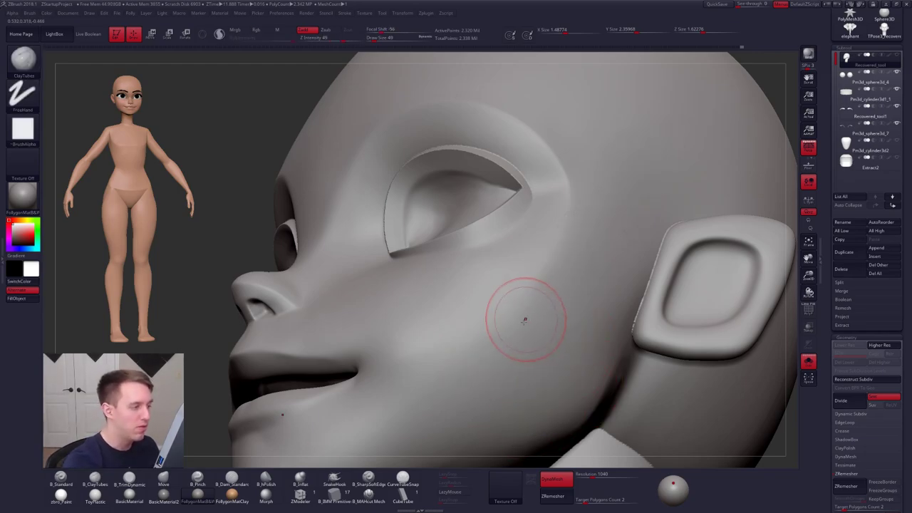
- Try one diagonal B_ClayTubes stroke across the cheek, undo it, then glance at the Gumroad page and return to ZBrush
key(2)
mouse_move(421, 395)
mouse_down()
mouse_move(461, 377)
mouse_move(660, 172)
mouse_up()
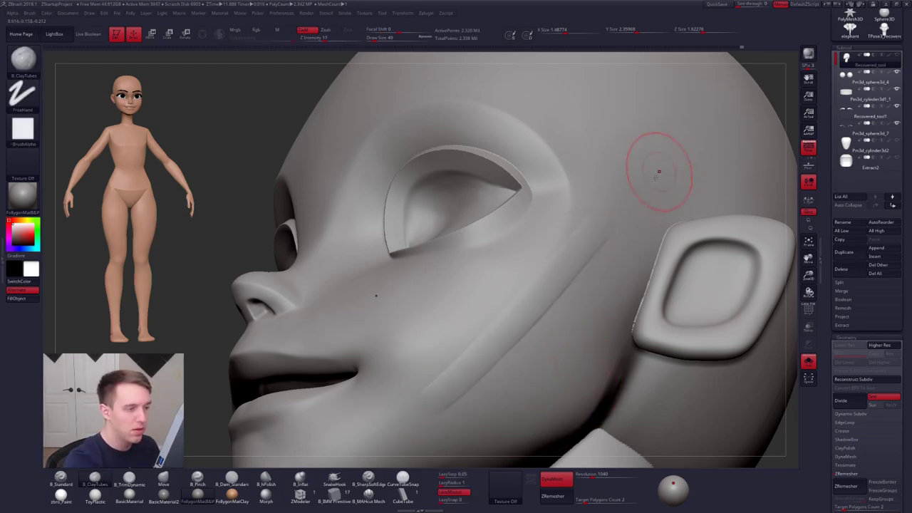
key(ctrl+z)
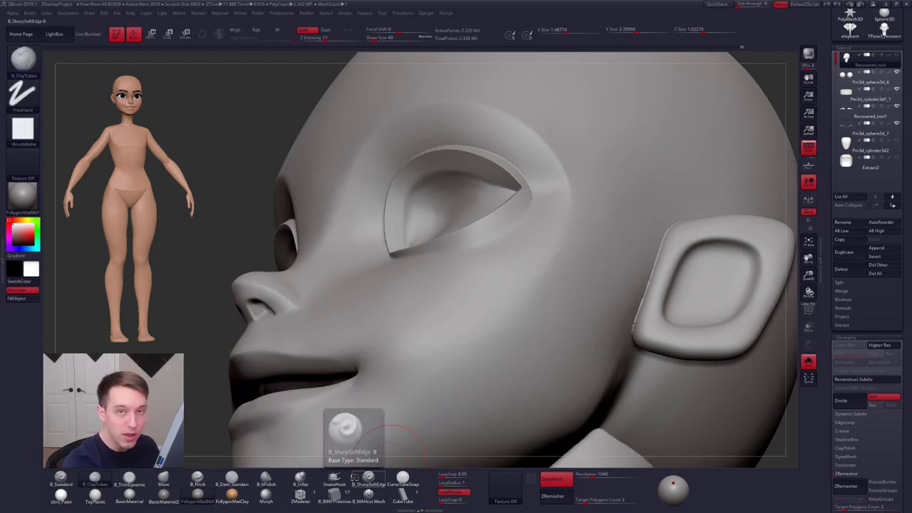
key(alt+Tab)
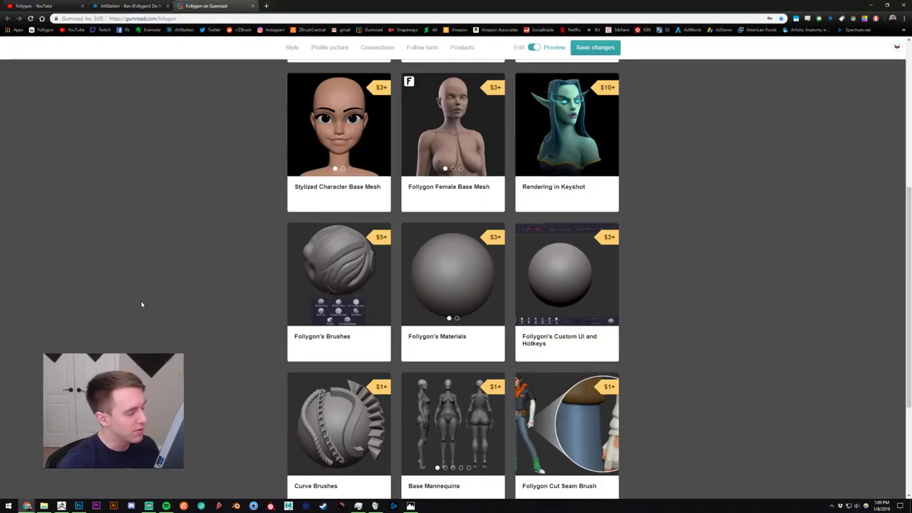
key(alt+Tab)
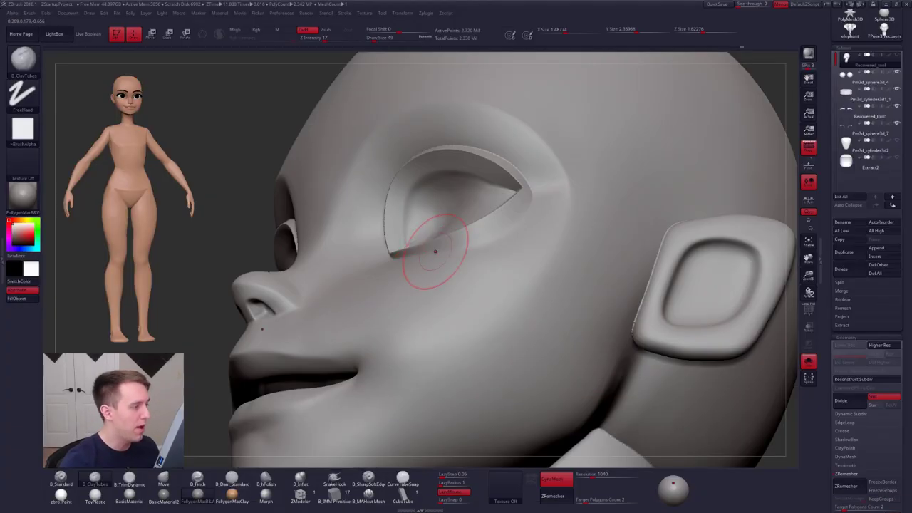
- Bring all subtools back into view from the front and hide the eyelashes
mouse_move(442, 257)
right_down()
mouse_move(464, 264)
mouse_move(461, 289)
mouse_move(440, 275)
mouse_move(492, 292)
mouse_move(520, 321)
right_up()
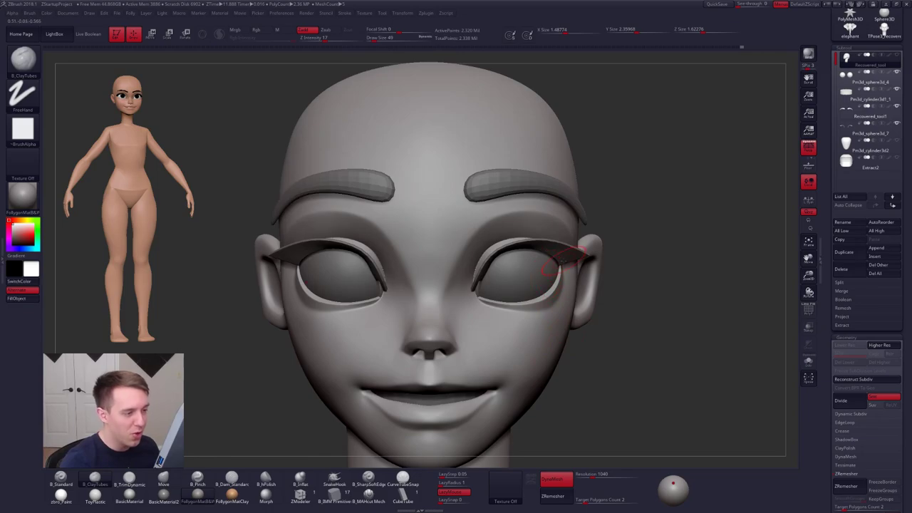
mouse_move(568, 274)
alt+right_down()
mouse_move(529, 266)
mouse_move(627, 262)
mouse_move(570, 274)
alt+right_up()
mouse_move(555, 306)
right_down()
mouse_move(546, 306)
mouse_move(528, 251)
mouse_move(546, 306)
mouse_move(540, 350)
mouse_move(557, 304)
right_up()
alt+click(537, 247)
drag(834, 119, 836, 228)
click(844, 220)
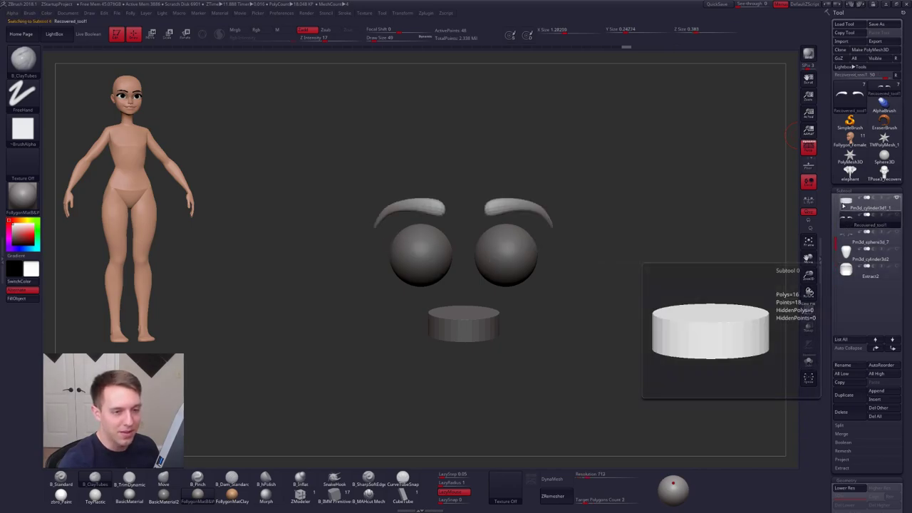
- Hide the eyebrow subtool and make the Recovered_tool head the active subtool
click(845, 206)
click(809, 362)
click(809, 362)
drag(836, 243, 837, 199)
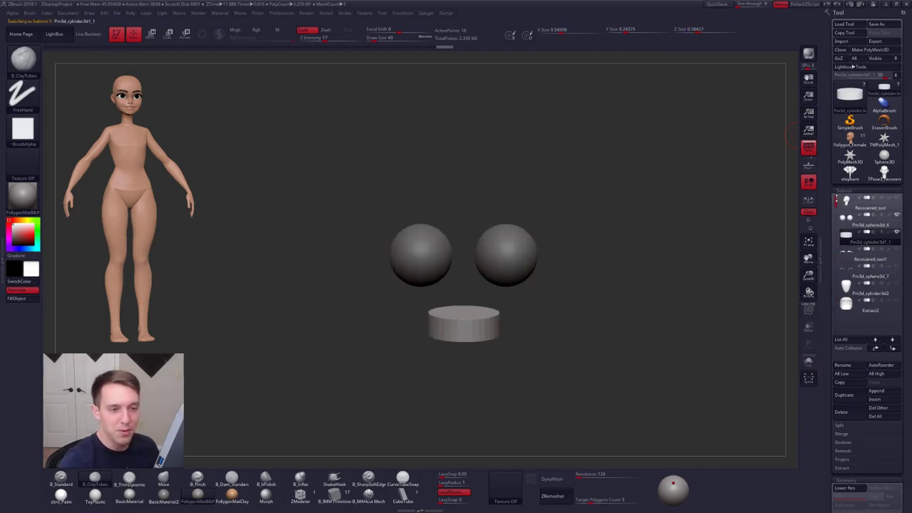
click(847, 203)
alt+drag(583, 274, 574, 270)
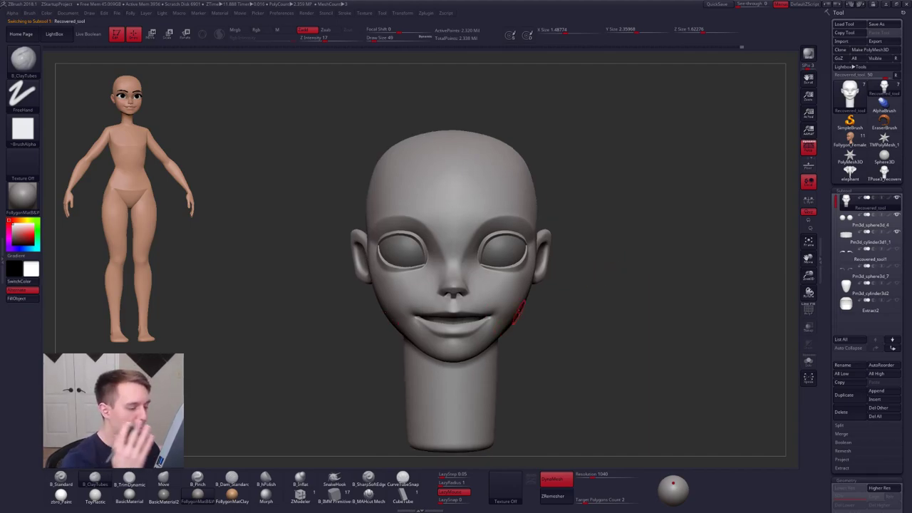
- Flatten the seam between the base of the skull and the neck with the B_TrimDynamic brush at draw size 113
drag(510, 366, 428, 366)
key(s)
click(560, 353)
alt+drag(628, 347, 546, 356)
mouse_move(522, 356)
right_down()
mouse_move(515, 328)
mouse_move(503, 324)
right_up()
key(3)
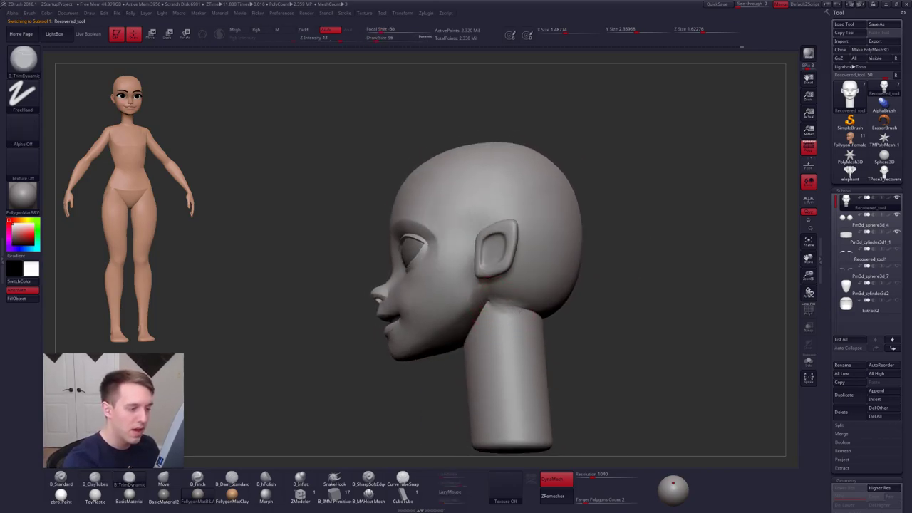
right_drag(541, 320, 539, 320)
key(s)
drag(536, 320, 558, 323)
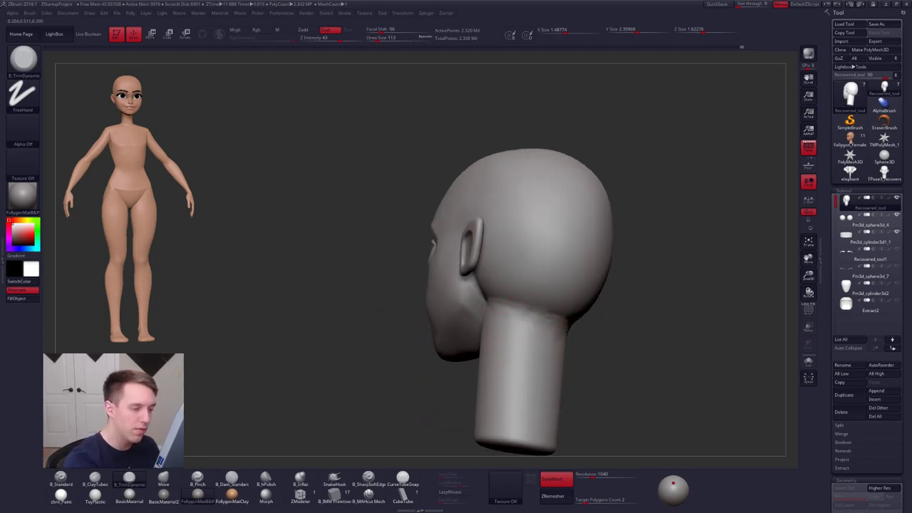
mouse_move(517, 338)
right_down()
mouse_move(571, 343)
mouse_move(510, 349)
right_up()
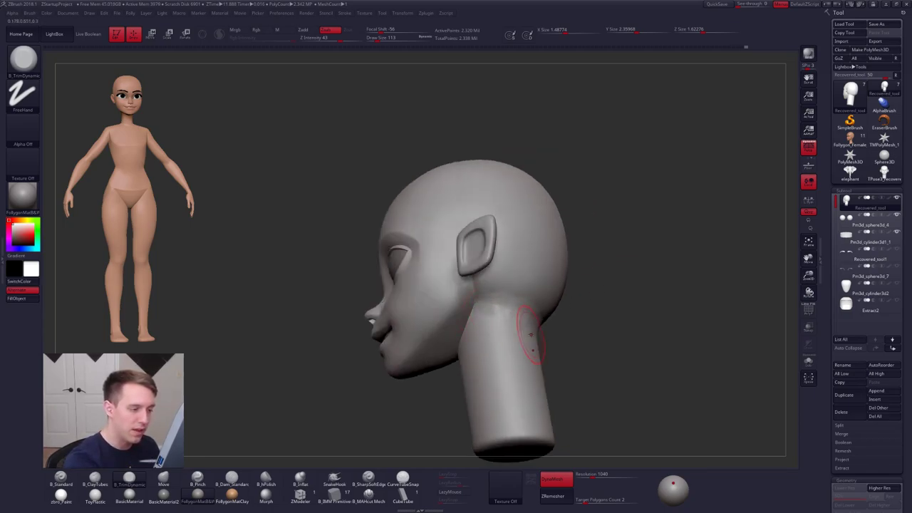
- Trim the crease between jaw and neck below the ear and re-DynaMesh the head at resolution 1040
right_drag(466, 323, 465, 318)
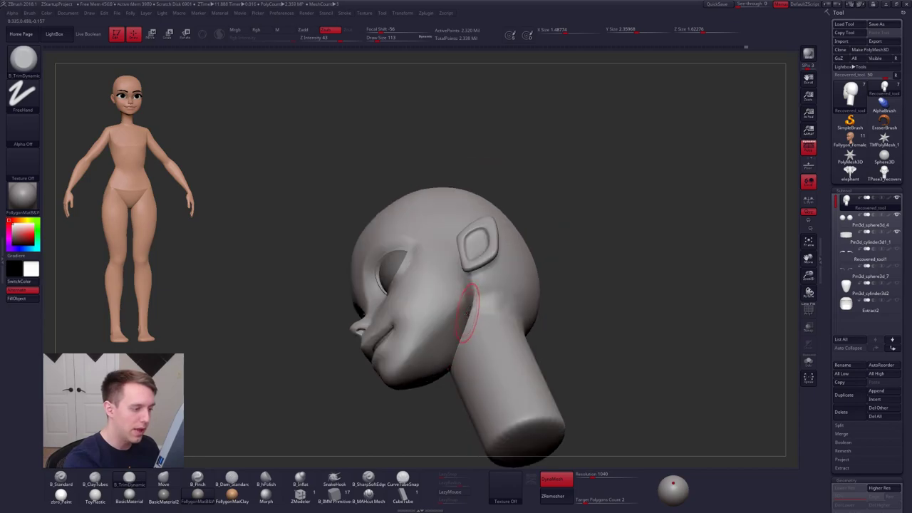
mouse_move(464, 335)
mouse_down()
mouse_move(467, 319)
mouse_move(480, 332)
mouse_up()
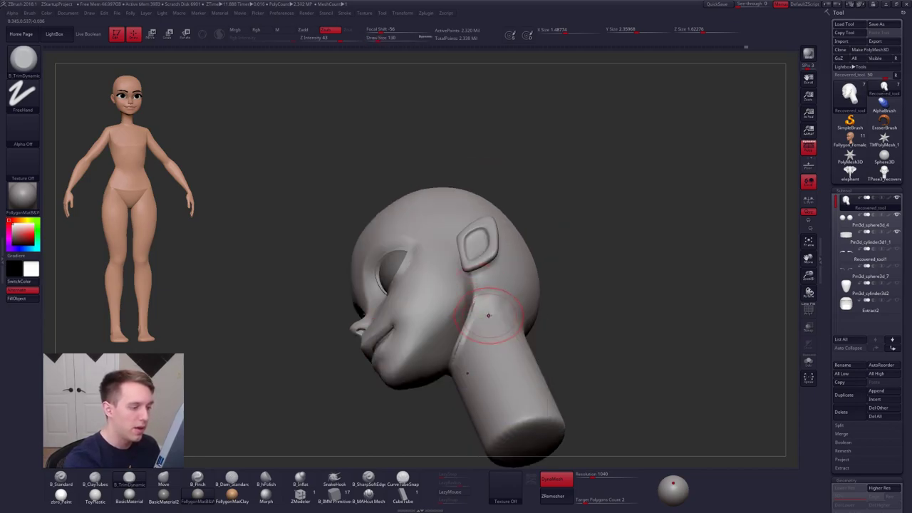
right_click(530, 321)
ctrl+drag(589, 320, 687, 293)
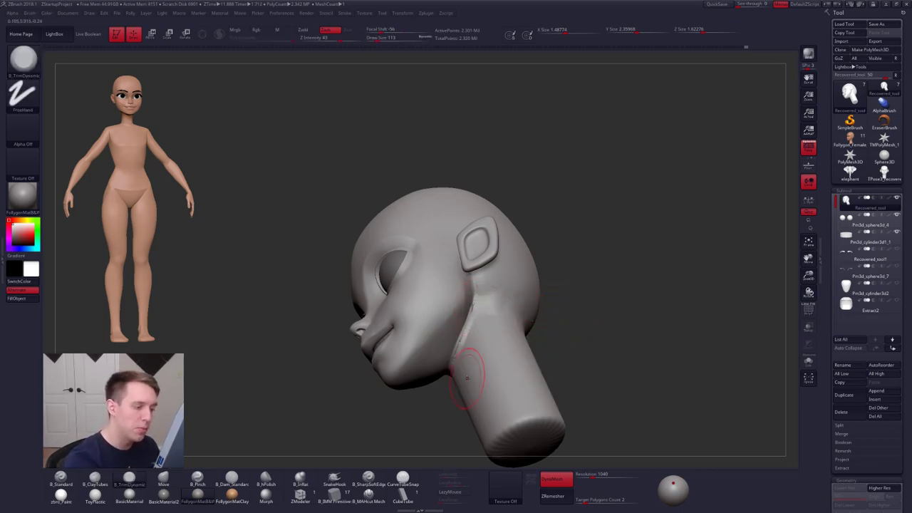
- Smooth the ridge behind the jaw and blend it into the neck with the B_TrimDynamic brush at draw sizes 74 and 104
ctrl+right_drag(460, 336, 462, 355)
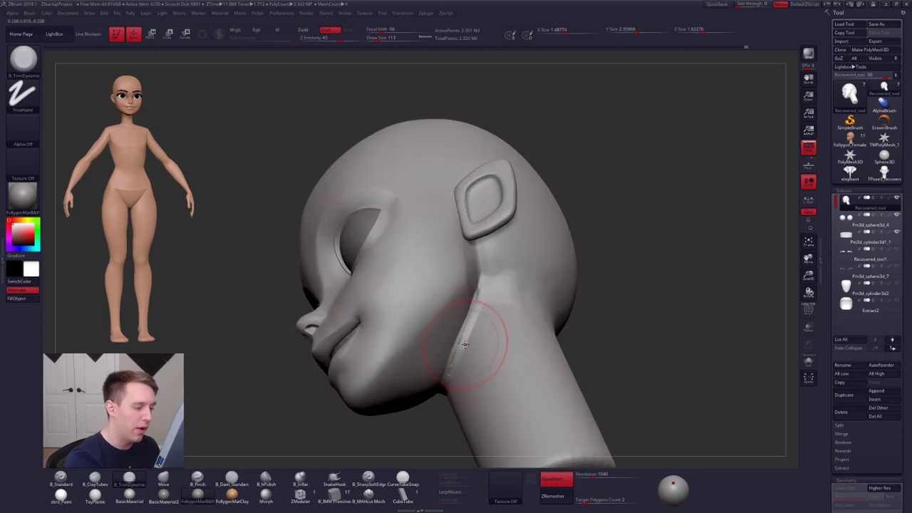
shift+drag(464, 342, 454, 360)
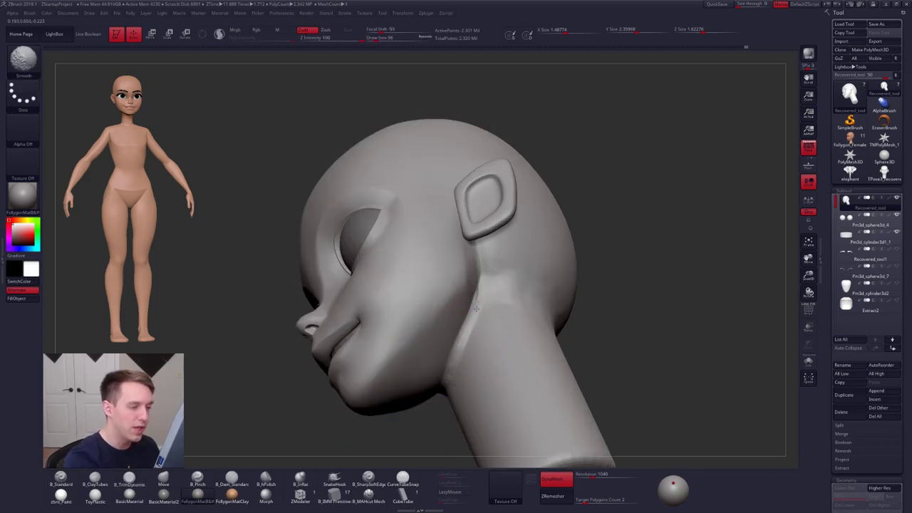
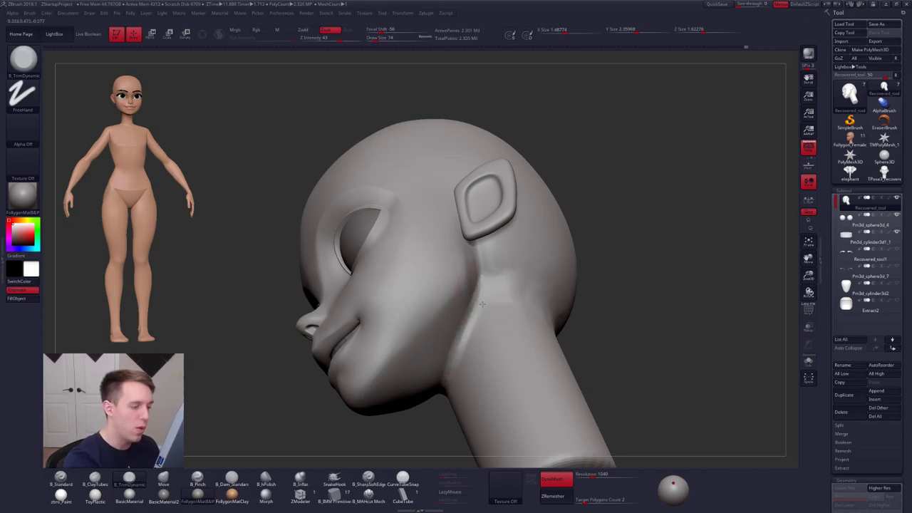
right_drag(463, 362, 489, 308)
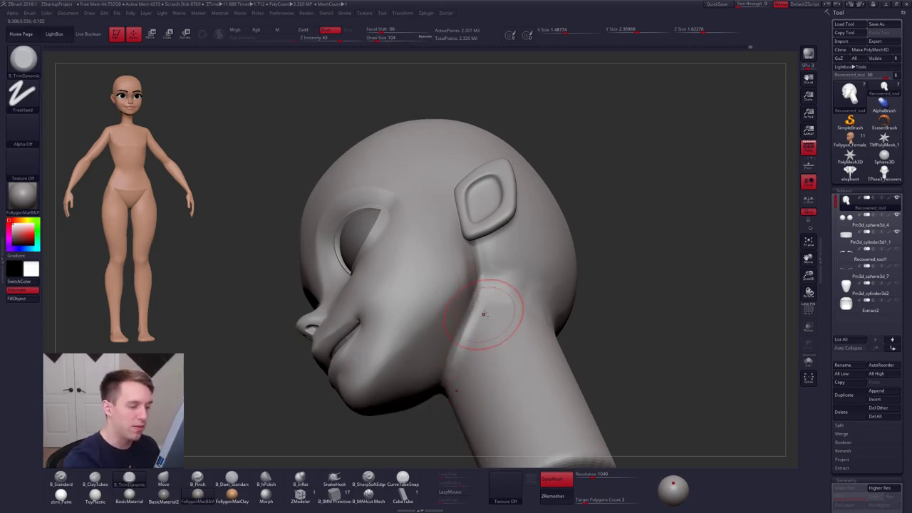
shift+right_drag(472, 342, 461, 388)
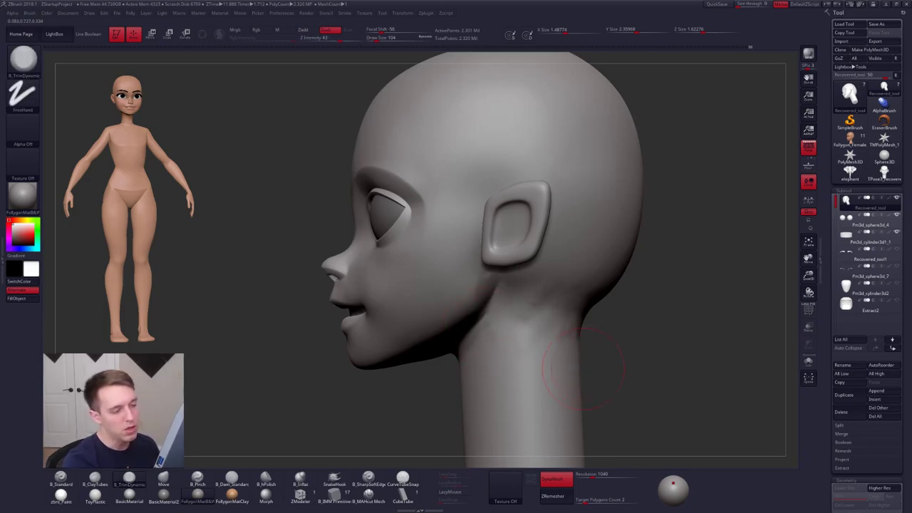
- Examine the neck blend and the overall head shape from the back, side and front
mouse_move(583, 369)
alt+right_down()
mouse_move(560, 332)
mouse_move(510, 337)
mouse_move(513, 360)
mouse_move(530, 350)
mouse_move(522, 338)
mouse_move(550, 345)
alt+right_up()
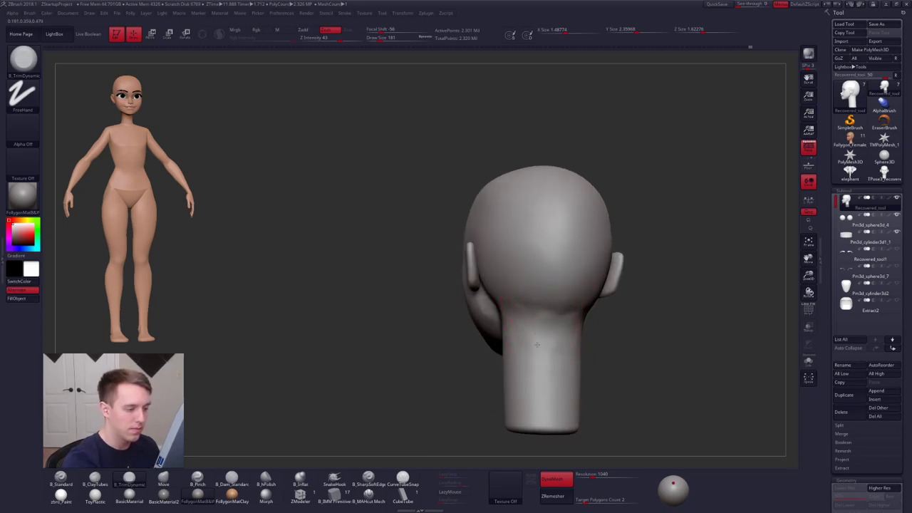
right_drag(518, 377, 500, 329)
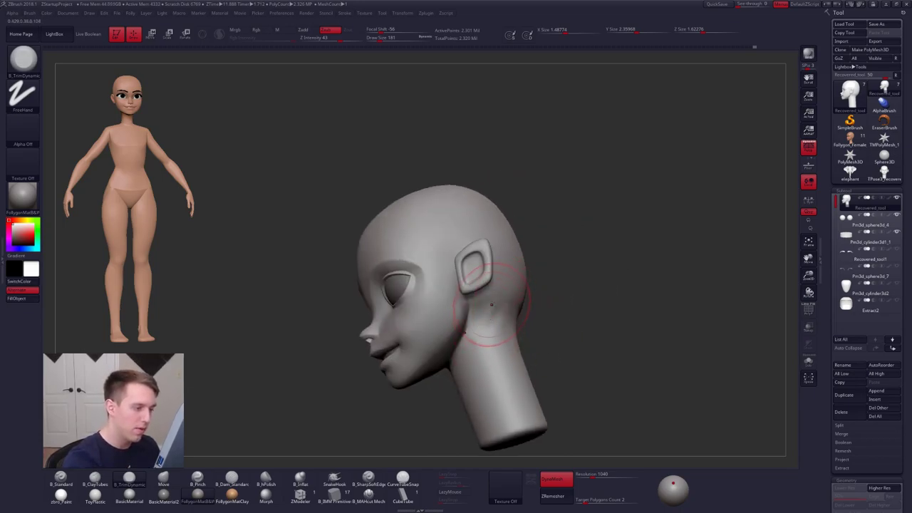
mouse_move(486, 362)
right_down()
mouse_move(580, 400)
mouse_move(570, 391)
mouse_move(581, 371)
mouse_move(574, 317)
right_up()
alt+right_drag(505, 273, 523, 278)
key(space)
drag(523, 278, 514, 277)
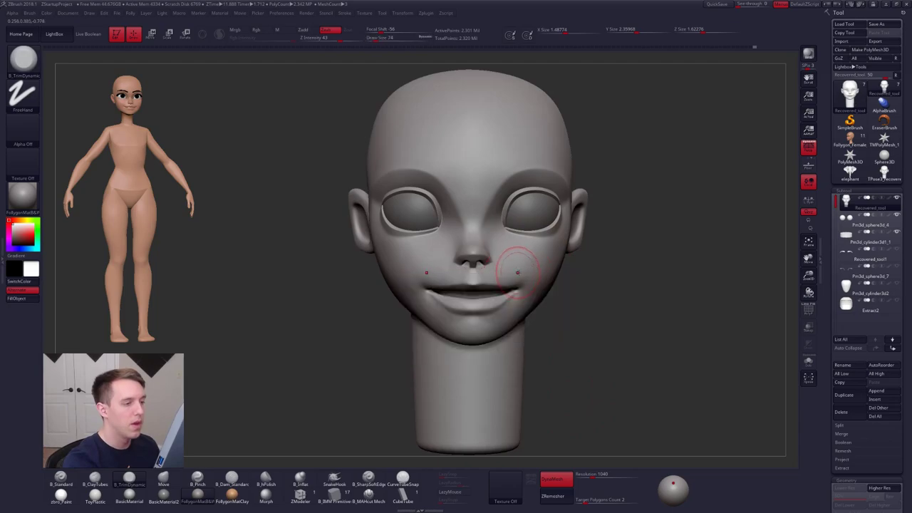
alt+right_drag(524, 295, 508, 327)
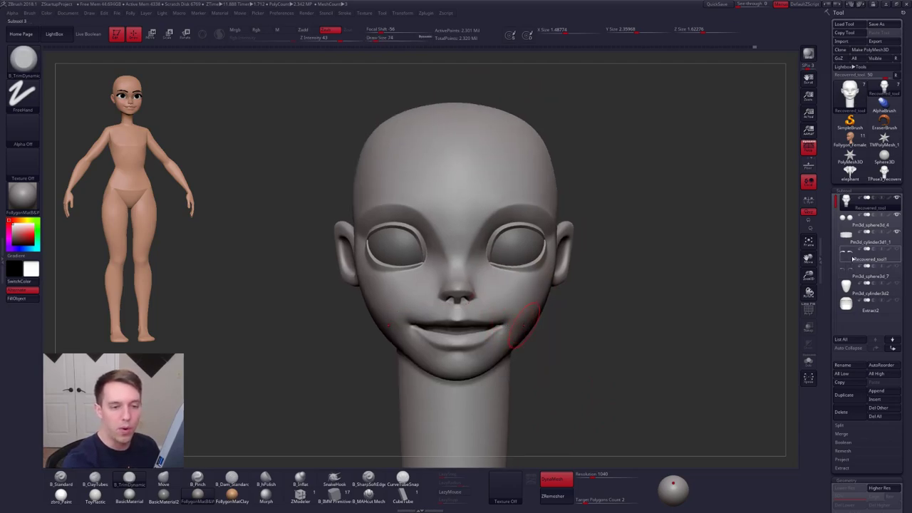
- Make the Recovered_tool1 eyebrows active and shift them closer to the brow surface with the Transpose move line
click(866, 258)
alt+right_drag(595, 294, 604, 340)
key(w)
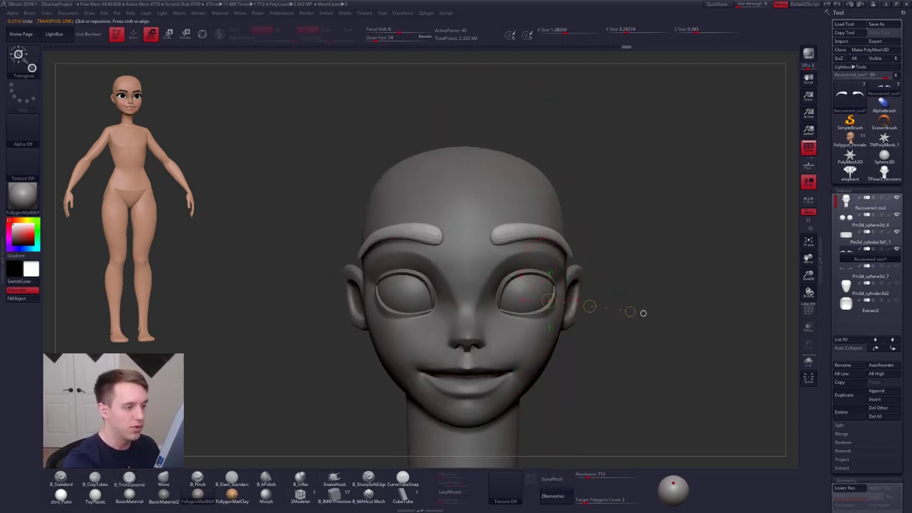
mouse_move(546, 238)
shift+mouse_down()
mouse_move(597, 238)
mouse_move(569, 238)
shift+mouse_up()
right_drag(641, 321, 635, 221)
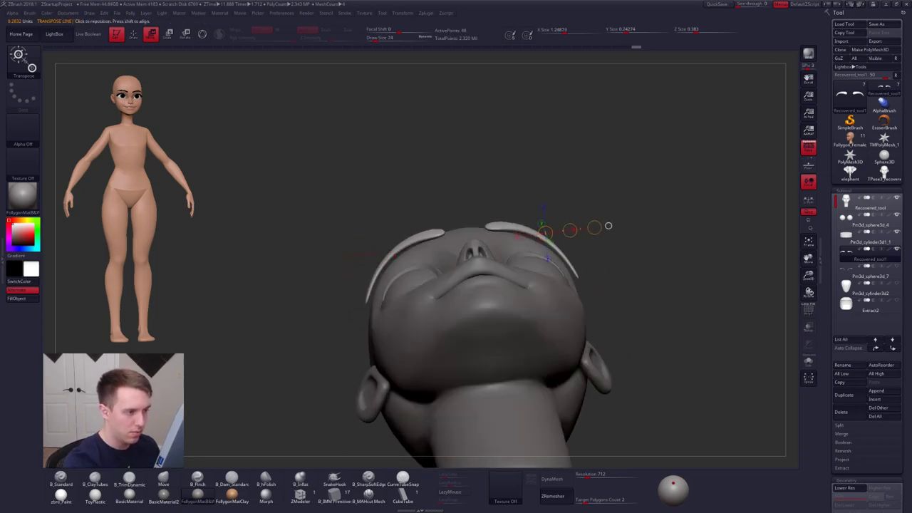
drag(608, 226, 589, 179)
drag(561, 213, 559, 215)
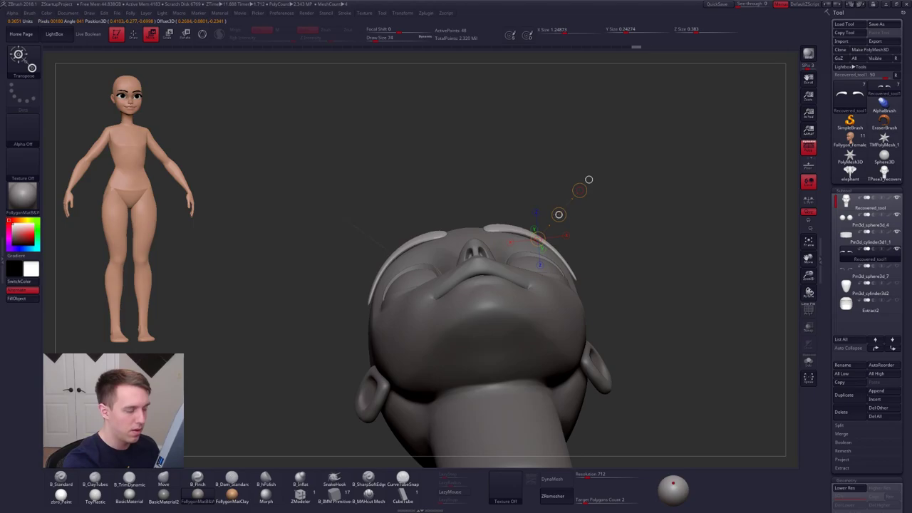
key(q)
key(space)
drag(549, 257, 558, 257)
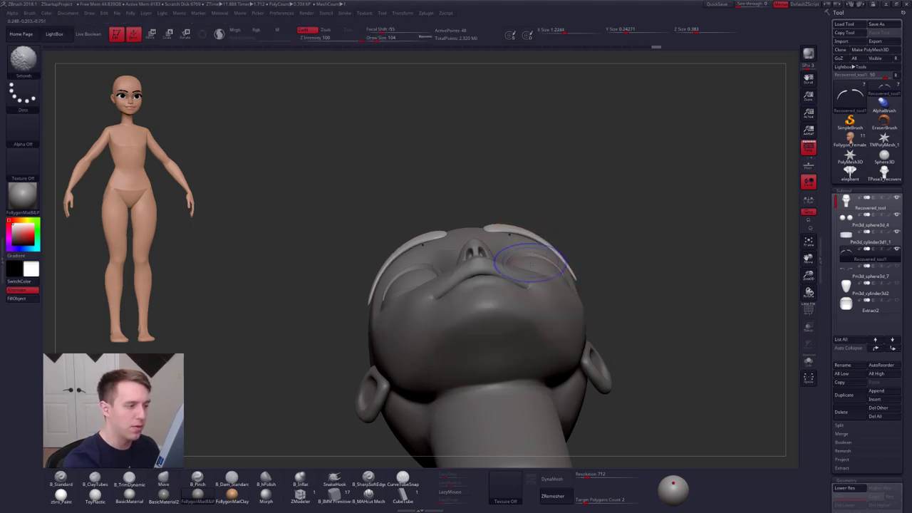
key(shift+d)
key(shift+f)
key(shift+f)
key(f)
key(space)
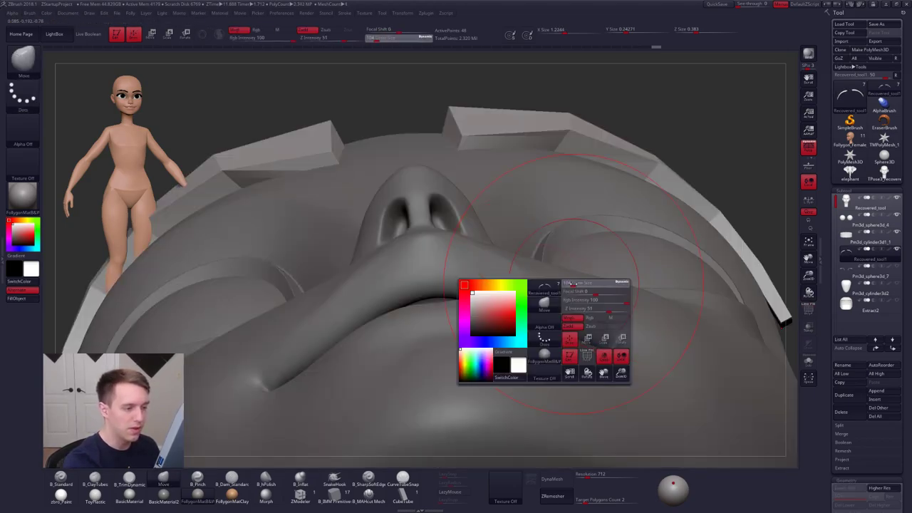
key(f)
key(d)
right_drag(464, 261, 464, 236)
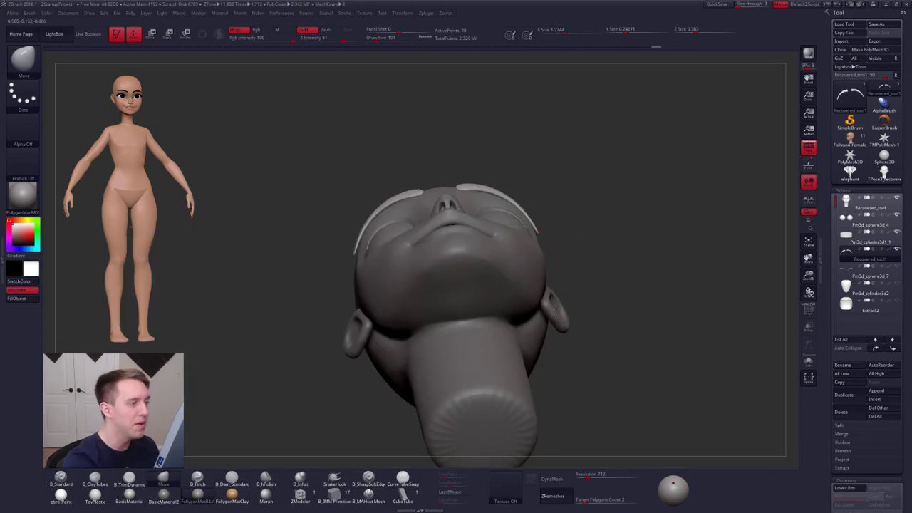
- Tuck the outer eyebrow ends against the head and adjust the inner ends with the Move brush at draw size 150
alt+right_drag(537, 231, 540, 265)
key(bracketright)
drag(504, 240, 505, 235)
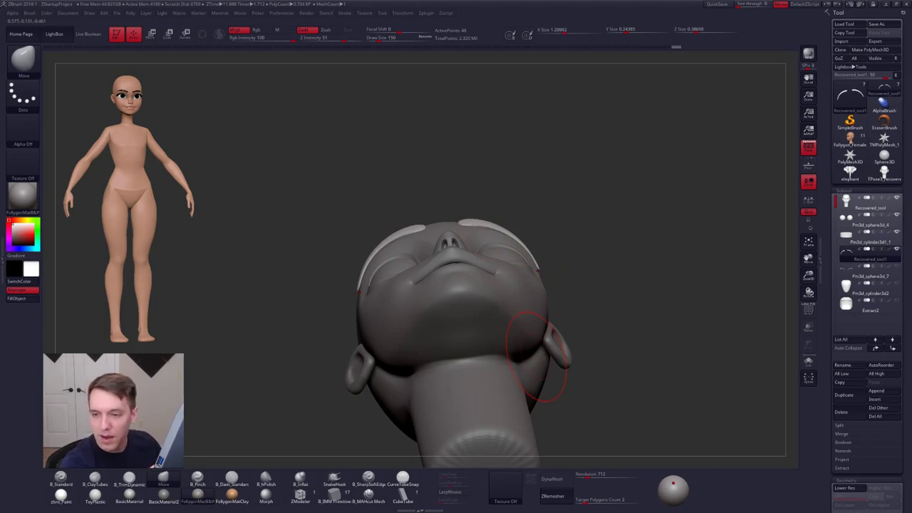
right_drag(546, 264, 503, 295)
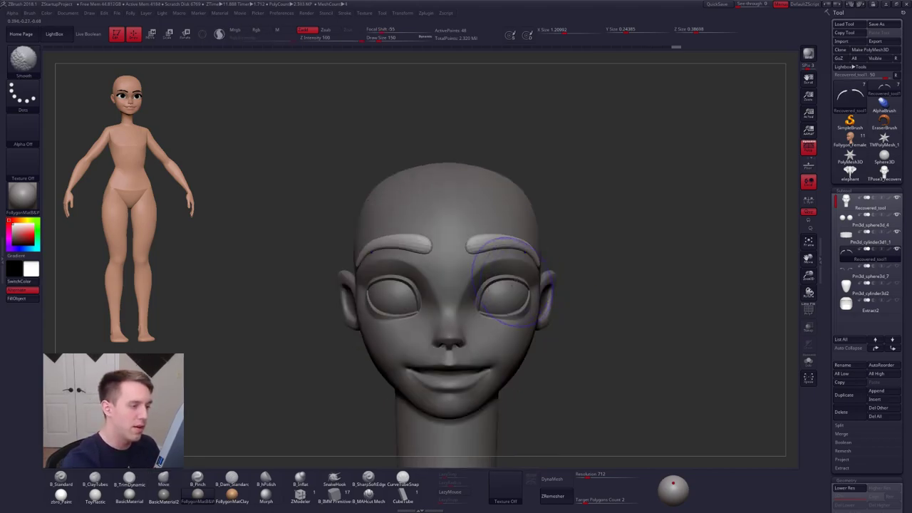
alt+right_drag(476, 257, 487, 291)
drag(476, 293, 477, 296)
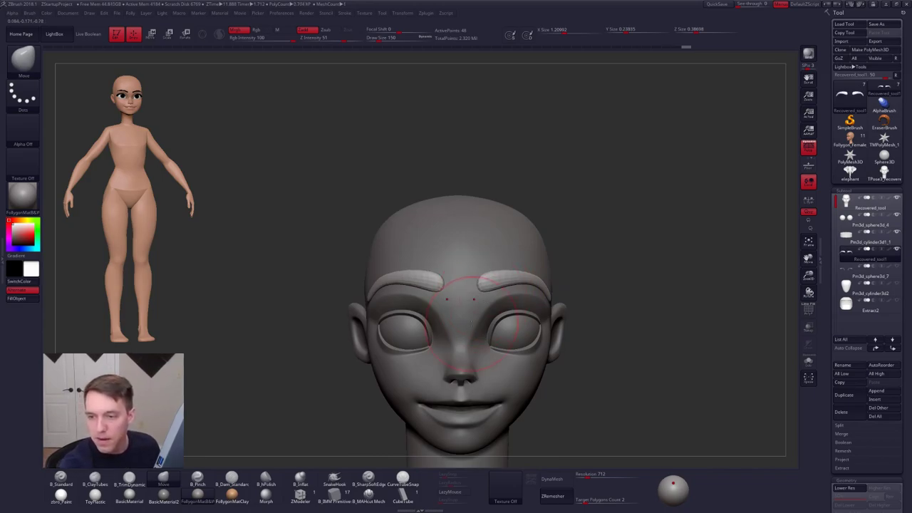
key(space)
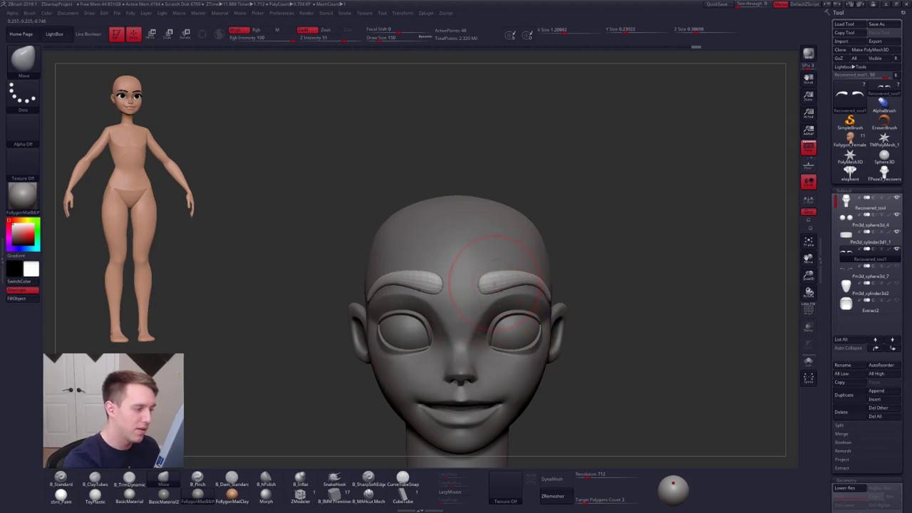
- Reshape the outer tails of the eyebrows along the temple with the Move brush at draw sizes 140 and 150
key(space)
drag(606, 307, 512, 295)
key(space)
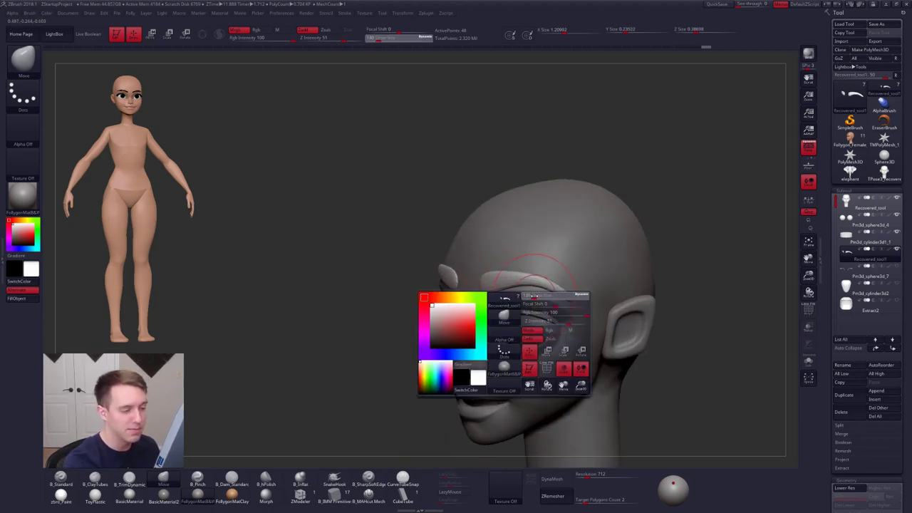
key(space)
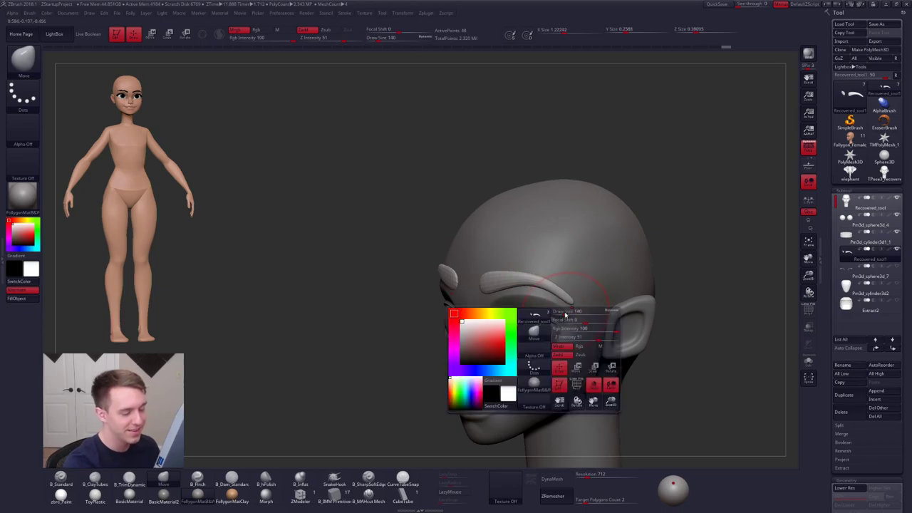
shift+right_drag(552, 303, 560, 303)
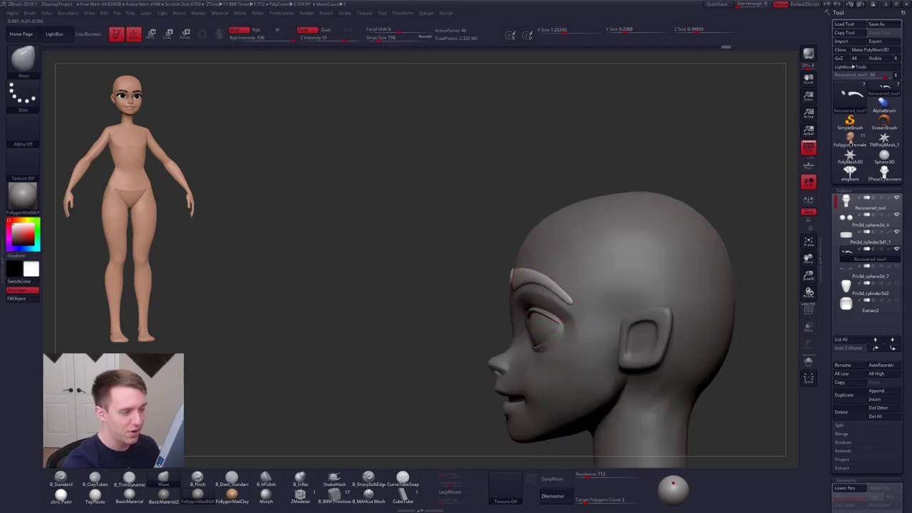
drag(572, 295, 571, 298)
- Refine the shape of the inner eyebrow ends with the Move brush at draw size 96
key(space)
right_drag(571, 298, 666, 307)
key(space)
mouse_move(508, 291)
mouse_down()
mouse_move(521, 291)
mouse_move(483, 295)
mouse_up()
right_drag(483, 300, 492, 289)
key(space)
drag(492, 288, 494, 289)
drag(496, 280, 499, 275)
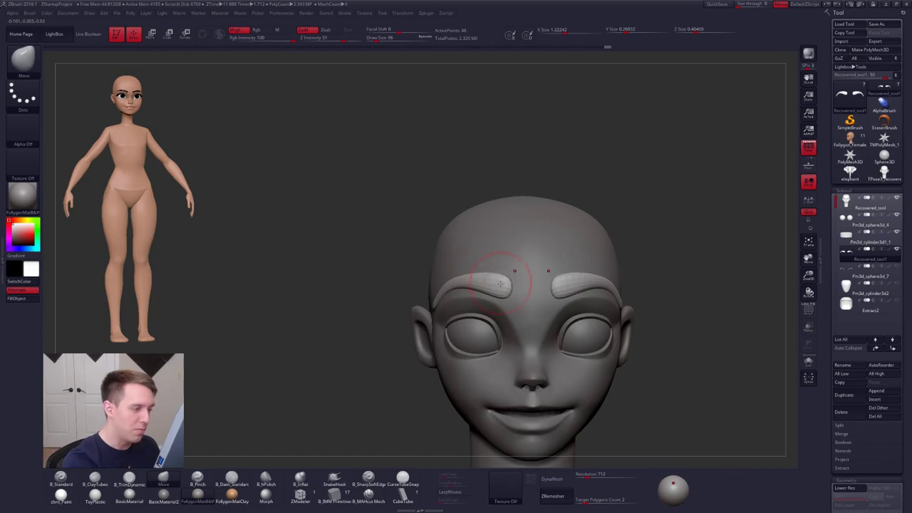
alt+right_drag(509, 309, 501, 319)
drag(491, 315, 490, 311)
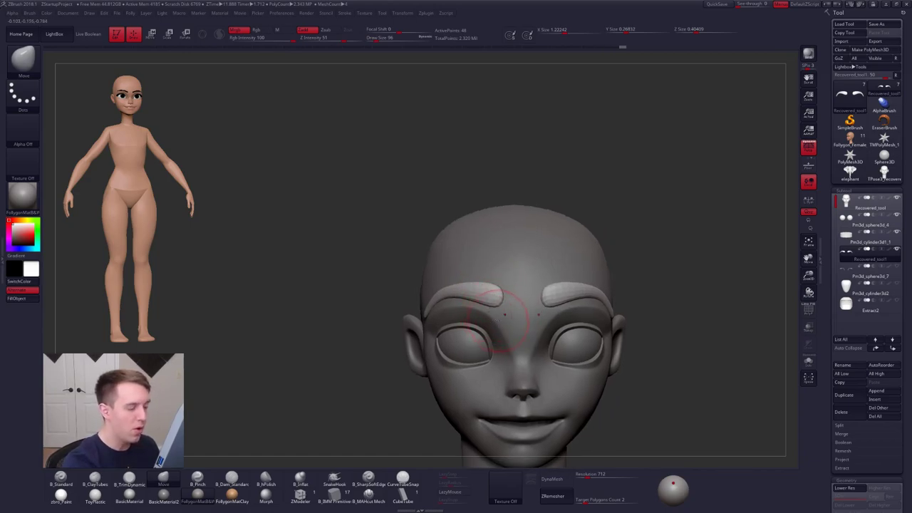
- Isolate the Recovered_tool head and sharpen the outer eye corner with the B_Pinch brush at draw size 38
mouse_move(503, 315)
right_down()
mouse_move(561, 330)
mouse_move(566, 370)
mouse_move(583, 376)
mouse_move(568, 358)
mouse_move(588, 333)
mouse_move(571, 353)
mouse_move(584, 342)
right_up()
alt+click(581, 348)
key(shift+s)
key(space)
key(b)
key(p)
key(i)
key(s)
drag(586, 295, 582, 294)
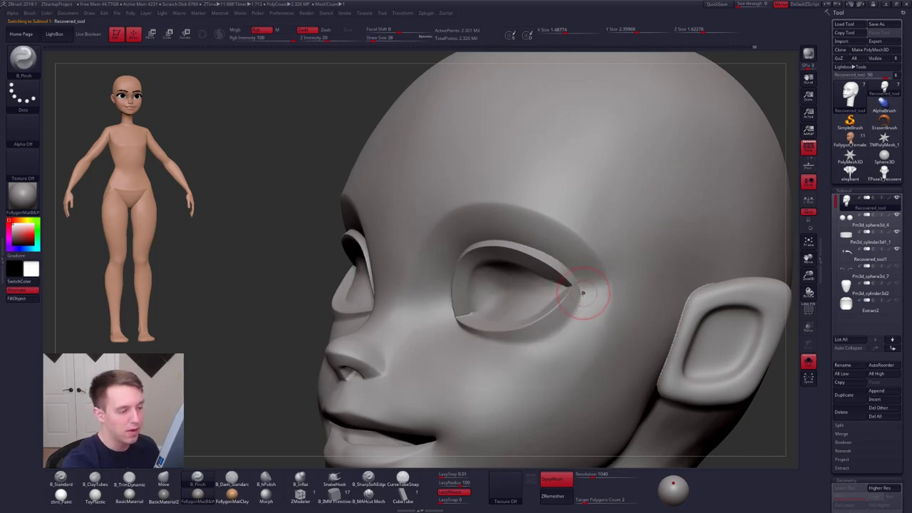
- Smooth the eyelid rim around the outer corner and along the upper lid at draw size 38
key(shift)
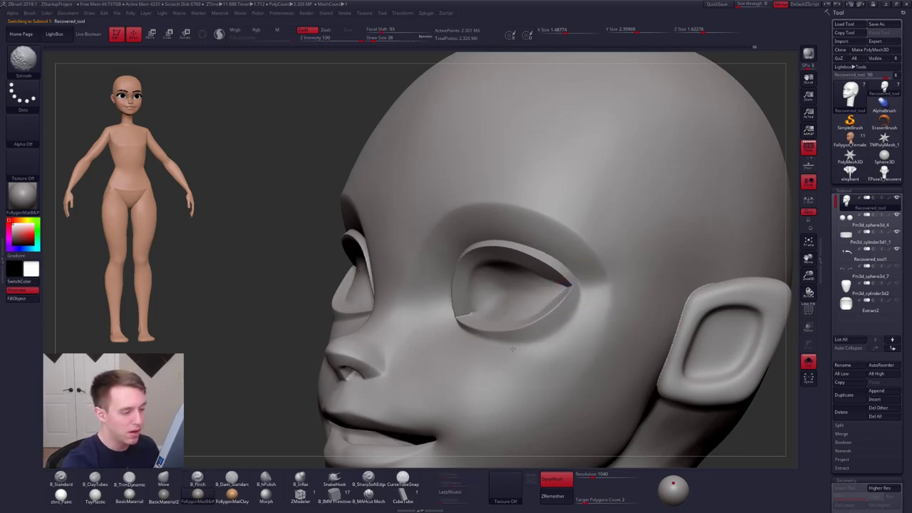
right_drag(477, 372, 467, 407)
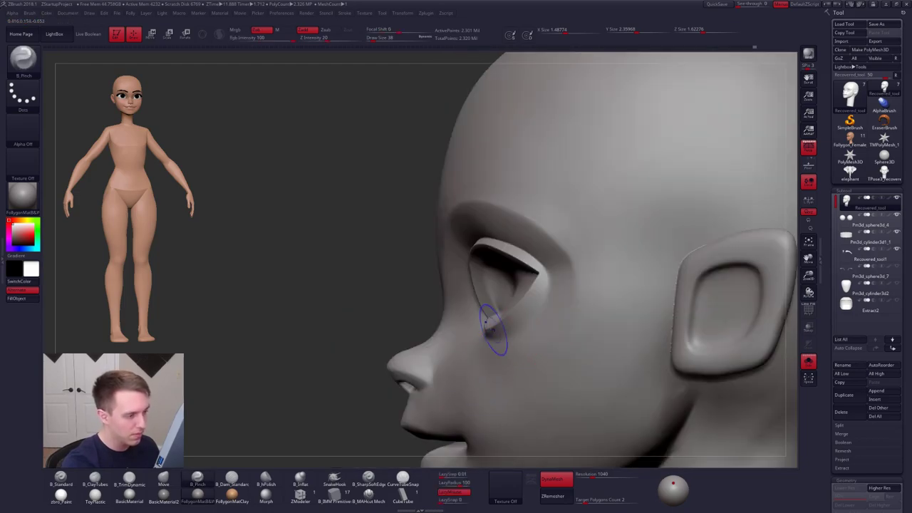
key(shift)
right_drag(518, 323, 575, 308)
key(shift)
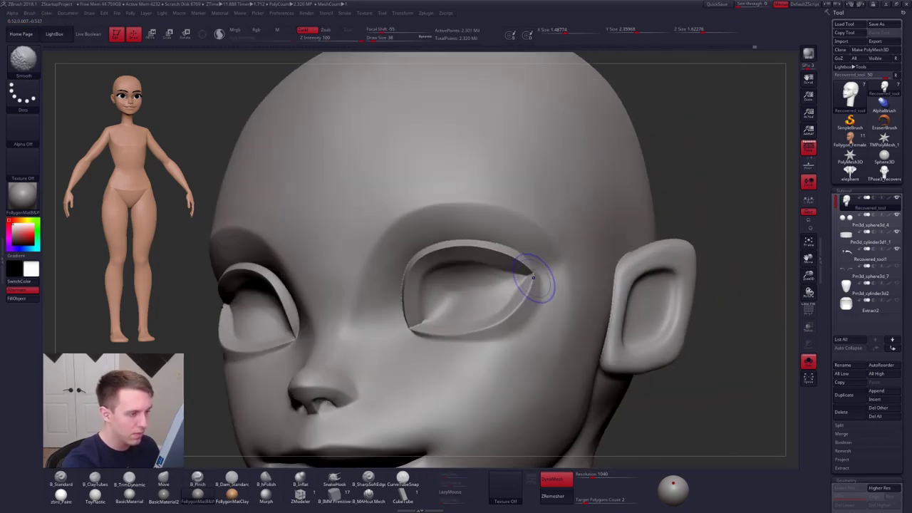
mouse_move(534, 278)
shift+mouse_down()
mouse_move(520, 260)
mouse_move(417, 268)
mouse_move(422, 244)
shift+mouse_up()
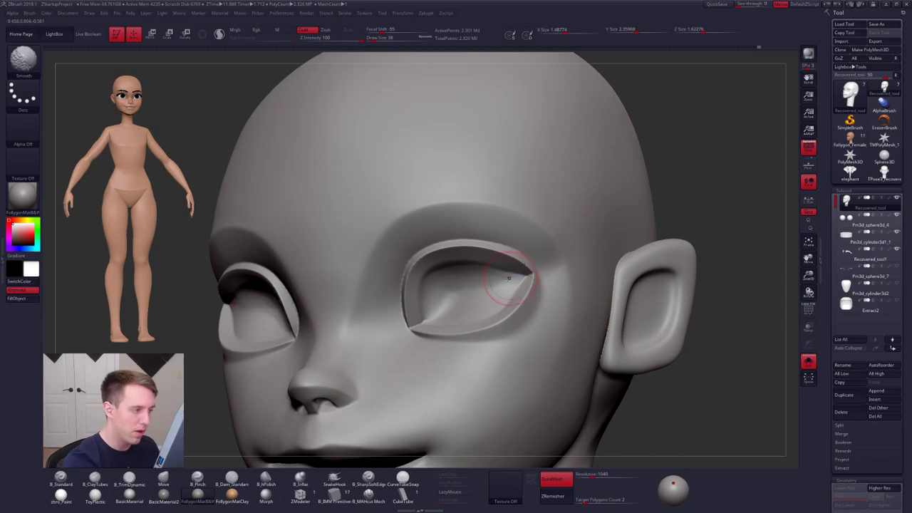
right_drag(434, 313, 476, 303)
- Bring back the other subtools and assign the whole head to a single polygroup, checking it in the PolyFrame display
key(shift+s)
alt+right_drag(508, 422, 618, 387)
key(shift+f)
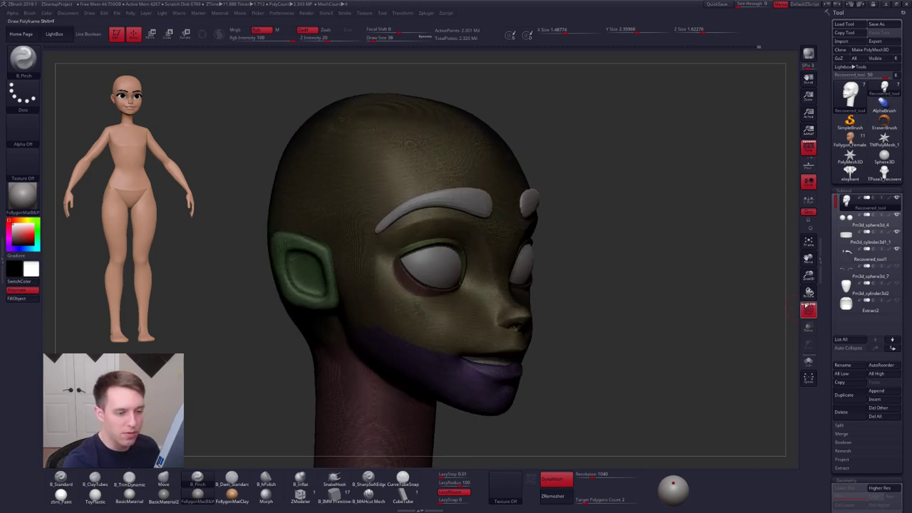
click(806, 306)
ctrl+right_drag(700, 353, 634, 405)
key(ctrl+w)
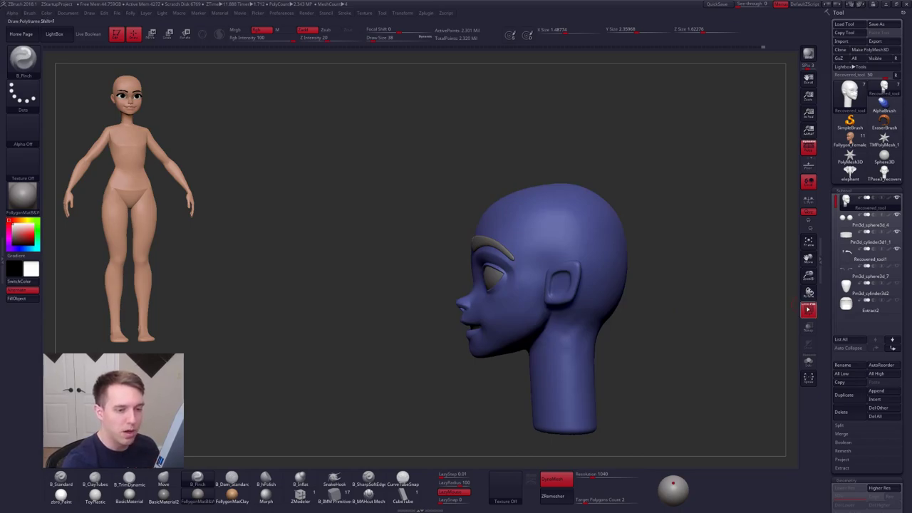
click(808, 310)
- Check the isolated head's profile and turn off the perspective view
click(808, 362)
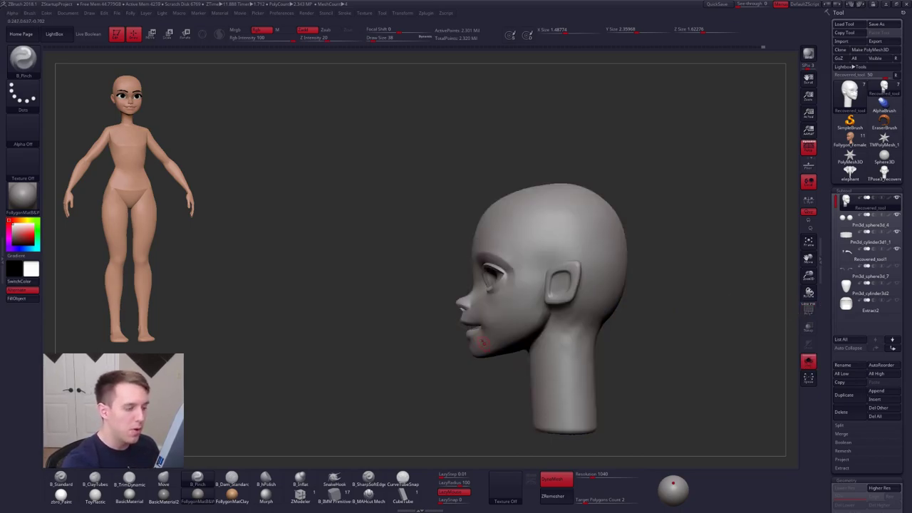
mouse_move(468, 333)
ctrl+right_down()
mouse_move(485, 314)
mouse_move(476, 359)
ctrl+right_up()
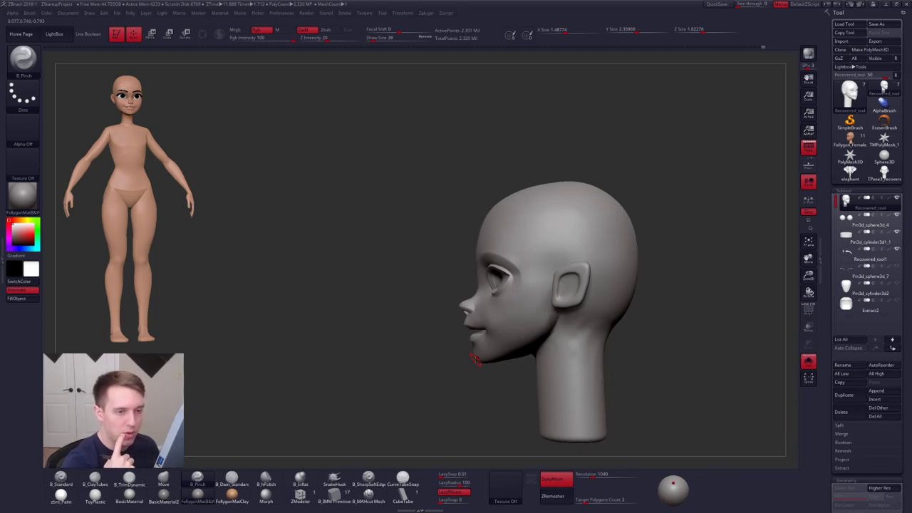
right_drag(477, 359, 637, 385)
click(813, 151)
mouse_move(636, 384)
mouse_down()
mouse_move(656, 374)
mouse_move(463, 323)
mouse_up()
- Flatten and smooth the underside of the neck with the B_TrimDynamic brush at draw size 192
key(space)
alt+right_drag(469, 333, 494, 328)
key(space)
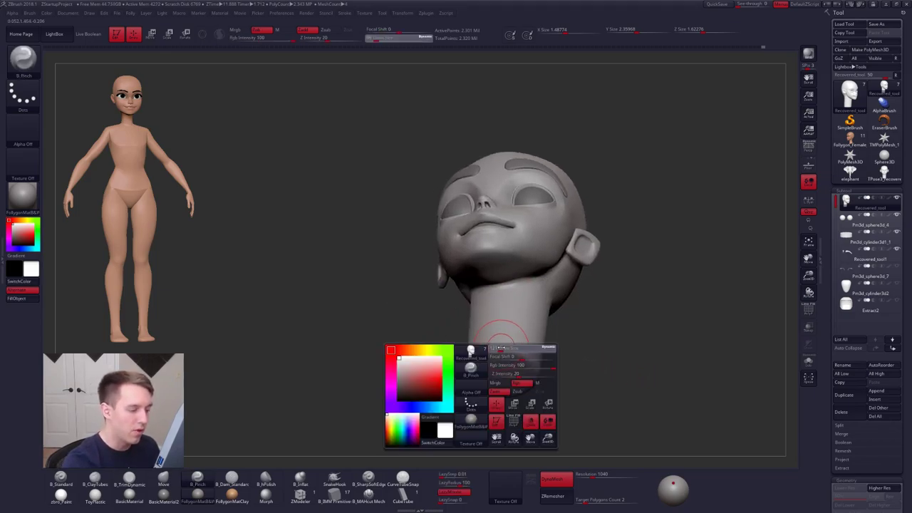
drag(497, 343, 505, 342)
right_drag(511, 406, 494, 366)
key(3)
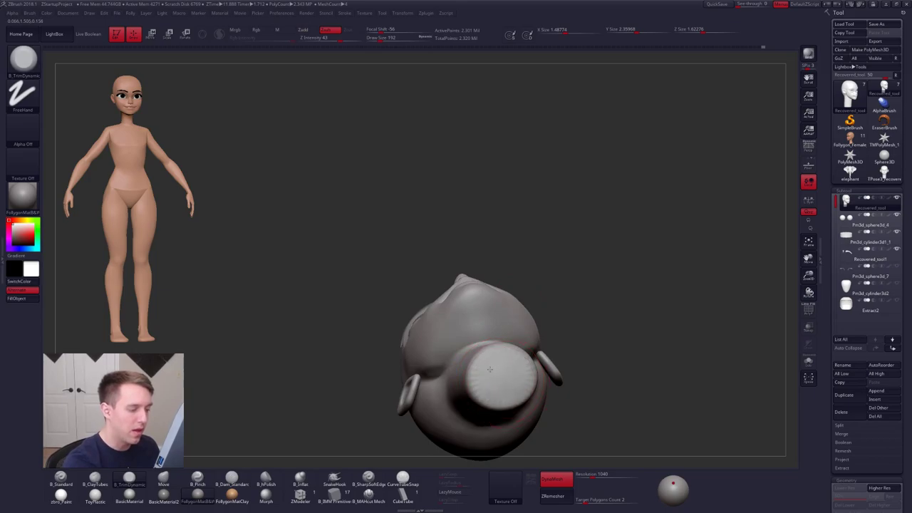
mouse_move(518, 371)
mouse_down()
mouse_move(502, 385)
mouse_move(506, 367)
mouse_move(500, 390)
mouse_move(494, 378)
mouse_move(495, 392)
mouse_up()
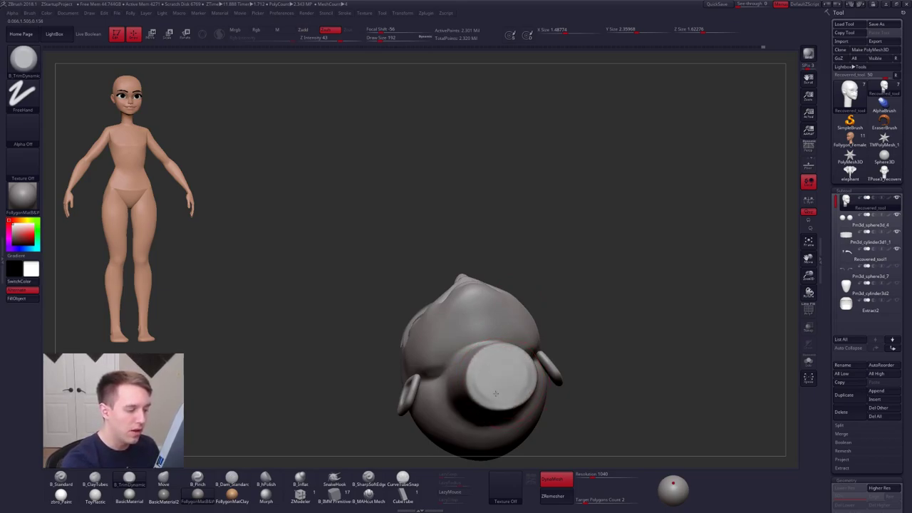
key(shift)
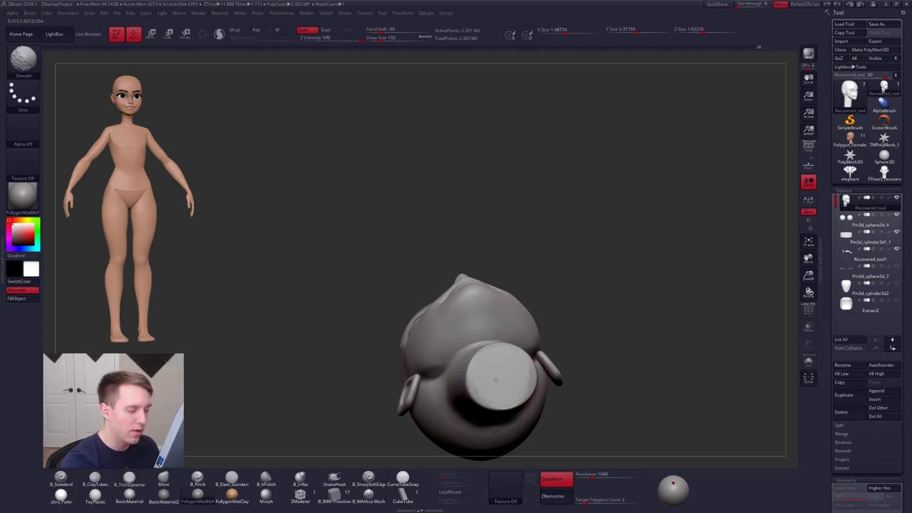
- Flatten the neck's base into a level cut with the Transpose line and re-DynaMesh the head at resolution 1040
right_drag(496, 380, 400, 385)
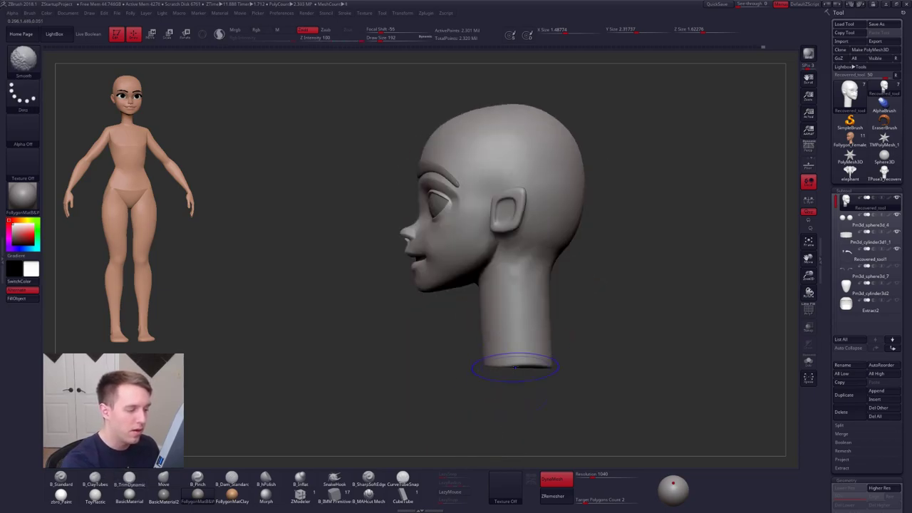
key(w)
drag(518, 356, 518, 422)
key(q)
ctrl+drag(589, 348, 661, 303)
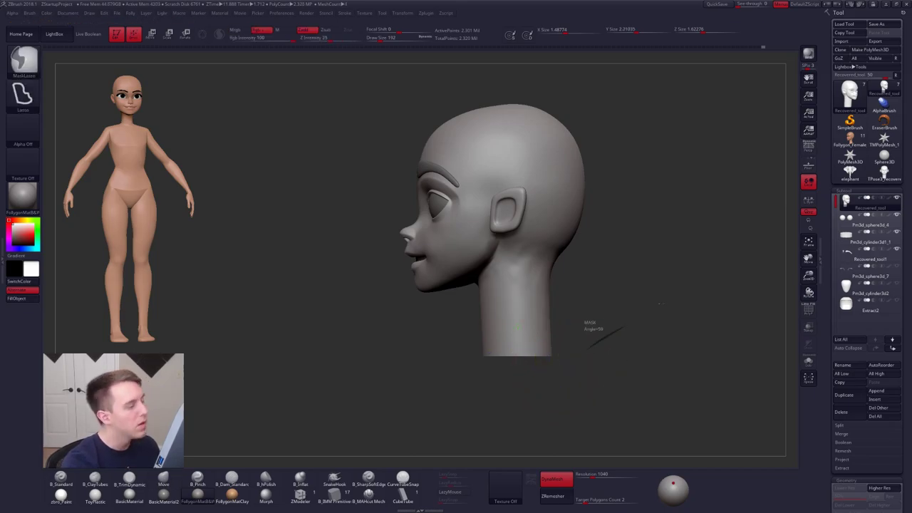
mouse_move(503, 349)
right_down()
mouse_move(517, 300)
mouse_move(515, 257)
mouse_move(506, 312)
right_up()
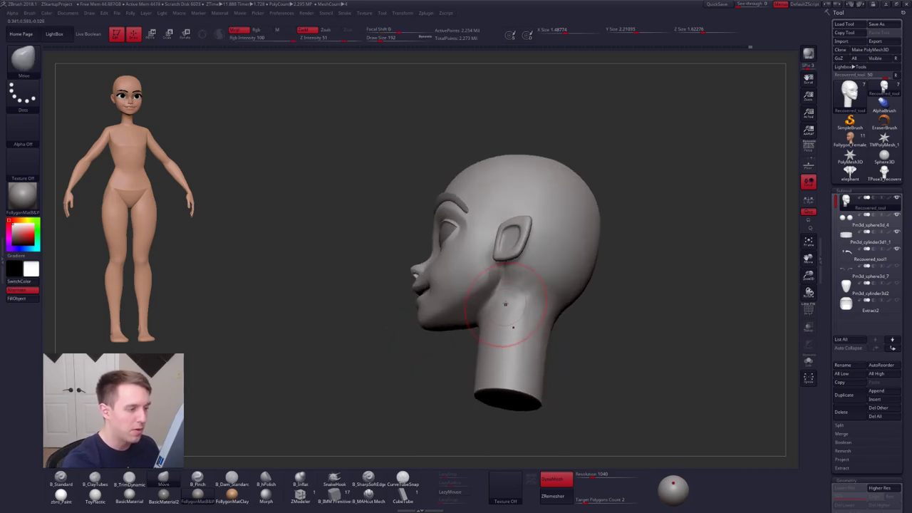
- Soften the transition from the neck into the back of the skull with the Move and Smooth brushes at draw size 74
key(space)
drag(505, 312, 485, 312)
key(shift+s)
mouse_move(504, 278)
ctrl+right_down()
mouse_move(519, 285)
mouse_move(501, 255)
ctrl+right_up()
key(space)
drag(509, 275, 499, 275)
mouse_move(495, 241)
right_down()
mouse_move(505, 222)
mouse_move(506, 257)
mouse_move(508, 244)
right_up()
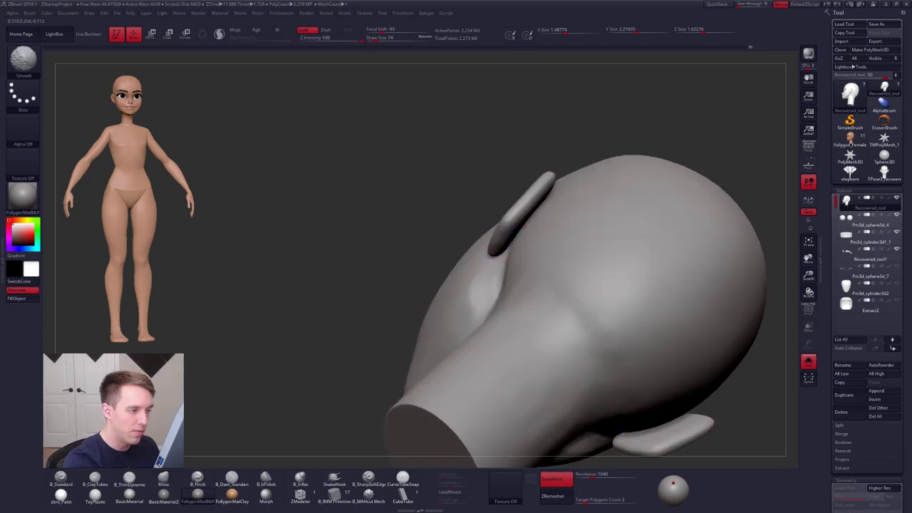
mouse_move(538, 212)
right_down()
mouse_move(520, 250)
mouse_move(537, 238)
mouse_move(518, 278)
mouse_move(530, 310)
mouse_move(509, 313)
mouse_move(545, 358)
right_up()
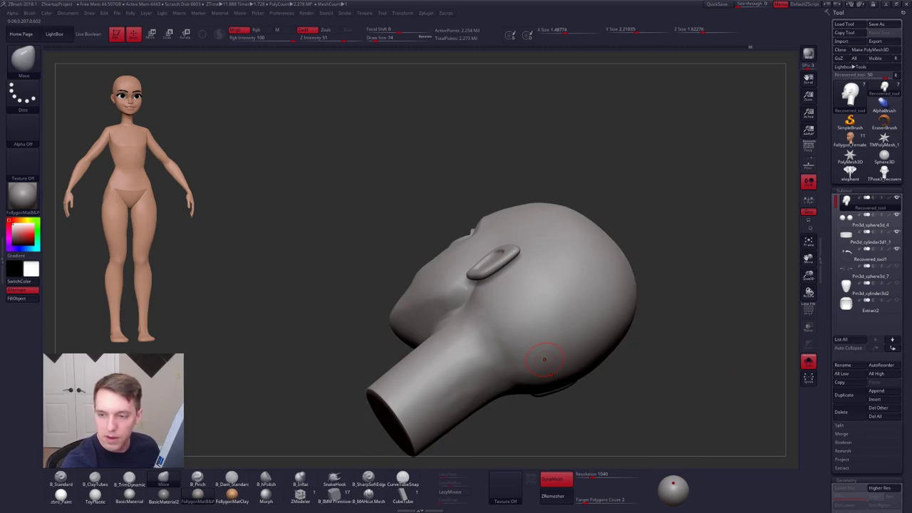
right_drag(529, 314, 518, 323)
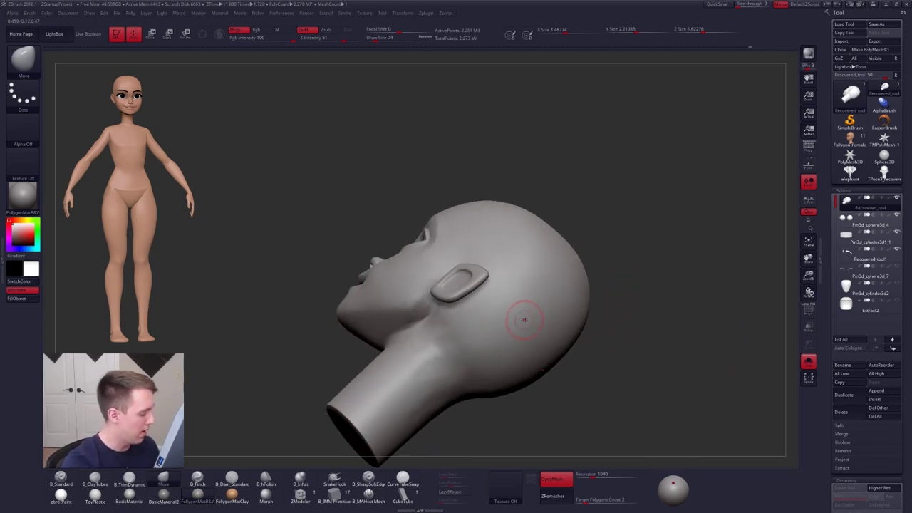
- Try building up the skull behind the ear with ClayBuildup strokes, and undo them
key(b)
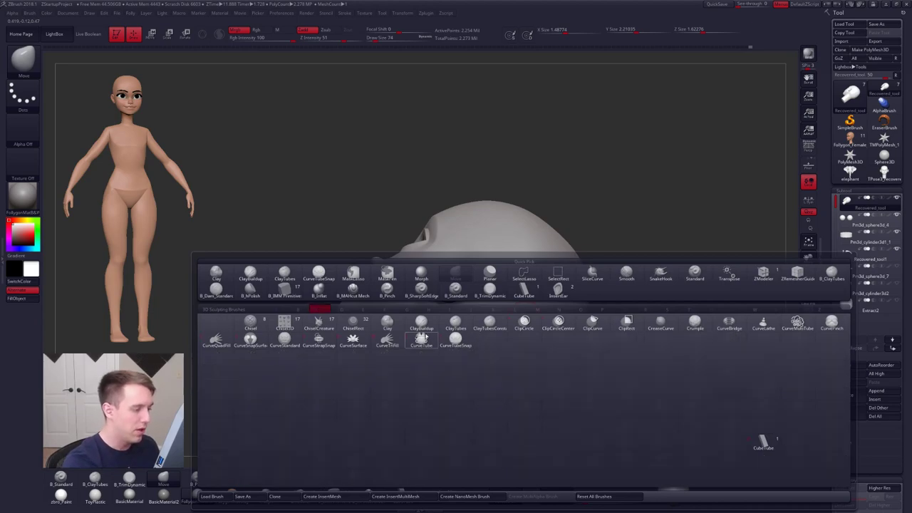
click(429, 329)
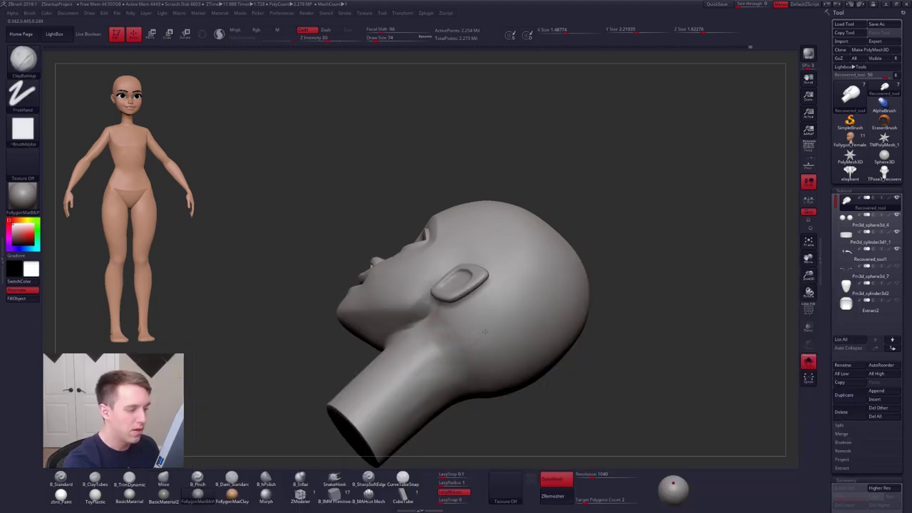
right_drag(526, 318, 473, 338)
drag(440, 396, 608, 308)
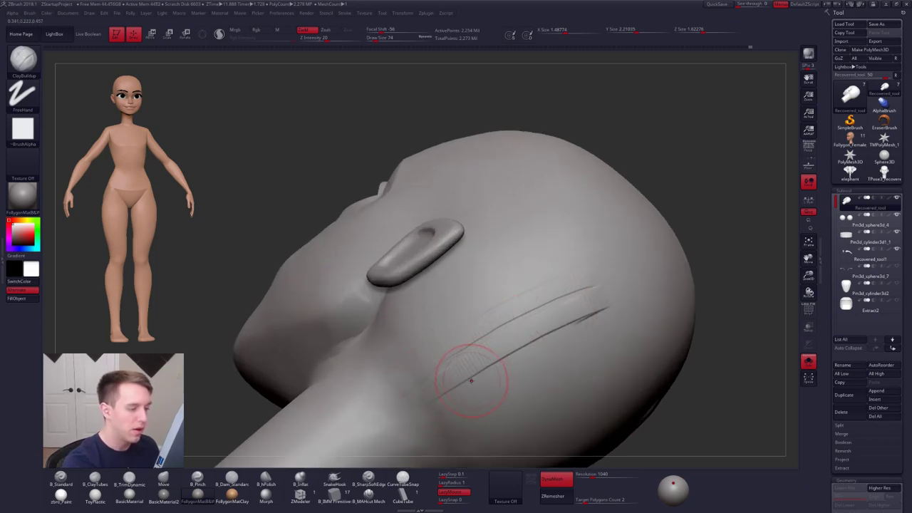
drag(457, 411, 630, 325)
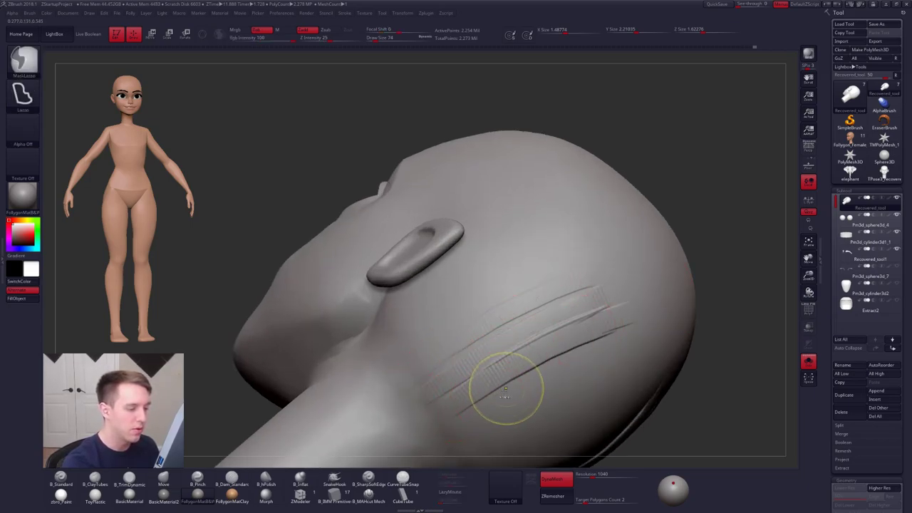
key(ctrl+z)
key(ctrl+z)
key(ctrl+z)
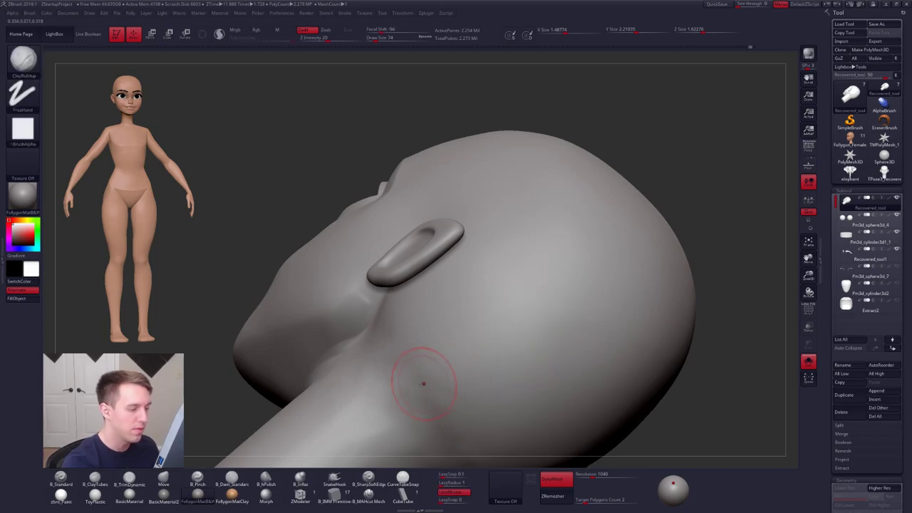
key(ctrl+z)
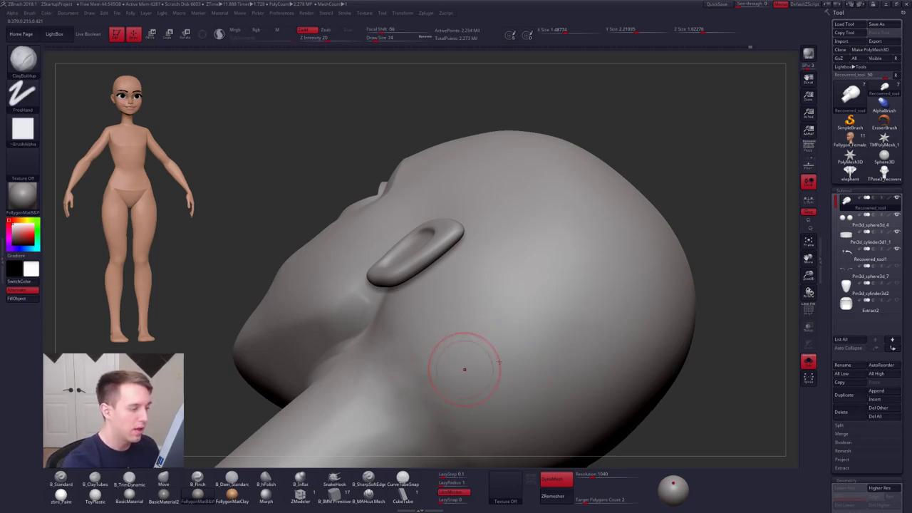
- Flatten the crease between the jaw and neck below the ear with the B_TrimDynamic brush at draw size 74
mouse_move(454, 376)
alt+right_down()
mouse_move(576, 361)
mouse_move(554, 340)
mouse_move(525, 344)
mouse_move(517, 326)
alt+right_up()
key(3)
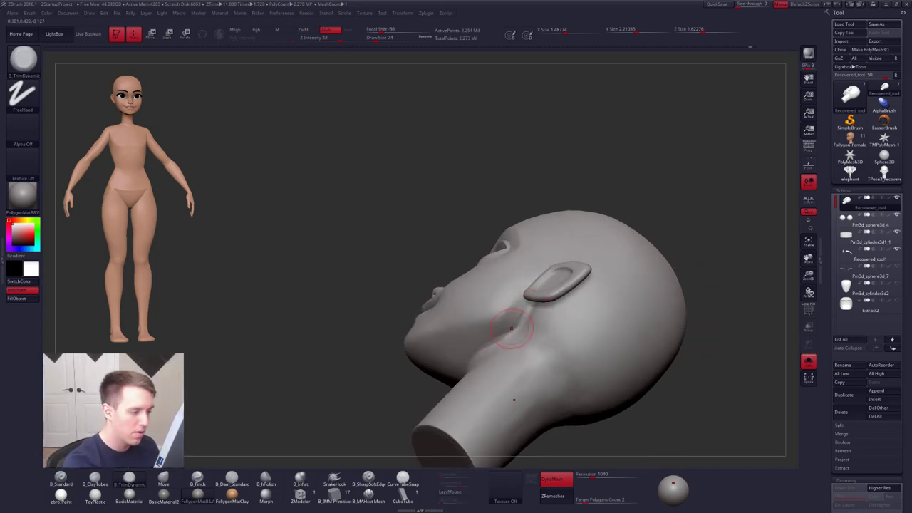
right_drag(509, 325, 504, 317)
key(5)
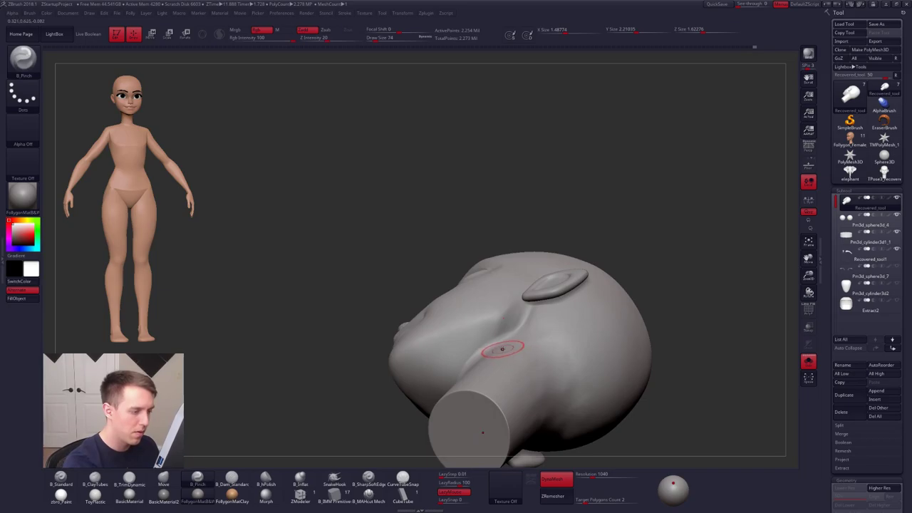
right_drag(502, 349, 511, 354)
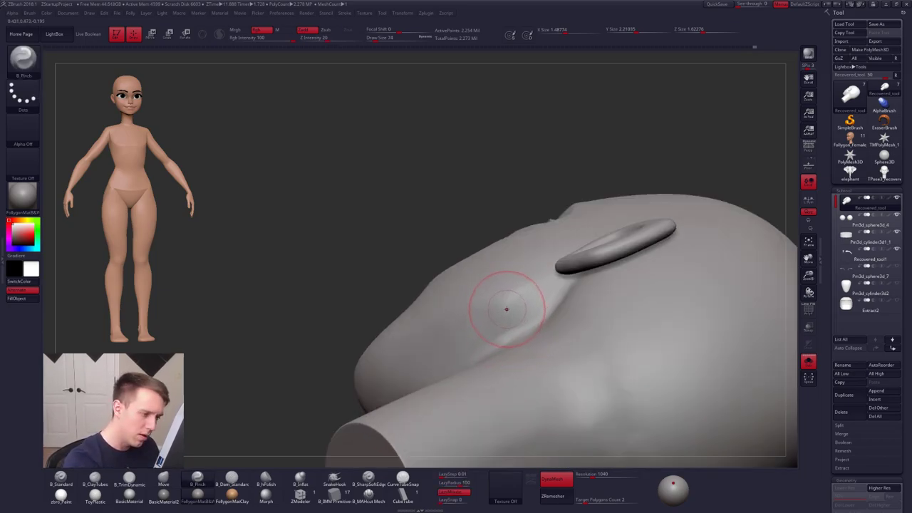
mouse_move(512, 342)
right_down()
mouse_move(546, 332)
mouse_move(532, 306)
right_up()
key(3)
drag(533, 304, 517, 335)
drag(532, 294, 528, 310)
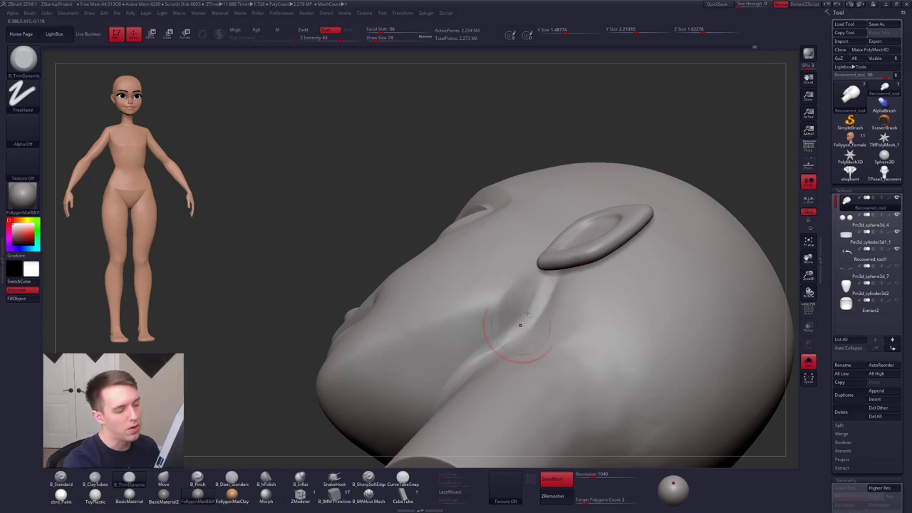
- Refine the jaw corner and upper side of the neck with the B_TrimDynamic brush at draw size 104
shift+right_drag(525, 342, 516, 333)
key(space)
drag(544, 331, 549, 331)
mouse_move(550, 330)
right_down()
mouse_move(570, 371)
mouse_move(499, 319)
right_up()
drag(508, 255, 489, 272)
mouse_move(509, 254)
mouse_down()
mouse_move(463, 299)
mouse_move(470, 319)
mouse_move(497, 287)
mouse_up()
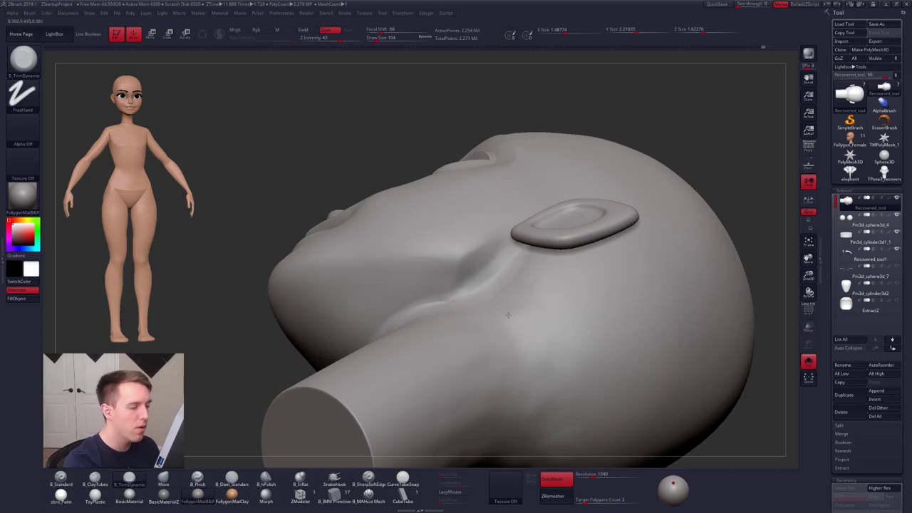
ctrl+right_drag(509, 316, 475, 306)
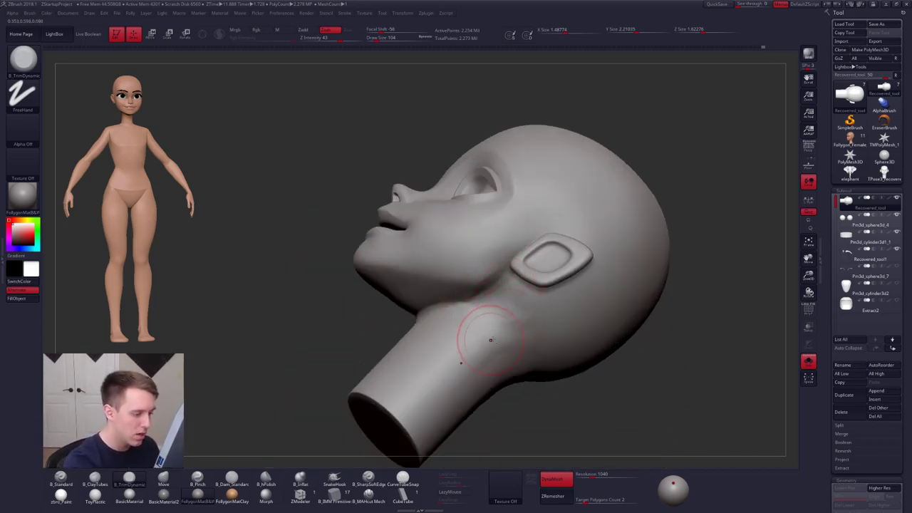
right_drag(489, 327, 479, 308)
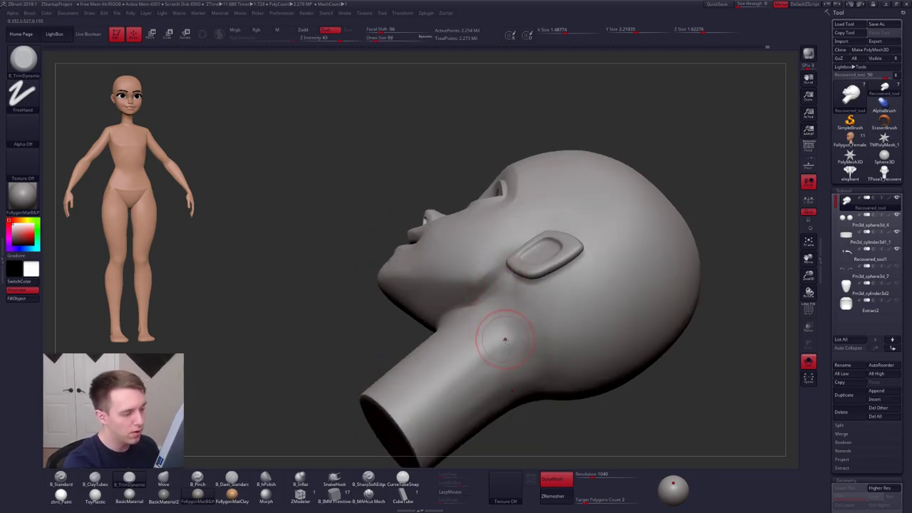
mouse_move(509, 340)
right_down()
mouse_move(477, 313)
mouse_move(472, 327)
mouse_move(469, 314)
mouse_move(468, 353)
mouse_move(486, 369)
mouse_move(526, 371)
mouse_move(551, 352)
mouse_move(571, 390)
right_up()
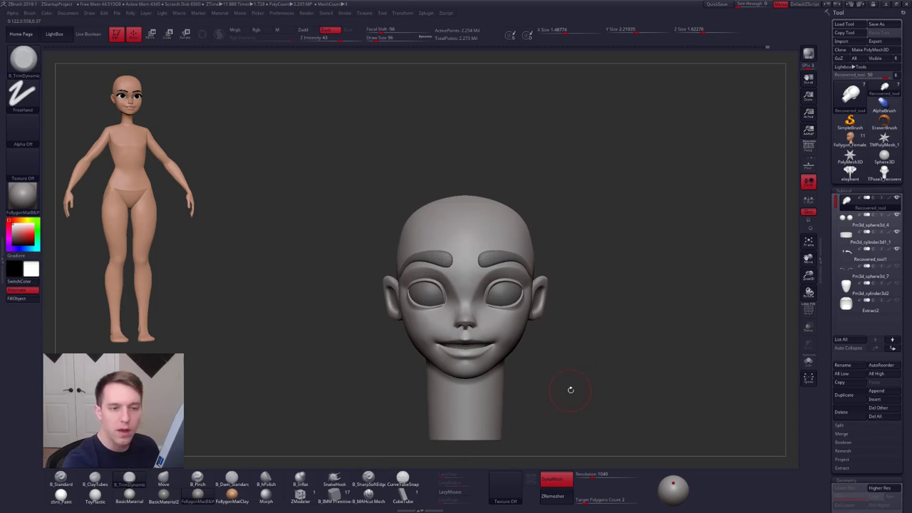
- Make the eyelash subtool Pm3d_sphere3d_7 active and choose the Move brush
click(851, 272)
alt+right_drag(535, 299, 484, 322)
key(b)
key(m)
key(v)
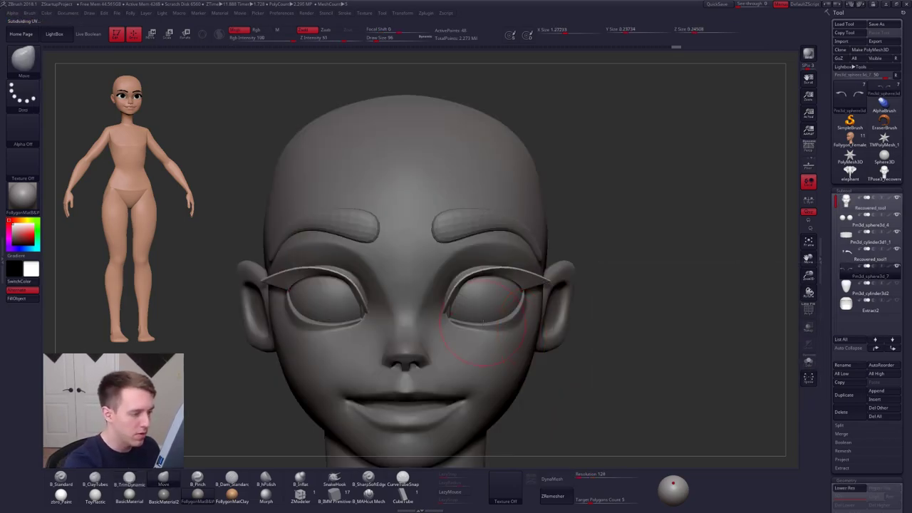
- Display the eyelashes' PolyFrame and reshape their inner part around the eye on the unsmoothed mesh, then restore the smooth preview
key(space)
drag(482, 321, 453, 327)
key(shift+f)
right_drag(470, 294, 526, 300)
drag(460, 294, 475, 320)
key(space)
key(shift+d)
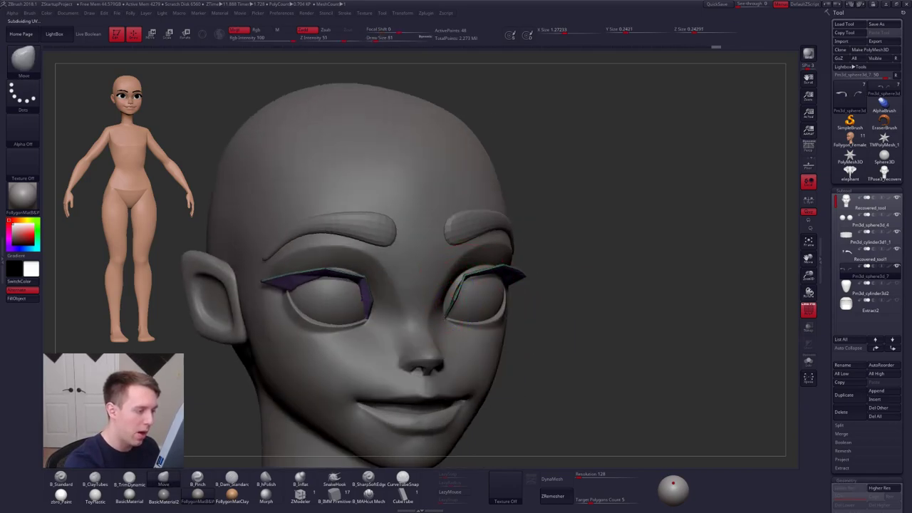
drag(466, 277, 472, 274)
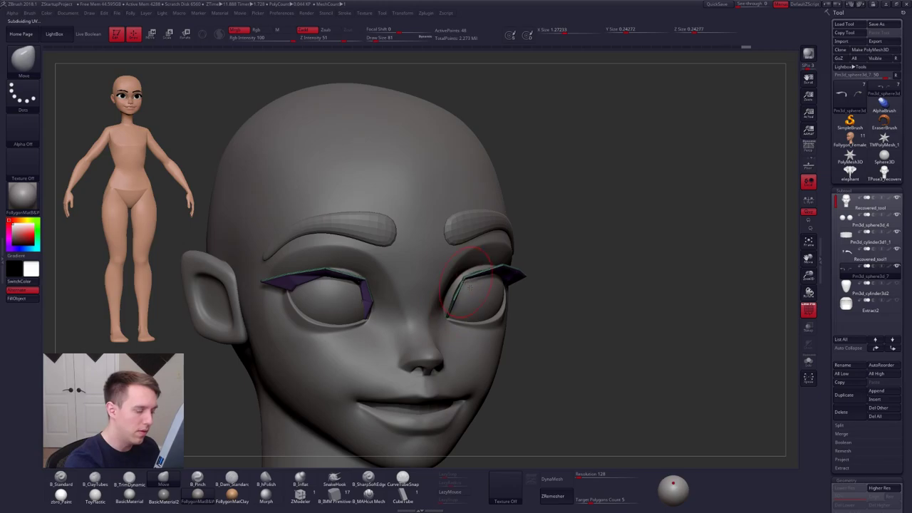
key(d)
- Fit the eyelashes to the curve of the upper eyelids with the Move brush at draw size 113
right_drag(489, 306, 439, 340)
key(space)
drag(439, 340, 448, 340)
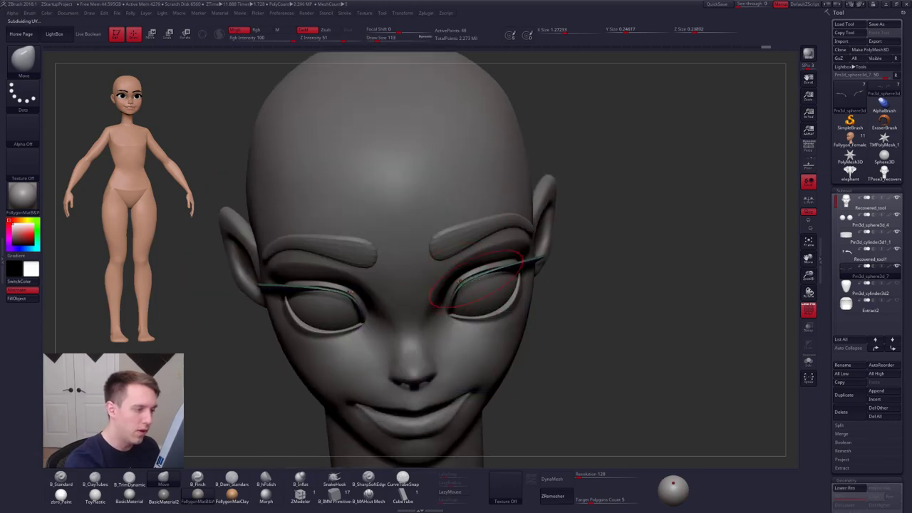
right_drag(456, 297, 484, 278)
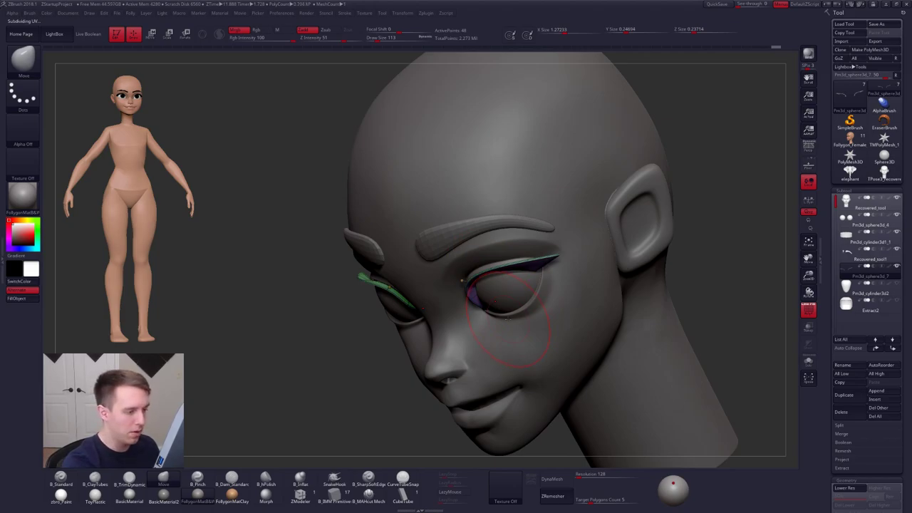
right_drag(547, 282, 544, 213)
drag(537, 285, 545, 282)
mouse_move(549, 281)
right_down()
mouse_move(506, 288)
mouse_move(539, 254)
mouse_move(483, 217)
mouse_move(499, 335)
right_up()
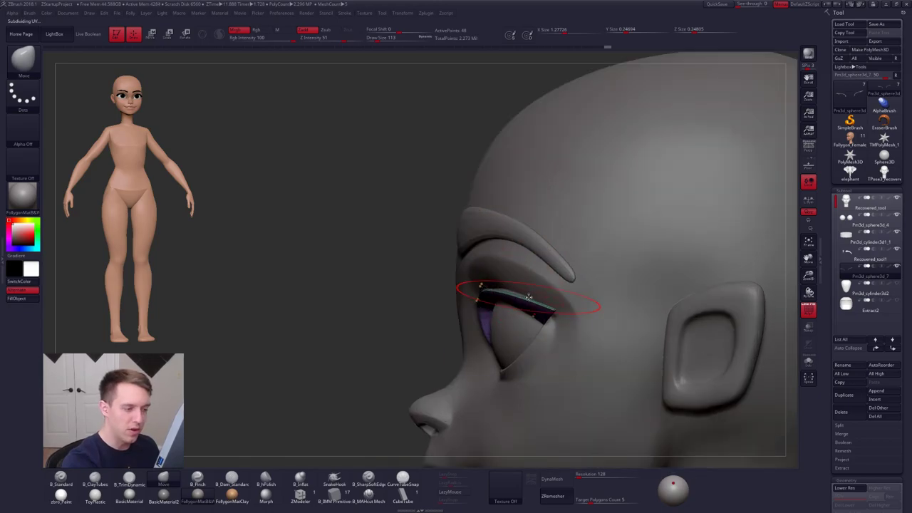
- Adjust the depth and arch of the eyelashes on the unsmoothed mesh, reducing the Move brush to draw size 33
key(s)
drag(499, 335, 479, 335)
key(shift+d)
right_drag(517, 306, 570, 307)
mouse_move(492, 314)
right_down()
mouse_move(463, 303)
mouse_move(491, 299)
mouse_move(476, 308)
mouse_move(466, 344)
right_up()
key(space)
drag(476, 312, 465, 312)
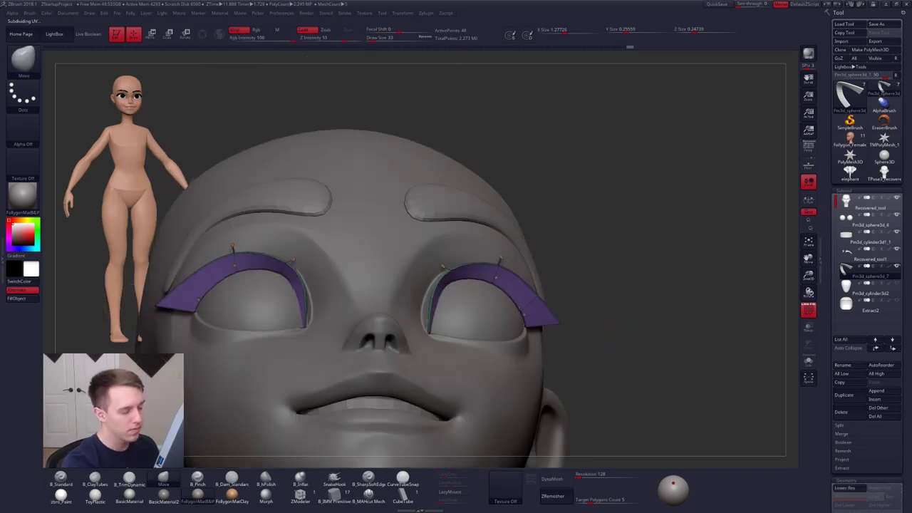
- Nudge the outer section and upper arch of the eyelashes into a smoother curve, working from beneath the face
right_drag(478, 377, 493, 362)
key(space)
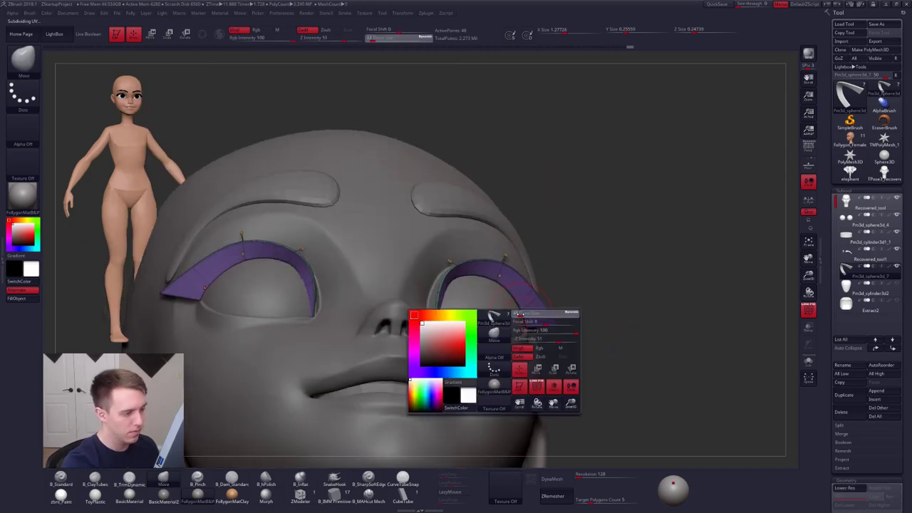
drag(517, 315, 526, 315)
right_drag(476, 287, 450, 288)
drag(529, 319, 524, 320)
drag(498, 277, 496, 283)
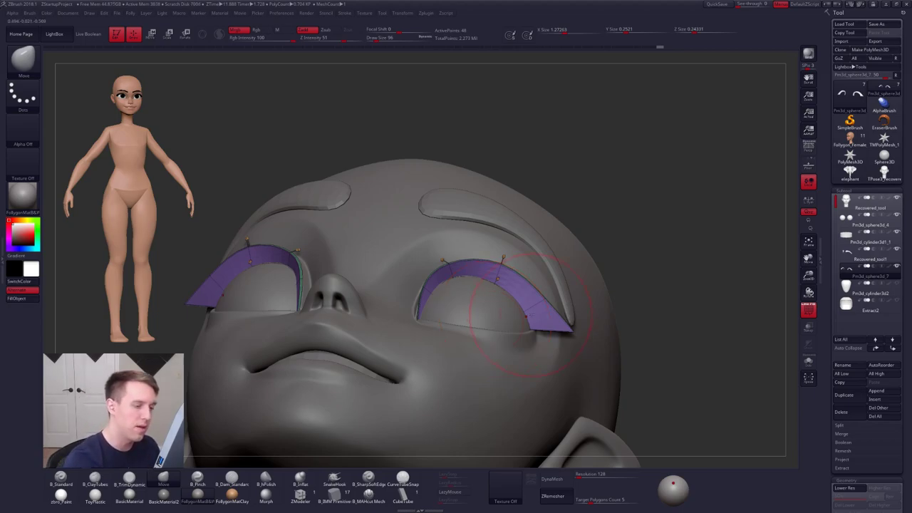
- Reshape the outer tips of the eyelashes on the unsmoothed mesh with a smaller Move brush
key(space)
drag(550, 321, 536, 321)
mouse_move(477, 302)
right_down()
mouse_move(462, 297)
mouse_move(517, 317)
mouse_move(555, 282)
right_up()
right_drag(537, 312, 567, 327)
key(space)
drag(575, 313, 581, 311)
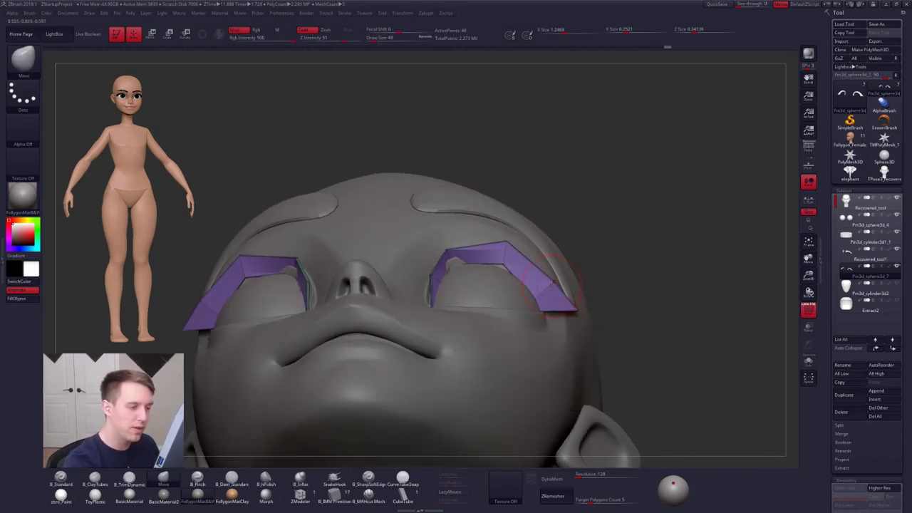
- Lower the eyelashes' arch with the Move brush at draw size 67 and turn off the PolyFrame display
key(ctrl+d)
key(space)
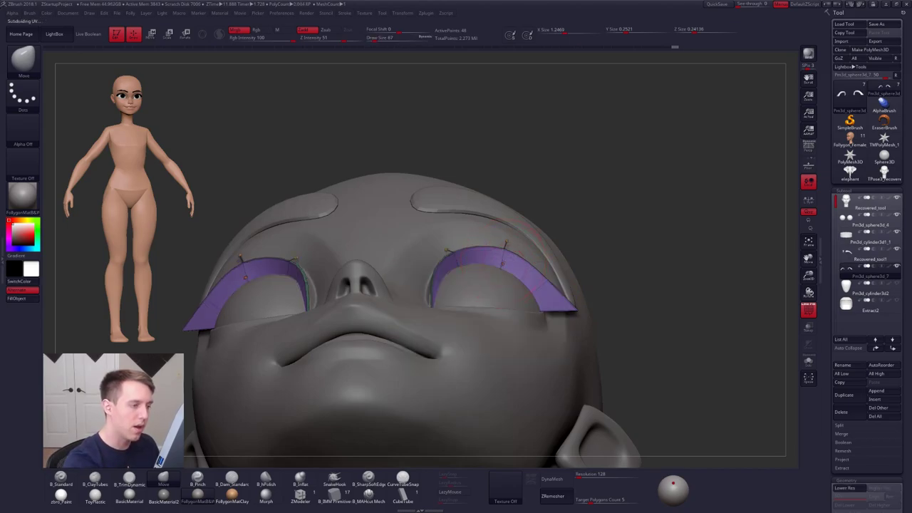
drag(503, 264, 499, 274)
key(shift+f)
right_drag(503, 279, 511, 364)
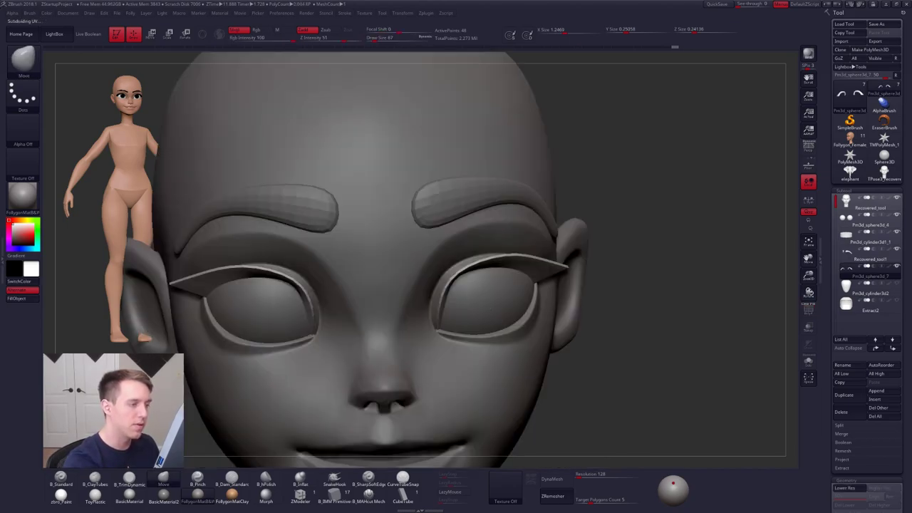
- Adjust the inner bends of the upper eyelash mesh at its lowest subdivision level, then restore the highest level and the full head
mouse_move(492, 317)
right_down()
mouse_move(558, 324)
mouse_move(567, 297)
mouse_move(556, 314)
right_up()
key(space)
drag(561, 291, 564, 290)
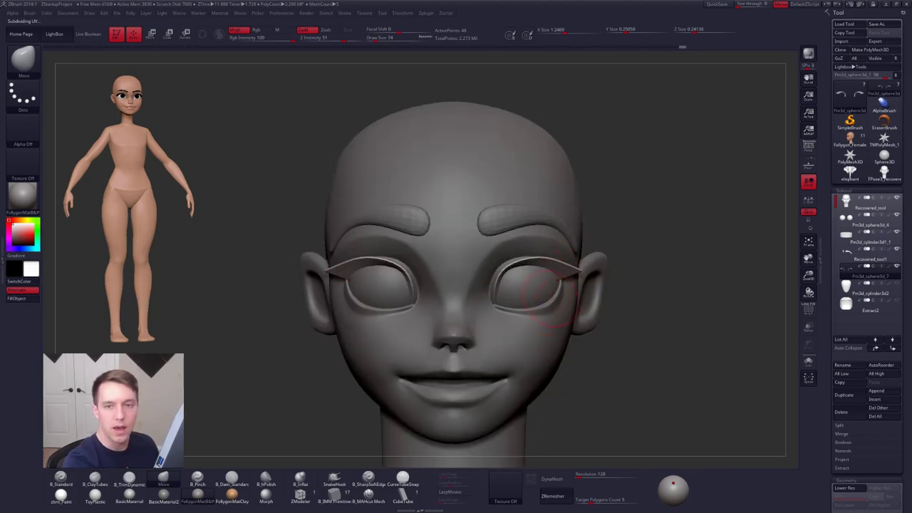
right_drag(549, 287, 519, 276)
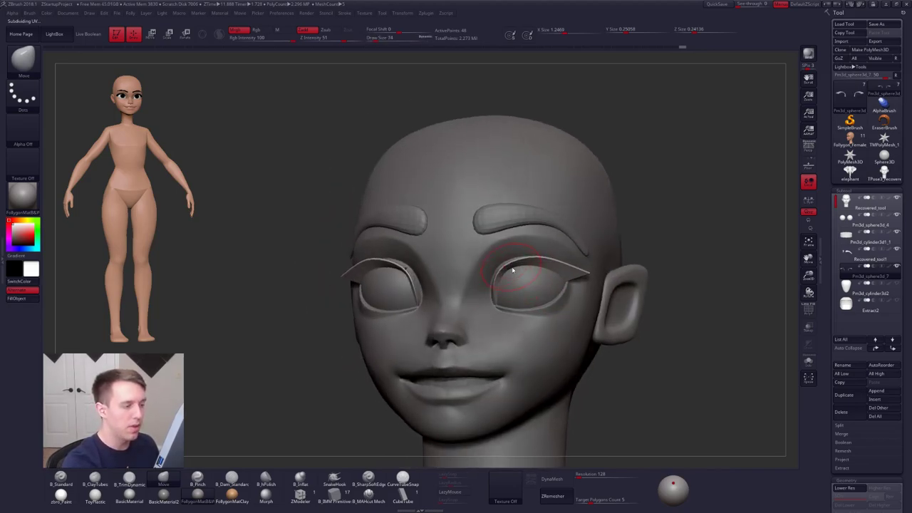
ctrl+shift+click(512, 270)
key(shift+d)
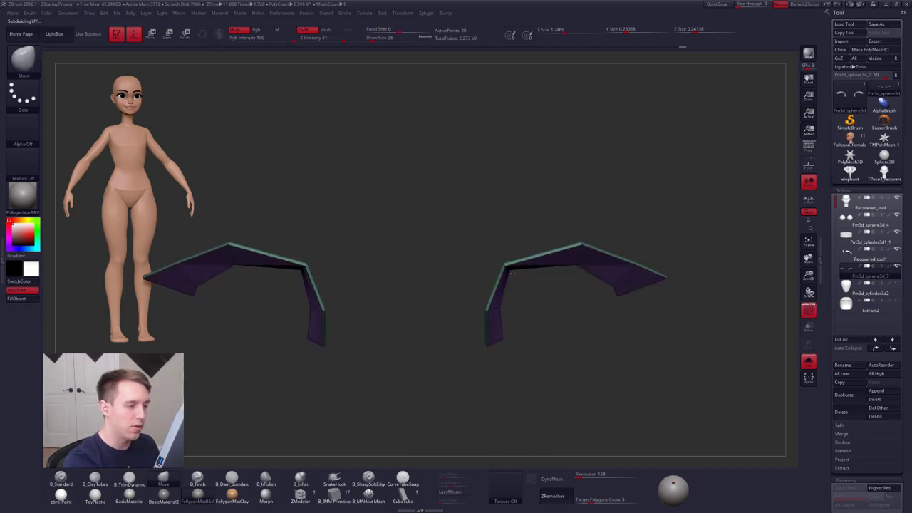
key(d)
key(d)
key(d)
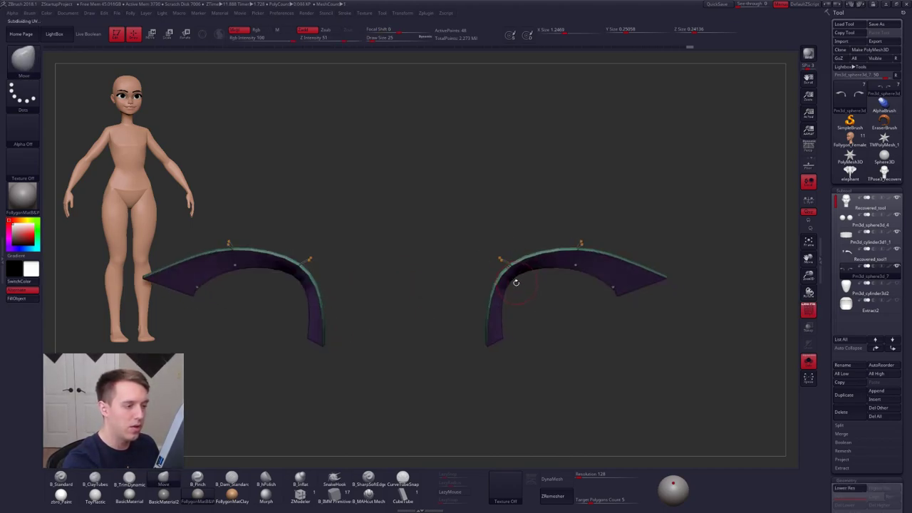
ctrl+shift+click(499, 282)
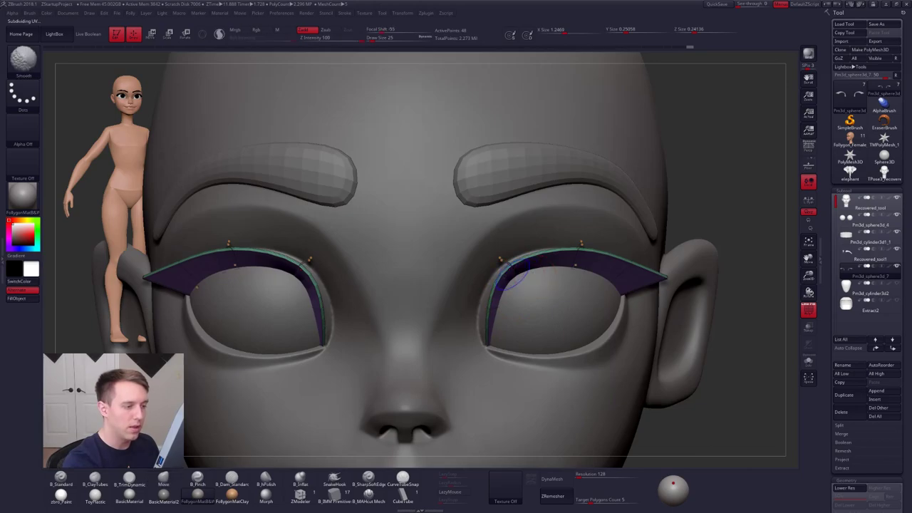
- Nudge the lashes' inner bends slightly up and toward the nose at the lowest subdivision level, then return to the smoothed level
key(shift+d)
key(d)
key(d)
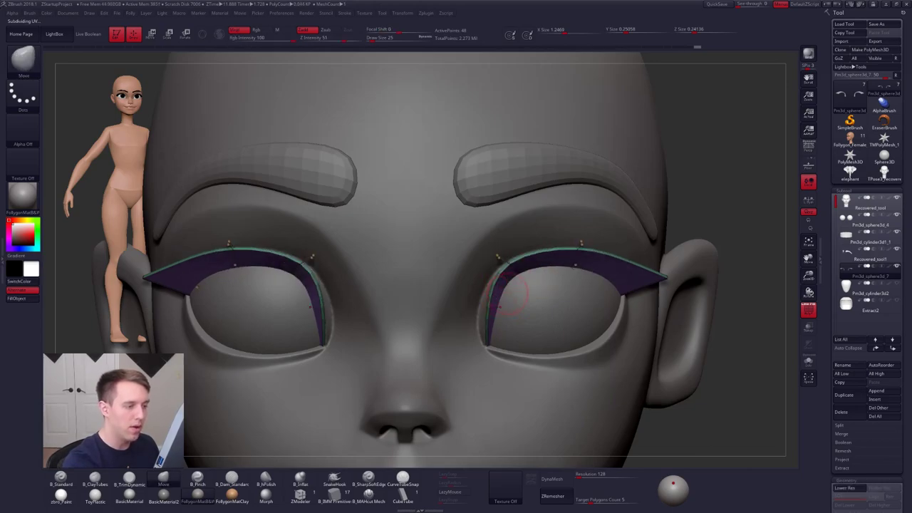
key(space)
drag(526, 295, 532, 295)
- Isolate the lashes and reshape the inner edge of their bend at low subdivision, then show the smoothed mesh on the head without wireframe
mouse_move(499, 289)
right_down()
mouse_move(526, 289)
mouse_move(523, 280)
right_up()
key(space)
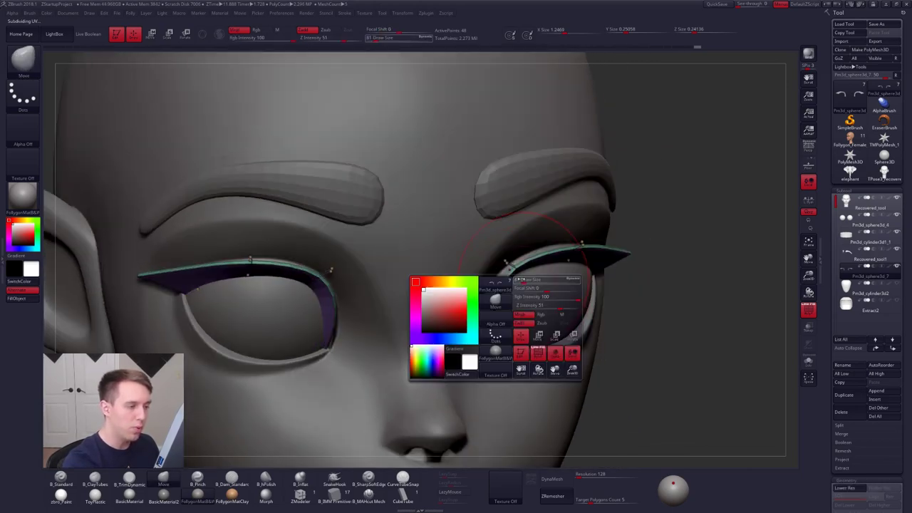
ctrl+shift+click(518, 275)
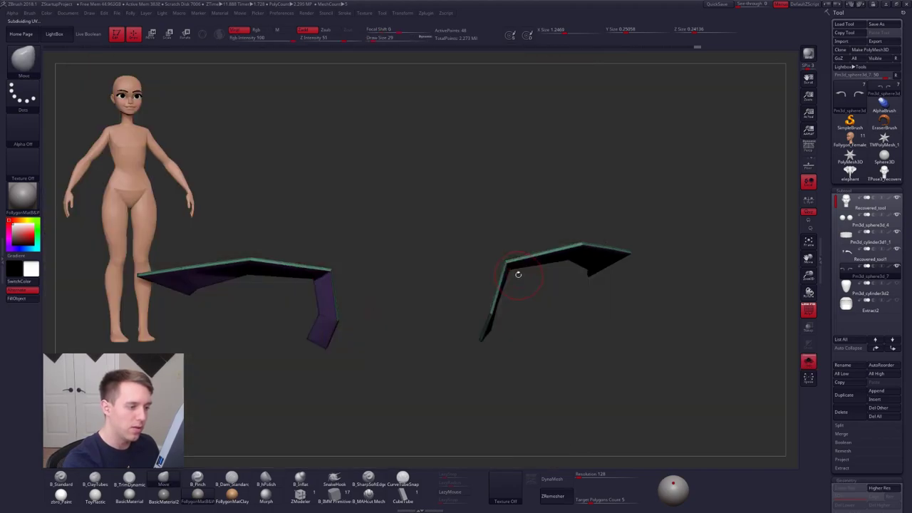
mouse_move(511, 270)
right_down()
mouse_move(530, 306)
mouse_move(505, 275)
right_up()
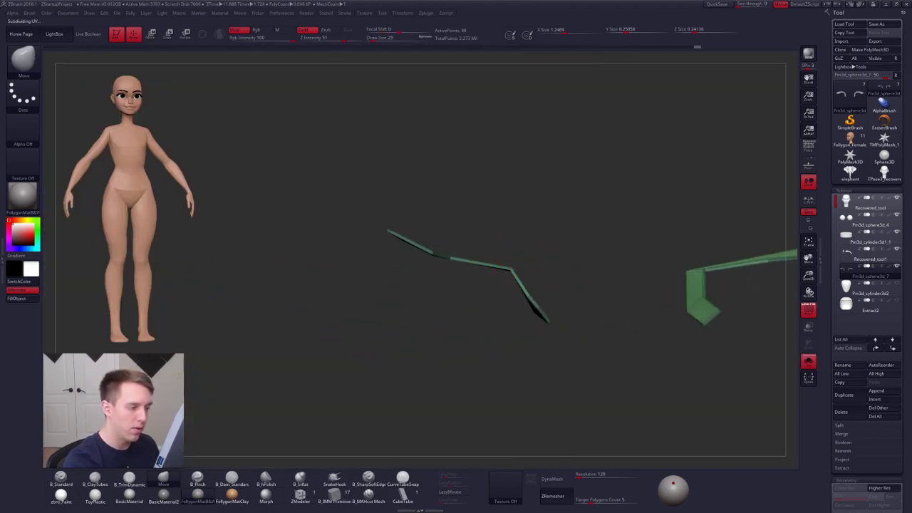
drag(507, 275, 550, 290)
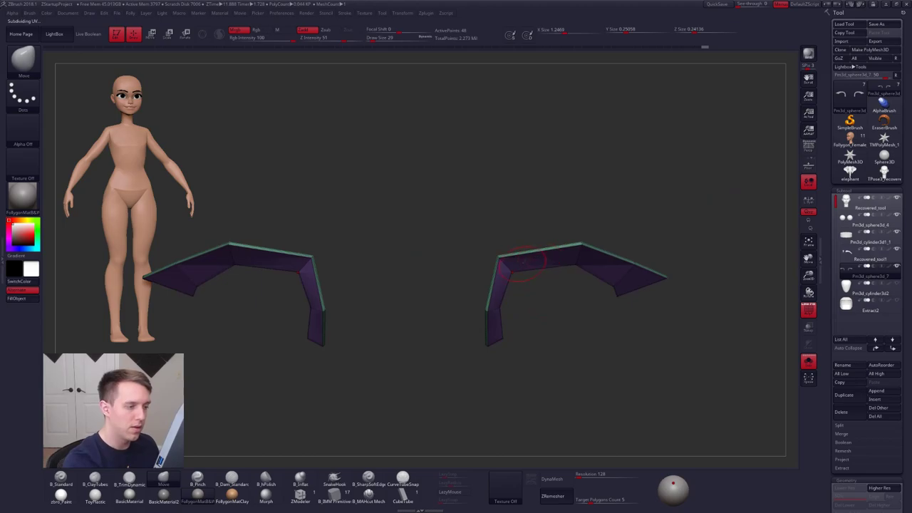
key(ctrl+d)
ctrl+shift+click(587, 376)
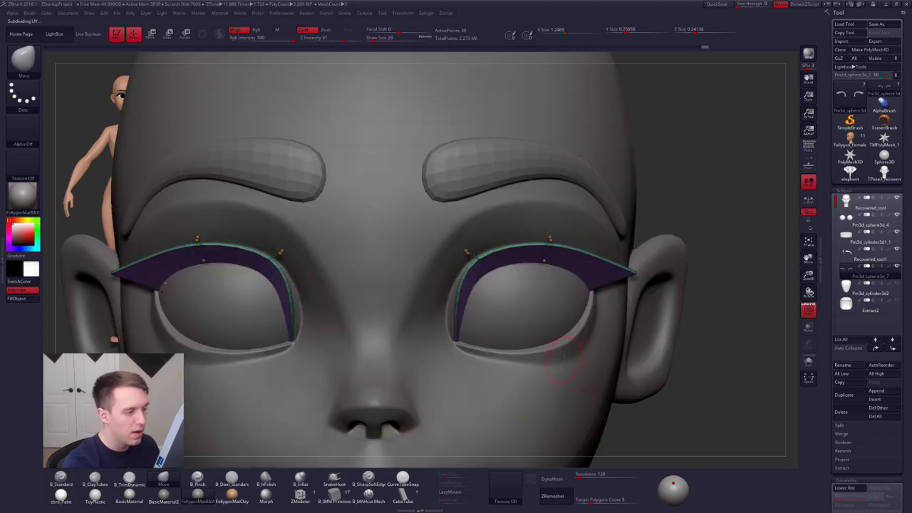
key(shift+f)
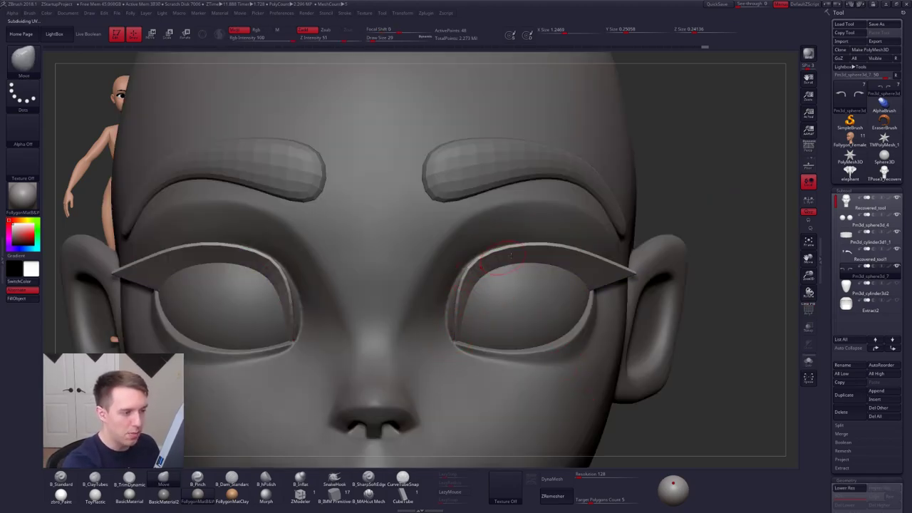
- Pull the outer tips of the upper lashes inward and refine their curve around the eyes with the Move brush
key(space)
drag(577, 283, 580, 282)
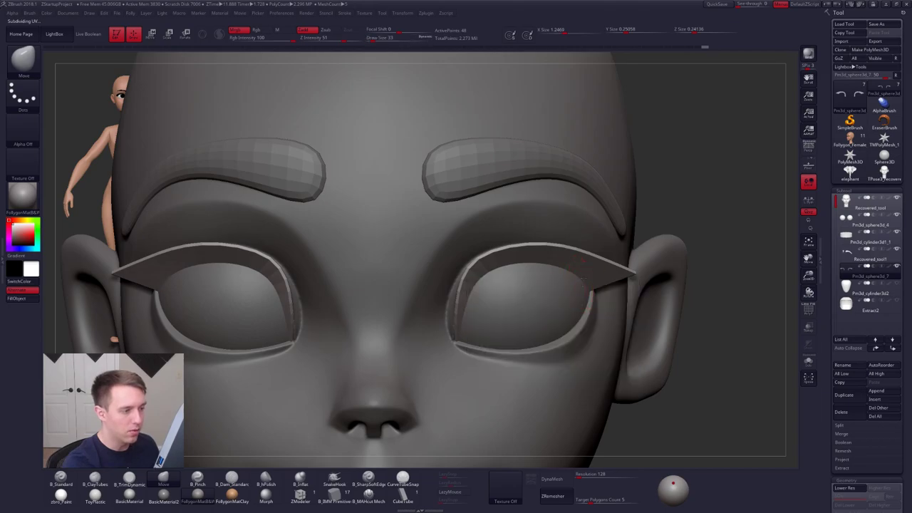
mouse_move(583, 271)
right_down()
mouse_move(546, 230)
mouse_move(540, 292)
right_up()
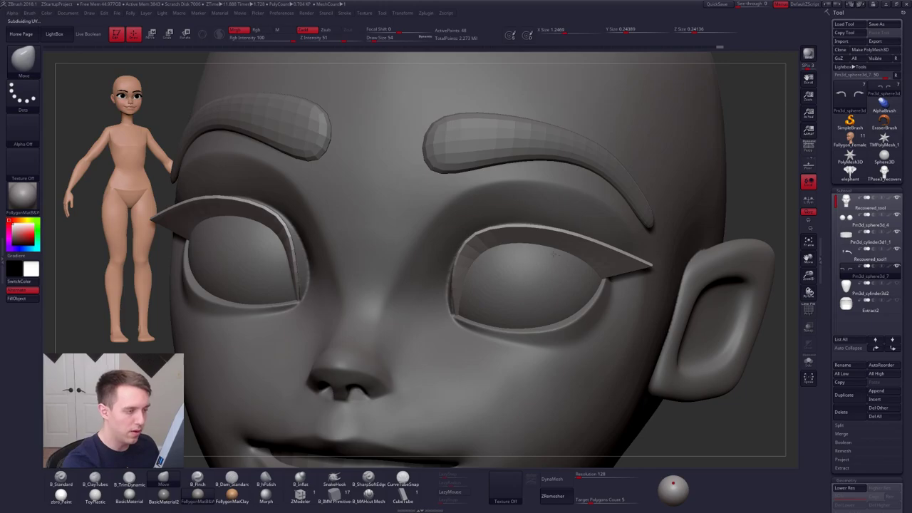
right_drag(553, 251, 618, 253)
drag(622, 273, 613, 276)
right_drag(573, 265, 652, 366)
ctrl+right_drag(535, 226, 482, 264)
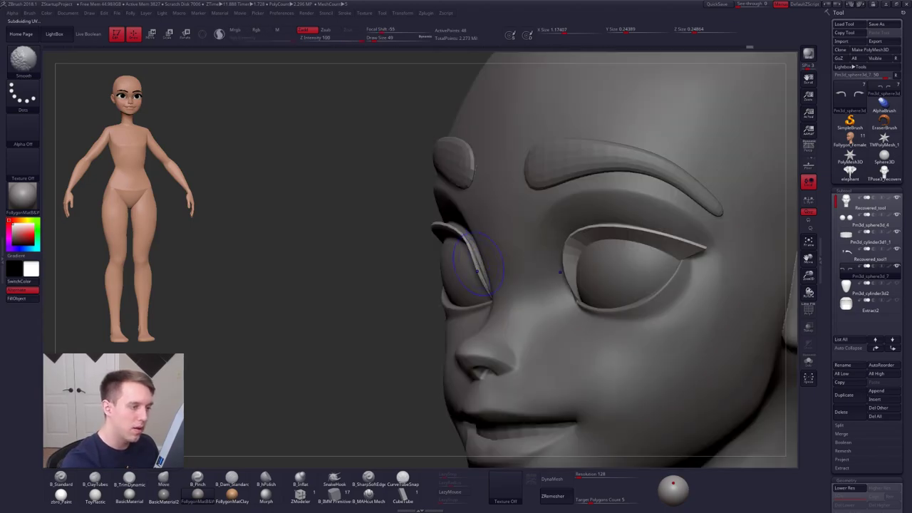
- Fit the inner section of the lashes closer to the eyelid rims from a three-quarter view with the Move brush
key(shift+d)
key(ctrl+d)
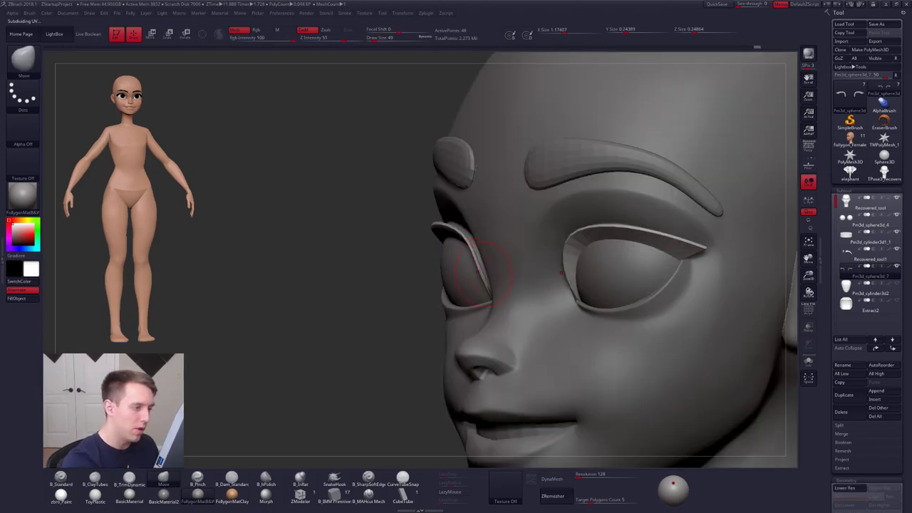
key(space)
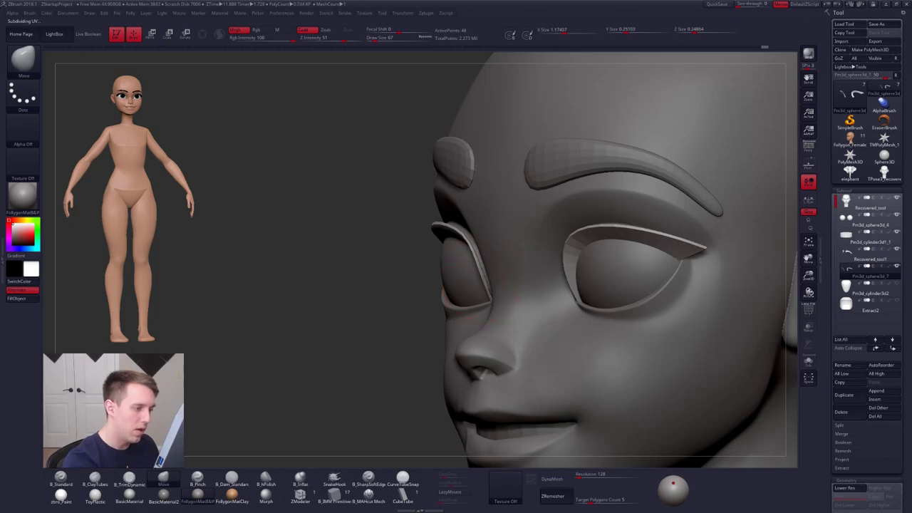
drag(471, 241, 467, 236)
key(s)
drag(476, 307, 456, 307)
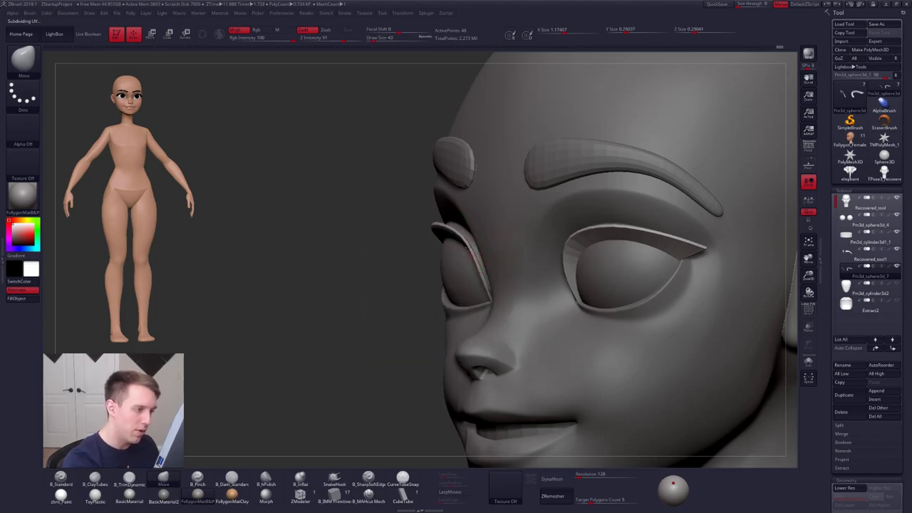
- Refine the lashes near the inner eye corners from a more frontal view with a resized Move brush
right_drag(491, 271, 542, 278)
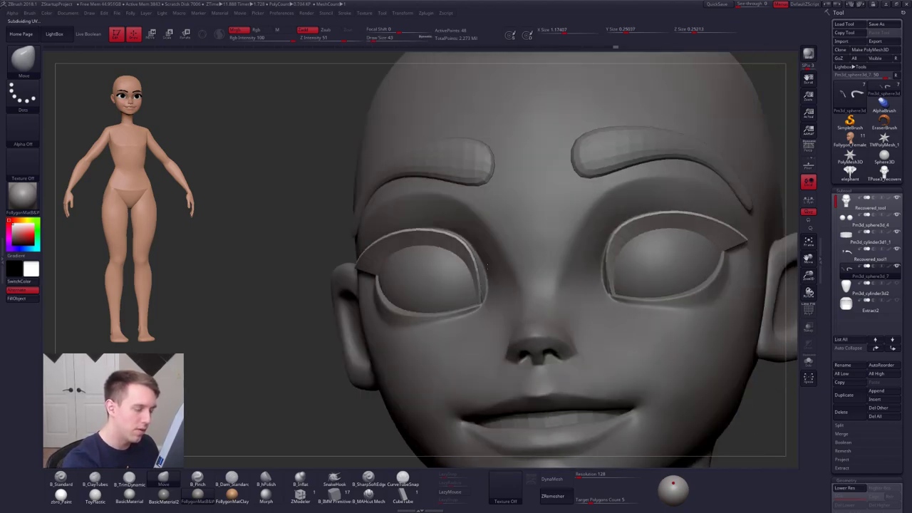
key(s)
drag(462, 307, 479, 307)
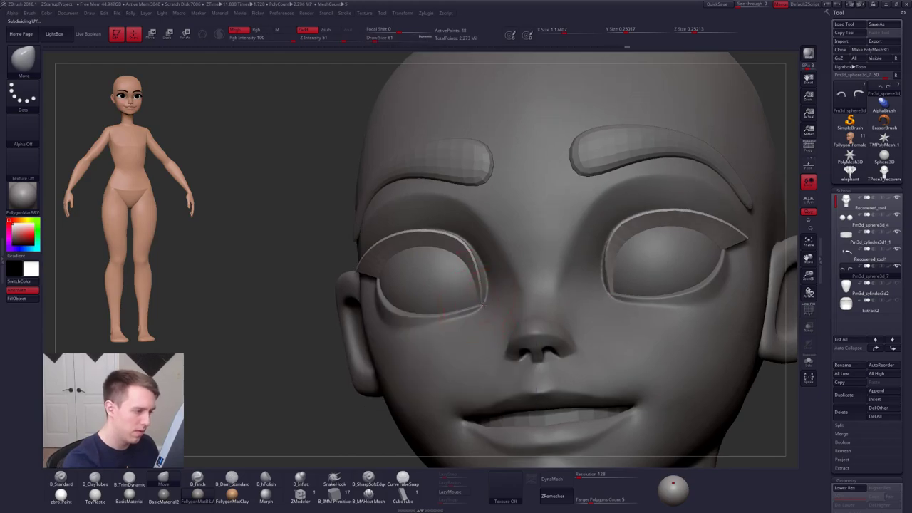
right_drag(482, 305, 678, 279)
- Turn on the perspective view and display the eyelash mesh with its black polypaint
shift+right_drag(488, 305, 501, 357)
ctrl+right_drag(689, 416, 690, 357)
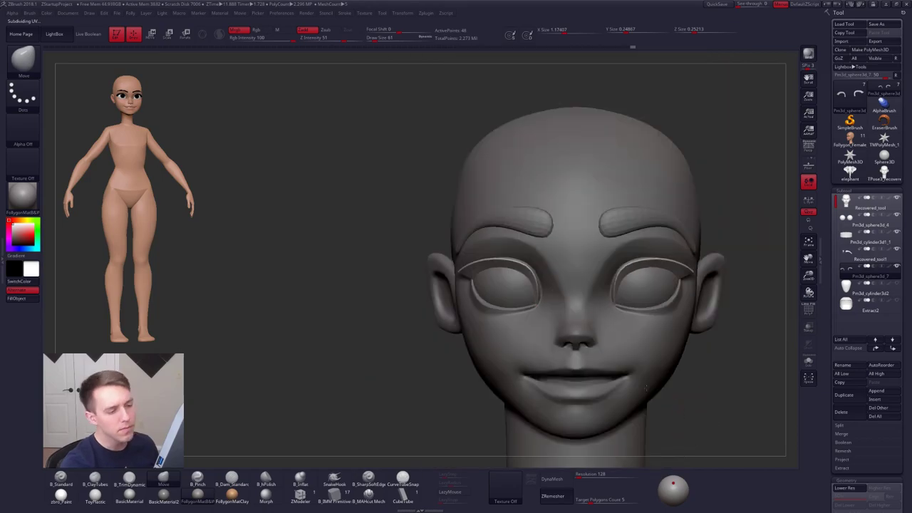
alt+right_drag(788, 295, 733, 252)
click(808, 147)
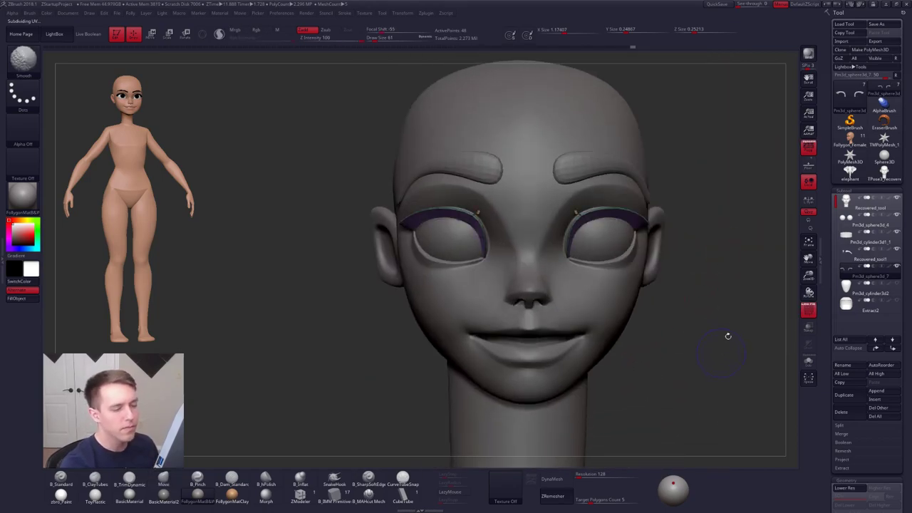
click(889, 267)
mouse_move(731, 332)
ctrl+right_down()
mouse_move(678, 360)
mouse_move(635, 346)
ctrl+right_up()
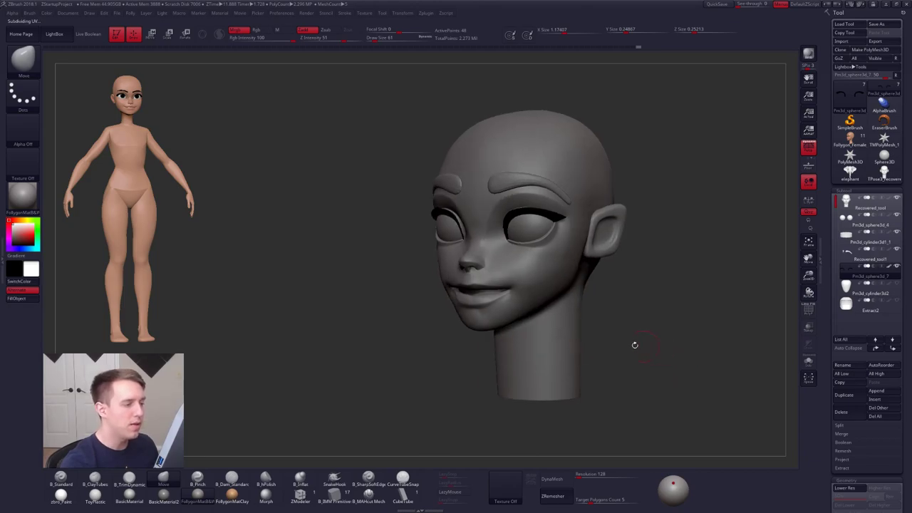
- Select the head subtool and isolate it close up around the eye sockets
alt+click(536, 292)
key(space)
drag(539, 281, 546, 281)
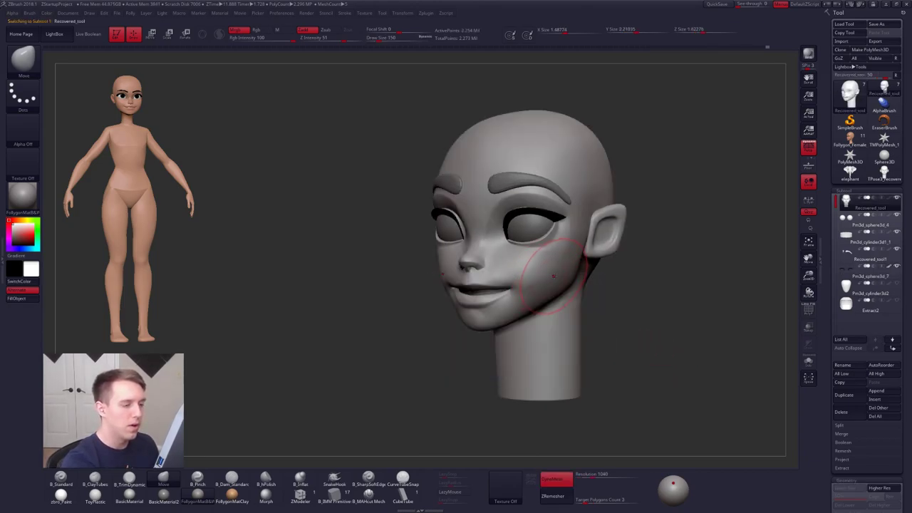
key(space)
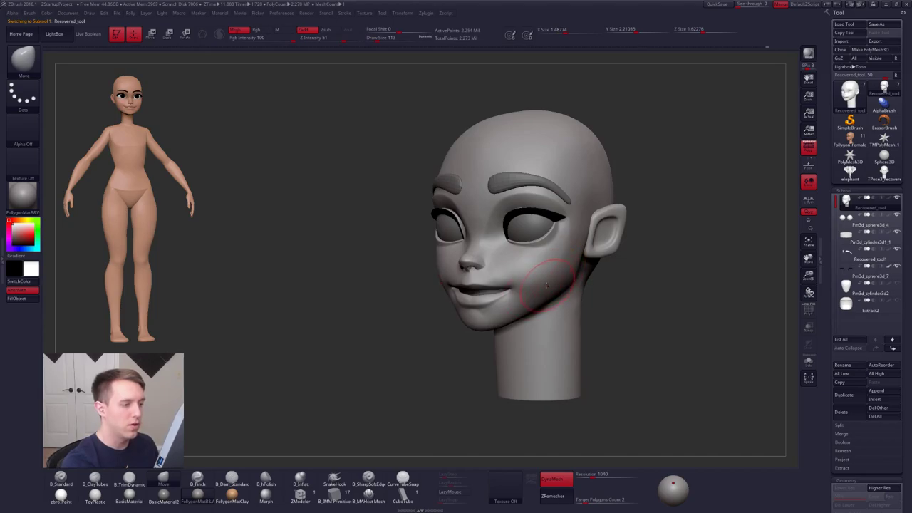
right_drag(546, 283, 542, 268)
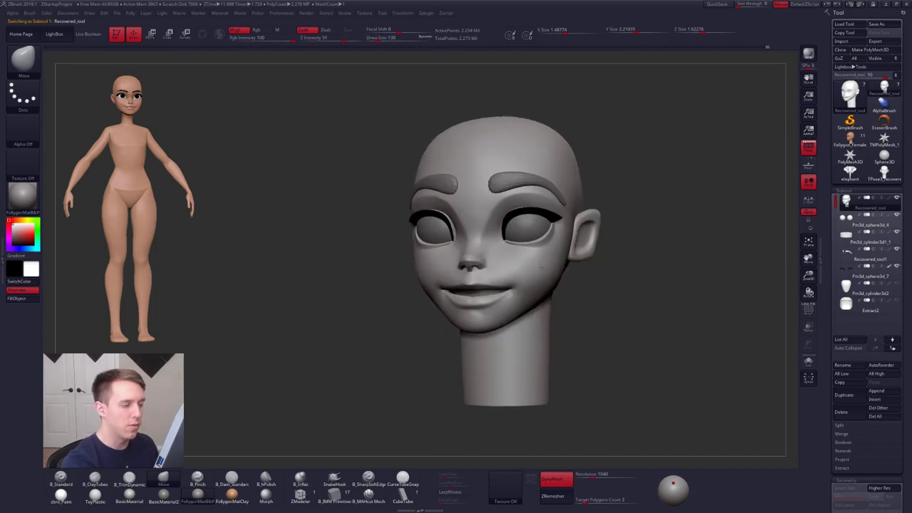
key(space)
drag(542, 268, 536, 268)
key(shift+s)
ctrl+right_drag(543, 233, 548, 259)
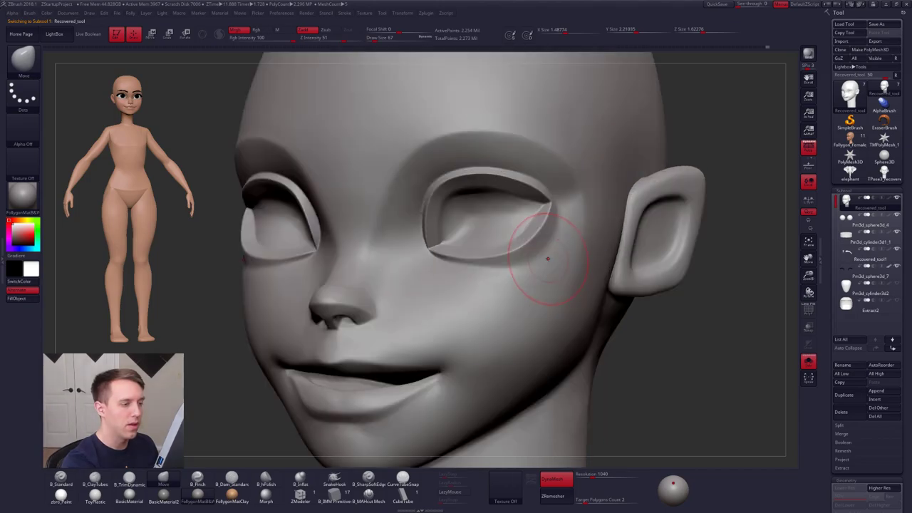
- Flatten and clean the outer lower eyelid rims with the TrimDynamic brush at draw size 33, then show all subtools again
key(space)
drag(549, 259, 542, 257)
key(3)
key(space)
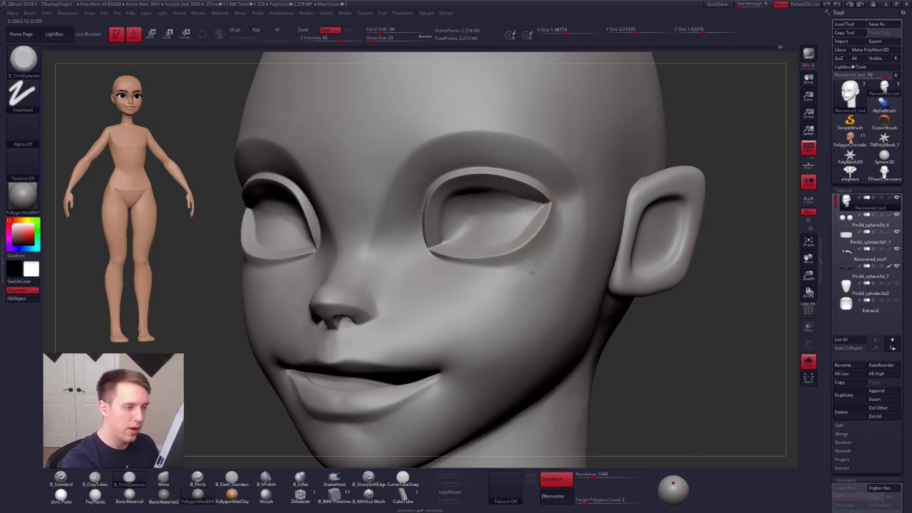
right_drag(530, 269, 479, 267)
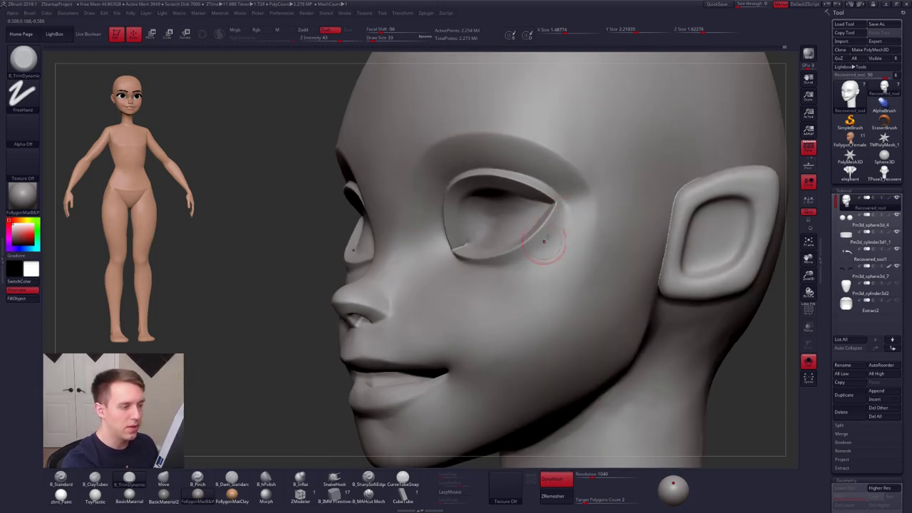
mouse_move(526, 285)
right_down()
mouse_move(554, 276)
mouse_move(635, 350)
mouse_move(585, 377)
mouse_move(577, 398)
right_up()
key(f)
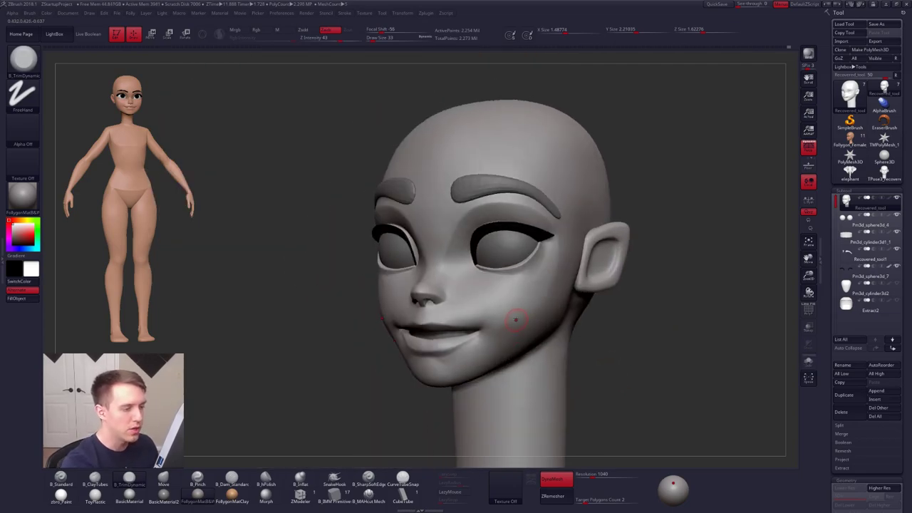
key(b)
key(c)
key(t)
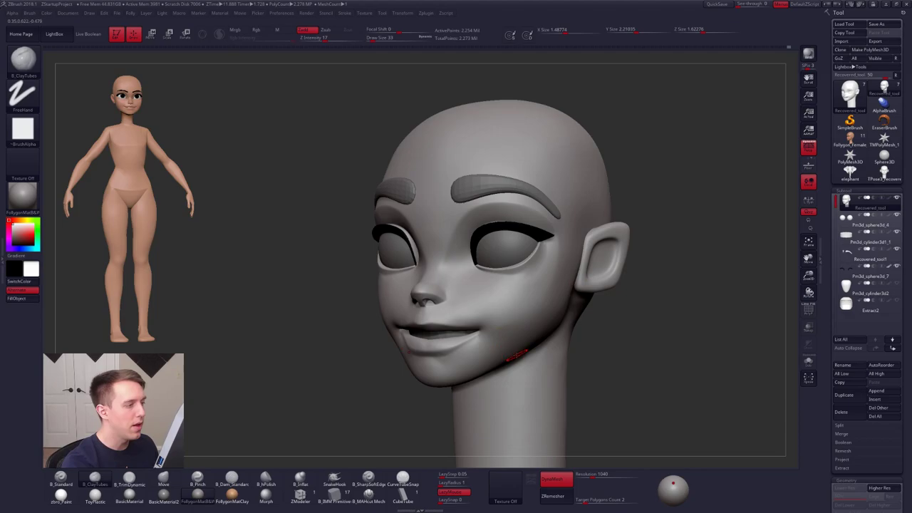
- Select the eyebrow subtool and display it in black polypaint
right_drag(518, 357, 478, 321)
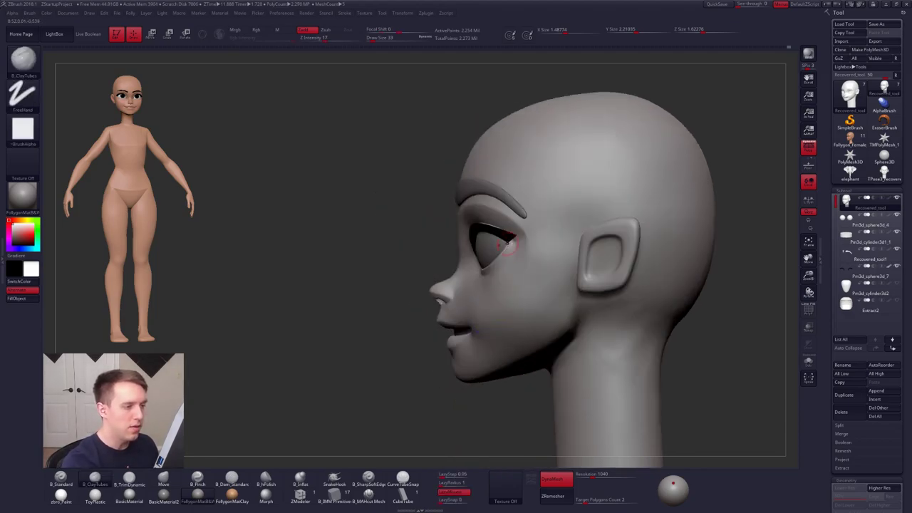
alt+click(524, 209)
right_drag(464, 214, 533, 216)
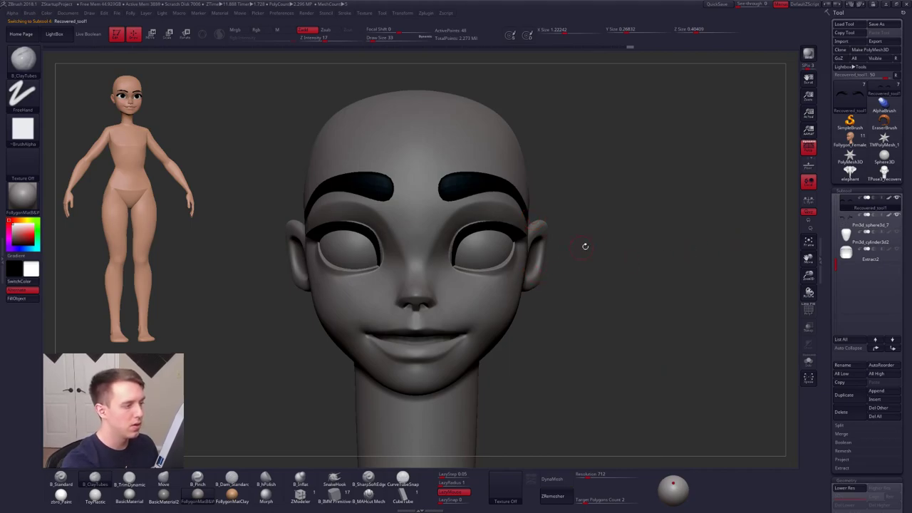
right_drag(585, 246, 540, 231)
- Switch to the Move brush and lower the eyebrow mesh by one subdivision level
key(space)
key(b)
key(m)
key(v)
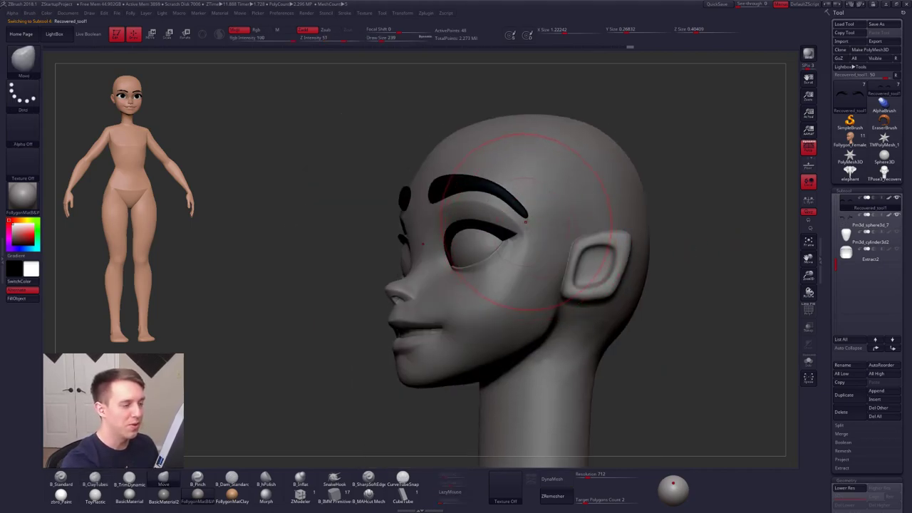
key(shift+d)
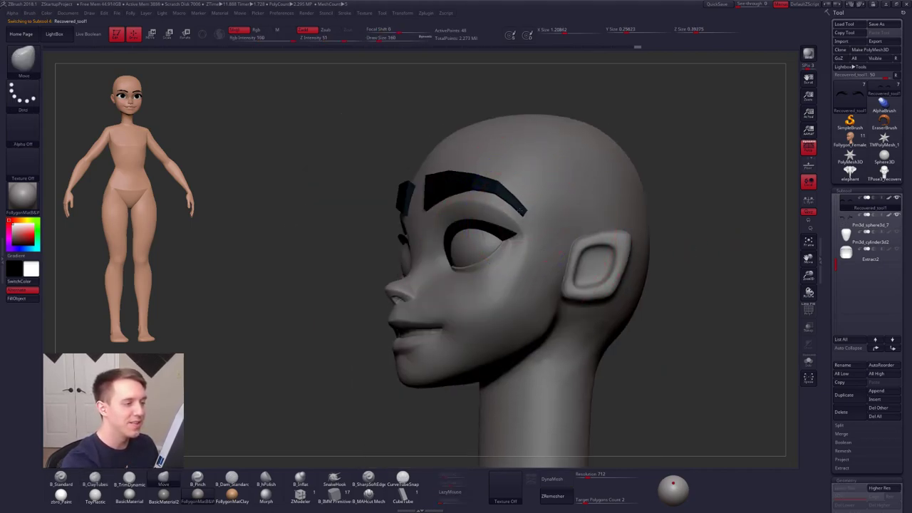
shift+right_drag(527, 237, 620, 224)
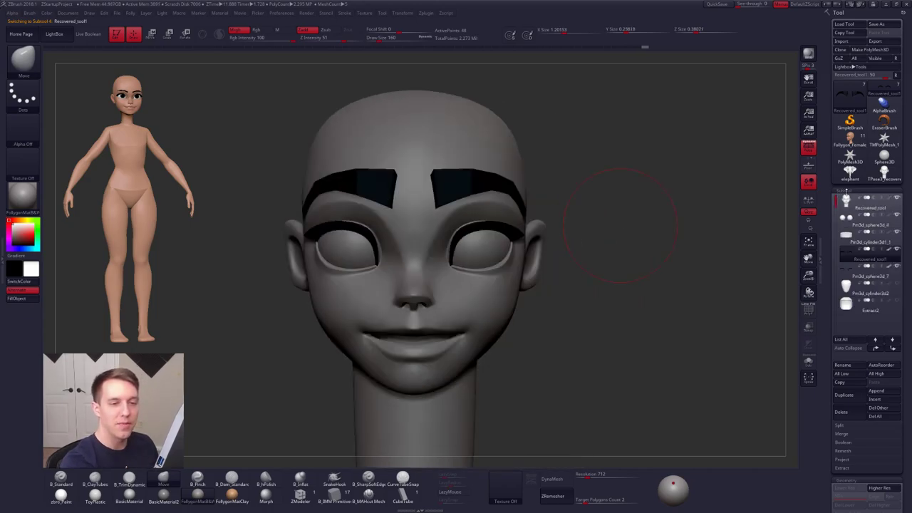
- Select and isolate the head subtool, turn perspective off, set the draw size to 113 and view the face in profile
click(897, 198)
ctrl+right_drag(771, 247, 668, 289)
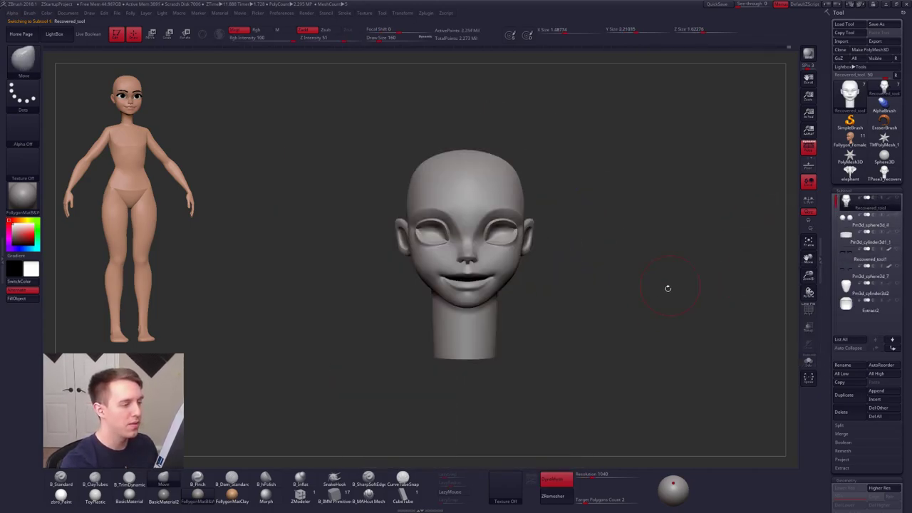
key(space)
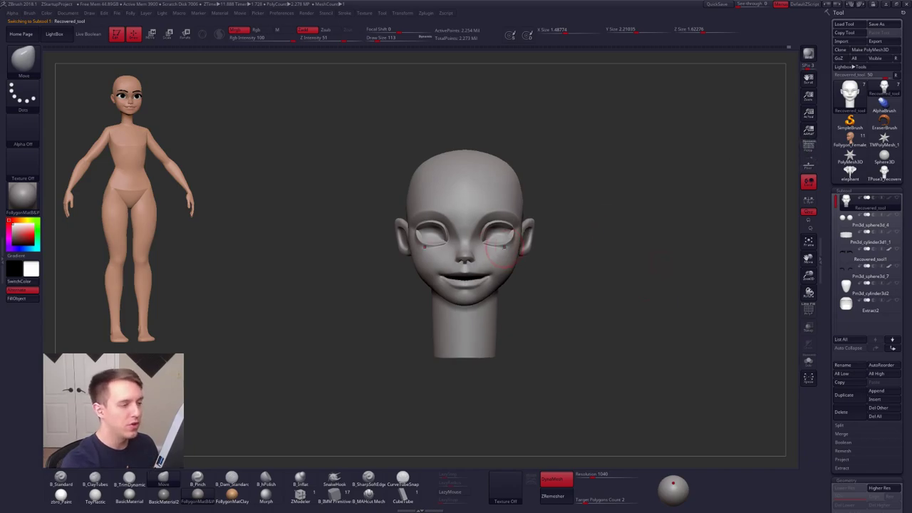
key(f)
key(shift+f)
key(shift+f)
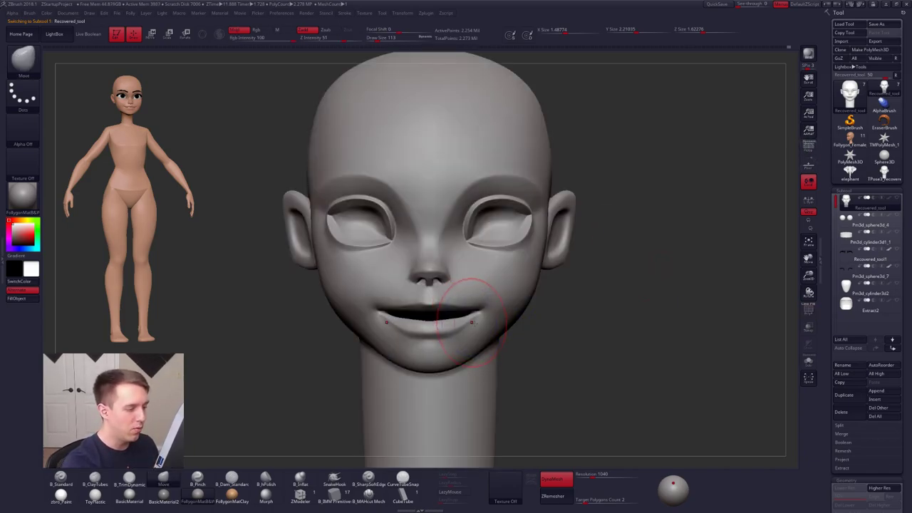
right_drag(469, 322, 514, 311)
key(ctrl)
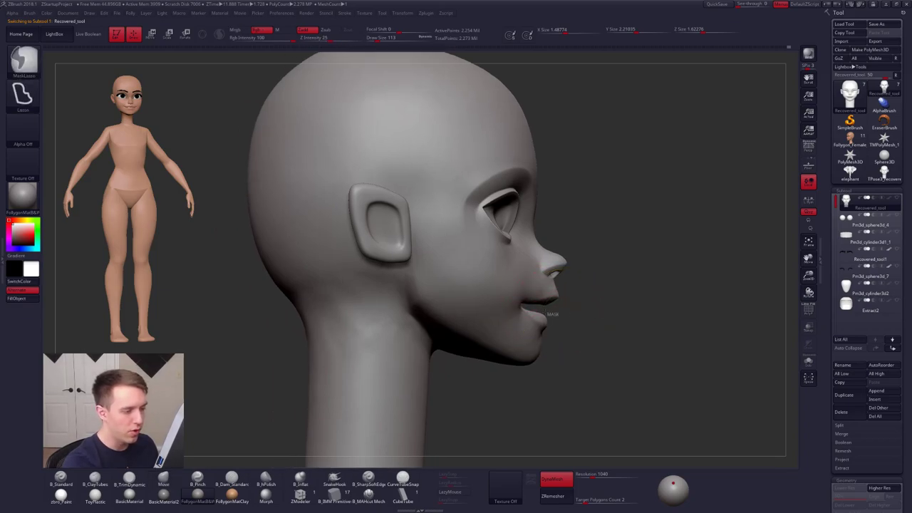
mouse_move(519, 306)
ctrl+mouse_down()
mouse_move(491, 326)
mouse_move(558, 349)
ctrl+mouse_up()
key(ctrl+z)
key(ctrl+shift)
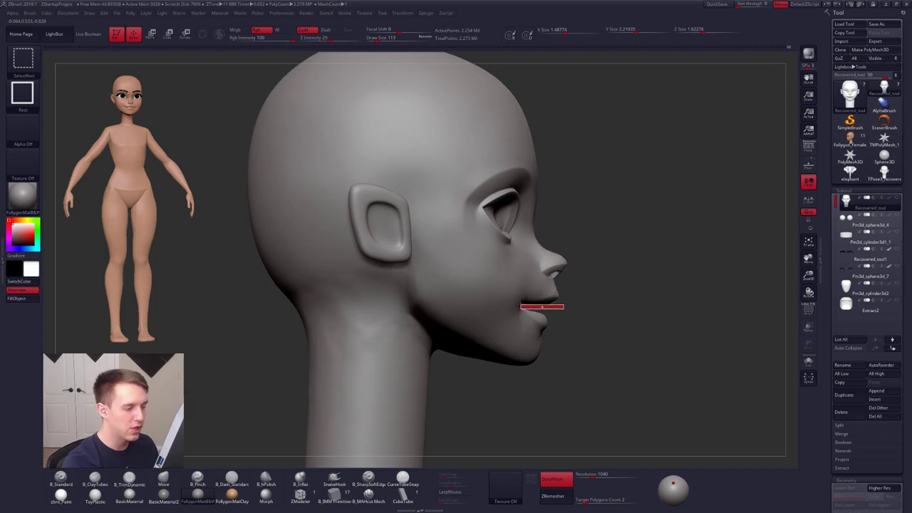
ctrl+alt+shift+drag(521, 309, 494, 342)
key(ctrl+z)
- Hide the lower lip and chin area with SelectLasso, then invert the visibility to isolate that part
key(ctrl+shift+space)
ctrl+shift+click(535, 476)
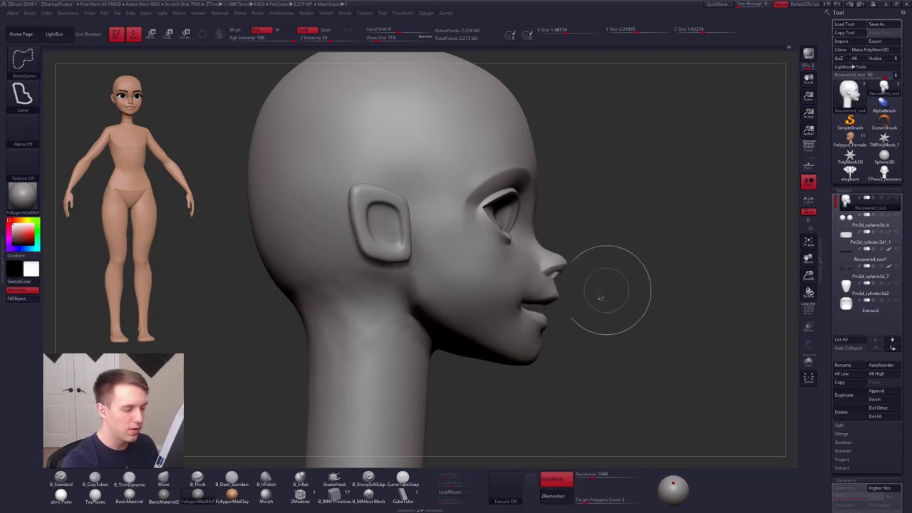
mouse_move(524, 307)
ctrl+shift+mouse_down()
mouse_move(456, 339)
mouse_move(542, 430)
mouse_move(591, 432)
mouse_move(509, 407)
mouse_move(589, 228)
mouse_move(578, 289)
ctrl+shift+mouse_up()
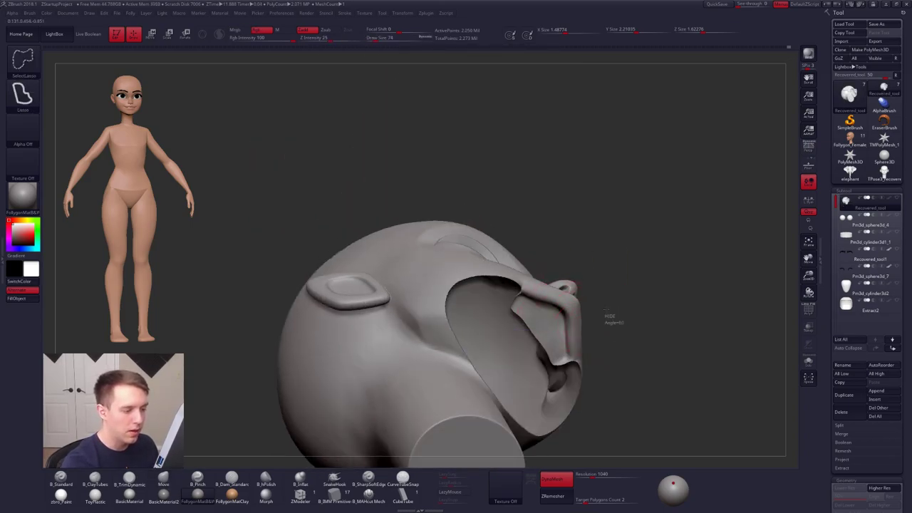
ctrl+shift+click(606, 317)
mouse_move(605, 317)
mouse_down()
mouse_move(551, 438)
mouse_move(557, 341)
mouse_move(537, 362)
mouse_move(533, 341)
mouse_up()
mouse_move(533, 341)
ctrl+right_down()
mouse_move(524, 295)
mouse_move(550, 281)
mouse_move(491, 302)
ctrl+right_up()
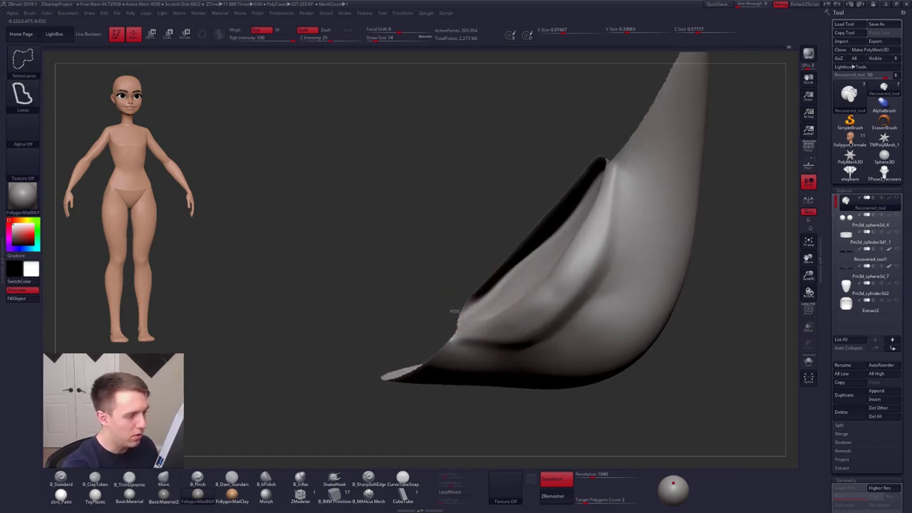
- Hide the stray polygons around the mouth corner and back edge of the isolated chin piece with SelectLasso
mouse_move(456, 312)
ctrl+alt+shift+mouse_down()
mouse_move(549, 238)
mouse_move(462, 217)
ctrl+alt+shift+mouse_up()
mouse_move(553, 320)
ctrl+right_down()
mouse_move(499, 308)
mouse_move(519, 323)
mouse_move(485, 324)
mouse_move(493, 326)
ctrl+right_up()
mouse_move(444, 338)
ctrl+alt+shift+mouse_down()
mouse_move(497, 288)
mouse_move(408, 298)
ctrl+alt+shift+mouse_up()
mouse_move(499, 343)
ctrl+right_down()
mouse_move(470, 325)
mouse_move(518, 345)
mouse_move(545, 310)
ctrl+right_up()
shift+drag(546, 309, 534, 314)
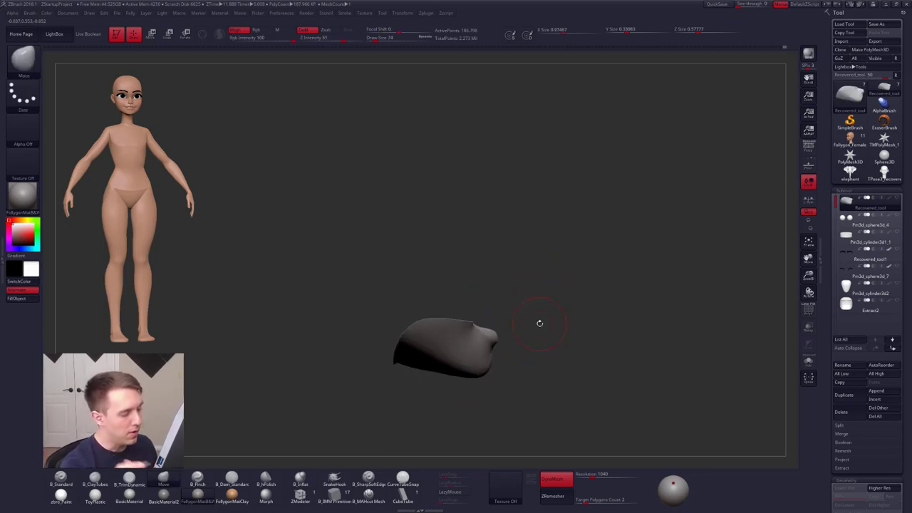
- Extend the isolated piece back to the jaw angle below the ear, inverting the visibility between lasso selections
ctrl+shift+click(619, 367)
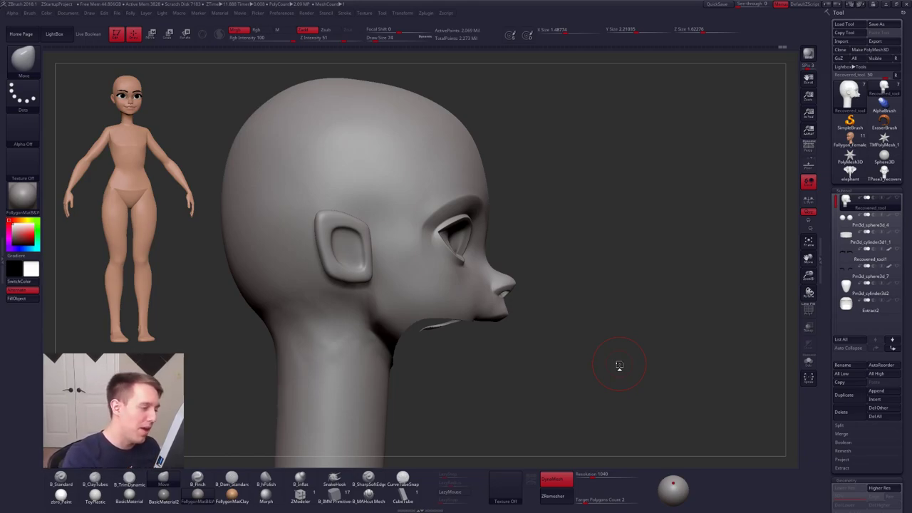
alt+drag(407, 343, 450, 344)
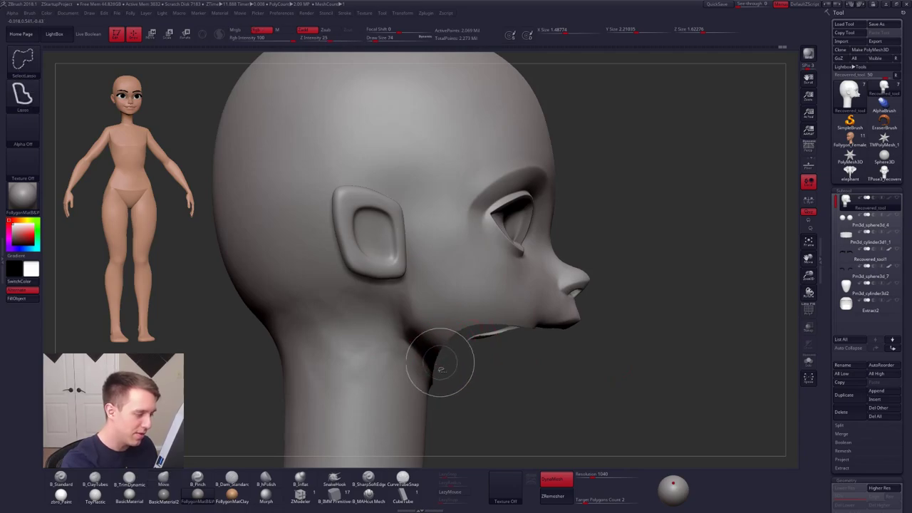
mouse_move(435, 379)
ctrl+alt+shift+mouse_down()
mouse_move(411, 344)
mouse_move(432, 376)
mouse_move(438, 296)
mouse_move(401, 286)
ctrl+alt+shift+mouse_up()
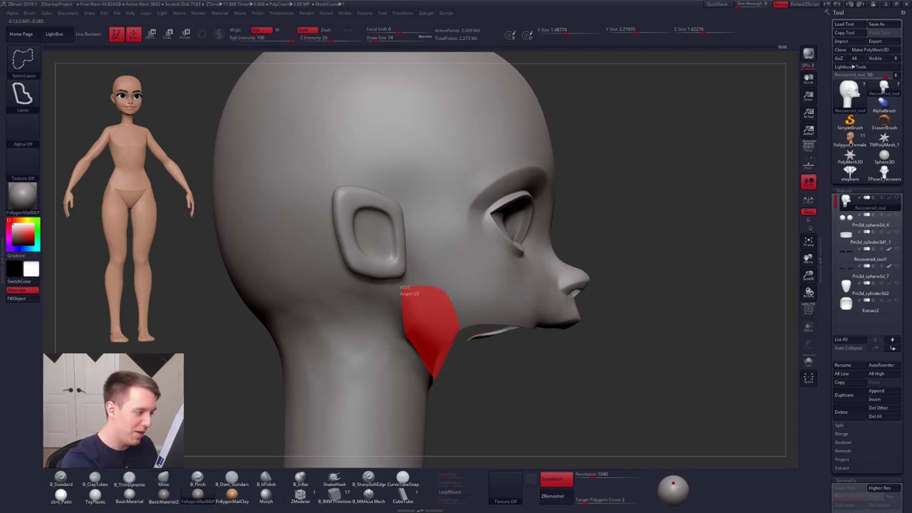
ctrl+shift+click(566, 397)
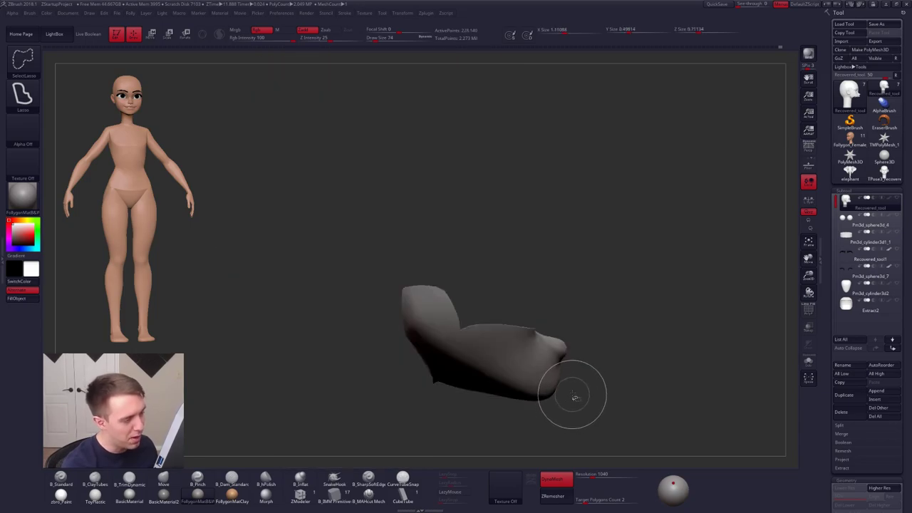
ctrl+shift+click(616, 320)
mouse_move(495, 324)
ctrl+shift+mouse_down()
mouse_move(463, 308)
mouse_move(446, 353)
mouse_move(459, 362)
ctrl+shift+mouse_up()
ctrl+shift+drag(519, 375, 540, 364)
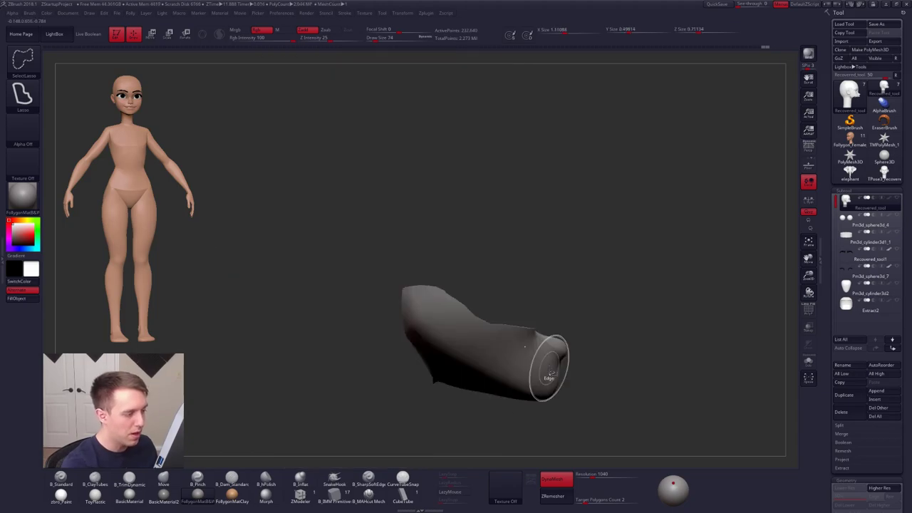
- Hide the cheek area above the mouth line on the isolated jaw piece with a lasso selection
right_drag(543, 364, 472, 350)
drag(472, 349, 535, 338)
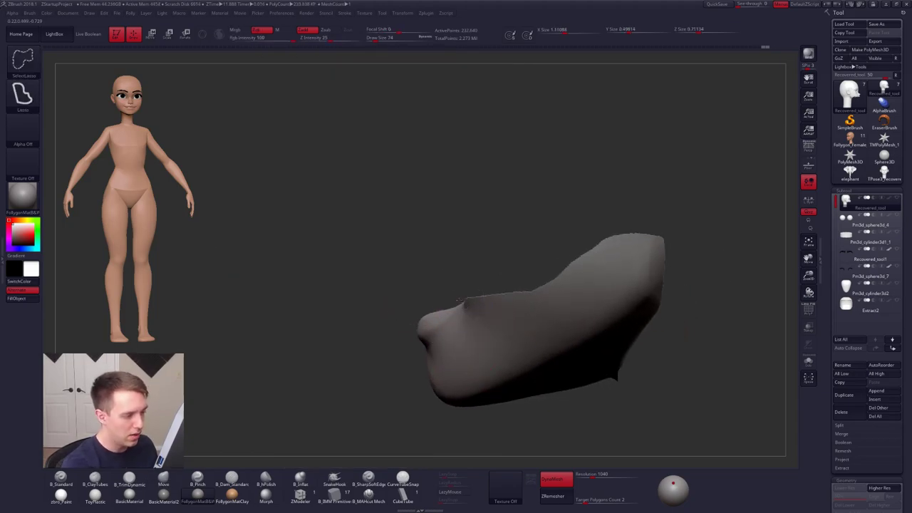
ctrl+alt+shift+drag(638, 262, 432, 239)
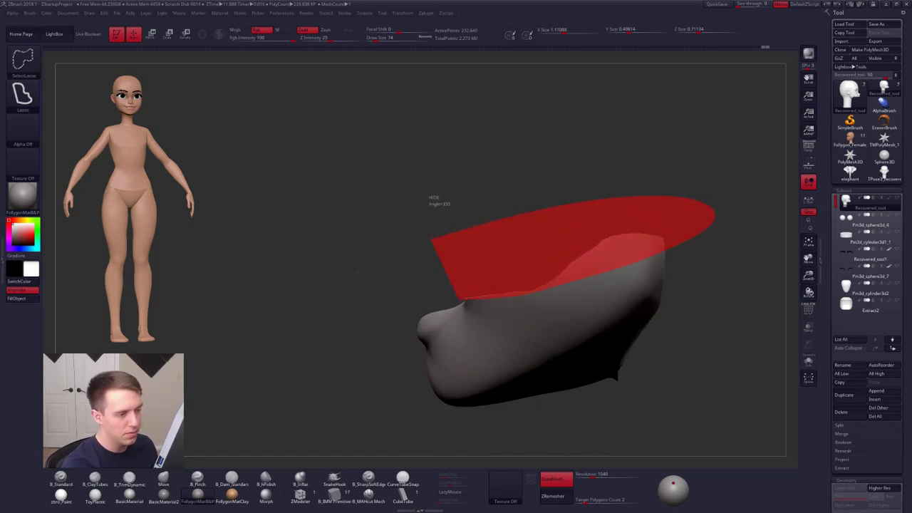
alt+right_drag(586, 331, 542, 327)
right_drag(602, 331, 560, 330)
drag(561, 330, 536, 346)
mouse_move(537, 347)
right_down()
mouse_move(584, 340)
mouse_move(583, 349)
mouse_move(570, 332)
right_up()
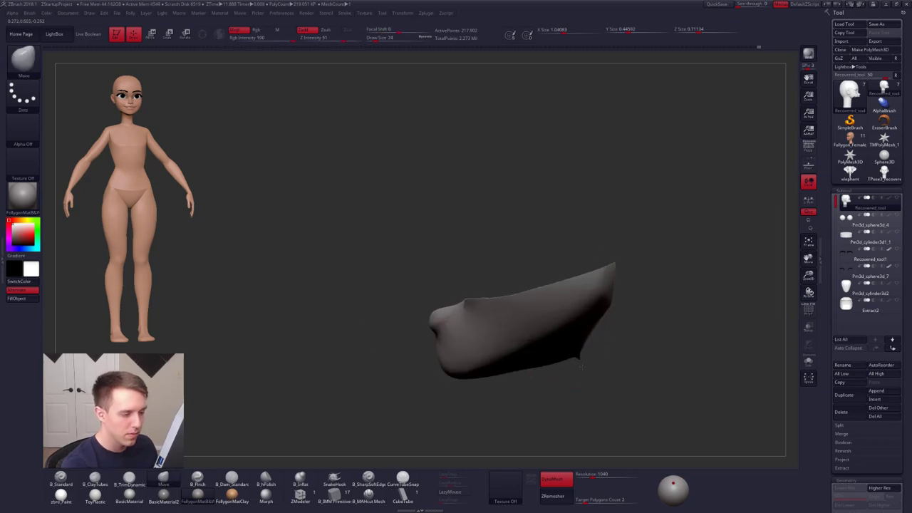
- Trim the rear edge and the neck-side corner of the visible jaw piece with lasso hiding
ctrl+alt+shift+drag(605, 301, 604, 310)
mouse_move(579, 350)
ctrl+alt+shift+mouse_down()
mouse_move(590, 393)
mouse_move(603, 356)
ctrl+alt+shift+mouse_up()
drag(670, 489, 672, 492)
ctrl+right_drag(628, 399, 593, 323)
key(ctrl+shift)
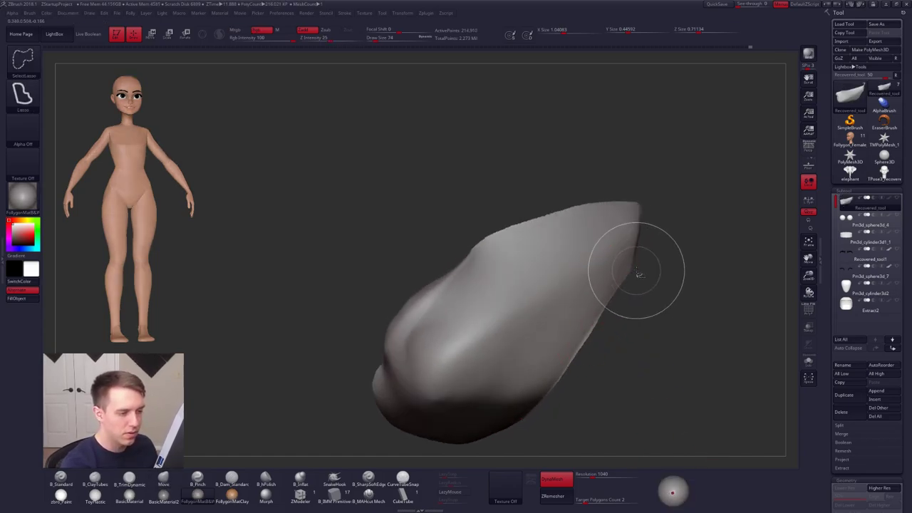
mouse_move(573, 275)
ctrl+alt+shift+mouse_down()
mouse_move(635, 428)
mouse_move(668, 367)
mouse_move(604, 369)
ctrl+alt+shift+mouse_up()
right_drag(609, 389, 588, 370)
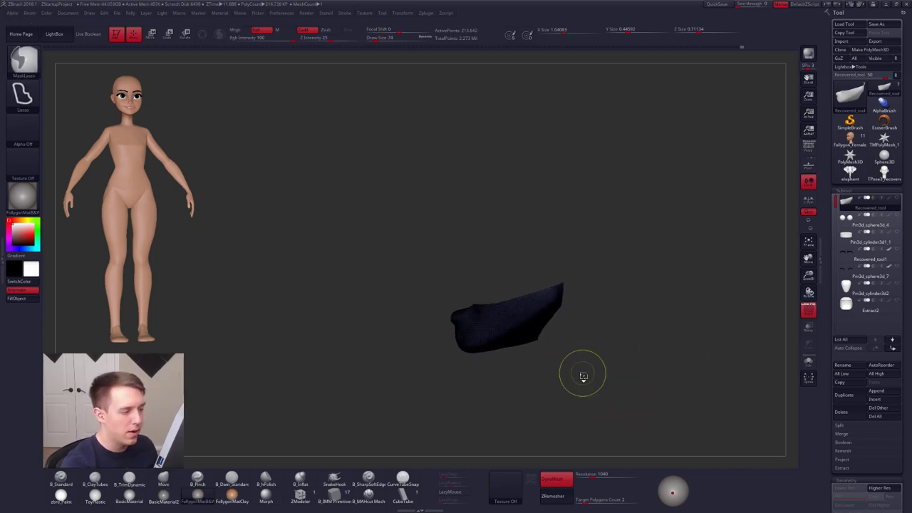
- Assign the visible jaw piece to its own polygroup and show the whole head again
key(ctrl+w)
ctrl+shift+click(597, 394)
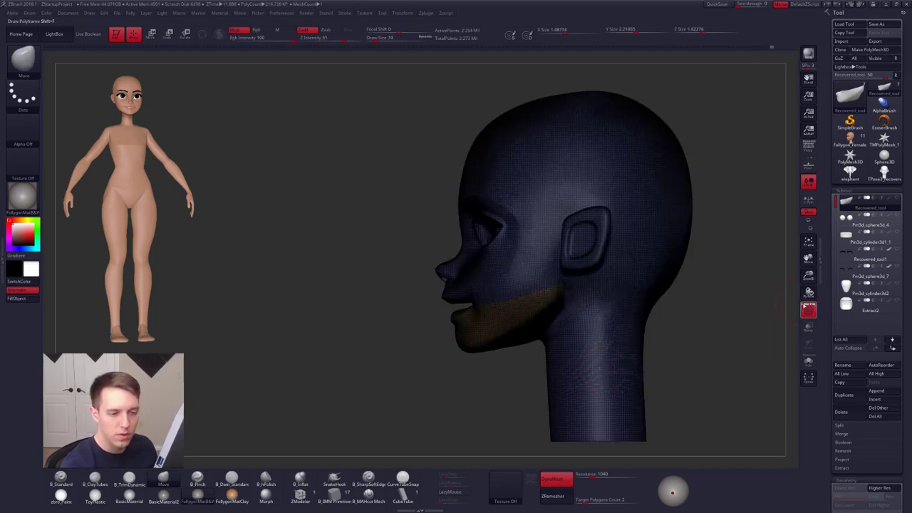
right_drag(588, 371, 523, 284)
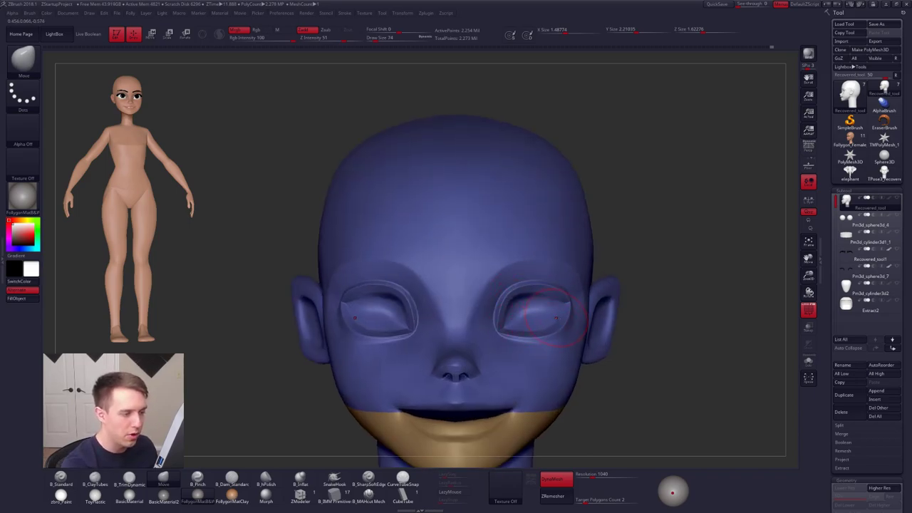
- Switch the selection brush to SelectRect and isolate the rest of the head, hiding the lower jaw polygroup
mouse_move(559, 323)
ctrl+right_down()
mouse_move(570, 280)
mouse_move(530, 263)
ctrl+right_up()
ctrl+right_drag(519, 303, 532, 316)
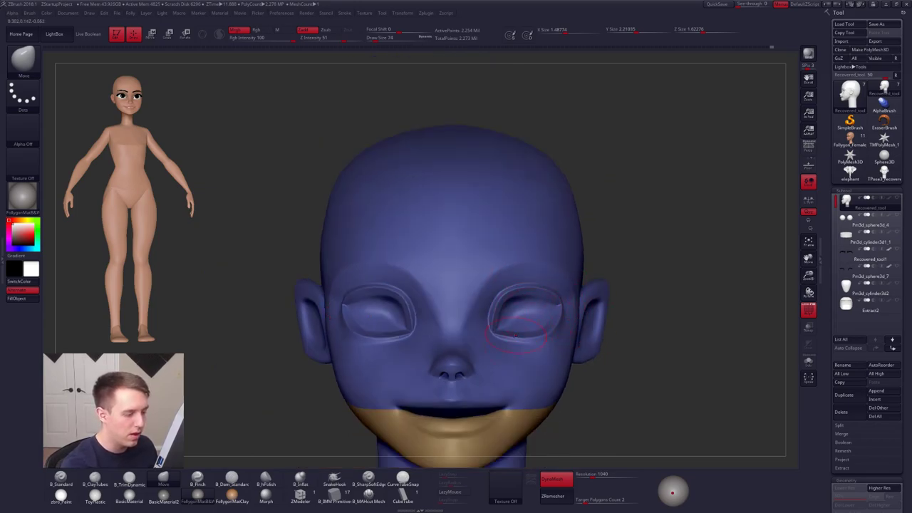
key(ctrl+shift)
ctrl+right_drag(595, 392, 566, 360)
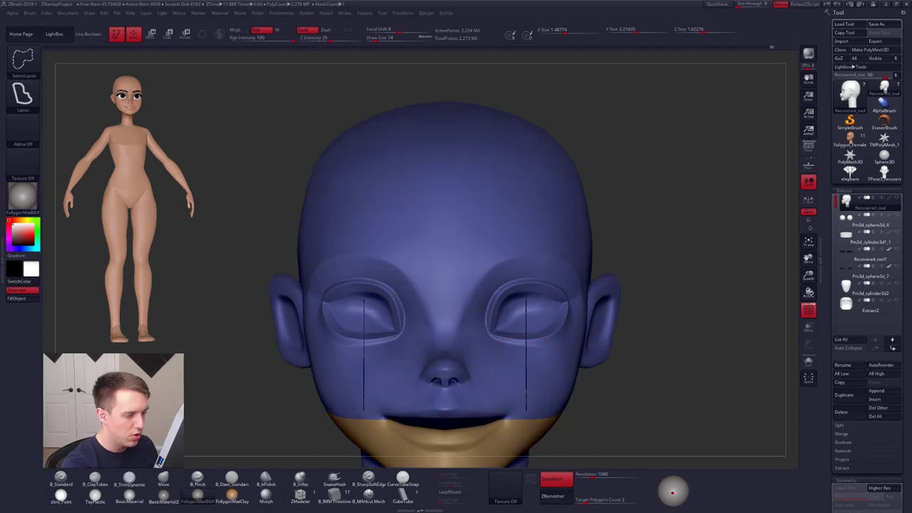
key(2)
click(544, 490)
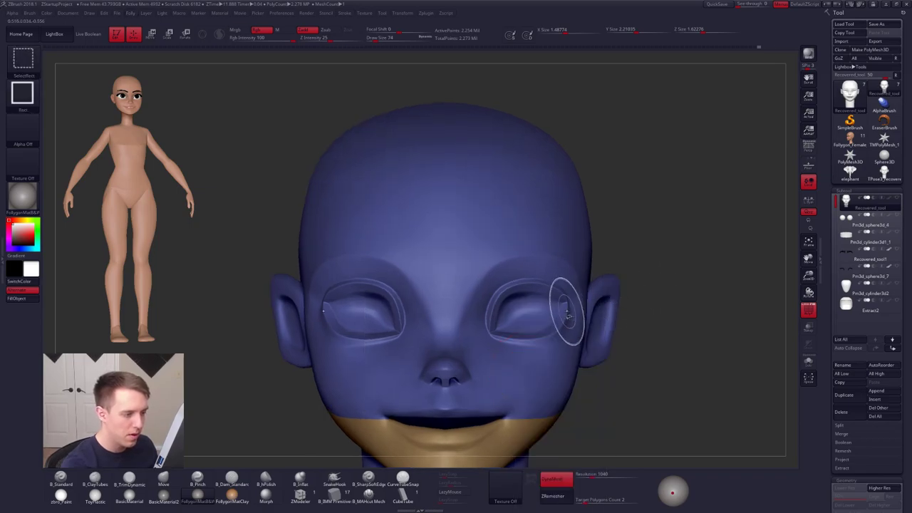
ctrl+shift+click(567, 310)
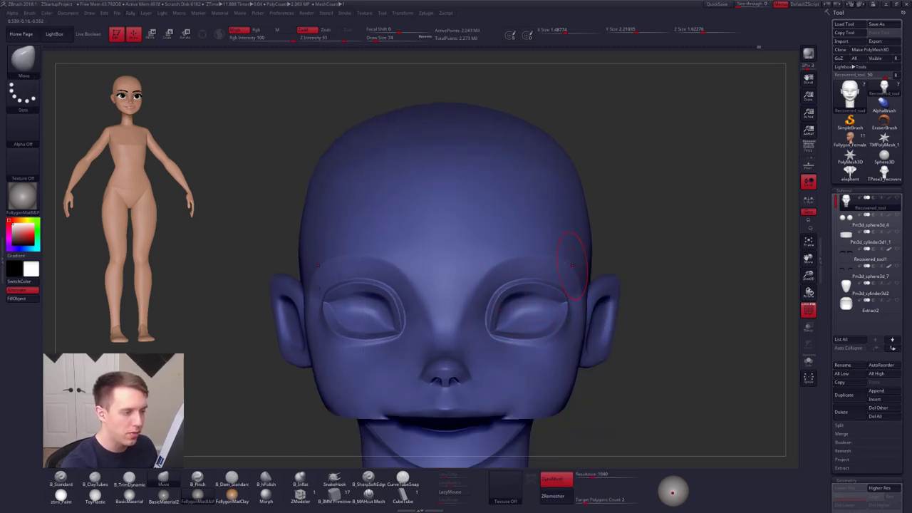
- Mask the areas around both eye sockets with MaskLasso and turn off the polyframe display
mouse_move(522, 268)
ctrl+right_down()
mouse_move(532, 273)
mouse_move(534, 258)
ctrl+right_up()
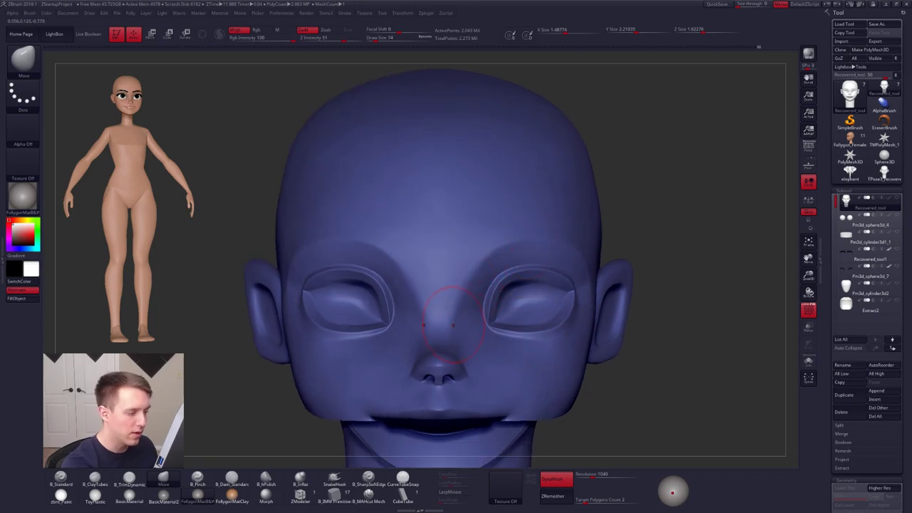
key(ctrl)
mouse_move(453, 322)
ctrl+mouse_down()
mouse_move(456, 255)
mouse_move(542, 246)
mouse_move(580, 263)
mouse_move(583, 278)
ctrl+mouse_up()
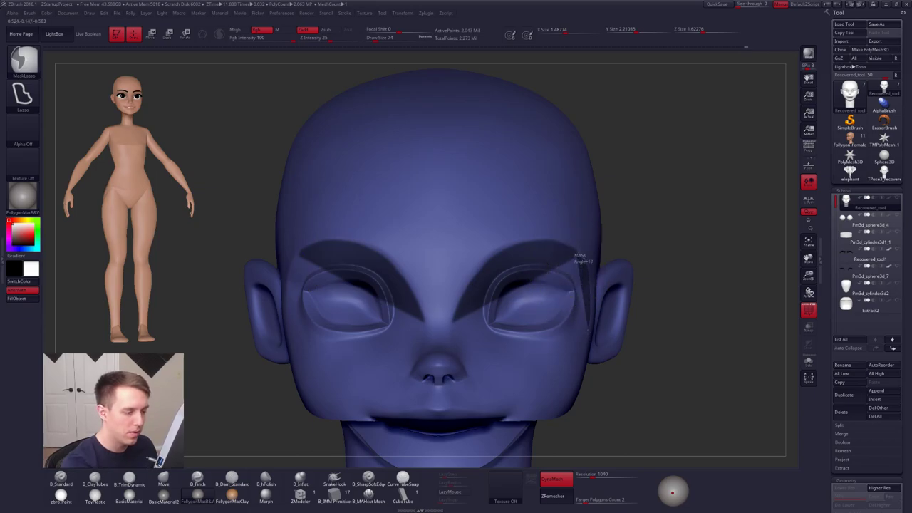
mouse_move(579, 260)
ctrl+mouse_down()
mouse_move(579, 363)
mouse_move(524, 381)
mouse_move(470, 353)
mouse_move(485, 300)
ctrl+mouse_up()
key(shift+f)
mouse_move(690, 364)
mouse_down()
mouse_move(610, 373)
mouse_move(622, 372)
mouse_move(628, 322)
mouse_move(563, 285)
mouse_move(559, 377)
mouse_move(717, 302)
mouse_move(651, 176)
mouse_up()
- Set the masking brush to MaskPen with a draw size of 33
key(space)
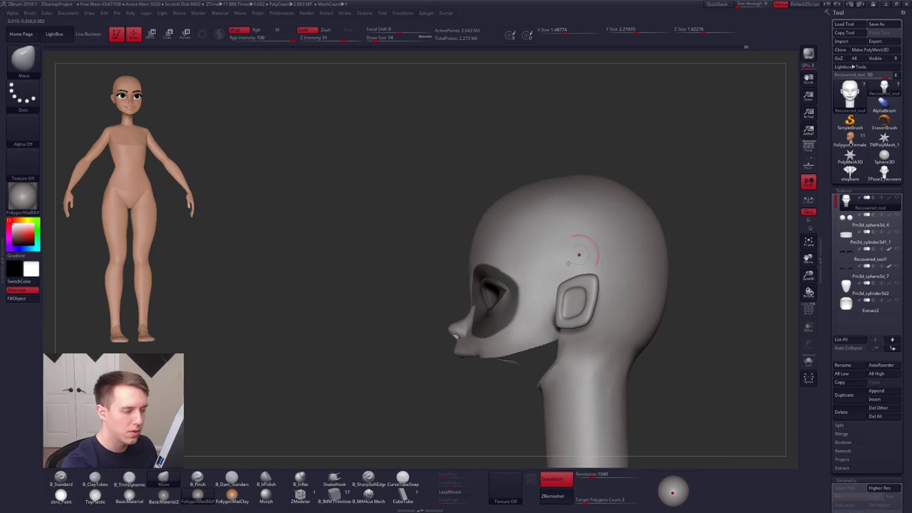
mouse_move(392, 300)
mouse_down()
mouse_move(470, 305)
mouse_move(473, 278)
mouse_move(429, 280)
mouse_move(447, 284)
mouse_up()
key(ctrl+f)
key(space)
key(ctrl)
key(ctrl+z)
key(ctrl+f)
click(453, 422)
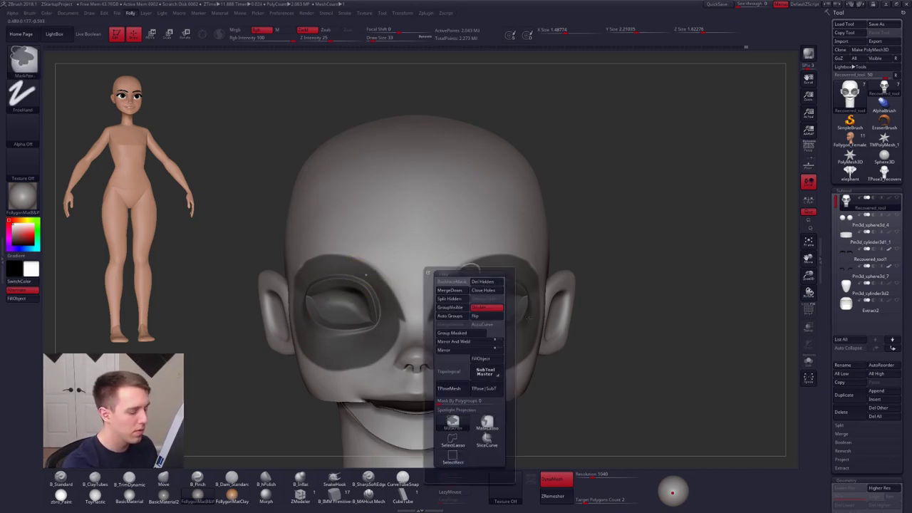
- Paint the mask across the brow and nose bridge to join both eye areas, reducing the draw size to 18
key(ctrl)
ctrl+drag(385, 280, 443, 283)
right_drag(472, 278, 447, 277)
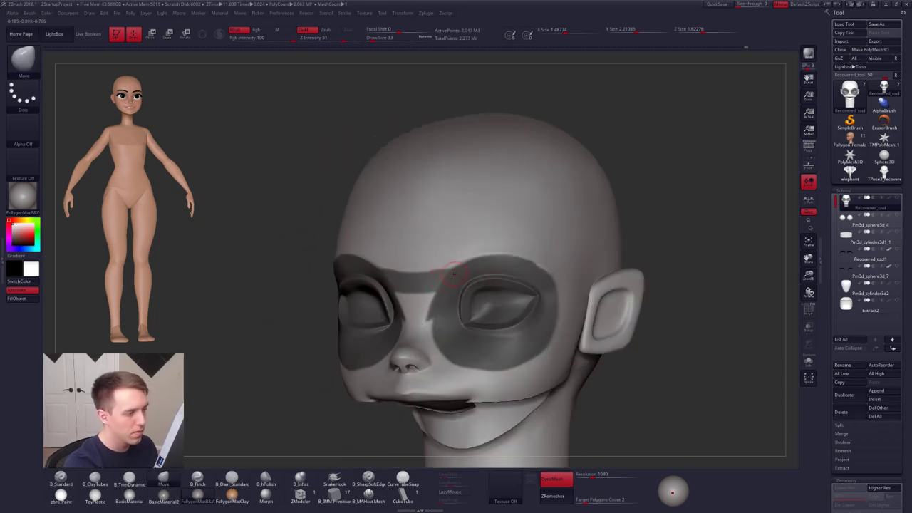
key(space)
drag(463, 272, 456, 273)
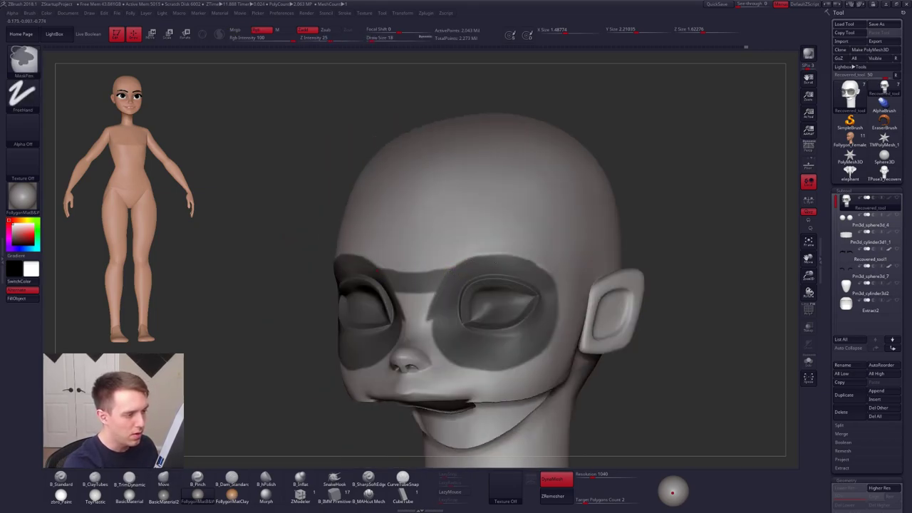
alt+right_drag(419, 336, 461, 325)
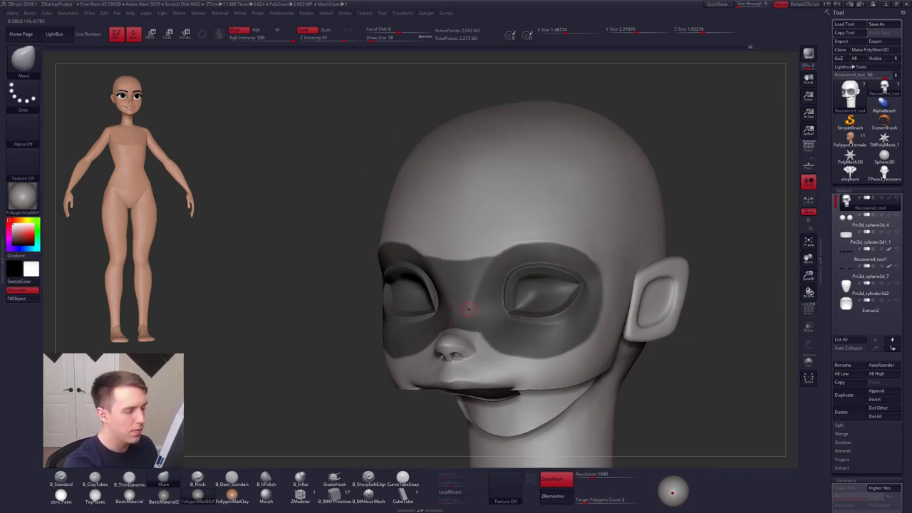
- Clean up the eye mask's edge around the nose and brow from several sides, and turn on the polyframe display
shift+right_drag(462, 285, 426, 252)
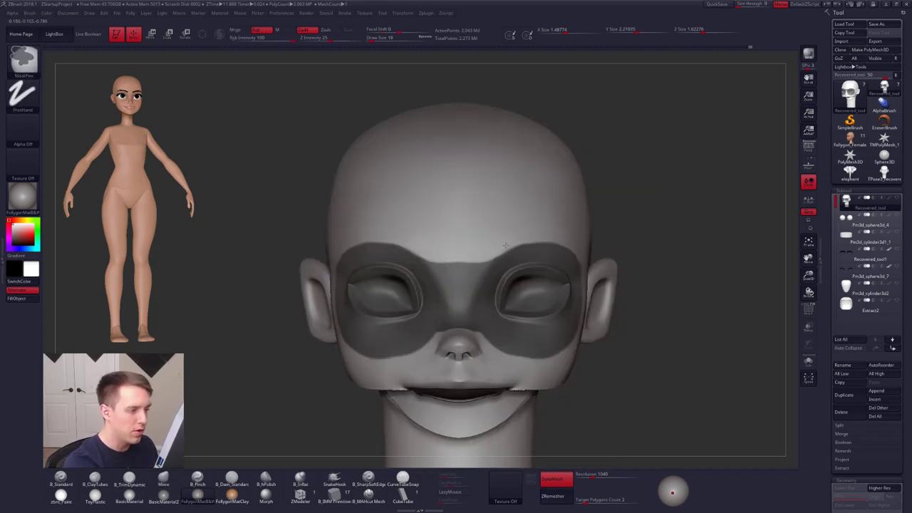
right_drag(543, 229, 439, 332)
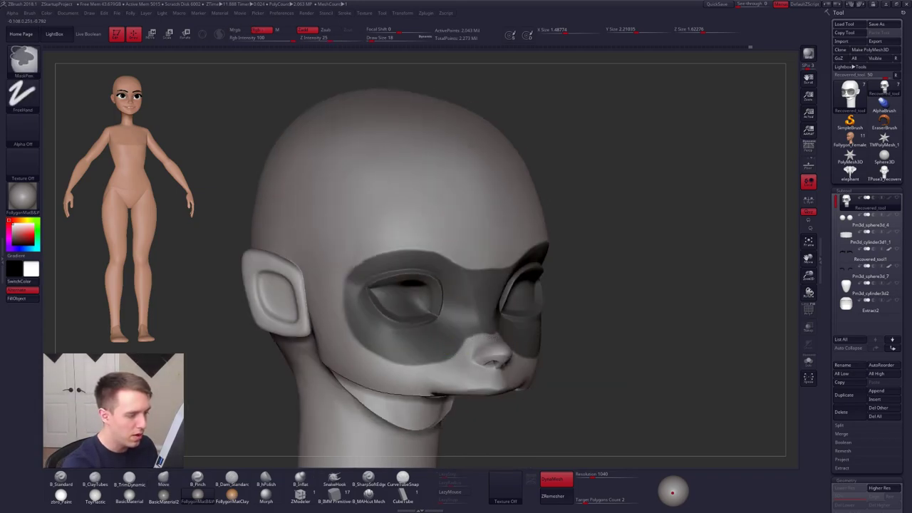
right_drag(487, 339, 454, 343)
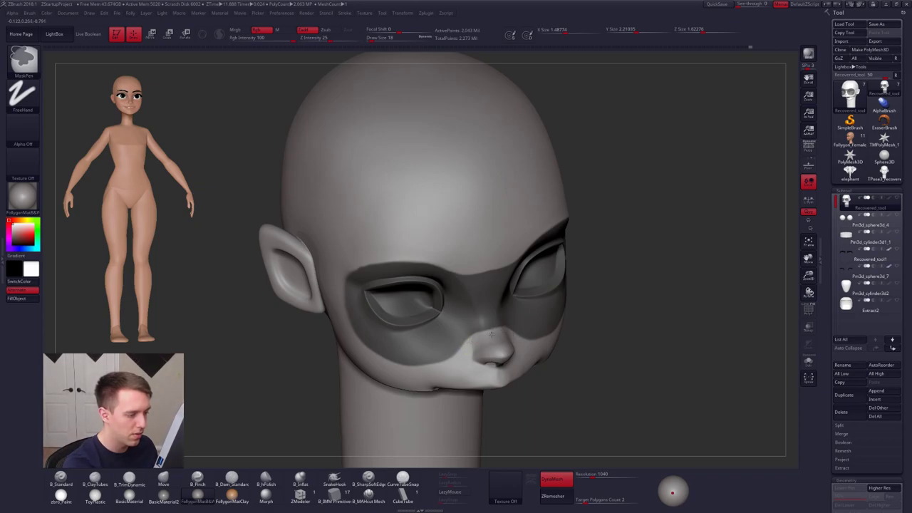
mouse_move(475, 354)
right_down()
mouse_move(422, 358)
mouse_move(375, 346)
right_up()
right_drag(606, 360, 499, 370)
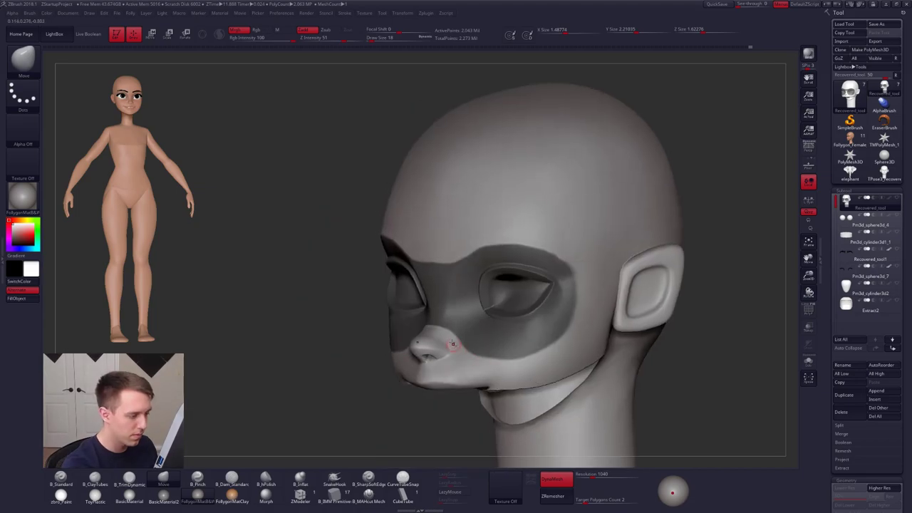
mouse_move(442, 346)
right_down()
mouse_move(451, 346)
mouse_move(422, 350)
mouse_move(509, 334)
right_up()
mouse_move(492, 347)
ctrl+alt+mouse_down()
mouse_move(481, 357)
mouse_move(493, 345)
ctrl+alt+mouse_up()
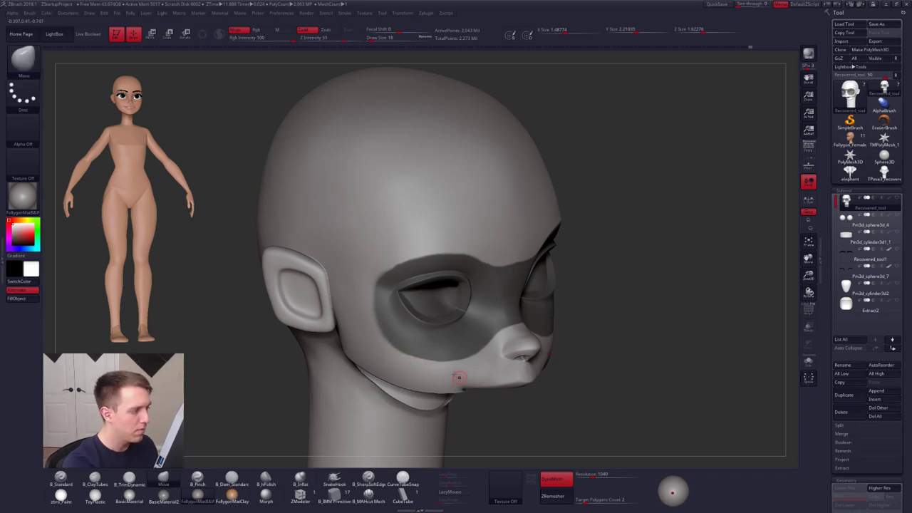
right_drag(458, 377, 407, 379)
key(shift+f)
right_drag(628, 360, 579, 340)
key(shift+f)
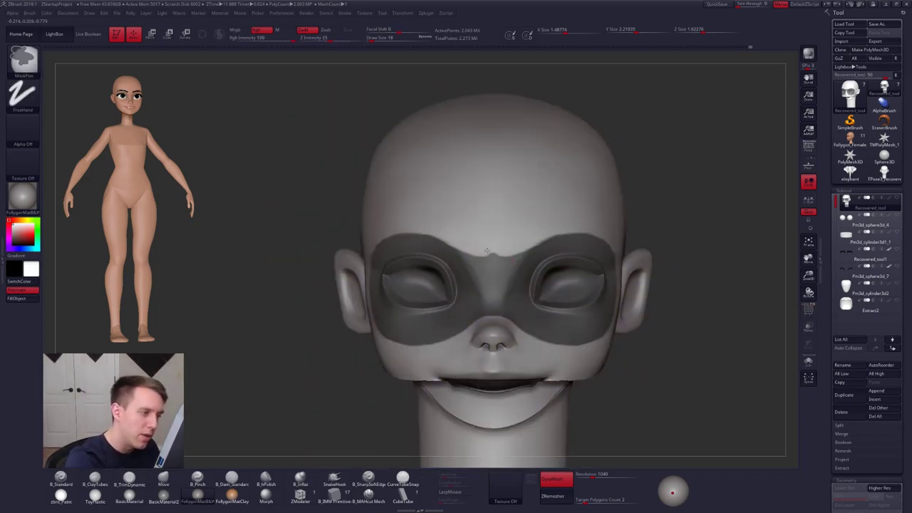
key(shift+f)
key(ctrl+w)
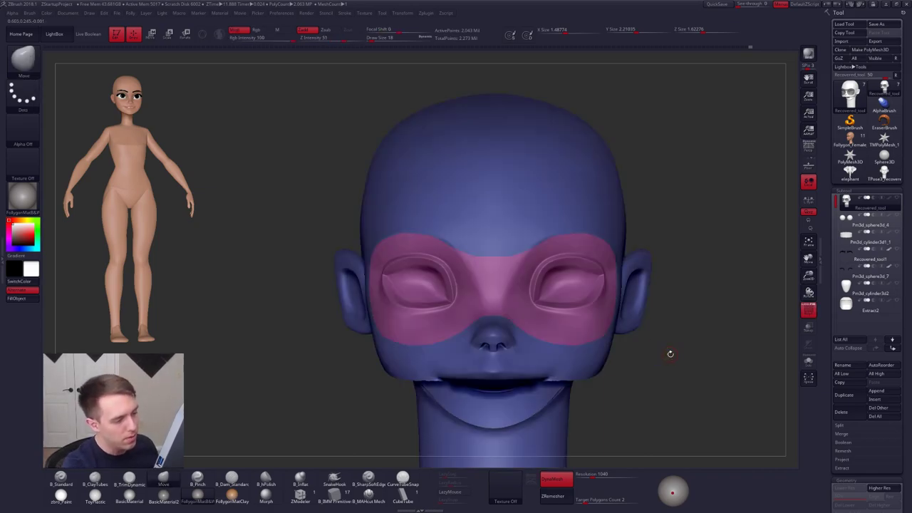
right_drag(648, 372, 636, 366)
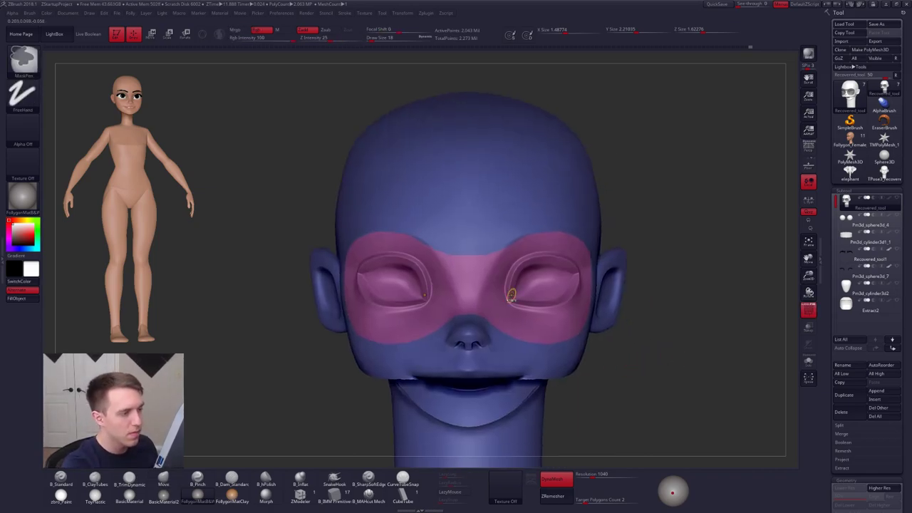
key(ctrl+z)
- Smooth the mask's upper edge beside the nose bridge and turn the masked eye area into its own polygroup
right_drag(511, 293, 501, 261)
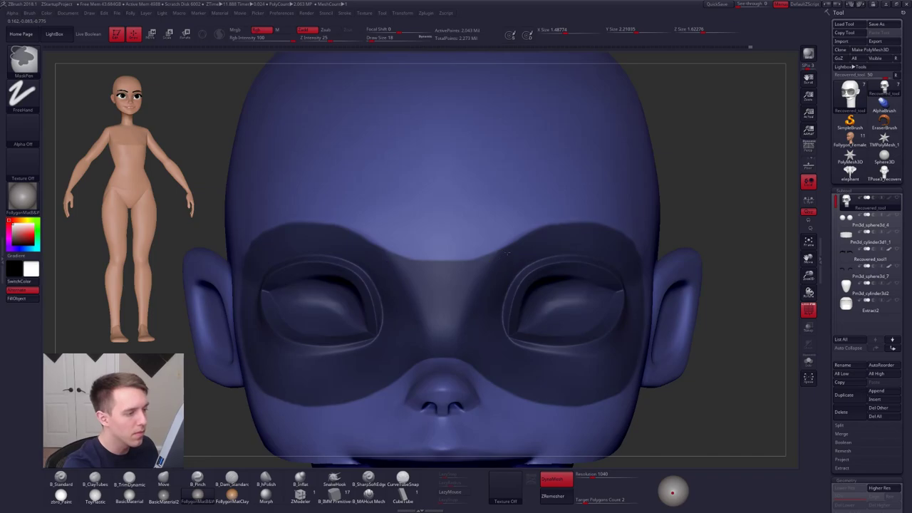
ctrl+right_drag(565, 230, 487, 277)
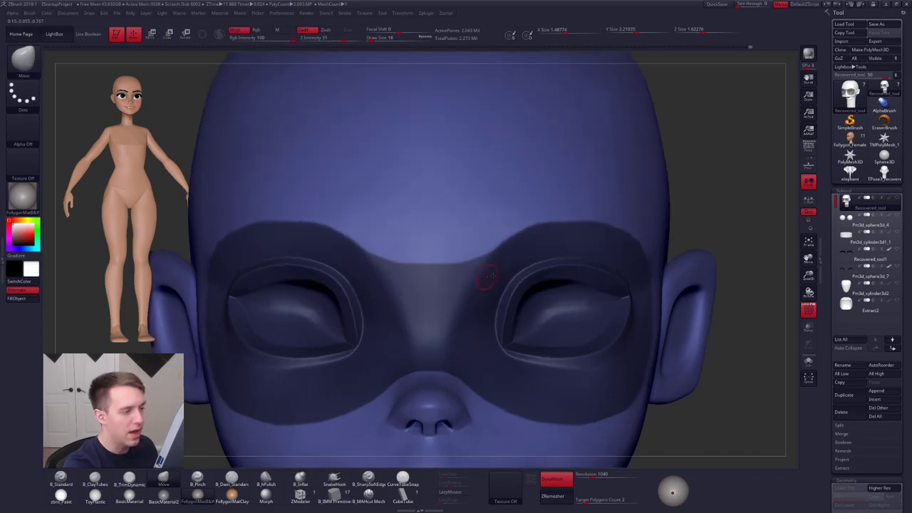
ctrl+right_drag(635, 348, 539, 321)
key(ctrl+w)
- Isolate the eye-area polygroup and switch the masking brush to MaskLasso
mouse_move(553, 376)
alt+right_down()
mouse_move(526, 309)
mouse_move(541, 292)
mouse_move(535, 278)
mouse_move(561, 288)
alt+right_up()
ctrl+alt+shift+click(528, 355)
key(ctrl+f)
click(555, 426)
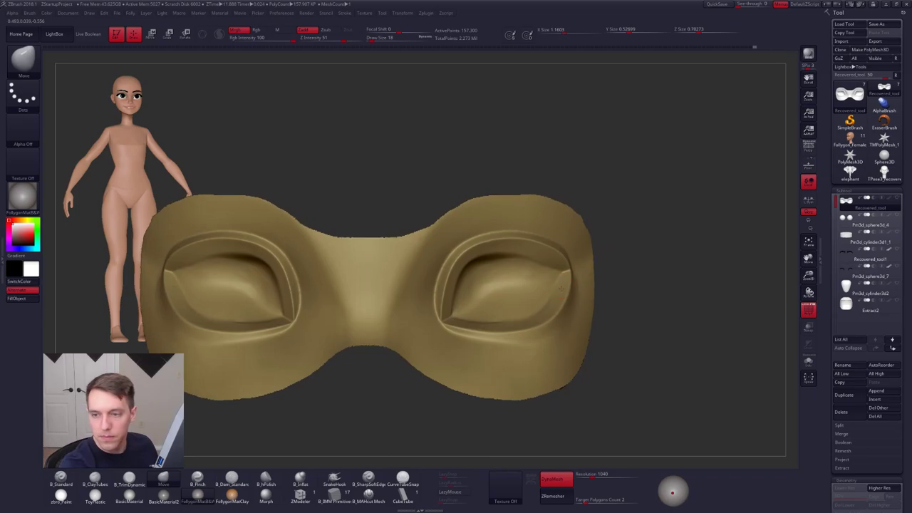
- Hide the stray patches of the eye polygroup located behind the eye area with a rectangular selection
drag(561, 287, 552, 285)
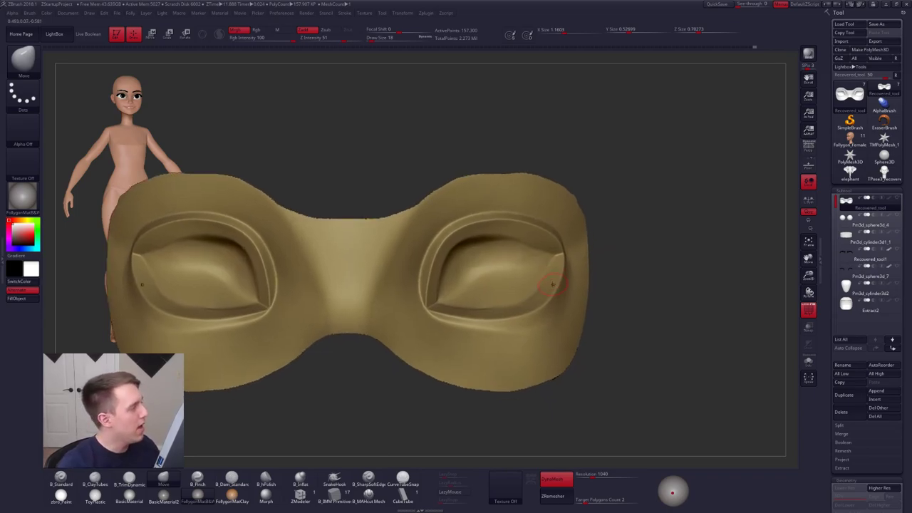
key(XF86AudioLowerVolume)
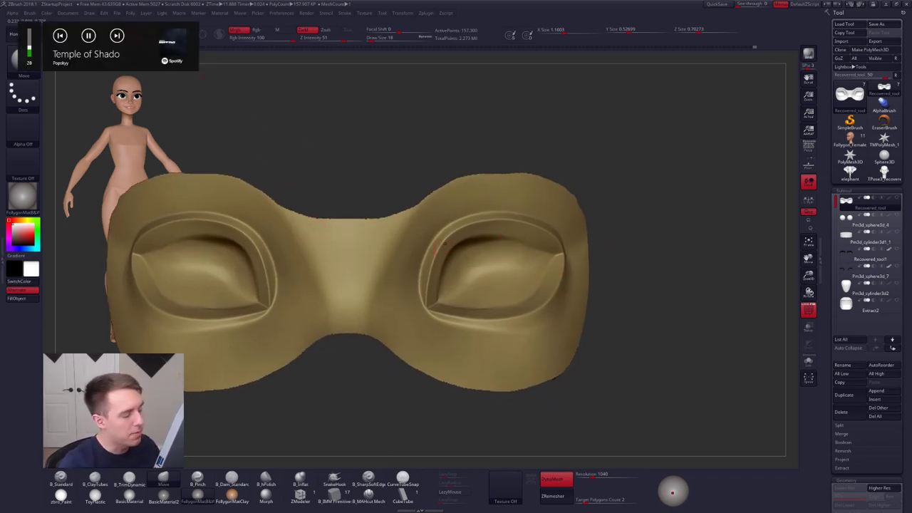
drag(612, 325, 579, 309)
right_drag(613, 314, 580, 329)
mouse_move(588, 291)
ctrl+alt+shift+mouse_down()
mouse_move(601, 365)
mouse_move(654, 325)
ctrl+alt+shift+mouse_up()
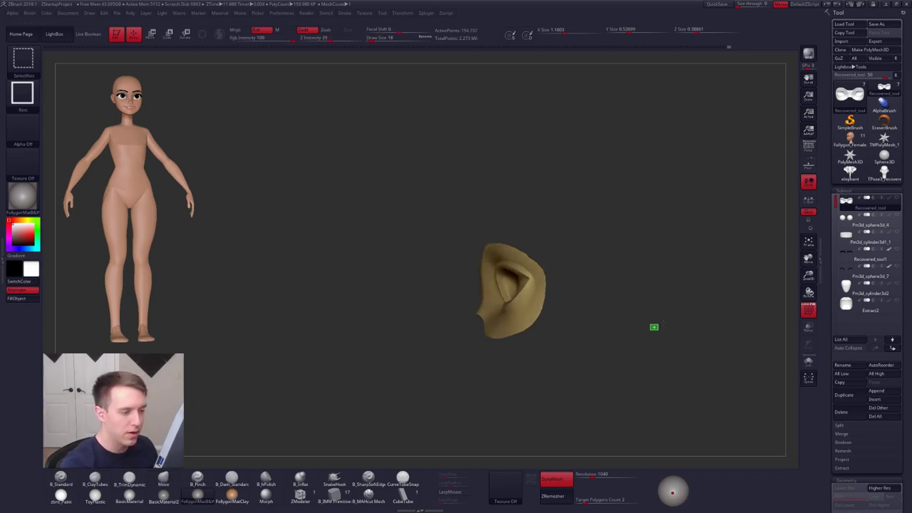
- Show the rest of the head without the eye area and lower jaw, and regroup it with the stray patches as one polygroup
ctrl+shift+click(653, 326)
ctrl+shift+click(580, 376)
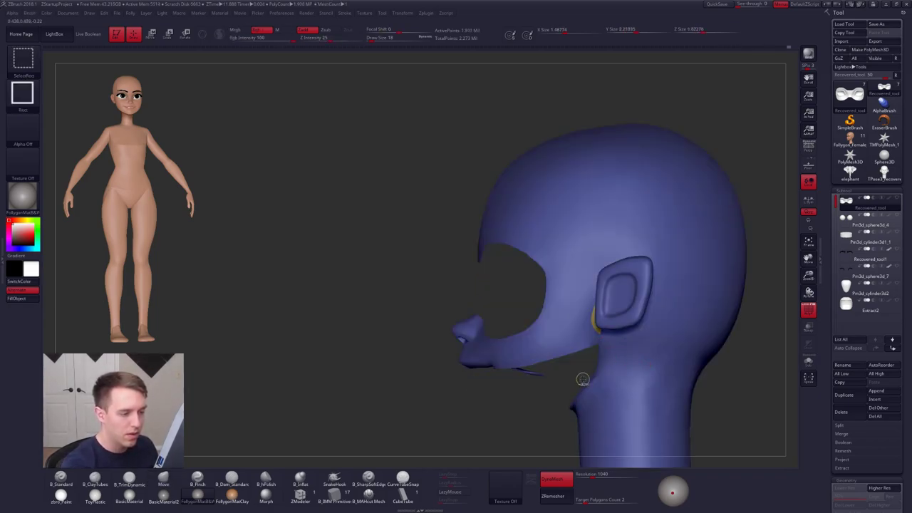
key(ctrl+w)
- Show the whole head again, isolate only the eye-area polygroup and view it from the front
ctrl+shift+click(490, 375)
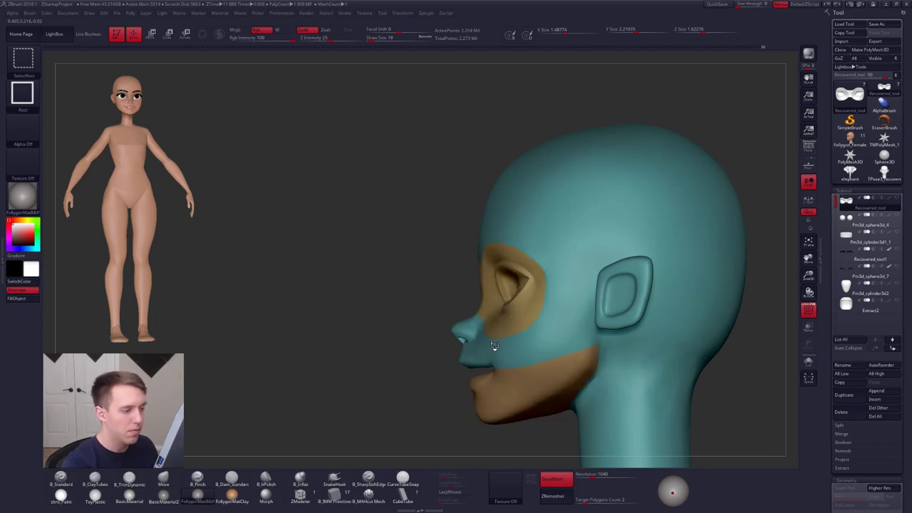
ctrl+shift+click(503, 325)
mouse_move(570, 342)
shift+mouse_down()
mouse_move(627, 343)
mouse_move(610, 342)
shift+mouse_up()
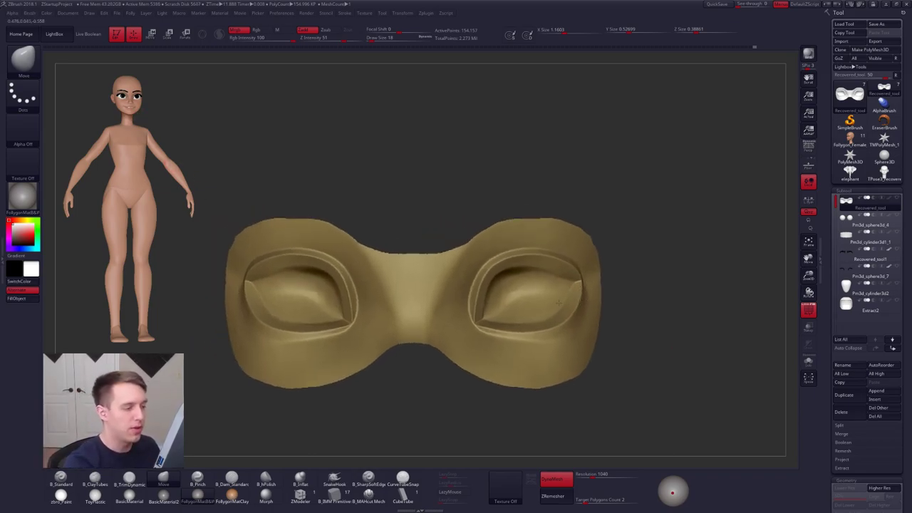
- Open the finished full-body female character tool, turn off the polyframe display and examine the face with and without perspective
click(851, 140)
key(f)
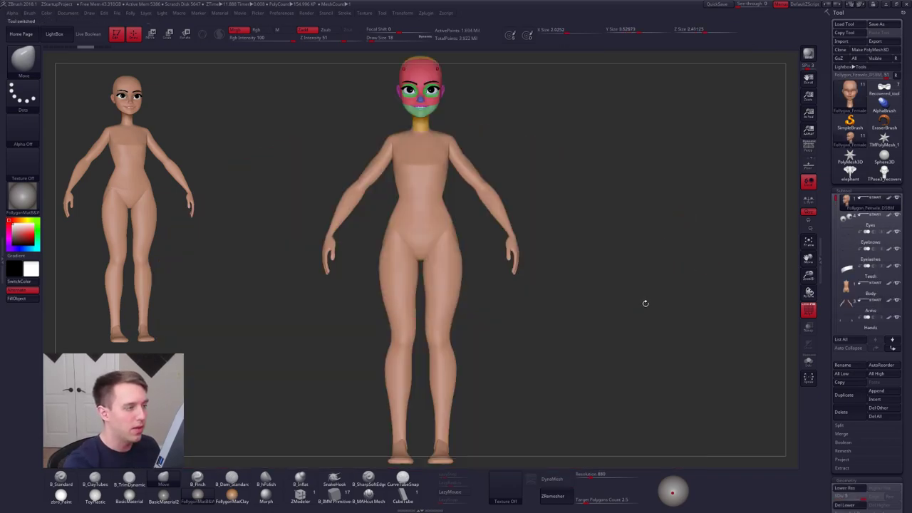
key(shift+f)
alt+drag(552, 278, 587, 395)
alt+drag(481, 198, 546, 252)
click(809, 148)
mouse_move(502, 233)
right_down()
mouse_move(494, 233)
mouse_move(503, 233)
right_up()
click(811, 150)
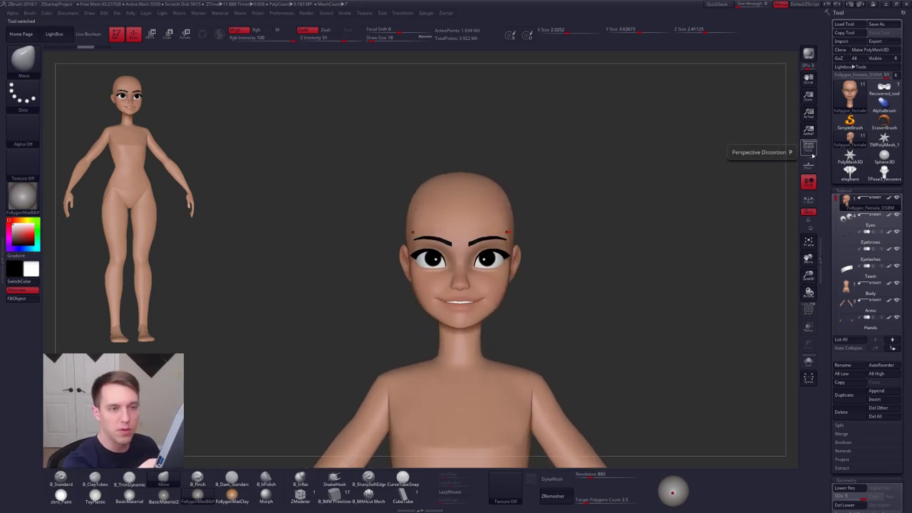
- Return to the isolated eye-area tool and mask the inner part of both eye sockets with MaskLasso
click(884, 90)
key(f)
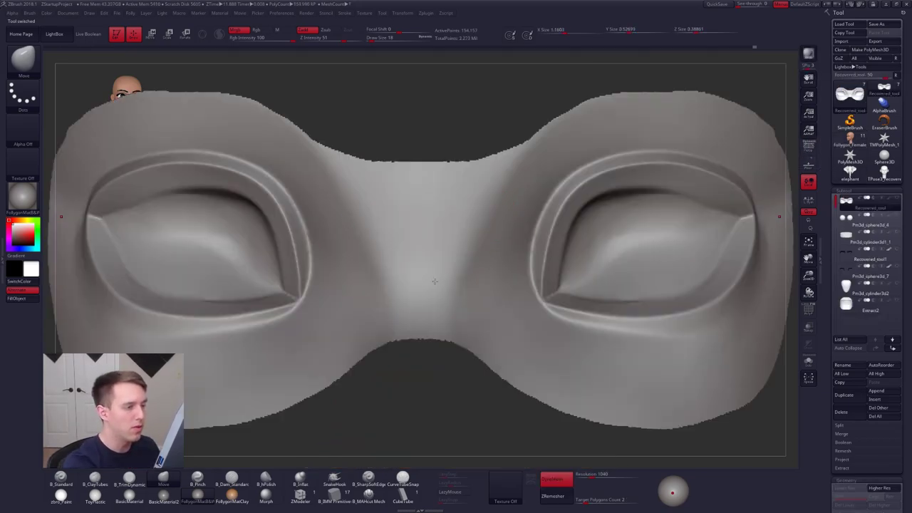
alt+right_drag(435, 281, 352, 315)
ctrl+right_drag(593, 280, 524, 277)
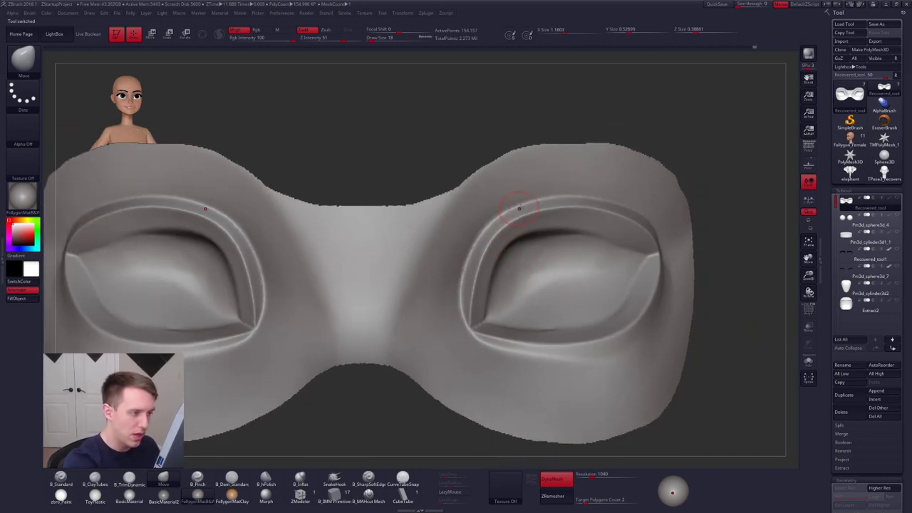
key(ctrl)
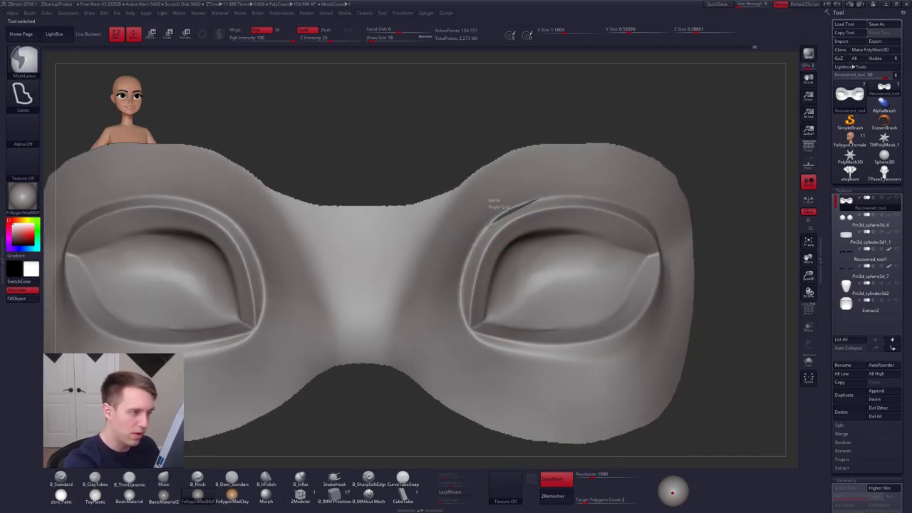
mouse_move(492, 222)
ctrl+mouse_down()
mouse_move(465, 257)
mouse_move(470, 332)
mouse_move(545, 359)
mouse_move(585, 329)
ctrl+mouse_up()
mouse_move(720, 305)
mouse_down()
mouse_move(599, 305)
mouse_move(607, 307)
mouse_up()
- Extend the lasso mask over the upper lid, outer corner and lower lid until both eye sockets are fully masked
key(ctrl)
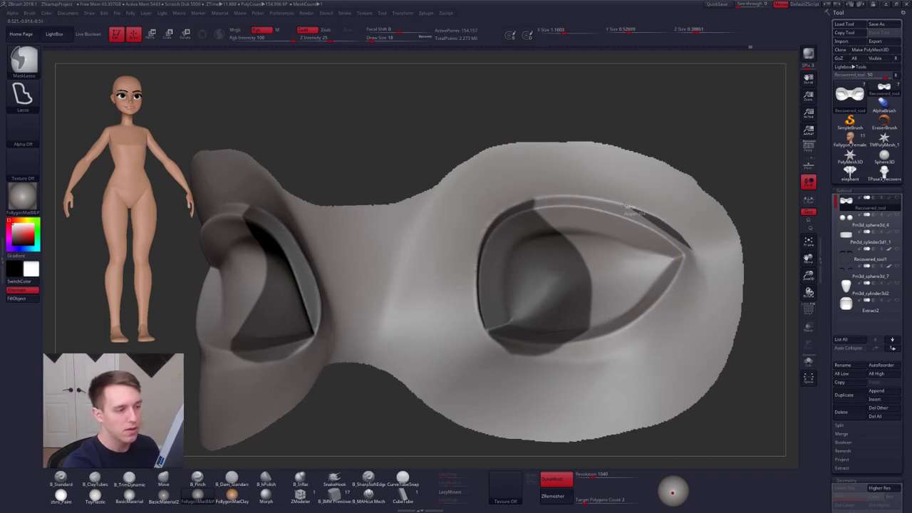
mouse_move(606, 203)
ctrl+mouse_down()
mouse_move(542, 198)
mouse_move(549, 293)
mouse_move(580, 305)
ctrl+mouse_up()
right_drag(627, 333, 560, 339)
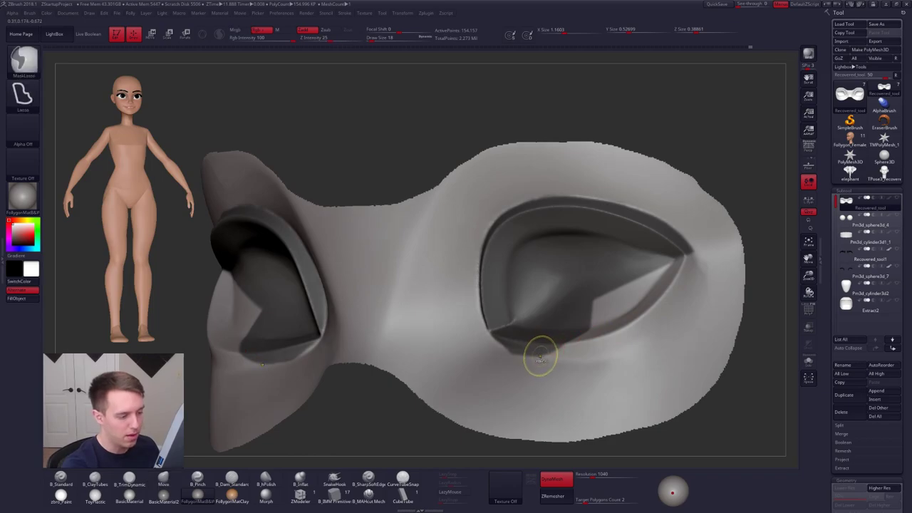
ctrl+drag(542, 348, 542, 251)
mouse_move(693, 251)
ctrl+mouse_down()
mouse_move(621, 267)
mouse_move(598, 309)
ctrl+mouse_up()
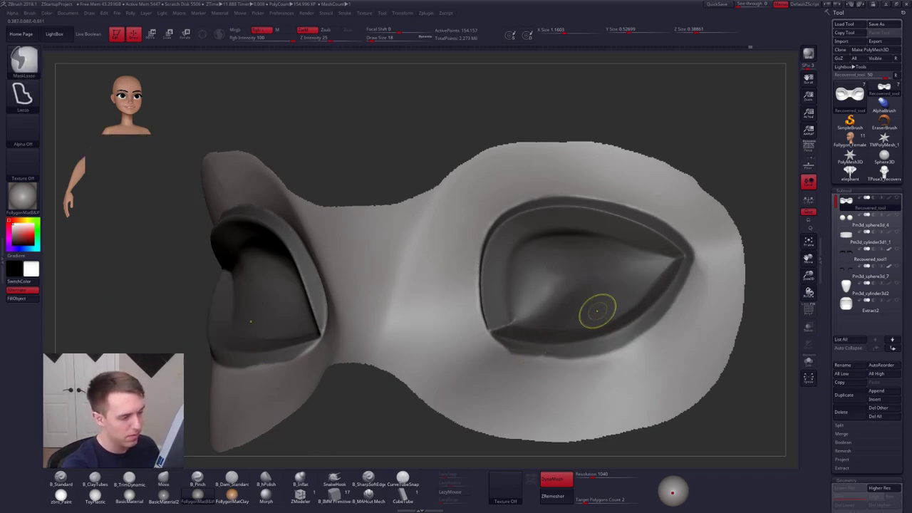
shift+right_drag(598, 309, 560, 308)
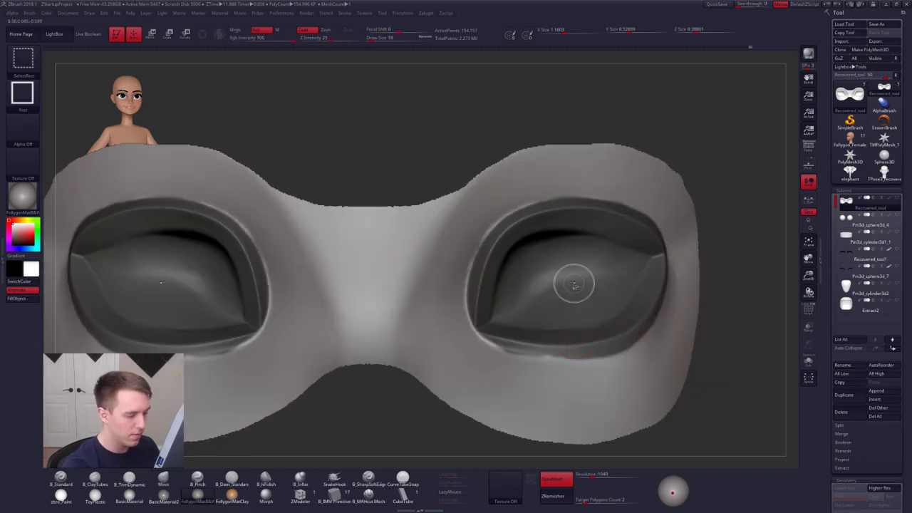
- Switch the masking brush to MaskPen, reduce the draw size to 14 and turn the view to the outer eye corner
key(ctrl+f)
click(559, 431)
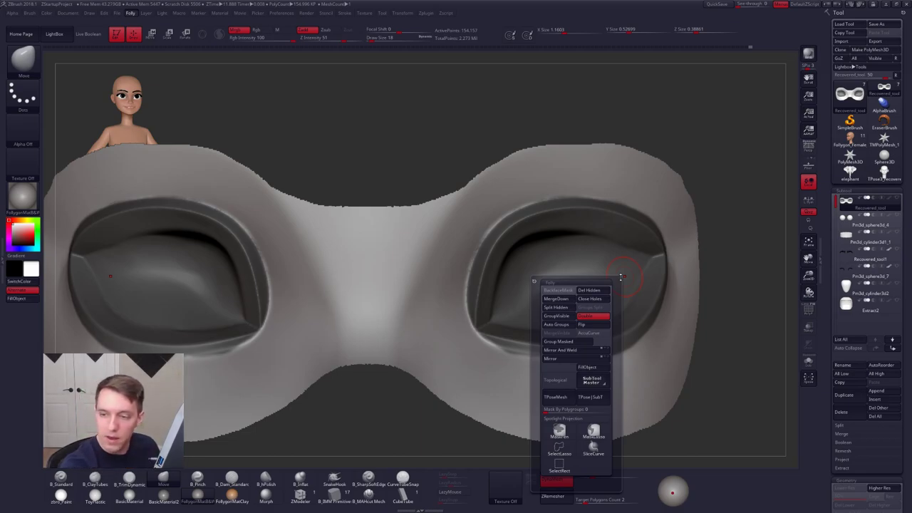
key(space)
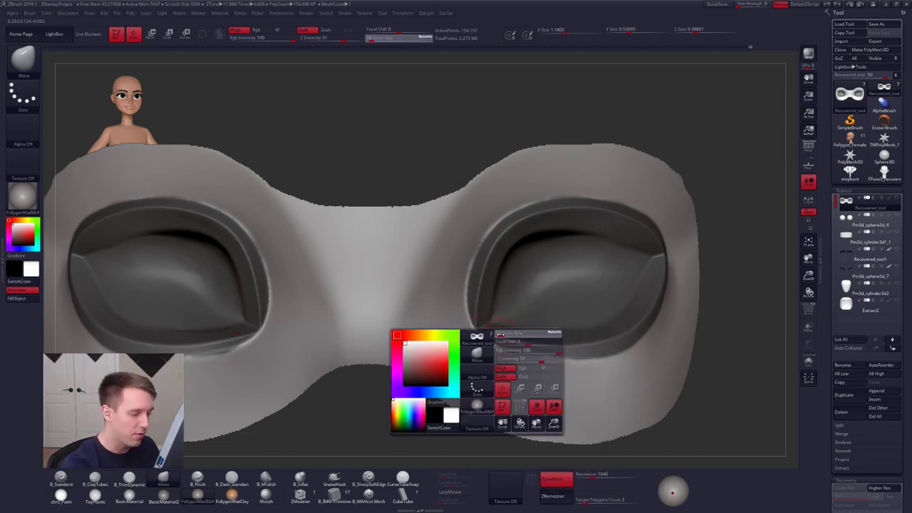
key(ctrl)
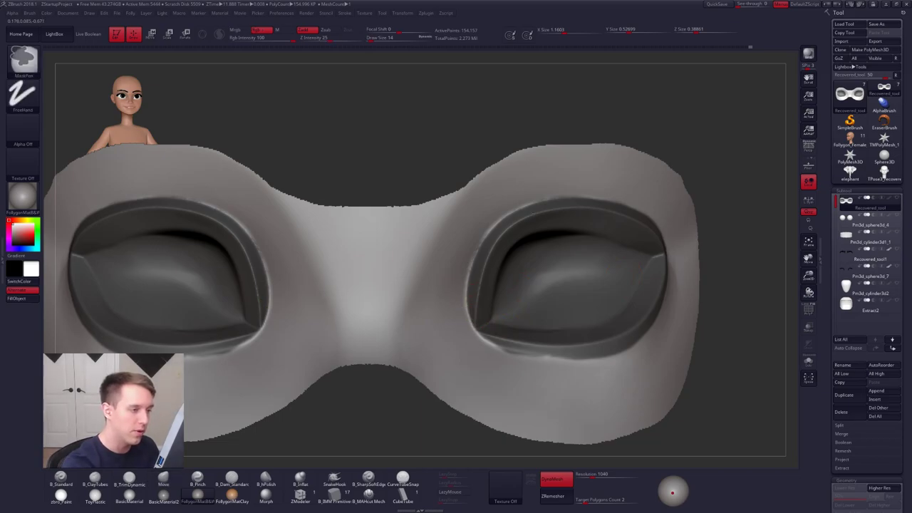
drag(734, 265, 630, 248)
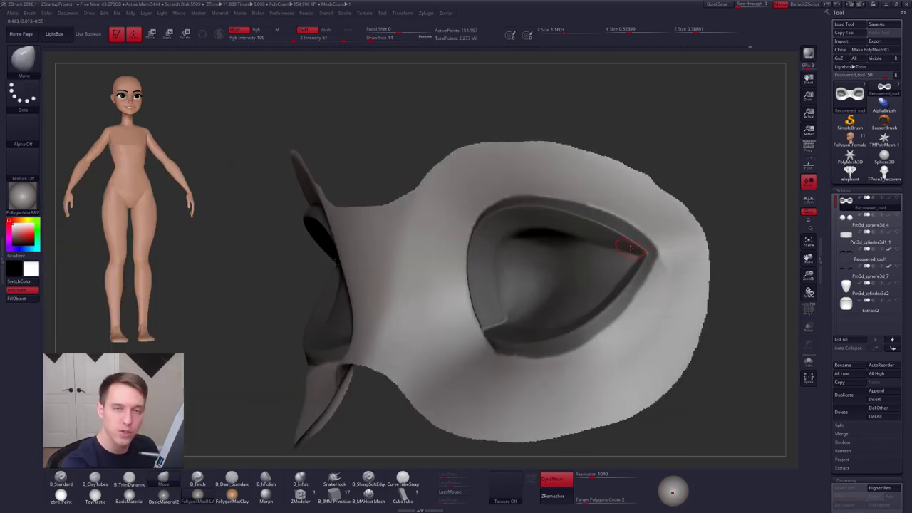
- Reduce the draw size to 9 and paint the mask along the lower outer rim of the eye socket with MaskPen
key(space)
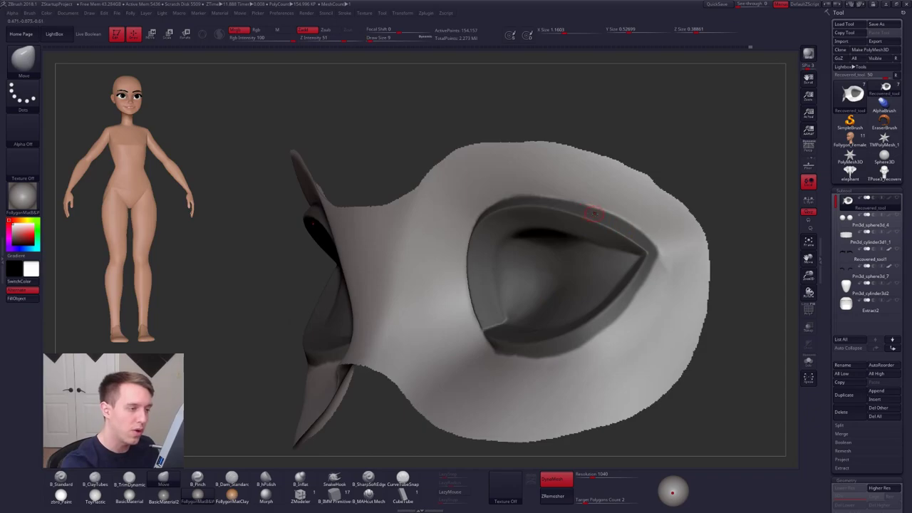
key(ctrl)
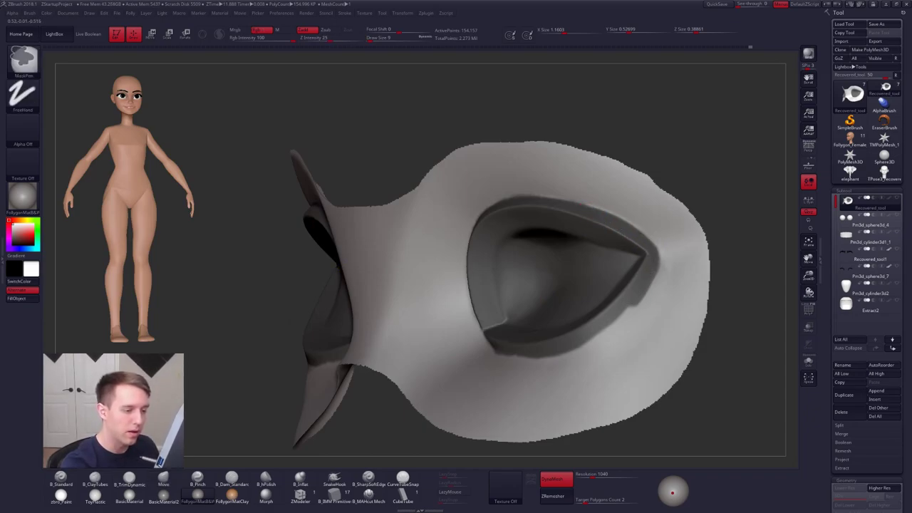
ctrl+drag(610, 323, 566, 347)
right_drag(564, 356, 659, 358)
key(ctrl)
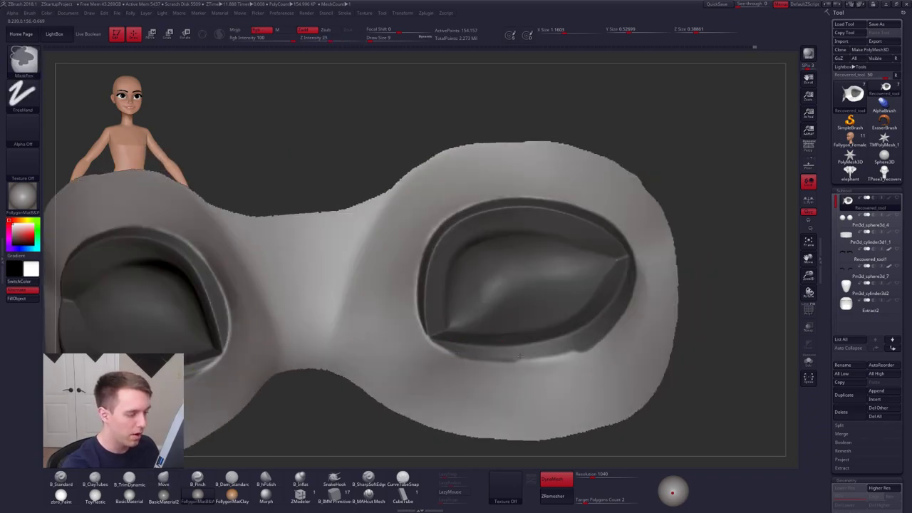
ctrl+drag(533, 356, 590, 329)
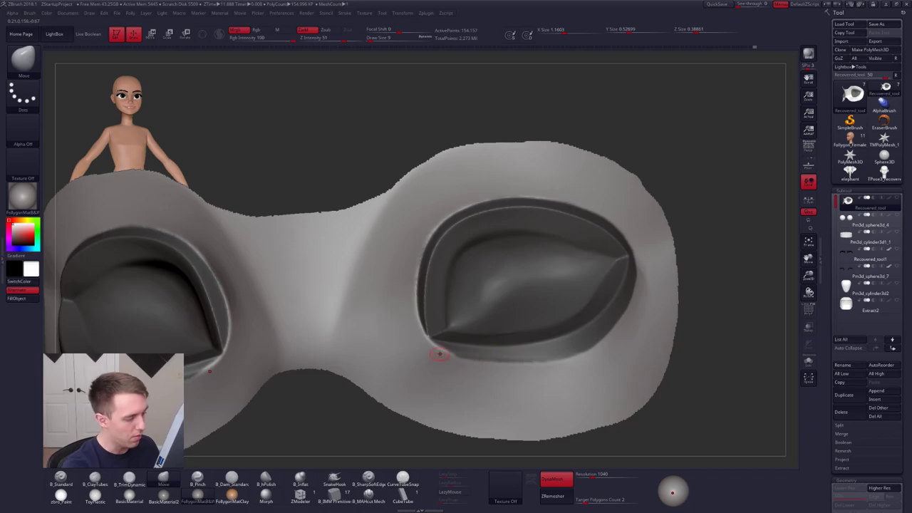
- Touch up the socket mask along the lower lid and at the inner eye corner with MaskPen
alt+right_drag(435, 336, 425, 340)
key(ctrl)
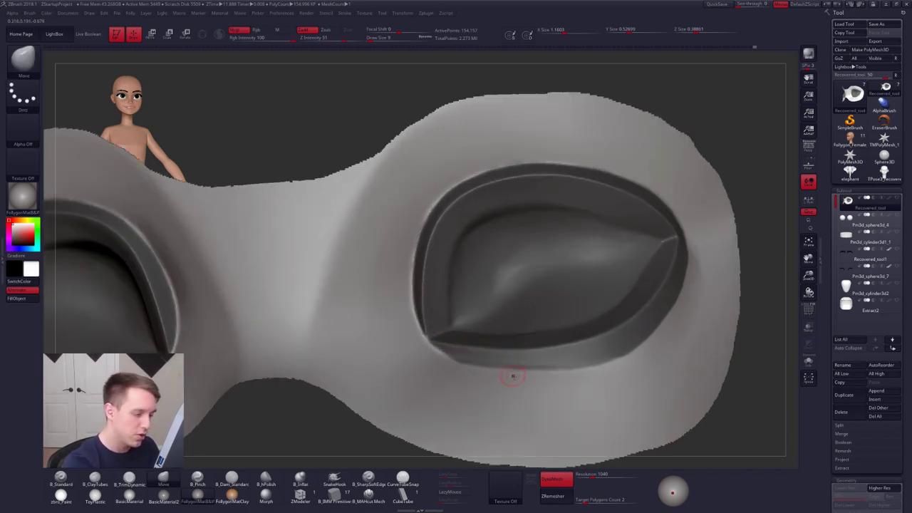
alt+right_drag(542, 385, 521, 359)
mouse_move(627, 365)
right_down()
mouse_move(650, 363)
mouse_move(608, 369)
mouse_move(560, 354)
mouse_move(568, 333)
mouse_move(525, 320)
mouse_move(561, 328)
mouse_move(546, 325)
mouse_move(558, 313)
mouse_move(574, 328)
right_up()
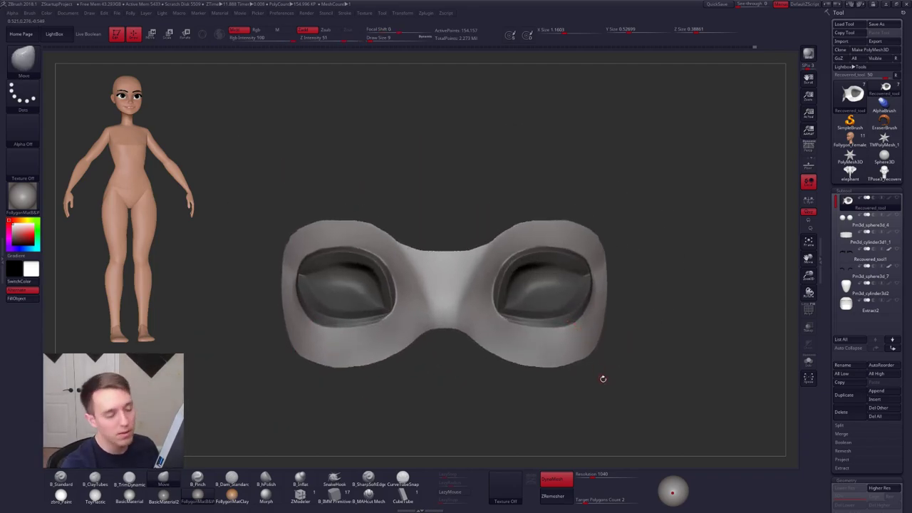
alt+right_drag(617, 349, 613, 380)
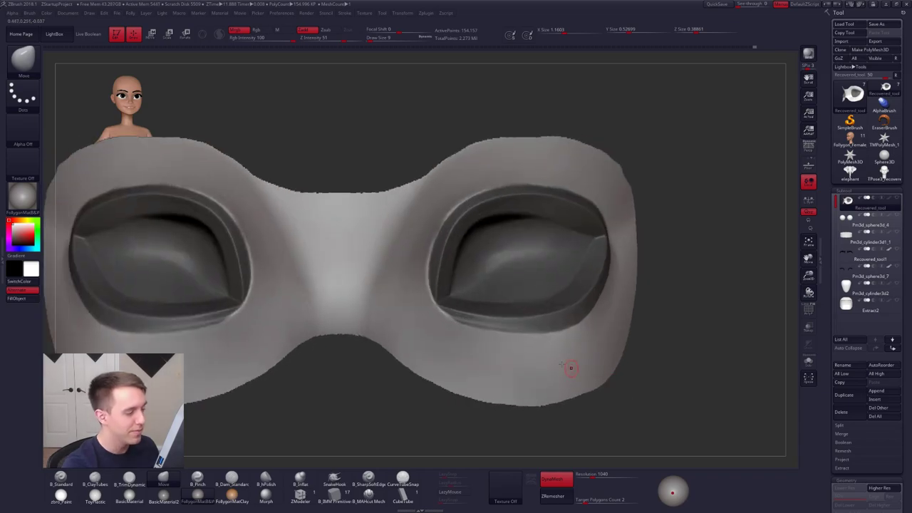
mouse_move(442, 296)
ctrl+right_down()
mouse_move(446, 303)
mouse_move(452, 292)
ctrl+right_up()
key(ctrl)
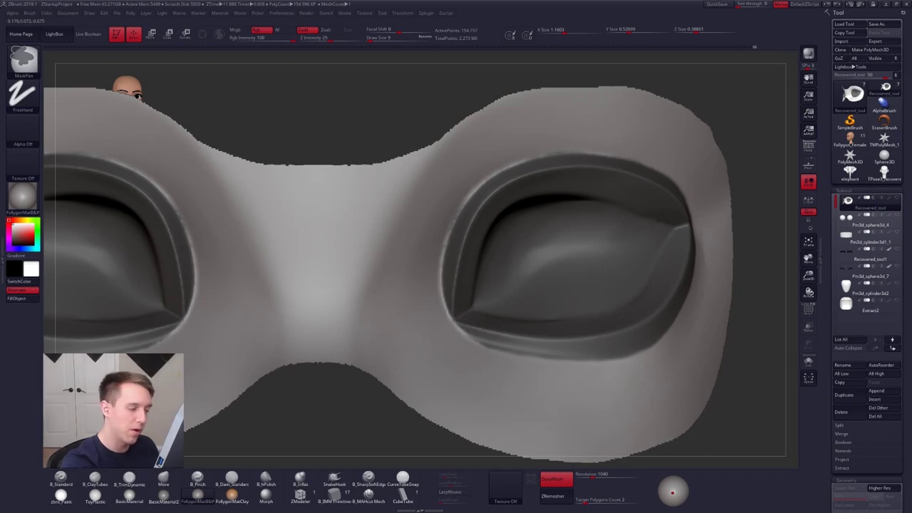
- Switch the masking brush to MaskLasso and clean up the mask edge below the lower lid
key(f)
mouse_move(632, 362)
right_down()
mouse_move(597, 362)
mouse_move(582, 374)
right_up()
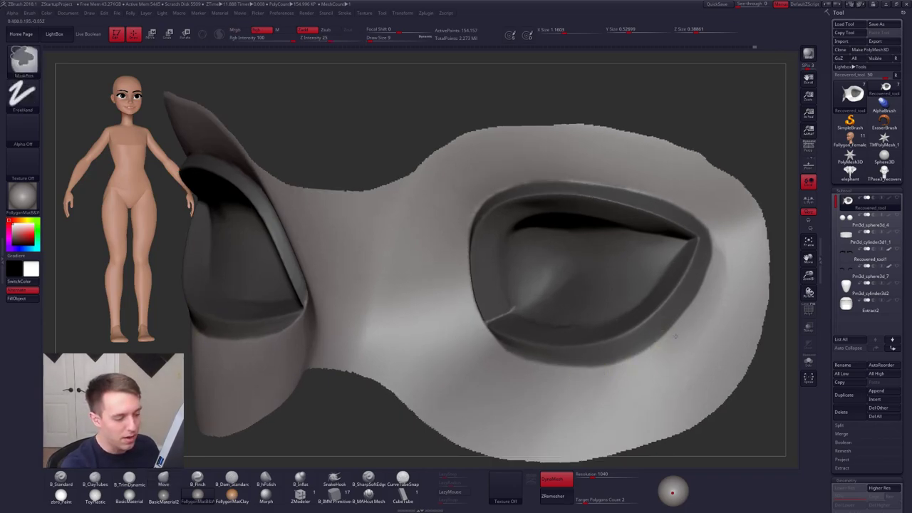
mouse_move(692, 346)
ctrl+right_down()
mouse_move(671, 336)
mouse_move(686, 346)
mouse_move(650, 386)
ctrl+right_up()
mouse_move(570, 295)
ctrl+right_down()
mouse_move(516, 323)
mouse_move(600, 310)
mouse_move(585, 286)
mouse_move(537, 336)
ctrl+right_up()
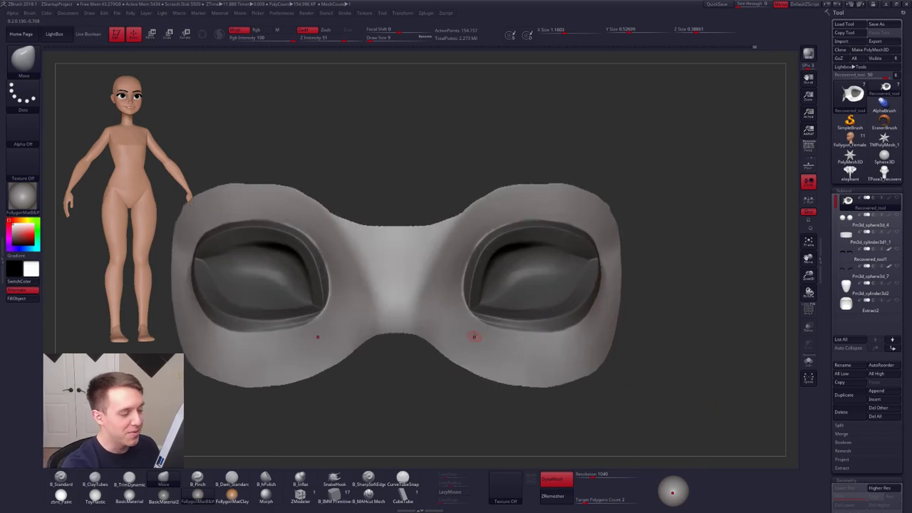
mouse_move(472, 336)
right_down()
mouse_move(488, 327)
mouse_move(473, 340)
right_up()
right_drag(489, 324, 497, 343)
key(ctrl+shift+f)
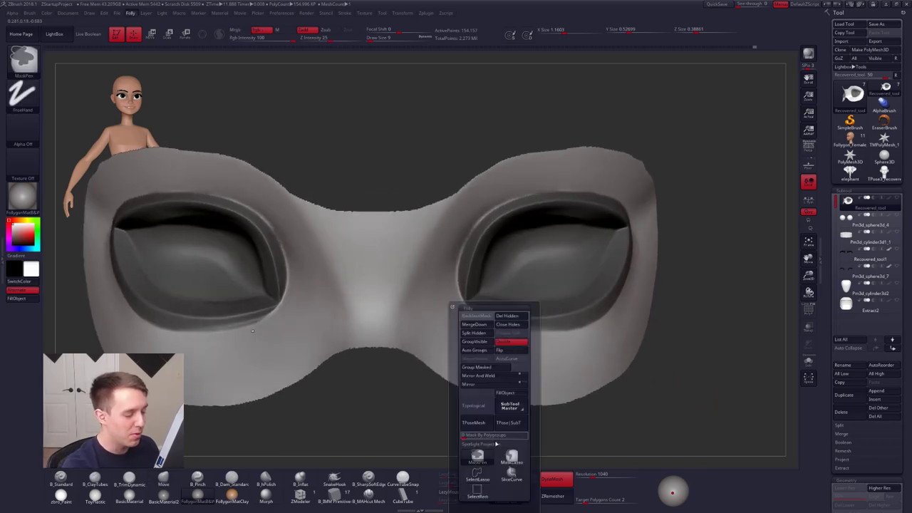
click(486, 472)
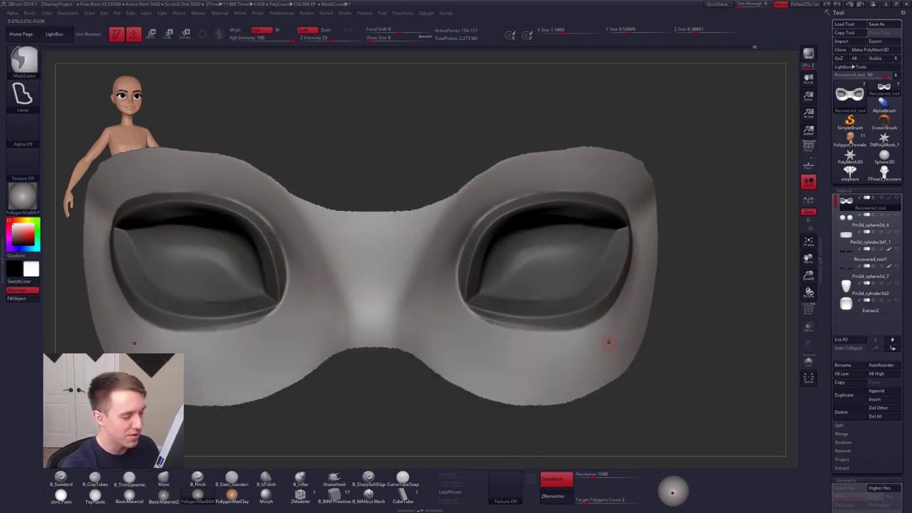
mouse_move(473, 322)
ctrl+shift+mouse_down()
mouse_move(492, 349)
mouse_move(474, 332)
mouse_move(531, 346)
mouse_move(524, 342)
ctrl+shift+mouse_up()
- Turn the masked eye sockets into their own polygroup with the polyframe display on and show the whole head again
right_drag(610, 357, 625, 320)
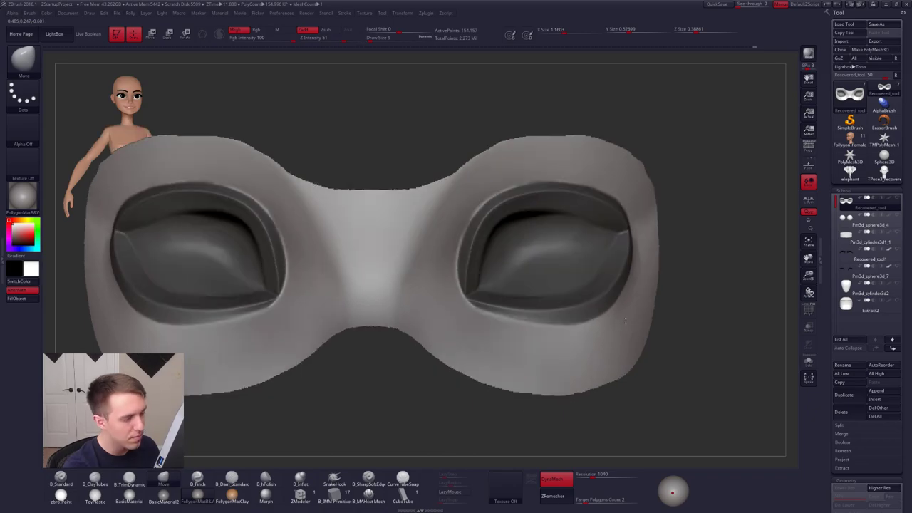
mouse_move(642, 354)
ctrl+right_down()
mouse_move(623, 359)
mouse_move(626, 348)
ctrl+right_up()
key(shift+f)
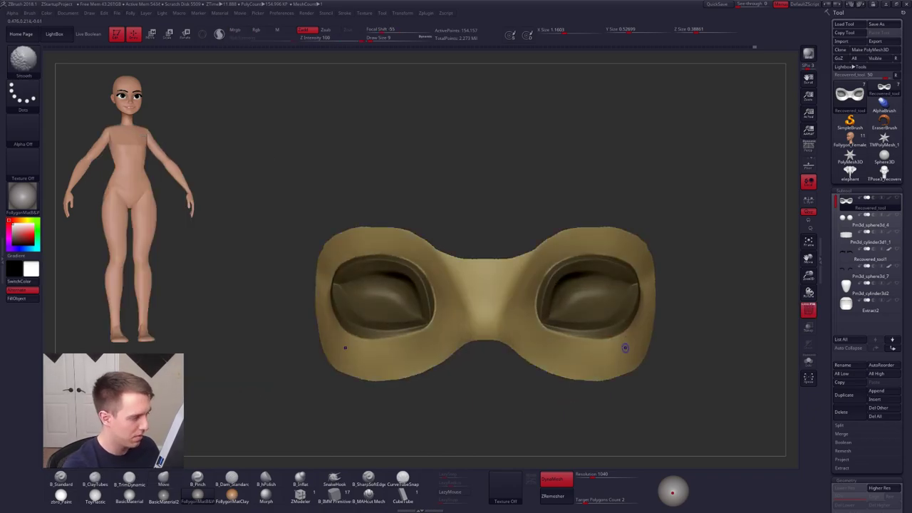
key(ctrl+shift+z)
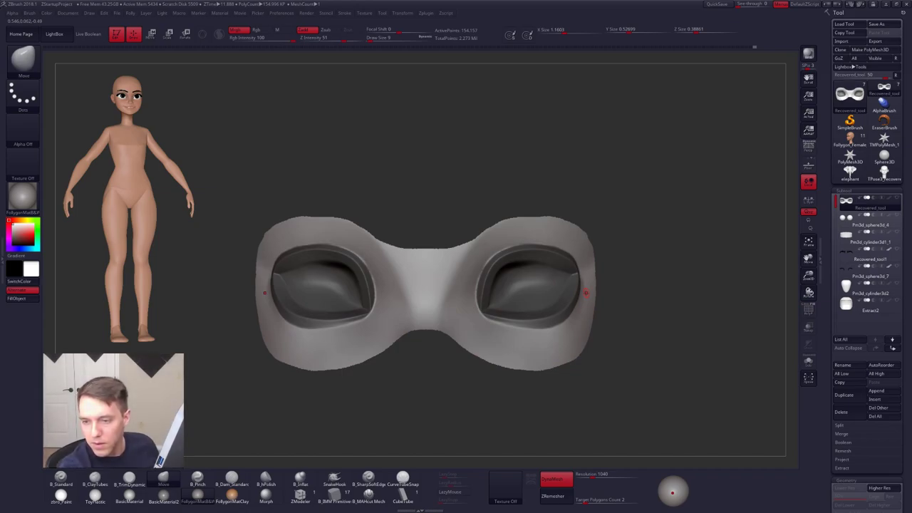
ctrl+right_drag(670, 358, 644, 364)
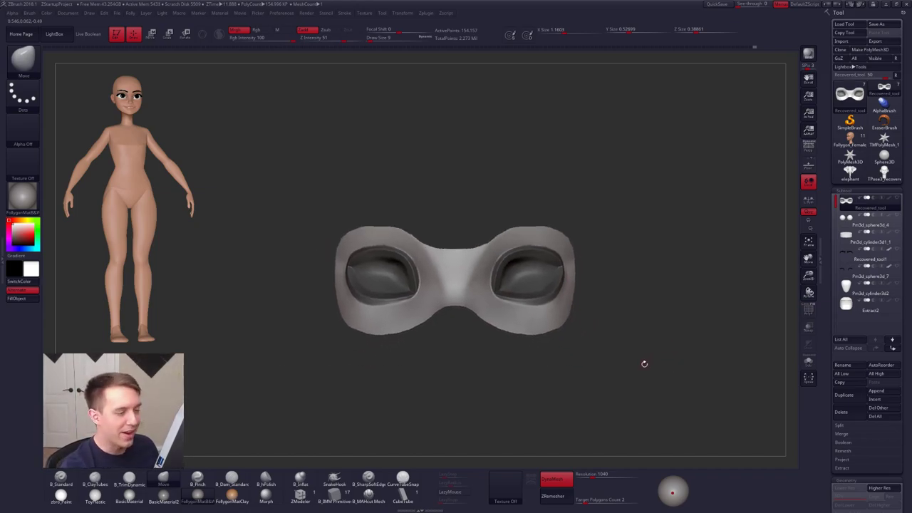
key(ctrl+h)
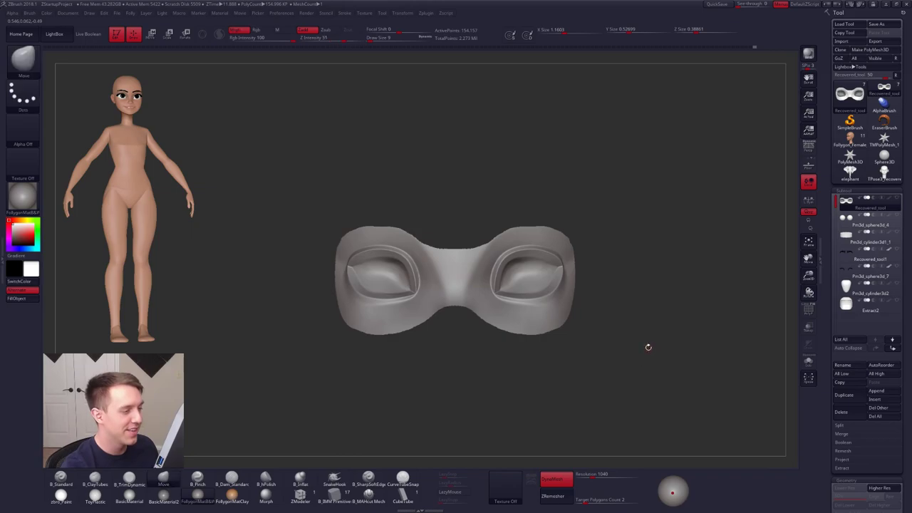
key(ctrl+h)
key(shift+f)
key(ctrl+w)
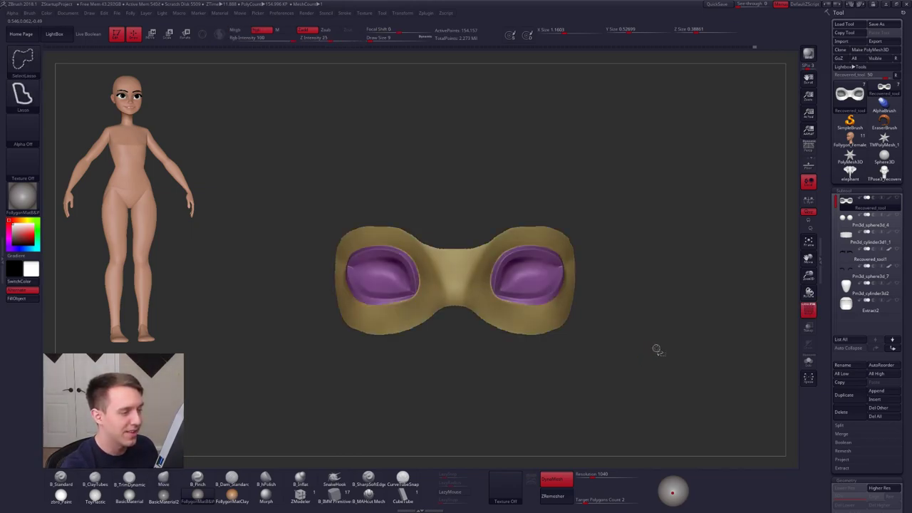
ctrl+shift+click(659, 355)
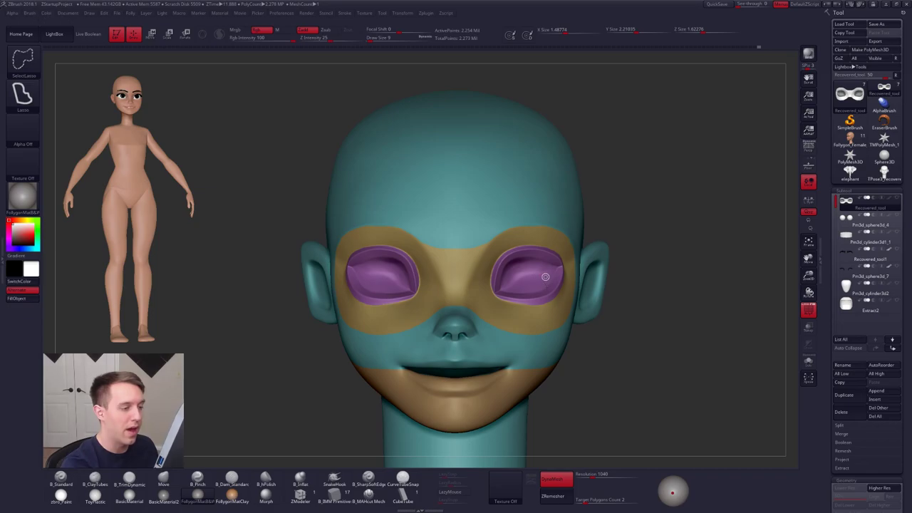
- Switch the selection brush to SelectRect and isolate the eye-socket polygroup
ctrl+shift+click(539, 278)
key(ctrl+z)
key(space)
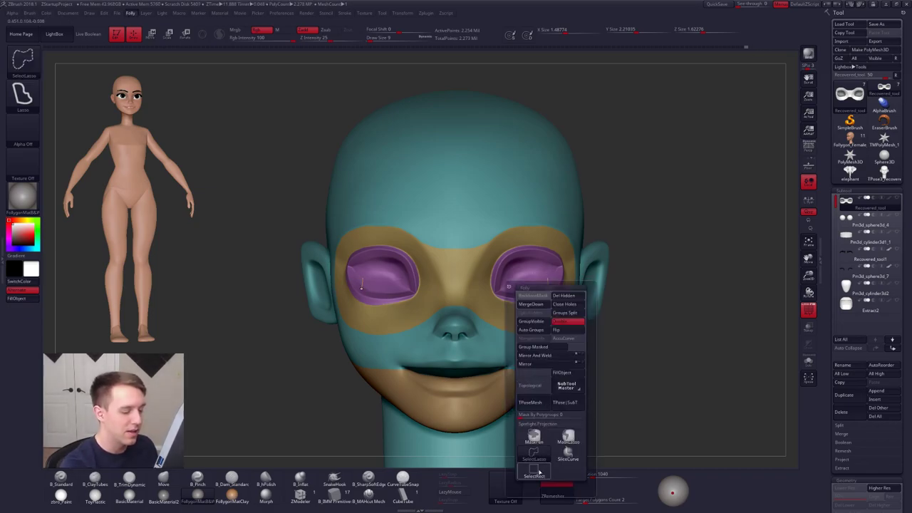
click(535, 471)
ctrl+shift+click(530, 270)
ctrl+right_drag(530, 270, 547, 294)
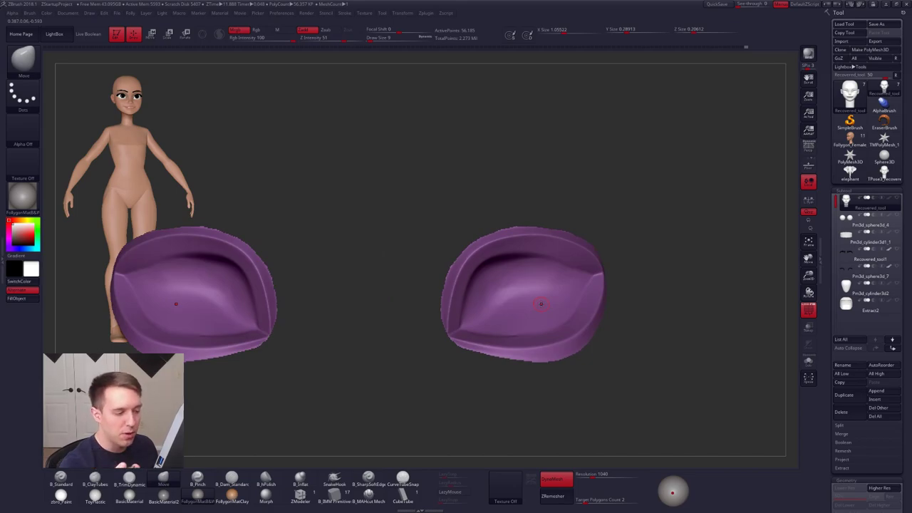
- Mask the lower half of both eye sockets from corner to corner with MaskLasso
key(space)
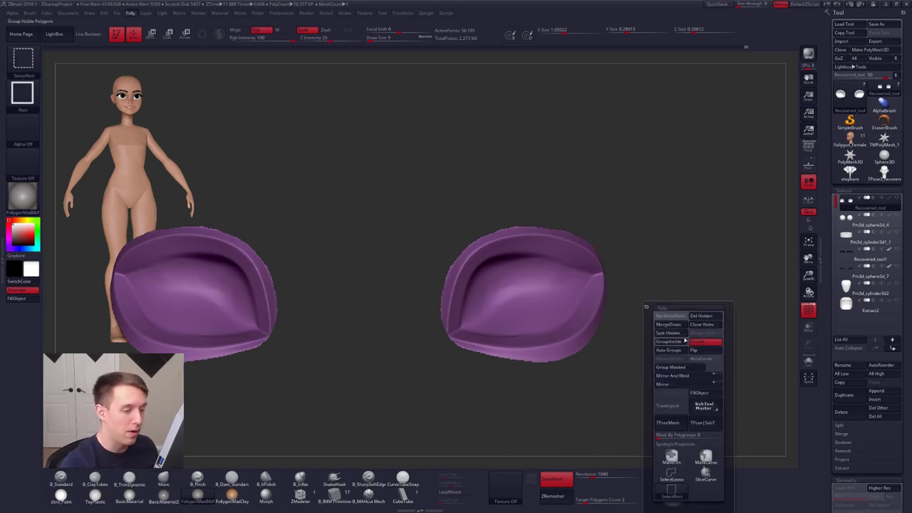
click(674, 458)
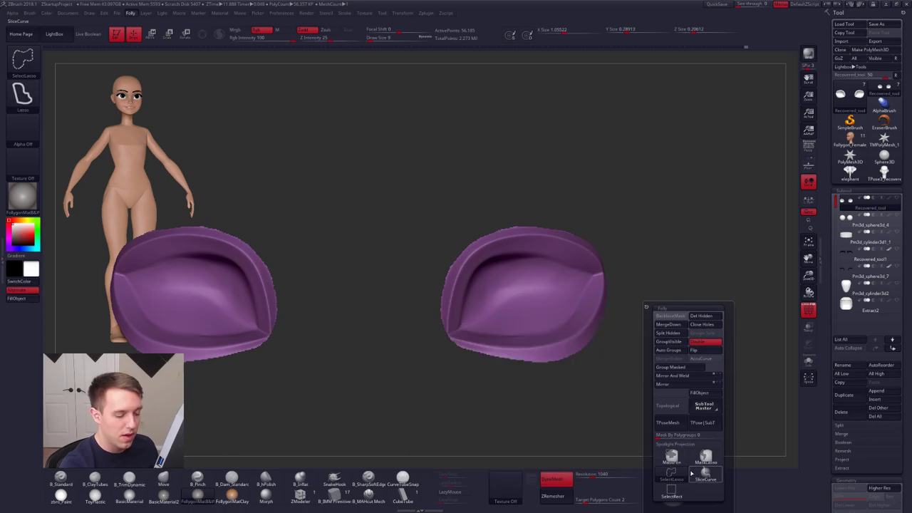
click(693, 460)
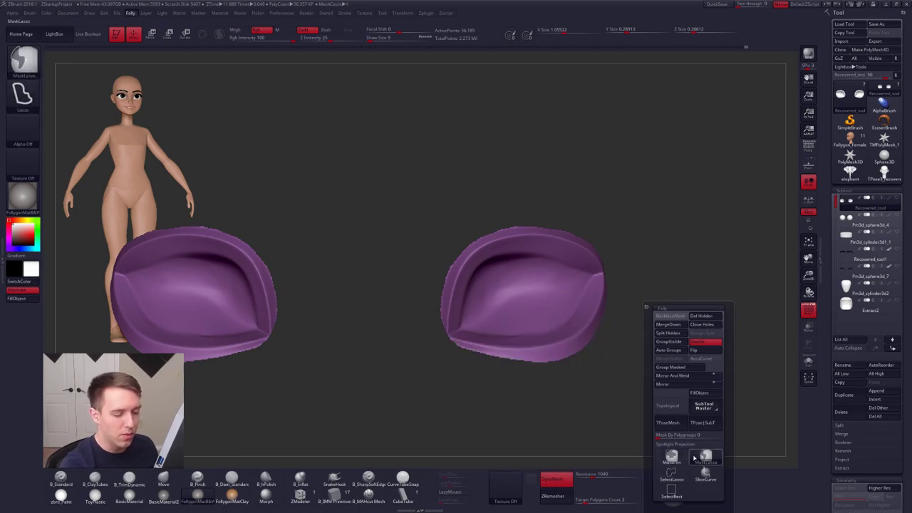
ctrl+right_drag(555, 290, 556, 302)
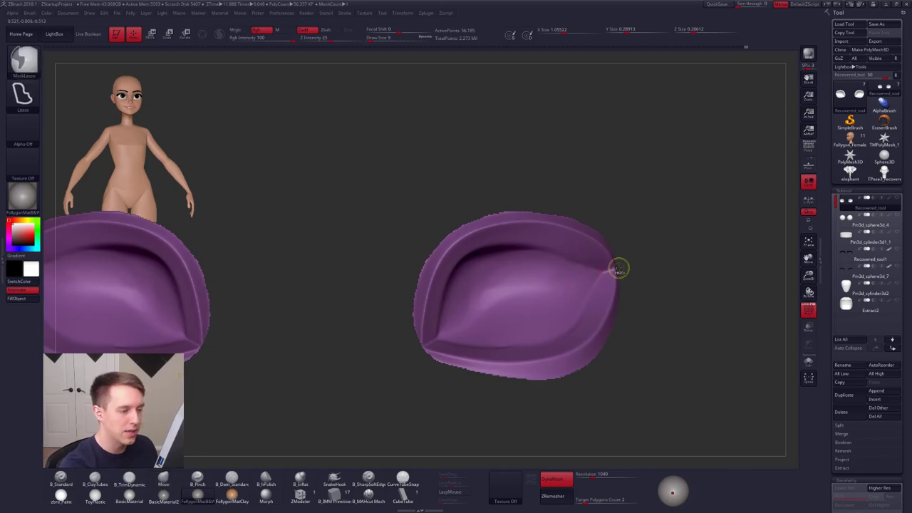
mouse_move(611, 273)
ctrl+mouse_down()
mouse_move(558, 279)
mouse_move(442, 333)
mouse_move(438, 439)
mouse_move(681, 381)
mouse_move(693, 361)
ctrl+mouse_up()
ctrl+right_drag(670, 379, 649, 359)
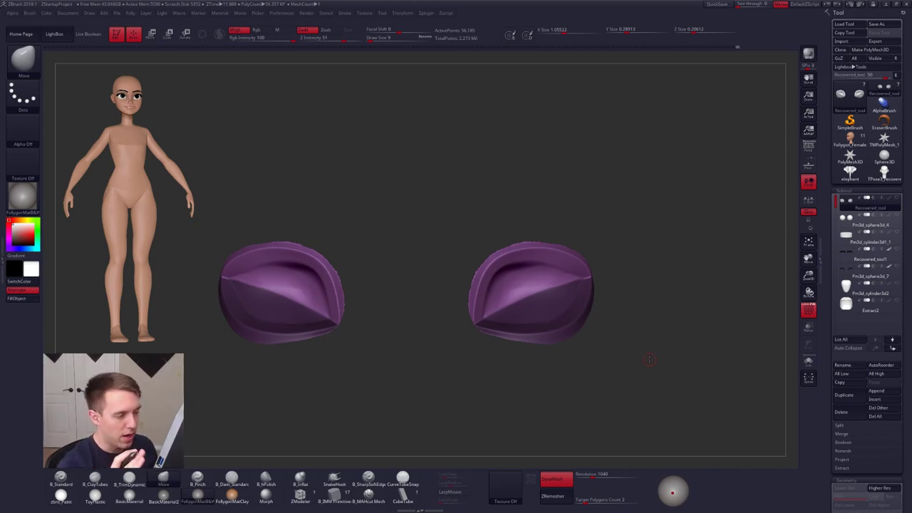
- Invert the mask to group the upper halves of the eye sockets separately and unhide the whole head
ctrl+right_drag(553, 310, 623, 314)
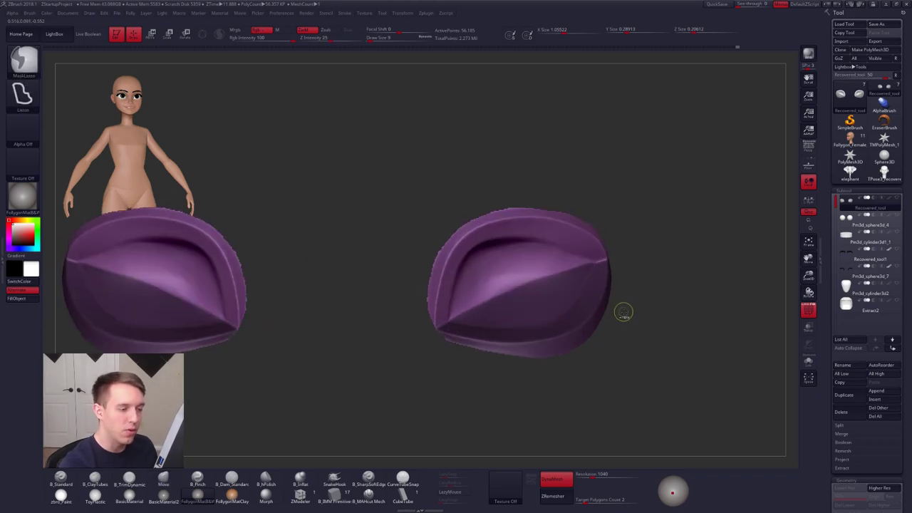
ctrl+click(625, 313)
key(ctrl+w)
alt+right_drag(661, 342, 618, 360)
ctrl+shift+click(627, 318)
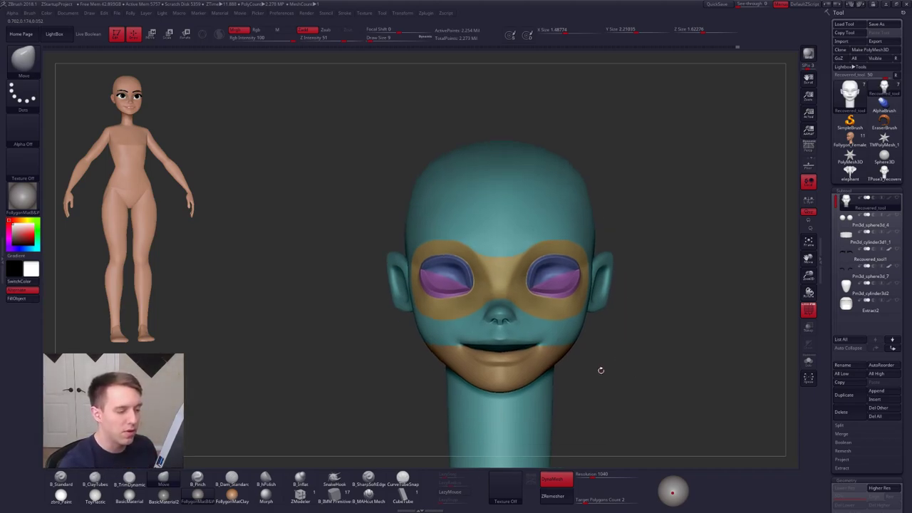
- Isolate the lower-jaw polygroup and invert the visibility so only the jaw is hidden
mouse_move(600, 370)
mouse_down()
mouse_move(603, 360)
mouse_move(546, 350)
mouse_up()
ctrl+right_drag(551, 357, 619, 382)
right_drag(534, 345, 557, 343)
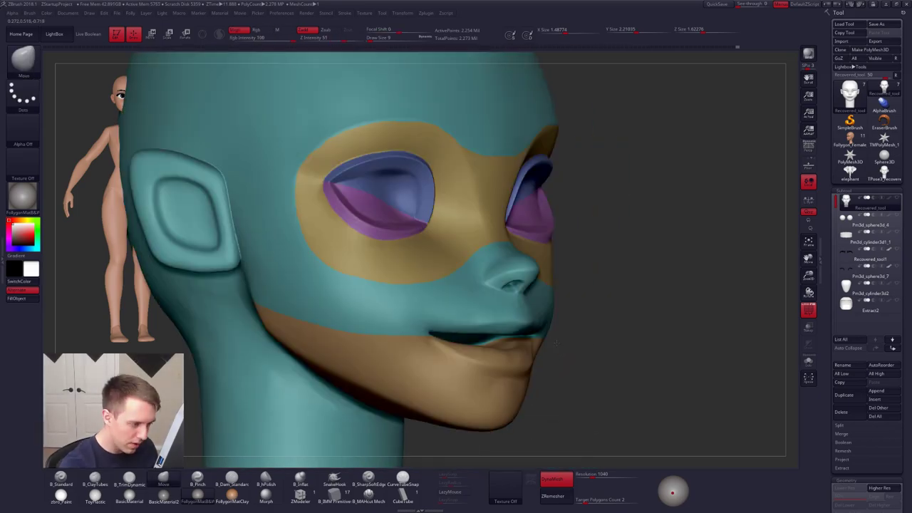
drag(556, 343, 529, 337)
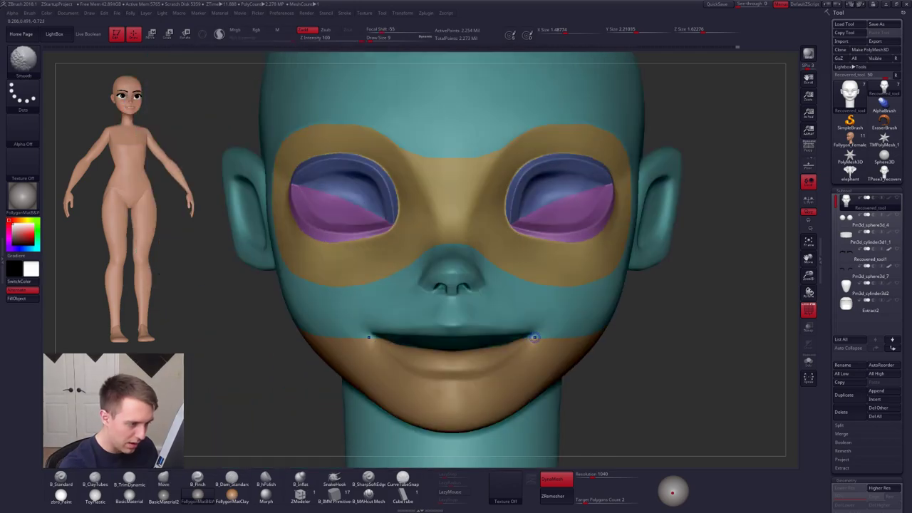
ctrl+shift+click(532, 345)
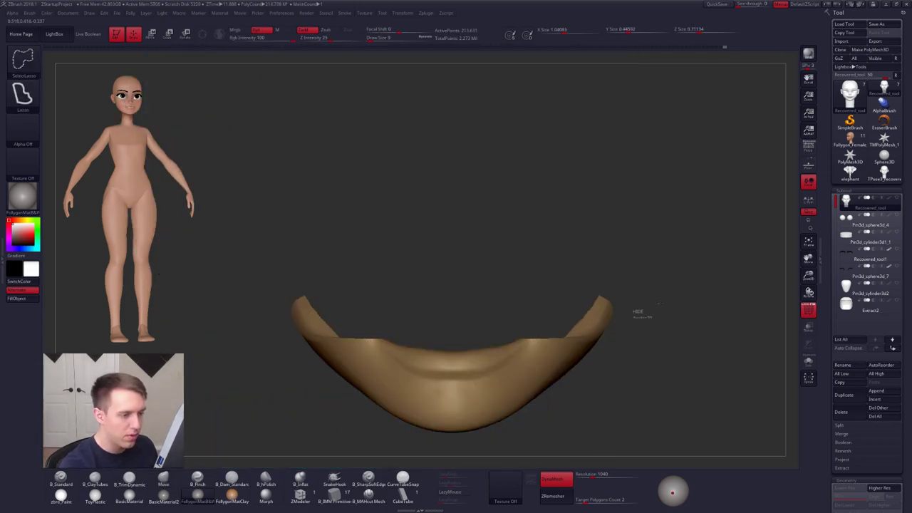
ctrl+shift+click(584, 327)
- Set the masking brush to MaskLasso and lasso the leftover lower-lip strip below the mouth opening
key(ctrl+f)
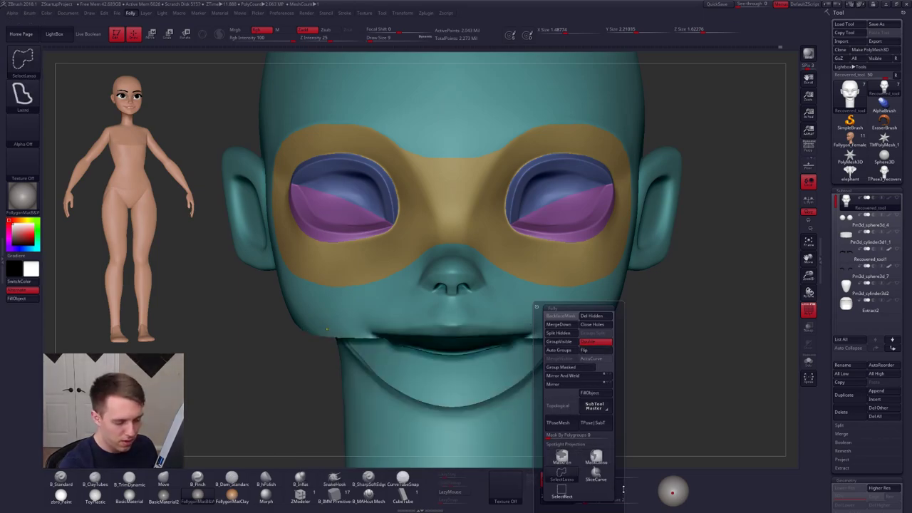
ctrl+click(599, 455)
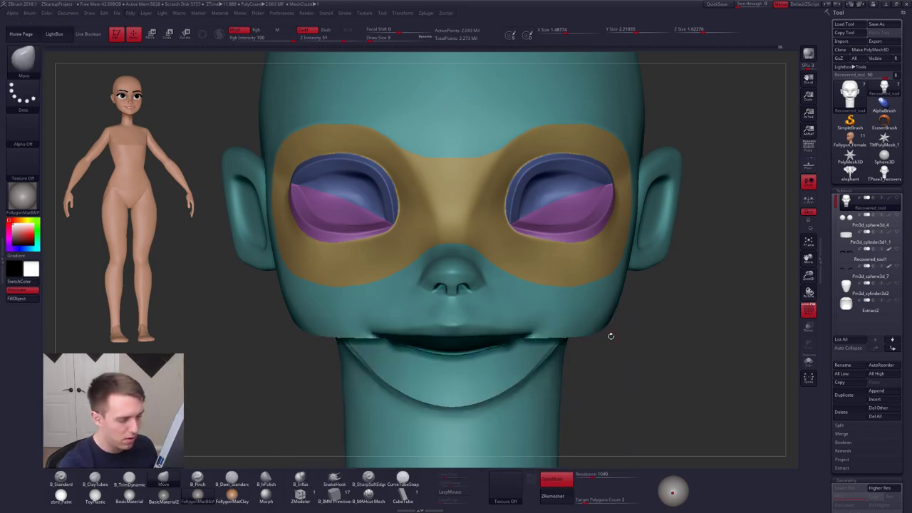
right_drag(569, 321, 713, 321)
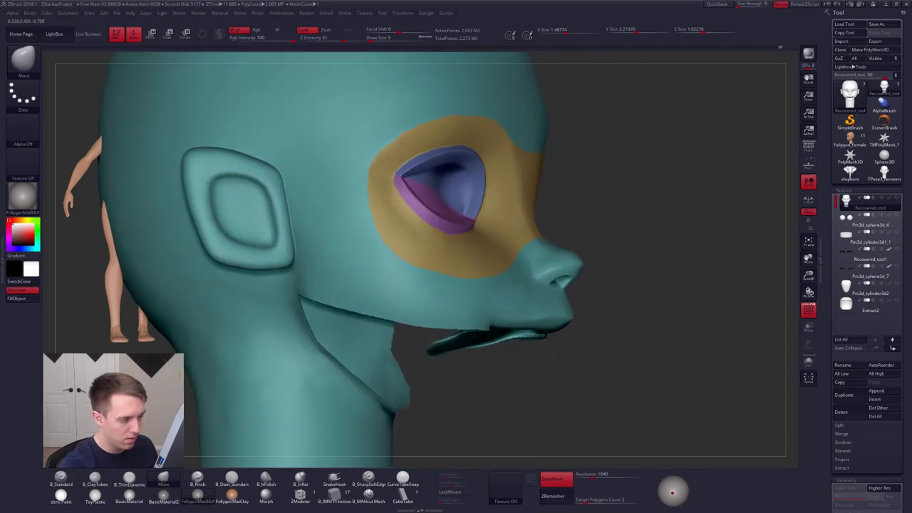
ctrl+right_drag(499, 341, 390, 321)
ctrl+right_drag(532, 333, 562, 341)
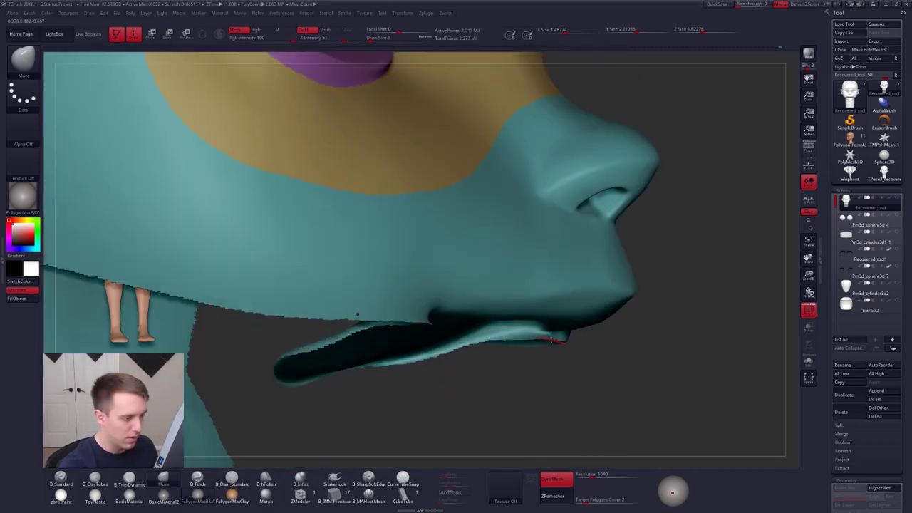
mouse_move(536, 331)
ctrl+mouse_down()
mouse_move(502, 334)
mouse_move(472, 356)
mouse_move(619, 360)
ctrl+mouse_up()
mouse_move(601, 385)
alt+right_down()
mouse_move(583, 379)
mouse_move(586, 356)
alt+right_up()
right_drag(586, 357, 510, 349)
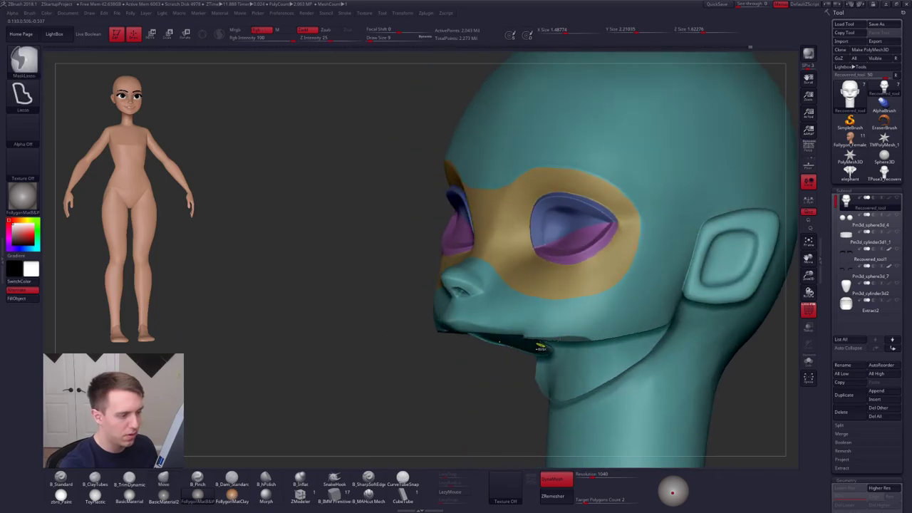
key(ctrl+w)
key(ctrl+shift)
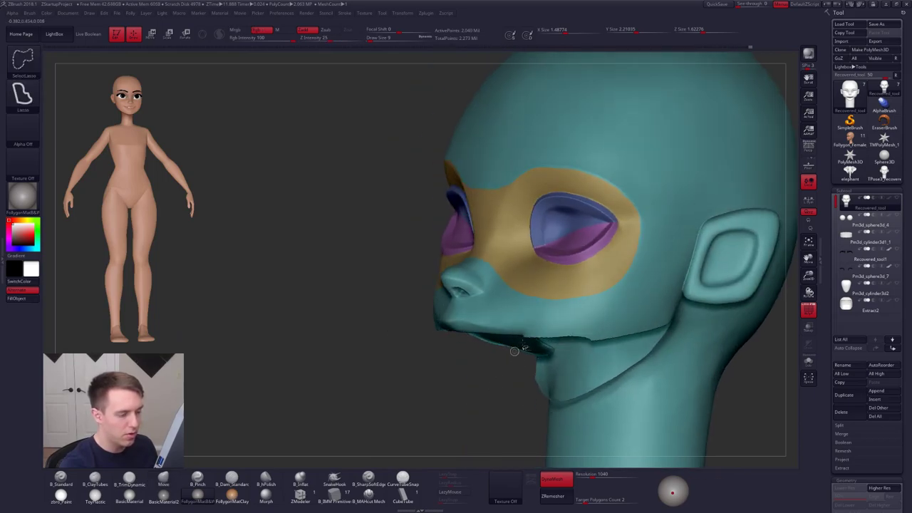
- Hide the stray lower-lip geometry left beneath the mouth corner with SelectLasso
mouse_move(581, 326)
shift+right_down()
mouse_move(544, 342)
mouse_move(587, 337)
shift+right_up()
key(ctrl+shift)
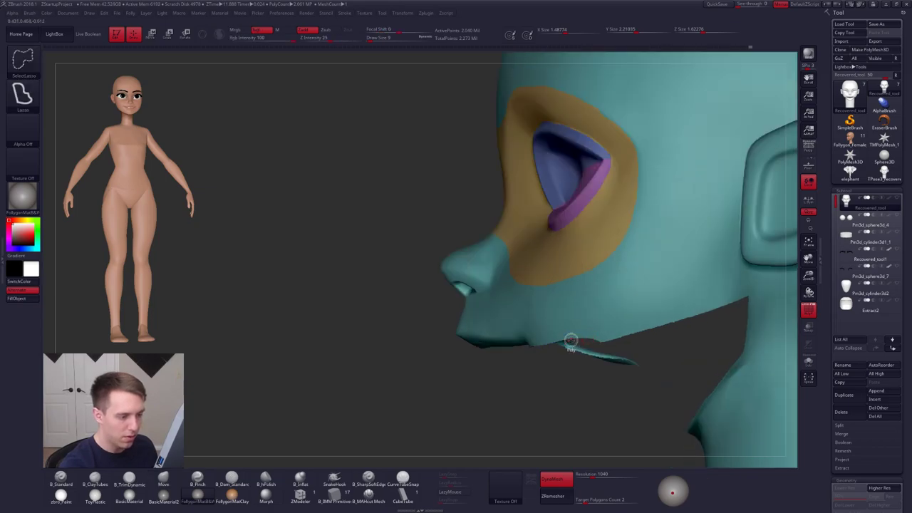
ctrl+shift+drag(575, 322, 574, 315)
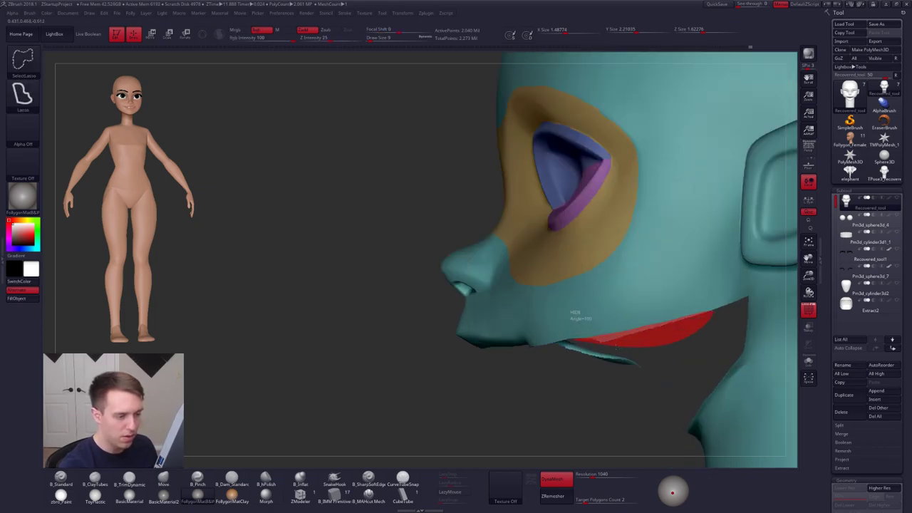
ctrl+alt+shift+drag(608, 347, 576, 372)
ctrl+right_drag(576, 372, 510, 387)
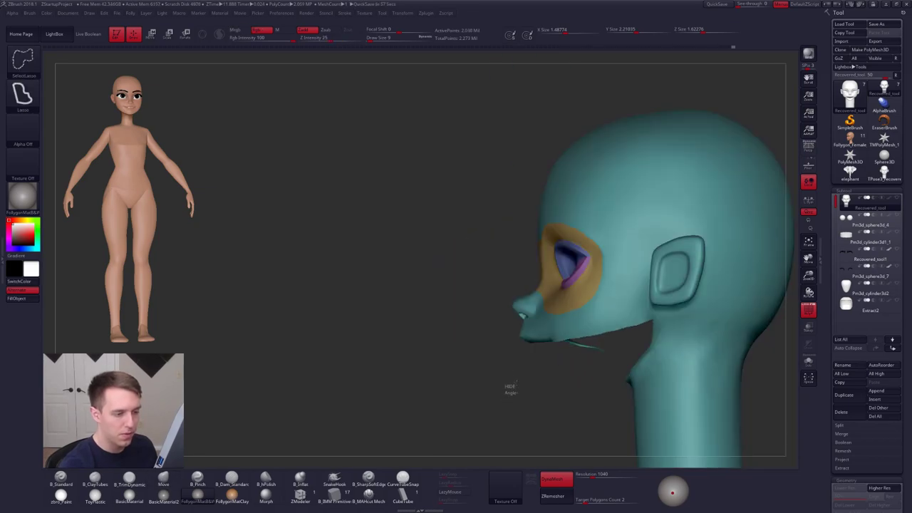
- Invert the visibility to isolate the jaw with its lip pieces, group it as one polygroup and unhide the whole head
ctrl+shift+drag(510, 394, 496, 397)
key(ctrl+w)
right_drag(501, 407, 574, 343)
drag(549, 335, 637, 373)
ctrl+shift+click(630, 378)
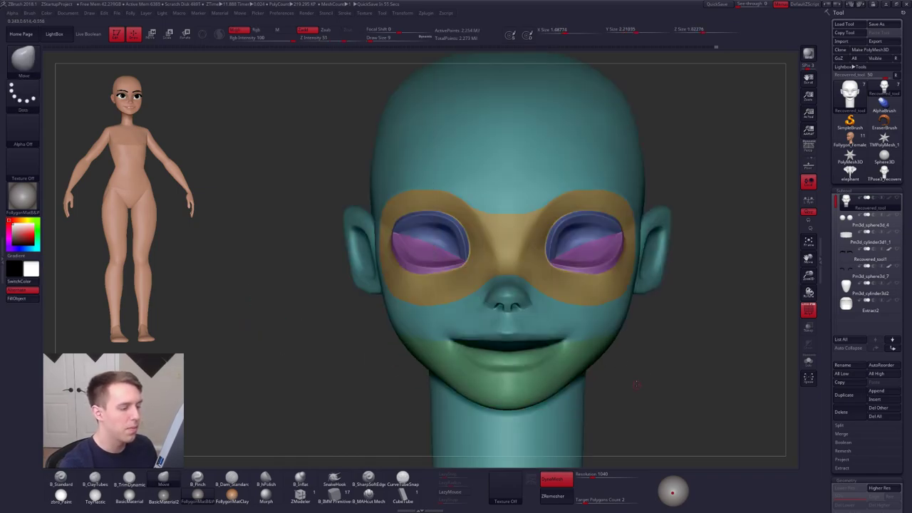
- Turn off the polyframe display and raise the light direction slightly for the head
ctrl+right_drag(630, 380, 594, 371)
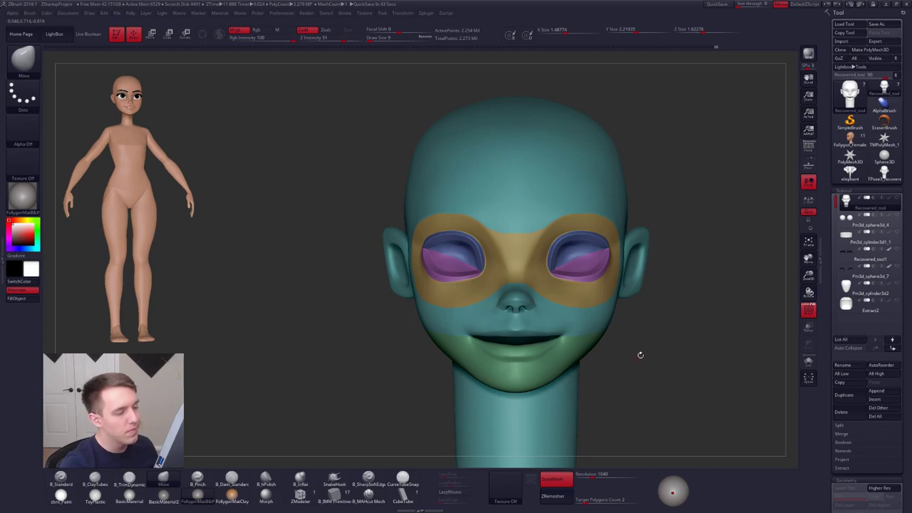
ctrl+right_drag(664, 385, 622, 363)
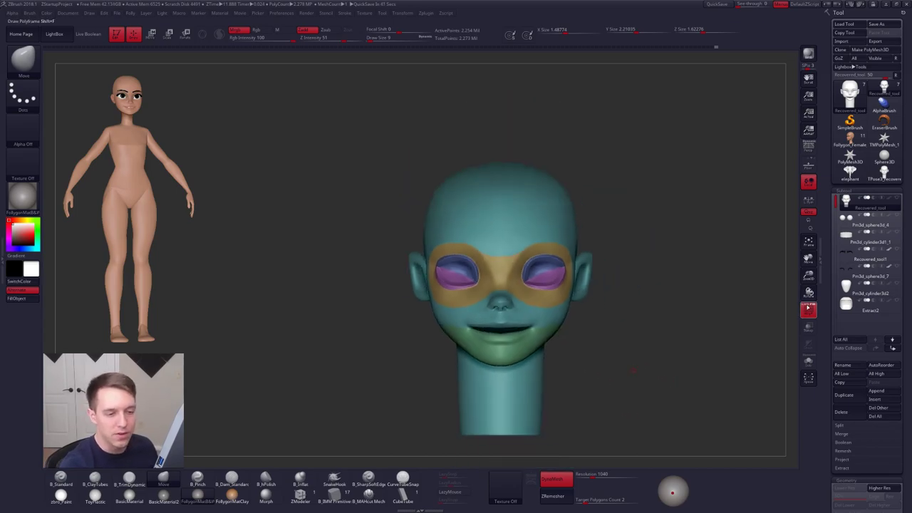
click(807, 305)
click(809, 309)
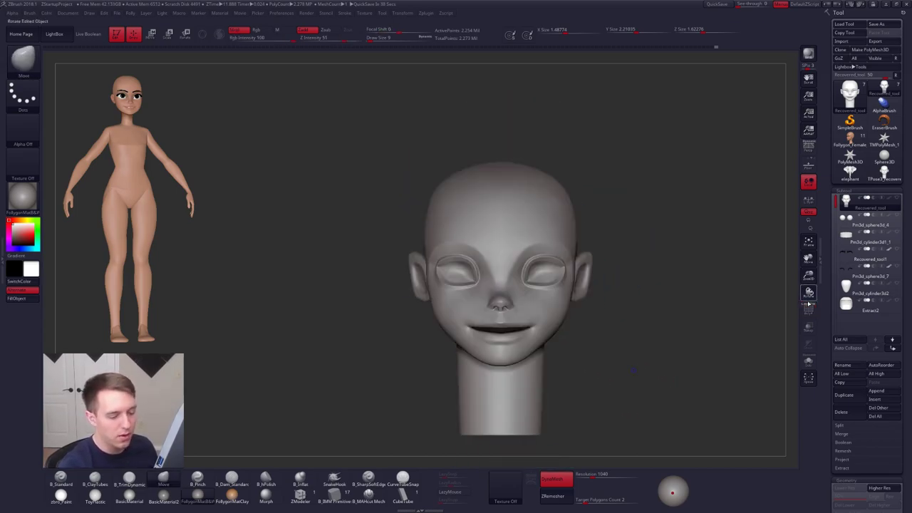
drag(673, 493, 672, 483)
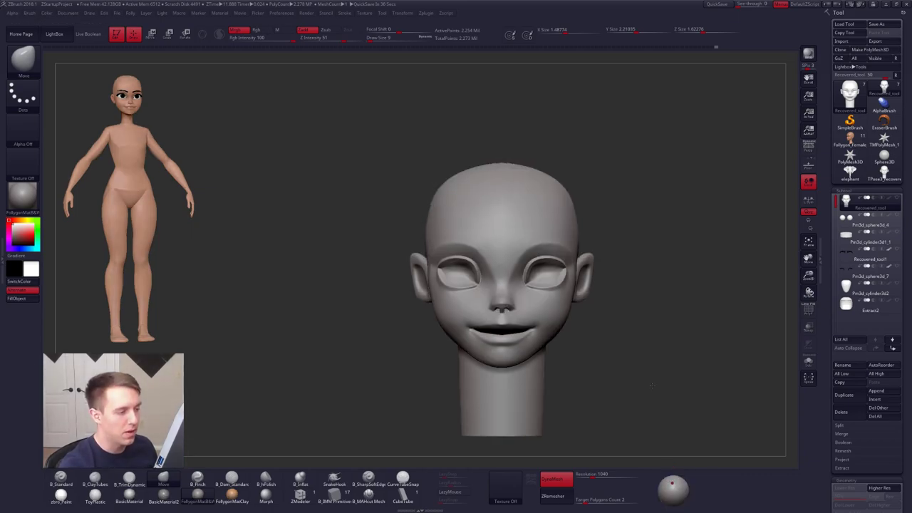
ctrl+right_drag(653, 386, 625, 369)
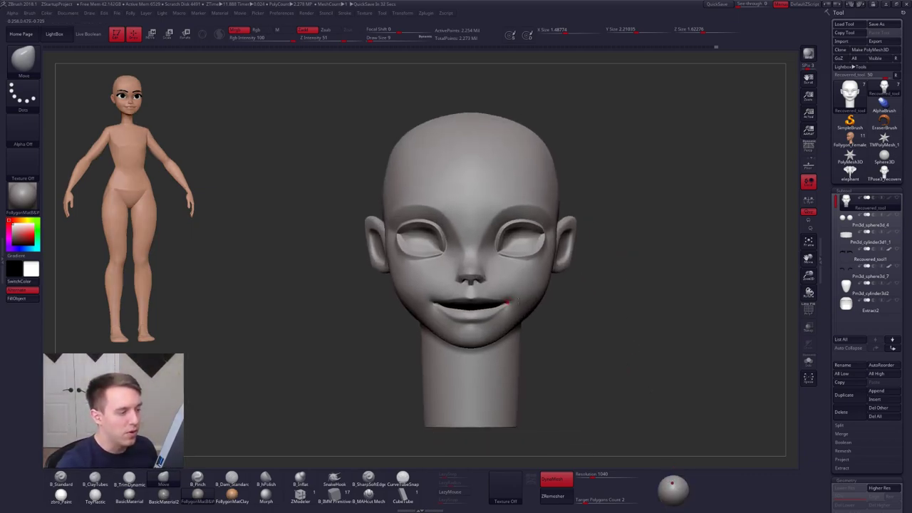
- Show all subtools, then hide the extracted hair cap, torso, eyelashes and eyebrows
key(shift)
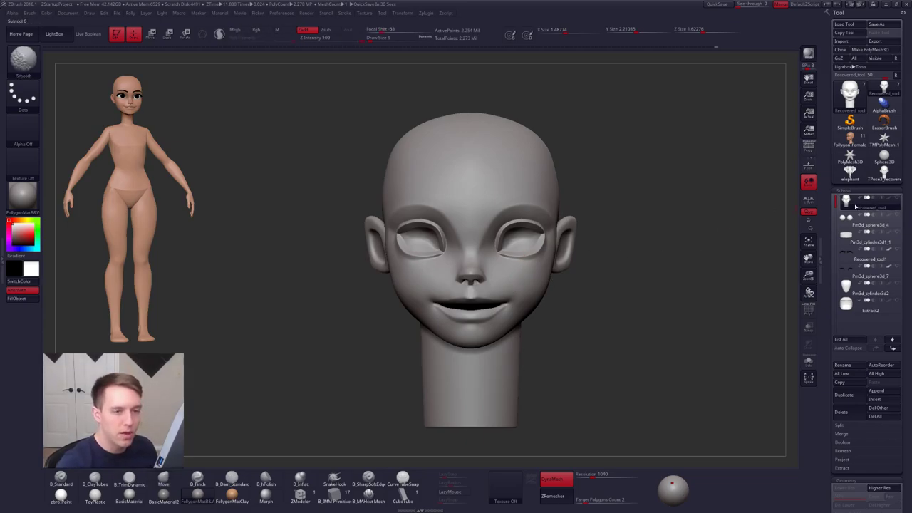
shift+click(897, 199)
ctrl+right_drag(699, 230, 690, 224)
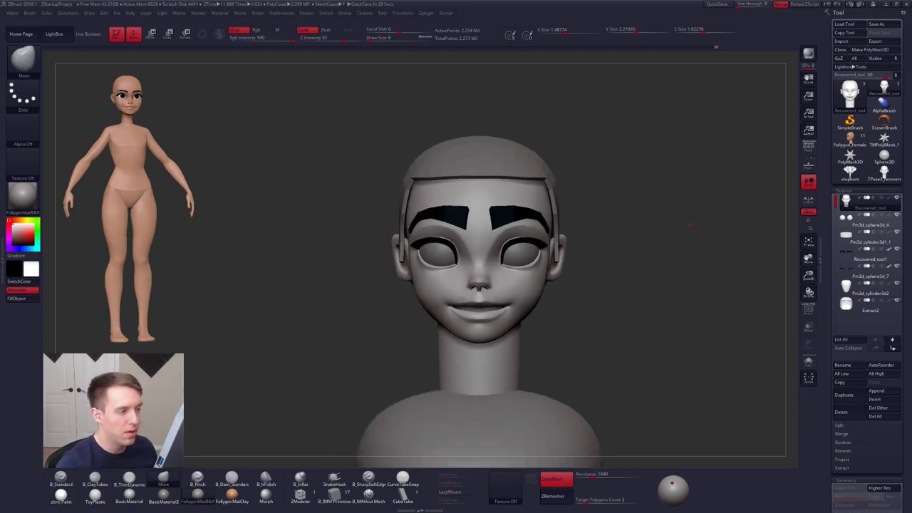
alt+click(501, 177)
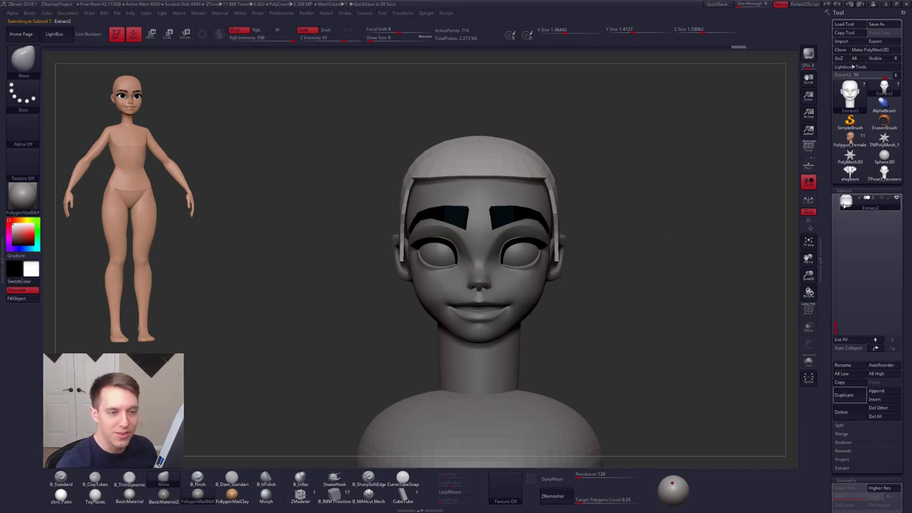
click(897, 198)
key(Up)
click(843, 206)
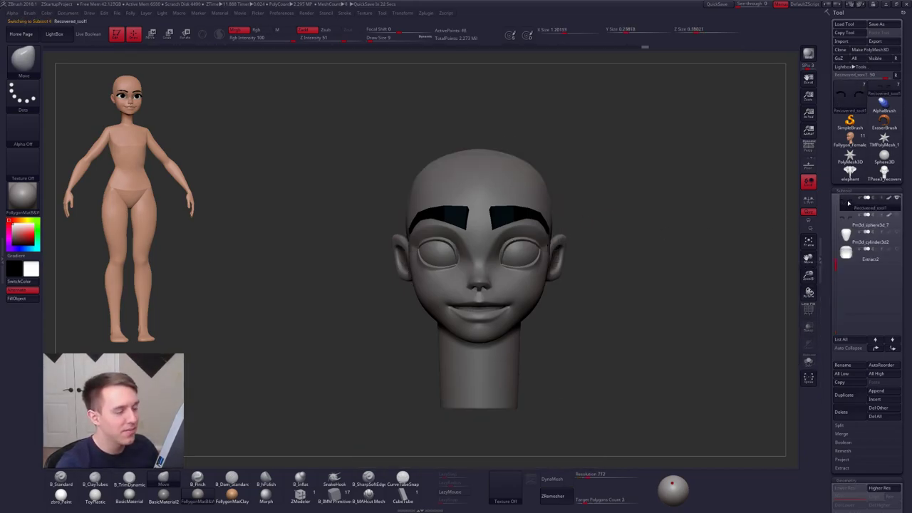
key(Up)
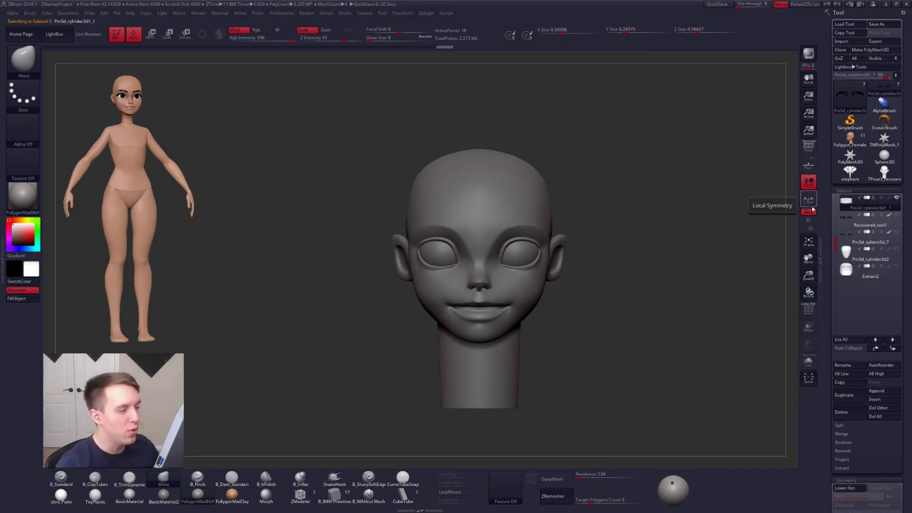
- Hide the Pm3d_cylinder3d1_1 and eyeball subtools and make the head subtool active
mouse_move(611, 242)
mouse_down()
mouse_move(570, 243)
mouse_move(618, 244)
mouse_up()
drag(836, 243, 840, 193)
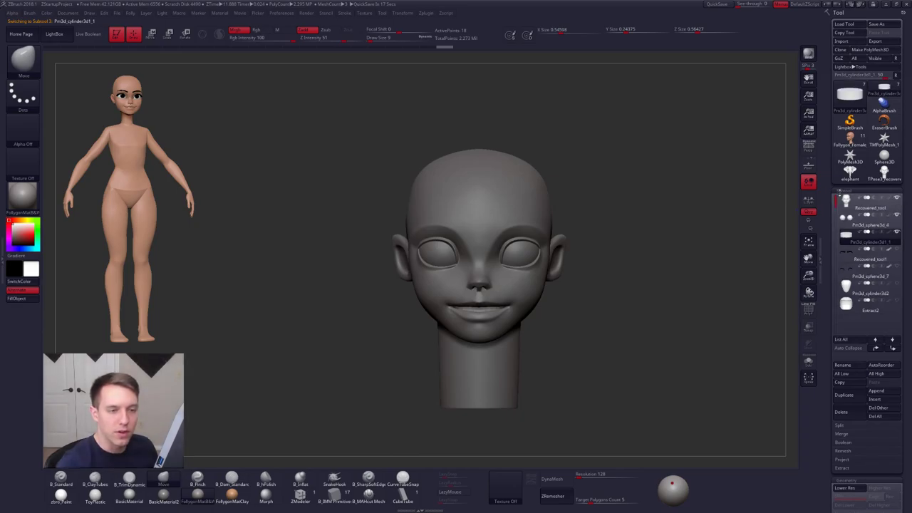
key(Up)
key(Up)
- Check the head's polygroups, duplicate the head subtool and turn off DynaMesh on the original
key(shift+f)
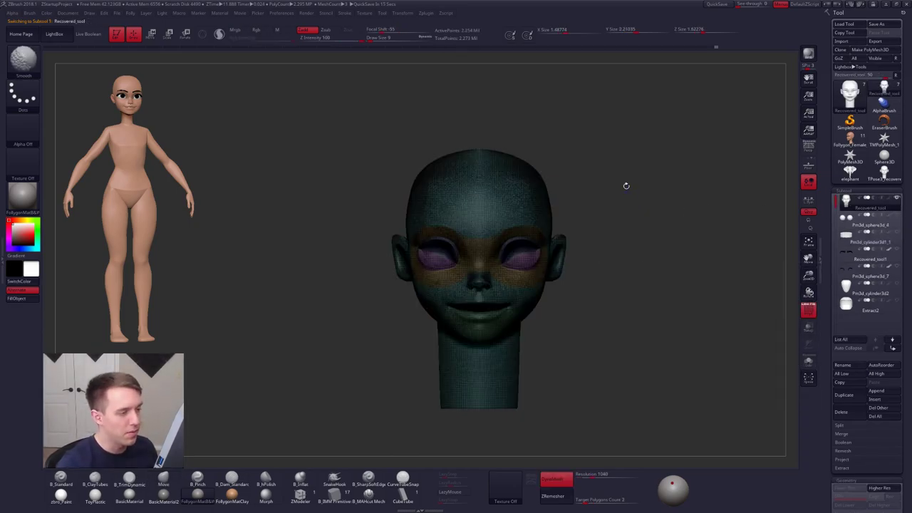
key(shift+f)
key(ctrl+shift+d)
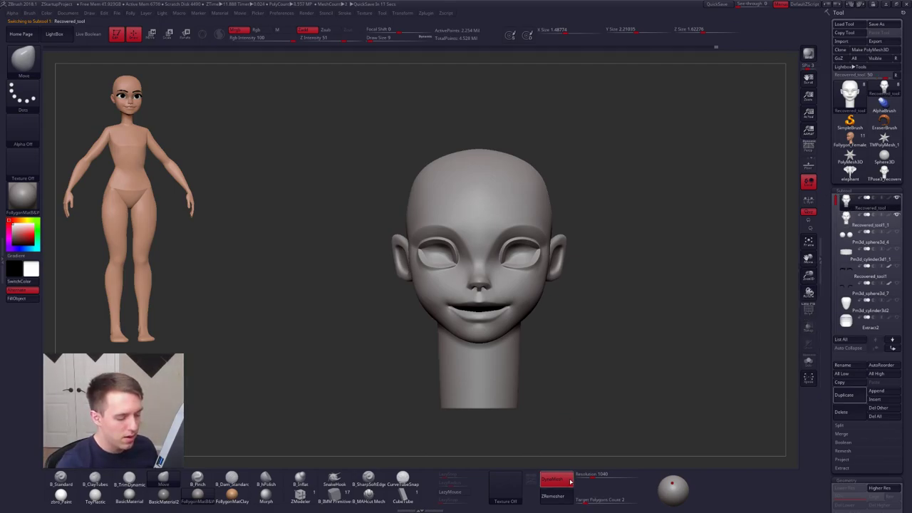
click(568, 482)
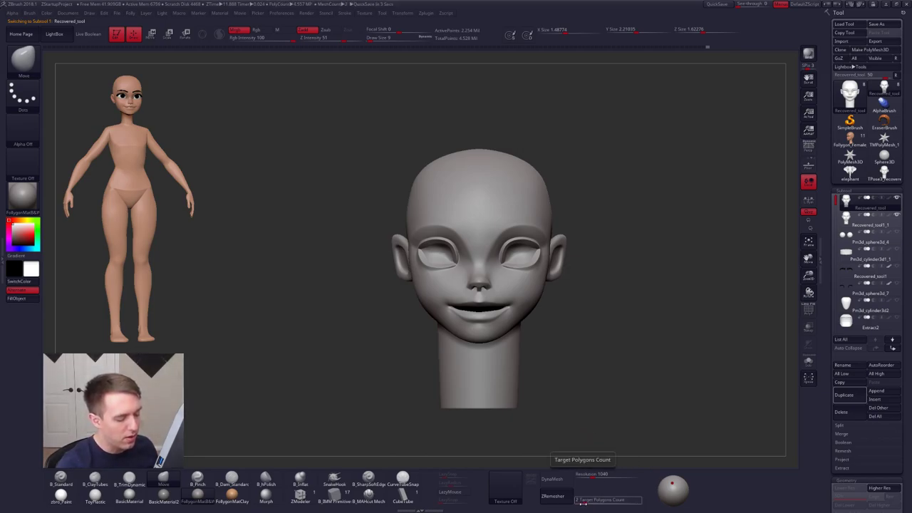
- Remesh the original head with ZRemesher at a target polygon count of 2
click(551, 496)
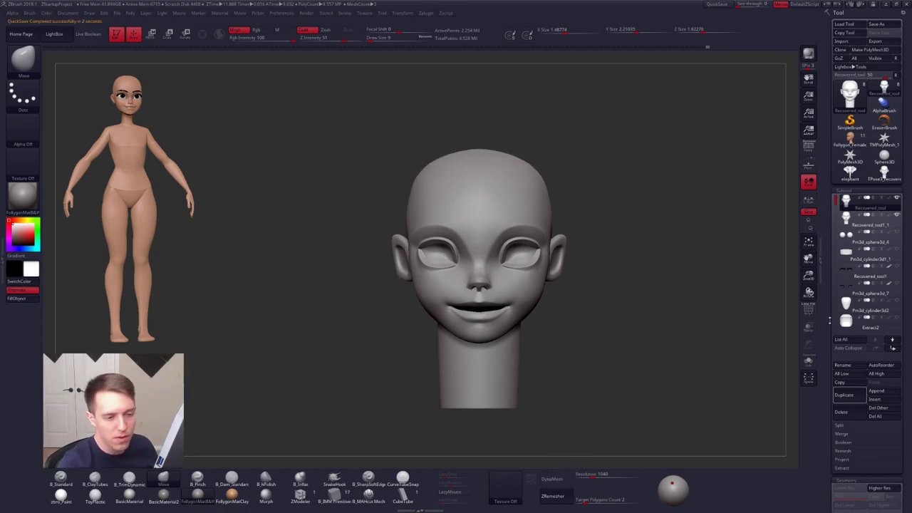
drag(830, 320, 826, 230)
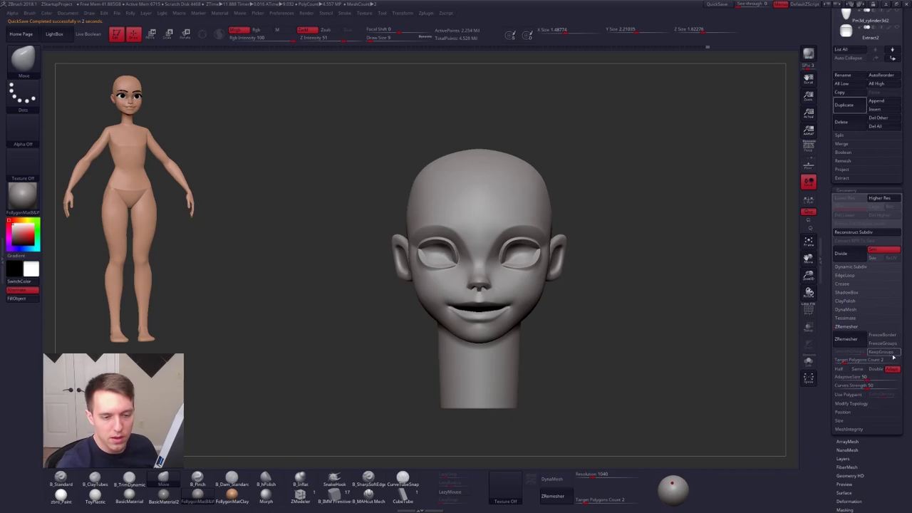
scroll(826, 370, up, 8)
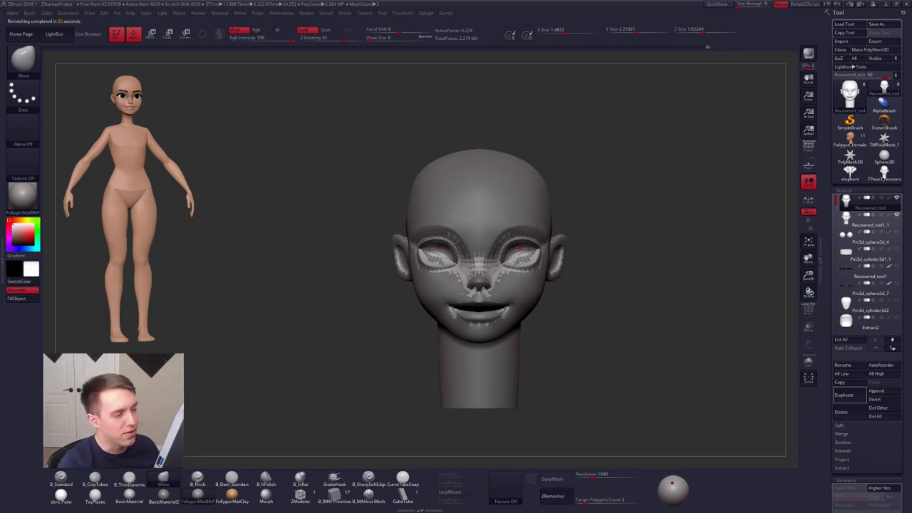
- Frame the remeshed head, examine its new topology and polygroups in polyframe view, and return to the Move brush
key(f)
key(shift+f)
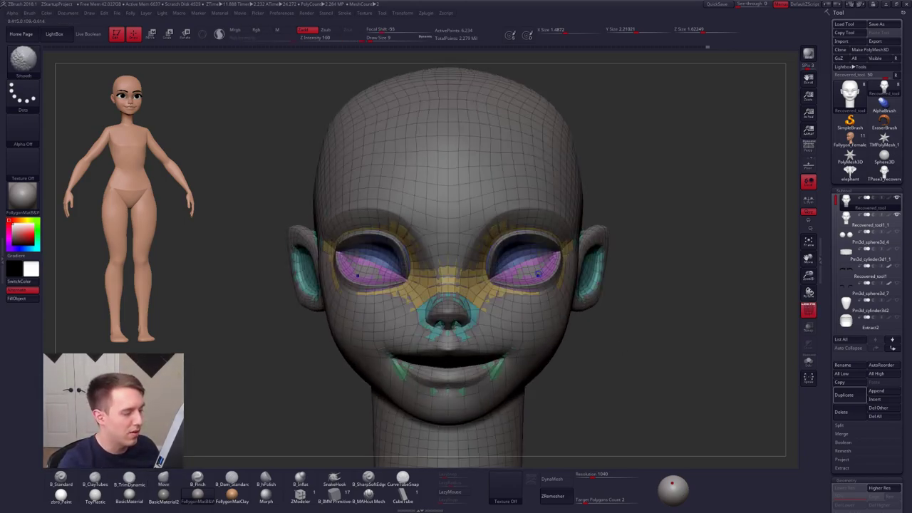
key(shift+f)
key(b)
key(m)
key(v)
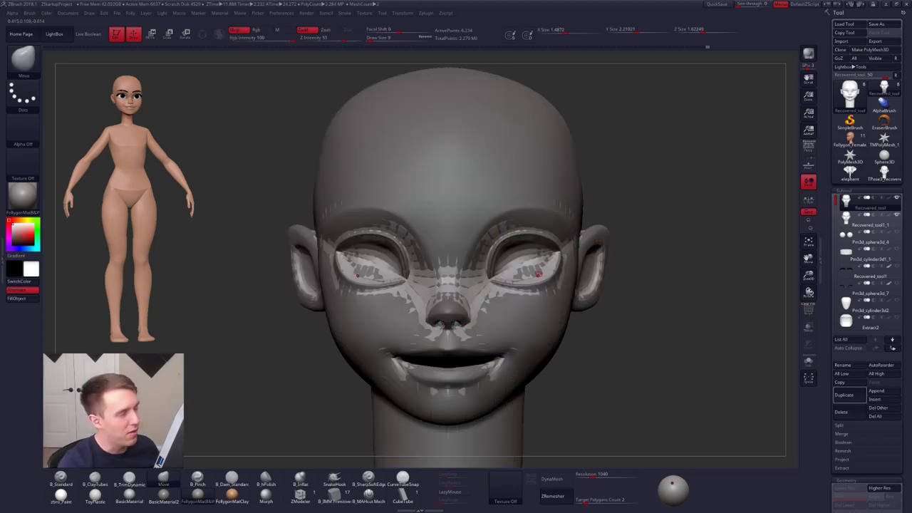
- Switch to Chrome, open the T9 F-14 Pilot artwork from the ArtStation portfolio and look through its images
key(alt+Tab)
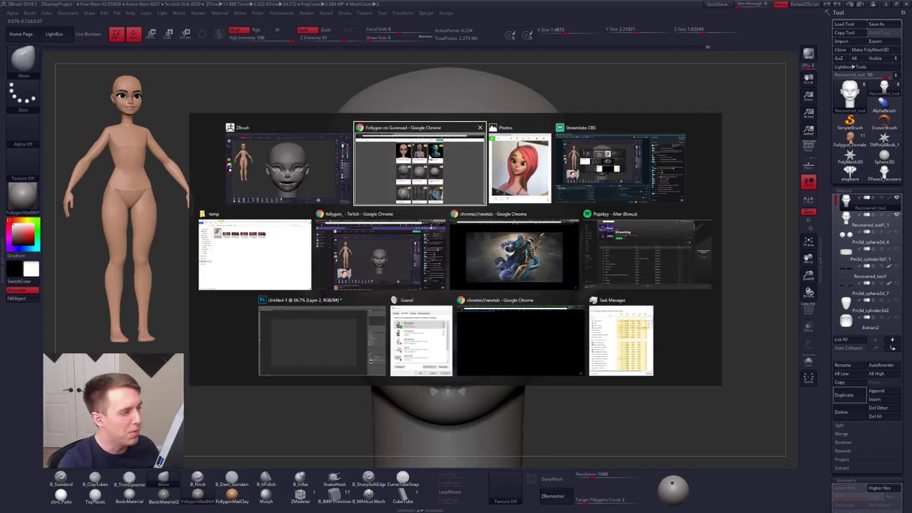
click(380, 158)
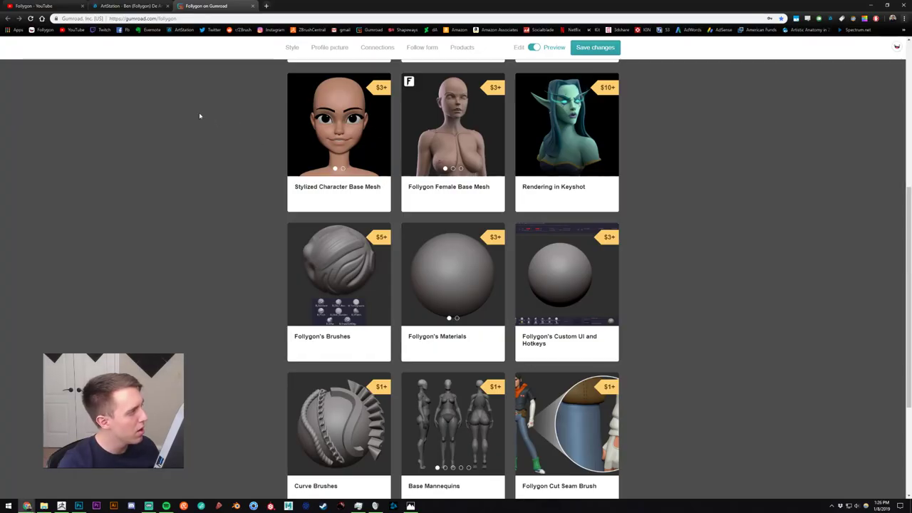
click(130, 6)
scroll(264, 192, down, 6)
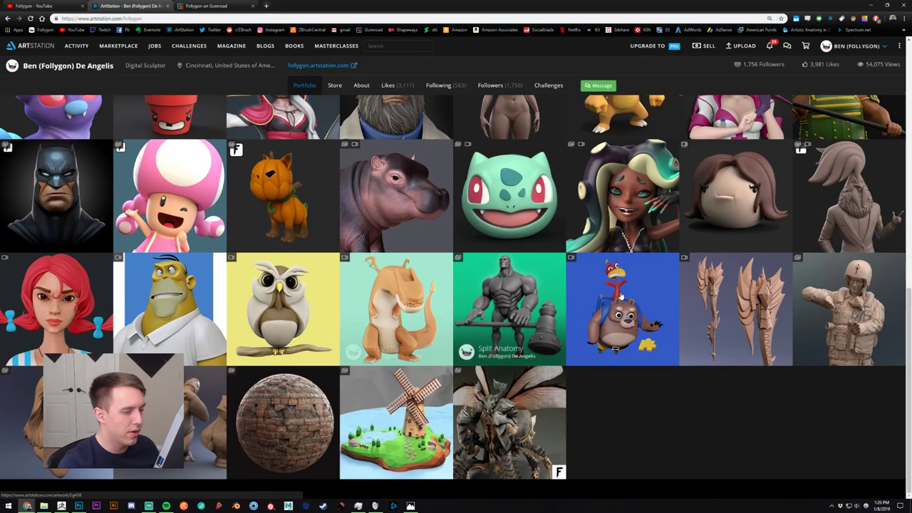
click(870, 296)
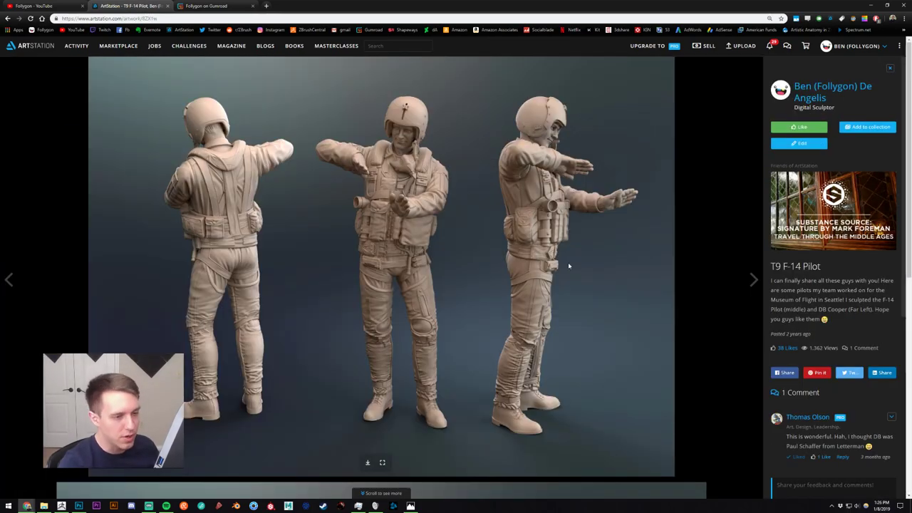
scroll(568, 265, down, 5)
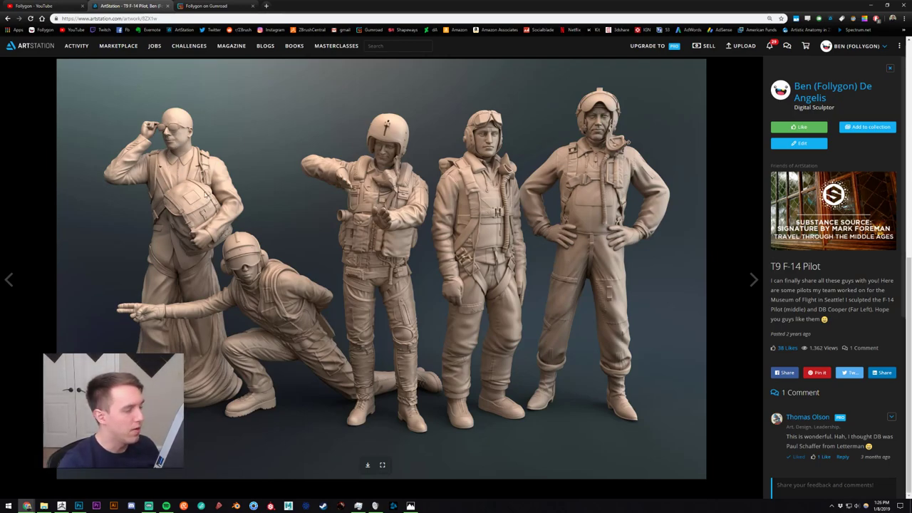
scroll(160, 239, up, 2)
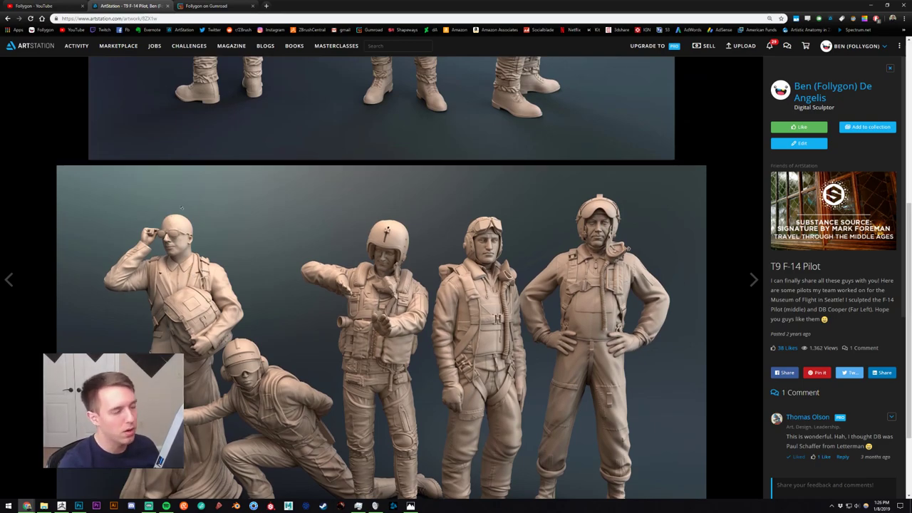
- Go back to the artist's ArtStation portfolio, look at the top of the page, and switch back to ZBrush
scroll(182, 182, up, 5)
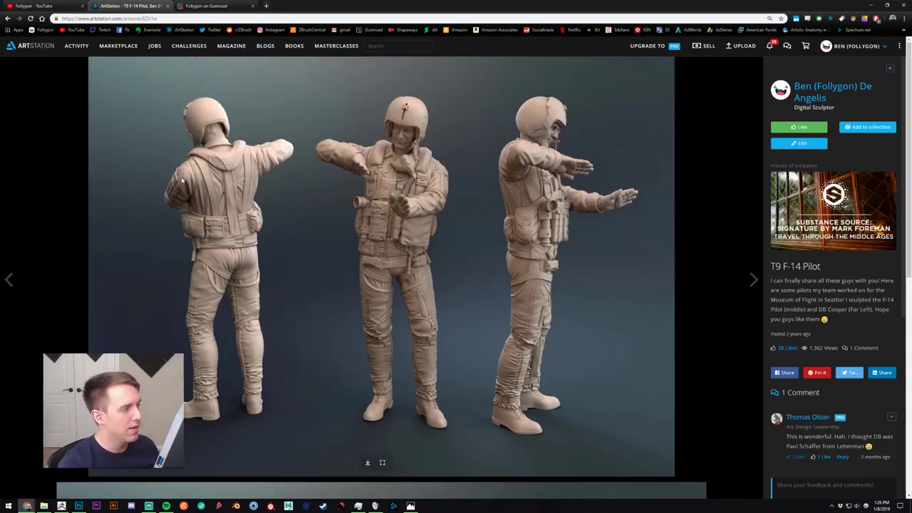
click(816, 99)
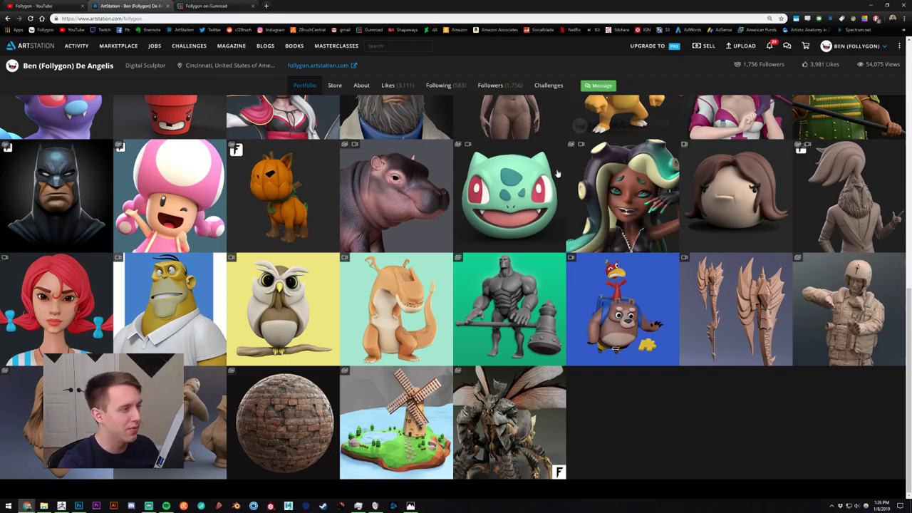
scroll(570, 186, up, 10)
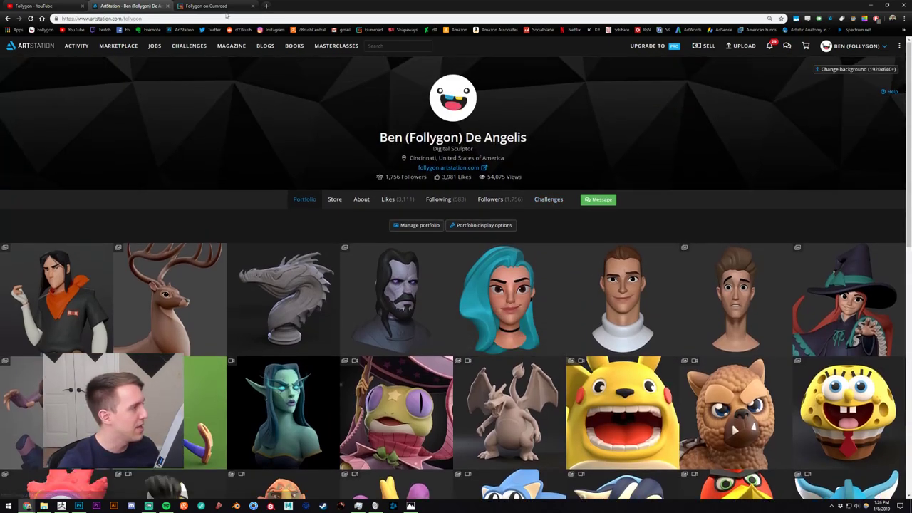
key(ctrl+Tab)
click(61, 506)
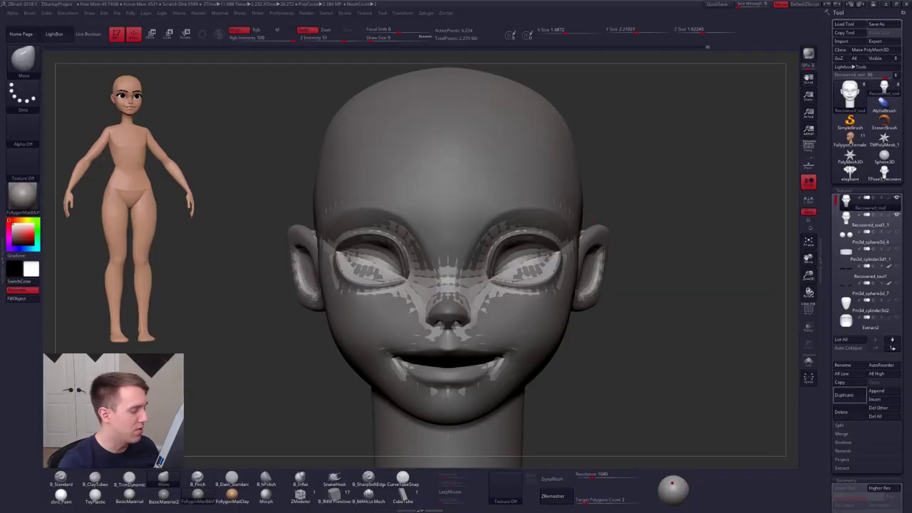
- Isolate the remeshed head in Solo mode with polyframe shown and examine its topology and polygroups from several angles
ctrl+right_drag(576, 343, 566, 334)
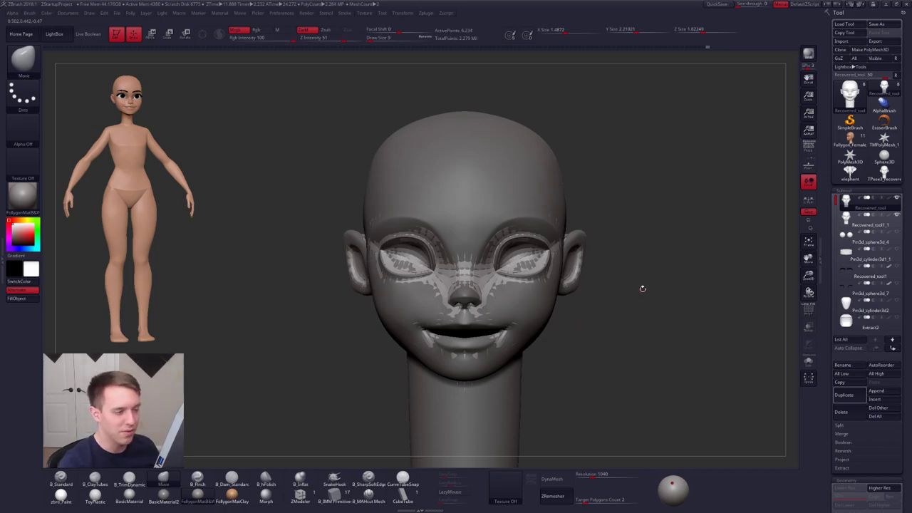
key(alt+s)
key(shift+f)
mouse_move(556, 268)
right_down()
mouse_move(375, 238)
mouse_move(337, 253)
right_up()
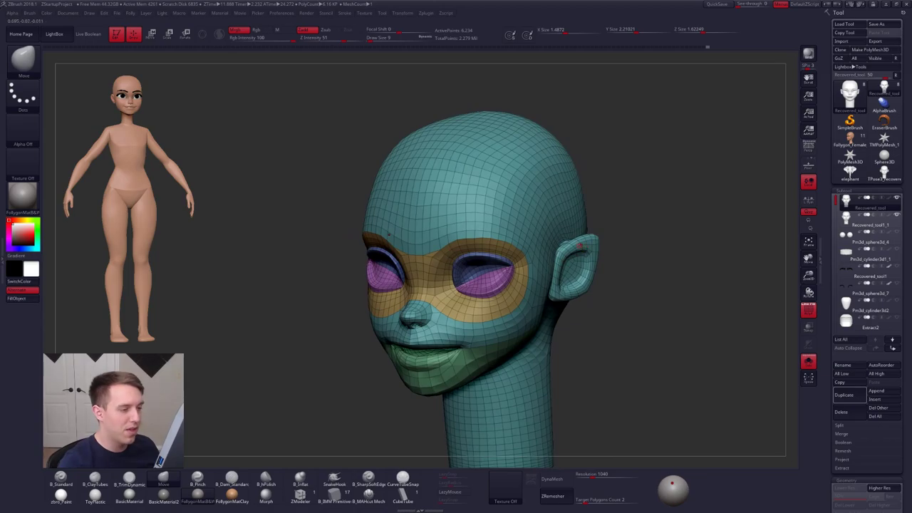
ctrl+right_drag(581, 245, 562, 246)
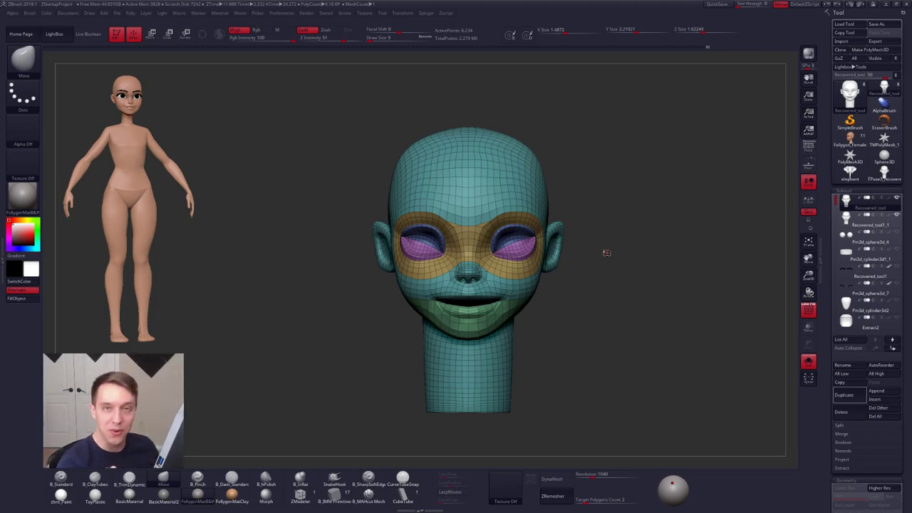
ctrl+right_drag(607, 253, 598, 319)
right_drag(477, 321, 527, 323)
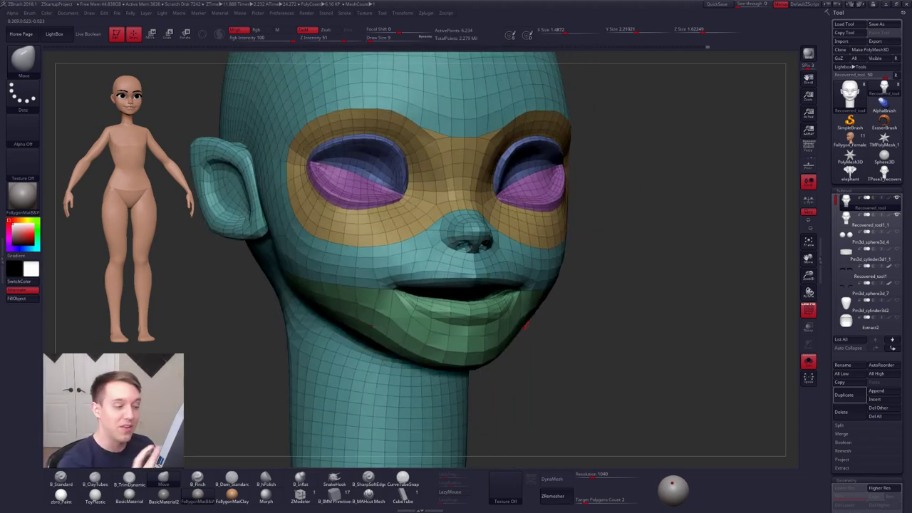
- Toggle the smooth subdivision preview on the remeshed head on and off, comparing the mouth and chin topology
key(d)
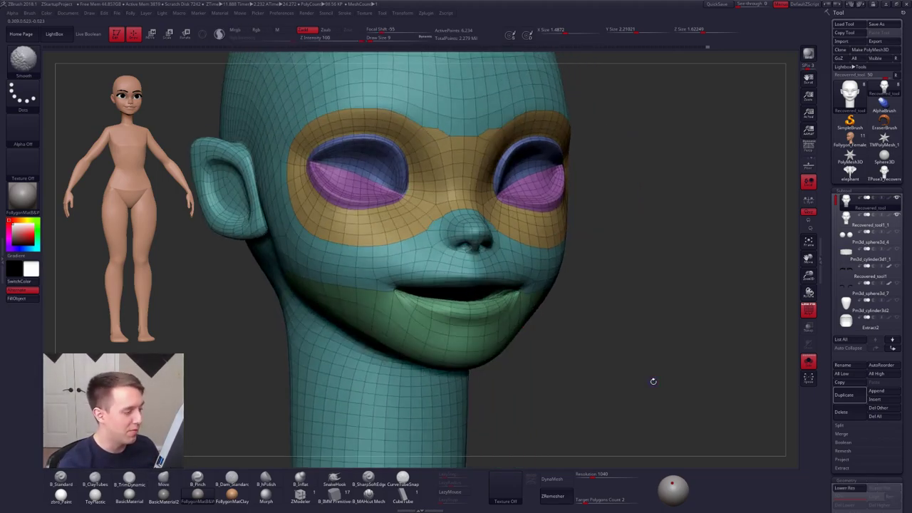
key(shift+d)
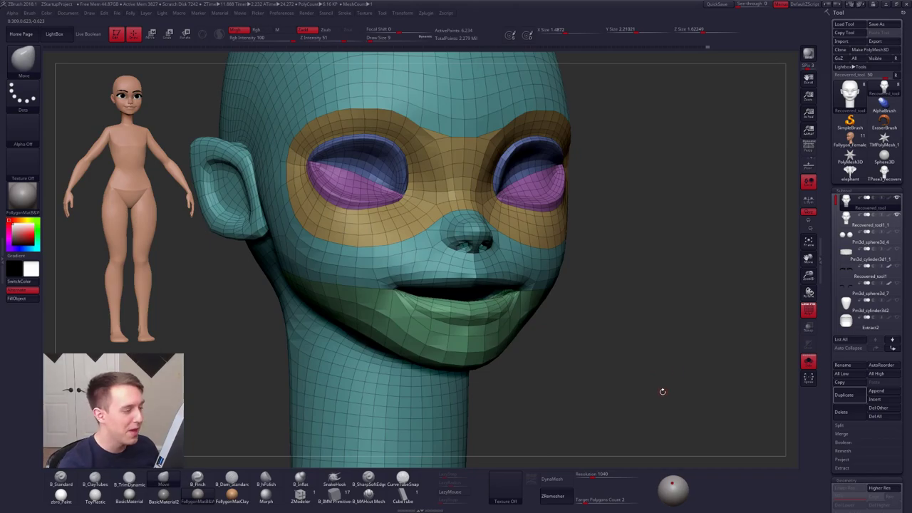
drag(662, 390, 611, 449)
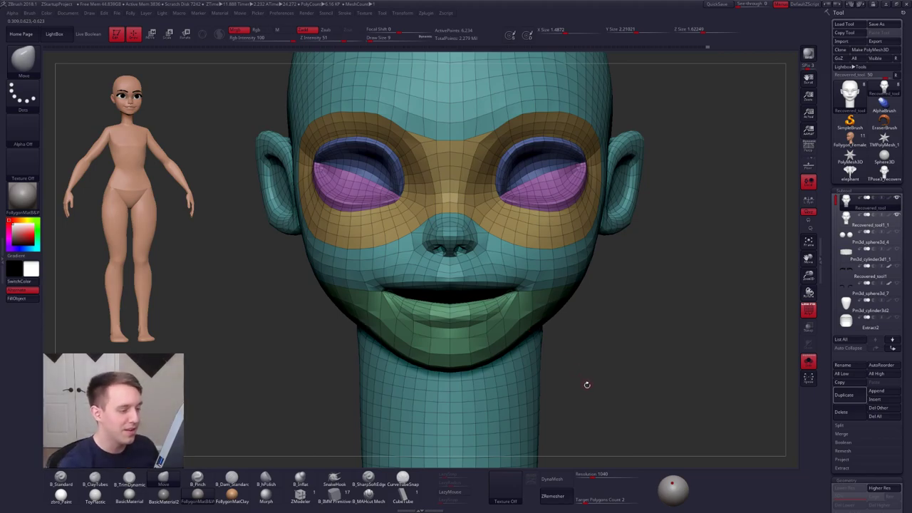
mouse_move(587, 385)
mouse_down()
mouse_move(574, 385)
mouse_move(592, 382)
mouse_up()
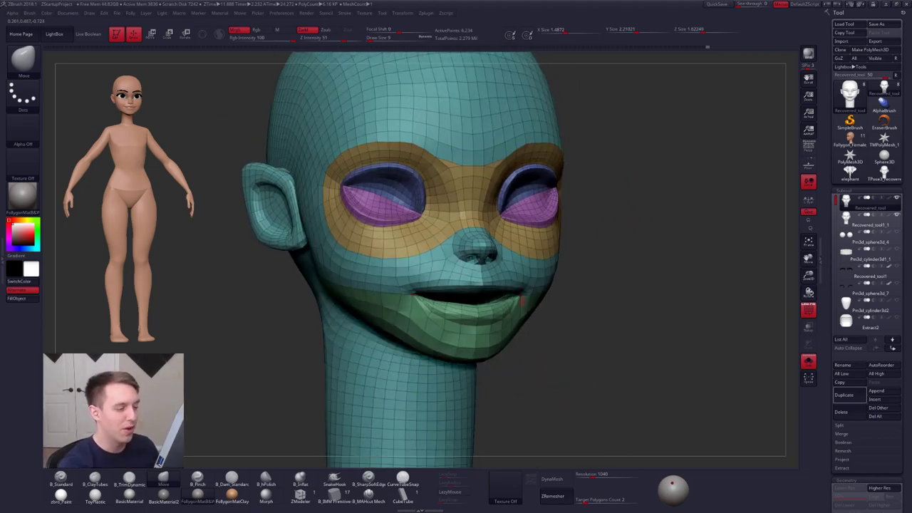
alt+drag(543, 327, 544, 360)
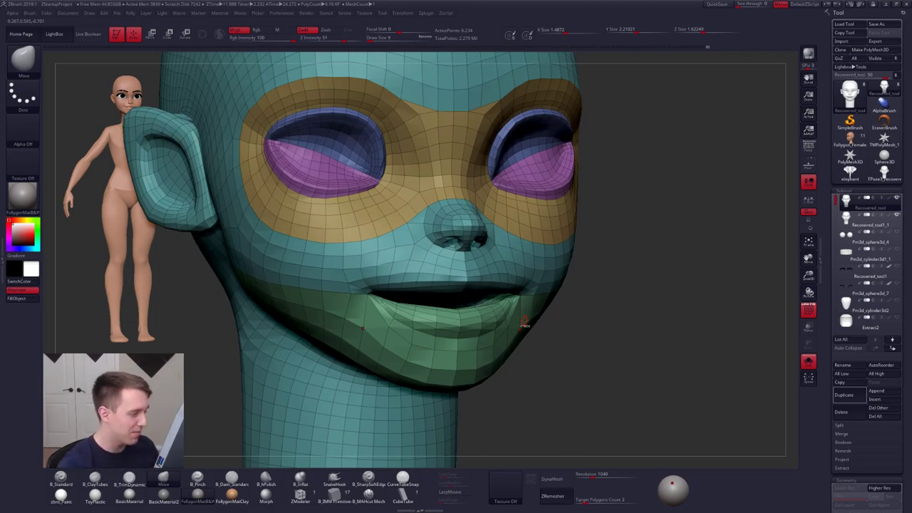
key(d)
key(shift+d)
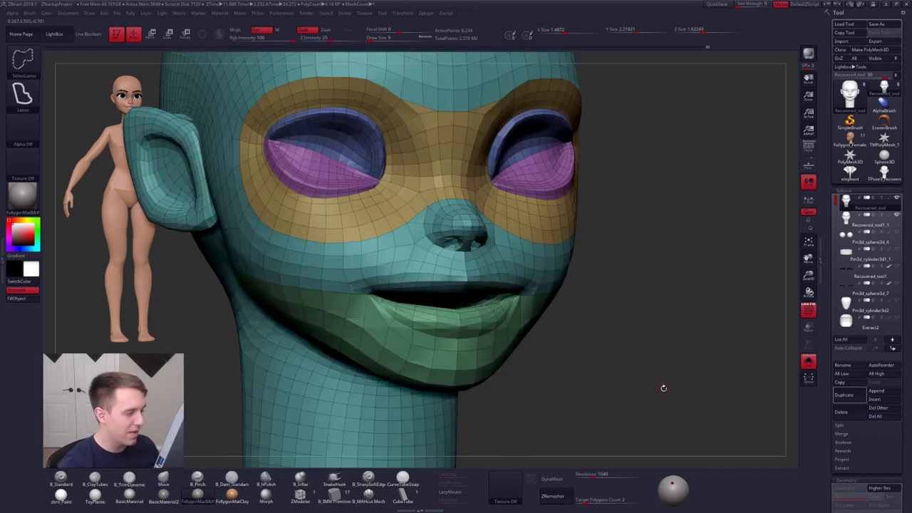
key(f)
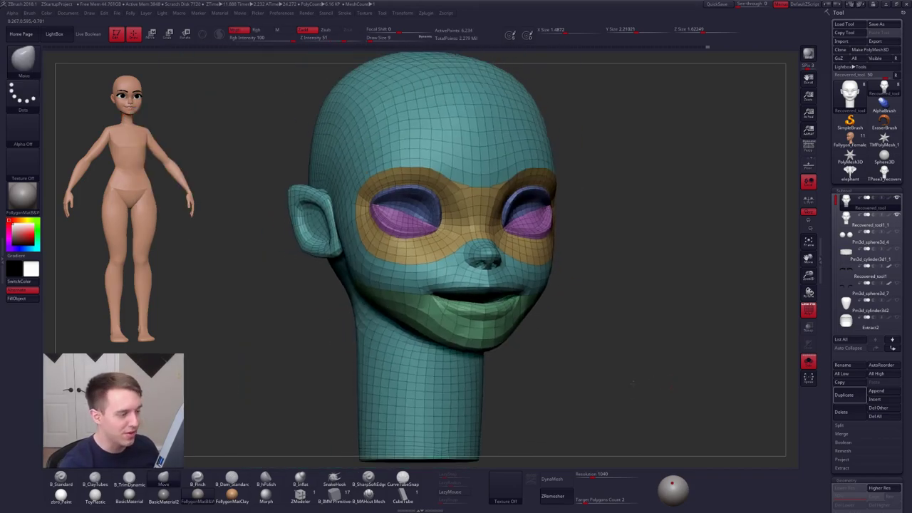
mouse_move(633, 382)
mouse_down()
mouse_move(629, 391)
mouse_move(627, 370)
mouse_up()
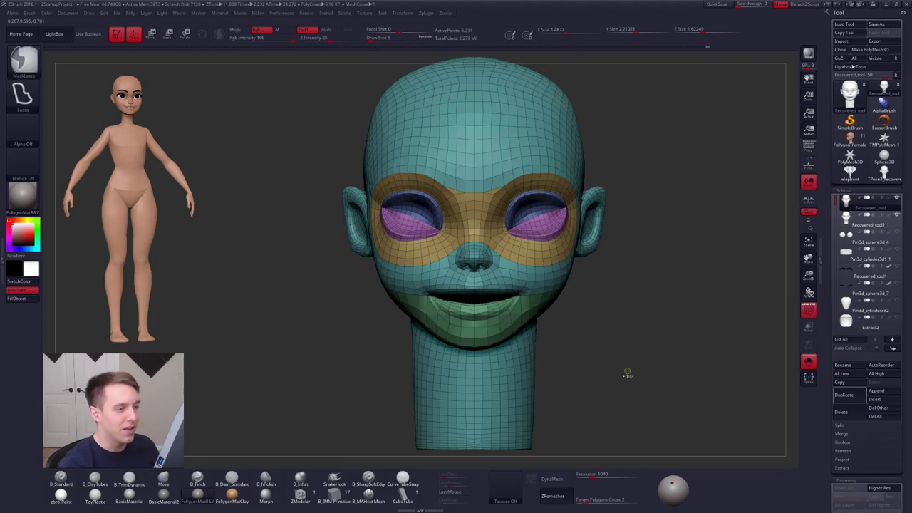
- Undo the ZRemesh to restore the high-resolution head and turn off polyframe
key(ctrl+z)
key(ctrl+shift+z)
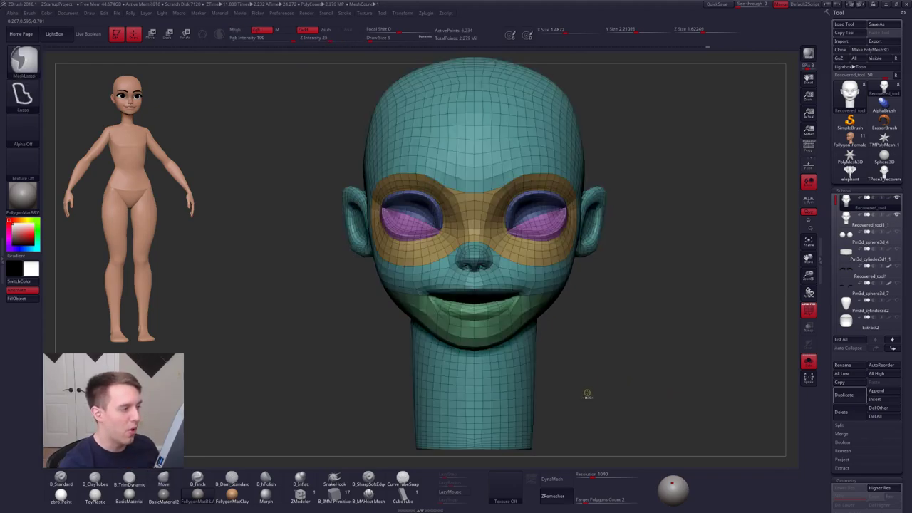
key(shift+f)
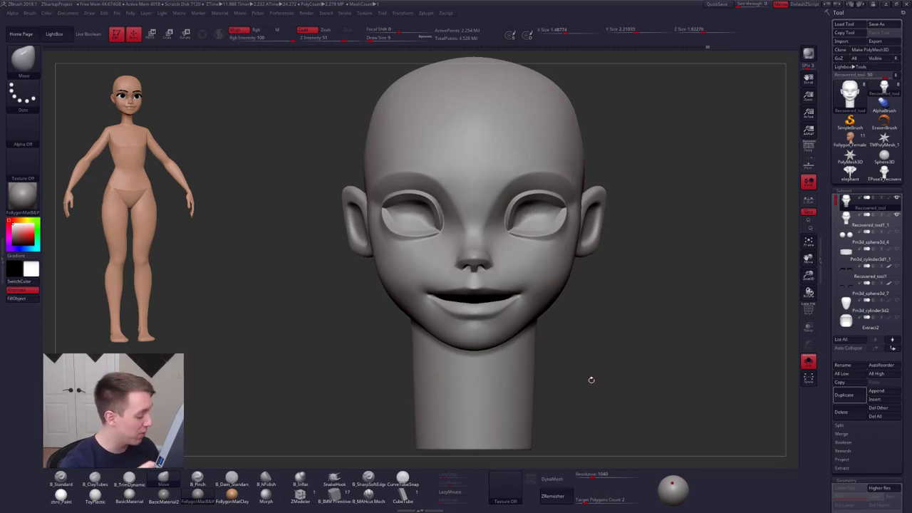
- Select the ZRemesherGuides brush and frame the corner of the head's mouth up close
drag(611, 375, 617, 372)
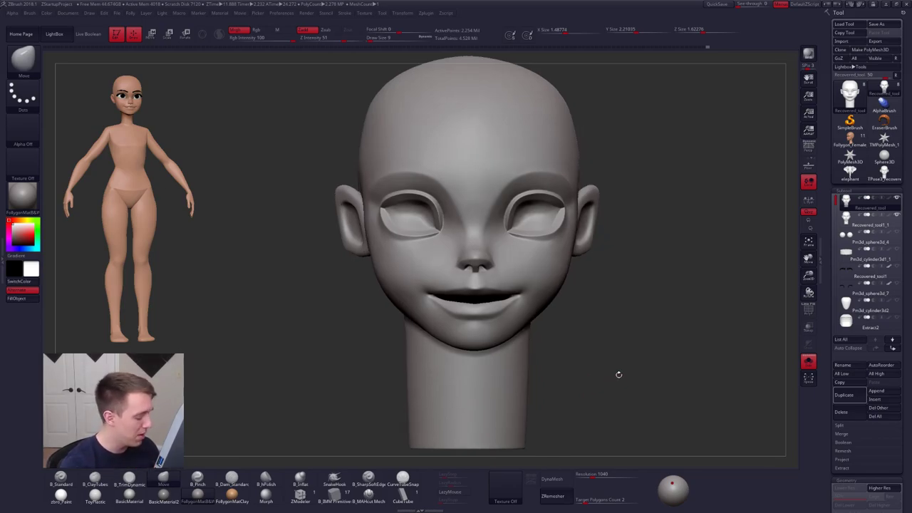
key(b)
key(z)
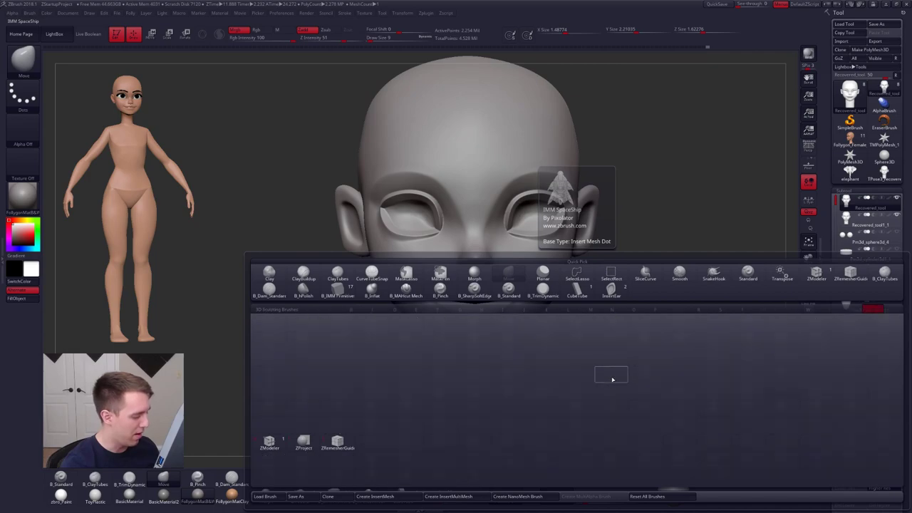
key(r)
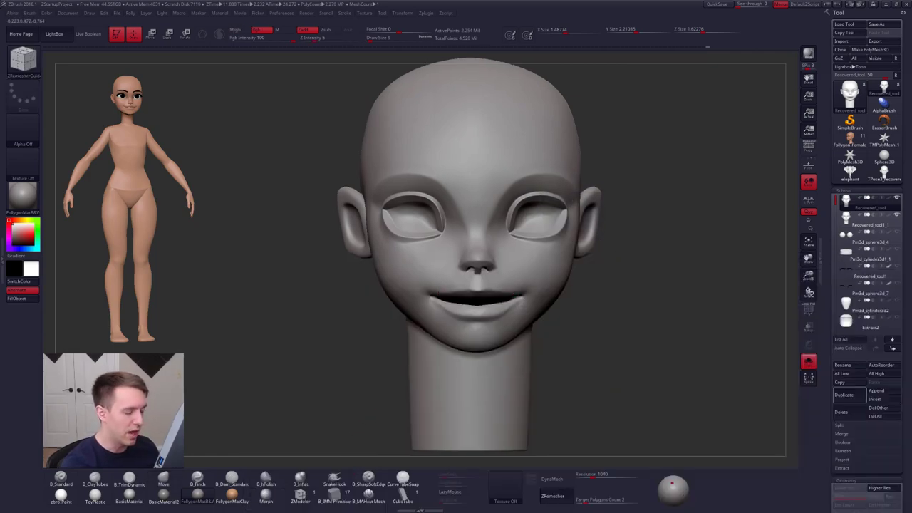
ctrl+right_drag(522, 304, 522, 367)
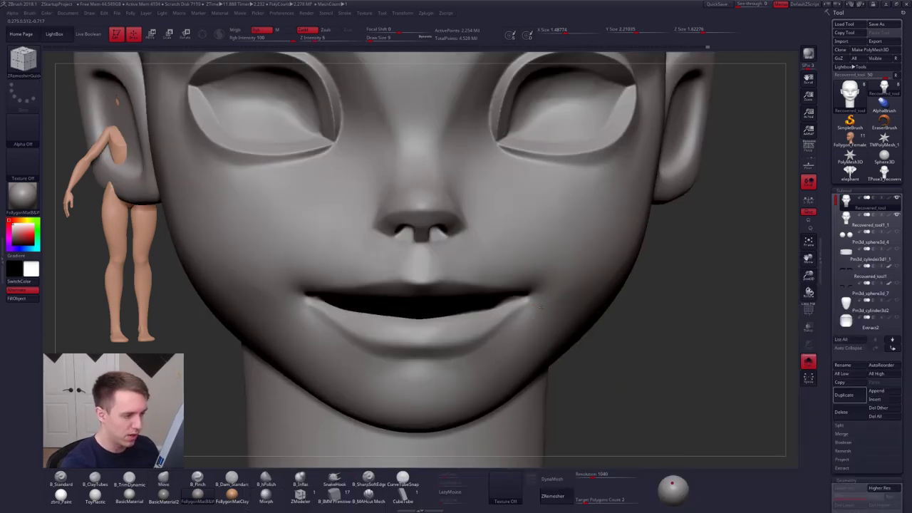
mouse_move(485, 305)
right_down()
mouse_move(581, 303)
mouse_move(535, 305)
right_up()
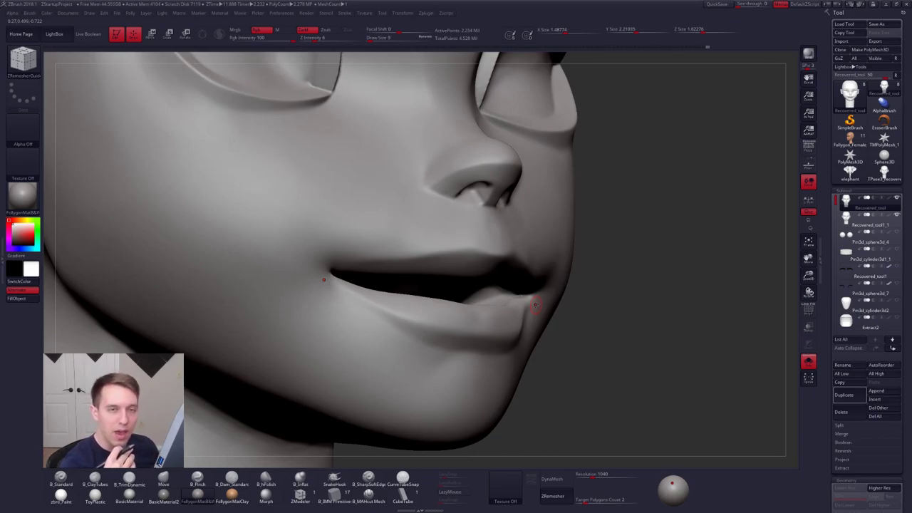
- Switch to Chrome and search Google Images for "humboldt penguin" in a new tab
key(alt+Tab)
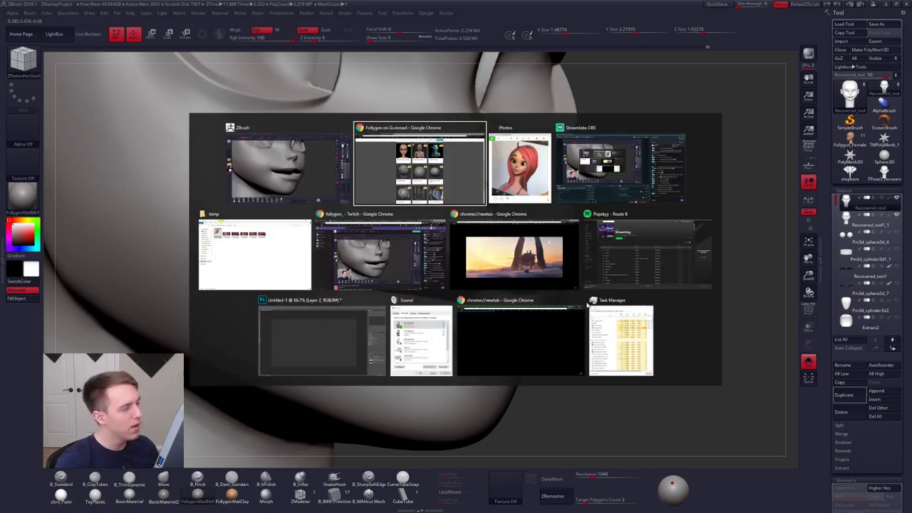
key(ctrl+Tab)
text(hu)
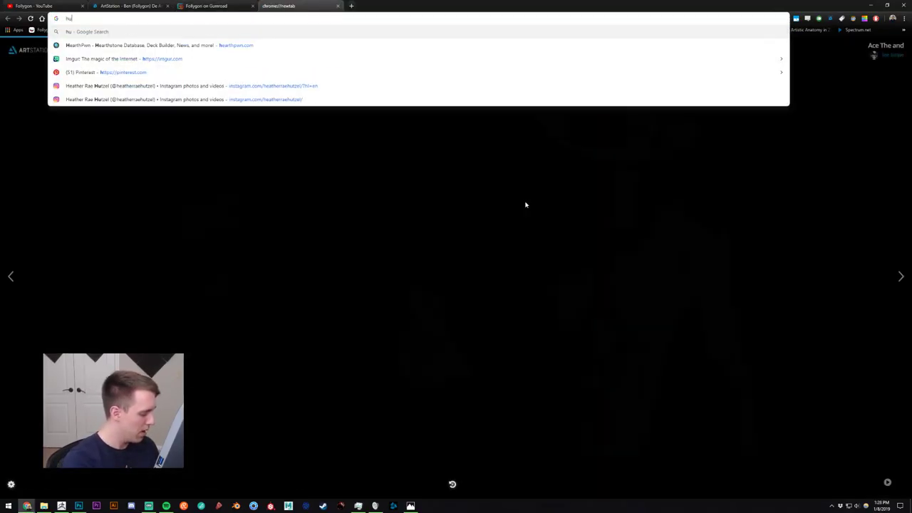
text(mbolt penguin)
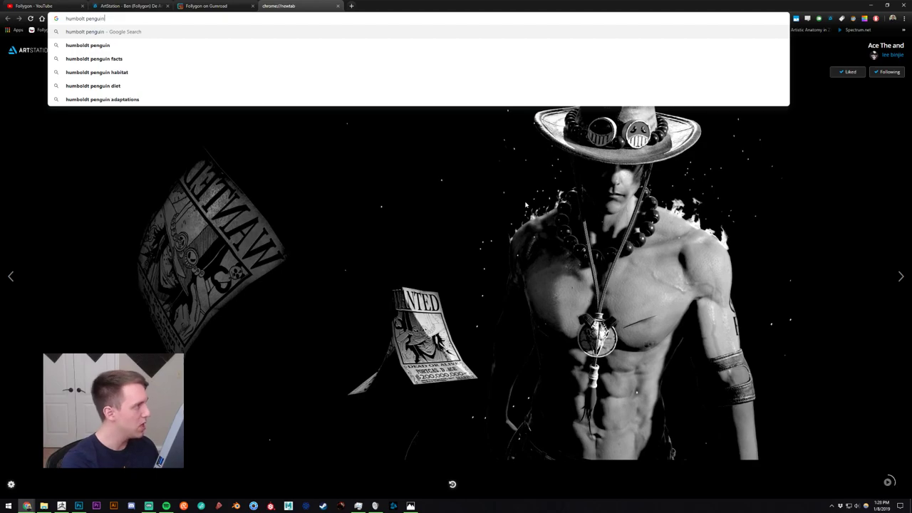
key(Return)
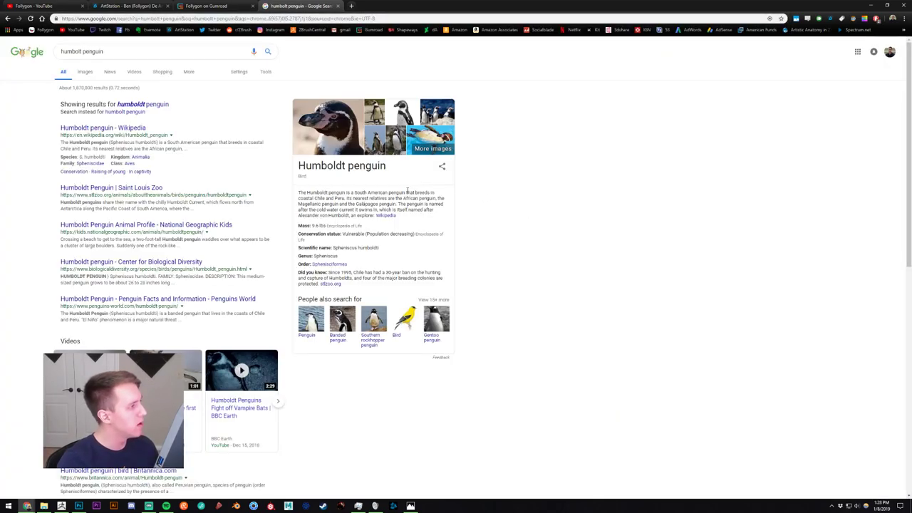
click(142, 104)
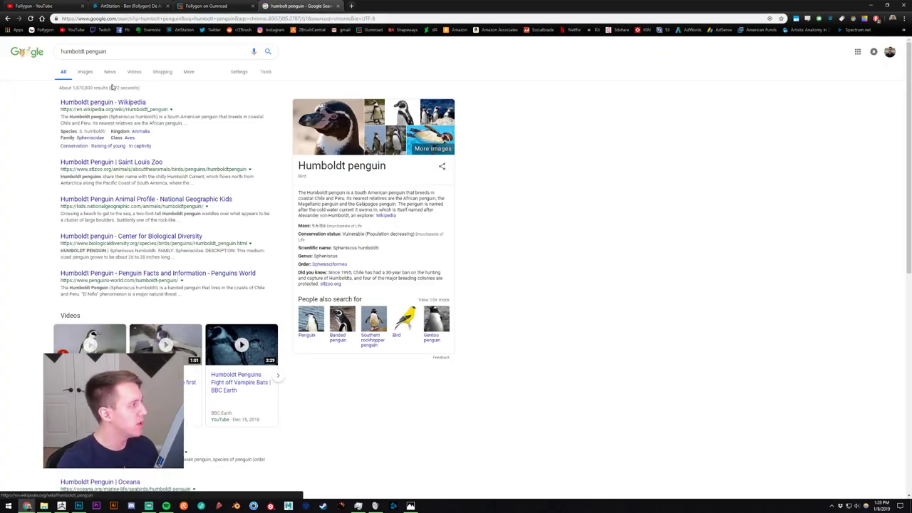
click(85, 73)
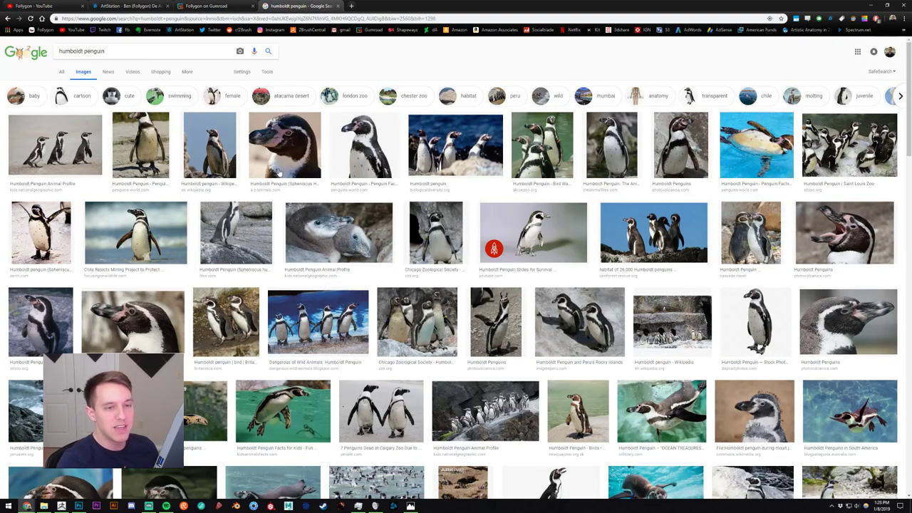
- Search Google Images for "inside of penguins mouth" and preview the Cracked.com image and the "Have A Look Inside The Mouth" image
triple_click(138, 53)
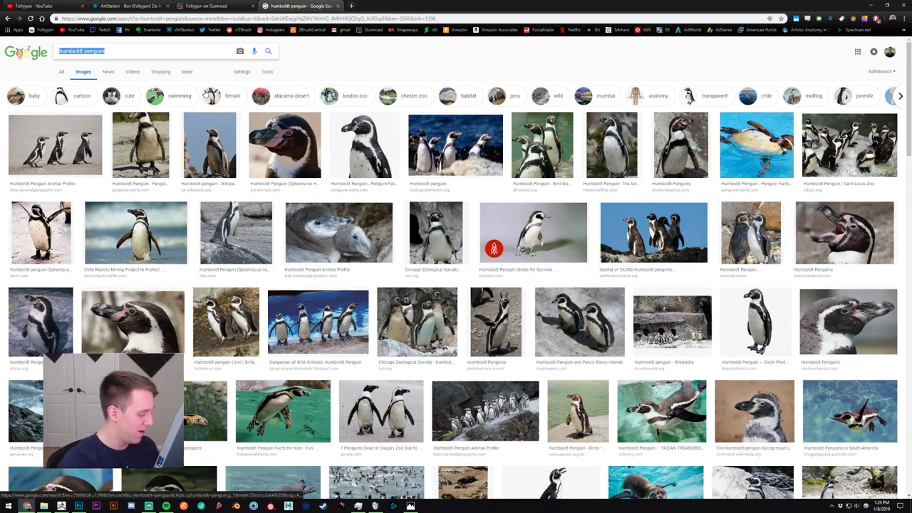
text(inside of peng)
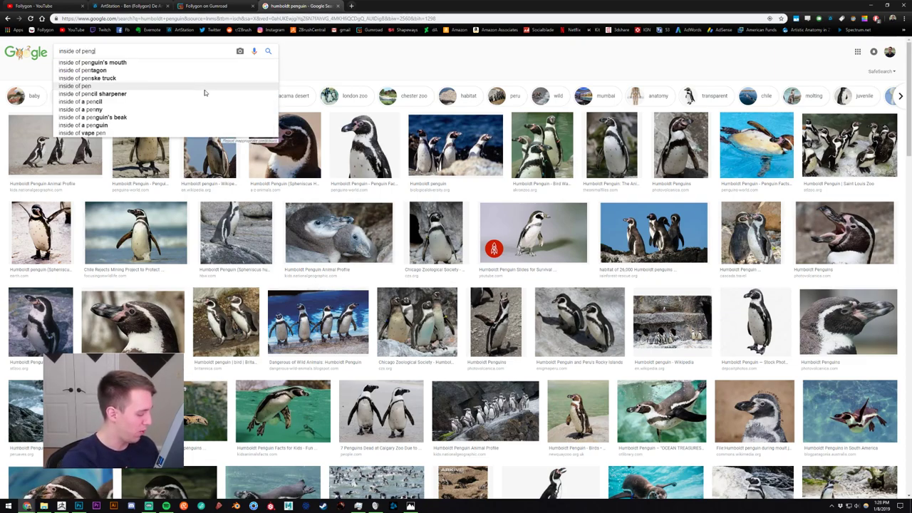
text(uins mouth)
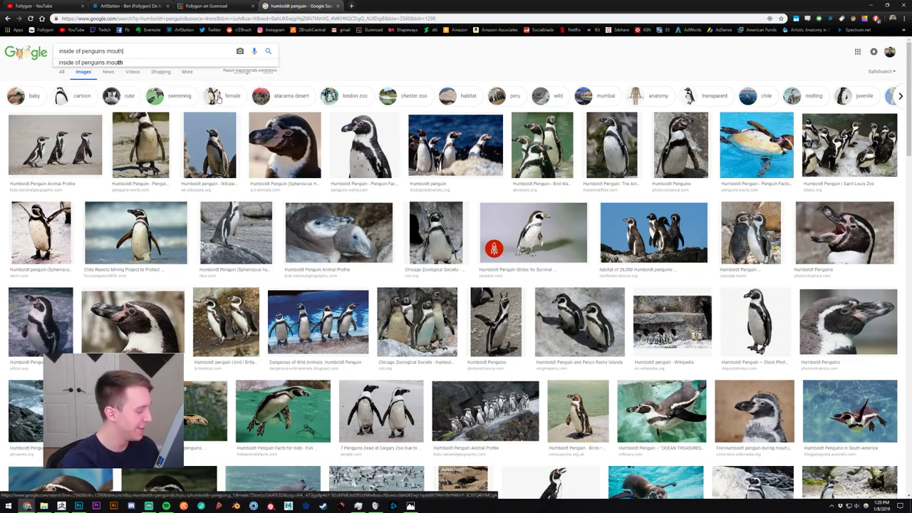
key(Return)
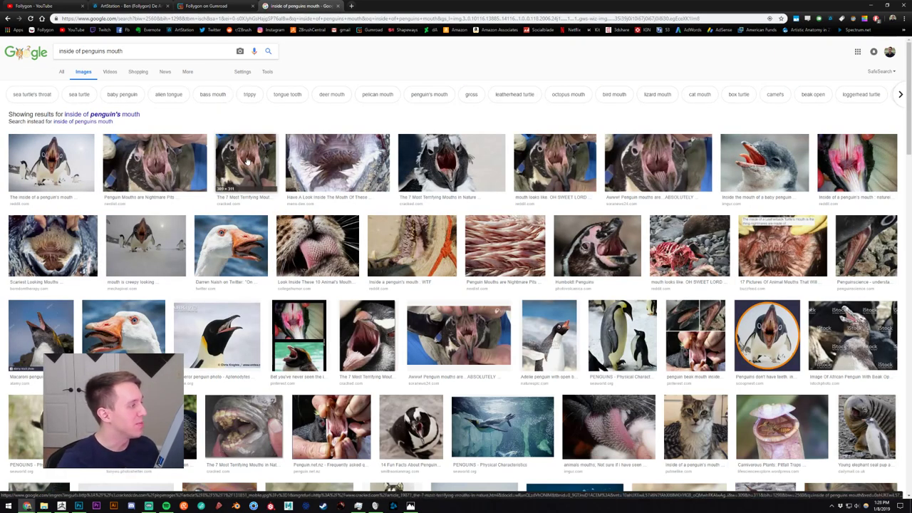
click(246, 162)
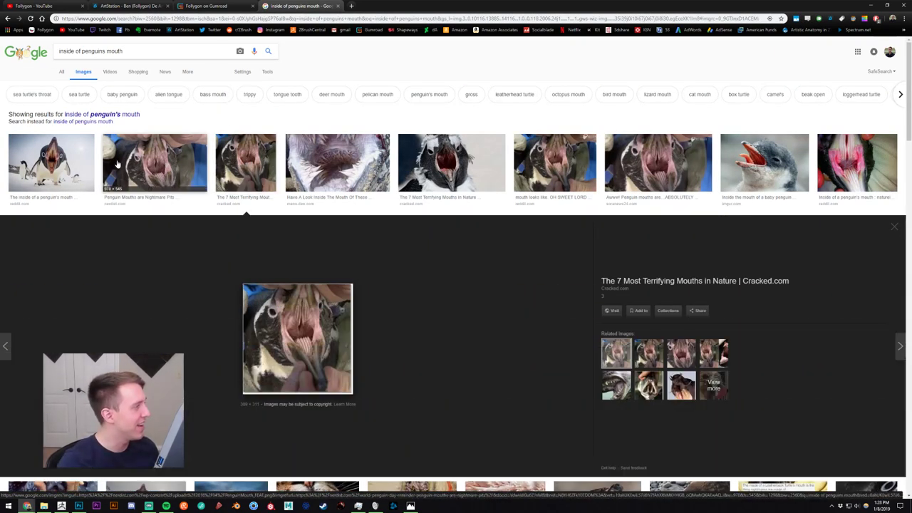
click(350, 163)
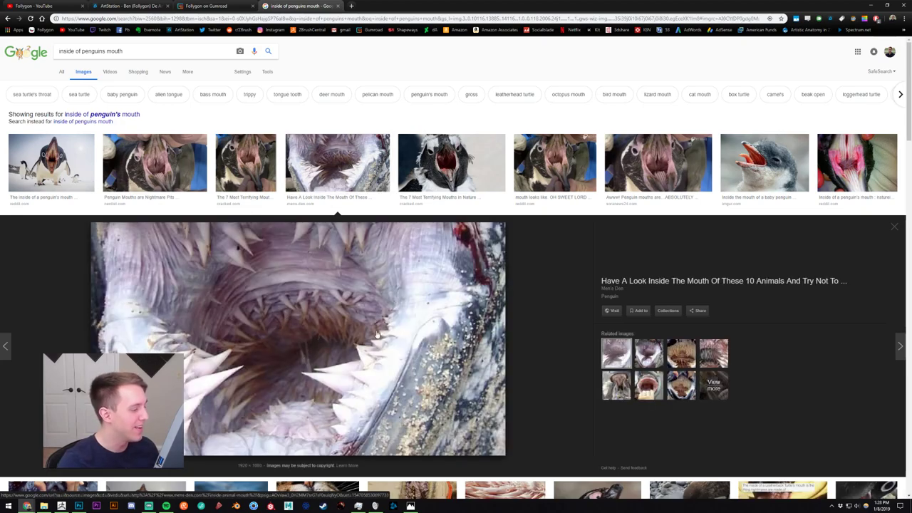
- Preview the SoraNews24 penguin mouth image and search Google Images for "inside of camel mouth"
click(671, 163)
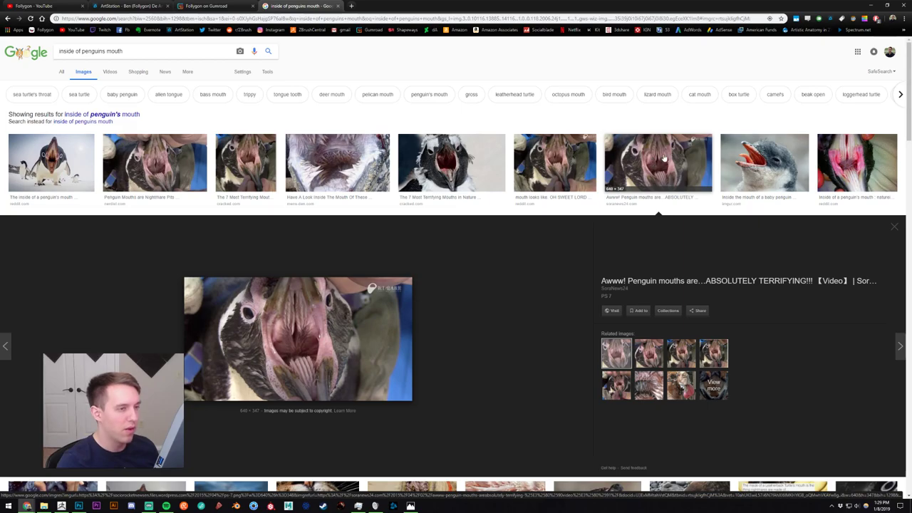
click(664, 158)
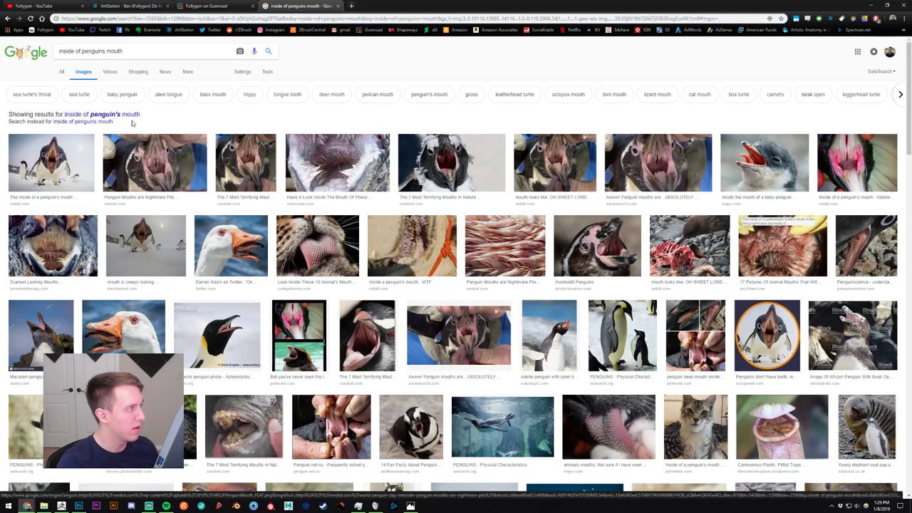
click(145, 55)
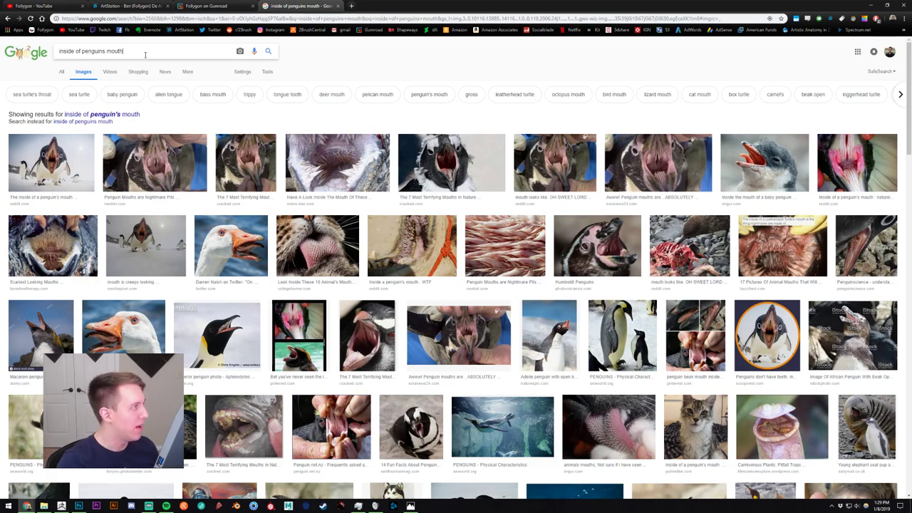
key(ctrl+shift+Left)
key(ctrl+shift+Left)
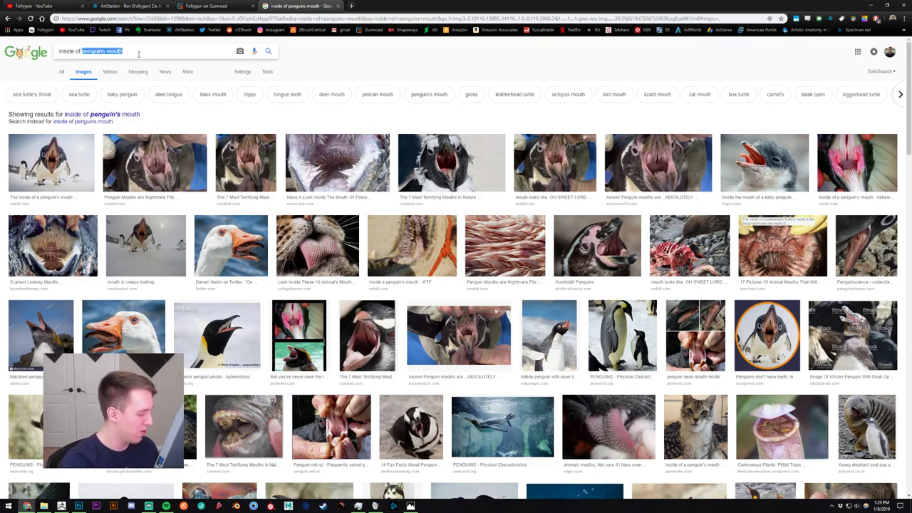
text(camel mouth)
key(Return)
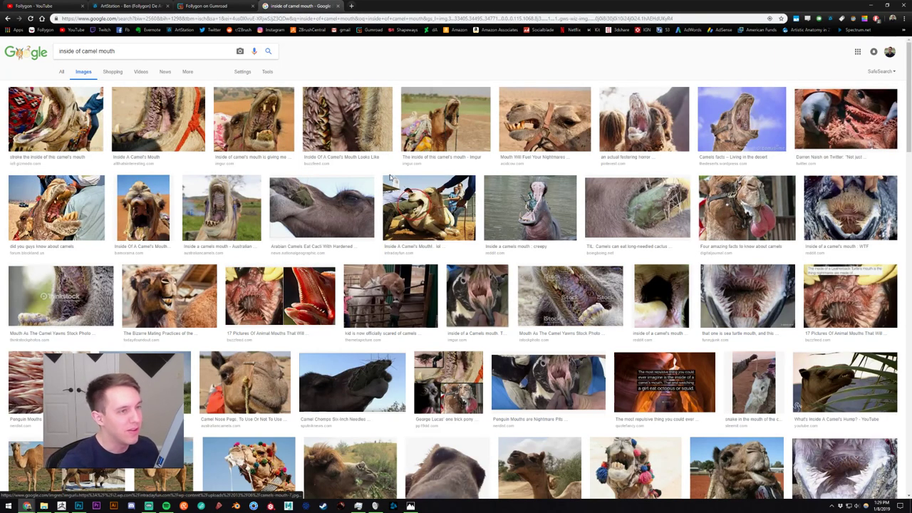
- Preview the Twitter result and the "Inside A Camel's Mouth" image, and close the search tab
click(855, 116)
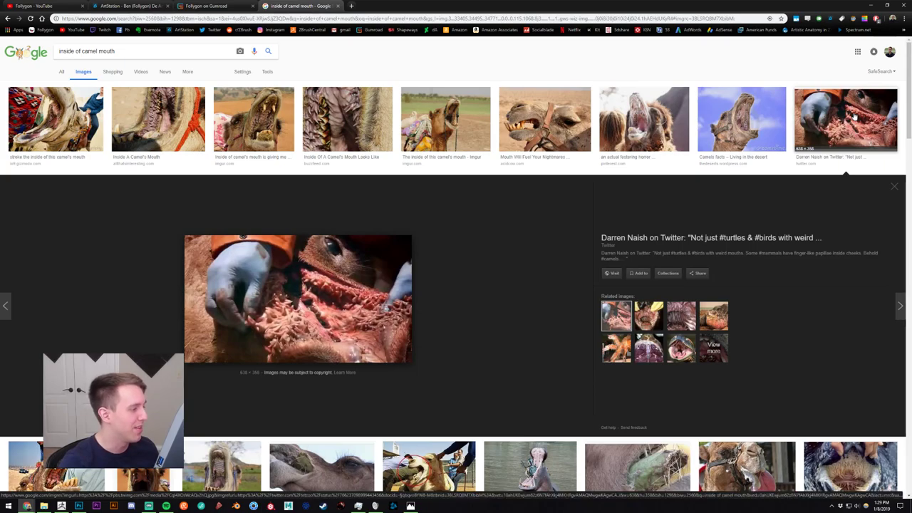
click(855, 117)
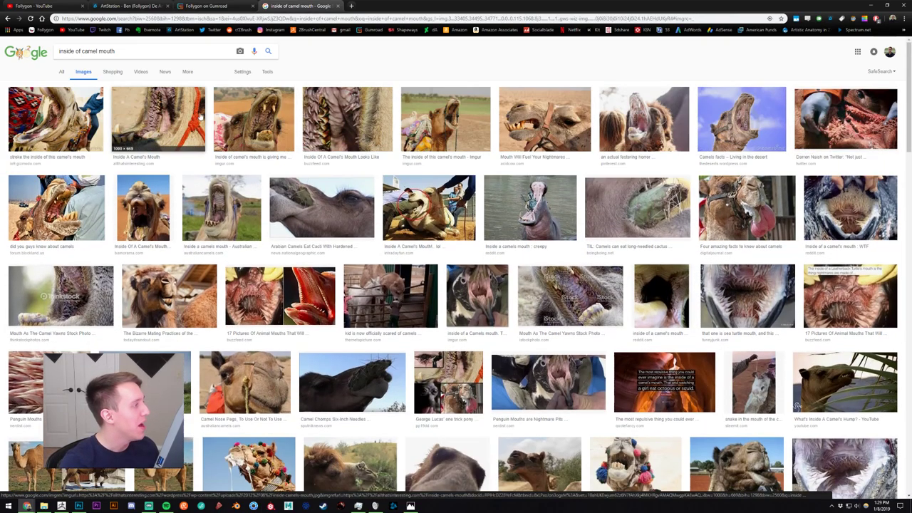
click(199, 117)
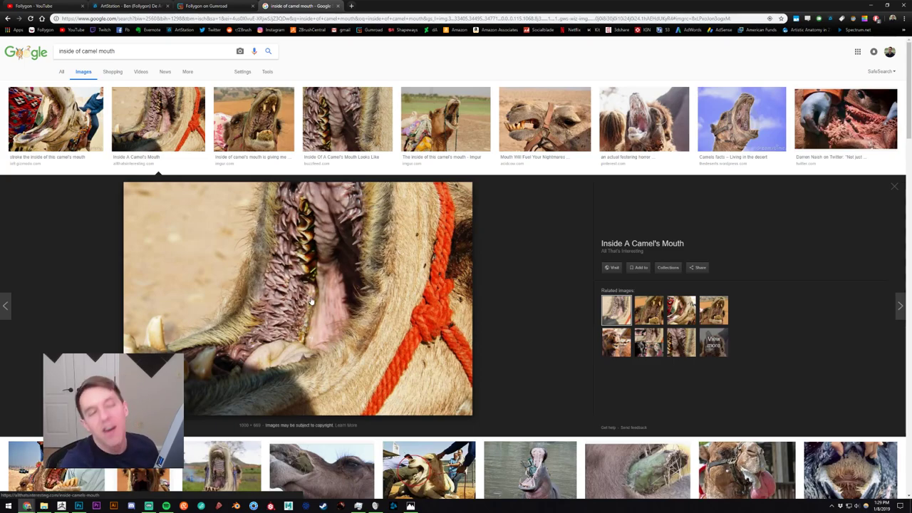
key(ctrl+w)
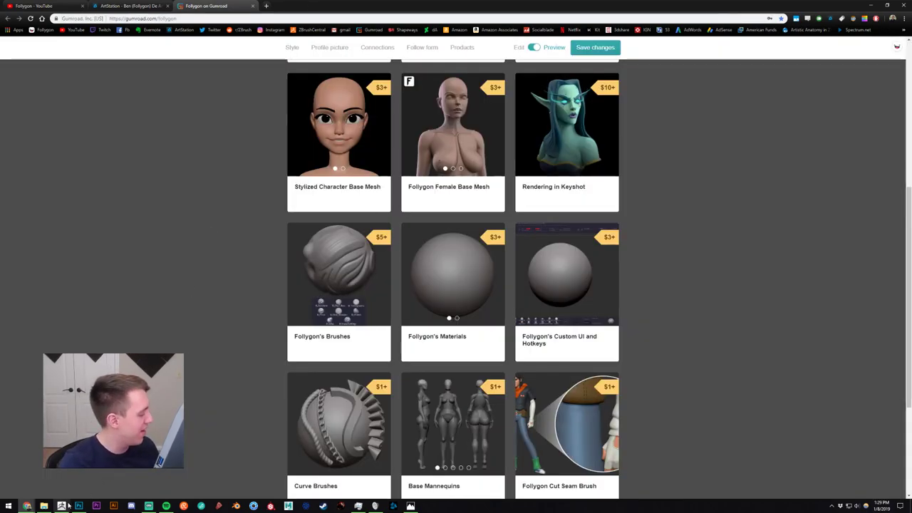
- Switch to ZBrush and draw a short ZRemesher guide curve from the corner of the mouth outward onto the cheek
click(62, 506)
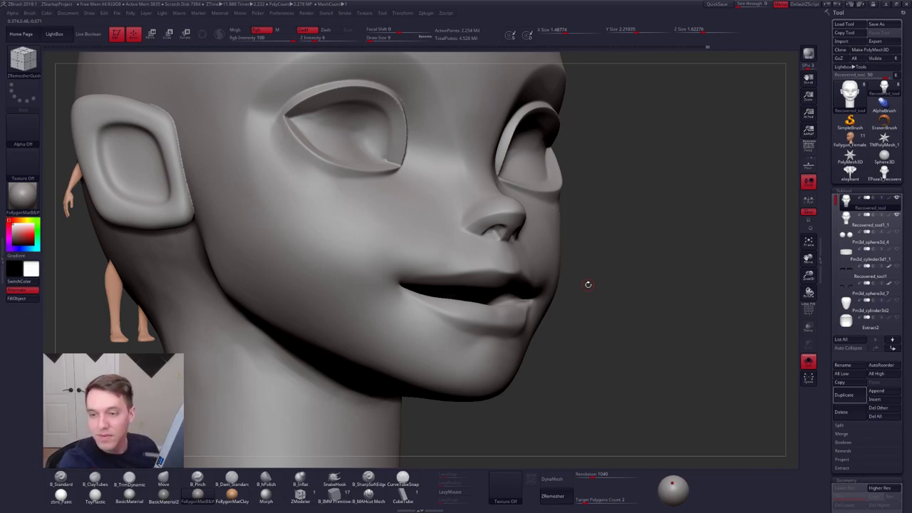
right_drag(383, 287, 356, 313)
right_drag(515, 313, 472, 329)
drag(457, 329, 563, 318)
mouse_move(518, 337)
right_down()
mouse_move(493, 342)
mouse_move(481, 330)
right_up()
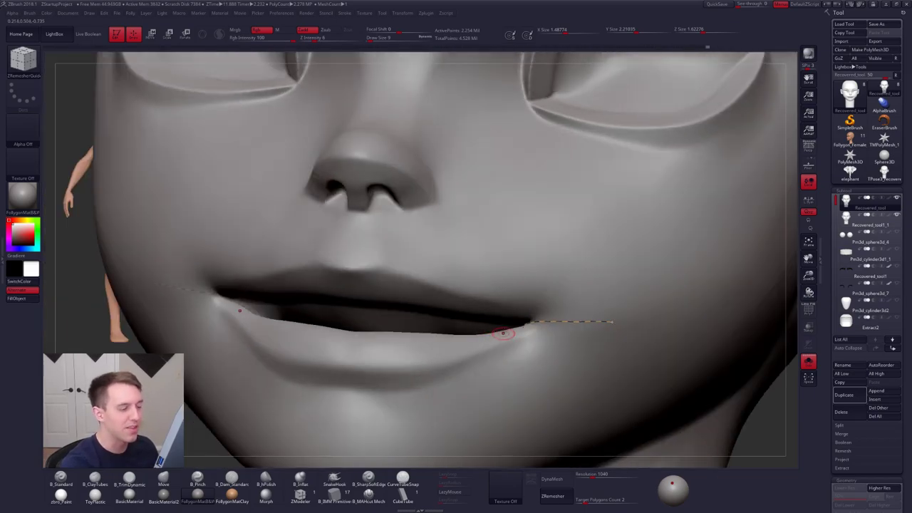
right_drag(613, 323, 499, 328)
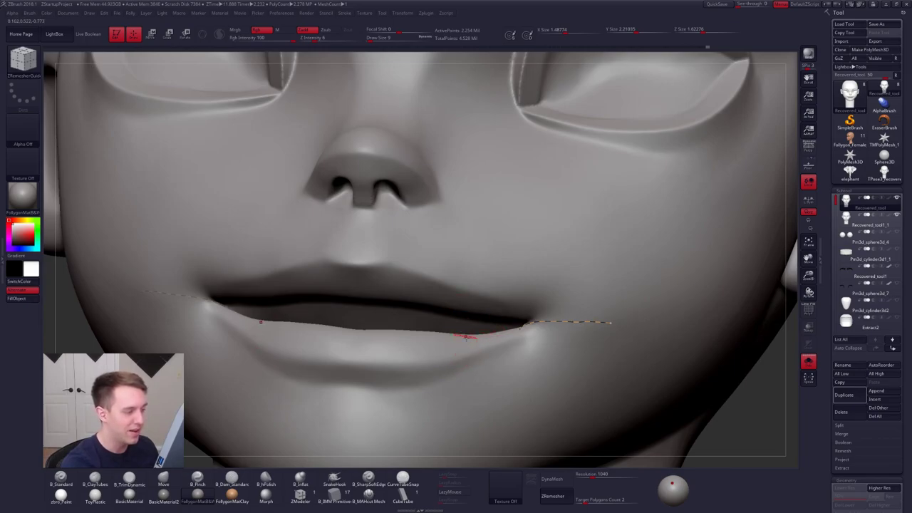
- Draw guide curves along the outer edges of the upper and lower lips, meeting at the mouth corner
mouse_move(410, 365)
mouse_down()
mouse_move(490, 349)
mouse_move(532, 320)
mouse_move(464, 286)
mouse_move(377, 262)
mouse_up()
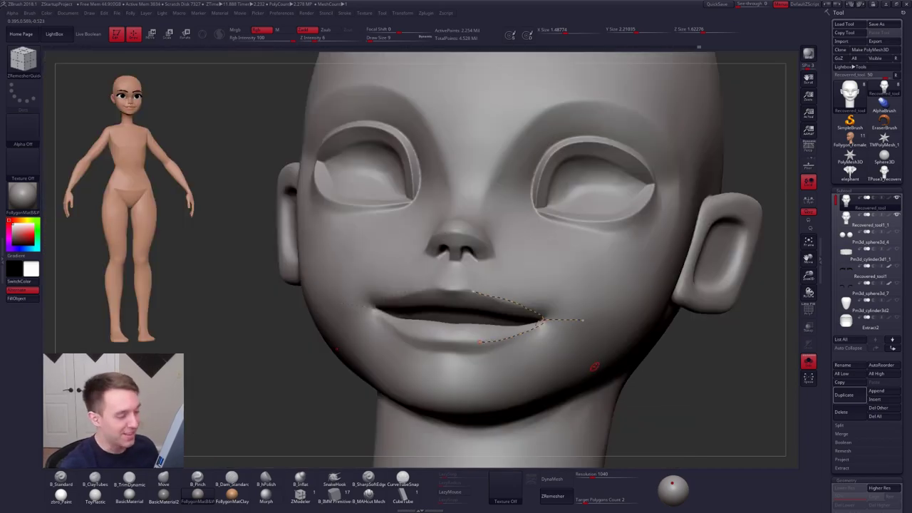
right_drag(594, 367, 616, 375)
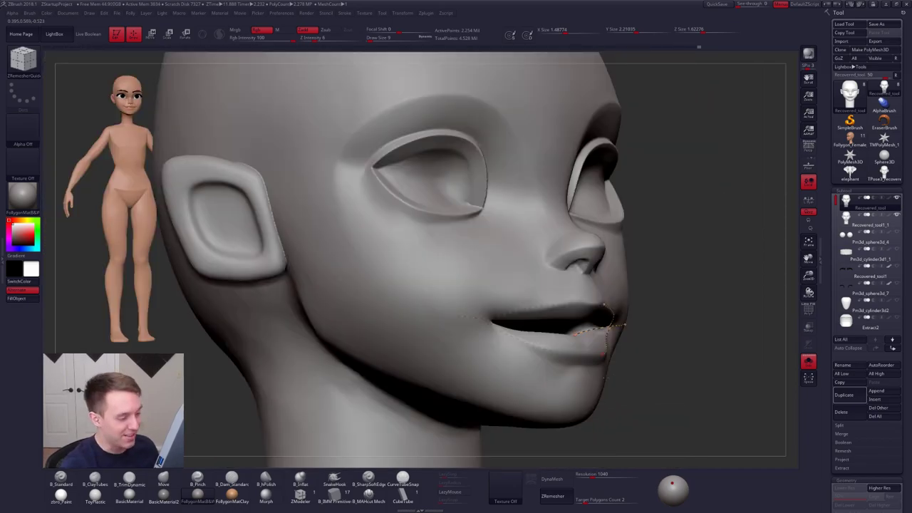
mouse_move(604, 354)
mouse_down()
mouse_move(589, 360)
mouse_move(600, 352)
mouse_move(561, 309)
mouse_up()
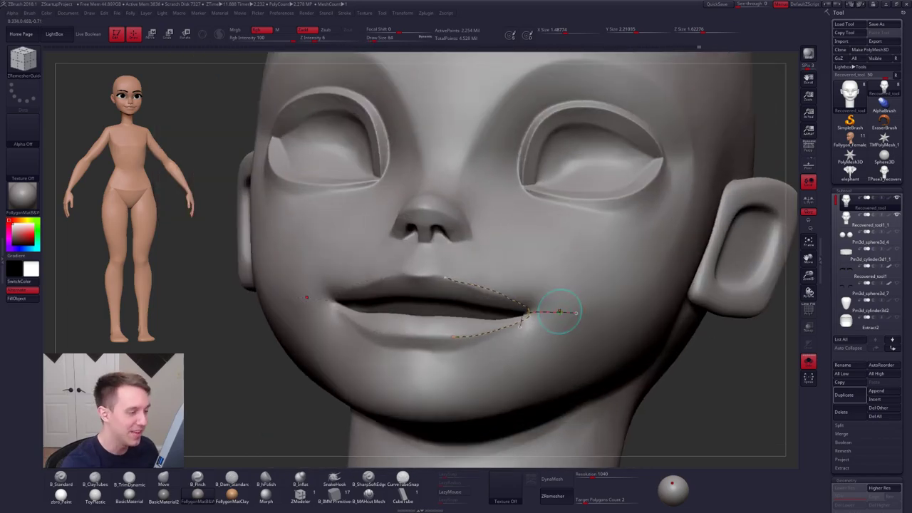
- Draw a curved guide around the mouth from the chin, past the mouth corner, to the area under the nose
mouse_move(462, 259)
ctrl+mouse_down()
mouse_move(530, 285)
mouse_move(512, 364)
mouse_move(452, 379)
mouse_move(465, 388)
ctrl+mouse_up()
key(ctrl+z)
right_drag(466, 388, 458, 365)
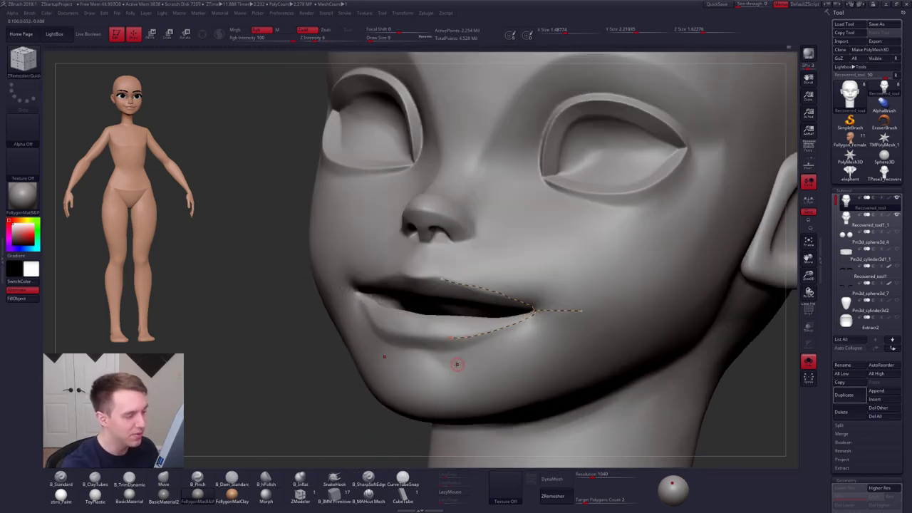
mouse_move(456, 370)
mouse_down()
mouse_move(514, 356)
mouse_move(528, 265)
mouse_move(439, 260)
mouse_up()
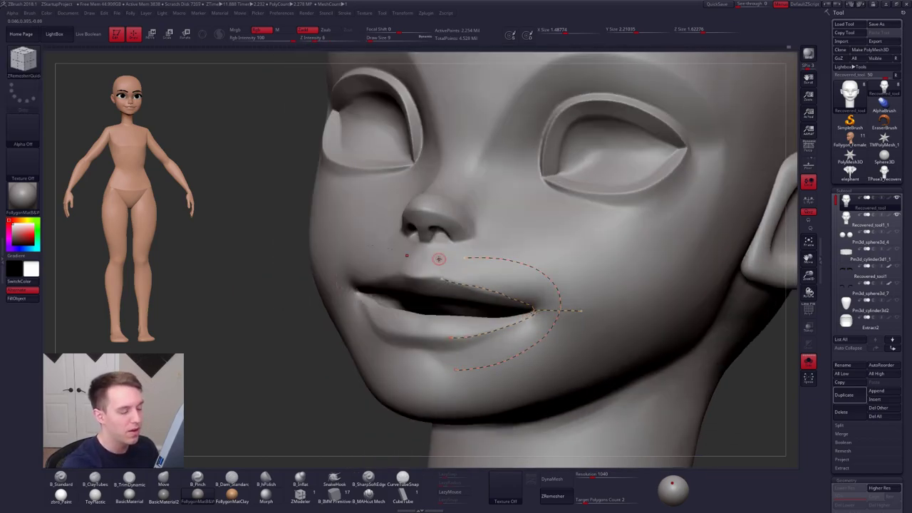
- Inspect the mouth guide curves from several angles and compare them with the head's polygroups in polyframe
click(620, 365)
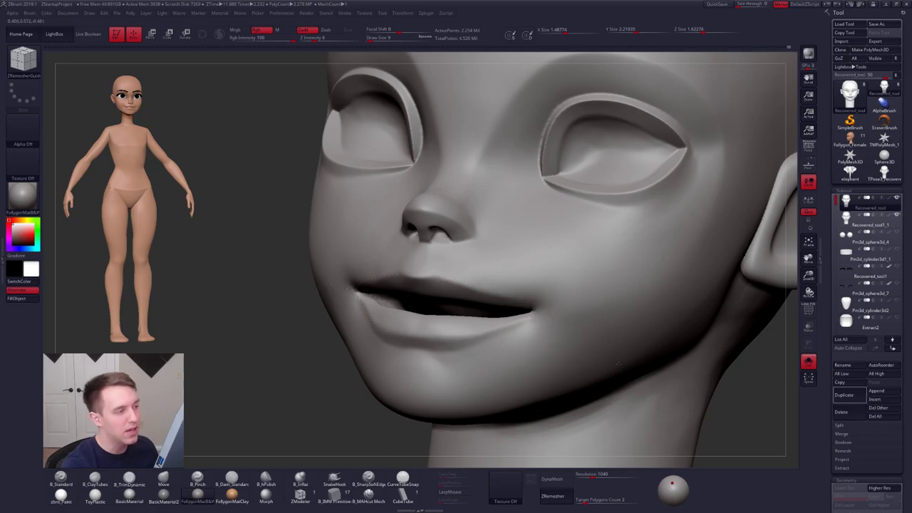
ctrl+right_drag(620, 363, 610, 366)
key(shift+f)
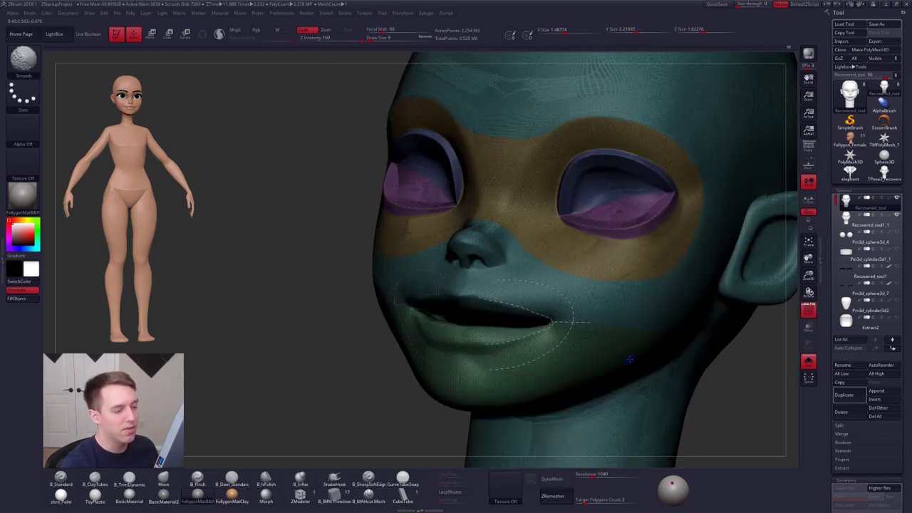
key(shift+f)
drag(629, 360, 663, 374)
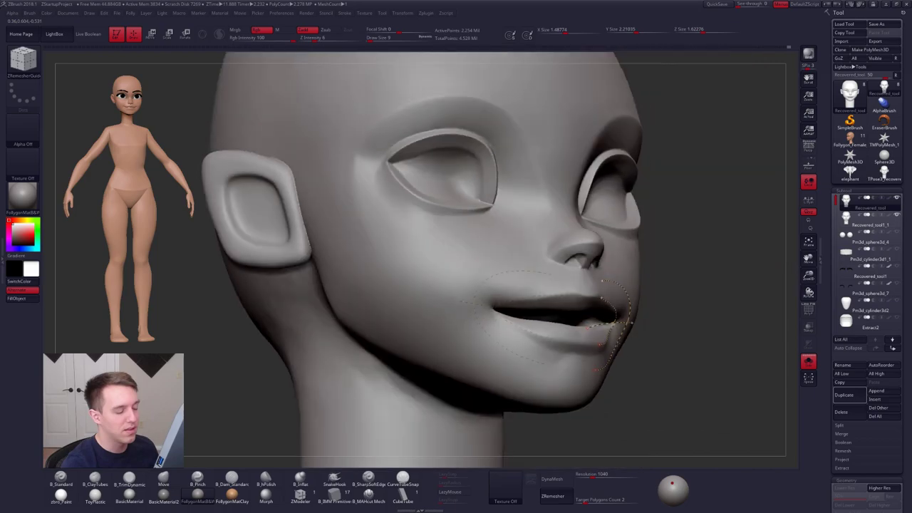
ctrl+right_drag(663, 374, 610, 310)
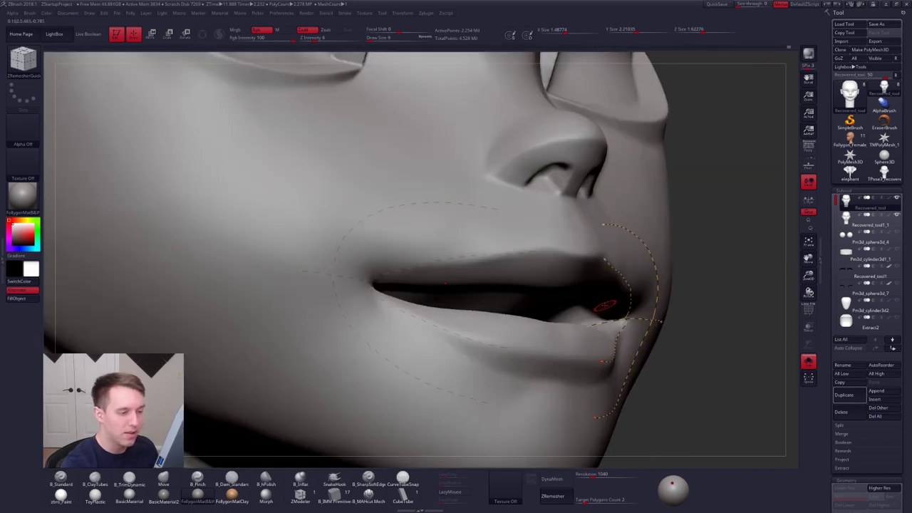
key(shift+f)
key(shift+f)
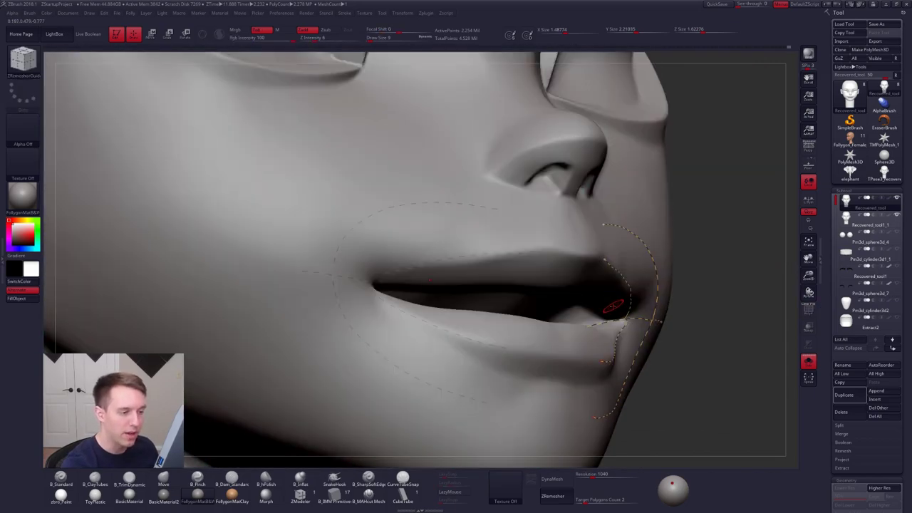
- Add guide curves along the inner edges of both lips, converging at the mouth corner
alt+drag(612, 303, 617, 307)
right_drag(618, 306, 607, 288)
alt+drag(608, 288, 610, 335)
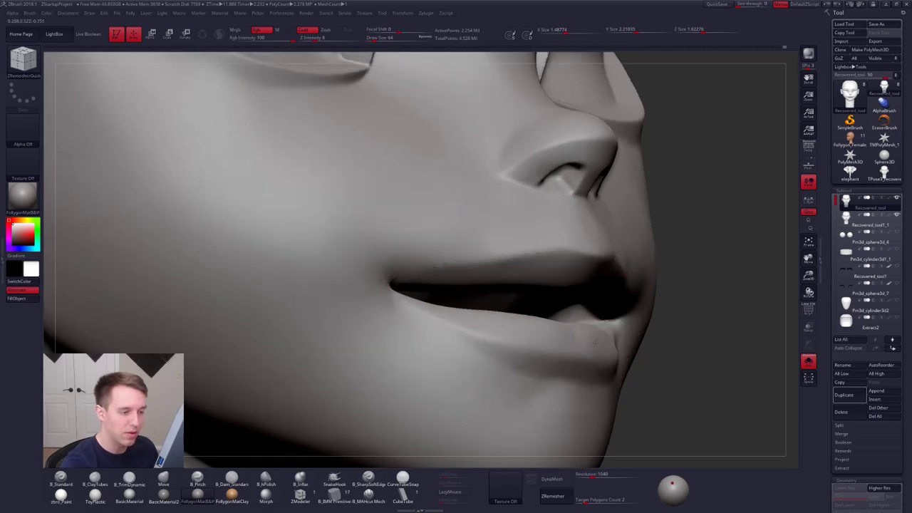
mouse_move(622, 333)
right_down()
mouse_move(560, 352)
mouse_move(608, 345)
right_up()
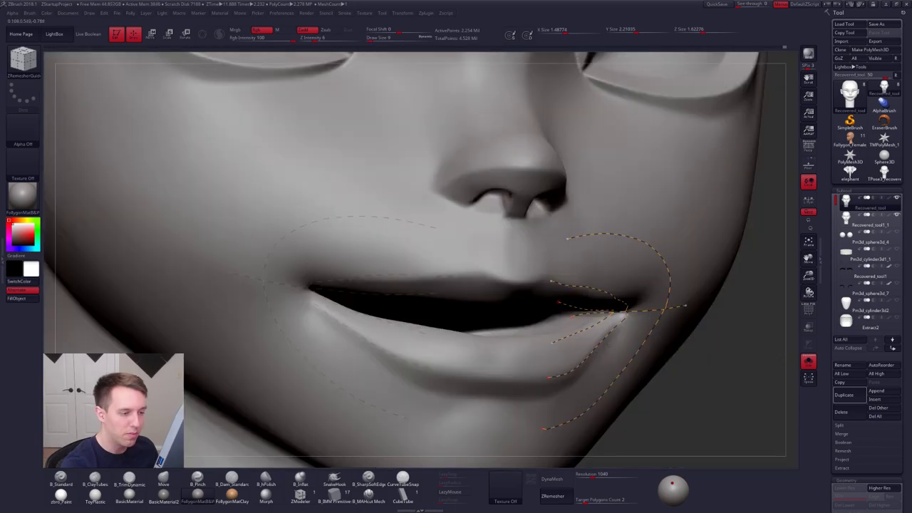
right_drag(608, 345, 485, 326)
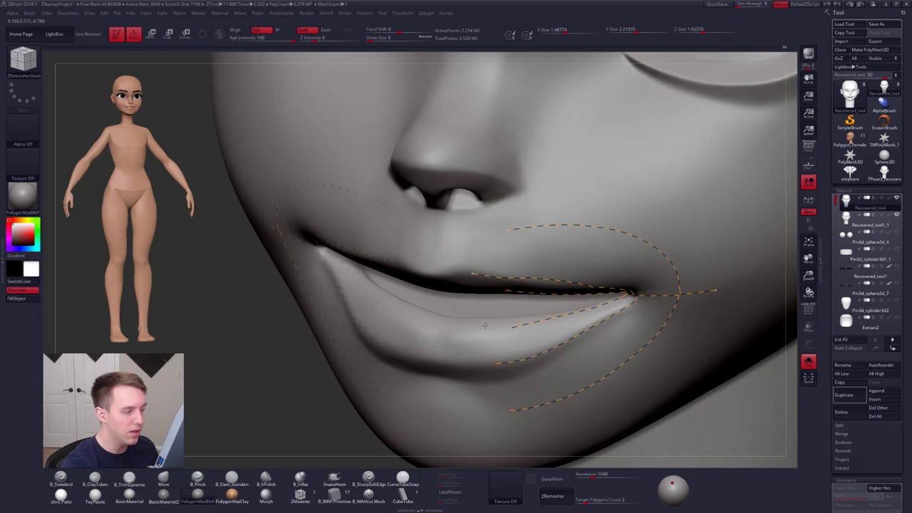
key(f)
ctrl+right_drag(640, 372, 613, 366)
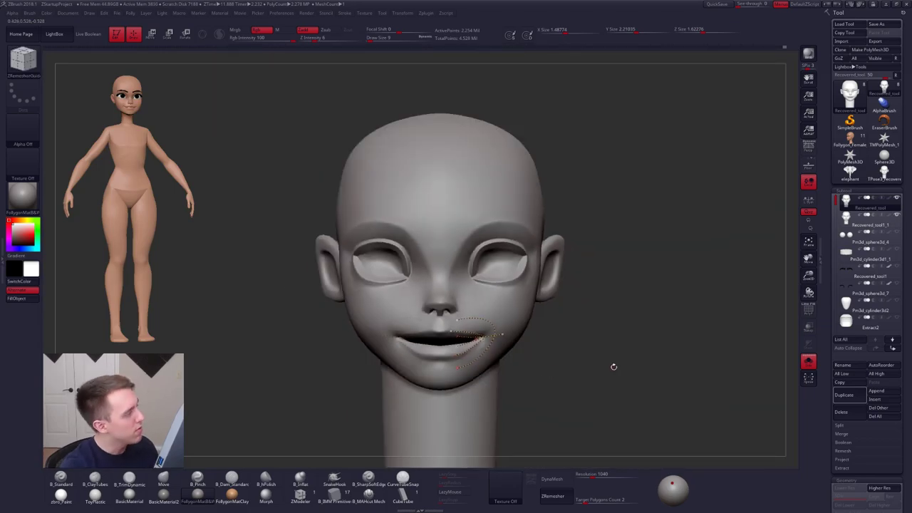
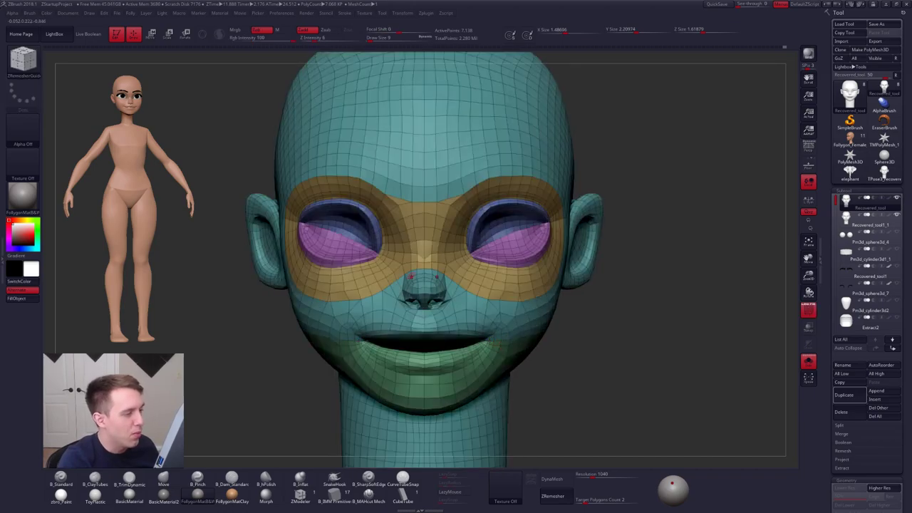
- Turn on dynamic subdivision for the remeshed head and examine its smoothed form with and without polyframe
right_drag(498, 353, 479, 345)
key(d)
key(shift+f)
ctrl+right_drag(488, 359, 481, 334)
key(f)
key(shift+f)
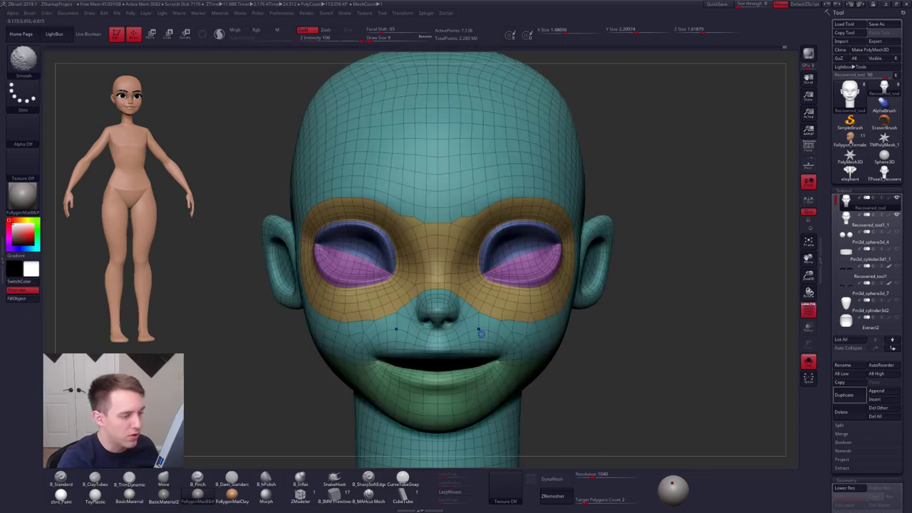
key(shift+f)
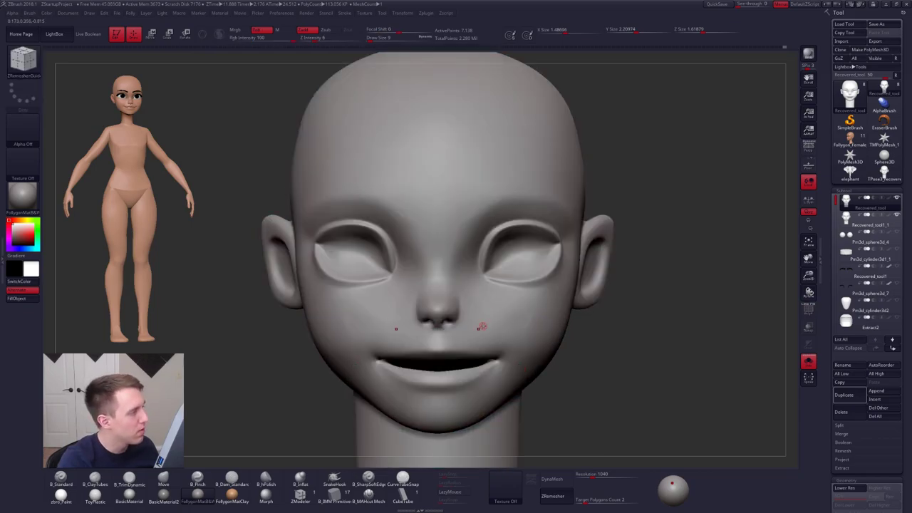
- Turn off dynamic subdivision and examine the remeshed topology around the head and the base of the neck
mouse_move(480, 327)
ctrl+right_down()
mouse_move(458, 297)
mouse_move(542, 299)
mouse_move(570, 289)
mouse_move(563, 300)
mouse_move(476, 293)
mouse_move(472, 271)
mouse_move(453, 266)
ctrl+right_up()
key(shift+f)
key(shift+d)
key(shift+d)
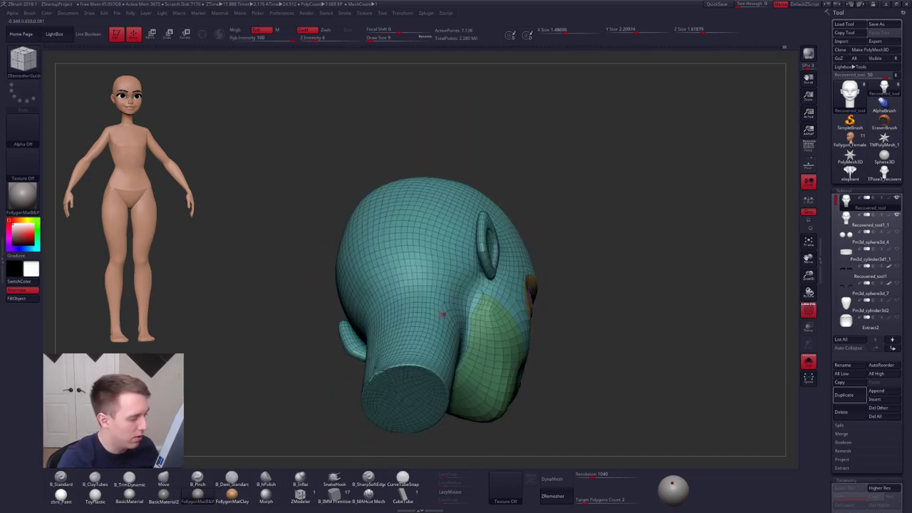
right_drag(446, 316, 446, 331)
right_drag(413, 425, 485, 380)
- Undo the ZRemesh and cut a thin horizontal slice across the base of the neck with SliceCurve
key(ctrl+z)
alt+right_drag(428, 384, 489, 387)
key(ctrl+shift+f)
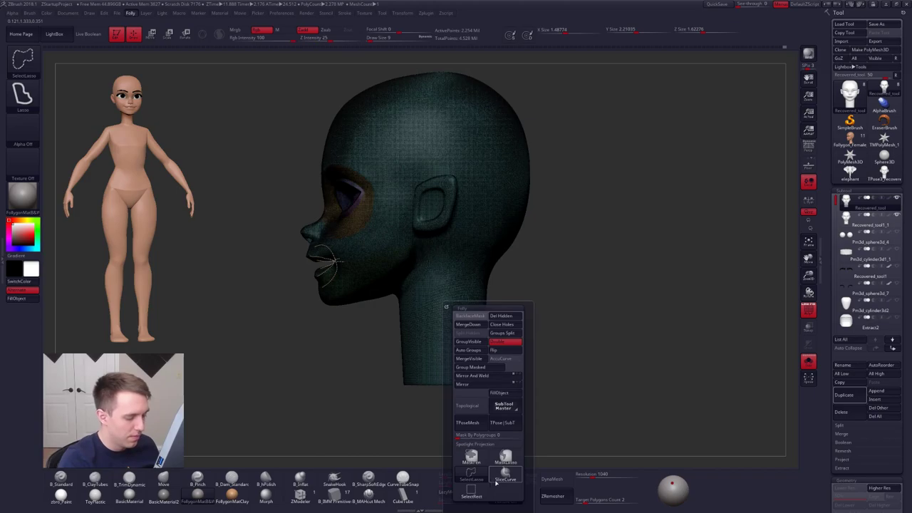
ctrl+shift+click(495, 482)
ctrl+right_drag(396, 387, 373, 387)
mouse_move(365, 387)
ctrl+shift+mouse_down()
mouse_move(459, 399)
mouse_move(559, 381)
mouse_move(543, 383)
ctrl+shift+mouse_up()
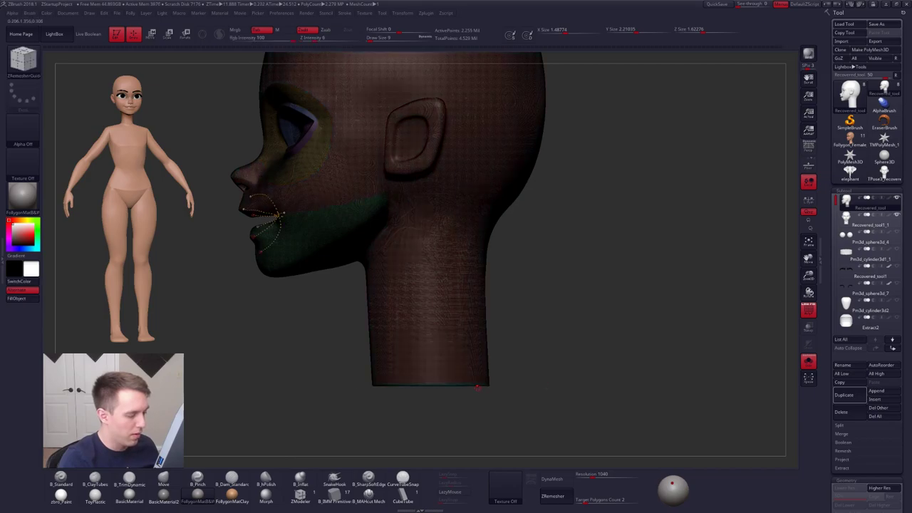
- Isolate the thin slice under the neck, invert the visibility and delete the hidden slice, and turn off polyframe
ctrl+shift+click(475, 385)
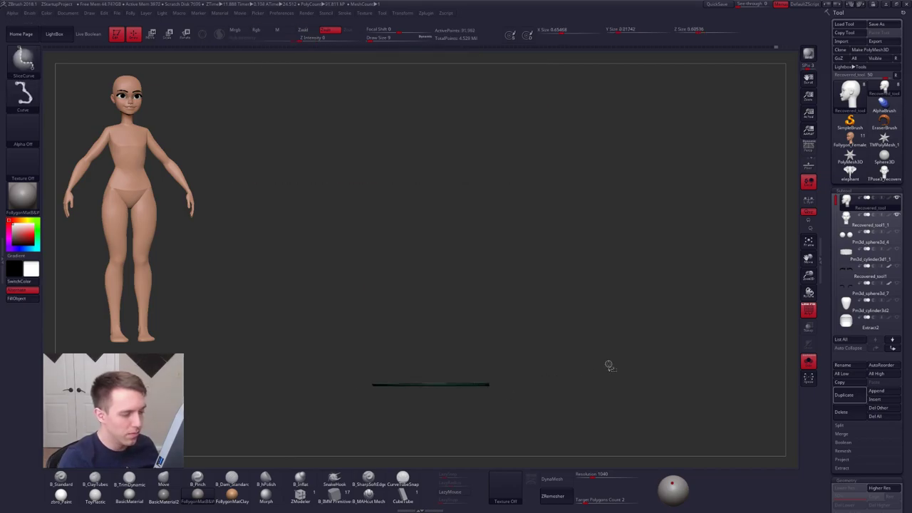
key(space)
click(575, 492)
ctrl+shift+drag(497, 382, 548, 396)
key(space)
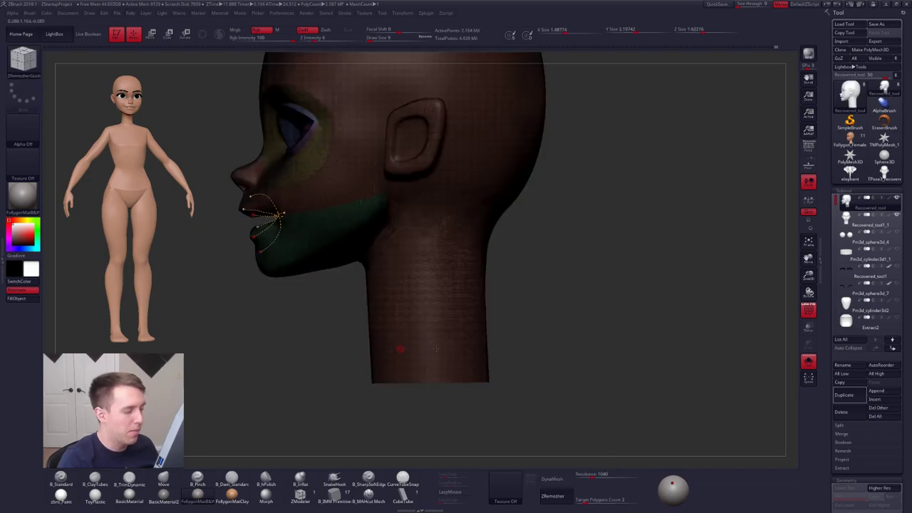
right_drag(401, 349, 485, 416)
alt+right_drag(345, 307, 491, 397)
key(shift+f)
shift+right_drag(451, 363, 505, 391)
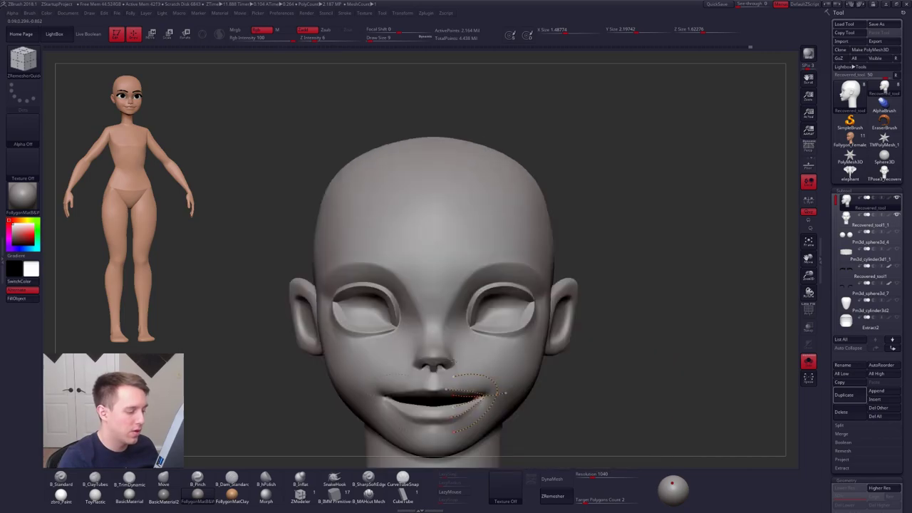
- Turn on polyframe, isolate the main head polygroup and lasso-mask the tip of the nose
mouse_move(464, 355)
ctrl+right_down()
mouse_move(490, 388)
mouse_move(452, 367)
ctrl+right_up()
key(shift+f)
key(space)
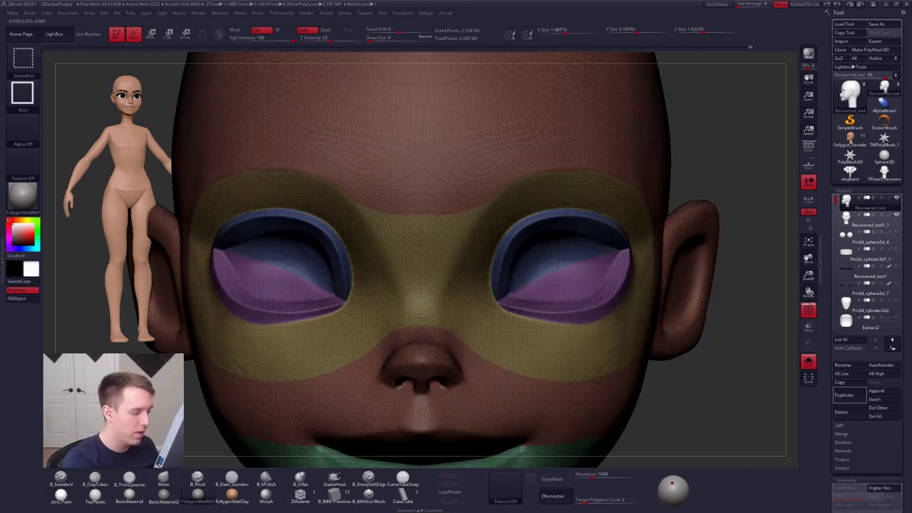
ctrl+shift+click(432, 397)
right_drag(435, 397, 421, 397)
mouse_move(492, 396)
right_down()
mouse_move(428, 385)
mouse_move(421, 408)
right_up()
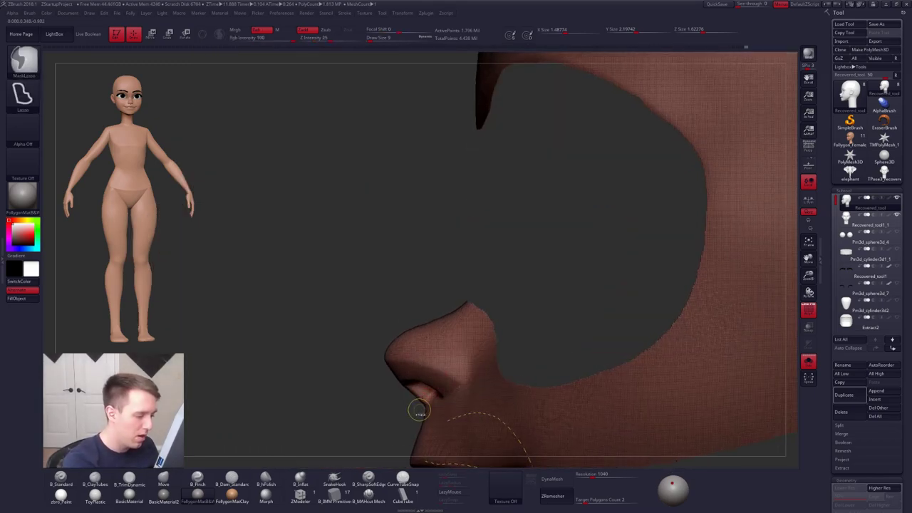
mouse_move(420, 408)
ctrl+mouse_down()
mouse_move(446, 401)
mouse_move(420, 392)
mouse_move(413, 322)
mouse_move(279, 367)
mouse_move(452, 399)
ctrl+mouse_up()
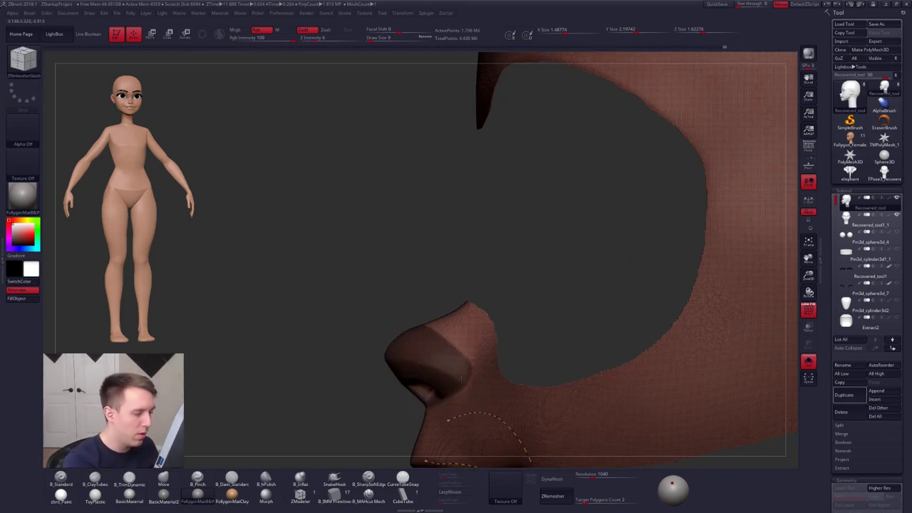
- Unhide the whole head, turn off polyframe, and ZRemesh it with a target polygon count of 3
mouse_move(482, 389)
ctrl+right_down()
mouse_move(443, 380)
mouse_move(479, 393)
mouse_move(623, 371)
ctrl+right_up()
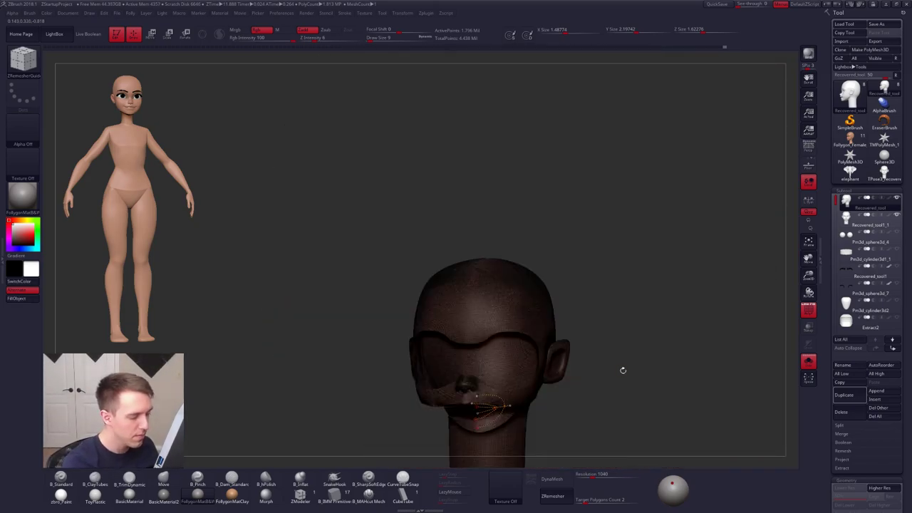
ctrl+shift+click(641, 378)
mouse_move(522, 406)
alt+right_down()
mouse_move(522, 319)
mouse_move(549, 325)
alt+right_up()
key(shift+f)
mouse_move(549, 325)
ctrl+right_down()
mouse_move(551, 352)
mouse_move(552, 307)
ctrl+right_up()
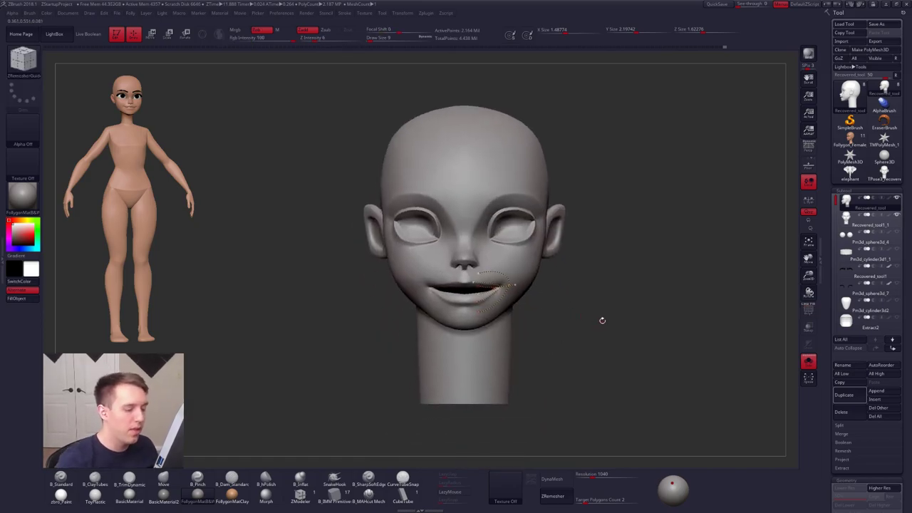
click(588, 500)
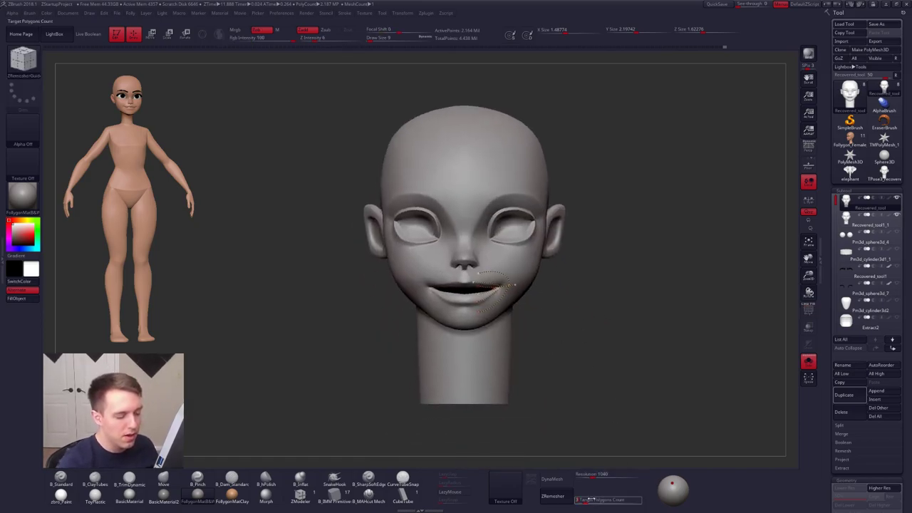
alt+right_drag(626, 340, 629, 312)
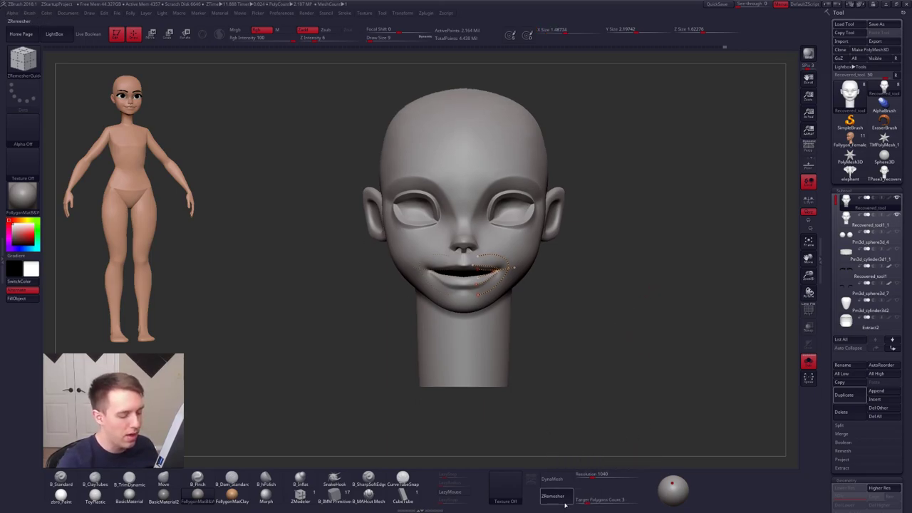
click(713, 3)
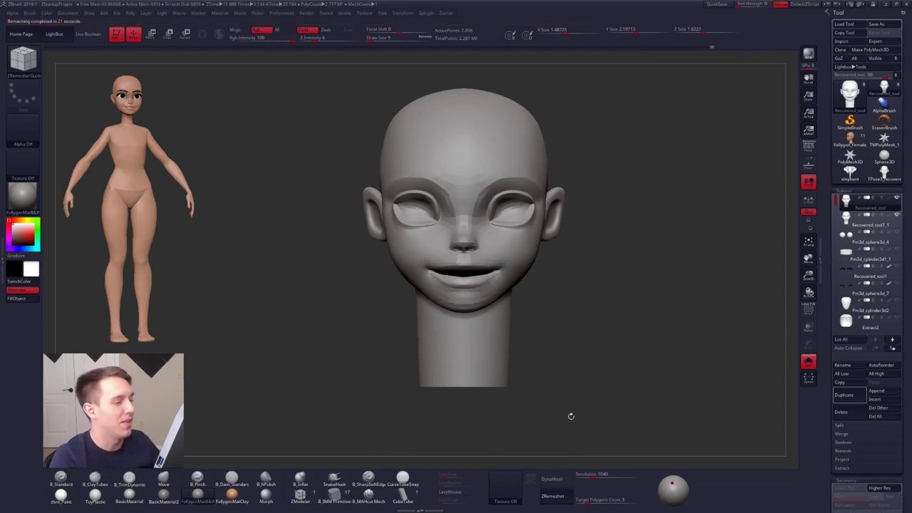
- Examine the remeshed topology around the mouth and nose in polyframe, and undo back to the isolated polygroup with the masked nose
key(shift+f)
ctrl+right_drag(519, 300, 479, 290)
drag(571, 377, 485, 285)
mouse_move(484, 285)
ctrl+right_down()
mouse_move(497, 306)
mouse_move(464, 285)
ctrl+right_up()
key(ctrl+z)
key(ctrl+z)
key(ctrl+z)
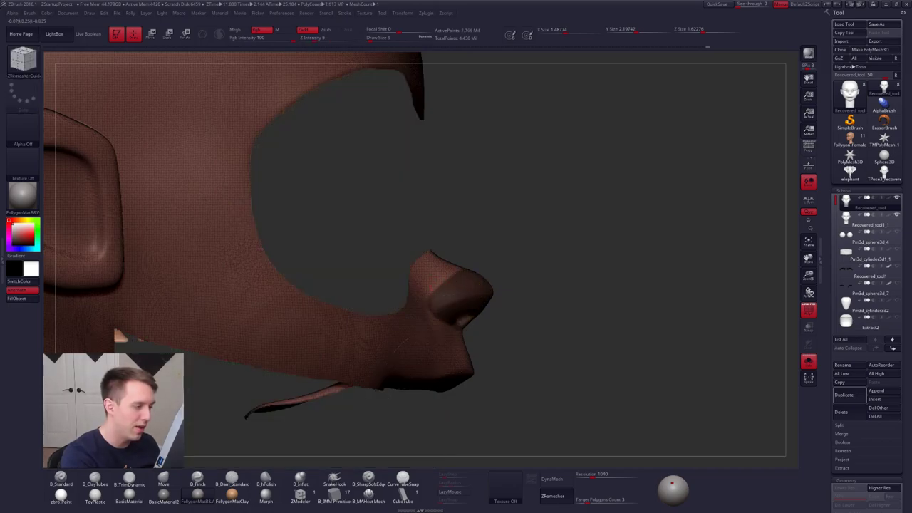
- Extend the mask over the nose tip, convert it into its own polygroup and unhide the full head
ctrl+right_drag(437, 285, 427, 321)
mouse_move(426, 324)
ctrl+mouse_down()
mouse_move(422, 308)
mouse_move(439, 269)
mouse_move(548, 265)
mouse_move(579, 318)
ctrl+mouse_up()
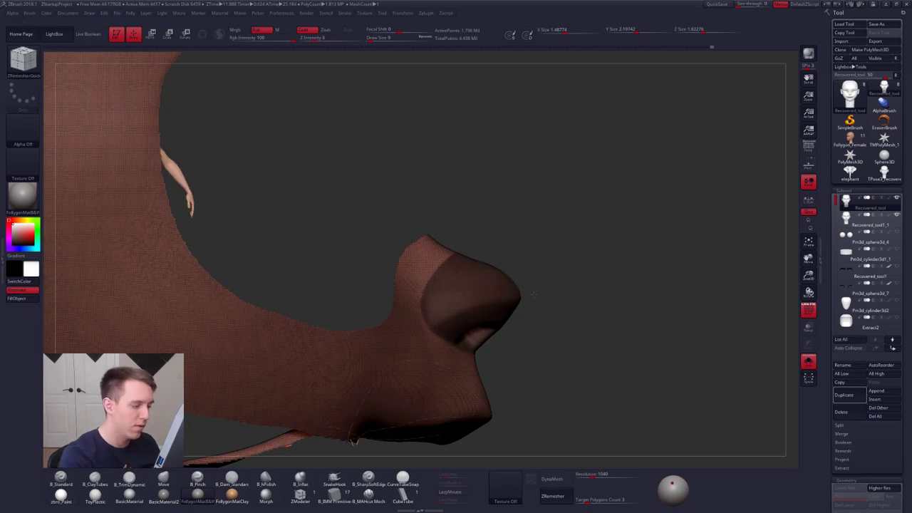
ctrl+right_drag(534, 295, 549, 341)
key(ctrl+w)
ctrl+shift+click(568, 349)
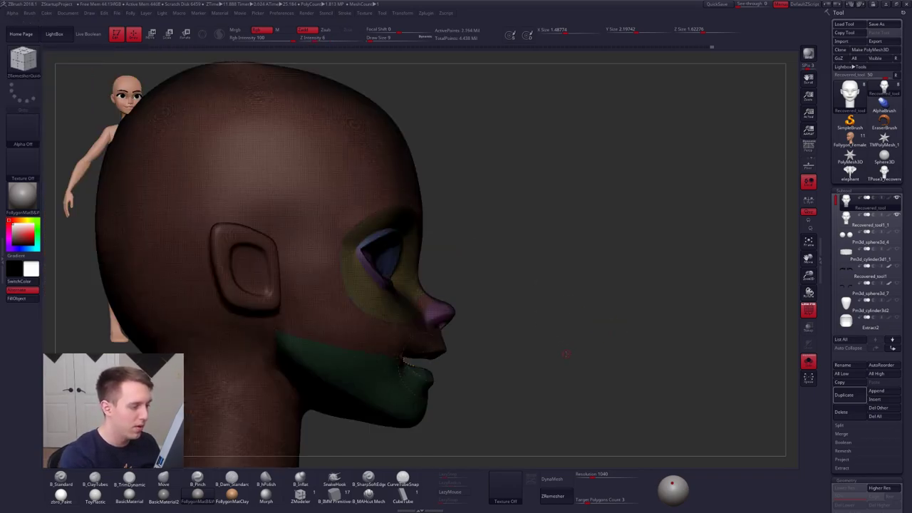
drag(566, 354, 468, 345)
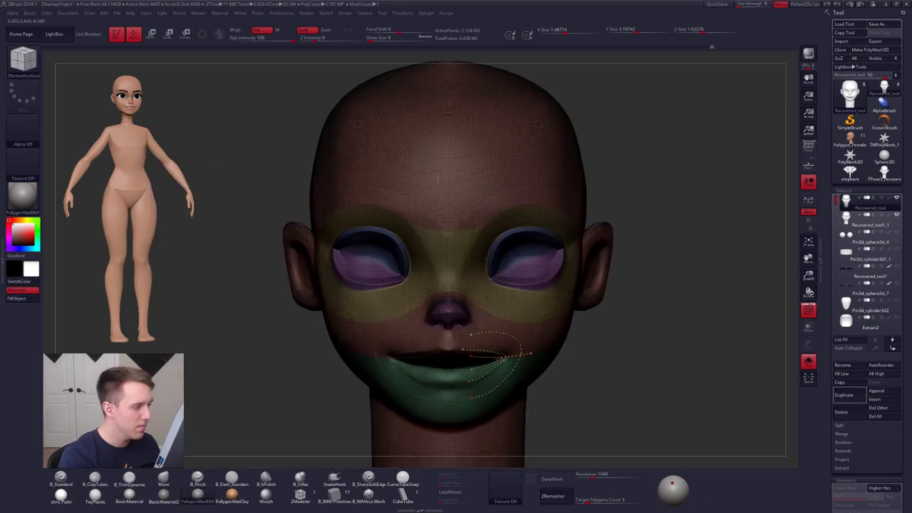
- Turn off polyframe and run ZRemesher on the head with the new nose polygroup
ctrl+right_drag(568, 291, 583, 336)
key(shift+f)
alt+drag(595, 371, 583, 301)
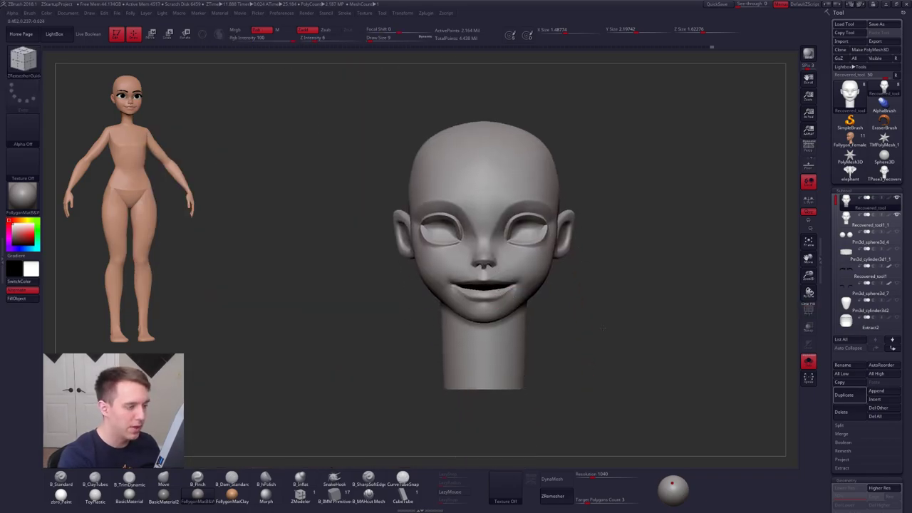
ctrl+right_drag(583, 302, 599, 330)
alt+drag(600, 329, 590, 314)
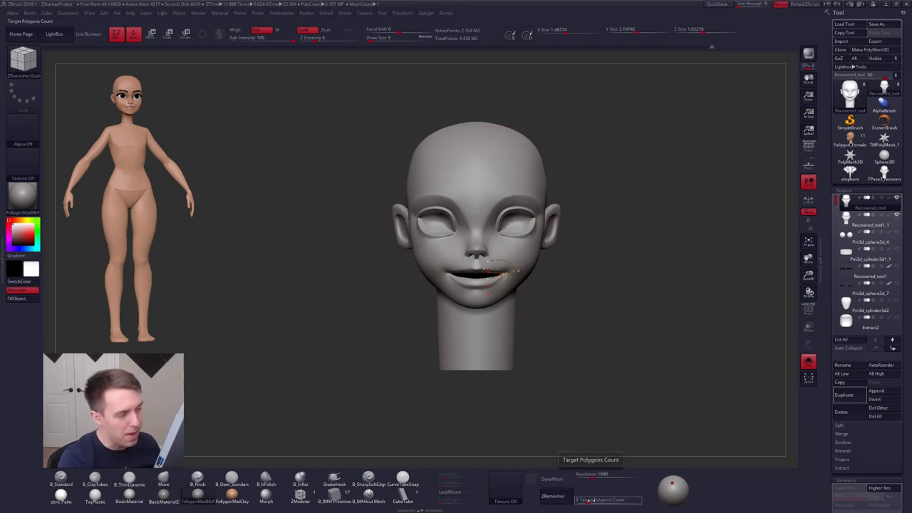
click(607, 468)
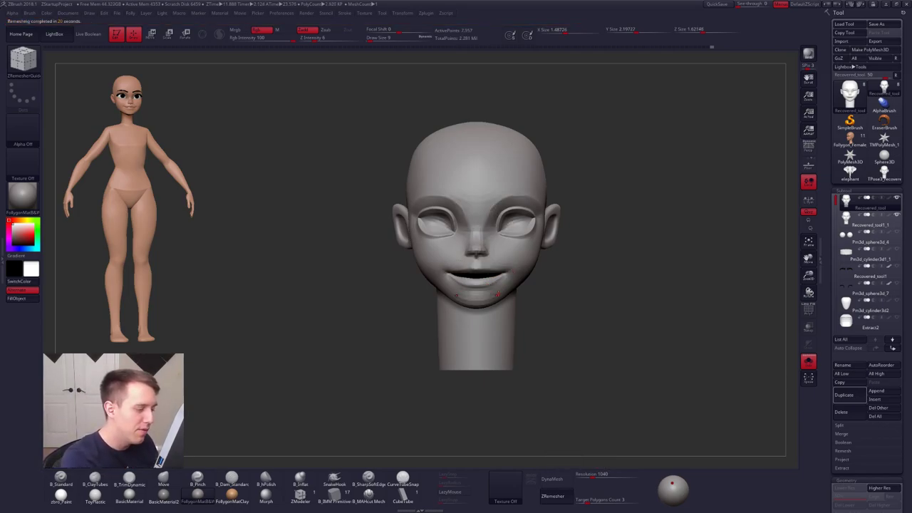
- Examine the remeshed topology around the nose, mouth and jaw from several angles, with and without polyframe
ctrl+right_drag(497, 260, 584, 352)
key(shift+f)
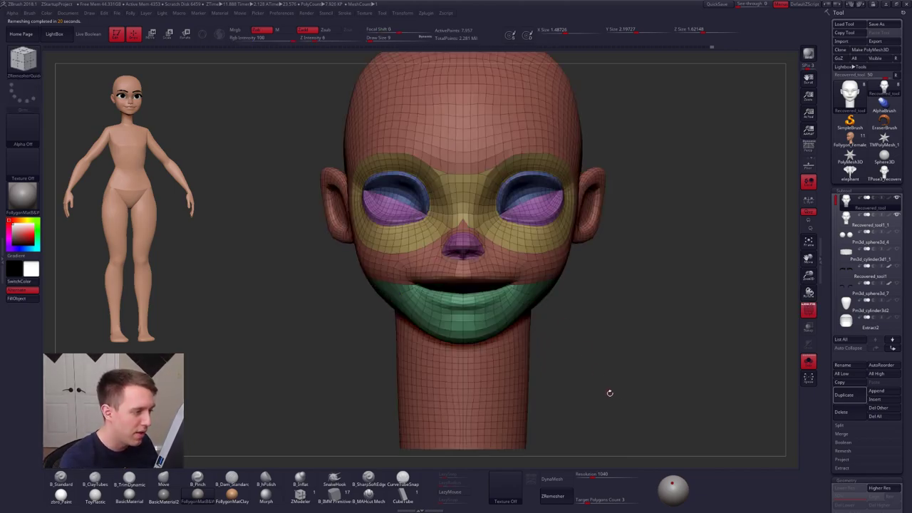
mouse_move(621, 393)
mouse_down()
mouse_move(601, 392)
mouse_move(570, 366)
mouse_move(553, 300)
mouse_move(602, 364)
mouse_move(597, 398)
mouse_up()
key(b)
key(m)
key(v)
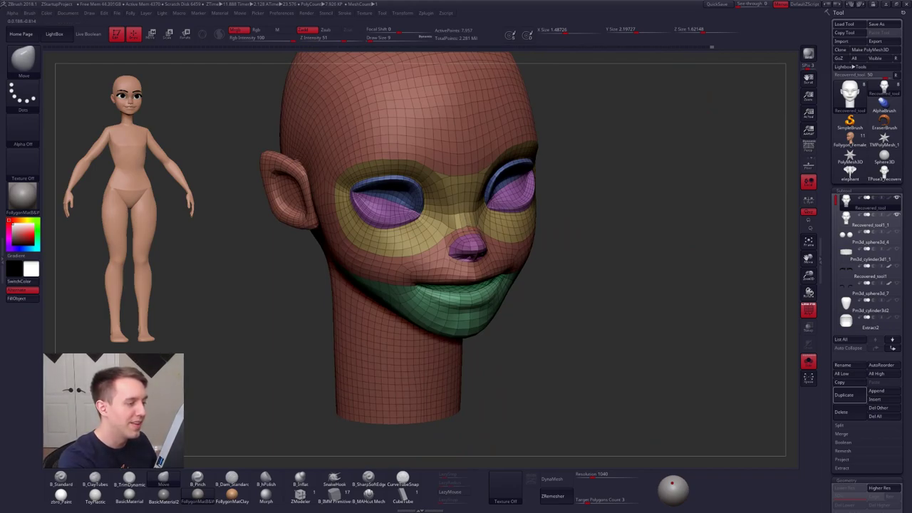
drag(518, 262, 632, 397)
key(shift+f)
key(shift+d)
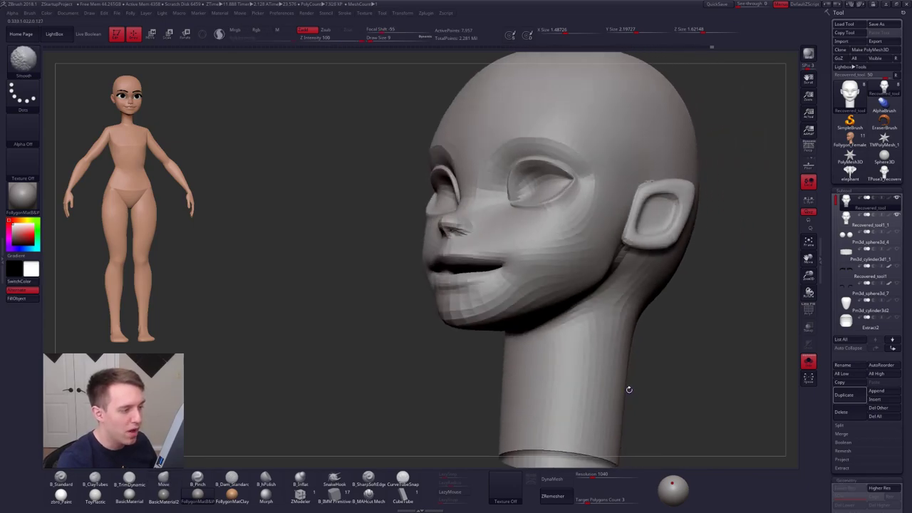
key(shift+f)
right_drag(529, 266, 554, 311)
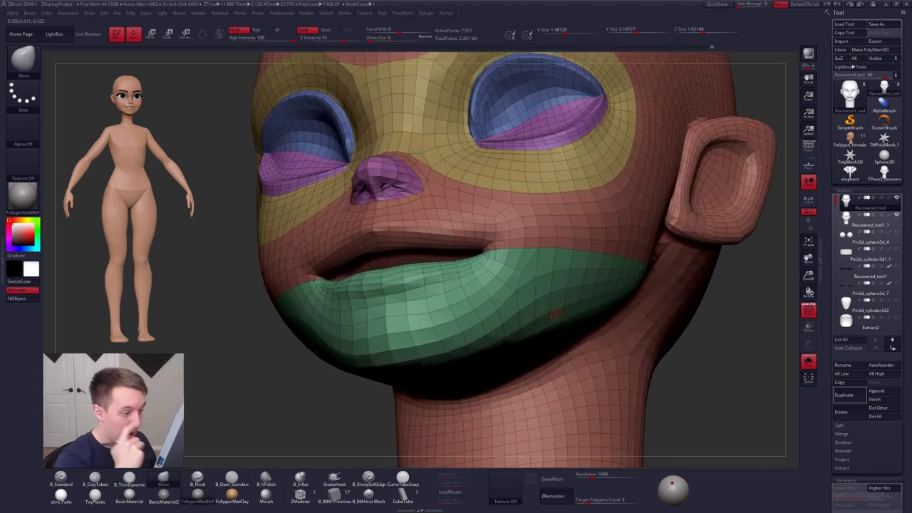
- Try deleting the odd narrow polygon below the mouth corner with the ZModeler Delete polygon action
click(301, 492)
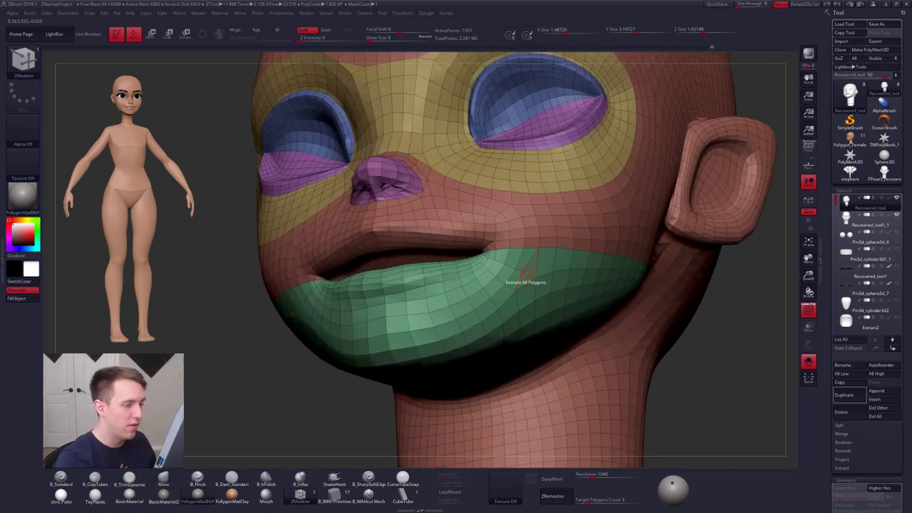
key(space)
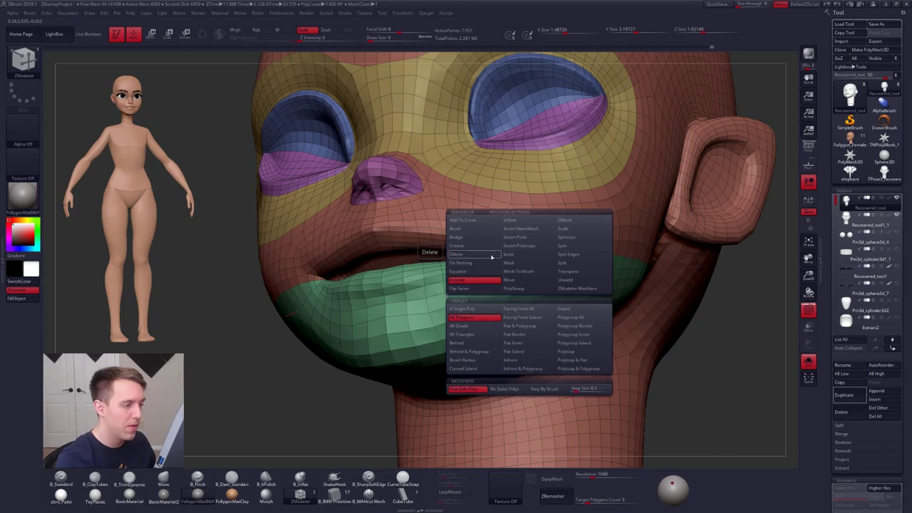
click(481, 255)
click(528, 269)
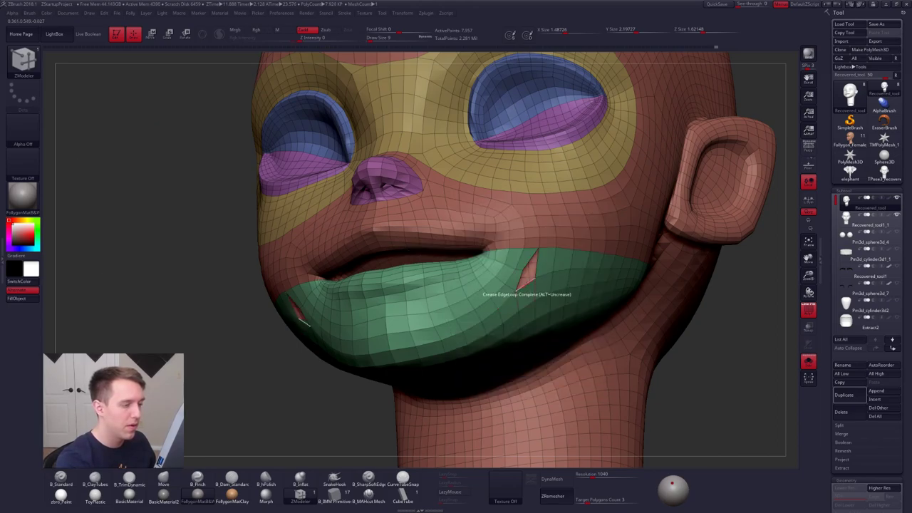
- Try closing the gap beside the mouth corner by nudging its edge points with the Move brush
mouse_move(546, 256)
ctrl+right_down()
mouse_move(549, 282)
mouse_move(531, 281)
ctrl+right_up()
key(b)
key(m)
key(v)
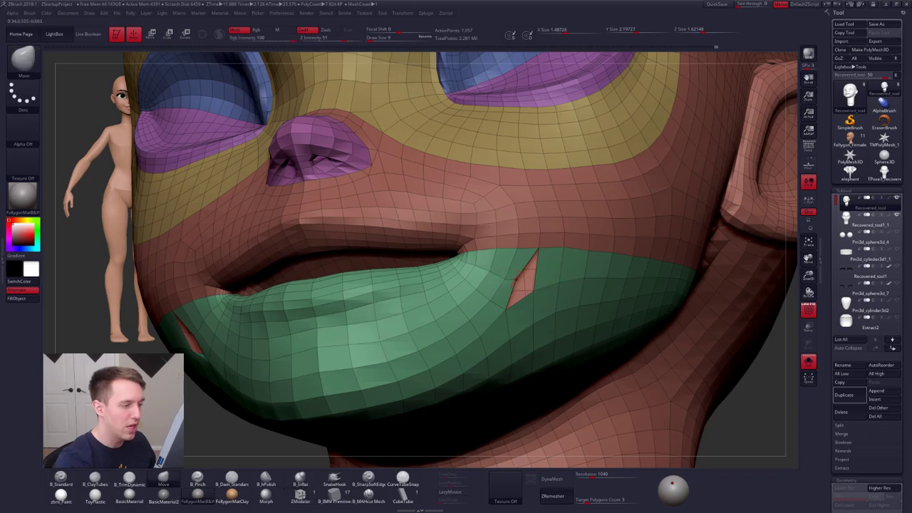
drag(516, 279, 522, 282)
mouse_move(524, 291)
right_down()
mouse_move(423, 311)
mouse_move(588, 300)
right_up()
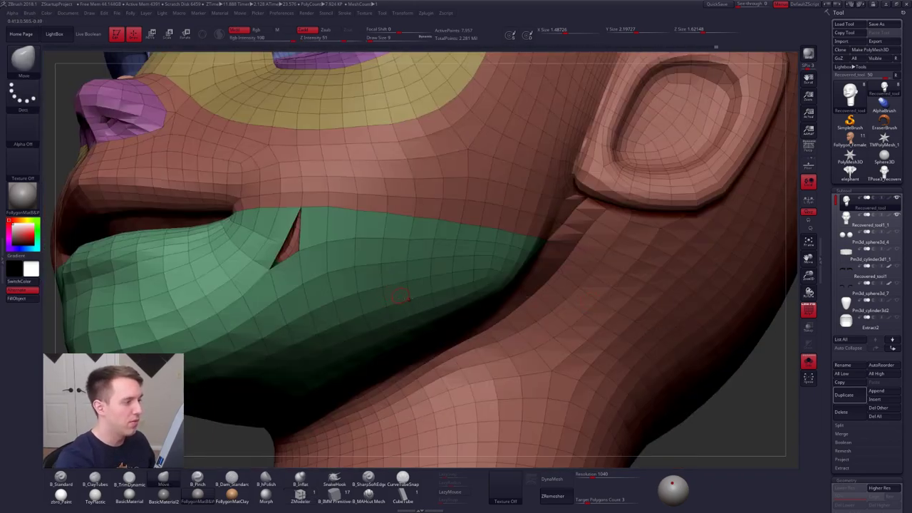
alt+right_drag(399, 295, 462, 290)
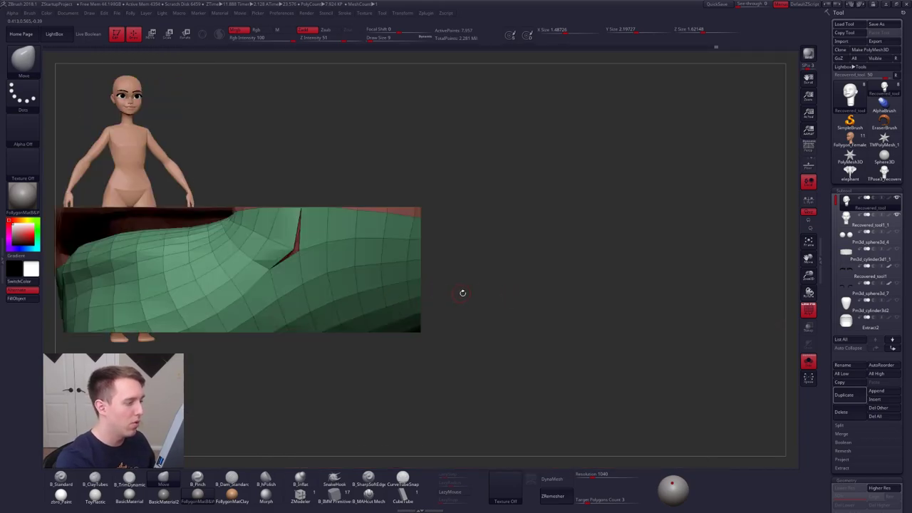
- Inspect the gap beside the mouth from the side and undo the polygon deletion and point moves
key(f)
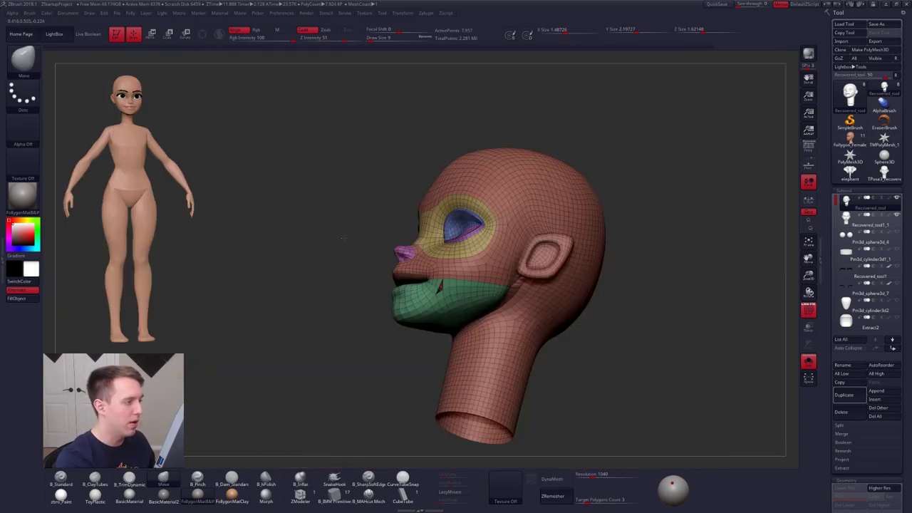
mouse_move(344, 238)
right_down()
mouse_move(356, 248)
mouse_move(420, 251)
right_up()
mouse_move(741, 385)
right_down()
mouse_move(591, 407)
mouse_move(641, 378)
mouse_move(601, 352)
right_up()
ctrl+right_drag(526, 292, 503, 320)
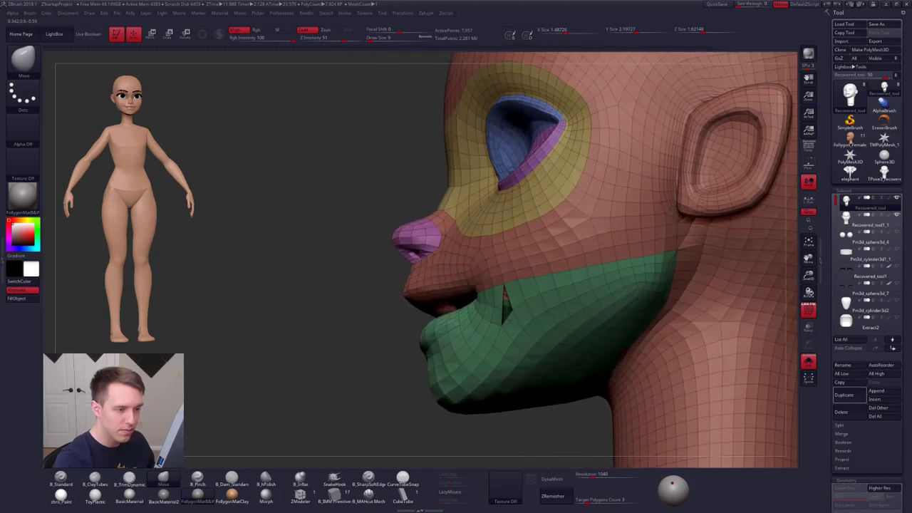
right_drag(509, 322, 521, 325)
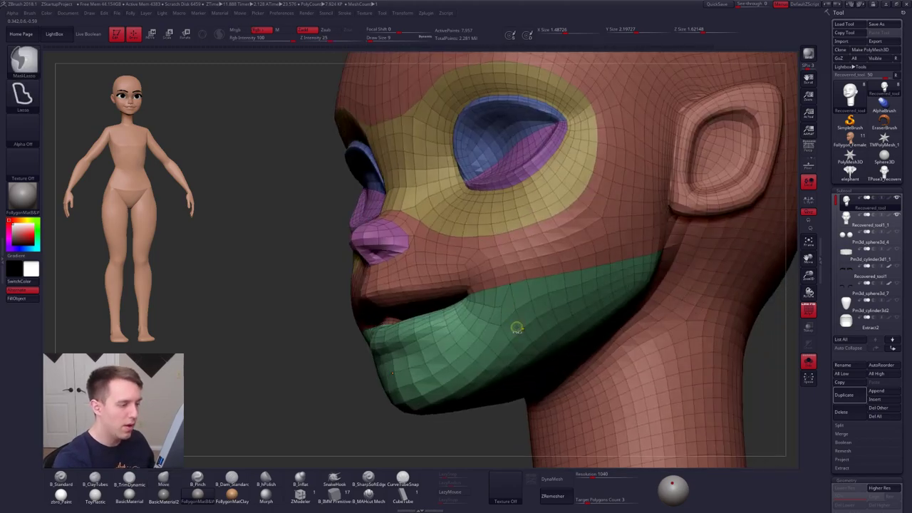
- Preview the head without polyframe under dynamic subdivision, and restore the unsmoothed polyframe display
key(f)
key(shift+f)
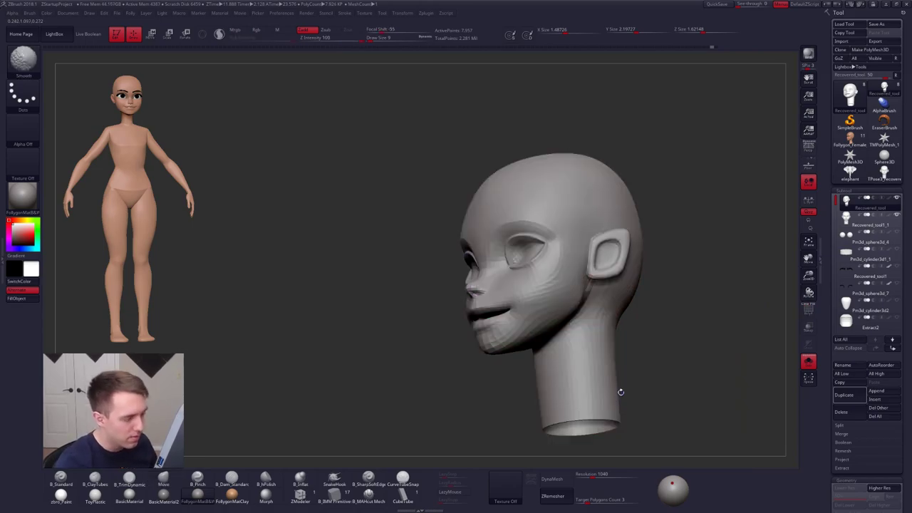
mouse_move(617, 387)
mouse_down()
mouse_move(576, 410)
mouse_move(617, 404)
mouse_move(599, 410)
mouse_move(604, 386)
mouse_up()
key(d)
key(d)
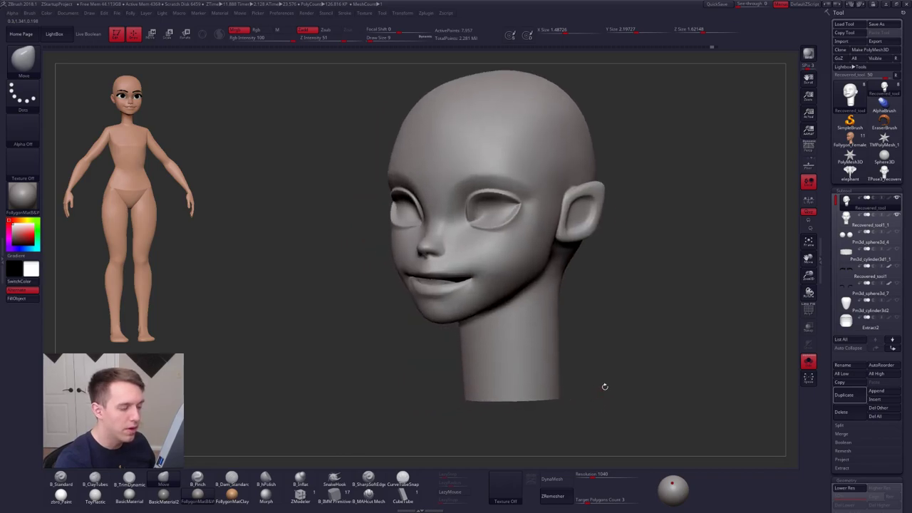
key(shift+d)
key(shift+f)
- Set the ZModeler edge action to Delete with EdgeLoop Complete and remove surplus horizontal edge loops around the lower neck
click(300, 497)
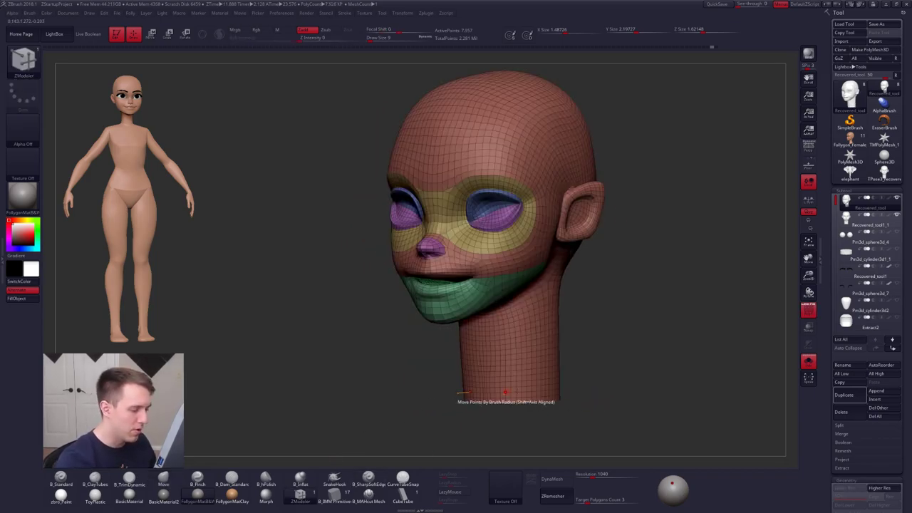
ctrl+right_drag(511, 393, 546, 403)
key(space)
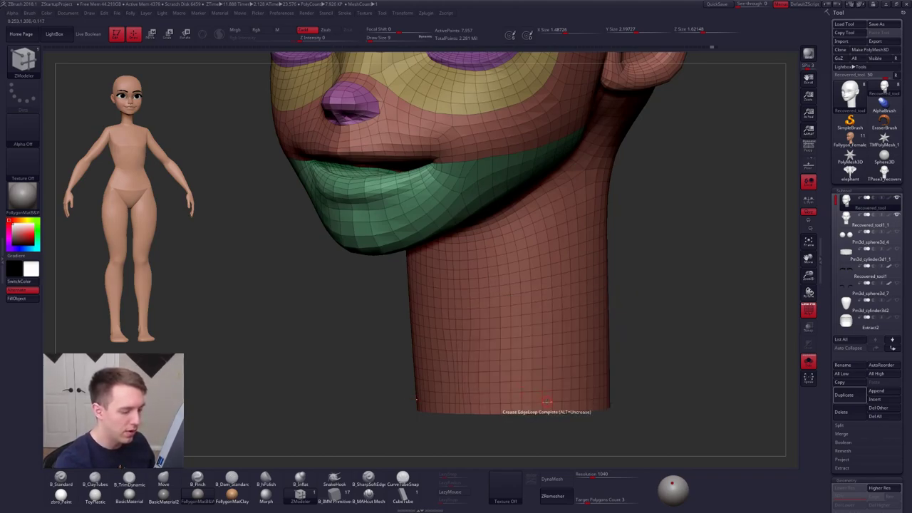
click(543, 400)
key(space)
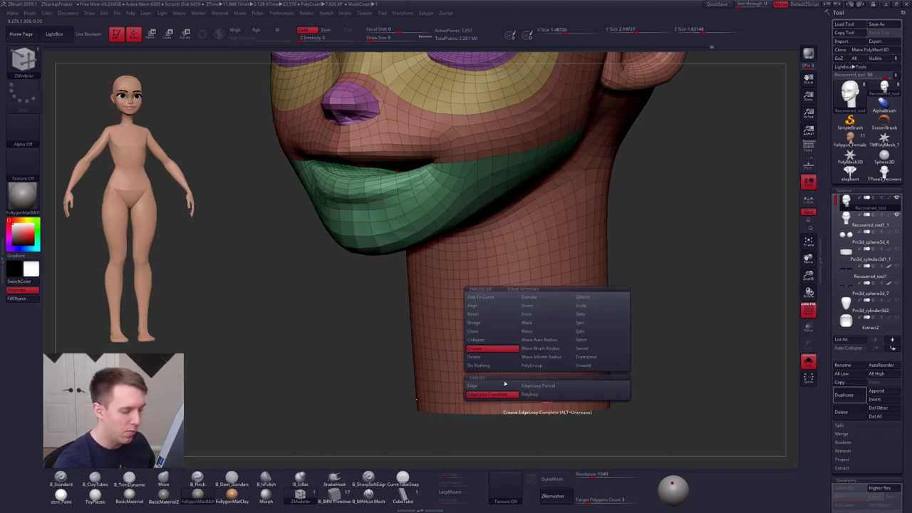
click(479, 356)
click(545, 386)
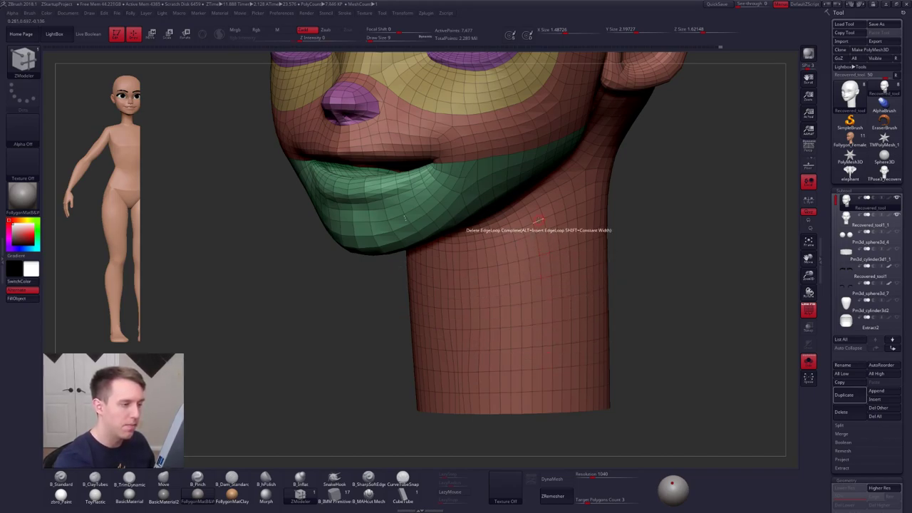
- Delete another edge loop on the upper neck just below the jaw, and turn off polyframe
click(540, 220)
ctrl+right_drag(588, 265, 574, 281)
mouse_move(713, 321)
mouse_down()
mouse_move(600, 367)
mouse_move(609, 360)
mouse_move(622, 368)
mouse_move(554, 348)
mouse_up()
key(shift+f)
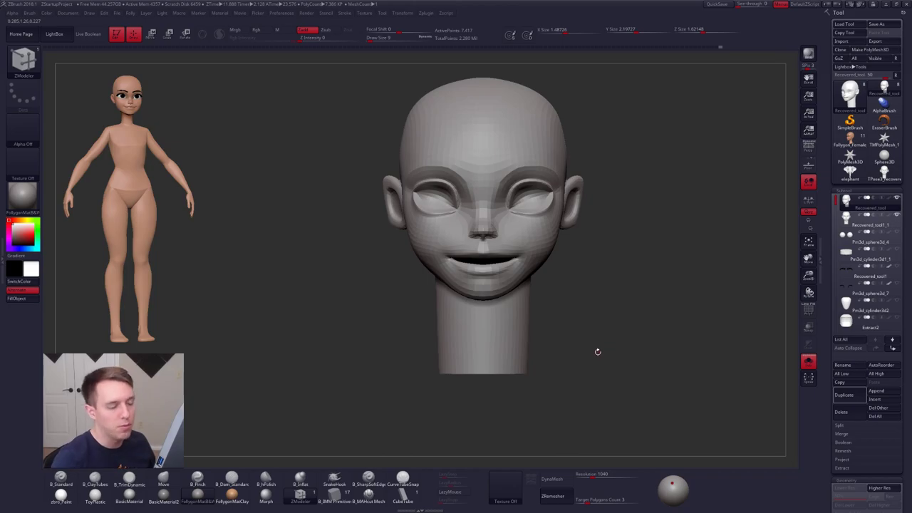
- Compare the retopologized head with the original, subdivide the retopologized head once, and project all details from the original onto it
click(868, 224)
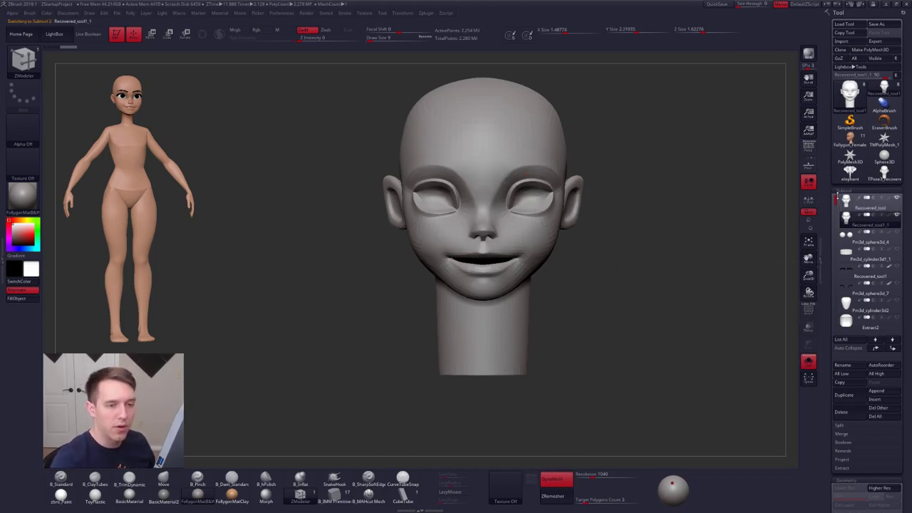
click(864, 203)
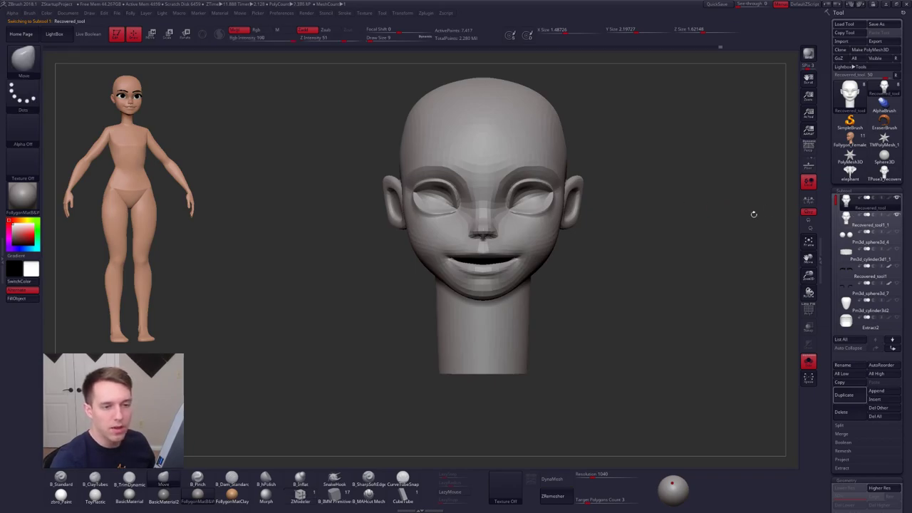
alt+drag(754, 213, 699, 233)
alt+drag(626, 223, 632, 225)
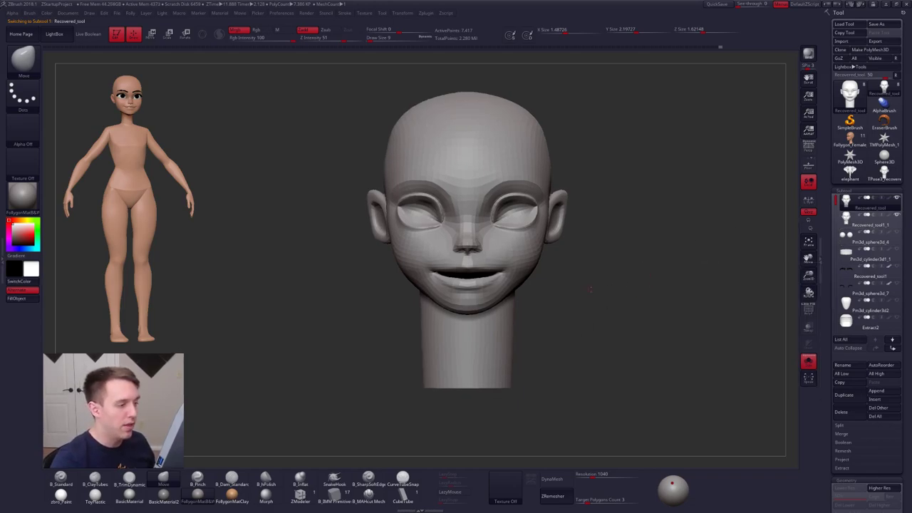
key(ctrl+d)
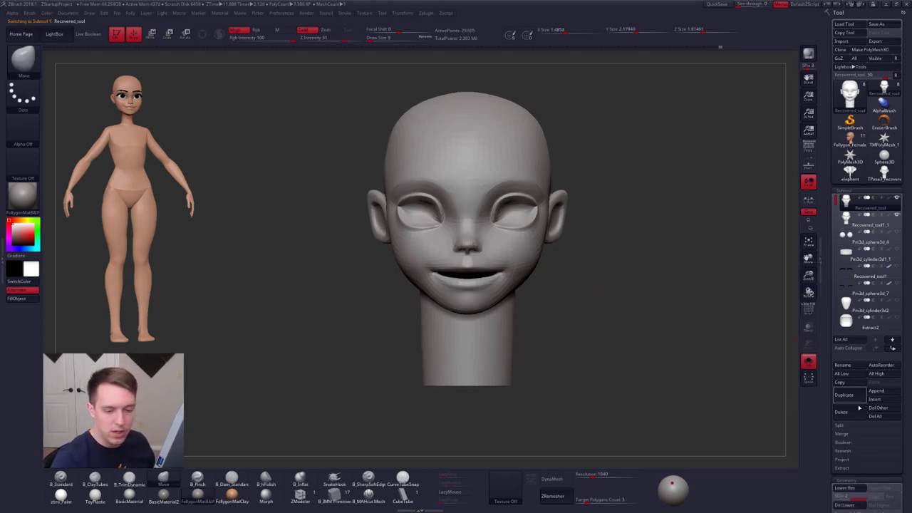
click(856, 459)
click(844, 476)
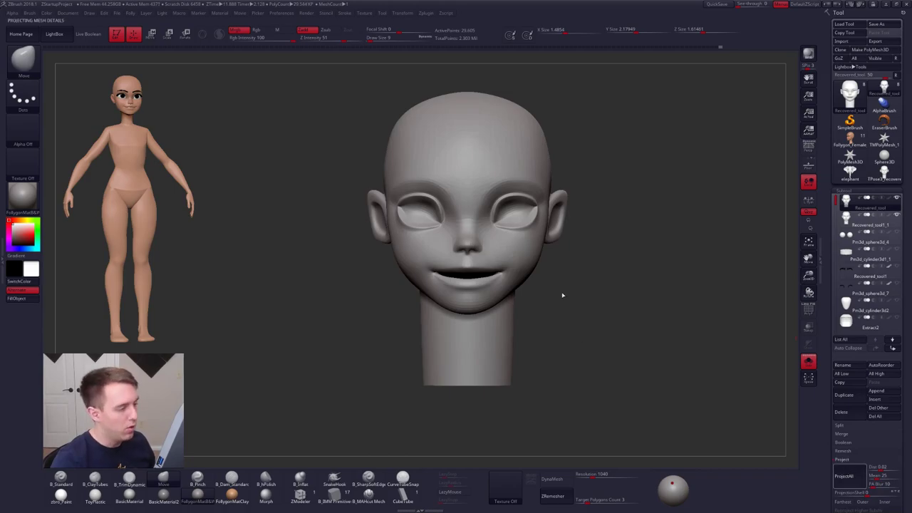
- Check the projected mouth, nose and eyes up close, subdivide the head again and repeat ProjectAll
right_drag(520, 270, 578, 322)
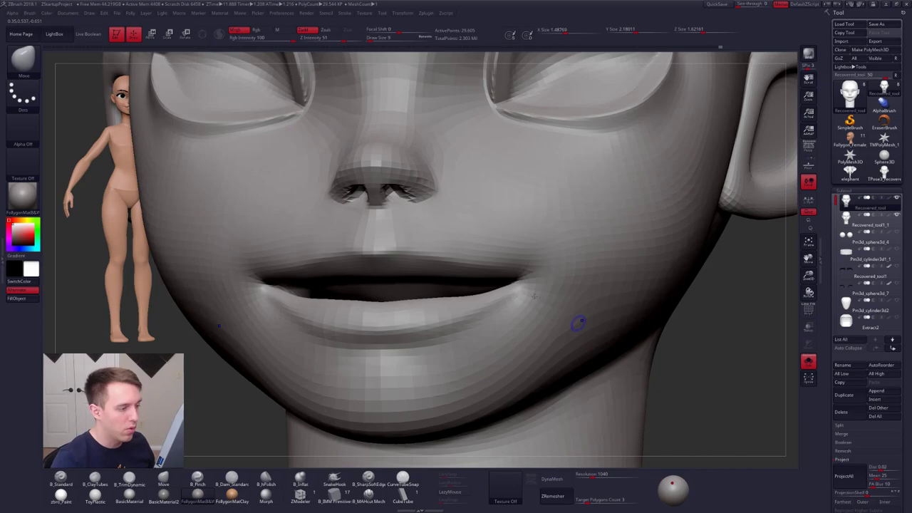
key(shift+f)
key(shift+f)
ctrl+right_drag(515, 226, 514, 274)
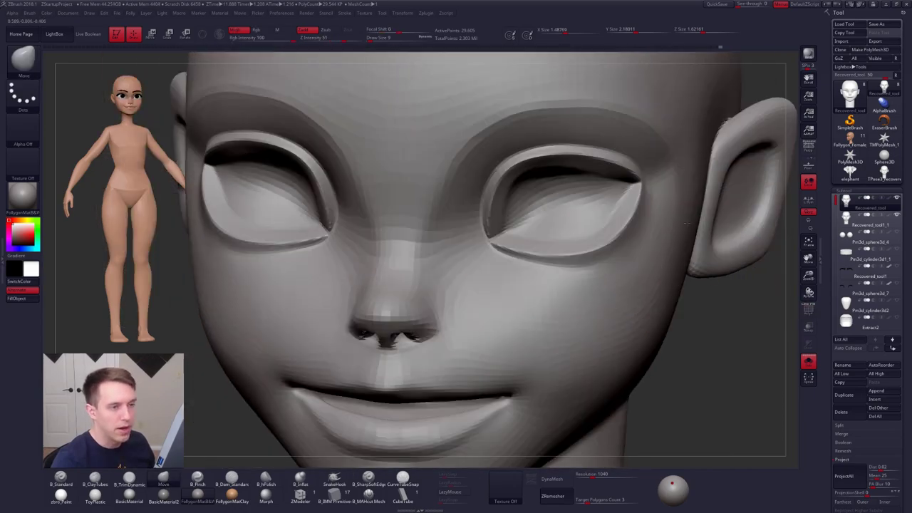
mouse_move(687, 224)
right_down()
mouse_move(683, 265)
mouse_move(682, 216)
right_up()
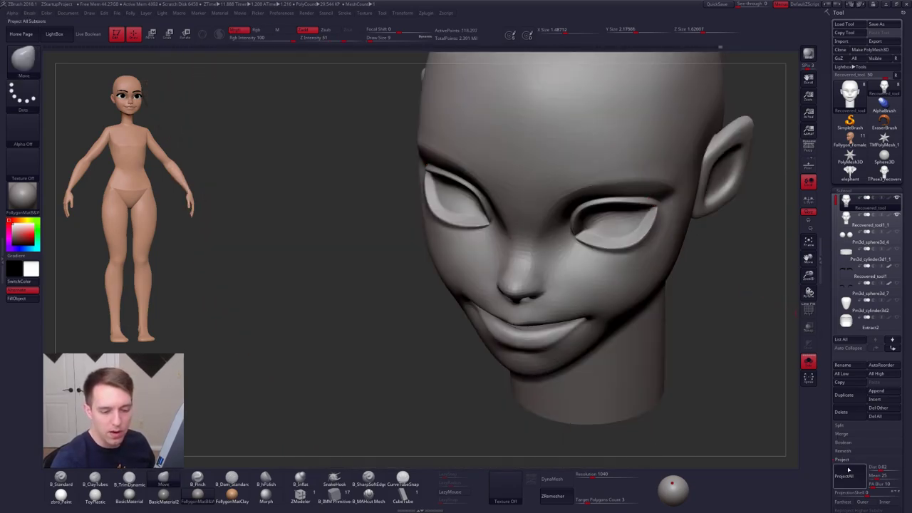
click(845, 475)
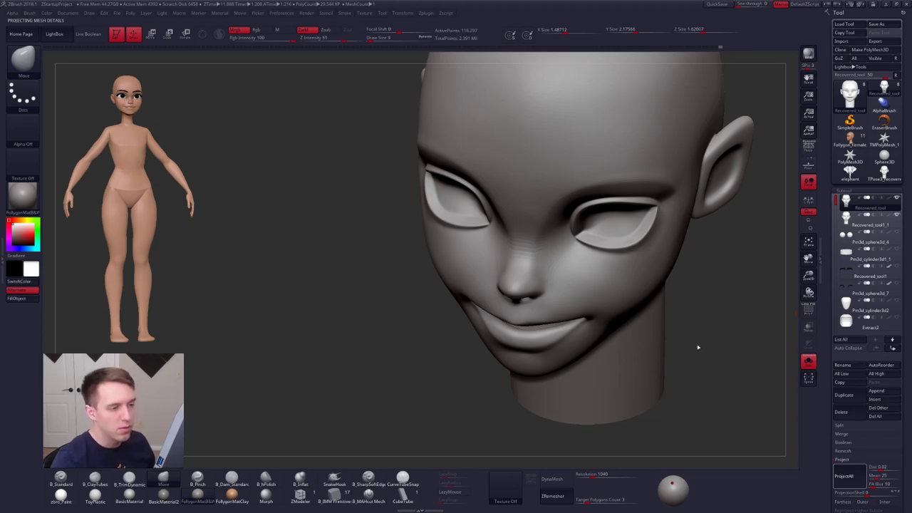
- Project the original's details at the next higher subdivision level, and subdivide the head once more
right_drag(697, 344, 717, 303)
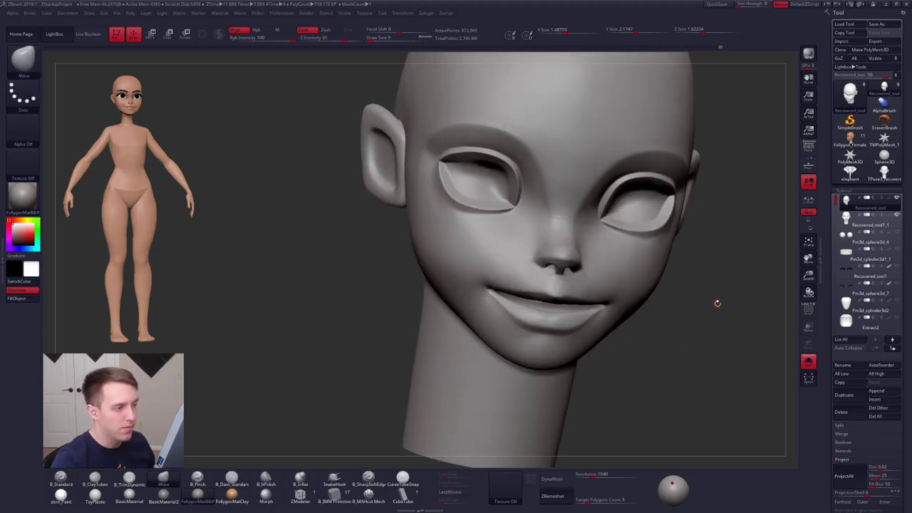
click(845, 475)
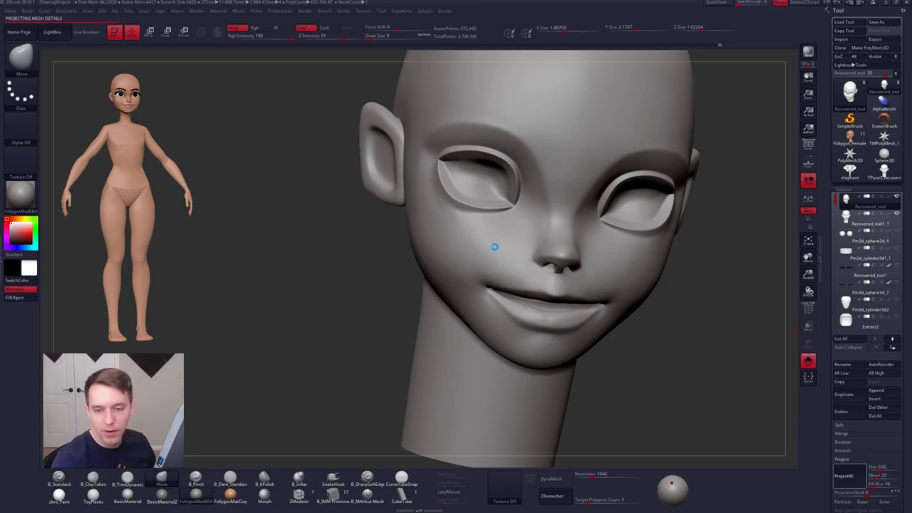
key(x)
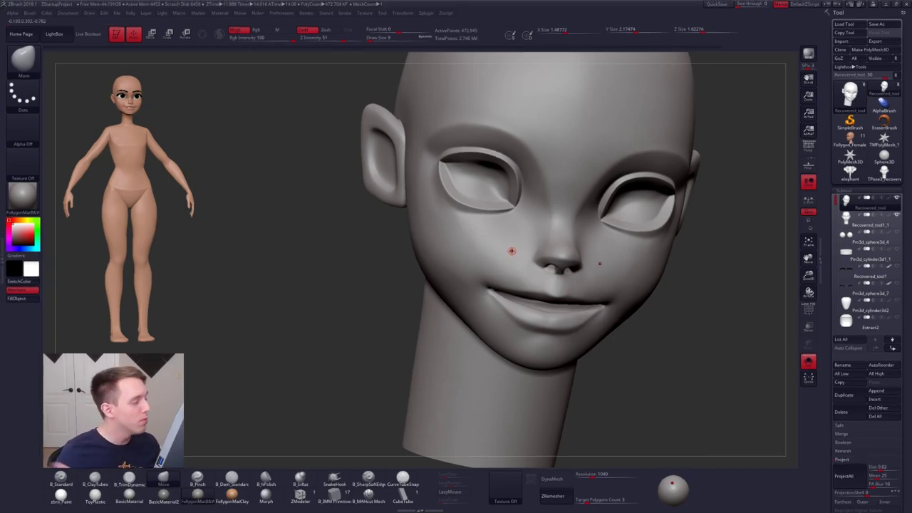
key(ctrl+d)
- Examine the projected surface around the ear and the back of the head from the side and behind
mouse_move(513, 272)
shift+right_down()
mouse_move(480, 223)
mouse_move(445, 265)
mouse_move(526, 279)
shift+right_up()
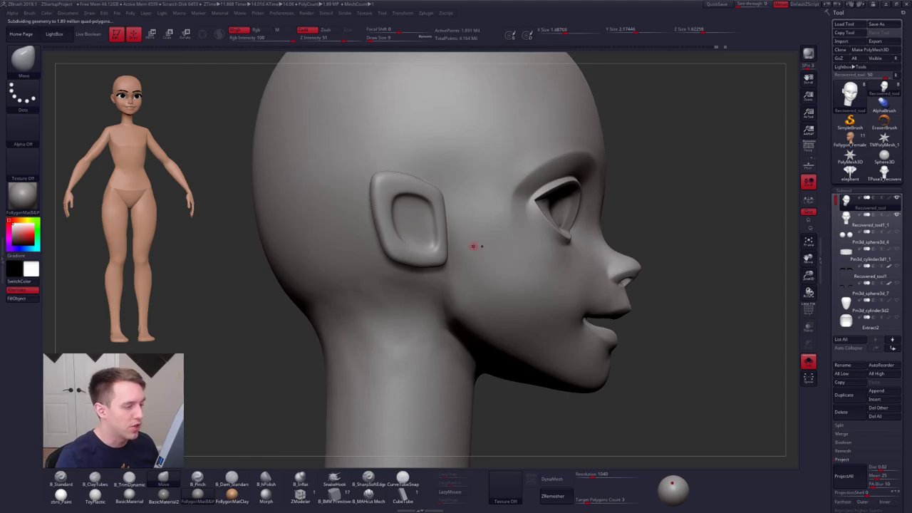
mouse_move(496, 246)
right_down()
mouse_move(509, 245)
mouse_move(484, 236)
right_up()
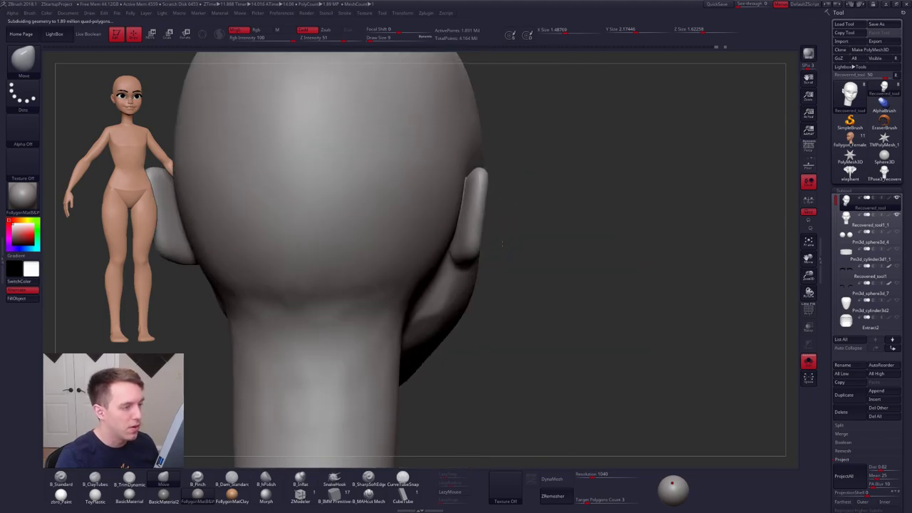
key(shift+f)
key(shift+f)
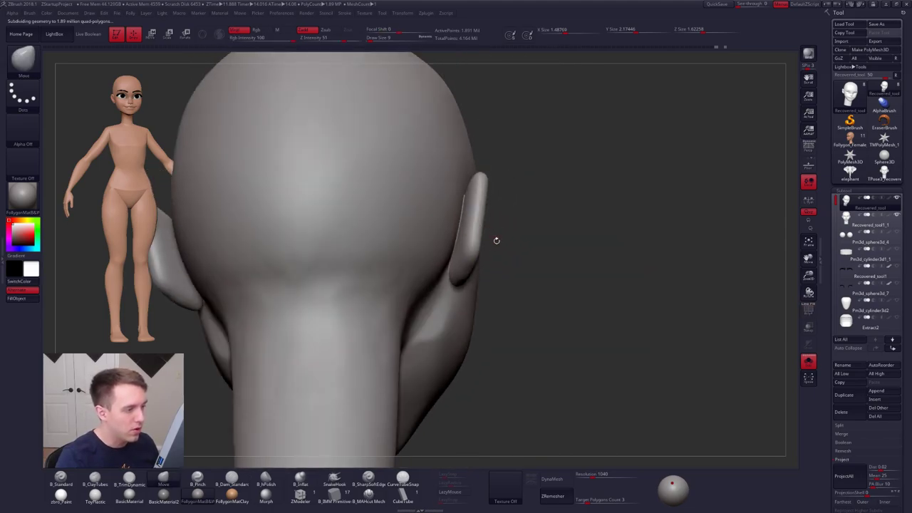
key(f)
- Isolate the ear region to inspect its inside, switch the selection brush to SelectLasso, and unhide the whole head
mouse_move(510, 217)
ctrl+shift+mouse_down()
mouse_move(492, 199)
mouse_move(445, 270)
ctrl+shift+mouse_up()
right_drag(444, 271, 466, 258)
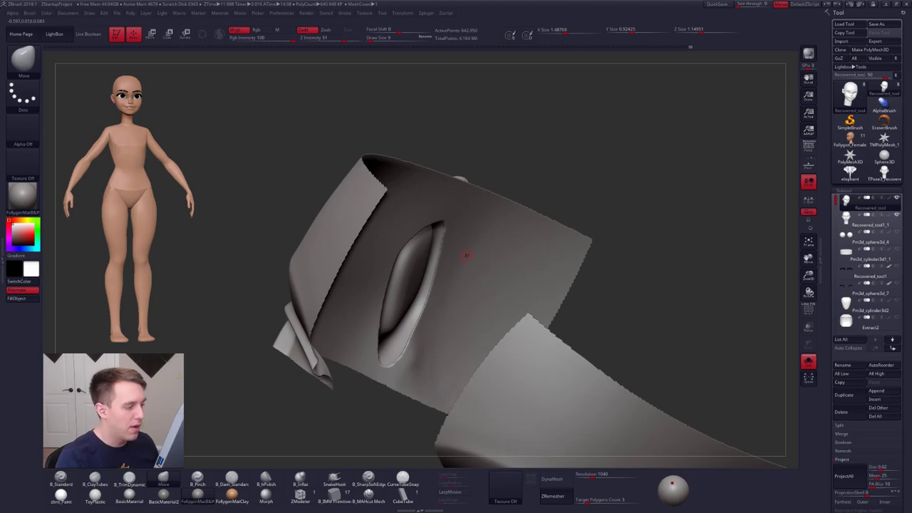
key(ctrl+shift+f)
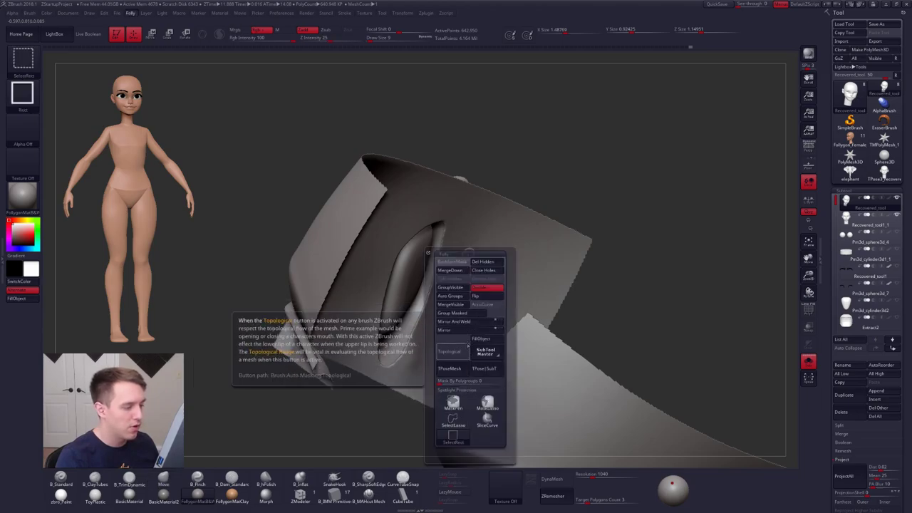
ctrl+shift+click(459, 419)
mouse_move(495, 247)
right_down()
mouse_move(444, 257)
mouse_move(413, 299)
mouse_move(402, 283)
mouse_move(342, 257)
right_up()
ctrl+shift+click(402, 283)
mouse_move(342, 257)
right_down()
mouse_move(418, 278)
mouse_move(596, 229)
right_up()
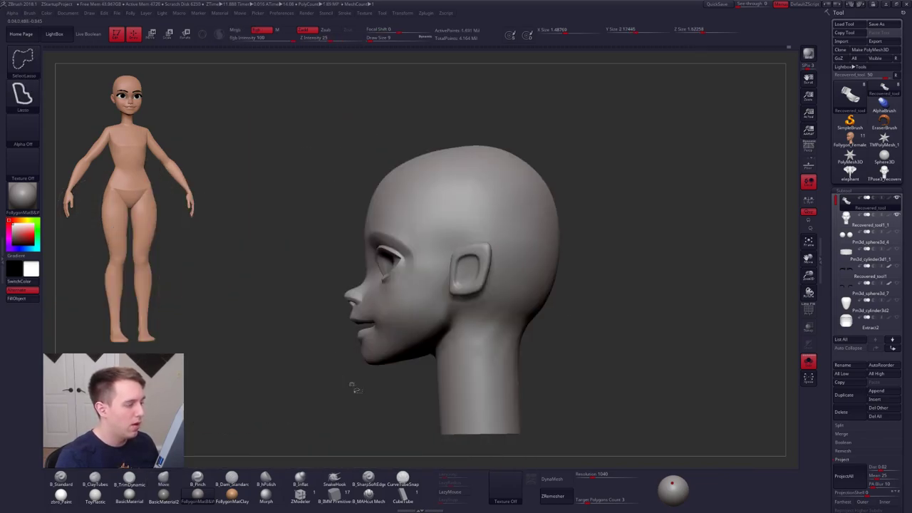
- Isolate the face with a lasso selection from the side, and examine the front features
mouse_move(357, 385)
ctrl+shift+mouse_down()
mouse_move(425, 282)
mouse_move(242, 209)
ctrl+shift+mouse_up()
mouse_move(285, 236)
right_down()
mouse_move(370, 257)
mouse_move(434, 298)
mouse_move(484, 252)
mouse_move(479, 275)
right_up()
right_drag(462, 324, 494, 330)
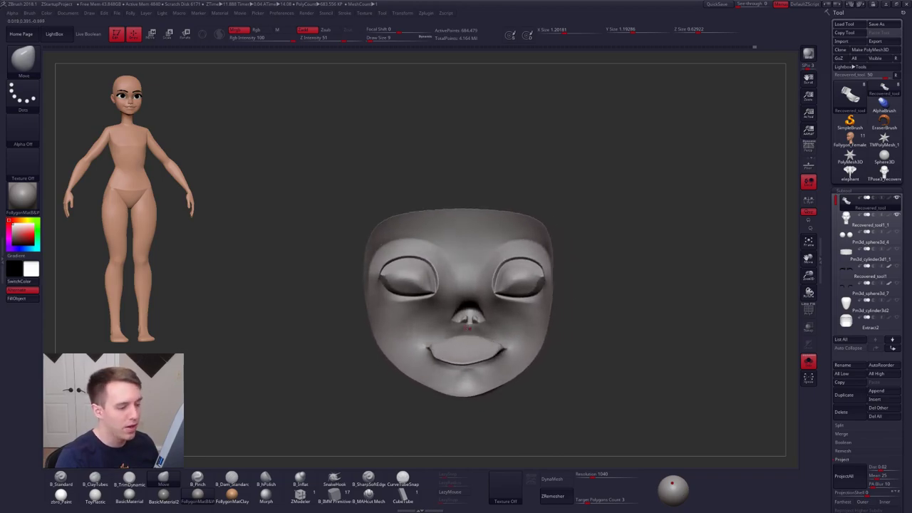
- Change the light direction to check the nose and mouth from below, restore the upper lighting, and unhide the full head
click(673, 491)
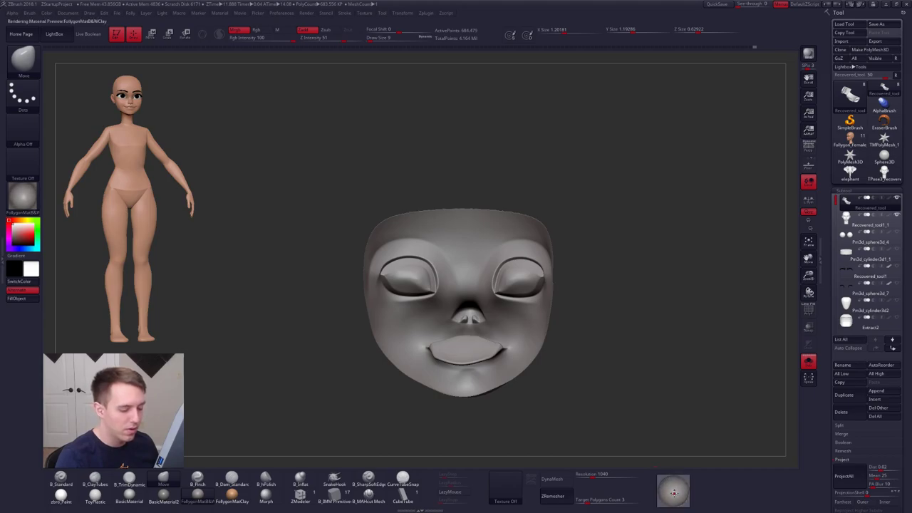
alt+right_drag(568, 391, 551, 374)
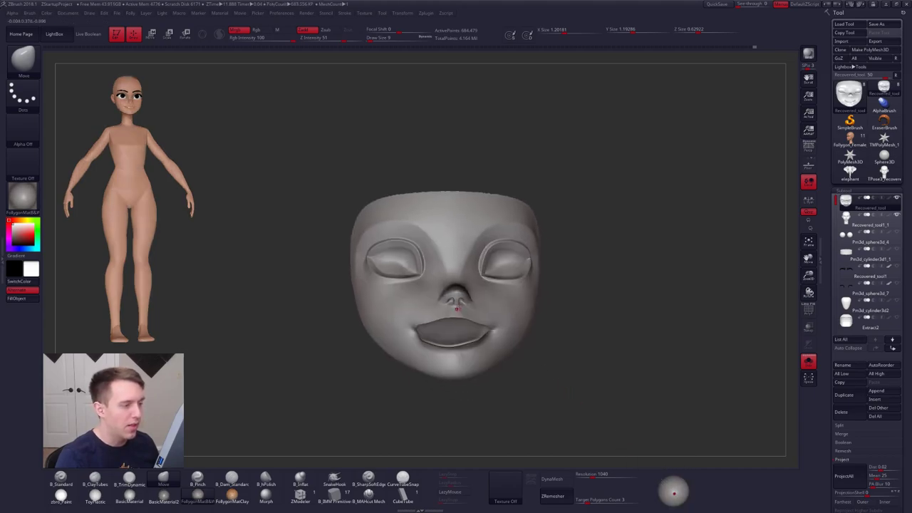
right_drag(458, 307, 455, 302)
alt+right_drag(512, 356, 491, 335)
right_drag(447, 295, 599, 416)
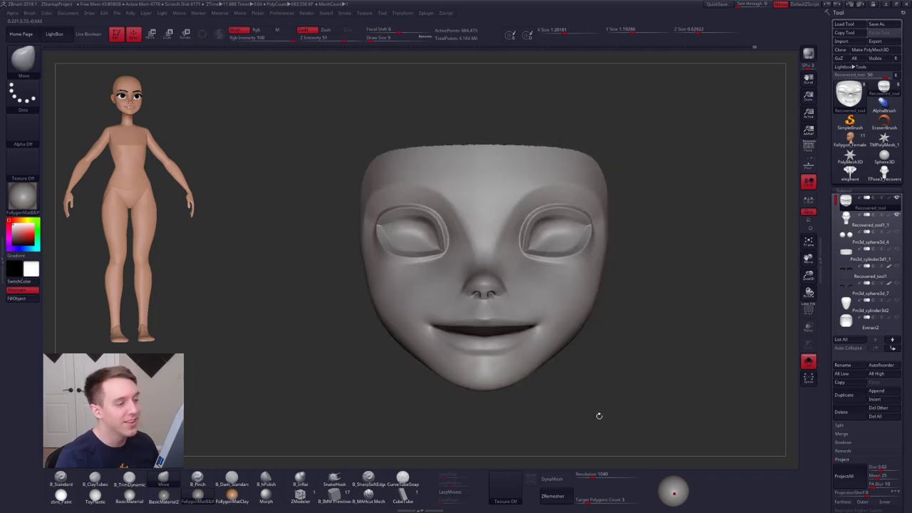
drag(661, 486, 673, 484)
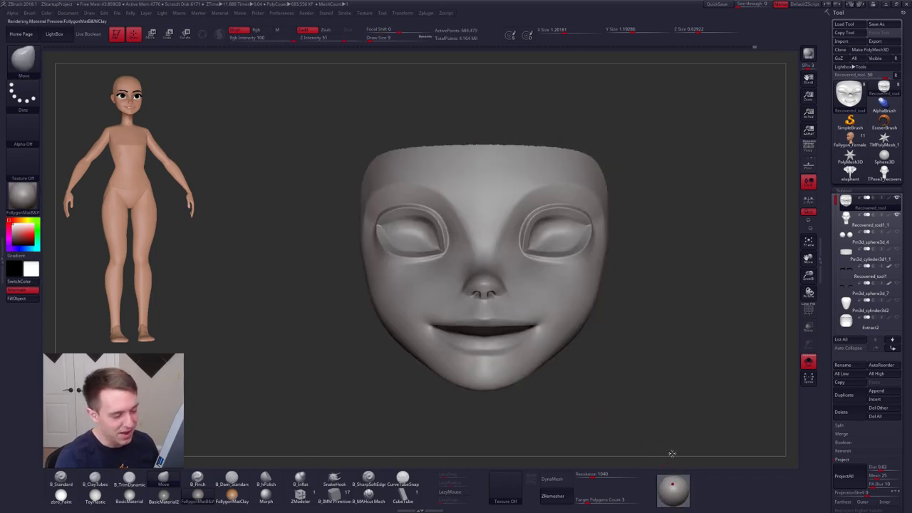
ctrl+shift+click(636, 344)
ctrl+right_drag(635, 344, 621, 299)
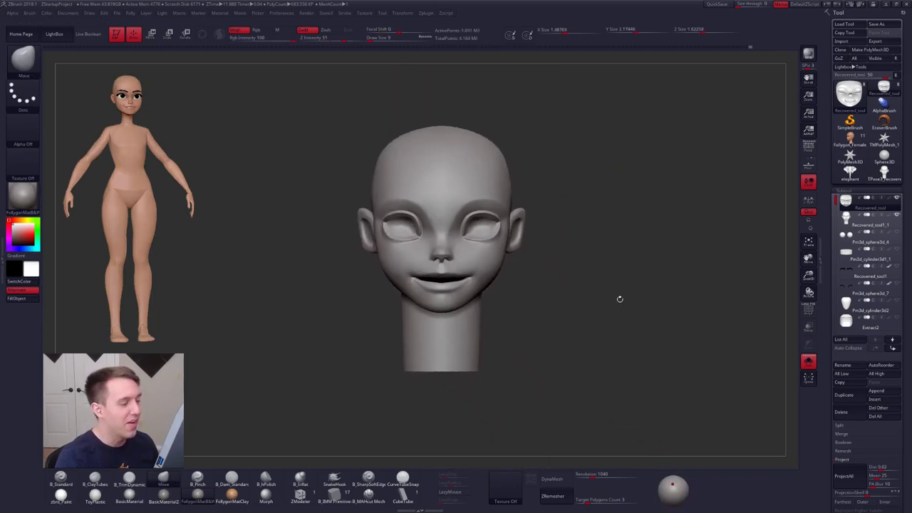
- Turn off Solo, delete the original head subtool Recovered_tool1_1, and select the retopologized head with all remaining subtools visible
key(alt+s)
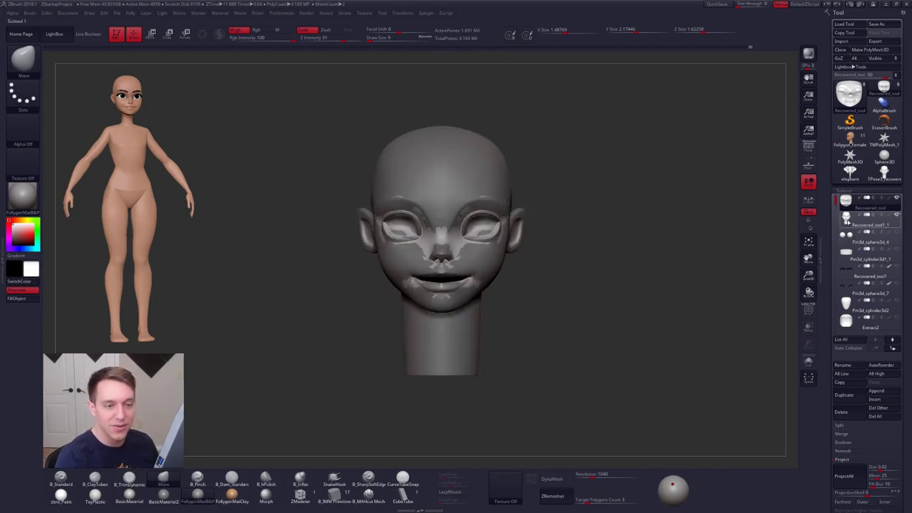
click(866, 220)
click(842, 411)
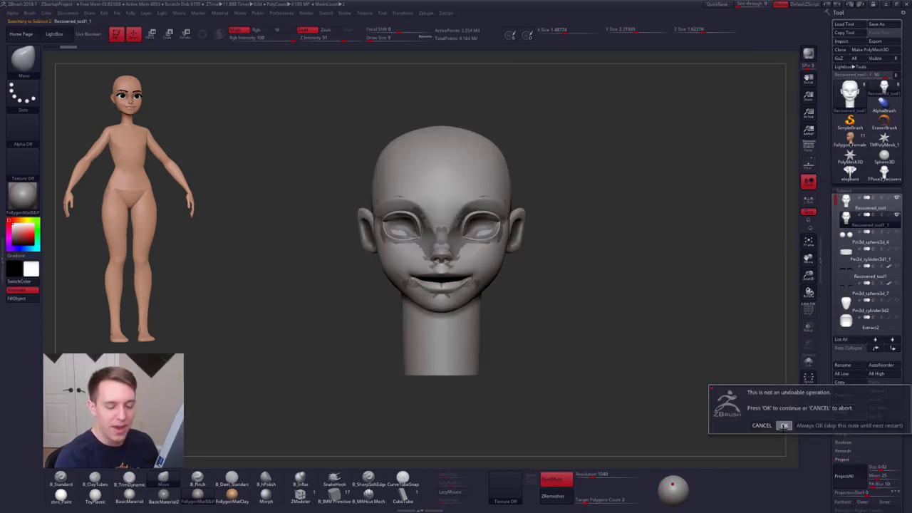
click(784, 425)
click(846, 205)
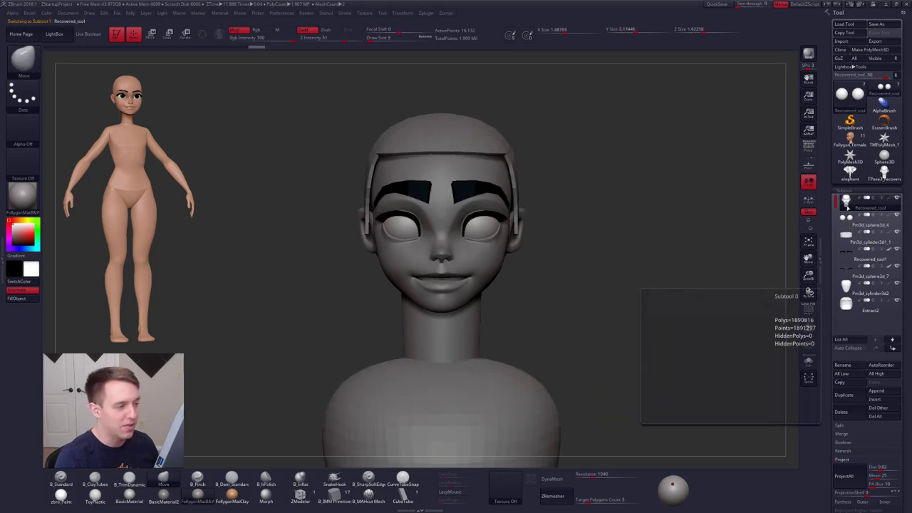
- Hide the hair cap, body, eyelash and eyebrow subtools, leaving the head, eyes and teeth visible
alt+click(490, 128)
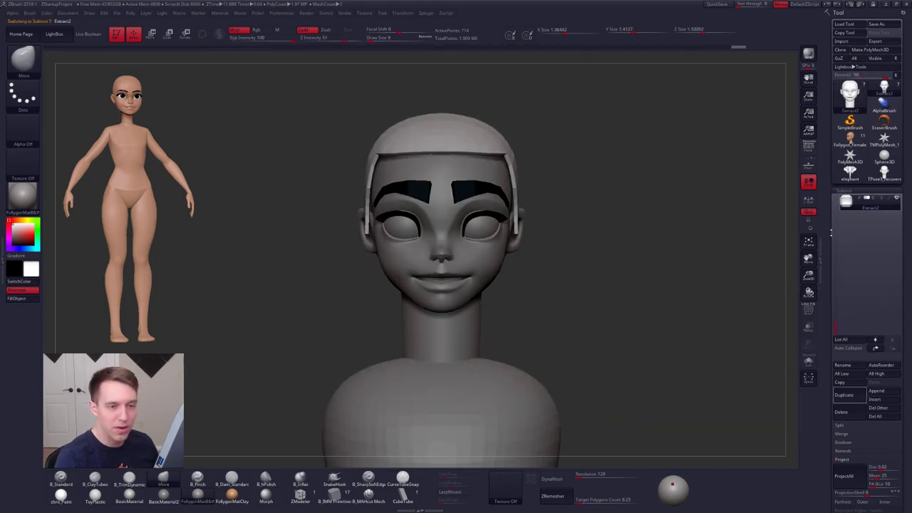
key(Up)
key(Up)
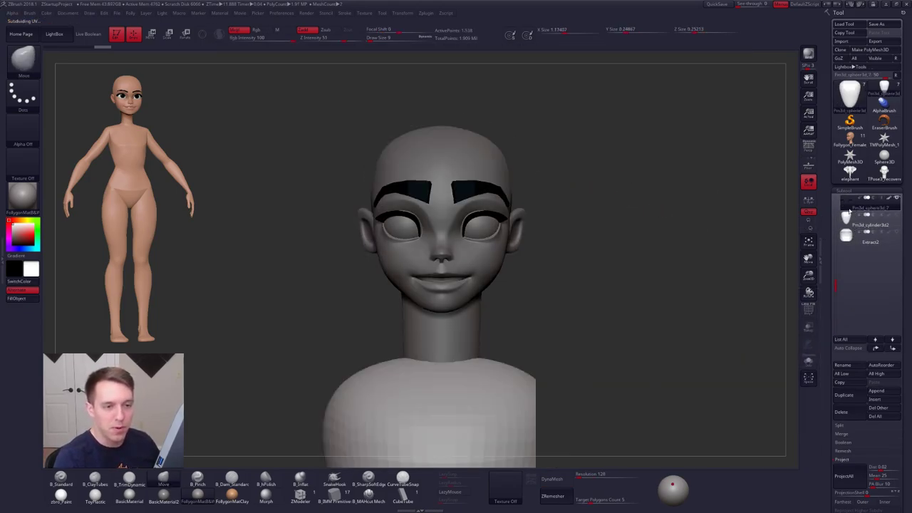
key(Up)
key(Up)
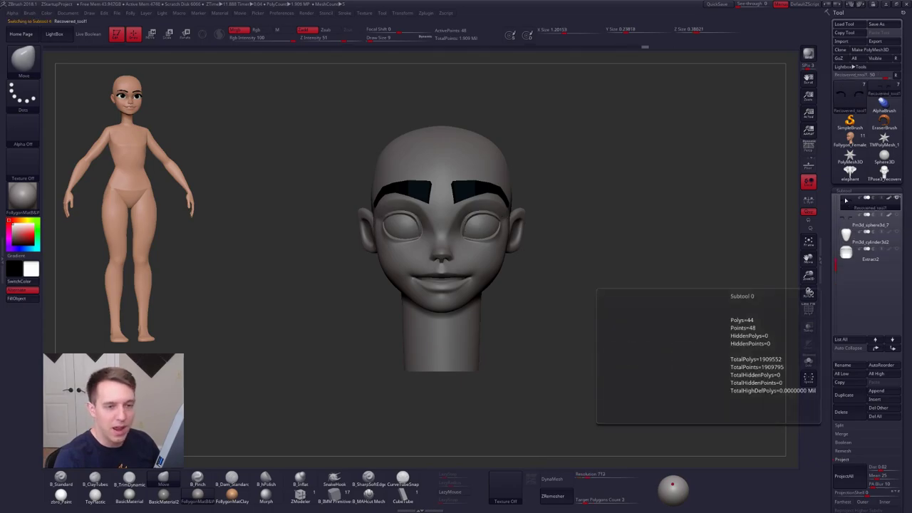
ctrl+right_drag(472, 269, 506, 205)
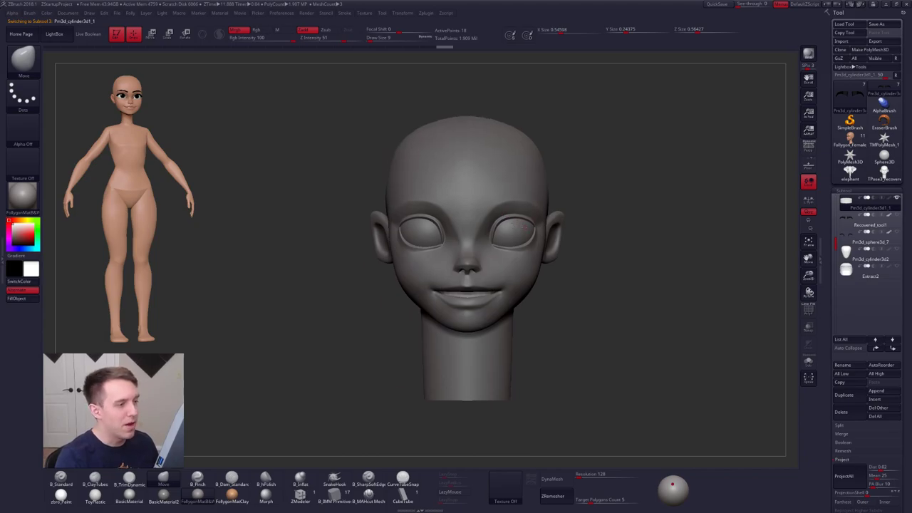
ctrl+right_drag(507, 282, 492, 238)
ctrl+right_click(484, 227)
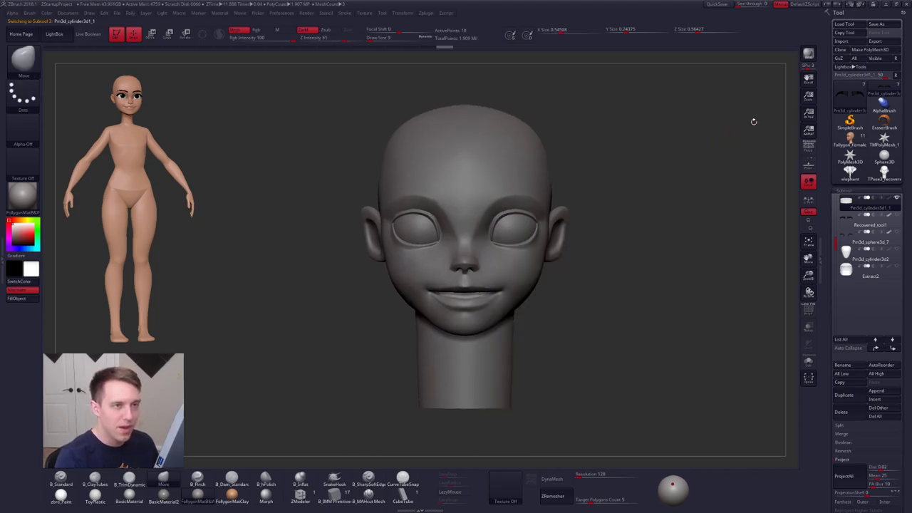
- Quick-save the project and turn on perspective for the head view
click(717, 4)
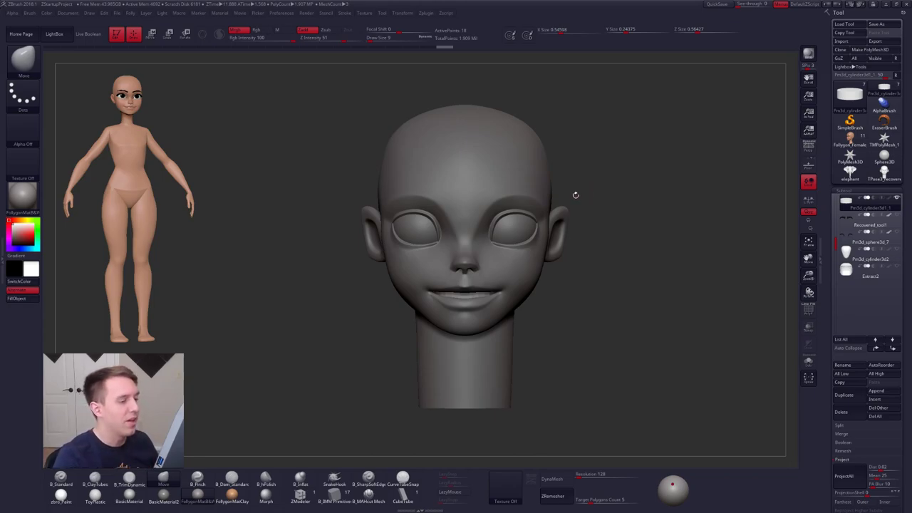
click(809, 148)
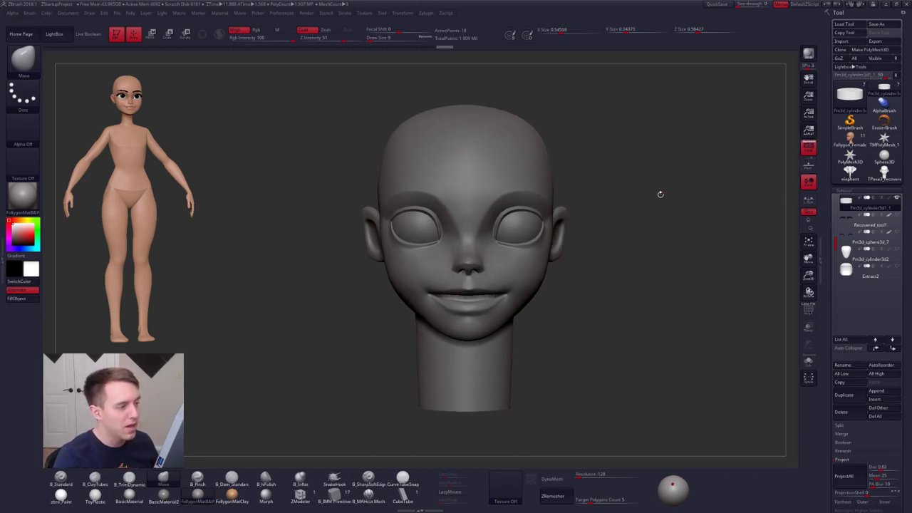
key(ctrl+shift+space)
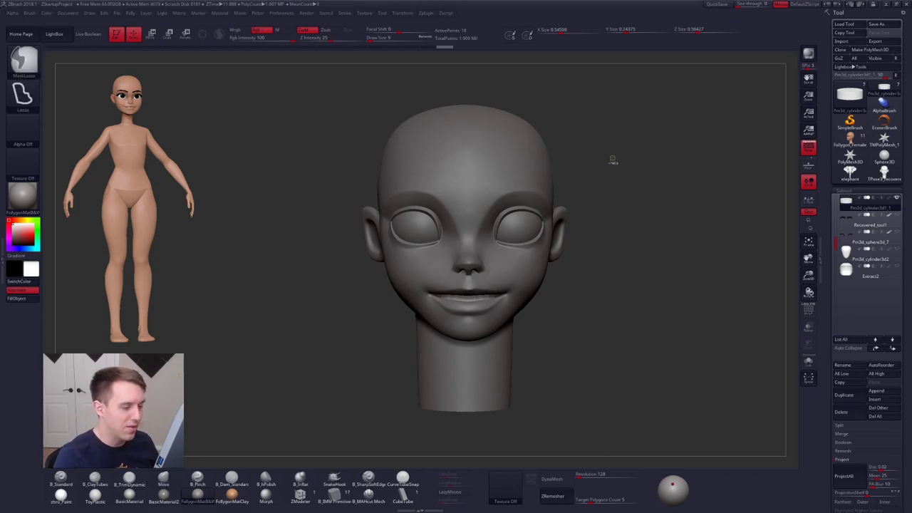
- Select the retopologized head subtool and step its subdivision down three levels
alt+drag(643, 222, 632, 222)
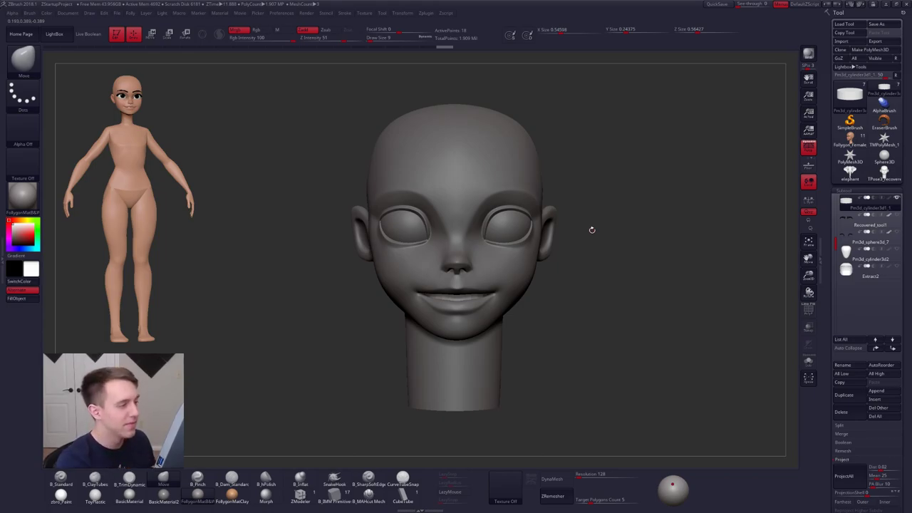
mouse_move(592, 230)
mouse_down()
mouse_move(553, 235)
mouse_move(514, 281)
mouse_move(537, 258)
mouse_up()
alt+click(519, 287)
key(space)
key(shift)
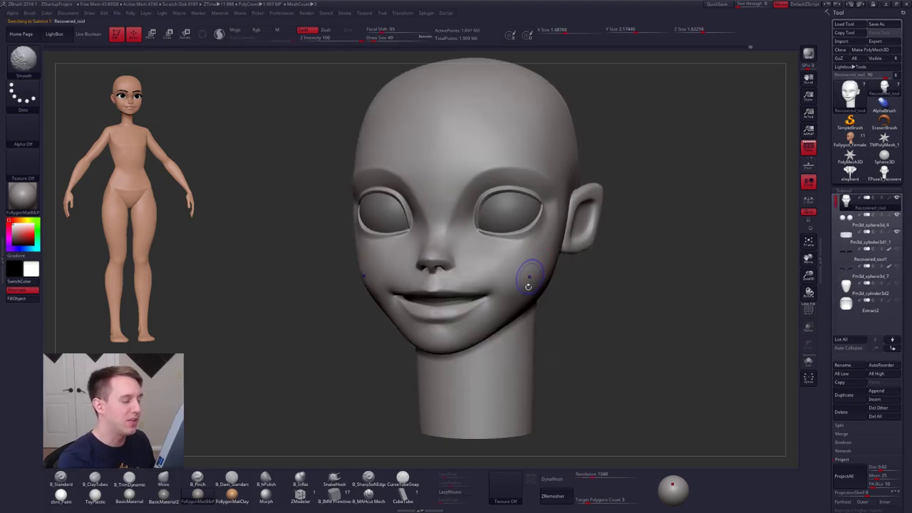
key(shift+d)
key(shift+d)
key(shift+d)
mouse_move(527, 275)
right_down()
mouse_move(502, 276)
mouse_move(536, 243)
right_up()
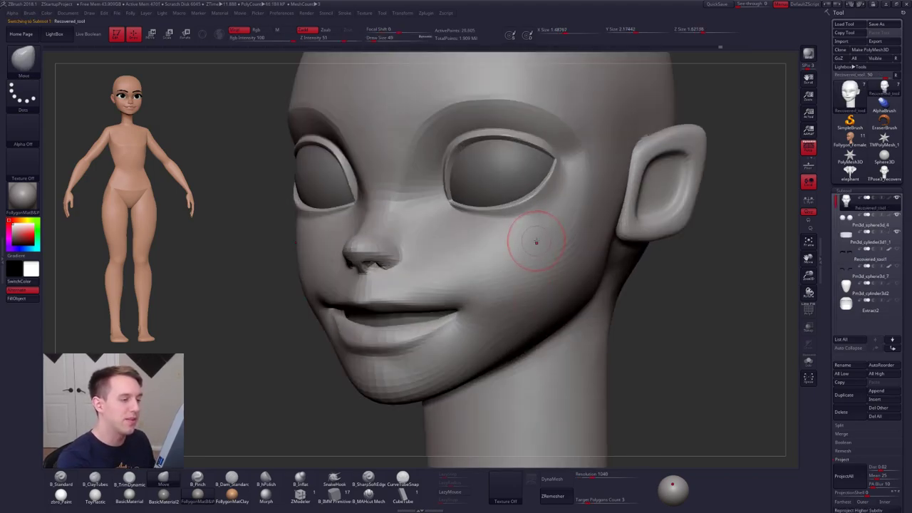
- Flatten and smooth the cheek below the eye with the TrimDynamic brush, and raise the head one subdivision level
key(space)
drag(537, 243, 539, 219)
key(space)
key(b)
key(t)
key(d)
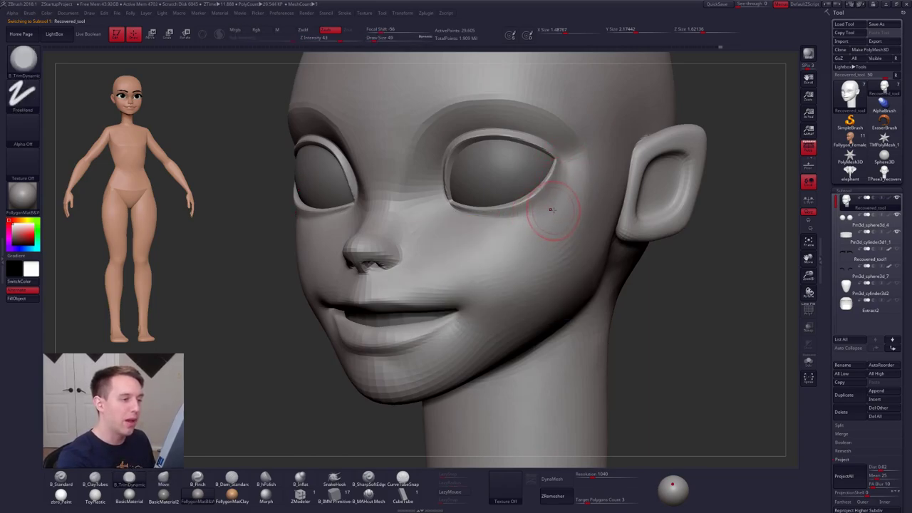
key(shift)
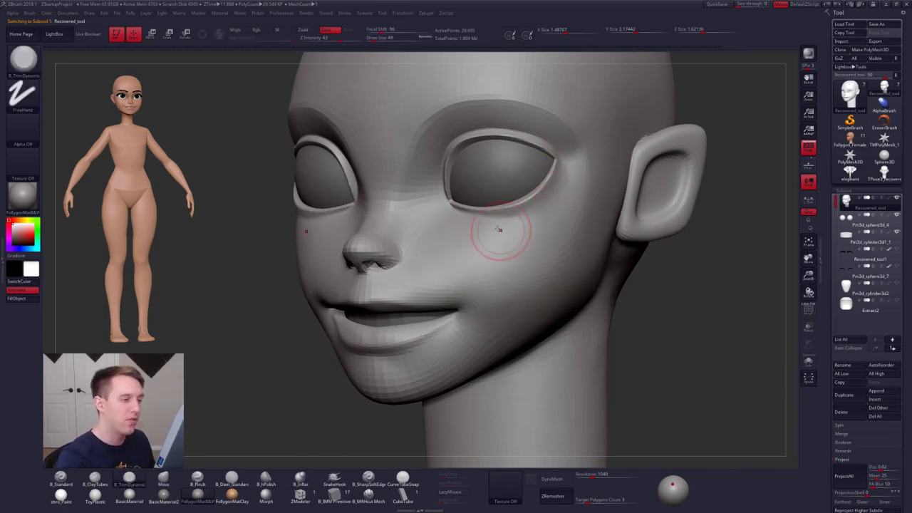
key(ctrl+d)
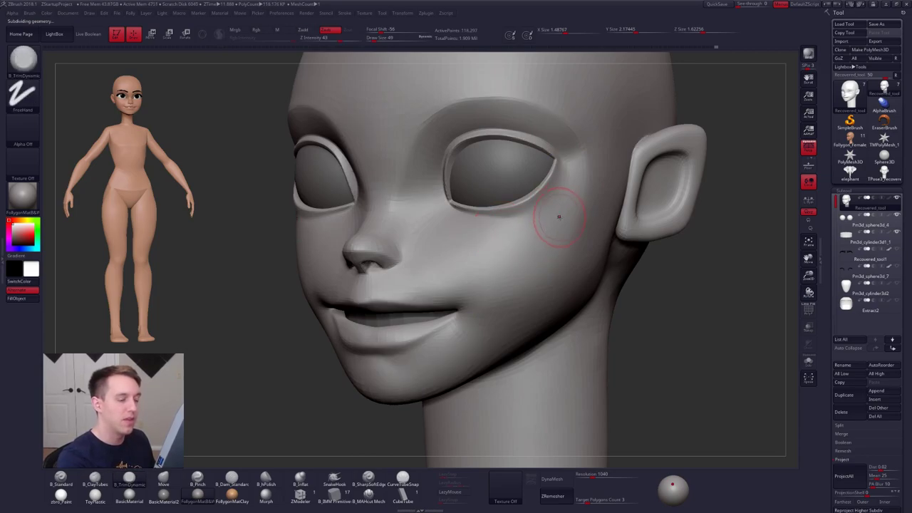
key(space)
ctrl+right_drag(575, 242, 588, 223)
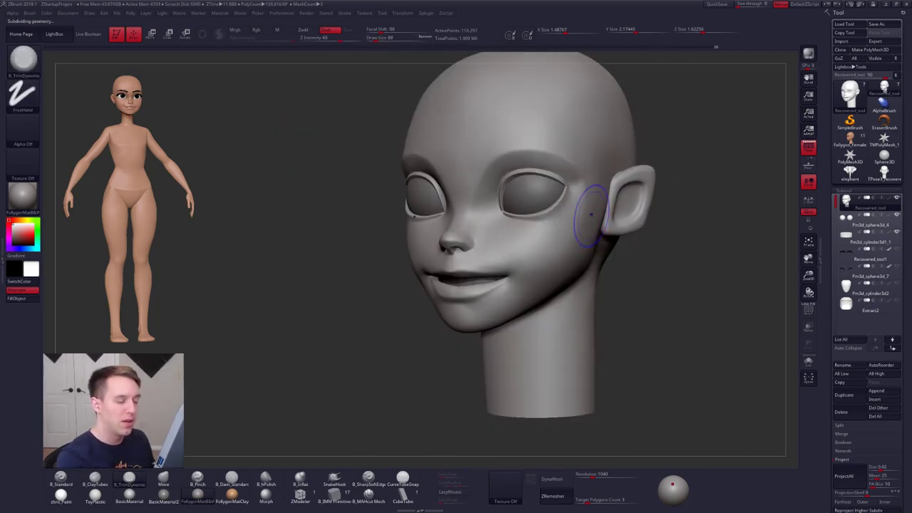
- Drop one subdivision level, refine the lower cheek and jaw with TrimDynamic at draw size 121, and return one level up
key(shift+d)
mouse_move(546, 259)
right_down()
mouse_move(514, 268)
mouse_move(521, 277)
right_up()
key(space)
click(531, 285)
key(space)
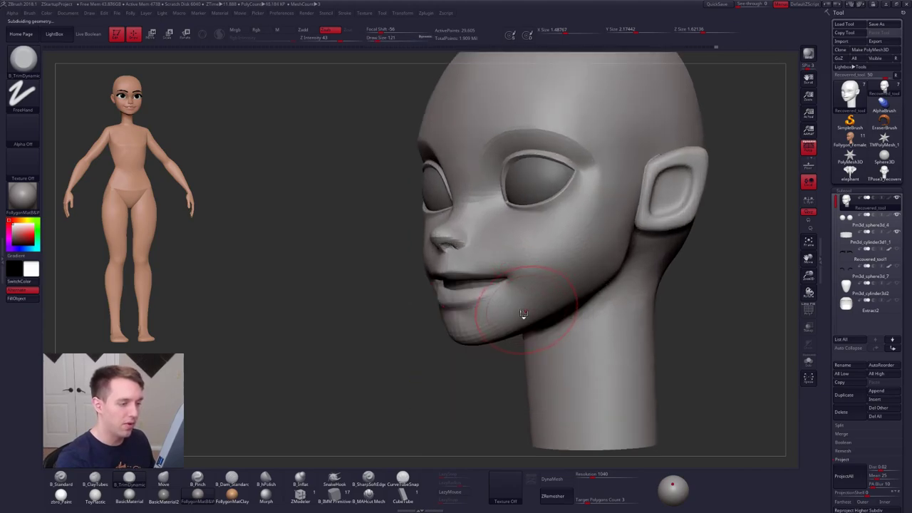
key(ctrl+space)
key(shift)
right_drag(556, 290, 525, 311)
key(d)
key(shift)
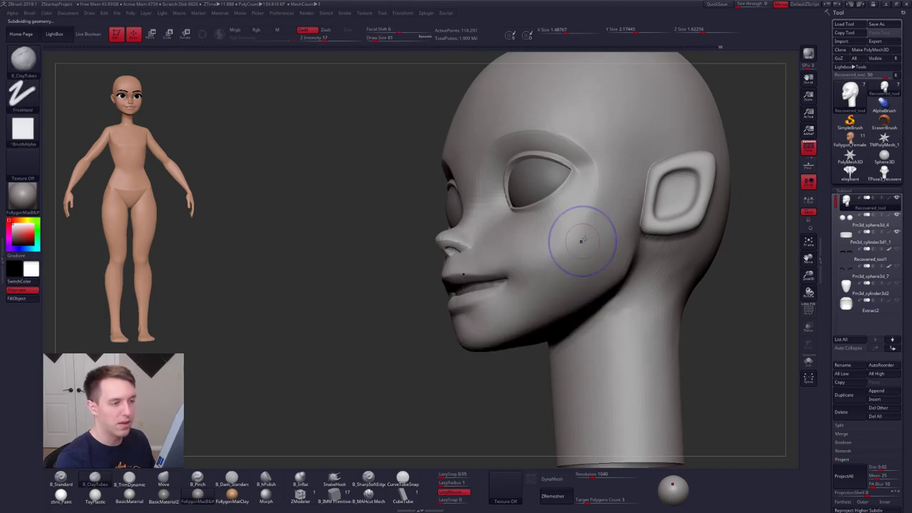
- Drop the head one subdivision level and smooth the side of the jaw with the draw size at 121
mouse_move(592, 266)
right_down()
mouse_move(560, 323)
mouse_move(599, 322)
right_up()
key(shift+d)
key(space)
drag(598, 323, 573, 315)
key(shift)
key(space)
key(shift)
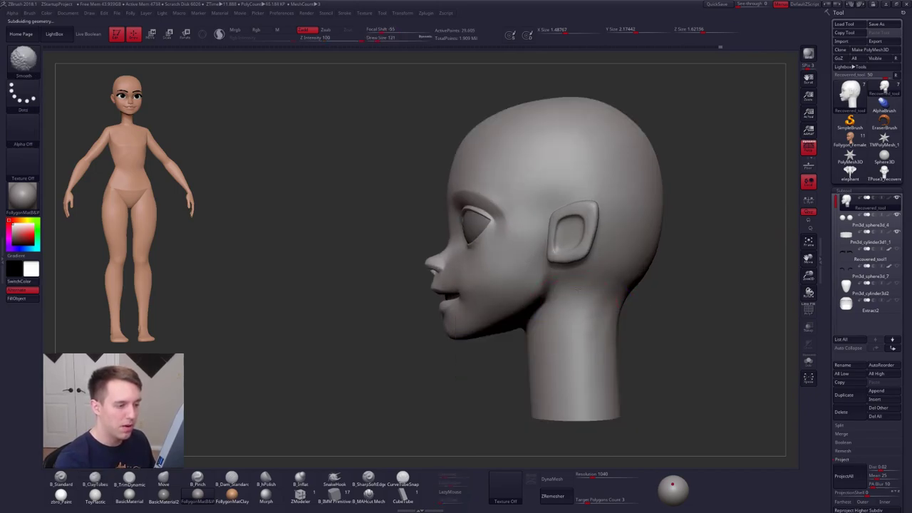
- Drop one more subdivision level and reshape the back of the head and neck using the Move brush at draw size 227
key(b)
key(m)
key(v)
alt+right_drag(597, 318, 549, 321)
key(bracketleft)
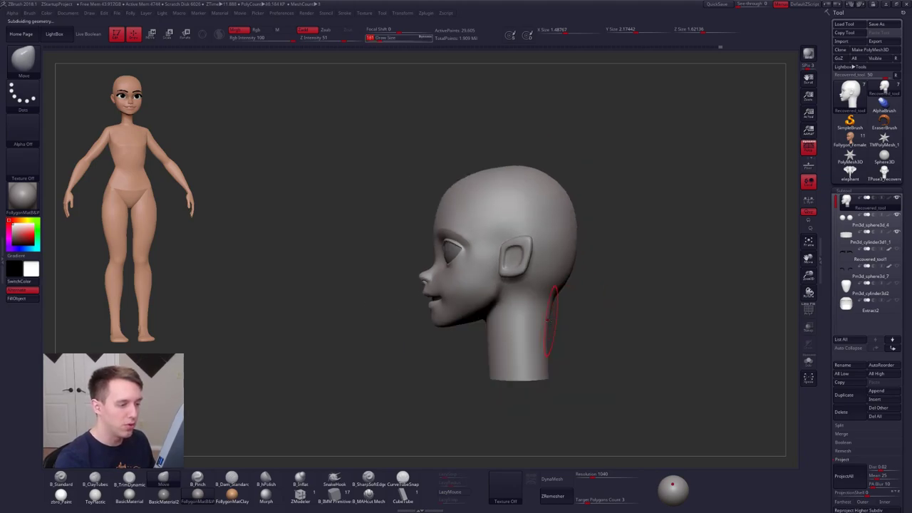
mouse_move(514, 362)
right_down()
mouse_move(546, 344)
mouse_move(544, 335)
mouse_move(513, 338)
right_up()
key(bracketright)
key(shift+d)
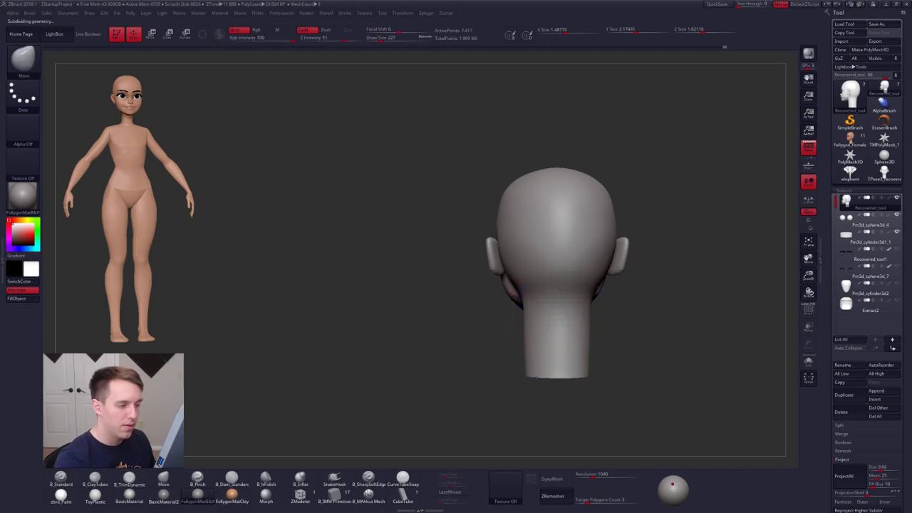
mouse_move(536, 308)
ctrl+right_down()
mouse_move(542, 289)
mouse_move(585, 313)
mouse_move(603, 310)
ctrl+right_up()
key(bracketleft)
- Smooth the transition below the ear and behind the jaw with the draw size at 74
mouse_move(435, 346)
right_down()
mouse_move(490, 311)
mouse_move(456, 354)
right_up()
key(space)
drag(495, 305, 483, 303)
ctrl+right_drag(483, 301, 485, 282)
key(shift+f)
key(shift+f)
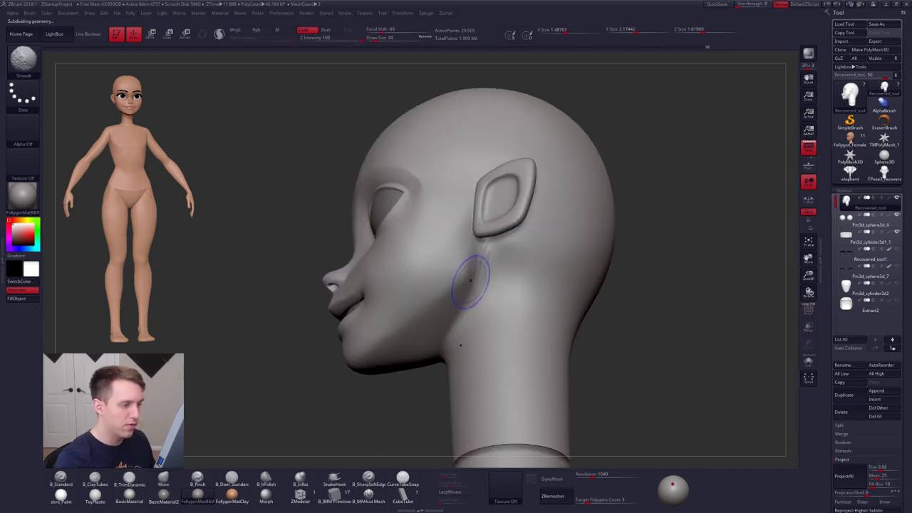
shift+drag(484, 293, 481, 271)
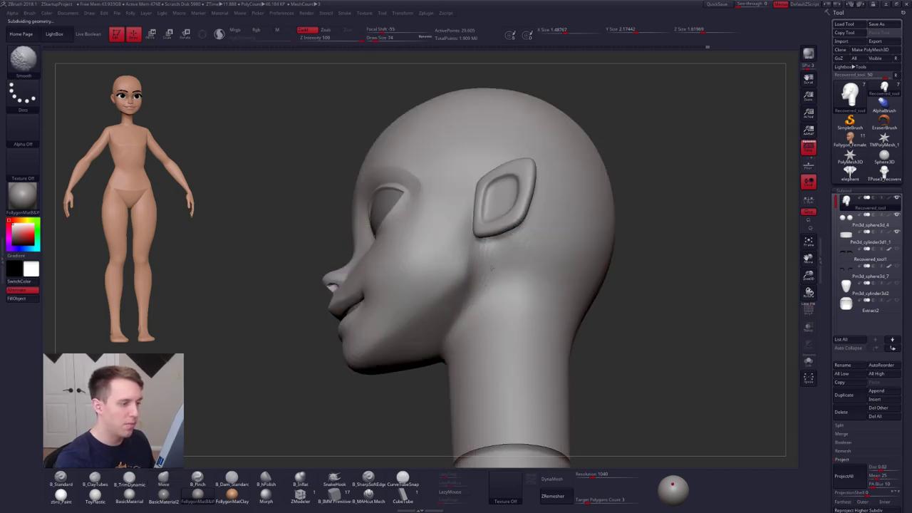
- Refine the area behind and beneath the ear with TrimDynamic one subdivision level higher, and smooth it into the neck
mouse_move(492, 268)
right_down()
mouse_move(470, 266)
mouse_move(481, 271)
mouse_move(490, 249)
right_up()
key(b)
key(t)
key(d)
key(d)
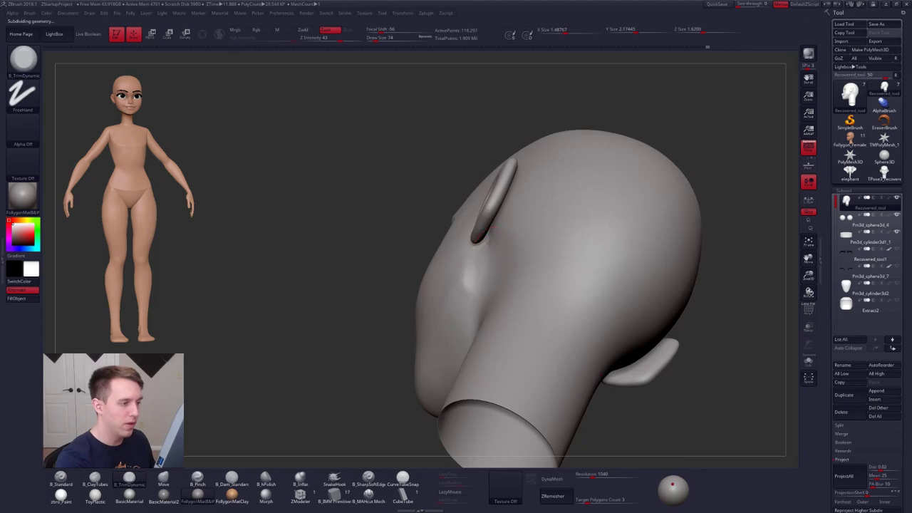
key(shift)
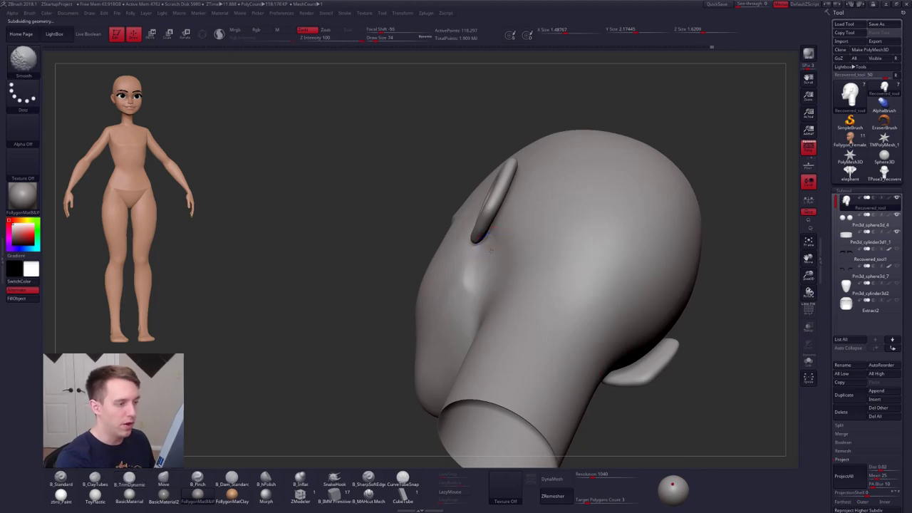
mouse_move(467, 282)
shift+right_down()
mouse_move(478, 258)
mouse_move(489, 313)
mouse_move(515, 315)
mouse_move(477, 322)
shift+right_up()
key(shift)
key(shift)
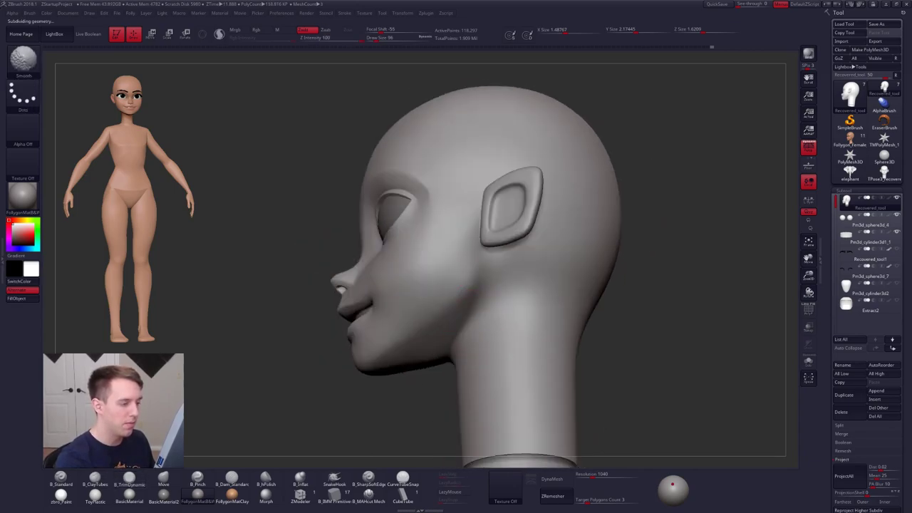
- Lower the subdivision two levels, then trim and smooth the underside of the jaw where it meets the neck at draw size 121
mouse_move(453, 362)
right_down()
mouse_move(480, 373)
mouse_move(480, 335)
right_up()
mouse_move(481, 335)
right_down()
mouse_move(471, 377)
mouse_move(470, 362)
mouse_move(452, 364)
mouse_move(429, 399)
mouse_move(464, 348)
mouse_move(479, 344)
right_up()
key(shift)
key(shift+d)
key(shift+d)
key(space)
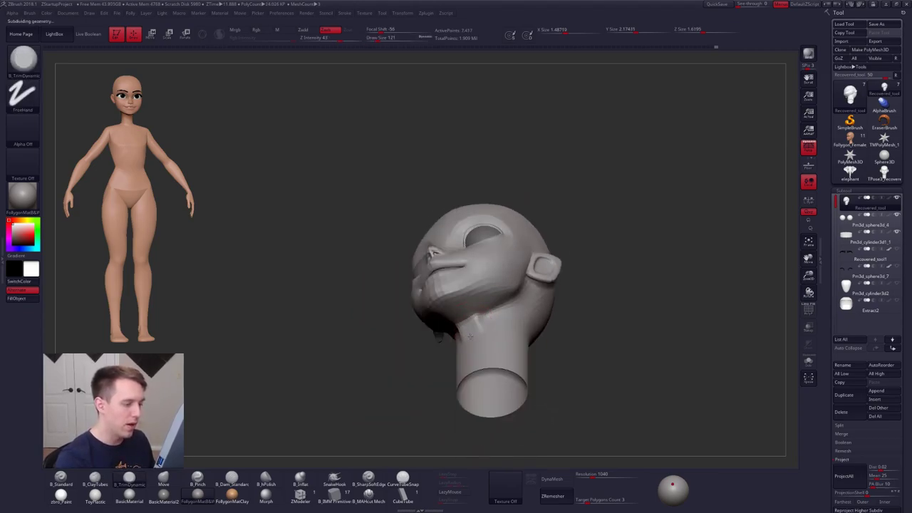
key(shift)
key(shift)
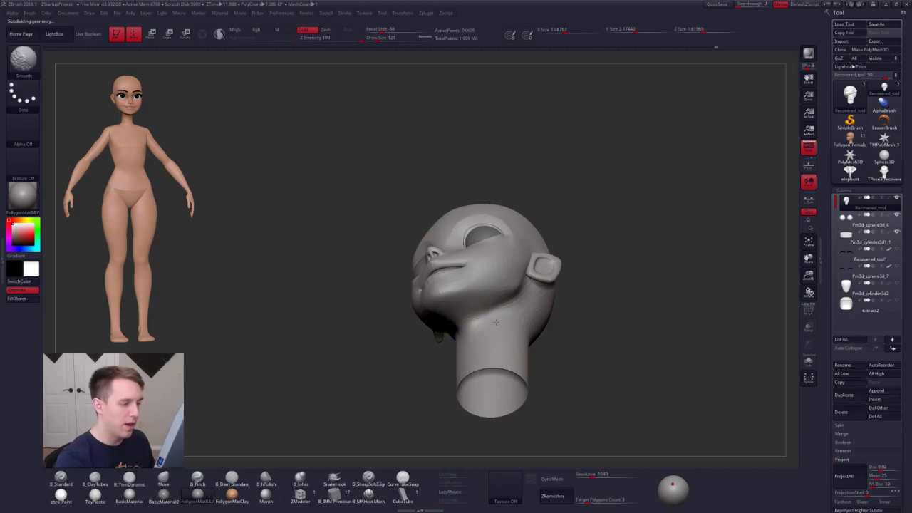
mouse_move(439, 329)
right_down()
mouse_move(458, 367)
mouse_move(463, 335)
mouse_move(560, 339)
right_up()
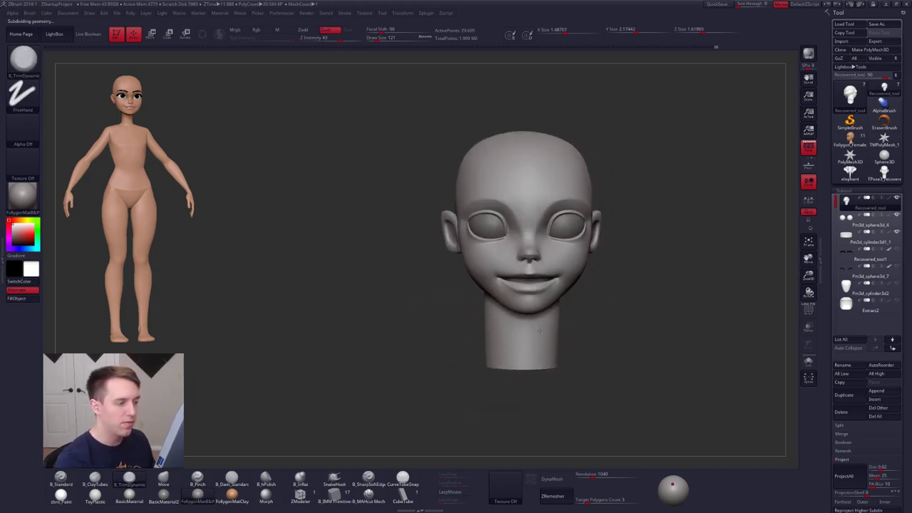
- Switch to the Follygon_Female reference tool, turn off perspective, and frame its head in profile
mouse_move(520, 299)
ctrl+right_down()
mouse_move(523, 321)
mouse_move(548, 338)
mouse_move(531, 318)
mouse_move(516, 321)
mouse_move(534, 318)
ctrl+right_up()
key(space)
key(s)
drag(534, 318, 554, 320)
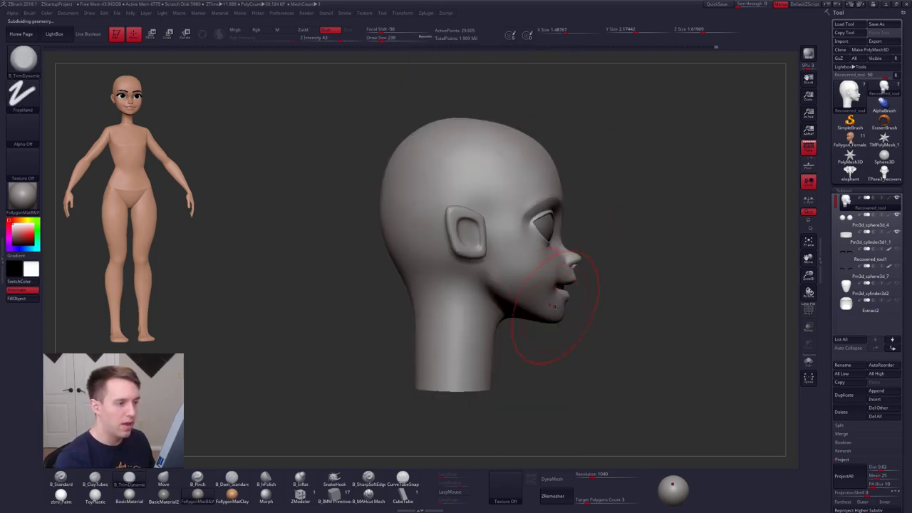
mouse_move(603, 305)
alt+right_down()
mouse_move(547, 335)
mouse_move(591, 360)
mouse_move(553, 343)
mouse_move(574, 363)
mouse_move(580, 318)
mouse_move(500, 279)
alt+right_up()
click(850, 141)
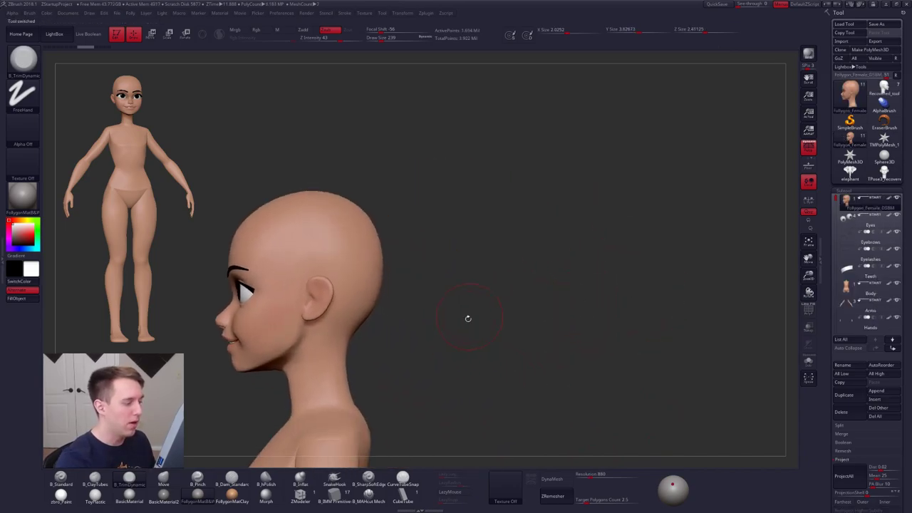
alt+right_drag(465, 330, 566, 245)
click(805, 151)
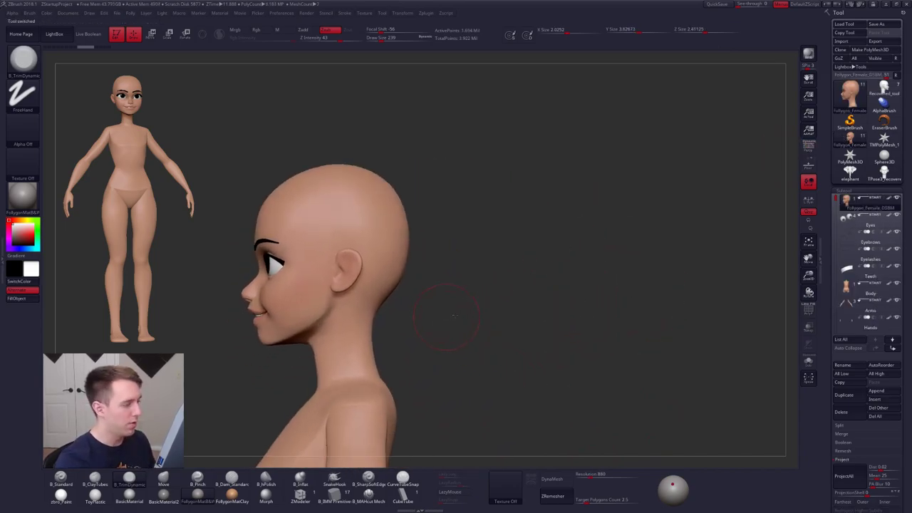
mouse_move(440, 318)
alt+right_down()
mouse_move(459, 306)
mouse_move(478, 324)
mouse_move(439, 331)
alt+right_up()
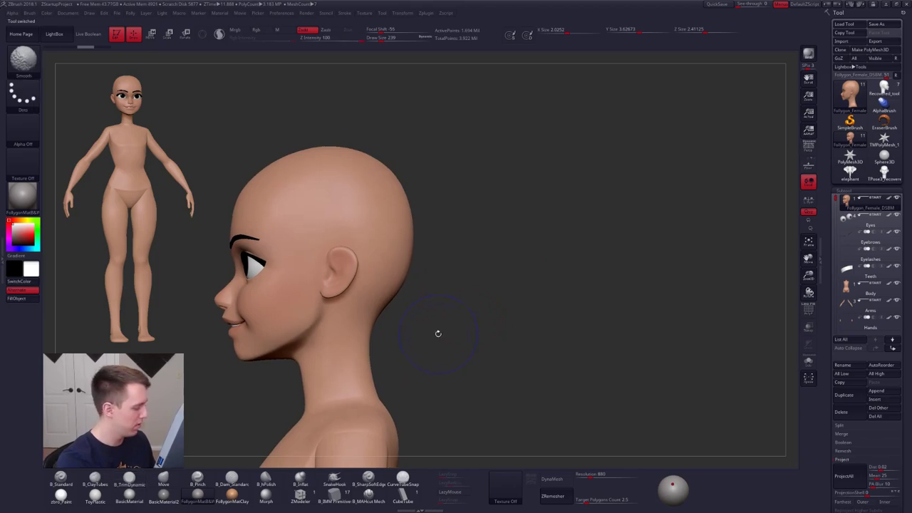
- Switch back to Recovered_tool, place its head in profile beside the reference figure, and set the draw size to 181
click(883, 96)
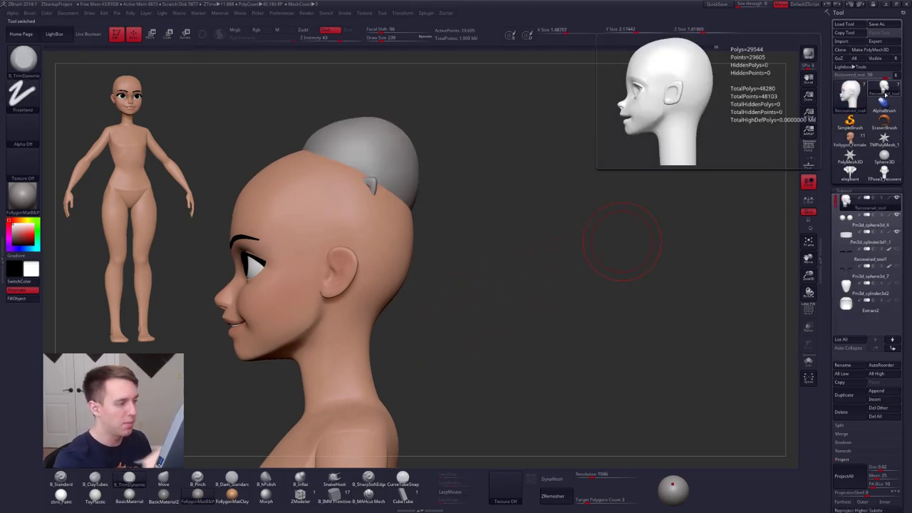
alt+right_drag(425, 287, 614, 330)
mouse_move(614, 330)
ctrl+right_down()
mouse_move(584, 324)
mouse_move(606, 387)
ctrl+right_up()
key(space)
drag(556, 330, 543, 328)
alt+right_drag(541, 315, 545, 341)
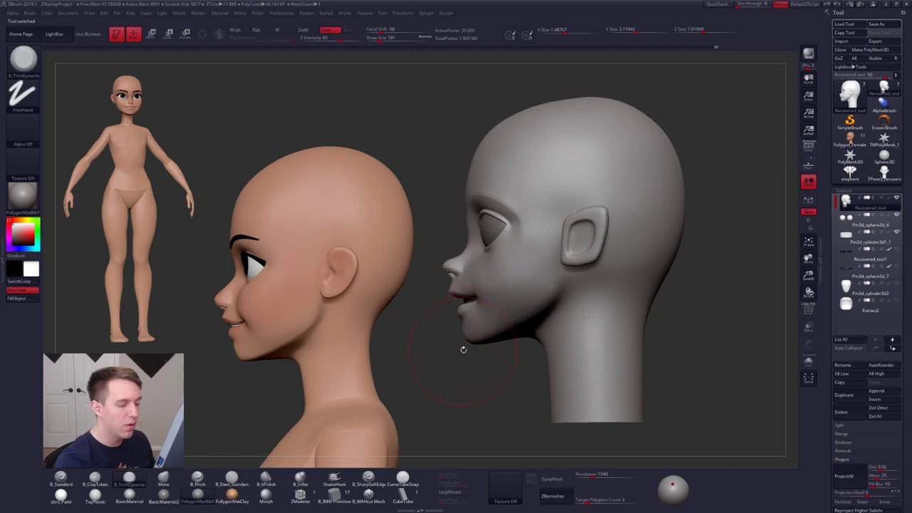
- Mask all of the head except the nose and mouth area, and clear the mask
mouse_move(456, 342)
ctrl+alt+mouse_down()
mouse_move(457, 353)
mouse_move(404, 265)
mouse_move(415, 388)
ctrl+alt+mouse_up()
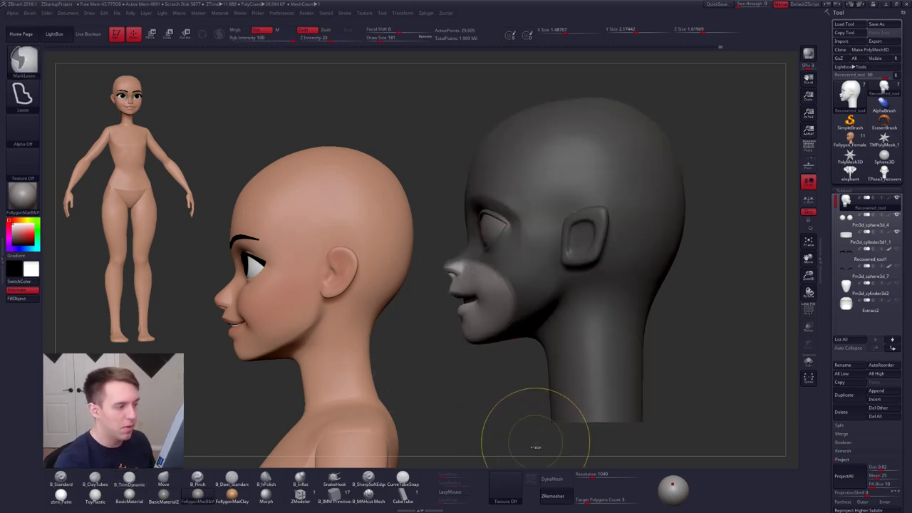
ctrl+drag(536, 434, 516, 402)
alt+right_drag(514, 335, 547, 362)
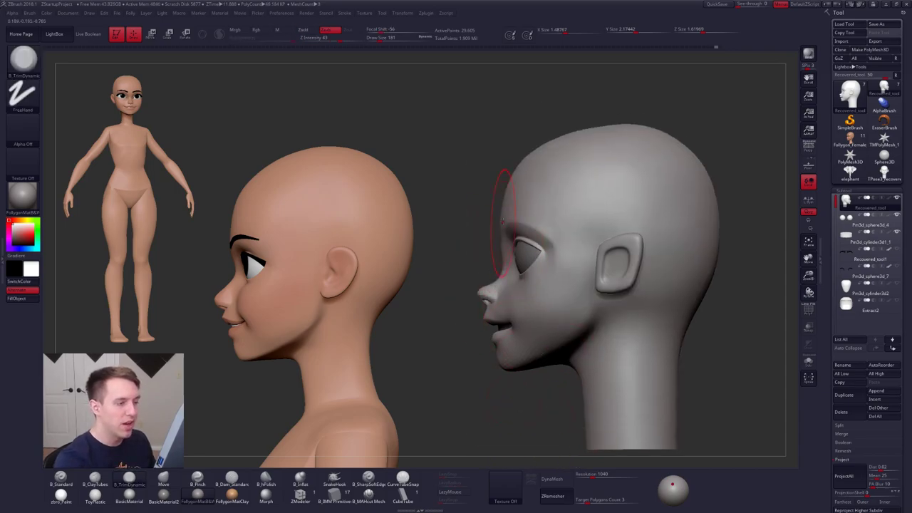
- Try to push the brow and forehead back in profile using the Move brush at draw size 239
key(space)
drag(481, 242, 499, 241)
key(w)
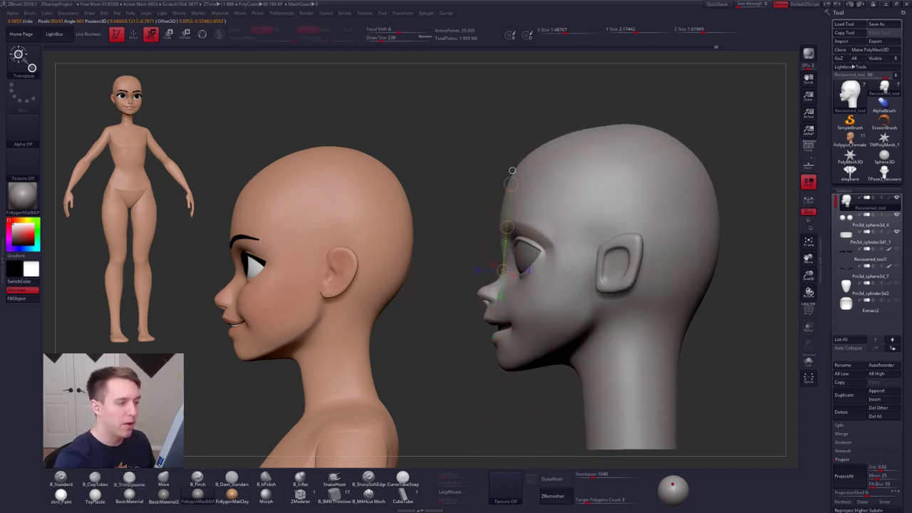
key(q)
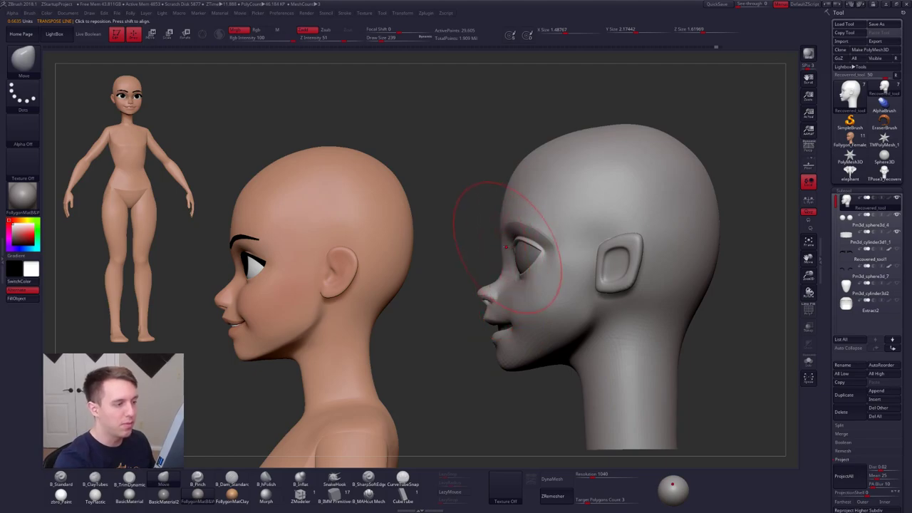
key(alt+s)
drag(497, 236, 504, 236)
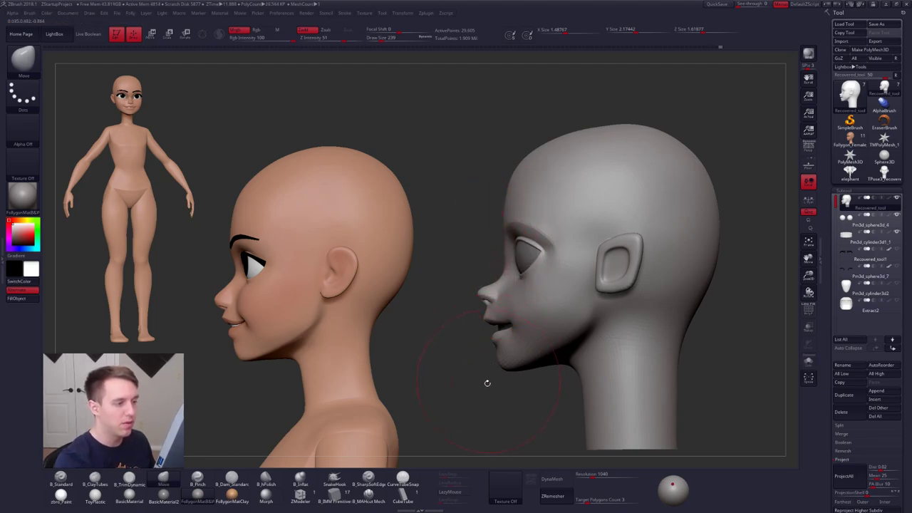
- Set the Move brush's draw size to 181 and clear the dropped reference figure from the canvas
key(space)
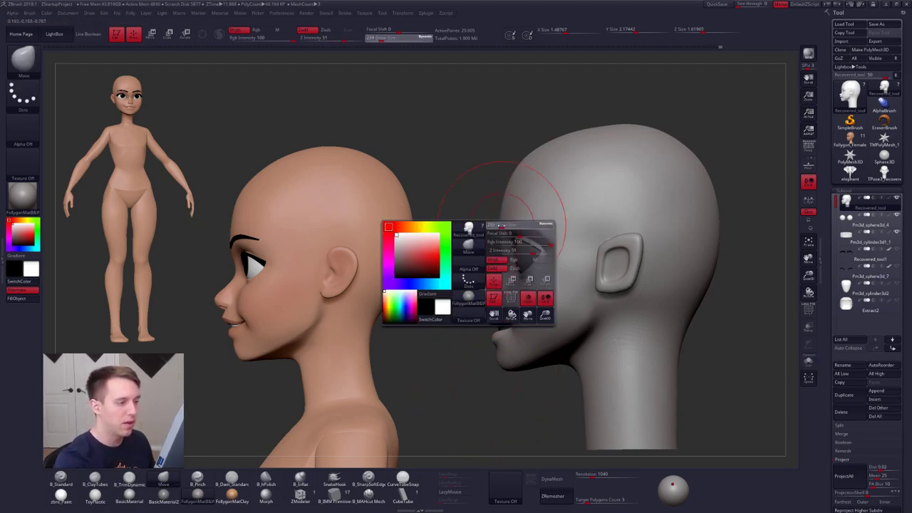
drag(501, 230, 493, 229)
ctrl+right_drag(497, 255, 500, 262)
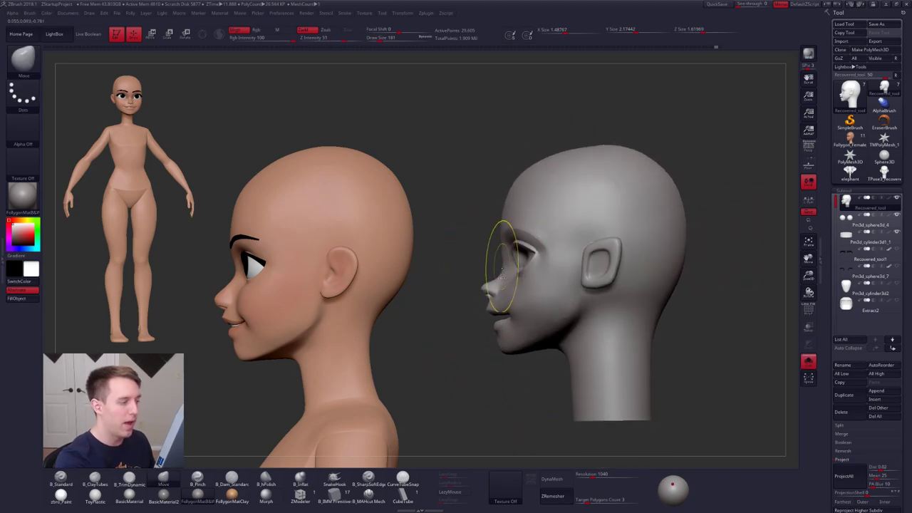
key(ctrl+n)
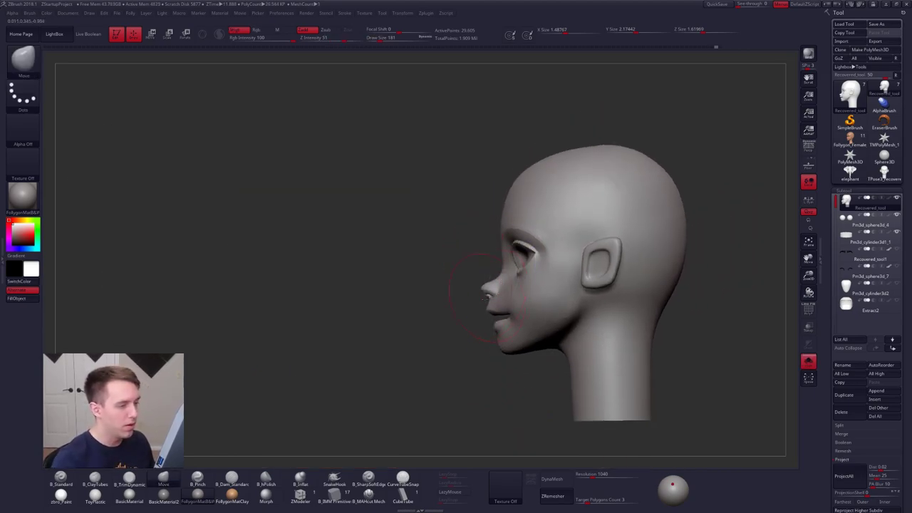
right_drag(525, 333, 531, 319)
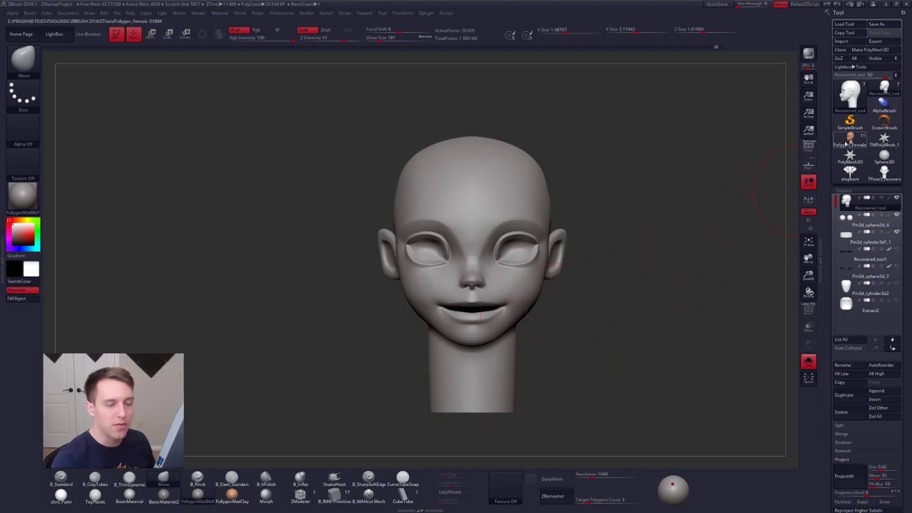
- Switch to Follygon_Female_DSBM and leave a snapshot of the full standing figure on the canvas as a reference
click(850, 136)
ctrl+right_drag(658, 196, 321, 141)
right_drag(321, 141, 685, 250)
key(shift+s)
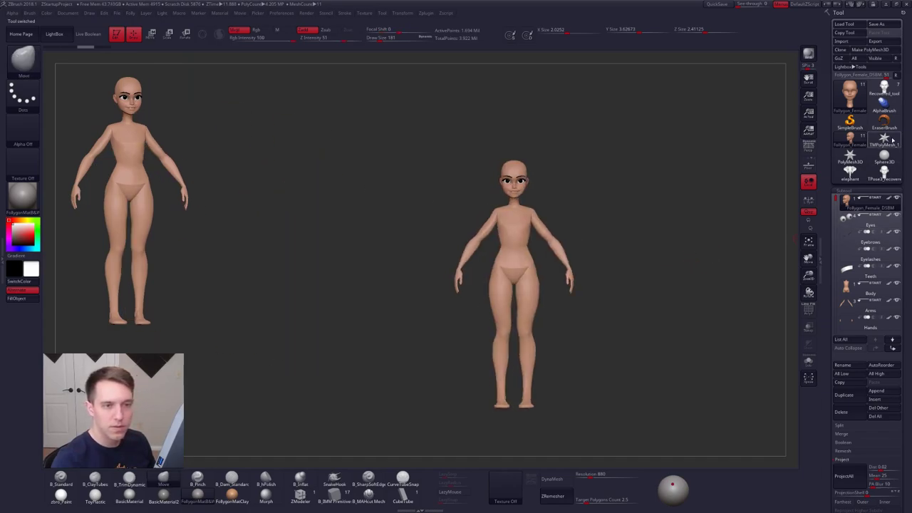
- Delete the unused TPose3_recovered_tool
click(882, 178)
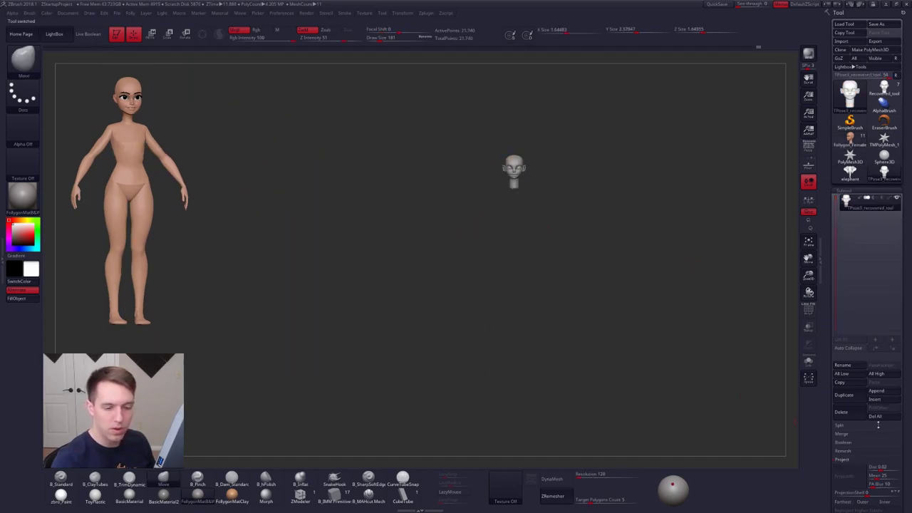
click(851, 413)
click(782, 434)
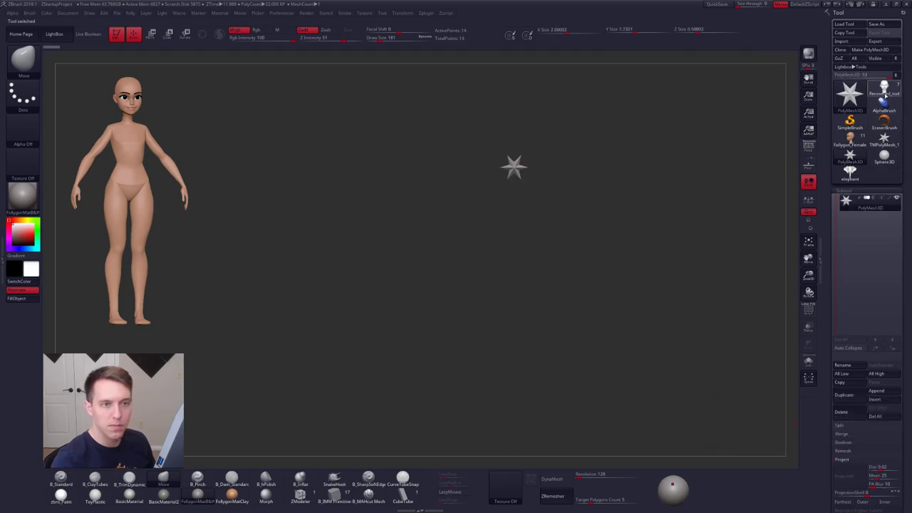
- Return to Recovered_tool and frame its head in profile next to the full-figure reference
click(885, 93)
right_drag(613, 200, 528, 308)
right_drag(528, 308, 492, 306)
ctrl+right_drag(492, 305, 468, 277)
alt+right_drag(468, 277, 420, 332)
key(shift+s)
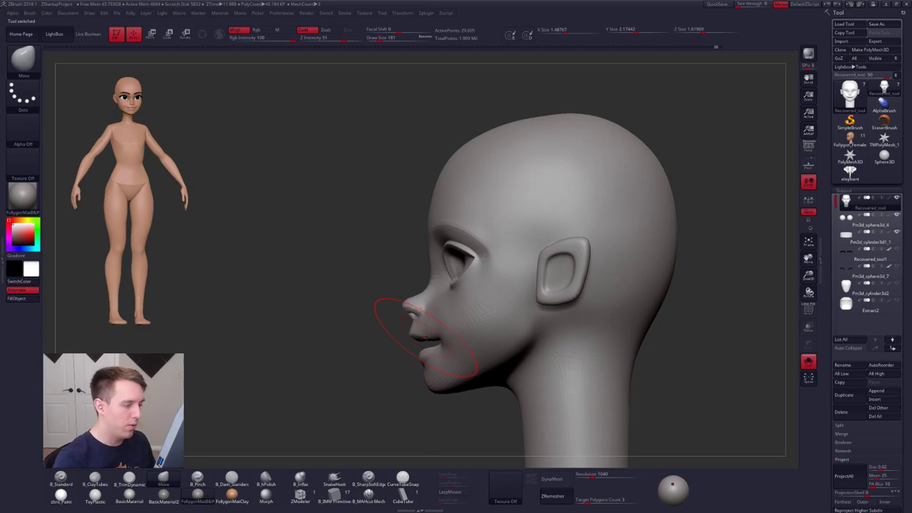
- Mask the whole head except the forehead and brow
mouse_move(437, 283)
alt+right_down()
mouse_move(440, 271)
mouse_move(422, 318)
alt+right_up()
key(space)
mouse_move(470, 271)
mouse_down()
mouse_move(439, 260)
mouse_move(459, 235)
mouse_move(484, 152)
mouse_move(421, 99)
mouse_up()
key(ctrl+i)
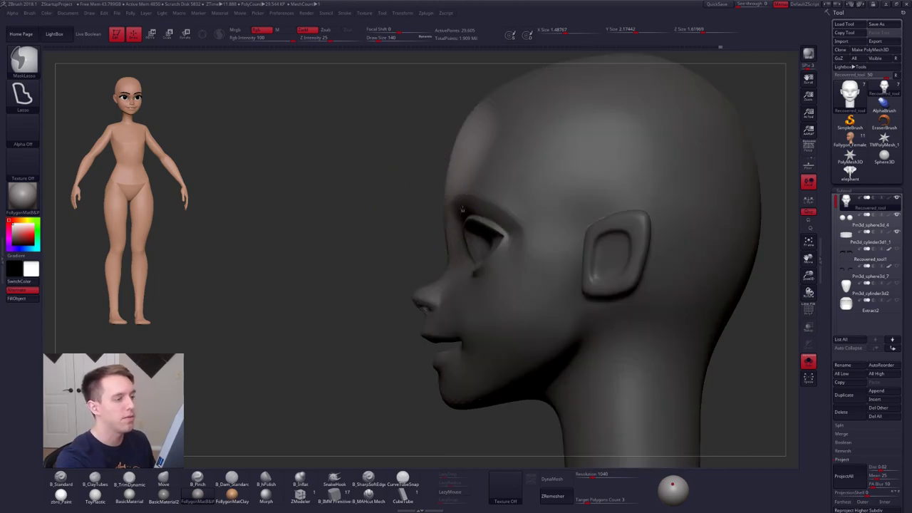
- Reshape the unmasked forehead and brow profile using the Move brush at draw sizes 215 and 239
key(space)
drag(465, 205, 475, 205)
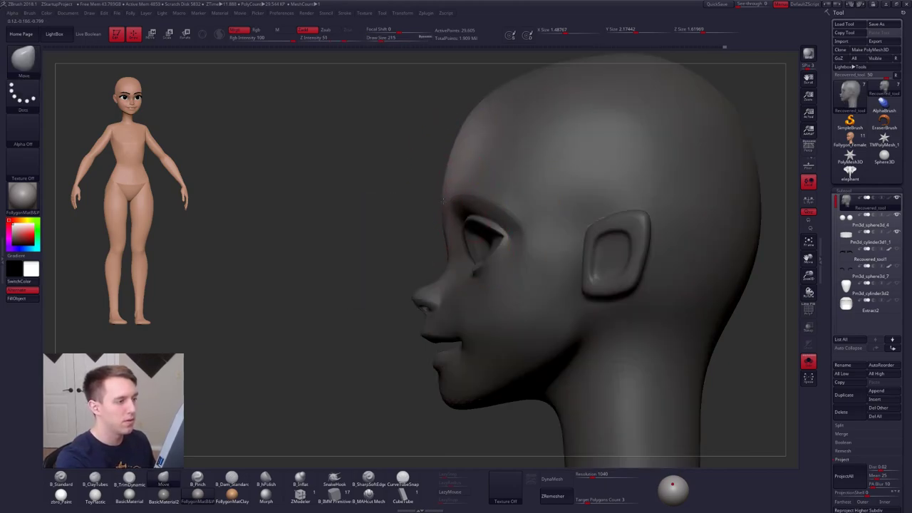
key(shift+s)
scroll(471, 157, down, 3)
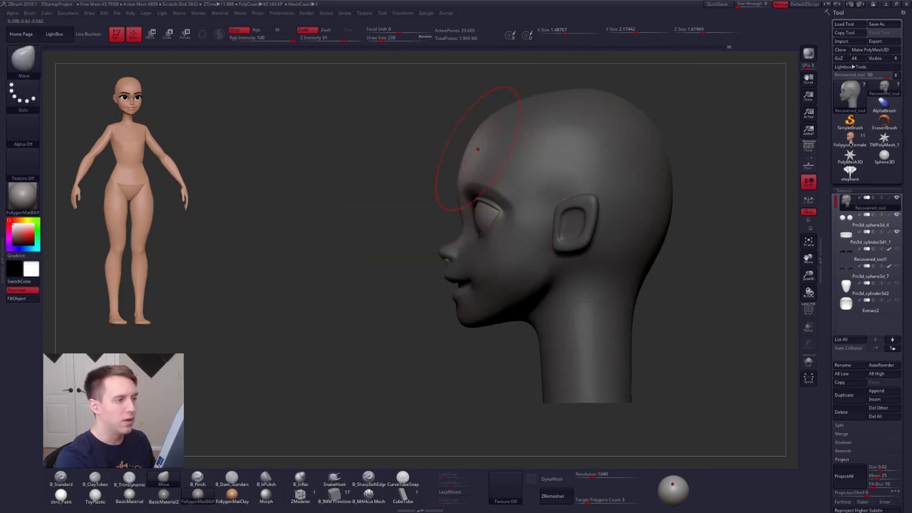
- Clear the forehead mask and adjust the skull's outline from above using the Move brush at draw size 292
right_drag(473, 126, 477, 295)
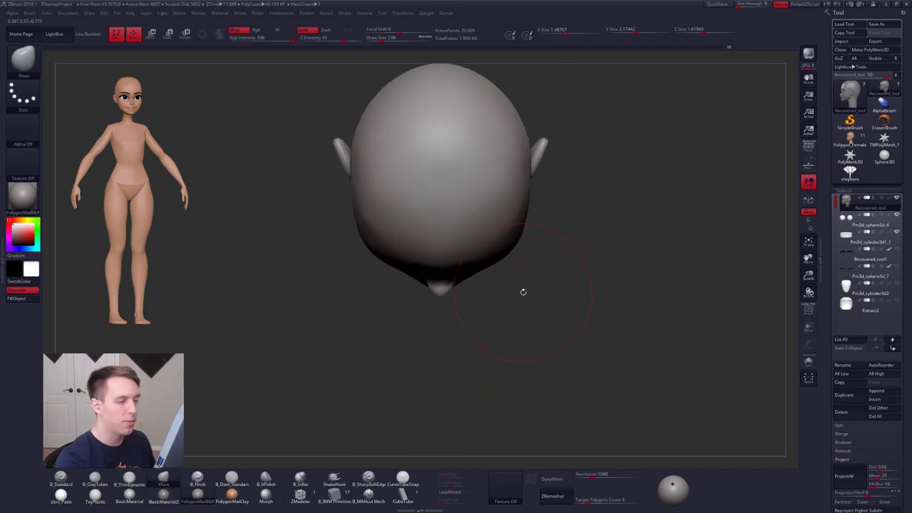
alt+right_drag(531, 285, 546, 361)
key(space)
drag(465, 181, 474, 182)
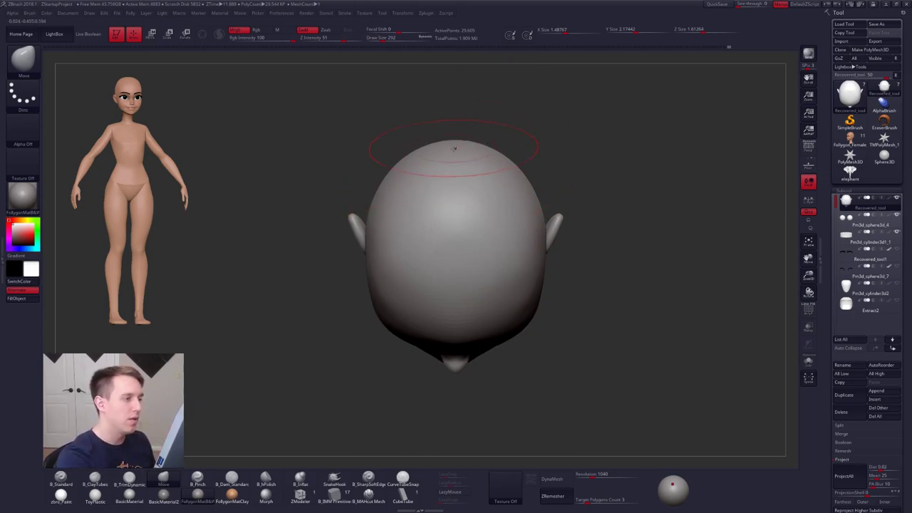
- Reduce the draw size to 170 and mask the head except for the mouth and jaw area
right_drag(491, 305, 509, 214)
alt+right_drag(499, 346, 517, 258)
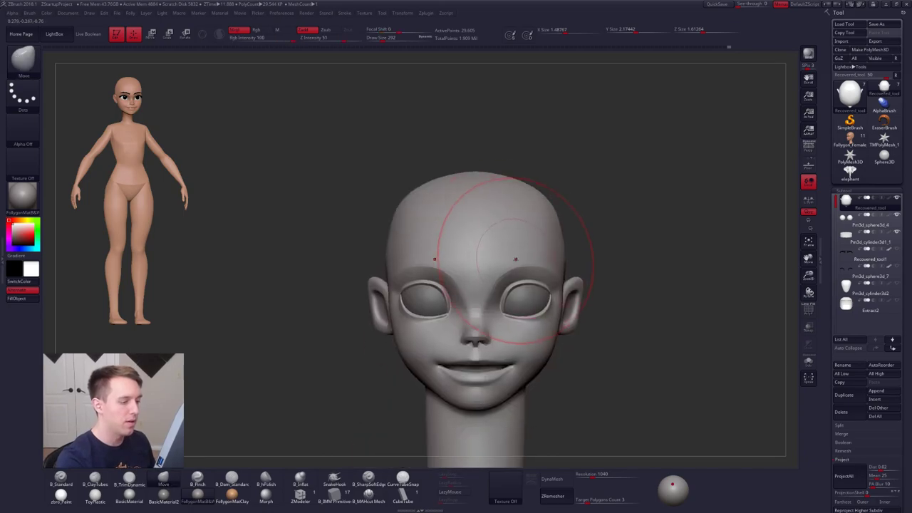
key(space)
drag(518, 259, 499, 258)
alt+right_drag(510, 378, 399, 311)
ctrl+right_drag(428, 310, 428, 356)
shift+right_drag(492, 294, 465, 292)
key(shift+s)
mouse_move(474, 267)
ctrl+mouse_down()
mouse_move(566, 255)
mouse_move(575, 353)
mouse_move(476, 255)
ctrl+mouse_up()
ctrl+click(543, 363)
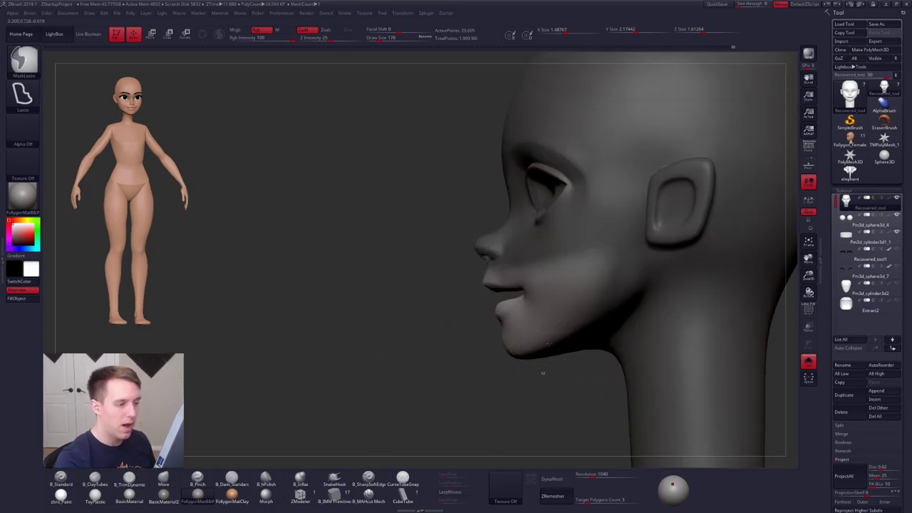
- Shift the unmasked jaw and lips slightly back in profile with Transpose Move, and clear the mask
alt+right_drag(552, 345, 509, 348)
key(w)
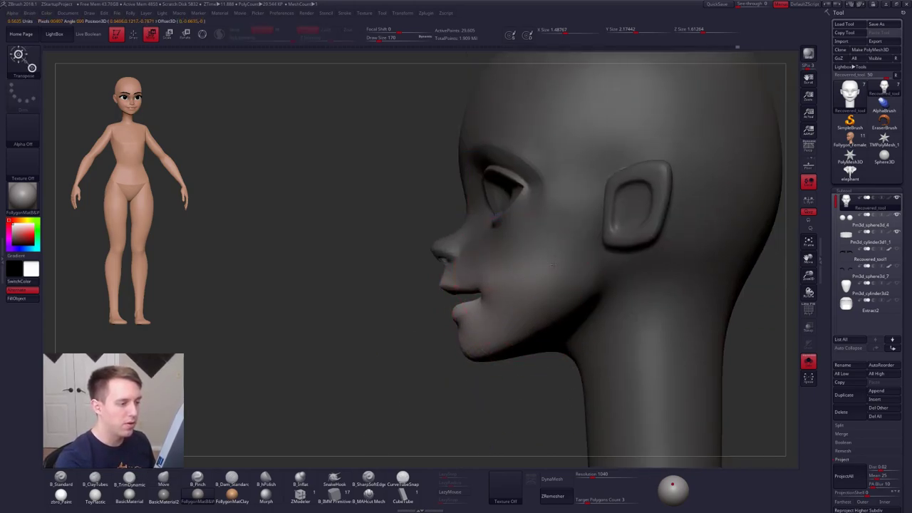
drag(557, 265, 379, 323)
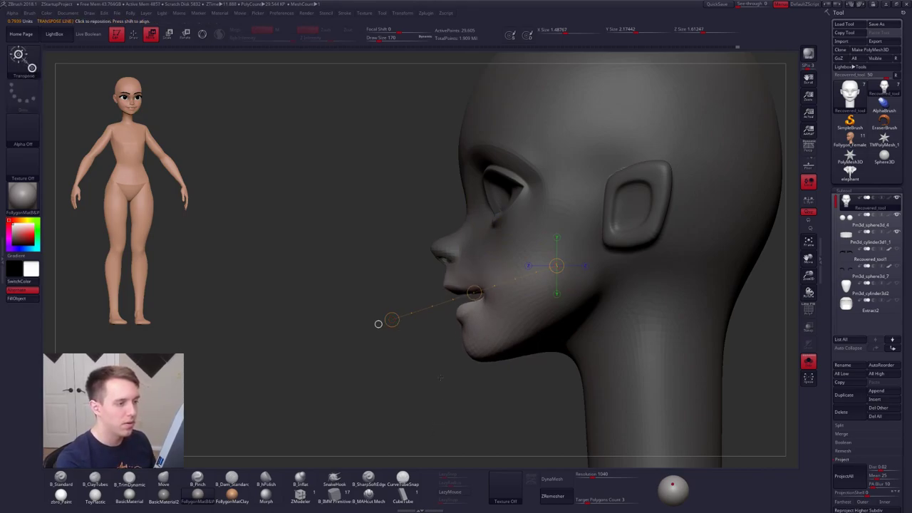
key(q)
ctrl+click(429, 299)
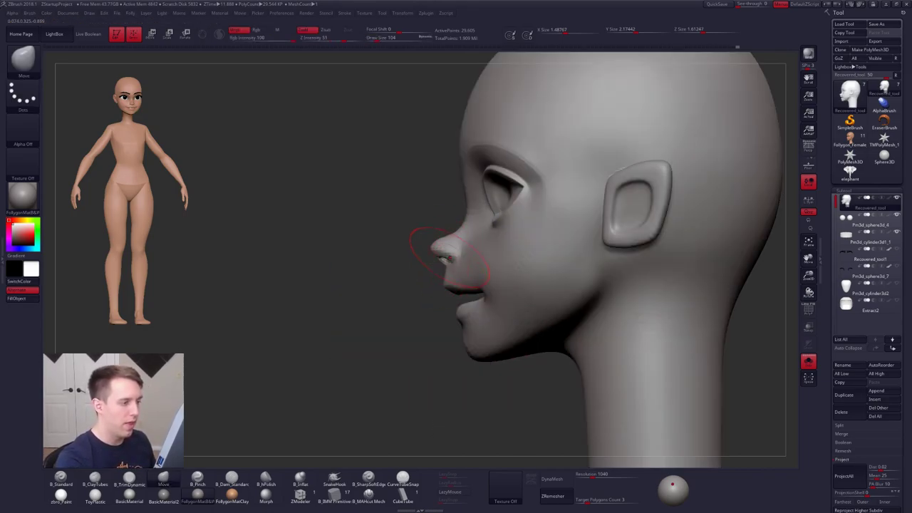
- Reshape the nose and upper lip area in profile using the Move brush
key(space)
key(space)
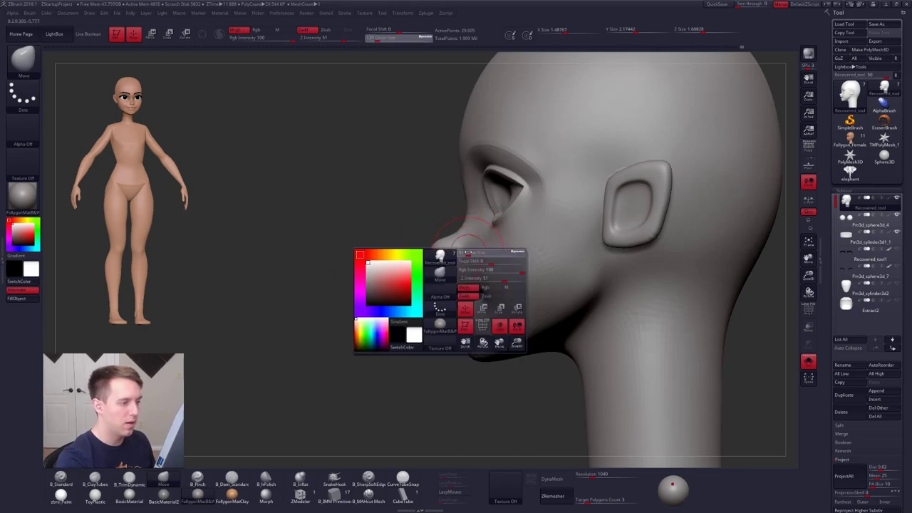
drag(483, 269, 469, 269)
mouse_move(357, 330)
mouse_down()
mouse_move(432, 330)
mouse_move(356, 331)
mouse_up()
- Step up one subdivision level and refine the forms around the mouth with B_TrimDynamic and smoothing
key(b)
key(t)
key(d)
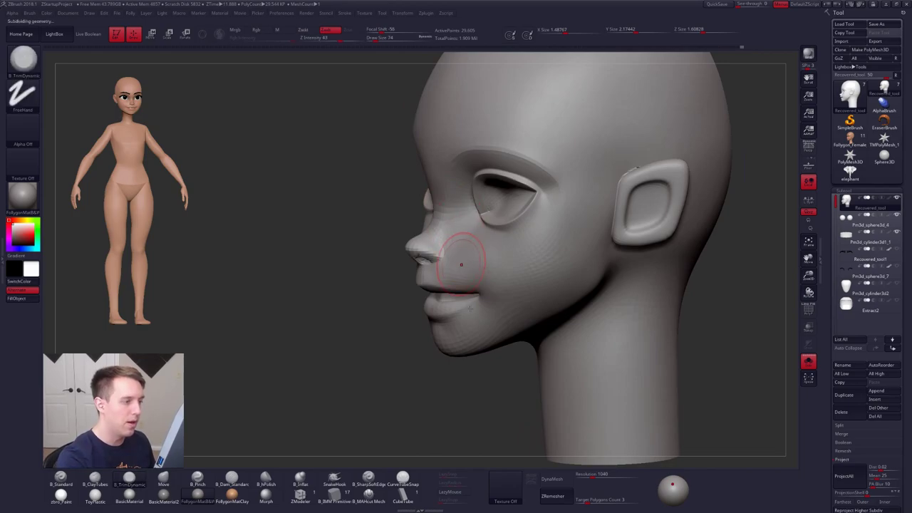
key(d)
right_drag(471, 308, 570, 311)
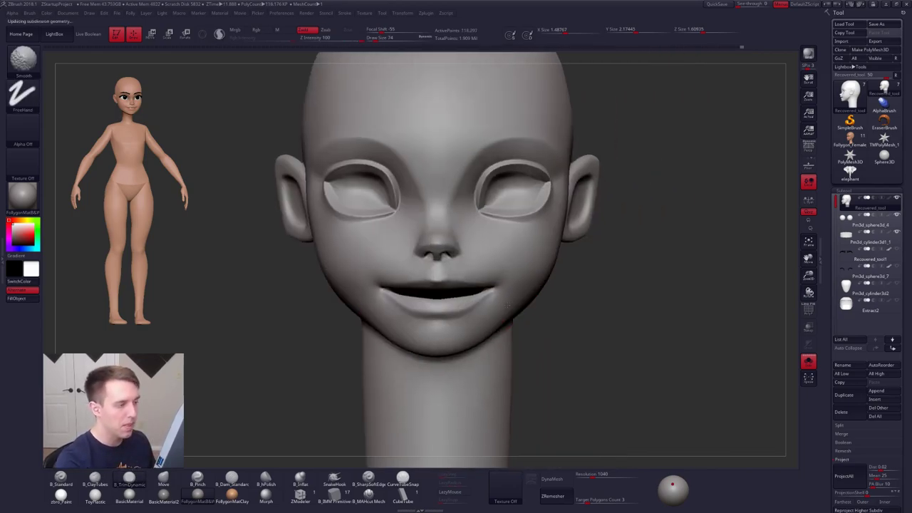
mouse_move(499, 285)
ctrl+right_down()
mouse_move(493, 320)
mouse_move(515, 316)
ctrl+right_up()
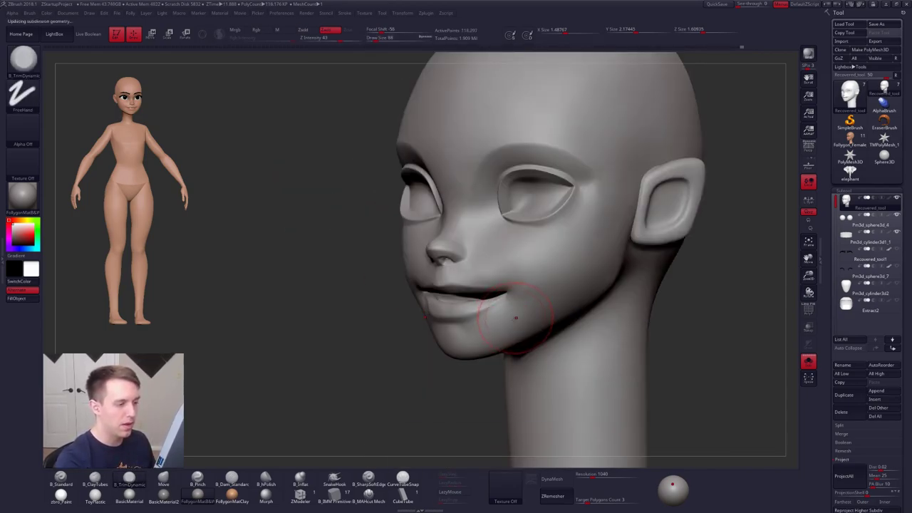
- Build up and smooth the area below the mouth corner with B_ClayTubes, and refine it using B_TrimDynamic at draw size 74
key(b)
key(c)
key(t)
mouse_move(457, 340)
shift+mouse_down()
mouse_move(463, 324)
mouse_move(476, 330)
shift+mouse_up()
key(space)
key(b)
key(t)
key(d)
key(s)
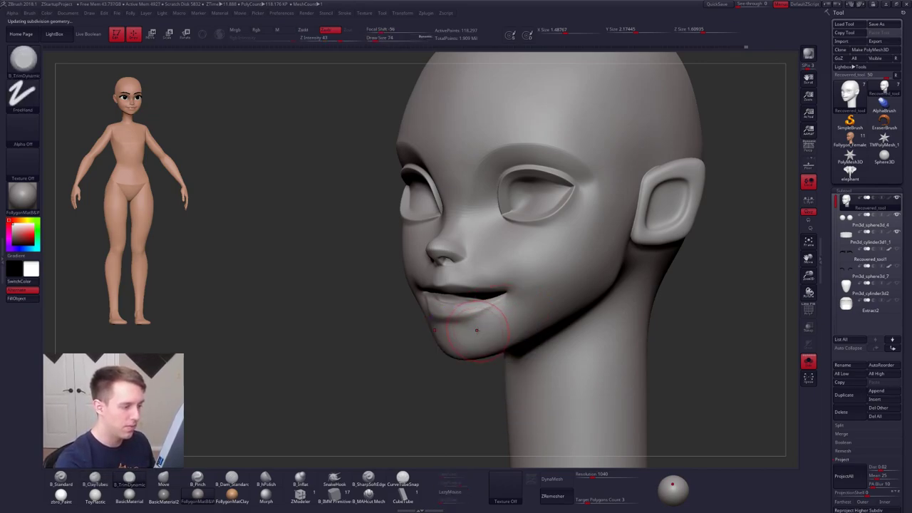
key(shift)
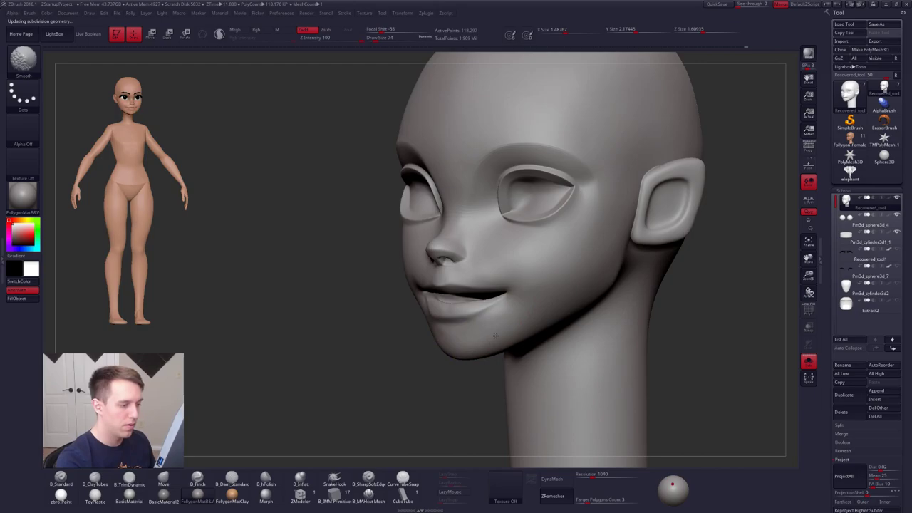
- Refine the plane between the mouth corner and chin using B_TrimDynamic at draw size 88
alt+right_drag(534, 310, 485, 326)
key(space)
drag(458, 337, 462, 337)
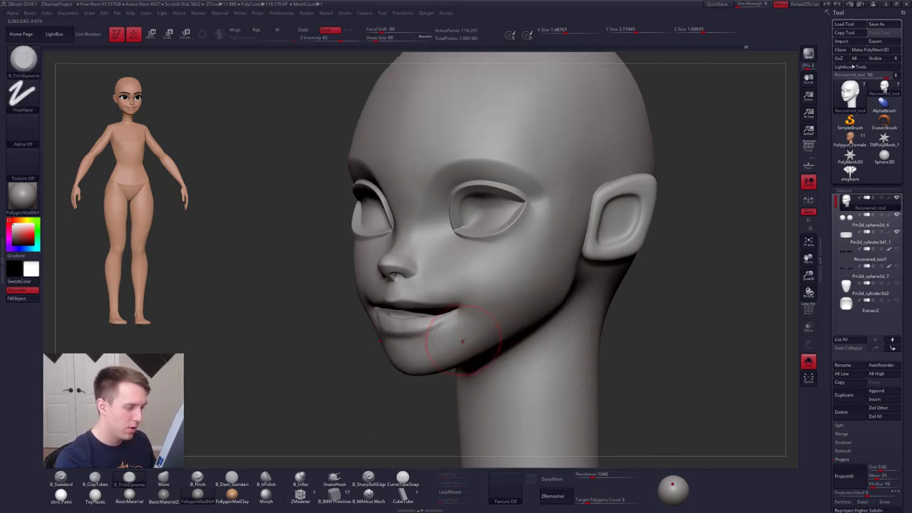
- Trim and smooth the jawline toward the ear and neck using smaller draw sizes
right_drag(497, 328, 489, 325)
key(space)
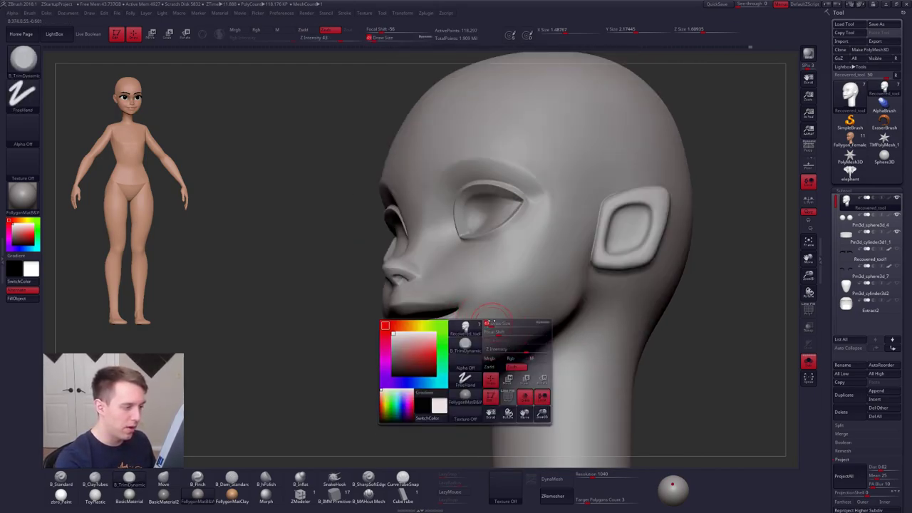
mouse_move(490, 333)
mouse_down()
mouse_move(482, 332)
mouse_move(492, 331)
mouse_up()
key(space)
key(space)
drag(576, 330, 572, 331)
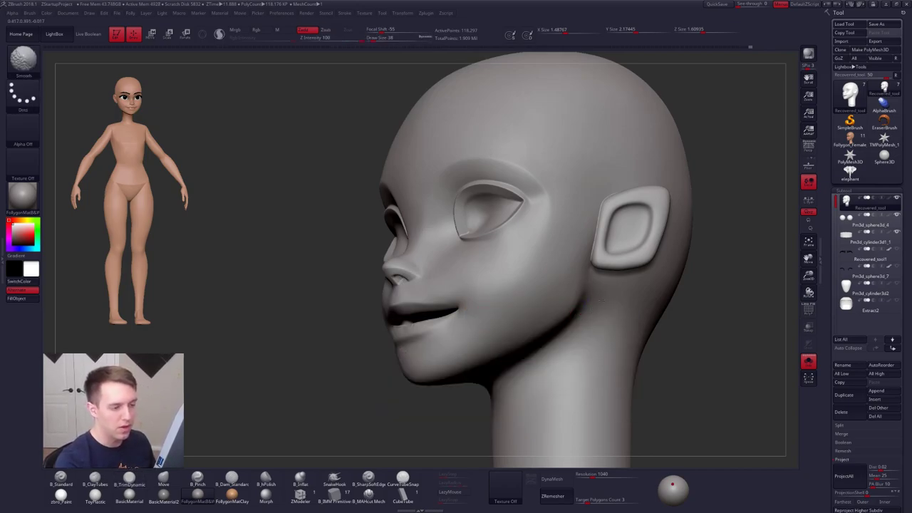
key(space)
drag(631, 320, 639, 320)
- Smooth the transition between the cheek and the ear's front edge at draw size 54
mouse_move(636, 227)
ctrl+right_down()
mouse_move(576, 286)
mouse_move(536, 261)
mouse_move(520, 290)
mouse_move(536, 264)
ctrl+right_up()
key(space)
drag(535, 264, 521, 265)
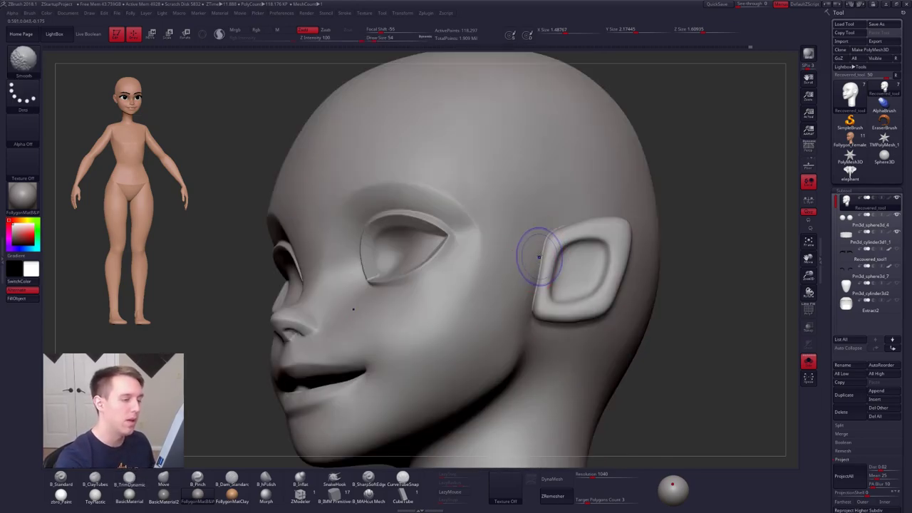
- Smooth the ear's front edge one subdivision level lower, return to the higher level, and set B_TrimDynamic's draw size to 33
key(shift+d)
key(space)
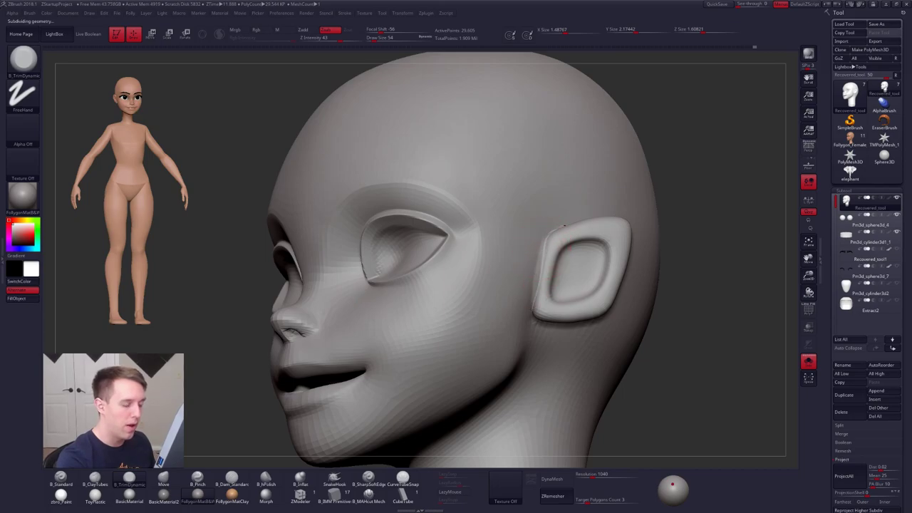
key(shift)
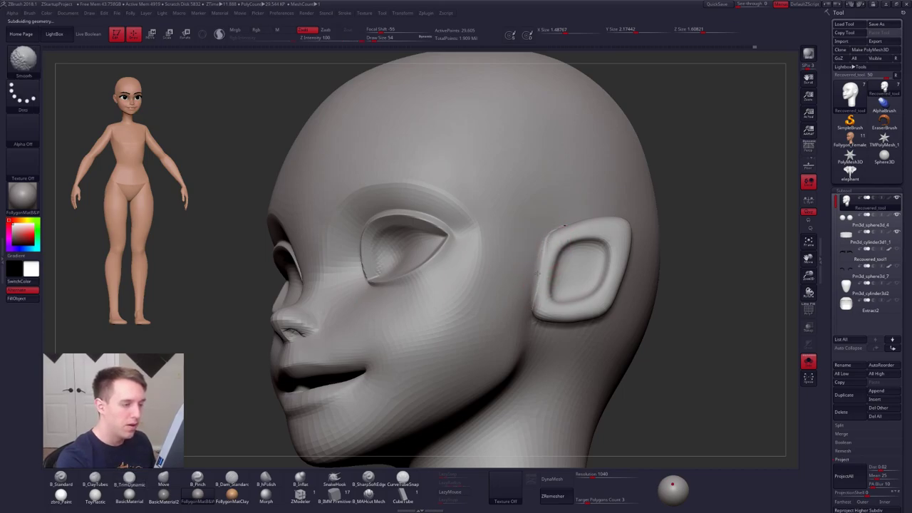
key(d)
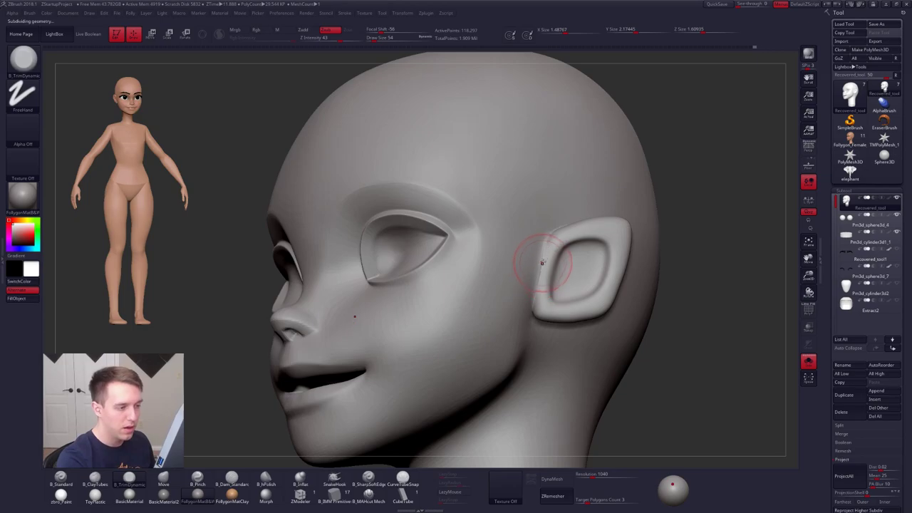
key(shift)
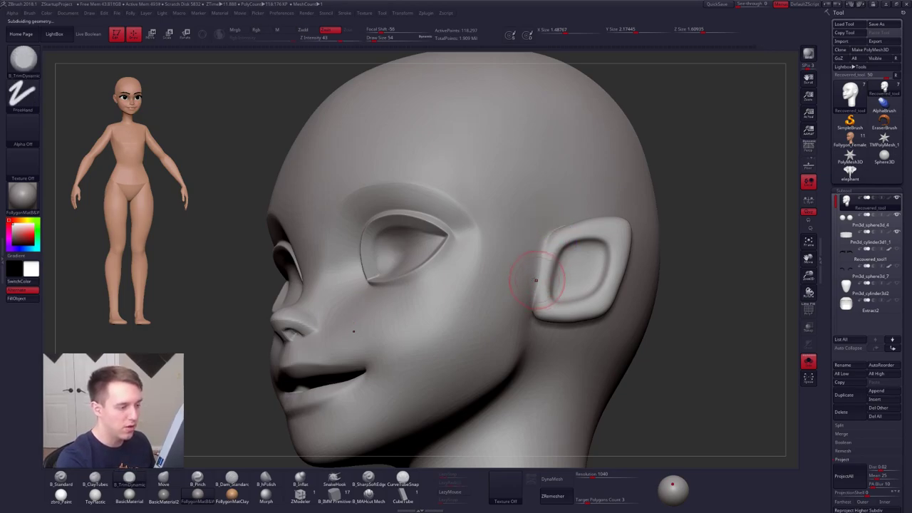
right_drag(534, 279, 547, 267)
key(space)
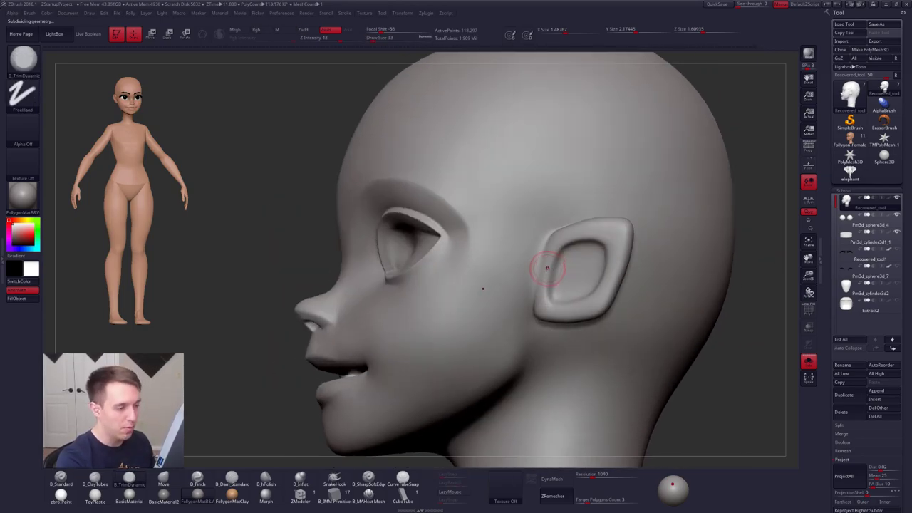
- Try smoothing the front edge of the ear where it joins the head, and undo the stroke
key(space)
key(space)
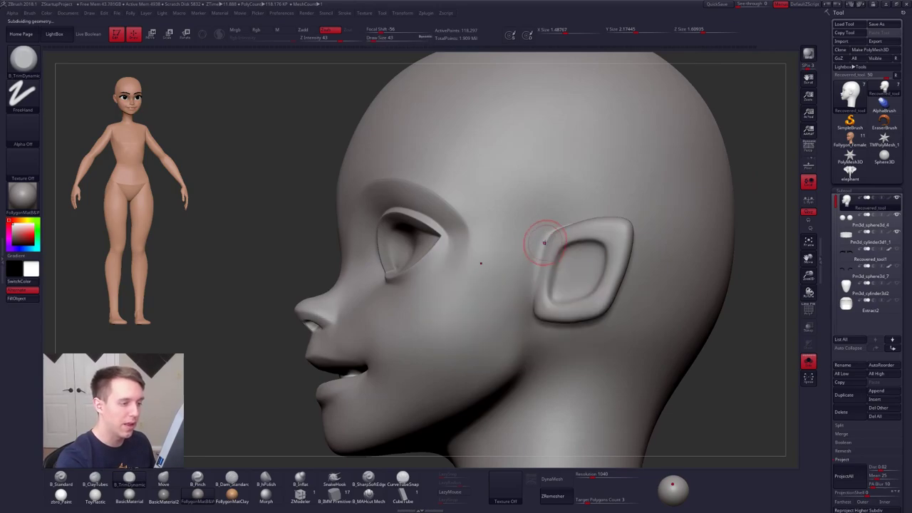
right_drag(536, 288, 535, 279)
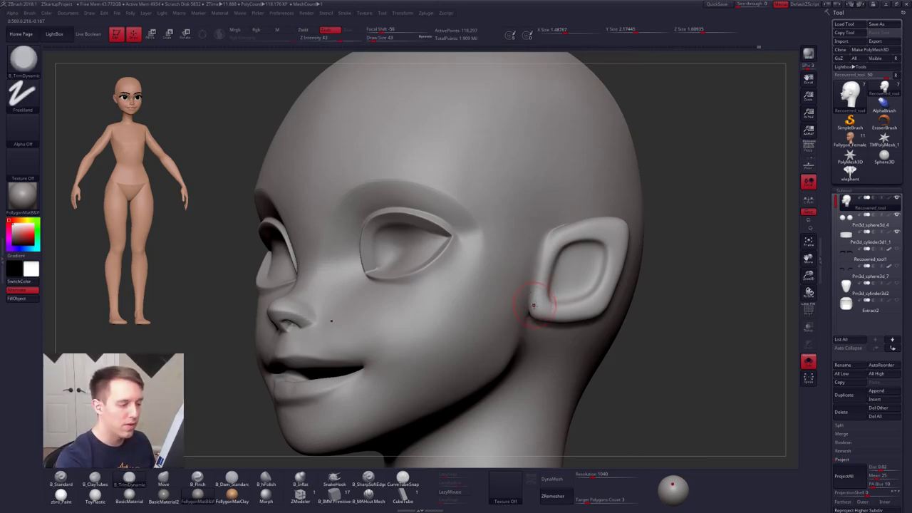
key(shift)
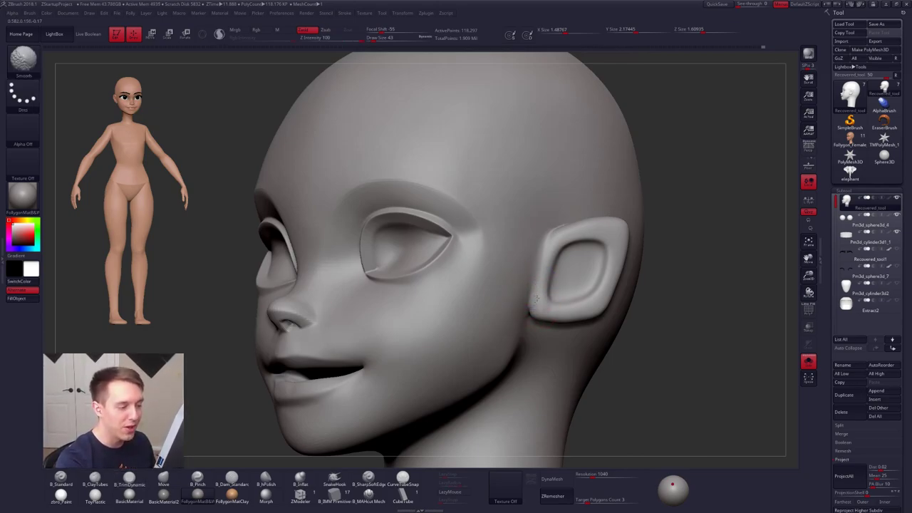
shift+drag(542, 265, 536, 298)
key(ctrl+z)
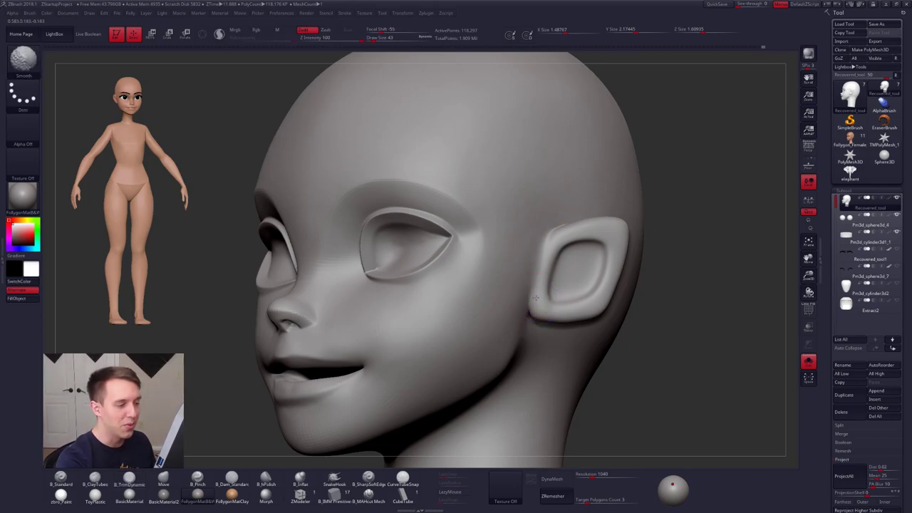
- Drop the head one subdivision level and switch to the B_ClayTubes brush to work on the cheek
mouse_move(599, 315)
ctrl+right_down()
mouse_move(608, 306)
mouse_move(449, 300)
mouse_move(586, 268)
ctrl+right_up()
right_click(585, 268)
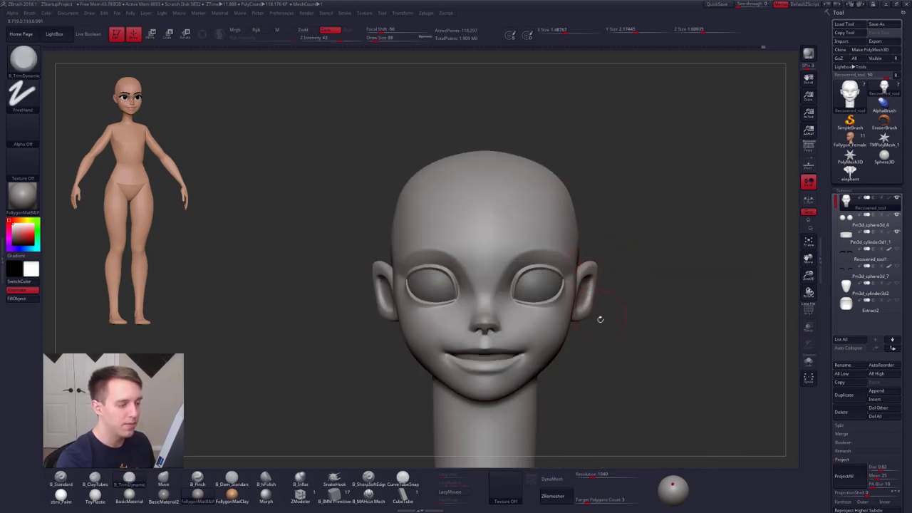
mouse_move(592, 329)
alt+right_down()
mouse_move(574, 270)
mouse_move(482, 282)
mouse_move(520, 309)
alt+right_up()
right_click(520, 310)
mouse_move(510, 314)
mouse_down()
mouse_move(492, 314)
mouse_move(503, 323)
mouse_up()
key(shift+d)
right_click(497, 320)
key(2)
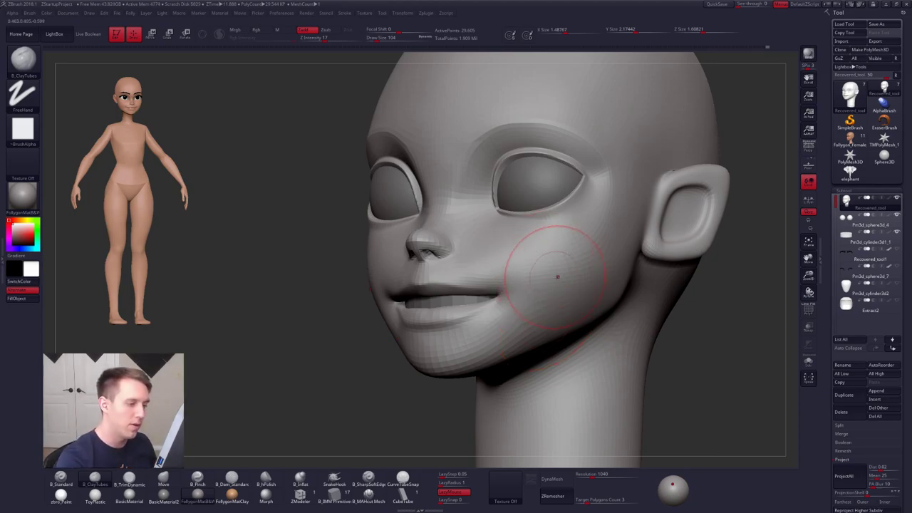
- Drop the head to its lowest subdivision level and check the polygroup wireframe from the front and side
ctrl+right_drag(558, 275, 539, 360)
key(shift+f)
key(shift+f)
key(shift+f)
key(shift+d)
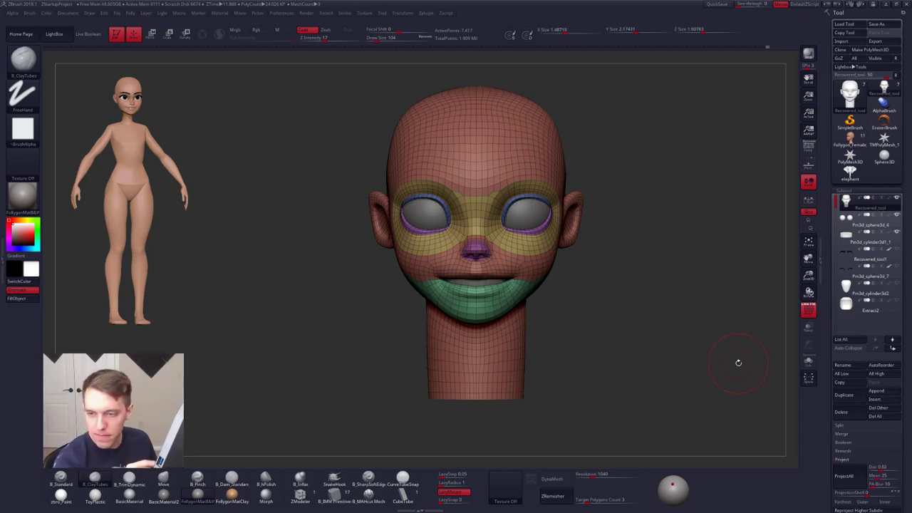
drag(739, 363, 585, 365)
key(shift+f)
- Reshape the inner corners of the eye openings at the lowest subdivision level with a progressively smaller Move brush
ctrl+right_drag(543, 214, 540, 224)
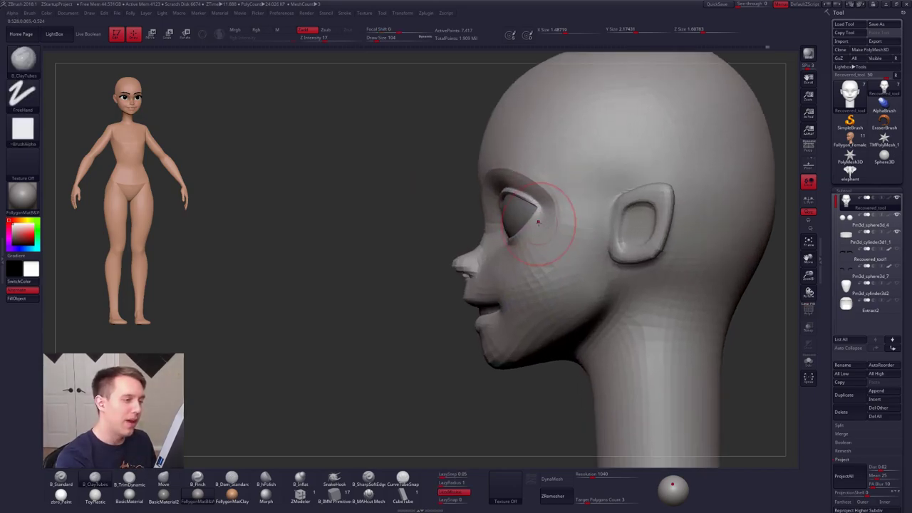
key(s)
drag(539, 219, 544, 219)
key(b)
key(m)
key(v)
mouse_move(544, 208)
right_down()
mouse_move(557, 222)
mouse_move(547, 223)
right_up()
alt+right_drag(464, 238, 501, 261)
key(space)
drag(501, 259, 501, 261)
key(space)
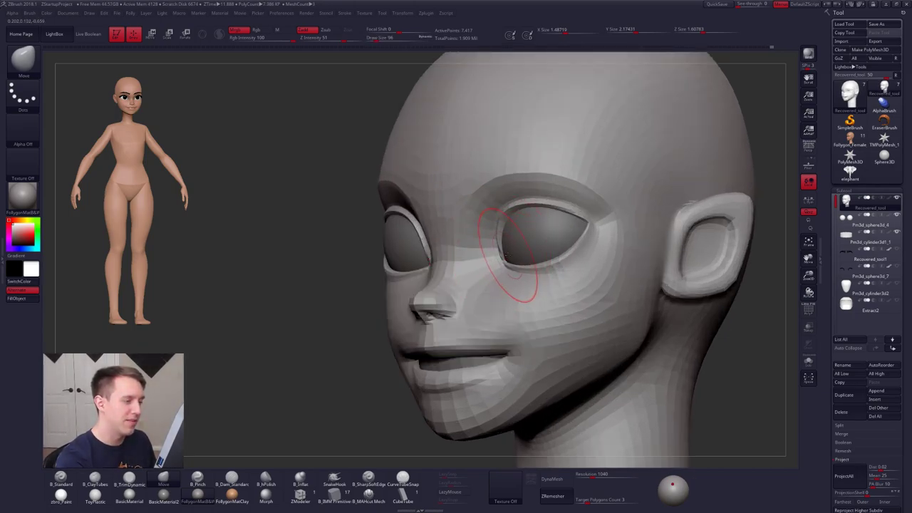
key(space)
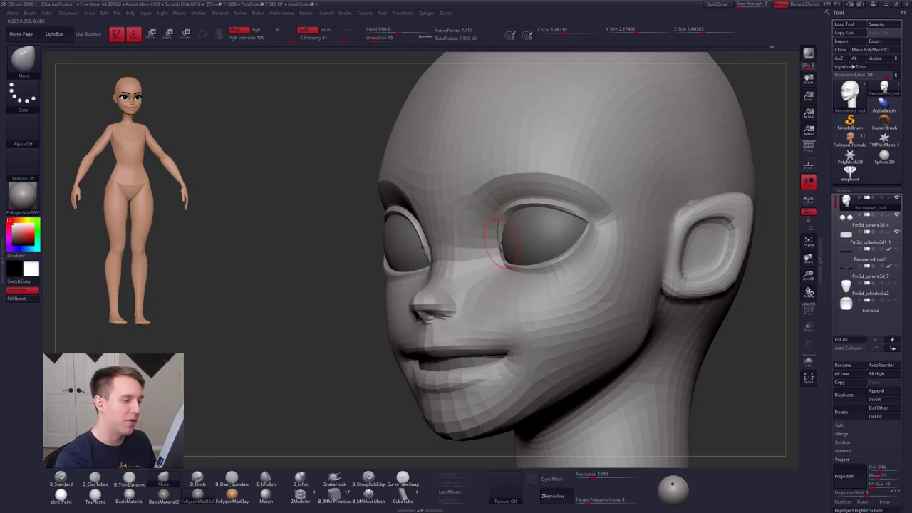
right_drag(428, 257, 531, 232)
- Raise the head to its highest subdivision level and check the face straight from the front
key(d)
key(d)
key(d)
key(d)
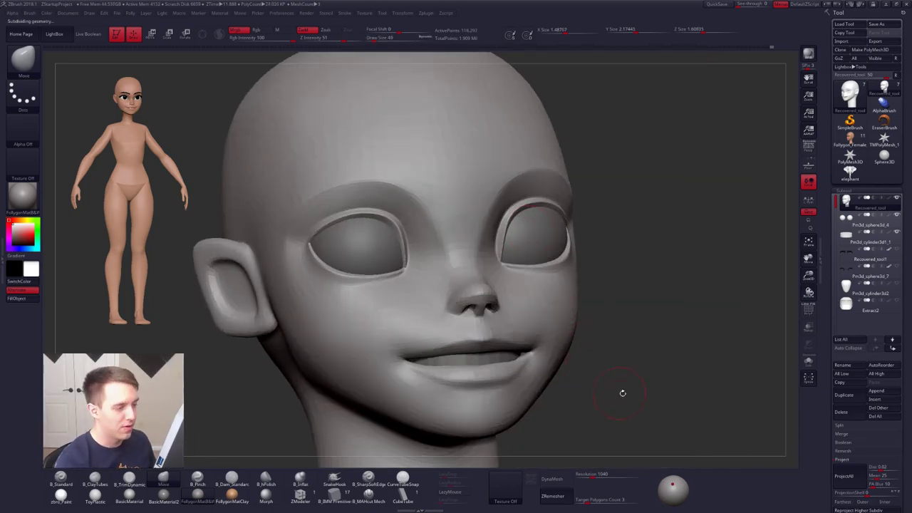
shift+drag(619, 400, 596, 366)
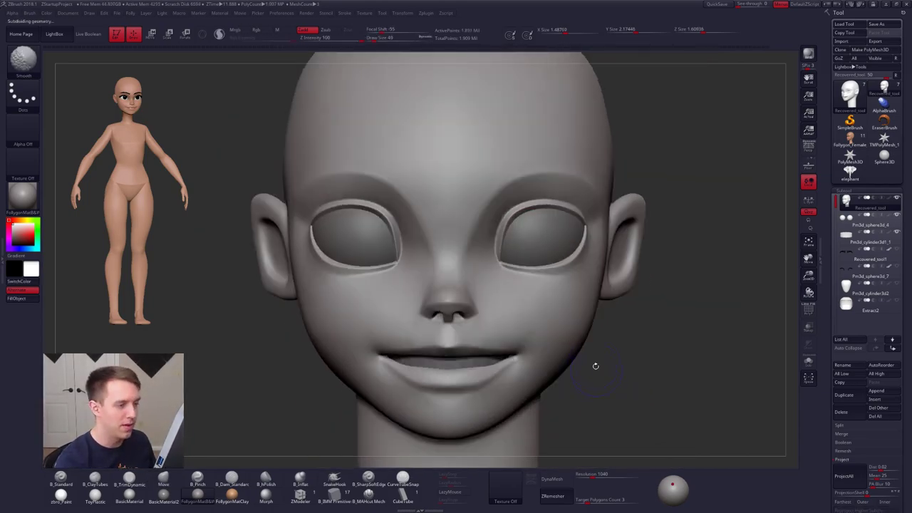
- Lower the head's subdivision by three levels and adjust the curve of the lower eyelids with the Move brush at draw size 68
key(shift+d)
key(shift+d)
key(shift+d)
key(space)
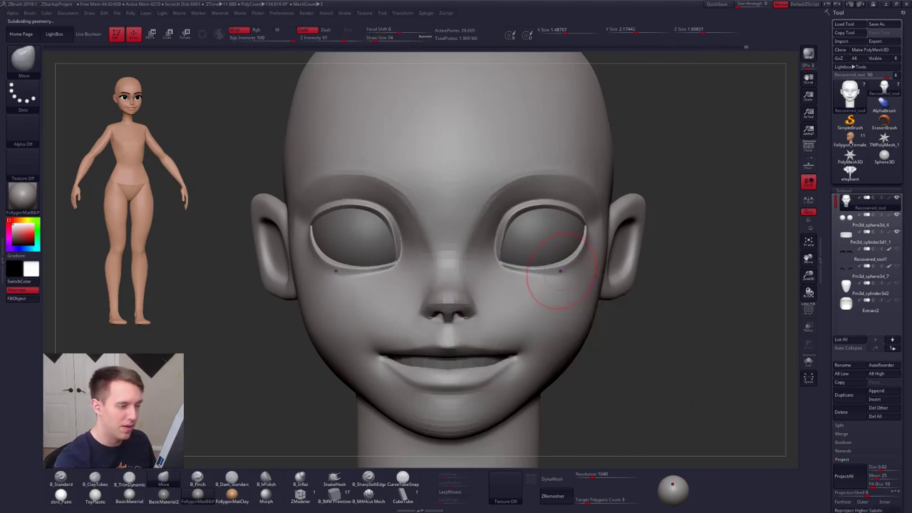
mouse_move(561, 273)
right_down()
mouse_move(571, 294)
mouse_move(570, 264)
right_up()
key(space)
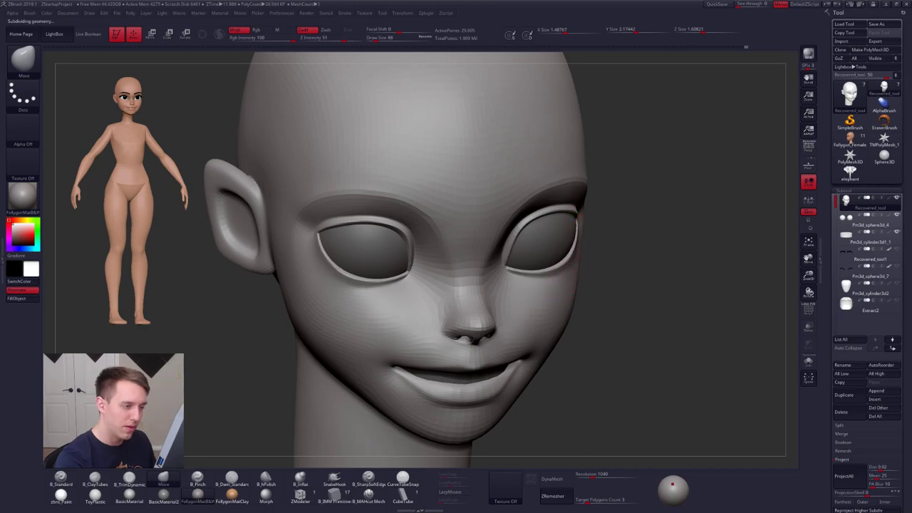
right_drag(561, 275, 505, 322)
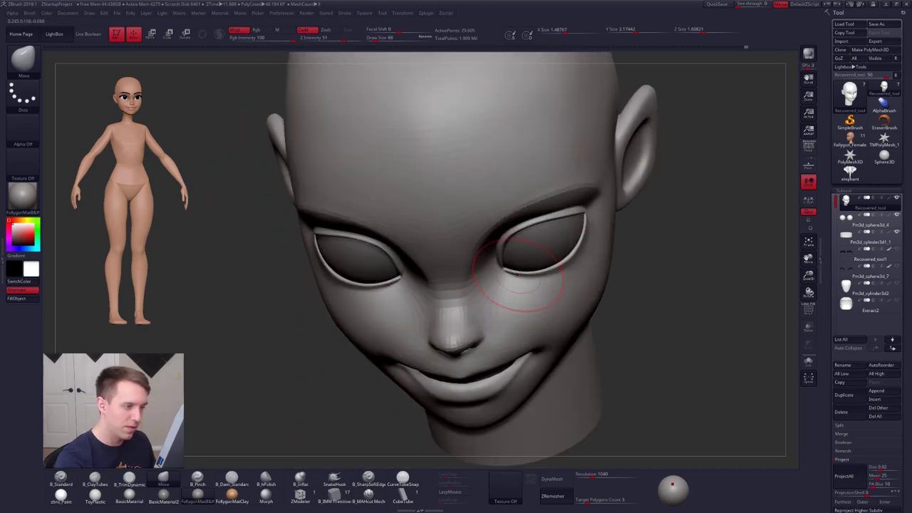
drag(514, 279, 524, 275)
right_drag(508, 332, 527, 304)
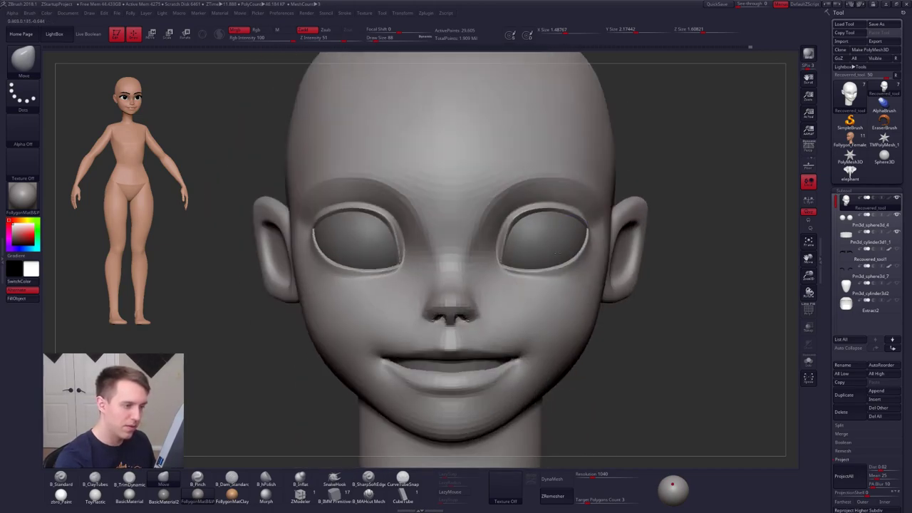
- Refine the inner side of the upper eyelids from a low angle with the Move brush at draw size 61
key(space)
drag(556, 255, 509, 224)
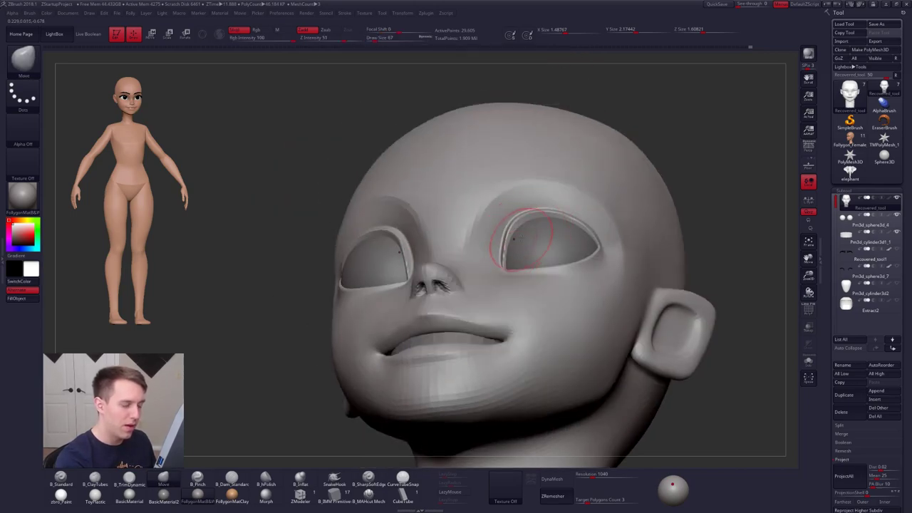
right_drag(509, 224, 521, 239)
key(space)
drag(521, 238, 527, 237)
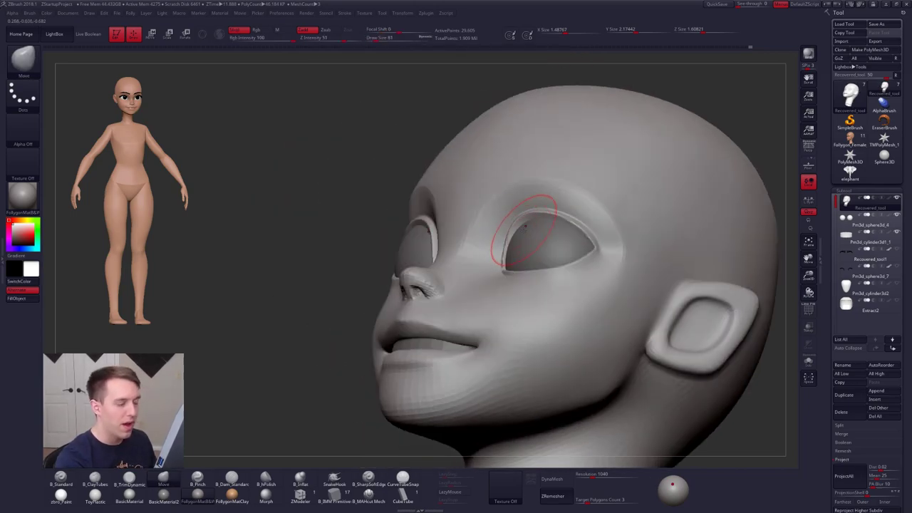
mouse_move(525, 236)
right_down()
mouse_move(518, 225)
mouse_move(519, 232)
right_up()
- Adjust the upper eyelid arch from below with the Move brush at the lowest subdivision level
key(shift+d)
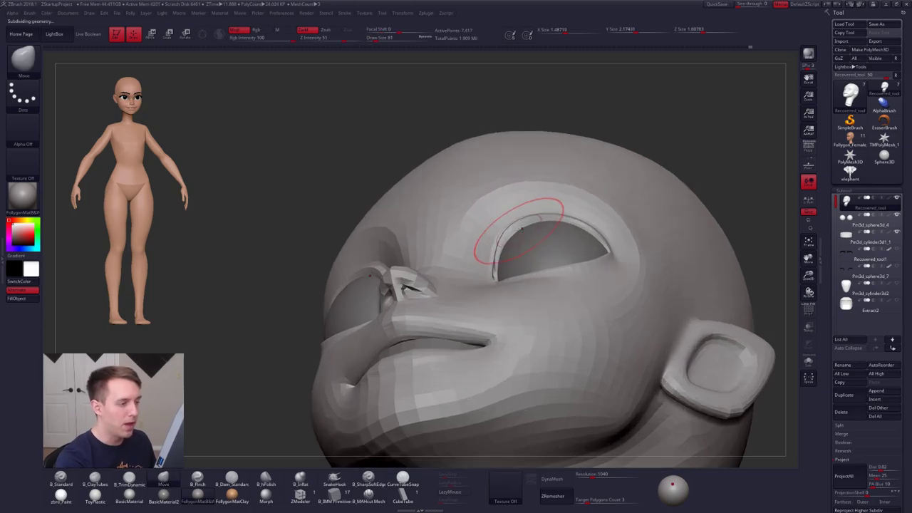
key(space)
drag(520, 232, 530, 231)
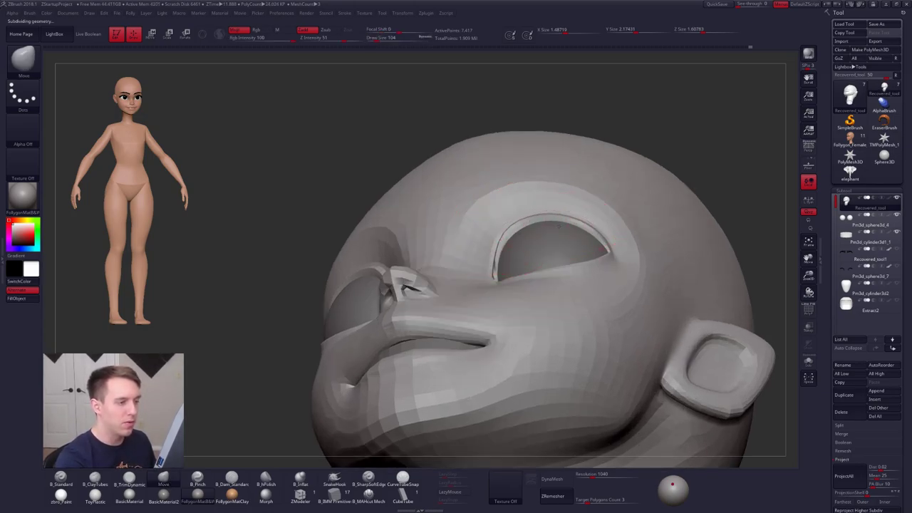
key(space)
drag(586, 236, 578, 236)
mouse_move(584, 250)
ctrl+right_down()
mouse_move(554, 303)
mouse_move(625, 379)
ctrl+right_up()
mouse_move(625, 379)
alt+right_down()
mouse_move(602, 368)
mouse_move(526, 290)
alt+right_up()
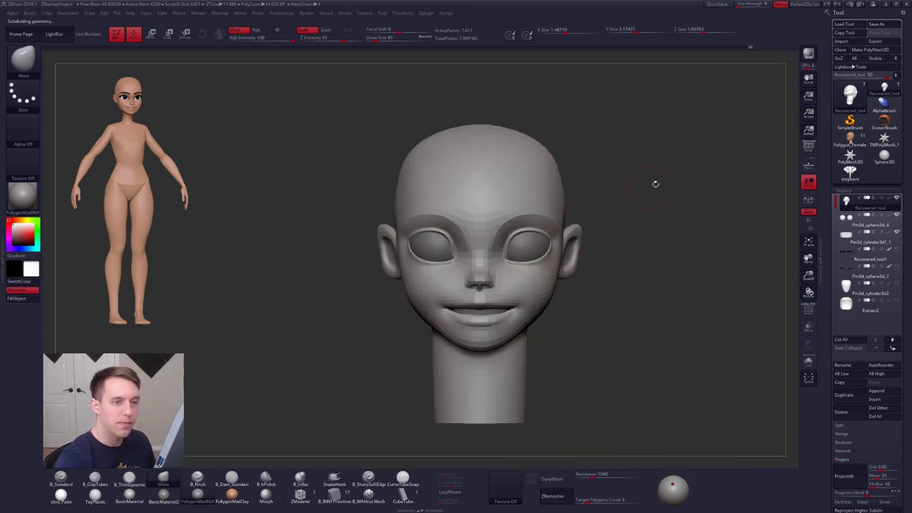
- Turn on perspective and refine the lower eyelids with a progressively smaller Move brush at reduced subdivision
click(809, 146)
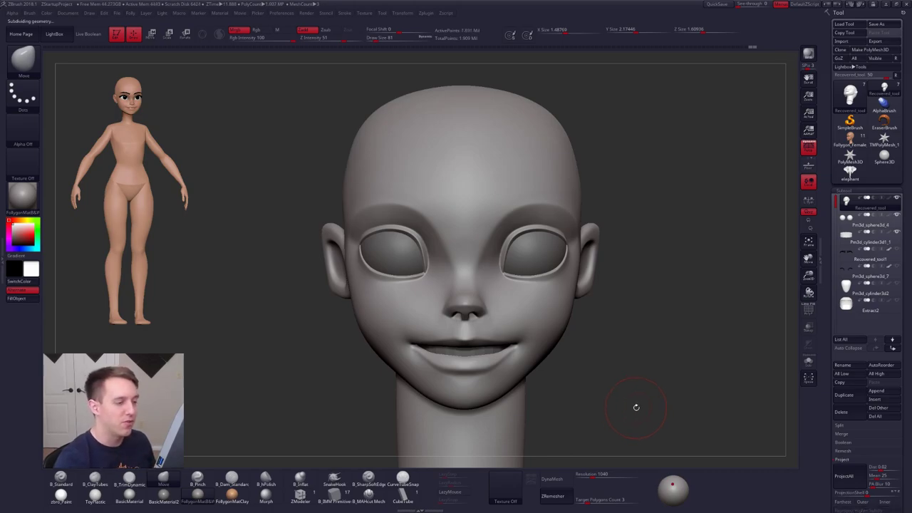
mouse_move(636, 408)
mouse_down()
mouse_move(593, 385)
mouse_move(616, 384)
mouse_move(627, 421)
mouse_up()
key(space)
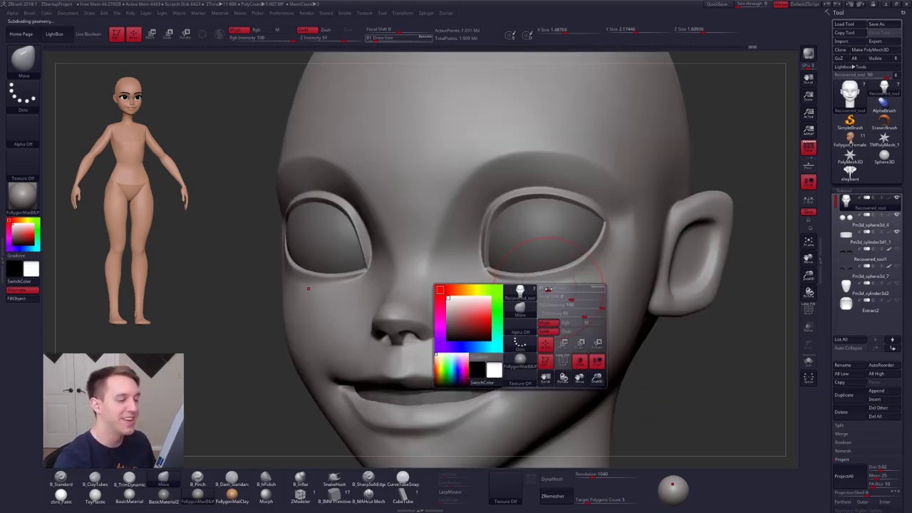
drag(548, 289, 546, 289)
key(shift+d)
key(shift+d)
right_drag(519, 287, 529, 281)
key(space)
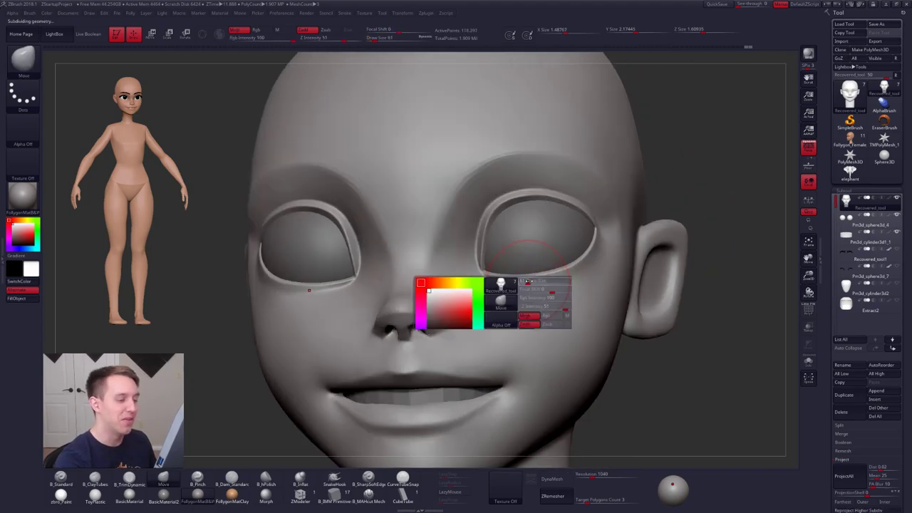
drag(528, 281, 526, 281)
key(shift+d)
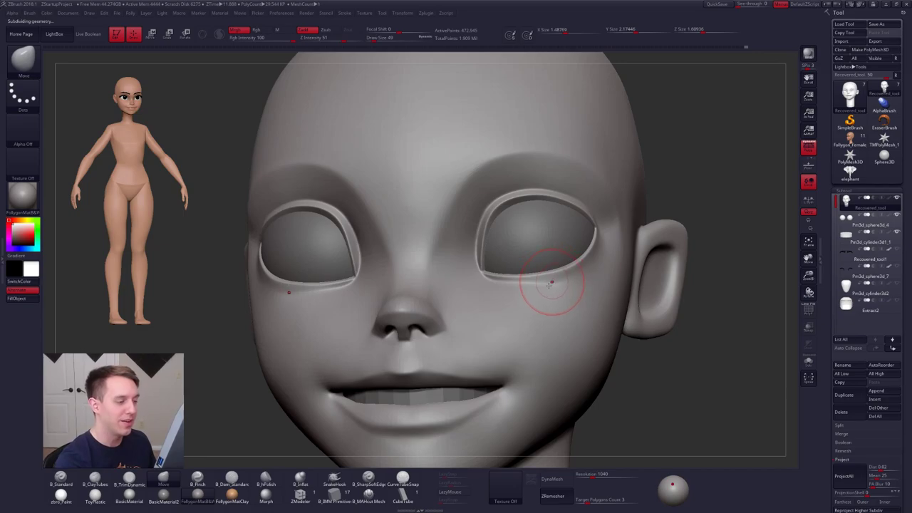
- Adjust the lower eyelid from a three-quarter view with a resized Move brush
right_drag(551, 283, 571, 281)
key(space)
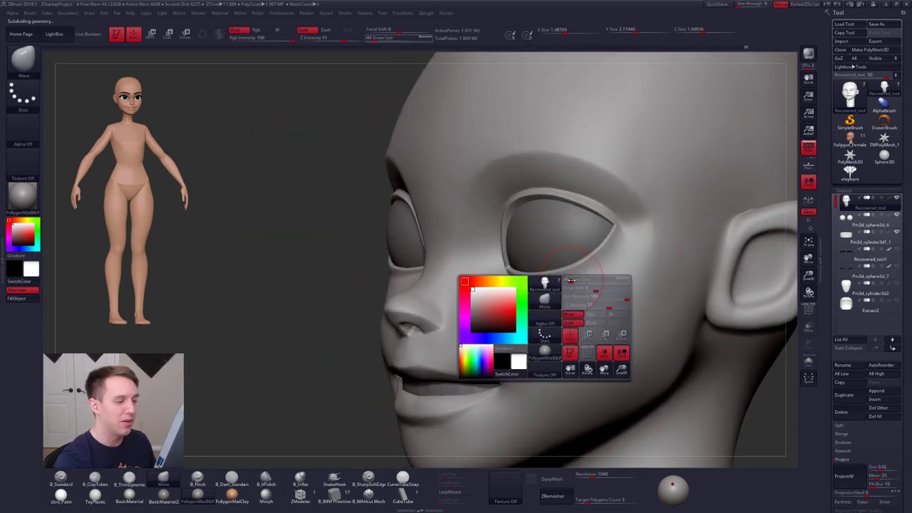
drag(572, 280, 561, 281)
- Flatten the rim of the lower eyelid with the B_TrimDynamic brush, using draw sizes 29 and 43
key(3)
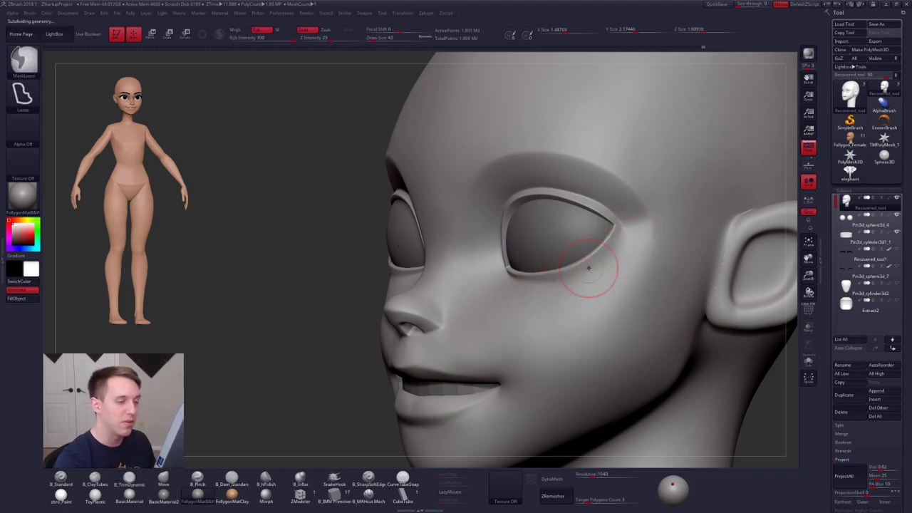
ctrl+right_drag(595, 272, 563, 281)
key(s)
drag(571, 280, 561, 277)
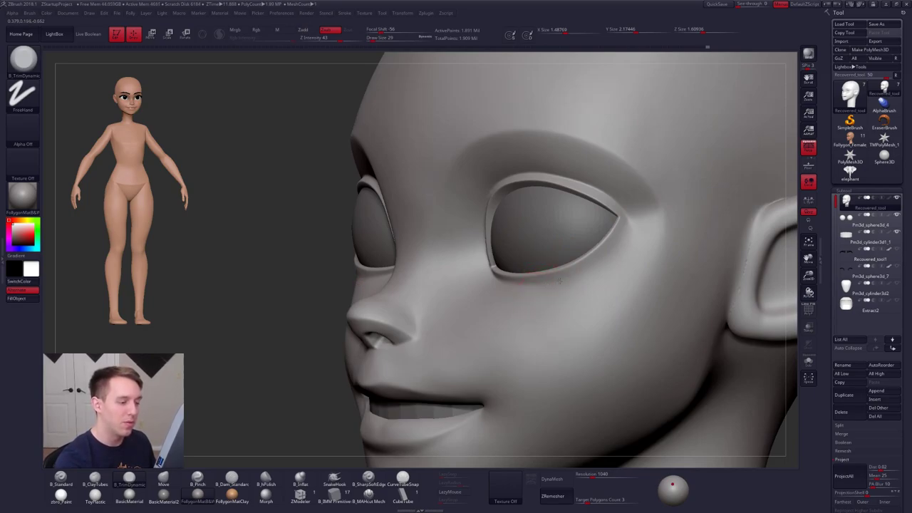
key(space)
drag(567, 286, 575, 287)
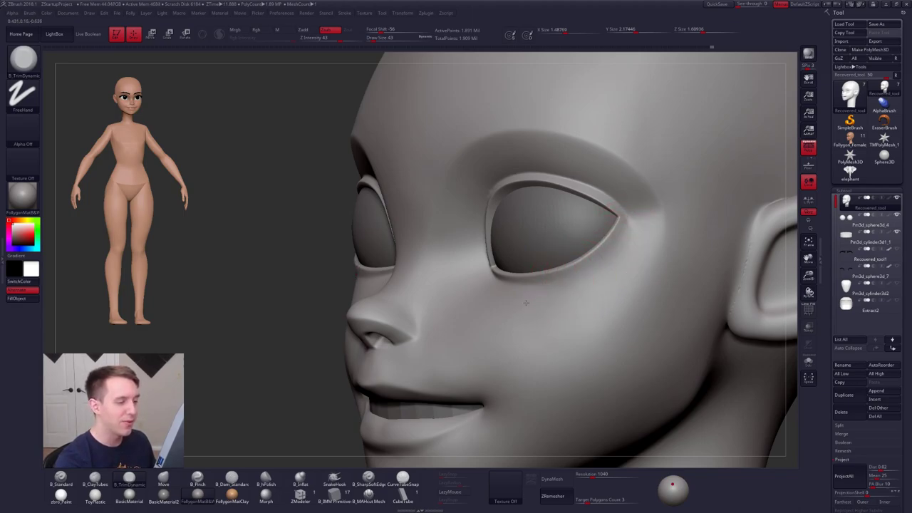
- Drop the head two subdivision levels and trim the lower eyelid edge with draw sizes 14 and 29
key(shift+d)
key(shift+d)
key(space)
drag(586, 274, 578, 273)
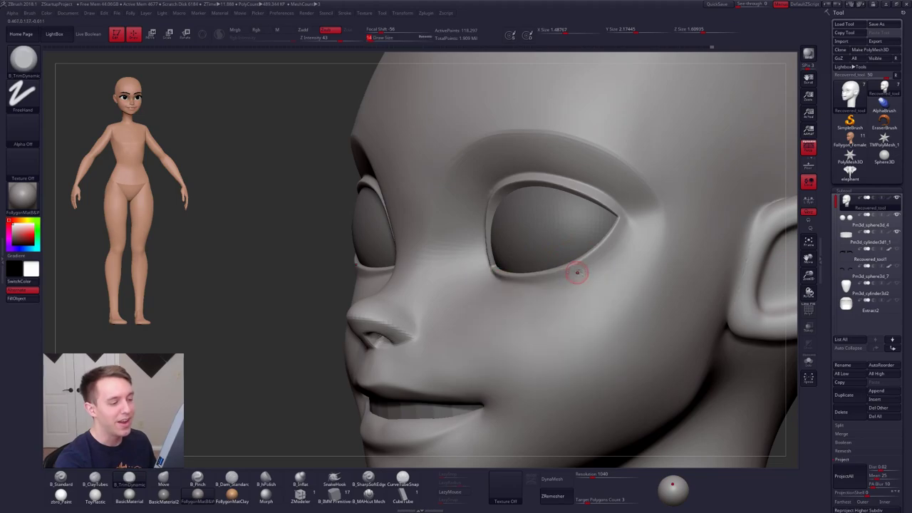
ctrl+right_drag(585, 287, 578, 275)
key(space)
drag(578, 275, 607, 272)
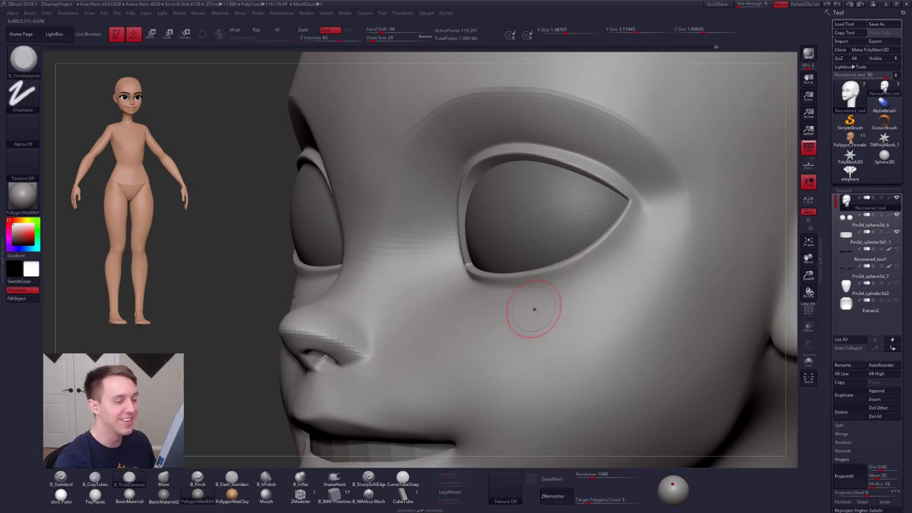
- Switch to the Move brush and adjust the lower eyelid contour at a lower subdivision level, enlarging the draw size to 67
mouse_move(517, 300)
ctrl+right_down()
mouse_move(516, 326)
mouse_move(545, 329)
mouse_move(534, 290)
mouse_move(543, 293)
mouse_move(535, 295)
ctrl+right_up()
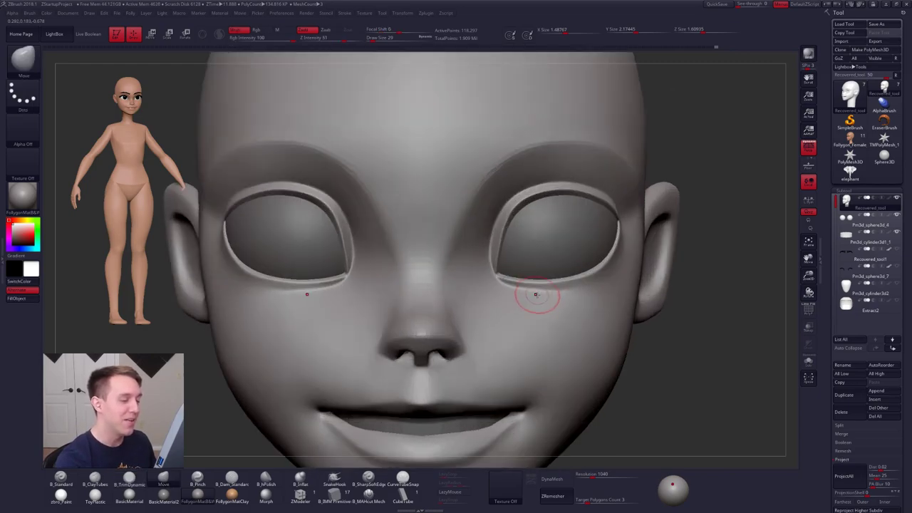
right_click(536, 295)
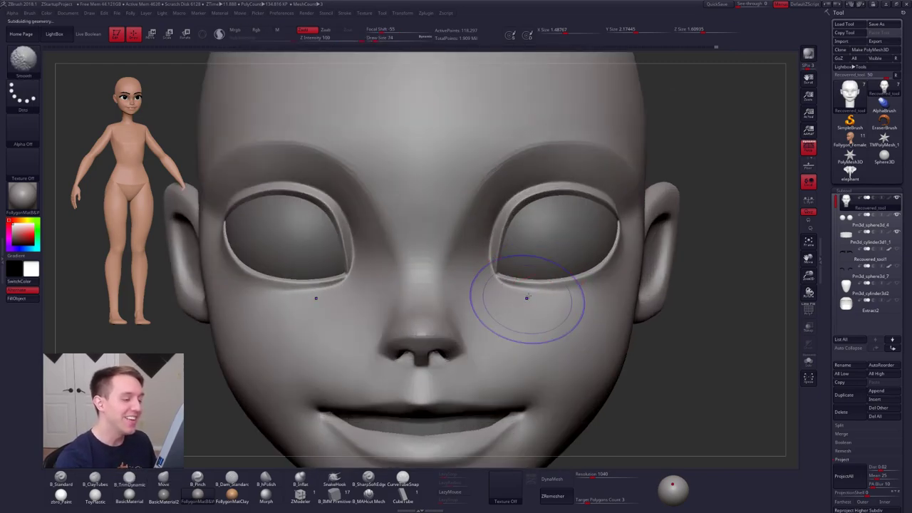
key(shift+d)
right_drag(580, 295, 554, 305)
key(space)
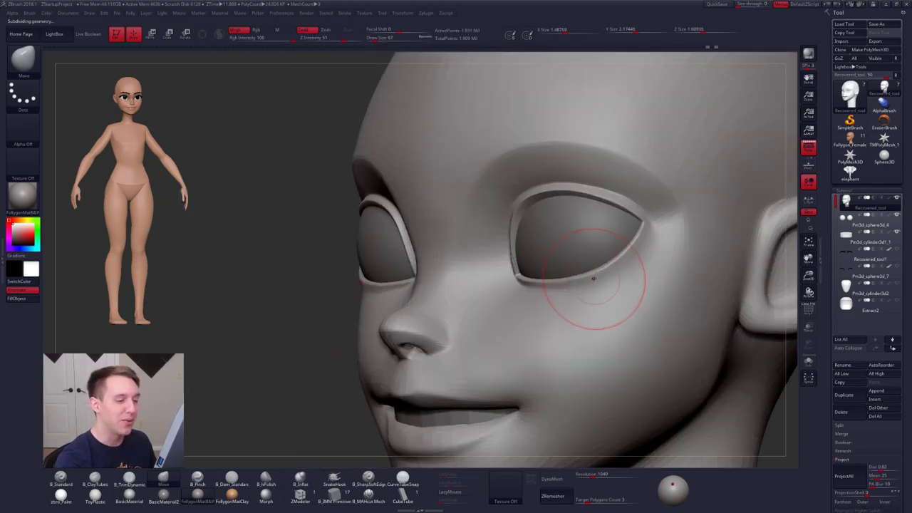
- Adjust the outer eye corner from the front with a resized Move brush and smooth it three subdivision levels lower
key(d)
key(d)
right_drag(633, 235, 682, 234)
key(space)
drag(660, 233, 667, 232)
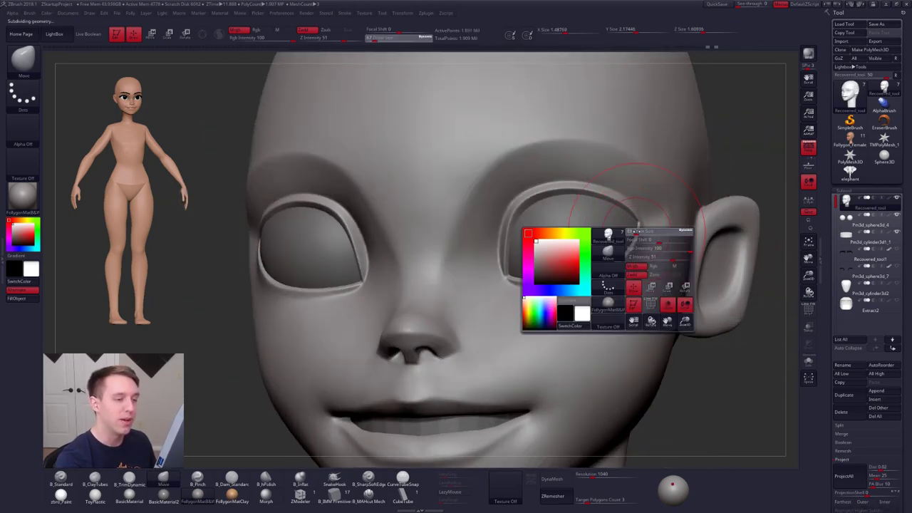
key(shift+d)
key(shift)
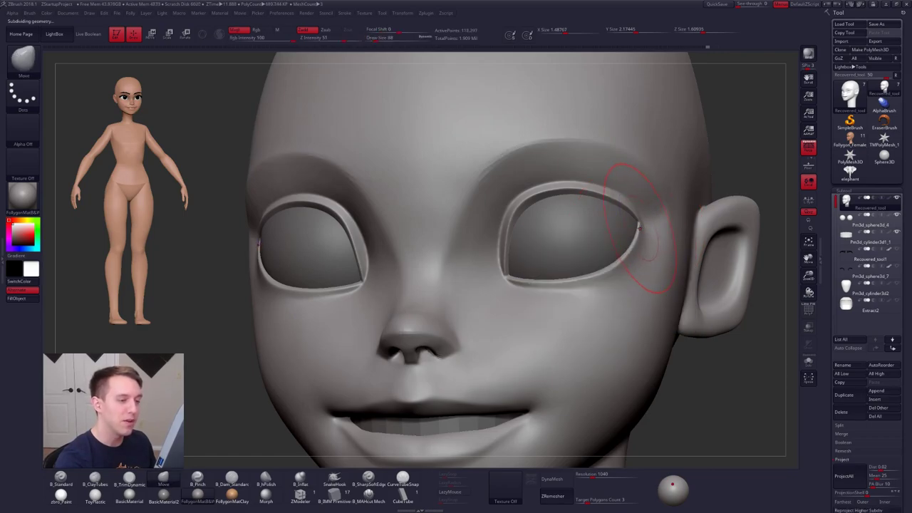
key(shift)
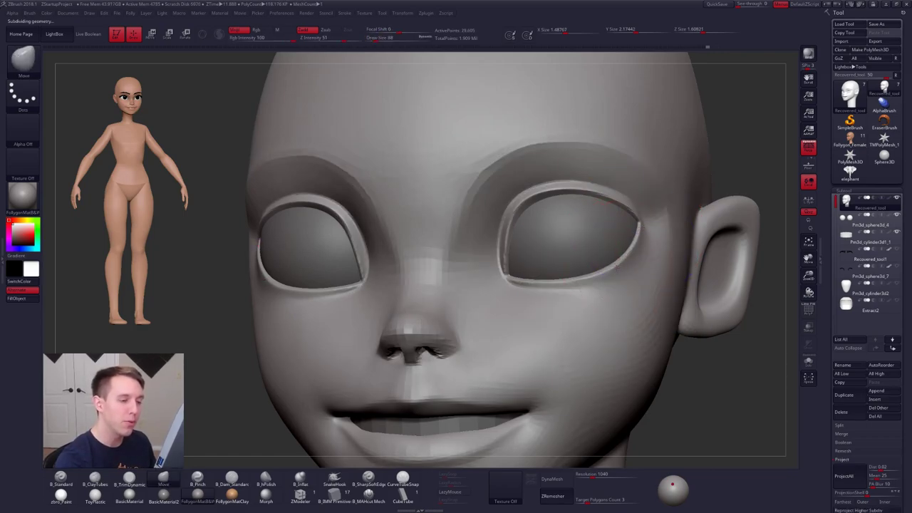
- Raise the head three subdivision levels and adjust the area below the mouth corner with the Move brush at draw size 67
mouse_move(609, 273)
right_down()
mouse_move(653, 276)
mouse_move(535, 276)
mouse_move(556, 278)
mouse_move(484, 250)
mouse_move(524, 295)
mouse_move(485, 385)
right_up()
key(d)
key(d)
key(d)
key(space)
drag(522, 340, 512, 340)
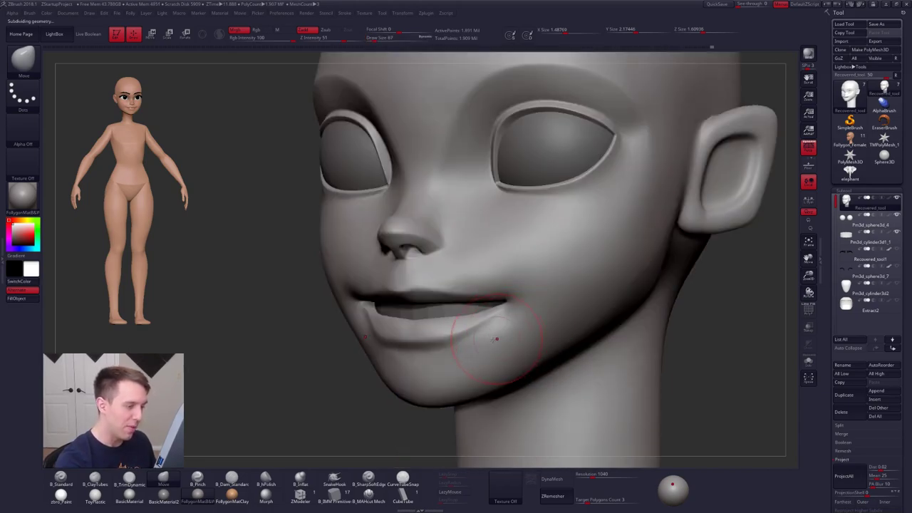
- Trim the chin and jaw below the mouth with B_TrimDynamic at draw size 54, smoothing them at lower subdivision levels
key(3)
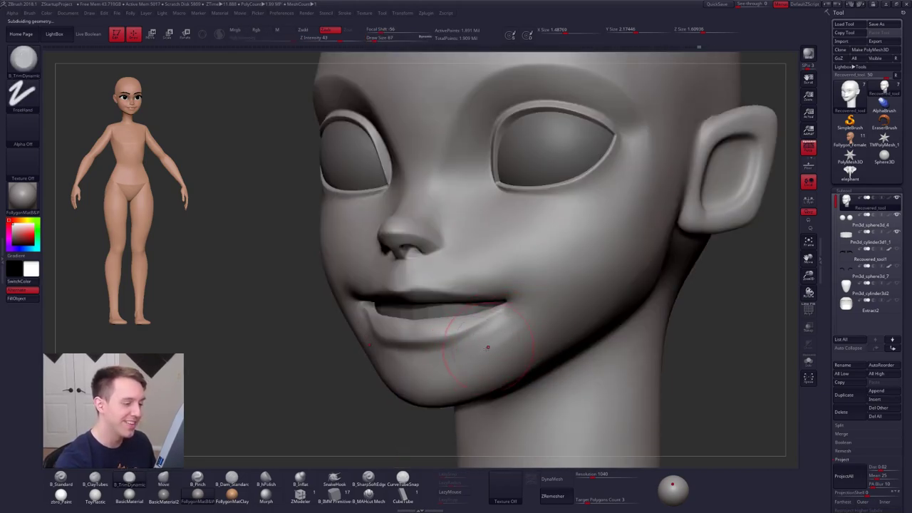
key(space)
drag(516, 339, 497, 346)
key(shift+d)
key(shift+d)
key(space)
key(shift+d)
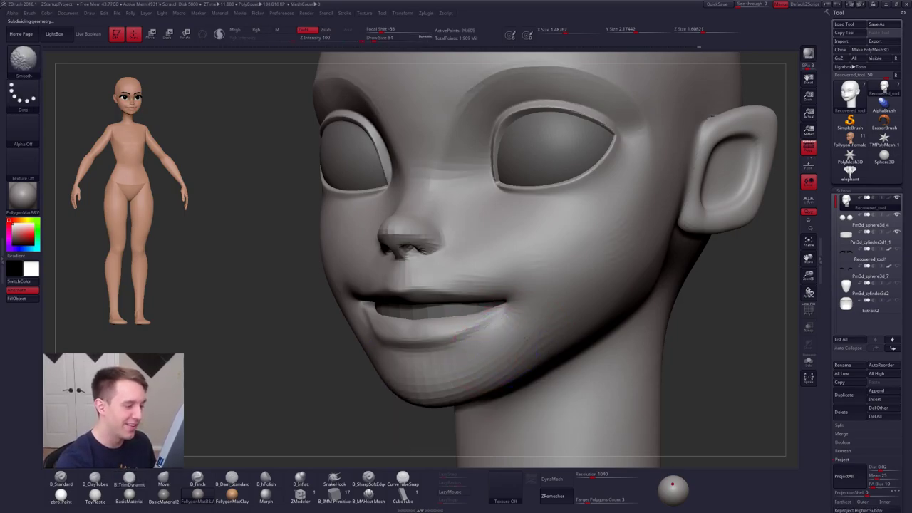
key(d)
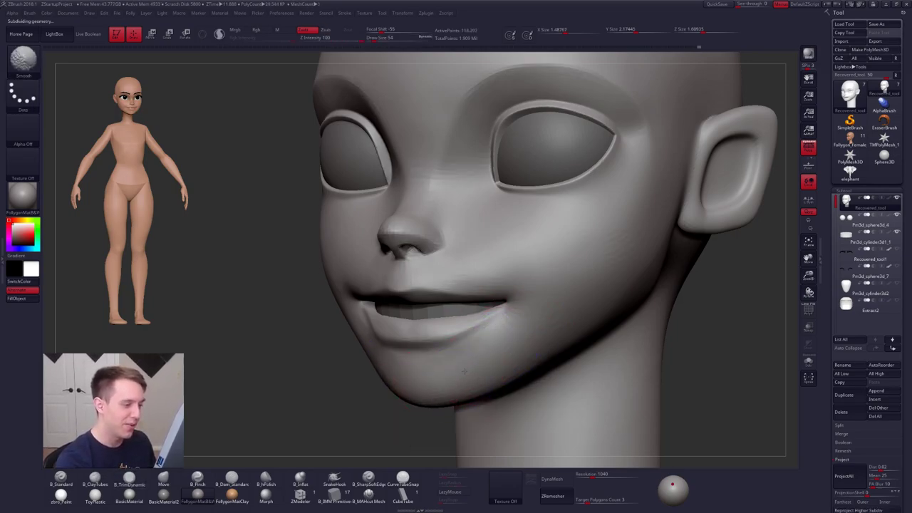
key(shift)
- Mask the whole head except the lower lip and jaw, and select the Move brush for the unmasked area
mouse_move(523, 331)
right_down()
mouse_move(570, 324)
mouse_move(528, 310)
right_up()
right_click(528, 309)
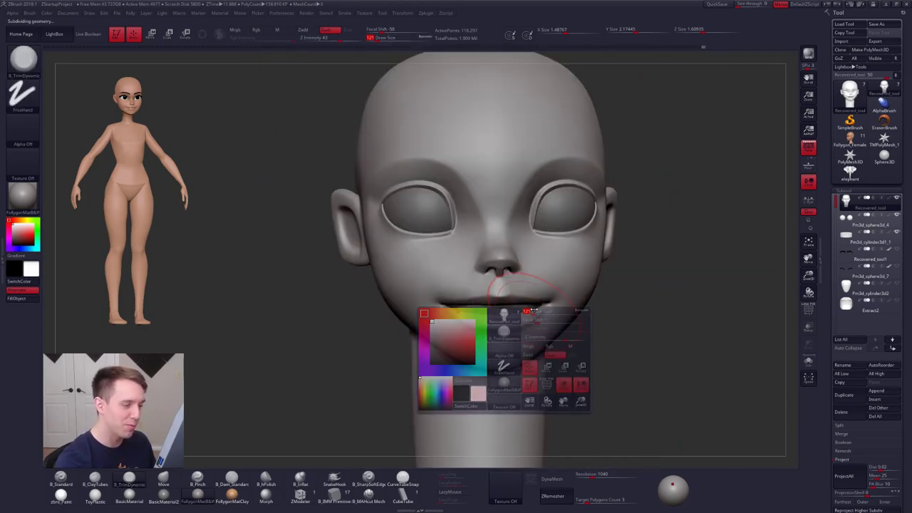
key(w)
ctrl+click(574, 323)
key(b)
key(m)
key(v)
right_drag(576, 327, 503, 327)
key(shift+d)
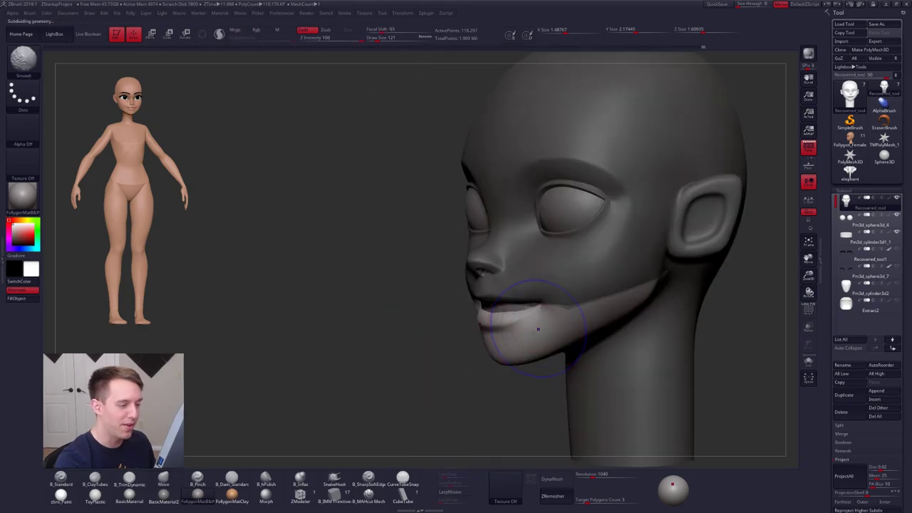
- Soften the mask edge and reshape the lower lip and chin at a lower subdivision level with the Move brush at draw size 140
ctrl+click(559, 332)
ctrl+click(560, 331)
key(ctrl+h)
key(ctrl+h)
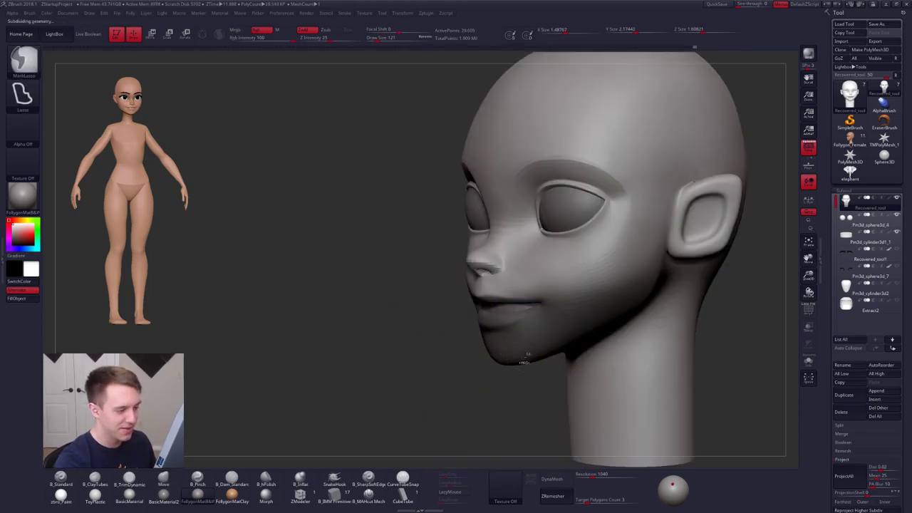
alt+right_drag(527, 321, 529, 319)
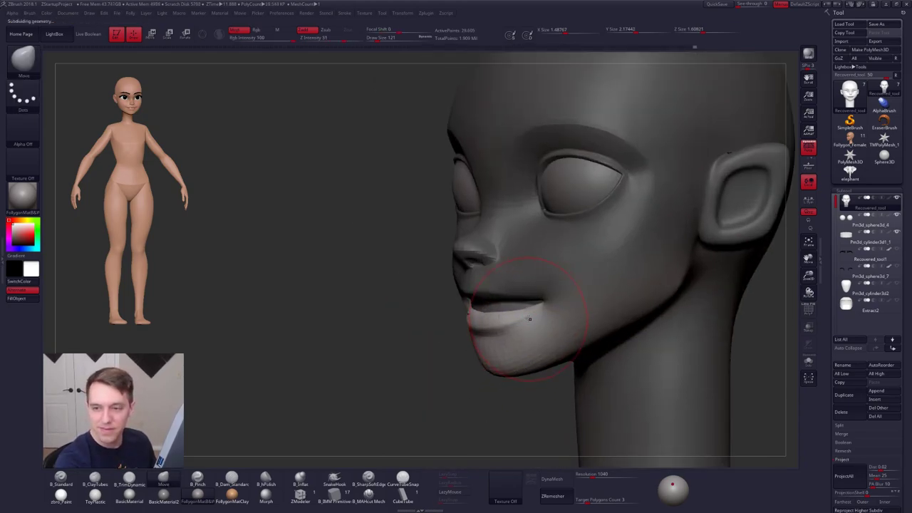
key(shift+d)
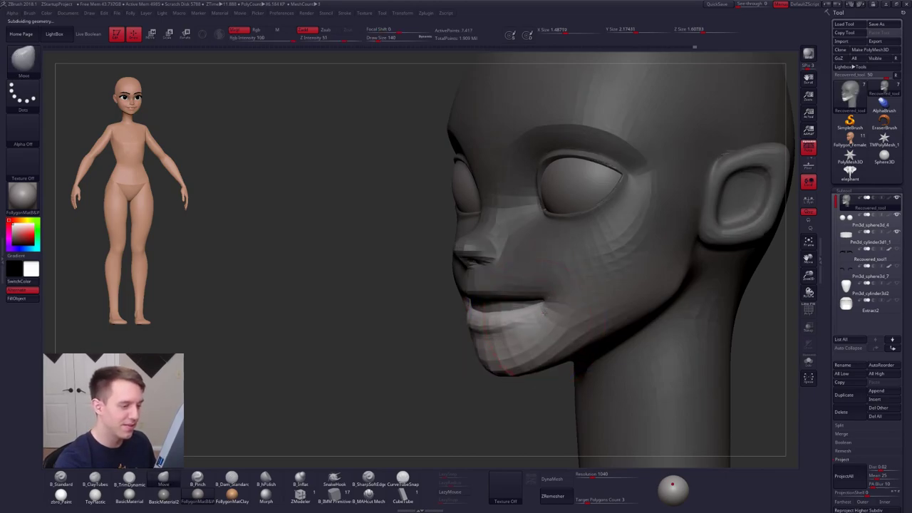
alt+right_drag(540, 316, 517, 302)
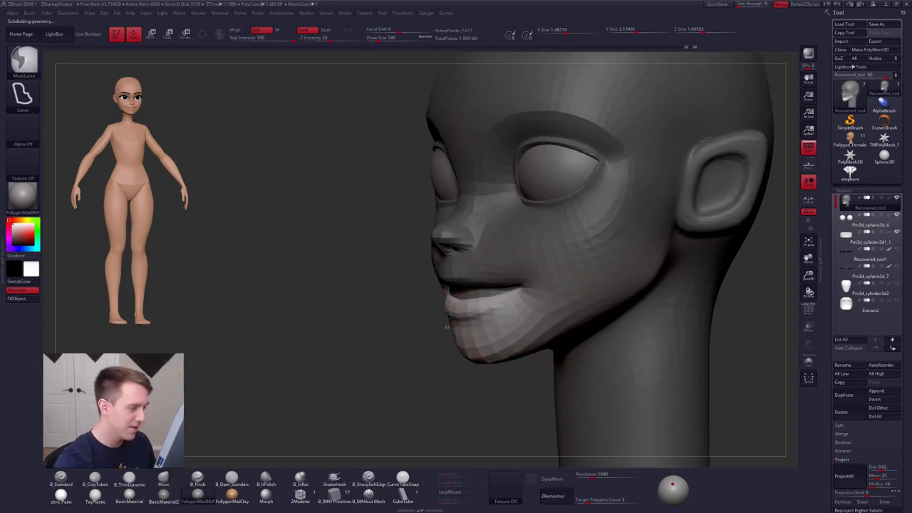
- Invert the mask to protect the chin and reshape the upper lip and mouth line with the Move brush
ctrl+click(420, 367)
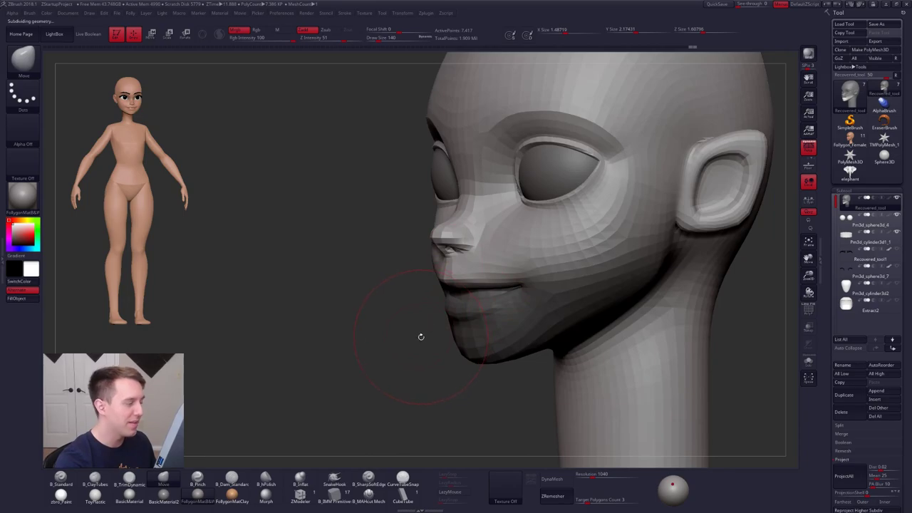
right_drag(462, 290, 475, 288)
mouse_move(473, 291)
mouse_down()
mouse_move(456, 287)
mouse_move(492, 284)
mouse_up()
key(s)
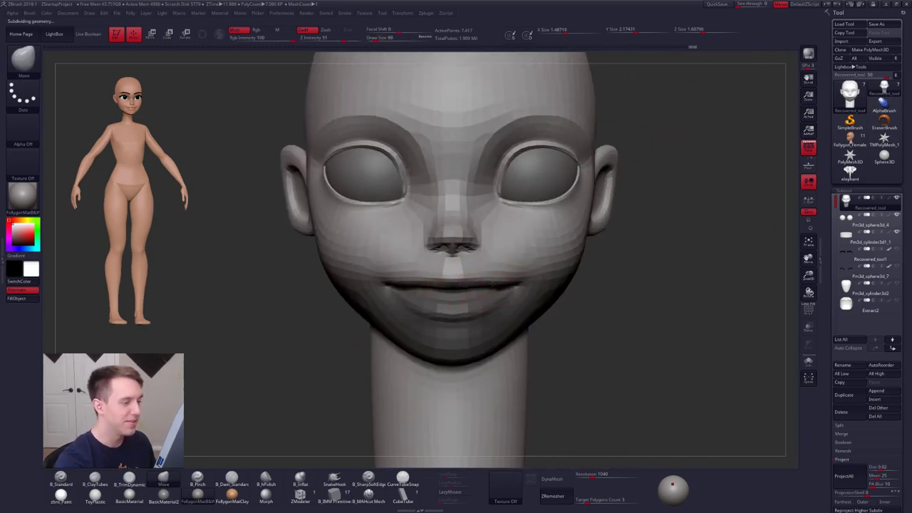
- Invert the mask back and shape the lower lip and its corners from three-quarter and front views, using draw sizes 113 and 104
mouse_move(492, 285)
right_down()
mouse_move(464, 301)
mouse_move(516, 303)
mouse_move(496, 304)
right_up()
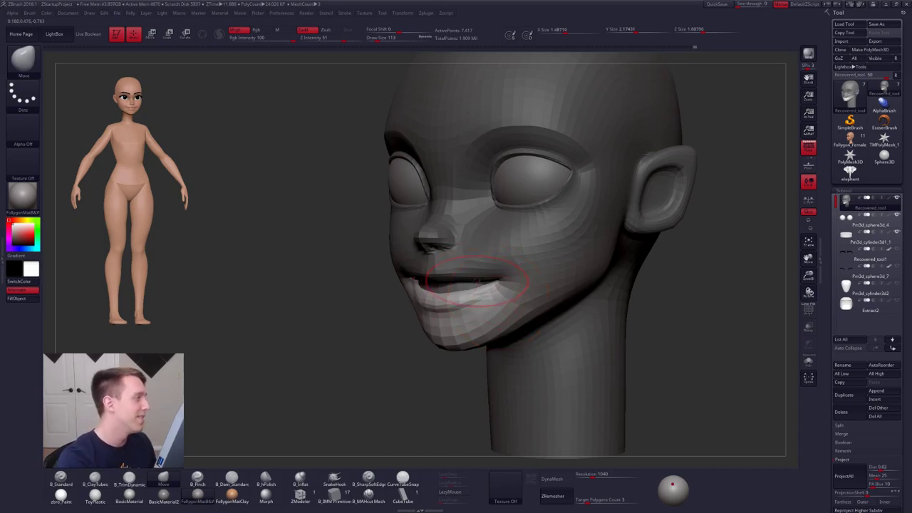
key(space)
drag(497, 304, 497, 284)
key(space)
right_drag(499, 289, 585, 284)
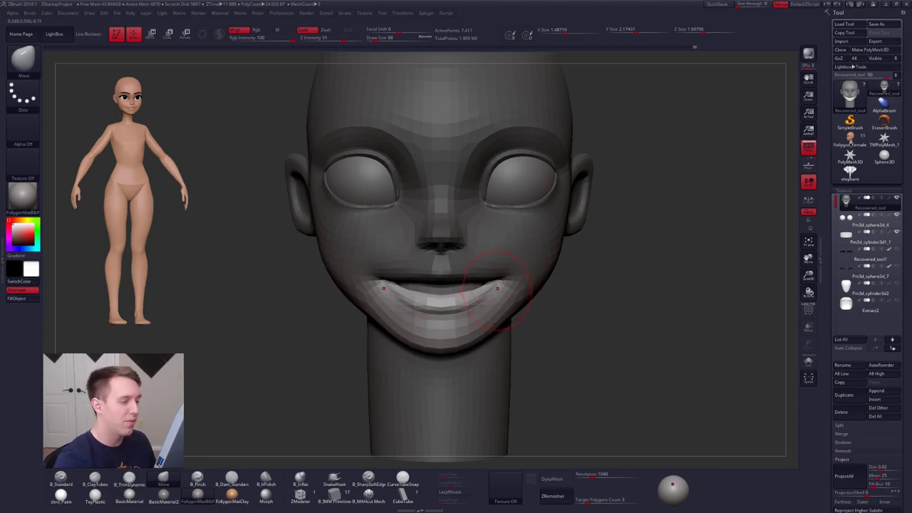
drag(500, 282, 498, 288)
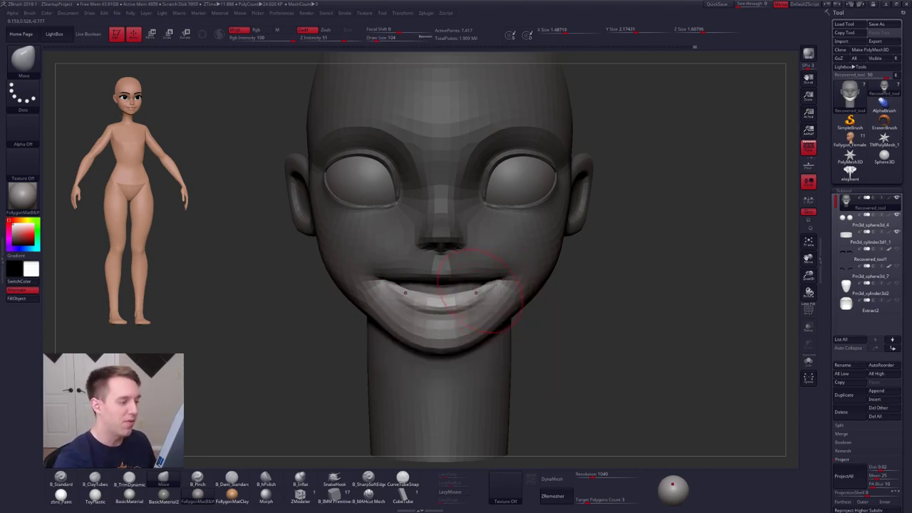
right_drag(497, 285, 456, 310)
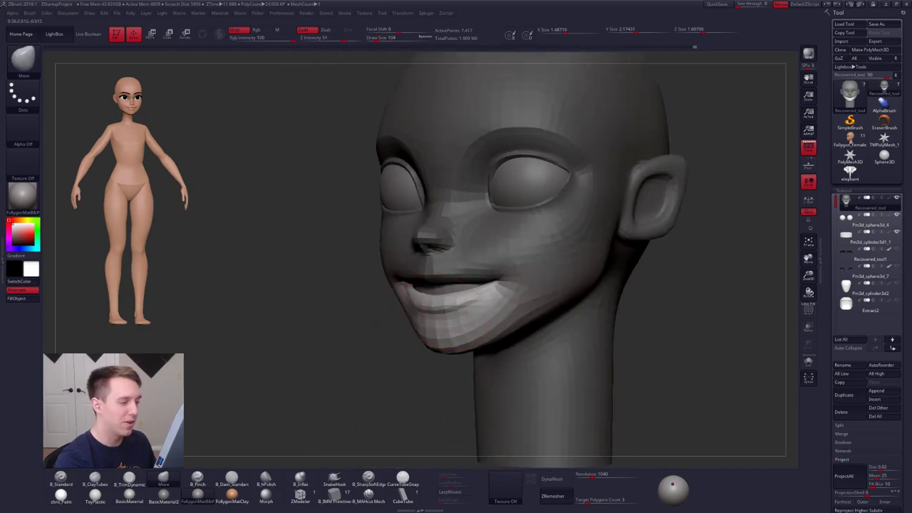
- Refine the lips in profile with a resized Move brush and alternating masks, and raise the head two subdivision levels
right_click(452, 312)
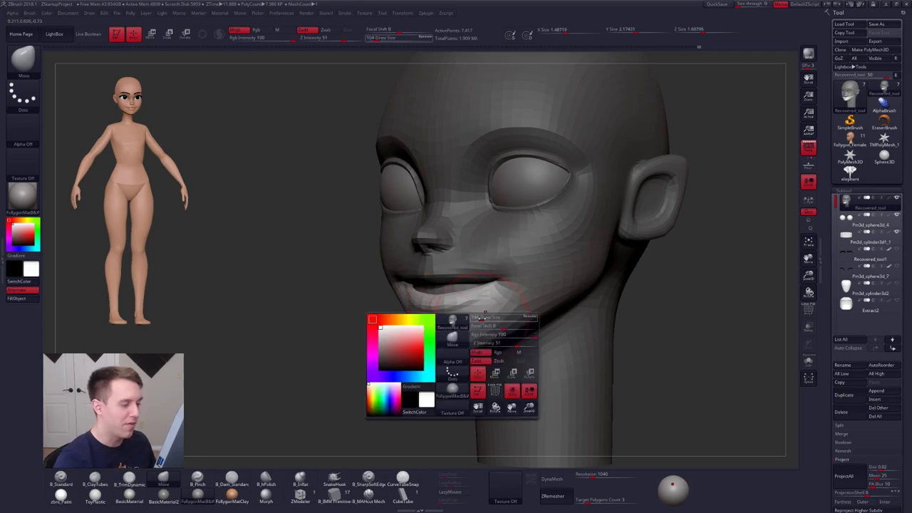
mouse_move(475, 316)
right_down()
mouse_move(481, 320)
mouse_move(463, 315)
mouse_move(471, 308)
right_up()
key(space)
key(ctrl+h)
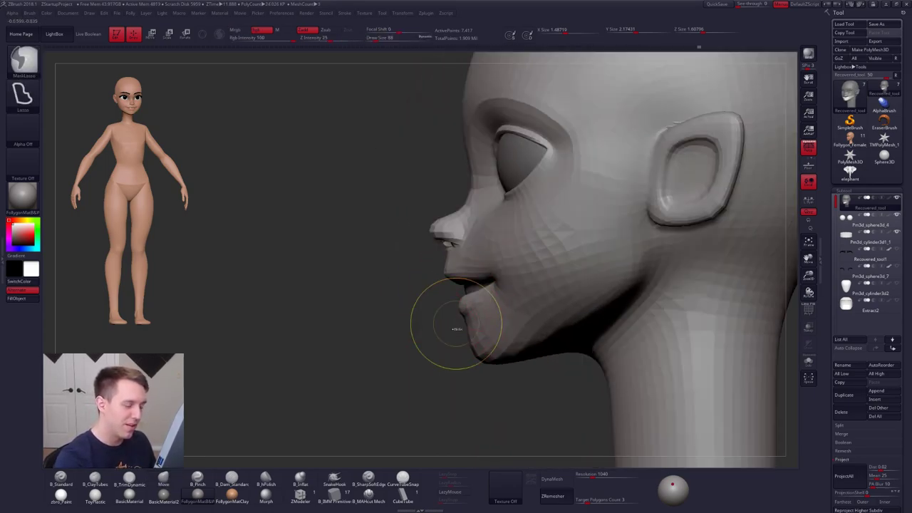
key(ctrl+h)
key(d)
key(ctrl+d)
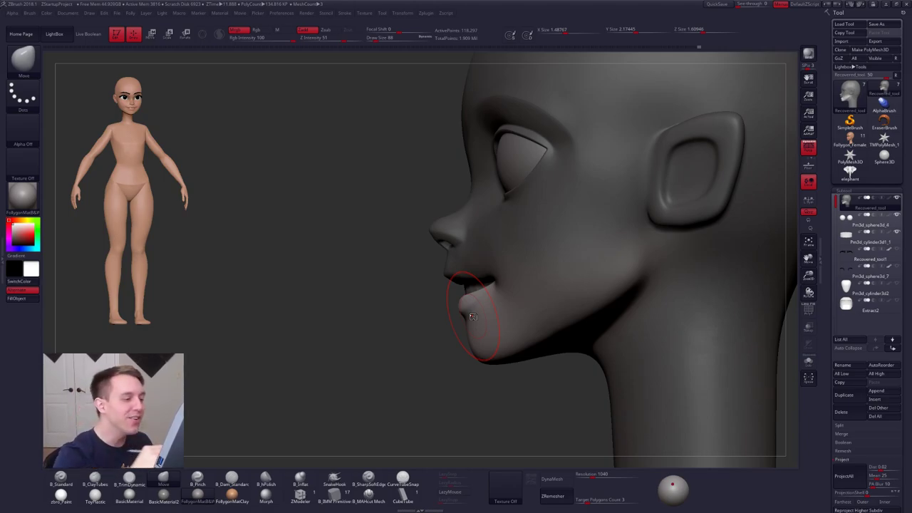
- Drop the head one subdivision level and reshape the unmasked lower lip and chin with the Move brush at draw size 140
mouse_move(516, 316)
ctrl+right_down()
mouse_move(502, 289)
mouse_move(470, 306)
ctrl+right_up()
key(shift)
key(shift+d)
key(s)
drag(471, 306, 475, 305)
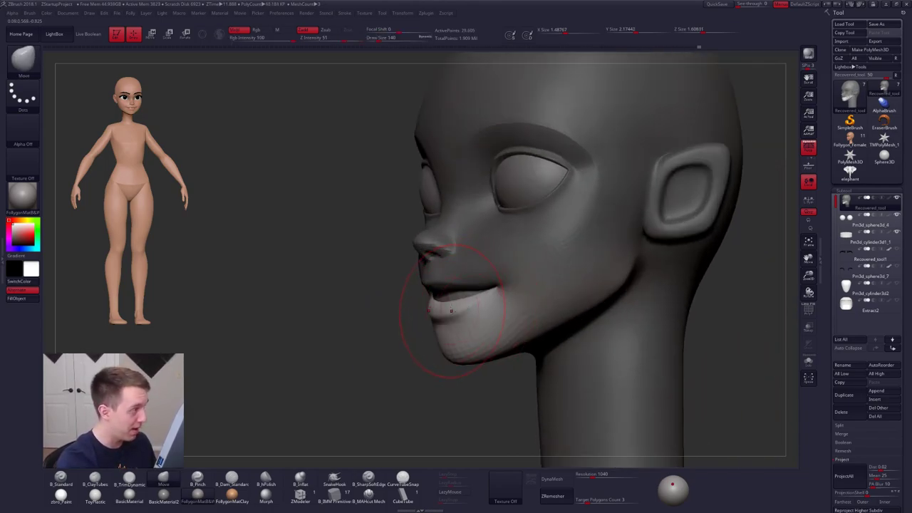
right_drag(451, 311, 531, 314)
drag(452, 320, 452, 315)
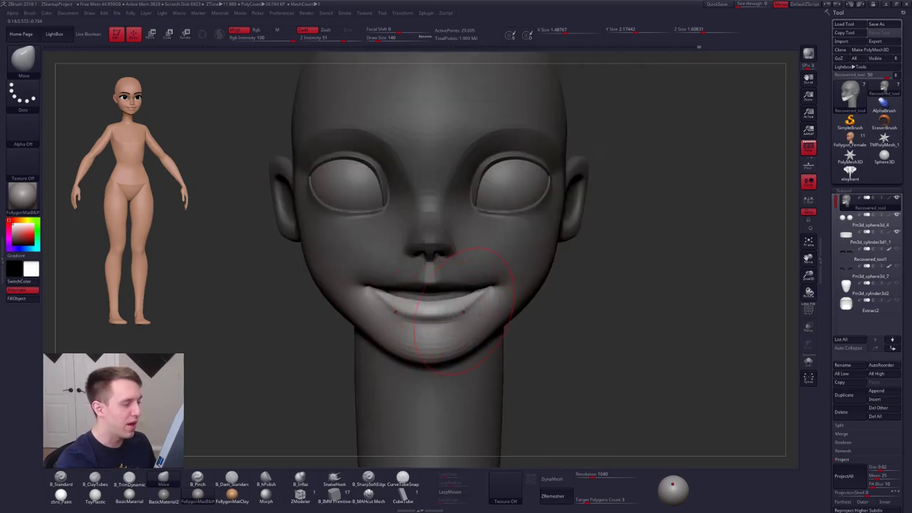
- Adjust the lower lip around the mouth corner from front and side views with the Move brush reduced to draw size 96
alt+right_drag(479, 314, 512, 313)
key(s)
drag(510, 310, 503, 310)
mouse_move(518, 308)
right_down()
mouse_move(472, 291)
mouse_move(529, 285)
mouse_move(468, 292)
right_up()
key(s)
drag(491, 283, 483, 283)
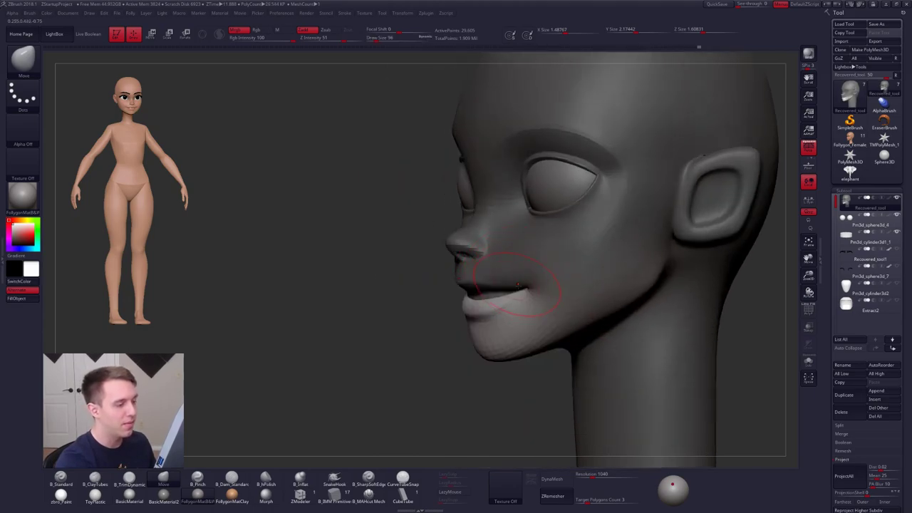
- Invert the mask to protect the chin and trim the cheek beside the nose and mouth with B_TrimDynamic at draw size 54
mouse_move(491, 284)
shift+right_down()
mouse_move(539, 273)
mouse_move(530, 264)
mouse_move(492, 281)
shift+right_up()
key(3)
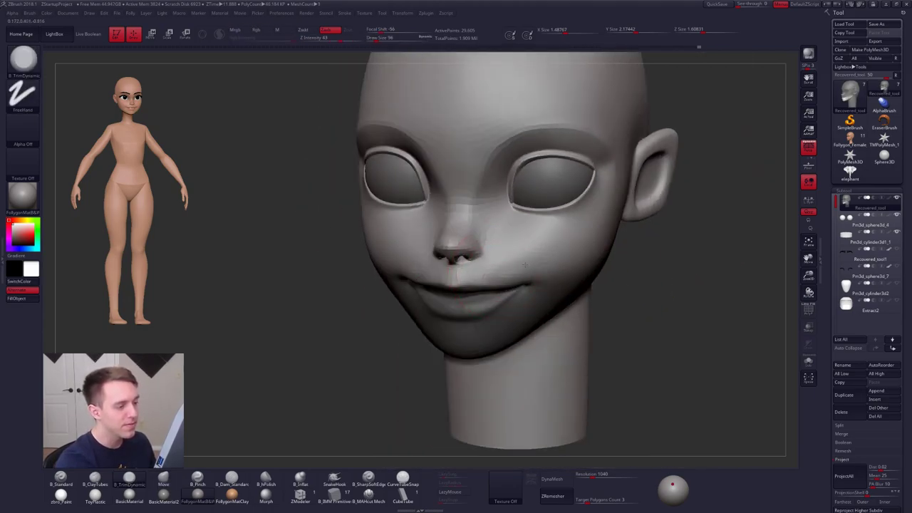
key(s)
drag(512, 261, 504, 261)
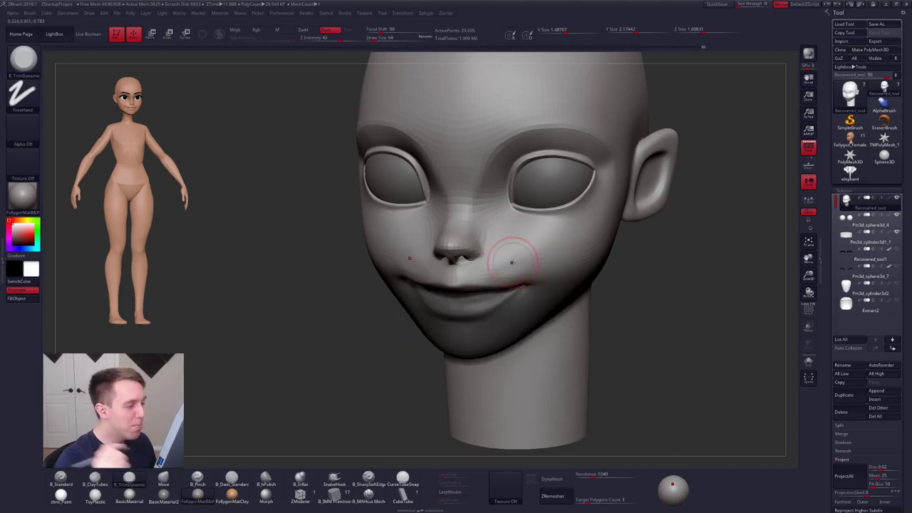
mouse_move(512, 262)
right_down()
mouse_move(519, 261)
mouse_move(496, 278)
mouse_move(472, 278)
right_up()
- Trim and smooth the cheek above the mouth corner from side and front views, using draw sizes 74 and 54
key(4)
key(space)
drag(511, 282, 518, 282)
key(3)
right_drag(507, 266, 516, 268)
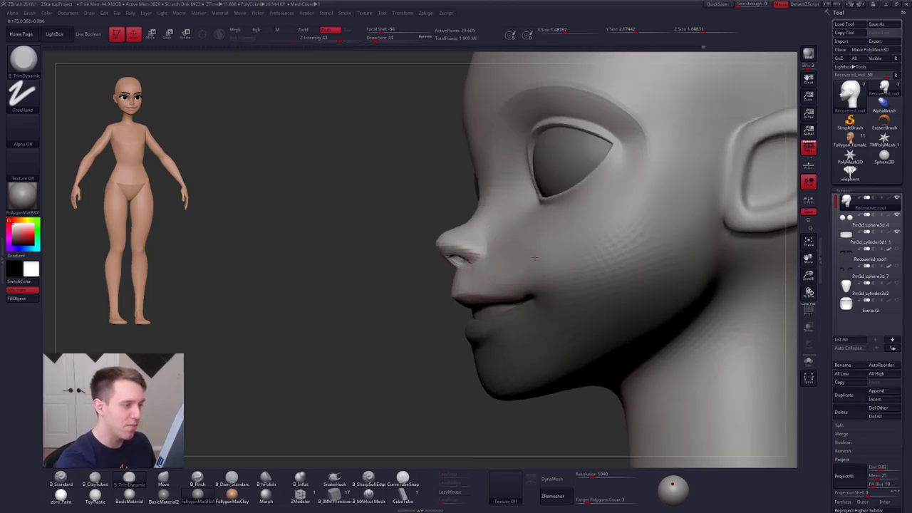
right_drag(535, 258, 522, 266)
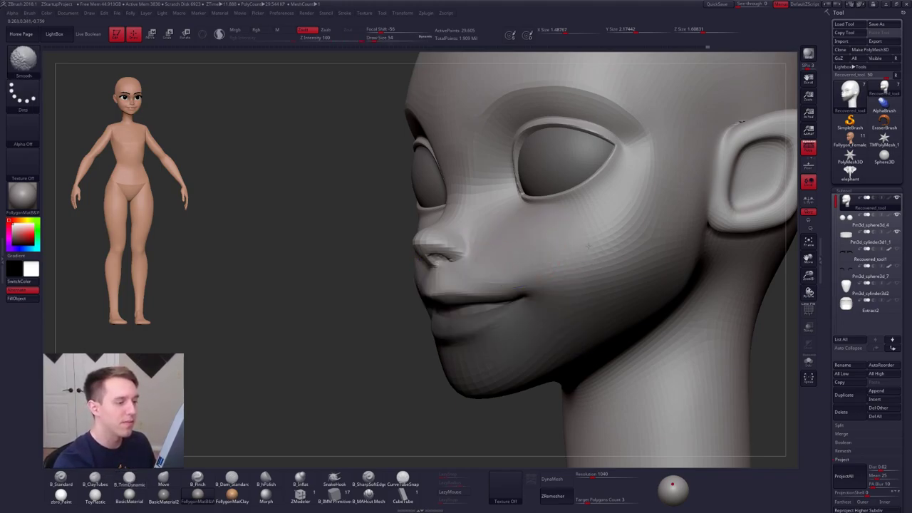
right_drag(611, 238, 556, 260)
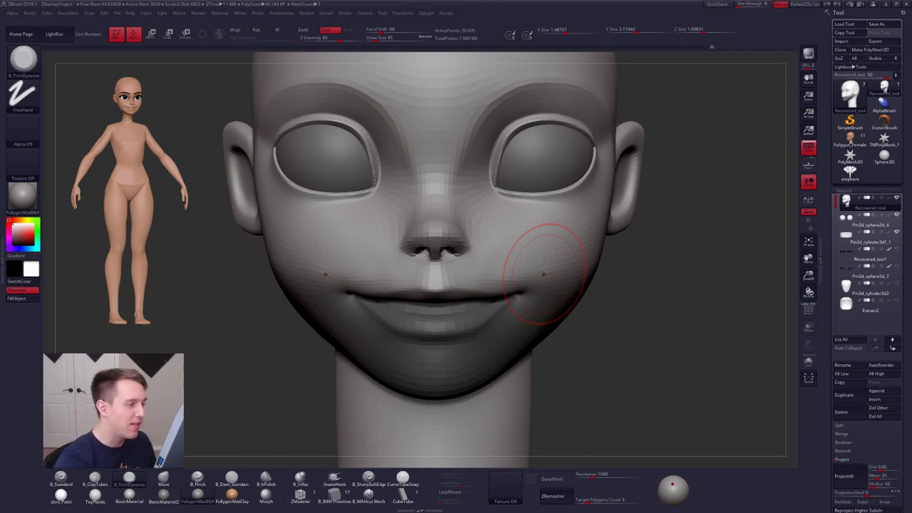
- Drop the head one subdivision level and flatten the lower cheek with B_TrimDynamic at draw size 140
ctrl+right_drag(519, 280, 513, 247)
key(space)
mouse_move(536, 275)
mouse_down()
mouse_move(547, 283)
mouse_move(532, 288)
mouse_up()
key(space)
key(shift+d)
key(space)
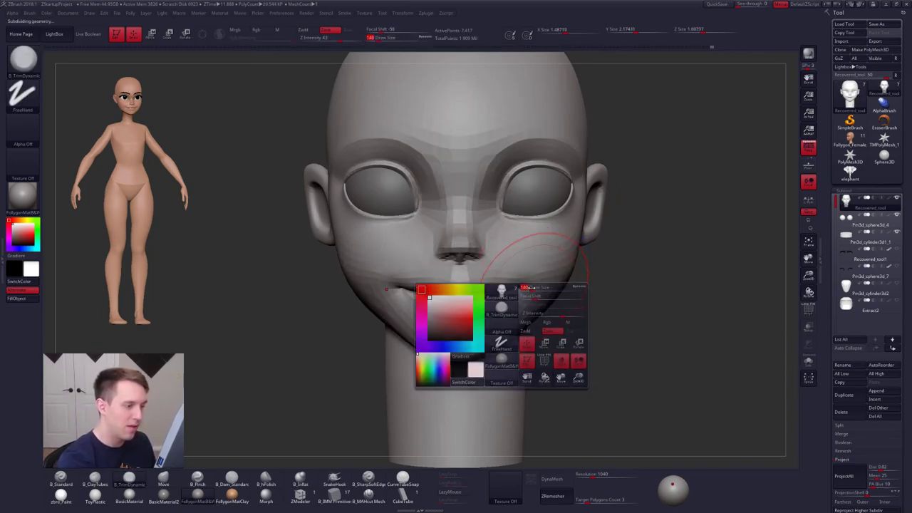
- Raise the head one subdivision level and adjust the cheek and jaw contour with the Move brush at draw sizes 160 and 104
key(d)
key(b)
key(m)
key(v)
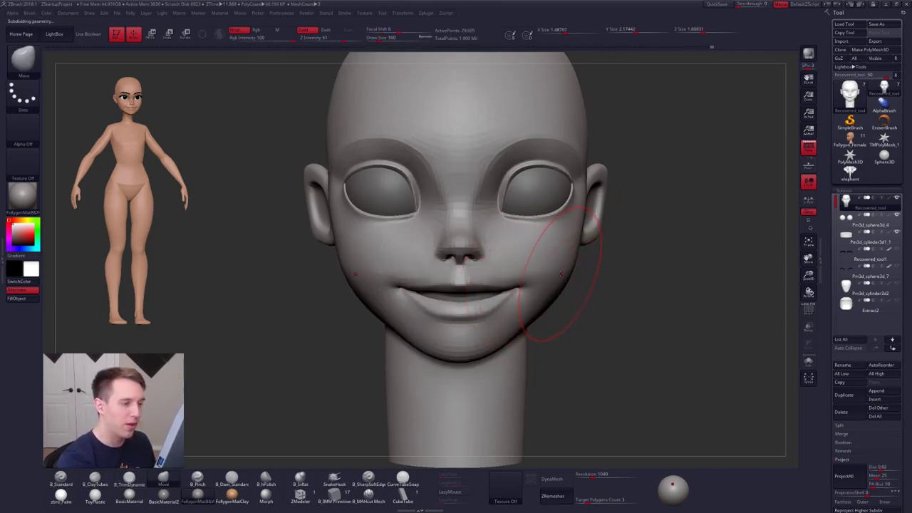
right_drag(628, 268, 564, 253)
key(s)
drag(580, 248, 573, 249)
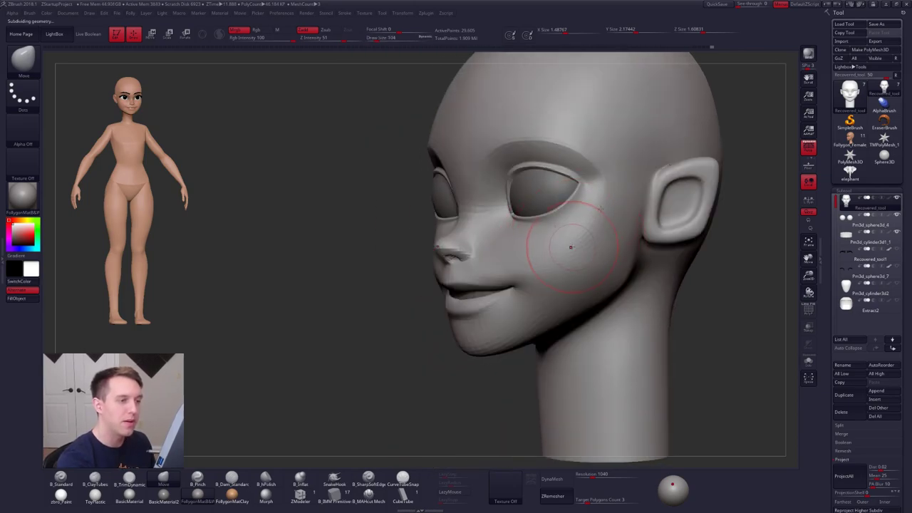
- Trim the side of the cheek below the eye with B_TrimDynamic at draw size 67 and smooth the surface
key(b)
key(t)
key(d)
key(space)
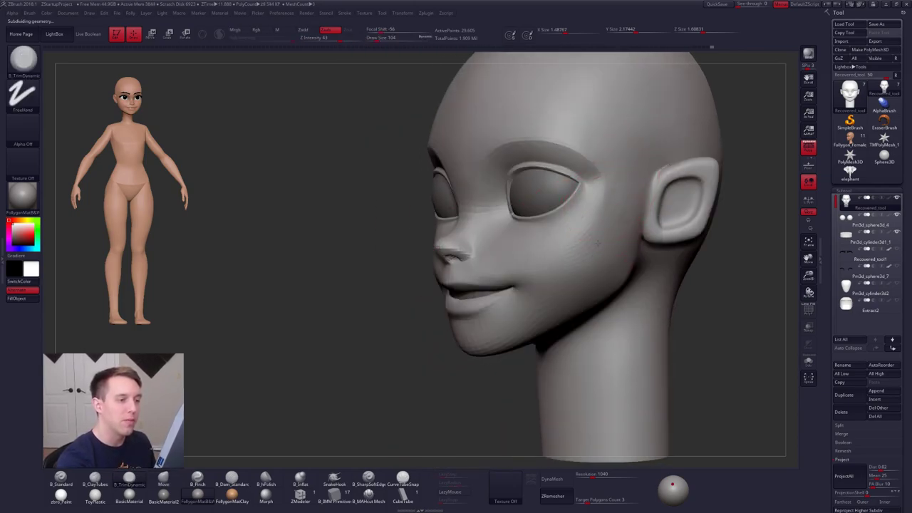
key(space)
drag(625, 243, 617, 243)
key(shift)
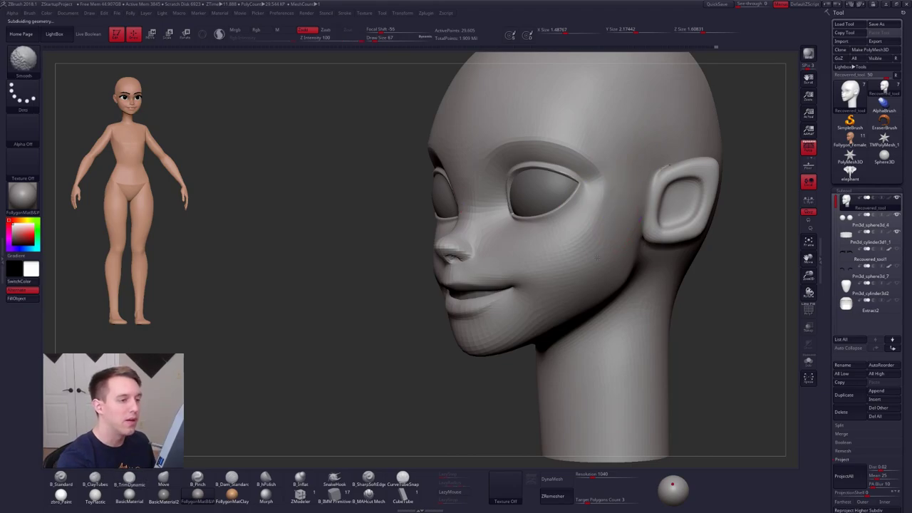
- Flatten the cheek and side of the face below the eye with B_TrimDynamic at draw size 130, working toward the profile
key(space)
mouse_move(576, 231)
right_down()
mouse_move(527, 264)
mouse_move(570, 253)
mouse_move(540, 235)
right_up()
key(space)
drag(528, 246, 545, 246)
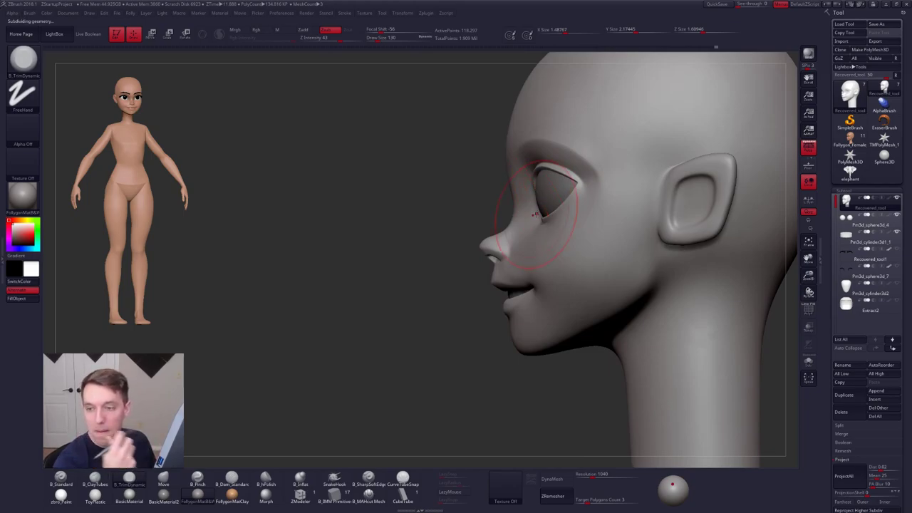
alt+right_drag(543, 220, 506, 245)
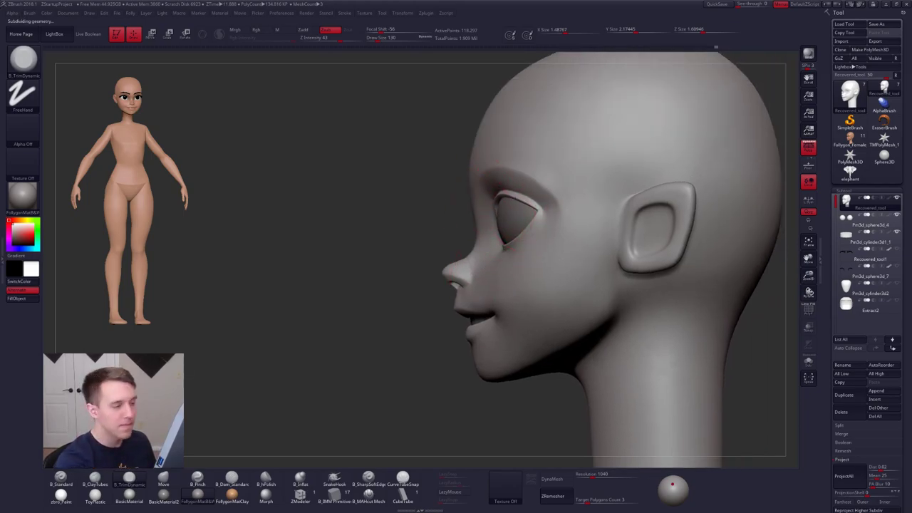
key(shift+d)
ctrl+right_drag(509, 188, 521, 195)
key(space)
drag(543, 229, 530, 229)
mouse_move(525, 191)
right_down()
mouse_move(546, 159)
mouse_move(550, 123)
right_up()
- Reshape the eyelid rim with the Move brush at draw size 74, working on a lower subdivision level of the head
key(b)
key(m)
key(v)
key(space)
drag(460, 224, 472, 223)
key(shift+d)
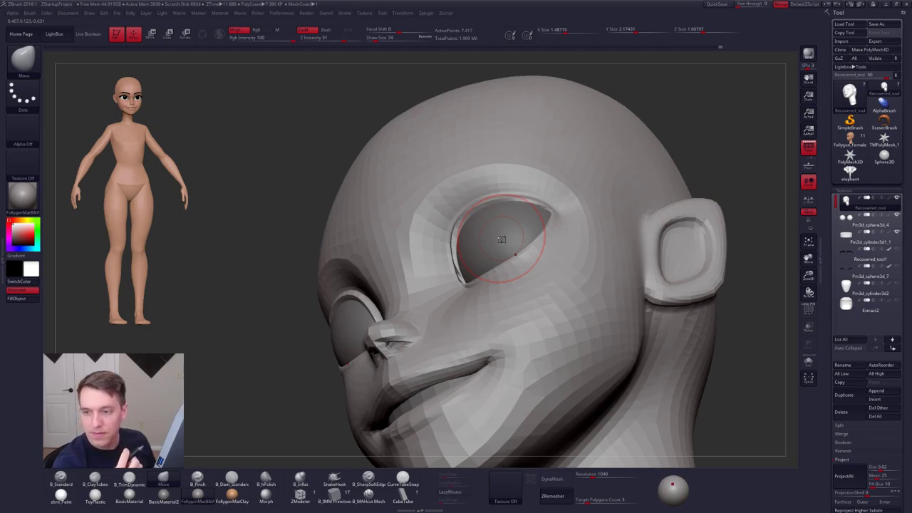
key(ctrl+d)
right_drag(503, 214, 534, 191)
key(shift+d)
key(shift+d)
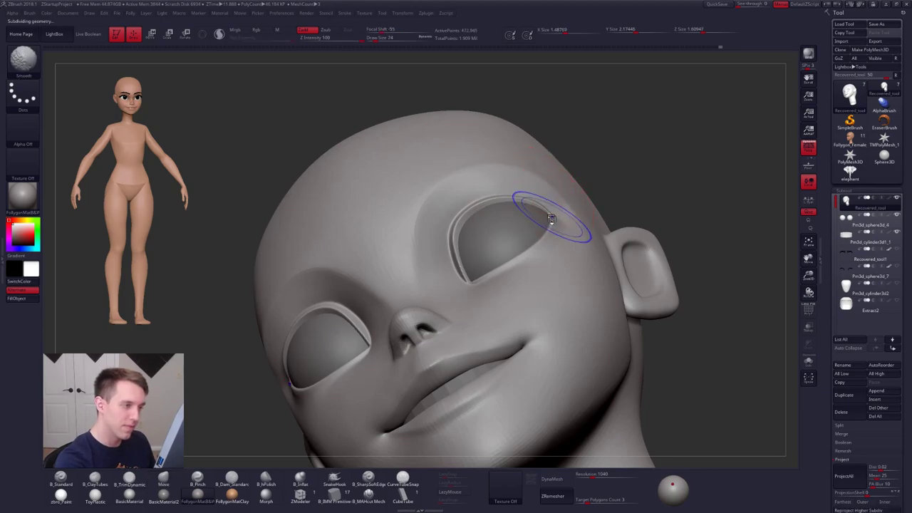
- Adjust the outer corner of the eye with the Move brush at draw size 81 and smooth the lid there
key(space)
drag(549, 217, 556, 217)
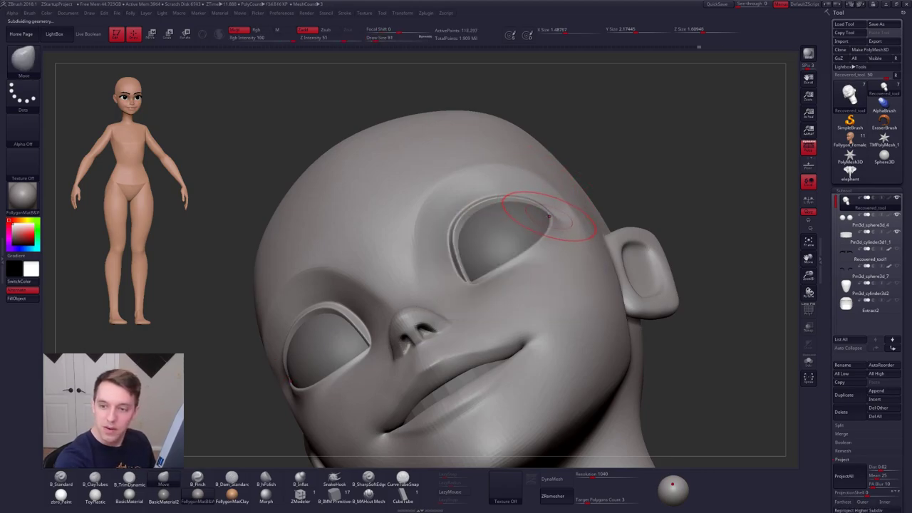
key(shift)
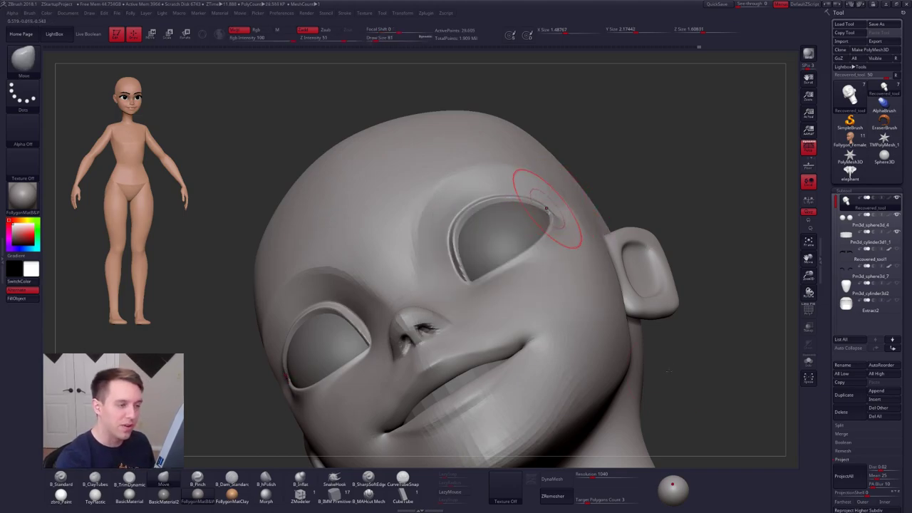
drag(682, 377, 672, 397)
right_drag(671, 393, 670, 390)
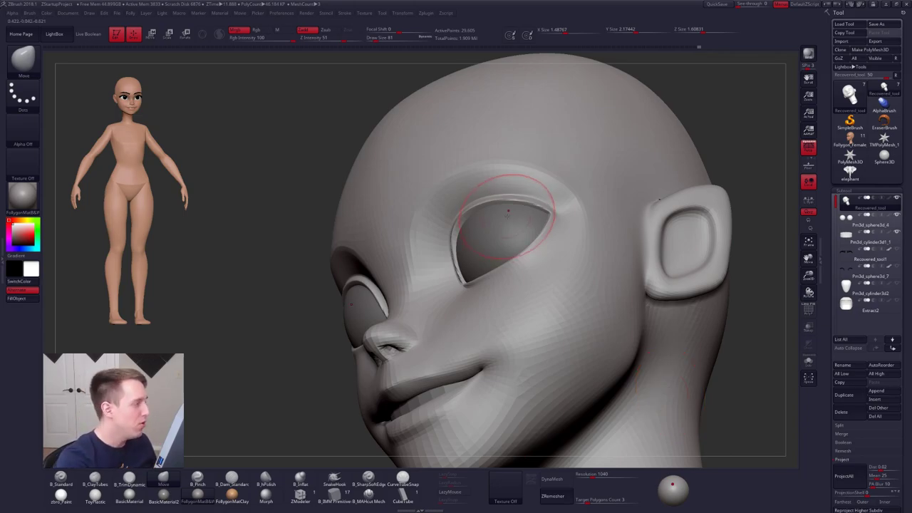
- Adjust the upper and lower eyelid contour from below and in profile with the Move brush at draw size 96
mouse_move(493, 193)
right_down()
mouse_move(496, 176)
mouse_move(475, 208)
right_up()
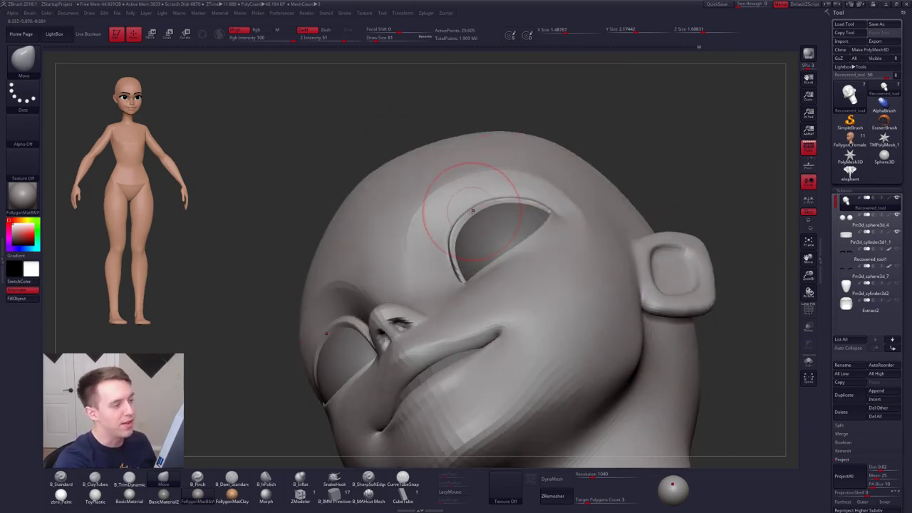
key(space)
drag(457, 216, 467, 216)
mouse_move(468, 216)
right_down()
mouse_move(453, 278)
mouse_move(468, 269)
right_up()
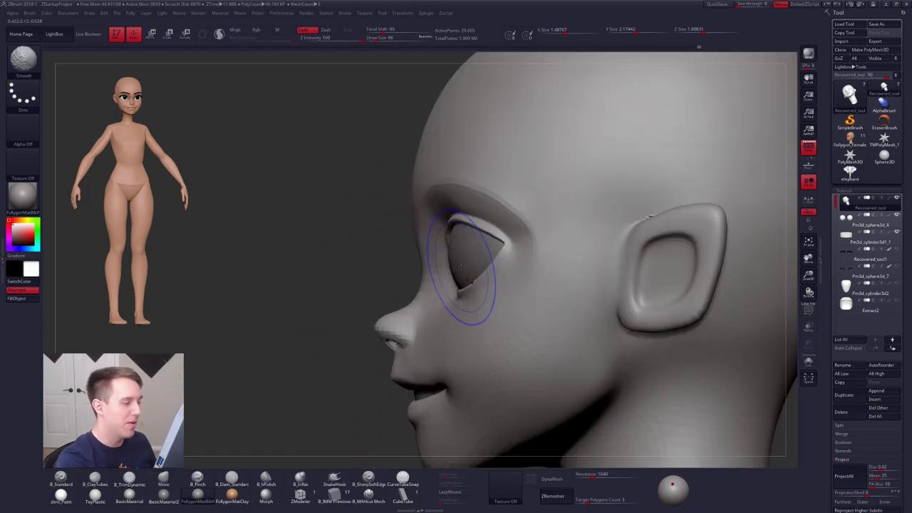
key(space)
drag(496, 244, 503, 244)
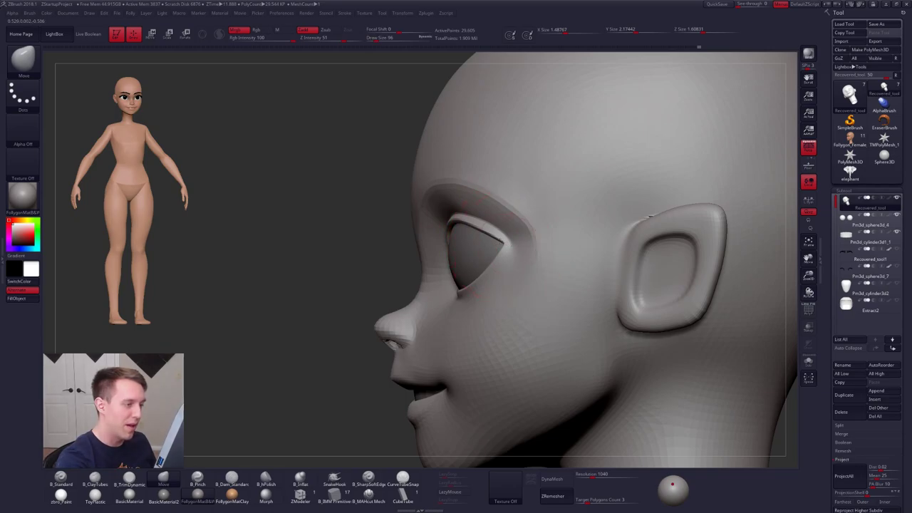
ctrl+right_drag(507, 245, 387, 231)
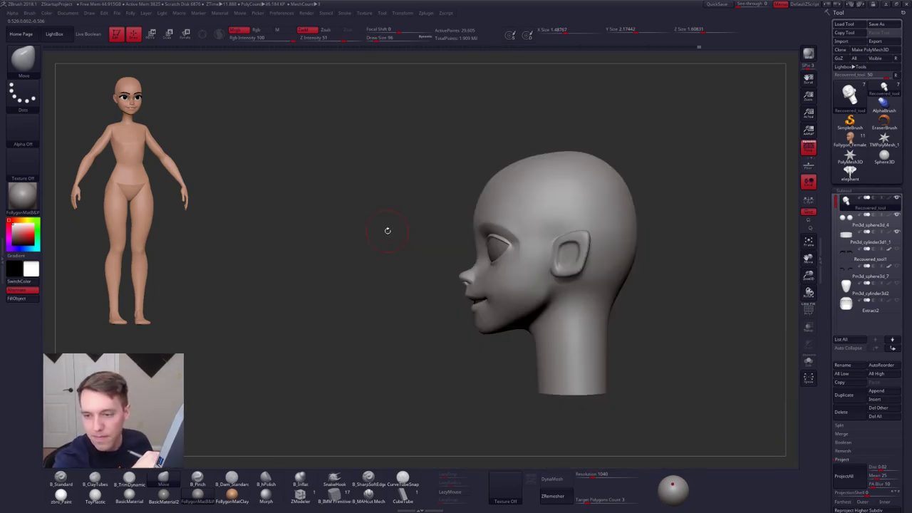
- Trim the cheek beside the mouth corner with B_TrimDynamic, enlarging the draw size to 67
right_drag(593, 314, 562, 308)
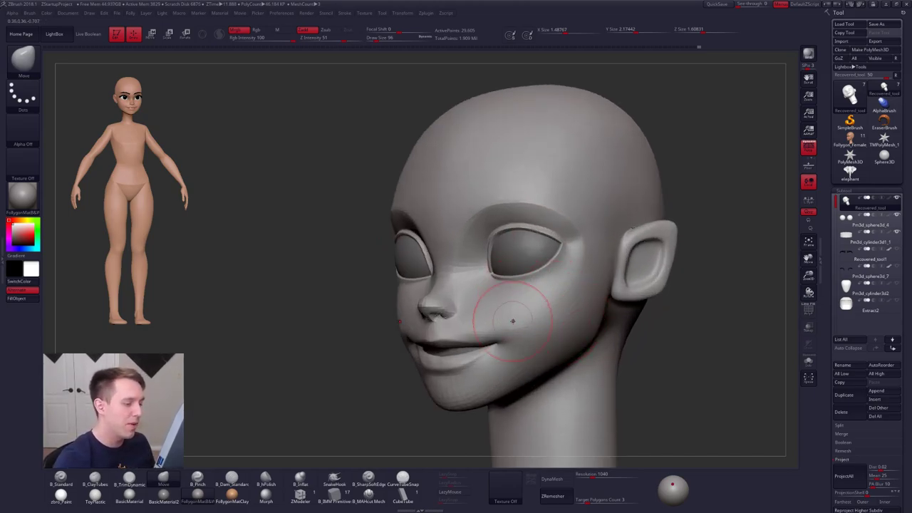
mouse_move(507, 322)
alt+right_down()
mouse_move(525, 287)
mouse_move(509, 314)
alt+right_up()
key(b)
key(t)
key(d)
key(bracketleft)
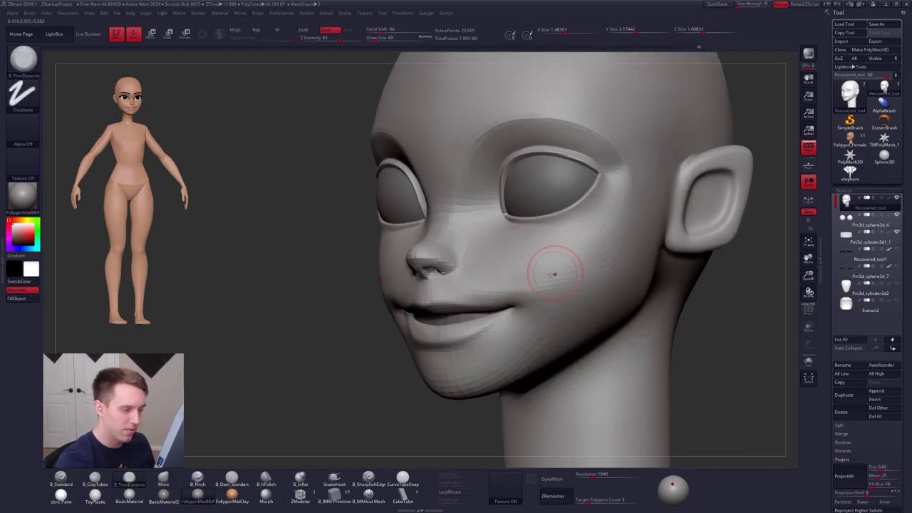
key(s)
drag(515, 267, 526, 267)
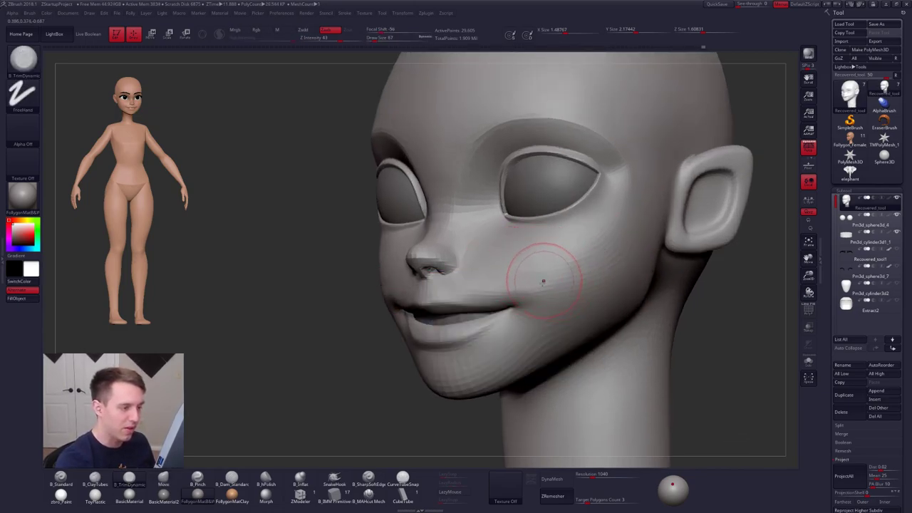
- Smooth the cheek between the eye and jaw in side view and compare the face from the front
right_drag(549, 272, 547, 279)
key(space)
key(shift)
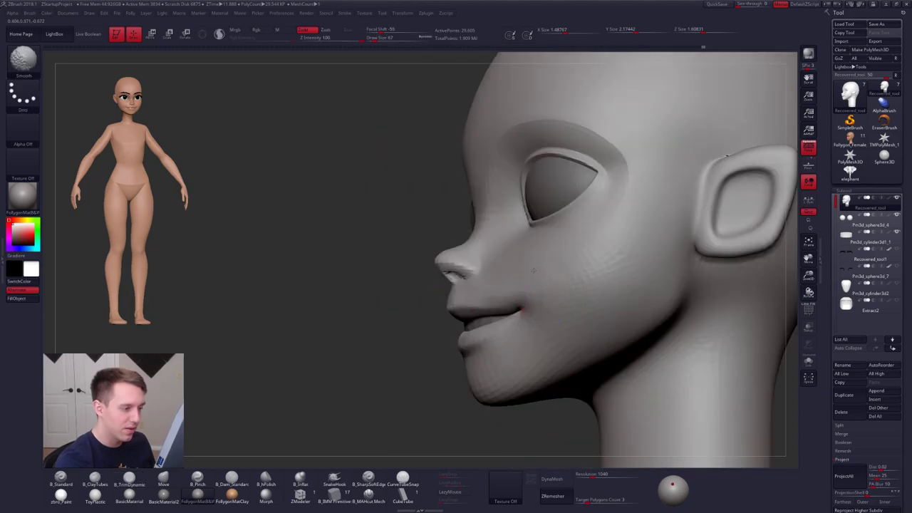
shift+drag(618, 254, 609, 264)
right_drag(613, 271, 713, 268)
ctrl+right_drag(612, 265, 576, 262)
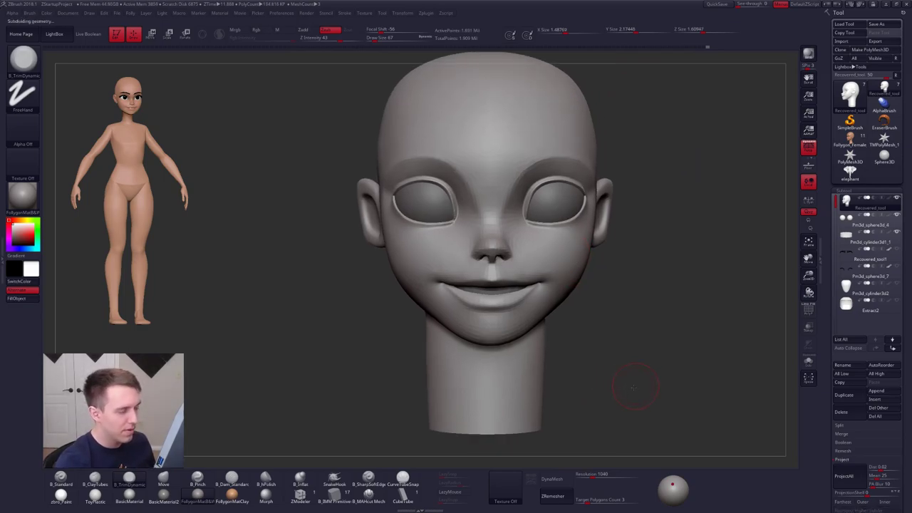
- Trim and smooth the nose bridge and inner eye area with B_TrimDynamic at draw sizes 29 and 54
mouse_move(634, 388)
right_down()
mouse_move(569, 380)
mouse_move(542, 300)
right_up()
key(s)
drag(518, 204, 499, 204)
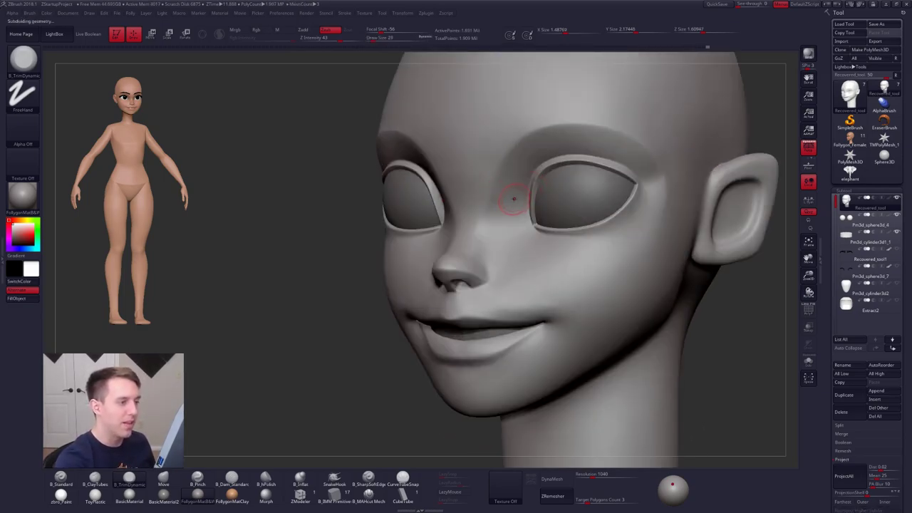
key(shift)
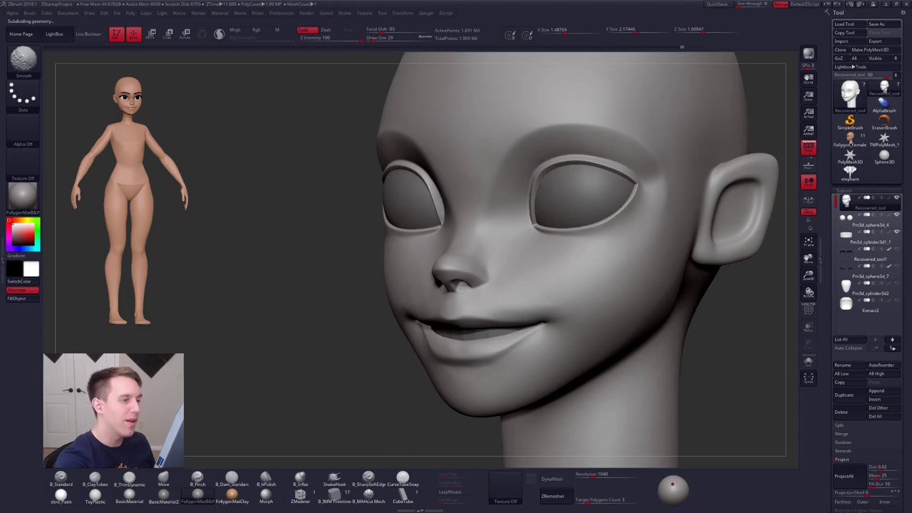
ctrl+right_drag(469, 267, 497, 215)
key(shift)
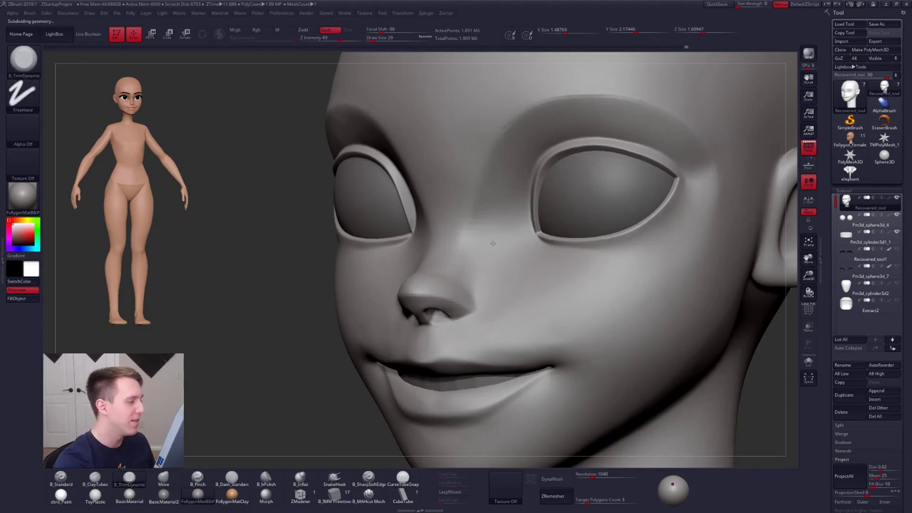
ctrl+right_drag(493, 243, 513, 215)
key(space)
drag(508, 221, 520, 221)
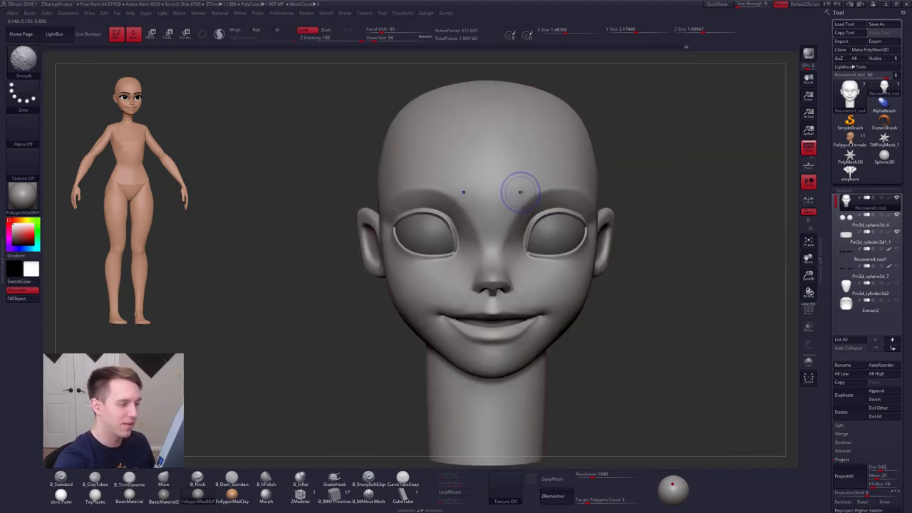
- Drop the head one subdivision level, trim the cheek above the mouth corner at draw size 74 and smooth the brow
key(shift+d)
key(shift+d)
mouse_move(542, 205)
right_down()
mouse_move(527, 209)
mouse_move(560, 320)
mouse_move(592, 341)
right_up()
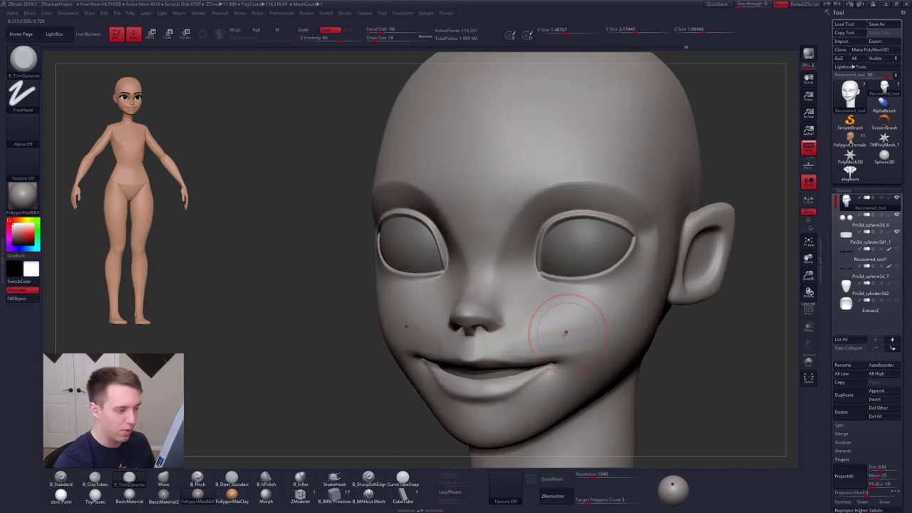
mouse_move(554, 345)
right_down()
mouse_move(530, 344)
mouse_move(574, 314)
right_up()
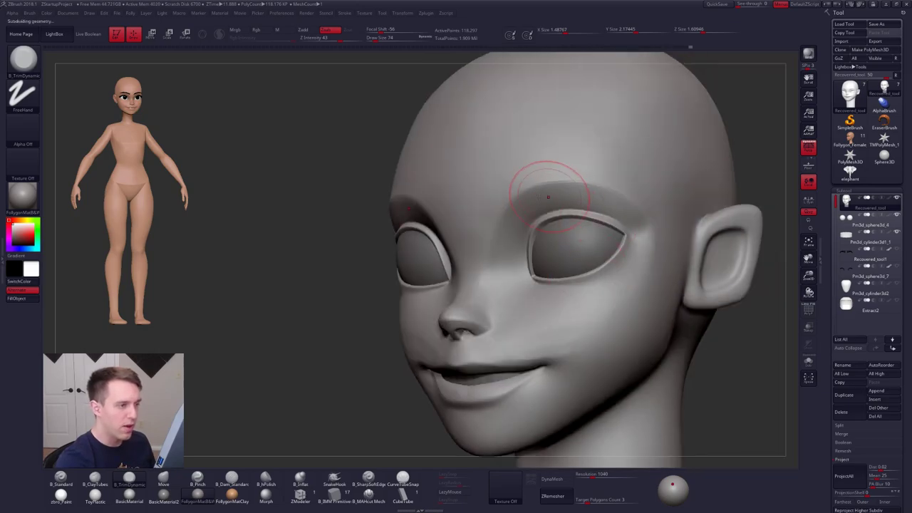
key(shift)
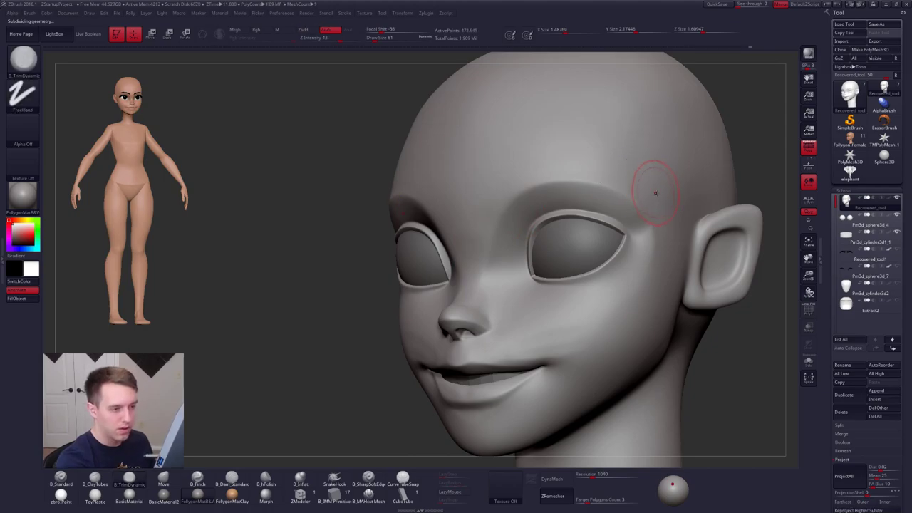
- Refine the brow, temple and outer cheek with B_TrimDynamic at draw size 61, smoothing across neighbouring subdivision levels
key(shift+d)
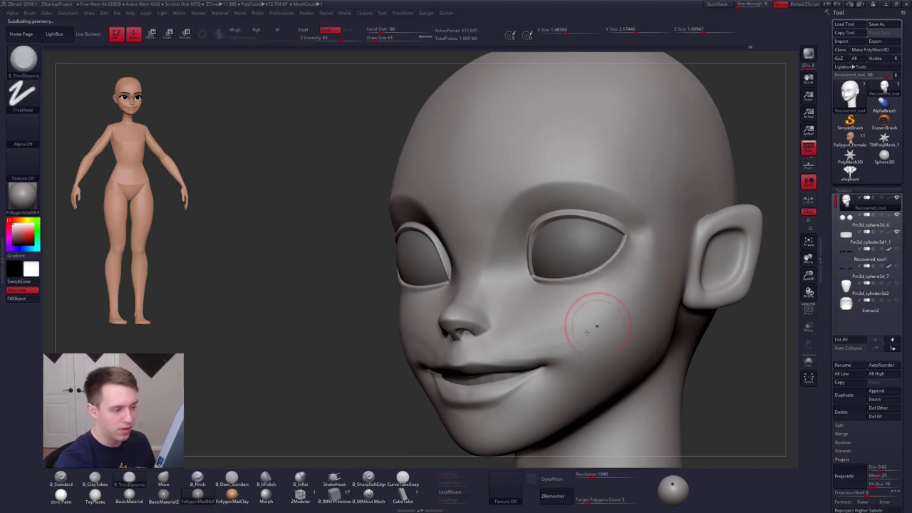
key(shift)
key(shift)
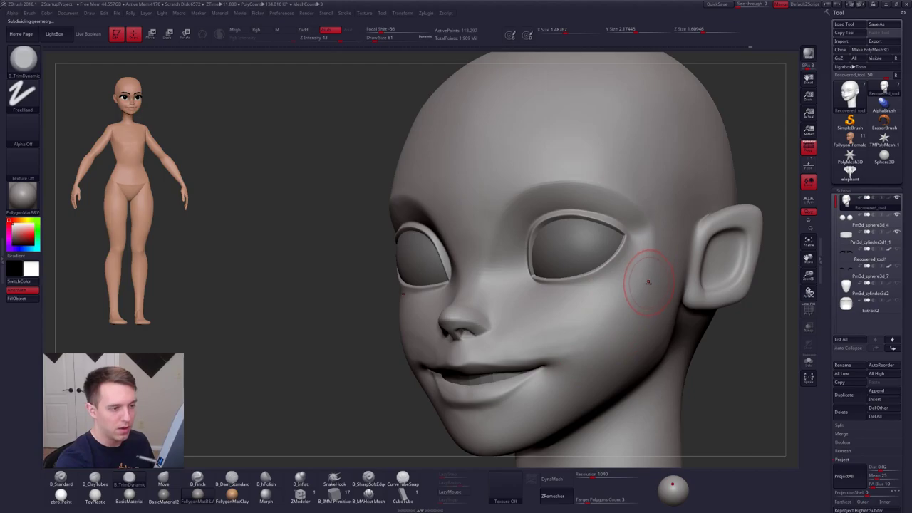
key(shift+d)
key(shift)
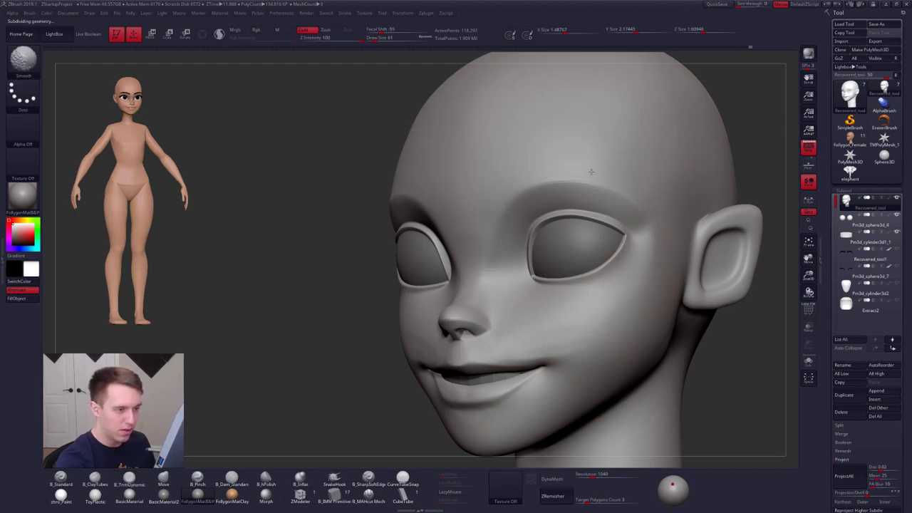
key(d)
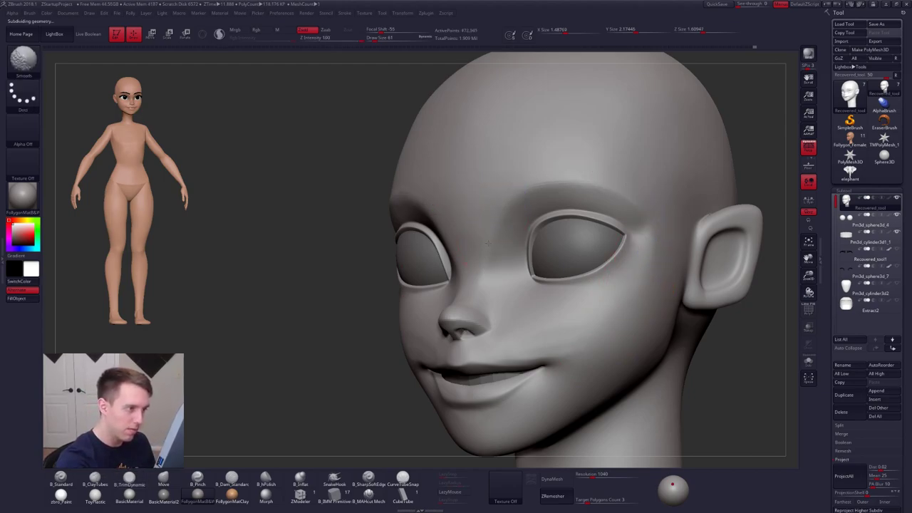
key(shift+d)
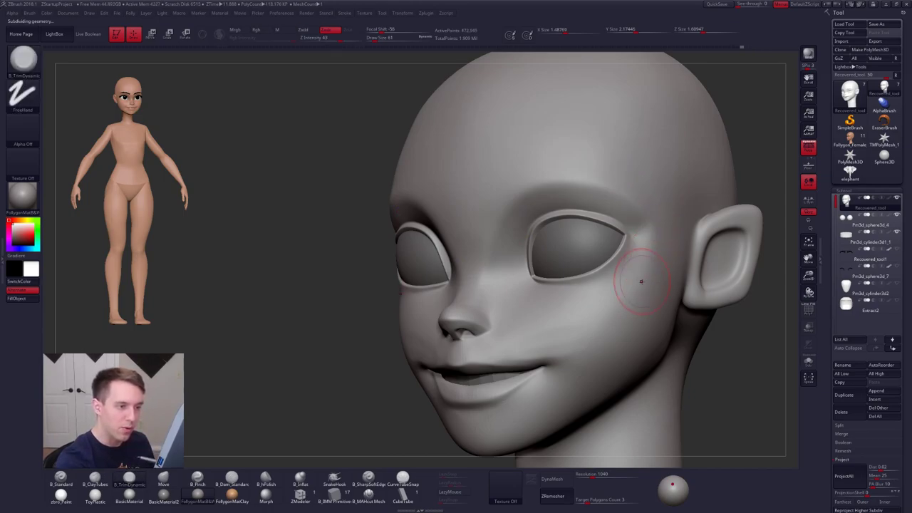
key(shift)
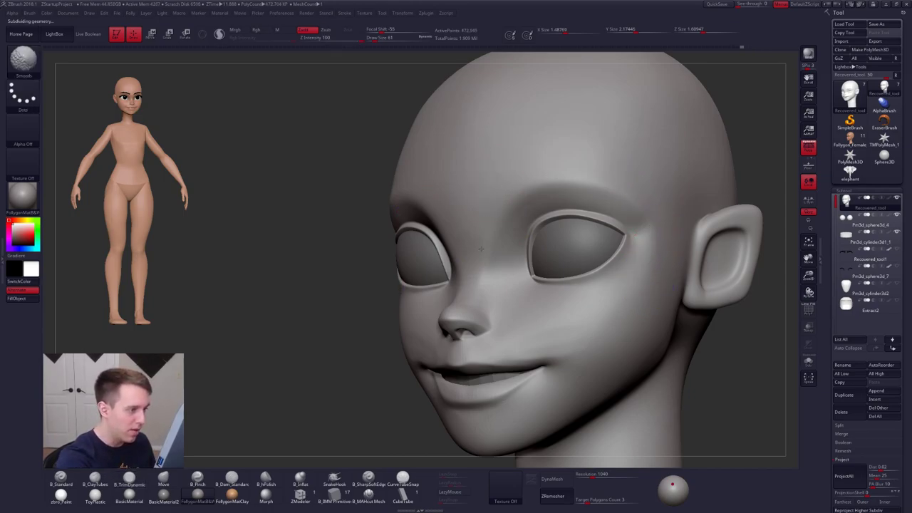
key(d)
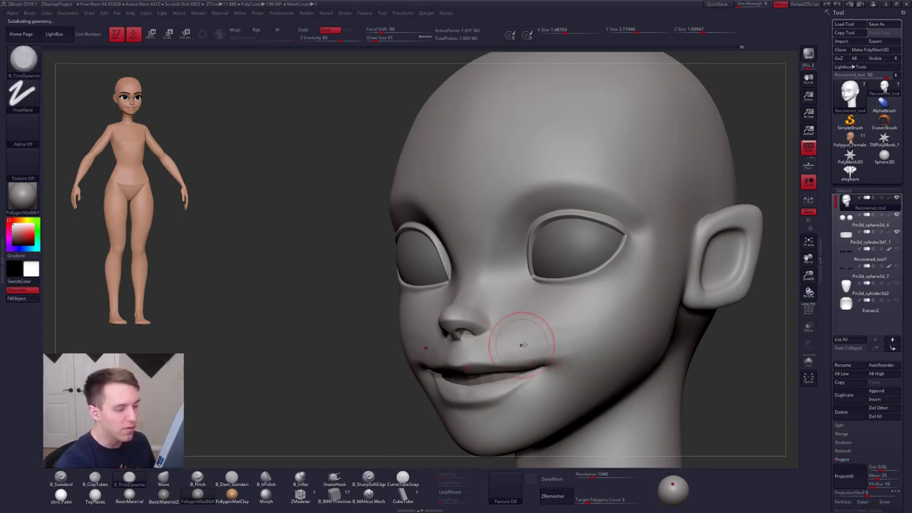
- Trim and smooth the area between the nose and mouth corner with B_TrimDynamic at draw size 49
mouse_move(536, 343)
right_down()
mouse_move(506, 344)
mouse_move(533, 328)
mouse_move(497, 306)
mouse_move(454, 323)
right_up()
key(space)
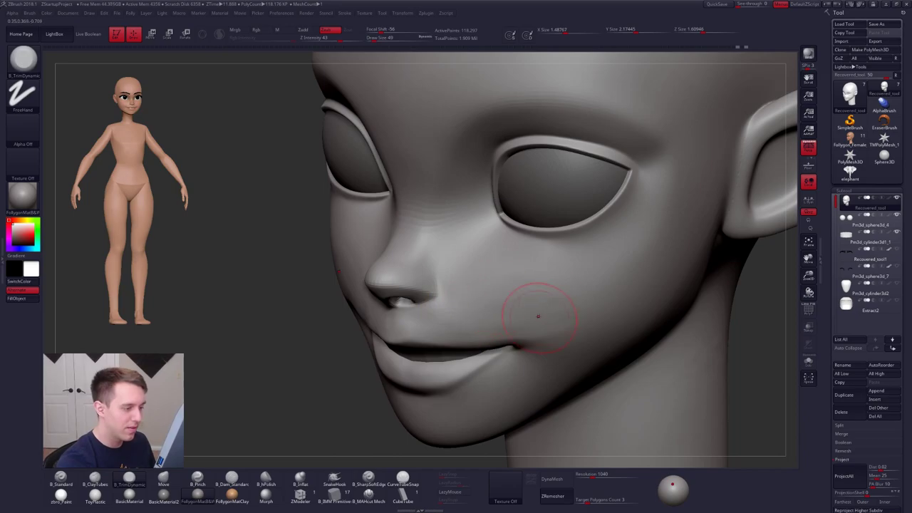
right_drag(539, 316, 524, 297)
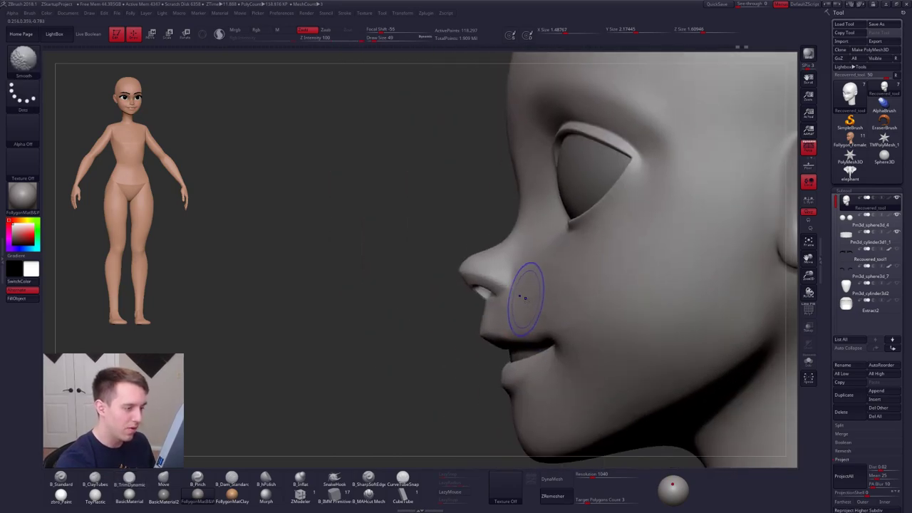
- Drop the head two subdivision levels, lasso-mask the lips and chin in profile, and blur the mask edge
key(shift+d)
key(ctrl)
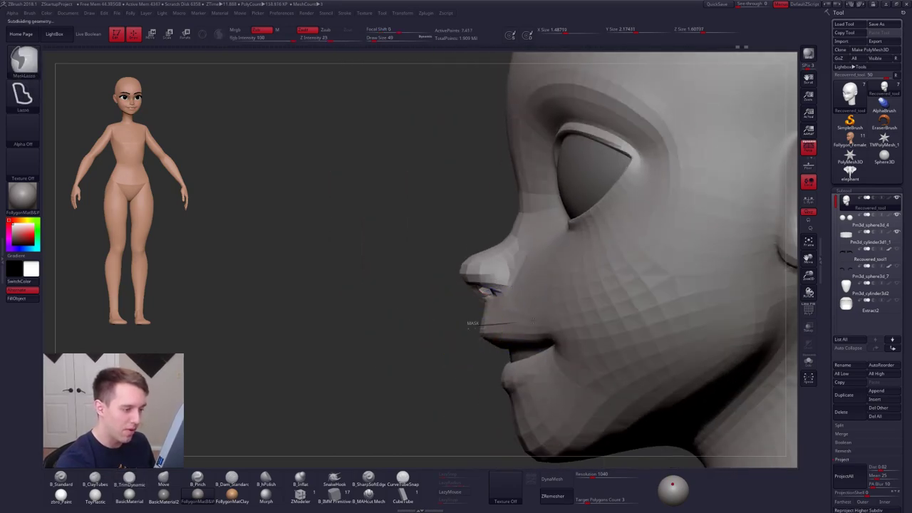
mouse_move(533, 323)
ctrl+mouse_down()
mouse_move(571, 412)
mouse_move(369, 415)
ctrl+mouse_up()
ctrl+click(369, 416)
ctrl+click(506, 340)
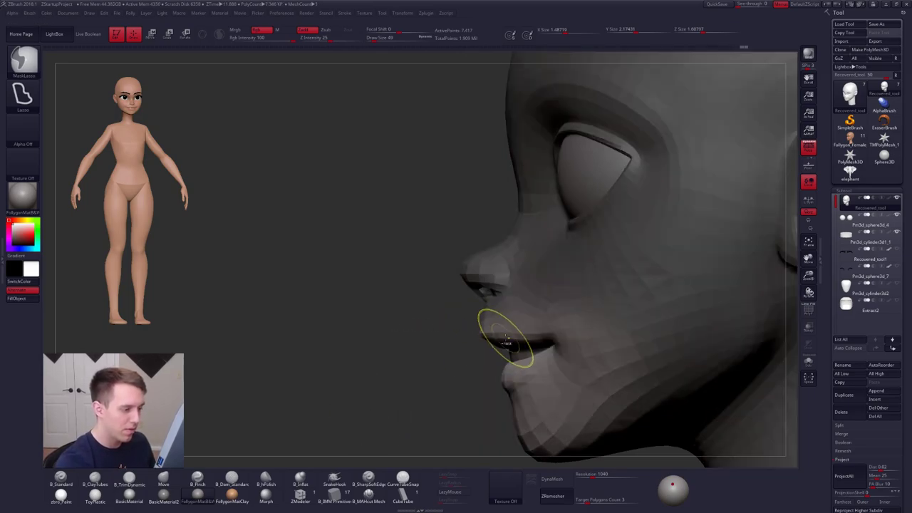
ctrl+click(486, 358)
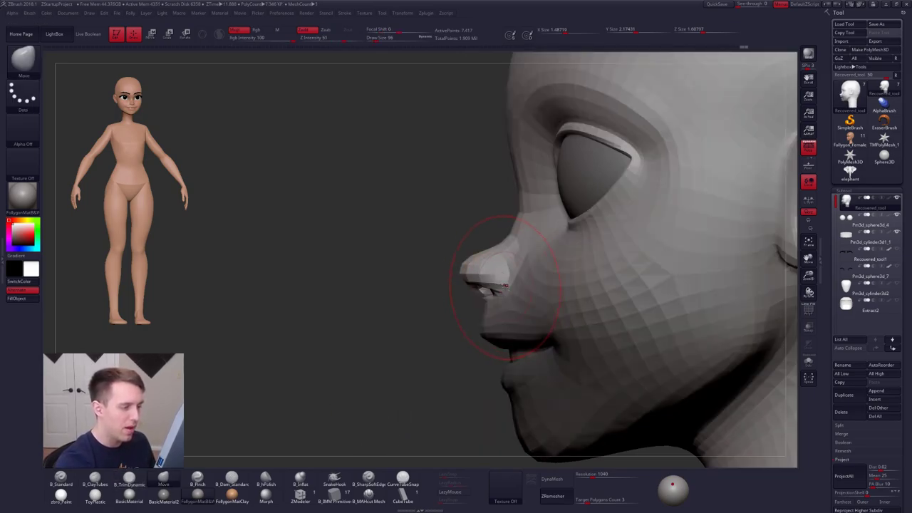
- Compare the neighbouring higher subdivision level, and adjust the nose in profile with the Move brush at draw sizes 88 and 96
ctrl+right_drag(502, 344, 503, 305)
alt+right_drag(511, 271, 494, 286)
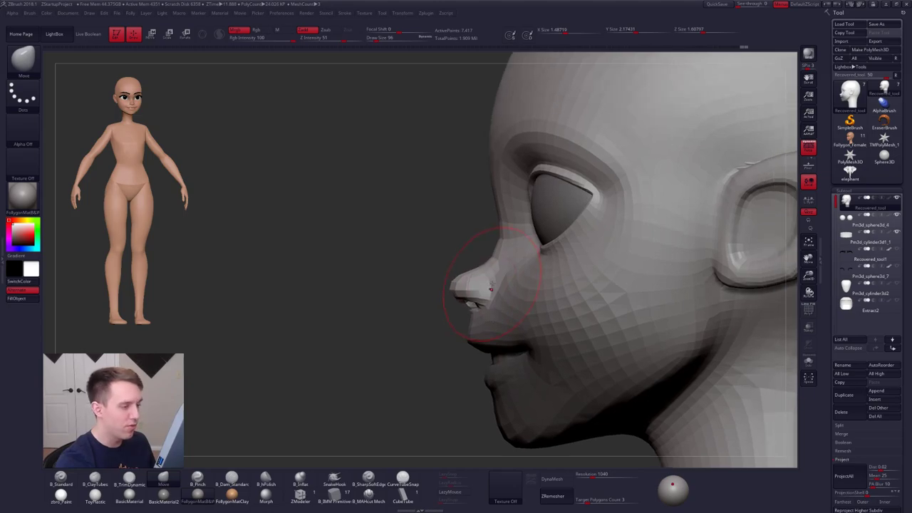
key(ctrl+d)
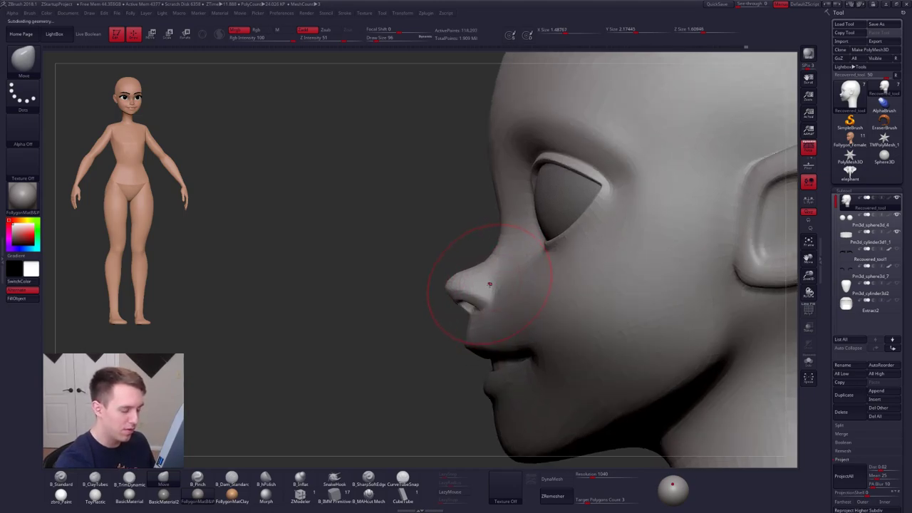
key(shift+d)
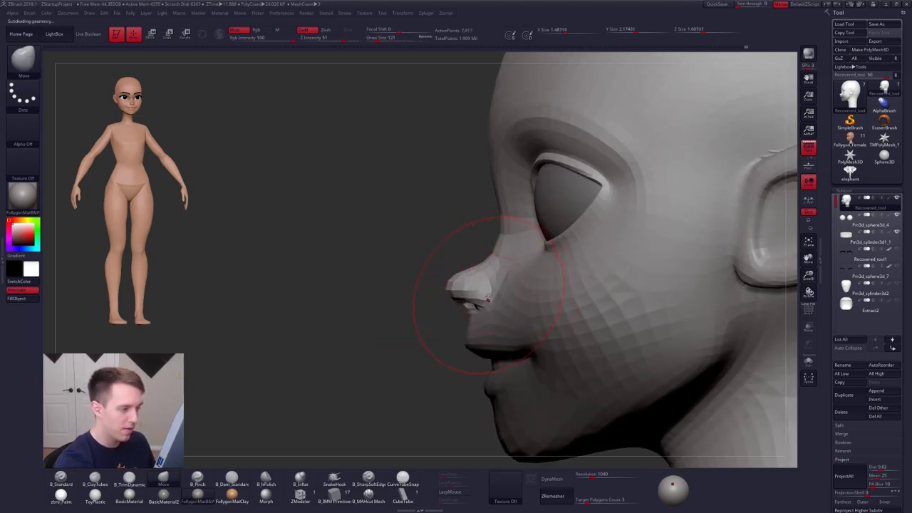
key(space)
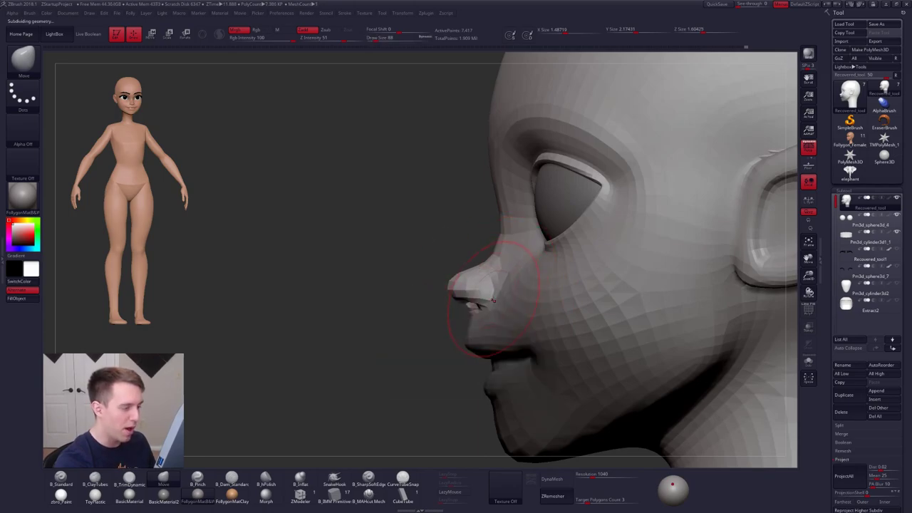
ctrl+right_drag(496, 308, 489, 295)
key(space)
drag(479, 300, 483, 301)
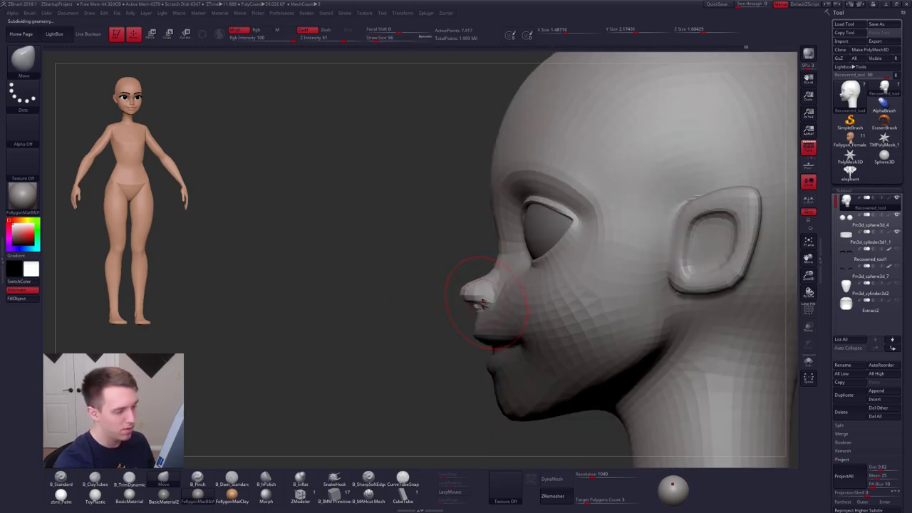
- Refine the nose and upper-lip profile with the Move brush, enlarging the draw size to 130 and 239
key(space)
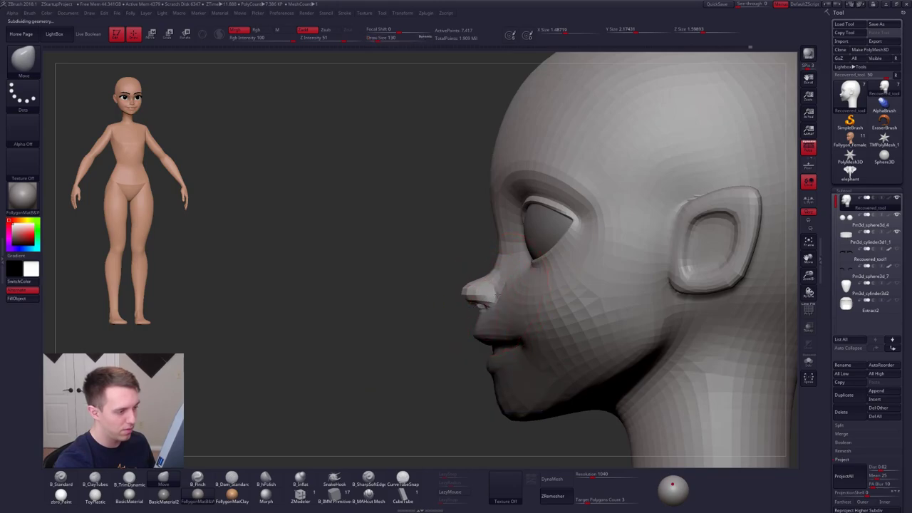
ctrl+right_drag(508, 307, 499, 274)
mouse_move(498, 274)
right_down()
mouse_move(570, 299)
mouse_move(534, 314)
mouse_move(518, 308)
mouse_move(526, 335)
right_up()
key(space)
drag(519, 318, 535, 318)
ctrl+right_drag(534, 314, 530, 281)
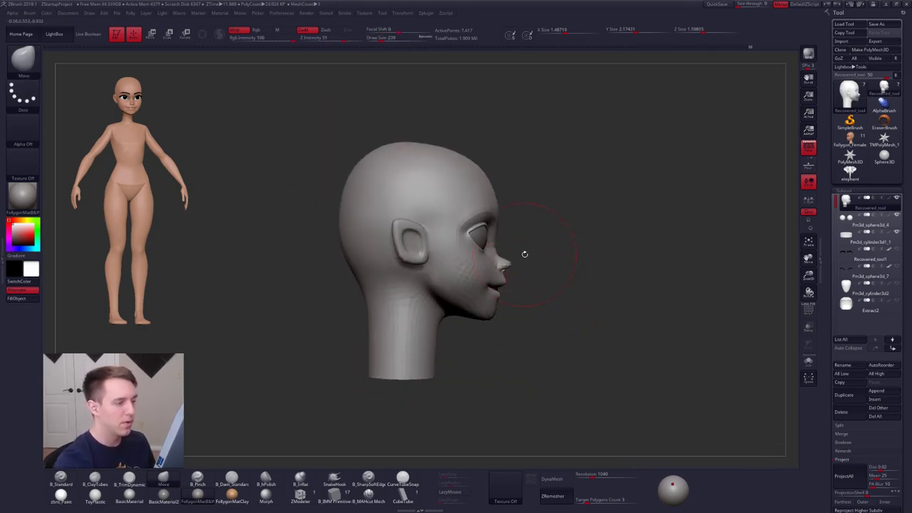
- Show Pm3d_sphere3d_4 and Pm3d_cylinder3d1_1 with the head, keep the other subtools hidden, and build a TPoseMesh from them
key(space)
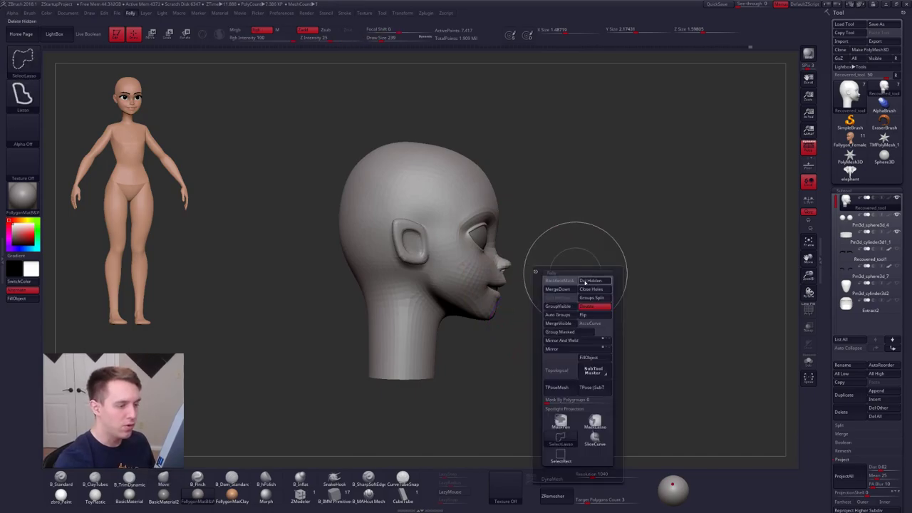
shift+click(897, 198)
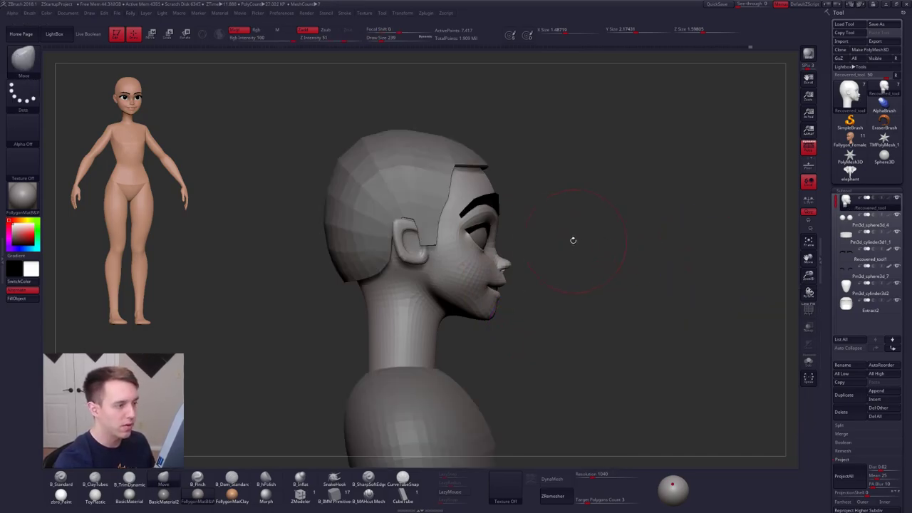
shift+click(897, 198)
click(853, 222)
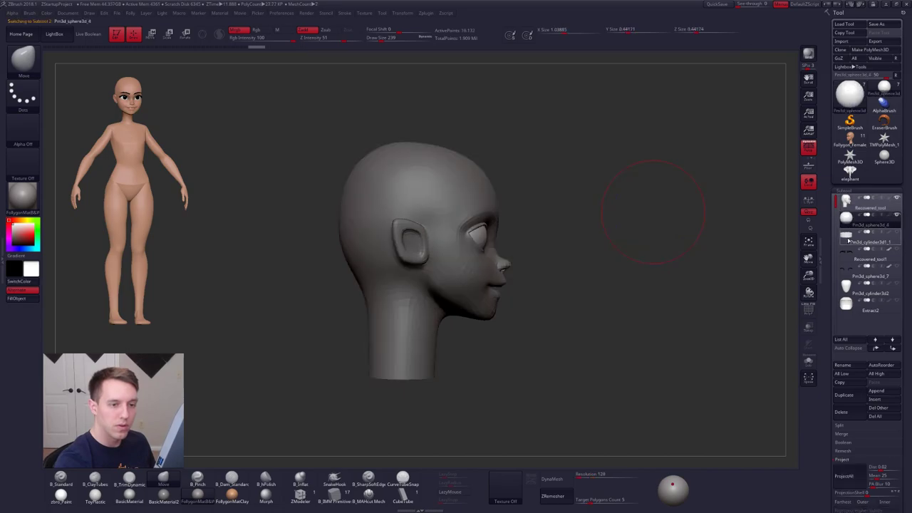
click(854, 238)
key(2)
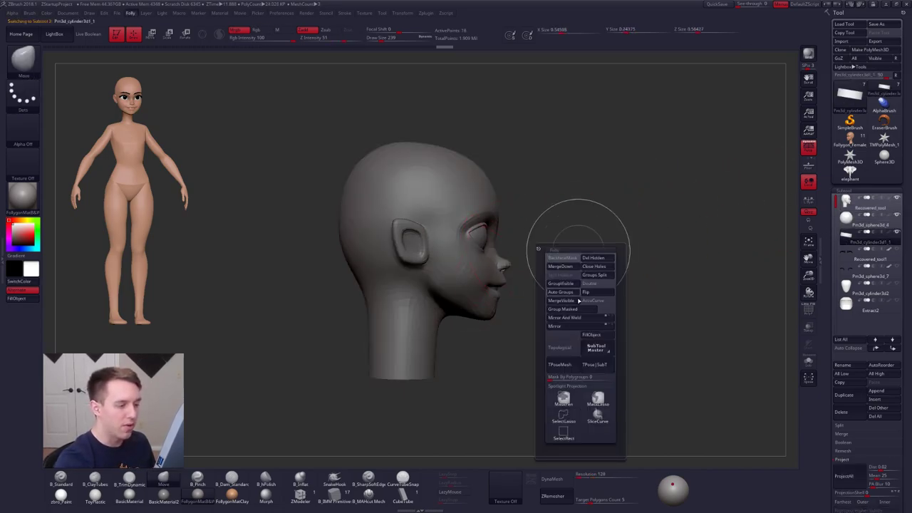
click(573, 350)
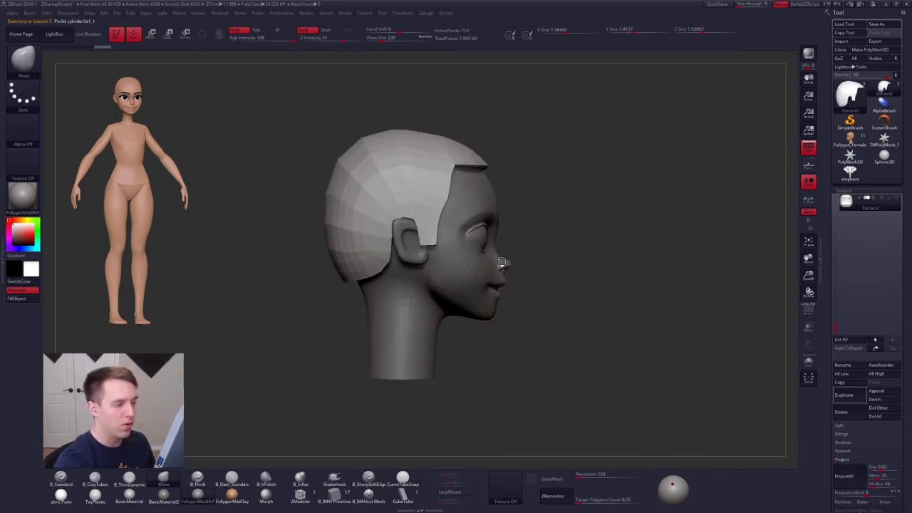
- Lasso-mask the face of the TPose mesh in profile, blur the mask edge and invert the mask
ctrl+right_drag(496, 286, 489, 221)
ctrl+shift+click(476, 243)
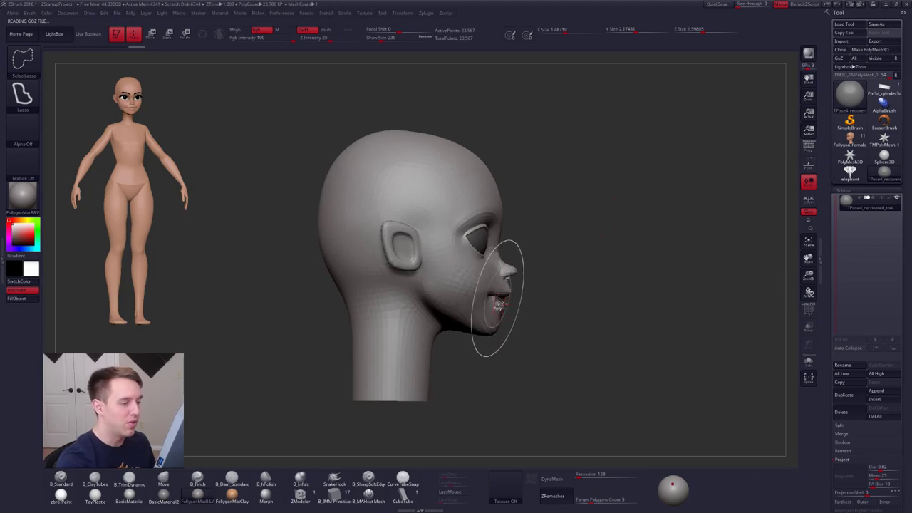
ctrl+shift+click(490, 286)
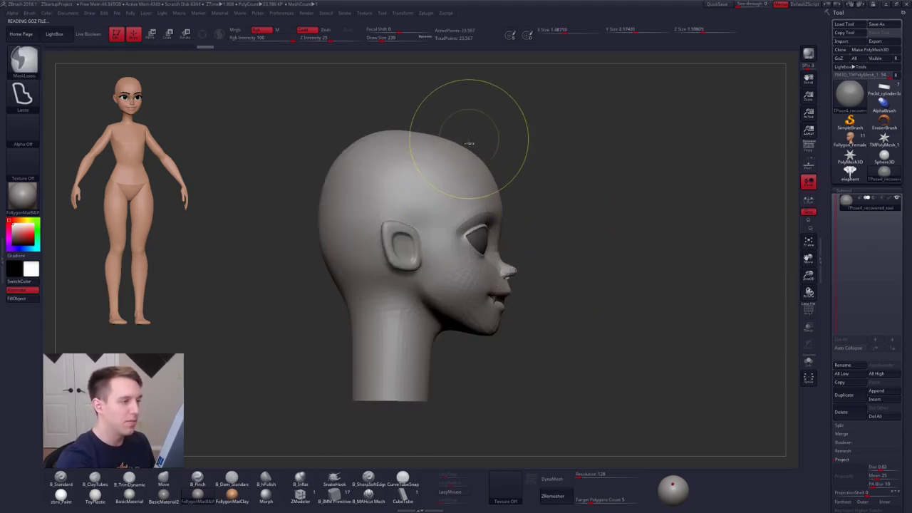
mouse_move(440, 134)
ctrl+mouse_down()
mouse_move(431, 306)
mouse_move(663, 236)
ctrl+mouse_up()
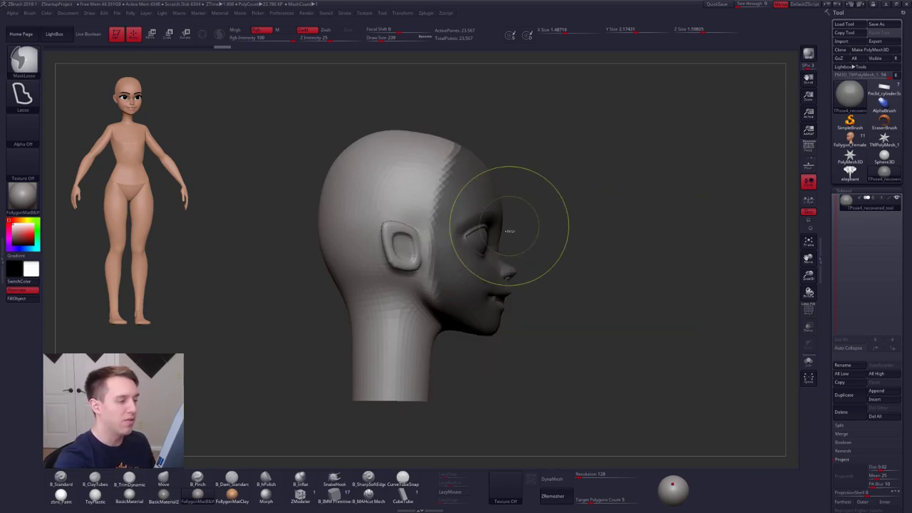
mouse_move(446, 321)
ctrl+mouse_down()
mouse_move(431, 278)
mouse_move(531, 111)
mouse_move(593, 249)
ctrl+mouse_up()
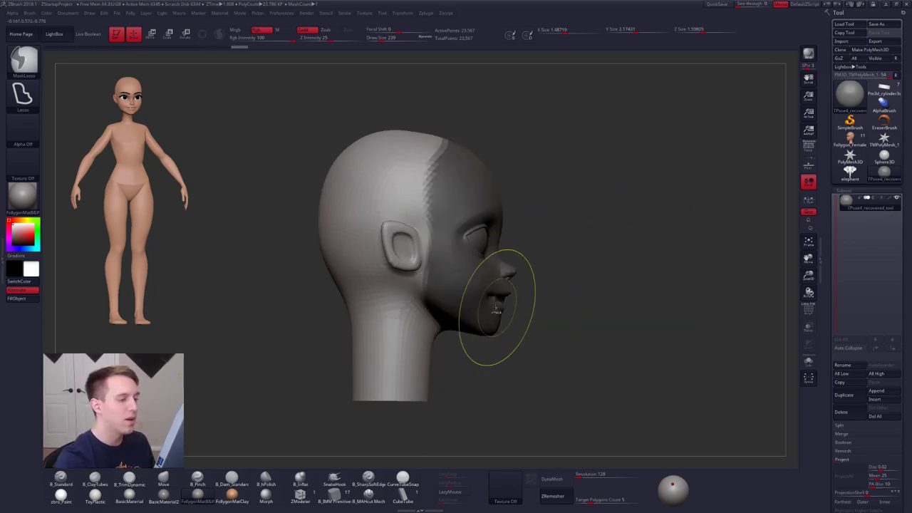
ctrl+click(493, 303)
ctrl+click(492, 302)
ctrl+click(515, 308)
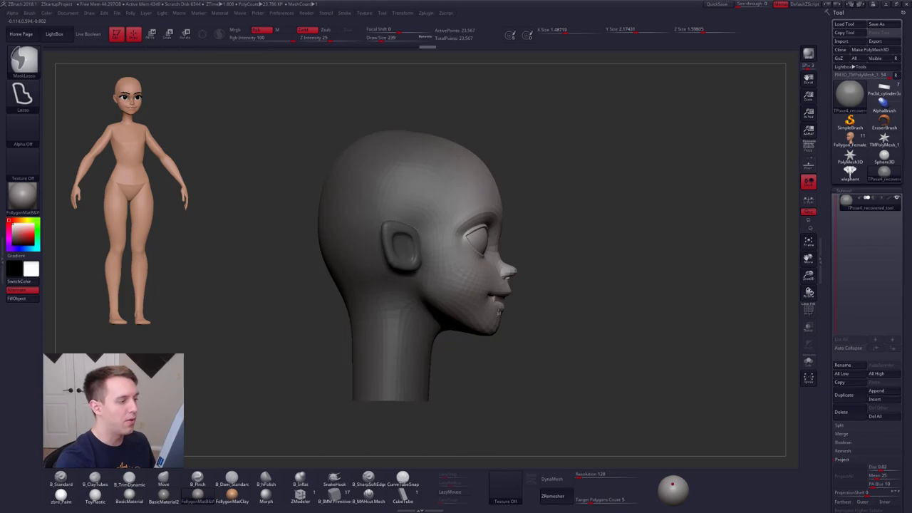
- Try to rotate the unmasked face with a transpose line running from the ear past the chin, and reposition it from the front
alt+drag(527, 320, 568, 347)
key(r)
mouse_move(441, 276)
mouse_down()
mouse_move(624, 388)
mouse_move(644, 382)
mouse_up()
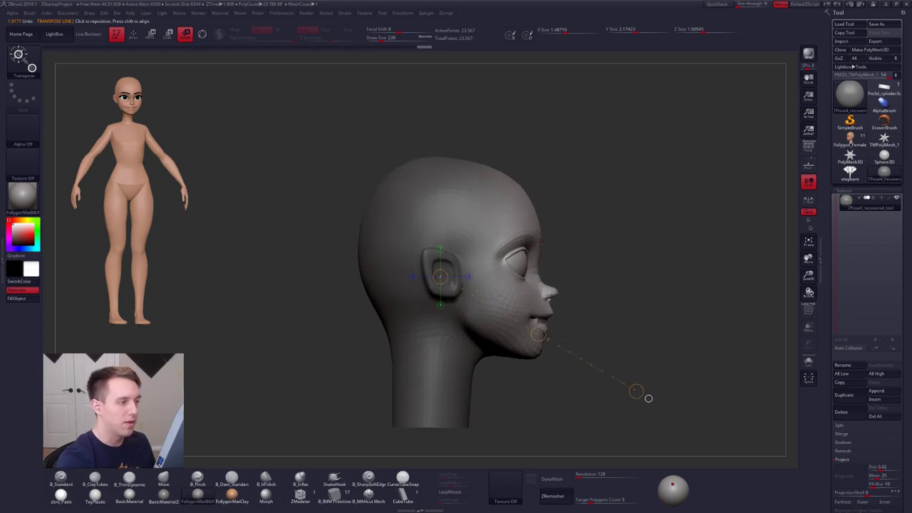
alt+drag(649, 399, 470, 377)
key(w)
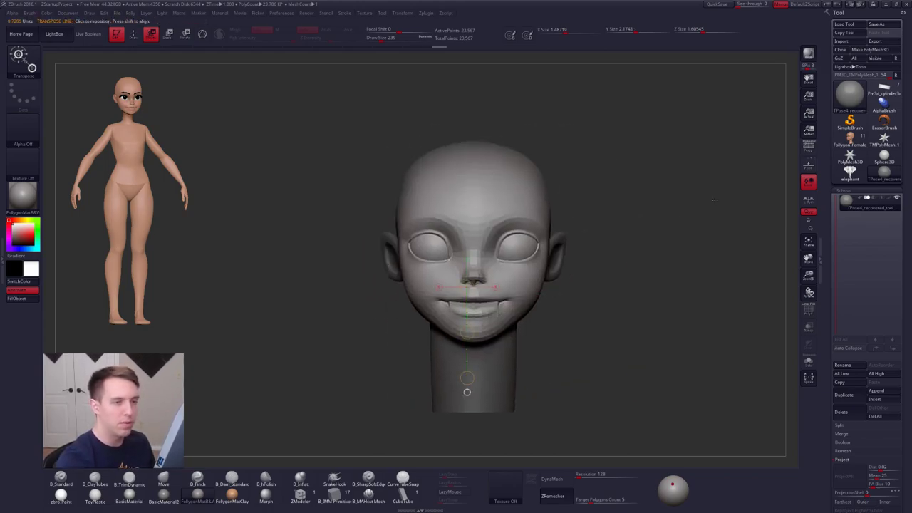
key(q)
- Try to reshape the crown and back of the skull in profile with a large Move brush in perspective view
click(808, 149)
mouse_move(741, 249)
mouse_down()
mouse_move(655, 259)
mouse_move(562, 290)
mouse_move(478, 290)
mouse_up()
alt+drag(570, 292, 571, 342)
key(w)
key(q)
key(s)
drag(507, 244, 524, 244)
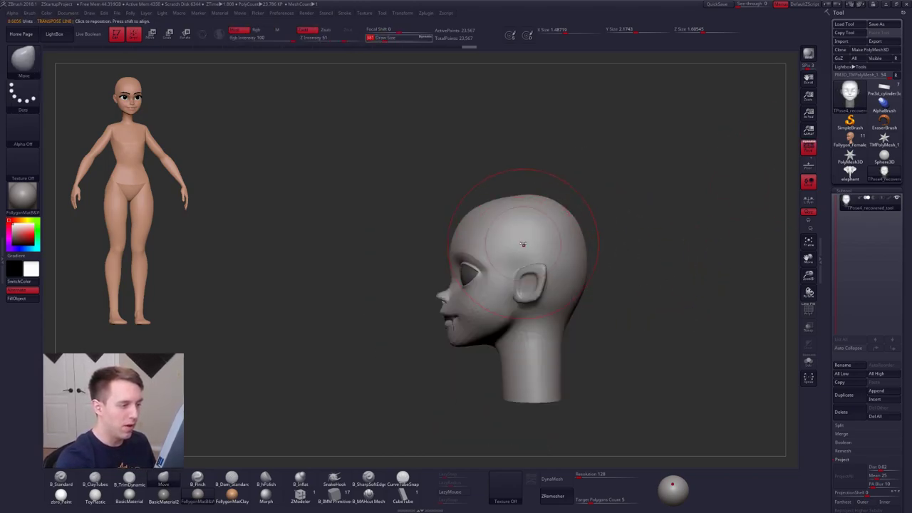
mouse_move(533, 205)
mouse_down()
mouse_move(551, 218)
mouse_move(491, 204)
mouse_up()
key(space)
key(space)
key(space)
drag(553, 216, 563, 219)
key(space)
right_drag(563, 221, 581, 238)
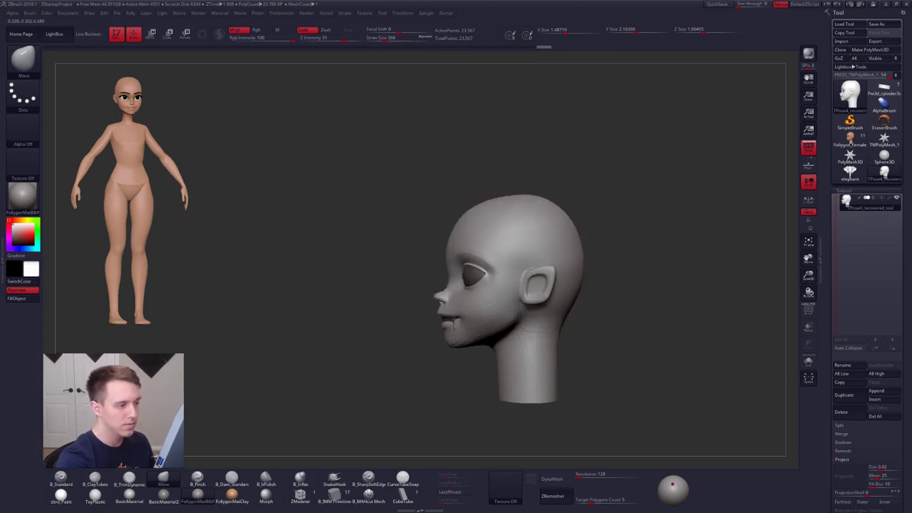
drag(582, 240, 604, 219)
drag(768, 167, 668, 354)
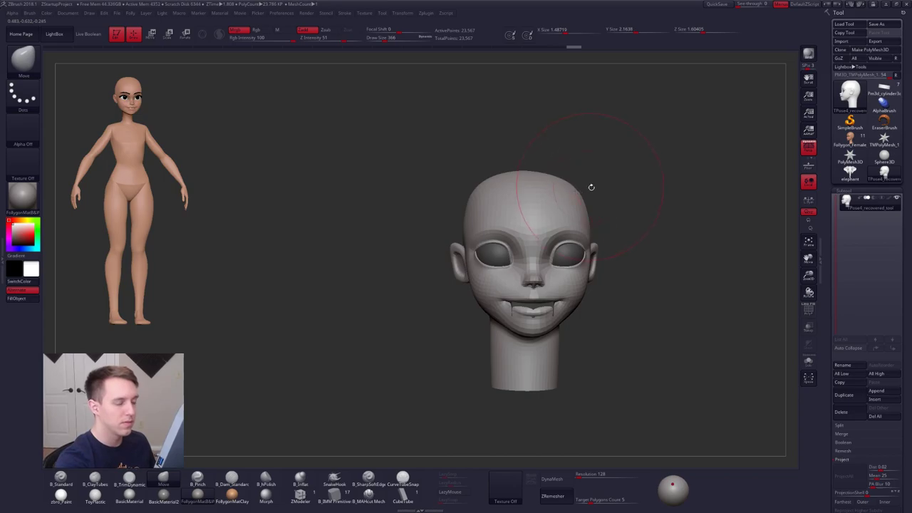
- Undo the skull reshaping, the face transpose edits and the face mask on the TPose mesh
alt+drag(641, 265, 603, 269)
key(ctrl)
ctrl+drag(682, 345, 681, 357)
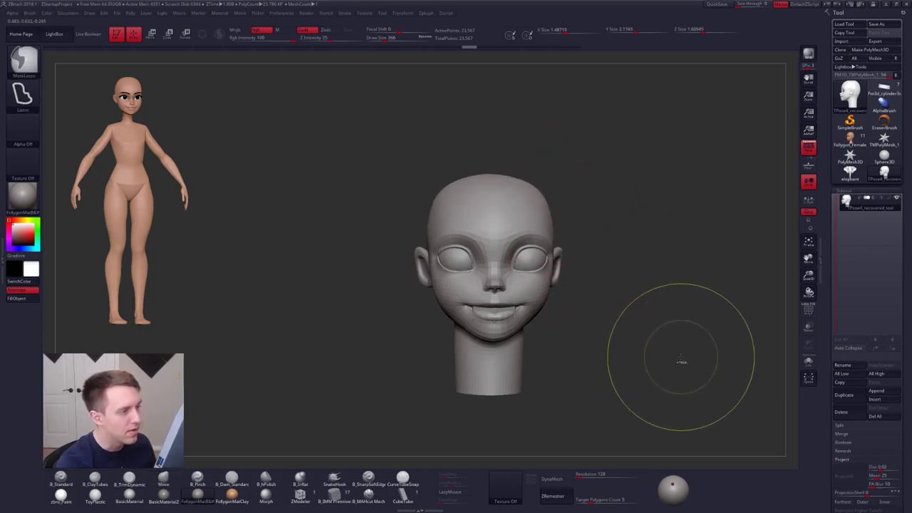
key(ctrl+shift)
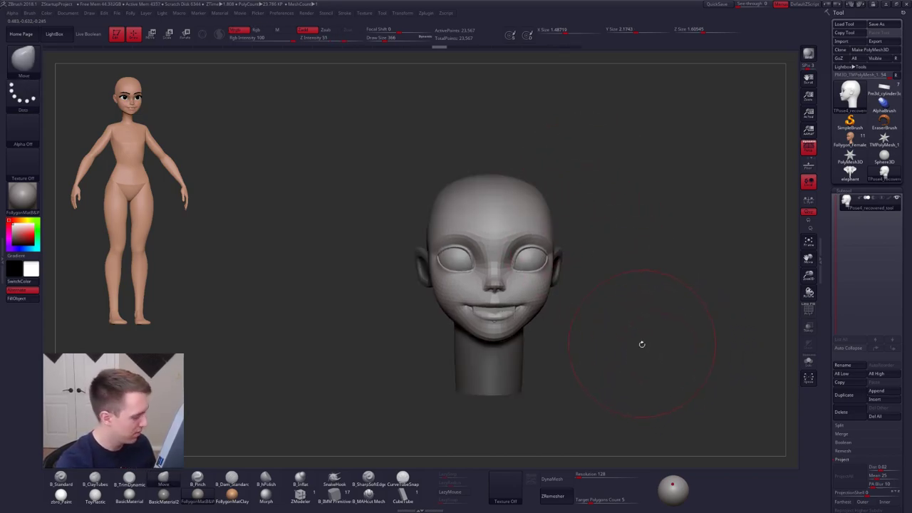
key(ctrl+z)
key(ctrl+z)
key(ctrl+z)
key(ctrl+z)
key(ctrl+z)
key(ctrl+z)
key(ctrl+z)
key(ctrl+z)
key(ctrl+z)
key(ctrl+z)
key(ctrl+z)
key(ctrl+z)
key(ctrl+z)
key(ctrl+z)
key(ctrl+z)
key(ctrl+z)
key(ctrl+z)
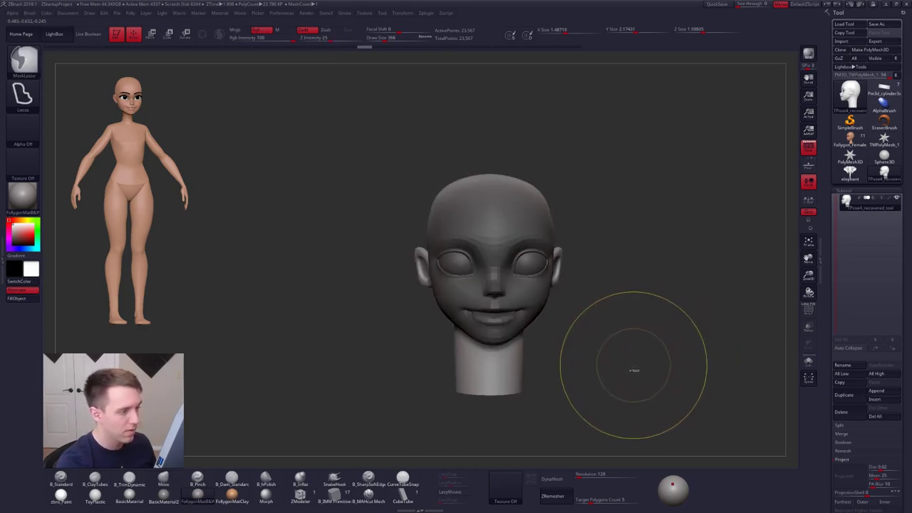
key(ctrl+shift)
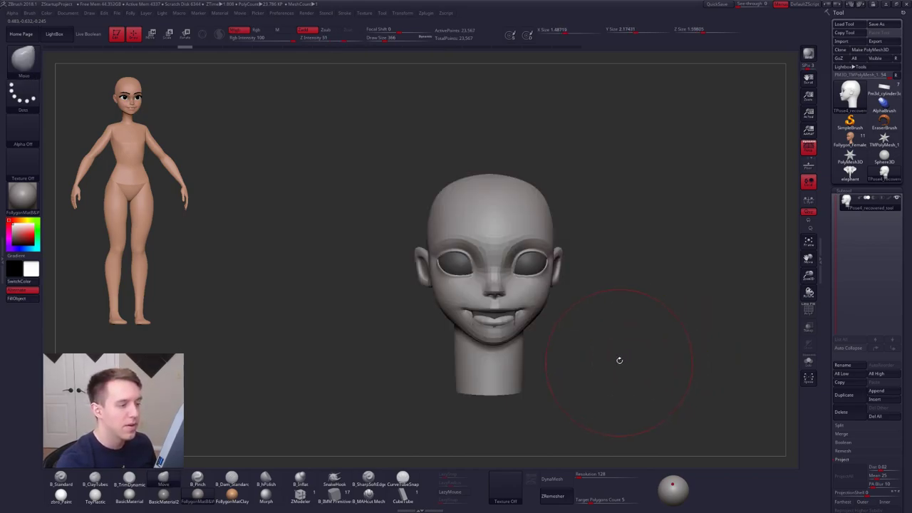
- Mask the face again in profile with perspective off, blur the mask edge repeatedly and invert the mask
click(809, 151)
drag(599, 313, 677, 312)
mouse_move(498, 325)
ctrl+mouse_down()
mouse_move(480, 318)
mouse_move(476, 262)
mouse_move(612, 285)
mouse_move(543, 328)
ctrl+mouse_up()
click(560, 439)
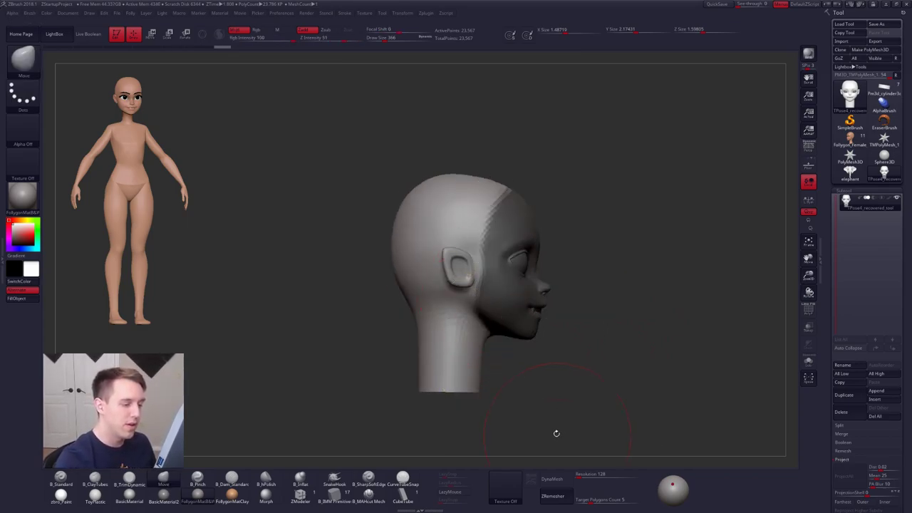
alt+drag(556, 428, 574, 385)
ctrl+click(575, 287)
ctrl+click(555, 300)
ctrl+click(555, 300)
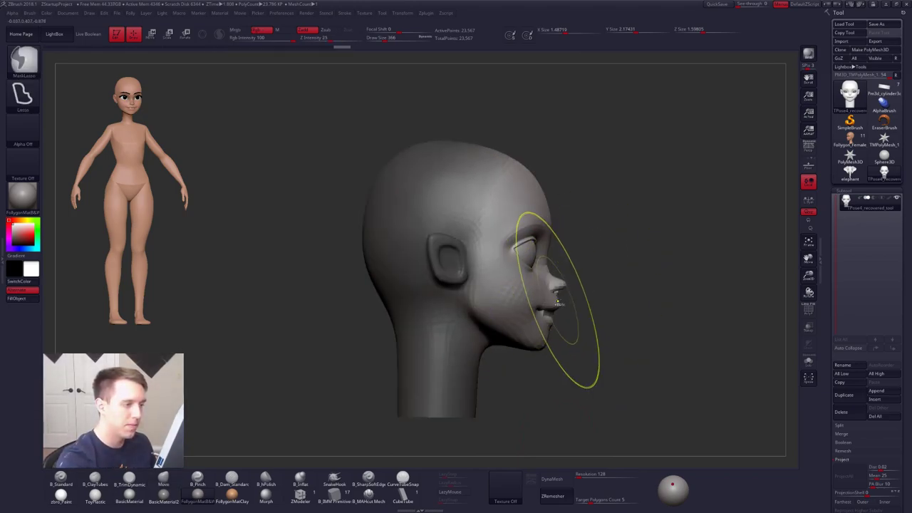
ctrl+click(566, 294)
ctrl+click(560, 305)
- Rotate the unmasked face with a transpose line across the head, and move it slightly up along a vertical line
key(r)
drag(341, 274, 639, 329)
key(w)
mouse_move(539, 327)
mouse_down()
mouse_move(553, 341)
mouse_move(540, 409)
mouse_up()
drag(540, 368, 541, 358)
- Restore perspective and raise the crown of the head with the Move brush at draw size 350
shift+drag(698, 318, 758, 186)
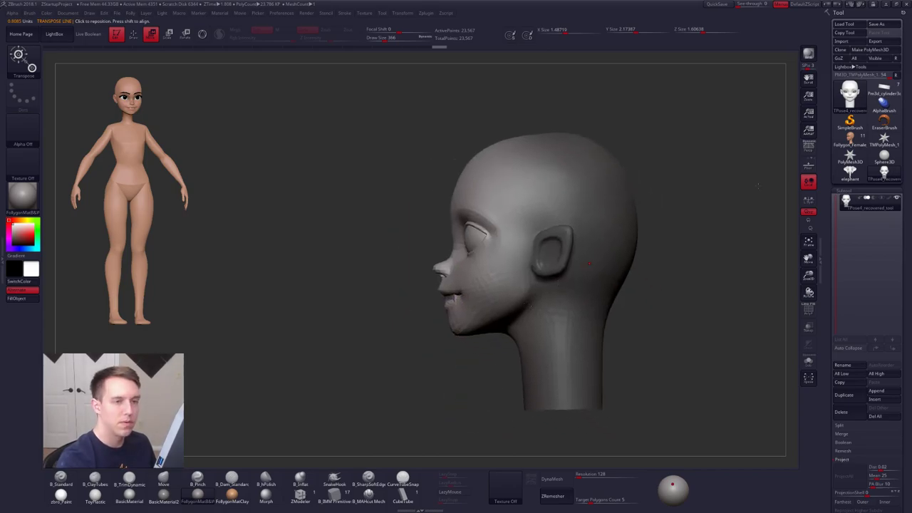
click(809, 147)
alt+drag(678, 235, 627, 214)
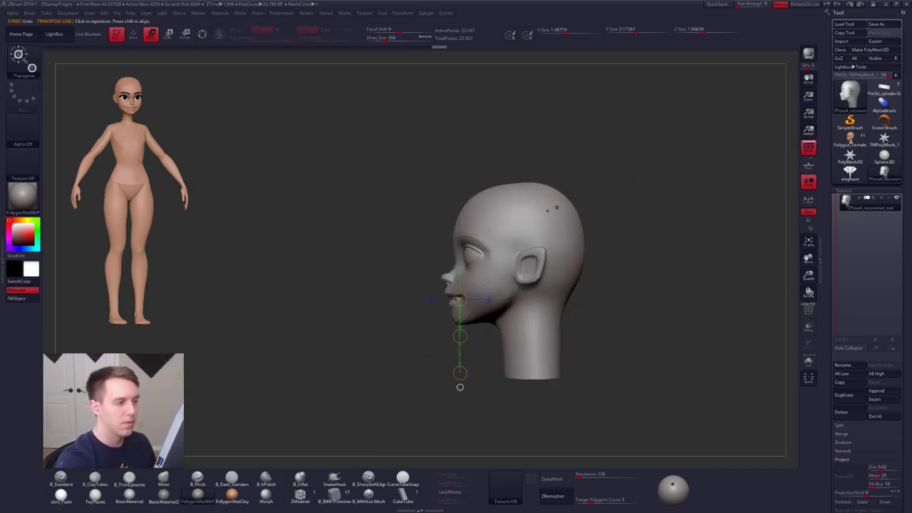
drag(549, 214, 705, 192)
key(q)
key(space)
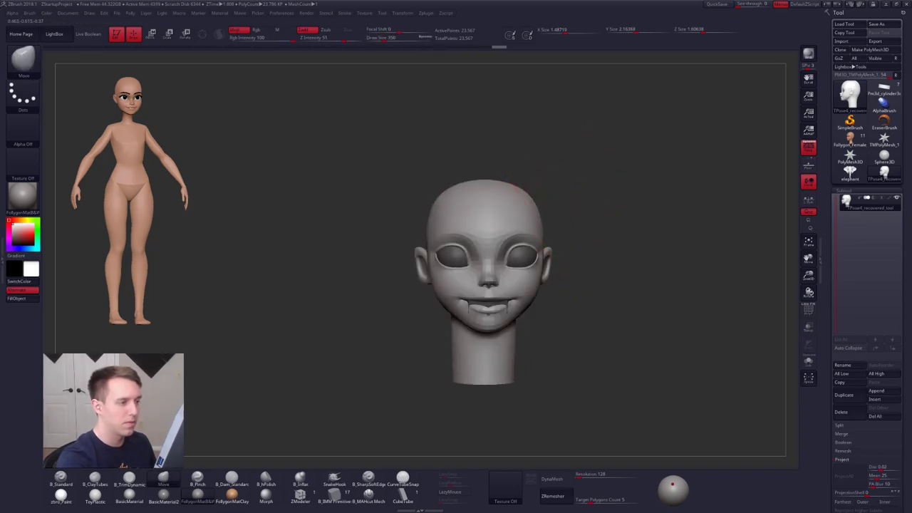
drag(491, 188, 490, 181)
drag(571, 200, 471, 210)
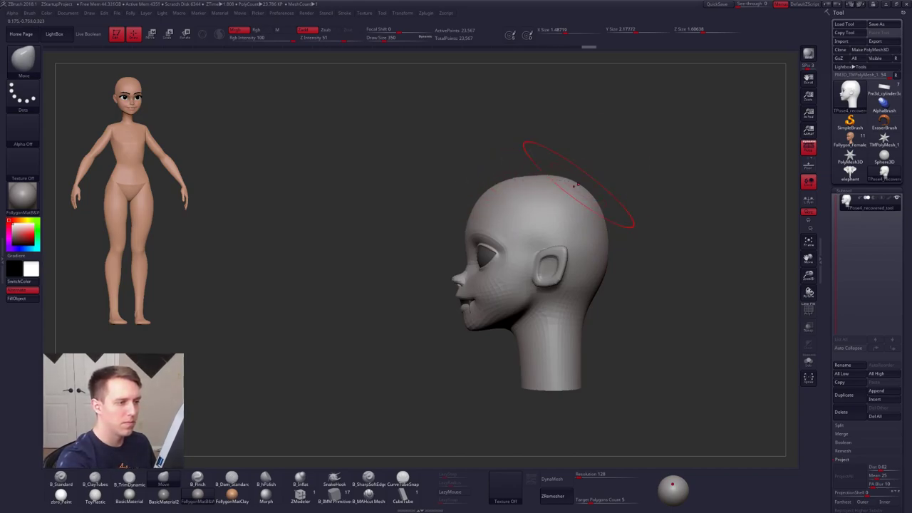
- Reshape and smooth the back of the skull, using the Move brush at draw sizes 414 and 227
key(space)
drag(588, 205, 598, 205)
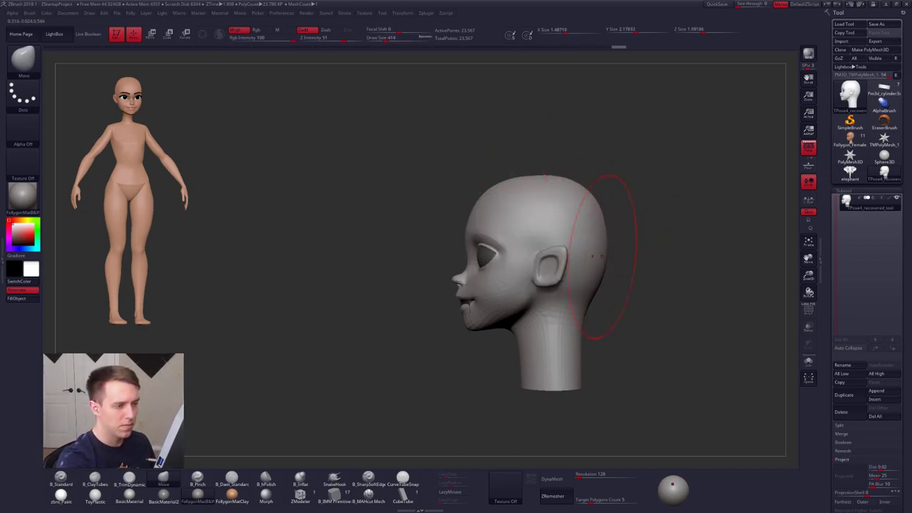
key(space)
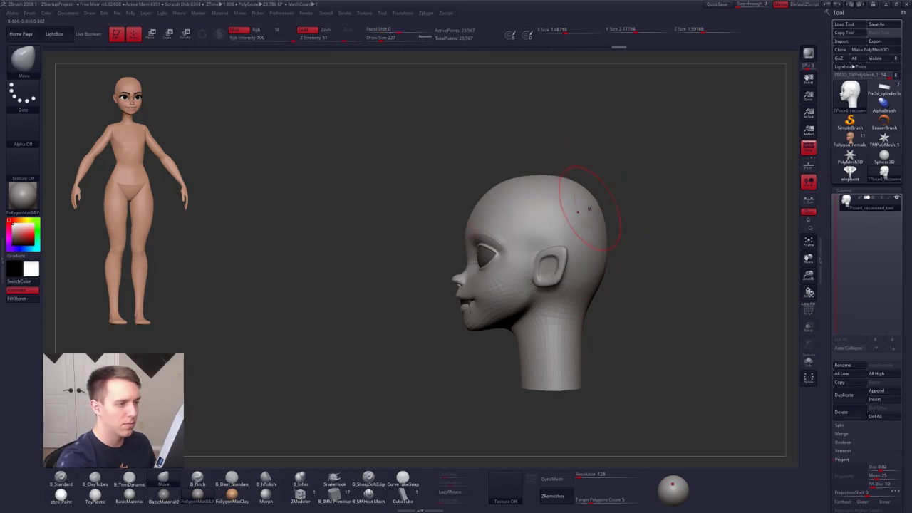
right_drag(589, 213, 594, 216)
shift+drag(594, 216, 601, 258)
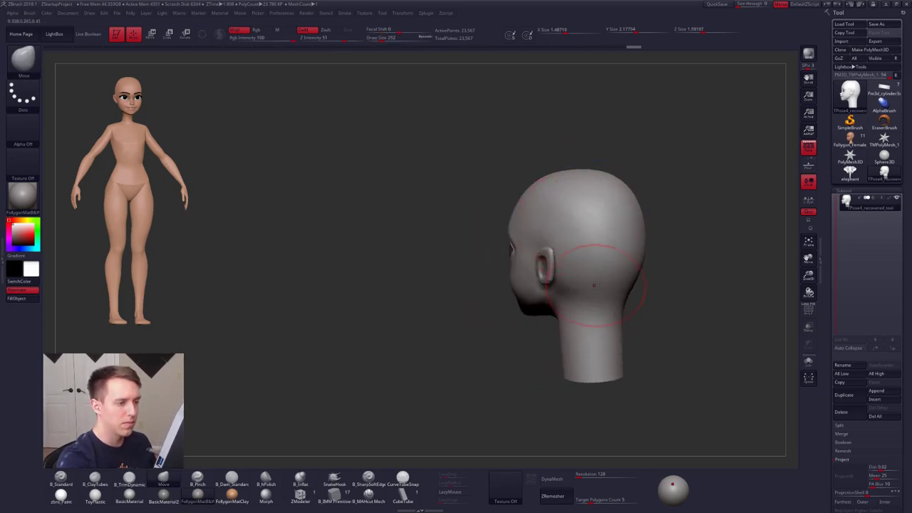
- Set the Move brush to draw size 160 and check the head from a three-quarter and a front view
mouse_move(599, 285)
right_down()
mouse_move(605, 302)
mouse_move(575, 297)
right_up()
mouse_move(597, 345)
right_down()
mouse_move(617, 356)
mouse_move(578, 369)
mouse_move(622, 377)
mouse_move(591, 387)
mouse_move(605, 398)
mouse_move(601, 363)
right_up()
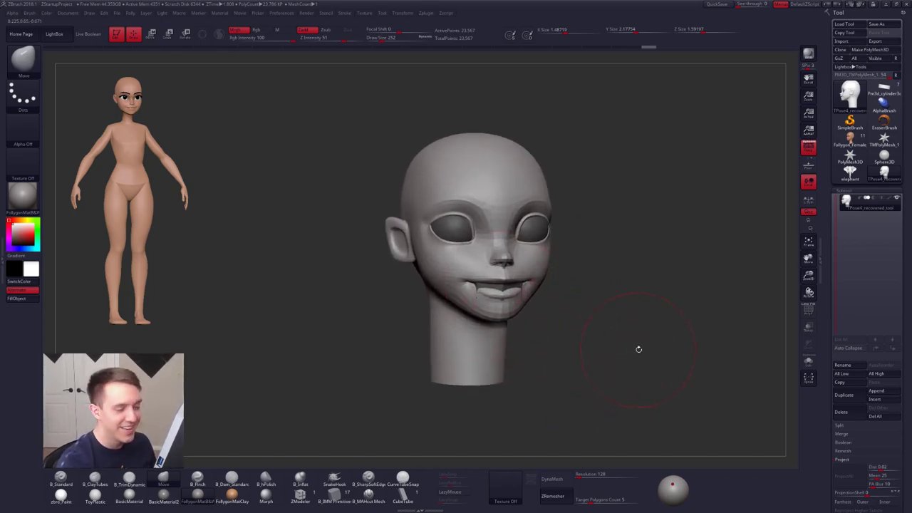
key(s)
drag(639, 350, 627, 355)
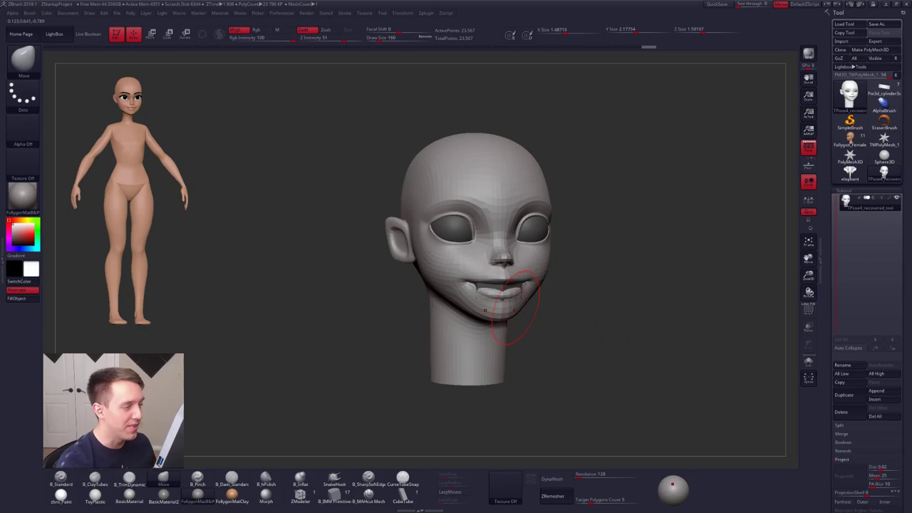
right_drag(605, 363, 533, 376)
mouse_move(518, 260)
shift+right_down()
mouse_move(467, 315)
mouse_move(506, 325)
mouse_move(550, 306)
mouse_move(587, 241)
mouse_move(649, 307)
mouse_move(594, 328)
mouse_move(634, 373)
mouse_move(663, 383)
mouse_move(631, 379)
mouse_move(616, 364)
mouse_move(576, 316)
mouse_move(585, 305)
mouse_move(559, 294)
mouse_move(566, 286)
mouse_move(555, 261)
mouse_move(552, 278)
mouse_move(528, 285)
mouse_move(529, 299)
shift+right_up()
- Hide the eyeballs and lasso-mask the eye socket areas of the head
key(3)
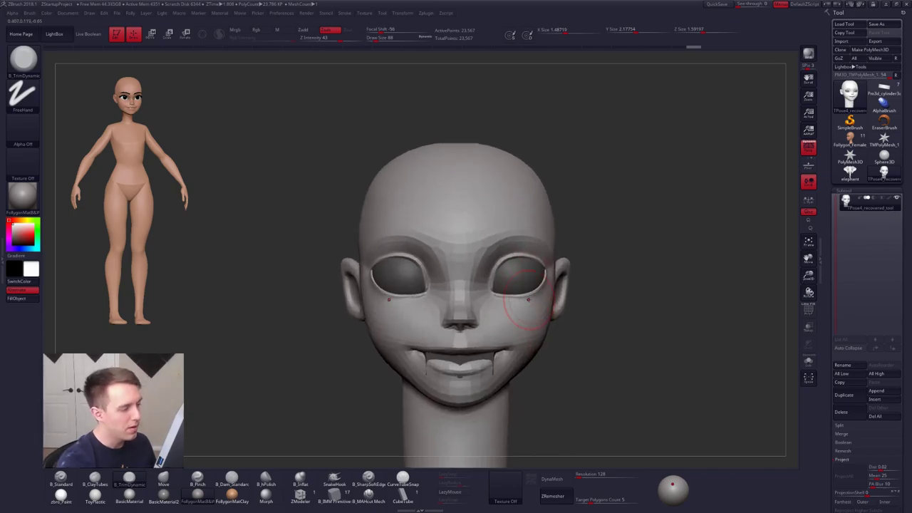
ctrl+shift+click(581, 295)
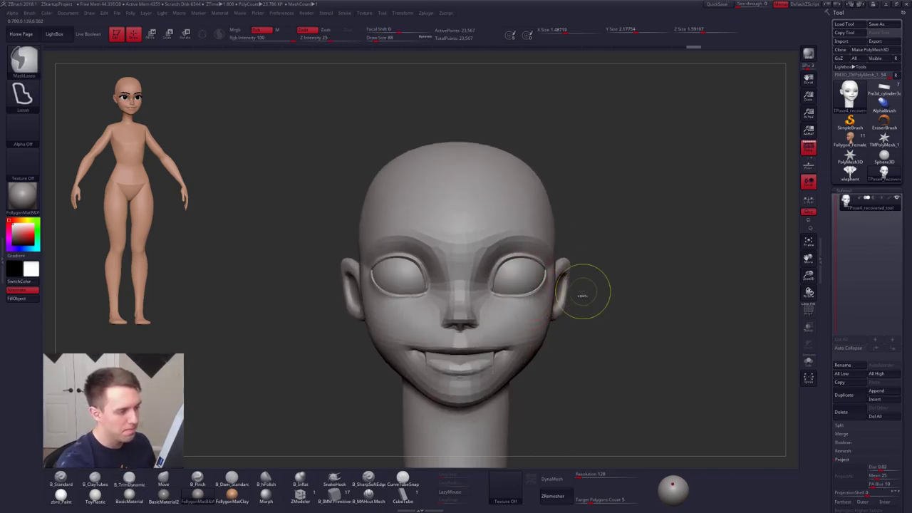
ctrl+shift+click(519, 279)
ctrl+shift+click(534, 285)
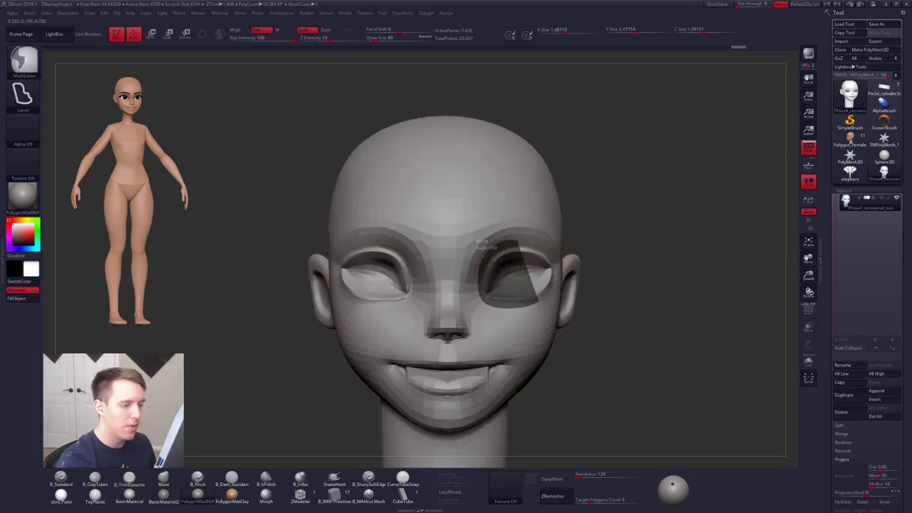
ctrl+drag(560, 266, 556, 251)
ctrl+right_drag(606, 285, 606, 229)
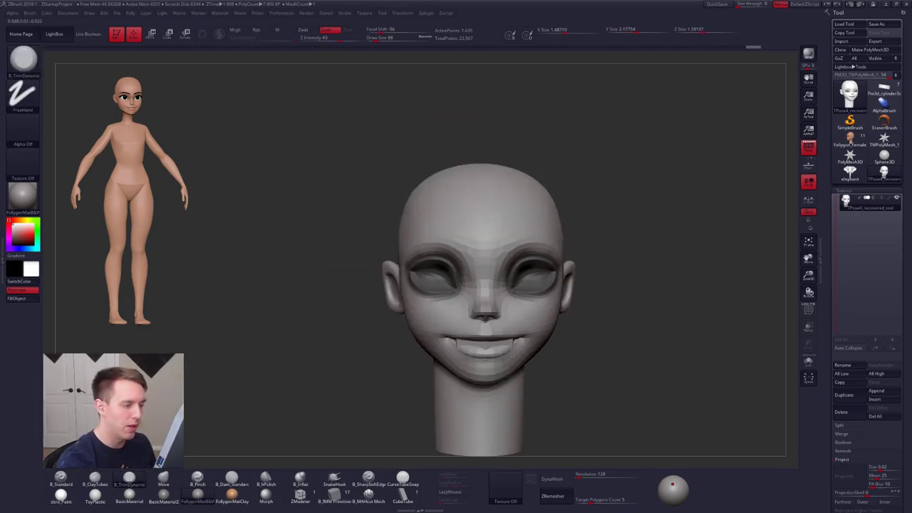
- Refine the eye socket mask in profile and show the complete head again
right_drag(641, 300, 499, 299)
mouse_move(493, 226)
ctrl+mouse_down()
mouse_move(507, 376)
mouse_move(639, 224)
ctrl+mouse_up()
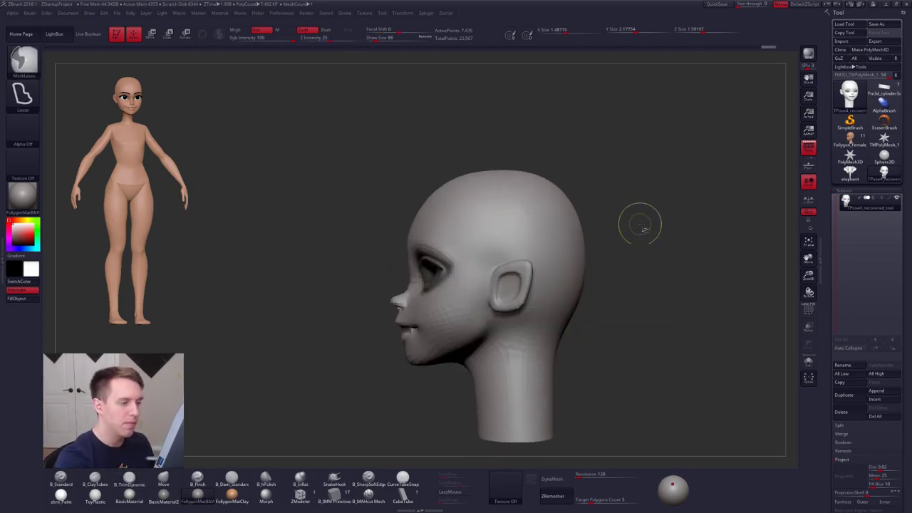
ctrl+shift+click(580, 219)
mouse_move(438, 224)
ctrl+mouse_down()
mouse_move(554, 295)
mouse_move(557, 285)
ctrl+mouse_up()
ctrl+shift+click(567, 264)
shift+right_drag(567, 264, 645, 271)
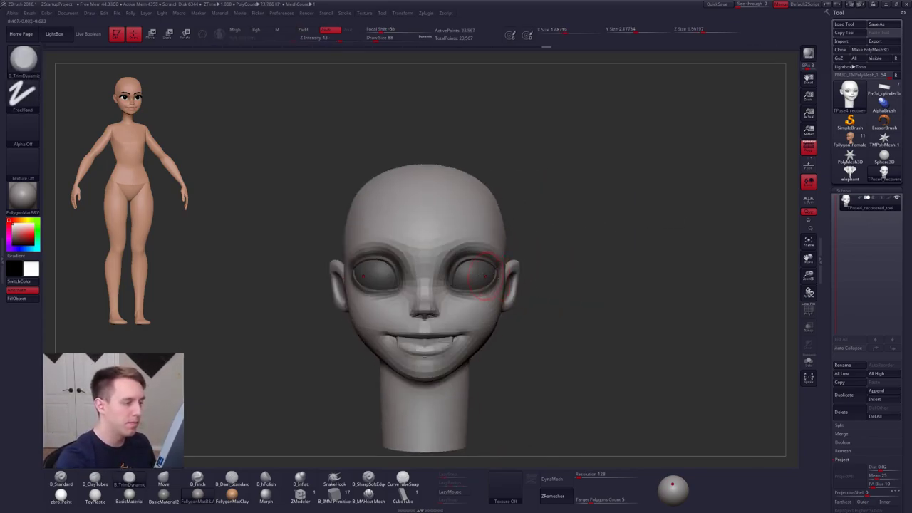
- Blur the mask around the eyes and invert it, leaving only the eye areas unmasked
ctrl+click(492, 281)
key(ctrl+i)
ctrl+click(489, 286)
mouse_move(479, 274)
ctrl+right_down()
mouse_move(479, 328)
mouse_move(529, 328)
ctrl+right_up()
- Move the unmasked eyes slightly inward along a horizontal transpose line
key(w)
mouse_move(532, 285)
shift+mouse_down()
mouse_move(613, 285)
mouse_move(572, 285)
shift+mouse_up()
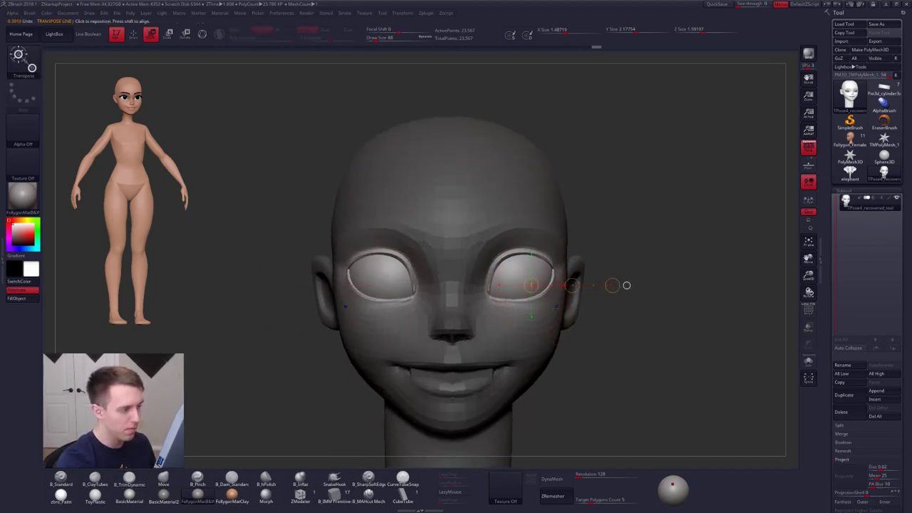
mouse_move(541, 335)
right_down()
mouse_move(571, 348)
mouse_move(542, 342)
right_up()
key(ctrl+z)
key(ctrl+shift+z)
drag(572, 285, 570, 285)
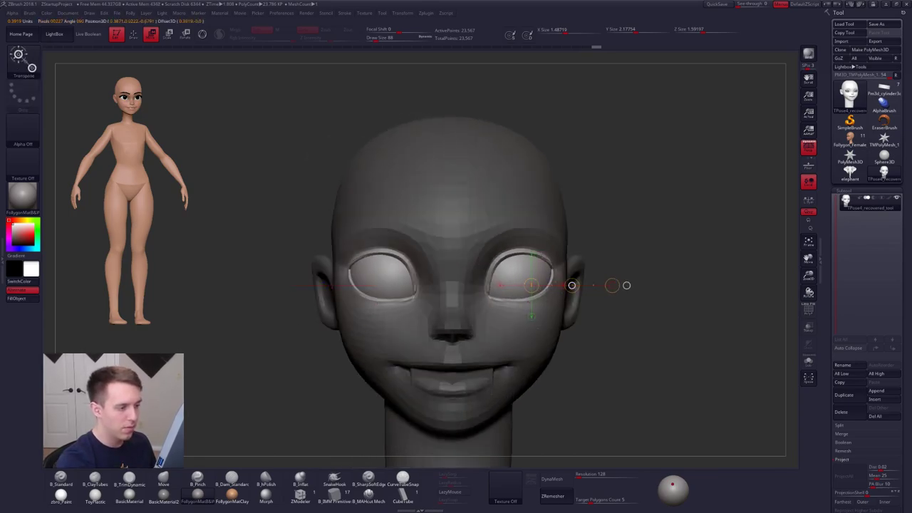
mouse_move(570, 304)
ctrl+right_down()
mouse_move(574, 382)
mouse_move(609, 386)
ctrl+right_up()
- Adjust the area below the eyes with the Move brush at draw size 88 and clear the mask
key(q)
alt+drag(609, 386, 579, 310)
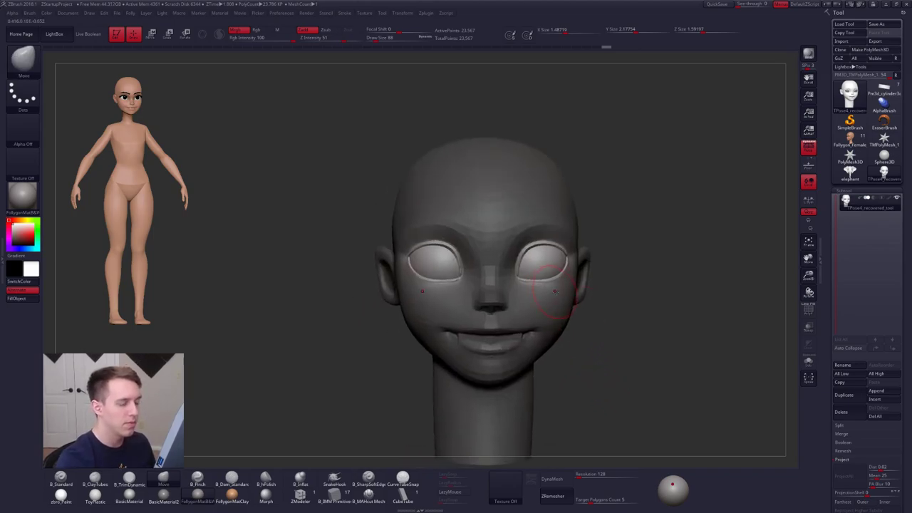
right_drag(555, 291, 536, 296)
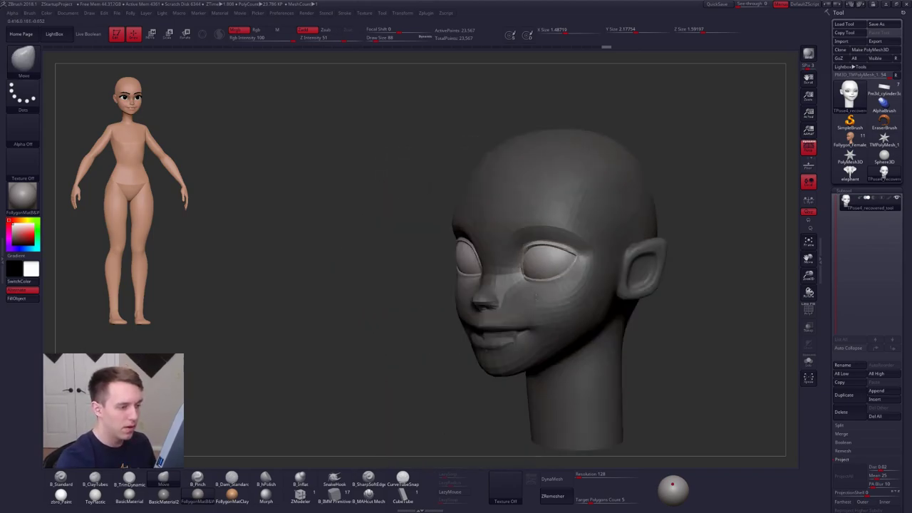
mouse_move(535, 293)
mouse_down()
mouse_move(563, 323)
mouse_move(531, 327)
mouse_up()
mouse_move(580, 314)
ctrl+mouse_down()
mouse_move(594, 326)
mouse_move(589, 321)
mouse_move(605, 303)
ctrl+mouse_up()
- Transfer the TPose mesh changes back to the character's subtools with TPose|SubT
key(ctrl+shift+f)
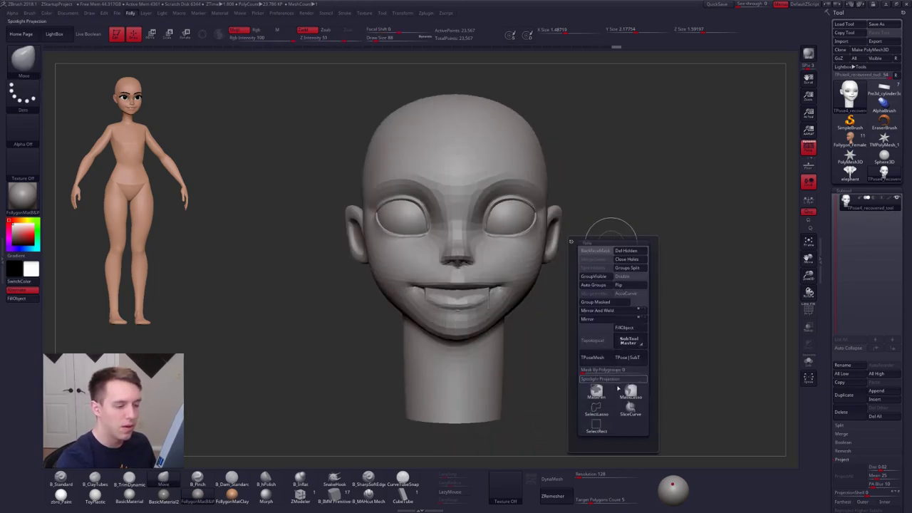
click(627, 358)
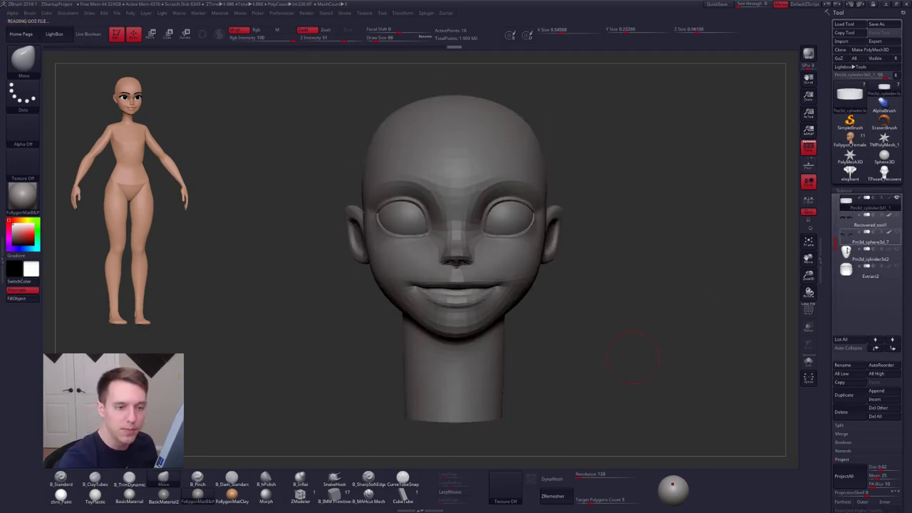
mouse_move(846, 269)
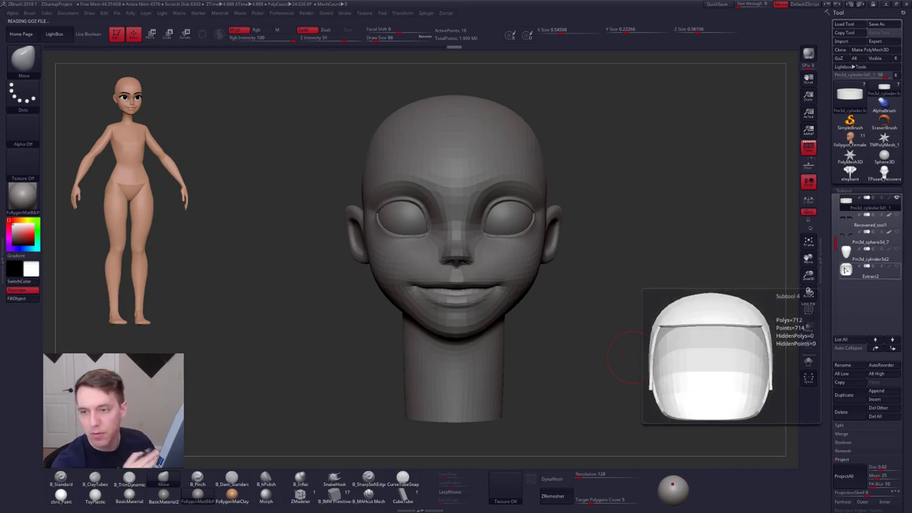
alt+drag(634, 362, 646, 375)
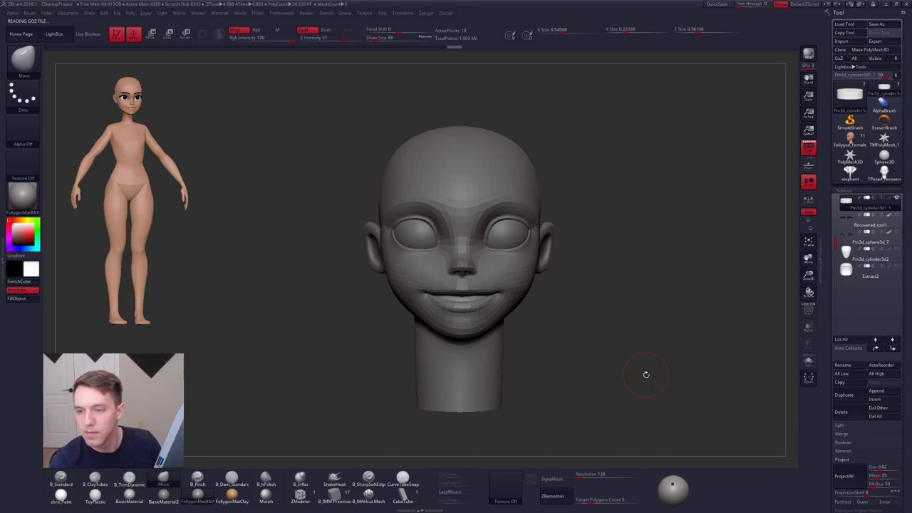
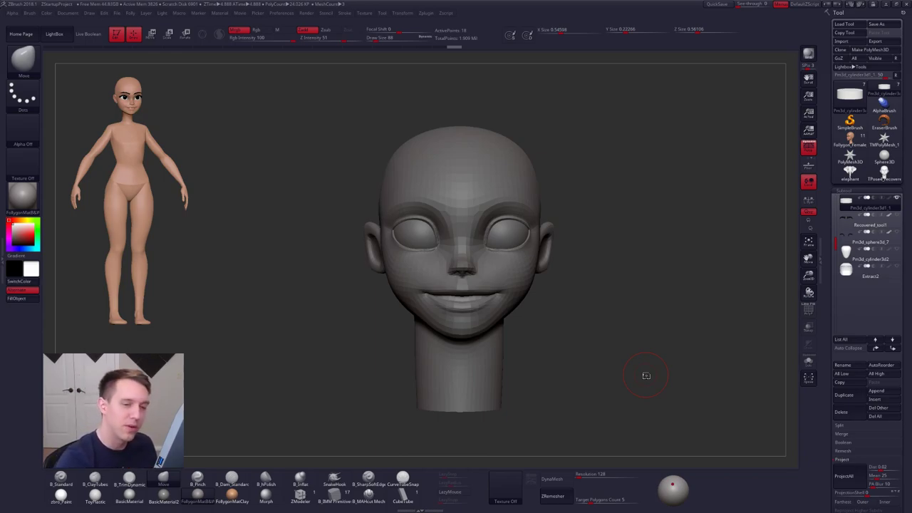
- Show all the character's subtools, delete the leftover TPose mesh tool and return to the character tool
ctrl+shift+click(646, 373)
alt+drag(742, 248, 595, 333)
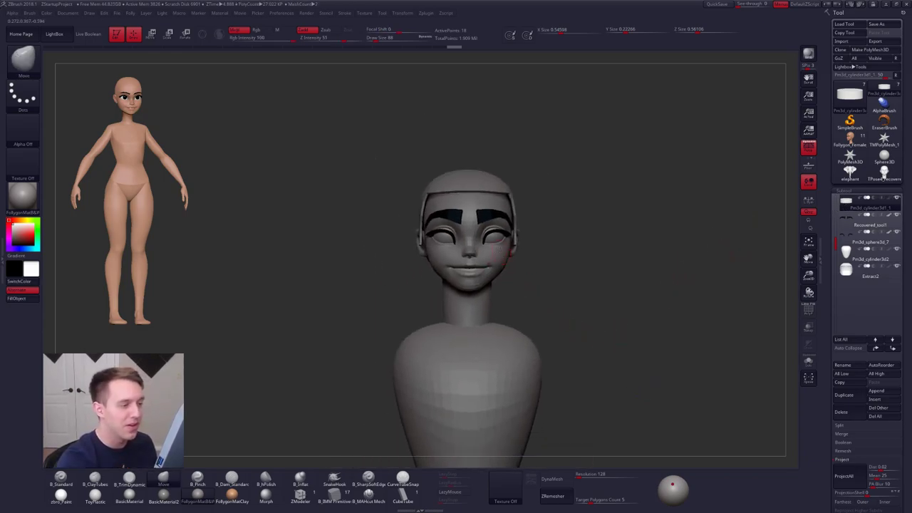
click(884, 173)
click(848, 414)
click(784, 428)
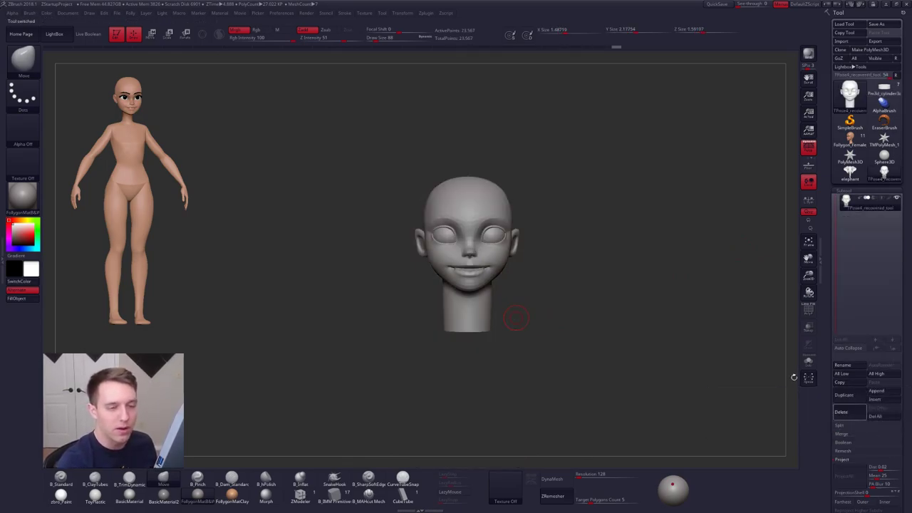
click(849, 157)
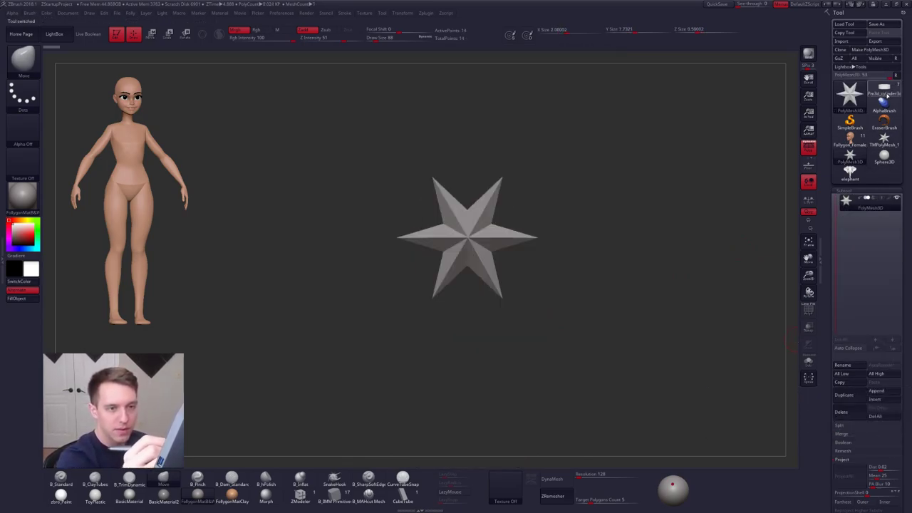
click(884, 89)
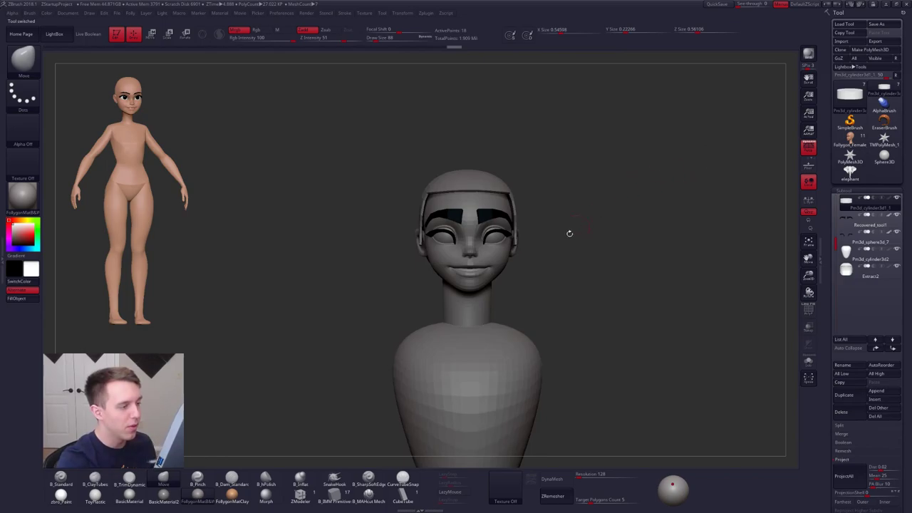
- Select the torso subtool and reshape its profile with a large Move brush
alt+click(529, 306)
mouse_move(556, 338)
mouse_down()
mouse_move(520, 312)
mouse_move(531, 311)
mouse_move(515, 329)
mouse_move(498, 324)
mouse_up()
key(space)
key(space)
drag(507, 379, 481, 376)
key(space)
drag(453, 418, 446, 418)
- Subdivide the torso three times and set the Move brush to draw size 465
key(shift)
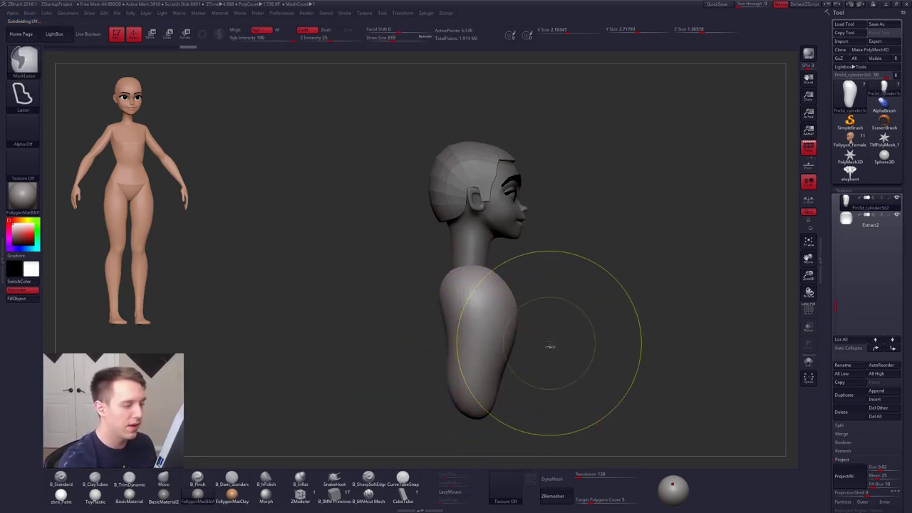
key(ctrl+d)
key(ctrl+d)
key(ctrl+d)
mouse_move(525, 330)
shift+mouse_down()
mouse_move(532, 307)
mouse_move(499, 329)
shift+mouse_up()
key(space)
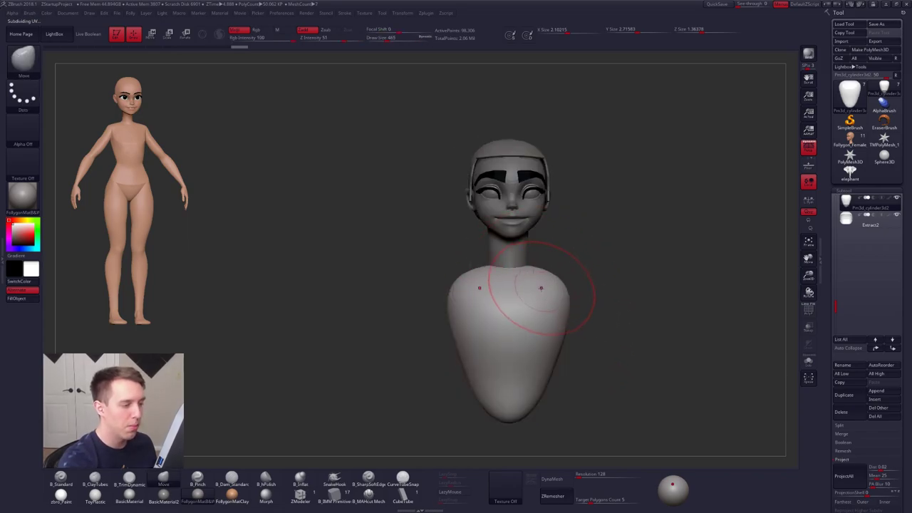
- Raise the torso slightly toward the neck along a vertical transpose line
key(w)
drag(541, 295, 541, 382)
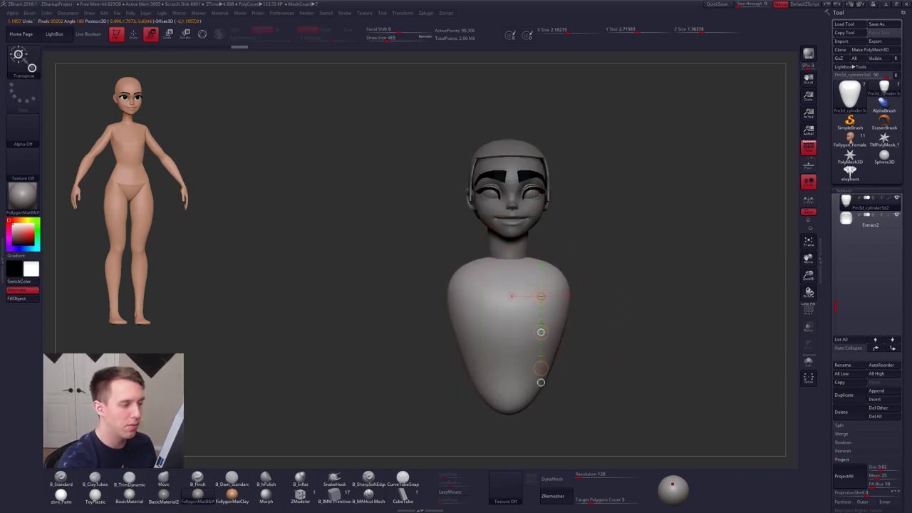
drag(541, 332, 541, 327)
mouse_move(513, 326)
shift+right_down()
mouse_move(570, 326)
mouse_move(516, 328)
mouse_move(534, 335)
shift+right_up()
mouse_move(517, 297)
mouse_down()
mouse_move(581, 295)
mouse_move(543, 292)
mouse_up()
key(q)
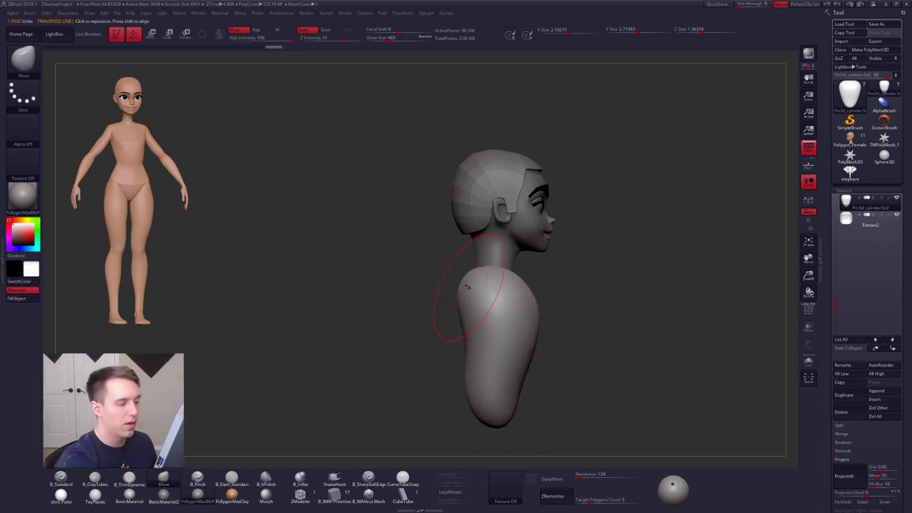
- Flatten the upper back with TrimDynamic at draw size 465 and reshape the back of the torso in profile
right_drag(468, 286, 542, 286)
key(3)
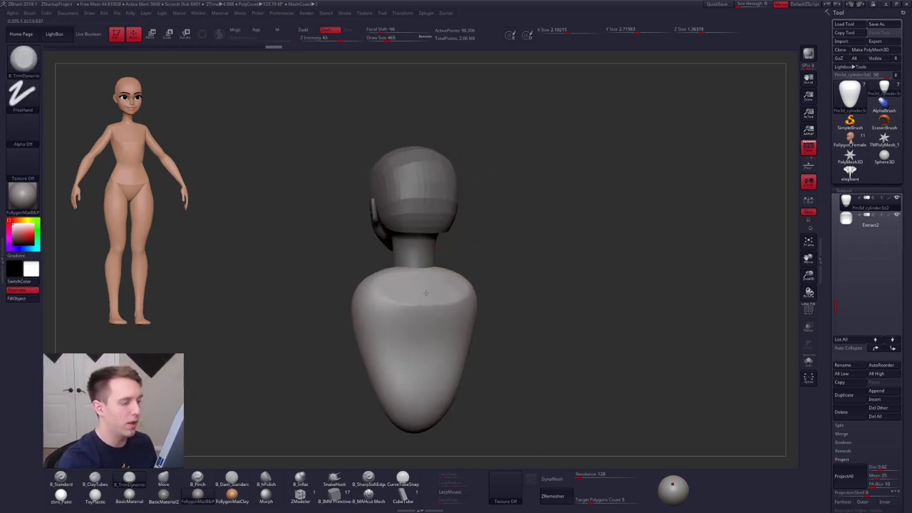
mouse_move(407, 298)
right_down()
mouse_move(517, 292)
mouse_move(540, 318)
right_up()
drag(542, 378, 545, 346)
mouse_move(545, 347)
shift+right_down()
mouse_move(556, 342)
mouse_move(540, 350)
shift+right_up()
key(b)
key(m)
key(v)
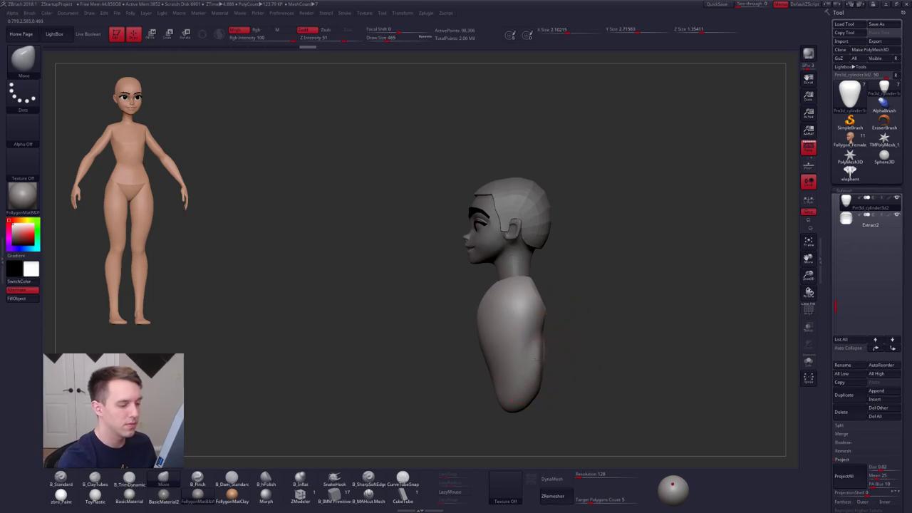
mouse_move(486, 317)
alt+right_down()
mouse_move(498, 290)
mouse_move(542, 293)
mouse_move(528, 291)
alt+right_up()
- Tighten the upper chest and shoulders of the torso with the Pinch brush at draw sizes 556 and 482
key(b)
key(p)
key(i)
right_drag(463, 287, 462, 265)
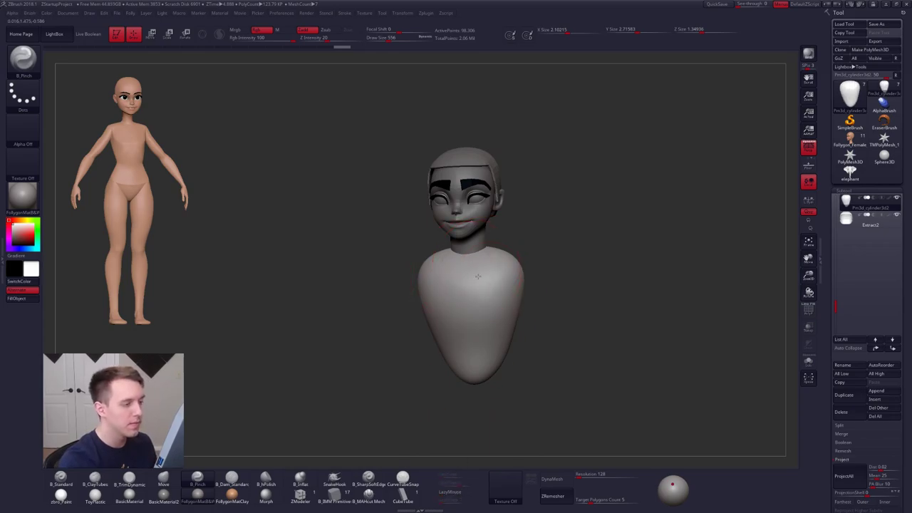
drag(506, 268, 493, 234)
mouse_move(476, 283)
alt+right_down()
mouse_move(499, 306)
mouse_move(506, 226)
alt+right_up()
right_drag(506, 310, 490, 310)
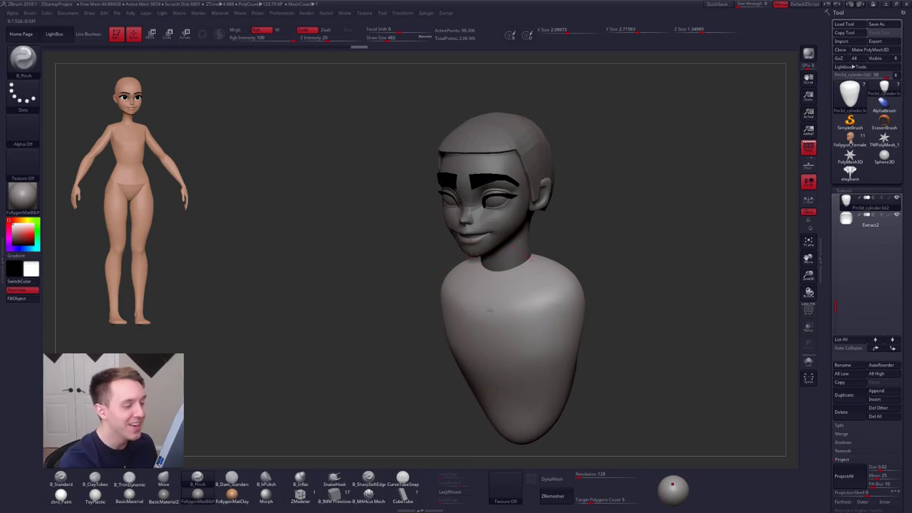
- Sharpen the shoulder edge of the torso with the Pinch brush at draw size 335
key(space)
drag(553, 295, 542, 300)
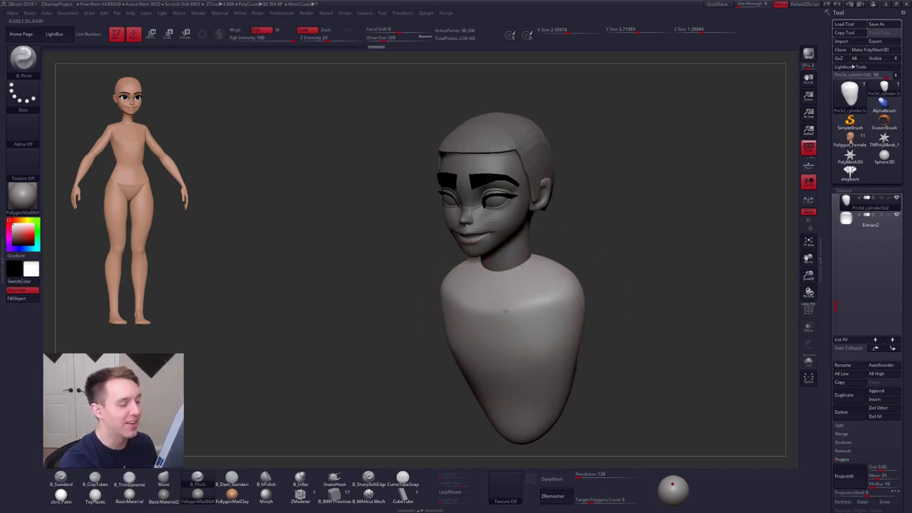
mouse_move(546, 291)
right_down()
mouse_move(546, 302)
mouse_move(583, 314)
mouse_move(552, 307)
mouse_move(568, 318)
right_up()
mouse_move(657, 288)
right_down()
mouse_move(499, 325)
mouse_move(444, 314)
mouse_move(627, 315)
right_up()
mouse_move(627, 316)
ctrl+right_down()
mouse_move(639, 316)
mouse_move(655, 271)
ctrl+right_up()
- Shape the shoulders into a more angular outline with the Move brush at draw size 519
key(space)
drag(529, 309, 547, 309)
key(space)
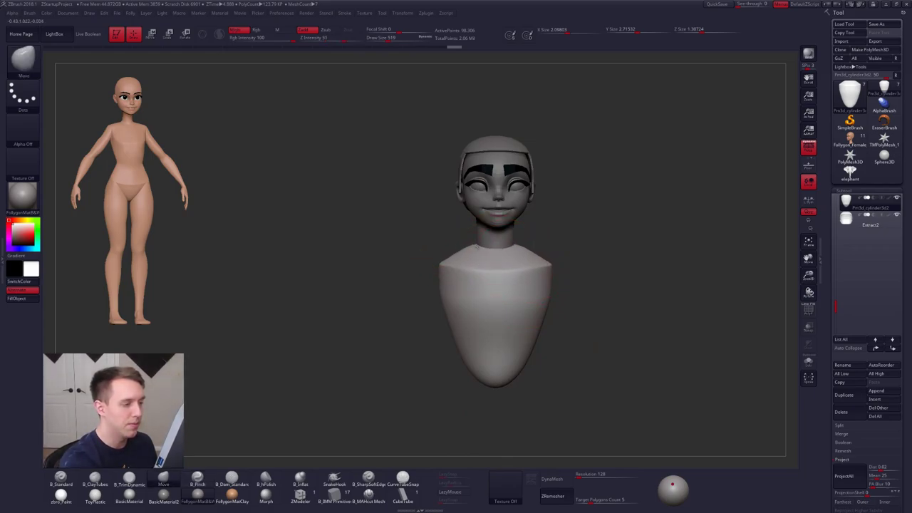
- Flatten the top of the torso around the shoulders with TrimDynamic at draw sizes 414 and 441
key(shift+s)
right_drag(478, 240, 471, 274)
key(3)
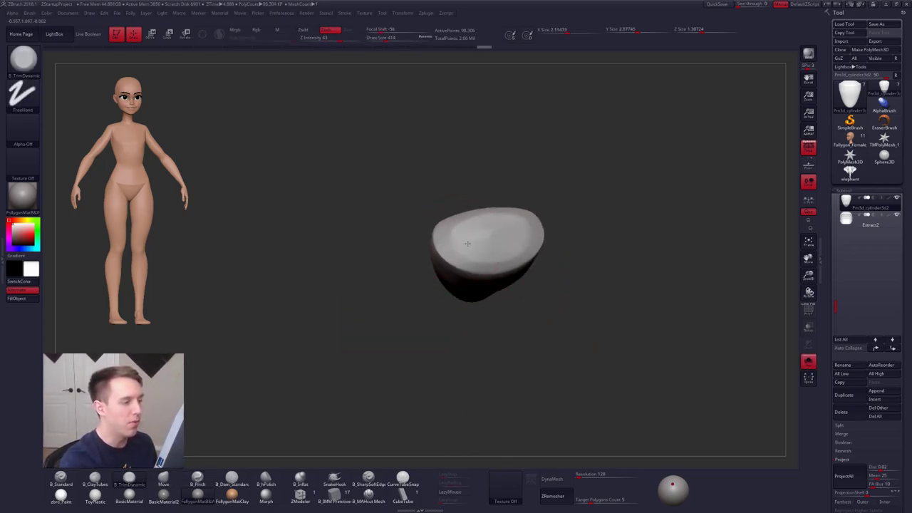
mouse_move(513, 240)
mouse_down()
mouse_move(507, 289)
mouse_move(482, 261)
mouse_move(491, 272)
mouse_move(459, 278)
mouse_up()
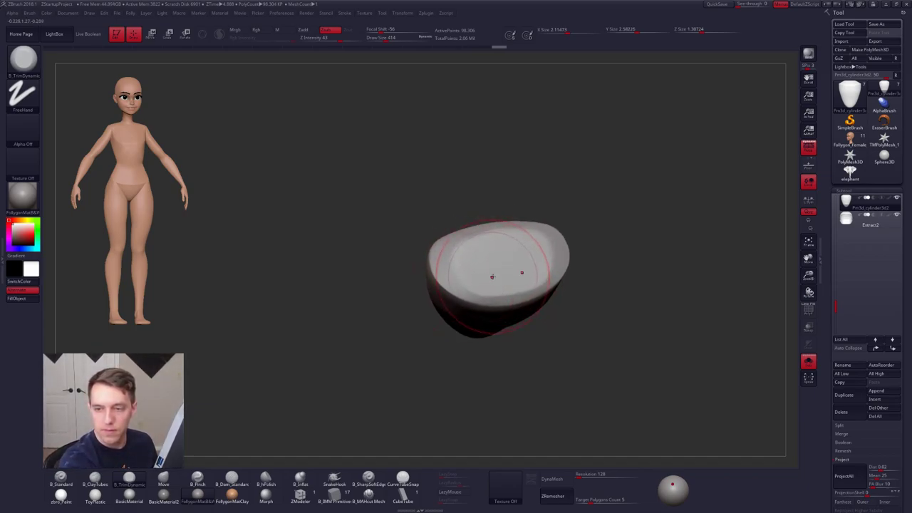
ctrl+right_drag(526, 282, 477, 328)
key(space)
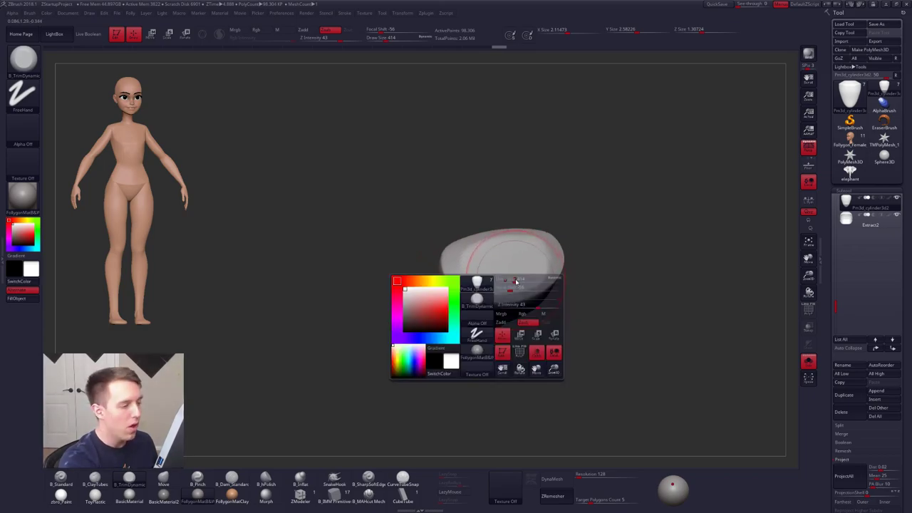
drag(515, 283, 520, 283)
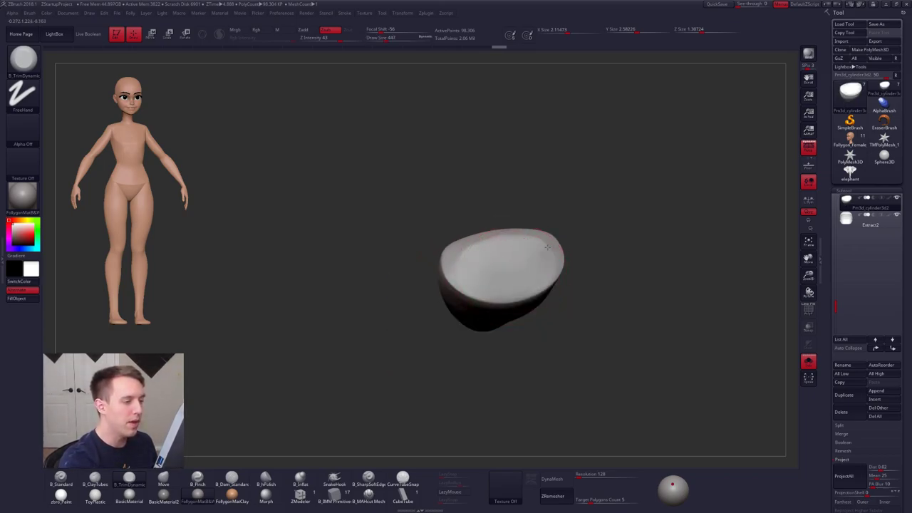
drag(478, 269, 456, 285)
mouse_move(456, 285)
right_down()
mouse_move(528, 246)
mouse_move(536, 264)
mouse_move(491, 285)
right_up()
- Reshape the front of the chest in profile with the Move brush
key(shift+s)
key(b)
key(m)
key(v)
right_drag(551, 278, 532, 283)
key(space)
drag(532, 283, 524, 288)
key(space)
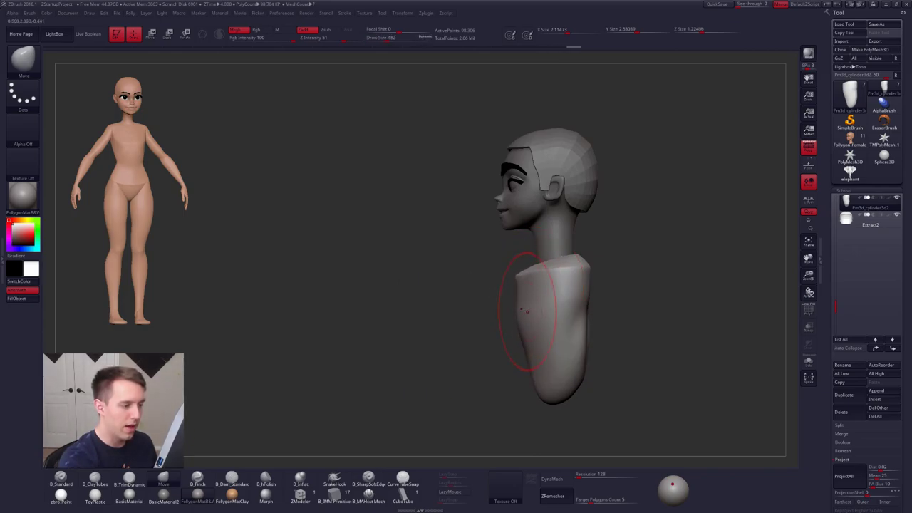
key(space)
drag(528, 312, 522, 311)
- Adjust the upper back edge of the torso behind the shoulders with the Move brush at draw size 265
mouse_move(532, 300)
alt+right_down()
mouse_move(484, 295)
mouse_move(508, 293)
alt+right_up()
key(space)
mouse_move(571, 268)
mouse_down()
mouse_move(574, 259)
mouse_move(585, 271)
mouse_up()
key(space)
key(space)
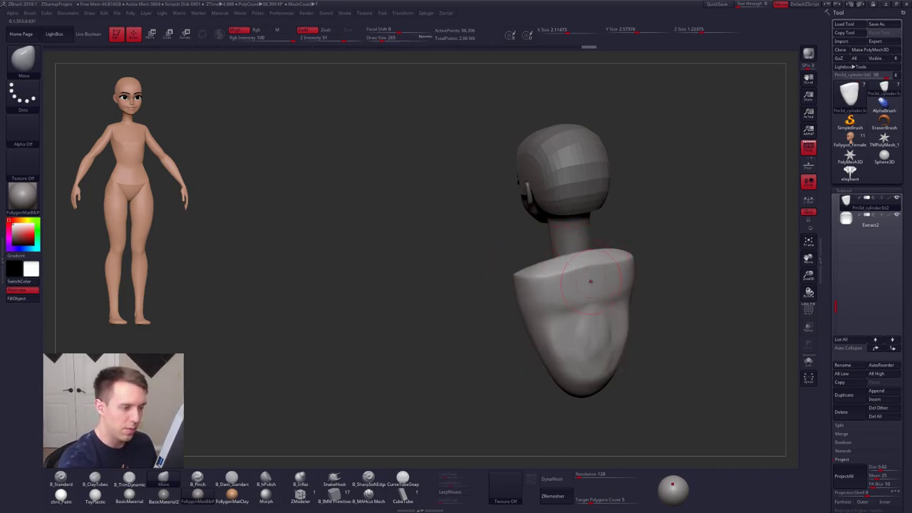
- Even out the lower back of the torso with TrimDynamic at draw size 335
alt+right_drag(591, 282, 537, 285)
key(space)
drag(527, 307, 529, 306)
key(3)
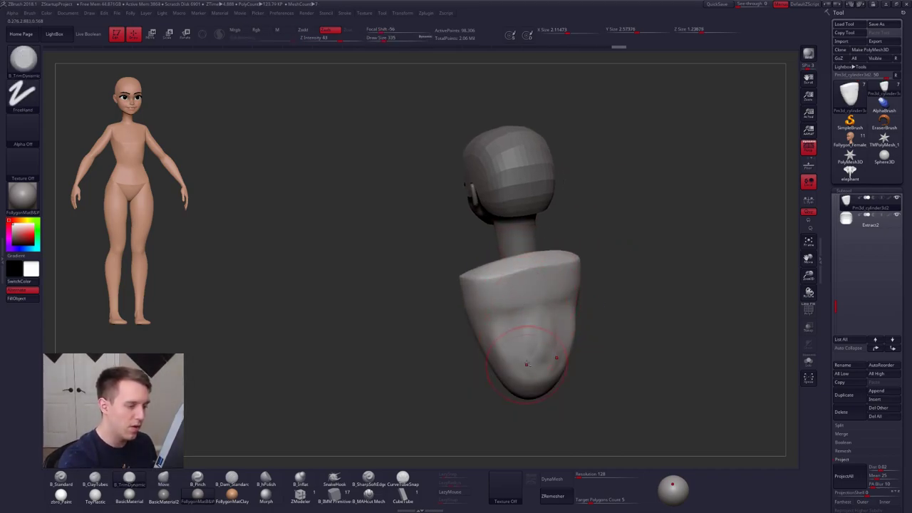
shift+right_drag(531, 342, 677, 314)
alt+right_drag(677, 314, 627, 292)
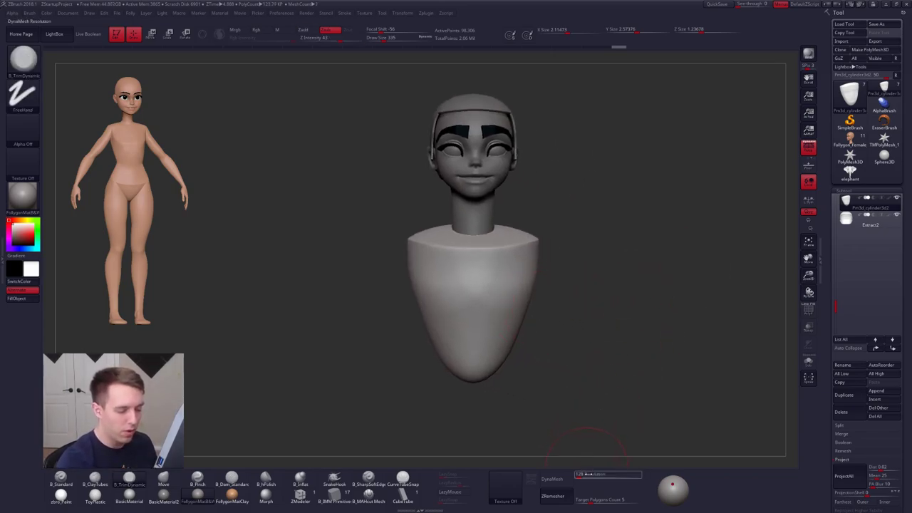
- Convert the torso to a DynaMesh at resolution 336 without freezing its subdivision levels
click(580, 476)
text(333)
click(560, 478)
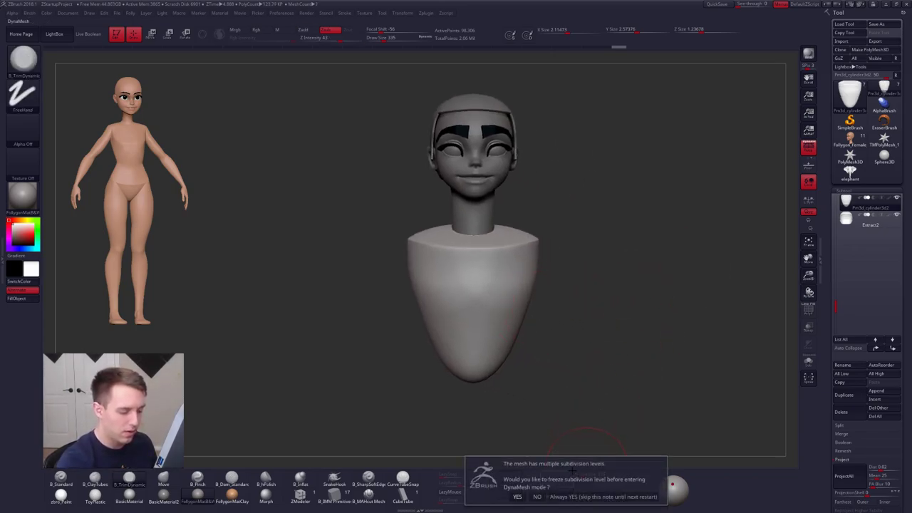
click(537, 497)
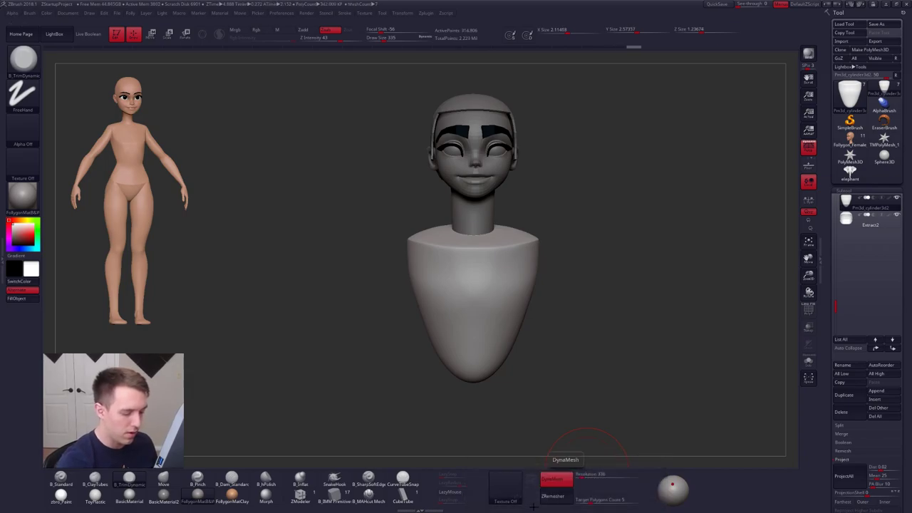
- Slice off both sides of the torso below the shoulders and re-DynaMesh it to close the holes
key(ctrl+shift+f)
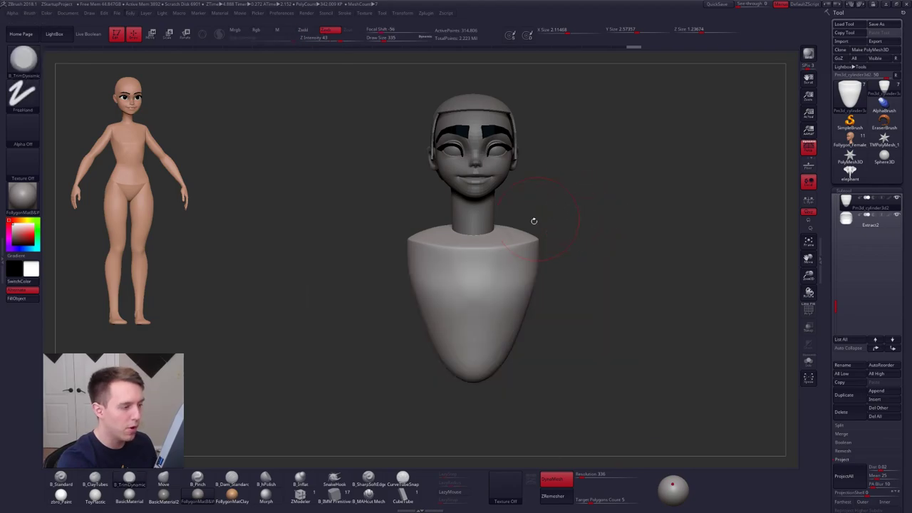
mouse_move(534, 220)
mouse_down()
mouse_move(533, 260)
mouse_move(445, 382)
mouse_move(528, 444)
mouse_move(536, 438)
mouse_up()
key(ctrl+shift)
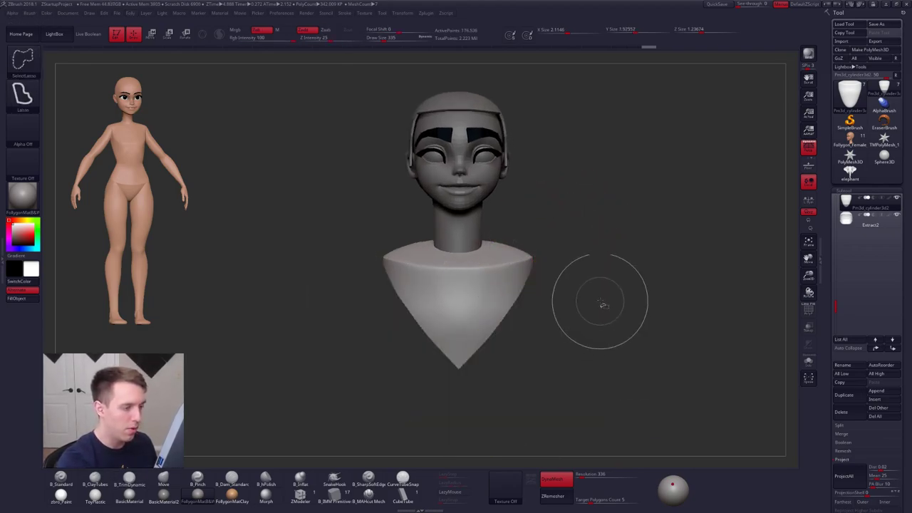
key(ctrl+shift+f)
click(625, 298)
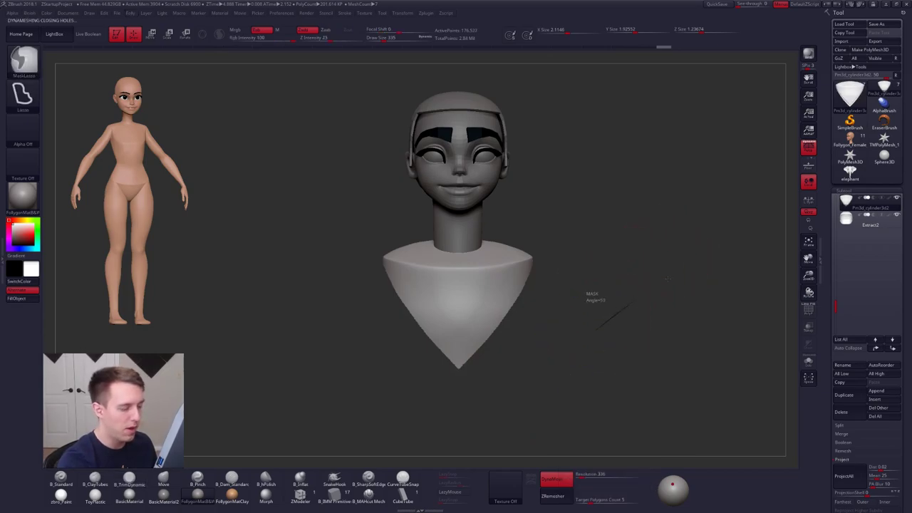
- Cut away the bottom of the torso in profile, delete the hidden part and re-DynaMesh to close the opening
right_drag(494, 320, 560, 338)
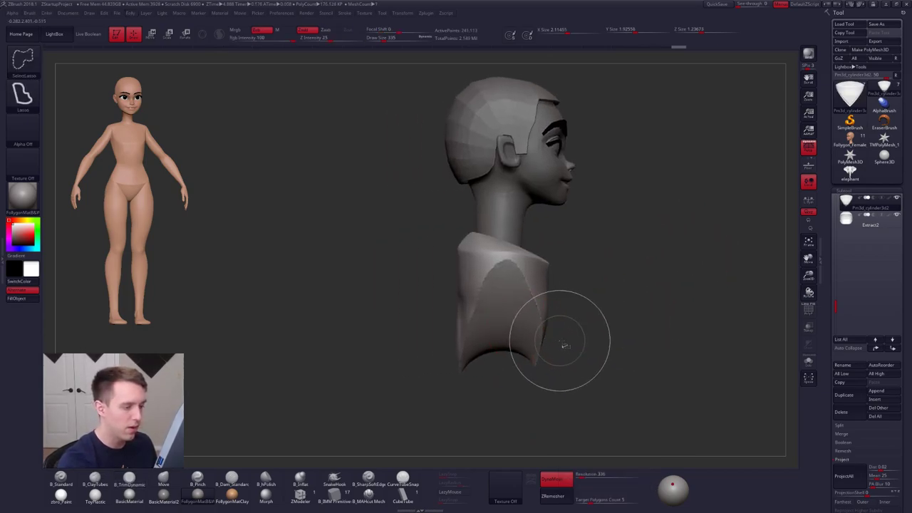
mouse_move(562, 342)
ctrl+alt+shift+mouse_down()
mouse_move(460, 324)
mouse_move(570, 364)
mouse_move(563, 341)
ctrl+alt+shift+mouse_up()
key(space)
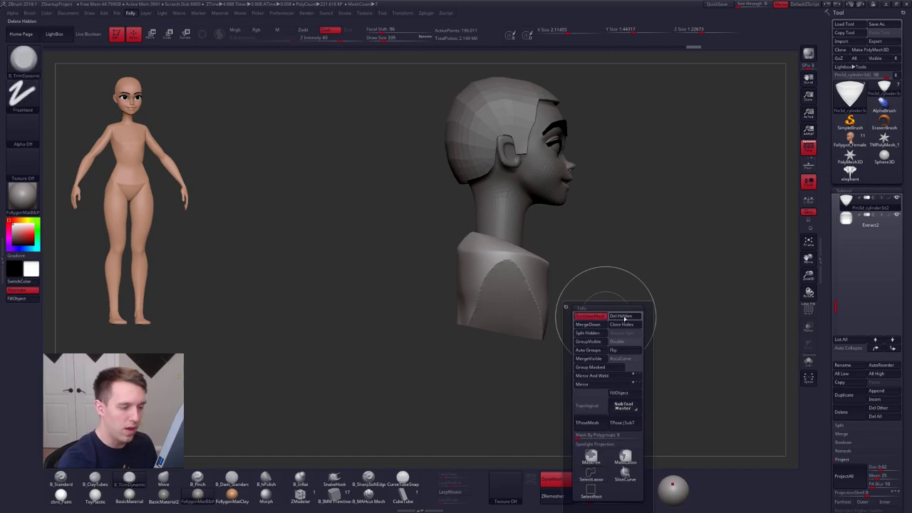
click(608, 333)
ctrl+drag(614, 272, 627, 285)
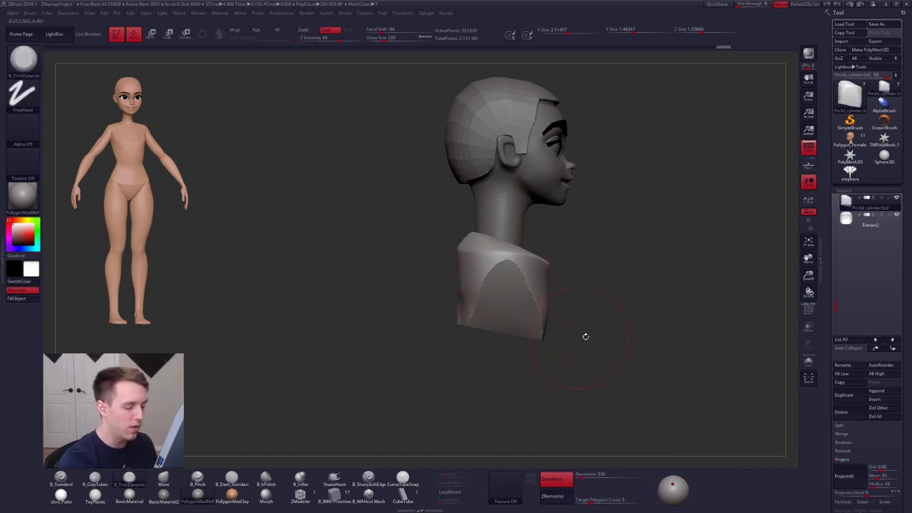
- Turn off DynaMesh for the torso and ZRemesh it with a target polygon count of 1
drag(642, 387, 599, 410)
click(561, 479)
click(592, 498)
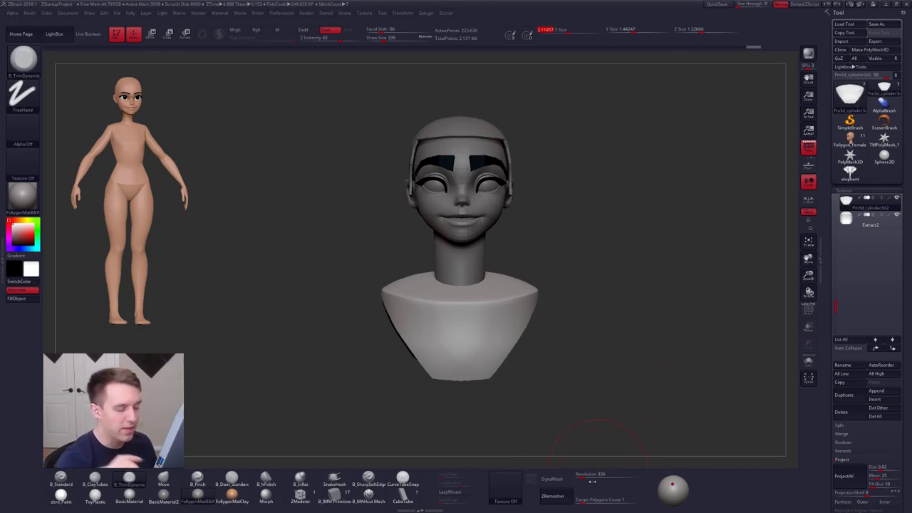
click(560, 501)
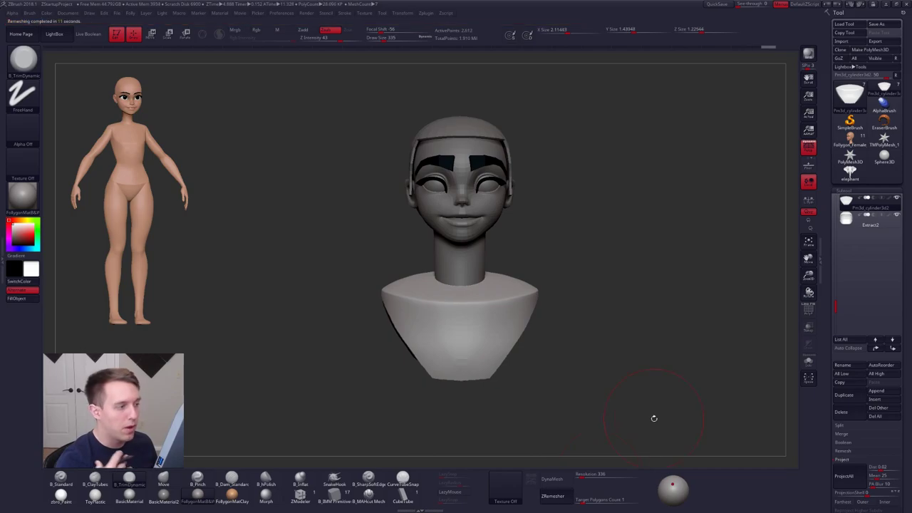
- Soften the hard cut edges along the sides and underside of the torso with the Smooth brush
right_drag(494, 361, 435, 357)
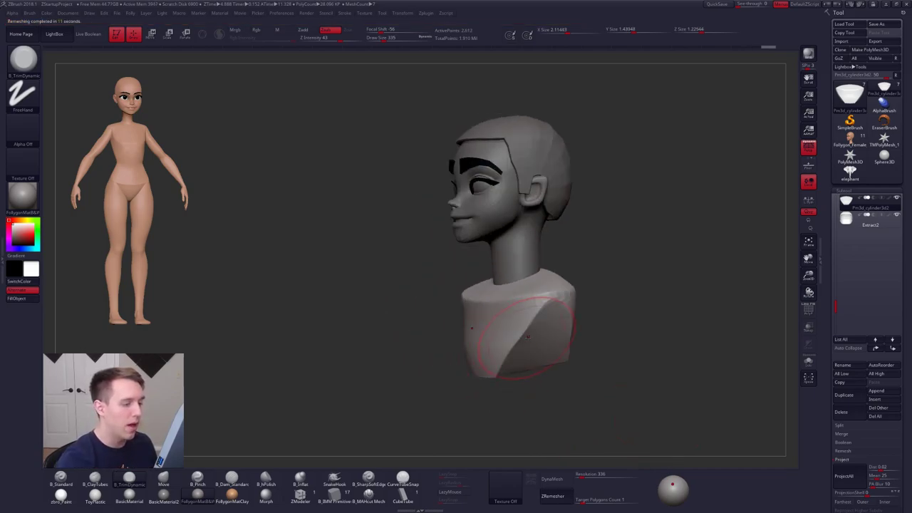
right_drag(571, 357, 527, 347)
shift+drag(511, 369, 549, 376)
right_drag(549, 392, 534, 299)
shift+drag(504, 377, 512, 420)
shift+drag(560, 370, 543, 434)
right_drag(542, 370, 524, 464)
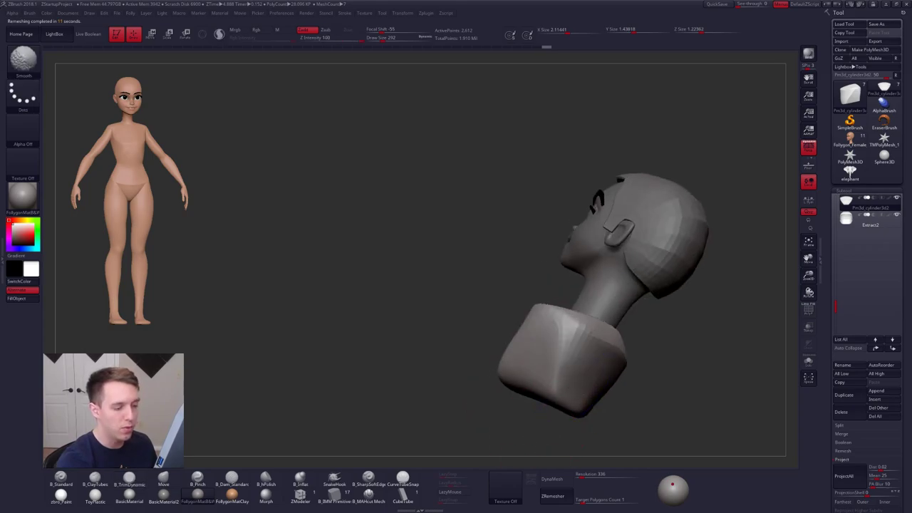
- Round the shoulders of the torso with the Smooth brush at draw size 368 and raise the draw size to 465
right_drag(572, 380, 560, 328)
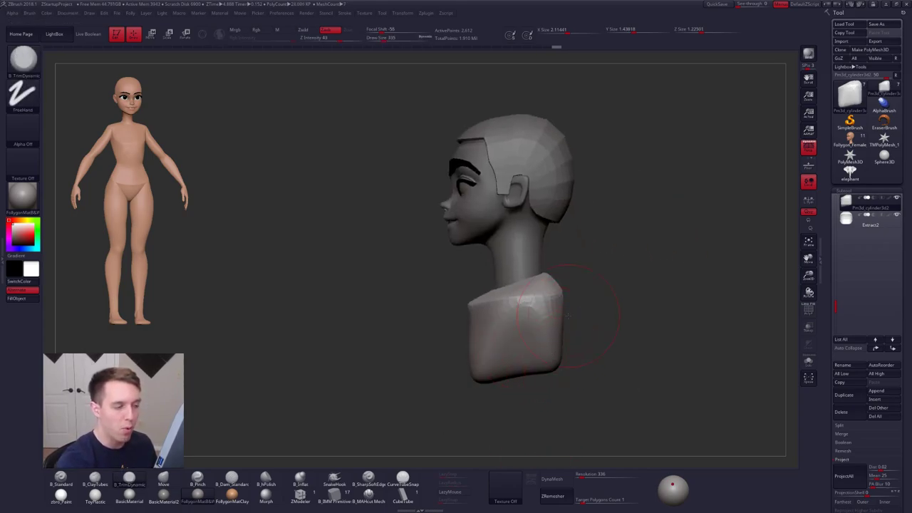
key(space)
key(shift)
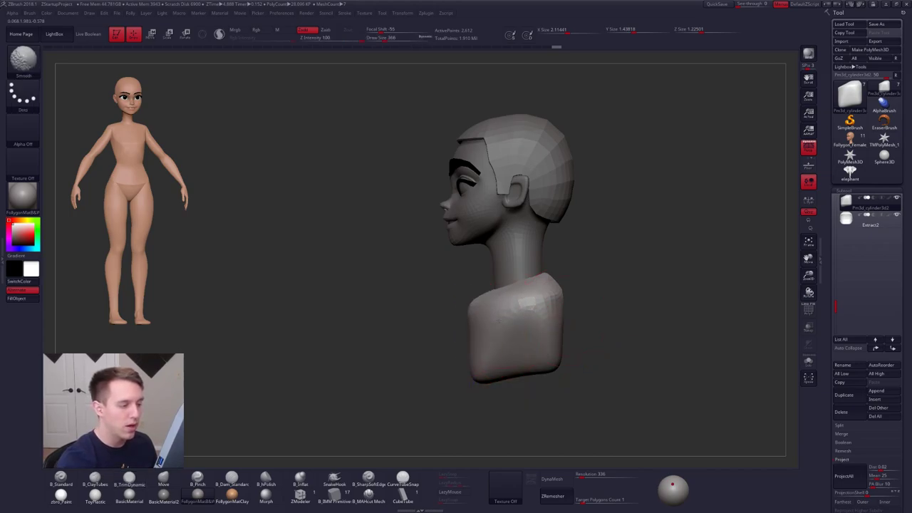
right_drag(498, 321, 591, 320)
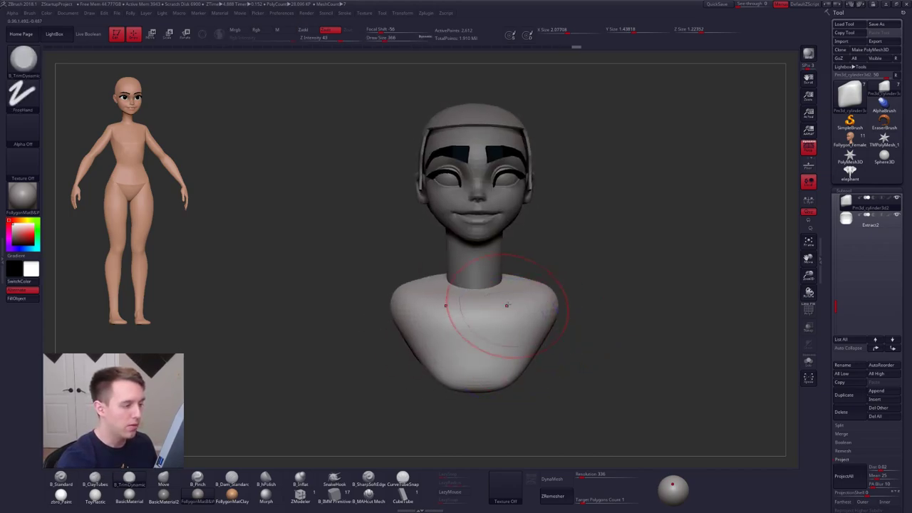
key(space)
drag(507, 305, 513, 303)
right_drag(514, 303, 599, 303)
- Raise the torso toward the neck and scale it thinner from front to back with Transpose
key(w)
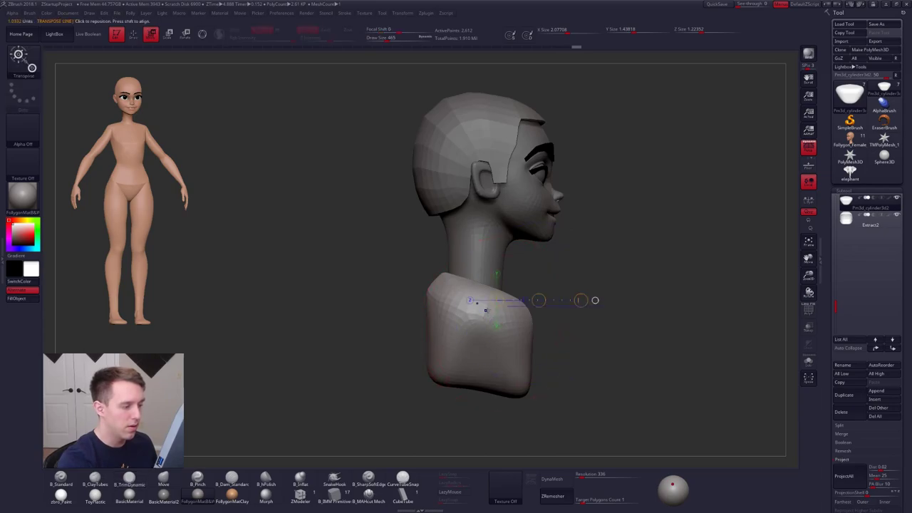
drag(486, 311, 484, 415)
drag(484, 366, 484, 356)
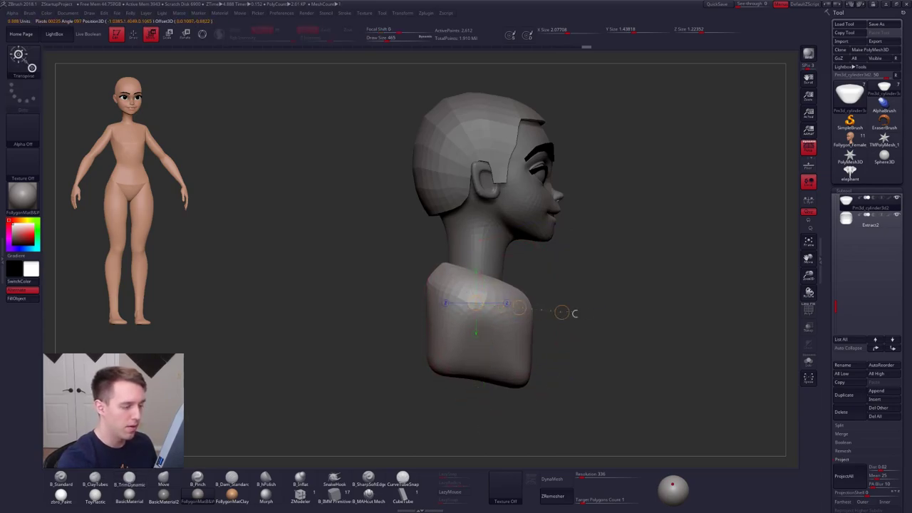
drag(477, 304, 597, 306)
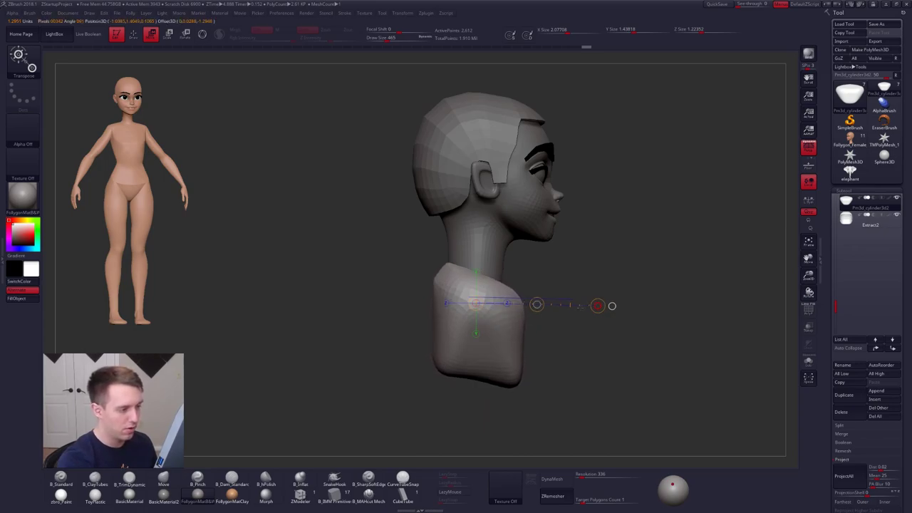
mouse_move(537, 304)
mouse_down()
mouse_move(508, 338)
mouse_move(428, 335)
mouse_up()
- Set the Move brush to draw size 414 and lay a vertical Transpose line down the torso in profile
key(q)
key(space)
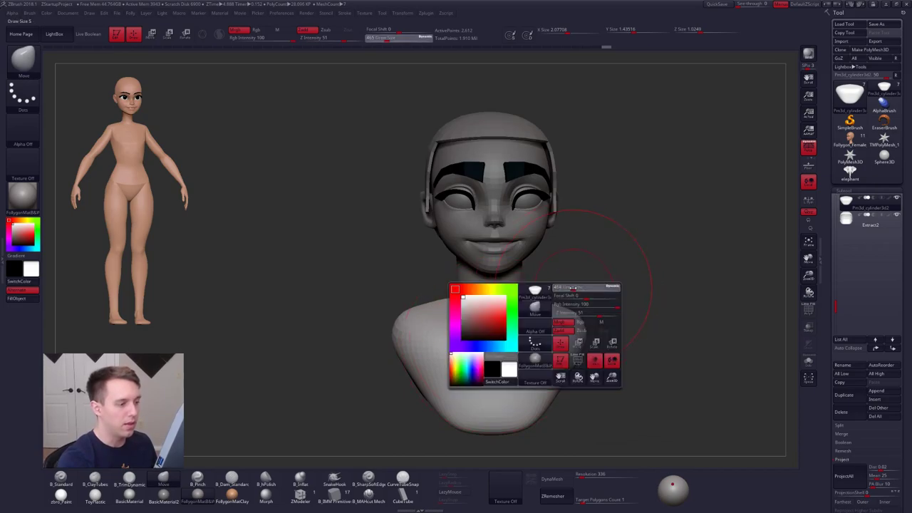
alt+drag(563, 300, 520, 298)
shift+right_drag(520, 329, 606, 330)
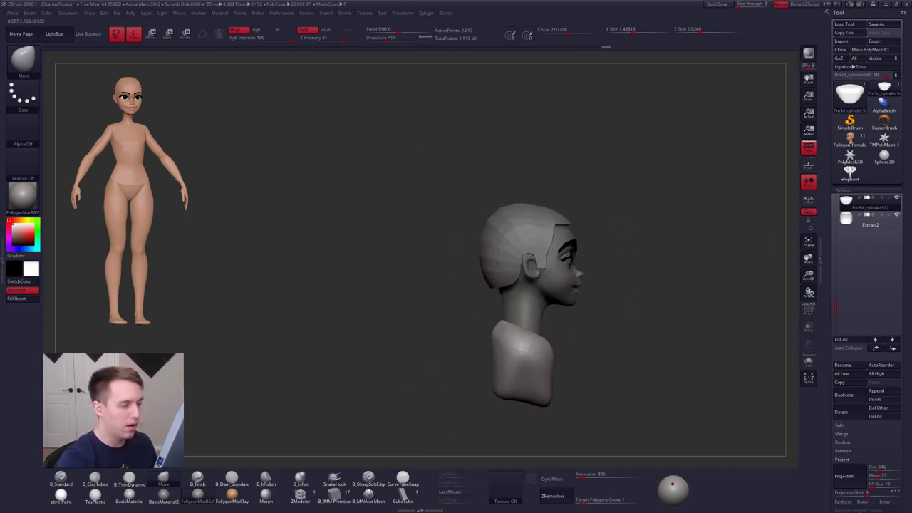
key(w)
drag(588, 345, 515, 414)
shift+drag(534, 360, 534, 432)
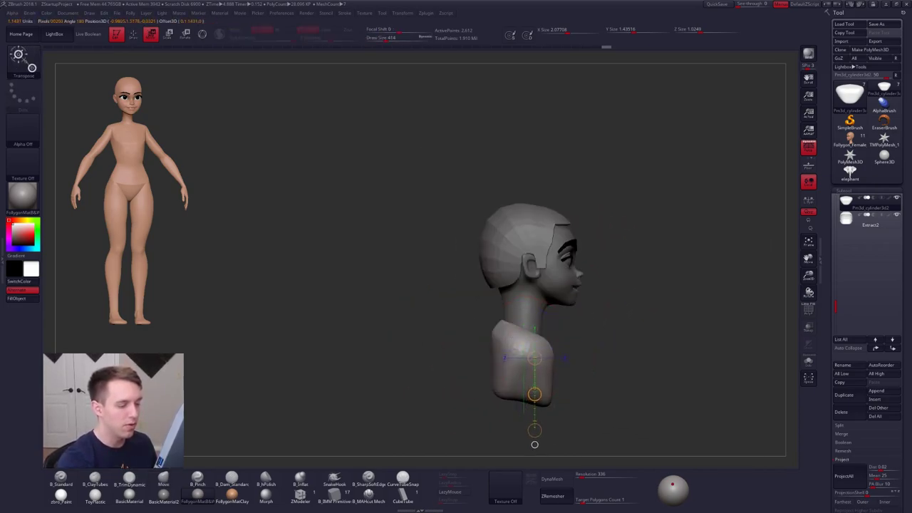
key(q)
- Set the draw size to 215, select the eyelash subtool, and hide the hair cap and the eyebrows
shift+right_drag(543, 331, 478, 335)
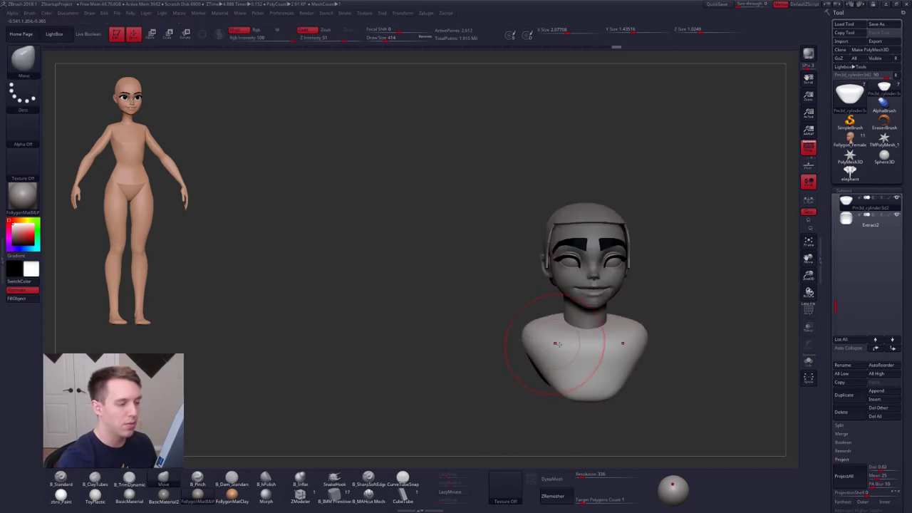
alt+right_drag(556, 344, 461, 349)
alt+right_drag(551, 297, 511, 336)
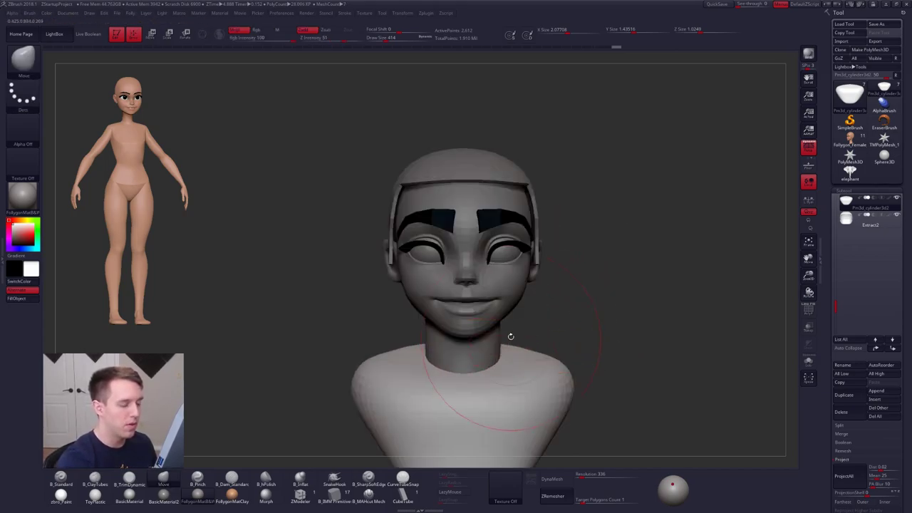
key(space)
drag(536, 311, 521, 312)
alt+click(533, 214)
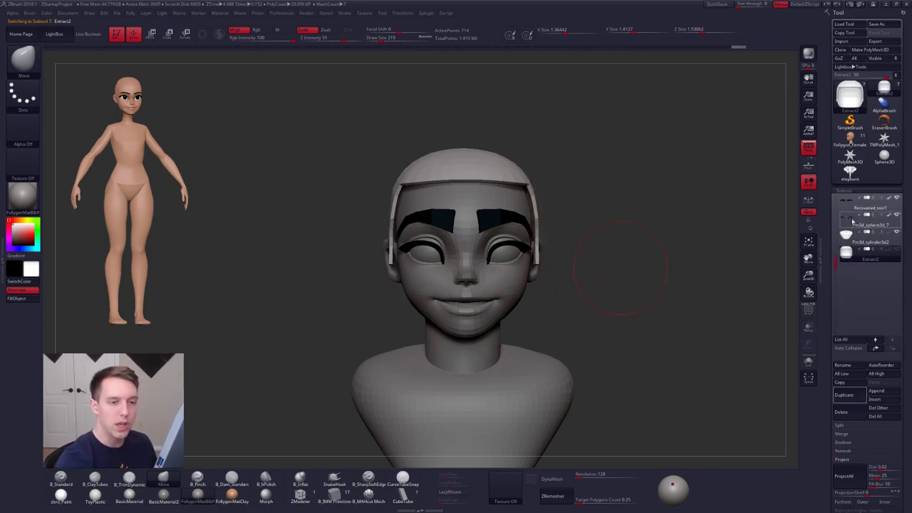
click(853, 221)
key(shift+f)
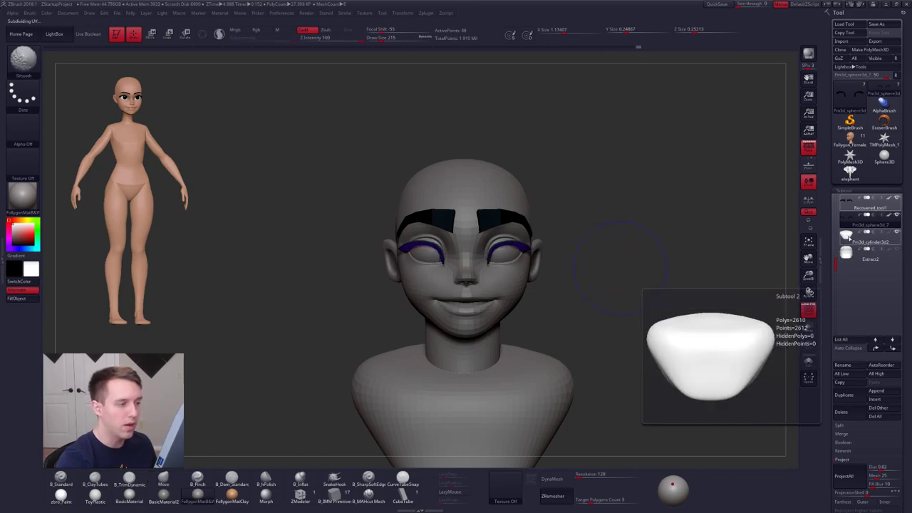
click(896, 200)
ctrl+right_drag(511, 234, 523, 286)
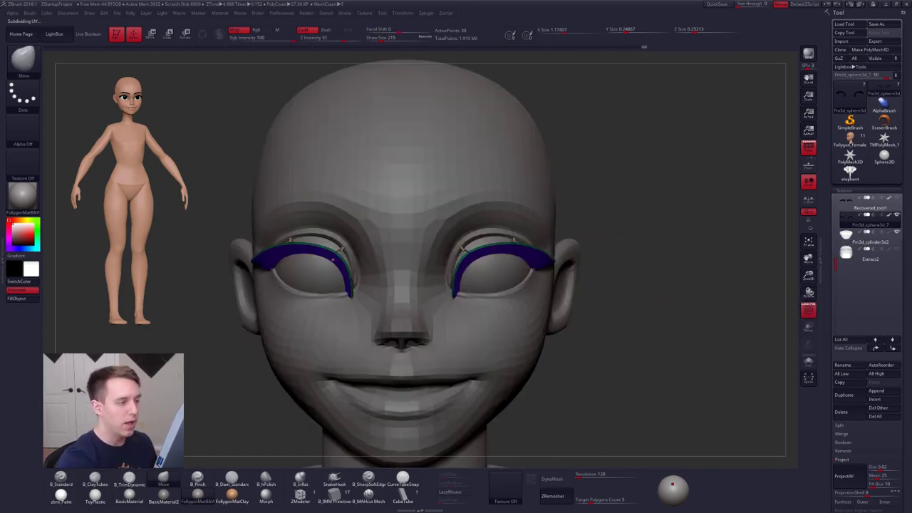
- Move the eyelashes slightly up against the upper eyelids with Transpose and turn off the polyframe display
key(w)
drag(493, 253, 493, 241)
key(shift+f)
key(q)
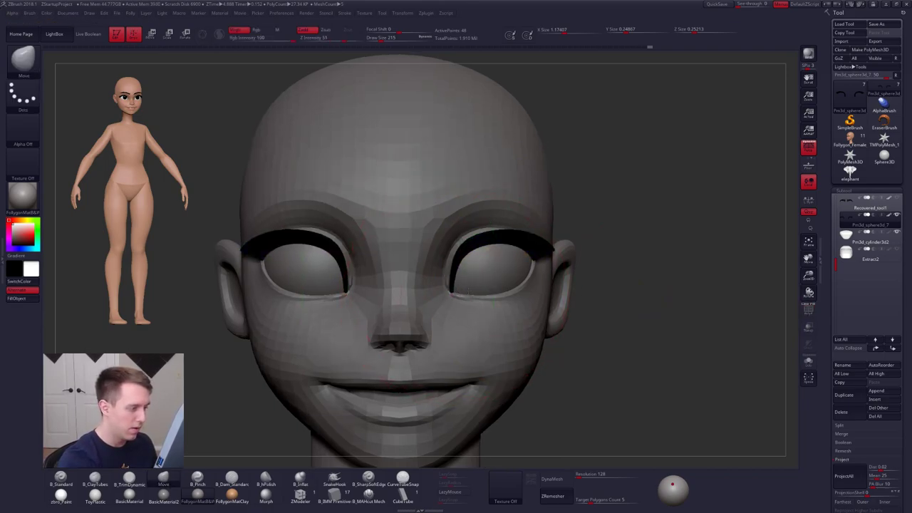
- Reshape the eyelashes around the upper eyelids with the Move brush at draw size 113
right_drag(364, 335, 435, 340)
key(space)
drag(466, 291, 457, 292)
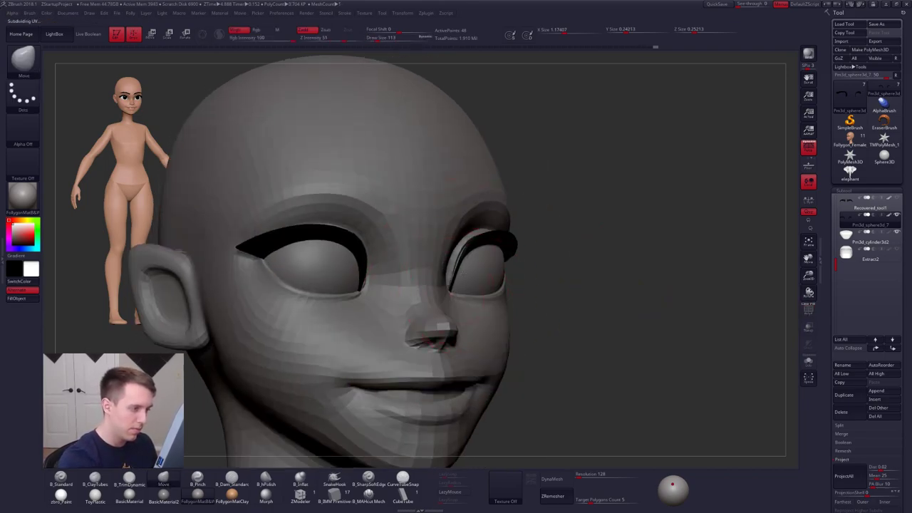
right_drag(469, 284, 476, 300)
drag(476, 299, 479, 310)
right_drag(479, 310, 476, 311)
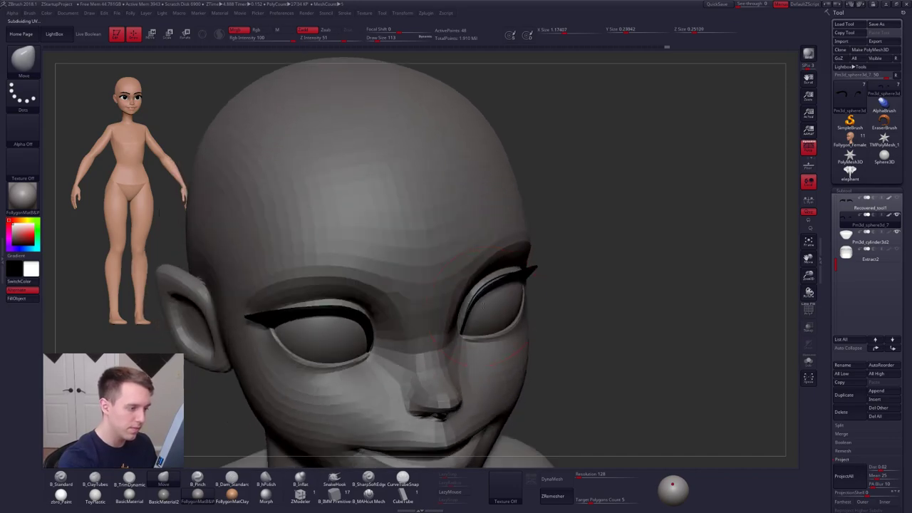
drag(476, 311, 486, 302)
mouse_move(494, 295)
right_down()
mouse_move(494, 305)
mouse_move(498, 290)
right_up()
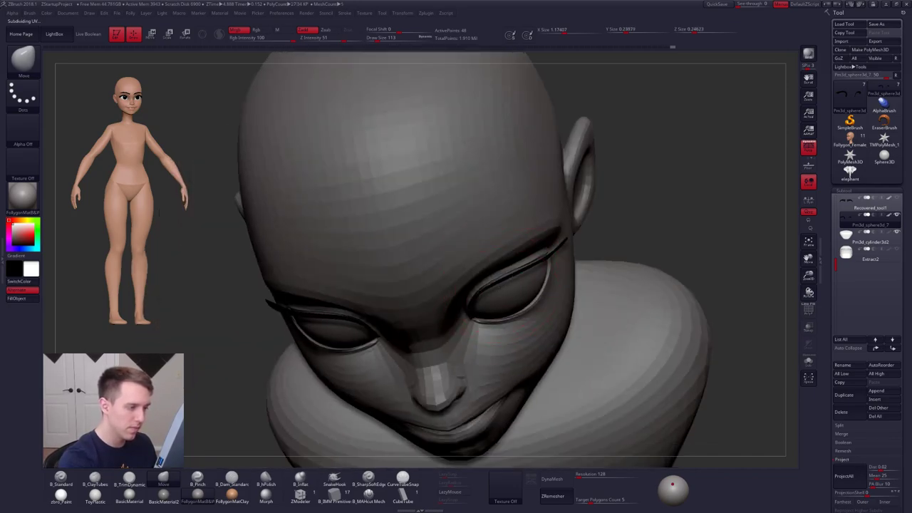
- Select the head subtool, set the draw size to 104, and raise its subdivision level with the polyframe display off
key(shift+f)
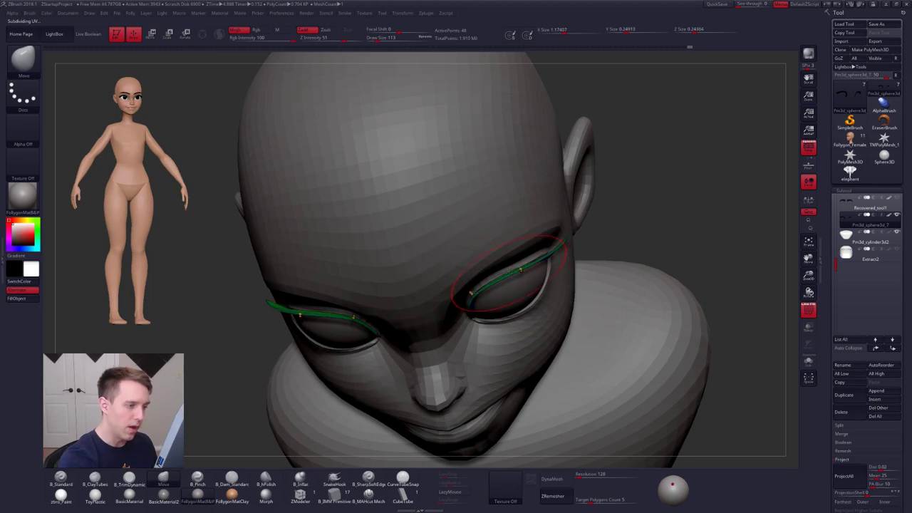
right_drag(506, 280, 526, 268)
alt+click(528, 250)
key(space)
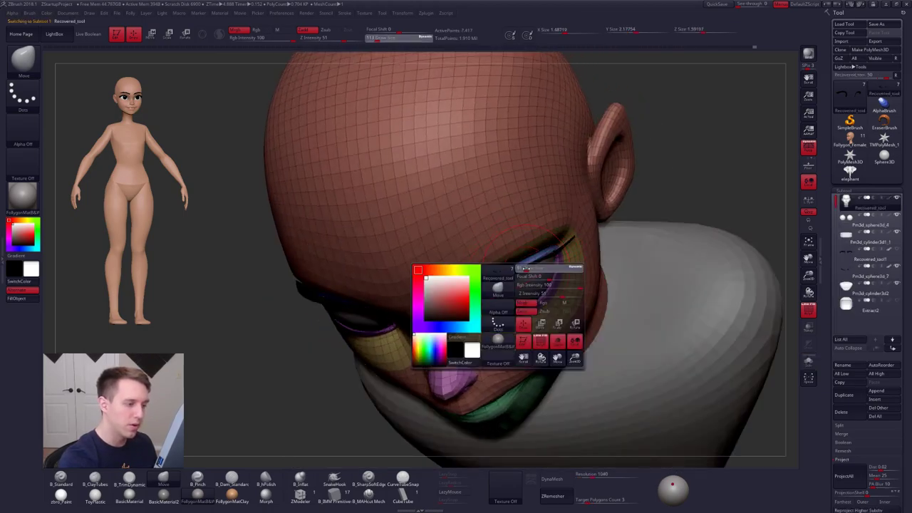
key(space)
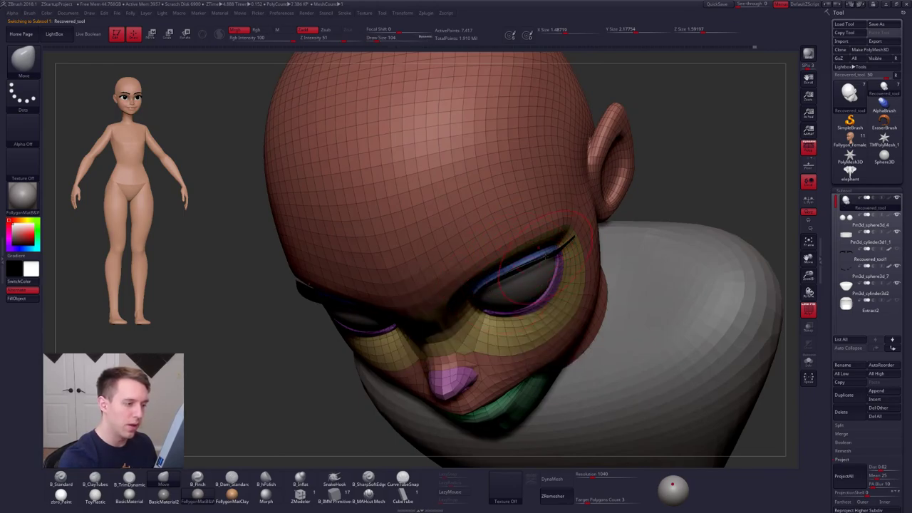
mouse_move(543, 269)
right_down()
mouse_move(558, 250)
mouse_move(600, 291)
mouse_move(597, 299)
right_up()
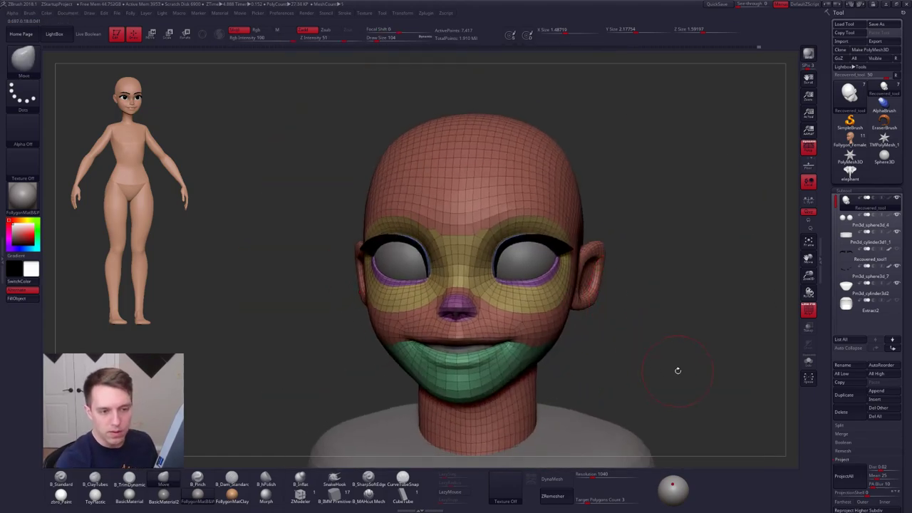
key(shift+f)
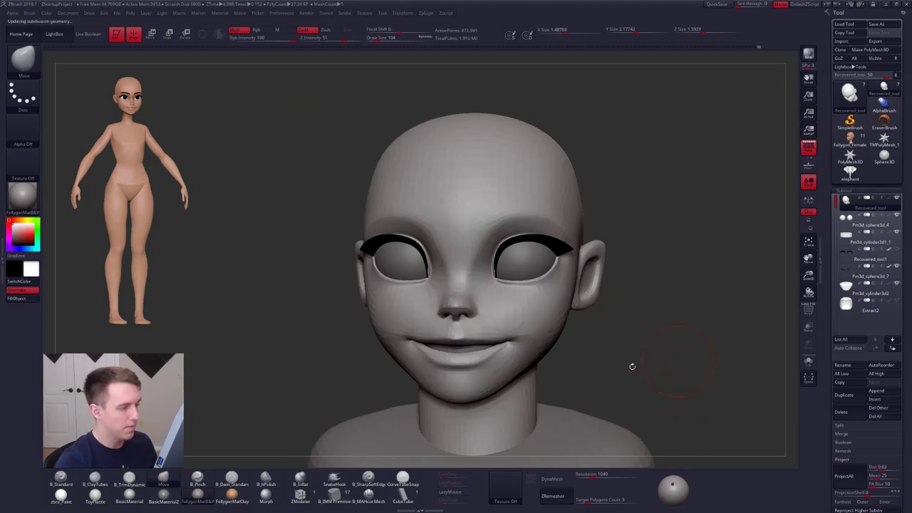
mouse_move(529, 343)
right_down()
mouse_move(499, 326)
mouse_move(509, 333)
mouse_move(552, 300)
right_up()
- Select the eyelash subtool and adjust the eyelashes' front edge in profile with the Move brush at draw size 104
key(3)
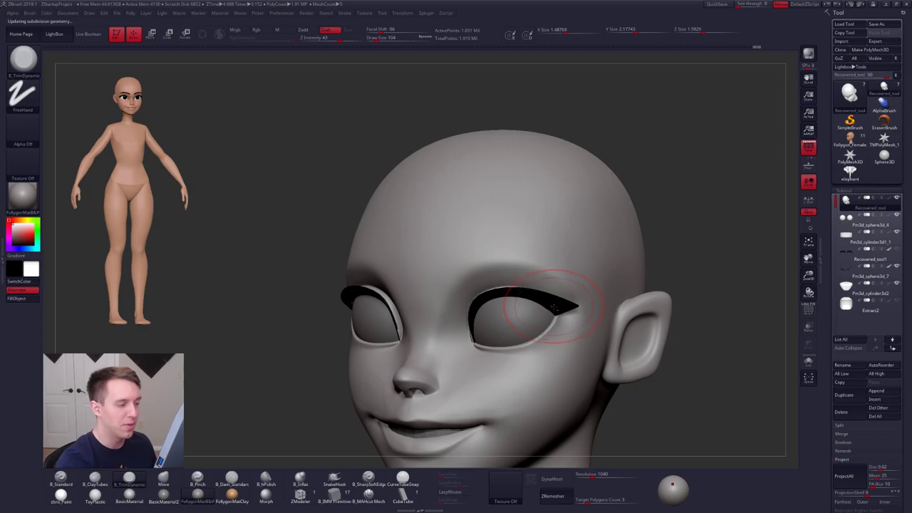
key(shift+f)
alt+click(557, 305)
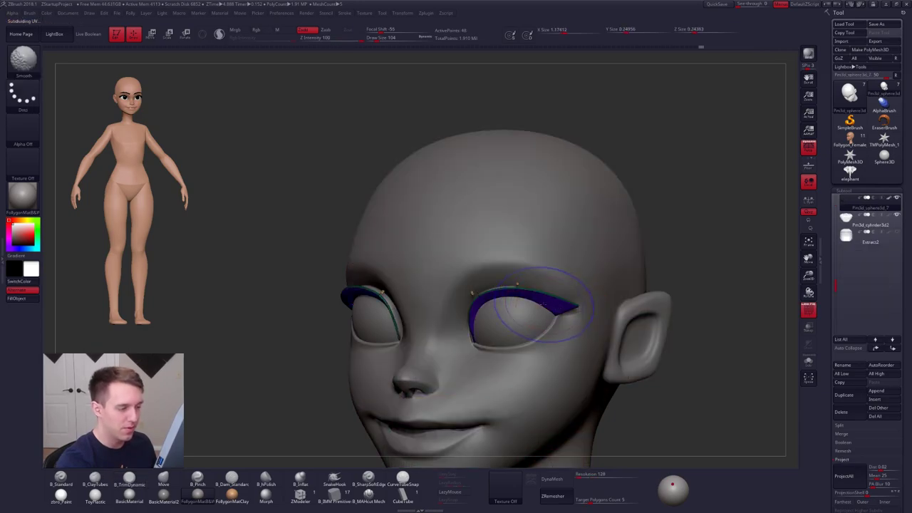
key(shift+f)
mouse_move(557, 305)
right_down()
mouse_move(534, 337)
mouse_move(553, 318)
right_up()
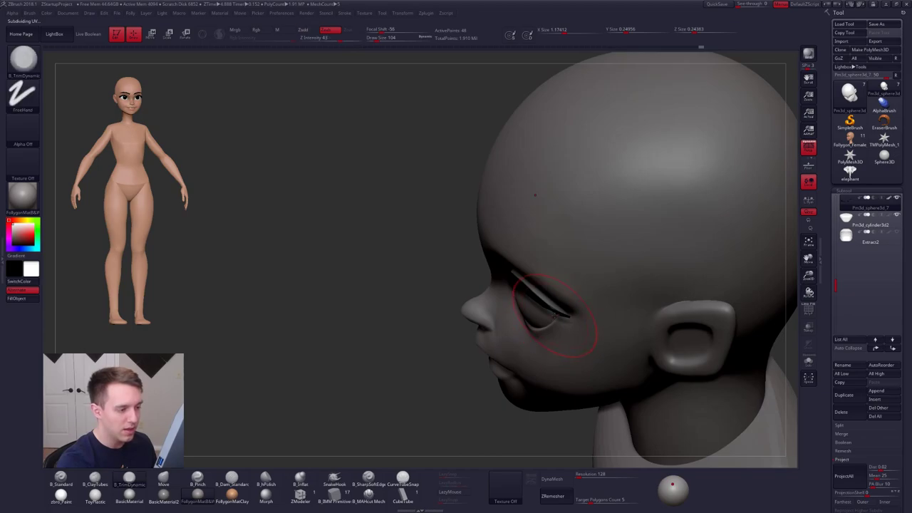
key(shift+f)
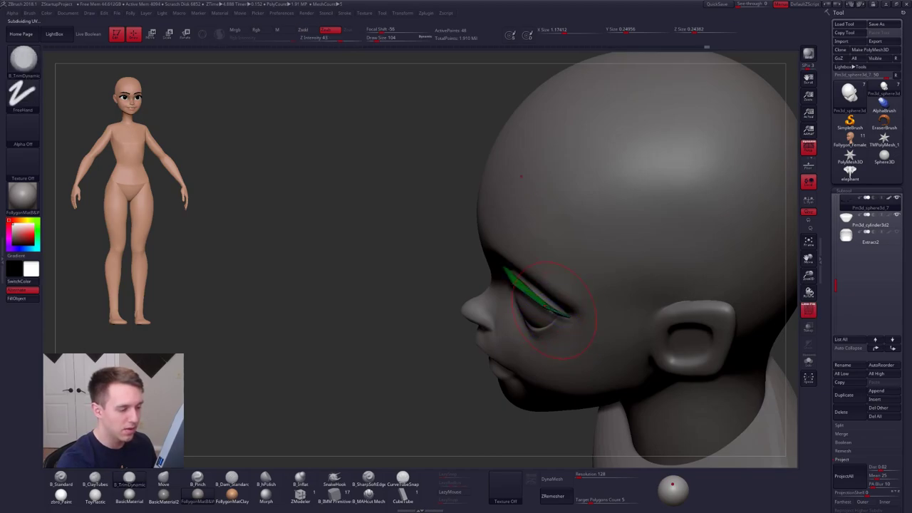
key(b)
key(m)
key(v)
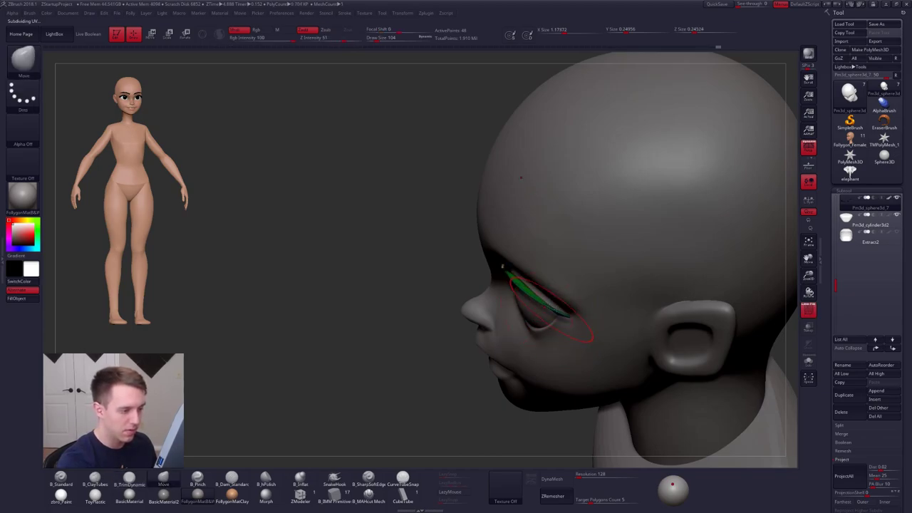
mouse_move(550, 310)
right_down()
mouse_move(518, 285)
mouse_move(568, 285)
mouse_move(547, 279)
mouse_move(606, 268)
mouse_move(677, 369)
mouse_move(553, 292)
mouse_move(556, 332)
mouse_move(573, 352)
right_up()
- Subdivide the eyelashes and turn off the polyframe display
key(shift+f)
key(shift+f)
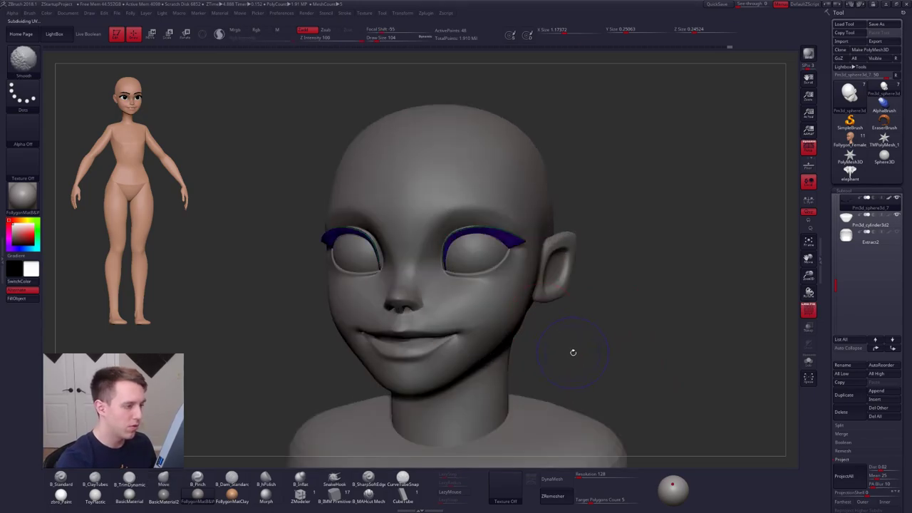
key(ctrl+d)
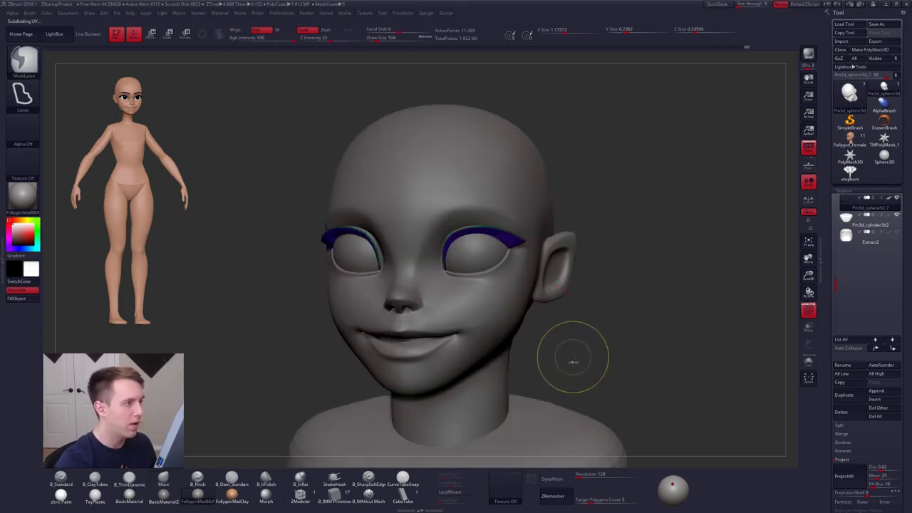
key(shift+f)
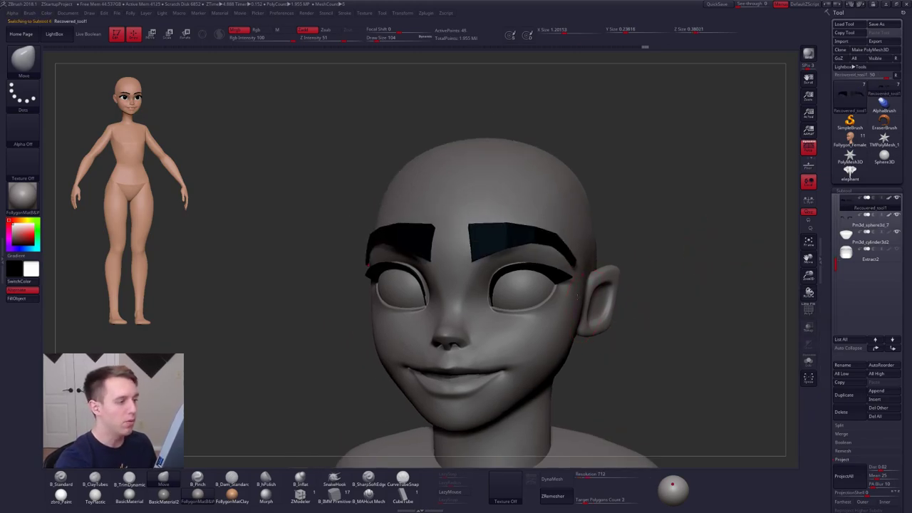
- Scale the eyebrows down with Transpose and move them outward on the brow
shift+right_drag(577, 296, 620, 300)
key(e)
mouse_move(537, 241)
shift+mouse_down()
mouse_move(620, 242)
mouse_move(604, 236)
mouse_move(636, 250)
shift+mouse_up()
key(w)
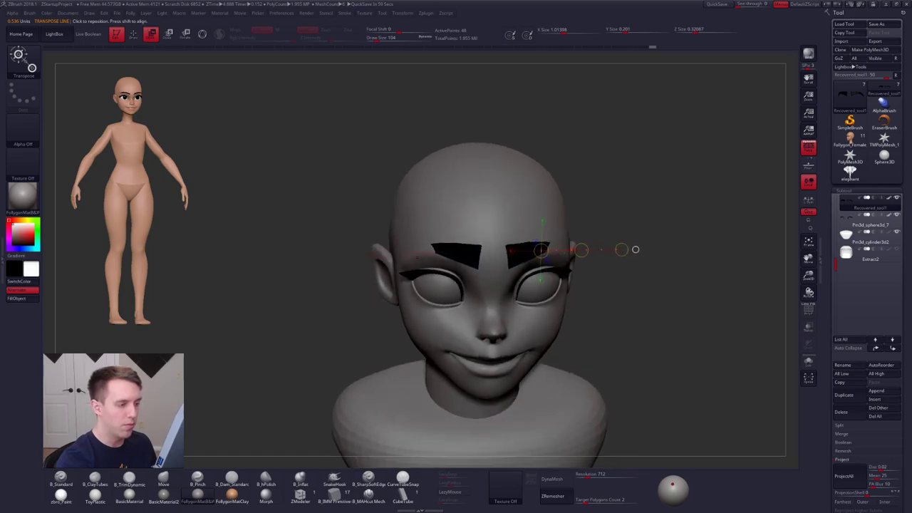
drag(580, 250, 586, 249)
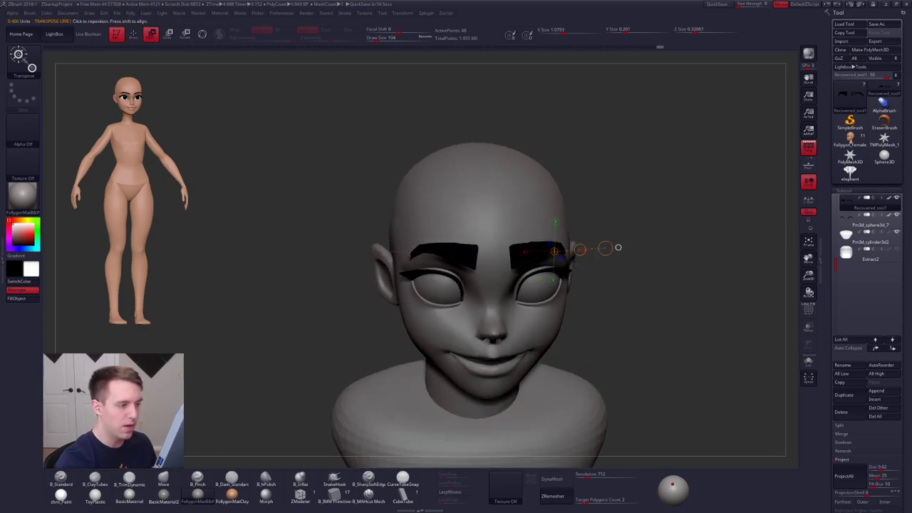
- Refine the eyebrows' size and position with a horizontal Transpose line across the brow
drag(636, 273, 618, 246)
key(shift+f)
key(e)
mouse_move(510, 254)
shift+mouse_down()
mouse_move(624, 254)
mouse_move(562, 254)
mouse_move(570, 253)
shift+mouse_up()
key(w)
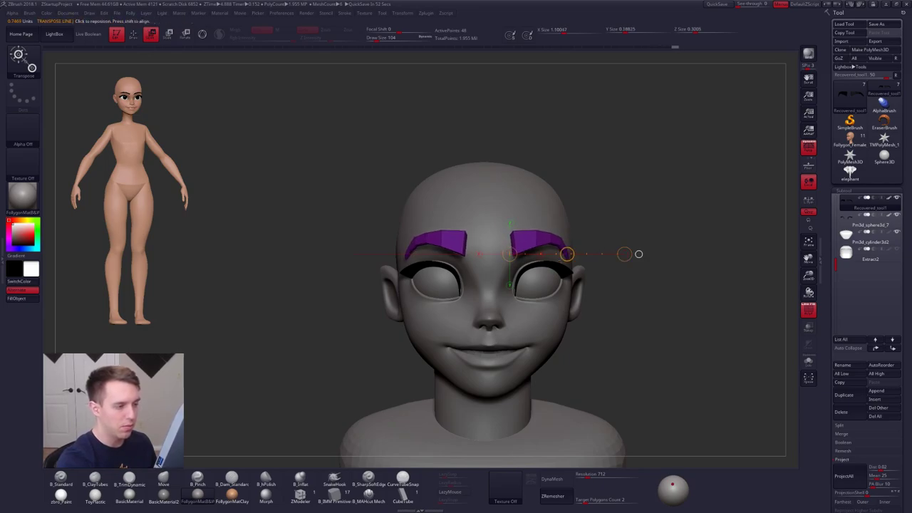
key(shift+f)
- Curve the eyebrows around the forehead from below with the Move brush at draw size 265
mouse_move(627, 278)
mouse_down()
mouse_move(621, 247)
mouse_move(626, 257)
mouse_move(628, 221)
mouse_move(641, 199)
mouse_up()
key(q)
key(space)
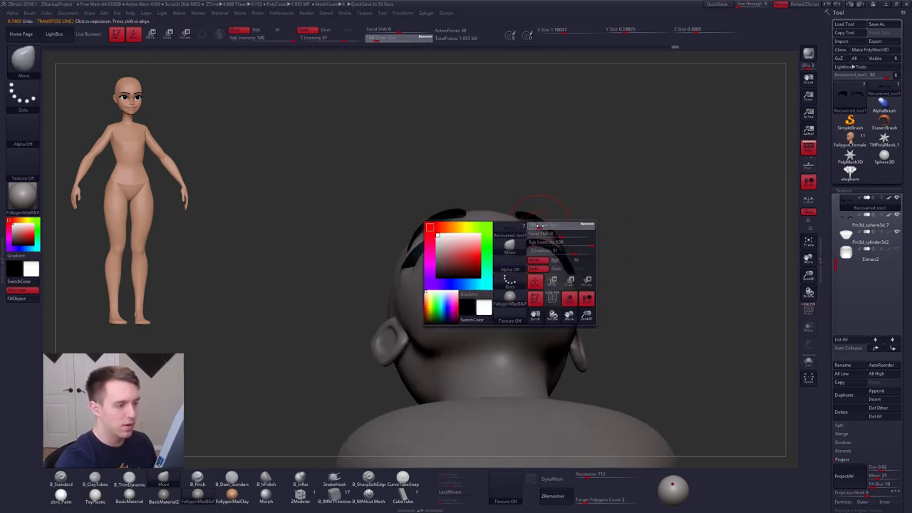
mouse_move(531, 223)
mouse_down()
mouse_move(542, 223)
mouse_move(519, 218)
mouse_up()
drag(599, 281, 580, 275)
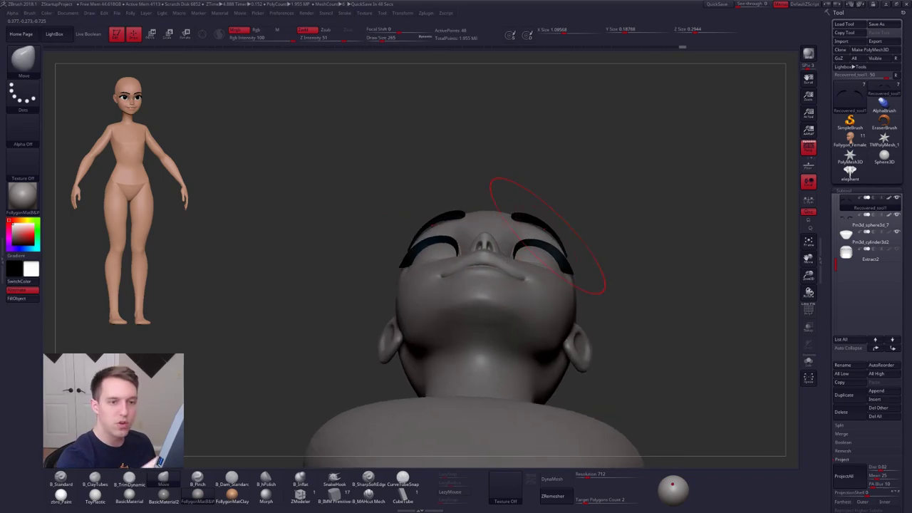
- Turn off the eyebrows' polypaint display and reshape their arch with the Move brush at draw size 181
click(888, 198)
mouse_move(536, 210)
mouse_down()
mouse_move(553, 284)
mouse_move(532, 298)
mouse_up()
key(space)
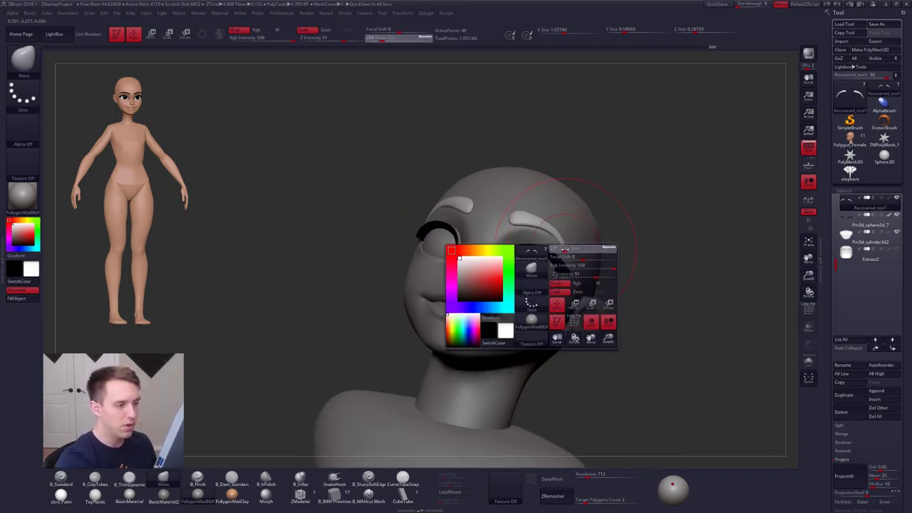
mouse_move(571, 252)
mouse_down()
mouse_move(560, 252)
mouse_move(519, 184)
mouse_up()
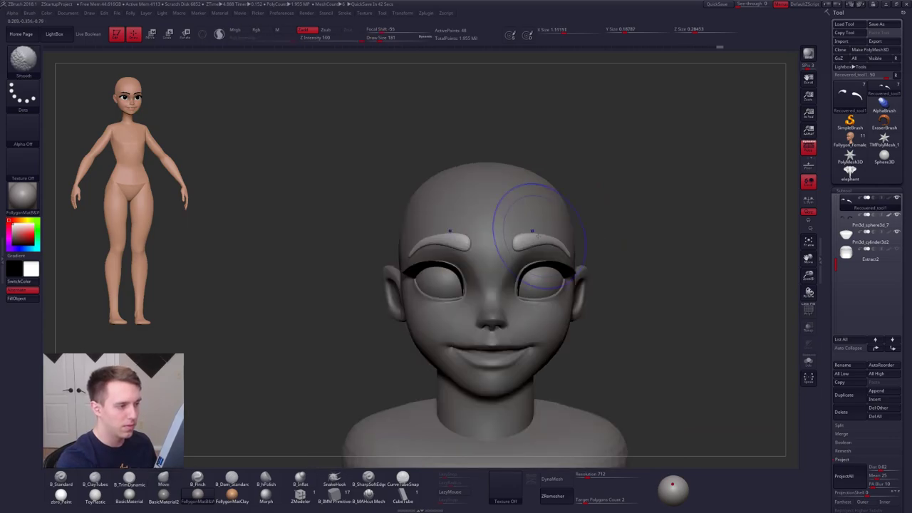
drag(538, 269, 540, 282)
- Refine the eyebrows' thickness and inner ends with the Move brush, starting at draw size 130
key(space)
mouse_move(532, 273)
right_down()
mouse_move(570, 271)
mouse_move(570, 292)
right_up()
key(space)
drag(499, 280, 506, 280)
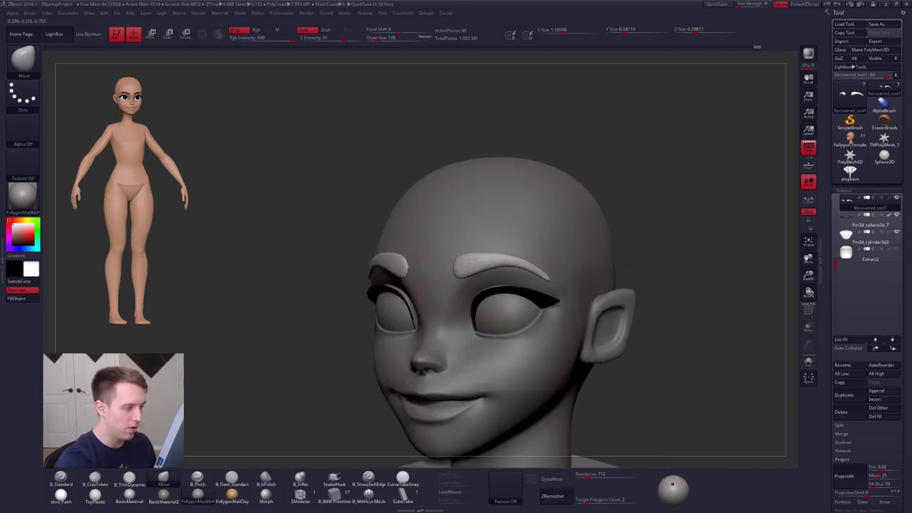
key(space)
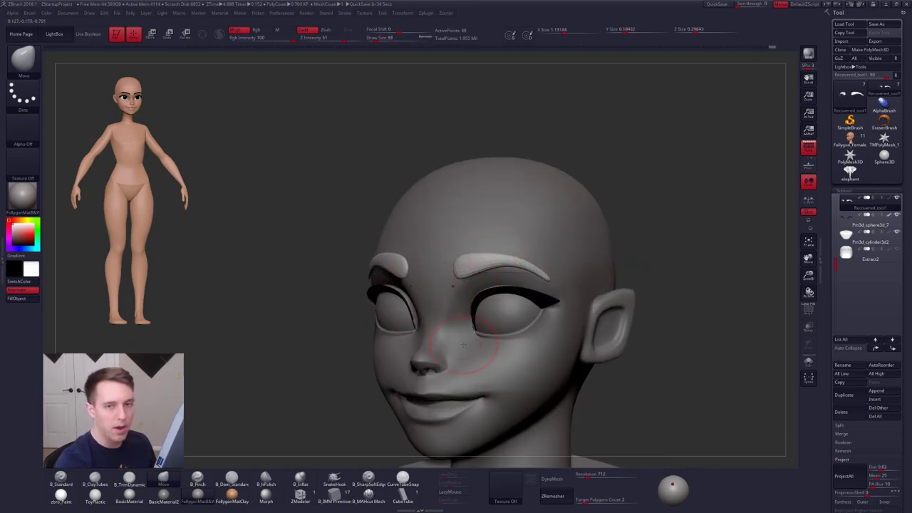
key(space)
drag(497, 282, 516, 273)
key(space)
key(shift+f)
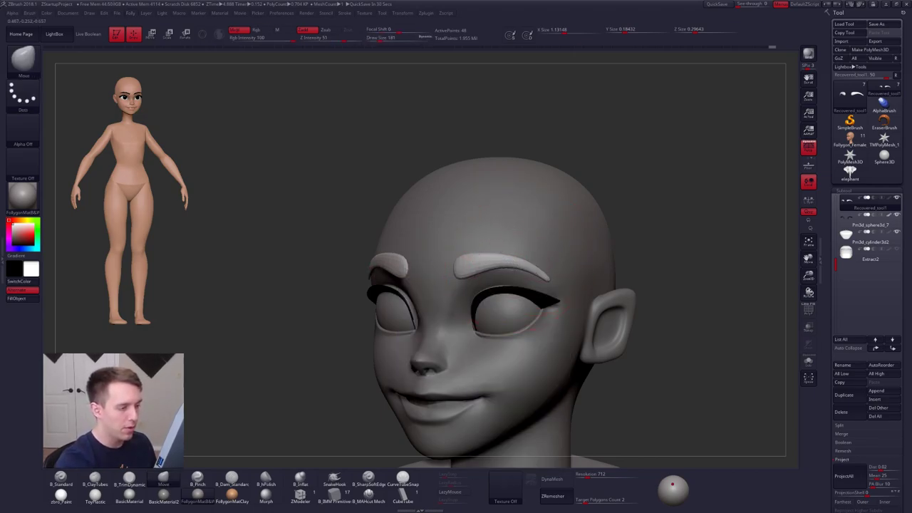
- Adjust the eyebrows' lower curve and tails with the Move brush, then set the draw size to 121
mouse_move(506, 267)
mouse_down()
mouse_move(517, 270)
mouse_move(476, 276)
mouse_up()
key(shift+f)
click(527, 292)
key(space)
key(space)
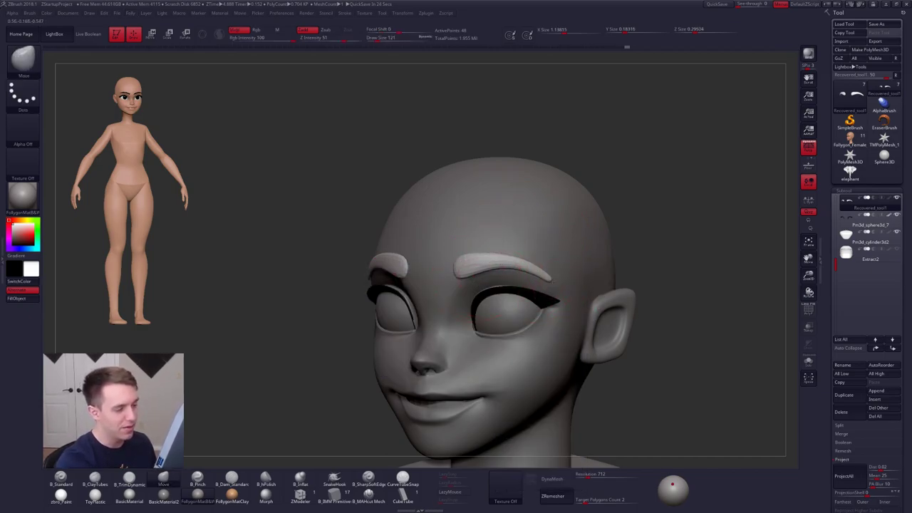
- Extend the outer tips of the eyebrows with the Move brush, checking them from the side and front
right_drag(551, 281, 457, 282)
drag(547, 275, 555, 261)
right_drag(554, 271, 663, 279)
mouse_move(482, 280)
ctrl+right_down()
mouse_move(529, 340)
mouse_move(538, 307)
ctrl+right_up()
- Toggle the eyebrows' smooth subdivision preview off and on, and turn their polypaint display back on
key(shift+d)
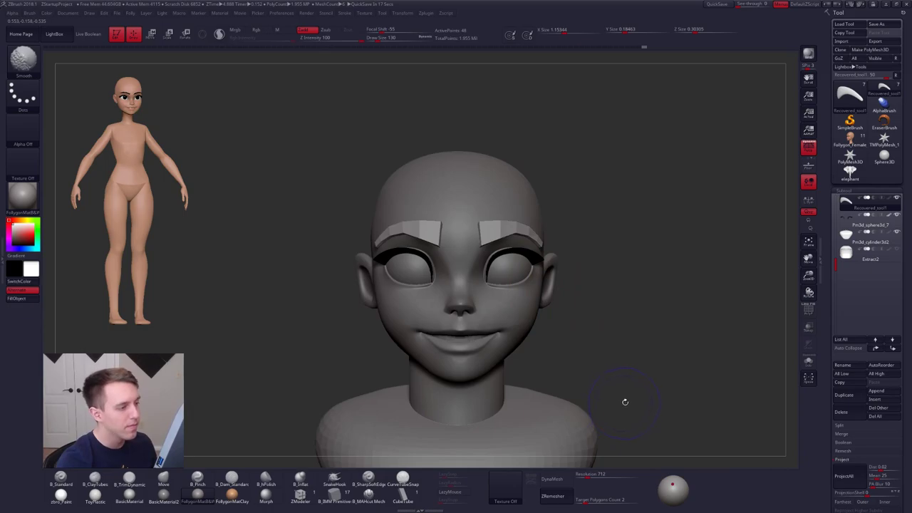
key(d)
click(887, 202)
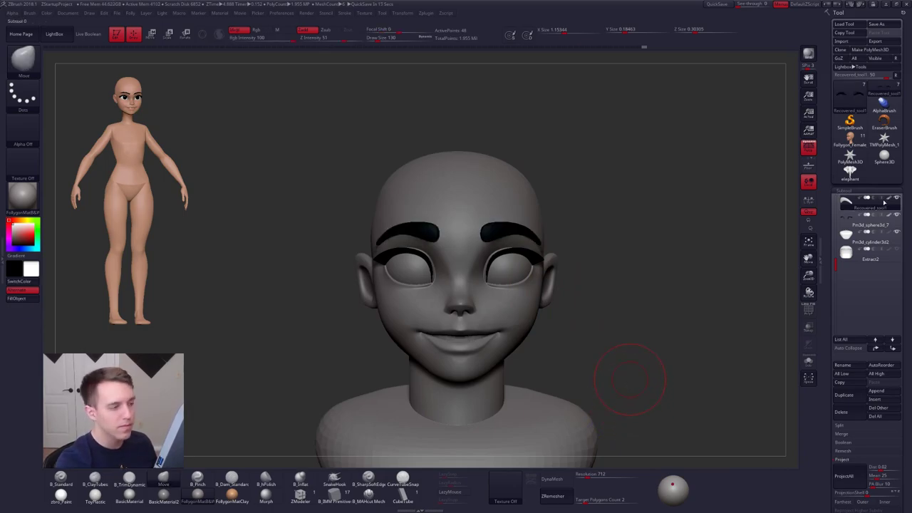
- Select and isolate the eyeballs, show their polyframe, and turn off perspective
alt+click(510, 270)
key(alt+s)
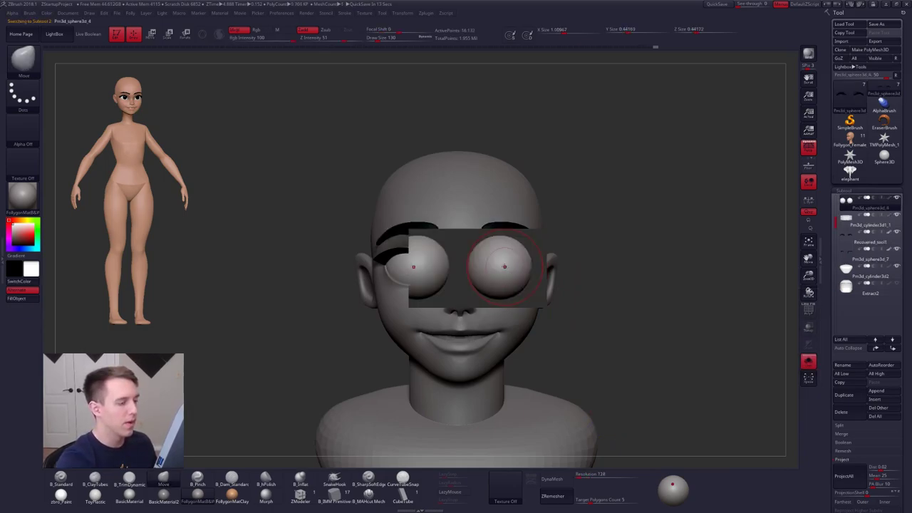
mouse_move(502, 267)
ctrl+right_down()
mouse_move(542, 295)
mouse_move(520, 305)
ctrl+right_up()
key(q)
key(shift+f)
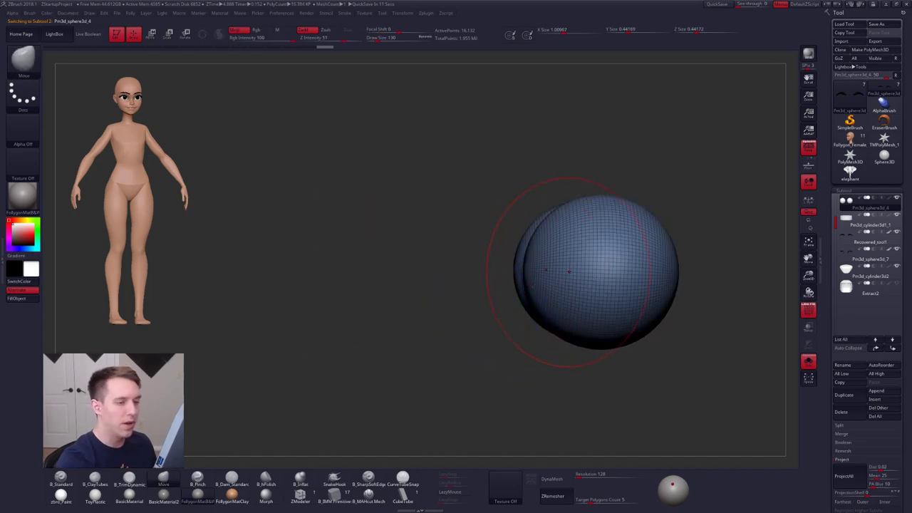
click(809, 150)
- Try masking the front of both eyeballs in profile with MaskPen and clear the mask
key(ctrl+shift+f)
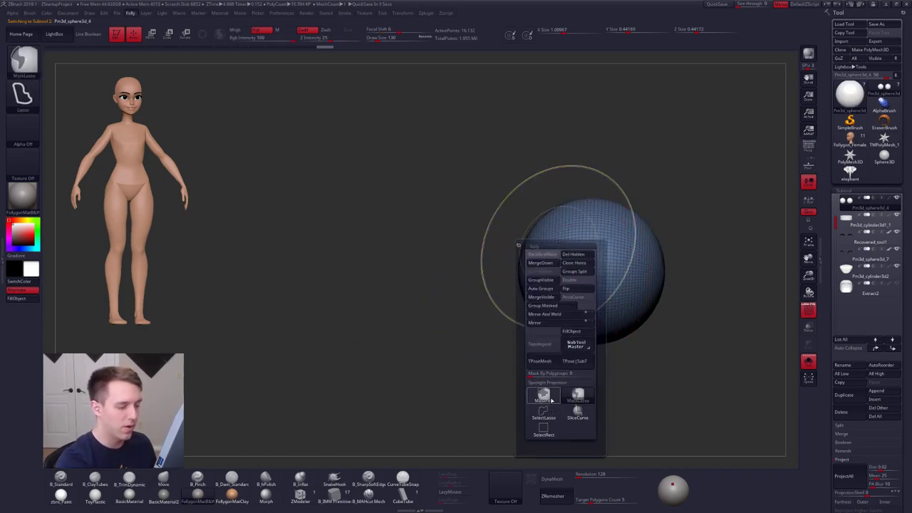
click(551, 400)
mouse_move(470, 210)
ctrl+mouse_down()
mouse_move(501, 339)
mouse_move(528, 369)
ctrl+mouse_up()
mouse_move(522, 348)
right_down()
mouse_move(544, 335)
mouse_move(550, 314)
right_up()
key(space)
drag(581, 287, 576, 286)
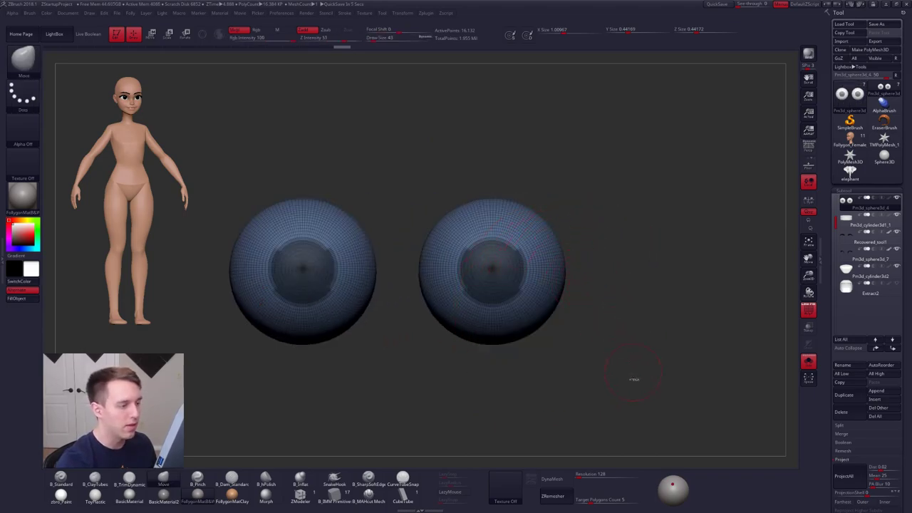
ctrl+drag(634, 379, 640, 385)
- Rotate the eyeballs slightly in side view with a straight transpose line so they face forward
ctrl+right_drag(634, 380, 595, 374)
mouse_move(540, 310)
ctrl+right_down()
mouse_move(479, 288)
mouse_move(506, 278)
ctrl+right_up()
key(r)
click(489, 268)
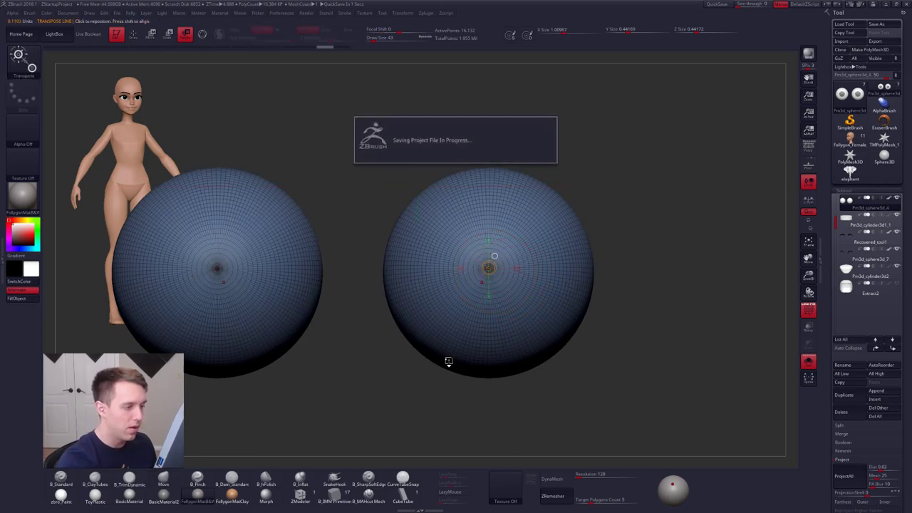
right_drag(570, 426, 557, 351)
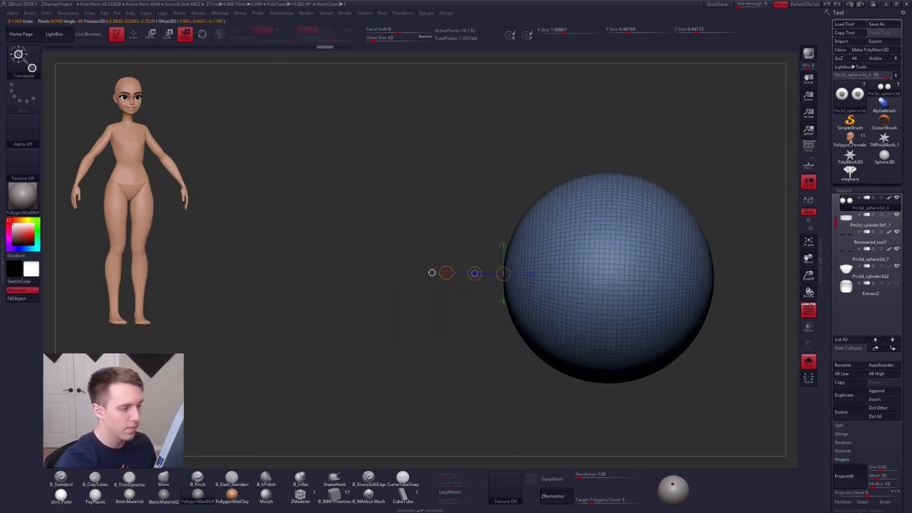
drag(447, 273, 446, 275)
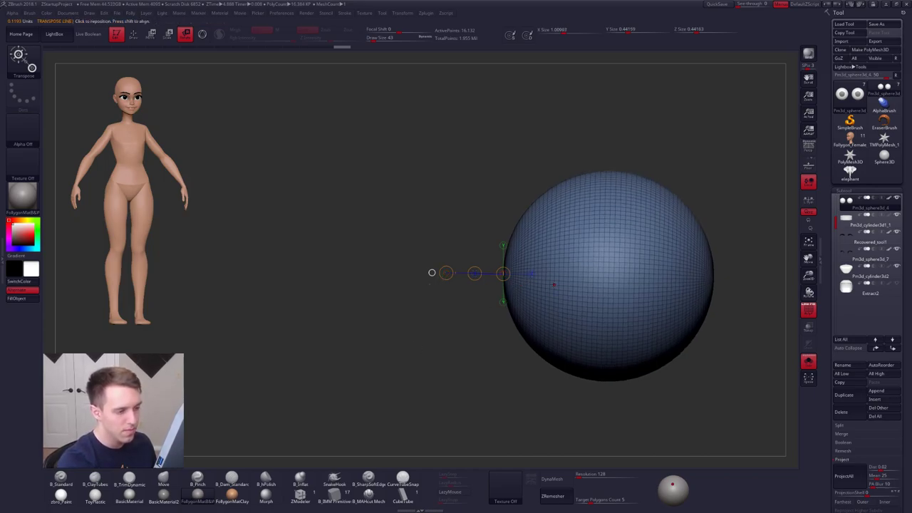
mouse_move(431, 273)
mouse_down()
mouse_move(538, 277)
mouse_move(411, 277)
mouse_move(424, 278)
mouse_up()
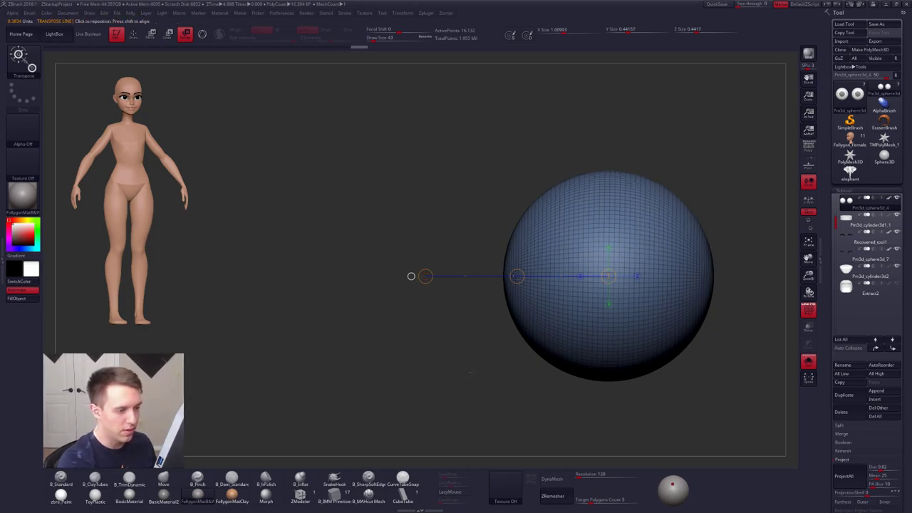
- Mask the front of both eyeballs from the side with MaskPen and check the masks on the whole head
key(q)
mouse_move(471, 371)
mouse_down()
mouse_move(556, 363)
mouse_move(464, 335)
mouse_up()
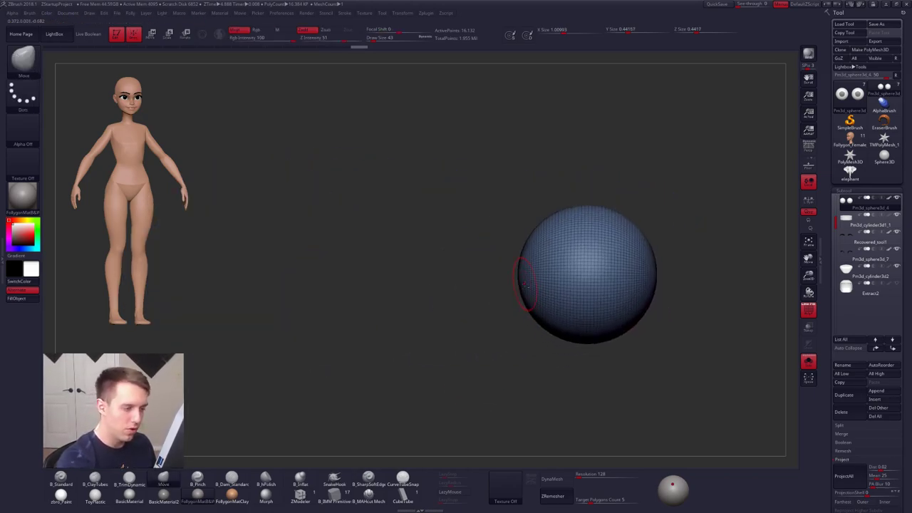
ctrl+right_drag(525, 284, 563, 307)
ctrl+drag(422, 193, 484, 364)
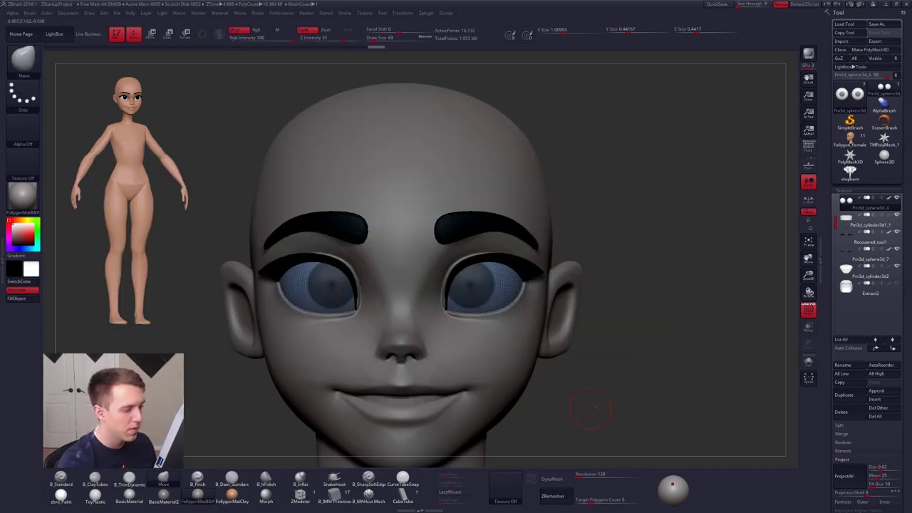
alt+drag(598, 406, 603, 380)
- Isolate the eyeballs, turn the masked fronts into their own polygroup, and switch to the ToyPlastic material
key(alt+s)
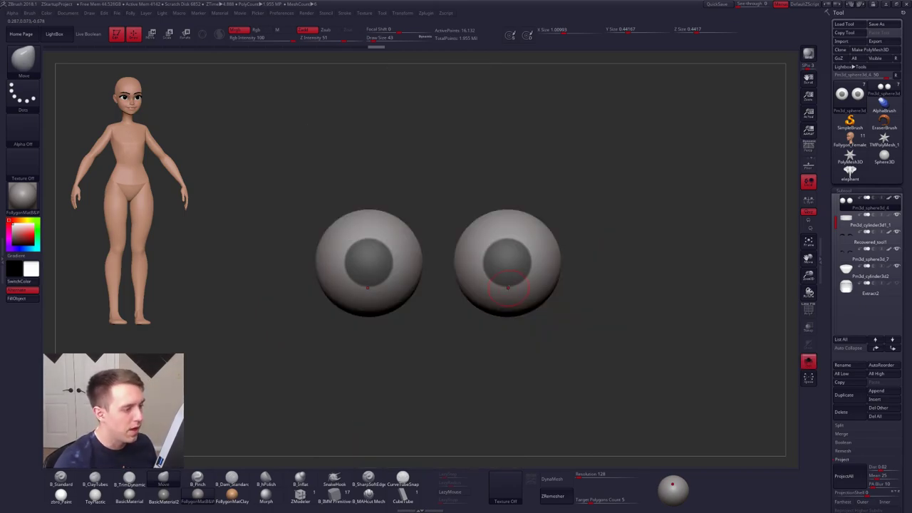
ctrl+right_drag(510, 292, 534, 311)
key(shift+f)
ctrl+right_drag(521, 243, 520, 266)
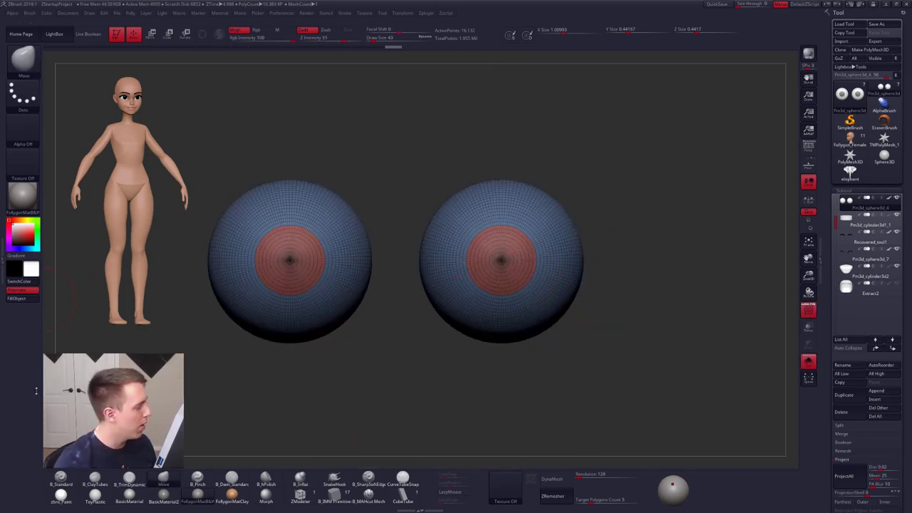
click(91, 499)
click(61, 479)
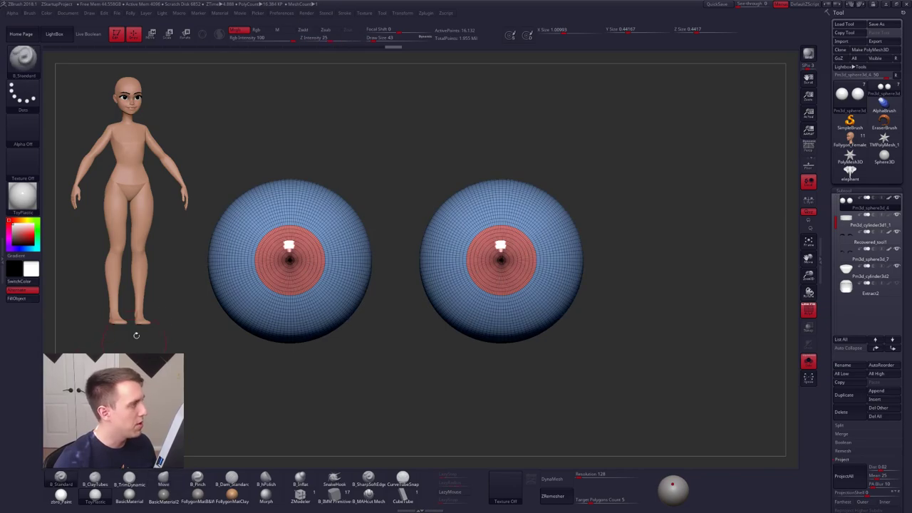
- Mask everything except the front polygroup of the eyeballs, fill it with black, clear the mask, and check the eyes on the head
key(w)
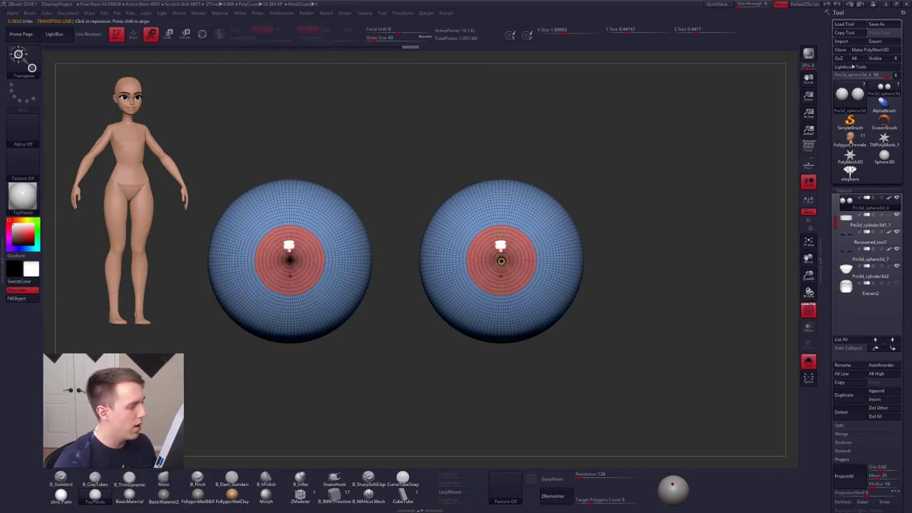
ctrl+click(291, 293)
key(q)
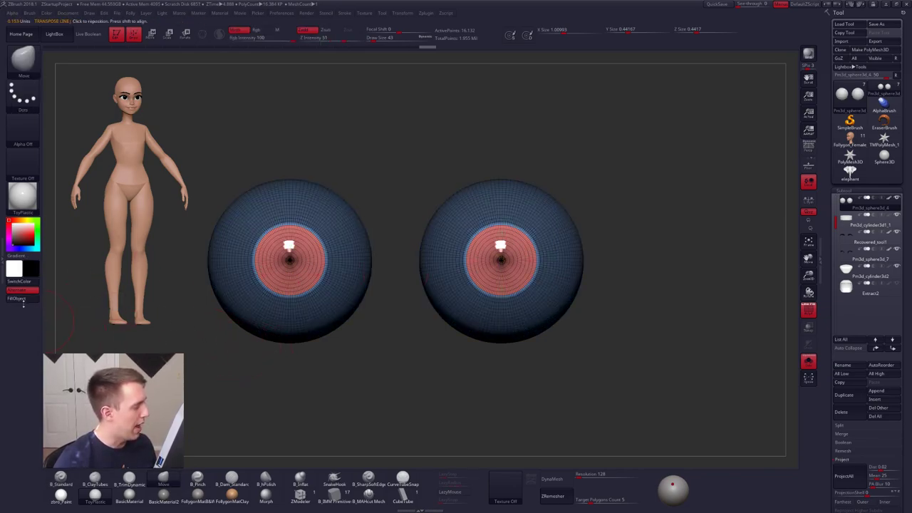
click(16, 298)
ctrl+drag(250, 378, 261, 383)
ctrl+right_drag(261, 383, 341, 378)
key(shift+s)
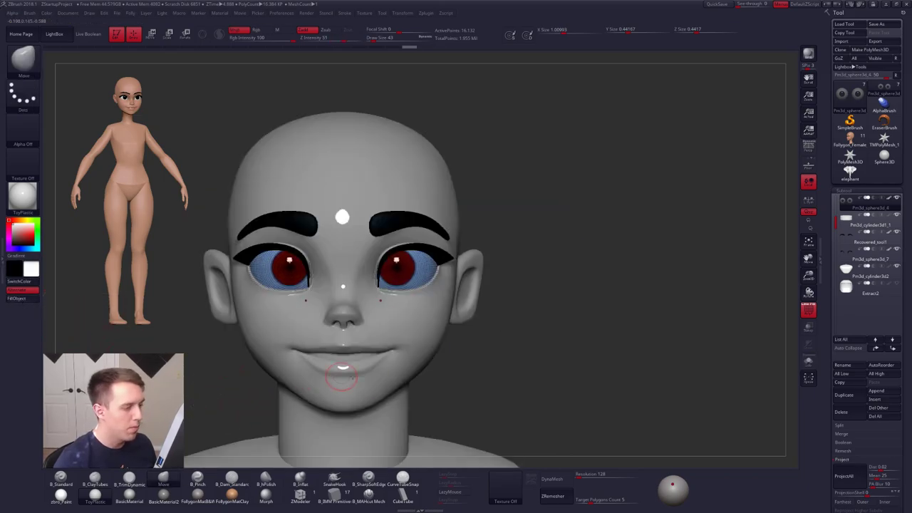
key(shift+f)
alt+right_drag(458, 376, 538, 370)
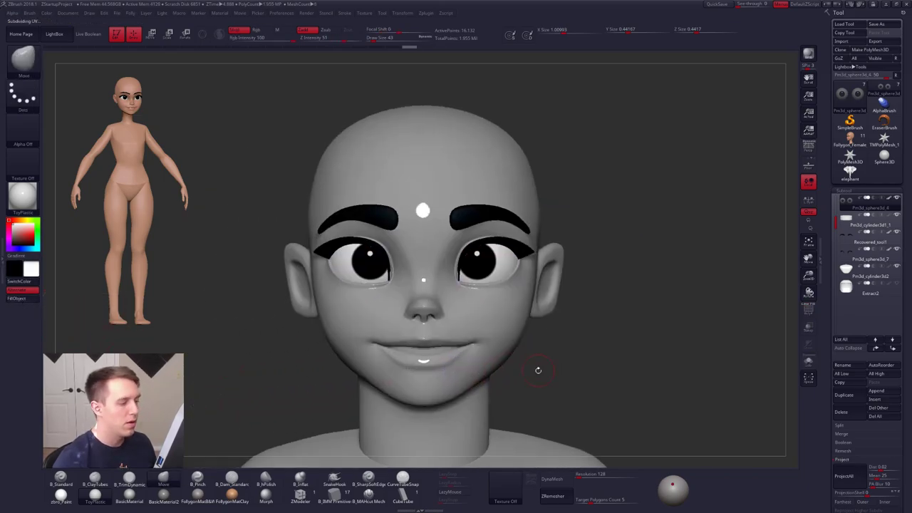
- Rotate the isolated eyeballs so the pupils turn slightly outward, and switch the display material back to FollygonMatB&W
key(w)
key(shift+s)
drag(477, 267, 478, 369)
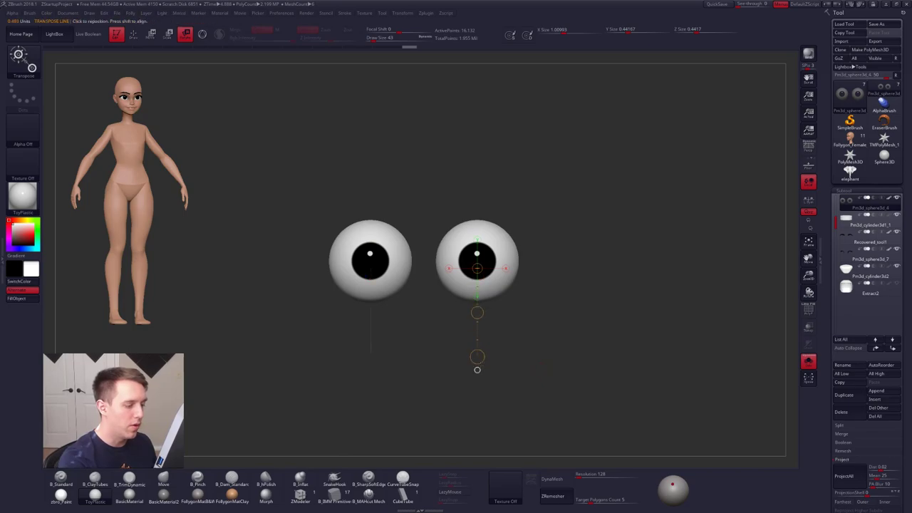
drag(477, 298, 478, 368)
key(shift+s)
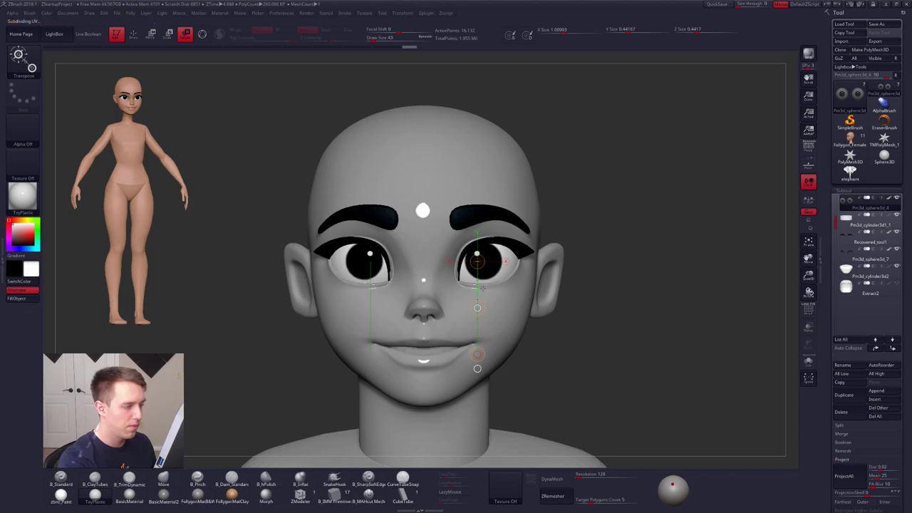
mouse_move(483, 288)
ctrl+right_down()
mouse_move(595, 354)
mouse_move(520, 321)
ctrl+right_up()
key(q)
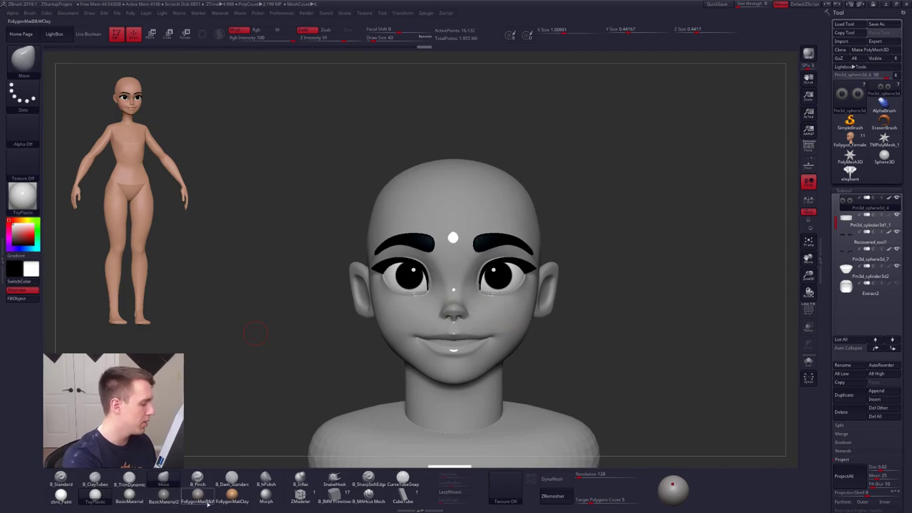
click(199, 496)
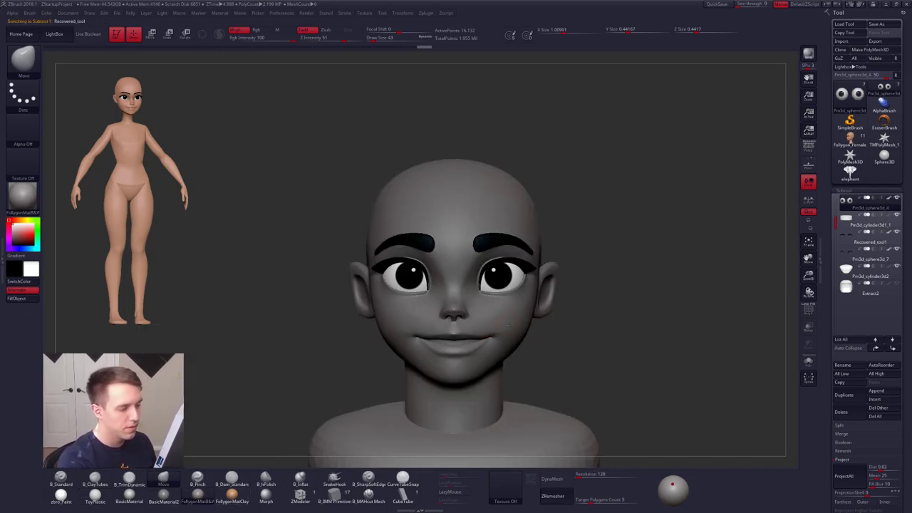
- Select the head, lower its subdivision level, and set up the TrimDynamic brush at size 67 for the upper-lip area
alt+click(486, 362)
right_click(486, 371)
right_drag(563, 329, 490, 329)
mouse_move(491, 330)
ctrl+right_down()
mouse_move(485, 338)
mouse_move(473, 296)
ctrl+right_up()
key(shift+d)
key(shift+d)
key(shift+d)
key(3)
key(space)
drag(482, 301, 476, 301)
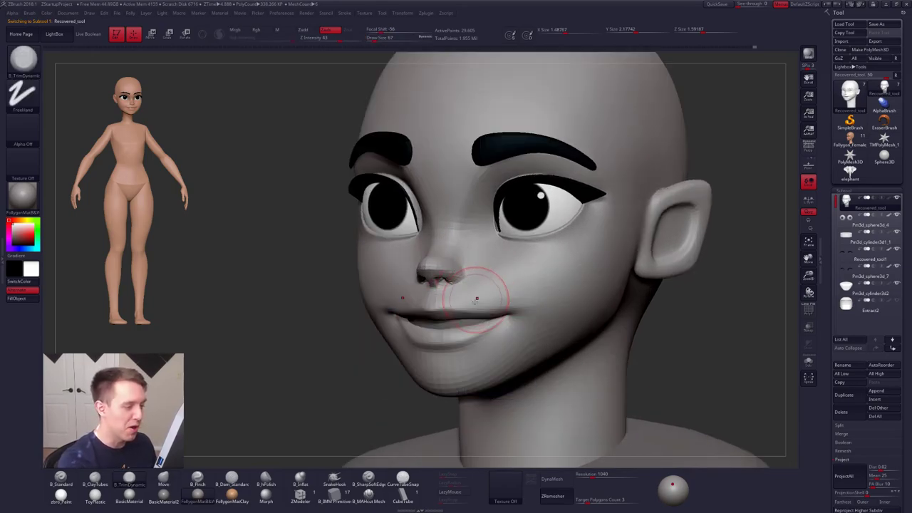
mouse_move(476, 302)
right_down()
mouse_move(463, 295)
mouse_move(490, 295)
mouse_move(474, 301)
right_up()
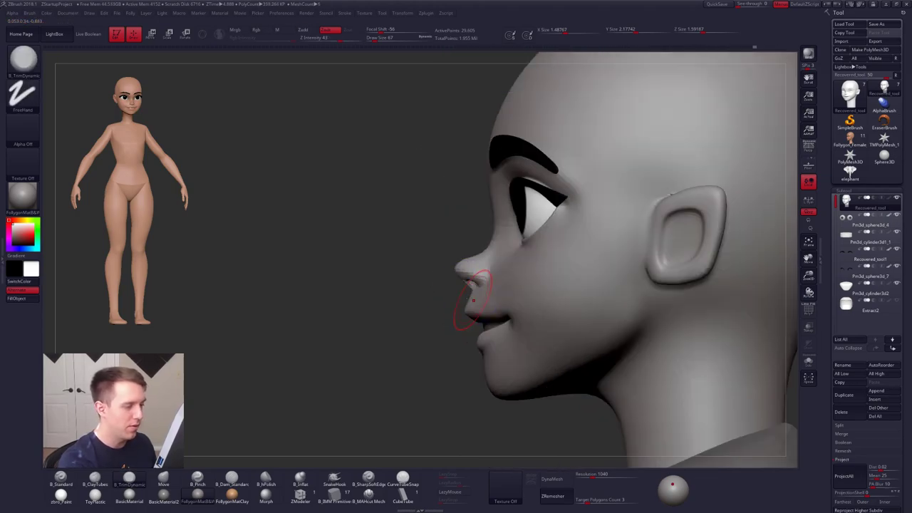
key(space)
drag(467, 307, 471, 311)
- Switch to the Move brush, drop the head to a lower subdivision level, and enlarge the brush to 121
key(4)
key(space)
key(shift+d)
key(shift+f)
key(space)
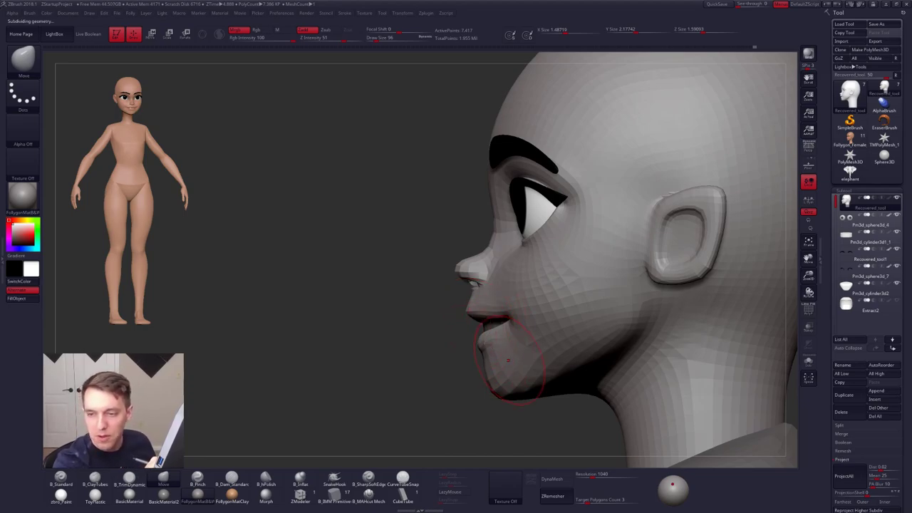
key(space)
drag(527, 326, 530, 325)
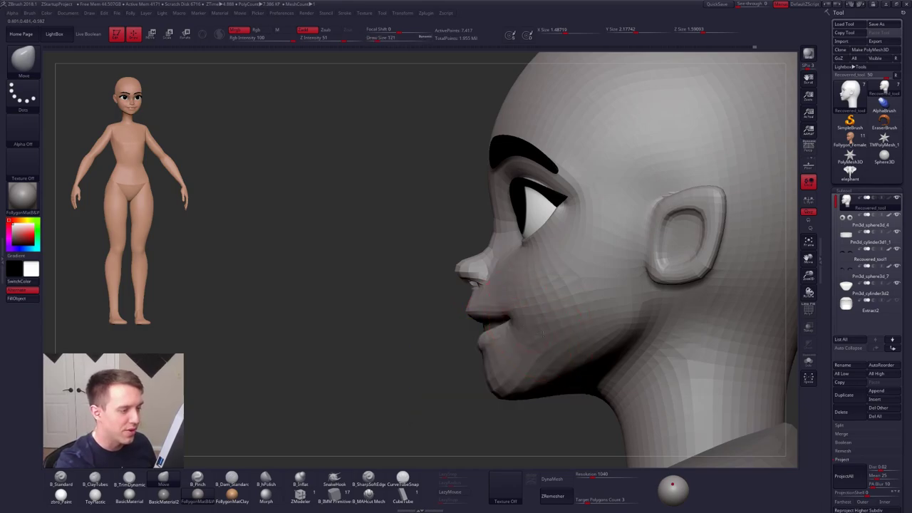
mouse_move(544, 338)
ctrl+right_down()
mouse_move(527, 315)
mouse_move(536, 330)
mouse_move(546, 316)
ctrl+right_up()
- Shape the mouth into a slightly open smile from the front with the Move brush at size 130
key(space)
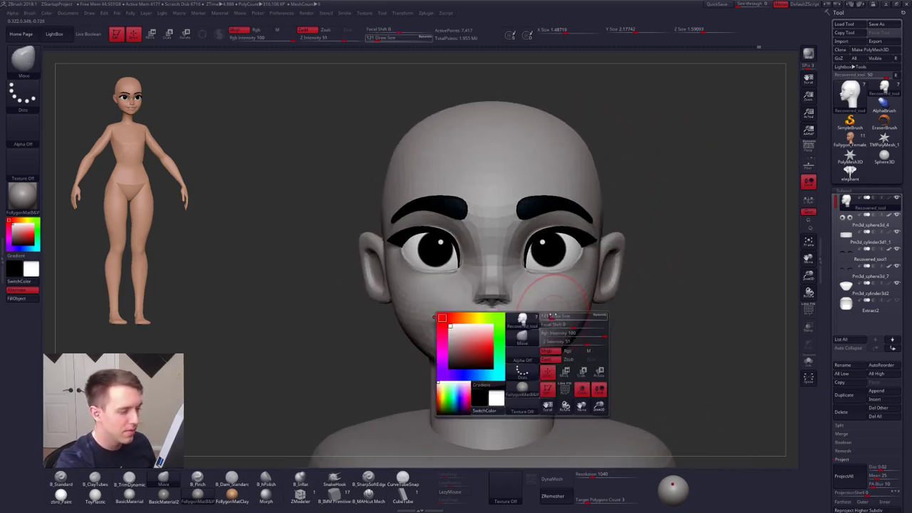
key(space)
drag(555, 327, 549, 327)
key(space)
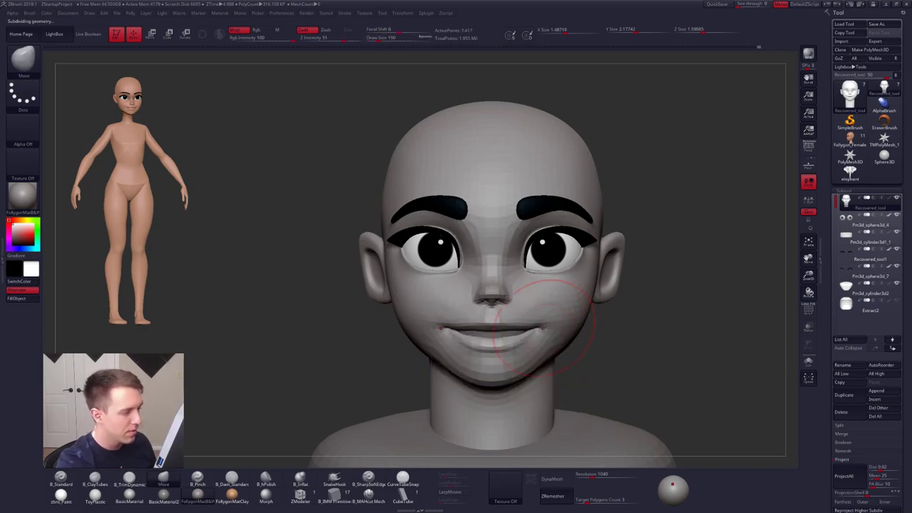
key(space)
- Select the cylinder subtool inside the mouth and delete it
mouse_move(548, 319)
right_down()
mouse_move(526, 335)
mouse_move(532, 341)
mouse_move(540, 330)
mouse_move(526, 306)
mouse_move(547, 334)
mouse_move(605, 260)
right_up()
alt+click(515, 331)
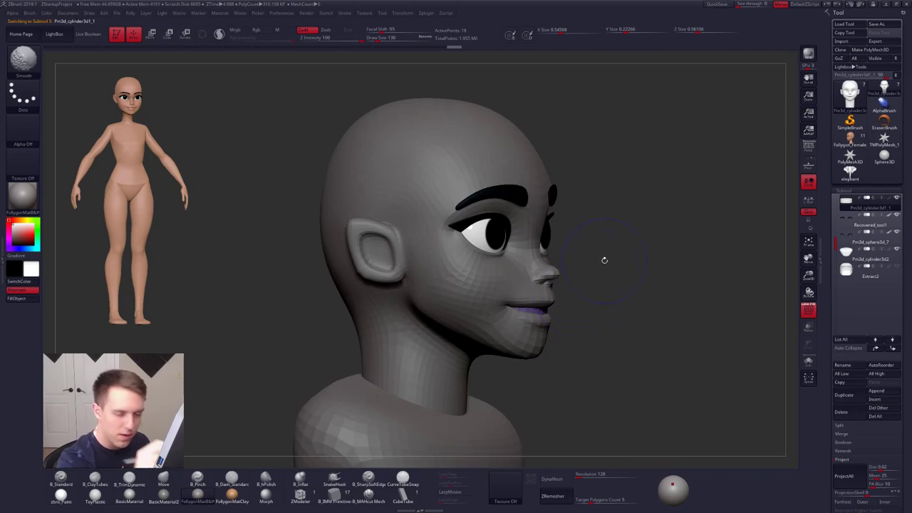
key(shift)
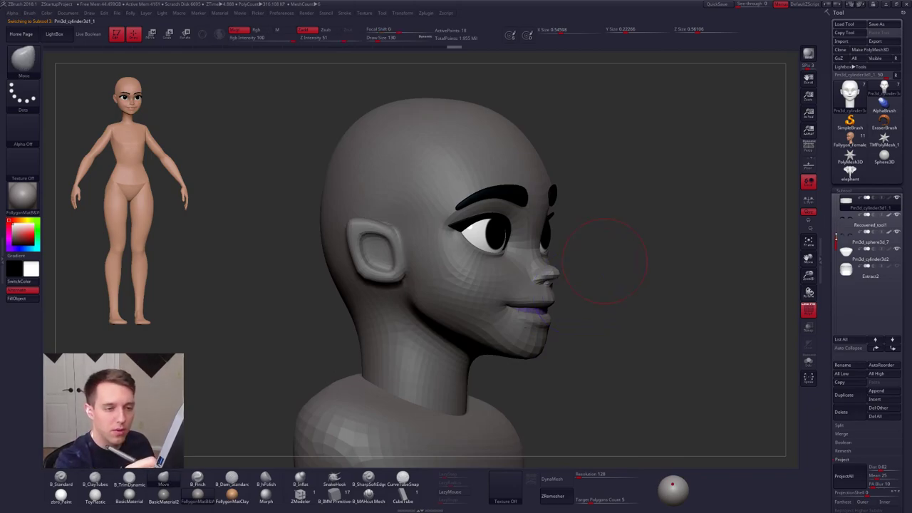
click(809, 359)
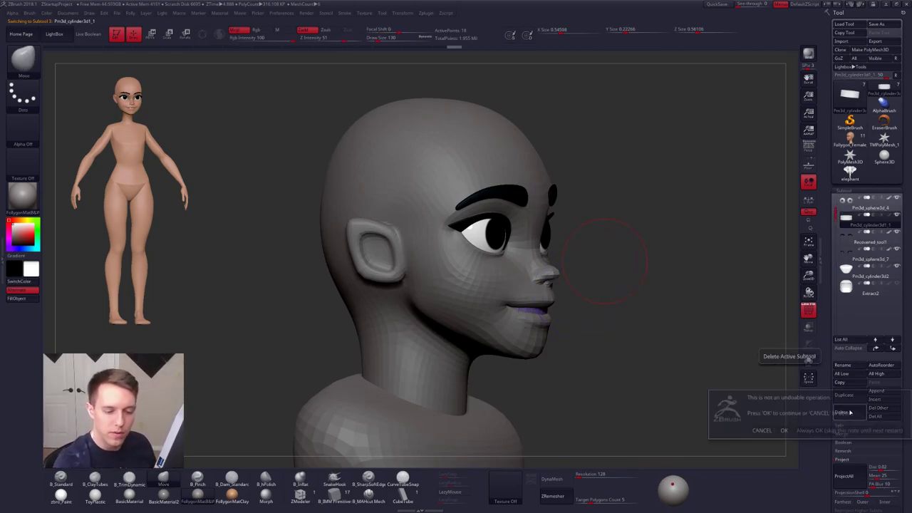
click(796, 431)
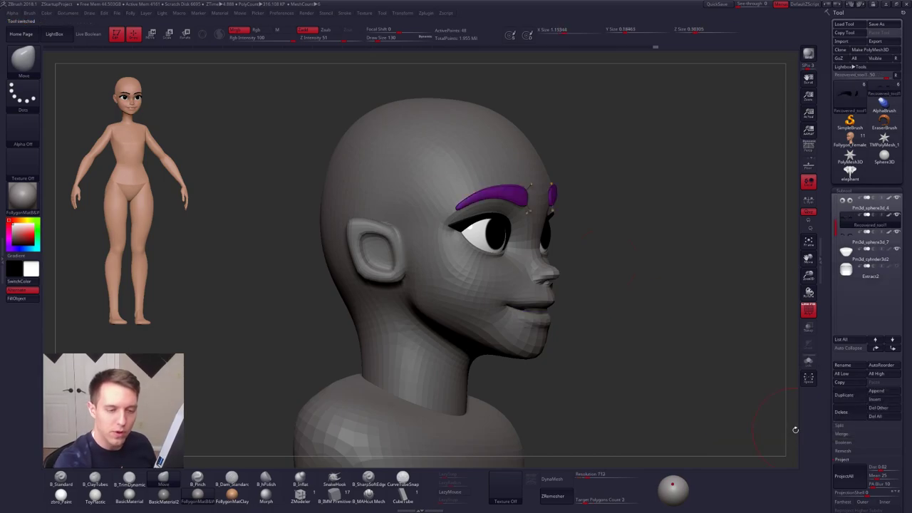
- Select the head, check its polygroups in polyframe view, and mask everything except the lower lip and chin polygroup
alt+click(541, 328)
drag(564, 338, 460, 335)
alt+drag(641, 321, 546, 321)
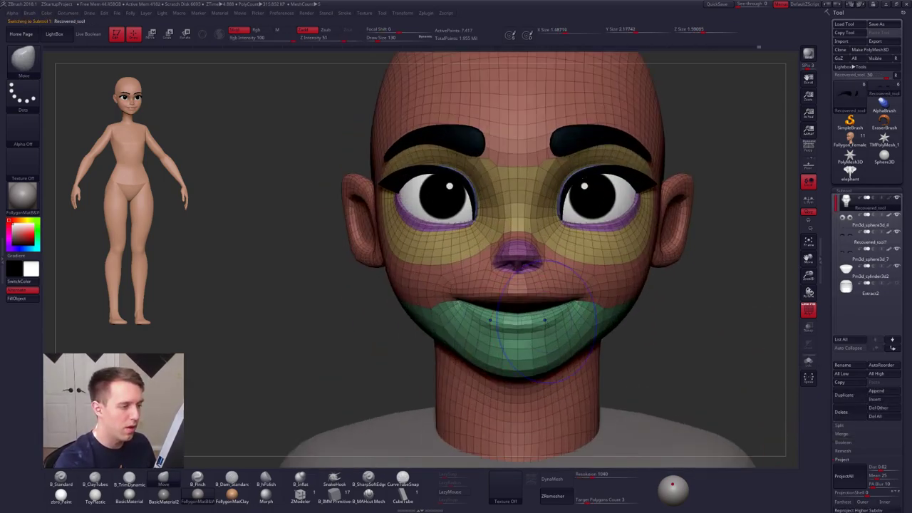
key(shift+f)
key(shift+f)
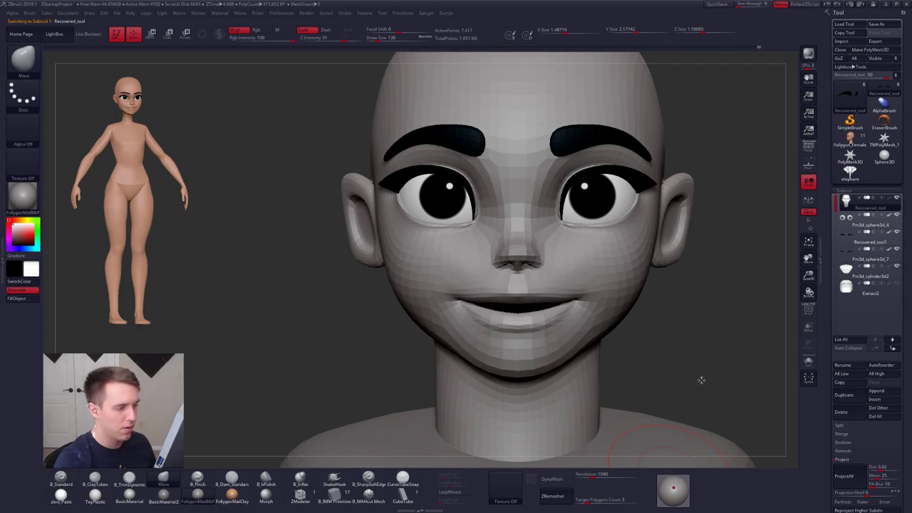
alt+drag(701, 380, 685, 402)
key(w)
ctrl+drag(556, 361, 595, 376)
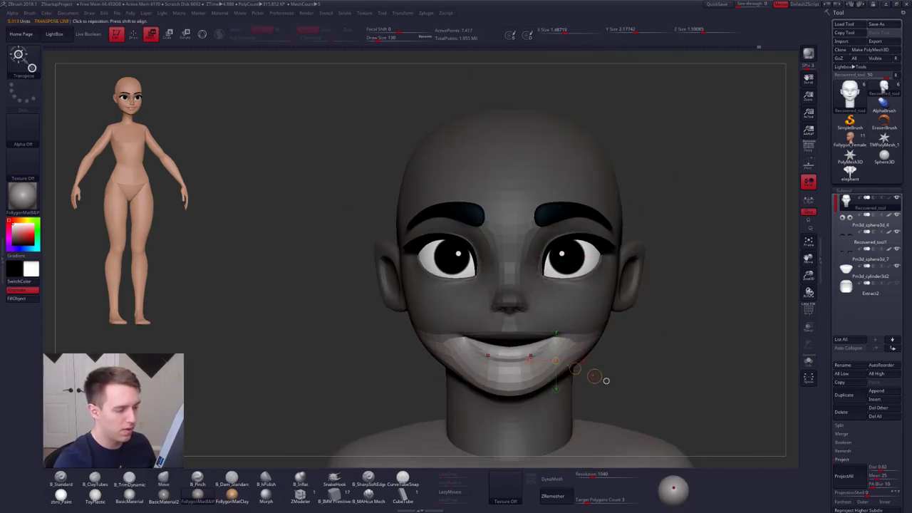
- Refine the mask with MaskPen at size 140 so the cheeks are covered softly and only the lower lip and chin stay free
key(q)
key(s)
click(502, 403)
ctrl+right_drag(574, 350, 574, 380)
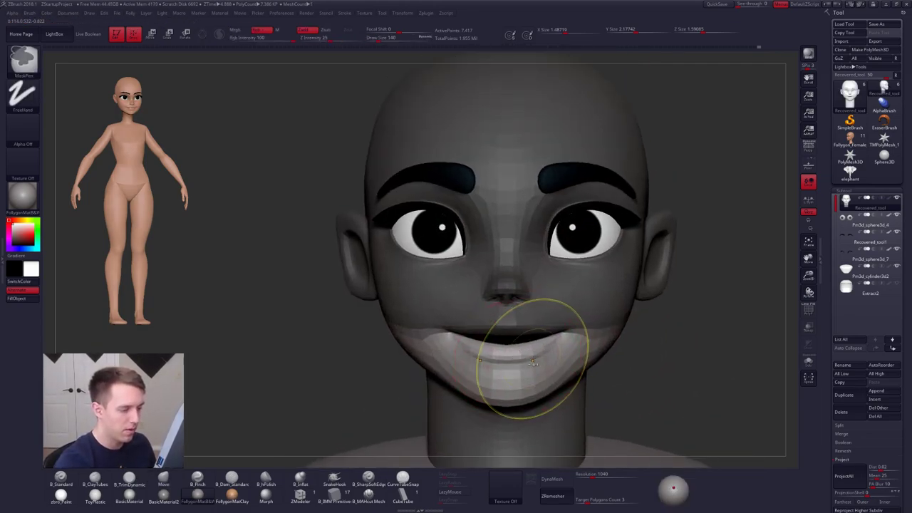
ctrl+click(611, 359)
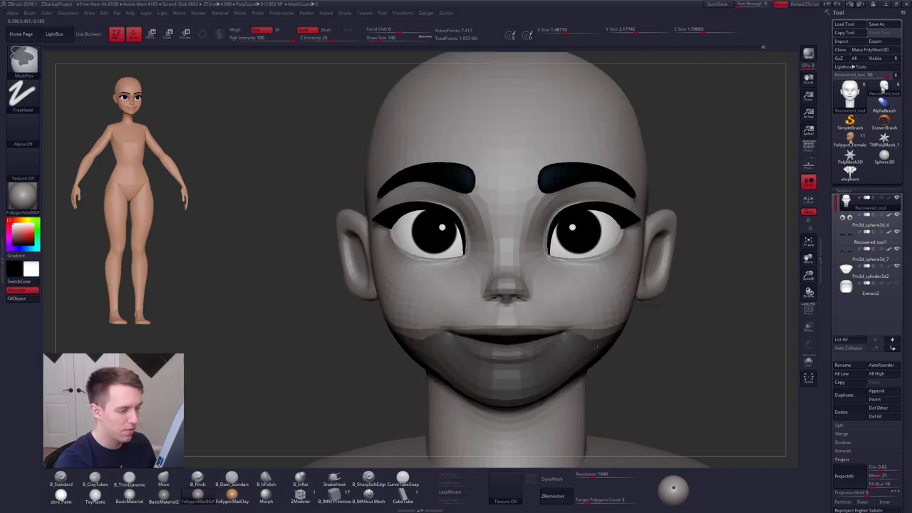
key(ctrl+i)
- Raise the unmasked lower lip and chin with the Move brush at a lower subdivision level to narrow the mouth opening
key(b)
key(m)
key(v)
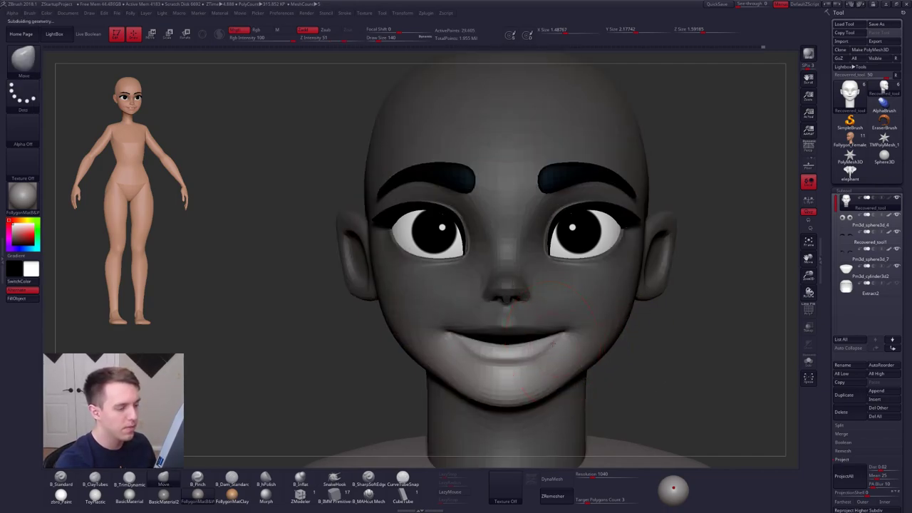
key(shift+d)
drag(520, 356, 532, 355)
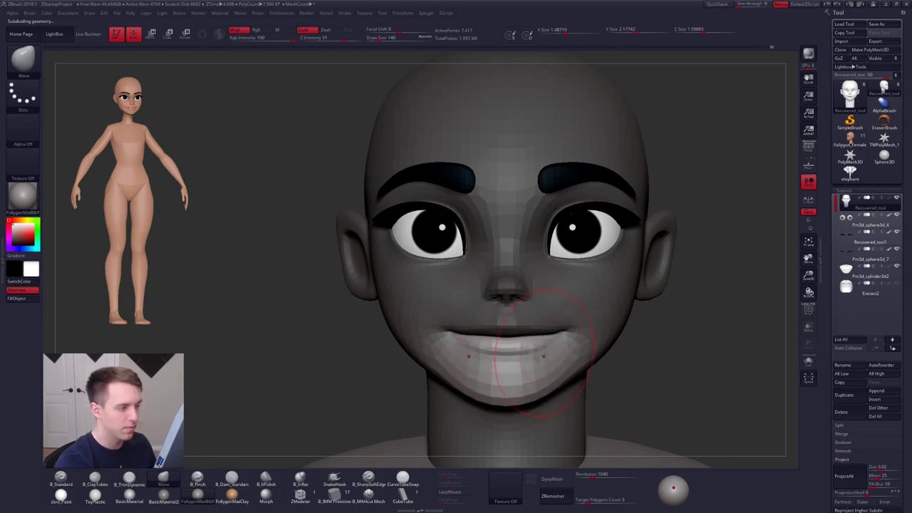
mouse_move(544, 356)
alt+right_down()
mouse_move(524, 373)
mouse_move(503, 364)
mouse_move(364, 369)
alt+right_up()
right_drag(497, 369, 486, 364)
key(2)
click(478, 318)
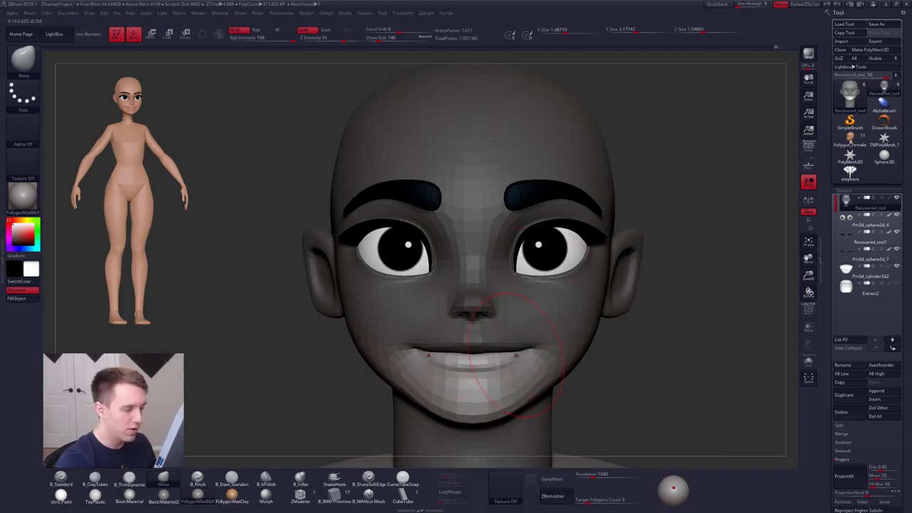
- Isolate the main head polygroup, hiding the eye, nose and lower lip polygroups, to expose the upper lip's edge
right_drag(515, 354, 489, 357)
key(space)
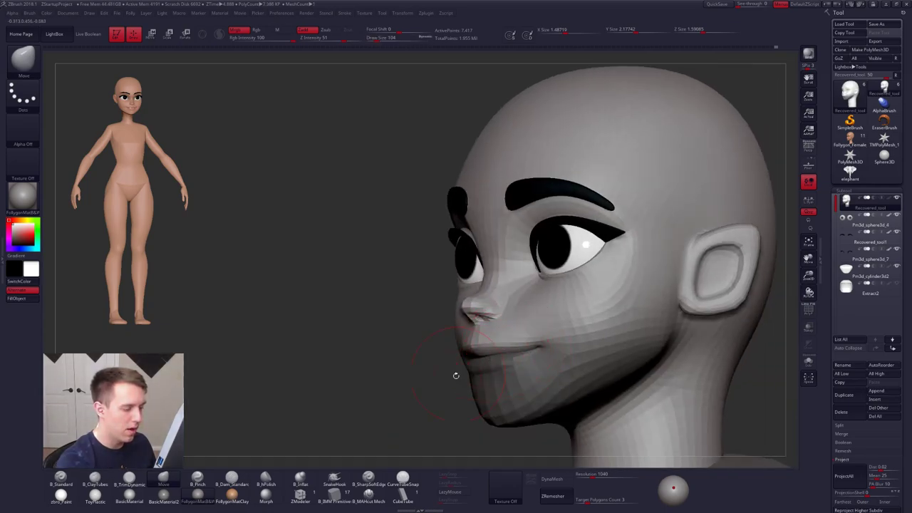
ctrl+shift+click(495, 361)
mouse_move(495, 361)
right_down()
mouse_move(535, 322)
mouse_move(586, 344)
right_up()
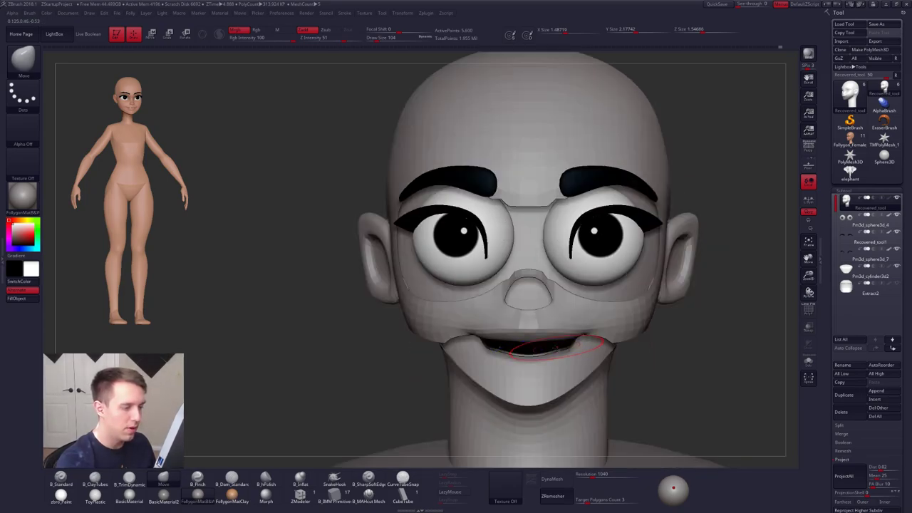
alt+right_drag(673, 341, 635, 332)
ctrl+shift+click(635, 332)
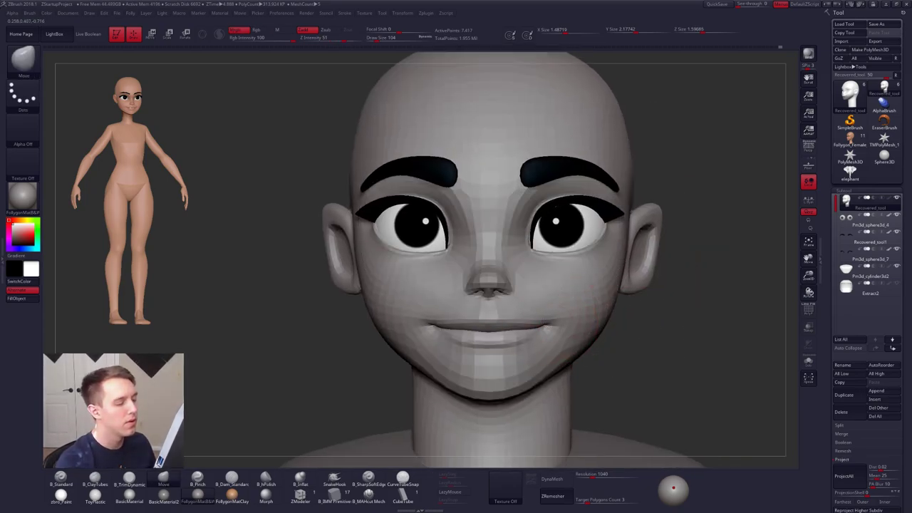
right_drag(576, 316, 530, 336)
key(ctrl+shift+z)
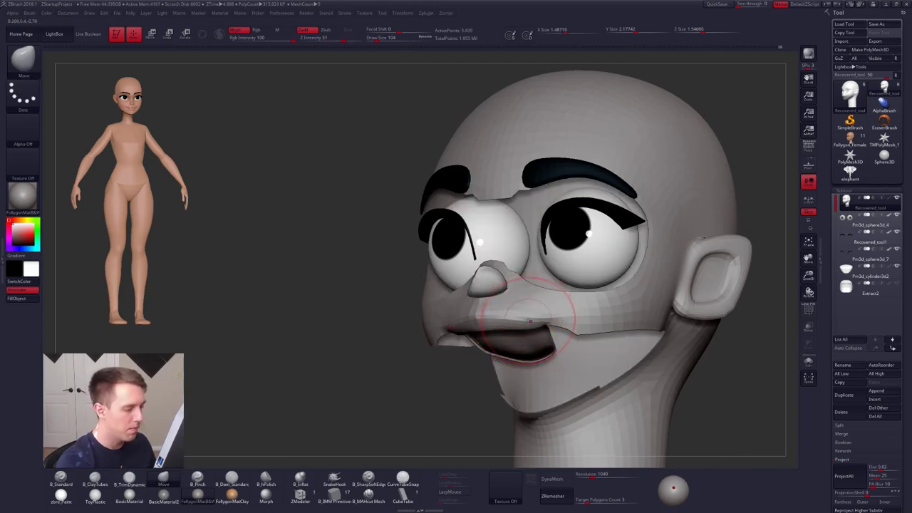
- Flatten and smooth the upper lip's edge near the mouth corner with TrimDynamic and Smooth at size 38, and unhide the whole head
mouse_move(531, 364)
right_down()
mouse_move(521, 316)
mouse_move(548, 270)
mouse_move(528, 235)
right_up()
key(ctrl+shift+f)
ctrl+right_drag(499, 292, 483, 329)
key(3)
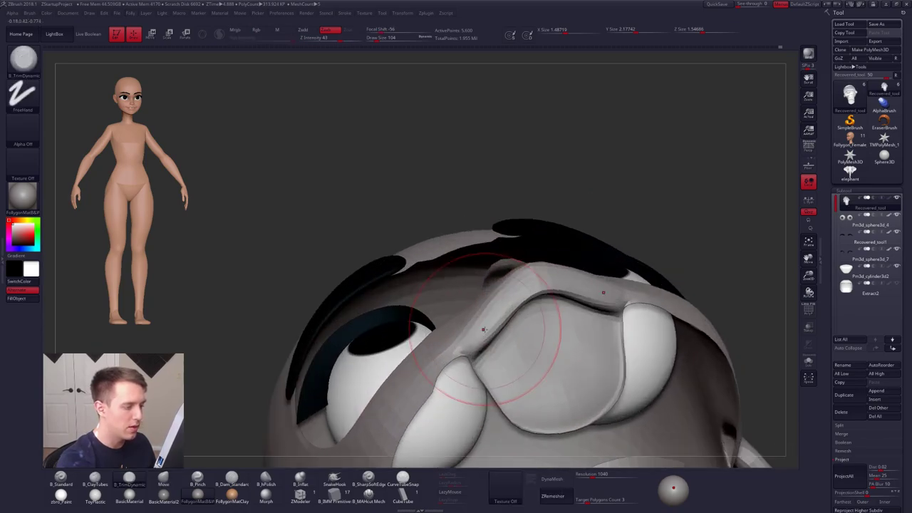
key(space)
drag(499, 331, 489, 331)
right_drag(487, 356, 483, 321)
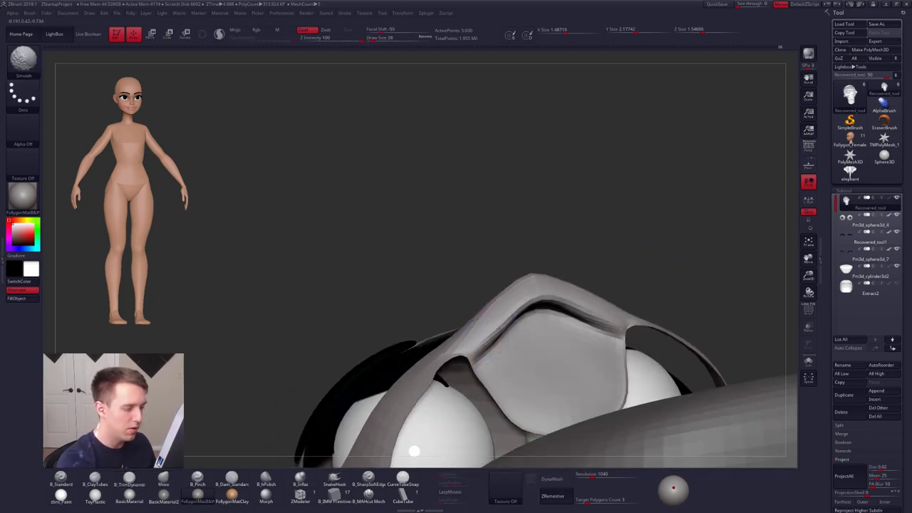
mouse_move(489, 321)
shift+mouse_down()
mouse_move(491, 335)
mouse_move(513, 310)
mouse_move(489, 347)
mouse_move(499, 328)
shift+mouse_up()
ctrl+right_drag(499, 327, 498, 299)
mouse_move(499, 300)
right_down()
mouse_move(502, 335)
mouse_move(492, 358)
right_up()
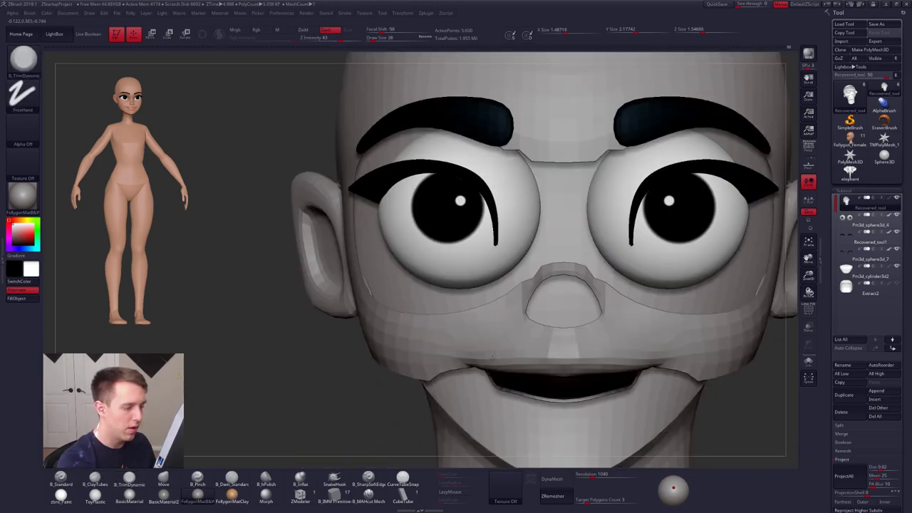
ctrl+right_drag(570, 372, 652, 347)
ctrl+shift+click(652, 348)
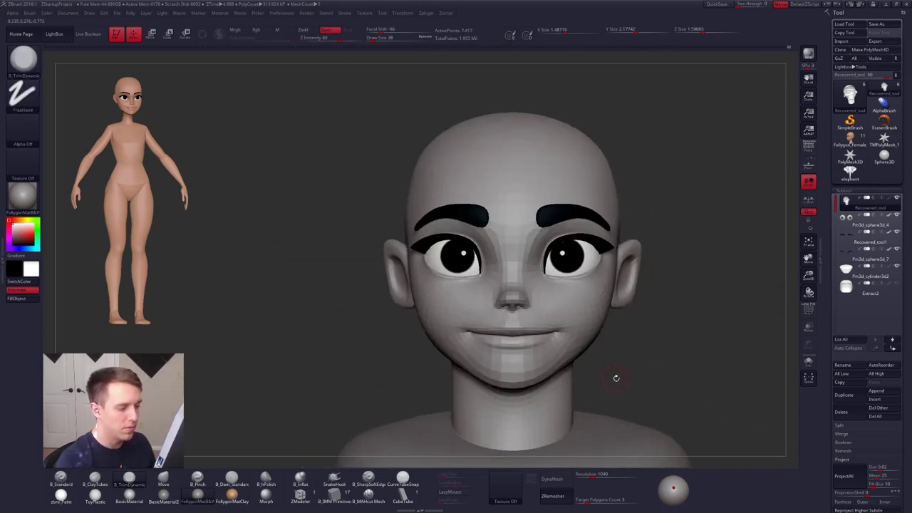
- Raise the head's subdivision level and smooth the upper lip near the mouth corner at brush size 104
right_drag(617, 378, 529, 329)
key(d)
key(space)
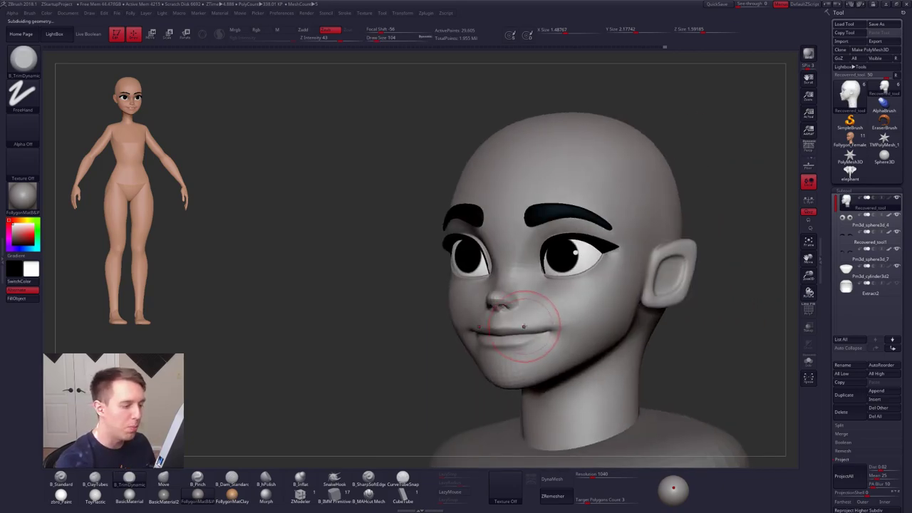
shift+drag(524, 327, 534, 329)
- Reshape the mouth and upper lip area in profile with the Move brush at a lower subdivision level
right_drag(519, 326, 477, 326)
key(b)
key(m)
key(v)
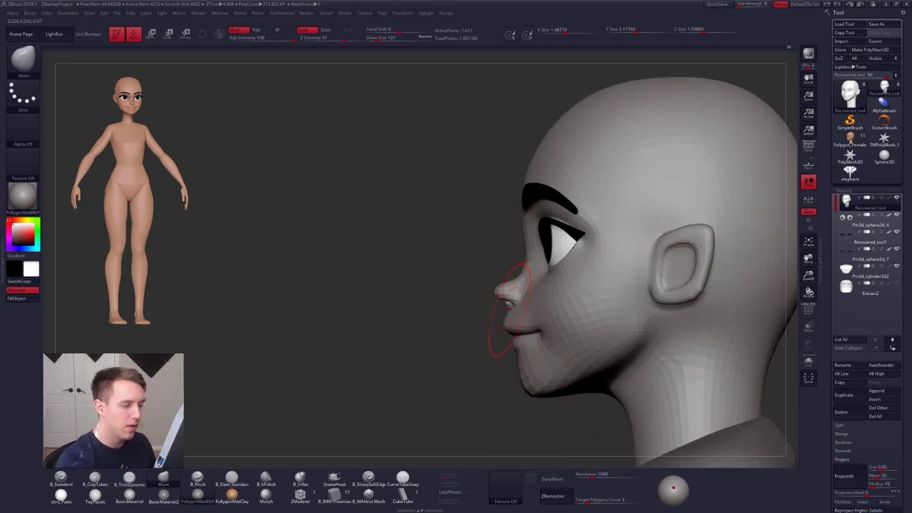
key(space)
drag(519, 346, 529, 346)
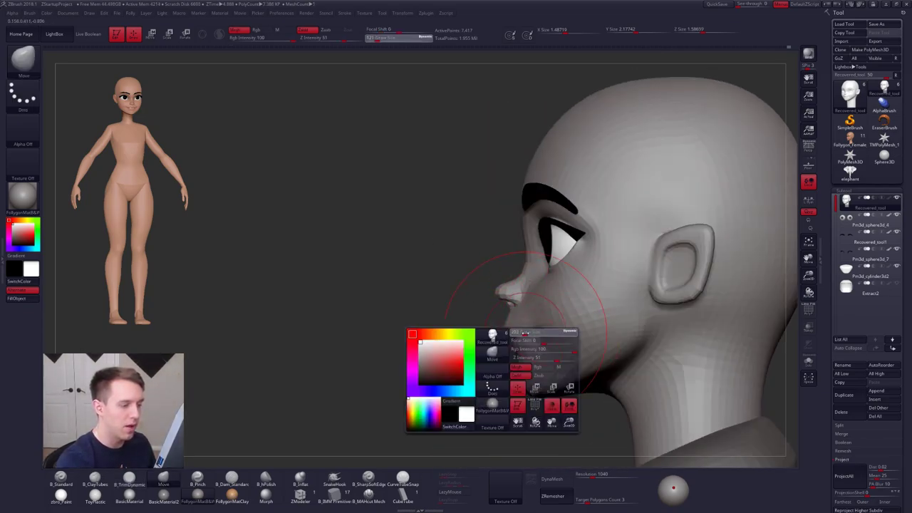
ctrl+right_drag(544, 334, 528, 345)
right_drag(627, 303, 713, 307)
ctrl+right_drag(525, 306, 546, 326)
key(space)
drag(553, 320, 536, 318)
right_drag(645, 314, 525, 335)
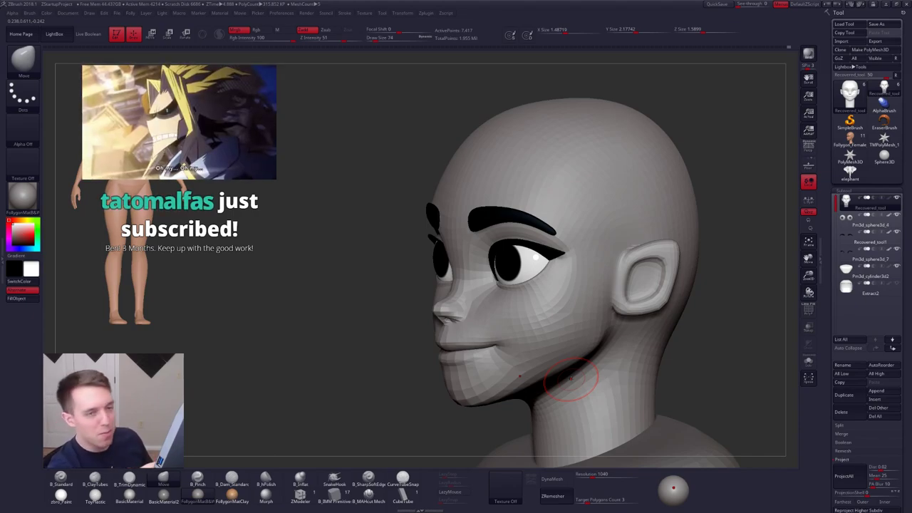
- Adjust the area between nose, cheek and mouth corner in side view with the Move brush at sizes 104 and 96
key(space)
drag(474, 316, 488, 315)
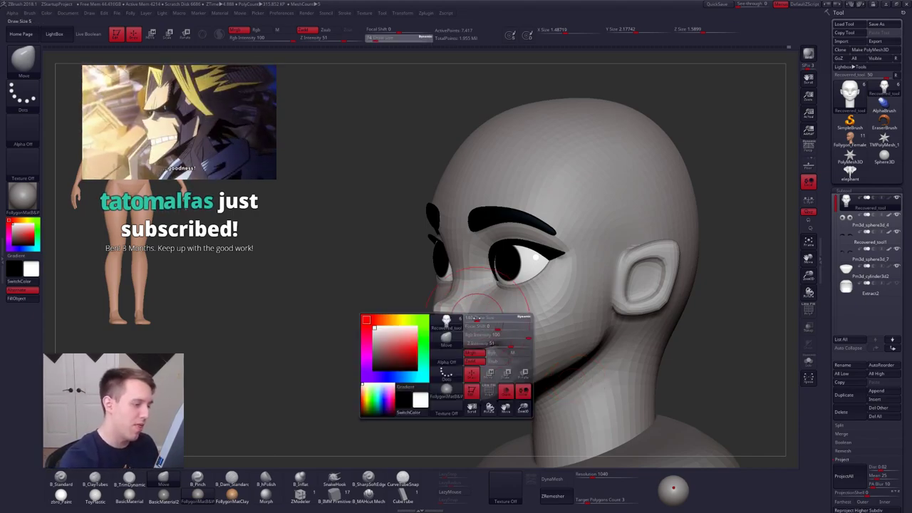
right_drag(541, 313, 471, 318)
key(space)
drag(471, 318, 479, 318)
ctrl+right_drag(477, 306, 469, 306)
drag(470, 306, 479, 265)
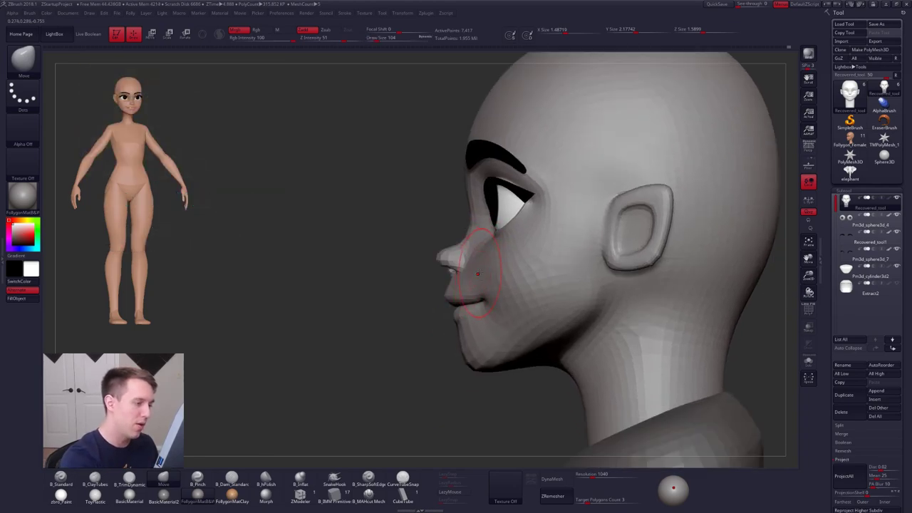
key(space)
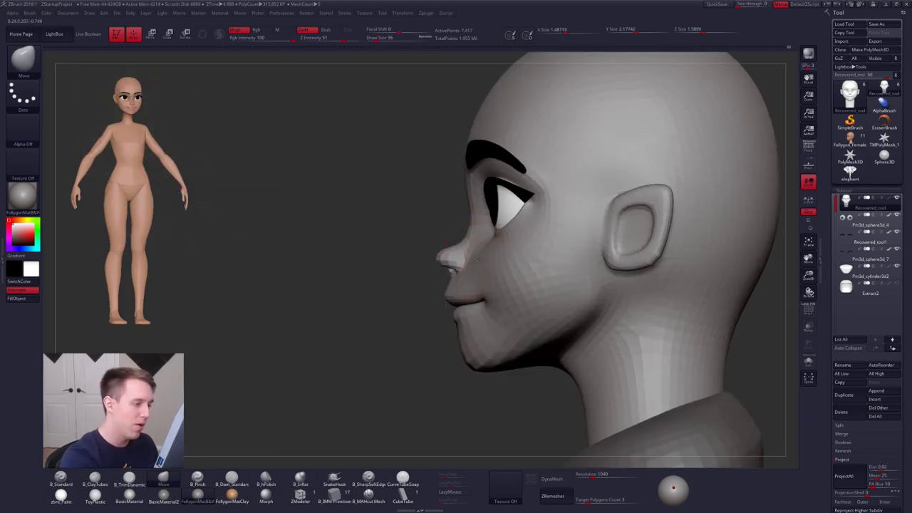
- Raise the subdivision level and flatten the area above the mouth corner with TrimDynamic at size 67
right_drag(484, 268, 526, 314)
key(ctrl+d)
key(space)
drag(531, 286, 520, 284)
right_drag(528, 281, 493, 279)
key(3)
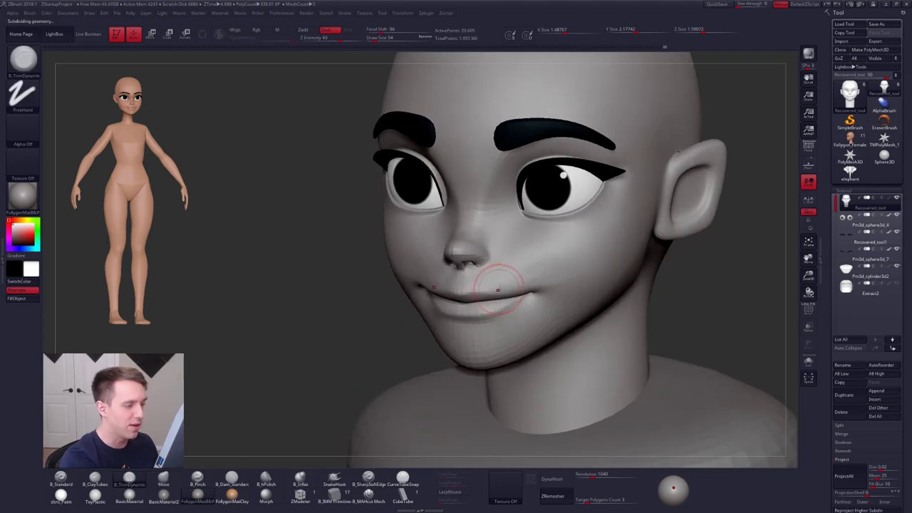
key(space)
drag(495, 285, 502, 285)
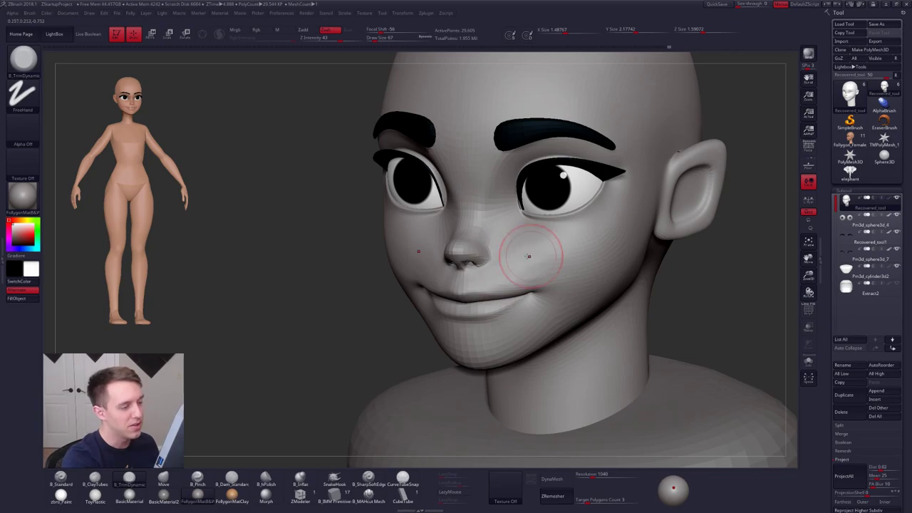
- Return to a lower subdivision level and refine the profile between nose and mouth corner with the Move brush at size 96
right_drag(512, 262, 428, 261)
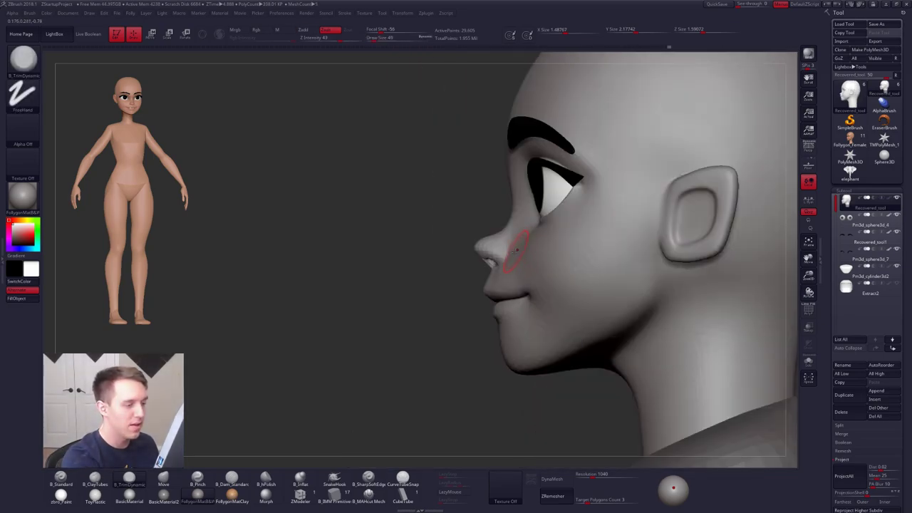
key(space)
drag(511, 256, 515, 256)
key(shift+d)
key(b)
key(m)
key(v)
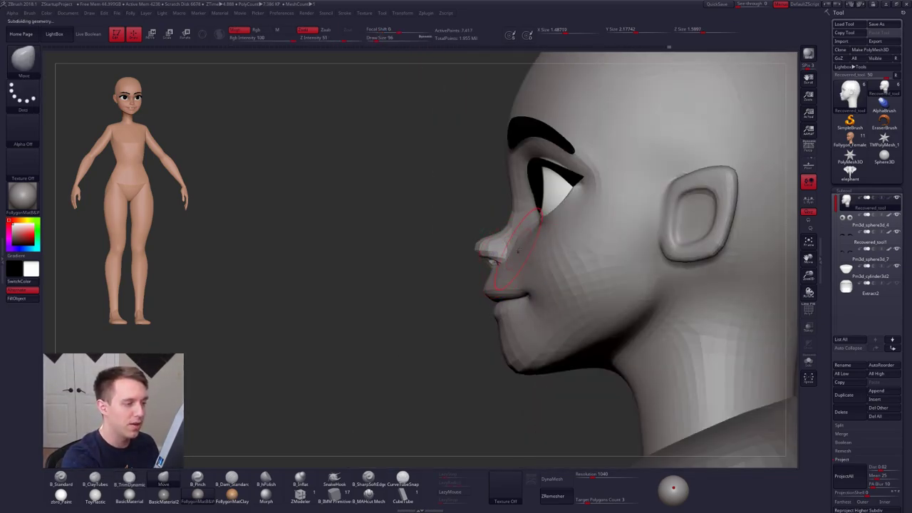
mouse_move(514, 261)
right_down()
mouse_move(533, 249)
mouse_move(506, 281)
right_up()
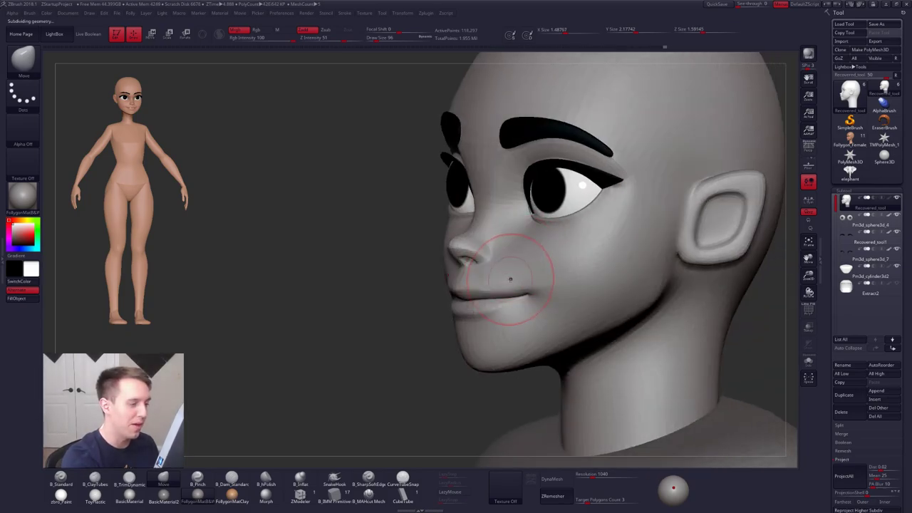
- Solo the head subtool at a high subdivision level and isolate its main head polygroup to expose the mouth opening
shift+right_drag(521, 312, 581, 303)
ctrl+shift+click(498, 290)
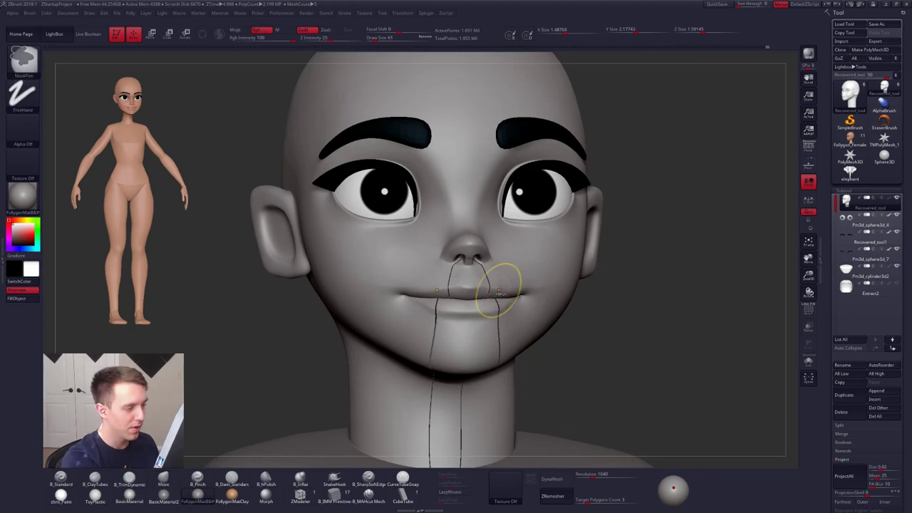
ctrl+shift+click(499, 288)
right_drag(500, 286, 563, 278)
key(space)
key(shift+s)
mouse_move(428, 277)
right_down()
mouse_move(435, 301)
mouse_move(374, 285)
mouse_move(368, 267)
right_up()
mouse_move(387, 322)
ctrl+shift+mouse_down()
mouse_move(283, 164)
mouse_move(218, 386)
ctrl+shift+mouse_up()
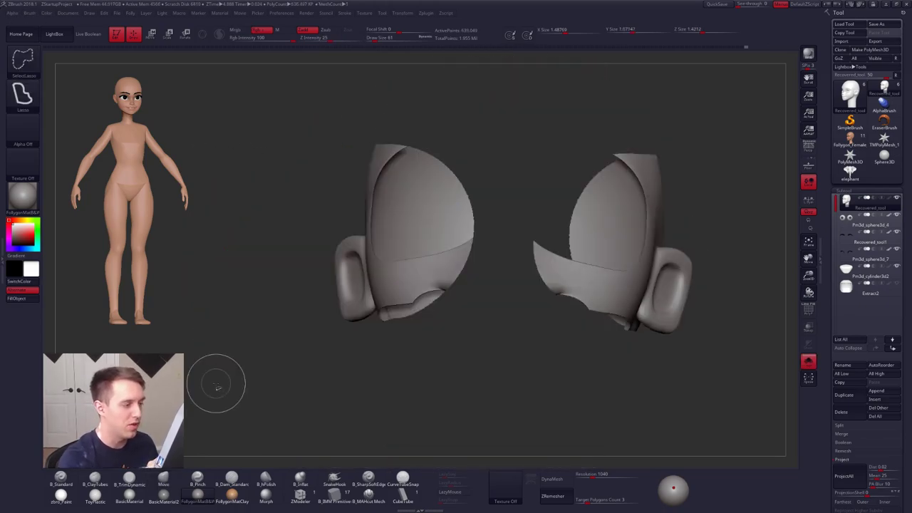
ctrl+shift+click(215, 385)
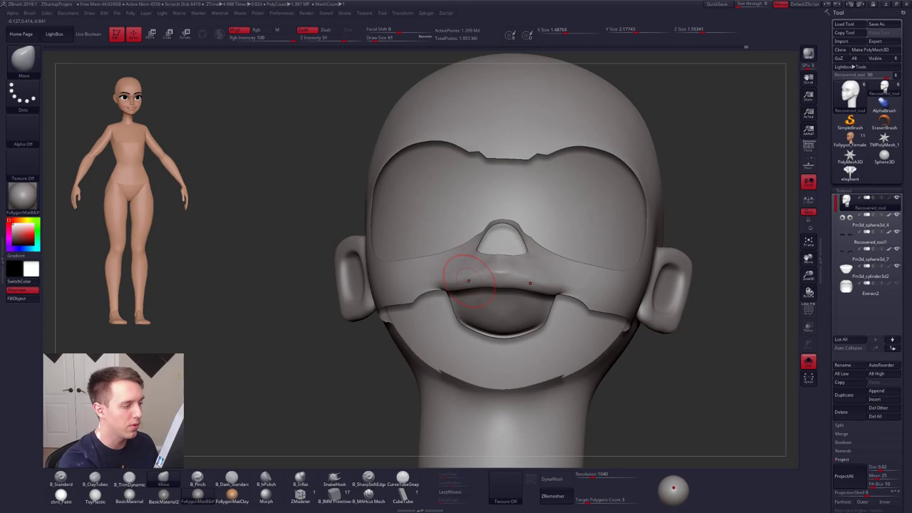
- Sharpen the upper lip's edge toward the mouth corner with the B_Pinch brush at size 29
mouse_move(467, 280)
right_down()
mouse_move(513, 285)
mouse_move(468, 255)
mouse_move(460, 285)
right_up()
key(5)
key(space)
drag(499, 288, 476, 289)
mouse_move(476, 289)
right_down()
mouse_move(514, 278)
mouse_move(471, 273)
right_up()
key(space)
drag(470, 274, 479, 275)
mouse_move(494, 279)
right_down()
mouse_move(482, 284)
mouse_move(484, 274)
right_up()
key(space)
drag(485, 275, 492, 274)
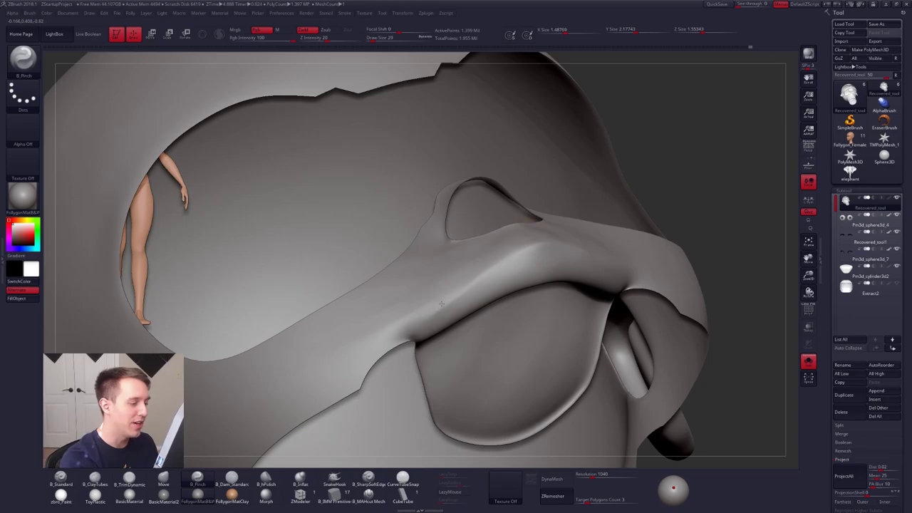
- Unhide the whole head at a low subdivision level and display its polyframe
mouse_move(389, 258)
ctrl+right_down()
mouse_move(534, 286)
mouse_move(548, 306)
ctrl+right_up()
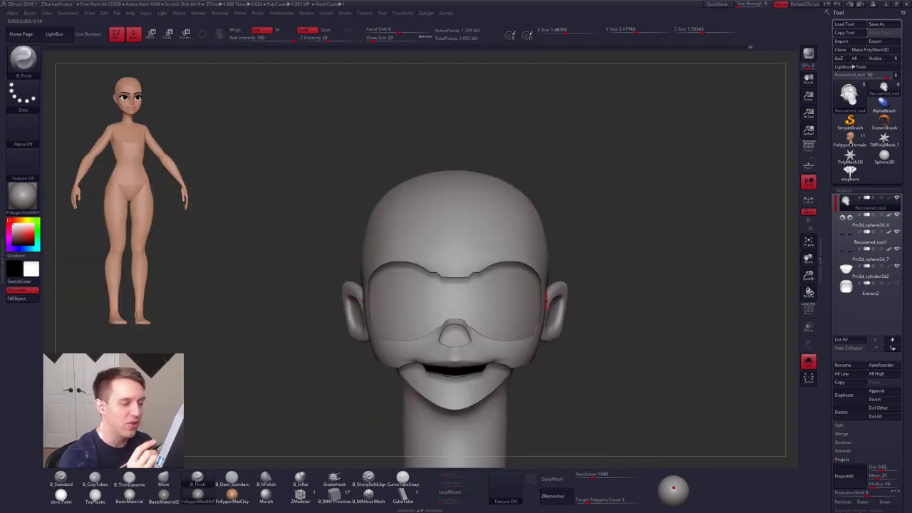
alt+right_drag(561, 410, 593, 355)
ctrl+shift+click(622, 373)
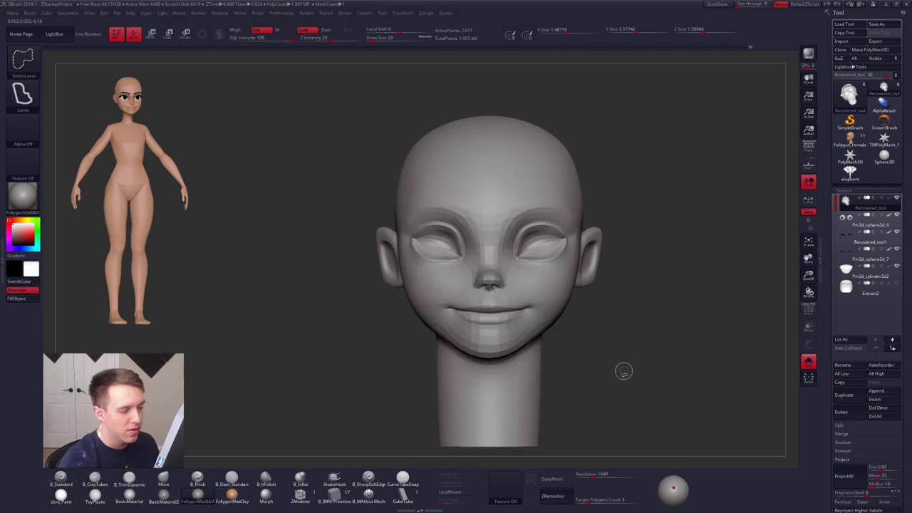
key(shift+f)
- Try hiding and isolating polygon loops around the neck, and bring back the full head mesh
ctrl+shift+click(512, 394)
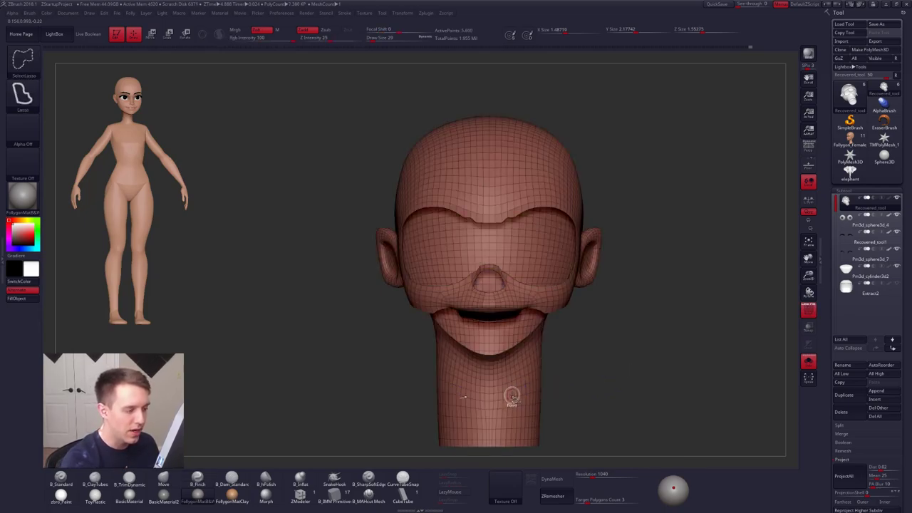
ctrl+shift+click(512, 396)
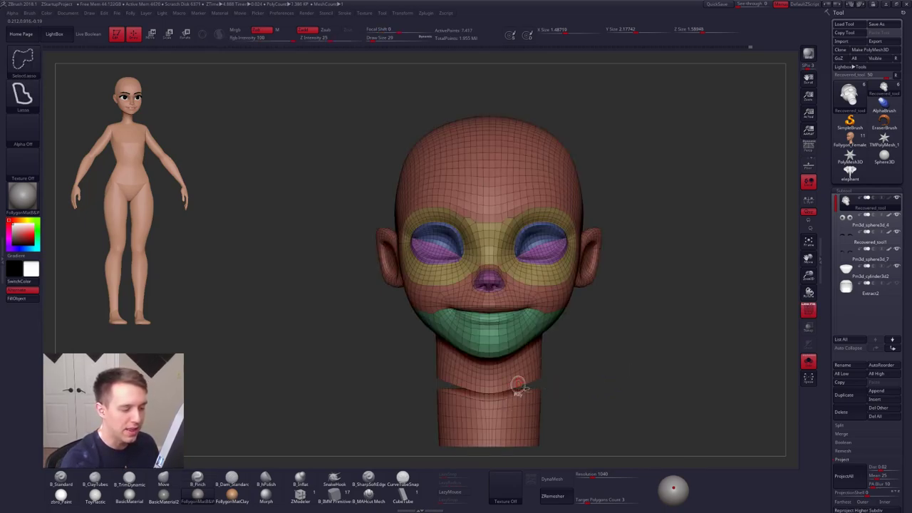
drag(549, 396, 593, 409)
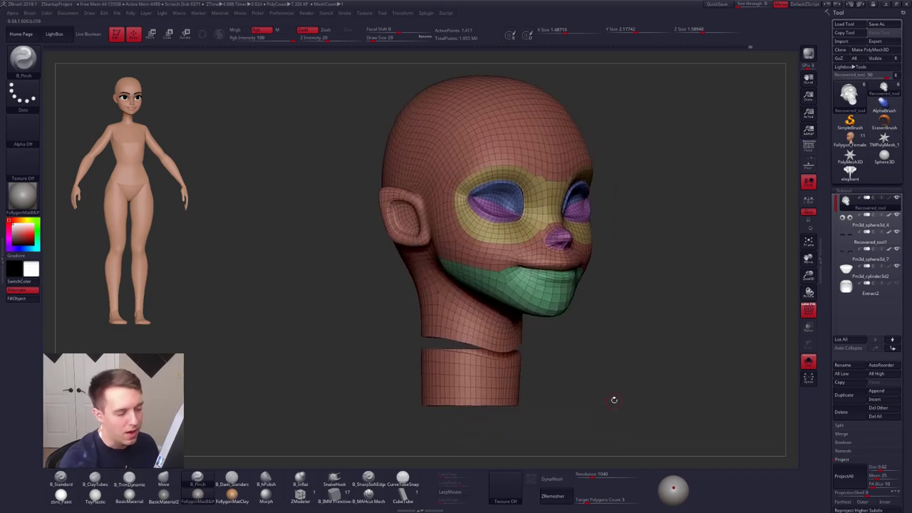
ctrl+shift+click(634, 389)
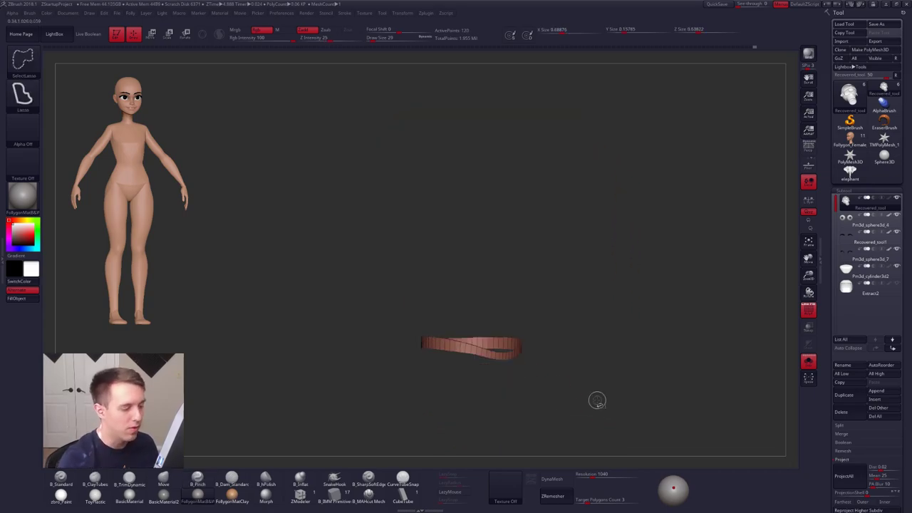
ctrl+shift+click(639, 390)
ctrl+alt+shift+click(473, 350)
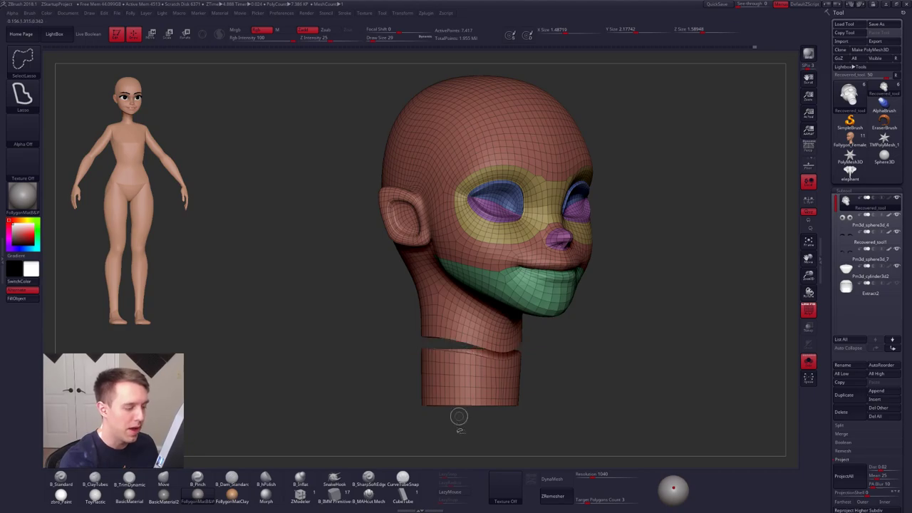
ctrl+shift+click(478, 335)
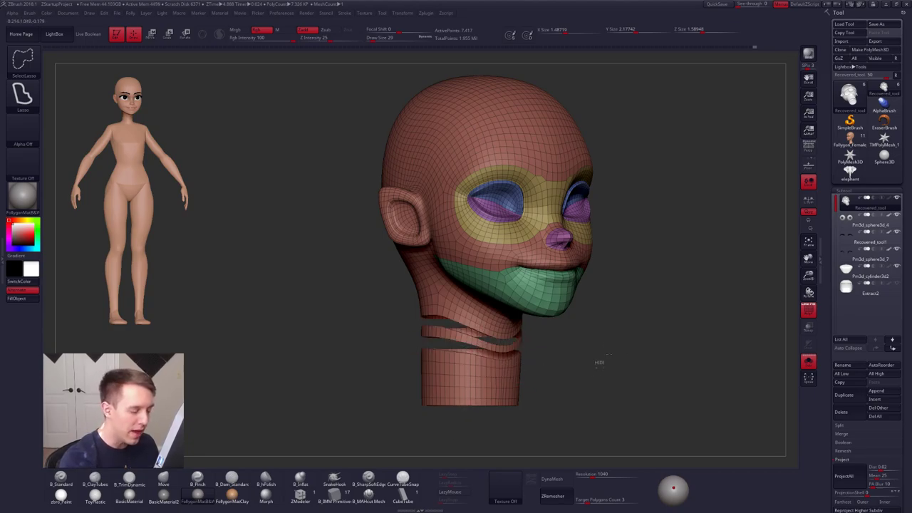
ctrl+shift+click(495, 362)
ctrl+shift+click(542, 352)
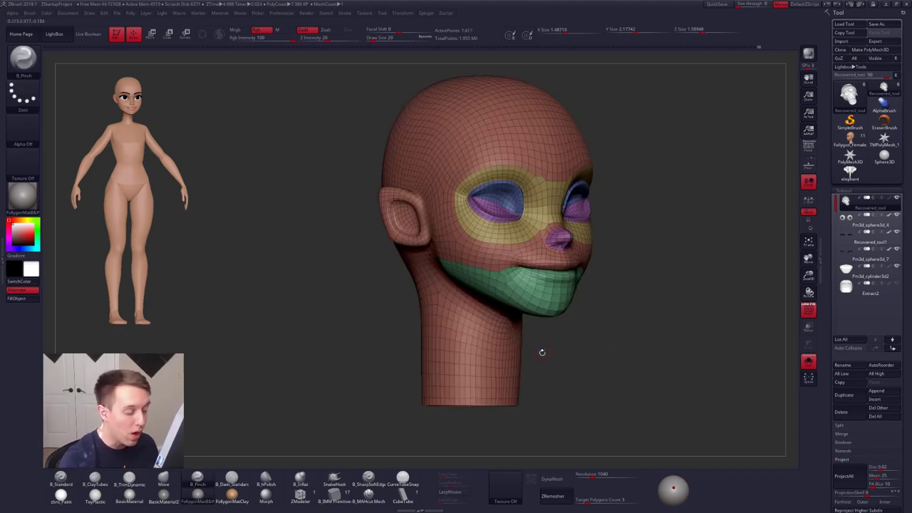
- Switch the selection brush from SelectLasso to SelectRect
key(ctrl+shift+space)
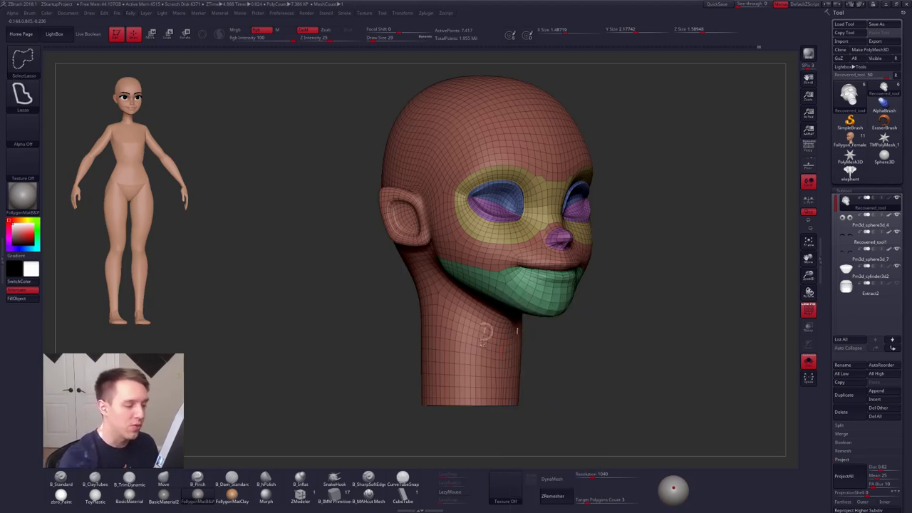
key(ctrl+shift+space)
ctrl+shift+click(572, 492)
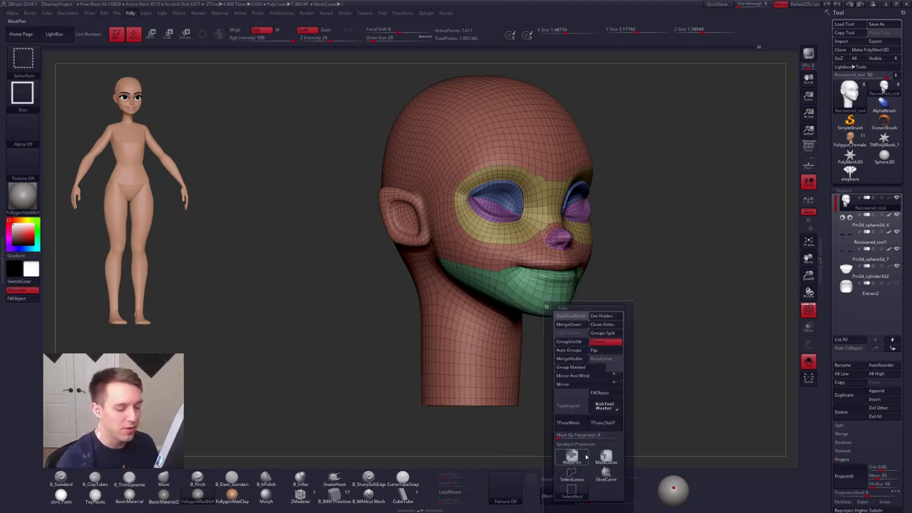
- Isolate and unhide the head, jaw and eyelid polygroups in turn, and switch the selection brush back to SelectLasso
ctrl+shift+click(502, 335)
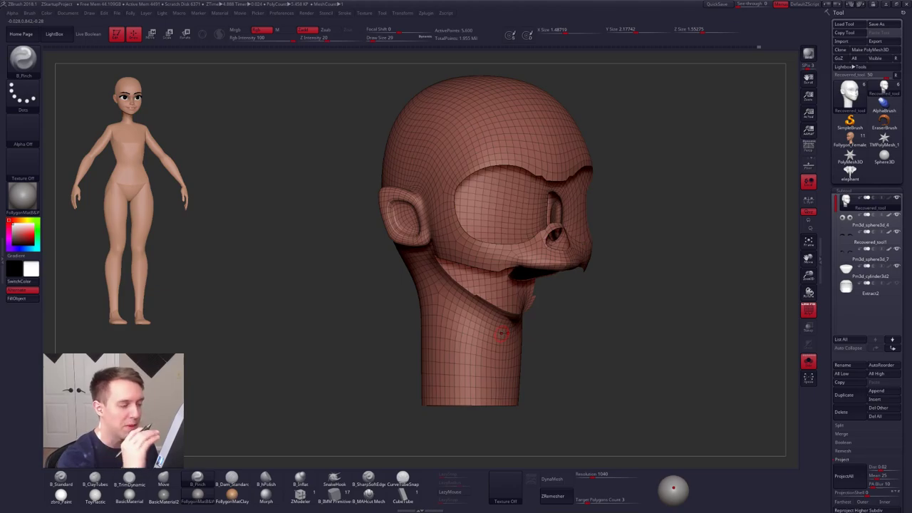
key(ctrl+shift)
ctrl+shift+click(581, 297)
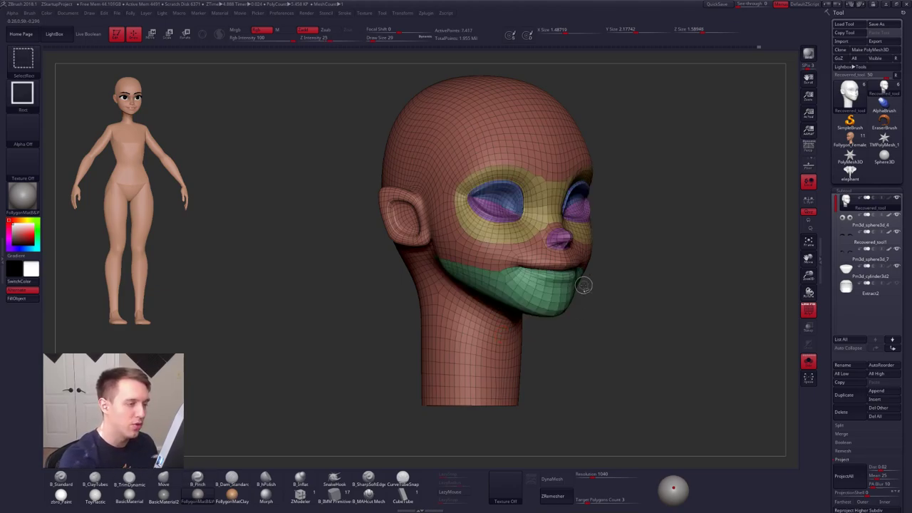
ctrl+shift+click(524, 194)
ctrl+shift+click(532, 285)
ctrl+shift+click(509, 196)
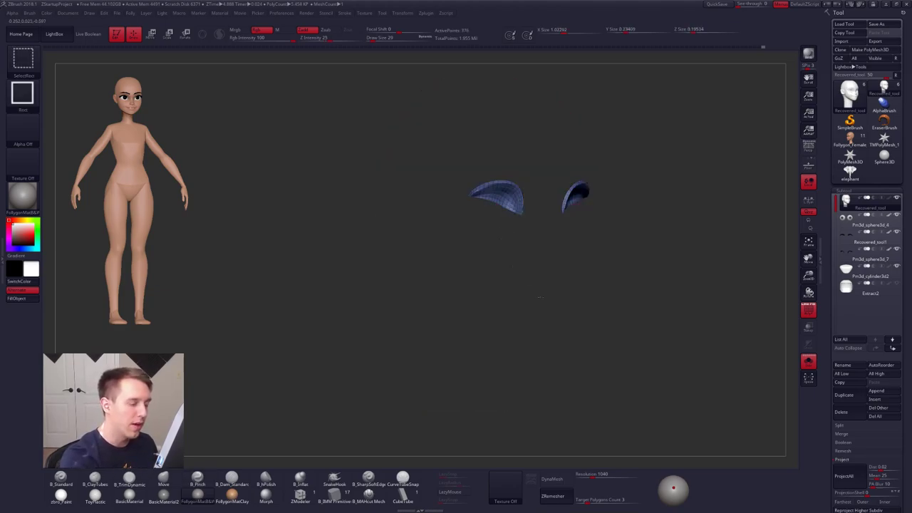
ctrl+shift+click(506, 249)
key(space)
click(525, 437)
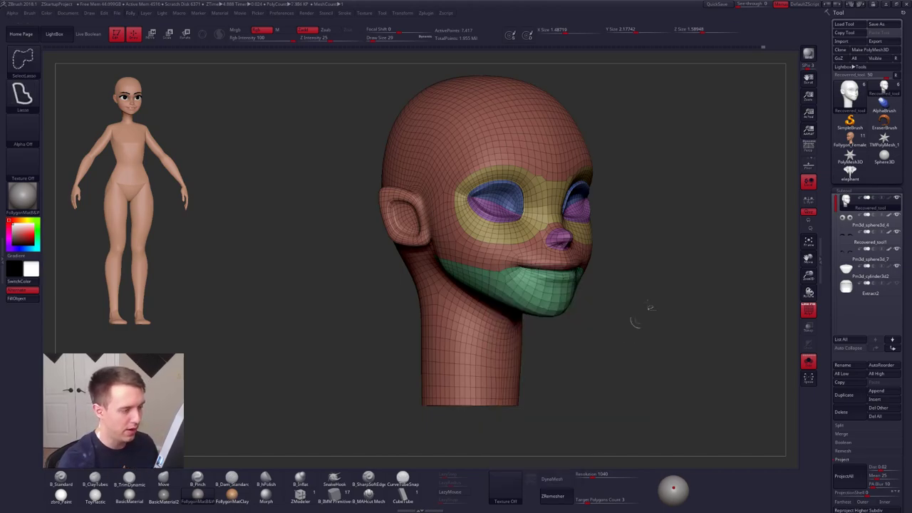
- Turn off the head's polyframe display and raise its subdivision level
drag(648, 307, 549, 305)
key(shift+f)
ctrl+right_drag(526, 304, 583, 308)
key(ctrl+d)
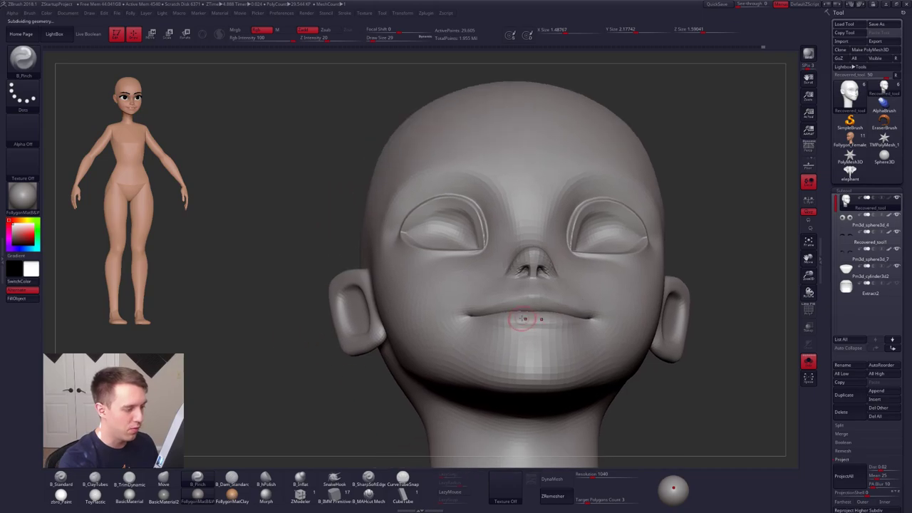
- Isolate the jaw polygroup and refine the lower lip's edge and mouth corners with the B_Pinch brush at size 29
right_drag(526, 321, 534, 367)
ctrl+shift+click(541, 326)
ctrl+shift+click(540, 347)
right_drag(555, 333, 570, 334)
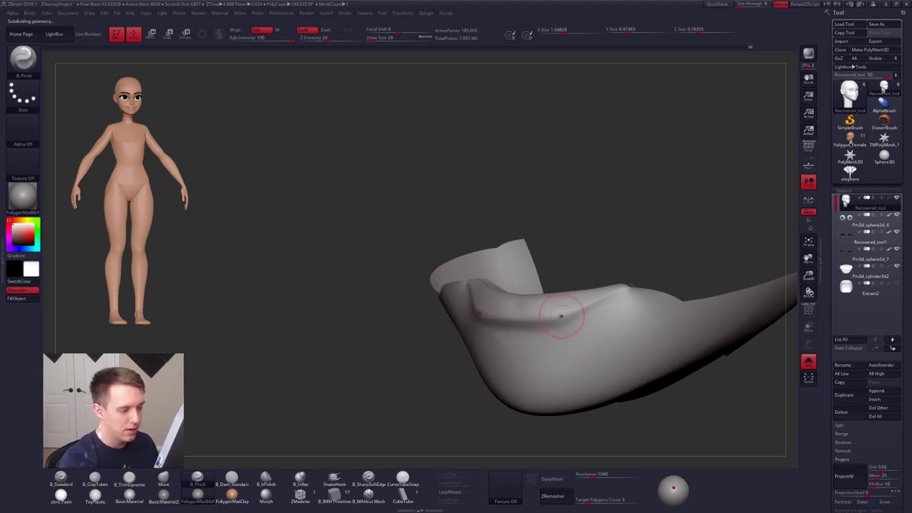
right_drag(514, 322, 505, 319)
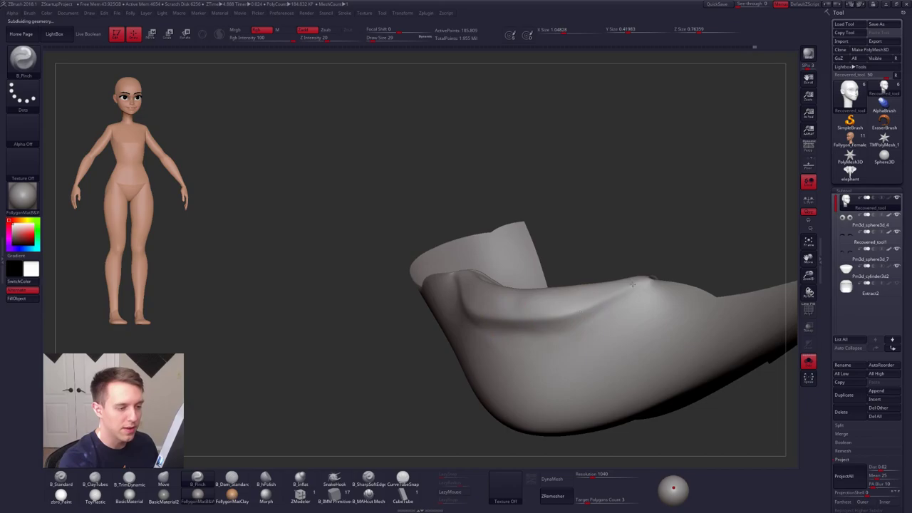
shift+right_drag(562, 316, 592, 374)
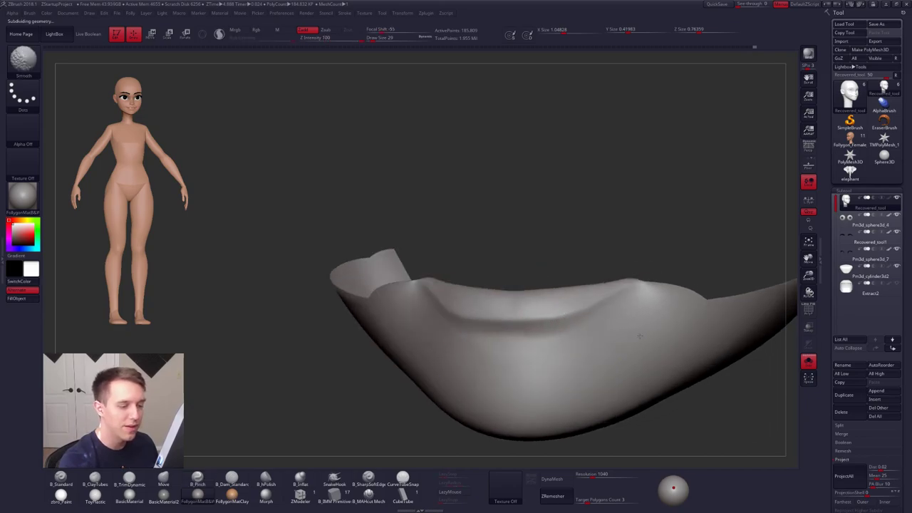
mouse_move(627, 318)
shift+right_down()
mouse_move(558, 326)
mouse_move(555, 317)
shift+right_up()
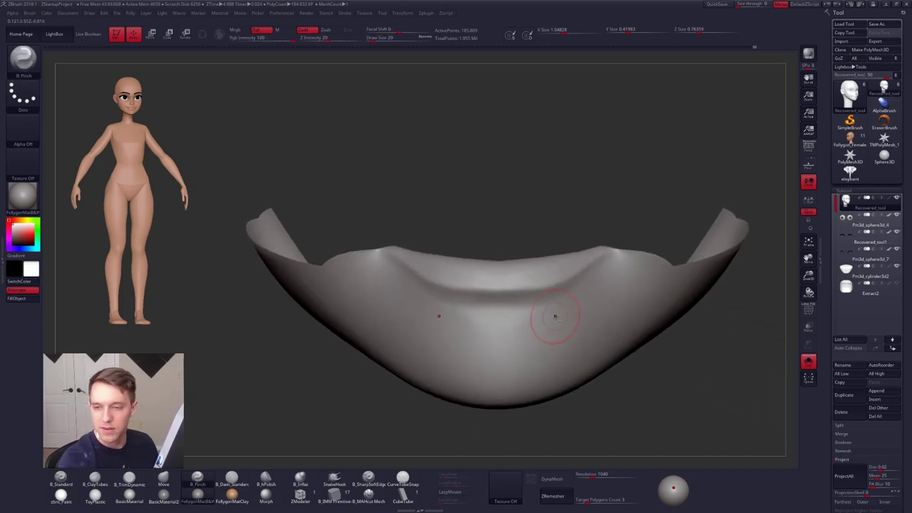
- Reshape the lower lip on the isolated jaw with the Move brush at size 38
key(b)
key(m)
key(v)
key(space)
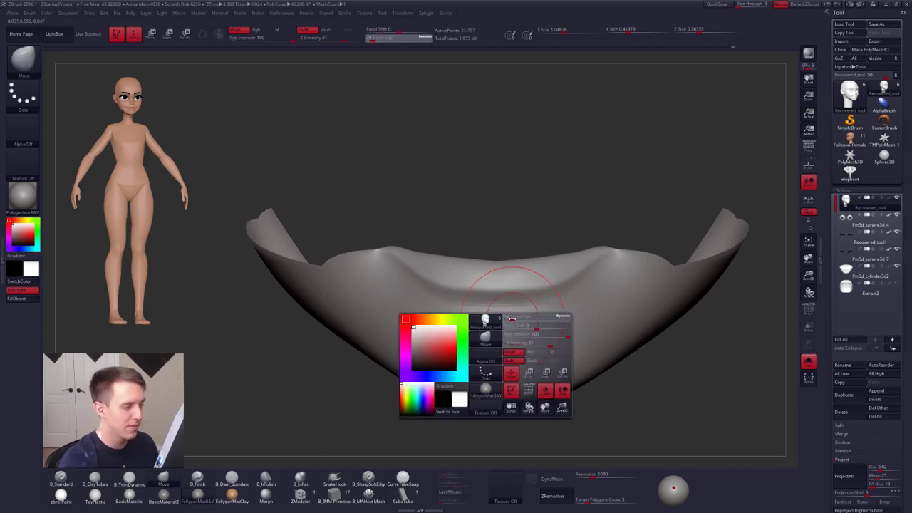
mouse_move(511, 319)
mouse_down()
mouse_move(496, 310)
mouse_move(510, 292)
mouse_up()
key(space)
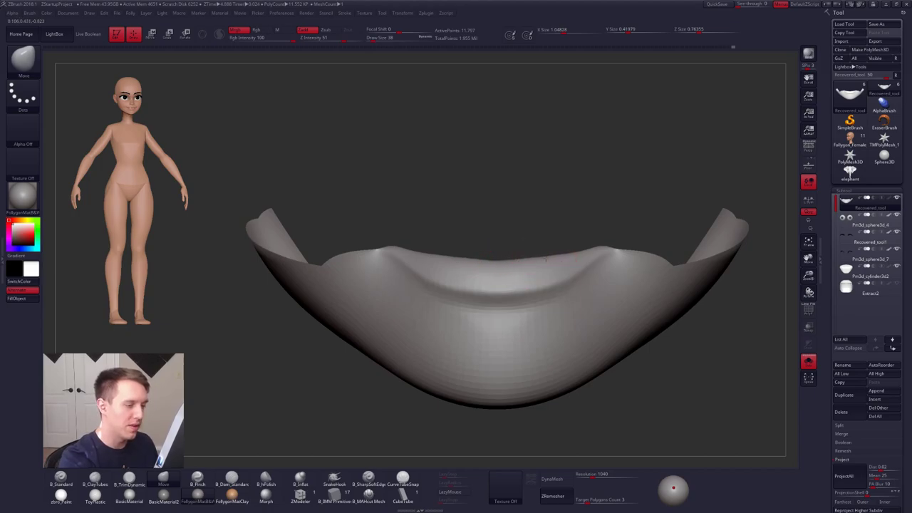
ctrl+right_drag(565, 259, 555, 262)
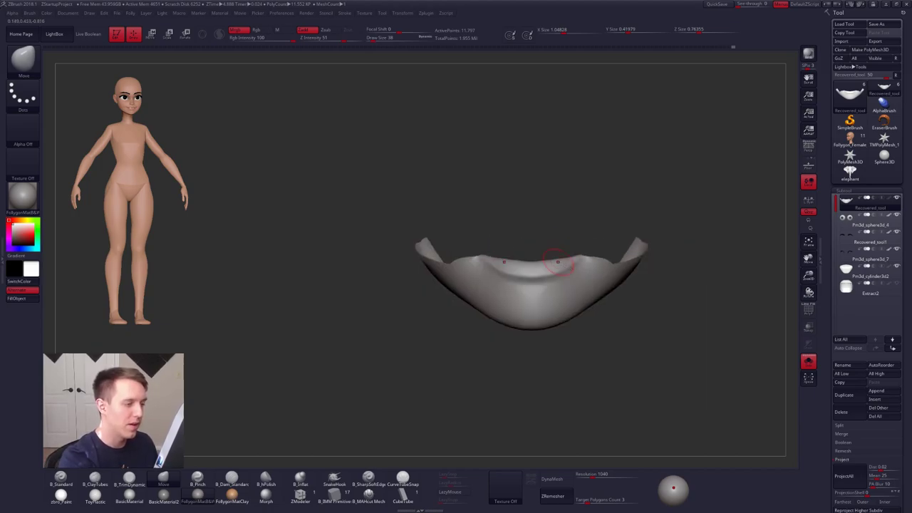
- Unhide the whole head, select the B_TrimDynamic brush at size 67 and lower the subdivision level
ctrl+shift+click(621, 300)
key(space)
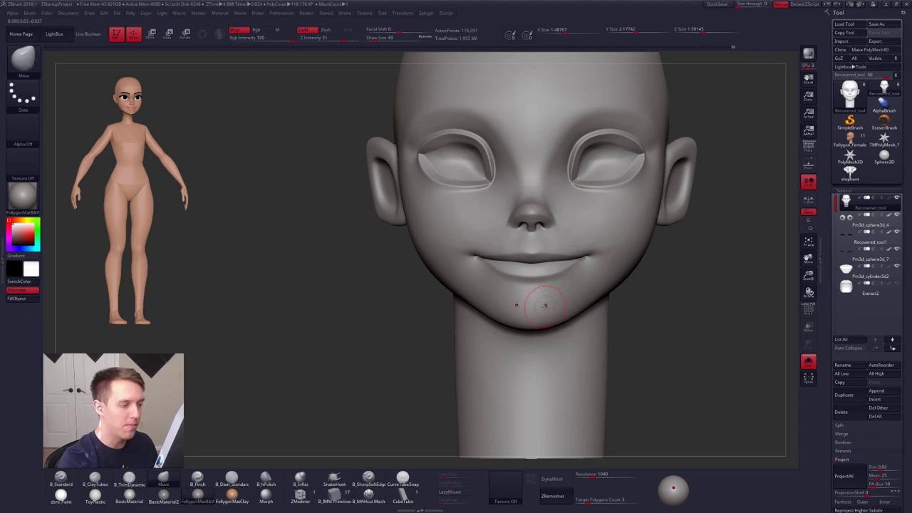
right_drag(604, 304, 556, 302)
mouse_move(566, 241)
alt+right_down()
mouse_move(536, 284)
mouse_move(539, 308)
mouse_move(503, 316)
mouse_move(571, 392)
mouse_move(539, 396)
mouse_move(590, 390)
mouse_move(544, 349)
mouse_move(456, 324)
mouse_move(450, 312)
alt+right_up()
key(3)
key(space)
key(shift+d)
key(shift+d)
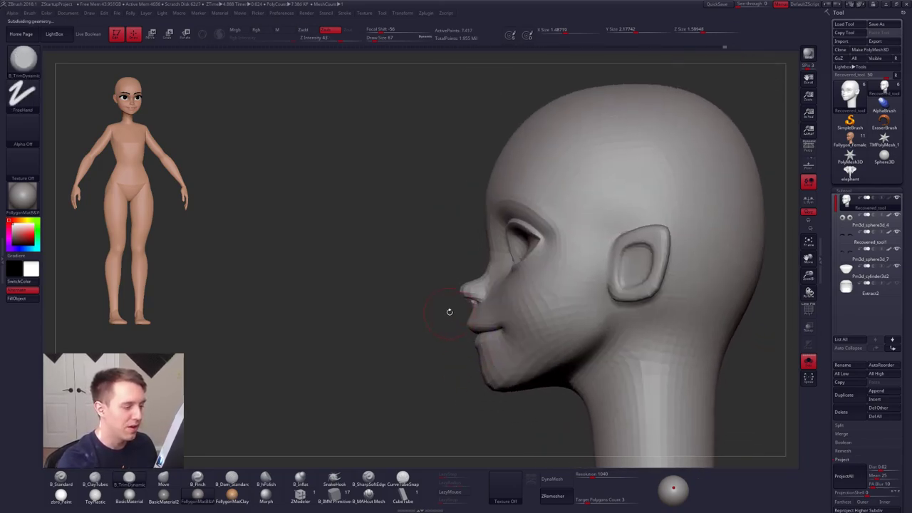
- Mask the lower face from the nose to the chin with the MaskLasso brush, then blur and invert the mask
mouse_move(470, 265)
ctrl+mouse_down()
mouse_move(516, 302)
mouse_move(545, 368)
mouse_move(561, 375)
ctrl+mouse_up()
key(space)
click(559, 457)
ctrl+drag(466, 401, 437, 340)
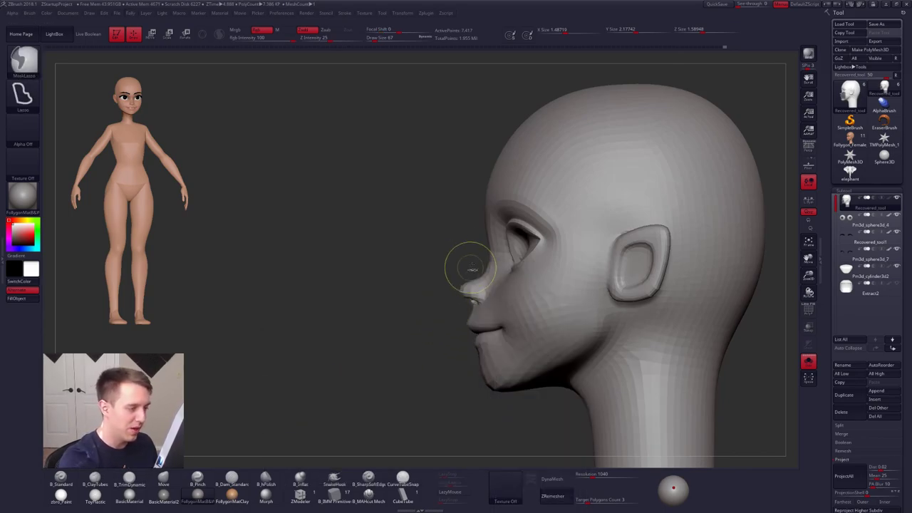
mouse_move(529, 316)
ctrl+mouse_down()
mouse_move(485, 426)
mouse_move(379, 275)
ctrl+mouse_up()
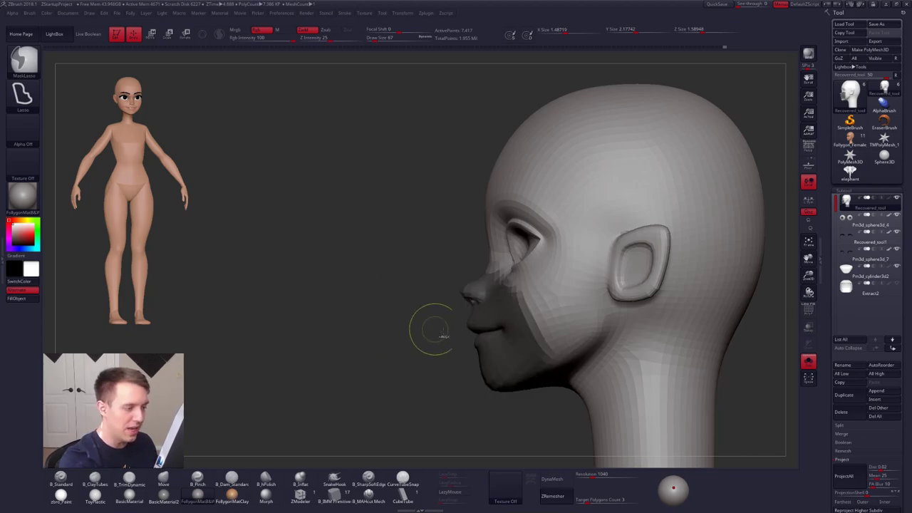
ctrl+click(500, 366)
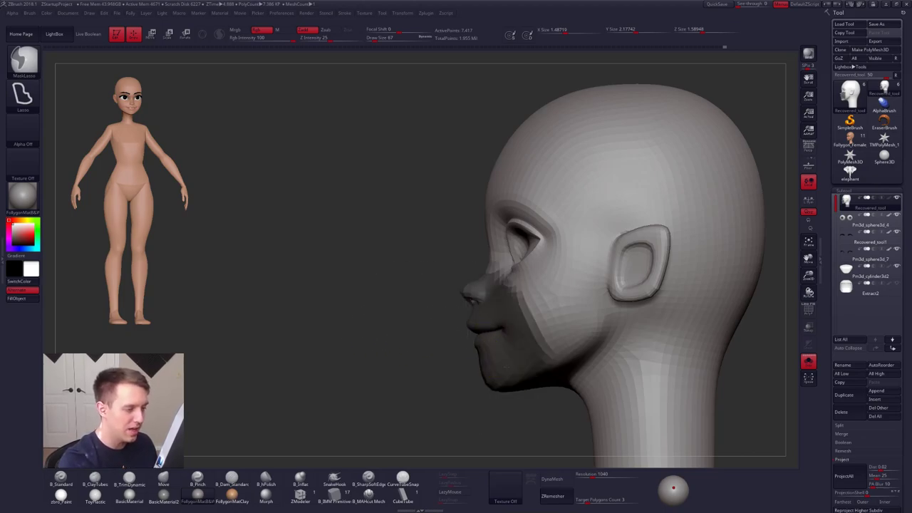
ctrl+click(503, 401)
- Shift the unmasked lower face back toward the neck with the Move transpose line
mouse_move(512, 367)
ctrl+right_down()
mouse_move(502, 384)
mouse_move(472, 355)
mouse_move(534, 363)
ctrl+right_up()
key(w)
mouse_move(487, 310)
mouse_down()
mouse_move(587, 310)
mouse_move(535, 310)
mouse_up()
ctrl+right_drag(555, 325, 539, 309)
key(q)
- Switch to the Move brush and clear the mask from the head
key(b)
key(m)
key(v)
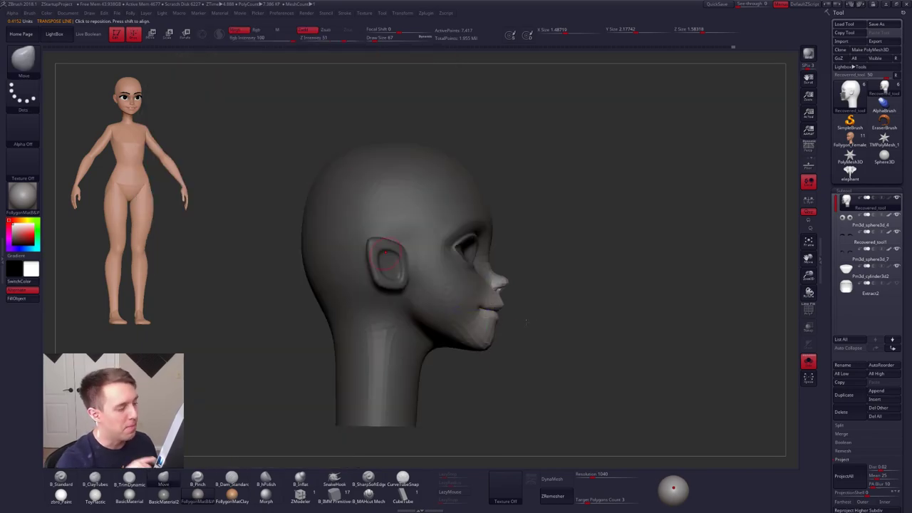
alt+right_drag(596, 395, 643, 406)
ctrl+drag(600, 391, 610, 401)
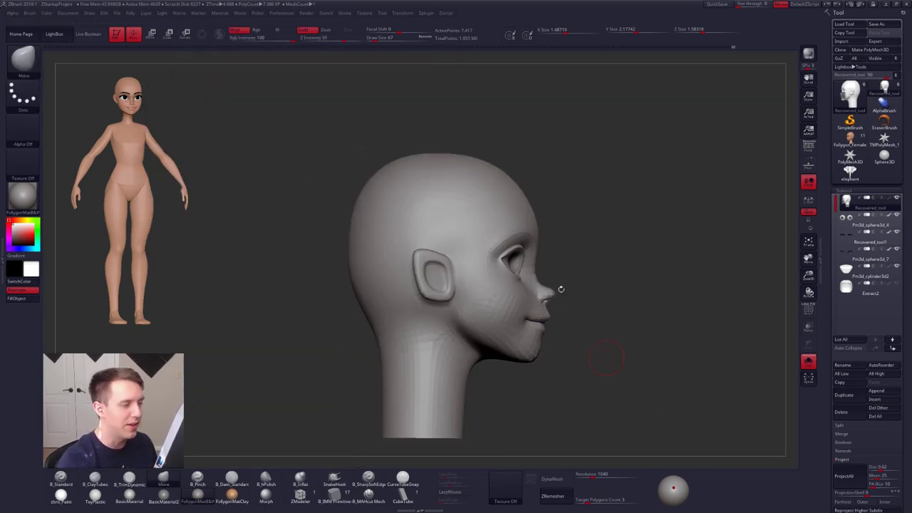
- Reshape the top and back of the skull with the Move brush at size 535
key(space)
drag(562, 289, 570, 290)
key(space)
drag(462, 220, 475, 221)
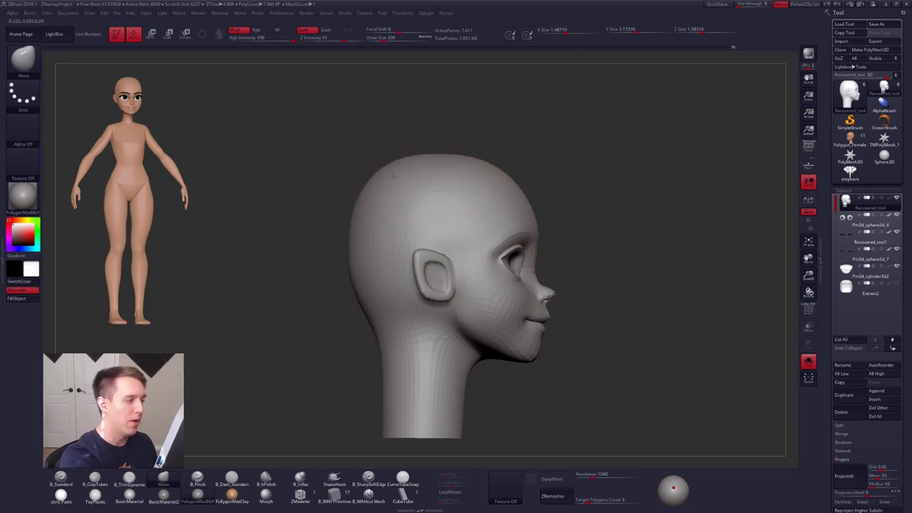
right_drag(378, 271, 576, 265)
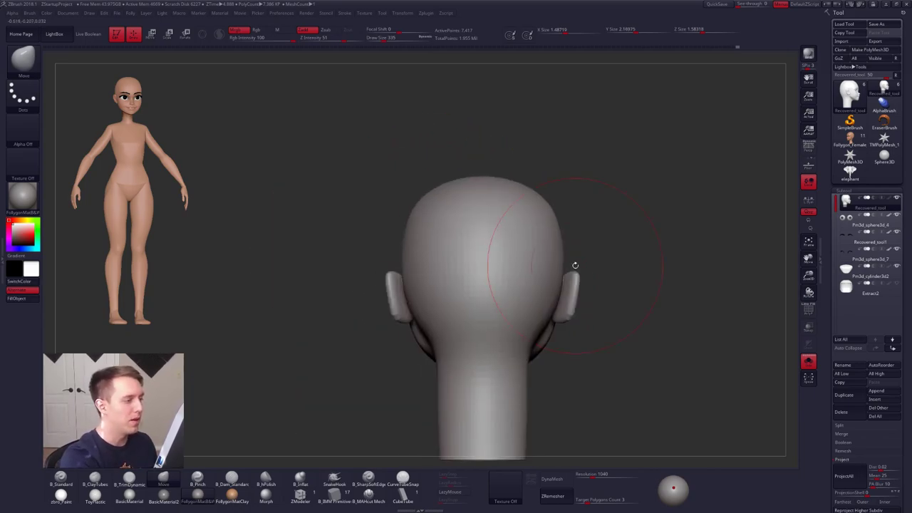
drag(576, 265, 531, 269)
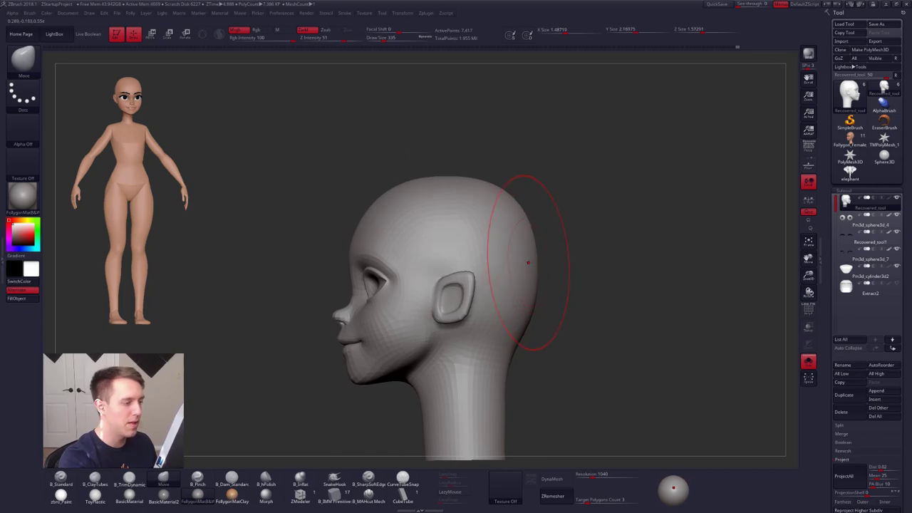
alt+right_drag(528, 262, 579, 269)
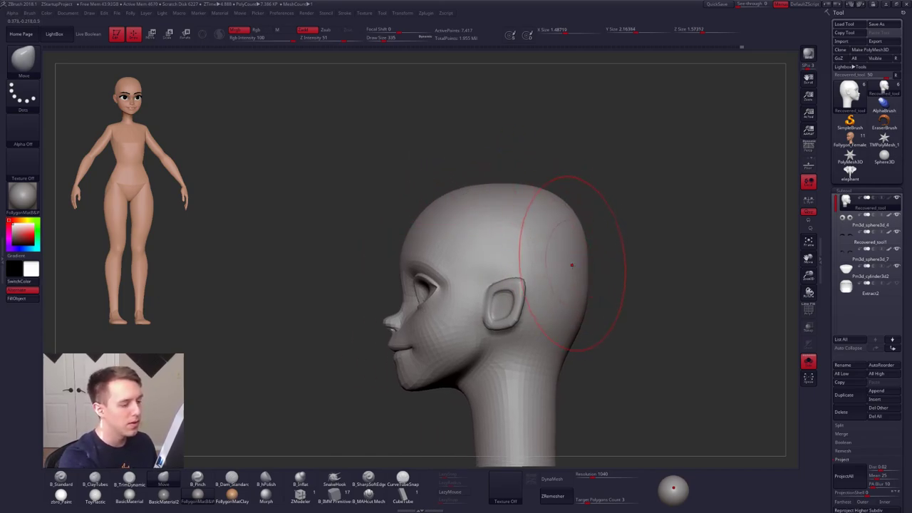
- Smooth the back of the skull at brush size 292 and refine its transition into the neck
alt+right_drag(573, 265, 583, 234)
key(space)
drag(605, 289, 599, 288)
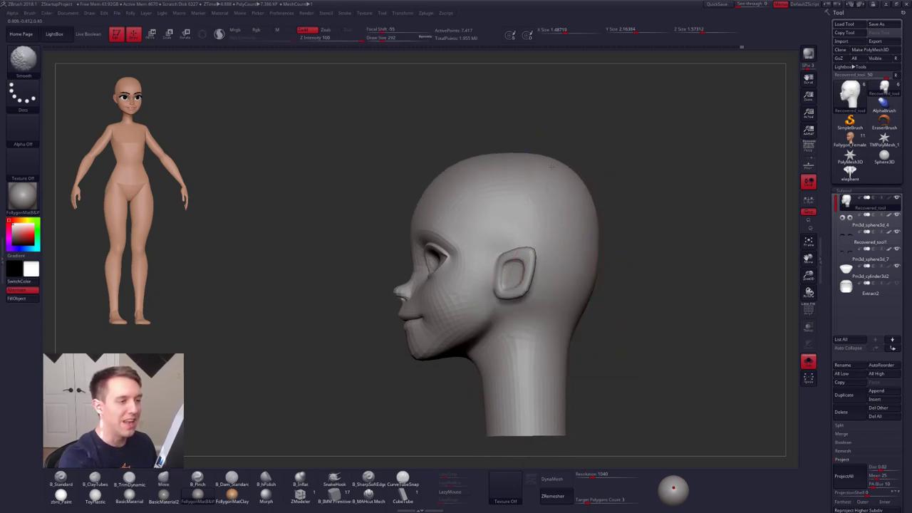
mouse_move(643, 214)
right_down()
mouse_move(548, 212)
mouse_move(589, 208)
right_up()
key(space)
drag(554, 368, 542, 368)
alt+right_drag(576, 305, 587, 248)
- Refine the jaw-to-neck transition below the ear with the B_TrimDynamic and Smooth brushes at sizes 150 and 130
key(space)
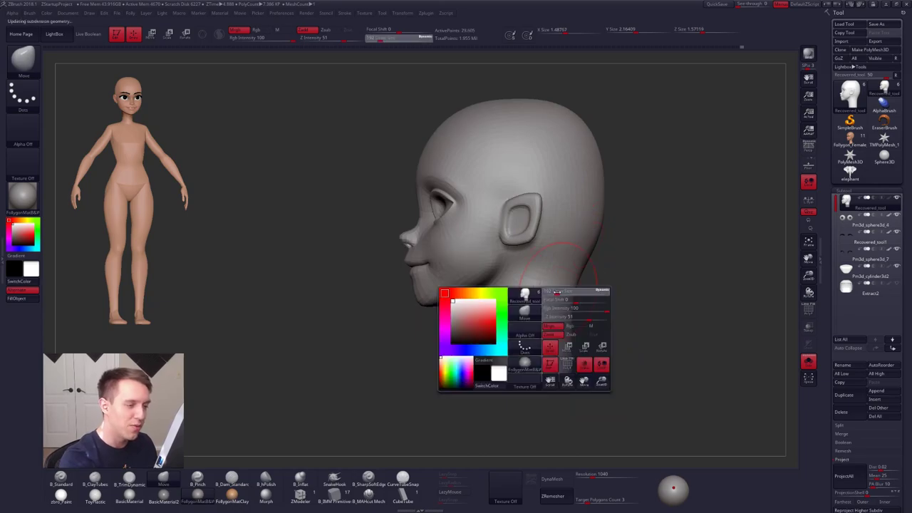
drag(558, 295, 550, 290)
mouse_move(561, 296)
right_down()
mouse_move(546, 287)
mouse_move(548, 308)
right_up()
key(3)
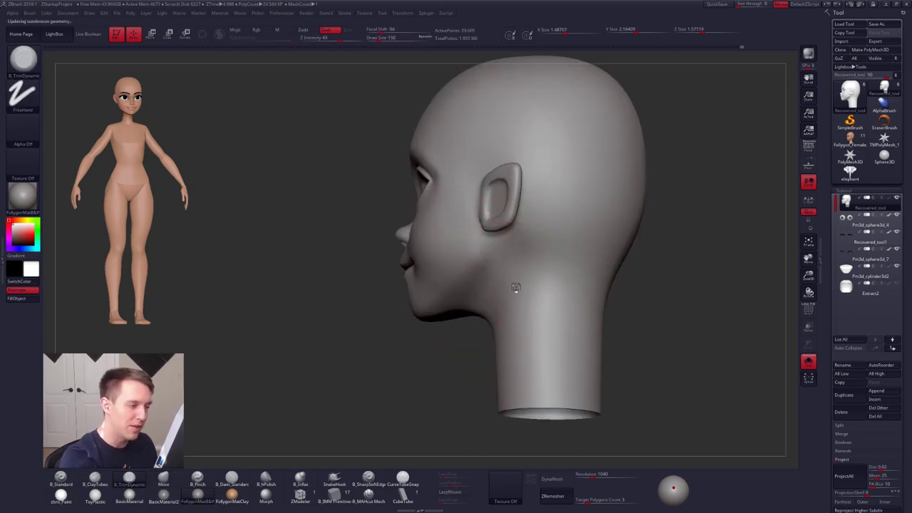
key(shift)
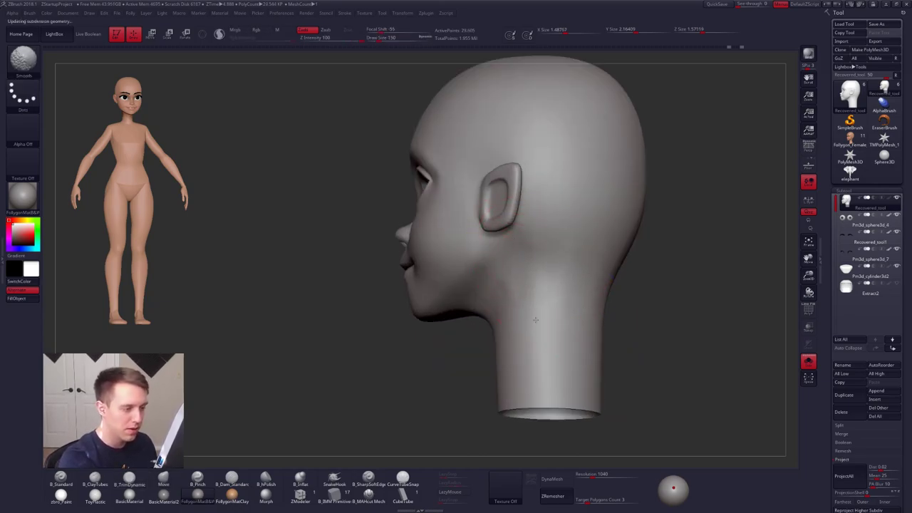
mouse_move(508, 336)
right_down()
mouse_move(525, 321)
mouse_move(512, 264)
right_up()
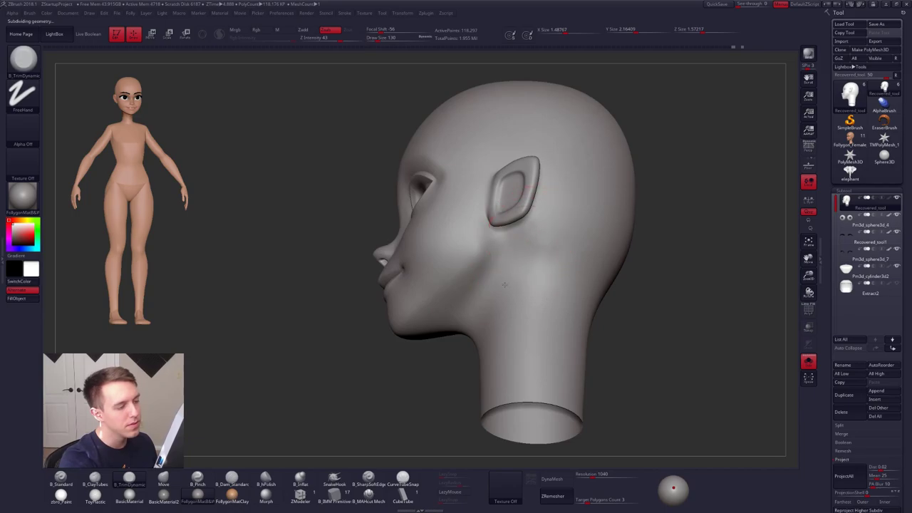
right_drag(527, 271, 551, 330)
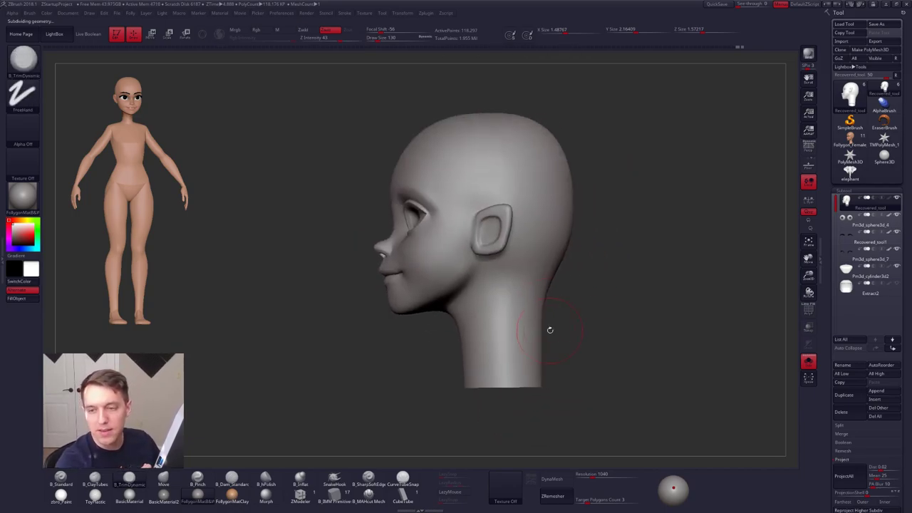
mouse_move(471, 320)
alt+right_down()
mouse_move(558, 339)
mouse_move(524, 318)
alt+right_up()
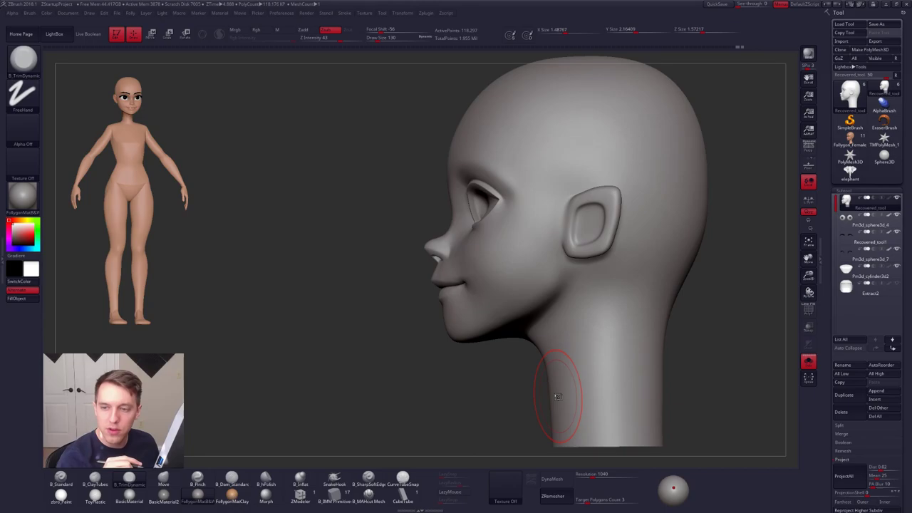
- Show the head together with the eyes, brows and body, and examine its proportions from the front
key(shift)
key(shift+d)
right_drag(529, 305, 609, 305)
mouse_move(609, 305)
ctrl+right_down()
mouse_move(543, 302)
mouse_move(556, 329)
mouse_move(601, 350)
ctrl+right_up()
key(space)
drag(543, 304, 548, 305)
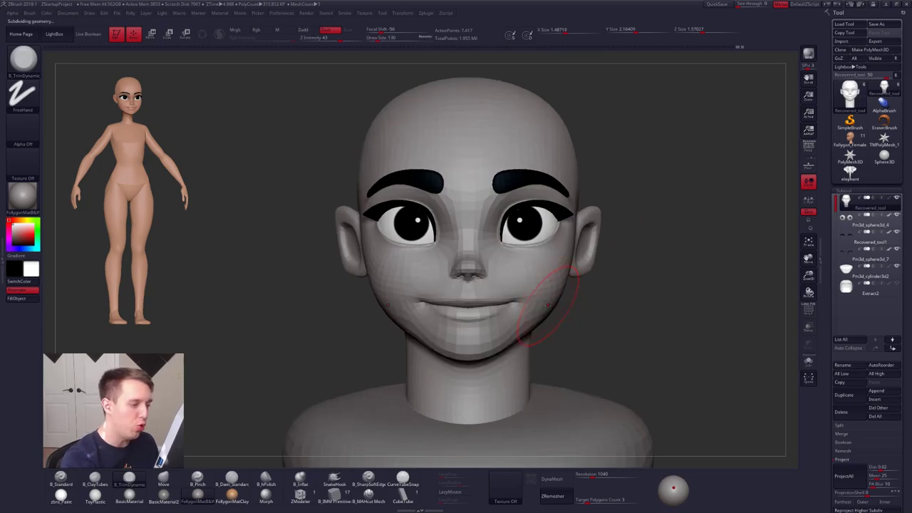
ctrl+right_drag(622, 375, 665, 387)
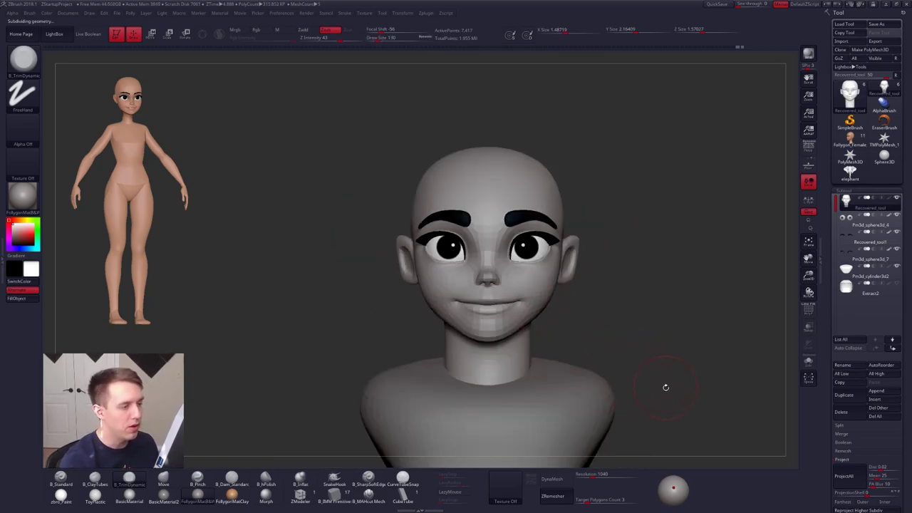
drag(649, 422, 581, 335)
key(space)
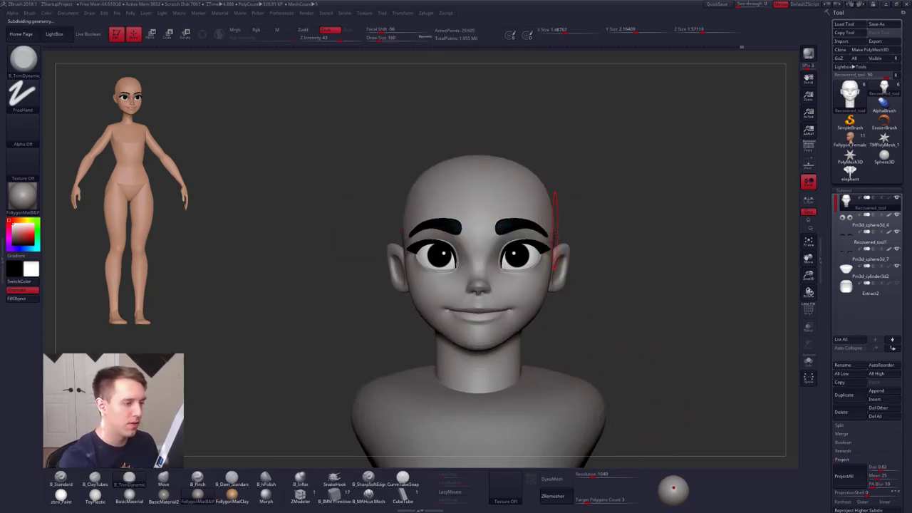
mouse_move(627, 217)
right_down()
mouse_move(546, 228)
mouse_move(562, 228)
right_up()
key(space)
drag(563, 228, 562, 216)
- Isolate the head and refine the side of the skull at a lower subdivision level with the Smooth brush at size 104
key(shift+d)
key(alt+s)
key(space)
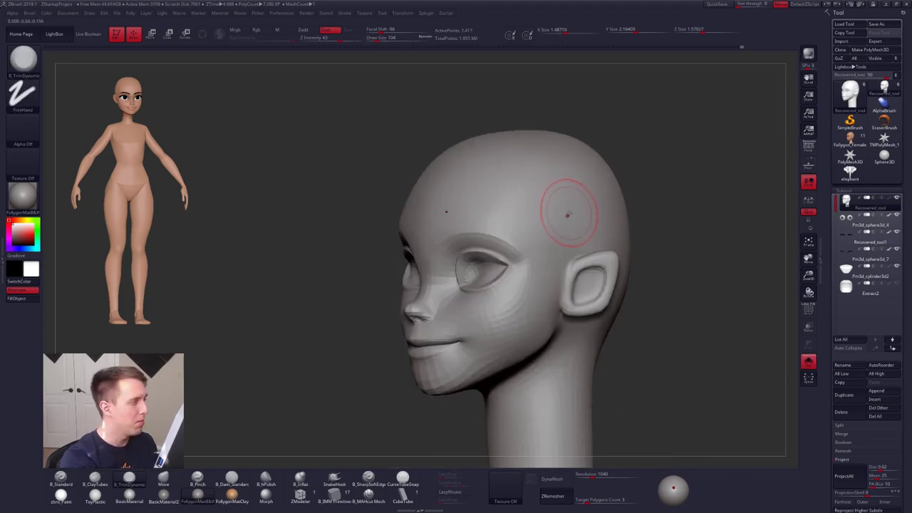
key(b)
key(m)
key(v)
key(shift)
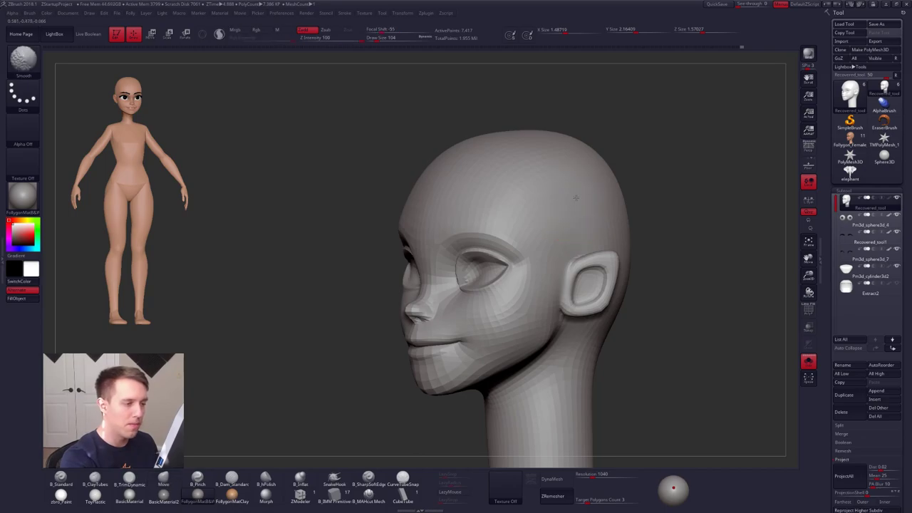
key(ctrl+d)
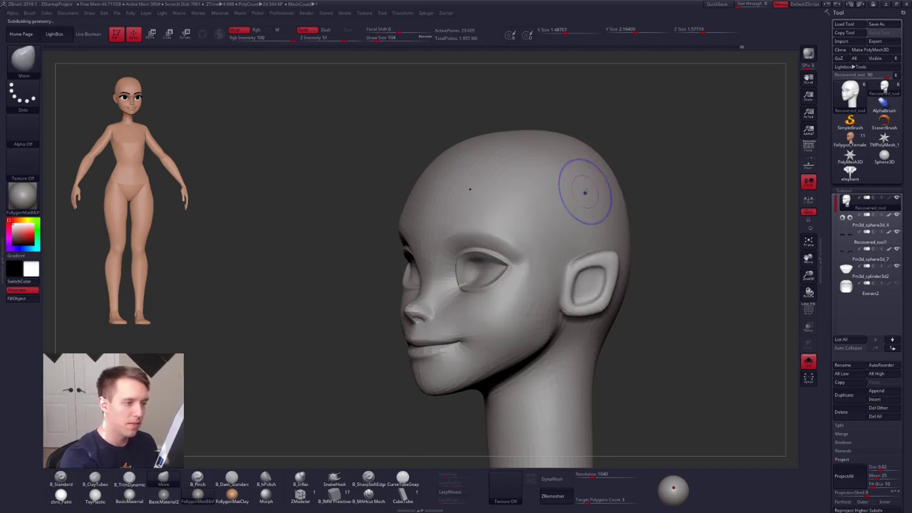
right_drag(586, 220, 594, 217)
alt+right_drag(643, 198, 632, 177)
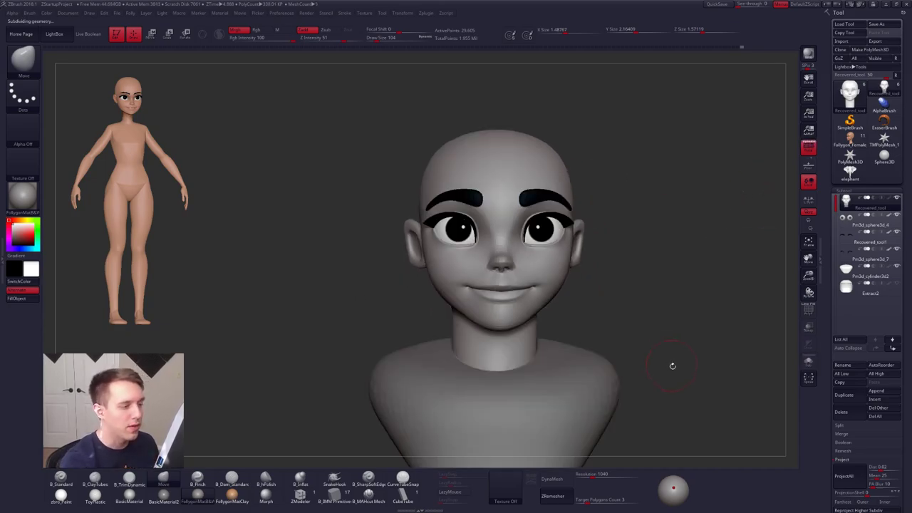
mouse_move(673, 366)
mouse_down()
mouse_move(685, 371)
mouse_move(599, 367)
mouse_up()
mouse_move(533, 312)
alt+right_down()
mouse_move(575, 335)
mouse_move(547, 321)
mouse_move(529, 341)
alt+right_up()
- Lasso-mask the nose, mouth and jaw in profile, soften the mask's edge and invert it so only the lower face stays editable
key(space)
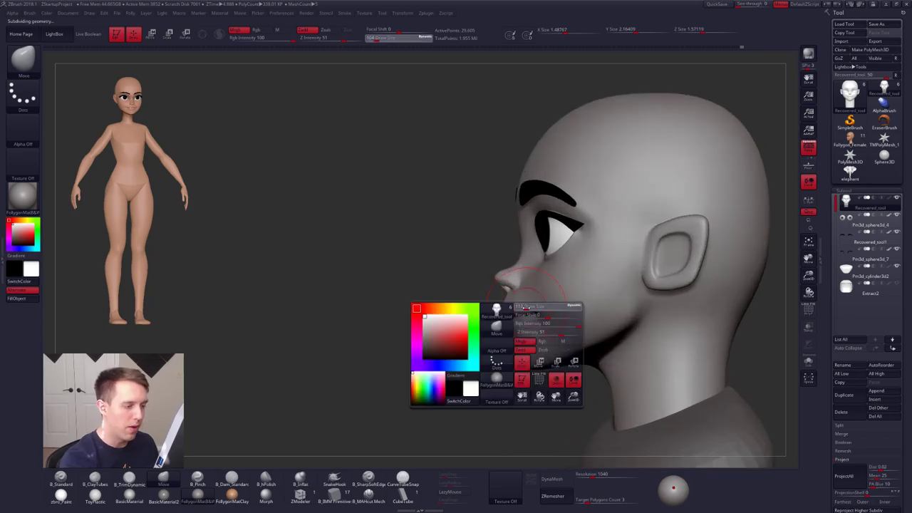
mouse_move(511, 251)
ctrl+mouse_down()
mouse_move(585, 271)
mouse_move(457, 254)
ctrl+mouse_up()
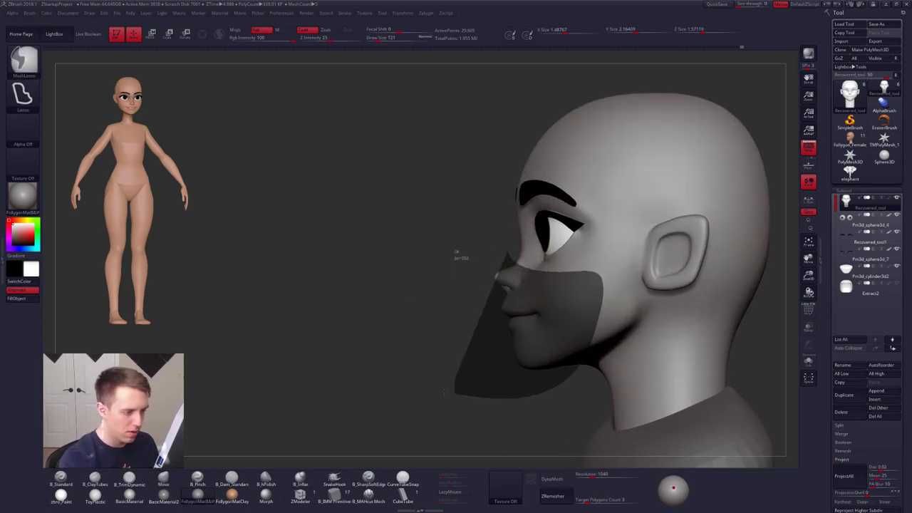
ctrl+drag(444, 393, 421, 385)
ctrl+click(557, 344)
ctrl+click(557, 344)
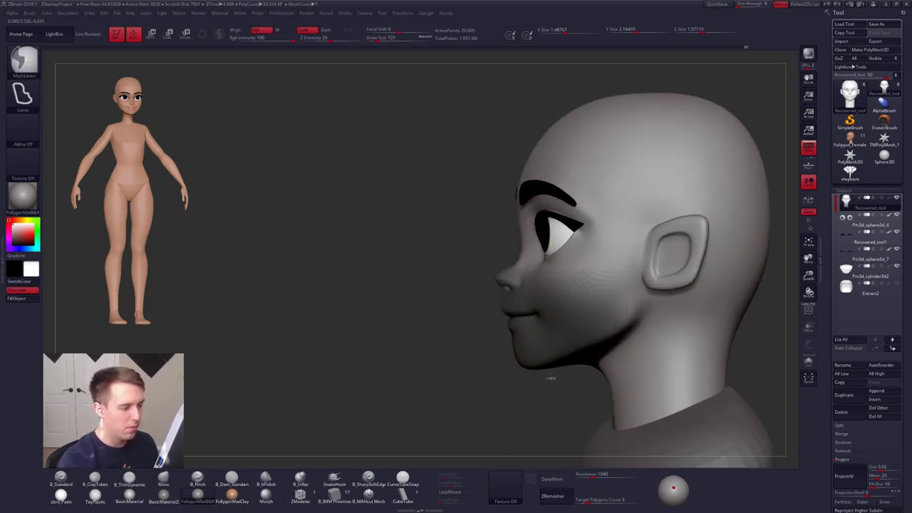
ctrl+click(550, 375)
- Reshape the unmasked mouth and jaw at a lower subdivision level, using the Smooth brush at size 181 and the Move brush at size 150
key(space)
drag(567, 346, 586, 345)
key(shift+d)
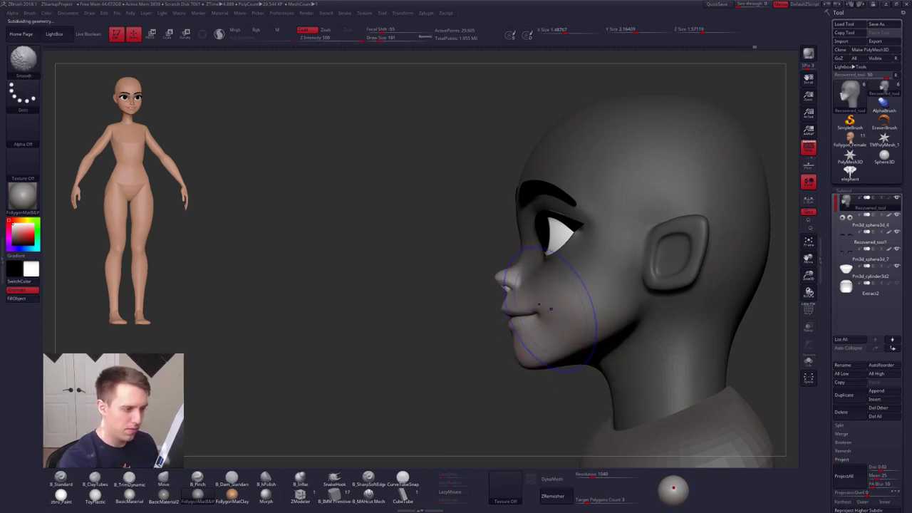
key(shift+d)
right_drag(549, 315, 527, 327)
key(space)
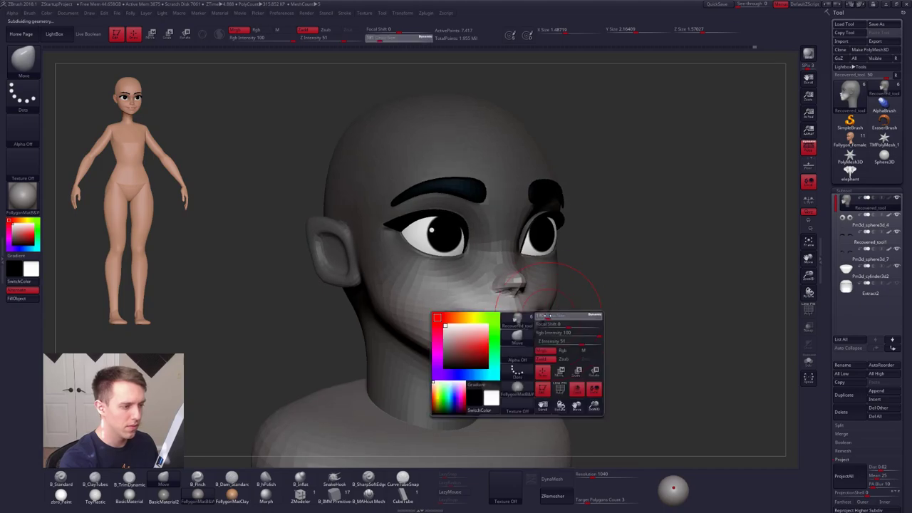
drag(552, 333, 541, 332)
right_drag(502, 329, 534, 331)
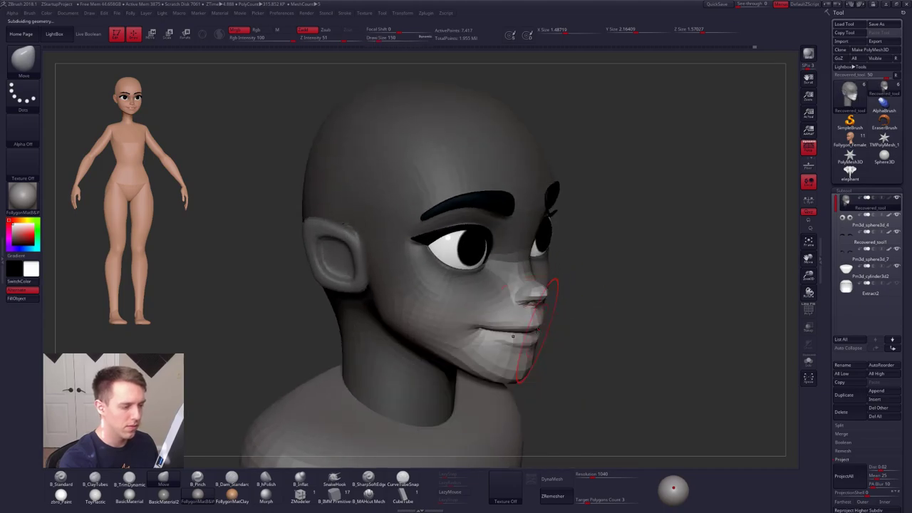
drag(536, 332, 531, 331)
mouse_move(531, 331)
right_down()
mouse_move(492, 326)
mouse_move(570, 329)
mouse_move(570, 360)
mouse_move(570, 322)
right_up()
mouse_move(569, 322)
mouse_down()
mouse_move(598, 347)
mouse_move(561, 328)
mouse_up()
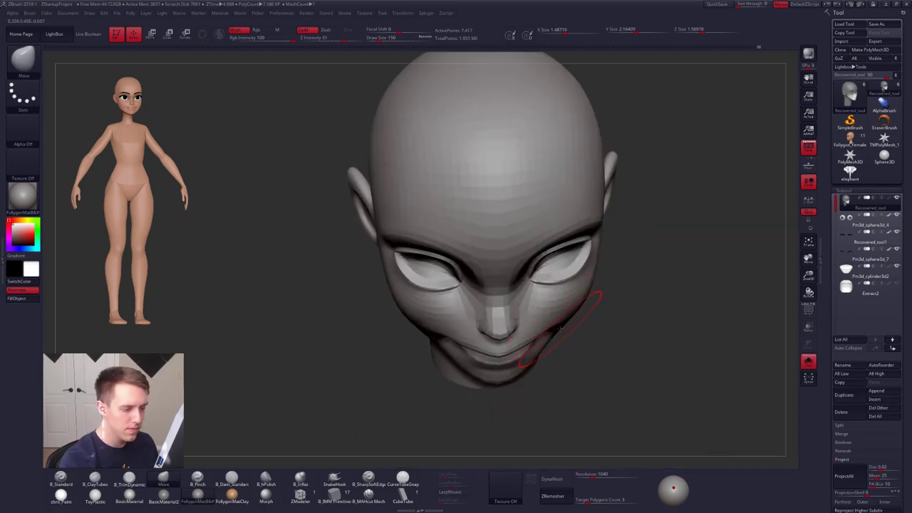
- Reposition the light and refine the mouth corner and chin of the isolated head with the Move brush at size 150
click(672, 492)
mouse_move(563, 327)
mouse_down()
mouse_move(556, 271)
mouse_move(540, 265)
mouse_up()
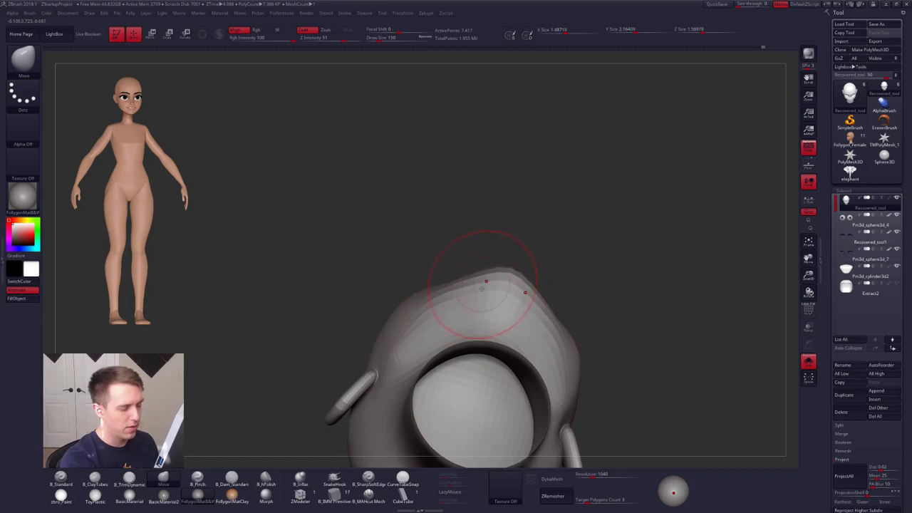
right_drag(482, 288, 489, 335)
right_drag(570, 307, 528, 330)
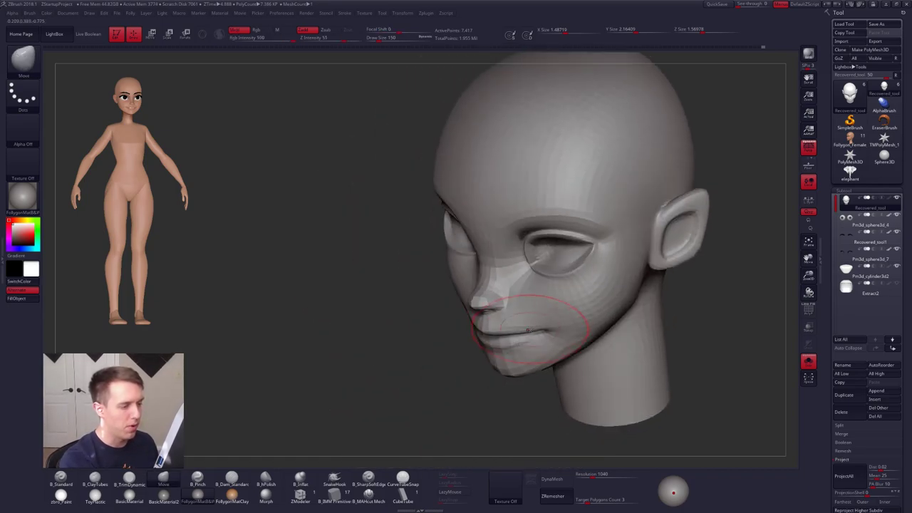
drag(528, 329, 542, 333)
mouse_move(543, 335)
right_down()
mouse_move(548, 305)
mouse_move(530, 338)
right_up()
- Mask the head above the mouth line to separate the lower lip and chin, and invert the mask
key(w)
ctrl+click(530, 337)
key(q)
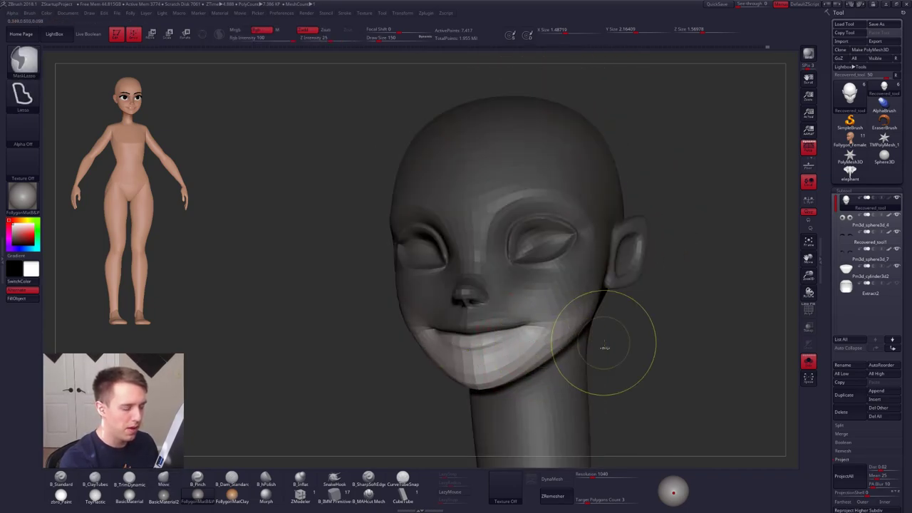
key(ctrl+i)
key(ctrl+i)
- Adjust the upper lip's curve from below with the Move brush at sizes 81 and 121
drag(554, 334, 501, 318)
key(space)
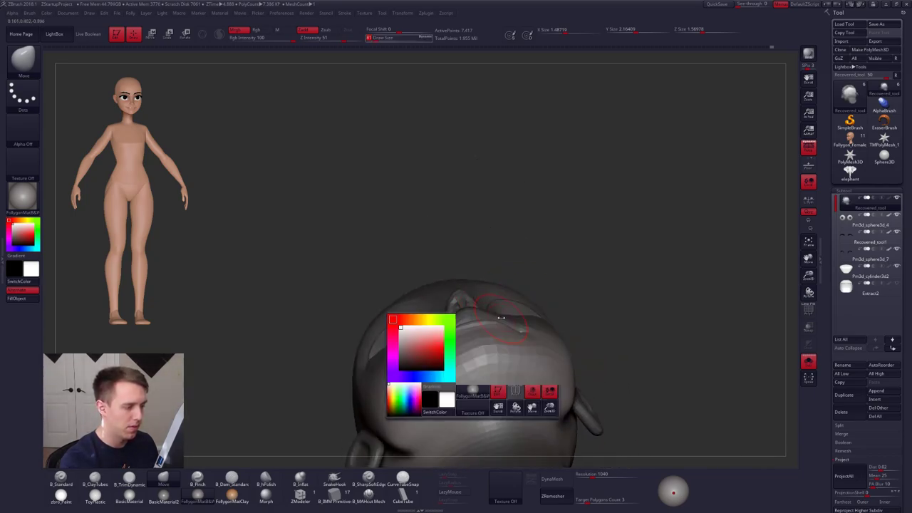
right_drag(474, 325, 511, 301)
ctrl+click(511, 301)
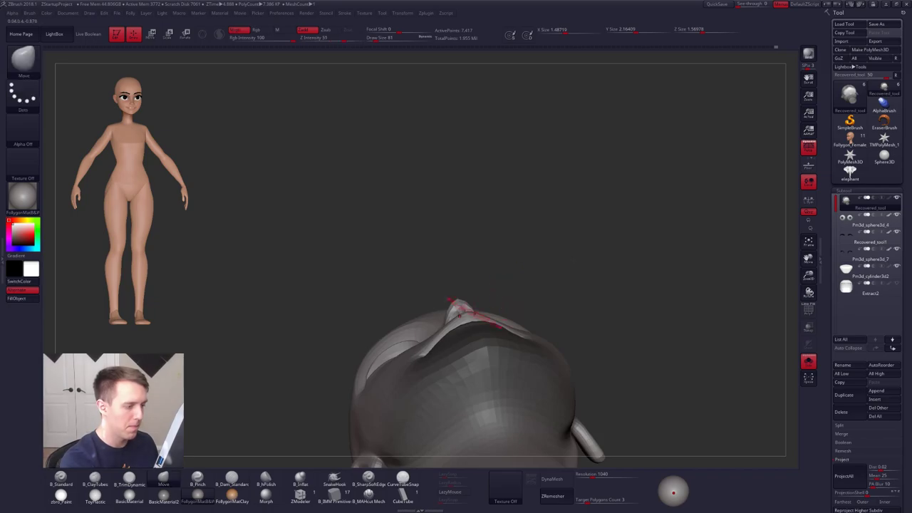
key(bracketright)
key(bracketright)
key(bracketright)
key(bracketright)
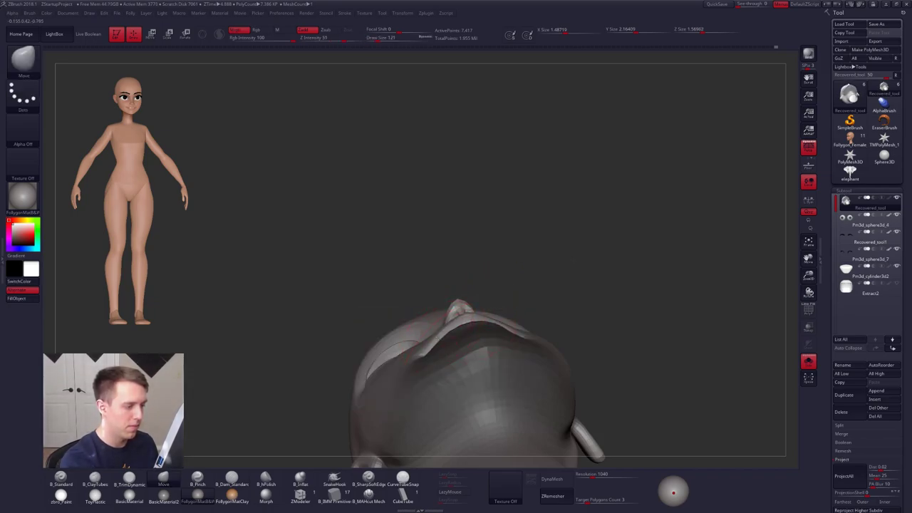
mouse_move(461, 311)
mouse_down()
mouse_move(556, 338)
mouse_move(546, 334)
mouse_up()
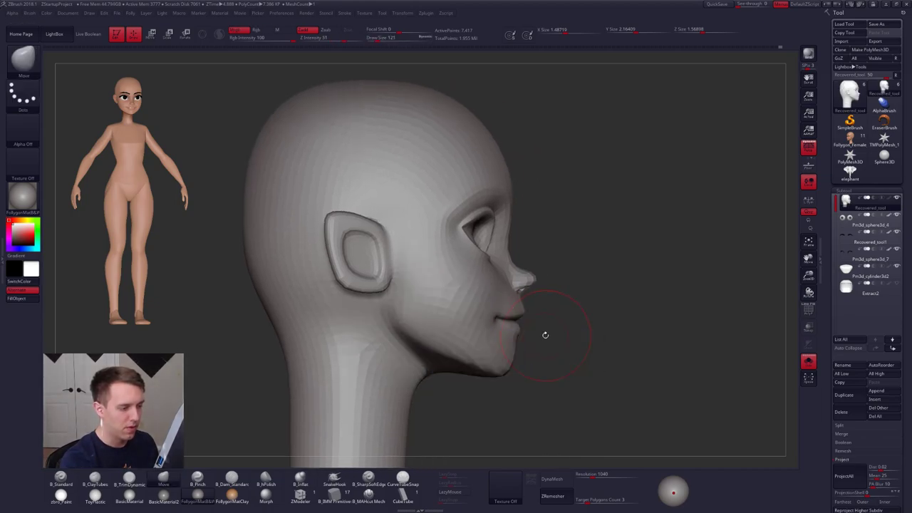
- Restore the mask leaving the lower lip and chin free, reshape them in profile with the Move brush at size 130, and reposition the light
key(ctrl+z)
ctrl+click(544, 347)
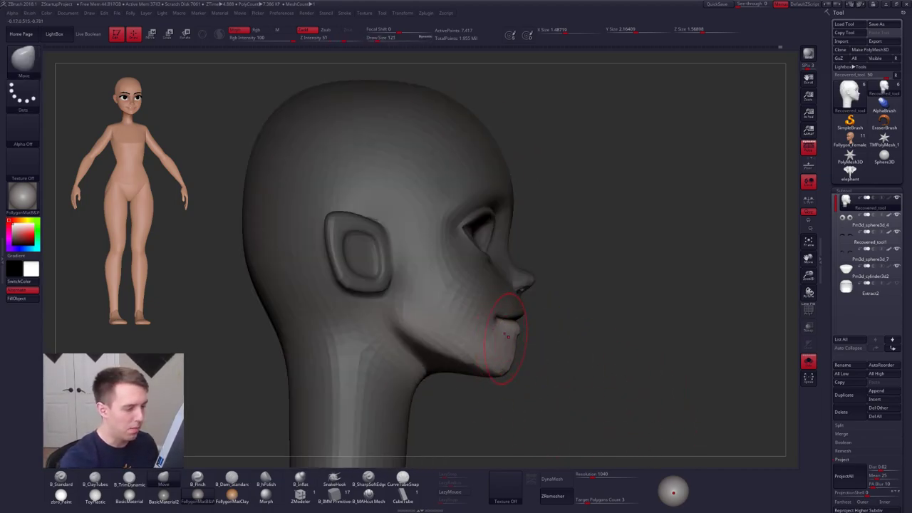
ctrl+click(511, 344)
key(s)
drag(511, 344, 517, 343)
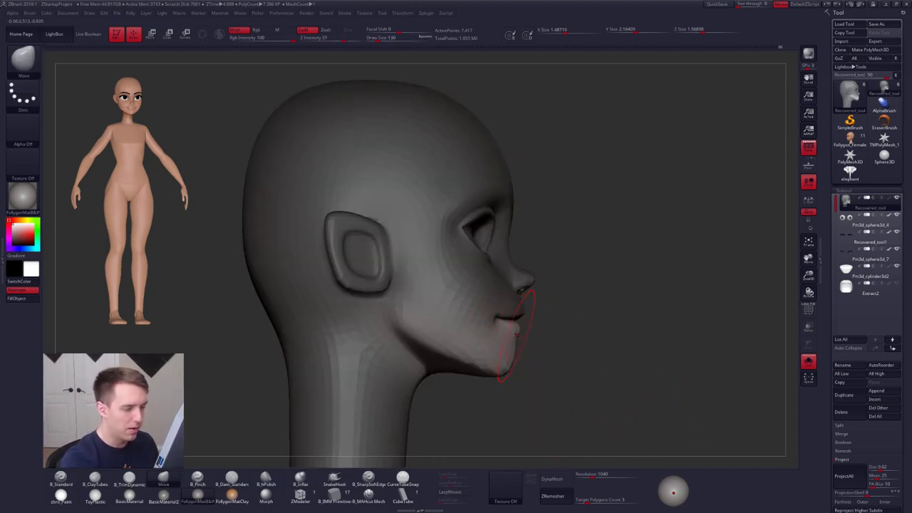
click(673, 494)
click(673, 499)
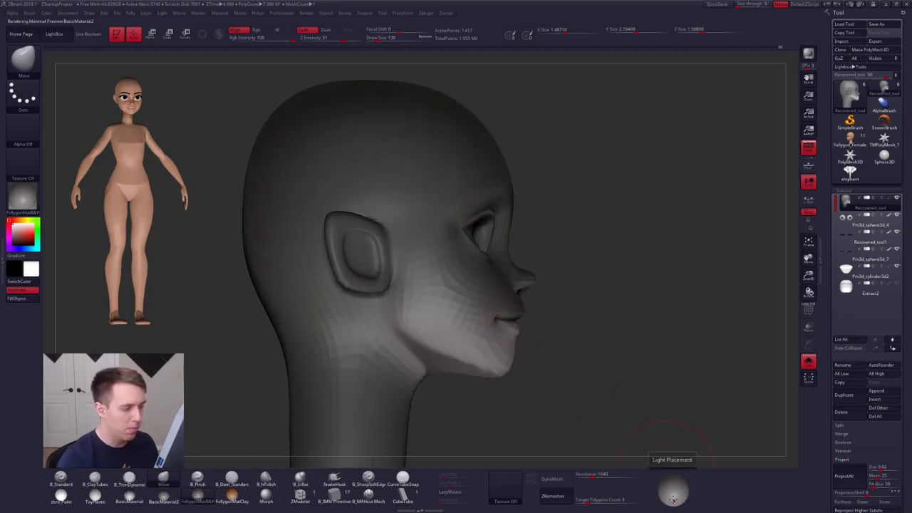
click(673, 496)
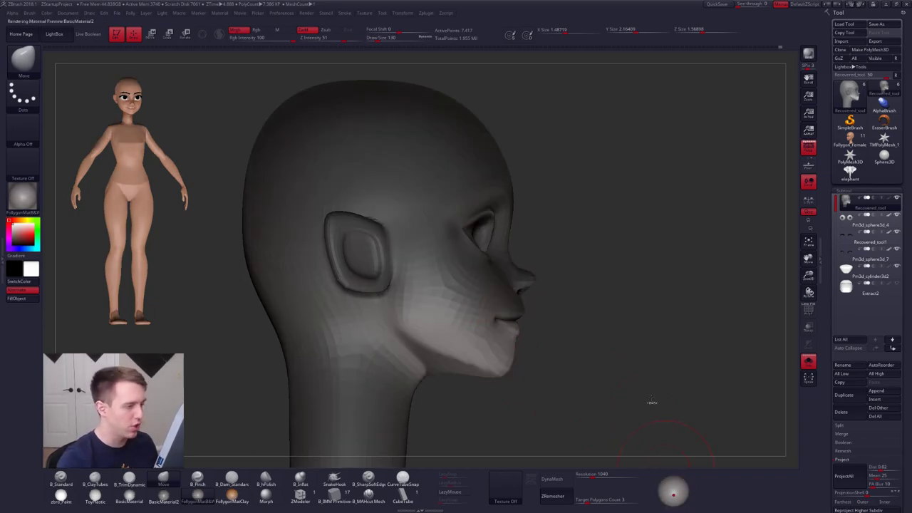
- Bring back the eyes and brows and refine the mouth and the area beside the nose with the Move brush at sizes 130 and 113
drag(542, 326, 463, 350)
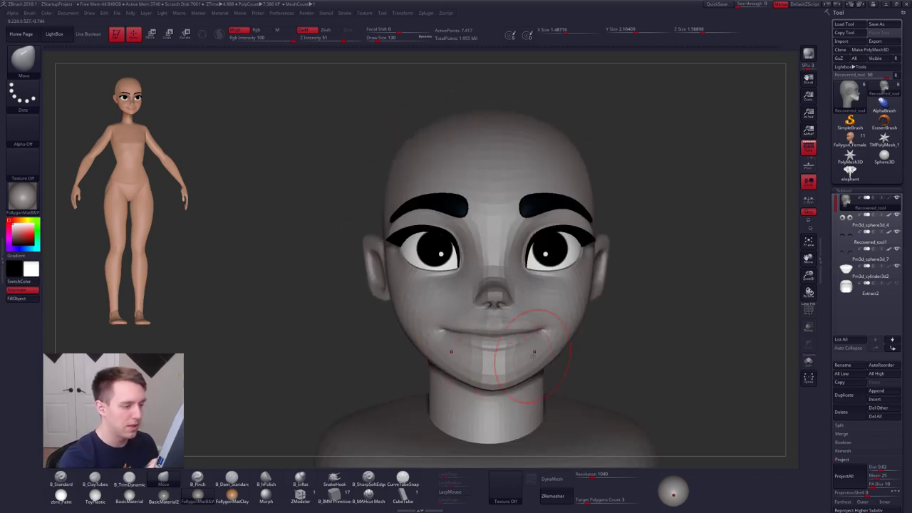
drag(499, 335, 553, 324)
alt+right_drag(554, 324, 514, 344)
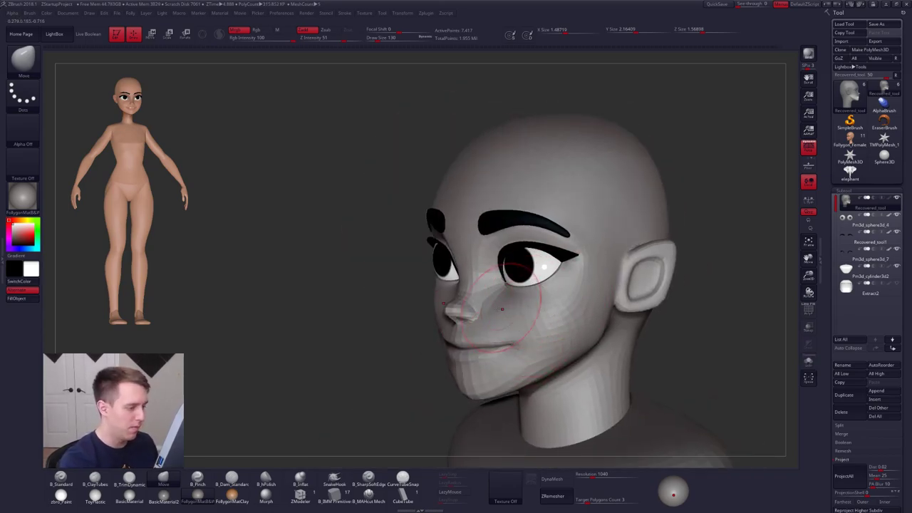
key(space)
drag(479, 317, 467, 317)
mouse_move(538, 324)
right_down()
mouse_move(485, 329)
mouse_move(454, 374)
right_up()
key(space)
drag(479, 342, 487, 342)
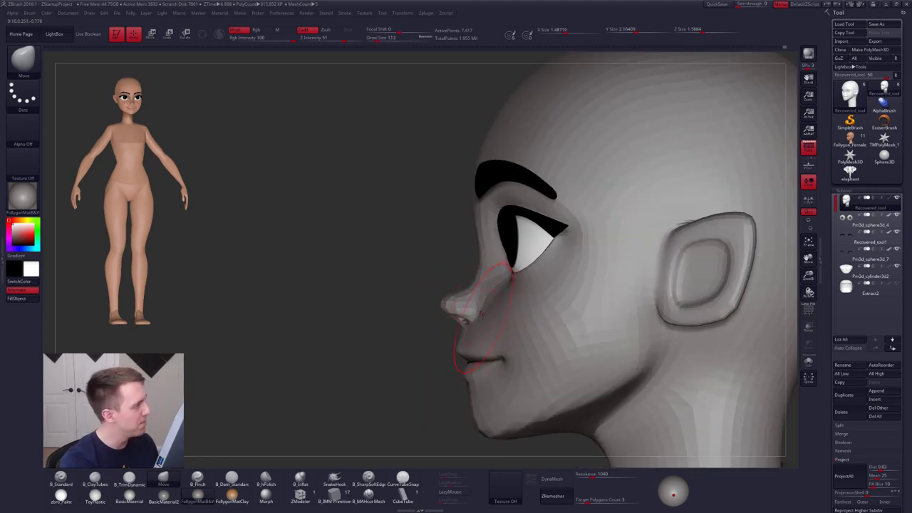
mouse_move(481, 315)
ctrl+right_down()
mouse_move(489, 272)
mouse_move(471, 295)
ctrl+right_up()
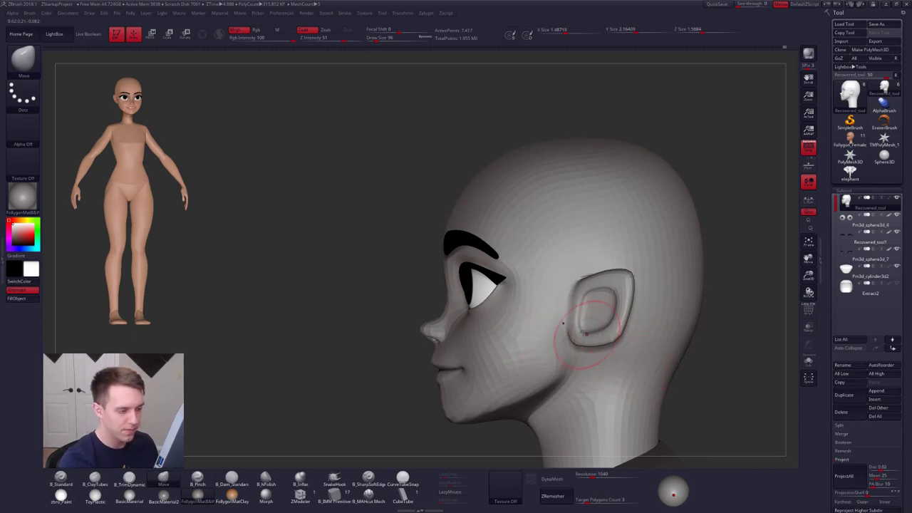
- Adjust the overall head shape from the side and front with the Move brush at size 321
key(space)
drag(570, 344, 564, 343)
key(3)
mouse_move(527, 295)
right_down()
mouse_move(577, 290)
mouse_move(589, 307)
mouse_move(584, 265)
right_up()
key(space)
drag(571, 325, 583, 324)
key(4)
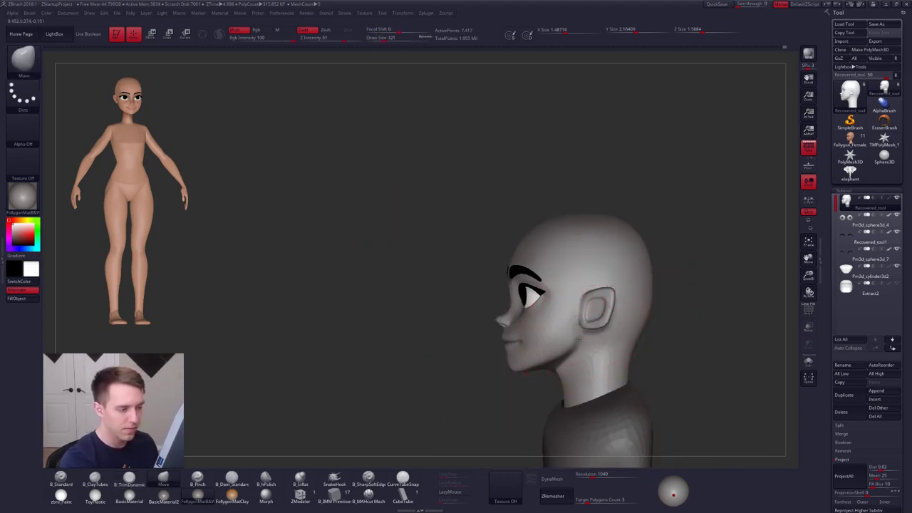
right_drag(581, 325, 576, 295)
key(space)
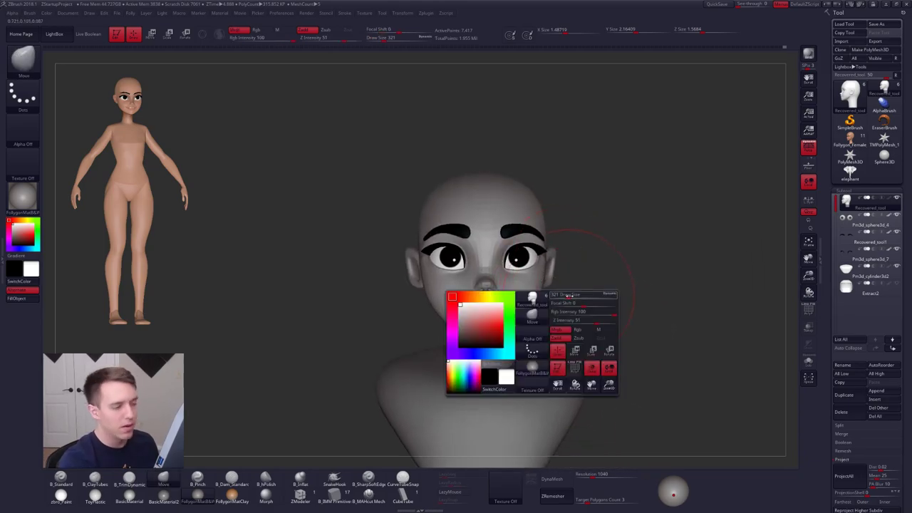
- Reshape the cheeks and jaw with the Move brush at draw sizes 252 and 203, and isolate the head mesh
drag(568, 295, 566, 295)
ctrl+right_drag(529, 313, 530, 316)
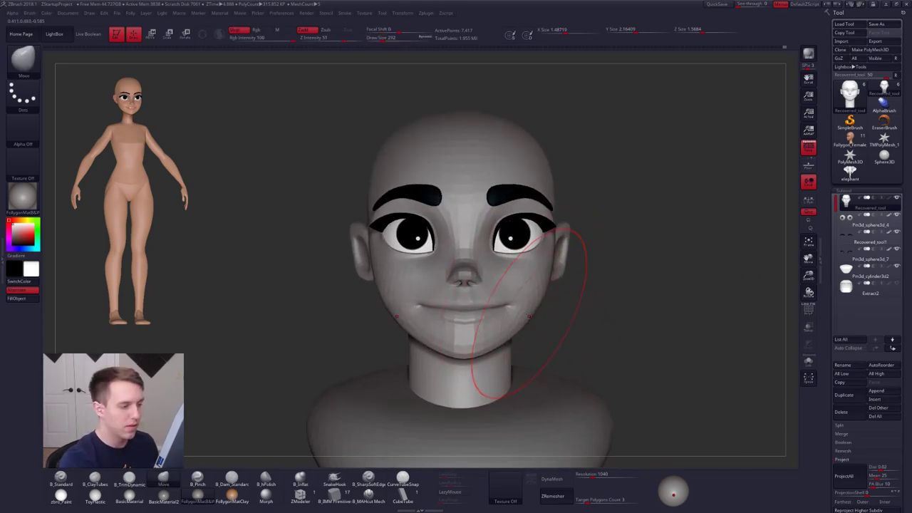
key(space)
drag(537, 326, 532, 327)
key(alt+s)
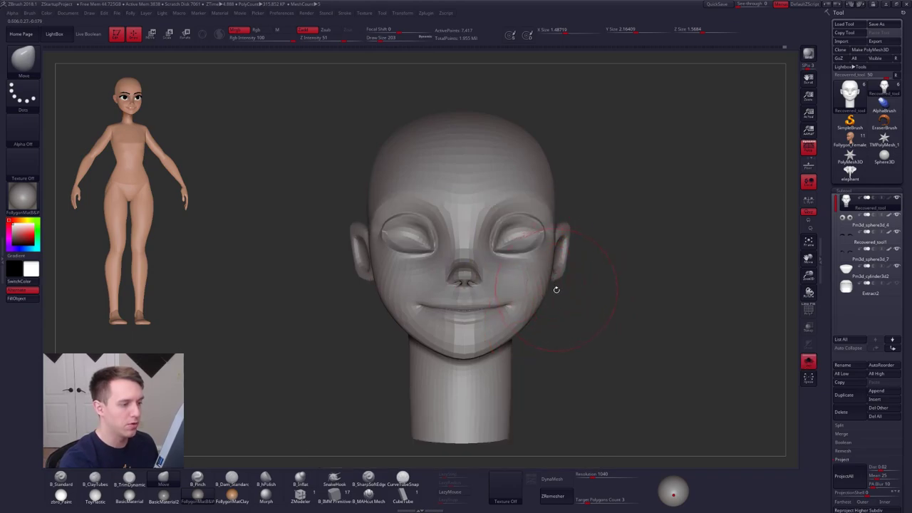
- Mask the lower face and neck with a lasso, blur the mask edge, and invert it to protect the upper head
mouse_move(553, 282)
ctrl+mouse_down()
mouse_move(444, 264)
mouse_move(304, 415)
mouse_move(629, 434)
ctrl+mouse_up()
mouse_move(583, 374)
alt+right_down()
mouse_move(566, 366)
mouse_move(546, 311)
alt+right_up()
ctrl+click(530, 310)
ctrl+click(530, 310)
key(ctrl+i)
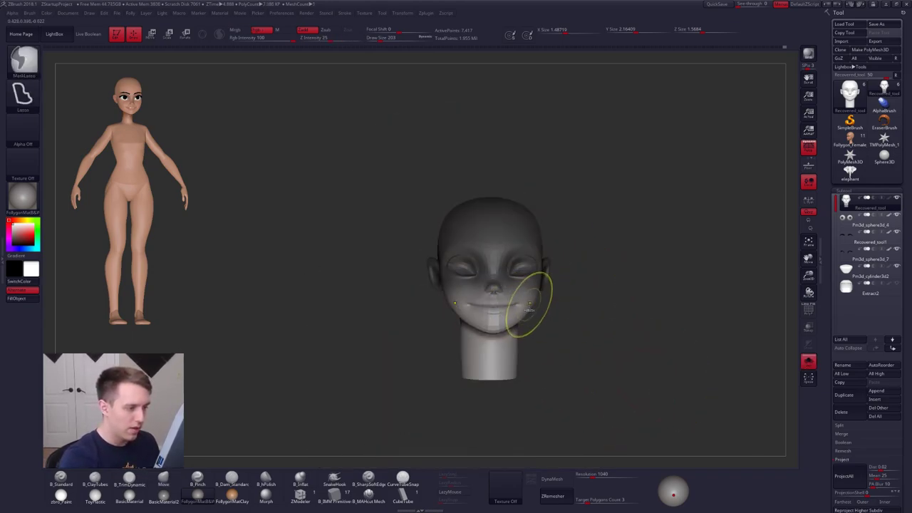
- Show the other subtools again and reshape the unmasked lower face with the Move brush at draw size 252
drag(673, 495, 674, 486)
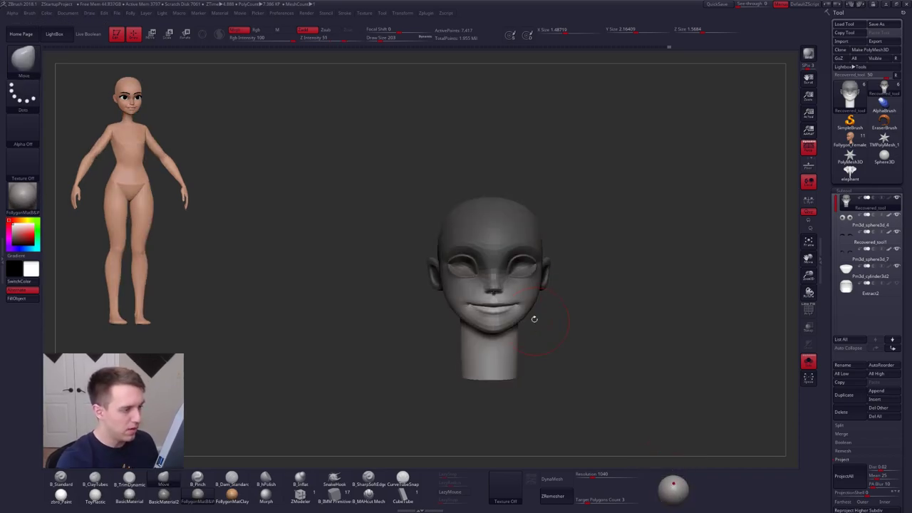
alt+right_drag(534, 318, 503, 320)
key(shift+s)
key(s)
drag(503, 321, 512, 321)
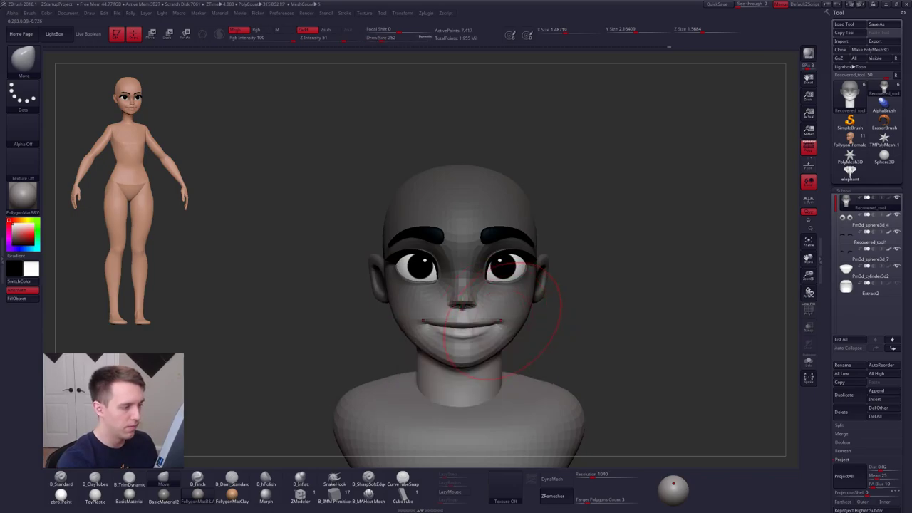
right_drag(512, 333, 536, 307)
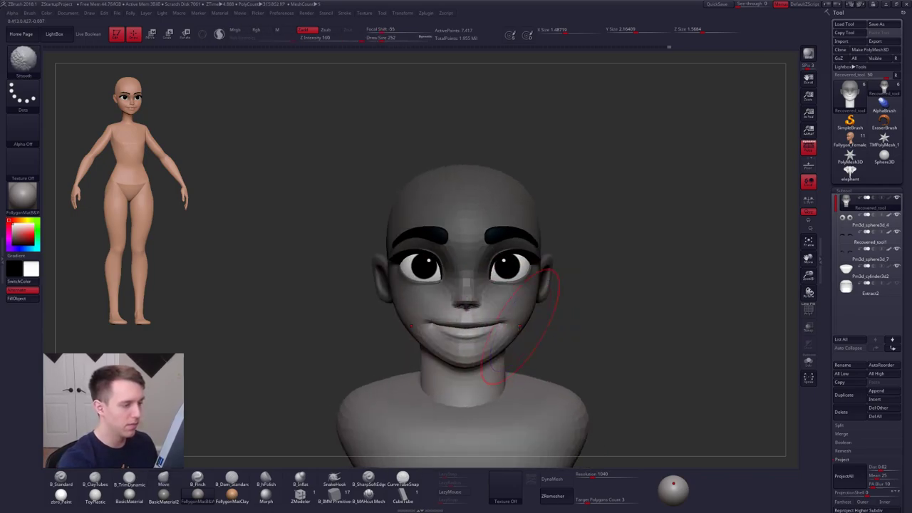
- Refine the jawline beside the mouth at draw size 160 and clear the mask from the head
key(space)
drag(536, 322, 518, 322)
right_drag(515, 318, 544, 320)
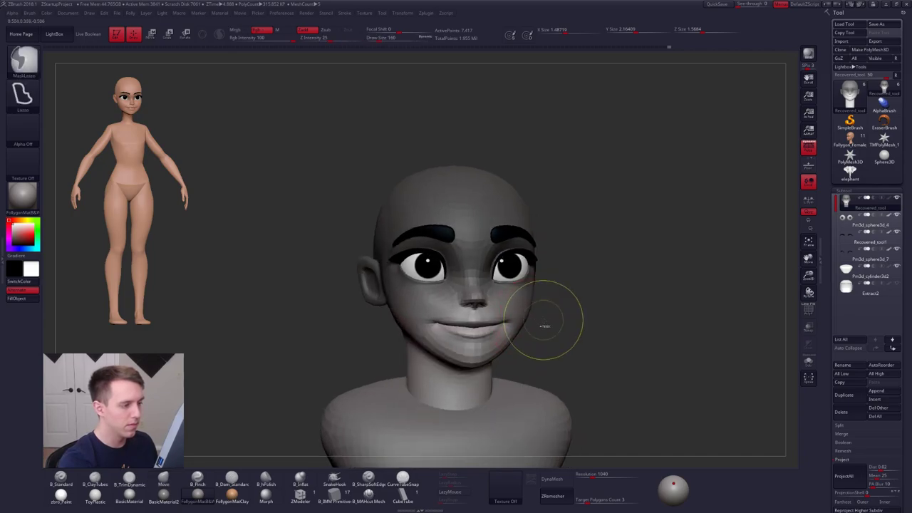
ctrl+drag(544, 320, 559, 335)
shift+right_drag(558, 329, 552, 306)
- Adjust the cranium's outline in front and side views with the Move brush at draw size 252
key(space)
mouse_move(499, 220)
mouse_down()
mouse_move(513, 221)
mouse_move(476, 219)
mouse_up()
key(space)
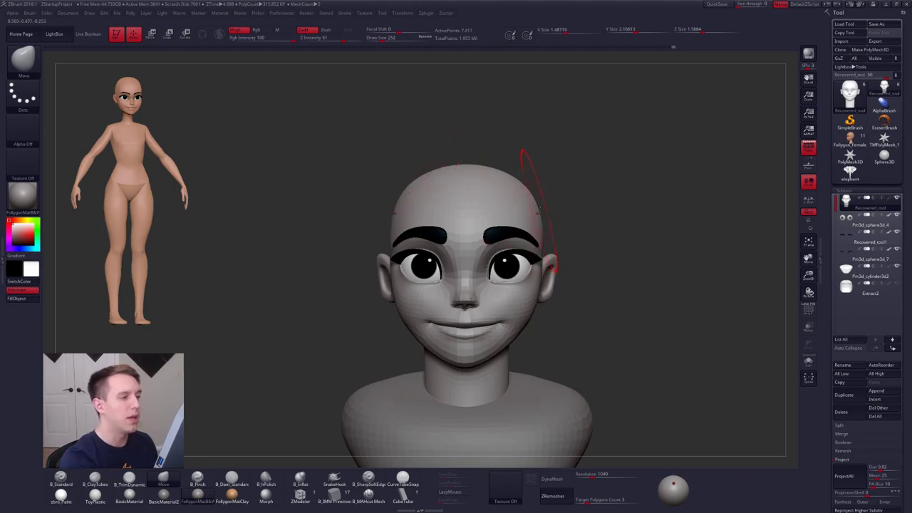
right_drag(539, 214, 466, 173)
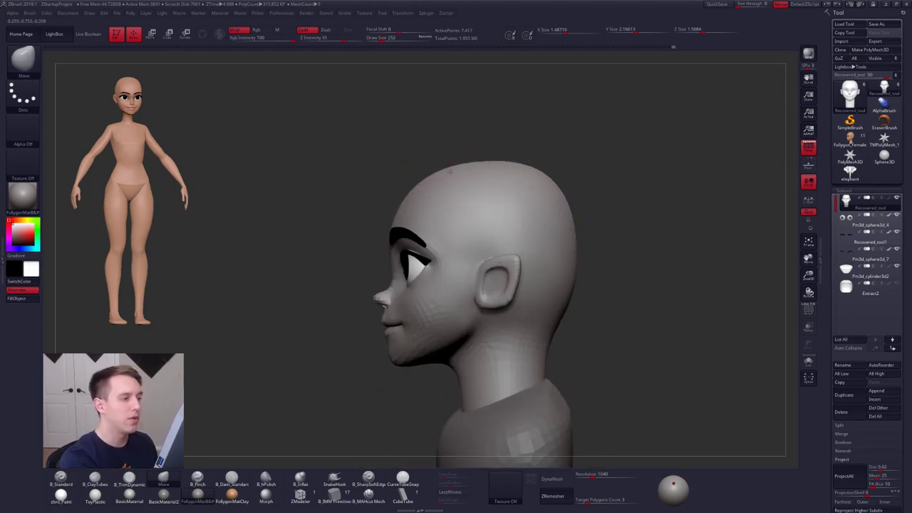
right_drag(549, 200, 594, 275)
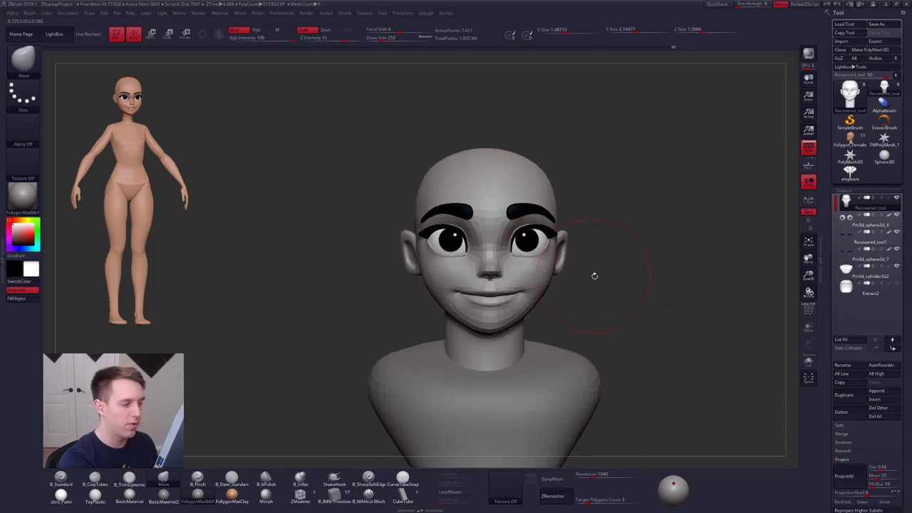
- Refine the cheek and jaw shape at draw size 160 and go up to a higher subdivision level
key(s)
drag(606, 281, 597, 281)
right_drag(596, 281, 598, 289)
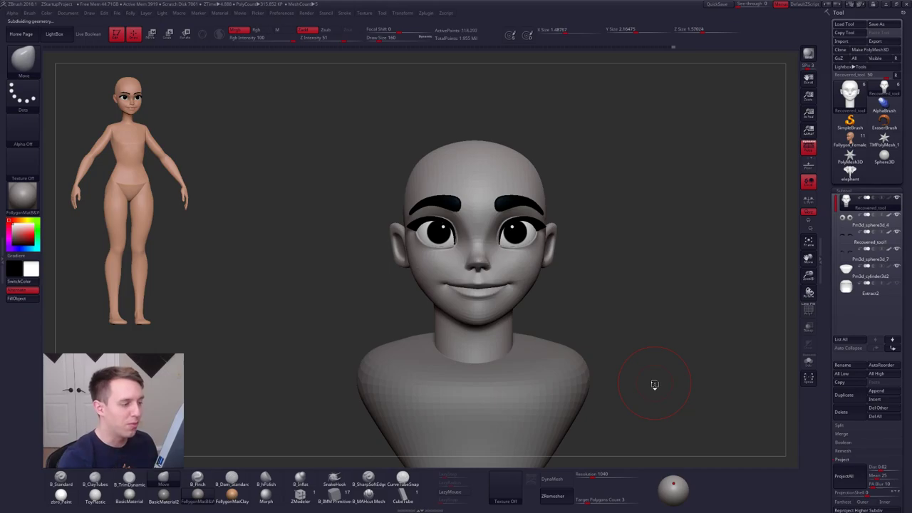
- Work on the mouth corner with small Move and Smooth strokes at draw sizes 40 and 43, undoing the last stroke
key(space)
drag(522, 285, 505, 285)
mouse_move(413, 355)
right_down()
mouse_move(348, 344)
mouse_move(356, 385)
right_up()
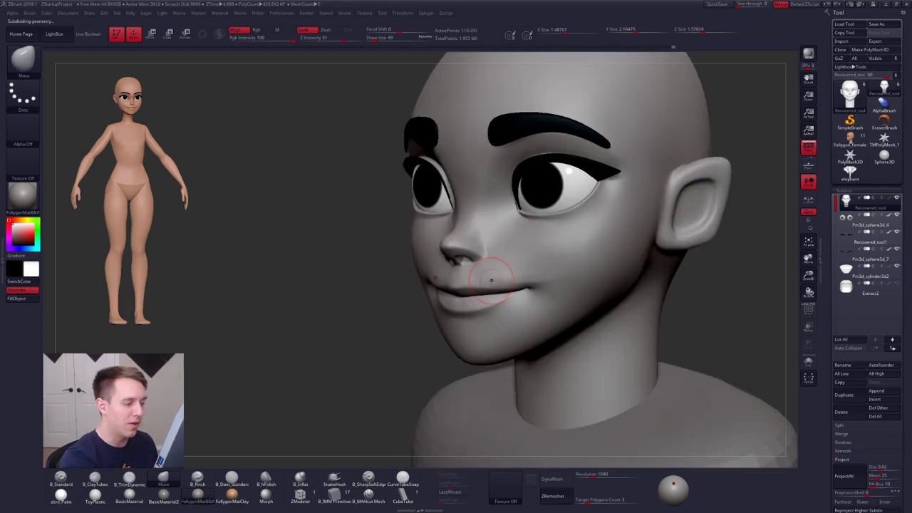
key(space)
key(space)
drag(493, 273, 471, 273)
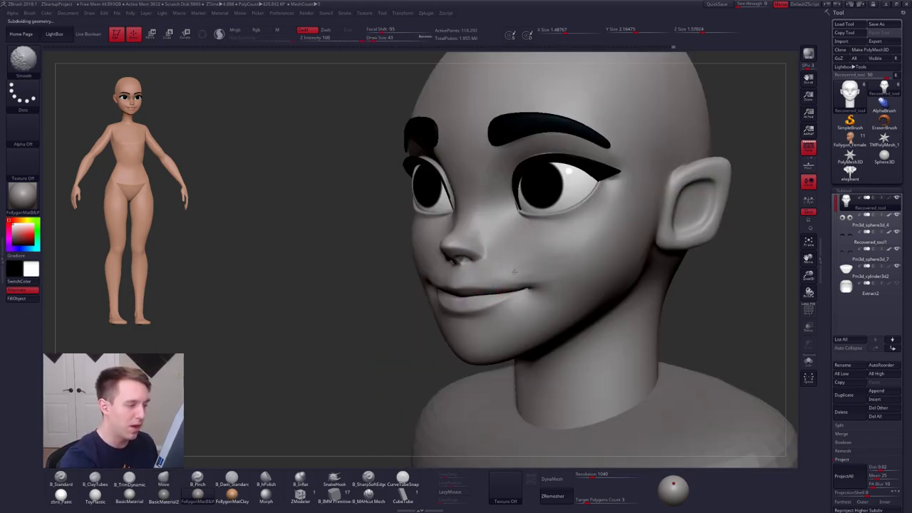
key(ctrl+z)
- Sharpen the crease at the mouth corner with the B_Pinch brush at draw size 61 and smooth around it
alt+right_drag(485, 265, 489, 280)
key(space)
mouse_move(489, 274)
mouse_down()
mouse_move(477, 274)
mouse_move(525, 266)
mouse_up()
key(ctrl+space)
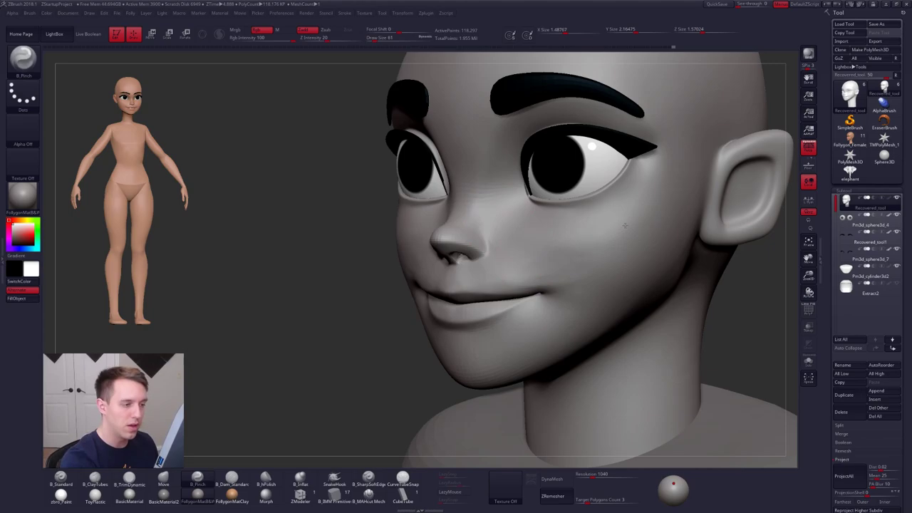
key(shift)
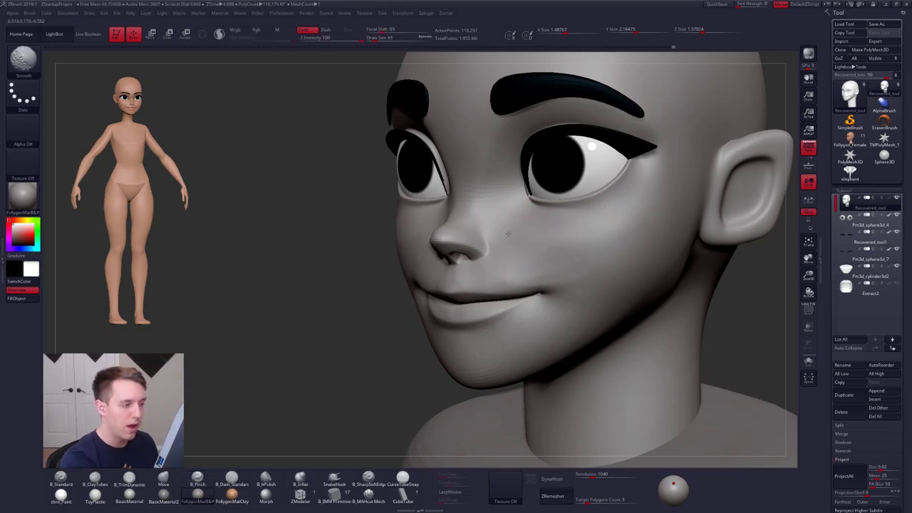
- Flatten the surface above the mouth corner with the B_TrimDynamic brush
mouse_move(509, 233)
right_down()
mouse_move(520, 234)
mouse_move(526, 254)
right_up()
key(b)
key(t)
key(d)
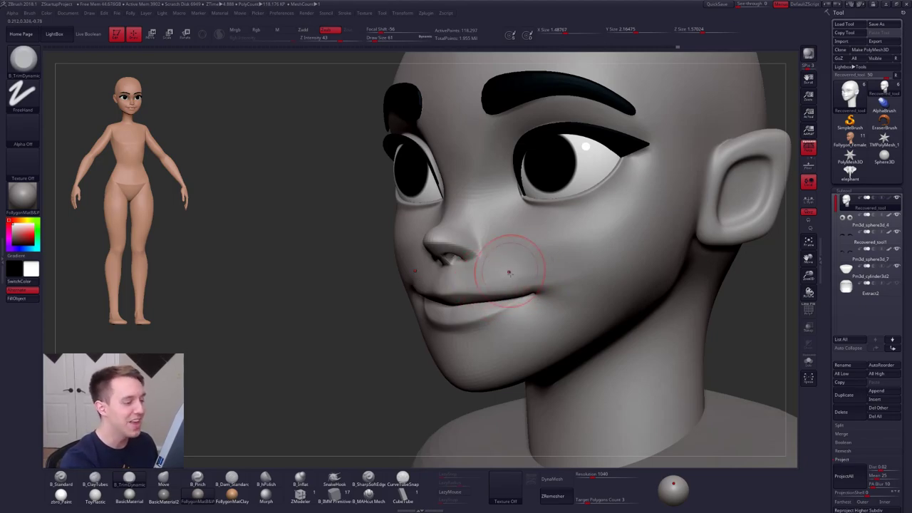
- Drop to the lowest subdivision level and reshape the area between nose and upper lip from below with the Move brush
mouse_move(508, 272)
right_down()
mouse_move(439, 279)
mouse_move(473, 274)
mouse_move(461, 239)
right_up()
key(shift+d)
key(shift+d)
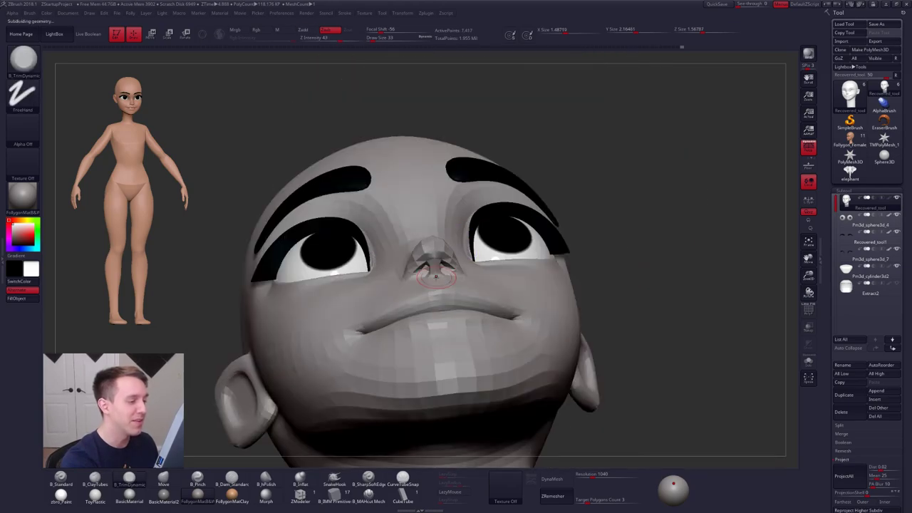
key(space)
drag(432, 276, 440, 276)
key(b)
key(m)
key(v)
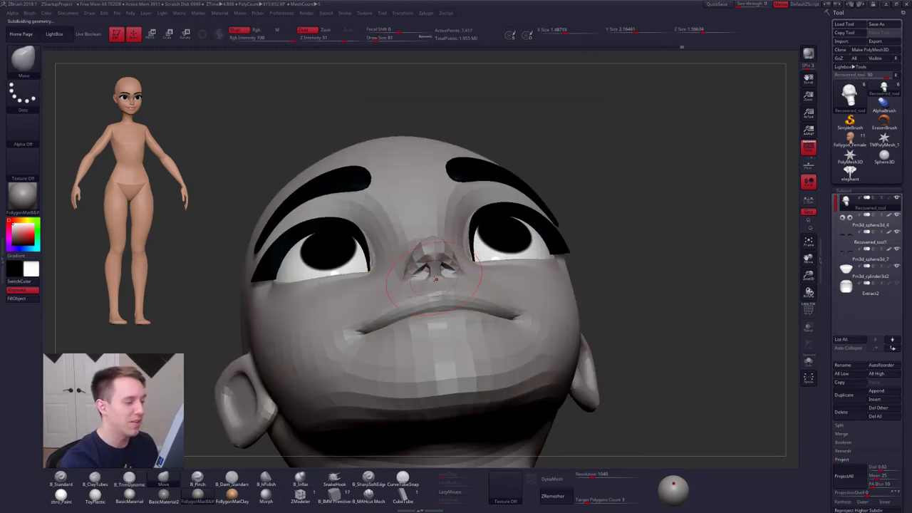
right_drag(433, 257, 436, 276)
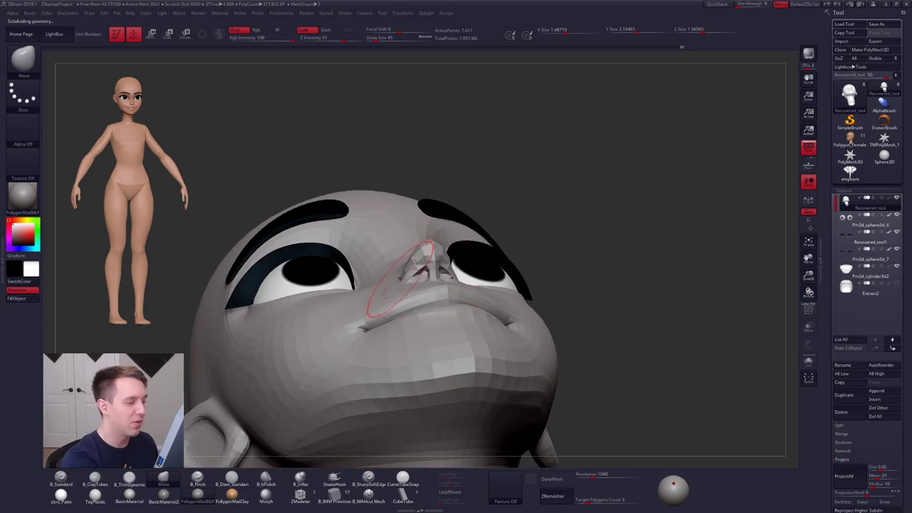
mouse_move(492, 275)
right_down()
mouse_move(446, 301)
mouse_move(462, 287)
mouse_move(477, 291)
right_up()
- Raise the subdivision level and pinch the mouth corner crease with the B_Pinch brush at draw size 54
key(d)
key(s)
drag(442, 307, 428, 307)
mouse_move(464, 307)
right_down()
mouse_move(499, 308)
mouse_move(440, 317)
mouse_move(399, 356)
right_up()
key(b)
key(p)
key(i)
key(d)
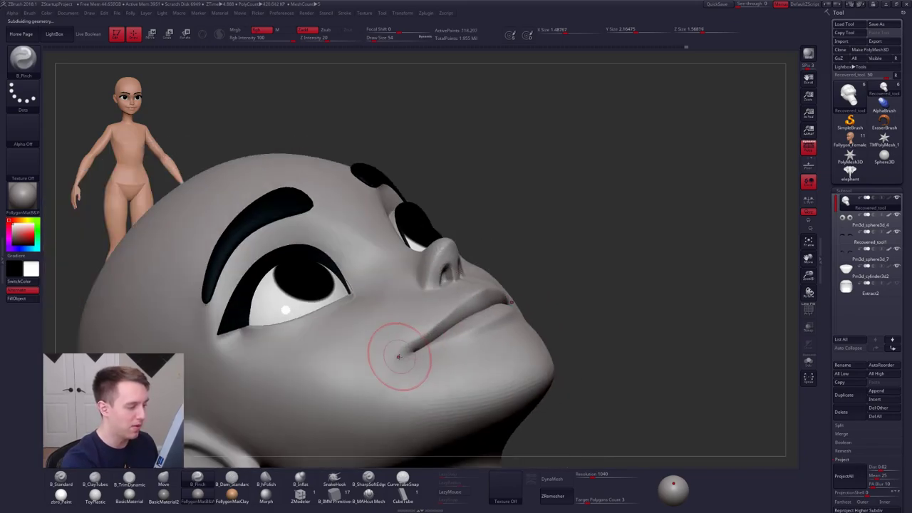
- Flatten the transition around the mouth corner and upper lip with the B_TrimDynamic brush at draw size 54
key(b)
key(t)
key(d)
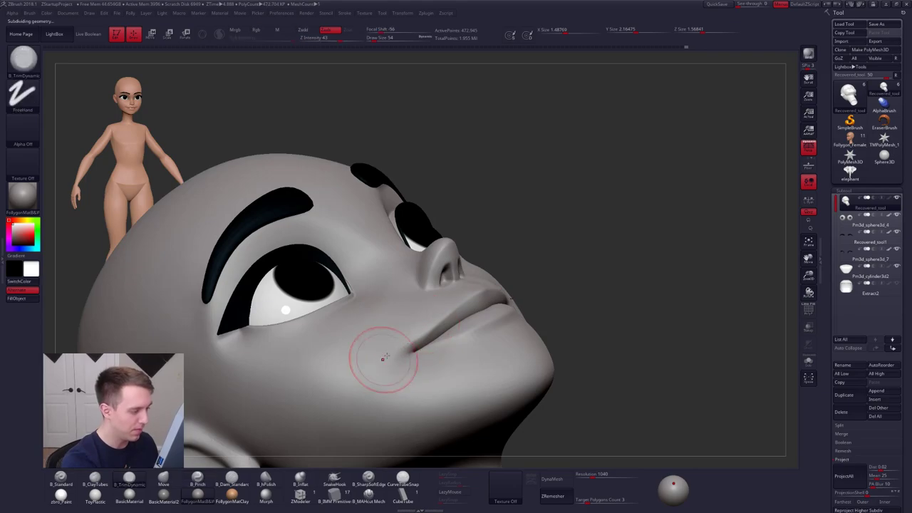
right_drag(391, 362, 435, 288)
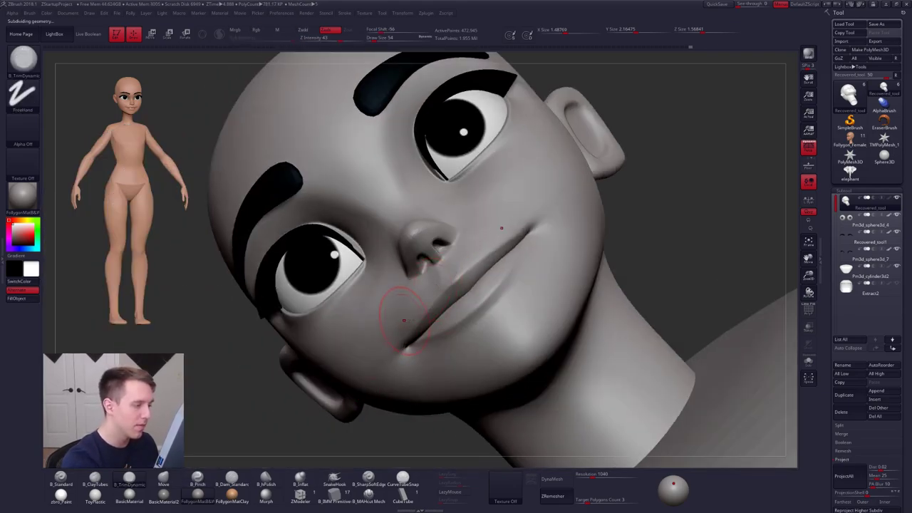
right_drag(404, 321, 416, 296)
right_drag(392, 329, 492, 268)
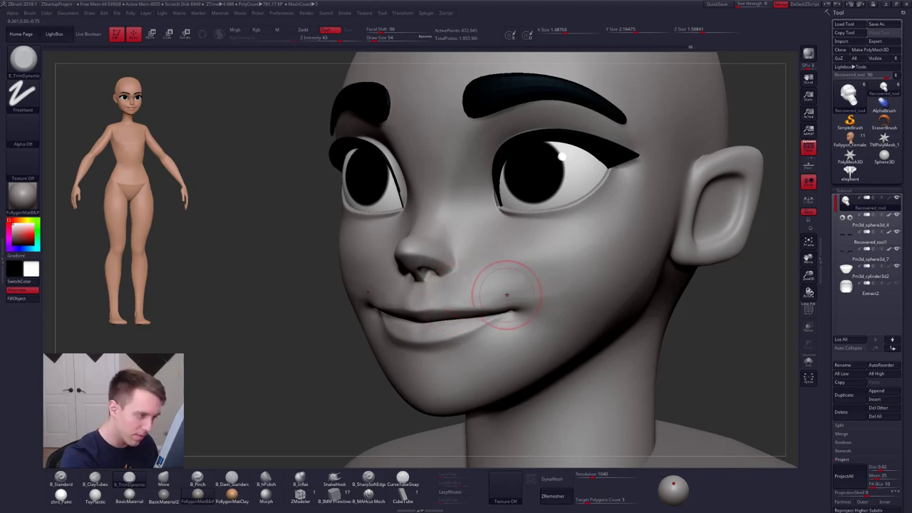
- Undo the last trim stroke above the mouth corner and smooth the cheek above the smile
mouse_move(529, 292)
mouse_down()
mouse_move(470, 294)
mouse_move(503, 295)
mouse_move(479, 298)
mouse_up()
key(ctrl+z)
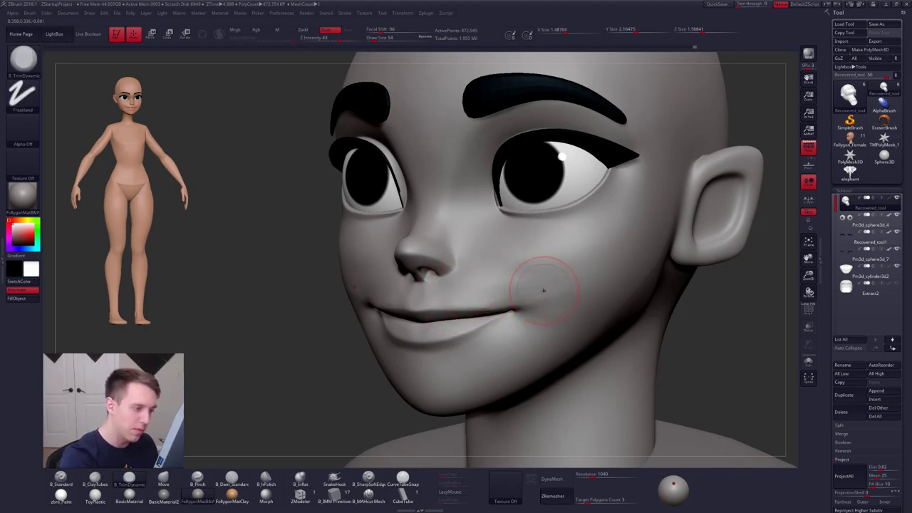
key(shift)
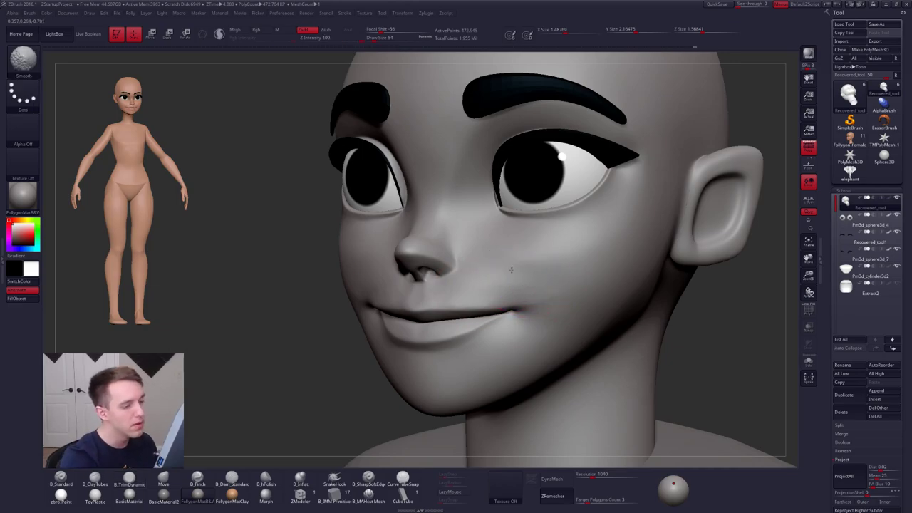
shift+drag(512, 270, 542, 261)
ctrl+right_drag(558, 290, 543, 306)
mouse_move(638, 351)
mouse_down()
mouse_move(653, 345)
mouse_move(641, 371)
mouse_up()
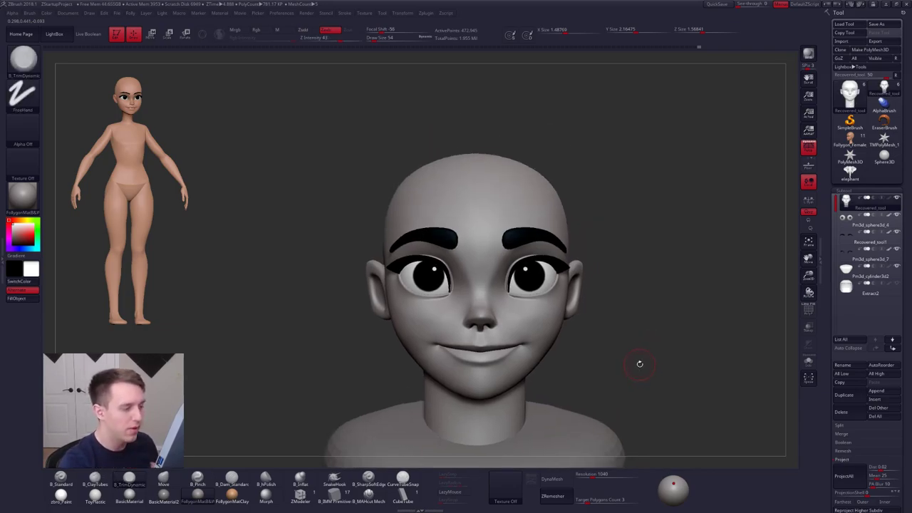
- Go down to a lower subdivision level and soften the area around the mouth corner
mouse_move(530, 334)
right_down()
mouse_move(498, 335)
mouse_move(534, 342)
right_up()
key(shift+d)
key(shift+d)
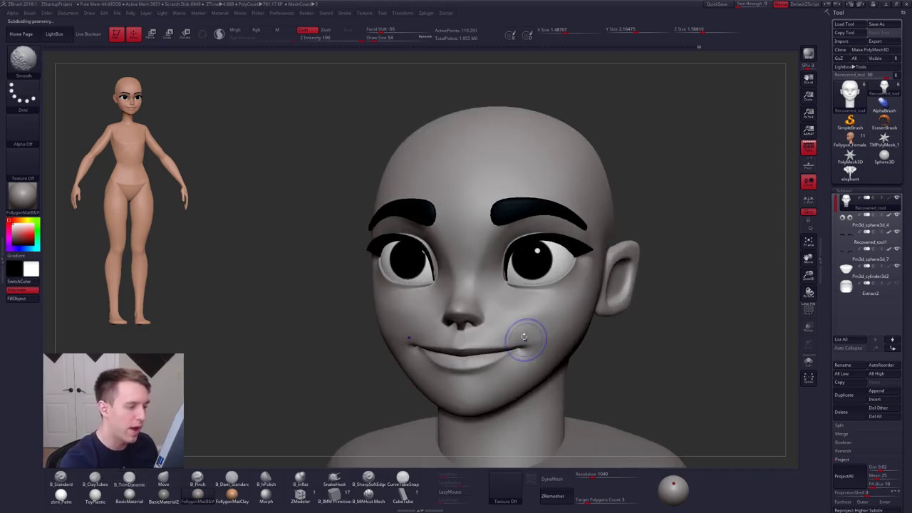
key(space)
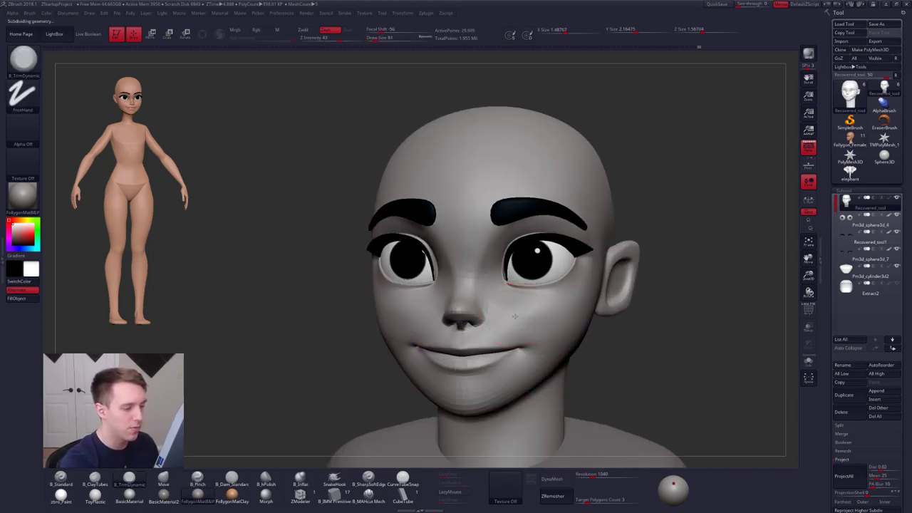
- Adjust the cheek beside the nose and mouth in profile and three-quarter views with the Move brush
right_drag(548, 317, 499, 319)
key(b)
key(m)
key(v)
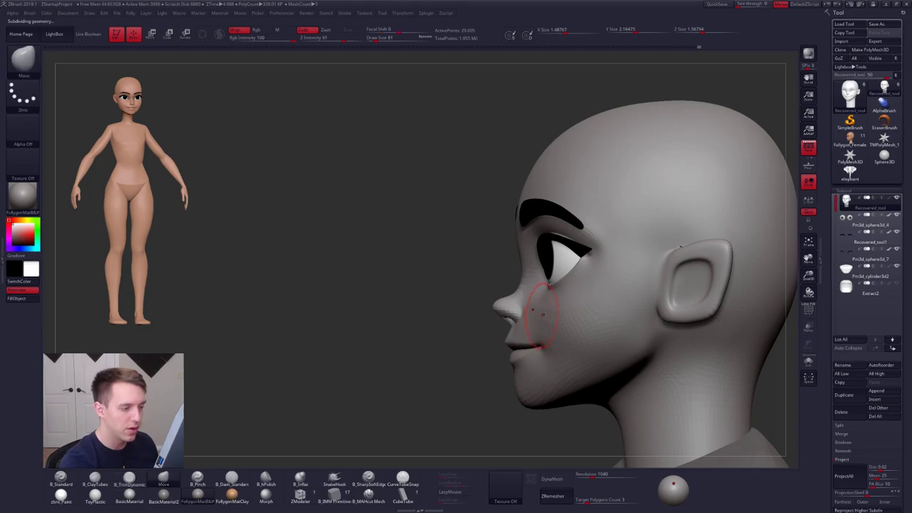
drag(463, 319, 566, 320)
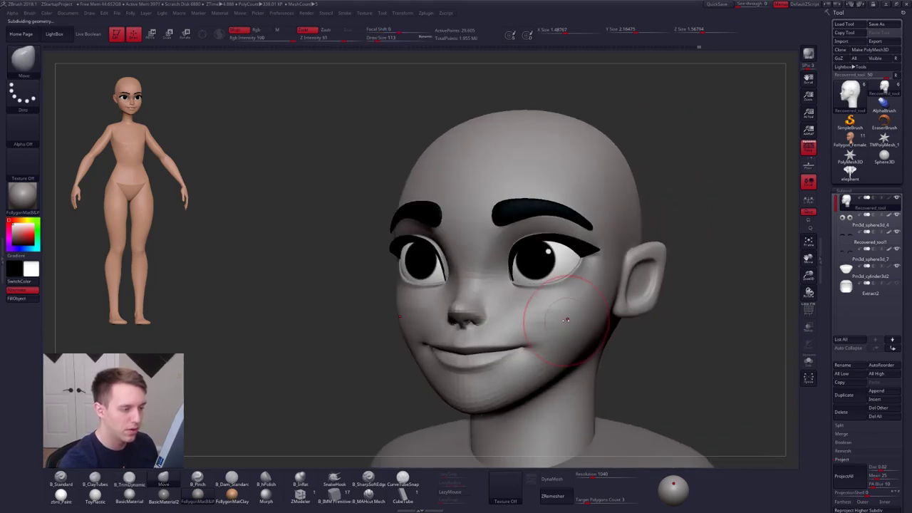
mouse_move(563, 319)
right_down()
mouse_move(536, 343)
mouse_move(519, 298)
mouse_move(526, 303)
right_up()
key(bracketright)
- Flatten the cheek above the mouth corner with the B_TrimDynamic brush at draw size 74 and smooth it
key(b)
key(t)
key(d)
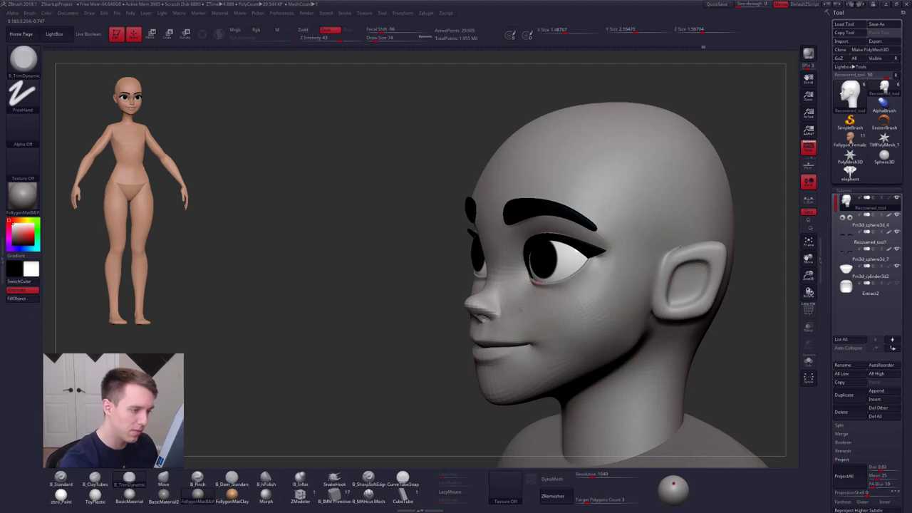
shift+drag(546, 321, 542, 316)
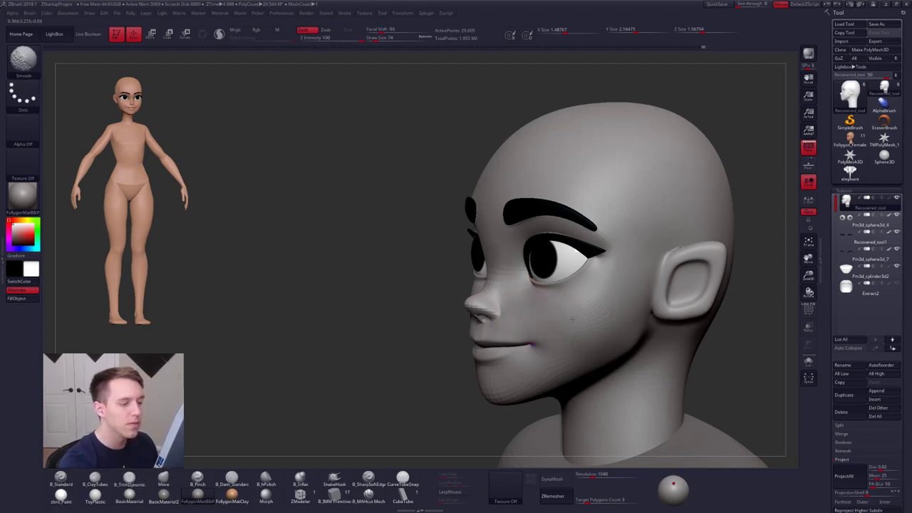
- Isolate the head at its lowest subdivision level and reshape the mouth's curvature from below with the Move brush at draw size 121
mouse_move(541, 316)
right_down()
mouse_move(587, 336)
mouse_move(565, 343)
mouse_move(528, 267)
mouse_move(510, 292)
right_up()
key(shift+s)
key(shift+d)
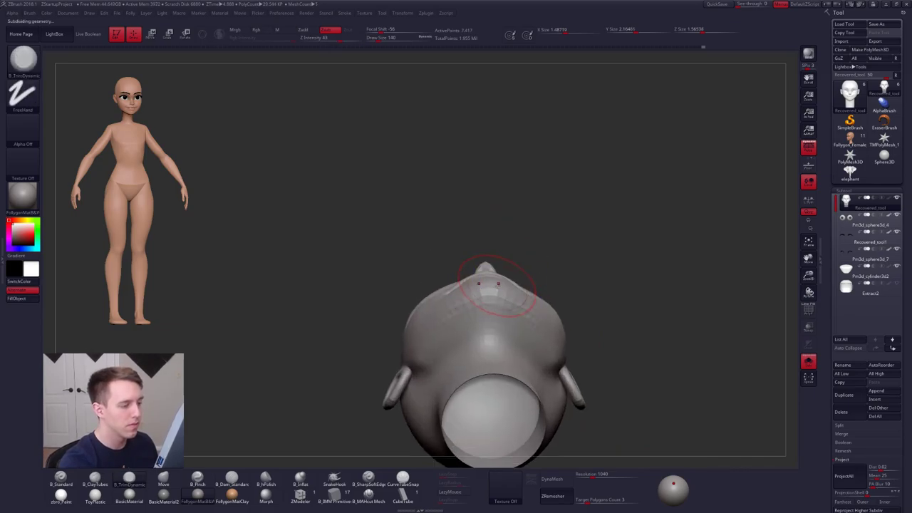
key(space)
drag(508, 284, 502, 283)
key(b)
key(m)
key(v)
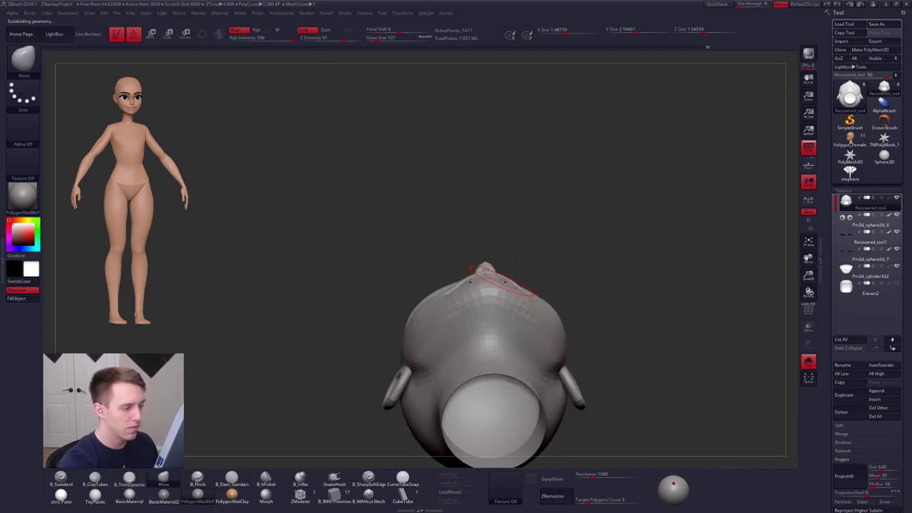
key(space)
drag(489, 282, 495, 282)
- Try to stretch the head vertically with a Transpose move from the front view, and undo it
mouse_move(479, 276)
right_down()
mouse_move(481, 335)
mouse_move(474, 299)
mouse_move(507, 319)
right_up()
key(space)
drag(507, 320, 517, 319)
mouse_move(497, 293)
alt+right_down()
mouse_move(487, 320)
mouse_move(508, 311)
mouse_move(501, 279)
alt+right_up()
key(w)
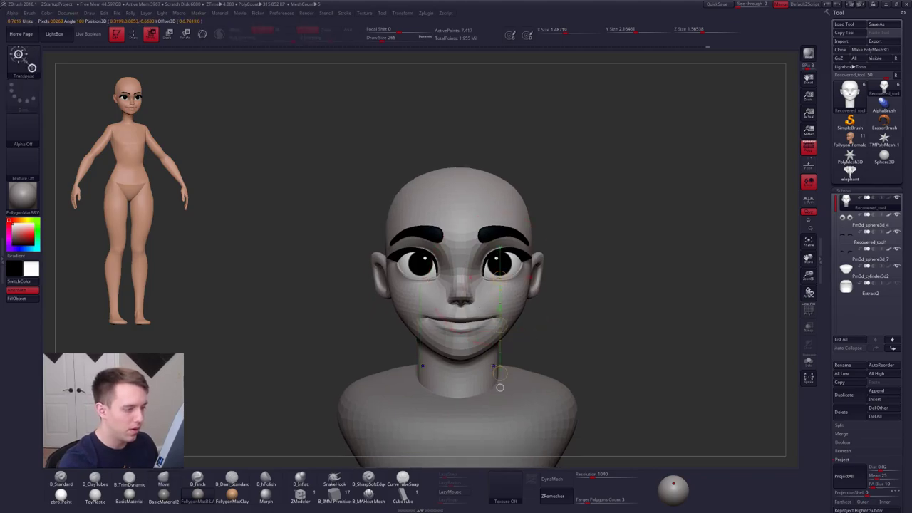
drag(501, 373, 501, 375)
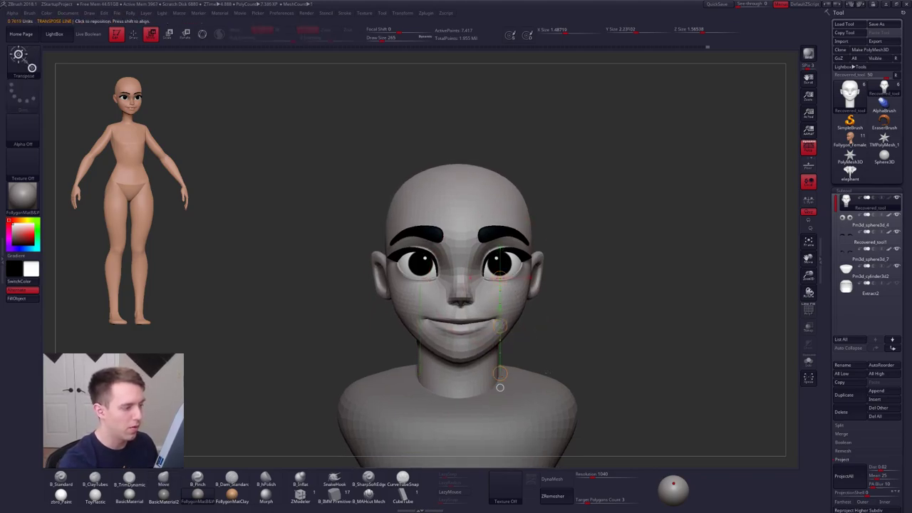
mouse_move(626, 382)
mouse_down()
mouse_move(580, 382)
mouse_move(638, 382)
mouse_move(625, 391)
mouse_move(560, 378)
mouse_move(639, 387)
mouse_move(562, 379)
mouse_up()
key(ctrl+z)
key(ctrl+shift+z)
key(ctrl+z)
key(q)
- Reshape the neck and the back of the head in profile with the Move brush, varying its draw size between 215 and 350
key(space)
drag(532, 250, 537, 249)
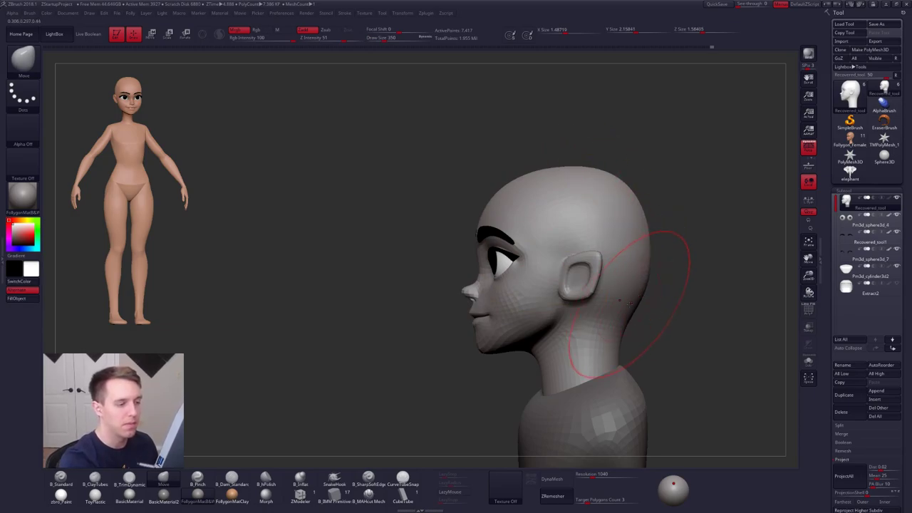
ctrl+right_drag(629, 305, 585, 308)
key(space)
drag(592, 332, 583, 332)
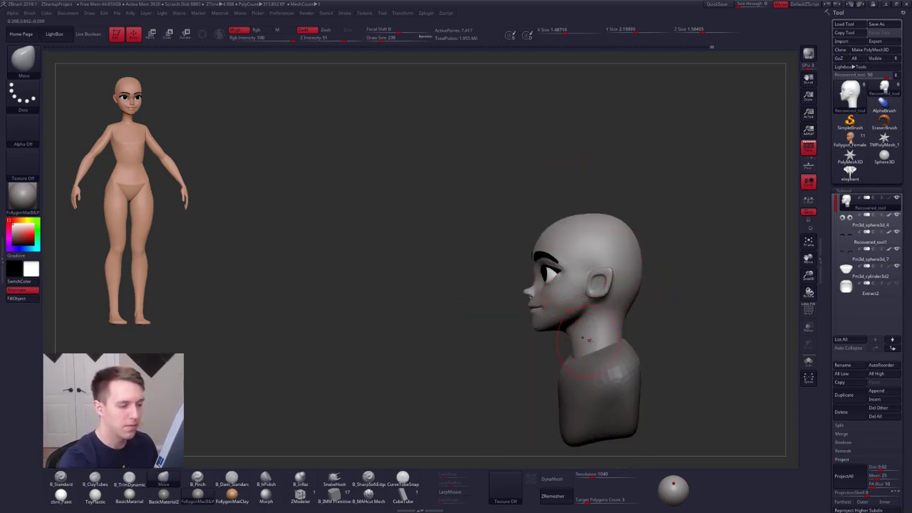
mouse_move(624, 337)
right_down()
mouse_move(570, 327)
mouse_move(583, 335)
mouse_move(566, 309)
right_up()
right_drag(695, 279, 666, 305)
right_drag(572, 258, 597, 271)
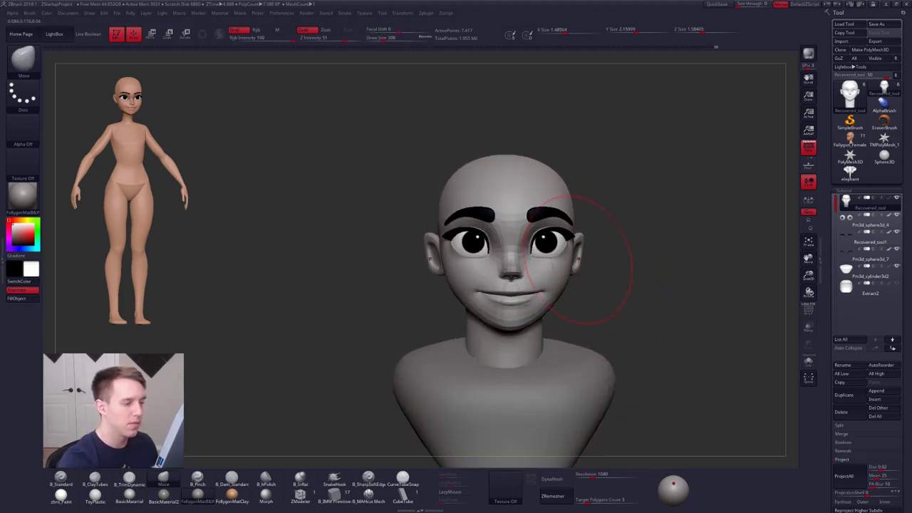
alt+right_drag(579, 221, 545, 228)
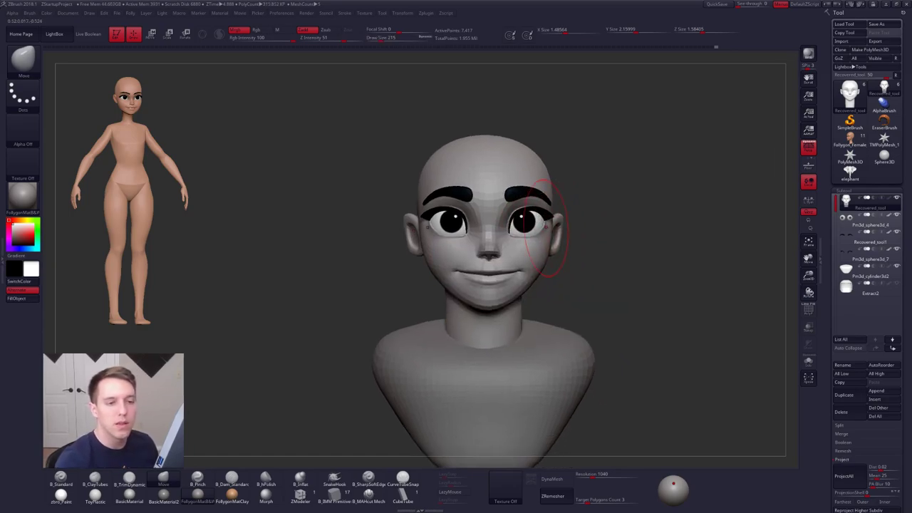
- Activate the Extract2 subtool and add an Insert Sphere primitive to it with the B_IMM Primitive brush
click(849, 288)
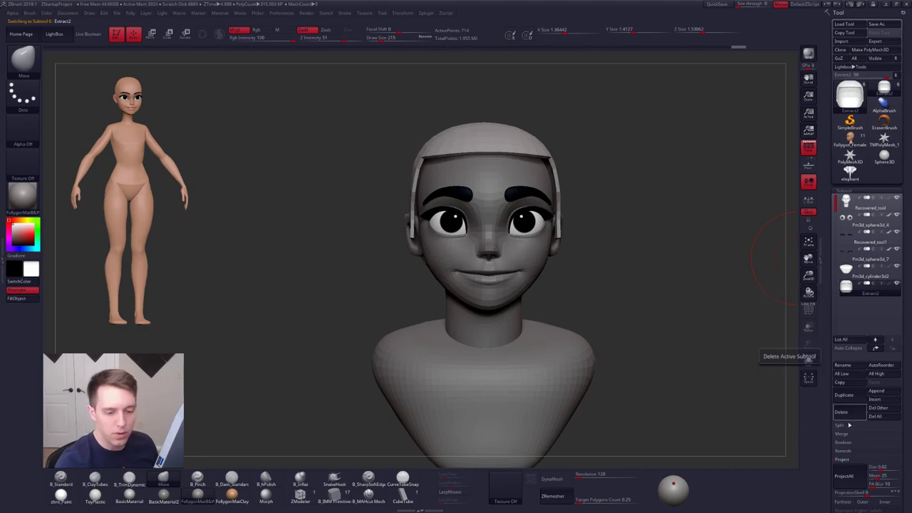
mouse_move(414, 258)
right_down()
mouse_move(529, 250)
mouse_move(420, 253)
right_up()
ctrl+right_drag(566, 292, 566, 254)
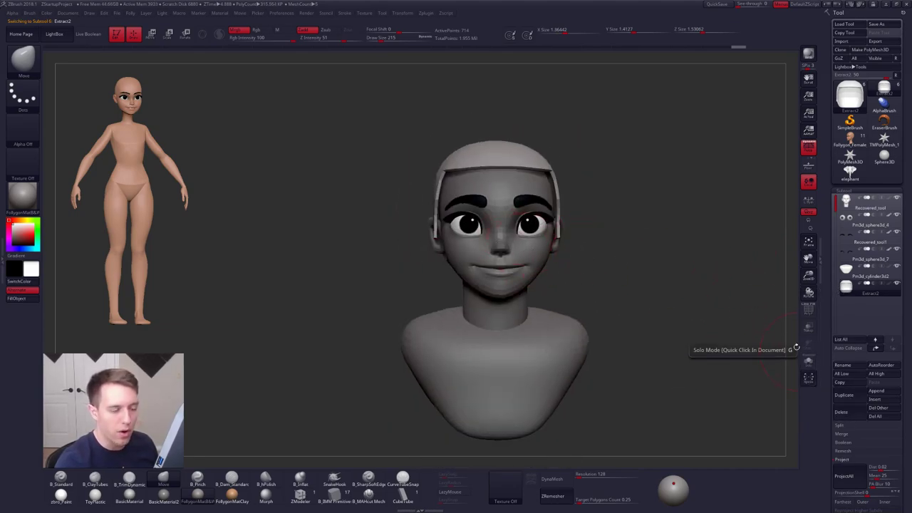
alt+right_drag(488, 179, 471, 216)
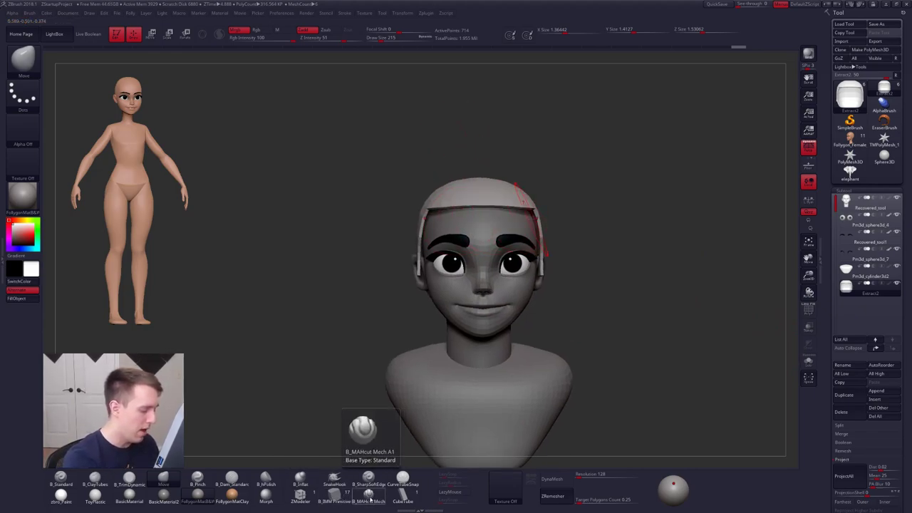
click(300, 494)
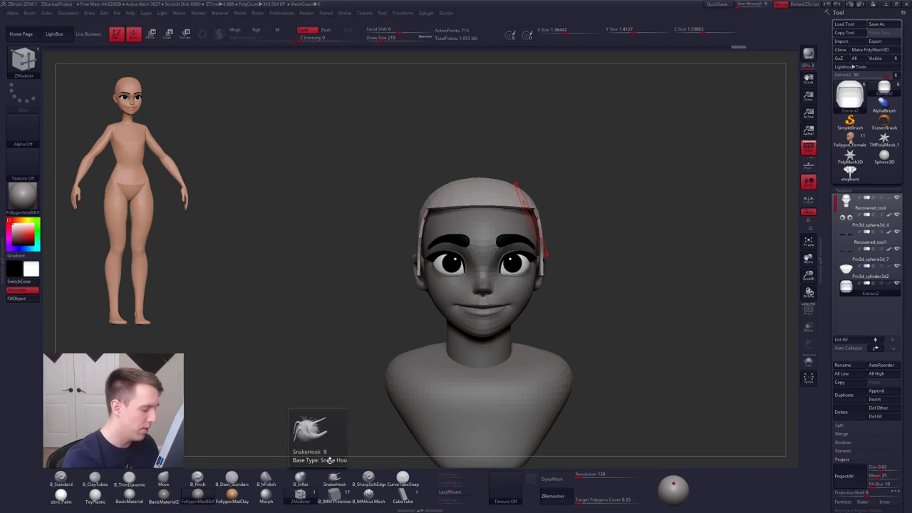
click(342, 497)
key(m)
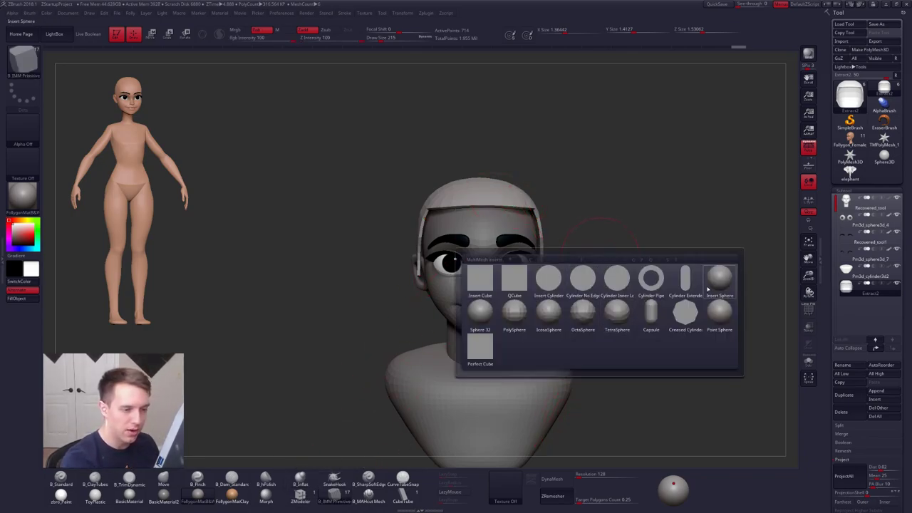
click(707, 290)
mouse_move(597, 253)
mouse_down()
mouse_move(597, 280)
mouse_move(487, 233)
mouse_move(478, 214)
mouse_move(502, 235)
mouse_up()
- Isolate the inserted sphere by its polygroup and delete the hidden hair cap geometry
key(shift+f)
drag(584, 299, 563, 206)
ctrl+shift+click(490, 191)
key(space)
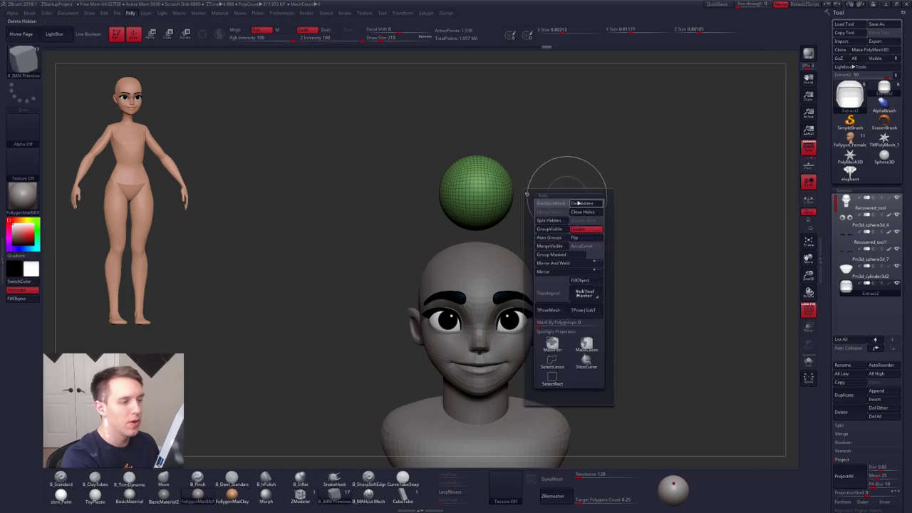
click(554, 204)
key(shift+f)
- Pull the sphere down over the head into a rough hair volume with the Move brush at draw size 500
key(b)
key(m)
key(v)
mouse_move(512, 225)
alt+mouse_down()
mouse_move(499, 214)
mouse_move(522, 214)
mouse_move(509, 232)
mouse_move(536, 221)
mouse_move(529, 238)
mouse_move(537, 274)
mouse_move(519, 287)
mouse_move(539, 302)
mouse_move(554, 275)
alt+mouse_up()
key(s)
key(space)
key(space)
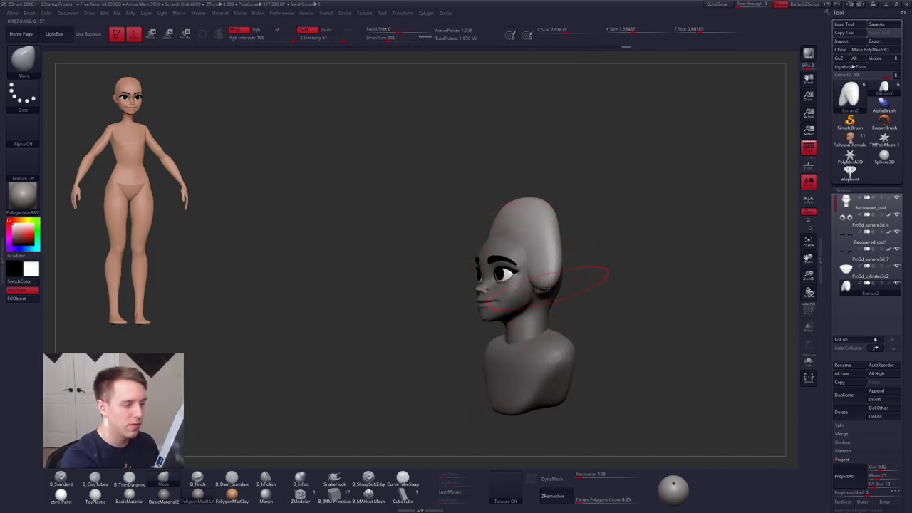
drag(616, 275, 570, 267)
alt+right_drag(563, 260, 511, 277)
drag(520, 269, 542, 268)
drag(628, 268, 539, 264)
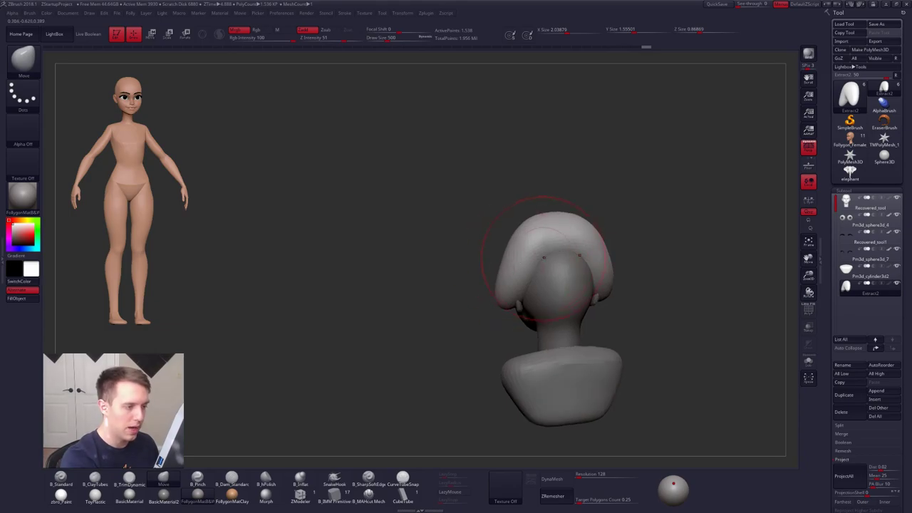
- Extend the hair volume around the back of the head with the Move brush at draw size 595
key(alt+s)
right_drag(553, 260, 499, 265)
key(space)
mouse_move(553, 287)
mouse_down()
mouse_move(572, 276)
mouse_move(572, 292)
mouse_up()
key(ctrl+f)
click(554, 270)
key(alt+s)
right_drag(572, 292, 578, 277)
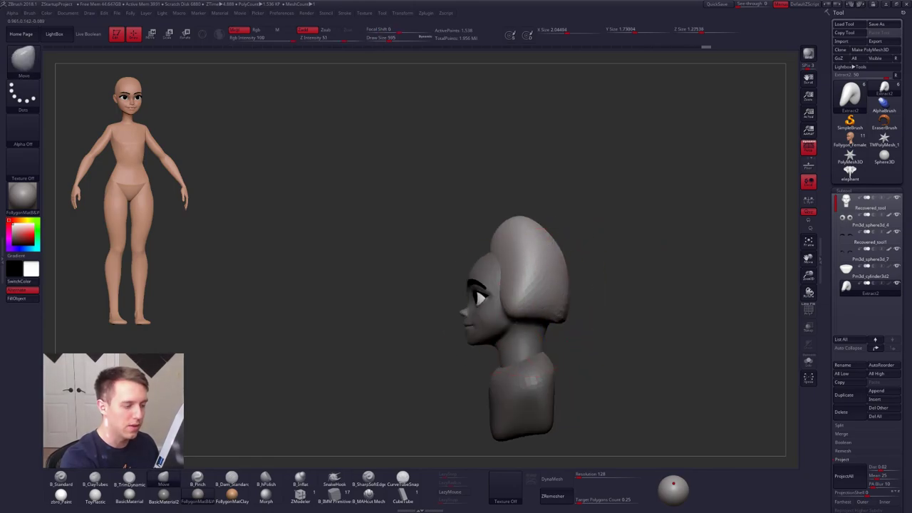
- Lengthen the back of the hair down toward the neck and reduce the Move brush's draw size to 430
key(space)
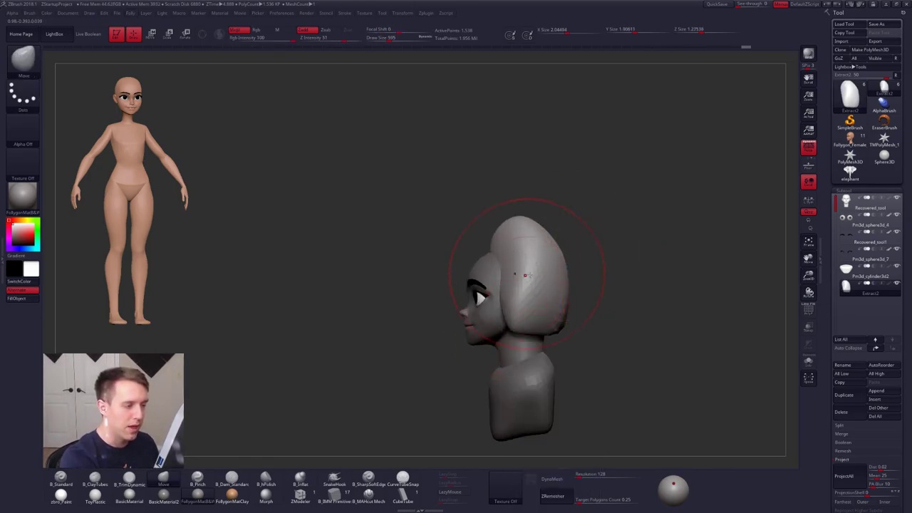
key(space)
drag(525, 276, 505, 275)
mouse_move(532, 285)
shift+right_down()
mouse_move(568, 354)
mouse_move(587, 348)
shift+right_up()
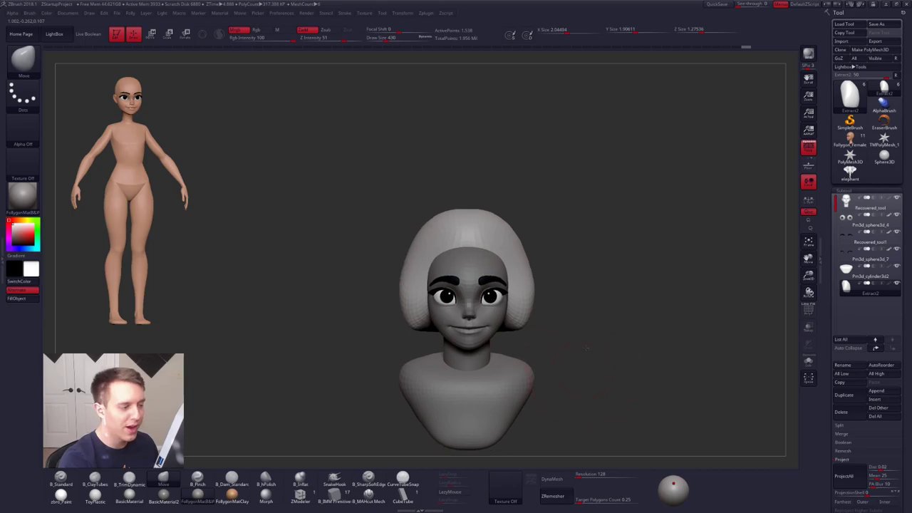
alt+drag(586, 348, 587, 335)
- Switch to Chrome, view an image from a Google search for "oompa loompa", and return to ZBrush
key(alt+Tab)
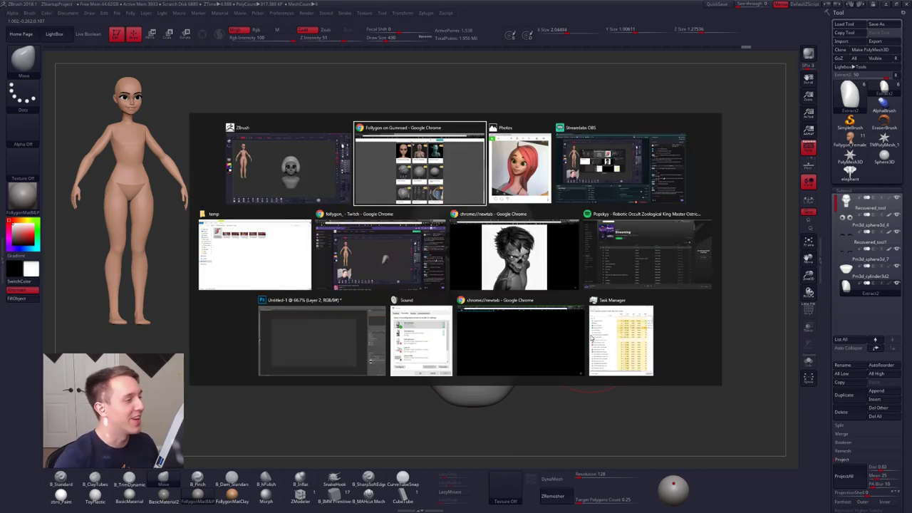
key(ctrl+t)
text(oompla lo)
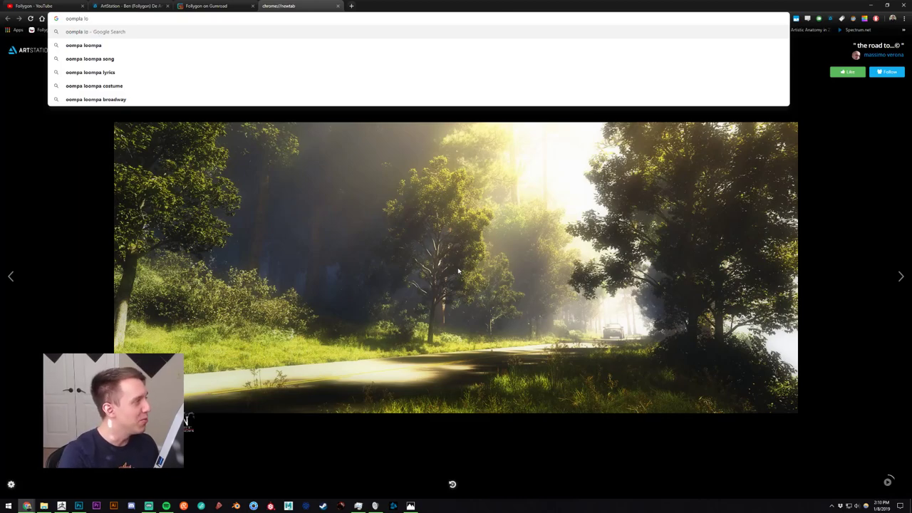
key(Down)
key(Return)
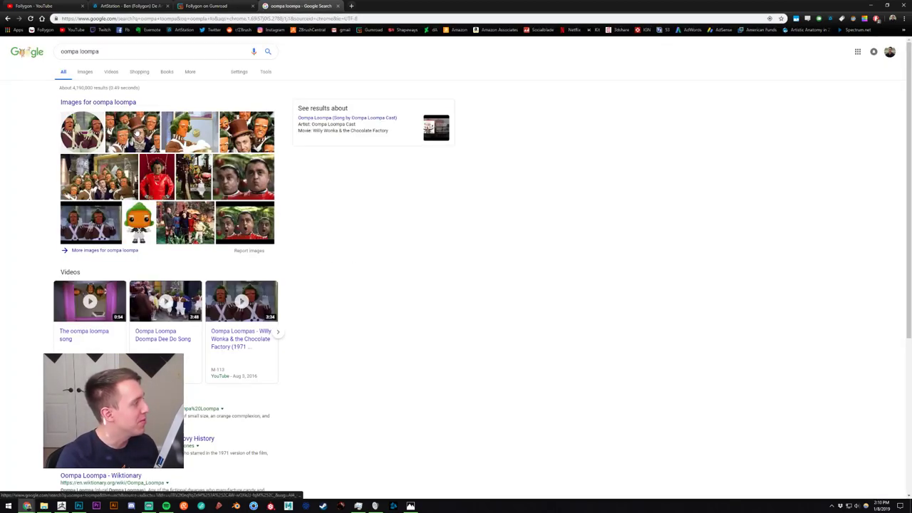
click(187, 134)
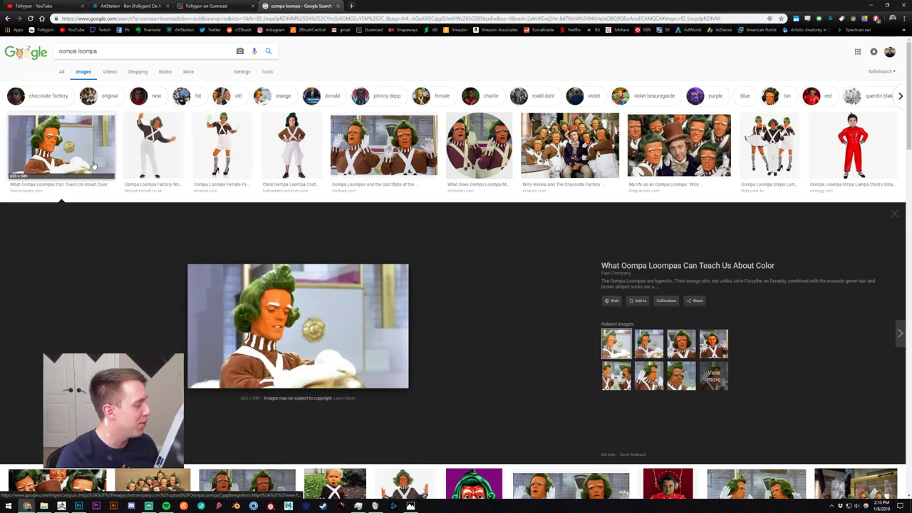
scroll(423, 295, down, 1)
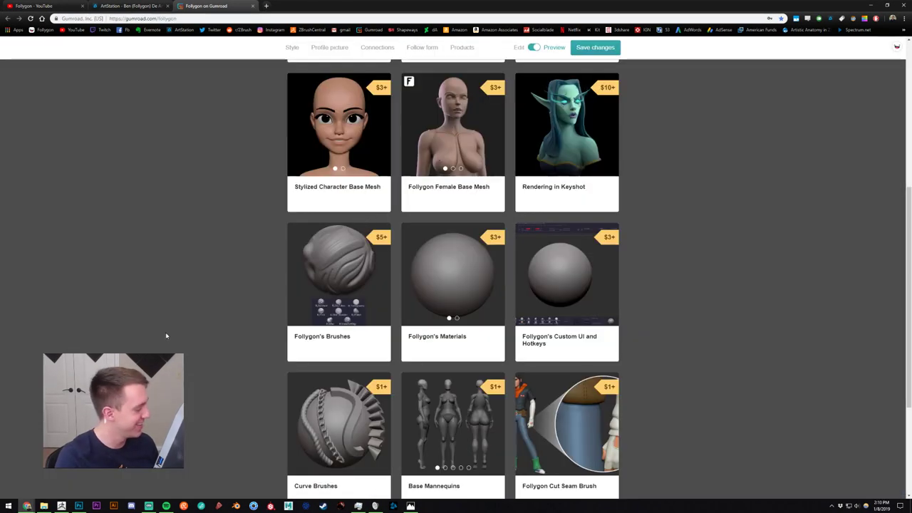
key(alt+Tab)
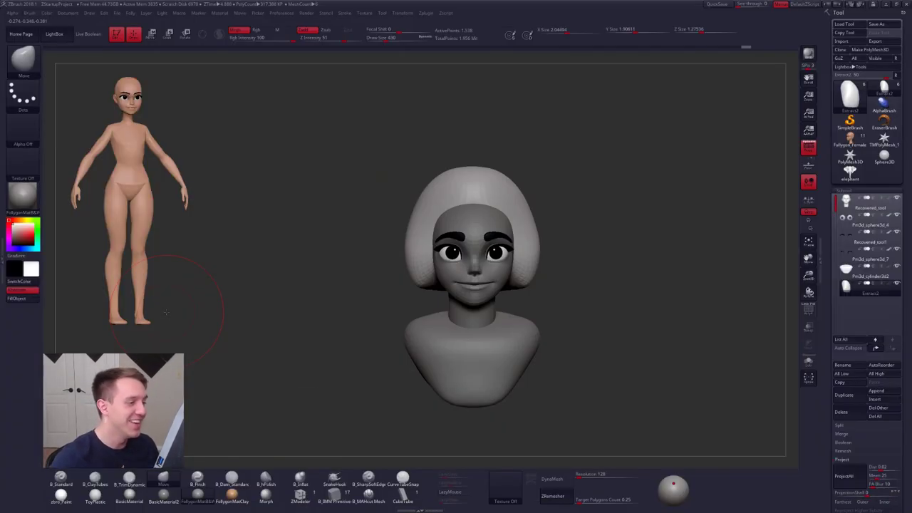
- Pull the front of the hair down over the forehead as a fringe with the Move brush and smooth its top
right_drag(512, 230, 510, 299)
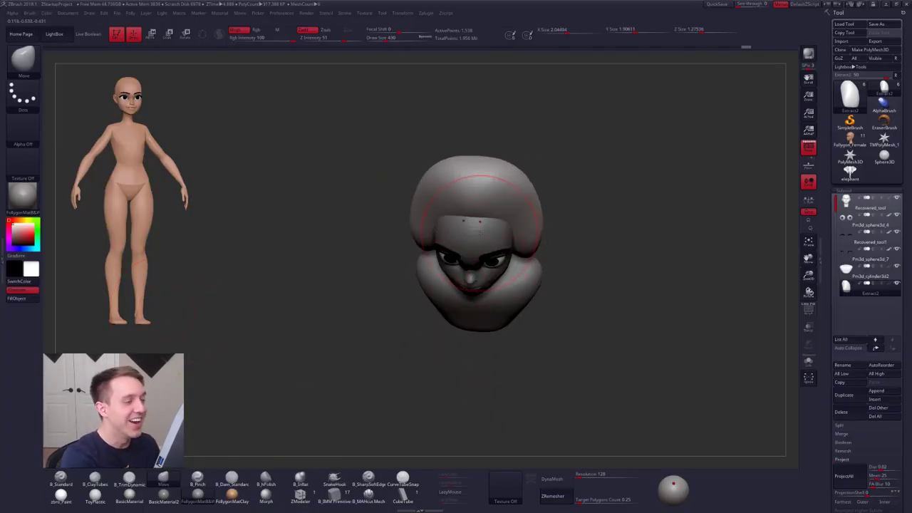
drag(482, 214, 491, 245)
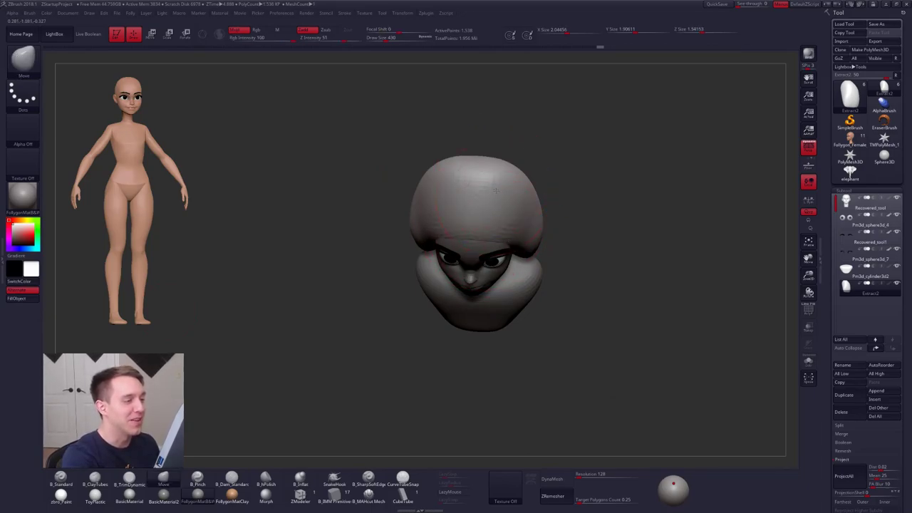
right_drag(496, 191, 497, 143)
right_click(497, 181)
mouse_move(499, 172)
shift+mouse_down()
mouse_move(486, 183)
mouse_move(485, 206)
shift+mouse_up()
- Refine the hair's crown and lower back silhouette in side view with the Move brush and smoothing strokes
right_drag(428, 208, 481, 214)
drag(482, 213, 487, 220)
right_drag(421, 205, 478, 199)
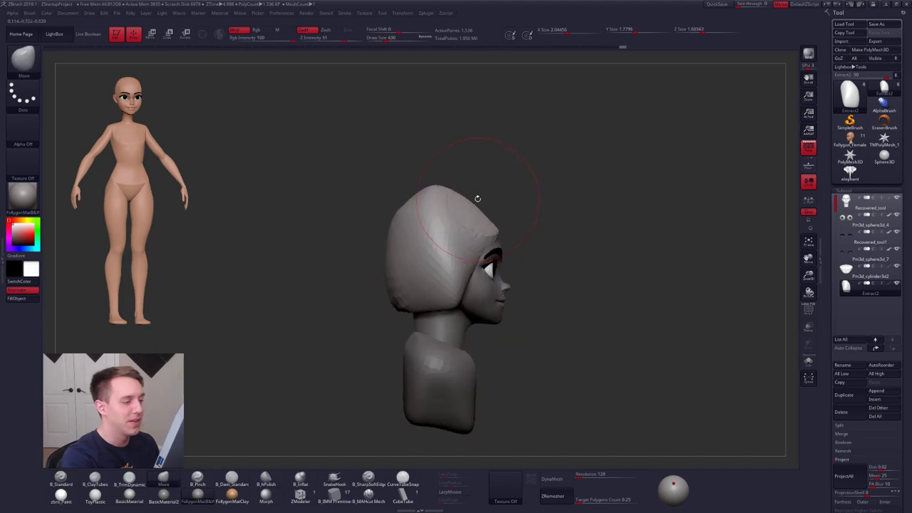
shift+drag(447, 200, 428, 220)
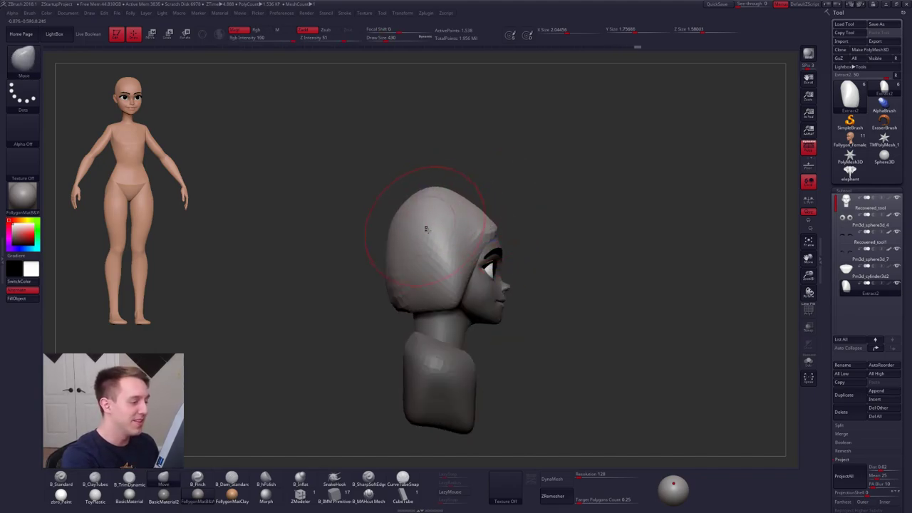
mouse_move(449, 285)
shift+mouse_down()
mouse_move(431, 306)
mouse_move(403, 316)
shift+mouse_up()
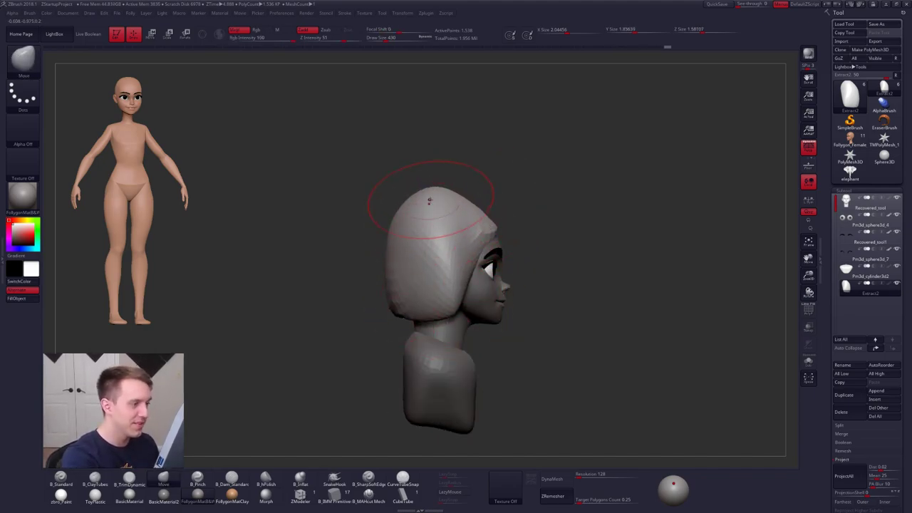
- Flatten the top, side and back of the hair into broad planes with the B_TrimDynamic brush at draw size 430
right_drag(430, 200, 432, 264)
key(3)
mouse_move(434, 204)
mouse_down()
mouse_move(444, 142)
mouse_move(433, 210)
mouse_up()
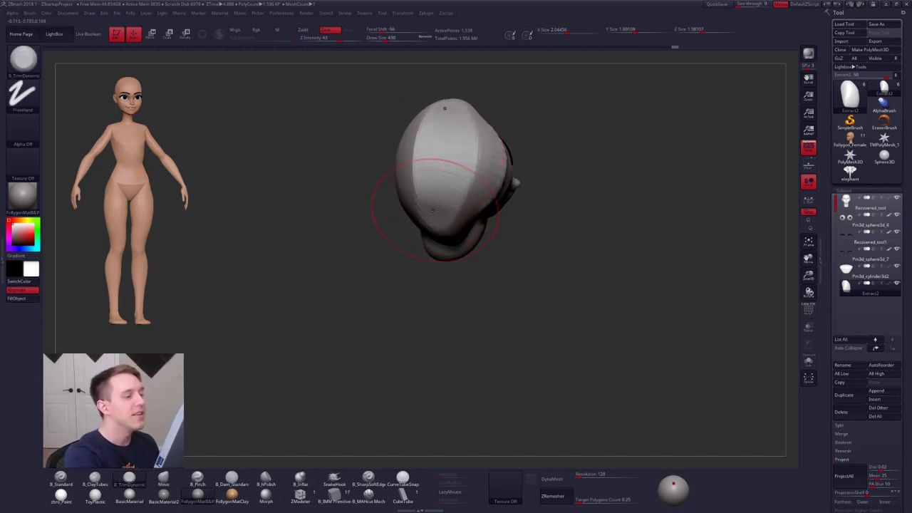
right_drag(433, 210, 439, 175)
mouse_move(440, 190)
mouse_down()
mouse_move(440, 230)
mouse_move(456, 250)
mouse_up()
mouse_move(461, 250)
alt+right_down()
mouse_move(494, 278)
mouse_move(467, 264)
mouse_move(447, 205)
mouse_move(440, 240)
mouse_move(511, 218)
mouse_move(508, 211)
alt+right_up()
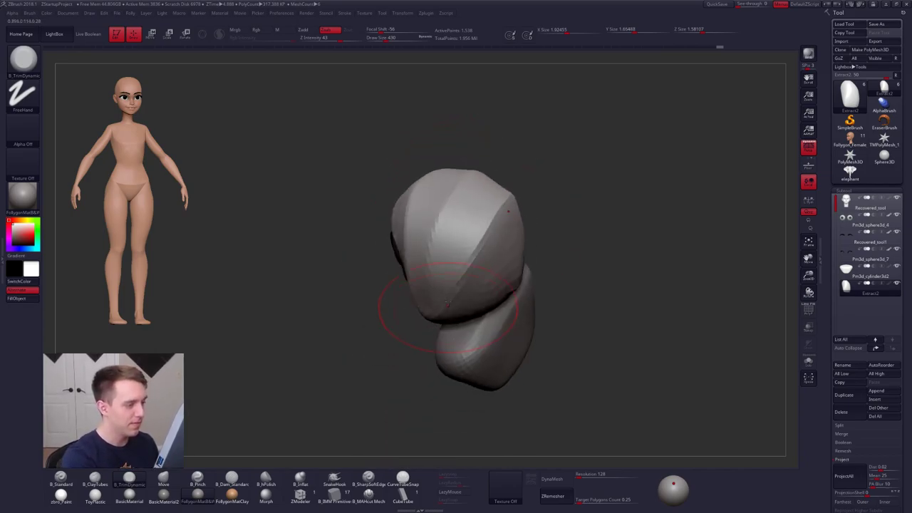
right_drag(446, 232, 479, 269)
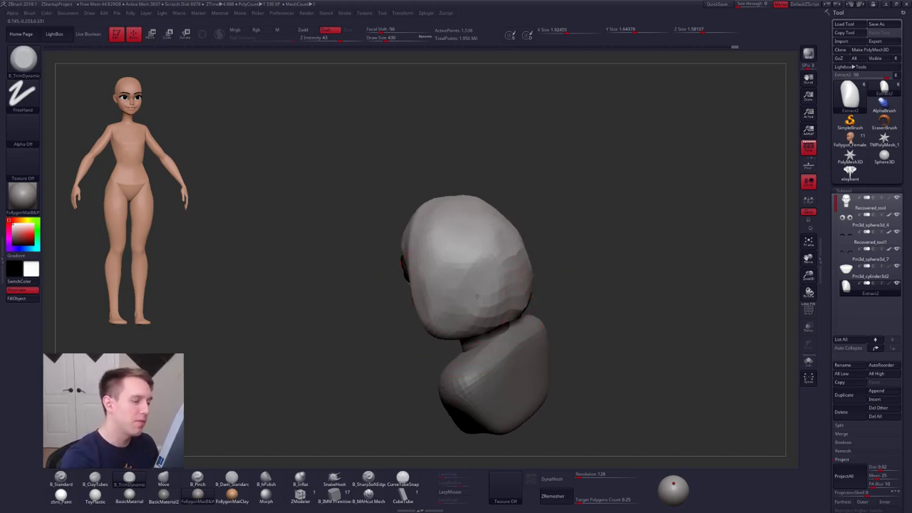
right_drag(509, 308, 498, 320)
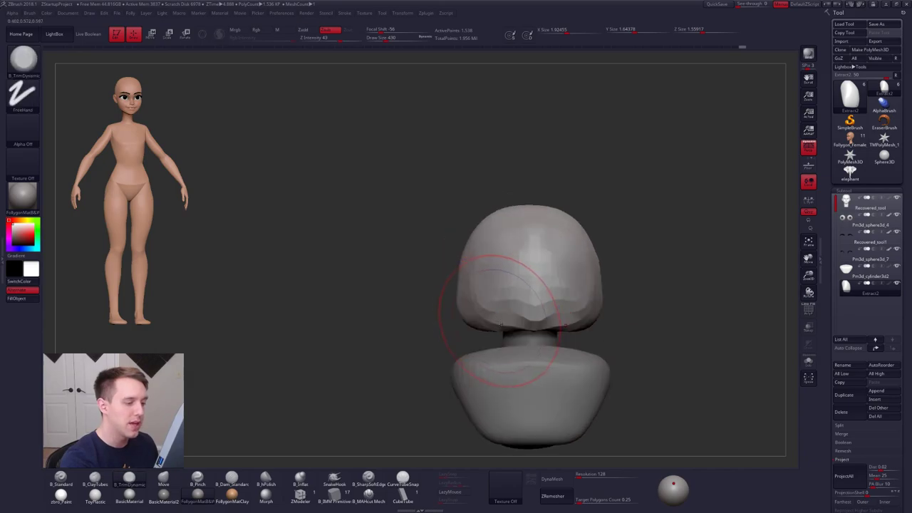
- Narrow the sides of the hair from the back view with an enlarged Move brush
key(b)
key(m)
key(v)
drag(465, 321, 473, 318)
key(space)
drag(474, 316, 481, 316)
drag(463, 284, 474, 286)
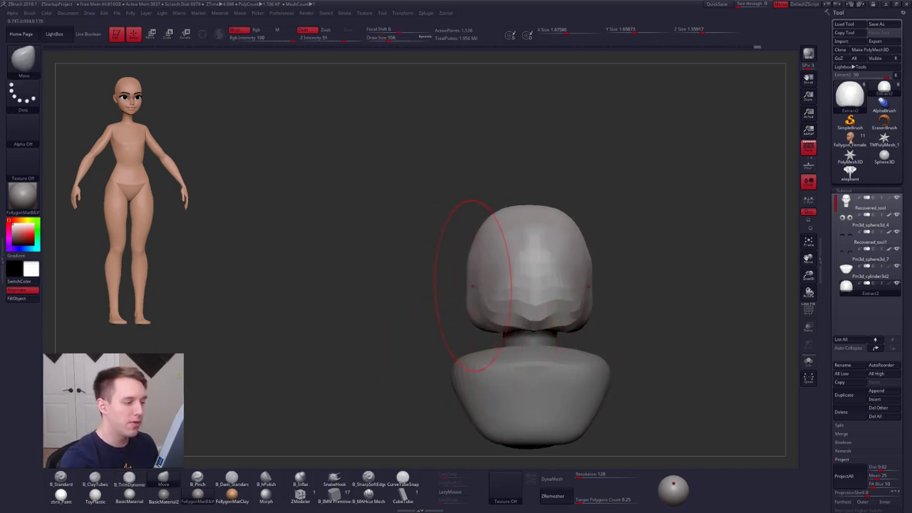
- Adjust the lower side edges of the hair beside the jaw with the Move brush and set its draw size to 215
right_drag(473, 286, 620, 293)
key(space)
drag(483, 288, 468, 284)
alt+right_drag(469, 283, 516, 282)
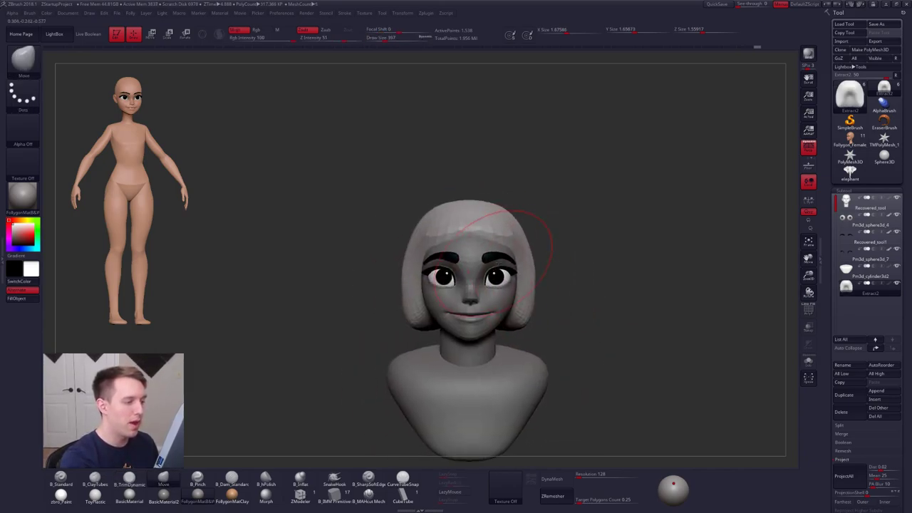
drag(528, 313, 525, 320)
key(space)
drag(490, 238, 471, 236)
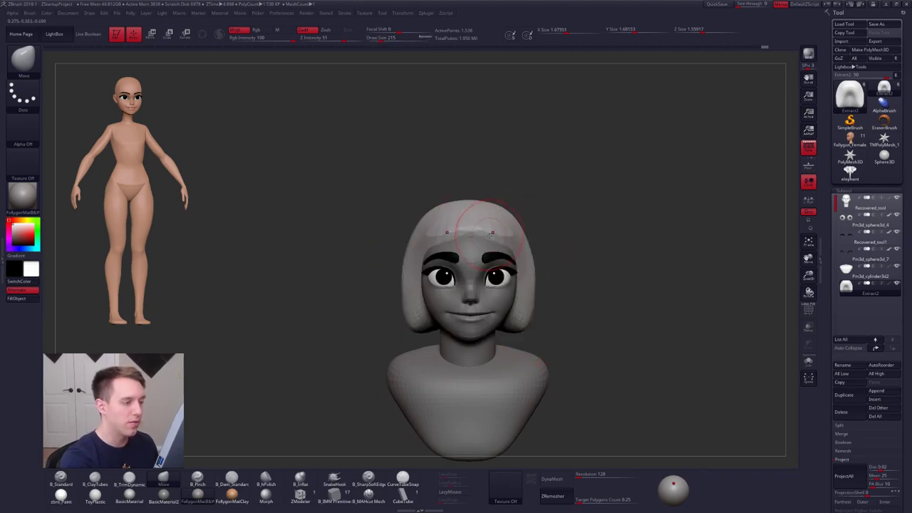
- Build up the fringe and sides of the hair with the B_ClayTubes brush, raising its draw size to 335
right_drag(472, 227, 471, 243)
key(b)
key(c)
key(t)
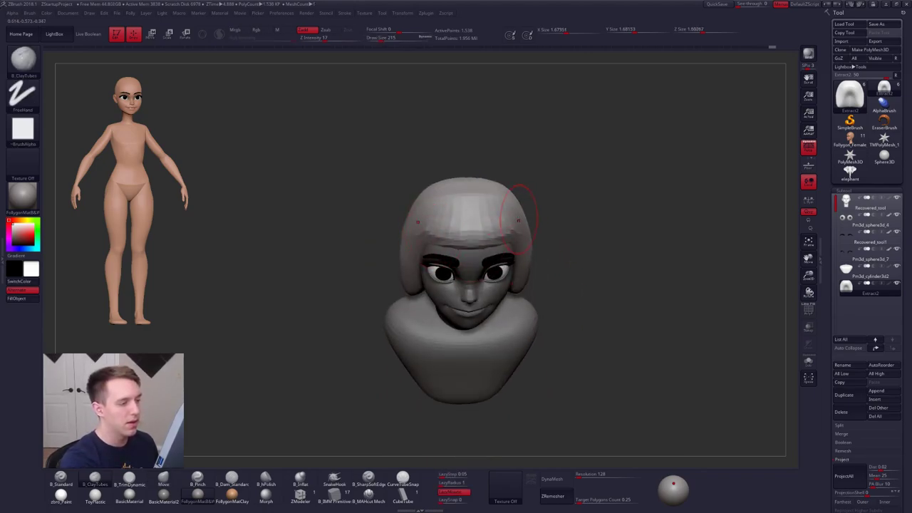
shift+right_drag(397, 265, 398, 242)
key(space)
drag(496, 273, 511, 273)
right_drag(510, 272, 491, 275)
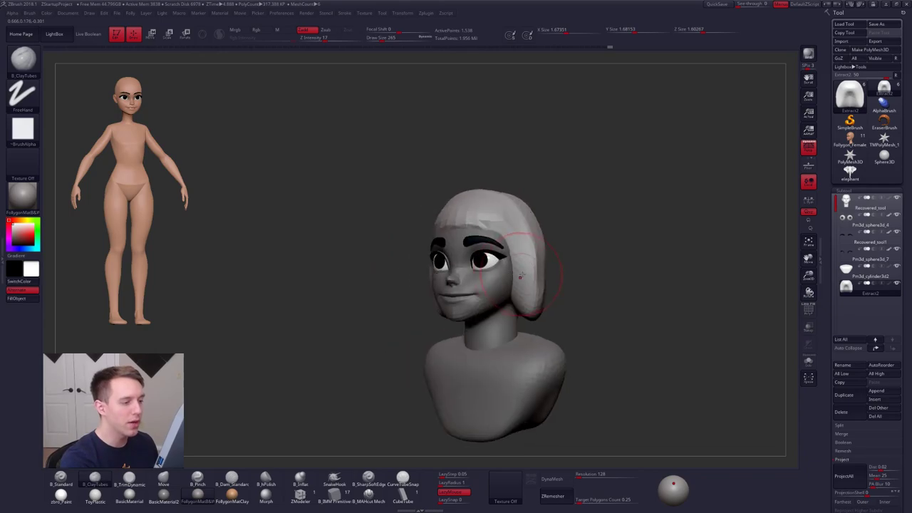
key(space)
drag(519, 277, 525, 277)
right_drag(524, 278, 563, 271)
- Pull the side of the hair forward toward the face with the Move brush at draw size 335
key(b)
key(m)
key(v)
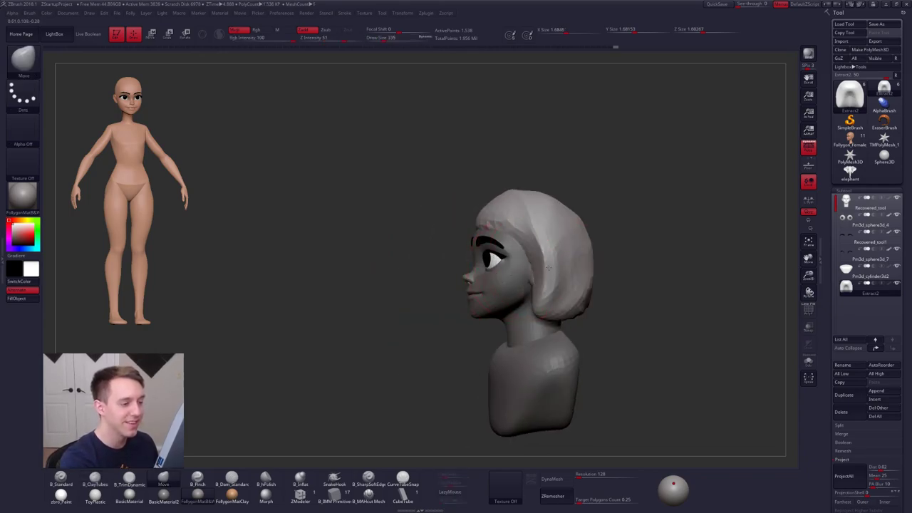
drag(561, 266, 522, 276)
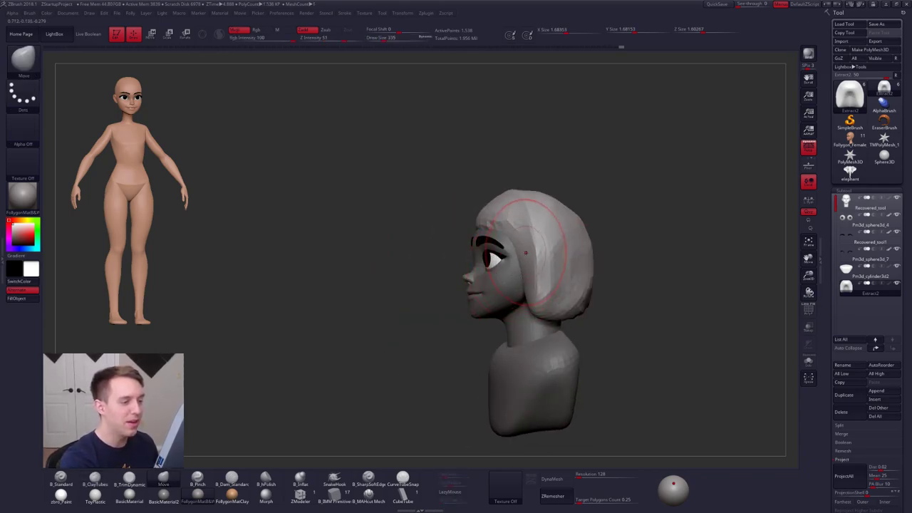
- Flatten the side and back of the hair into cleaner planes with the B_TrimDynamic brush at draw size 350
key(b)
key(t)
key(d)
alt+right_drag(576, 265, 522, 279)
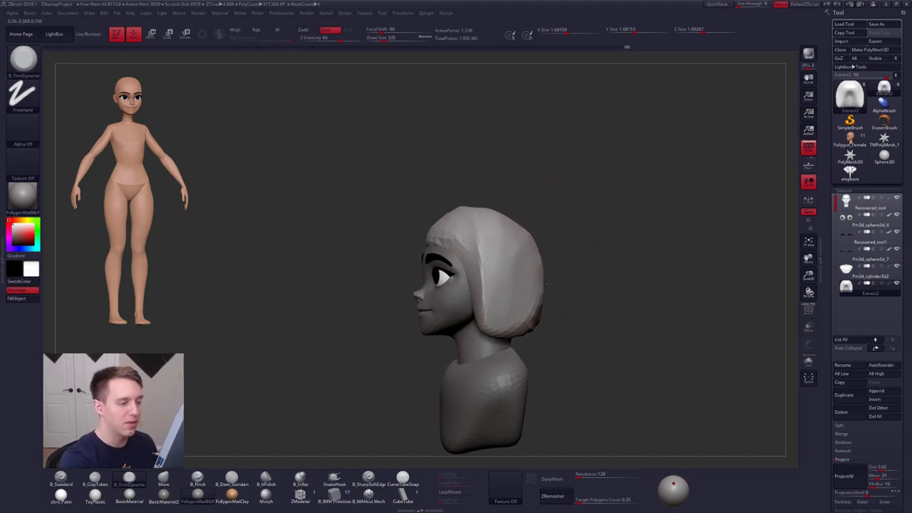
right_drag(593, 249, 504, 285)
key(space)
drag(539, 292, 544, 293)
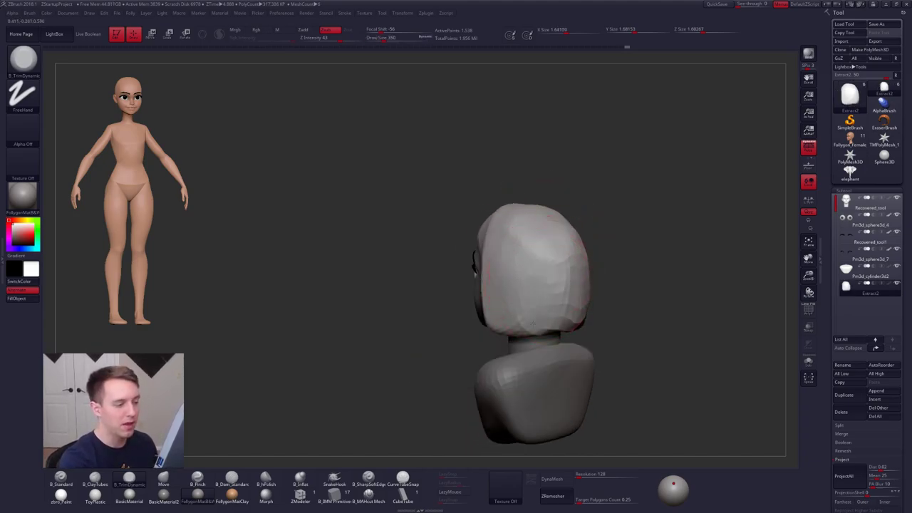
mouse_move(533, 323)
mouse_down()
mouse_move(575, 296)
mouse_move(559, 235)
mouse_up()
mouse_move(559, 235)
right_down()
mouse_move(594, 252)
mouse_move(596, 273)
right_up()
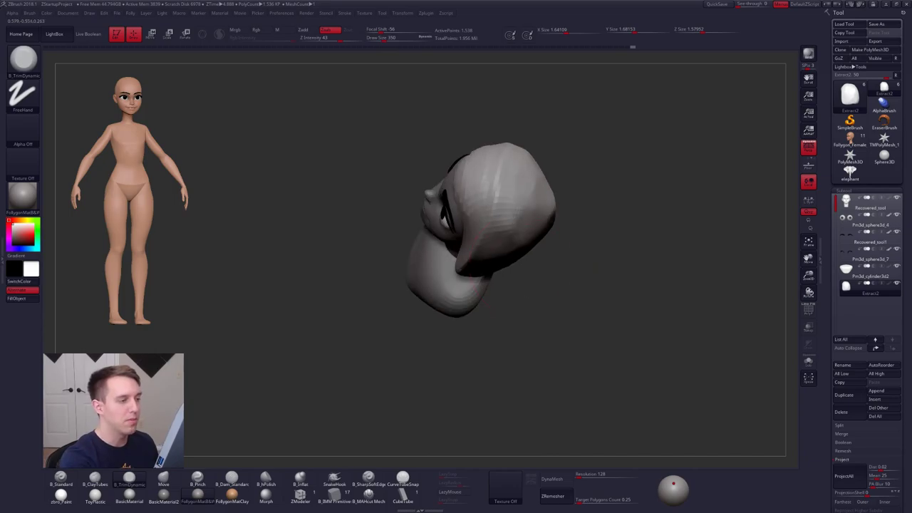
- Reshape the outer sides of the hair around the face with the Move brush and smooth them
mouse_move(502, 191)
right_down()
mouse_move(530, 258)
mouse_move(553, 259)
right_up()
key(b)
key(m)
key(v)
shift+drag(472, 220, 428, 244)
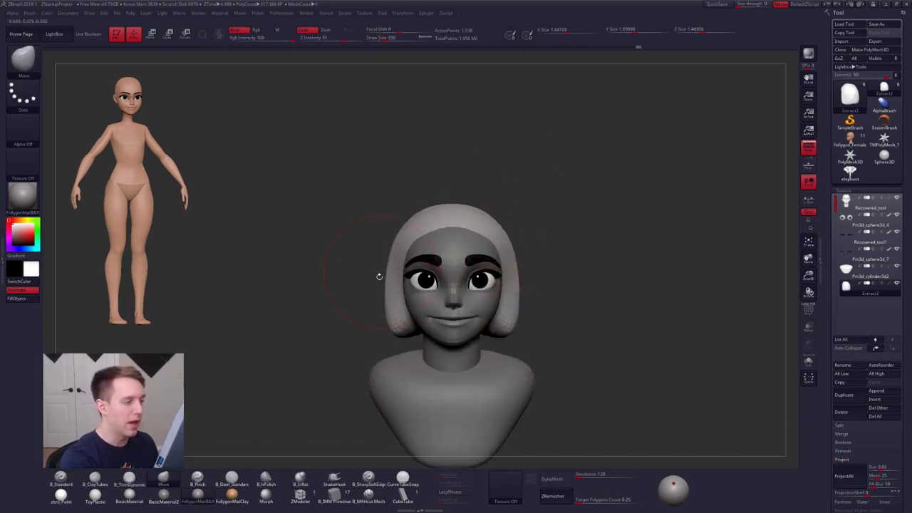
shift+drag(499, 271, 508, 305)
- Lower the fringe over the forehead with the Move brush reduced to draw size 181
mouse_move(452, 240)
right_down()
mouse_move(454, 251)
mouse_move(454, 233)
right_up()
key(space)
click(482, 238)
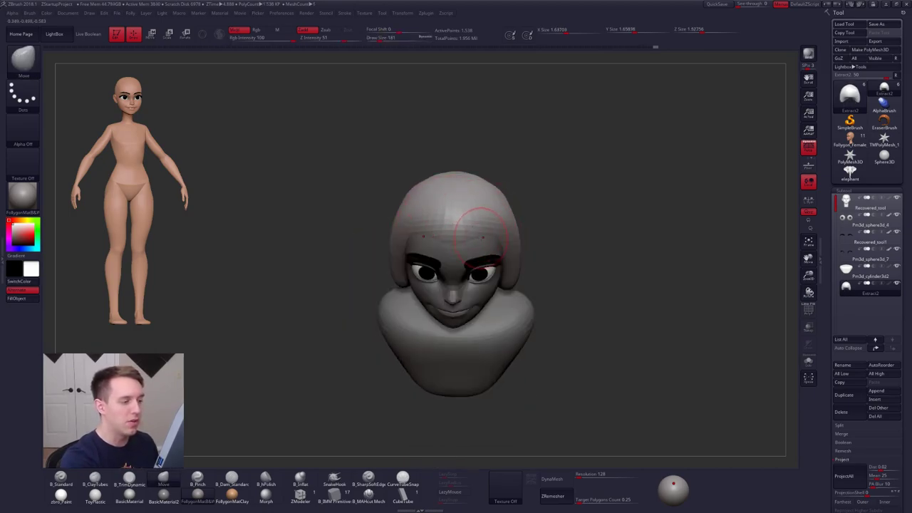
mouse_move(479, 244)
right_down()
mouse_move(454, 252)
mouse_move(479, 238)
mouse_move(466, 221)
right_up()
key(space)
click(485, 245)
- Widen the lower sides of the bob with the Move brush enlarged to draw size 595
mouse_move(435, 255)
right_down()
mouse_move(471, 254)
mouse_move(435, 285)
mouse_move(427, 314)
right_up()
key(space)
click(458, 334)
drag(449, 307, 443, 321)
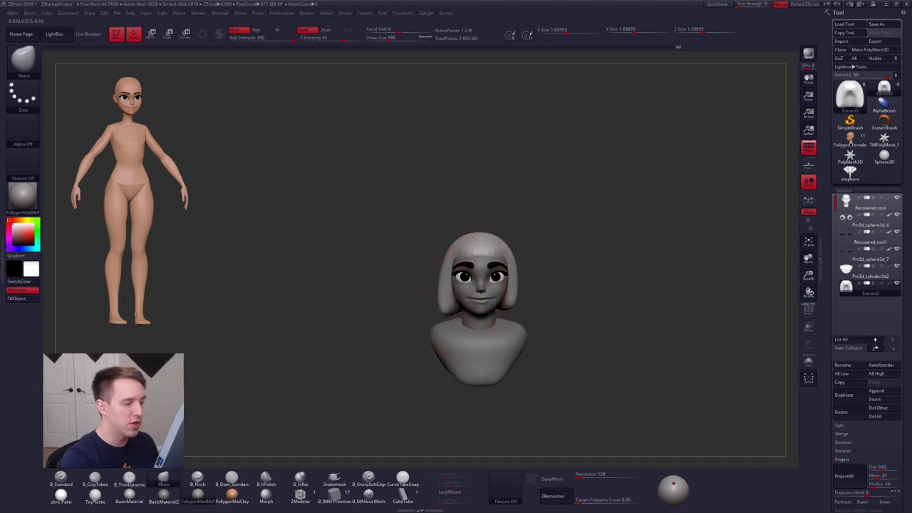
- Shape a slanted, asymmetric lower edge on the back of the hair and remesh it with DynaMesh at resolution 128
shift+right_drag(502, 289, 556, 292)
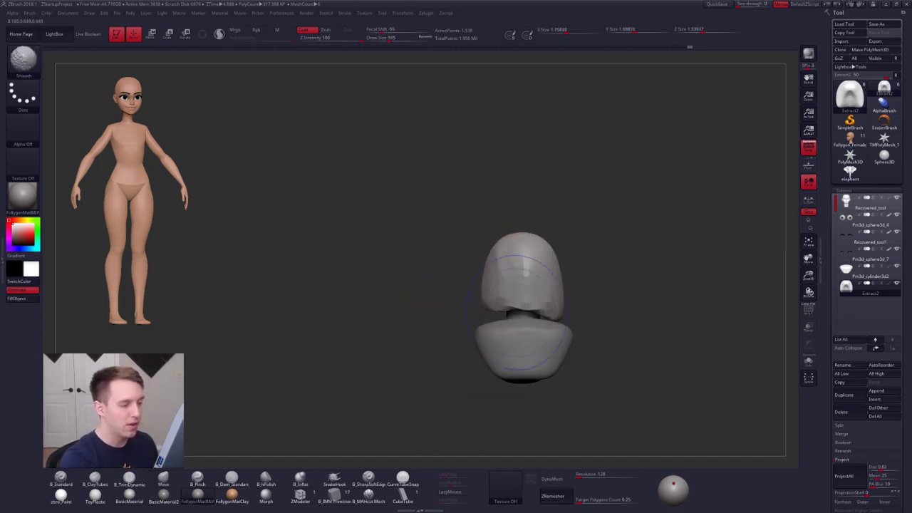
mouse_move(514, 303)
mouse_down()
mouse_move(520, 313)
mouse_move(520, 292)
mouse_up()
right_drag(520, 292, 614, 318)
click(556, 479)
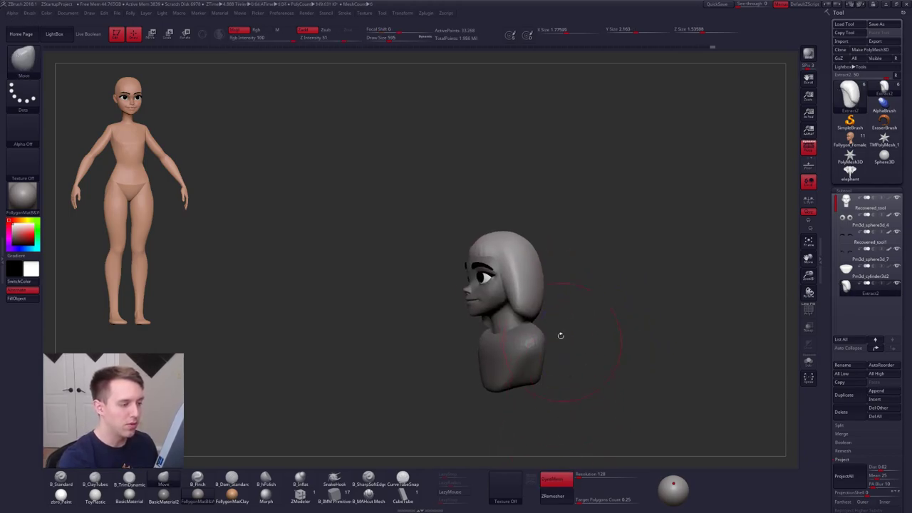
- Flatten the hair's front side lock beside the face with the B_TrimDynamic brush at draw size 321
ctrl+right_drag(526, 272, 531, 313)
key(3)
key(space)
drag(534, 273, 513, 273)
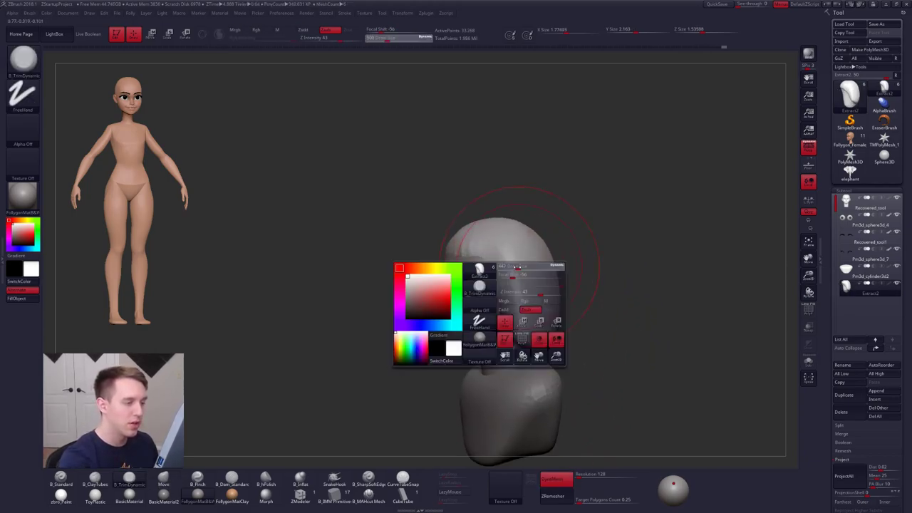
key(b)
key(c)
key(t)
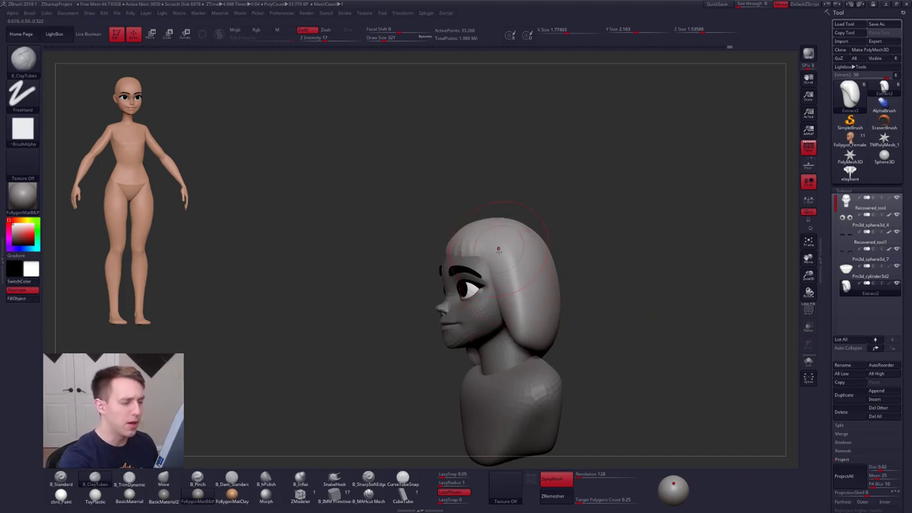
key(b)
key(t)
key(d)
right_drag(522, 285, 551, 298)
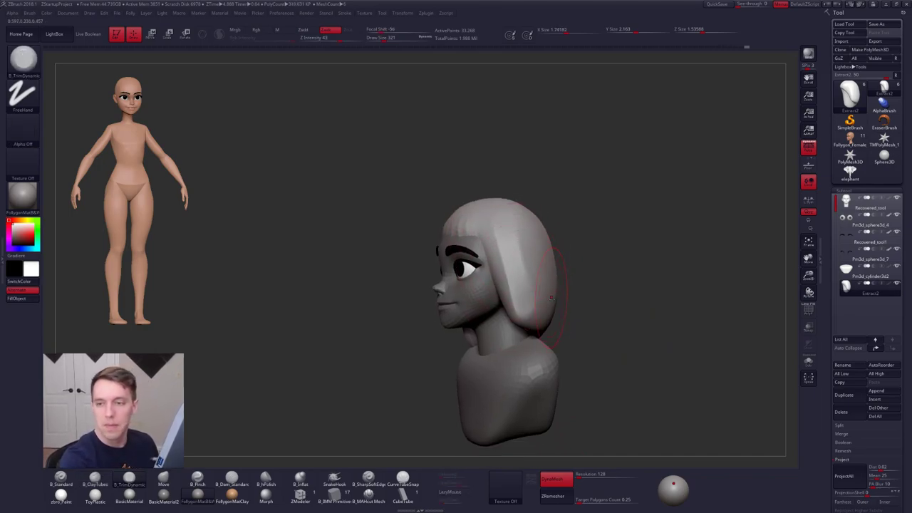
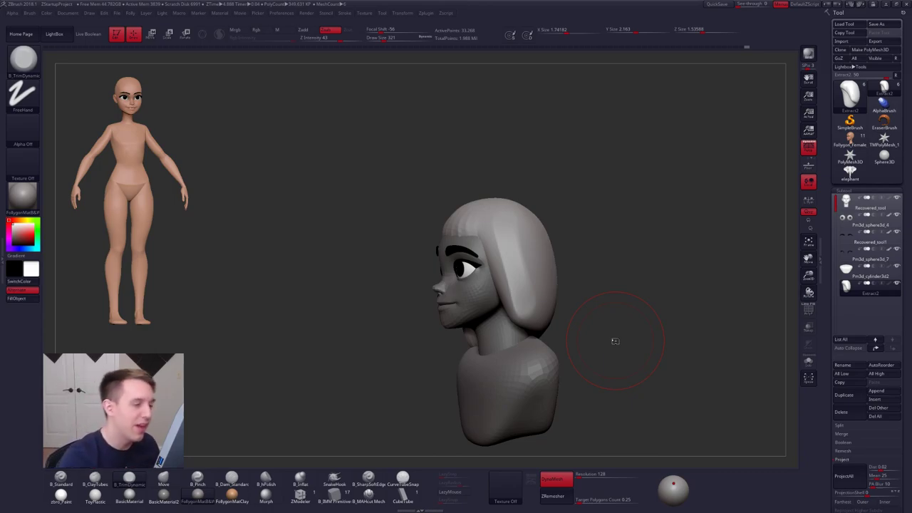
- Flatten the broad side of the hair from the crown down toward the lower edge with B_TrimDynamic strokes
shift+right_drag(521, 288, 516, 269)
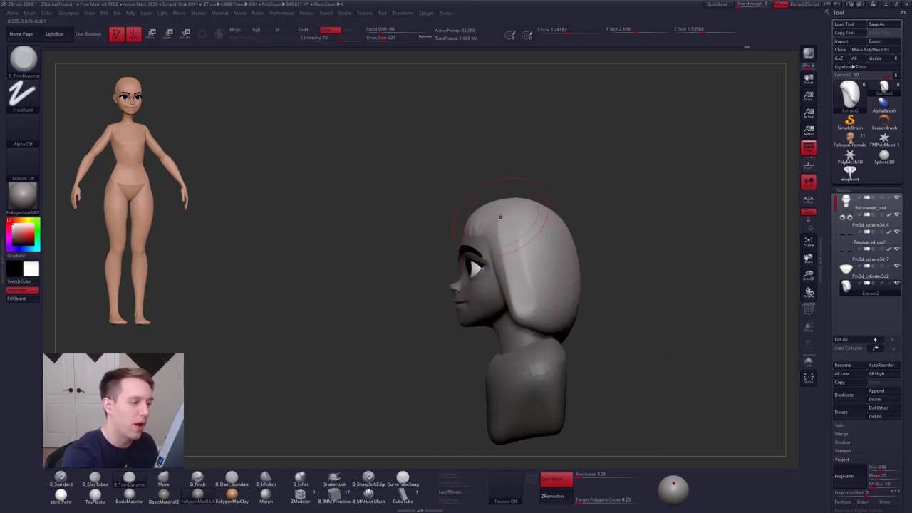
drag(500, 217, 520, 273)
mouse_move(506, 242)
mouse_down()
mouse_move(525, 307)
mouse_move(549, 311)
mouse_up()
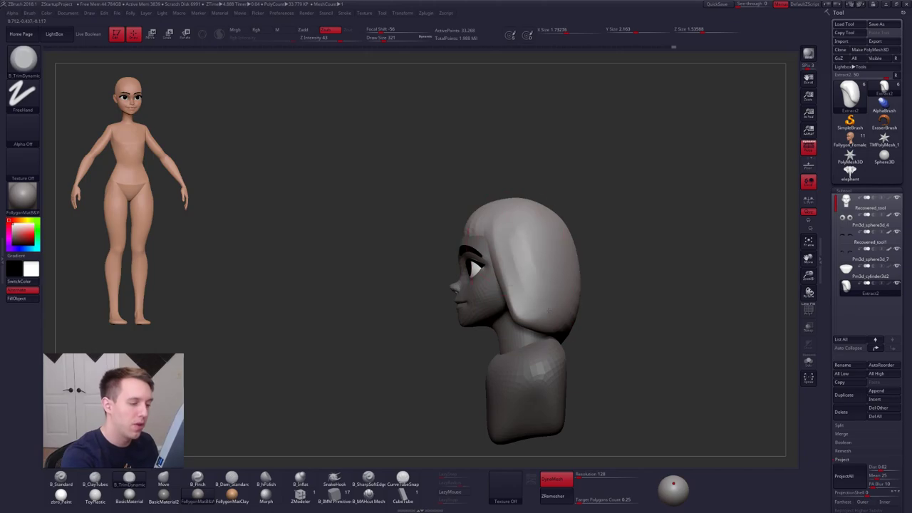
drag(534, 244, 519, 276)
right_drag(559, 273, 534, 273)
mouse_move(527, 237)
mouse_down()
mouse_move(519, 286)
mouse_move(543, 327)
mouse_move(535, 278)
mouse_up()
mouse_move(527, 221)
mouse_down()
mouse_move(536, 265)
mouse_move(529, 289)
mouse_up()
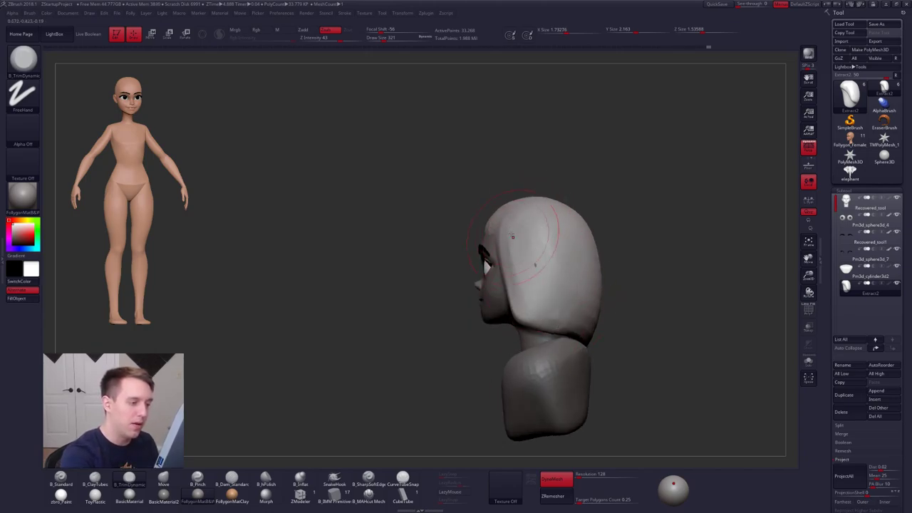
drag(513, 236, 532, 222)
mouse_move(570, 265)
right_down()
mouse_move(479, 274)
mouse_move(541, 260)
right_up()
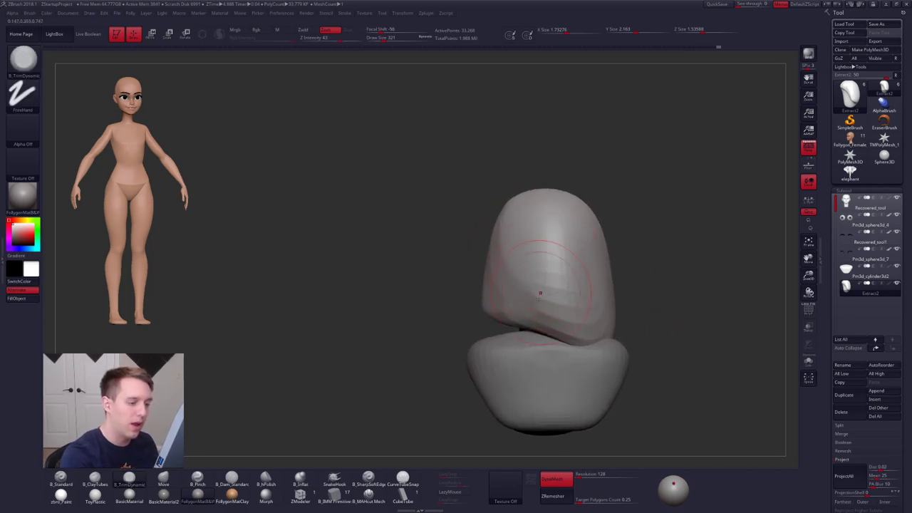
- Adjust the lower back edge and the longer side of the hair with the Move brush at draw size 292
key(b)
key(m)
key(v)
key(space)
drag(533, 322, 553, 324)
mouse_move(576, 301)
alt+right_down()
mouse_move(531, 329)
mouse_move(594, 302)
mouse_move(537, 309)
alt+right_up()
key(space)
drag(533, 321, 524, 321)
alt+right_drag(556, 300, 512, 217)
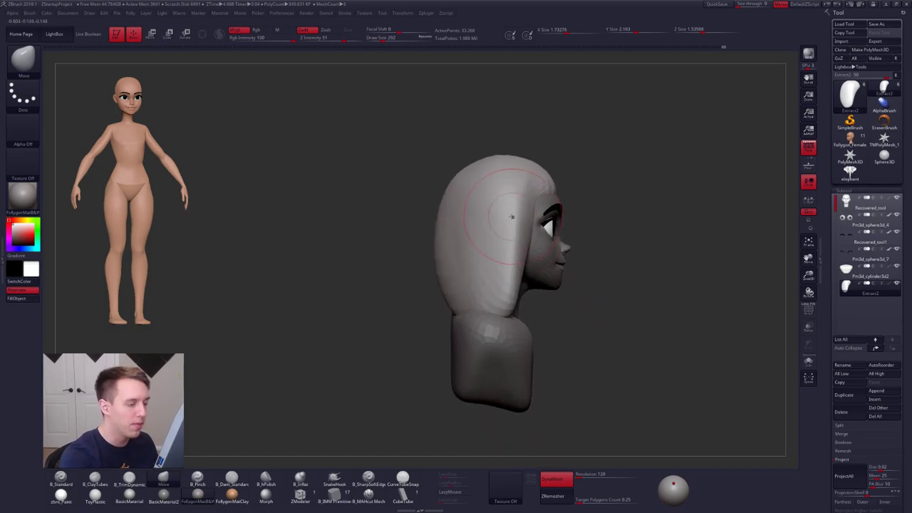
- Isolate the hair and flatten its longer side into a long vertical plane with the B_TrimDynamic brush
key(b)
key(t)
key(d)
key(alt+s)
drag(521, 179, 498, 286)
mouse_move(508, 213)
mouse_down()
mouse_move(499, 275)
mouse_move(492, 268)
mouse_up()
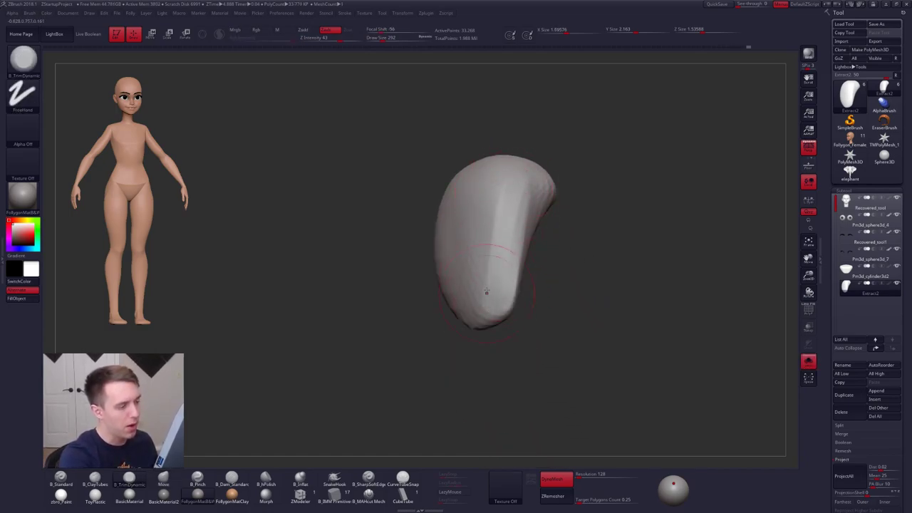
drag(499, 196, 483, 311)
key(space)
mouse_move(474, 249)
mouse_down()
mouse_move(458, 271)
mouse_move(446, 265)
mouse_up()
- Refine the back silhouette of the longer side with the Move brush at draw size 368 and show the whole bust again
key(b)
key(m)
key(v)
key(space)
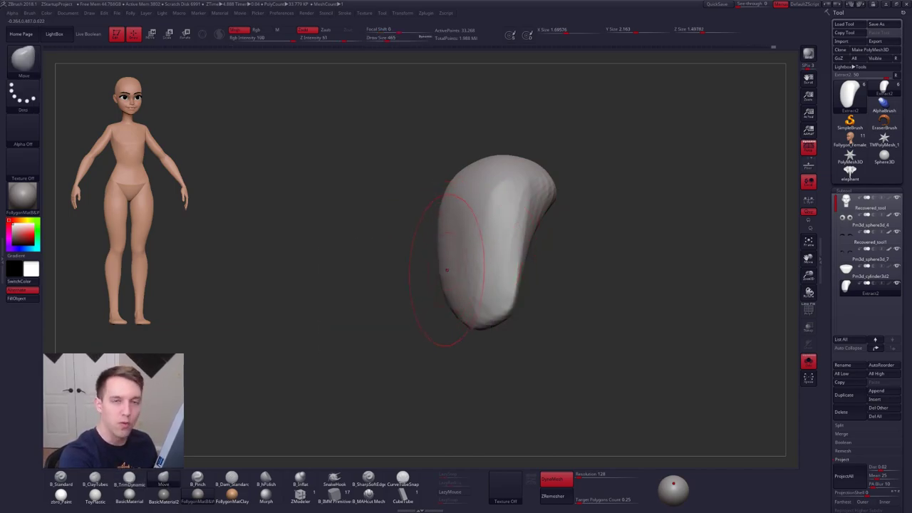
mouse_move(446, 264)
ctrl+right_down()
mouse_move(469, 272)
mouse_move(492, 263)
ctrl+right_up()
key(shift+s)
key(space)
drag(475, 281, 467, 281)
drag(463, 257, 452, 255)
alt+right_drag(499, 250, 477, 316)
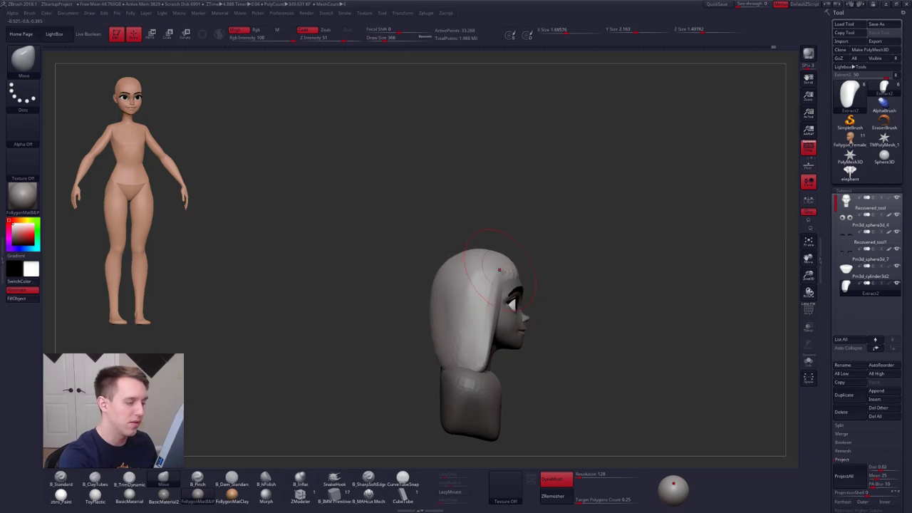
key(space)
drag(477, 317, 469, 316)
mouse_move(513, 277)
right_down()
mouse_move(479, 305)
mouse_move(541, 303)
mouse_move(510, 309)
mouse_move(519, 279)
right_up()
- Isolate the hair, tighten the fringe edge near the temple with the B_Pinch brush, and show the whole bust again
key(5)
key(shift+s)
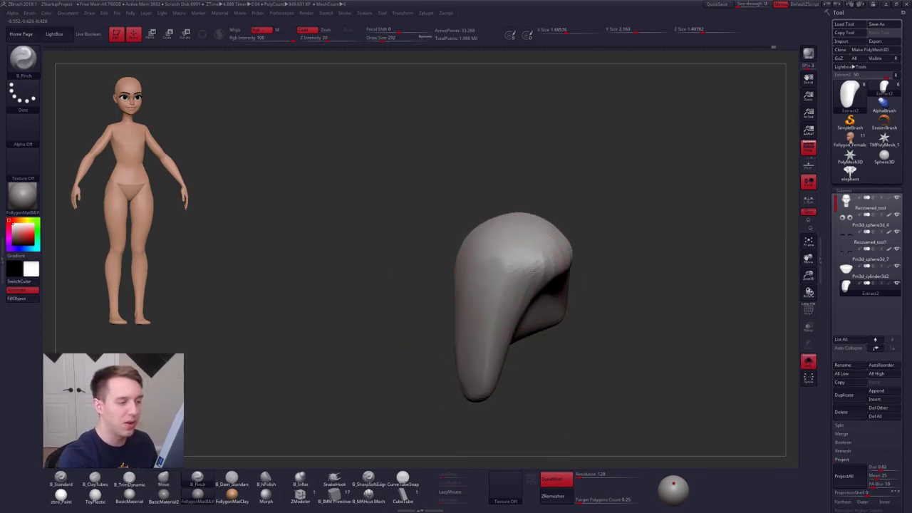
drag(535, 267, 529, 270)
right_drag(530, 272, 574, 285)
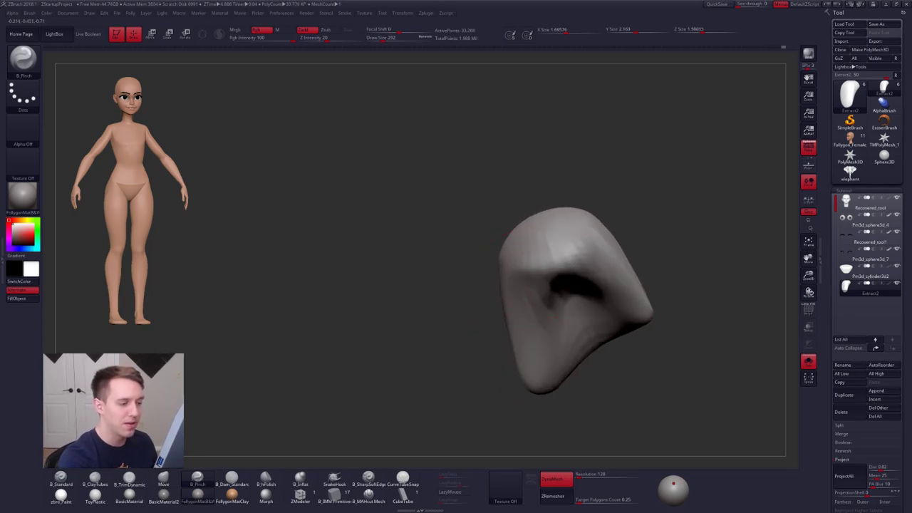
key(ctrl+shift+s)
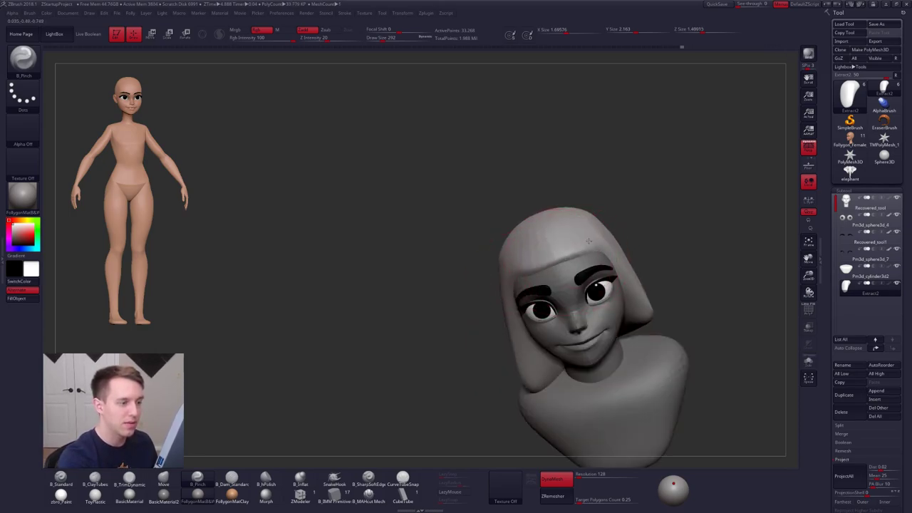
mouse_move(587, 252)
right_down()
mouse_move(628, 254)
mouse_move(674, 181)
right_up()
mouse_move(674, 181)
right_down()
mouse_move(585, 243)
mouse_move(512, 323)
right_up()
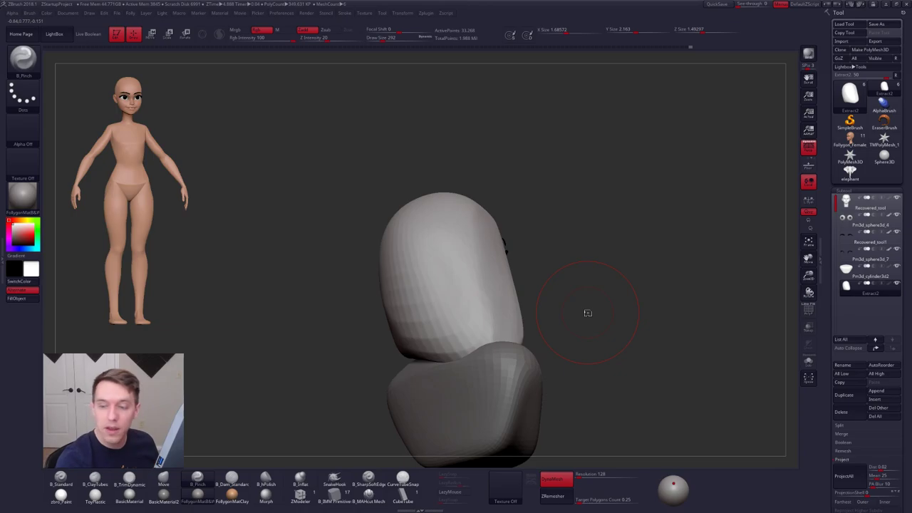
- Turn on transparency and fit the hair's crown and lower back around the skull with the Move brush at draw size 350
mouse_move(525, 286)
shift+right_down()
mouse_move(499, 321)
mouse_move(509, 290)
mouse_move(524, 288)
shift+right_up()
click(808, 327)
ctrl+right_drag(524, 288, 489, 265)
key(b)
key(m)
key(v)
key(space)
drag(472, 234, 503, 212)
key(space)
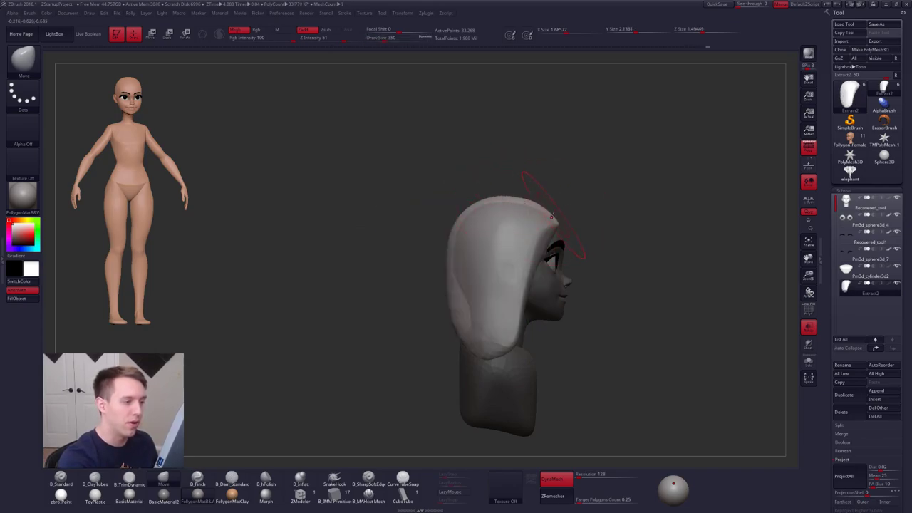
drag(452, 308, 460, 306)
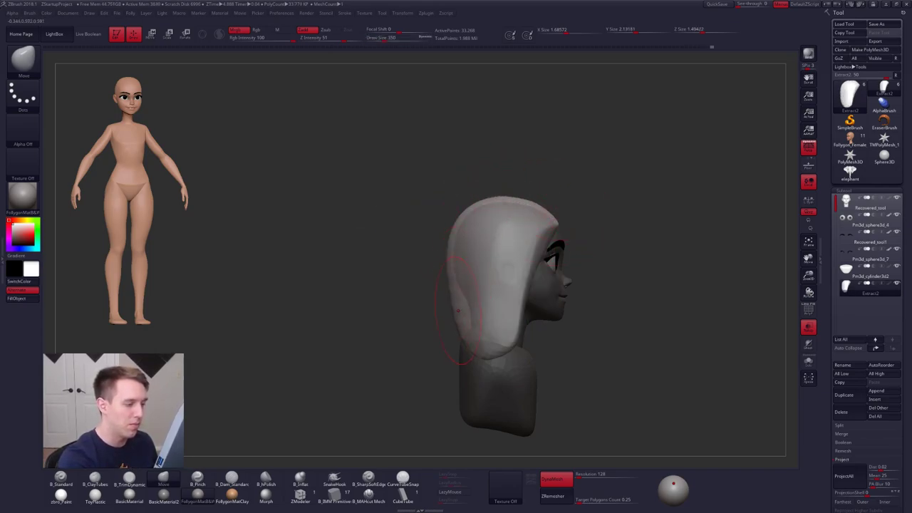
- Turn off transparency and set the Move brush's draw size to 252
right_drag(399, 317, 572, 313)
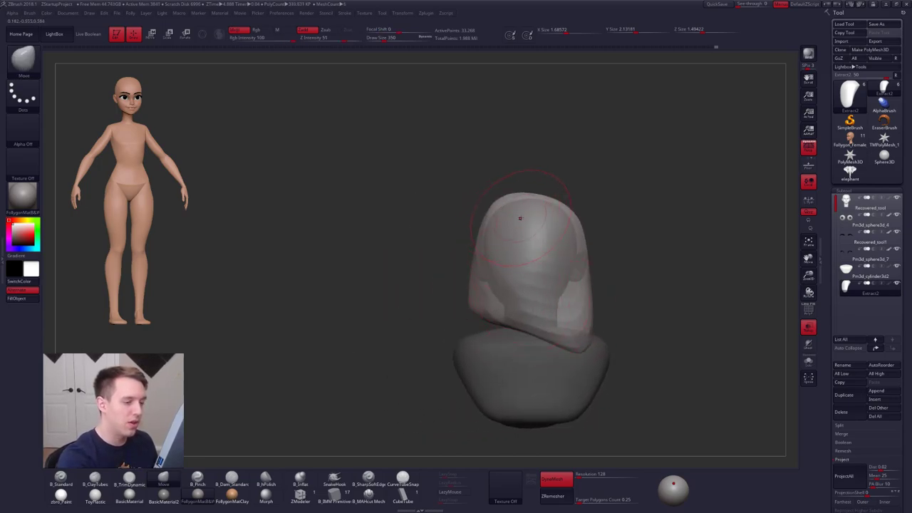
click(808, 327)
mouse_move(406, 264)
right_down()
mouse_move(598, 256)
mouse_move(591, 285)
mouse_move(559, 306)
right_up()
key(space)
drag(559, 289, 546, 289)
alt+right_drag(552, 310, 549, 274)
ctrl+right_drag(550, 274, 562, 256)
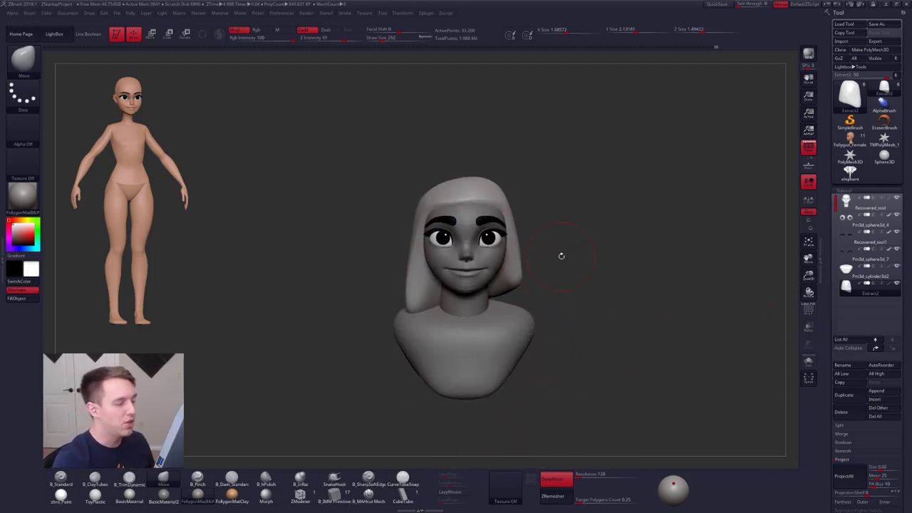
- Select and isolate the head, then lasso-mask it so that only the neck stays unmasked
alt+click(485, 271)
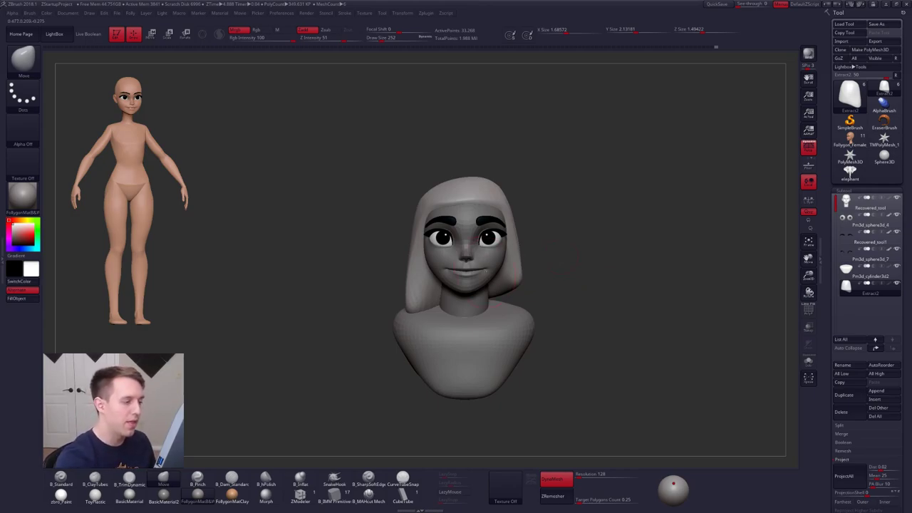
key(shift+s)
mouse_move(490, 322)
ctrl+right_down()
mouse_move(495, 310)
mouse_move(434, 313)
ctrl+right_up()
ctrl+right_drag(434, 312, 440, 301)
mouse_move(449, 281)
ctrl+mouse_down()
mouse_move(509, 249)
mouse_move(429, 396)
ctrl+mouse_up()
ctrl+click(509, 344)
ctrl+click(524, 369)
right_drag(517, 334, 546, 332)
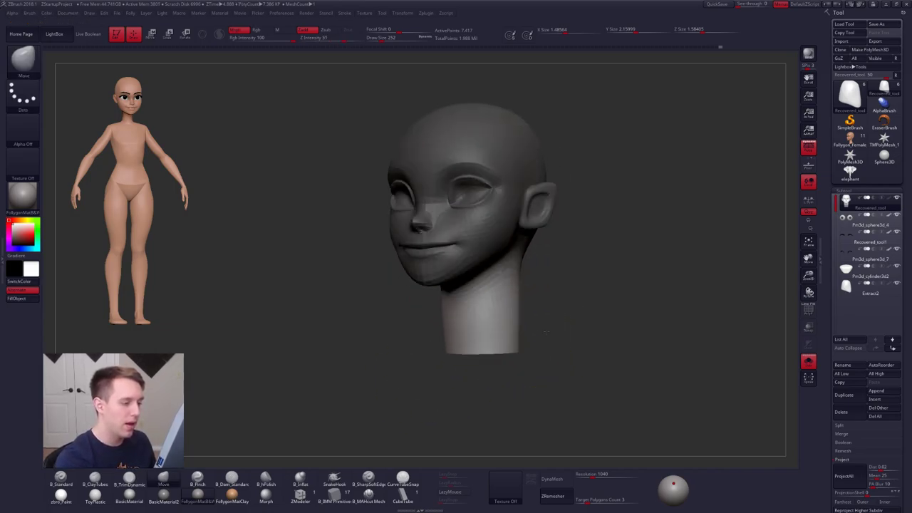
shift+drag(546, 332, 529, 318)
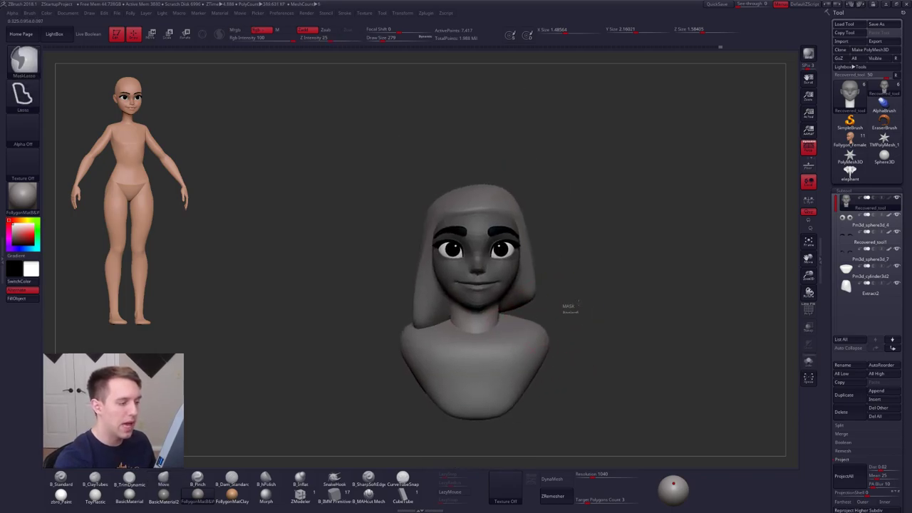
- Clear the mask on the head, raise it two subdivision levels, and isolate it in a three-quarter view
ctrl+drag(568, 308, 570, 316)
key(d)
key(d)
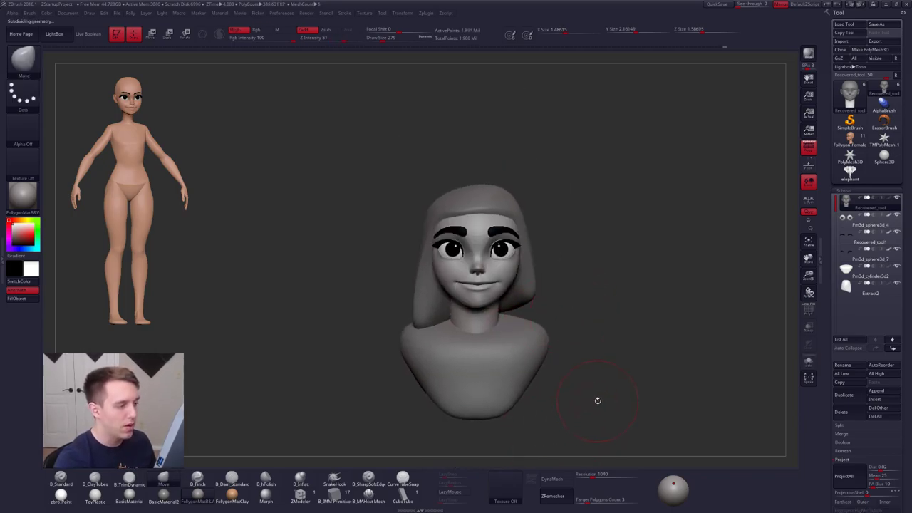
drag(571, 415, 541, 417)
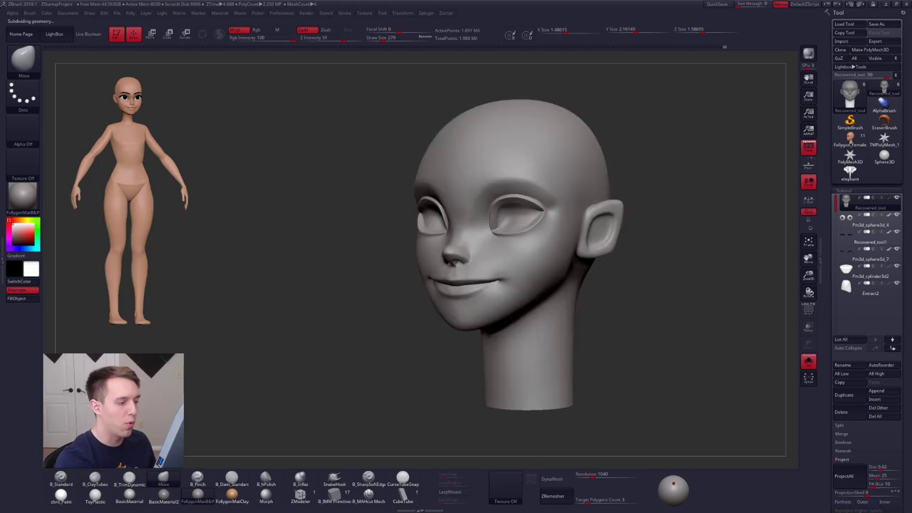
- Lower the head's subdivision level and plane the cheek beside the mouth corner with the B_TrimDynamic brush at draw size 74
key(space)
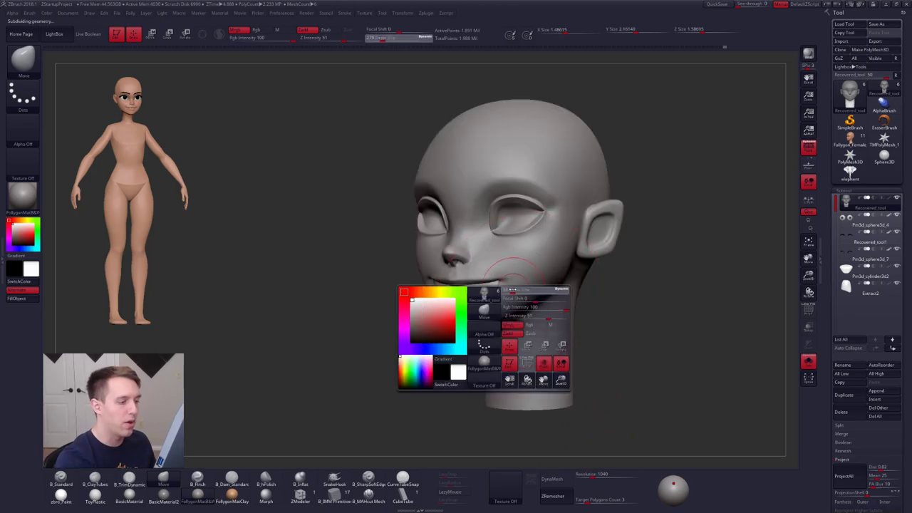
drag(513, 289, 510, 290)
key(shift+d)
key(shift+d)
ctrl+right_drag(509, 269, 516, 277)
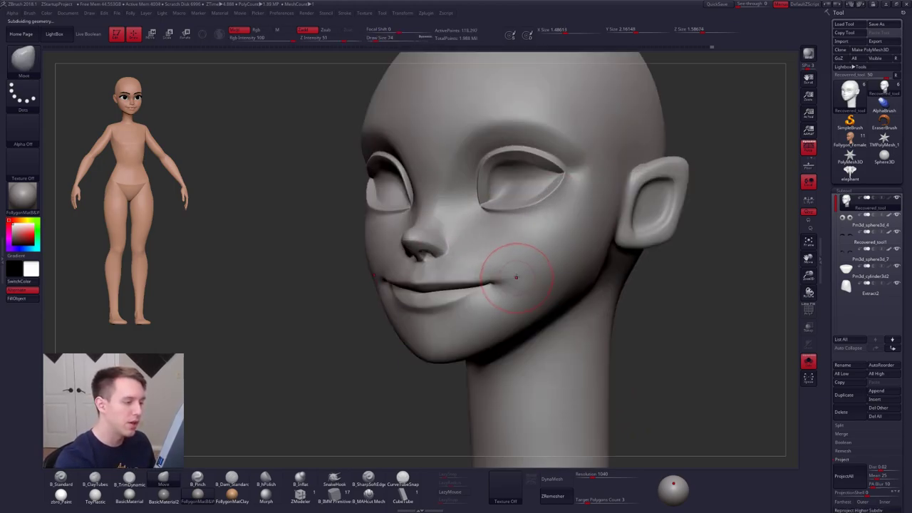
key(b)
key(t)
key(d)
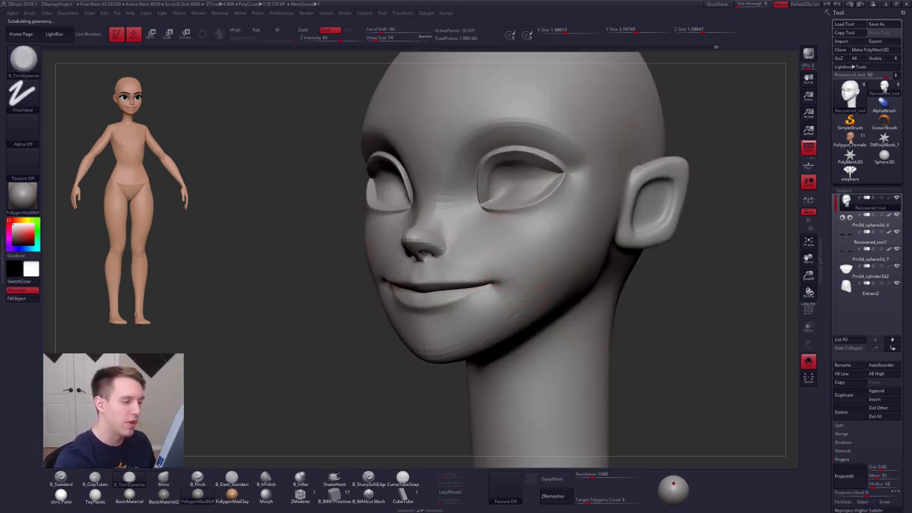
mouse_move(491, 284)
mouse_down()
mouse_move(522, 269)
mouse_move(535, 300)
mouse_up()
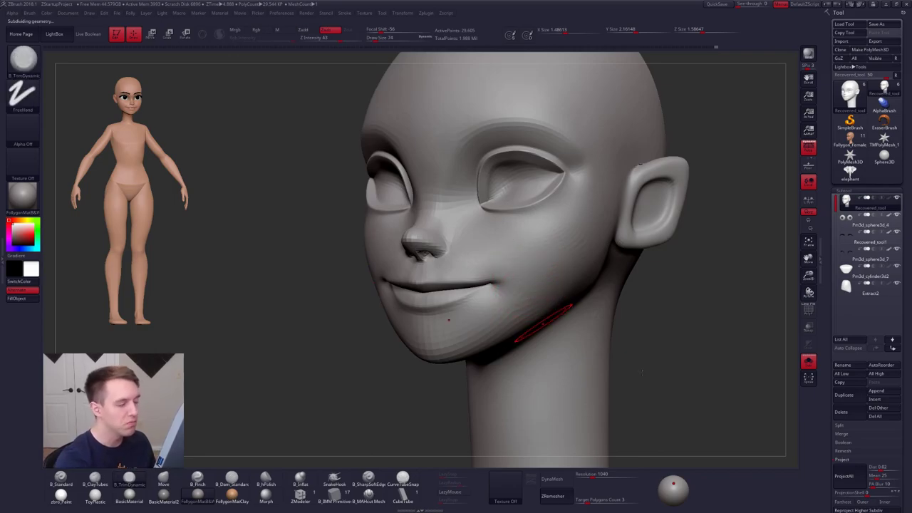
- Smooth the face from the front at draw size 54 and show the whole bust again
drag(693, 383, 700, 394)
ctrl+right_drag(499, 252, 450, 270)
key(space)
drag(484, 230, 474, 229)
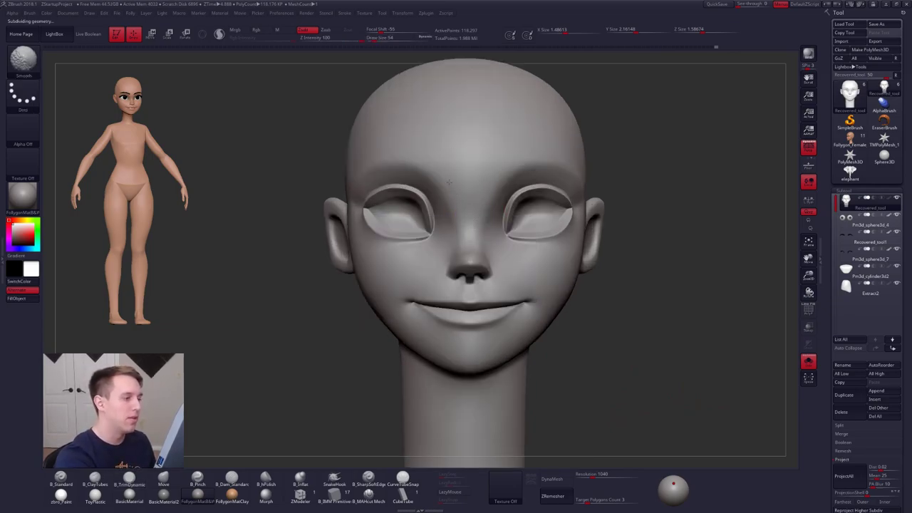
ctrl+right_drag(449, 183, 460, 171)
alt+drag(587, 332, 608, 382)
key(shift+s)
alt+right_drag(588, 369, 554, 347)
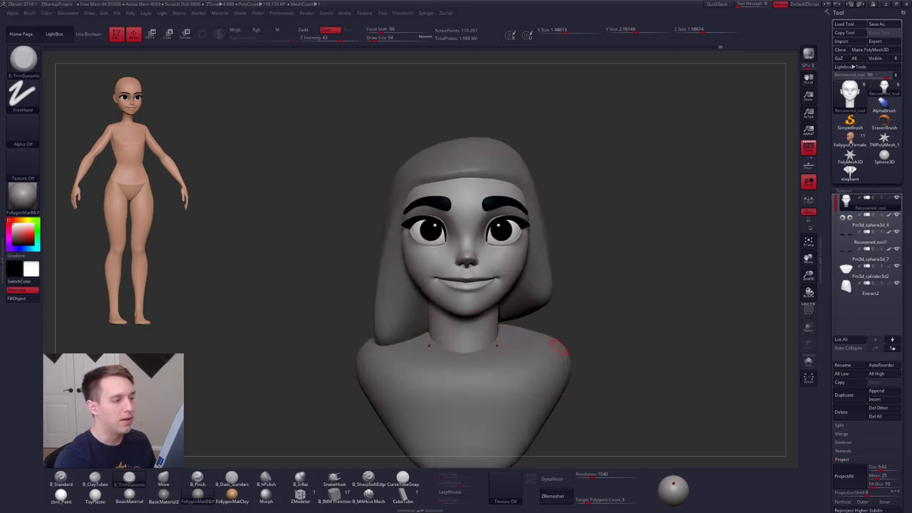
- Select the hair, slice it vertically through the crown with the SliceCurve brush, and display its polygroups
alt+click(535, 291)
ctrl+right_drag(537, 288, 556, 263)
alt+right_drag(556, 263, 541, 238)
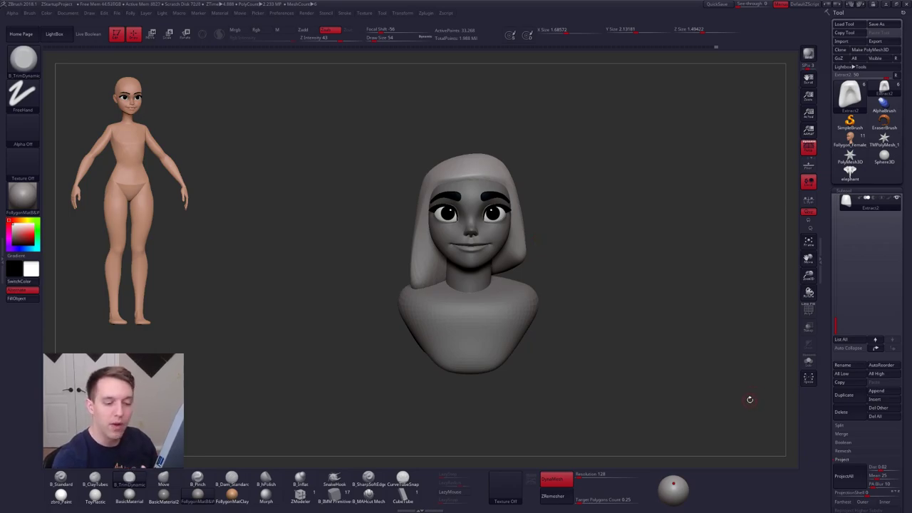
drag(750, 399, 771, 385)
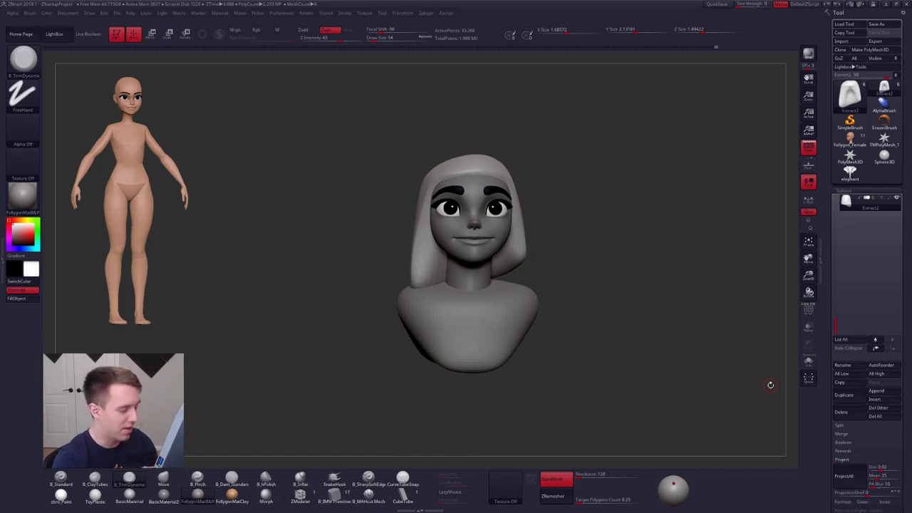
mouse_move(490, 173)
right_down()
mouse_move(474, 179)
mouse_move(491, 218)
right_up()
key(ctrl+shift+f)
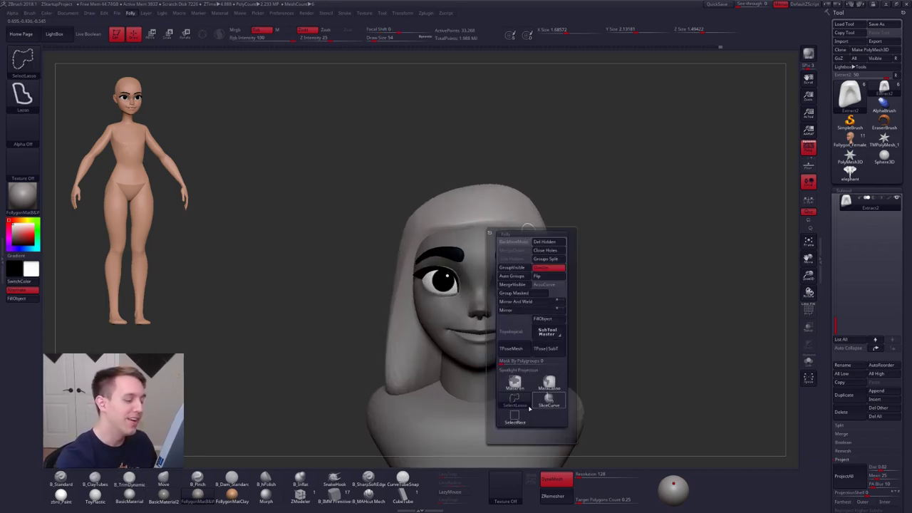
click(549, 400)
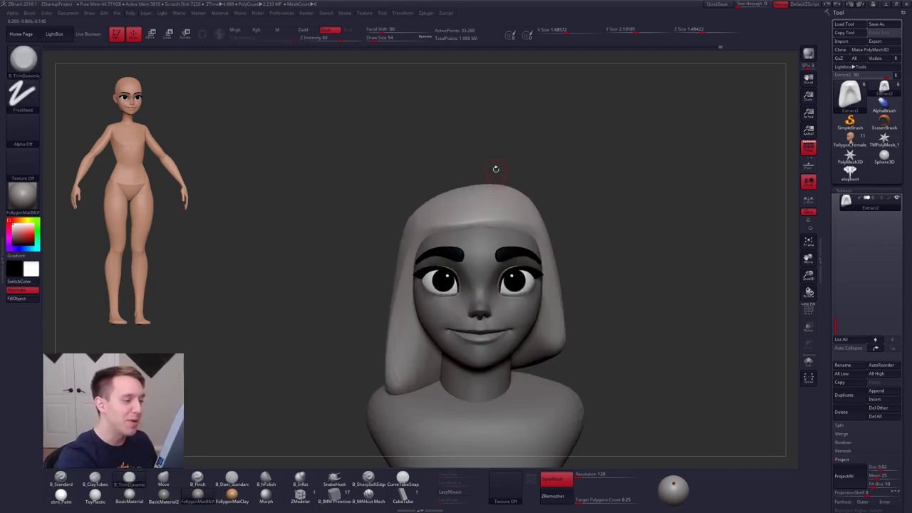
mouse_move(501, 166)
ctrl+shift+mouse_down()
mouse_move(507, 218)
mouse_move(491, 427)
ctrl+shift+mouse_up()
ctrl+right_drag(557, 335, 549, 278)
key(shift+f)
- Hide the sliced-off shorter side, split it into its own subtool, and remesh the remaining hair with DynaMesh at resolution 128
key(ctrl+shift+f)
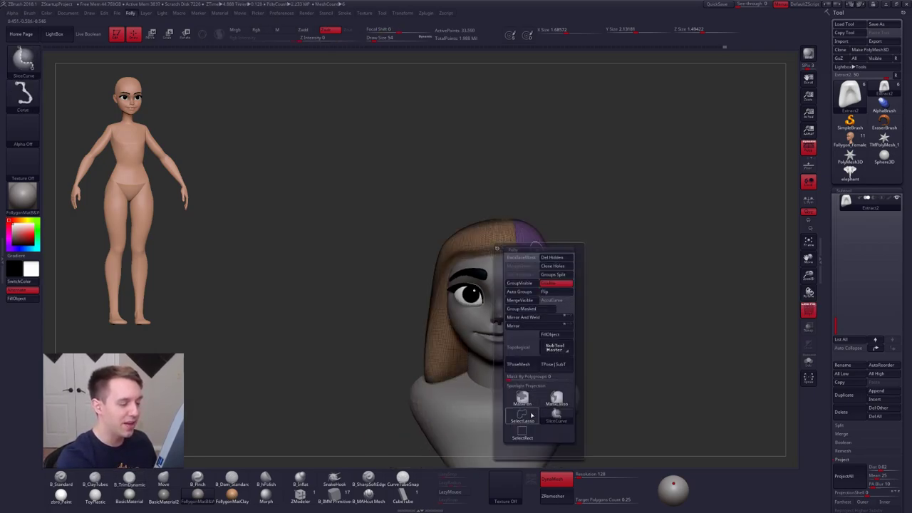
click(531, 415)
ctrl+shift+click(506, 233)
ctrl+right_drag(540, 218, 545, 230)
key(ctrl+shift+f)
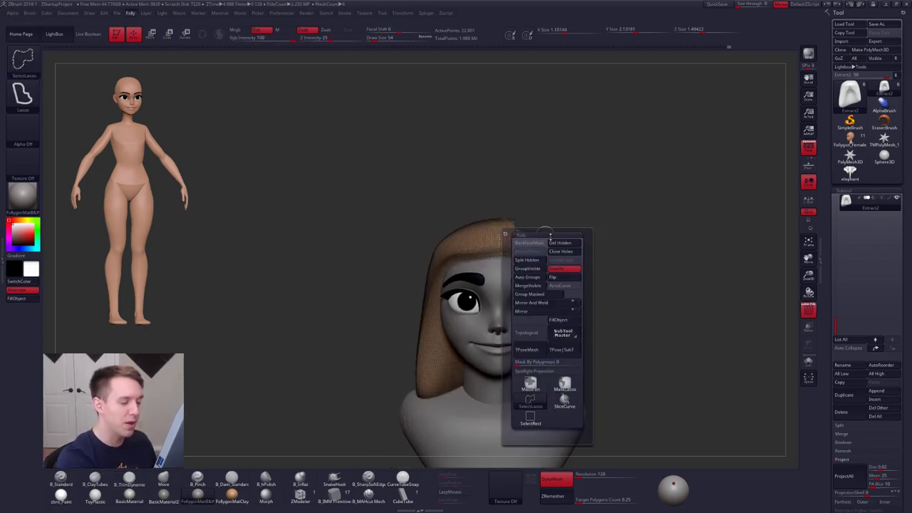
click(536, 261)
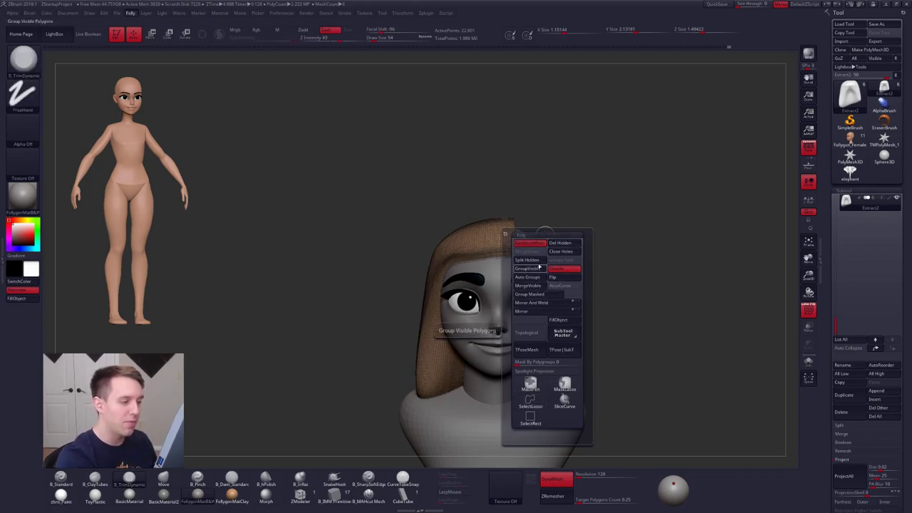
drag(624, 240, 604, 251)
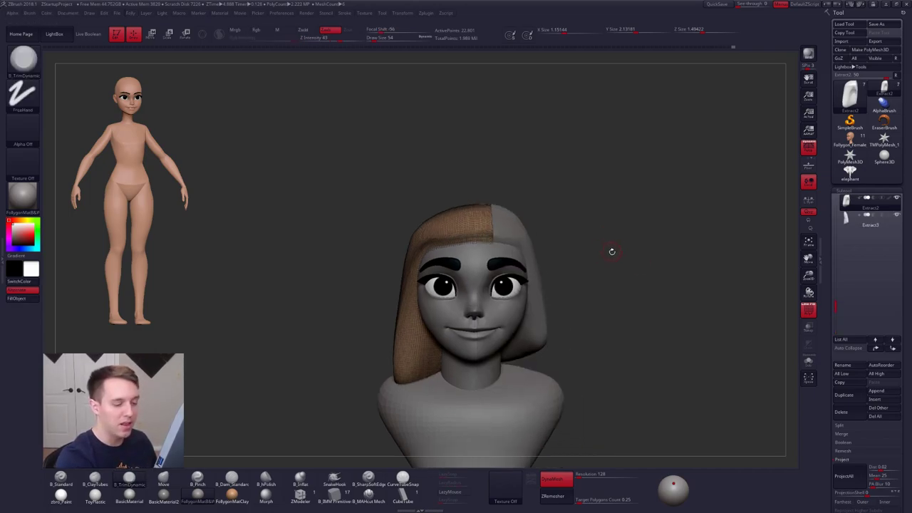
ctrl+drag(601, 337, 646, 303)
- Select and isolate the shorter hair piece, turn off the polygroup display, and soften its cut edge at draw size 160
click(852, 221)
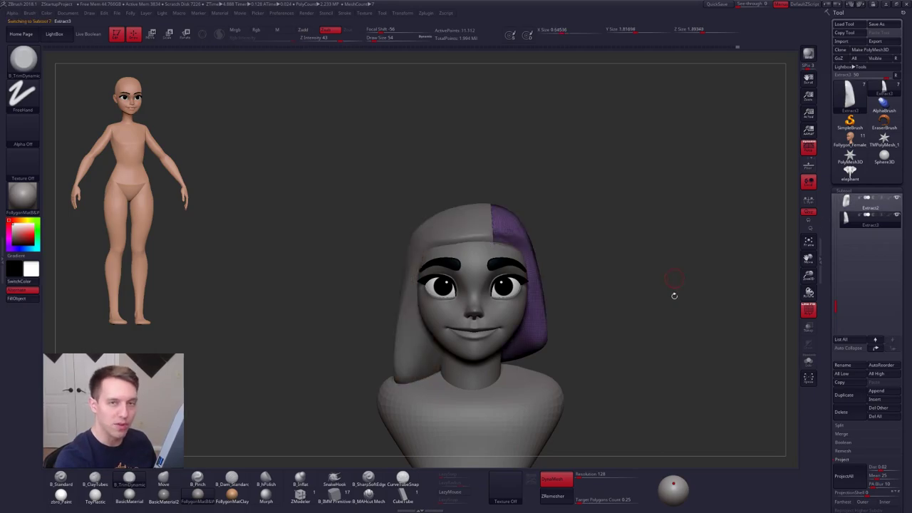
key(alt+s)
key(shift+f)
mouse_move(546, 322)
mouse_down()
mouse_move(560, 320)
mouse_move(558, 298)
mouse_up()
key(space)
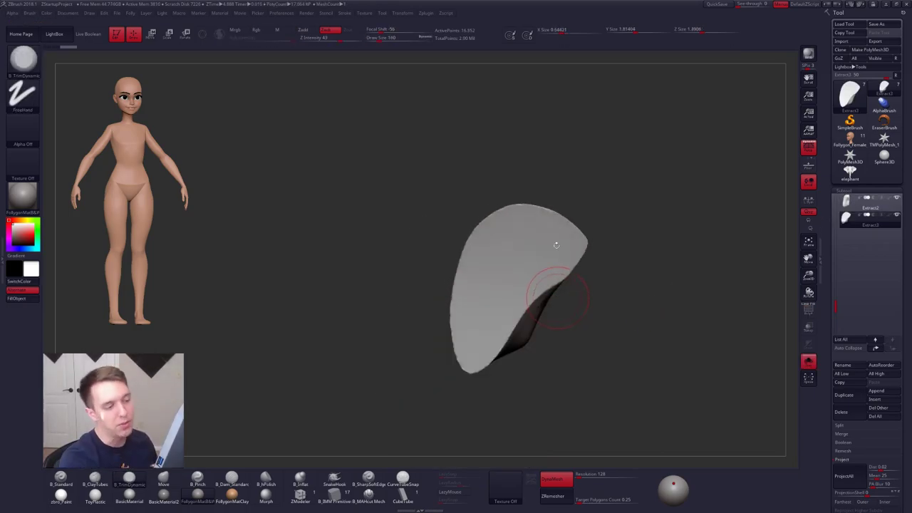
mouse_move(556, 244)
mouse_down()
mouse_move(492, 213)
mouse_move(460, 271)
mouse_move(467, 364)
mouse_up()
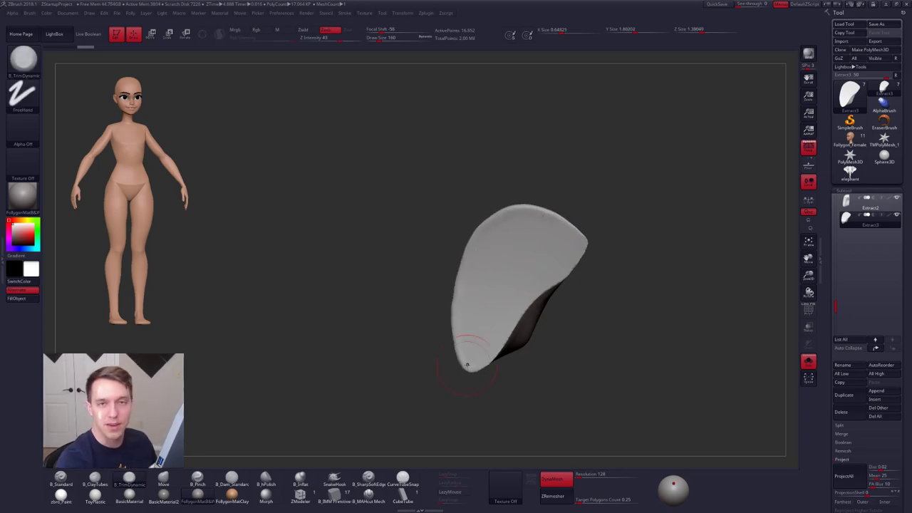
- Show the whole bust, select the longer hair piece, and smooth its surface along the parting and back of the head
key(alt+s)
mouse_move(509, 338)
right_down()
mouse_move(533, 323)
mouse_move(520, 362)
right_up()
alt+click(532, 323)
shift+drag(543, 214, 561, 180)
mouse_move(560, 179)
right_down()
mouse_move(567, 213)
mouse_move(584, 200)
right_up()
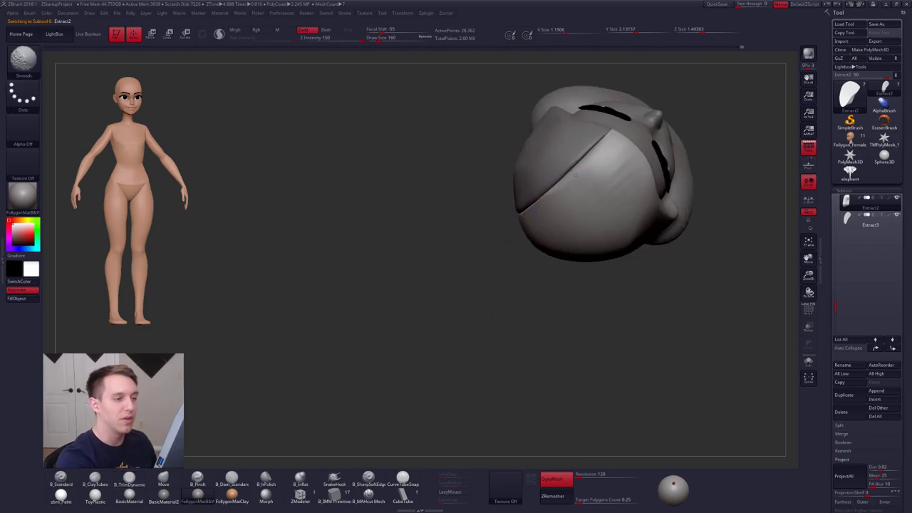
drag(575, 175, 539, 211)
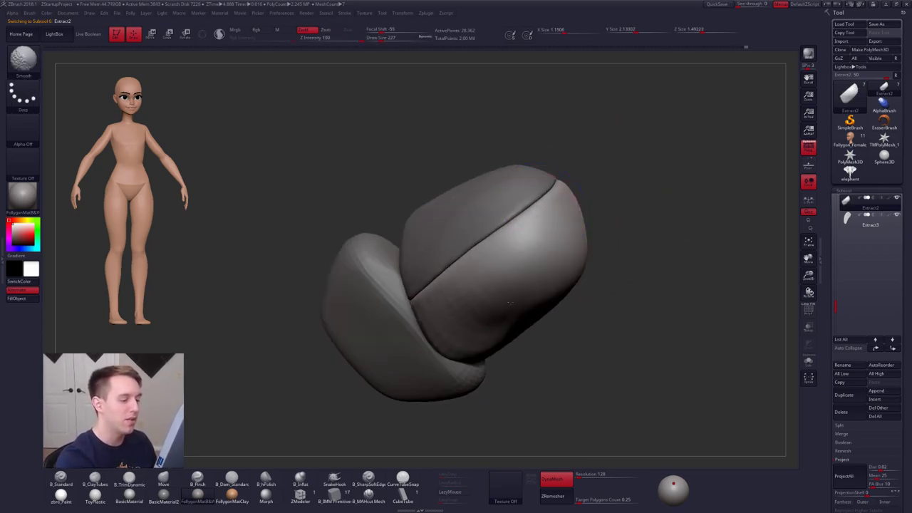
right_drag(510, 303, 540, 290)
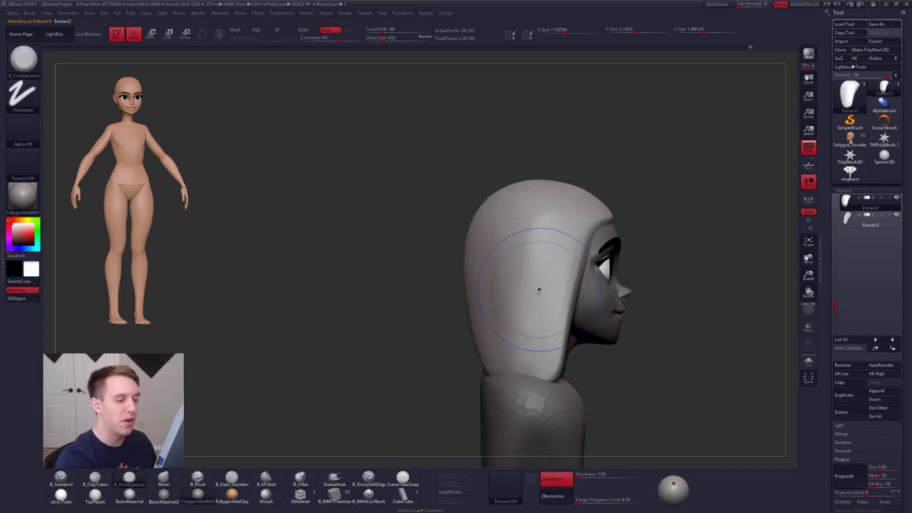
key(shift)
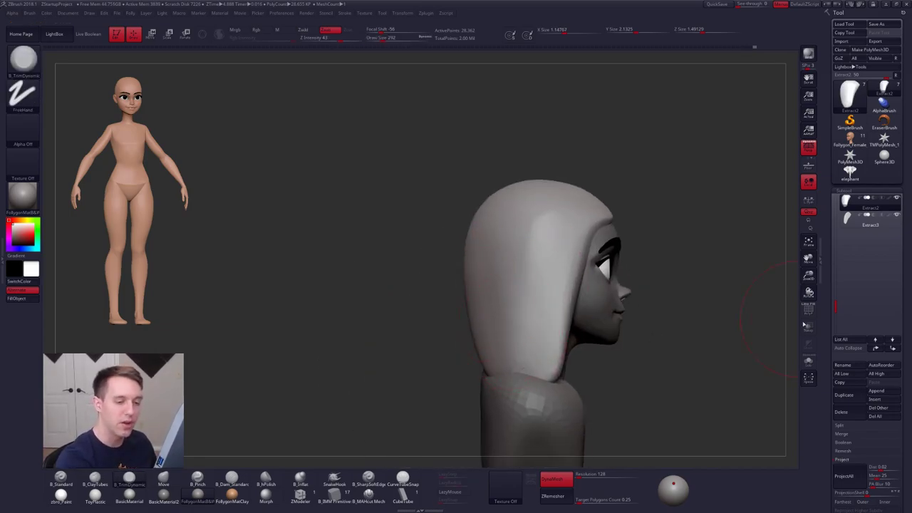
- Turn on transparency, adjust the longer hair piece's lower back with the Move brush at draw size 321, and turn transparency off
click(809, 327)
key(b)
key(m)
key(v)
key(s)
mouse_move(429, 359)
mouse_down()
mouse_move(449, 359)
mouse_move(480, 336)
mouse_move(432, 359)
mouse_up()
key(s)
drag(483, 330, 492, 327)
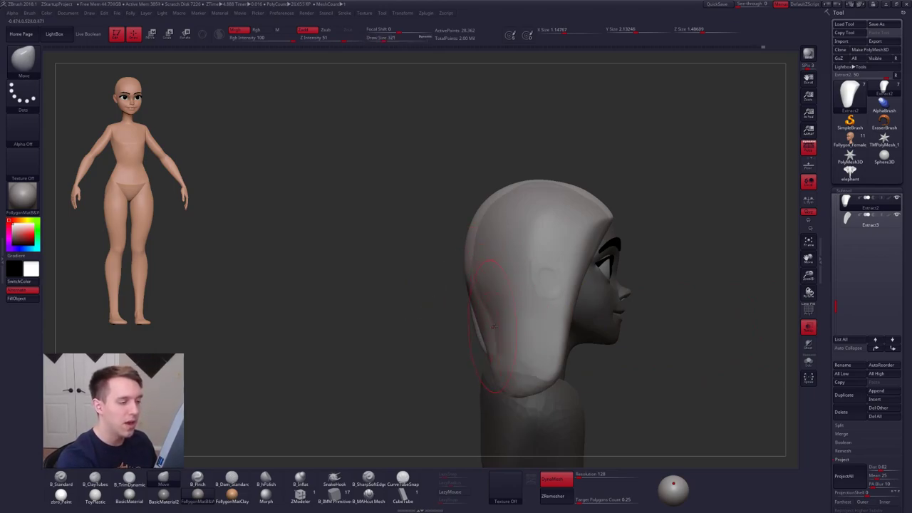
click(808, 327)
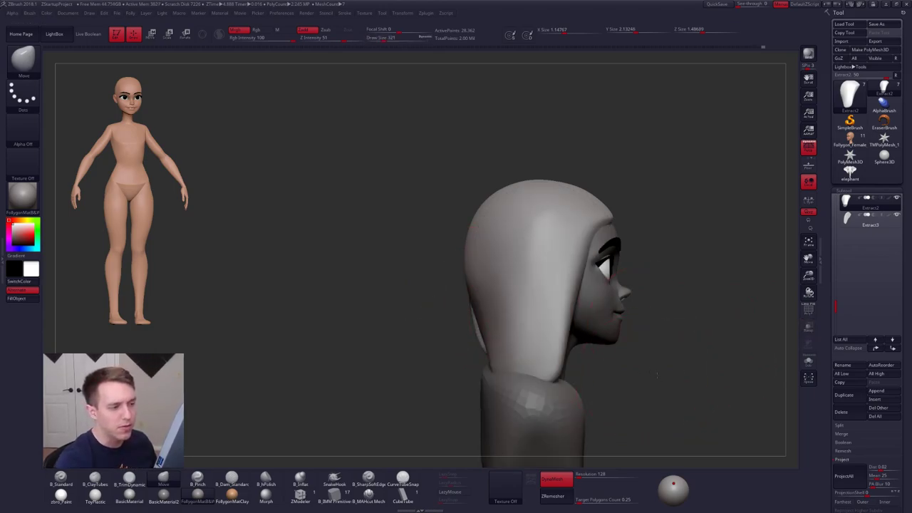
- Select the shorter hair piece and reshape its side profile with the Move brush at draw sizes 414 and 215
drag(646, 368, 677, 395)
alt+click(481, 305)
mouse_move(404, 305)
mouse_down()
mouse_move(476, 303)
mouse_move(488, 312)
mouse_move(456, 355)
mouse_up()
key(space)
mouse_move(490, 320)
mouse_down()
mouse_move(499, 320)
mouse_move(483, 299)
mouse_move(472, 317)
mouse_up()
drag(482, 248, 490, 250)
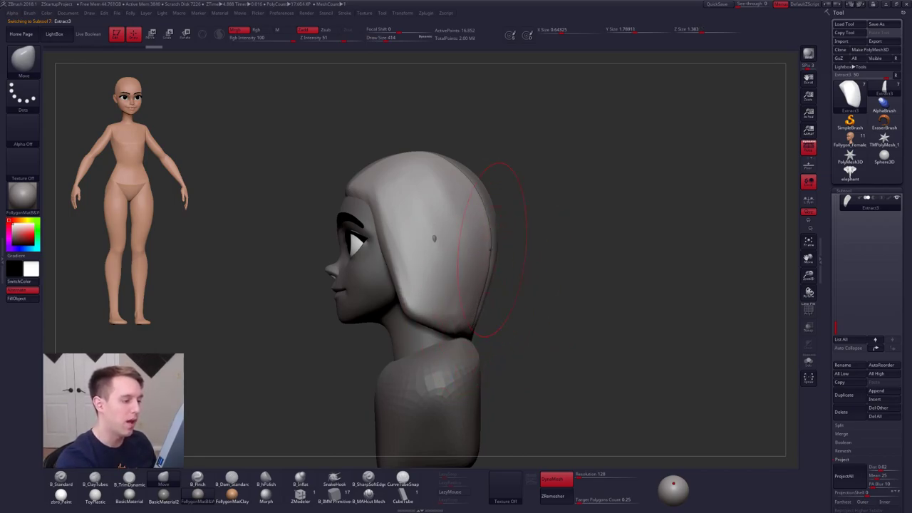
alt+right_drag(433, 239, 533, 249)
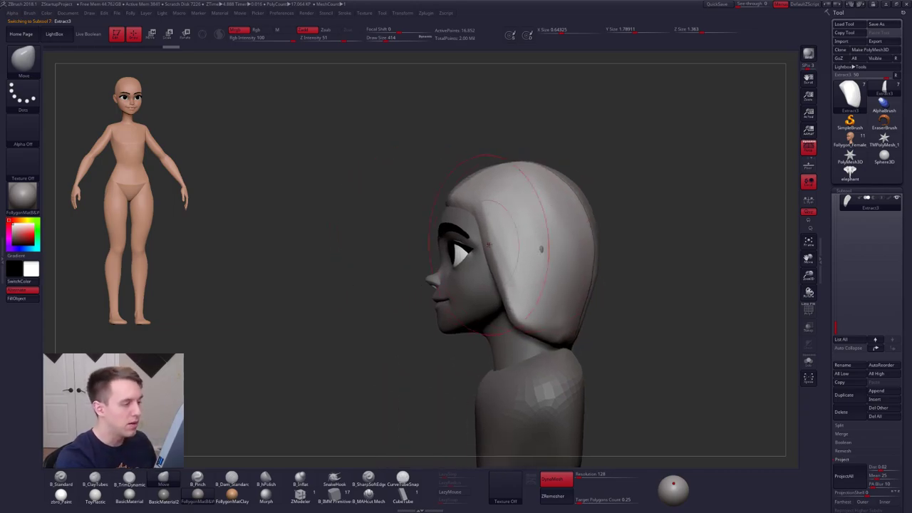
key(space)
drag(510, 257, 497, 257)
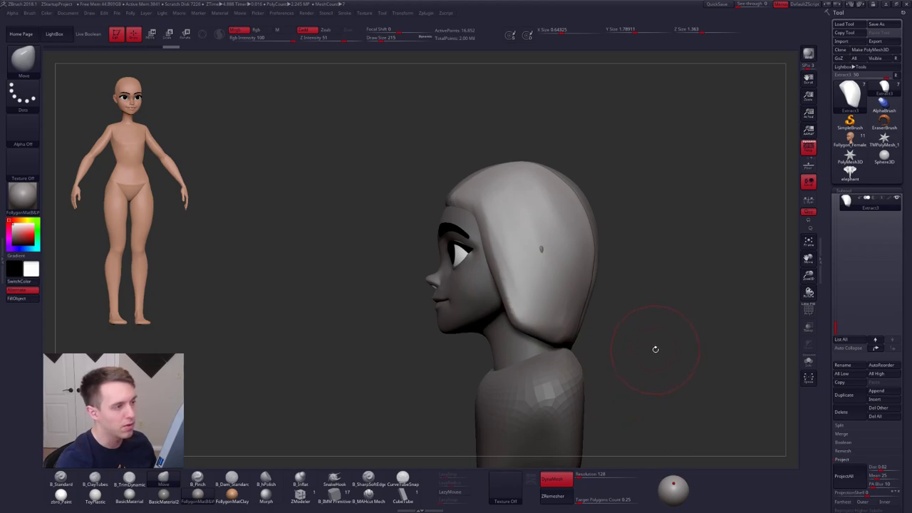
- Isolate the shorter hair piece, sharpen its front edge with the B_Pinch brush at draw size 140, and show the bust again
key(5)
alt+right_drag(511, 235, 544, 252)
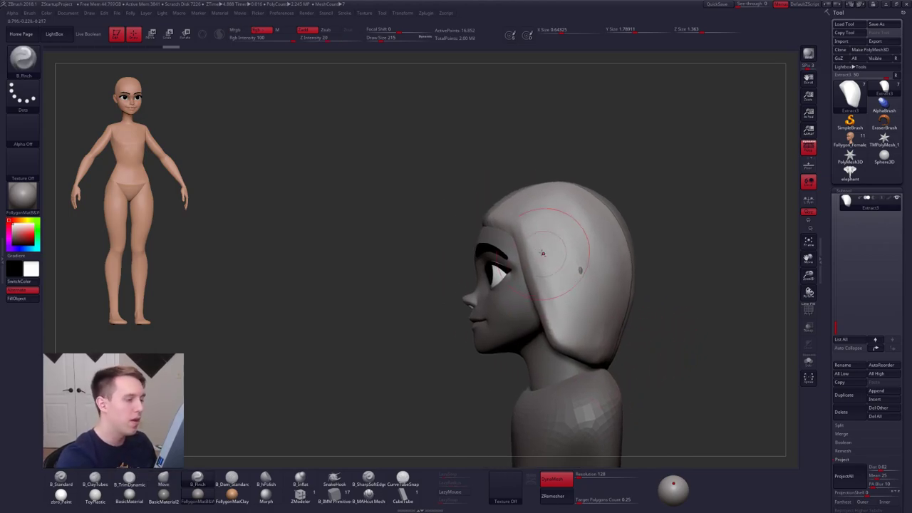
key(alt+s)
key(space)
drag(525, 214, 489, 218)
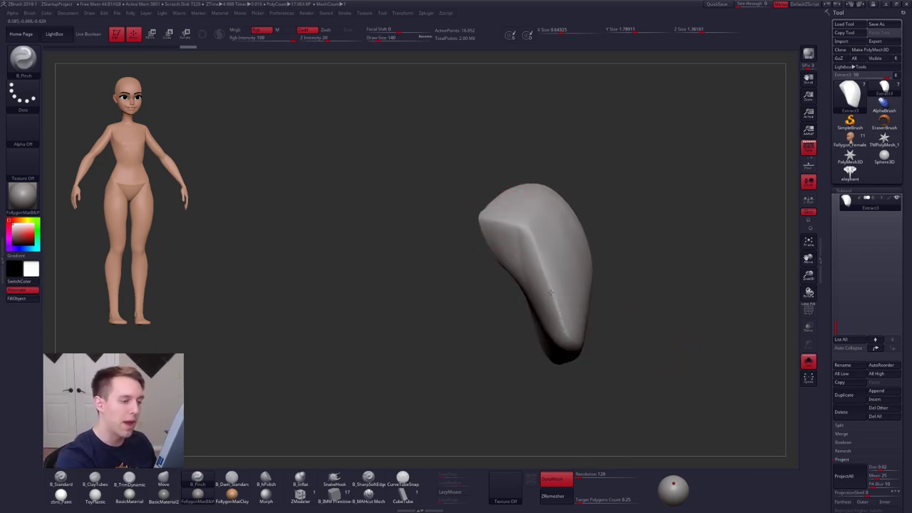
drag(564, 325, 563, 311)
shift+right_drag(541, 254, 571, 262)
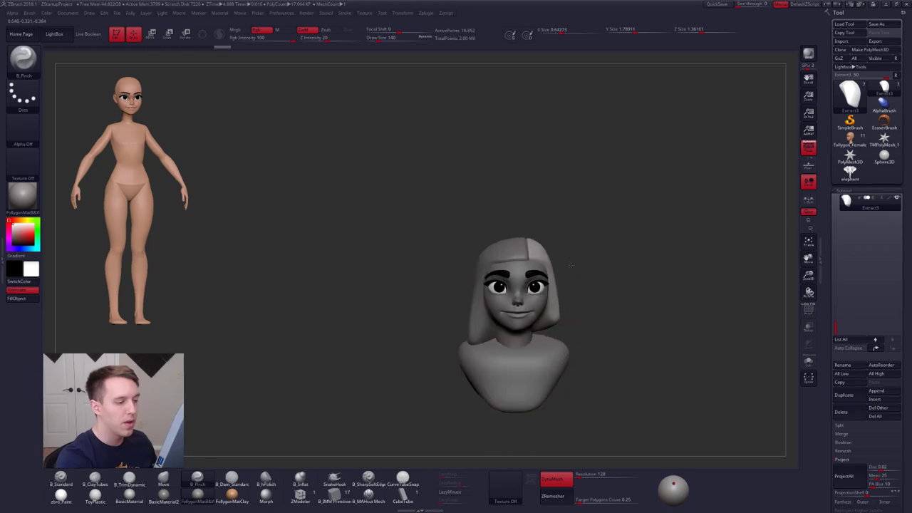
- Adjust the shorter hair piece's silhouette with the Move brush at draw size 381, checking it from the side and back
key(space)
drag(538, 288, 564, 289)
mouse_move(563, 288)
shift+right_down()
mouse_move(524, 291)
mouse_move(519, 278)
mouse_move(549, 318)
shift+right_up()
key(b)
key(m)
key(v)
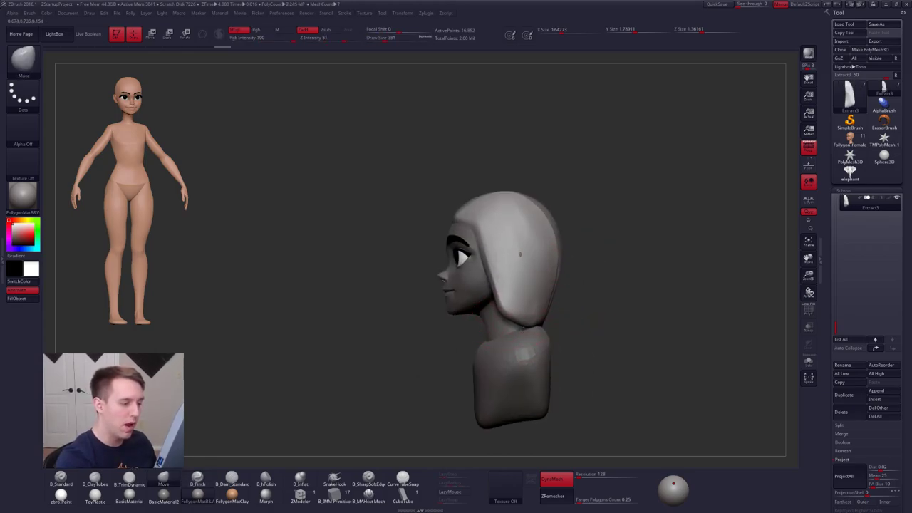
mouse_move(520, 270)
right_down()
mouse_move(514, 321)
mouse_move(524, 360)
right_up()
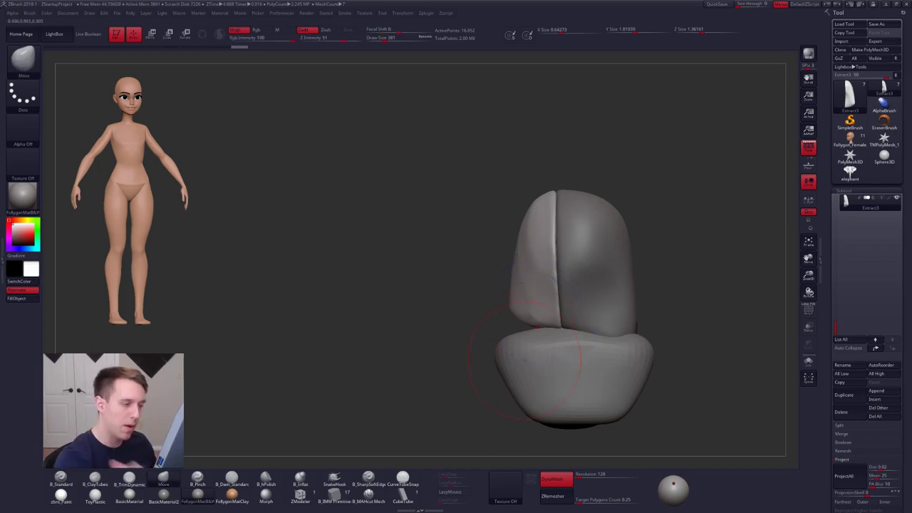
- Pull the outer side of the shorter hair piece inward with the Move brush, setting its draw size to 350
mouse_move(556, 273)
right_down()
mouse_move(513, 260)
mouse_move(532, 274)
right_up()
mouse_move(535, 293)
mouse_down()
mouse_move(530, 268)
mouse_move(525, 291)
mouse_up()
key(s)
click(521, 253)
key(space)
drag(532, 320, 528, 305)
alt+drag(546, 314, 587, 319)
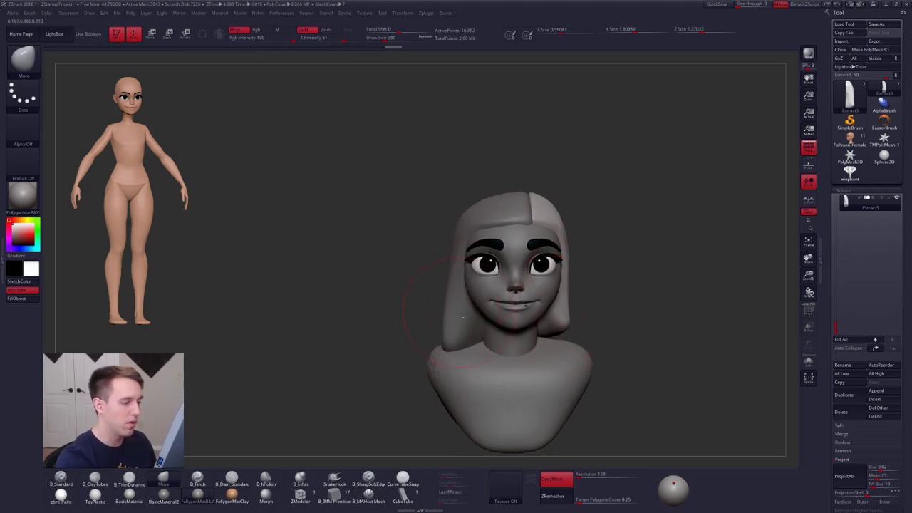
- Select the longer hair piece, pull its outer side inward with the Move brush, and set the draw size to 279
alt+click(460, 298)
drag(449, 285, 454, 286)
mouse_move(448, 331)
mouse_down()
mouse_move(462, 328)
mouse_move(463, 346)
mouse_move(511, 347)
mouse_up()
key(s)
click(420, 370)
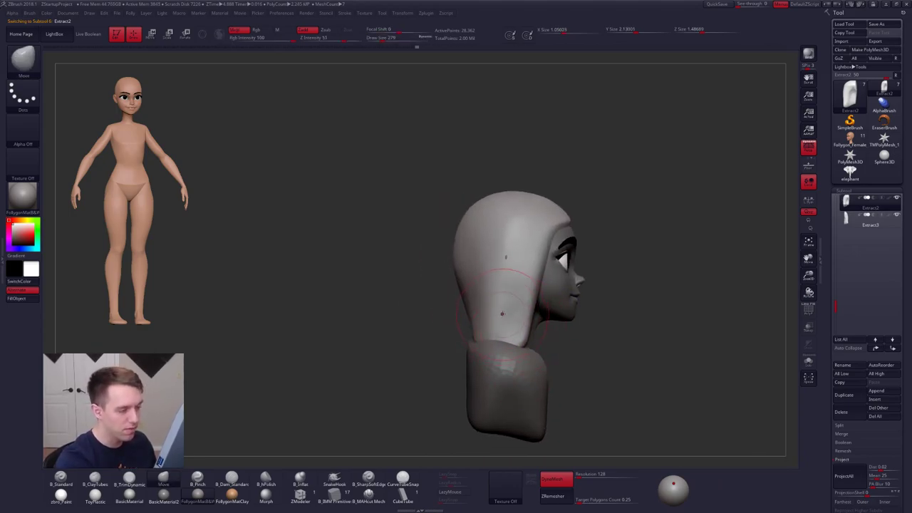
- Hide the torso subtool so only the head and hair remain in view
mouse_move(504, 311)
ctrl+right_down()
mouse_move(512, 331)
mouse_move(559, 351)
mouse_move(515, 348)
mouse_move(511, 324)
ctrl+right_up()
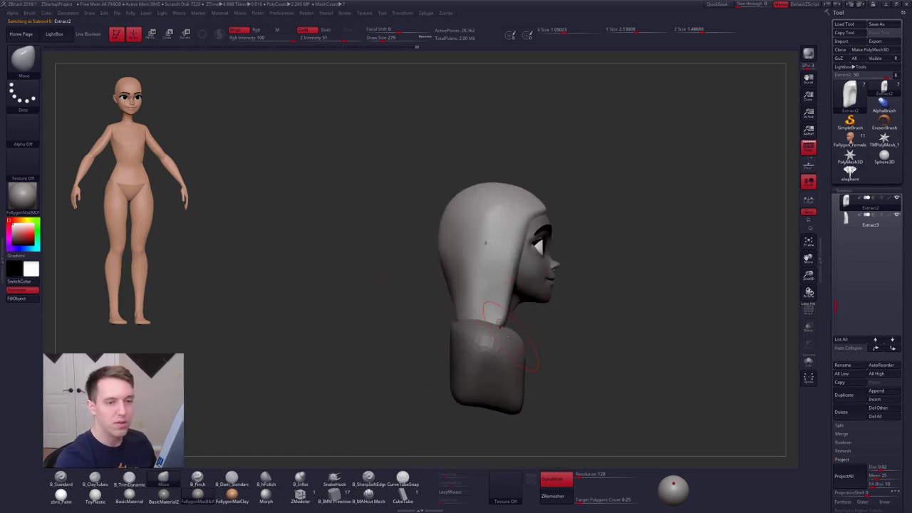
scroll(847, 230, up, 2)
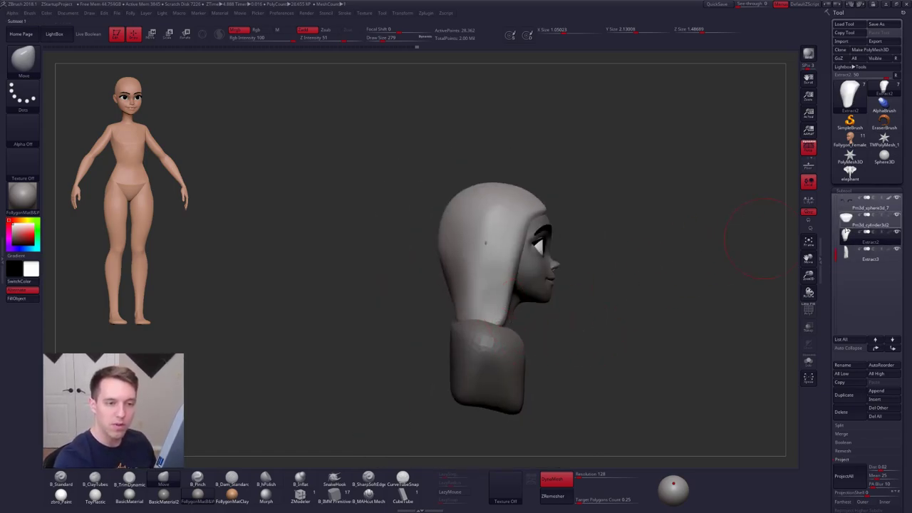
click(846, 233)
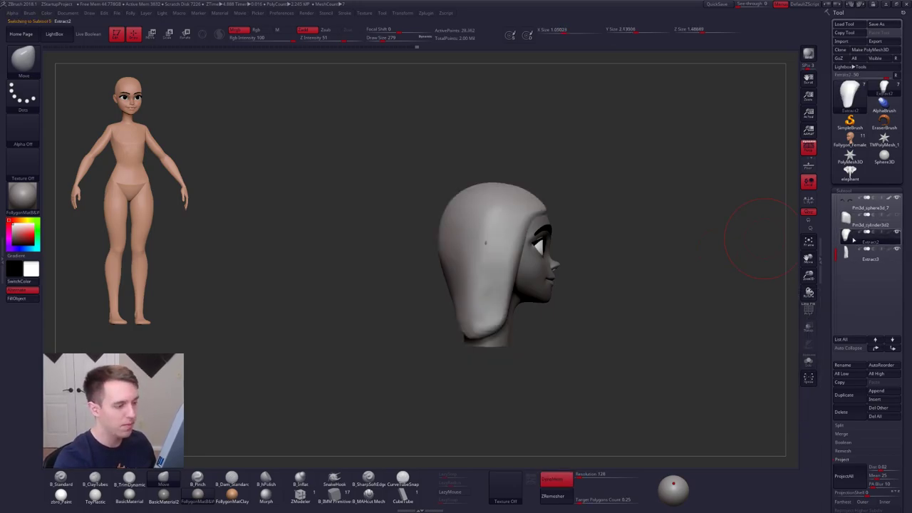
- Adjust the lower side of the longer hair piece with the Move brush and set the draw size to 265
right_drag(660, 330, 549, 337)
key(s)
drag(454, 350, 478, 350)
right_drag(484, 348, 534, 345)
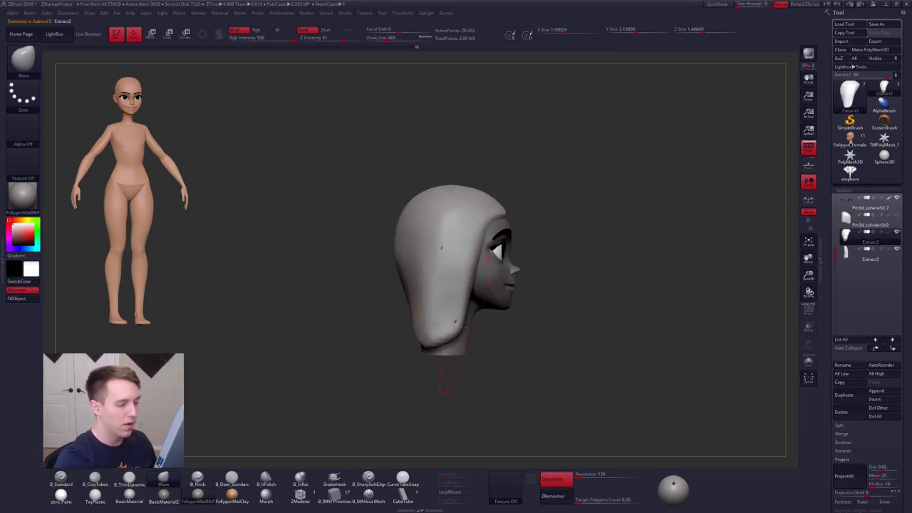
key(space)
drag(476, 330, 460, 331)
right_drag(453, 320, 499, 315)
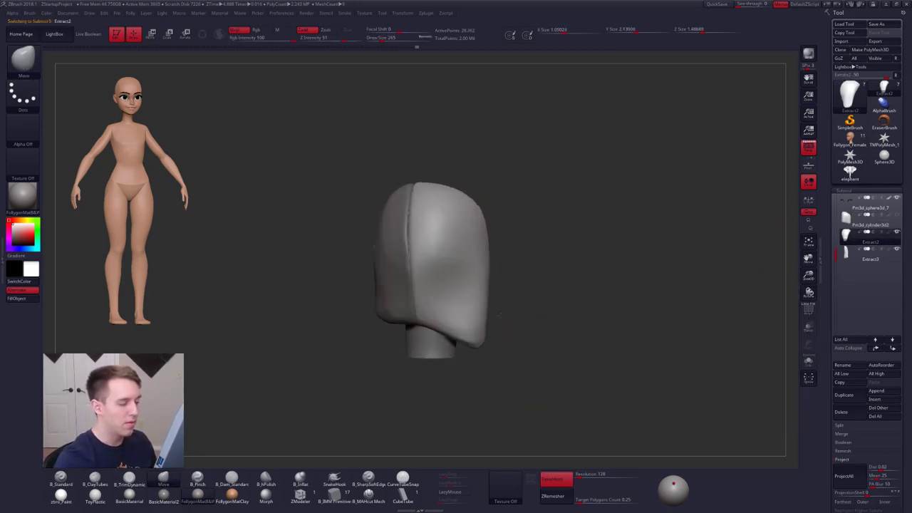
- Merge the two hair pieces into one subtool and turn on the polygon wireframe
key(ctrl+2)
click(697, 269)
click(669, 291)
right_drag(484, 310, 558, 307)
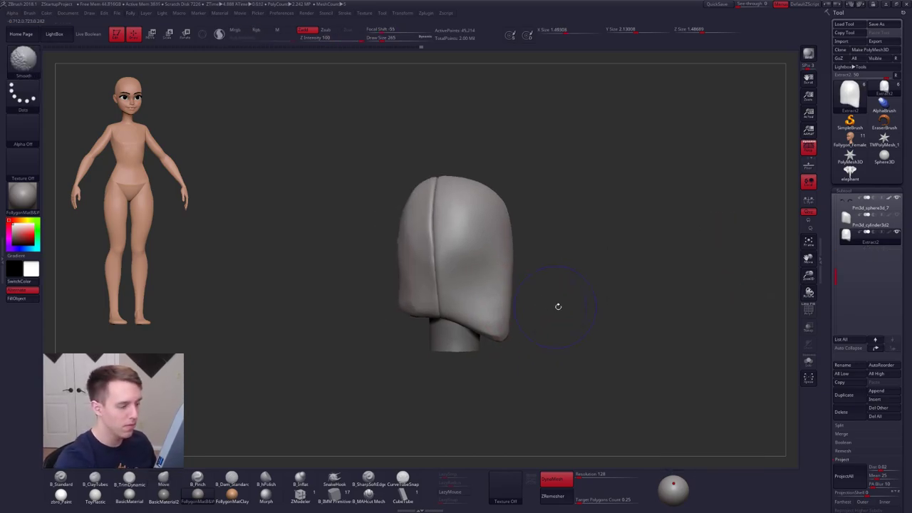
key(shift+f)
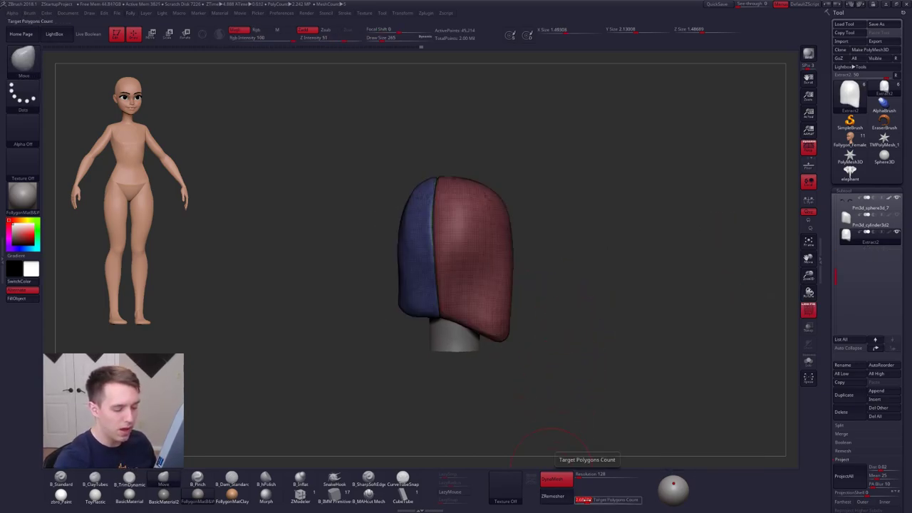
- Assign a new polygroup to one hair piece and ZRemesh the merged hair with KeepGroups enabled and a target polygon count of 1
drag(836, 405, 836, 189)
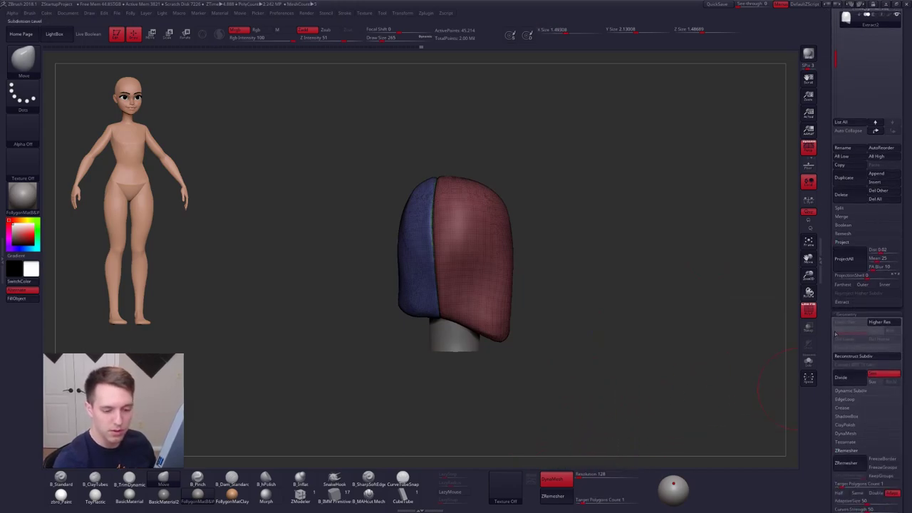
click(875, 476)
click(858, 463)
click(857, 464)
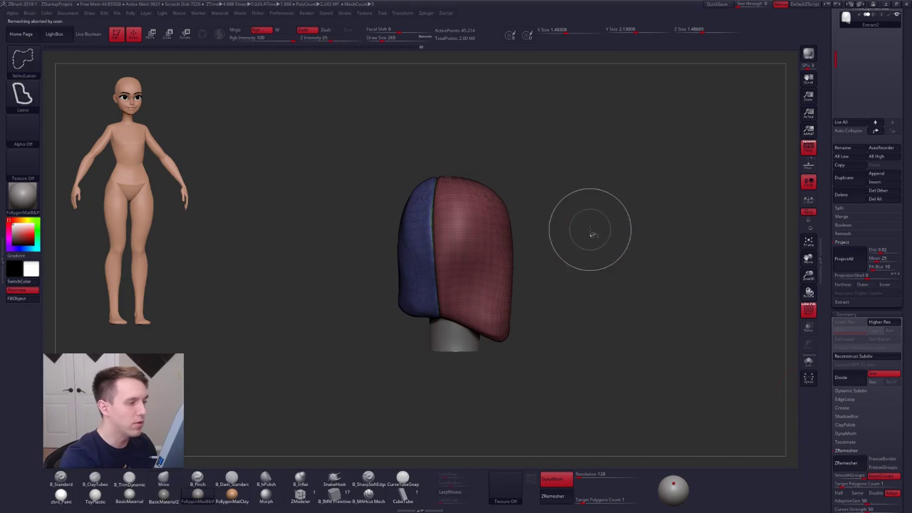
key(ctrl+w)
click(579, 272)
click(847, 463)
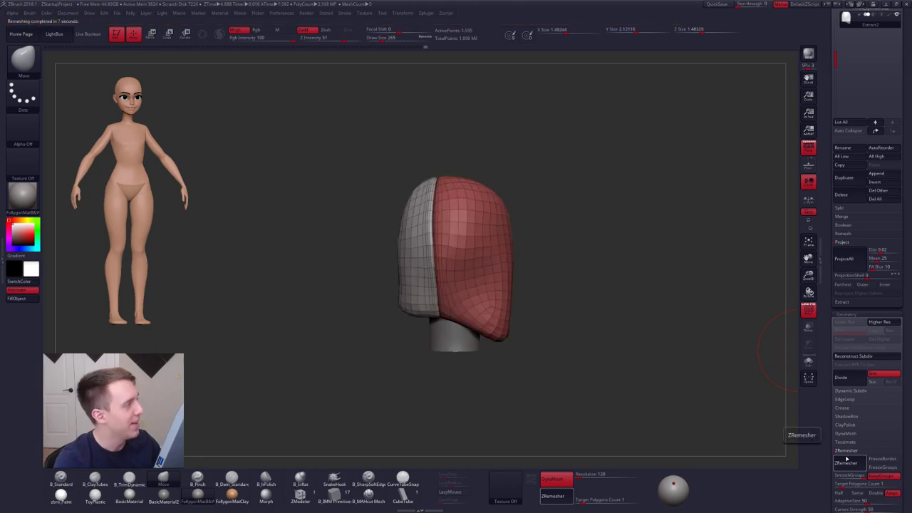
- Pull the remeshed hair's lower edge down with the Move brush at an enlarged draw size
key(space)
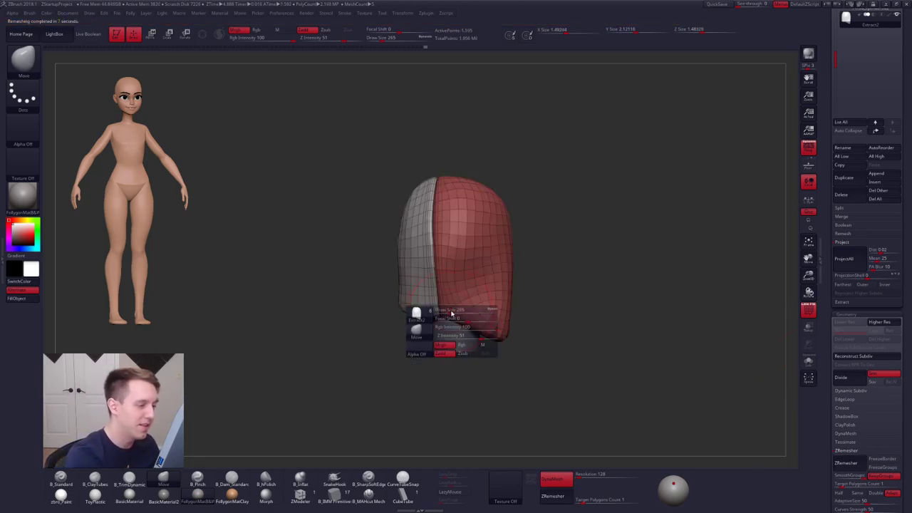
mouse_move(452, 314)
mouse_down()
mouse_move(449, 327)
mouse_move(471, 327)
mouse_up()
key(space)
key(space)
drag(449, 315, 449, 321)
drag(399, 338, 494, 327)
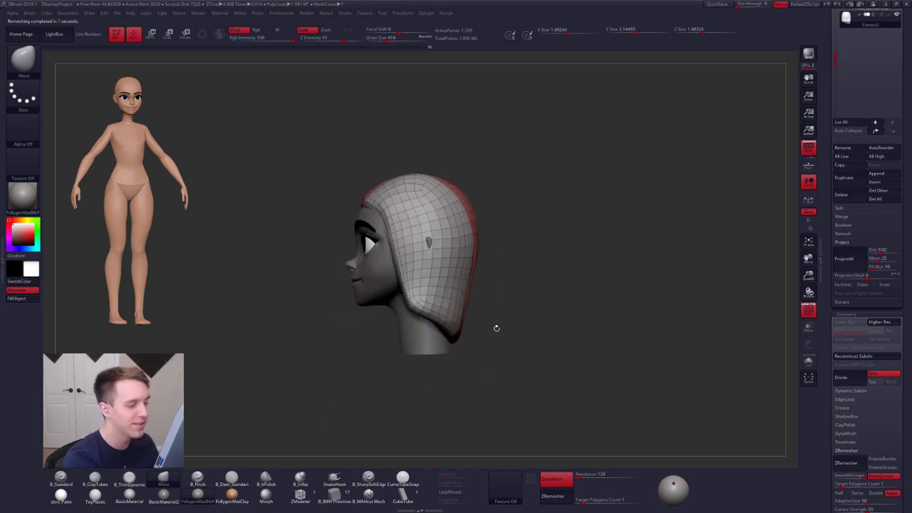
- Shape and smooth the shorter hair piece's side at draw size 279, with the polygon wireframe turned off
mouse_move(453, 331)
right_down()
mouse_move(506, 314)
mouse_move(465, 350)
right_up()
key(space)
drag(504, 325, 493, 325)
shift+drag(505, 263, 516, 280)
right_drag(515, 279, 499, 246)
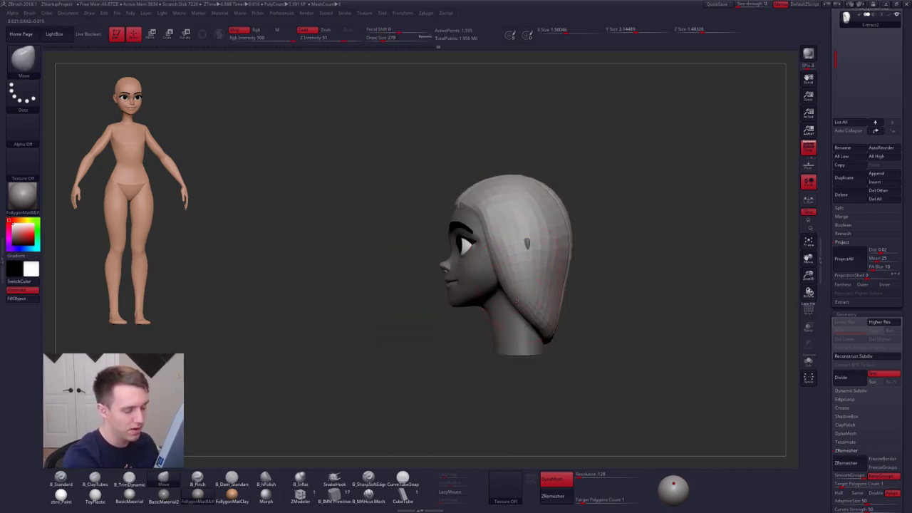
- Set the Move brush's draw size to 447 and adjust the lower end of the longer hair piece from the front
key(space)
mouse_move(521, 284)
mouse_down()
mouse_move(520, 254)
mouse_move(512, 252)
mouse_up()
key(space)
drag(512, 252, 509, 252)
right_drag(508, 254, 535, 289)
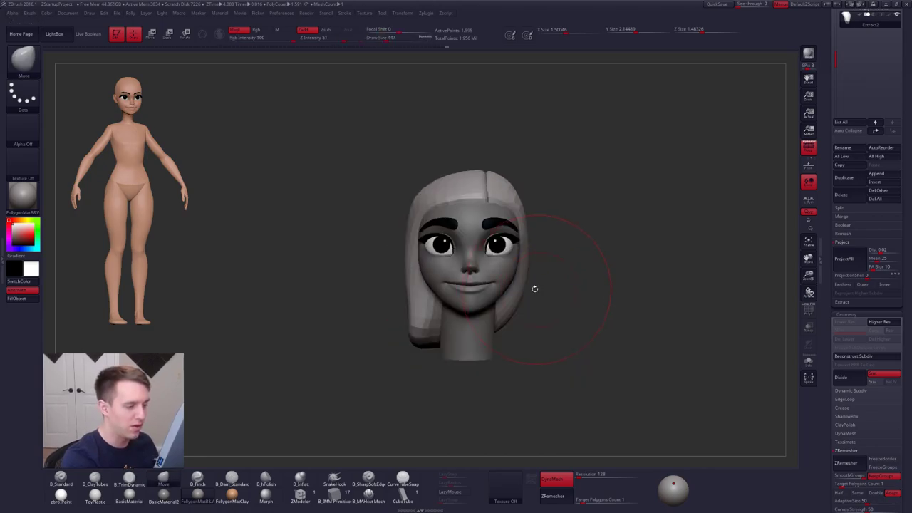
mouse_move(426, 335)
mouse_down()
mouse_move(421, 329)
mouse_move(431, 329)
mouse_up()
- Smooth the lower side of the longer hair piece and switch to the B_TrimDynamic brush at draw size 227
key(bracketleft)
mouse_move(431, 329)
right_down()
mouse_move(492, 309)
mouse_move(476, 327)
right_up()
key(3)
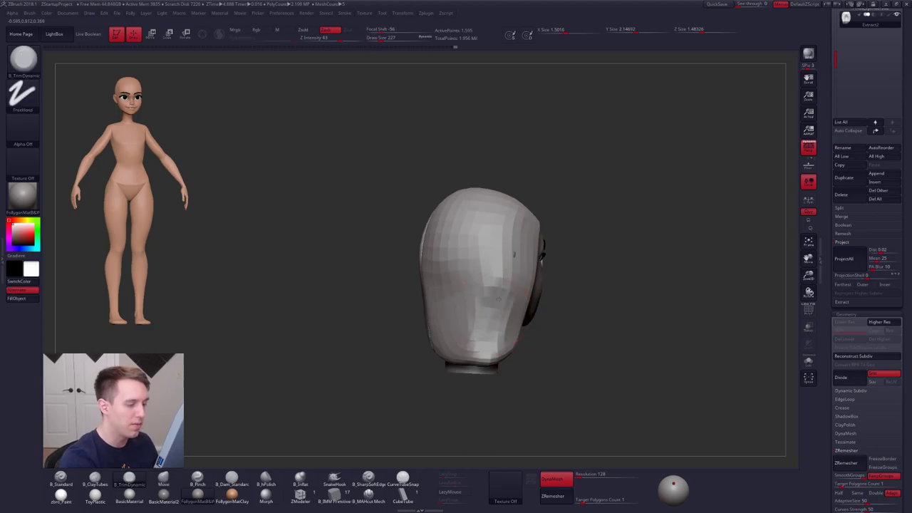
key(shift)
shift+drag(490, 283, 488, 336)
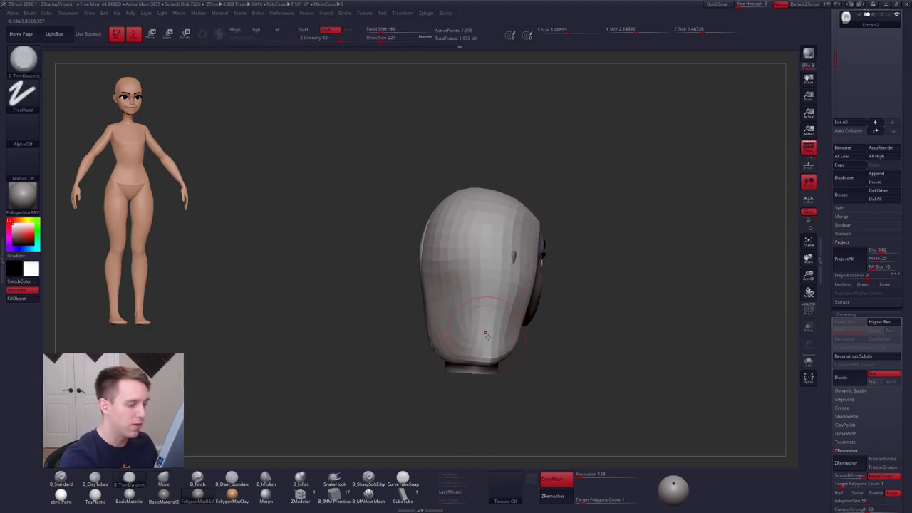
mouse_move(488, 337)
right_down()
mouse_move(493, 306)
mouse_move(518, 293)
mouse_move(541, 300)
right_up()
- Isolate the hair, sharpen its lower rim with the B_Pinch brush, and refine it with the Move brush at draw size 215
key(5)
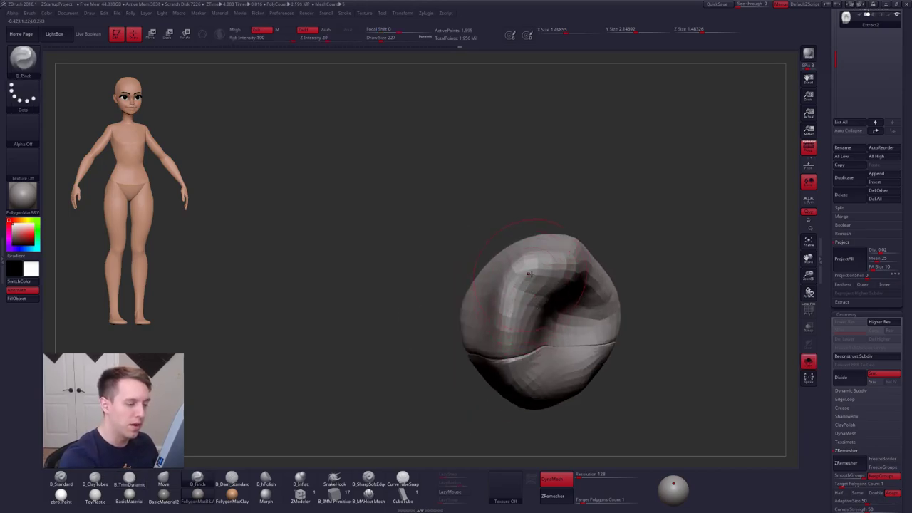
key(space)
drag(528, 306, 513, 307)
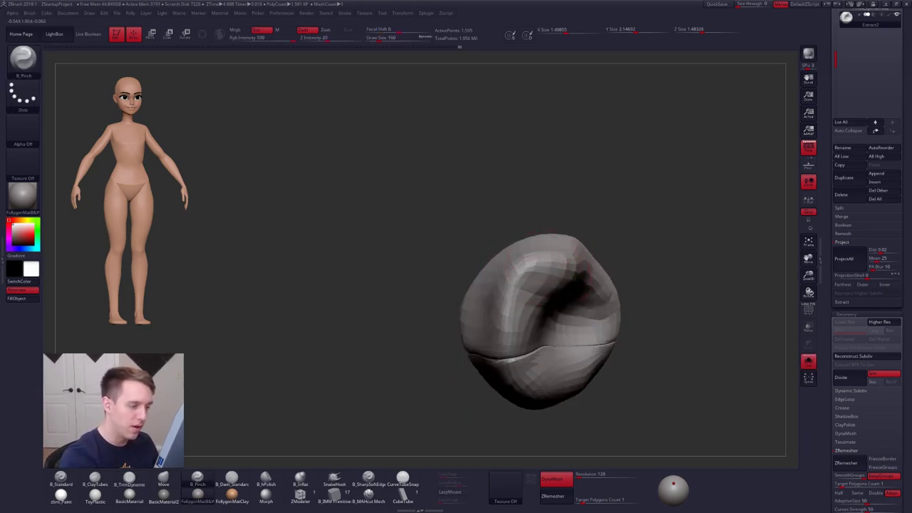
right_drag(546, 274, 526, 277)
key(4)
key(s)
drag(526, 274, 532, 274)
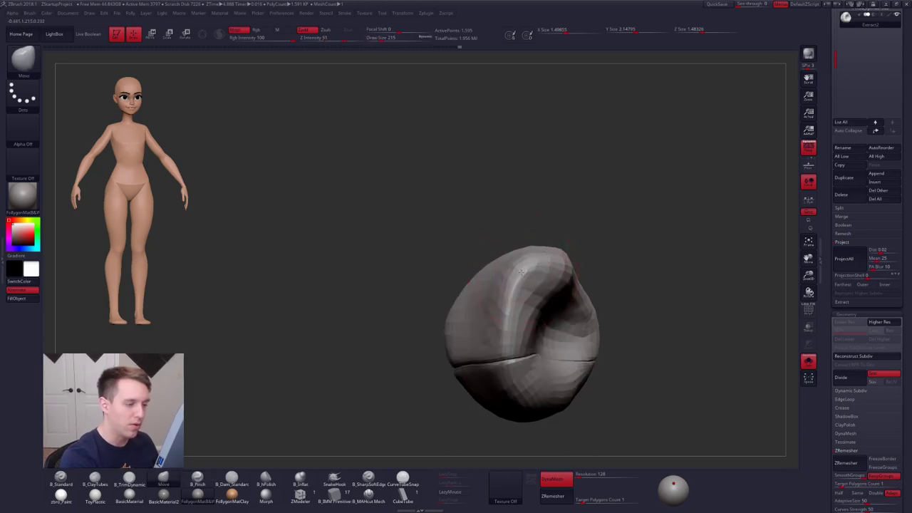
- Build up the longer hair piece near its lower front edge with the B_ClayTubes brush at an enlarged draw size
right_drag(531, 273, 517, 246)
key(b)
key(c)
key(t)
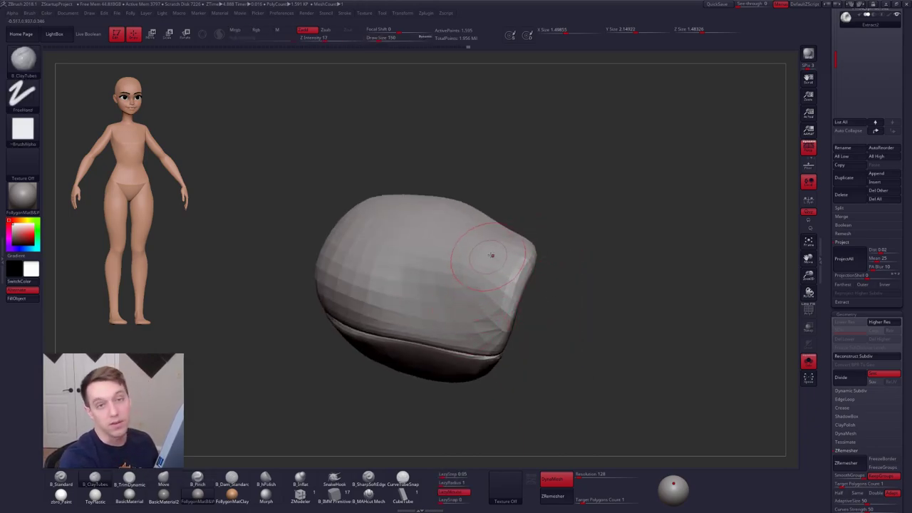
mouse_move(487, 316)
right_down()
mouse_move(492, 271)
mouse_move(471, 285)
mouse_move(489, 314)
right_up()
key(s)
drag(467, 347, 476, 347)
ctrl+right_drag(504, 297, 499, 286)
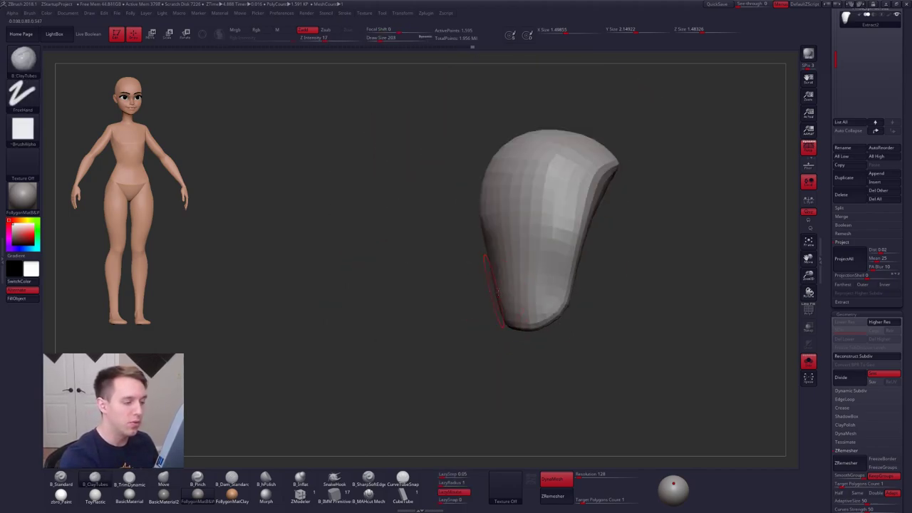
- Show the head again and lengthen the longer hair piece downward with the Move brush at a large draw size
key(alt+s)
key(space)
drag(507, 318, 515, 313)
key(b)
key(m)
key(v)
key(space)
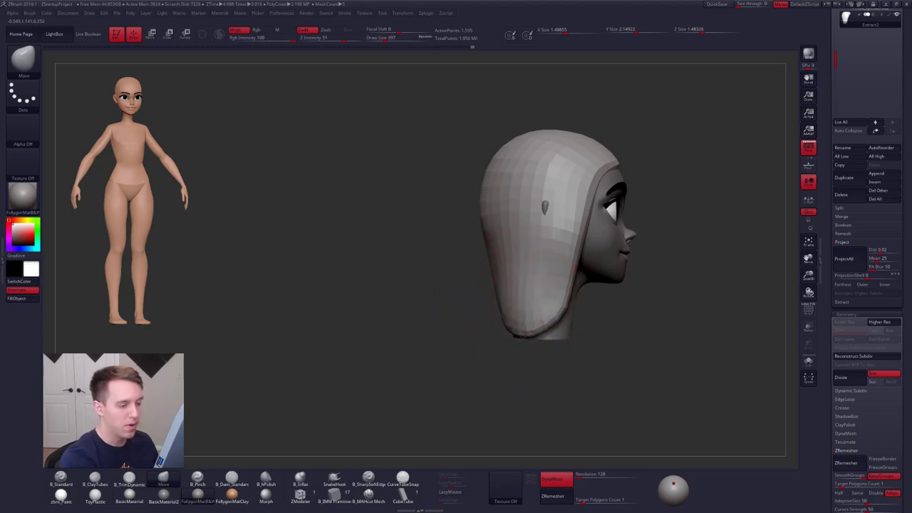
mouse_move(514, 312)
right_down()
mouse_move(470, 327)
mouse_move(465, 318)
mouse_move(489, 250)
mouse_move(581, 268)
mouse_move(499, 250)
mouse_move(525, 278)
mouse_move(522, 262)
mouse_move(492, 314)
right_up()
key(space)
drag(476, 305, 485, 305)
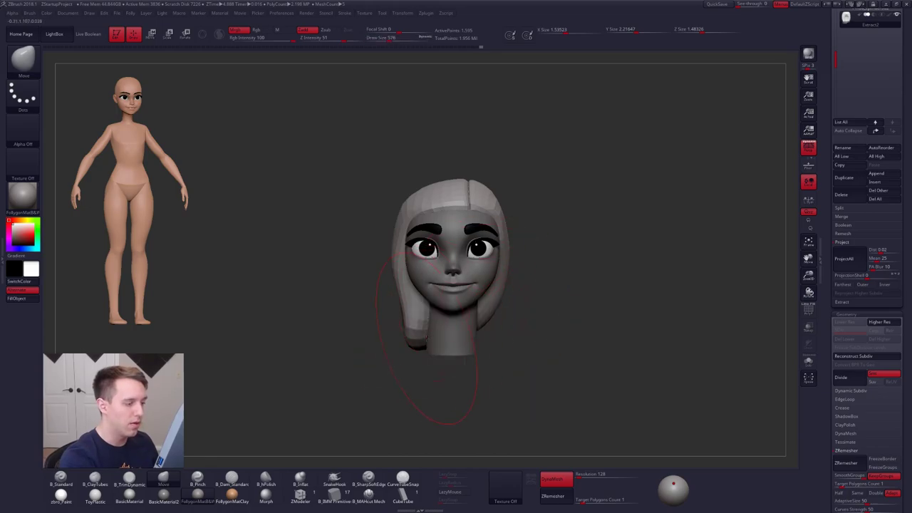
- Lift the lower end of the longer hair piece slightly and set the Move brush's draw size to 447
drag(419, 350, 417, 340)
right_drag(471, 241, 534, 243)
key(space)
click(449, 329)
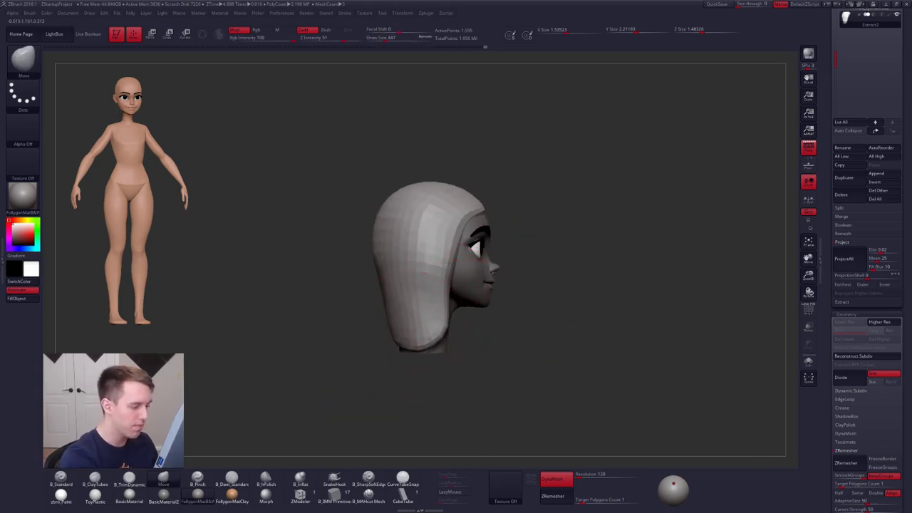
- Pull the lower front corner of the longer hair piece forward under the jaw with the Move brush, working from front and side
alt+right_drag(420, 367, 484, 353)
key(space)
drag(525, 316, 513, 316)
drag(509, 305, 520, 303)
right_drag(484, 326, 549, 328)
drag(452, 329, 430, 320)
key(space)
right_drag(421, 293, 357, 302)
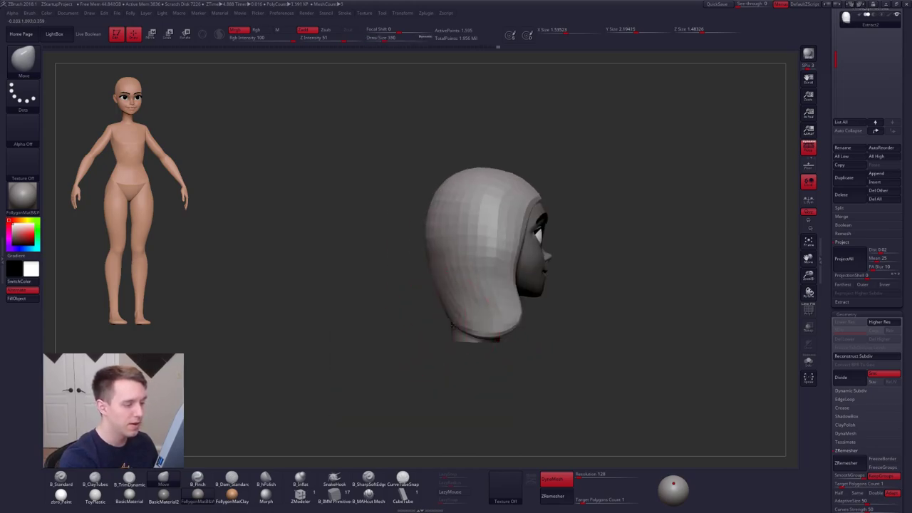
- Stretch the longer hair piece's lower front corner toward a point with the Move brush, reducing the draw size to 265
right_drag(453, 321, 492, 324)
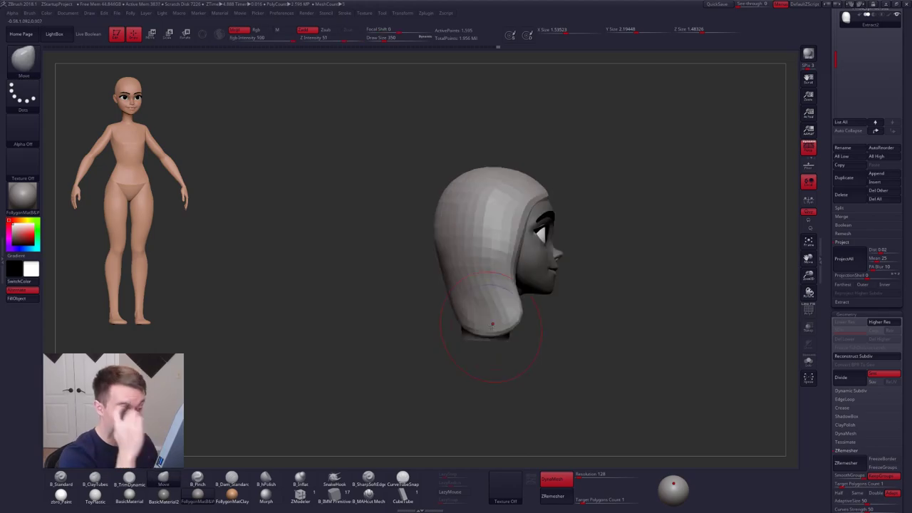
key(space)
mouse_move(521, 321)
mouse_down()
mouse_move(512, 332)
mouse_move(526, 325)
mouse_up()
key(space)
right_drag(526, 330, 543, 331)
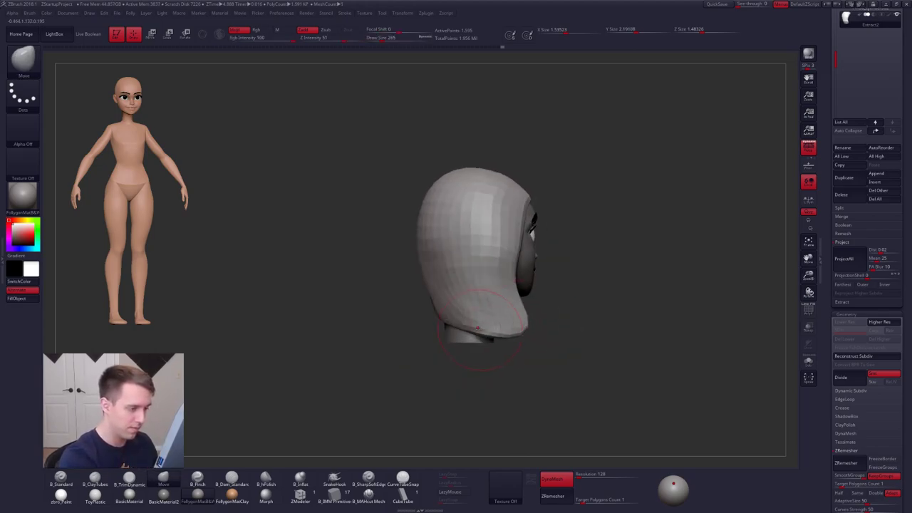
- Extend the longer hair piece's front tip down past the neck into a tapered point and set the draw size to 279
key(space)
drag(491, 343, 495, 343)
mouse_move(454, 326)
right_down()
mouse_move(499, 330)
mouse_move(493, 348)
mouse_move(485, 341)
mouse_move(491, 337)
mouse_move(473, 330)
mouse_move(469, 349)
right_up()
key(space)
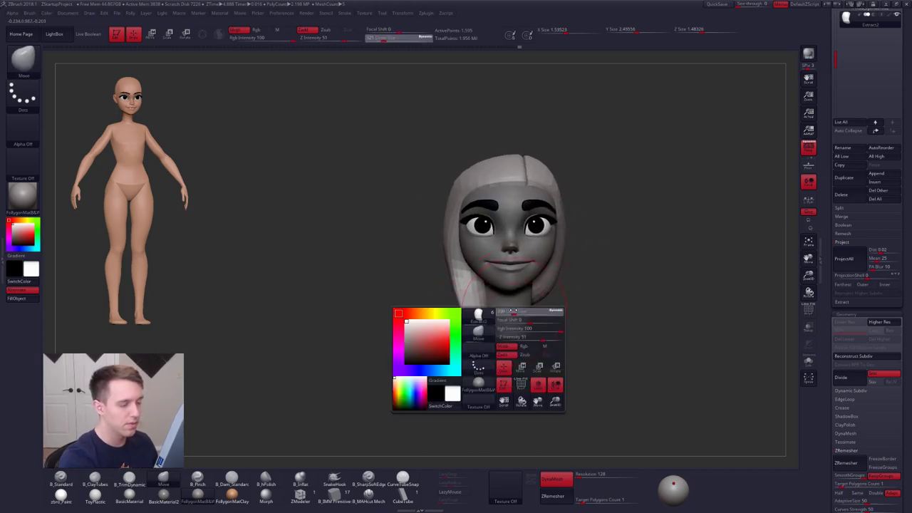
drag(517, 313, 511, 312)
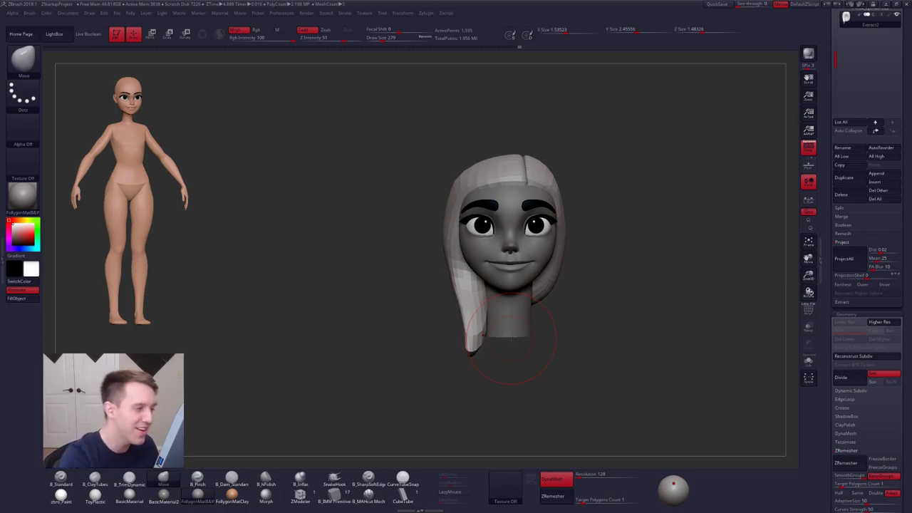
- Adjust the hair around the parting above the forehead with the Move brush, setting its draw size to 350
key(space)
drag(520, 169, 526, 168)
ctrl+right_drag(526, 173, 495, 209)
key(space)
drag(535, 160, 523, 158)
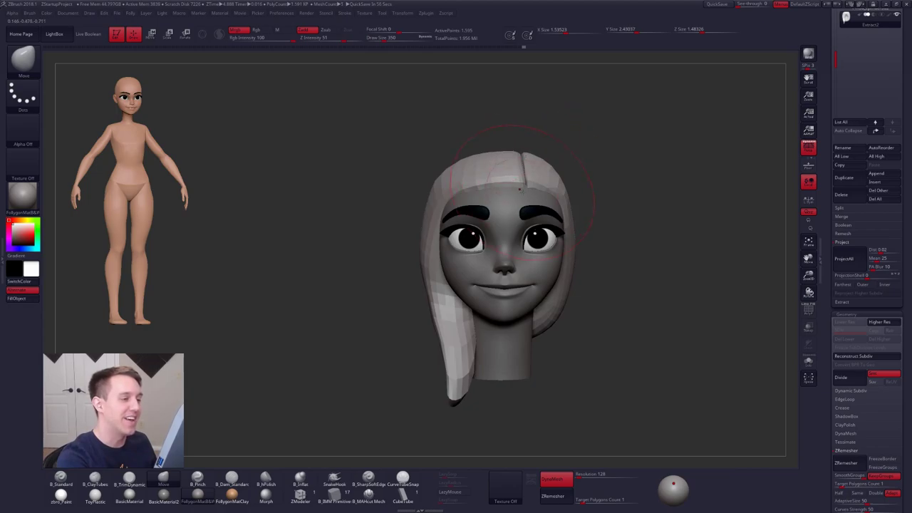
right_drag(520, 188, 534, 188)
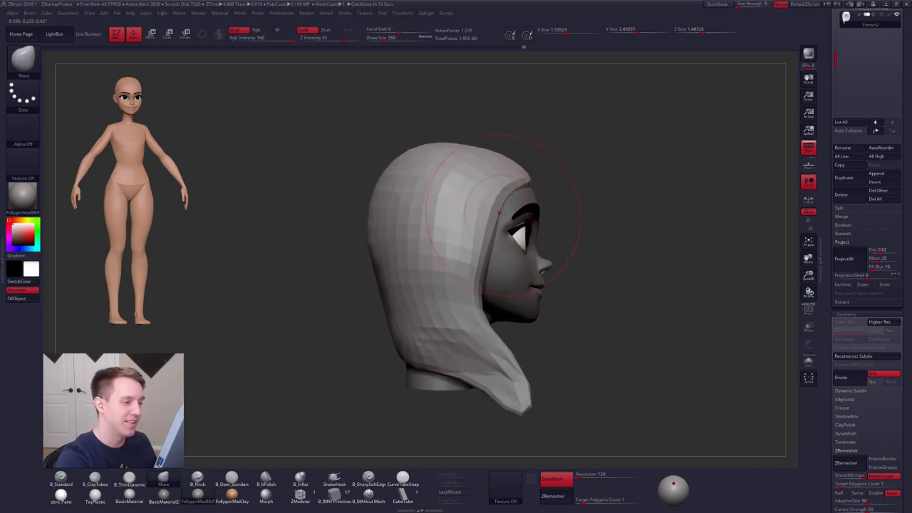
- Reshape the longer hair piece's front edge beside the face with the Move brush, setting its draw size to 279
key(space)
drag(510, 217, 499, 206)
key(space)
drag(500, 208, 500, 205)
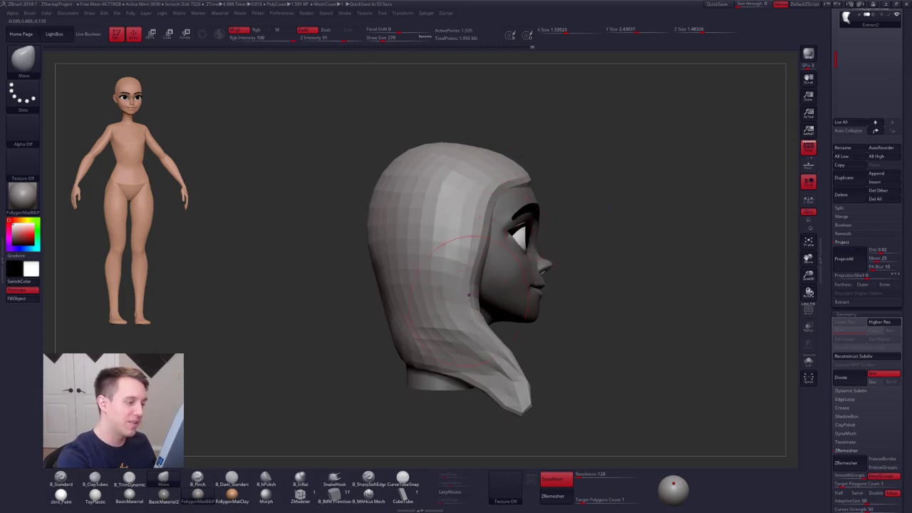
- Adjust the longer hair piece's lower back with the Move brush at draw size 321, and smooth its surface at a smaller size
ctrl+right_drag(469, 296, 430, 356)
key(space)
drag(430, 356, 434, 356)
right_drag(433, 357, 479, 336)
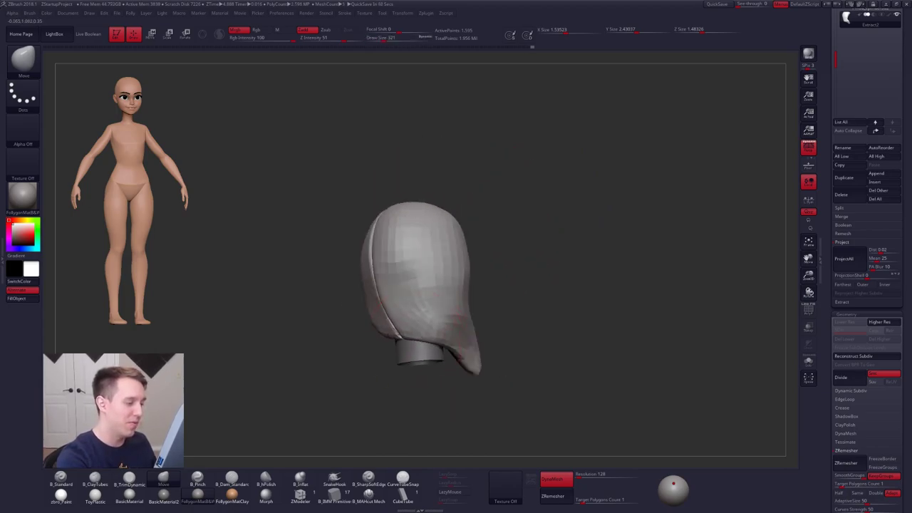
key(space)
drag(422, 344, 412, 344)
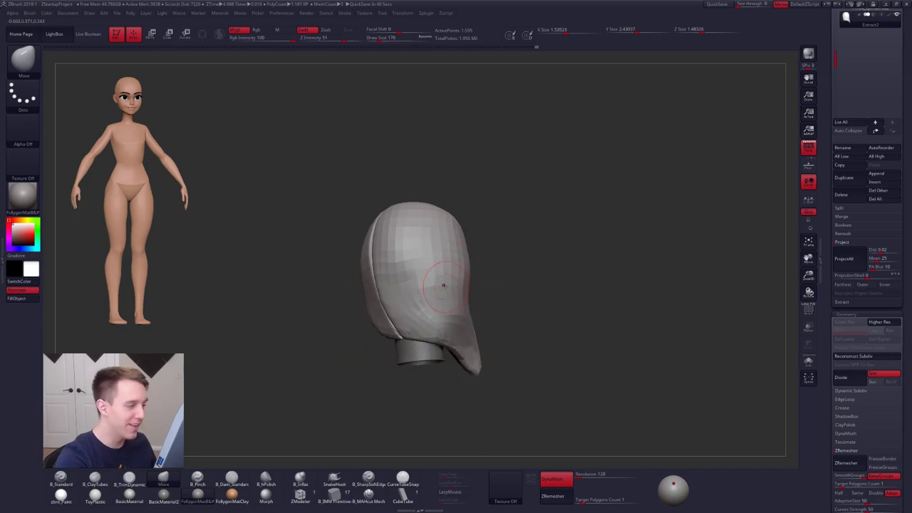
shift+drag(425, 303, 410, 290)
right_drag(432, 310, 515, 295)
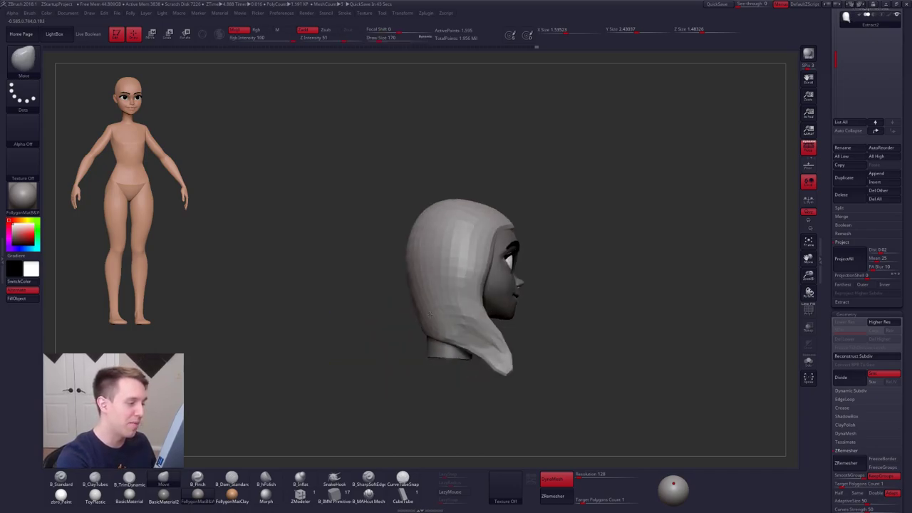
- Adjust the longer hair piece's side and front edge with the Move brush at draw size 252
key(space)
key(space)
drag(479, 301, 485, 301)
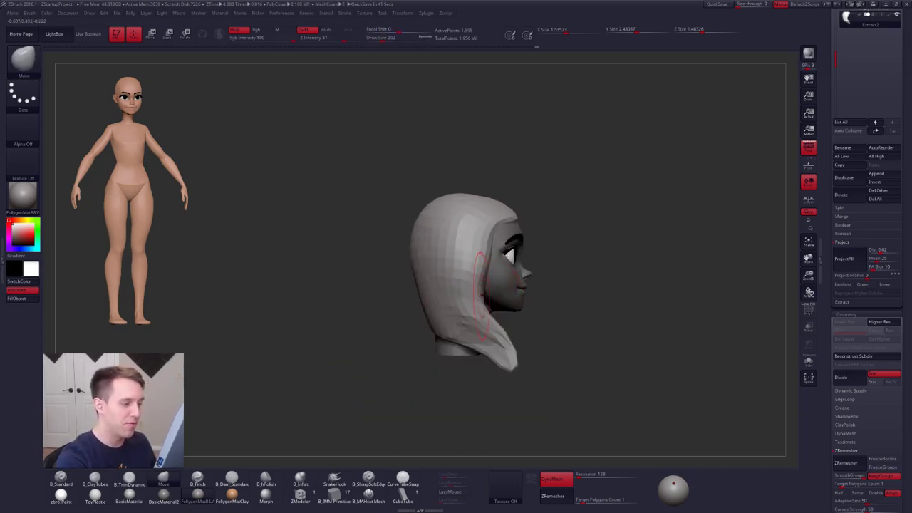
shift+right_drag(476, 300, 465, 306)
drag(449, 308, 459, 313)
- Reshape the shorter hair piece's lower edge toward the nape with the Move brush, using draw sizes 350 and 308
key(space)
drag(542, 300, 546, 300)
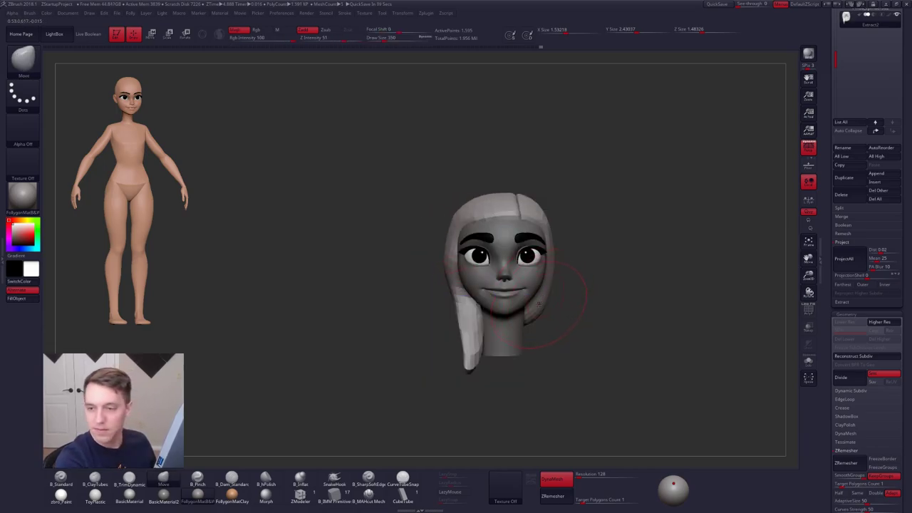
alt+right_drag(567, 296, 536, 295)
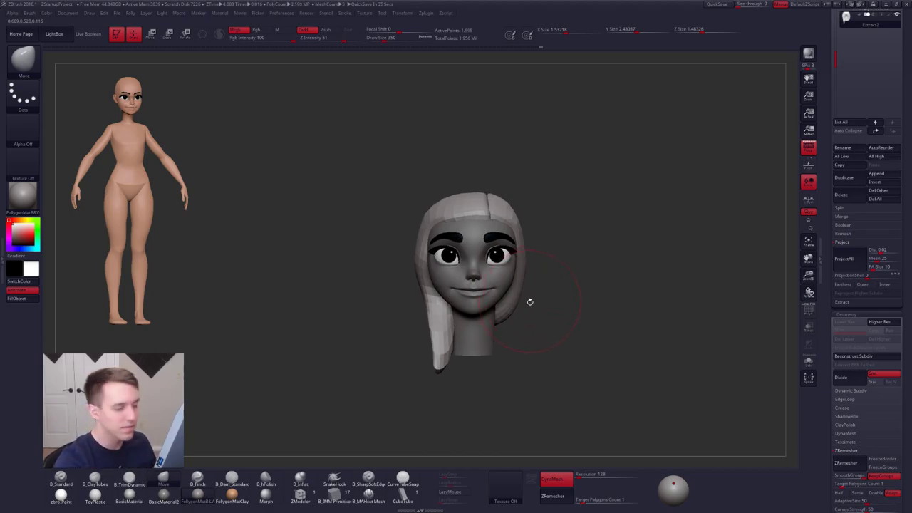
mouse_move(529, 302)
mouse_down()
mouse_move(427, 299)
mouse_move(464, 265)
mouse_move(463, 306)
mouse_move(421, 321)
mouse_up()
key(space)
drag(424, 311, 459, 327)
key(space)
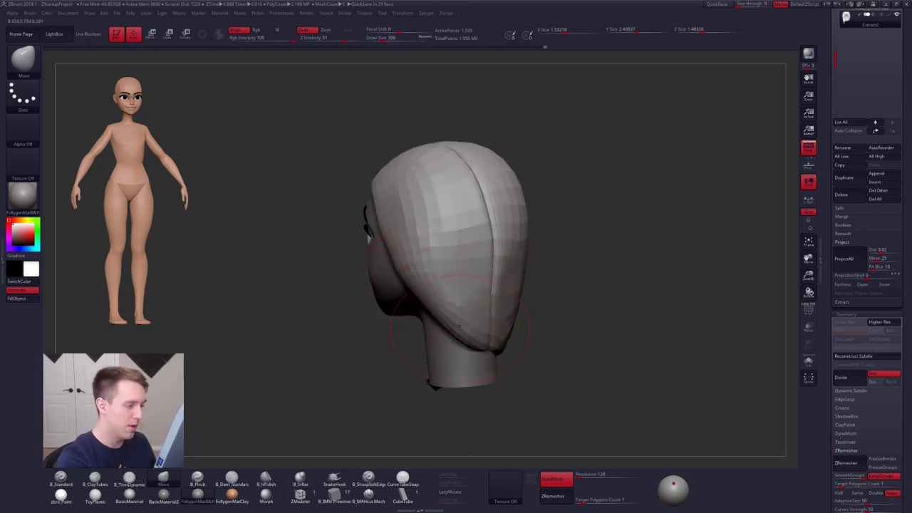
mouse_move(378, 325)
mouse_down()
mouse_move(421, 308)
mouse_move(452, 314)
mouse_move(510, 287)
mouse_up()
- Show the hidden torso block below the neck and make it the active subtool
drag(826, 194, 826, 412)
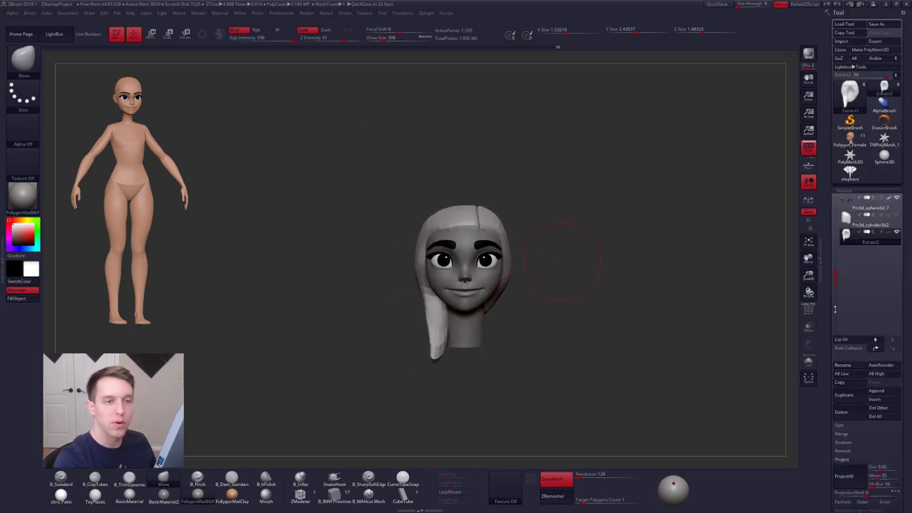
click(897, 232)
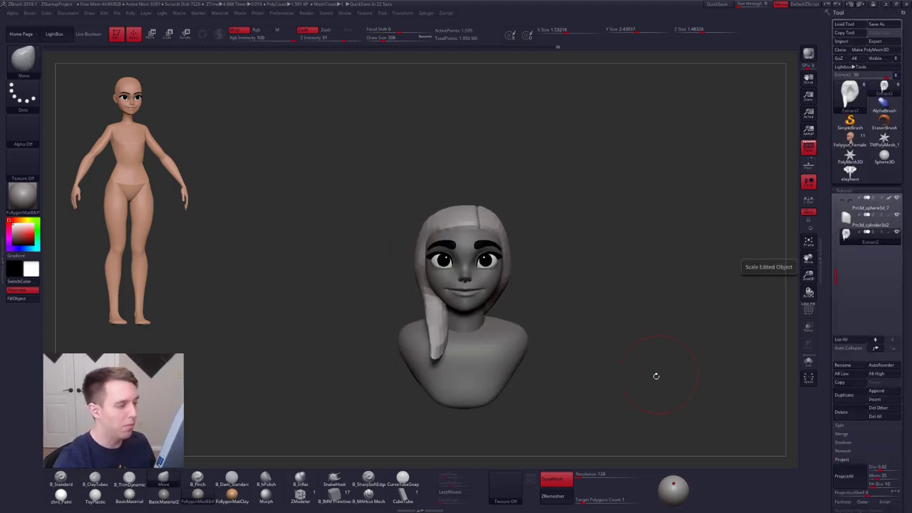
alt+drag(576, 382, 611, 366)
alt+click(534, 345)
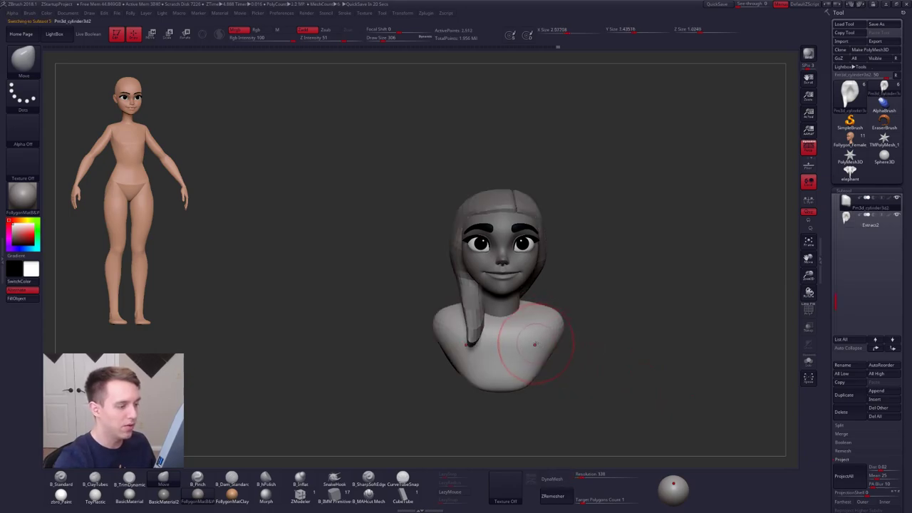
- Narrow the torso block's shoulders and extend its lower end downward with the Move brush, setting the draw size to 595
key(space)
mouse_move(534, 383)
mouse_down()
mouse_move(545, 383)
mouse_move(517, 379)
mouse_move(517, 390)
mouse_move(542, 342)
mouse_up()
mouse_move(563, 371)
mouse_down()
mouse_move(483, 379)
mouse_move(531, 324)
mouse_move(520, 330)
mouse_up()
key(space)
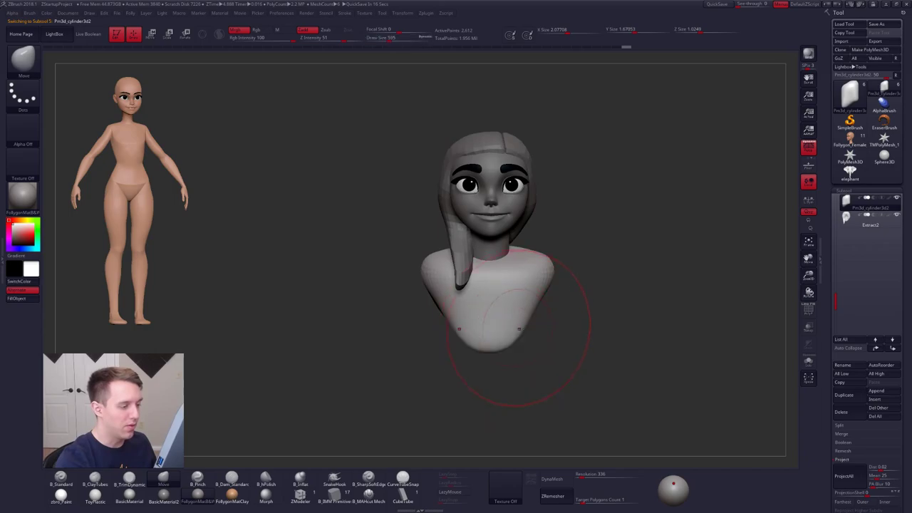
key(space)
mouse_move(591, 328)
mouse_down()
mouse_move(524, 324)
mouse_move(539, 401)
mouse_move(606, 388)
mouse_up()
key(b)
key(c)
key(t)
key(space)
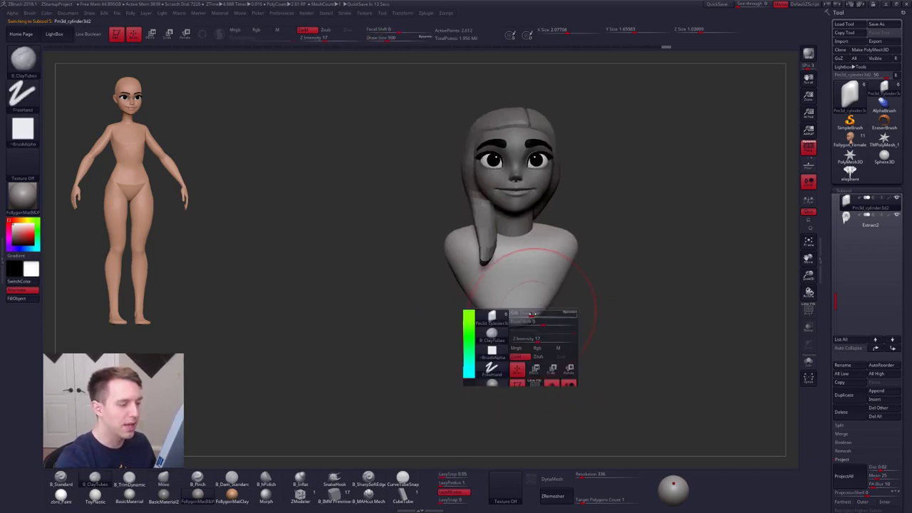
key(b)
key(m)
key(v)
- Taper the torso block's lower end into a longer wedge shape with the Move brush
drag(511, 314, 511, 335)
alt+drag(570, 339, 556, 381)
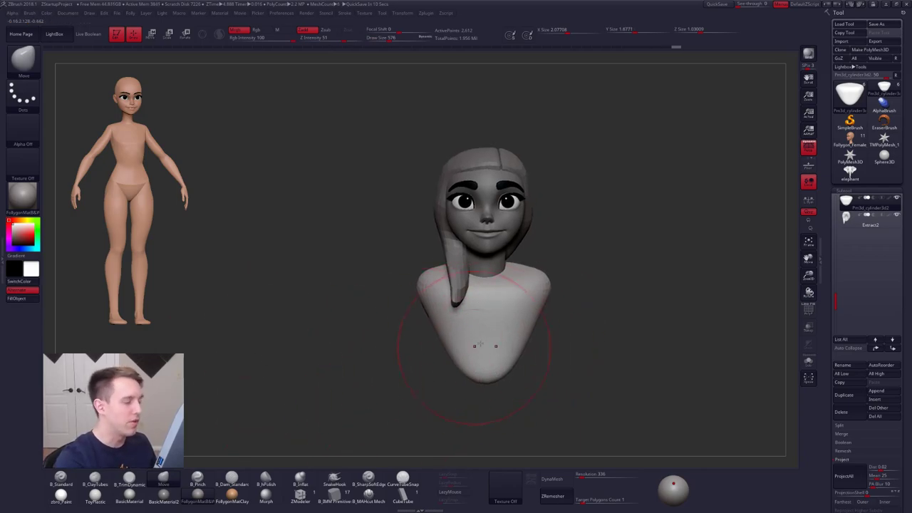
key(space)
drag(527, 295, 510, 296)
mouse_move(527, 295)
right_down()
mouse_move(540, 298)
mouse_move(498, 290)
mouse_move(487, 327)
right_up()
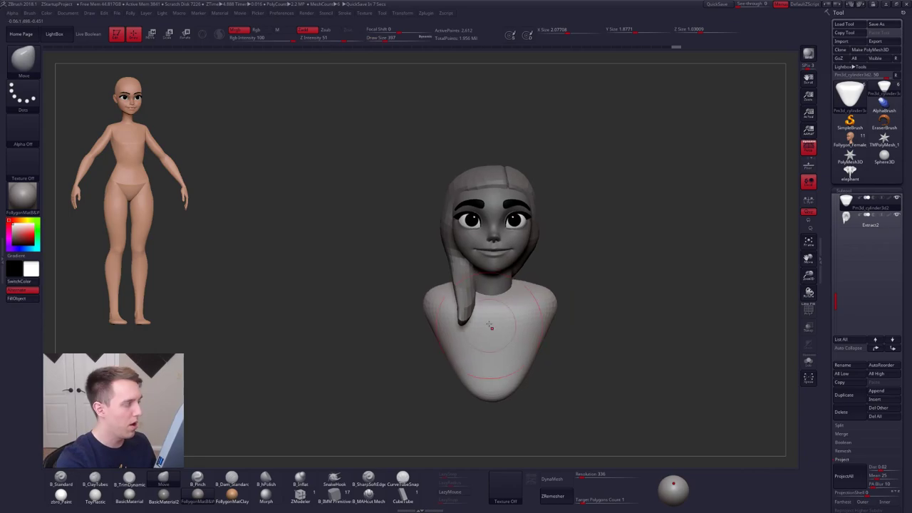
- View the full female base figure as a proportion reference and return to the bust model
key(ctrl+shift)
key(ctrl+n)
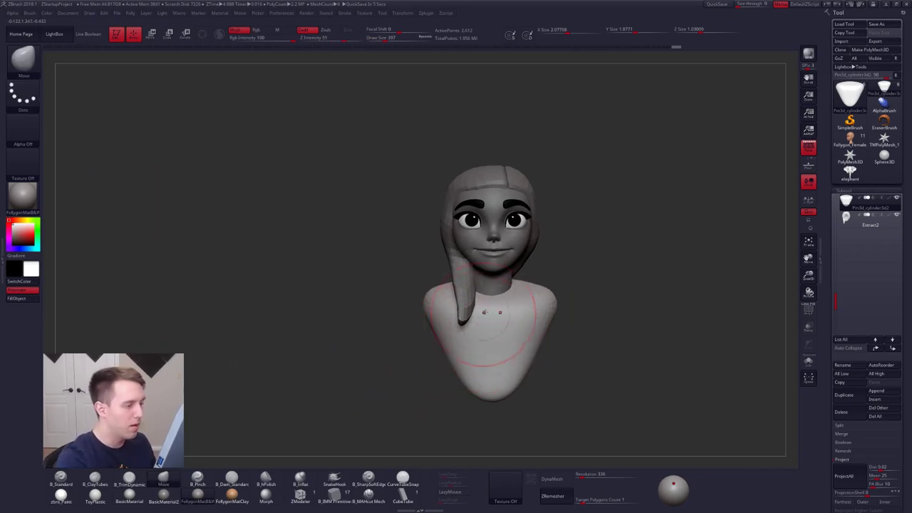
alt+right_drag(473, 371, 469, 315)
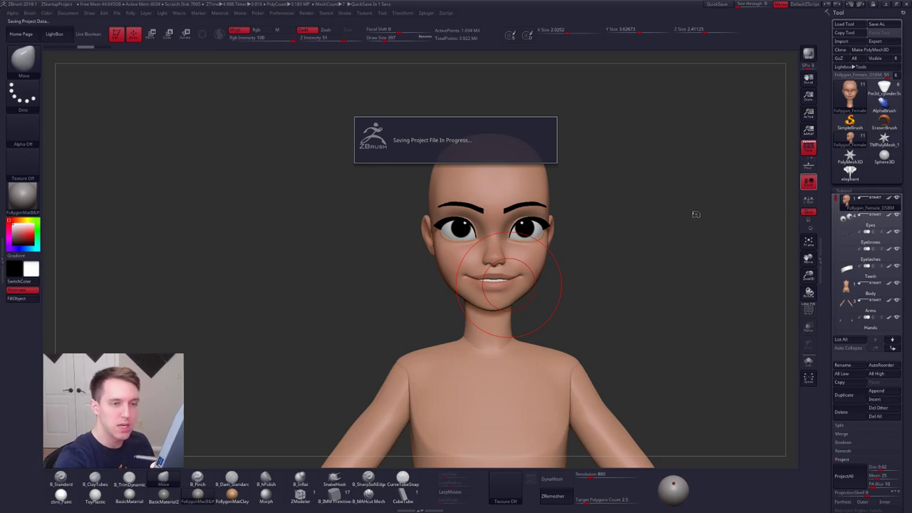
click(884, 91)
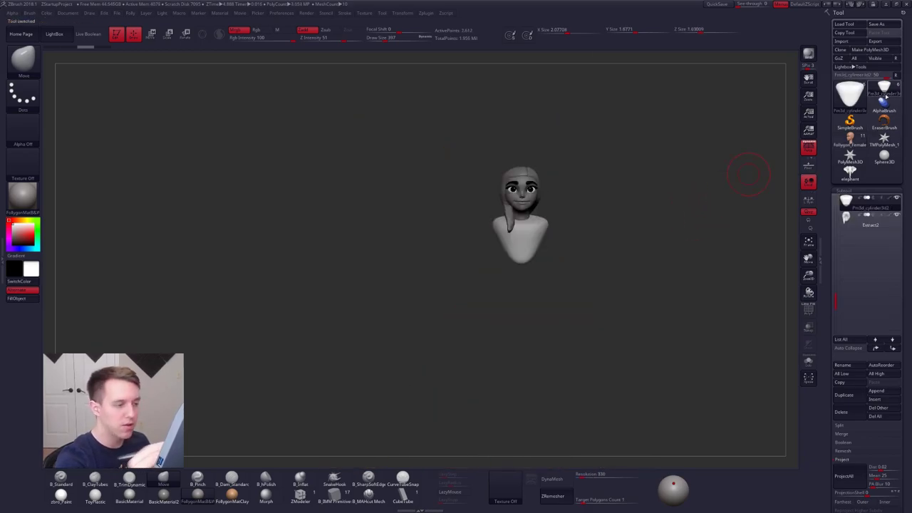
- Reshape the torso's side profile with the Move brush so the chest is fuller and the lower end slants forward
ctrl+right_drag(544, 207, 530, 271)
key(space)
drag(540, 263, 538, 263)
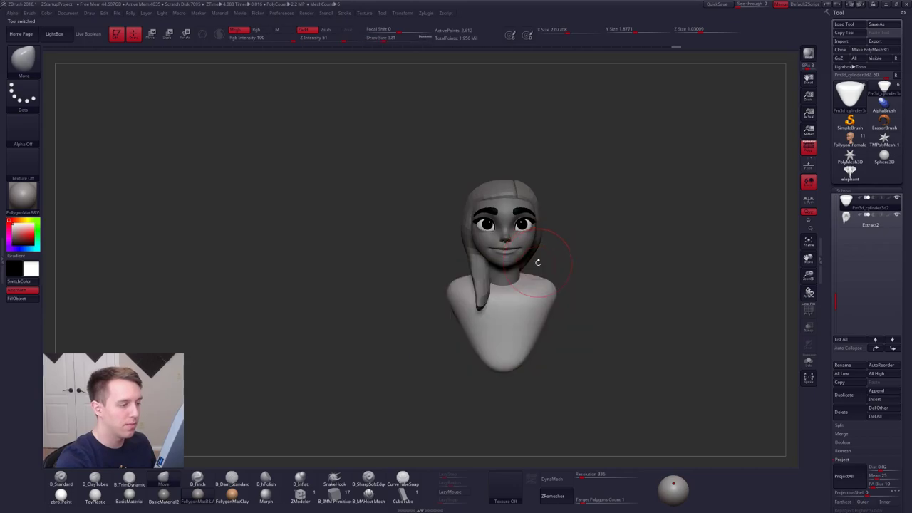
right_drag(523, 285, 540, 284)
key(space)
drag(540, 283, 545, 284)
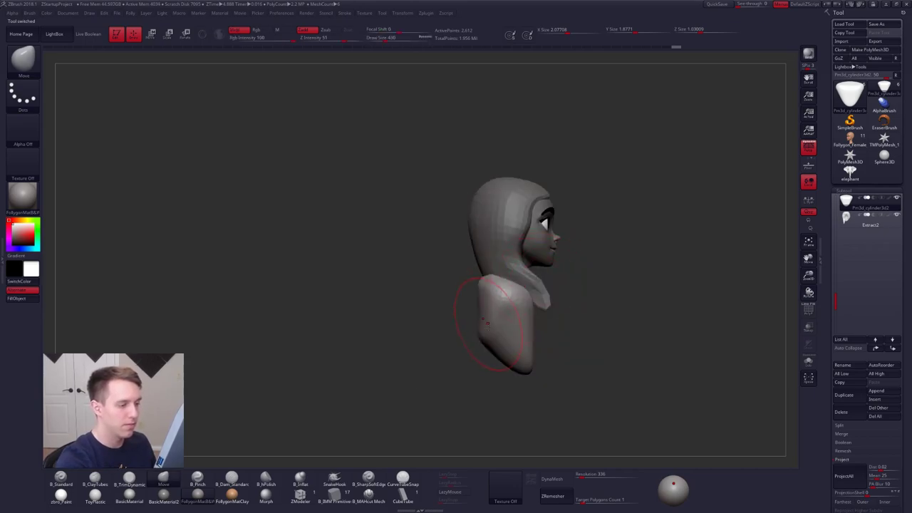
alt+right_drag(499, 354, 495, 345)
alt+right_drag(482, 389, 476, 365)
key(space)
mouse_move(521, 325)
mouse_down()
mouse_move(530, 325)
mouse_move(510, 322)
mouse_up()
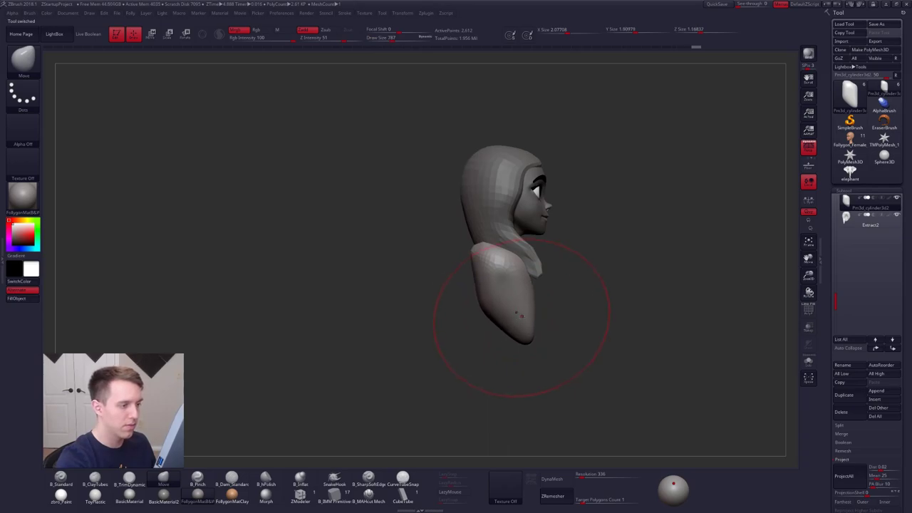
- Insert a sphere at the torso's lower end with the B_IMM Primitives brush
key(bracketleft)
key(bracketleft)
key(bracketleft)
click(334, 493)
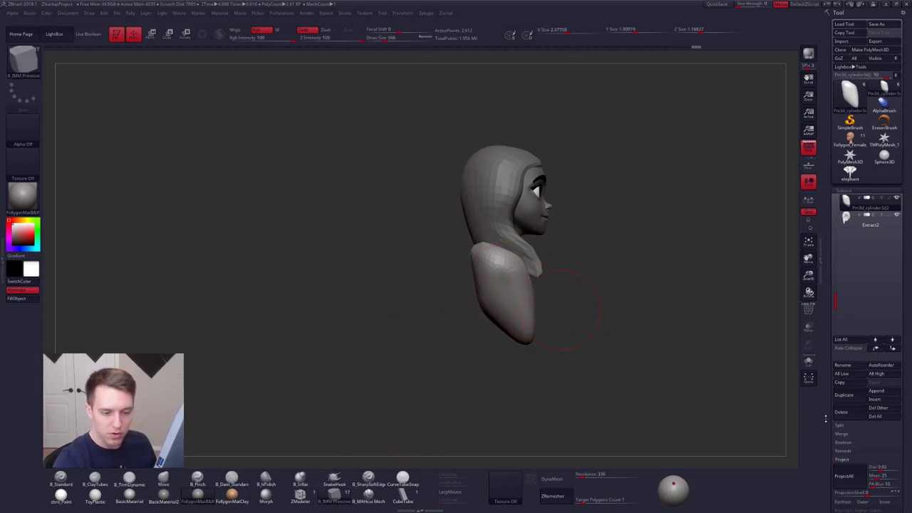
drag(826, 417, 832, 440)
key(m)
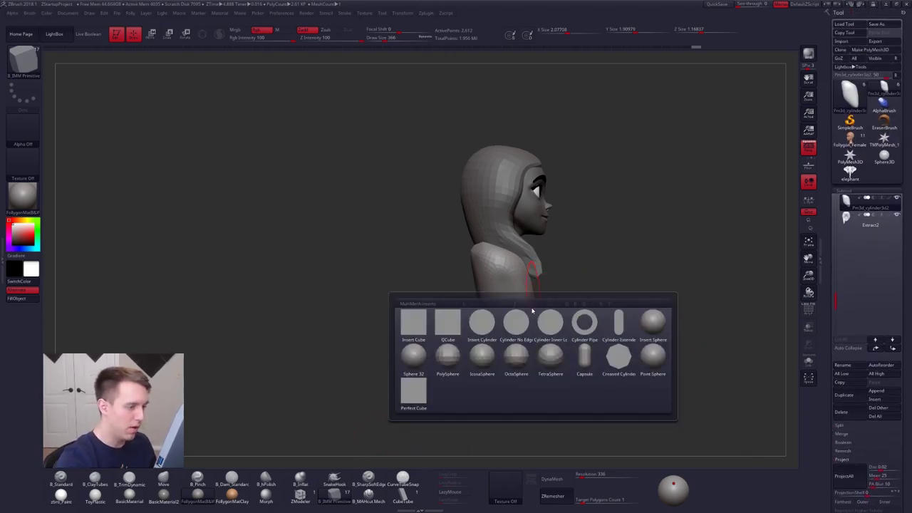
click(656, 325)
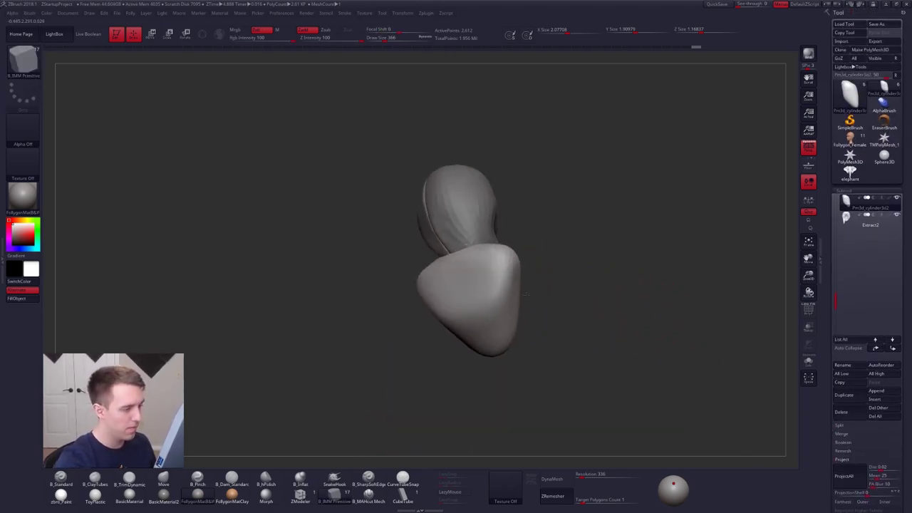
drag(484, 348, 501, 352)
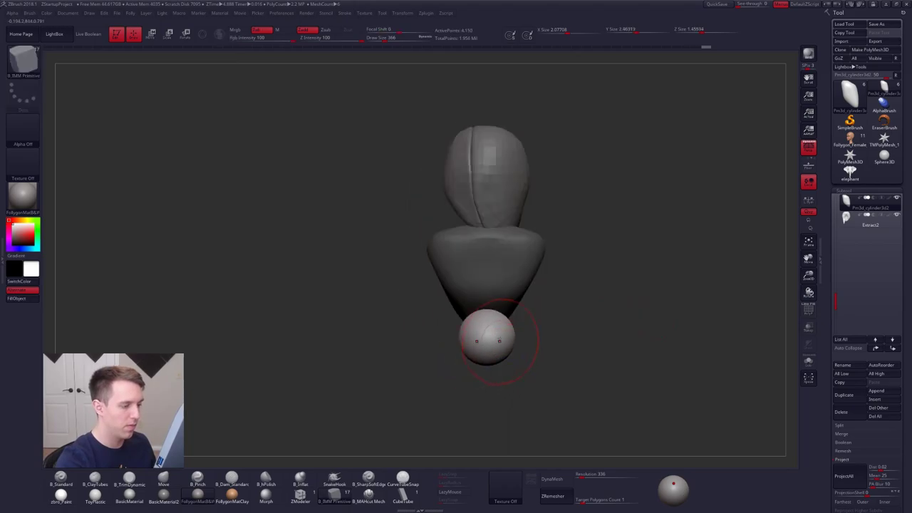
- Push the inserted sphere under the torso and stretch it into an oval pelvis form with the Move brush at draw size 699
key(b)
key(m)
key(v)
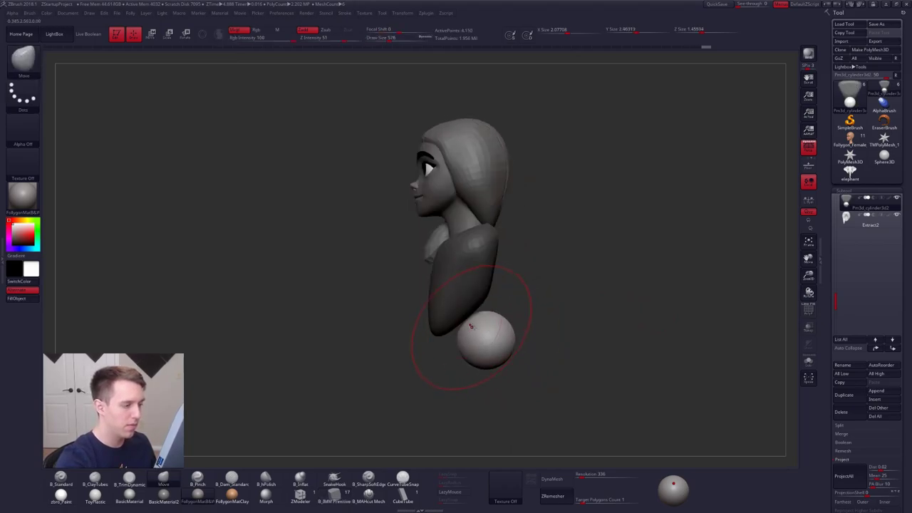
key(space)
mouse_move(481, 330)
mouse_down()
mouse_move(499, 329)
mouse_move(473, 342)
mouse_move(489, 349)
mouse_move(472, 384)
mouse_up()
key(space)
drag(537, 367, 605, 364)
drag(471, 364, 475, 359)
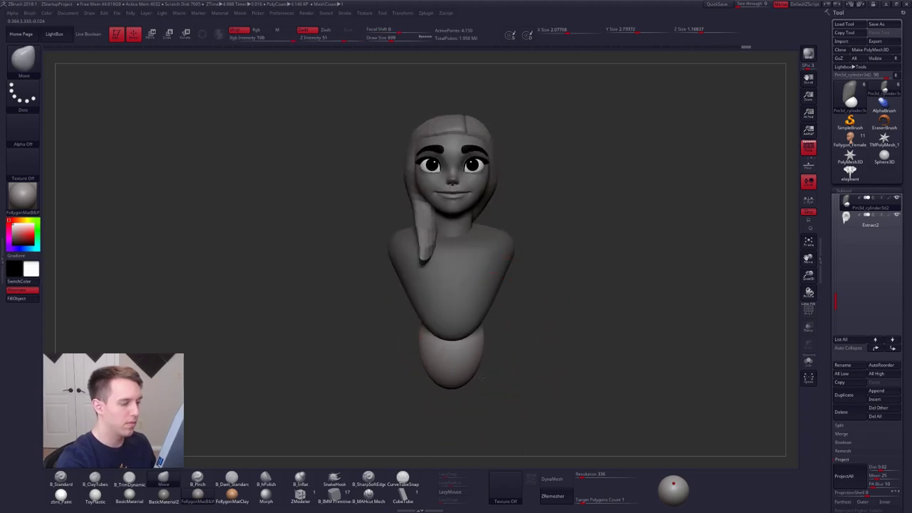
right_drag(437, 366, 496, 302)
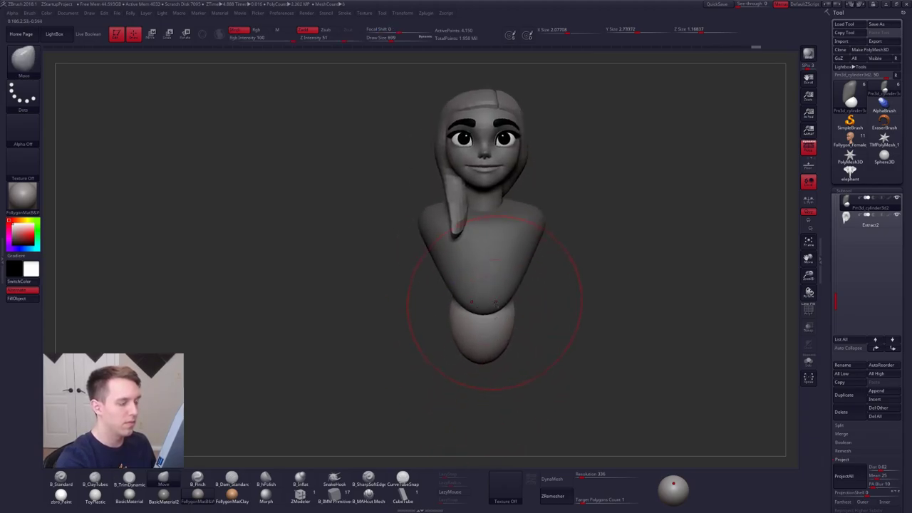
- Invert the mask to free the torso and reshape its lower waist area with the Move brush
alt+click(516, 297)
mouse_move(490, 303)
mouse_down()
mouse_move(498, 321)
mouse_move(513, 299)
mouse_up()
mouse_move(498, 276)
right_down()
mouse_move(504, 280)
mouse_move(475, 316)
right_up()
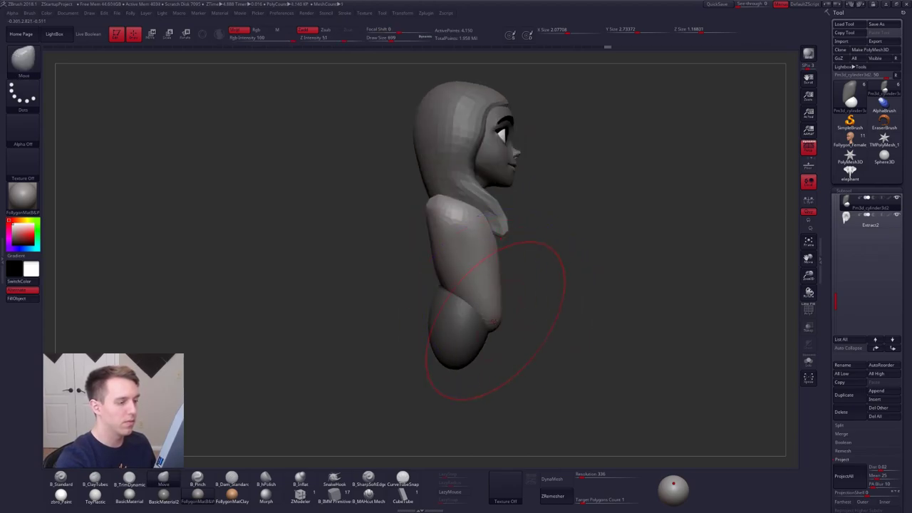
- Invert the mask and move the pelvis sphere down and forward beneath the torso with the transpose line
ctrl+click(500, 335)
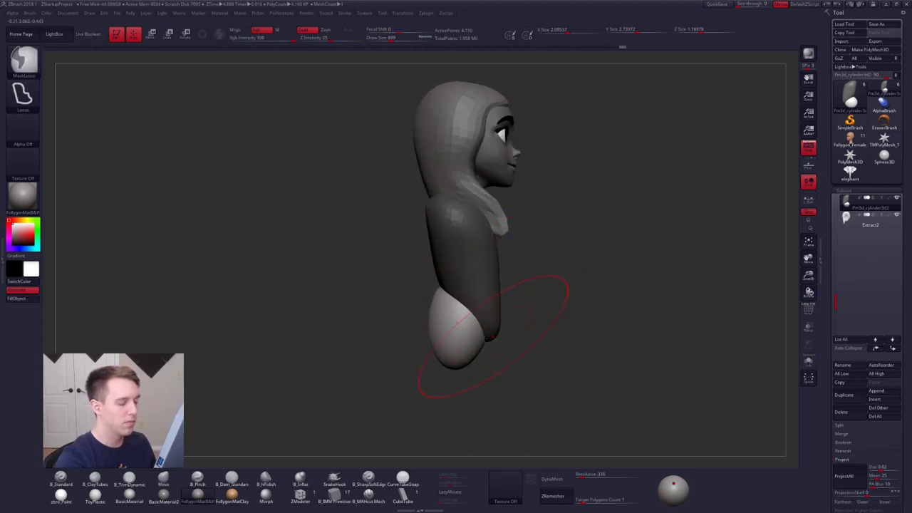
key(w)
mouse_move(471, 331)
shift+mouse_down()
mouse_move(472, 386)
mouse_move(472, 367)
shift+mouse_up()
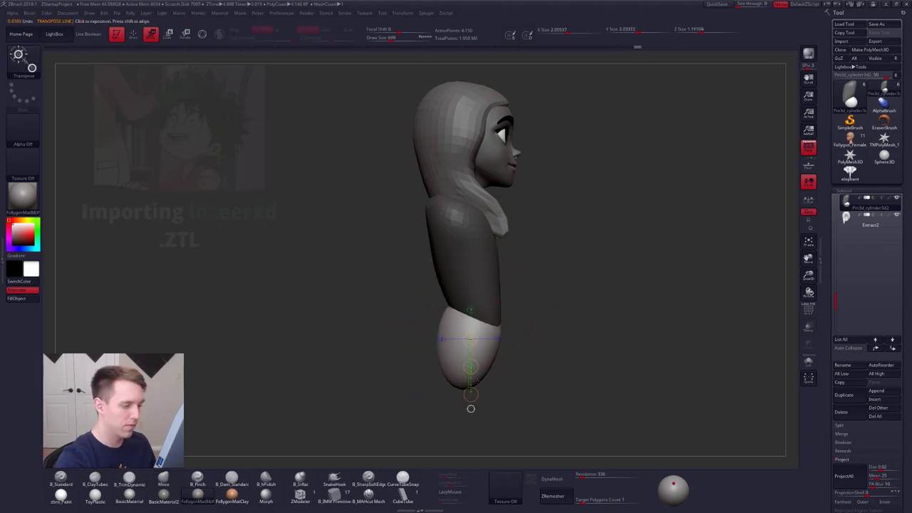
key(q)
- Widen the pelvis sphere's sides into rounded hips with the Move brush at draw size 447
shift+right_drag(509, 357, 523, 292)
key(space)
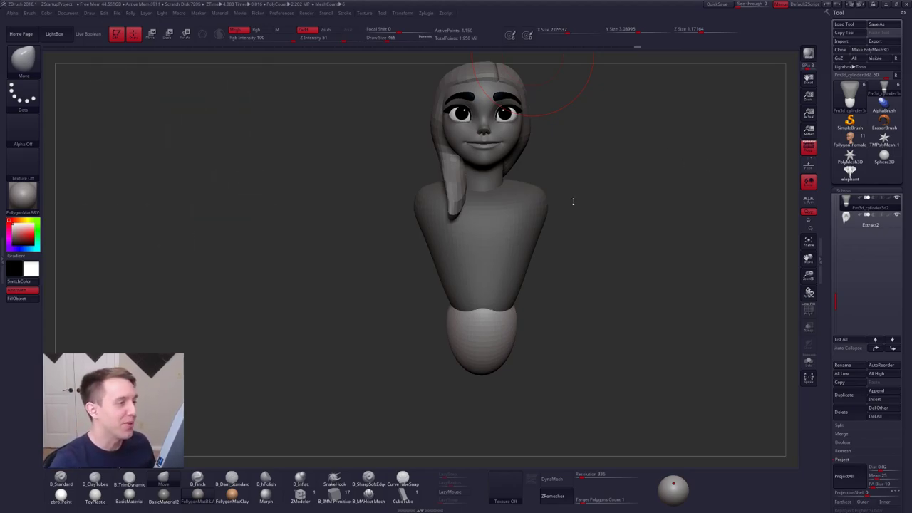
alt+drag(613, 178, 583, 208)
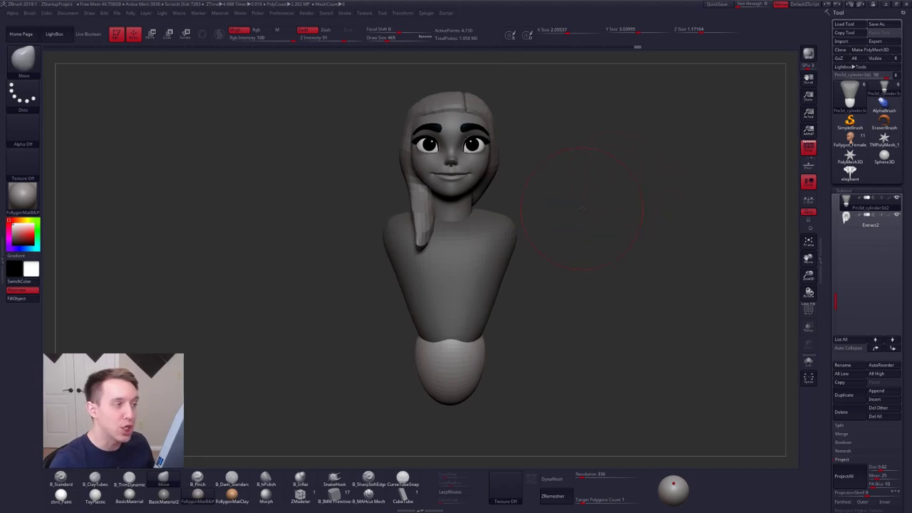
alt+right_drag(471, 360, 502, 298)
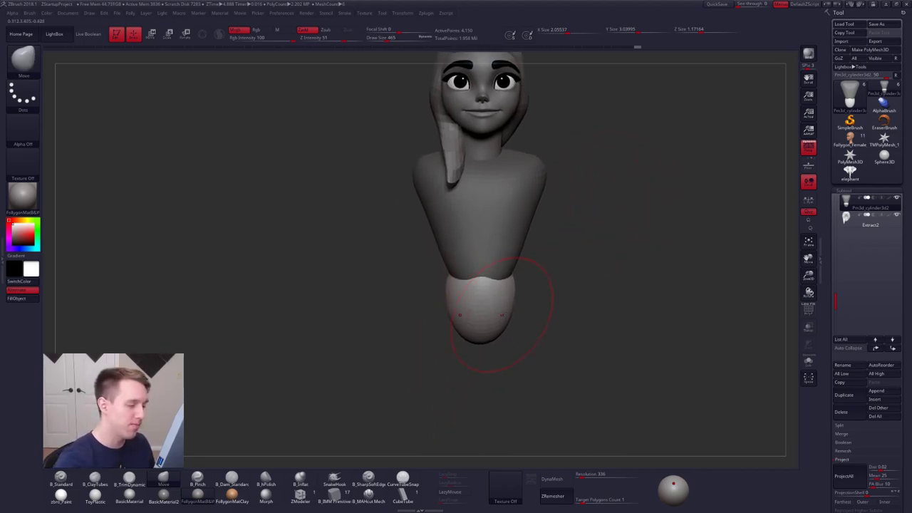
key(space)
drag(502, 311, 530, 326)
key(space)
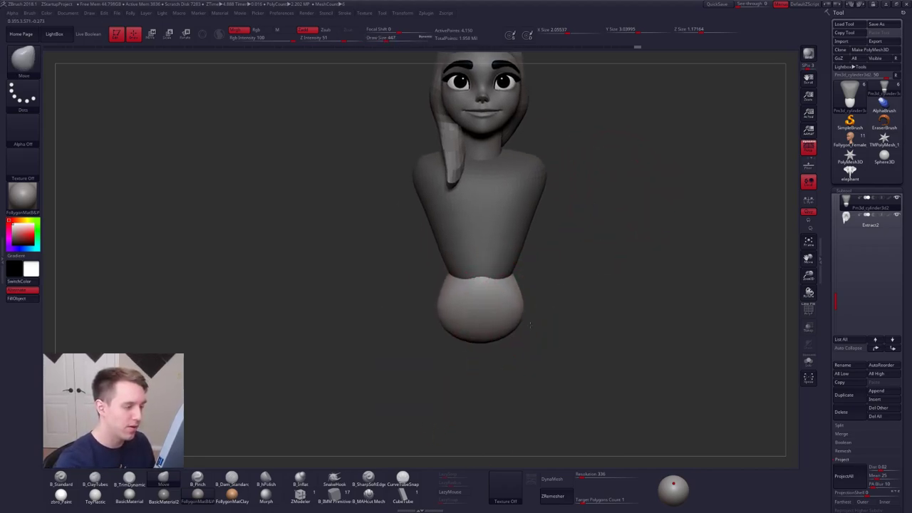
- Adjust the hip form's upper edge and rounded back with the Move brush at draw size 430, and clear the mask
key(space)
mouse_move(500, 275)
mouse_down()
mouse_move(499, 301)
mouse_move(499, 285)
mouse_up()
key(space)
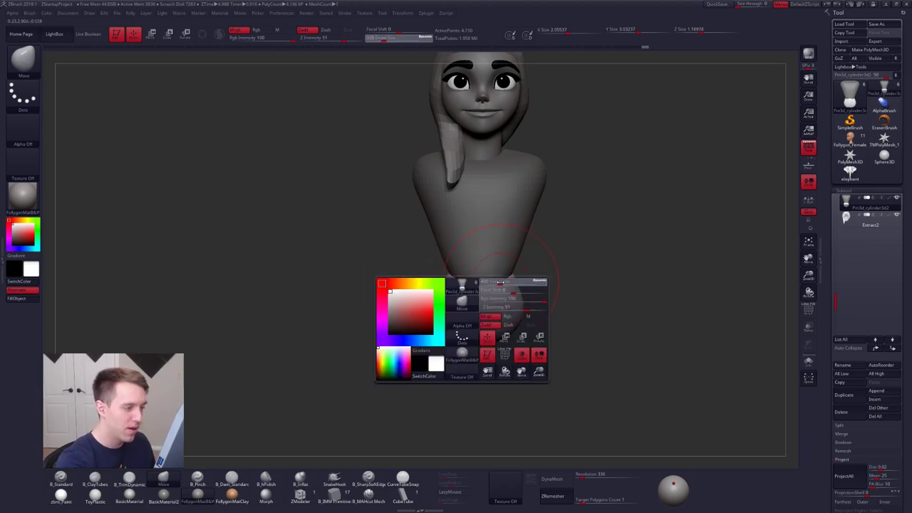
right_drag(542, 303, 473, 296)
drag(472, 295, 525, 281)
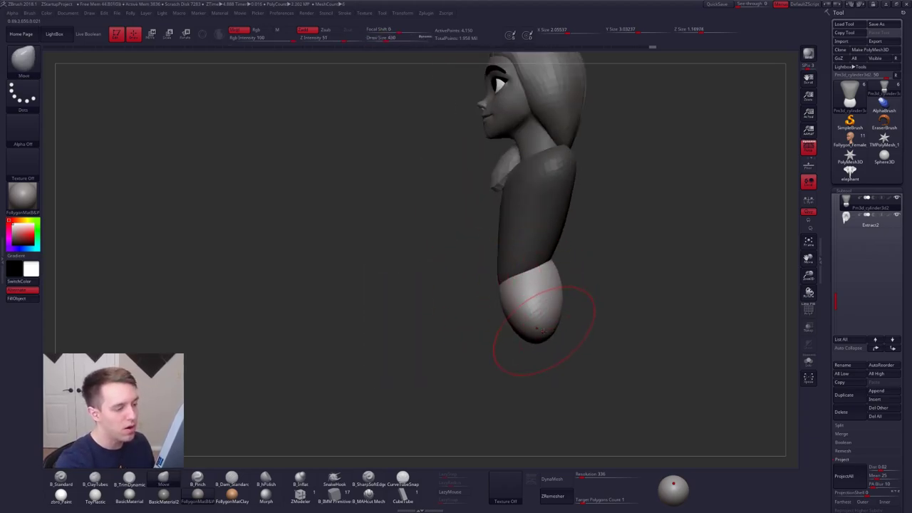
mouse_move(543, 331)
mouse_down()
mouse_move(558, 316)
mouse_move(530, 311)
mouse_up()
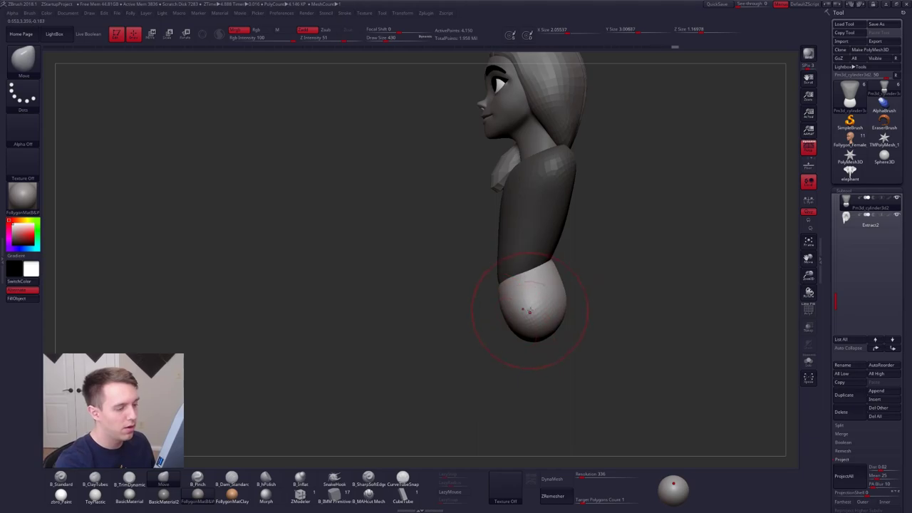
right_drag(486, 303, 540, 302)
ctrl+drag(546, 303, 553, 308)
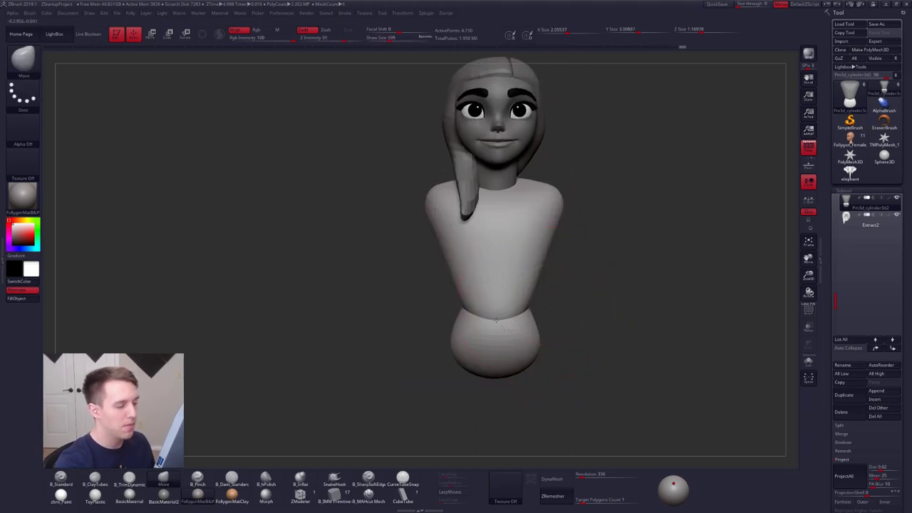
- Refine the pelvis form's upper edge and front profile with the Move brush at draw size 595
mouse_move(497, 324)
mouse_down()
mouse_move(497, 312)
mouse_move(537, 323)
mouse_up()
drag(489, 355, 507, 352)
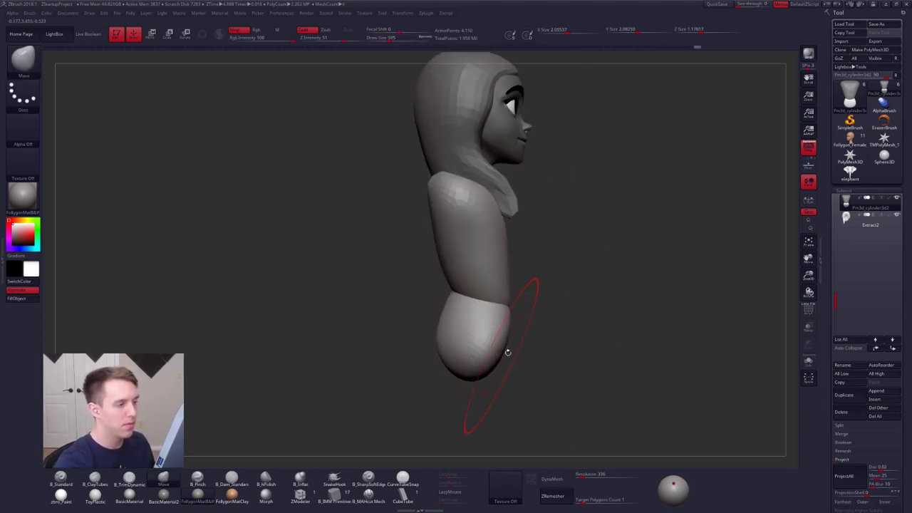
right_drag(507, 352, 465, 335)
- Build up the chest with the ClayTubes brush at draw size 279 and smooth the added volume
alt+right_drag(465, 335, 484, 355)
key(s)
drag(484, 354, 441, 354)
key(b)
key(c)
key(t)
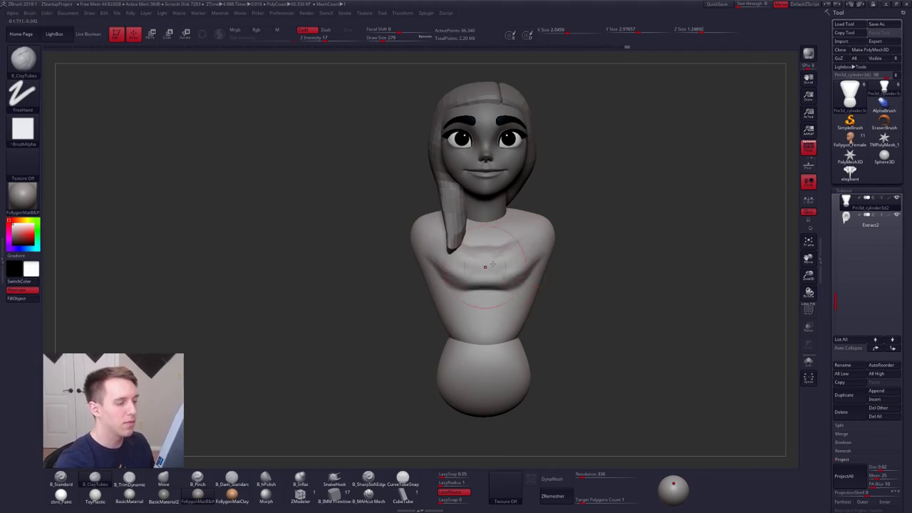
key(shift)
right_drag(494, 270, 439, 321)
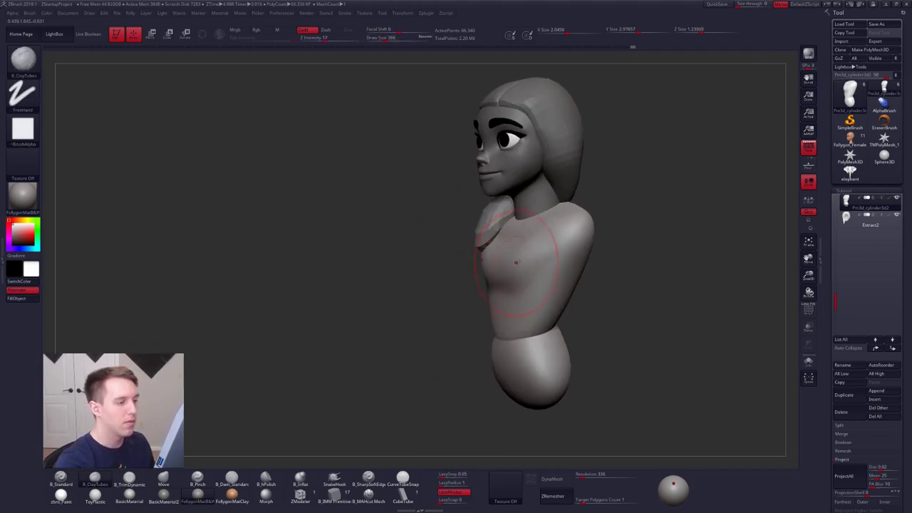
- Smooth the sides of the chest further and tighten its lower edge with the Pinch brush
key(shift)
mouse_move(528, 275)
right_down()
mouse_move(509, 268)
mouse_move(591, 260)
right_up()
key(5)
mouse_move(533, 262)
right_down()
mouse_move(515, 270)
mouse_move(517, 286)
mouse_move(492, 297)
right_up()
key(2)
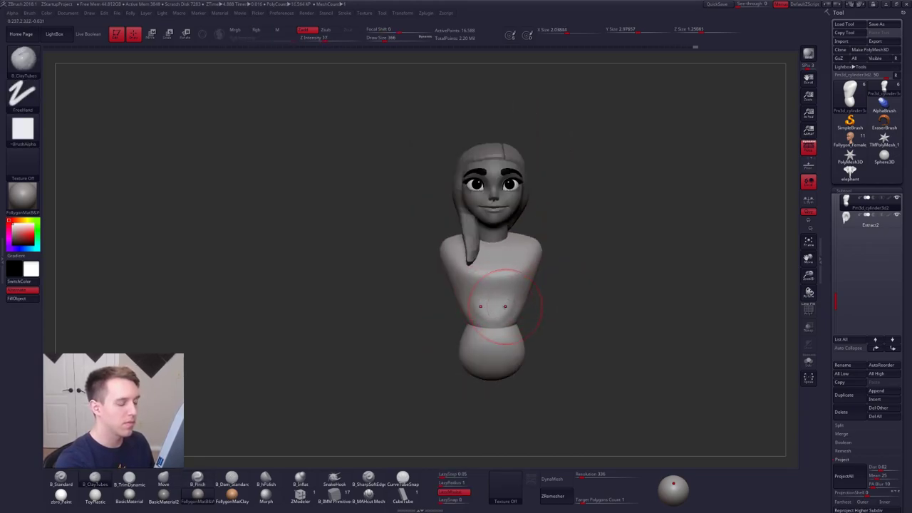
- Mask the pelvis and reshape the torso's front, lower back and waist with the Move brush
mouse_move(464, 329)
ctrl+mouse_down()
mouse_move(466, 397)
mouse_move(526, 329)
mouse_move(499, 323)
ctrl+mouse_up()
key(4)
key(space)
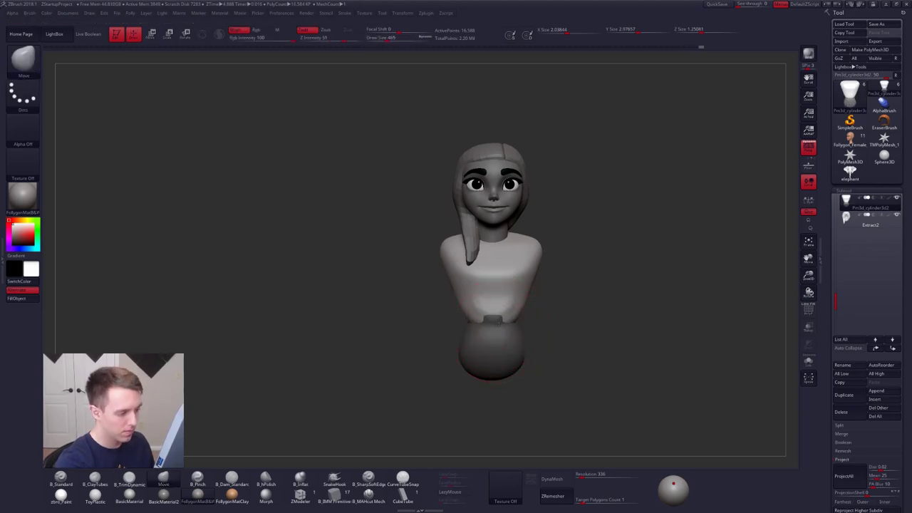
shift+right_drag(500, 321, 518, 310)
key(space)
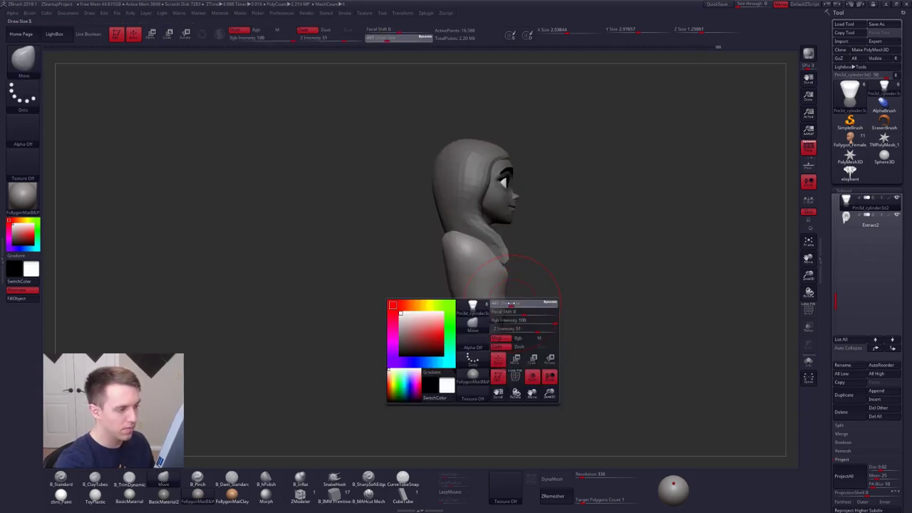
key(space)
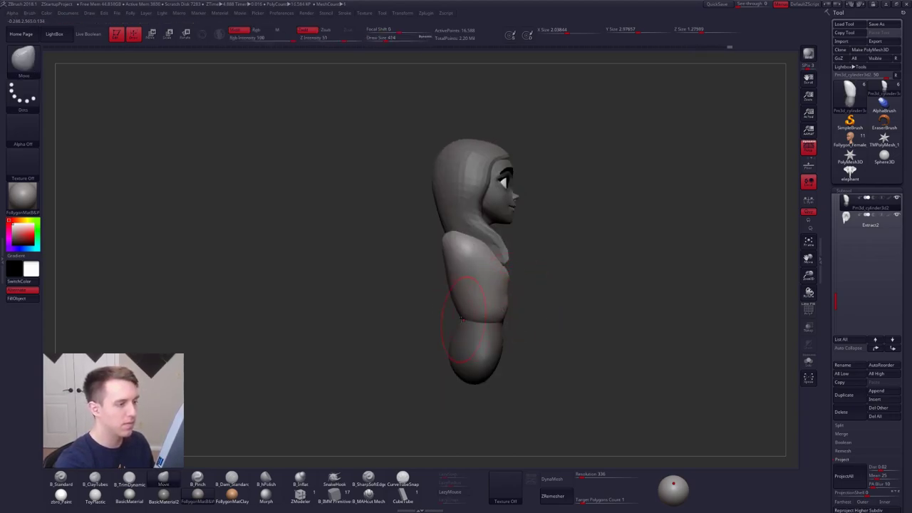
key(space)
drag(443, 308, 457, 306)
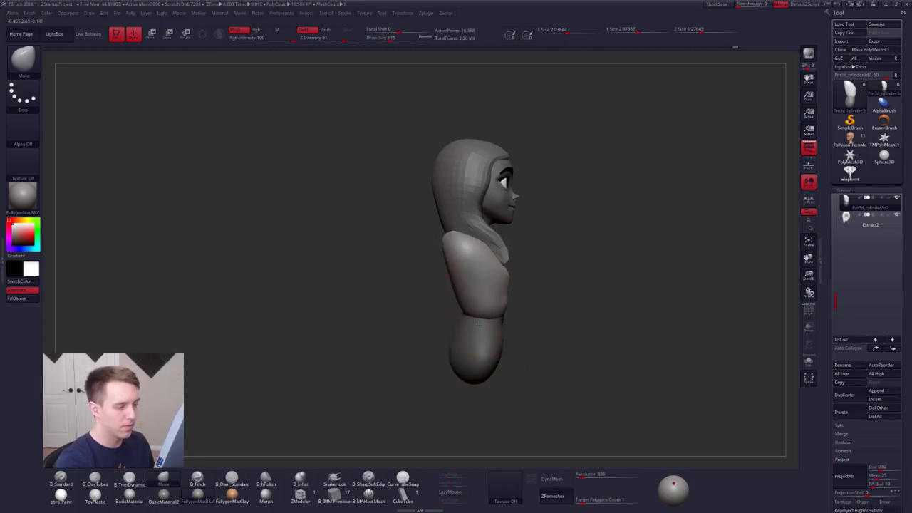
key(space)
mouse_move(485, 307)
shift+right_down()
mouse_move(521, 303)
mouse_move(509, 306)
shift+right_up()
key(space)
drag(542, 316, 550, 315)
- Invert the mask and move the pelvis slightly up into the torso with the transpose line
alt+right_drag(566, 305, 544, 292)
ctrl+click(544, 293)
key(w)
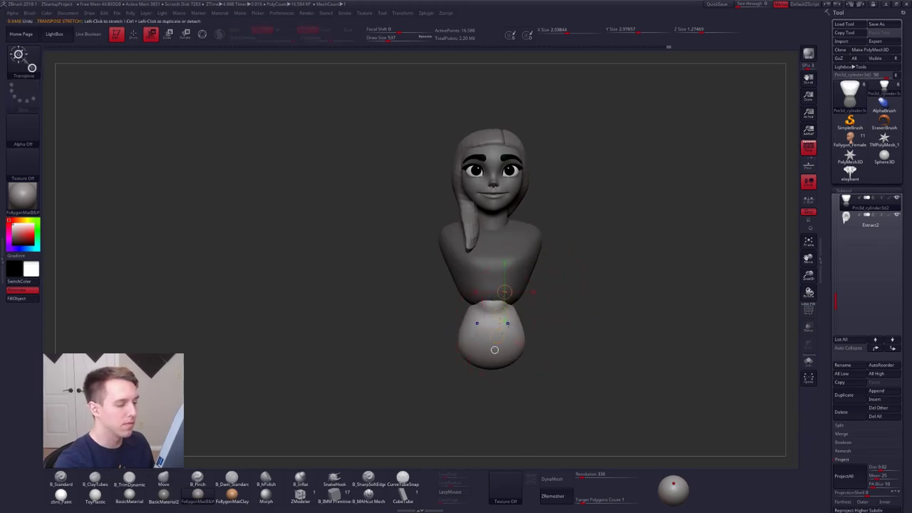
mouse_move(511, 363)
shift+mouse_down()
mouse_move(511, 395)
mouse_move(515, 337)
mouse_move(523, 339)
shift+mouse_up()
- Raise the pelvis's front upper edge and reshape its side profile with the Move brush
key(q)
key(space)
drag(503, 304, 501, 289)
shift+right_drag(479, 324, 511, 335)
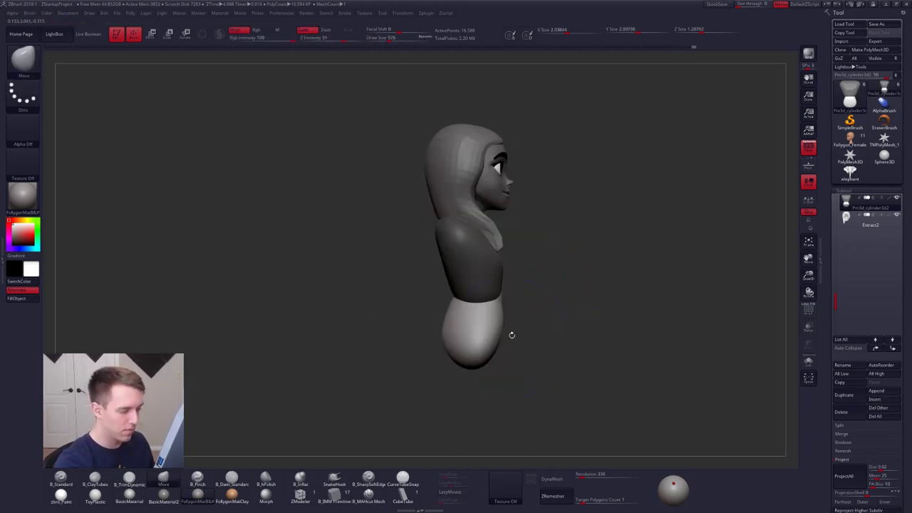
mouse_move(495, 355)
mouse_down()
mouse_move(504, 348)
mouse_move(501, 323)
mouse_move(442, 330)
mouse_up()
key(space)
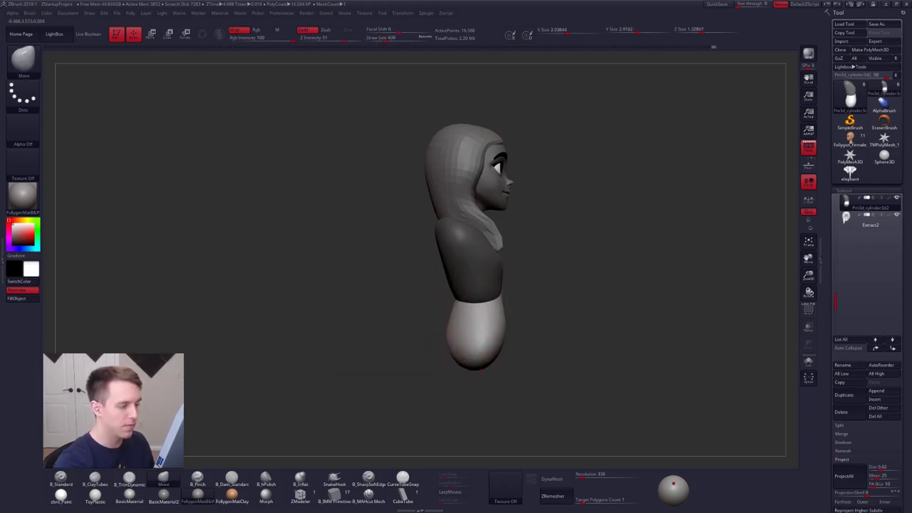
mouse_move(458, 347)
right_down()
mouse_move(489, 347)
mouse_move(487, 324)
right_up()
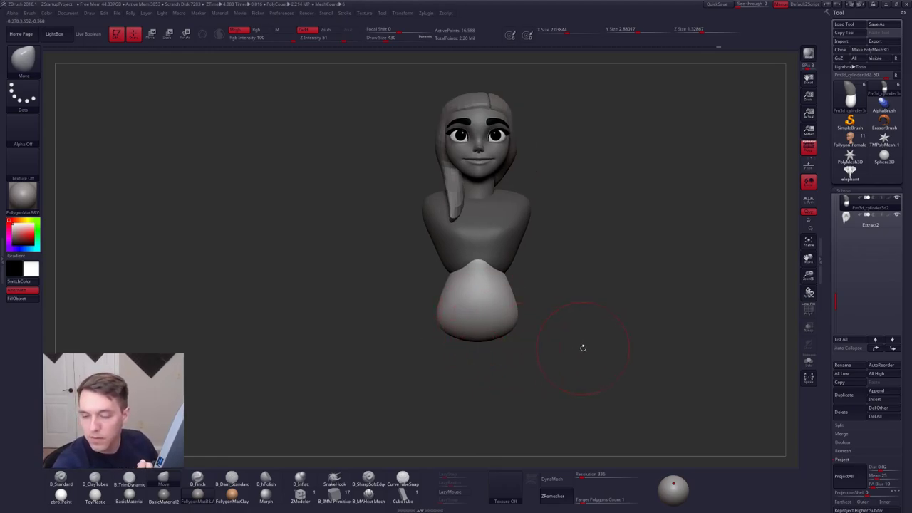
- Trim a flat leg opening into each lower side of the pelvis with the TrimDynamic brush
mouse_move(508, 326)
right_down()
mouse_move(464, 354)
mouse_move(528, 330)
right_up()
key(3)
key(space)
mouse_move(527, 330)
mouse_down()
mouse_move(508, 328)
mouse_move(536, 321)
mouse_move(522, 322)
mouse_move(516, 308)
mouse_move(524, 311)
mouse_move(503, 320)
mouse_up()
key(space)
- Carve the leg openings of the pelvis deeper with the ClayTubes brush at draw size 381
key(b)
key(c)
key(t)
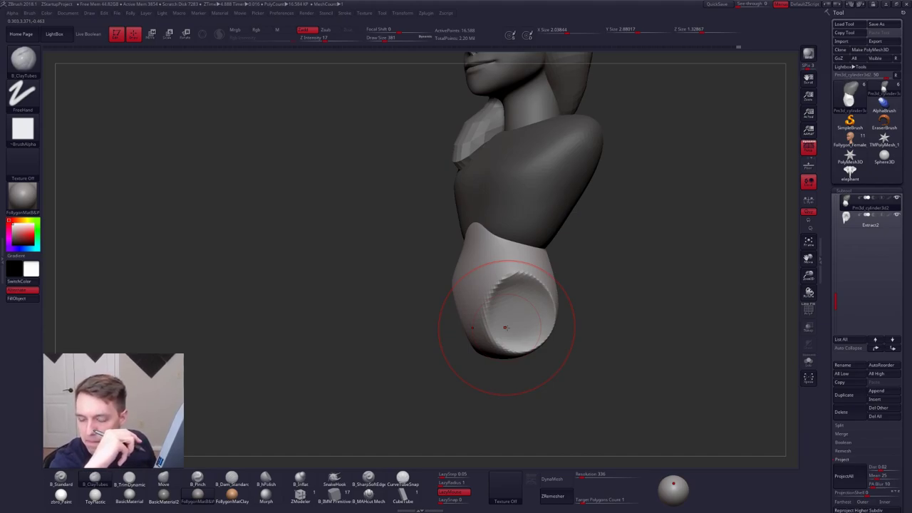
drag(505, 328, 563, 315)
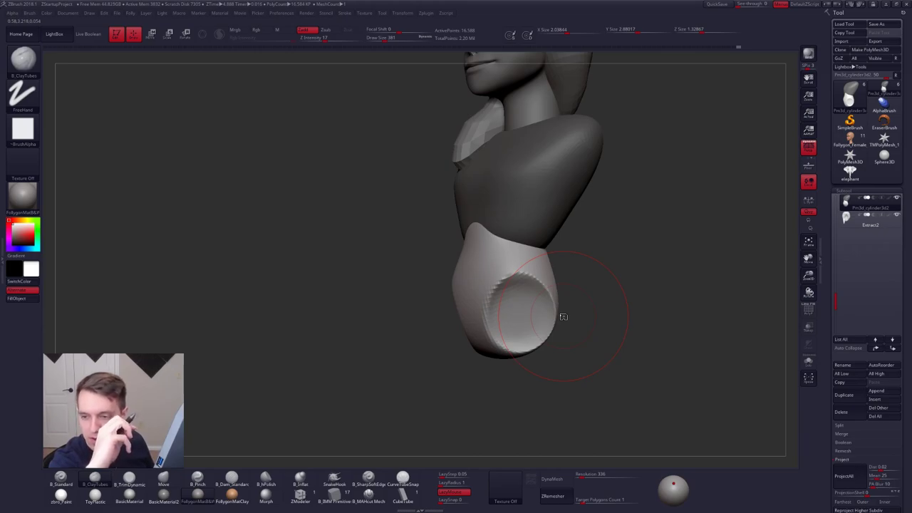
right_drag(537, 334, 526, 326)
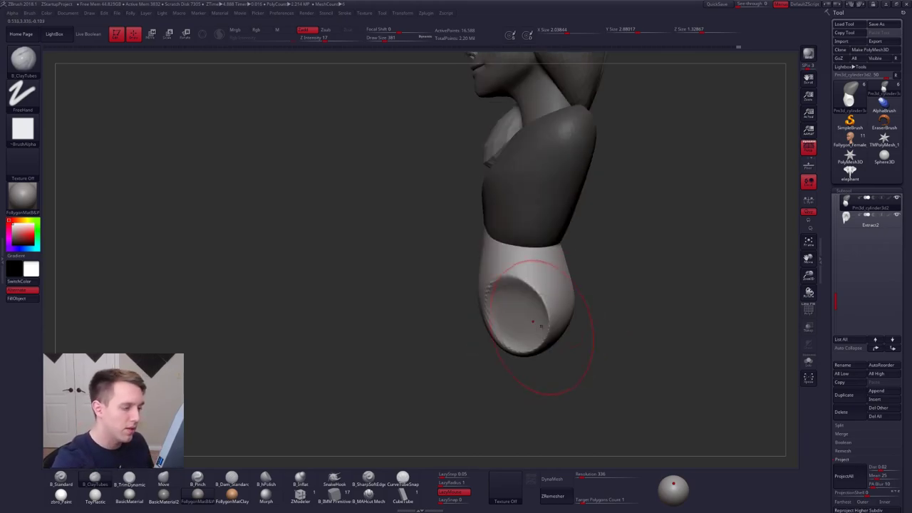
- Adjust the rim of the leg openings with the Move brush at draw size 308
key(s)
drag(525, 326, 507, 325)
key(b)
key(m)
key(v)
right_drag(535, 320, 543, 308)
drag(536, 303, 531, 318)
- Reshape the pelvis's upper sides where they meet the waist with the Move brush
key(s)
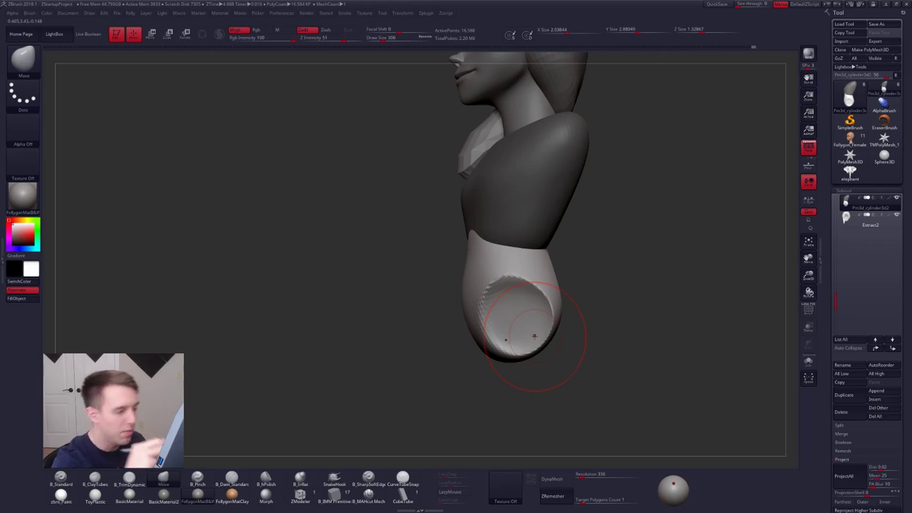
mouse_move(498, 309)
right_down()
mouse_move(530, 303)
mouse_move(549, 356)
mouse_move(514, 309)
right_up()
key(space)
key(space)
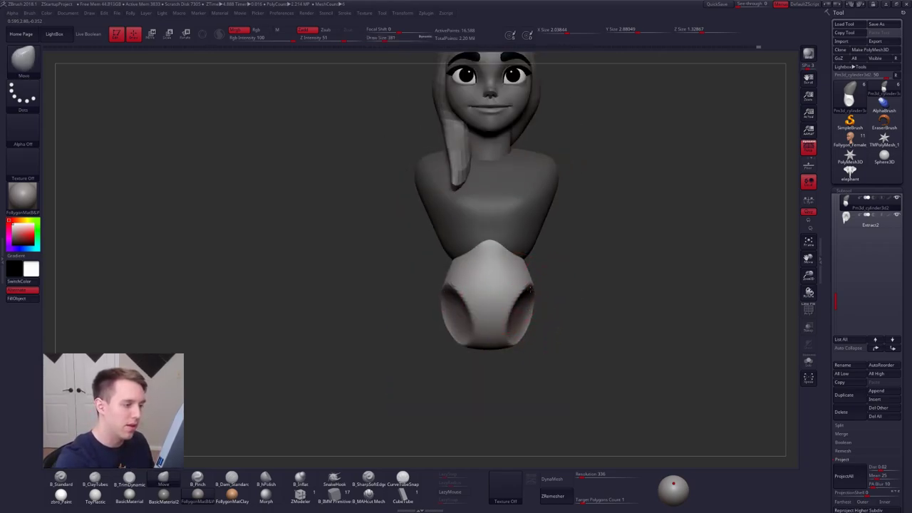
drag(525, 263, 528, 253)
- Invert the mask to free the torso and adjust its lower sides at the waist with the Move brush
mouse_move(528, 252)
ctrl+right_down()
mouse_move(531, 239)
mouse_move(542, 265)
ctrl+right_up()
ctrl+click(541, 265)
key(bracketright)
key(space)
drag(527, 273, 522, 273)
key(space)
- Isolate the torso and flatten its side planes below the shoulders with the TrimDynamic brush at draw size 397
key(5)
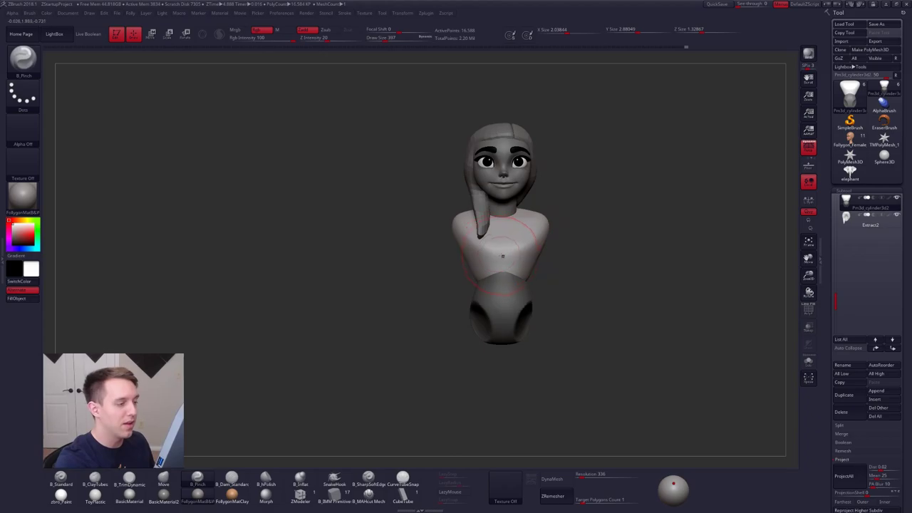
mouse_move(502, 256)
right_down()
mouse_move(558, 225)
mouse_move(545, 235)
mouse_move(563, 231)
mouse_move(583, 254)
mouse_move(583, 278)
right_up()
key(3)
ctrl+shift+click(578, 248)
ctrl+shift+click(583, 233)
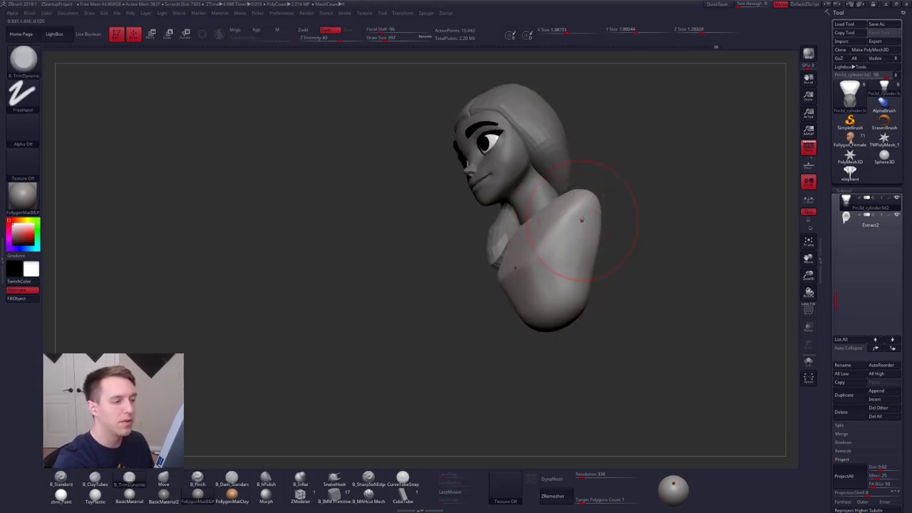
drag(564, 268, 586, 233)
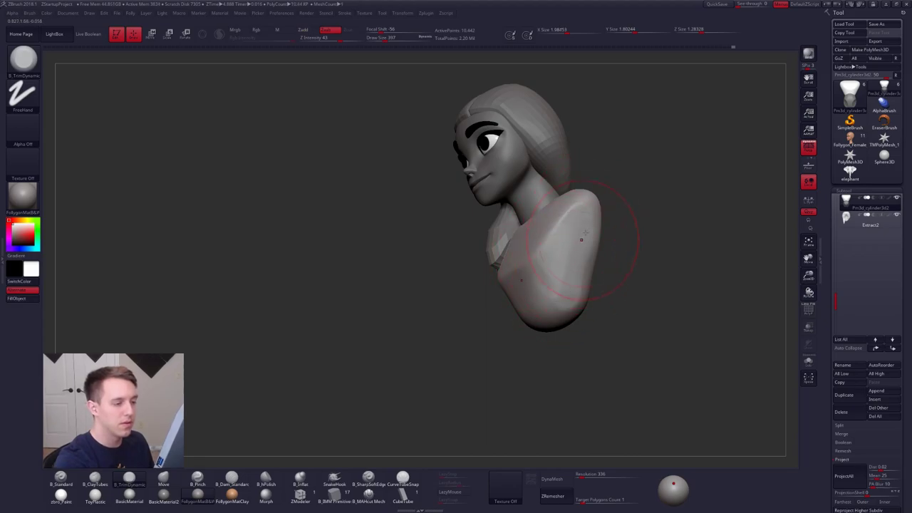
- Sharpen the edges between the torso's front and side planes with the Pinch brush and unhide the pelvis
right_drag(492, 288, 546, 302)
key(5)
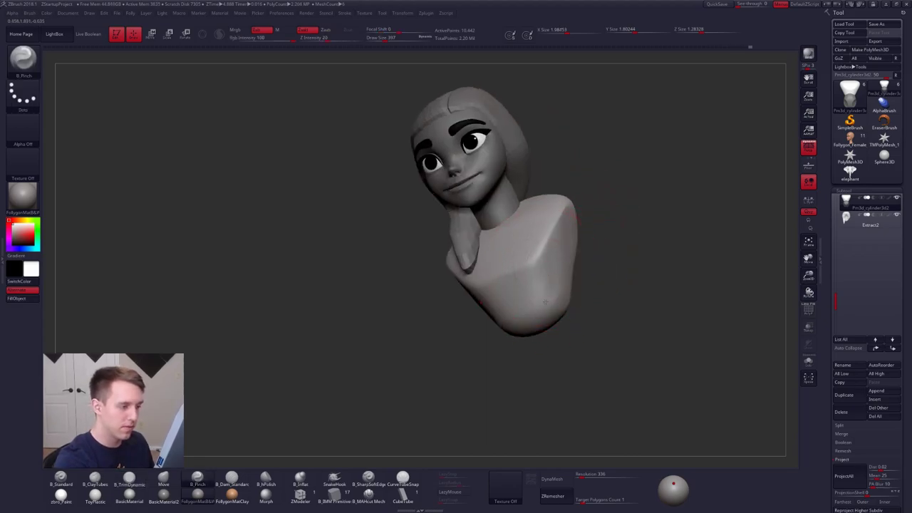
mouse_move(574, 217)
shift+right_down()
mouse_move(576, 275)
mouse_move(565, 248)
mouse_move(560, 311)
mouse_move(627, 310)
mouse_move(561, 310)
shift+right_up()
ctrl+shift+click(589, 271)
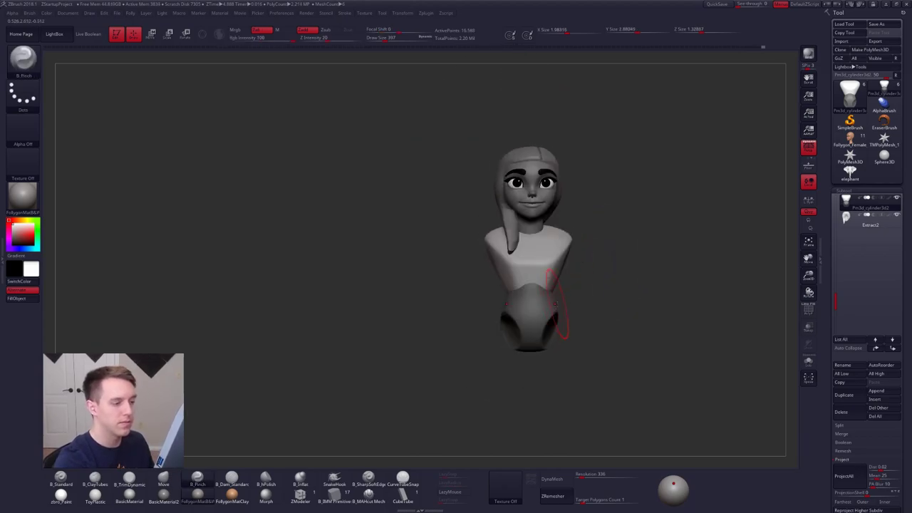
- Invert the mask to free the pelvis and flare its lower sides into wider hips with the Move brush
key(space)
drag(556, 310, 560, 310)
ctrl+right_drag(561, 310, 563, 292)
ctrl+click(570, 303)
key(s)
mouse_move(553, 310)
mouse_down()
mouse_move(539, 311)
mouse_move(560, 346)
mouse_up()
key(4)
key(space)
drag(560, 340, 562, 351)
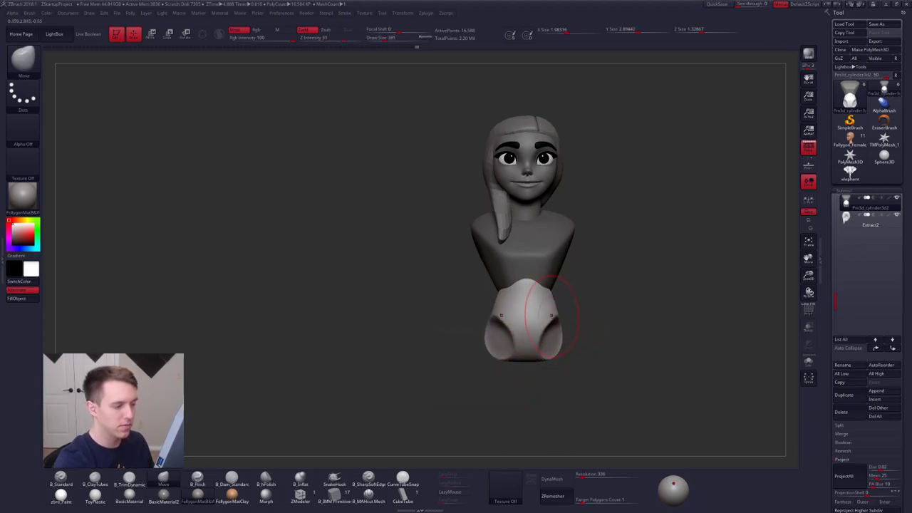
- Refine the back and lower rim of the pelvis around the leg openings with the Move brush at draw size 381
right_drag(561, 314, 571, 313)
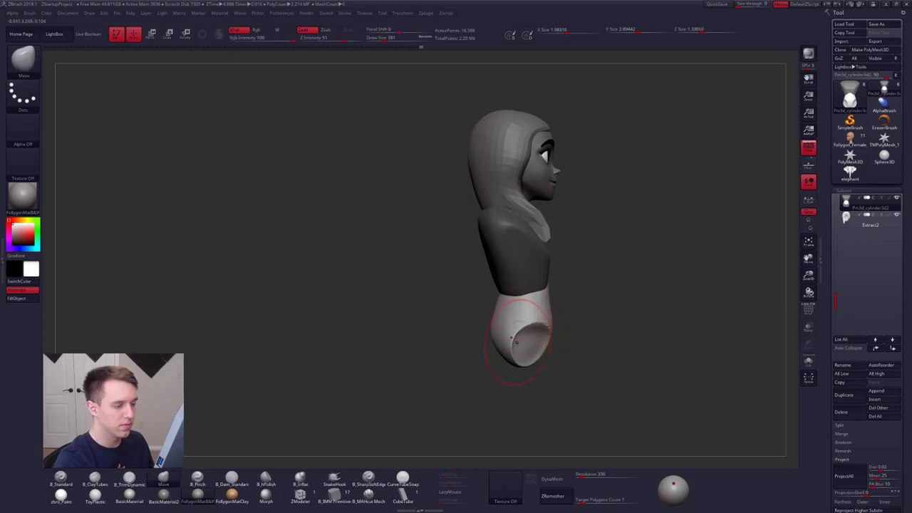
right_drag(508, 337, 530, 334)
drag(529, 362, 530, 364)
key(space)
drag(529, 355, 536, 355)
mouse_move(532, 344)
right_down()
mouse_move(558, 342)
mouse_move(560, 324)
mouse_move(574, 321)
right_up()
- Pull the pelvis's upper sides up toward the waist with the Move brush and clear the mask
key(space)
drag(557, 308, 551, 283)
key(space)
ctrl+drag(570, 248, 586, 263)
- Adjust the torso's shoulder shape with the Move brush at draw size 535 and check it from the side
alt+right_drag(535, 313, 530, 340)
key(space)
drag(535, 263, 541, 263)
right_drag(545, 300, 503, 306)
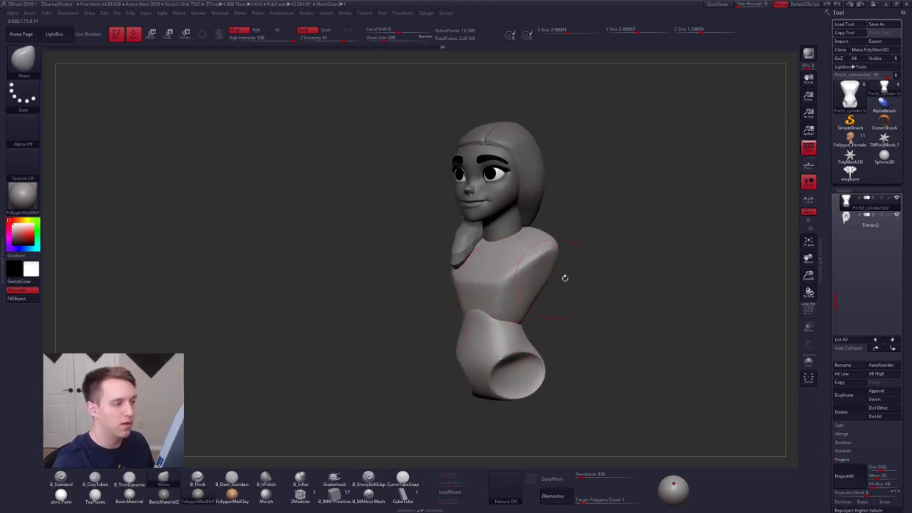
right_drag(588, 377, 632, 366)
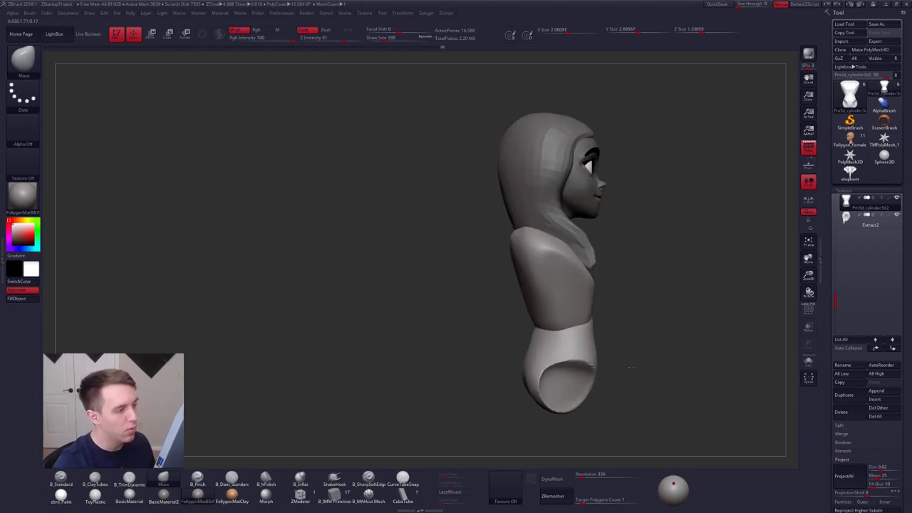
- Select the hair subtool and raise its lower back edge above the shoulders with the Move brush
alt+right_drag(567, 258, 508, 336)
alt+click(519, 301)
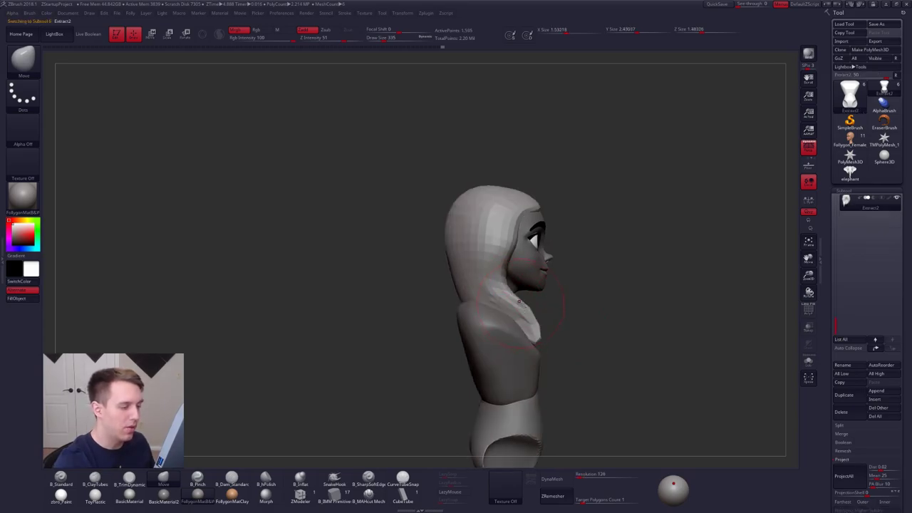
drag(477, 313, 481, 301)
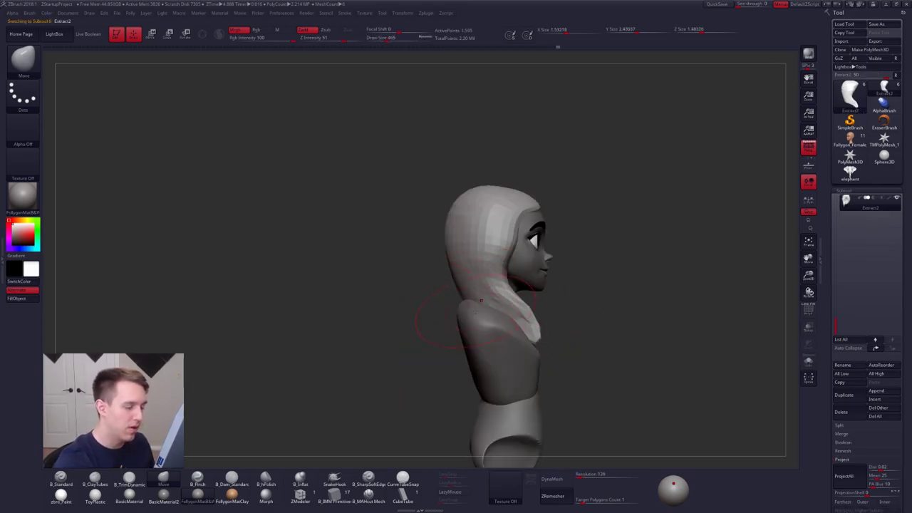
right_drag(496, 314, 528, 312)
drag(472, 305, 477, 295)
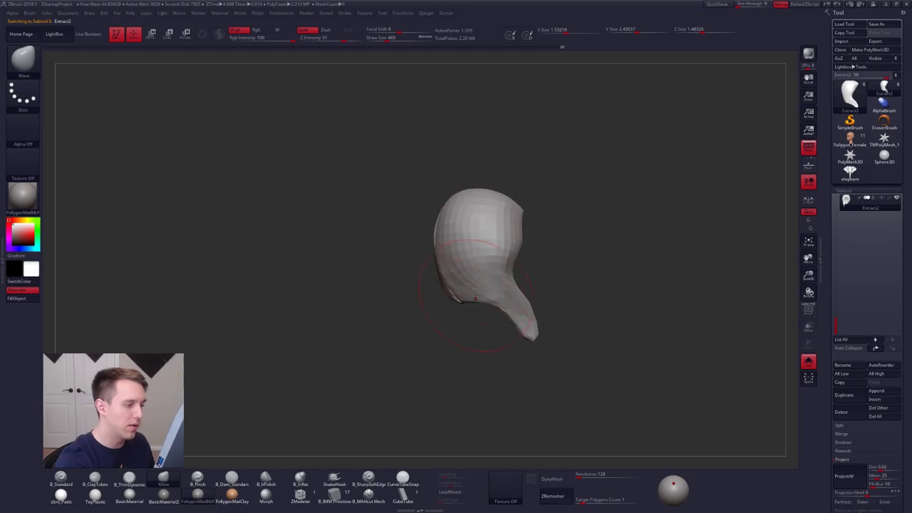
- Select the torso subtool again and refine and smooth its shoulders and upper back with the Move brush
key(space)
alt+click(492, 342)
right_drag(456, 329, 493, 325)
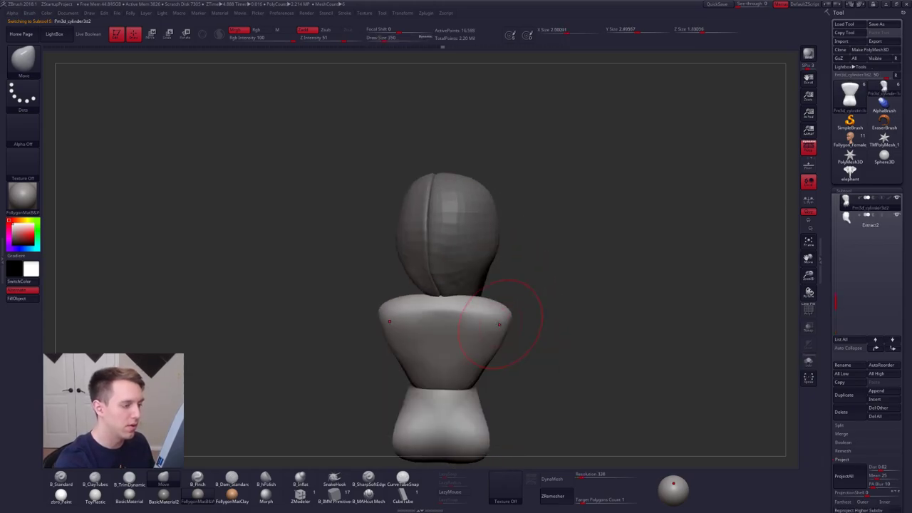
key(shift)
mouse_move(445, 355)
right_down()
mouse_move(505, 334)
mouse_move(513, 288)
right_up()
- Duplicate the torso subtool and try to insert a primitive at its shoulder with the IMM Primitives brush
key(ctrl+shift+d)
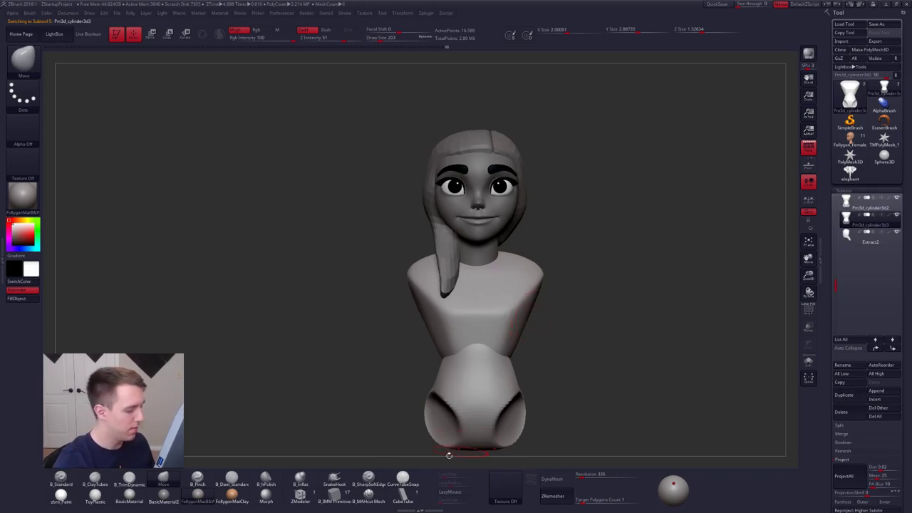
click(345, 495)
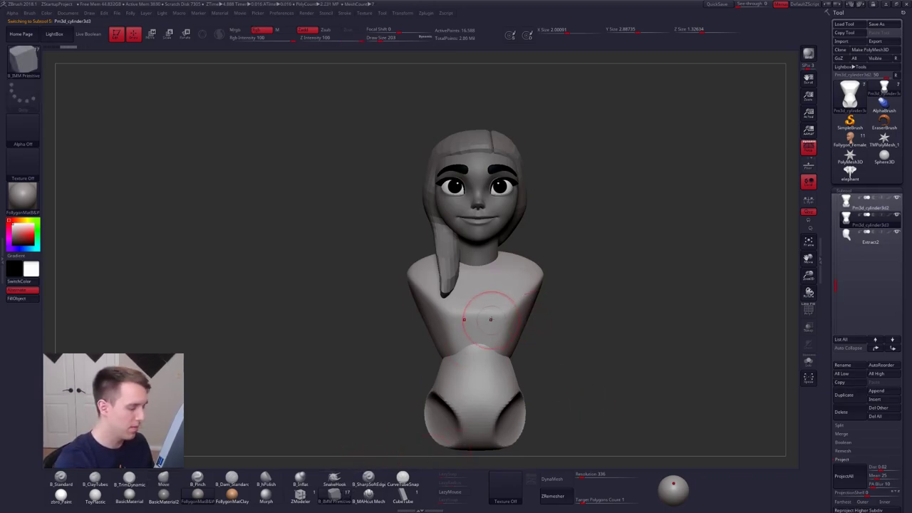
right_drag(489, 317, 449, 312)
click(568, 289)
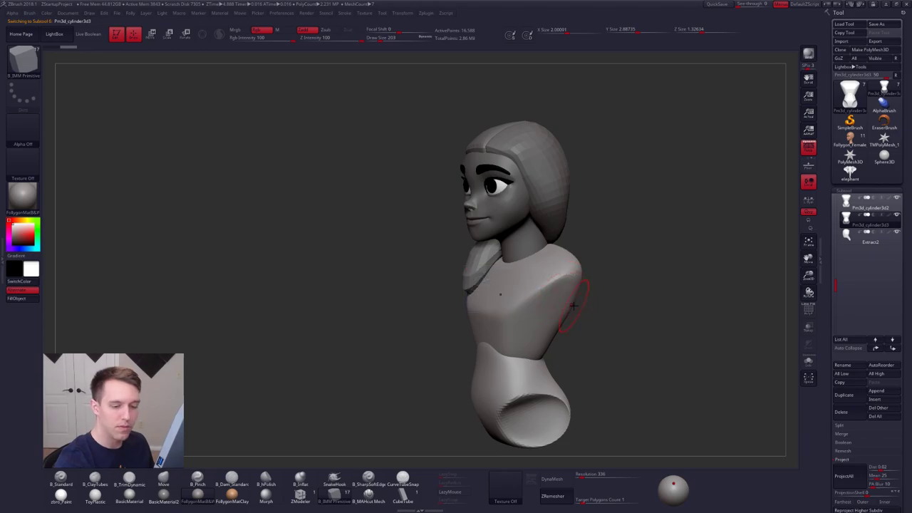
- Delete the duplicate's lower subdivision levels and insert a mirrored pair of spheres beside the shoulders
click(846, 458)
drag(841, 498, 841, 449)
click(859, 448)
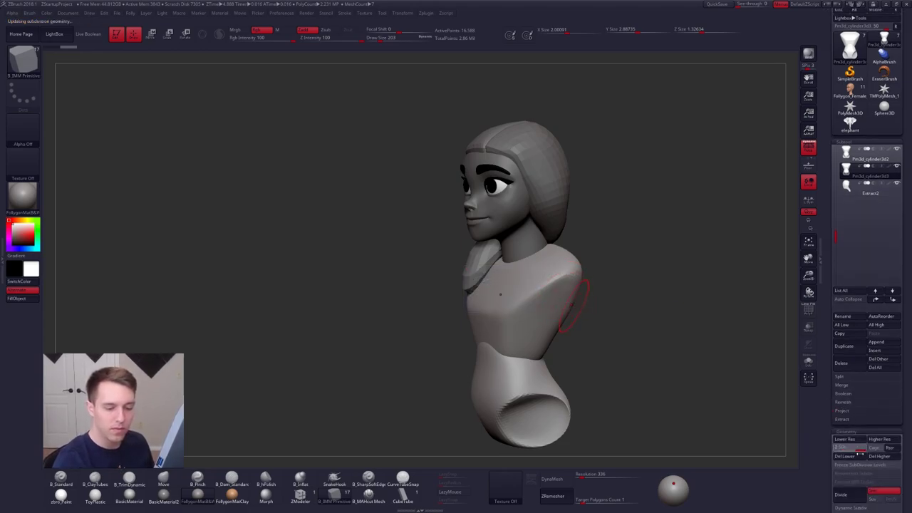
click(842, 456)
mouse_move(563, 305)
mouse_down()
mouse_move(570, 313)
mouse_move(562, 313)
mouse_up()
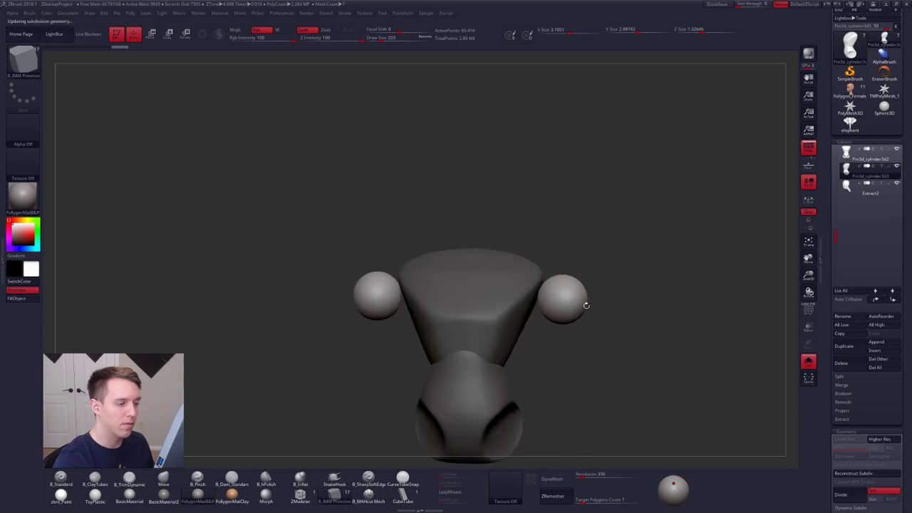
- Hide the torso and hips in the duplicated subtool and delete the hidden geometry, keeping only the two spheres
ctrl+shift+click(580, 307)
key(space)
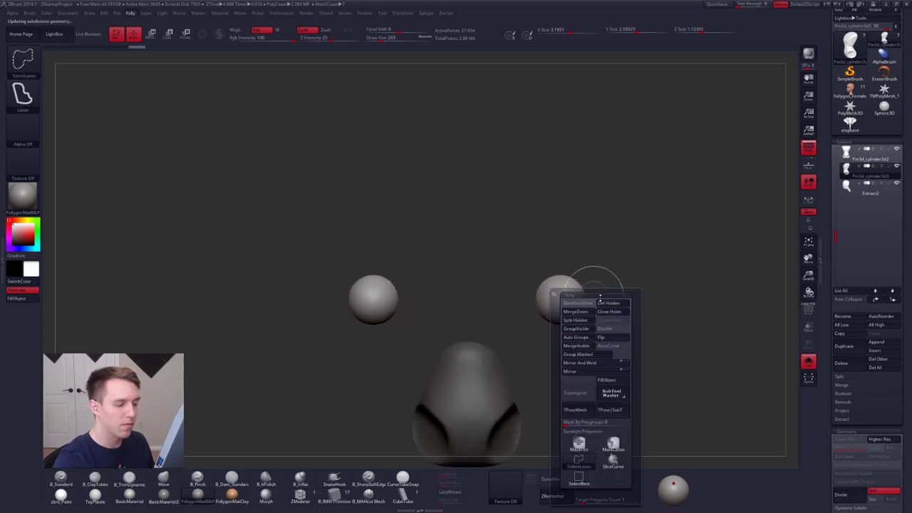
click(576, 303)
key(shift+s)
key(shift+s)
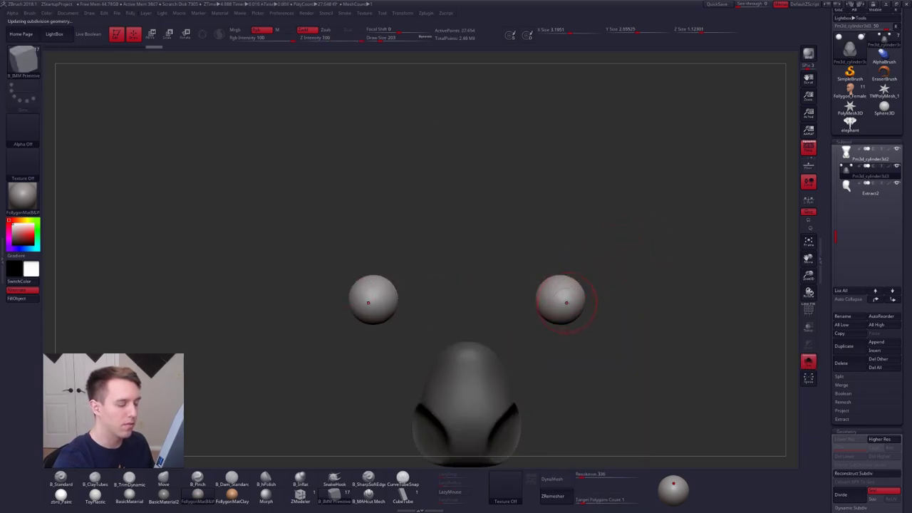
alt+right_drag(564, 303, 567, 251)
mouse_move(523, 250)
ctrl+shift+mouse_down()
mouse_move(547, 295)
mouse_move(550, 206)
ctrl+shift+mouse_up()
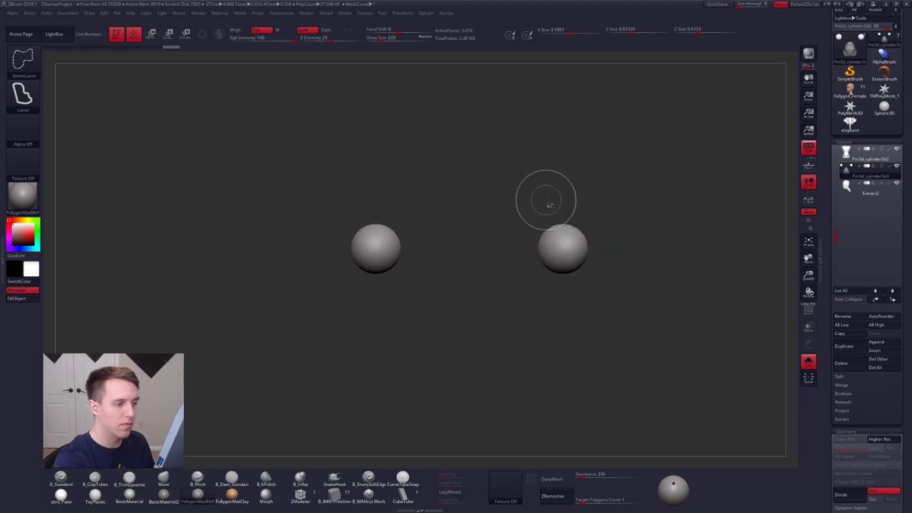
key(space)
click(630, 231)
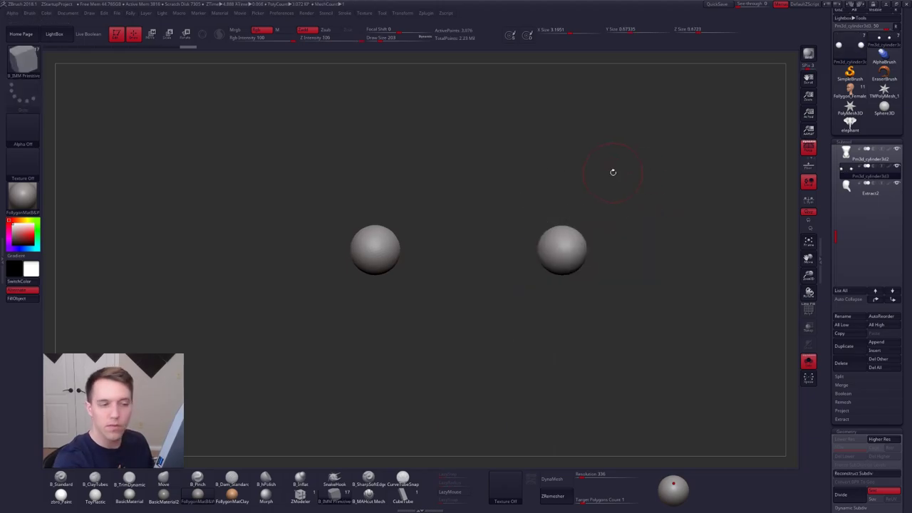
- Show the whole figure and move the mirrored spheres up and inward onto the shoulders with the Transpose line
ctrl+shift+click(630, 255)
key(w)
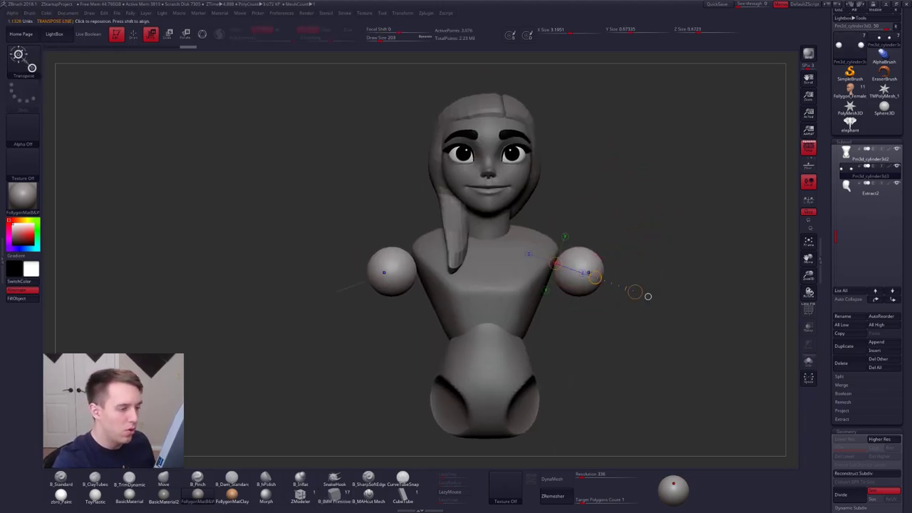
shift+drag(593, 265, 593, 330)
drag(592, 297, 573, 284)
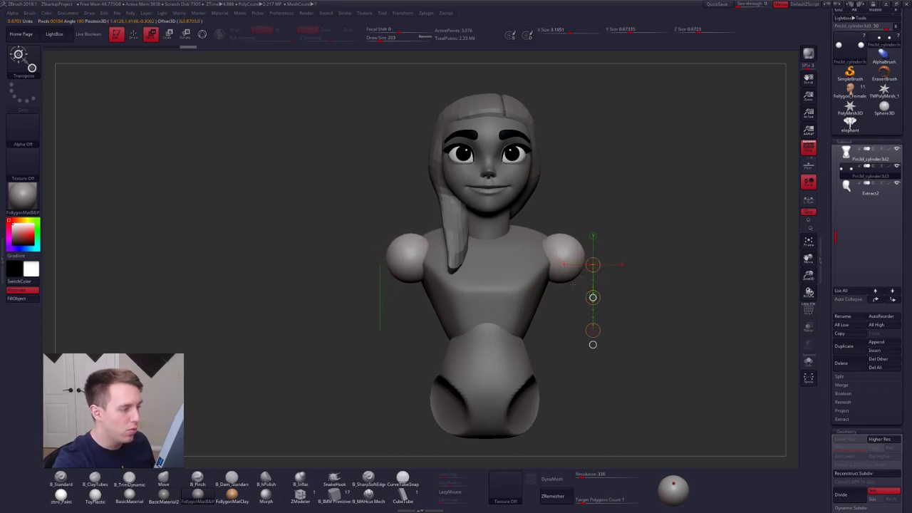
- Pull the shoulder spheres slightly downward and outward with an enlarged Move brush
key(q)
key(space)
key(space)
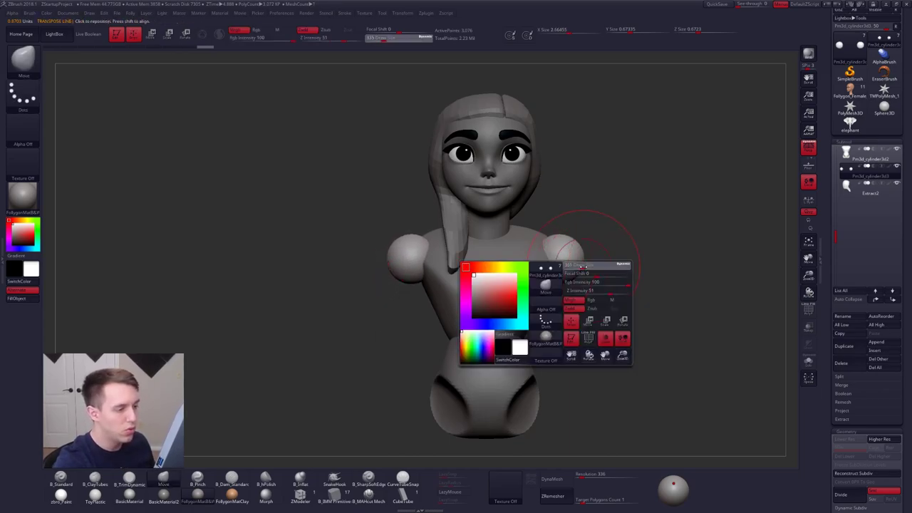
drag(575, 261, 583, 305)
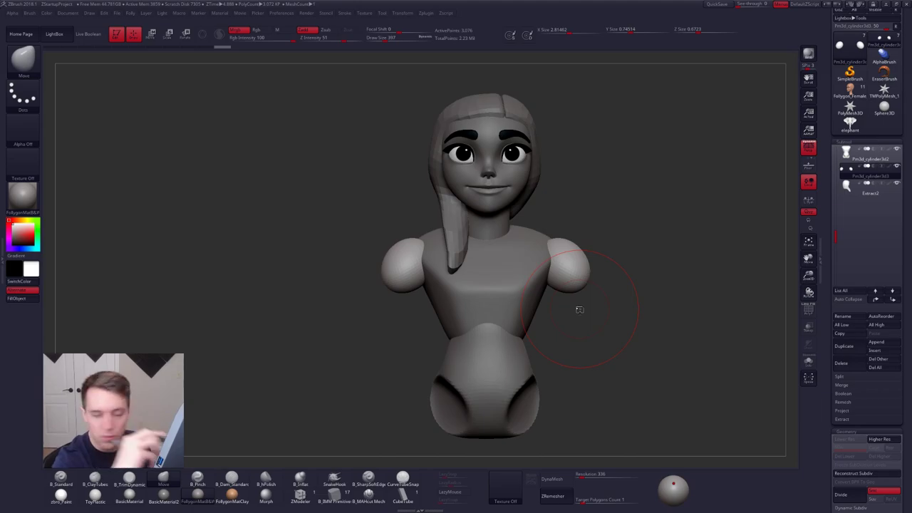
key(space)
key(space)
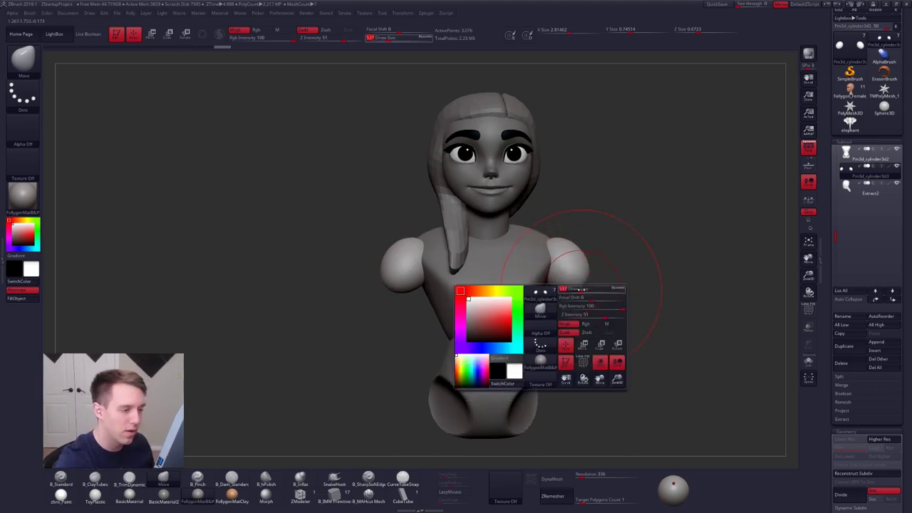
drag(580, 279, 582, 300)
- Stretch the spheres further into angled, elongated upper arm shapes with the Move brush, checking the side and front
drag(687, 298, 599, 284)
key(space)
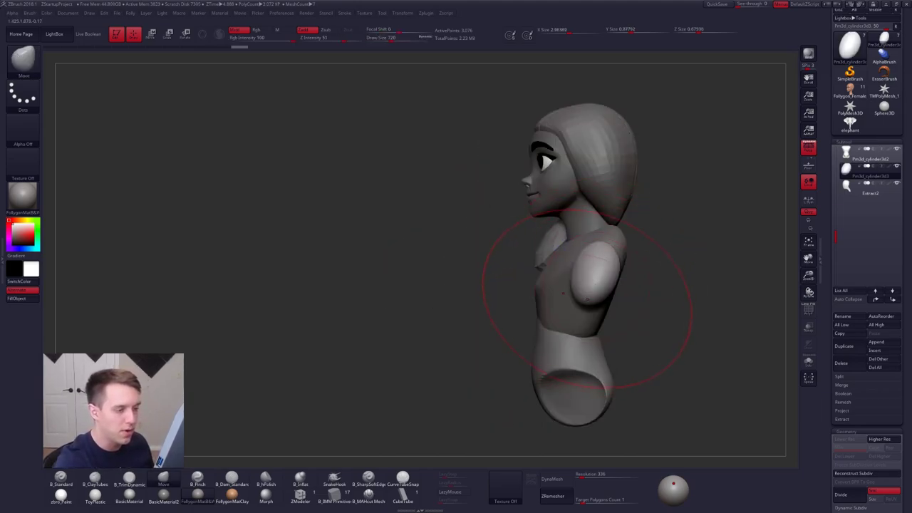
right_drag(591, 285, 607, 265)
key(space)
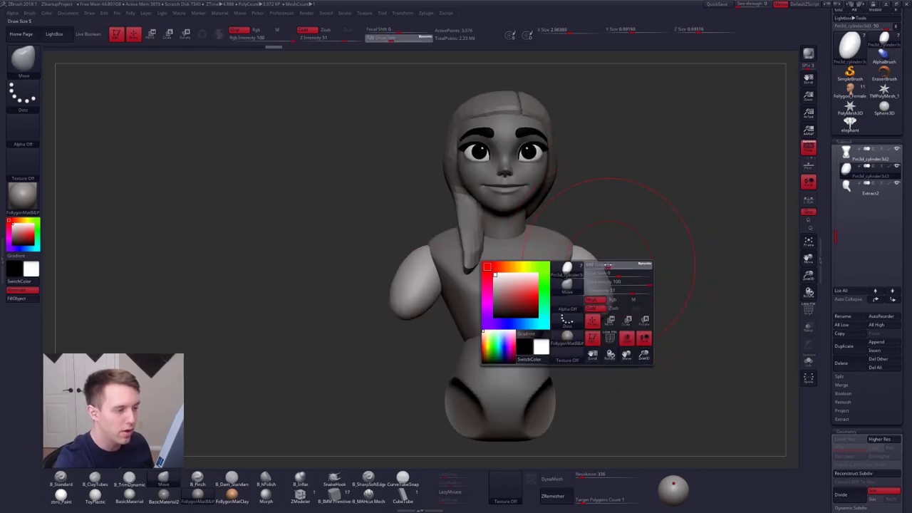
drag(608, 265, 605, 265)
mouse_move(607, 266)
alt+right_down()
mouse_move(628, 281)
mouse_move(601, 284)
alt+right_up()
key(space)
drag(601, 283, 594, 283)
- Select and isolate the torso subtool, raise its subdivision level and sharpen the chest's side edge with the Pinch brush
alt+click(591, 281)
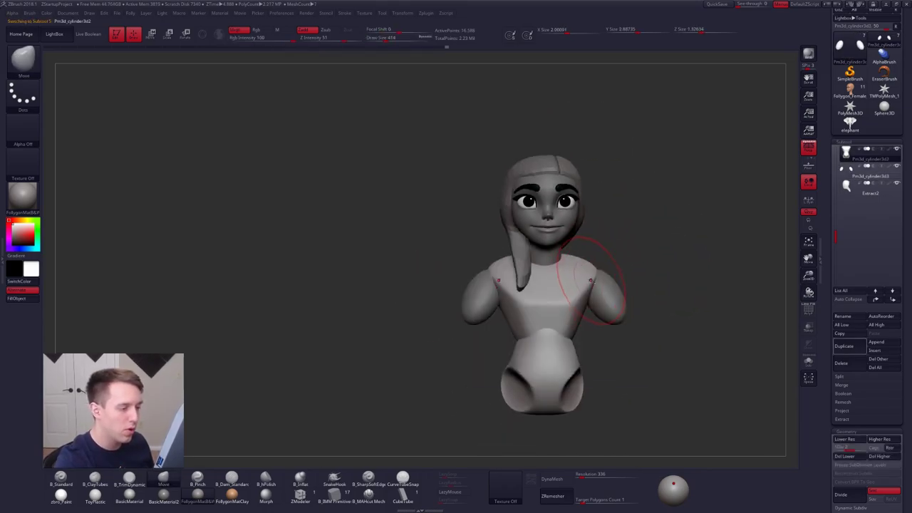
key(5)
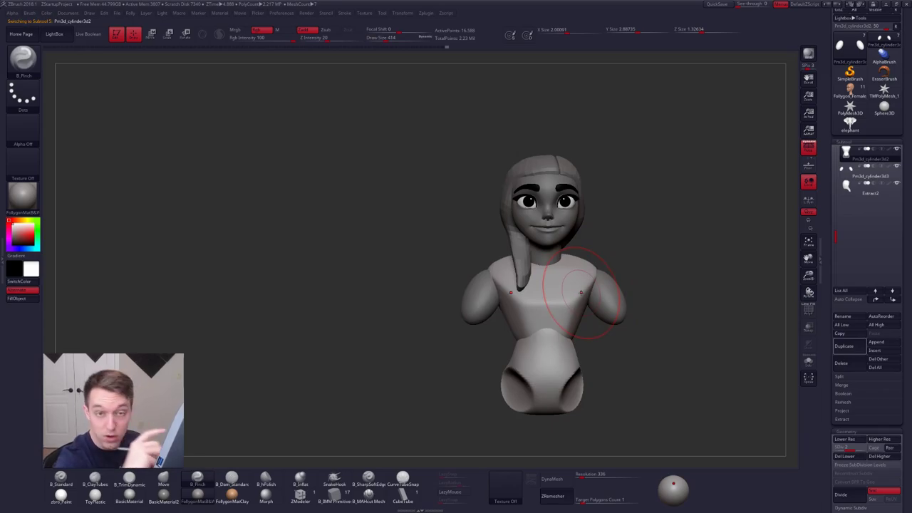
key(shift+s)
mouse_move(586, 291)
right_down()
mouse_move(588, 305)
mouse_move(573, 296)
right_up()
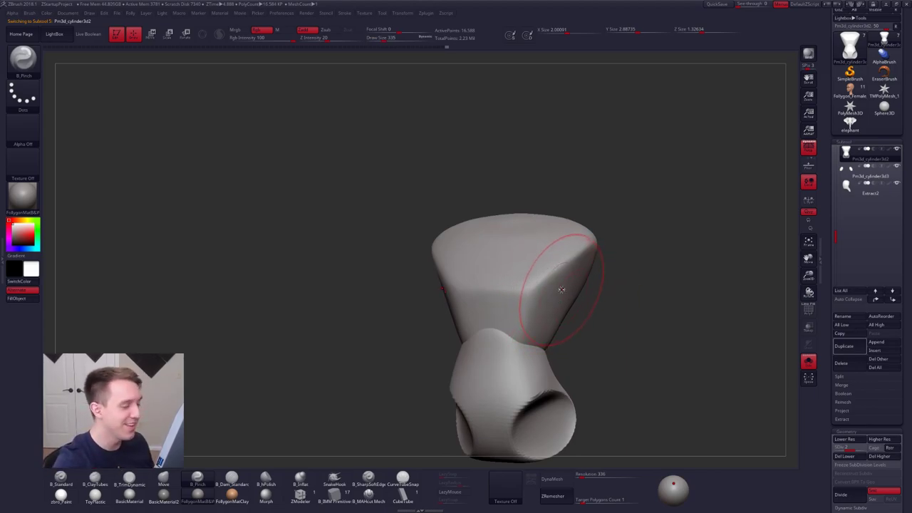
key(d)
right_drag(549, 288, 529, 317)
drag(549, 301, 580, 269)
- Flatten the top planes of the torso between the shoulders with the TrimDynamic brush and show the full figure
right_drag(580, 268, 536, 283)
key(3)
drag(535, 283, 538, 218)
key(])
right_drag(521, 207, 544, 247)
drag(536, 232, 518, 223)
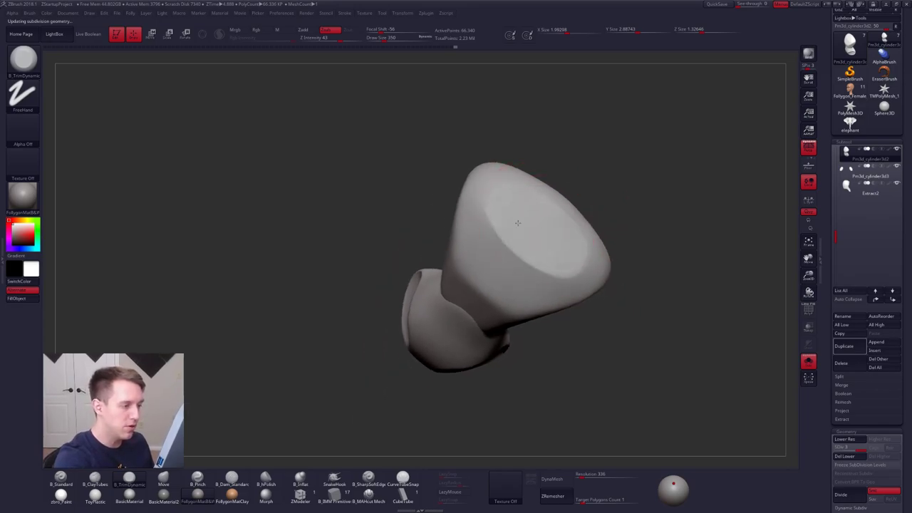
mouse_move(528, 241)
right_down()
mouse_move(553, 273)
mouse_move(544, 237)
right_up()
alt+right_drag(631, 332, 581, 332)
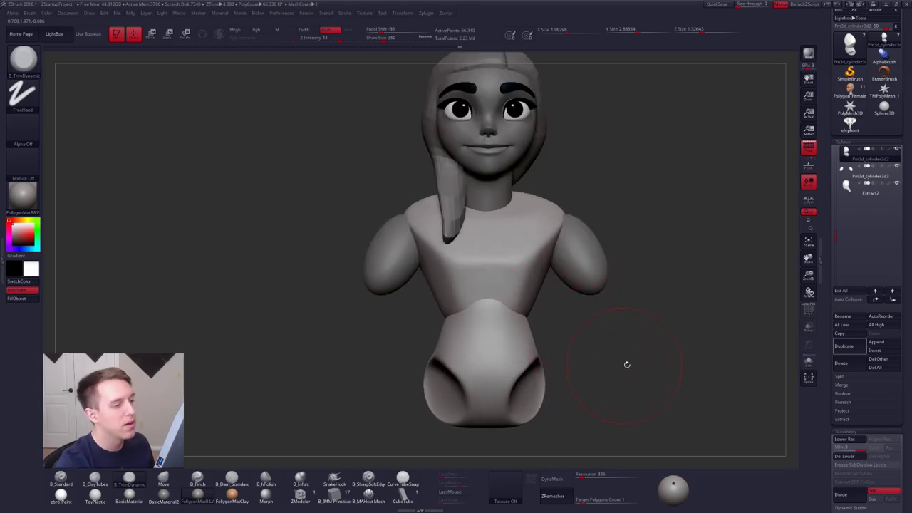
- Isolate the torso again and sharpen its chest and shoulder edges with the Pinch brush
mouse_move(628, 365)
ctrl+right_down()
mouse_move(632, 353)
mouse_move(586, 346)
mouse_move(583, 307)
ctrl+right_up()
key(shift+s)
key(b)
key(p)
key(i)
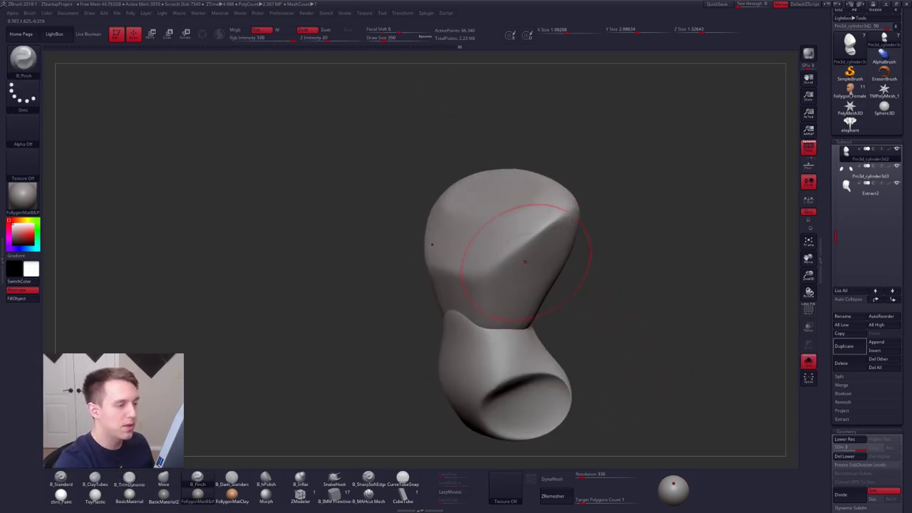
key(bracketleft)
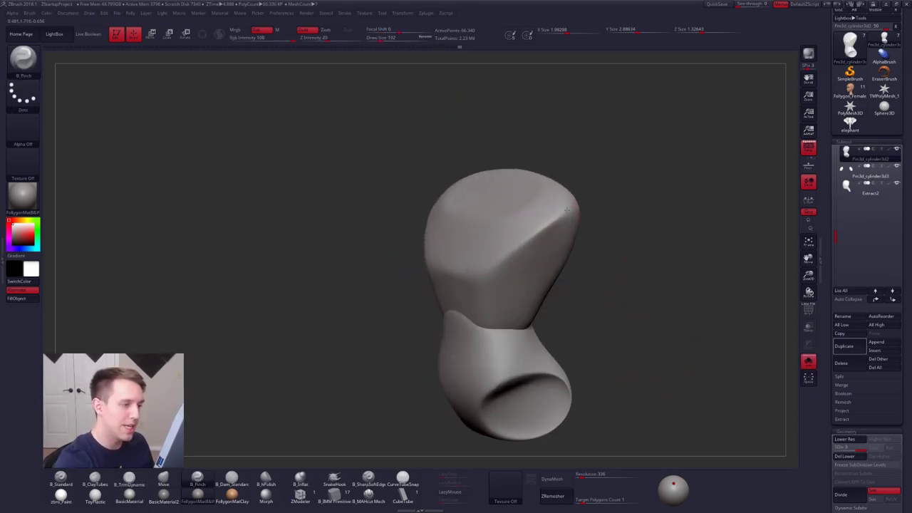
right_drag(567, 219, 553, 182)
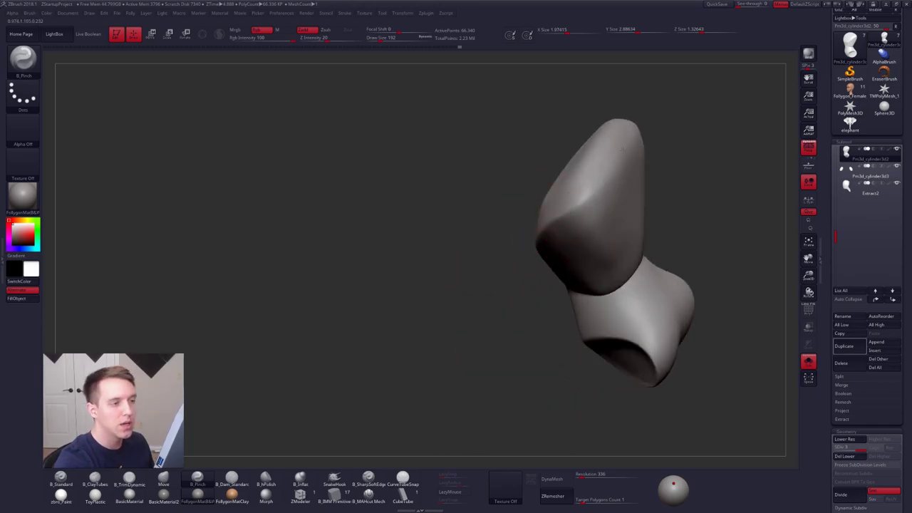
drag(624, 143, 603, 175)
key(s)
drag(574, 221, 586, 221)
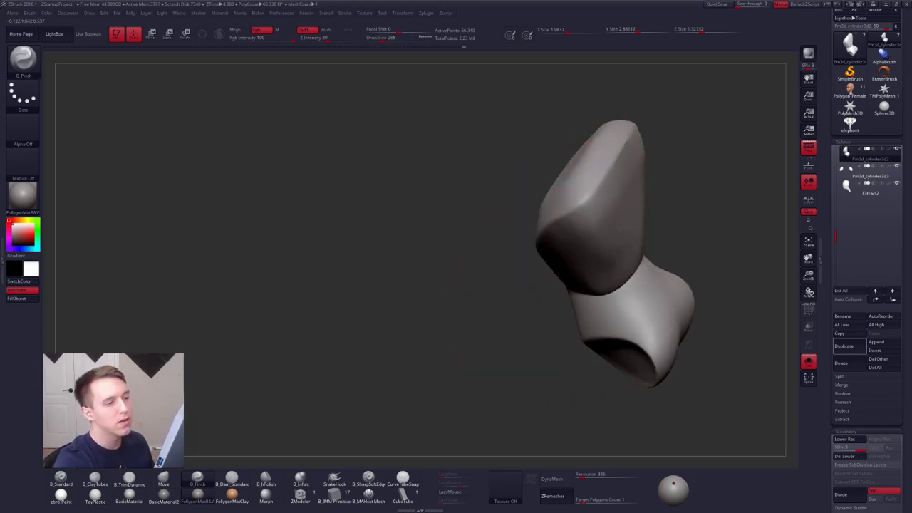
- Smooth and flatten the upper torso's planes with the TrimDynamic brush
right_drag(609, 179, 662, 145)
key(b)
key(t)
key(d)
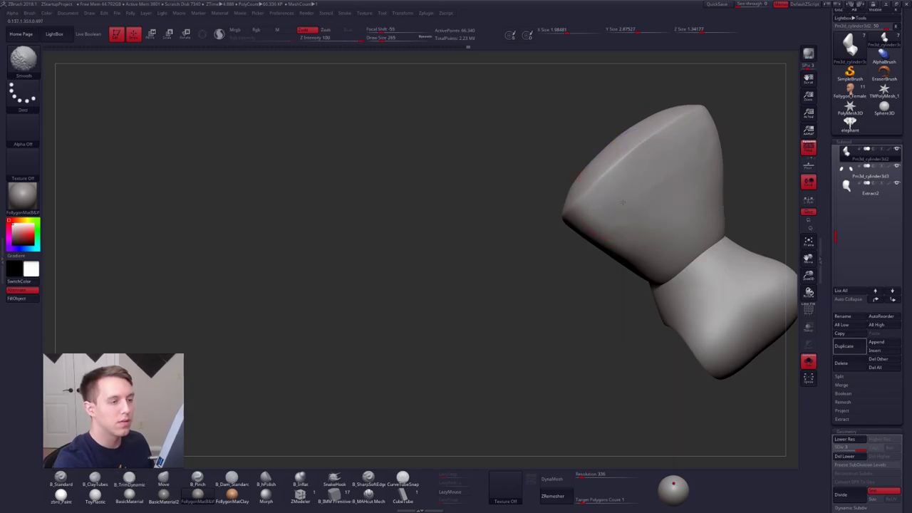
right_drag(648, 184, 584, 255)
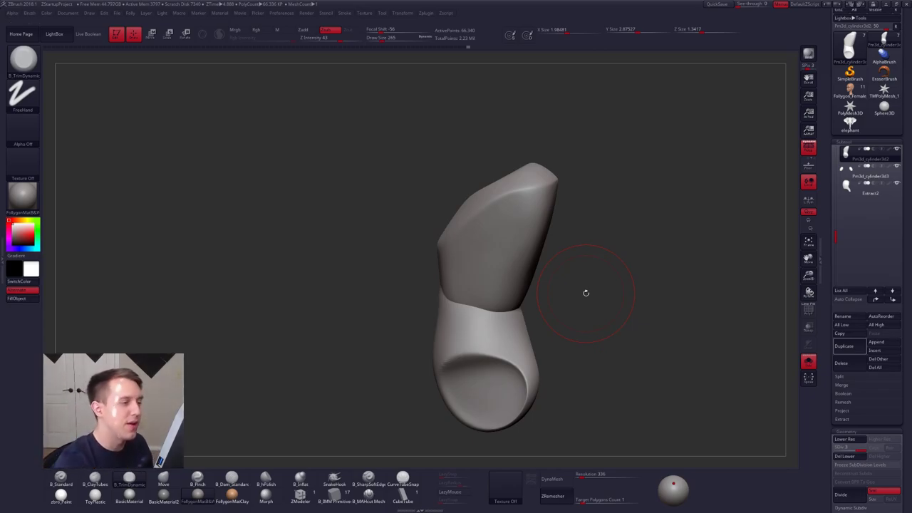
- Adjust the contour of the isolated torso's back with the Move brush
key(space)
click(540, 240)
key(b)
key(m)
key(v)
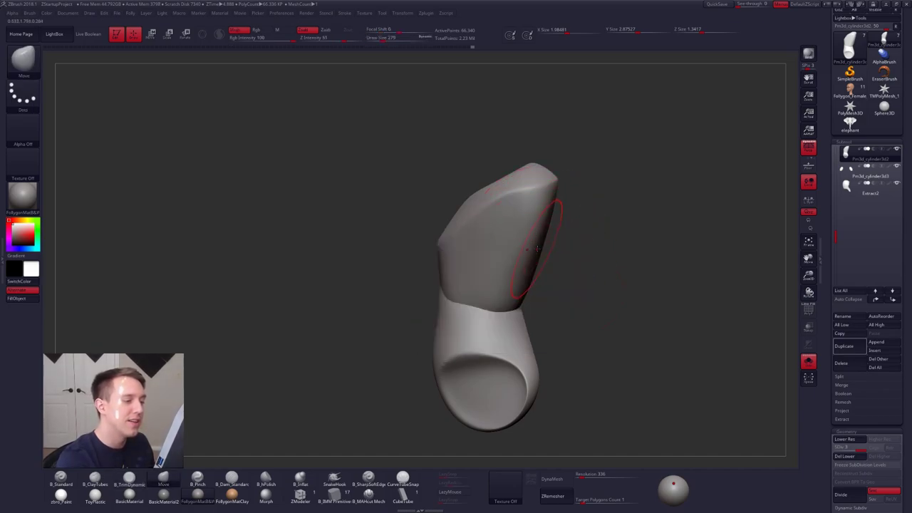
drag(585, 248, 503, 221)
- Sharpen the edge between the torso's side and back planes with the Pinch brush
key(b)
key(p)
key(i)
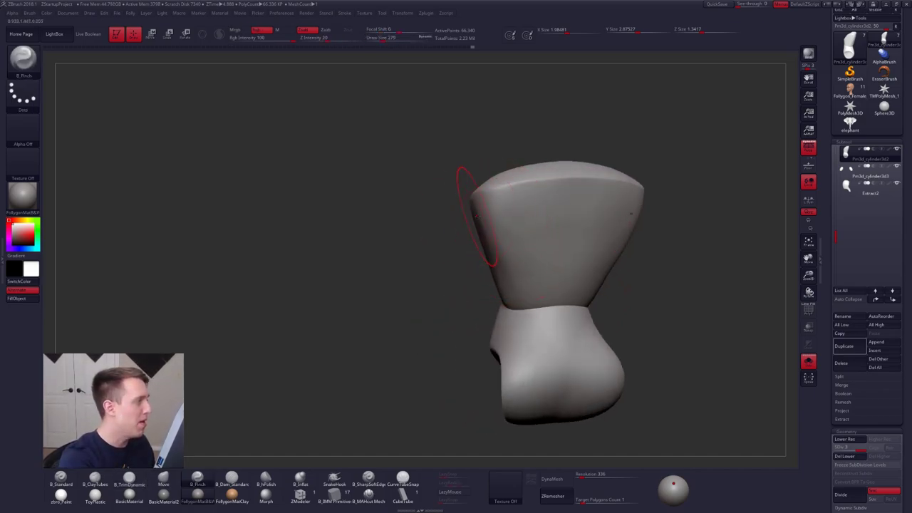
right_drag(476, 216, 480, 204)
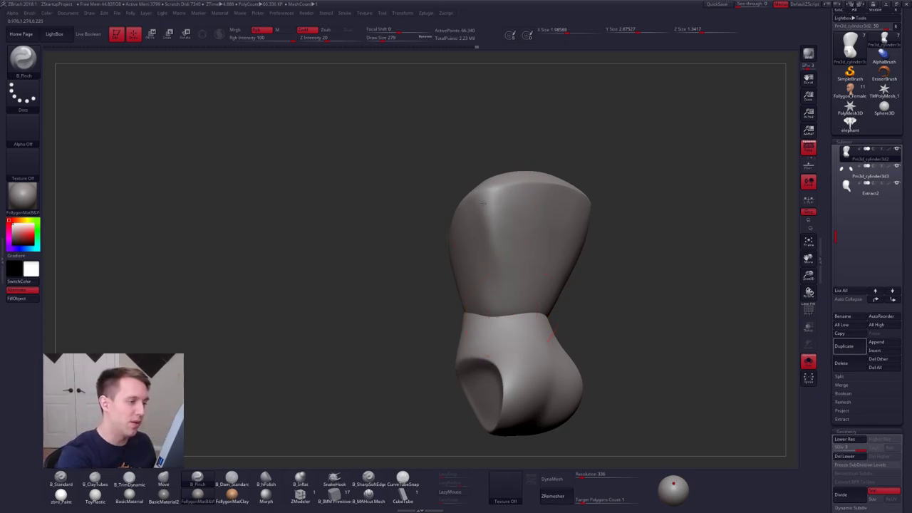
mouse_move(498, 261)
right_down()
mouse_move(503, 272)
mouse_move(498, 264)
right_up()
- Isolate the ribcage polygroup and flatten and smooth its side planes with the TrimDynamic brush
ctrl+shift+click(496, 273)
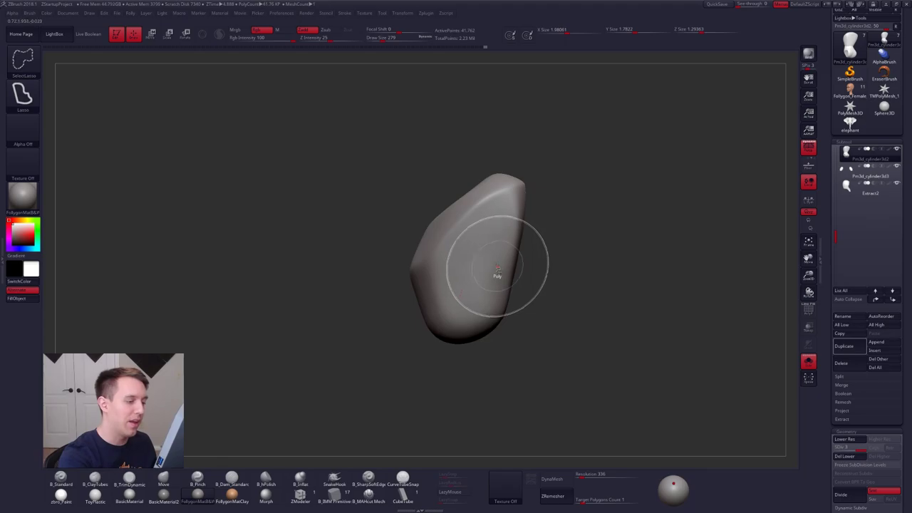
key(3)
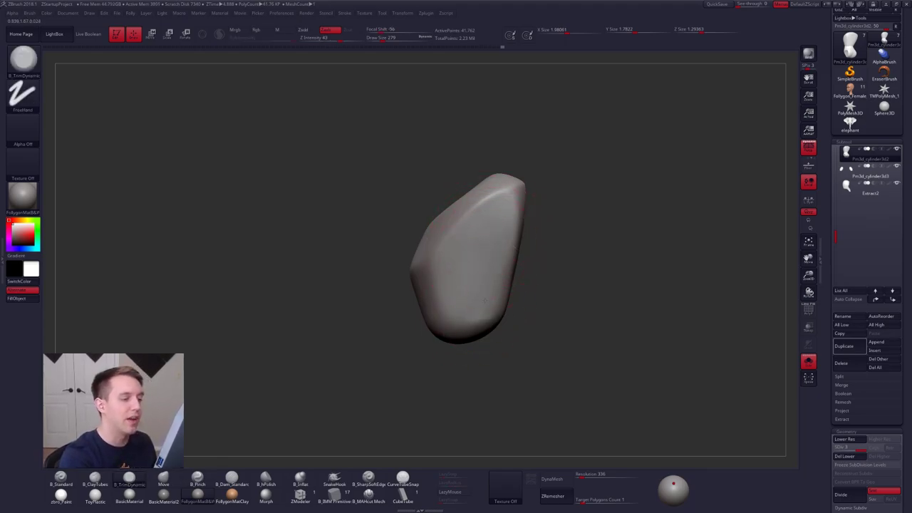
right_drag(493, 259, 539, 251)
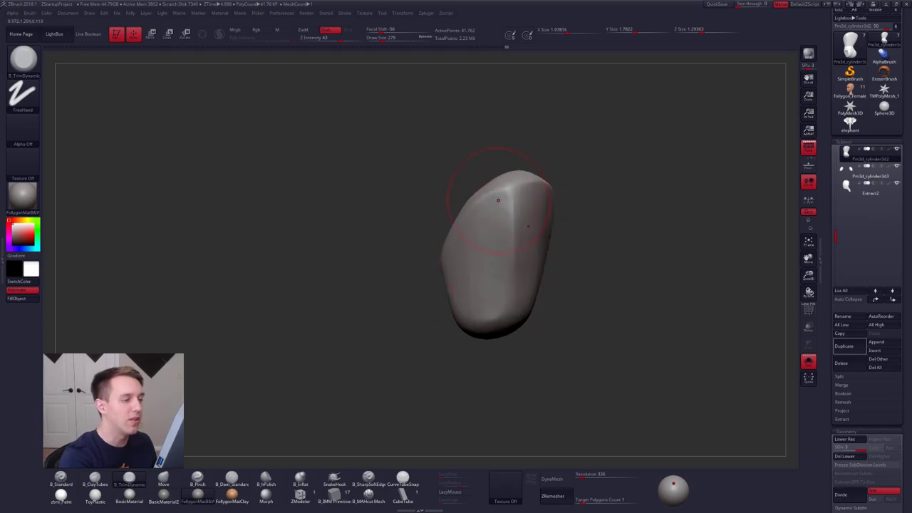
drag(499, 201, 513, 236)
right_drag(520, 228, 474, 241)
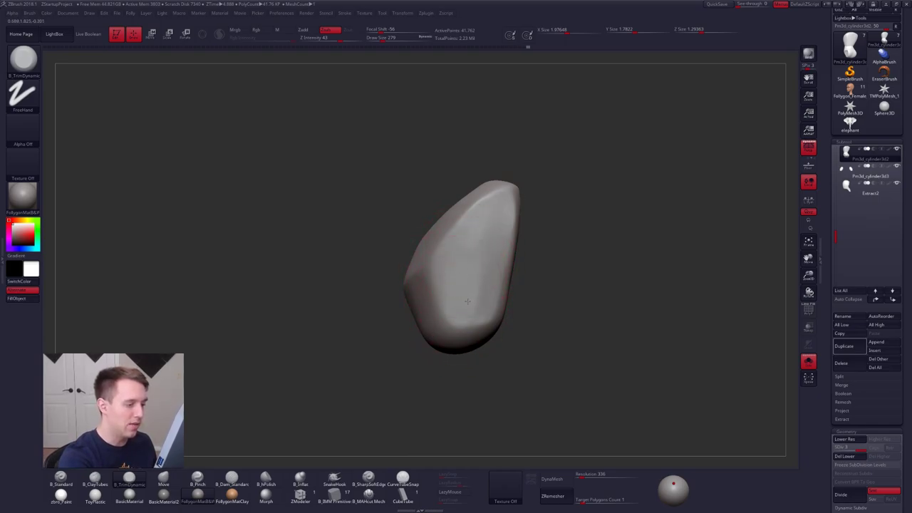
right_drag(466, 302, 477, 276)
key(shift)
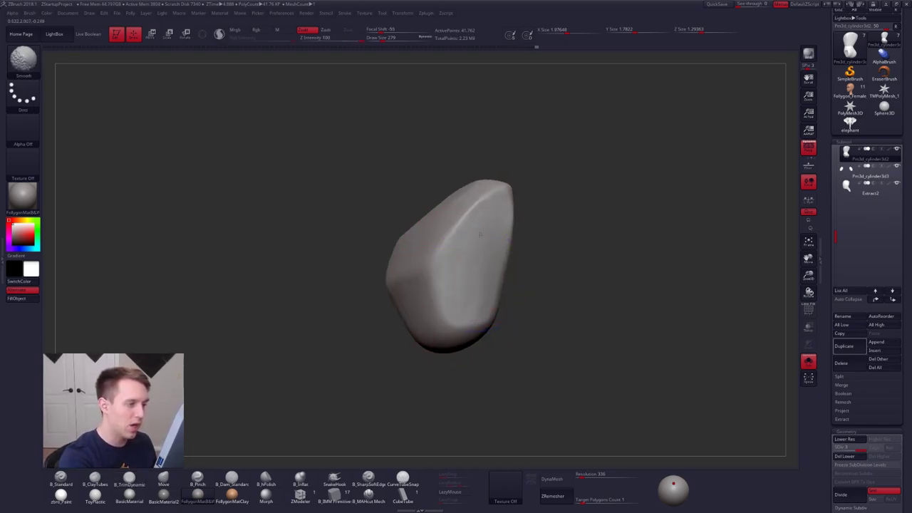
right_drag(475, 235, 475, 244)
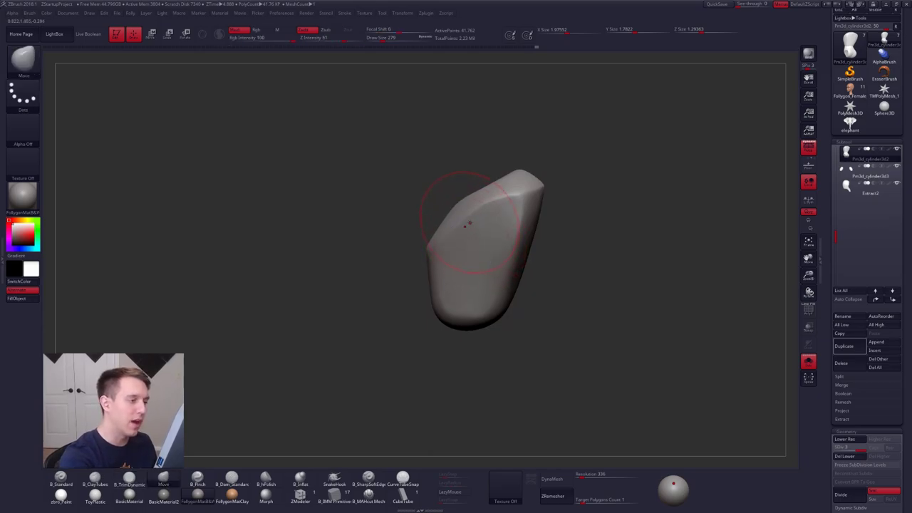
- Restore the full figure and refine the torso's contour around the chest and shoulders with the Move brush
ctrl+shift+click(544, 238)
key(shift+s)
key(space)
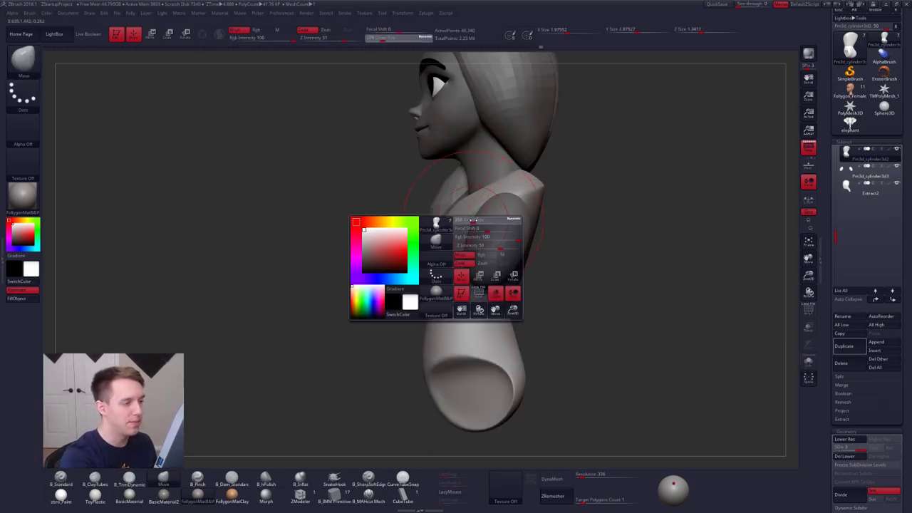
drag(468, 226, 475, 225)
right_drag(462, 205, 535, 256)
right_drag(430, 187, 385, 154)
key(space)
right_drag(399, 223, 454, 253)
key(space)
mouse_move(438, 271)
mouse_down()
mouse_move(454, 271)
mouse_move(417, 286)
mouse_up()
key(space)
- Select the arms subtool and lengthen the upper arms downward with the Move brush
alt+click(417, 239)
mouse_move(417, 239)
right_down()
mouse_move(447, 258)
mouse_move(432, 254)
right_up()
drag(413, 246, 430, 280)
right_drag(432, 289, 432, 271)
drag(429, 270, 434, 280)
- Cut the lower ends of the upper arms flat with the TrimDynamic brush and review them from several sides
alt+right_drag(437, 279, 429, 249)
key(3)
drag(432, 278, 427, 283)
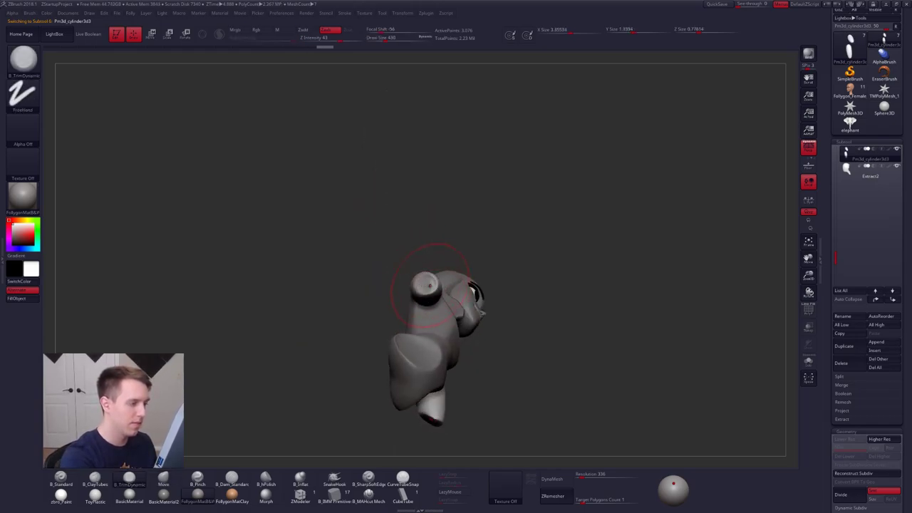
right_drag(433, 285, 374, 297)
mouse_move(536, 288)
alt+right_down()
mouse_move(506, 297)
mouse_move(514, 292)
mouse_move(513, 273)
mouse_move(534, 290)
alt+right_up()
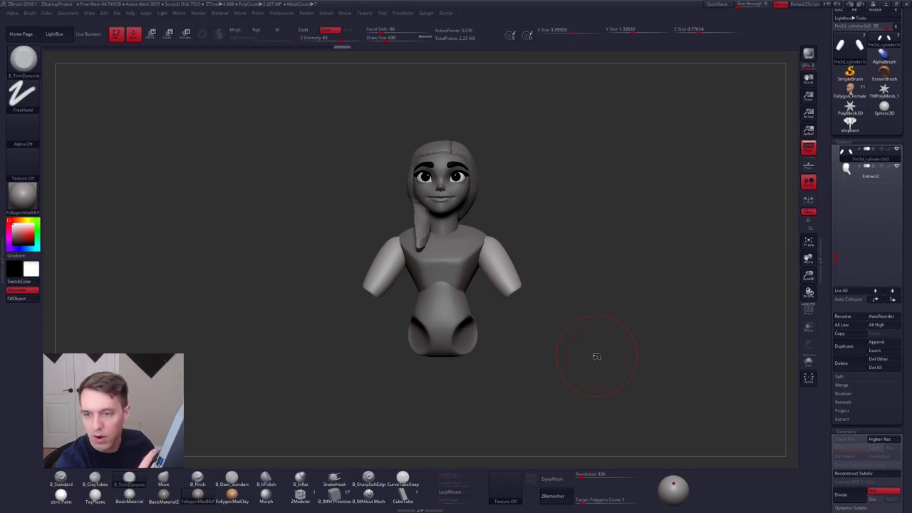
mouse_move(597, 356)
right_down()
mouse_move(528, 342)
mouse_move(508, 248)
right_up()
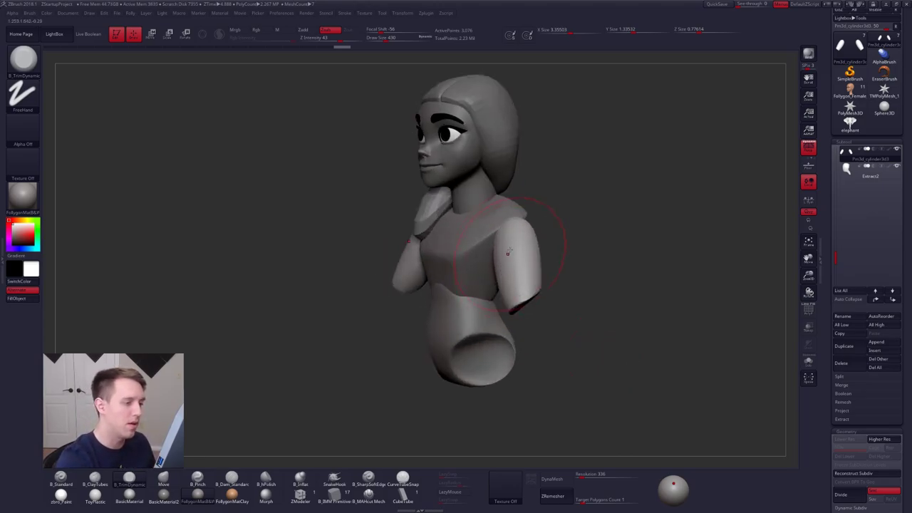
- Undo the flat cuts at the lower ends of the upper arms and reduce the brush's draw size to 350
key(ctrl+z)
key(space)
drag(530, 228, 502, 224)
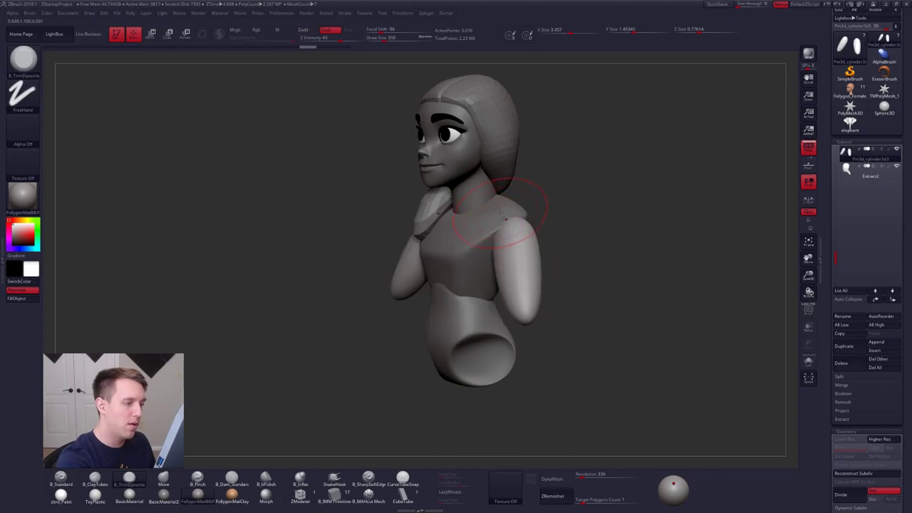
- Select the torso subtool, isolate it and adjust the upper ribcage form with the Move brush
alt+click(510, 209)
mouse_move(514, 212)
alt+right_down()
mouse_move(526, 245)
mouse_move(486, 314)
alt+right_up()
key(alt+s)
key(space)
drag(520, 265, 543, 248)
key(f)
key(b)
key(m)
key(v)
key(space)
mouse_move(547, 250)
right_down()
mouse_move(534, 292)
mouse_move(499, 324)
right_up()
- Flatten the ribcage's upper plane with the TrimDynamic brush and sharpen its outer edges with the Pinch brush
key(b)
key(t)
key(d)
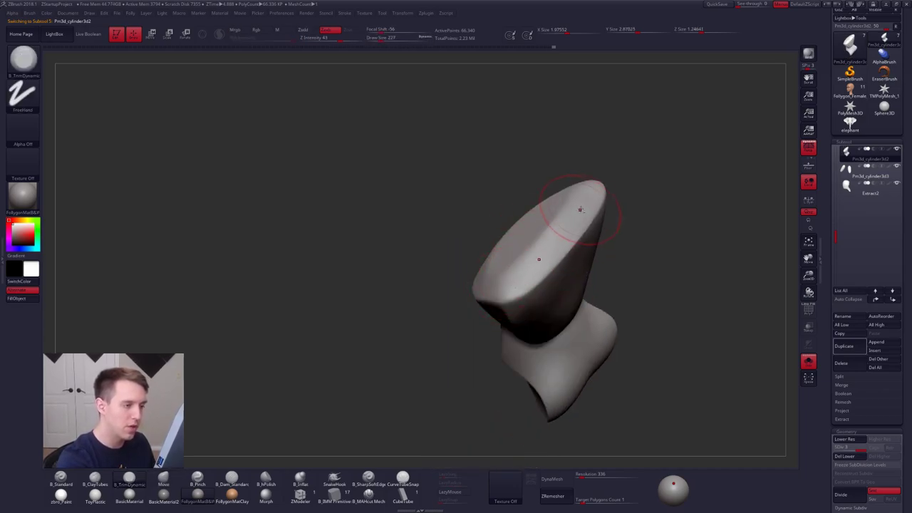
key(b)
key(p)
key(i)
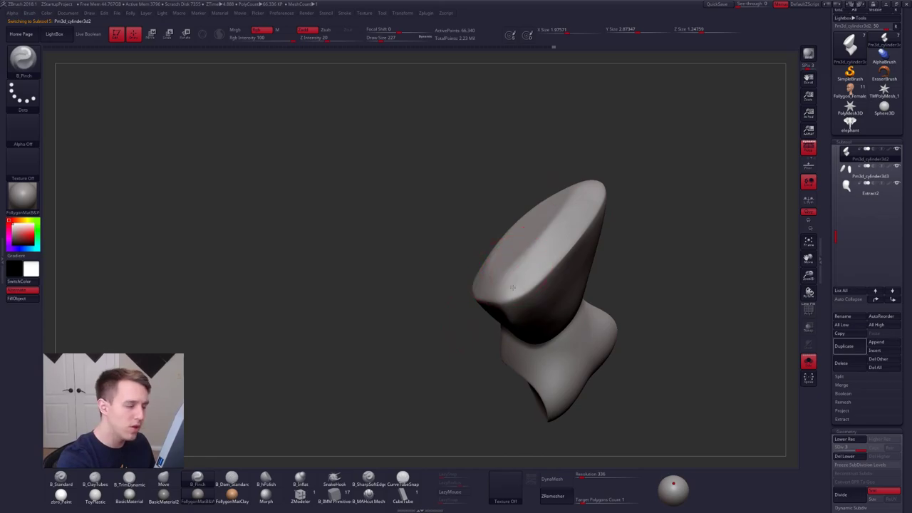
right_drag(513, 288, 503, 283)
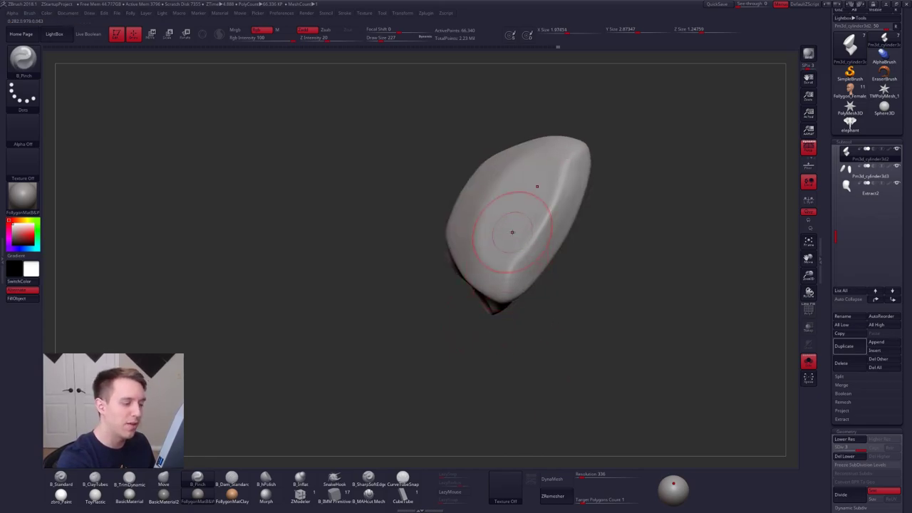
alt+drag(564, 185, 534, 253)
mouse_move(534, 253)
right_down()
mouse_move(513, 271)
mouse_move(527, 282)
mouse_move(529, 259)
right_up()
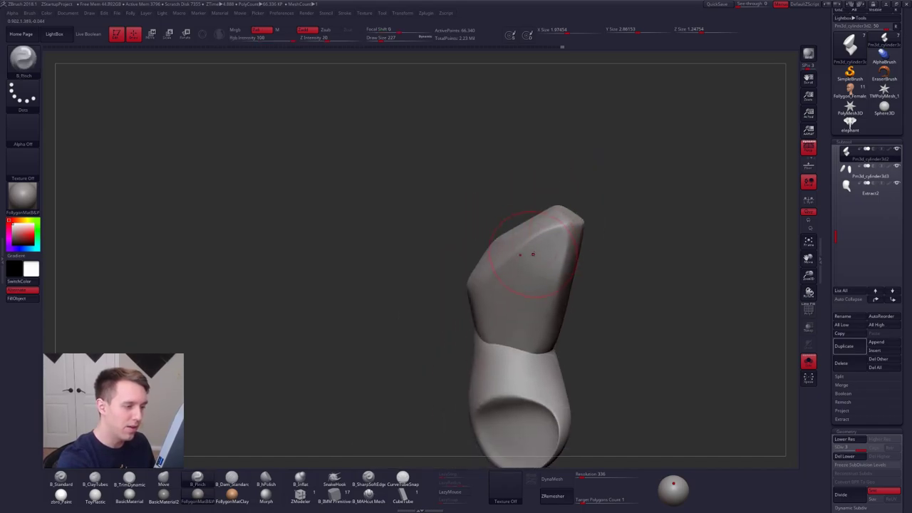
- Adjust the ribcage's side contour with the Move brush and tighten the chest-to-side edge with a smaller Pinch brush
key(b)
key(m)
key(v)
key(space)
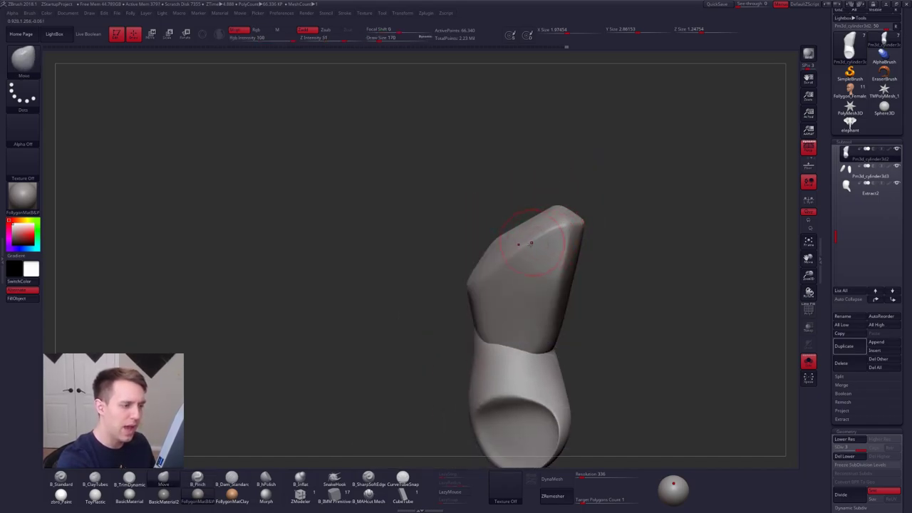
key(b)
key(p)
key(i)
right_drag(519, 251, 524, 231)
key(space)
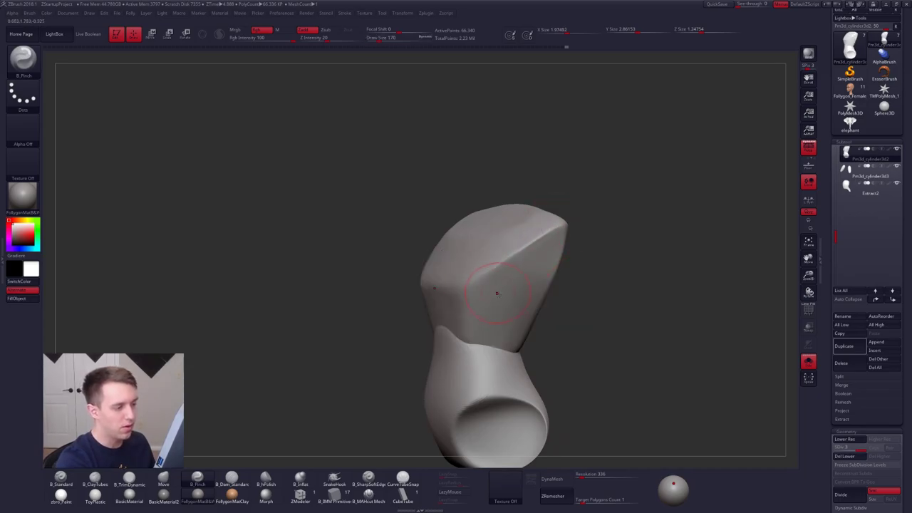
right_drag(497, 294, 466, 263)
- Switch to Chrome, search for "3d character workshop" in a new tab and open the 3D Character Workshop site
key(alt+Tab)
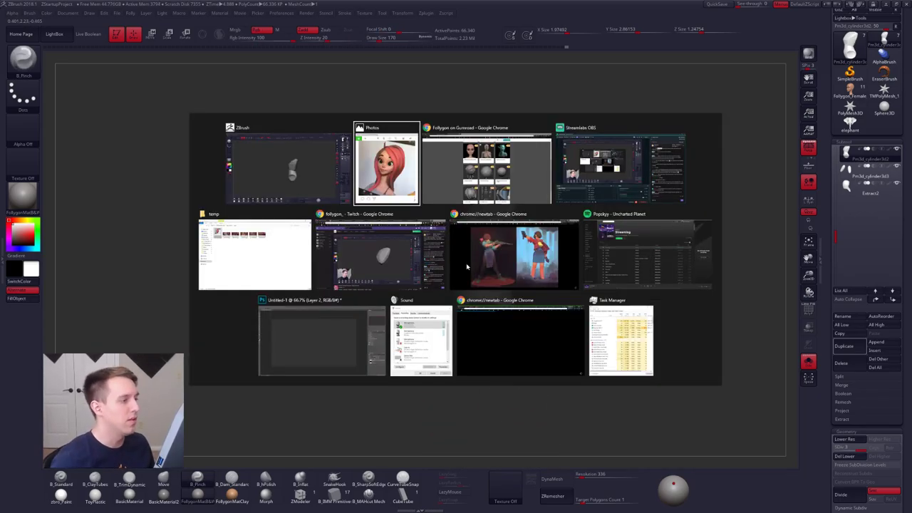
key(ctrl+t)
text(3d)
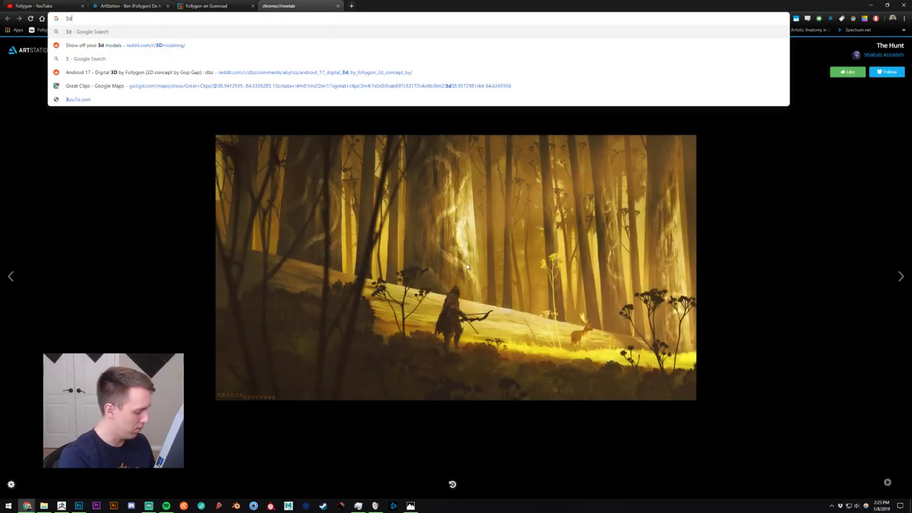
text( character)
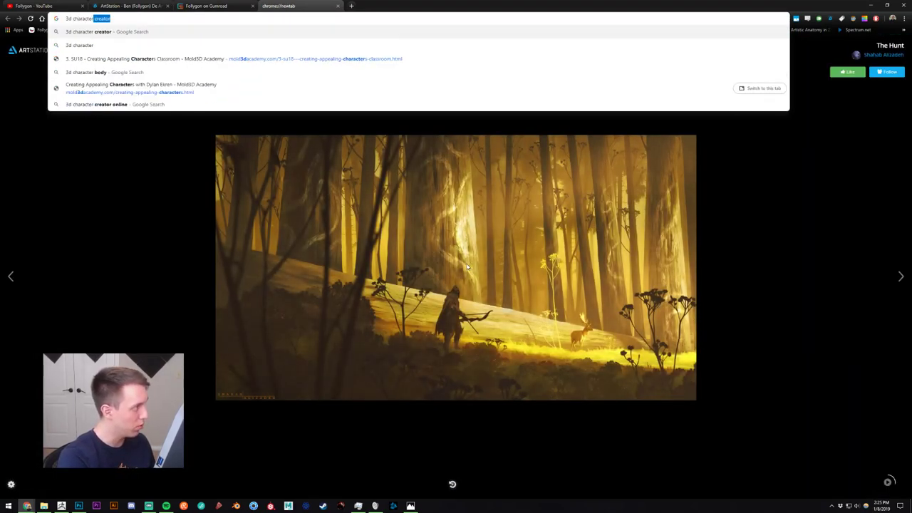
text( workshop)
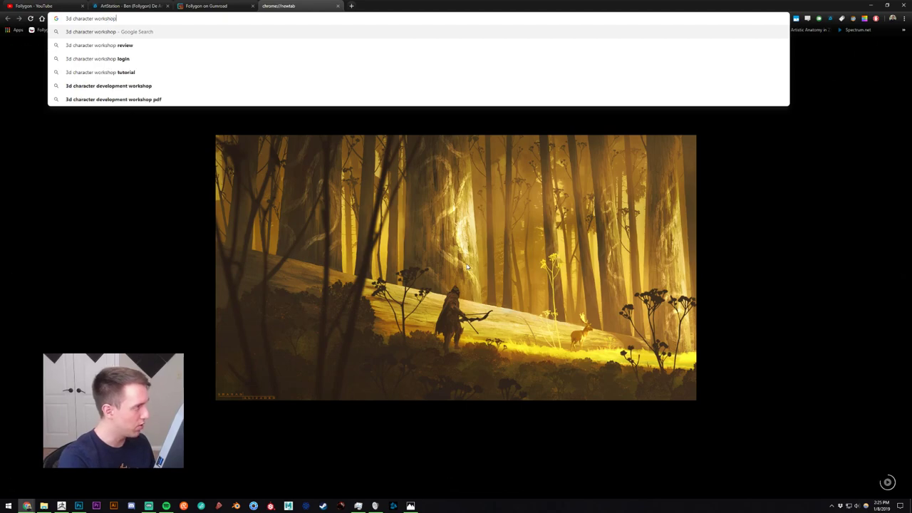
key(Return)
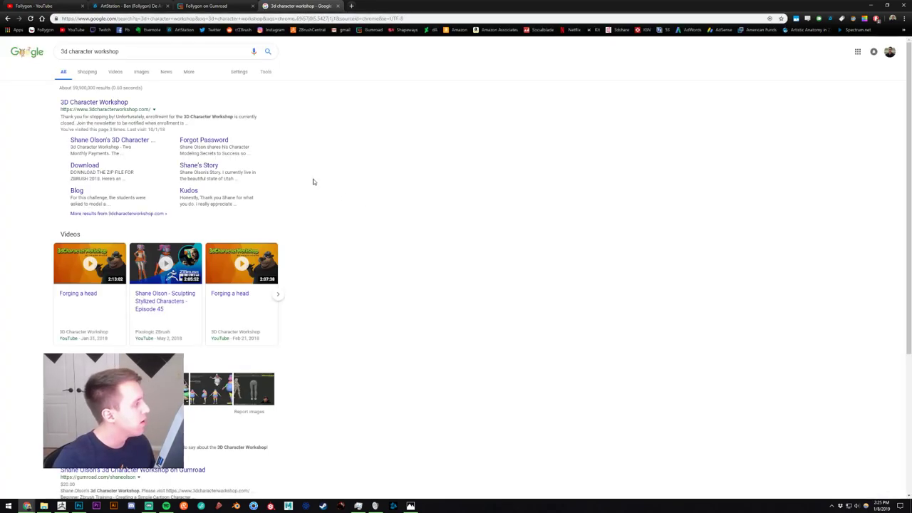
click(96, 104)
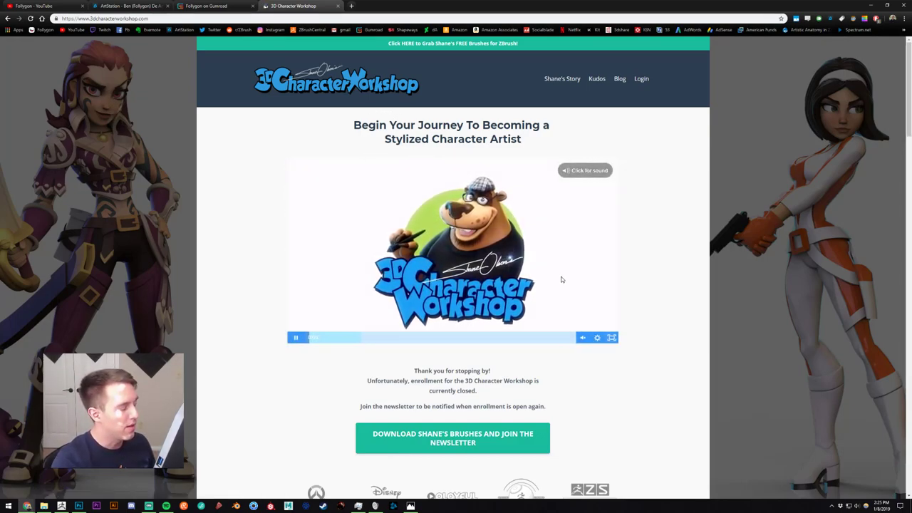
- Examine the Student Work 2018 gallery on the workshop page, close that page and return to ZBrush
scroll(563, 286, down, 3)
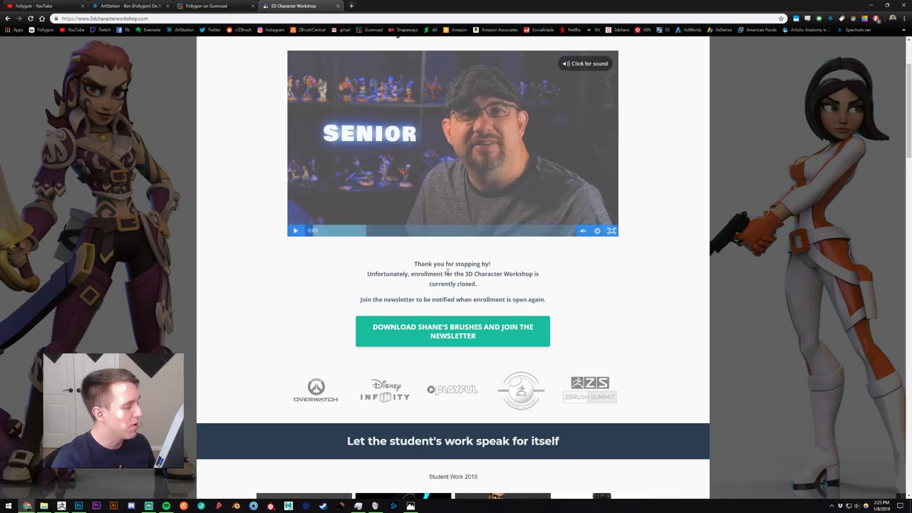
scroll(419, 271, down, 3)
scroll(419, 271, down, 3)
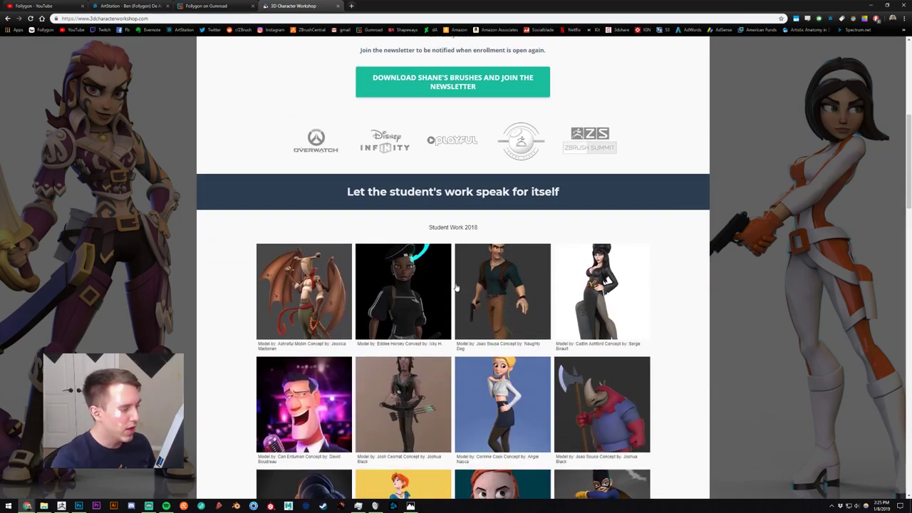
scroll(431, 287, down, 3)
scroll(359, 304, down, 5)
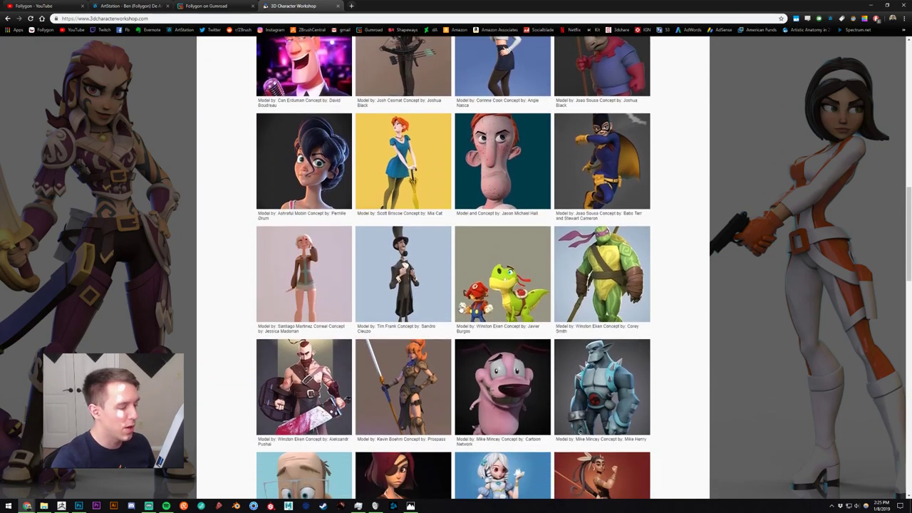
scroll(513, 323, down, 7)
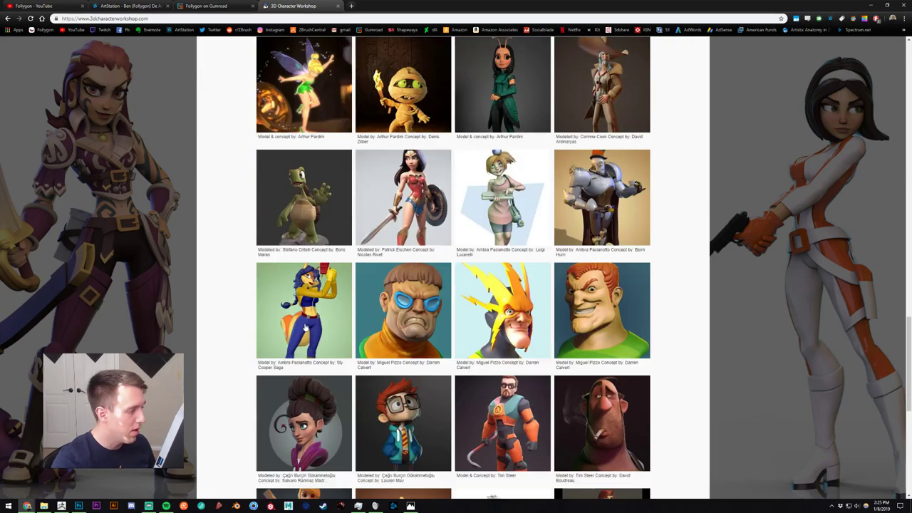
scroll(307, 328, down, 6)
scroll(451, 329, up, 6)
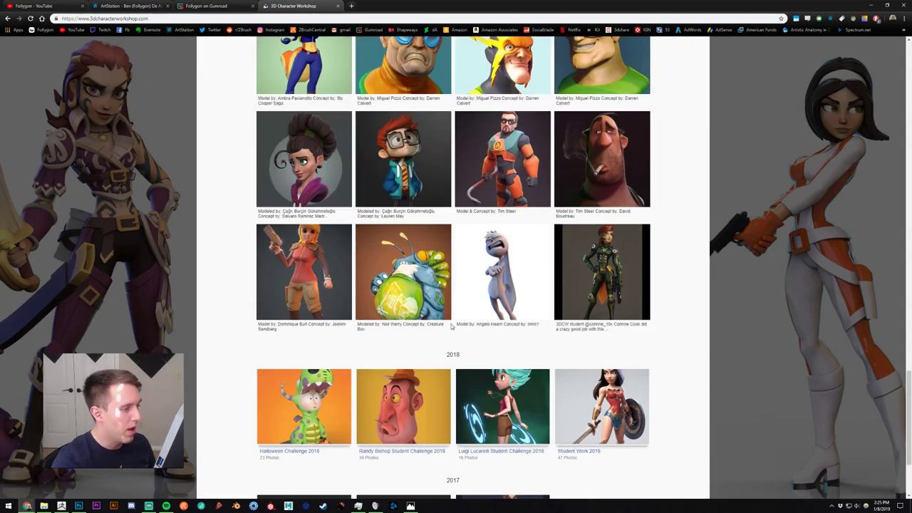
scroll(478, 328, up, 3)
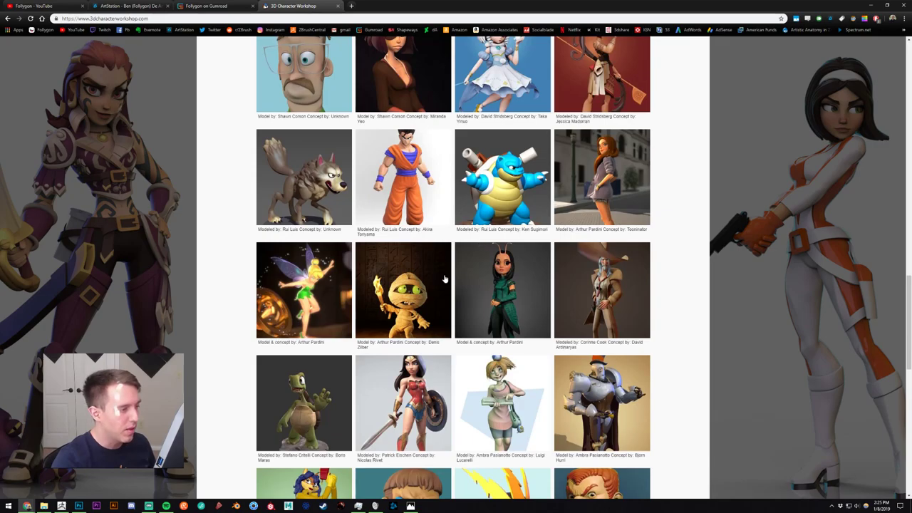
scroll(445, 278, up, 10)
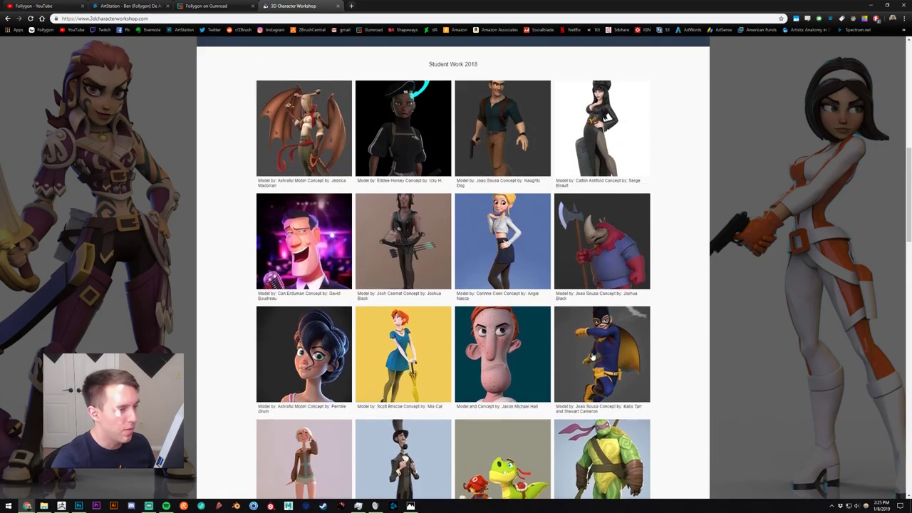
scroll(592, 357, up, 5)
key(ctrl+w)
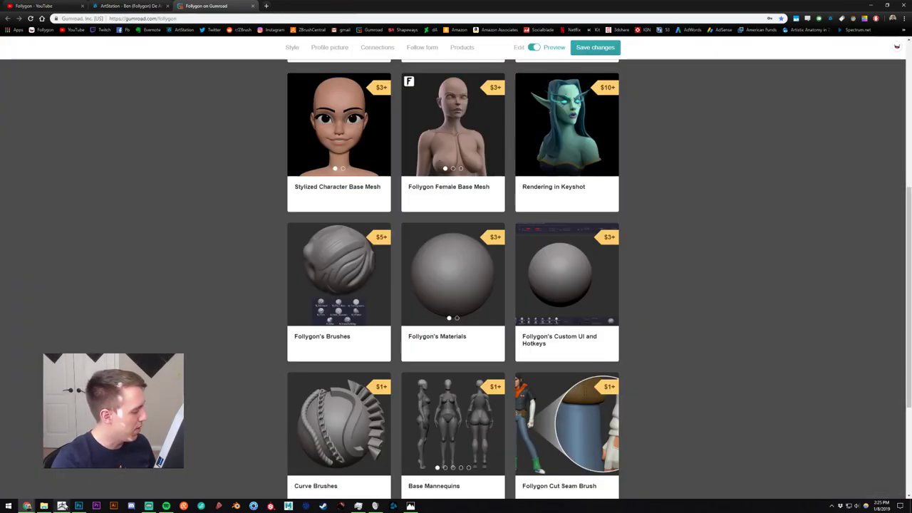
key(alt+Tab)
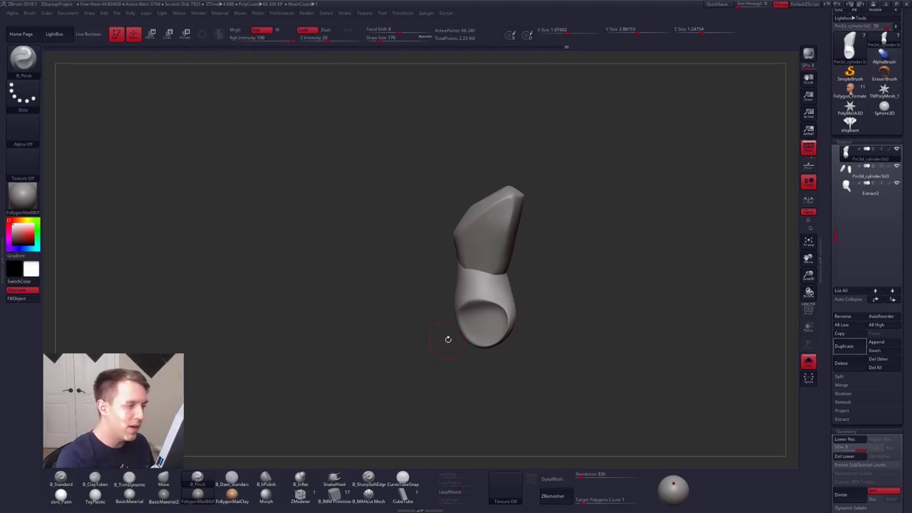
- Sharpen the horizontal edge below the chest plane with the Pinch brush, enlarging the draw size to 252
mouse_move(485, 232)
right_down()
mouse_move(467, 245)
mouse_move(461, 267)
right_up()
key(s)
mouse_move(460, 255)
mouse_down()
mouse_move(468, 253)
mouse_move(428, 253)
mouse_up()
key(space)
mouse_move(430, 261)
alt+right_down()
mouse_move(449, 272)
mouse_move(416, 263)
mouse_move(457, 261)
mouse_move(431, 255)
alt+right_up()
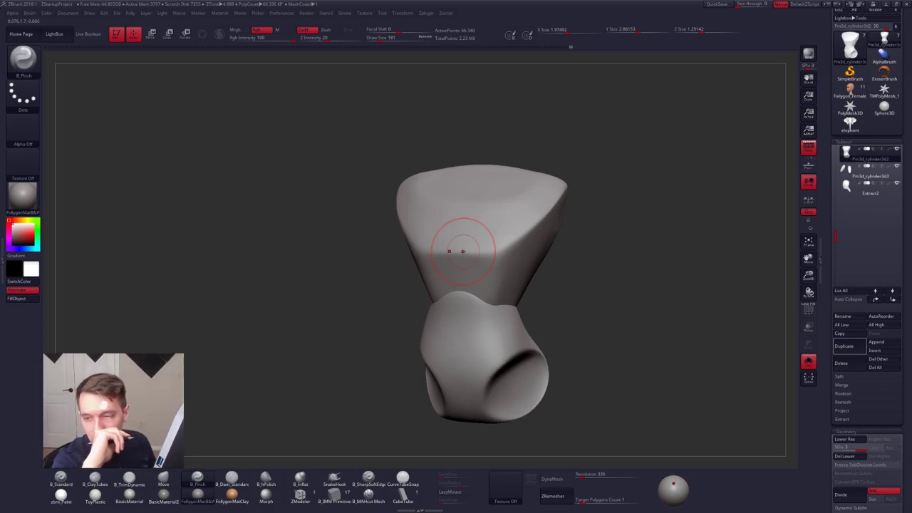
alt+right_drag(463, 251, 493, 289)
key(s)
drag(472, 257, 485, 257)
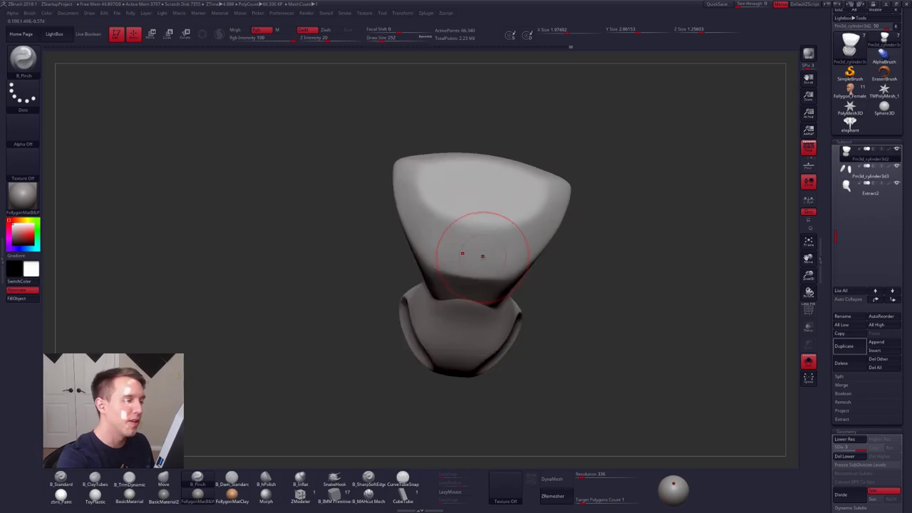
alt+right_drag(484, 257, 497, 284)
- Flatten the upper chest and shoulder planes with the TrimDynamic brush and restore the full figure
key(3)
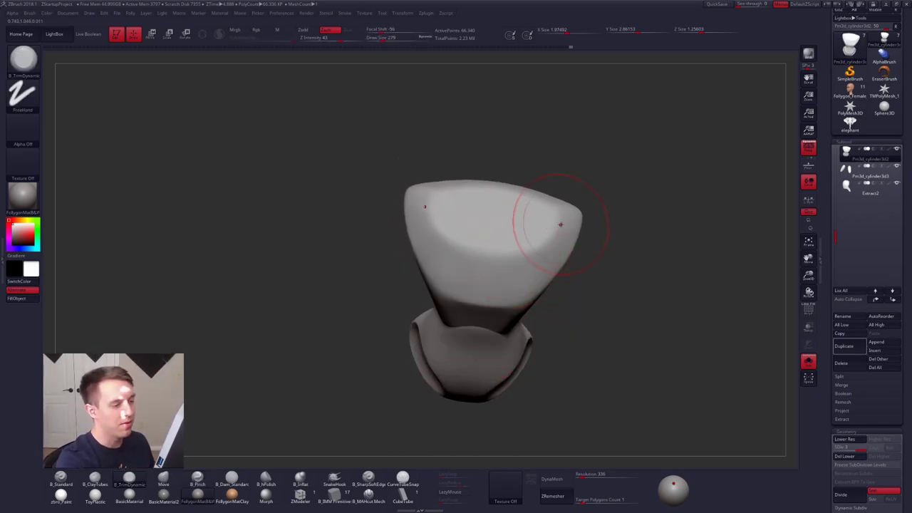
mouse_move(546, 236)
right_down()
mouse_move(498, 251)
mouse_move(571, 264)
right_up()
ctrl+right_drag(570, 285, 544, 264)
alt+right_drag(575, 325, 552, 252)
key(shift+alt+s)
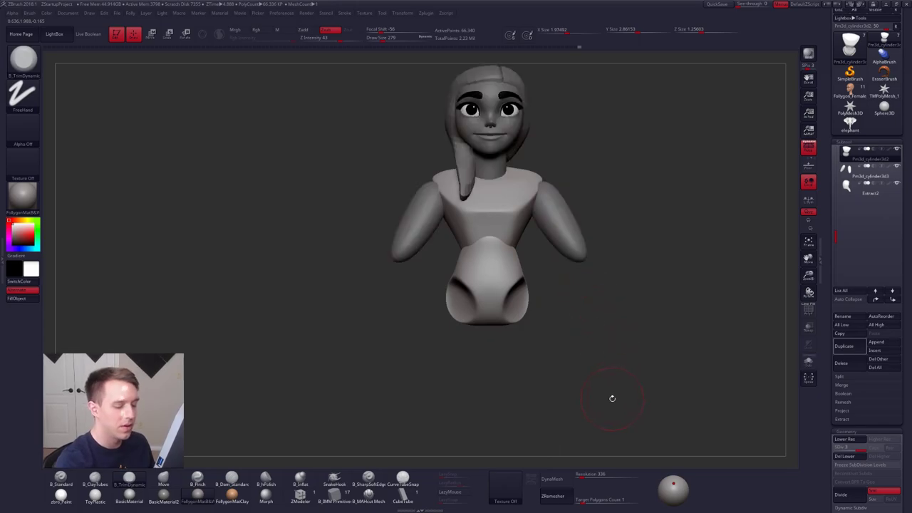
- Select the arms subtool and reshape the upper arms around the shoulders with a large Move brush from front and back
alt+right_drag(631, 396, 605, 439)
alt+click(554, 295)
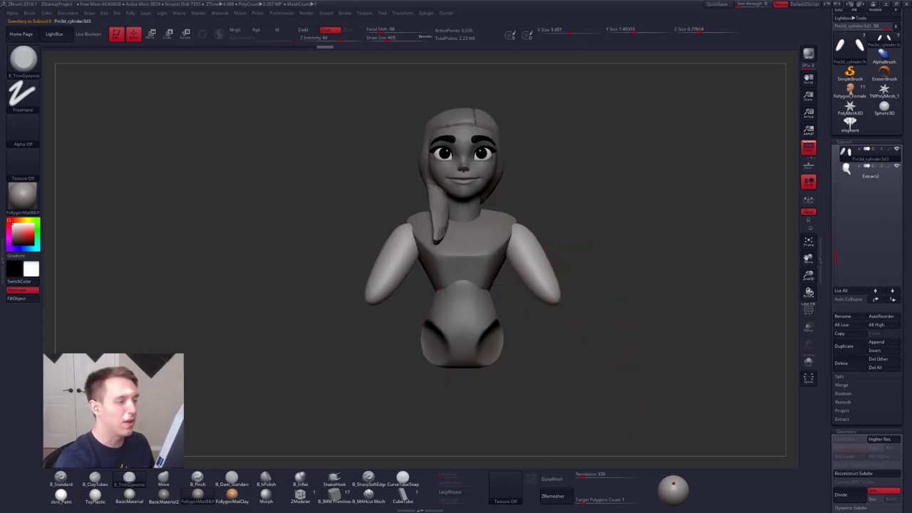
shift+right_drag(603, 318, 560, 265)
key(s)
drag(532, 301, 552, 302)
drag(574, 237, 589, 235)
right_drag(592, 235, 510, 249)
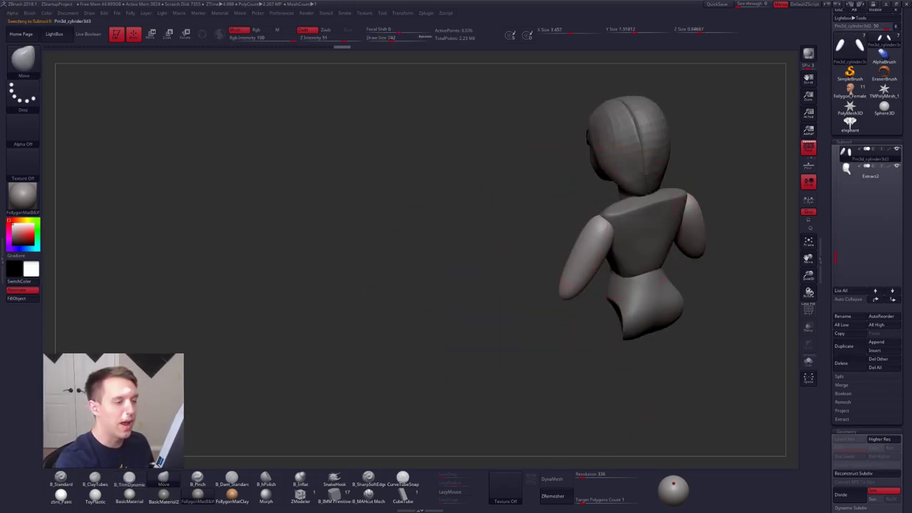
drag(604, 238, 620, 229)
mouse_move(520, 246)
right_down()
mouse_move(646, 252)
mouse_move(595, 263)
right_up()
key(space)
drag(552, 262, 556, 260)
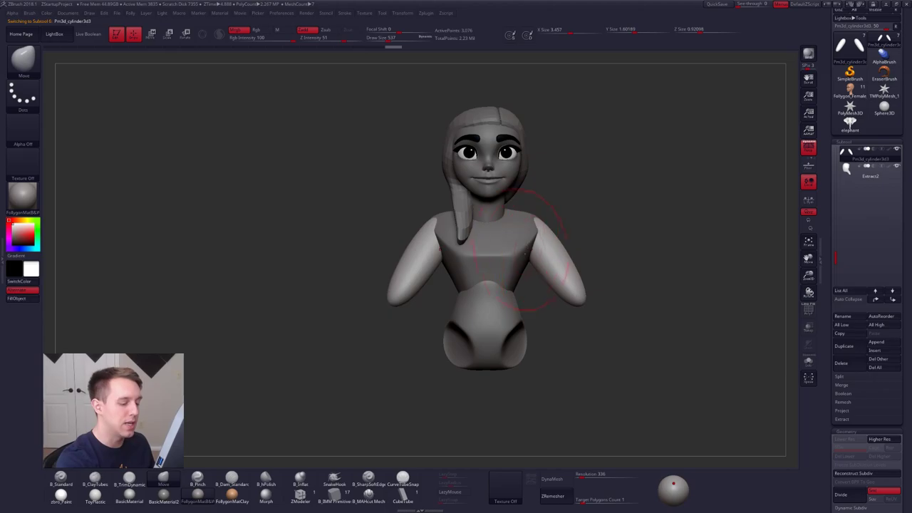
- Select the torso subtool, convert it to a DynaMesh at resolution 336 and reduce the Move brush's draw size
alt+click(515, 268)
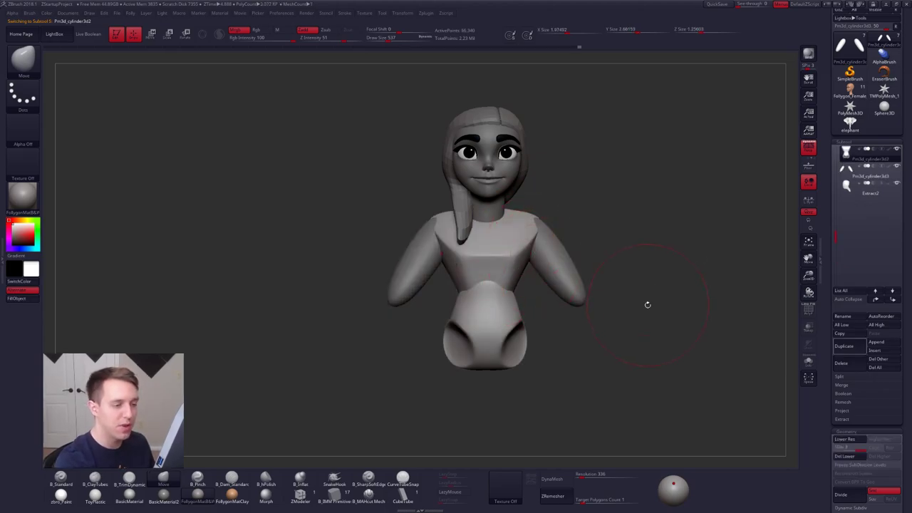
key(bracketleft)
key(bracketleft)
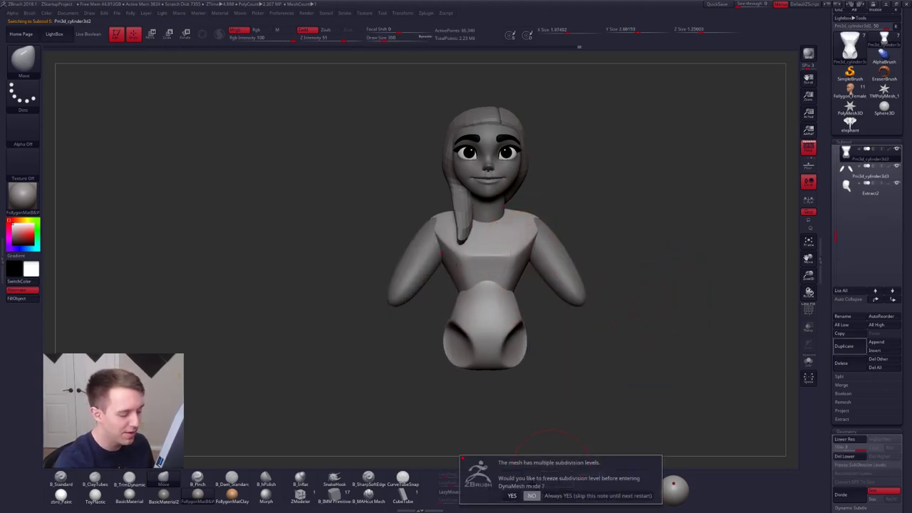
click(556, 479)
key(space)
drag(535, 303, 528, 303)
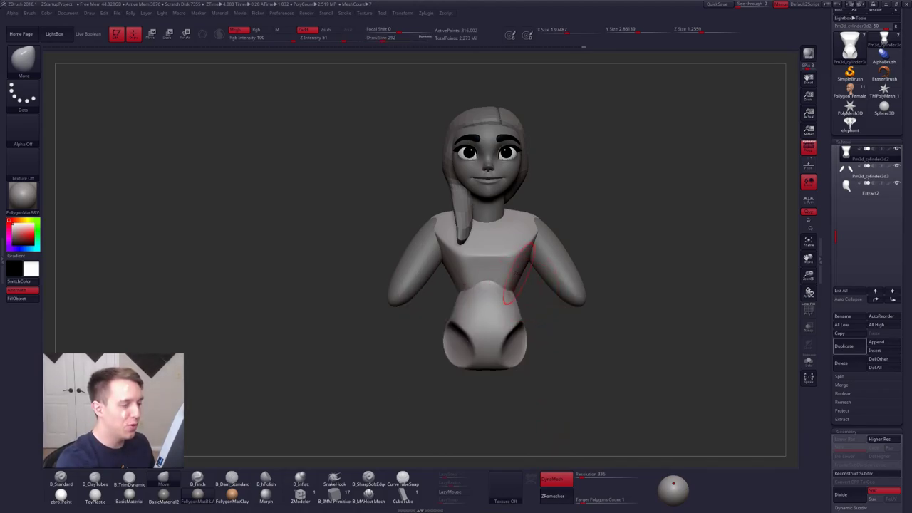
- Isolate the torso, mask part of it with a lasso, and lower its upper edge slightly with the Move transpose line
key(shift+alt+s)
alt+right_drag(499, 235, 502, 278)
mouse_move(407, 252)
ctrl+mouse_down()
mouse_move(467, 210)
mouse_move(409, 231)
ctrl+mouse_up()
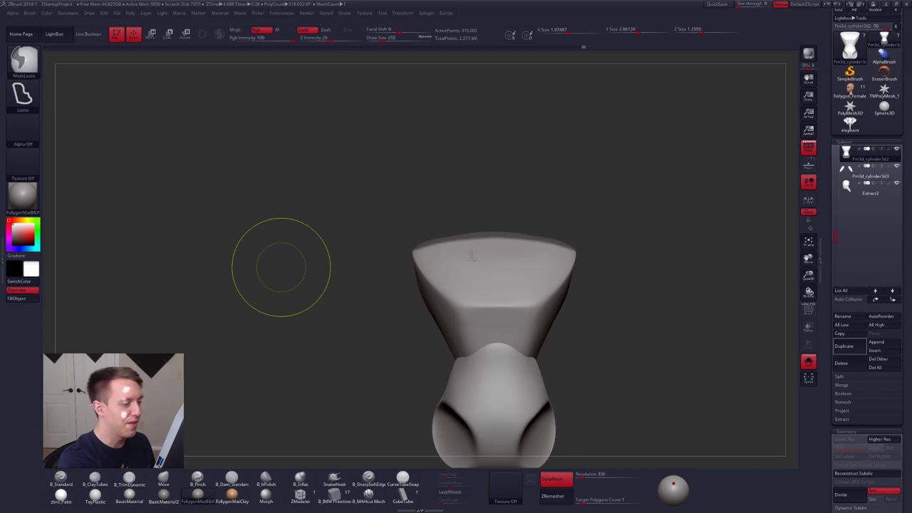
ctrl+click(520, 218)
right_drag(497, 249, 492, 281)
key(w)
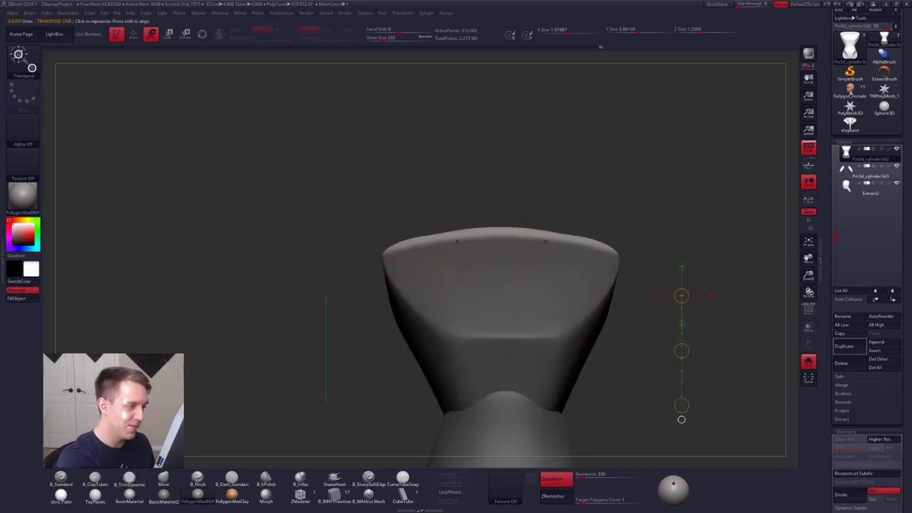
mouse_move(497, 239)
mouse_down()
mouse_move(488, 144)
mouse_move(490, 167)
mouse_up()
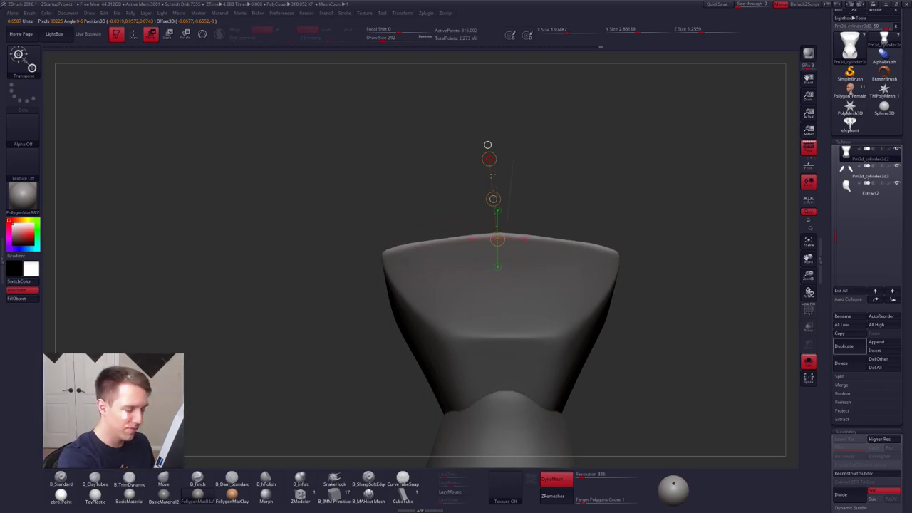
key(q)
ctrl+drag(625, 234, 652, 285)
mouse_move(652, 300)
ctrl+right_down()
mouse_move(637, 264)
mouse_move(591, 218)
ctrl+right_up()
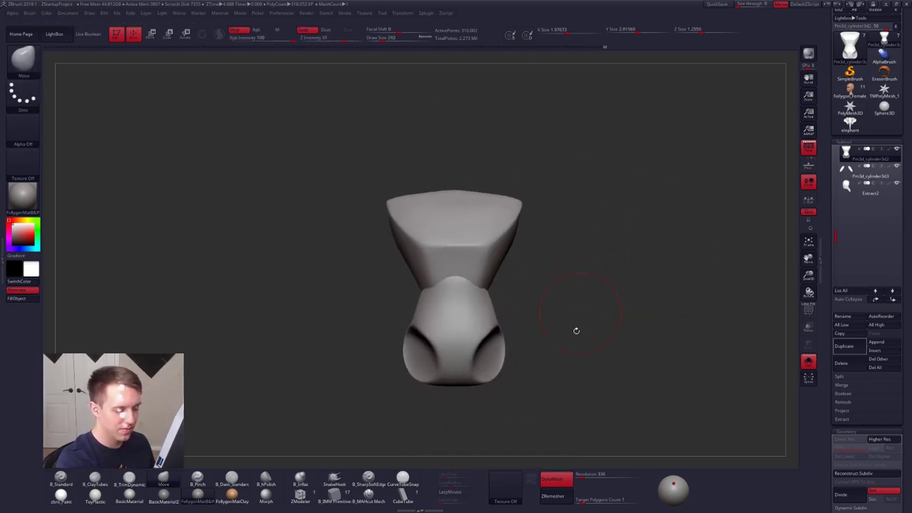
- Remesh the torso with ZRemesher and bring the full figure back into view in profile
click(560, 479)
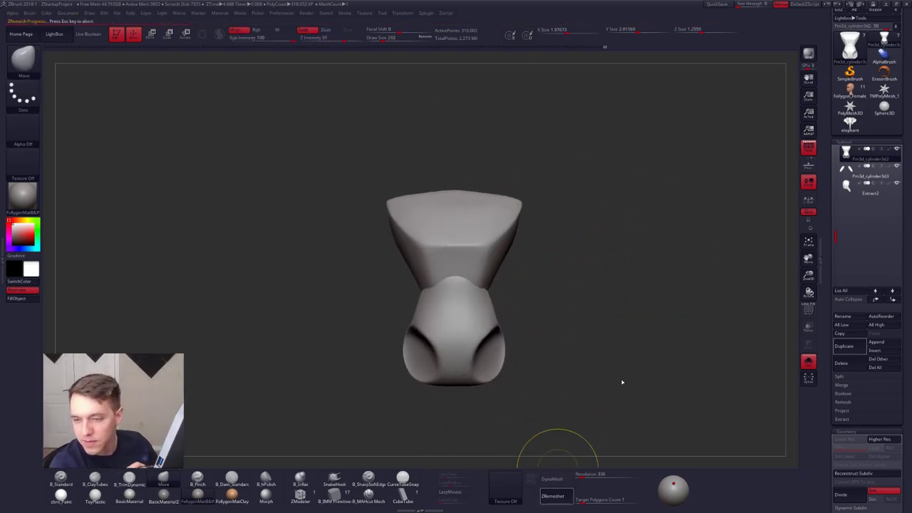
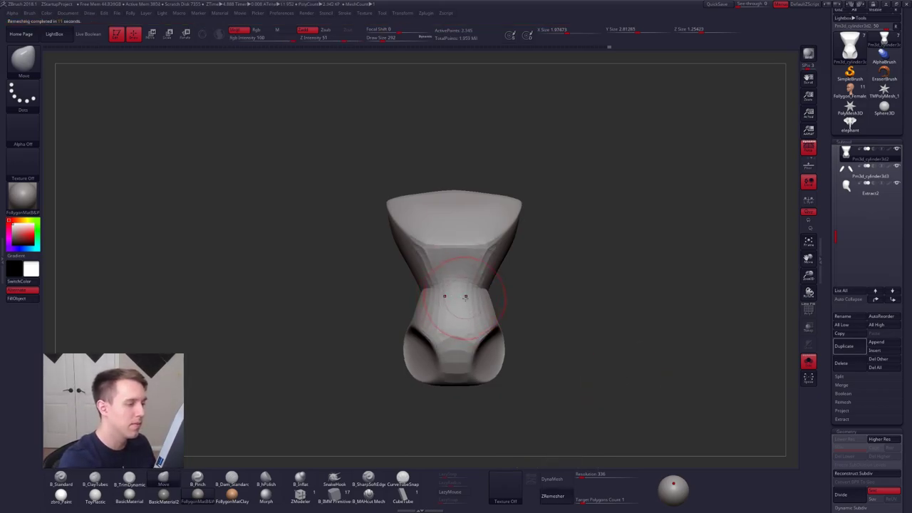
right_drag(466, 297, 481, 293)
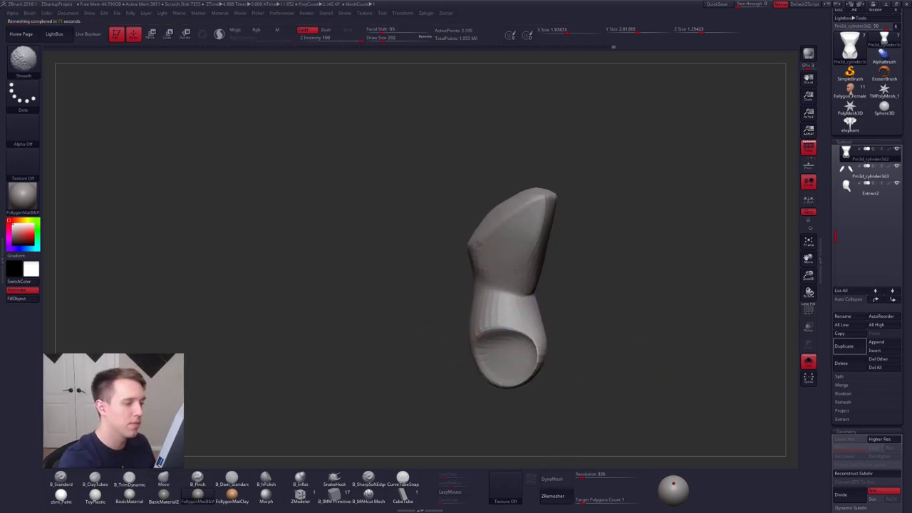
key(shift+s)
alt+right_drag(523, 258, 506, 306)
right_click(492, 311)
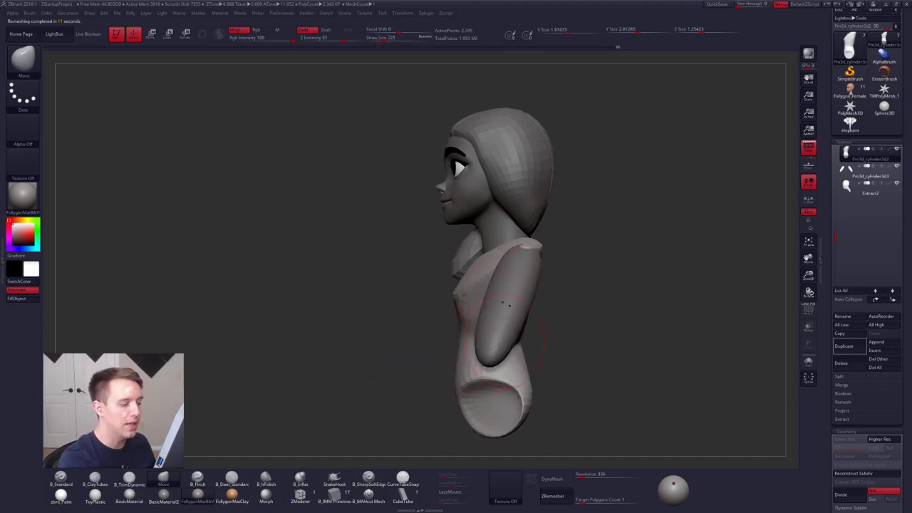
- Reshape the hips and lower back with the Move brush at draw size 321 and smooth the waist
right_drag(482, 410, 507, 409)
drag(528, 414, 528, 425)
mouse_move(523, 365)
shift+mouse_down()
mouse_move(476, 292)
mouse_move(467, 295)
shift+mouse_up()
key(shift+s)
key(shift+s)
mouse_move(466, 295)
right_down()
mouse_move(561, 306)
mouse_move(511, 310)
right_up()
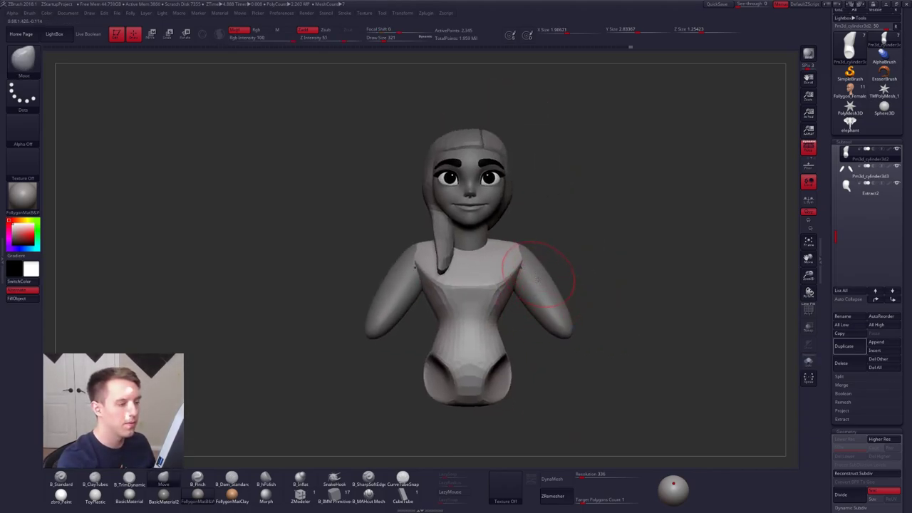
- Select the arms subtool, remove its lower subdivision levels, and slice one arm above the elbow with SliceCurve
alt+click(542, 282)
key(d)
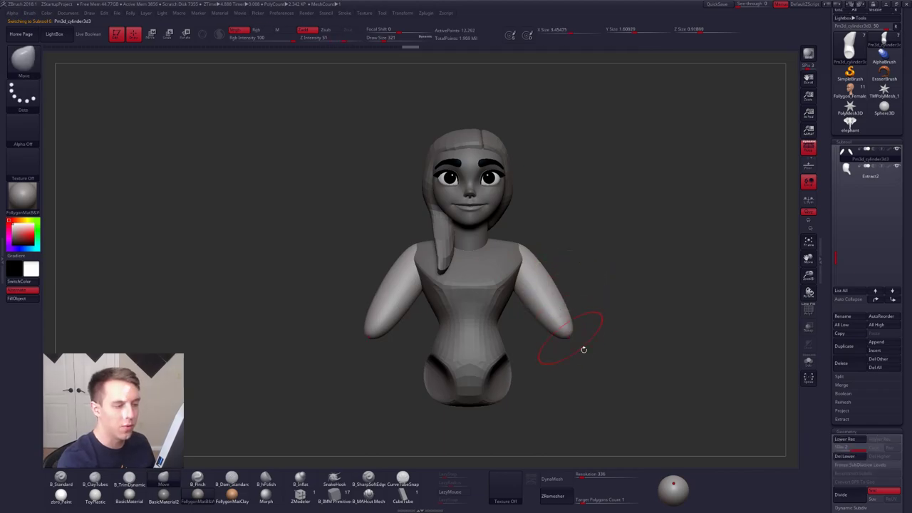
key(shift+d)
key(ctrl+shift+f)
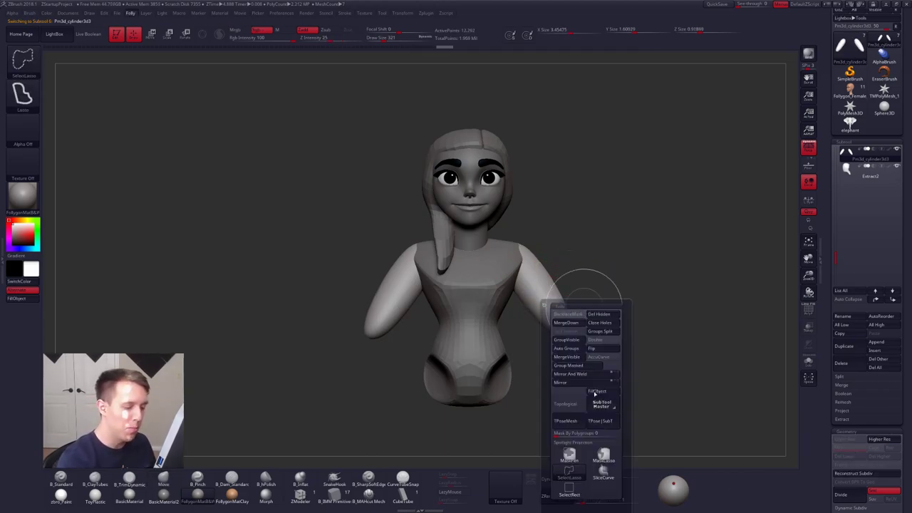
click(604, 476)
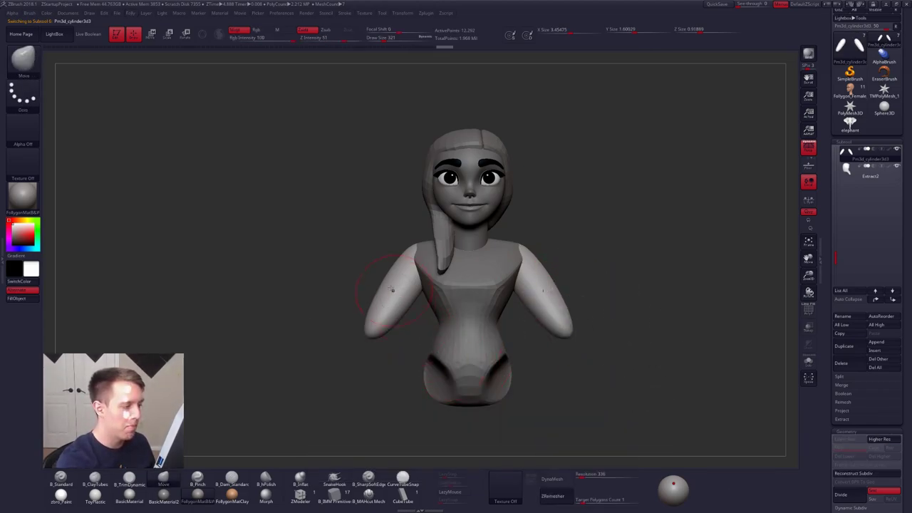
ctrl+shift+drag(456, 343, 362, 275)
- Delete the sliced-off lower arm and use Mirror And Weld to shorten the opposite arm to match
key(shift+f)
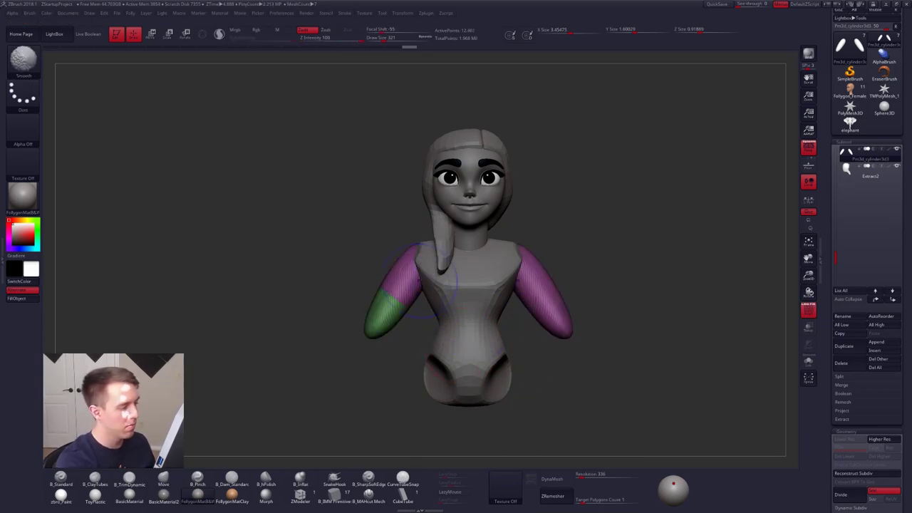
ctrl+shift+click(411, 281)
key(ctrl+shift+f)
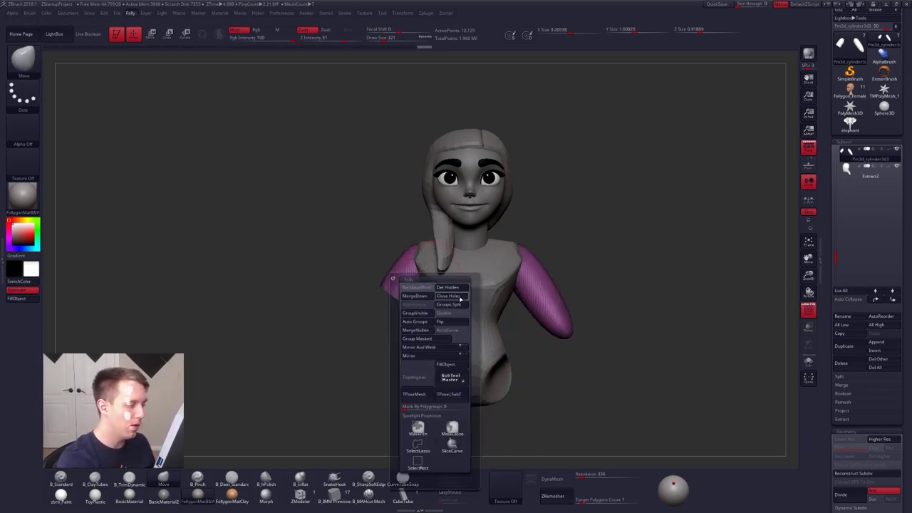
click(434, 348)
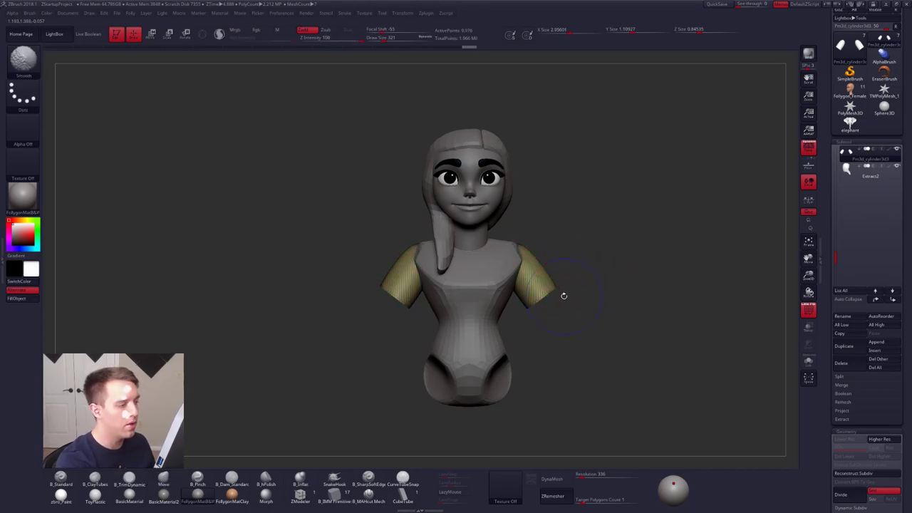
key(shift+f)
- Adjust the shortened upper arms from front and back with the Move brush at draw size 462, then reduce it to 321
key(space)
drag(453, 287, 458, 287)
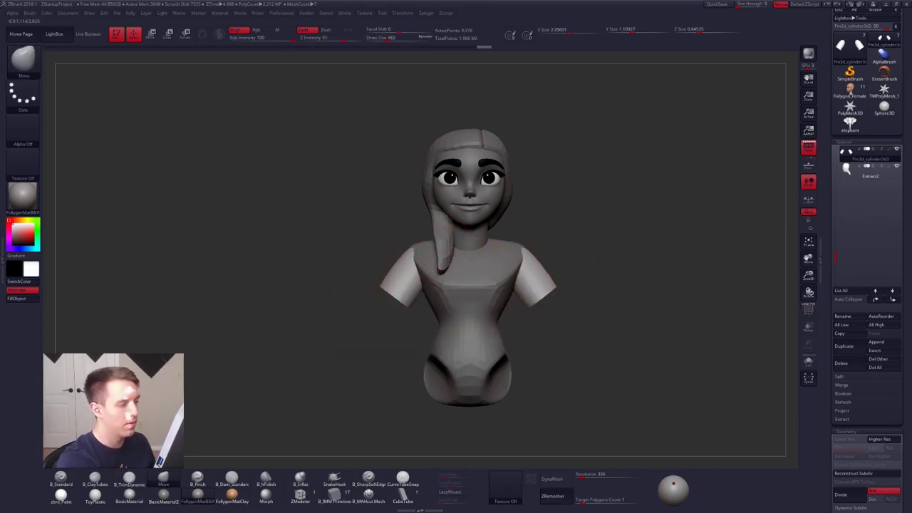
right_drag(434, 281, 484, 283)
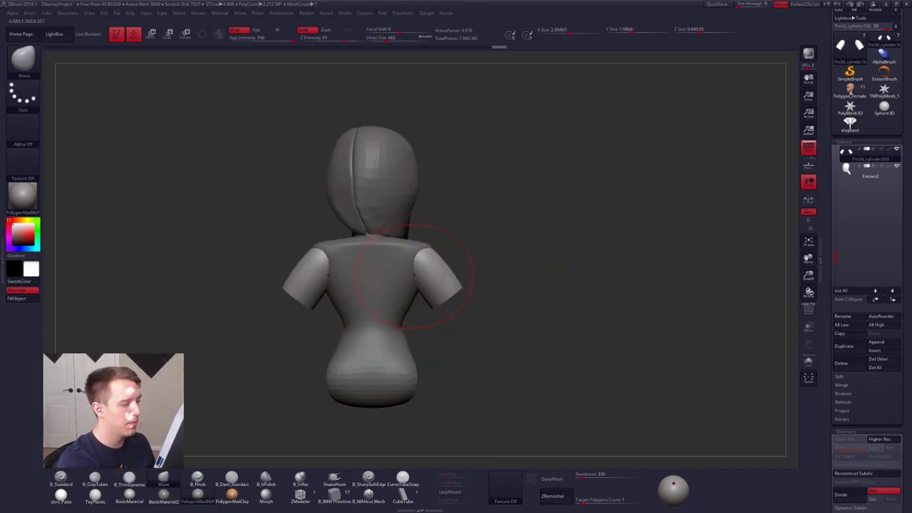
right_drag(413, 276, 514, 286)
key(space)
drag(548, 291, 542, 290)
alt+right_drag(574, 278, 484, 275)
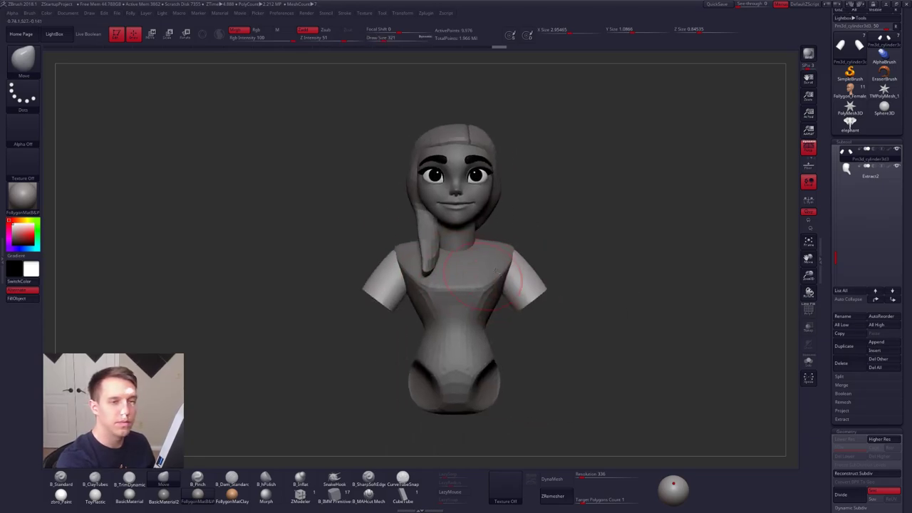
- Select the torso subtool and subdivide it once
drag(838, 237, 838, 214)
click(861, 170)
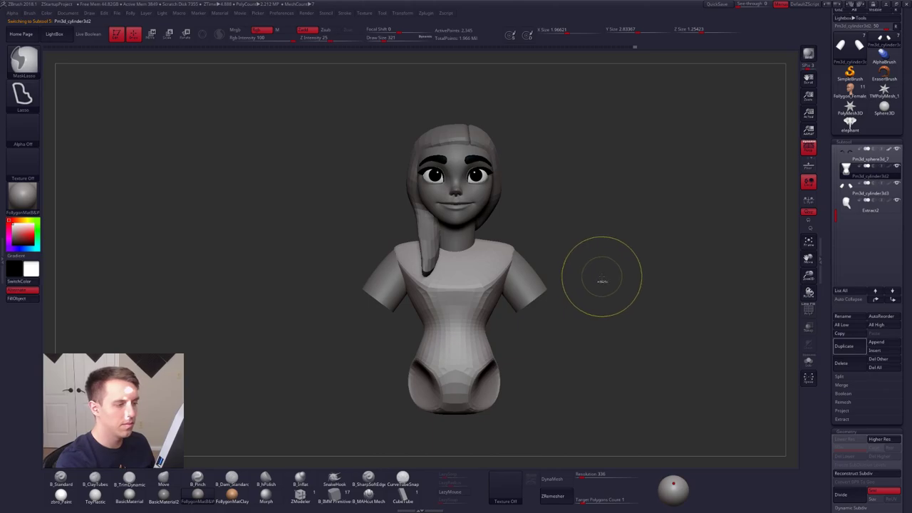
key(ctrl+d)
- Delete the torso's lower subdivision levels and slice it horizontally below the chest with SliceCurve
key(ctrl+shift+f)
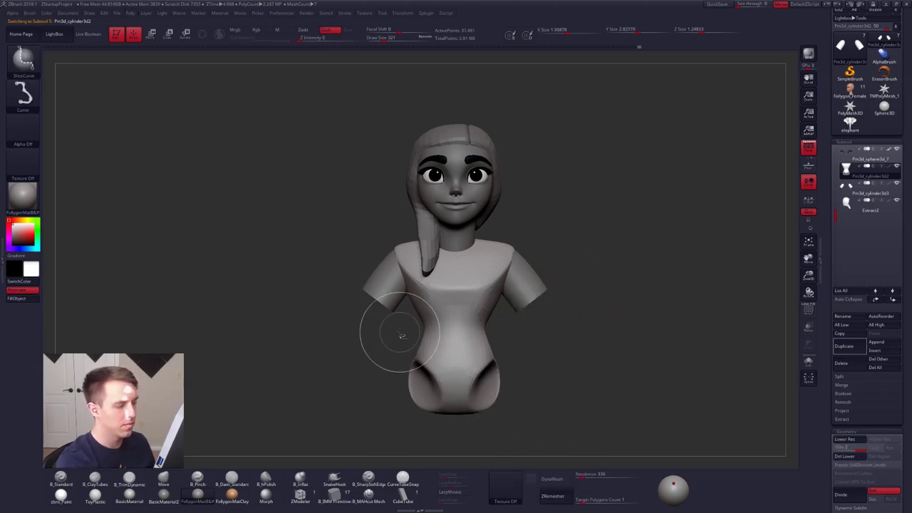
mouse_move(404, 327)
ctrl+shift+mouse_down()
mouse_move(559, 328)
mouse_move(553, 339)
ctrl+shift+mouse_up()
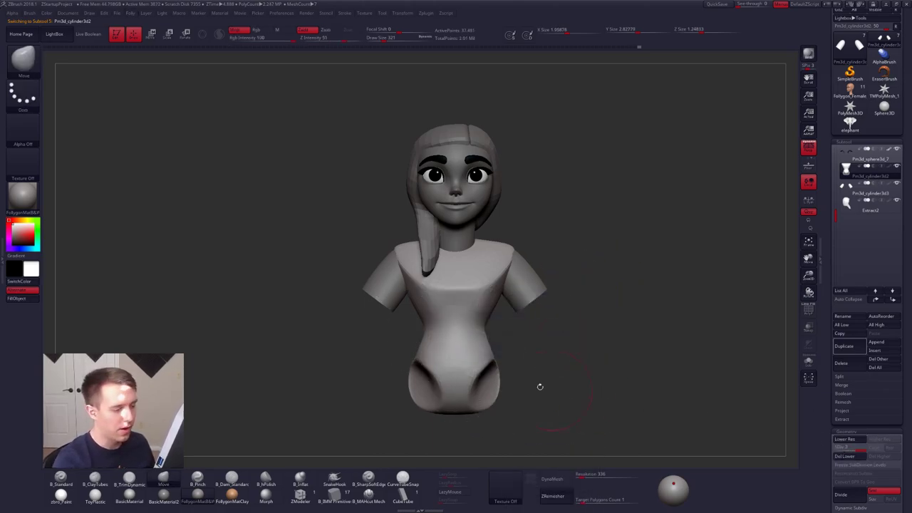
ctrl+shift+drag(394, 321, 566, 335)
mouse_move(440, 334)
ctrl+shift+mouse_down()
mouse_move(426, 321)
mouse_move(554, 322)
ctrl+shift+mouse_up()
click(847, 458)
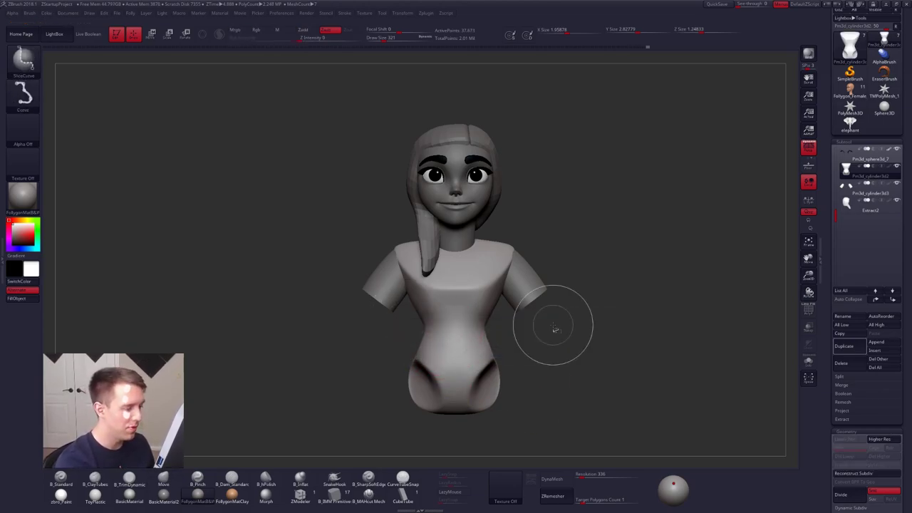
- Delete the torso portion below the slice and close the open hole under the ribcage
ctrl+shift+click(472, 301)
key(space)
click(494, 290)
mouse_move(557, 233)
alt+mouse_down()
mouse_move(570, 271)
mouse_move(622, 253)
alt+mouse_up()
key(space)
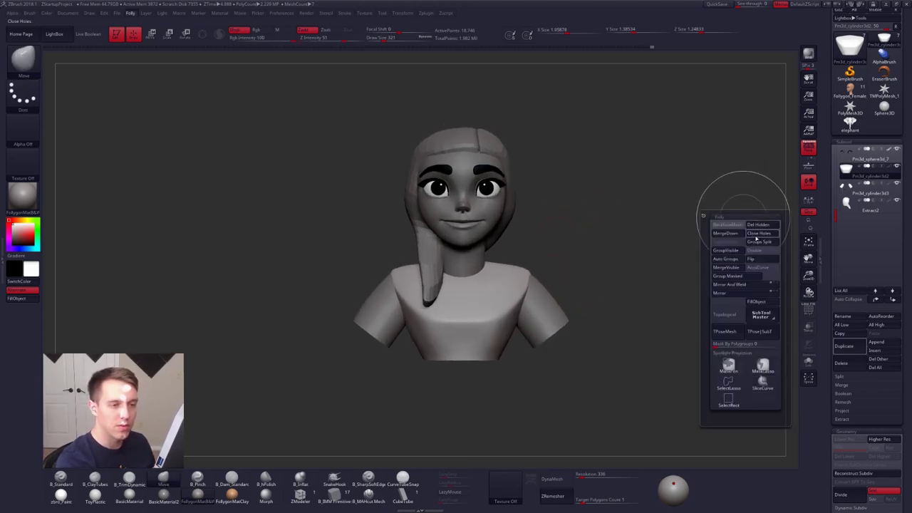
click(756, 237)
- Select the arms subtool and adjust the upper arm's position at the shoulder in profile with the Move brush
click(846, 193)
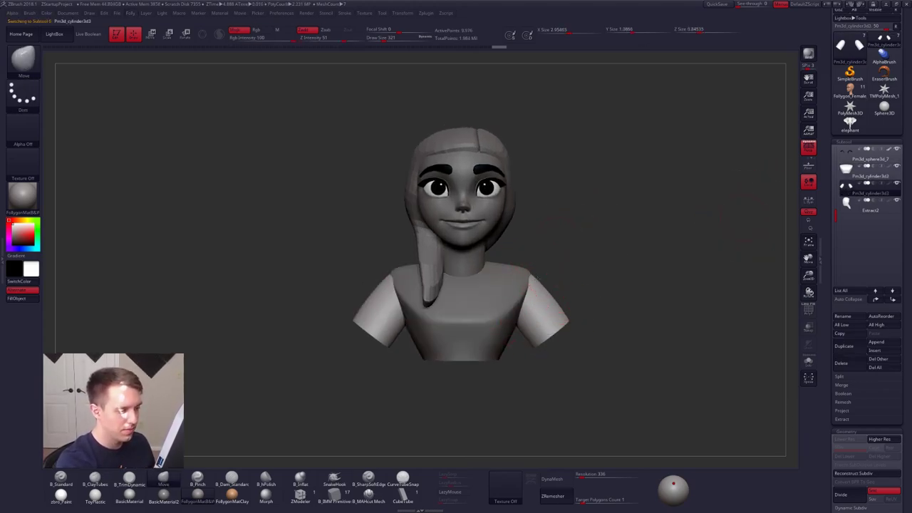
drag(613, 220, 507, 223)
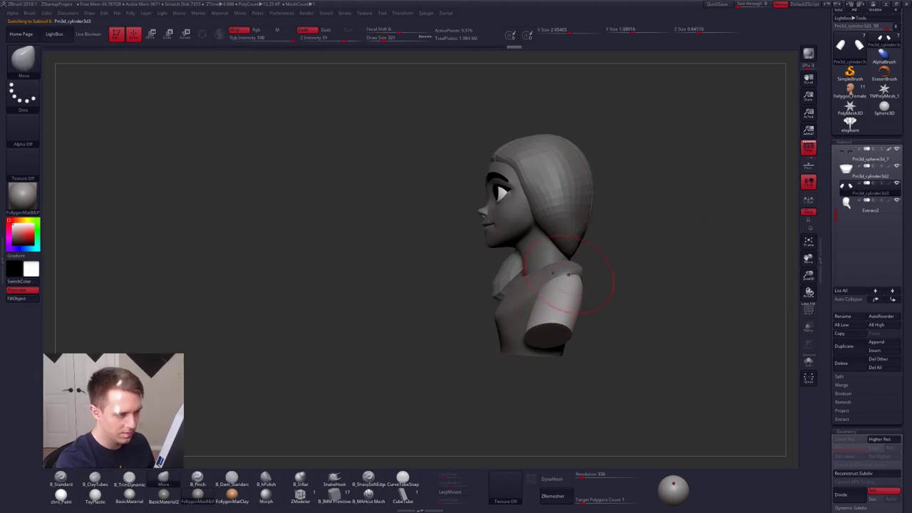
drag(587, 285, 576, 314)
- Merge the torso and arms subtools with MergeDown and fuse them into one DynaMesh at resolution 336
alt+click(619, 303)
drag(514, 246, 634, 240)
key(space)
click(646, 261)
click(625, 276)
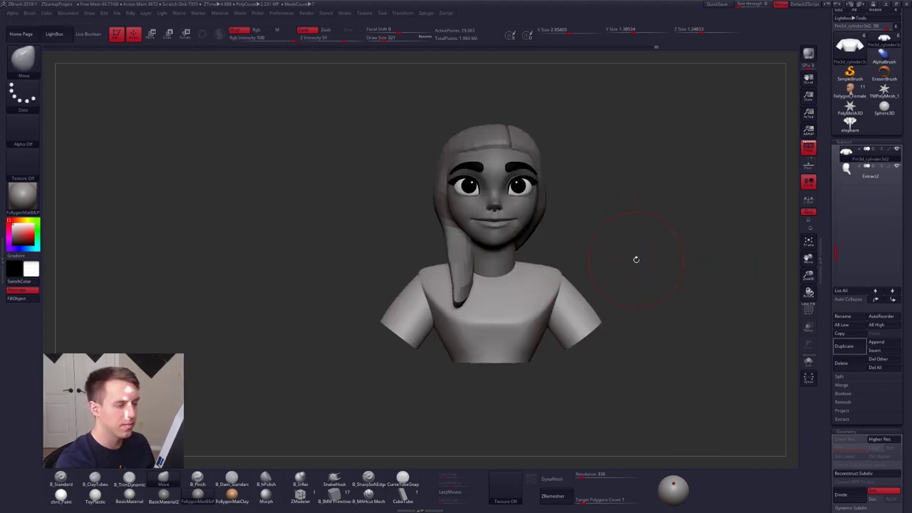
click(557, 479)
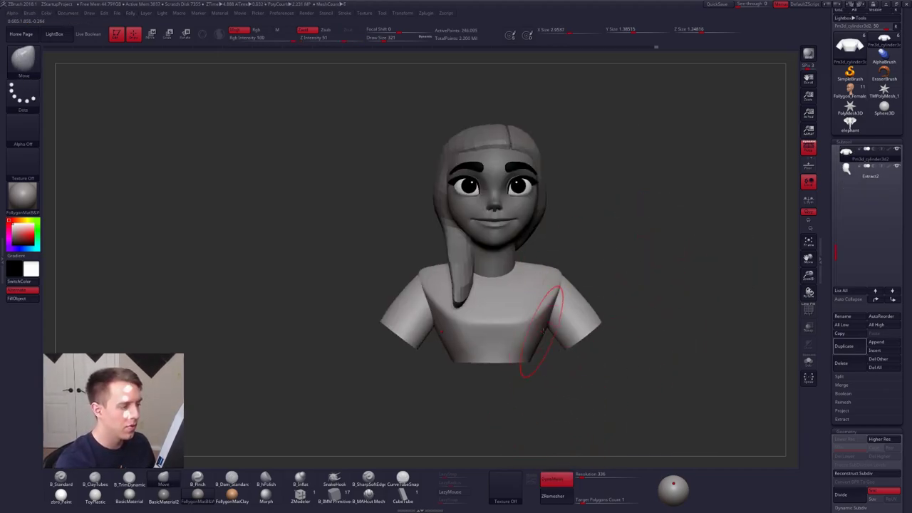
- Blend the shoulder joints into the chest and back with the ClayTubes and TrimDynamic brushes
drag(640, 308, 581, 295)
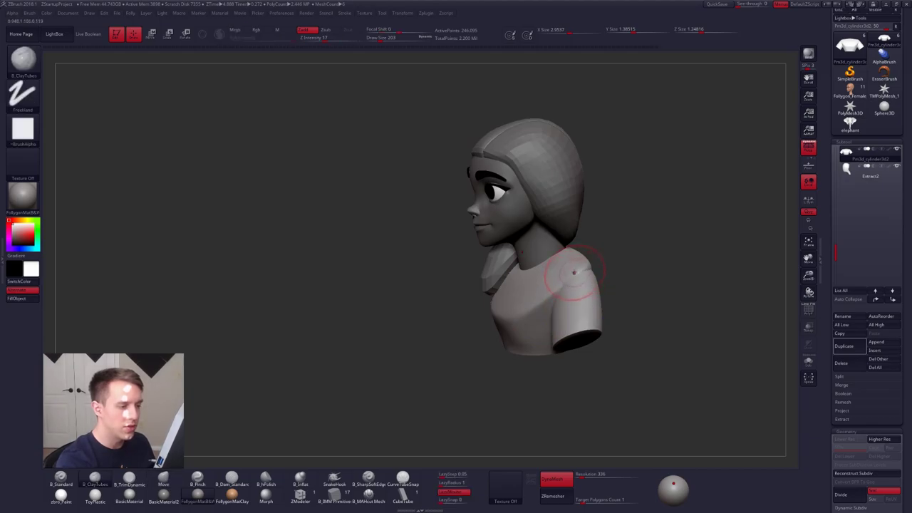
drag(634, 303, 549, 314)
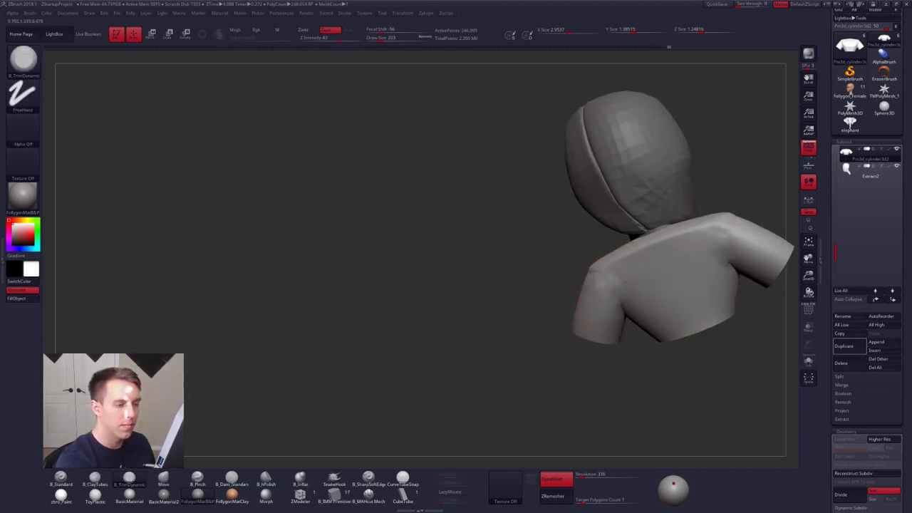
drag(606, 286, 600, 291)
key(b)
key(c)
key(t)
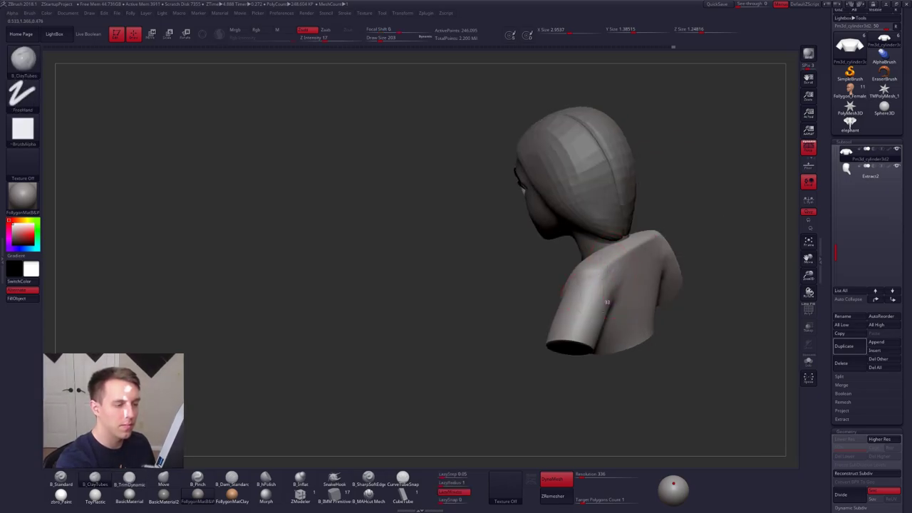
mouse_move(607, 302)
right_down()
mouse_move(637, 285)
mouse_move(642, 330)
mouse_move(620, 326)
mouse_move(608, 292)
mouse_move(590, 309)
right_up()
right_click(584, 313)
- Pull the shoulders inward with the Move brush at draw size 576, then reduce the brush size
key(b)
key(m)
key(v)
key(space)
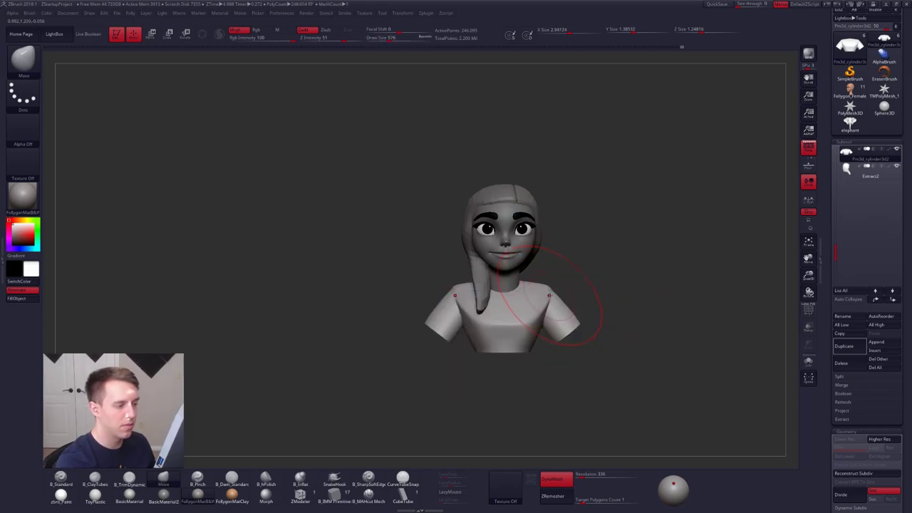
mouse_move(553, 298)
mouse_down()
mouse_move(543, 298)
mouse_move(545, 316)
mouse_up()
key(space)
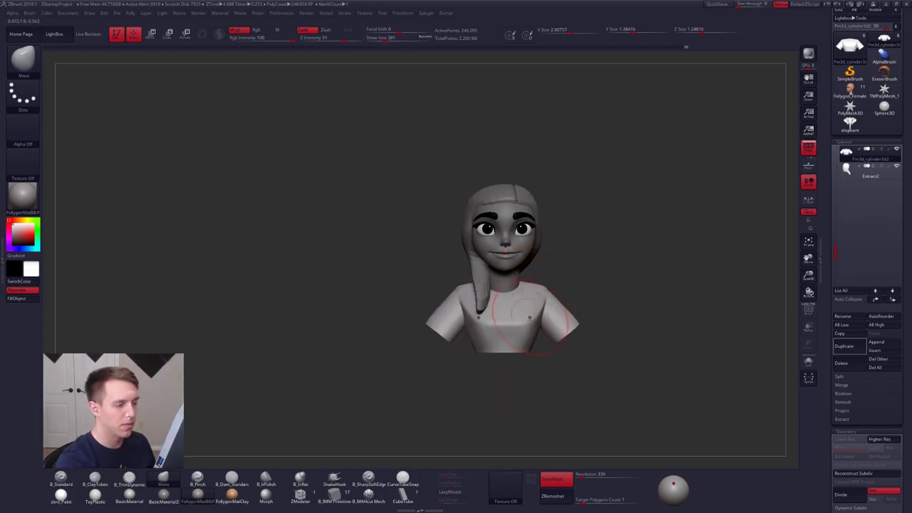
- Flatten the back and tops of the shoulders with the TrimDynamic brush at draw size 227, then reduce the draw size to 121
right_drag(531, 318, 561, 318)
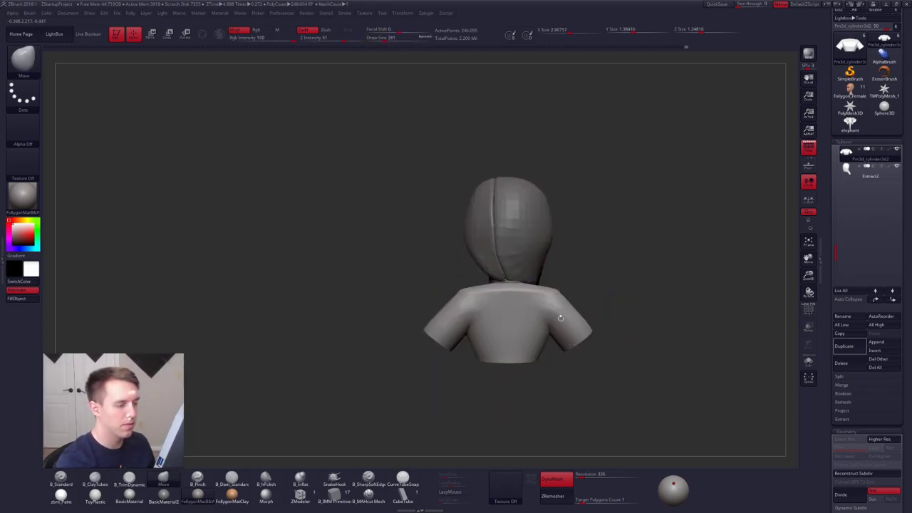
key(shift+s)
mouse_move(507, 307)
right_down()
mouse_move(491, 295)
mouse_move(478, 299)
right_up()
key(b)
key(t)
key(d)
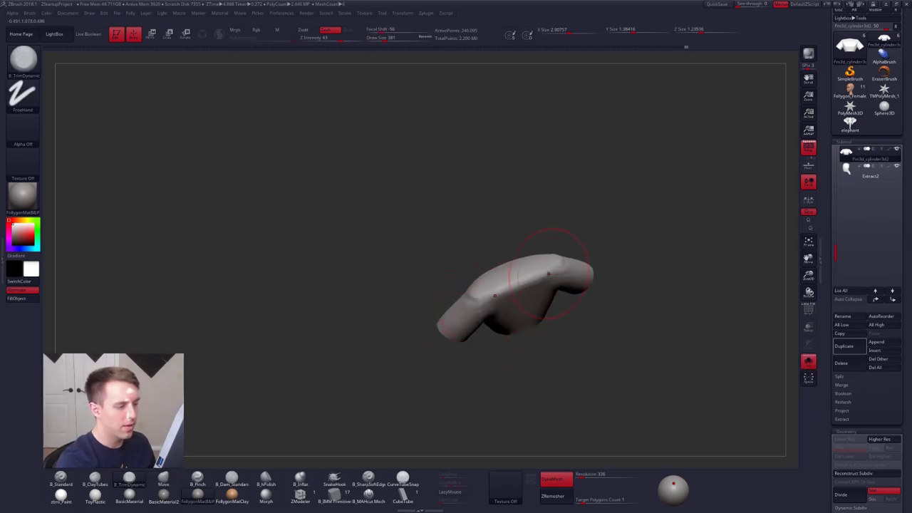
key(s)
drag(488, 297, 476, 296)
right_drag(499, 298, 475, 295)
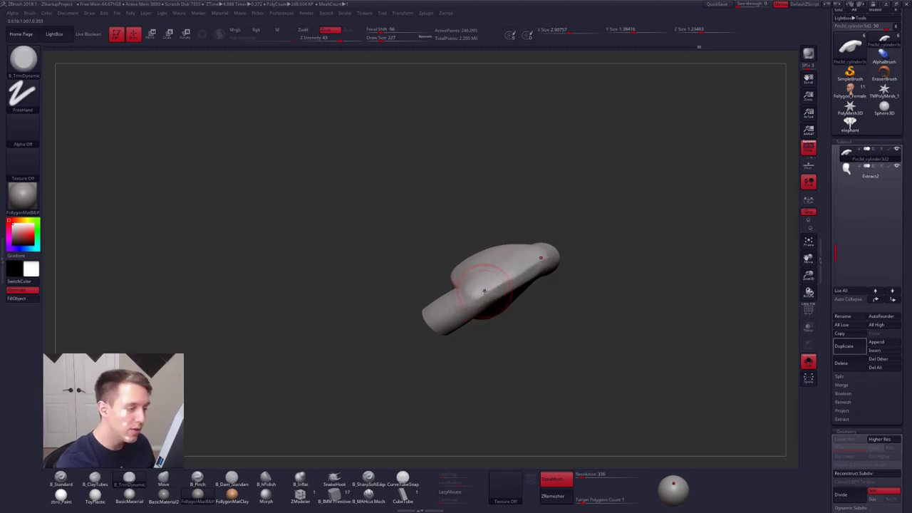
mouse_move(490, 305)
shift+right_down()
mouse_move(454, 305)
mouse_move(507, 318)
shift+right_up()
key(shift+s)
key(s)
drag(507, 317, 497, 318)
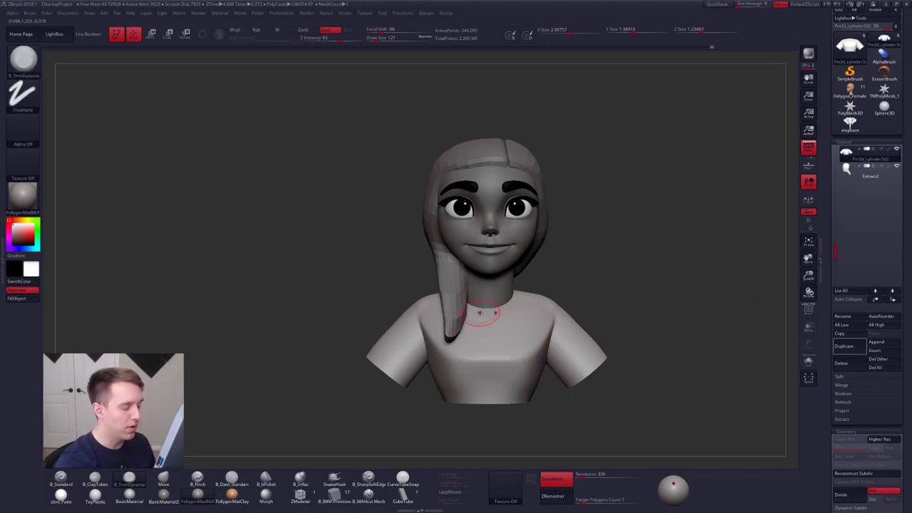
- Duplicate the head subtool and move the copy directly below the torso in the subtool list
key(shift+s)
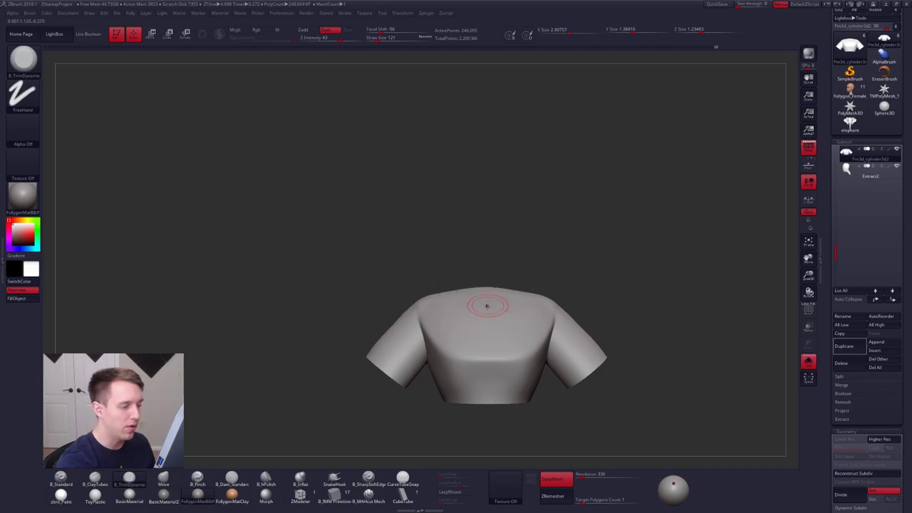
right_drag(487, 305, 615, 232)
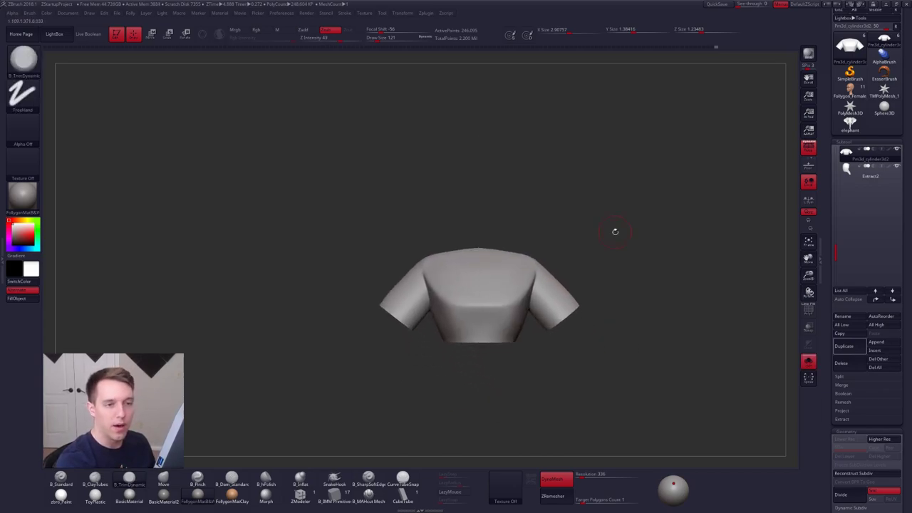
click(836, 154)
click(808, 361)
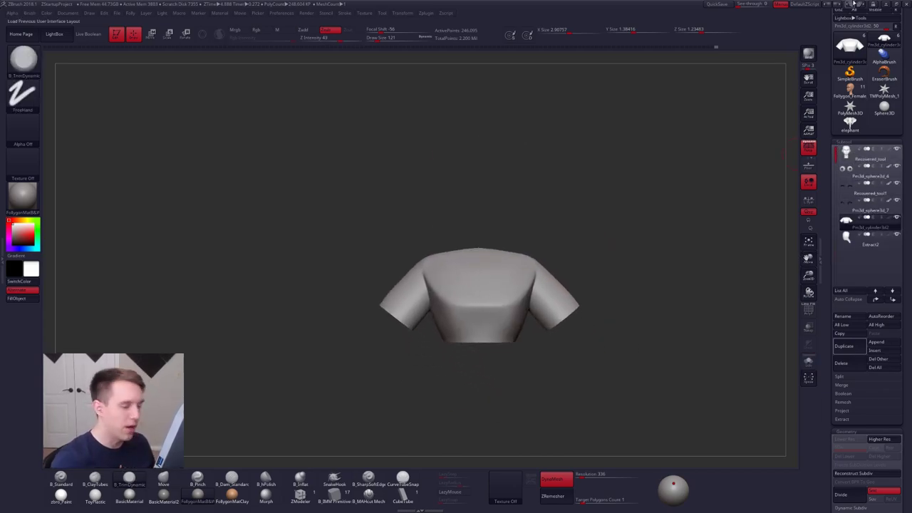
click(848, 154)
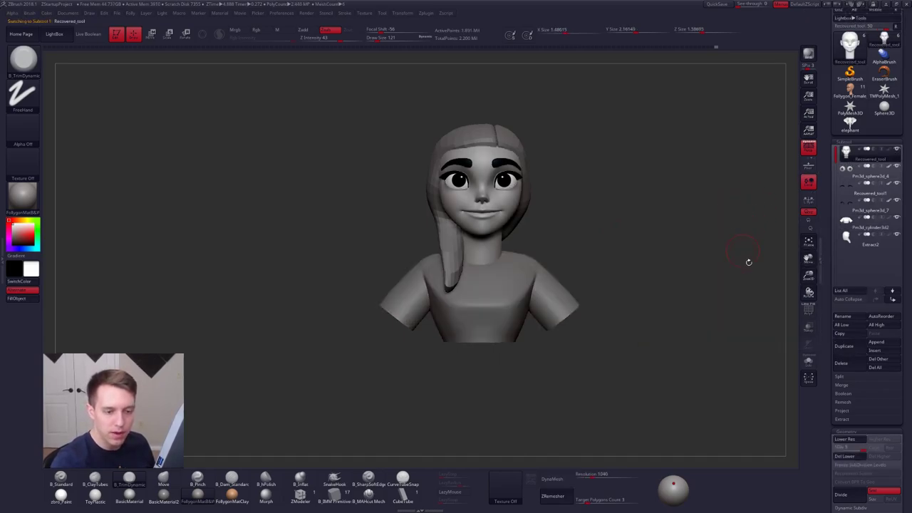
click(846, 346)
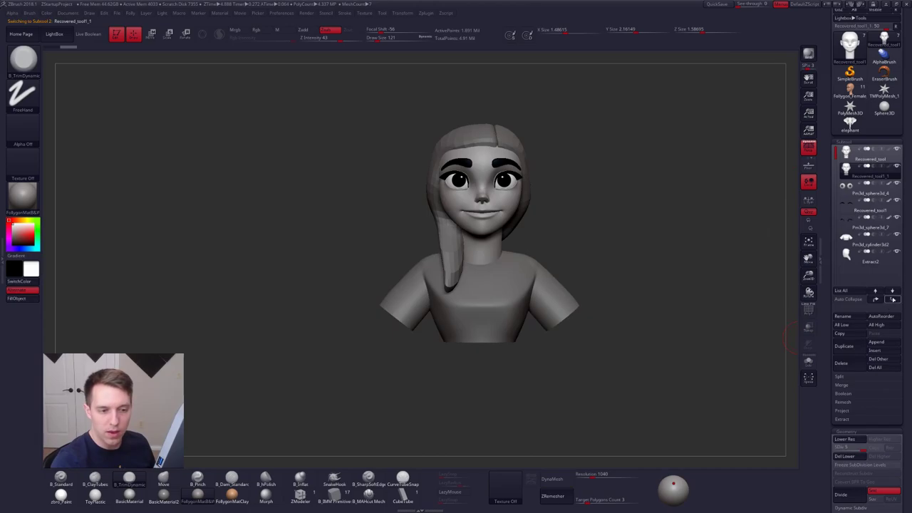
click(893, 299)
click(893, 299)
click(893, 299)
click(893, 300)
mouse_move(871, 244)
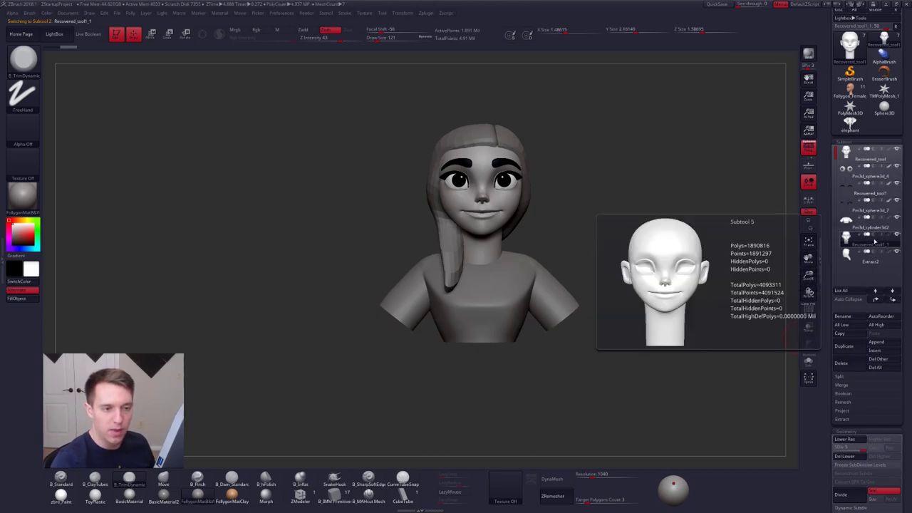
- Delete the lower subdivision levels of the head copy, then select and isolate the torso subtool
click(852, 227)
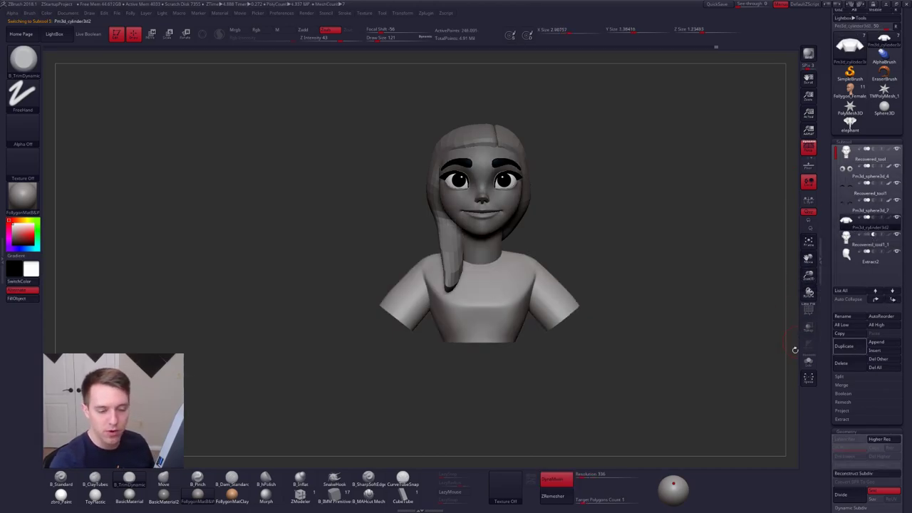
click(855, 243)
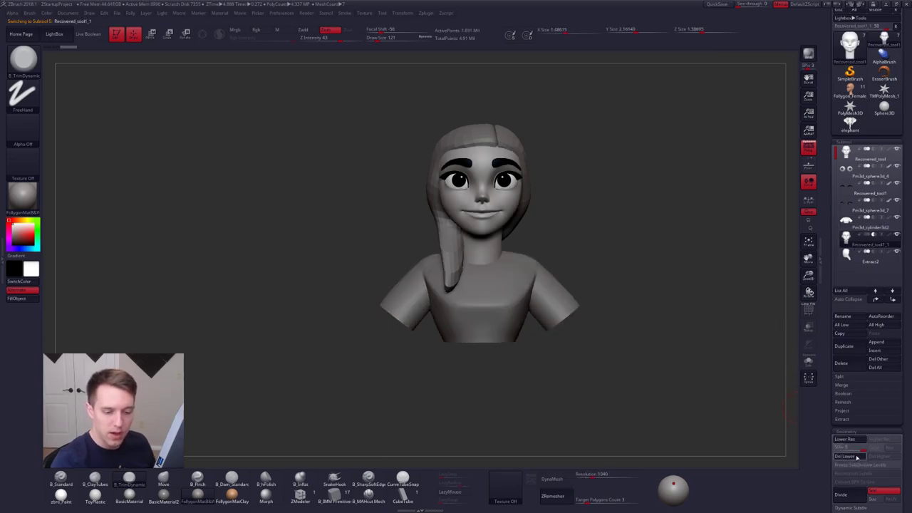
click(858, 457)
click(852, 224)
key(shift+s)
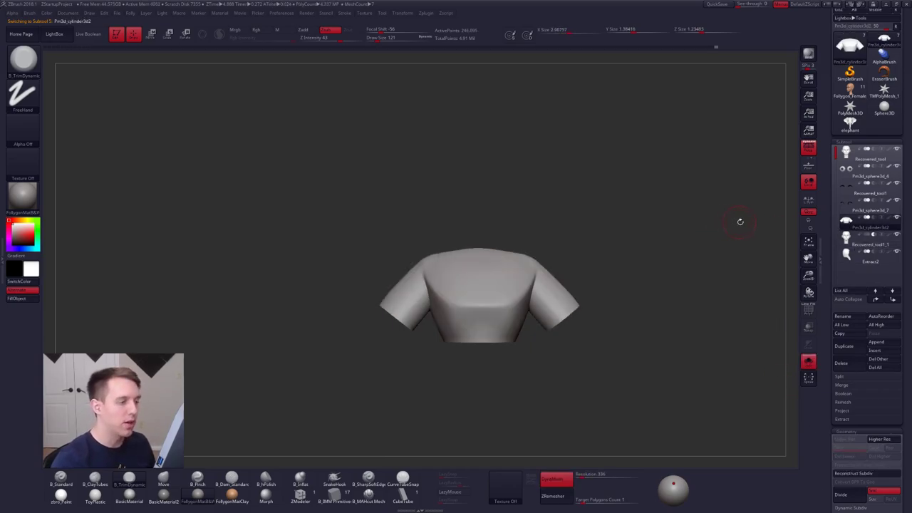
- Merge the head copy into the torso and re-DynaMesh at resolution 336 to subtract the neck opening
key(2)
click(608, 250)
click(583, 266)
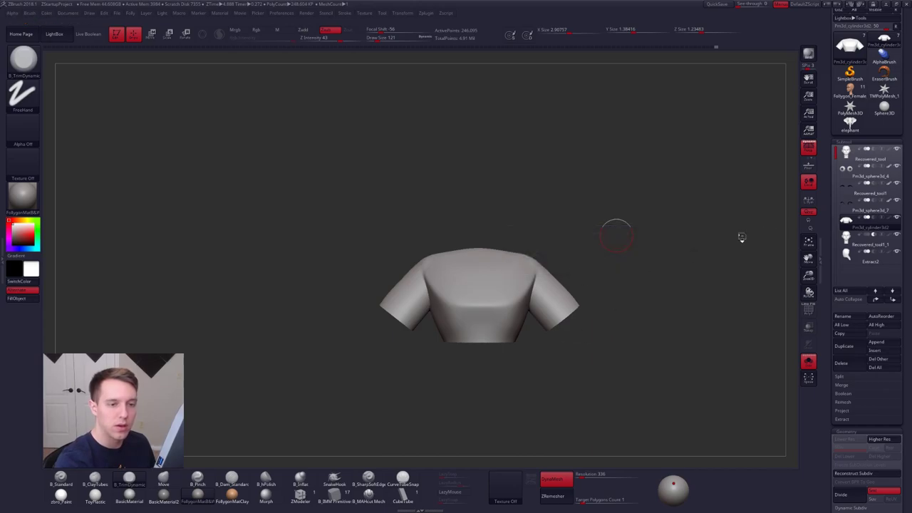
ctrl+drag(622, 407, 644, 365)
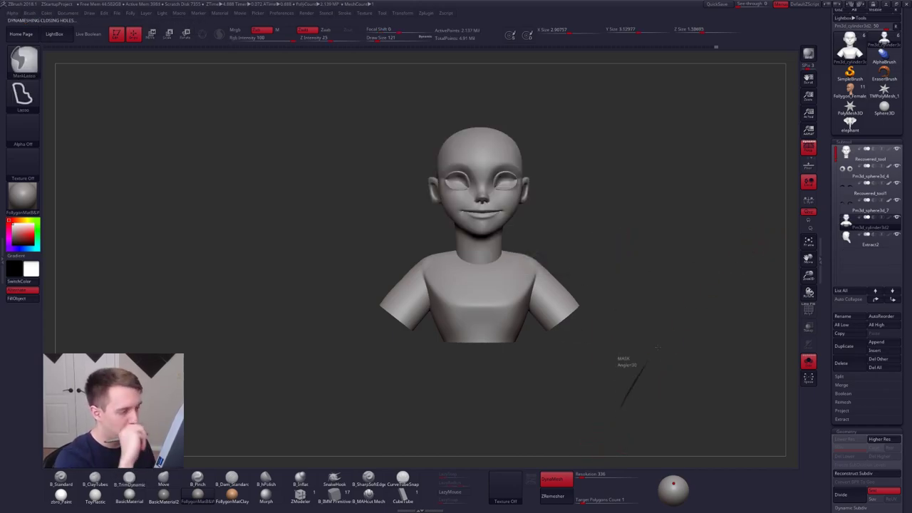
key(ctrl+z)
- Smooth the rim of the neck opening and adjust its shape with the Move brush at draw size 140
right_drag(481, 271, 481, 303)
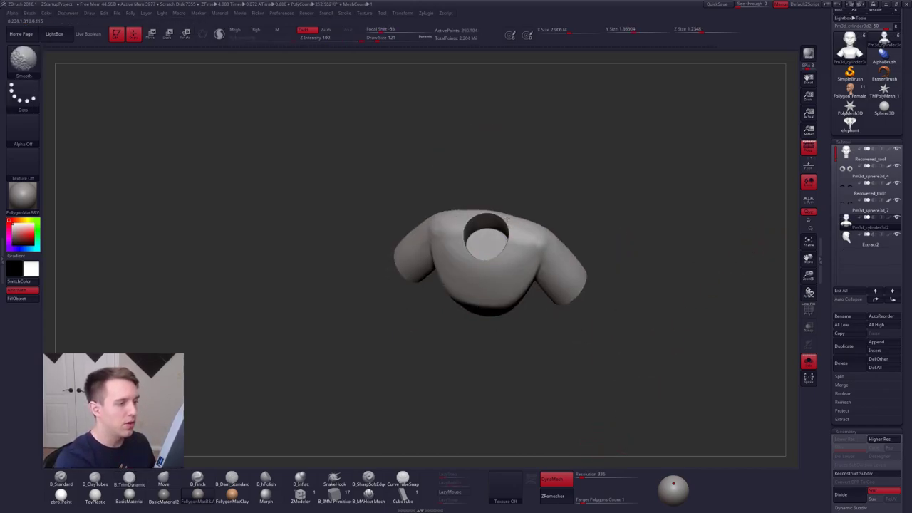
mouse_move(494, 264)
ctrl+right_down()
mouse_move(487, 305)
mouse_move(527, 267)
mouse_move(476, 231)
ctrl+right_up()
right_click(487, 304)
key(shift+s)
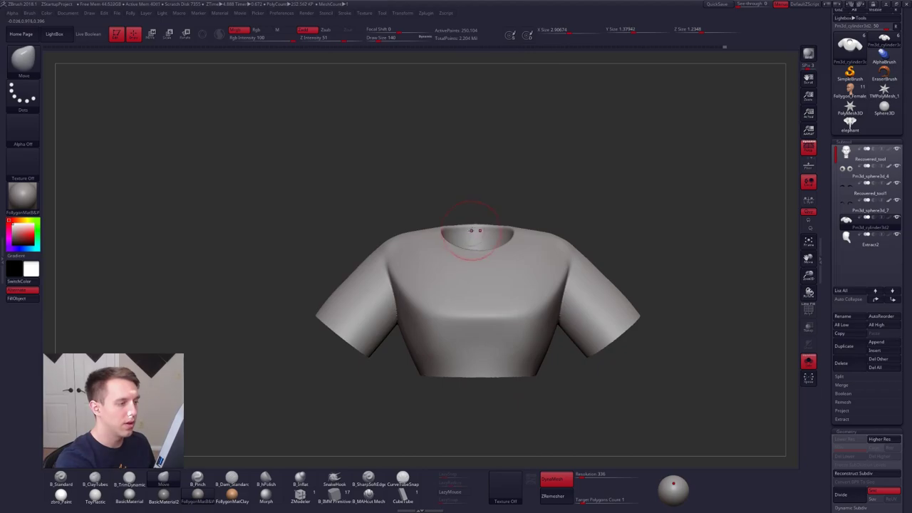
mouse_move(460, 228)
mouse_down()
mouse_move(470, 235)
mouse_move(453, 228)
mouse_up()
key(space)
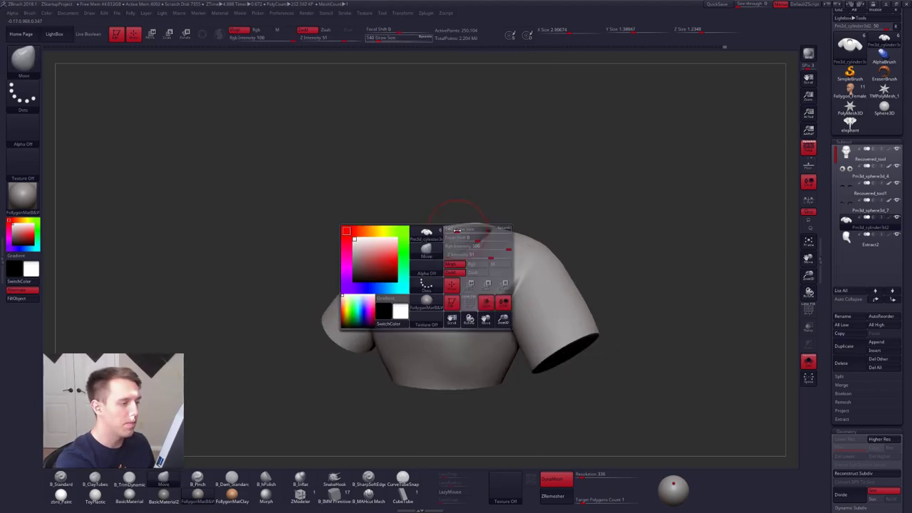
right_drag(458, 247, 527, 237)
key(shift+s)
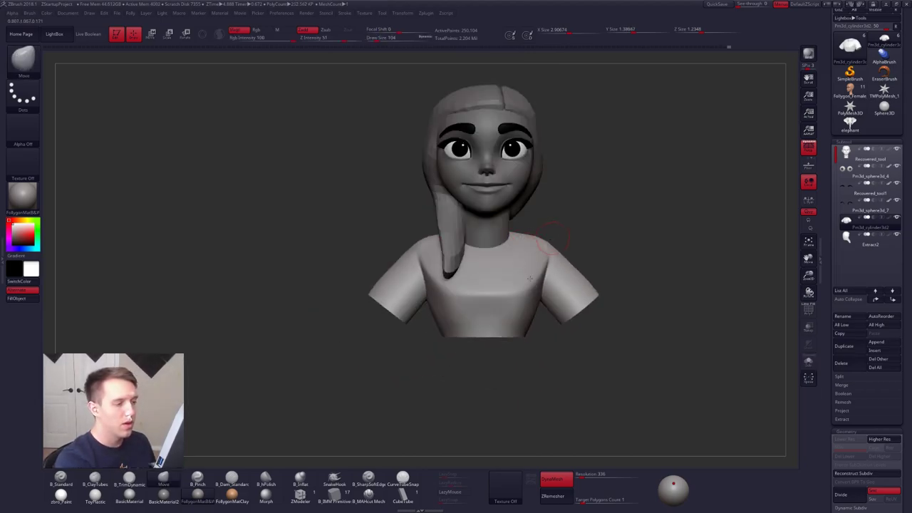
- Reshape the shoulders and upper arms from the front and side with the Move brush at draw size 335
key(space)
drag(545, 271, 569, 277)
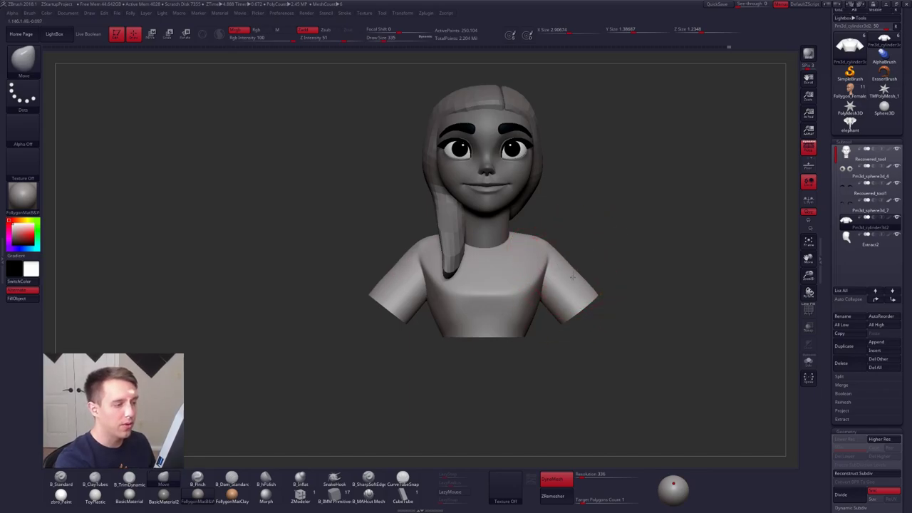
drag(554, 313, 586, 282)
right_drag(585, 281, 473, 299)
key(space)
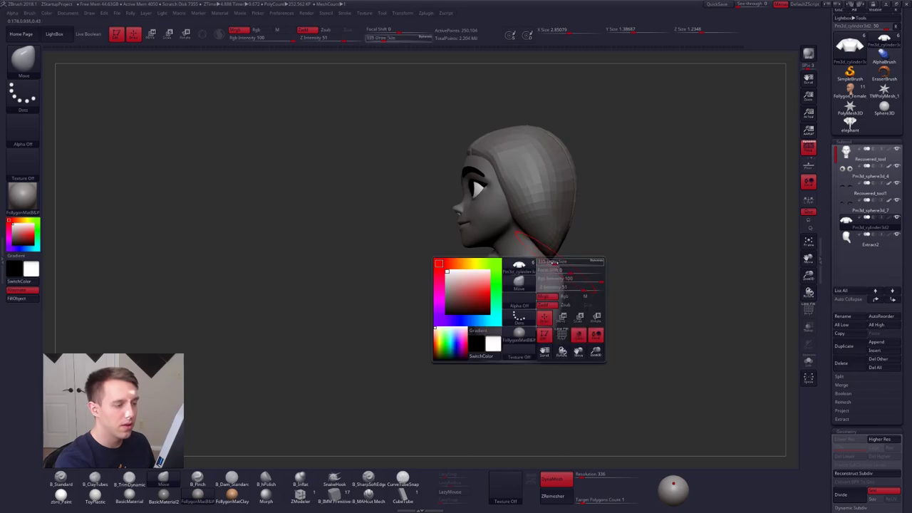
mouse_move(570, 272)
mouse_down()
mouse_move(552, 272)
mouse_move(552, 255)
mouse_up()
- Flatten the shoulders and upper back with the TrimDynamic brush at draw sizes 170 and 150
right_drag(552, 255, 485, 277)
key(3)
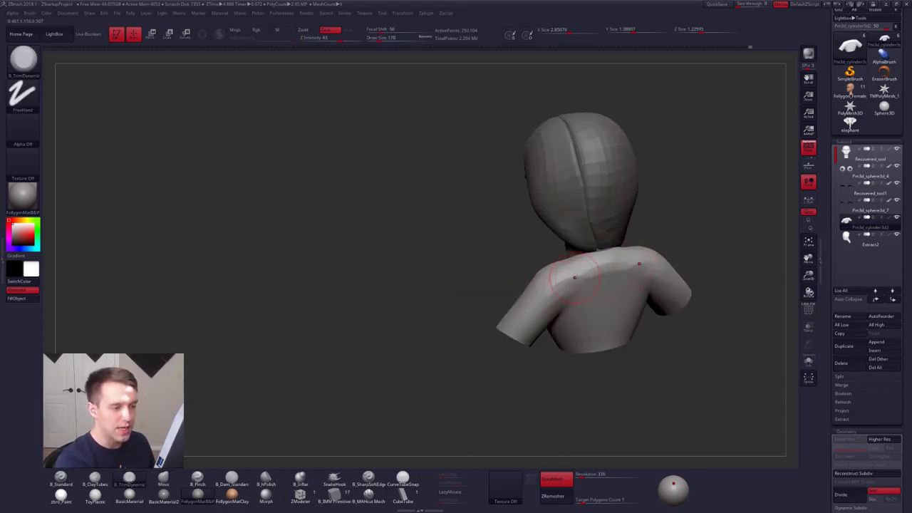
key(alt+s)
right_drag(581, 271, 549, 314)
key(space)
drag(580, 288, 575, 288)
mouse_move(574, 288)
right_down()
mouse_move(580, 301)
mouse_move(492, 299)
mouse_move(542, 303)
mouse_move(525, 295)
right_up()
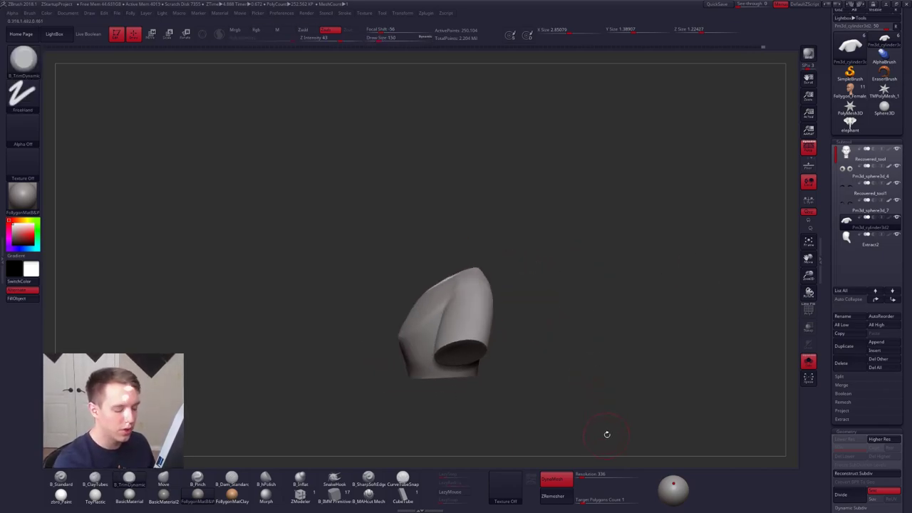
- ZRemesh the torso with a target polygon count of 1 and enlarge the TrimDynamic brush
click(556, 495)
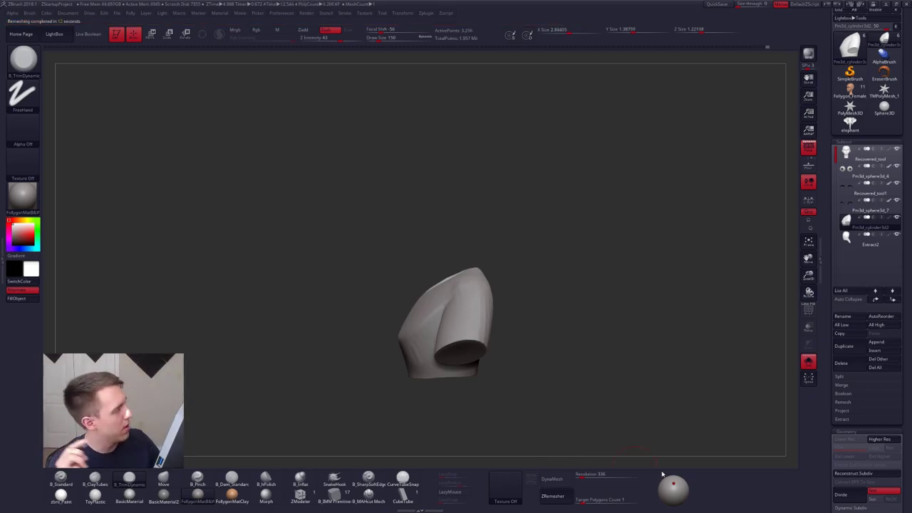
right_drag(472, 295, 642, 295)
key(shift+s)
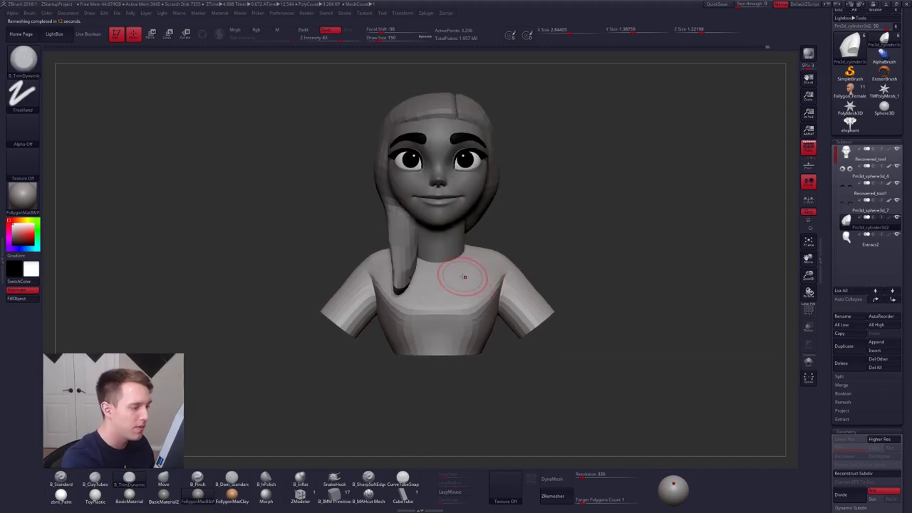
ctrl+right_drag(466, 277, 486, 315)
key(space)
drag(486, 315, 528, 315)
ctrl+right_drag(527, 315, 483, 333)
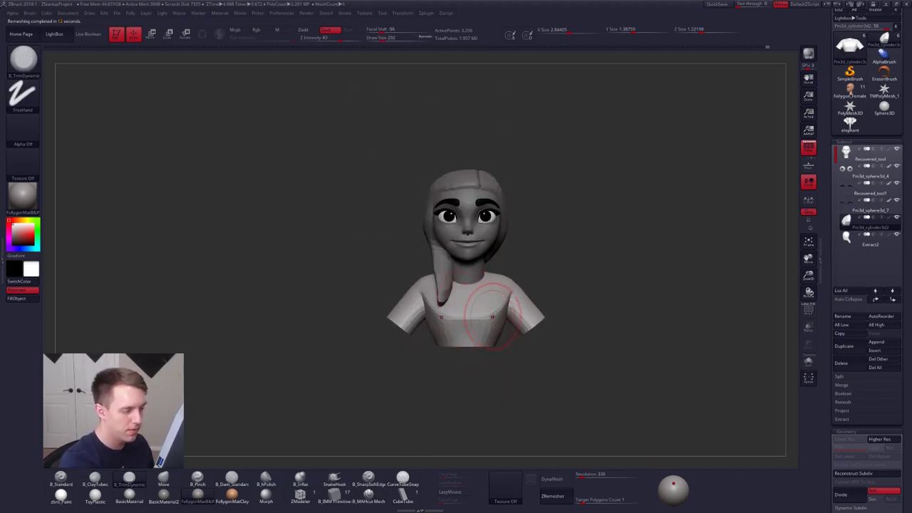
- Reshape the shirt's torso and shoulder area with the Move brush
key(space)
drag(493, 316, 503, 316)
key(b)
key(m)
key(v)
right_drag(489, 318, 511, 328)
drag(472, 334, 472, 339)
shift+right_drag(524, 318, 503, 311)
drag(530, 295, 534, 301)
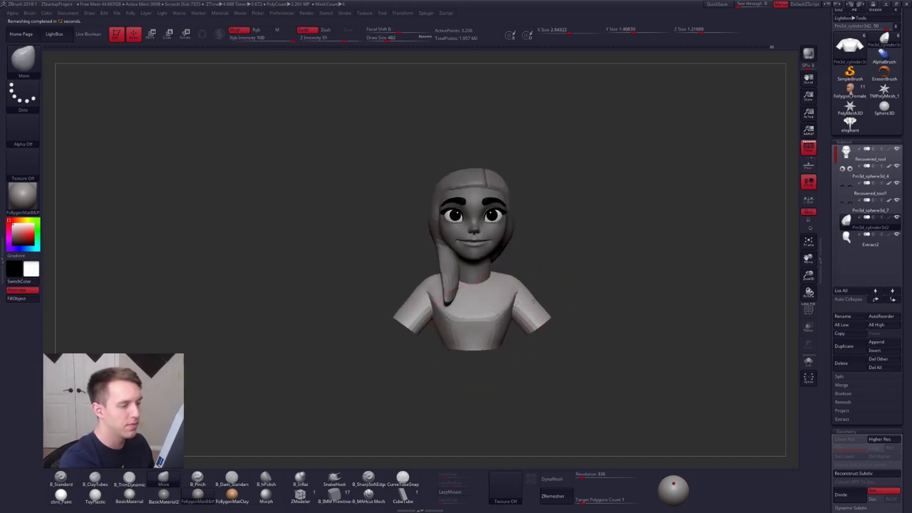
- Mask the shirt's torso with a lasso, leaving the sleeves free, and move the sleeves slightly inward with the Transpose line
ctrl+right_drag(530, 309, 497, 366)
key(space)
mouse_move(542, 332)
mouse_down()
mouse_move(527, 331)
mouse_move(566, 312)
mouse_move(513, 366)
mouse_up()
ctrl+click(540, 329)
ctrl+click(552, 342)
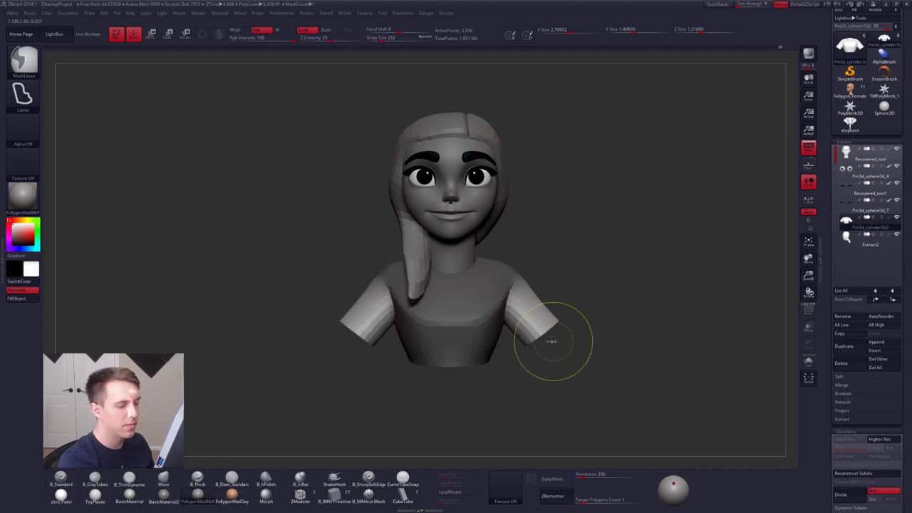
key(w)
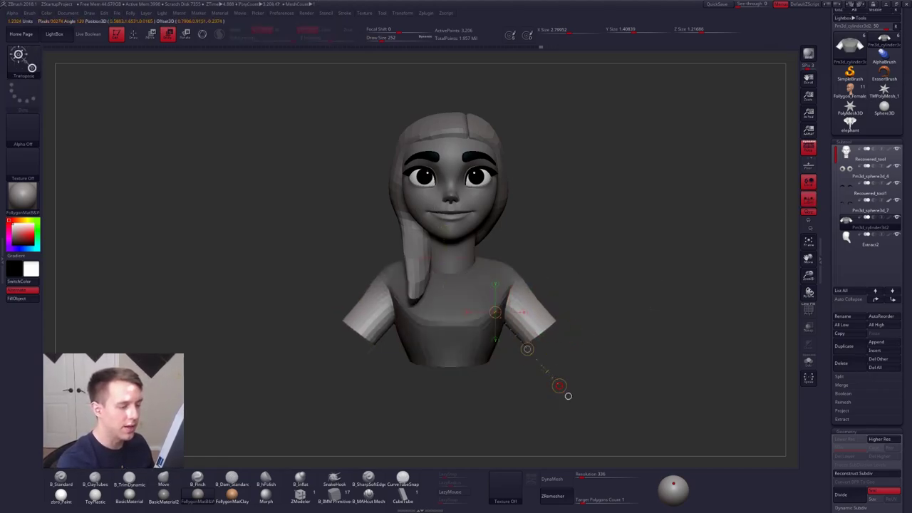
key(ctrl+z)
key(q)
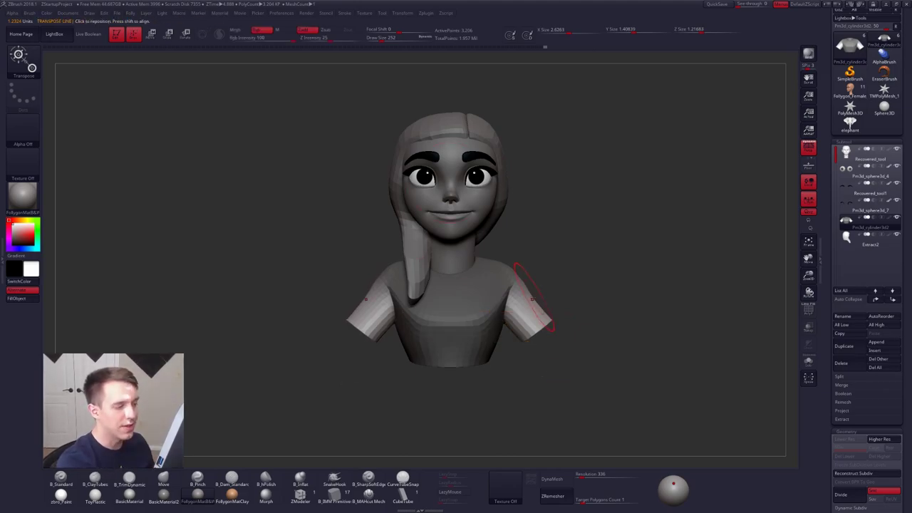
- Reshape the shirt's shoulders, sleeves and upper back with the Move brush
key(space)
drag(507, 335, 521, 335)
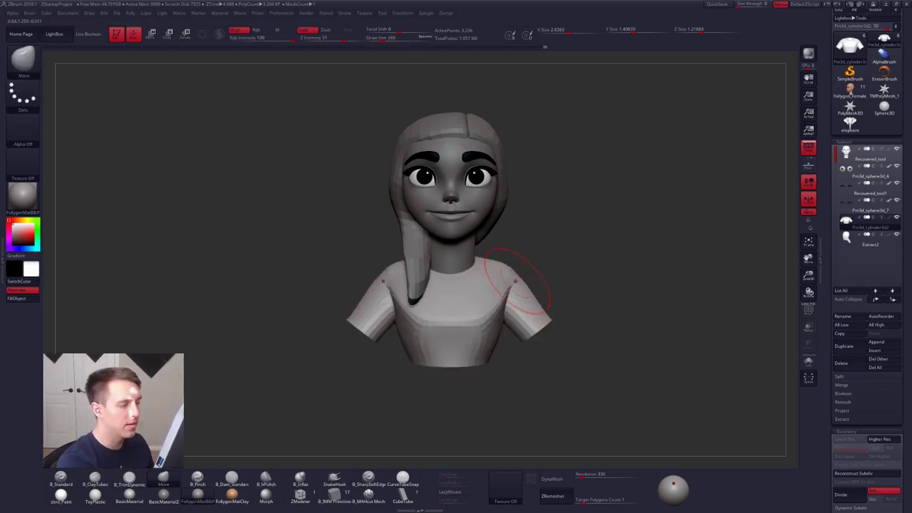
key(space)
drag(494, 275, 505, 275)
drag(320, 300, 560, 303)
key(space)
drag(505, 280, 479, 280)
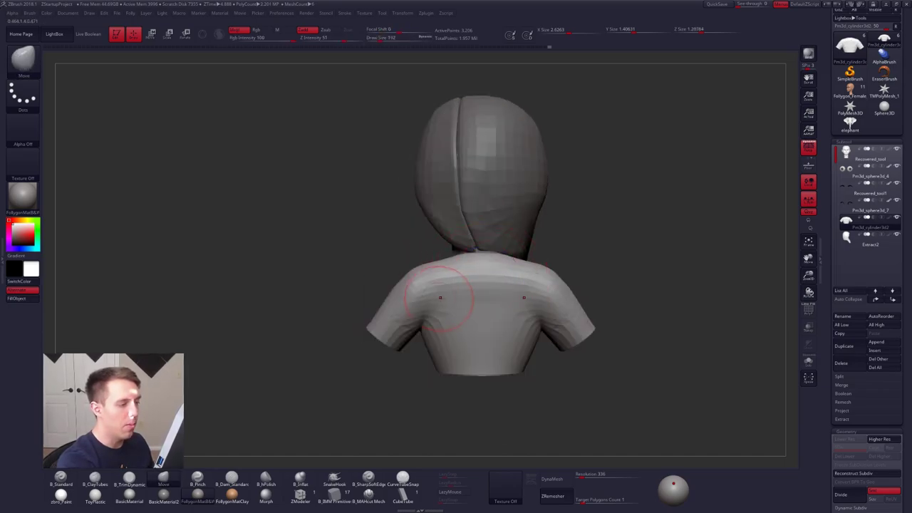
drag(364, 285, 449, 285)
mouse_move(449, 285)
right_down()
mouse_move(517, 295)
mouse_move(544, 314)
right_up()
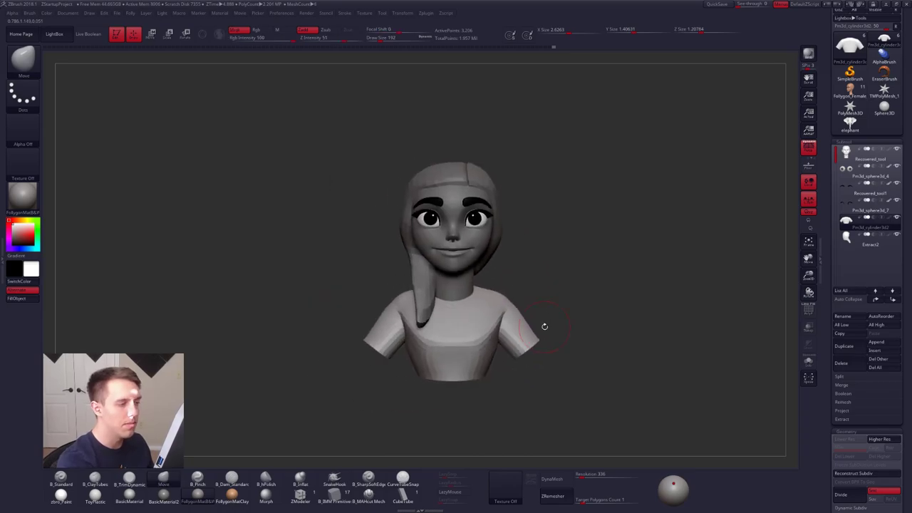
- Preview the shirt with smooth subdivision and turn off local symmetry
key(d)
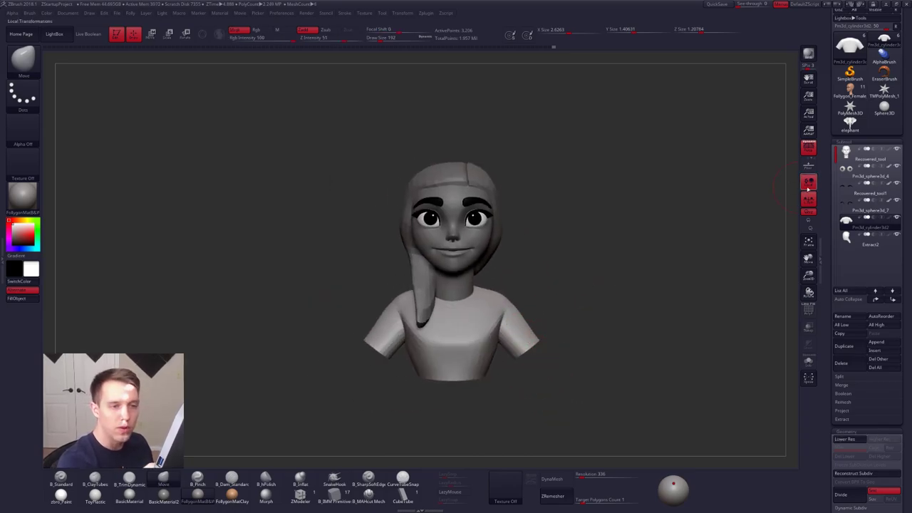
click(811, 200)
key(shift+d)
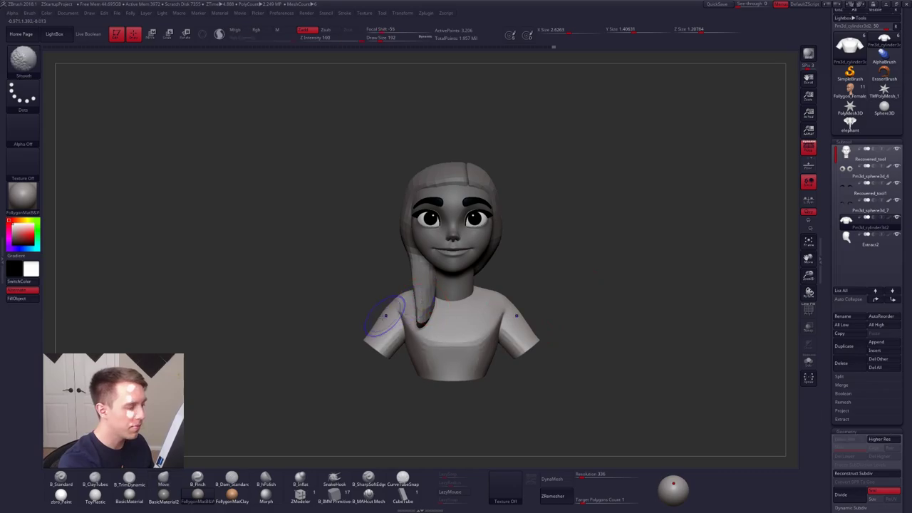
ctrl+right_drag(390, 319, 384, 310)
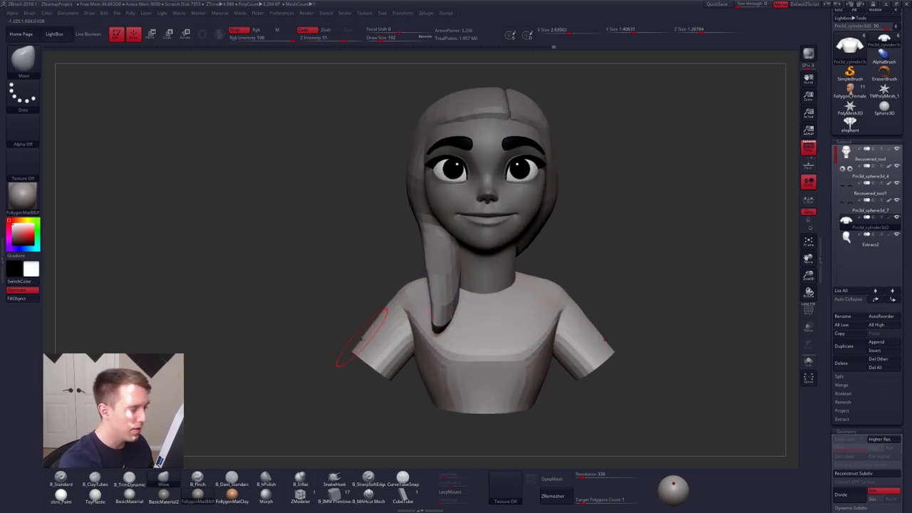
- Isolate the shirt and flatten the tops of its shoulders with the TrimDynamic brush
mouse_move(551, 312)
right_down()
mouse_move(584, 285)
mouse_move(464, 309)
right_up()
key(shift+s)
key(3)
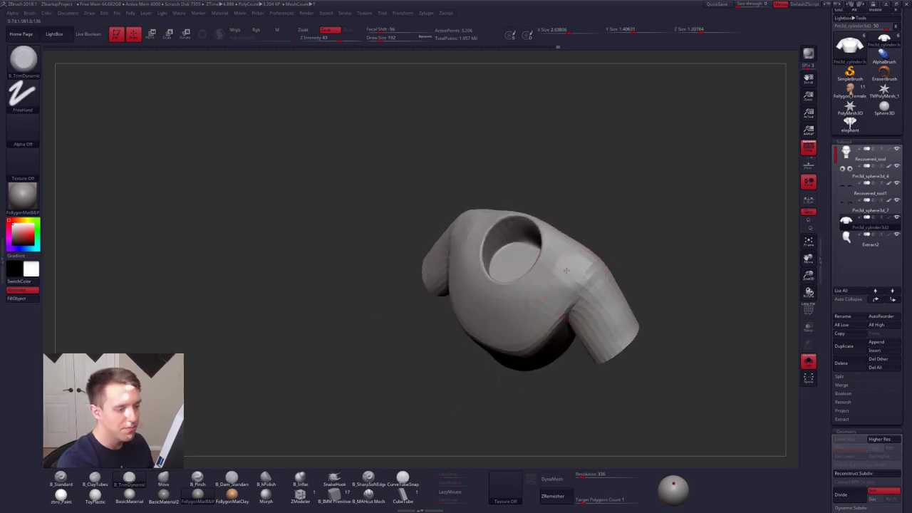
key(d)
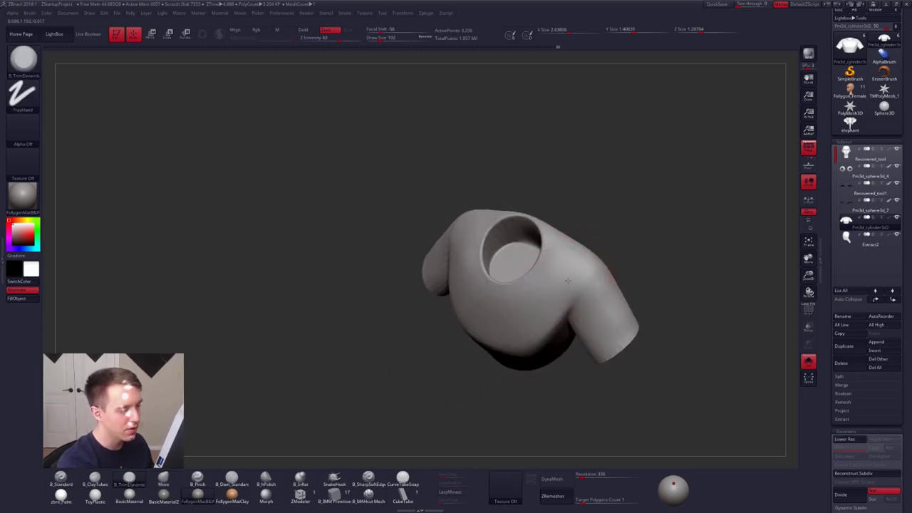
mouse_move(561, 281)
shift+right_down()
mouse_move(584, 321)
mouse_move(572, 301)
shift+right_up()
key(shift+s)
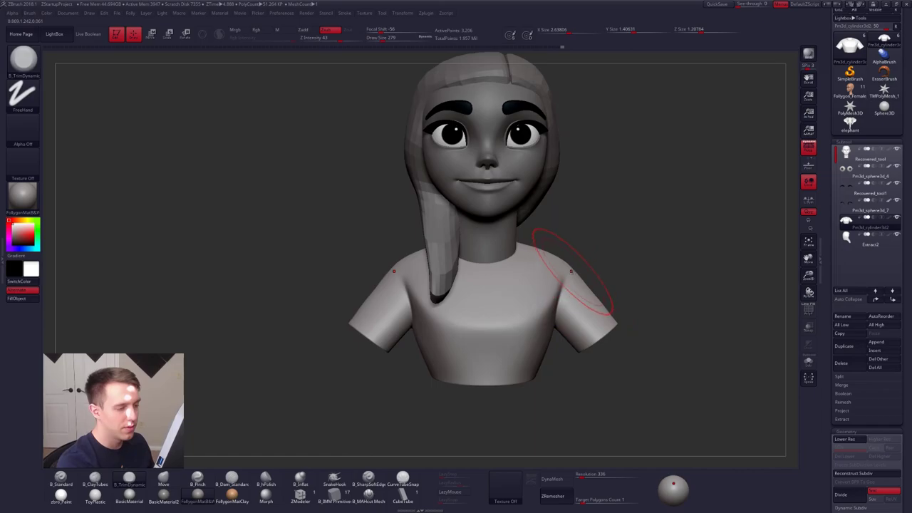
- Adjust the shirt's neckline and the slope beside the neck with the Move brush
key(4)
key(space)
drag(534, 275, 544, 275)
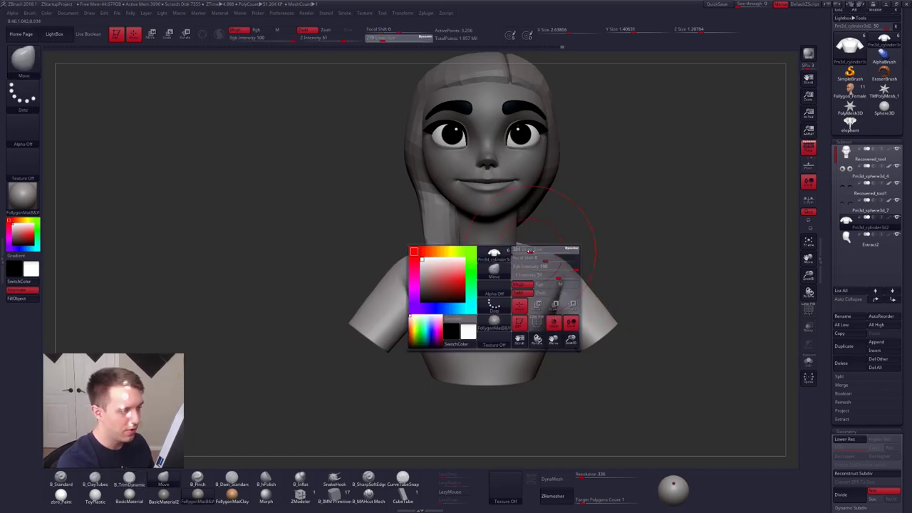
key(shift+s)
drag(499, 247, 504, 252)
key(shift+s)
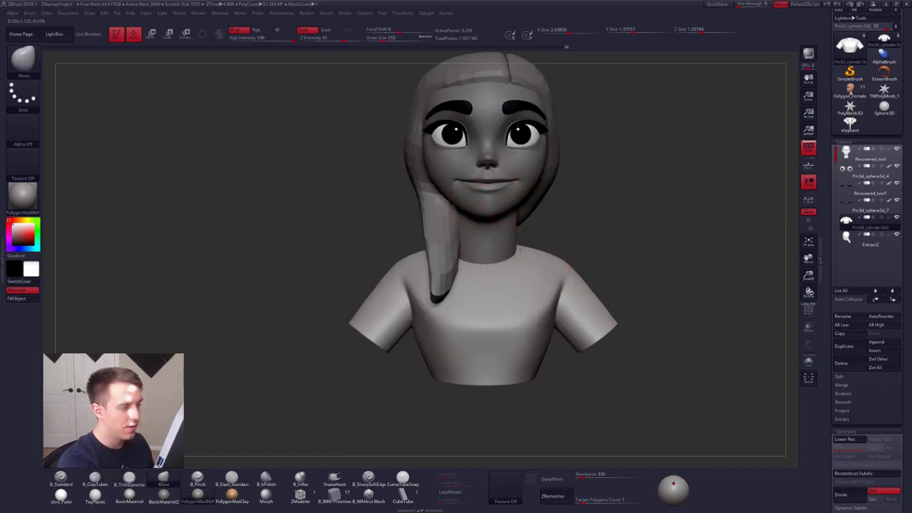
- Subdivide the shirt mesh to subdivision level 4
ctrl+right_drag(542, 299, 542, 260)
mouse_move(542, 260)
alt+right_down()
mouse_move(528, 281)
mouse_move(536, 325)
alt+right_up()
key(space)
drag(536, 325, 525, 325)
mouse_move(571, 325)
right_down()
mouse_move(507, 336)
mouse_move(528, 341)
mouse_move(542, 303)
mouse_move(556, 350)
right_up()
key(shift)
key(ctrl)
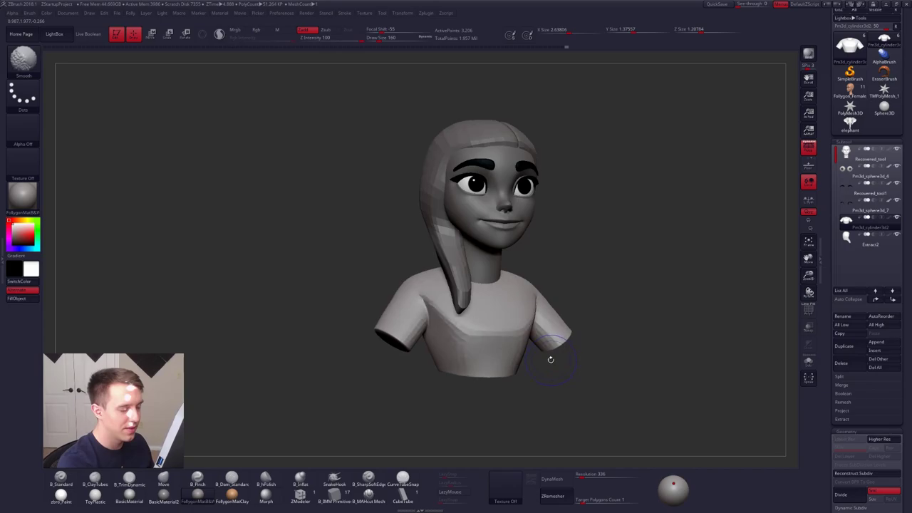
key(ctrl+d)
key(ctrl+d)
- Refine the shirt's shoulders and upper back with the TrimDynamic brush on the subdivided mesh
right_drag(475, 327, 579, 348)
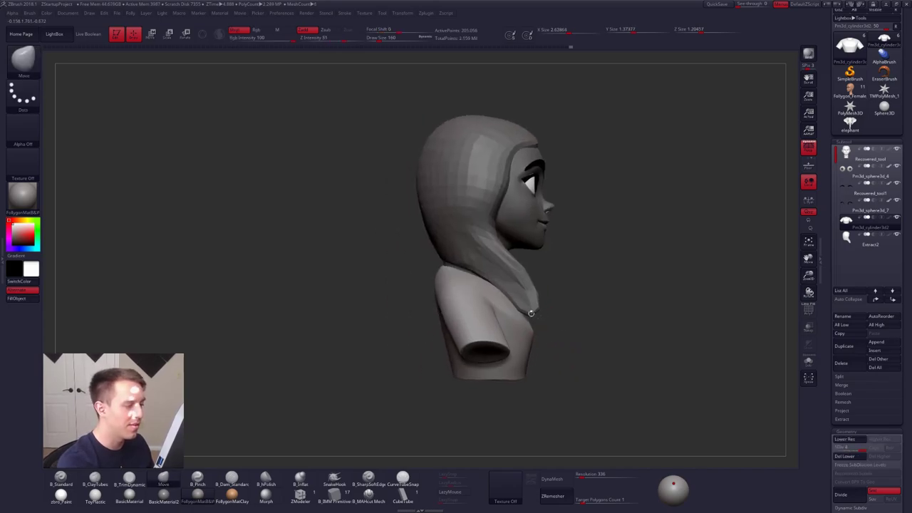
key(shift+s)
right_drag(452, 284, 461, 307)
key(3)
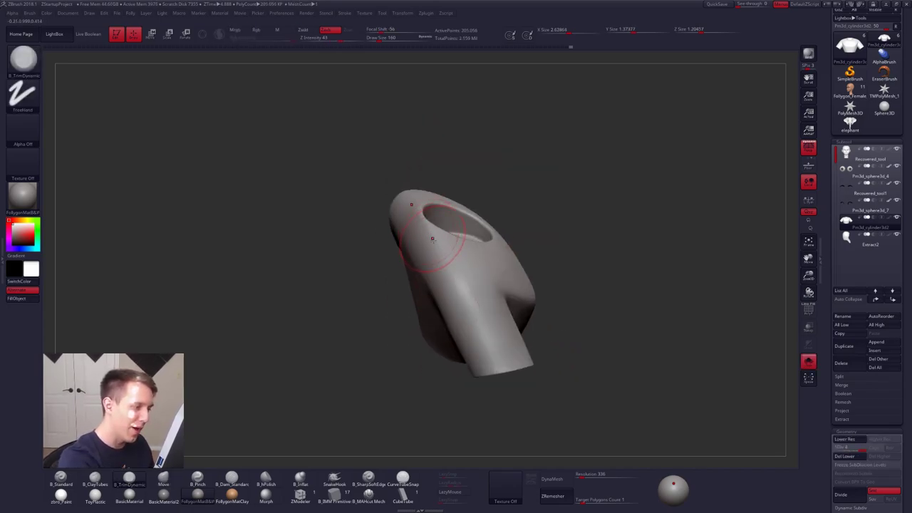
key(shift)
right_drag(458, 286, 456, 241)
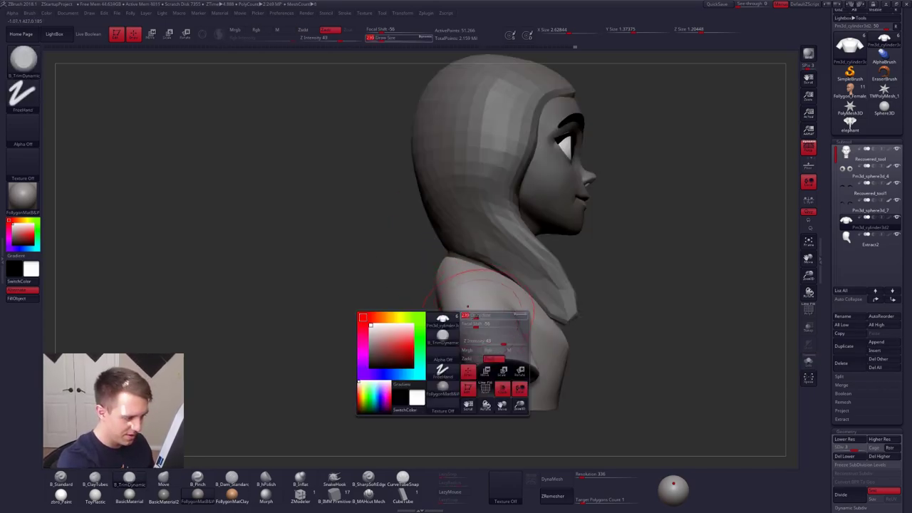
key(d)
- Select the hair subtool and subdivide it into a smooth, dense mesh
right_drag(542, 299, 476, 301)
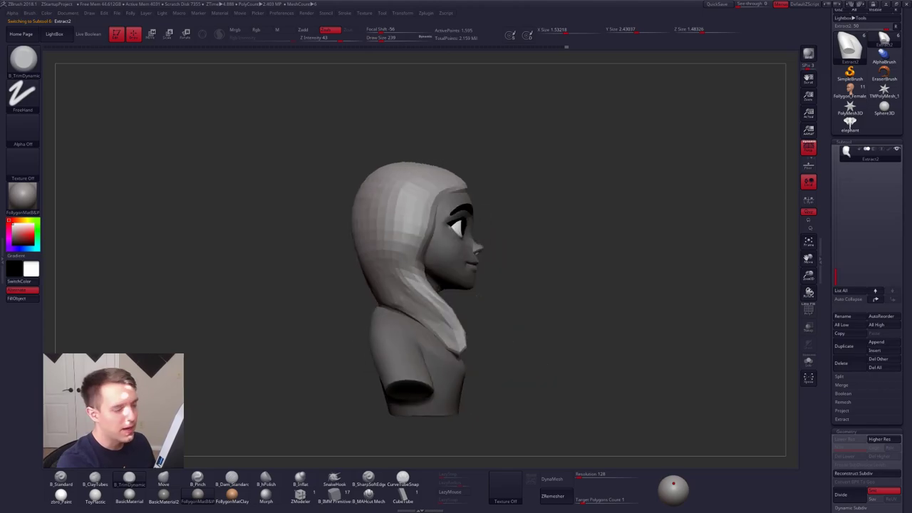
alt+right_drag(436, 285, 497, 299)
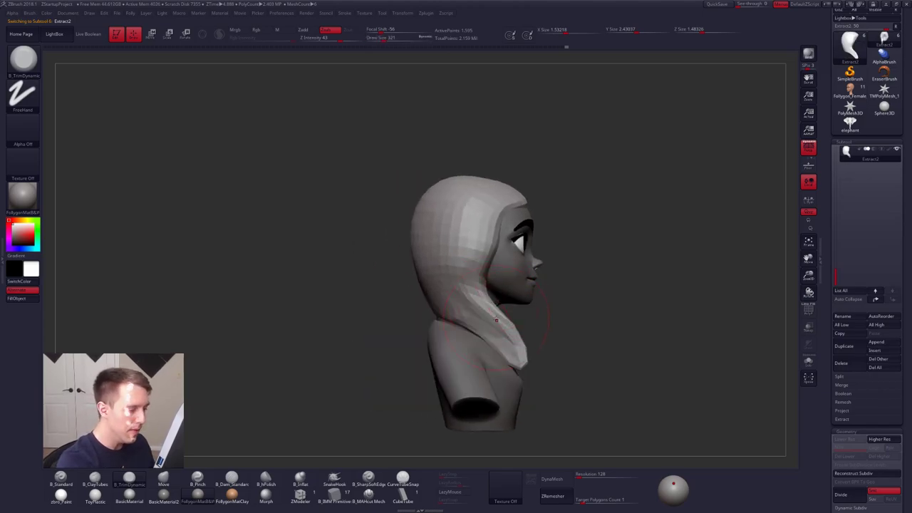
key(d)
key(ctrl)
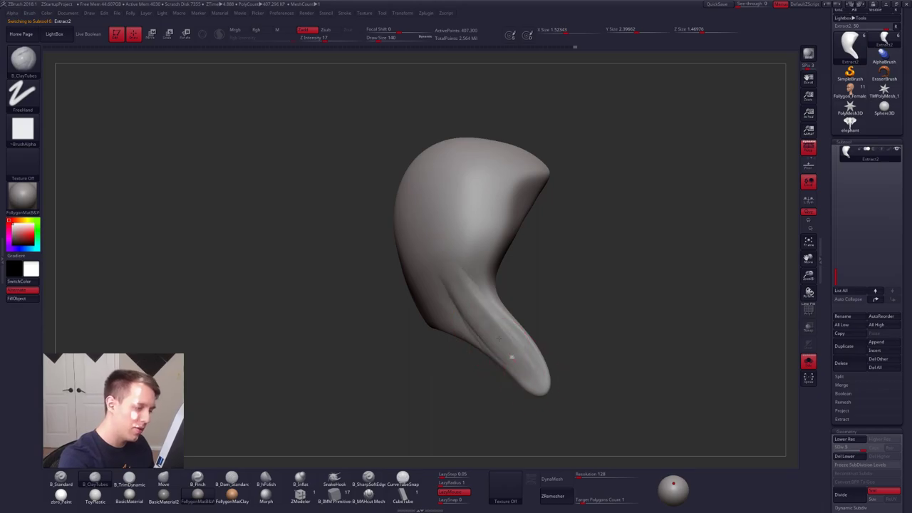
- Build up long strand ridges along the side of the hair with the ClayTubes brush
drag(511, 368, 422, 246)
key(shift+s)
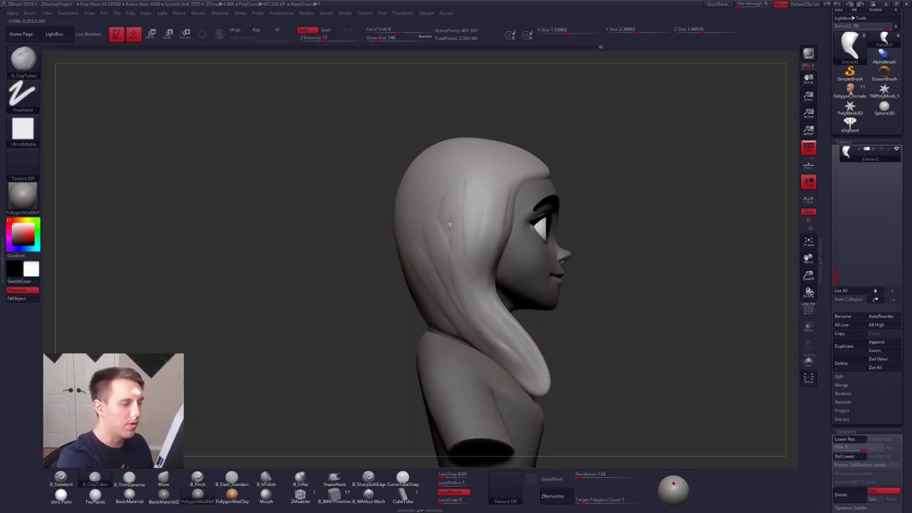
drag(449, 223, 436, 300)
- Isolate the hair and sculpt the front of the hanging lock with the ClayTubes brush
right_drag(511, 369, 352, 222)
key(shift+s)
right_drag(520, 245, 499, 251)
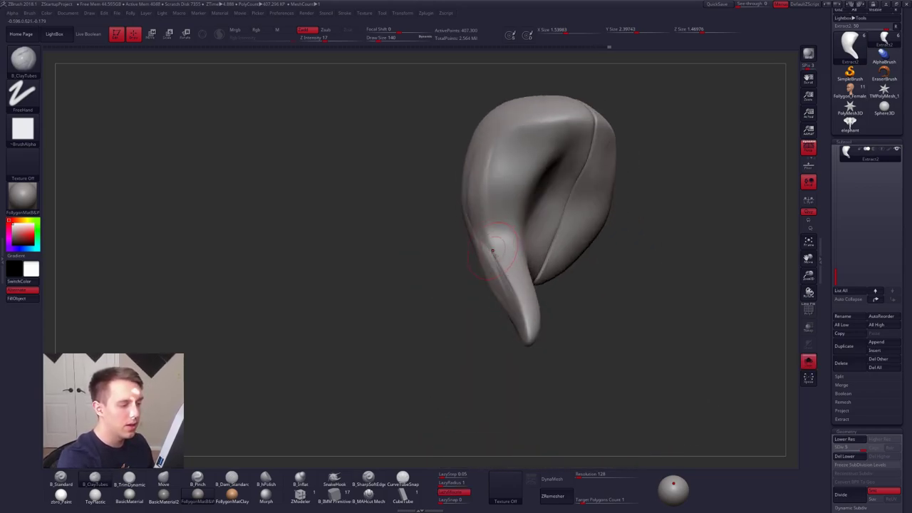
right_drag(525, 350, 534, 262)
drag(540, 265, 529, 330)
right_drag(491, 342, 525, 335)
- Show the whole bust again and adjust the shape of the hanging hair lock with the Move brush
key(space)
drag(543, 315, 558, 315)
mouse_move(549, 324)
right_down()
mouse_move(526, 309)
mouse_move(545, 282)
mouse_move(544, 344)
right_up()
key(shift+s)
key(b)
key(m)
key(v)
drag(526, 314, 532, 312)
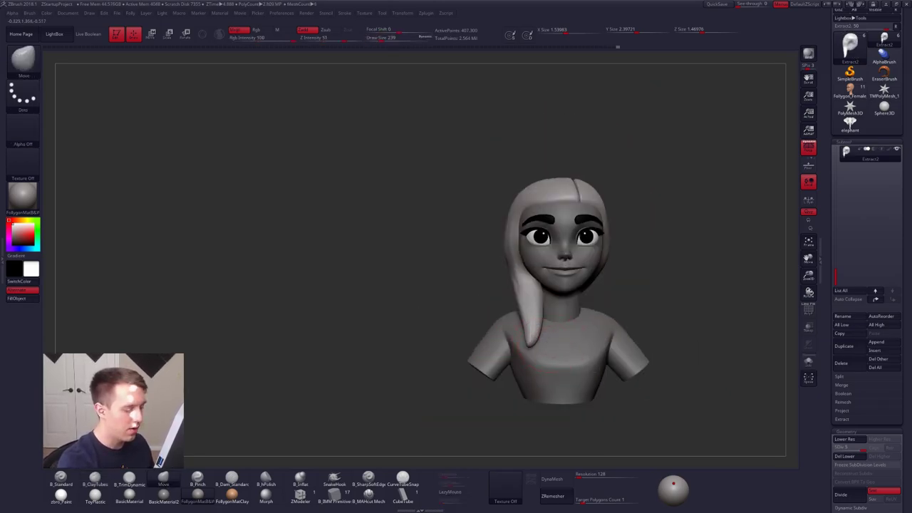
- Lengthen the hanging hair lock over the chest and curve its tip with the SnakeHook brush
alt+right_drag(486, 407, 426, 356)
click(334, 480)
key(space)
drag(464, 295, 469, 294)
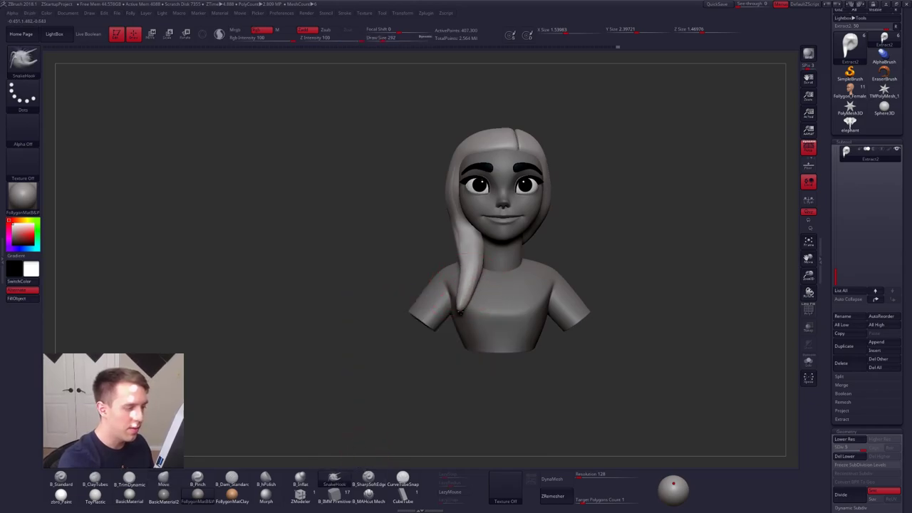
right_drag(461, 314, 487, 343)
mouse_move(464, 323)
mouse_down()
mouse_move(462, 333)
mouse_move(469, 302)
mouse_up()
right_drag(499, 335, 508, 327)
key(space)
drag(473, 308, 469, 308)
mouse_move(478, 295)
right_down()
mouse_move(439, 299)
mouse_move(440, 309)
right_up()
right_drag(474, 344, 521, 293)
right_drag(452, 312, 425, 325)
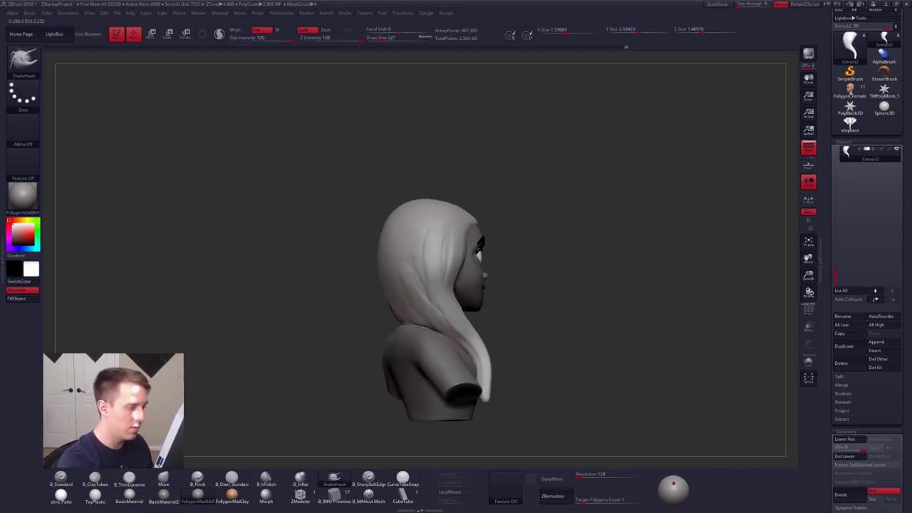
- Adjust the hair near the nape with the Move brush and sharpen the side strands with the Pinch brush
key(b)
key(m)
key(v)
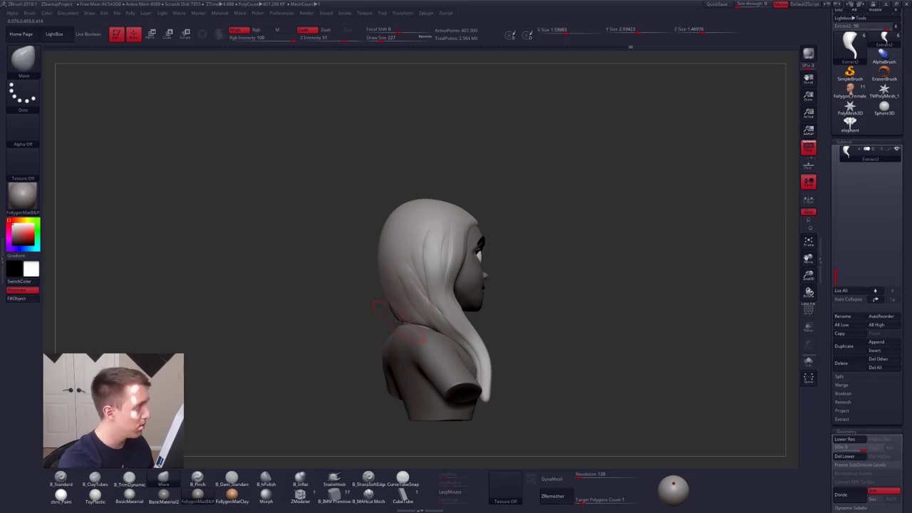
mouse_move(425, 324)
right_down()
mouse_move(457, 248)
mouse_move(453, 271)
right_up()
key(b)
key(p)
key(i)
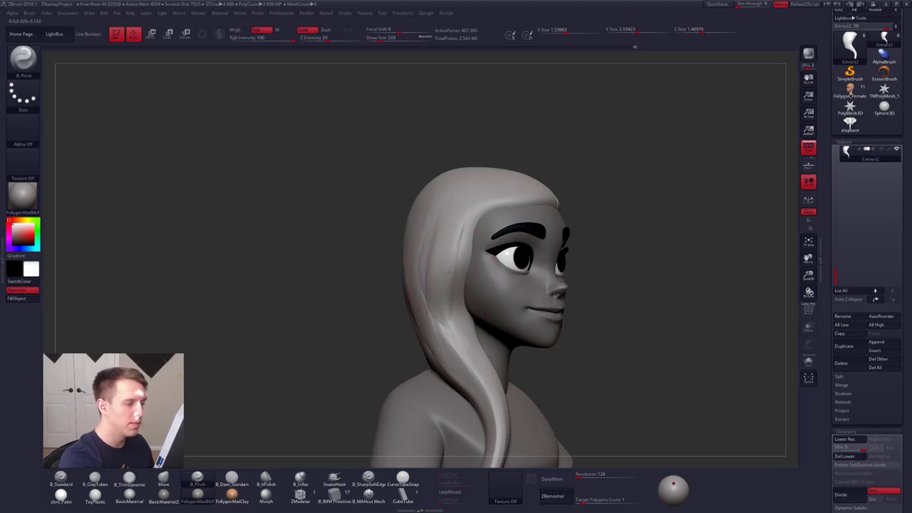
- Isolate the hair and carve a hollow into its inner face side with the ClayTubes brush
mouse_move(480, 226)
right_down()
mouse_move(464, 232)
mouse_move(472, 238)
right_up()
key(shift+s)
key(b)
key(c)
key(t)
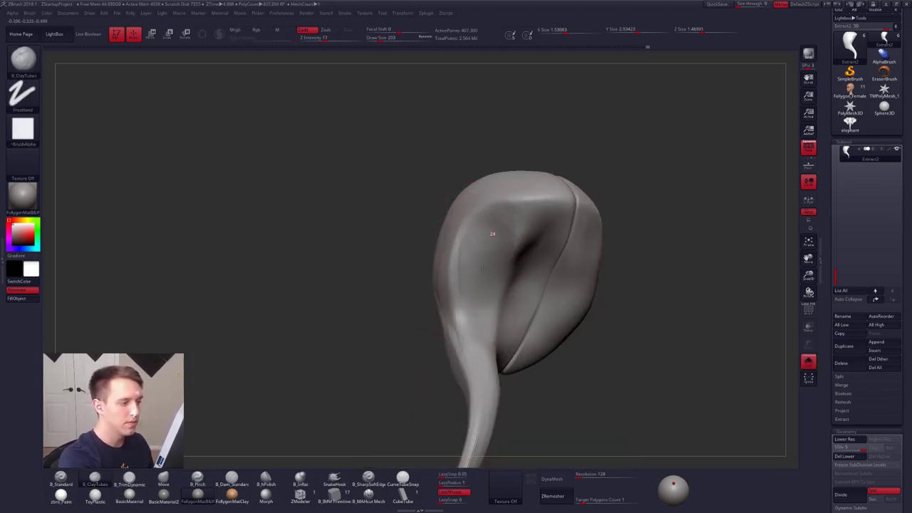
mouse_move(482, 268)
alt+mouse_down()
mouse_move(514, 239)
mouse_move(487, 271)
mouse_move(486, 263)
mouse_move(494, 291)
alt+mouse_up()
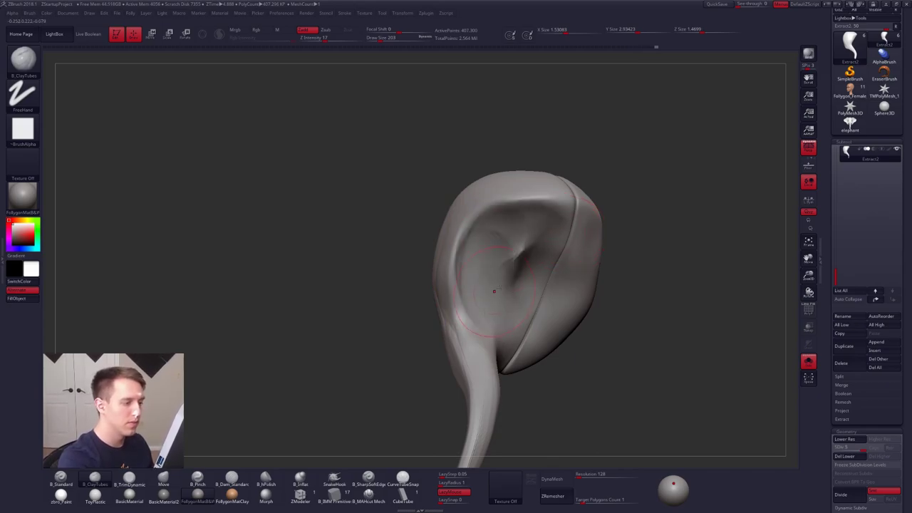
- Carve the inner surface of the hair on the other side of the part with ClayTubes
key(shift+s)
mouse_move(592, 299)
right_down()
mouse_move(645, 301)
mouse_move(544, 300)
right_up()
key(shift+s)
mouse_move(513, 253)
alt+mouse_down()
mouse_move(504, 332)
mouse_move(481, 365)
mouse_move(505, 275)
alt+mouse_up()
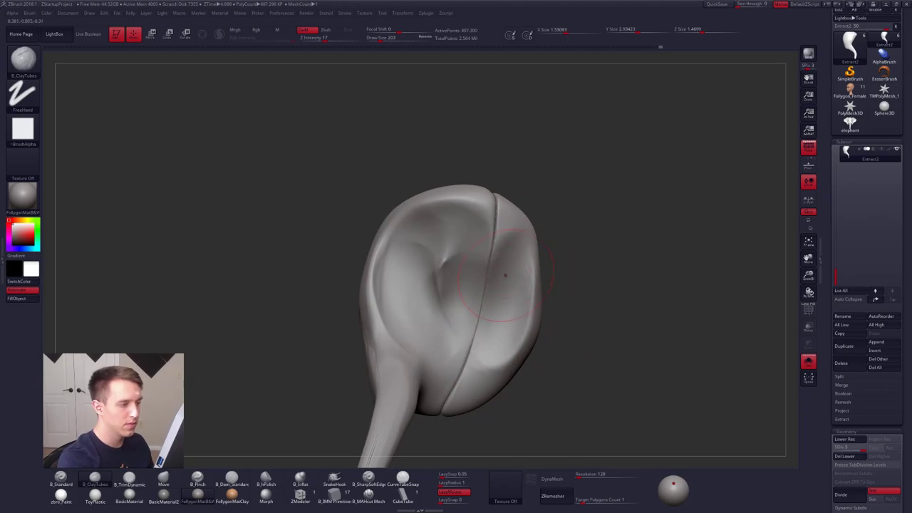
- Deepen the inner hollow around the hair's part line with more ClayTubes strokes
key(shift+s)
mouse_move(542, 314)
right_down()
mouse_move(473, 347)
mouse_move(530, 311)
mouse_move(524, 317)
right_up()
key(shift+s)
mouse_move(449, 375)
mouse_down()
mouse_move(499, 335)
mouse_move(504, 277)
mouse_up()
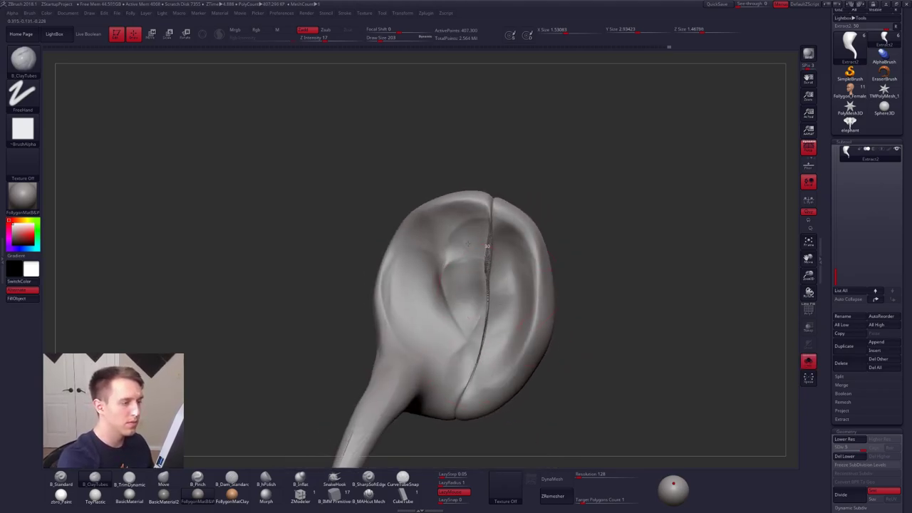
drag(448, 306, 449, 250)
- Convert the hair to DynaMesh at resolution 128 without freezing its subdivision levels
right_drag(475, 280, 568, 314)
click(569, 483)
click(538, 498)
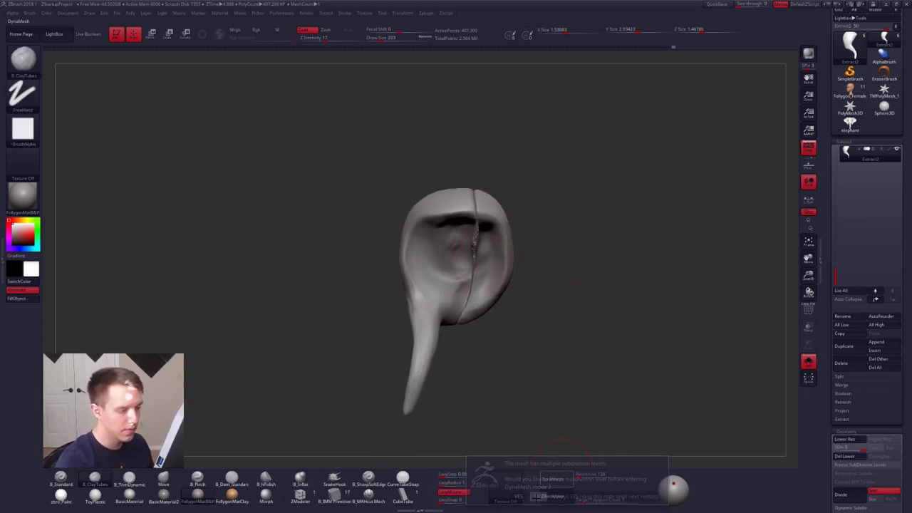
key(shift)
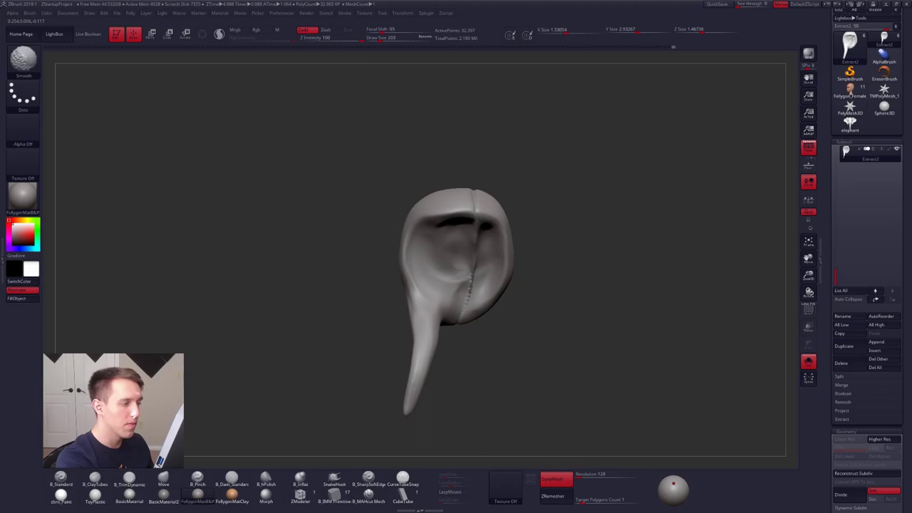
- Smooth the inner hollow of the hair, re-DynaMesh it, smooth the leftover bumps and bring the whole bust back into view
shift+drag(471, 275, 449, 250)
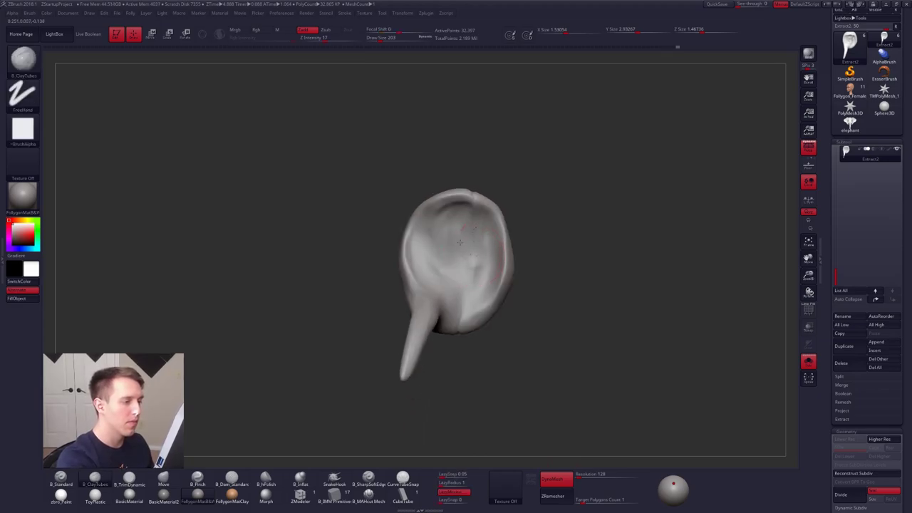
ctrl+drag(593, 224, 542, 254)
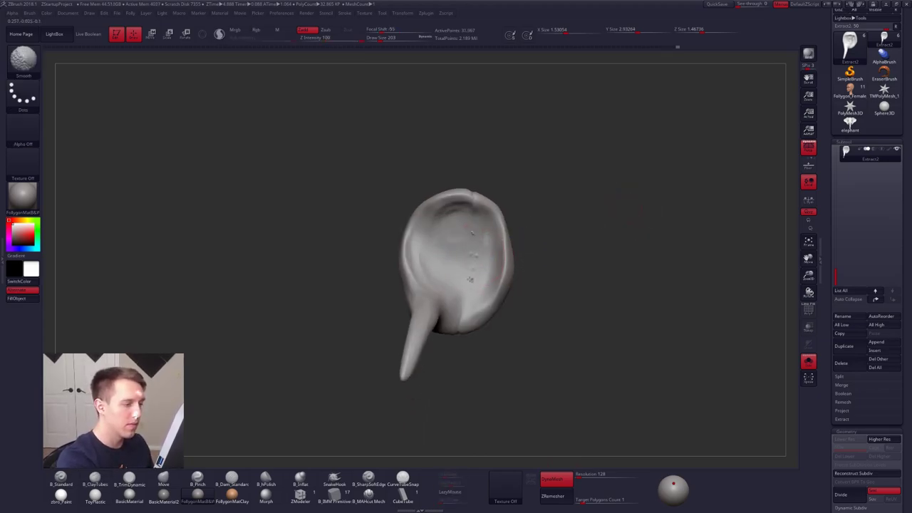
shift+drag(471, 279, 451, 273)
key(alt+s)
mouse_move(483, 337)
shift+right_down()
mouse_move(483, 322)
mouse_move(483, 342)
shift+right_up()
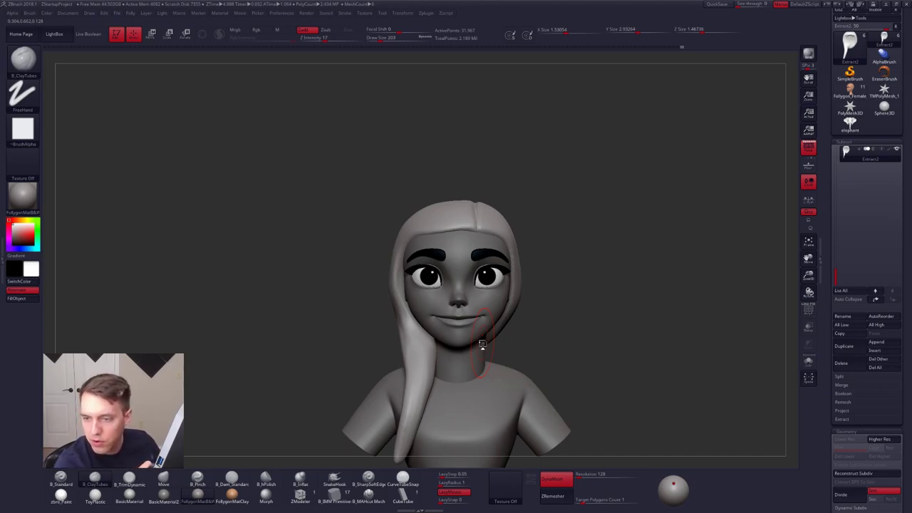
alt+drag(525, 332, 511, 231)
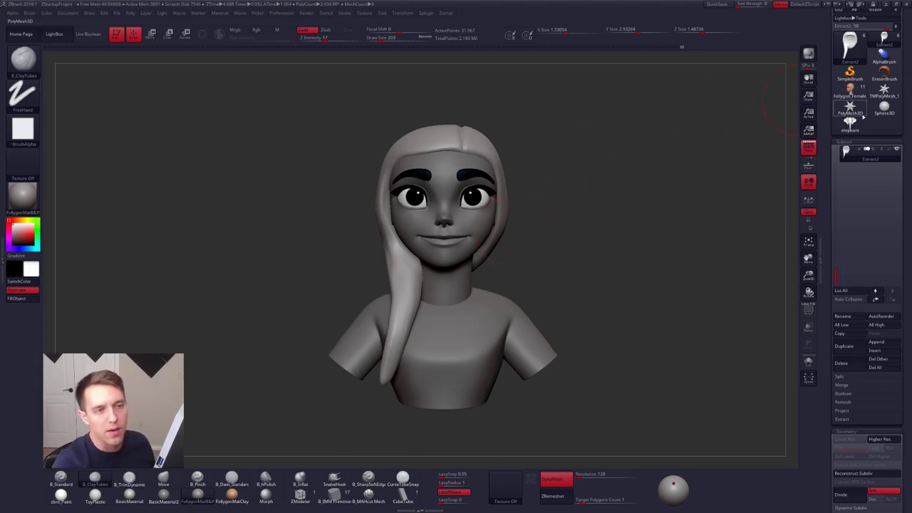
- Switch to the full-body Follygon female tool and turn off polypaint on all its subtools to examine the head and proportions
drag(834, 103, 834, 152)
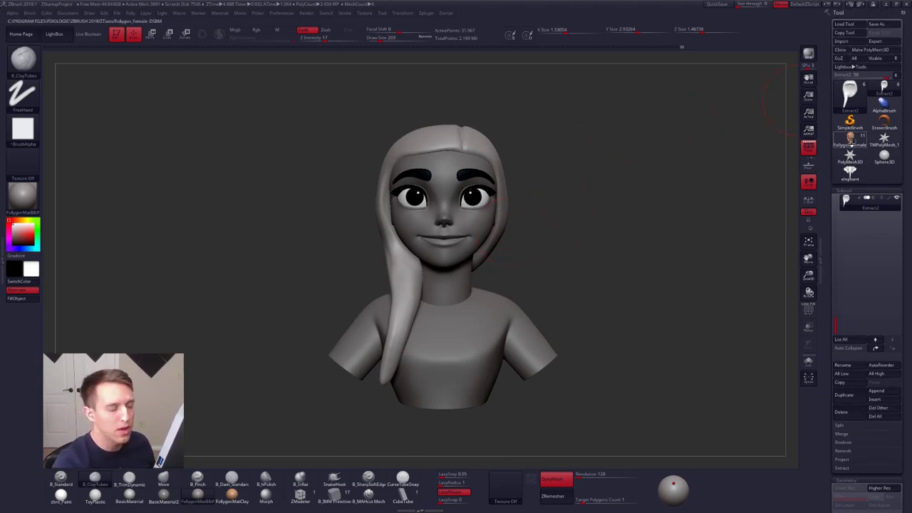
click(850, 141)
key(f)
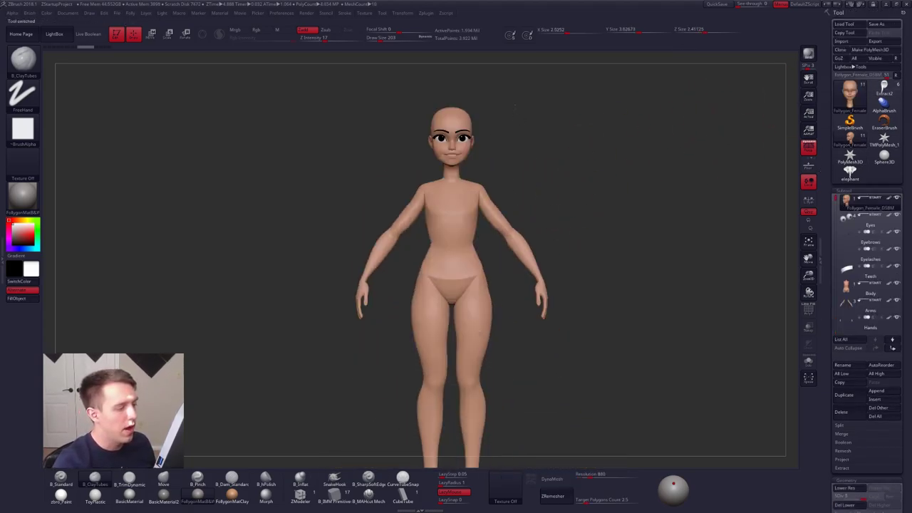
alt+drag(537, 179, 611, 152)
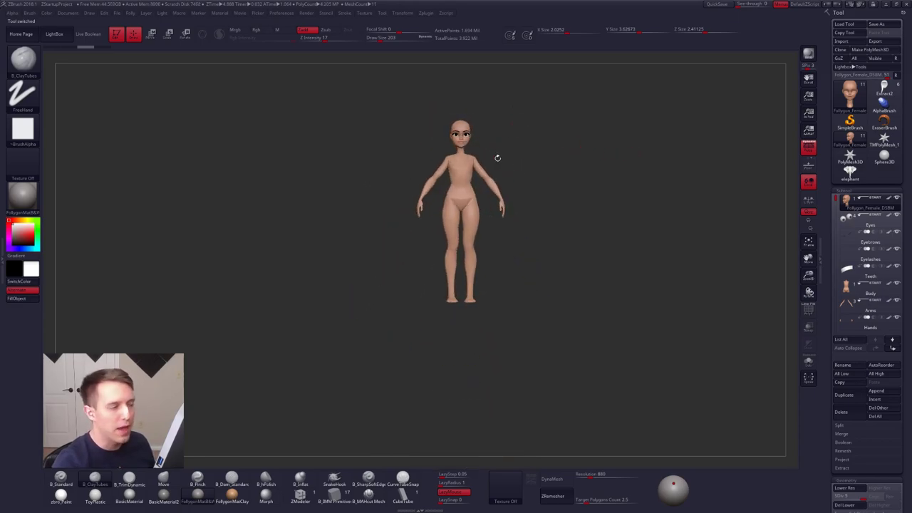
key(shift)
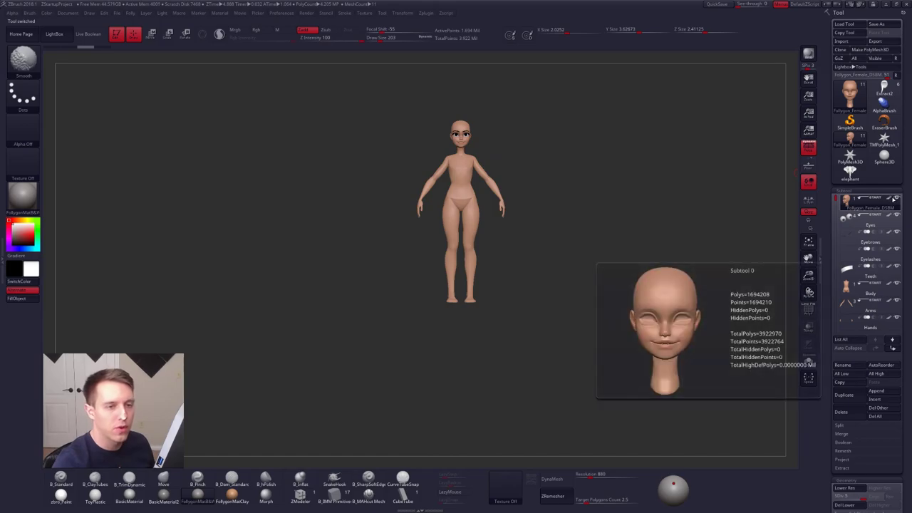
click(890, 199)
drag(591, 167, 541, 246)
ctrl+right_drag(481, 219, 498, 229)
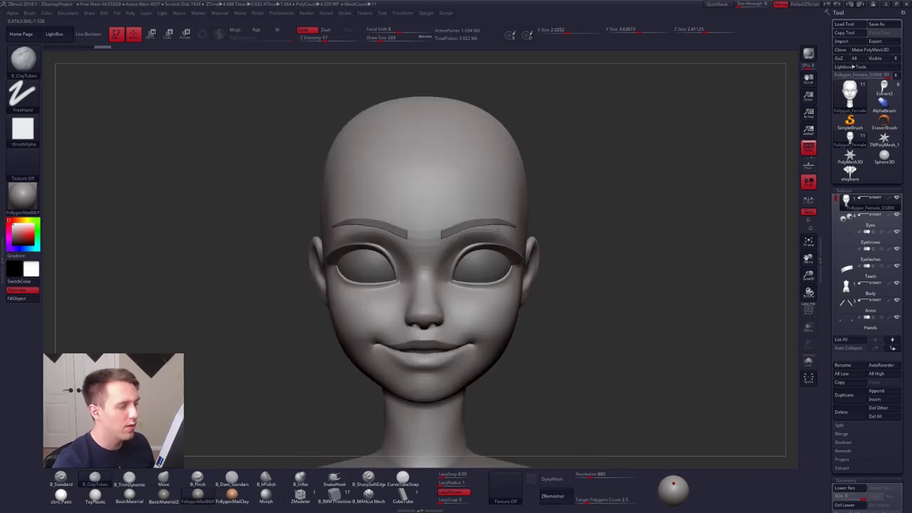
mouse_move(647, 233)
alt+mouse_down()
mouse_move(556, 217)
mouse_move(534, 227)
mouse_move(523, 173)
mouse_move(533, 187)
alt+mouse_up()
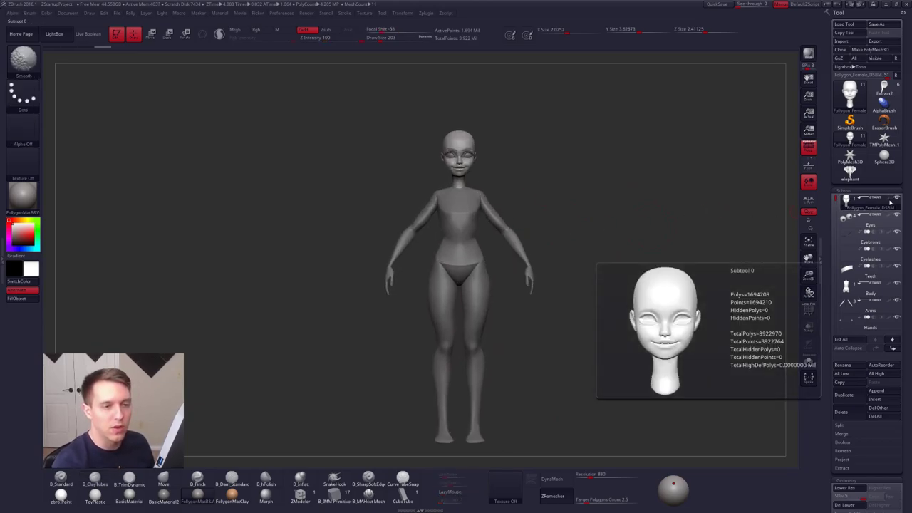
- Restore the polypaint on all subtools of the female model and return to the bust's Extract2 hair tool
shift+click(890, 198)
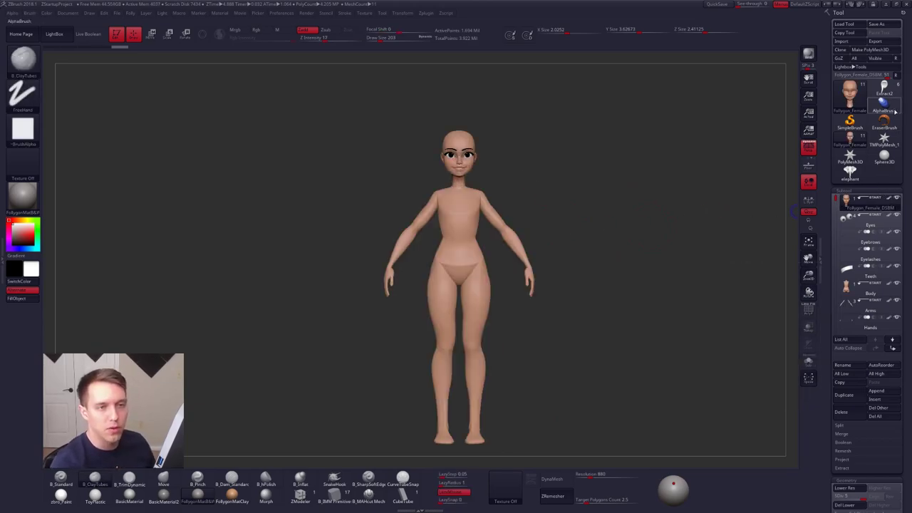
click(883, 89)
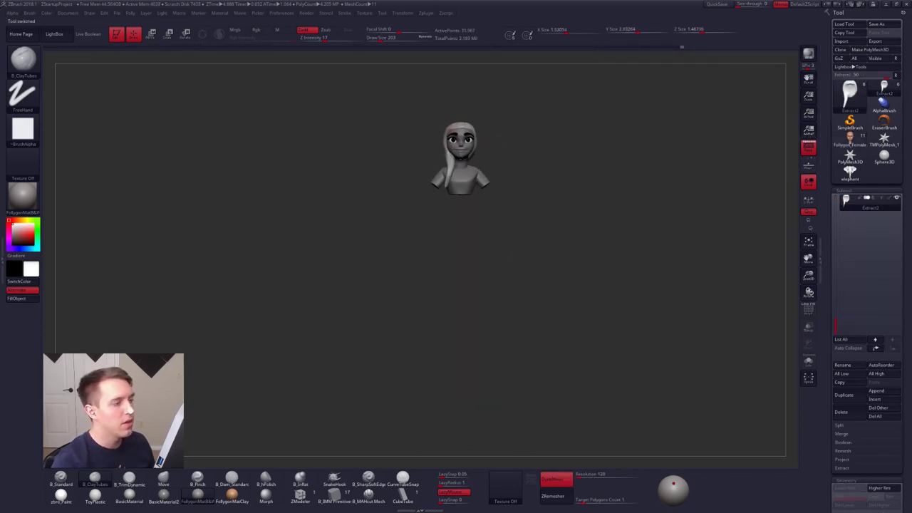
key(f)
alt+drag(578, 214, 516, 252)
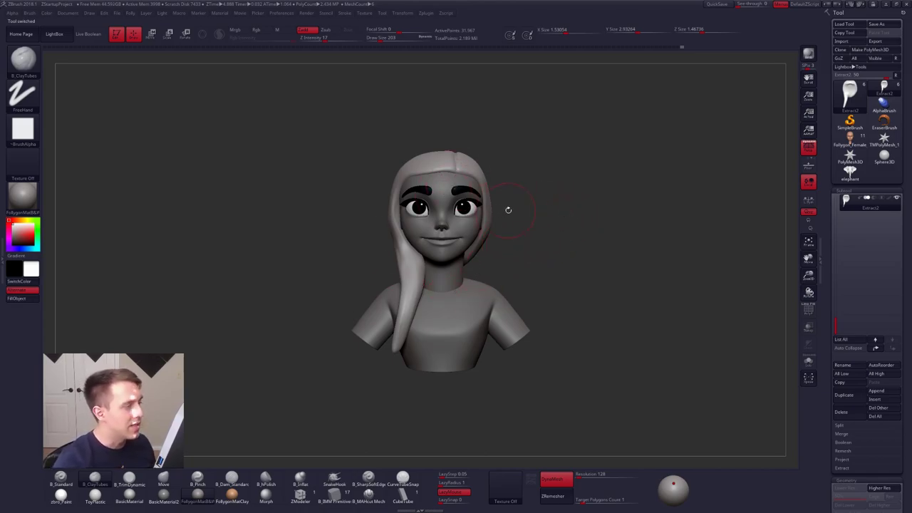
- Adjust the front hairline beside the part with the Move brush at draw size 215
key(b)
key(m)
key(v)
mouse_move(508, 209)
alt+mouse_down()
mouse_move(548, 241)
mouse_move(543, 274)
alt+mouse_up()
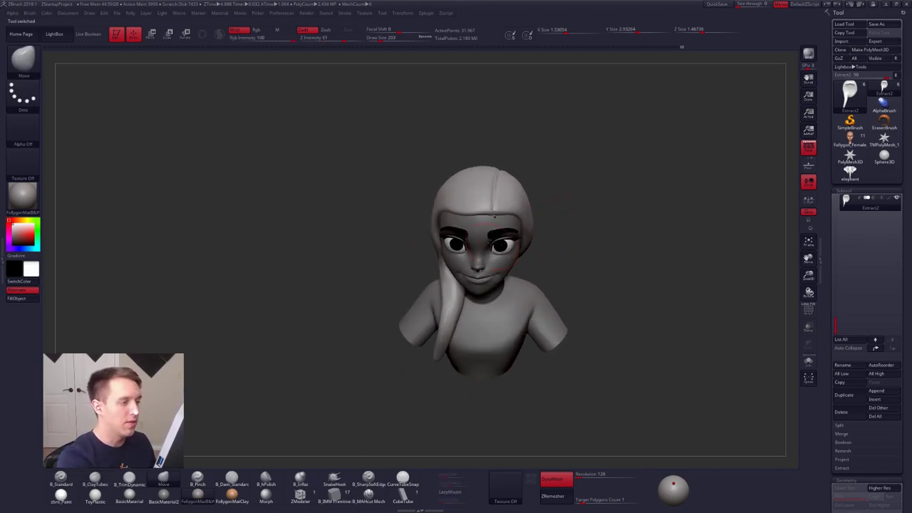
key(space)
drag(492, 217, 493, 221)
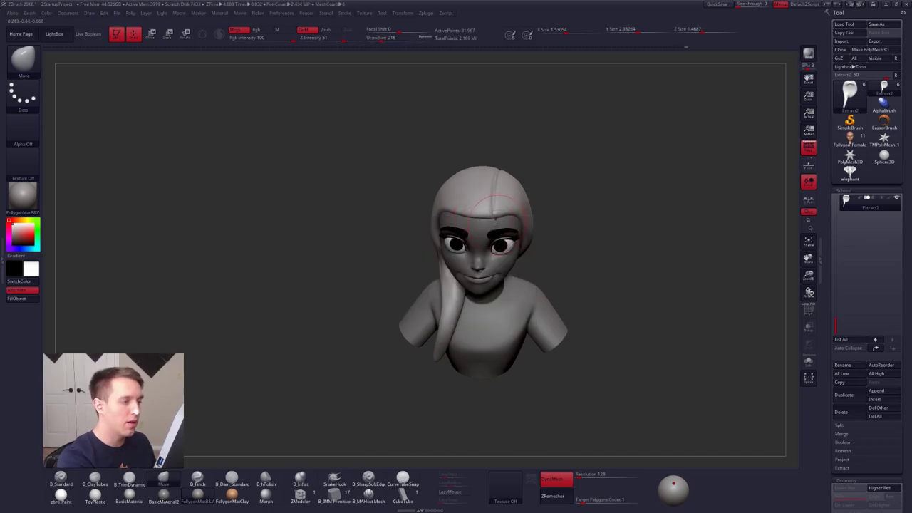
drag(563, 286, 520, 254)
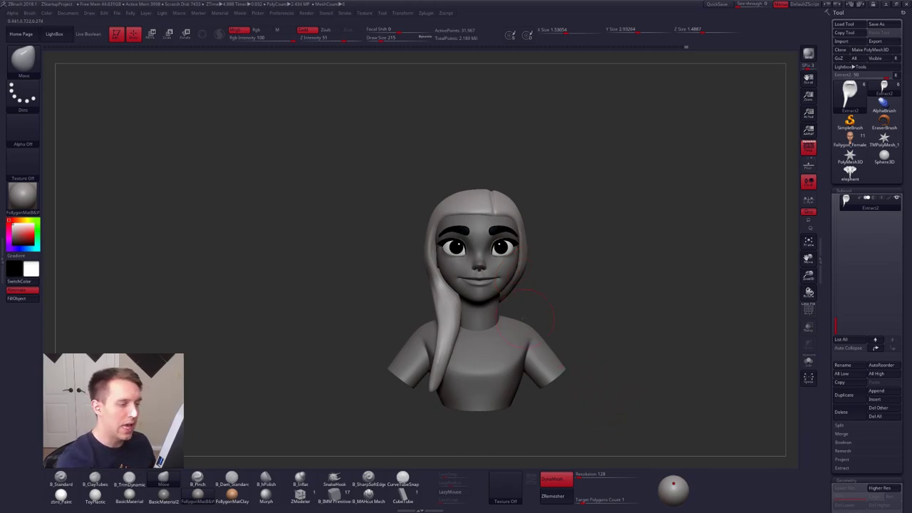
- Select the eyebrows and reshape them at a lower subdivision level with the Move brush at draw size 96
key(space)
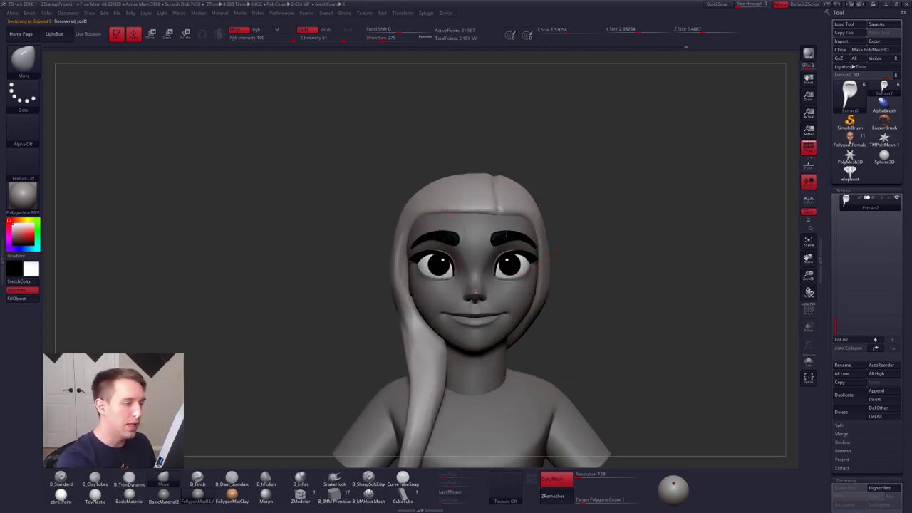
key(space)
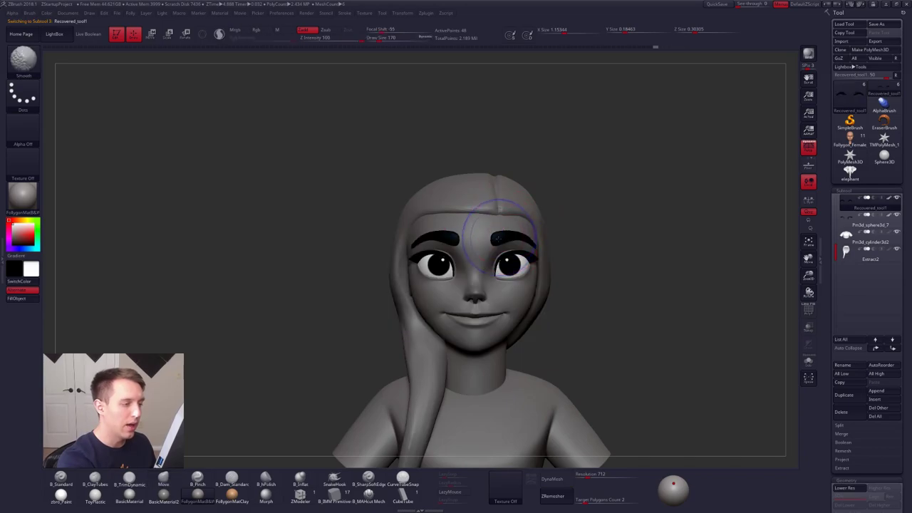
key(shift+d)
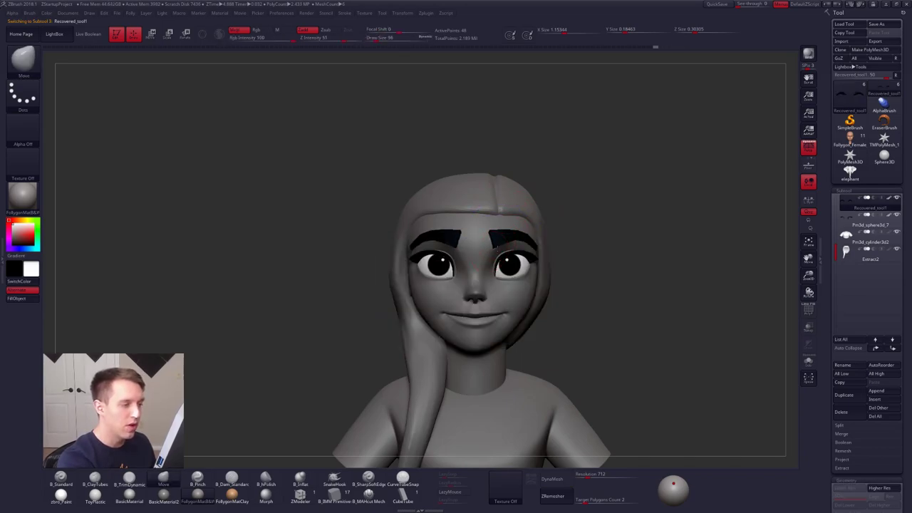
key(d)
right_drag(492, 235, 540, 244)
right_drag(536, 295, 508, 275)
key(s)
drag(532, 308, 522, 307)
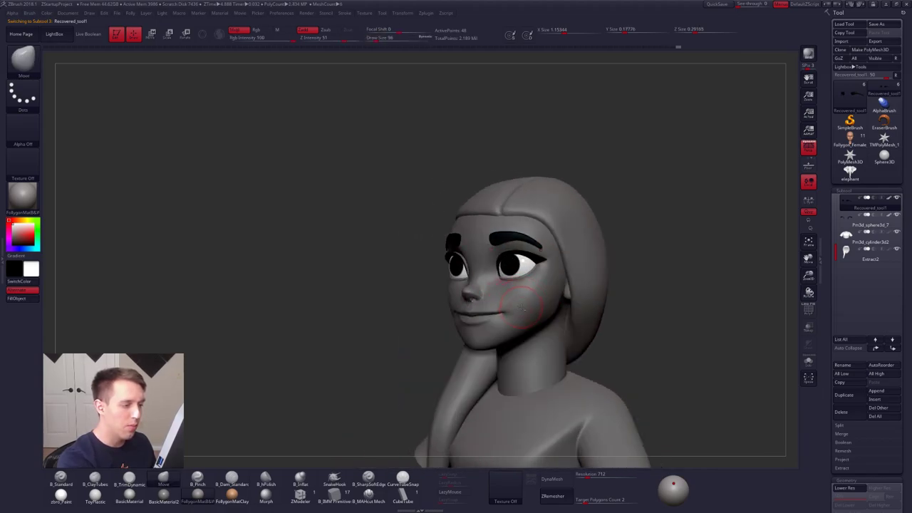
- Select the head and use a small Move brush to refine the area between the nose and upper lip
alt+click(522, 307)
shift+right_drag(520, 307, 482, 333)
key(alt+s)
key(space)
key(shift+d)
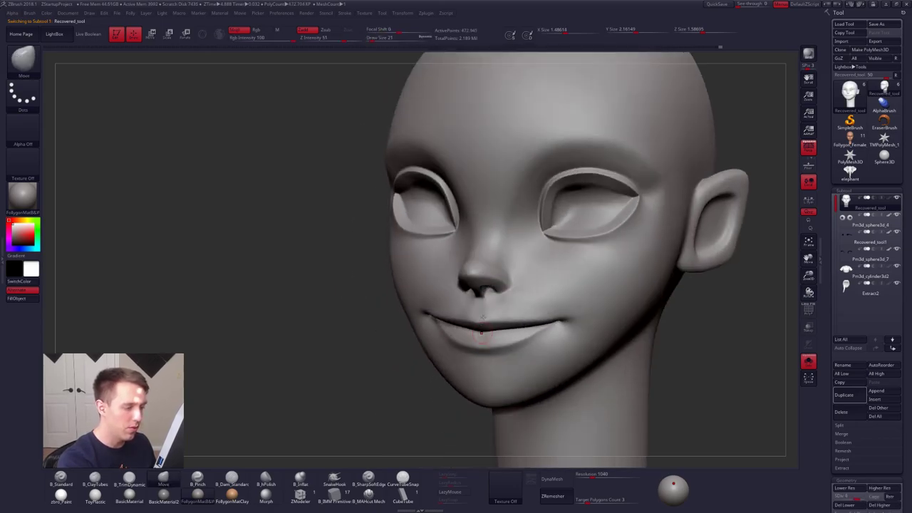
key(alt+s)
key(space)
drag(484, 316, 497, 316)
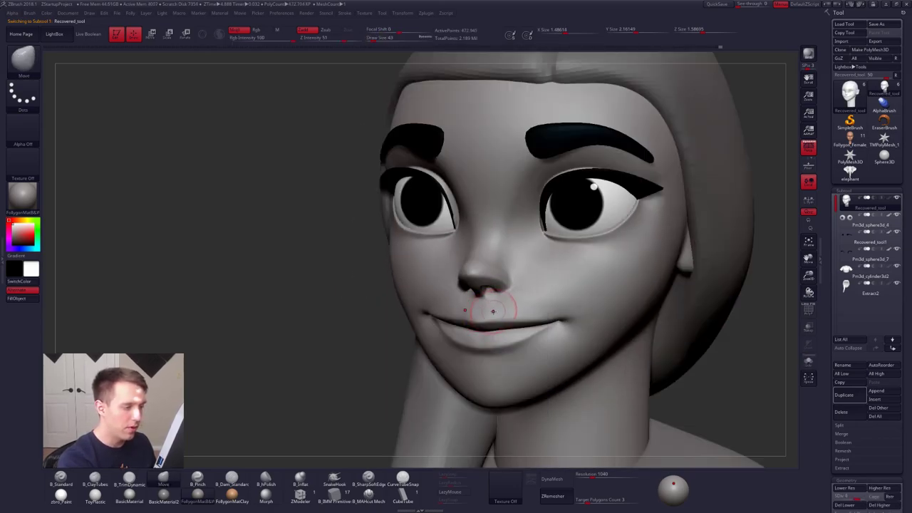
- Refine the nose on lower subdivision levels with the Move brush and step the head back up to its higher levels
key(space)
key(shift+d)
right_drag(523, 312, 507, 291)
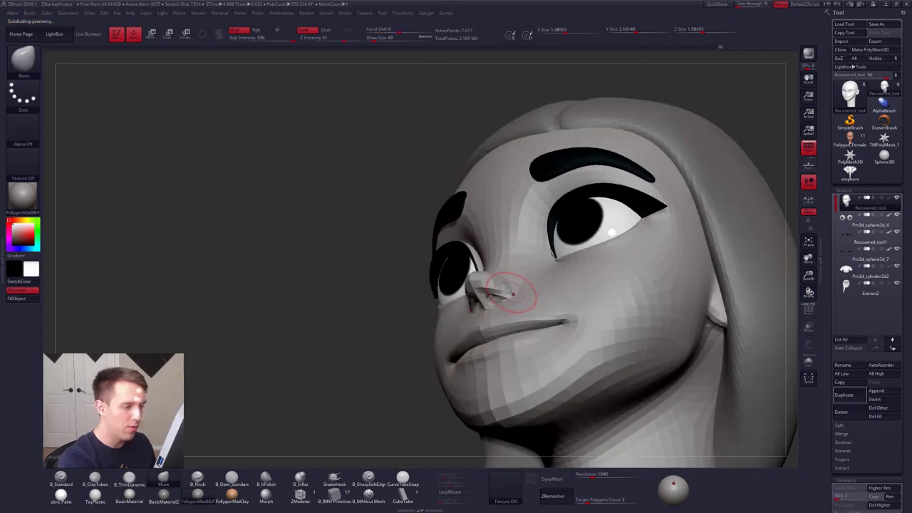
key(space)
drag(505, 319, 520, 318)
mouse_move(492, 296)
right_down()
mouse_move(525, 286)
mouse_move(520, 273)
mouse_move(499, 308)
right_up()
key(d)
key(space)
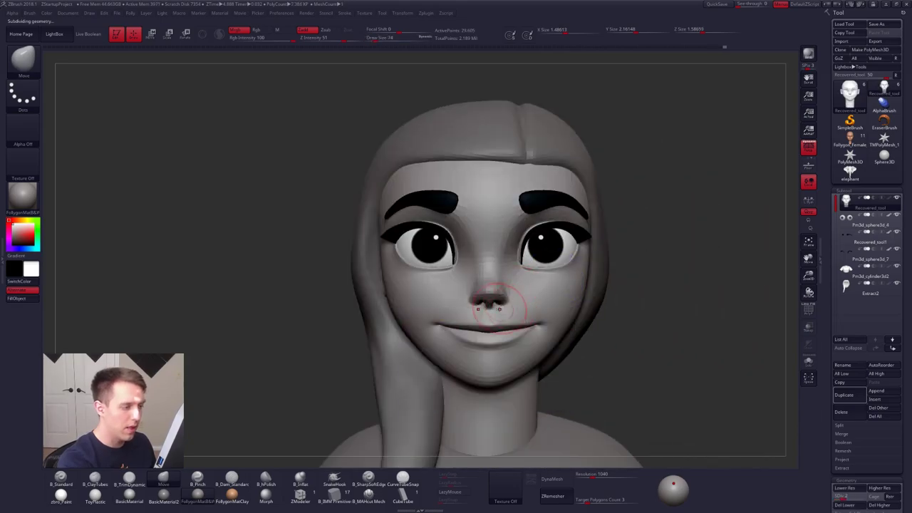
key(d)
key(space)
- Select the hair and work over its long side strand with the TrimDynamic brush at draw size 150
key(b)
key(t)
key(d)
right_drag(536, 307, 499, 307)
mouse_move(579, 311)
alt+right_down()
mouse_move(570, 336)
mouse_move(564, 305)
alt+right_up()
key(space)
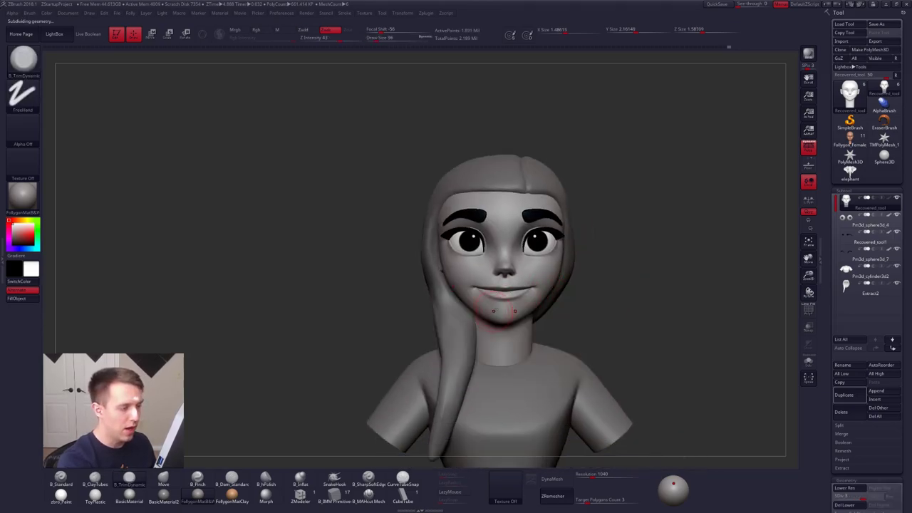
key(space)
right_drag(501, 305, 551, 311)
alt+click(439, 347)
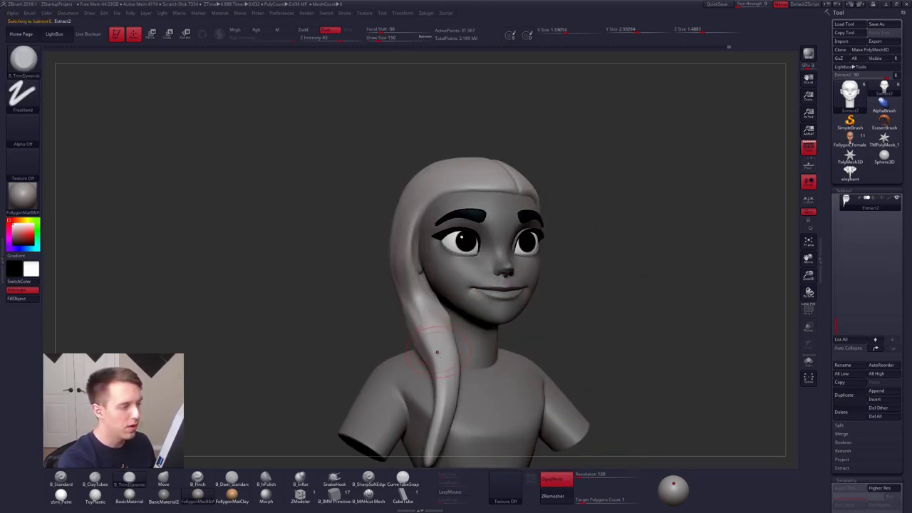
key(space)
drag(461, 349, 454, 349)
key(alt+s)
key(space)
mouse_move(455, 350)
right_down()
mouse_move(432, 342)
mouse_move(460, 344)
mouse_move(534, 319)
mouse_move(466, 295)
mouse_move(494, 318)
mouse_move(480, 326)
mouse_move(550, 307)
right_up()
- Shorten the tip of the long side strand slightly with the Move brush at draw size 265
key(space)
key(b)
key(m)
key(v)
key(alt+s)
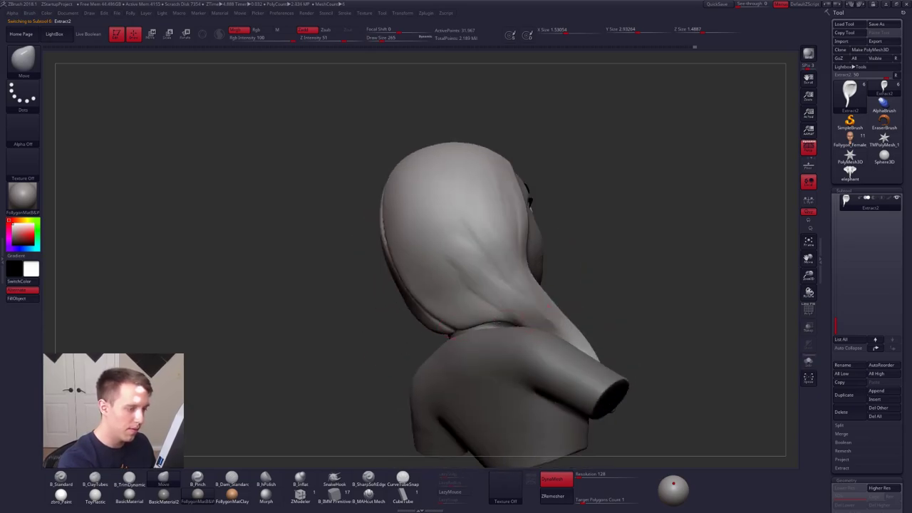
mouse_move(500, 334)
right_down()
mouse_move(456, 335)
mouse_move(472, 351)
mouse_move(499, 314)
mouse_move(593, 342)
mouse_move(645, 340)
mouse_move(546, 316)
mouse_move(542, 363)
right_up()
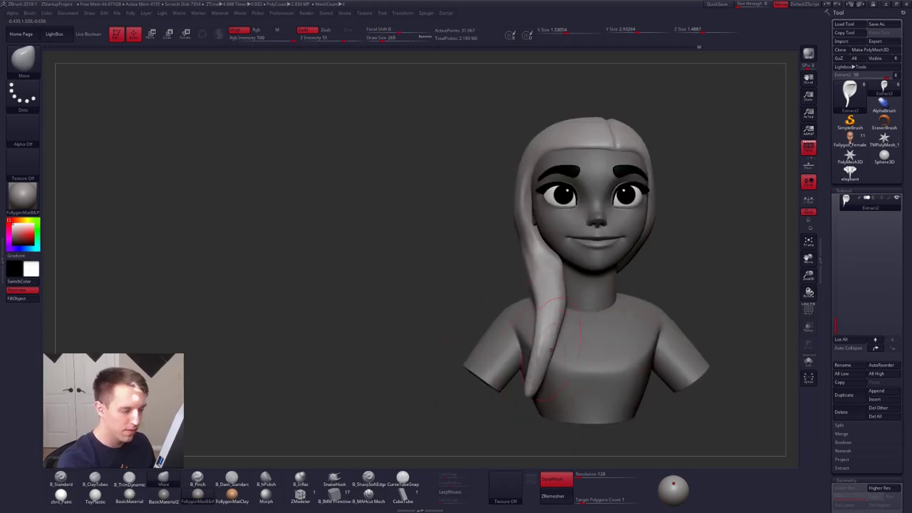
shift+drag(536, 378, 534, 362)
mouse_move(548, 296)
right_down()
mouse_move(586, 289)
mouse_move(520, 267)
right_up()
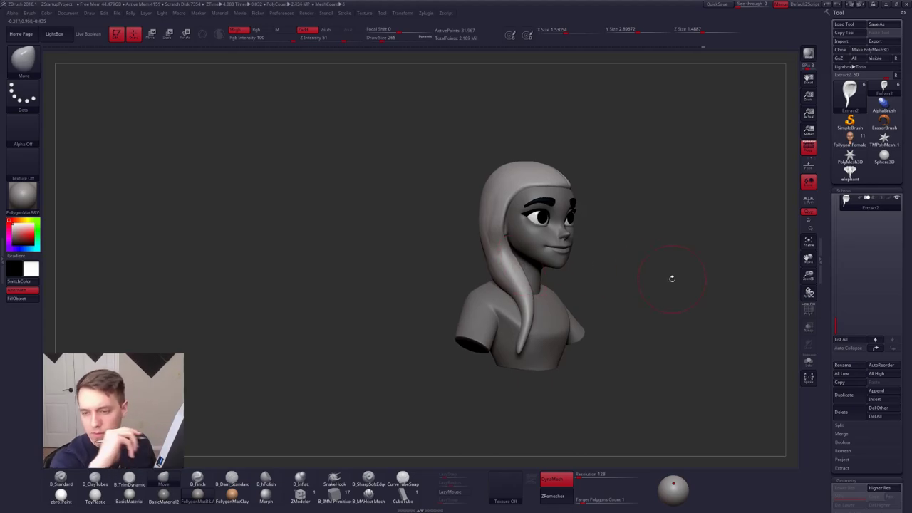
mouse_move(581, 244)
alt+right_down()
mouse_move(603, 326)
mouse_move(563, 325)
alt+right_up()
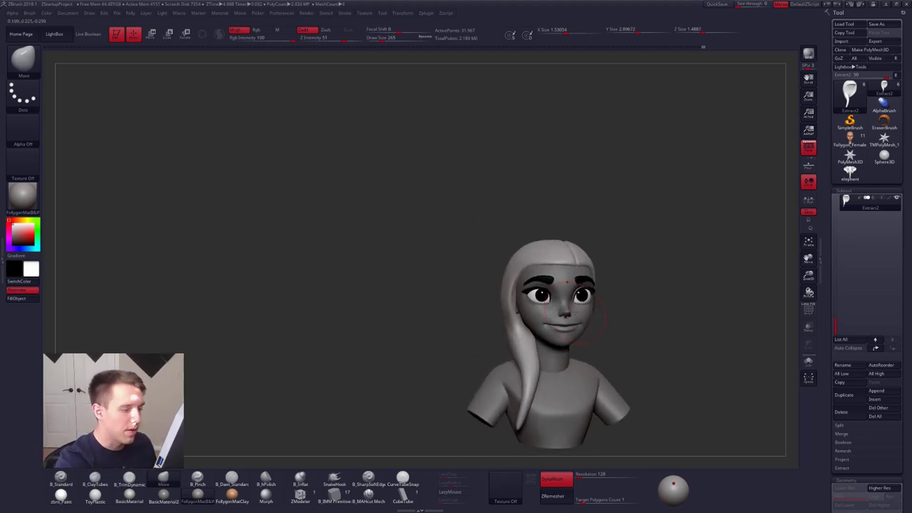
- Isolate the hair and even out the inner face where the strand joins the cap with the ClayTubes brush
key(s)
drag(544, 343, 535, 344)
key(alt+s)
mouse_move(542, 344)
right_down()
mouse_move(517, 344)
mouse_move(526, 364)
right_up()
key(2)
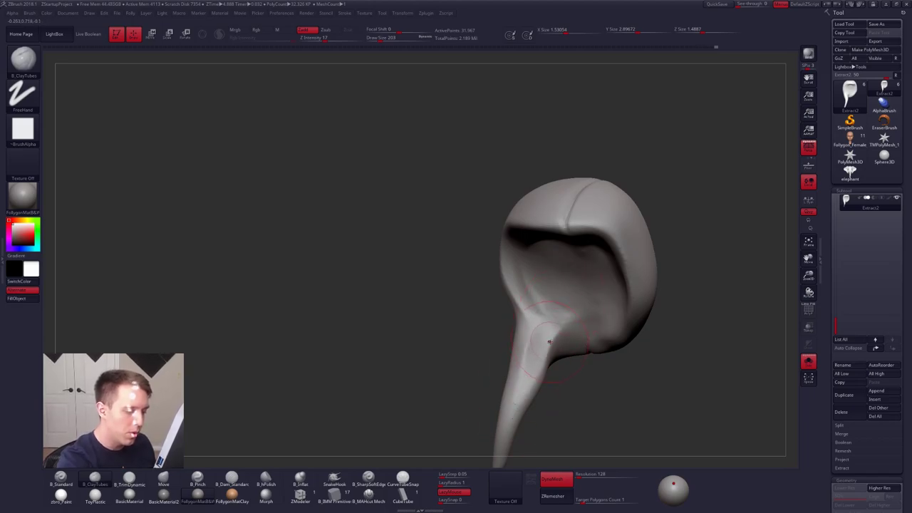
right_drag(563, 315, 595, 288)
mouse_move(534, 288)
right_down()
mouse_move(514, 306)
mouse_move(486, 289)
right_up()
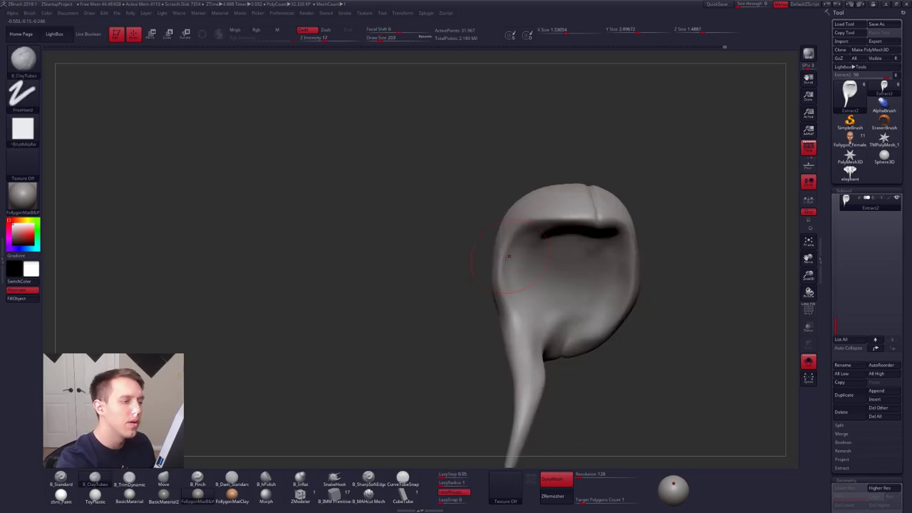
key(alt+s)
right_click(479, 299)
- Adjust the hair's side profile with an enlarged Move brush and switch to ClayTubes for the back of the hair
key(1)
mouse_move(544, 268)
right_down()
mouse_move(627, 303)
mouse_move(601, 347)
mouse_move(547, 324)
right_up()
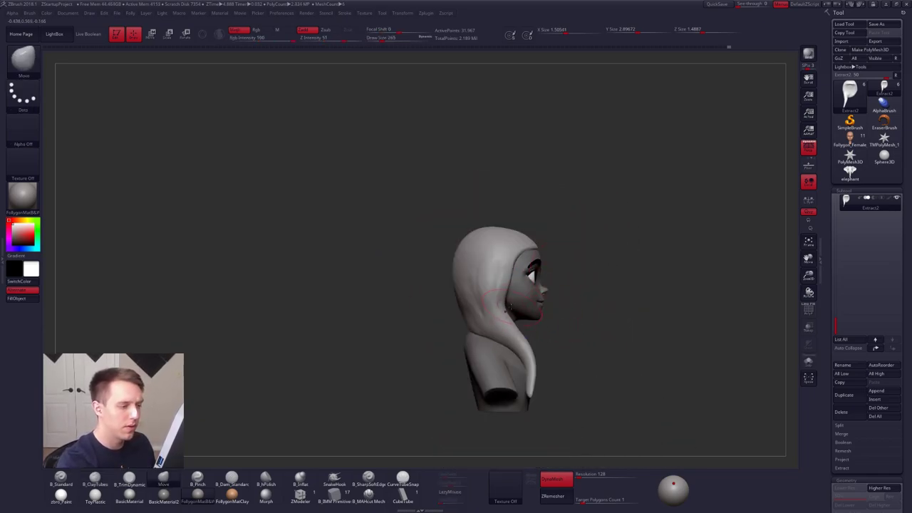
key(space)
drag(477, 353, 487, 353)
drag(497, 284, 506, 285)
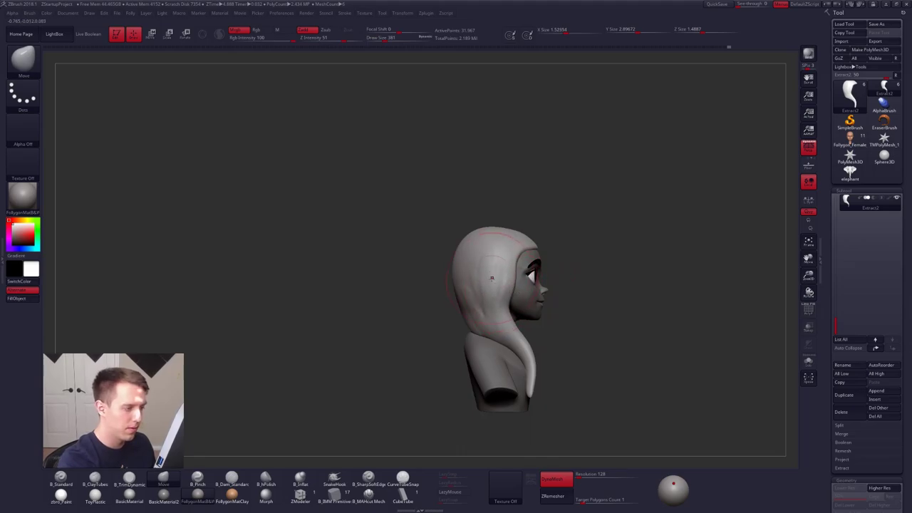
mouse_move(472, 305)
right_down()
mouse_move(542, 299)
mouse_move(502, 274)
right_up()
key(2)
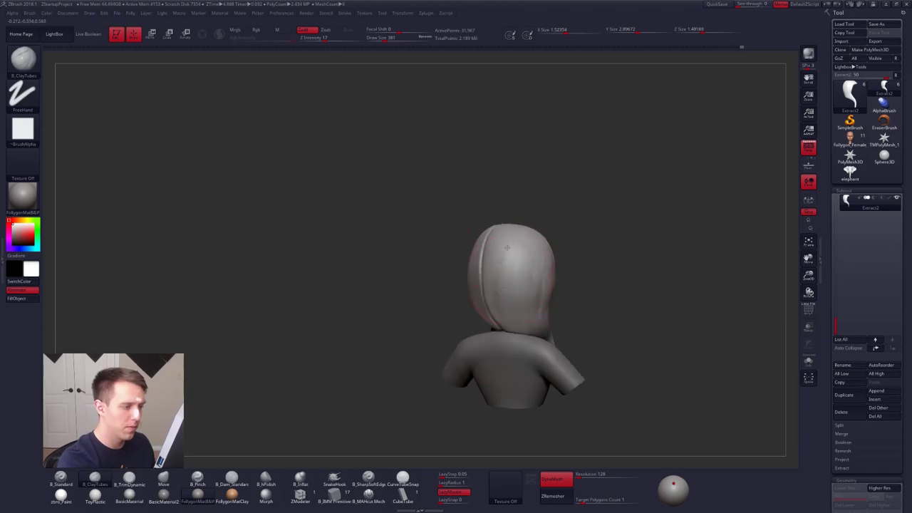
- Isolate the hair and sharpen its parting groove with the SharpSoftEdge brush at draw size 203
right_drag(527, 307, 514, 265)
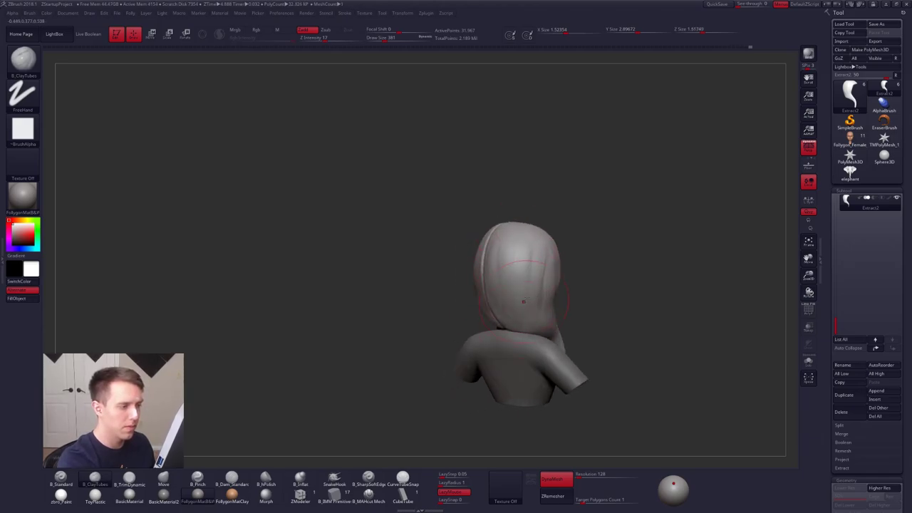
right_drag(524, 301, 486, 257)
key(s)
drag(487, 257, 481, 255)
mouse_move(487, 253)
right_down()
mouse_move(487, 326)
mouse_move(468, 288)
right_up()
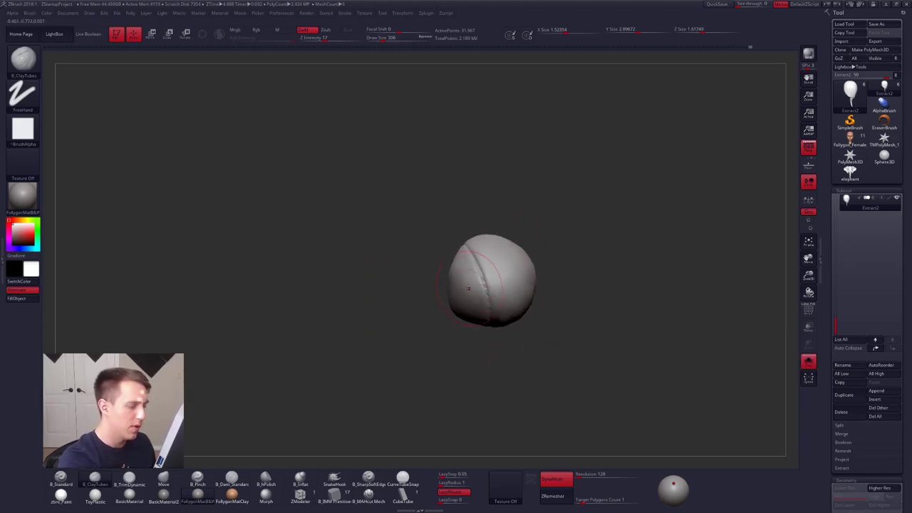
click(376, 479)
ctrl+right_drag(412, 380, 413, 421)
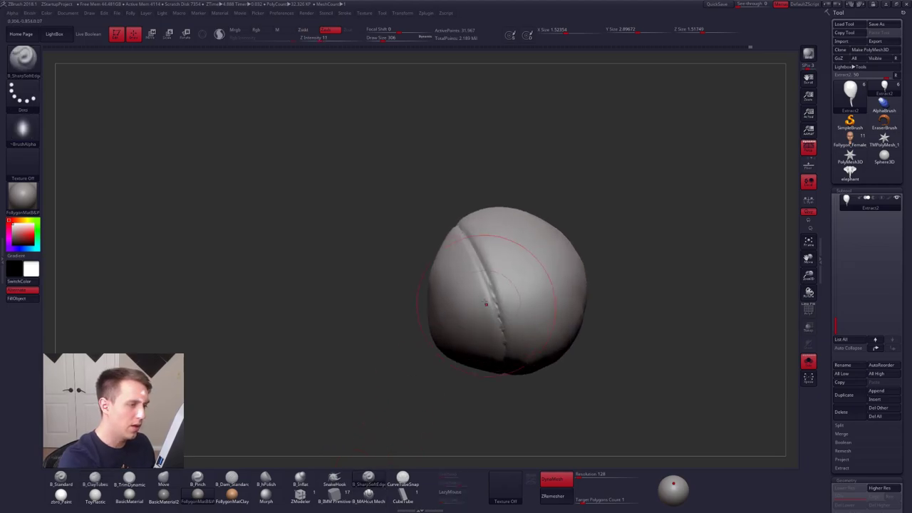
key(space)
drag(487, 261, 483, 261)
drag(503, 362, 452, 228)
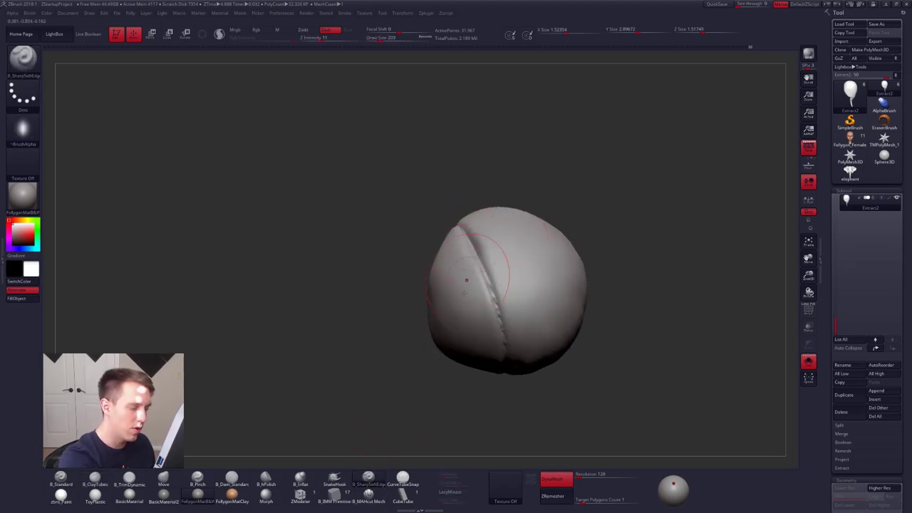
- Subdivide the hair, redefine the parting groove from crown to nape with SharpSoftEdge strokes, and smooth its edges
key(ctrl)
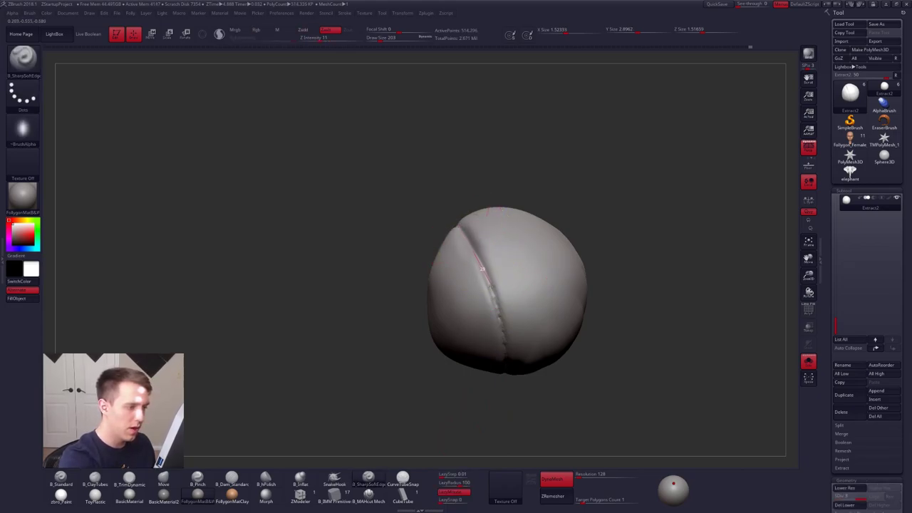
mouse_move(501, 375)
mouse_down()
mouse_move(536, 444)
mouse_move(571, 425)
mouse_up()
drag(493, 281, 511, 397)
mouse_move(541, 445)
alt+mouse_down()
mouse_move(542, 374)
mouse_move(514, 285)
mouse_move(534, 379)
alt+mouse_up()
key(shift)
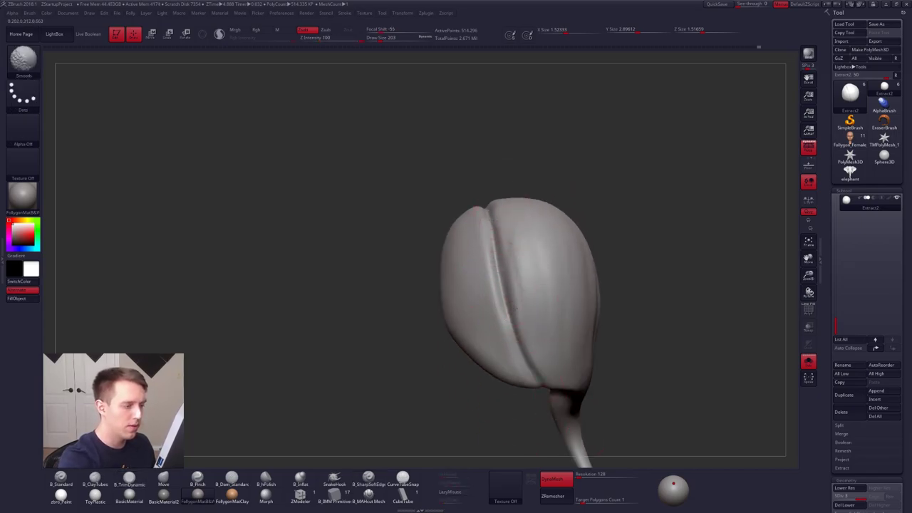
- Show the whole bust and adjust the hair's overall shape with the Move brush
click(808, 362)
mouse_move(371, 299)
alt+mouse_down()
mouse_move(371, 249)
mouse_move(421, 257)
alt+mouse_up()
key(space)
mouse_move(519, 281)
mouse_down()
mouse_move(522, 263)
mouse_move(485, 249)
mouse_up()
key(b)
key(m)
key(v)
- Isolate the hair, try the Pinch brush at draw size 170, enable LazyMouse and undo the trial stroke
key(b)
key(p)
key(i)
key(space)
key(shift+s)
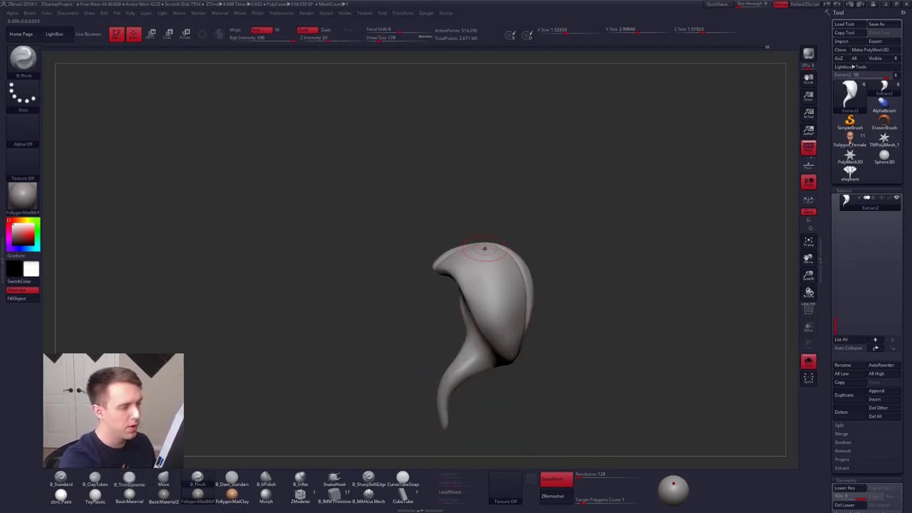
mouse_move(484, 249)
right_down()
mouse_move(493, 342)
mouse_move(450, 266)
right_up()
drag(422, 270, 509, 230)
click(450, 492)
key(ctrl+z)
- Tighten the parting groove across the crown with the Pinch brush at draw size 61
alt+right_drag(472, 432, 475, 482)
drag(425, 324, 508, 284)
key(space)
right_drag(570, 292, 484, 293)
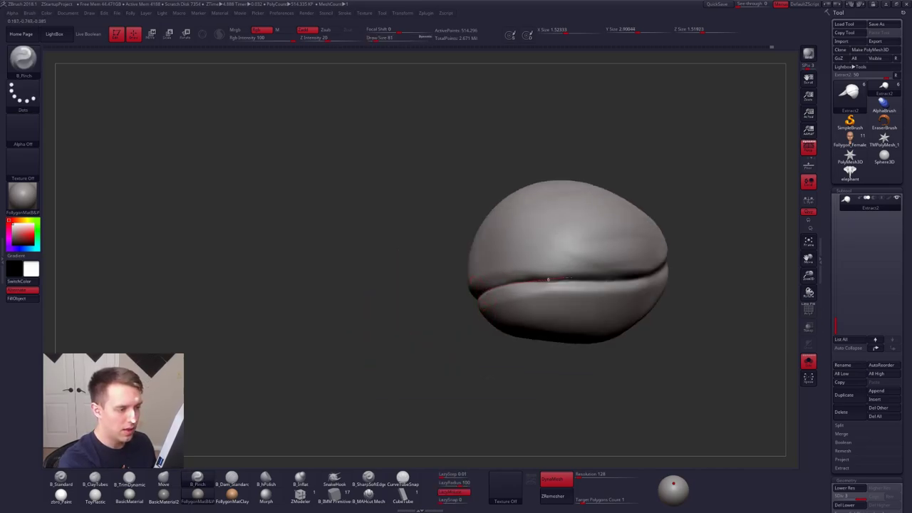
drag(549, 280, 679, 273)
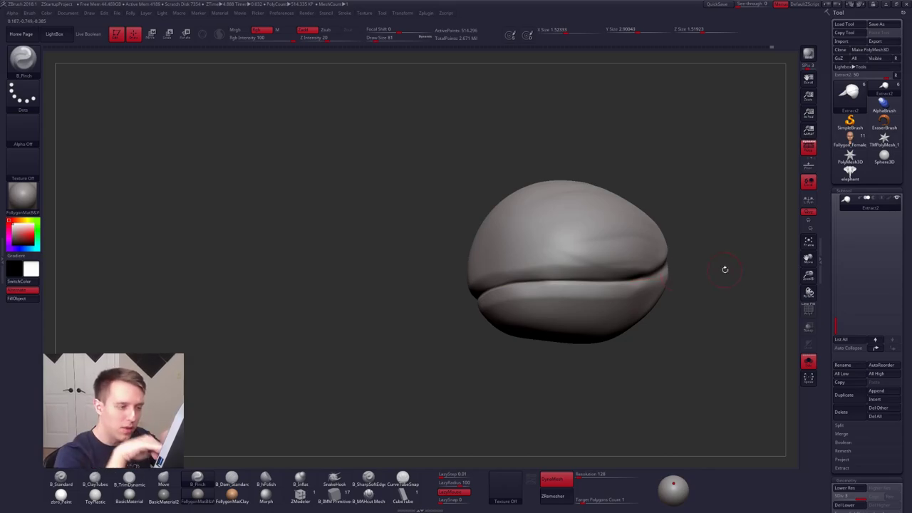
right_drag(609, 294, 534, 306)
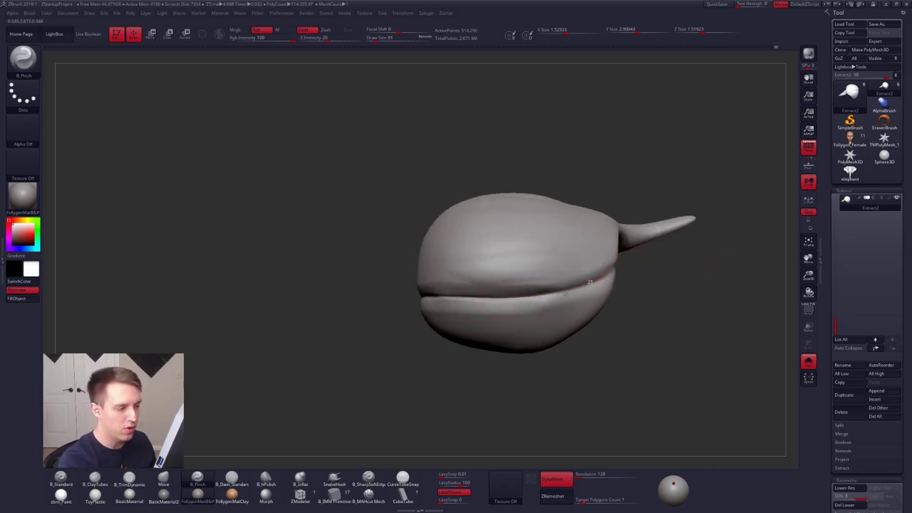
mouse_move(412, 274)
right_down()
mouse_move(496, 302)
mouse_move(586, 298)
right_up()
- Pinch the remaining length of the parting groove with the brush at draw size 104
right_drag(457, 300, 507, 301)
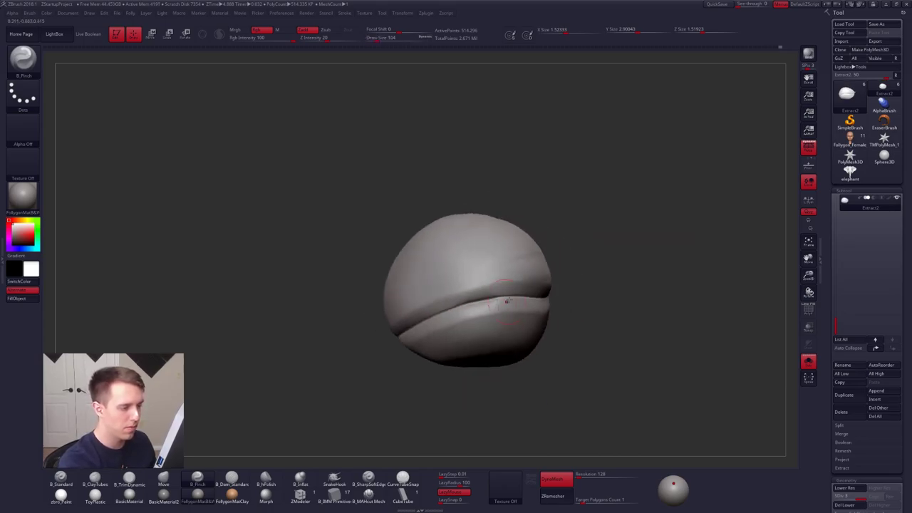
drag(494, 298, 441, 320)
right_drag(442, 320, 466, 307)
drag(466, 307, 380, 350)
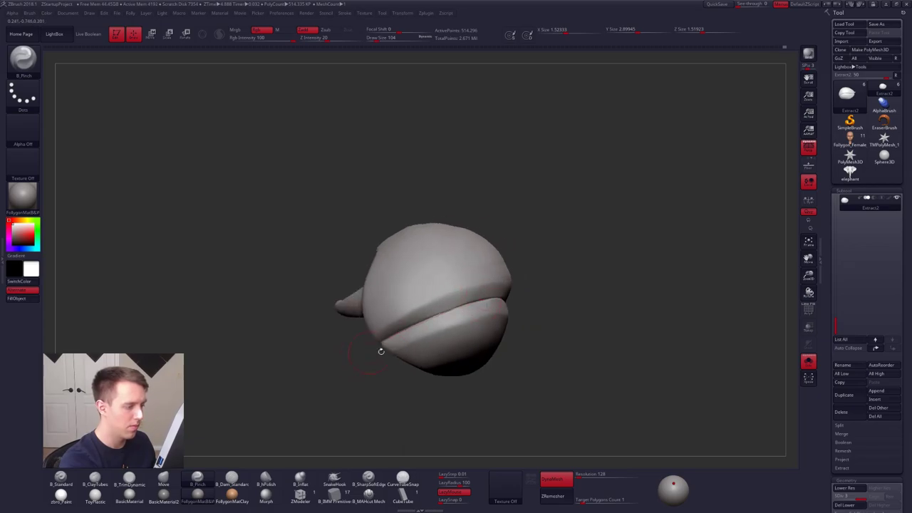
mouse_move(381, 350)
right_down()
mouse_move(449, 322)
mouse_move(489, 354)
mouse_move(515, 310)
right_up()
- Show the whole bust and adjust the front hair beside the parting with the Move brush at draw size 292
key(shift+alt+s)
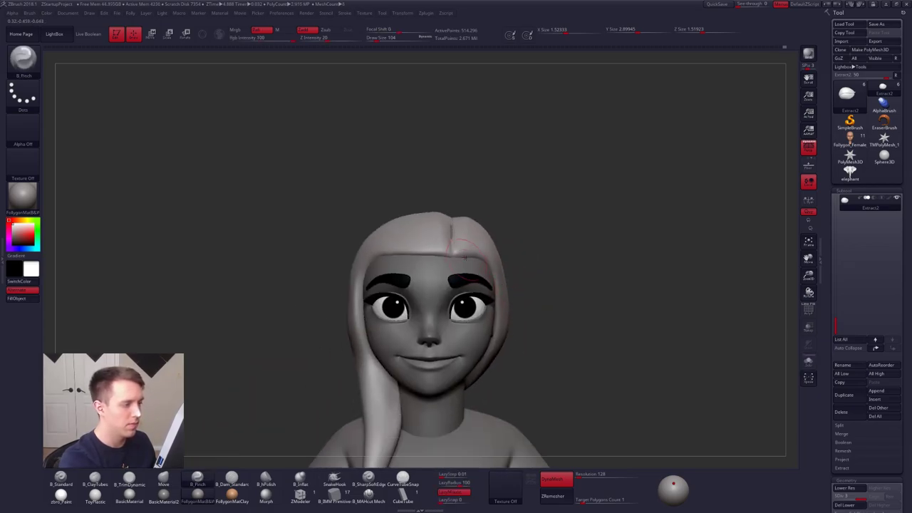
key(space)
drag(456, 258, 464, 258)
key(b)
key(m)
key(v)
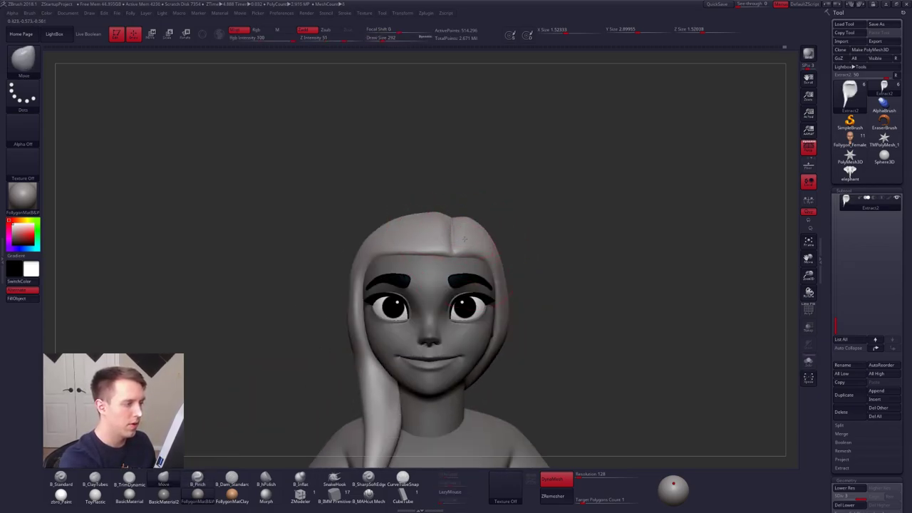
mouse_move(465, 240)
ctrl+right_down()
mouse_move(494, 249)
mouse_move(435, 255)
ctrl+right_up()
- Push the short side of the hair back behind the ear with the Move brush at draw size 308
key(space)
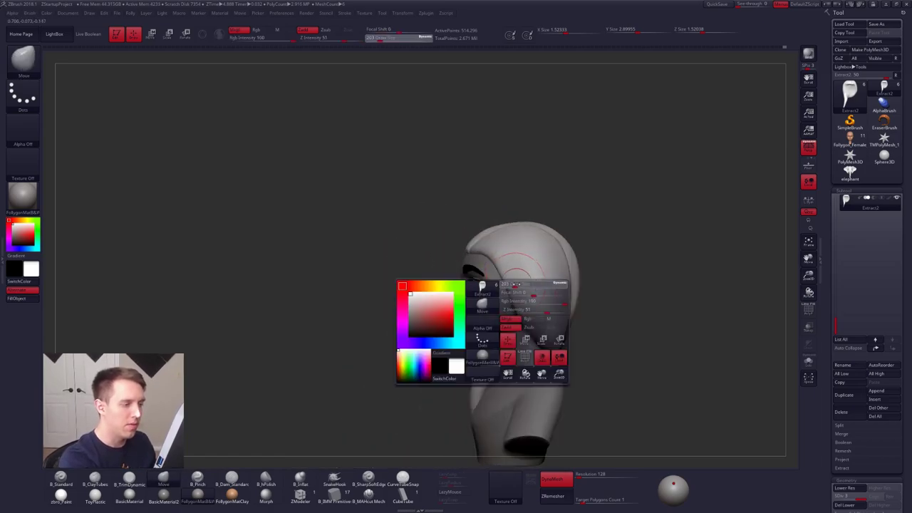
mouse_move(515, 284)
mouse_down()
mouse_move(519, 312)
mouse_move(544, 298)
mouse_up()
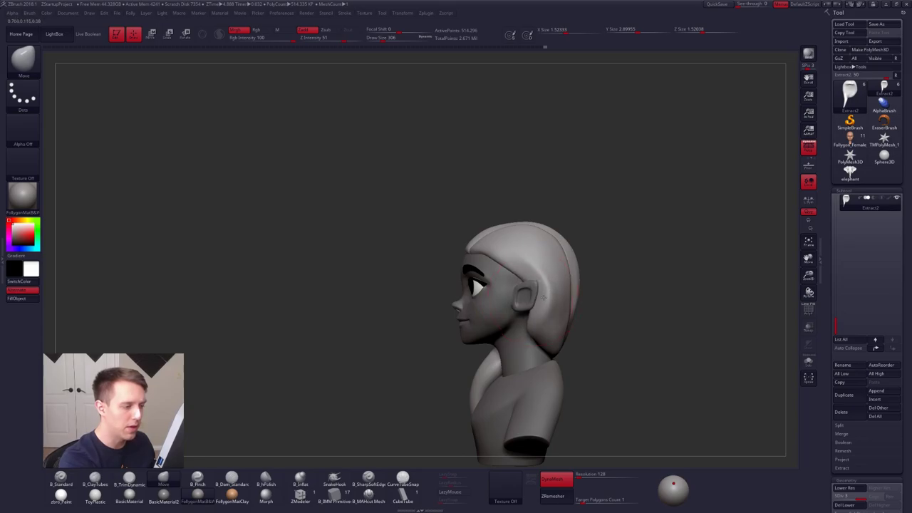
right_drag(544, 298, 564, 292)
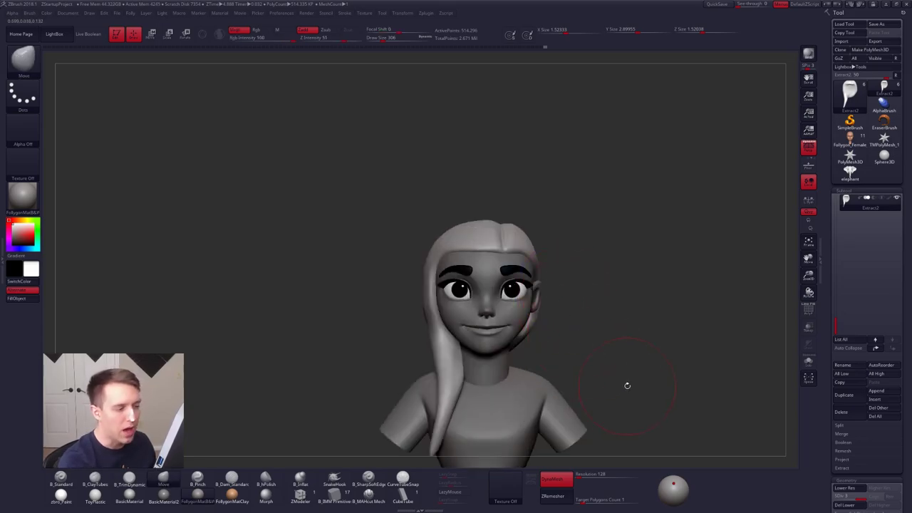
- Isolate the hair and work over the inner face of the long strand with ClayTubes at draw size 215
alt+right_drag(655, 405, 635, 384)
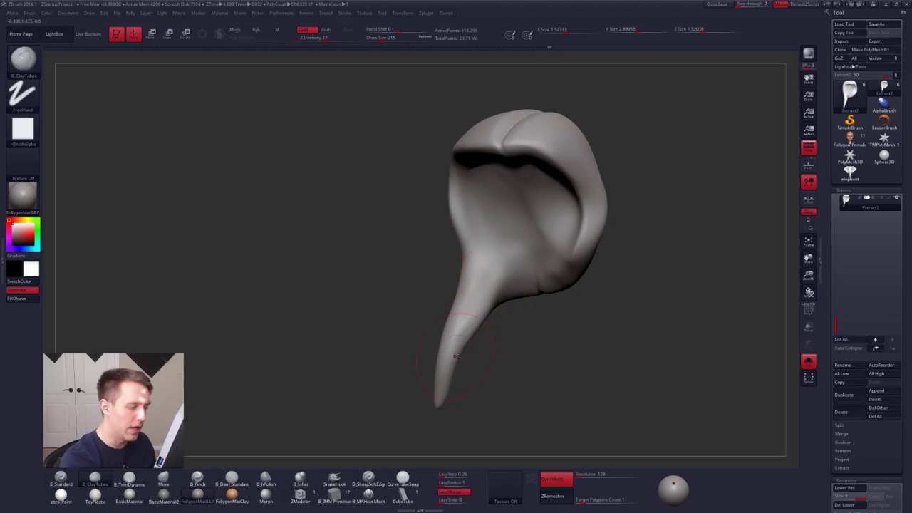
right_drag(454, 362, 490, 293)
right_drag(491, 292, 513, 287)
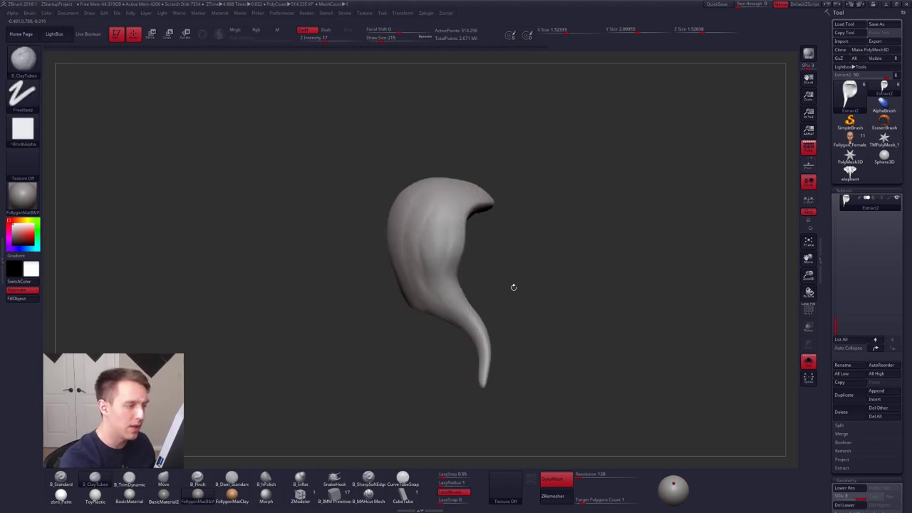
- Show the whole bust and refine the hair's edge beside the face in profile with the Move brush
key(shift+s)
key(b)
key(m)
key(v)
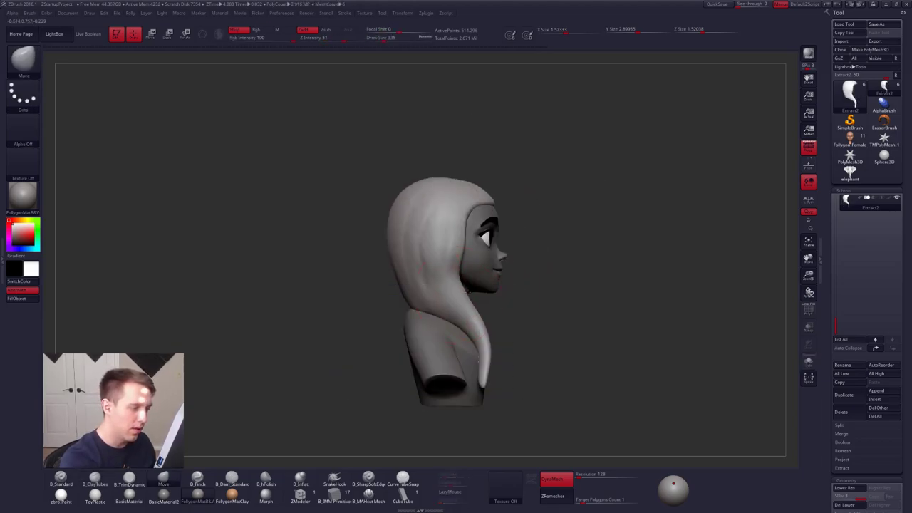
key(space)
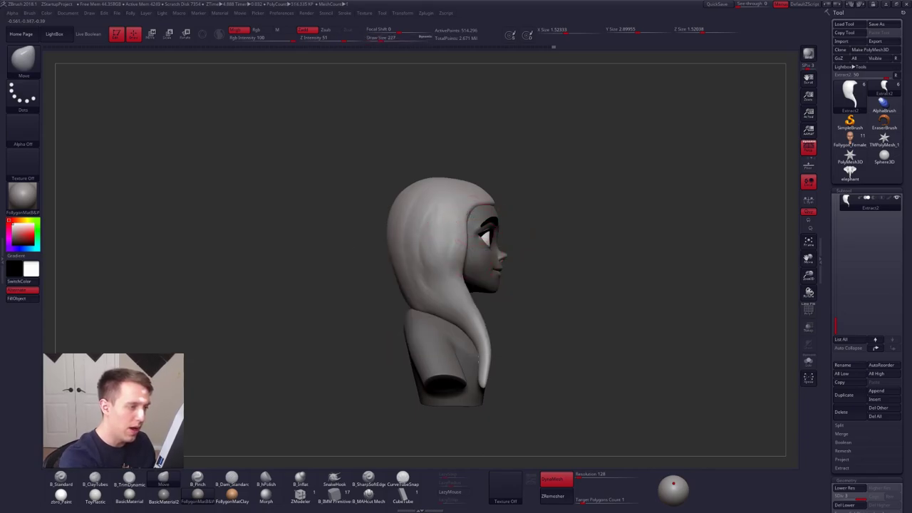
key(space)
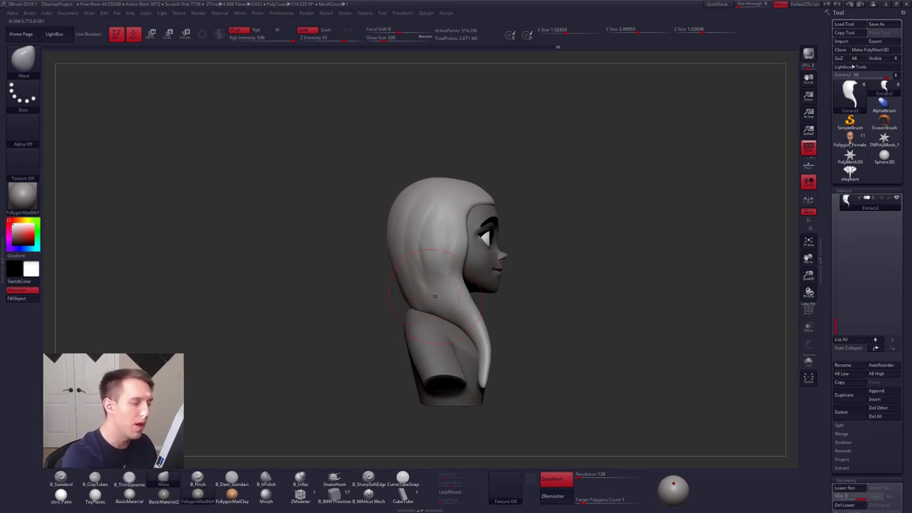
- Reshape the back and lower side contour of the hair with the Move brush, reducing its draw size to 279
alt+right_drag(435, 296, 503, 297)
right_drag(399, 292, 484, 291)
key(space)
drag(478, 299, 483, 299)
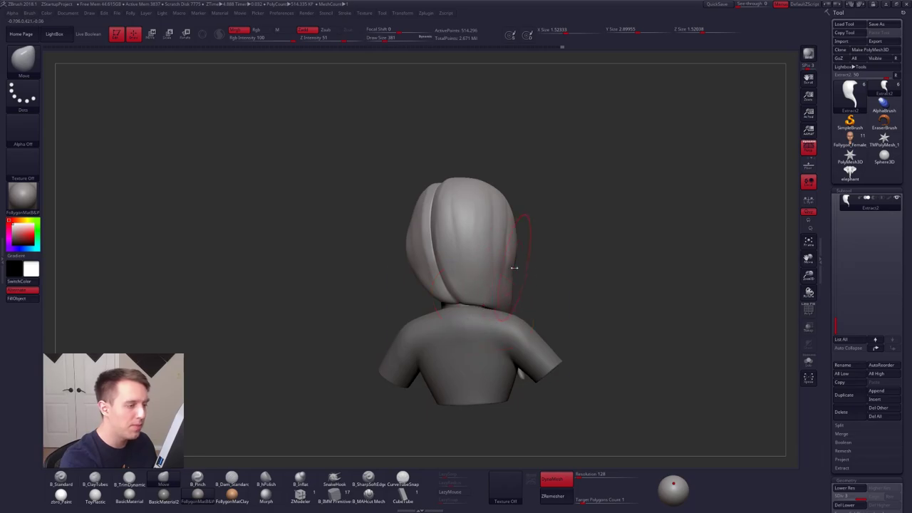
key(space)
drag(515, 268, 509, 268)
right_drag(543, 276, 557, 270)
key(space)
drag(521, 253, 515, 253)
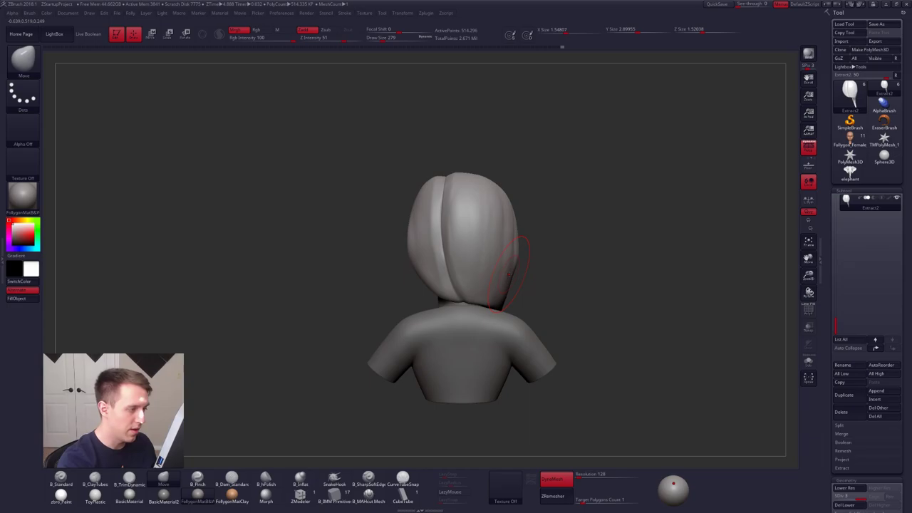
- Isolate the hair and tighten the parting groove over the crown with a smaller Pinch brush
key(space)
mouse_move(451, 220)
alt+right_down()
mouse_move(480, 264)
mouse_move(471, 250)
alt+right_up()
key(5)
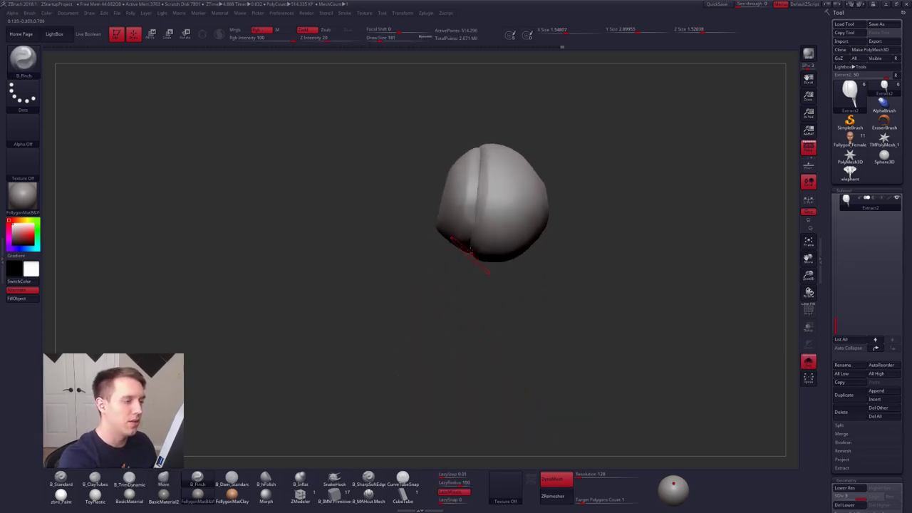
ctrl+right_drag(487, 181, 485, 200)
key(space)
drag(499, 191, 492, 191)
right_drag(492, 191, 492, 143)
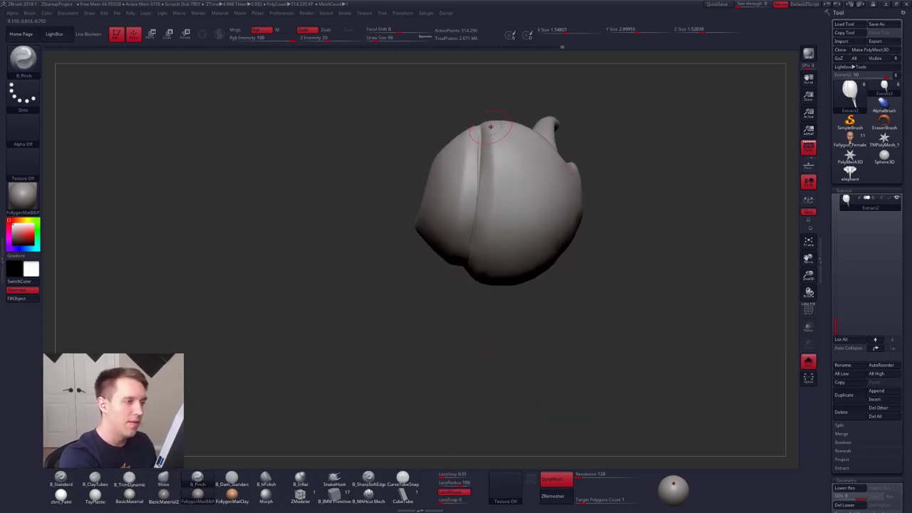
- Pinch the parting groove down the back of the hair with the brush at draw size 130
right_drag(487, 263, 472, 243)
key(space)
drag(502, 239, 507, 239)
drag(491, 183, 467, 329)
right_drag(467, 329, 476, 246)
drag(477, 246, 479, 283)
alt+right_drag(479, 284, 486, 248)
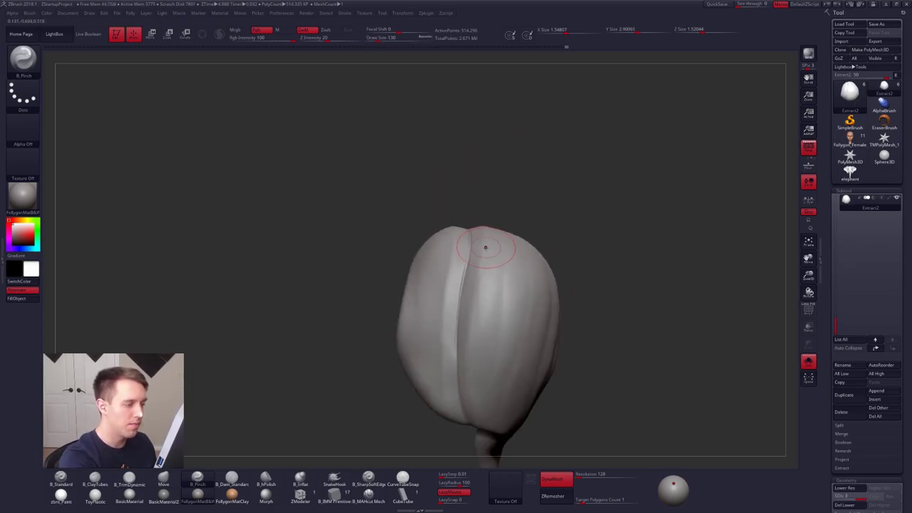
- Drop the hair to its lowest subdivision level and rework the parting ridge down the back
key(shift+d)
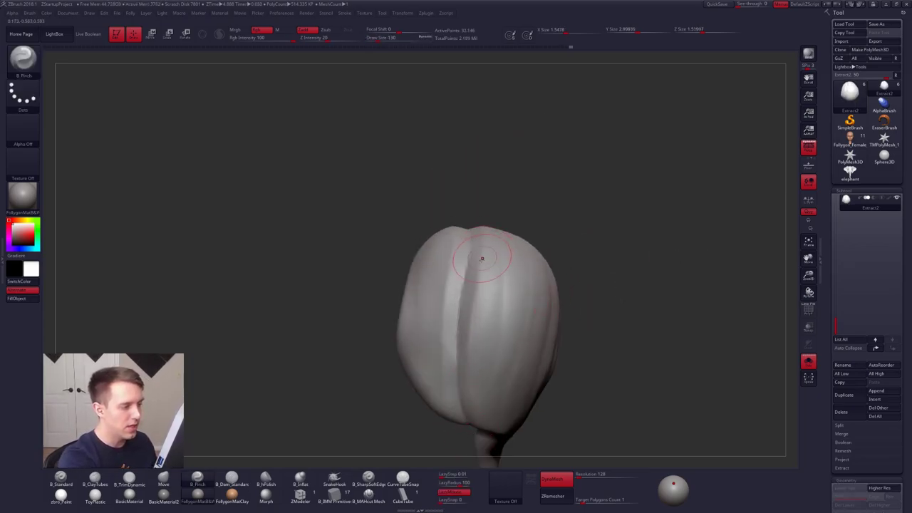
drag(479, 258, 459, 246)
drag(457, 207, 452, 243)
right_drag(425, 329, 438, 247)
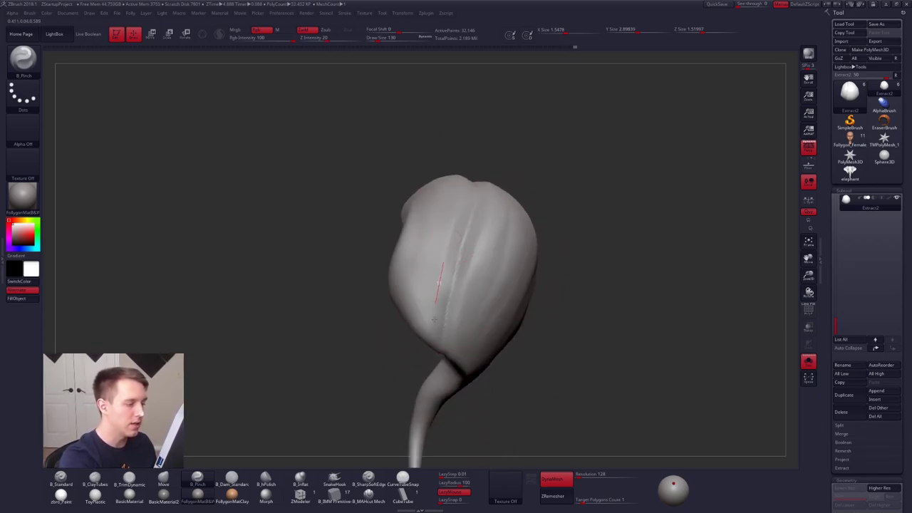
right_drag(440, 284, 459, 318)
drag(463, 242, 460, 295)
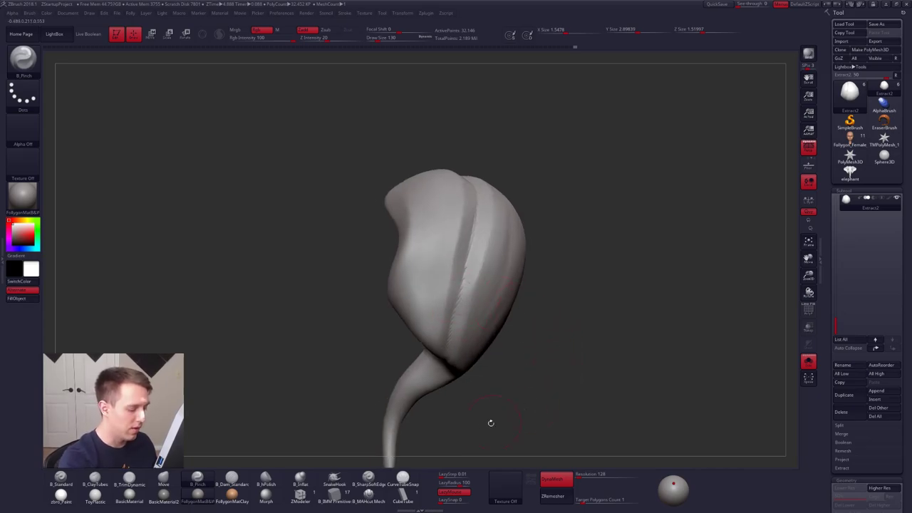
- Subdivide the hair twice and recut the parting groove with the MAHcut Mech brush at draw size 130
key(ctrl+d)
key(ctrl+d)
click(371, 495)
right_drag(491, 289, 489, 340)
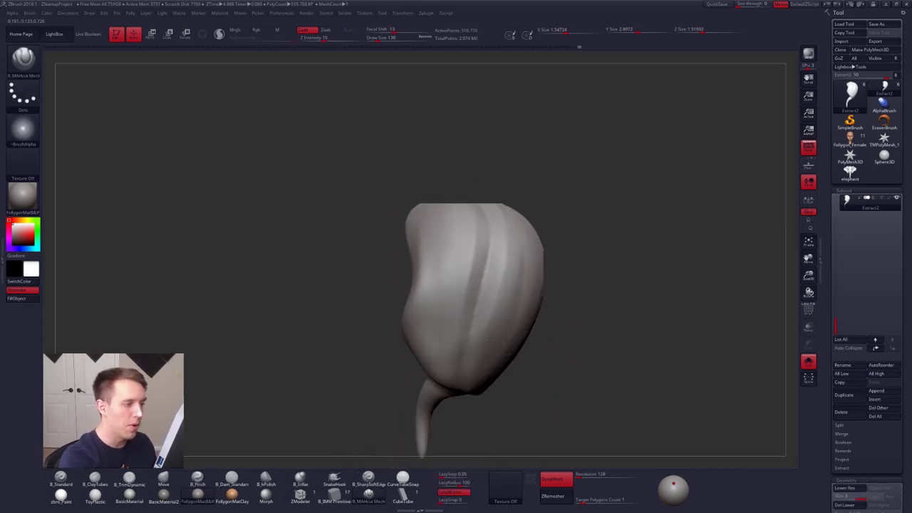
drag(488, 340, 468, 225)
drag(463, 179, 456, 161)
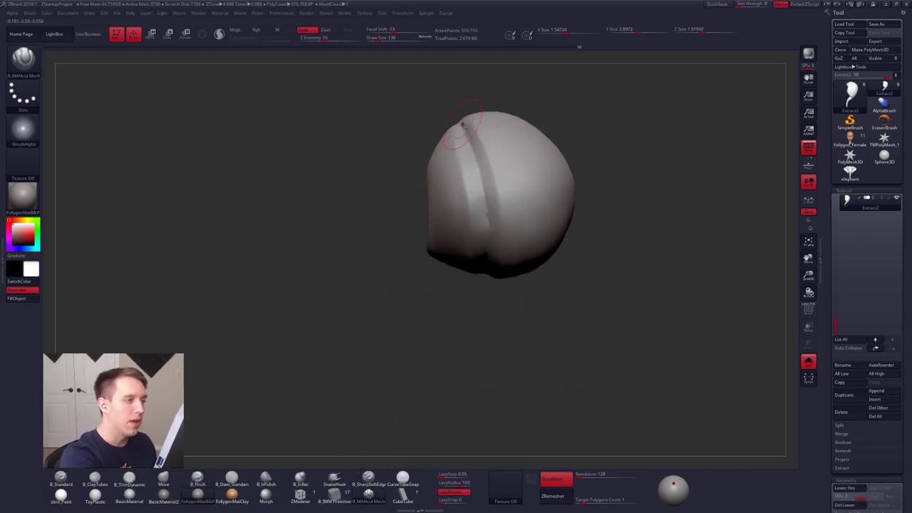
right_drag(503, 272, 486, 229)
drag(508, 349, 503, 272)
mouse_move(552, 362)
mouse_down()
mouse_move(529, 297)
mouse_move(524, 303)
mouse_move(539, 316)
mouse_up()
- Flatten the hair along the parting ridge with the TrimDynamic brush at draw size 170 and smooth the transitions
key(b)
key(t)
key(d)
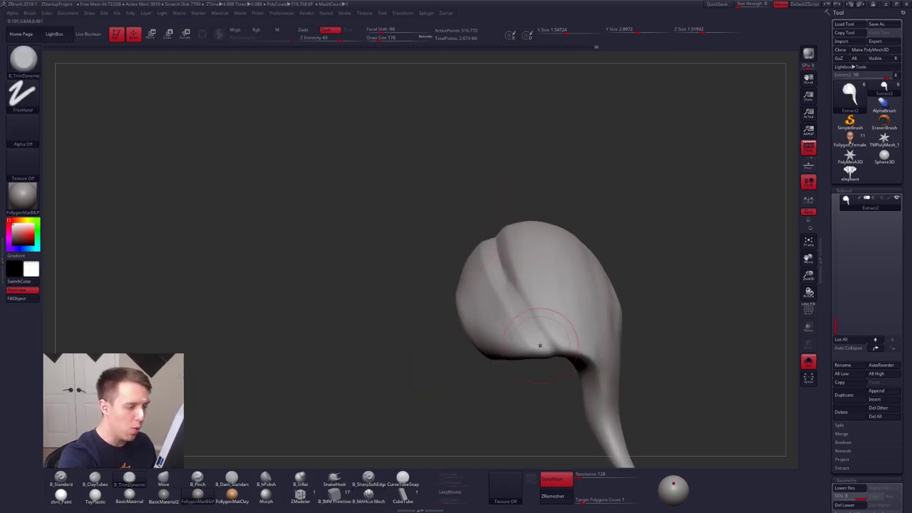
key(shift)
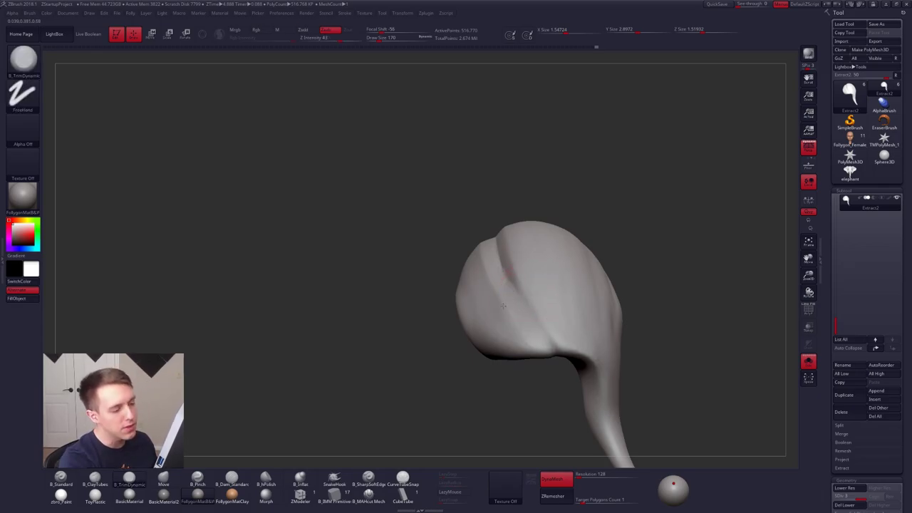
key(shift)
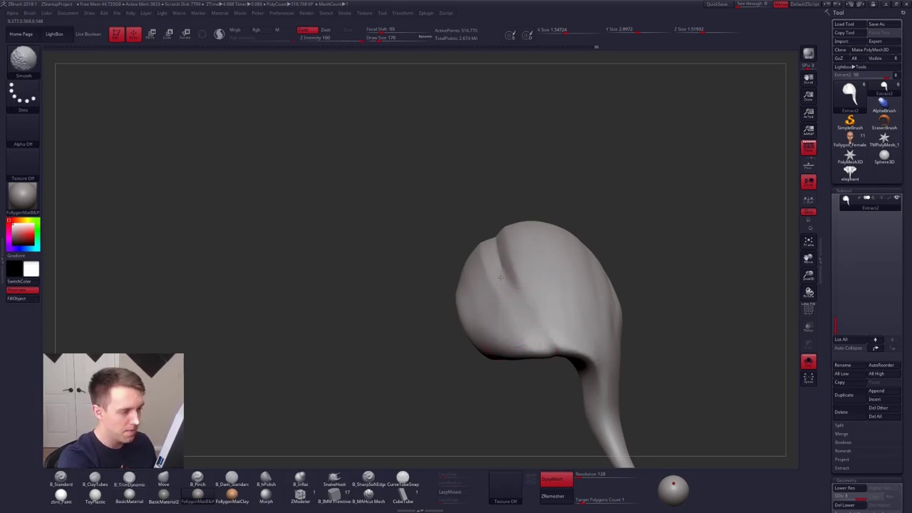
- Try to slice off the lower left edge of the hair at the back with a curved SliceCurve cut
mouse_move(501, 277)
right_down()
mouse_move(518, 299)
mouse_move(542, 292)
mouse_move(535, 310)
mouse_move(479, 301)
right_up()
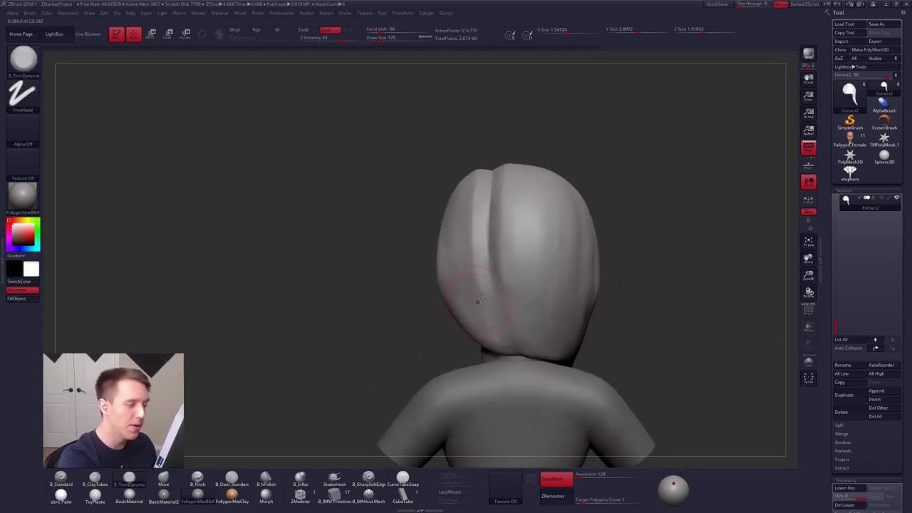
key(ctrl+shift)
mouse_move(525, 362)
ctrl+shift+mouse_down()
mouse_move(464, 275)
mouse_move(442, 273)
mouse_move(410, 148)
ctrl+shift+mouse_up()
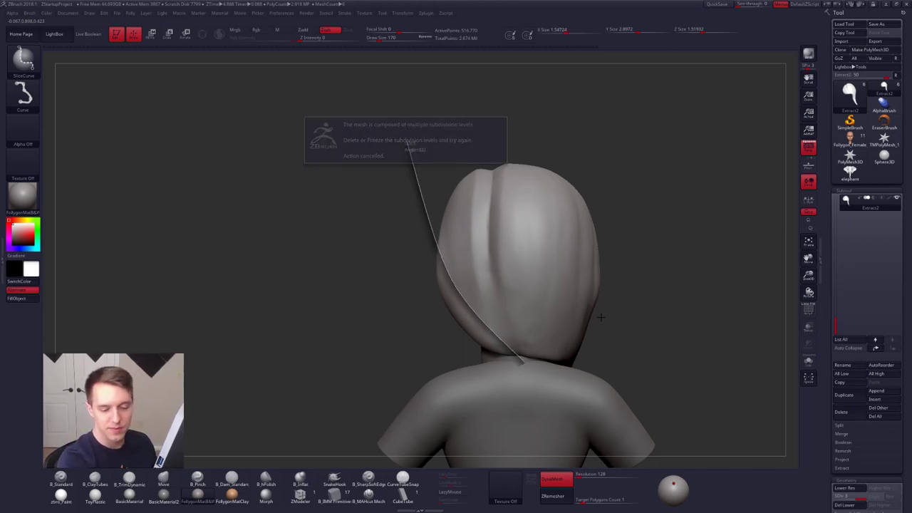
key(ctrl+shift+space)
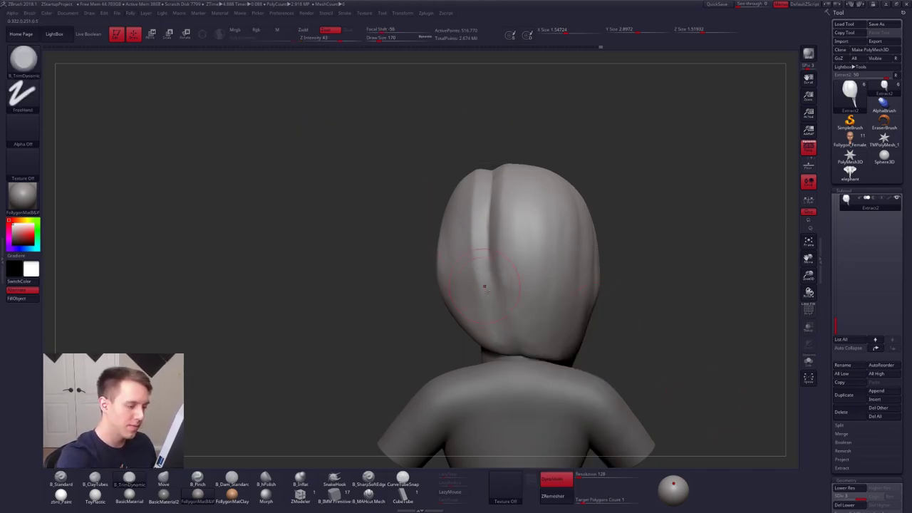
- Hide the lower left edge of the hair at the back with a curved SelectLasso selection
key(shift+s)
mouse_move(535, 364)
ctrl+alt+shift+mouse_down()
mouse_move(486, 337)
mouse_move(421, 392)
ctrl+alt+shift+mouse_up()
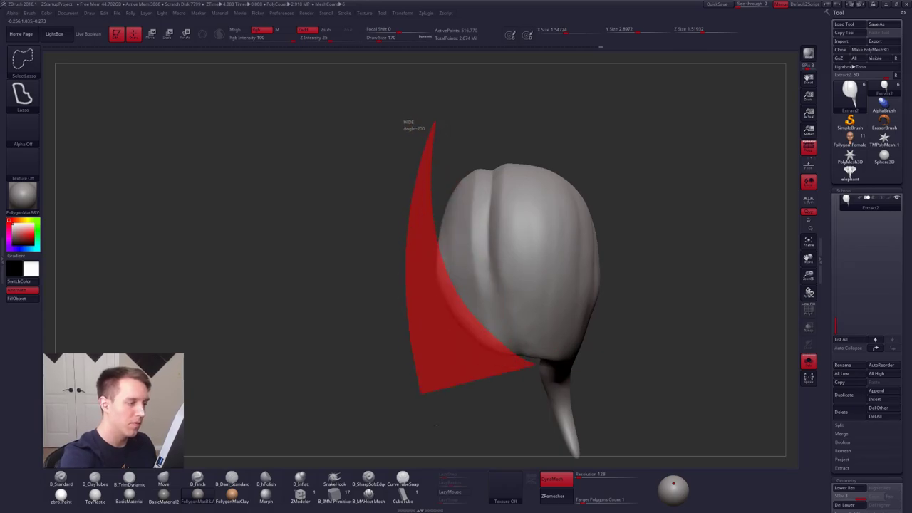
ctrl+alt+shift+drag(435, 424, 555, 447)
key(shift+s)
- Delete the hair's lower subdivision levels, remove the hidden polygons and close the resulting hole
alt+drag(627, 348, 556, 348)
mouse_move(464, 347)
mouse_down()
mouse_move(570, 348)
mouse_move(556, 318)
mouse_up()
key(ctrl+space)
click(596, 315)
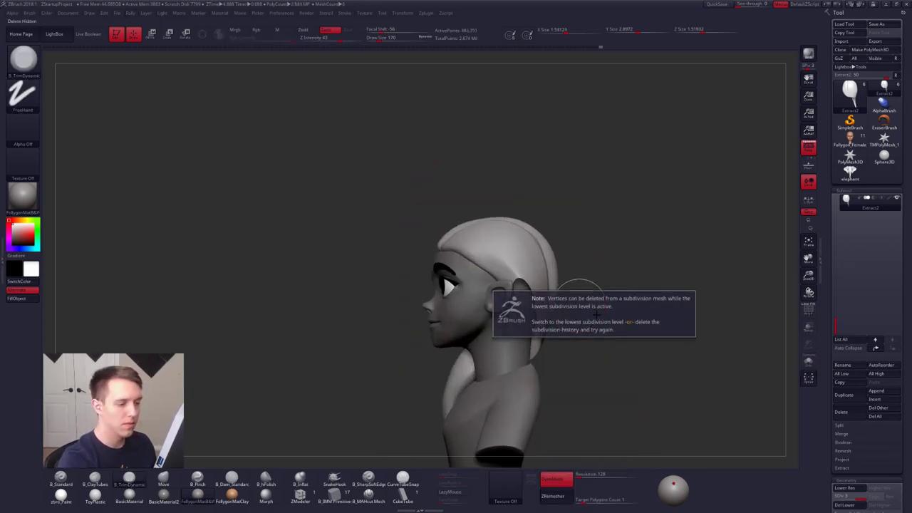
click(596, 314)
click(854, 506)
key(ctrl+shift+f)
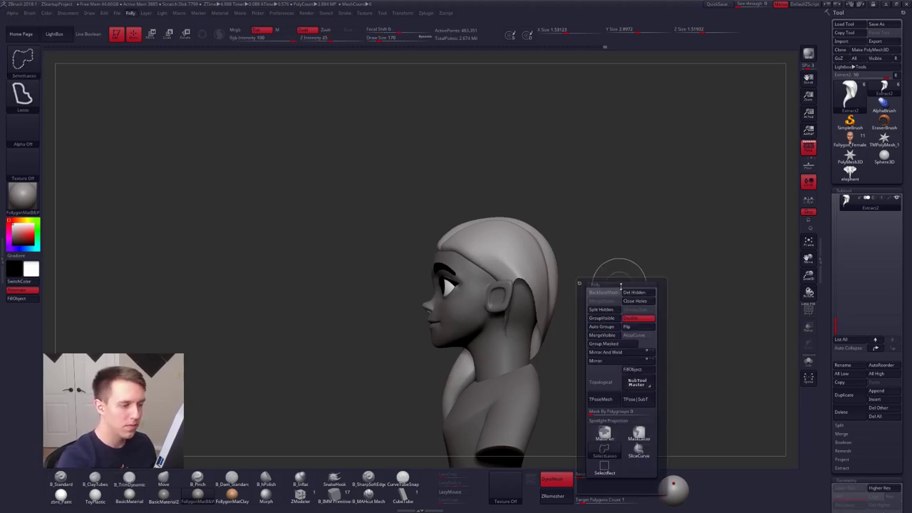
click(635, 300)
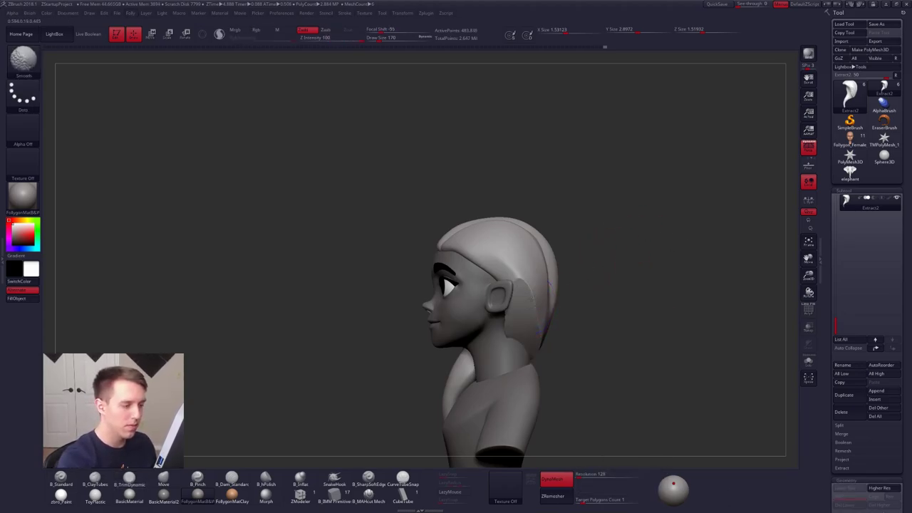
- Smooth the newly closed surface of the hair behind the ear
shift+drag(523, 300, 521, 291)
mouse_move(521, 291)
right_down()
mouse_move(516, 267)
mouse_move(539, 342)
mouse_move(499, 342)
mouse_move(558, 316)
mouse_move(577, 331)
right_up()
key(ctrl+shift+s)
- Flatten the cut edge on the hair's inner side with the TrimDynamic brush at draw size 170 and smooth it
key(b)
key(t)
key(d)
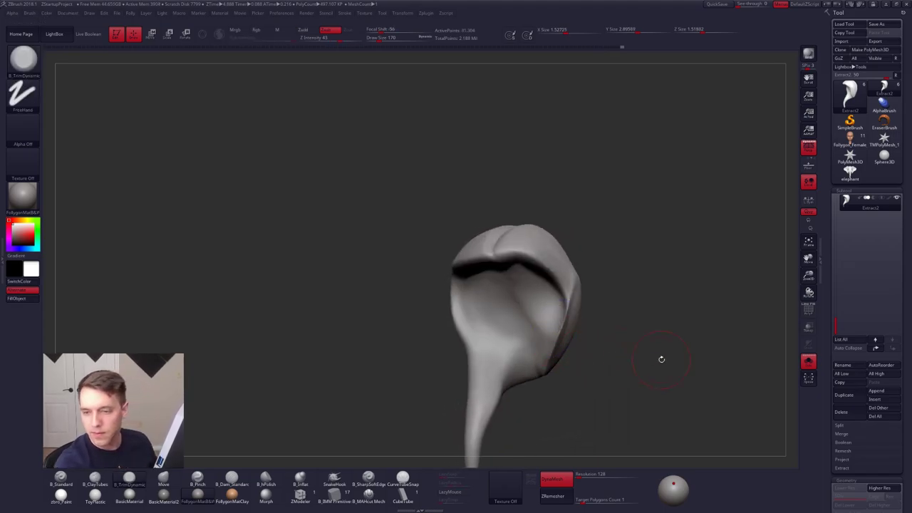
right_drag(604, 397, 591, 316)
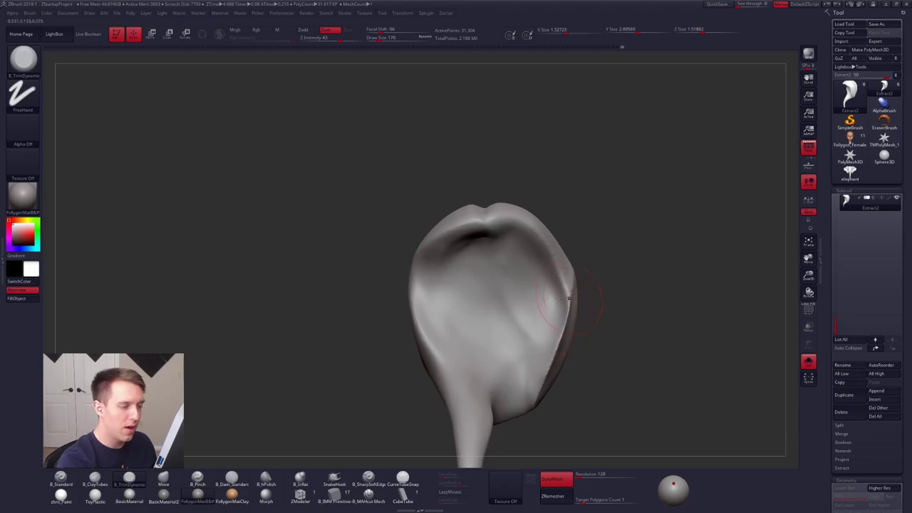
right_drag(541, 376, 541, 388)
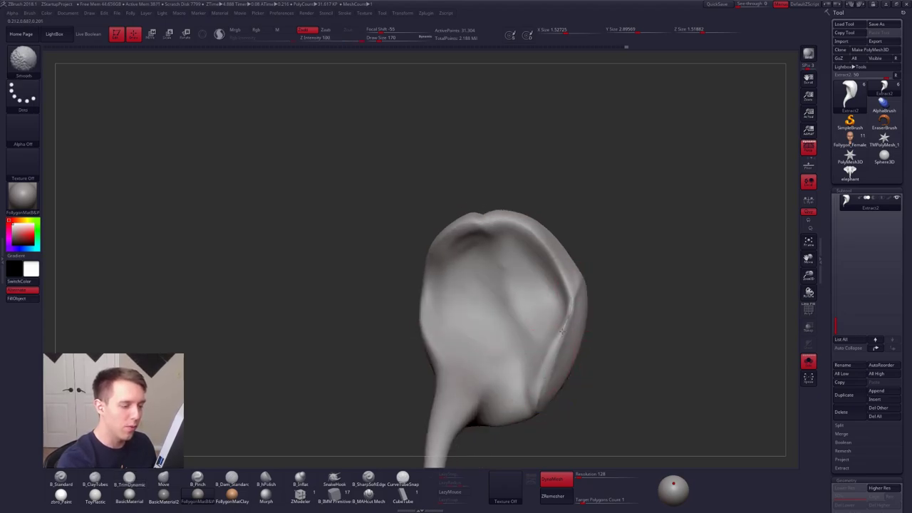
right_drag(561, 334, 546, 367)
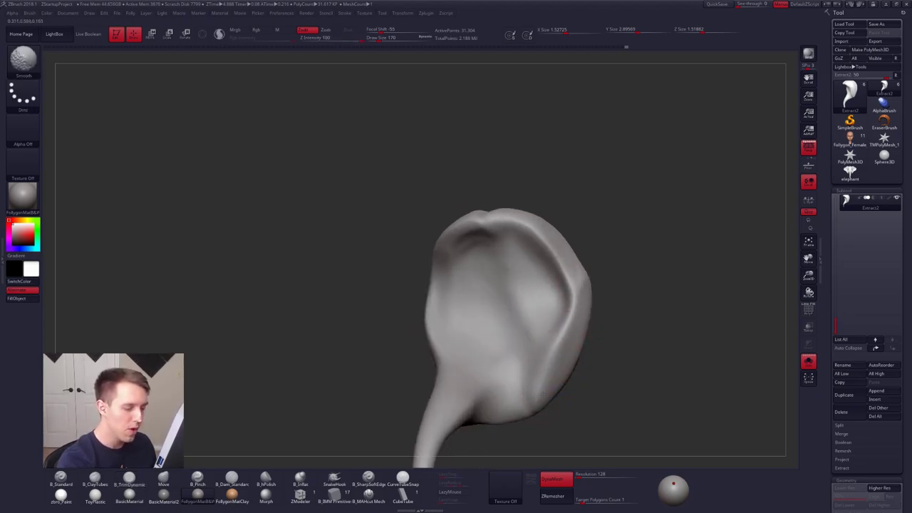
right_drag(548, 401, 531, 357)
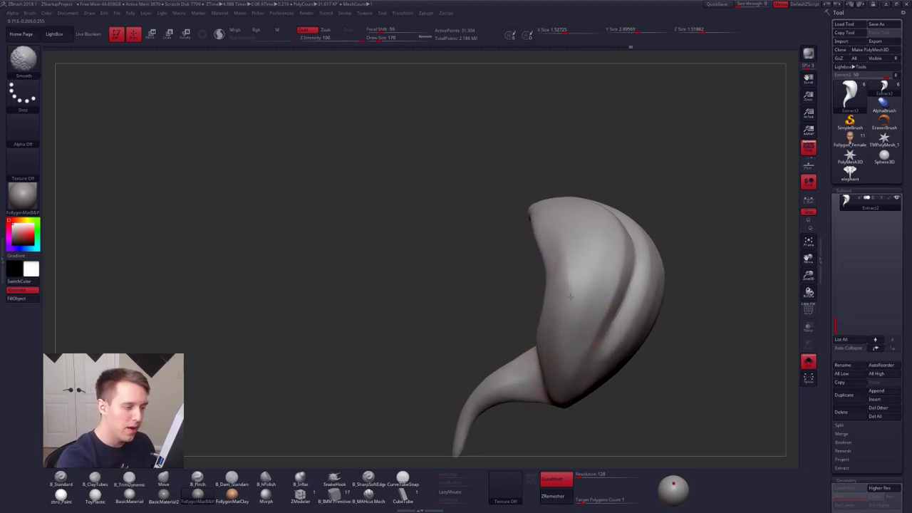
- Build up volume on the side of the hair with the ClayTubes brush at draw size 160
mouse_move(567, 301)
right_down()
mouse_move(538, 327)
mouse_move(564, 358)
mouse_move(521, 302)
right_up()
right_click(504, 316)
key(2)
mouse_move(503, 316)
mouse_down()
mouse_move(482, 336)
mouse_move(501, 277)
mouse_move(518, 287)
mouse_move(511, 262)
mouse_up()
right_drag(489, 287, 507, 244)
mouse_move(507, 244)
mouse_down()
mouse_move(448, 223)
mouse_move(453, 182)
mouse_move(447, 257)
mouse_up()
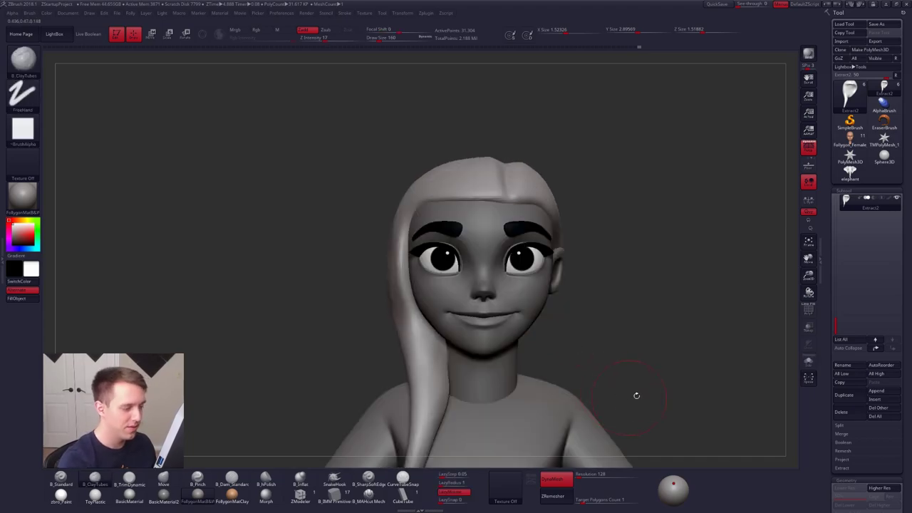
- Lasso-mask the lower hair behind the ear and invert the mask so only that area stays editable
right_drag(637, 396, 531, 363)
key(ctrl)
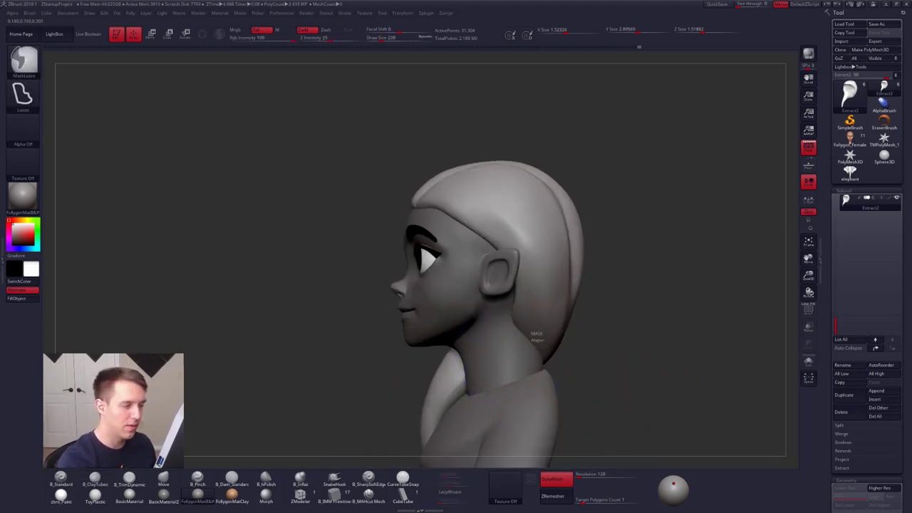
mouse_move(538, 291)
ctrl+mouse_down()
mouse_move(492, 249)
mouse_move(422, 248)
ctrl+mouse_up()
ctrl+click(524, 328)
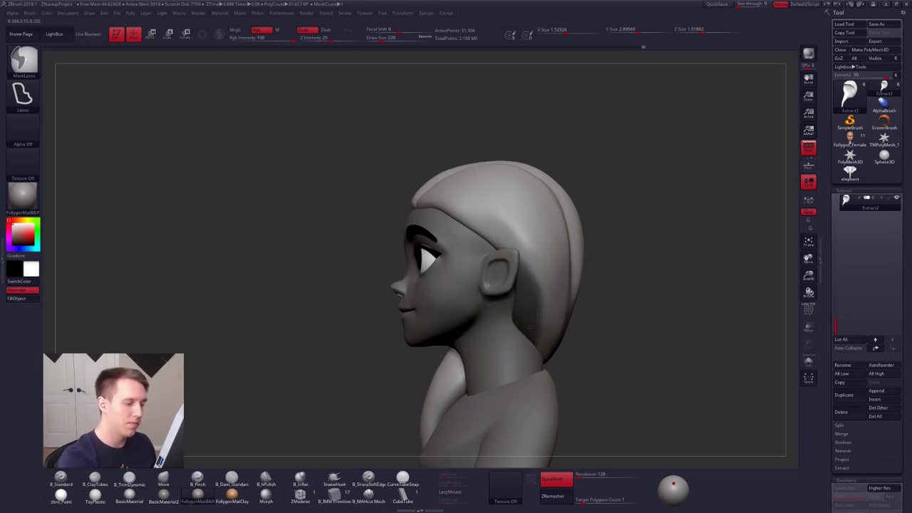
ctrl+click(533, 326)
key(ctrl+i)
- Reshape the unmasked hair behind the ear with the Move brush, smooth it and clear the mask
right_drag(504, 327, 543, 324)
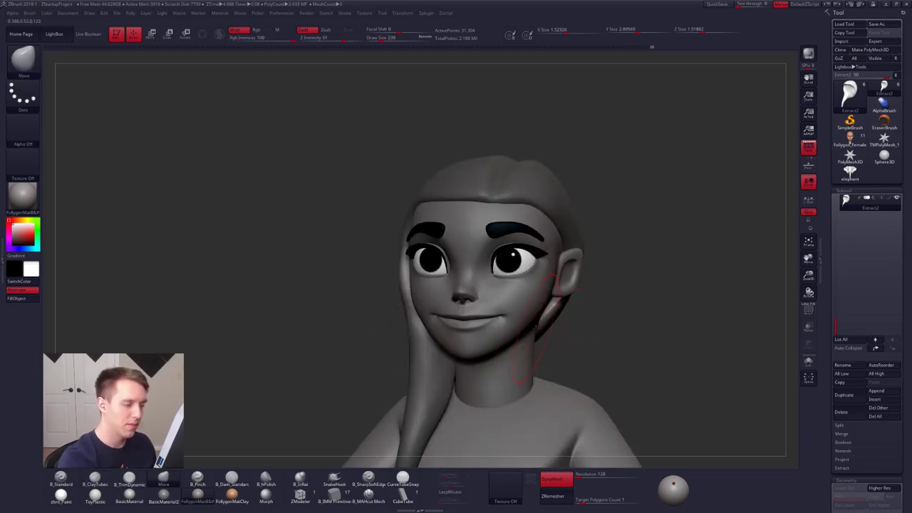
ctrl+shift+click(543, 324)
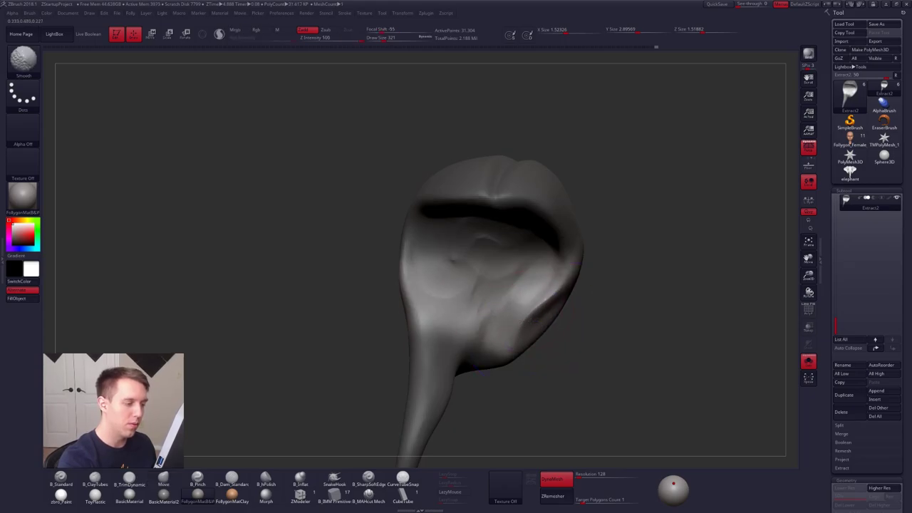
ctrl+drag(582, 321, 599, 342)
right_drag(599, 335, 541, 342)
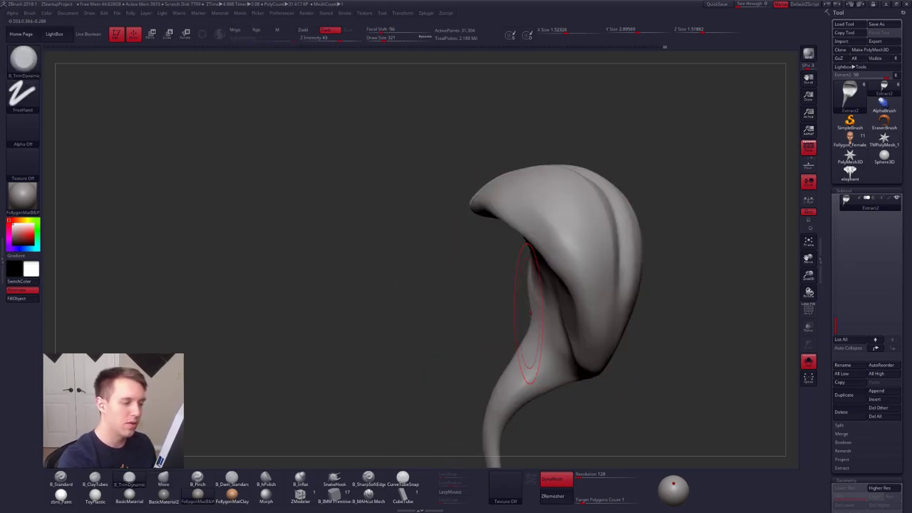
- Adjust the hair edge behind the ear with the Move brush at draw size 321, refining it at draw size 160
key(shift+alt+s)
key(4)
mouse_move(565, 302)
right_down()
mouse_move(485, 307)
mouse_move(571, 311)
right_up()
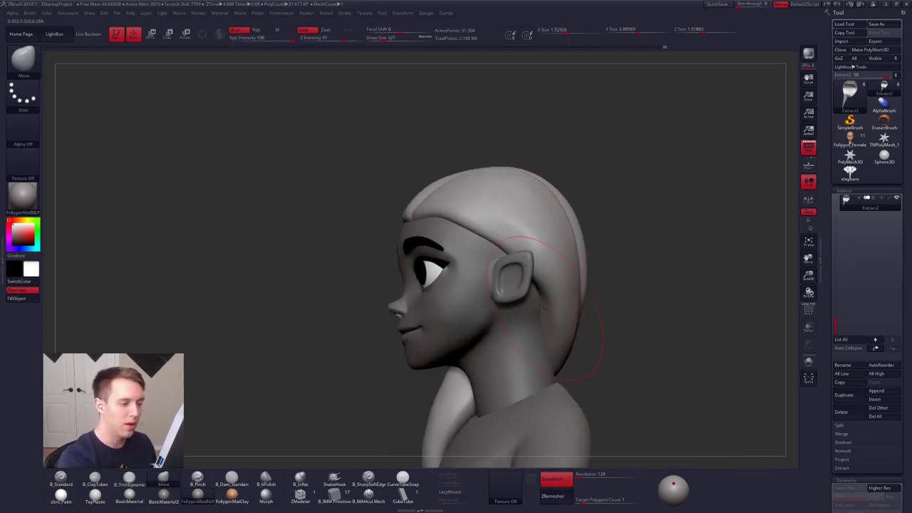
drag(562, 313, 550, 313)
key(s)
key(shift+alt+s)
right_drag(542, 306, 542, 285)
key(s)
drag(542, 283, 514, 283)
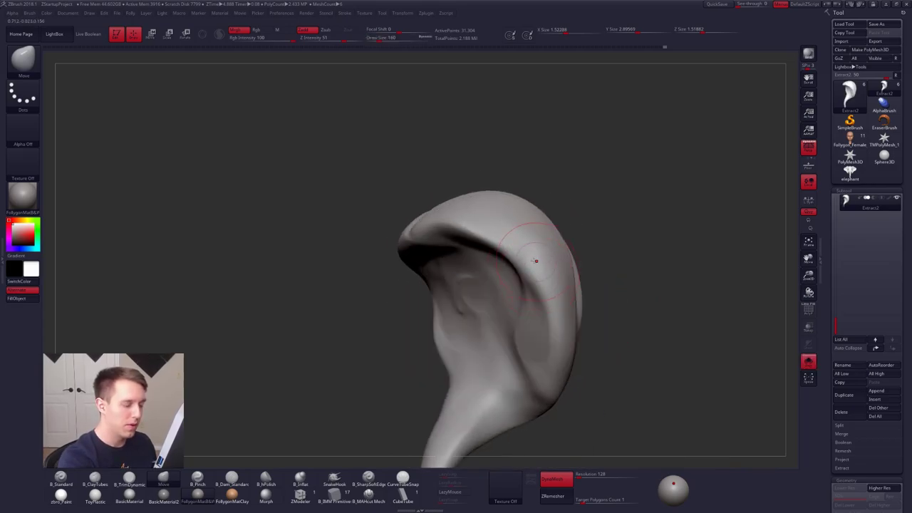
- Set up the Standard brush with Zadd on, Mrgb off and LazyMouse enabled
key(b)
key(s)
key(t)
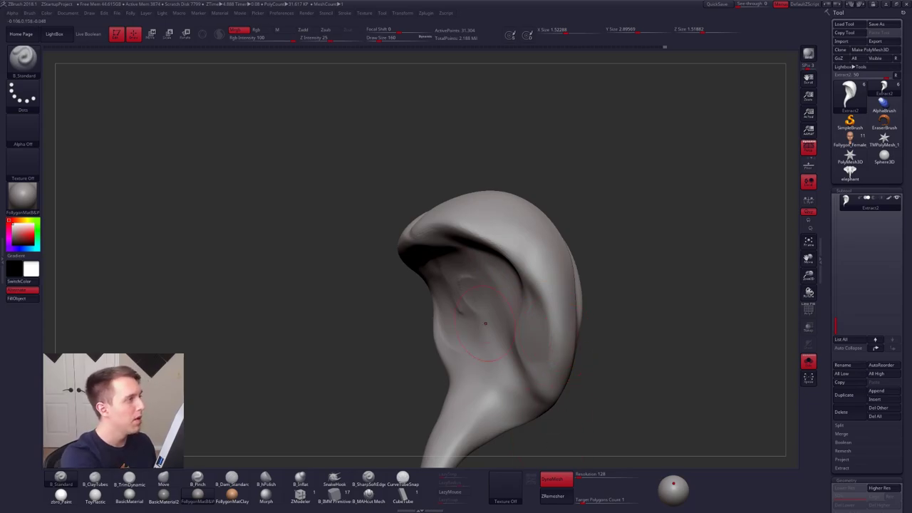
click(307, 30)
click(239, 30)
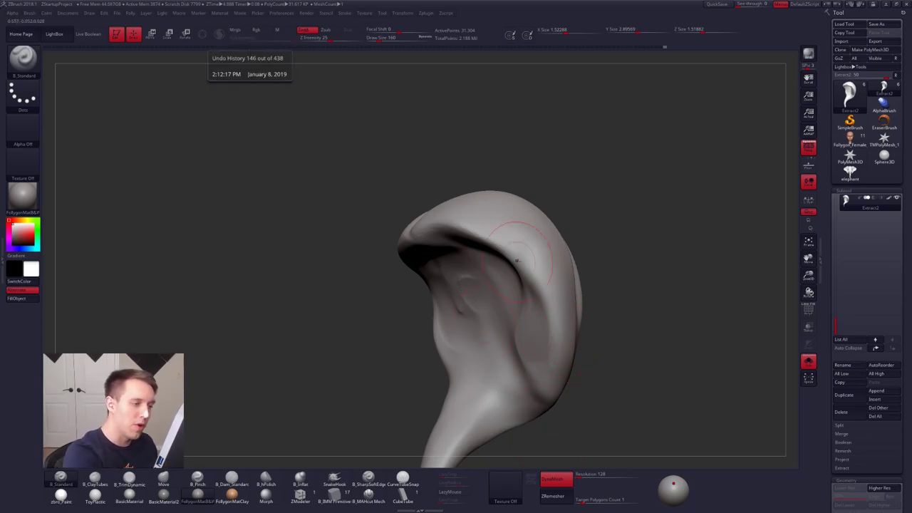
drag(517, 260, 536, 322)
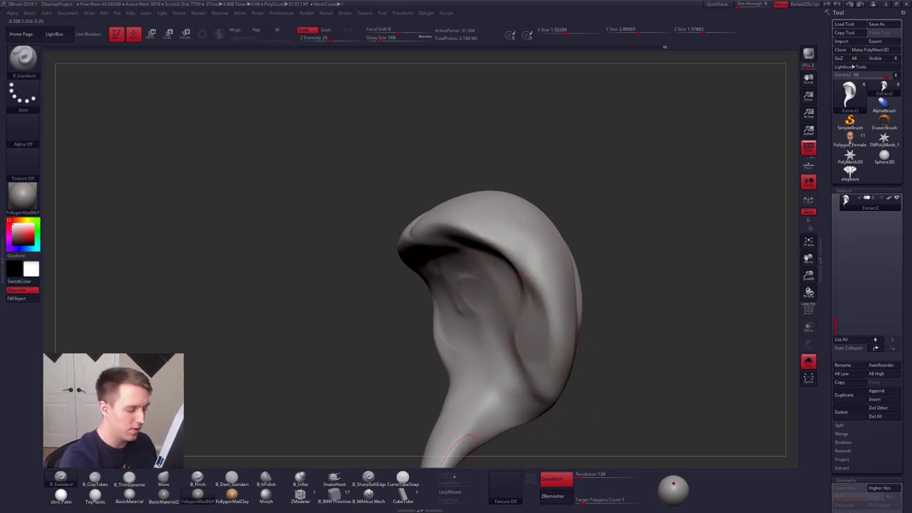
click(451, 492)
- Raise the hair edge around and below the ear with the Standard brush at draw size 104 and smooth the strokes
key(space)
mouse_move(508, 261)
mouse_down()
mouse_move(546, 314)
mouse_move(561, 428)
mouse_up()
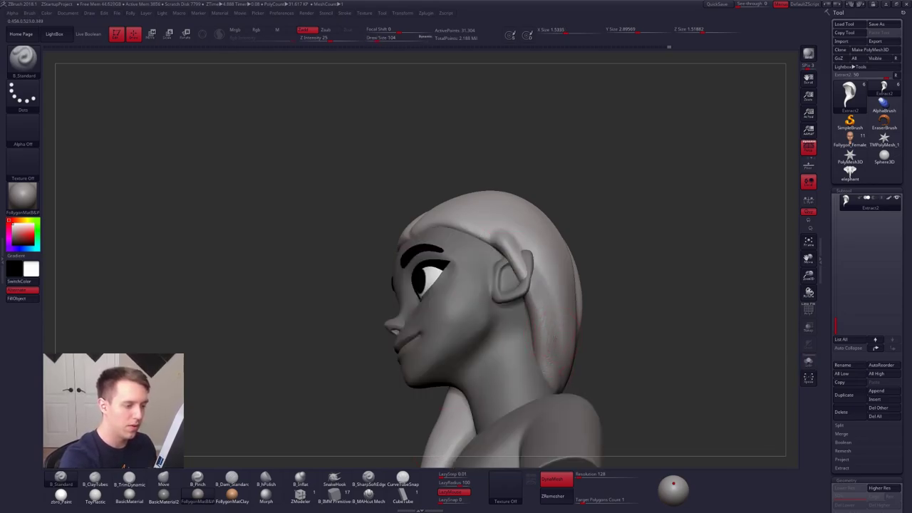
right_drag(555, 340, 548, 346)
key(shift+s)
shift+drag(525, 246, 515, 228)
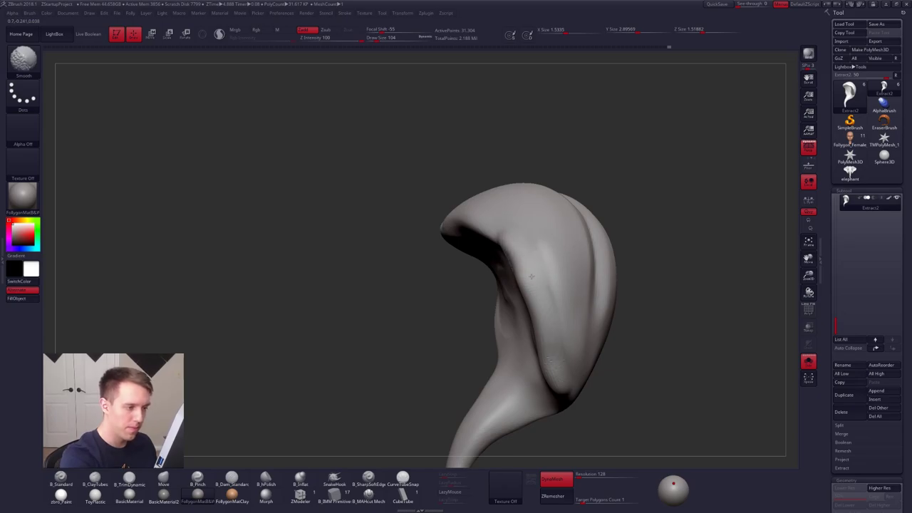
shift+drag(531, 277, 552, 342)
- Sharpen the hair edge behind the ear with the Pinch brush at draw size 113, smooth its lower end and show the full bust
key(5)
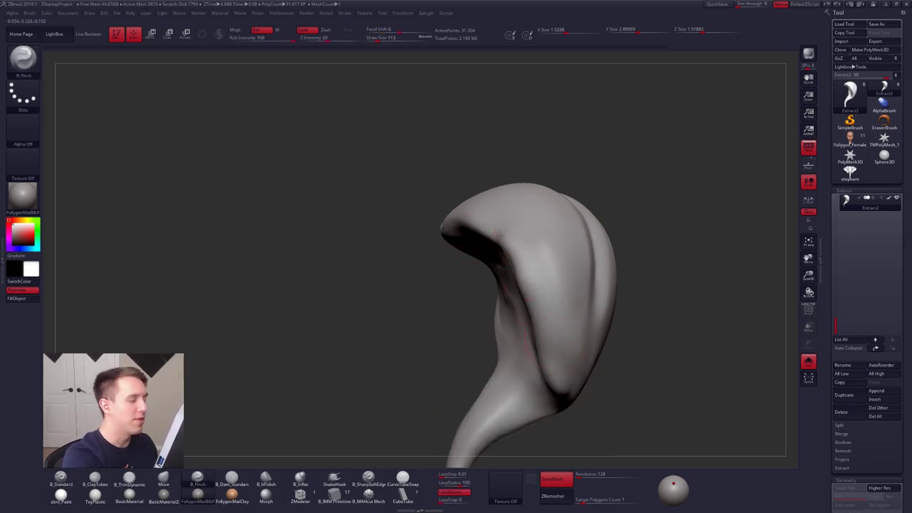
right_drag(499, 235, 467, 220)
drag(538, 291, 538, 400)
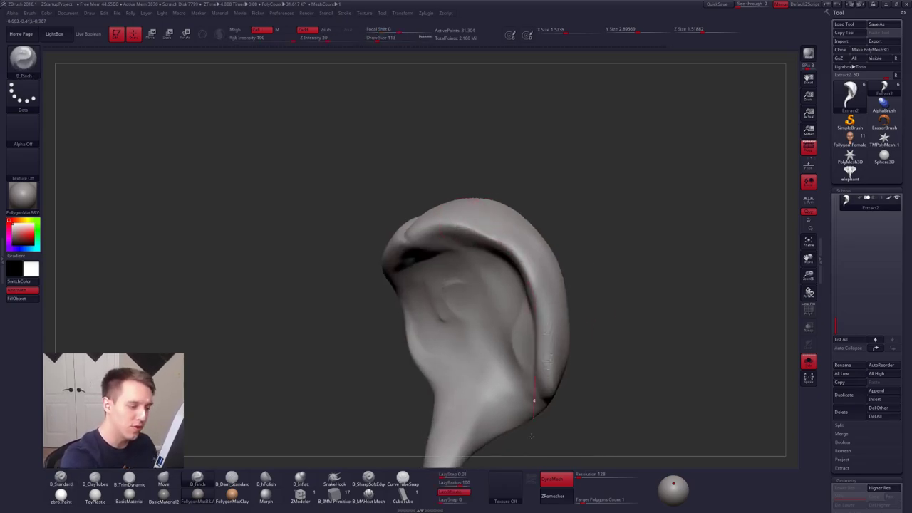
right_drag(536, 399, 533, 296)
drag(535, 296, 552, 360)
drag(521, 402, 544, 340)
key(shift)
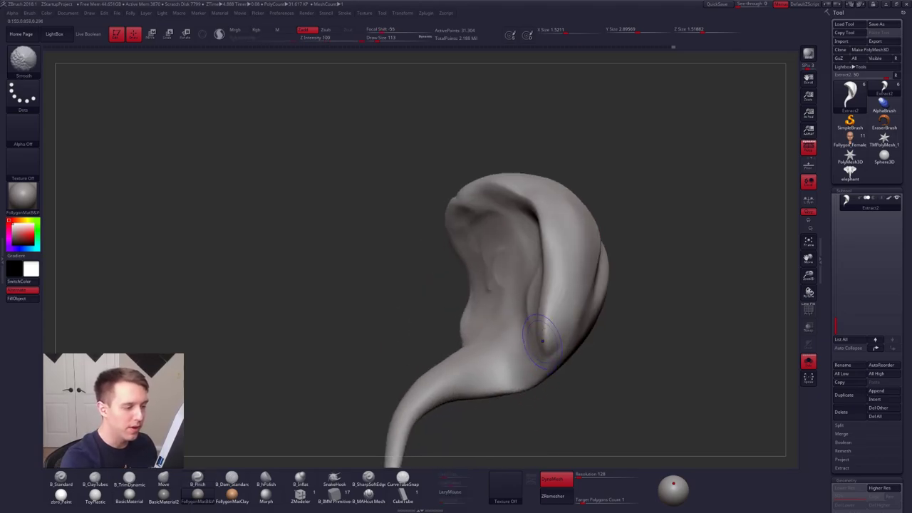
mouse_move(551, 242)
shift+right_down()
mouse_move(499, 271)
mouse_move(499, 236)
shift+right_up()
click(808, 361)
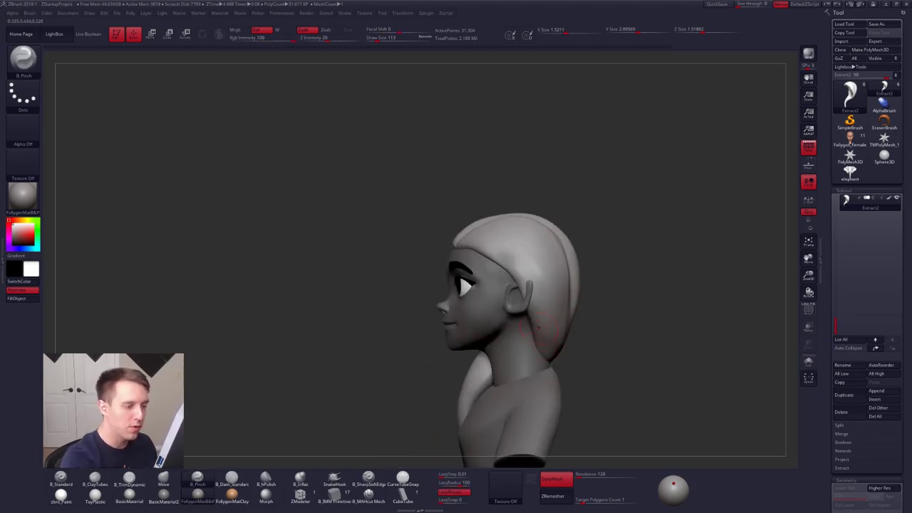
- Reshape the hairline at the temple into a curve down to the top of the ear with the Move brush
key(b)
key(m)
key(v)
key(space)
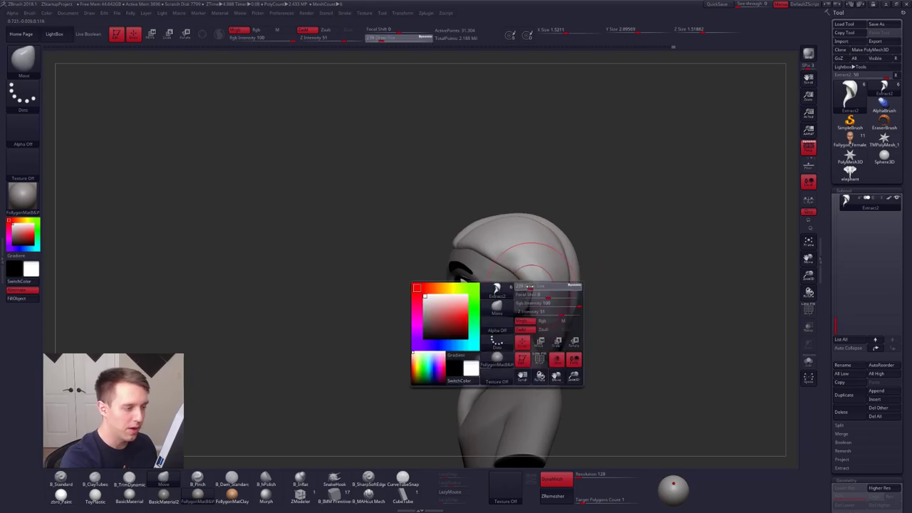
key(b)
key(t)
key(d)
key(b)
key(m)
key(v)
key(space)
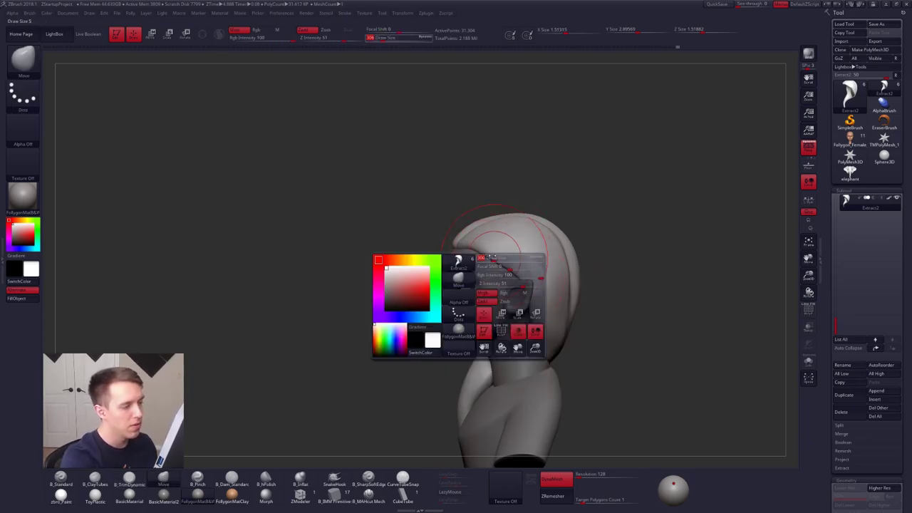
drag(494, 264, 510, 274)
key(space)
key(space)
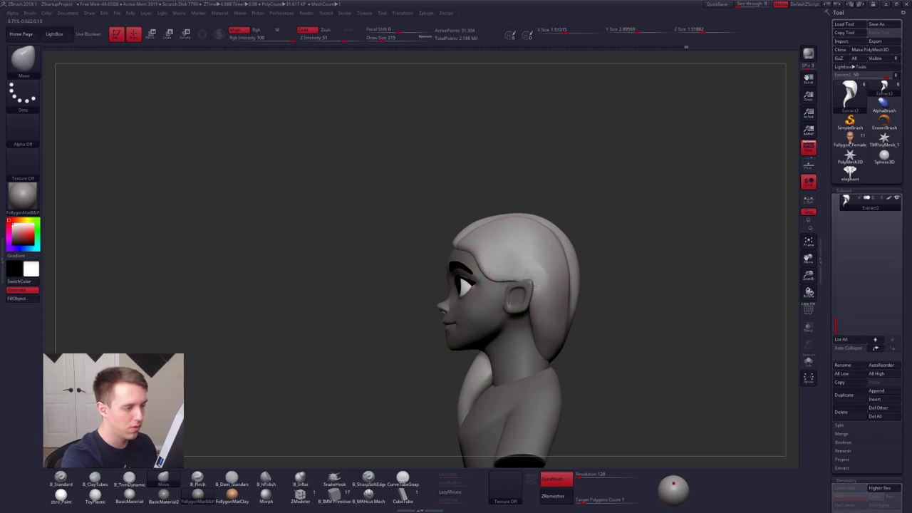
- Adjust the front of the hair and the swept edge beside the right side of the face with the Move brush
right_drag(480, 249, 521, 265)
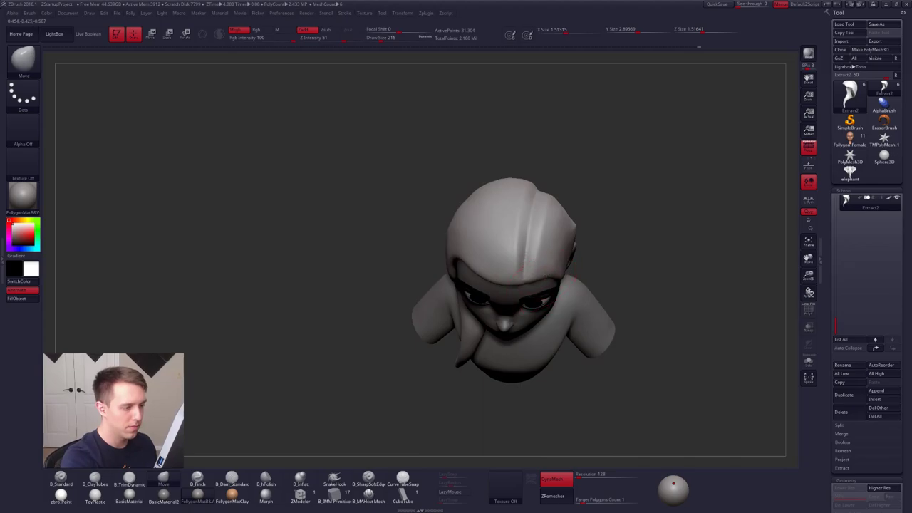
drag(545, 274, 449, 278)
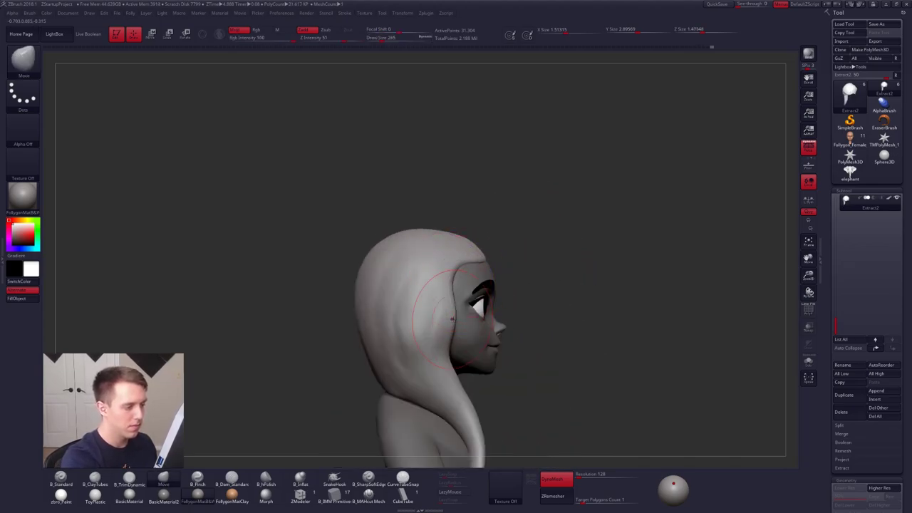
key(s)
drag(465, 325, 461, 324)
- Refine the hairline at the forehead and temple in side view with the Move brush, at draw sizes 130 and 239
mouse_move(570, 242)
right_down()
mouse_move(528, 242)
mouse_move(523, 278)
mouse_move(519, 265)
right_up()
key(s)
alt+right_drag(591, 341, 554, 302)
drag(555, 302, 483, 326)
key(space)
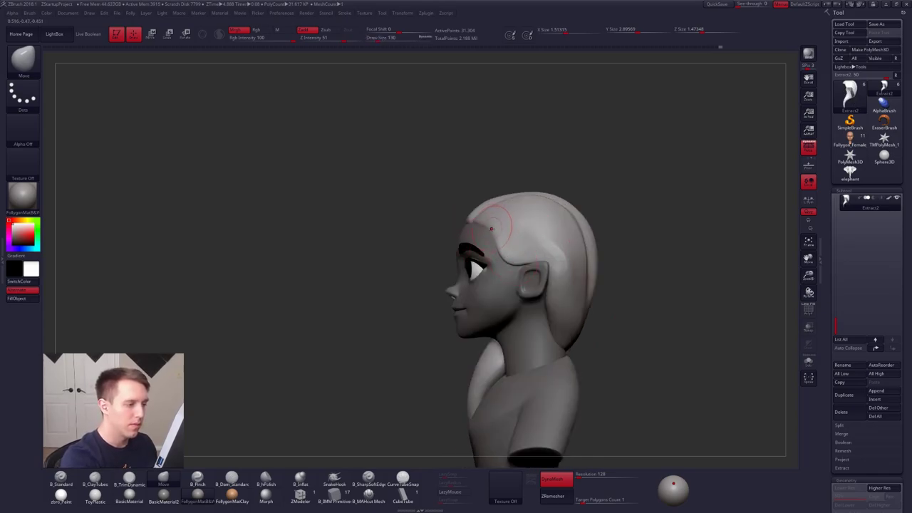
key(bracketright)
key(bracketright)
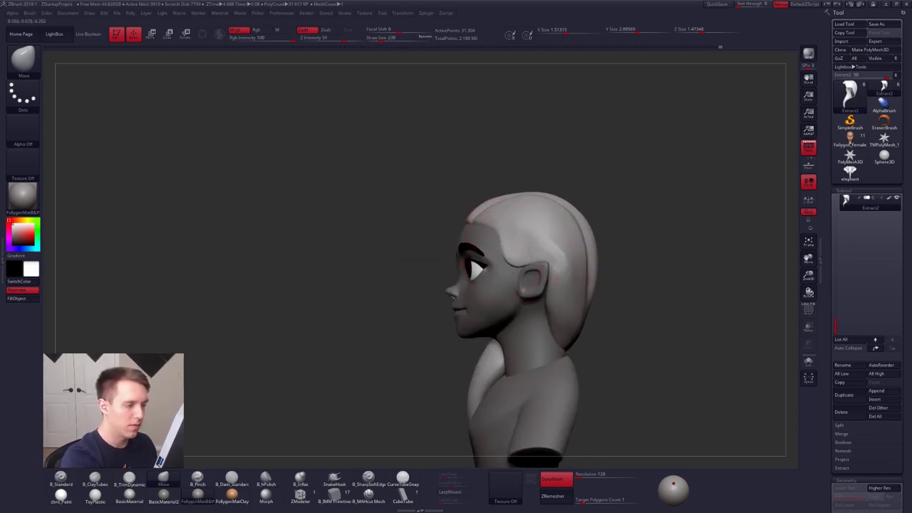
- Nudge the hair outline above the ear in front view with the Move brush, starting at draw size 321
right_drag(513, 275, 613, 278)
key(space)
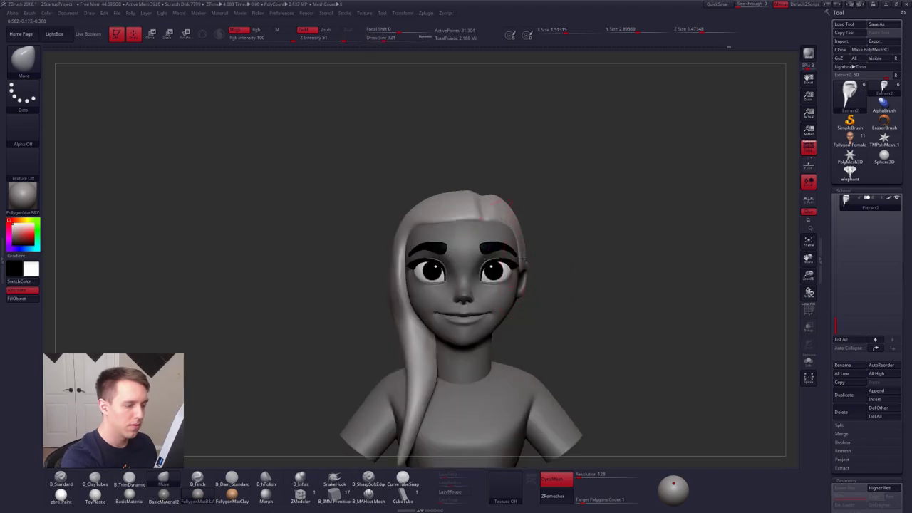
key(space)
drag(526, 260, 522, 260)
right_drag(523, 260, 419, 309)
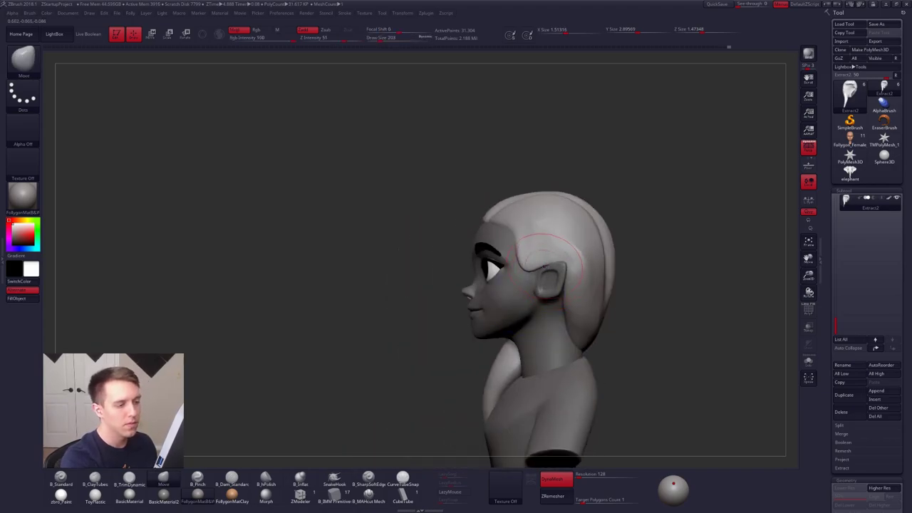
- Isolate the hair and sharpen its inner edge with the Pinch brush at draw size 160
mouse_move(568, 271)
alt+right_down()
mouse_move(524, 291)
mouse_move(460, 282)
alt+right_up()
key(3)
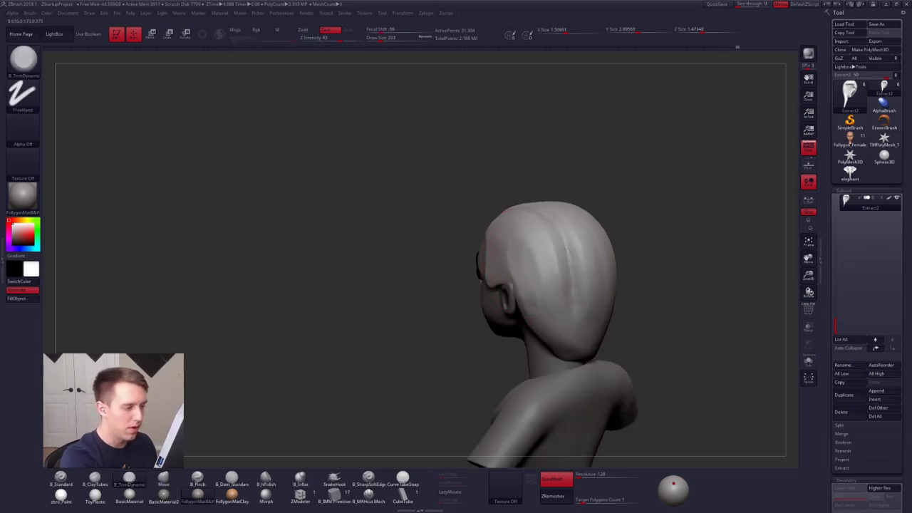
key(shift+s)
right_drag(521, 281, 582, 296)
ctrl+right_drag(542, 275, 526, 310)
key(5)
right_drag(506, 275, 473, 260)
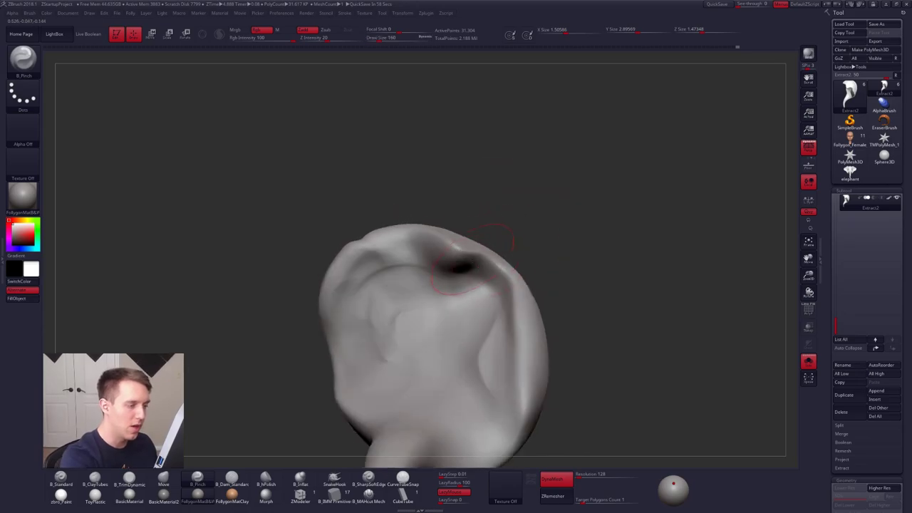
mouse_move(499, 278)
mouse_down()
mouse_move(509, 285)
mouse_move(536, 403)
mouse_up()
mouse_move(536, 403)
right_down()
mouse_move(413, 253)
mouse_move(464, 265)
right_up()
- Flatten and build up the inner surface of the isolated hair with the TrimDynamic and ClayTubes brushes
key(])
key(b)
key(t)
key(d)
right_drag(499, 378, 508, 311)
key(b)
key(c)
key(t)
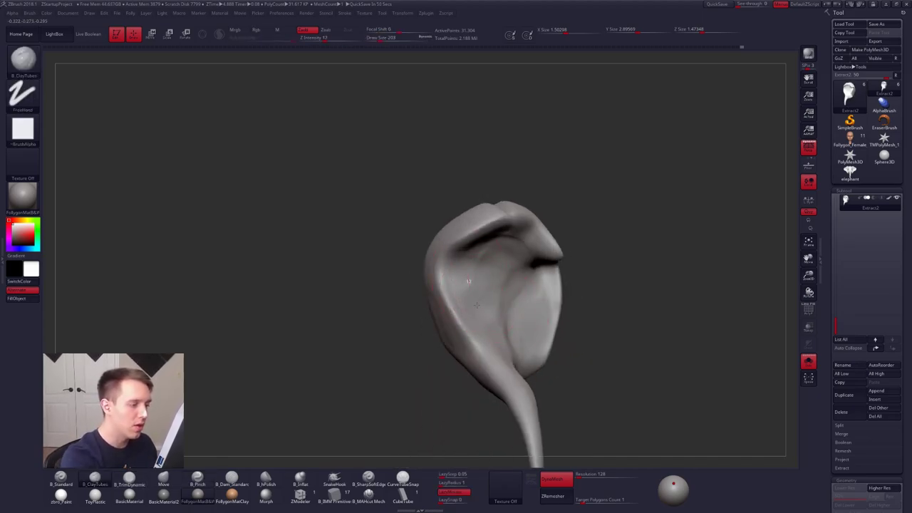
- Reshape the overall hair silhouette on the full bust with the Move brush at draw size 335
mouse_move(606, 399)
shift+right_down()
mouse_move(606, 386)
mouse_move(601, 399)
shift+right_up()
key(shift+s)
key(b)
key(m)
key(v)
key(space)
drag(492, 273, 511, 272)
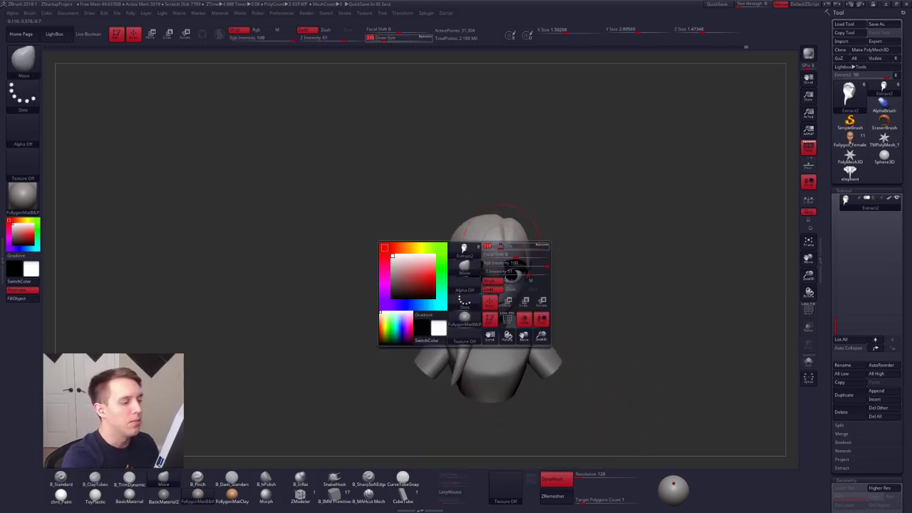
shift+right_drag(407, 305, 397, 321)
key(space)
mouse_move(510, 262)
mouse_down()
mouse_move(497, 261)
mouse_move(490, 244)
mouse_up()
right_drag(464, 265, 468, 309)
key(space)
drag(510, 271, 501, 272)
mouse_move(508, 246)
right_down()
mouse_move(528, 285)
mouse_move(529, 328)
mouse_move(506, 283)
mouse_move(507, 306)
mouse_move(534, 313)
mouse_move(524, 299)
mouse_move(528, 329)
mouse_move(482, 323)
mouse_move(484, 342)
right_up()
ctrl+right_click(591, 281)
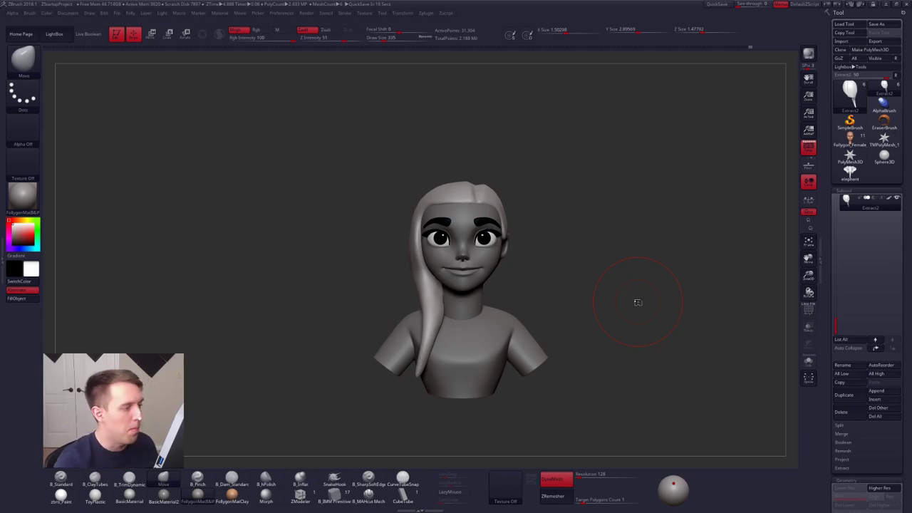
- Switch to the browser and look through the Follygon product list on Gumroad
key(alt+Tab)
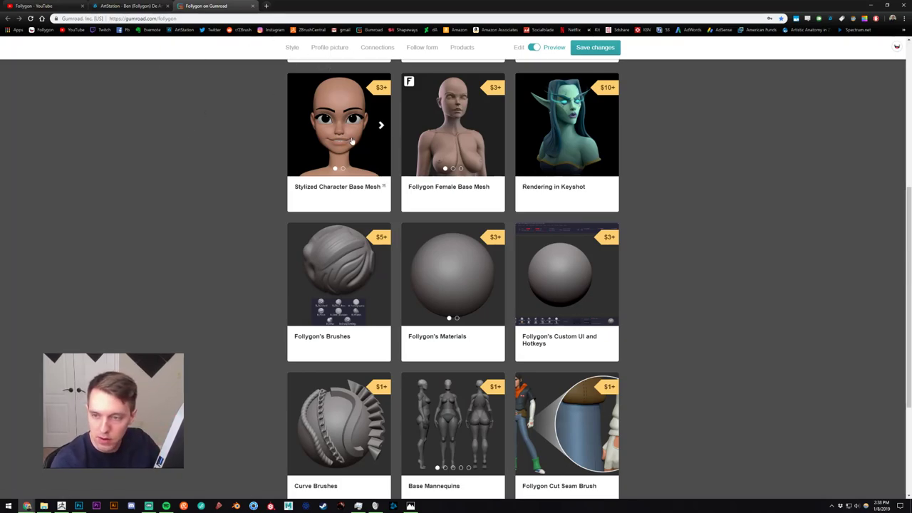
scroll(268, 226, up, 4)
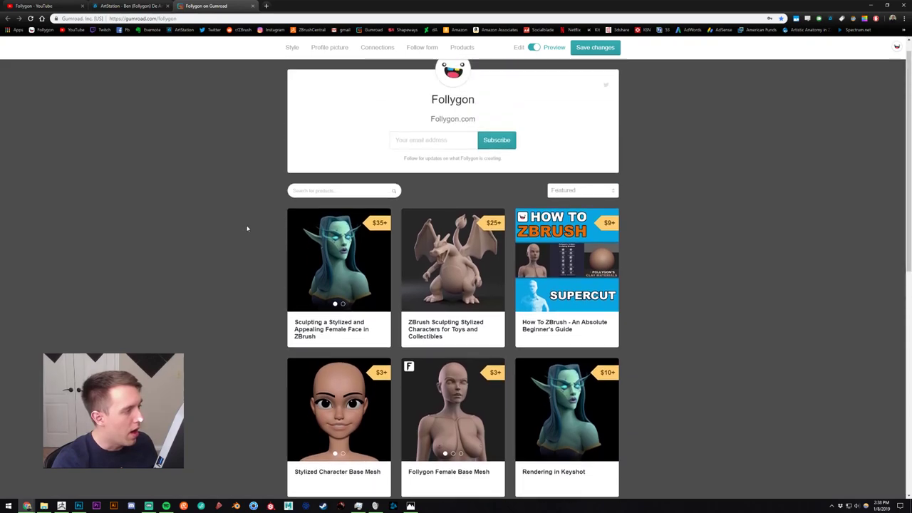
scroll(250, 236, down, 3)
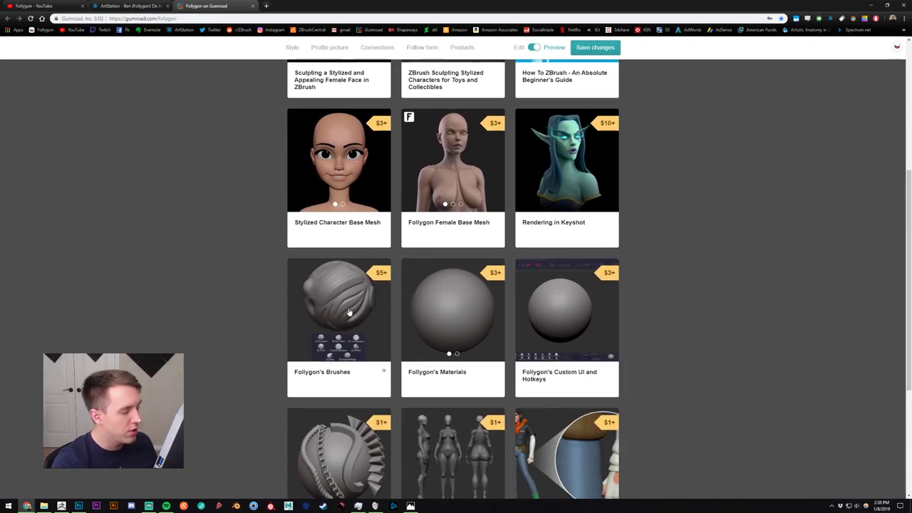
scroll(349, 312, down, 2)
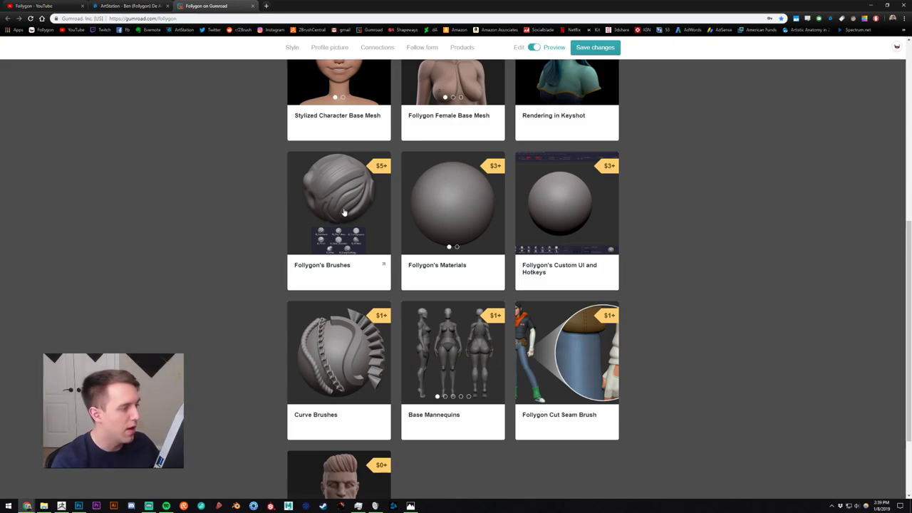
scroll(391, 236, down, 1)
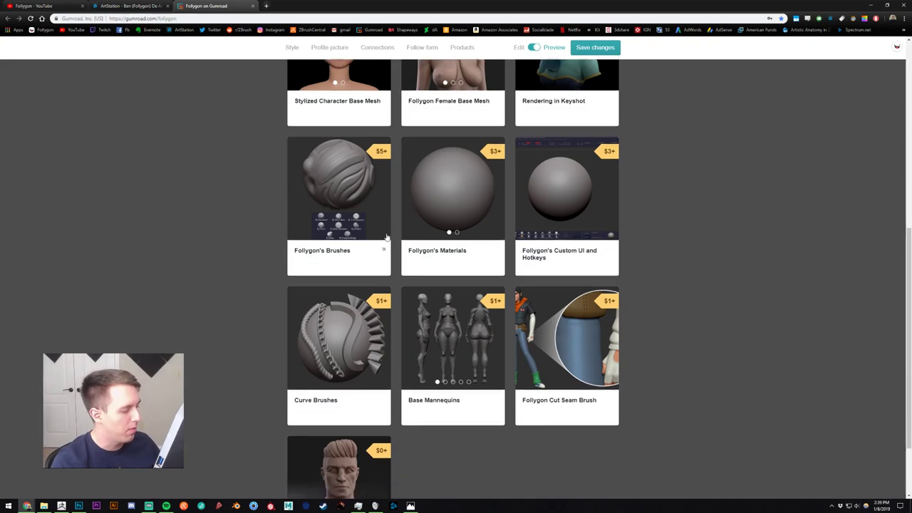
scroll(383, 239, up, 2)
scroll(375, 261, down, 2)
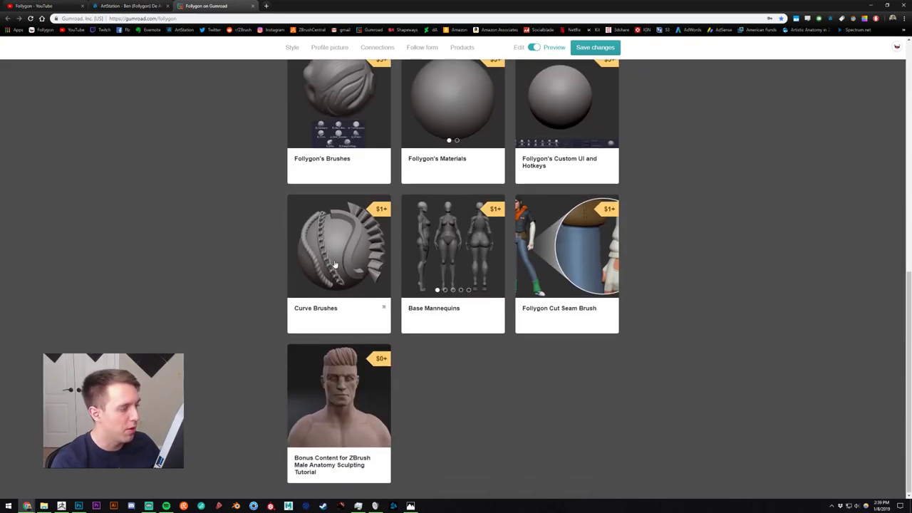
- View the Curve Brushes product details, look over the remaining Gumroad products and switch back to ZBrush
click(334, 257)
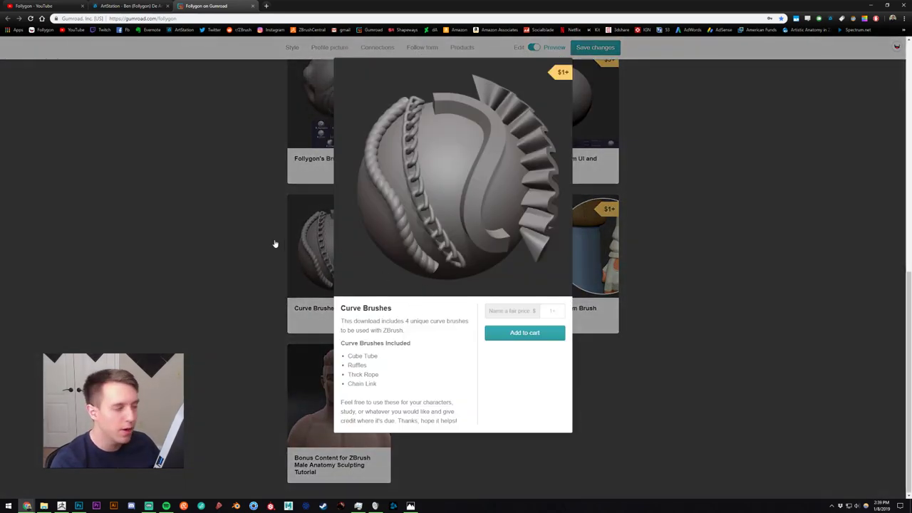
click(227, 207)
scroll(352, 333, up, 2)
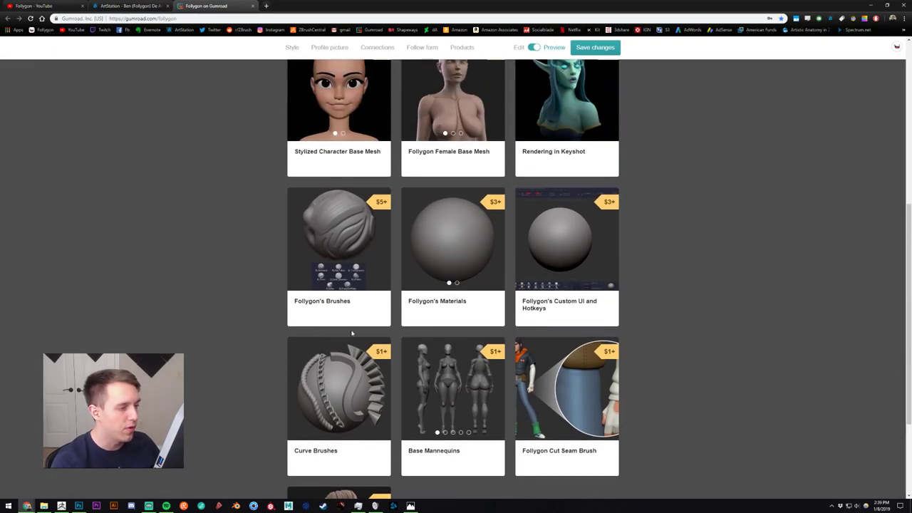
scroll(340, 312, down, 1)
scroll(303, 275, up, 2)
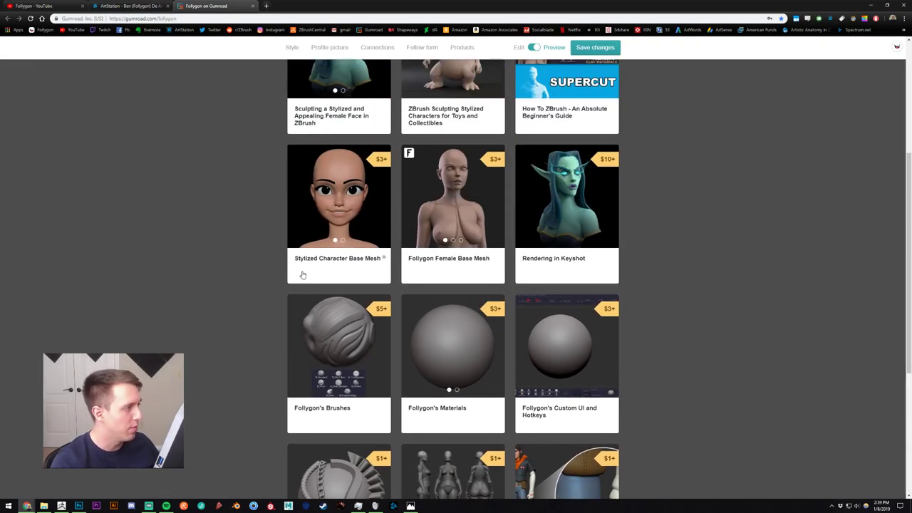
scroll(302, 275, up, 2)
scroll(254, 264, down, 1)
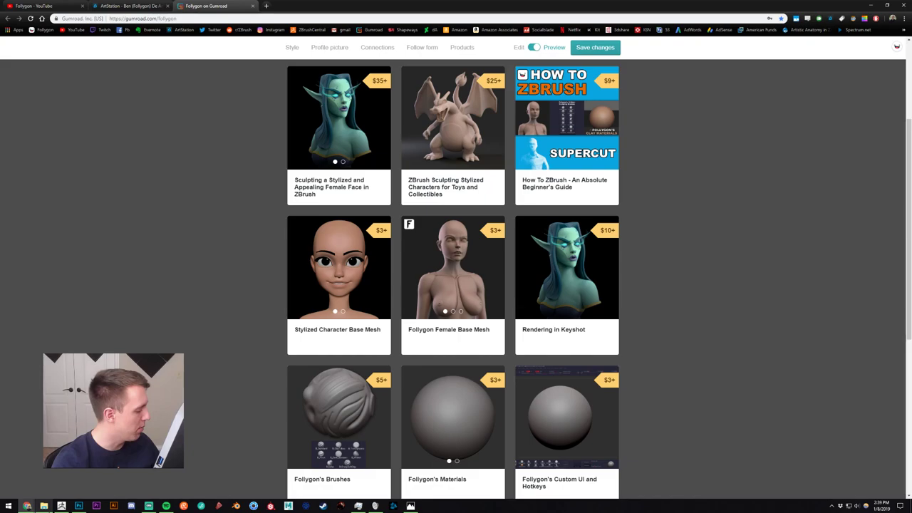
click(61, 505)
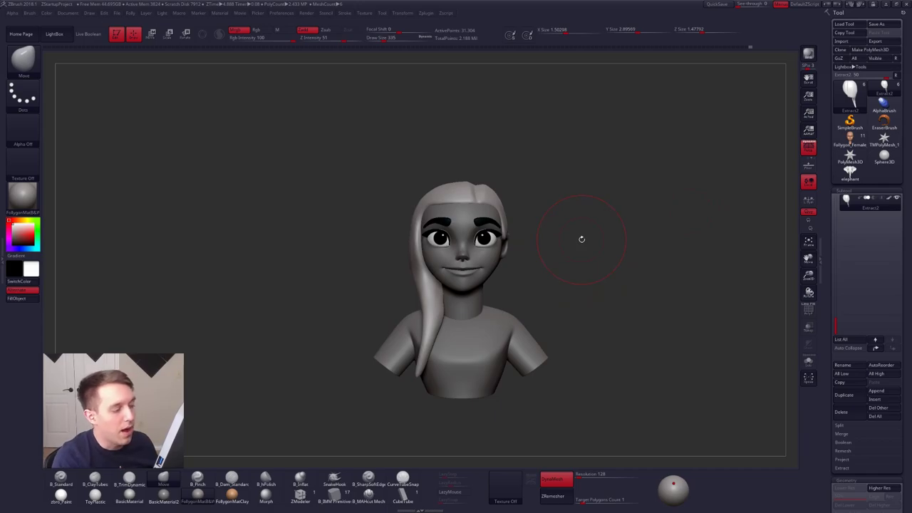
- Switch to the browser and open the ArtStation activity page in a new tab from the Follygon portfolio
key(alt+Tab)
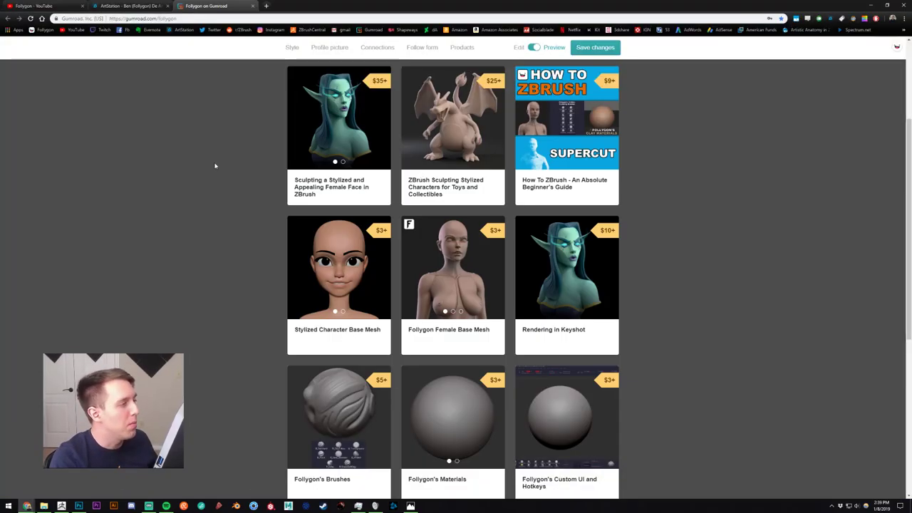
click(157, 5)
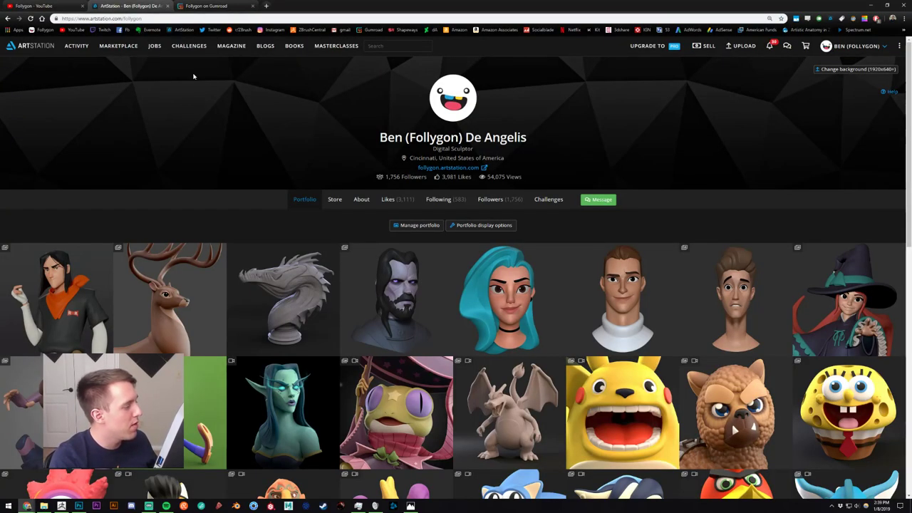
middle_click(76, 46)
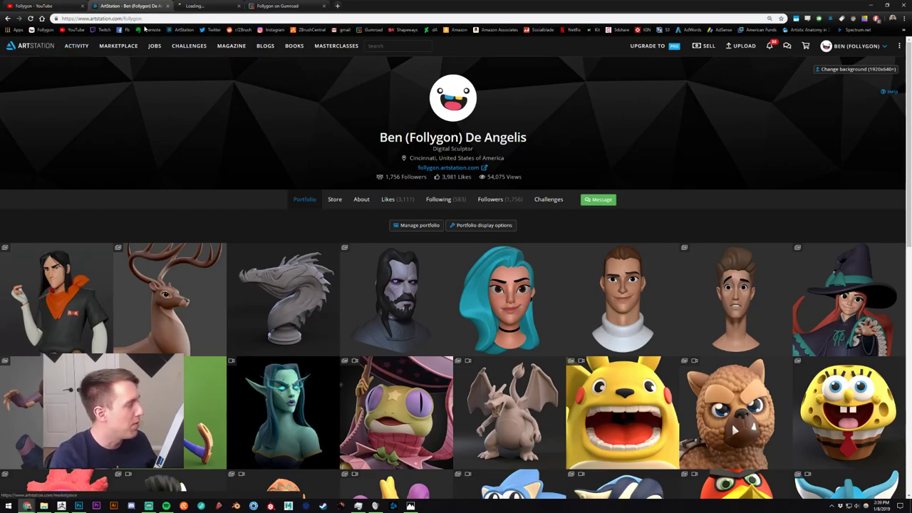
click(203, 6)
- Browse the trending artworks on ArtStation, close that page and switch back to ZBrush
scroll(420, 208, down, 3)
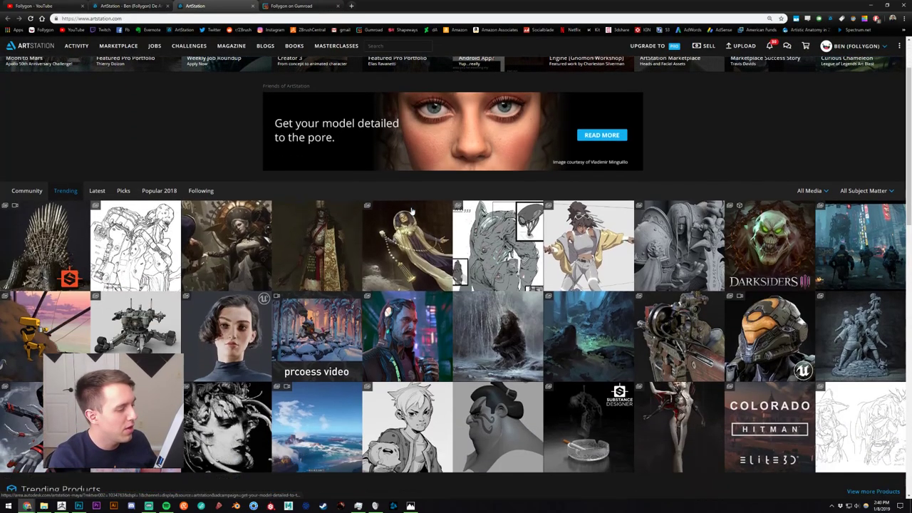
scroll(420, 208, down, 6)
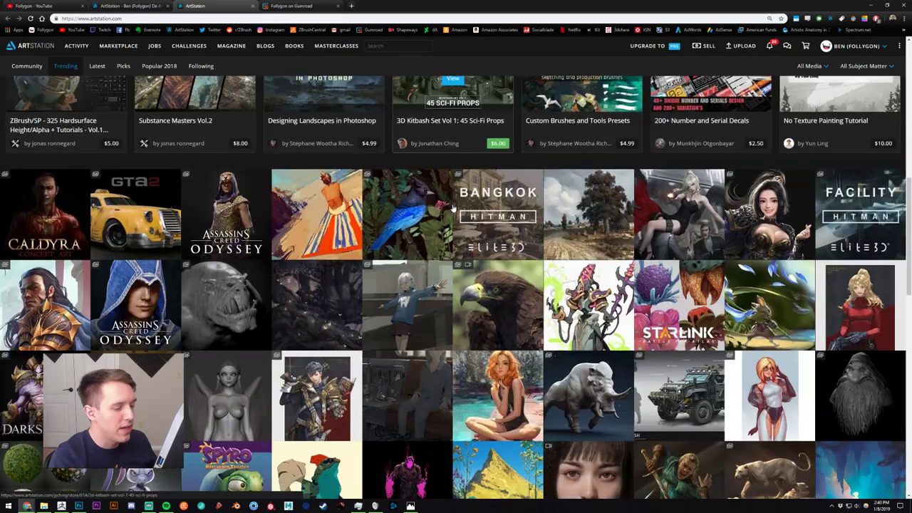
scroll(450, 206, down, 2)
scroll(470, 208, down, 1)
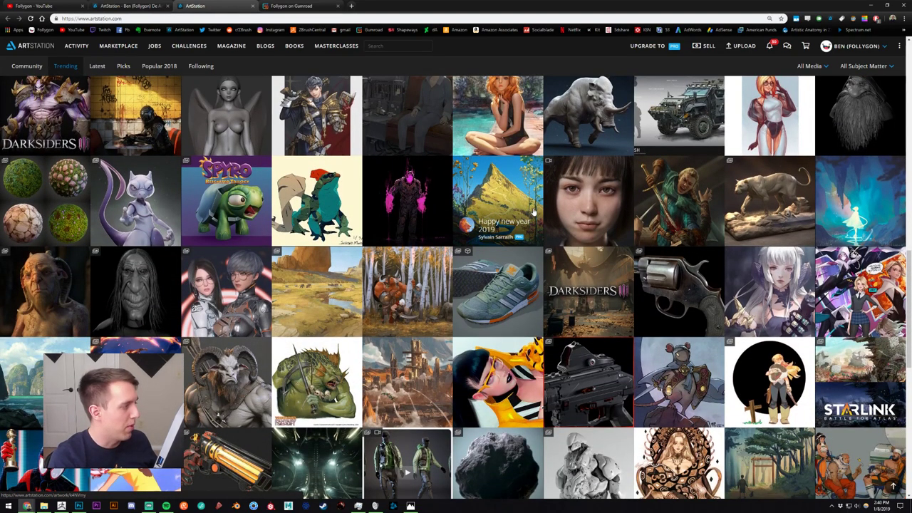
scroll(530, 213, down, 3)
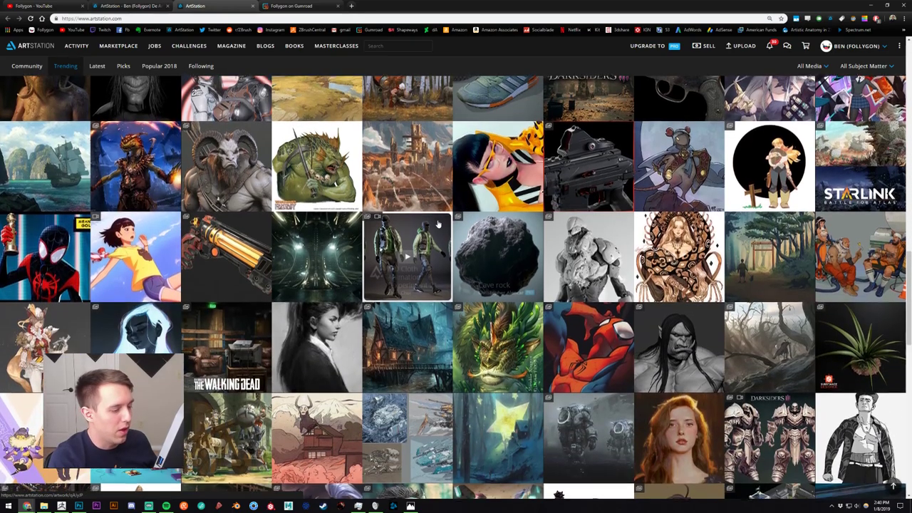
scroll(407, 214, down, 4)
scroll(394, 191, down, 2)
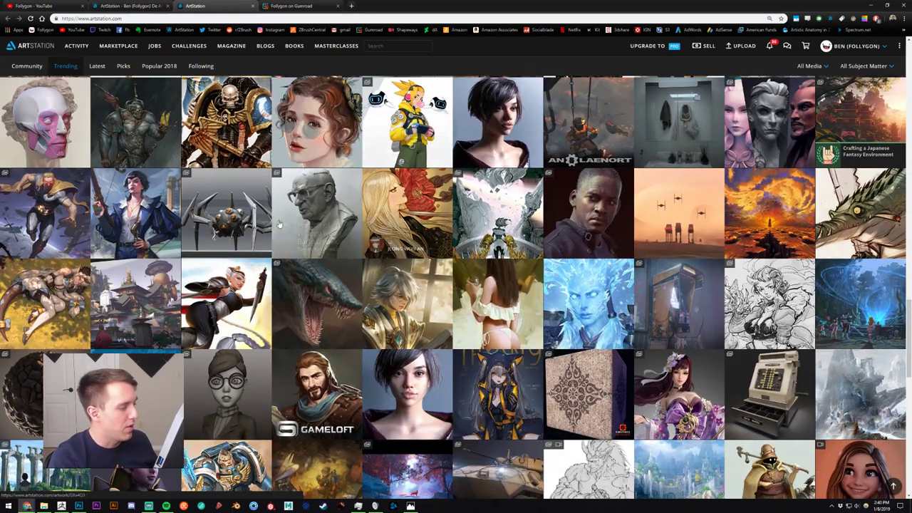
scroll(394, 189, up, 3)
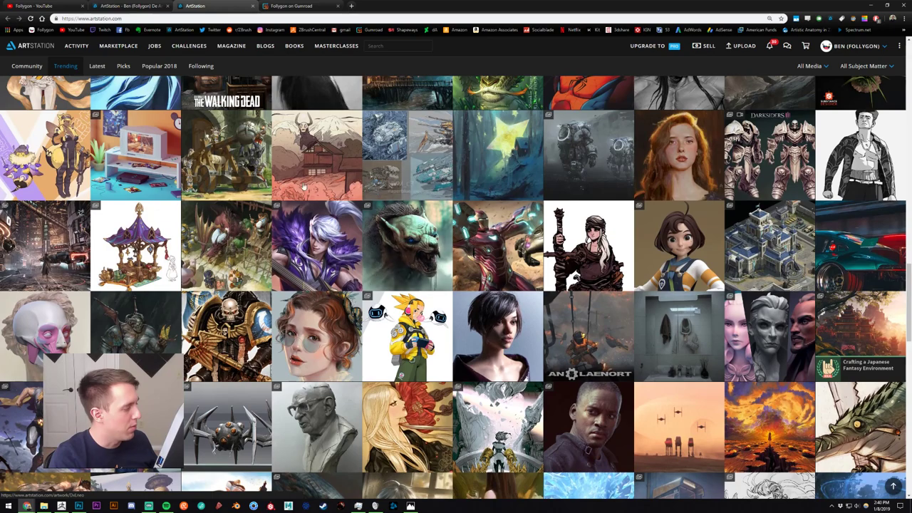
key(ctrl+w)
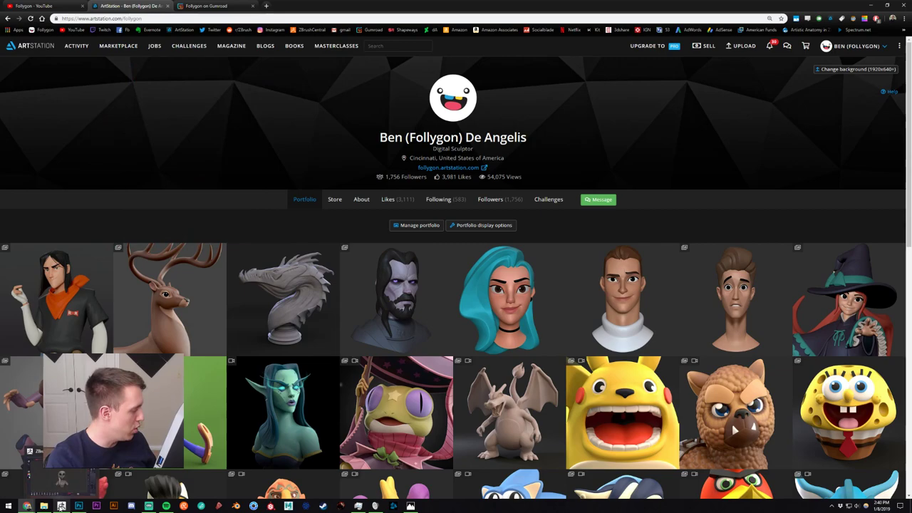
click(63, 507)
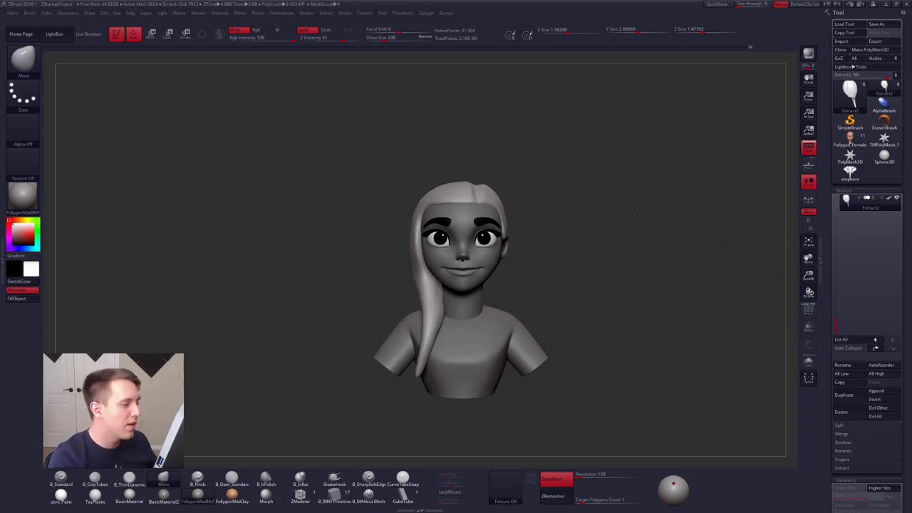
- Select the B_Pinch brush, isolate the hair mesh and subdivide it by one level
key(space)
drag(565, 259, 558, 259)
ctrl+right_drag(506, 267, 539, 278)
key(5)
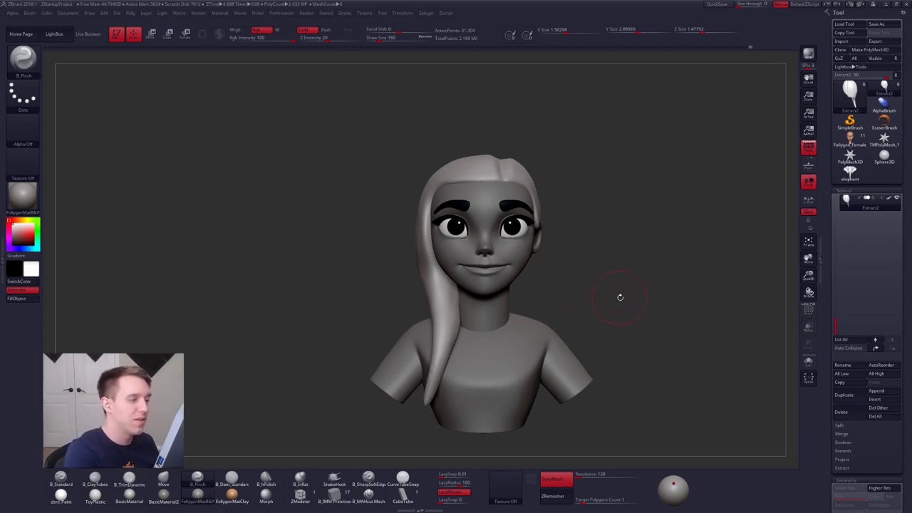
key(alt+s)
mouse_move(437, 218)
alt+right_down()
mouse_move(465, 241)
mouse_move(454, 238)
mouse_move(503, 221)
mouse_move(516, 190)
alt+right_up()
key(ctrl+d)
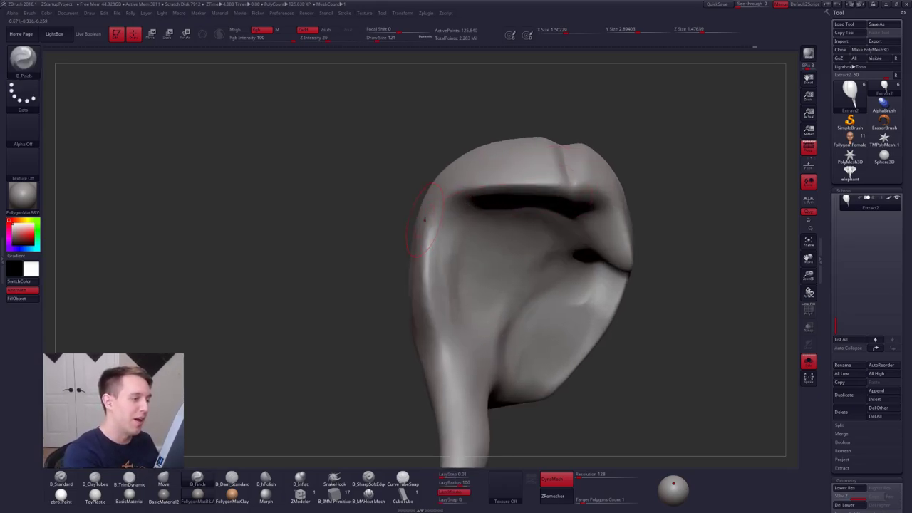
- Pinch the front edge of the hair along the face opening and long lock with B_Pinch at draw size 121
right_drag(425, 220, 464, 178)
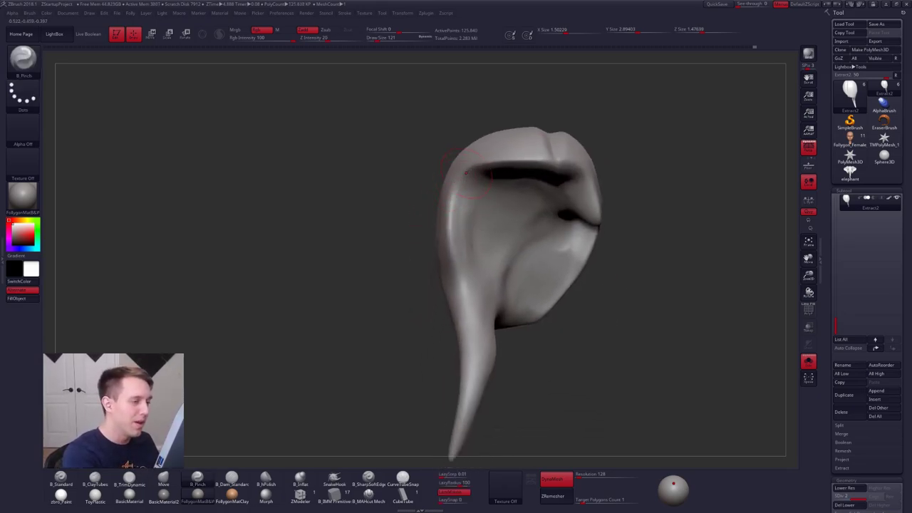
alt+right_drag(482, 329, 480, 305)
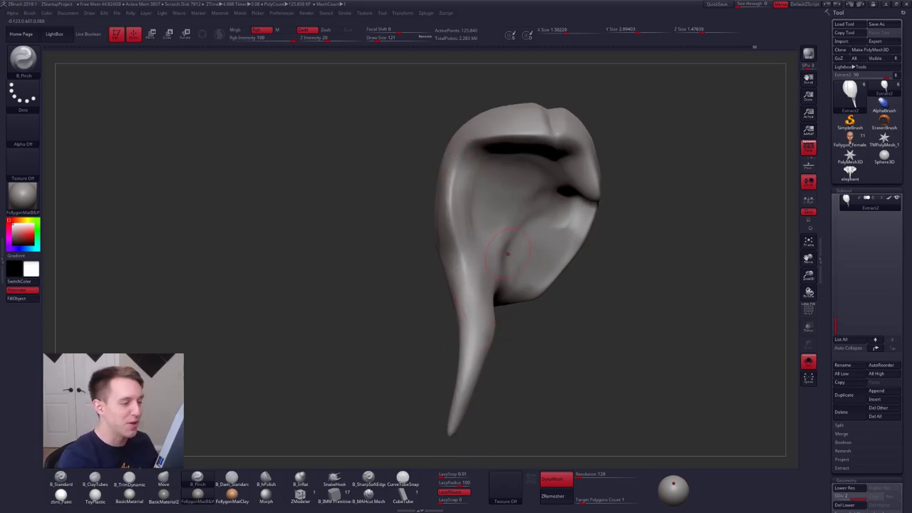
key(2)
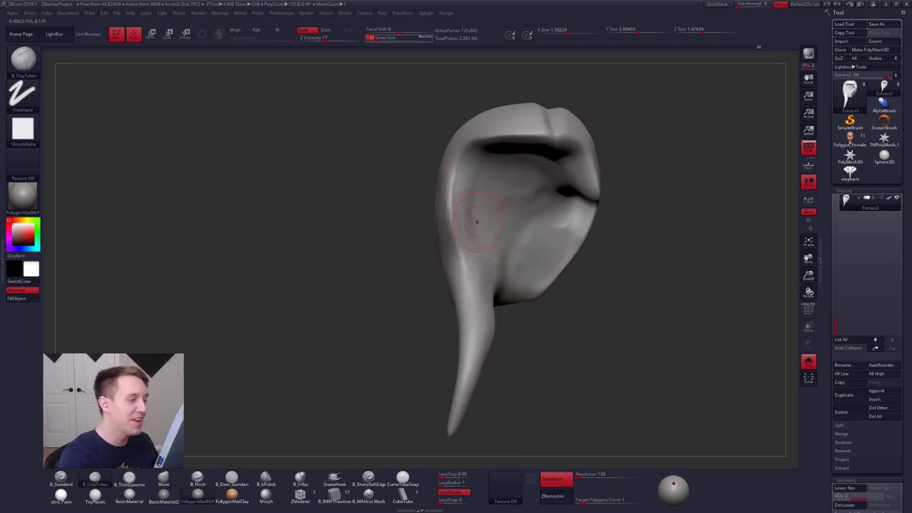
key(5)
right_drag(451, 220, 490, 217)
- Flatten the outer side of the long-lock half of the hair with B_TrimDynamic at draw size 215
key(3)
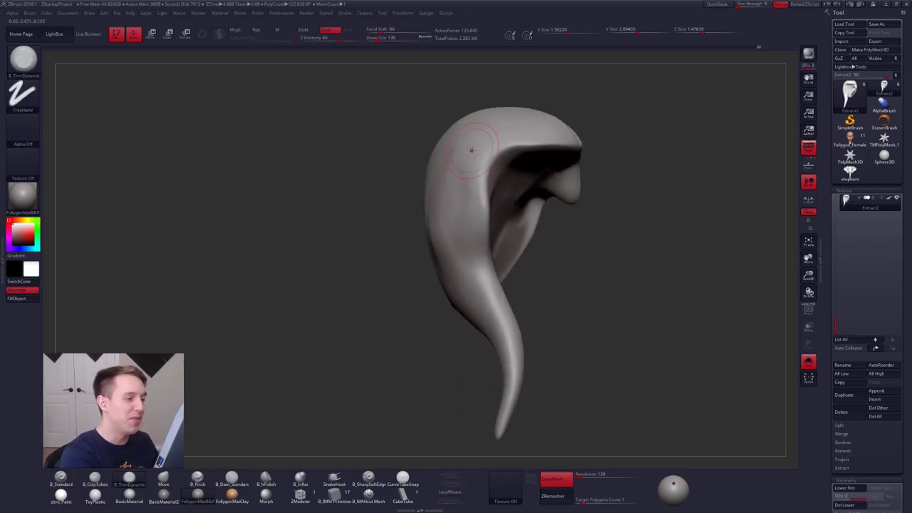
mouse_move(471, 217)
mouse_down()
mouse_move(475, 167)
mouse_move(467, 227)
mouse_up()
key(space)
key(space)
right_drag(396, 188, 432, 190)
drag(431, 190, 427, 250)
drag(437, 173, 448, 273)
mouse_move(447, 273)
ctrl+right_down()
mouse_move(436, 224)
mouse_move(489, 253)
mouse_move(490, 292)
ctrl+right_up()
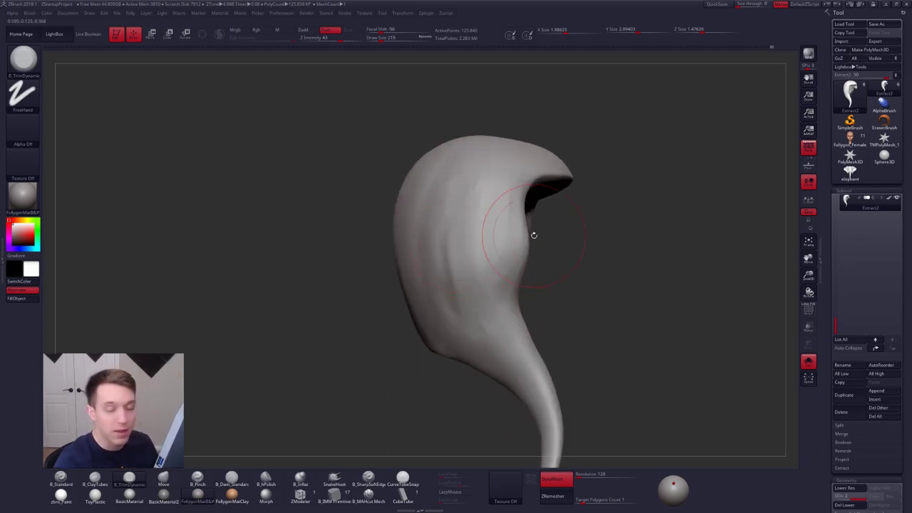
- Hide a narrow strip along the lower back edge of the isolated hair with a lasso selection, straightening the nape line
key(alt+Tab)
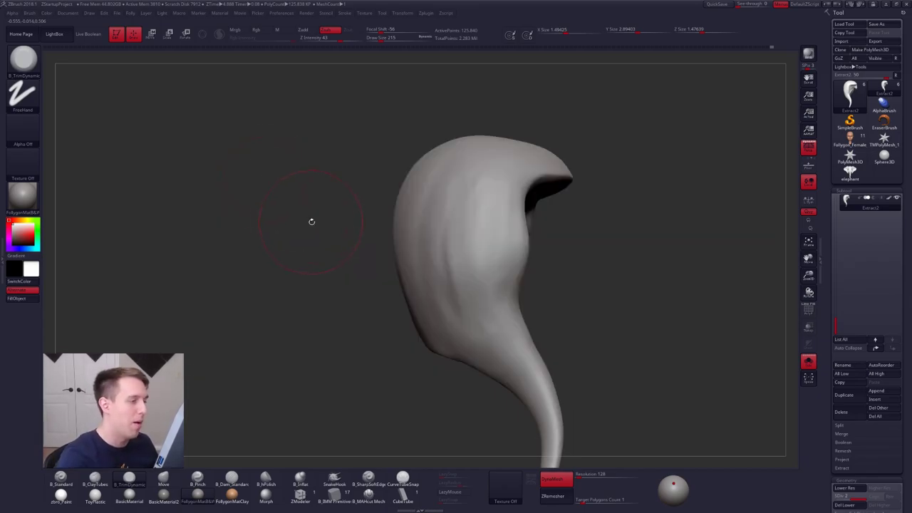
ctrl+right_drag(464, 204, 450, 206)
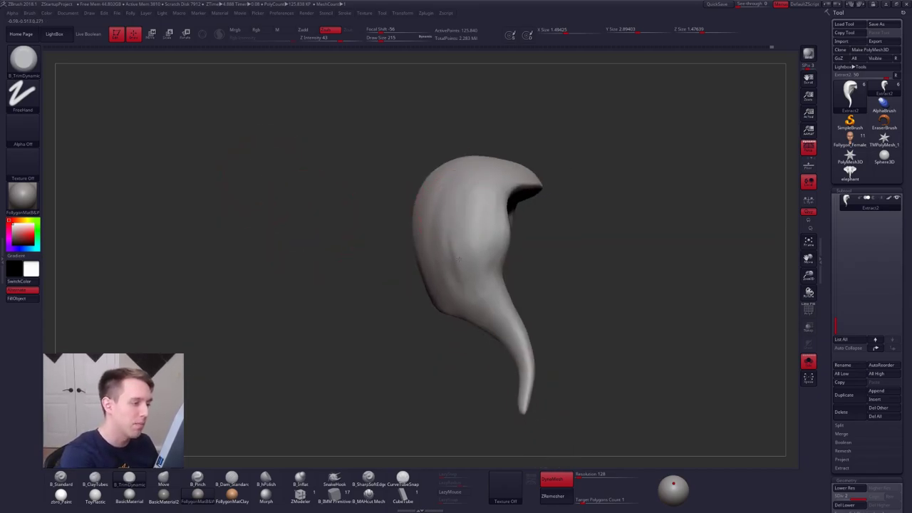
right_drag(456, 249, 514, 238)
mouse_move(427, 214)
shift+right_down()
mouse_move(395, 243)
mouse_move(450, 253)
shift+right_up()
key(shift+s)
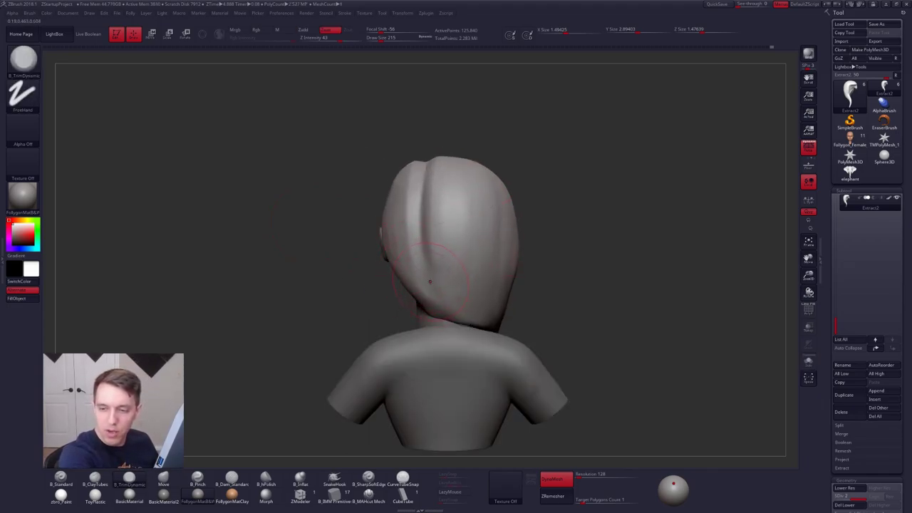
mouse_move(415, 266)
ctrl+right_down()
mouse_move(424, 288)
mouse_move(414, 273)
ctrl+right_up()
key(shift+s)
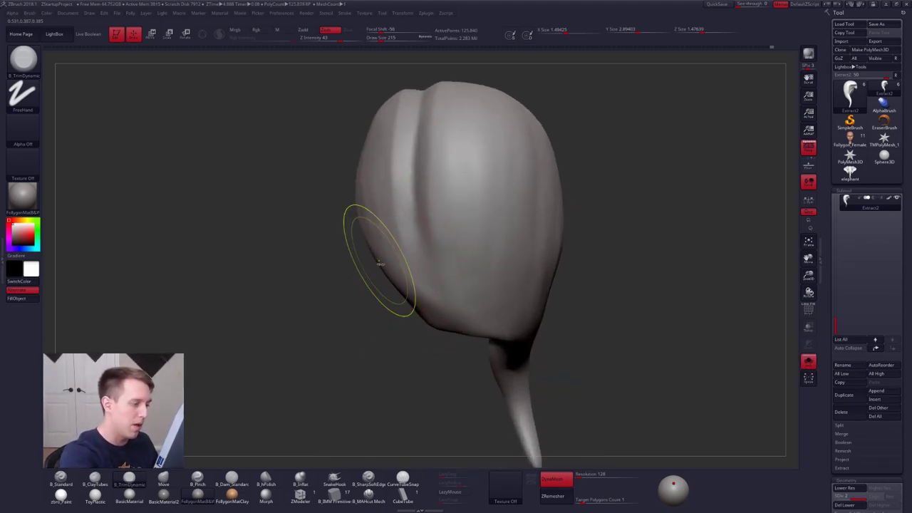
ctrl+alt+shift+drag(367, 245, 403, 292)
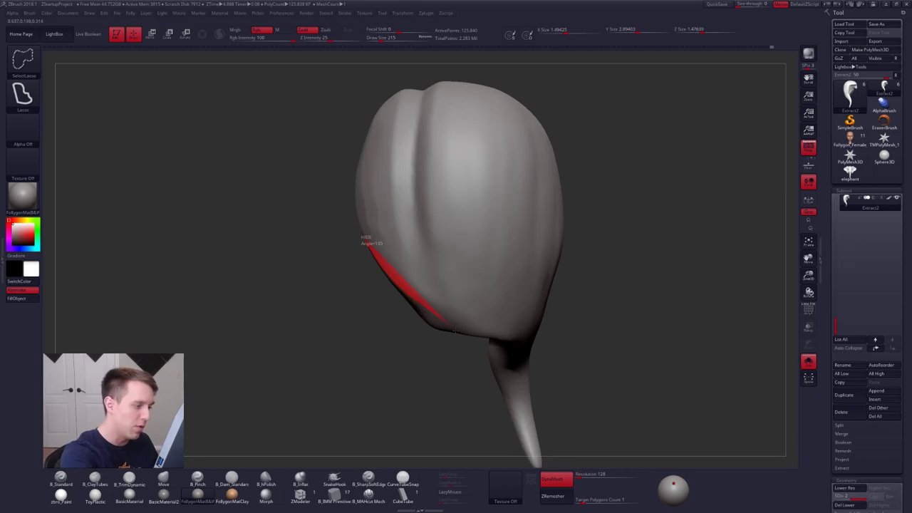
mouse_move(455, 330)
ctrl+alt+shift+mouse_down()
mouse_move(427, 414)
mouse_move(409, 421)
ctrl+alt+shift+mouse_up()
mouse_move(487, 366)
ctrl+right_down()
mouse_move(487, 333)
mouse_move(531, 302)
mouse_move(525, 284)
mouse_move(524, 314)
ctrl+right_up()
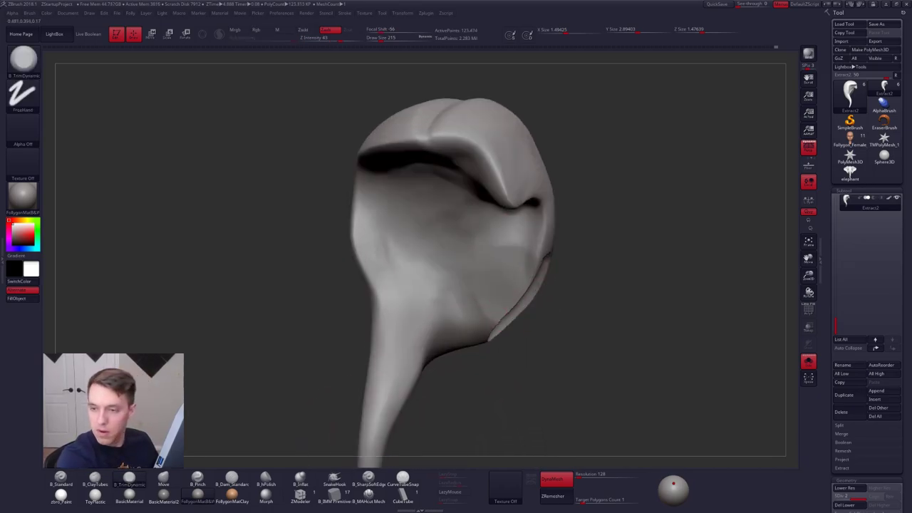
mouse_move(537, 276)
ctrl+right_down()
mouse_move(539, 283)
mouse_move(566, 271)
ctrl+right_up()
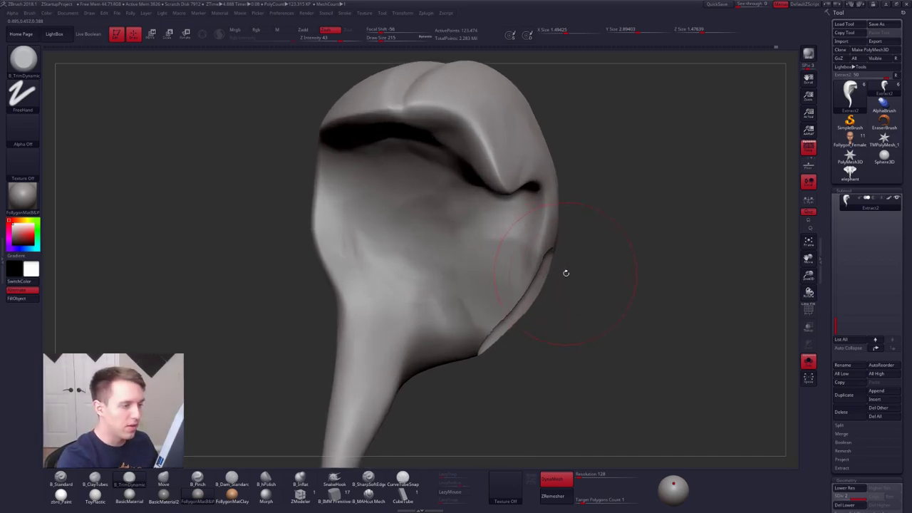
- Delete the hair's lower subdivision level and hidden polygons, and close the cut by remeshing with DynaMesh at resolution 336
click(845, 505)
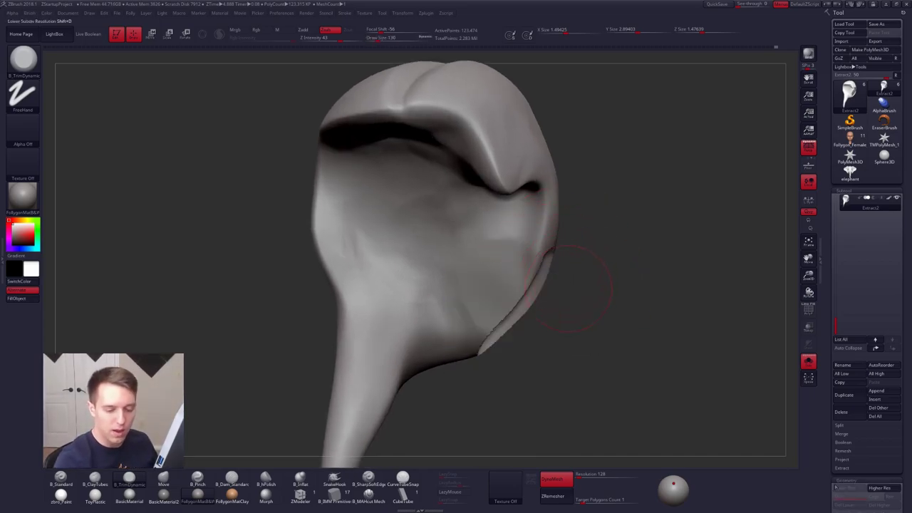
key(ctrl+f)
click(659, 277)
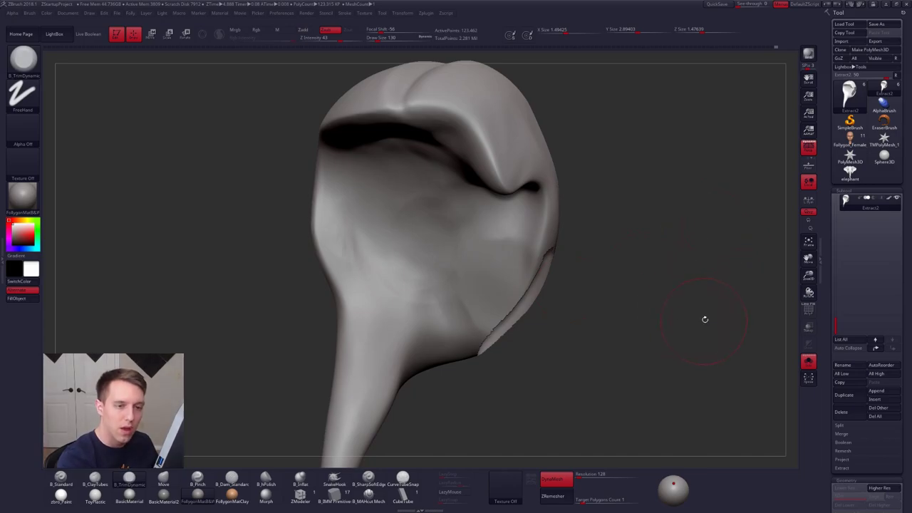
ctrl+right_drag(705, 319, 675, 309)
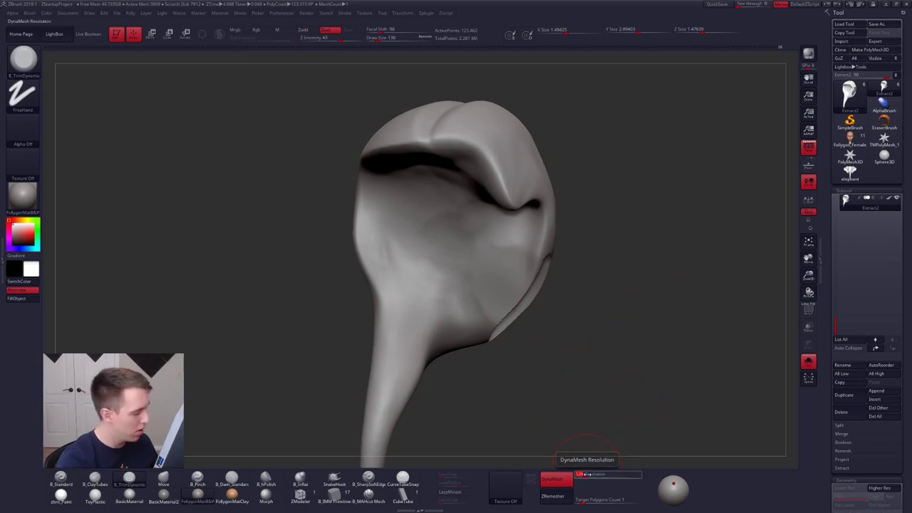
ctrl+drag(598, 352, 634, 340)
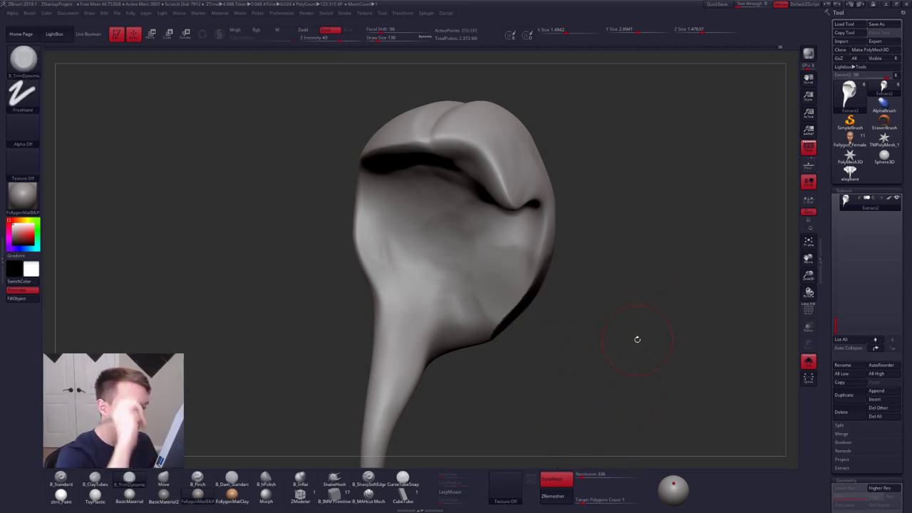
- Trim and soften the freshly cut lower back rim of the hair with B_TrimDynamic
right_drag(534, 295, 533, 275)
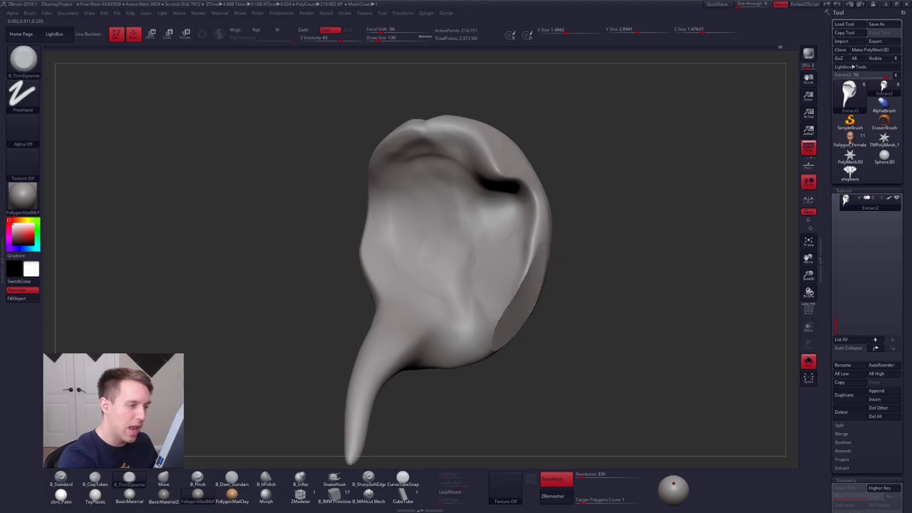
key(space)
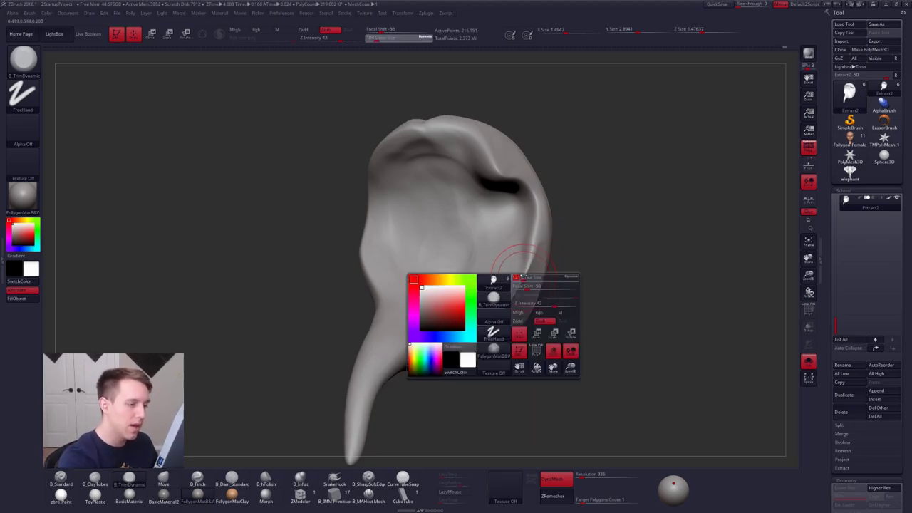
drag(496, 319, 529, 265)
mouse_move(533, 246)
mouse_down()
mouse_move(495, 325)
mouse_move(526, 272)
mouse_up()
drag(649, 285, 528, 288)
right_click(528, 288)
- Enlarge B_TrimDynamic to draw size 160 and flatten the outer surface of the hair behind the ear down to the nape
key(shift+s)
right_drag(528, 251, 466, 254)
key(bracketright)
key(bracketright)
key(bracketright)
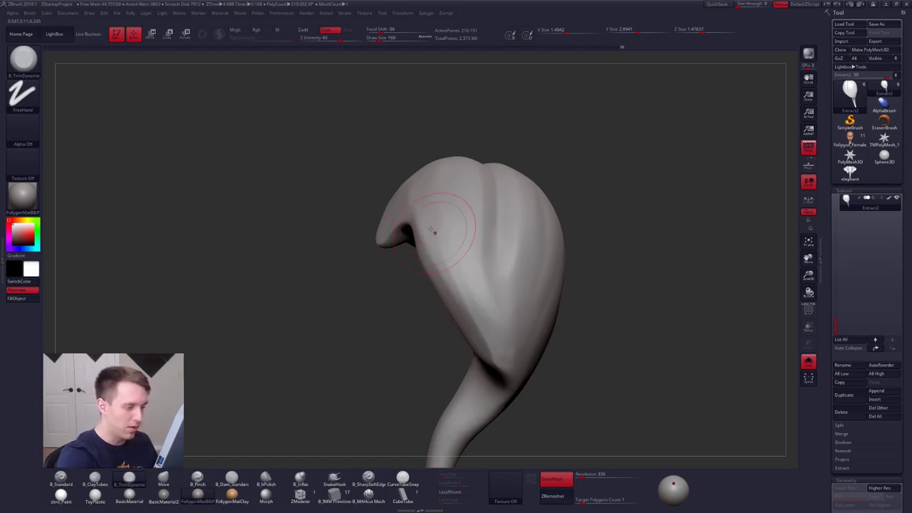
mouse_move(466, 301)
right_down()
mouse_move(479, 321)
mouse_move(460, 261)
right_up()
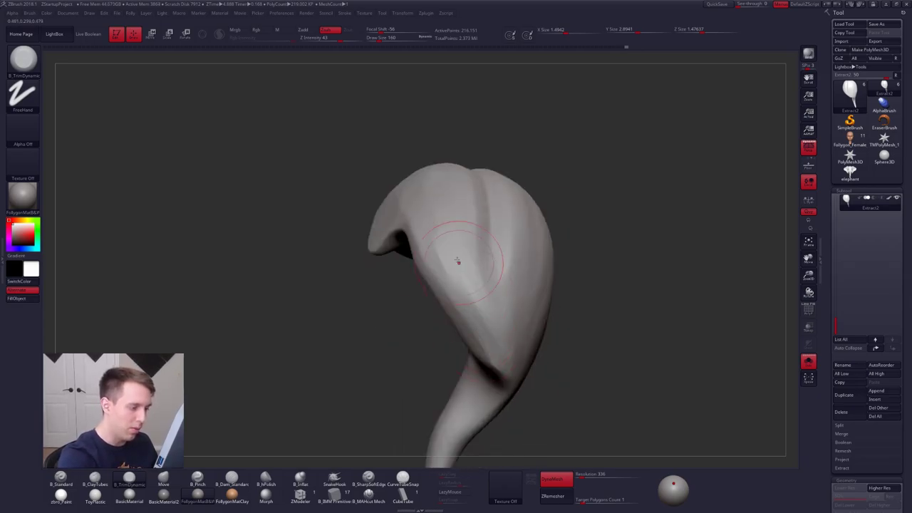
- Pinch the hair's rim behind the ear and along the nape with B_Pinch at draw size 121
mouse_move(498, 339)
right_down()
mouse_move(525, 326)
mouse_move(542, 335)
mouse_move(505, 321)
mouse_move(575, 343)
mouse_move(583, 325)
mouse_move(553, 306)
mouse_move(592, 342)
right_up()
key(b)
key(p)
key(i)
key(space)
key(space)
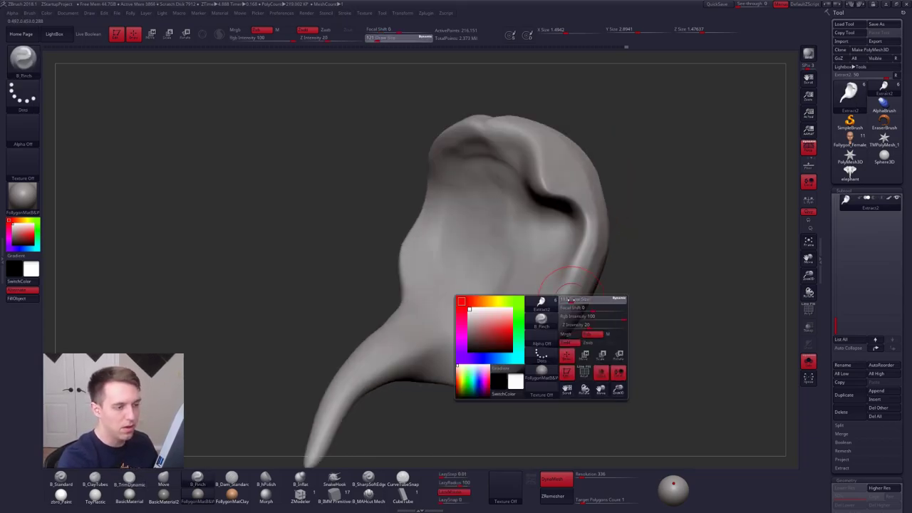
drag(591, 300, 580, 300)
right_drag(584, 244, 588, 238)
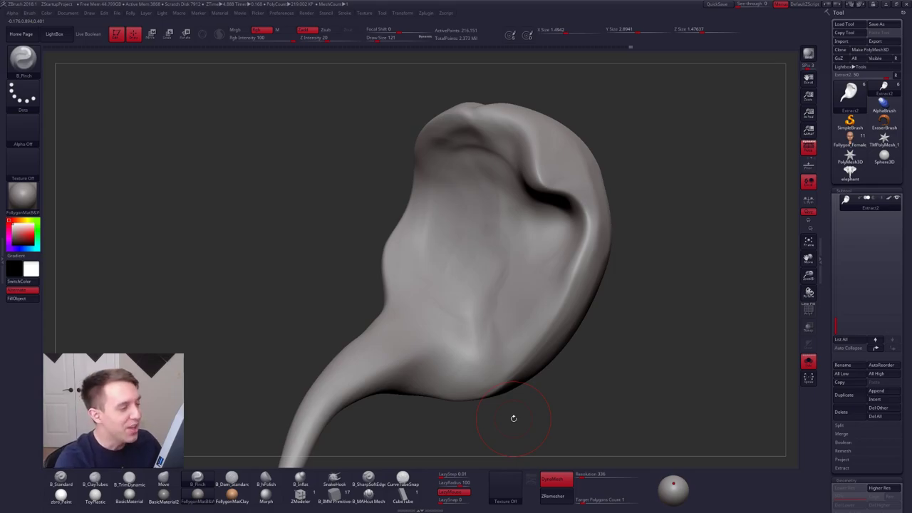
- Build up the inner side of the hair near the base of the long lock with B_ClayTubes and smooth it
mouse_move(487, 346)
right_down()
mouse_move(513, 303)
mouse_move(501, 284)
mouse_move(464, 285)
right_up()
key(space)
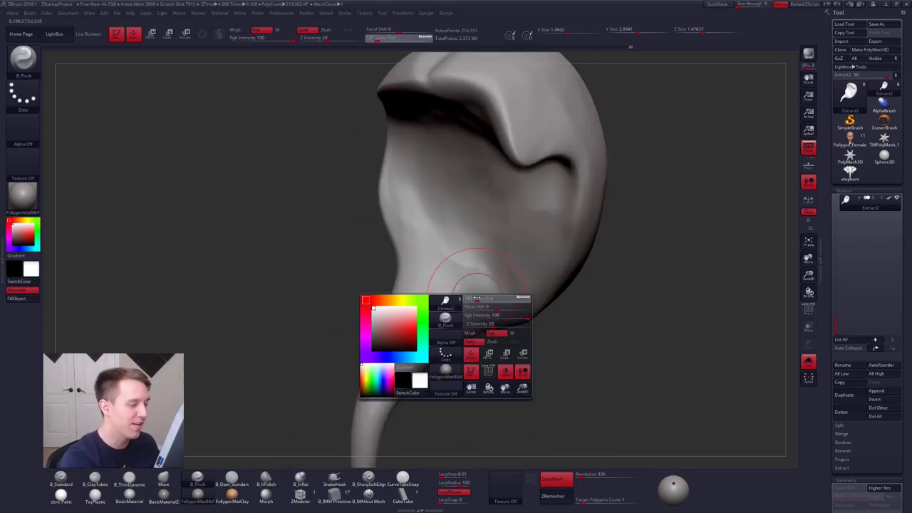
drag(471, 299, 476, 299)
key(2)
mouse_move(432, 332)
mouse_down()
mouse_move(499, 265)
mouse_move(461, 314)
mouse_move(452, 296)
mouse_move(440, 302)
mouse_move(452, 272)
mouse_move(477, 299)
mouse_move(436, 316)
mouse_up()
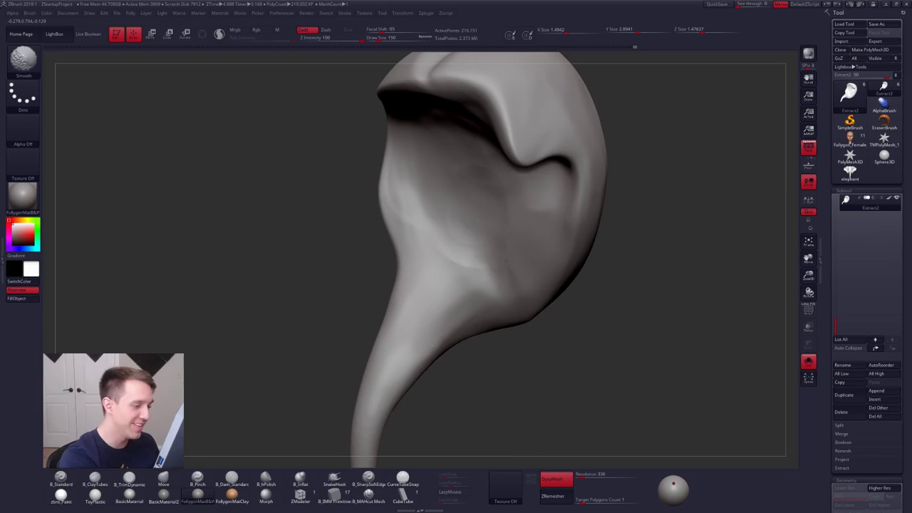
shift+drag(506, 261, 490, 278)
mouse_move(490, 278)
right_down()
mouse_move(561, 228)
mouse_move(546, 260)
mouse_move(532, 245)
right_up()
- Sharpen the hair's lower inner rim from the nape up towards the ear with B_SharpSoftEdge at draw size 150
key(5)
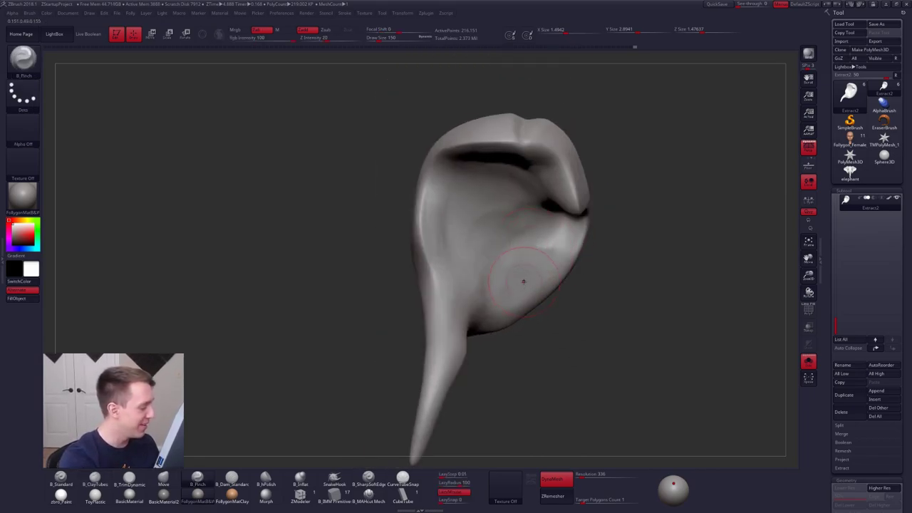
click(232, 477)
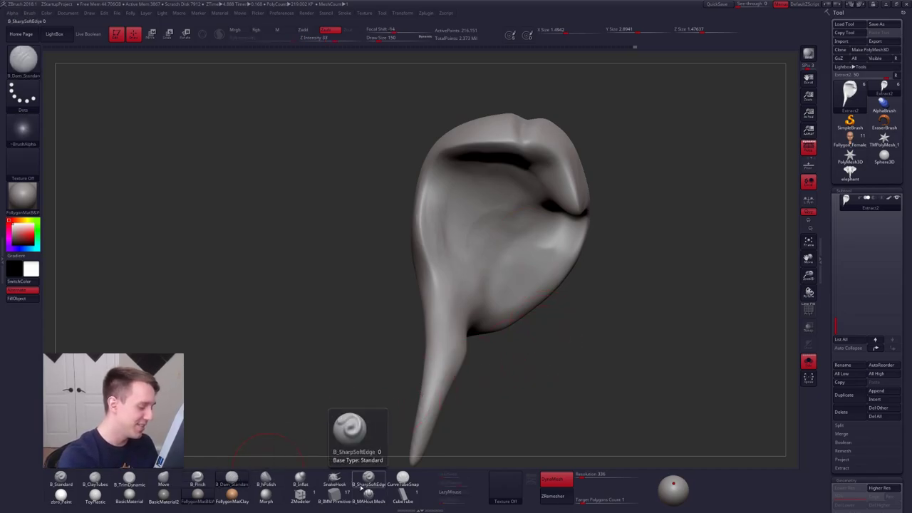
click(362, 488)
right_drag(533, 309, 500, 340)
key(4)
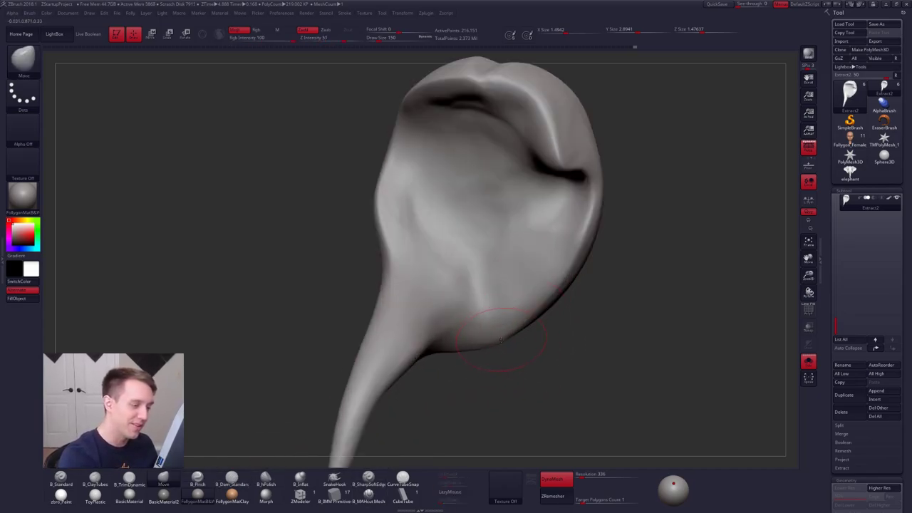
click(370, 476)
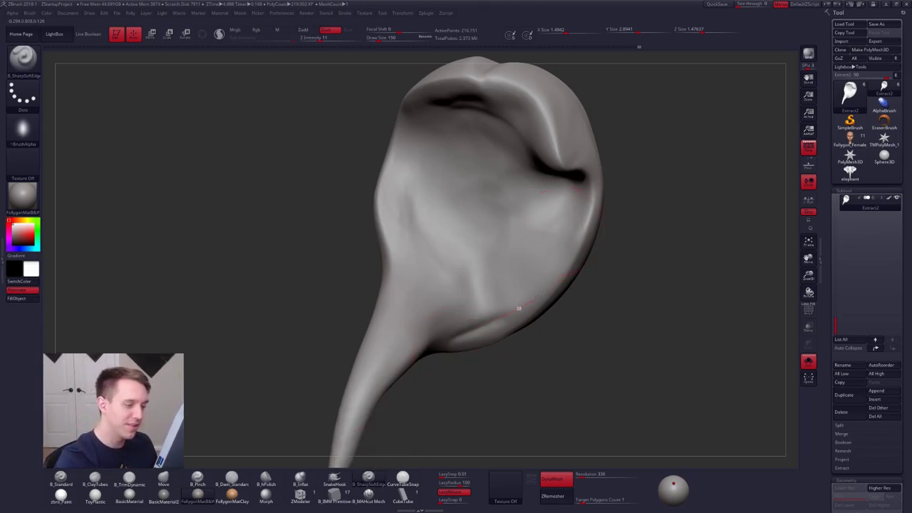
drag(538, 297, 576, 203)
- Show the whole bust and reshape the hair's lower tip at the nape with a Move brush of draw size about 306
right_drag(555, 224, 470, 235)
key(shift+s)
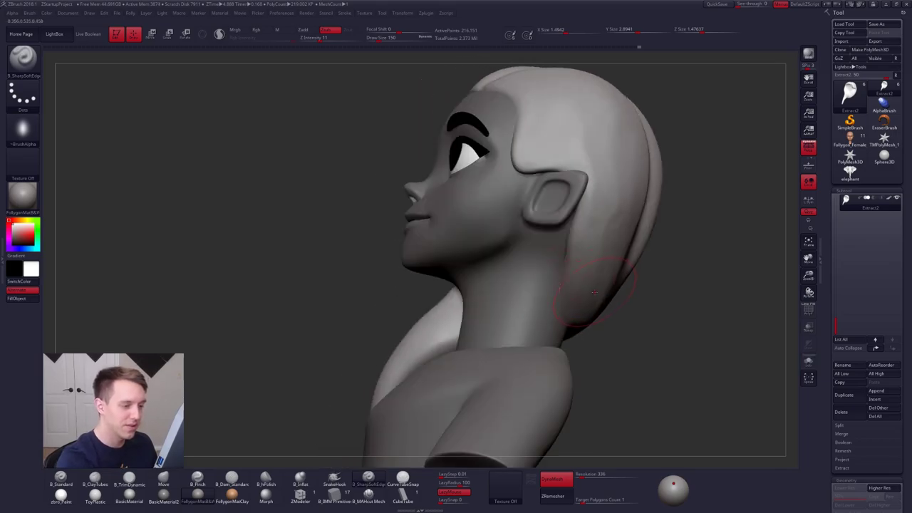
mouse_move(594, 292)
right_down()
mouse_move(587, 303)
mouse_move(542, 305)
mouse_move(570, 308)
right_up()
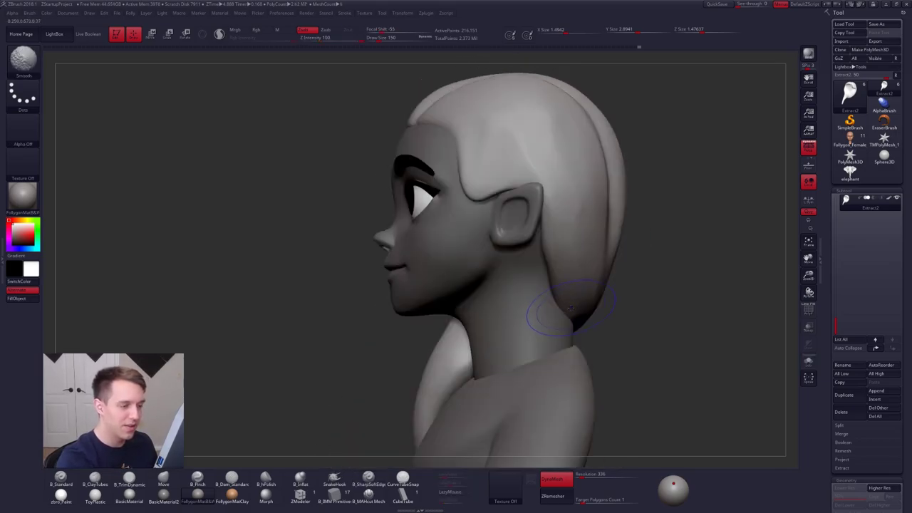
key(space)
key(space)
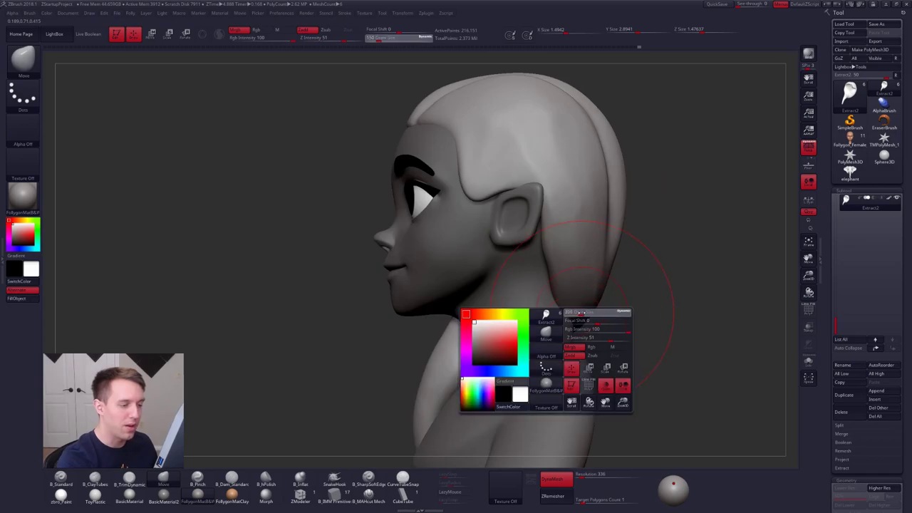
drag(581, 312, 579, 313)
drag(587, 307, 575, 309)
mouse_move(574, 309)
right_down()
mouse_move(585, 312)
mouse_move(556, 292)
right_up()
mouse_move(556, 293)
right_down()
mouse_move(573, 324)
mouse_move(585, 319)
right_up()
- Turn off DynaMesh on the hair and ZRemesh it with a Target Polygons Count of 2
key(ctrl+shift)
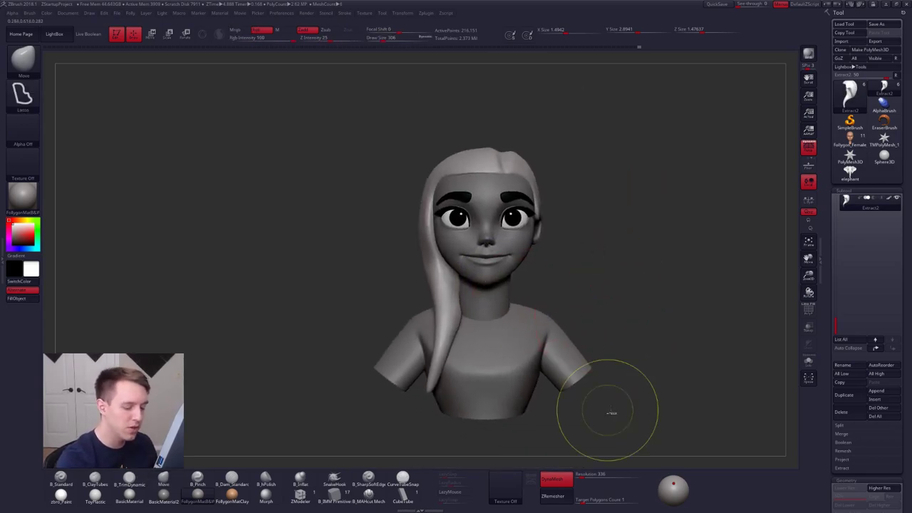
click(556, 479)
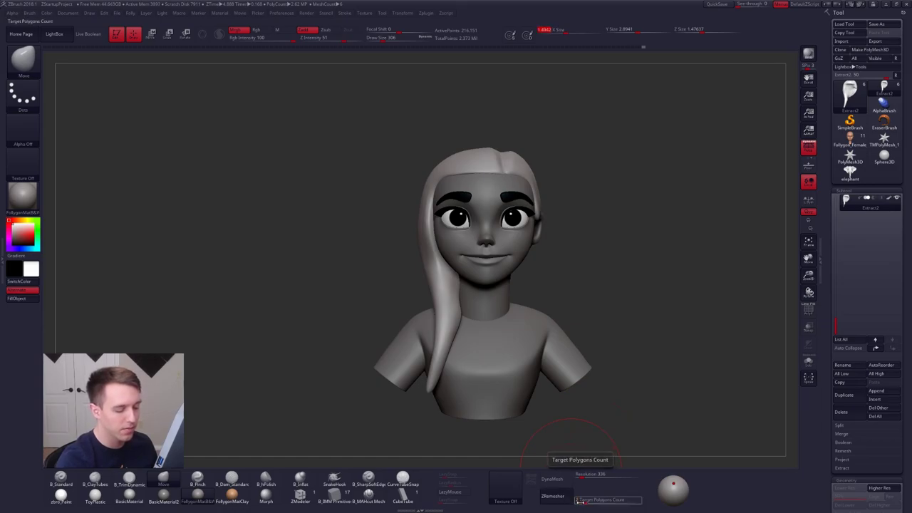
click(553, 496)
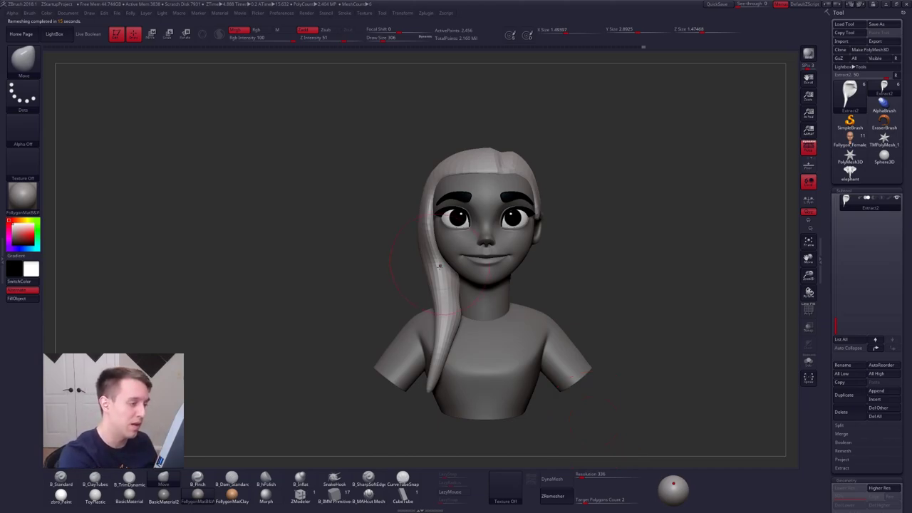
- Adjust the curve of the long lock beside the face with the Move brush at draw size about 306
key(space)
drag(437, 293, 442, 290)
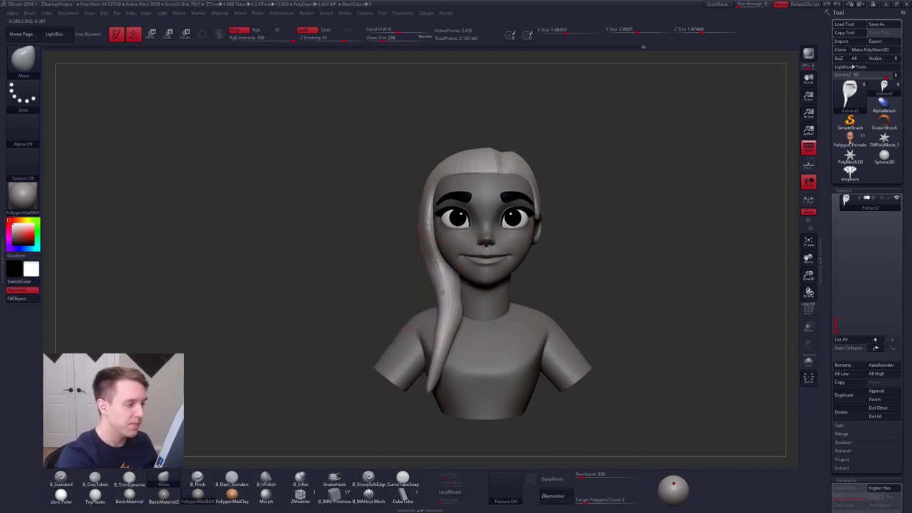
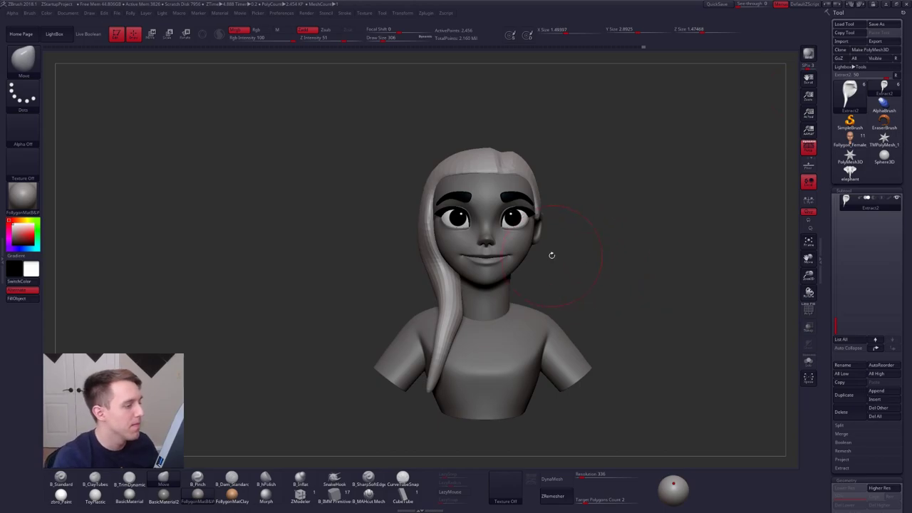
key(space)
click(516, 220)
mouse_move(627, 271)
alt+mouse_down()
mouse_move(635, 282)
mouse_move(648, 246)
alt+mouse_up()
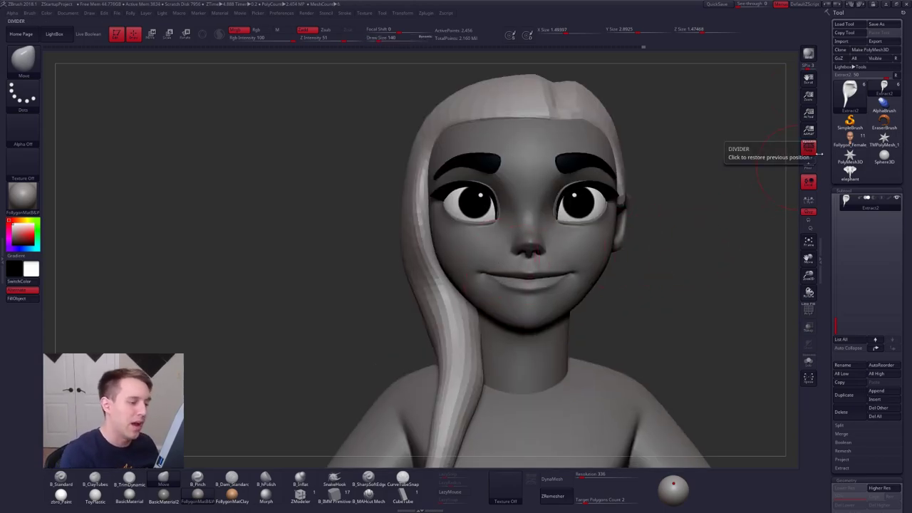
click(818, 151)
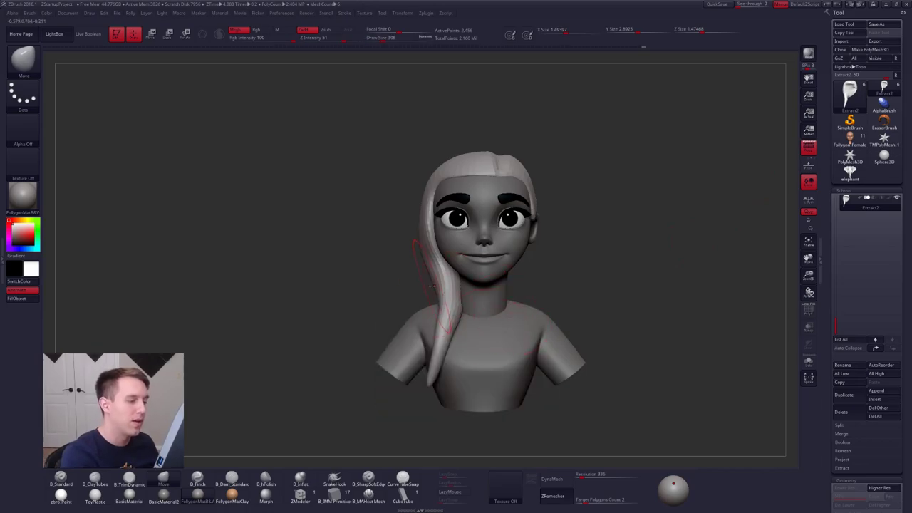
right_click(493, 308)
mouse_move(447, 301)
alt+right_down()
mouse_move(493, 308)
mouse_move(503, 229)
mouse_move(519, 263)
mouse_move(532, 261)
mouse_move(512, 300)
alt+right_up()
key(shift+s)
key(shift+s)
key(s)
drag(511, 300, 524, 299)
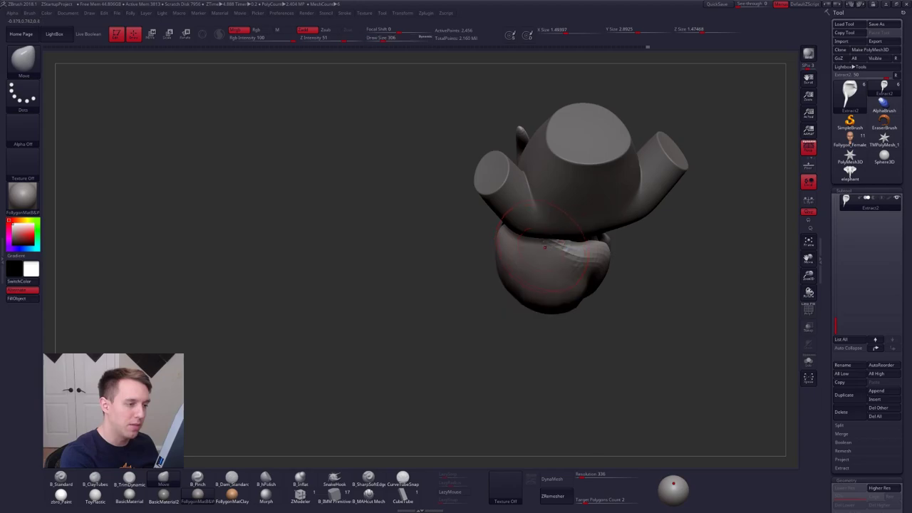
- Reshape the hair's underside around the nape with the Move brush, isolating the hair and reducing the draw size to 215
key(space)
drag(538, 241, 544, 240)
right_drag(543, 240, 519, 264)
key(space)
drag(519, 264, 557, 263)
key(space)
mouse_move(555, 265)
alt+right_down()
mouse_move(536, 278)
mouse_move(534, 268)
alt+right_up()
key(alt+s)
key(space)
drag(535, 267, 529, 267)
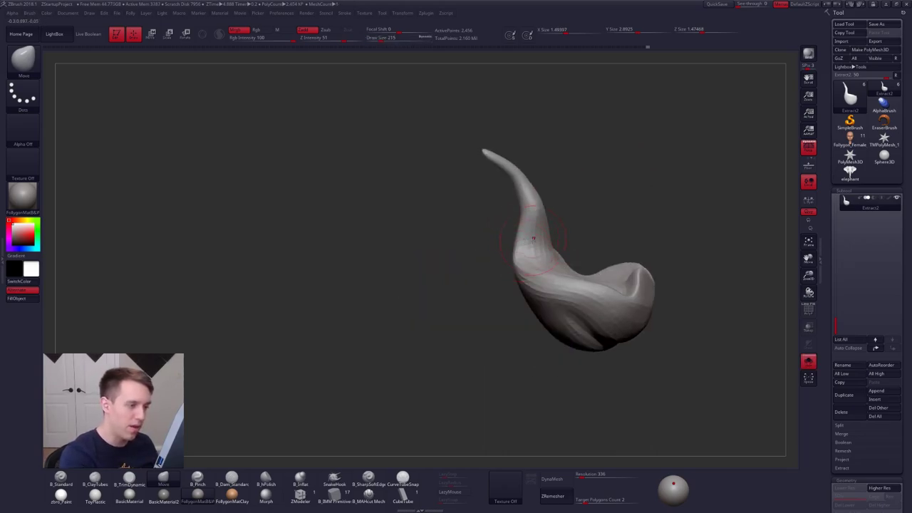
- Choose B_ClayTubes and subdivide the remeshed hair up to subdivision level 4
mouse_move(523, 245)
right_down()
mouse_move(539, 254)
mouse_move(544, 245)
mouse_move(542, 264)
mouse_move(445, 273)
right_up()
key(2)
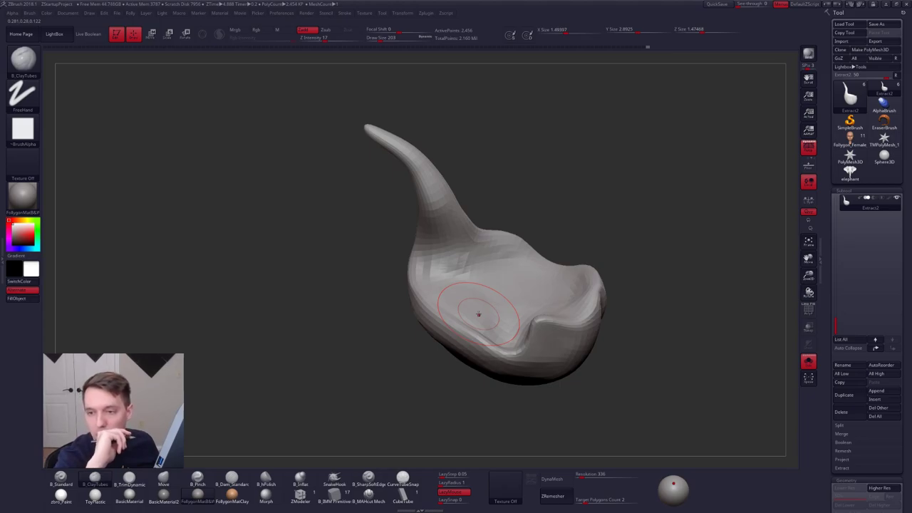
alt+right_drag(446, 290, 464, 296)
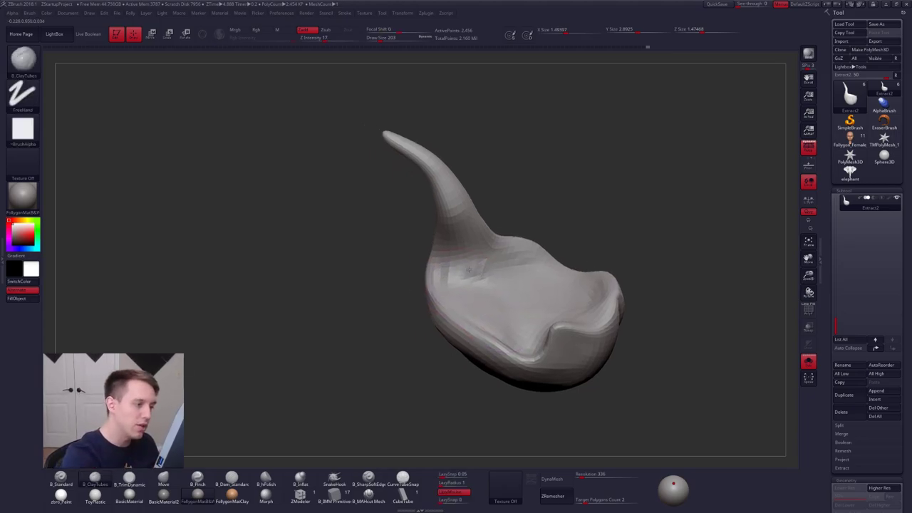
key(ctrl+d)
key(ctrl+d)
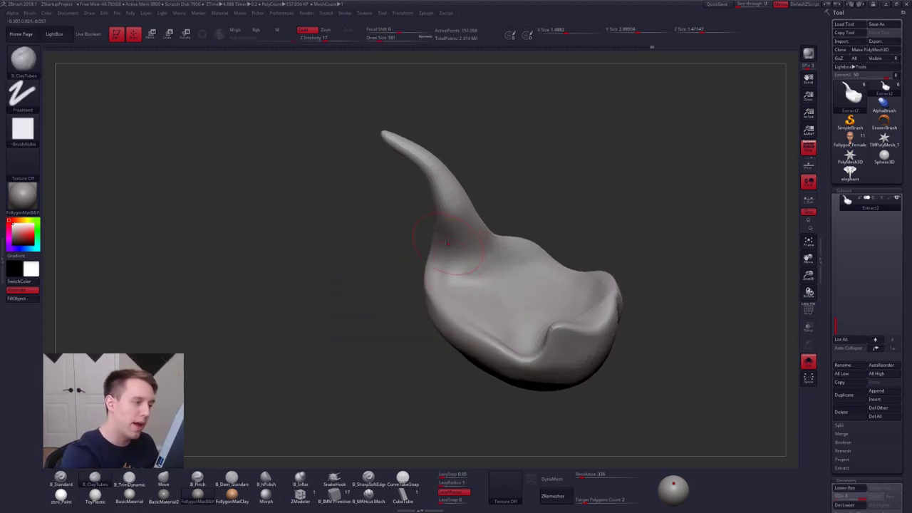
right_drag(461, 295, 447, 278)
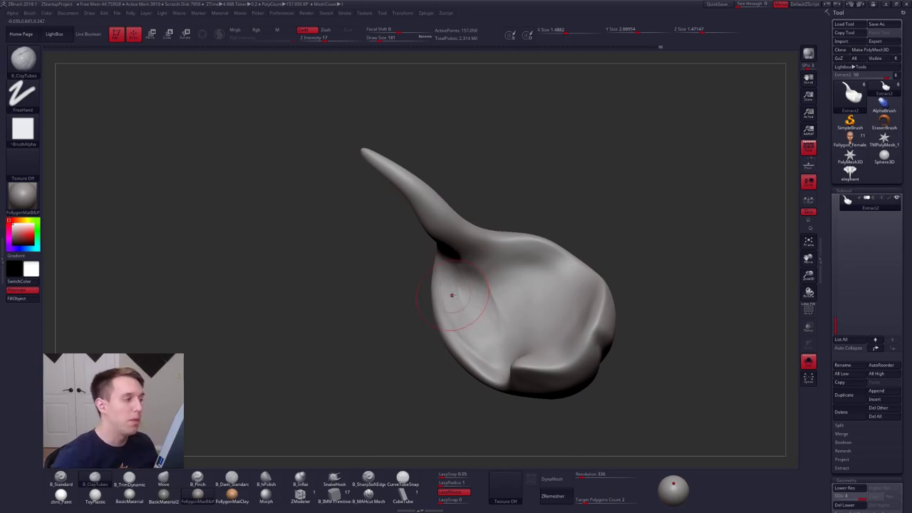
- Switch to the Chrome browser and search Google Images for "pla plastic" in a new tab
key(alt+Tab)
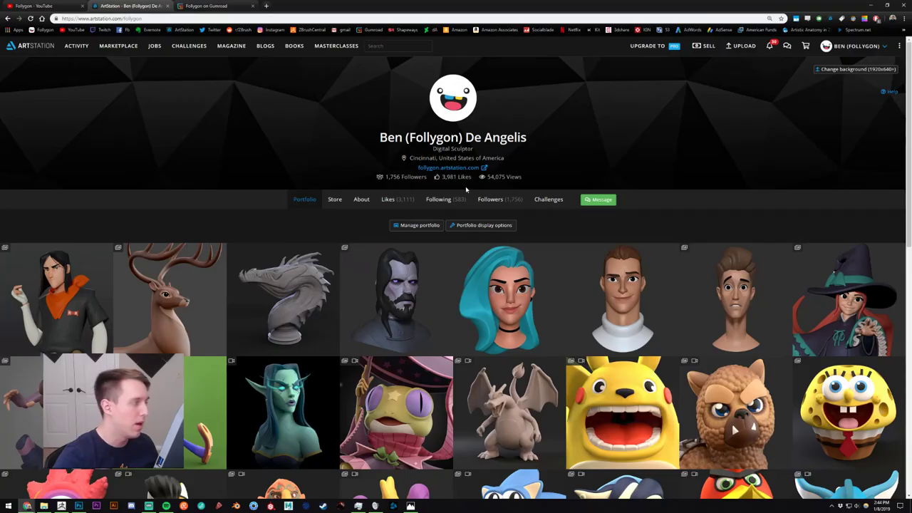
key(ctrl+t)
text(PLA pl)
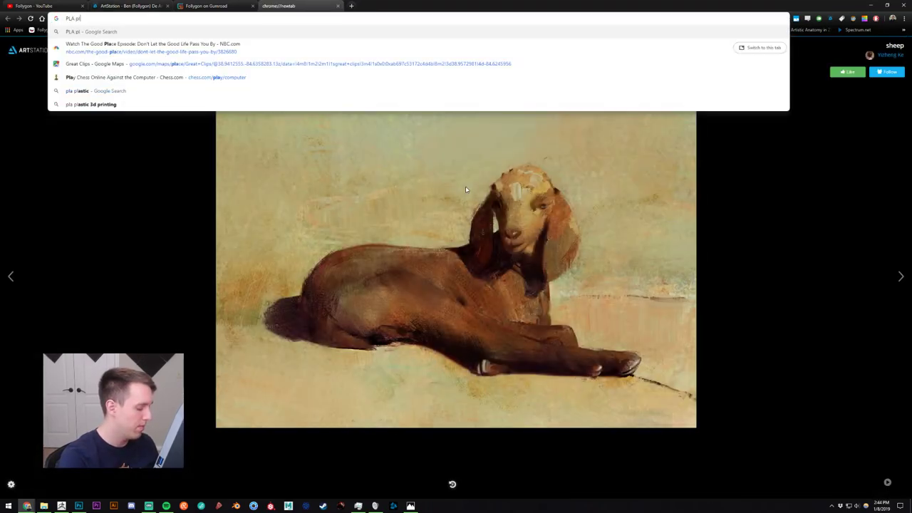
text(astic)
key(Return)
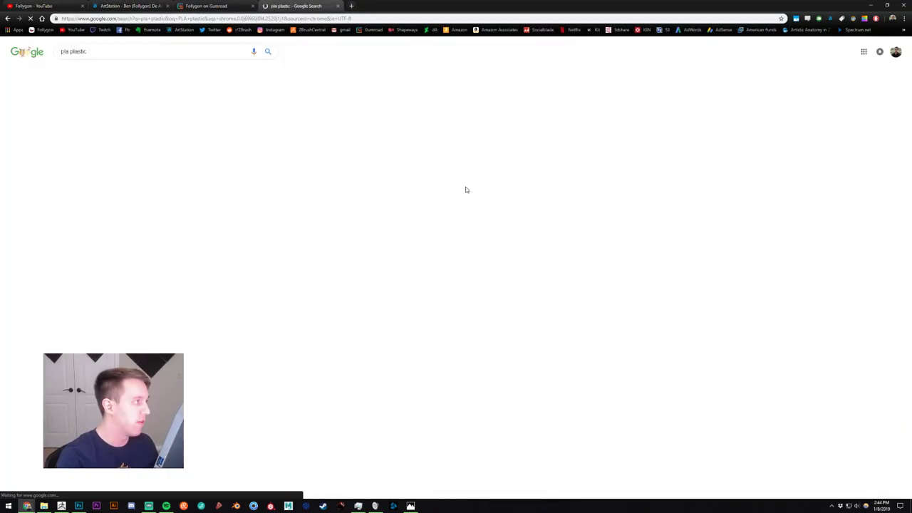
click(114, 74)
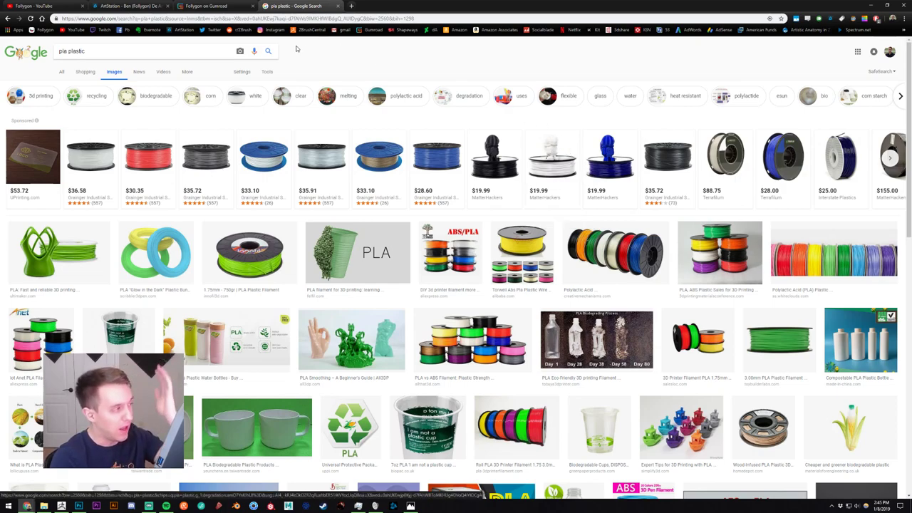
- Search Google Images for "fdm printing" and preview the picture of the white print on the yellow bed
triple_click(181, 51)
text(fdm printing)
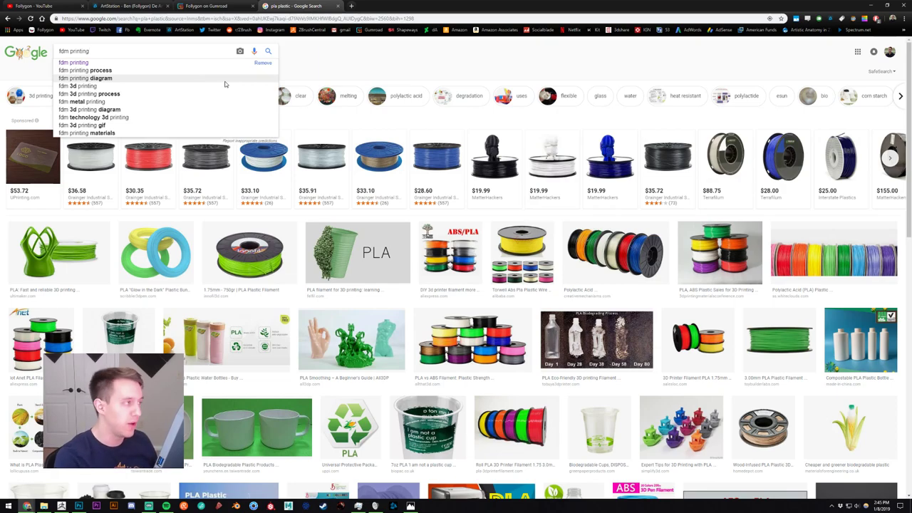
key(Return)
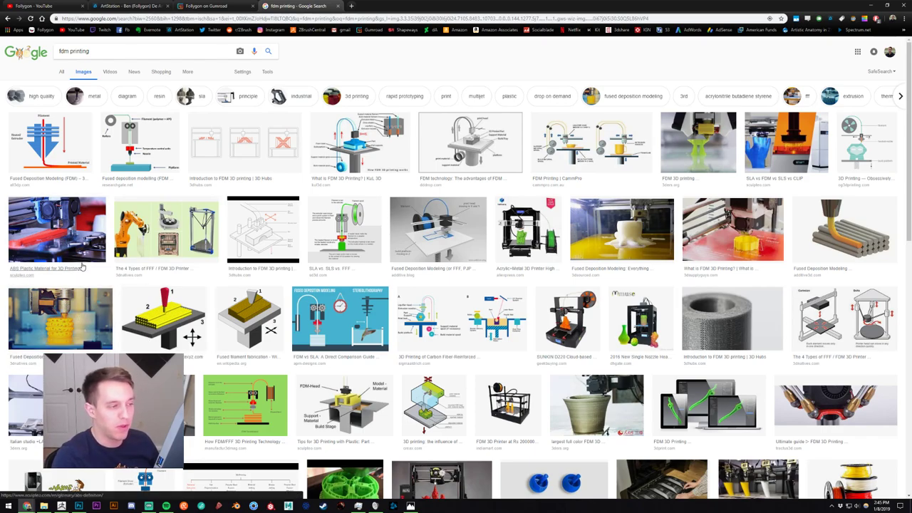
click(622, 230)
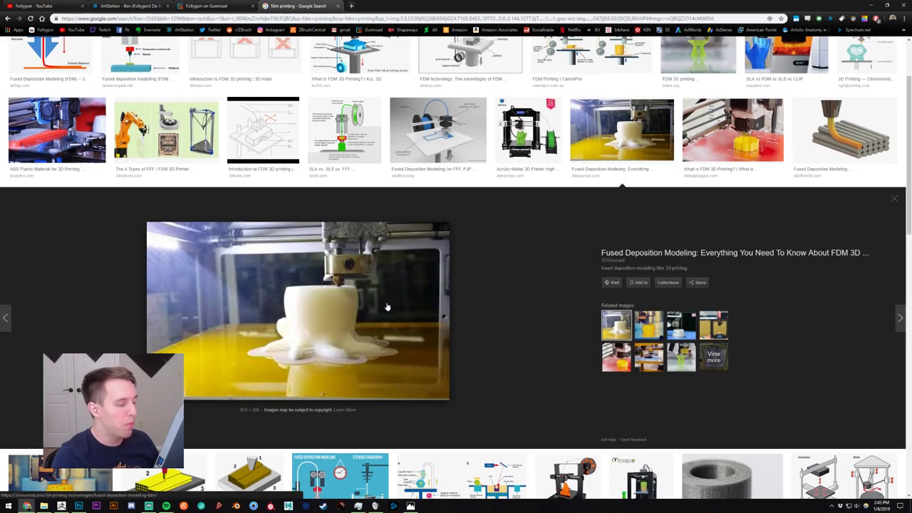
click(621, 132)
scroll(622, 131, up, 3)
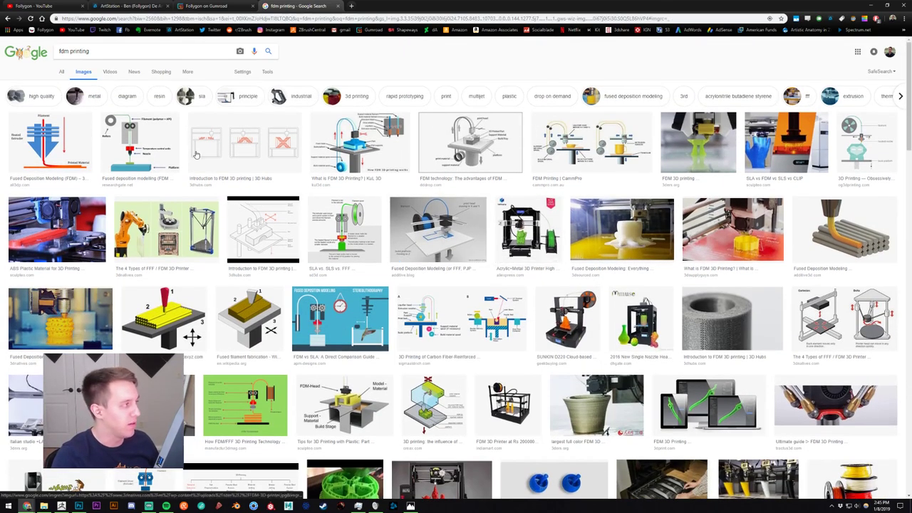
- Search Google Images for "sla printer", close the search tab after viewing the pictures and return to ZBrush
click(136, 53)
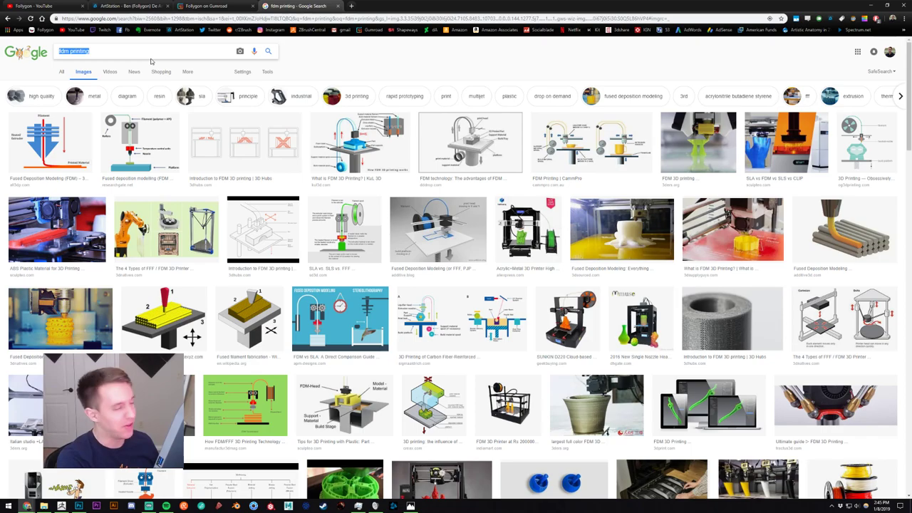
text(sla)
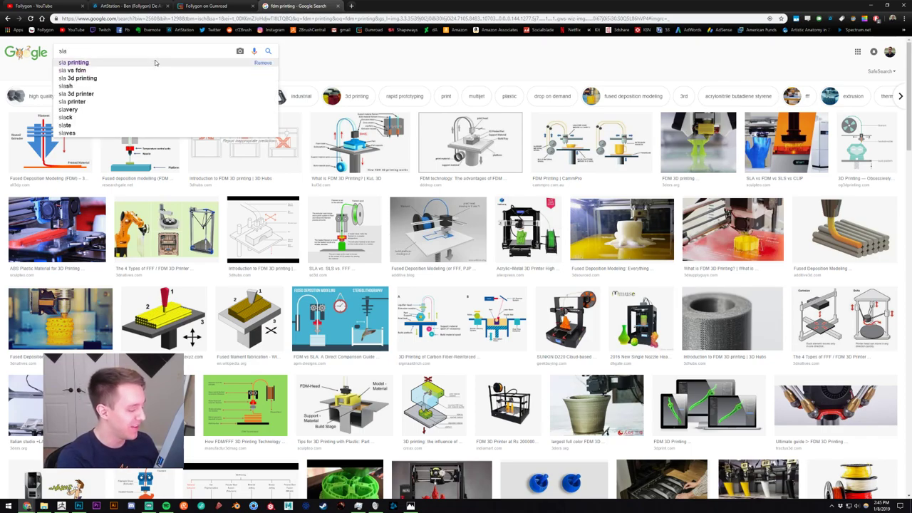
text( printer)
key(Return)
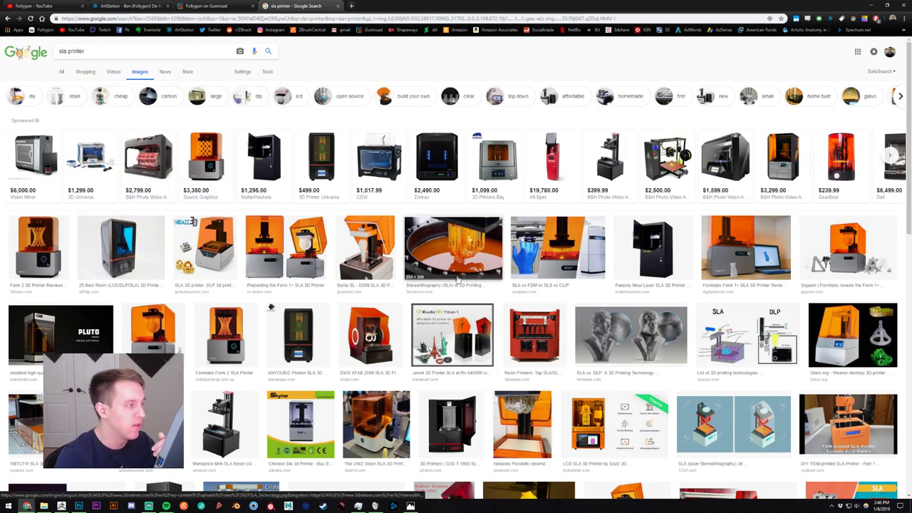
middle_click(326, 4)
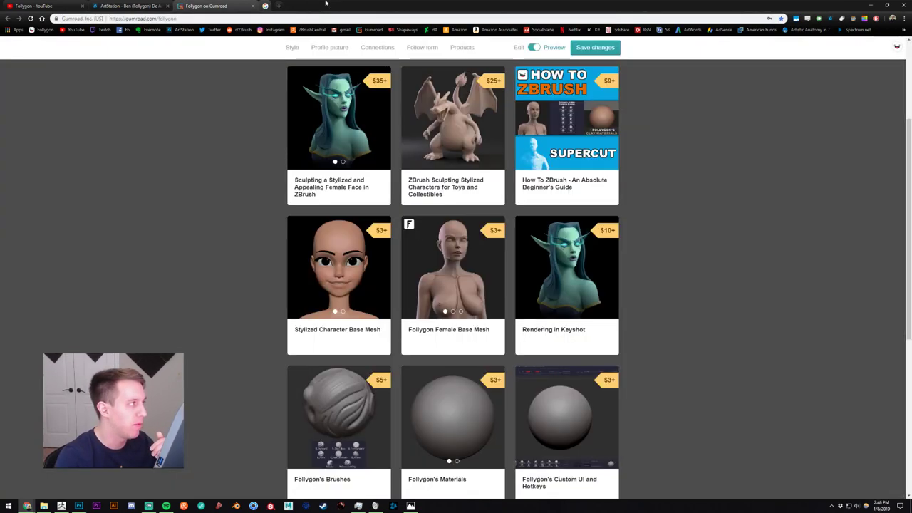
click(61, 505)
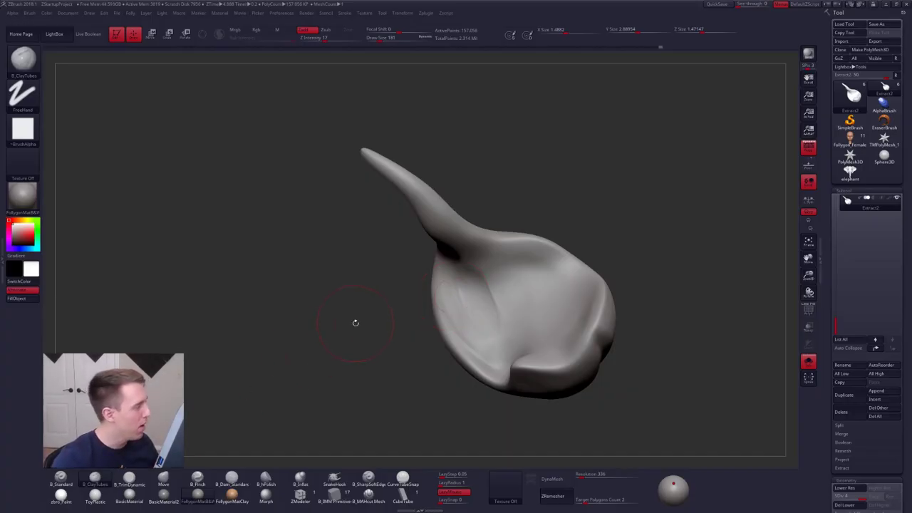
- Build up the groove along the hair's inner side below the long lock with B_ClayTubes, starting at draw size 181
drag(449, 275, 476, 332)
drag(451, 293, 499, 343)
right_drag(499, 344, 467, 335)
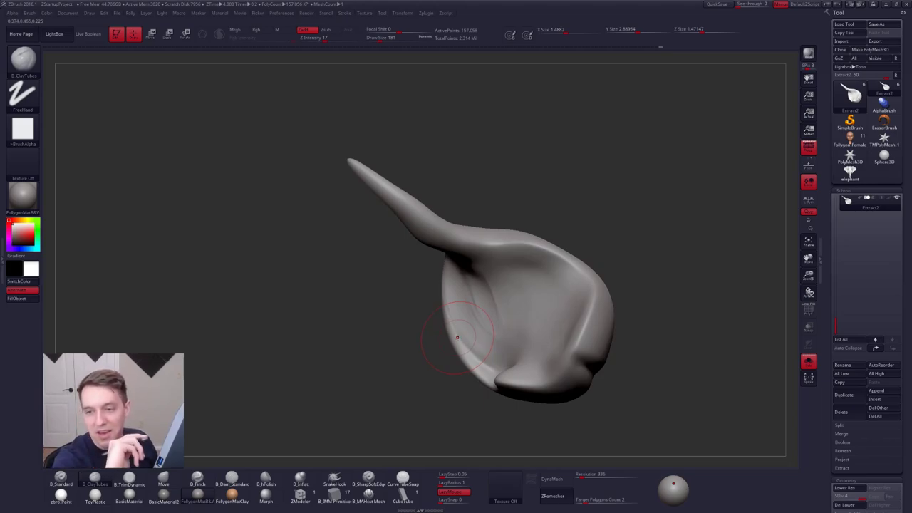
right_drag(468, 305, 440, 347)
key(space)
drag(474, 311, 469, 312)
mouse_move(469, 311)
right_down()
mouse_move(527, 306)
mouse_move(476, 271)
mouse_move(449, 289)
right_up()
key(shift+s)
key(space)
key(shift+s)
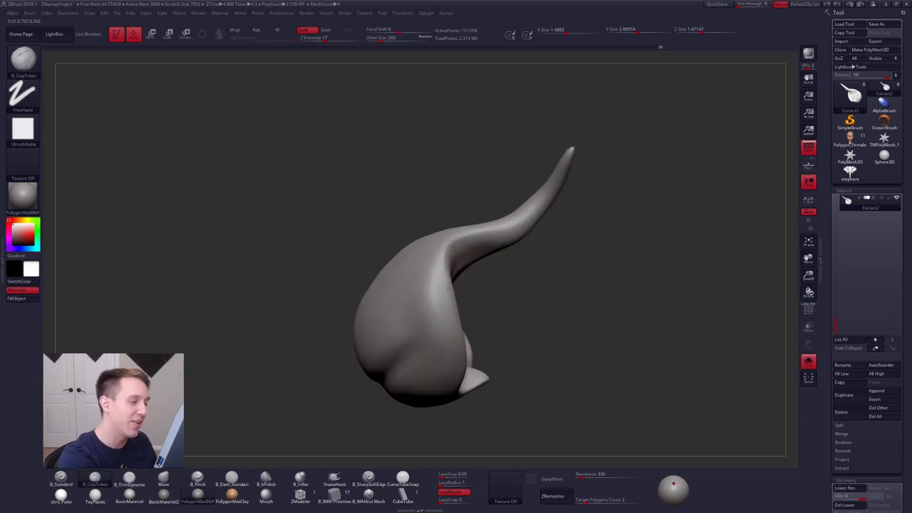
- Pinch the hair's edge from the base of the long lock down along the rim with B_Pinch
right_drag(514, 285, 450, 271)
key(b)
key(p)
key(i)
key(space)
mouse_move(450, 251)
mouse_down()
mouse_move(444, 306)
mouse_move(460, 322)
mouse_up()
right_drag(460, 322, 463, 356)
mouse_move(463, 281)
mouse_down()
mouse_move(458, 303)
mouse_move(479, 375)
mouse_up()
right_drag(472, 325, 467, 286)
- Choose the Move brush, hide the shirt subtool Pm3d_cylinder3d2 and move the hair subtool Extract2 above it
key(b)
key(m)
key(v)
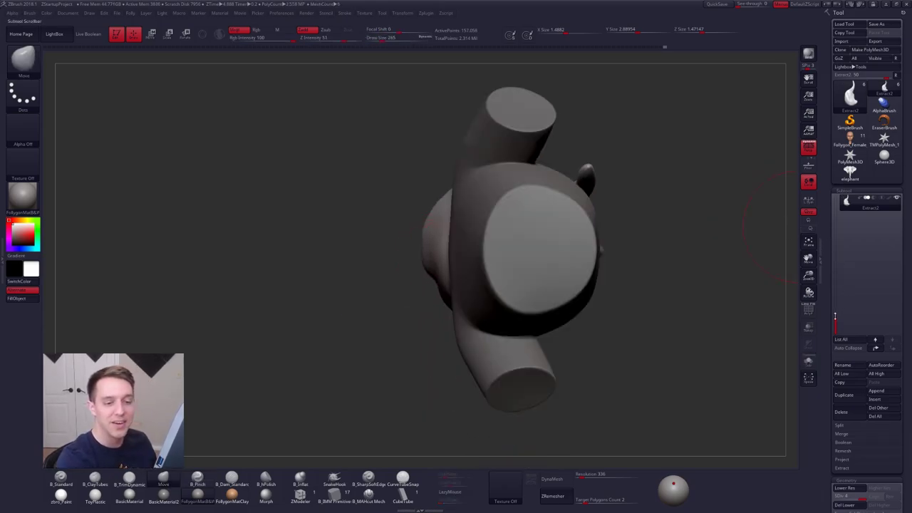
scroll(835, 316, up, 2)
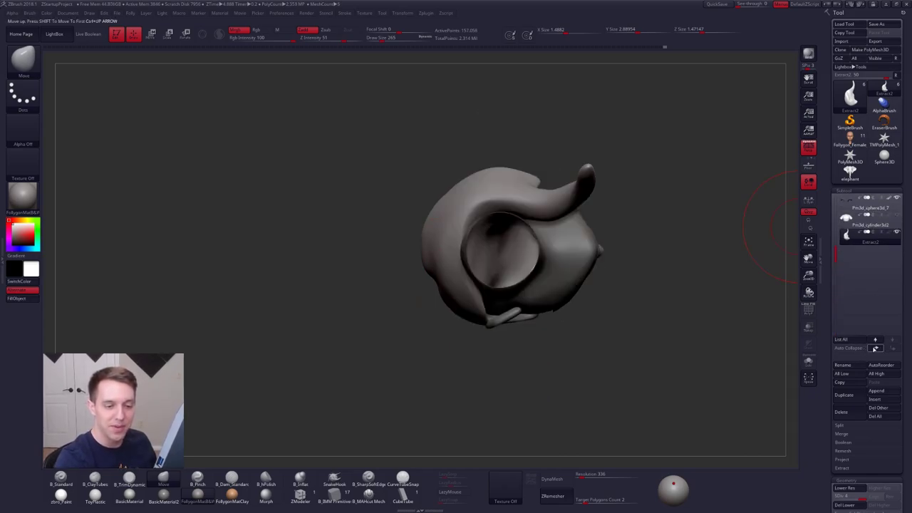
click(875, 348)
click(808, 361)
click(808, 361)
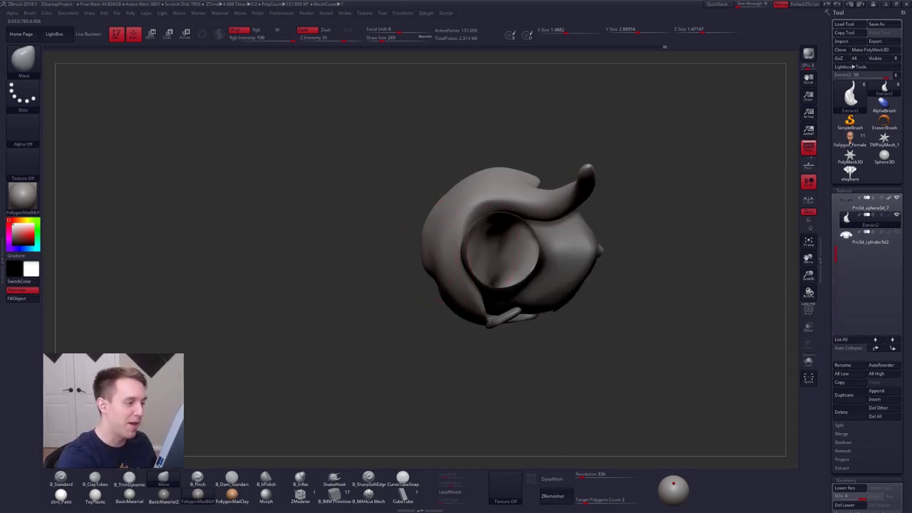
- Reshape the hair's rim around the neck with the Move brush at draw size 215, isolating the hair and reducing the size to 160
key(space)
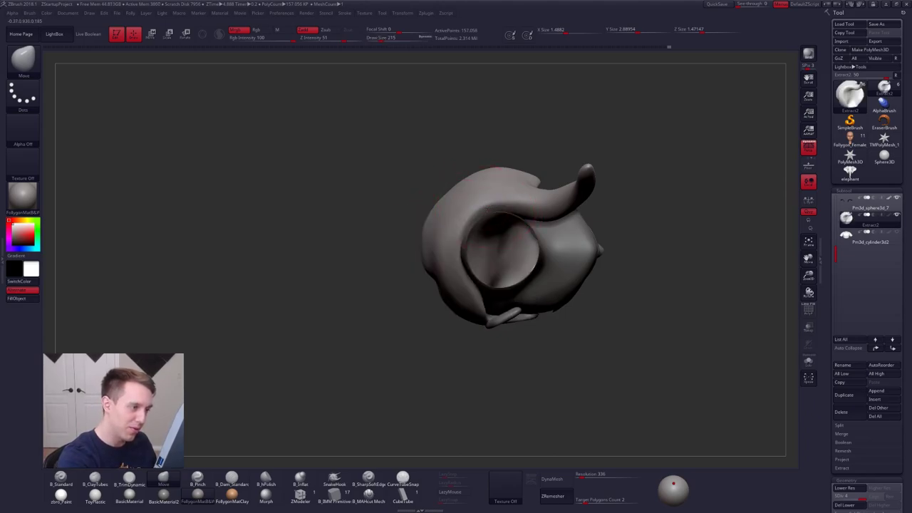
key(space)
drag(483, 224, 479, 224)
mouse_move(467, 239)
right_down()
mouse_move(457, 285)
mouse_move(460, 266)
mouse_move(496, 271)
mouse_move(501, 188)
right_up()
key(space)
key(shift+s)
right_drag(507, 266, 477, 313)
key(space)
drag(512, 265, 508, 266)
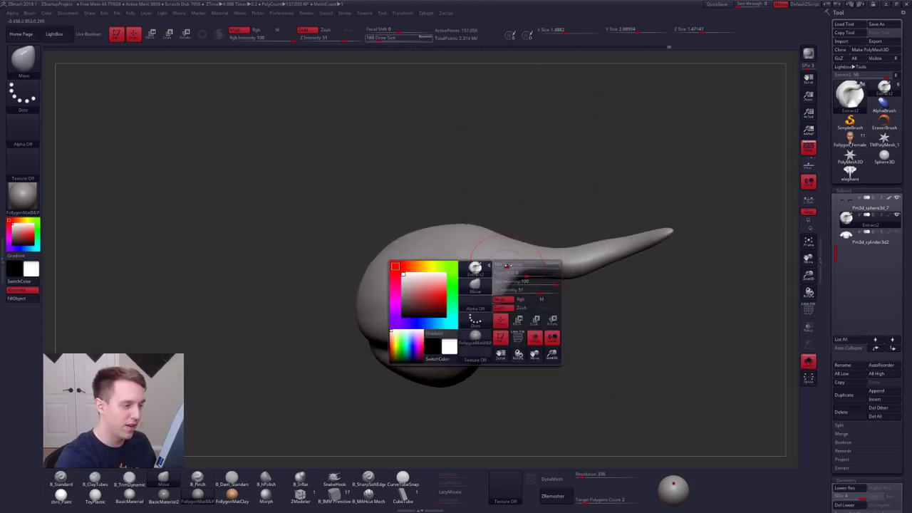
- Flatten the planes on the hair's outer side towards the base of the long lock with B_TrimDynamic at draw sizes 215 and 192
key(b)
key(t)
key(d)
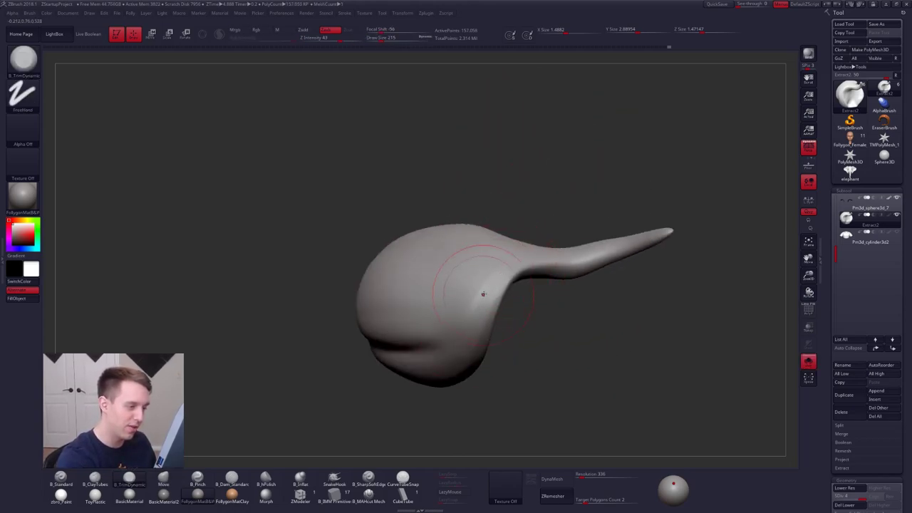
right_drag(484, 294, 495, 324)
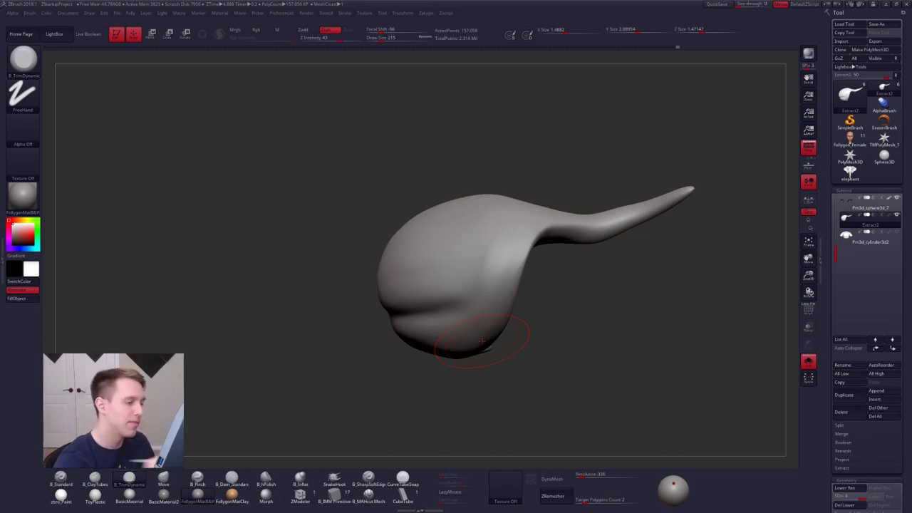
ctrl+right_drag(483, 249, 494, 257)
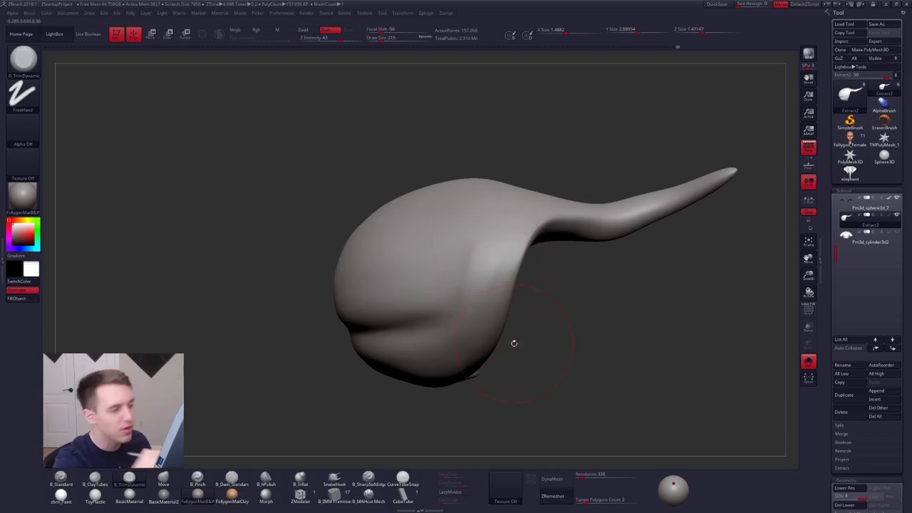
key(space)
drag(502, 248, 497, 248)
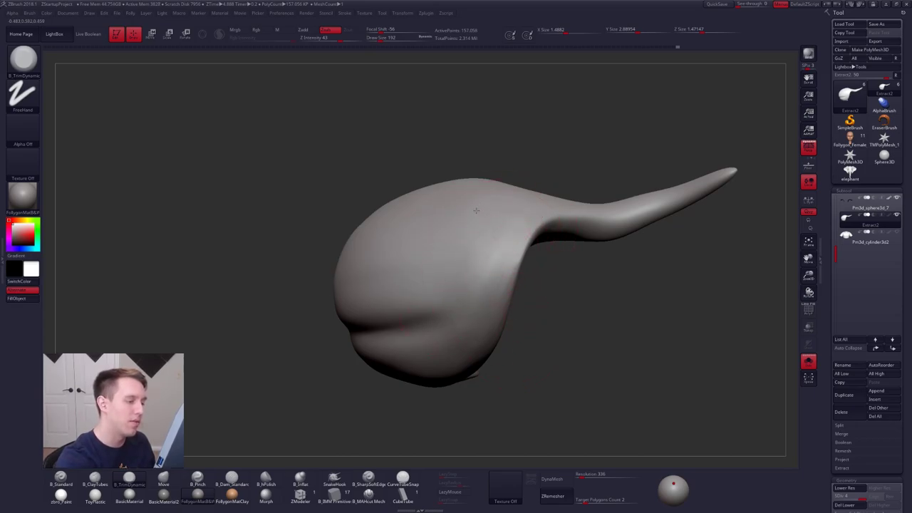
right_drag(471, 214, 490, 269)
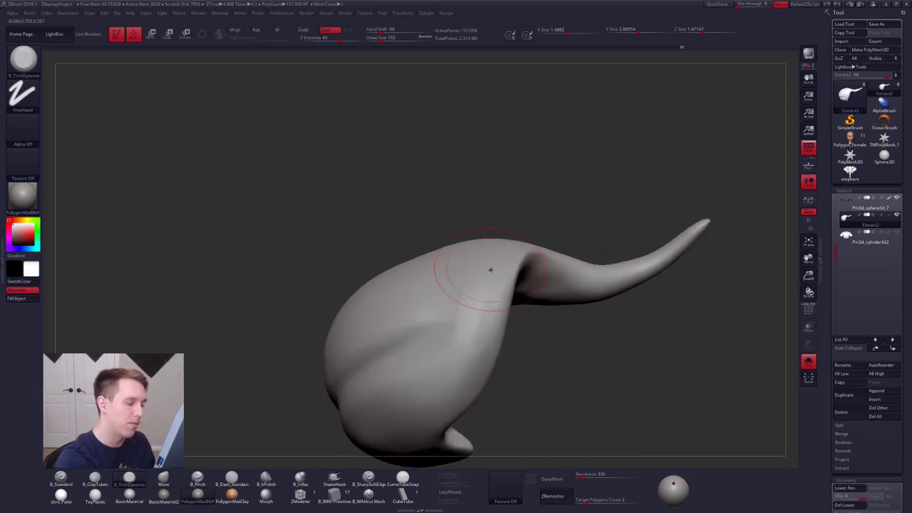
- Pinch the hair's edge from the base of the long lock down along the rim with B_Pinch at draw size 140
mouse_move(462, 383)
right_down()
mouse_move(481, 281)
mouse_move(470, 325)
mouse_move(490, 262)
mouse_move(521, 254)
right_up()
key(5)
key(alt+s)
key(space)
key(space)
drag(528, 256, 515, 256)
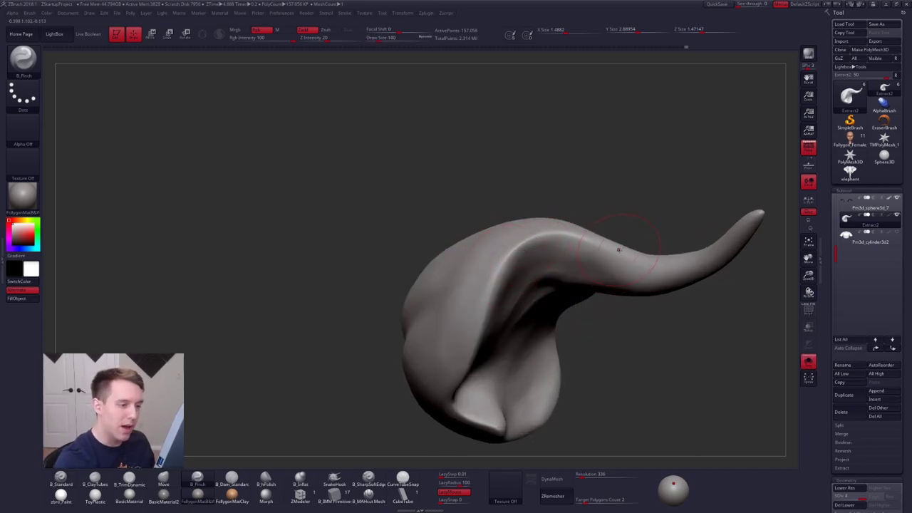
mouse_move(549, 231)
mouse_down()
mouse_move(499, 259)
mouse_move(456, 377)
mouse_up()
right_drag(455, 376, 481, 329)
- Fill the hollow beside the pinched rim on the hair's inner side with B_ClayTubes at draw sizes 170 and 215, and smooth it
key(2)
key(space)
drag(469, 377, 476, 378)
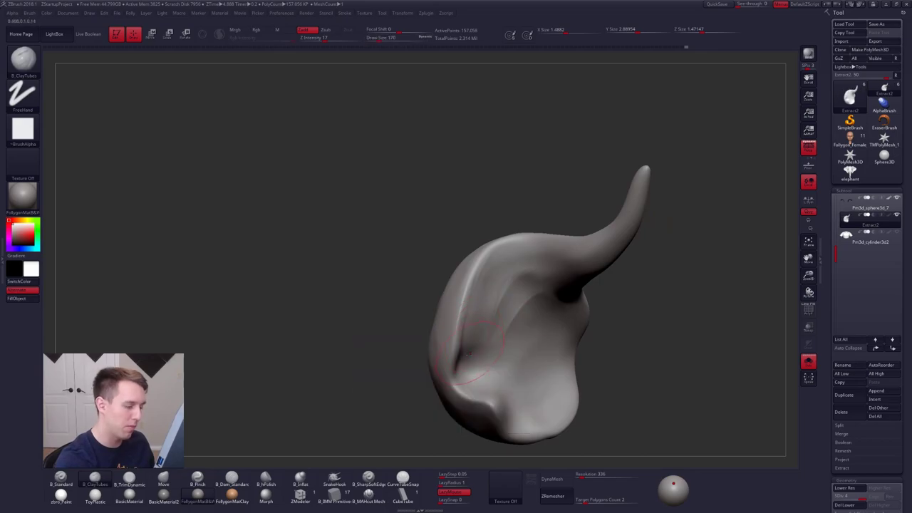
drag(468, 329, 508, 258)
mouse_move(493, 291)
mouse_down()
mouse_move(485, 326)
mouse_move(503, 292)
mouse_move(470, 363)
mouse_up()
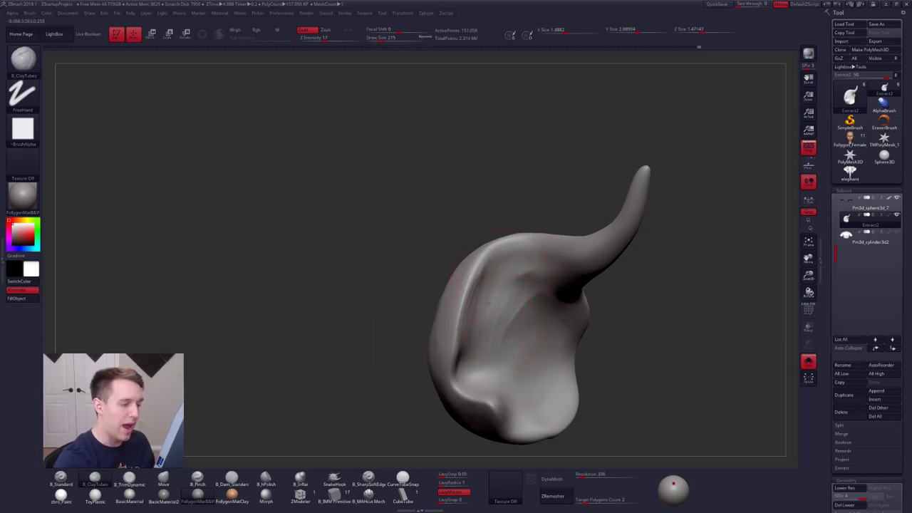
mouse_move(489, 303)
mouse_down()
mouse_move(494, 326)
mouse_move(507, 299)
mouse_move(483, 352)
mouse_up()
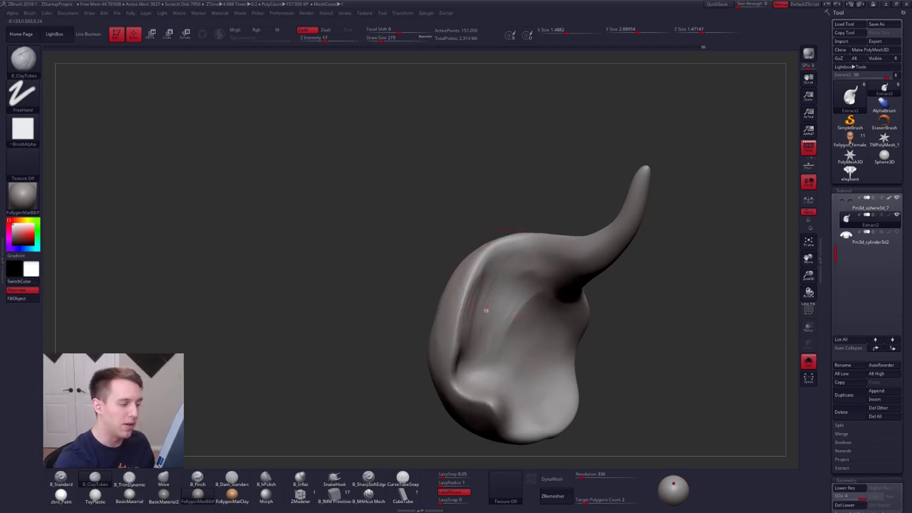
key(shift)
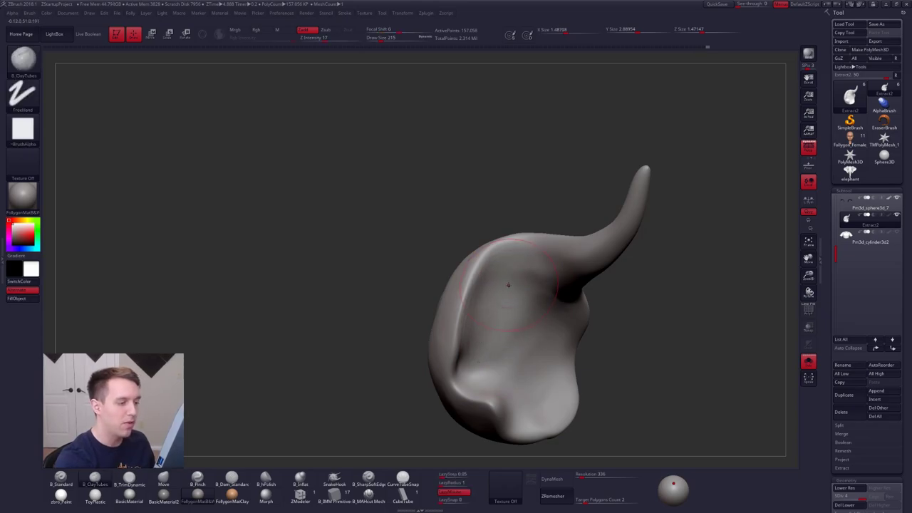
- Flatten the hair's outer surface between the parting groove and the lower rim with B_TrimDynamic at draw size 170, and smooth it
key(shift+s)
mouse_move(509, 285)
right_down()
mouse_move(463, 281)
mouse_move(493, 301)
mouse_move(486, 350)
mouse_move(473, 328)
right_up()
key(space)
drag(499, 284, 510, 284)
mouse_move(510, 284)
right_down()
mouse_move(527, 266)
mouse_move(515, 269)
mouse_move(499, 325)
mouse_move(521, 318)
mouse_move(503, 312)
mouse_move(492, 324)
right_up()
key(3)
key(bracketleft)
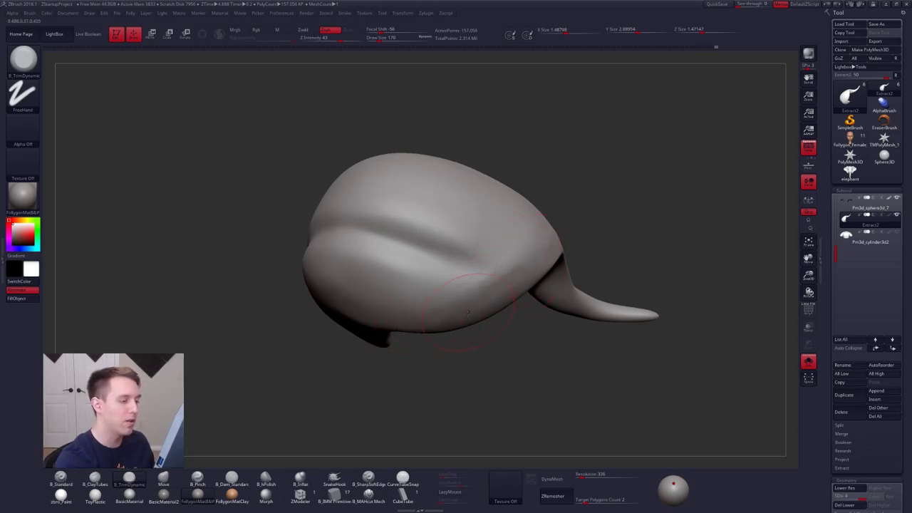
right_drag(468, 312, 500, 278)
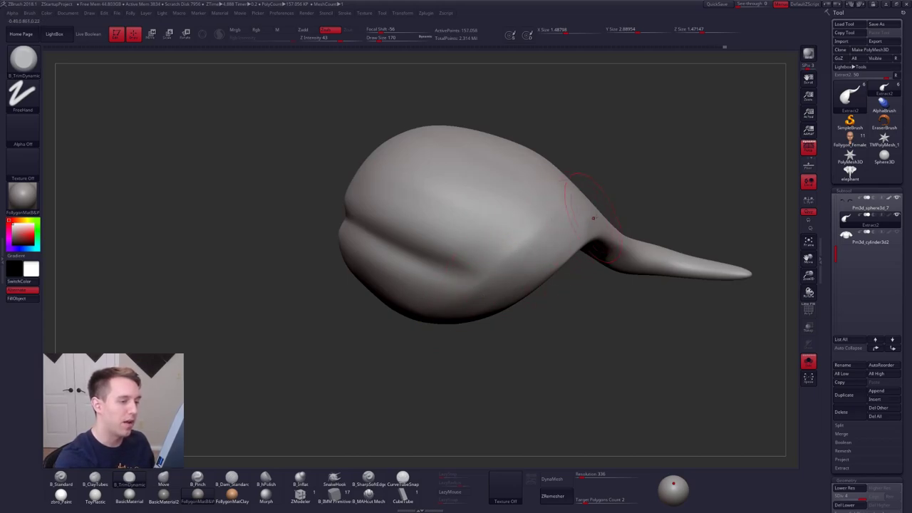
mouse_move(505, 200)
right_down()
mouse_move(514, 256)
mouse_move(437, 279)
right_up()
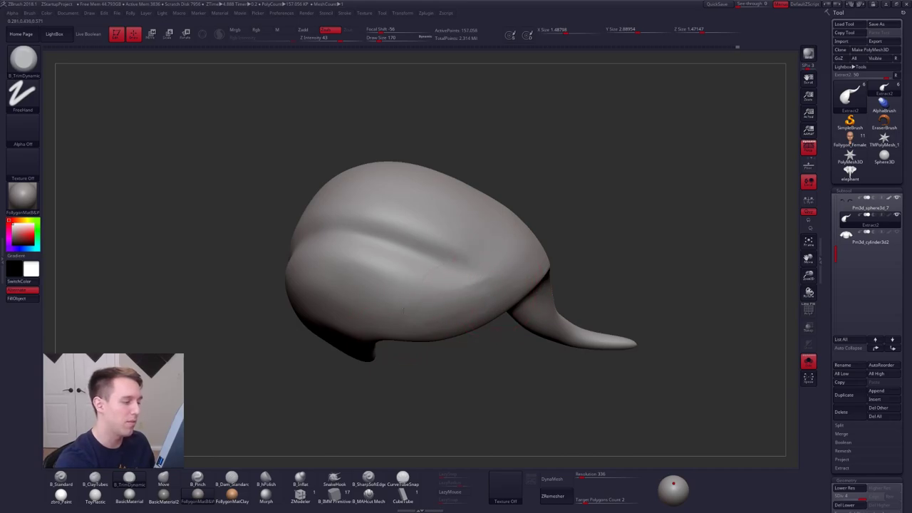
key(shift)
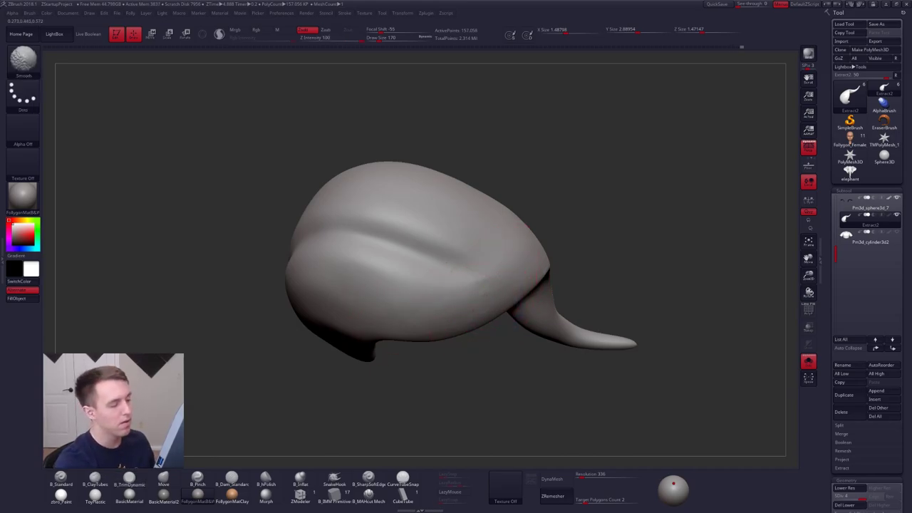
- Check the hair's wireframe, drop two subdivision levels, smooth the outer surface at draw size 215 and return to level 4
key(shift+f)
ctrl+right_drag(522, 274, 480, 321)
key(shift+f)
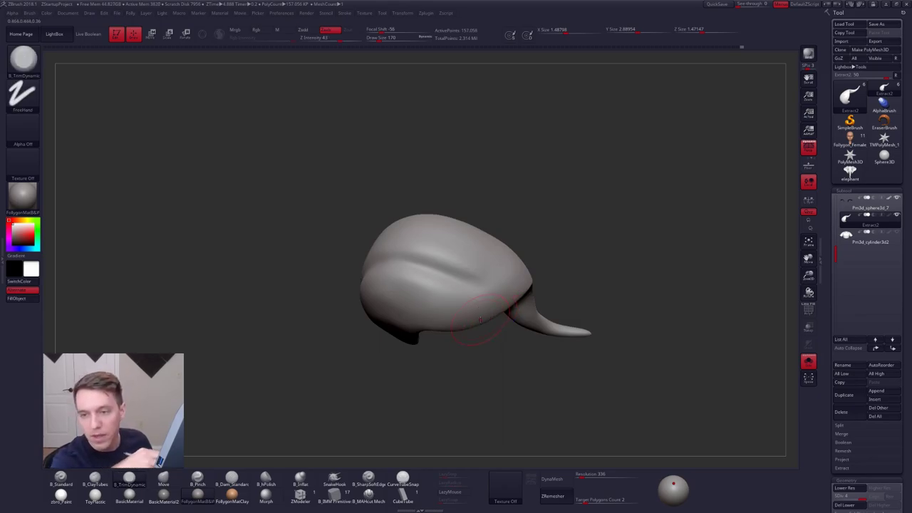
key(shift+d)
key(shift+d)
right_drag(481, 321, 545, 333)
mouse_move(561, 323)
alt+mouse_down()
mouse_move(576, 357)
mouse_move(548, 369)
alt+mouse_up()
key(s)
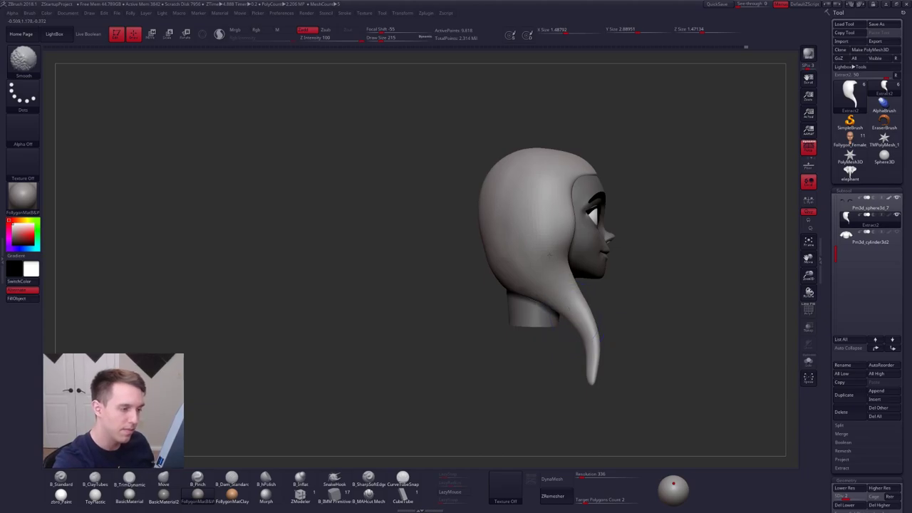
drag(627, 255, 742, 258)
alt+drag(627, 236, 654, 306)
key(d)
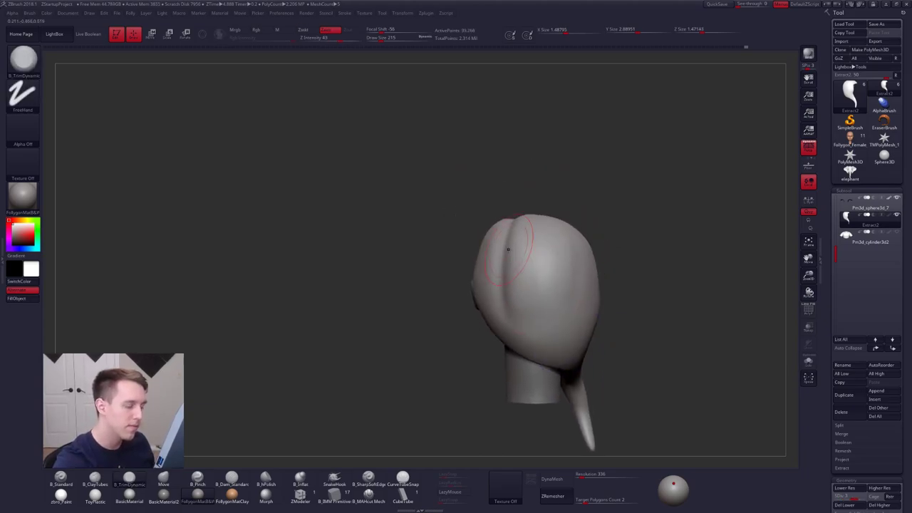
key(d)
- Deepen the hair's parting groove over the crown and down the back with B_MAHcut Mech at draw size 113
click(369, 497)
drag(606, 274, 606, 370)
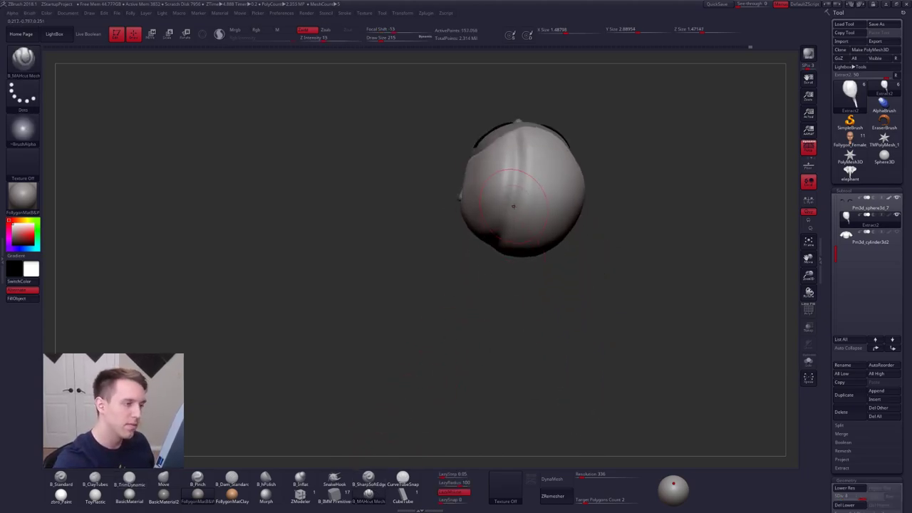
key(shift+s)
ctrl+right_drag(509, 152, 518, 161)
key(s)
drag(508, 161, 489, 161)
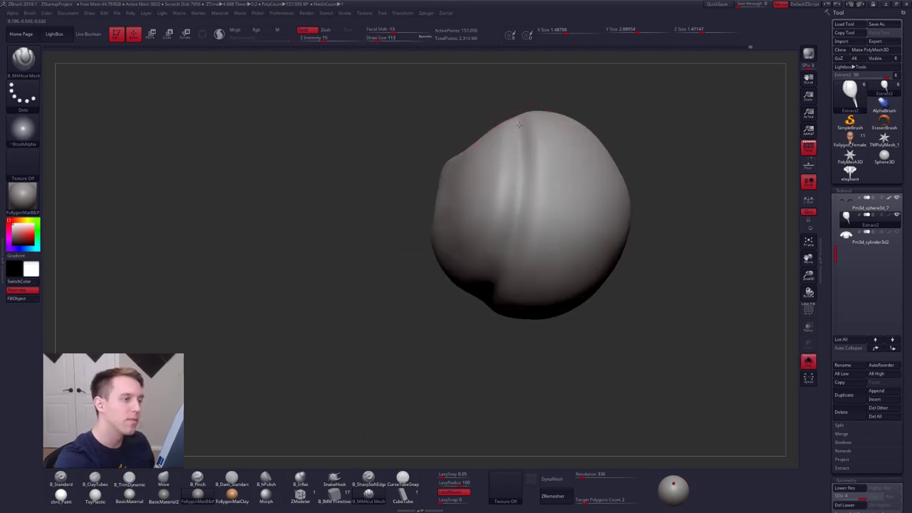
right_drag(512, 247, 525, 192)
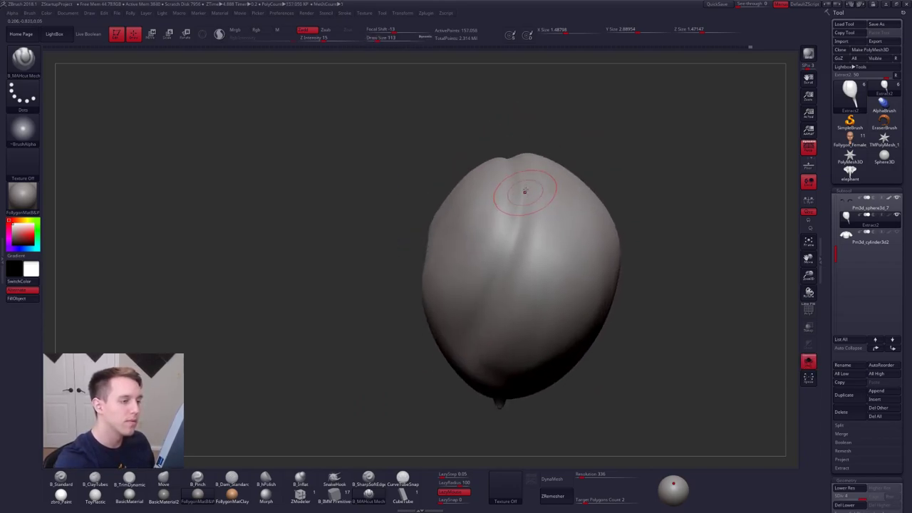
drag(444, 381, 512, 276)
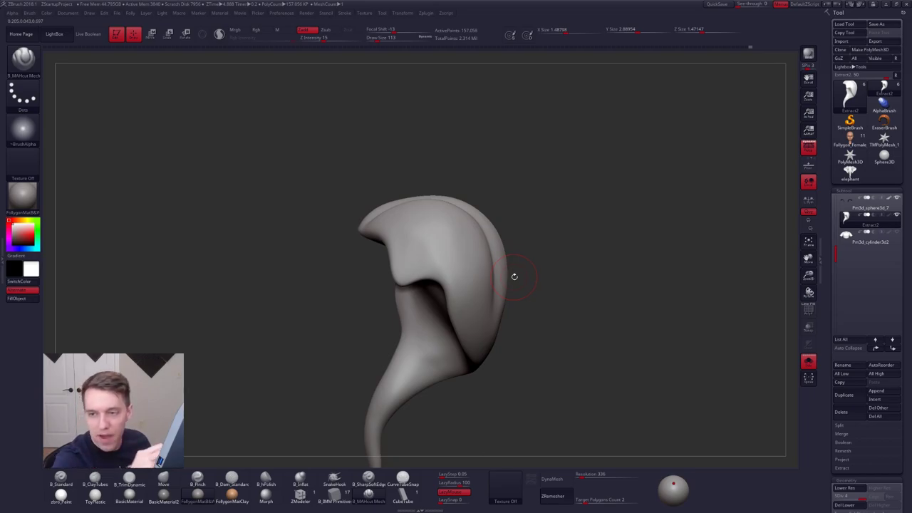
- Show the head with the hair again and adjust the hair's shape around the face with the Move brush
mouse_move(588, 322)
mouse_down()
mouse_move(605, 349)
mouse_move(583, 330)
mouse_move(598, 335)
mouse_up()
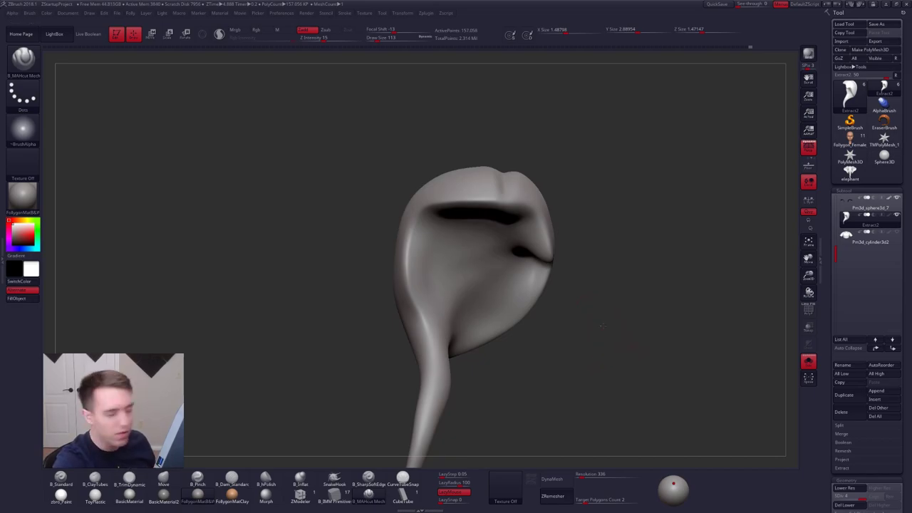
alt+drag(598, 311, 579, 371)
key(shift+alt+s)
key(space)
mouse_move(515, 279)
mouse_down()
mouse_move(523, 270)
mouse_move(514, 285)
mouse_up()
key(b)
key(m)
key(v)
key(space)
alt+drag(593, 300, 635, 290)
- Pinch the hair's front edge from the forehead down towards the long lock with B_Pinch at draw size 140, with the hair isolated
key(b)
key(p)
key(i)
key(s)
drag(524, 258, 520, 258)
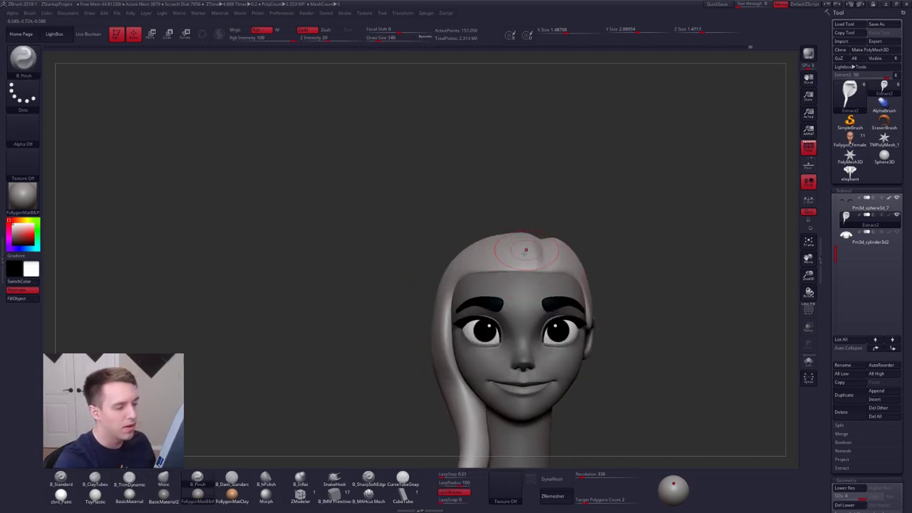
mouse_move(526, 250)
right_down()
mouse_move(549, 254)
mouse_move(531, 279)
right_up()
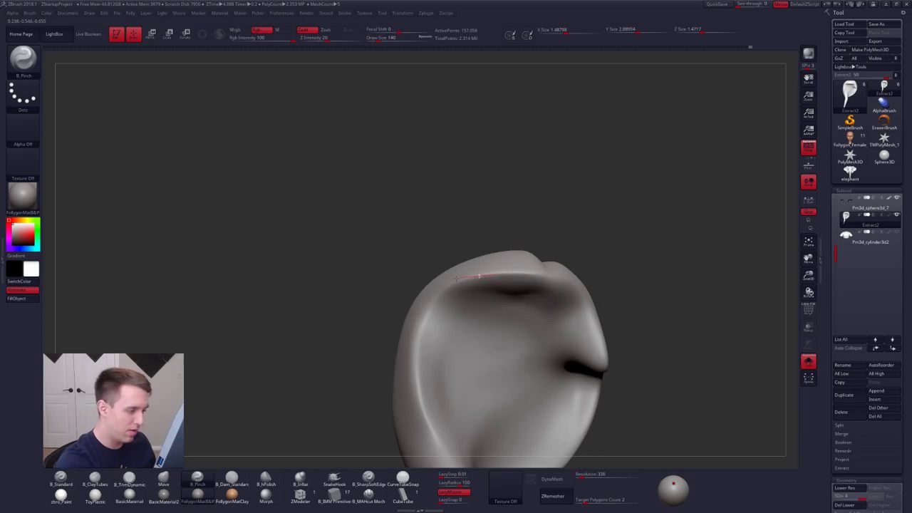
right_drag(420, 407, 441, 255)
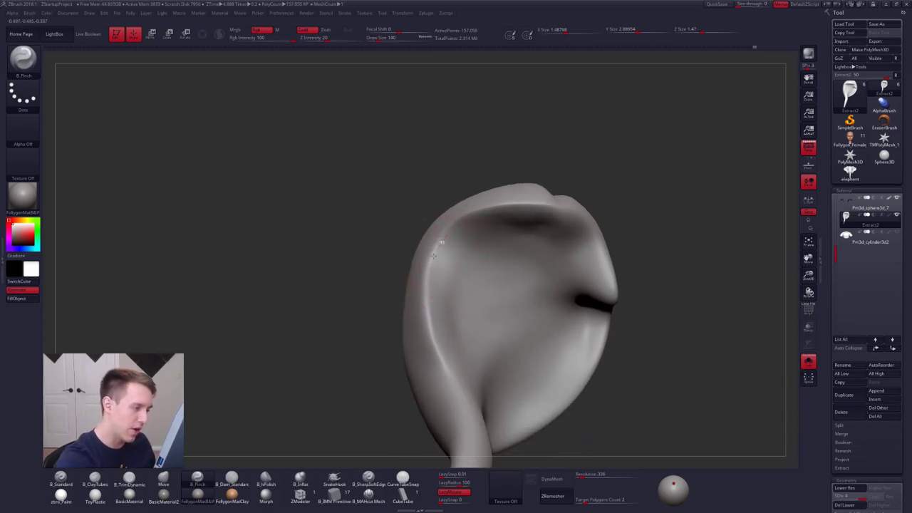
right_drag(433, 323, 417, 265)
- Flatten the hair's side plane next to the pinched front edge with B_TrimDynamic and smooth the transition
key(b)
key(t)
key(d)
right_drag(421, 332, 417, 258)
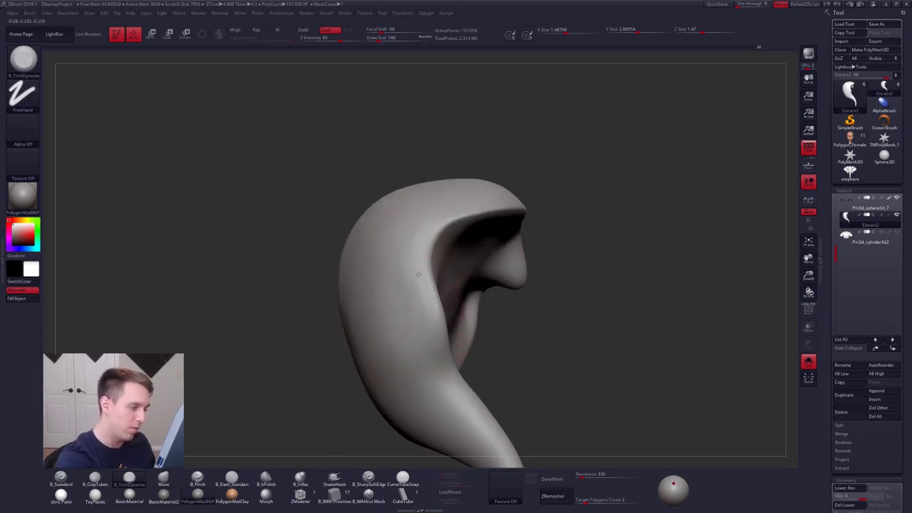
key(shift)
mouse_move(403, 271)
right_down()
mouse_move(342, 268)
mouse_move(408, 305)
mouse_move(410, 316)
right_up()
- Sharpen the forehead hairline and its corner beside the parting with B_Pinch at draw size 96, raising the size to 140
key(5)
right_drag(503, 292, 486, 295)
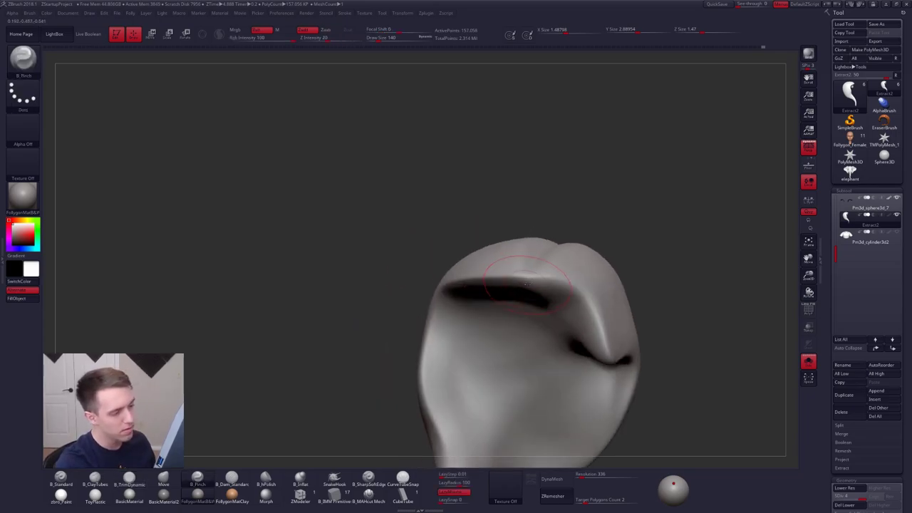
key(s)
drag(499, 293, 488, 291)
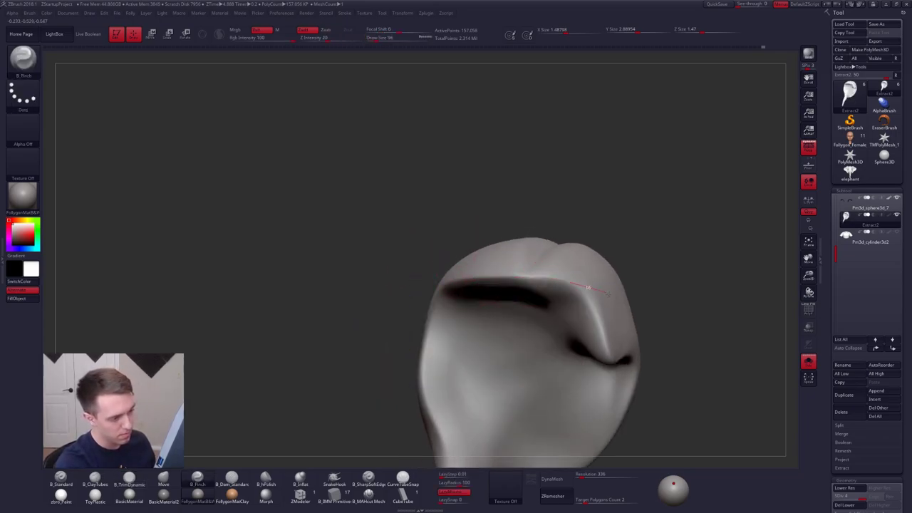
alt+right_drag(609, 294, 553, 246)
key(space)
drag(524, 248, 532, 248)
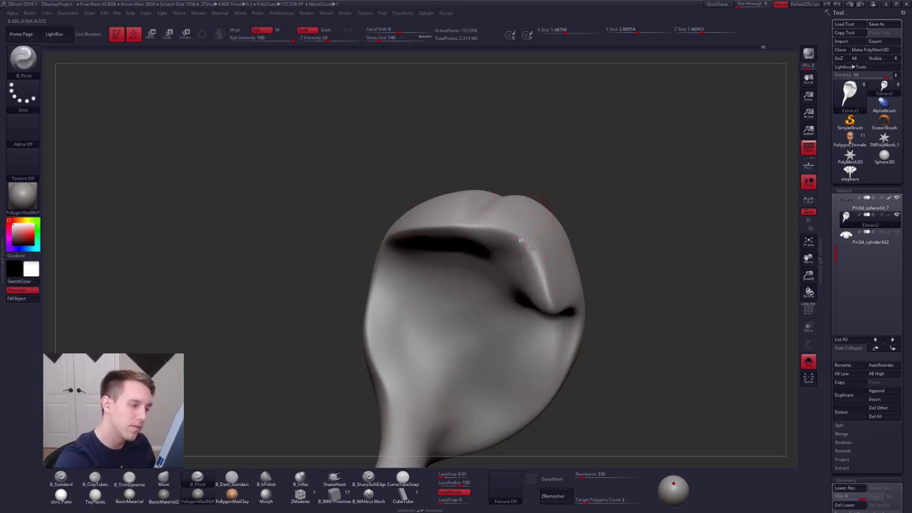
- Pinch the hair's rim around the ear notch and down towards the nape with B_Pinch at draw size 104
mouse_move(555, 330)
right_down()
mouse_move(550, 287)
mouse_move(503, 251)
right_up()
key(space)
drag(546, 320, 539, 320)
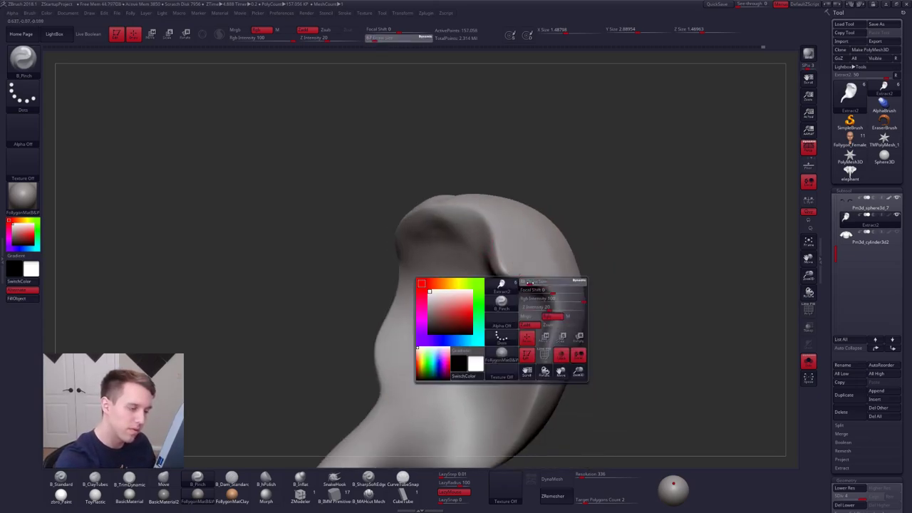
right_drag(528, 430, 546, 307)
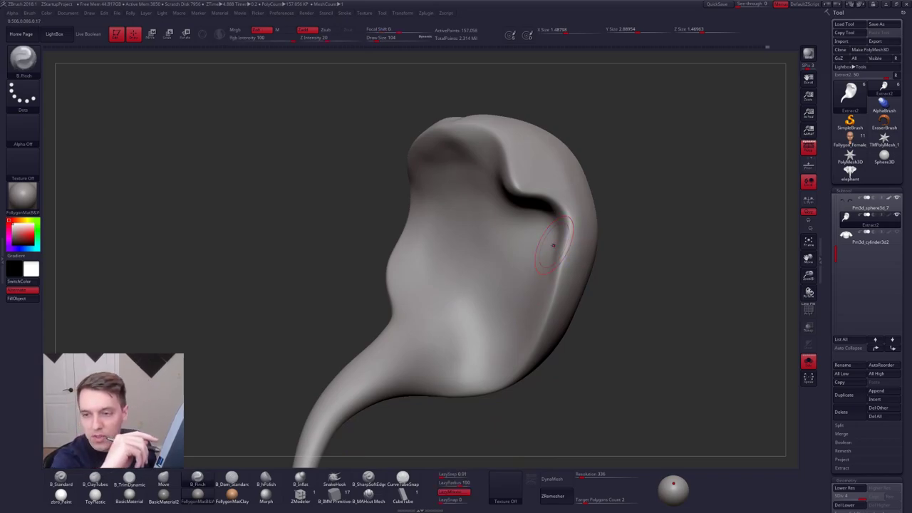
mouse_move(554, 245)
right_down()
mouse_move(570, 315)
mouse_move(567, 371)
mouse_move(544, 360)
right_up()
- Build up the hair's inner surface with B_ClayTubes at draw size 150, drop one subdivision level and smooth it at size 192
key(space)
drag(560, 311, 567, 312)
mouse_move(506, 298)
right_down()
mouse_move(483, 280)
mouse_move(465, 316)
right_up()
key(2)
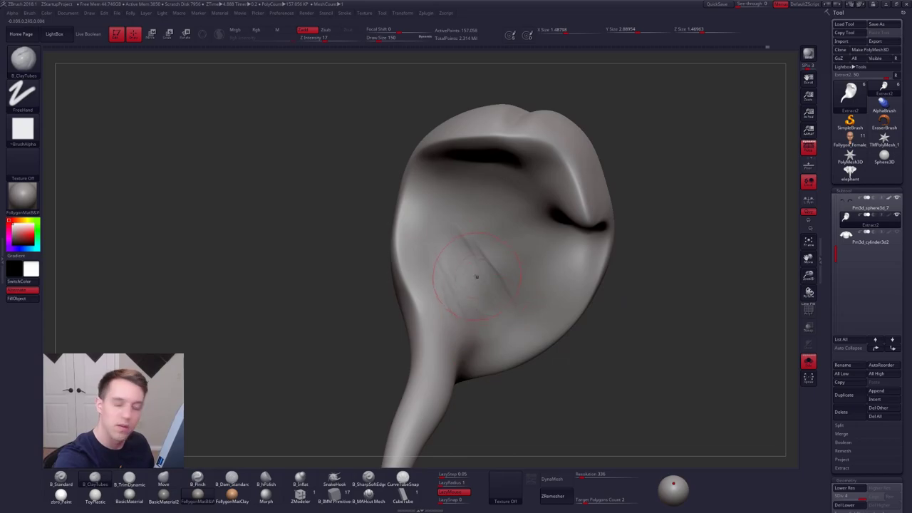
key(shift+d)
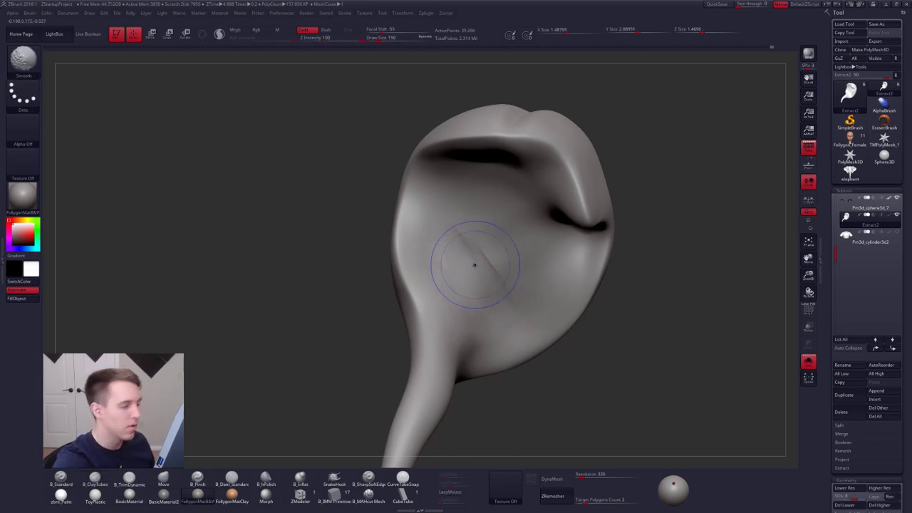
key(space)
drag(473, 261, 464, 289)
mouse_move(536, 308)
right_down()
mouse_move(544, 313)
mouse_move(520, 319)
right_up()
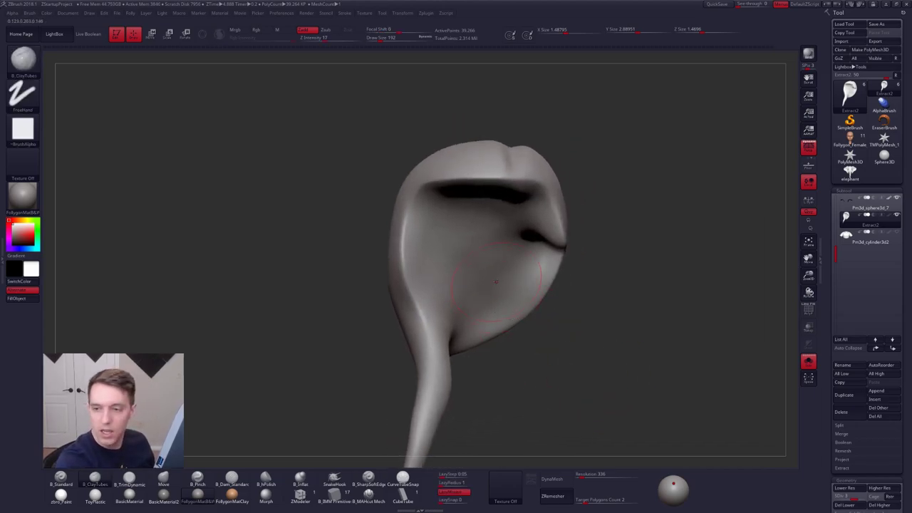
- Pinch the inner front rim of the hair down to the lock with B_Pinch at draw size 130 and smooth it
mouse_move(496, 257)
right_down()
mouse_move(479, 263)
mouse_move(446, 238)
right_up()
key(5)
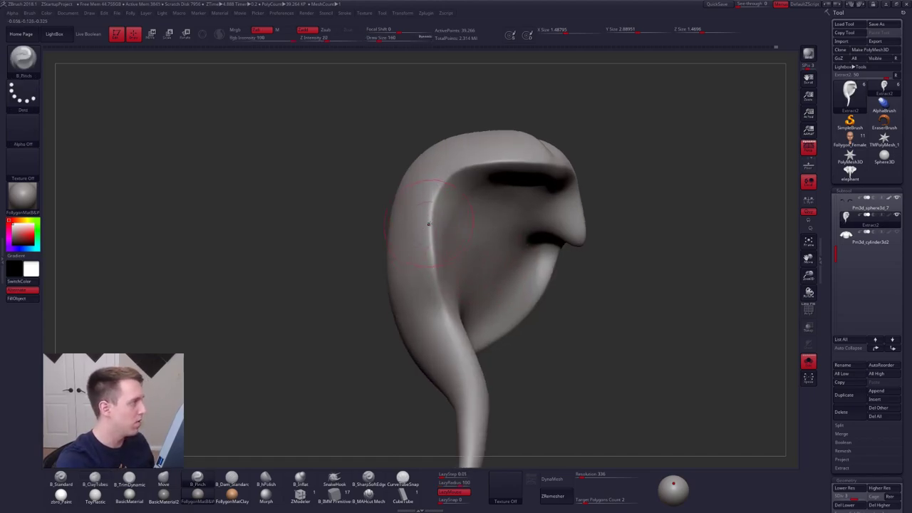
key(space)
drag(432, 222, 427, 223)
drag(451, 348, 452, 352)
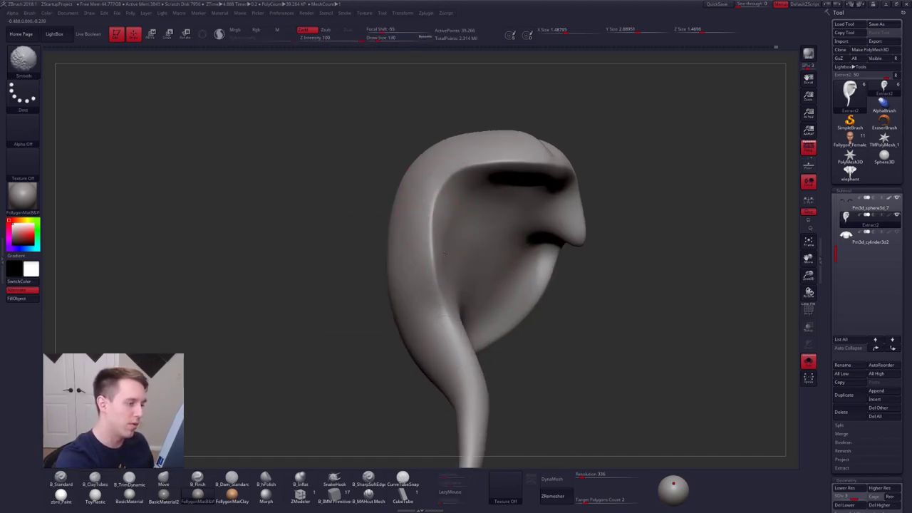
mouse_move(463, 256)
ctrl+right_down()
mouse_move(521, 307)
mouse_move(529, 287)
ctrl+right_up()
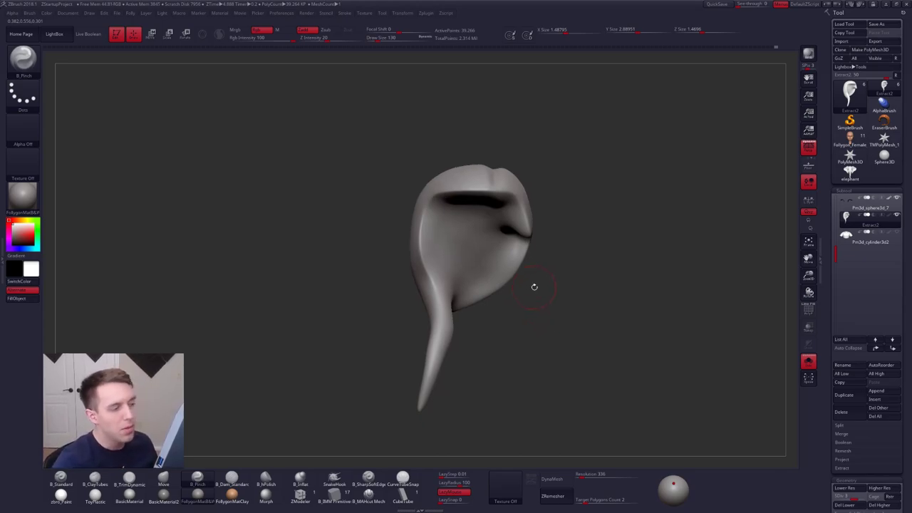
- Show the rest of the head again and reshape the hair lock below the jaw with the Move brush at draw size 160
ctrl+right_drag(435, 258, 454, 298)
key(shift+s)
key(b)
key(m)
key(v)
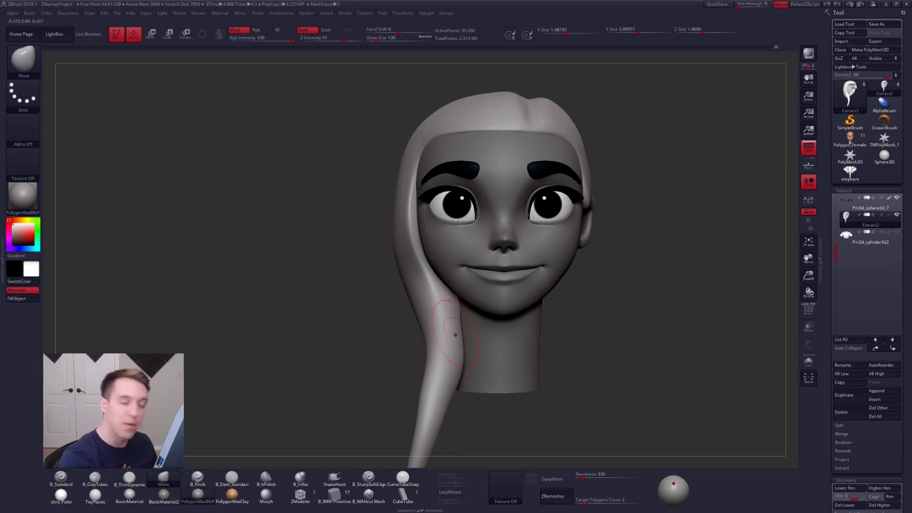
alt+right_drag(454, 333, 494, 284)
key(space)
drag(487, 280, 497, 278)
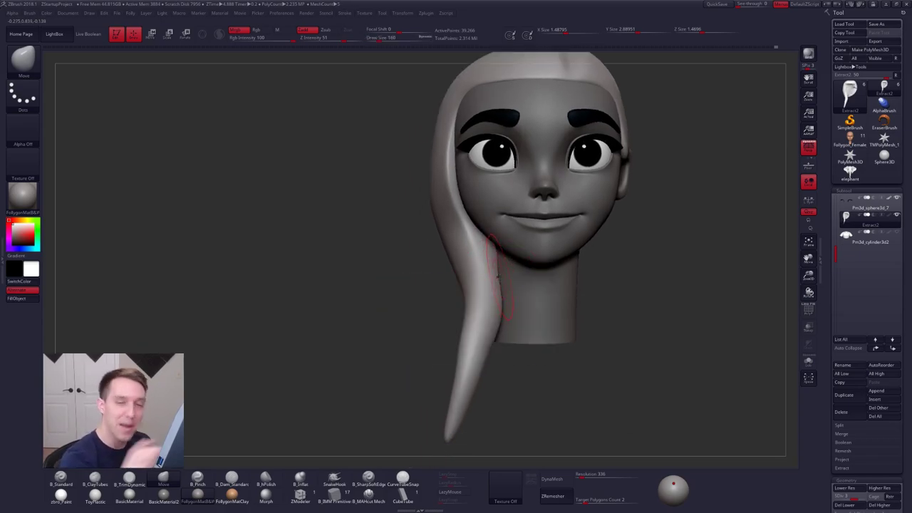
- Push the lock's curve beside the neck into a fuller bend with the Move brush at draw size 227
key(ctrl+space)
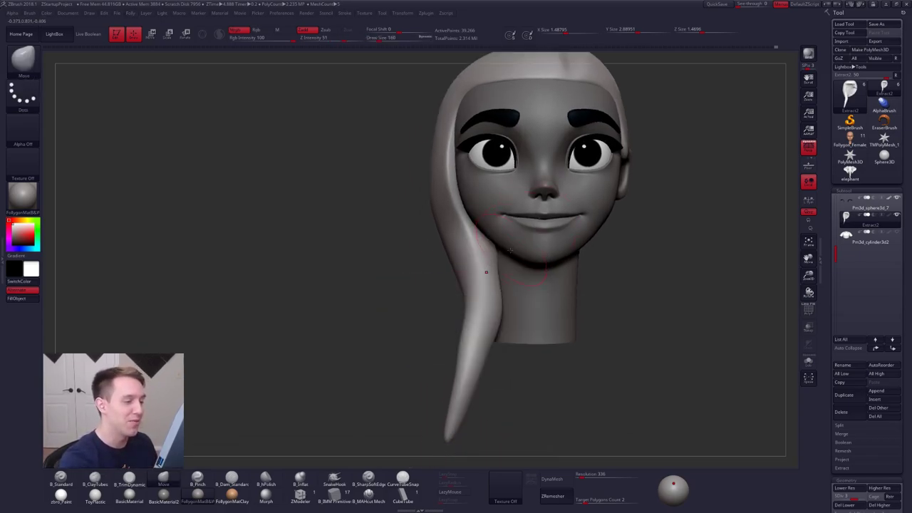
key(space)
key(space)
drag(510, 255, 499, 269)
key(space)
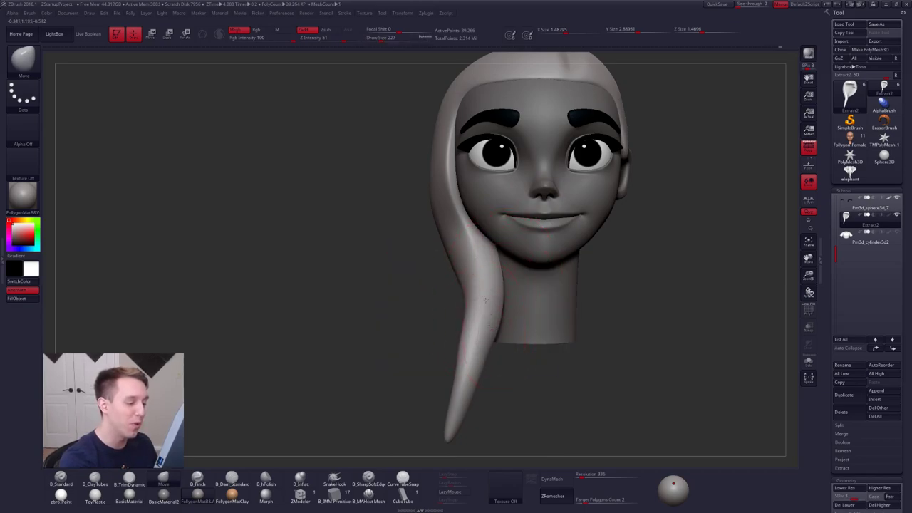
alt+right_drag(487, 300, 495, 260)
- Unhide the torso subtool and adjust how the hanging lock falls over the chest with a larger Move brush
key(ctrl+space)
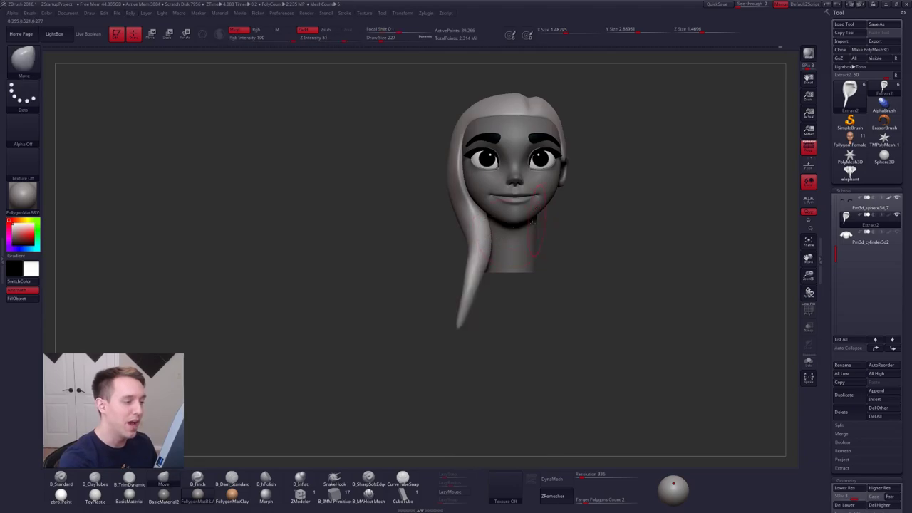
key(space)
drag(499, 244, 507, 244)
shift+click(896, 215)
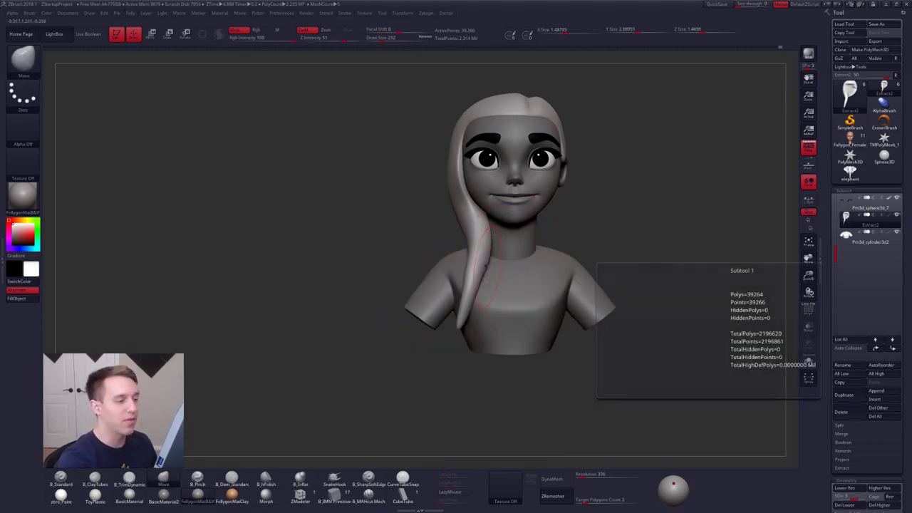
key(space)
drag(471, 275, 482, 280)
key(space)
right_drag(474, 287, 421, 285)
drag(489, 285, 477, 288)
right_drag(487, 268, 494, 260)
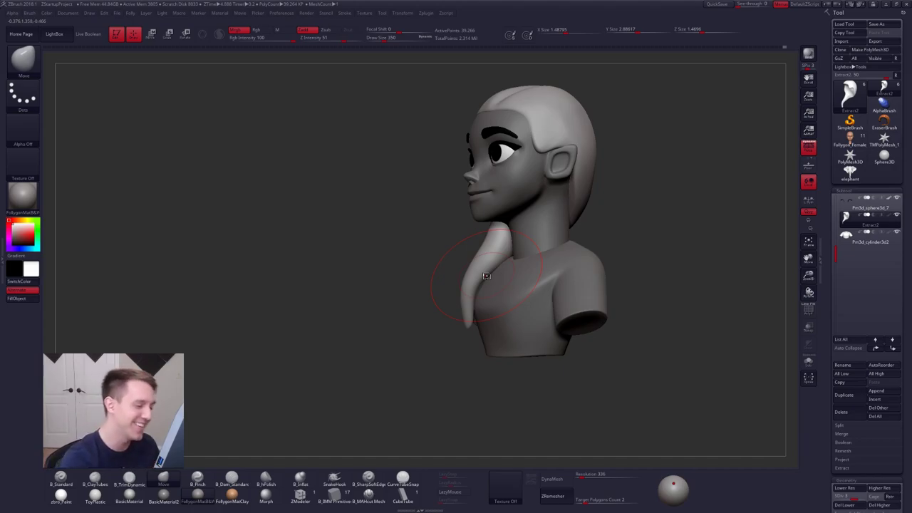
- Bend the lock's lower end and tip along the front of the shoulder in side view with the Move brush
mouse_move(456, 295)
mouse_down()
mouse_move(570, 307)
mouse_move(534, 314)
mouse_up()
key(s)
mouse_move(447, 348)
mouse_down()
mouse_move(435, 348)
mouse_move(508, 299)
mouse_up()
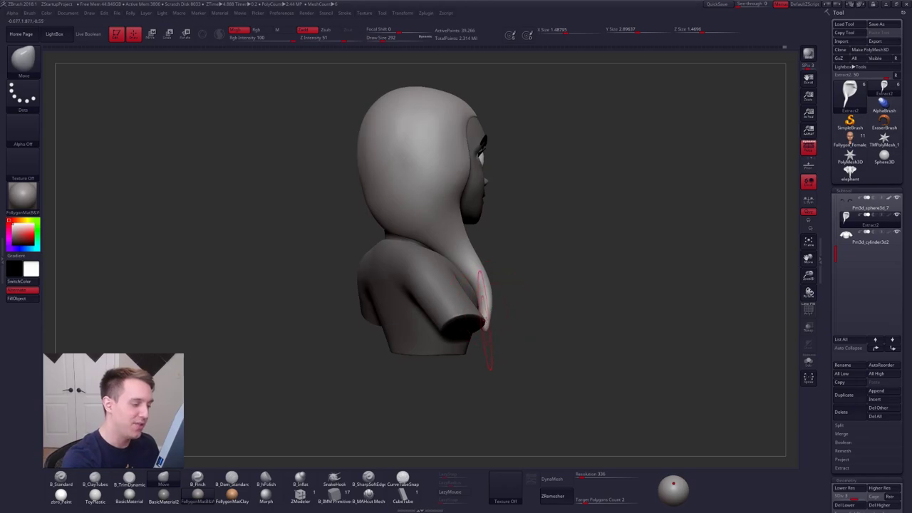
right_drag(487, 323, 479, 312)
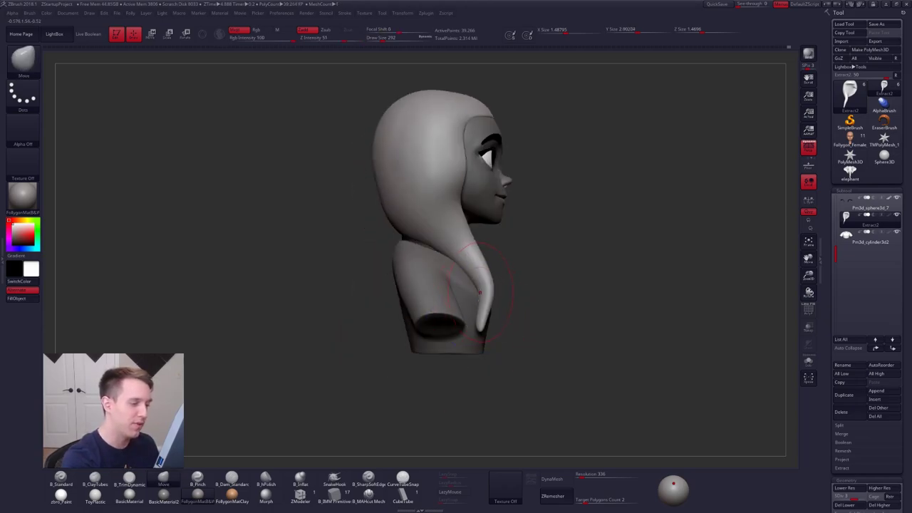
drag(480, 313, 482, 327)
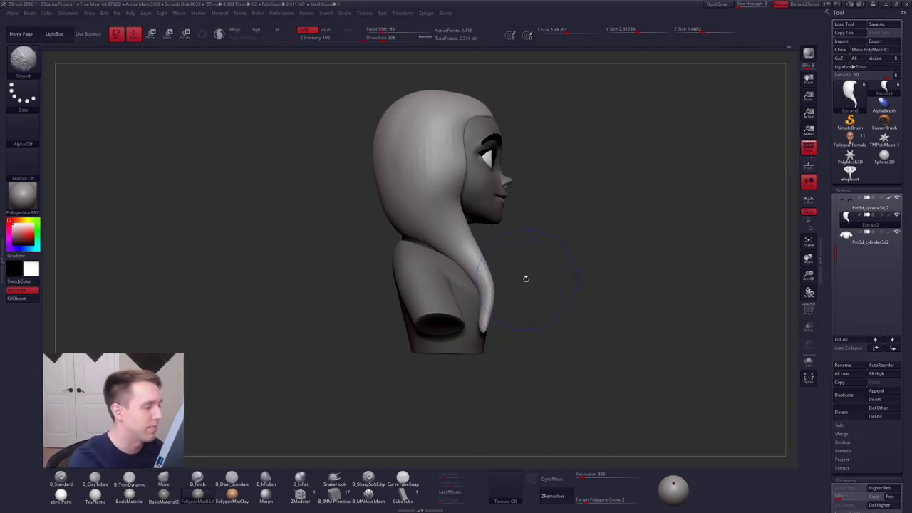
- Push in the hair's back profile with Move at the lowest subdivision, checking it against the head in transparency, and go up one level
drag(526, 278, 558, 285)
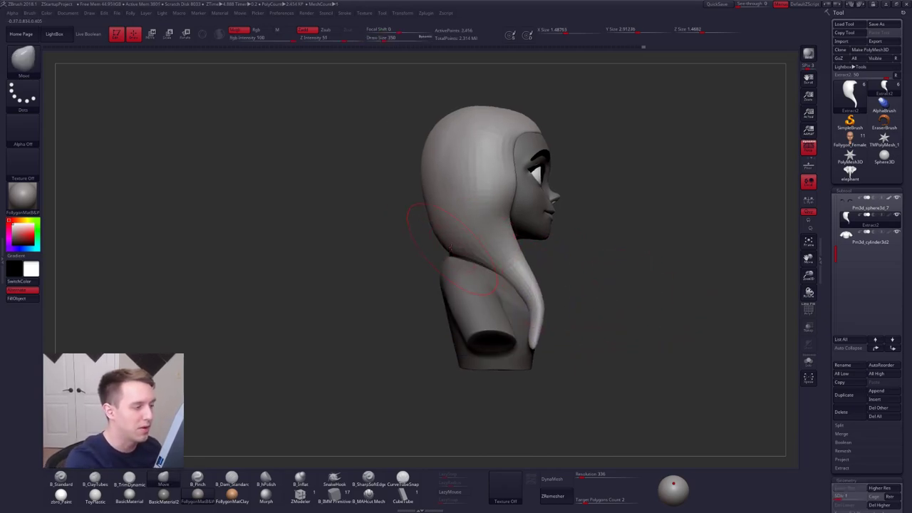
key(space)
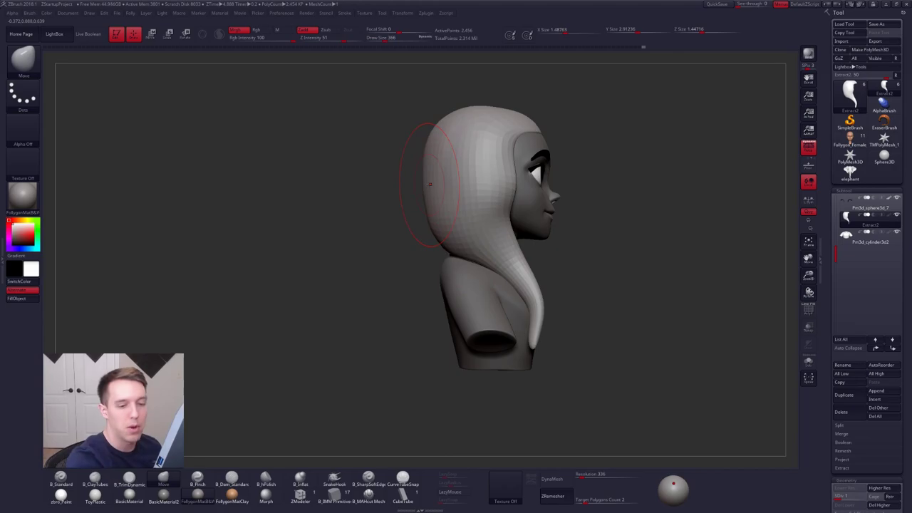
click(808, 327)
alt+drag(534, 241, 541, 274)
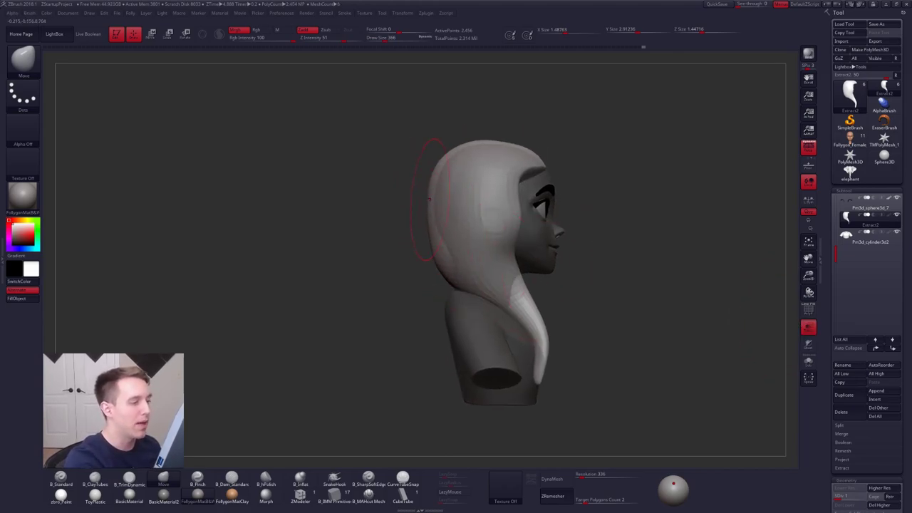
click(808, 326)
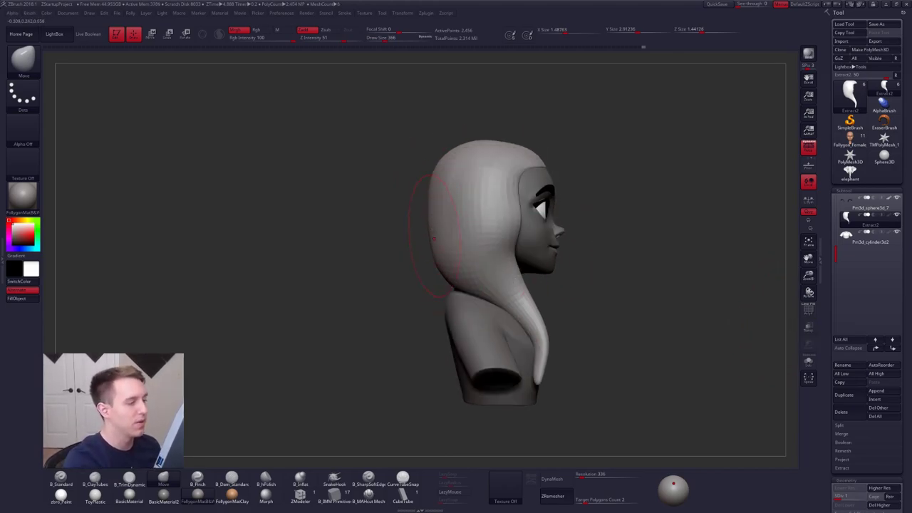
key(space)
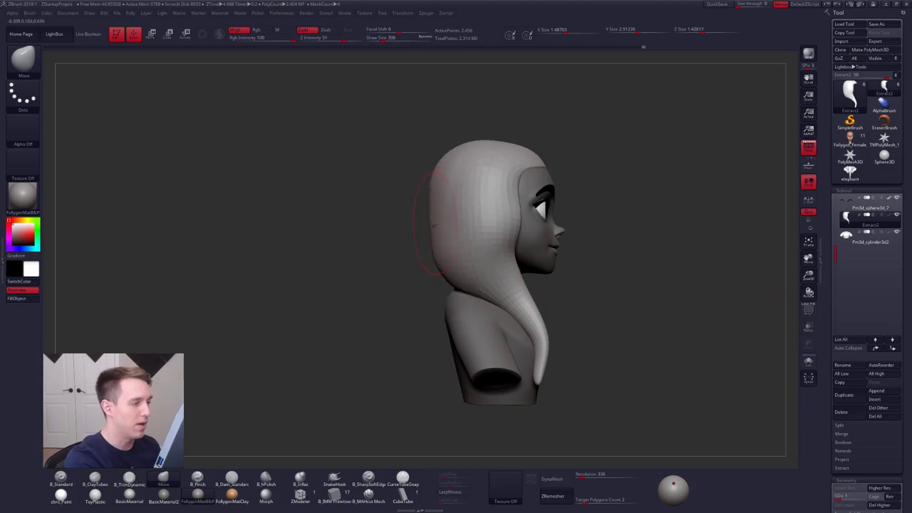
right_drag(320, 227, 434, 233)
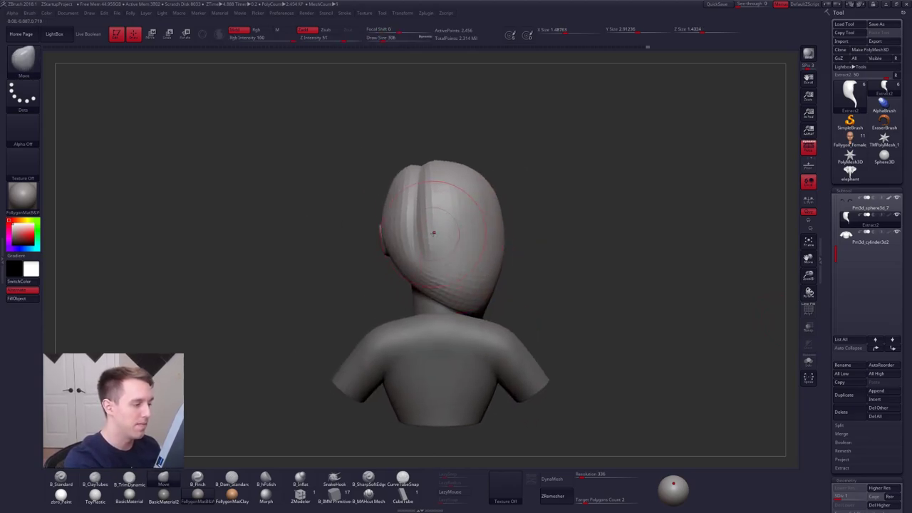
key(ctrl+d)
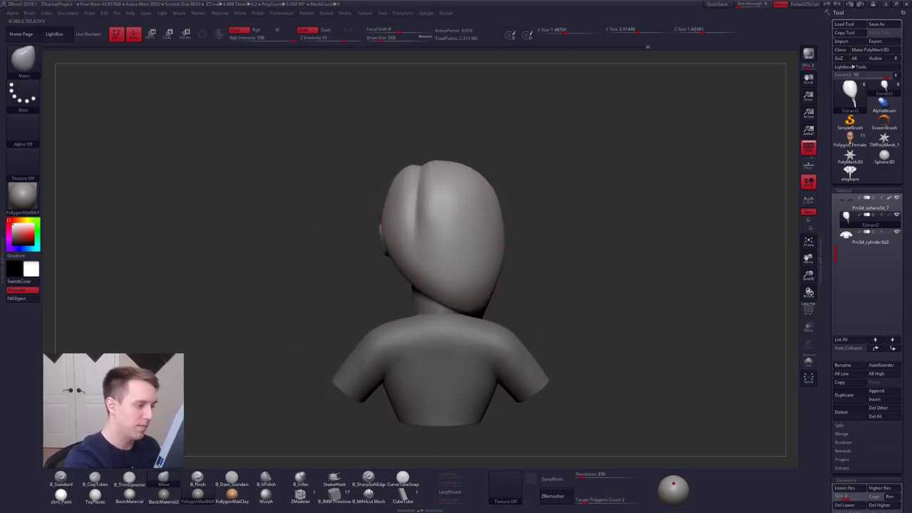
- Raise the top of the hair near the parting with a large Move brush, undoing the last unwanted stroke
right_drag(488, 295, 627, 295)
ctrl+right_drag(571, 295, 546, 243)
key(space)
drag(511, 284, 535, 284)
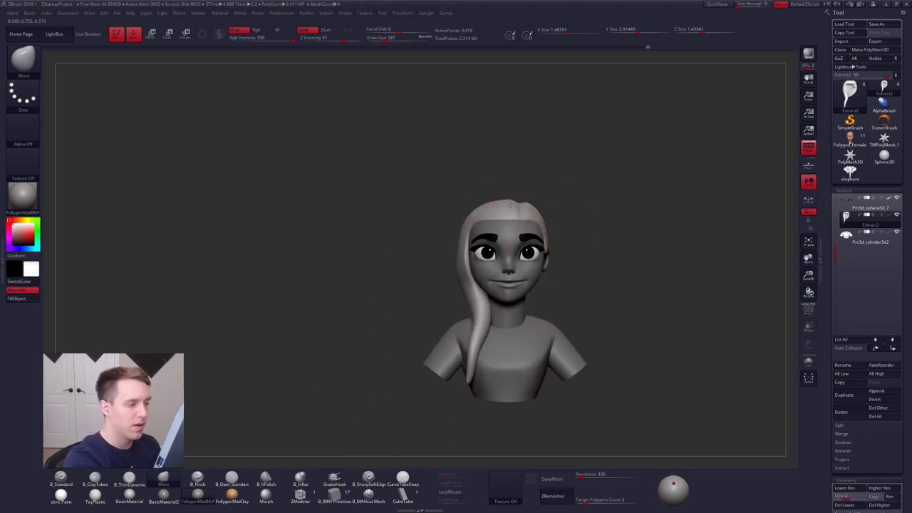
drag(511, 205, 510, 200)
key(space)
mouse_move(512, 214)
mouse_down()
mouse_move(501, 199)
mouse_move(518, 218)
mouse_up()
key(ctrl+z)
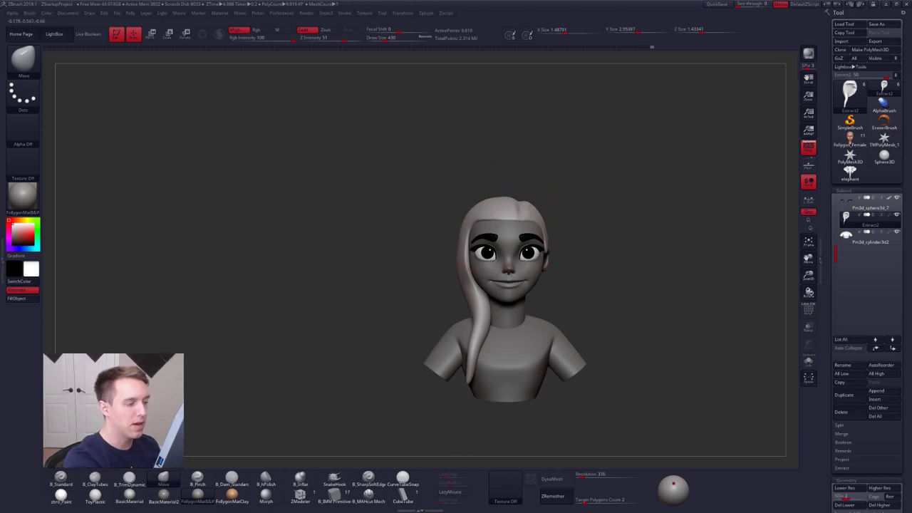
- Pull in the hair's outer side contour around the head with the Move brush at draw size 430
right_drag(527, 224, 527, 271)
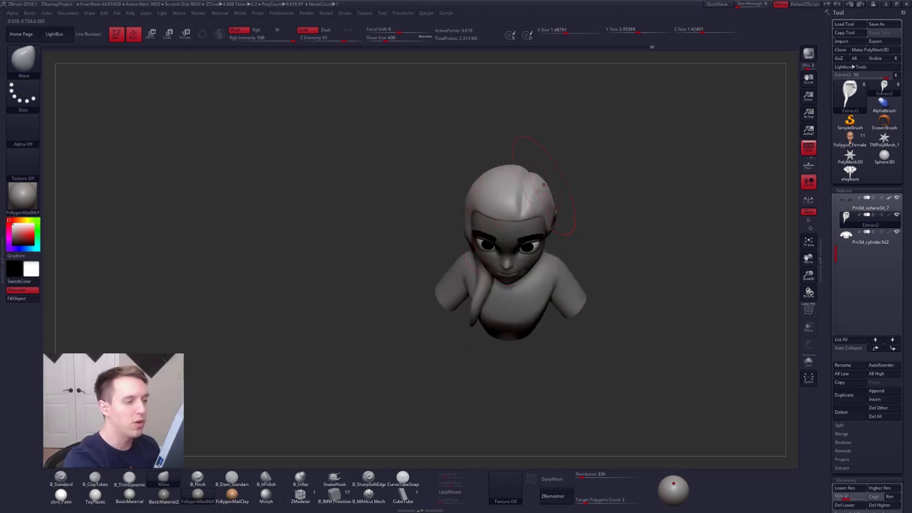
right_drag(533, 214, 517, 257)
right_drag(563, 304, 463, 285)
drag(464, 258, 461, 259)
alt+right_drag(479, 285, 436, 283)
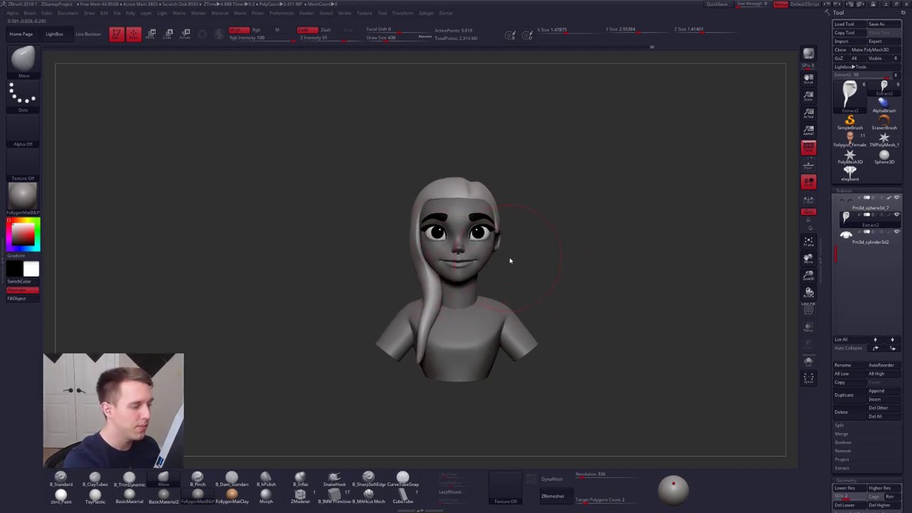
- Tighten the short side of the hair above and behind the ear with a smaller Move brush and smooth it
key(s)
right_drag(505, 266, 463, 264)
drag(482, 234, 479, 227)
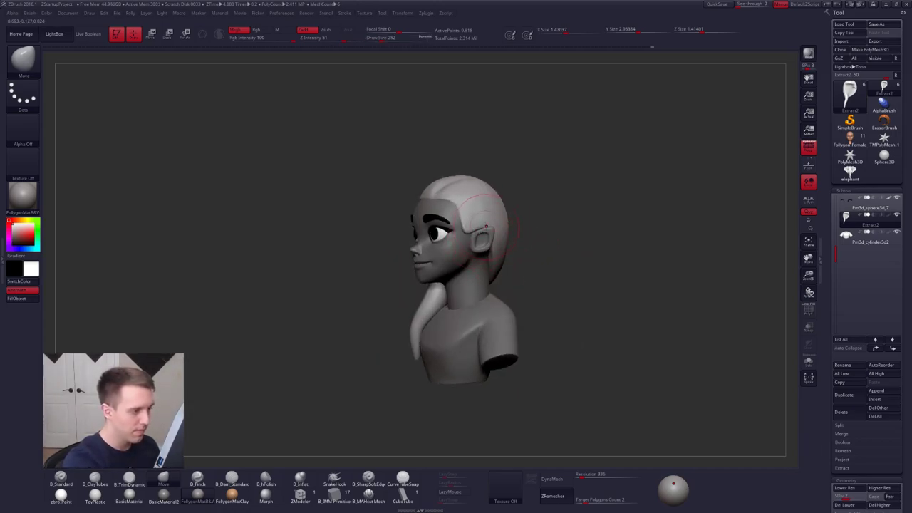
right_drag(527, 227, 495, 208)
shift+drag(495, 207, 501, 216)
right_drag(501, 216, 538, 222)
drag(538, 223, 526, 234)
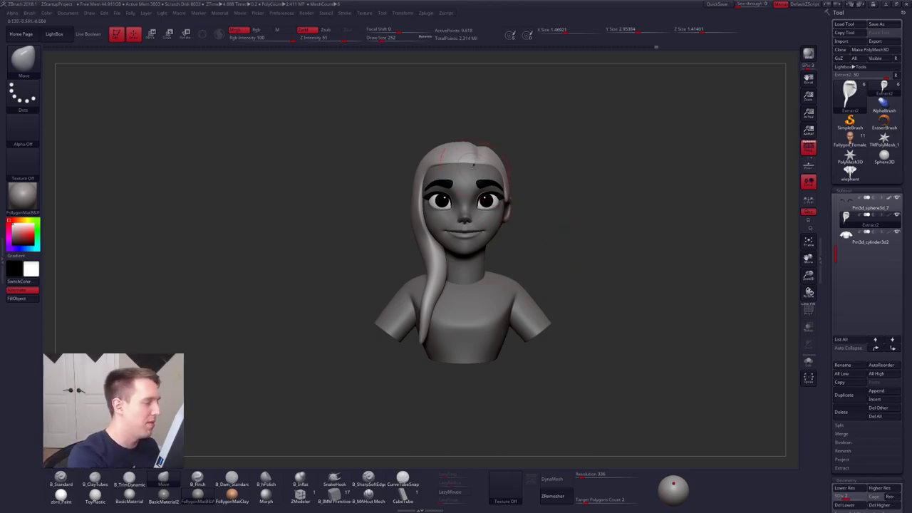
- Adjust the forehead hairline and the crown beside the parting with the Move brush from front and above
key(space)
drag(468, 168, 473, 168)
ctrl+right_drag(472, 166, 469, 217)
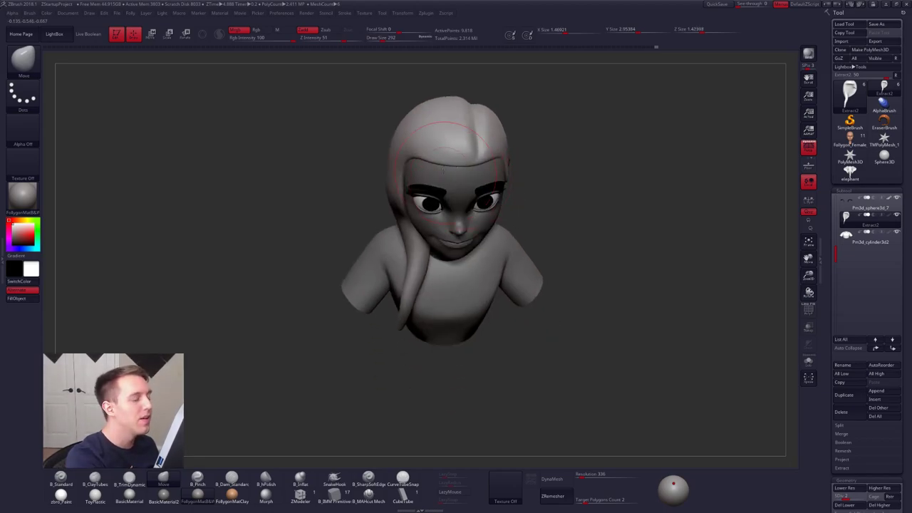
right_drag(434, 165, 424, 123)
key(space)
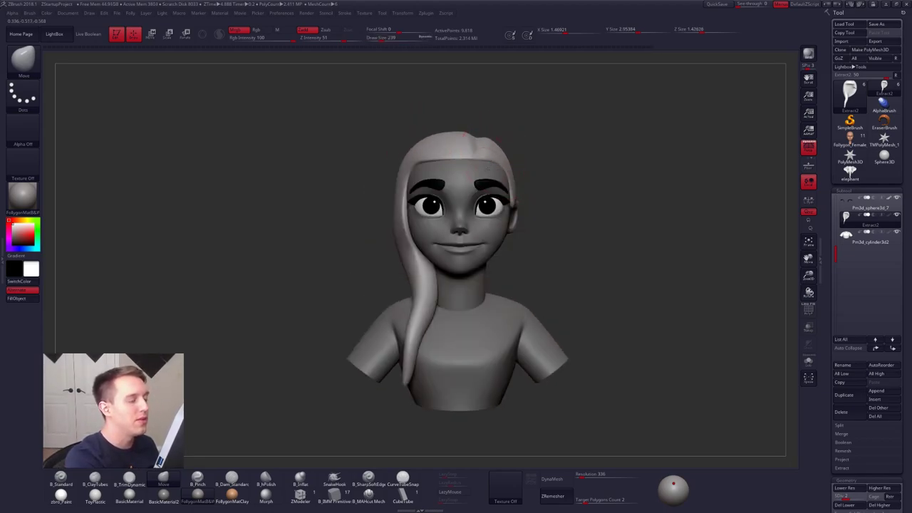
- Move the short side of the hair above the ear closer to the skull at draw size 239
mouse_move(506, 158)
shift+right_down()
mouse_move(480, 163)
mouse_move(449, 201)
shift+right_up()
key(space)
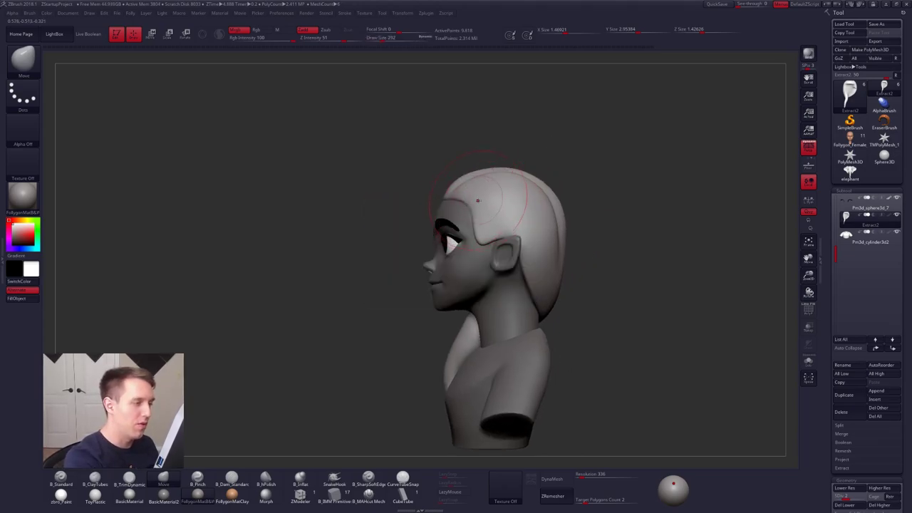
drag(489, 154, 497, 178)
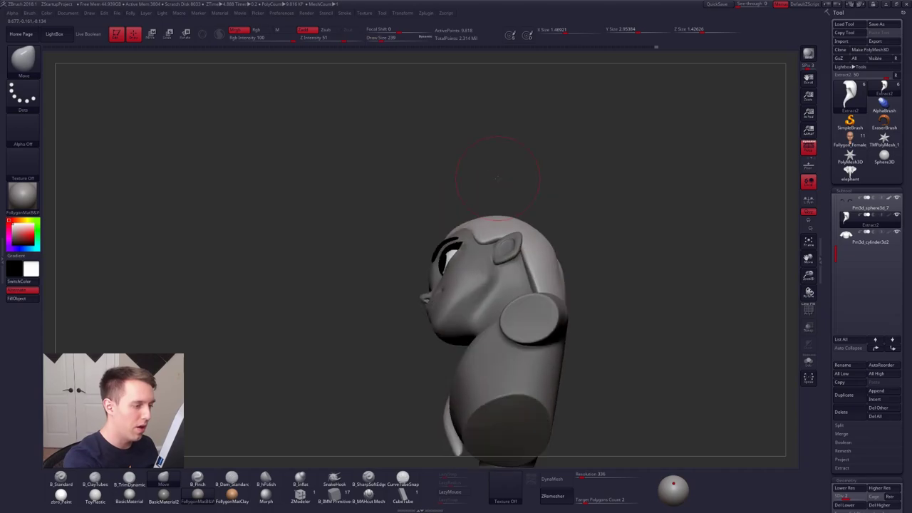
drag(494, 242, 490, 246)
right_drag(489, 279, 482, 242)
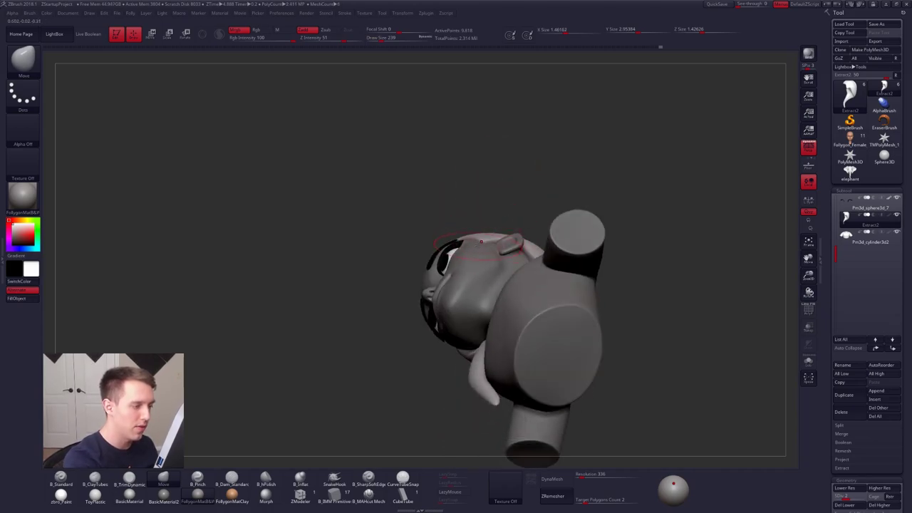
right_drag(485, 276, 497, 324)
- Refine the hair's contour behind the ear and towards the nape with the Move brush at draw size 292
key(space)
drag(528, 276, 531, 275)
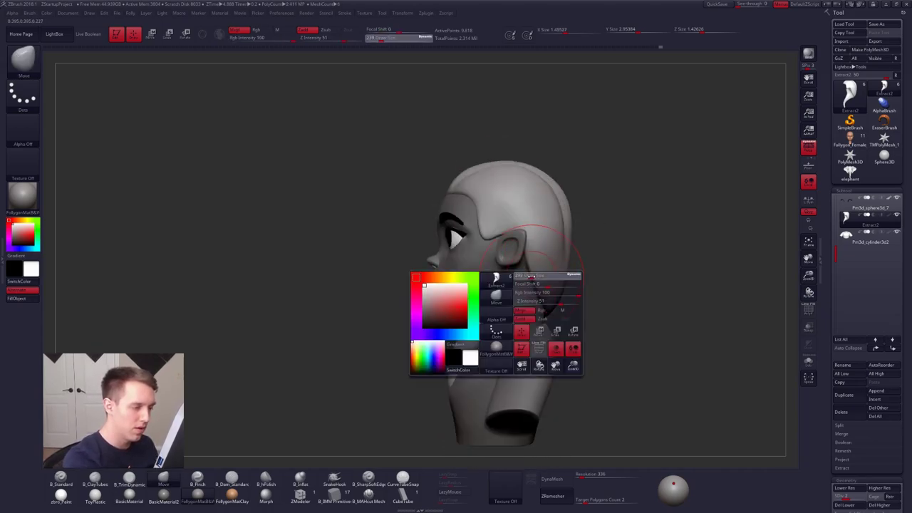
right_drag(449, 321, 501, 330)
key(space)
drag(535, 283, 538, 282)
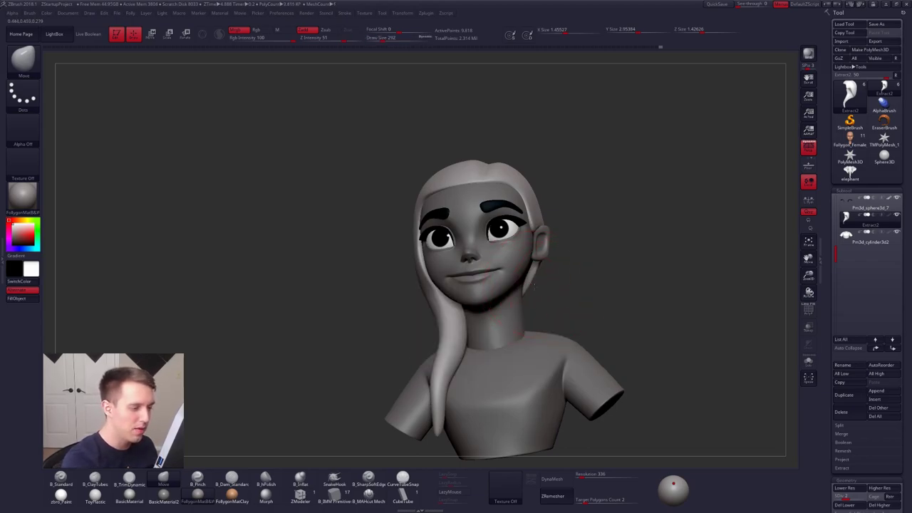
right_drag(531, 282, 499, 305)
right_click(498, 306)
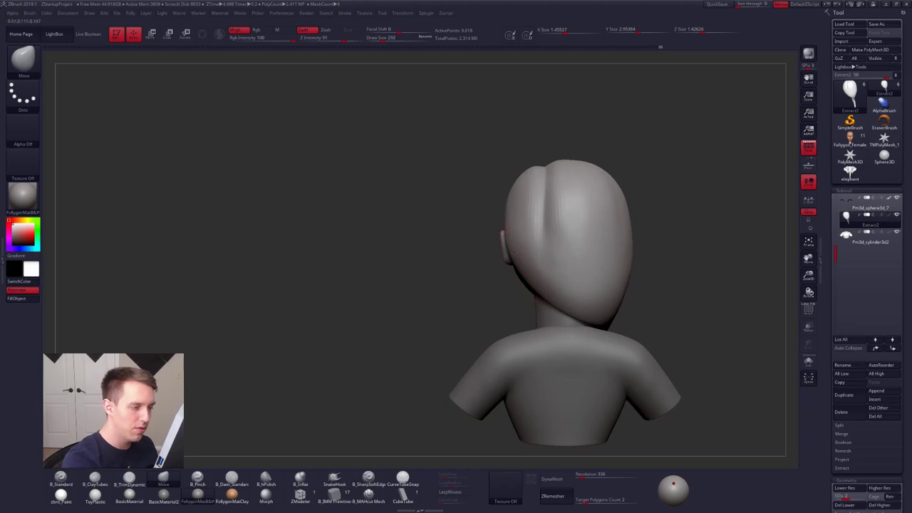
right_drag(518, 218, 449, 224)
right_drag(531, 245, 526, 268)
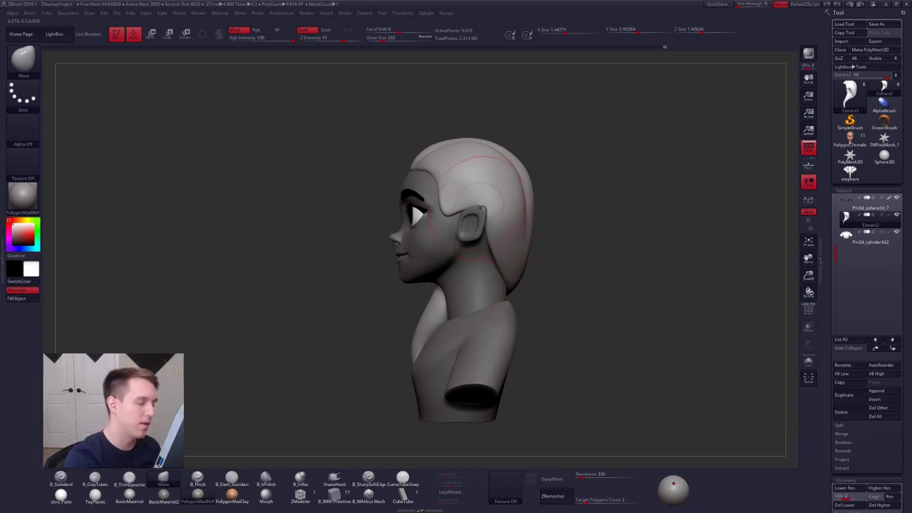
- Refine the hair's volume on the short side with the Move brush, working from profile and front views
alt+right_drag(453, 206, 504, 232)
key(space)
mouse_move(504, 238)
mouse_down()
mouse_move(491, 238)
mouse_move(509, 232)
mouse_up()
key(space)
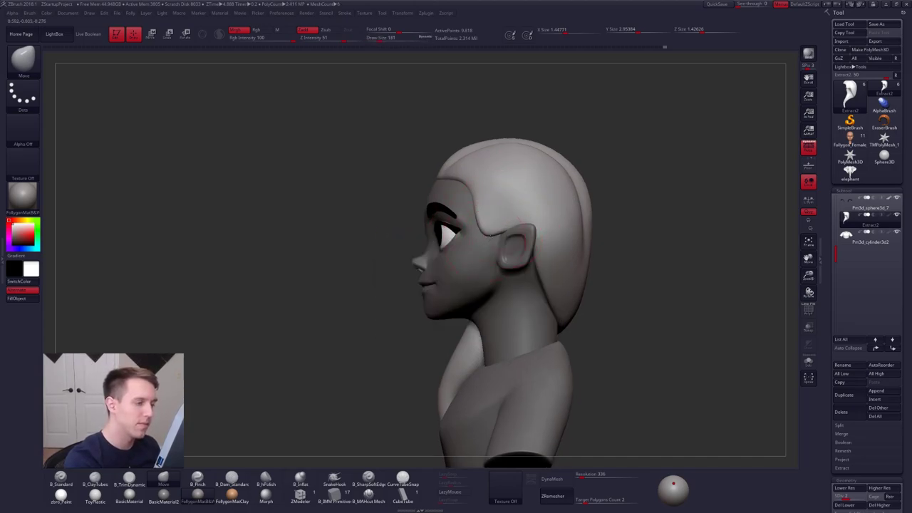
mouse_move(482, 230)
right_down()
mouse_move(496, 202)
mouse_move(486, 197)
mouse_move(497, 192)
mouse_move(507, 210)
mouse_move(522, 190)
mouse_move(571, 191)
mouse_move(520, 187)
right_up()
right_click(497, 191)
key(shift+s)
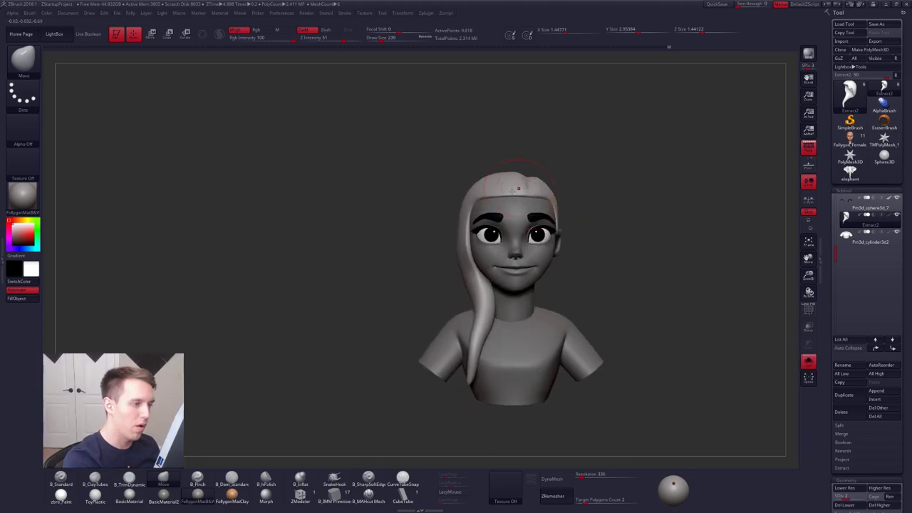
- Mask the front edge of the hair beside the face with a lasso selection and isolate the hair
key(shift+alt+s)
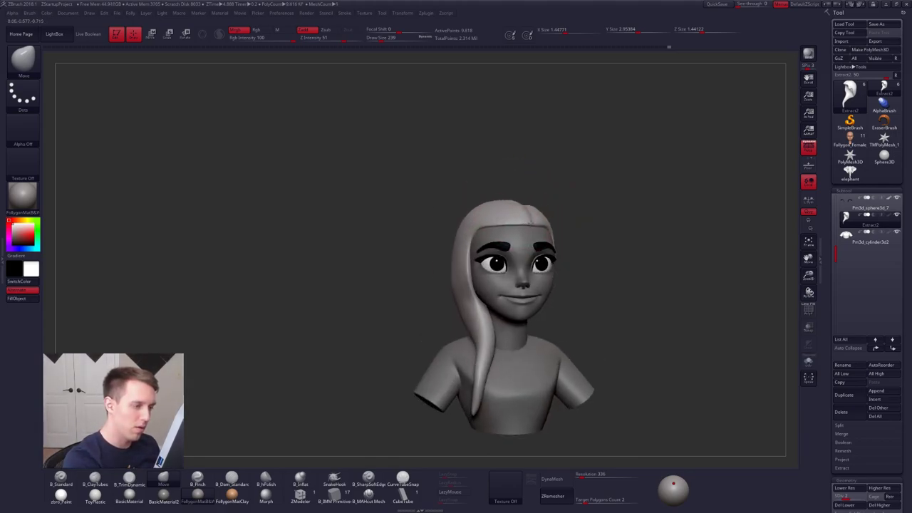
right_drag(515, 212, 534, 220)
key(shift+alt+s)
key(shift+alt+s)
key(ctrl)
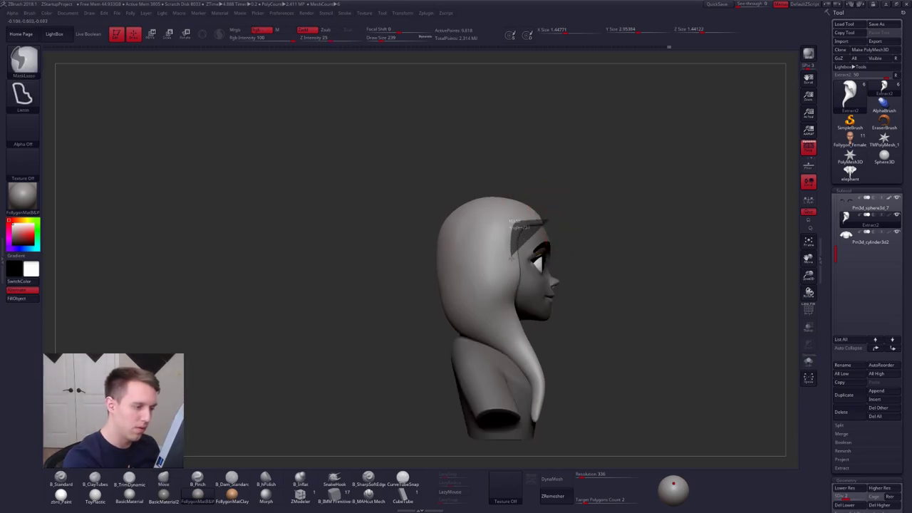
mouse_move(512, 321)
ctrl+mouse_down()
mouse_move(627, 320)
mouse_move(617, 283)
ctrl+mouse_up()
mouse_move(616, 281)
right_down()
mouse_move(472, 274)
mouse_move(531, 278)
right_up()
key(shift+alt+s)
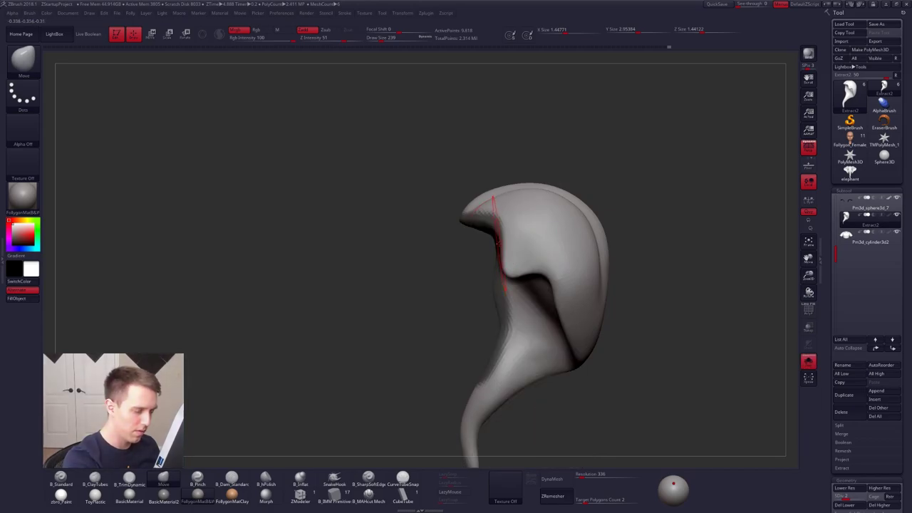
- Paint mask over the inner surface of the isolated hair around the temple and ear opening with a smaller brush
key(space)
key(ctrl+space)
drag(503, 245, 519, 244)
ctrl+click(499, 387)
key(space)
mouse_move(519, 245)
right_down()
mouse_move(537, 249)
mouse_move(495, 254)
mouse_move(487, 235)
right_up()
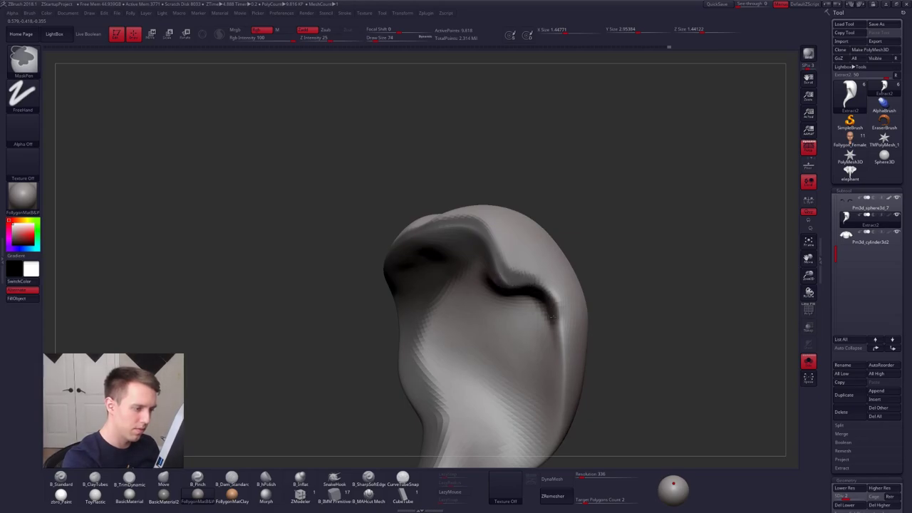
mouse_move(545, 342)
ctrl+right_down()
mouse_move(549, 308)
mouse_move(512, 349)
ctrl+right_up()
key(s)
drag(511, 351, 519, 351)
mouse_move(534, 308)
ctrl+mouse_down()
mouse_move(544, 341)
mouse_move(518, 296)
mouse_move(473, 314)
mouse_move(451, 353)
mouse_move(477, 374)
mouse_move(514, 329)
mouse_move(467, 336)
ctrl+mouse_up()
right_drag(472, 330, 491, 306)
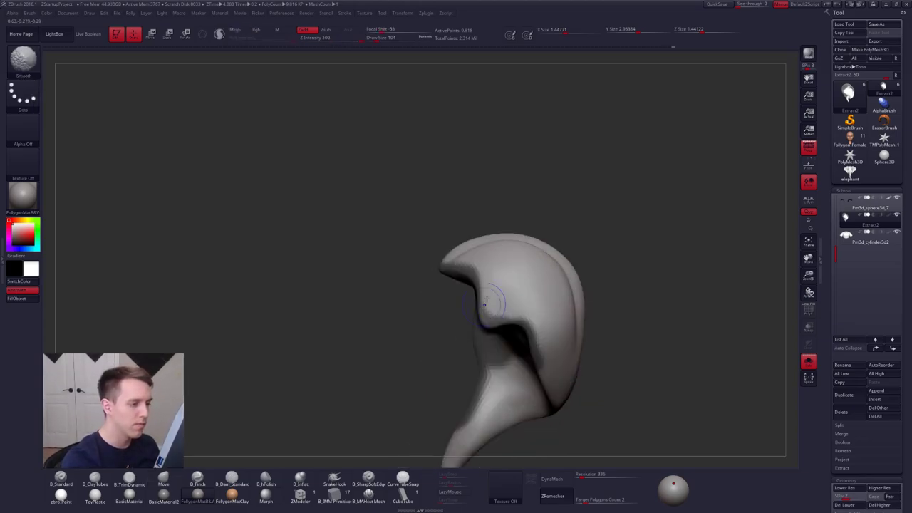
- Invert the hair's mask, blur its border and invert it back
key(ctrl+f)
click(520, 431)
ctrl+click(573, 236)
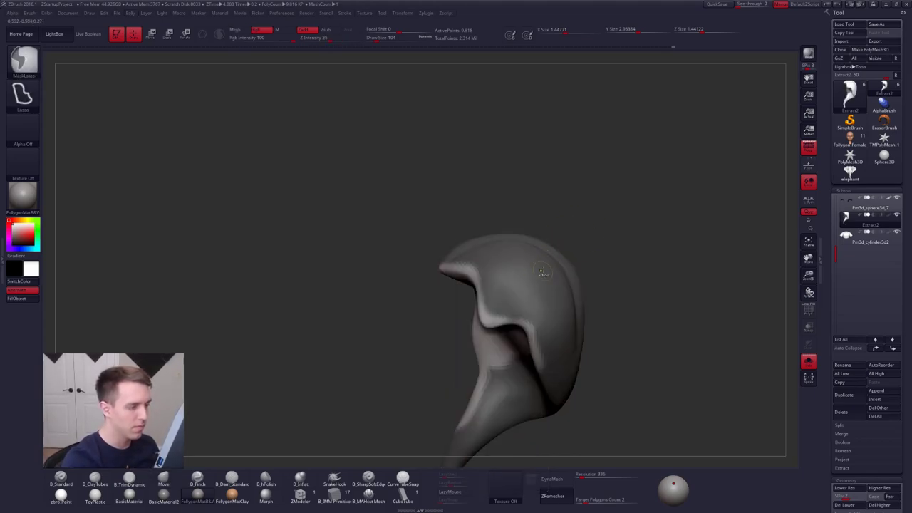
ctrl+click(541, 273)
ctrl+click(575, 251)
- Bring back the full bust and raise the crown of the hair with an enlarged Move brush from the front
shift+right_drag(537, 259, 592, 271)
key(space)
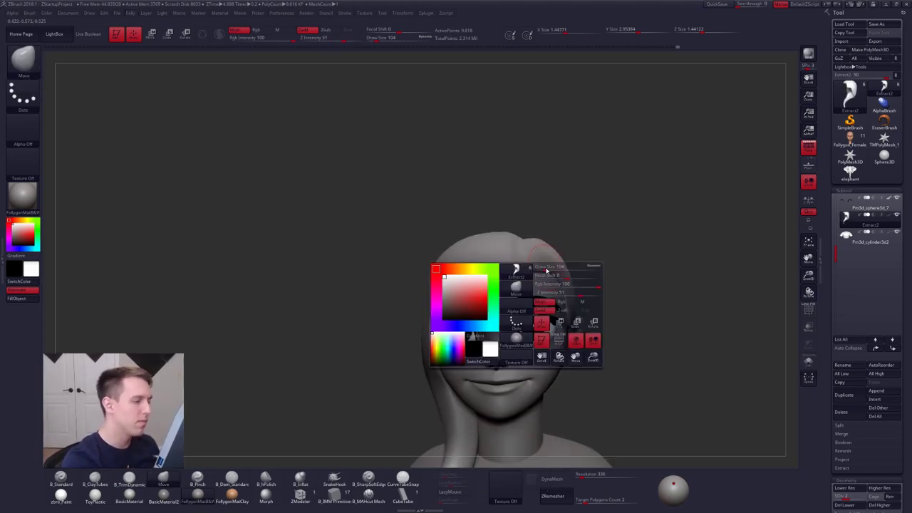
drag(546, 270, 542, 251)
key(space)
mouse_move(542, 265)
ctrl+right_down()
mouse_move(515, 237)
mouse_move(523, 231)
mouse_move(514, 238)
ctrl+right_up()
key(space)
key(space)
drag(511, 235, 519, 221)
key(space)
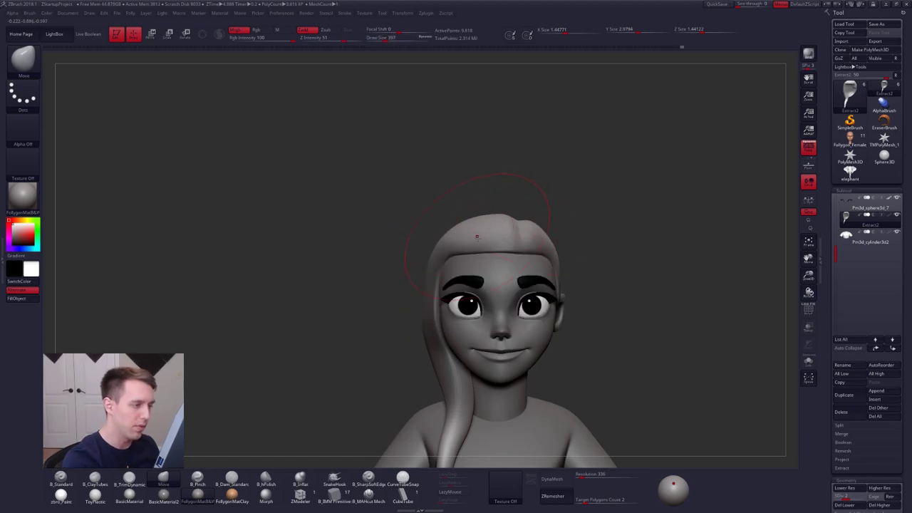
- Refine the crown's rounded outline above the forehead from the front with the Move brush at draw size 535
alt+right_drag(551, 242, 536, 213)
key(space)
drag(494, 237, 479, 236)
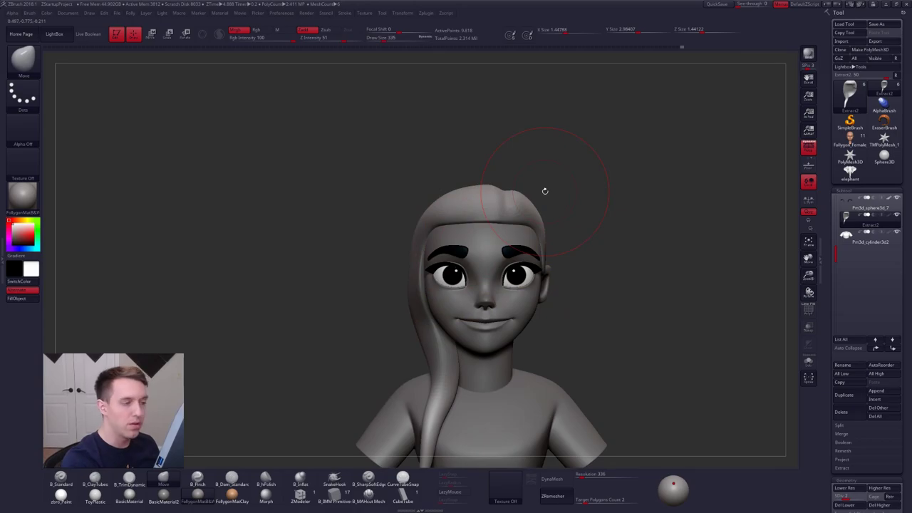
key(space)
drag(456, 206, 468, 207)
- Adjust the hair's top and front contour in profile with a smaller Move brush and undo the last stroke
right_drag(399, 202, 570, 204)
key(space)
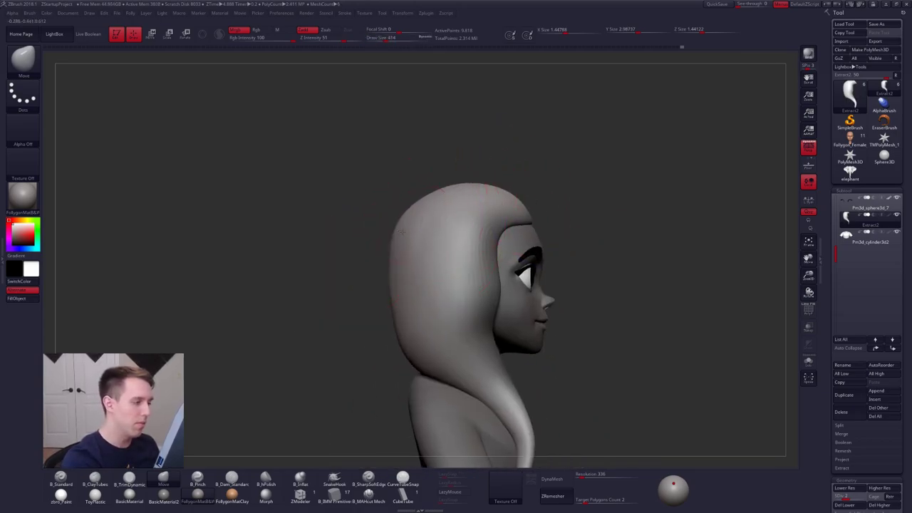
ctrl+right_drag(496, 198, 521, 202)
key(space)
drag(509, 202, 488, 202)
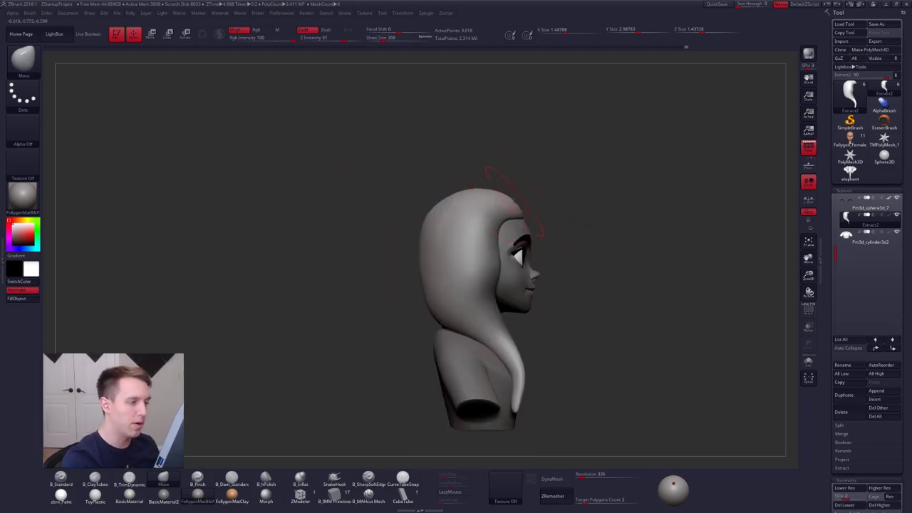
key(ctrl+z)
right_drag(534, 200, 497, 215)
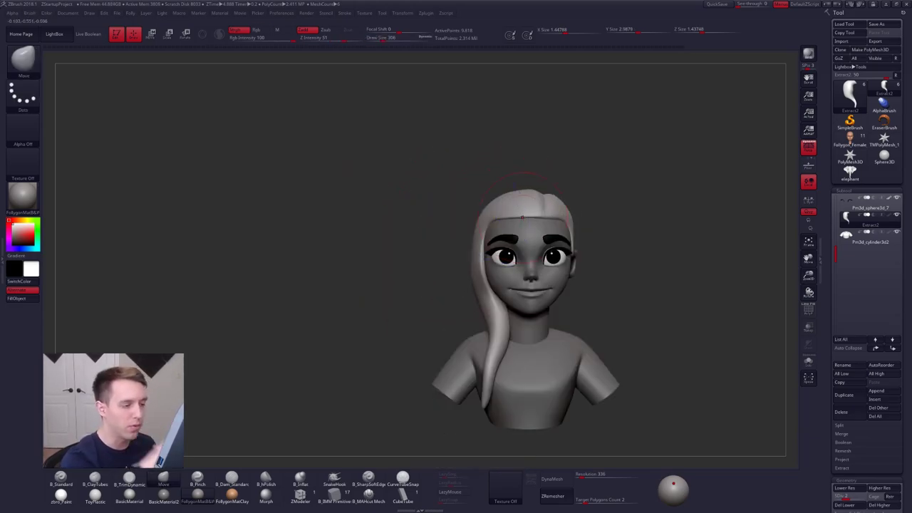
- Pull the hair above the forehead forward from a raised view with the Move brush at draw size 350
alt+right_drag(593, 293, 531, 282)
right_drag(471, 166, 462, 224)
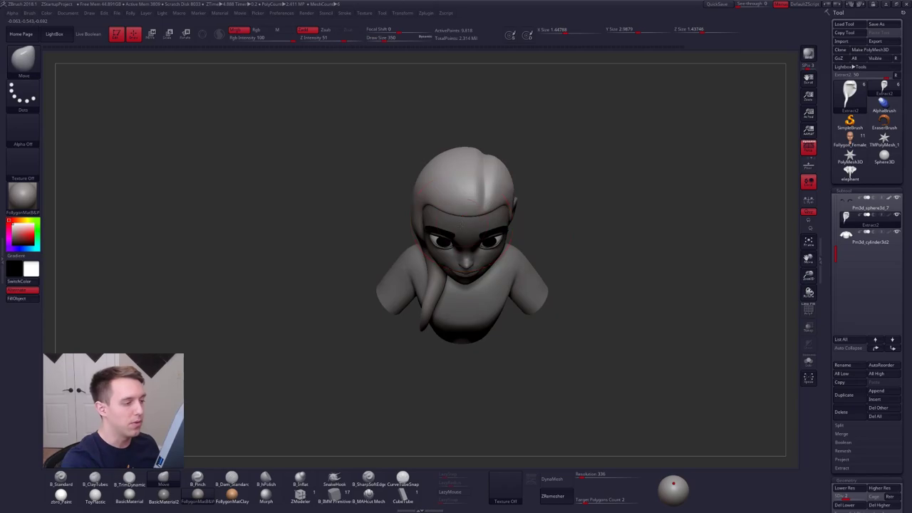
drag(457, 175, 451, 187)
mouse_move(498, 260)
right_down()
mouse_move(496, 206)
mouse_move(479, 291)
right_up()
key(space)
drag(522, 259, 510, 260)
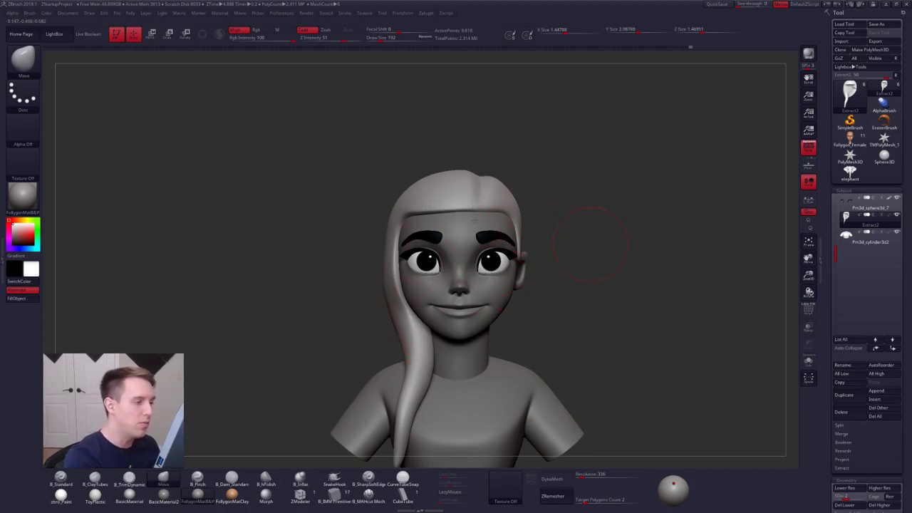
- Fine-tune the hairline across the forehead and beside the temple with a smaller Move brush
key(space)
drag(471, 225, 476, 225)
right_drag(524, 254, 591, 252)
mouse_move(422, 223)
mouse_down()
mouse_move(448, 226)
mouse_move(442, 212)
mouse_move(449, 220)
mouse_up()
key(space)
key(space)
mouse_move(534, 217)
right_down()
mouse_move(479, 220)
mouse_move(580, 260)
right_up()
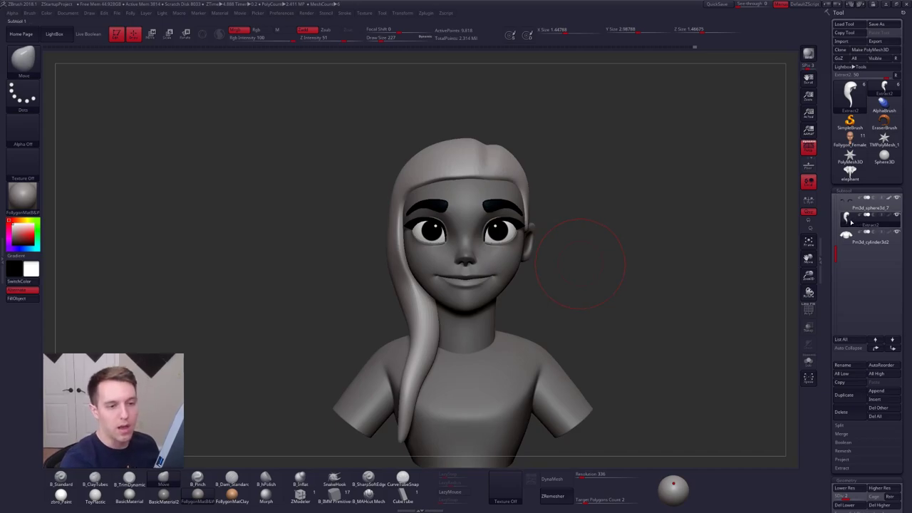
- Select the eyelashes subtool on the face and turn on its wireframe display
mouse_move(853, 223)
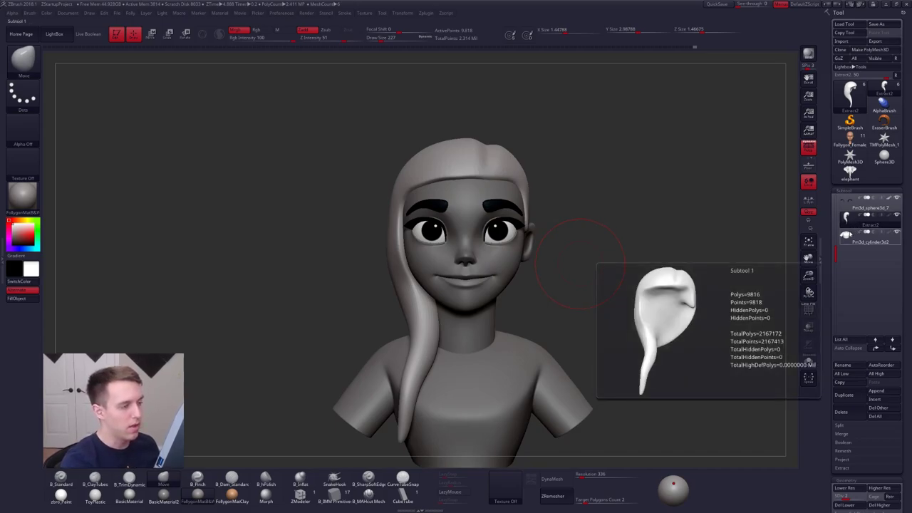
alt+right_drag(495, 188, 505, 204)
ctrl+right_drag(626, 263, 625, 306)
key(space)
drag(529, 232, 511, 232)
alt+click(526, 251)
key(shift+f)
alt+right_drag(583, 427, 599, 375)
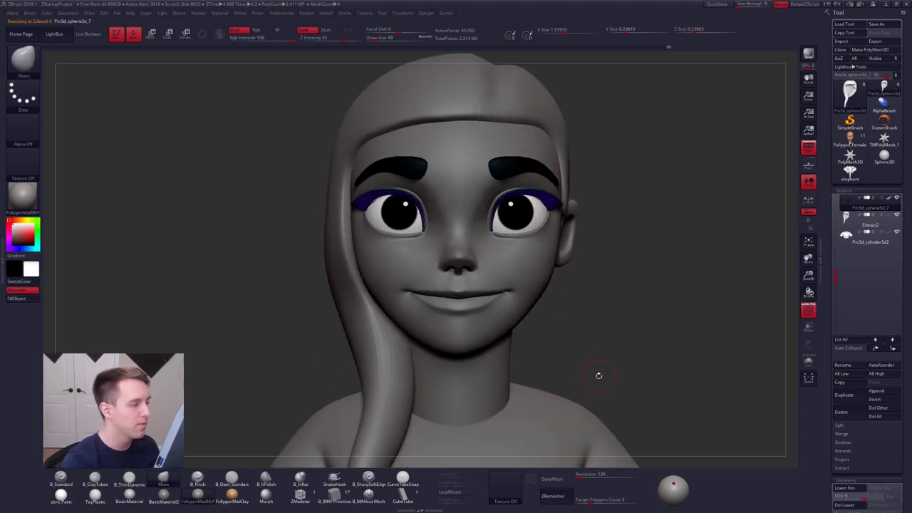
- Lower the eyelashes to subdivision level 1
key(shift+d)
key(shift+d)
key(shift+d)
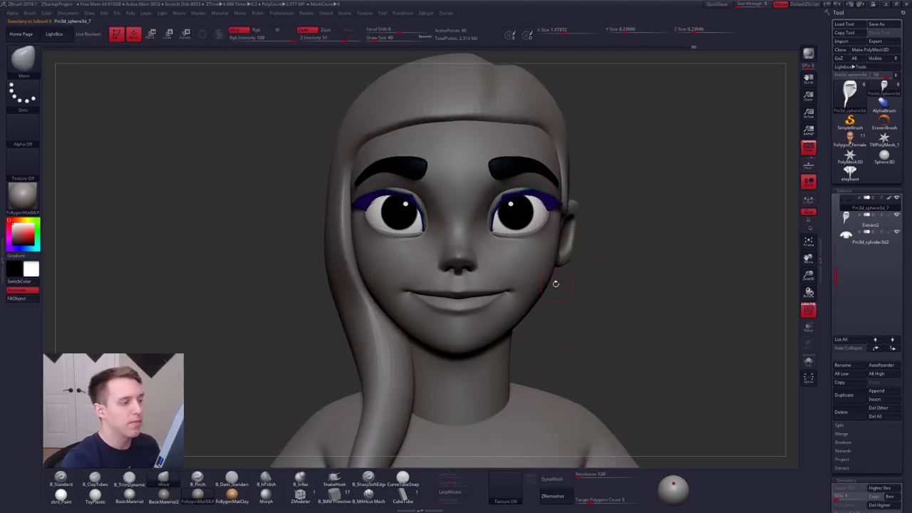
key(shift+s)
alt+right_drag(537, 184, 541, 233)
key(shift+s)
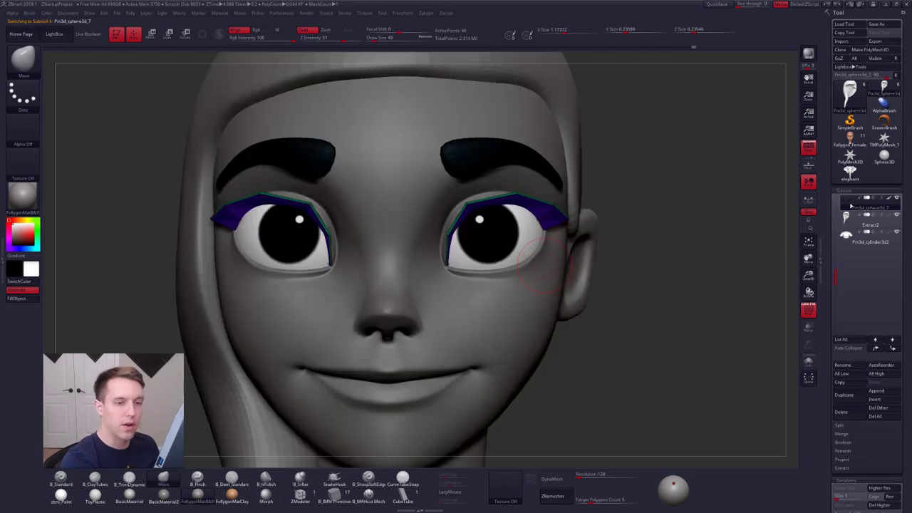
- Hide the eyelashes briefly, reselect and isolate them, and examine their low-resolution shape at draw size 29
click(870, 220)
click(897, 198)
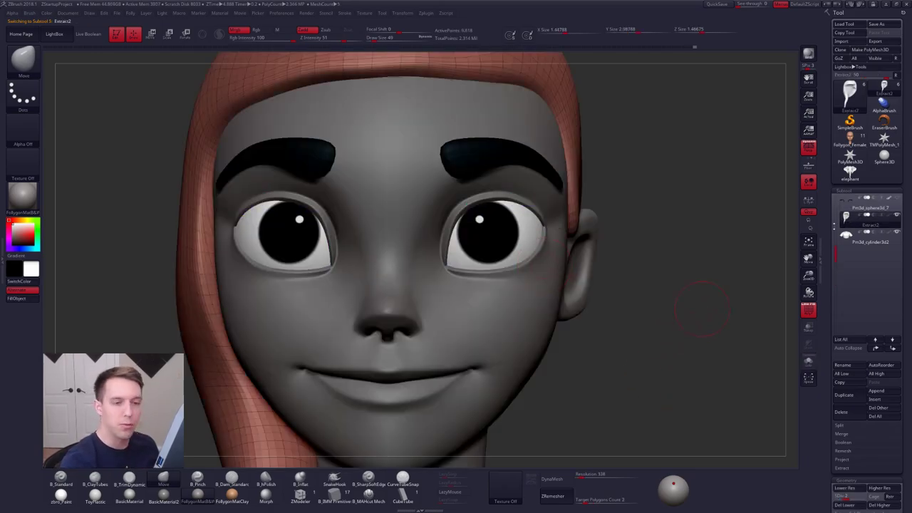
key(Up)
key(shift+s)
right_drag(646, 357, 640, 330)
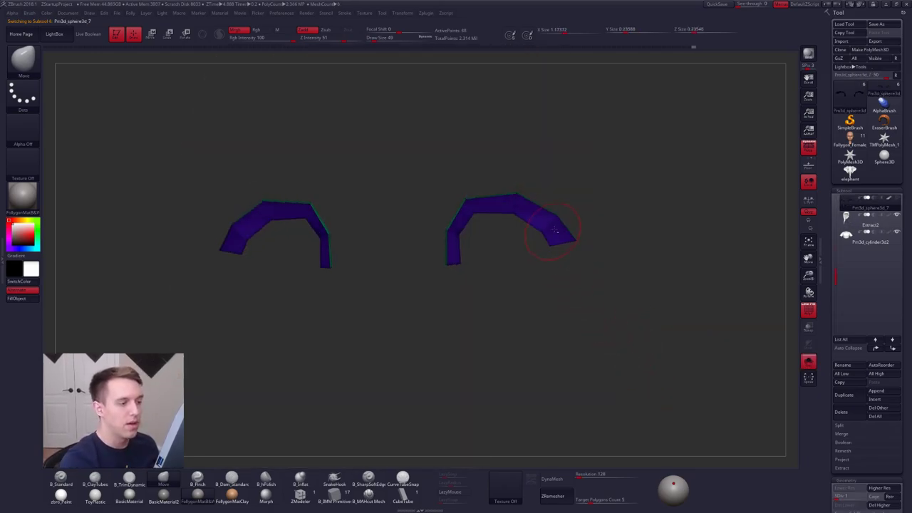
ctrl+right_drag(555, 230, 566, 253)
key(s)
drag(566, 260, 551, 261)
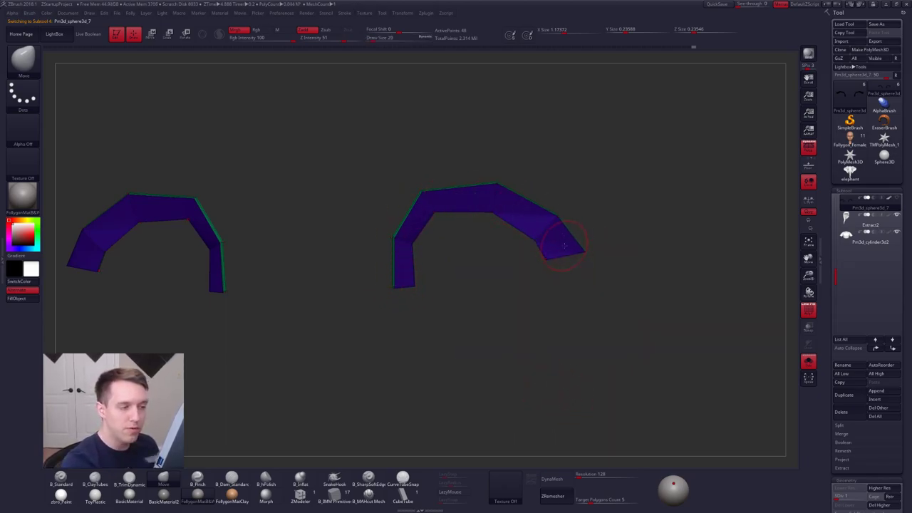
drag(606, 278, 520, 285)
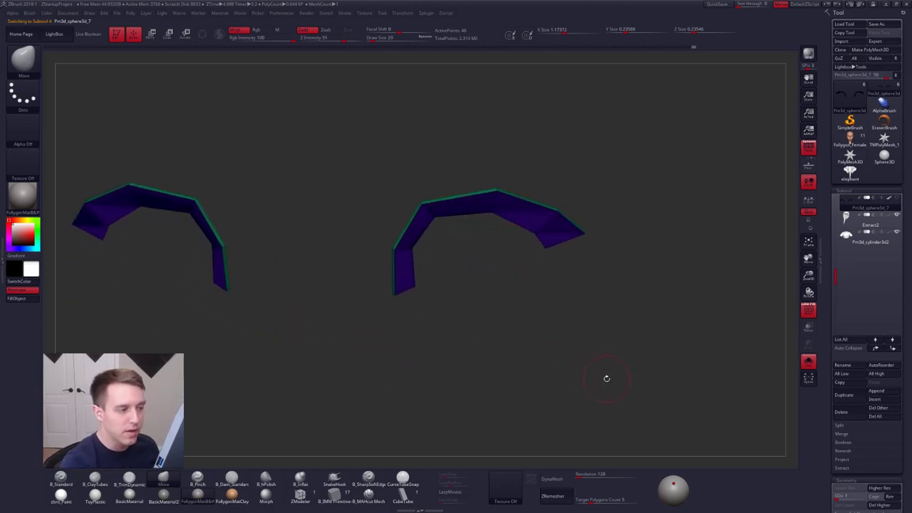
- Raise the eyelashes five levels to their highest subdivision level
key(ctrl+d)
key(ctrl+d)
key(ctrl+d)
key(ctrl+d)
key(ctrl+d)
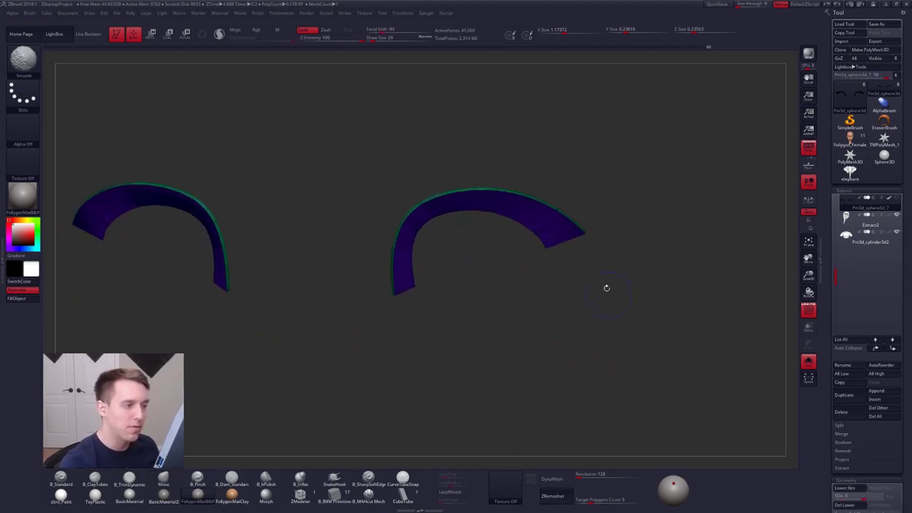
- Check the smooth eyelashes against the eyes on the full bust, then isolate them with the wireframe shown
key(b)
key(m)
key(v)
key(shift+s)
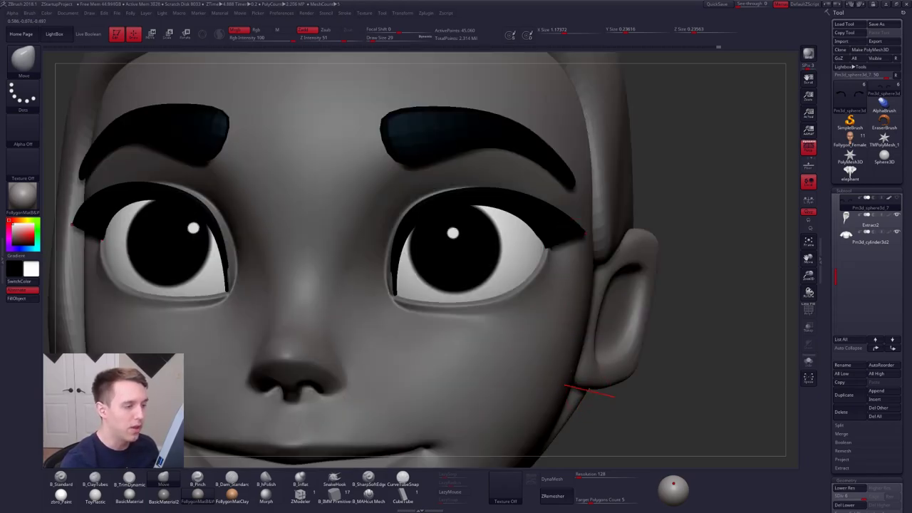
key(shift+s)
alt+drag(590, 391, 619, 378)
key(shift+f)
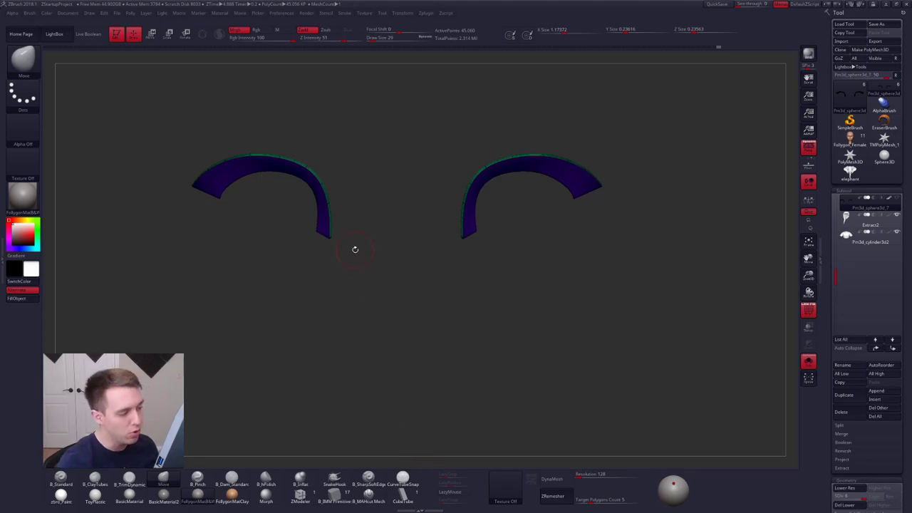
- Switch to the browser, view the Curve Brushes product on the Follygon Gumroad page, and return to ZBrush
key(alt+Tab)
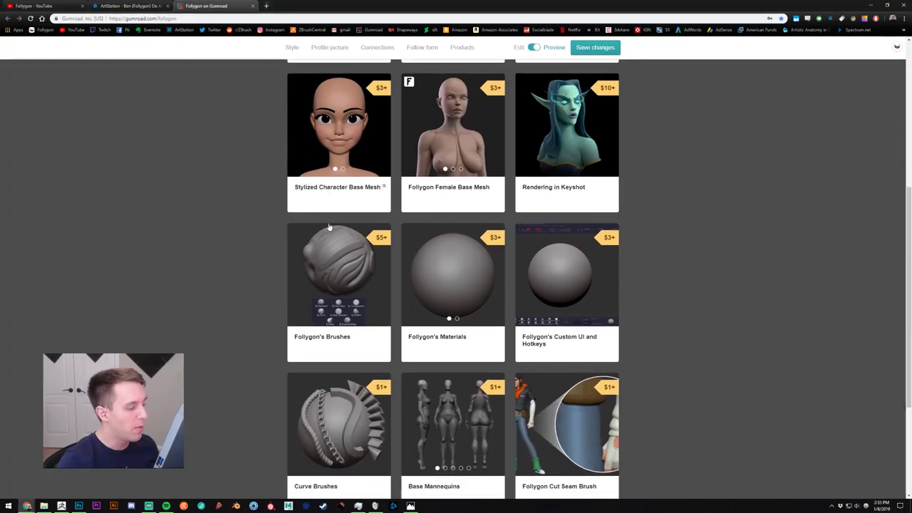
scroll(383, 232, down, 1)
scroll(335, 232, down, 3)
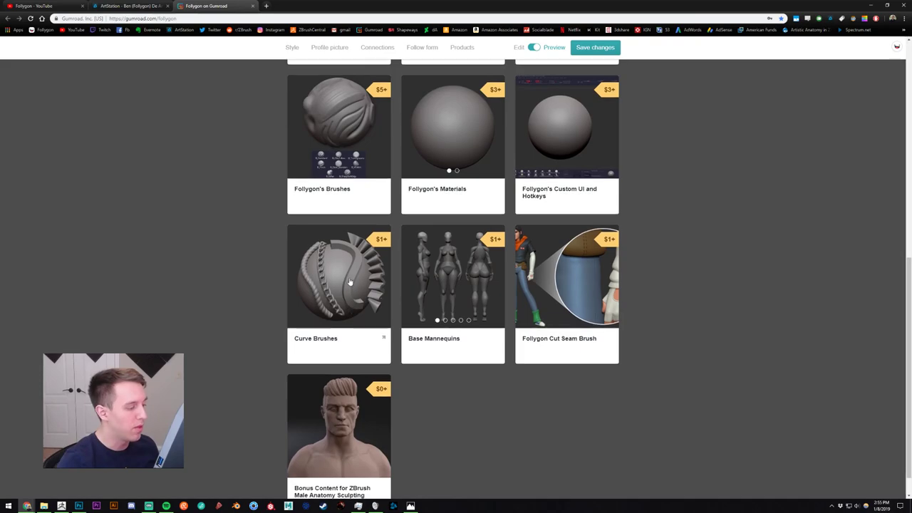
click(327, 272)
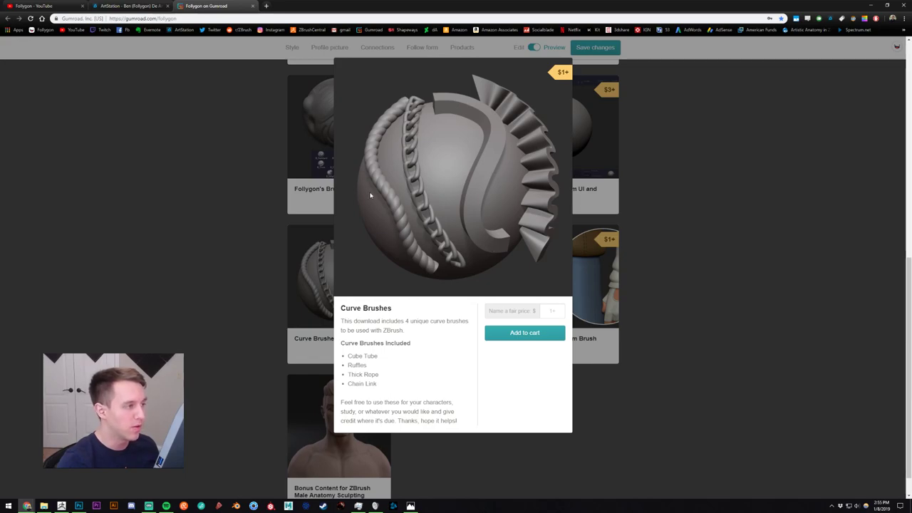
click(212, 228)
scroll(236, 249, up, 5)
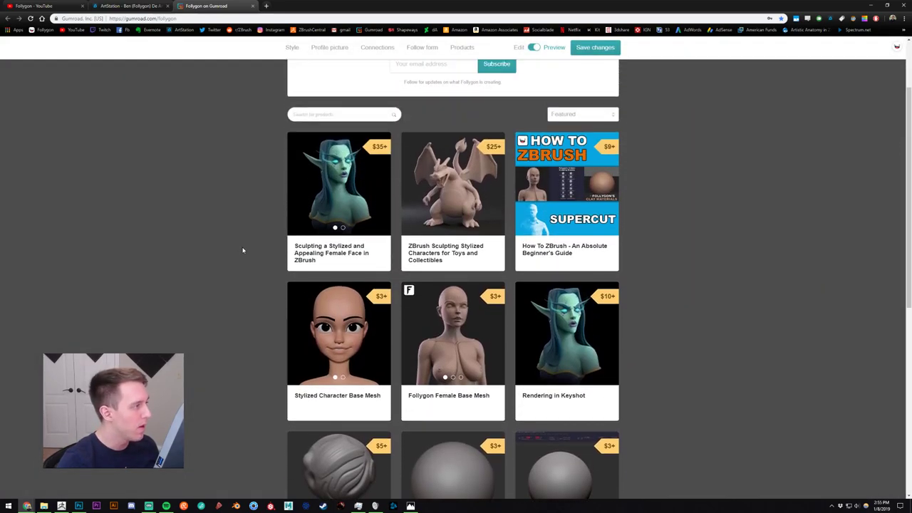
key(alt+Tab)
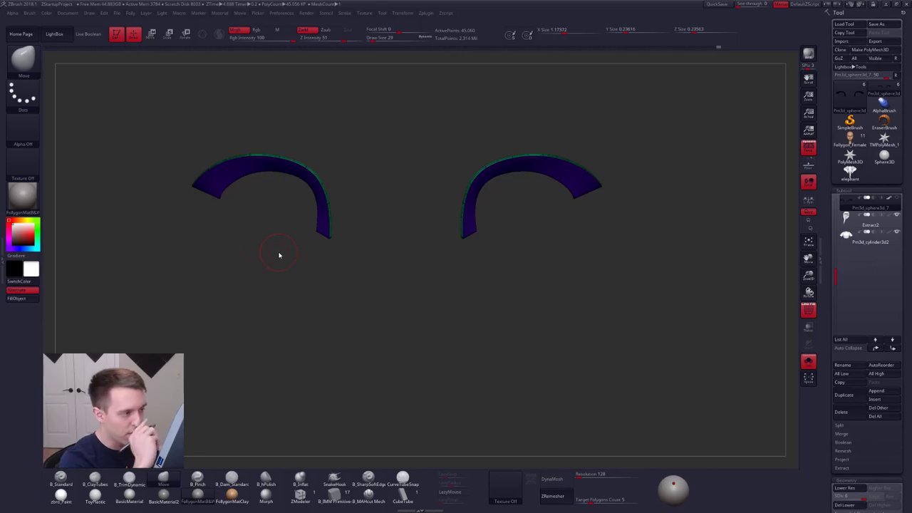
- Choose the CubeTube curve brush and duplicate the eyelashes subtool
click(403, 479)
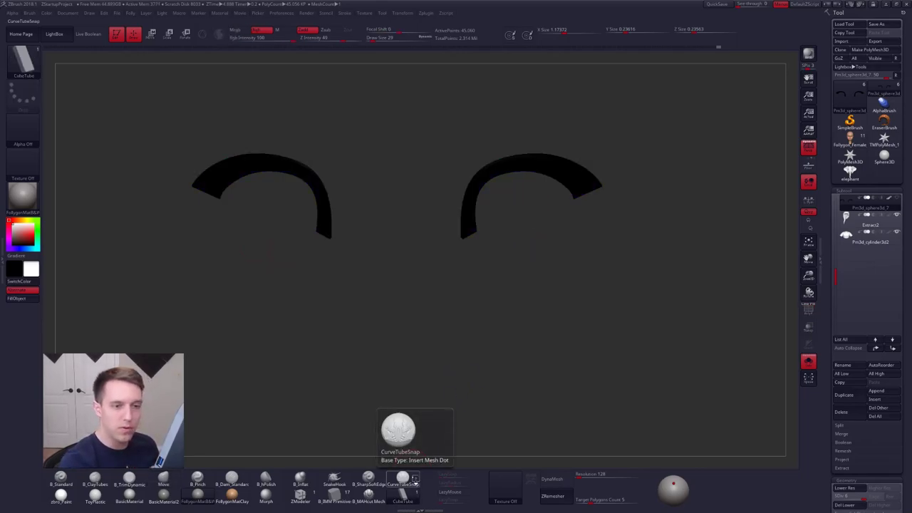
click(844, 395)
scroll(841, 385, down, 1)
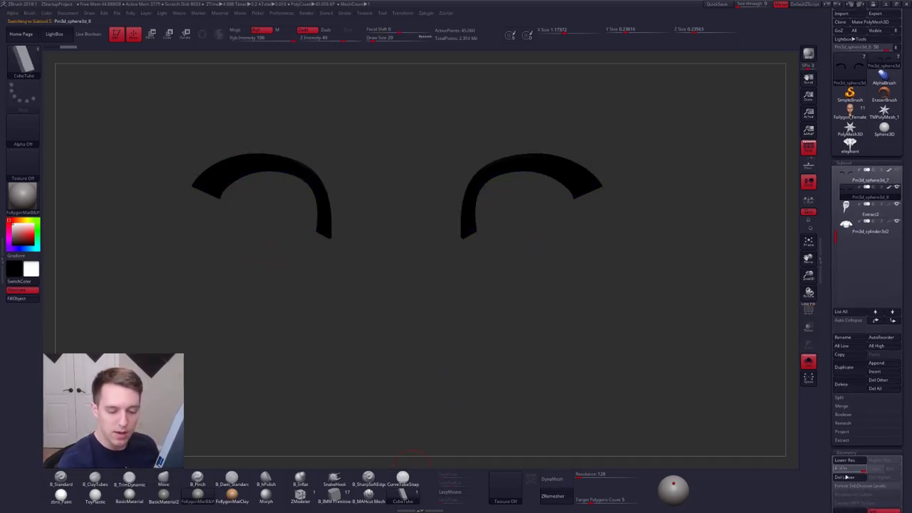
- Bring the full face back and draw a CubeTube strip along the lower eyelid at draw size 12
click(808, 362)
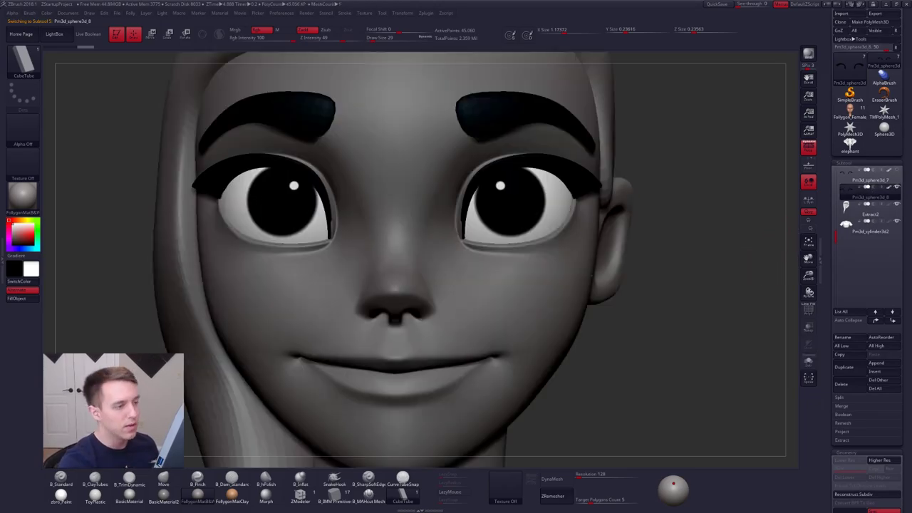
mouse_move(524, 187)
alt+right_down()
mouse_move(526, 271)
mouse_move(499, 335)
alt+right_up()
key(space)
drag(515, 310, 505, 312)
right_drag(505, 312, 459, 324)
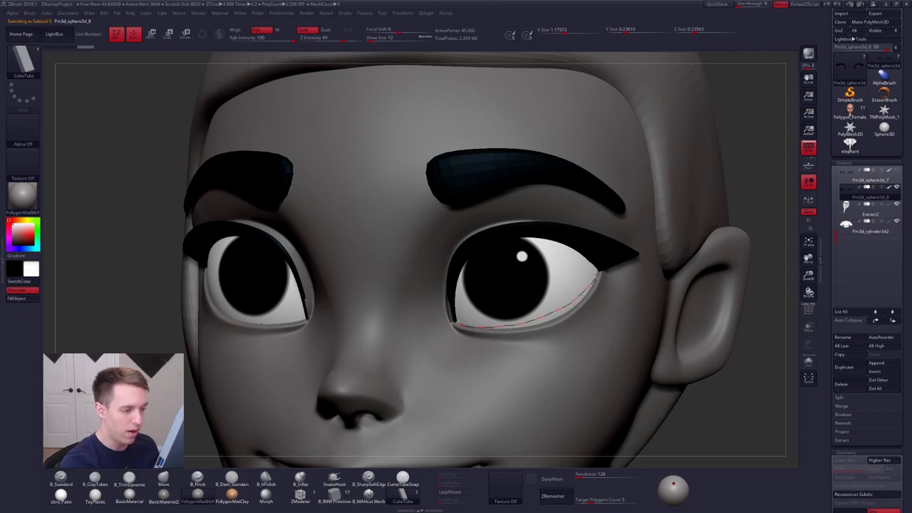
drag(598, 274, 600, 273)
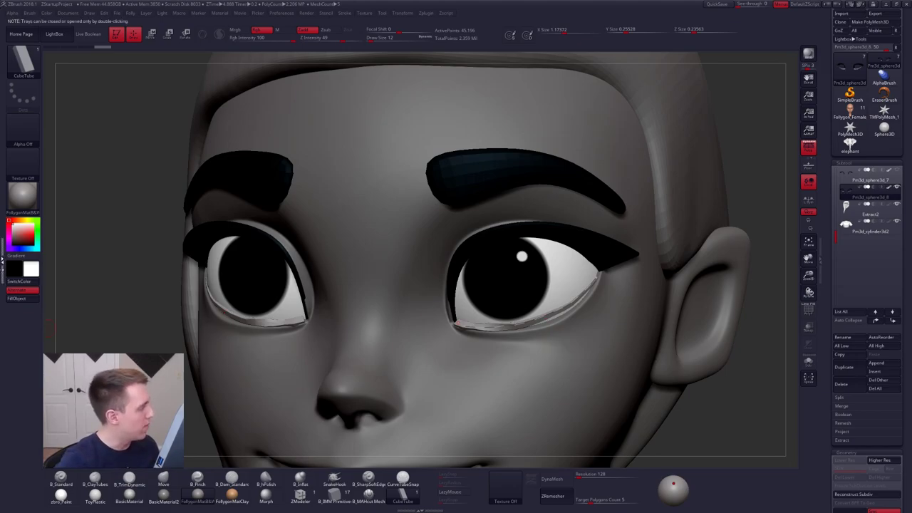
- Expand the curve falloff in the stroke's curve modifiers and turn off the Size modifier
click(48, 305)
click(28, 343)
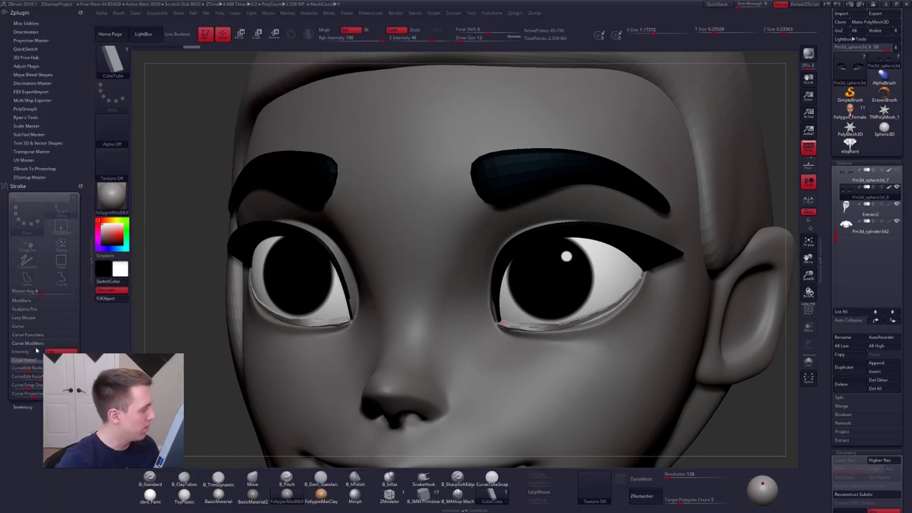
click(25, 360)
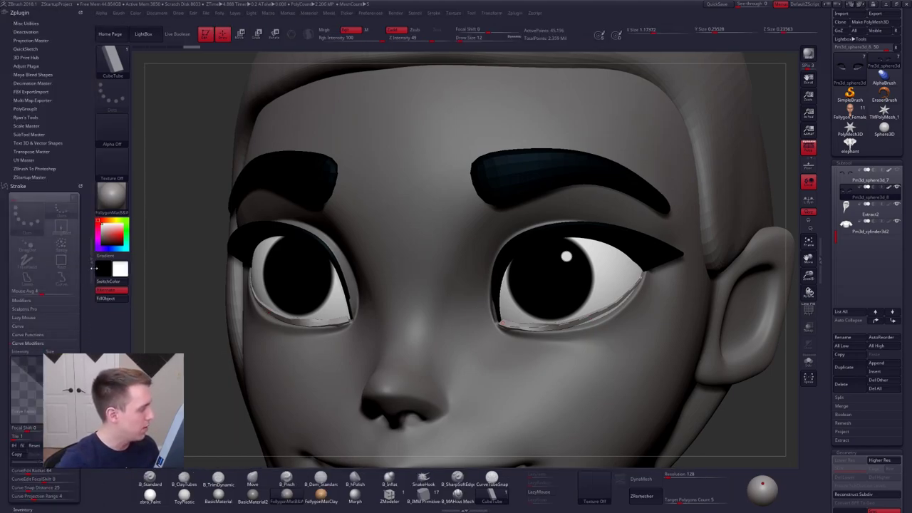
click(92, 268)
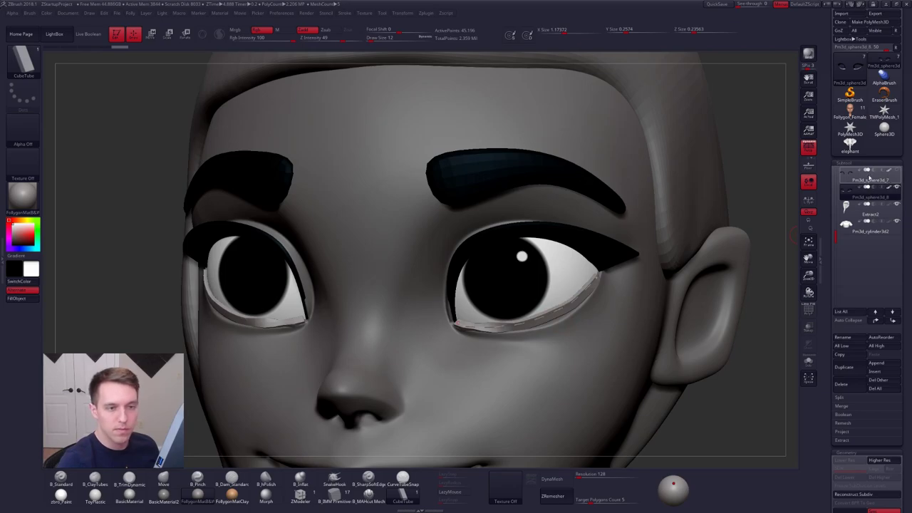
- Redraw the CubeTube strip along the lower eyelid and thicken it with draw size 29
key(shift+s)
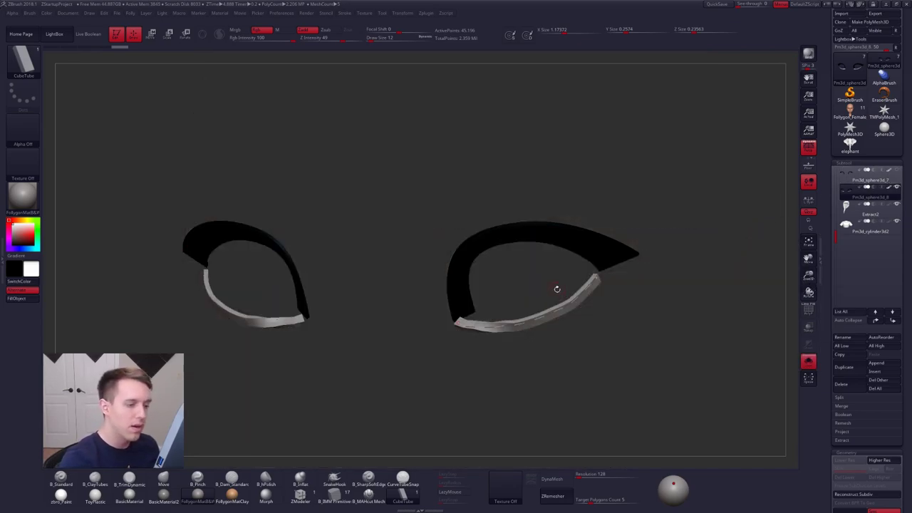
key(shift+s)
drag(601, 277, 602, 274)
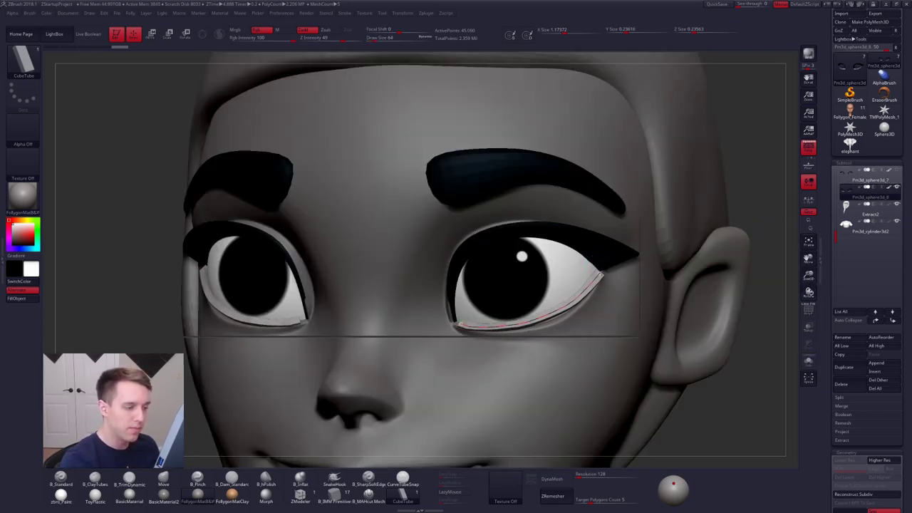
key(space)
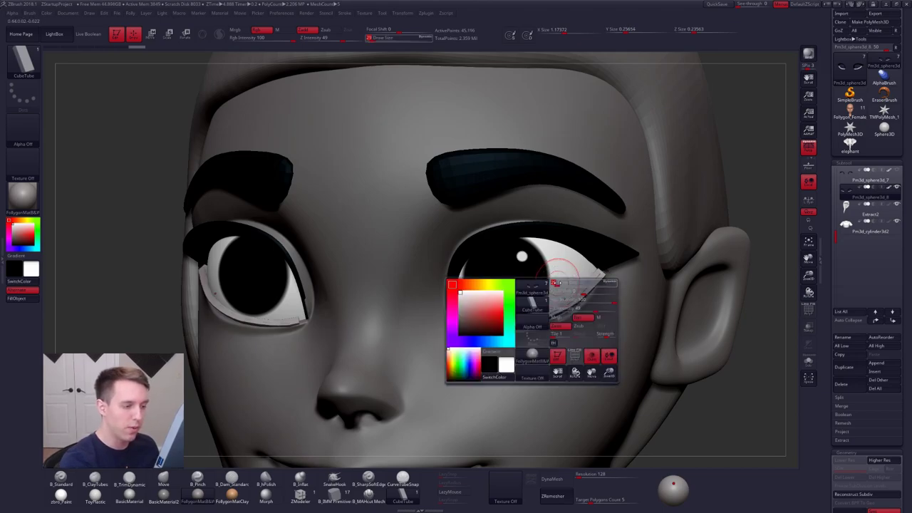
click(584, 302)
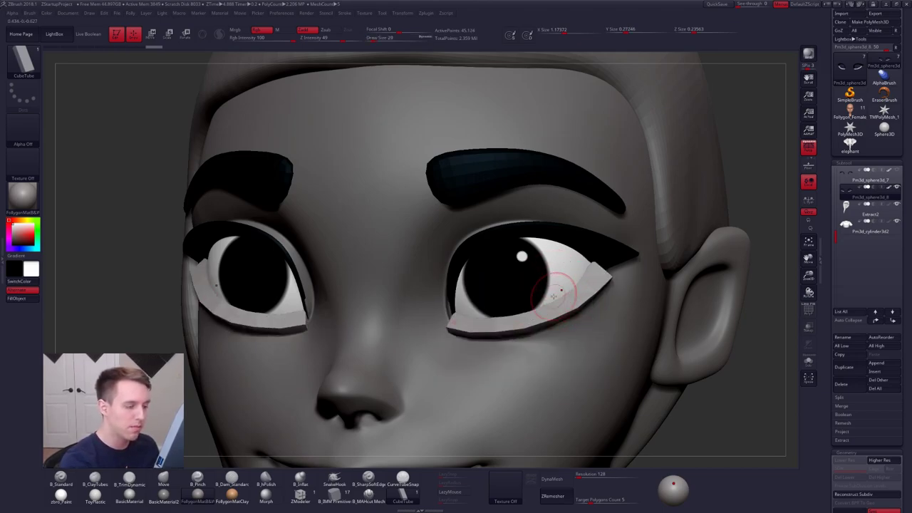
- Isolate the lashes with the wireframe shown, merge the lower strips into one polygroup, and delete the upper lashes from this subtool
key(shift+f)
key(shift+s)
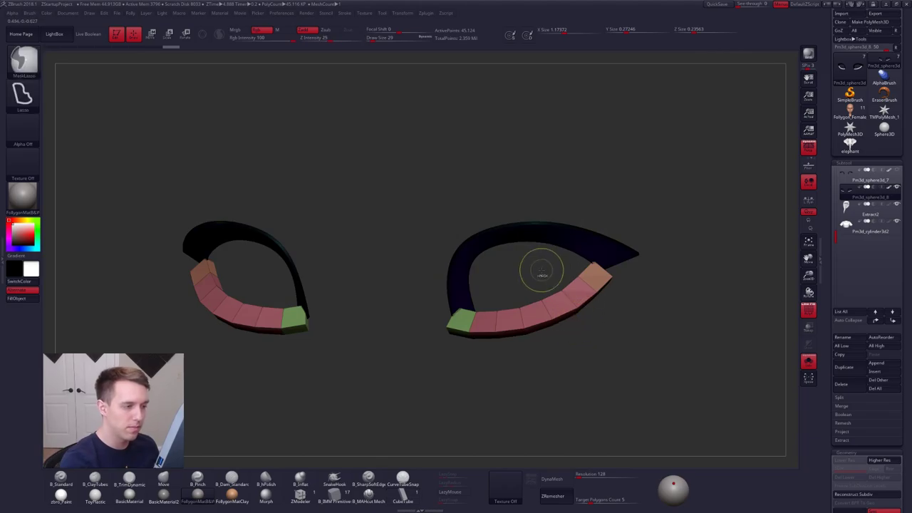
ctrl+click(548, 272)
key(ctrl+w)
ctrl+shift+click(549, 316)
key(2)
click(582, 317)
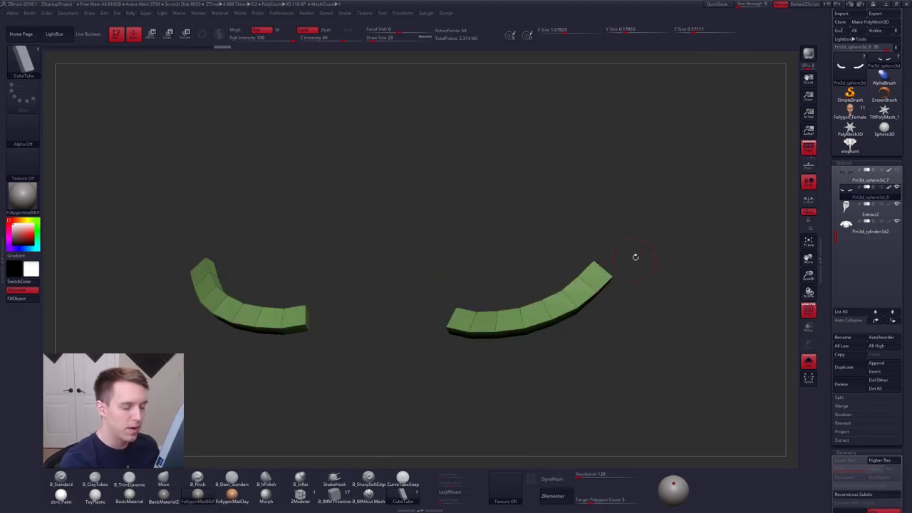
- Reshape the lower lash strip against the eye in front view with the Move brush
key(shift+f)
mouse_move(635, 258)
shift+mouse_down()
mouse_move(578, 287)
mouse_move(587, 300)
shift+mouse_up()
key(shift+s)
key(s)
key(b)
key(m)
key(v)
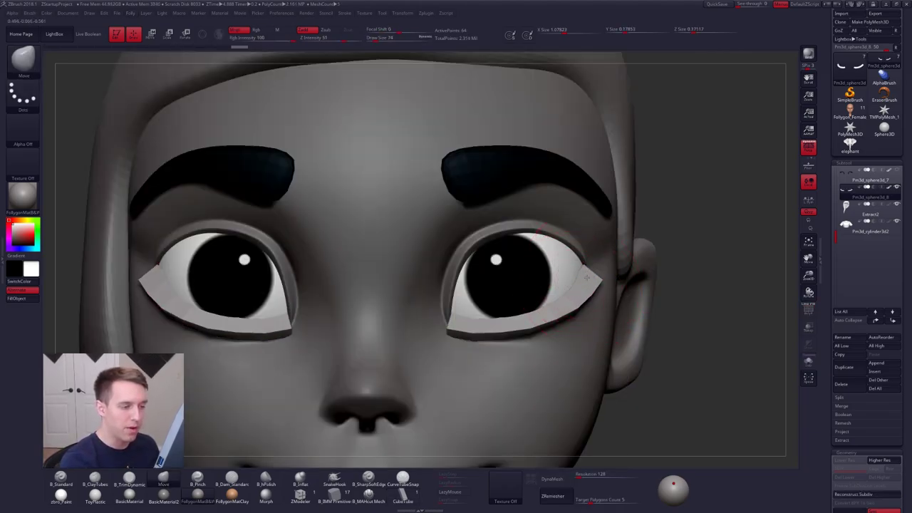
mouse_move(519, 311)
mouse_down()
mouse_move(522, 322)
mouse_move(554, 323)
mouse_up()
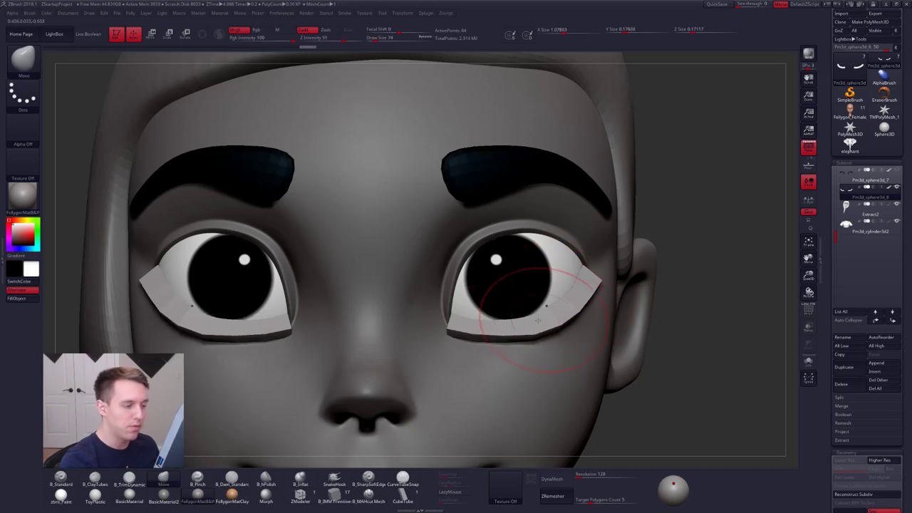
mouse_move(482, 322)
mouse_down()
mouse_move(485, 329)
mouse_move(465, 329)
mouse_up()
- Fit the inner and outer ends of the lower lash strip to the eye corners with the Move brush
key(space)
right_drag(385, 329, 470, 330)
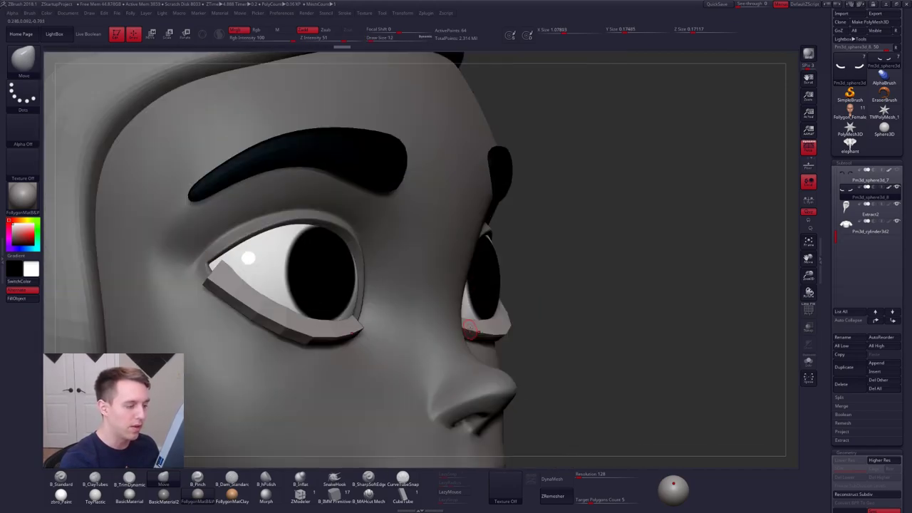
key(space)
drag(470, 330, 480, 329)
right_drag(480, 329, 399, 329)
right_drag(613, 299, 580, 298)
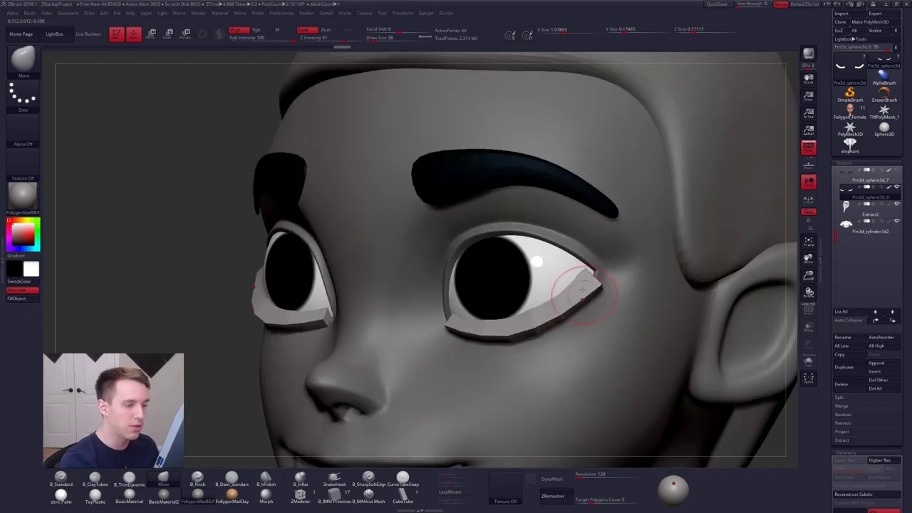
drag(580, 293, 589, 276)
right_drag(577, 289, 581, 266)
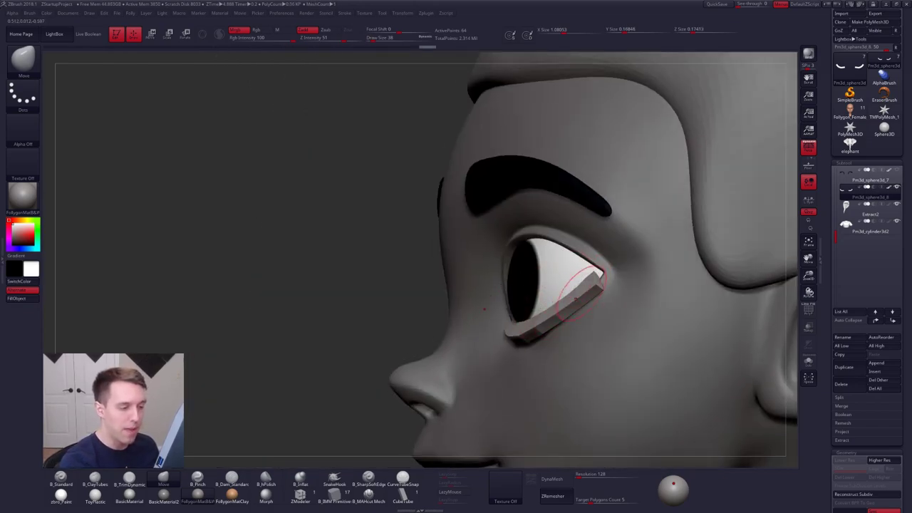
- Adjust the depth and curvature of the isolated lower lash strip, and bring back the full face
mouse_move(601, 274)
right_down()
mouse_move(606, 302)
mouse_move(702, 308)
right_up()
key(shift+alt+s)
right_drag(535, 326, 541, 268)
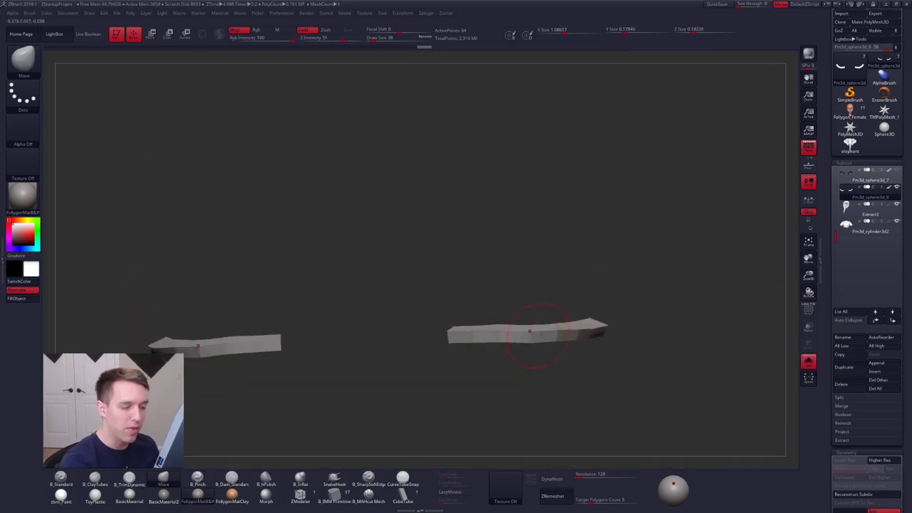
right_drag(569, 345, 583, 320)
click(809, 362)
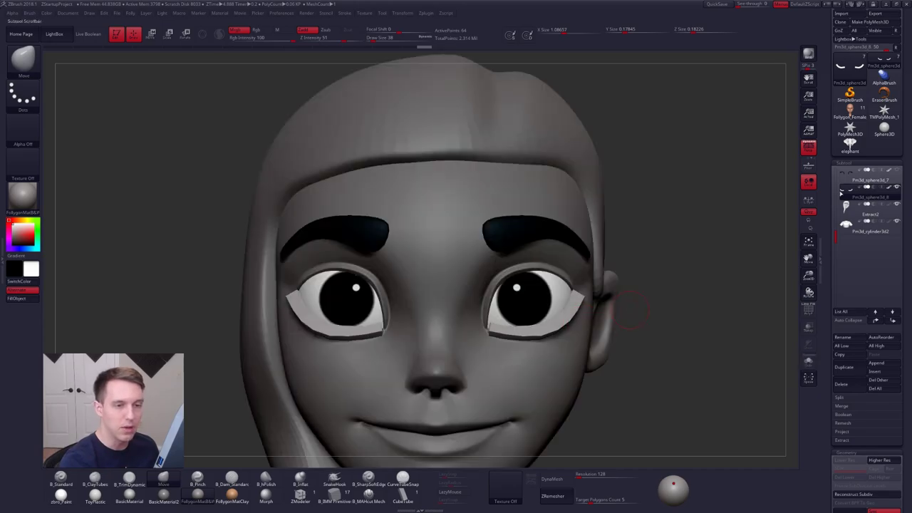
- Return to the finished upper eyelashes on the head and delete the lower lash strip subtool
key(alt+Up)
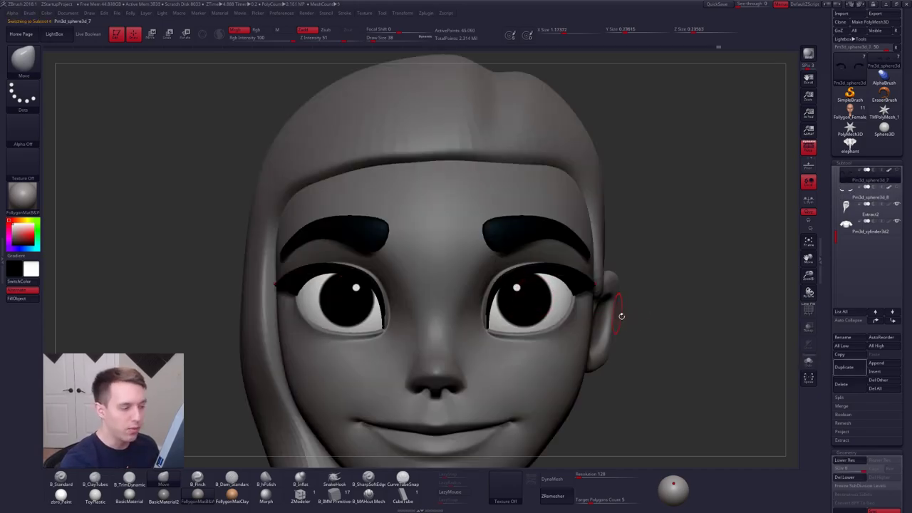
right_drag(622, 326, 615, 310)
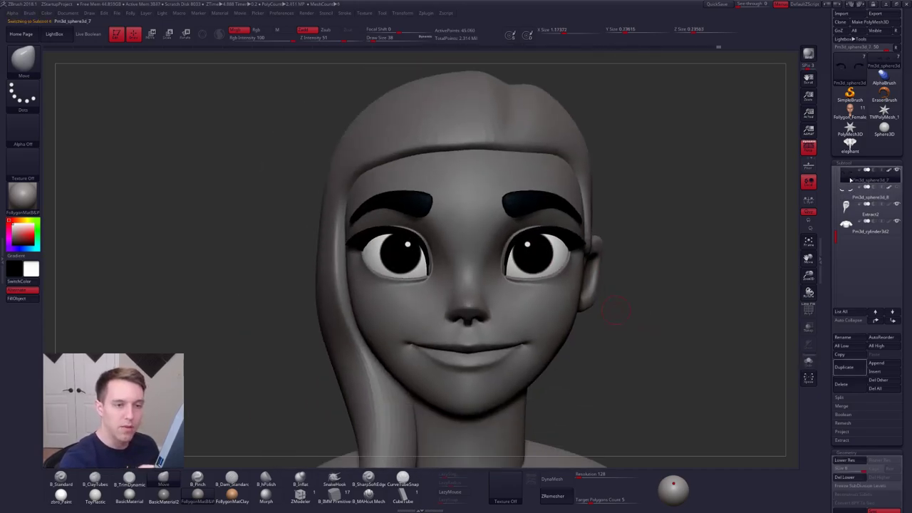
mouse_move(850, 180)
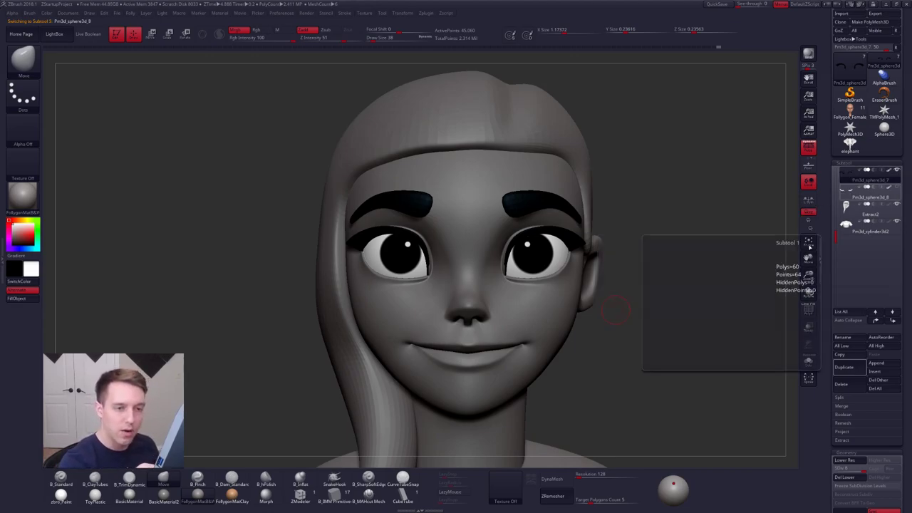
click(852, 192)
click(848, 384)
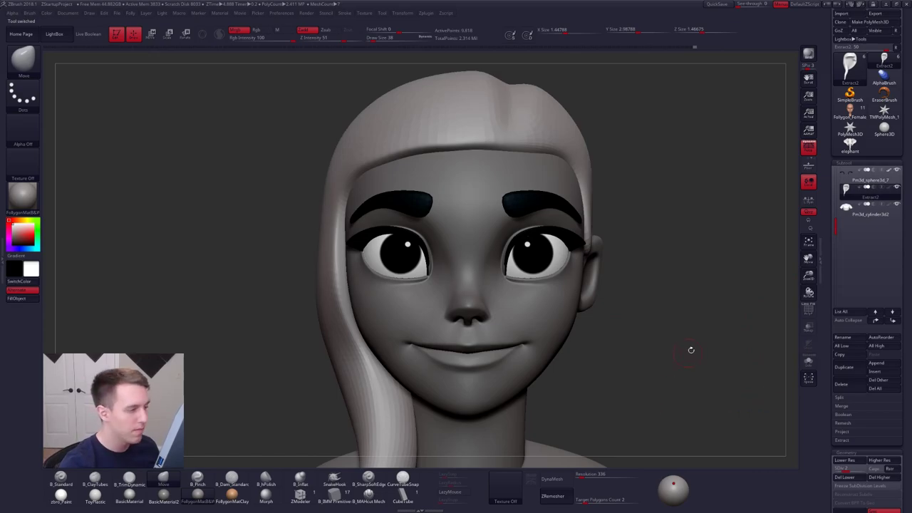
- Reshape the top of the hair at its lowest subdivision level with the Move brush at size 227, and return to the highest level
key(f)
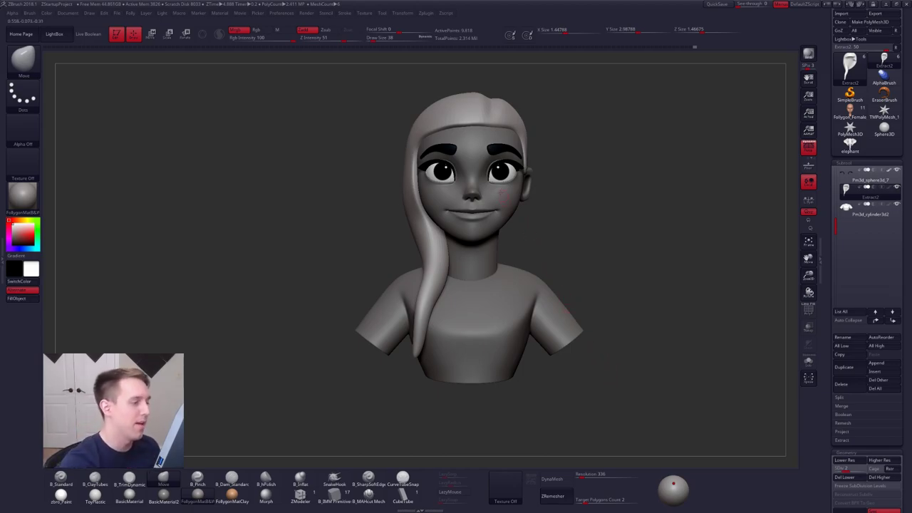
alt+right_drag(468, 131, 511, 203)
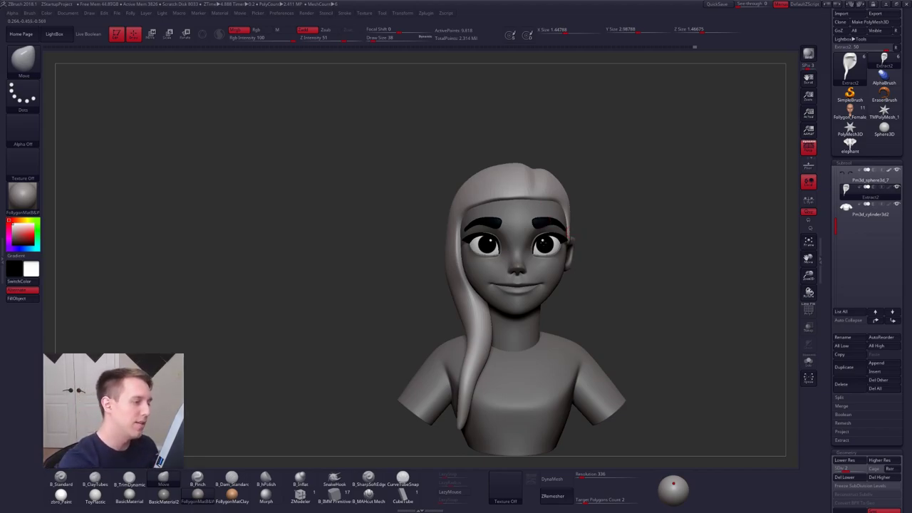
alt+right_drag(568, 234, 560, 269)
key(space)
drag(520, 234, 528, 235)
key(space)
key(ctrl+shift+f)
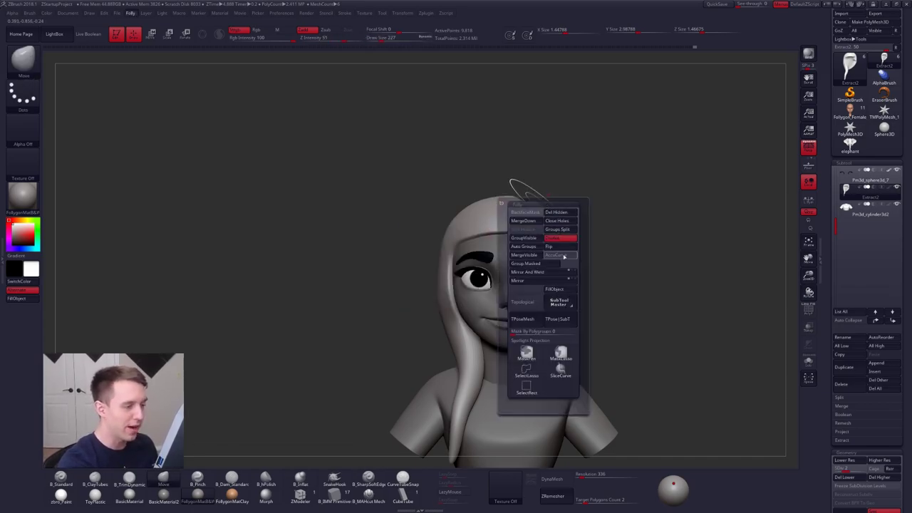
key(d)
key(d)
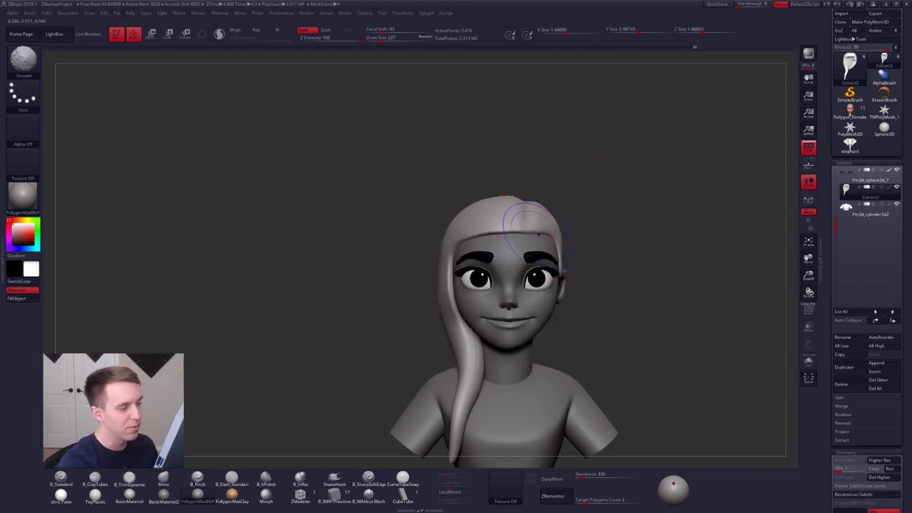
key(ctrl+d)
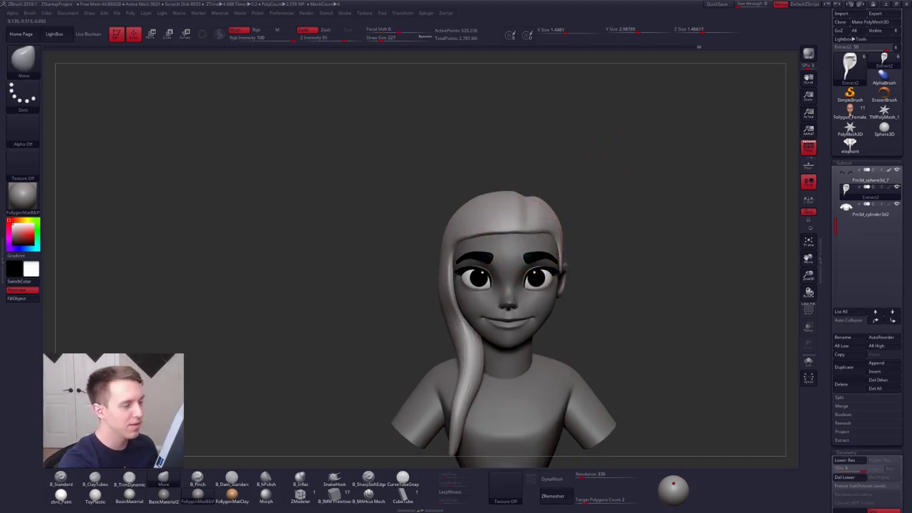
- Refine the front hairline of the hair around the forehead with the Move brush at a draw size of 170
right_drag(521, 236, 524, 241)
key([)
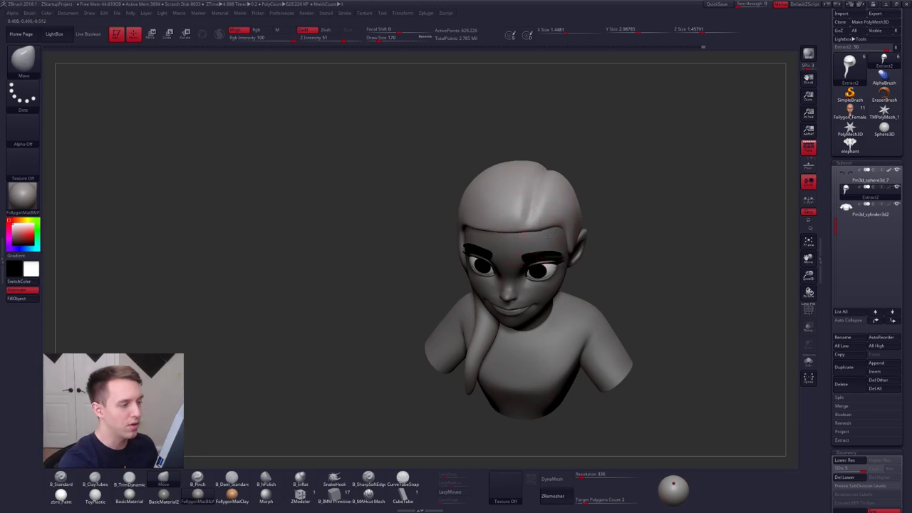
mouse_move(524, 238)
right_down()
mouse_move(561, 217)
mouse_move(582, 226)
mouse_move(554, 204)
mouse_move(570, 214)
mouse_move(560, 214)
mouse_move(581, 203)
mouse_move(542, 234)
right_up()
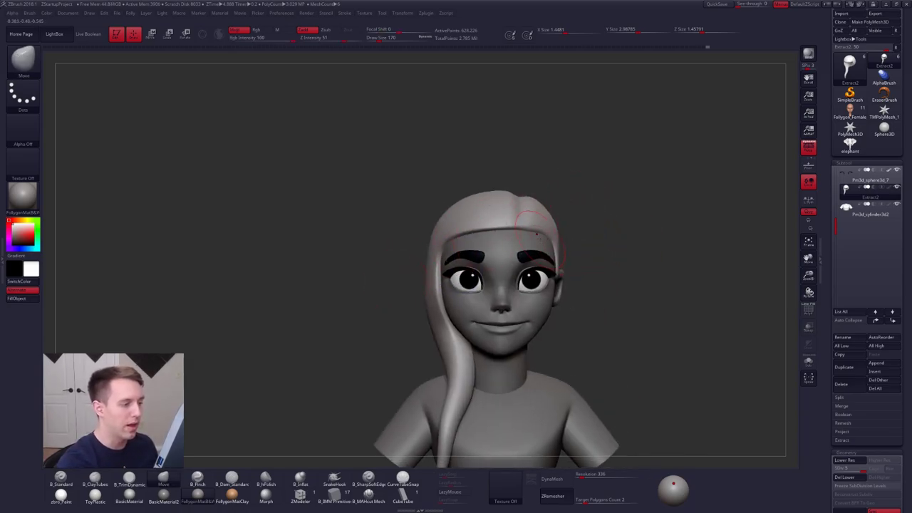
key(ctrl+shift+space)
click(573, 289)
mouse_move(623, 290)
alt+right_down()
mouse_move(619, 240)
mouse_move(603, 287)
mouse_move(622, 284)
mouse_move(615, 301)
alt+right_up()
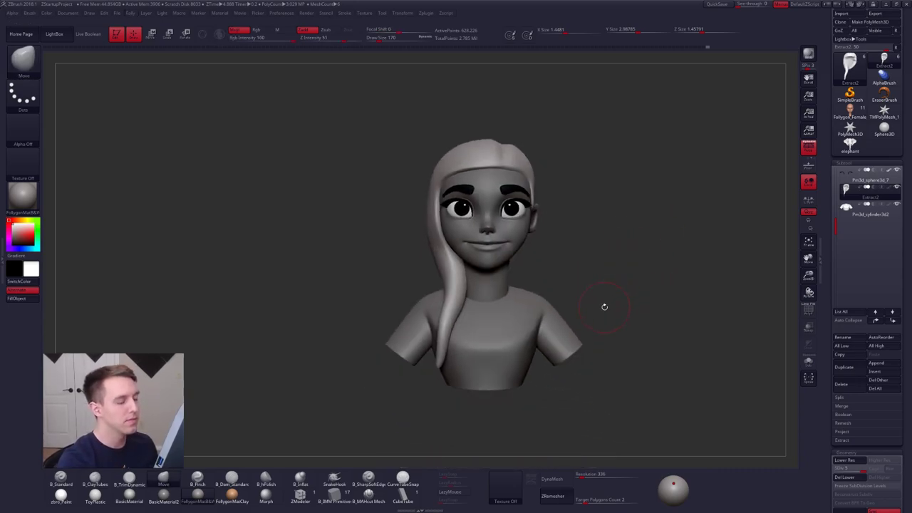
right_click(479, 173)
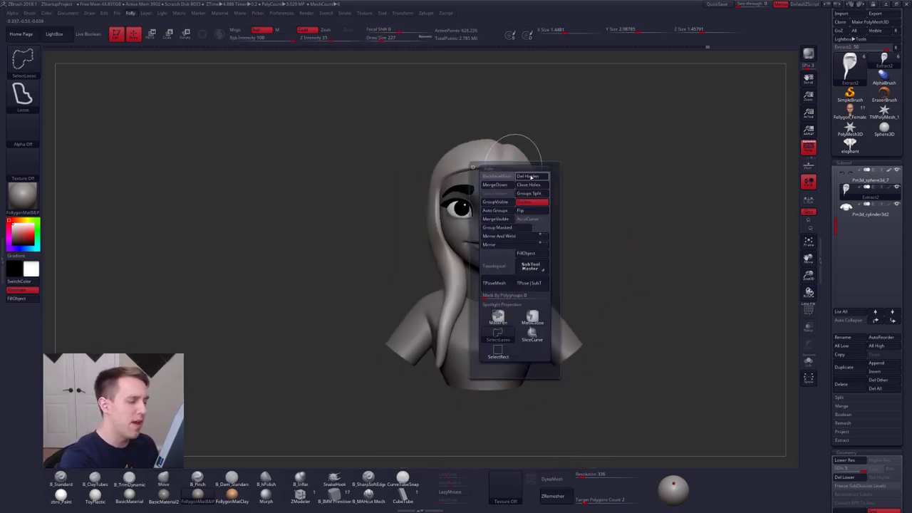
- Reshape the hair's profile and its corner at the temple from the side with the Move brush at draw size 140
right_drag(569, 172, 554, 267)
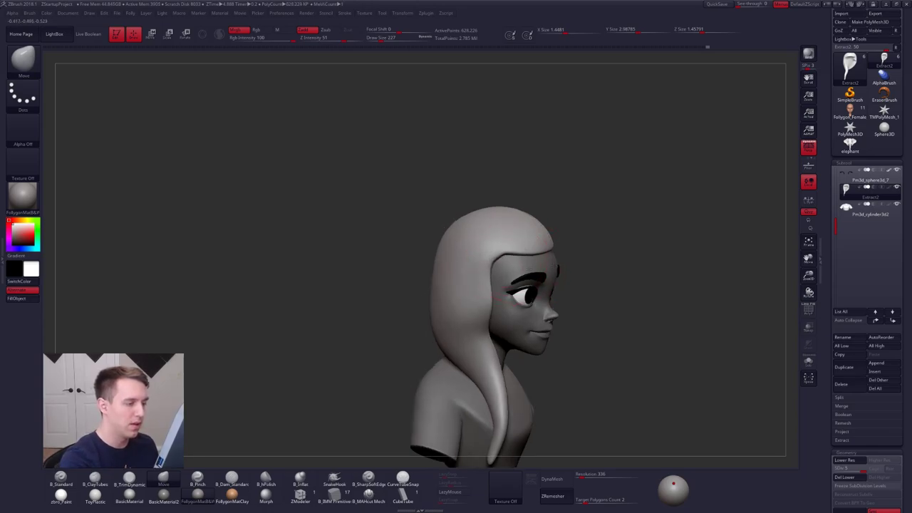
shift+right_drag(523, 268, 464, 292)
right_drag(531, 247, 514, 258)
right_drag(540, 230, 519, 236)
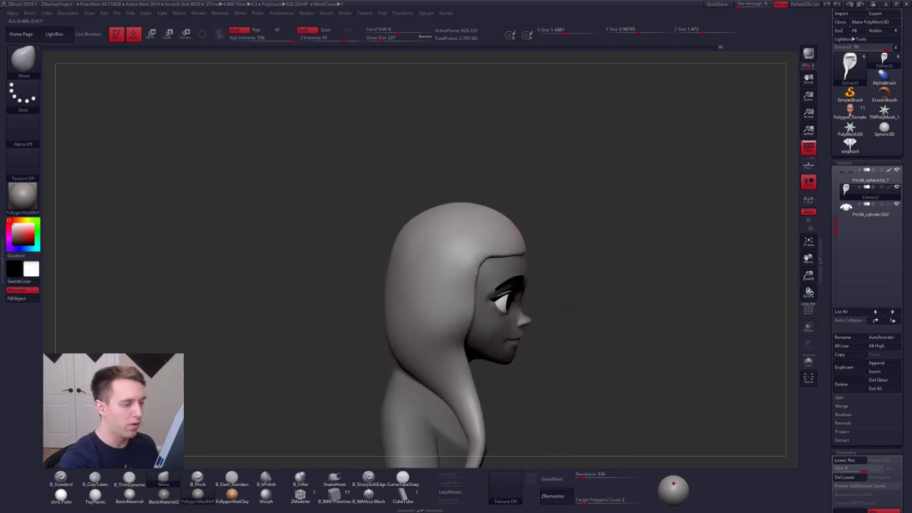
key(s)
drag(477, 271, 467, 271)
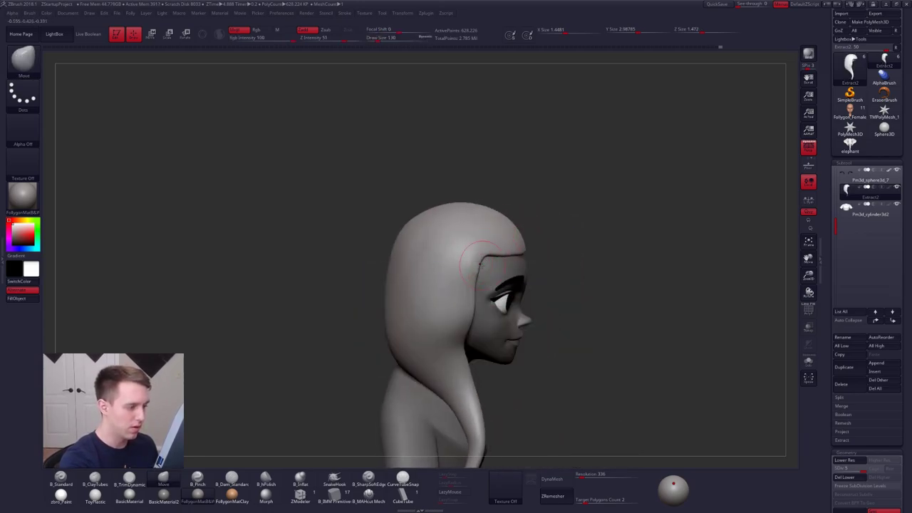
key(s)
click(479, 265)
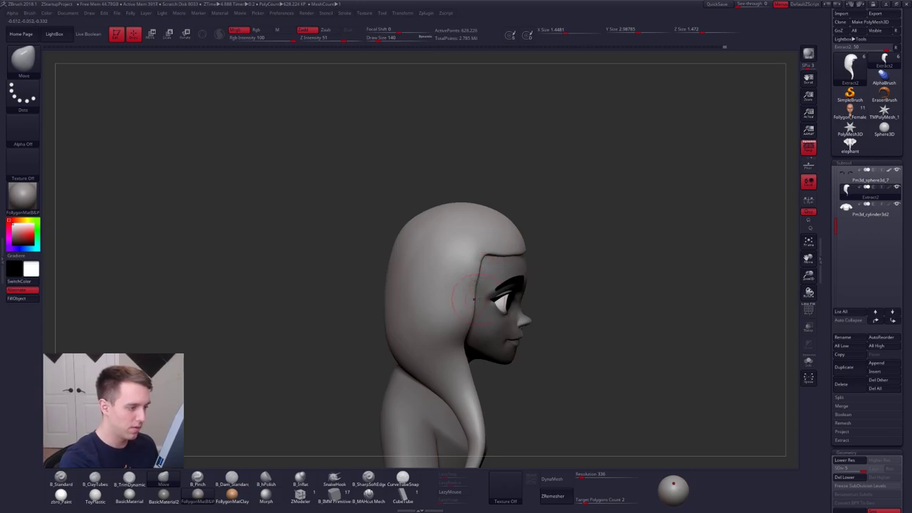
- Pull the middle of the front hairline slightly downward with the Move brush at a draw size of 192
right_drag(474, 299, 350, 292)
key(s)
drag(467, 290, 476, 290)
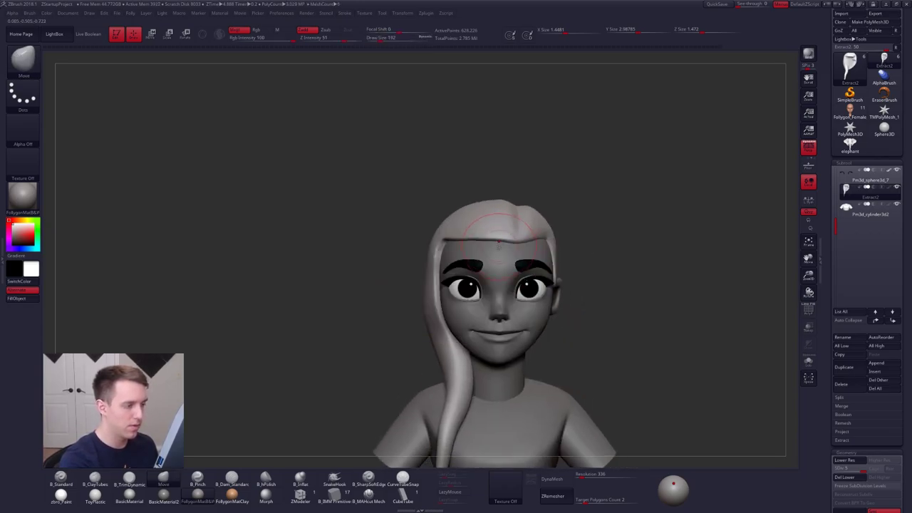
drag(499, 242, 496, 247)
shift+right_drag(566, 260, 585, 246)
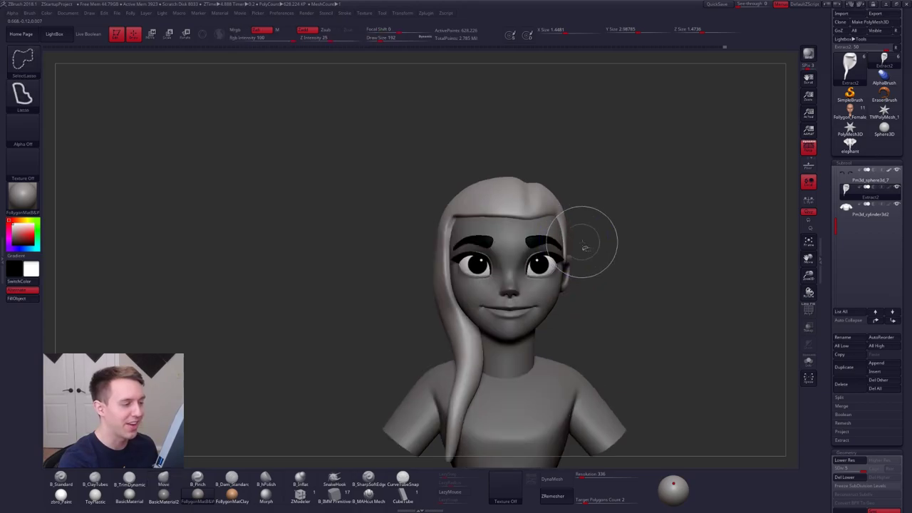
- Isolate the hair and mask one side of it along the parting line with a lasso mask
key(space)
key(shift+s)
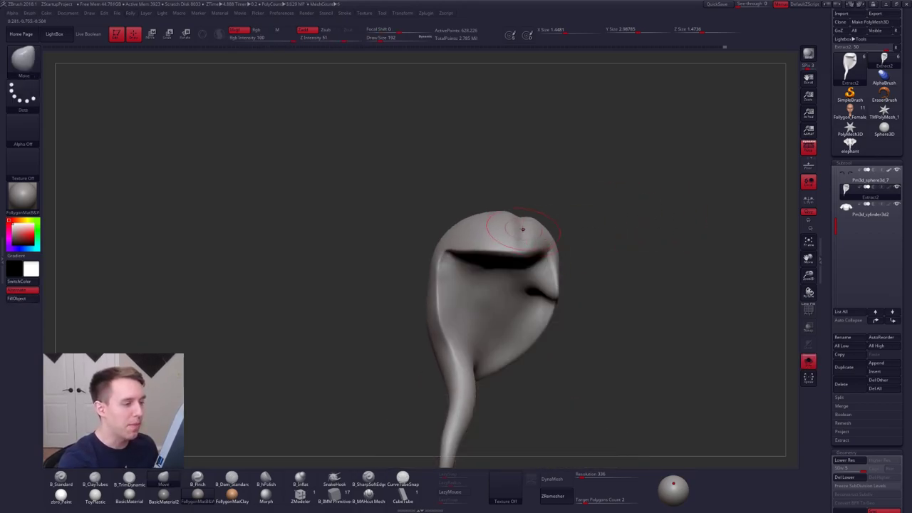
mouse_move(521, 244)
right_down()
mouse_move(570, 261)
mouse_move(598, 252)
mouse_move(526, 209)
mouse_move(507, 177)
right_up()
mouse_move(511, 127)
ctrl+mouse_down()
mouse_move(509, 195)
mouse_move(534, 362)
mouse_move(535, 58)
ctrl+mouse_up()
right_drag(505, 227, 529, 235)
drag(529, 234, 550, 173)
ctrl+right_drag(550, 173, 558, 179)
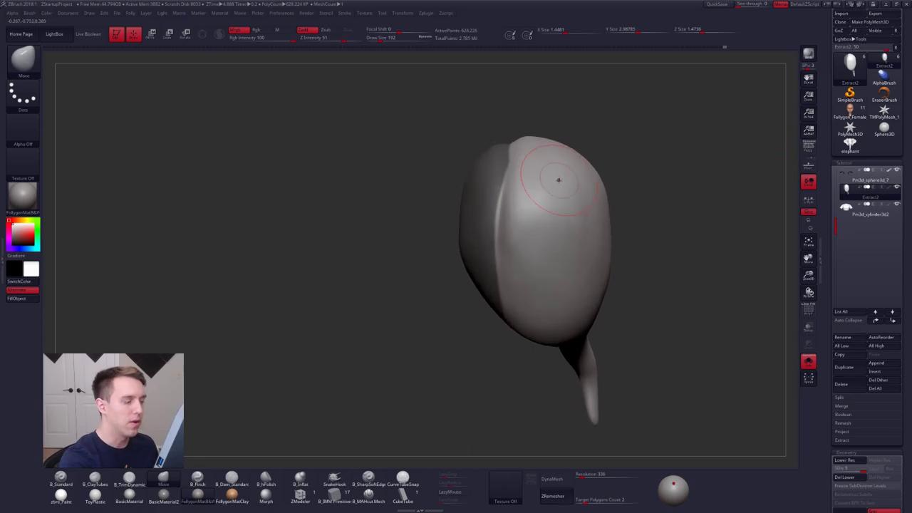
ctrl+drag(590, 141, 556, 115)
mouse_move(509, 141)
ctrl+mouse_down()
mouse_move(504, 253)
mouse_move(468, 139)
mouse_move(427, 85)
ctrl+mouse_up()
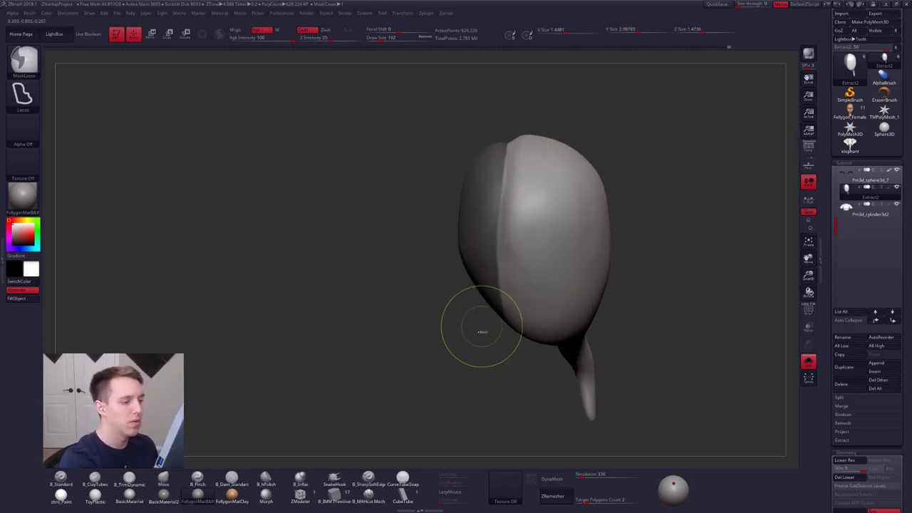
- Invert the mask and turn the masked side of the hair into its own polygroup
ctrl+click(482, 326)
key(ctrl+w)
key(shift+f)
drag(470, 301, 540, 255)
key(shift+d)
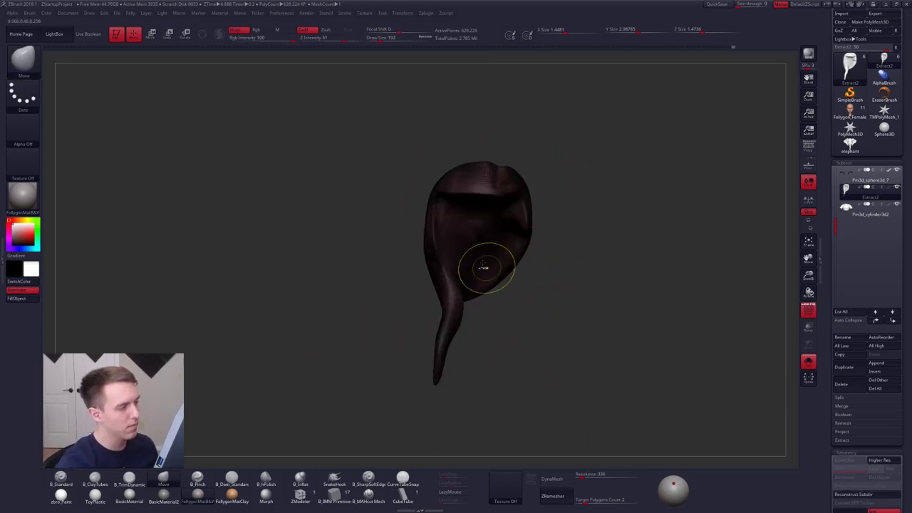
- Split the hair at the parting into two separate subtools and show the whole character again
ctrl+shift+click(477, 250)
key(ctrl+shift+s)
click(493, 258)
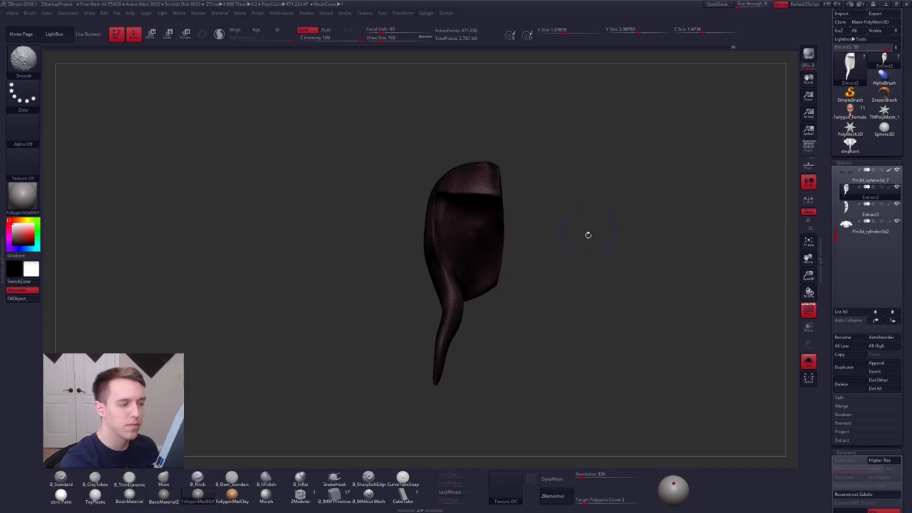
key(shift+f)
alt+drag(562, 238, 564, 243)
key(shift+s)
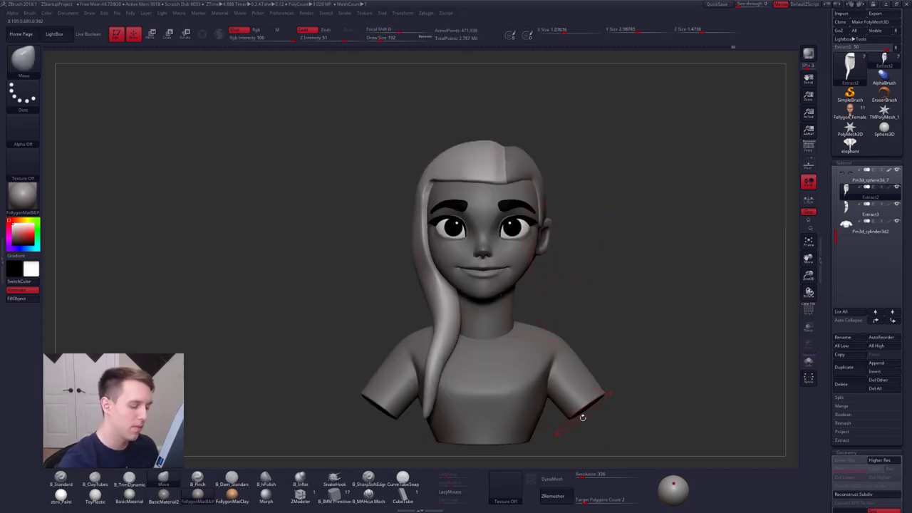
- DynaMesh both the long hair section and the short side section at resolution 336
click(556, 479)
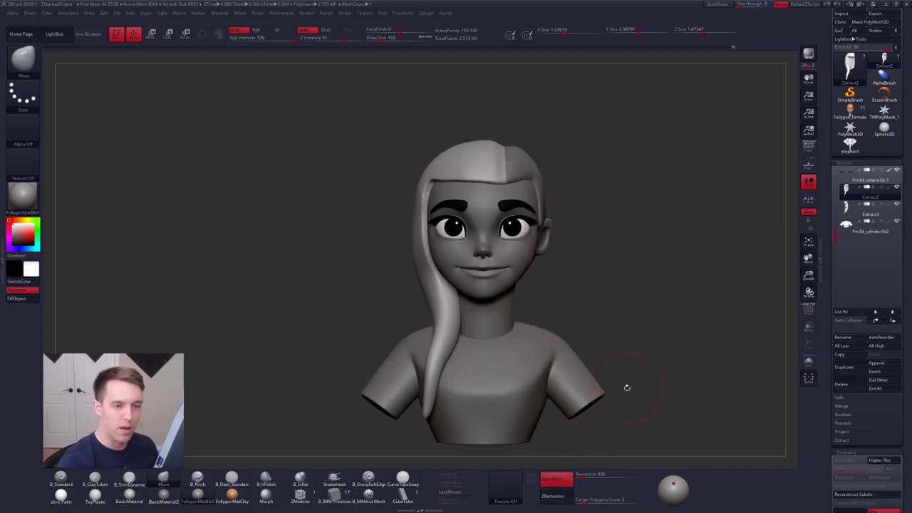
key(alt+Down)
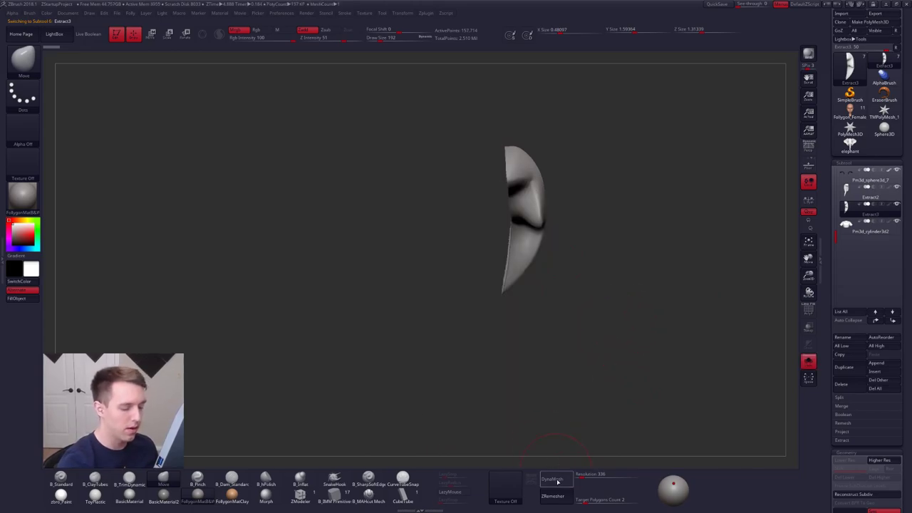
click(556, 479)
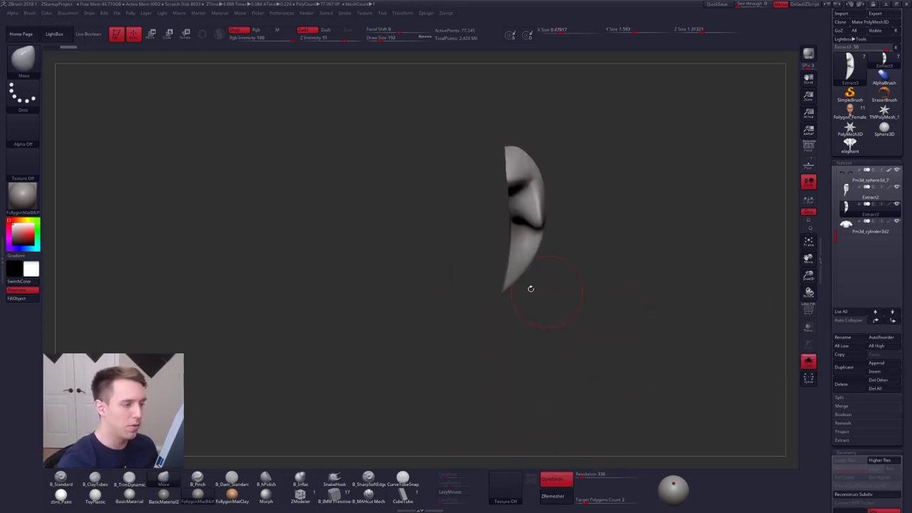
key(shift+s)
- Shape and smooth the short side hair section along the parting with the Move brush at draw size 252
alt+right_drag(521, 221, 514, 267)
key(s)
drag(500, 232, 510, 232)
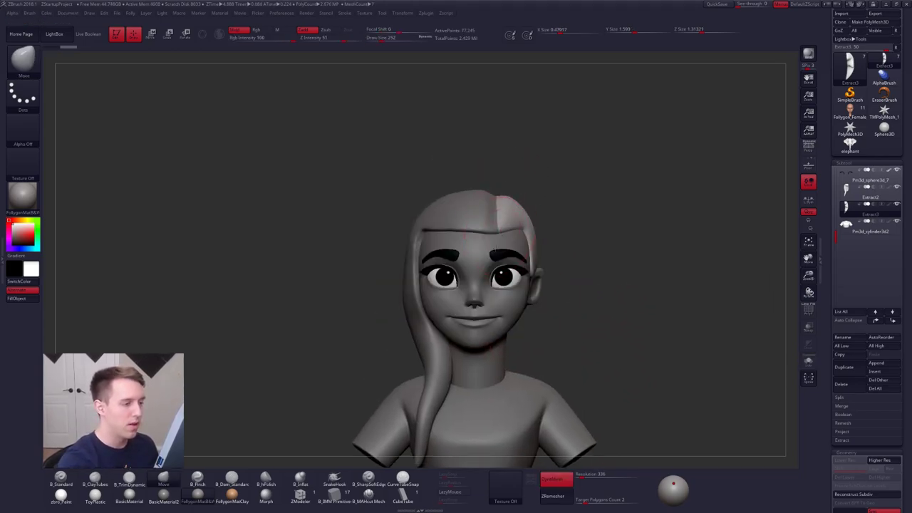
right_drag(553, 225, 498, 248)
drag(497, 232, 510, 202)
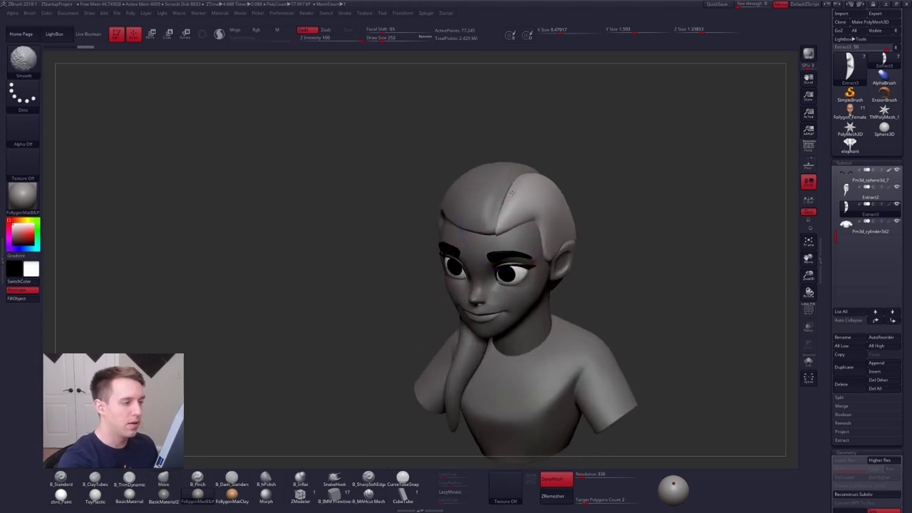
alt+right_drag(553, 156, 536, 214)
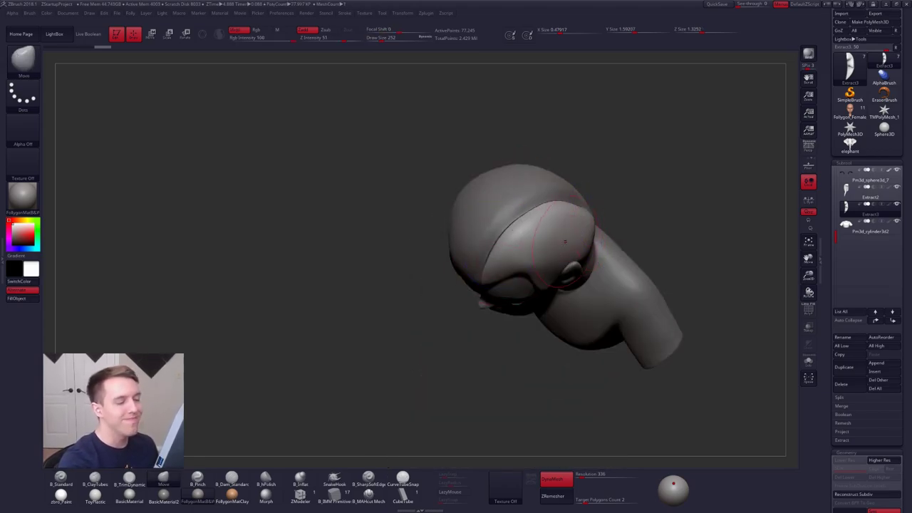
mouse_move(542, 270)
shift+mouse_down()
mouse_move(604, 211)
mouse_move(572, 213)
shift+mouse_up()
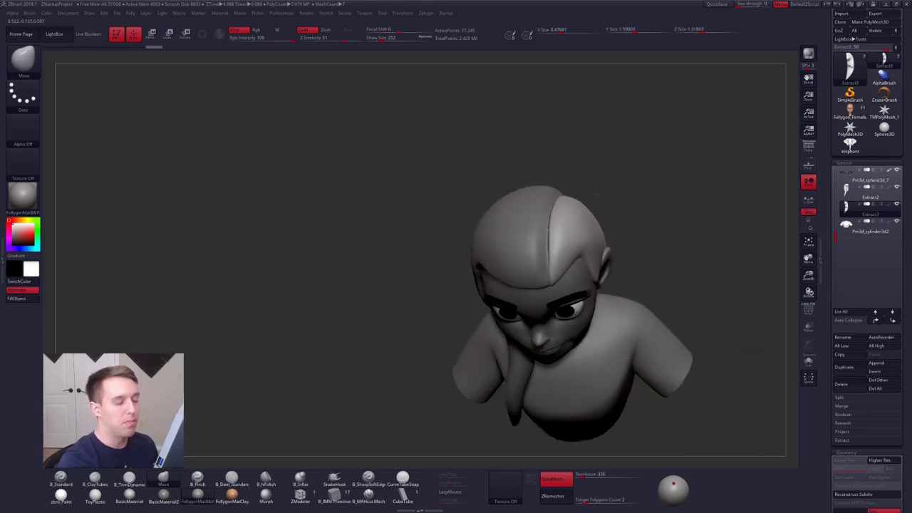
- Select the long hair section and shape its edge along the parting against the short section
right_drag(596, 194, 591, 186)
alt+click(527, 230)
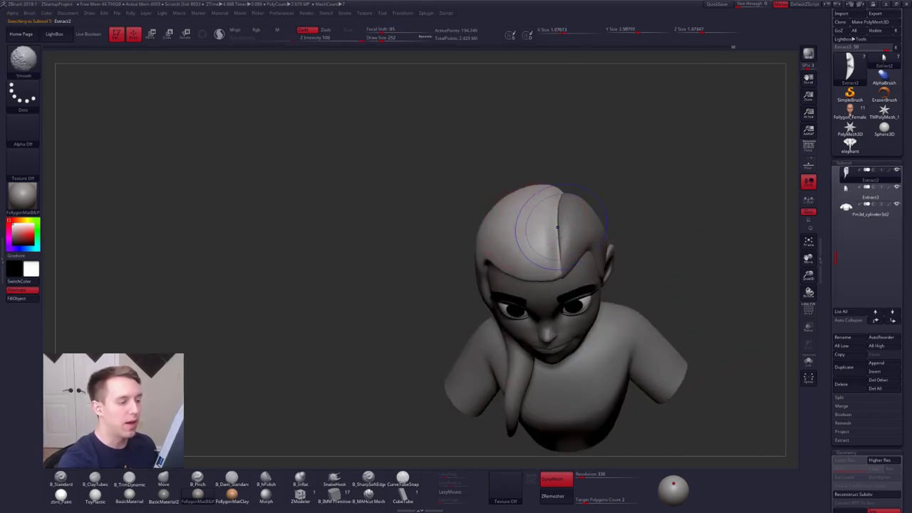
alt+right_drag(555, 213, 547, 268)
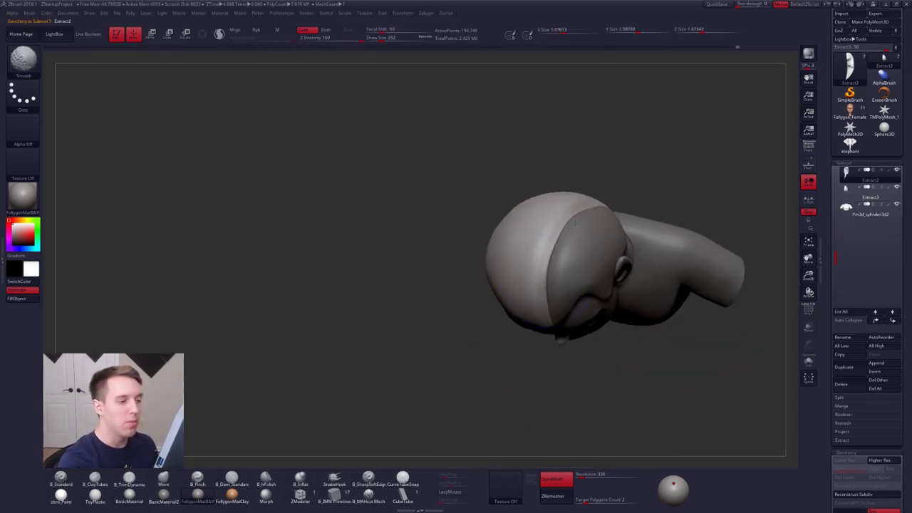
mouse_move(499, 271)
mouse_down()
mouse_move(612, 204)
mouse_move(563, 225)
mouse_up()
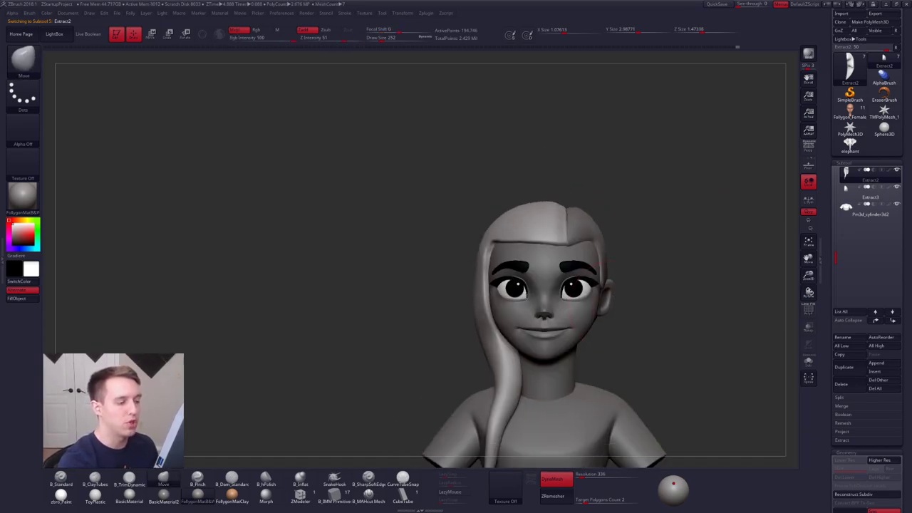
- Move and smooth the long hair section's front edge above the forehead, and raise the draw size to 321
alt+right_drag(597, 263, 583, 236)
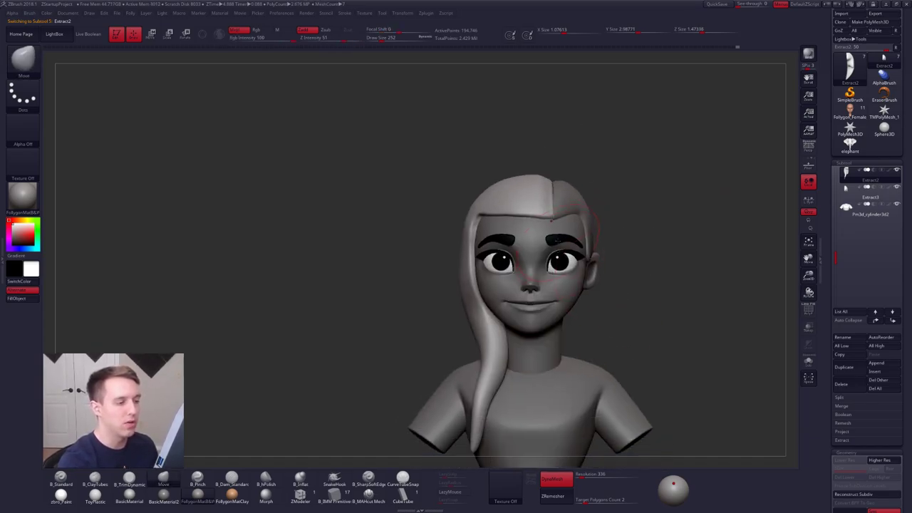
right_drag(570, 179, 539, 226)
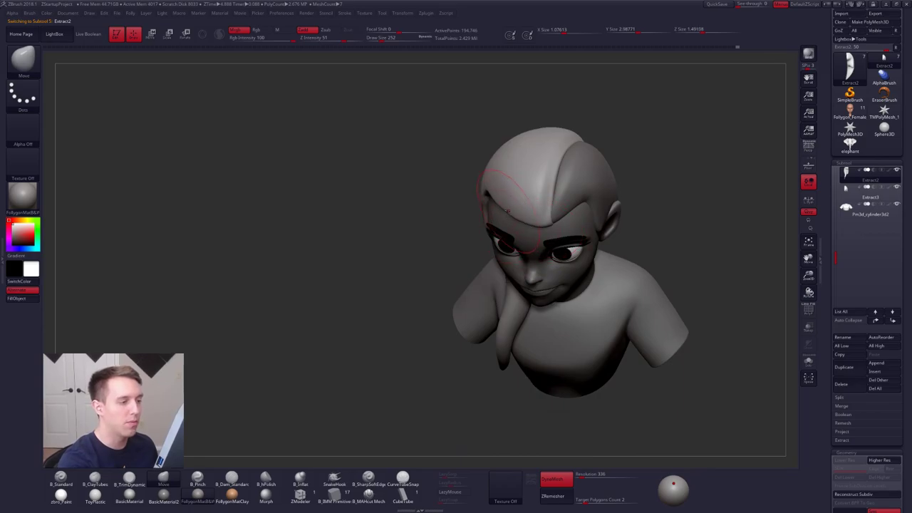
mouse_move(520, 197)
shift+mouse_down()
mouse_move(509, 205)
mouse_move(529, 211)
shift+mouse_up()
mouse_move(520, 201)
right_down()
mouse_move(548, 161)
mouse_move(638, 172)
right_up()
key(space)
drag(526, 230, 533, 230)
- Select the short hair section in side view and reduce the brush size for working near the temple
mouse_move(514, 239)
shift+right_down()
mouse_move(472, 242)
mouse_move(501, 291)
mouse_move(511, 252)
mouse_move(550, 275)
mouse_move(510, 291)
shift+right_up()
right_drag(576, 291, 489, 303)
alt+click(477, 185)
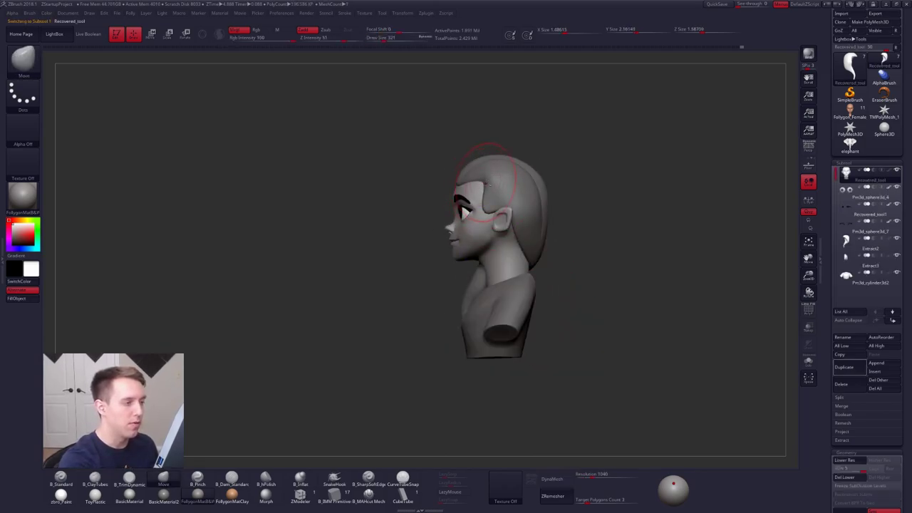
alt+click(491, 184)
key(space)
drag(491, 186, 479, 186)
right_drag(483, 190, 516, 227)
- Switch to the browser and open the Android 17 - Dragon Ball Z artwork from the ArtStation portfolio
key(alt+Tab)
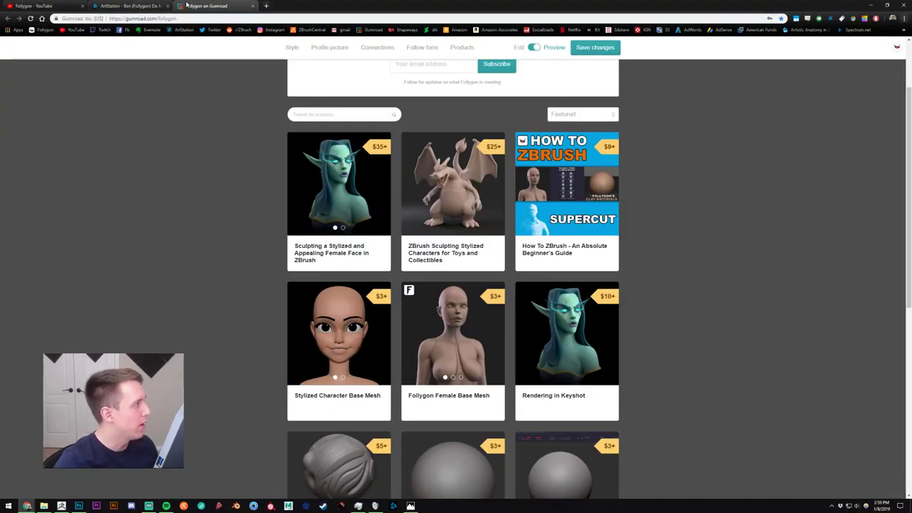
click(127, 5)
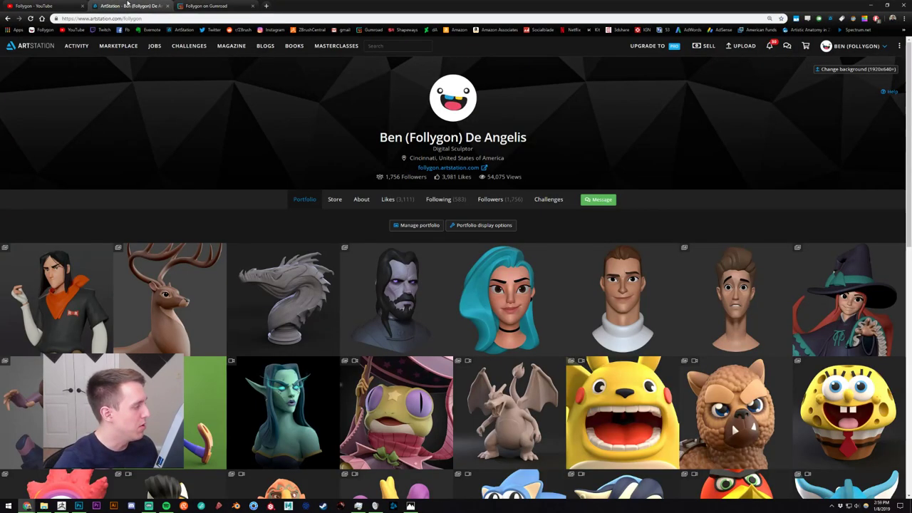
click(45, 307)
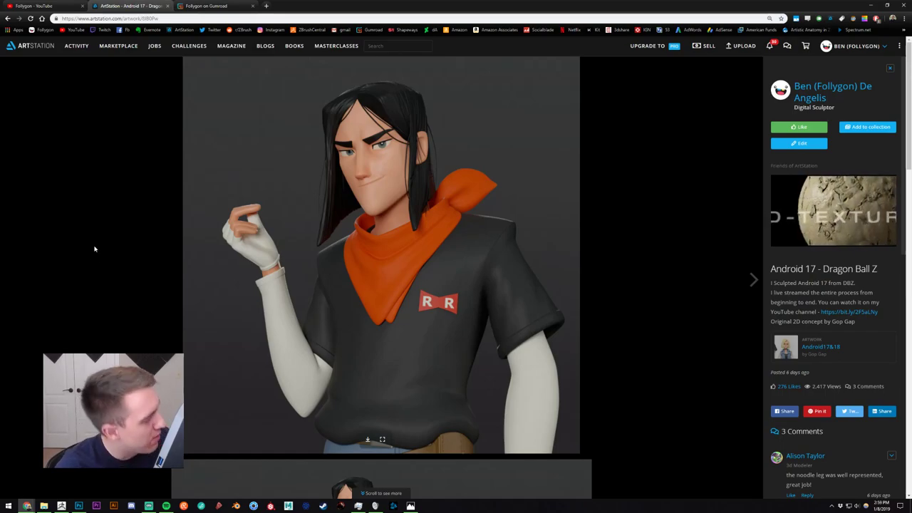
- View the linked Android17&18 concept artwork in a new tab, close it, and open the sculptor's ArtStation profile in a new tab
middle_click(844, 362)
click(221, 5)
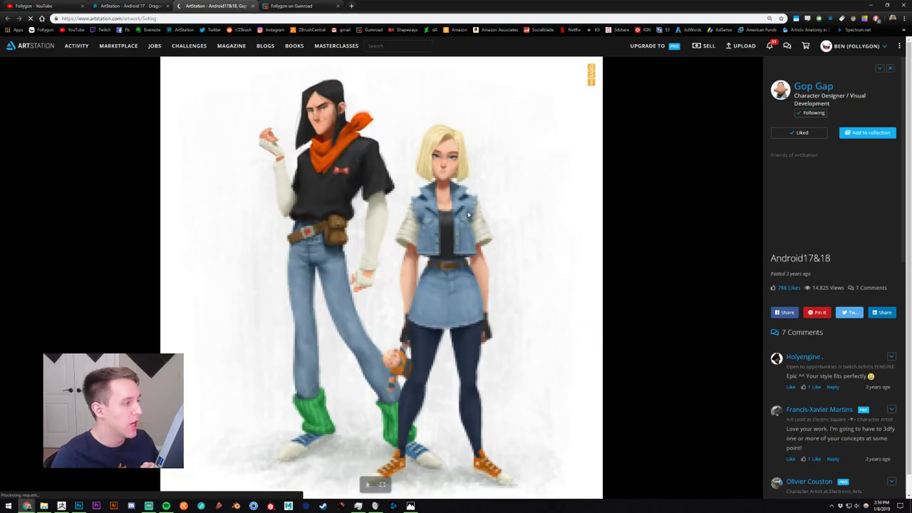
click(169, 6)
middle_click(185, 6)
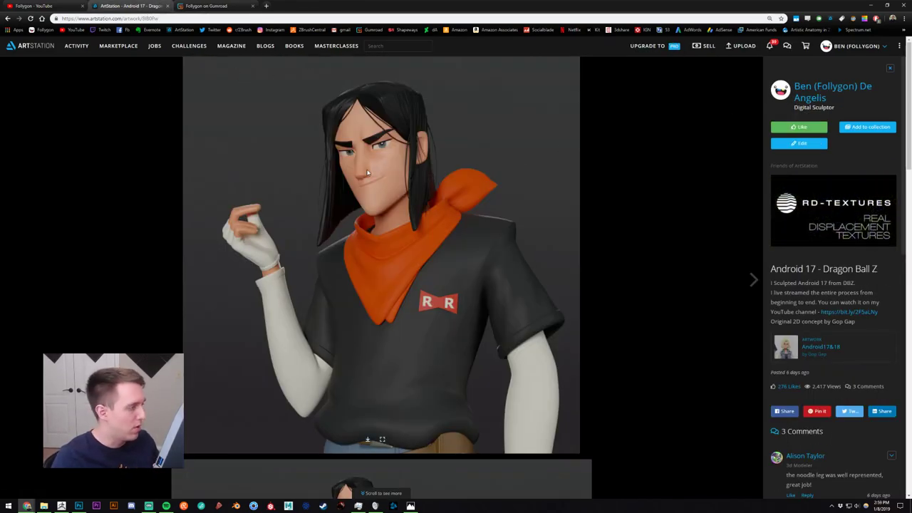
middle_click(838, 93)
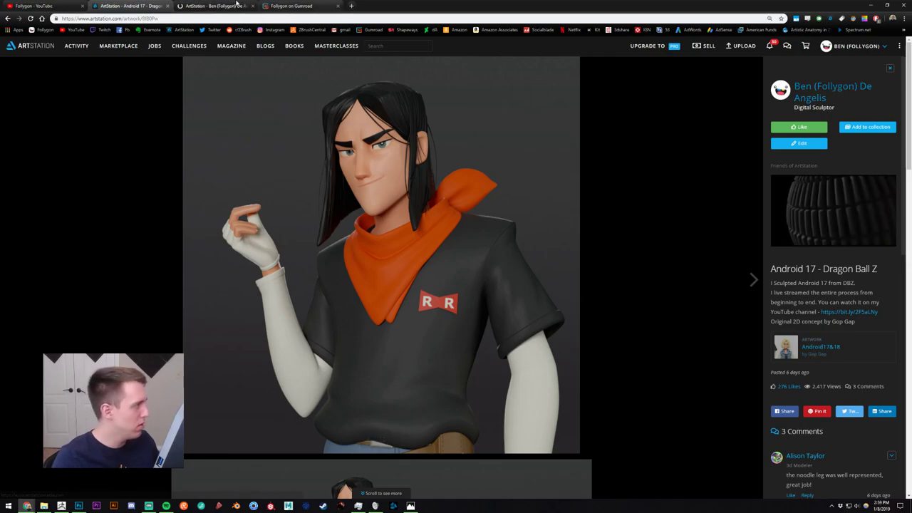
- Close the sculptor's ArtStation profile tab, view the Follygon Gumroad store page and switch to ZBrush
click(214, 5)
middle_click(220, 5)
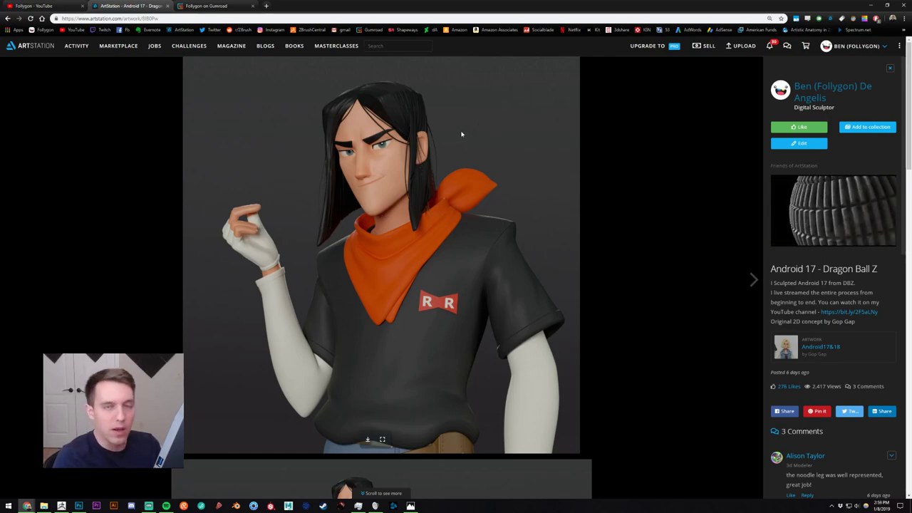
click(214, 6)
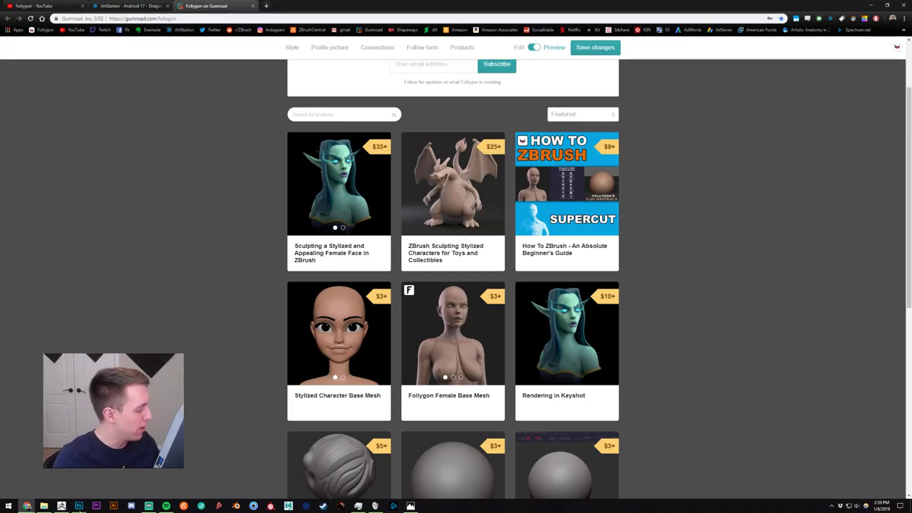
click(61, 506)
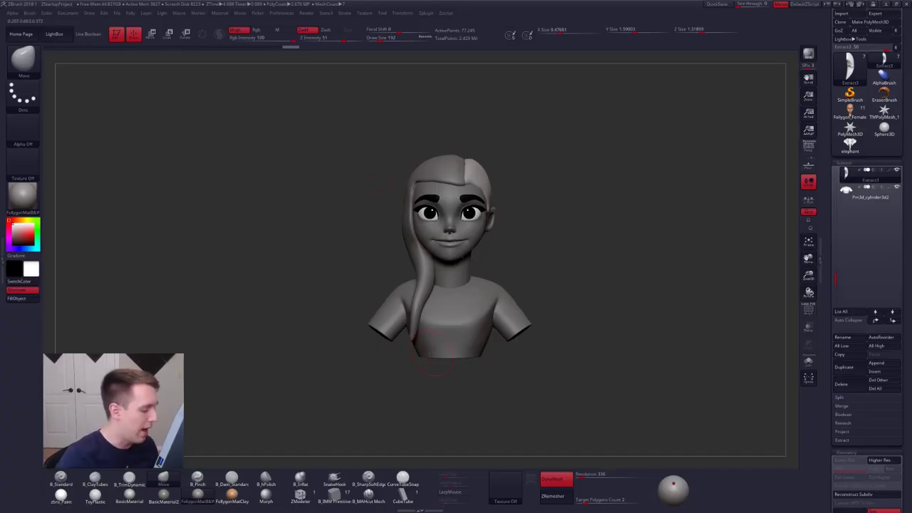
- Try a CubeTube strip along the isolated short hair section's front edge at draw size 104, and undo it
click(402, 497)
drag(343, 238, 464, 235)
alt+drag(465, 234, 462, 285)
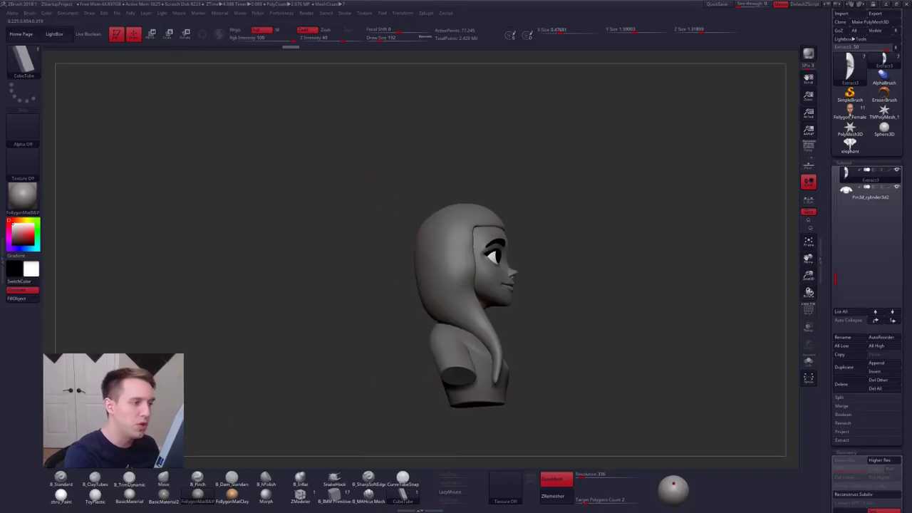
right_drag(463, 283, 294, 304)
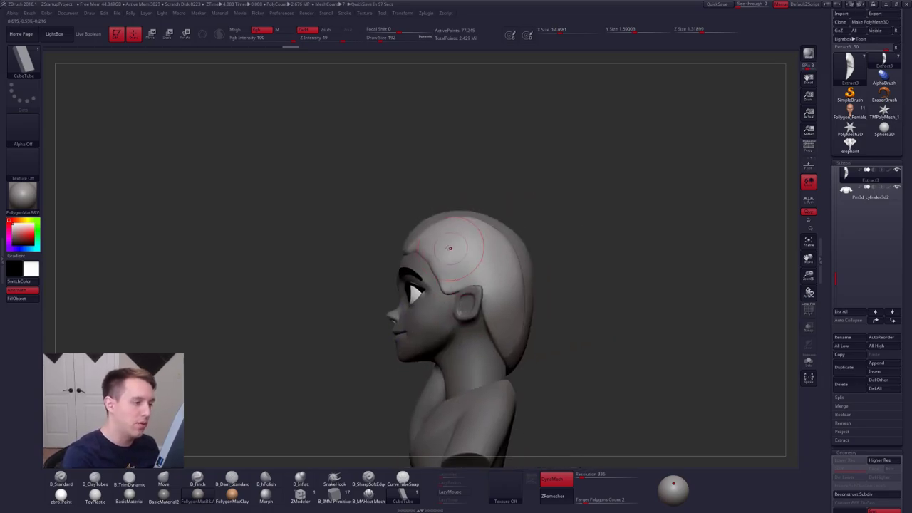
key(shift+s)
ctrl+right_drag(452, 273, 446, 249)
key(space)
drag(446, 231, 435, 230)
ctrl+right_drag(436, 230, 438, 198)
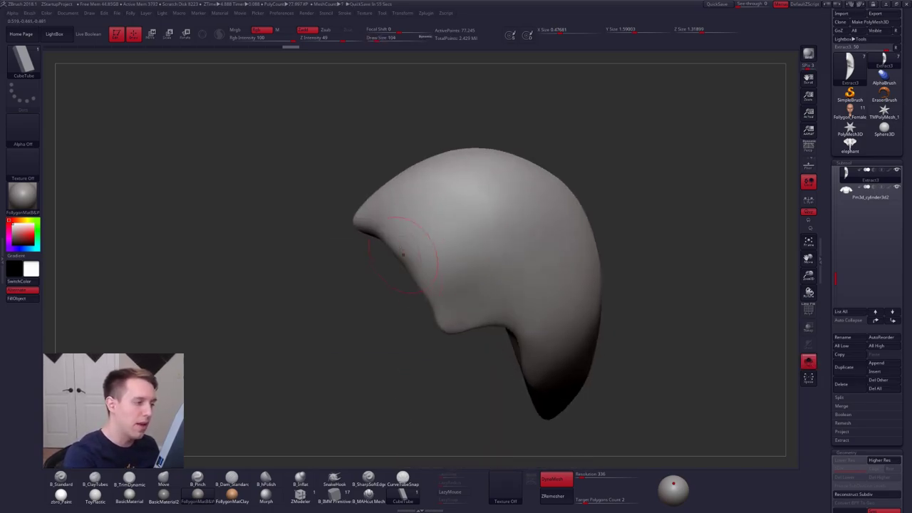
drag(374, 201, 453, 329)
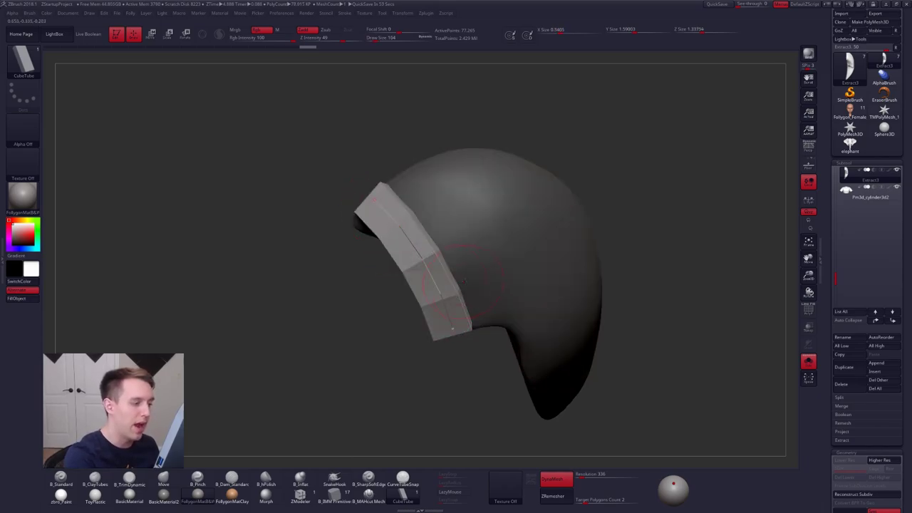
drag(464, 281, 496, 260)
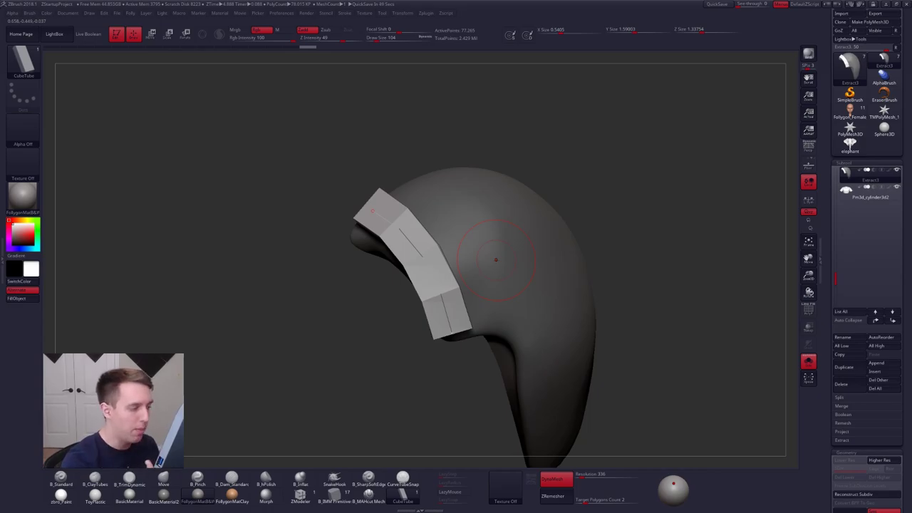
key(ctrl+z)
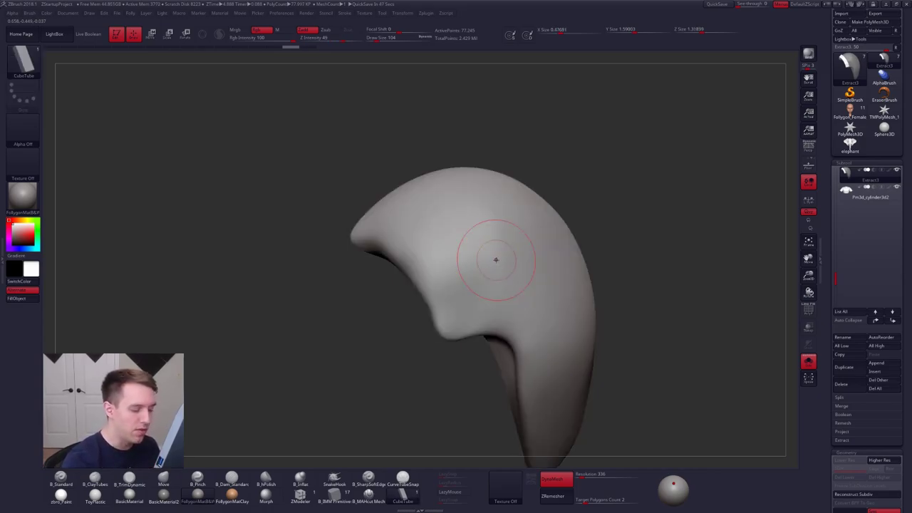
- Try a CurveTubeSnap tube along the short hair section's front edge, undo it and show the whole bust again
click(402, 477)
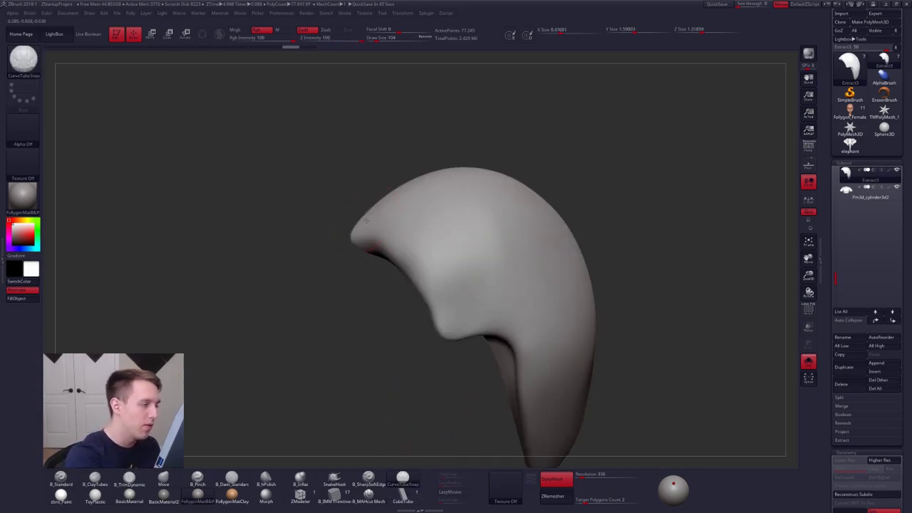
drag(366, 221, 456, 330)
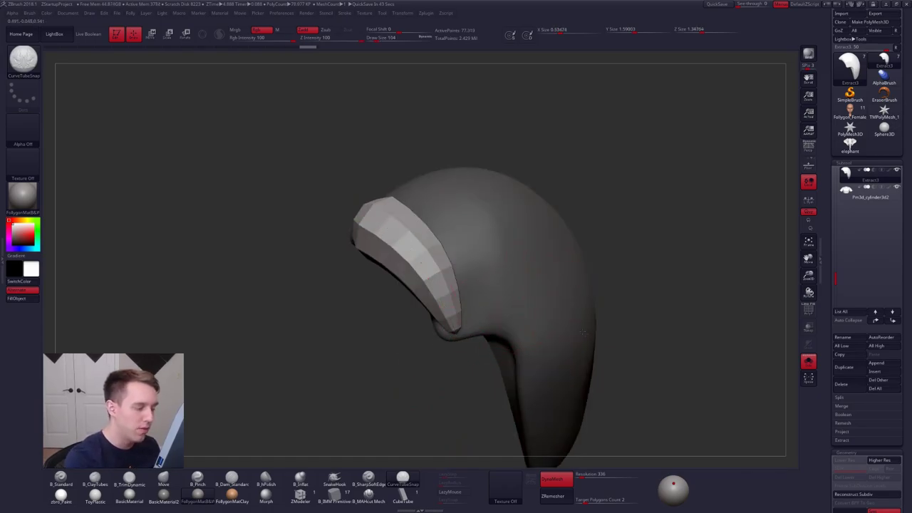
ctrl+right_drag(570, 377, 556, 328)
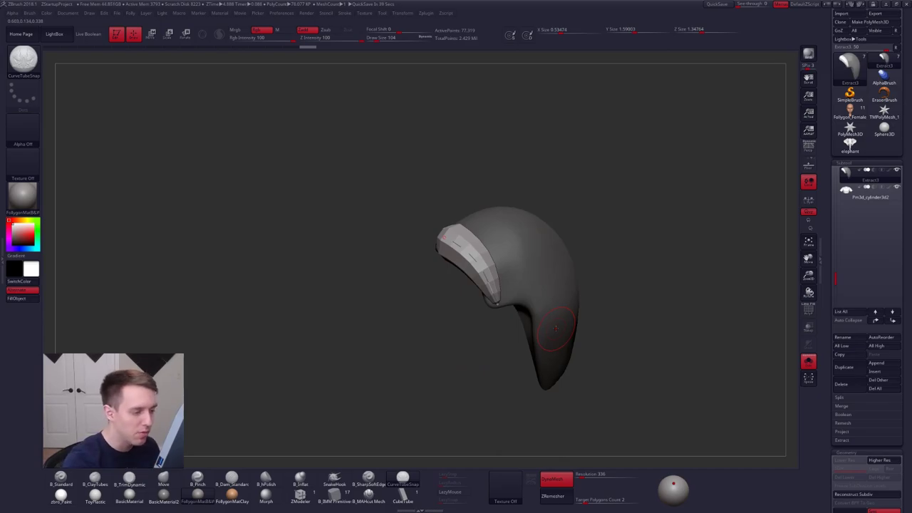
key(ctrl+z)
key(shift+s)
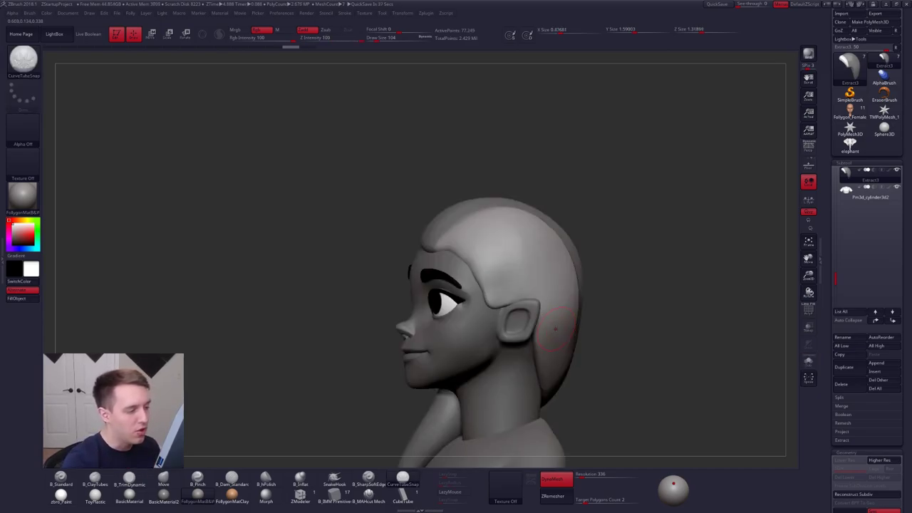
- Reshape the short hair section's hairline between forehead and temple with the Move brush at draw size 140
shift+right_drag(556, 329, 508, 323)
key(b)
key(m)
key(v)
key(space)
drag(459, 268, 471, 268)
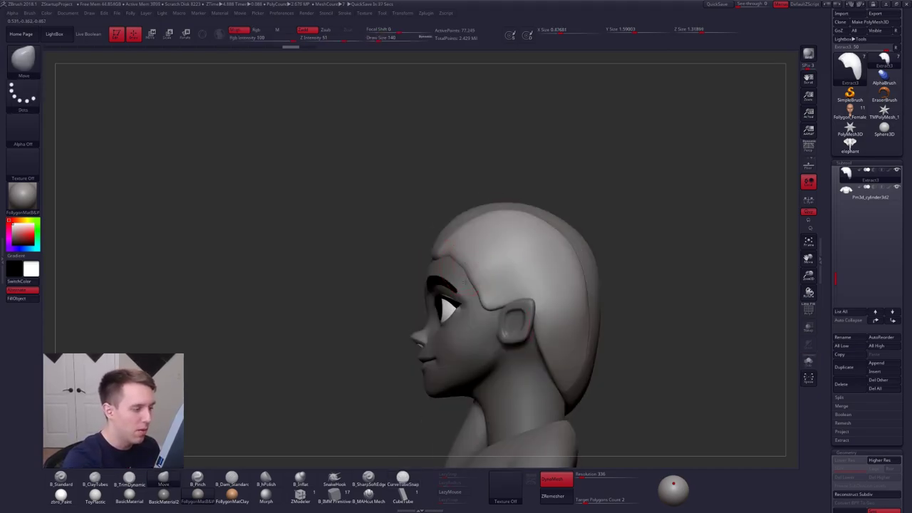
right_drag(456, 246, 453, 261)
drag(450, 250, 471, 276)
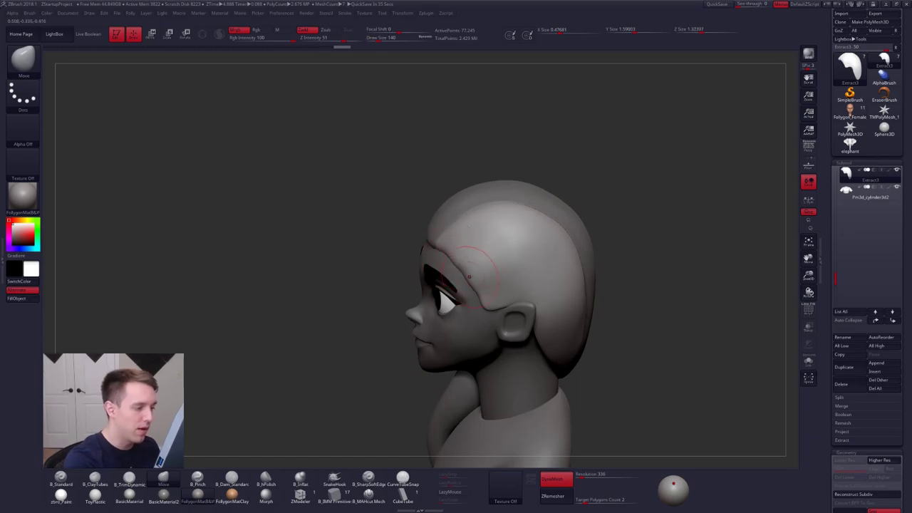
right_drag(484, 287, 507, 286)
drag(507, 286, 542, 271)
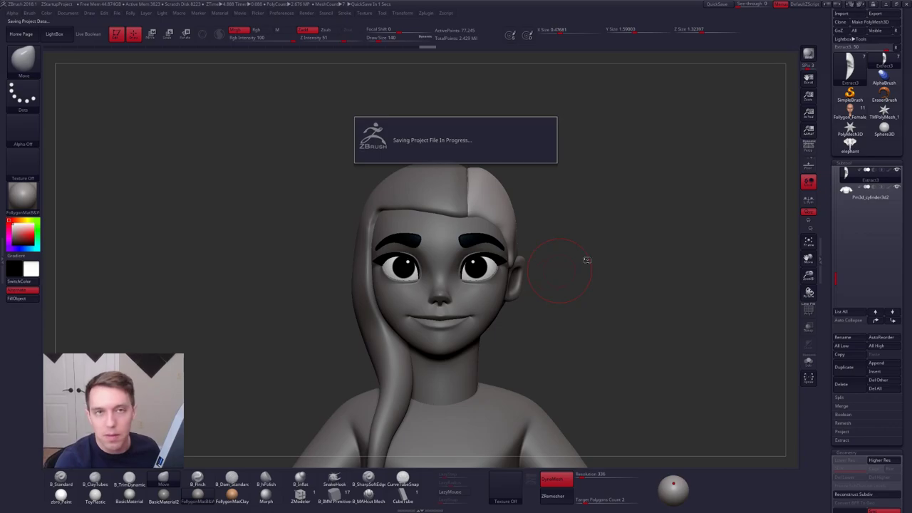
- Turn on perspective for the view and load the finished Android 17 sculpt
click(811, 148)
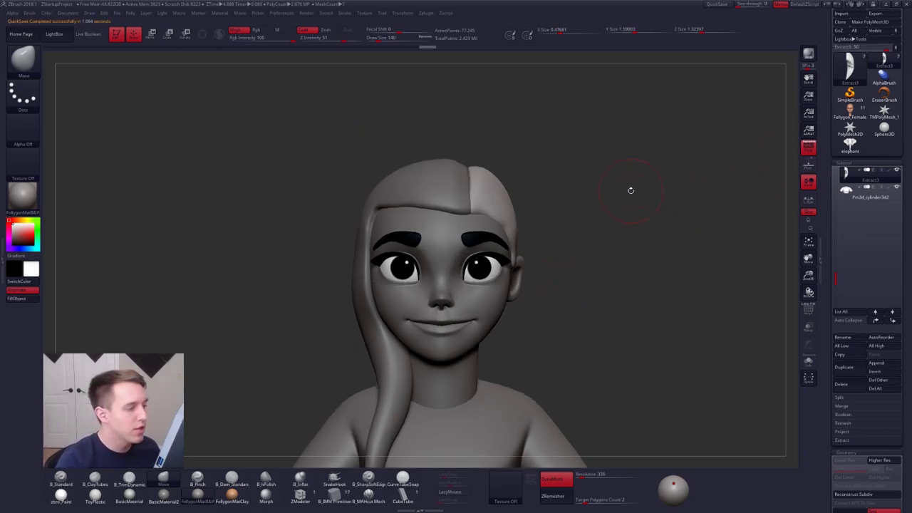
alt+drag(617, 199, 573, 176)
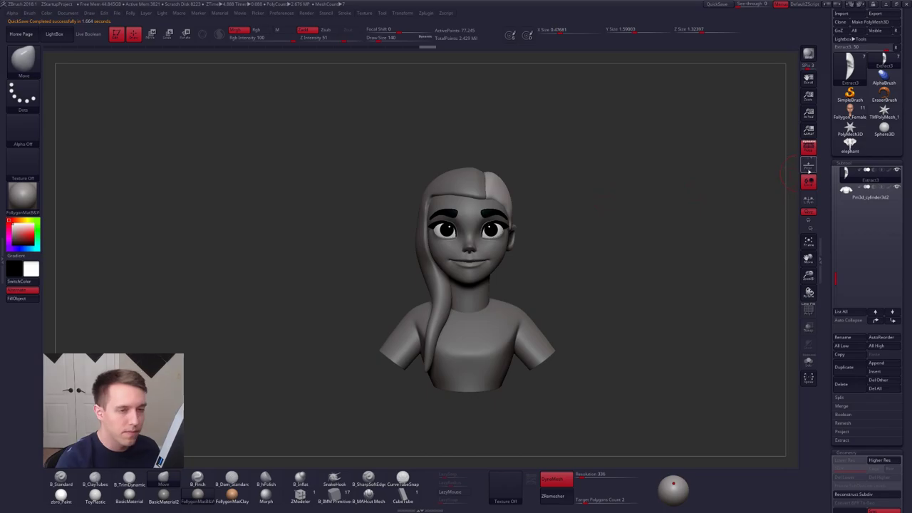
drag(828, 169, 829, 196)
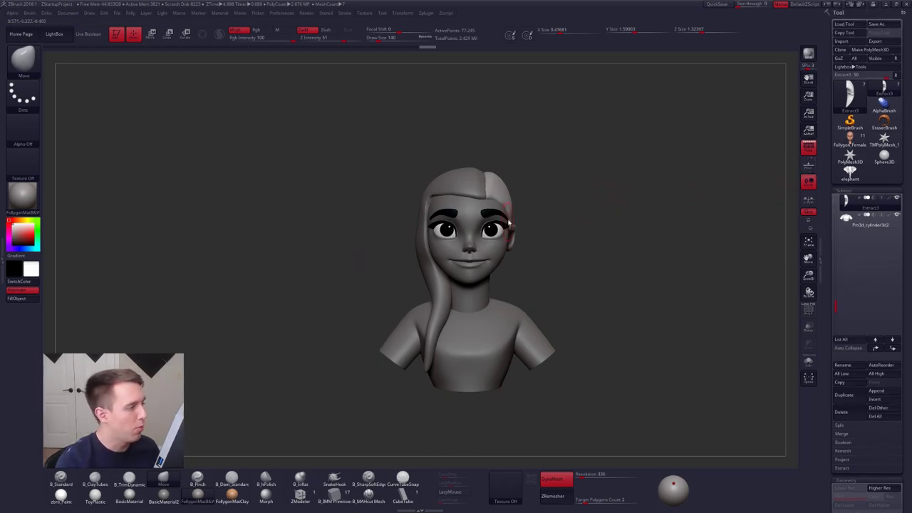
key(alt+Tab)
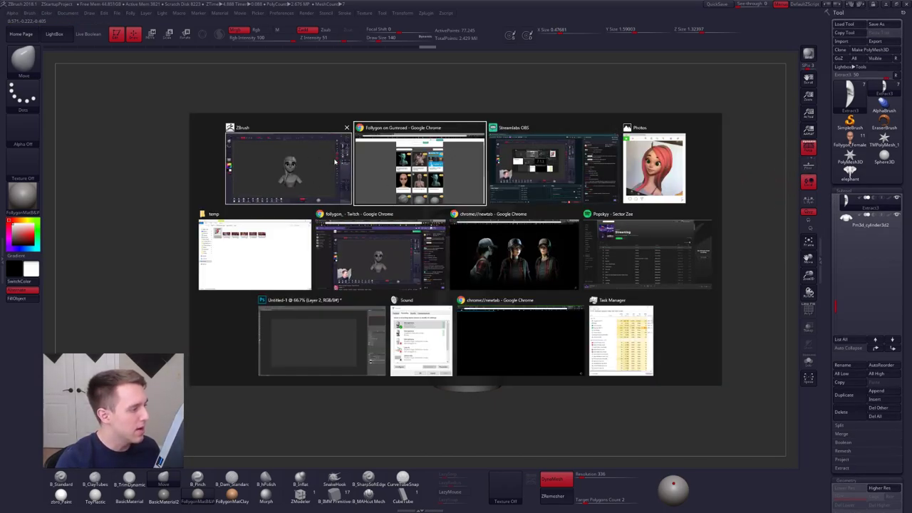
click(335, 161)
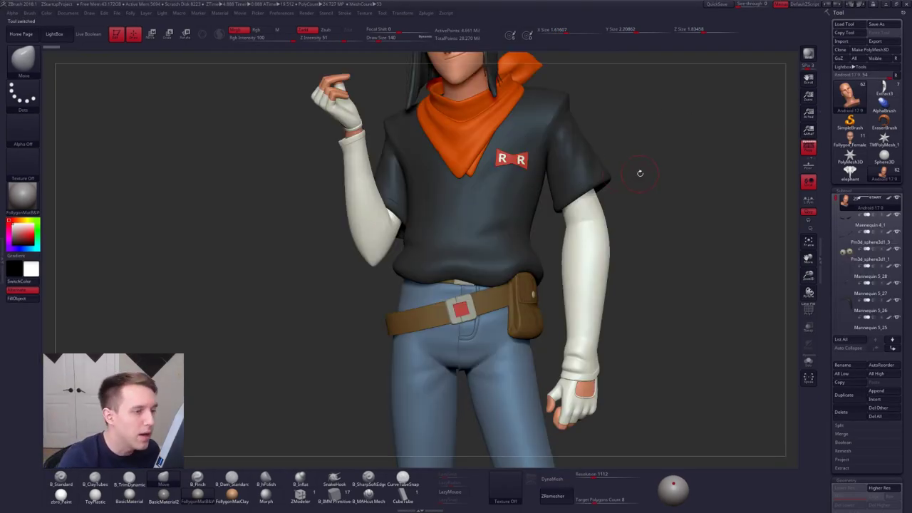
- Examine the full Android 17 figure, selecting its shirt and a hair piece on the head
ctrl+right_drag(662, 172, 628, 152)
alt+drag(619, 148, 571, 175)
alt+click(497, 166)
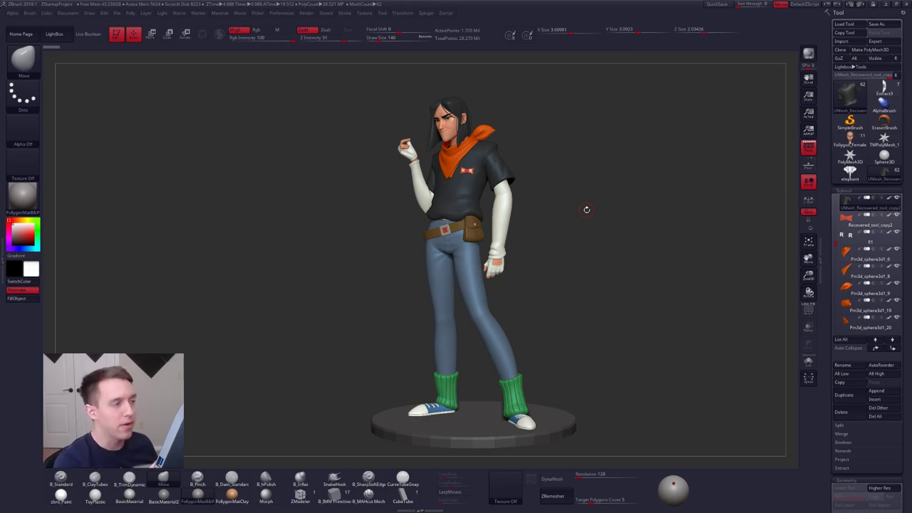
alt+click(470, 136)
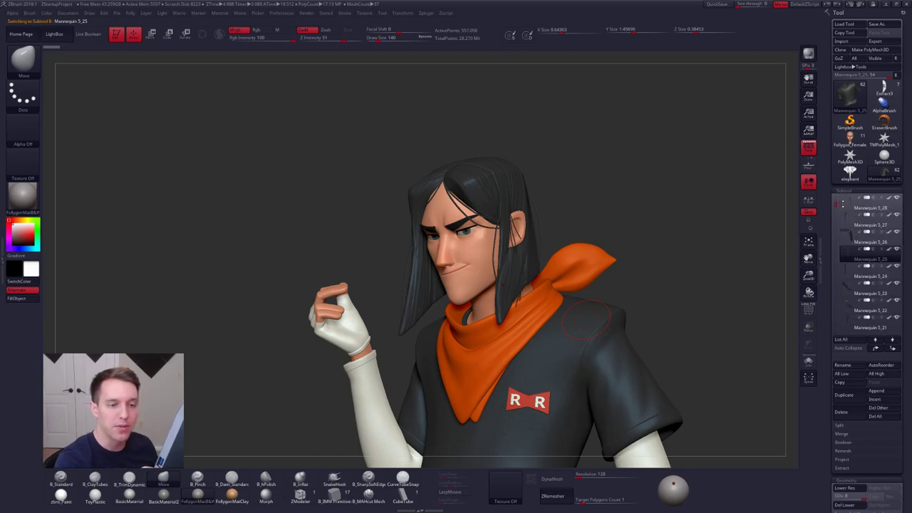
- Step through the Android 17 eyes and the Mannequin 5_28 and Mannequin 5_27 hair strand subtools
click(848, 222)
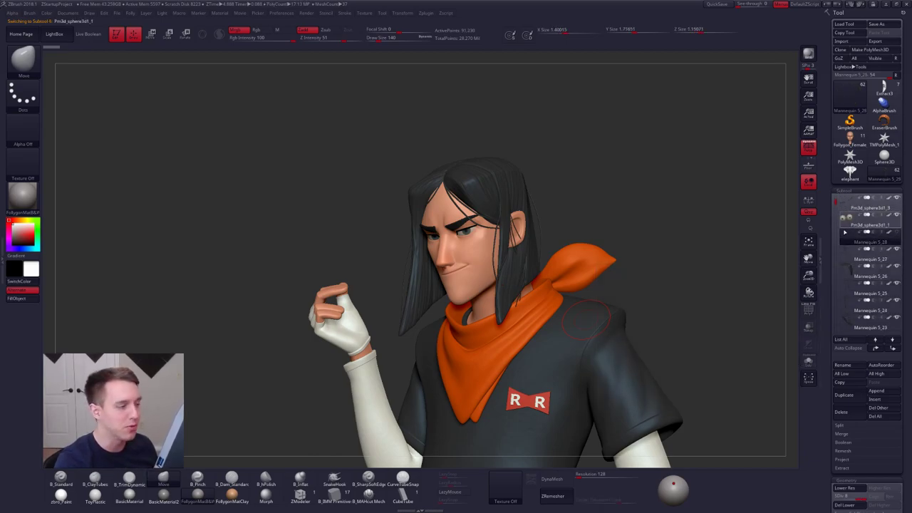
alt+drag(662, 345, 667, 352)
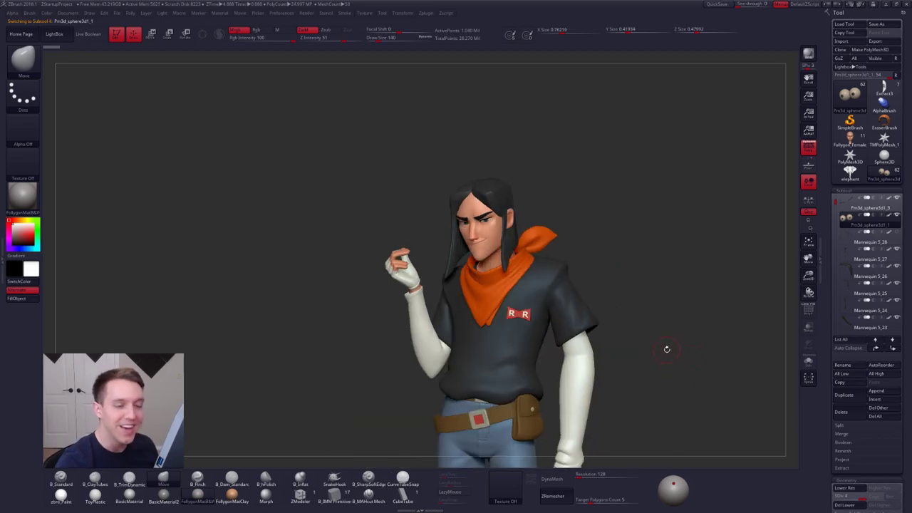
click(852, 242)
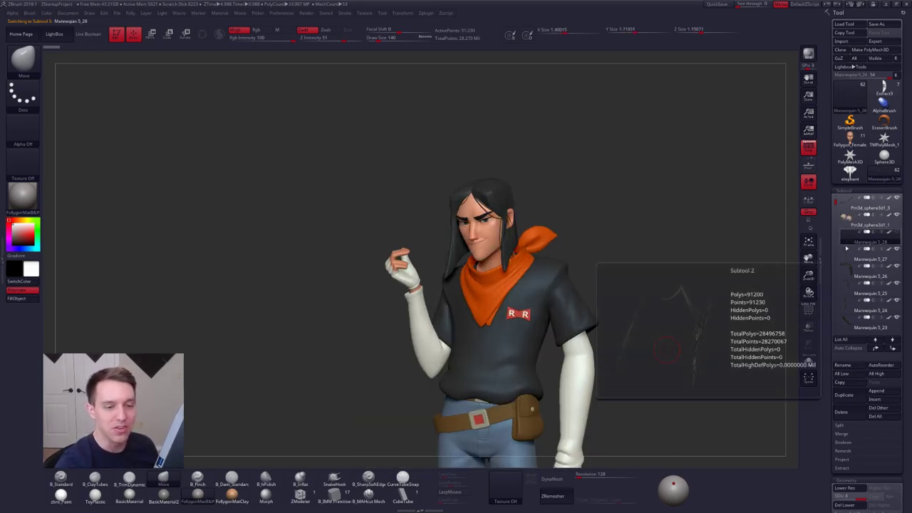
click(850, 259)
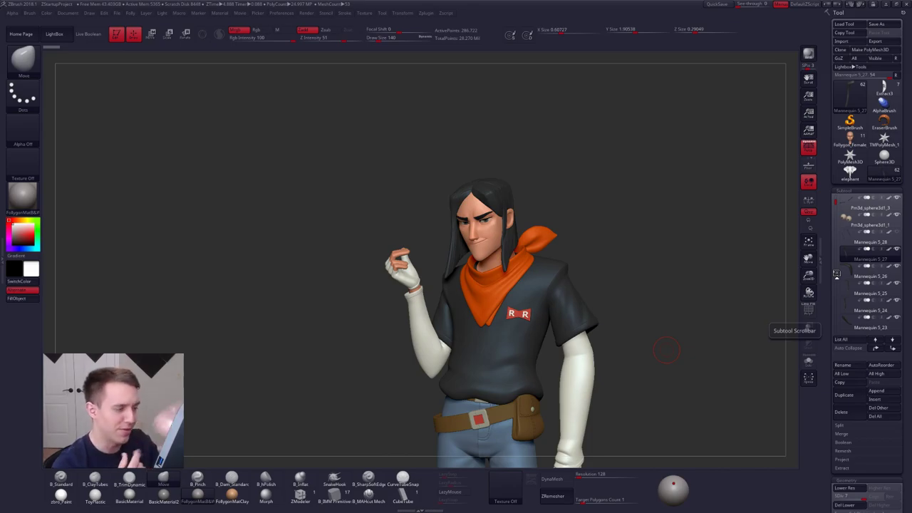
key(Up)
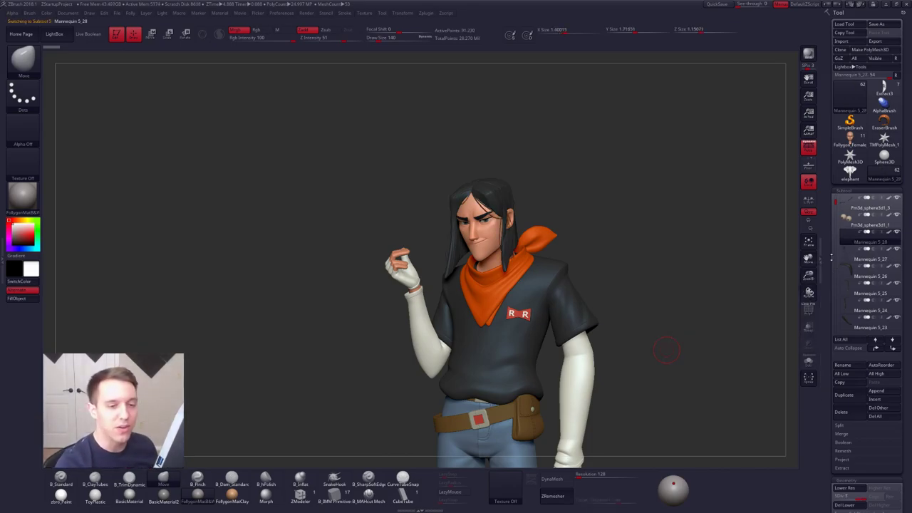
- Select the Android 17 shirt and isolate it to inspect its hem and sleeve openings
alt+click(585, 328)
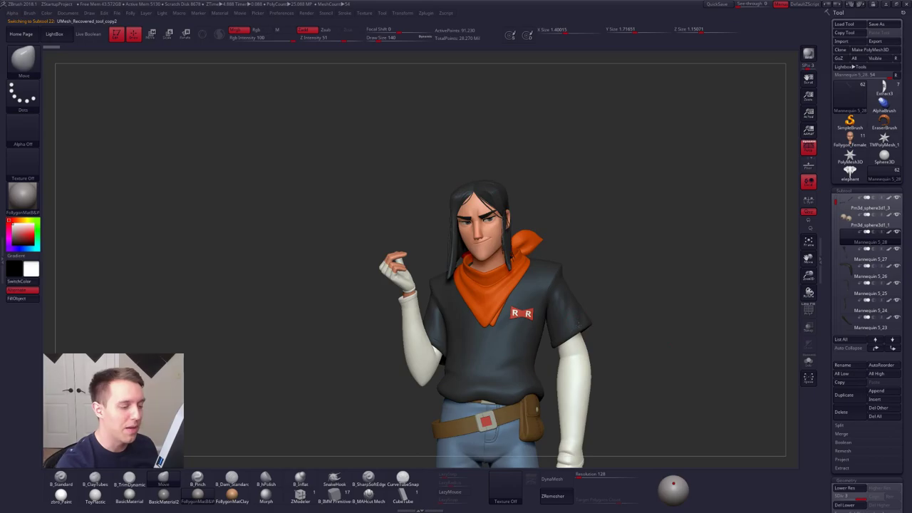
alt+right_drag(584, 370, 559, 288)
click(808, 361)
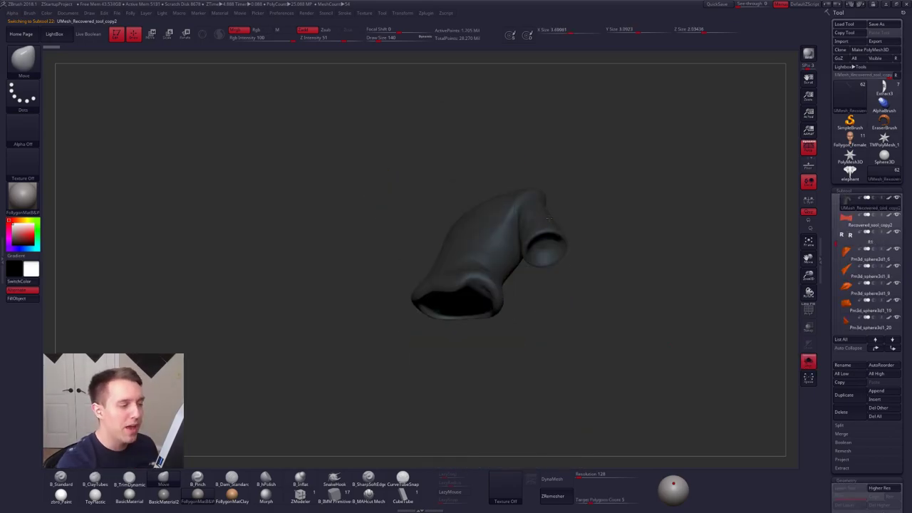
ctrl+right_drag(559, 256, 561, 280)
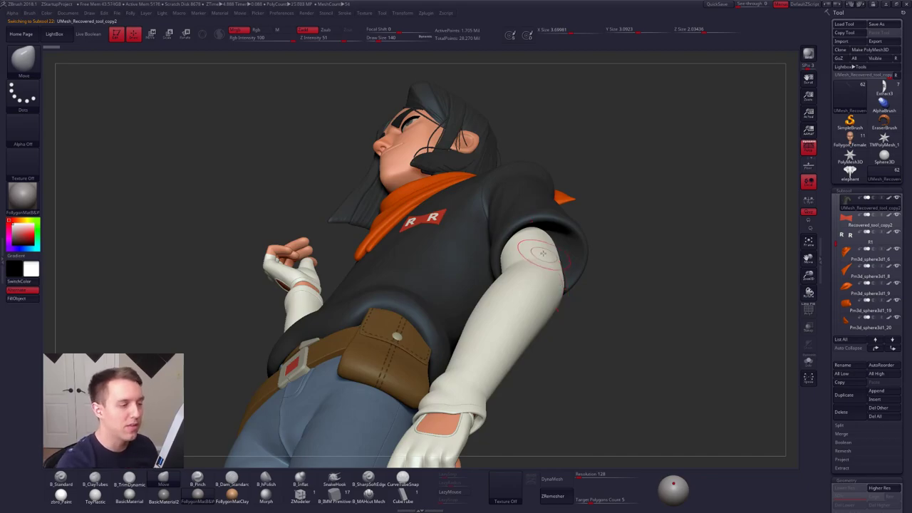
mouse_move(546, 254)
right_down()
mouse_move(549, 245)
mouse_move(570, 266)
mouse_move(541, 249)
mouse_move(557, 243)
mouse_move(549, 260)
mouse_move(564, 271)
right_up()
key(shift+s)
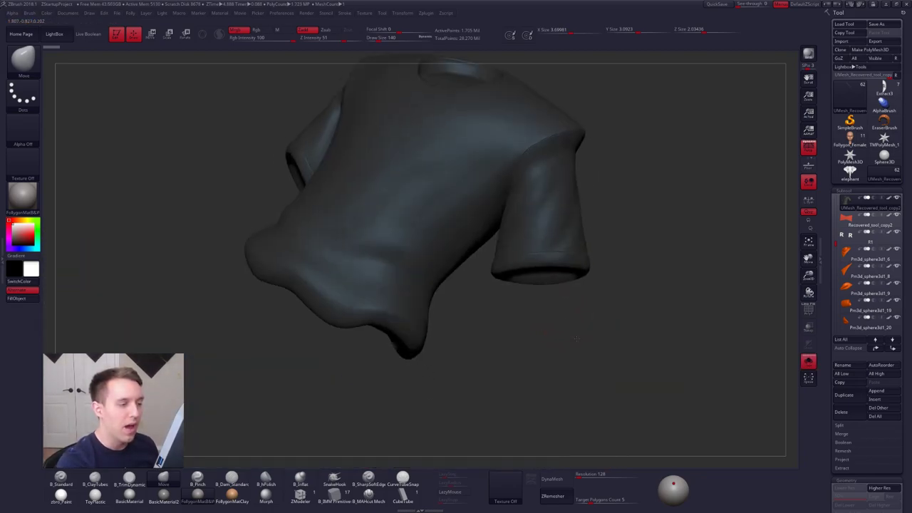
- Hide all of the shirt except part of one sleeve with a lasso selection, and inspect the sleeve's cuff
key(ctrl+space)
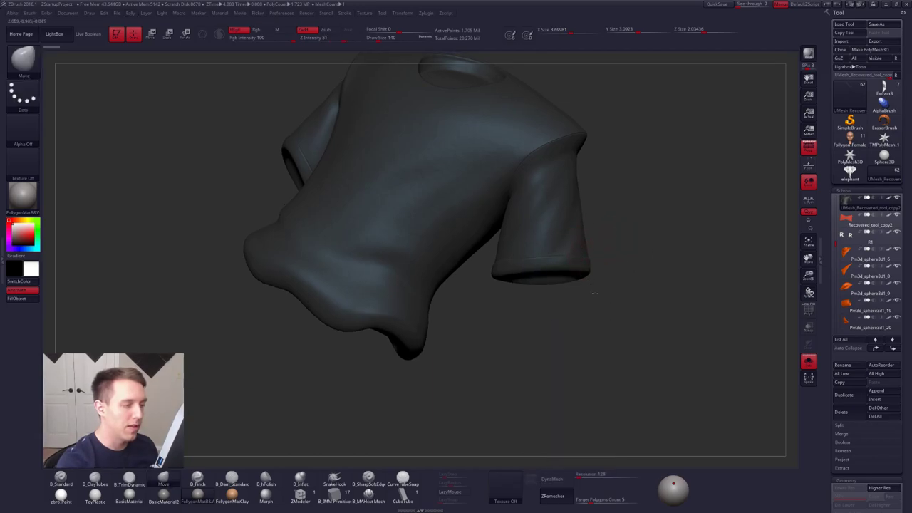
alt+right_drag(541, 303, 553, 347)
mouse_move(555, 346)
ctrl+shift+mouse_down()
mouse_move(610, 153)
mouse_move(571, 357)
ctrl+shift+mouse_up()
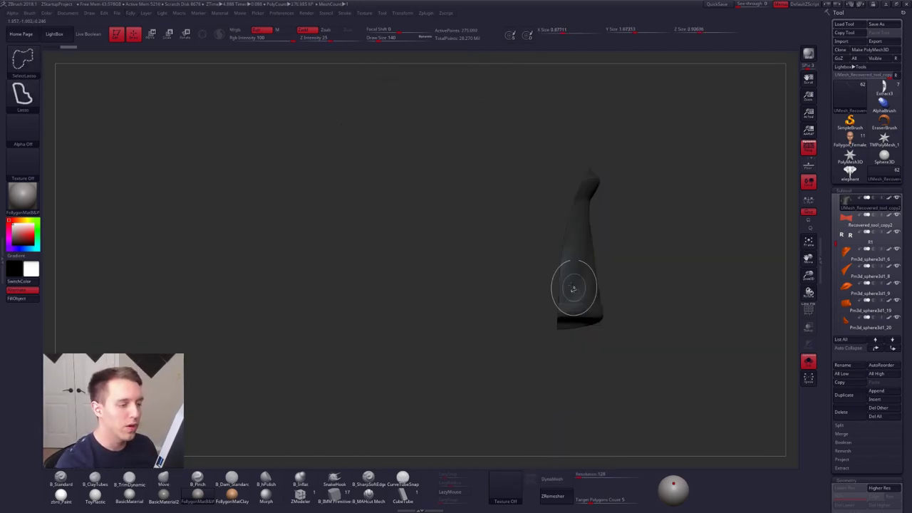
mouse_move(570, 356)
right_down()
mouse_move(589, 294)
mouse_move(645, 238)
right_up()
right_click(606, 266)
right_drag(575, 298, 576, 326)
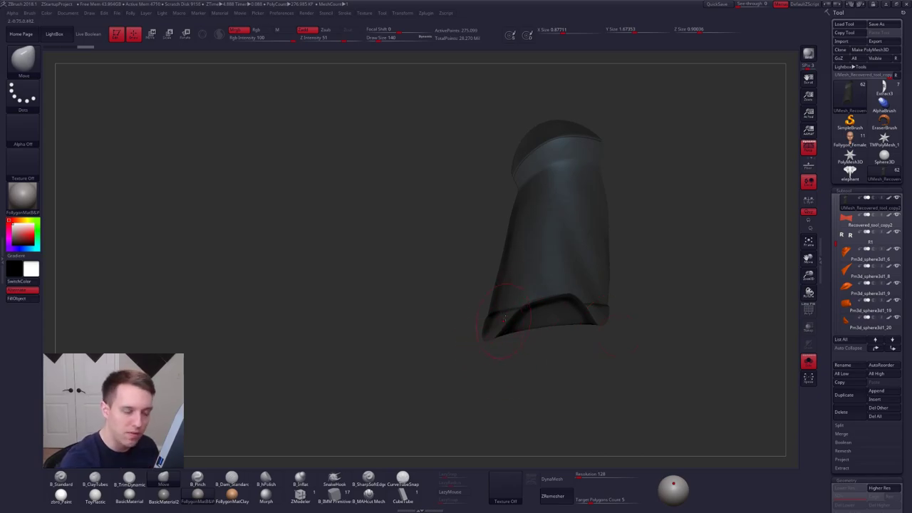
- Restore the hidden parts of the Android 17 shirt and show the complete figure on its base
alt+drag(495, 367, 524, 363)
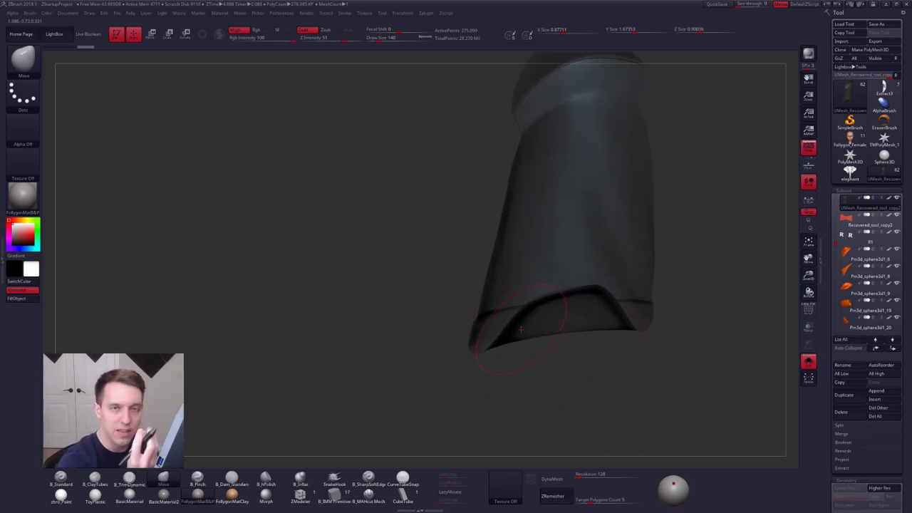
alt+drag(630, 368, 522, 260)
ctrl+shift+click(582, 313)
key(alt+s)
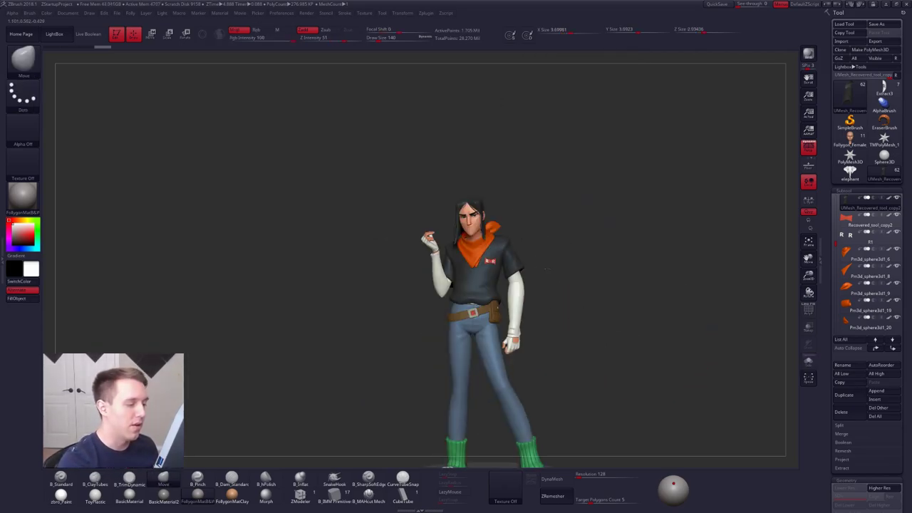
alt+drag(522, 335, 528, 296)
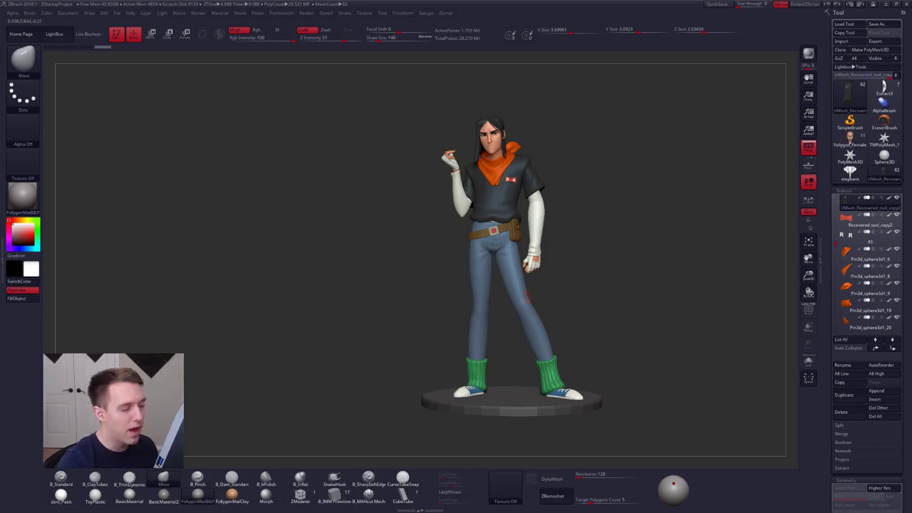
drag(550, 318, 588, 321)
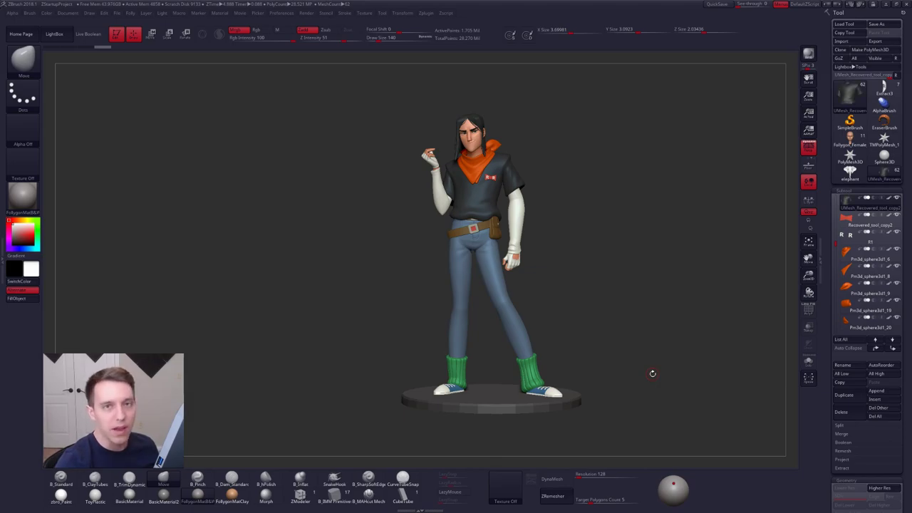
alt+drag(564, 208, 557, 208)
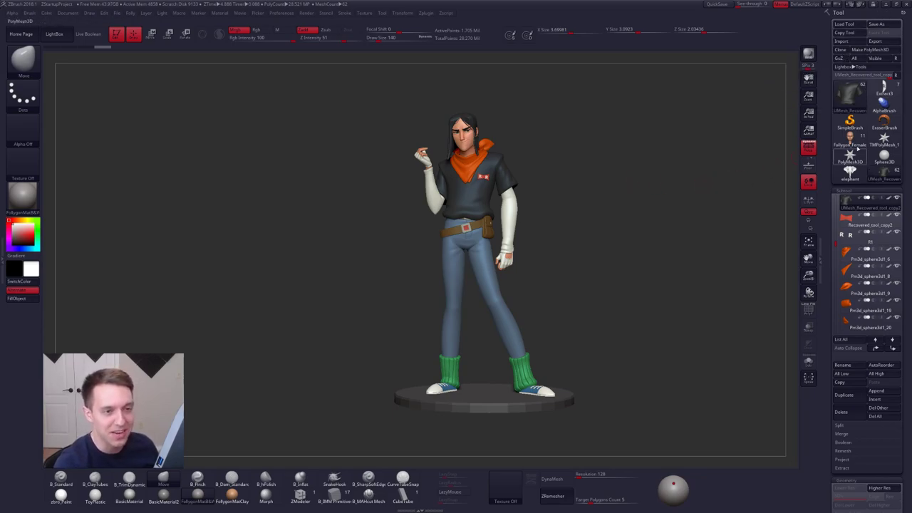
- Look at the Follygon female base mesh tool, then return to the female bust tool and frame it
click(850, 135)
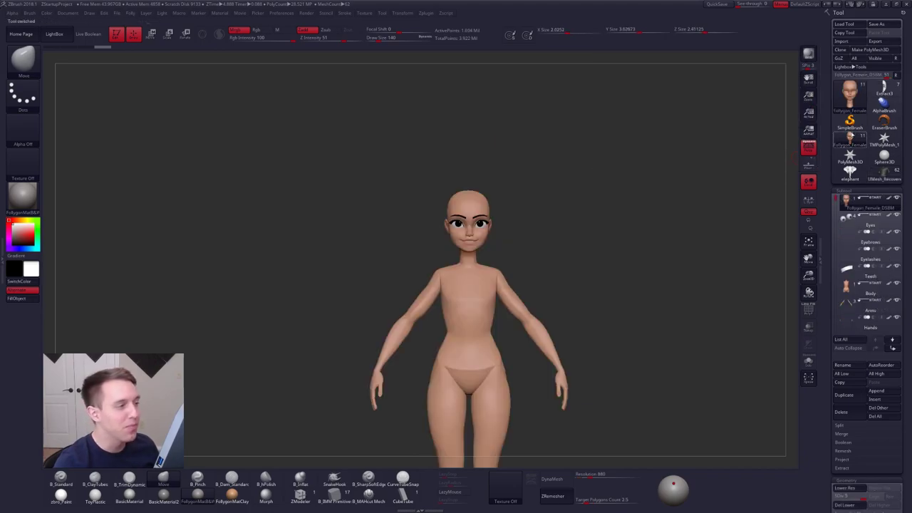
click(885, 89)
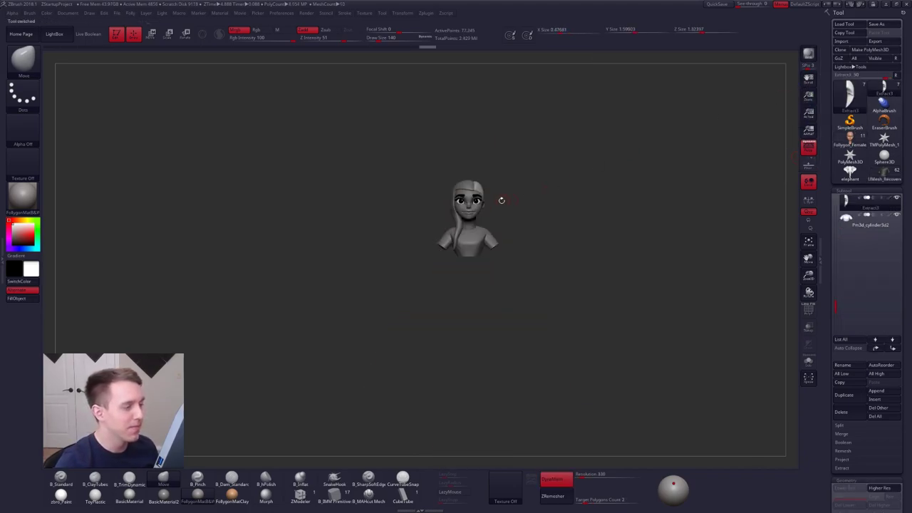
alt+drag(490, 200, 502, 247)
alt+drag(582, 266, 586, 211)
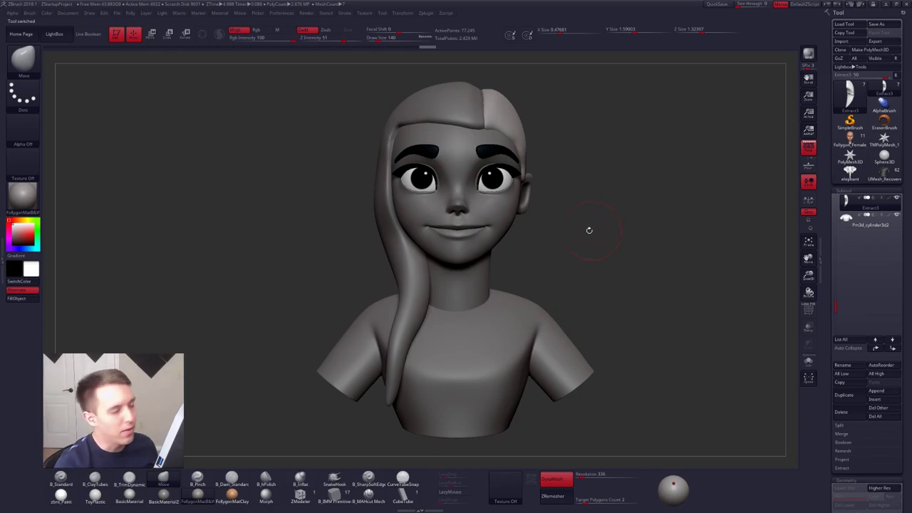
- Adjust the hairline of the short side hair section with the Move brush at draw size 130, then reduce it to 96
key(space)
alt+drag(603, 179, 535, 205)
right_drag(530, 199, 529, 206)
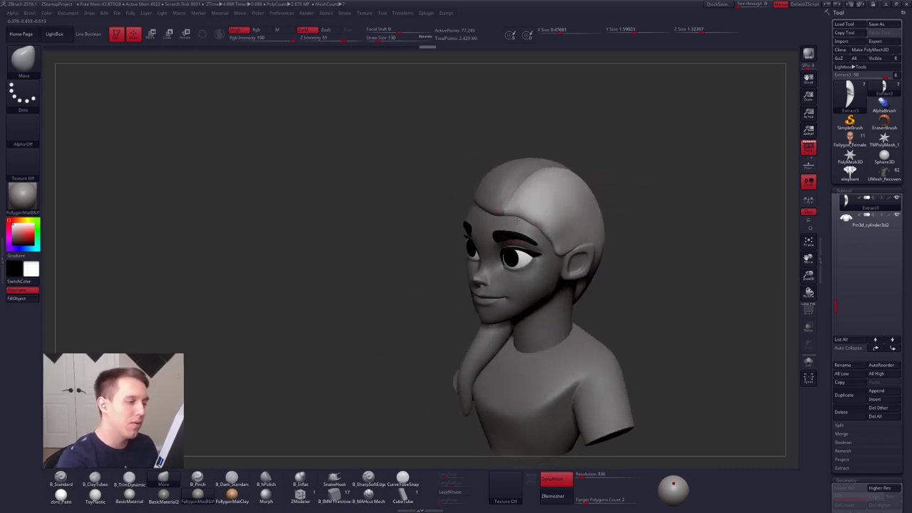
drag(529, 206, 533, 209)
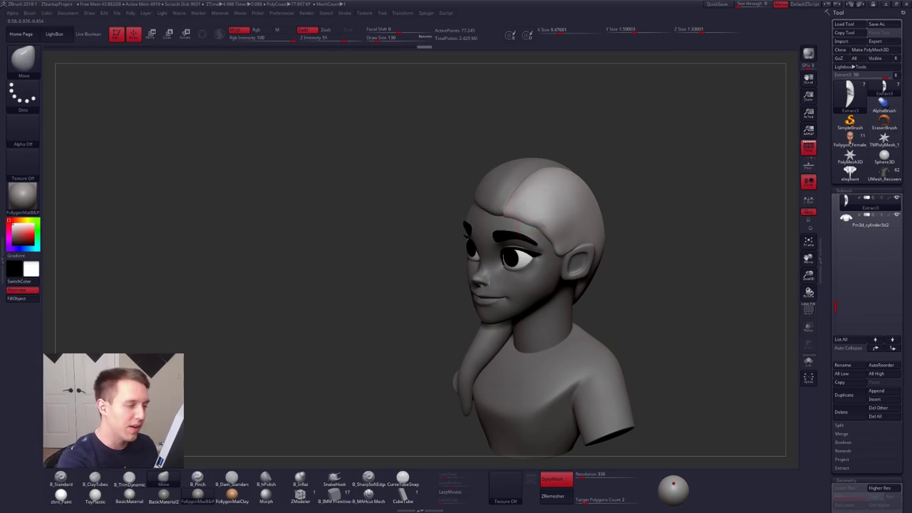
key(s)
drag(551, 250, 544, 250)
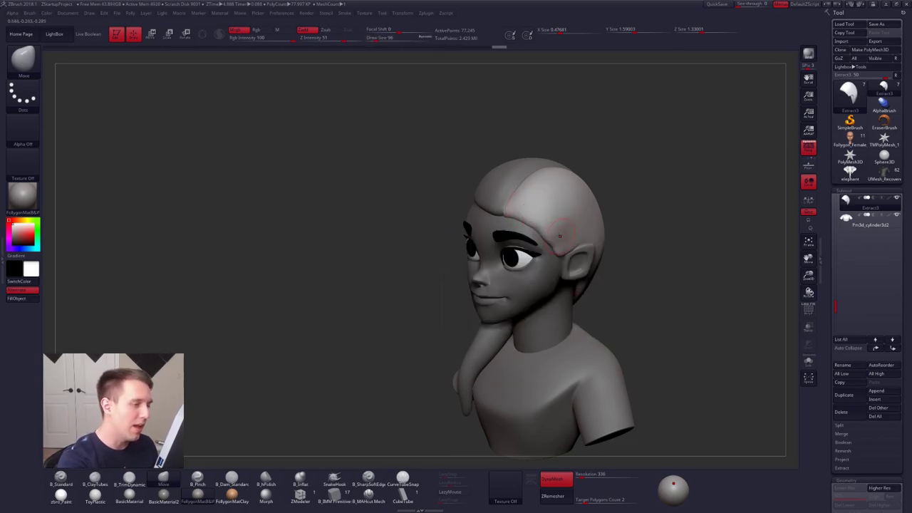
- Isolate the short side hair section and sharpen its inner rim with the B_Pinch brush
key(alt+s)
mouse_move(531, 228)
right_down()
mouse_move(566, 238)
mouse_move(543, 228)
right_up()
key(5)
mouse_move(551, 229)
mouse_down()
mouse_move(483, 275)
mouse_move(514, 206)
mouse_up()
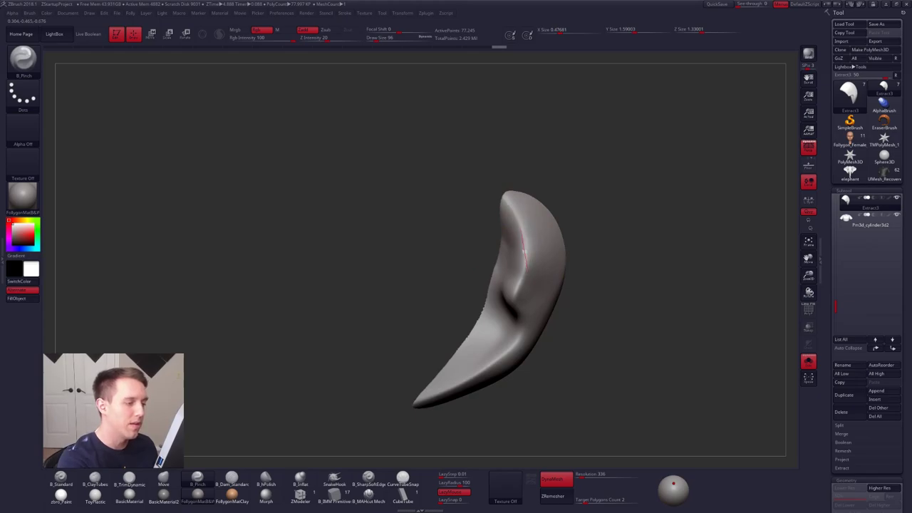
drag(527, 268, 512, 303)
mouse_move(592, 285)
mouse_down()
mouse_move(507, 277)
mouse_move(510, 269)
mouse_up()
- Refine the front edge of the isolated side hair section with the Move brush and show the whole bust again
key(4)
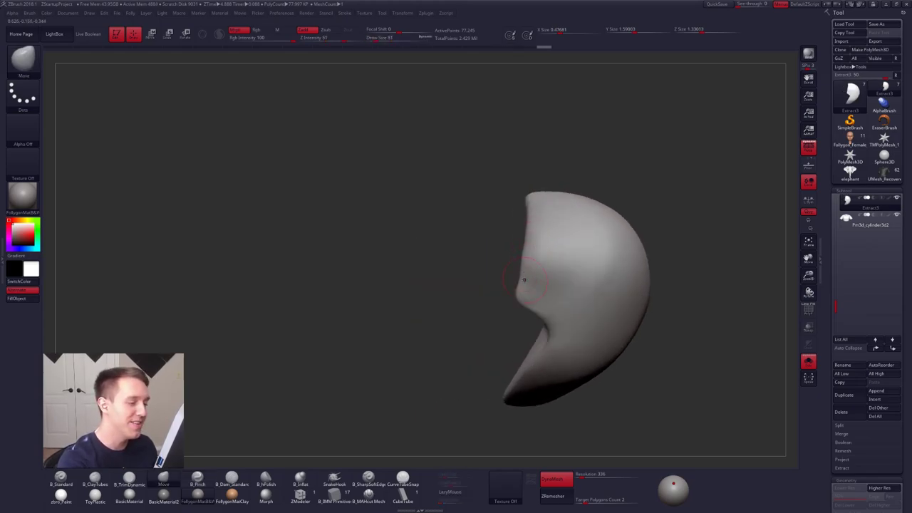
drag(525, 280, 525, 264)
drag(536, 219, 538, 226)
mouse_move(537, 225)
right_down()
mouse_move(551, 243)
mouse_move(544, 263)
mouse_move(592, 316)
mouse_move(627, 316)
right_up()
key(shift+s)
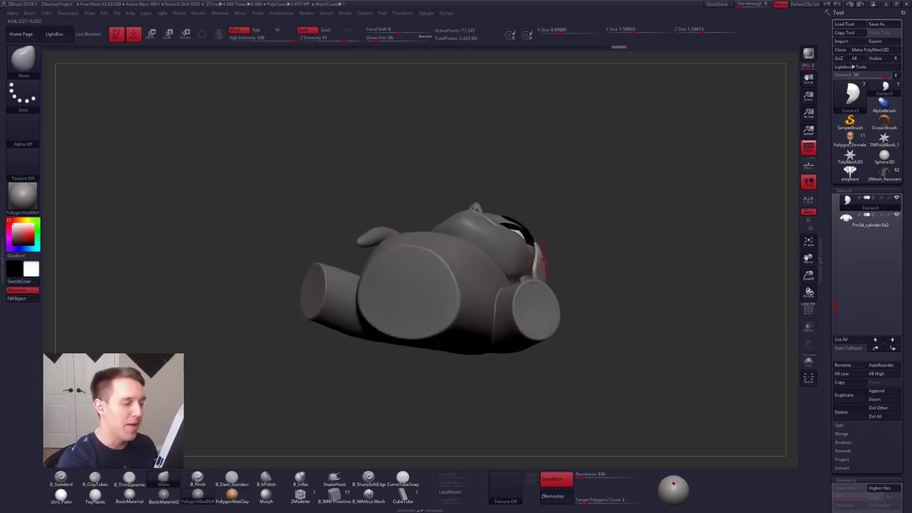
- Select and isolate the long swept hair section and sharpen its inner face-framing edge with the B_Pinch brush
right_drag(544, 260, 596, 316)
alt+click(525, 228)
mouse_move(527, 229)
right_down()
mouse_move(566, 243)
mouse_move(499, 282)
right_up()
key(shift+s)
key(b)
key(p)
key(i)
mouse_move(556, 241)
ctrl+right_down()
mouse_move(527, 269)
mouse_move(525, 251)
mouse_move(477, 258)
mouse_move(458, 282)
ctrl+right_up()
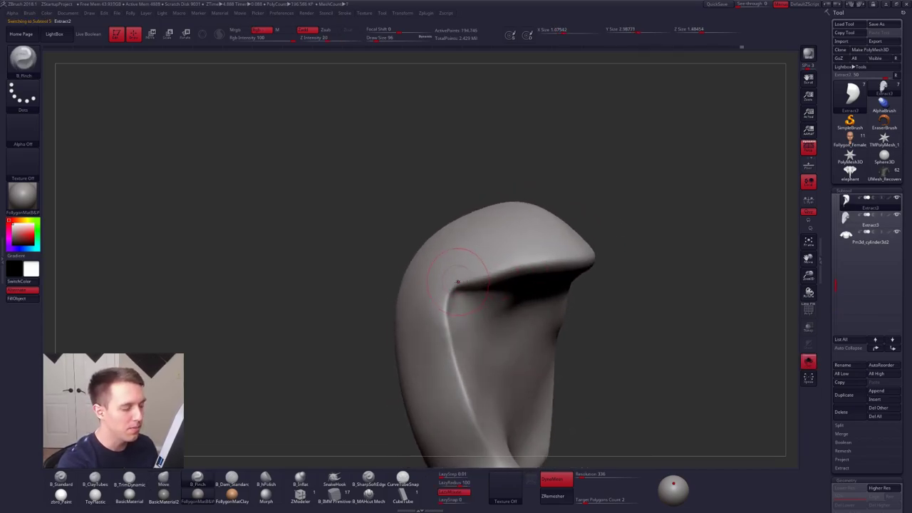
mouse_move(588, 258)
right_down()
mouse_move(549, 265)
mouse_move(589, 258)
right_up()
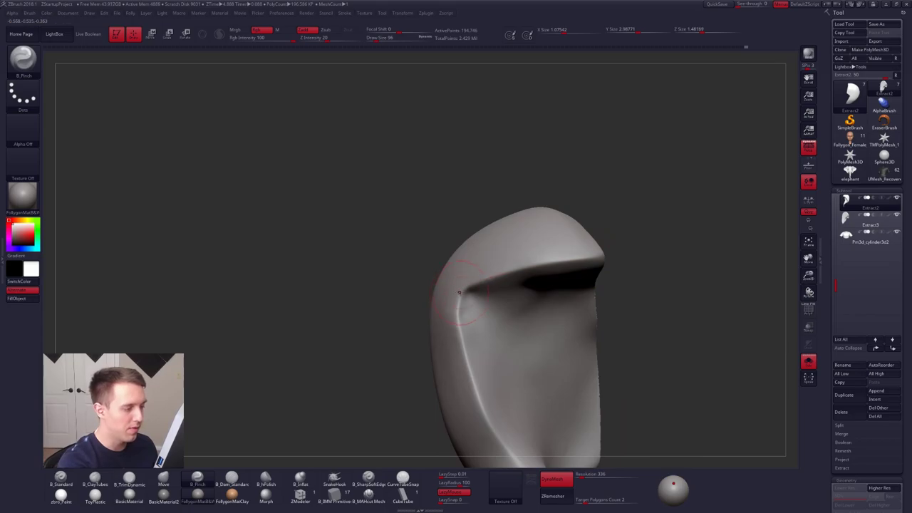
right_drag(460, 292, 465, 215)
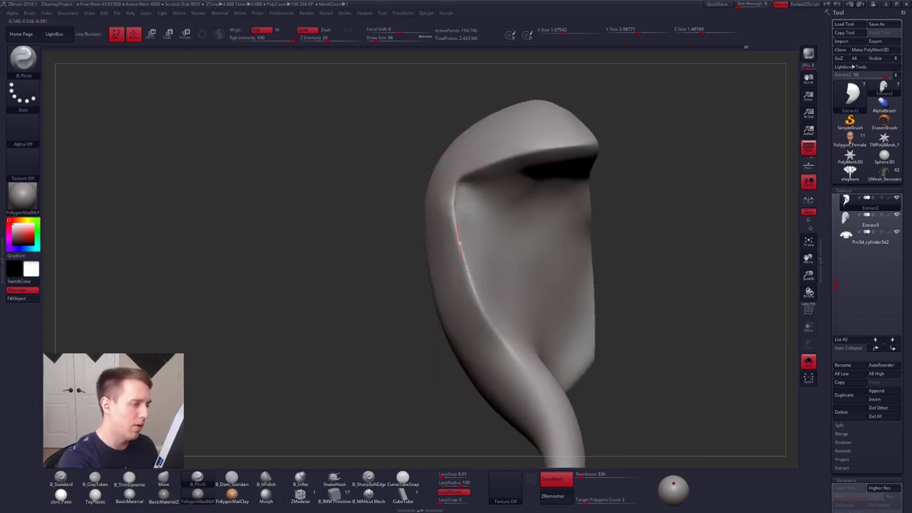
- Flatten the long hair section's surface beside its inner edge with the B_TrimDynamic brush at draw size 113
key(b)
key(t)
key(d)
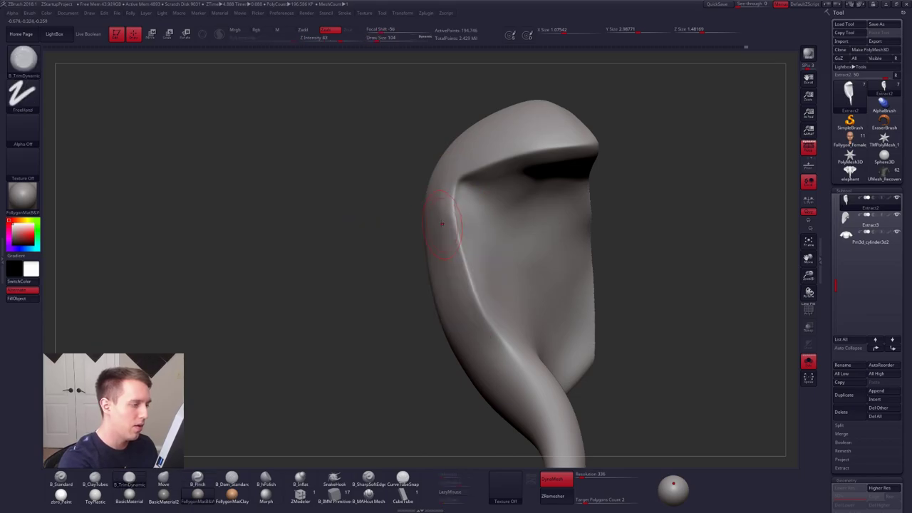
right_drag(440, 212, 492, 227)
key(space)
drag(459, 245, 464, 245)
drag(448, 214, 452, 266)
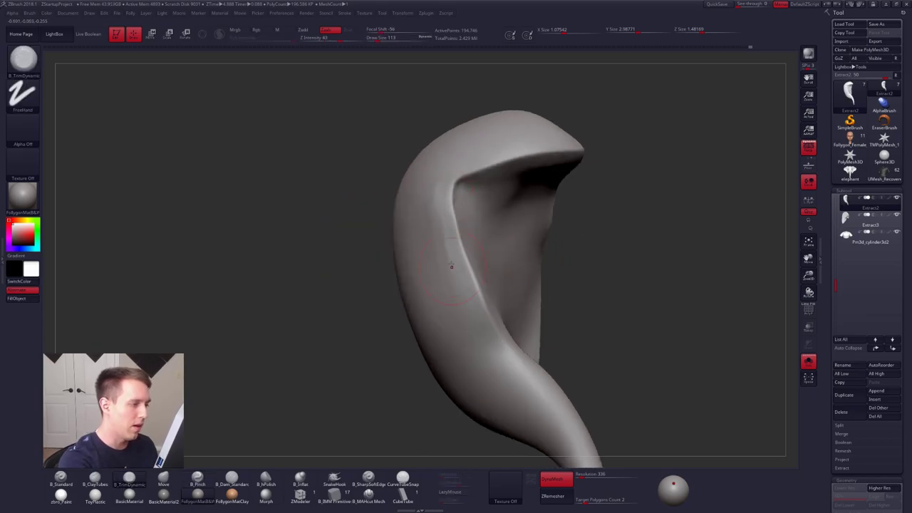
- Switch to the browser, view the Android 17 and The Great Prince Of The Forest artworks and the artist's ArtStation portfolio, then return to ZBrush
key(alt+Tab)
key(alt+Tab)
key(alt+Tab)
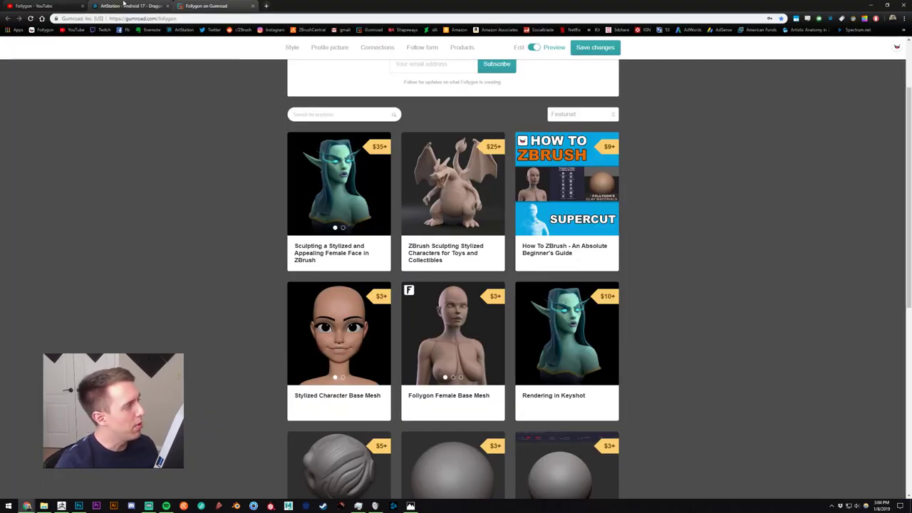
click(124, 5)
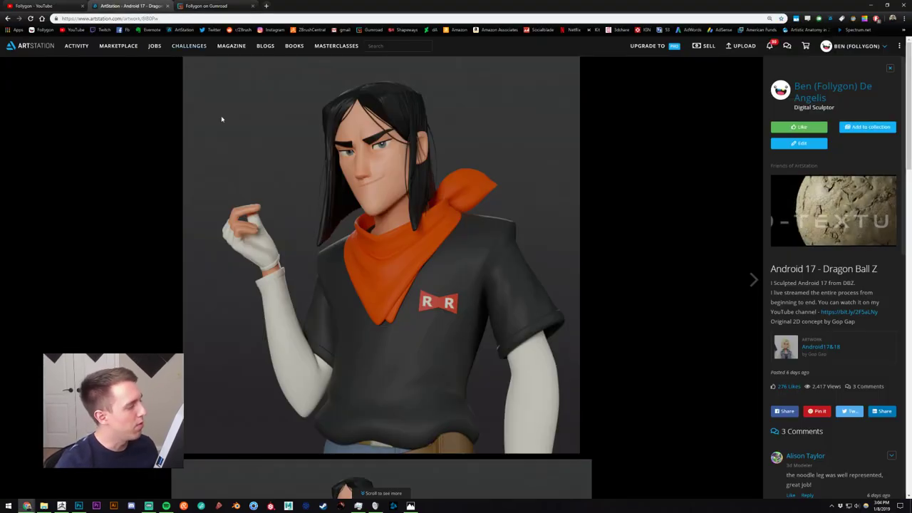
click(755, 280)
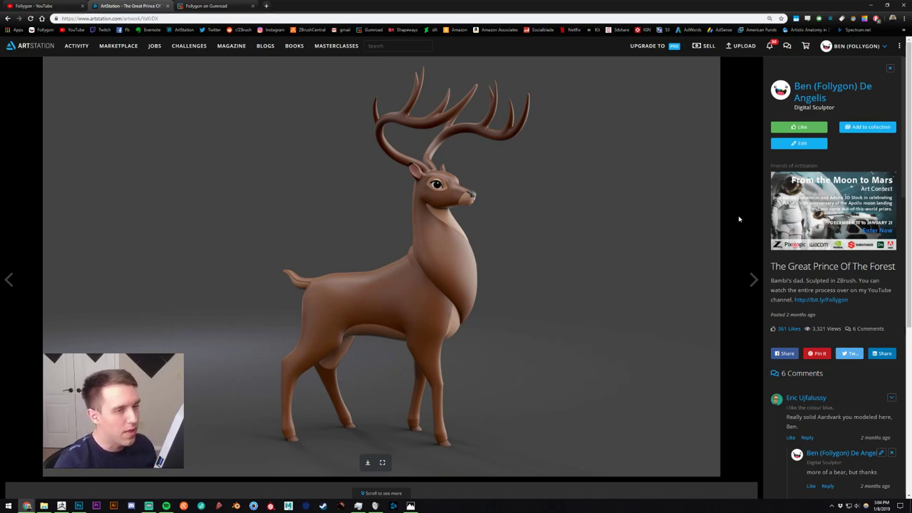
click(812, 86)
key(alt+Tab)
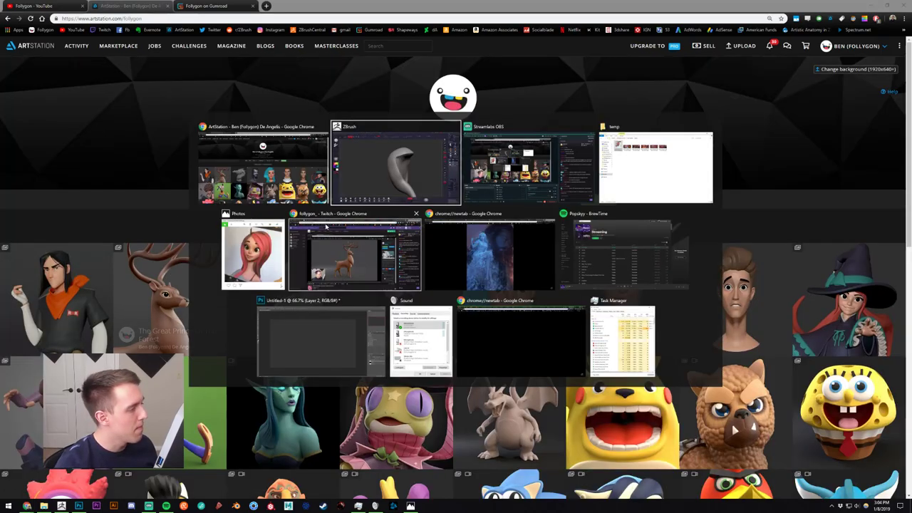
- Show the whole bust around the isolated long hair section and check the hair from the front
drag(540, 301, 513, 293)
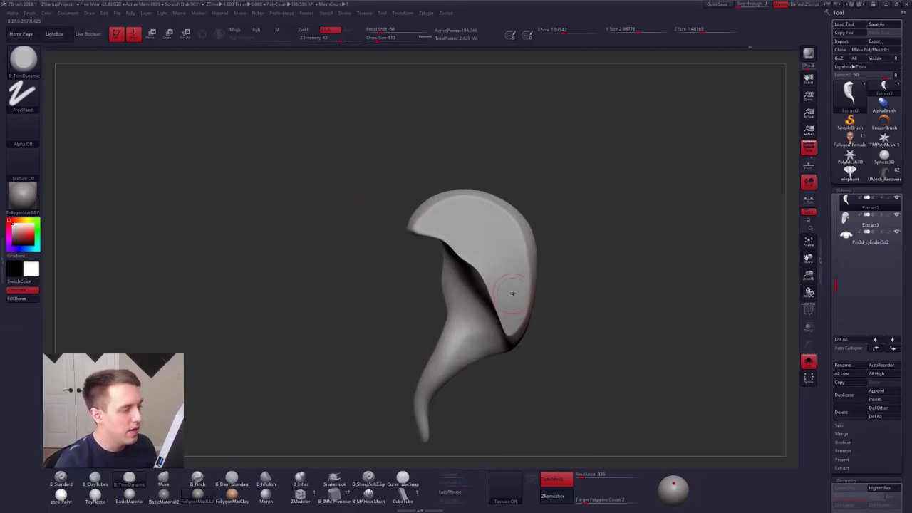
click(808, 362)
drag(385, 303, 526, 306)
alt+drag(342, 182, 387, 208)
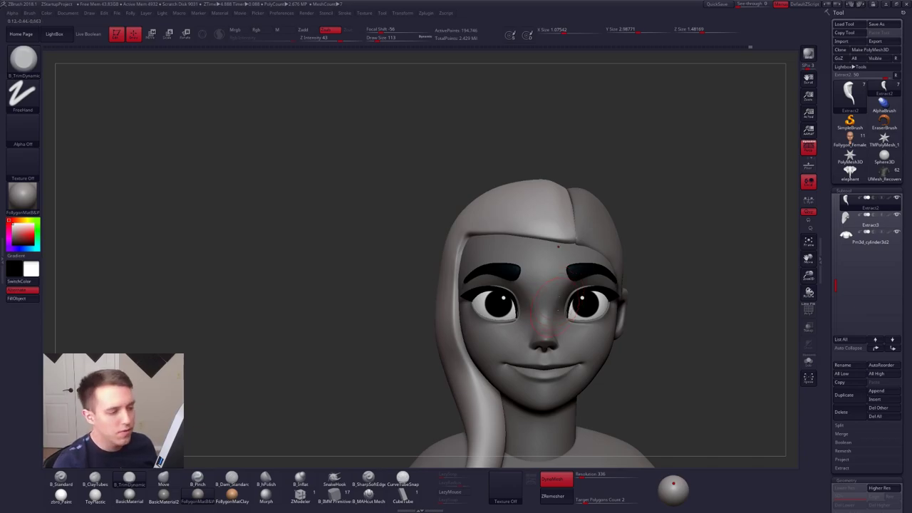
ctrl+right_drag(557, 297, 498, 258)
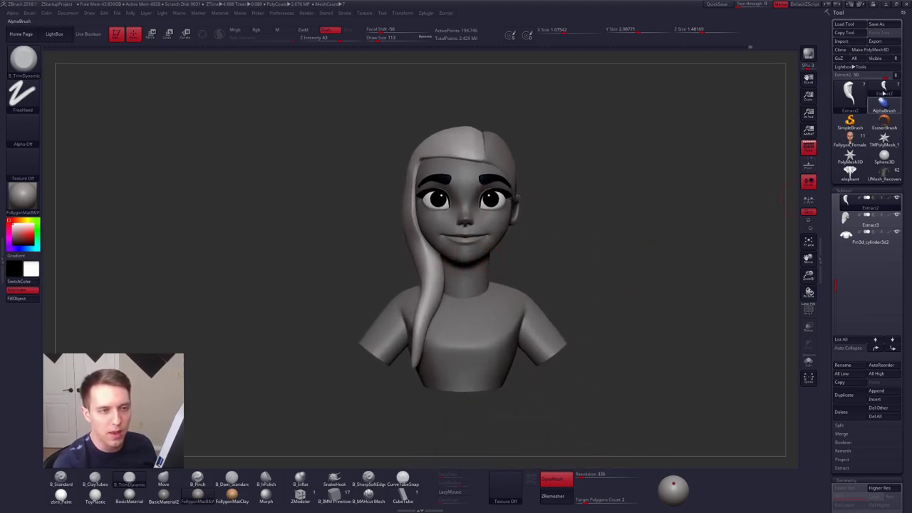
- Open the Android 17 tool and examine the full figure's pose and proportions
click(886, 171)
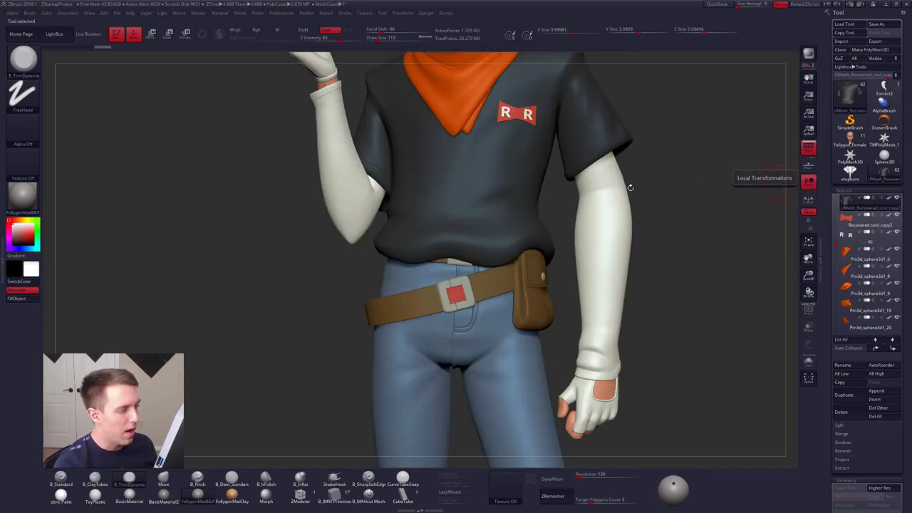
key(f)
alt+drag(618, 192, 579, 195)
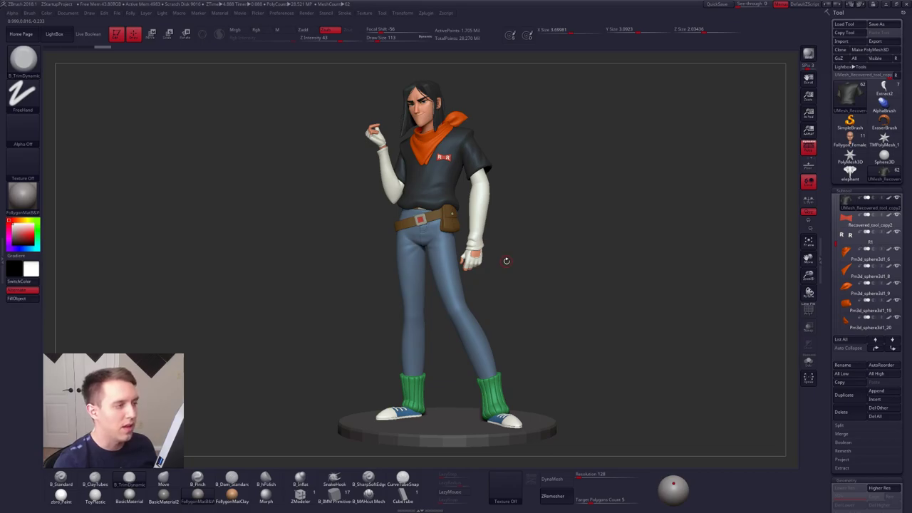
drag(506, 261, 528, 180)
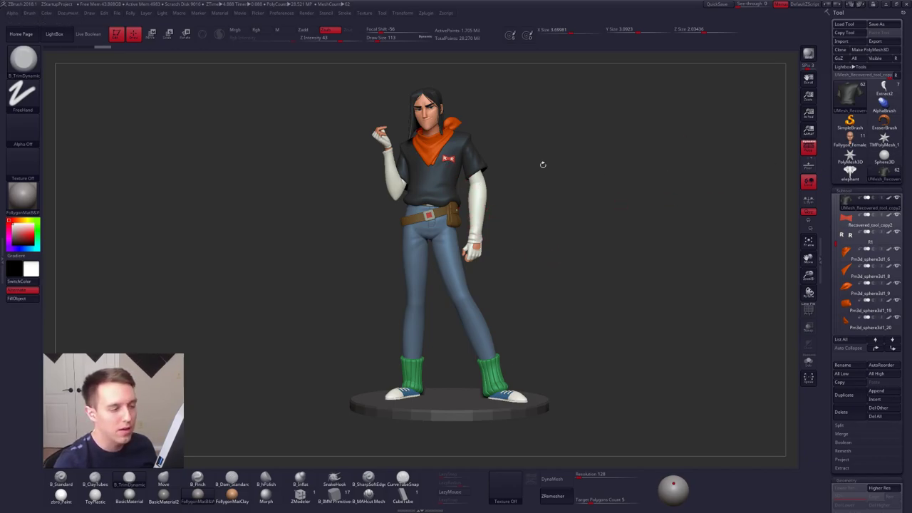
mouse_move(579, 258)
mouse_down()
mouse_move(546, 249)
mouse_move(582, 265)
mouse_up()
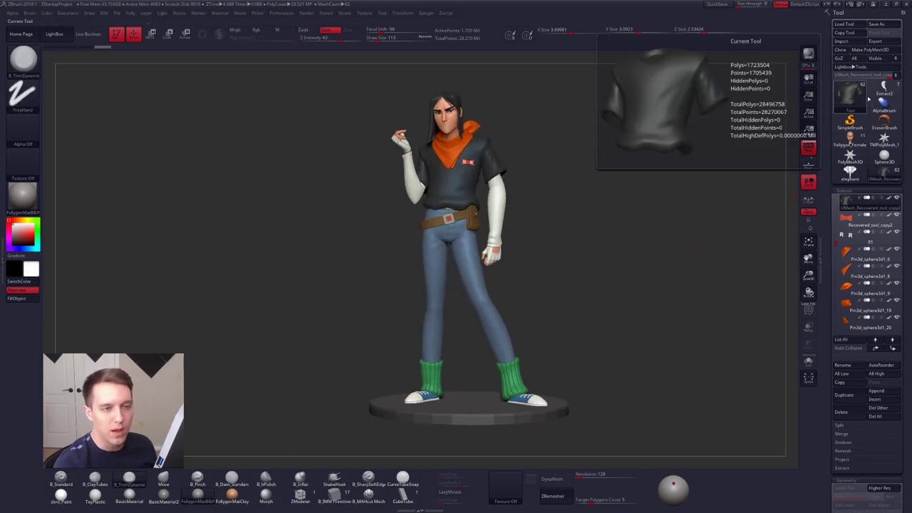
- Return to the female bust tool and frame it from the front
click(882, 91)
key(f)
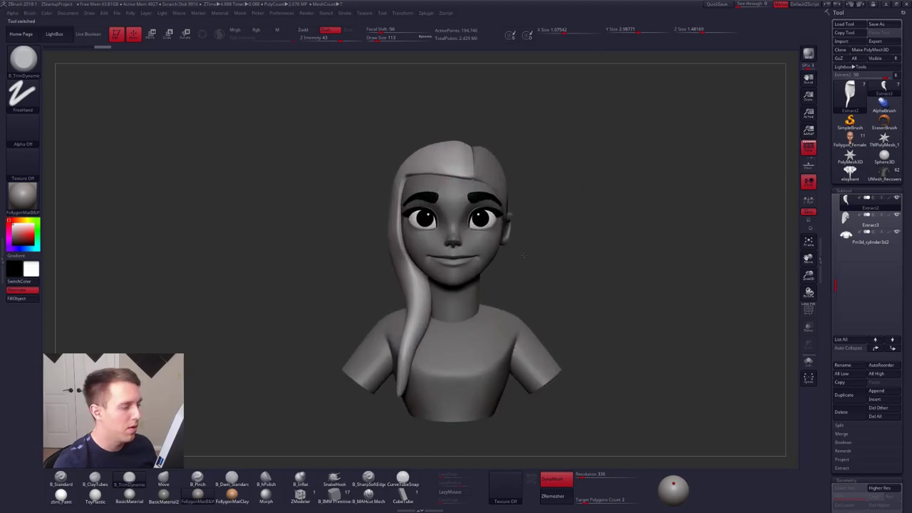
drag(531, 246, 534, 236)
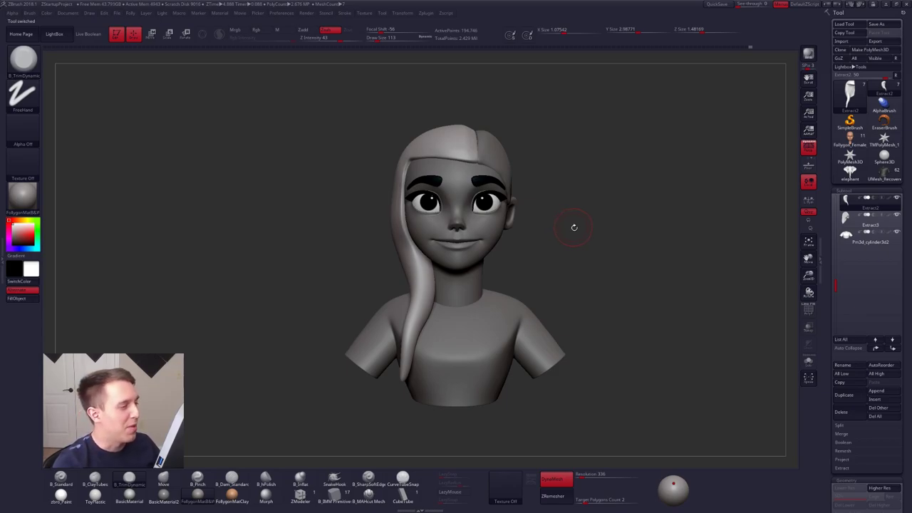
mouse_move(505, 257)
alt+mouse_down()
mouse_move(517, 337)
mouse_move(494, 252)
alt+mouse_up()
- Adjust the front of the long hair section near the parting with the Move brush at draw size 181
key(b)
key(m)
key(v)
key(space)
right_drag(492, 250, 506, 284)
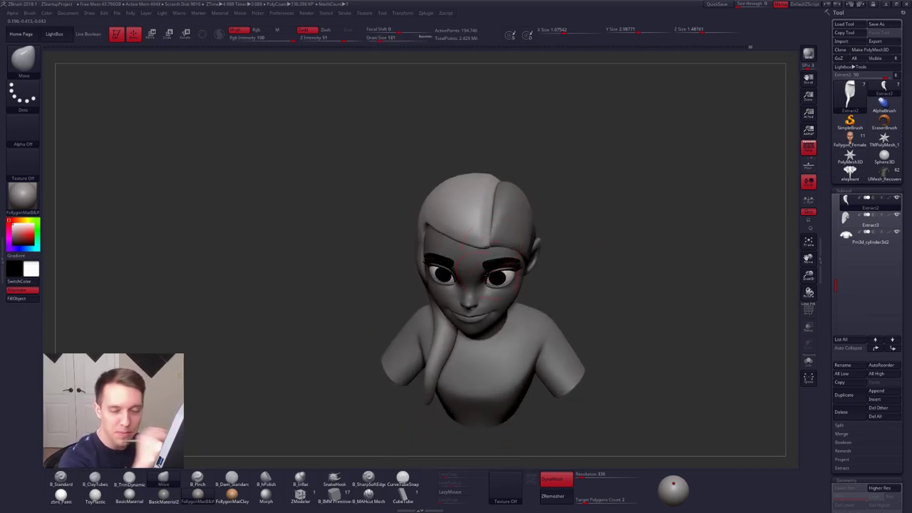
drag(475, 263, 489, 349)
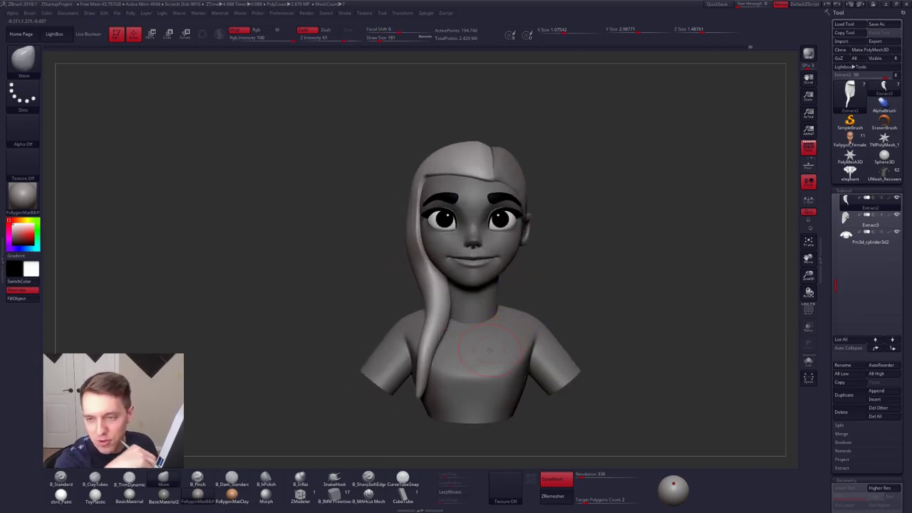
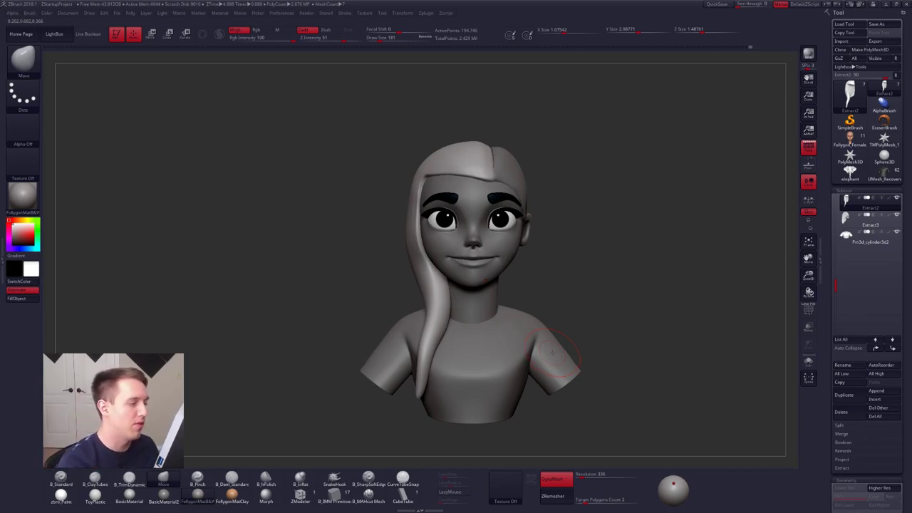
alt+right_drag(552, 353, 584, 399)
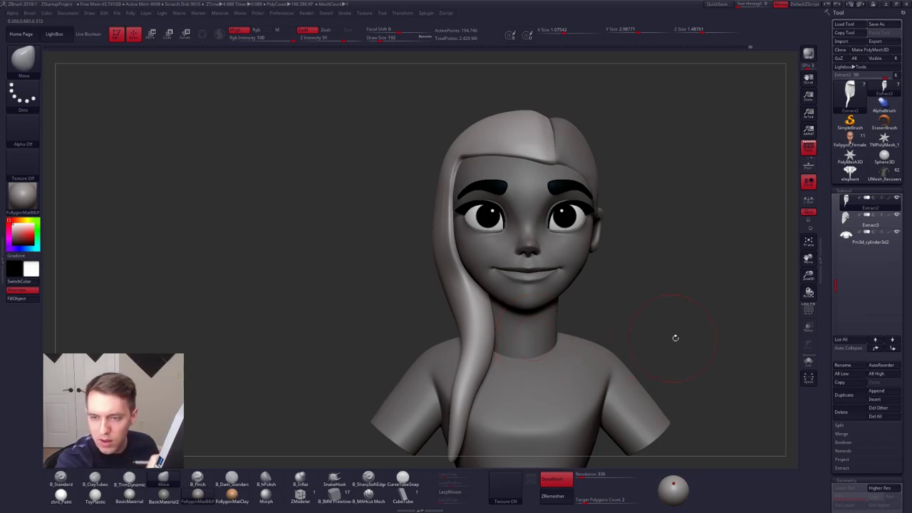
alt+drag(624, 288, 573, 255)
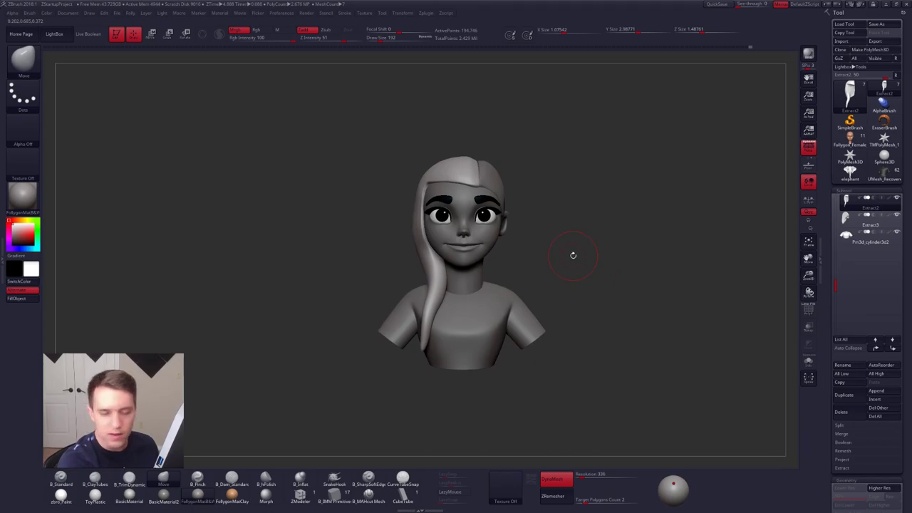
key(b)
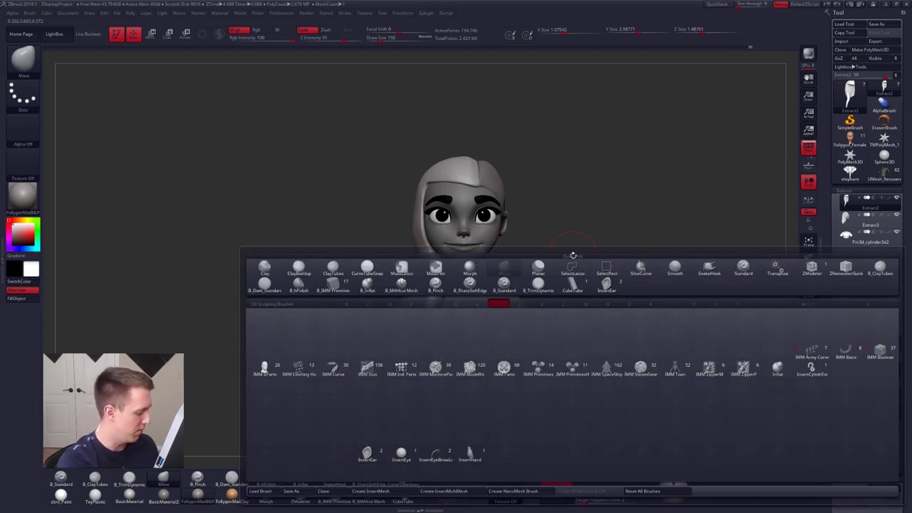
key(p)
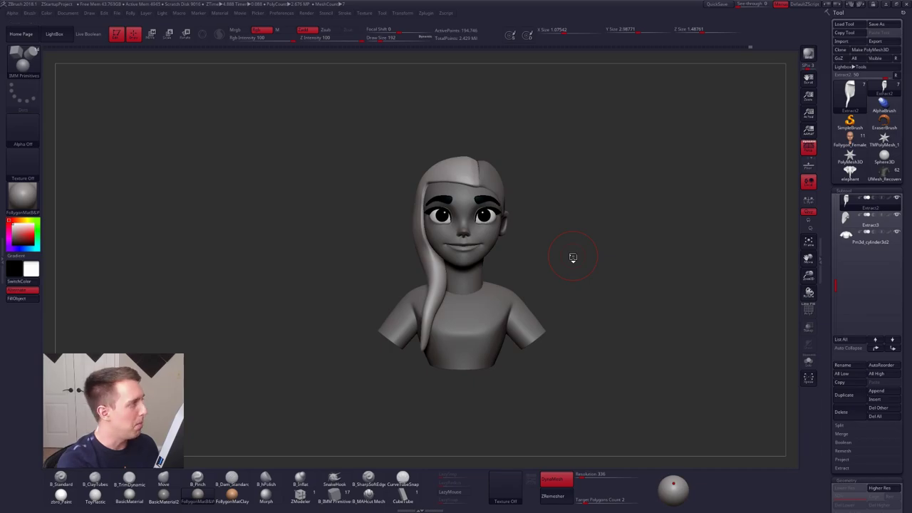
key(b)
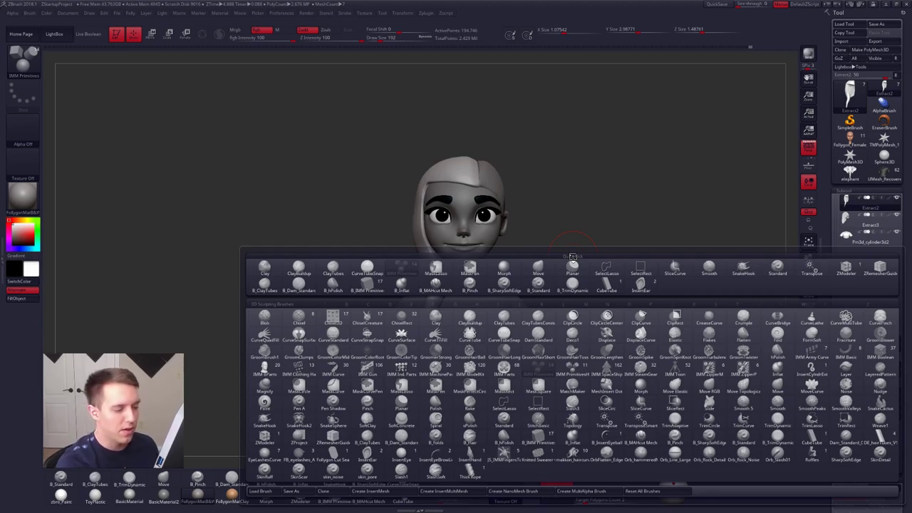
key(i)
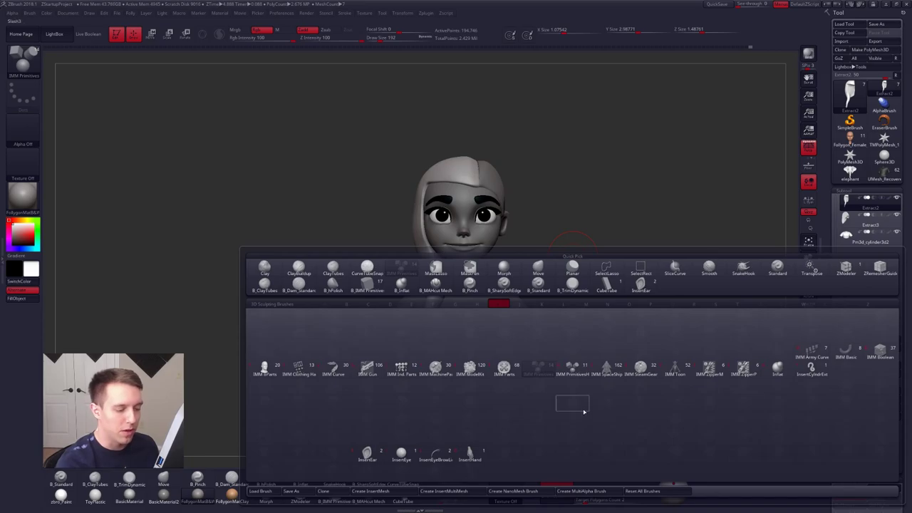
key(Escape)
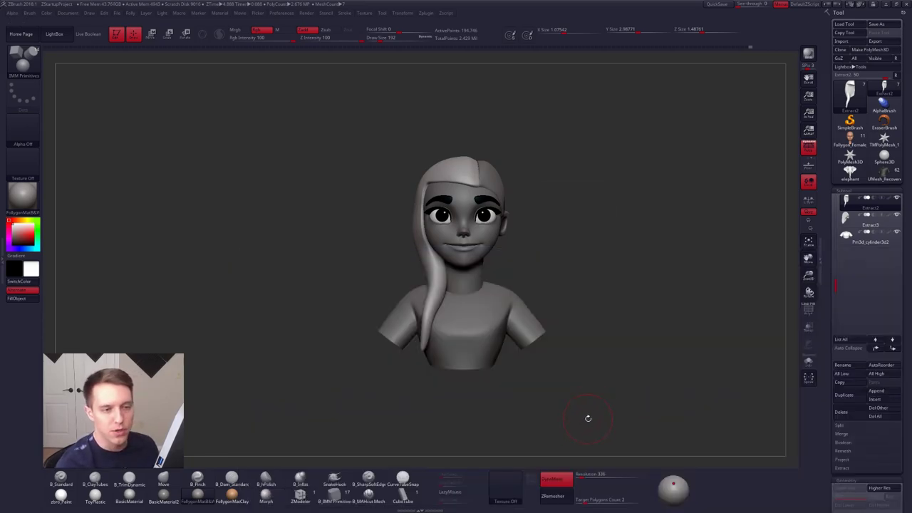
- Isolate the shorter hair section, duplicate it, and insert a B_IMM Primitives sphere at the back of the copy
click(869, 221)
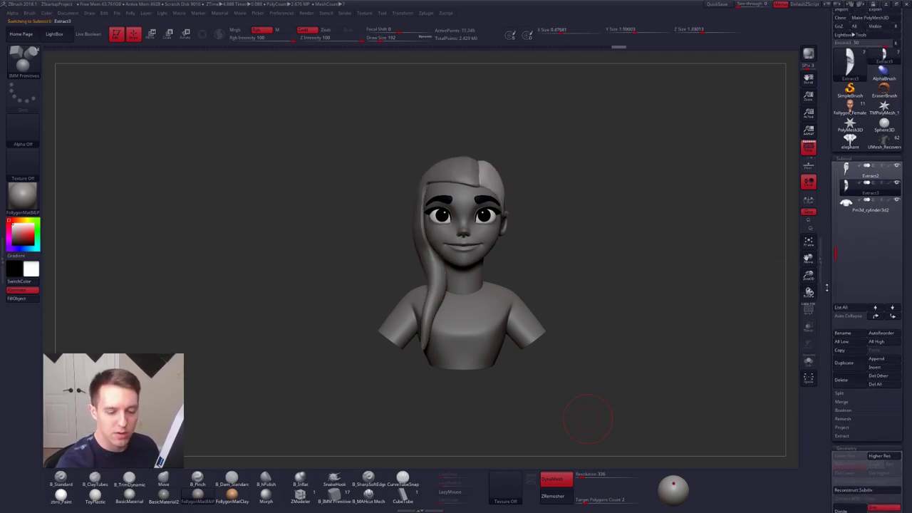
click(808, 361)
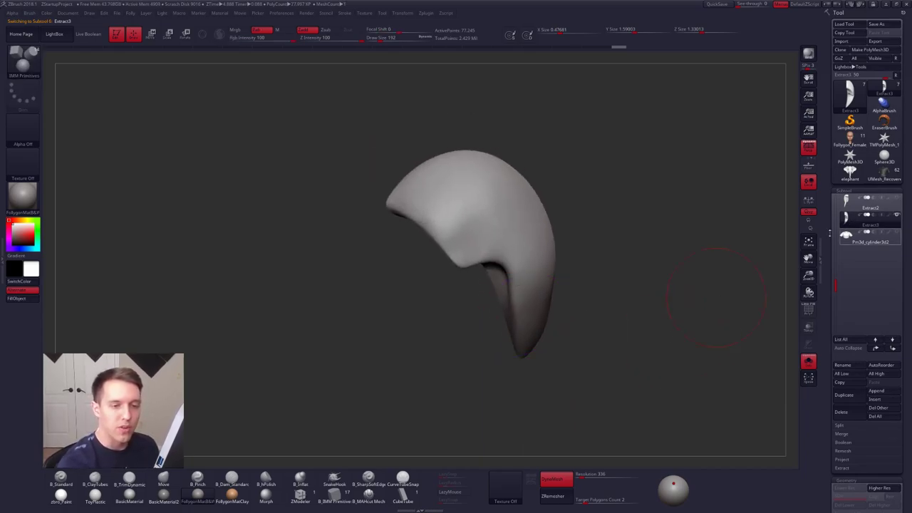
click(844, 395)
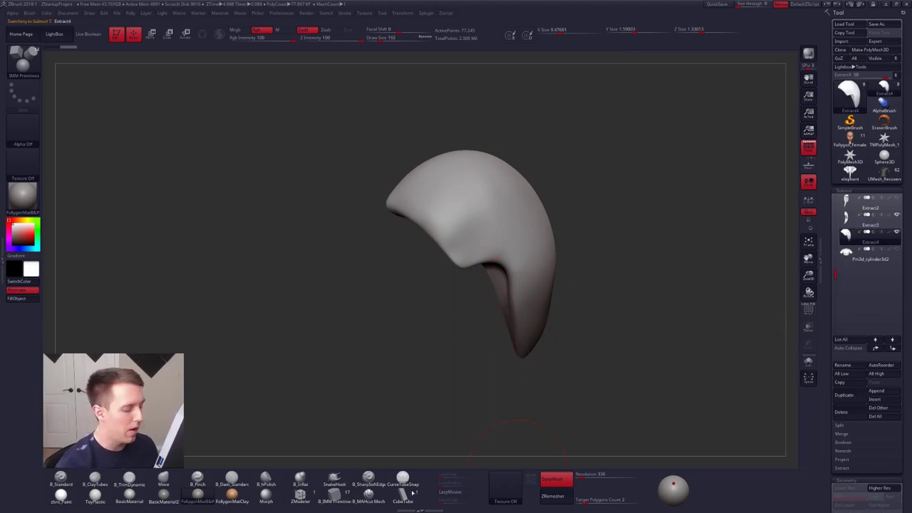
click(335, 493)
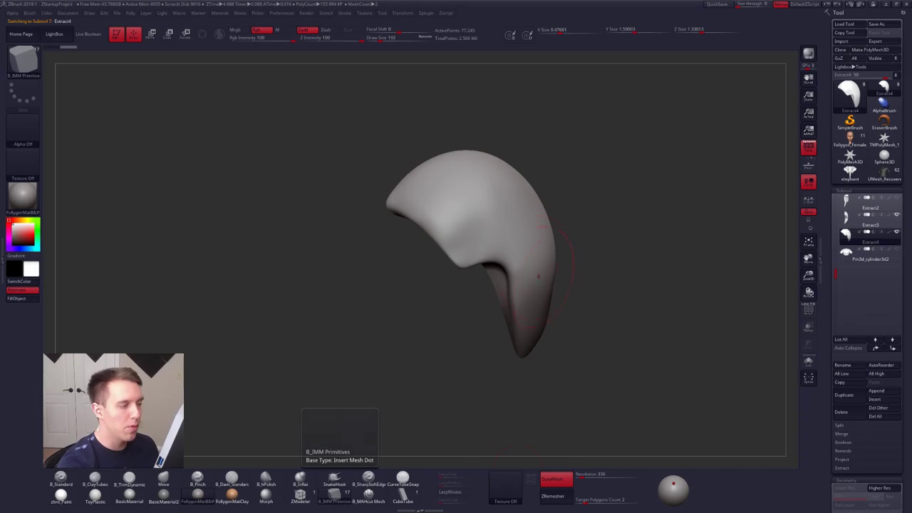
drag(512, 213, 546, 244)
drag(566, 274, 600, 273)
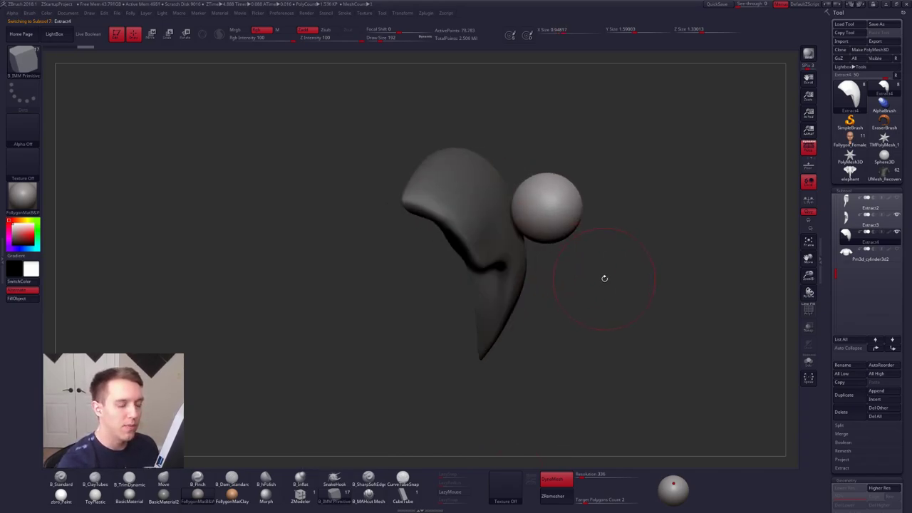
- Isolate the inserted sphere in the duplicated subtool and delete the hidden hair geometry
key(ctrl+shift)
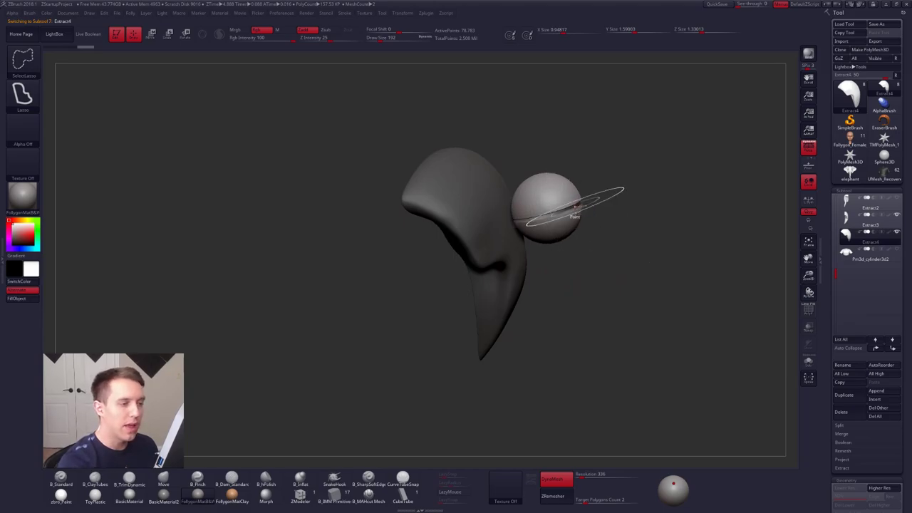
ctrl+alt+shift+click(573, 211)
ctrl+shift+click(579, 239)
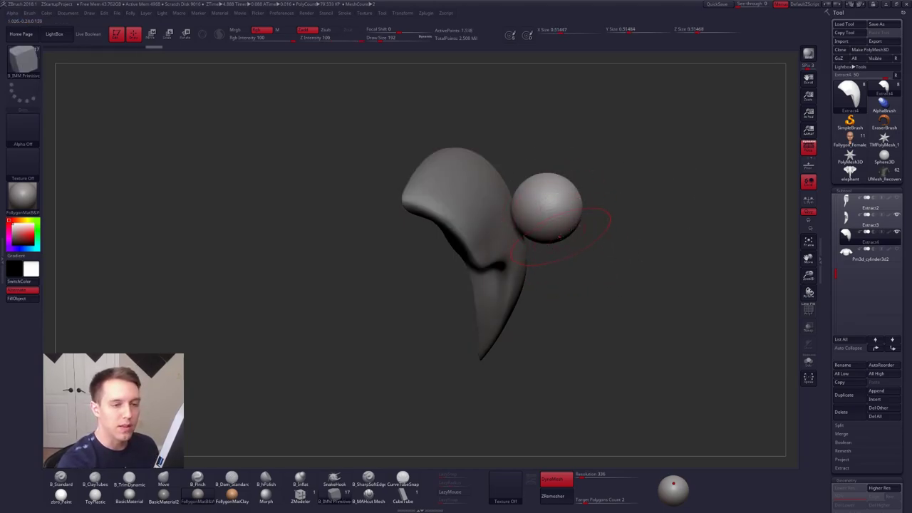
click(809, 362)
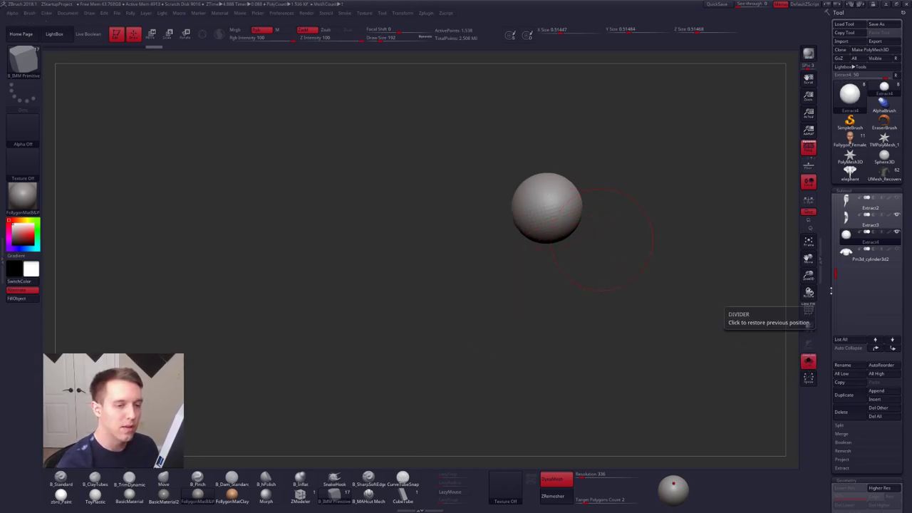
click(846, 219)
click(845, 238)
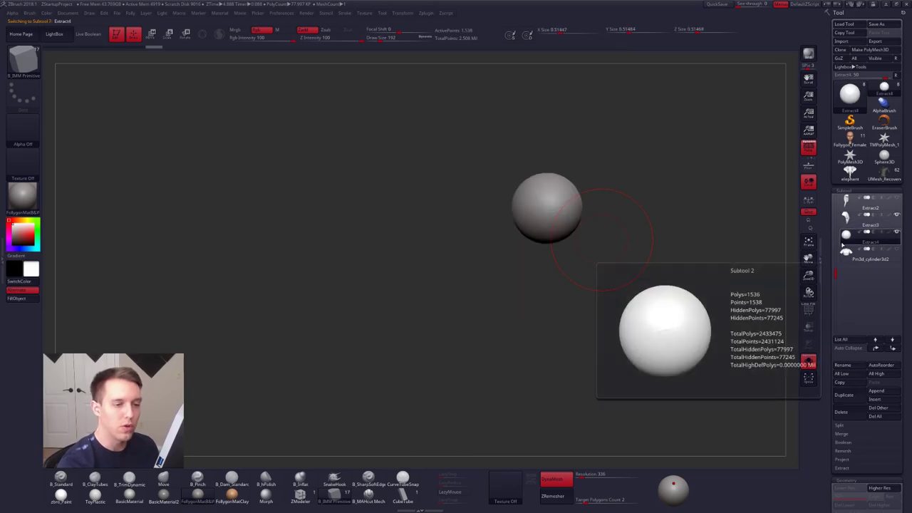
scroll(842, 200, down, 5)
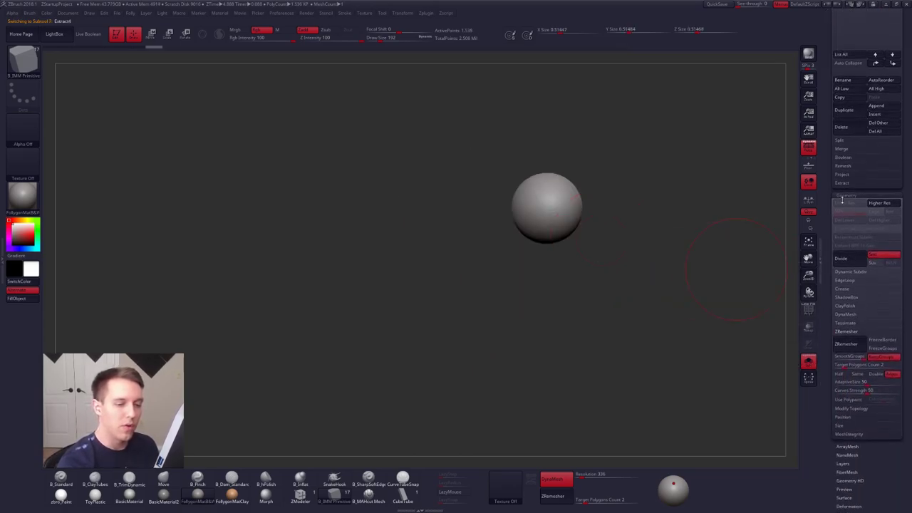
scroll(843, 200, down, 1)
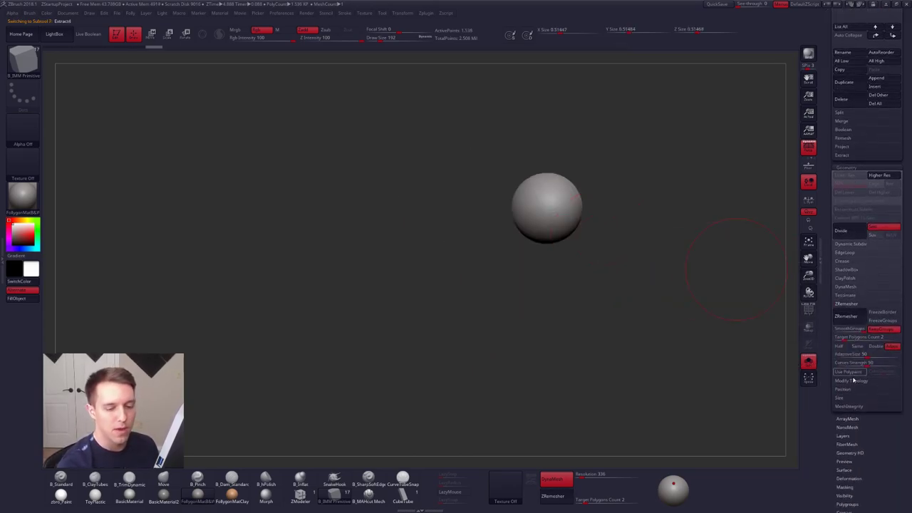
click(855, 382)
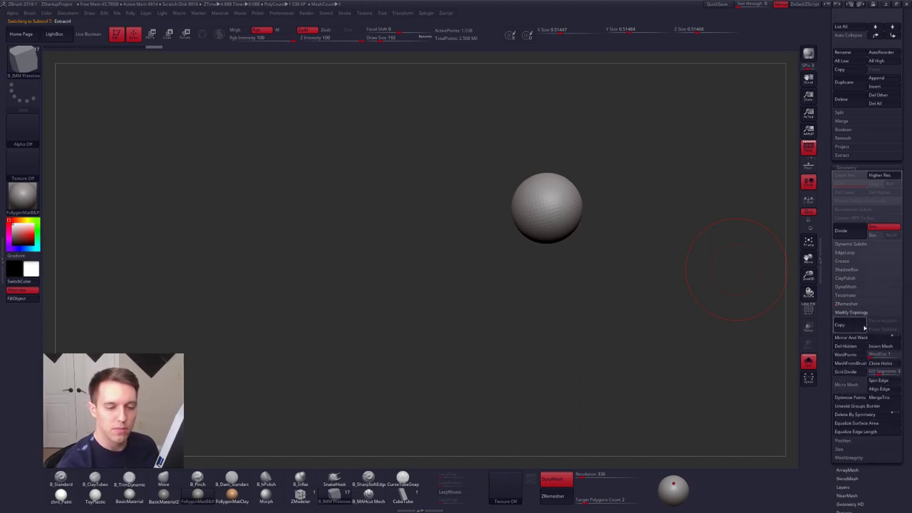
click(851, 347)
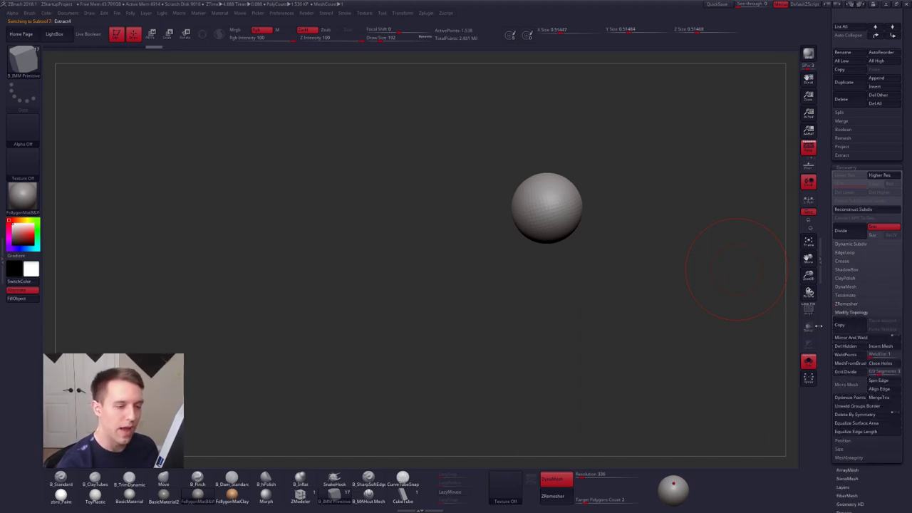
click(851, 316)
drag(833, 112, 833, 426)
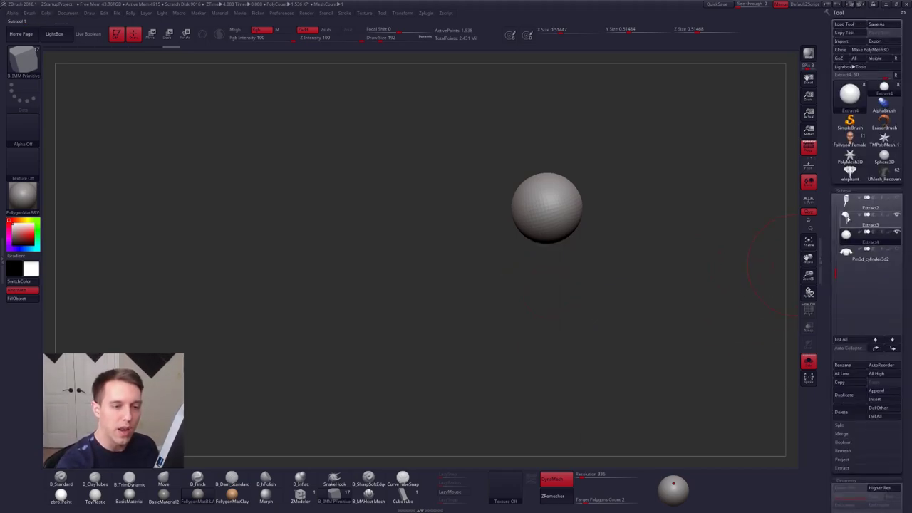
- Delete the sphere subtool and return to the long hair section with the whole bust framed from the front
click(849, 225)
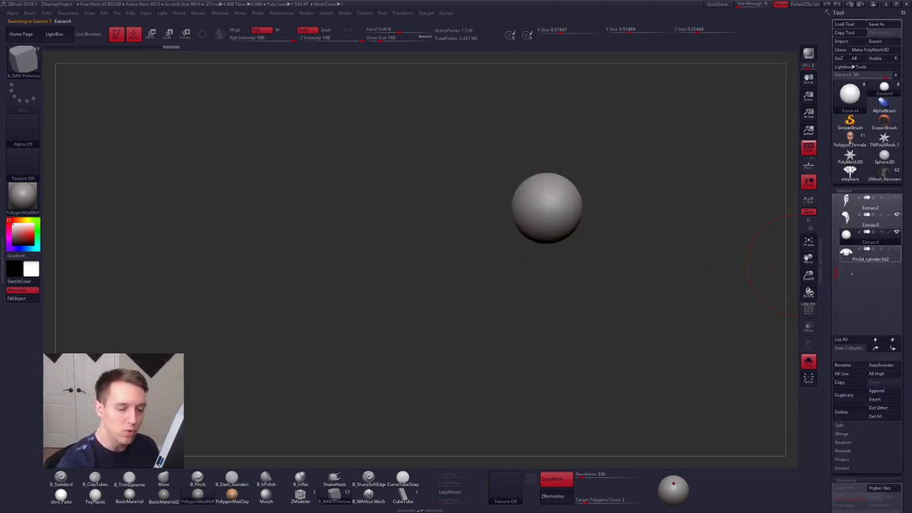
click(843, 412)
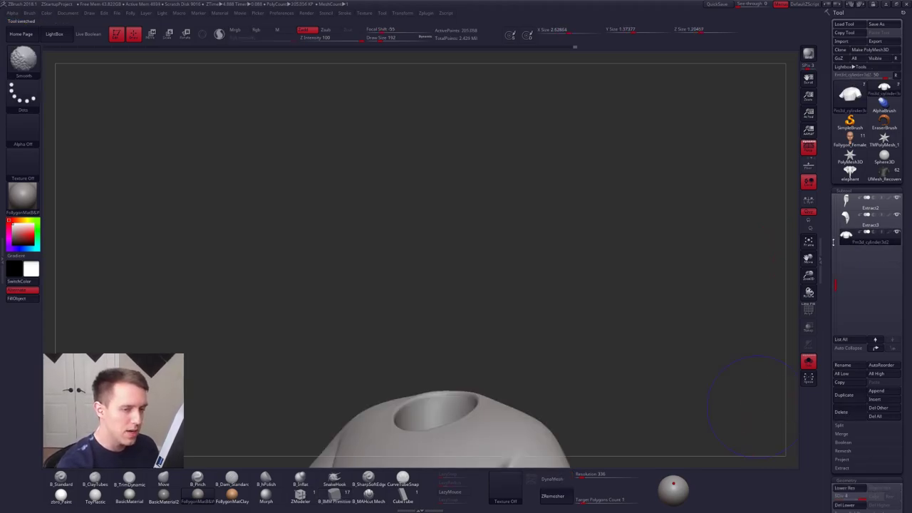
shift+drag(653, 289, 660, 310)
key(shift+alt+s)
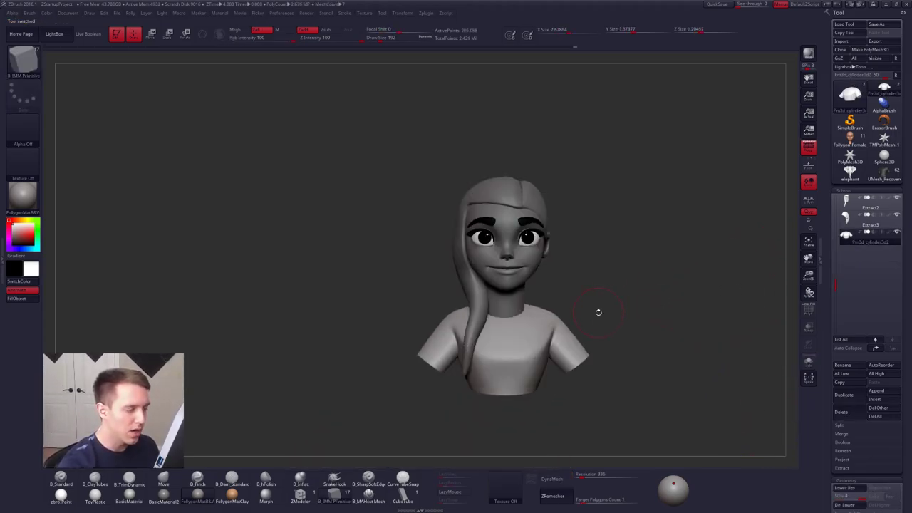
alt+drag(548, 282, 552, 369)
alt+click(527, 195)
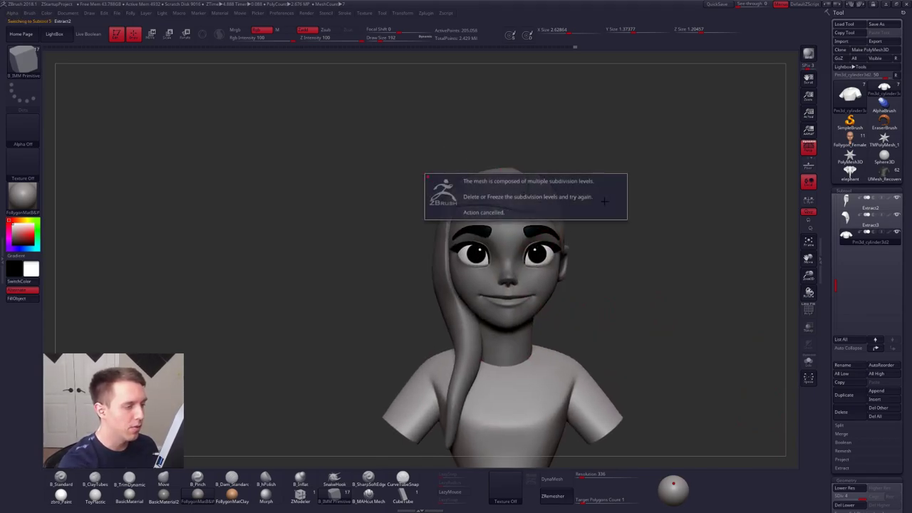
- Switch to Chrome, search Google Images for "cute hair styles pony tail" and browse the hairstyle references
key(alt+Tab)
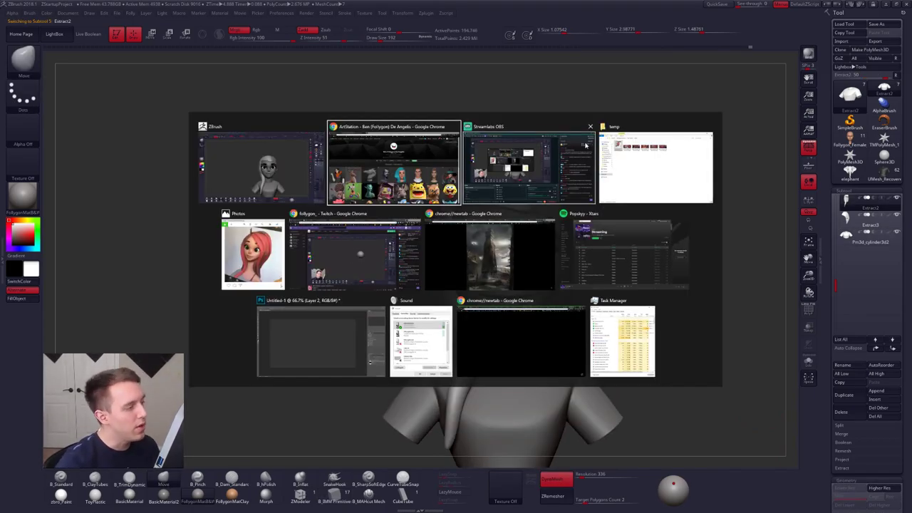
key(ctrl+t)
text(cute )
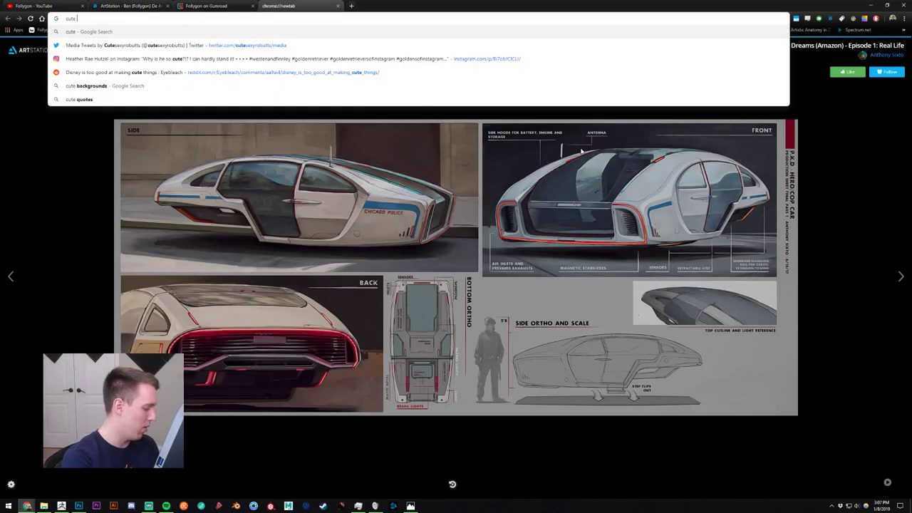
text(hair styles)
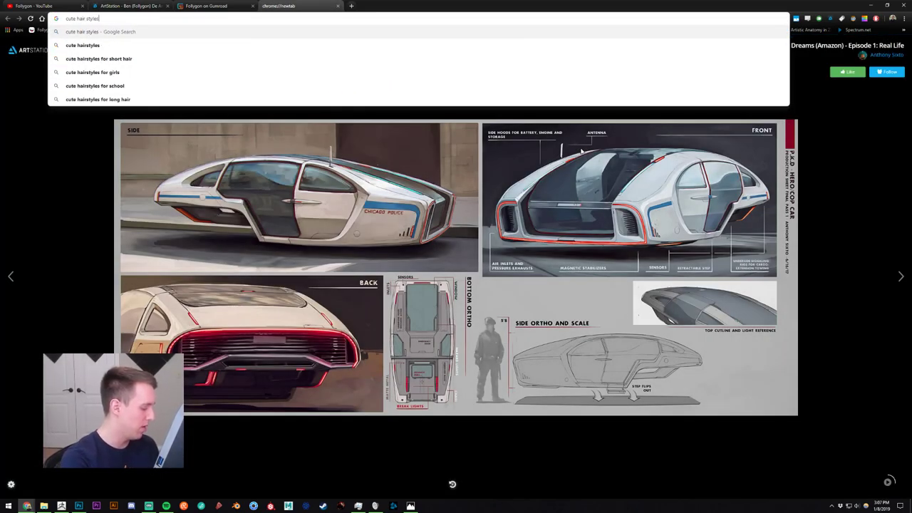
text( pony tail)
key(Return)
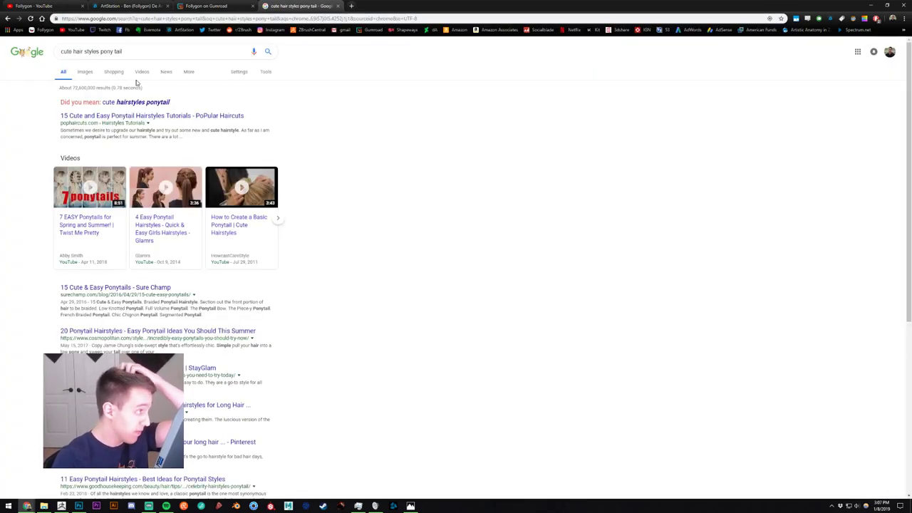
click(86, 74)
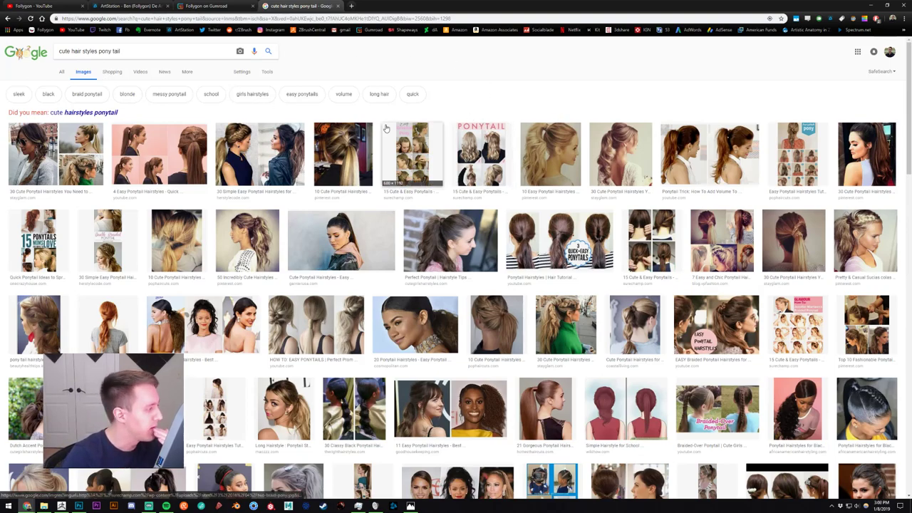
scroll(321, 157, down, 1)
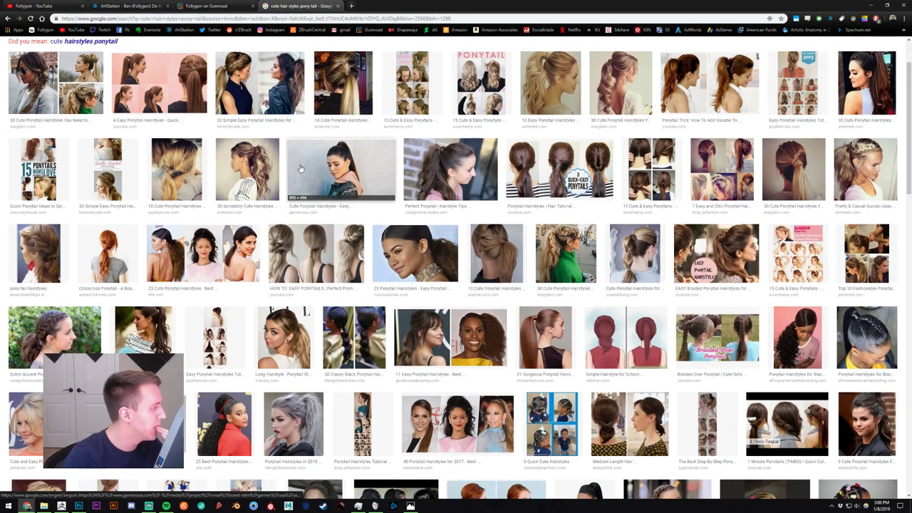
scroll(302, 170, down, 1)
scroll(333, 174, up, 2)
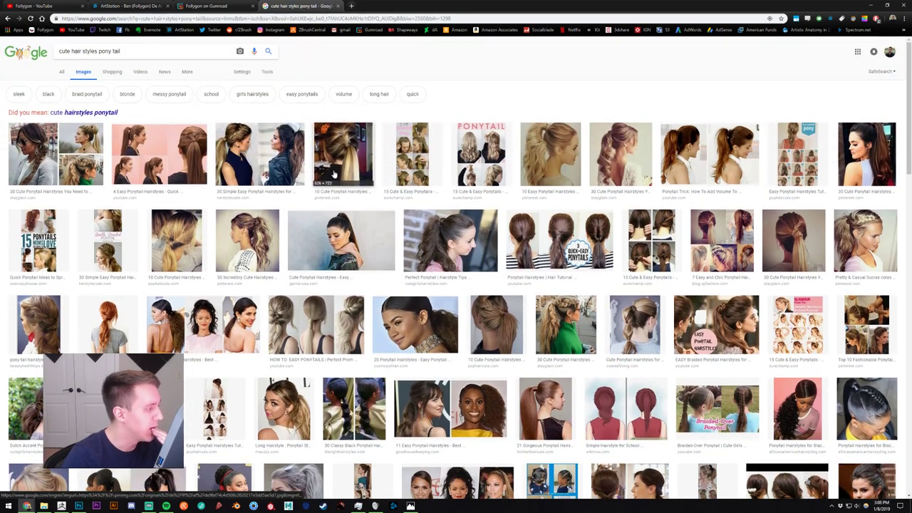
- Replace the image search query with "ponytail over the shoulder" and run the search
triple_click(157, 51)
key(Right)
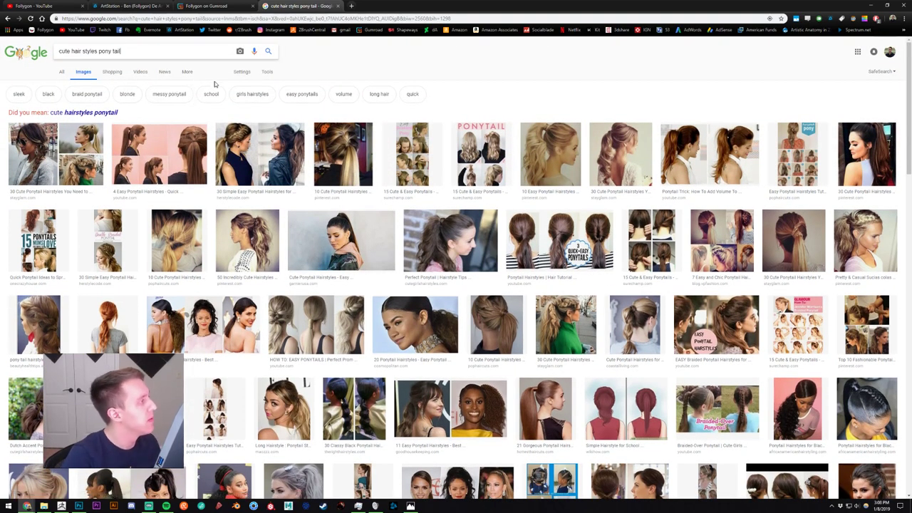
key(BackSpace)
key(ctrl+Left)
key(ctrl+shift+Left)
key(ctrl+shift+Left)
key(ctrl+shift+Left)
key(BackSpace)
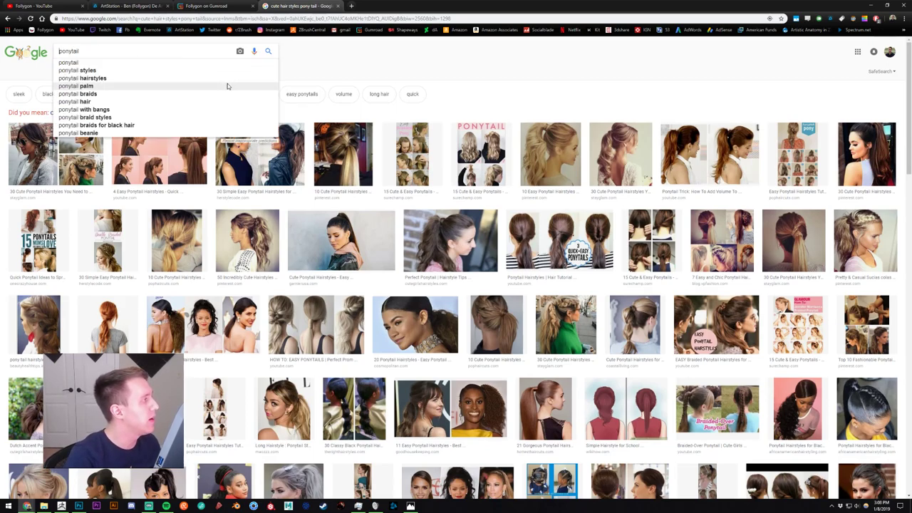
key(ctrl+Right)
text(over the shou)
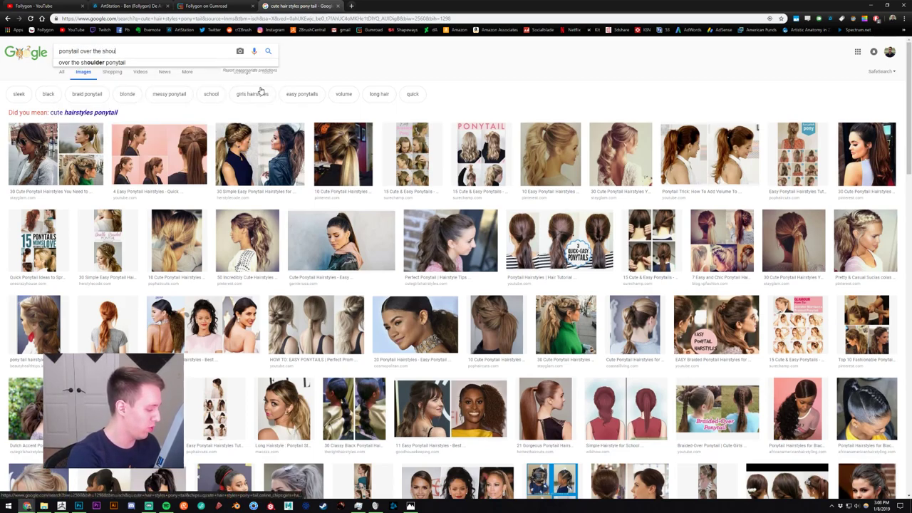
text(leder)
key(Return)
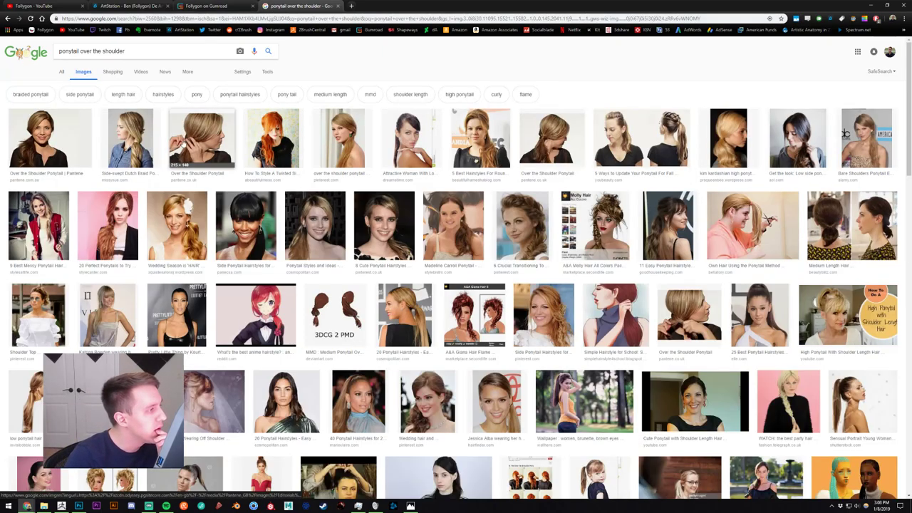
- Preview the side-swept Dutch braid ponytail and the "kim kardashian high ponytail" images, and return to the bust in ZBrush
click(133, 139)
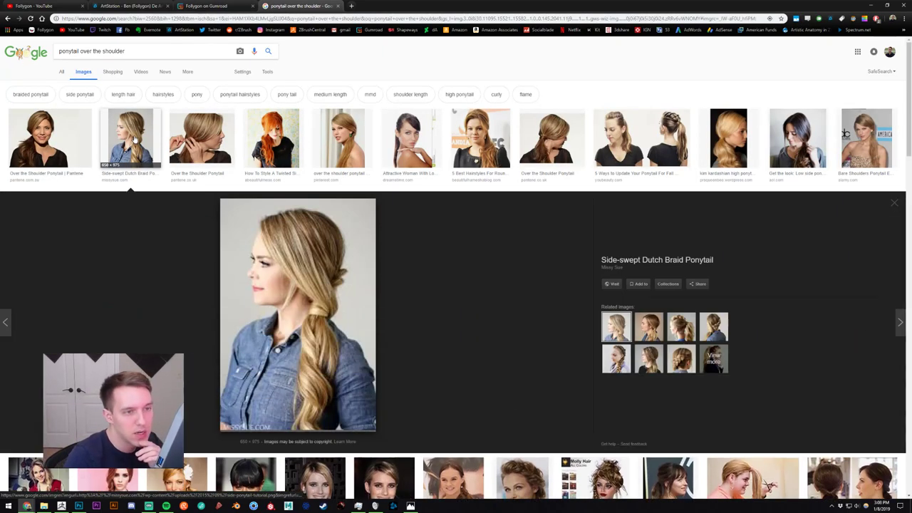
click(134, 140)
click(729, 139)
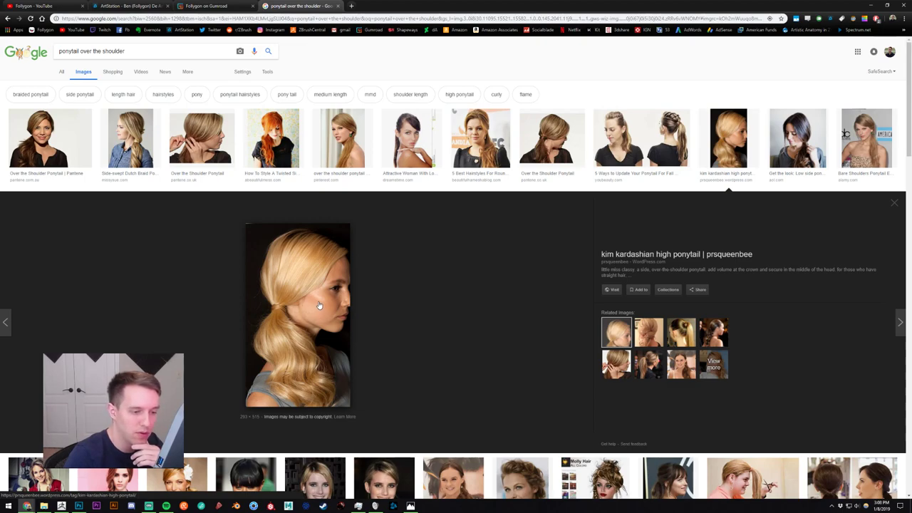
click(711, 153)
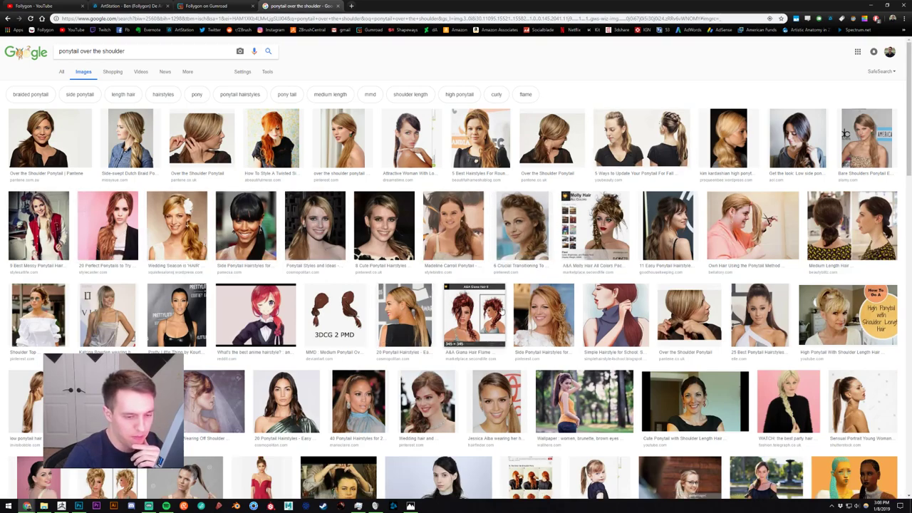
click(729, 139)
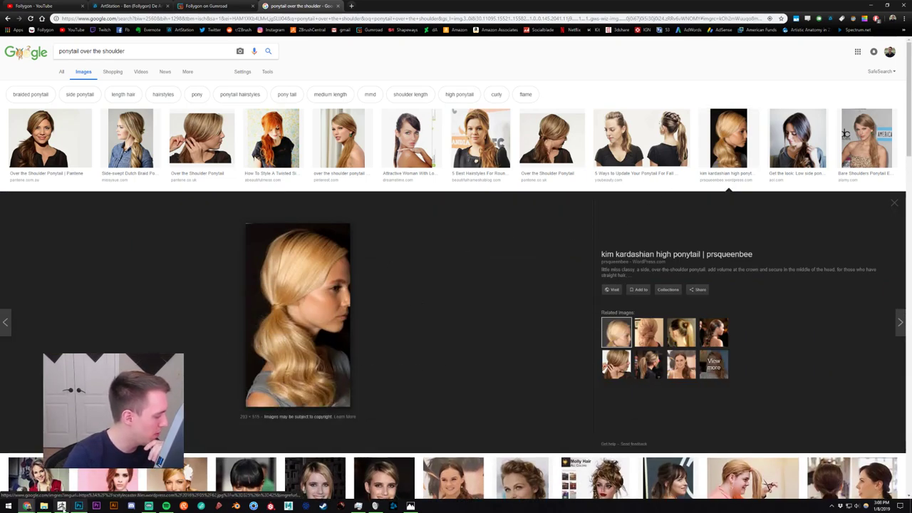
click(61, 505)
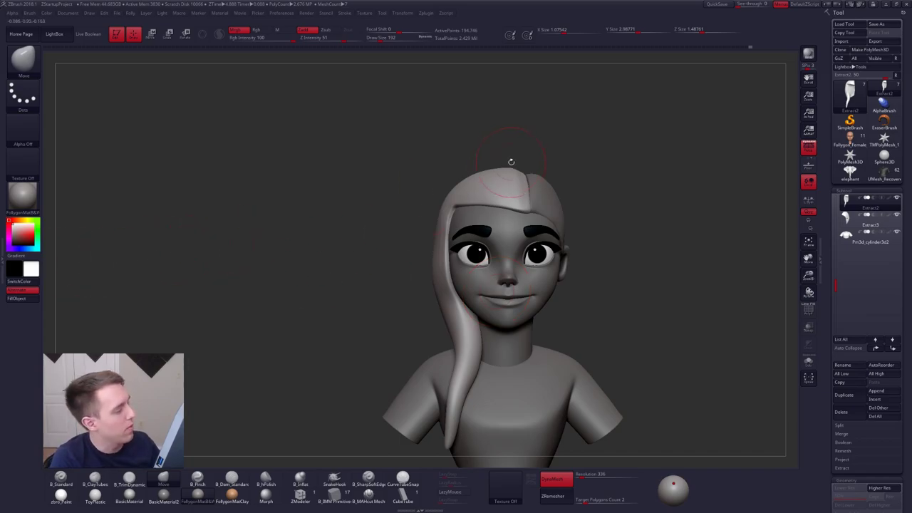
- Switch to Chrome's Follygon Gumroad page, read the "How To ZBrush - An Absolute Beginner's Guide" listing and close it
key(alt+Tab)
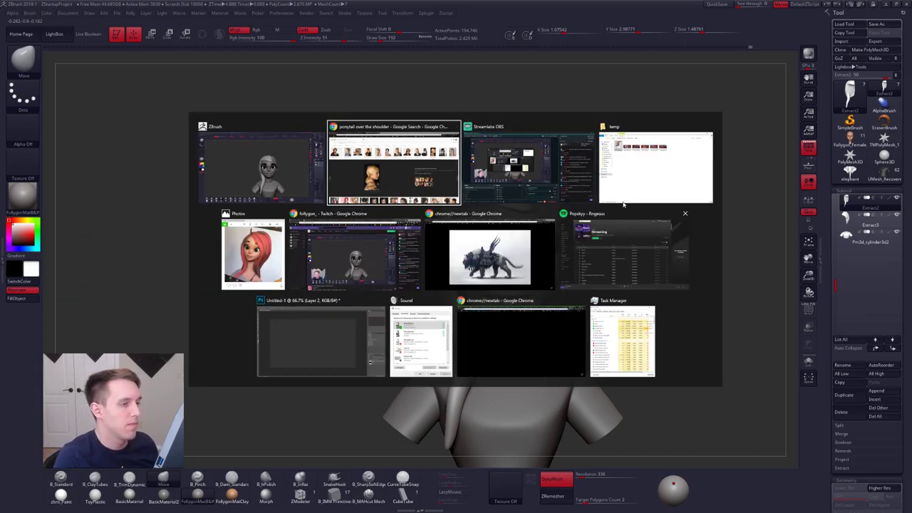
click(399, 164)
click(214, 7)
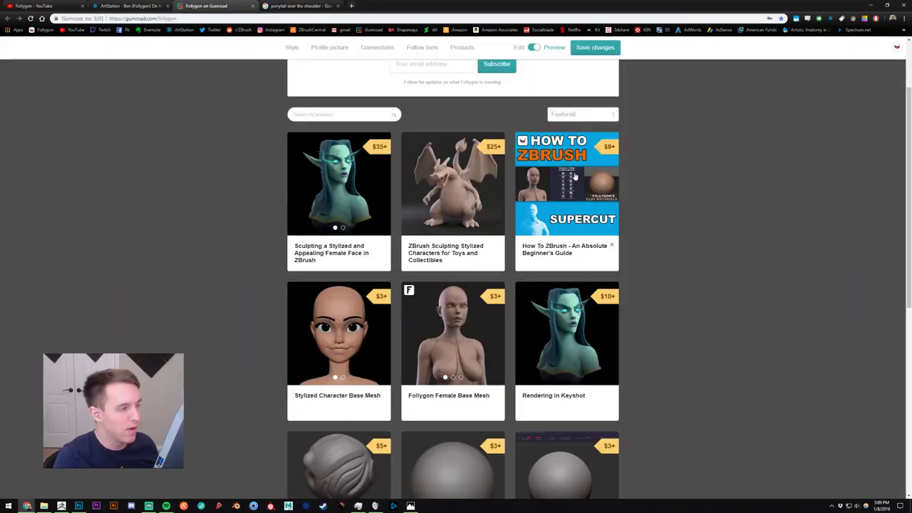
click(584, 202)
scroll(461, 260, down, 2)
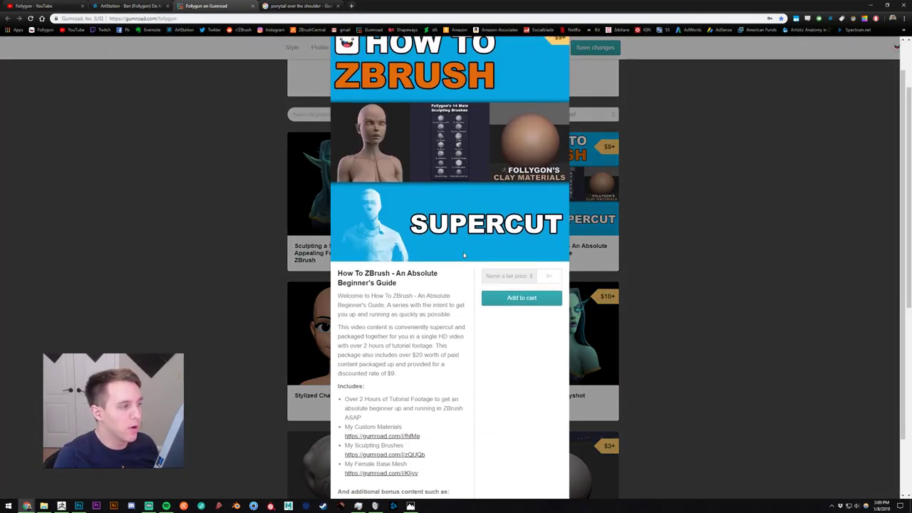
scroll(461, 260, up, 2)
click(688, 211)
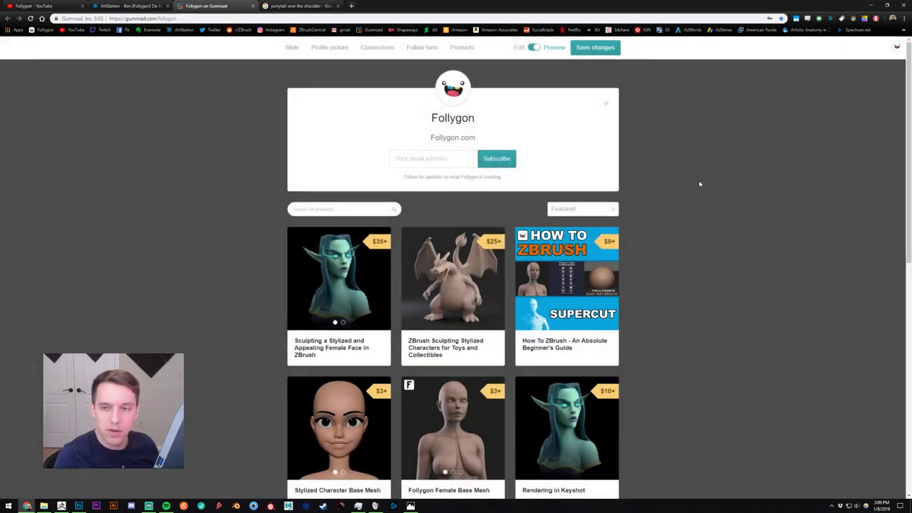
- Read the "ZBrush Sculpting Stylized Characters for Toys and Collectibles" listing, highlight its intermediate-level note, and close it
scroll(708, 201, down, 1)
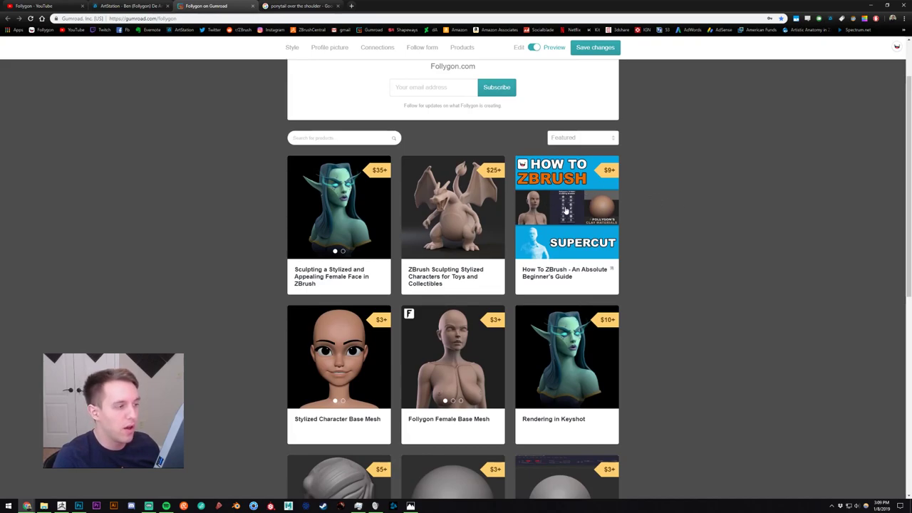
click(442, 199)
scroll(458, 214, down, 3)
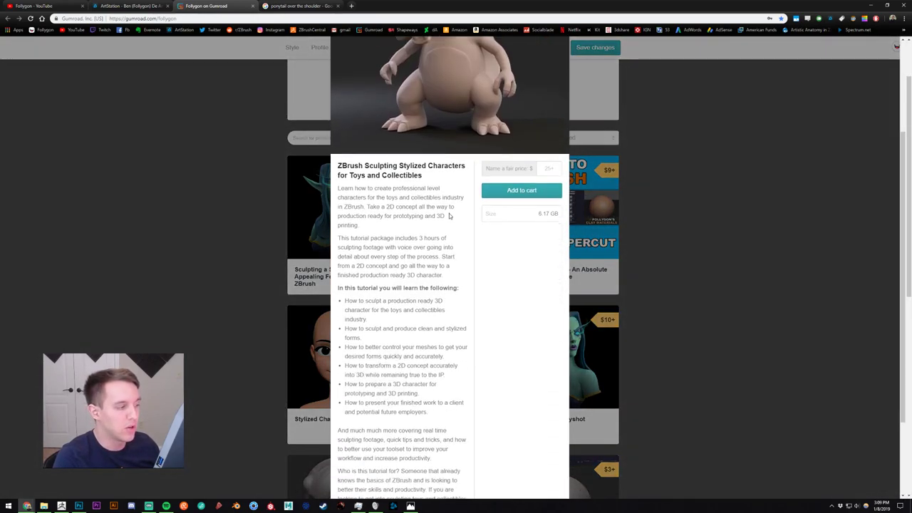
scroll(452, 214, down, 2)
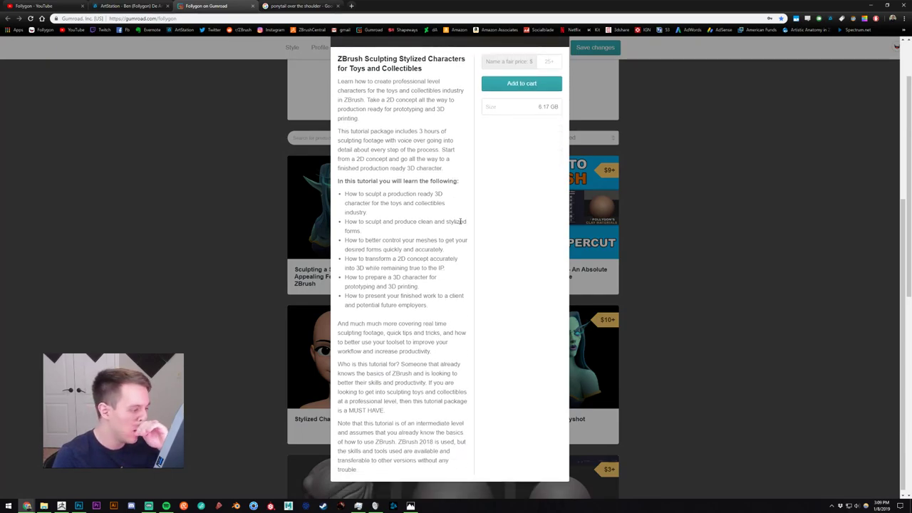
scroll(395, 368, down, 1)
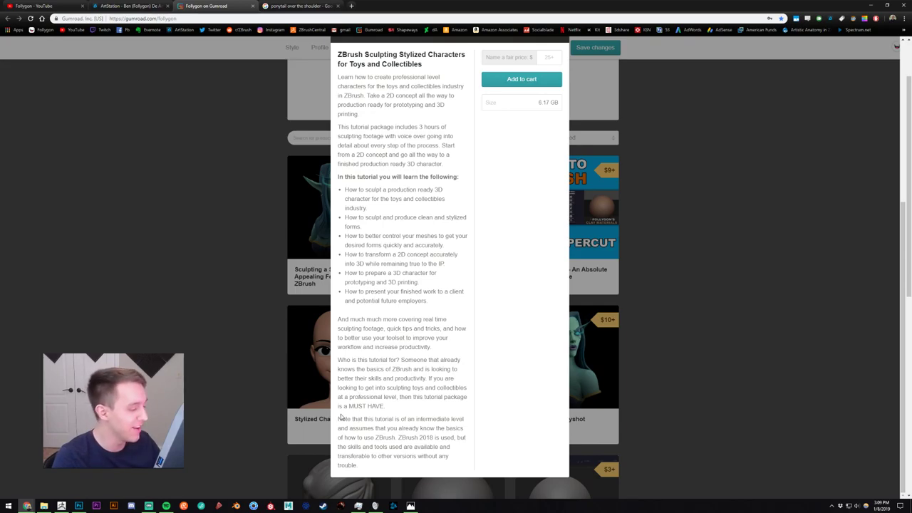
drag(339, 419, 442, 456)
click(454, 420)
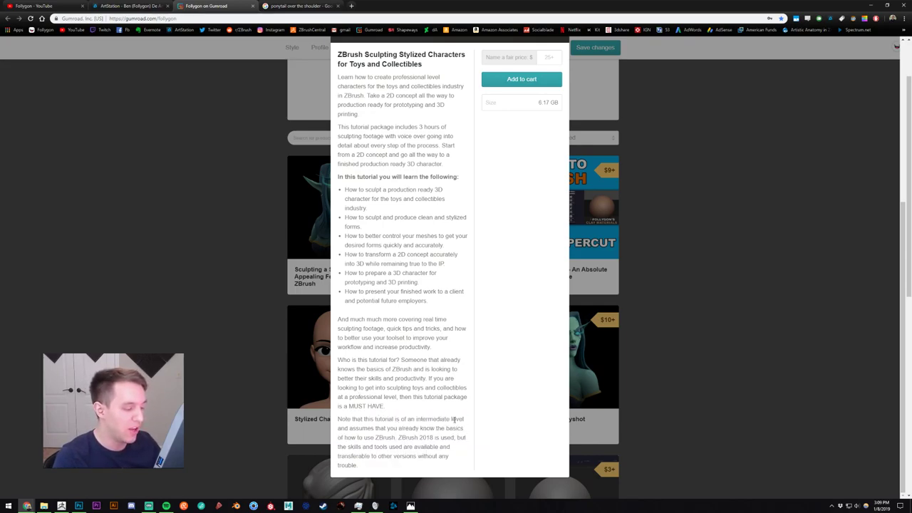
drag(465, 423, 401, 418)
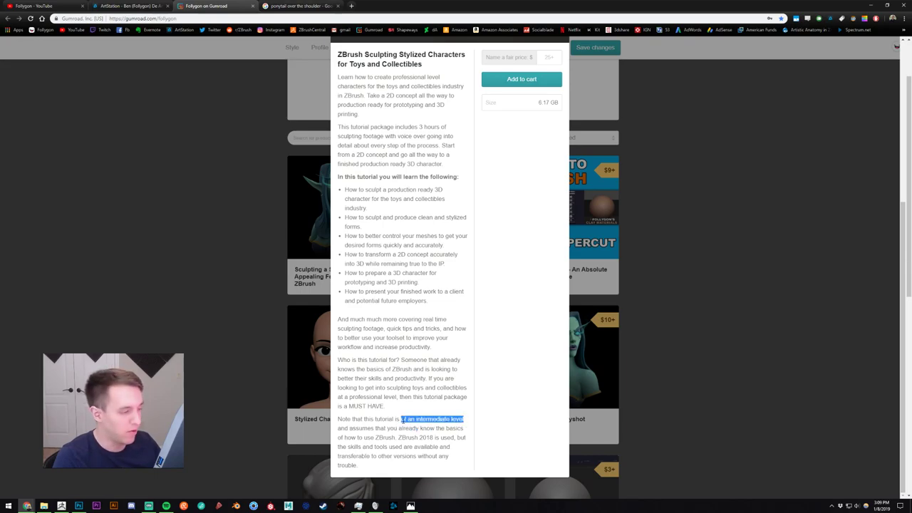
click(711, 313)
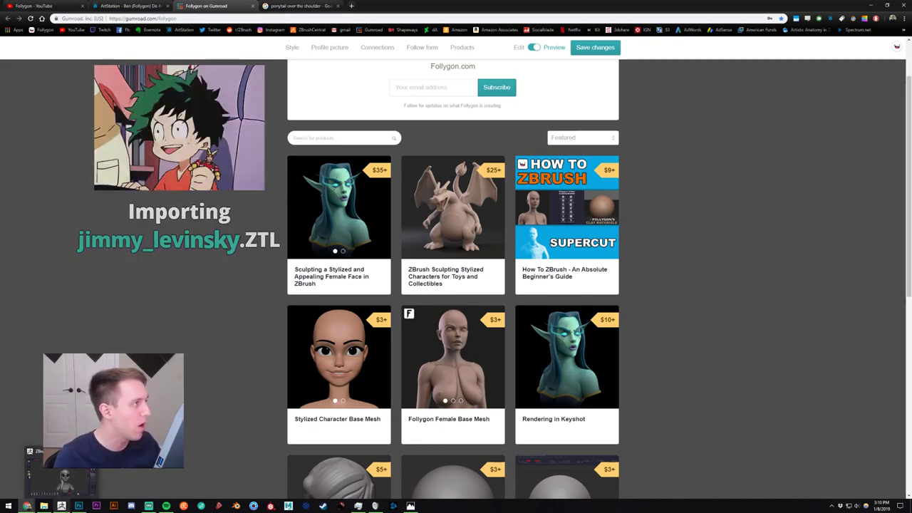
- Revisit the over-the-shoulder ponytail image results and return to the bust in ZBrush
click(288, 7)
scroll(183, 297, down, 1)
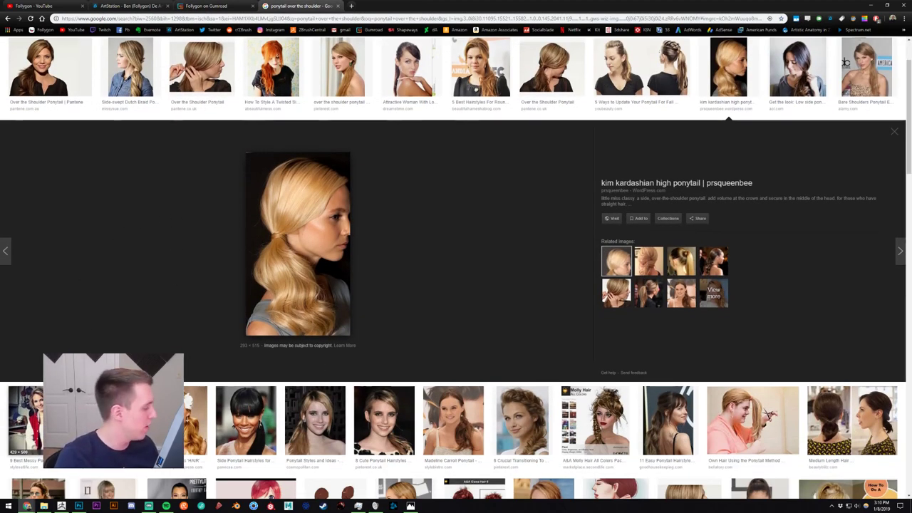
click(61, 506)
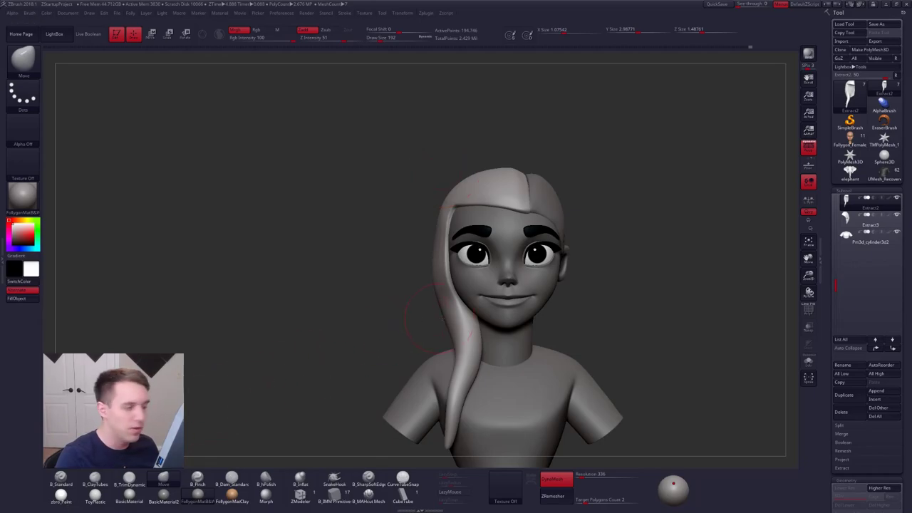
mouse_move(550, 310)
alt+mouse_down()
mouse_move(519, 286)
mouse_move(558, 304)
alt+mouse_up()
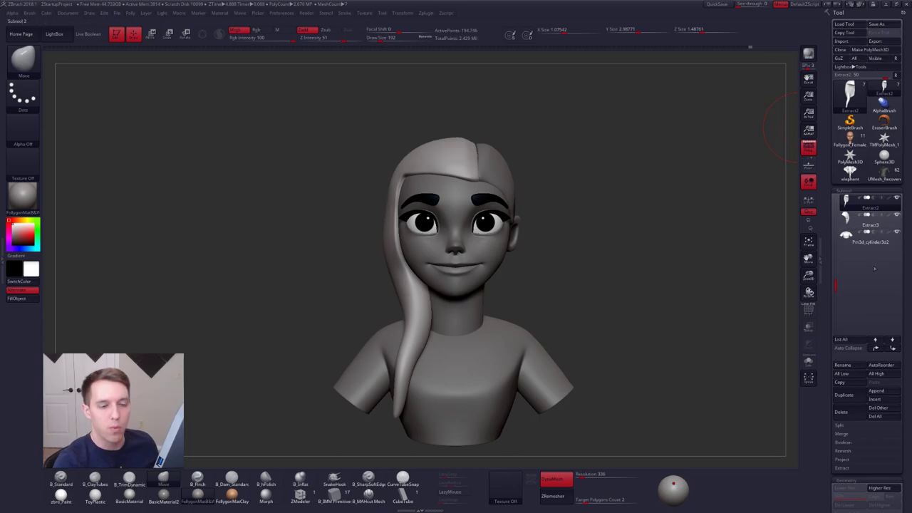
click(876, 390)
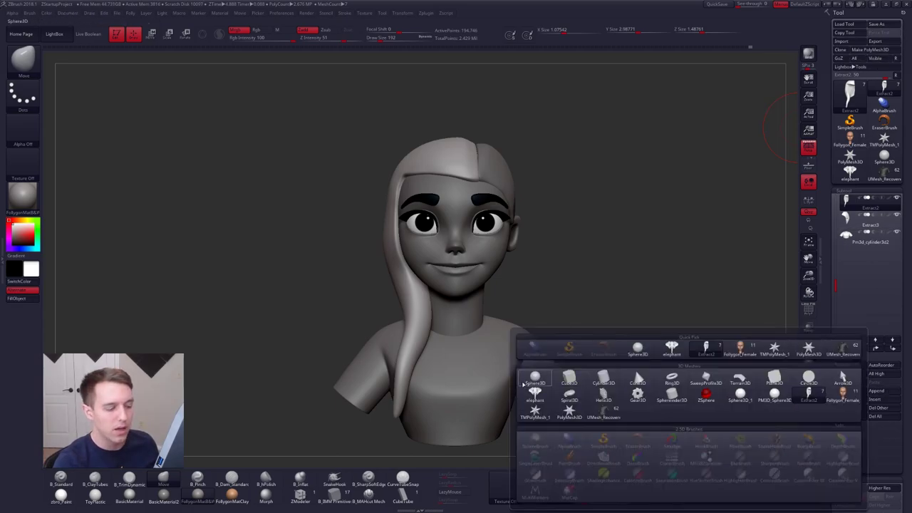
mouse_move(524, 380)
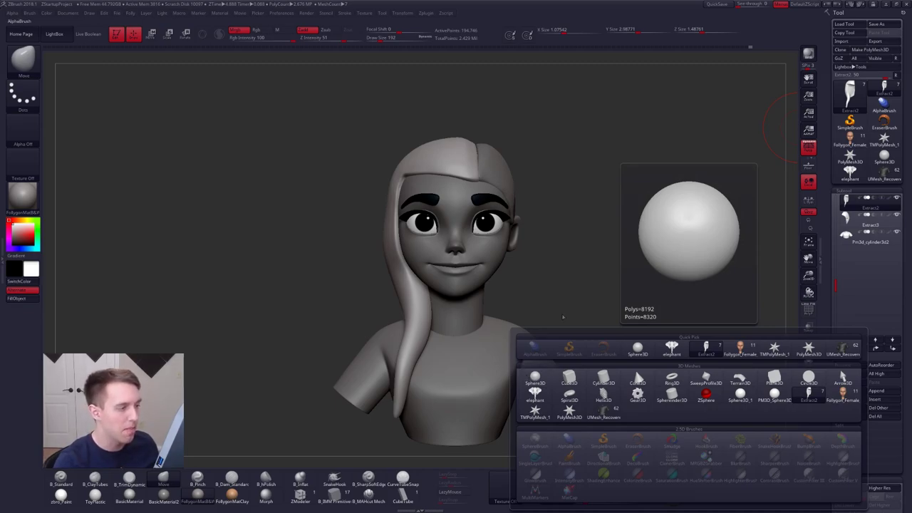
click(528, 379)
key(space)
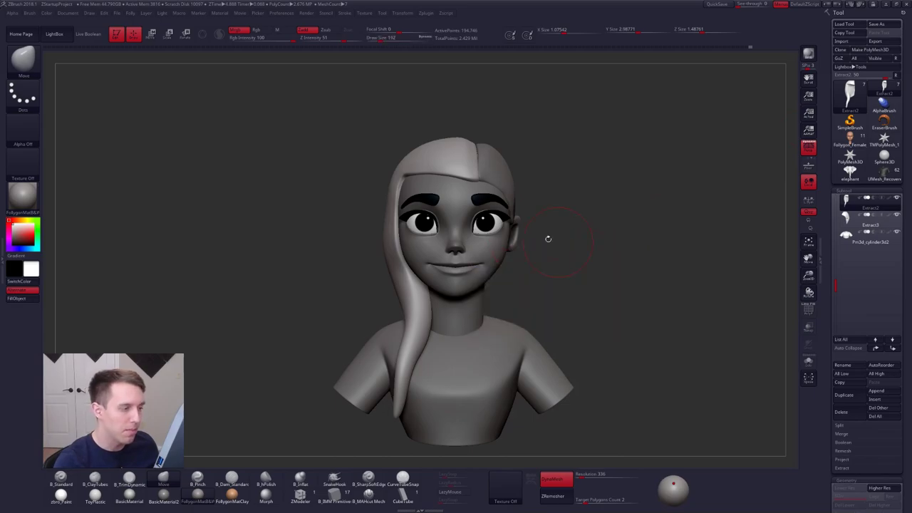
- Select the eyeballs, isolate them to examine their wireframe and subdivision levels, and show the whole bust again
alt+click(486, 222)
alt+drag(589, 239, 590, 296)
key(alt+s)
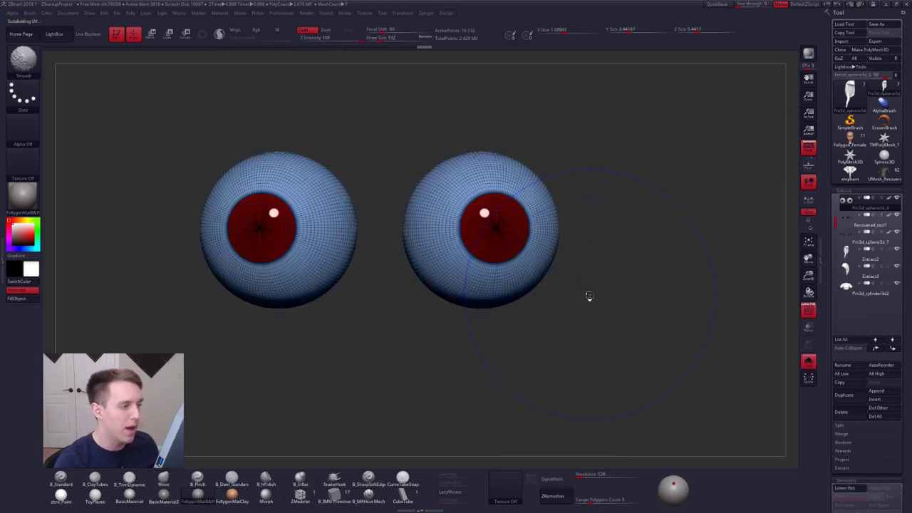
key(shift)
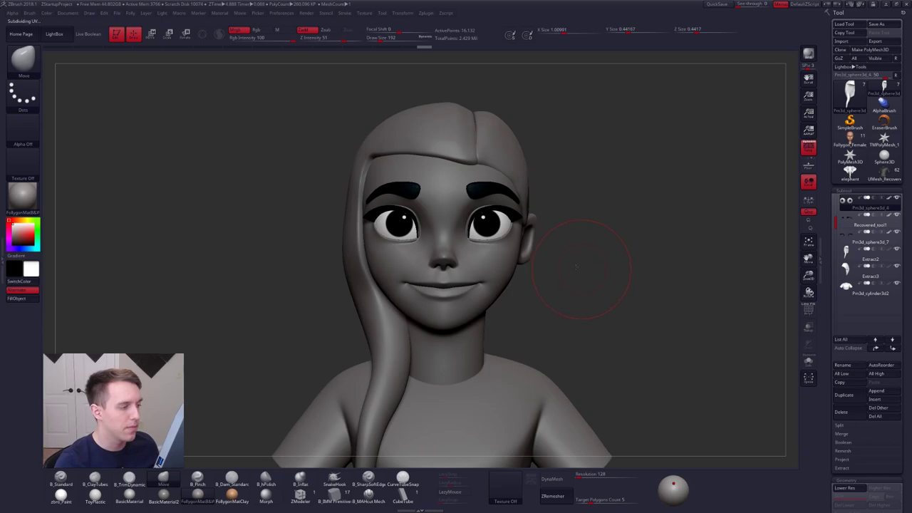
mouse_move(582, 273)
alt+mouse_down()
mouse_move(566, 261)
mouse_move(584, 250)
alt+mouse_up()
key(shift+d)
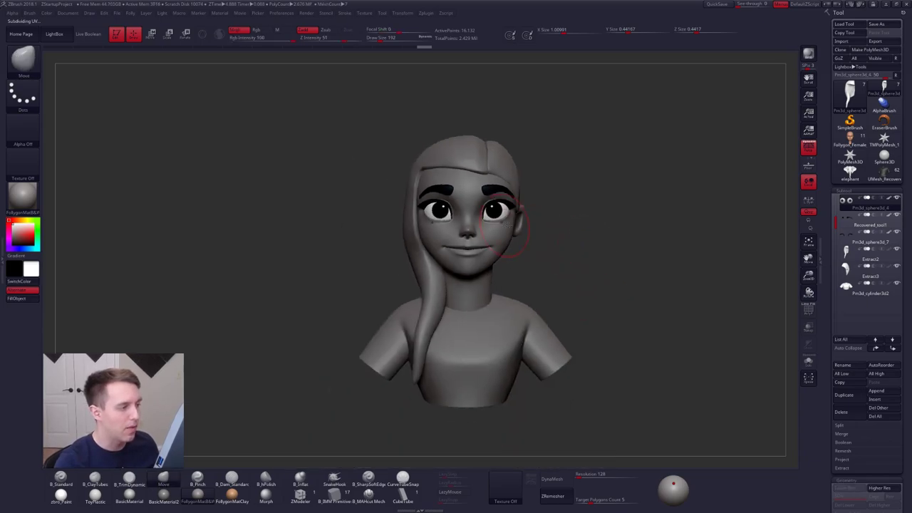
key(d)
- Switch to Chrome and open the blonde side ponytail reference image in its own browser tab
key(alt+Tab)
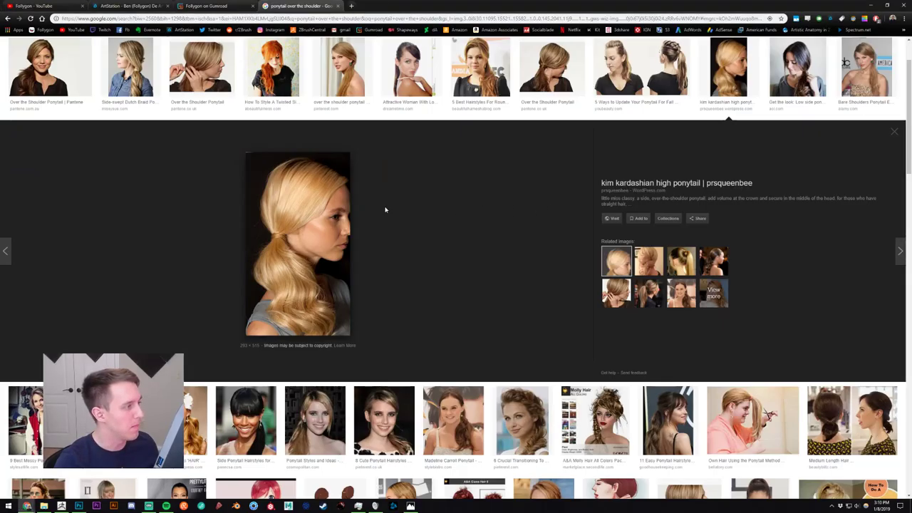
ctrl+scroll(395, 249, up, 1)
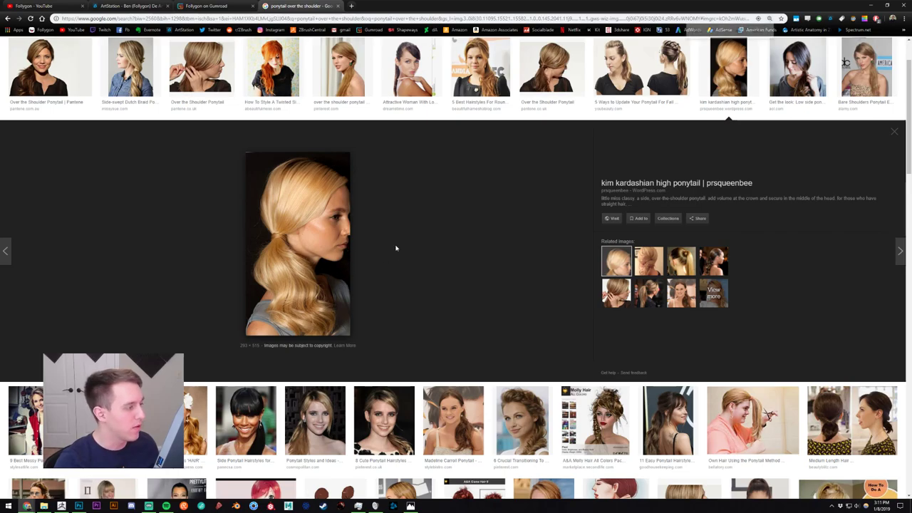
ctrl+scroll(401, 256, down, 1)
right_click(332, 221)
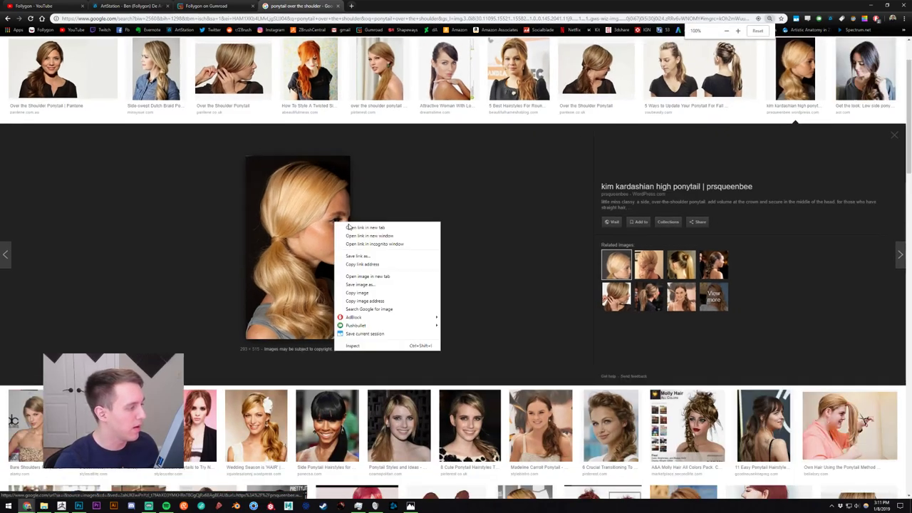
click(372, 263)
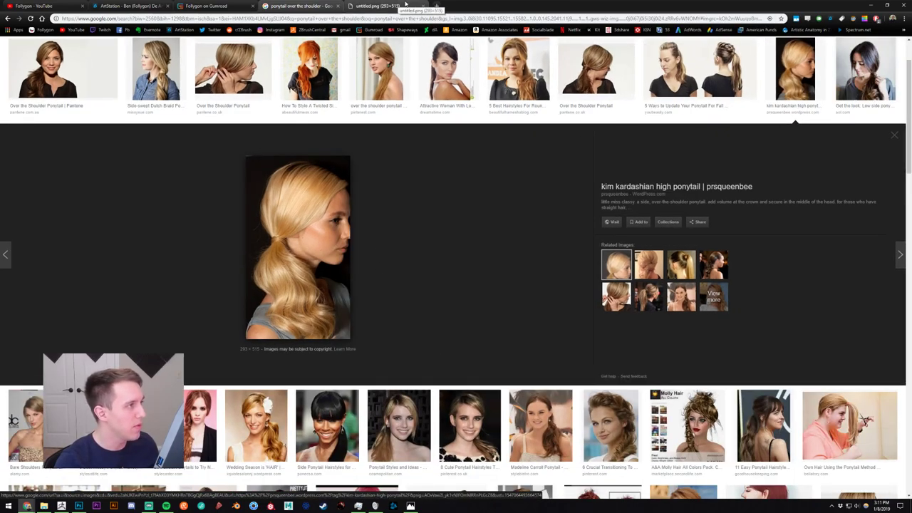
click(404, 6)
- Search Google for "kristen stewart" in a new browser tab
click(437, 6)
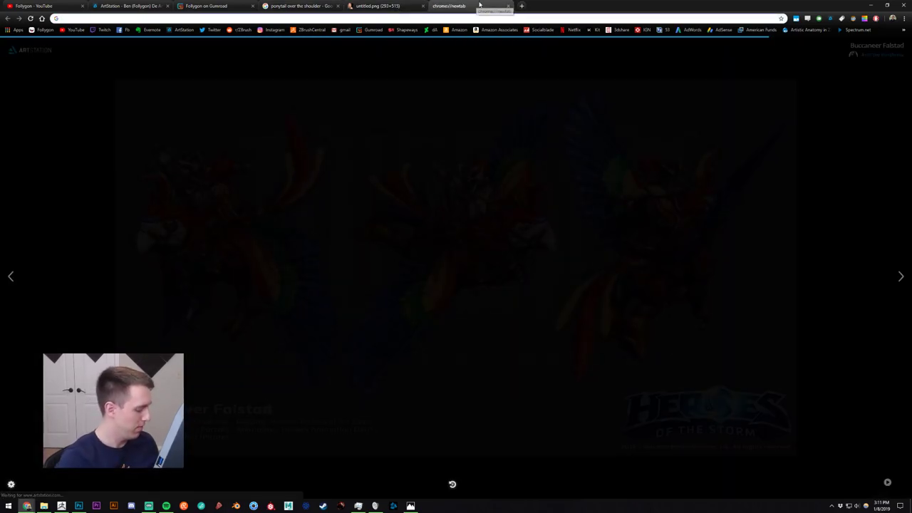
text(kristen stewart)
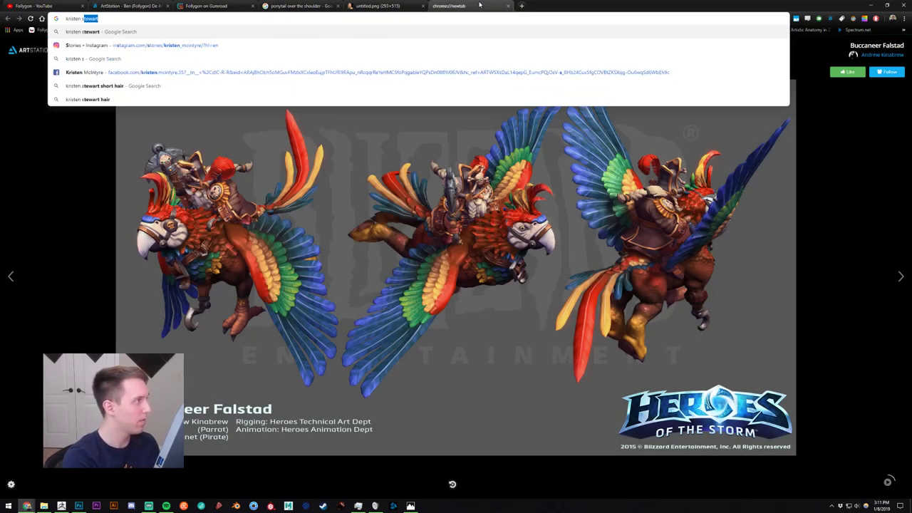
key(Return)
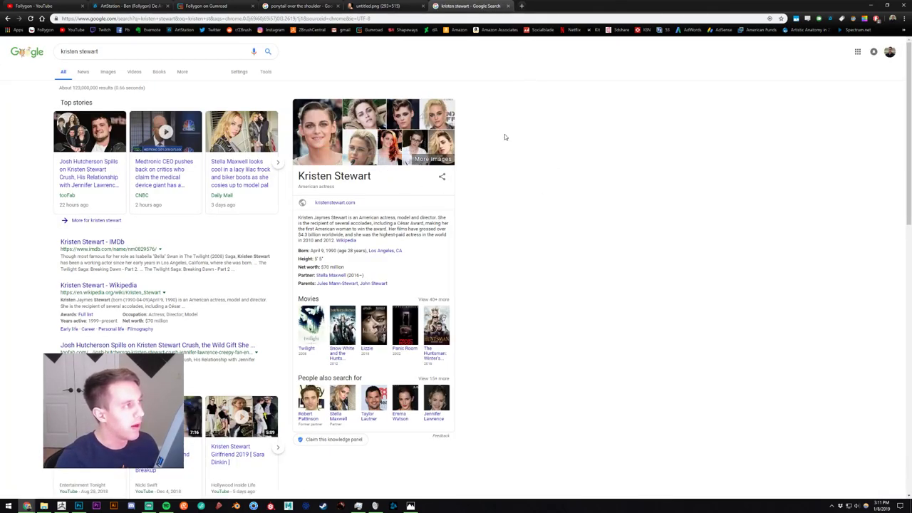
- Close the search-result tabs, enlarge the blonde ponytail reference, and return to ZBrush with See-through set to 0
click(378, 6)
click(298, 5)
scroll(290, 223, down, 3)
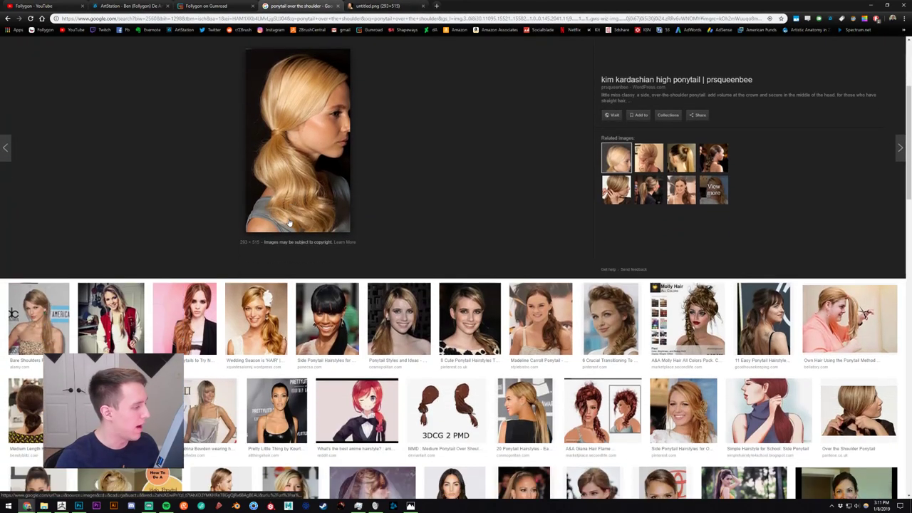
scroll(467, 281, up, 3)
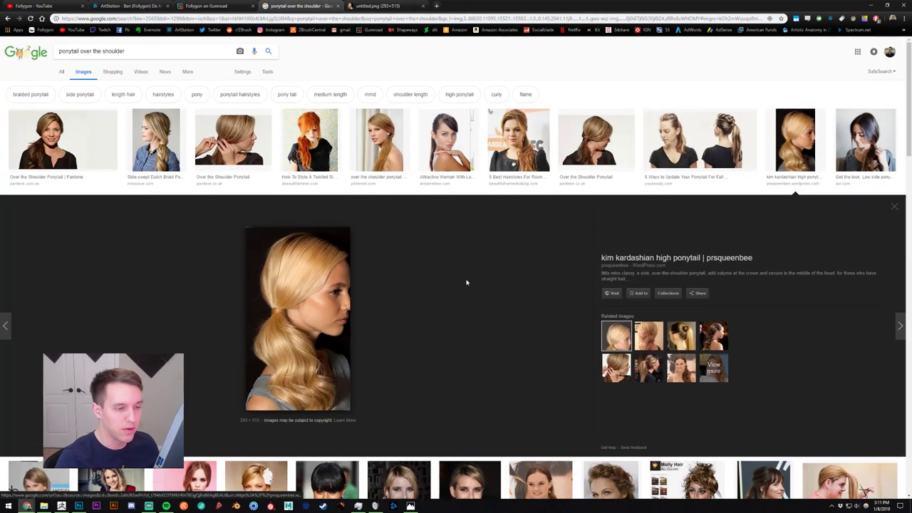
click(378, 6)
middle_click(307, 6)
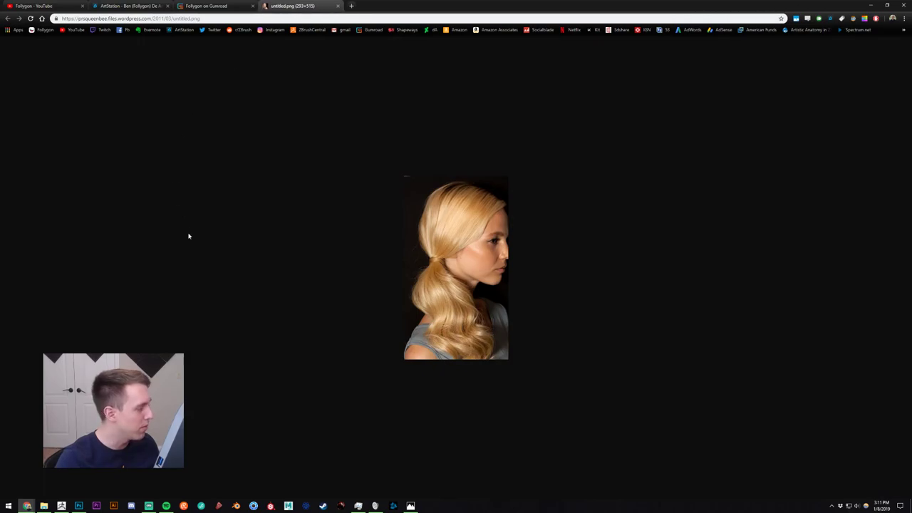
ctrl+scroll(485, 209, up, 3)
key(alt+Tab)
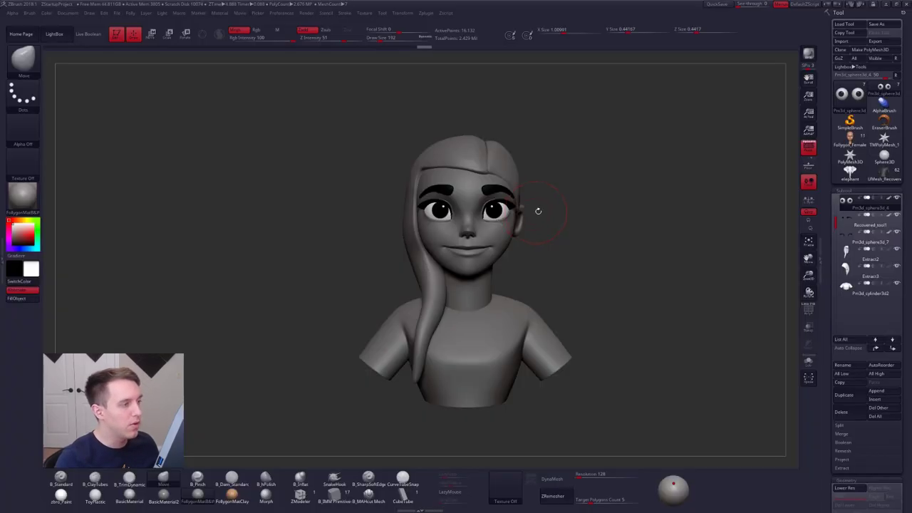
drag(740, 4, 720, 12)
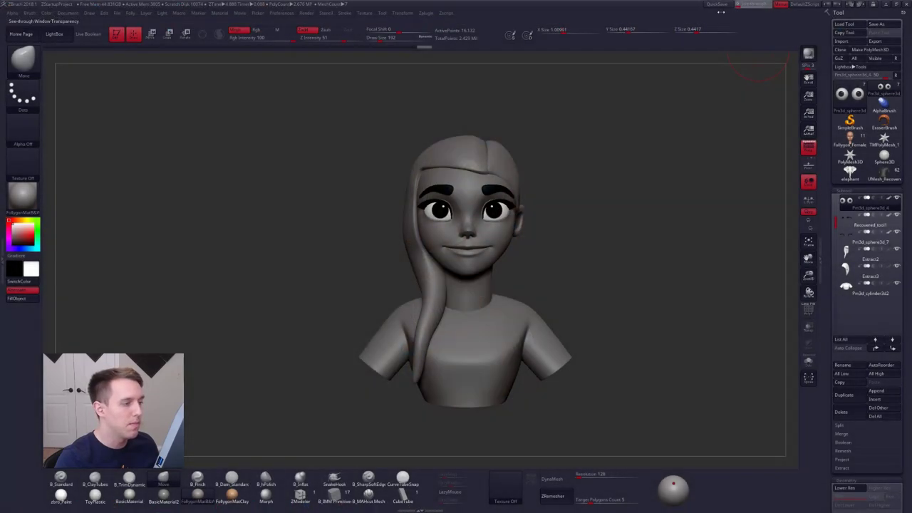
- Select the large side hair section and ZRemesh it with a target polygon count of 0.1
drag(589, 117, 528, 182)
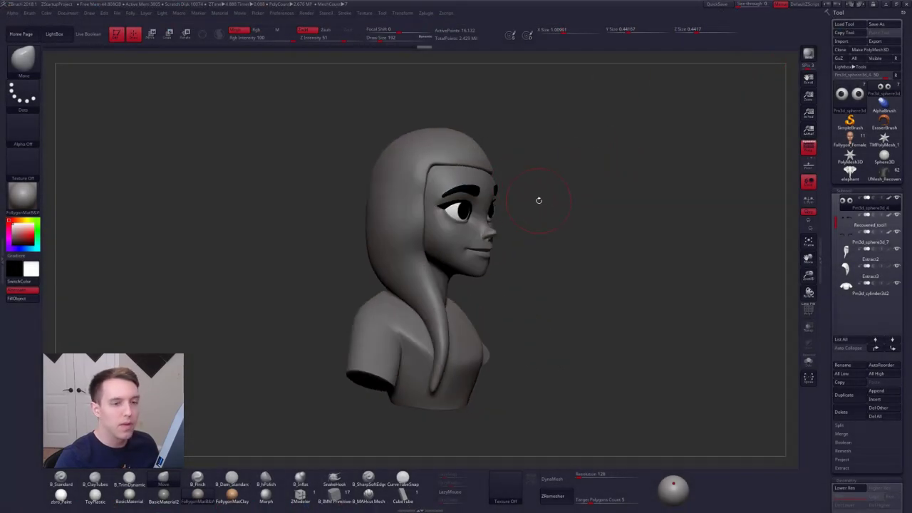
alt+click(435, 153)
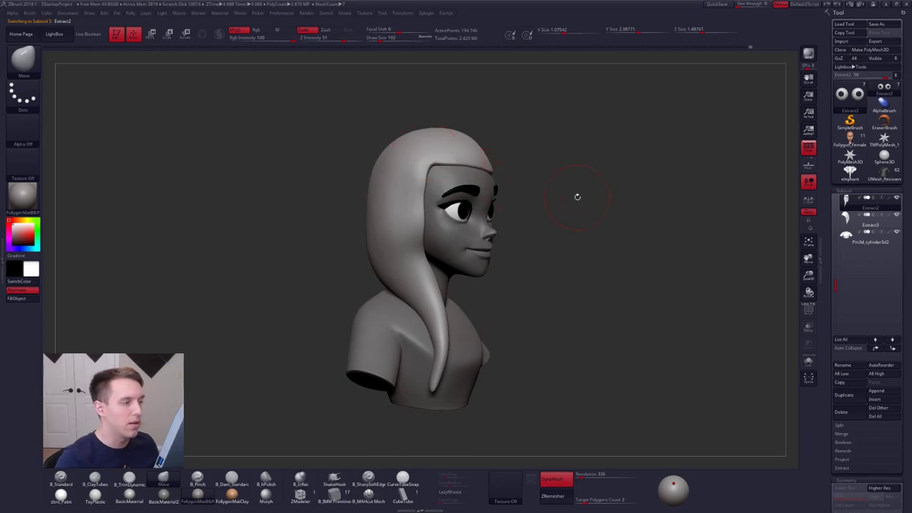
click(579, 500)
click(556, 496)
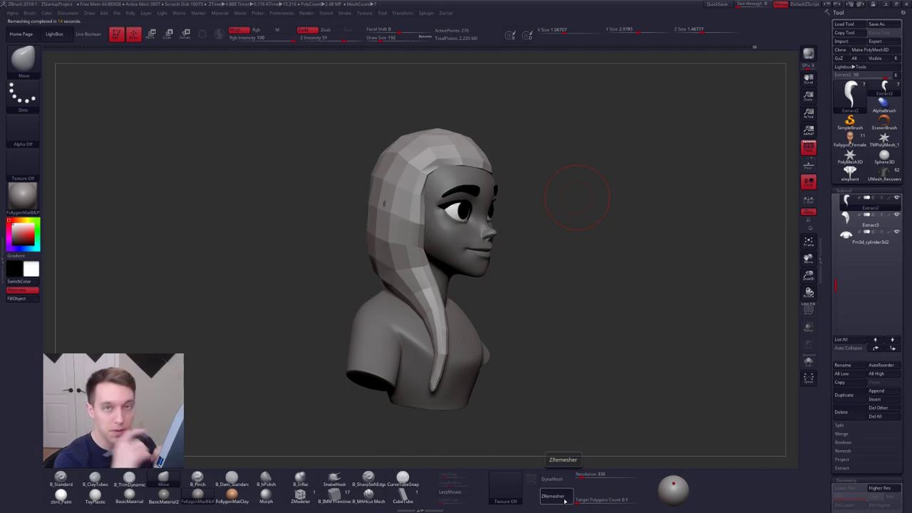
- Enlarge the Move brush to a draw size of 203 and turn the bust back to its side view
alt+drag(593, 188, 657, 238)
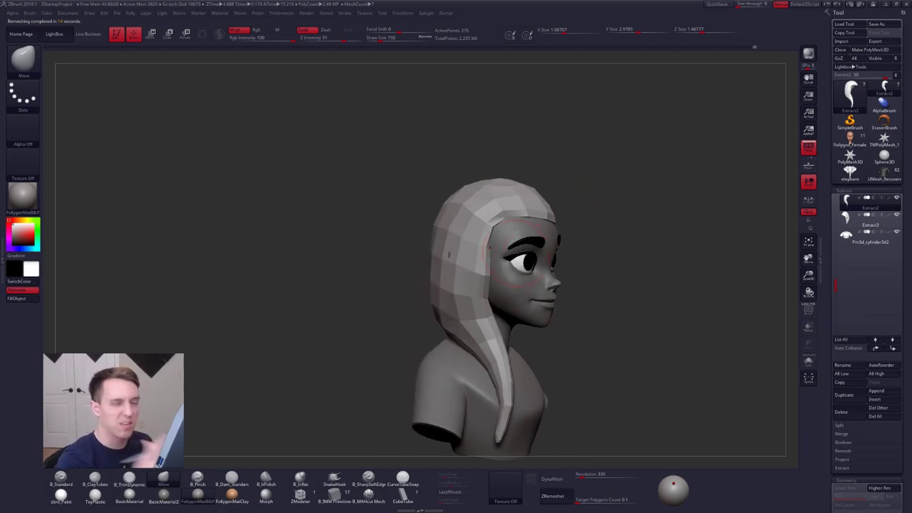
key(space)
drag(504, 229, 513, 230)
right_drag(460, 217, 520, 243)
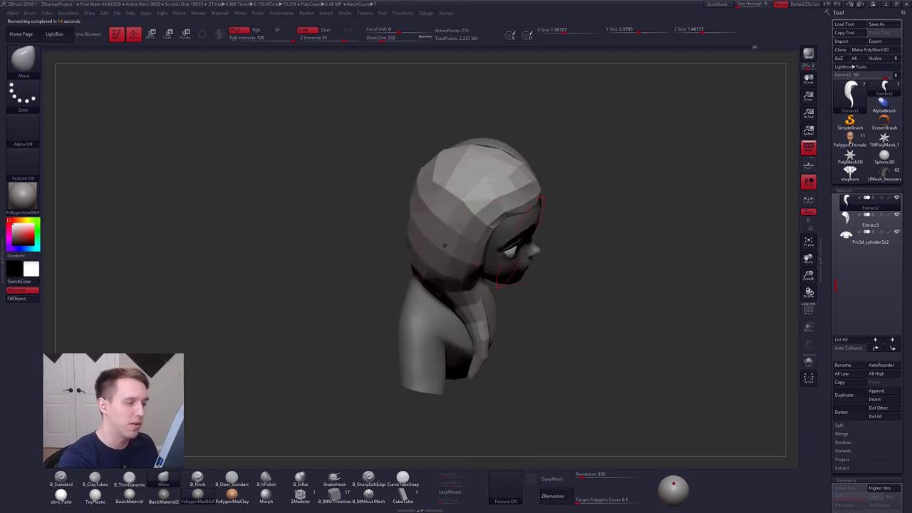
key(space)
mouse_move(515, 230)
mouse_down()
mouse_move(504, 230)
mouse_move(513, 234)
mouse_up()
key(space)
mouse_move(512, 230)
right_down()
mouse_move(503, 186)
mouse_move(584, 158)
right_up()
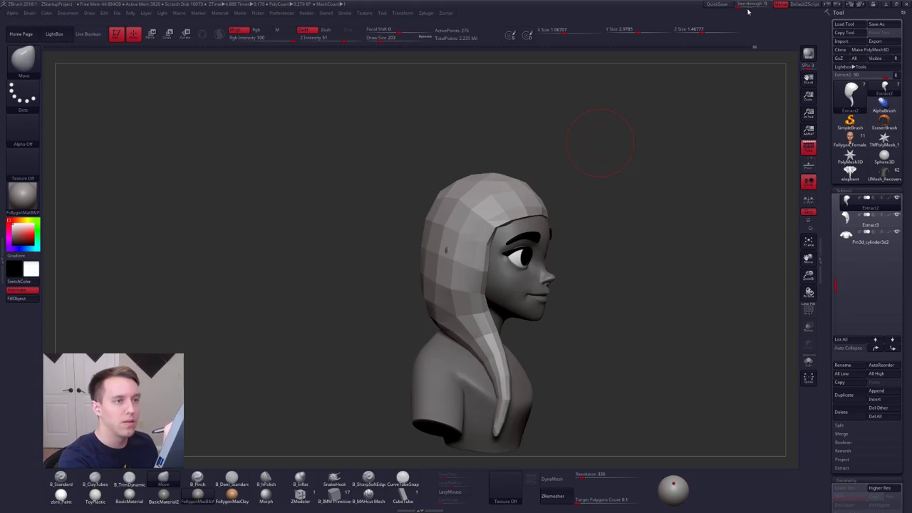
- Set See-through to 48, show the hair section's wireframe, and place the bust in profile beside the ponytail reference
drag(739, 4, 752, 4)
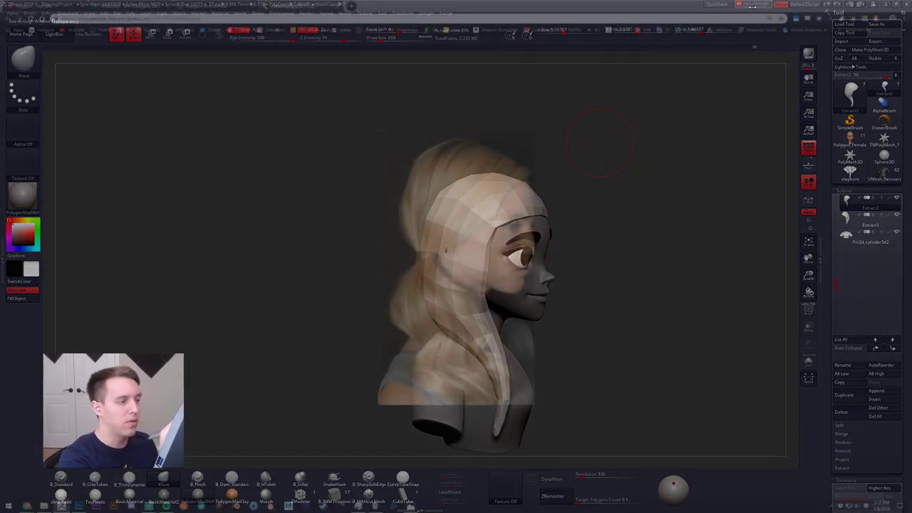
alt+right_drag(582, 228, 724, 212)
key(shift+f)
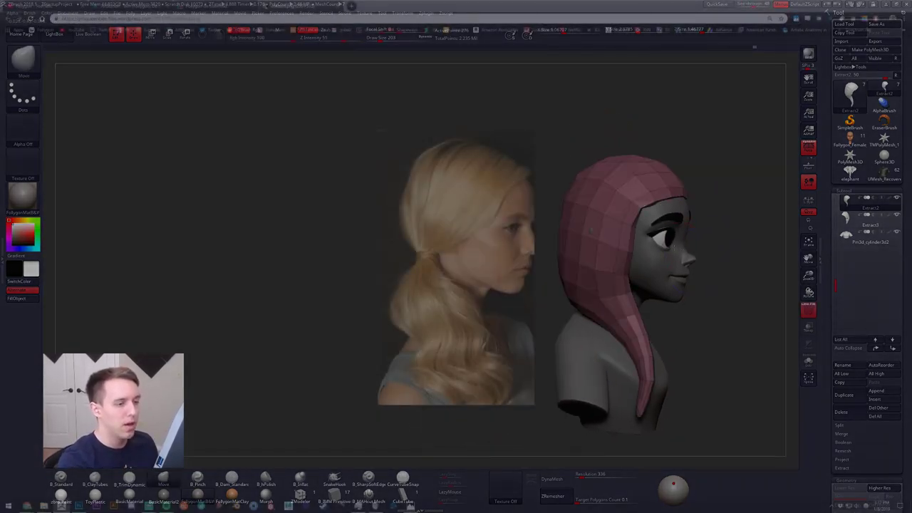
alt+right_drag(704, 252, 679, 241)
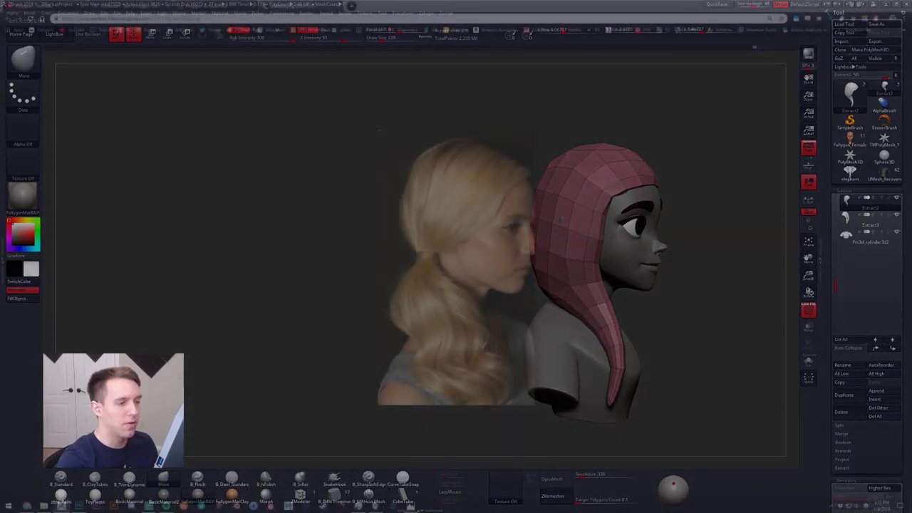
alt+right_drag(577, 256, 619, 273)
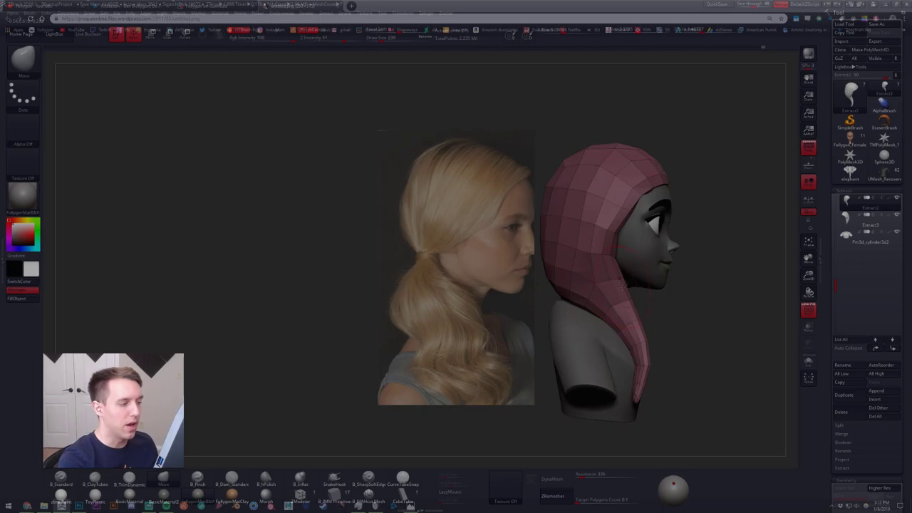
- Cut the long lower strand off the remeshed hair section, close the open edge, and give the remaining cap a new polygroup
mouse_move(625, 268)
ctrl+alt+shift+mouse_down()
mouse_move(578, 365)
mouse_move(684, 369)
ctrl+alt+shift+mouse_up()
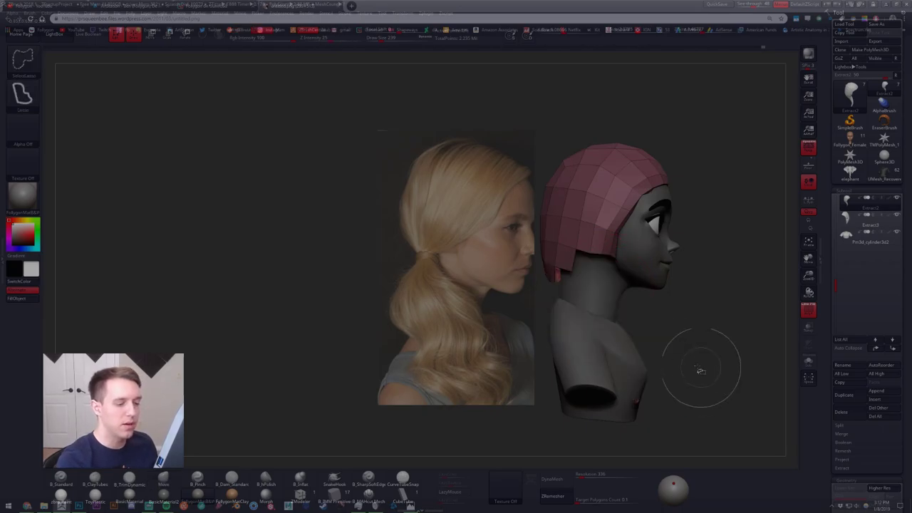
key(ctrl+shift+f)
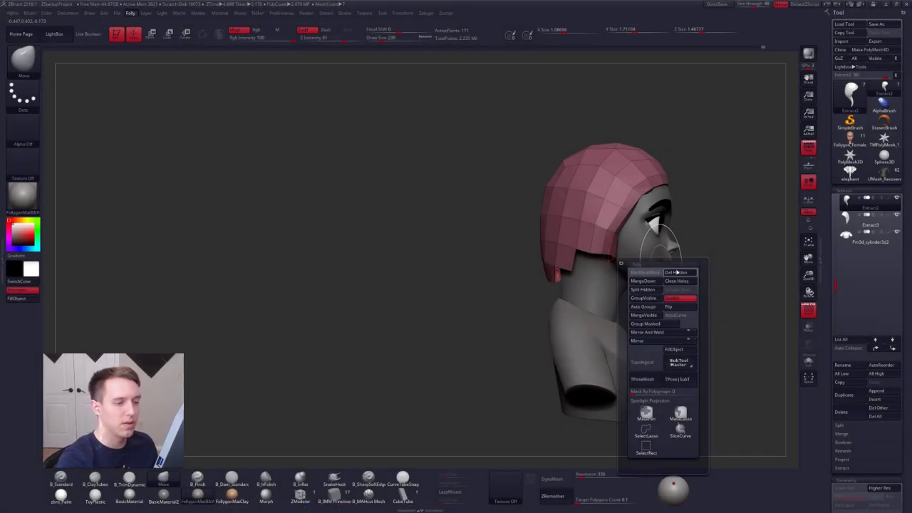
click(678, 272)
key(ctrl+shift+f)
click(720, 267)
key(ctrl+w)
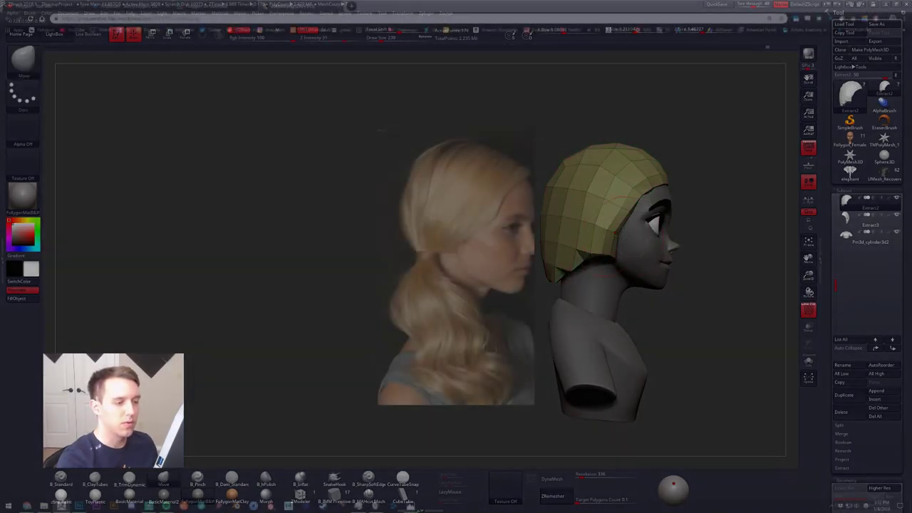
- Adjust the hair cap's lower edge with the Move brush and subdivide the mesh for a smoother surface
drag(599, 250, 596, 271)
mouse_move(713, 299)
mouse_down()
mouse_move(670, 314)
mouse_move(713, 308)
mouse_move(663, 321)
mouse_move(717, 285)
mouse_up()
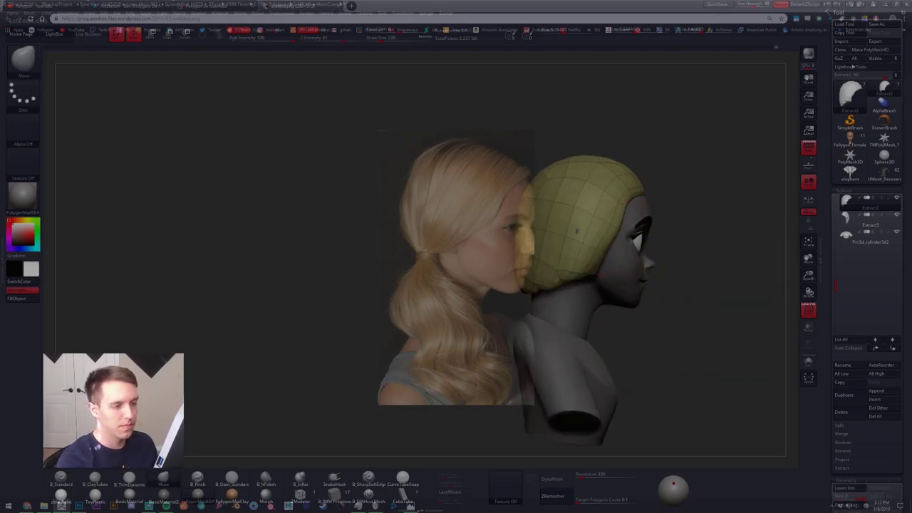
key(d)
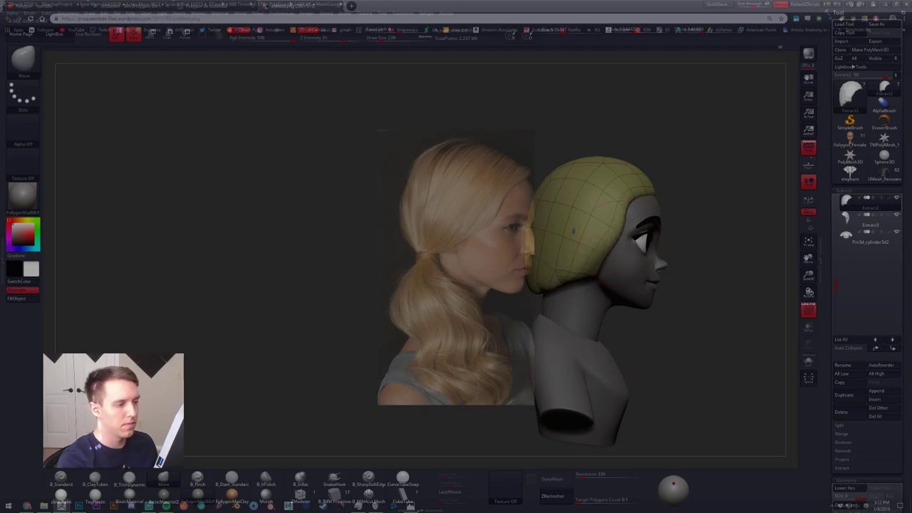
key(space)
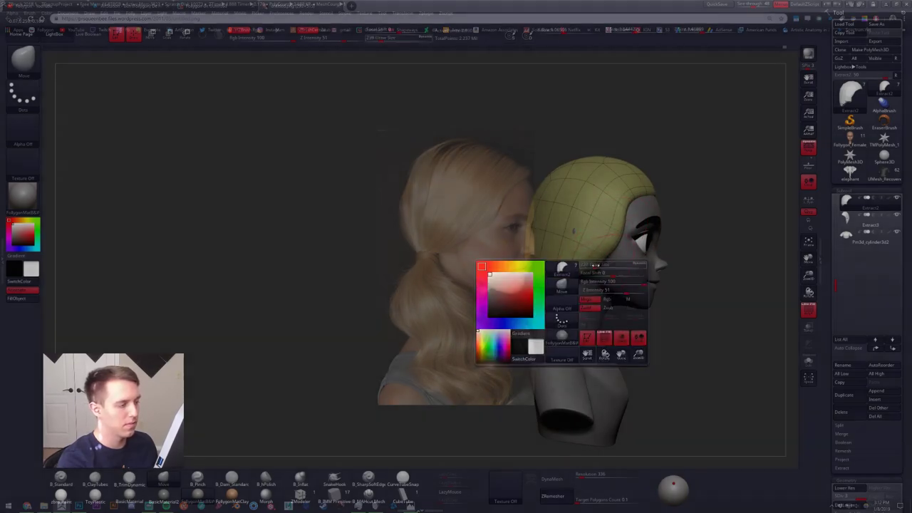
right_drag(574, 231, 659, 253)
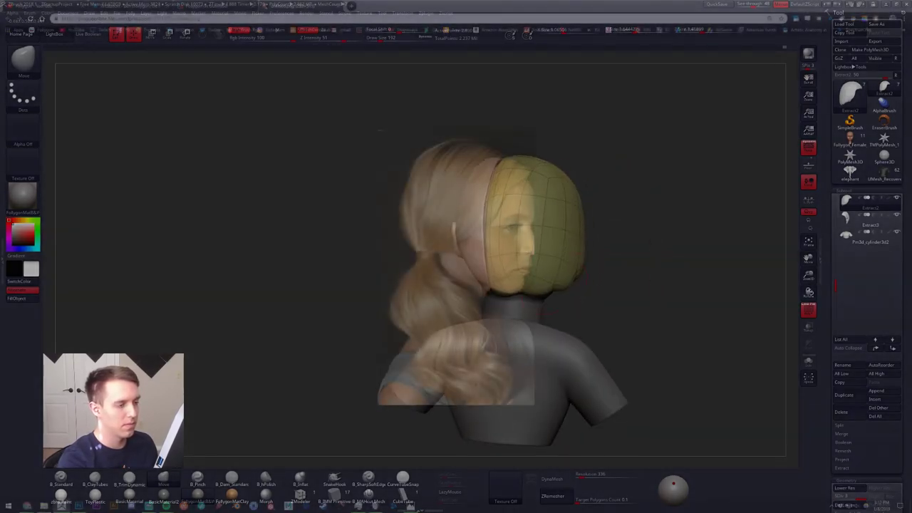
- Set See-through to 0 and push the hair cap's lower back edge upward with the Move brush at draw size 279
drag(753, 3, 732, 4)
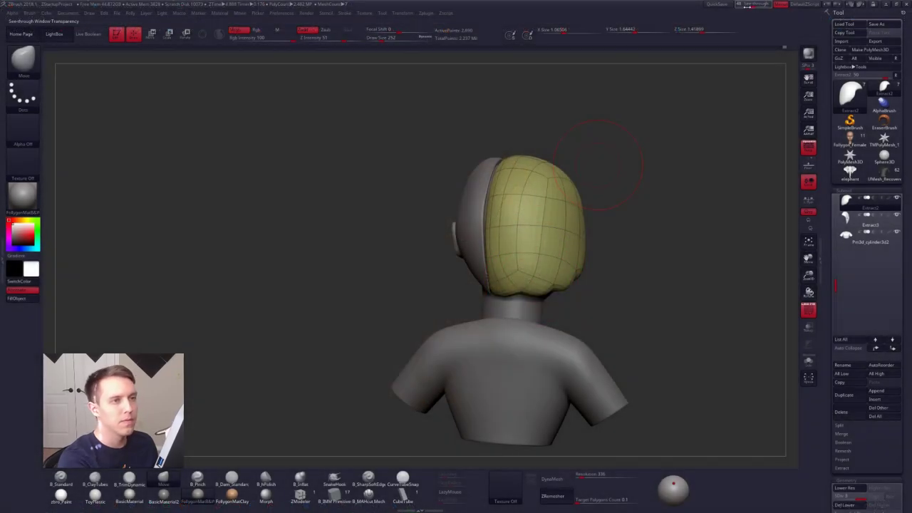
drag(516, 291, 518, 281)
key(s)
drag(485, 333, 490, 333)
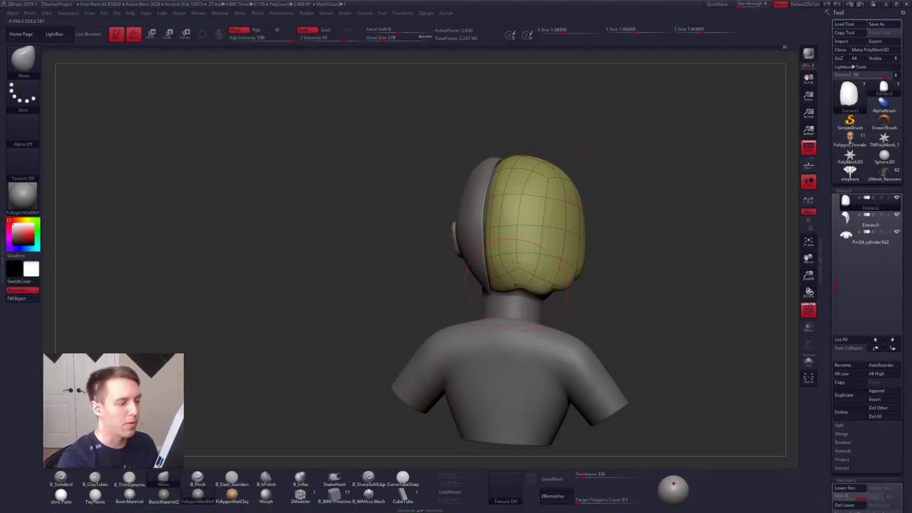
drag(531, 291, 522, 284)
- Hide the wireframe, convert the hair cap to a DynaMesh, and remesh it at resolution 176
key(shift+f)
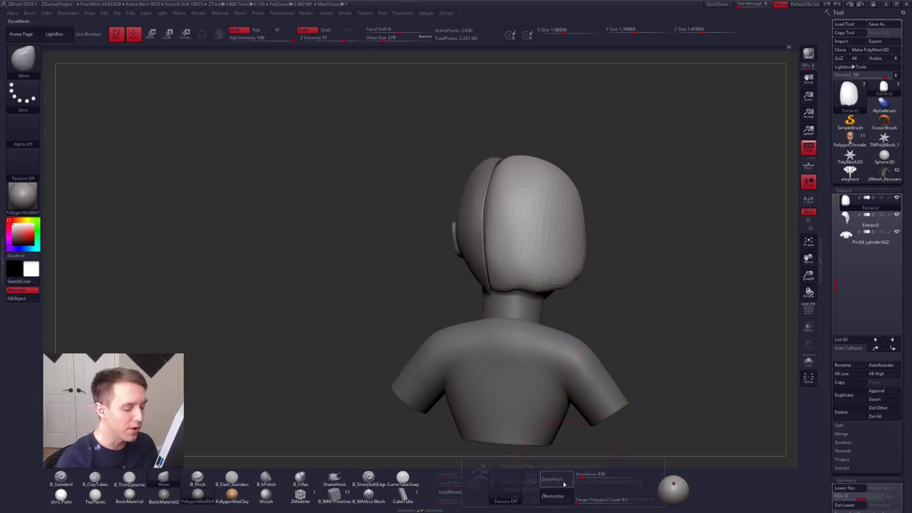
click(559, 482)
click(534, 499)
key(shift)
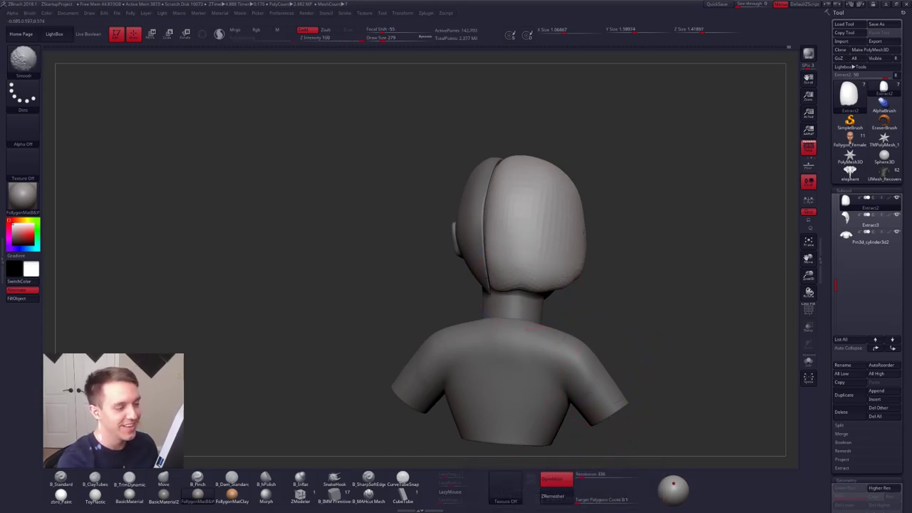
click(592, 474)
text(176)
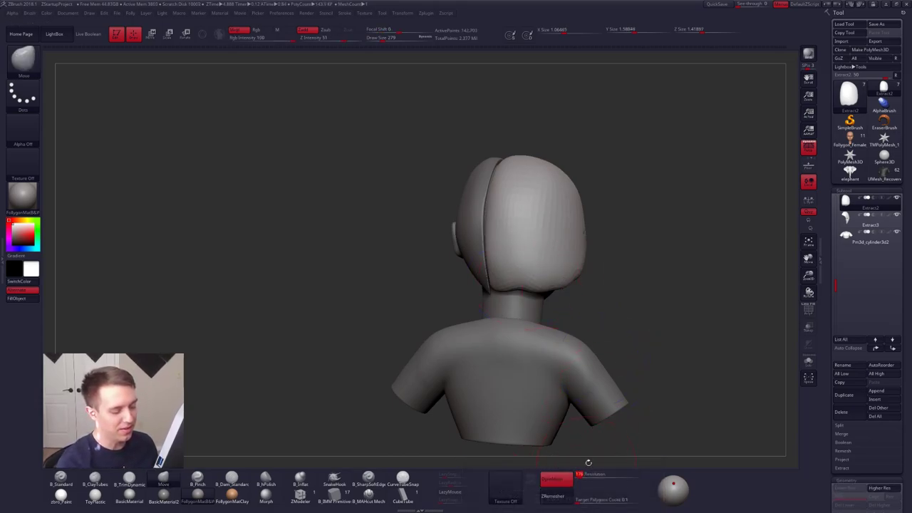
key(Return)
mouse_move(631, 395)
ctrl+mouse_down()
mouse_move(644, 351)
mouse_move(652, 356)
ctrl+mouse_up()
key(shift)
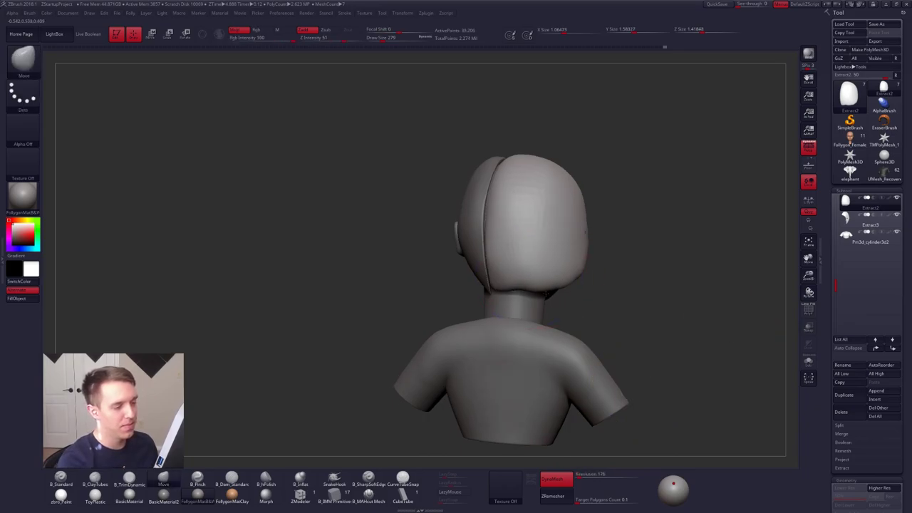
- Reshape the hair cap's lower edge around the nape with the Move brush
drag(546, 294, 463, 303)
key(space)
drag(603, 277, 583, 277)
mouse_move(741, 286)
mouse_down()
mouse_move(591, 274)
mouse_move(613, 281)
mouse_move(617, 261)
mouse_move(615, 287)
mouse_move(615, 243)
mouse_up()
- Isolate the hair cap, rework its inner surface with the B_ClayTubes brush, and show the whole bust again
key(space)
key(shift+s)
key(2)
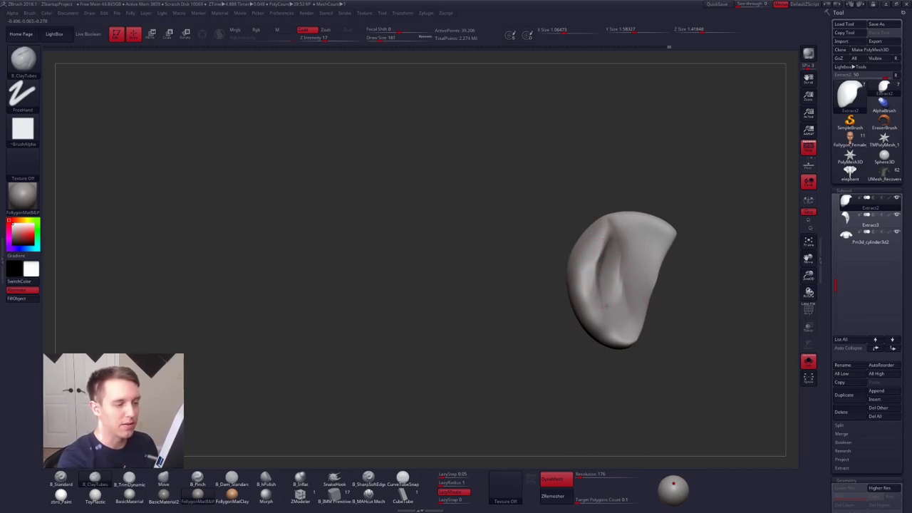
mouse_move(607, 283)
mouse_down()
mouse_move(621, 292)
mouse_move(618, 247)
mouse_up()
drag(705, 264, 684, 243)
mouse_move(617, 235)
mouse_down()
mouse_move(607, 249)
mouse_move(608, 313)
mouse_move(621, 275)
mouse_up()
key(shift+s)
mouse_move(621, 275)
right_down()
mouse_move(611, 245)
mouse_move(615, 288)
mouse_move(613, 266)
right_up()
- Switch to an enlarged Move brush, regroup the wireframed hair cap, and align the bust beside the reference at See-through 25
key(b)
key(m)
key(v)
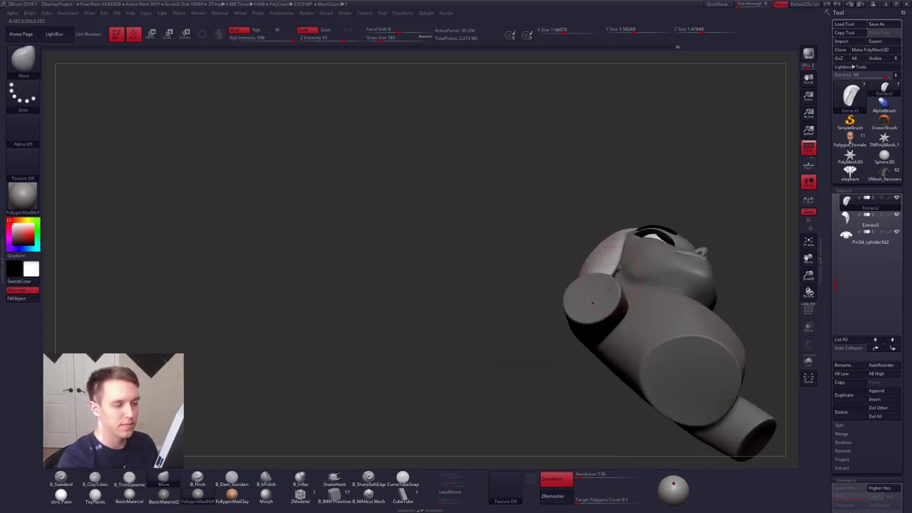
mouse_move(592, 302)
right_down()
mouse_move(595, 294)
mouse_move(593, 313)
mouse_move(591, 300)
right_up()
key(shift+f)
drag(738, 4, 747, 4)
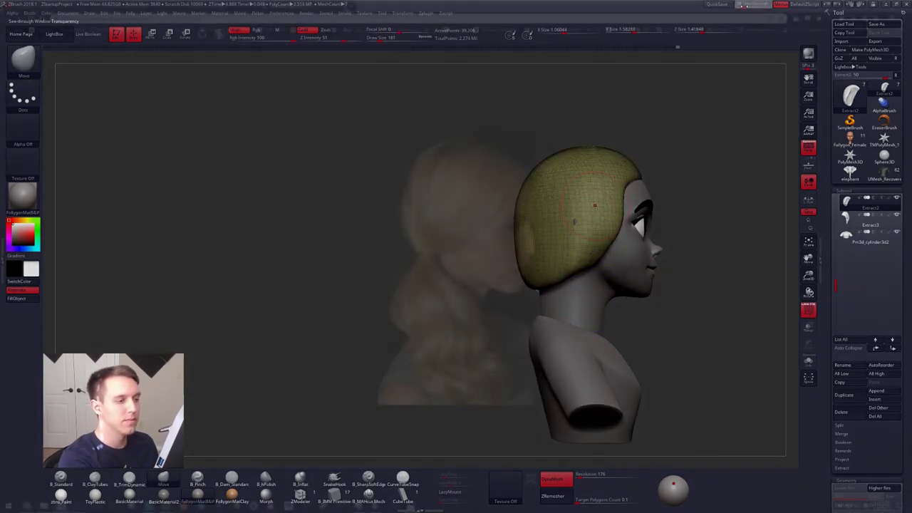
right_drag(662, 131, 645, 171)
key(ctrl+w)
alt+right_drag(670, 208, 703, 199)
right_drag(641, 264, 588, 265)
key(])
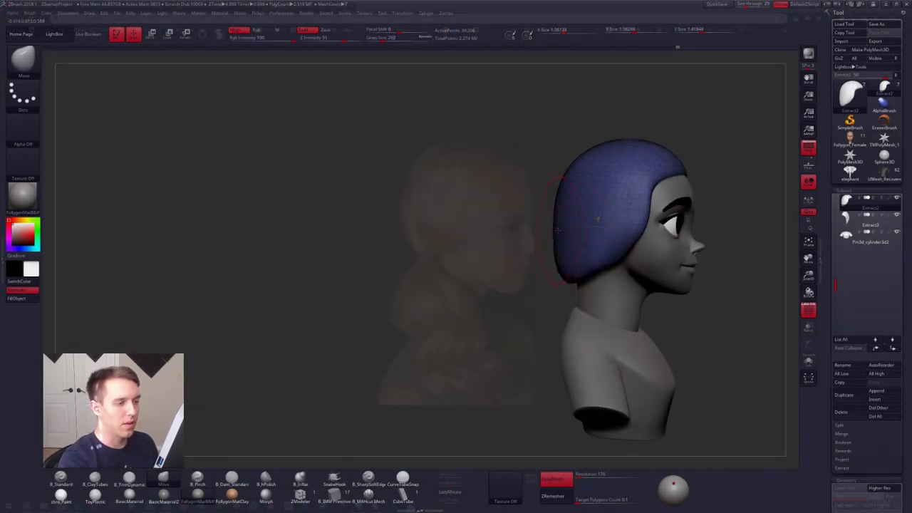
- Pull out the back and crown of the hair cap with the Move brush to match the reference silhouette
drag(548, 234, 551, 234)
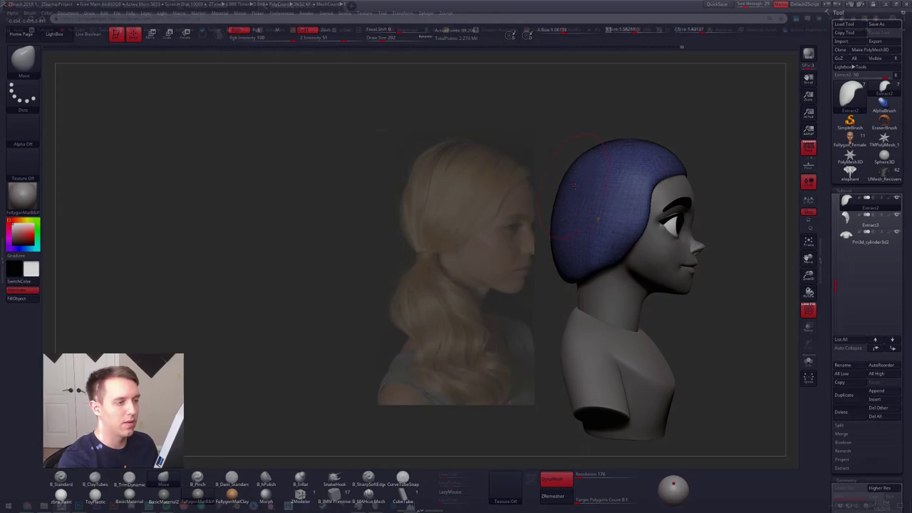
key(space)
drag(676, 178, 645, 145)
key(space)
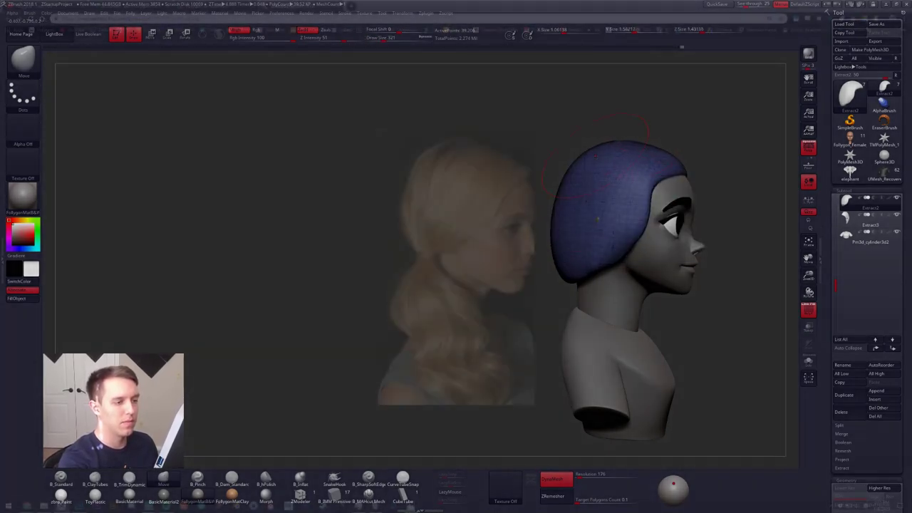
- Refine the hair cap's front hairline and the lower edge near the nape using smaller Move brush sizes
key(space)
mouse_move(688, 207)
mouse_down()
mouse_move(673, 207)
mouse_move(664, 183)
mouse_up()
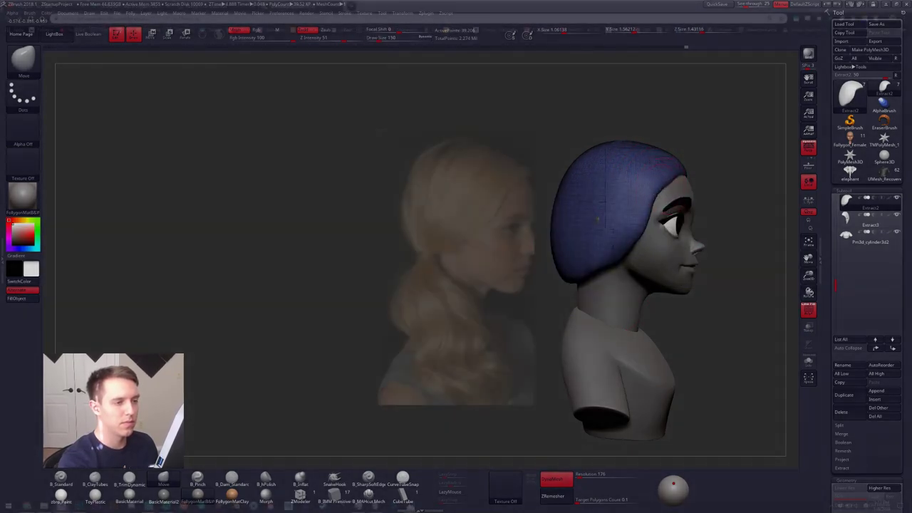
key(space)
drag(659, 199, 674, 193)
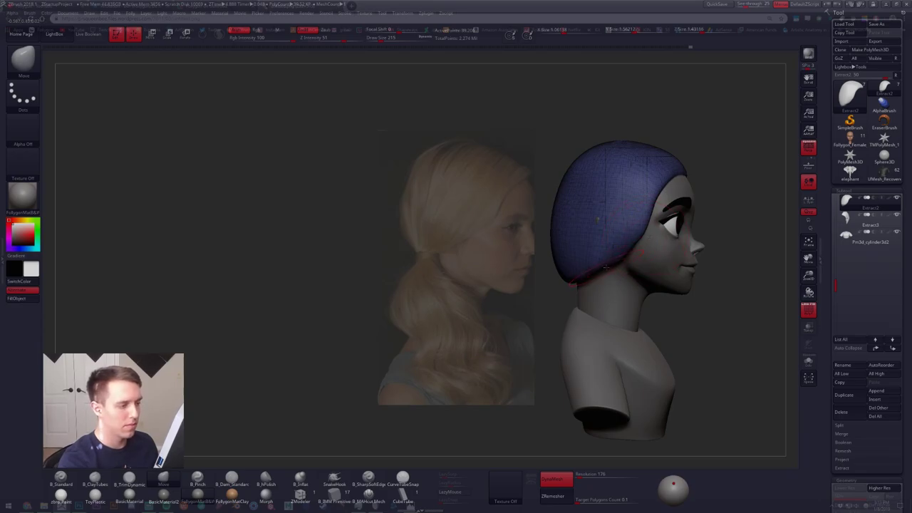
drag(604, 268, 576, 273)
key(space)
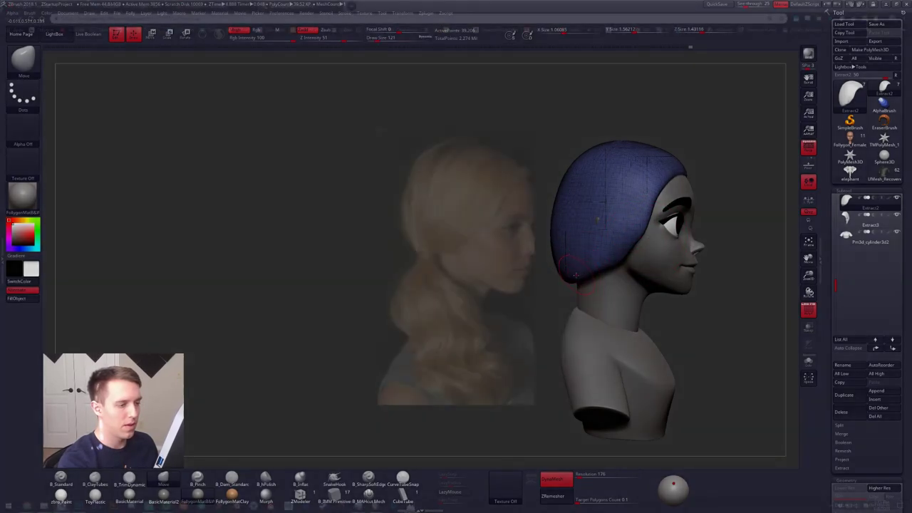
- Set See-through to 0 and switch to the B_ClayTubes brush for the hair cap's lower corner
drag(746, 3, 736, 4)
drag(741, 256, 497, 268)
key(b)
key(c)
key(t)
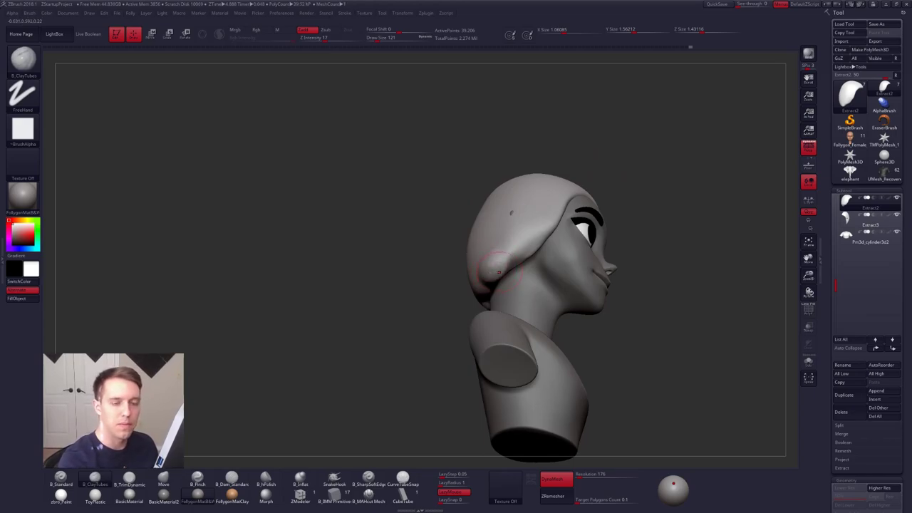
- Duplicate the hair cap subtool and insert a B_IMM Primitive sphere at the cap's lower corner behind the ear
click(844, 395)
click(339, 496)
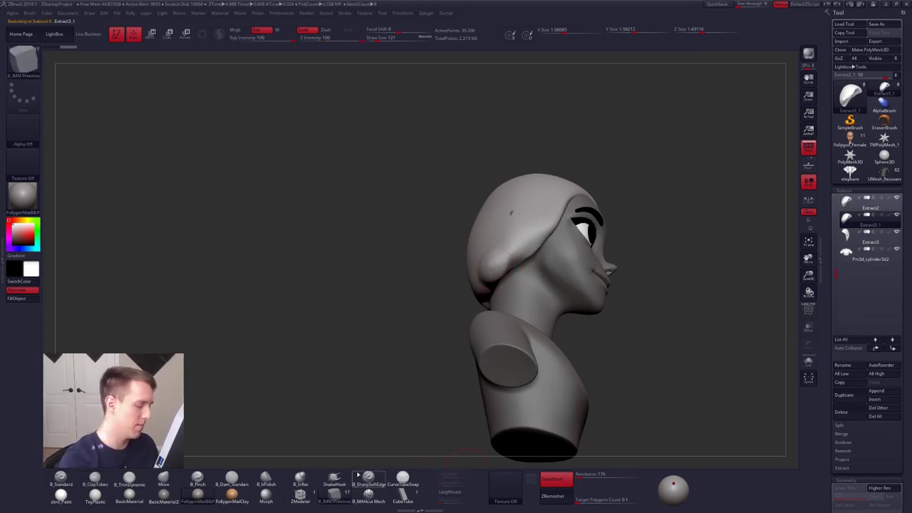
mouse_move(428, 257)
mouse_down()
mouse_move(498, 254)
mouse_move(505, 284)
mouse_up()
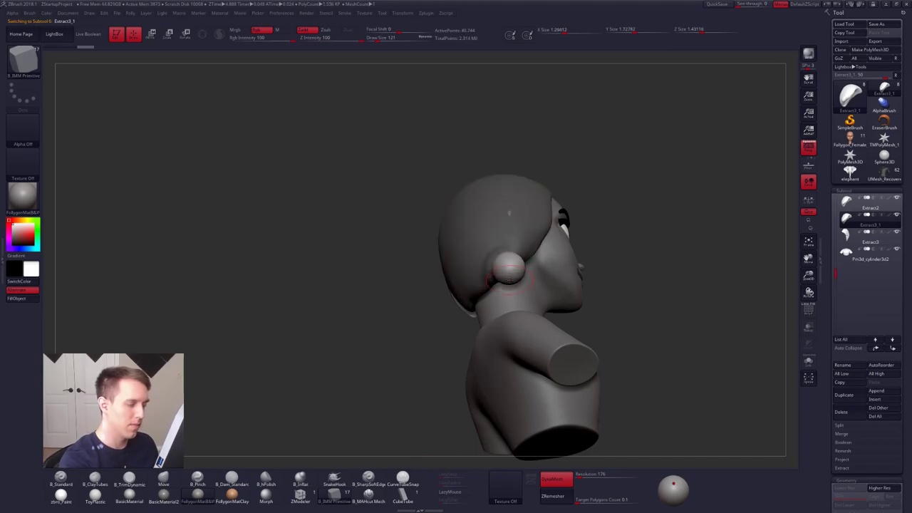
drag(641, 286, 599, 313)
- Isolate the inserted sphere and delete the hidden hair cap geometry from the duplicated subtool
ctrl+shift+click(520, 265)
ctrl+shift+click(514, 277)
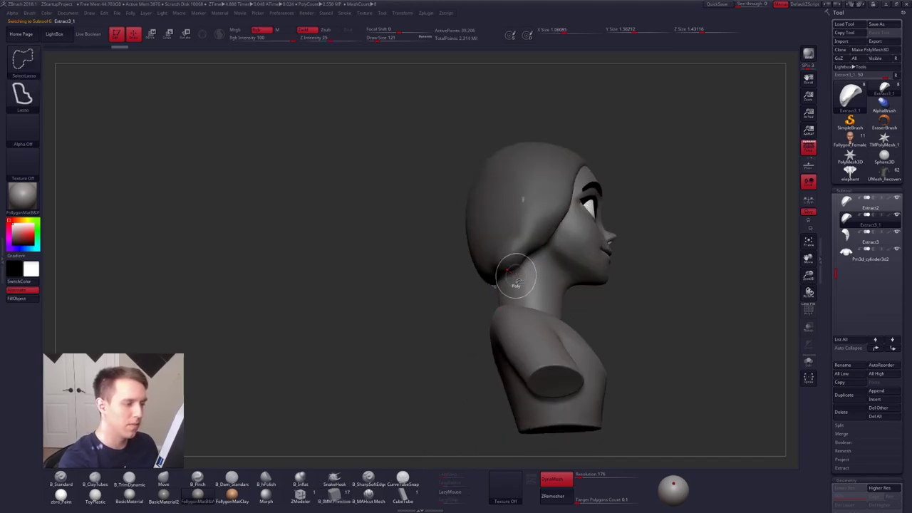
ctrl+shift+drag(664, 246, 695, 239)
key(space)
click(739, 253)
key(shift+f)
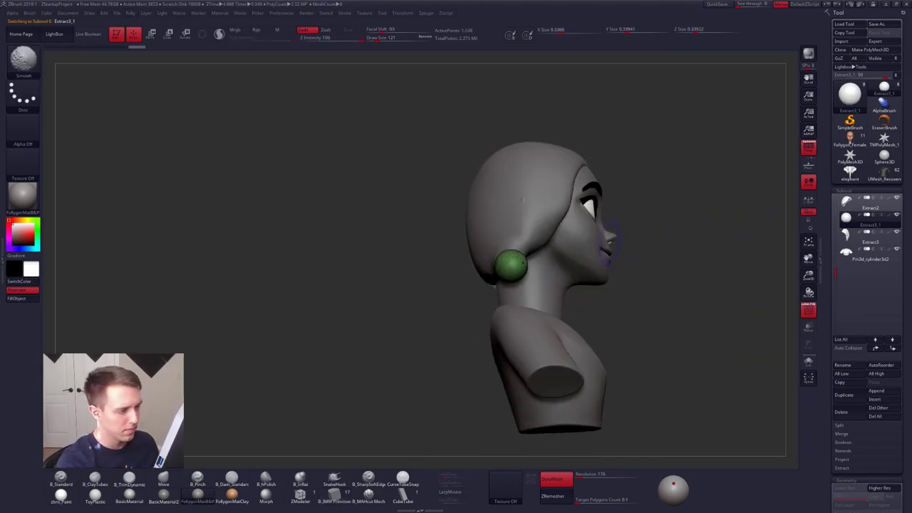
key(shift+f)
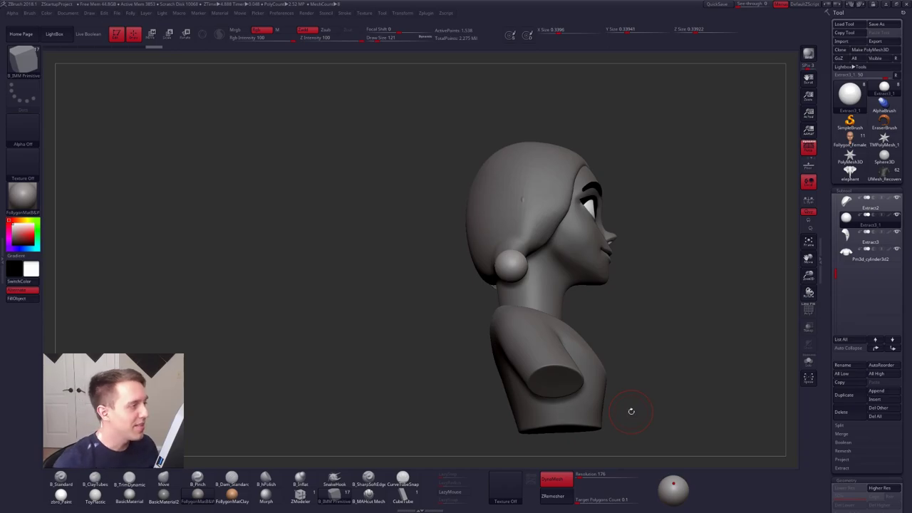
- Check the ponytail photo in Chrome and stretch the sphere from the hair cap to the shoulder with the Move and SnakeHook brushes
key(alt+Tab)
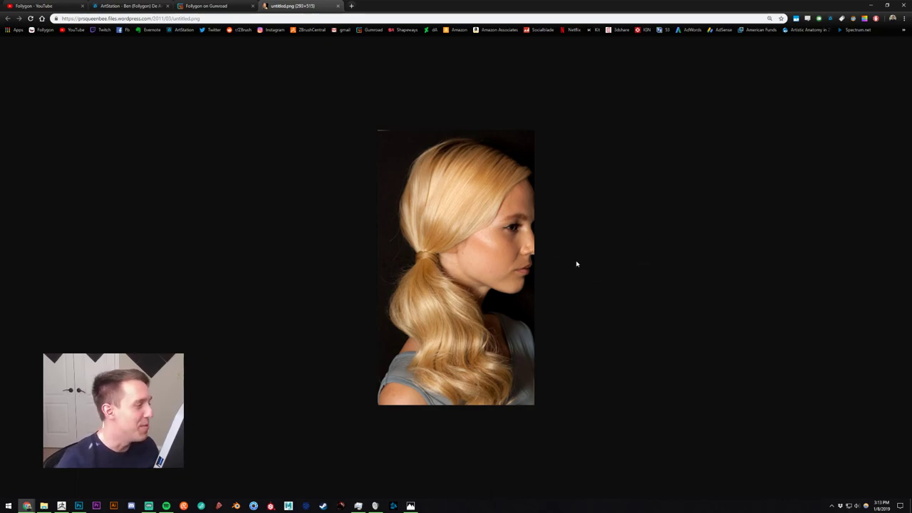
key(alt+Tab)
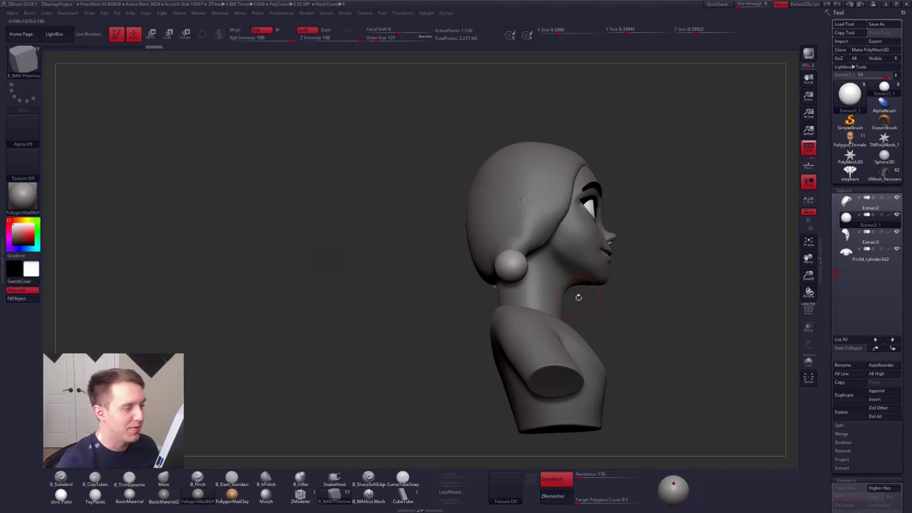
drag(580, 300, 514, 292)
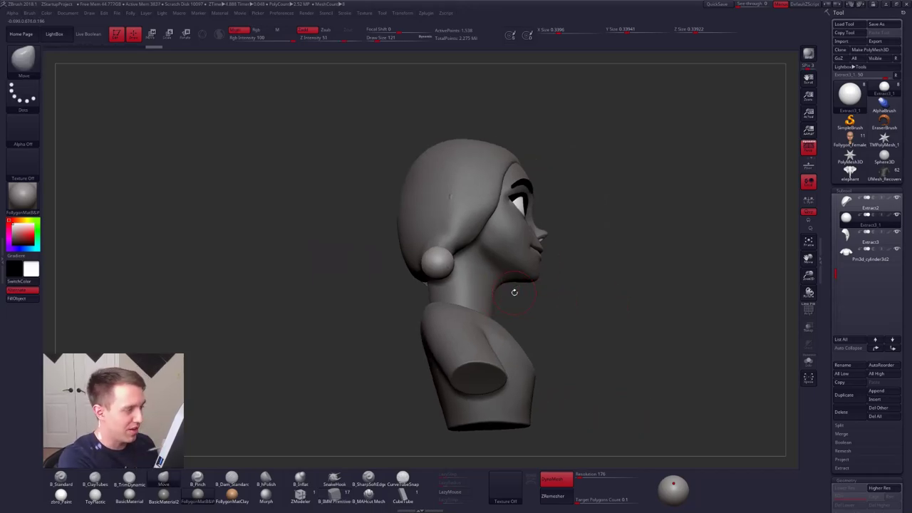
key(space)
drag(433, 268, 452, 279)
right_drag(456, 271, 459, 287)
key(space)
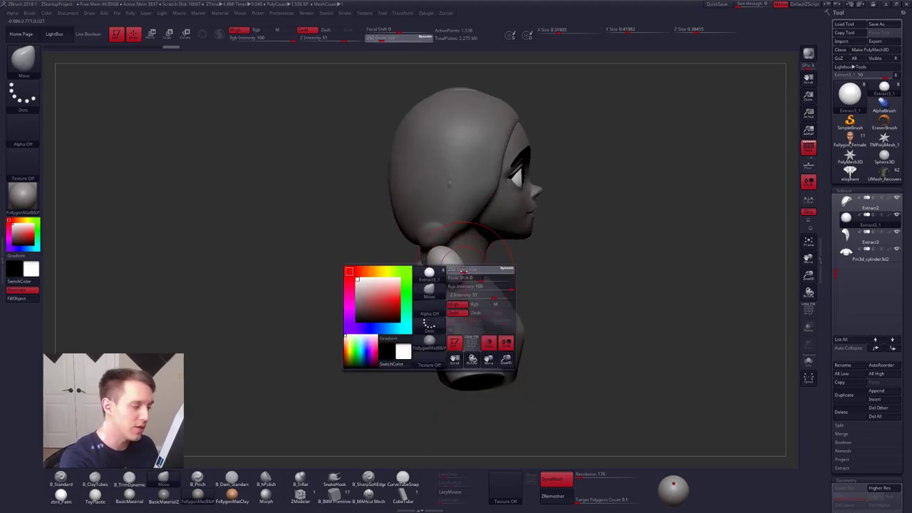
click(334, 479)
drag(461, 277, 478, 294)
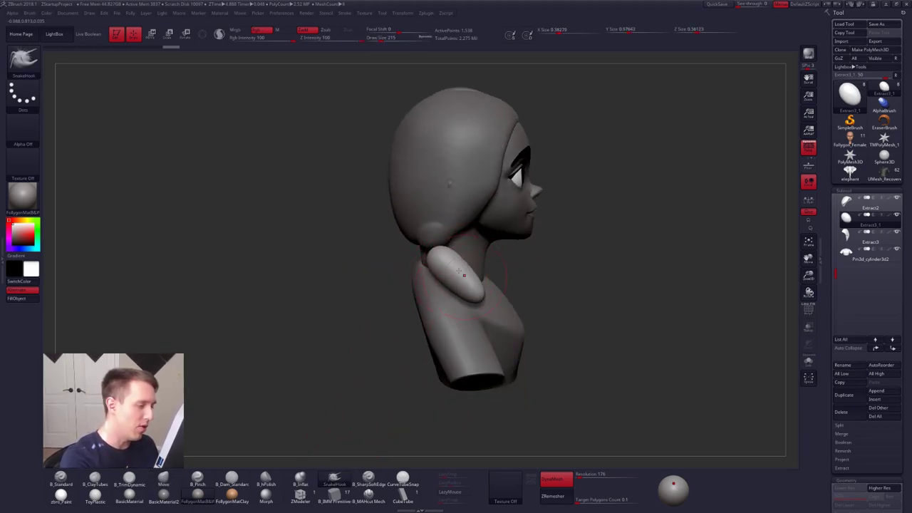
drag(445, 260, 430, 236)
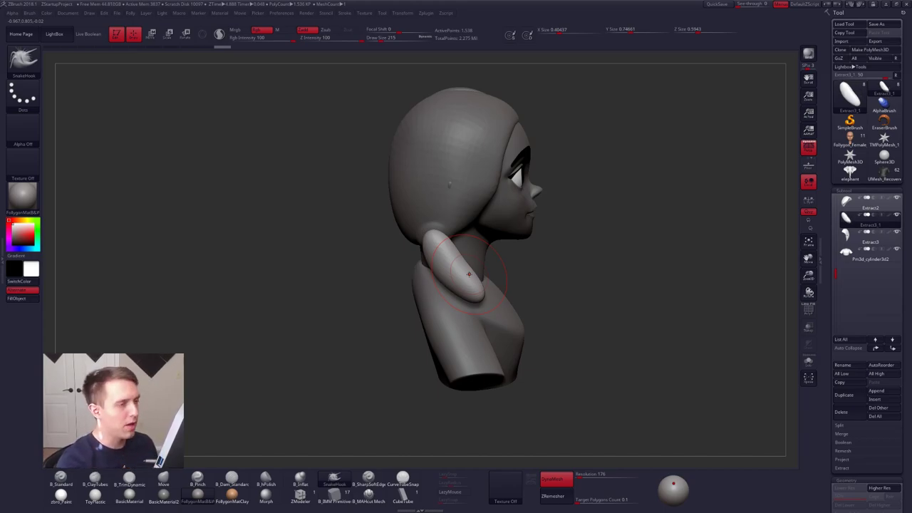
- Bring up the reference at See-through 18, extend the ponytail down over the chest with SnakeHook, and remesh it
drag(564, 225, 715, 272)
drag(737, 4, 741, 5)
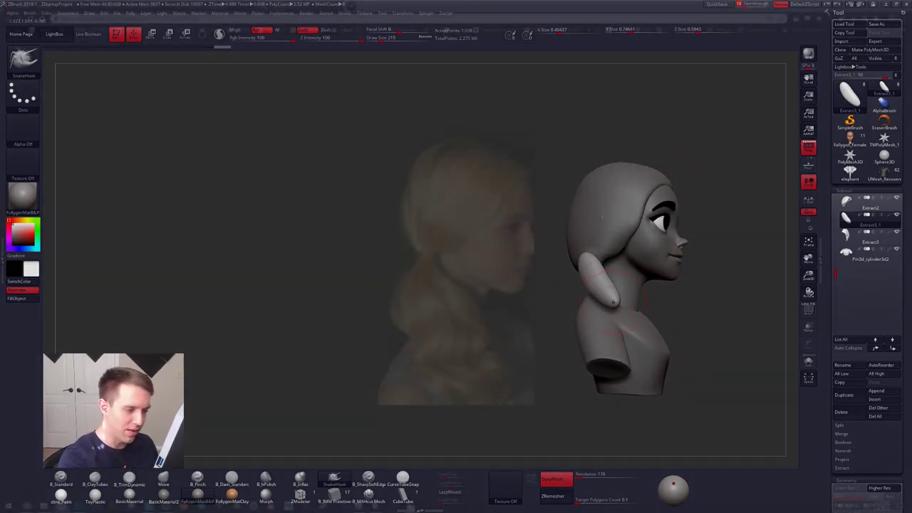
drag(613, 303, 645, 381)
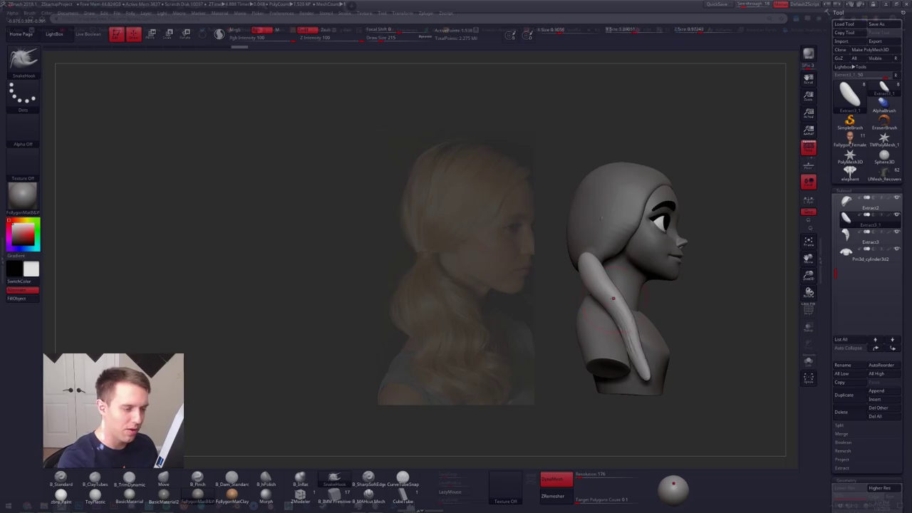
key(bracketright)
ctrl+drag(708, 355, 739, 287)
- Widen and bend the ponytail with an enlarged Move brush to follow the reference's volume
key(b)
key(m)
key(v)
key(1)
click(631, 254)
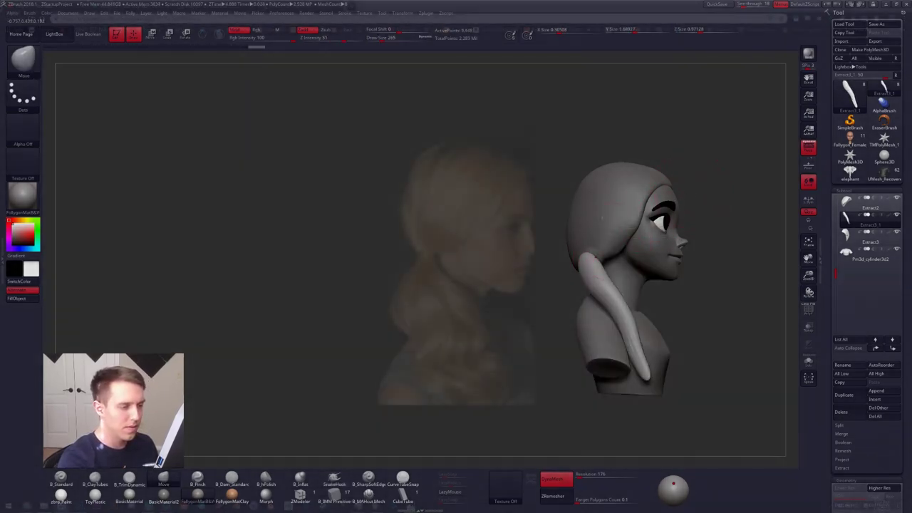
mouse_move(592, 291)
mouse_down()
mouse_move(586, 305)
mouse_move(580, 292)
mouse_move(634, 306)
mouse_move(600, 319)
mouse_move(635, 375)
mouse_up()
key(bracketright)
mouse_move(637, 343)
mouse_down()
mouse_move(660, 343)
mouse_move(654, 349)
mouse_move(704, 336)
mouse_move(650, 342)
mouse_move(579, 326)
mouse_move(620, 341)
mouse_up()
- Isolate the ponytail, shape and smooth it into a fuller wavy form, and set See-through to 0
key(shift+alt+s)
drag(569, 326, 660, 318)
shift+drag(600, 337, 600, 346)
drag(628, 335, 702, 335)
shift+drag(573, 343, 575, 351)
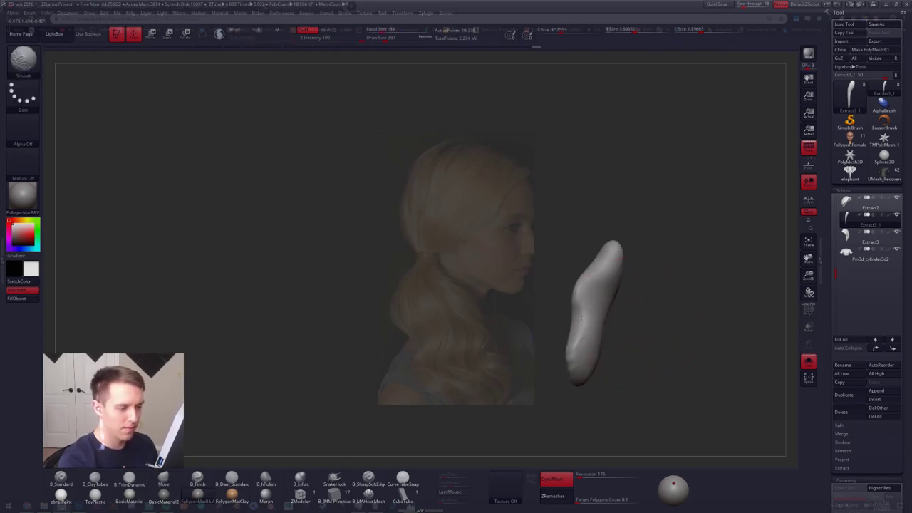
key(space)
drag(606, 310, 594, 311)
mouse_move(645, 293)
mouse_down()
mouse_move(620, 294)
mouse_move(604, 246)
mouse_up()
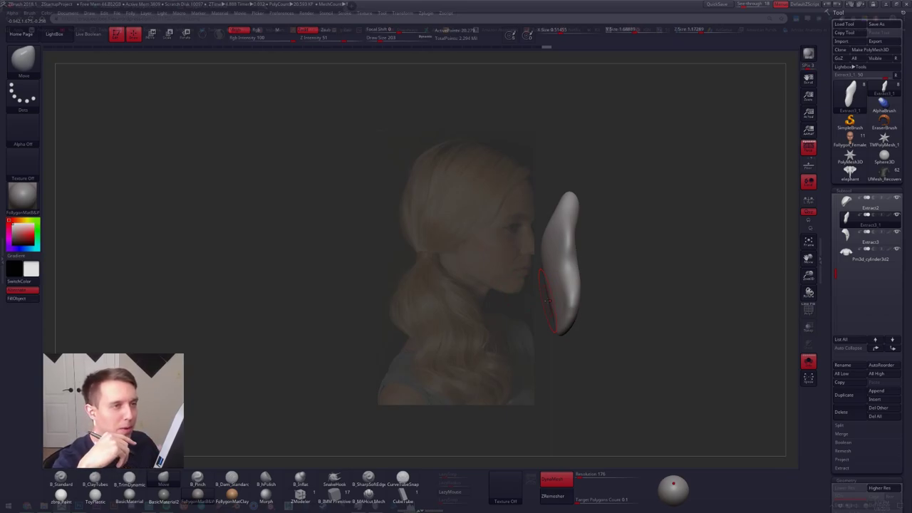
drag(757, 4, 725, 18)
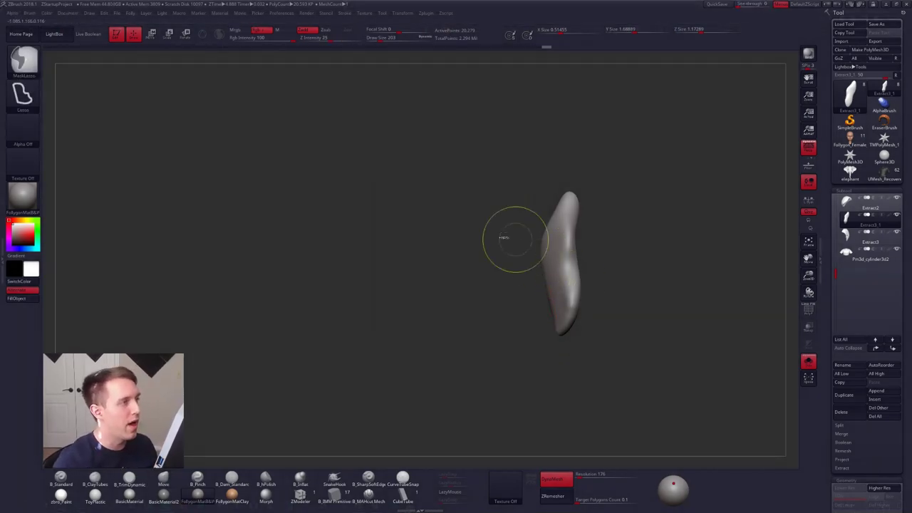
- Add Texture 27 to Spotlight and close LightBox
click(363, 14)
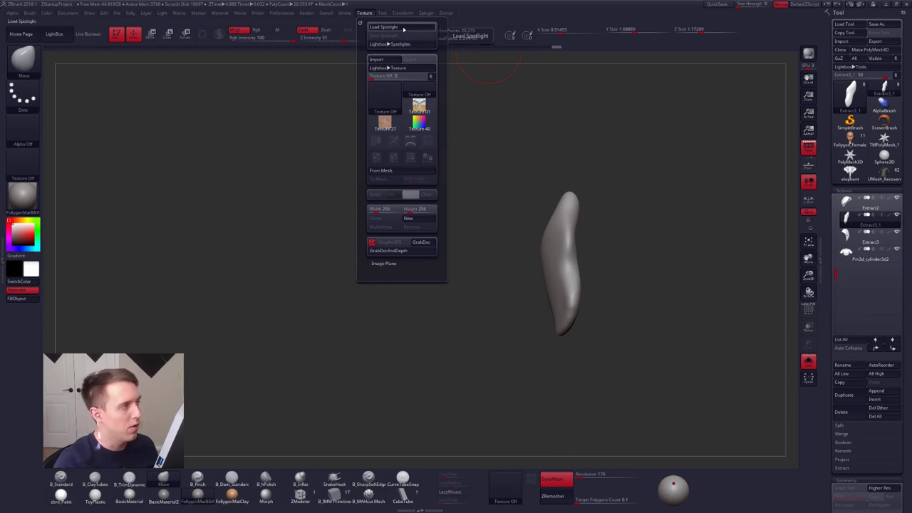
click(387, 126)
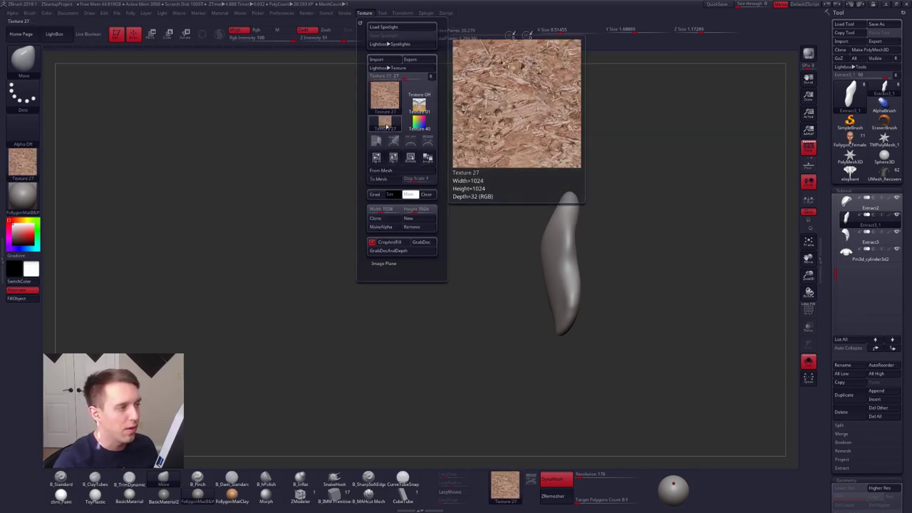
click(426, 139)
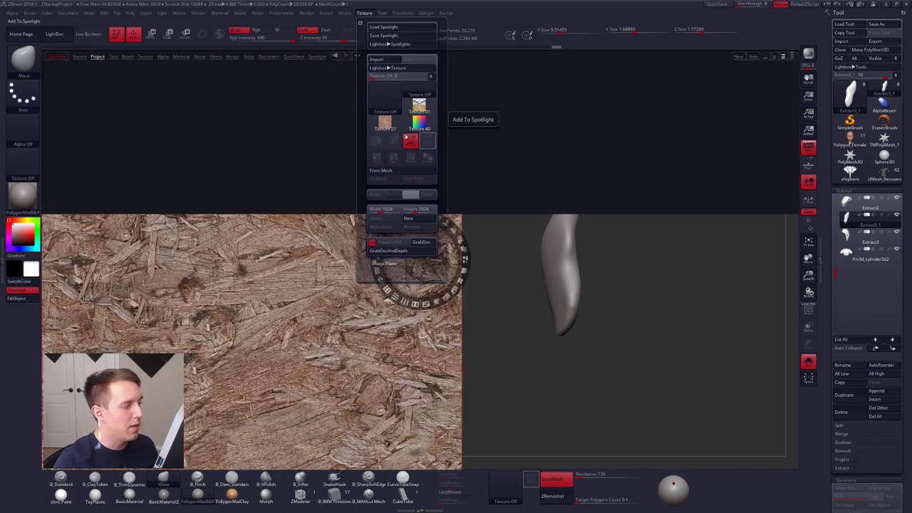
click(61, 35)
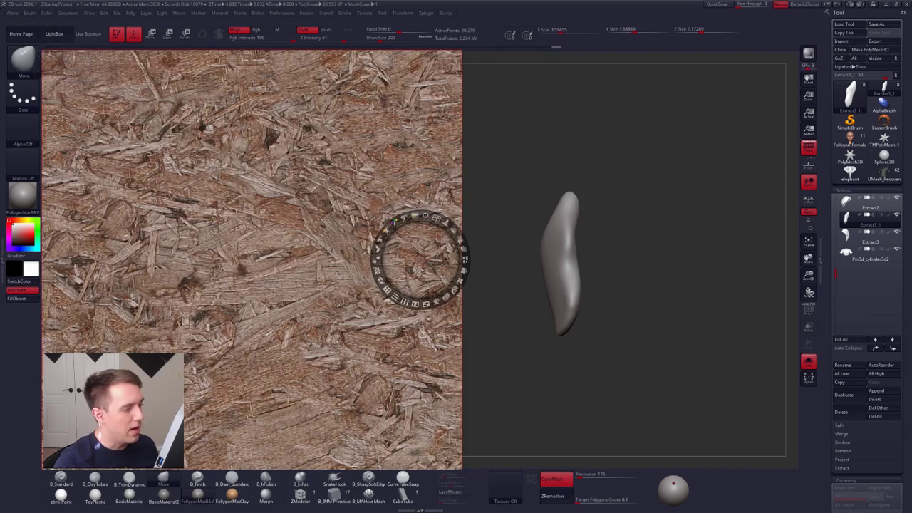
- Shrink the Spotlight image, adjust its opacity, and place it in the canvas corner away from the ponytail
mouse_move(460, 239)
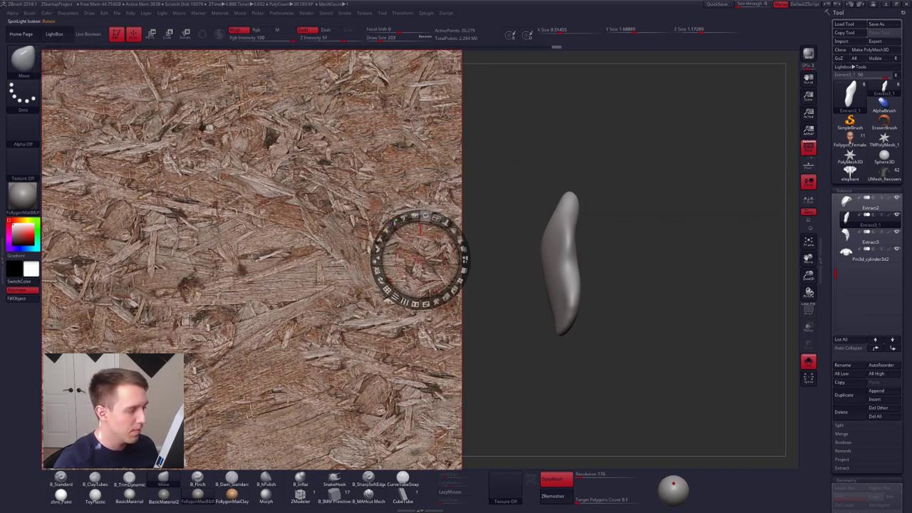
drag(436, 218, 418, 212)
click(478, 189)
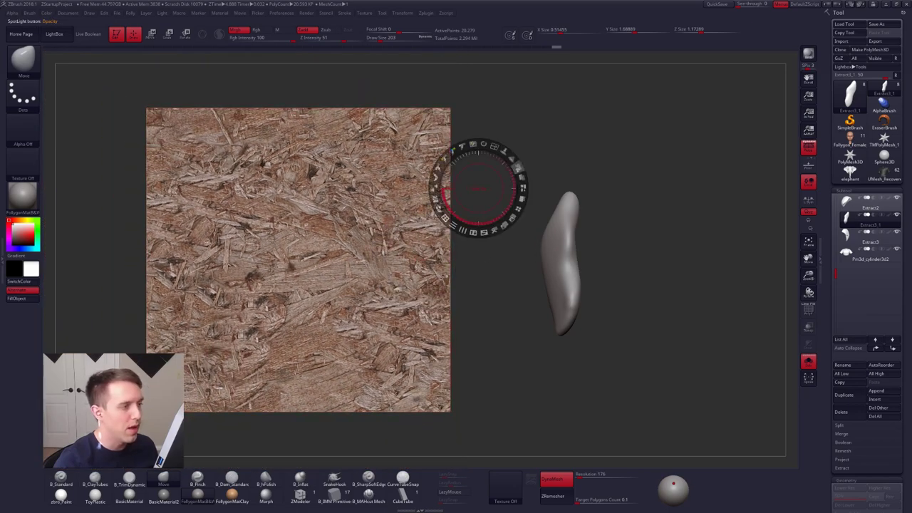
drag(517, 167, 522, 179)
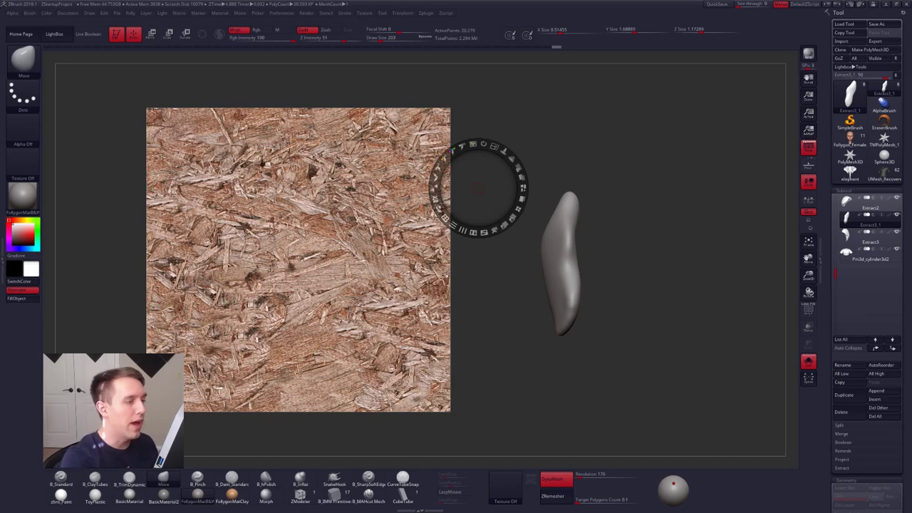
drag(495, 146, 464, 136)
mouse_move(461, 280)
mouse_down()
mouse_move(407, 284)
mouse_move(255, 204)
mouse_move(243, 210)
mouse_up()
key(z)
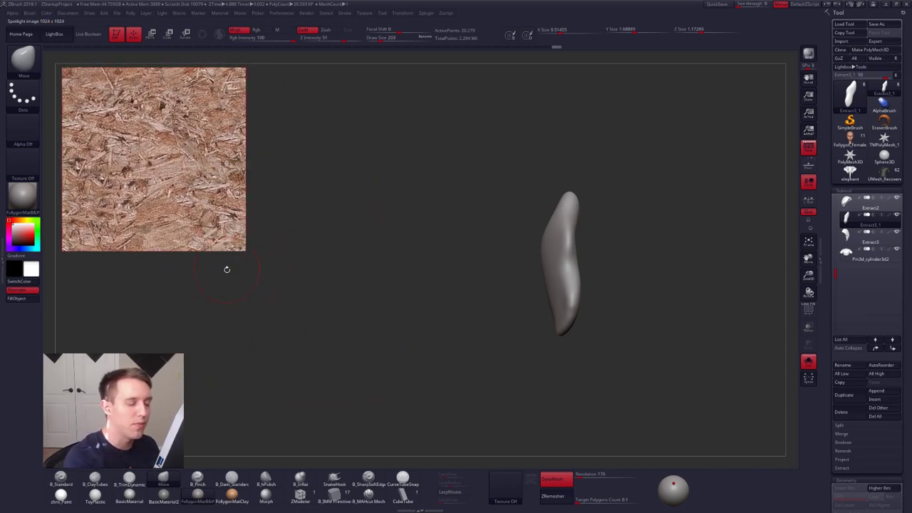
- Toggle Spotlight's display and editing, lower the image's opacity, and park it back in the canvas corner
key(shift+z)
key(shift+z)
key(z)
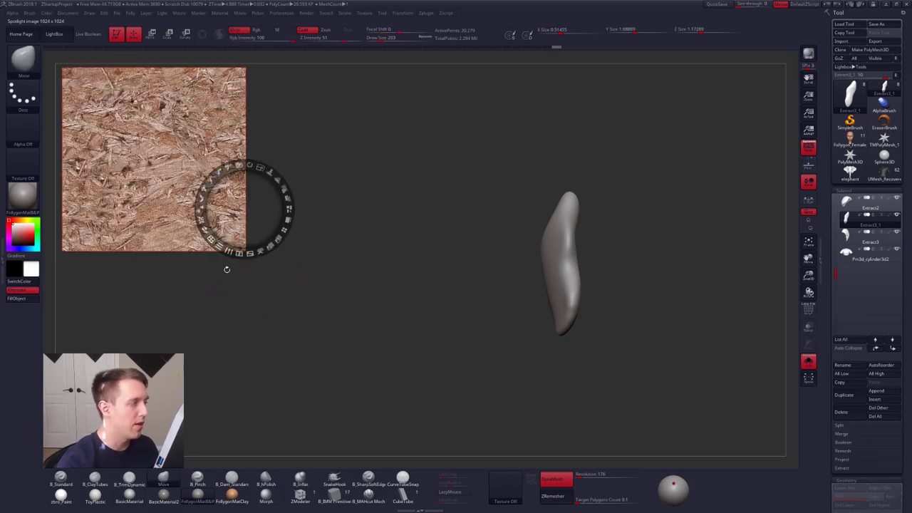
key(z)
key(z)
drag(270, 286, 562, 366)
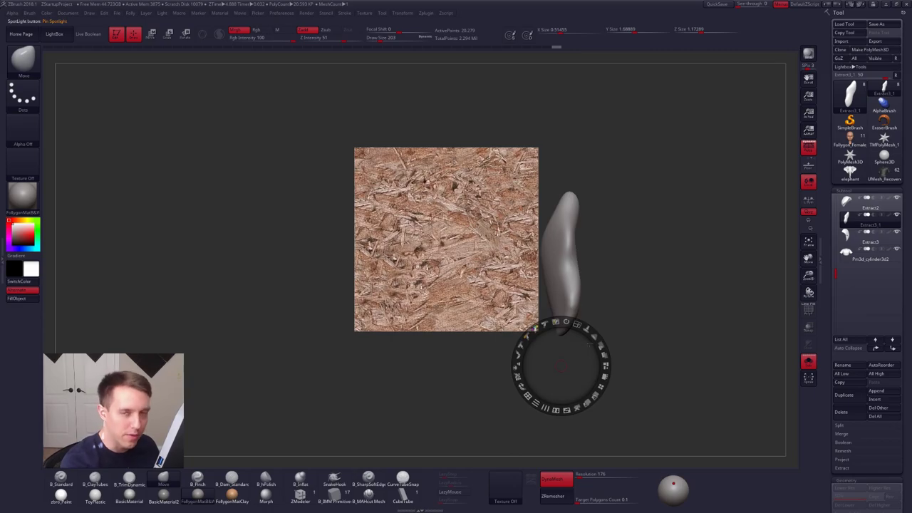
mouse_move(601, 346)
drag(601, 346, 557, 322)
drag(499, 272, 206, 199)
key(z)
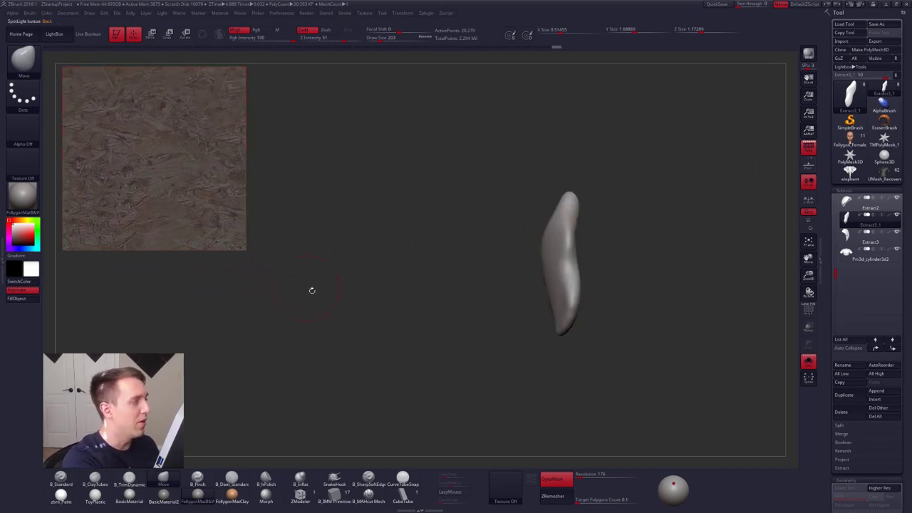
- Hide the Spotlight image, show the whole bust again, and set the Move brush's Draw Size to 227
key(shift+z)
alt+drag(608, 303, 560, 297)
key(shift+s)
key(s)
drag(500, 303, 511, 303)
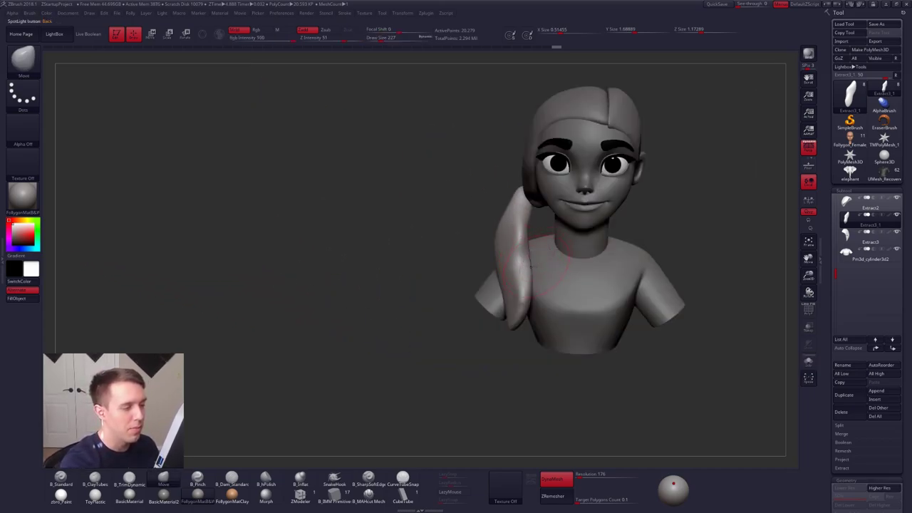
- Pull the ponytail's outer side in toward the neck from the front view with a large Move brush, up to Draw Size 447
mouse_move(449, 257)
mouse_down()
mouse_move(392, 260)
mouse_move(463, 250)
mouse_up()
key(s)
drag(486, 297, 498, 297)
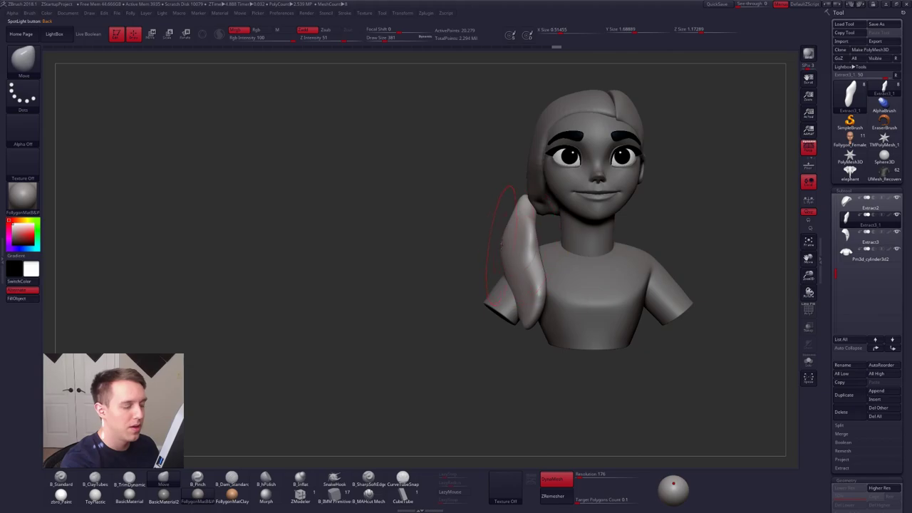
mouse_move(522, 248)
mouse_down()
mouse_move(531, 248)
mouse_move(527, 234)
mouse_move(522, 240)
mouse_up()
key(ctrl+z)
key(ctrl+space)
key(space)
key(bracketright)
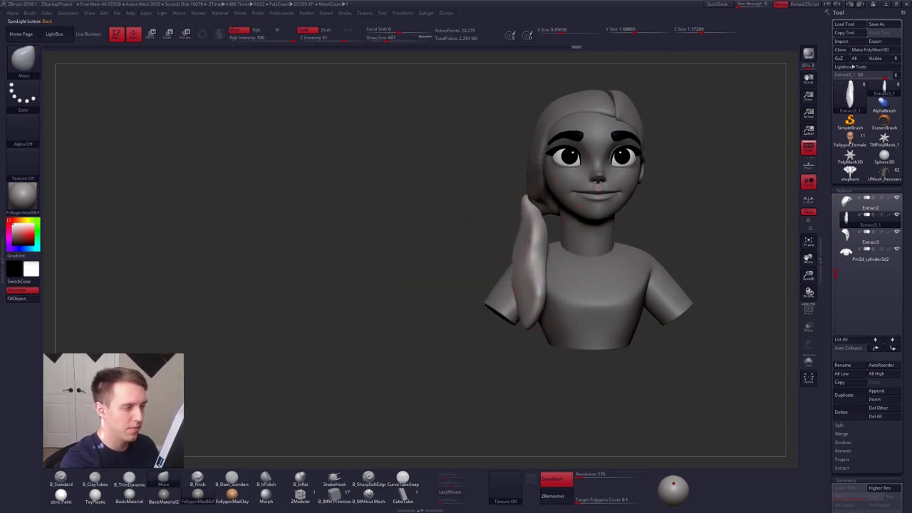
drag(526, 291, 519, 291)
- Refine the isolated ponytail's curve with a smaller Move brush, then show the whole bust again and adjust the front silhouette
mouse_move(519, 290)
right_down()
mouse_move(606, 293)
mouse_move(627, 320)
right_up()
key(shift+s)
key(bracketleft)
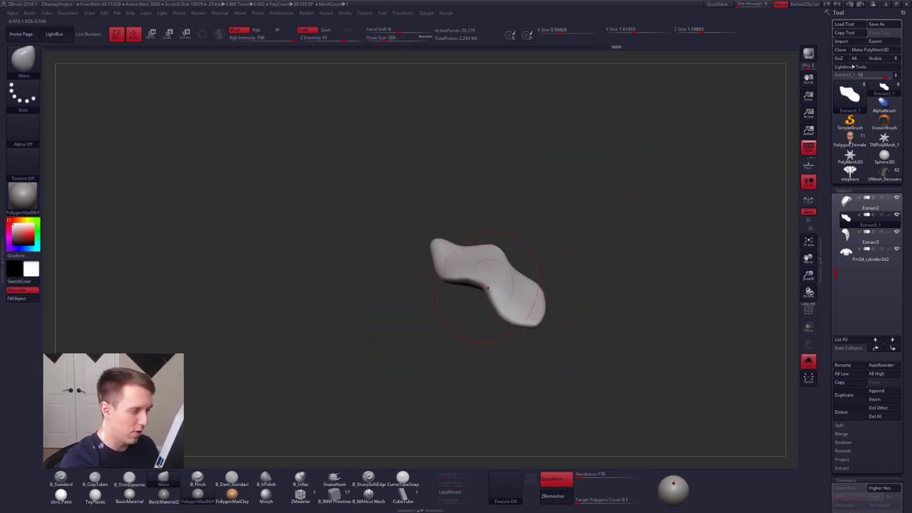
right_drag(528, 314, 534, 247)
key(shift+s)
key(s)
drag(534, 247, 528, 248)
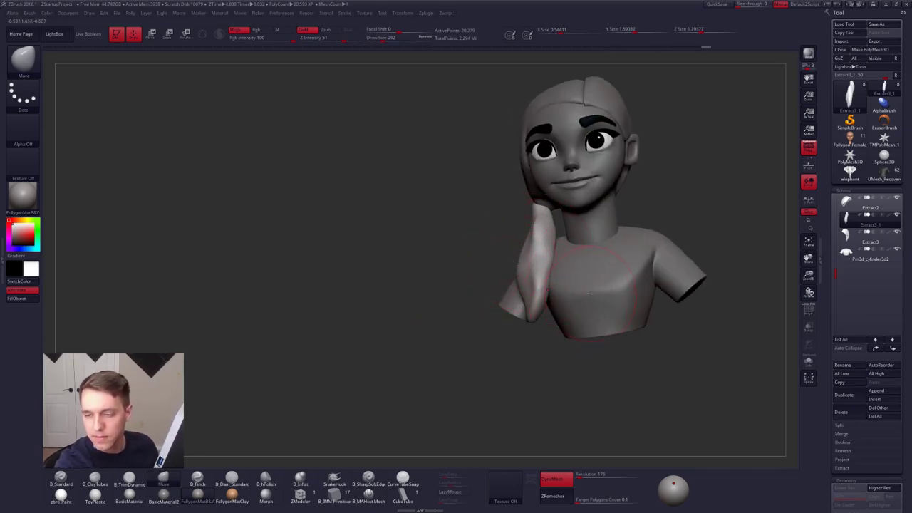
- Adjust the ponytail's back contour over the shoulder from the side view with the Move brush
mouse_move(598, 286)
right_down()
mouse_move(610, 273)
mouse_move(594, 289)
mouse_move(548, 272)
right_up()
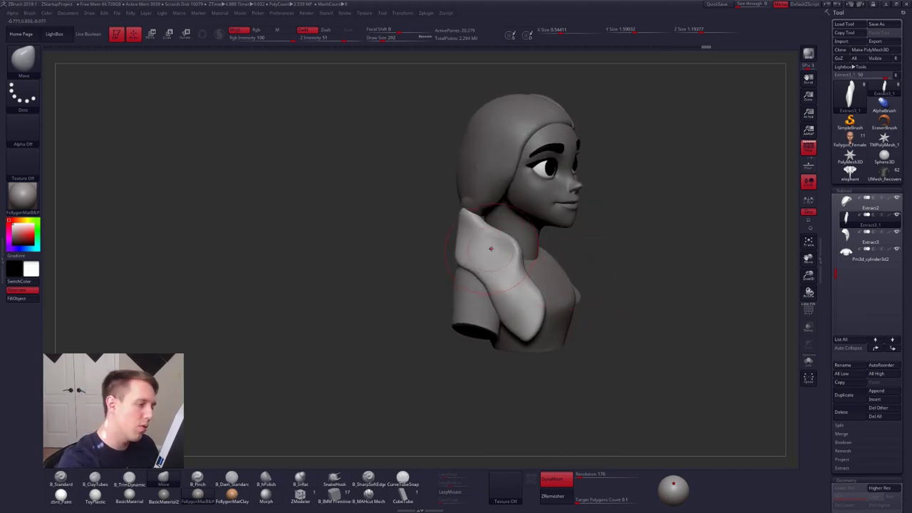
key(s)
drag(491, 249, 478, 249)
ctrl+right_drag(477, 248, 478, 292)
key(s)
drag(478, 293, 456, 292)
- Build up lengthwise strand forms along the ponytail's outer face with ClayTubes at Draw Size 181
key(2)
mouse_move(474, 224)
mouse_down()
mouse_move(504, 291)
mouse_move(482, 239)
mouse_up()
key(space)
drag(477, 318, 492, 317)
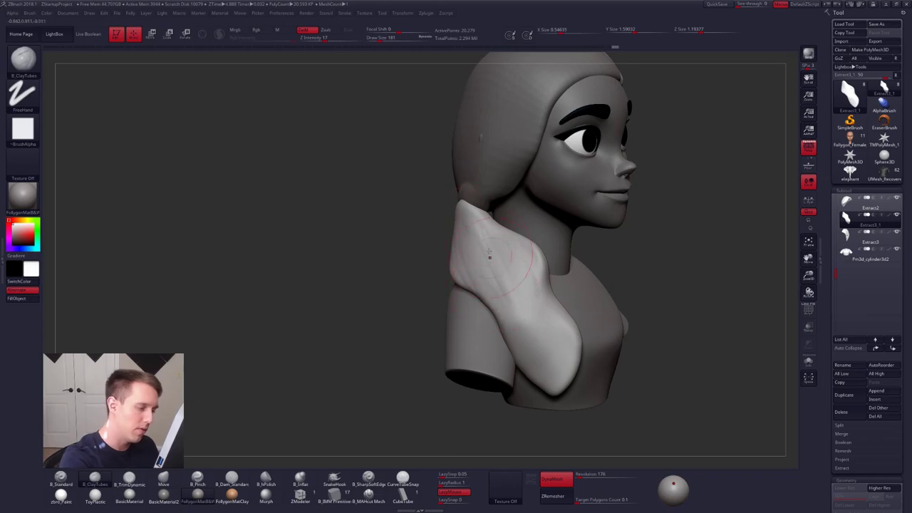
drag(502, 279, 546, 371)
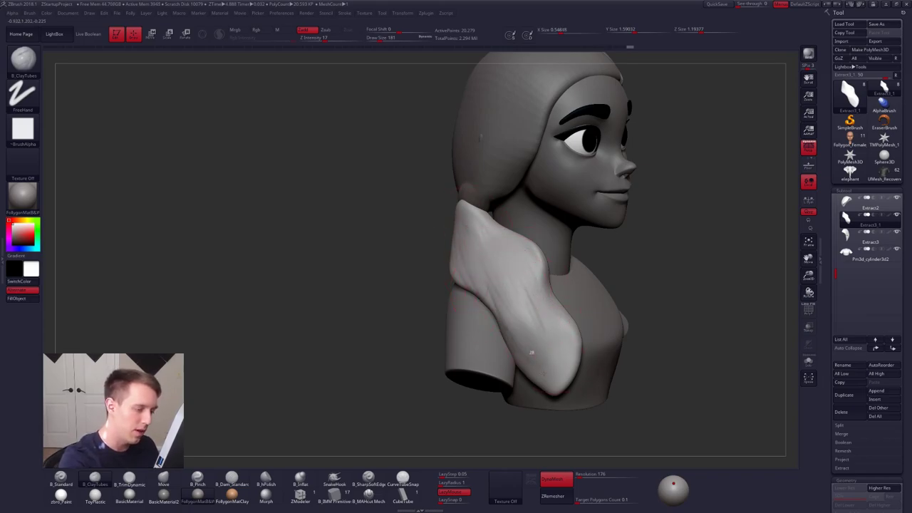
mouse_move(535, 315)
right_down()
mouse_move(622, 317)
mouse_move(555, 319)
right_up()
drag(555, 318, 625, 310)
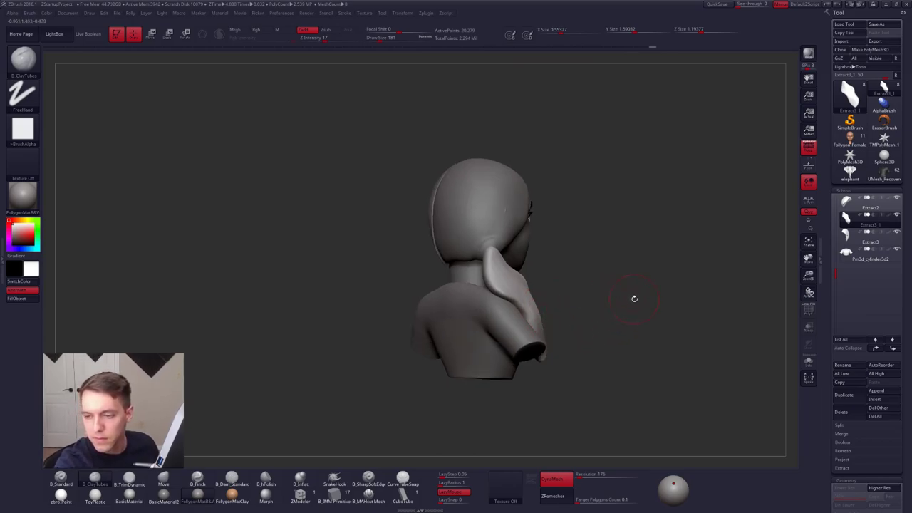
- Reshape the upper ponytail where it crosses the back of the shoulder with the Move brush at Draw Size 215
right_drag(634, 299, 591, 321)
key(space)
key(b)
key(m)
key(v)
drag(502, 283, 539, 287)
- Turn off DynaMesh for the ponytail and ZRemesh it with a Target Polygons Count of 1
key(ctrl)
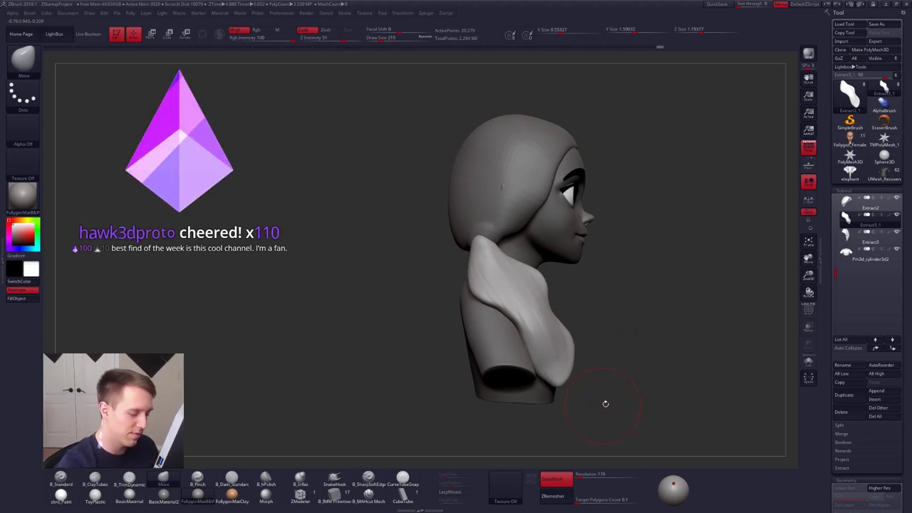
click(555, 479)
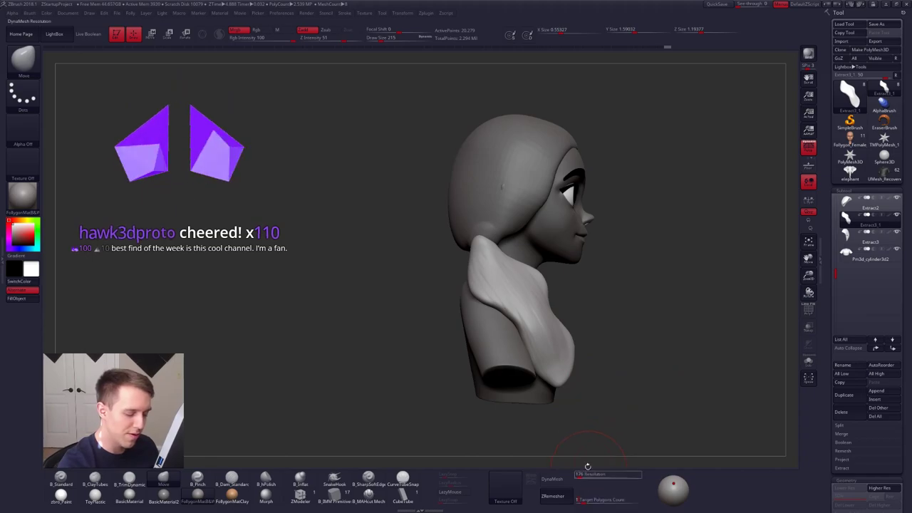
click(553, 496)
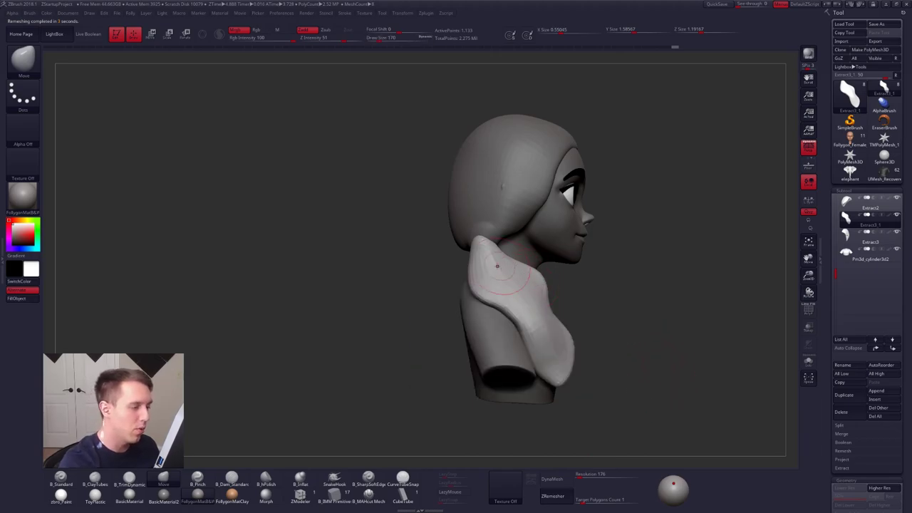
- Reposition the ponytail's upper end against the back of the hair cap with the Move brush
mouse_move(660, 362)
mouse_down()
mouse_move(495, 266)
mouse_move(484, 244)
mouse_up()
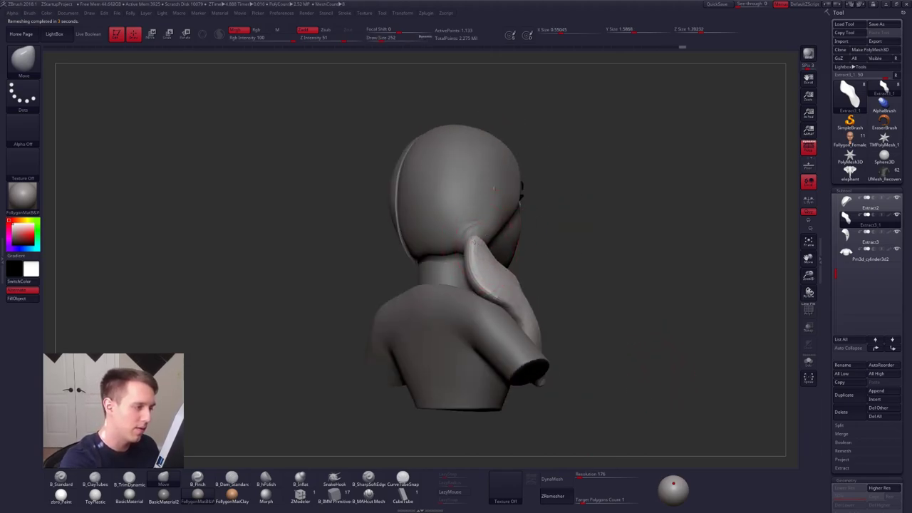
right_drag(595, 246, 482, 249)
key(space)
drag(528, 202, 507, 201)
alt+right_drag(517, 229, 497, 240)
drag(490, 243, 487, 222)
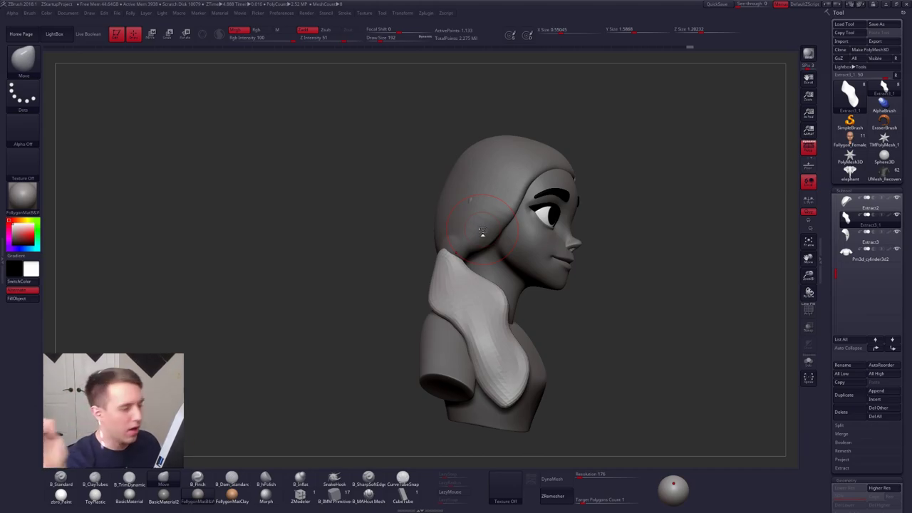
key(space)
drag(436, 255, 458, 261)
- Reshape the ponytail from the front views with the Move brush, widening it outward over the shoulder
right_drag(457, 261, 342, 299)
key(space)
drag(476, 283, 469, 283)
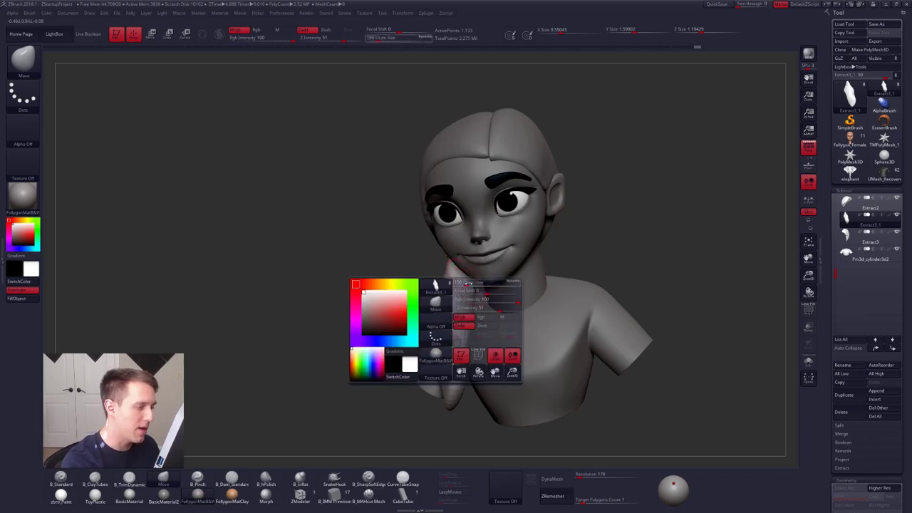
right_drag(385, 342, 428, 353)
key(space)
mouse_move(459, 304)
mouse_down()
mouse_move(468, 304)
mouse_move(428, 327)
mouse_move(460, 334)
mouse_up()
key(space)
key(space)
key(space)
drag(456, 278, 463, 266)
- Select the hair cap and reshape its bulge above the ponytail from the side and below with the Move brush
alt+click(453, 241)
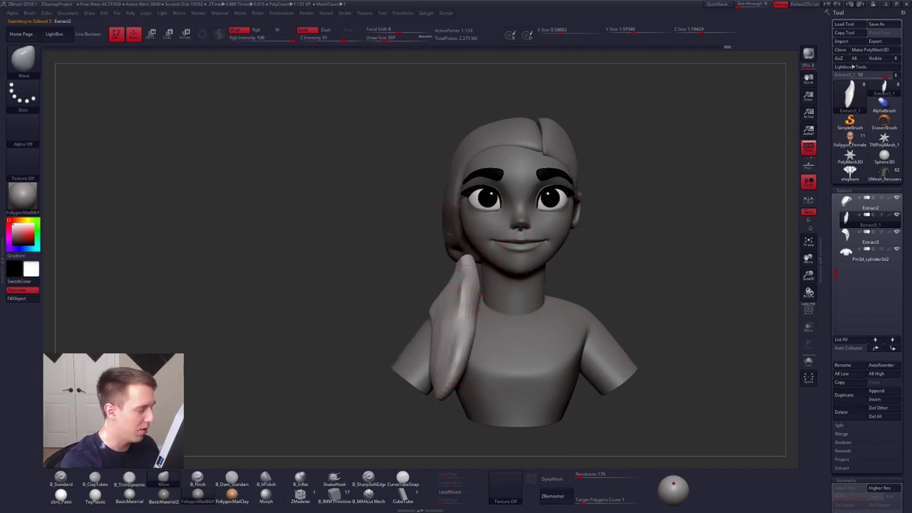
shift+drag(393, 246, 491, 246)
alt+right_drag(447, 259, 501, 278)
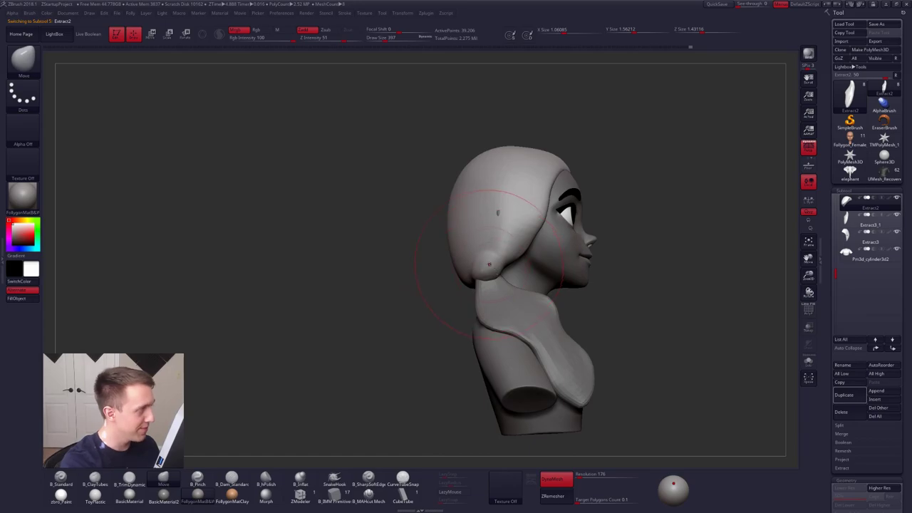
key(space)
drag(464, 309, 456, 309)
mouse_move(489, 313)
right_down()
mouse_move(495, 256)
mouse_move(463, 306)
right_up()
key(space)
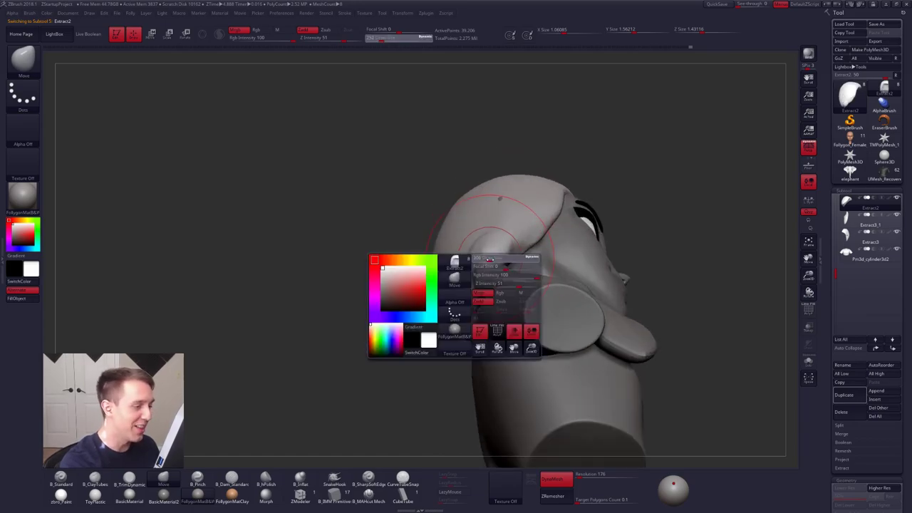
drag(479, 305, 486, 305)
drag(491, 250, 497, 259)
key(space)
drag(464, 308, 459, 307)
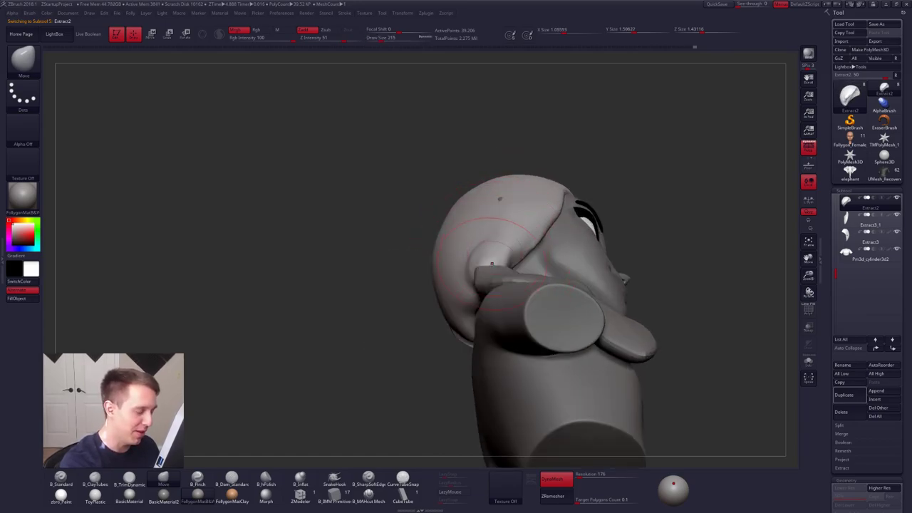
- Refine the hair cap's lower rear edge around the ponytail's root with the Move brush, reducing Draw Size to 113
right_drag(478, 299, 484, 221)
key(space)
drag(451, 311, 445, 311)
drag(478, 273, 471, 263)
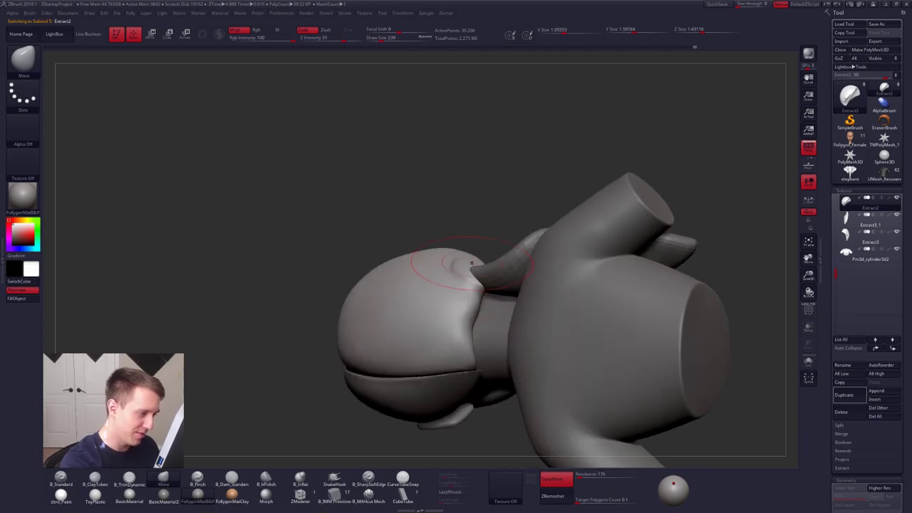
right_drag(475, 273, 469, 354)
key(space)
drag(473, 311, 467, 311)
right_drag(457, 311, 440, 359)
key(space)
drag(471, 312, 466, 318)
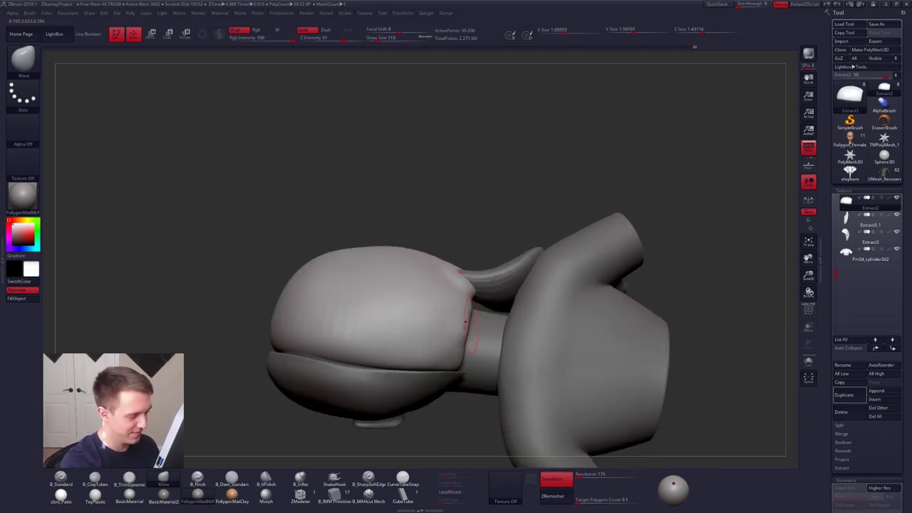
mouse_move(465, 322)
right_down()
mouse_move(452, 334)
mouse_move(490, 232)
mouse_move(471, 292)
mouse_move(491, 238)
mouse_move(509, 323)
mouse_move(468, 256)
right_up()
- Isolate and subdivide the ponytail twice, and sculpt lengthwise strand ridges on it with ClayTubes at Draw Size 181
alt+click(515, 323)
key(b)
key(c)
key(t)
key(s)
drag(468, 255, 448, 250)
key(shift+s)
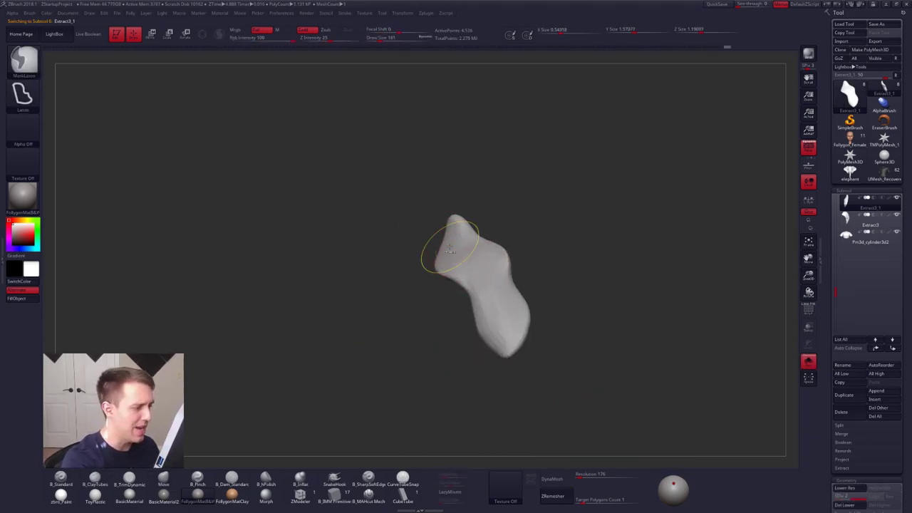
key(ctrl+d)
key(ctrl+d)
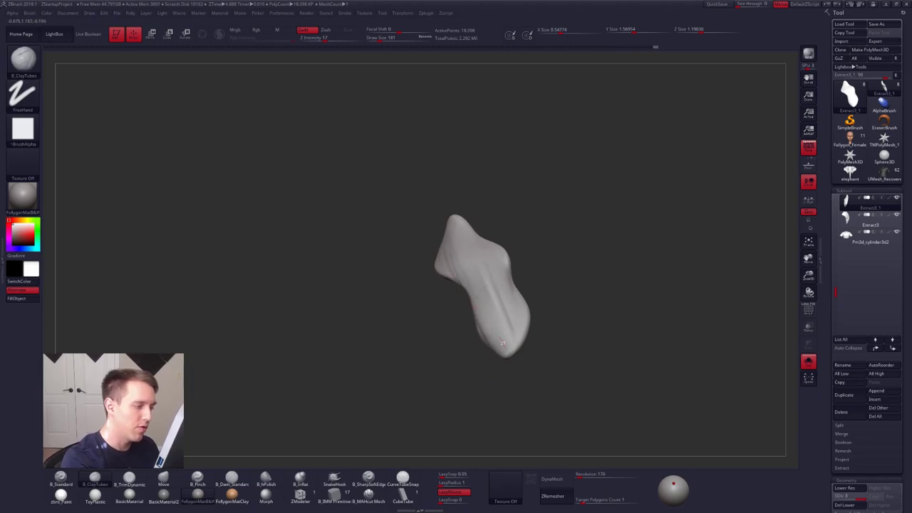
key(shift+s)
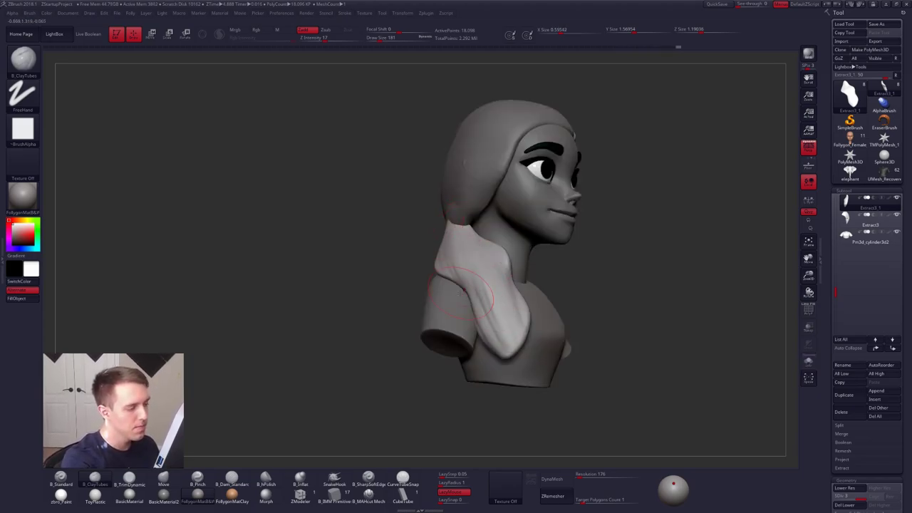
- Lower the ponytail to subdivision level 1, smooth its surface, and go back up to level 2
key(shift)
key(shift+d)
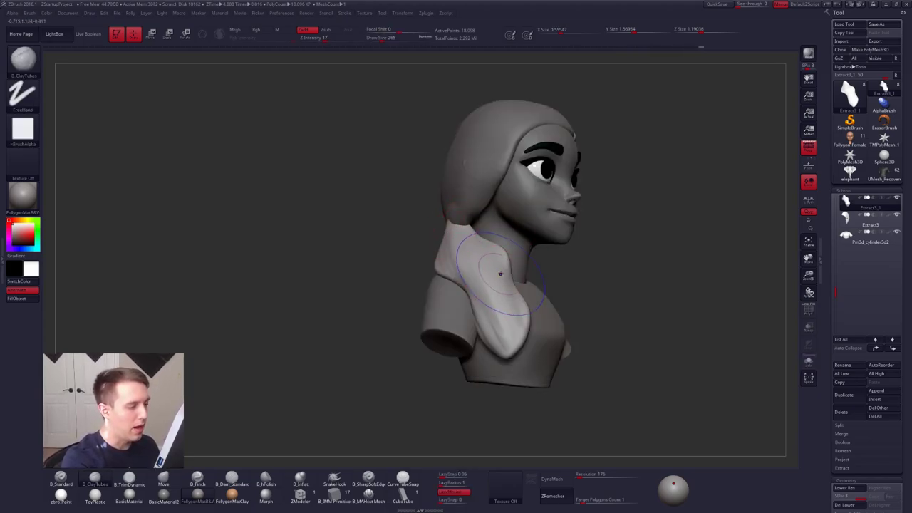
key(shift+d)
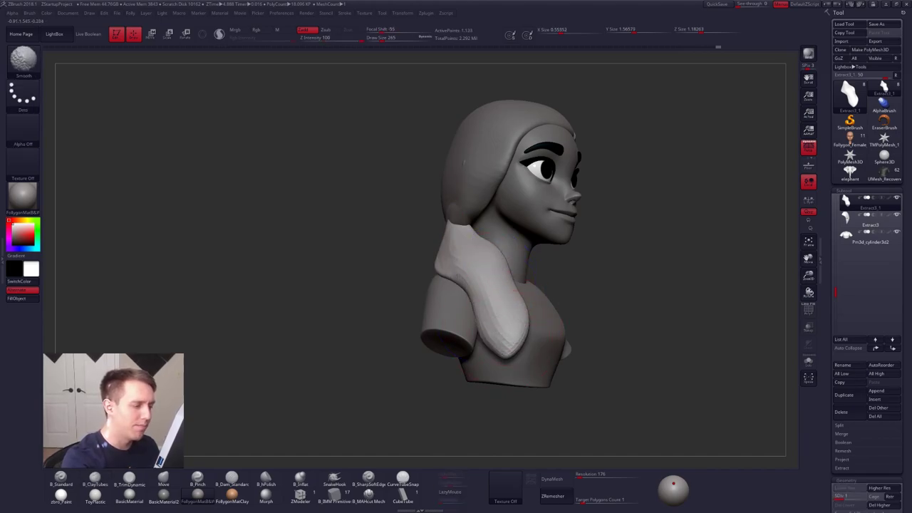
shift+drag(450, 251, 445, 275)
key(d)
key(f)
- Adjust the ponytail's upper section near the hair cap with the Move brush
mouse_move(449, 210)
alt+right_down()
mouse_move(428, 206)
mouse_move(469, 242)
alt+right_up()
key(b)
key(m)
key(v)
key(space)
drag(466, 246, 452, 248)
mouse_move(452, 248)
right_down()
mouse_move(470, 273)
mouse_move(476, 265)
right_up()
- Mask the ponytail's upper part with a softened lasso mask and rotate the free lower end with Transpose
ctrl+drag(438, 293, 436, 365)
ctrl+click(489, 311)
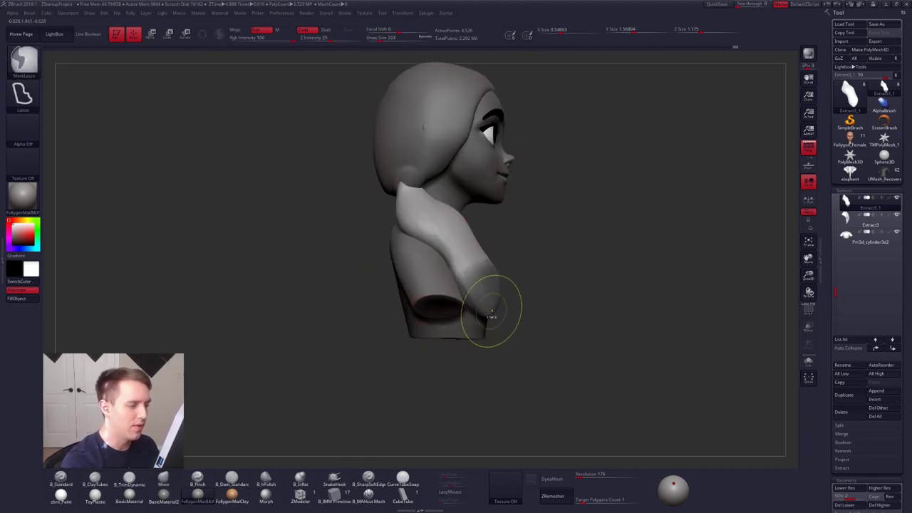
ctrl+click(492, 312)
ctrl+click(510, 315)
key(r)
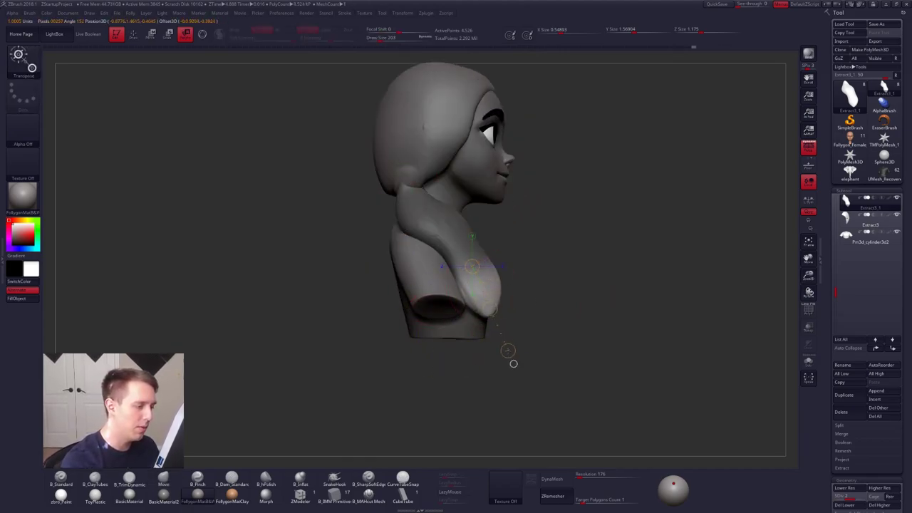
key(q)
drag(476, 309, 480, 324)
- Flatten the isolated ponytail's surfaces with TrimDynamic at Draw Size 215 and show the whole bust again
key(s)
drag(556, 306, 404, 303)
key(shift+s)
right_drag(475, 224, 491, 221)
key(b)
key(t)
key(d)
drag(489, 202, 464, 307)
key(shift+s)
mouse_move(471, 279)
right_down()
mouse_move(515, 277)
mouse_move(502, 297)
right_up()
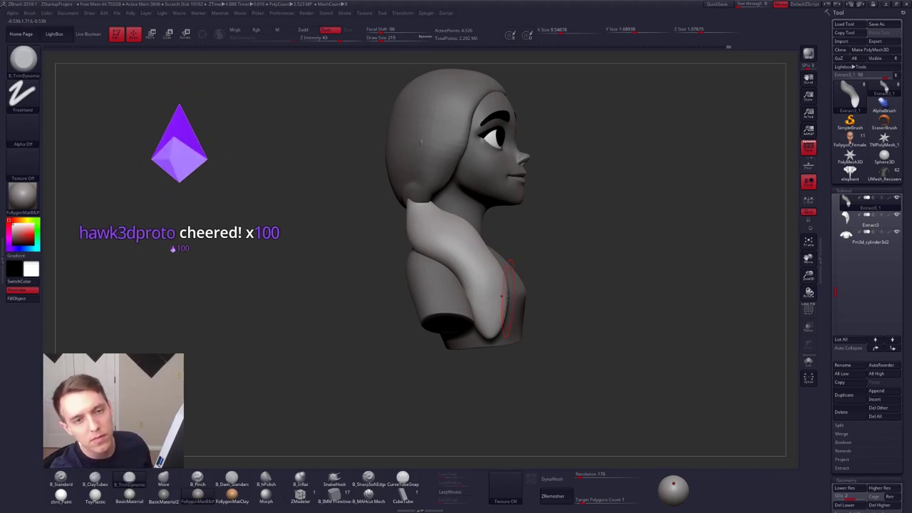
- Correct the ponytail's top end and side contour with a smaller Move brush
key(b)
key(m)
key(v)
right_drag(502, 297, 556, 309)
mouse_move(459, 211)
alt+right_down()
mouse_move(466, 217)
mouse_move(448, 254)
alt+right_up()
key(space)
drag(482, 207, 469, 206)
- Isolate the ponytail and build up volume on its upper part with ClayTubes, raising Draw Size to 160
key(alt+s)
key(b)
key(c)
key(t)
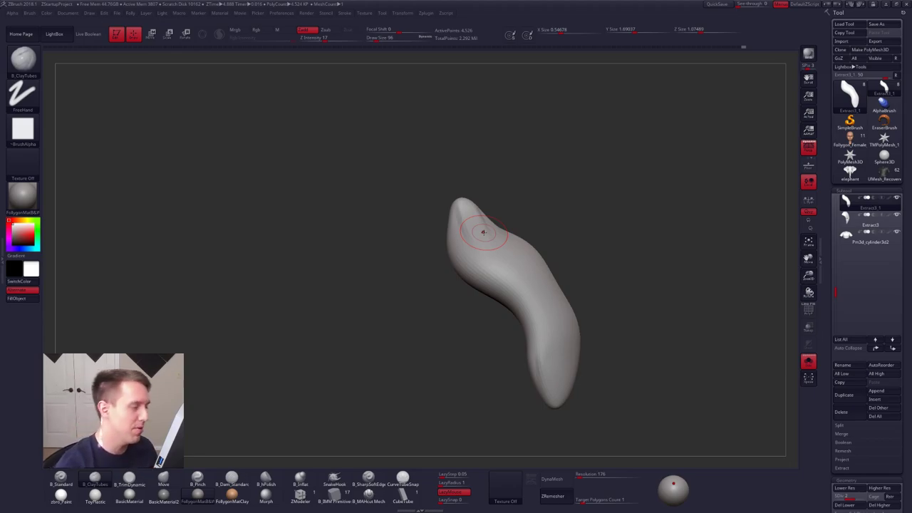
key(space)
drag(511, 268, 519, 267)
mouse_move(519, 267)
right_down()
mouse_move(549, 277)
mouse_move(532, 256)
mouse_move(511, 263)
right_up()
key(space)
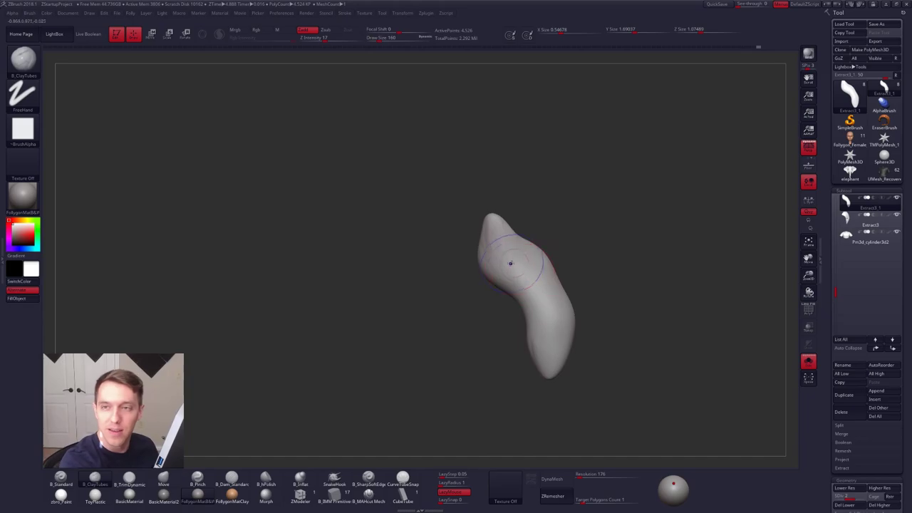
- Smooth the ponytail along its full length with the brush at Draw Size 215
shift+drag(510, 263, 516, 269)
ctrl+right_drag(515, 268, 526, 283)
key(space)
drag(520, 317, 529, 316)
shift+drag(527, 278, 549, 361)
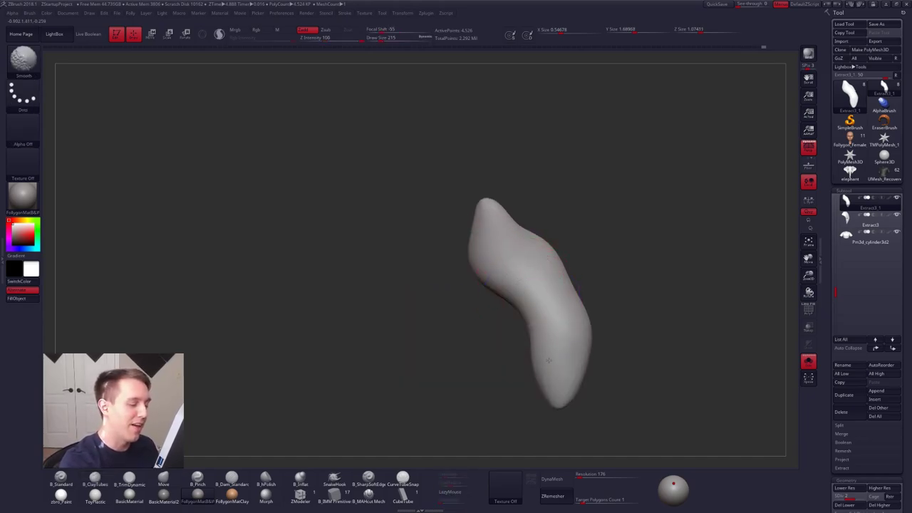
right_drag(548, 361, 558, 350)
- Show the whole bust and refine the ponytail's outline with Move and Smooth, setting the Move Draw Size to 252
key(ctrl+shift+s)
key(space)
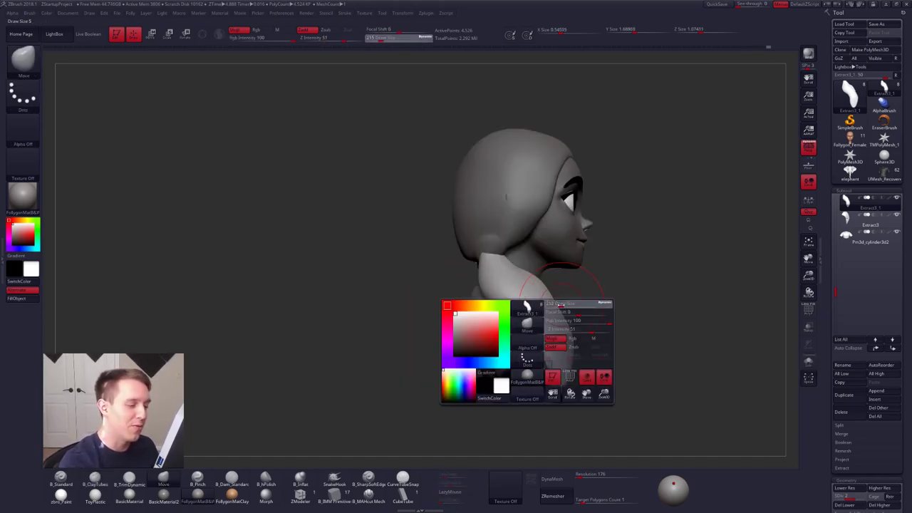
key(shift)
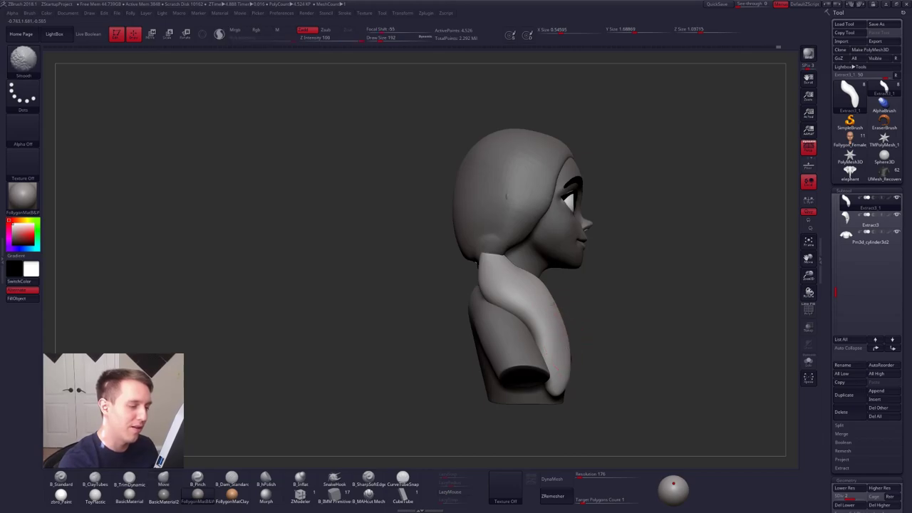
key(space)
key(space)
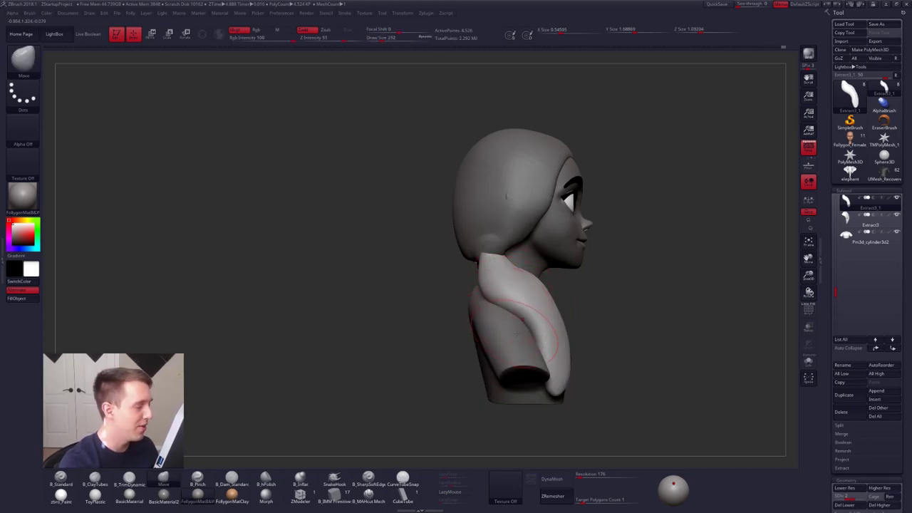
mouse_move(518, 333)
right_down()
mouse_move(553, 289)
mouse_move(498, 261)
mouse_move(519, 277)
right_up()
- Isolate the ponytail, raise it to subdivision level 3, and flatten its rear face with TrimDynamic at Draw Size 215
key(ctrl+shift+s)
key(3)
key(space)
key(d)
drag(513, 245, 529, 299)
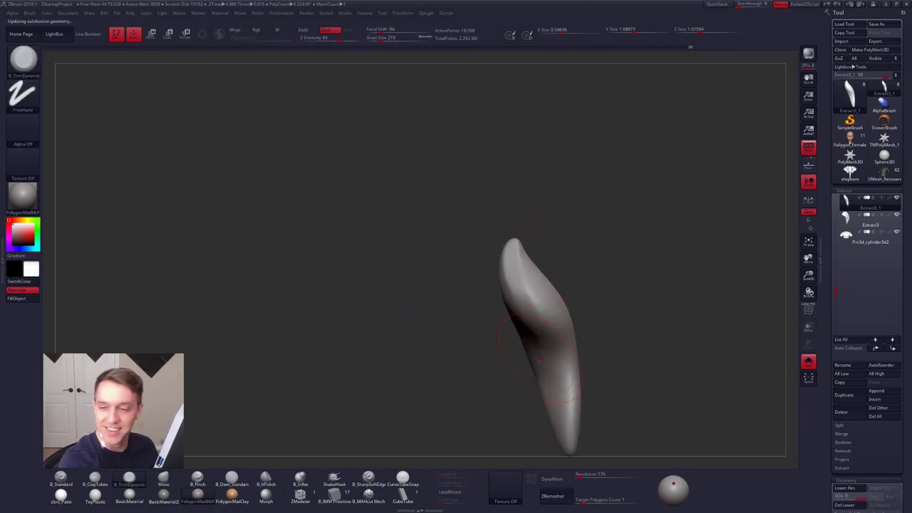
- Even out the ponytail's surface with TrimDynamic and Smooth, reducing Draw Size to 160, and divide the mesh to subdivision level 4
alt+right_drag(660, 376, 648, 370)
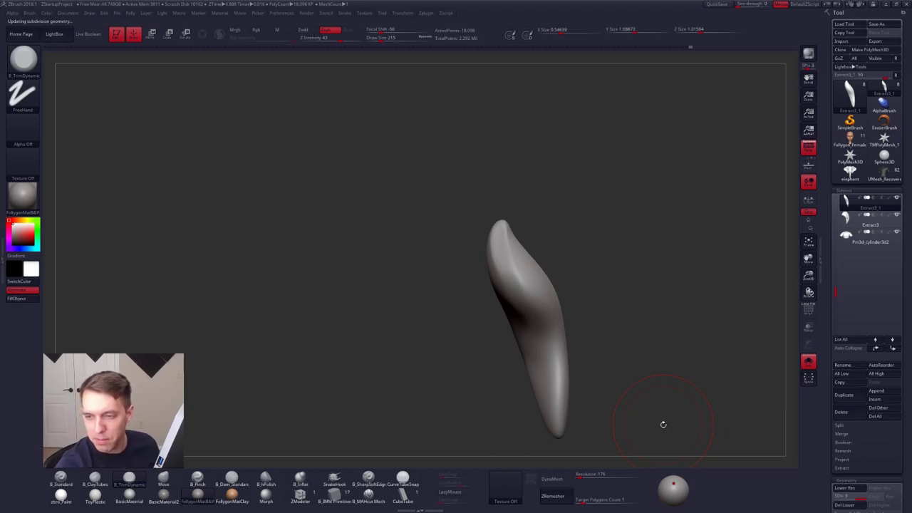
key(shift+d)
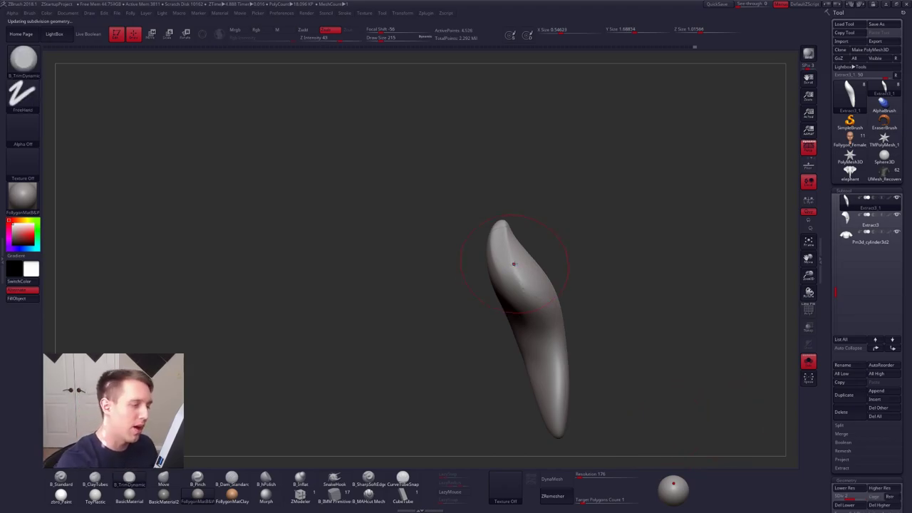
mouse_move(501, 237)
mouse_down()
mouse_move(514, 266)
mouse_move(510, 258)
mouse_up()
alt+right_drag(528, 291, 509, 240)
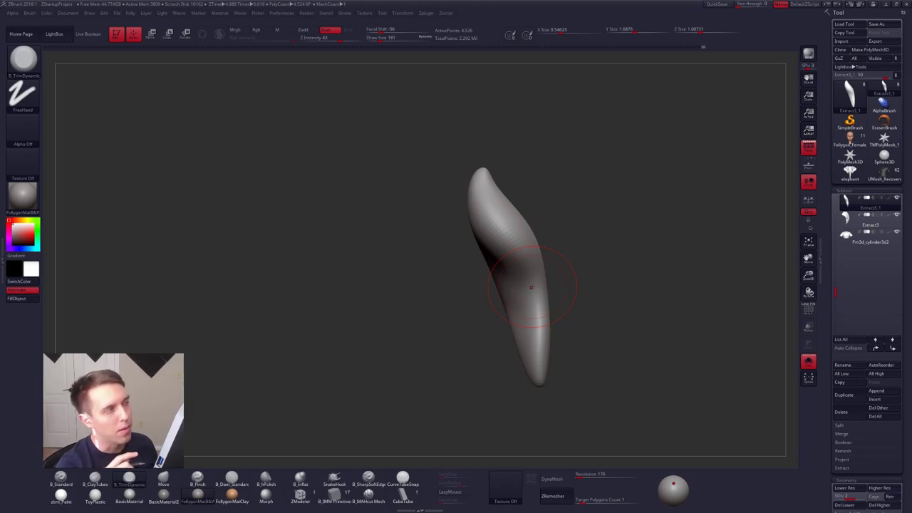
key(d)
key(s)
drag(532, 287, 523, 287)
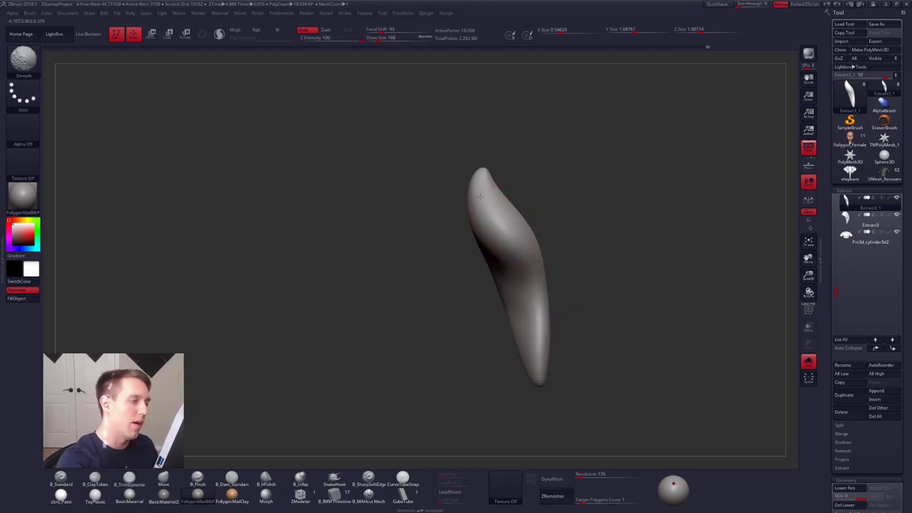
right_drag(502, 215, 512, 216)
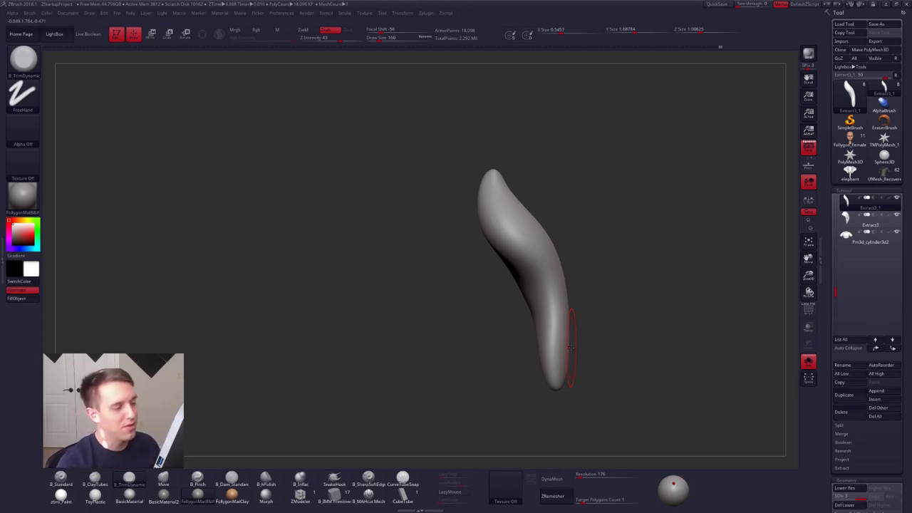
key(ctrl+d)
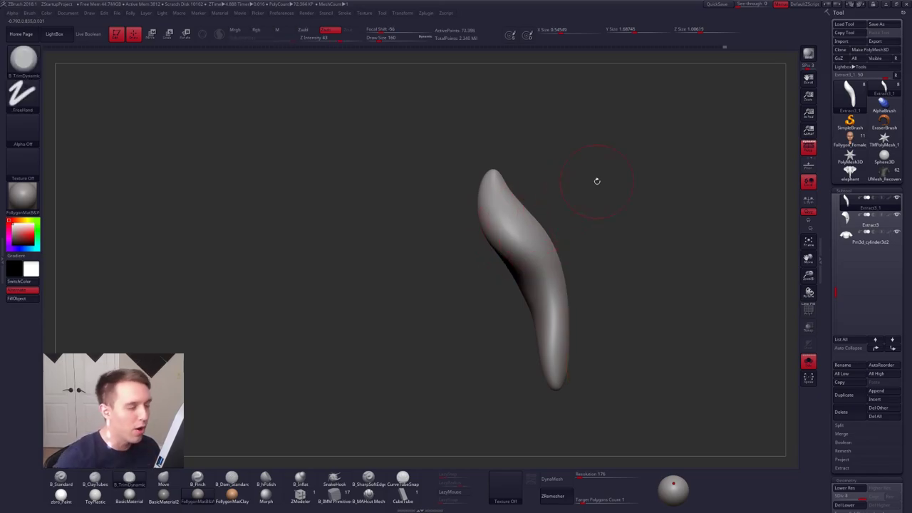
- Switch to Chrome, search the web for "party in a box cloudy meatballs" and open the Party in a Box Scene video
key(alt+Tab)
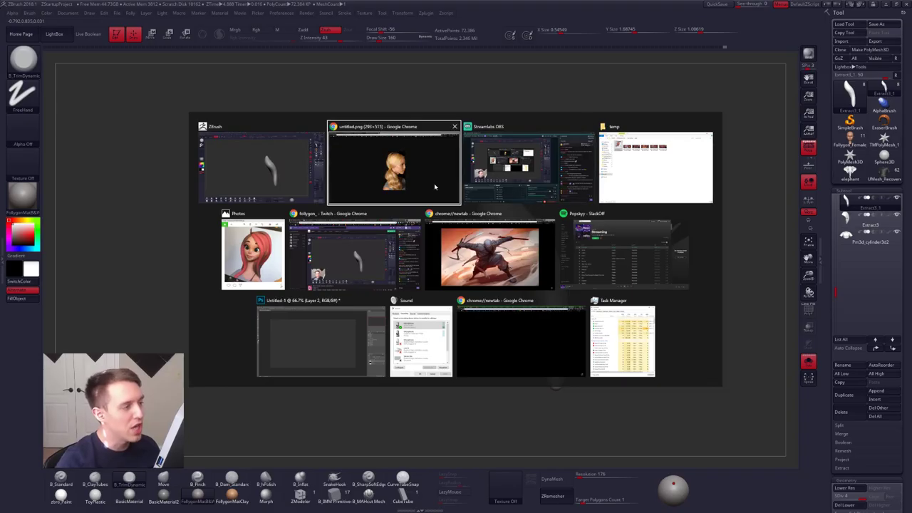
click(437, 187)
key(ctrl+t)
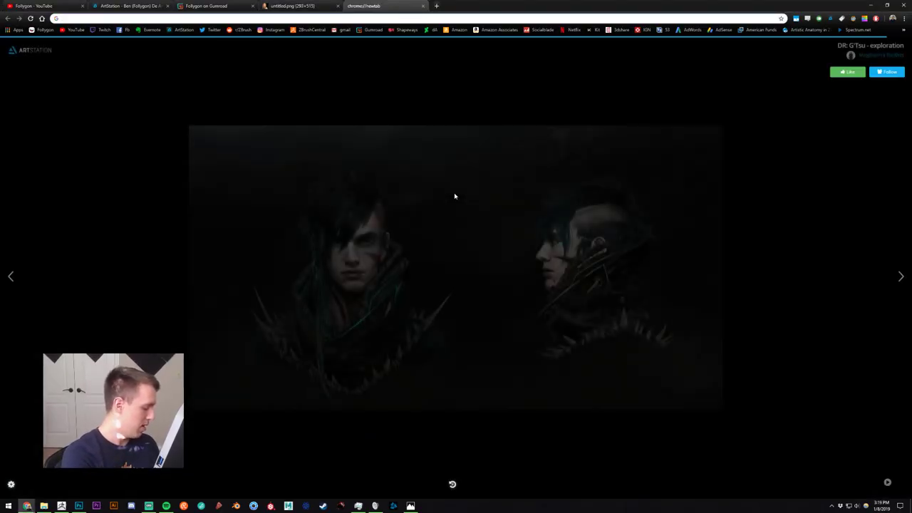
text(party in a b)
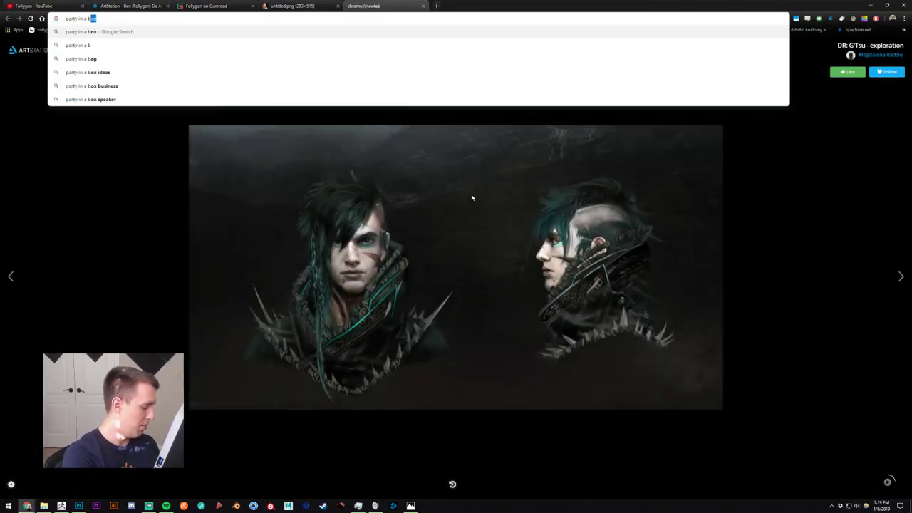
text(ox cloudy mea)
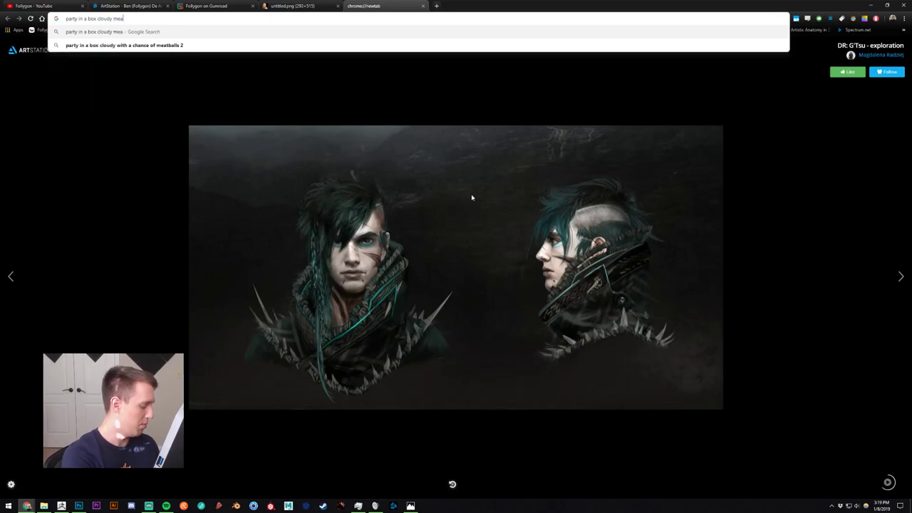
text(tballs)
key(Return)
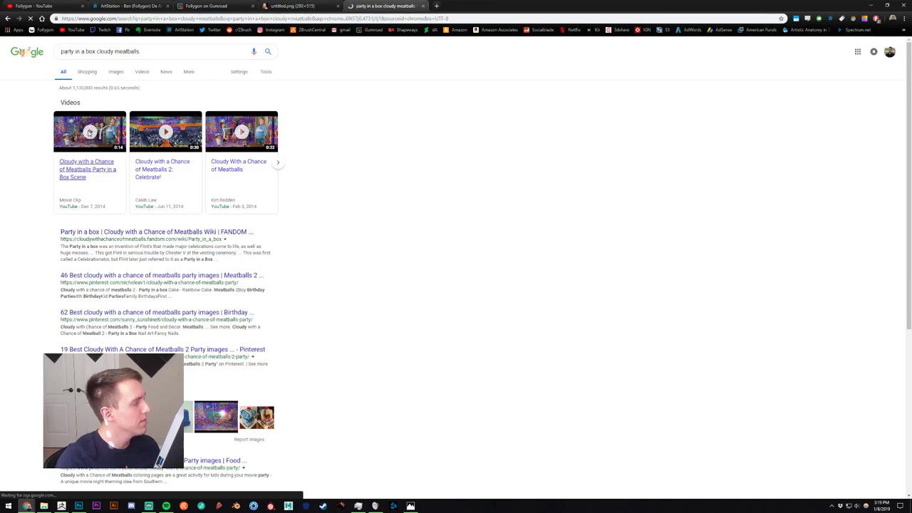
click(89, 133)
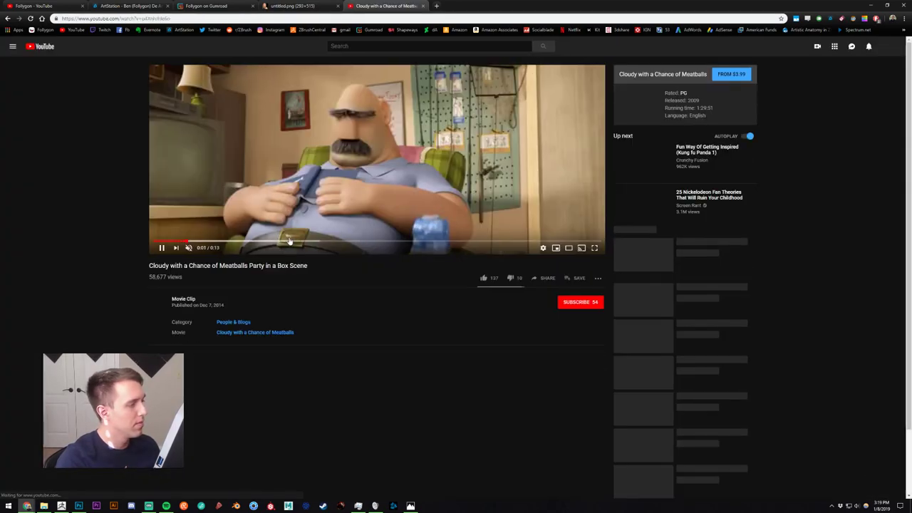
- Watch the Party in a Box scene full screen, pausing on the characters, and close the video to return to ZBrush
double_click(405, 189)
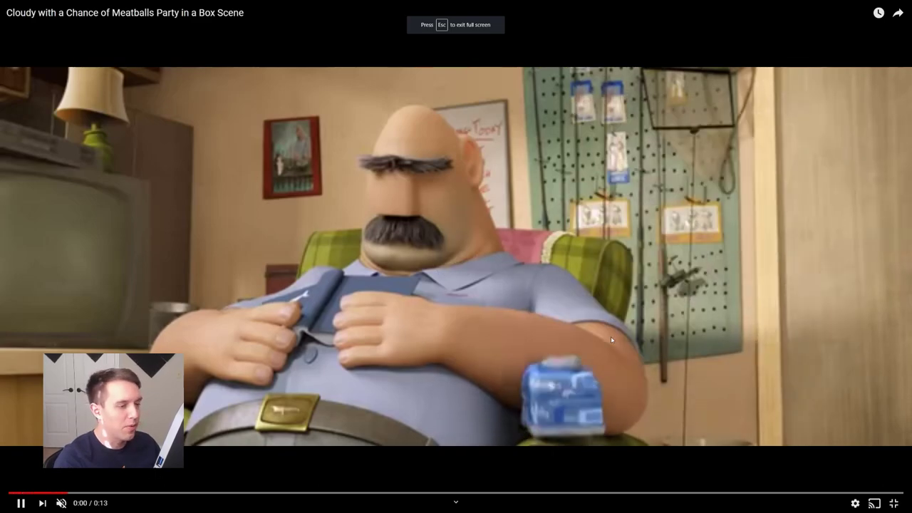
key(Left)
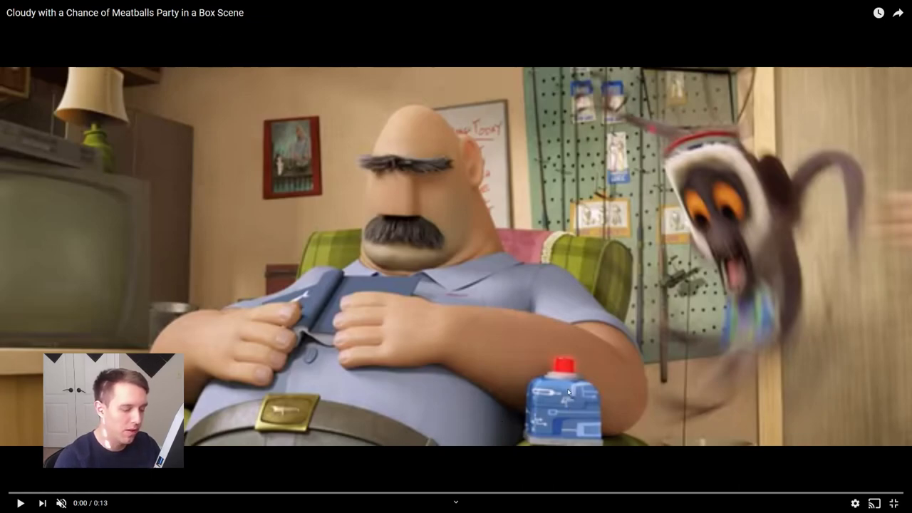
double_click(599, 360)
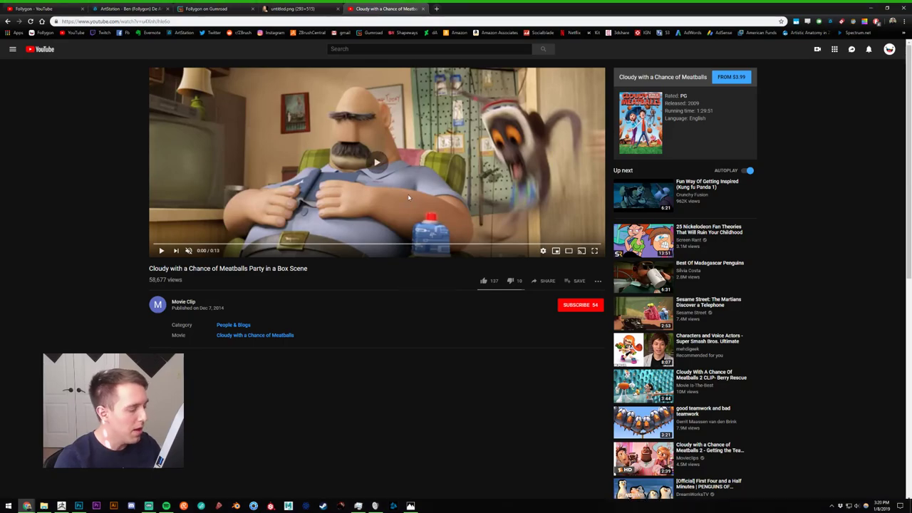
double_click(408, 193)
click(506, 330)
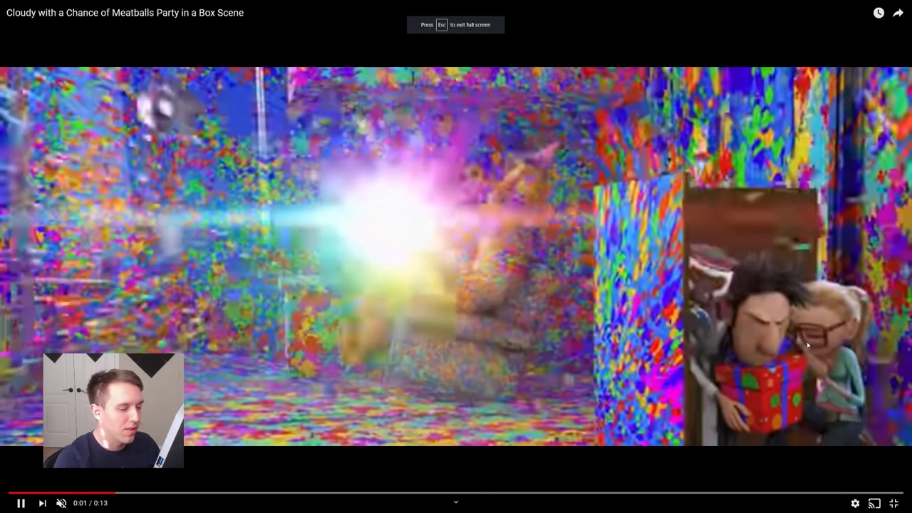
click(762, 335)
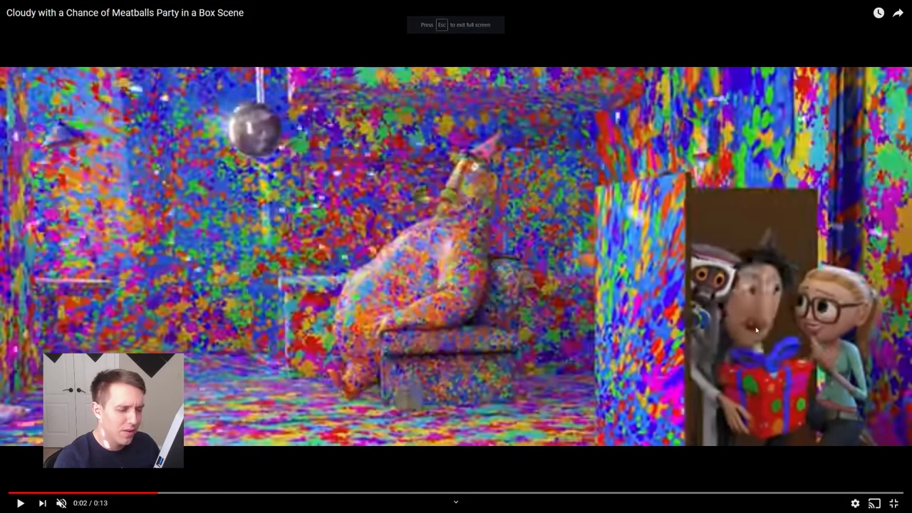
click(351, 368)
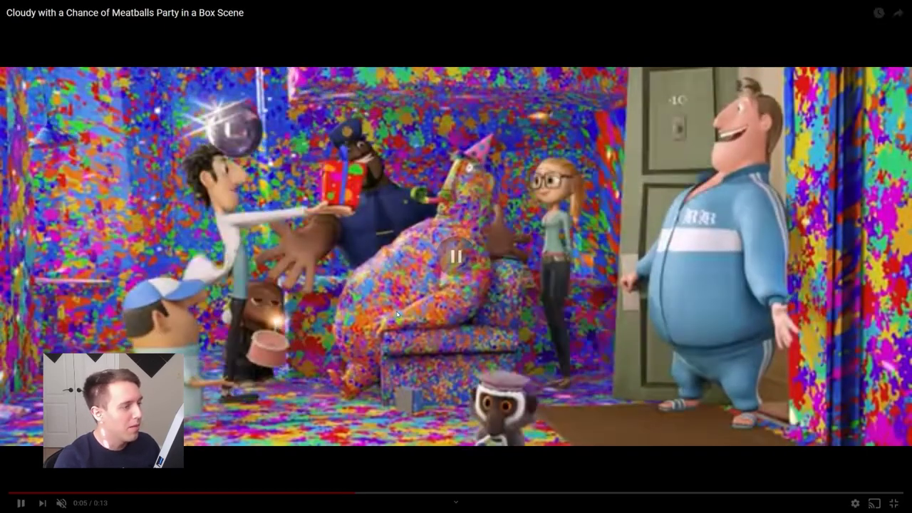
click(397, 314)
key(Escape)
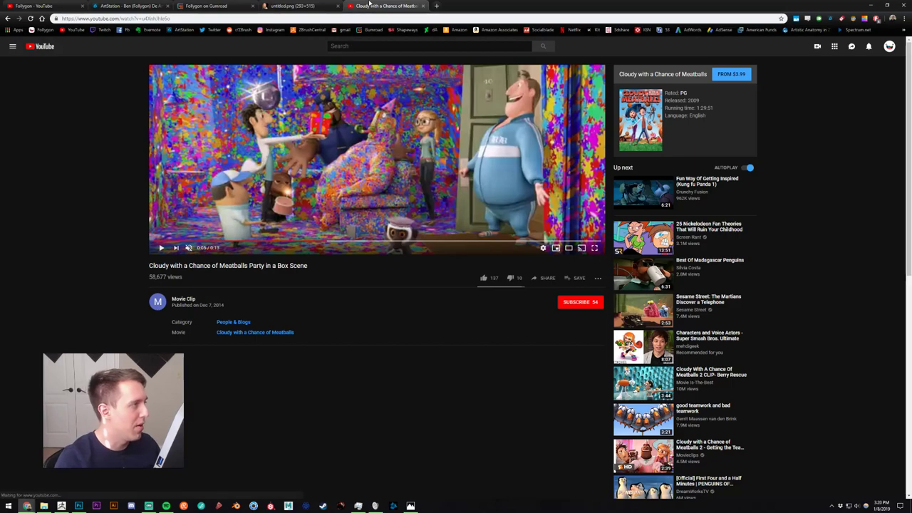
key(ctrl+w)
click(61, 505)
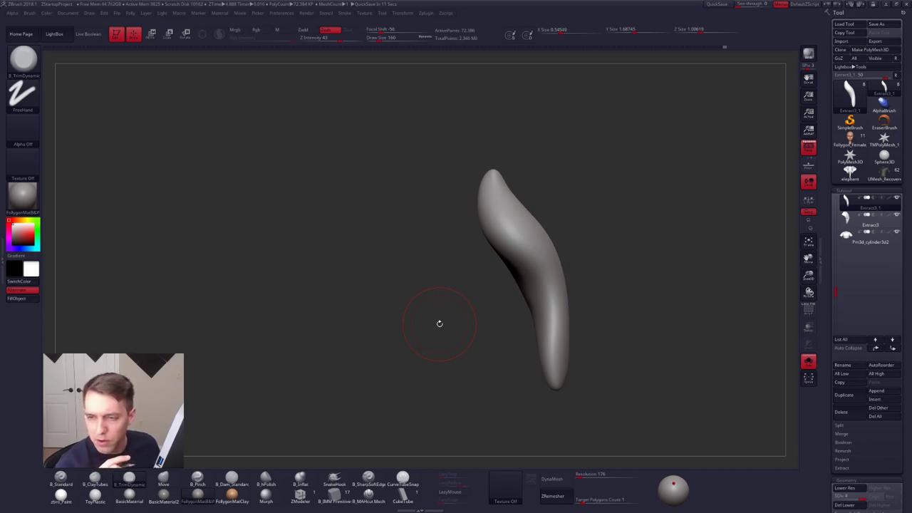
- Turn the ponytail to its broad side and add volume along it with ClayTubes at Draw Size 160
drag(439, 324, 546, 225)
key(2)
drag(592, 242, 552, 239)
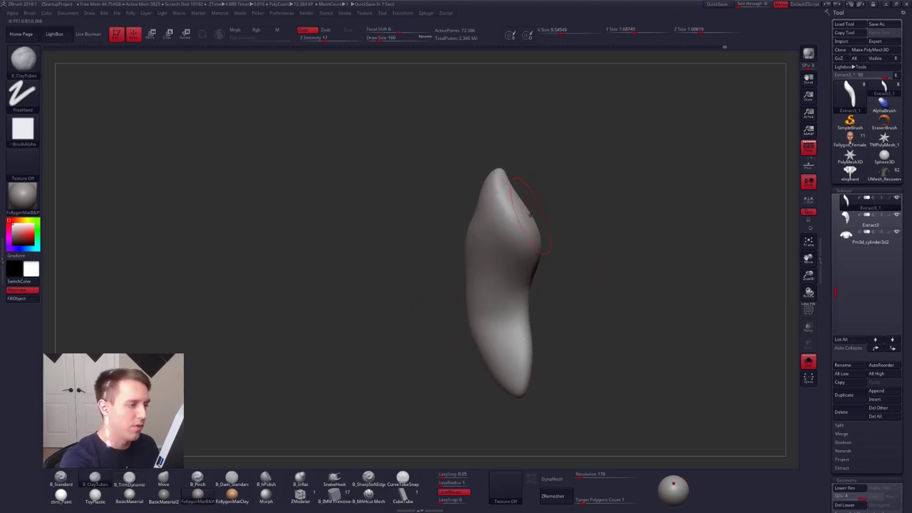
- Choose the CubeTube brush, switch to the Follygon Gumroad page in Chrome and review the brushes included in Follygon's Brushes
click(404, 495)
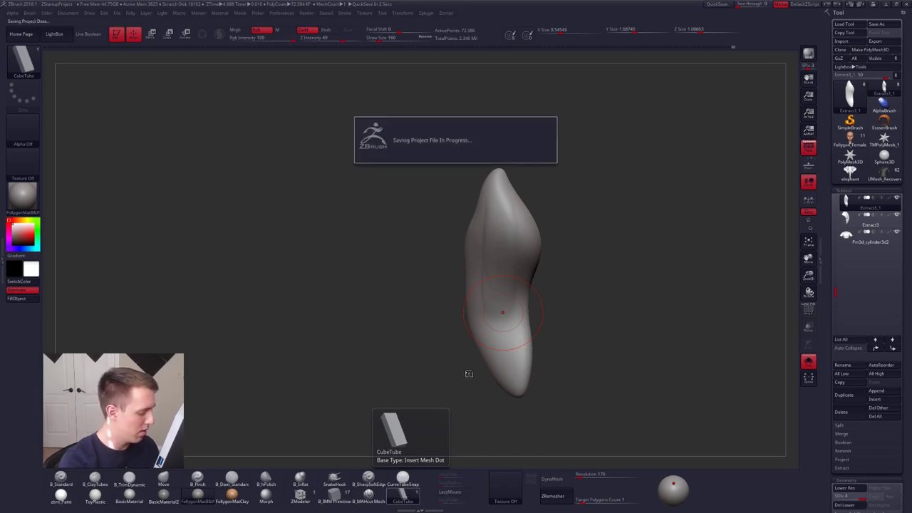
key(alt+Tab)
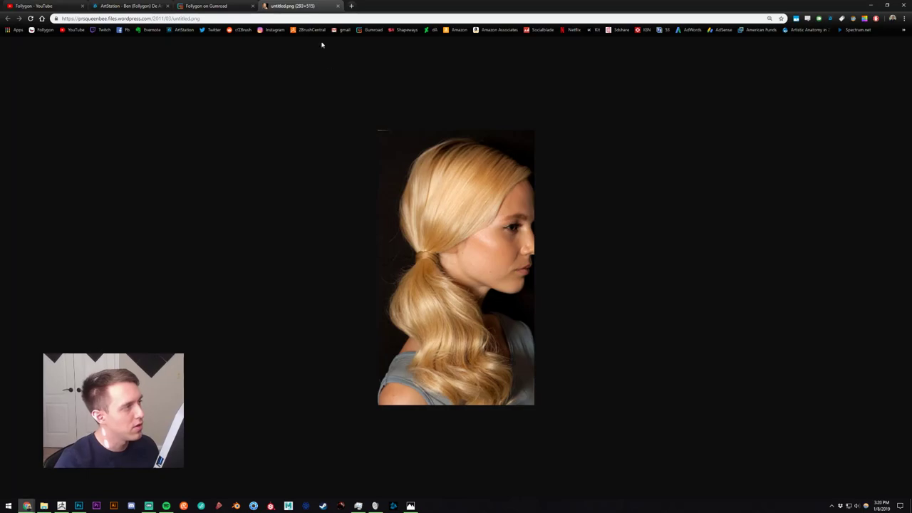
click(217, 5)
scroll(192, 259, down, 4)
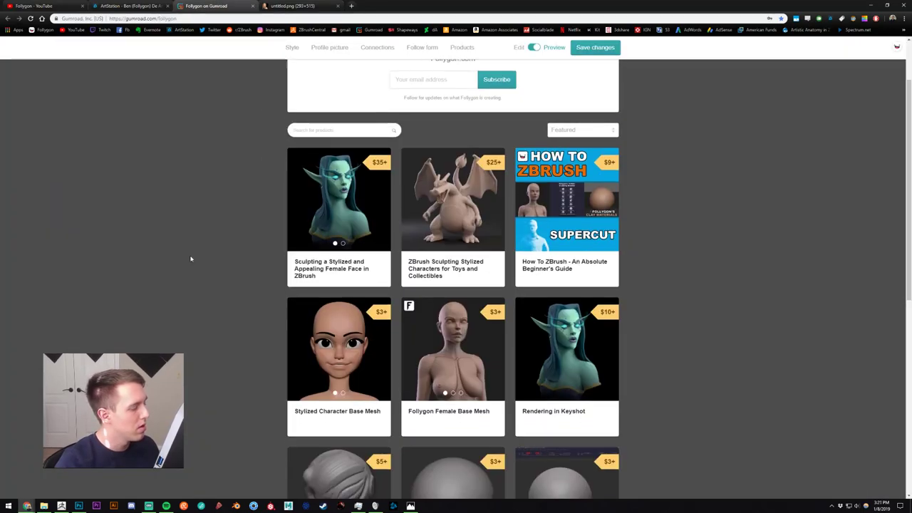
click(291, 211)
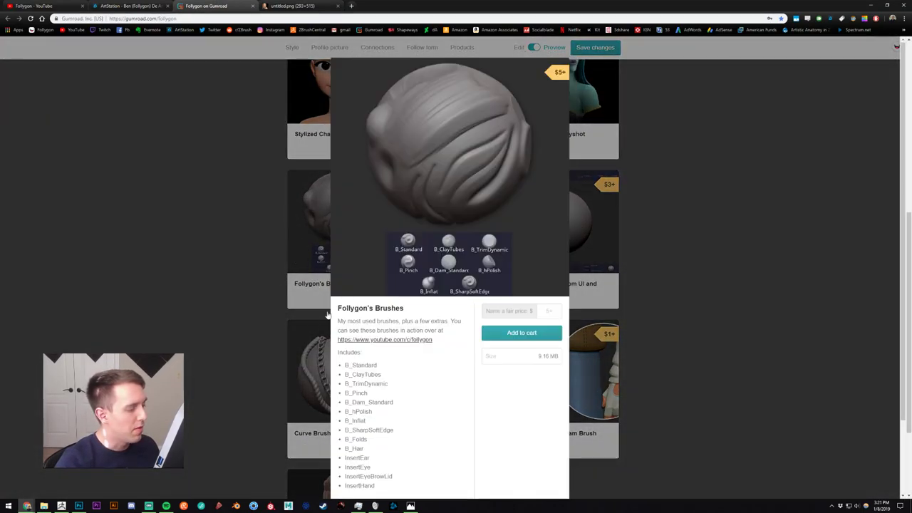
scroll(377, 400, down, 1)
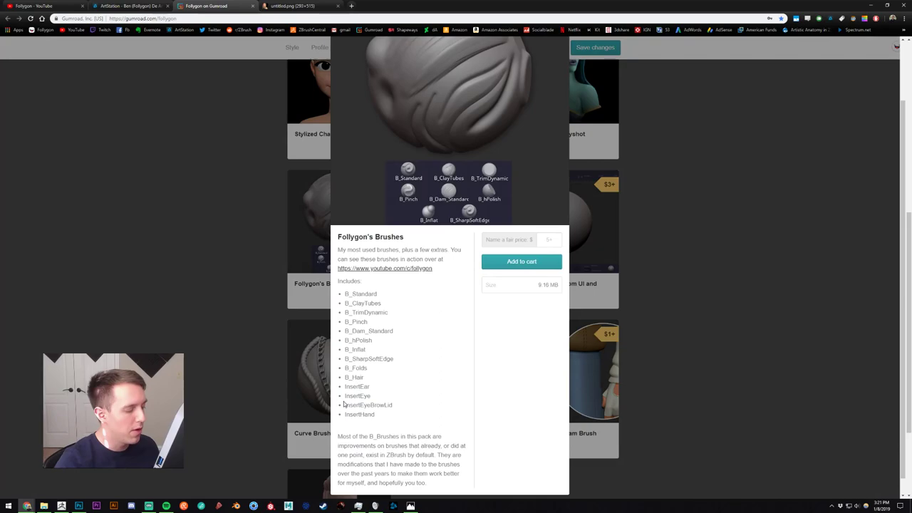
double_click(353, 396)
click(400, 386)
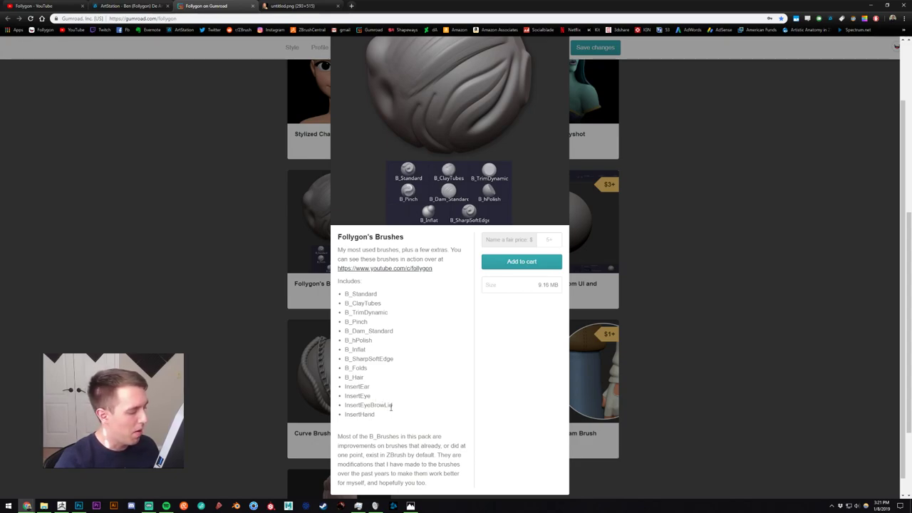
drag(395, 408, 335, 383)
click(354, 378)
click(261, 289)
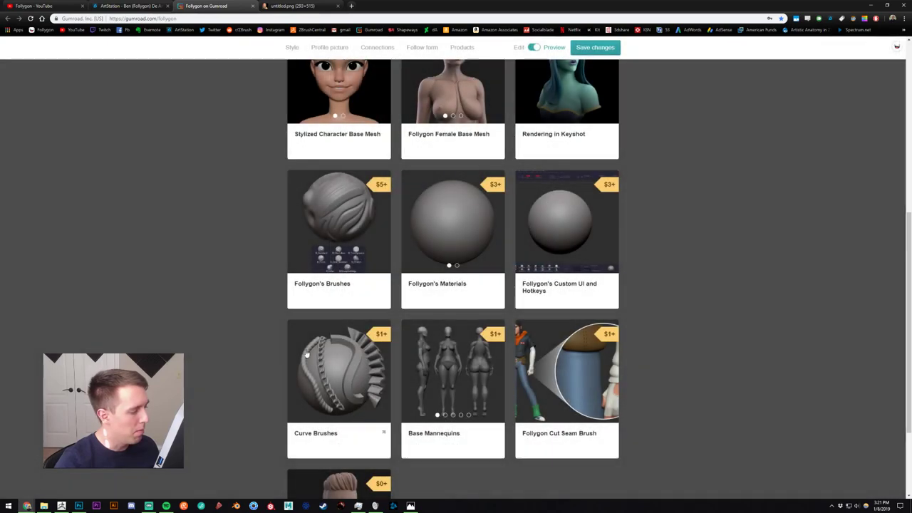
- Examine the contents of the Curve Brushes product on Gumroad and return to ZBrush
click(335, 378)
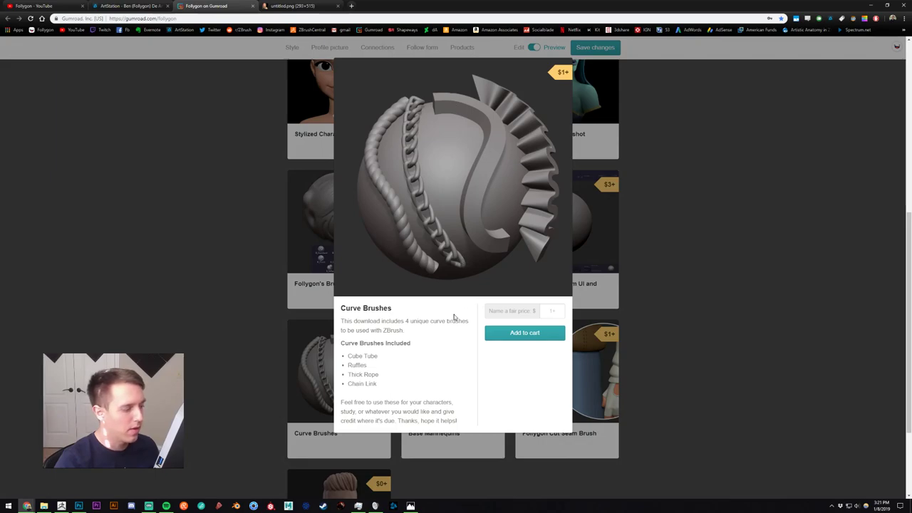
click(161, 228)
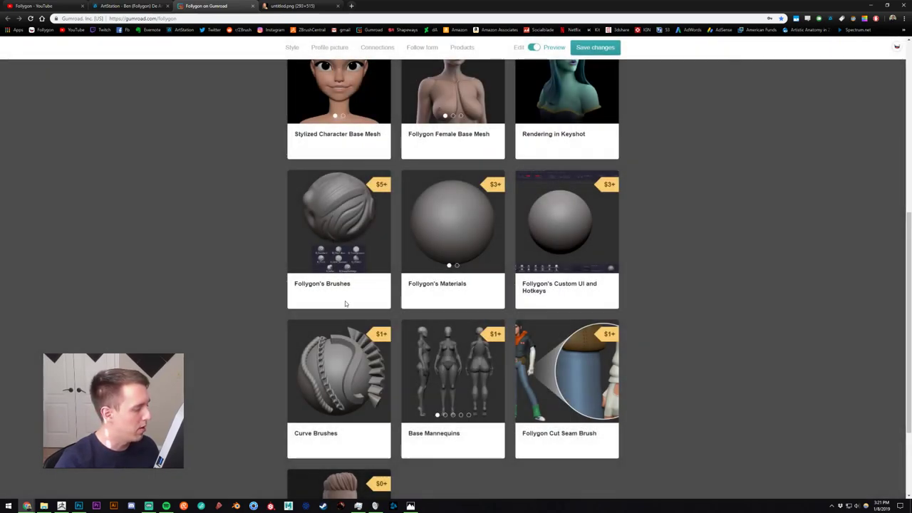
click(62, 506)
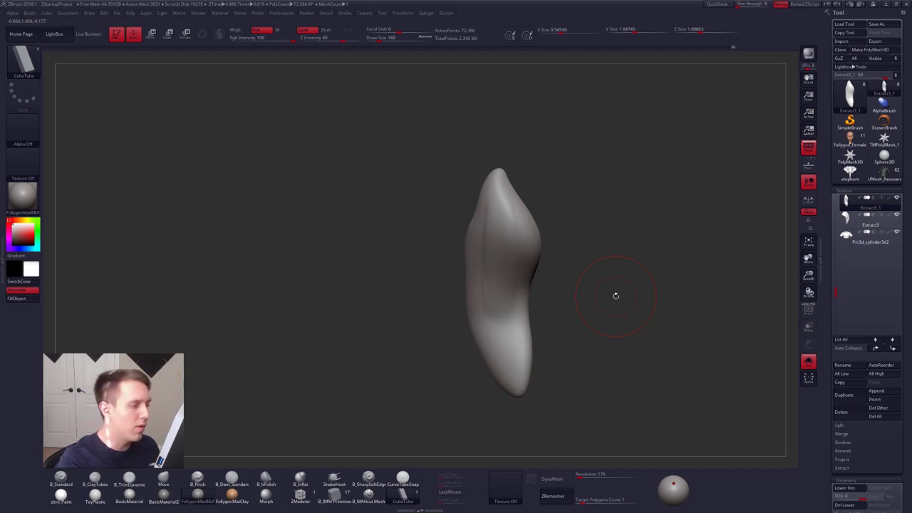
- Build up the upper half of the ponytail's broad face with ClayTubes at Draw Size 160
key(shift+d)
key(d)
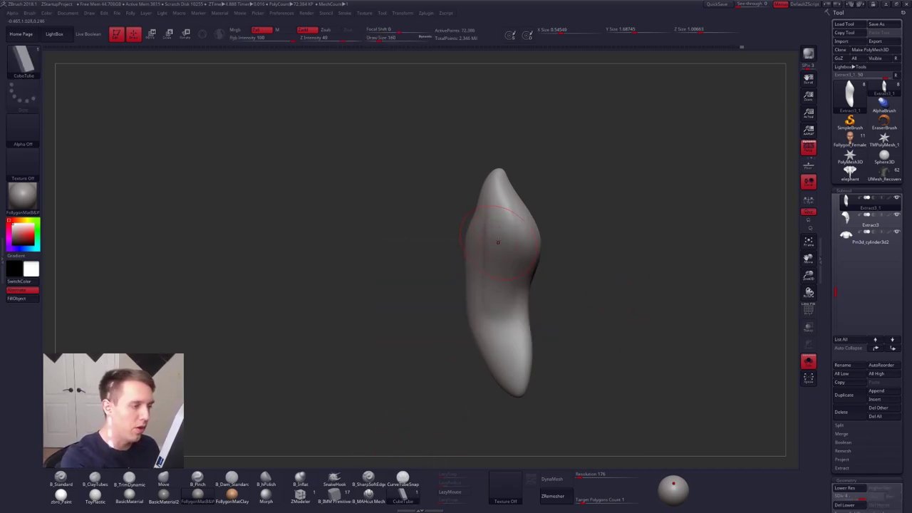
key(2)
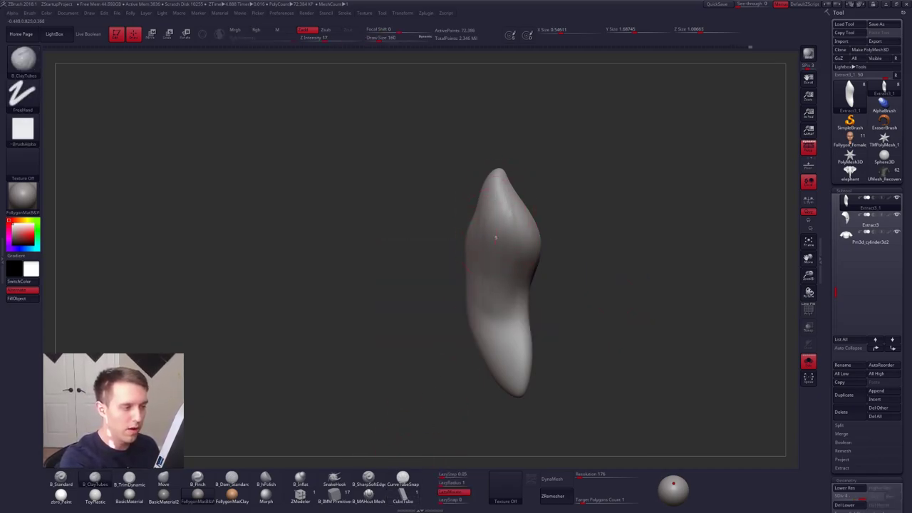
drag(506, 218, 513, 224)
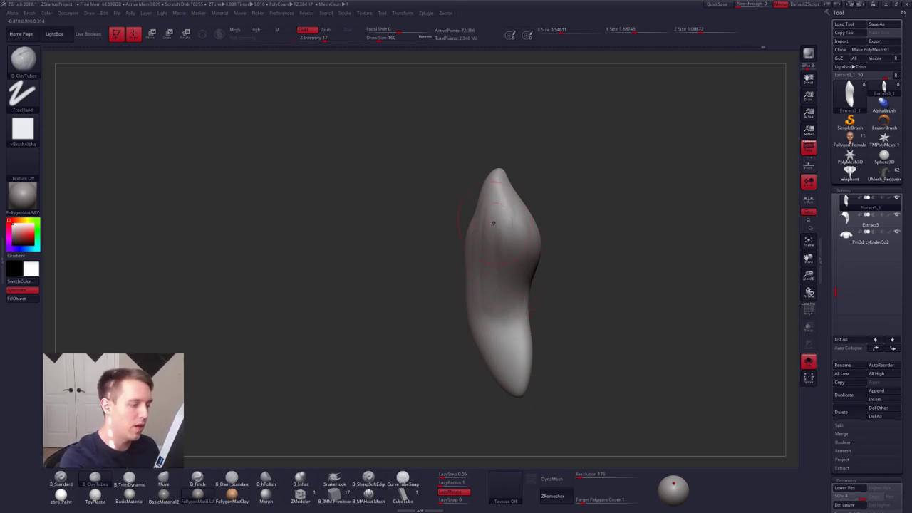
right_drag(499, 283, 496, 301)
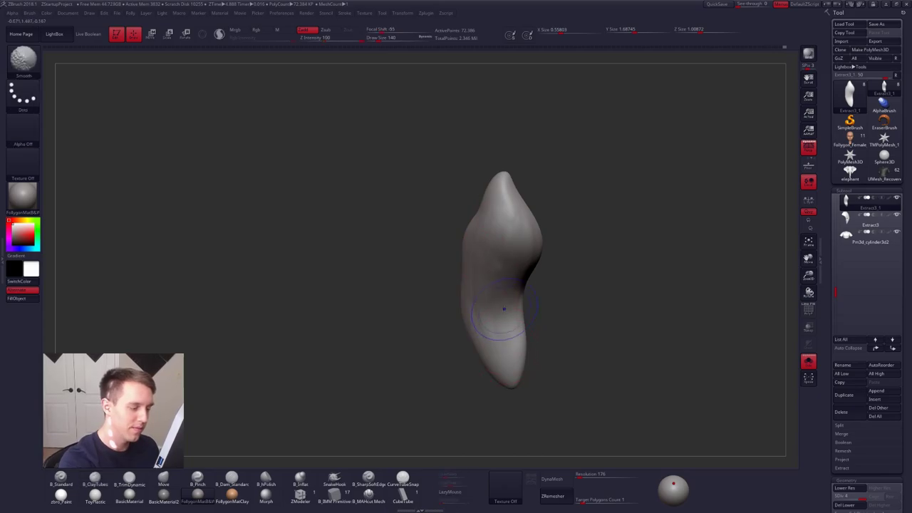
- Drop the ponytail to a lower subdivision level and smooth its lower half and broad face
key(shift+d)
key(shift)
shift+drag(496, 325, 498, 351)
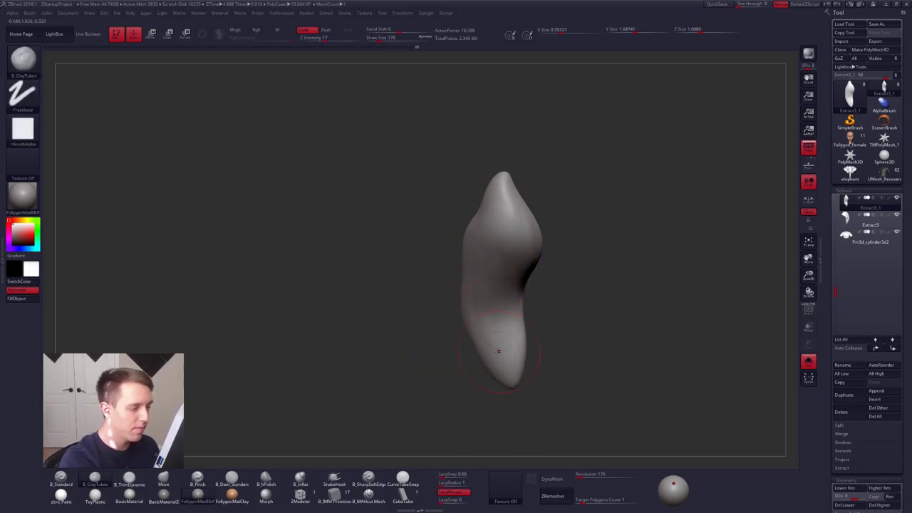
mouse_move(506, 313)
right_down()
mouse_move(534, 281)
mouse_move(524, 247)
mouse_move(540, 264)
right_up()
key(shift)
shift+drag(499, 249, 503, 285)
mouse_move(540, 264)
right_down()
mouse_move(556, 299)
mouse_move(549, 338)
right_up()
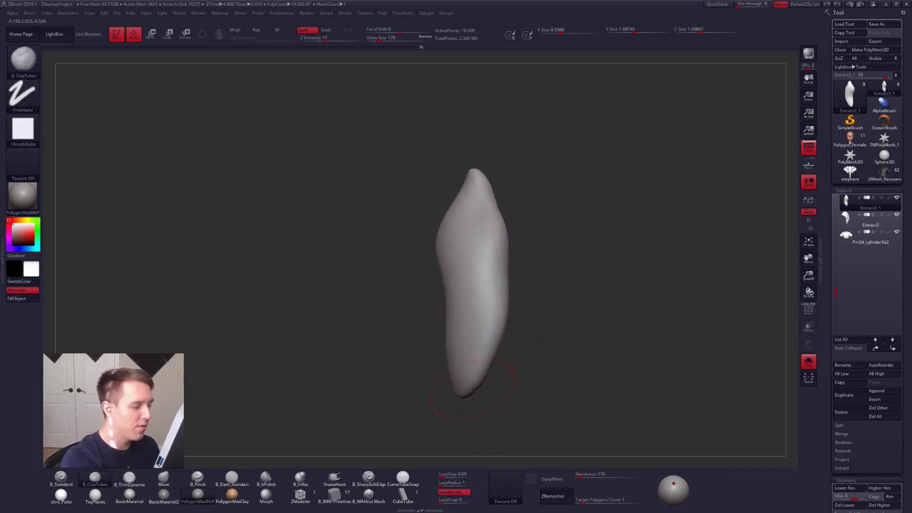
- Lower the ponytail's subdivision level again, smooth its upper edge and show the whole bust
right_drag(473, 390, 513, 309)
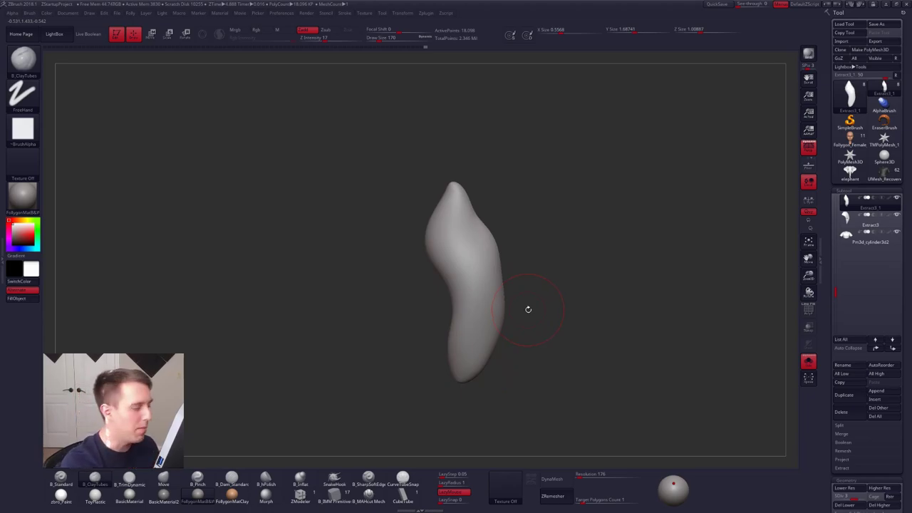
mouse_move(466, 255)
alt+right_down()
mouse_move(489, 264)
mouse_move(482, 268)
alt+right_up()
key(space)
drag(499, 266, 505, 266)
ctrl+right_drag(499, 278, 478, 253)
key(shift+d)
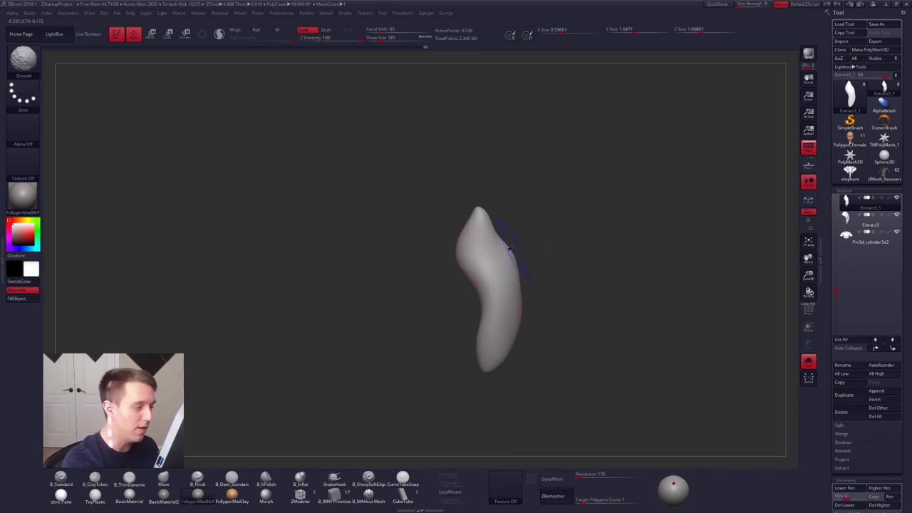
key(shift+s)
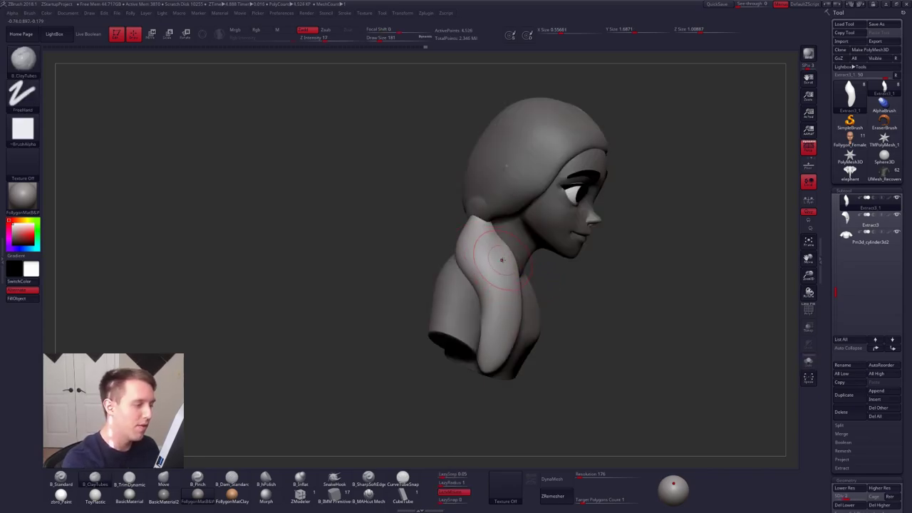
- Reshape the ponytail's upper end below the hair with the Move brush at Draw Size 292
key(space)
drag(503, 263, 517, 263)
mouse_move(570, 282)
right_down()
mouse_move(519, 289)
mouse_move(550, 285)
right_up()
key(b)
key(m)
key(v)
key(space)
mouse_move(554, 330)
mouse_down()
mouse_move(564, 328)
mouse_move(536, 318)
mouse_up()
right_drag(531, 320, 468, 328)
key(space)
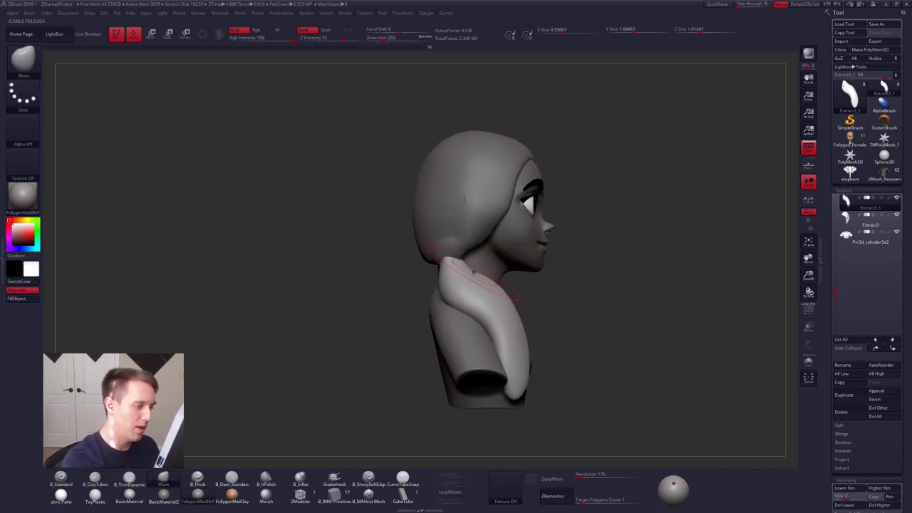
drag(473, 272, 468, 281)
- Select the hair section at the back of the head and pull its lower edge down with the Move brush
right_drag(428, 213, 485, 207)
alt+click(476, 245)
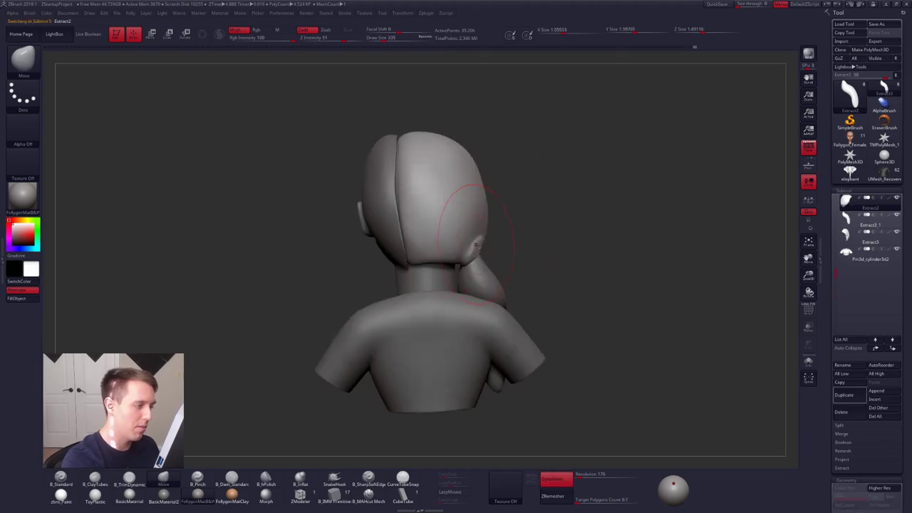
alt+right_drag(476, 245, 506, 264)
key(space)
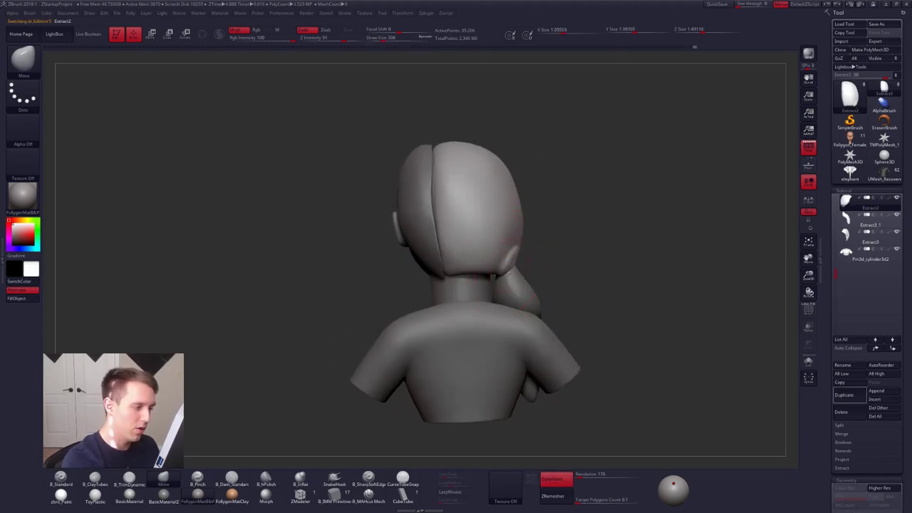
drag(469, 267, 468, 275)
key(space)
key(space)
key(space)
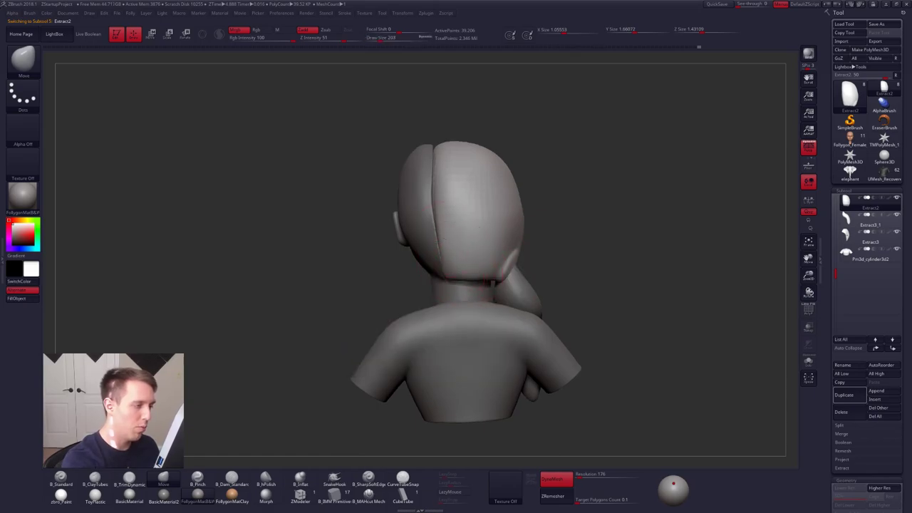
- Pull the hair section's lower corner in toward the ponytail root with the Move brush
right_drag(449, 254, 402, 281)
key(space)
drag(443, 239, 452, 239)
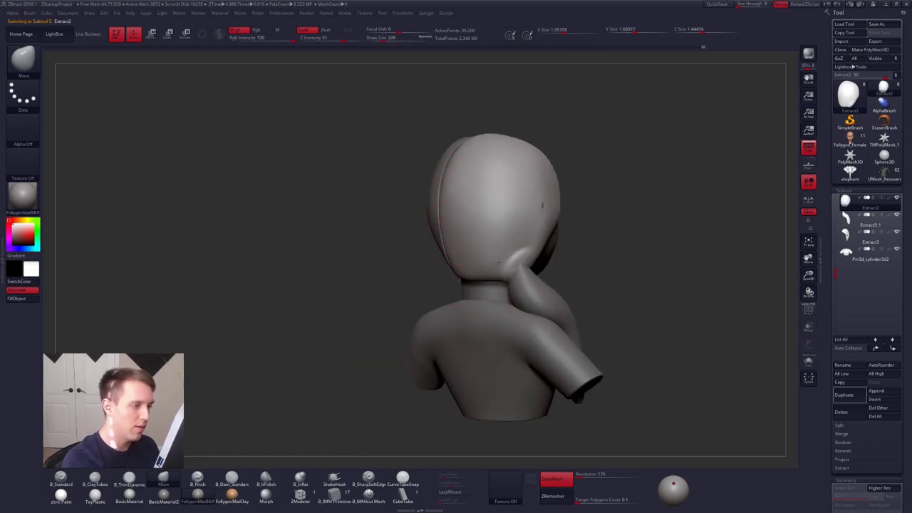
right_drag(568, 261, 514, 261)
key(space)
drag(526, 272, 514, 272)
right_drag(525, 267, 499, 285)
key(space)
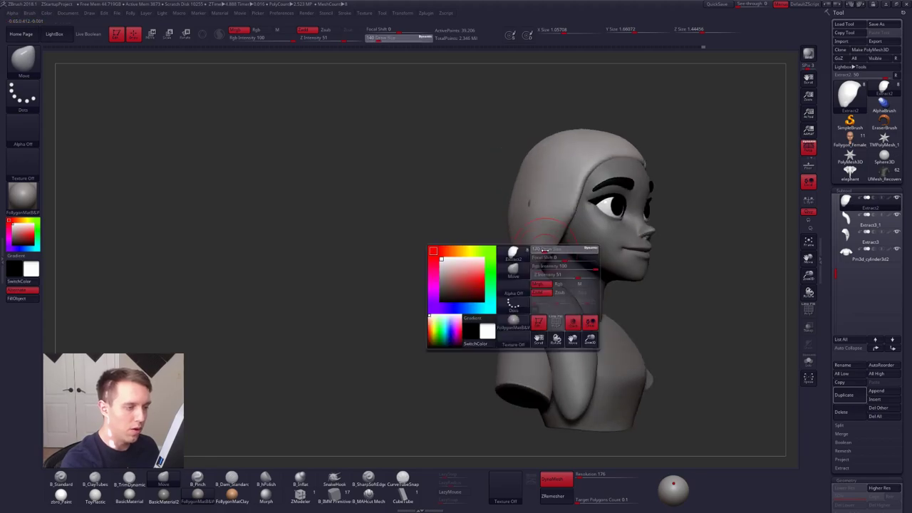
drag(526, 284, 531, 284)
- Isolate the back hair section and pinch its lower inner edge with the Pinch brush at Draw Size 181
key(shift+s)
right_drag(592, 246, 558, 239)
key(5)
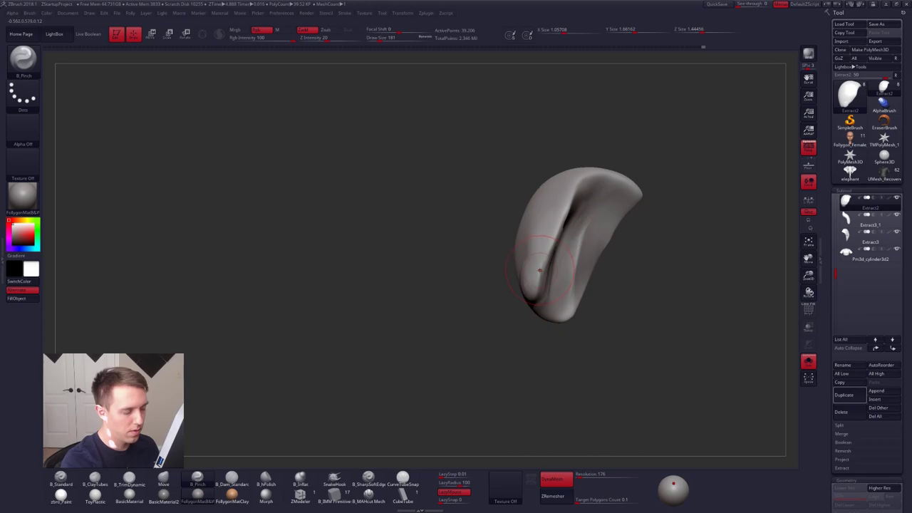
right_drag(502, 269, 541, 267)
- Smooth the hair section's lower tip and flatten it with TrimDynamic at Draw Size 150
key(4)
right_drag(547, 233, 529, 248)
shift+drag(512, 302, 521, 278)
mouse_move(521, 277)
right_down()
mouse_move(521, 303)
mouse_move(536, 302)
right_up()
key(3)
key(space)
mouse_move(553, 335)
mouse_down()
mouse_move(538, 335)
mouse_move(553, 335)
mouse_up()
key(space)
right_drag(531, 303, 540, 302)
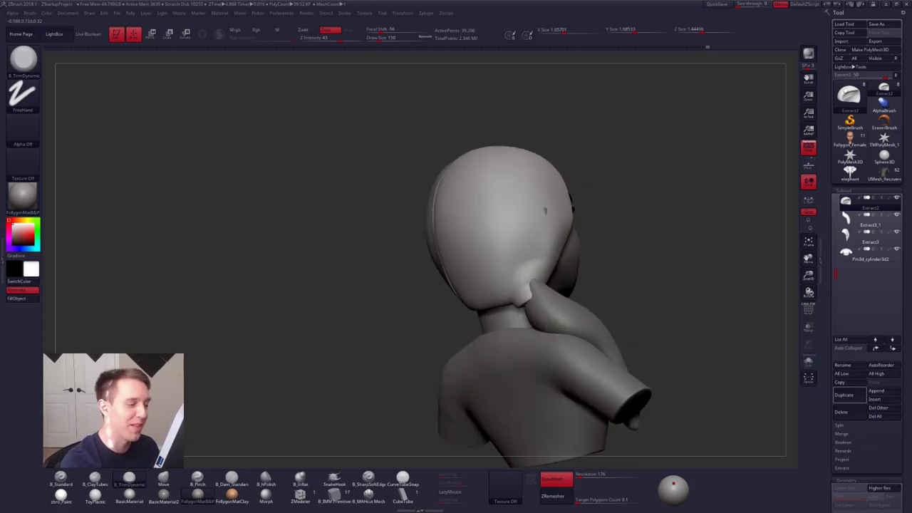
- Build up the hair above the ponytail root with ClayTubes at Draw Size 192 and smooth it
key(space)
key(2)
key(space)
drag(535, 252, 537, 252)
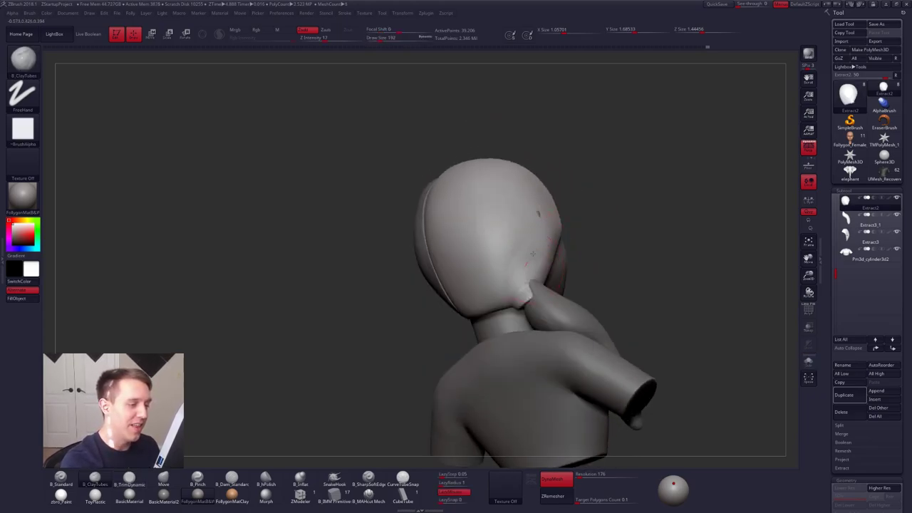
mouse_move(536, 220)
shift+mouse_down()
mouse_move(539, 209)
mouse_move(536, 261)
shift+mouse_up()
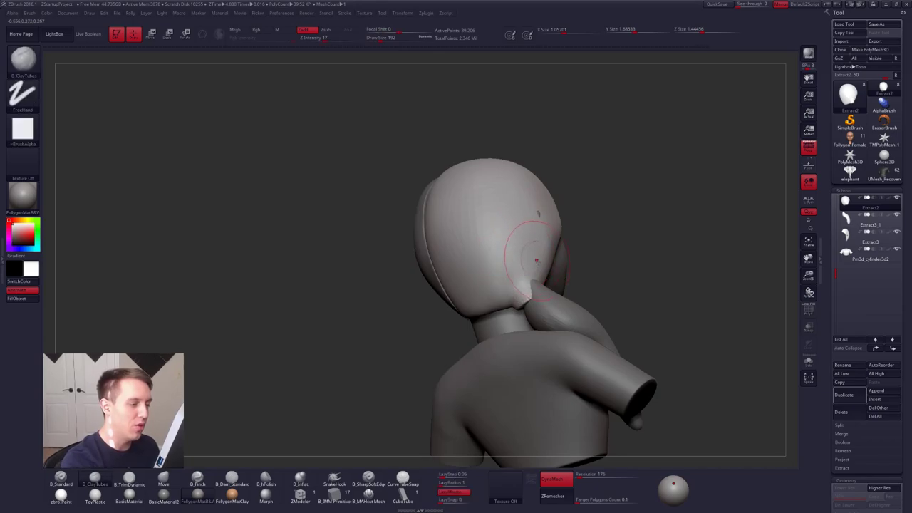
key(shift+s)
shift+right_drag(542, 300, 532, 318)
key(shift+s)
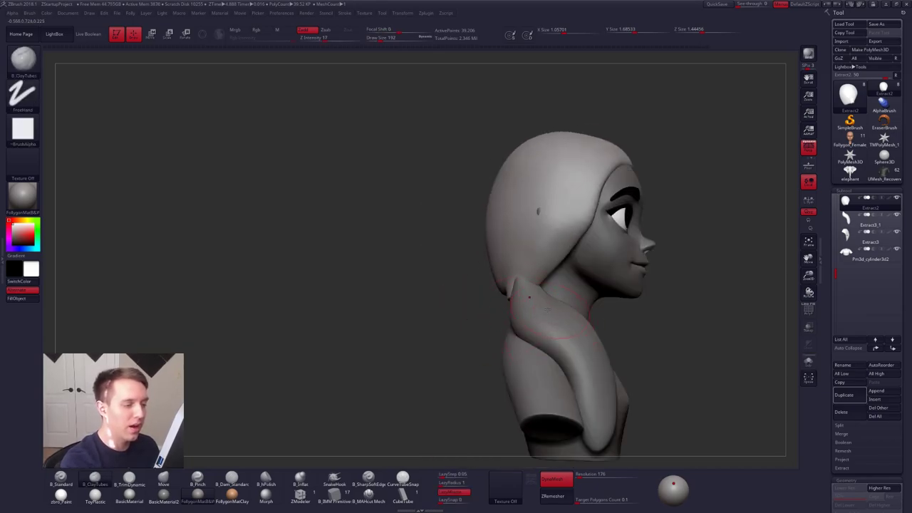
- Select the ponytail and adjust its upper end against the hair with the Move brush
alt+click(531, 298)
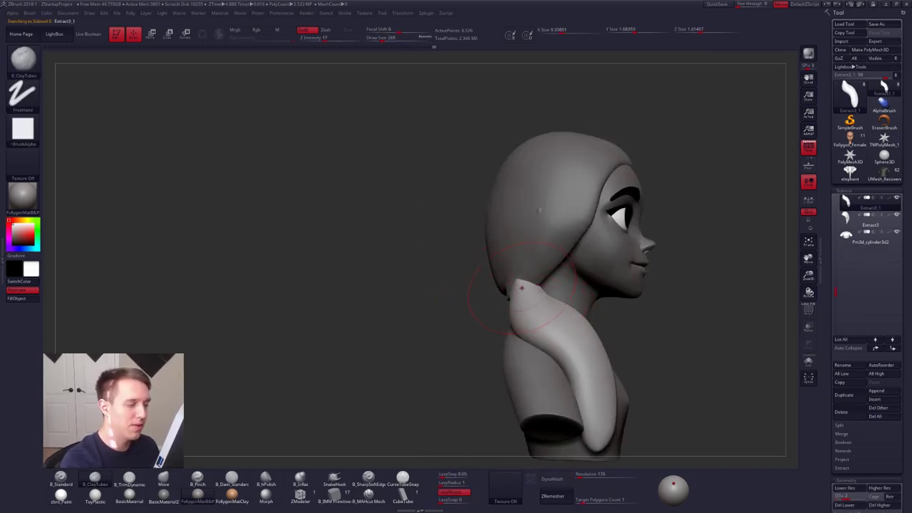
key(b)
key(m)
key(v)
mouse_move(541, 303)
right_down()
mouse_move(525, 288)
mouse_move(536, 301)
mouse_move(524, 265)
mouse_move(515, 275)
right_up()
key(space)
- Select the back hair section and reshape its broad outline with the Move brush at Draw Size 350
alt+click(524, 265)
key(s)
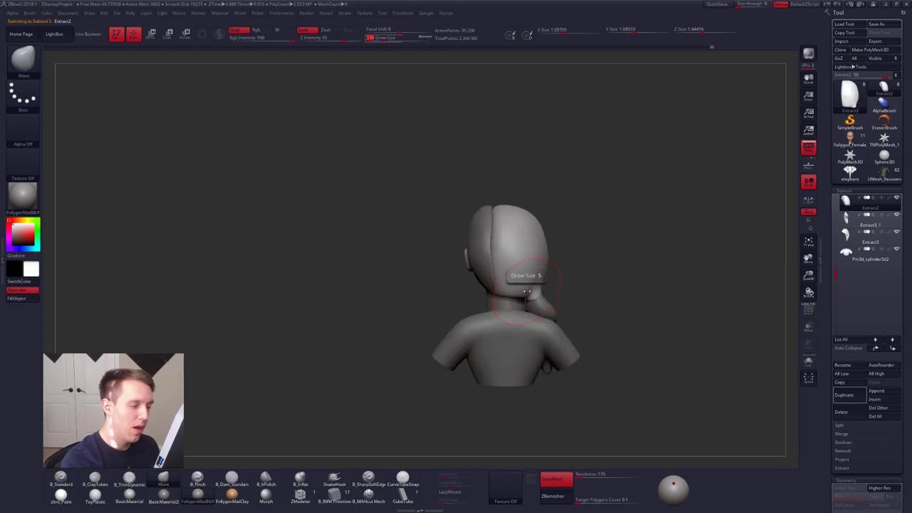
drag(524, 279, 531, 279)
alt+right_drag(530, 294, 501, 299)
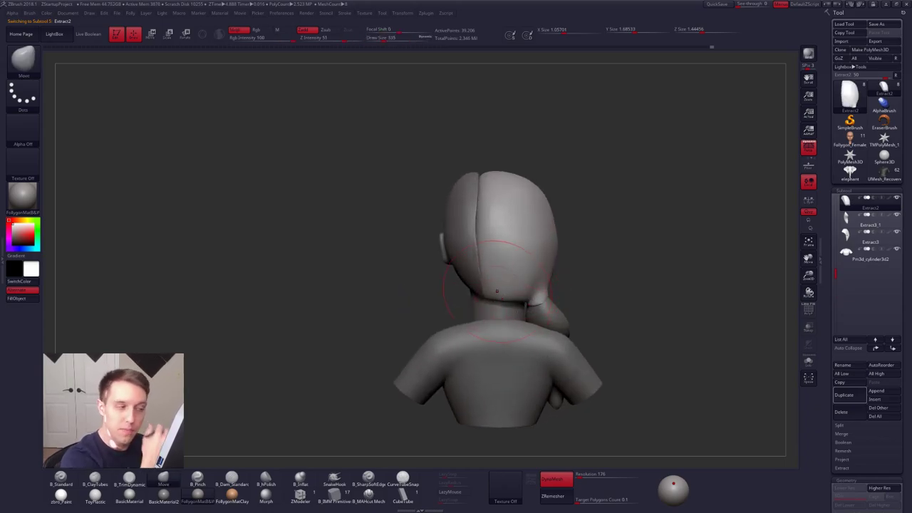
key(space)
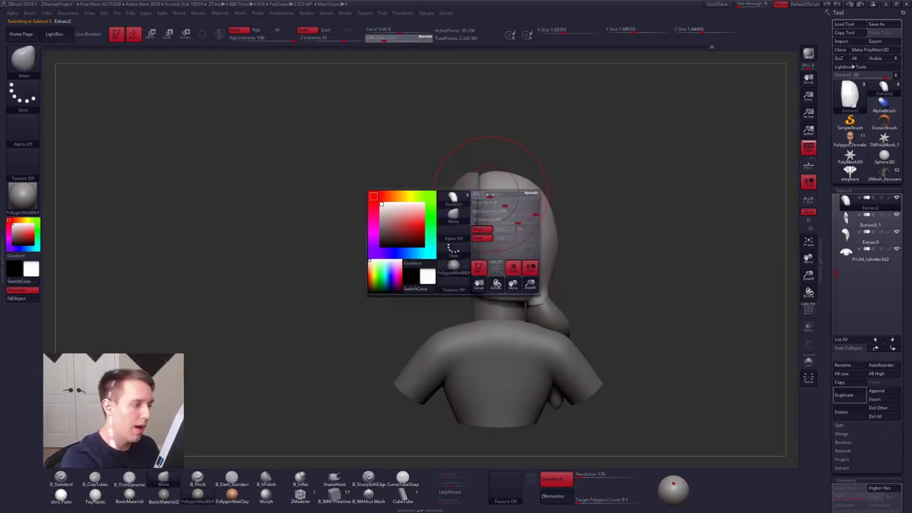
drag(497, 204, 500, 205)
mouse_move(521, 199)
right_down()
mouse_move(491, 187)
mouse_move(490, 231)
right_up()
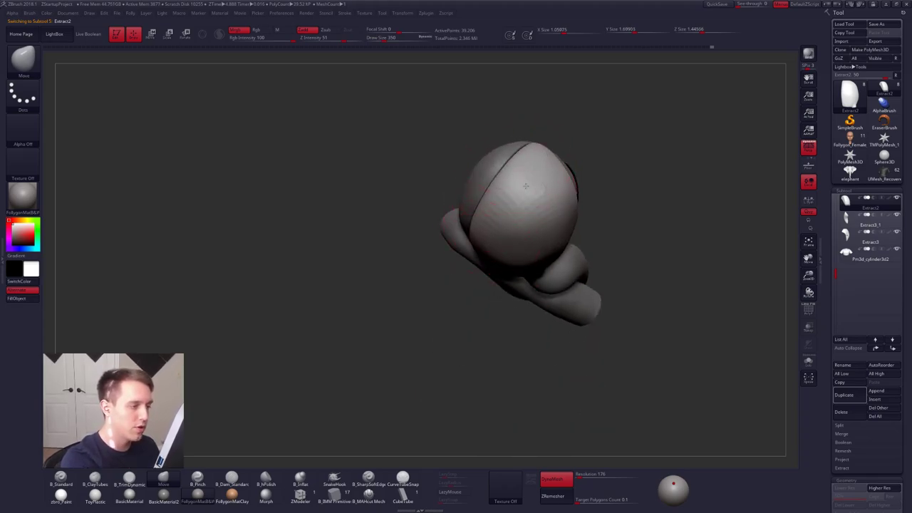
- Refine the hair section's lower edge around the ponytail root with the Move brush at a smaller Draw Size
right_drag(508, 169, 392, 162)
key(space)
drag(534, 313, 519, 313)
mouse_move(587, 279)
alt+right_down()
mouse_move(553, 256)
mouse_move(606, 259)
alt+right_up()
key(space)
drag(538, 314, 526, 314)
- Isolate the hair section, subdivide it once and shape its ponytail stub with the Move brush at Draw Size 170
key(shift+s)
right_drag(497, 281, 557, 278)
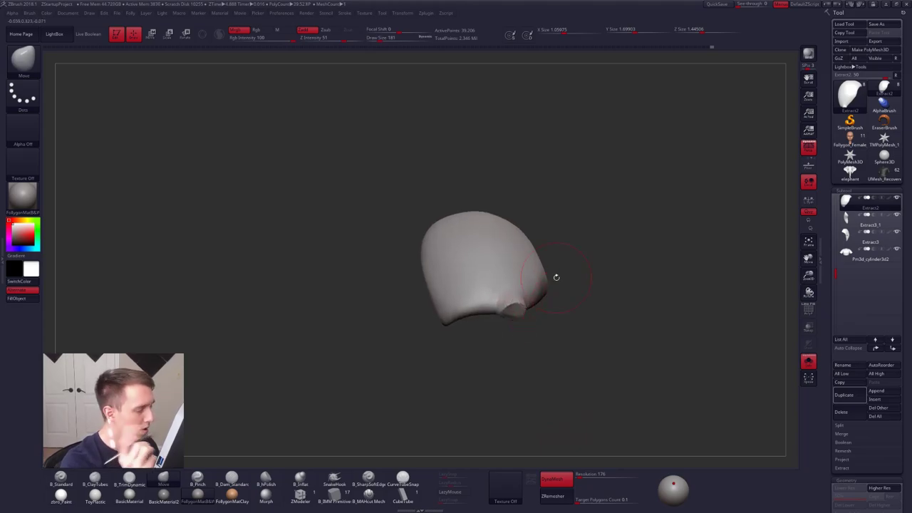
key(ctrl+d)
alt+right_drag(532, 308, 536, 257)
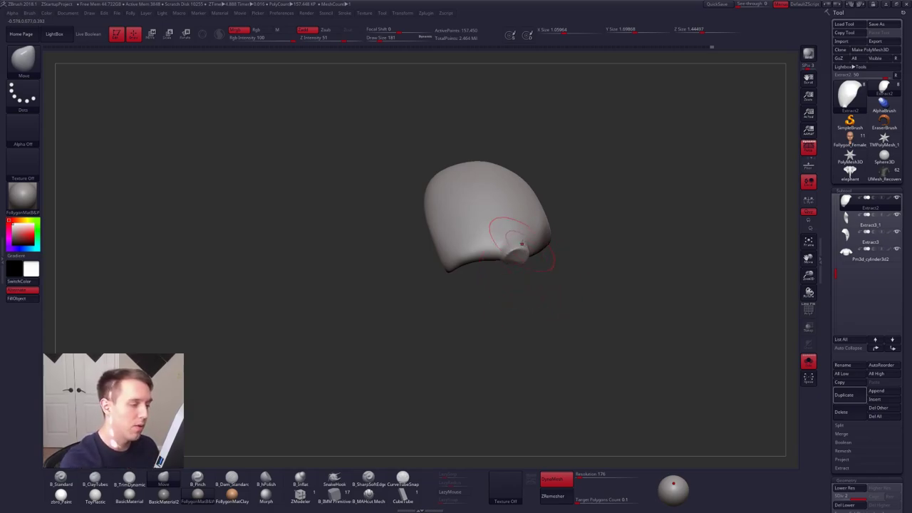
key(space)
drag(526, 260, 515, 260)
mouse_move(511, 254)
right_down()
mouse_move(518, 239)
mouse_move(530, 260)
mouse_move(495, 252)
right_up()
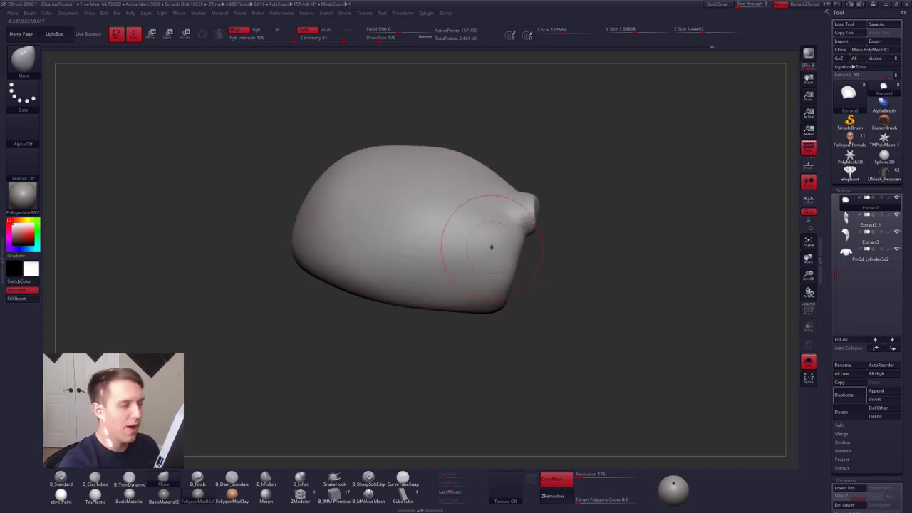
- Build up the edge beside the ponytail stub with ClayTubes at Draw Size 113 and smooth it
key(b)
key(c)
key(t)
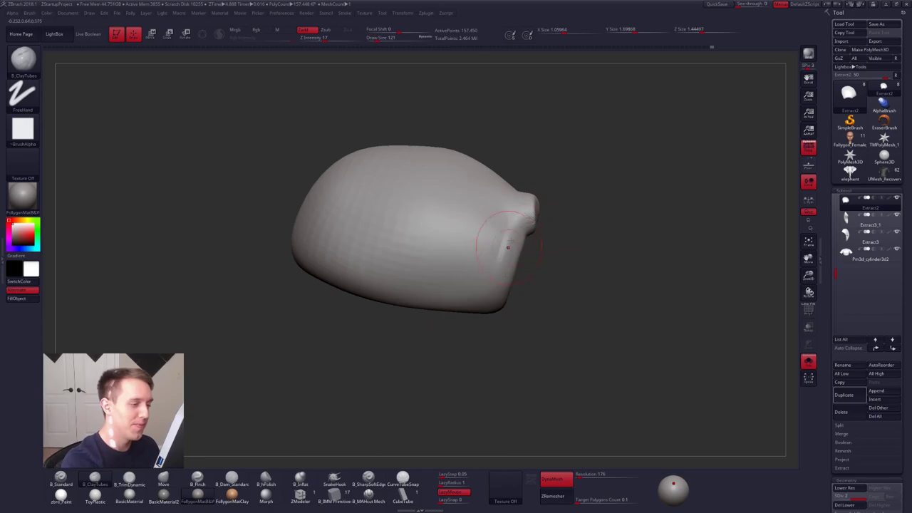
key(space)
key(space)
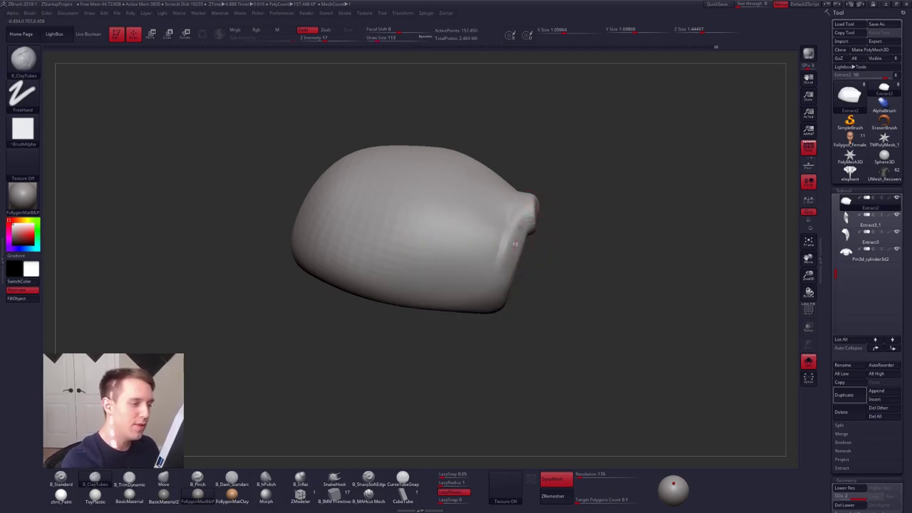
key(shift)
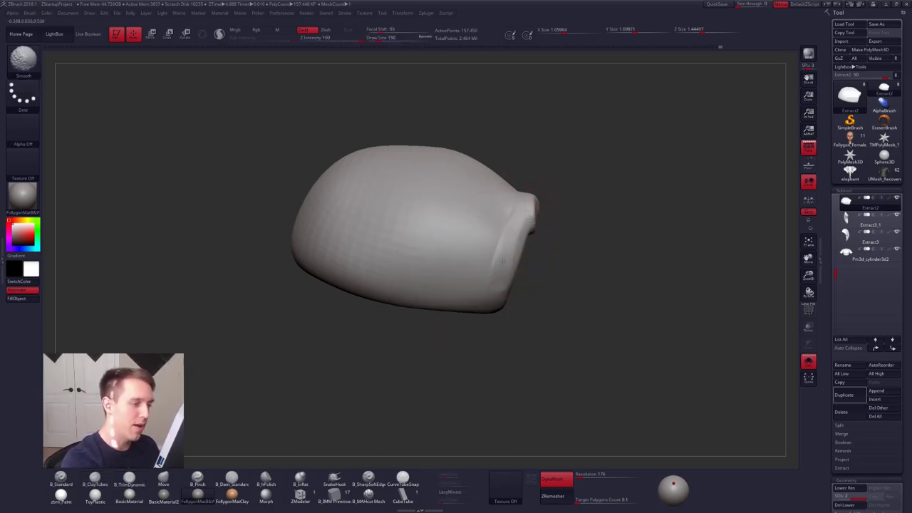
- Pull the ponytail stub outward with the Move brush at Draw Size 130 and smooth it
alt+drag(546, 256, 548, 285)
key(b)
key(m)
key(v)
key(space)
drag(539, 235, 552, 238)
key(space)
key(shift)
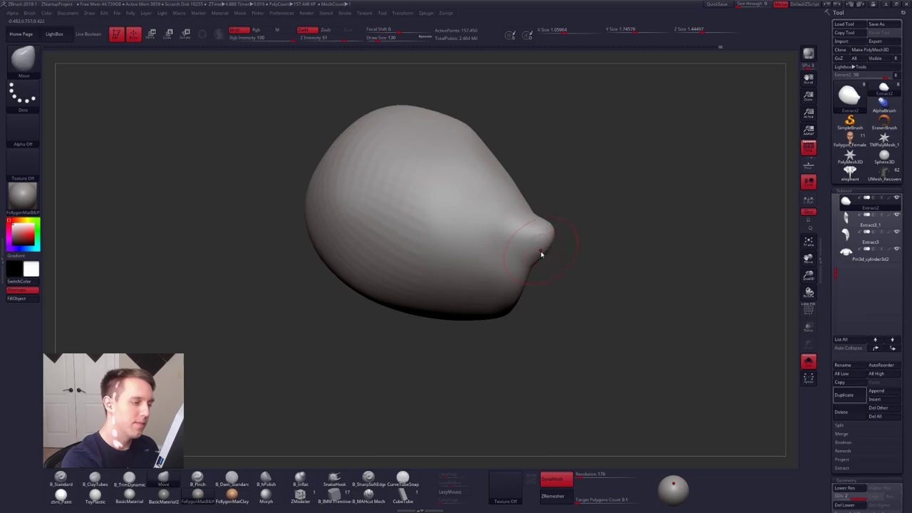
- Drop the hair section to a lower subdivision level and even out the edge below the stub with the Move brush
drag(573, 285, 581, 253)
key(shift+d)
drag(523, 269, 533, 265)
key(space)
drag(503, 315, 496, 316)
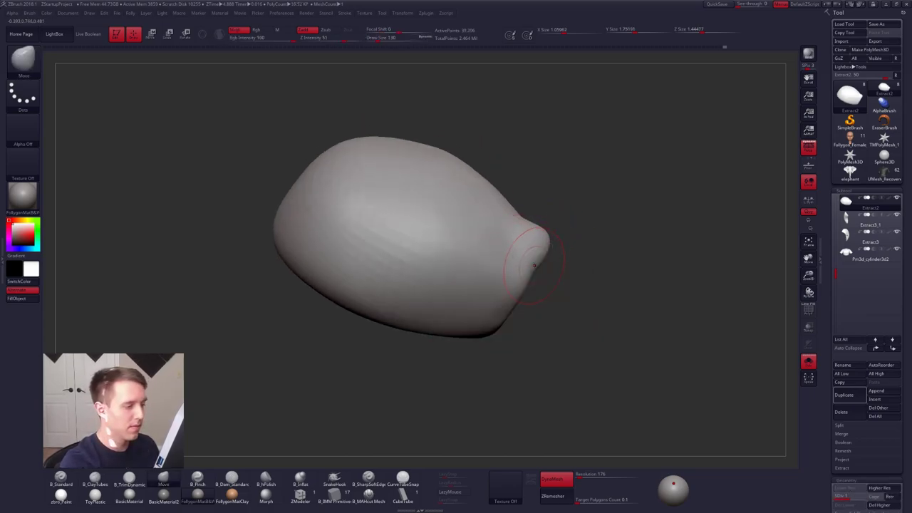
key(shift)
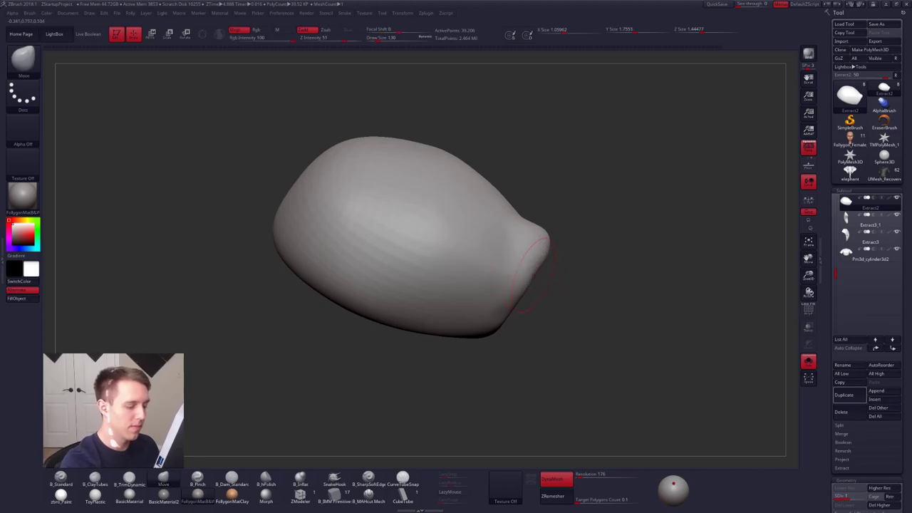
- Delete the hair section's higher subdivision levels and remesh it with DynaMesh
click(881, 505)
ctrl+drag(589, 399, 644, 339)
key(shift)
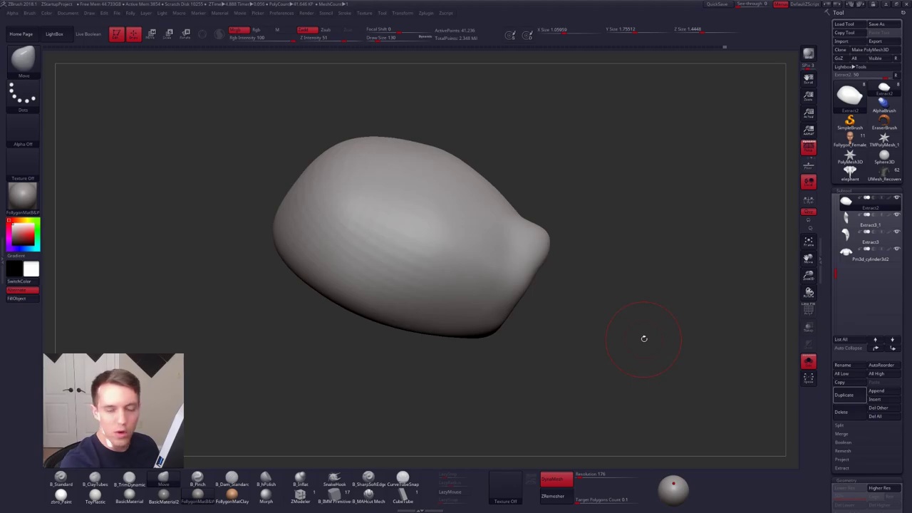
- Sharpen the hair section's edge below the ponytail stub with the Pinch brush at Draw Size 140
key(s)
drag(515, 278, 503, 292)
key(5)
drag(624, 335, 495, 335)
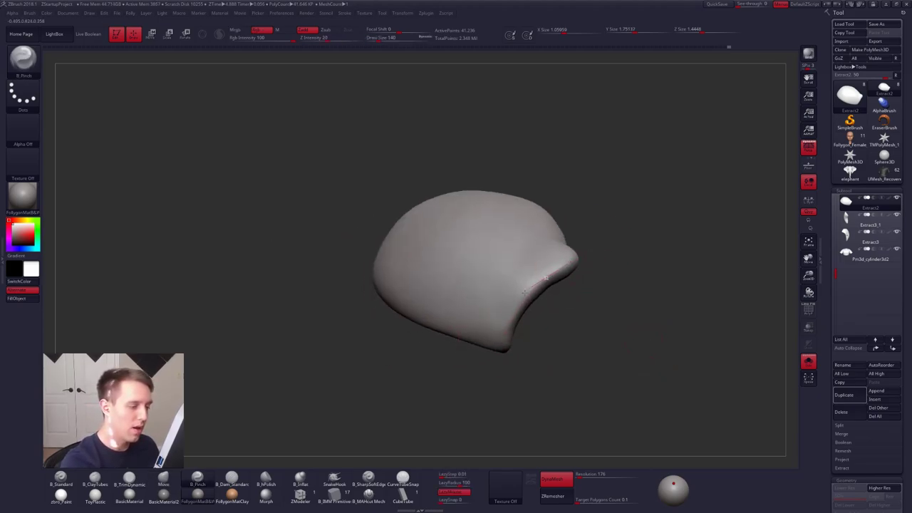
drag(524, 292, 509, 321)
- Pinch the hair section's inner rim from the stub up toward the crown, using Draw Size 113
mouse_move(627, 299)
mouse_down()
mouse_move(620, 363)
mouse_move(457, 342)
mouse_up()
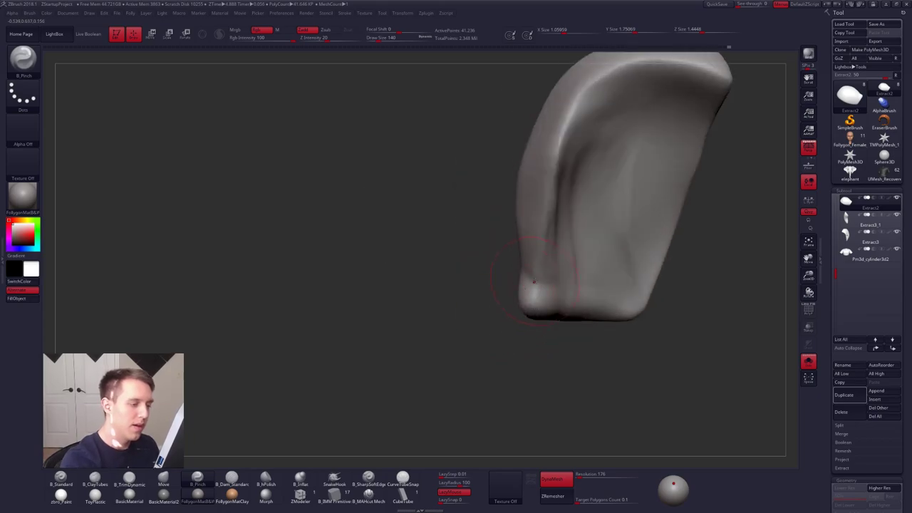
drag(534, 282, 531, 283)
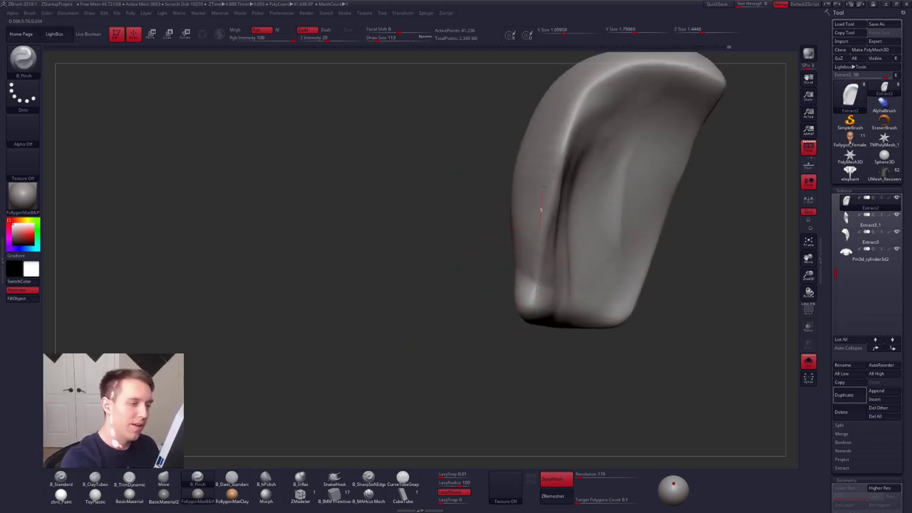
drag(544, 186, 568, 137)
key(space)
drag(550, 234, 560, 234)
- Show the whole bust again and make the opposite side's hair section active with the Move brush
mouse_move(464, 235)
mouse_down()
mouse_move(562, 196)
mouse_move(555, 262)
mouse_up()
key(shift+s)
key(3)
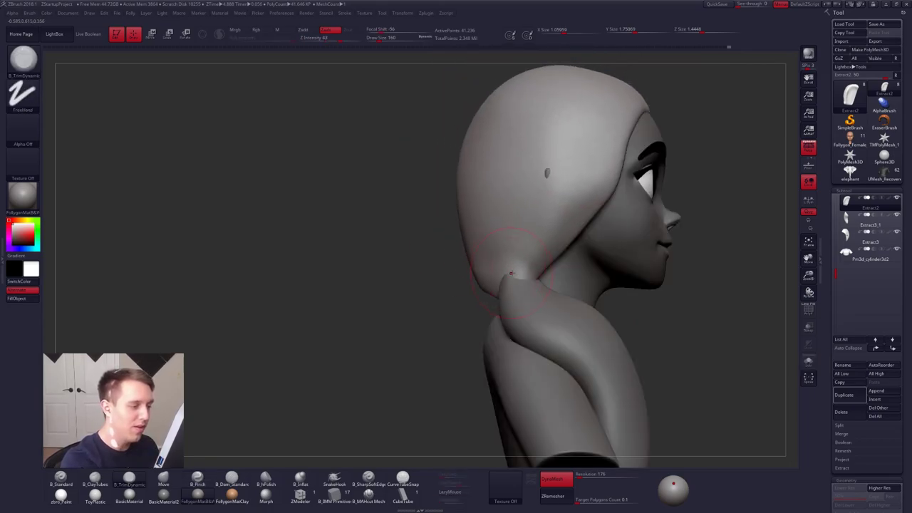
ctrl+right_drag(554, 216, 561, 250)
key(4)
mouse_move(502, 265)
right_down()
mouse_move(555, 258)
mouse_move(573, 232)
mouse_move(612, 235)
mouse_move(604, 278)
mouse_move(613, 238)
mouse_move(637, 332)
mouse_move(597, 269)
right_up()
key(])
alt+click(611, 235)
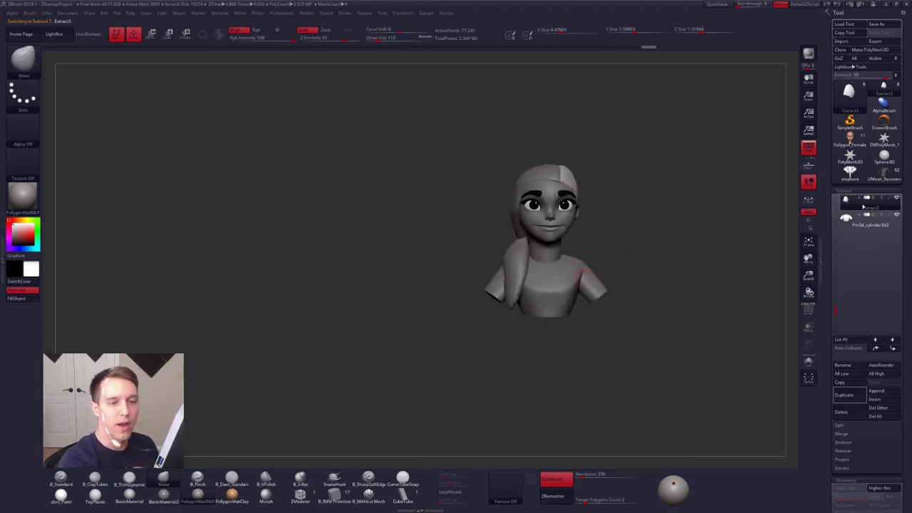
- Hide the hair subtools and select the head
drag(836, 311, 837, 247)
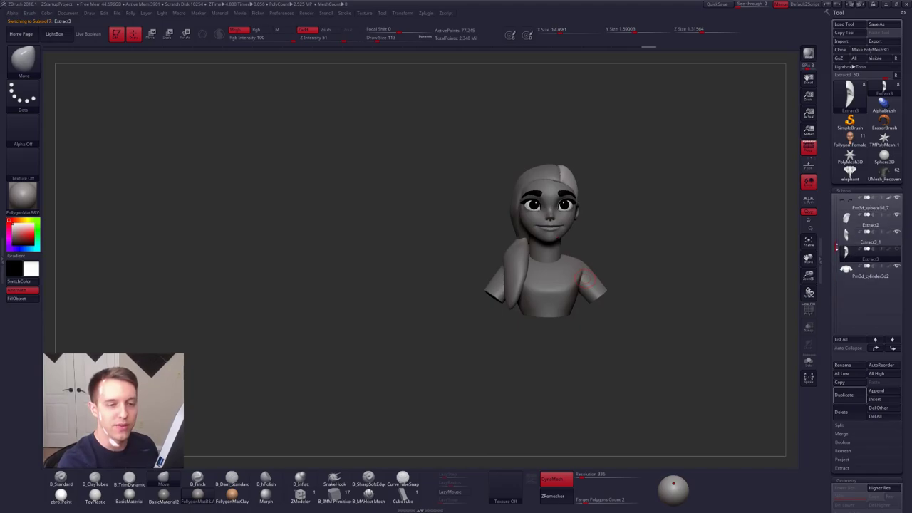
click(848, 223)
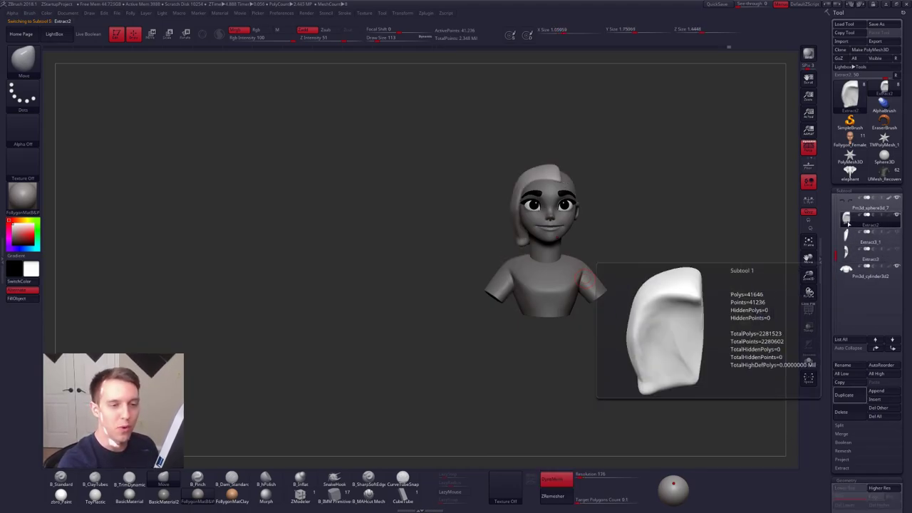
click(897, 215)
click(869, 204)
alt+right_drag(620, 257, 558, 328)
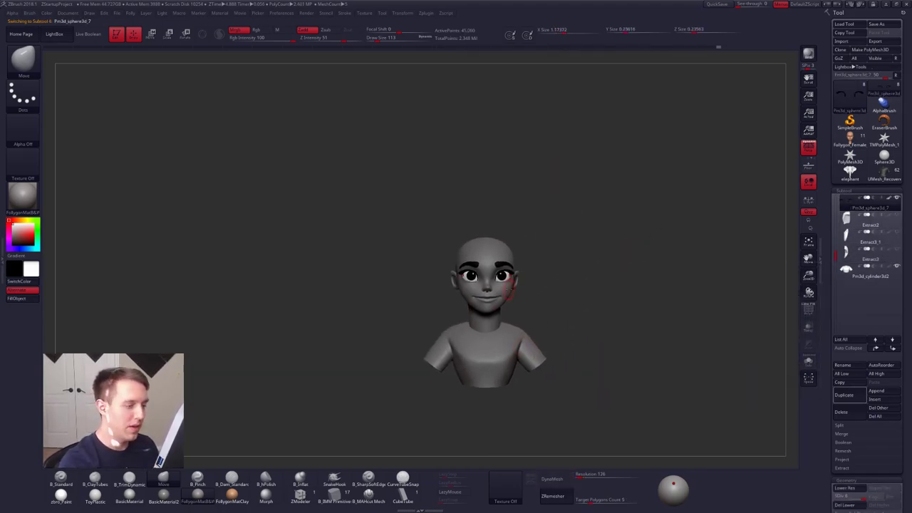
alt+right_drag(509, 288, 491, 311)
alt+click(499, 306)
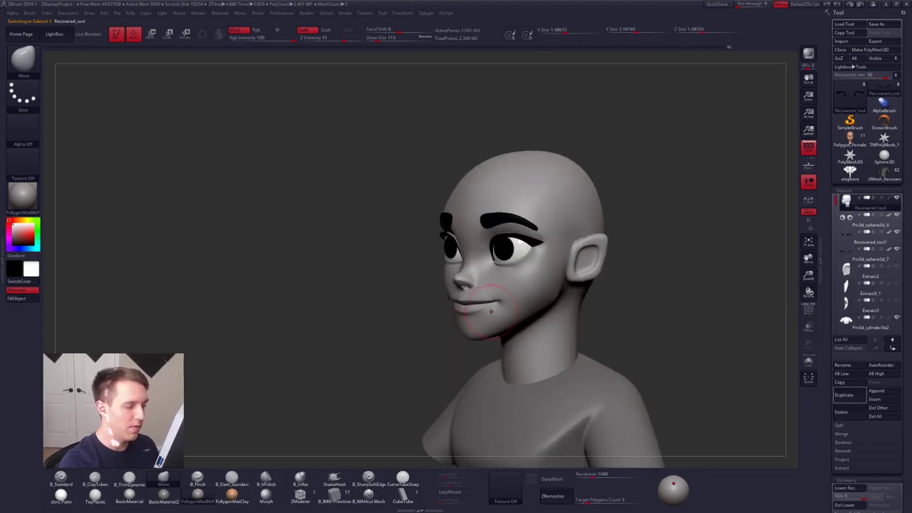
- Drop the head to its lowest subdivision level
key(space)
drag(489, 305, 495, 305)
key(shift+d)
right_drag(499, 299, 469, 300)
key(shift+d)
key(shift+d)
key(shift+d)
- Try pushing the nose and mouth area out of shape with the Move brush at Draw Size 203, and undo it
key(space)
drag(468, 299, 472, 299)
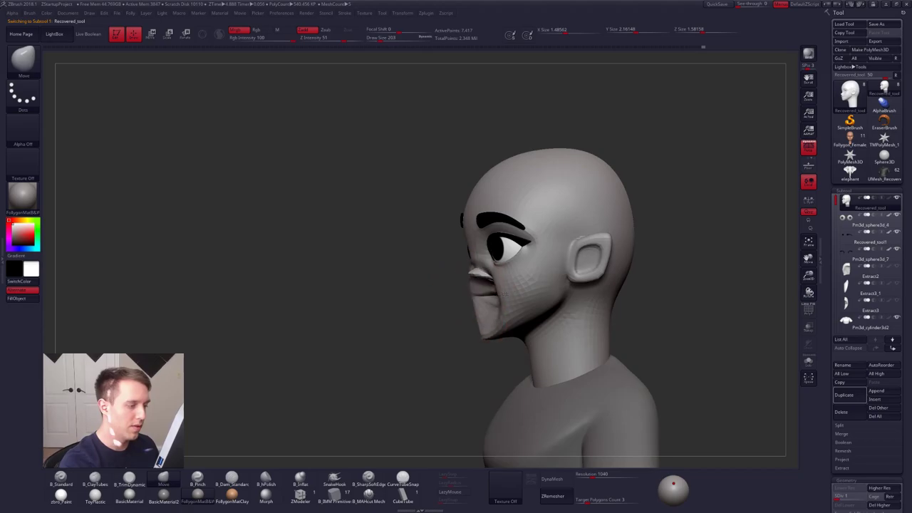
right_drag(474, 289, 552, 305)
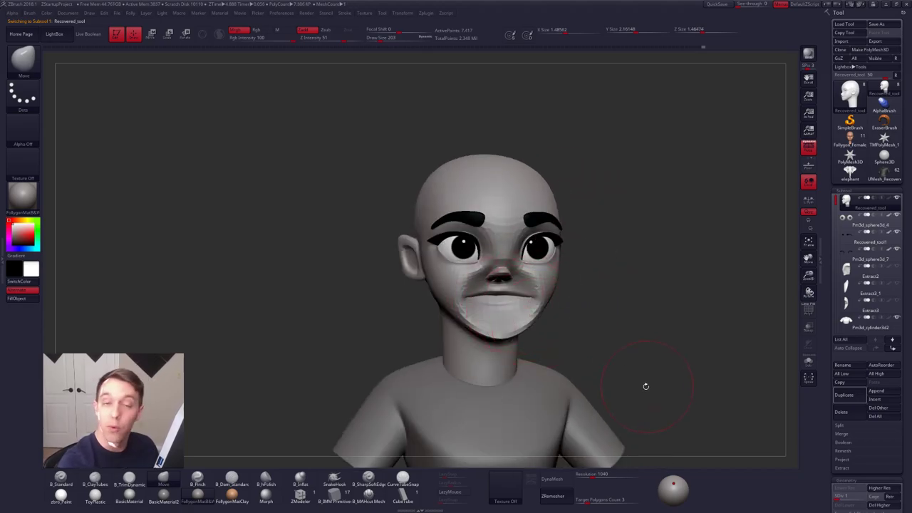
key(ctrl+z)
ctrl+right_drag(660, 369, 601, 417)
alt+right_drag(601, 418, 619, 354)
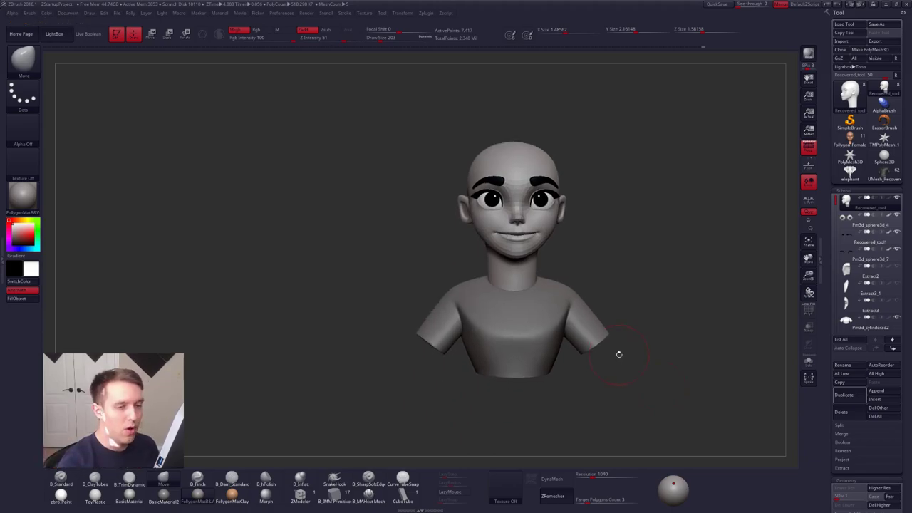
- Unhide all subtools and select the large hair section that leads into the ponytail
shift+click(897, 199)
ctrl+right_drag(768, 244, 720, 273)
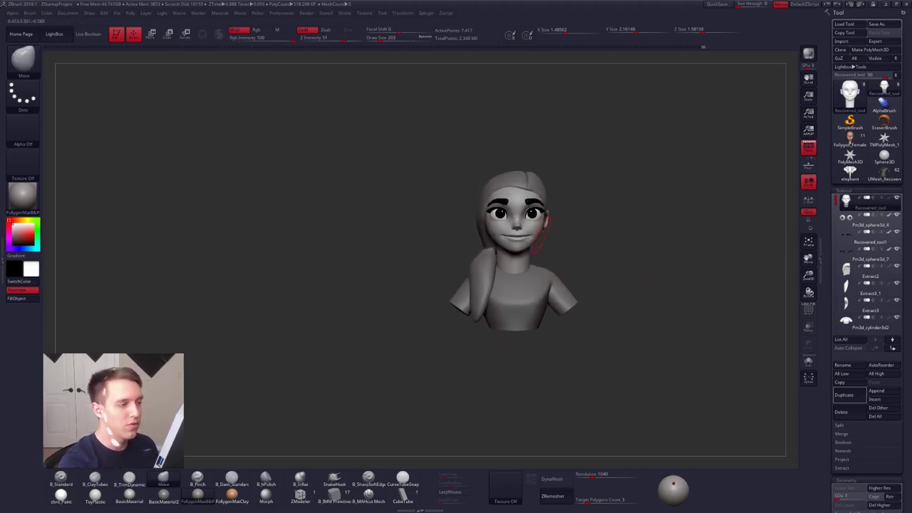
drag(539, 229, 556, 207)
alt+click(517, 178)
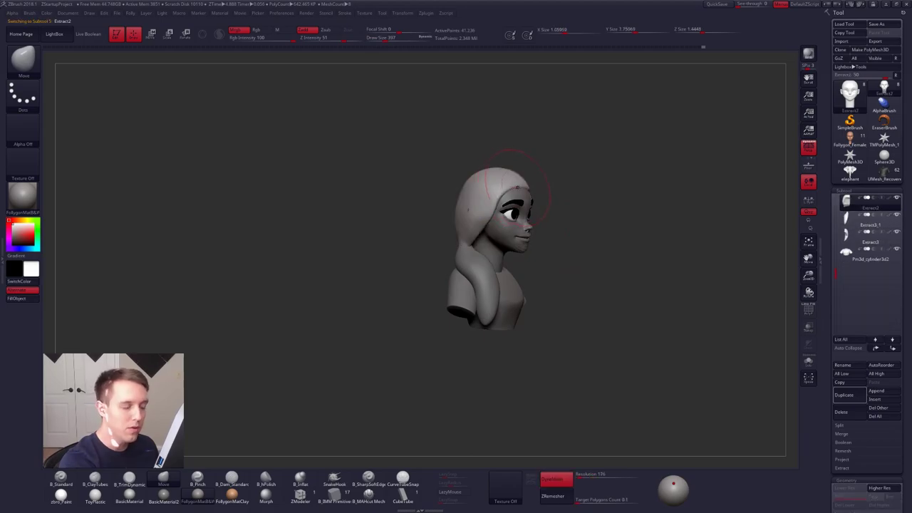
- Reshape the large hair section's crown and front contour with the Move brush, starting at Draw Size 397
right_drag(517, 186, 527, 163)
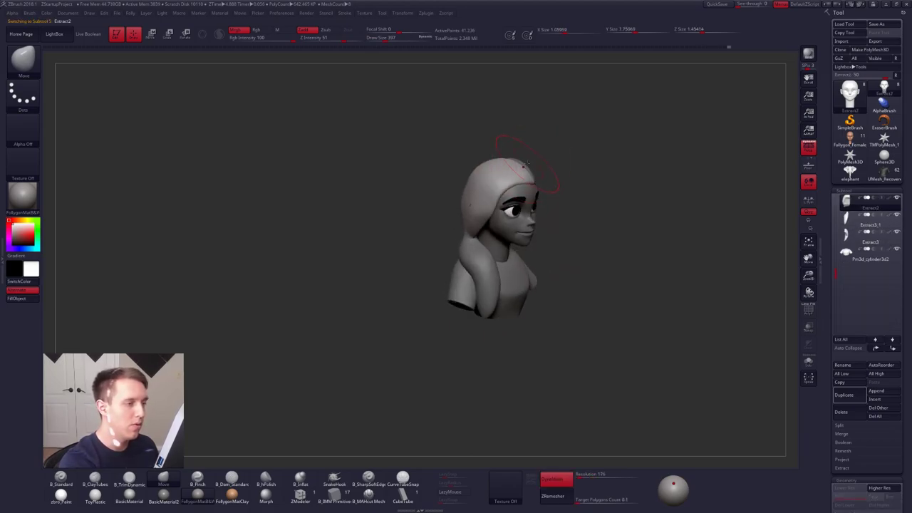
drag(523, 166, 527, 164)
right_drag(527, 163, 534, 178)
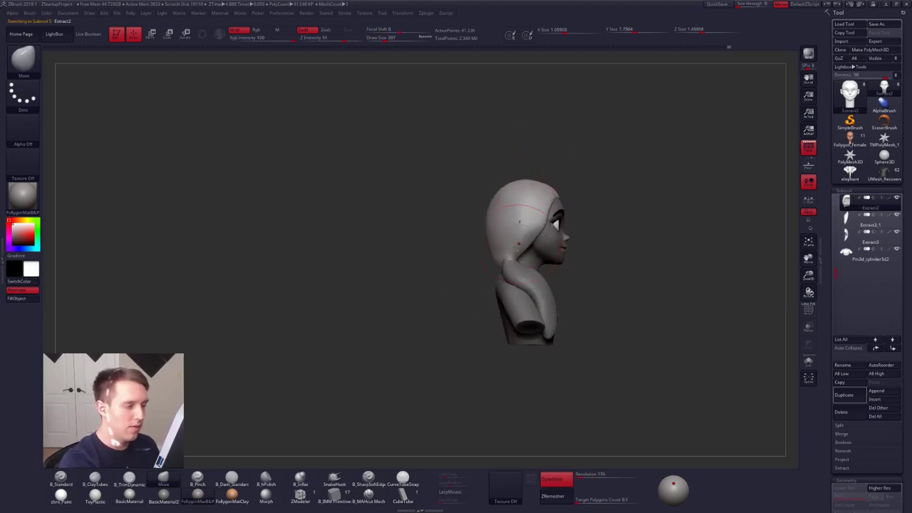
key(space)
drag(518, 247, 504, 248)
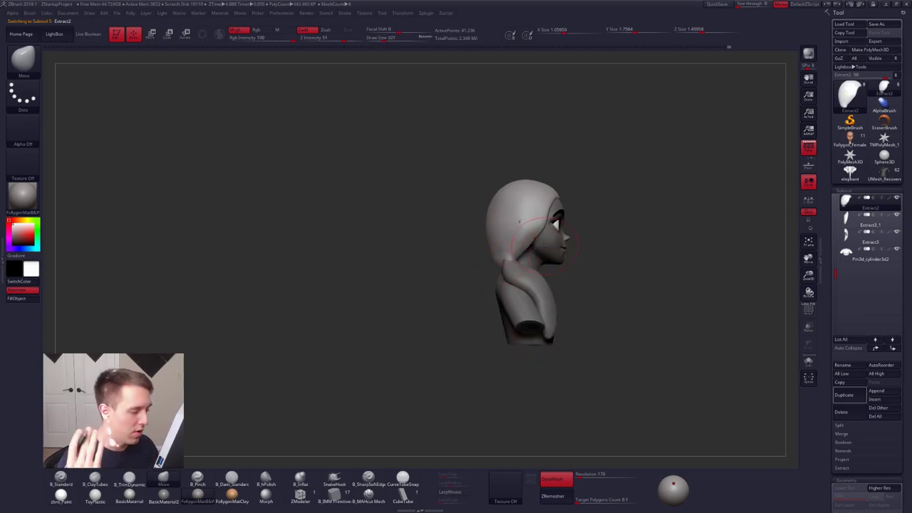
right_drag(493, 258, 538, 298)
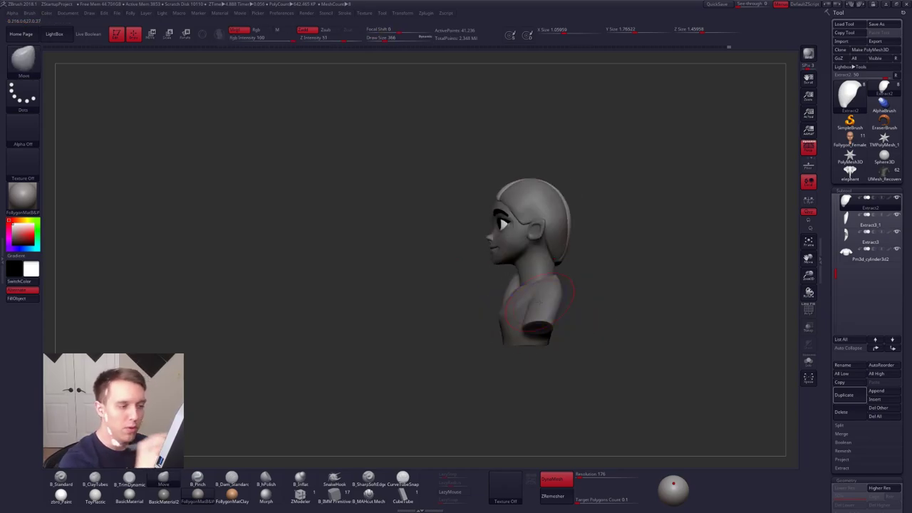
- Select the hair section on the exposed-ear side and adjust its contour with the Move brush at Draw Size 366
alt+click(555, 254)
mouse_move(555, 249)
right_down()
mouse_move(561, 238)
mouse_move(571, 260)
mouse_move(563, 283)
mouse_move(639, 334)
right_up()
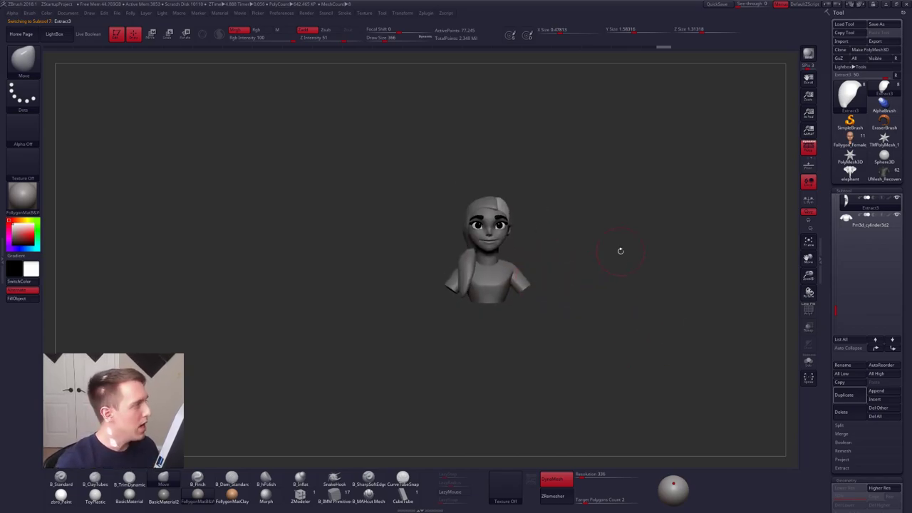
ctrl+right_drag(426, 176, 540, 204)
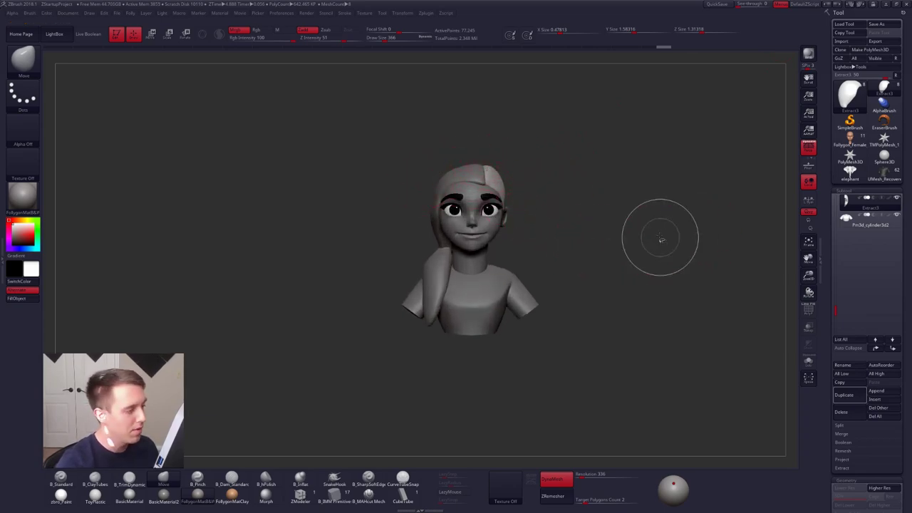
key(space)
click(730, 4)
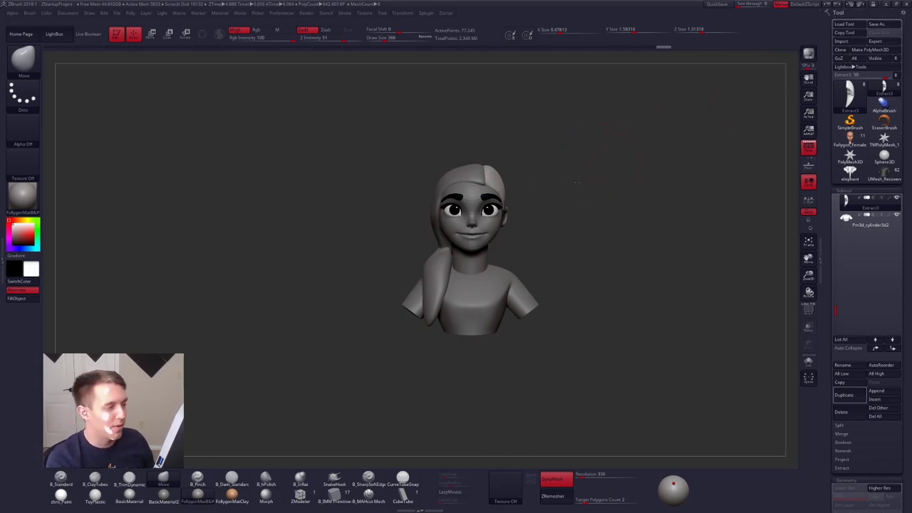
ctrl+right_drag(577, 183, 589, 192)
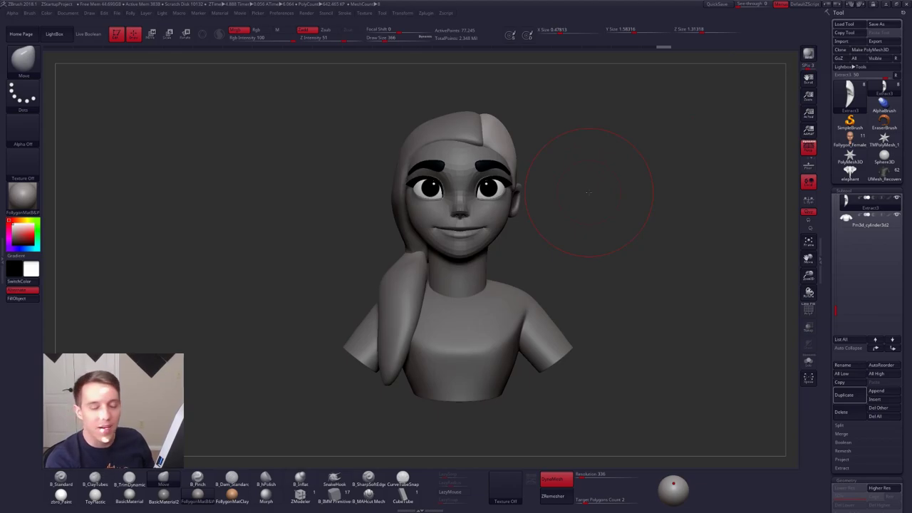
- Select the head and reshape the nose, mouth and lower face with the Move brush at Draw Size 150
key(space)
drag(597, 196, 588, 197)
key(ctrl+space)
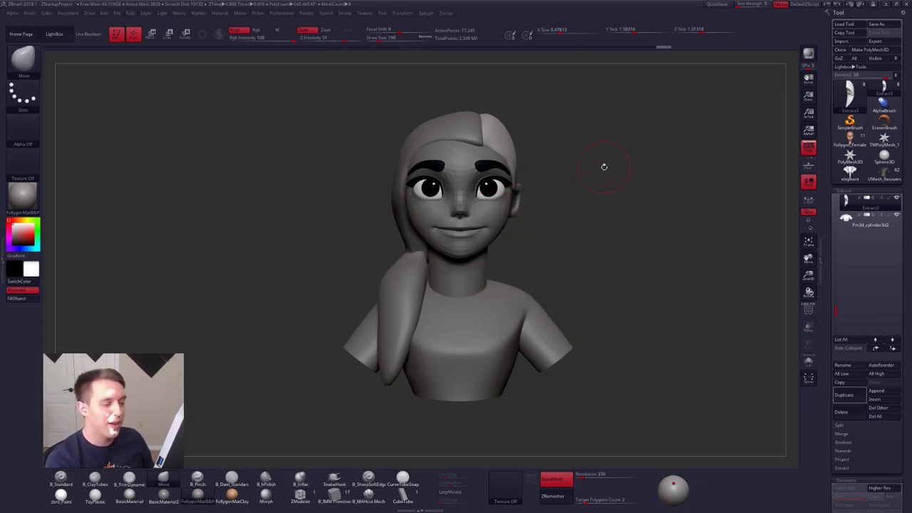
alt+drag(644, 190, 632, 193)
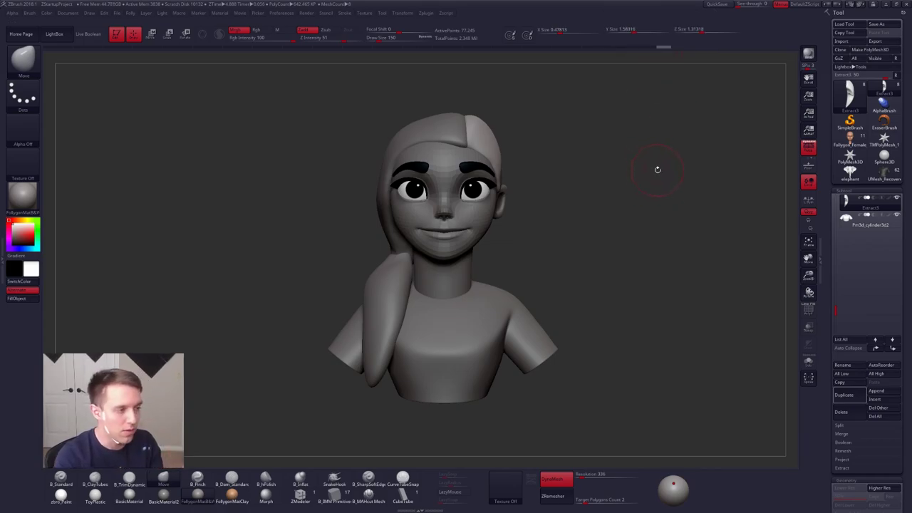
alt+click(499, 203)
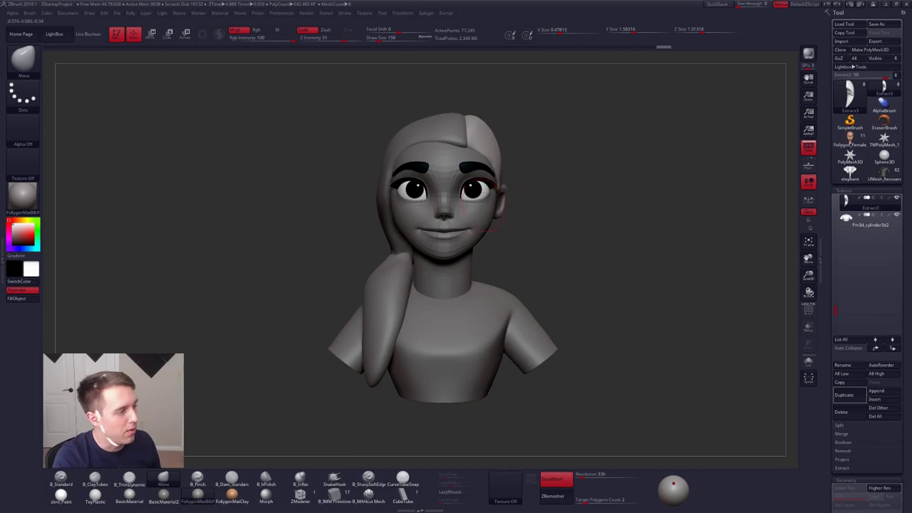
ctrl+right_drag(469, 209, 452, 235)
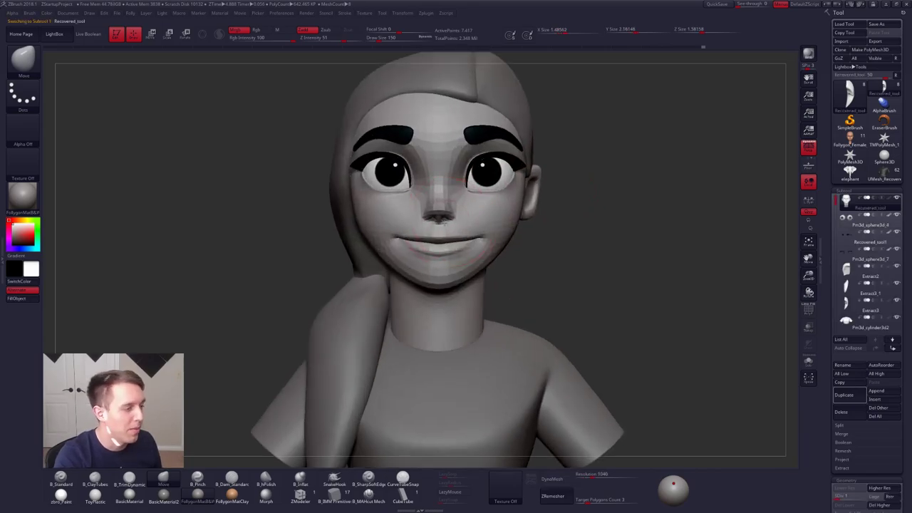
drag(449, 218, 413, 223)
mouse_move(412, 223)
right_down()
mouse_move(462, 250)
mouse_move(449, 254)
right_up()
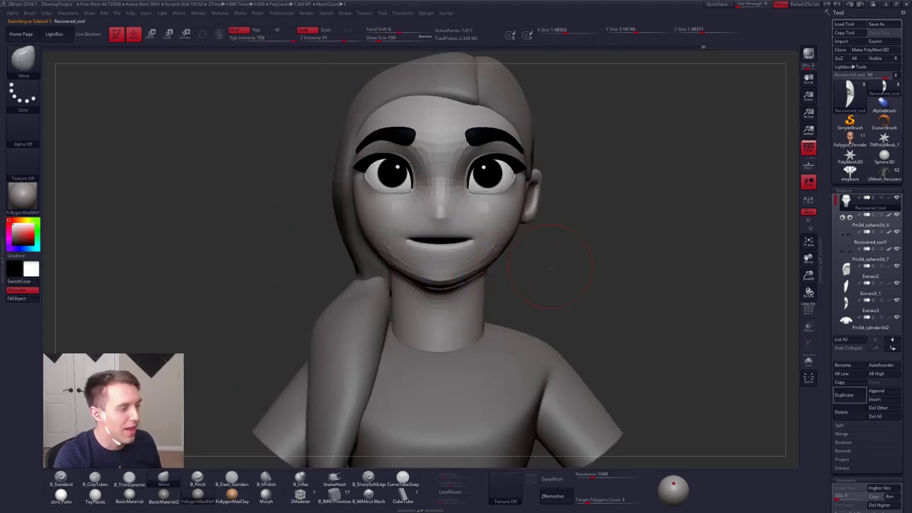
mouse_move(513, 272)
right_down()
mouse_move(579, 268)
mouse_move(516, 271)
right_up()
alt+right_drag(585, 271, 594, 288)
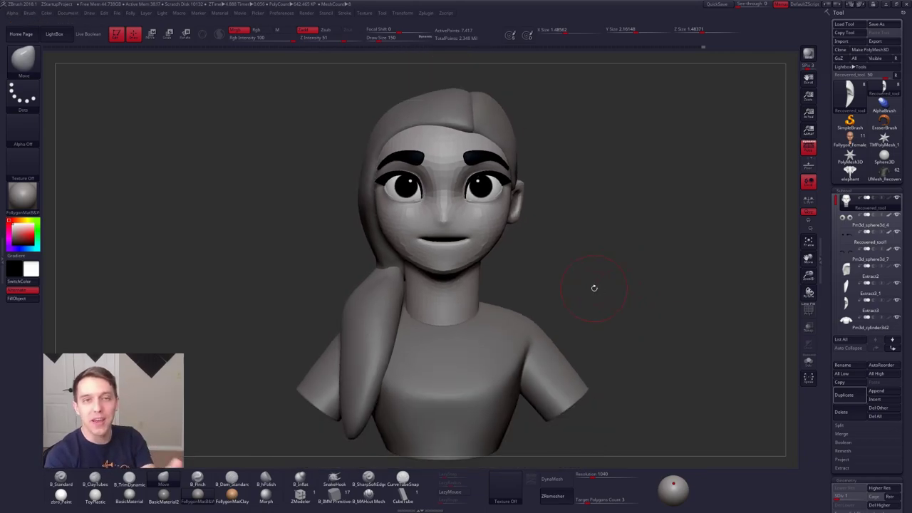